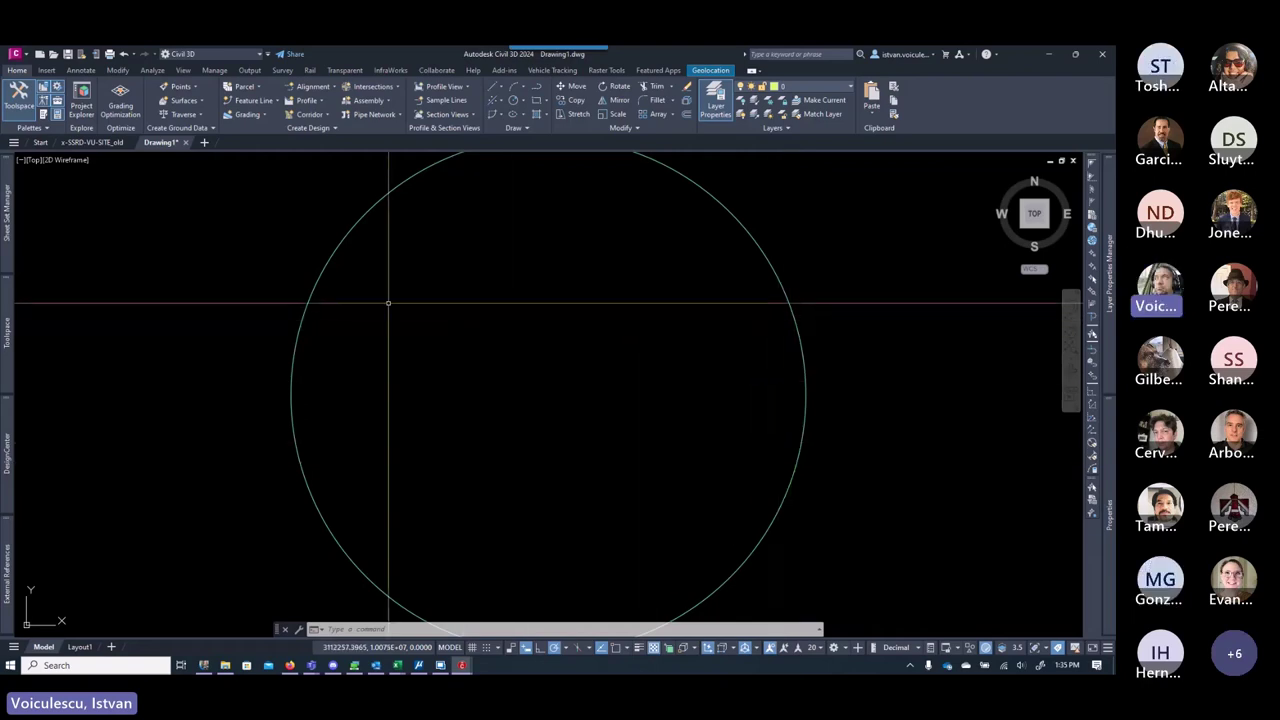
# Step: Copy the name of the x-PROJ-VU-SITE.dwt template in the 00_Base_Files folder and create a new drawing from it
pyautogui.click(40, 142)
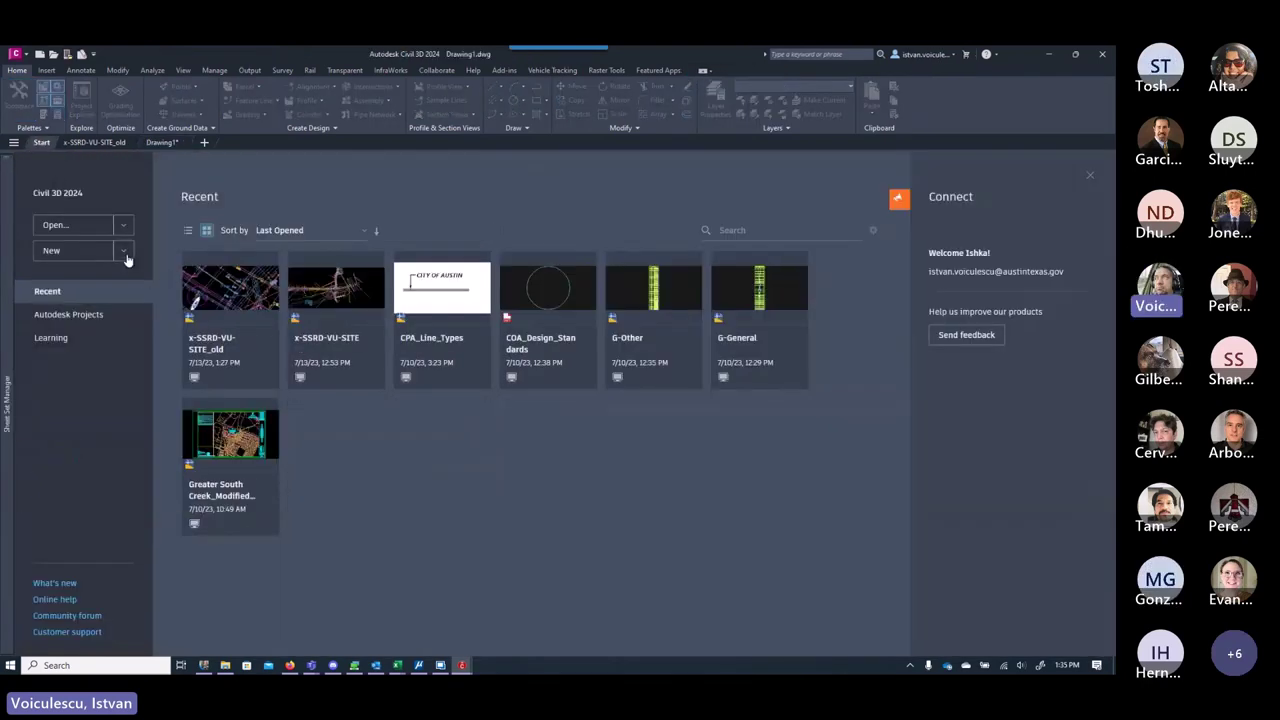
pyautogui.click(124, 251)
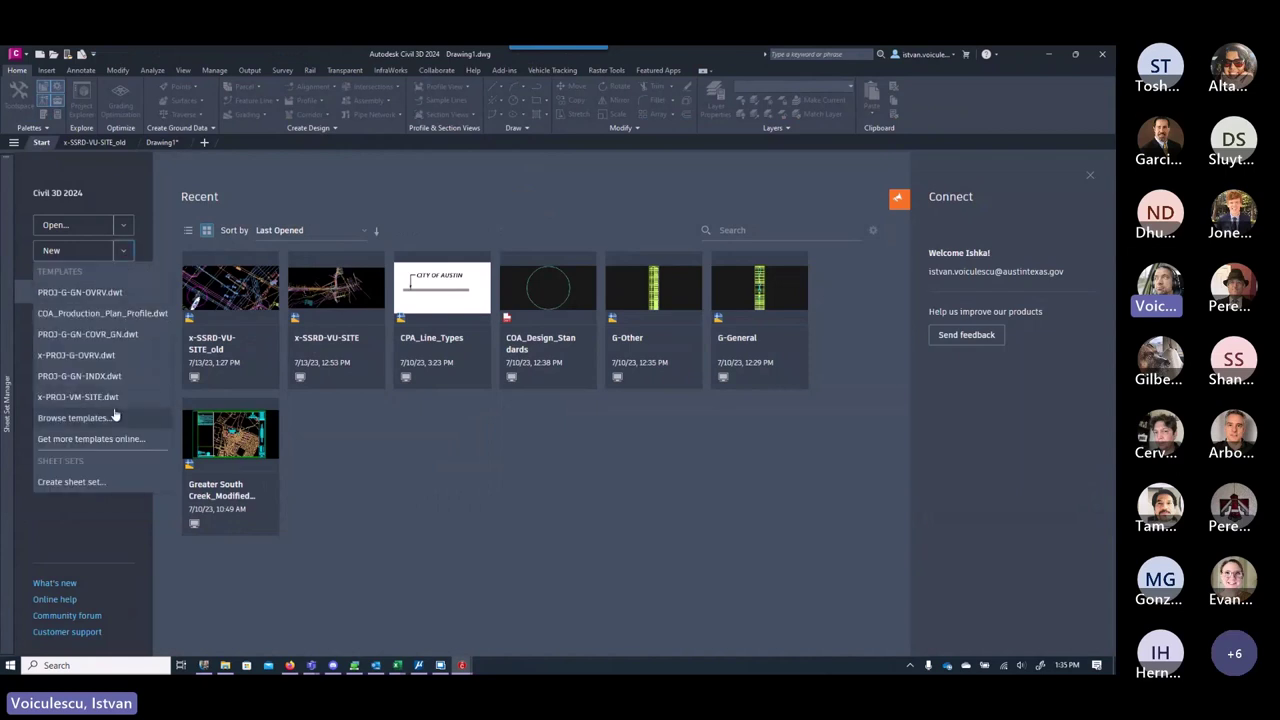
pyautogui.click(283, 392)
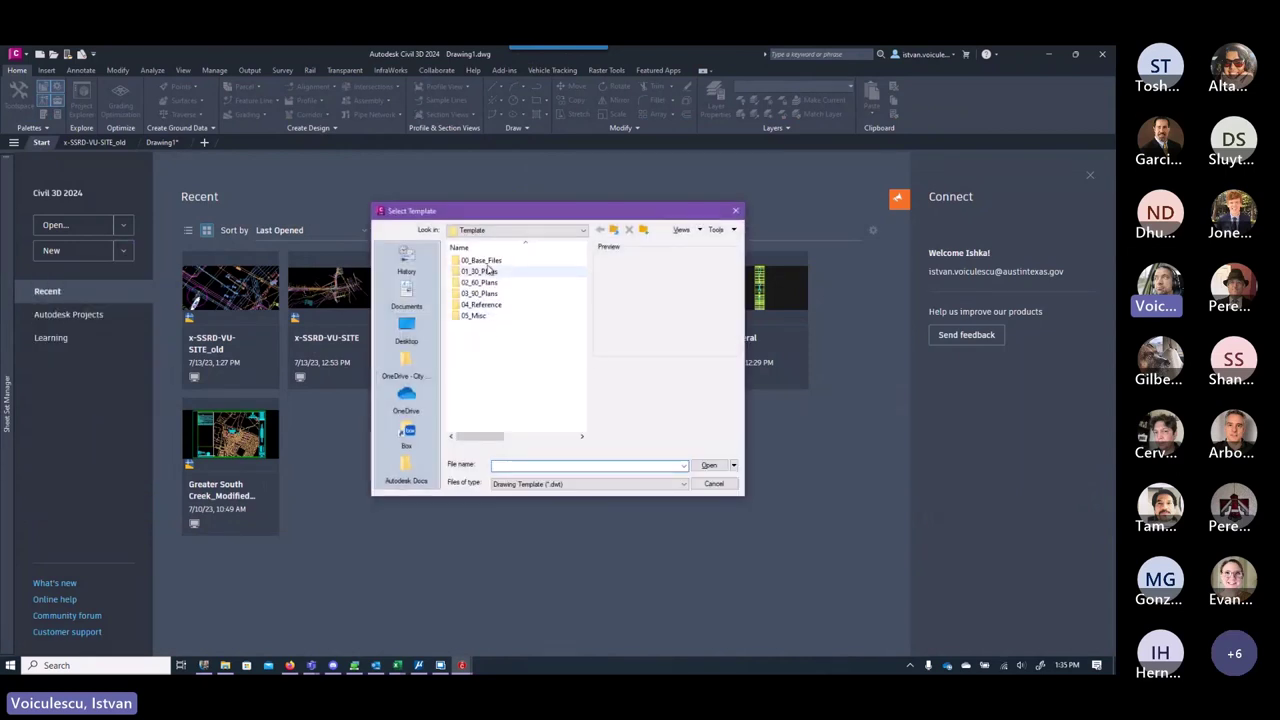
pyautogui.doubleClick(483, 261)
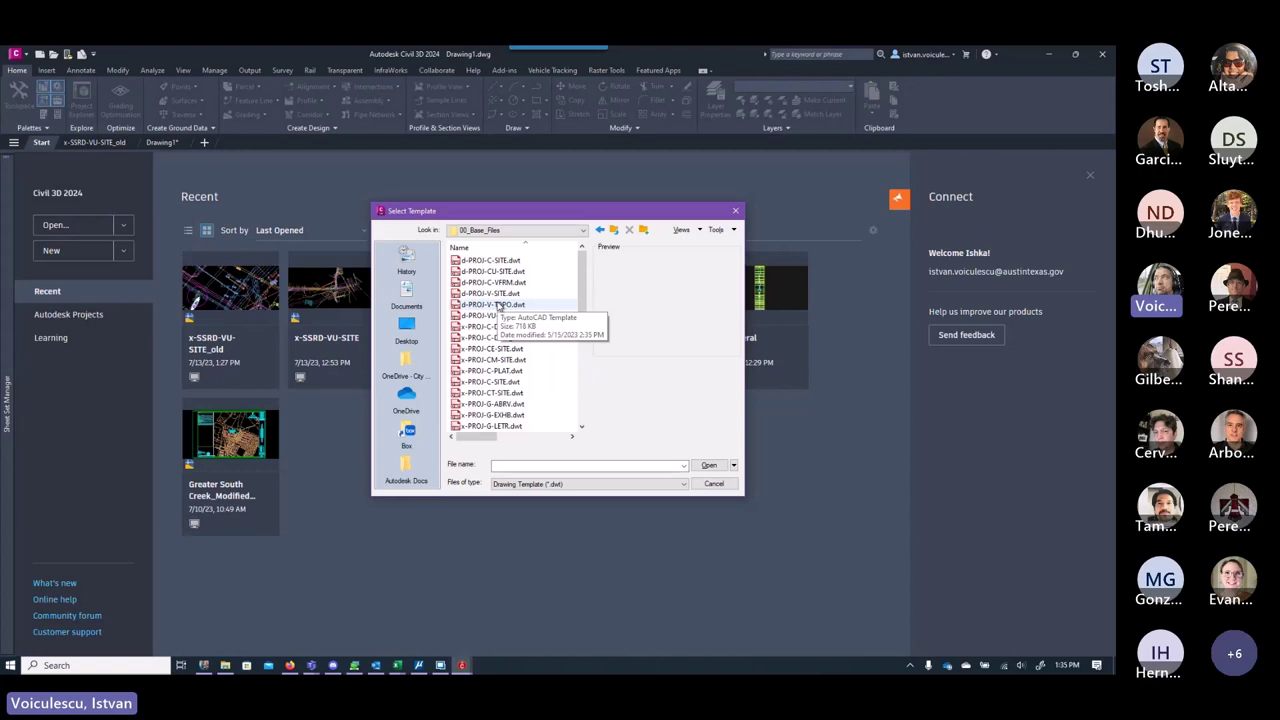
pyautogui.scroll(-5, 499, 340)
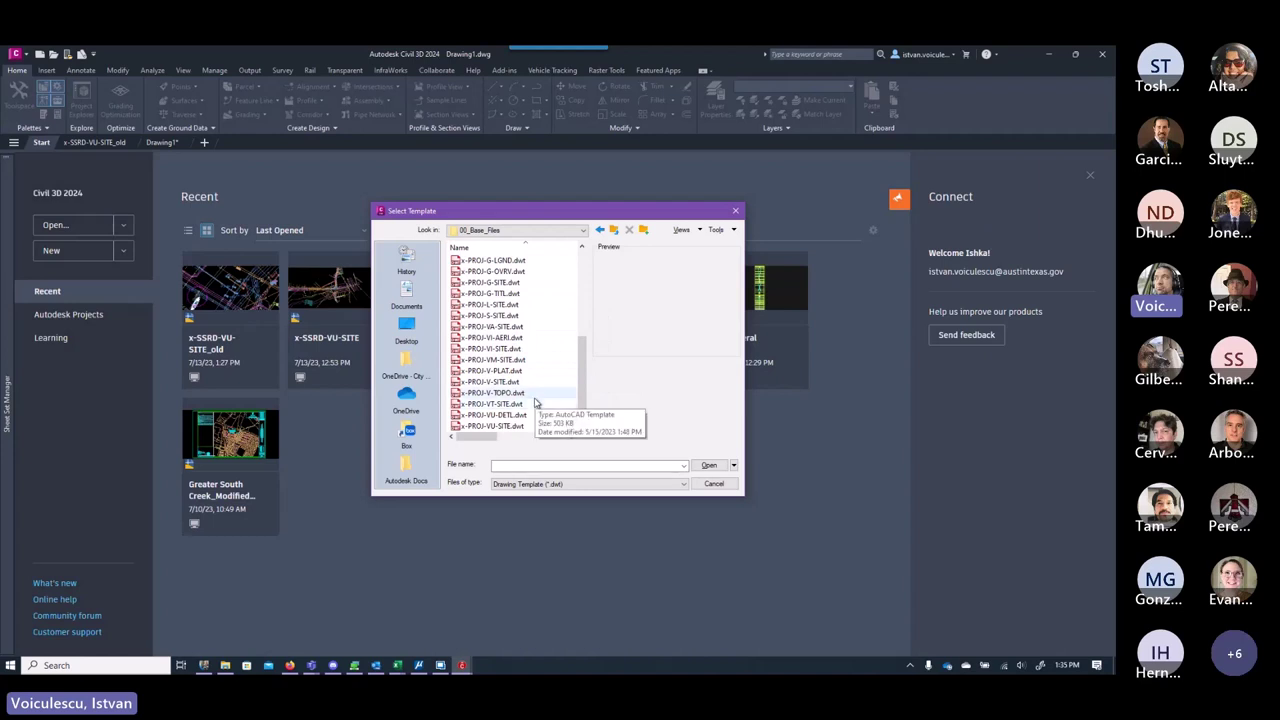
pyautogui.click(487, 427)
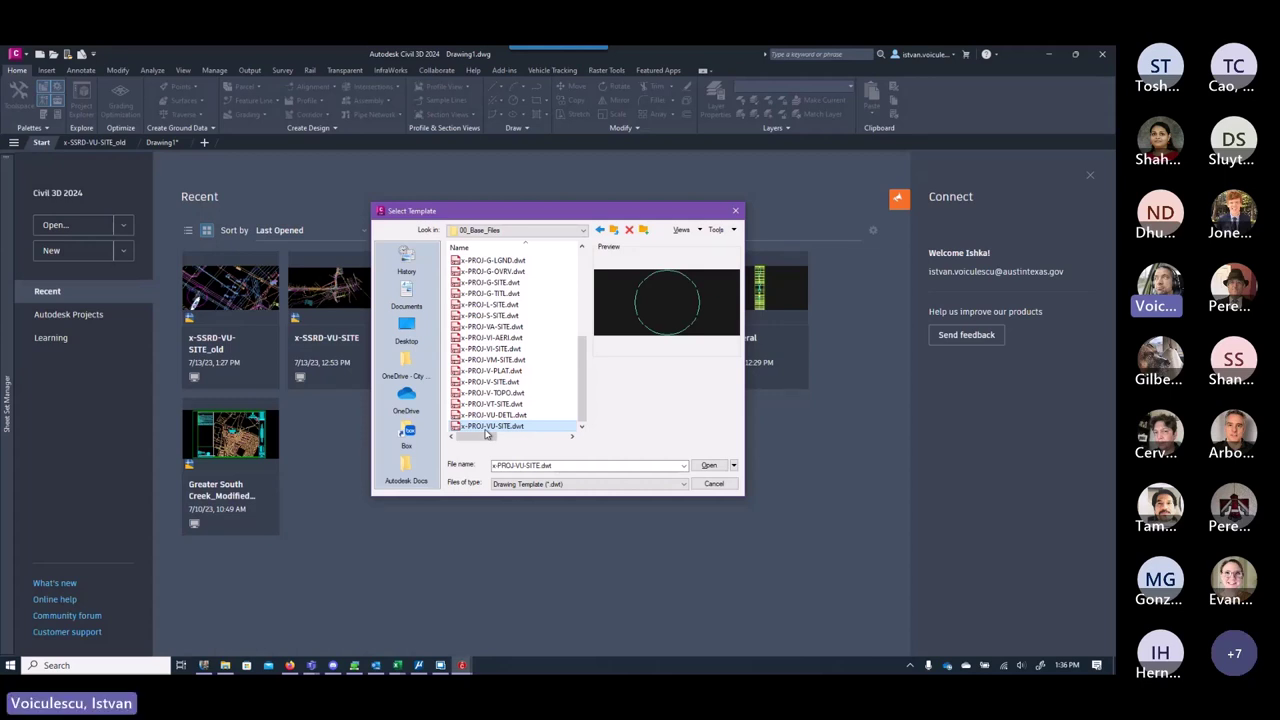
pyautogui.click(488, 426)
pyautogui.hotkey('ctrl', 'c')
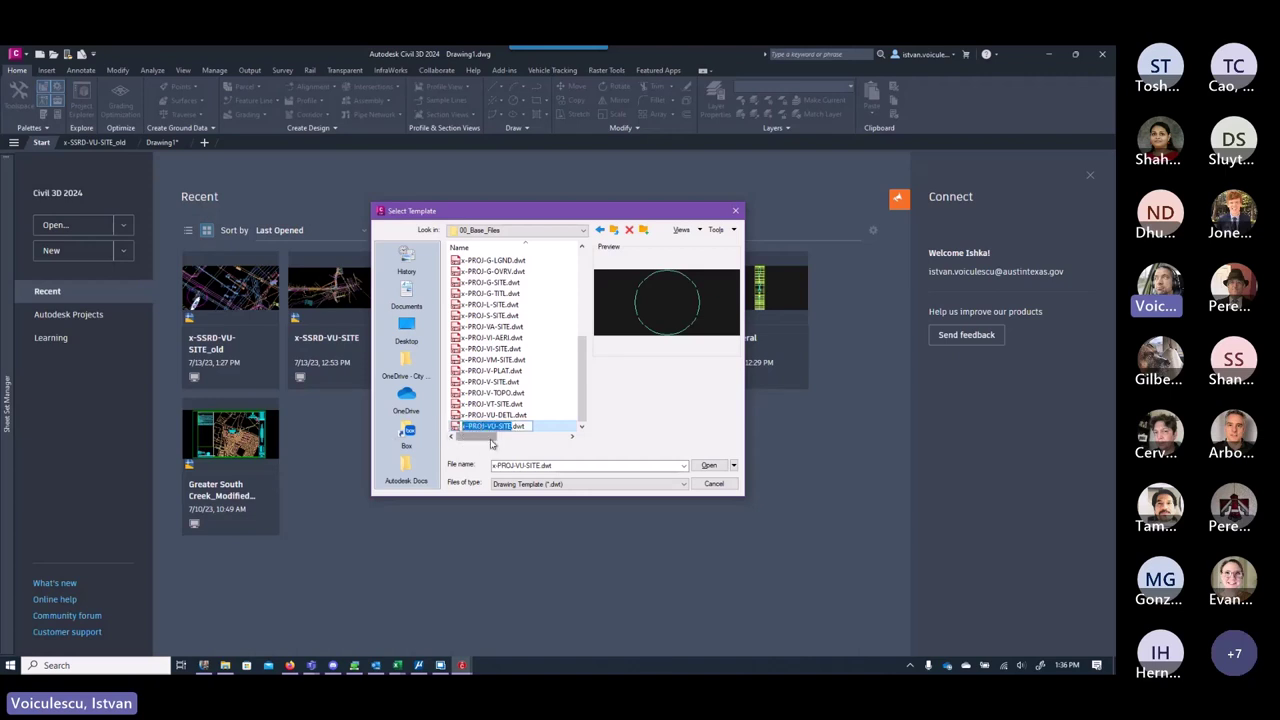
pyautogui.click(707, 465)
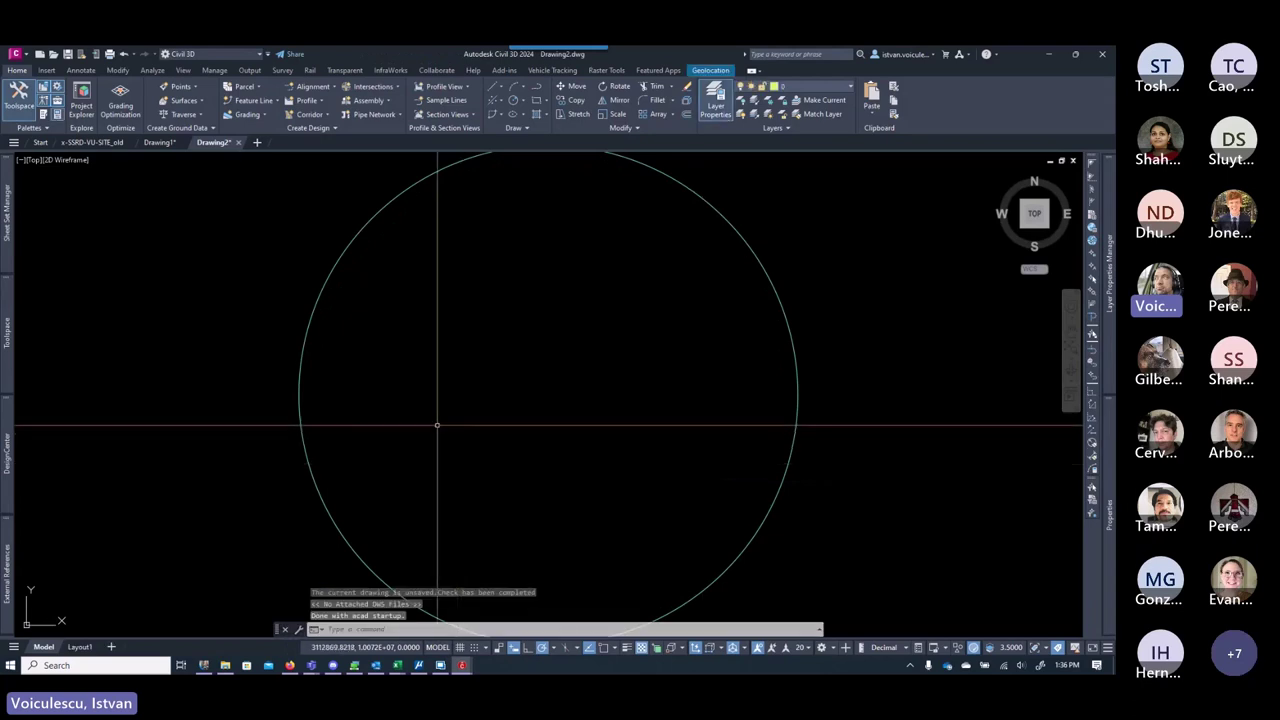
# Step: Start saving the new drawing and set the save location to the project's CAD > Reference_Files > DWG folder
pyautogui.click(67, 54)
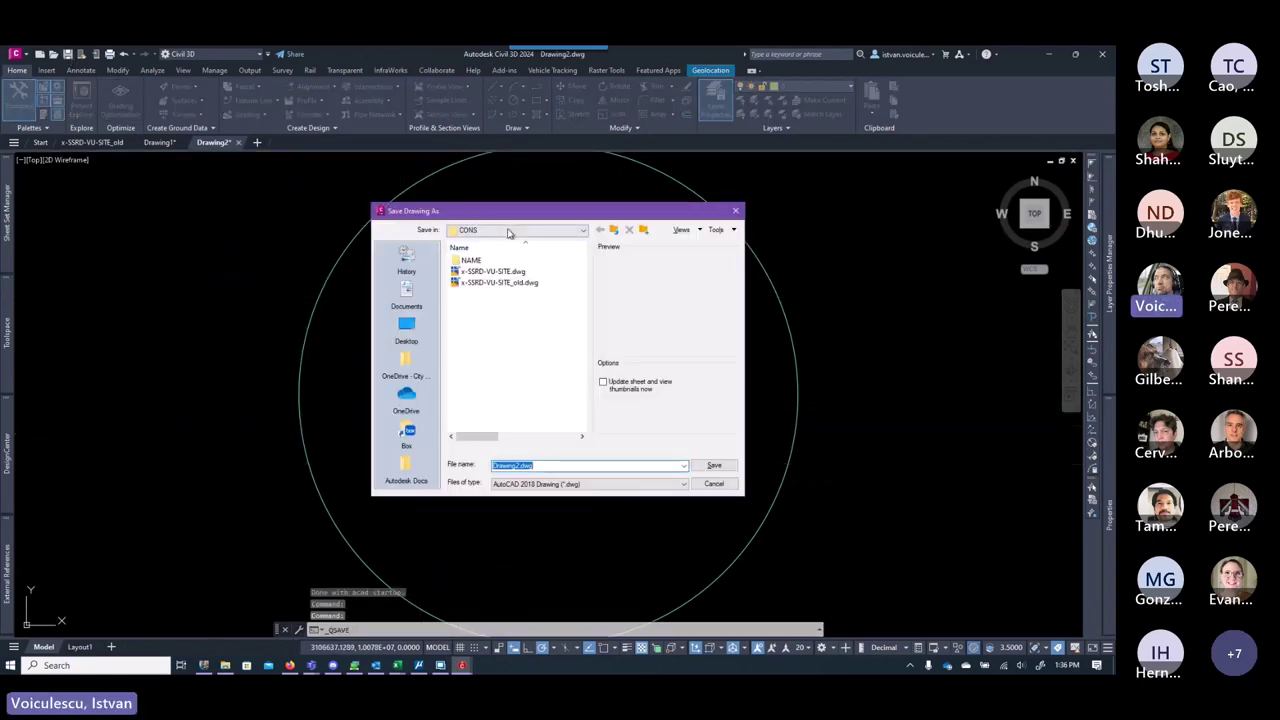
pyautogui.click(516, 231)
pyautogui.click(548, 306)
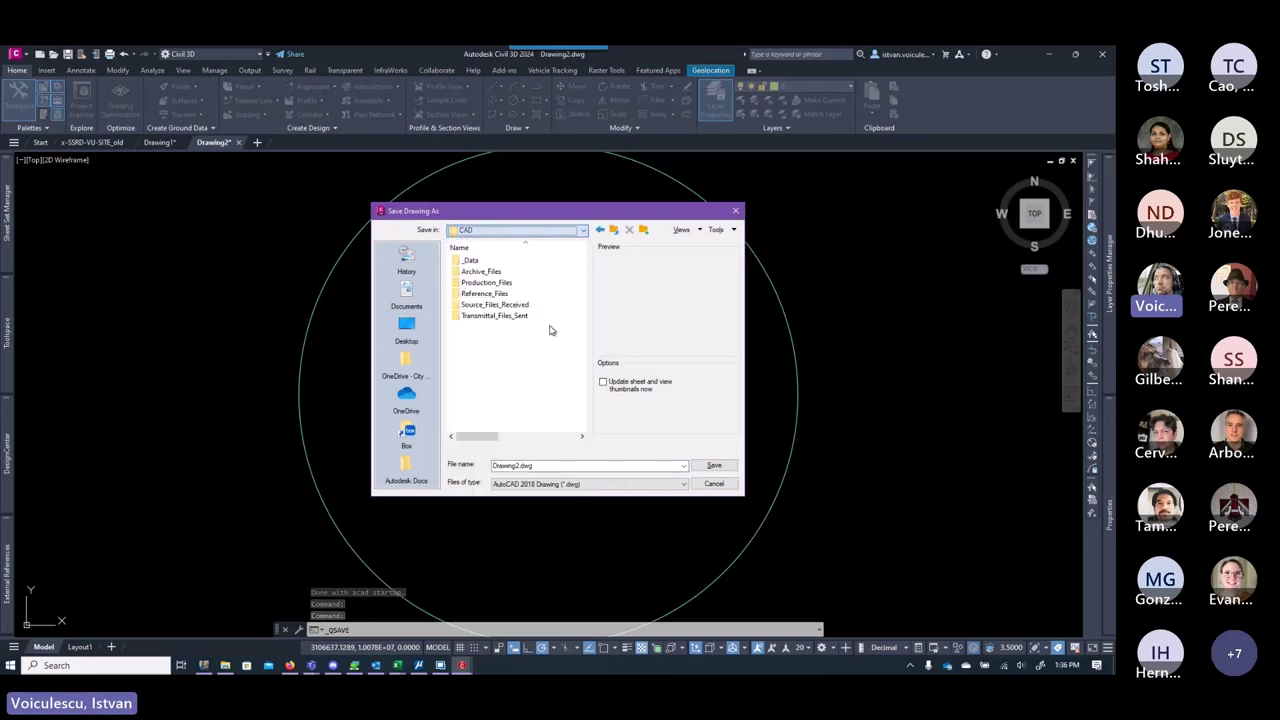
pyautogui.click(501, 233)
pyautogui.click(500, 232)
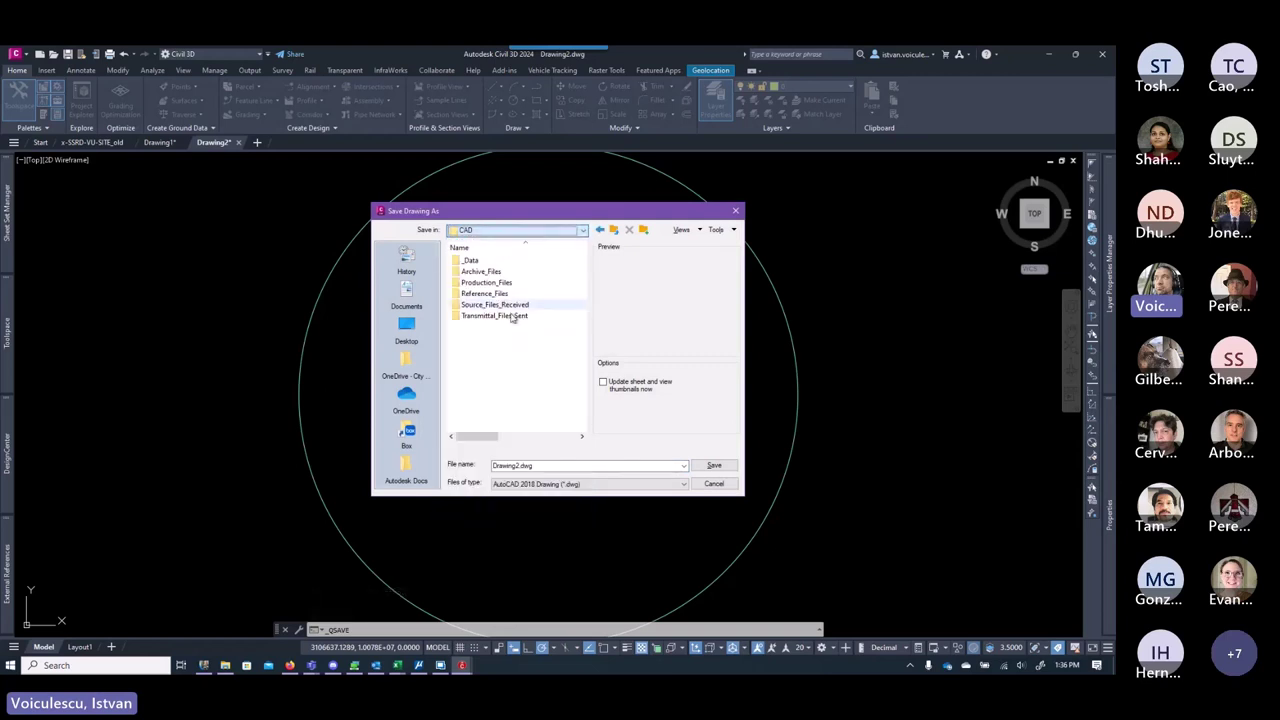
pyautogui.doubleClick(485, 295)
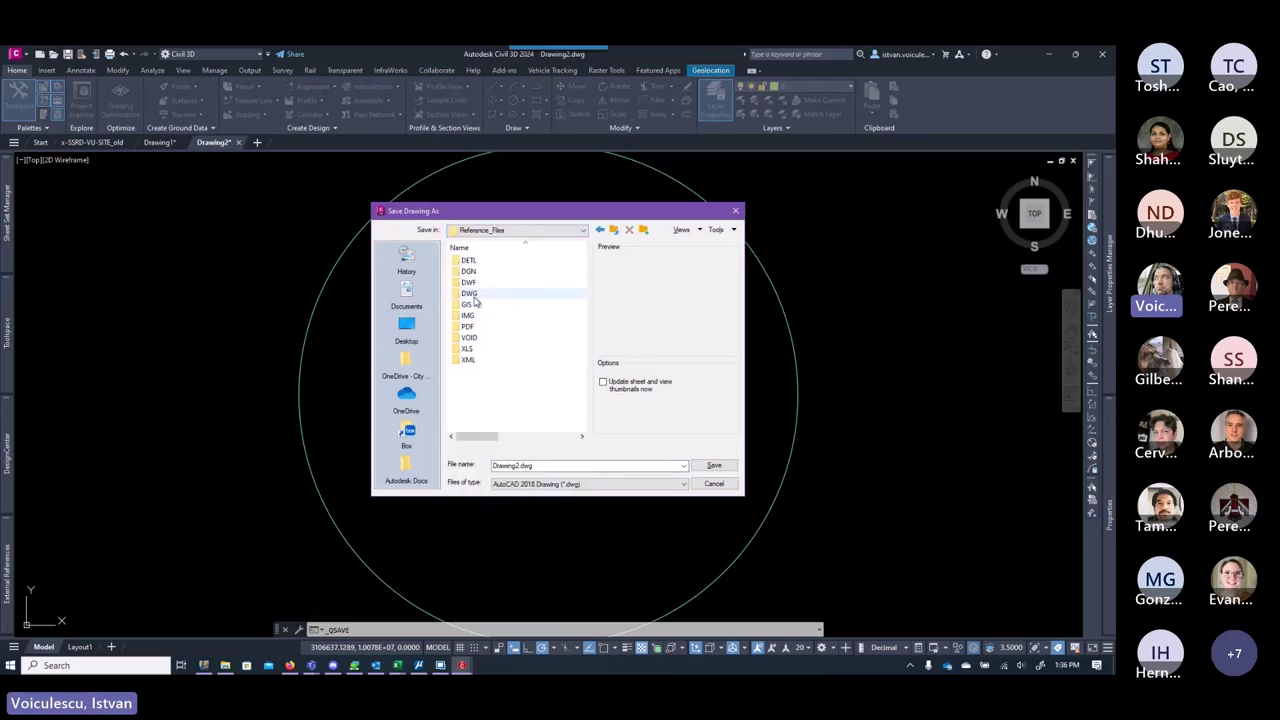
pyautogui.doubleClick(476, 294)
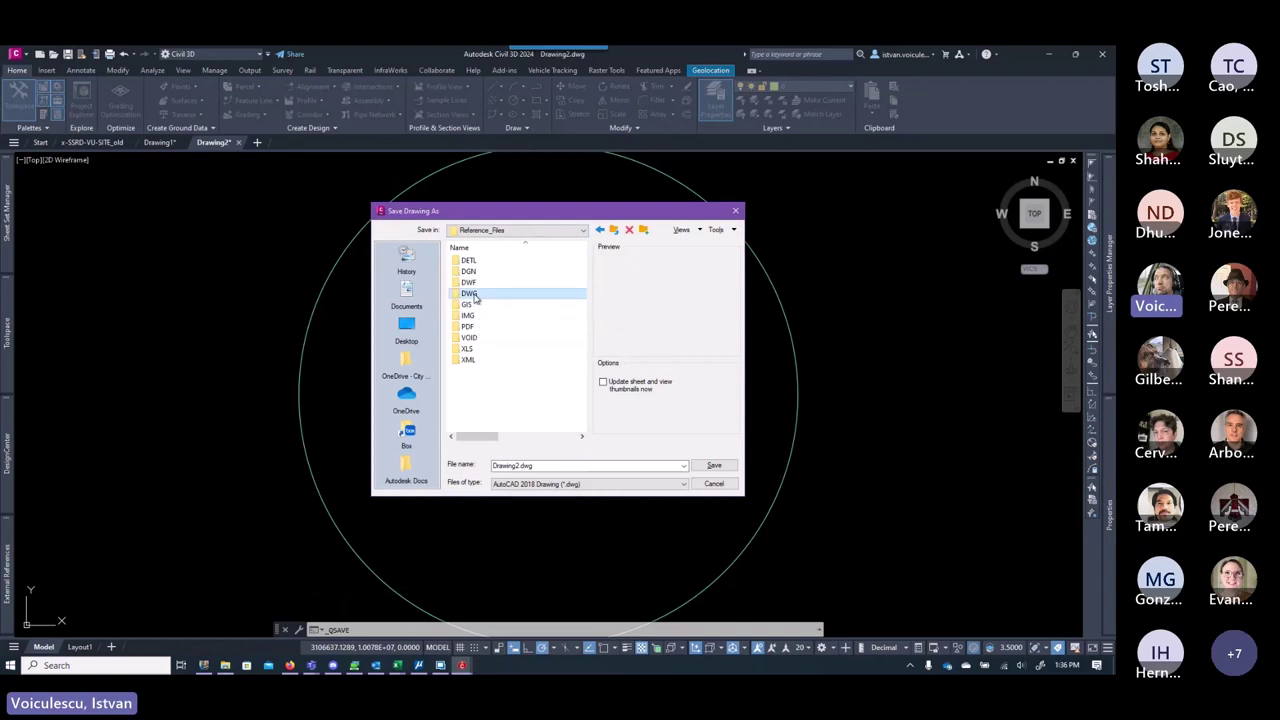
# Step: Name the drawing x-SSRD-VU-SITE by adapting the copied template name, and save it
pyautogui.doubleClick(511, 465)
pyautogui.hotkey('ctrl', 'v')
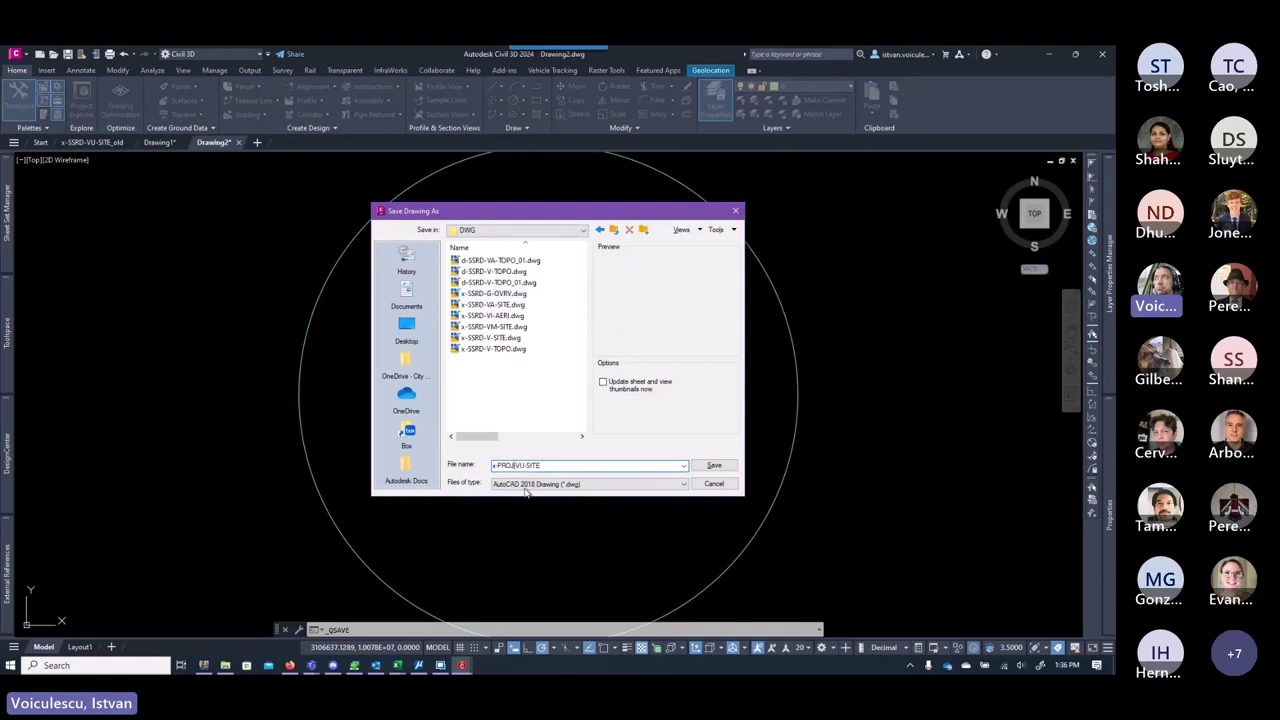
pyautogui.press('BackSpace')
pyautogui.press('BackSpace')
pyautogui.press('BackSpace')
pyautogui.press('BackSpace')
pyautogui.write('SSRD')
pyautogui.click(714, 465)
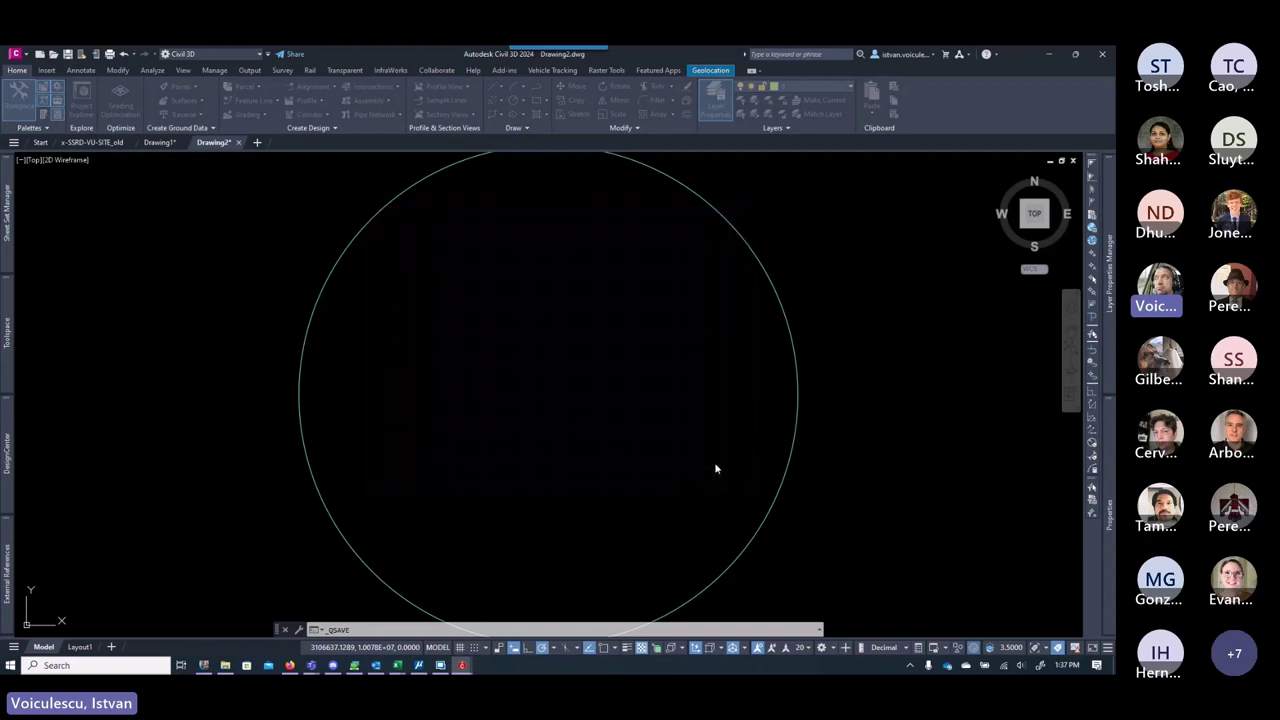
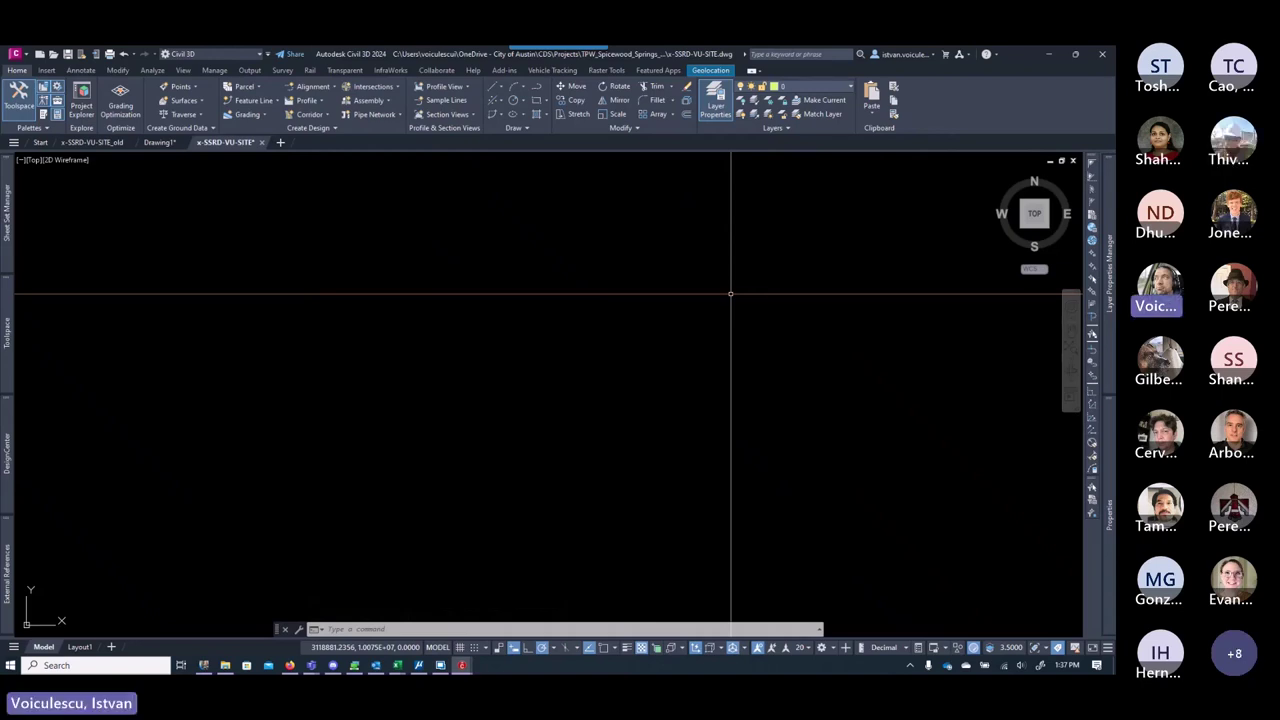
# Step: Start attaching a DWG reference and browse City of Austin OneDrive to CDS > Projects > TPW_Spicewood_Springs_Demo > CAD > Reference_Files > DWG
pyautogui.write('xr')
pyautogui.press('Return')
pyautogui.click(40, 168)
pyautogui.click(70, 183)
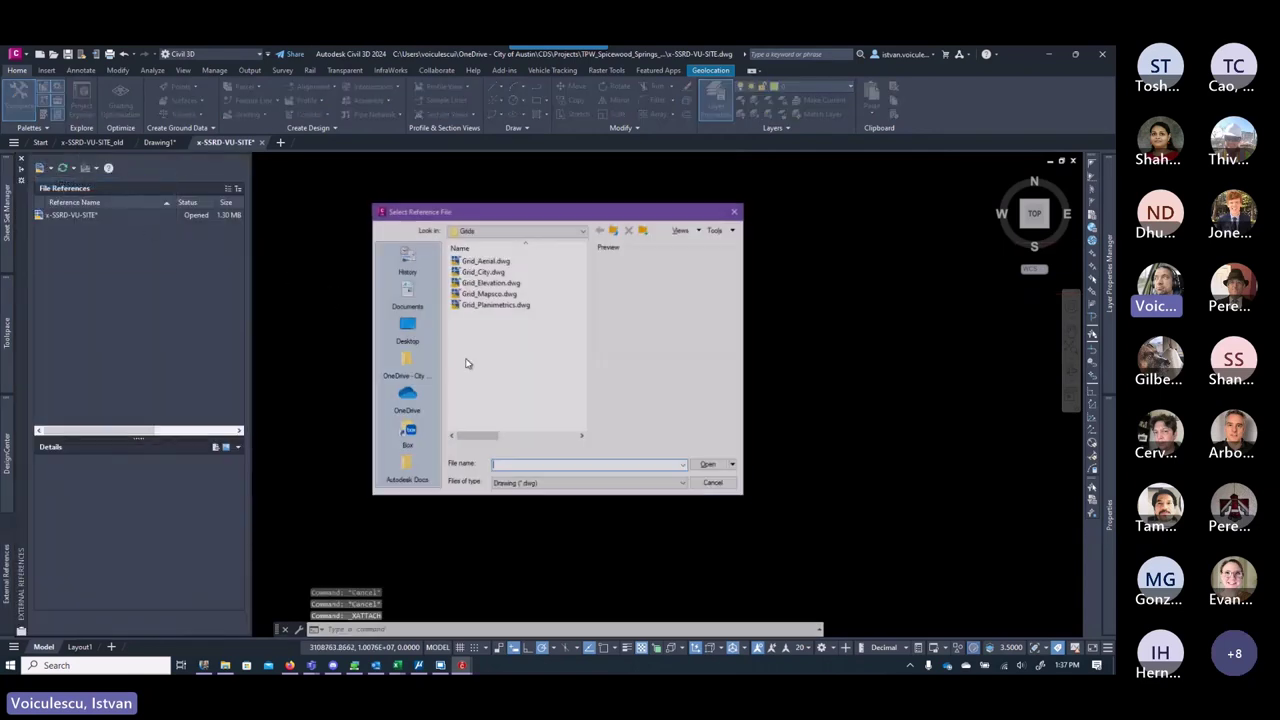
pyautogui.click(523, 230)
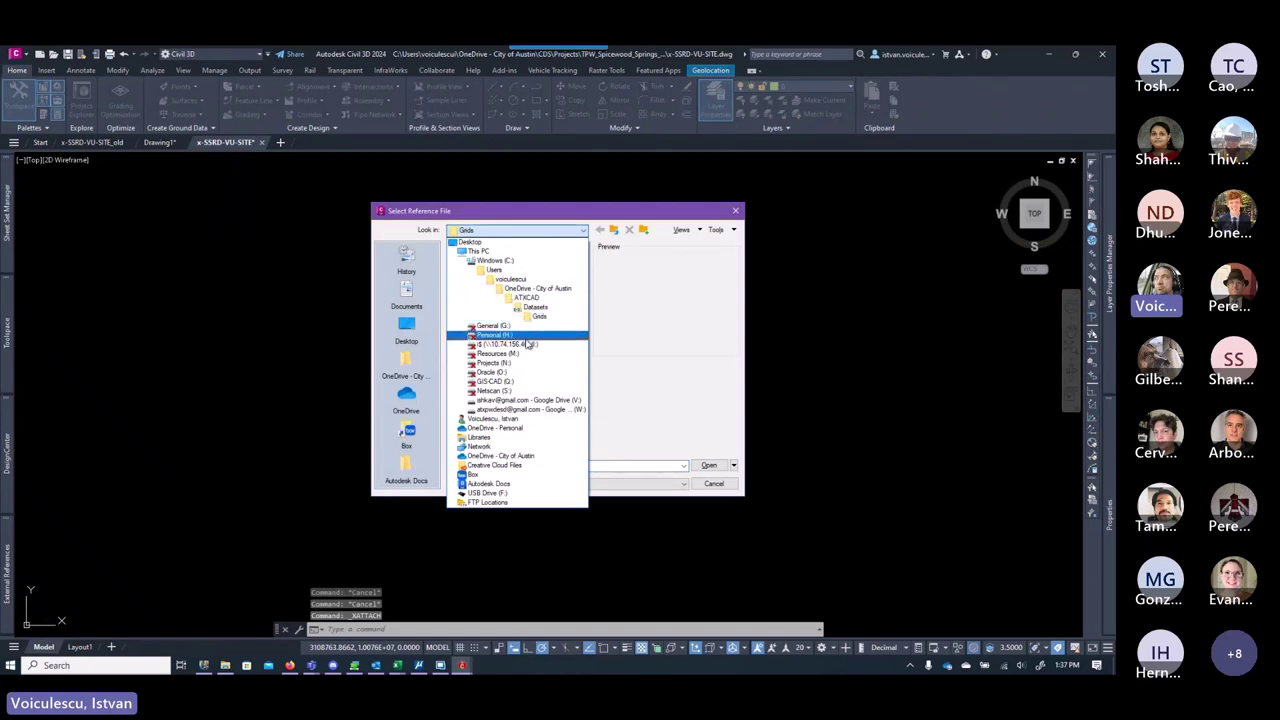
pyautogui.click(503, 455)
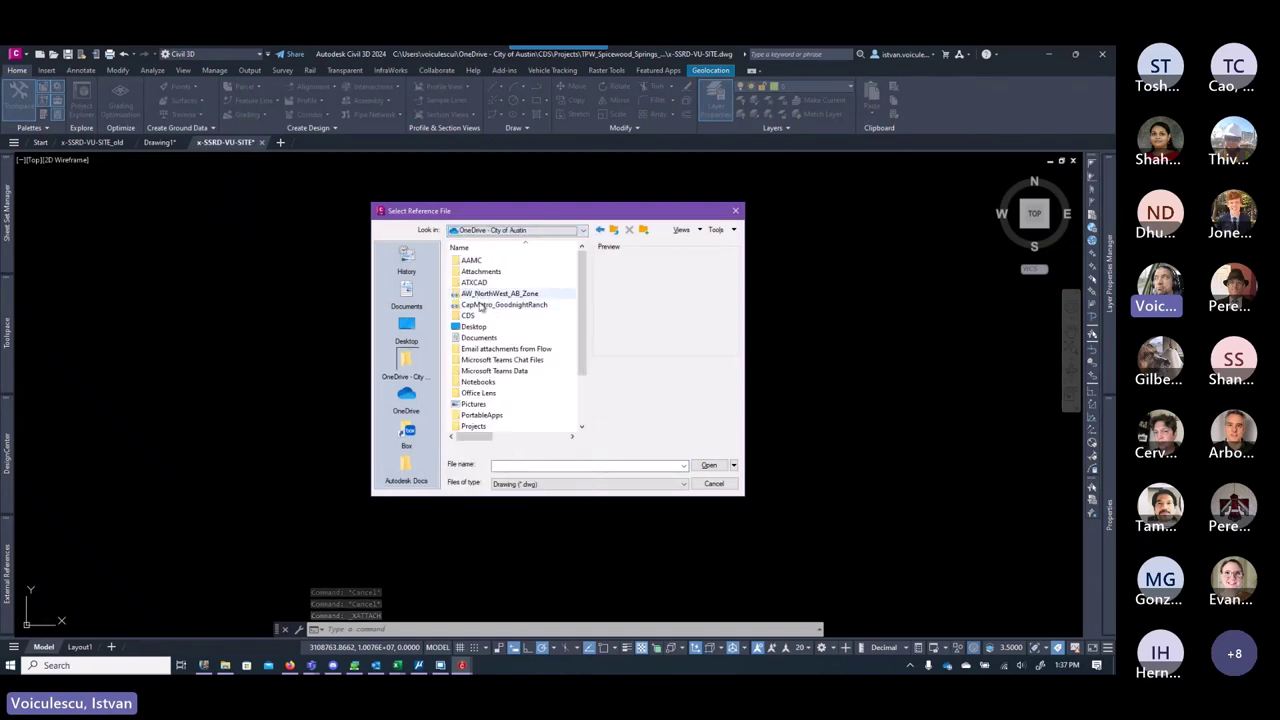
pyautogui.doubleClick(478, 314)
pyautogui.doubleClick(480, 283)
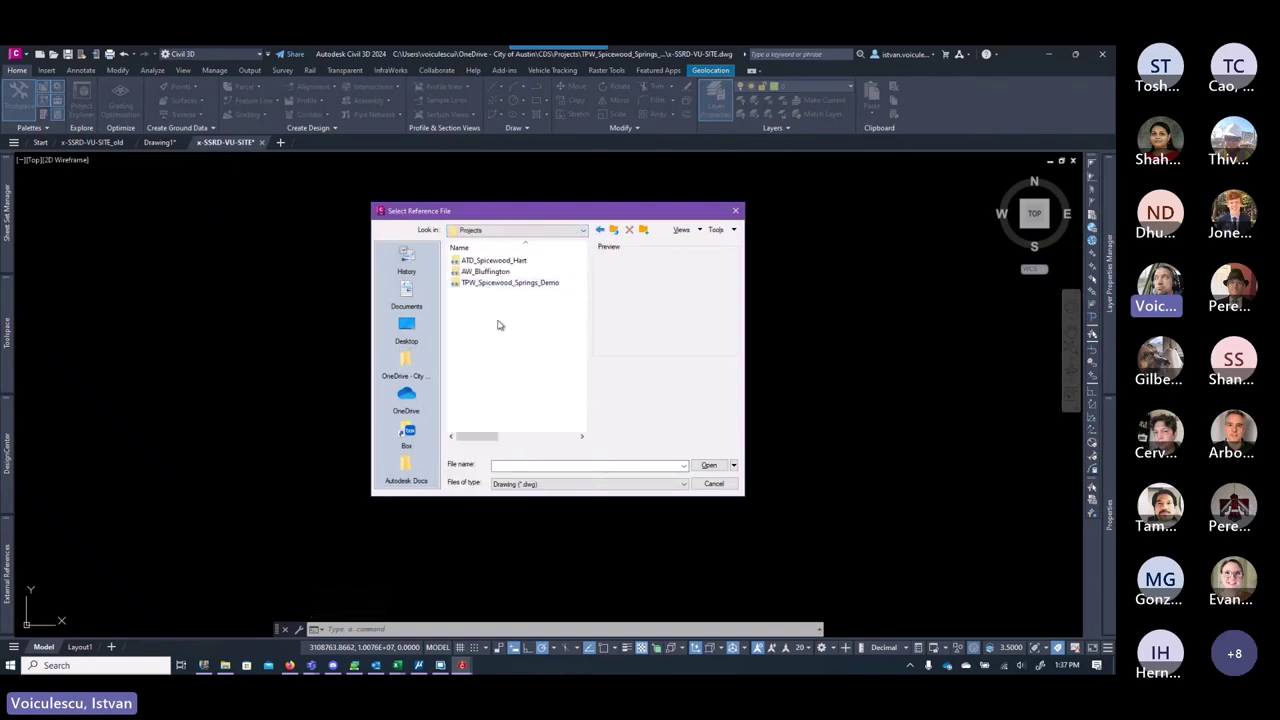
pyautogui.doubleClick(505, 284)
pyautogui.doubleClick(500, 314)
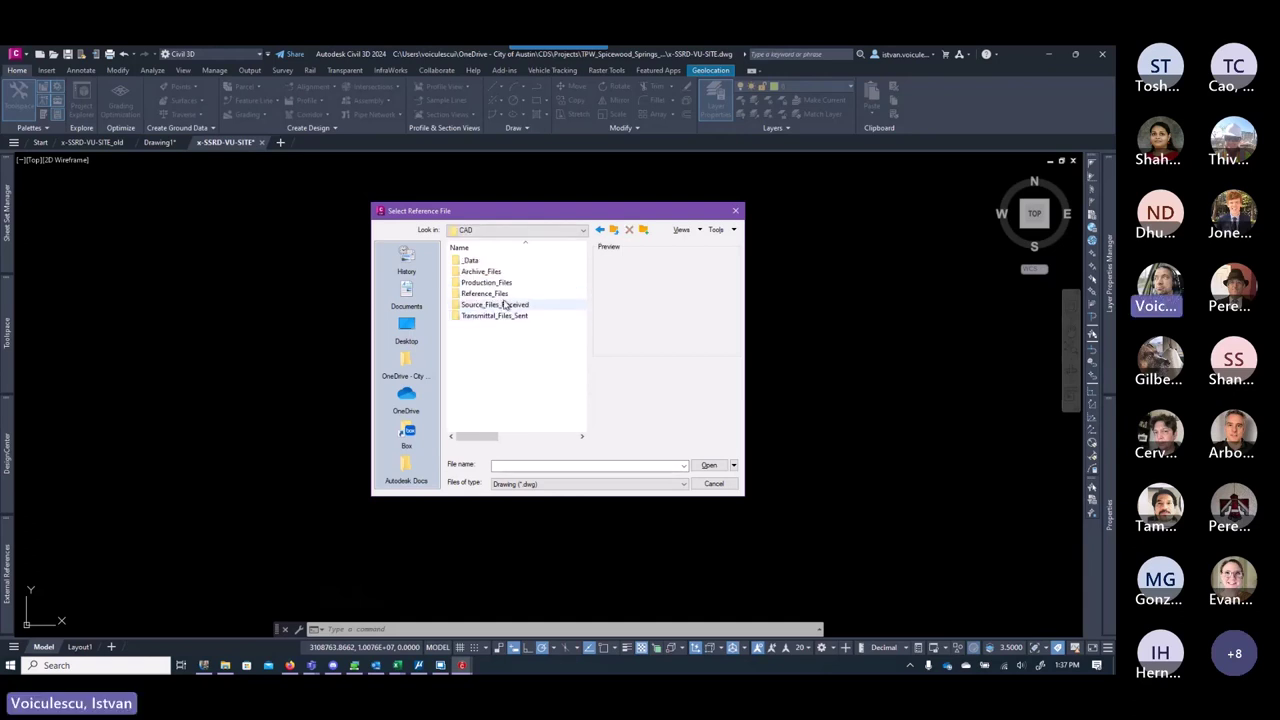
pyautogui.doubleClick(484, 293)
pyautogui.doubleClick(474, 288)
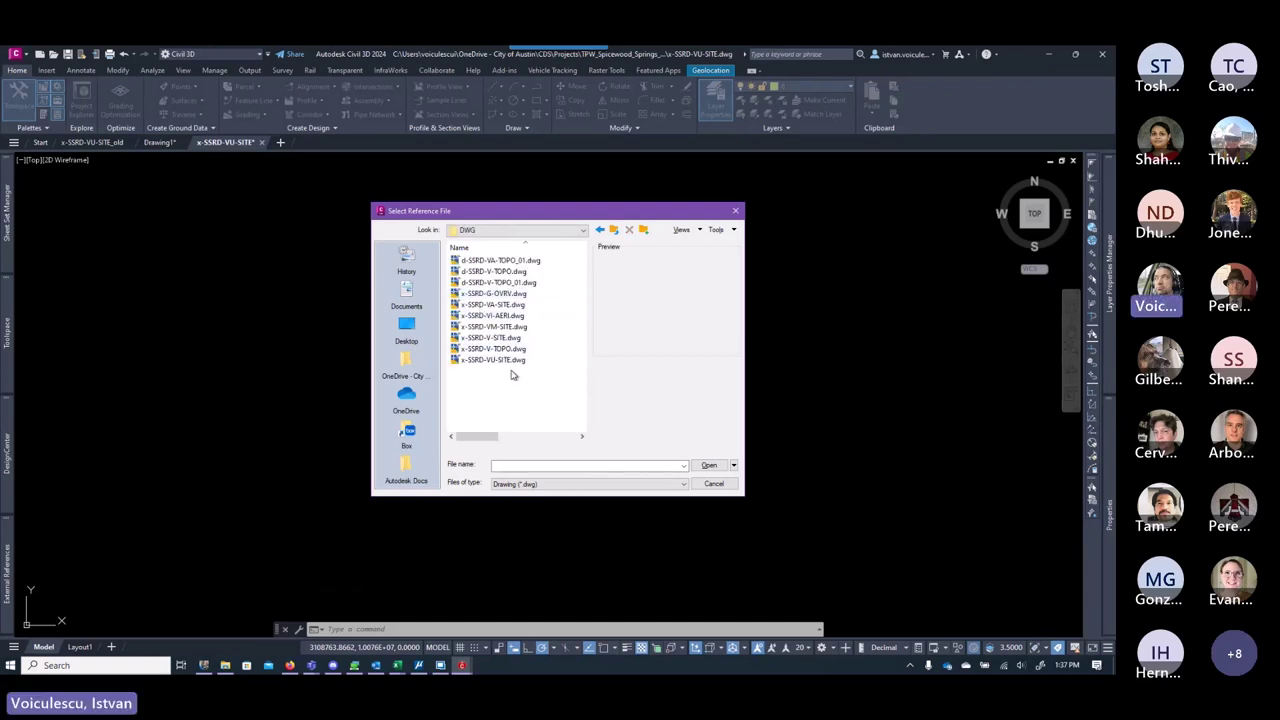
# Step: Attach x-SSRD-VI-AERI.dwg as an overlay with a relative path, uniform scale 1.00 and insertion point 0,0,0
pyautogui.click(497, 315)
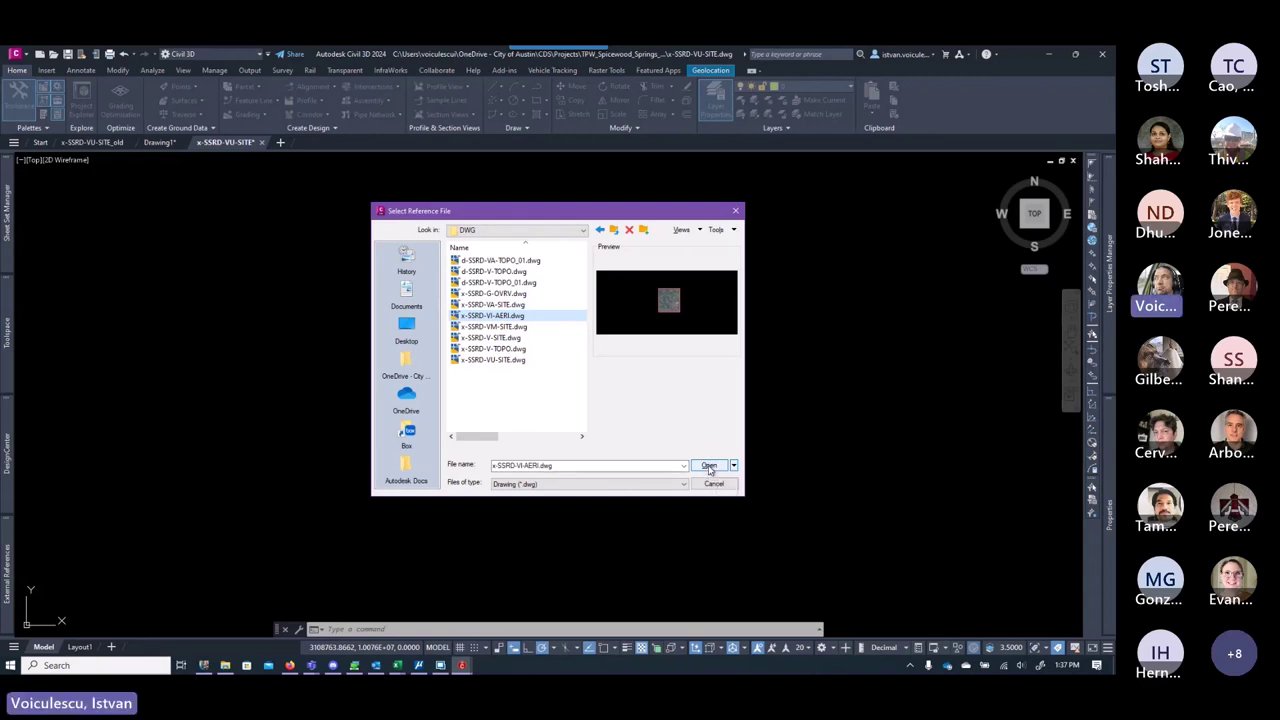
pyautogui.click(711, 467)
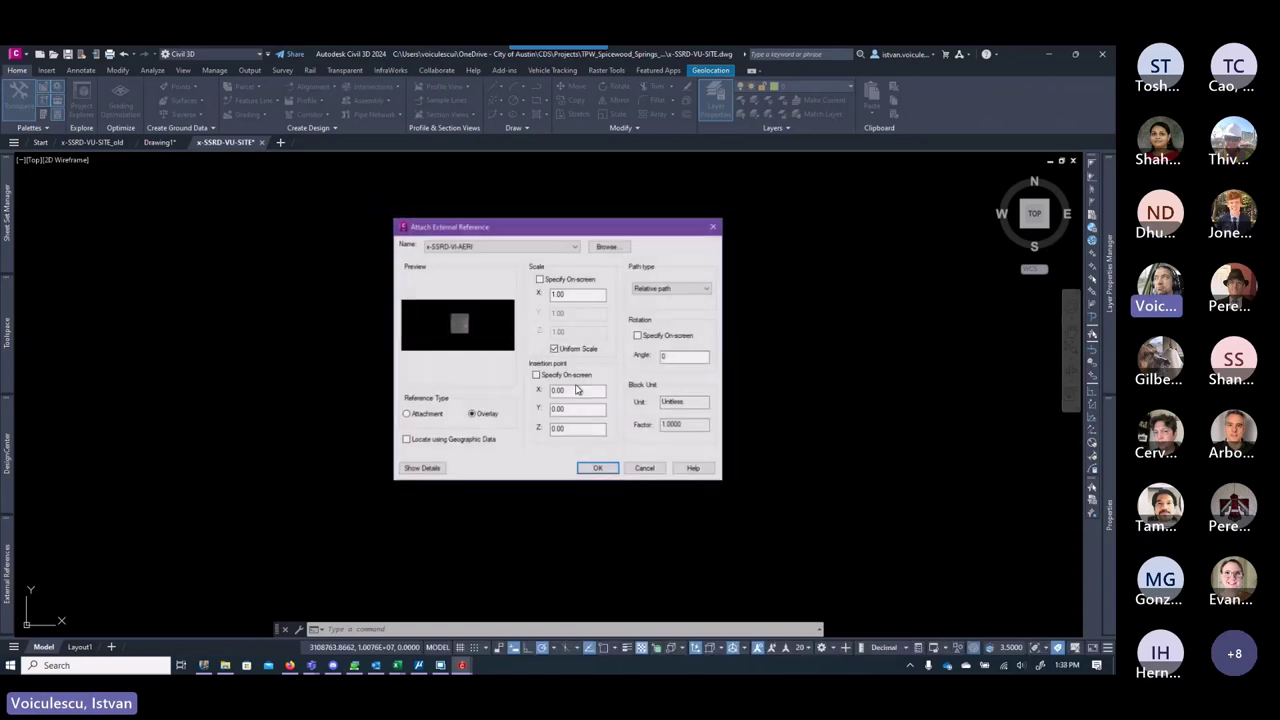
pyautogui.click(461, 248)
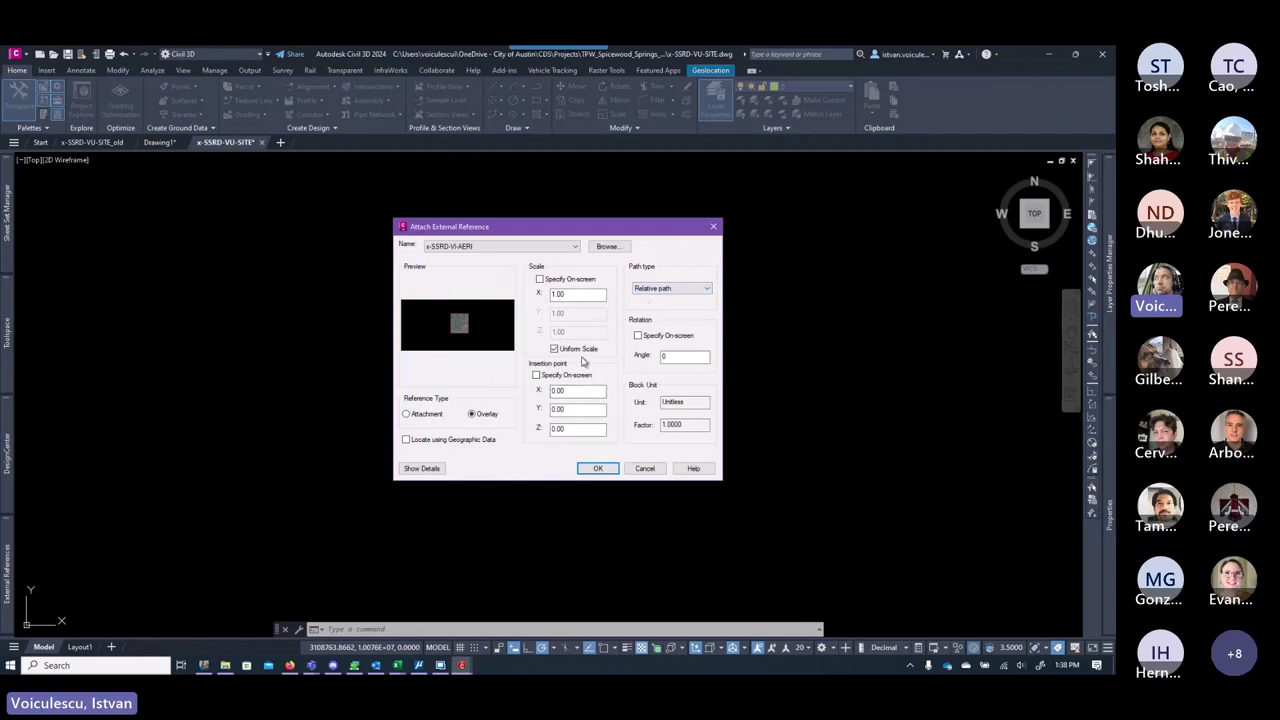
pyautogui.moveTo(592, 294); pyautogui.dragTo(530, 295)
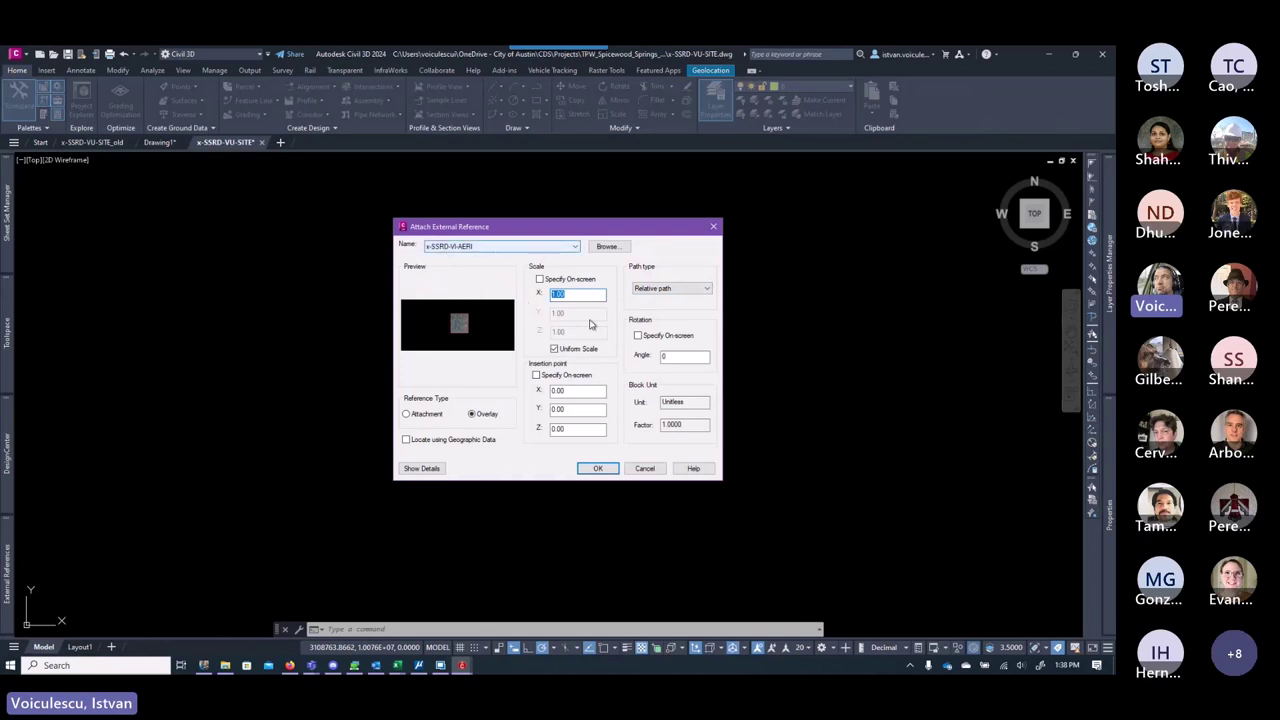
pyautogui.write('11')
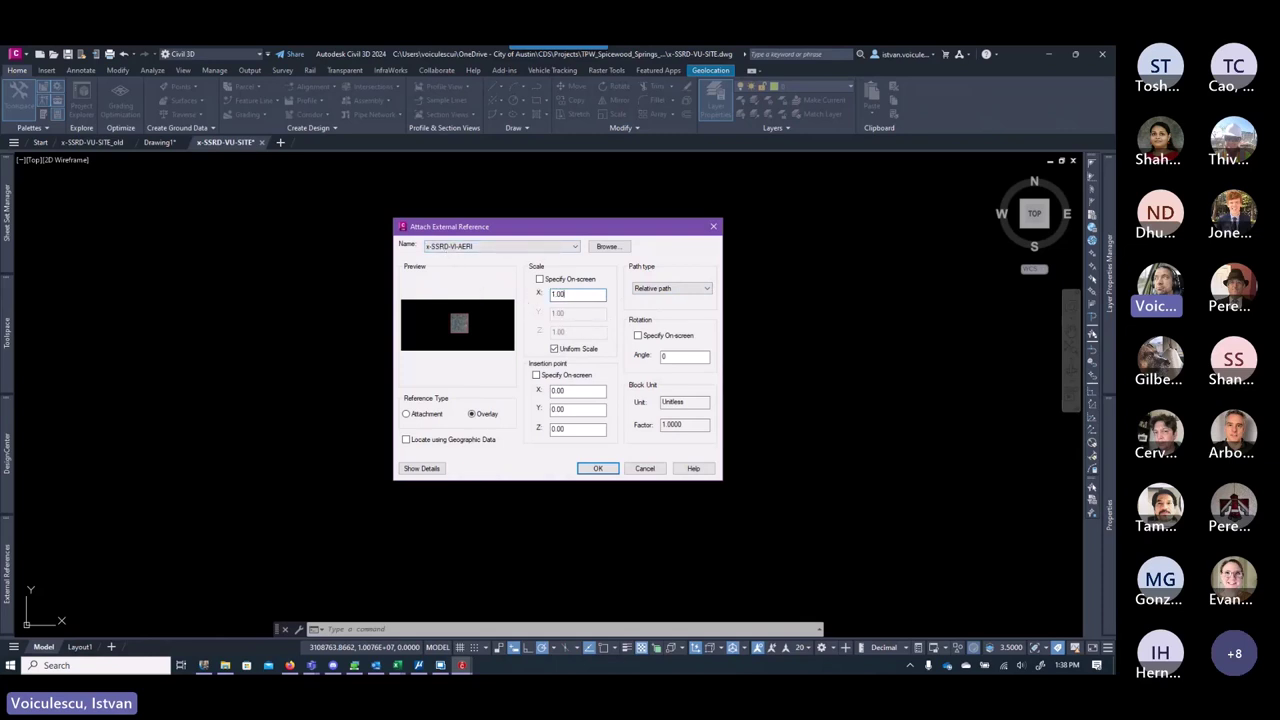
pyautogui.click(598, 469)
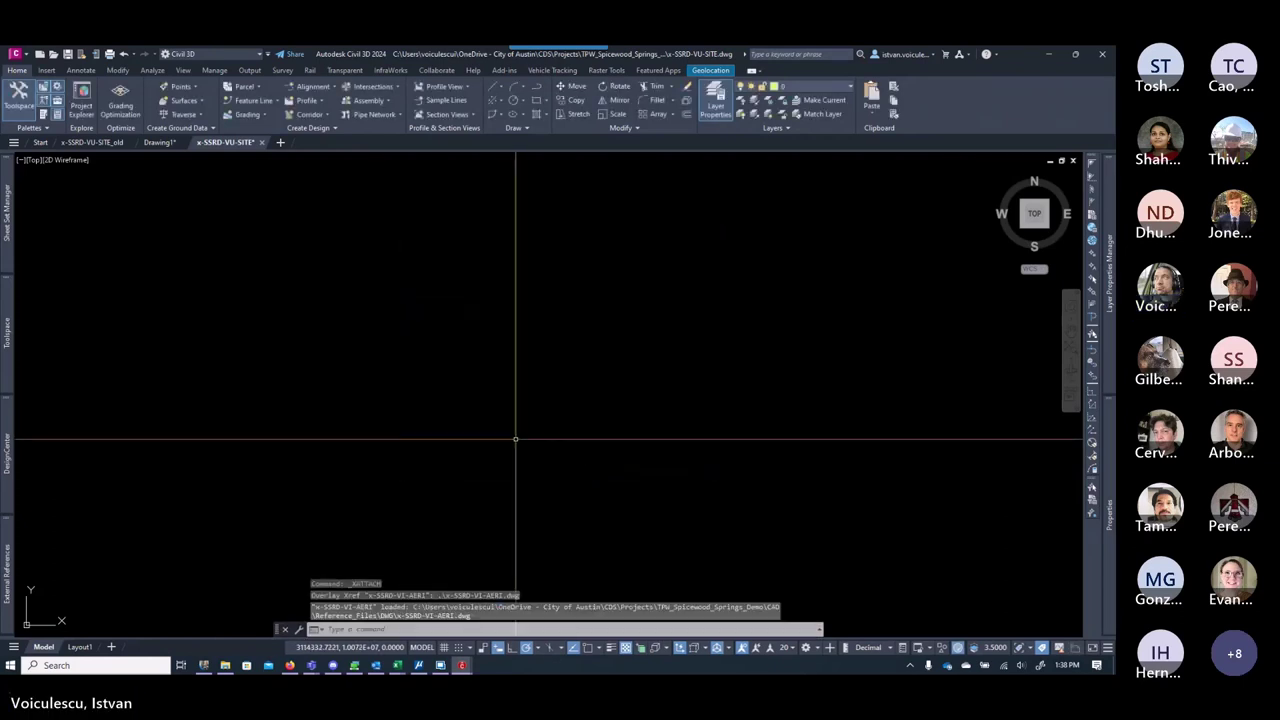
# Step: Unload the SSRD_NM_202304_12IN aerial image nested in the x-SSRD-VI-AERI reference and regenerate the model
pyautogui.write('z')
pyautogui.press('Return')
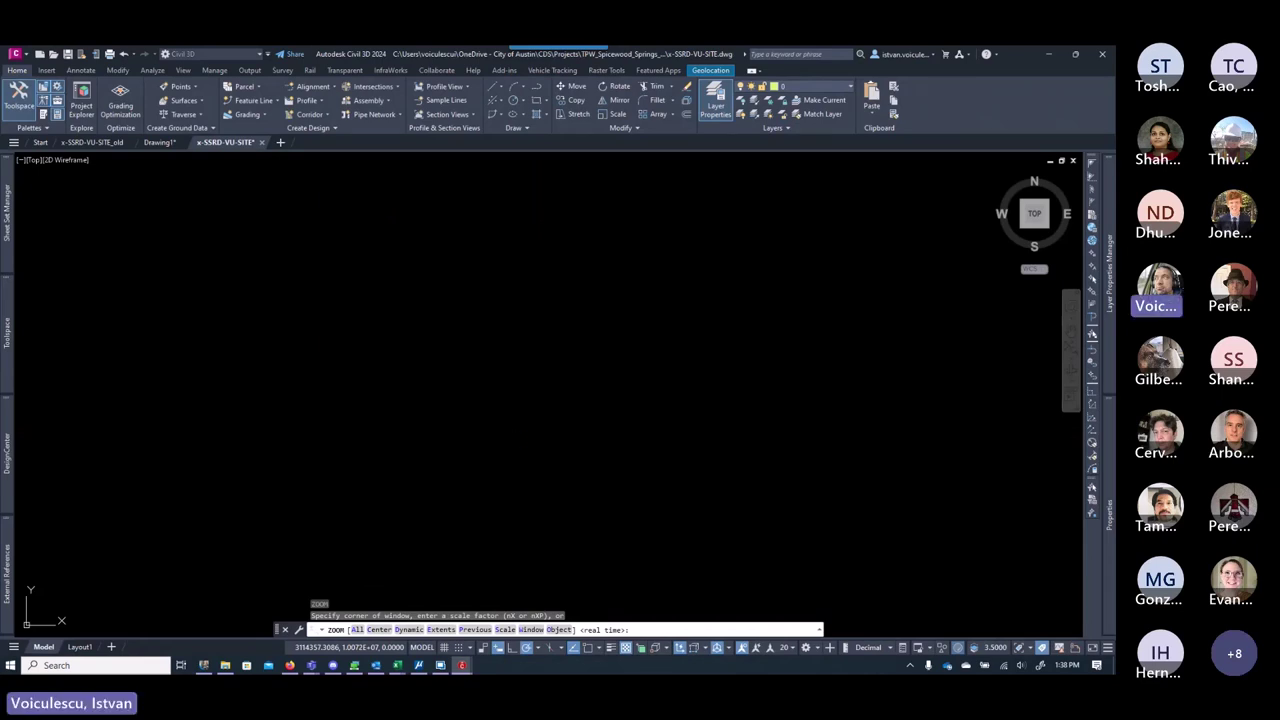
pyautogui.write('e')
pyautogui.press('Return')
pyautogui.press('Escape')
pyautogui.press('Escape')
pyautogui.press('Escape')
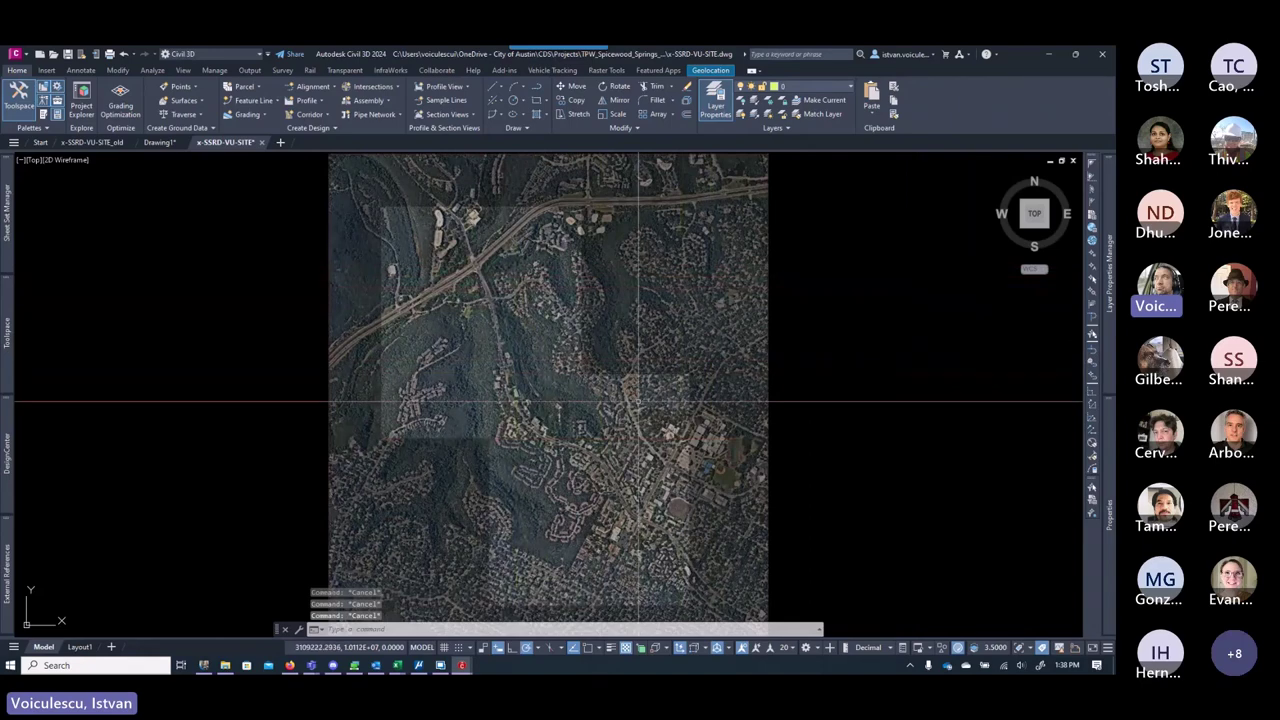
pyautogui.moveTo(7, 570)
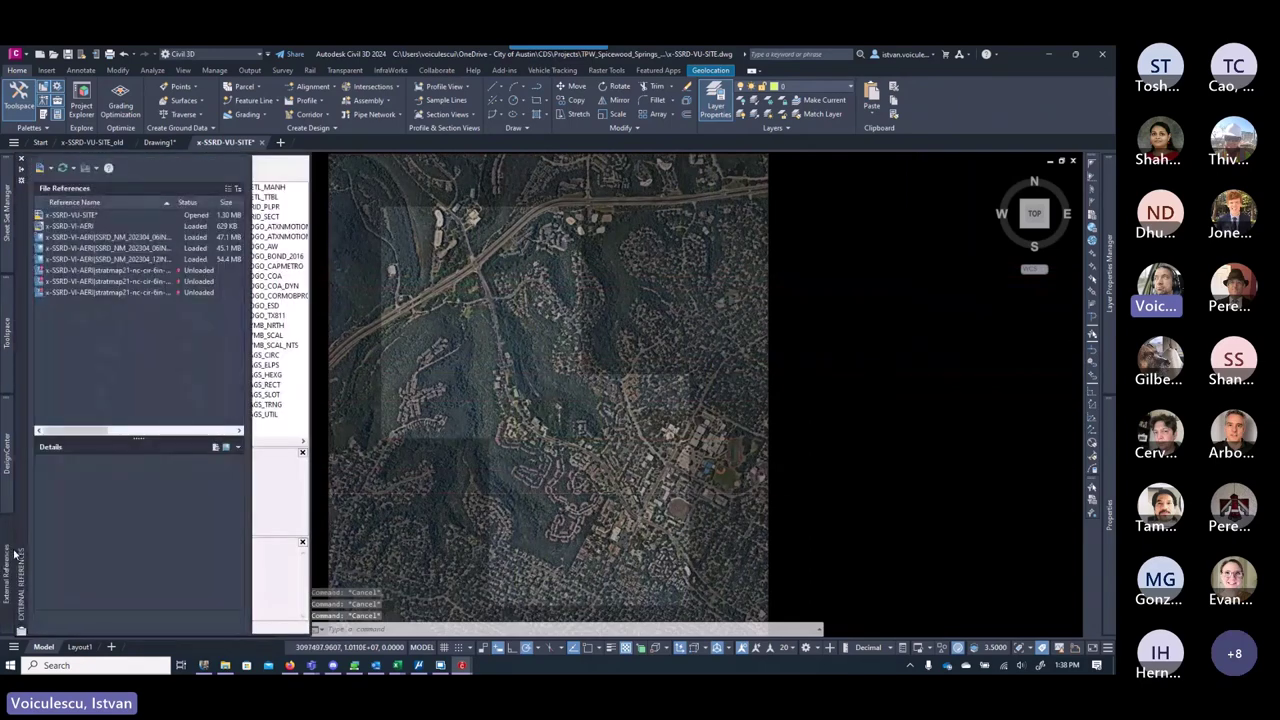
pyautogui.rightClick(103, 260)
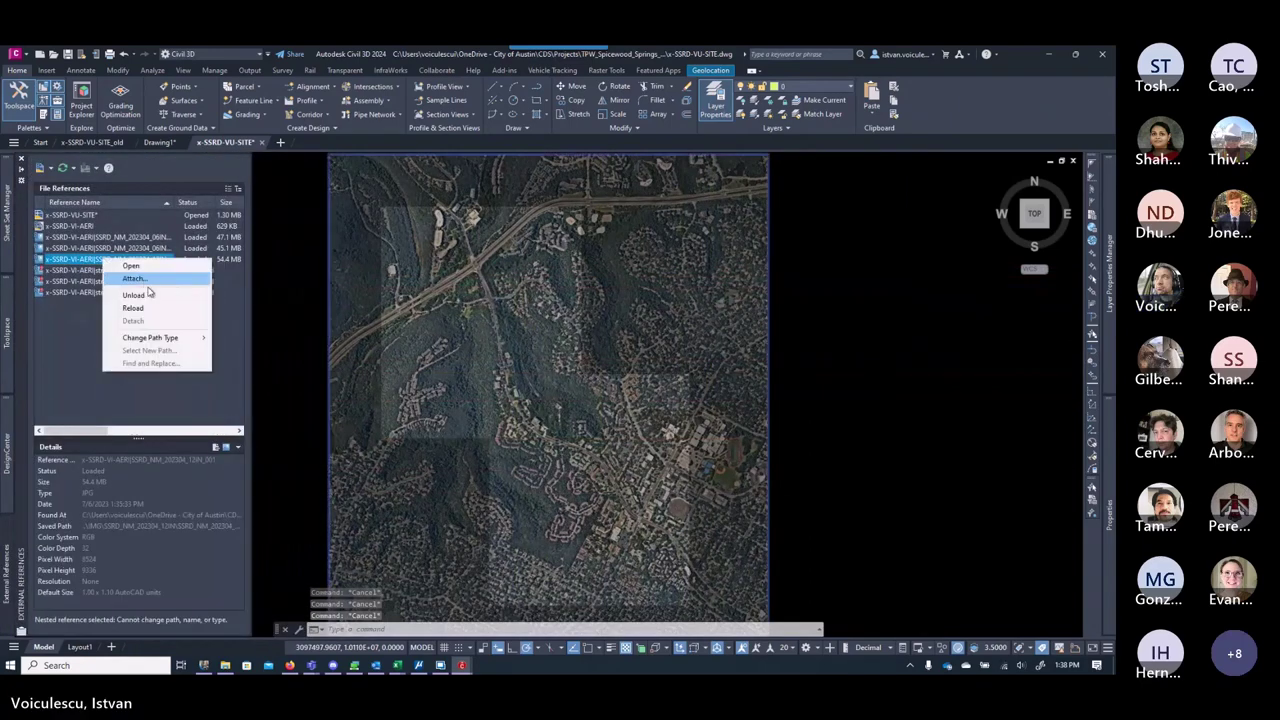
pyautogui.press('Escape')
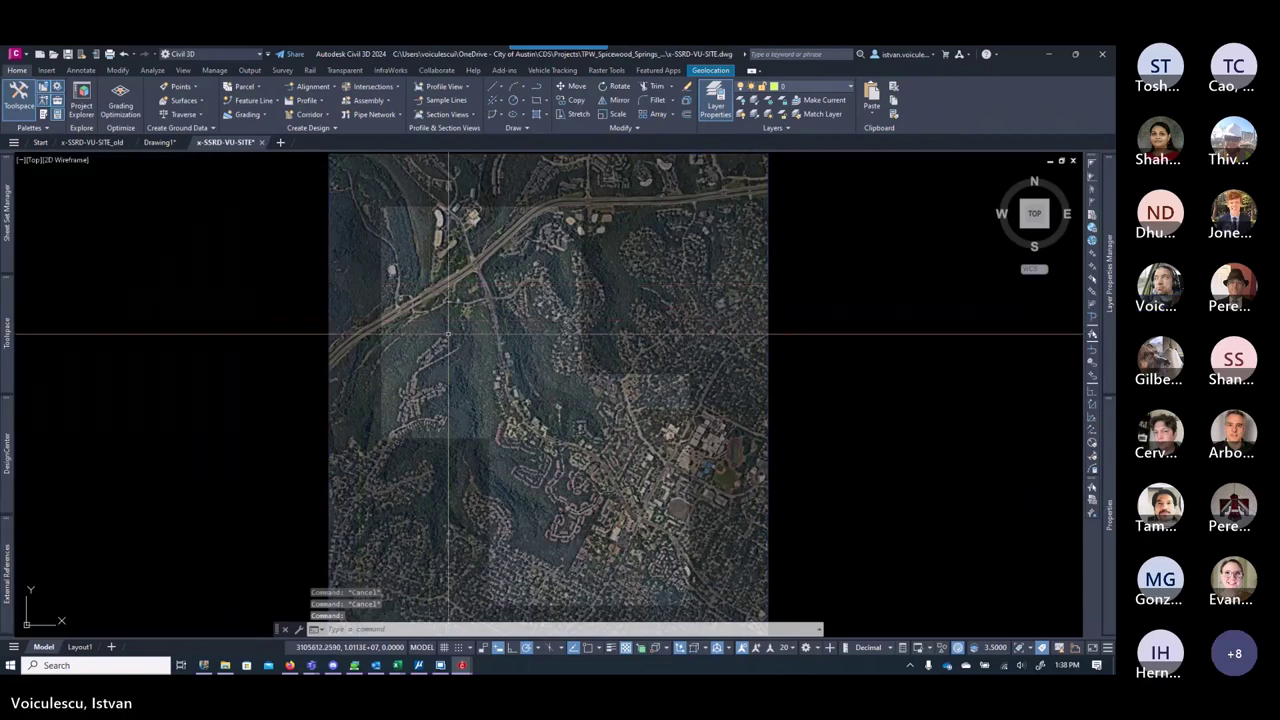
pyautogui.press('Return')
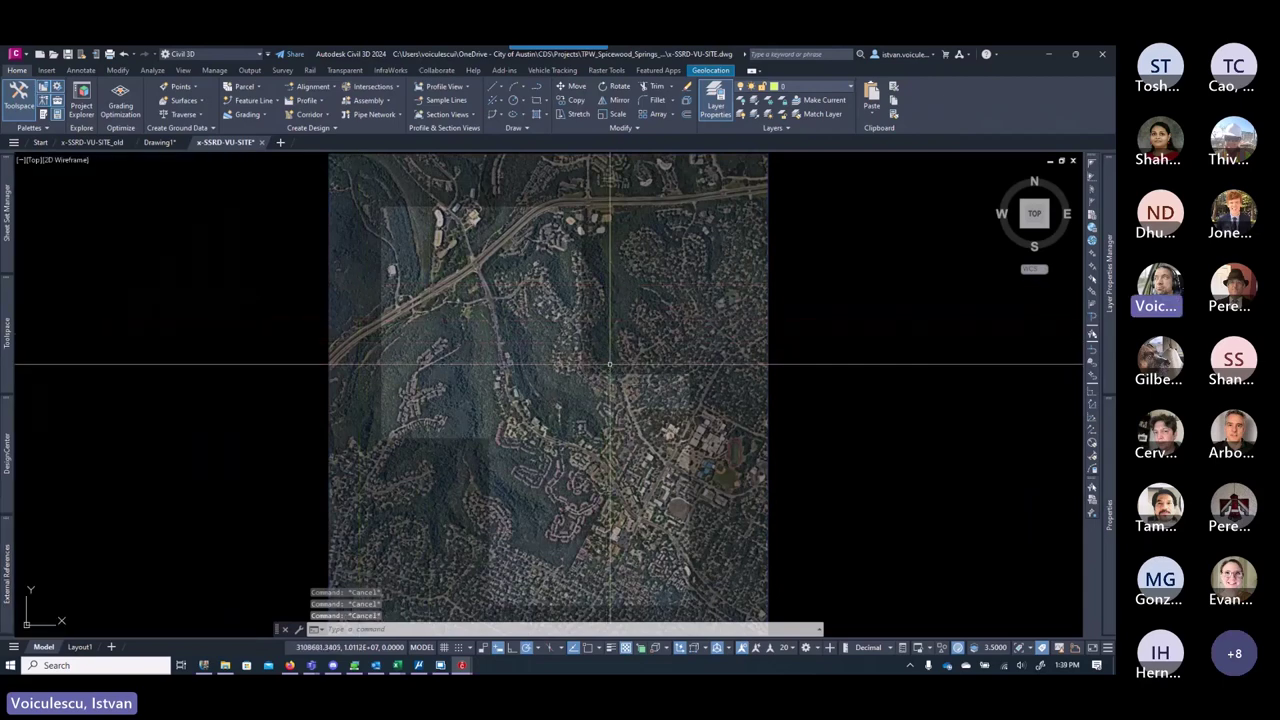
# Step: Freeze the VI-RSTR-2023-12IN layer of the x-SSRD-VI-AERI reference, widening the layer name column to read the full names
pyautogui.moveTo(1104, 358)
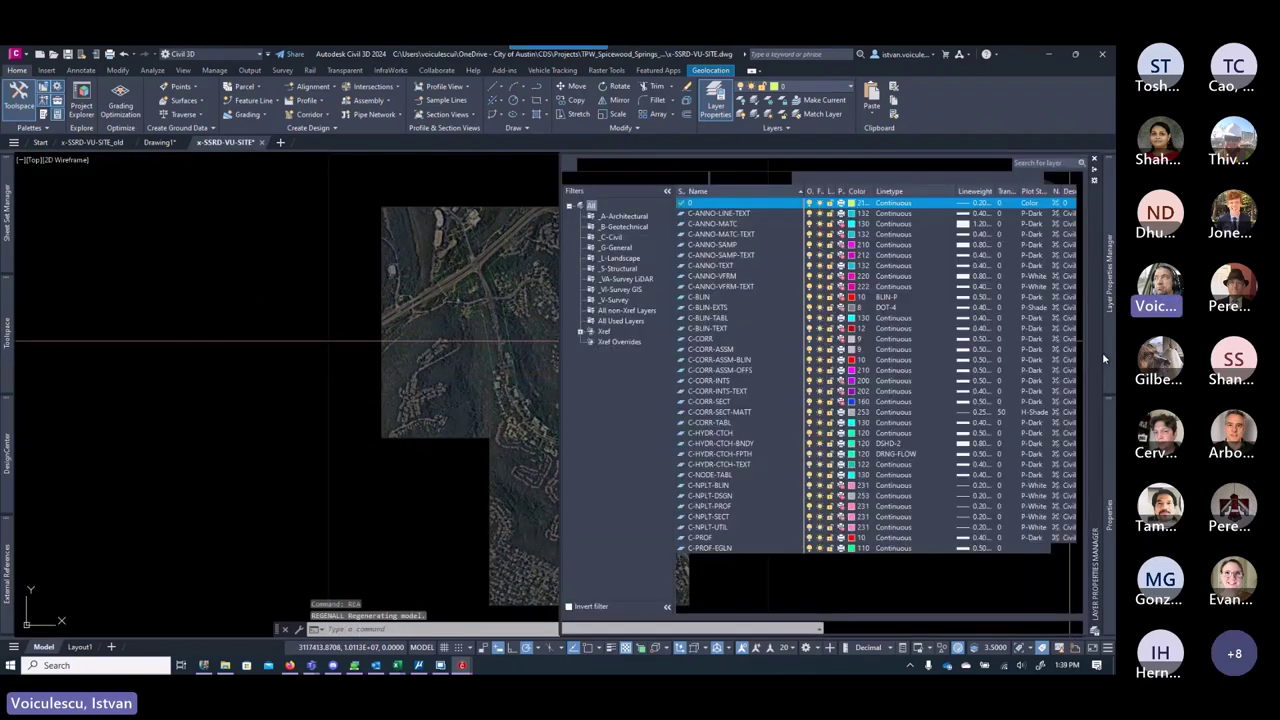
pyautogui.click(626, 342)
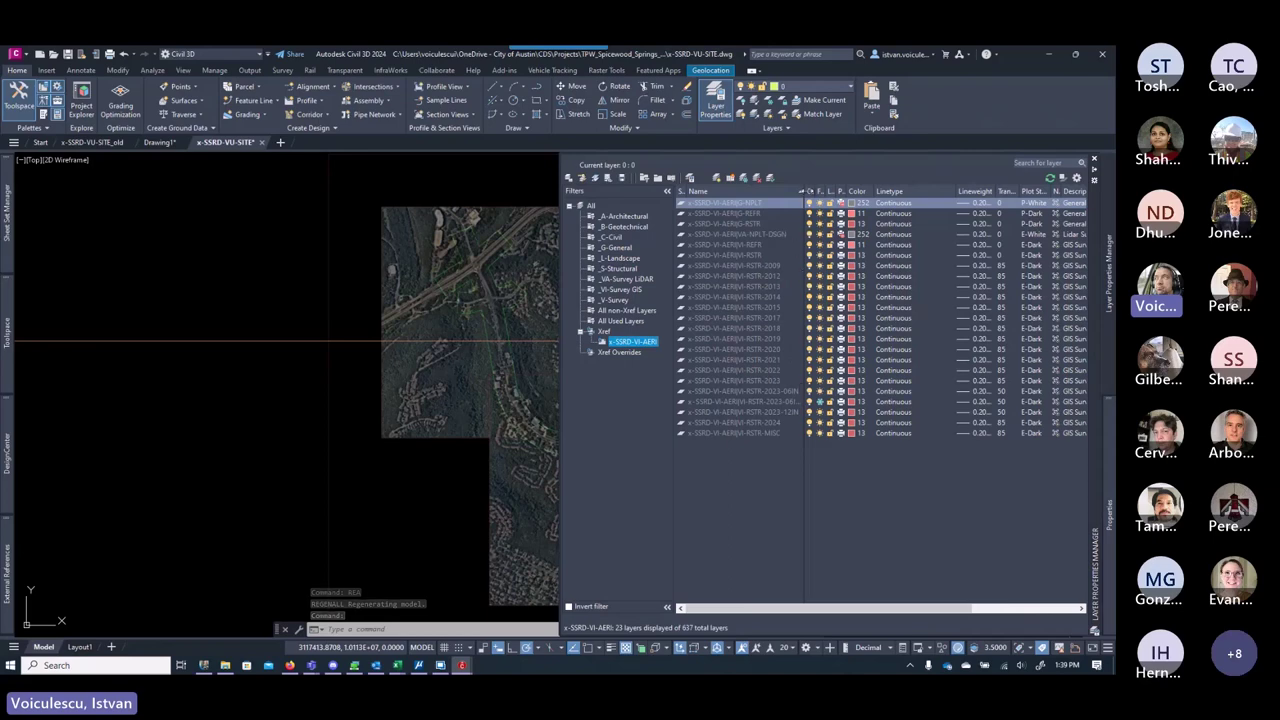
pyautogui.moveTo(806, 190); pyautogui.dragTo(858, 190)
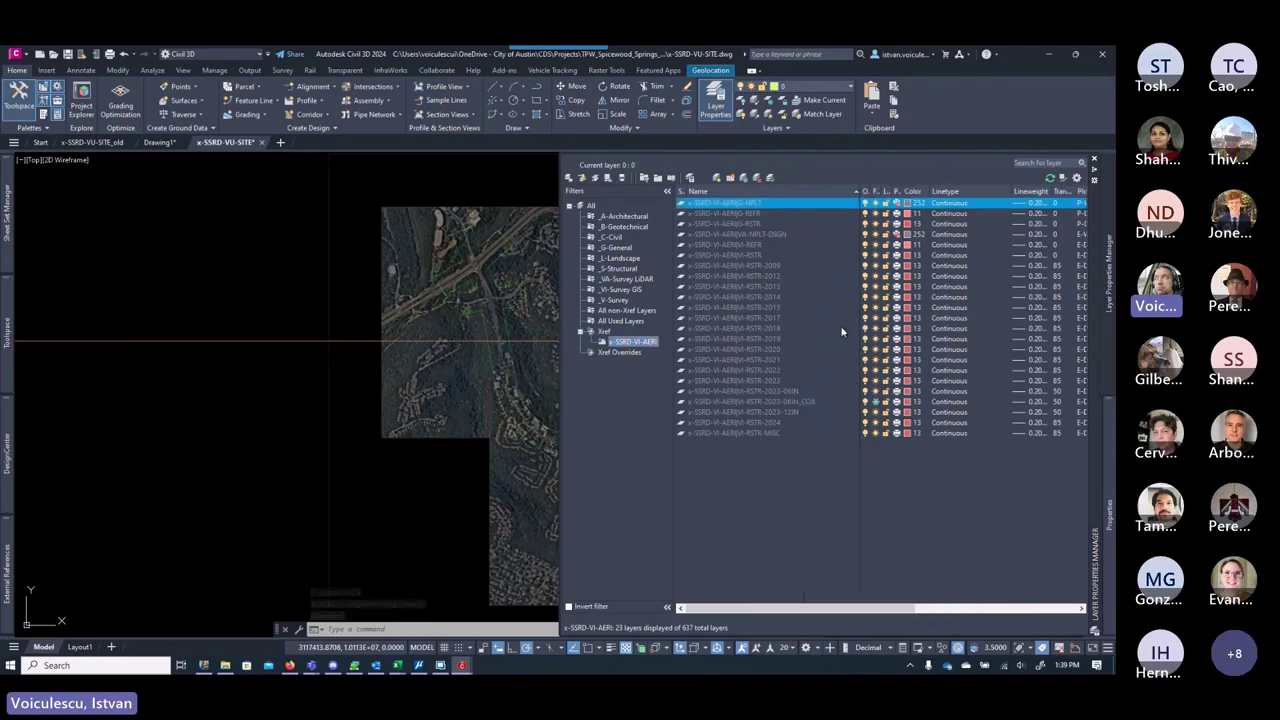
pyautogui.click(876, 415)
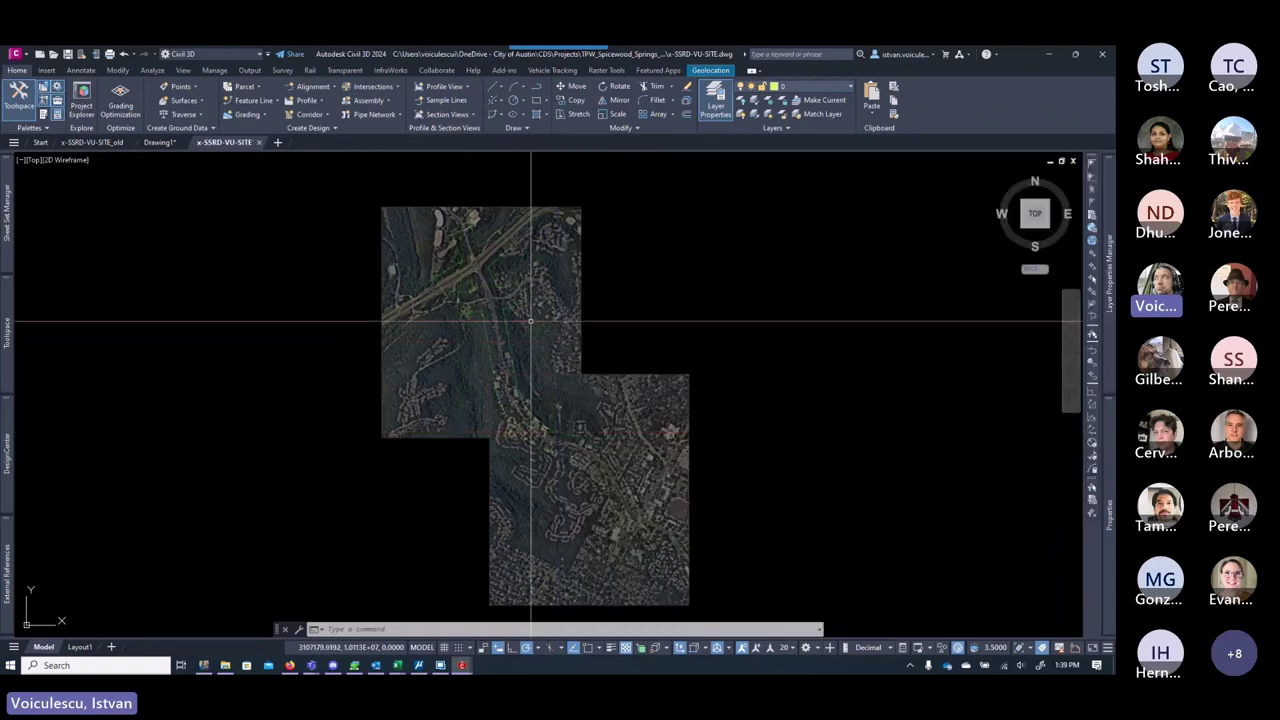
# Step: Turn on the hybrid online map for the geolocated drawing and accept the use of Online Map Data
pyautogui.click(711, 70)
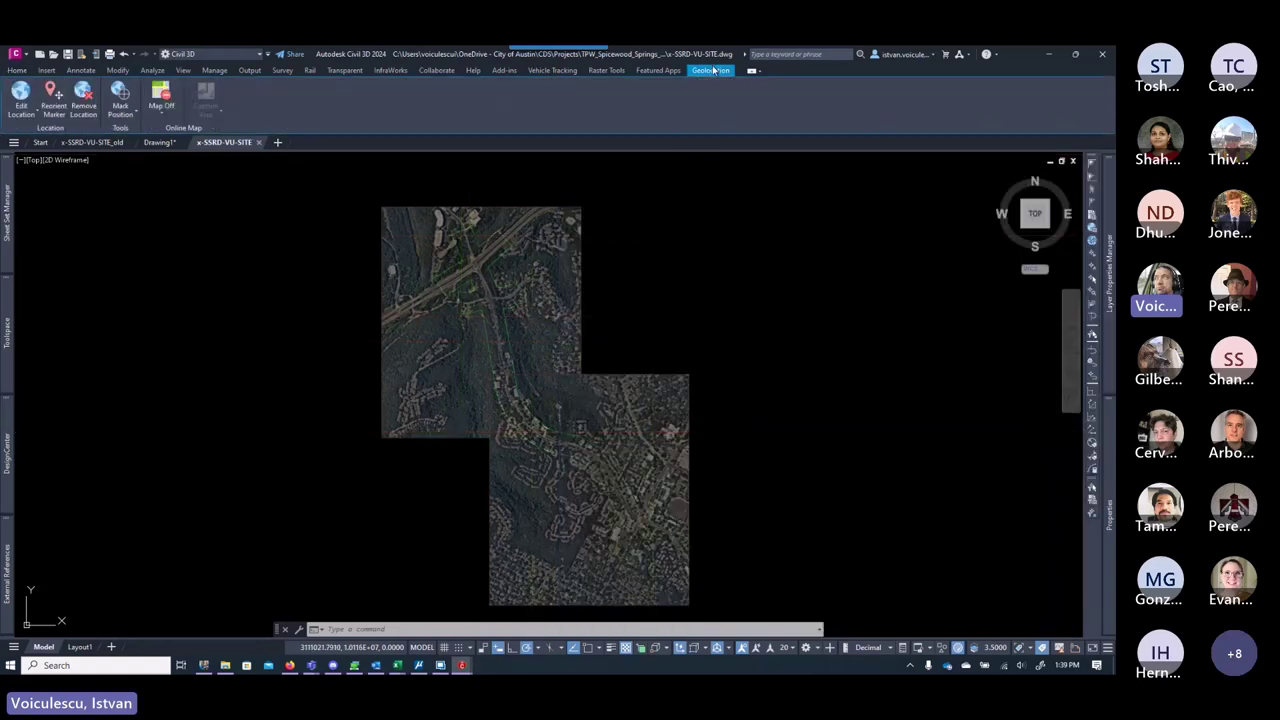
pyautogui.click(162, 110)
pyautogui.click(175, 204)
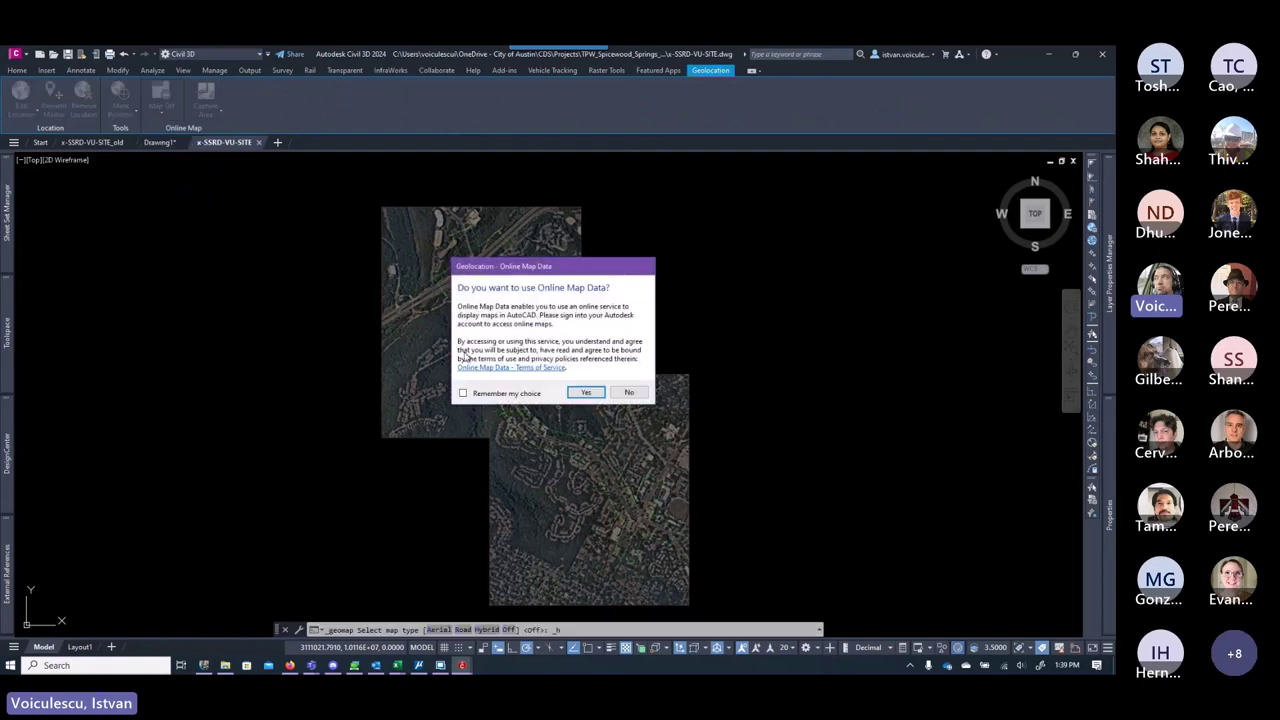
pyautogui.click(592, 393)
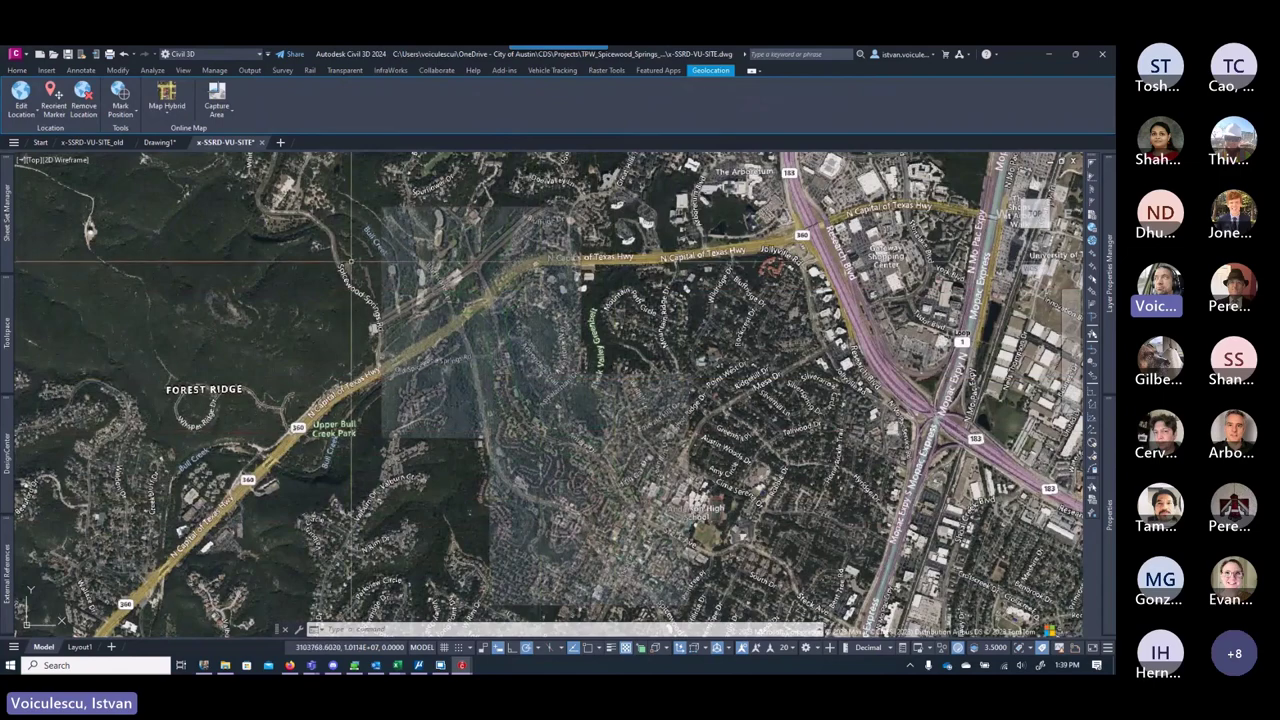
# Step: Turn off the online map behind the aerial imagery
pyautogui.click(169, 112)
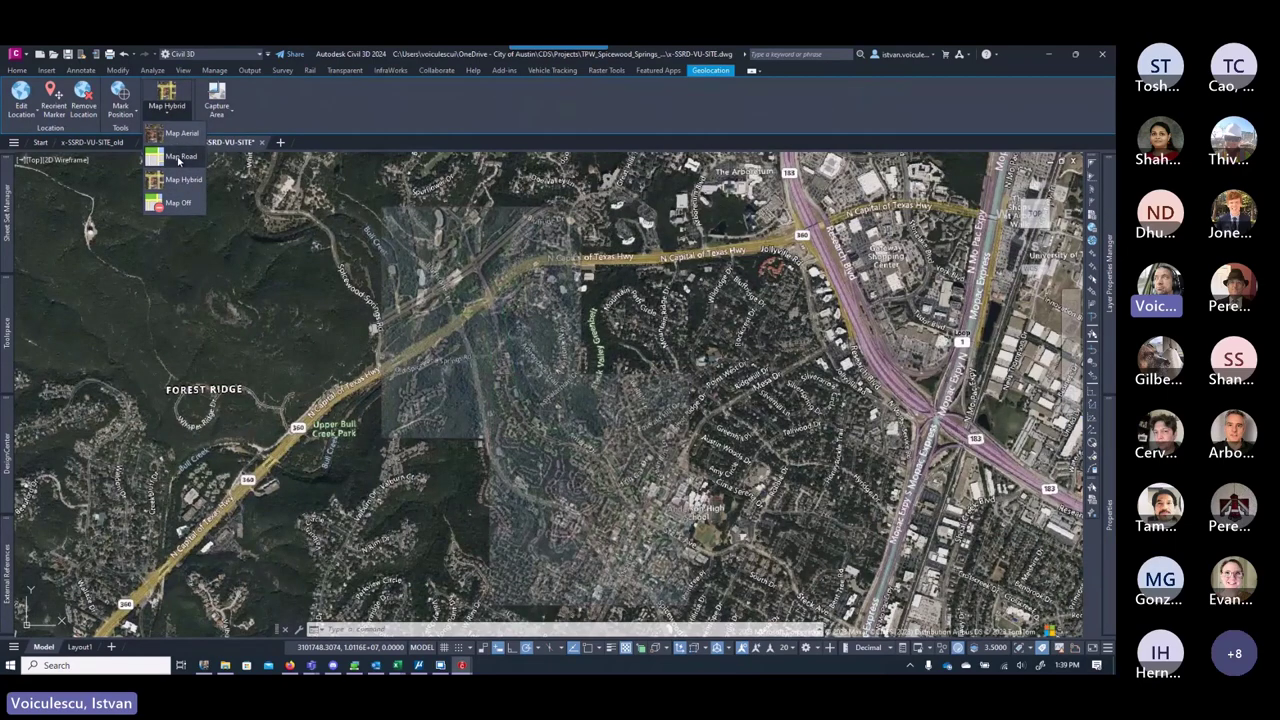
pyautogui.click(176, 203)
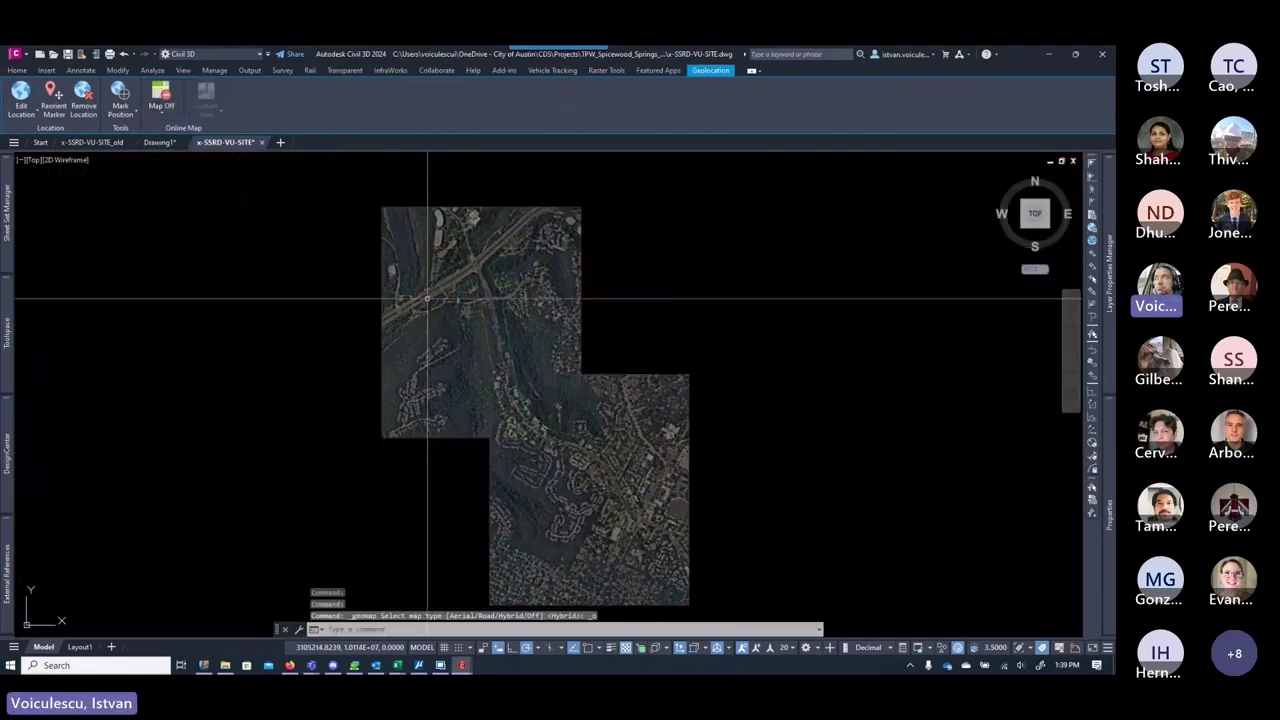
pyautogui.press('Escape')
pyautogui.press('Escape')
pyautogui.press('Escape')
# Step: Attach x-SSRD-V-SITE.dwg as an overlay with a relative path, uniform scale 1.00 and insertion point 0,0,0
pyautogui.write('xref')
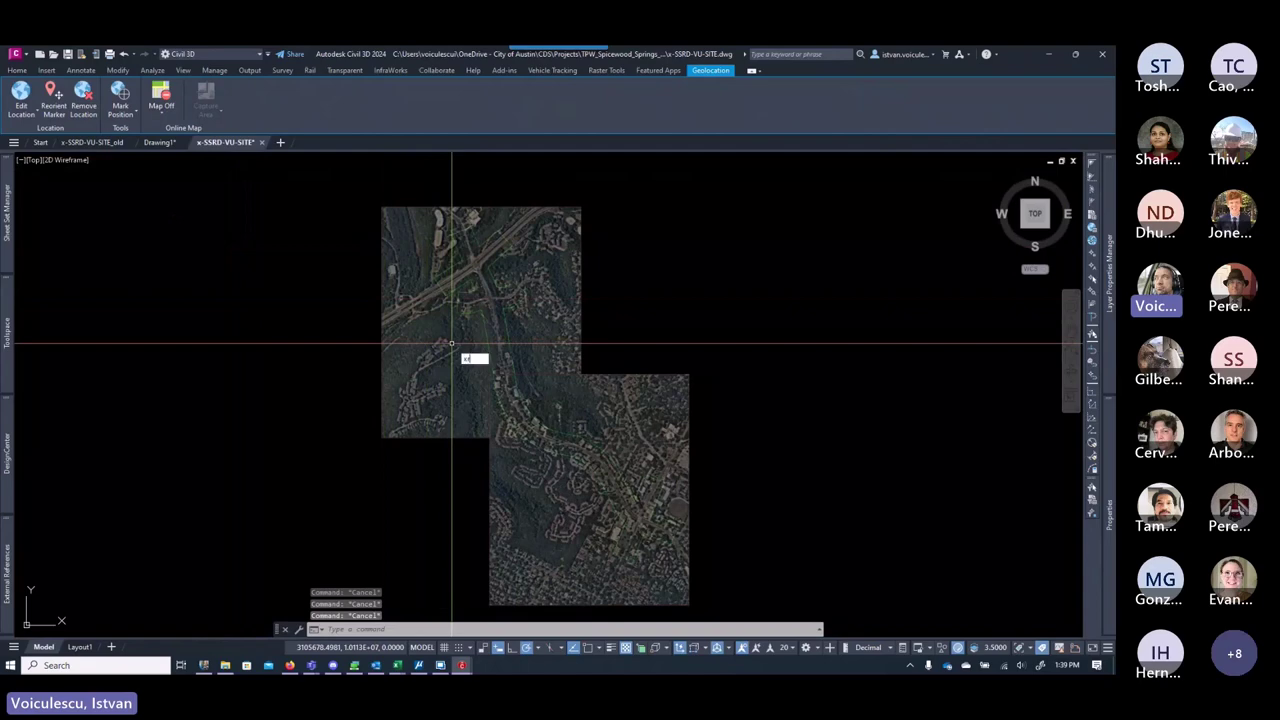
pyautogui.press('Return')
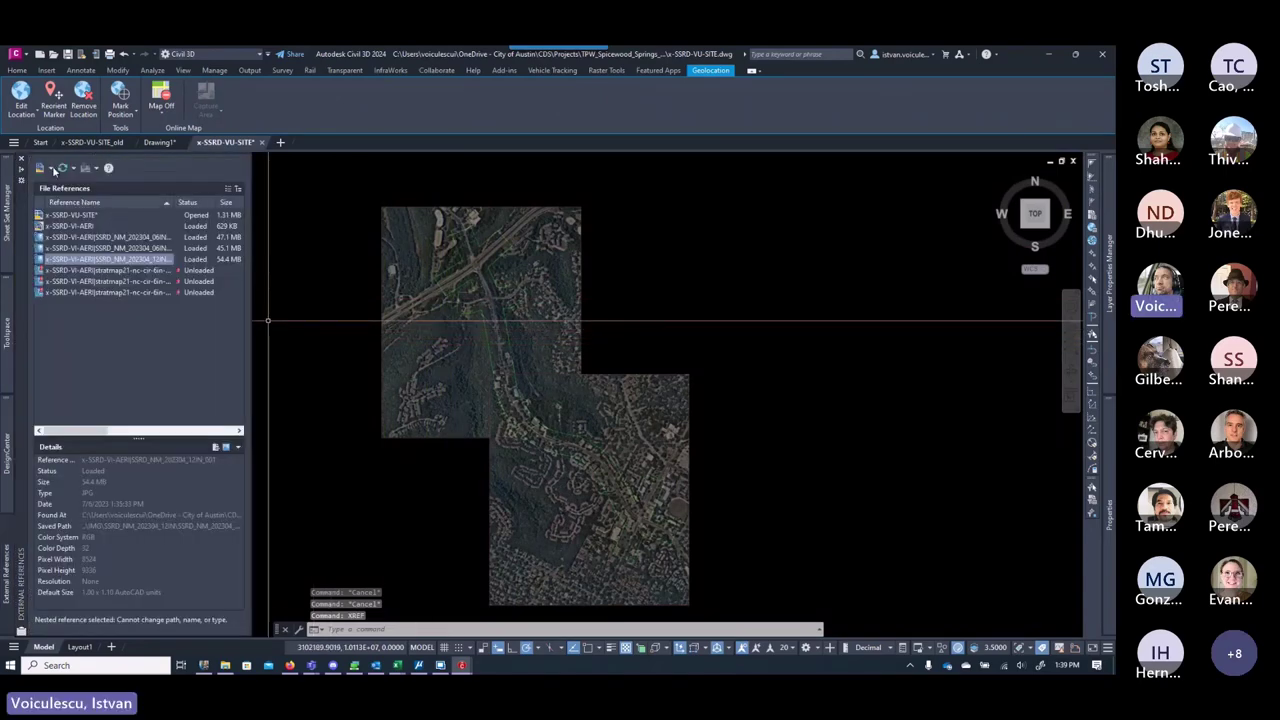
pyautogui.click(50, 168)
pyautogui.click(62, 185)
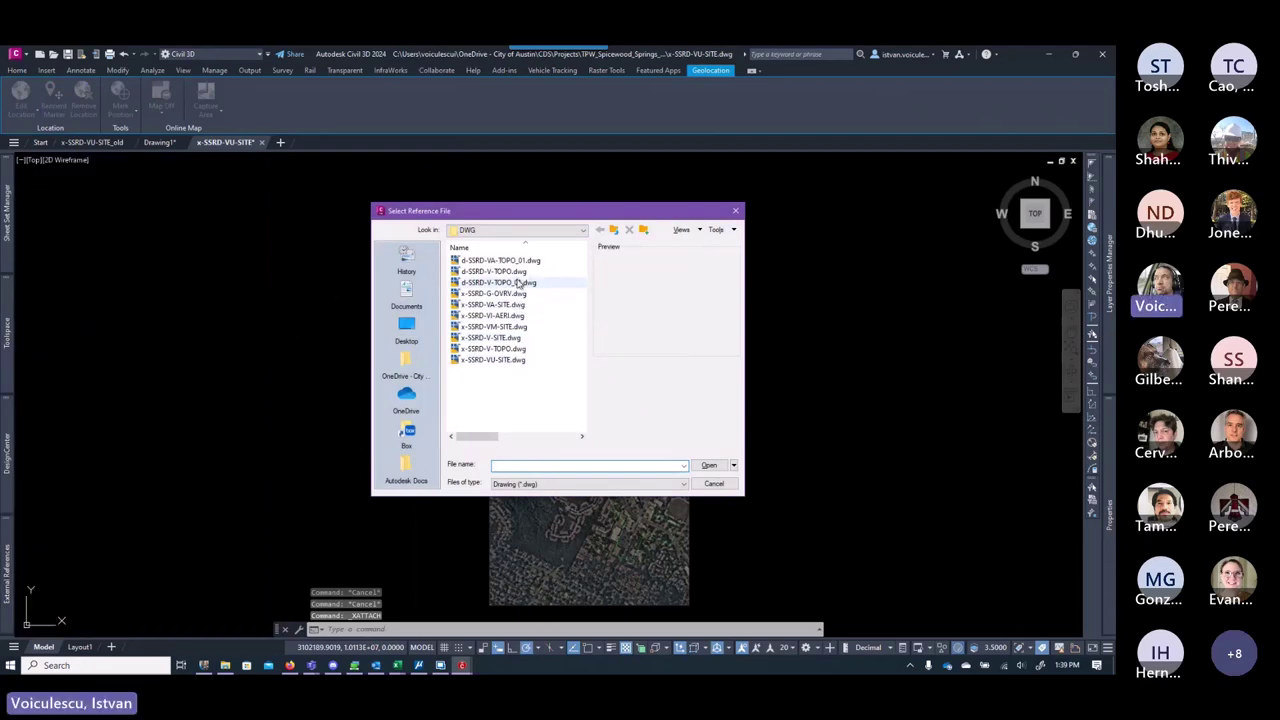
pyautogui.click(490, 337)
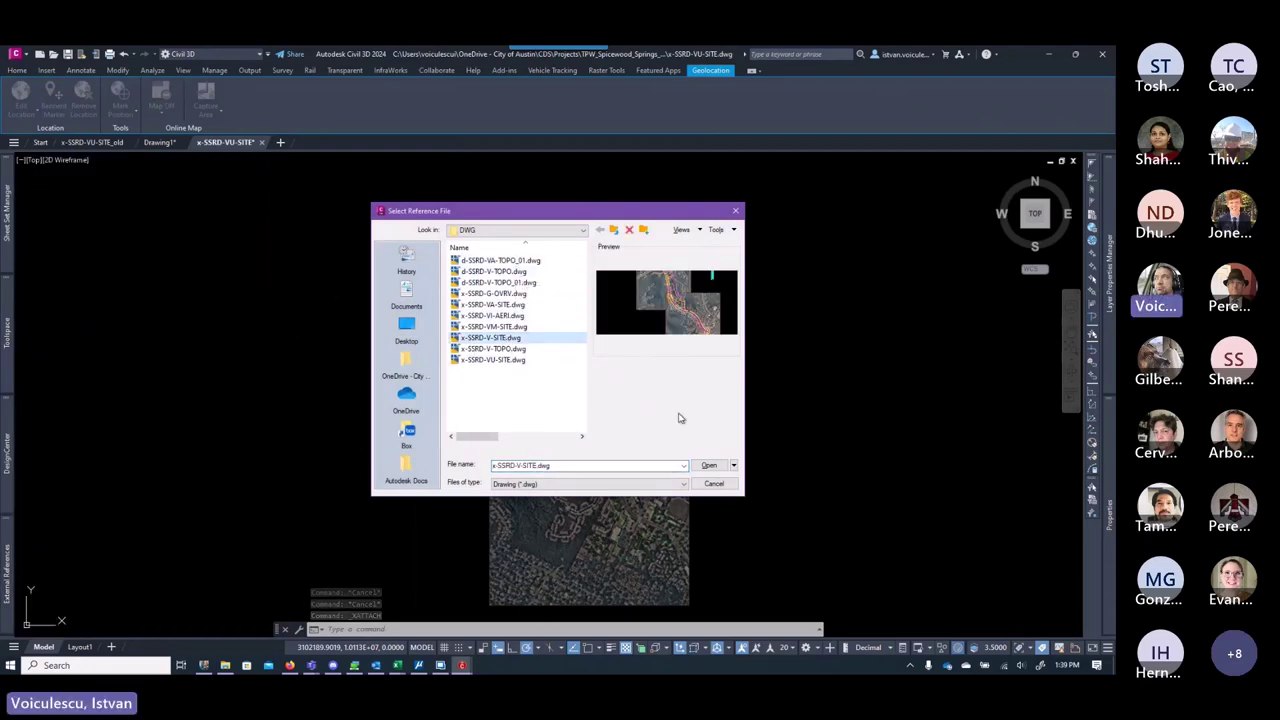
pyautogui.click(708, 465)
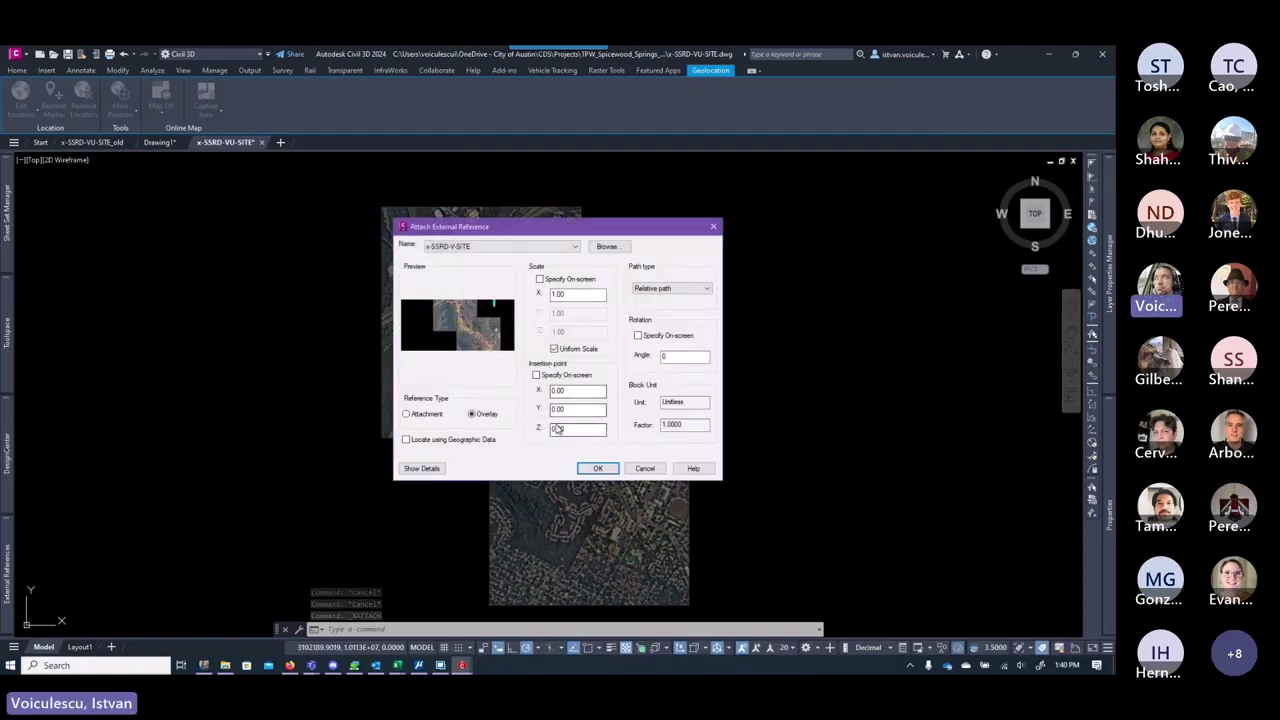
pyautogui.click(598, 468)
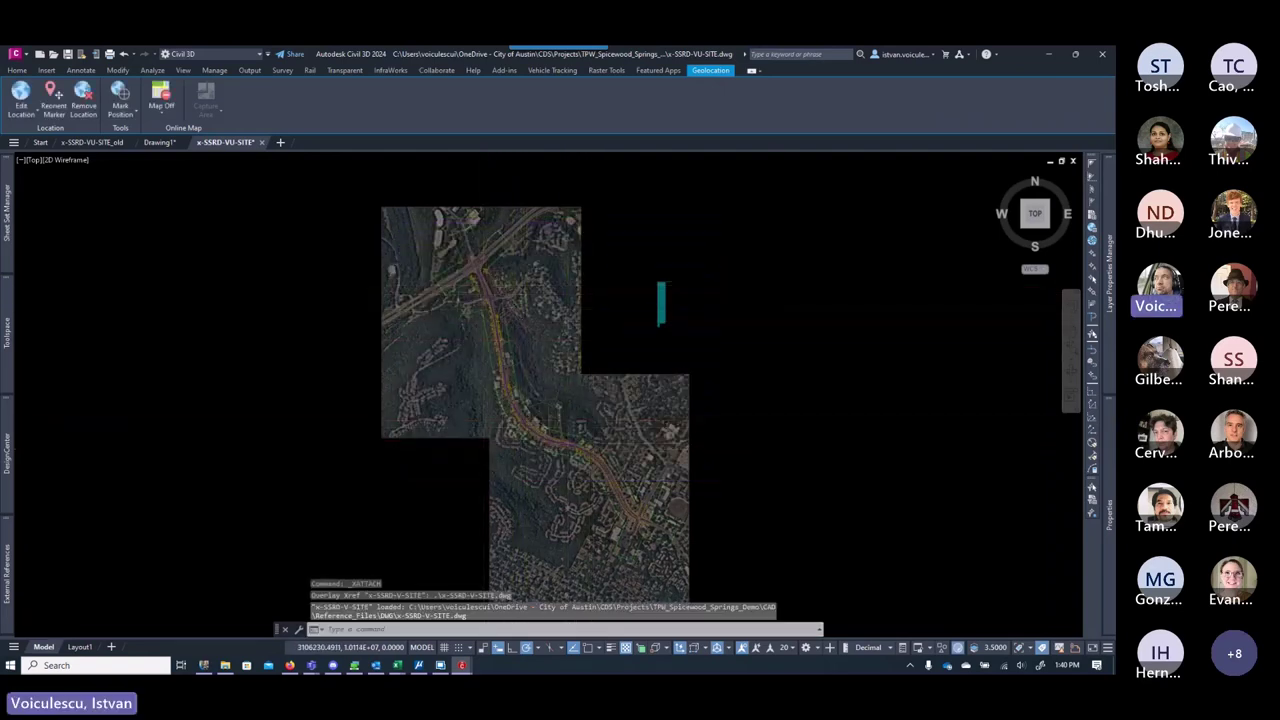
# Step: Unload the x-SSRD-VI-AERI reference from the drawing
pyautogui.scroll(2, 483, 285)
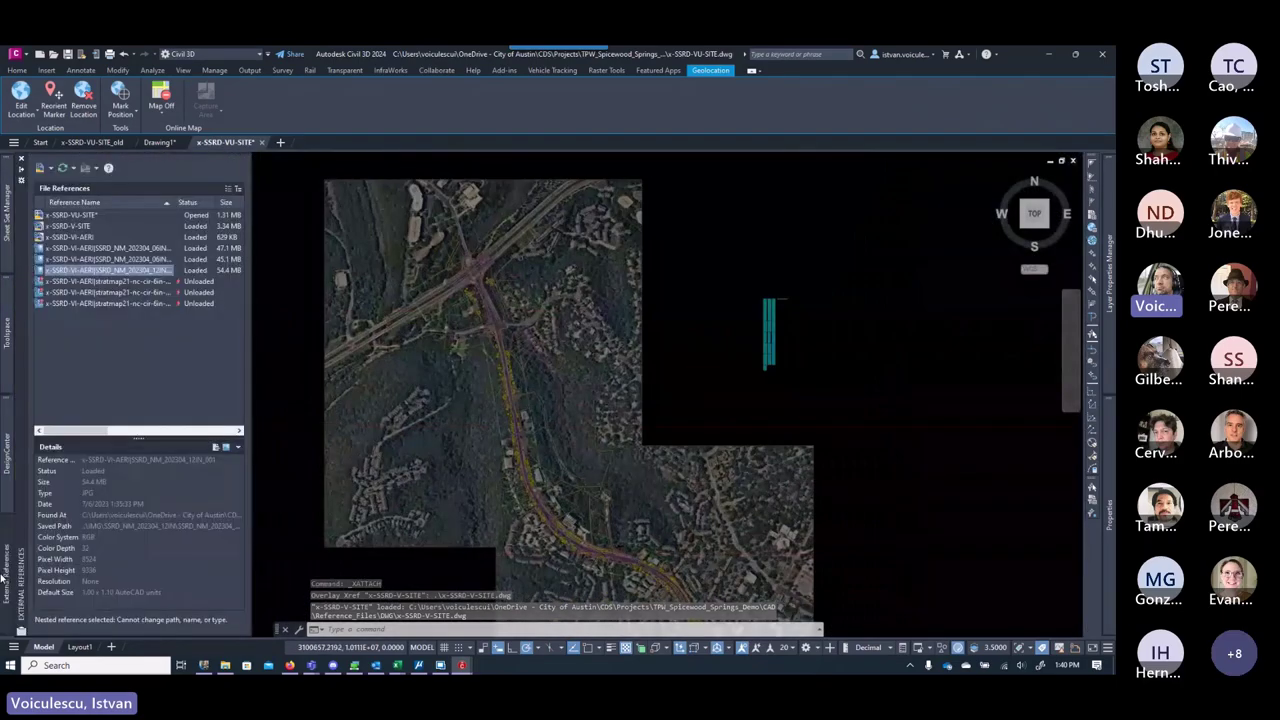
pyautogui.click(73, 237)
pyautogui.rightClick(73, 237)
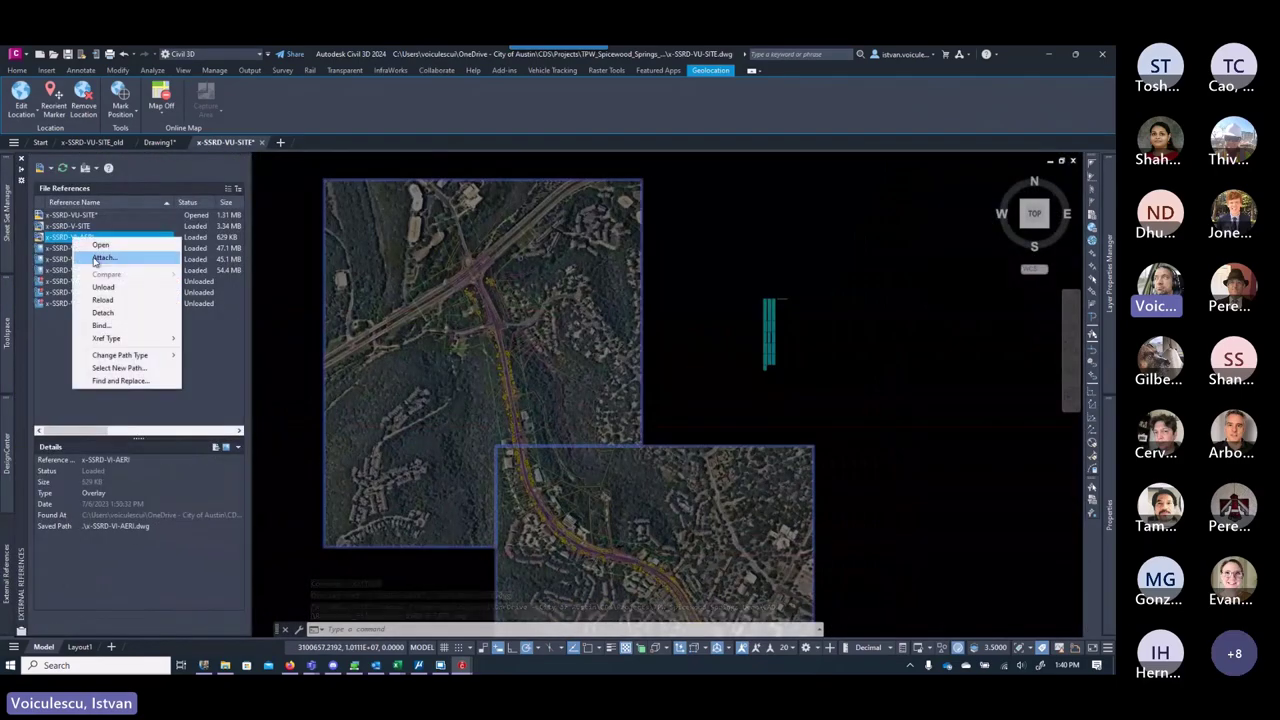
pyautogui.click(103, 288)
# Step: Examine the referenced survey linework and utility symbols around the Old Spicewood Springs Road and Adirondack Trail intersection
pyautogui.scroll(4, 548, 374)
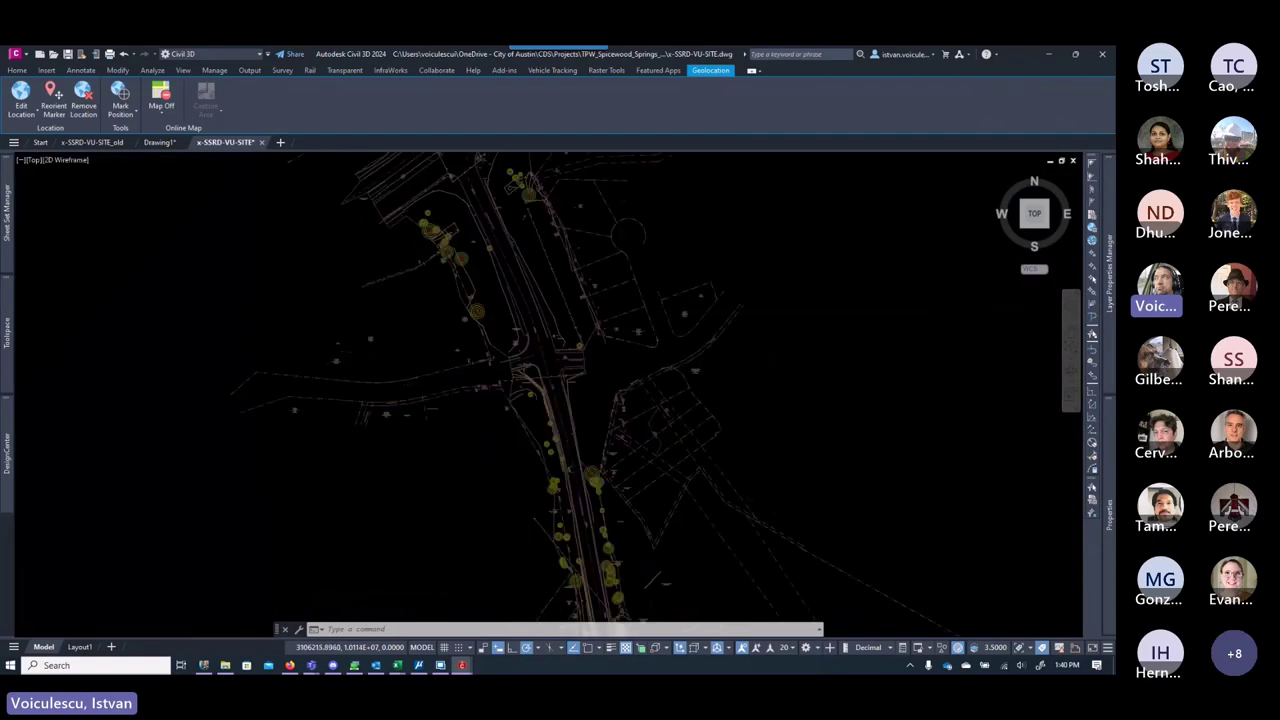
pyautogui.scroll(-4, 548, 374)
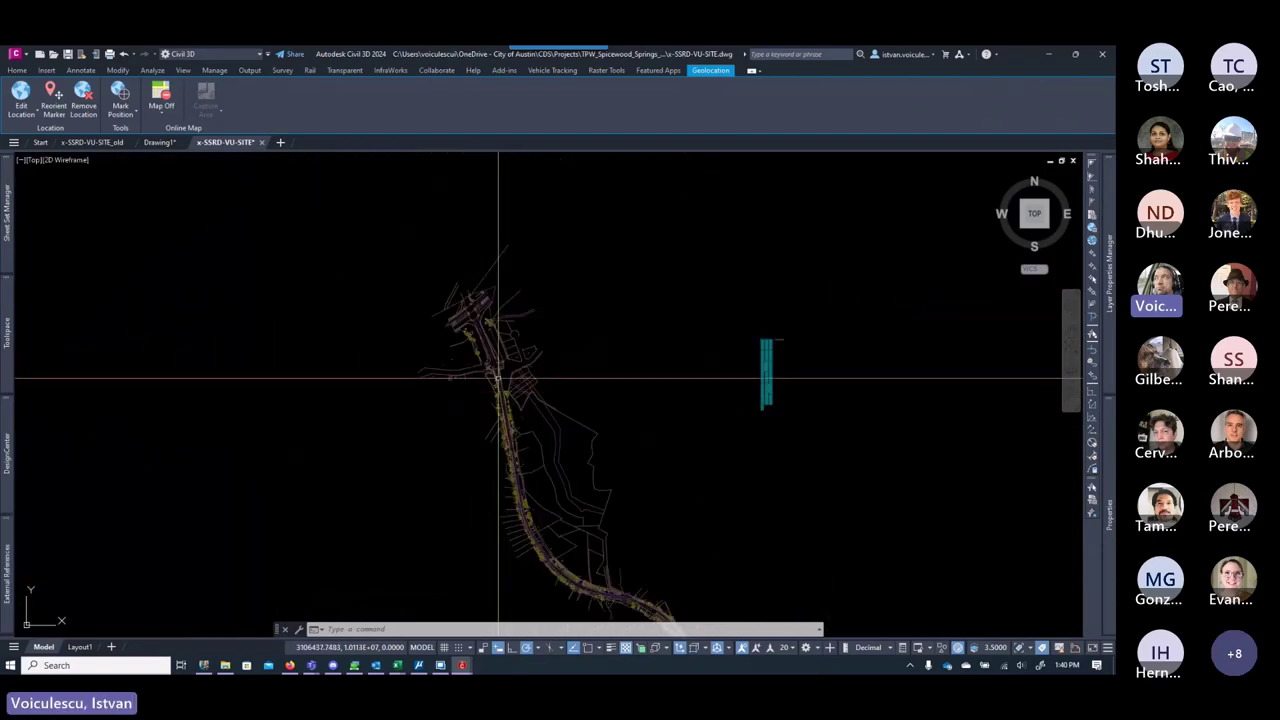
pyautogui.scroll(1, 494, 368)
pyautogui.scroll(5, 494, 368)
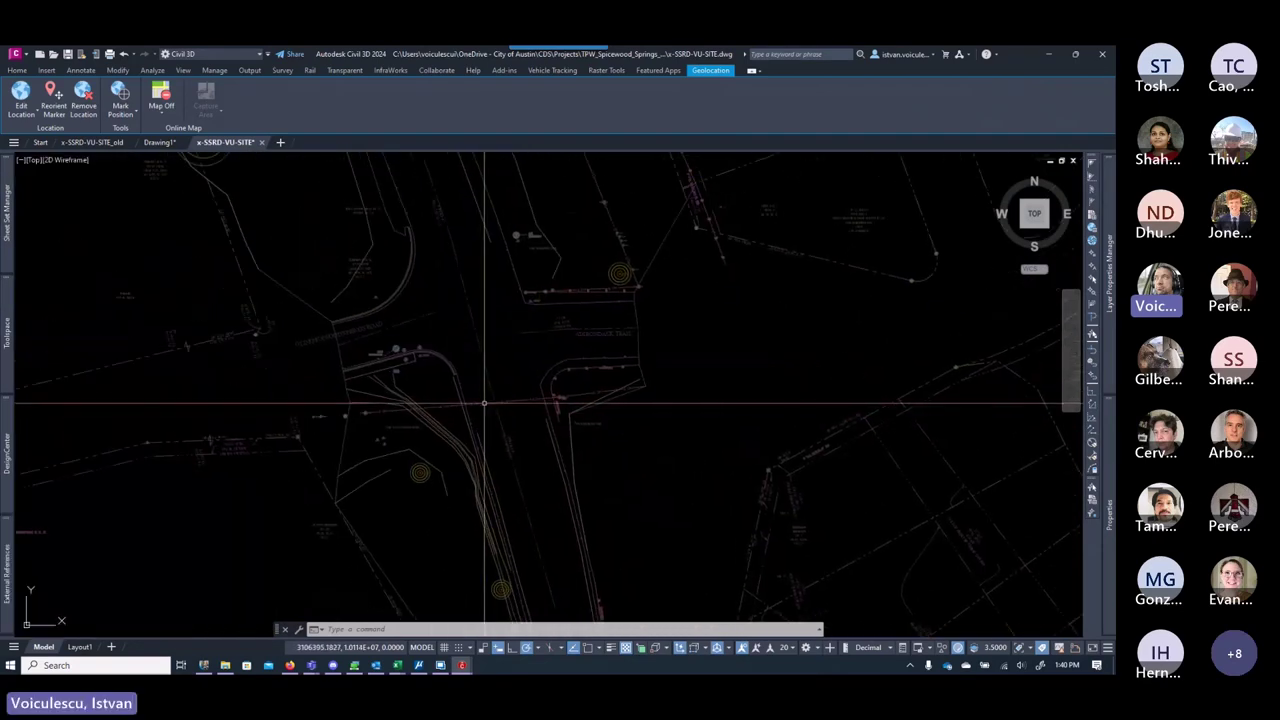
pyautogui.scroll(6, 462, 364)
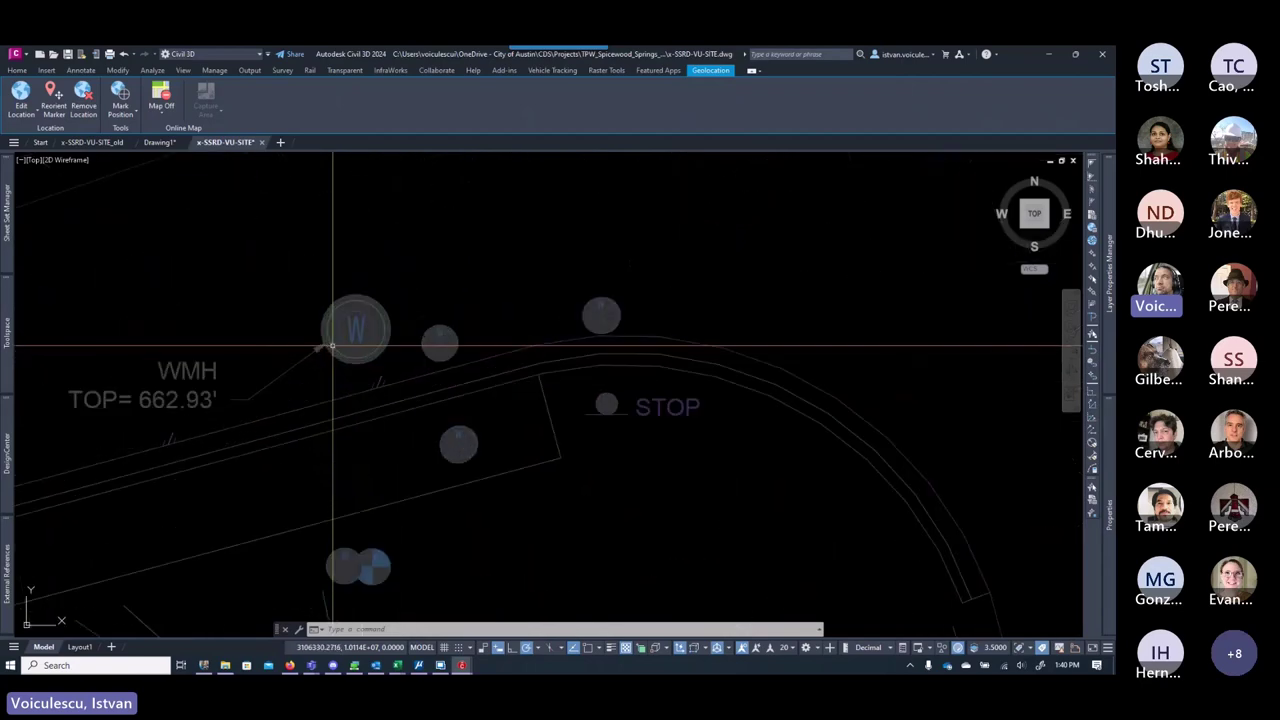
pyautogui.scroll(-6, 333, 347)
pyautogui.moveTo(337, 363); pyautogui.dragTo(389, 363, button='middle')
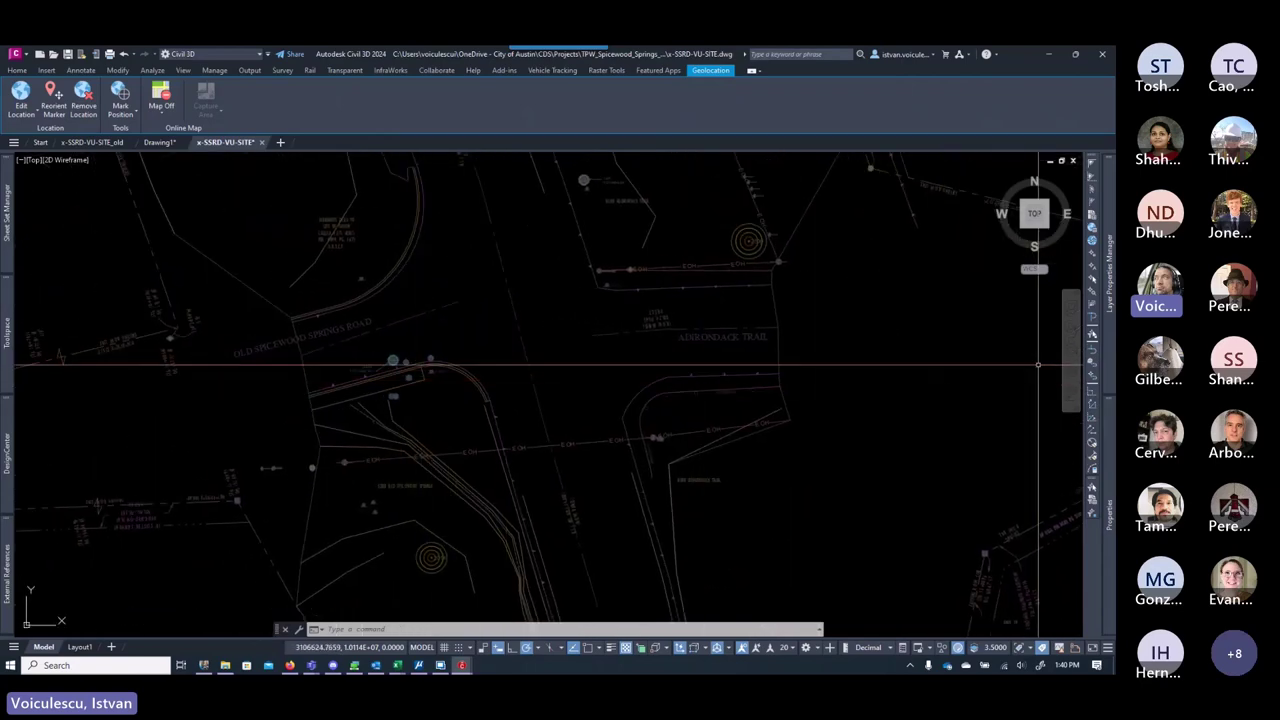
# Step: Freeze all layers of the x-SSRD-V-SITE reference
pyautogui.moveTo(1112, 375)
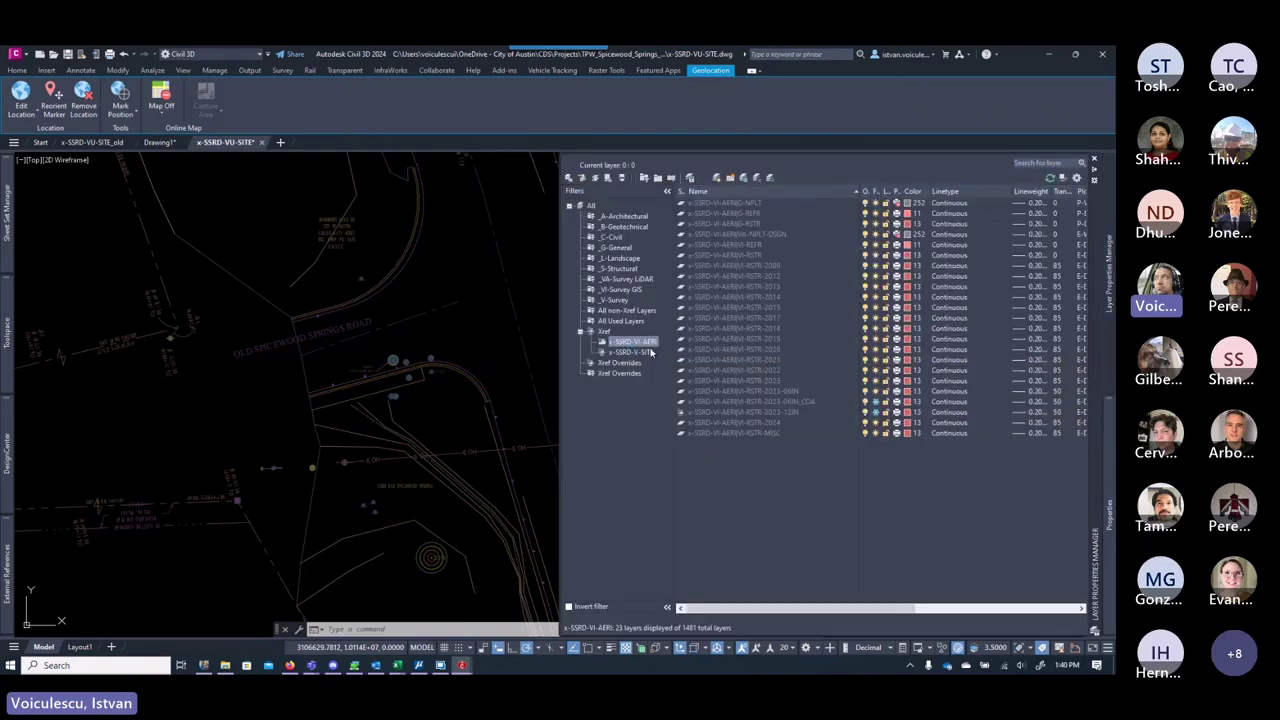
pyautogui.click(632, 352)
pyautogui.hotkey('ctrl', 'a')
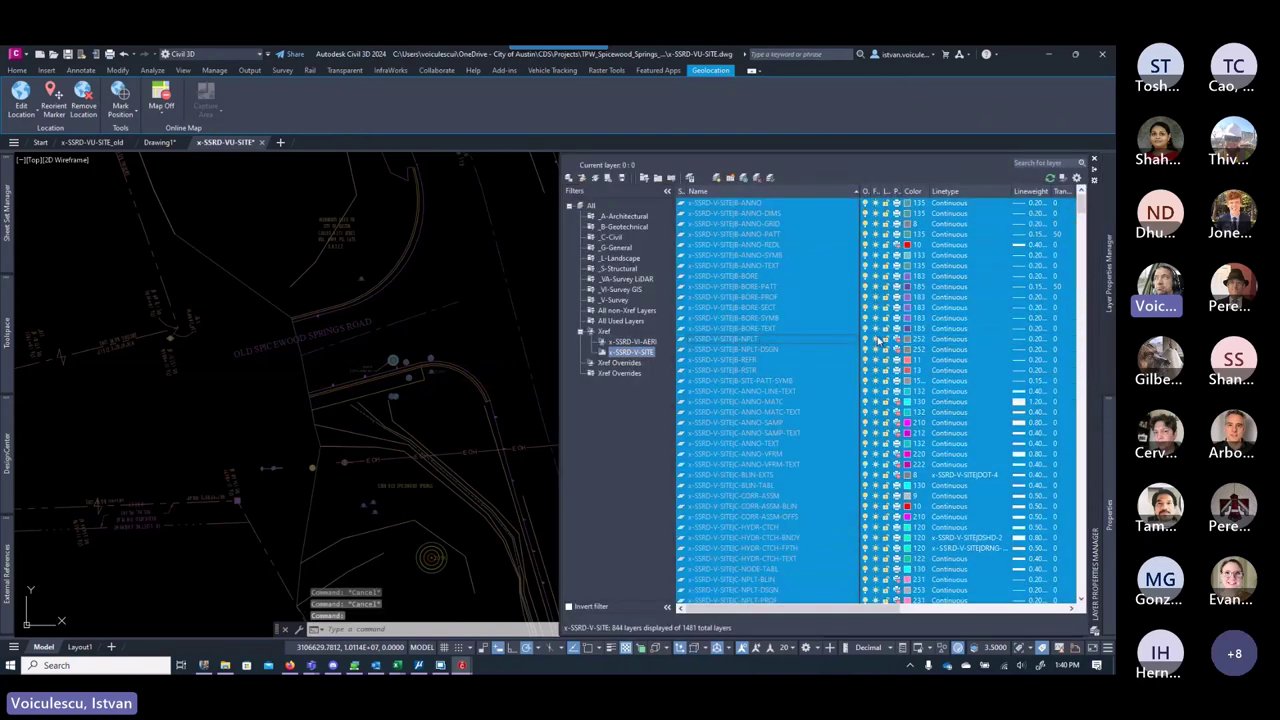
pyautogui.click(793, 330)
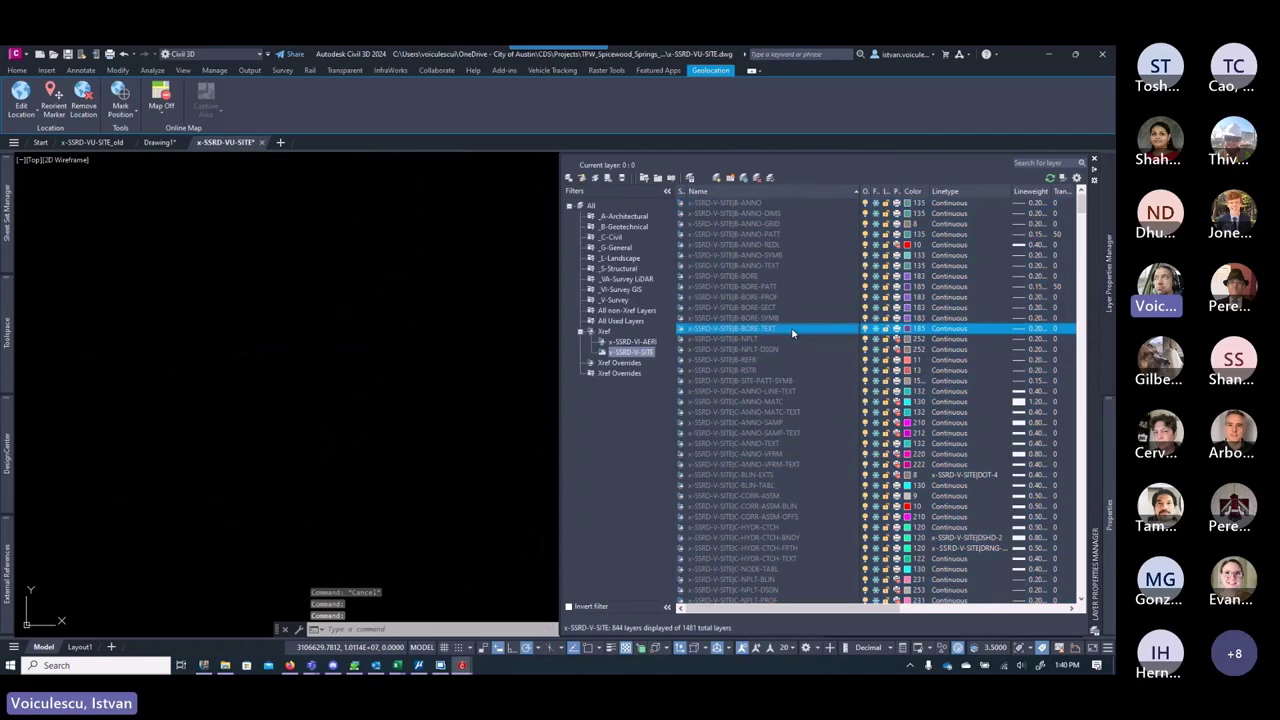
pyautogui.click(774, 360)
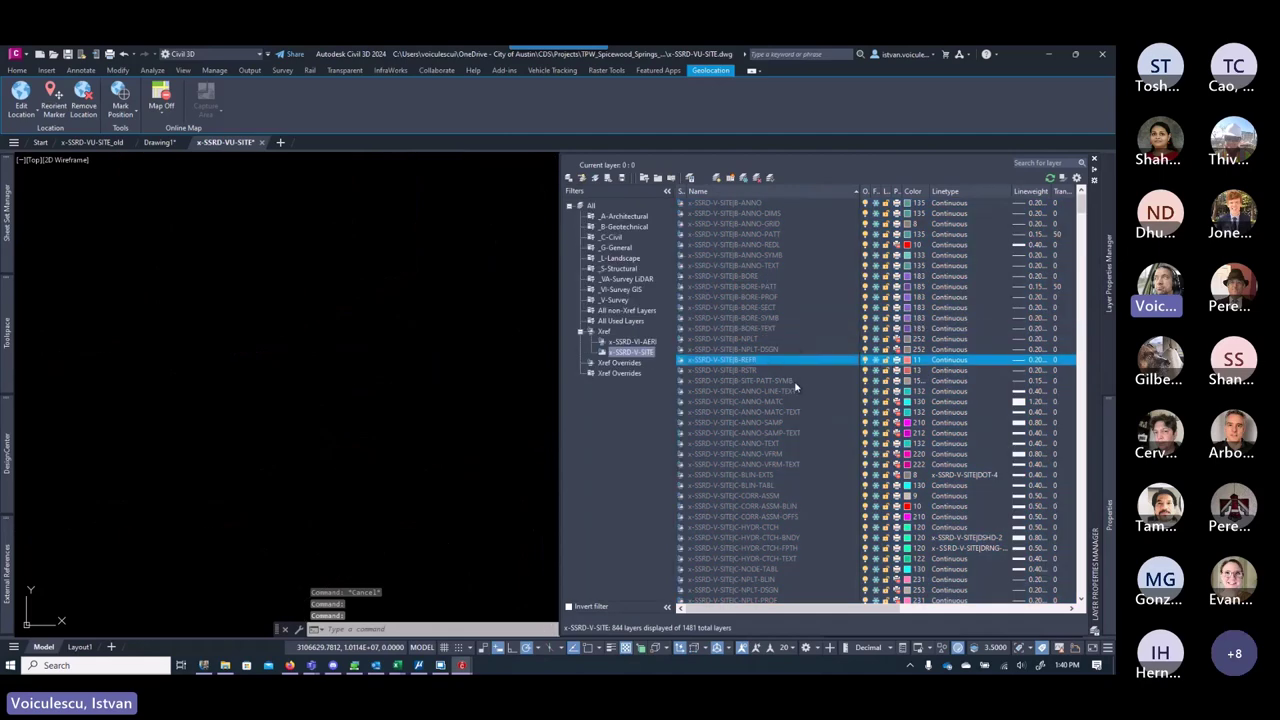
# Step: Examine the x-SSRD-V-SITE reference's layers in name order to locate the first survey utility layer group
pyautogui.scroll(-9, 792, 389)
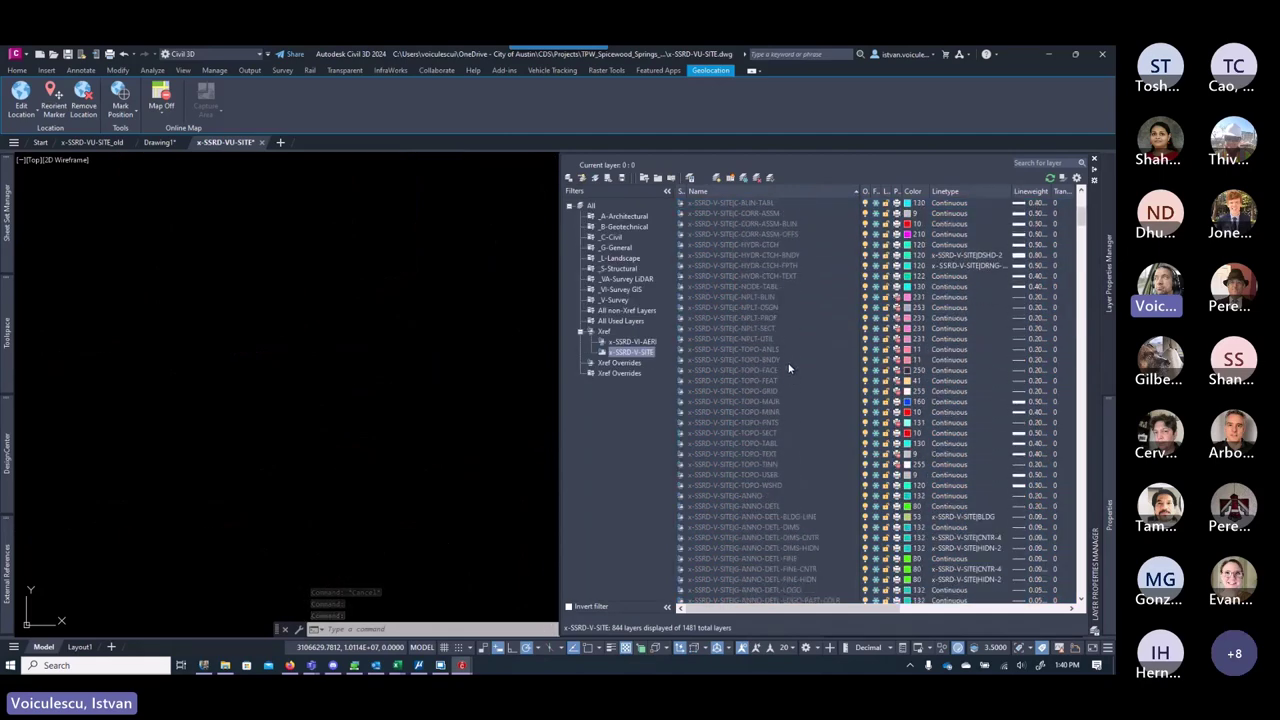
pyautogui.click(782, 330)
pyautogui.click(785, 363)
pyautogui.click(754, 193)
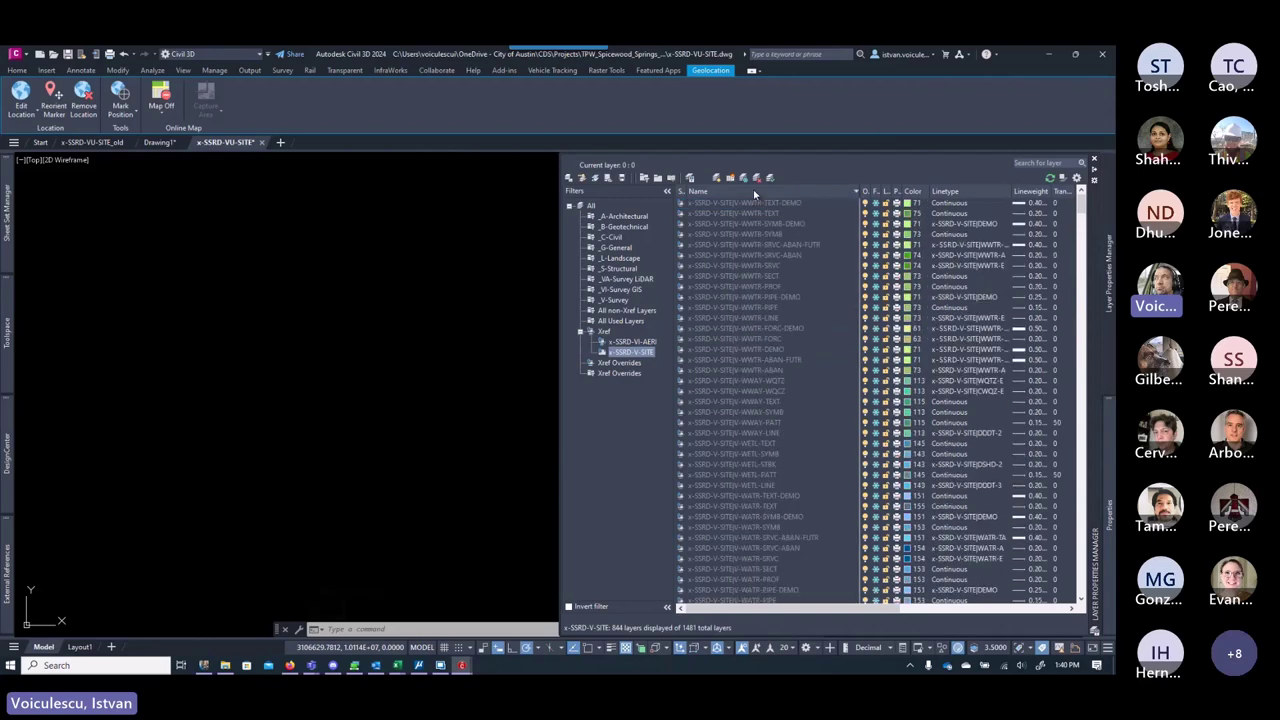
pyautogui.click(754, 193)
pyautogui.scroll(-10, 780, 345)
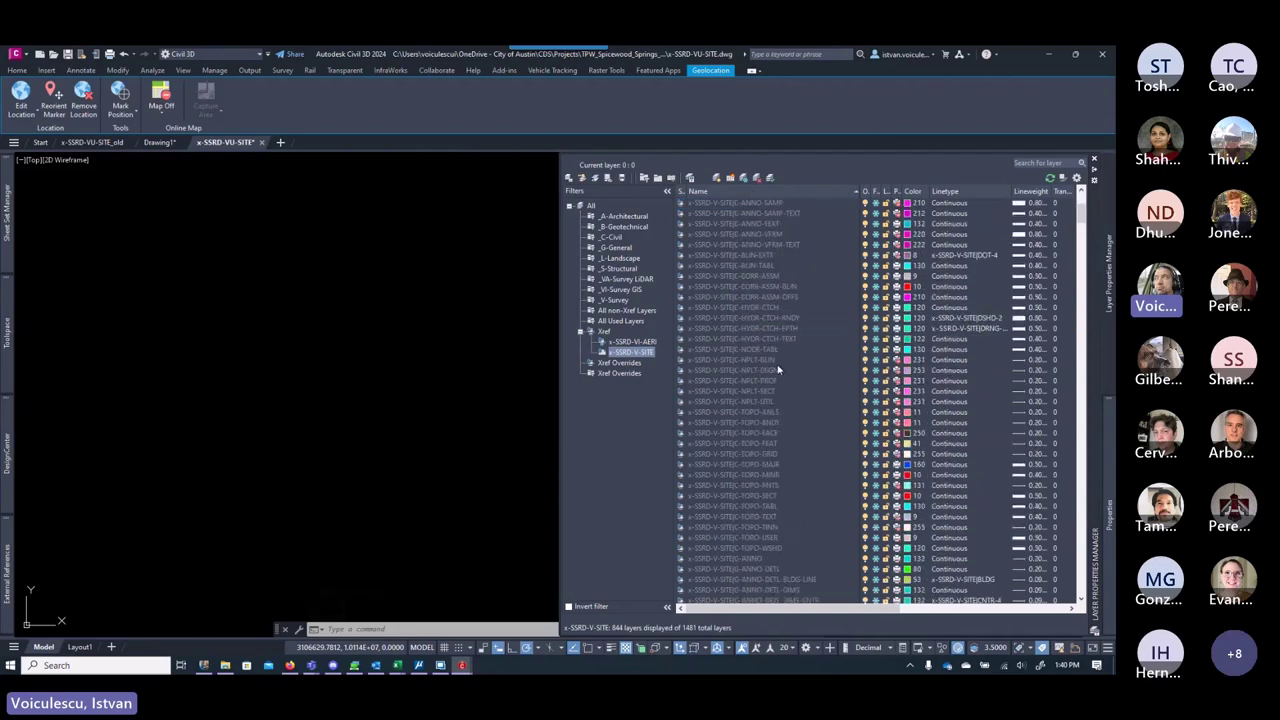
pyautogui.scroll(-10, 779, 380)
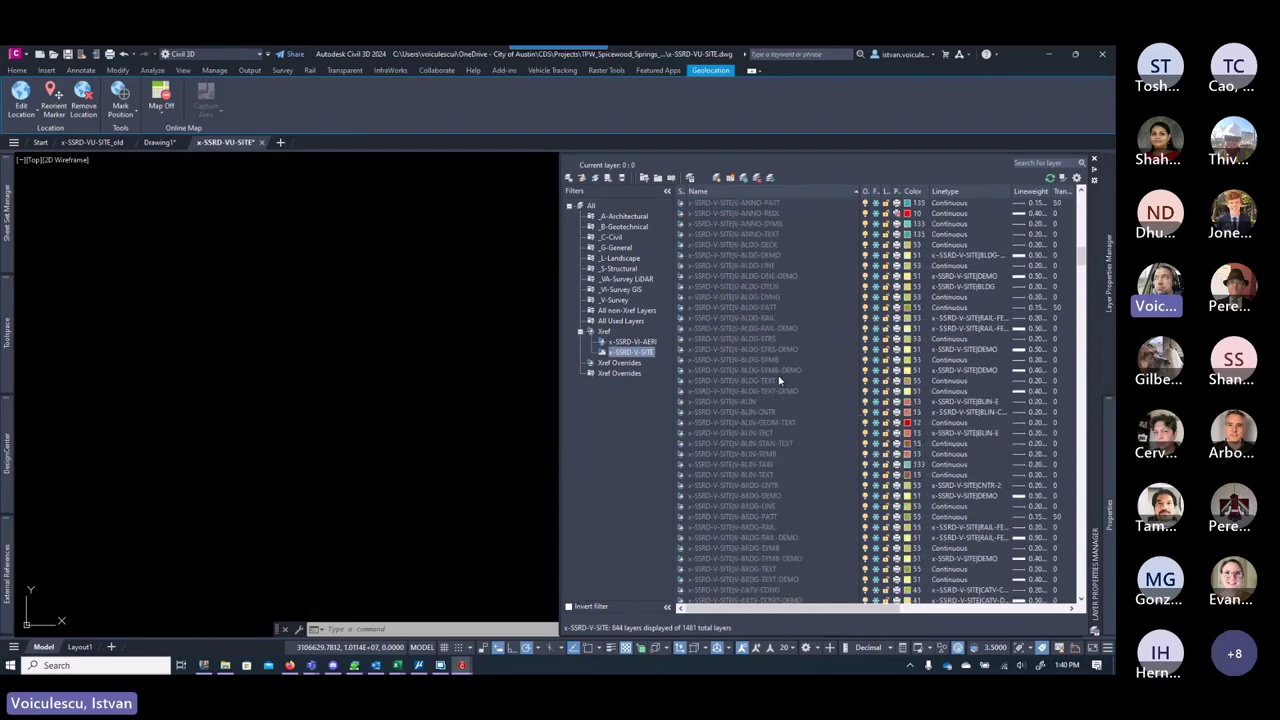
pyautogui.click(752, 245)
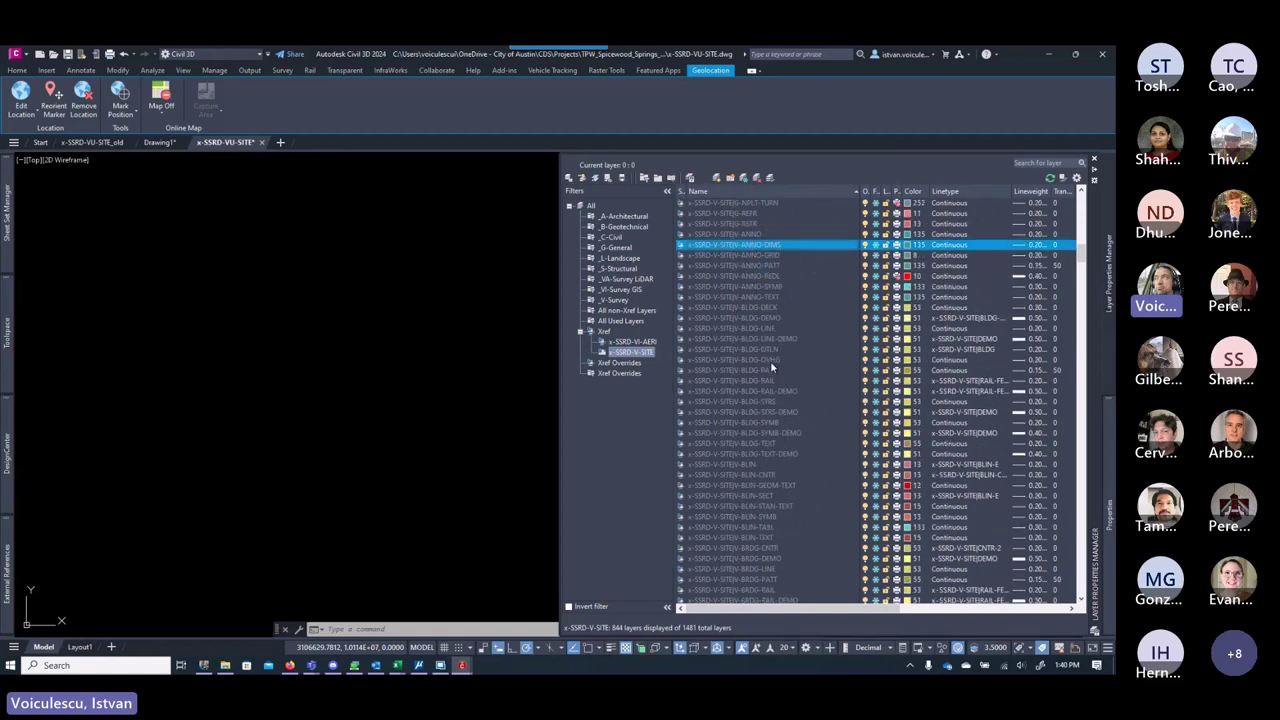
pyautogui.scroll(-3, 766, 469)
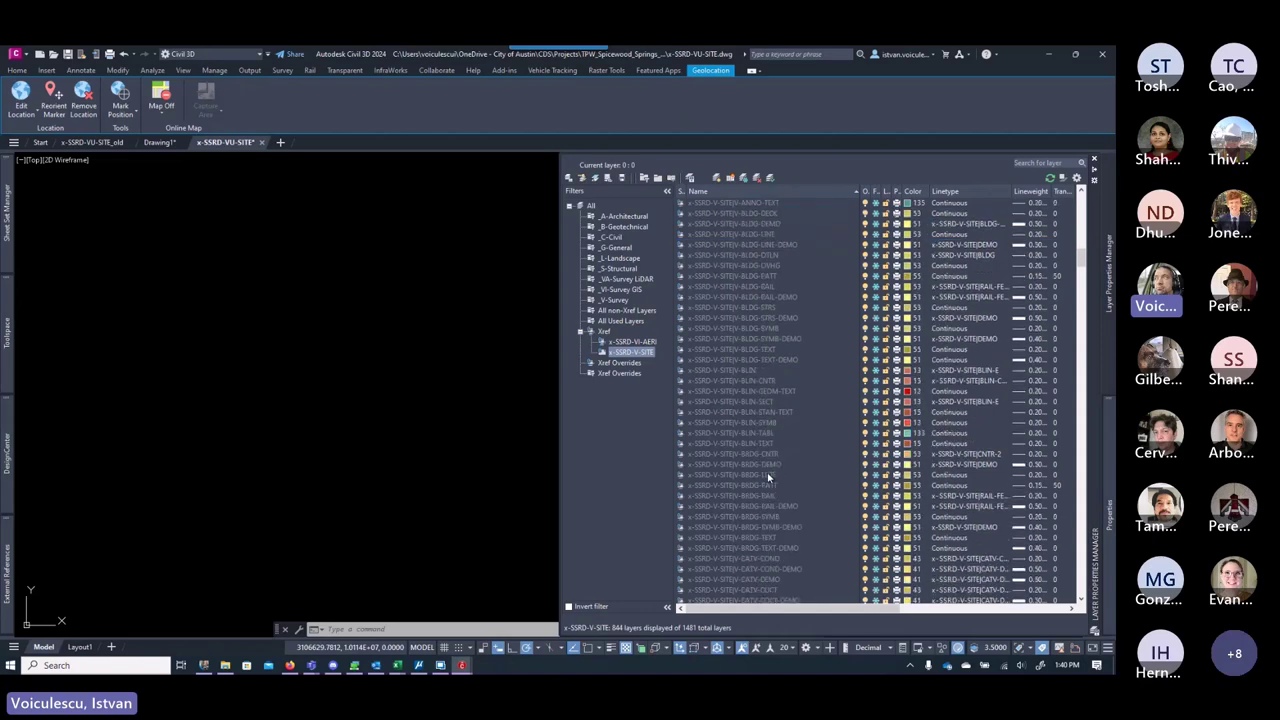
pyautogui.scroll(-4, 774, 468)
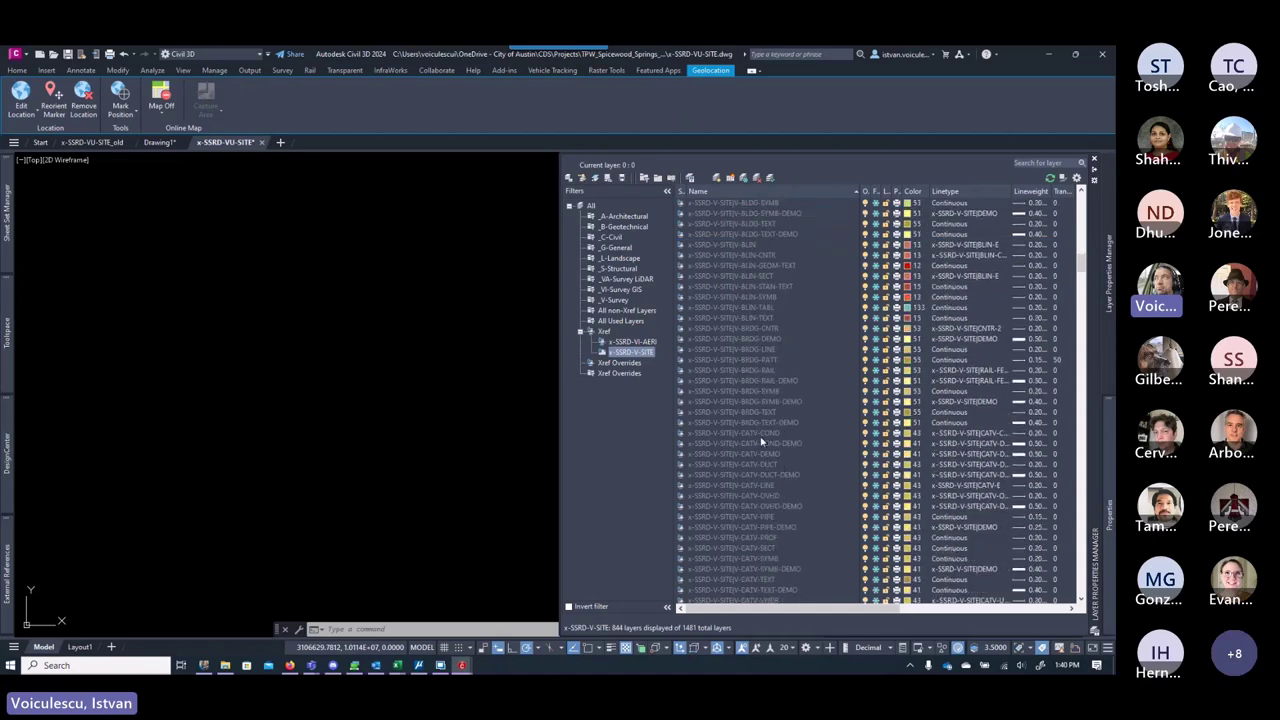
# Step: Thaw all V-CATV and V-COMM layers of the x-SSRD-V-SITE reference, from COND through UNDR-DEMO in each group
pyautogui.click(762, 437)
pyautogui.scroll(-6, 780, 488)
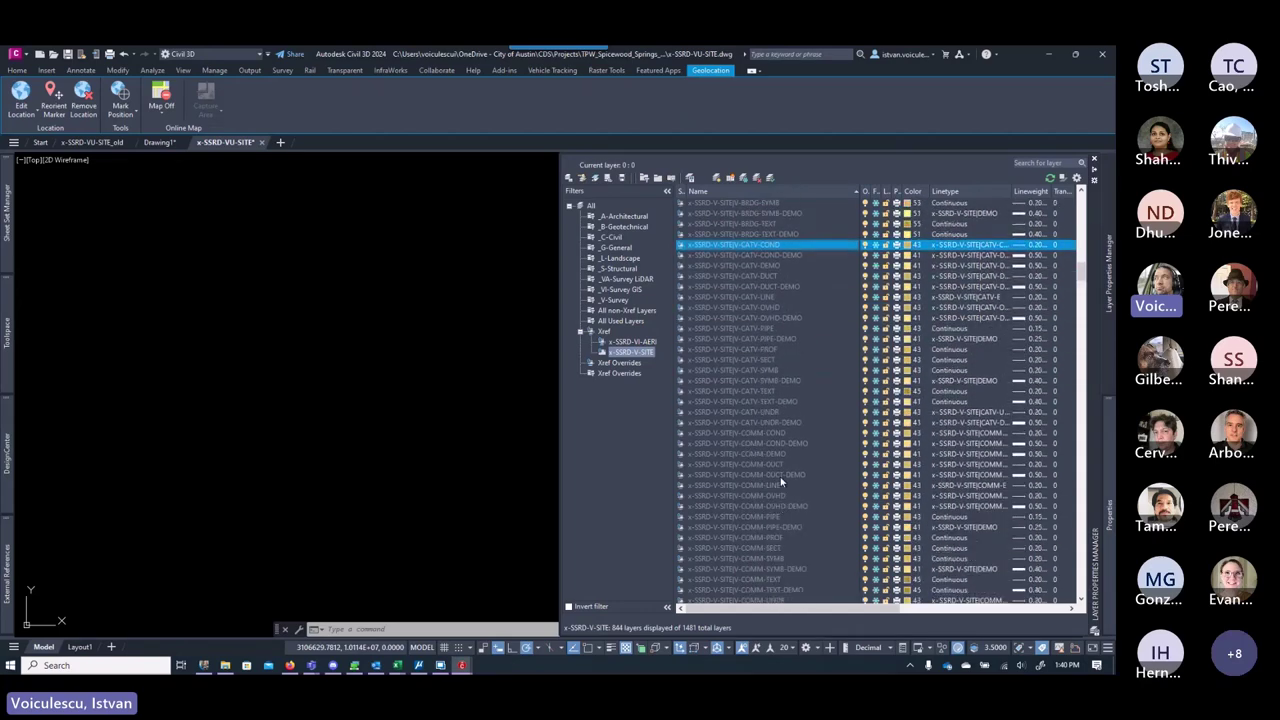
pyautogui.keyDown('shift'); pyautogui.click(797, 424); pyautogui.keyUp('shift')
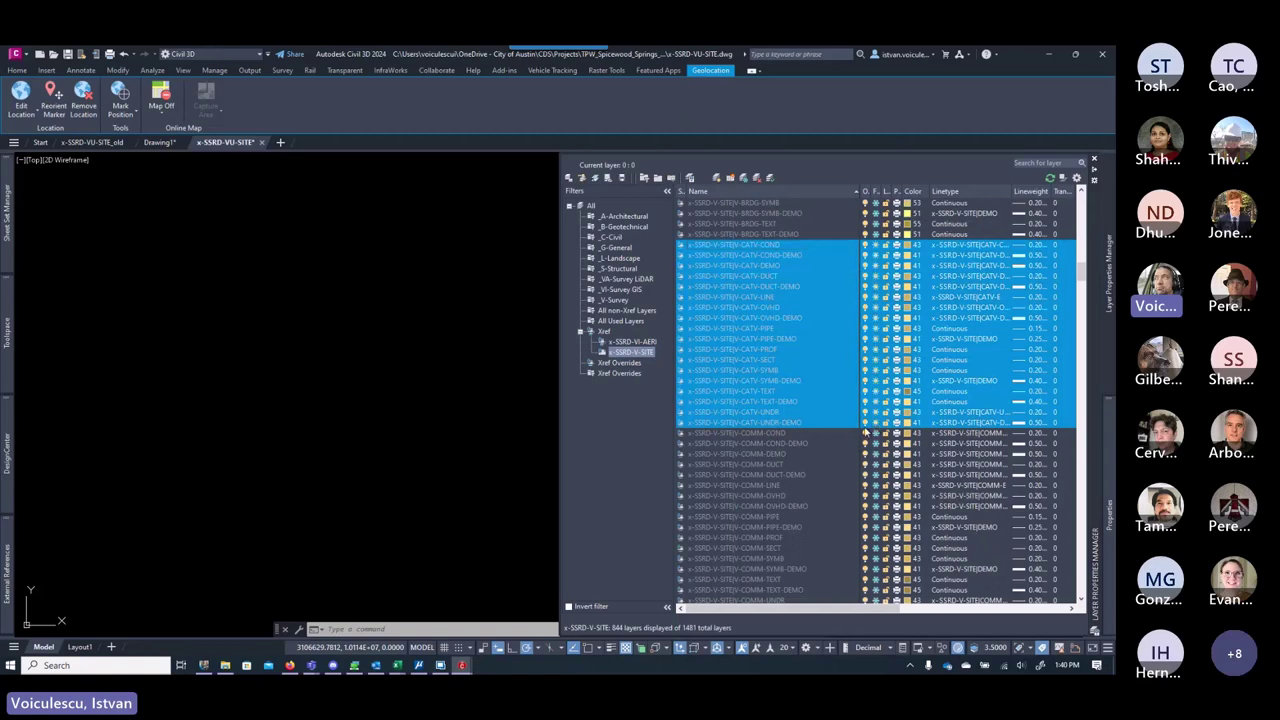
pyautogui.click(760, 434)
pyautogui.scroll(-3, 770, 450)
pyautogui.scroll(-1, 779, 466)
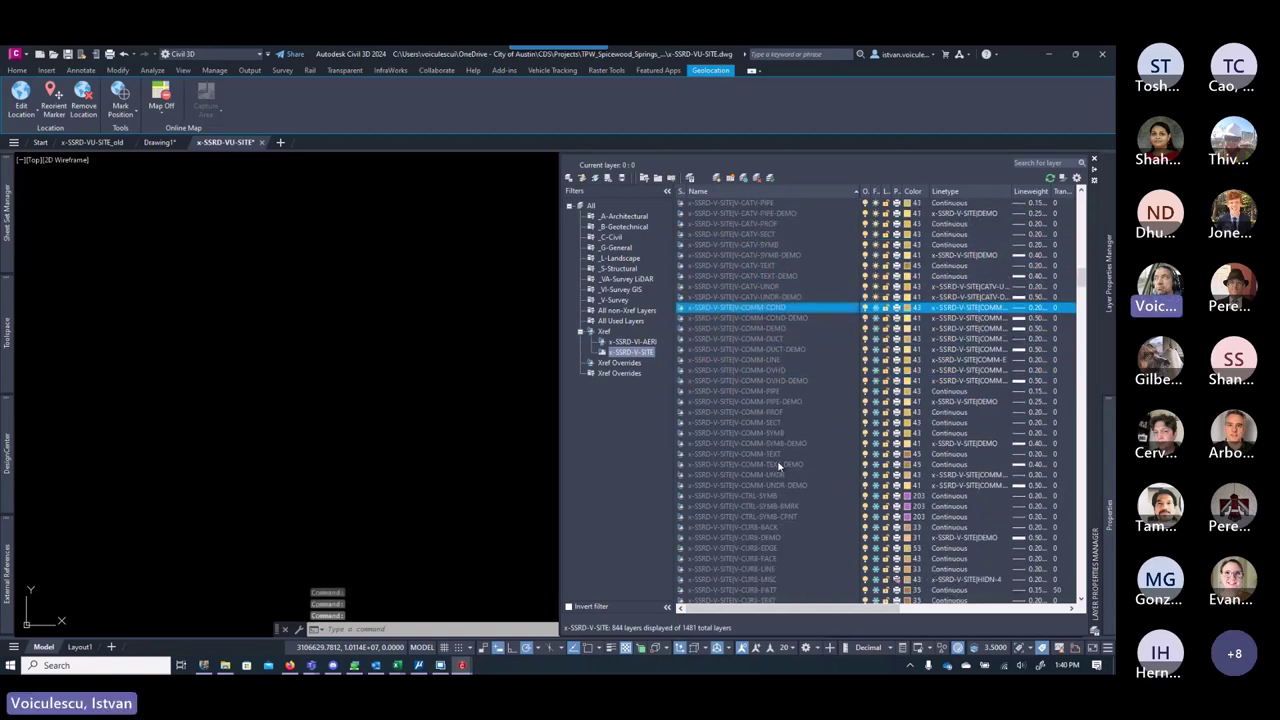
pyautogui.keyDown('shift'); pyautogui.click(776, 488); pyautogui.keyUp('shift')
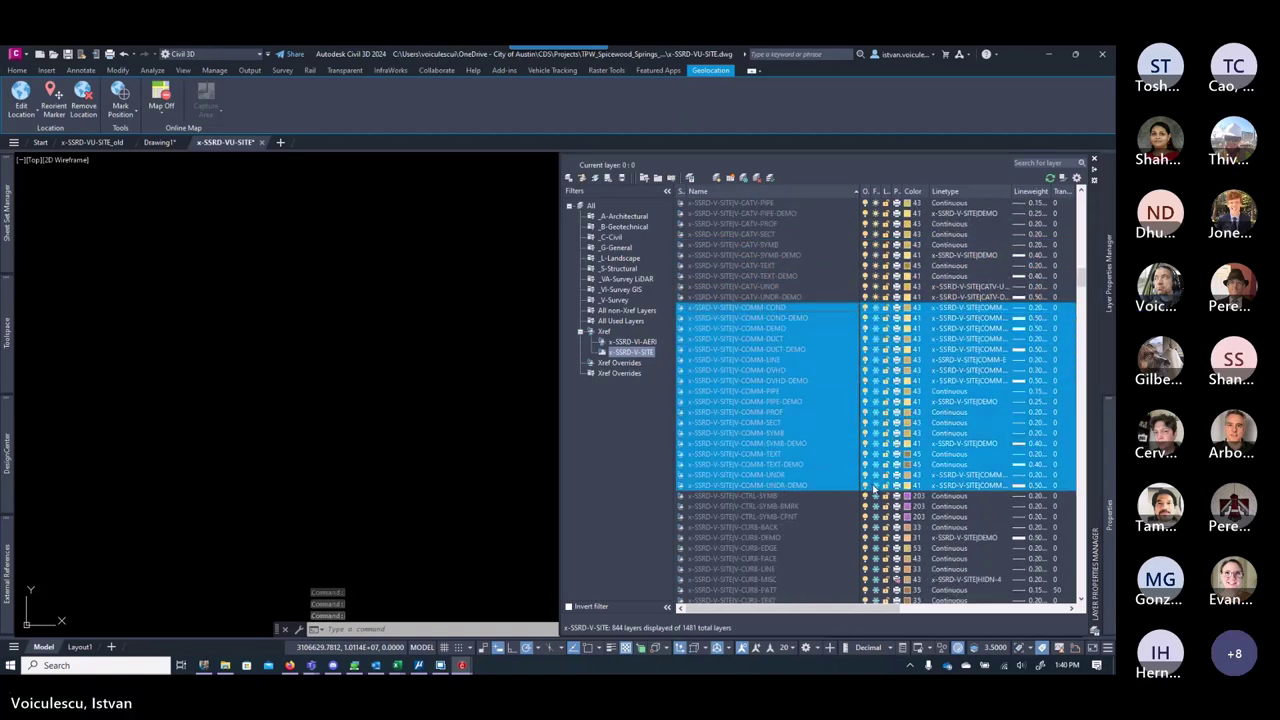
# Step: Thaw all V-CWTR layers of the x-SSRD-V-SITE reference, from V-CWTR-ABAN through V-CWTR-TEXT-DEMO
pyautogui.scroll(-3, 782, 495)
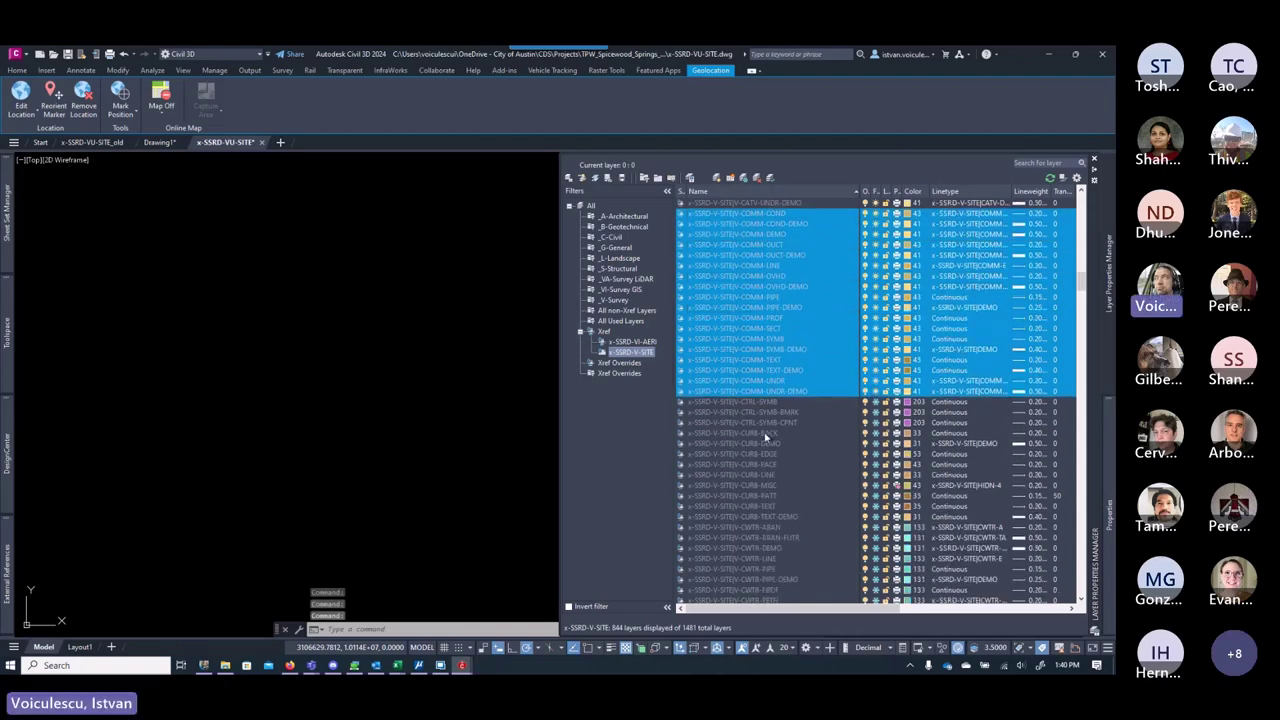
pyautogui.click(766, 434)
pyautogui.scroll(-3, 764, 497)
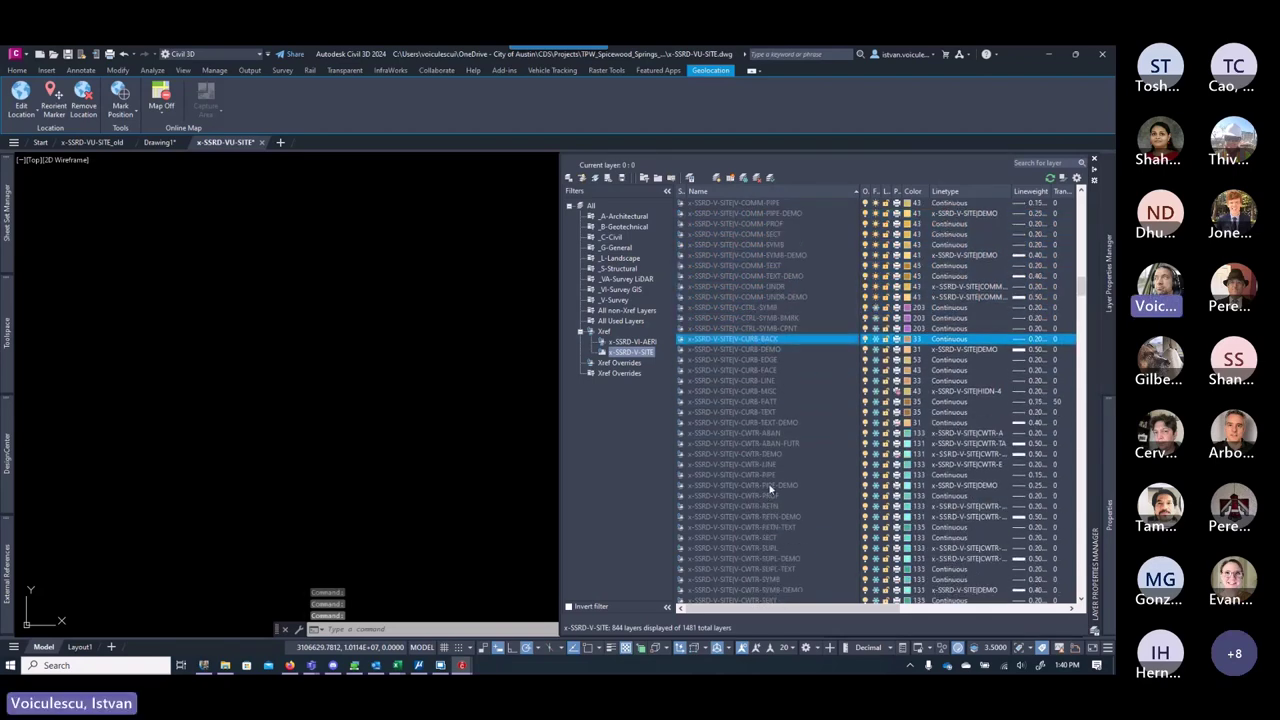
pyautogui.click(751, 433)
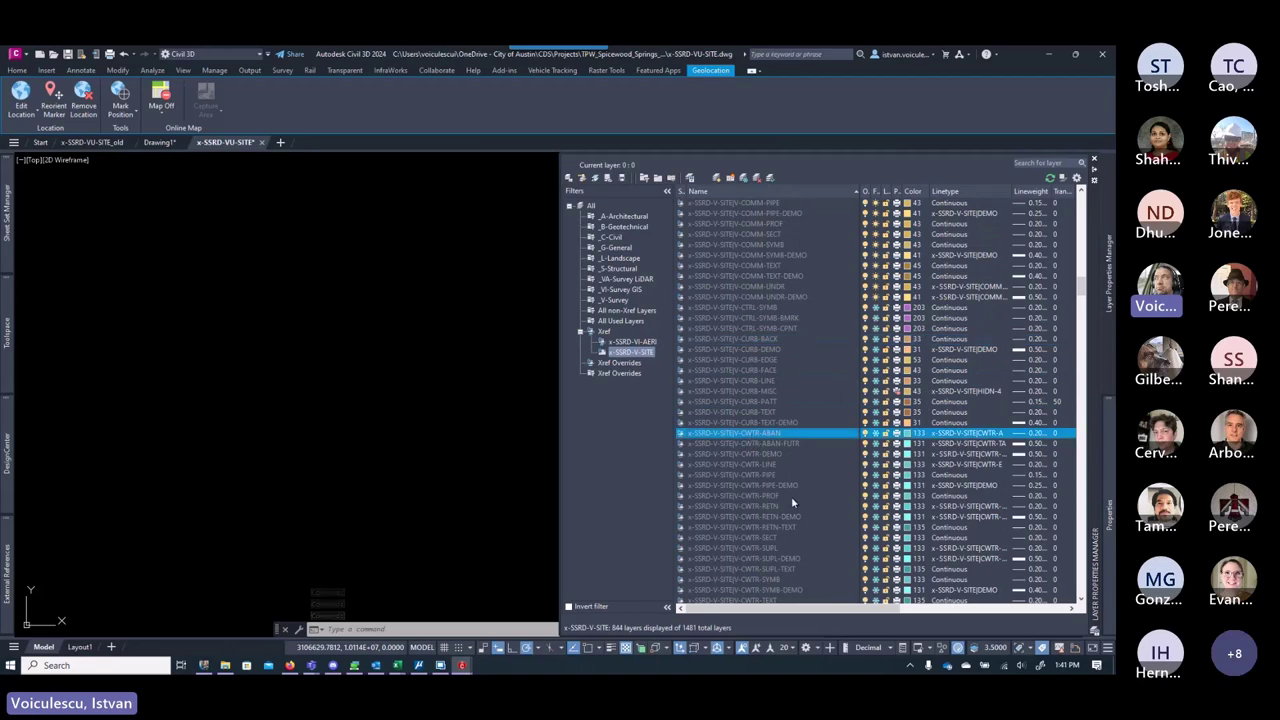
pyautogui.scroll(-4, 791, 496)
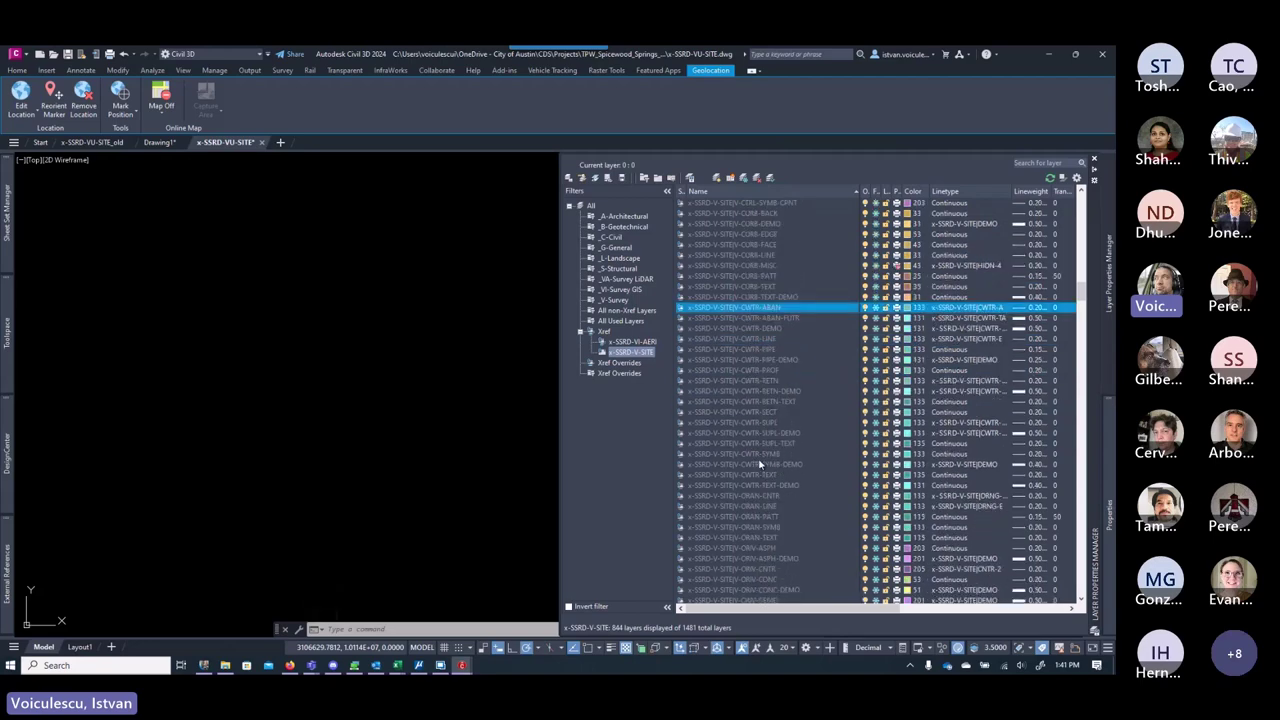
pyautogui.keyDown('shift'); pyautogui.click(755, 462); pyautogui.keyUp('shift')
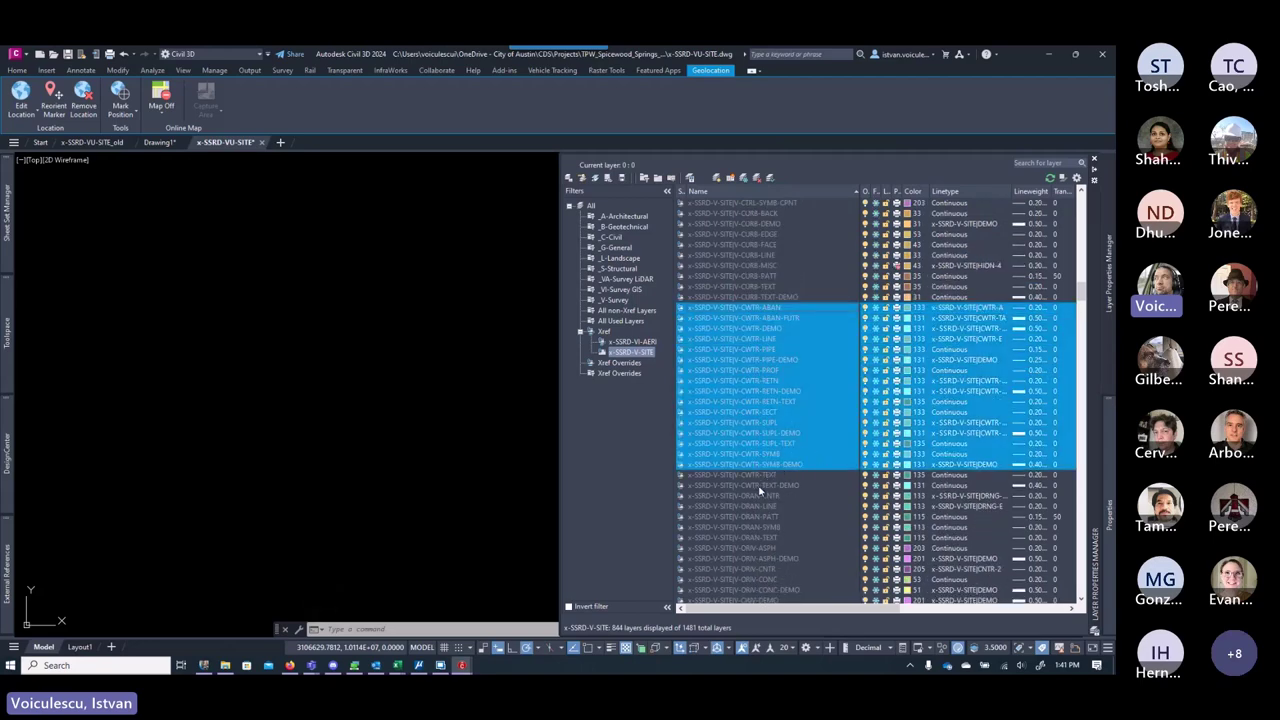
pyautogui.keyDown('shift'); pyautogui.click(762, 476); pyautogui.keyUp('shift')
pyautogui.keyDown('shift'); pyautogui.click(785, 486); pyautogui.keyUp('shift')
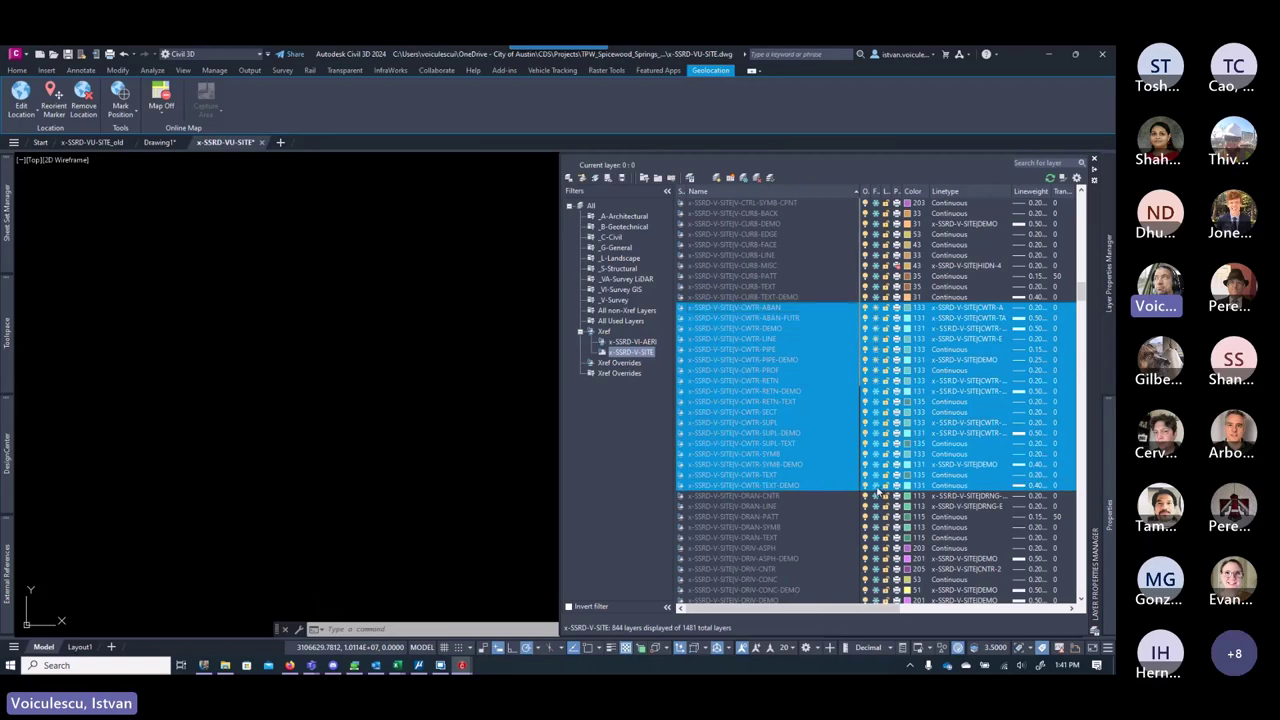
# Step: Thaw all V-ELEC layers of the x-SSRD-V-SITE reference, from V-ELEC-COND through V-ELEC-UNDR-DEMO
pyautogui.click(753, 496)
pyautogui.scroll(-4, 788, 490)
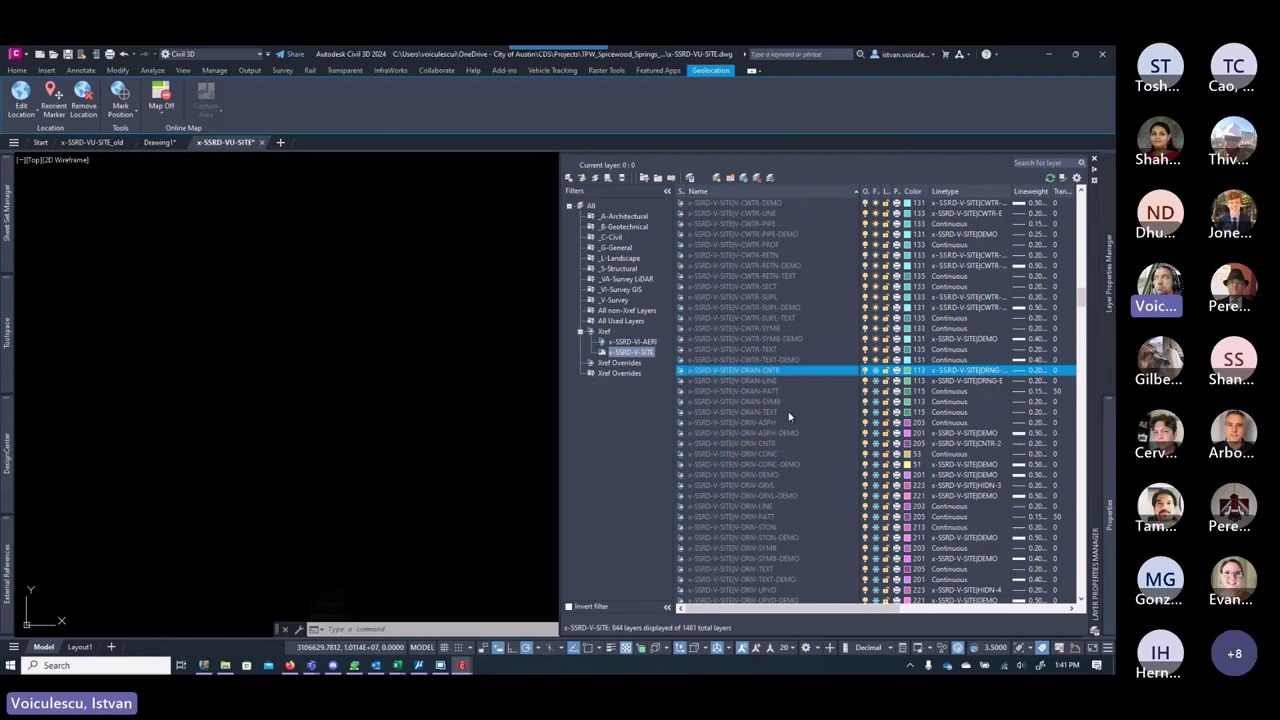
pyautogui.scroll(-4, 788, 418)
pyautogui.scroll(-3, 788, 420)
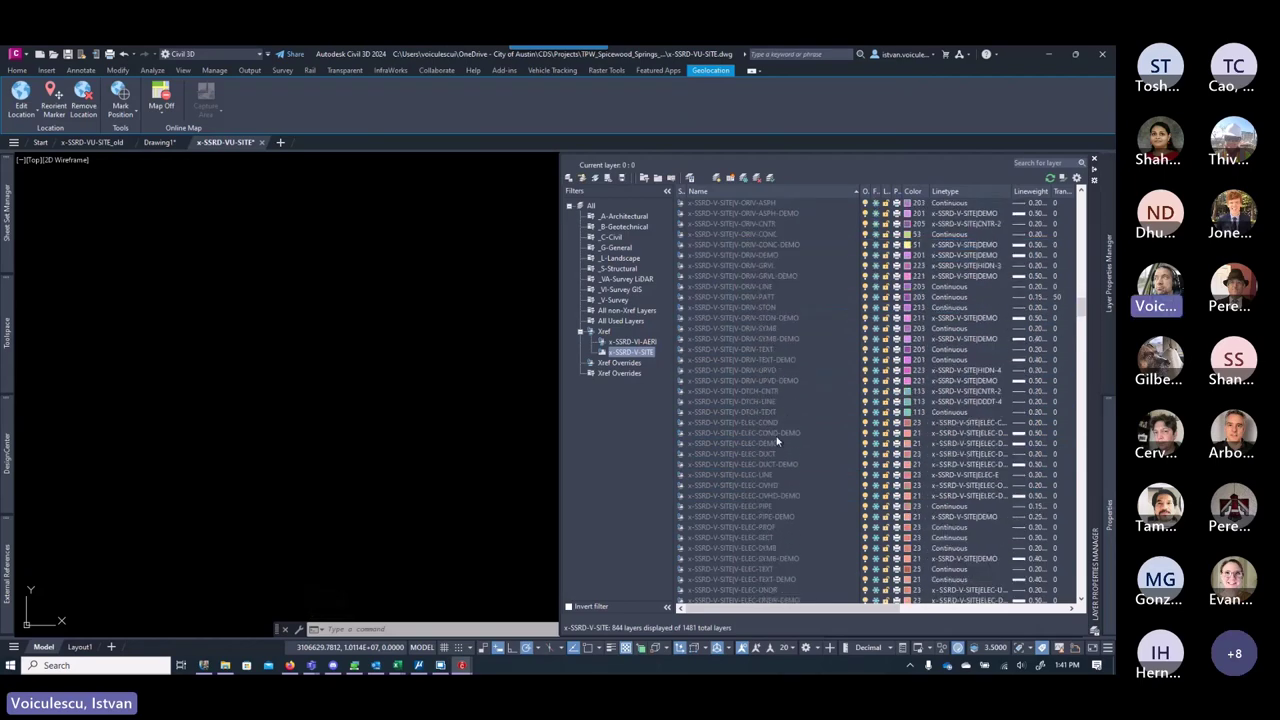
pyautogui.click(757, 422)
pyautogui.scroll(-4, 798, 473)
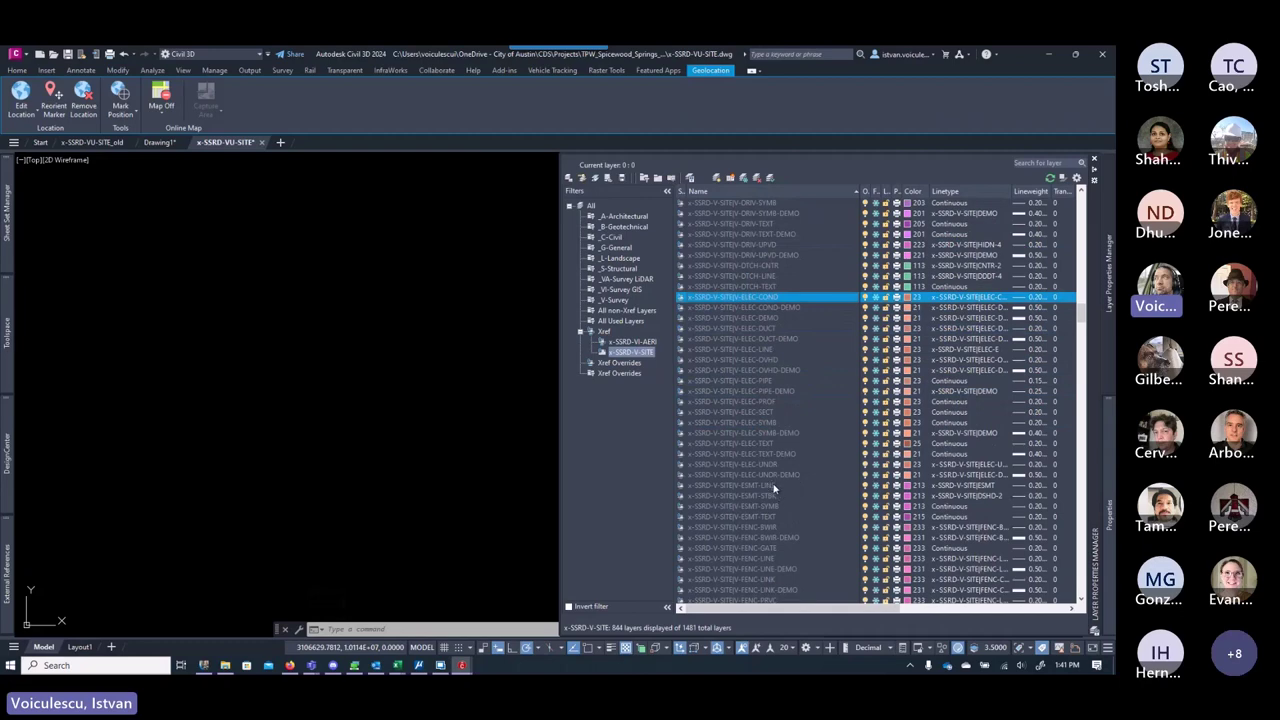
pyautogui.keyDown('shift'); pyautogui.click(771, 478); pyautogui.keyUp('shift')
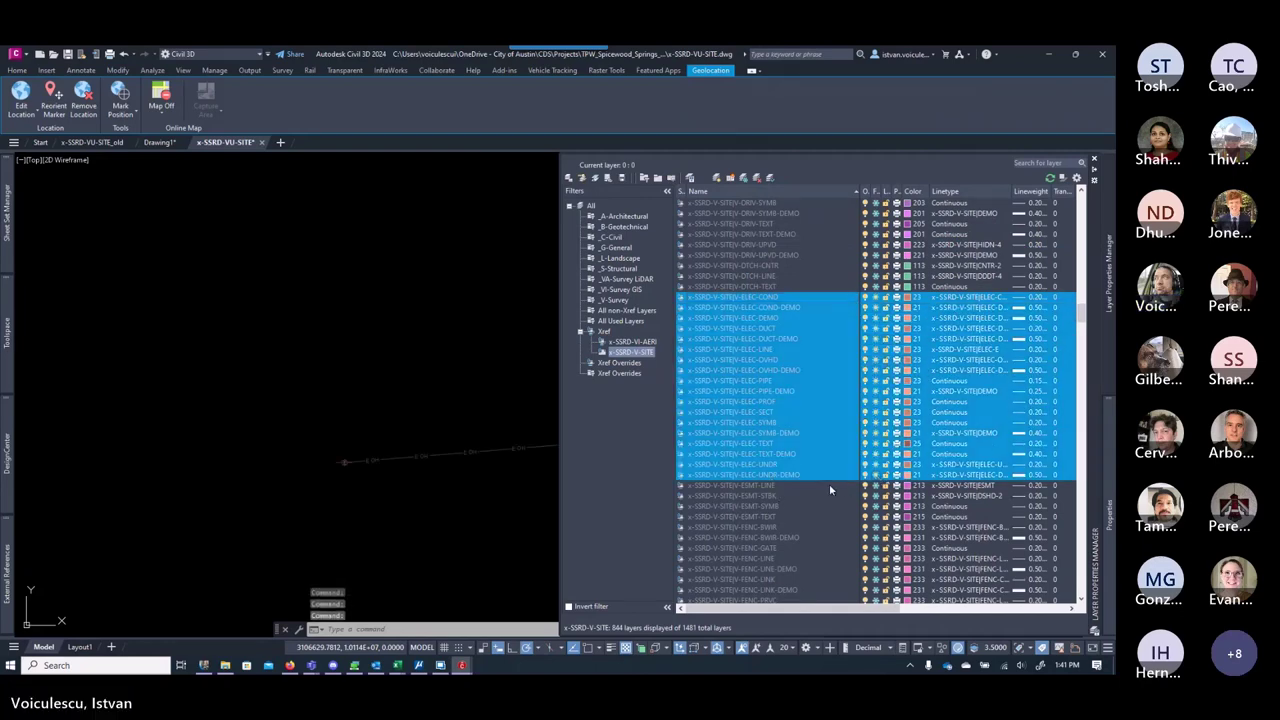
# Step: Thaw the V-ESMT-LINE, V-ESMT-STBK, V-ESMT-SYMB and V-ESMT-TEXT easement layers of the x-SSRD-V-SITE reference
pyautogui.click(770, 488)
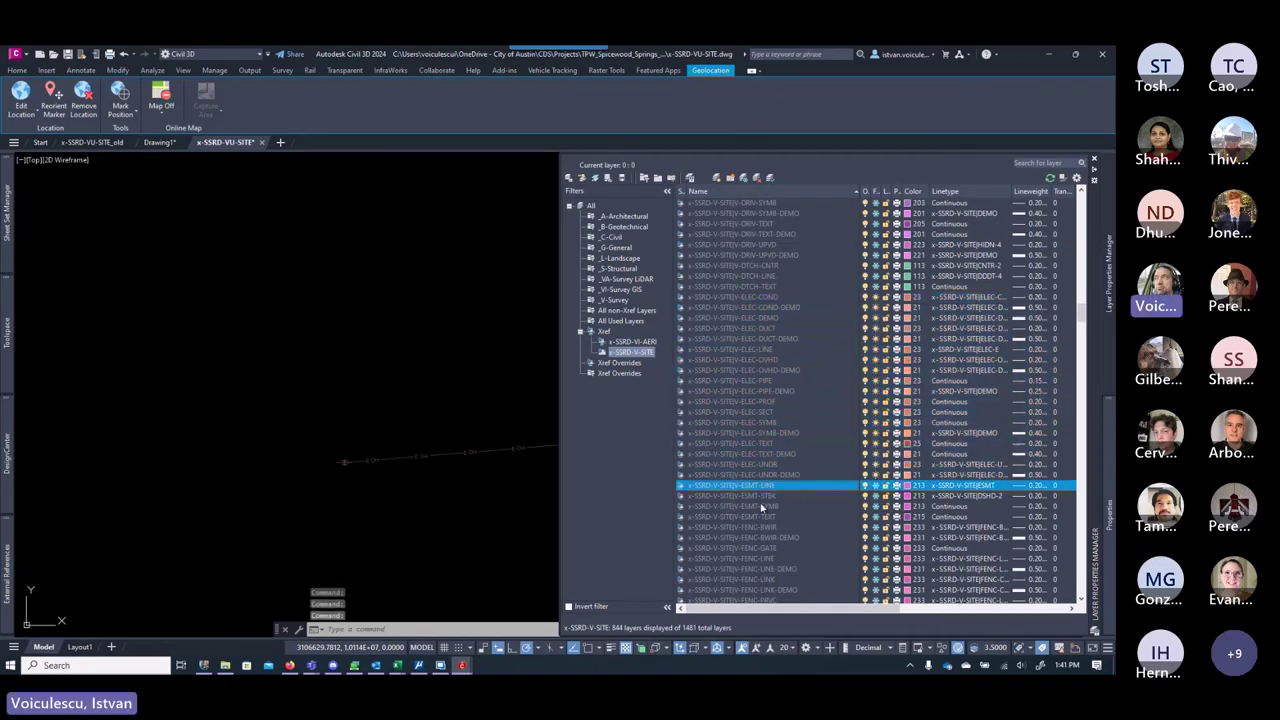
pyautogui.keyDown('shift'); pyautogui.click(763, 506); pyautogui.keyUp('shift')
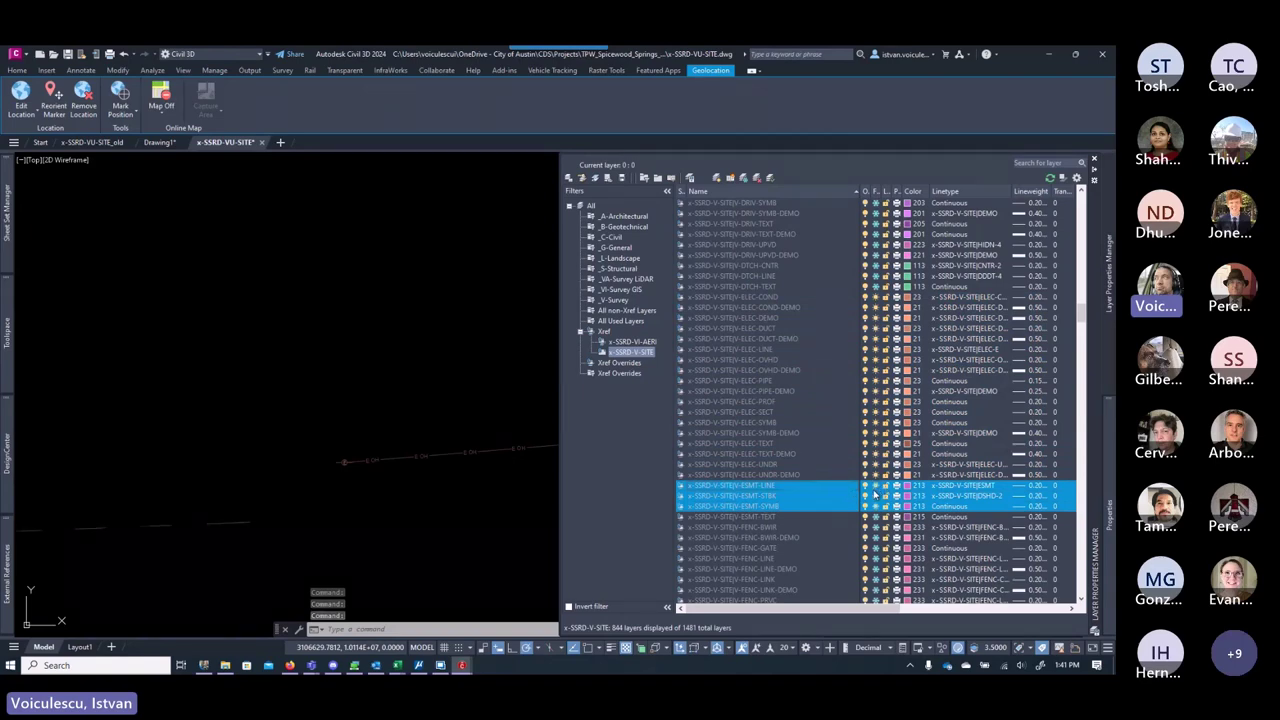
pyautogui.scroll(-4, 840, 470)
pyautogui.click(762, 392)
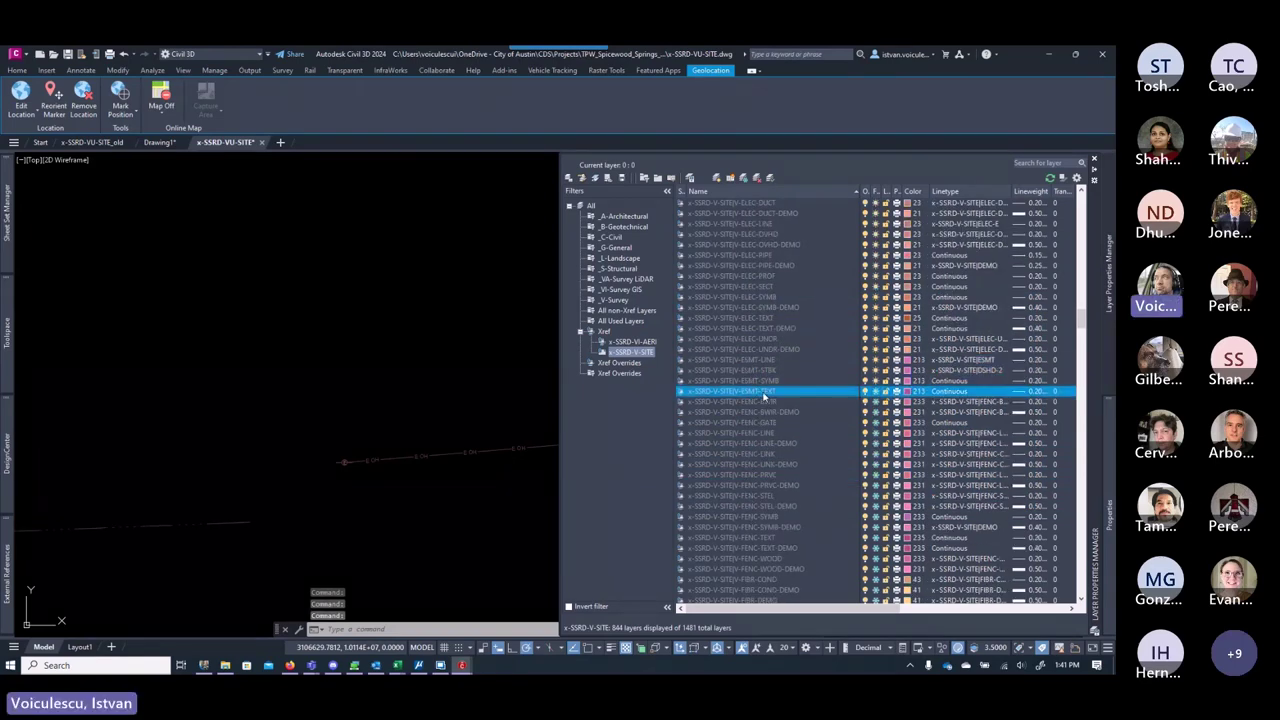
# Step: Thaw the fiber and fire layers of the x-SSRD-V-SITE reference, from V-FIBR-COND through V-FIRE-TEXT-DEMO
pyautogui.click(775, 403)
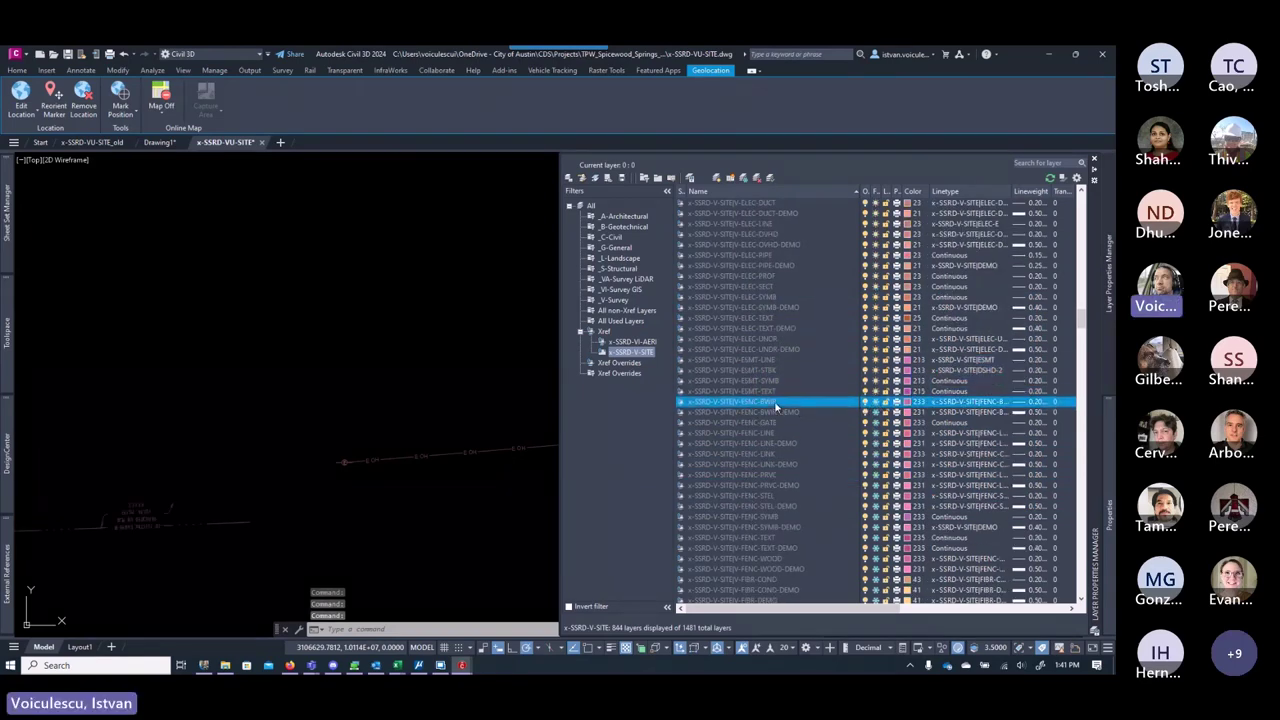
pyautogui.scroll(-4, 794, 467)
pyautogui.click(770, 455)
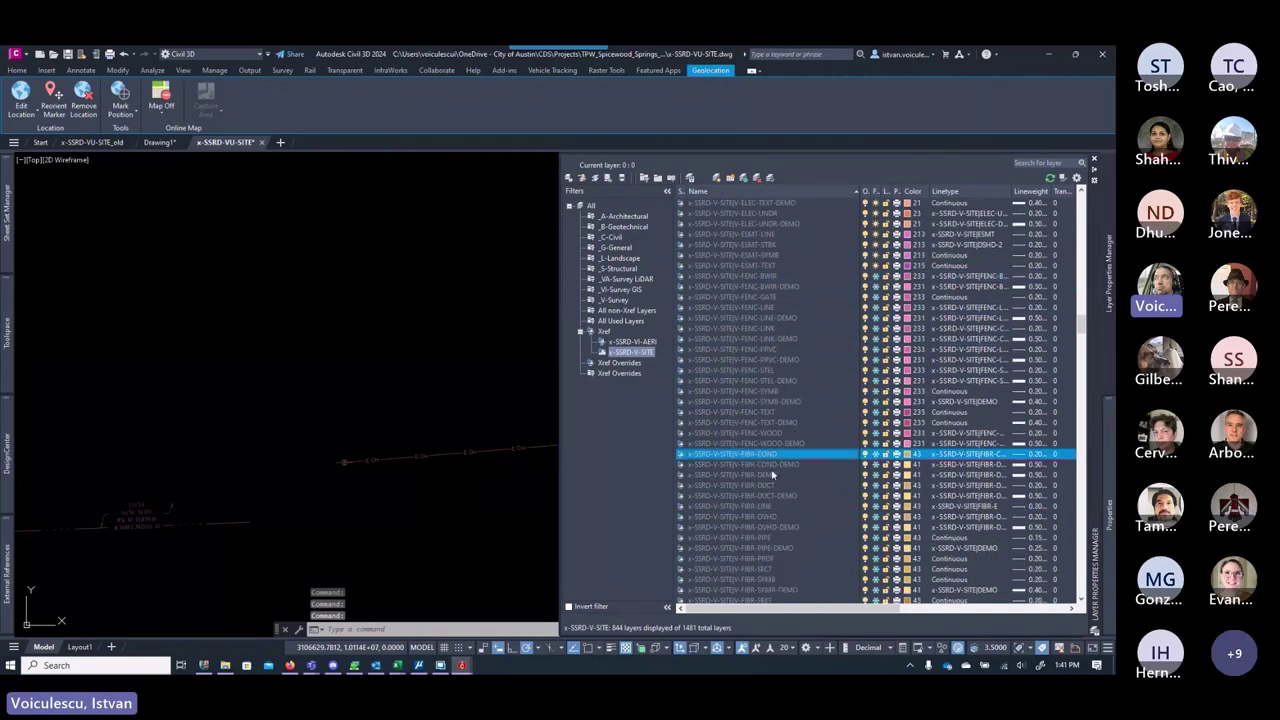
pyautogui.scroll(-4, 775, 480)
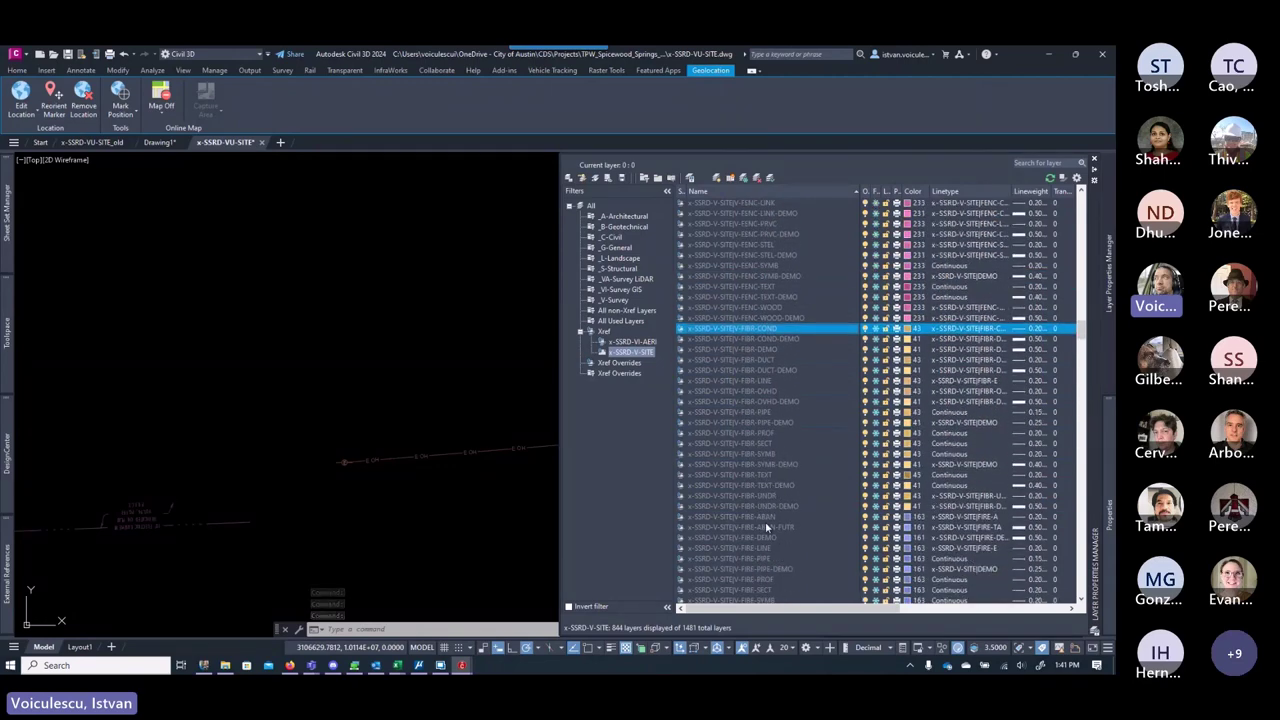
pyautogui.scroll(-3, 768, 524)
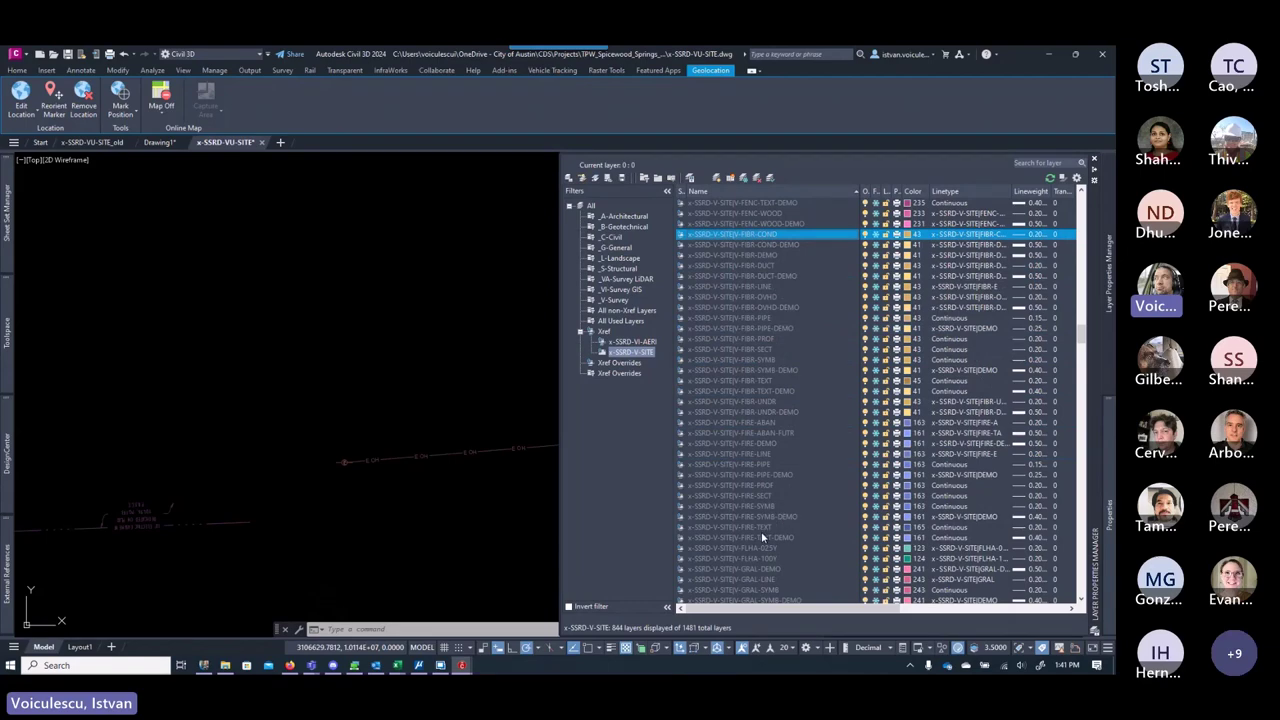
pyautogui.keyDown('shift'); pyautogui.click(761, 535); pyautogui.keyUp('shift')
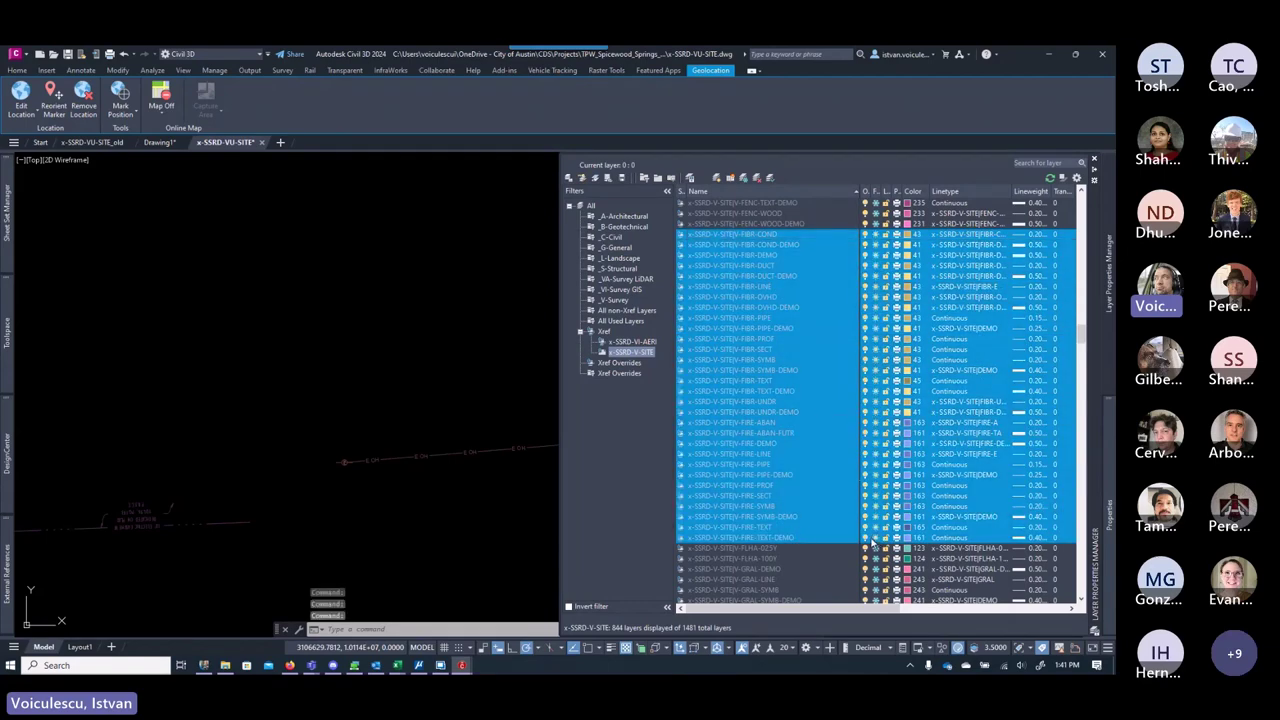
# Step: Thaw all V-IRRG layers of the x-SSRD-V-SITE reference, from V-IRRG-ABAN through V-IRRG-TEXT-DEMO
pyautogui.scroll(-4, 768, 519)
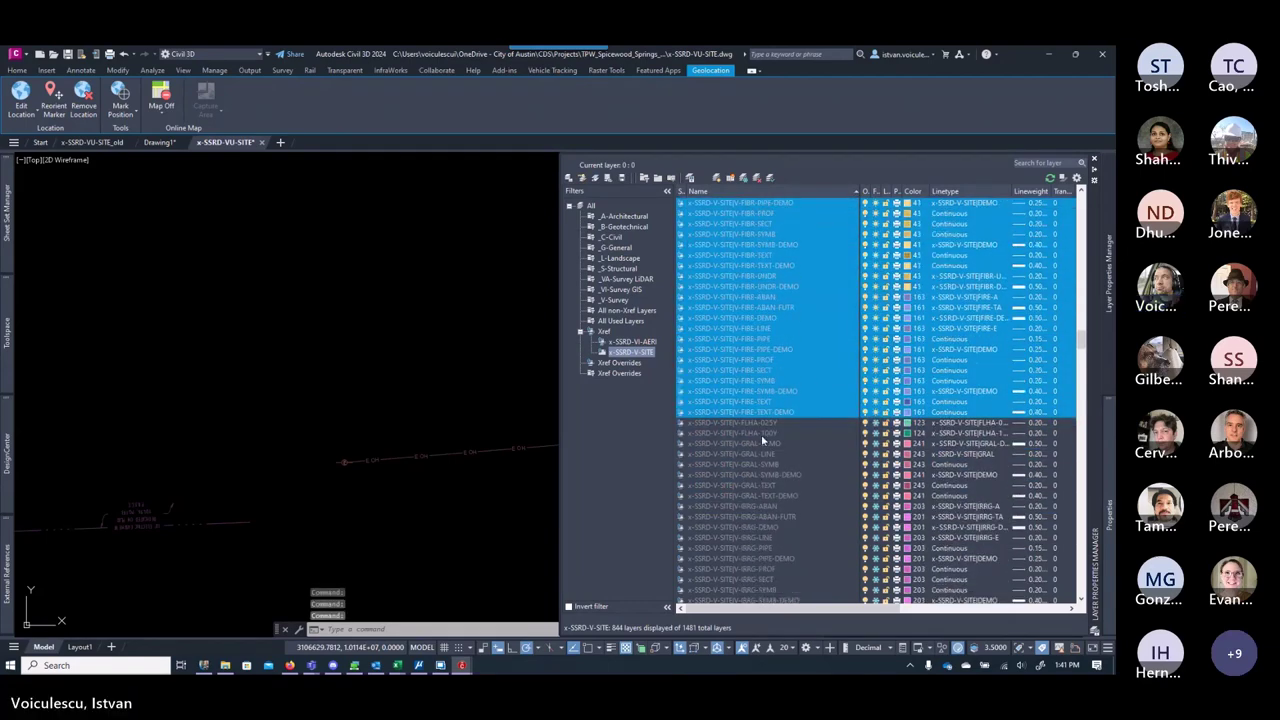
pyautogui.click(763, 424)
pyautogui.click(765, 433)
pyautogui.click(766, 444)
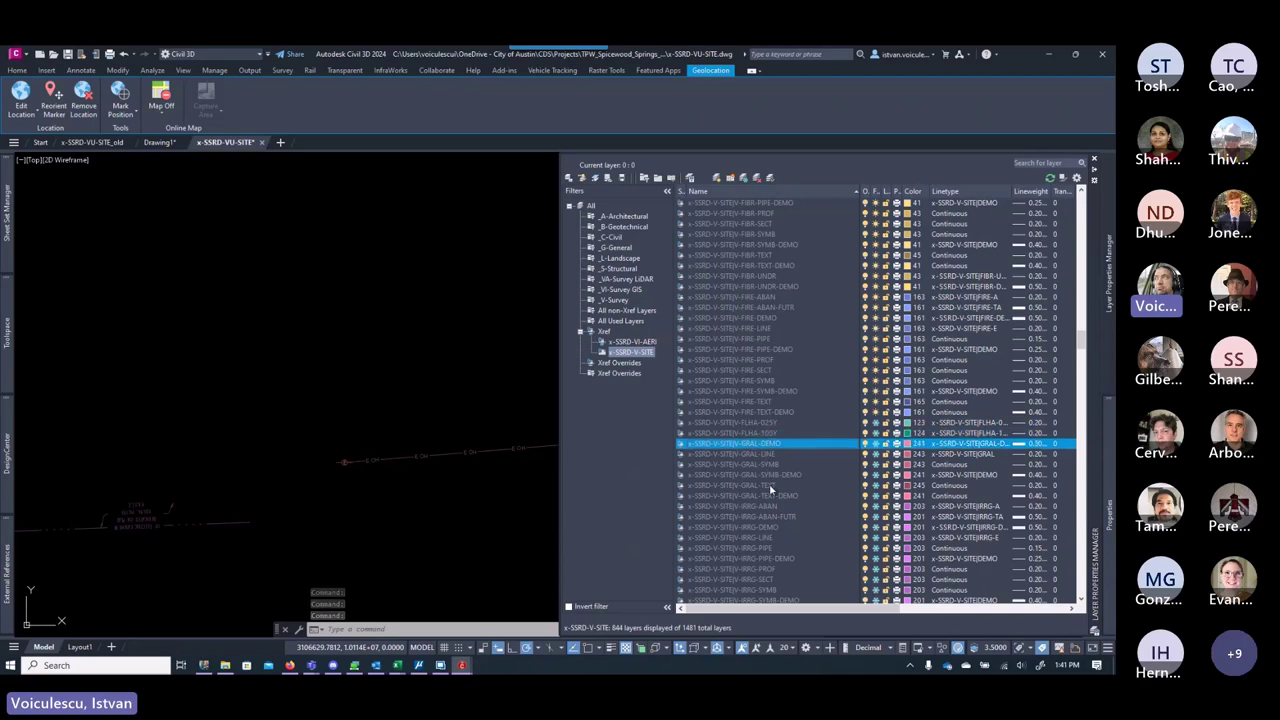
pyautogui.scroll(-2, 768, 465)
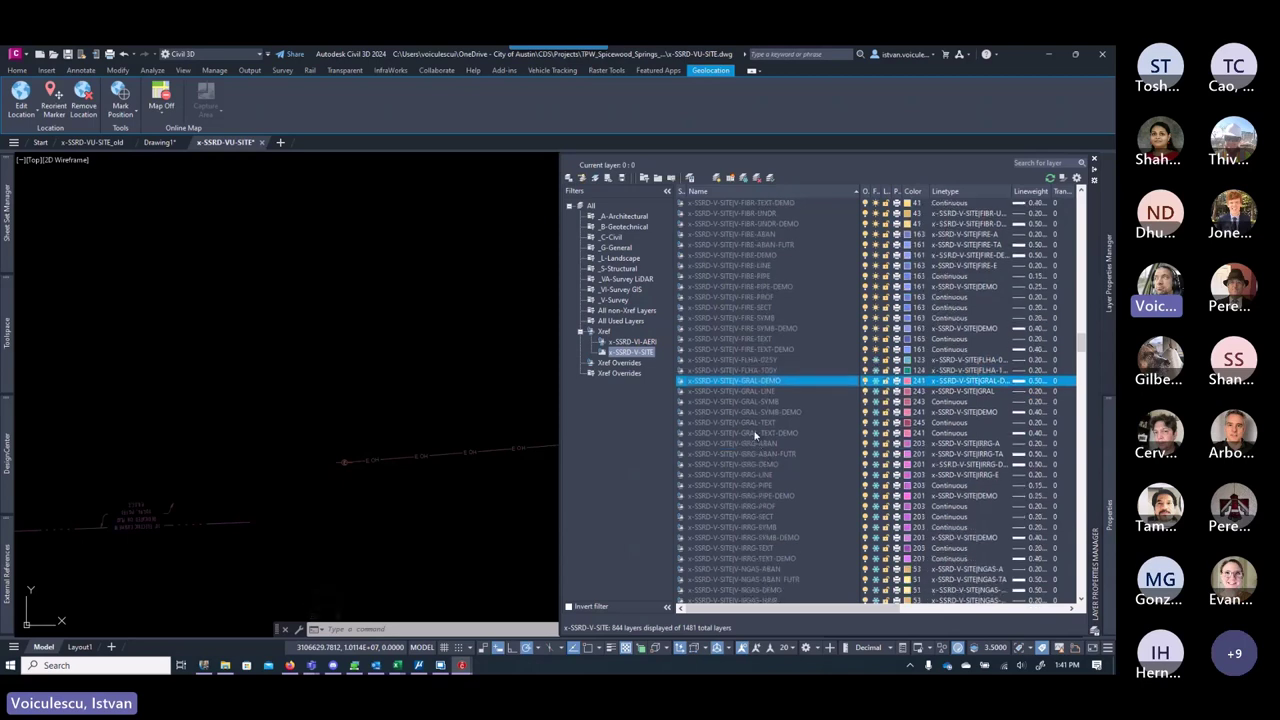
pyautogui.click(745, 443)
pyautogui.scroll(-2, 771, 496)
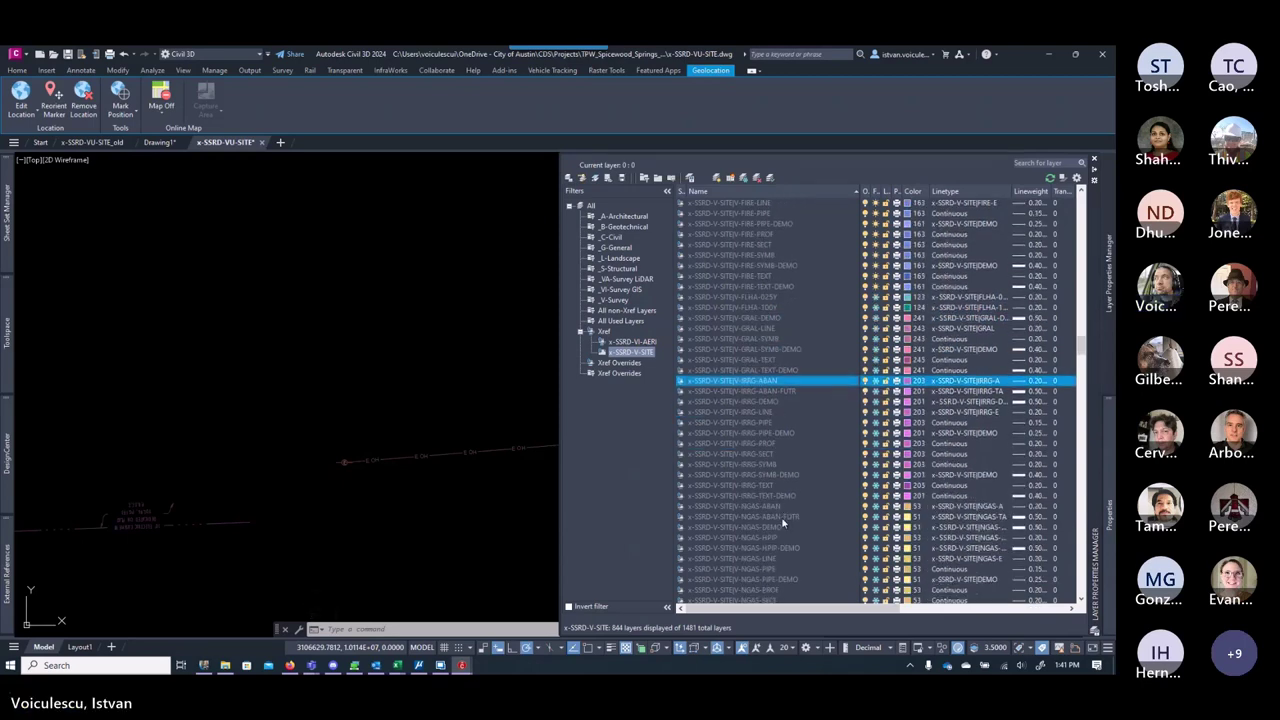
pyautogui.keyDown('shift'); pyautogui.click(767, 494); pyautogui.keyUp('shift')
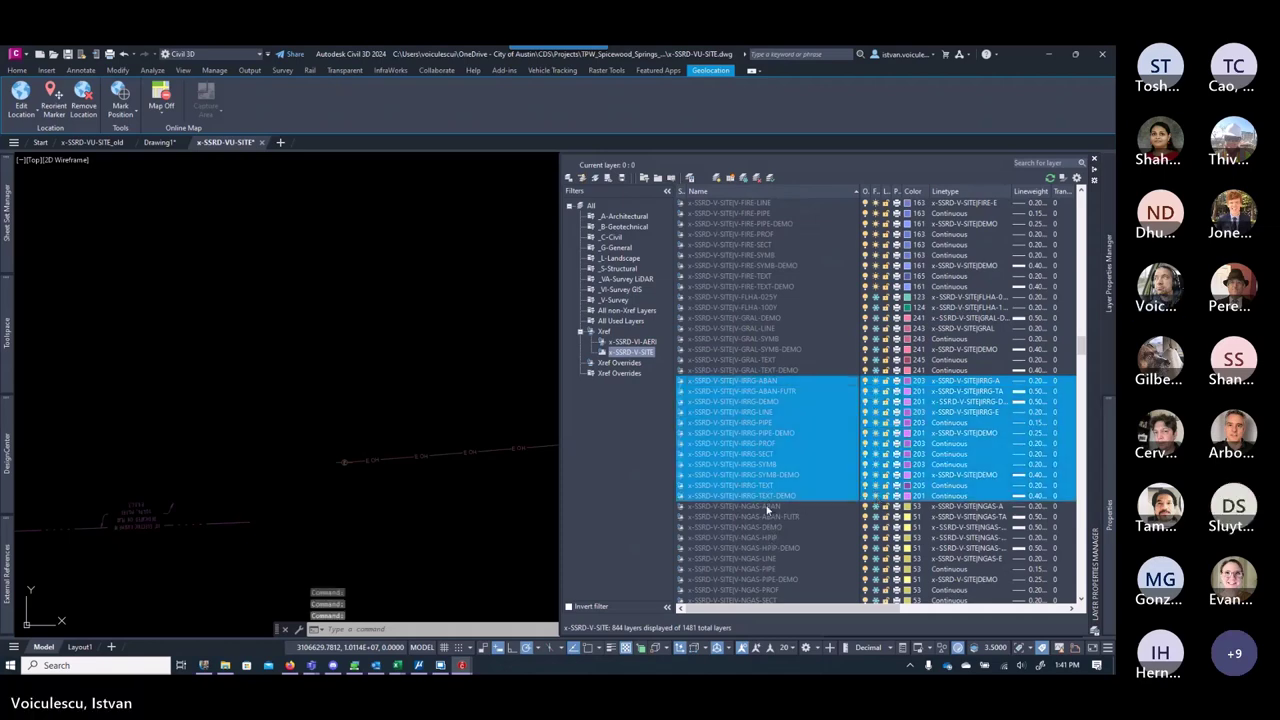
# Step: Thaw all V-NGAS layers of the x-SSRD-V-SITE reference, from V-NGAS-ABAN through V-NGAS-TEXT-DEMO
pyautogui.click(770, 507)
pyautogui.scroll(-7, 792, 508)
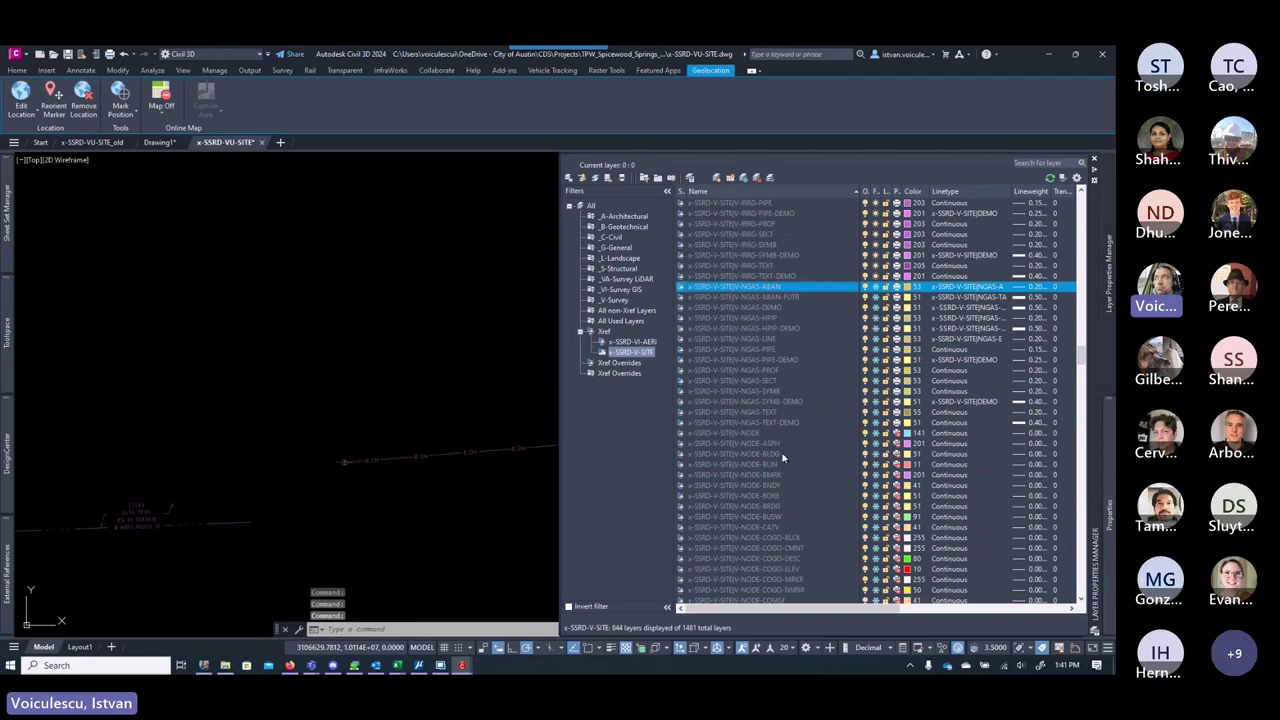
pyautogui.keyDown('shift'); pyautogui.click(766, 423); pyautogui.keyUp('shift')
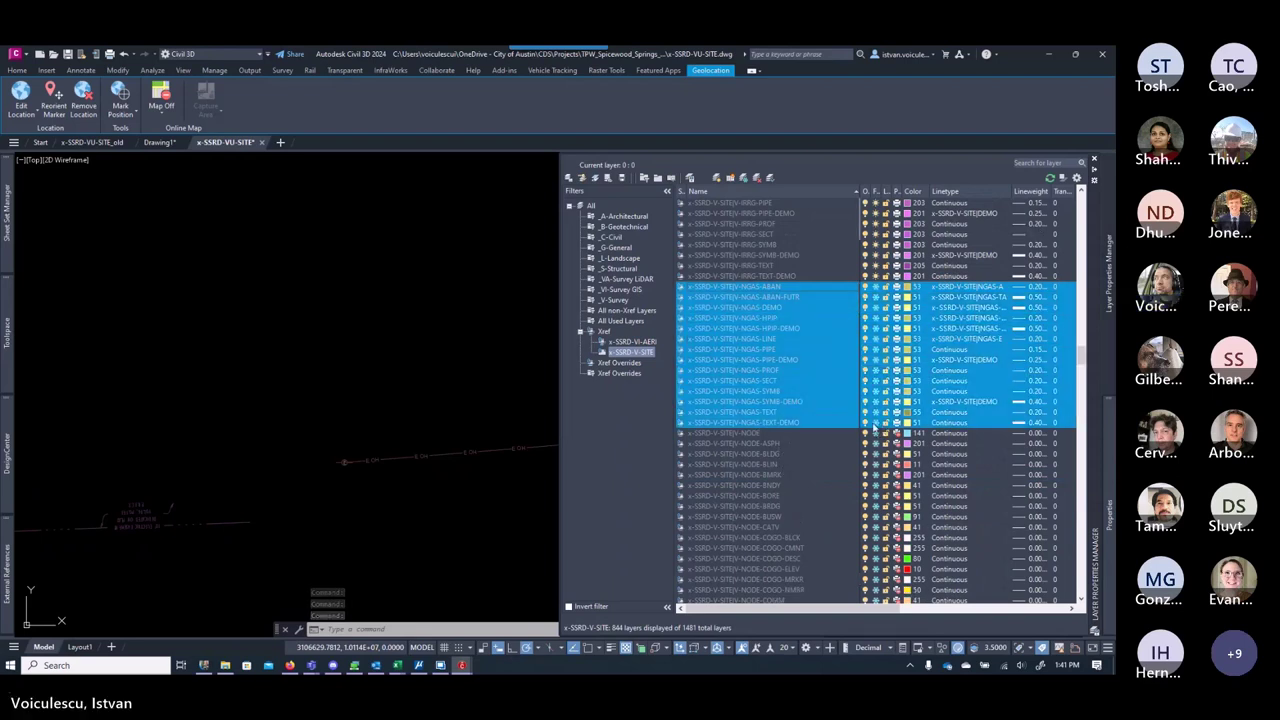
# Step: Thaw all V-NODE layers of the x-SSRD-V-SITE reference, from V-NODE through V-NODE-WWTR
pyautogui.scroll(-3, 765, 468)
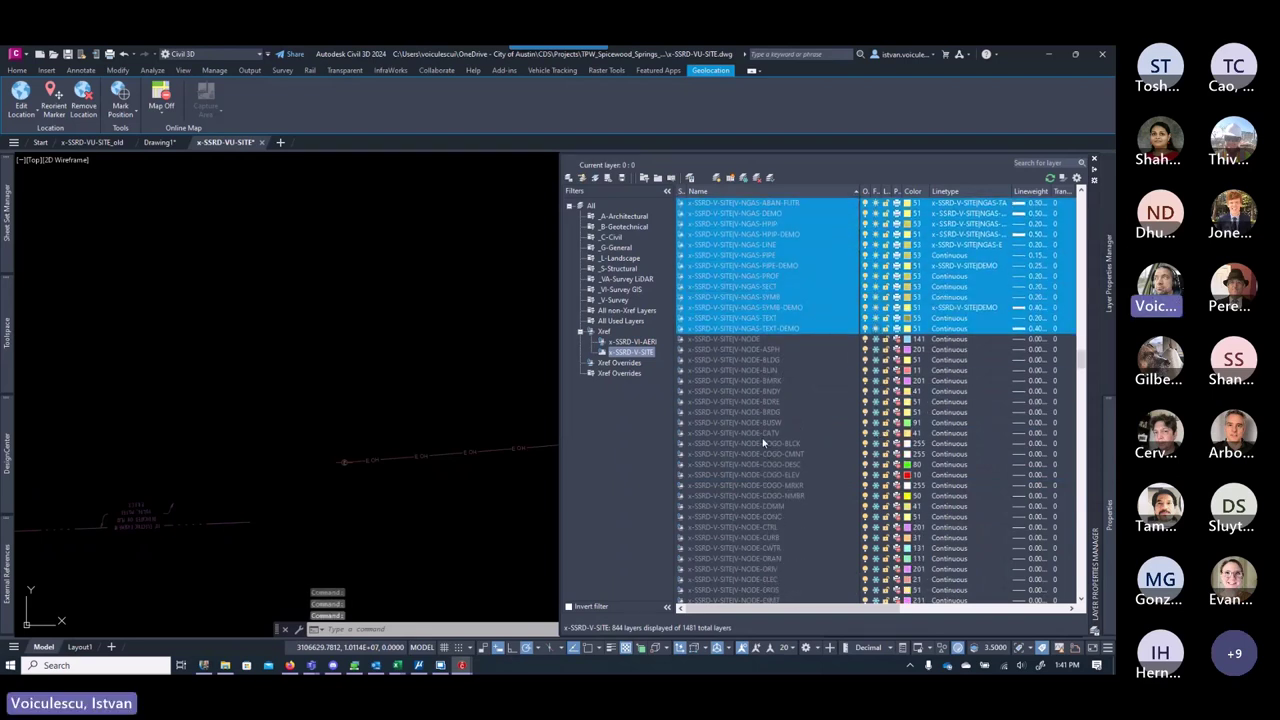
pyautogui.scroll(-13, 770, 396)
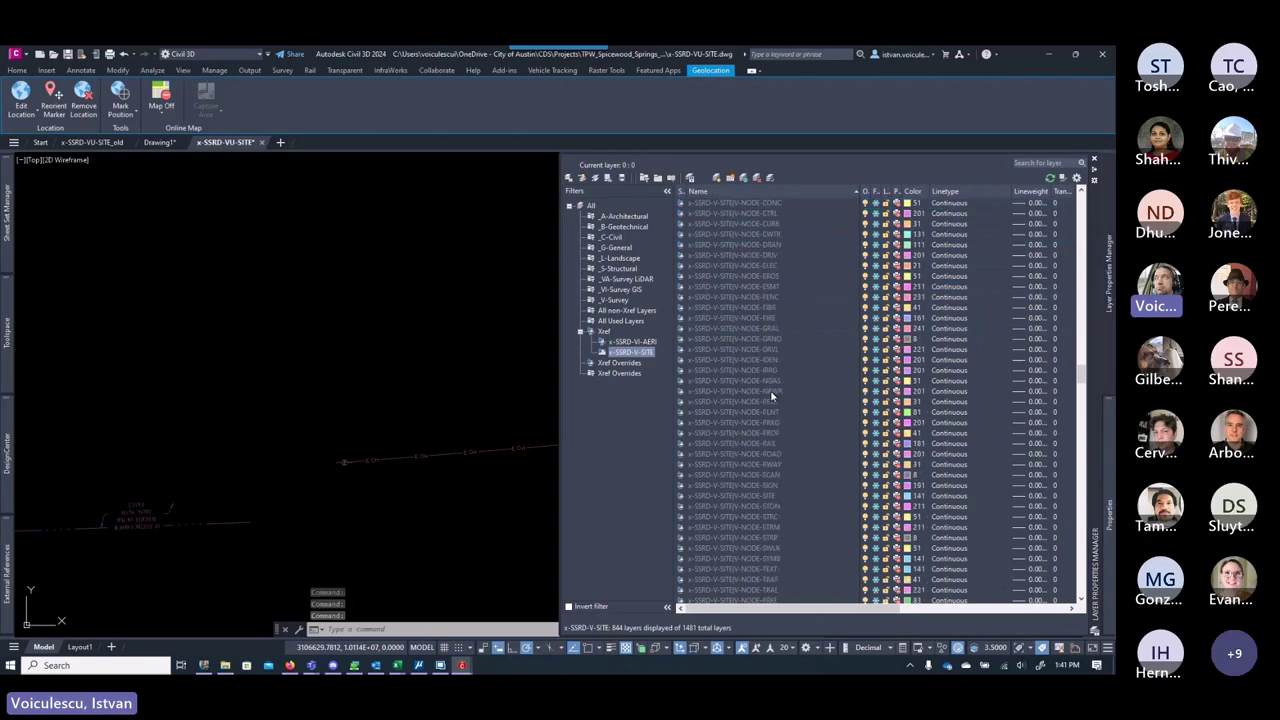
pyautogui.scroll(-5, 770, 390)
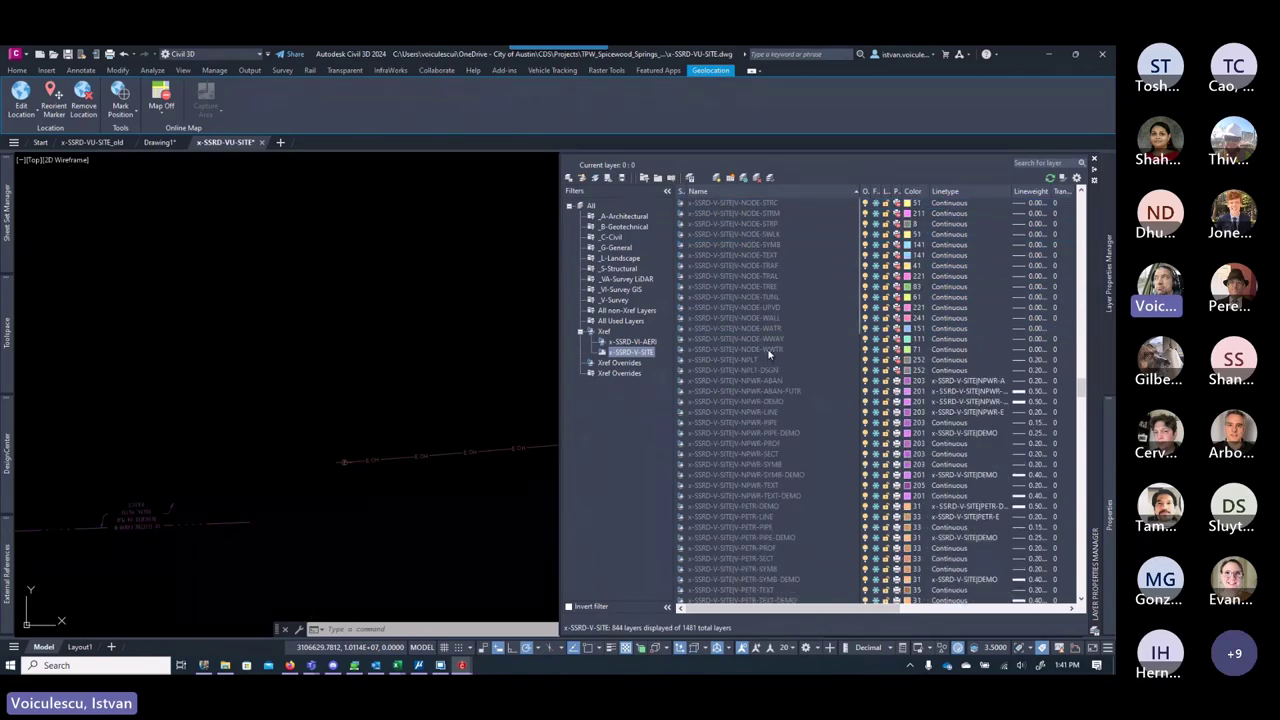
pyautogui.scroll(18, 796, 351)
pyautogui.scroll(5, 792, 340)
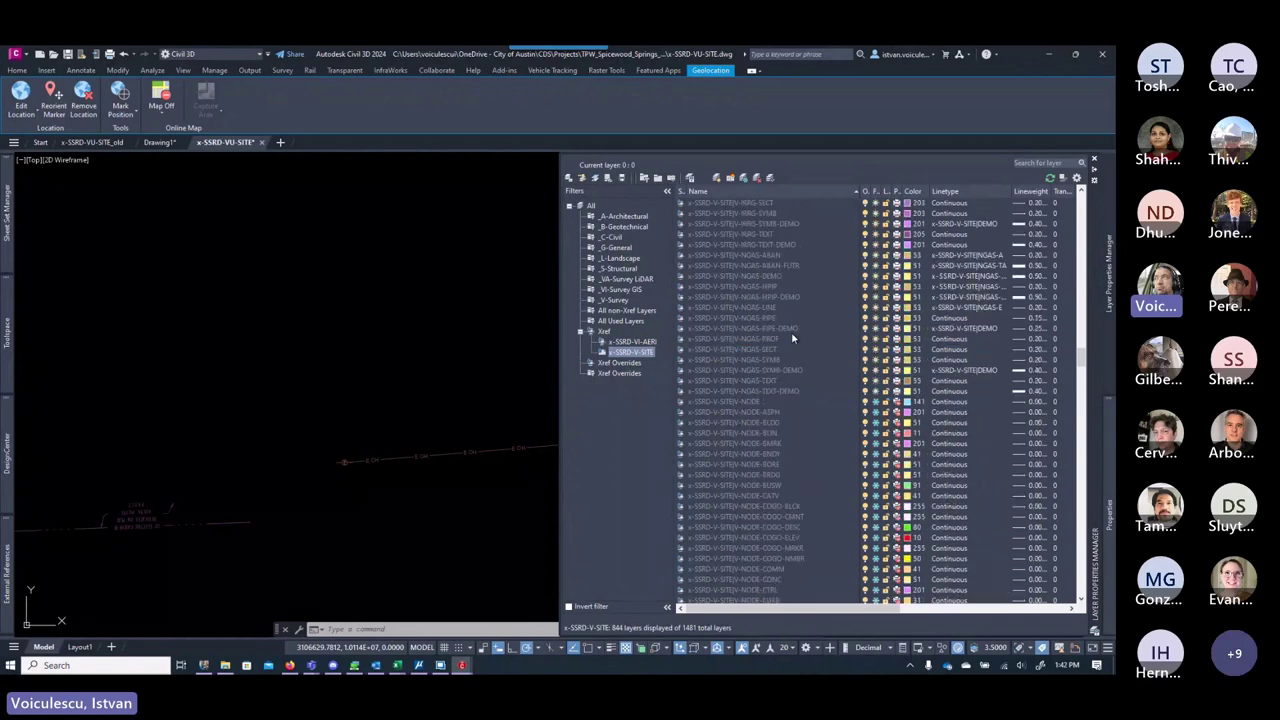
pyautogui.click(786, 404)
pyautogui.hotkey('shift', 'End')
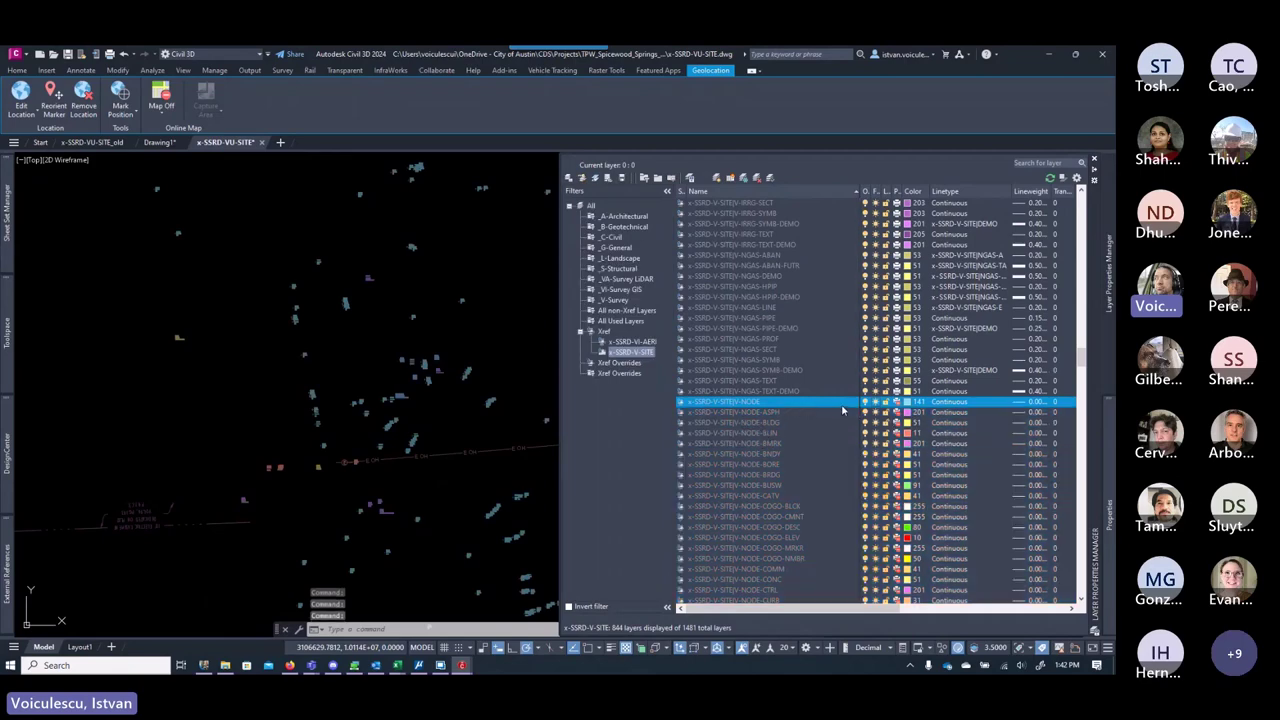
# Step: Freeze the whole V-NODE layer group again, from V-NODE through V-NODE-WWTR
pyautogui.scroll(-6, 830, 430)
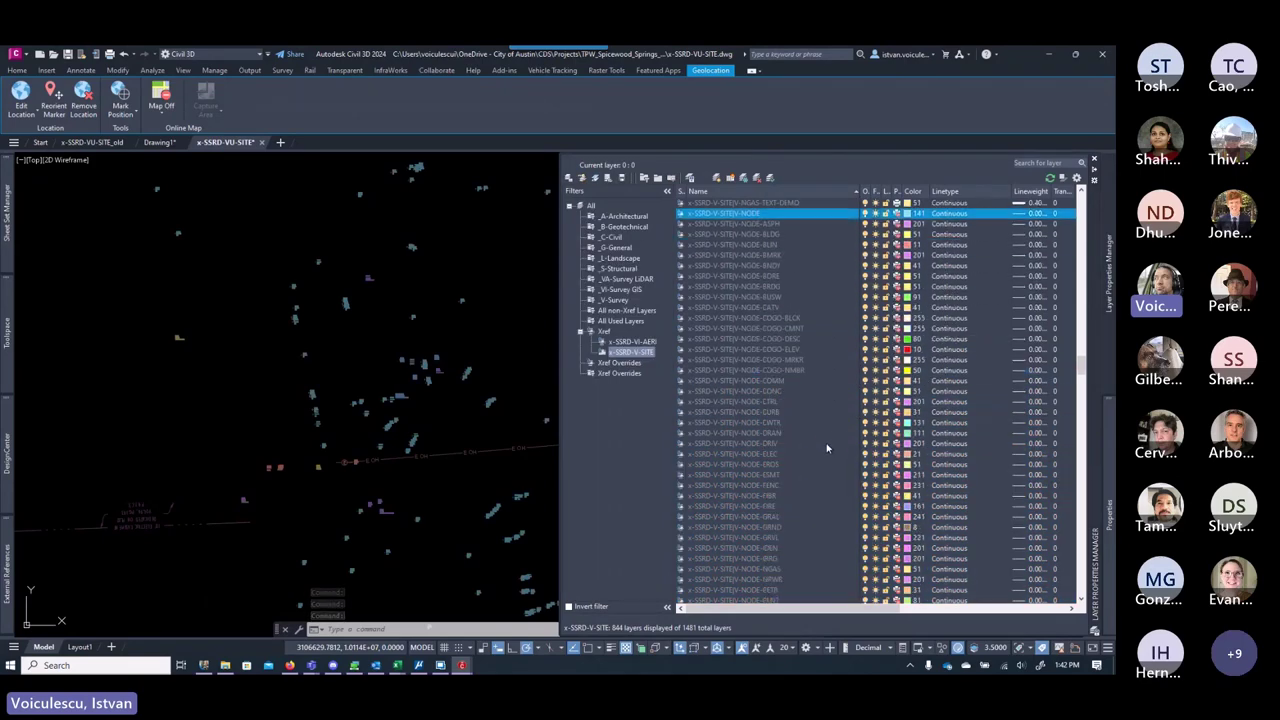
pyautogui.scroll(-12, 826, 445)
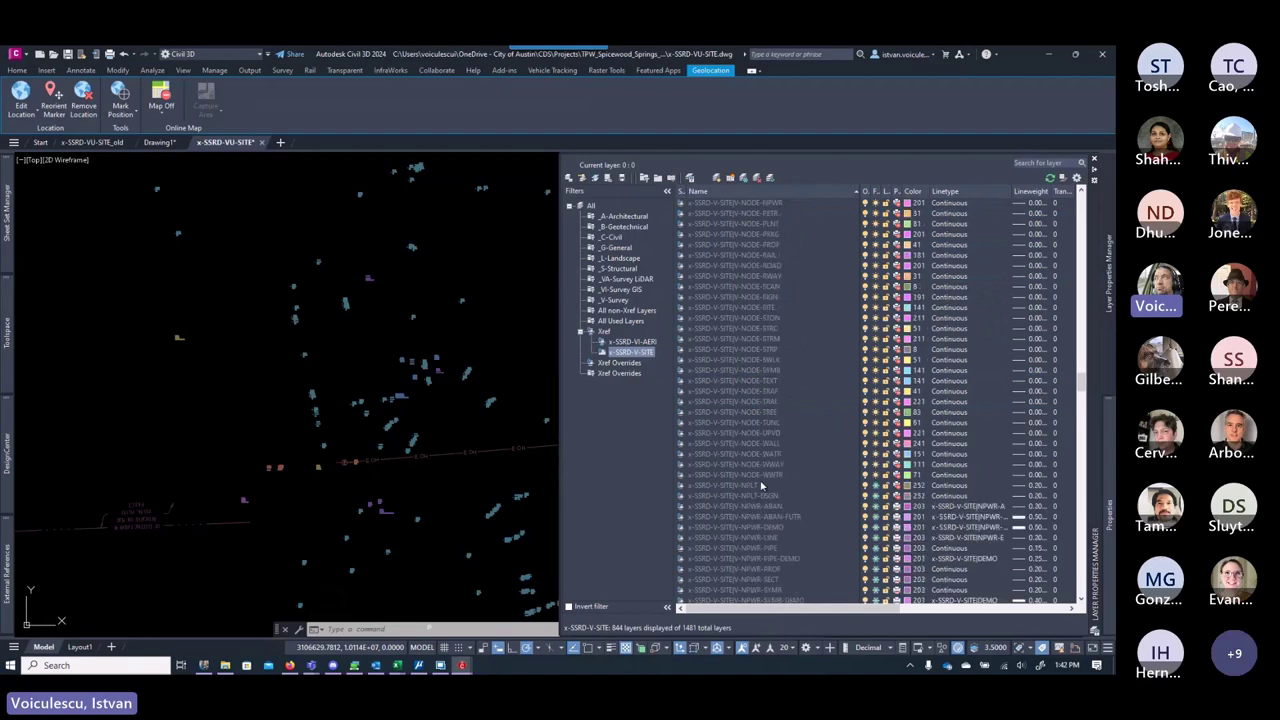
pyautogui.keyDown('shift'); pyautogui.click(772, 476); pyautogui.keyUp('shift')
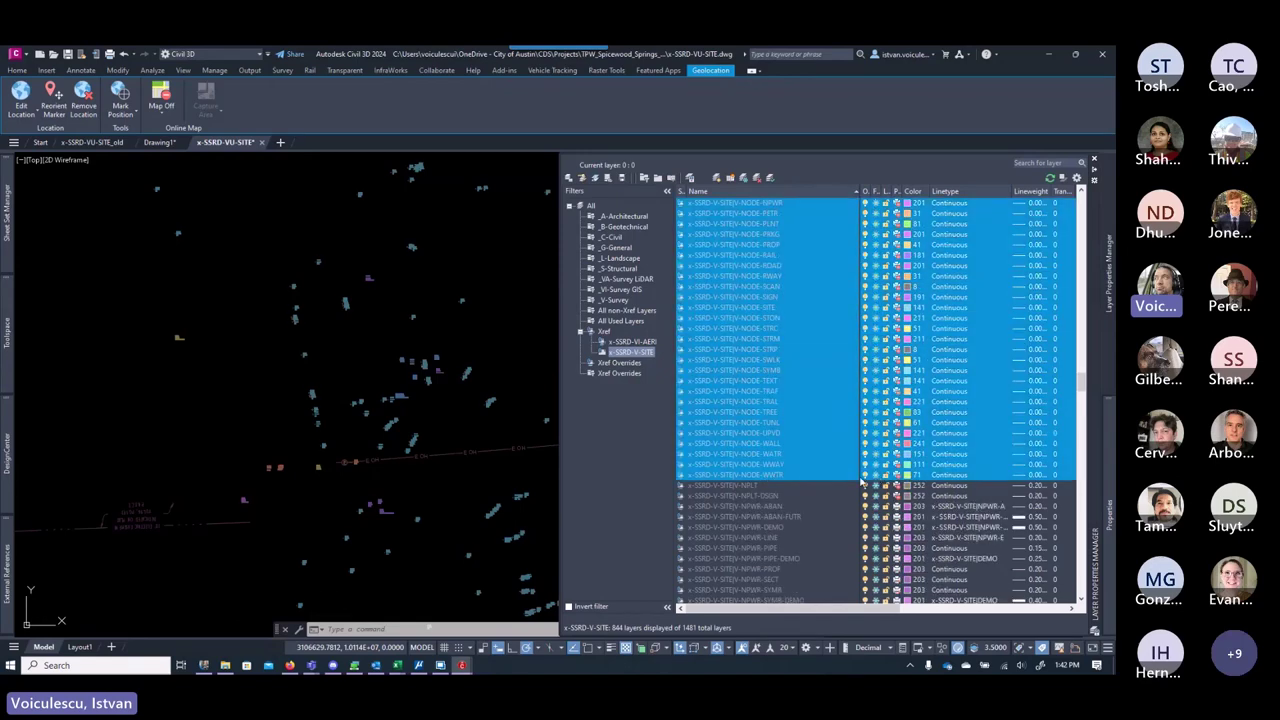
# Step: Thaw the V-NODE-WWTR, V-NODE-WATR, V-NODE-TRAF, V-NODE-STRM and V-NODE-NPWR layers of the x-SSRD-V-SITE reference
pyautogui.click(784, 476)
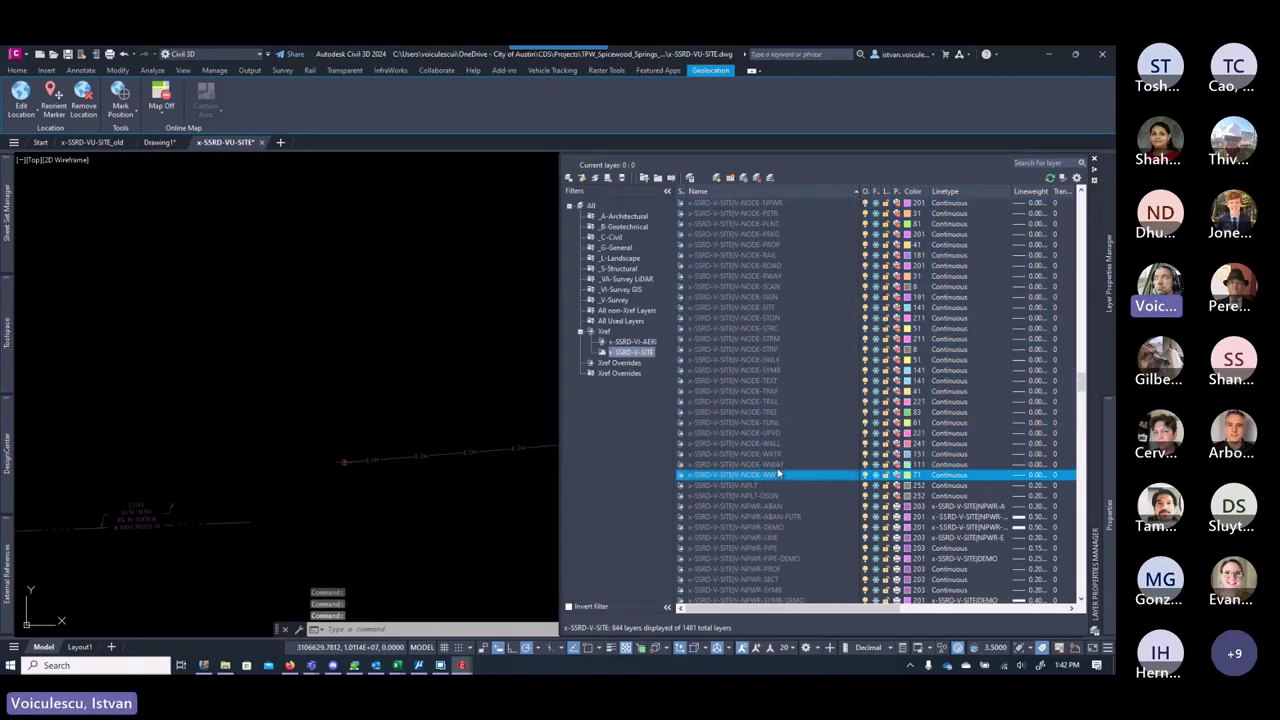
pyautogui.keyDown('ctrl'); pyautogui.click(779, 453); pyautogui.keyUp('ctrl')
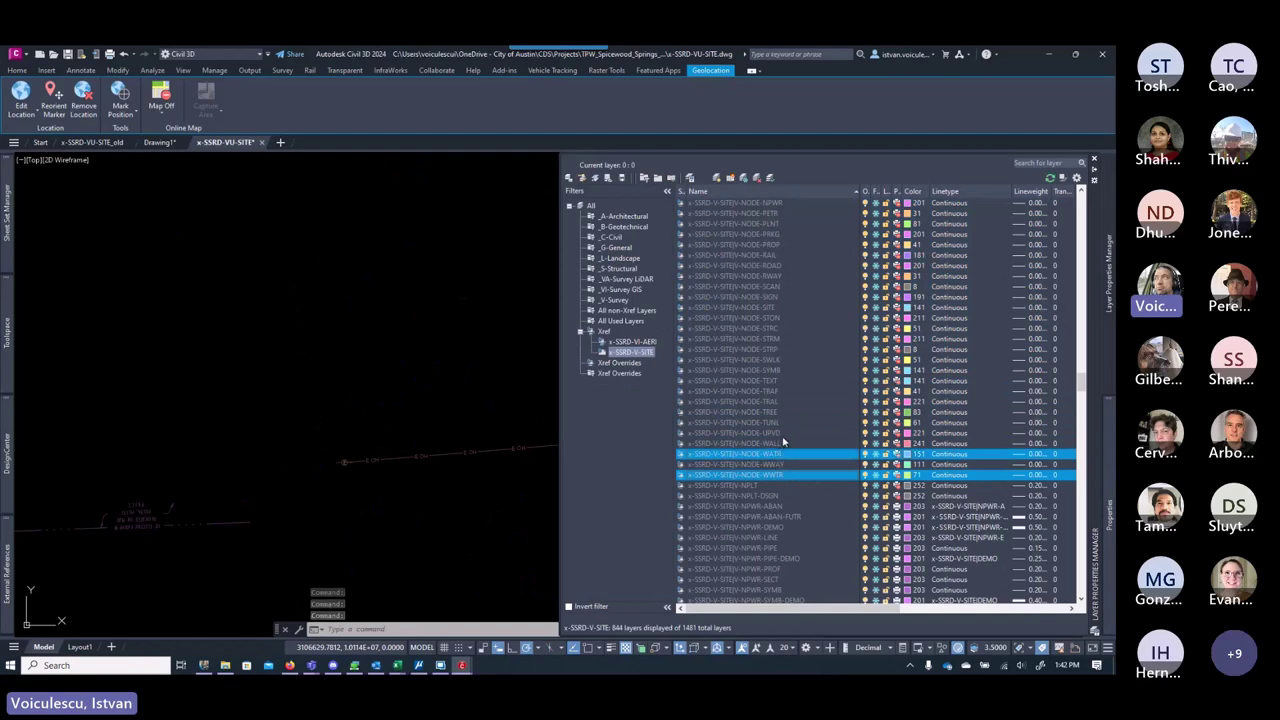
pyautogui.keyDown('ctrl'); pyautogui.click(775, 392); pyautogui.keyUp('ctrl')
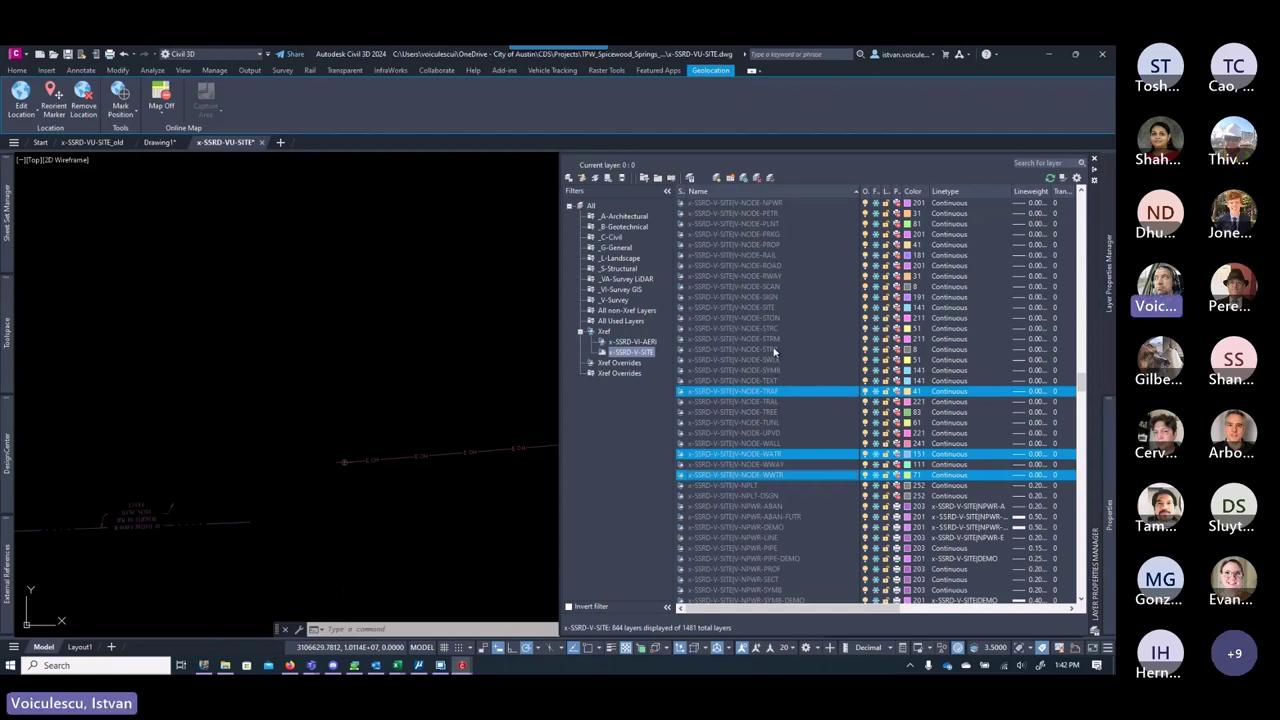
pyautogui.keyDown('ctrl'); pyautogui.click(775, 340); pyautogui.keyUp('ctrl')
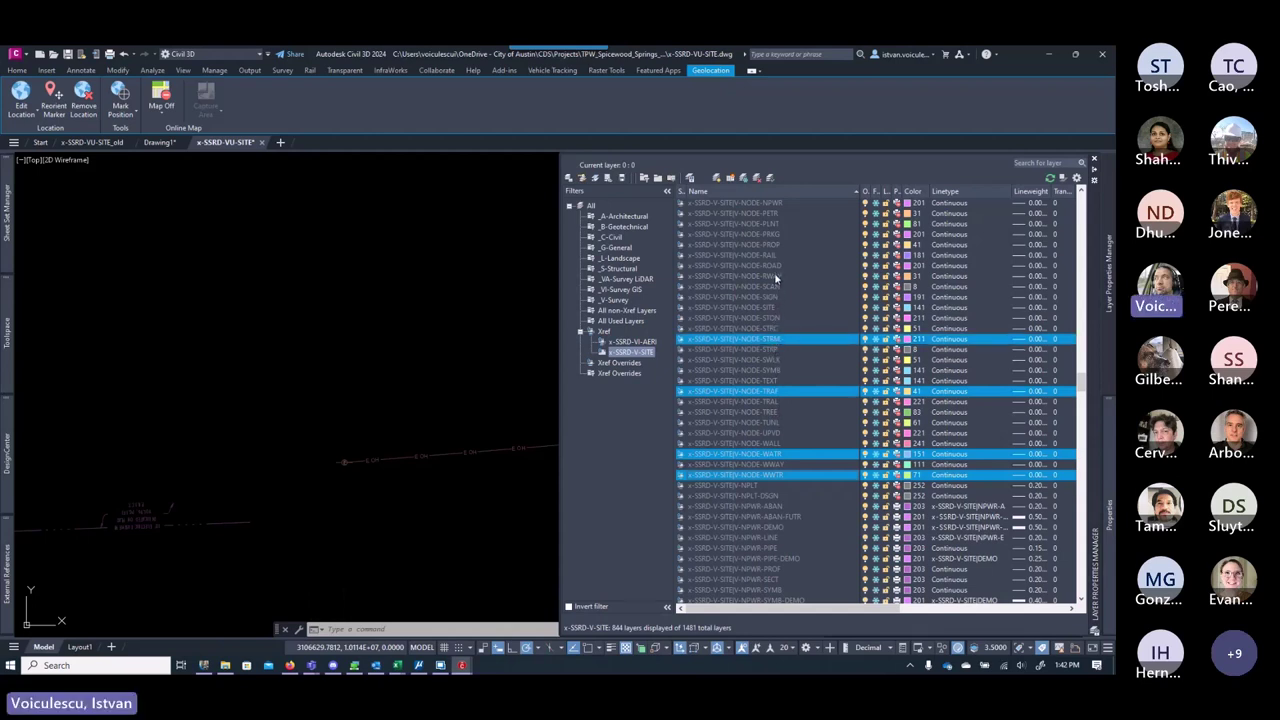
pyautogui.keyDown('ctrl'); pyautogui.click(784, 203); pyautogui.keyUp('ctrl')
pyautogui.click(875, 204)
# Step: Thaw the V-NODE-NGAS, V-NODE-FIRE, V-NODE-FIBR and V-NODE-ELEC layers of the x-SSRD-V-SITE reference
pyautogui.scroll(8, 781, 378)
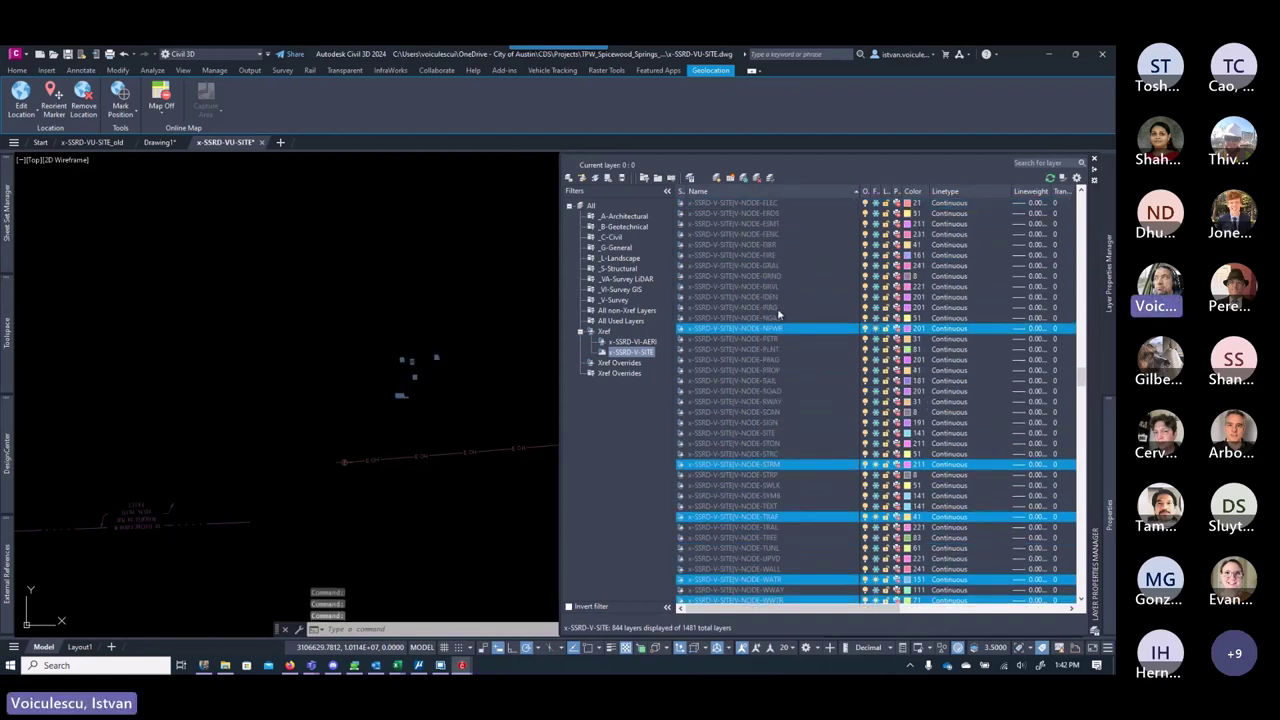
pyautogui.click(776, 444)
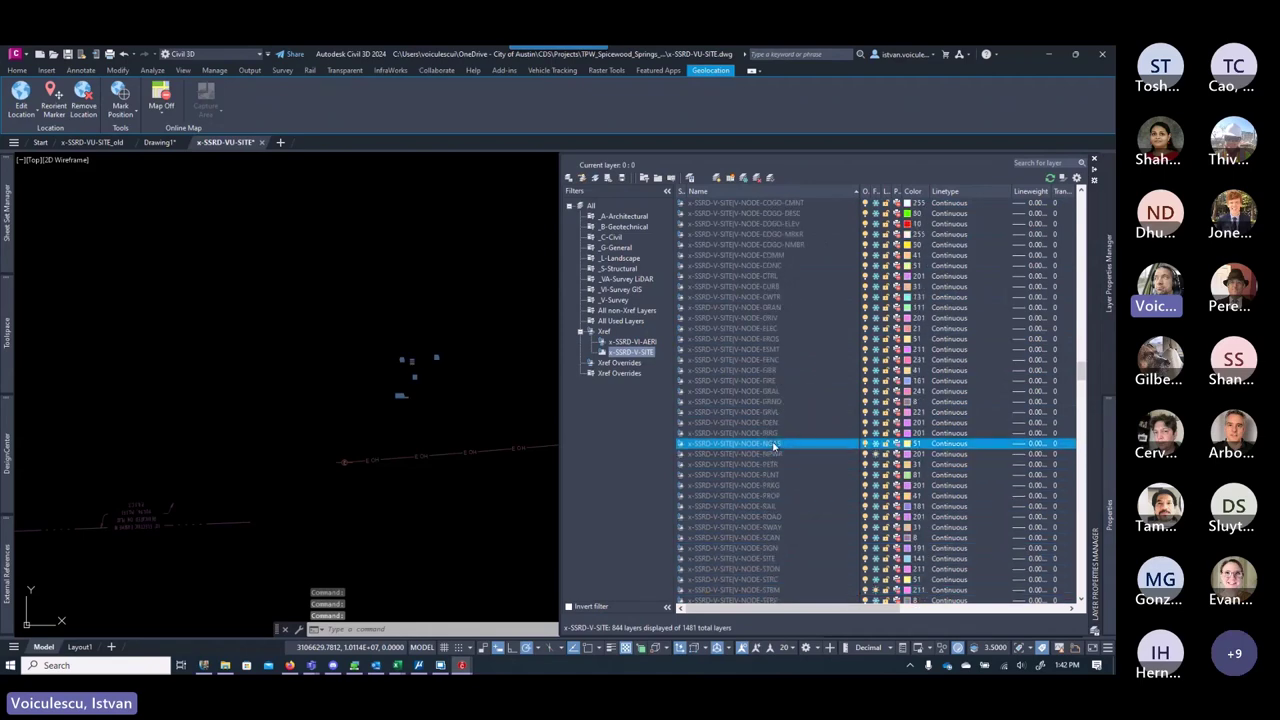
pyautogui.click(876, 443)
pyautogui.click(775, 381)
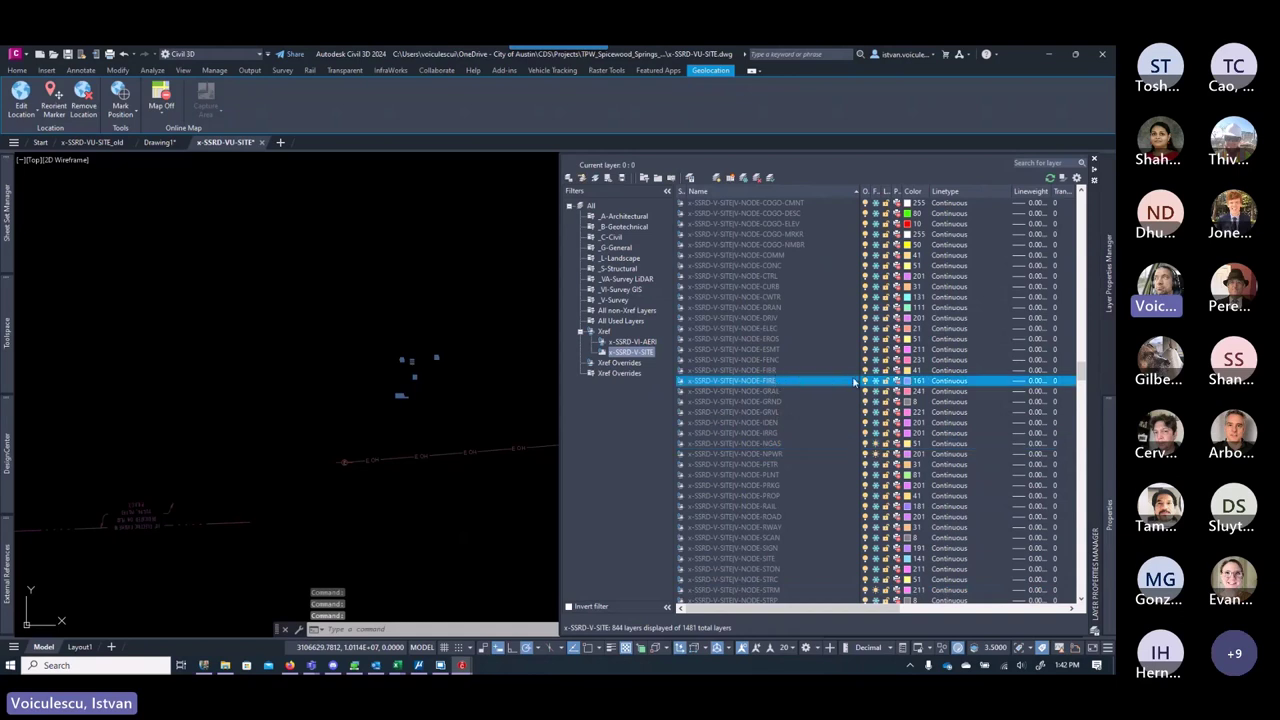
pyautogui.click(803, 371)
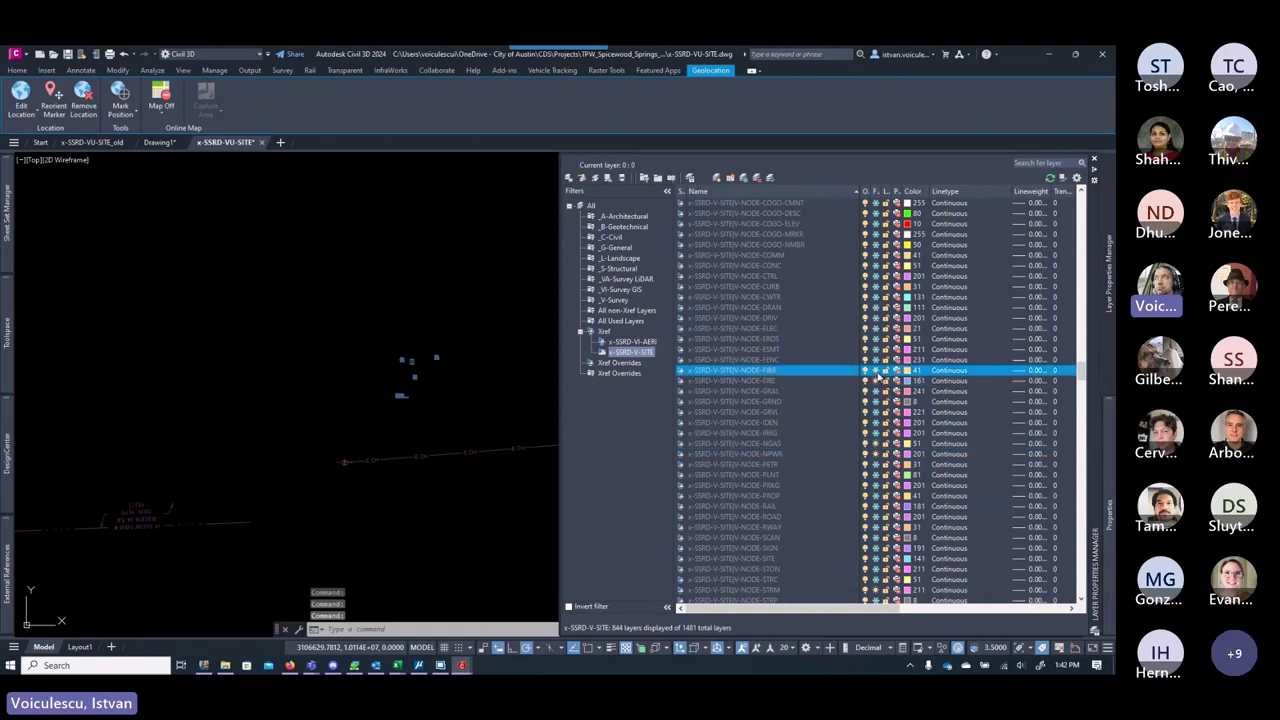
pyautogui.click(774, 341)
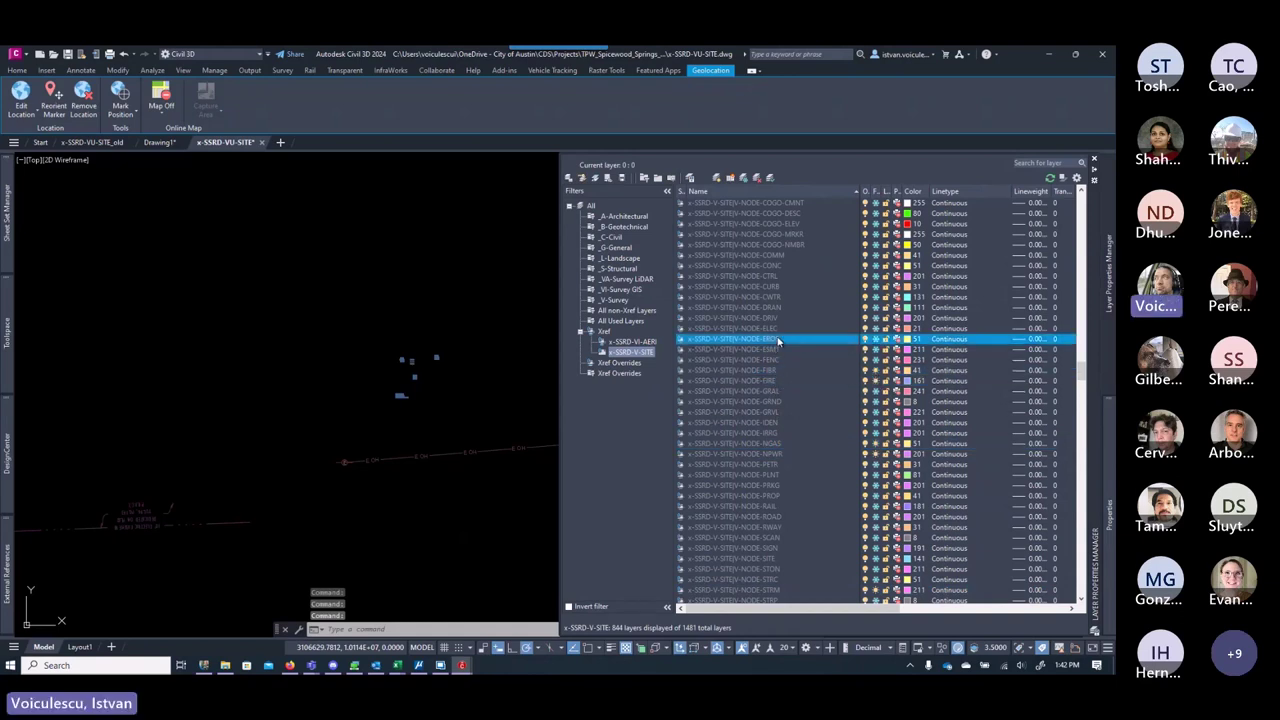
pyautogui.click(776, 329)
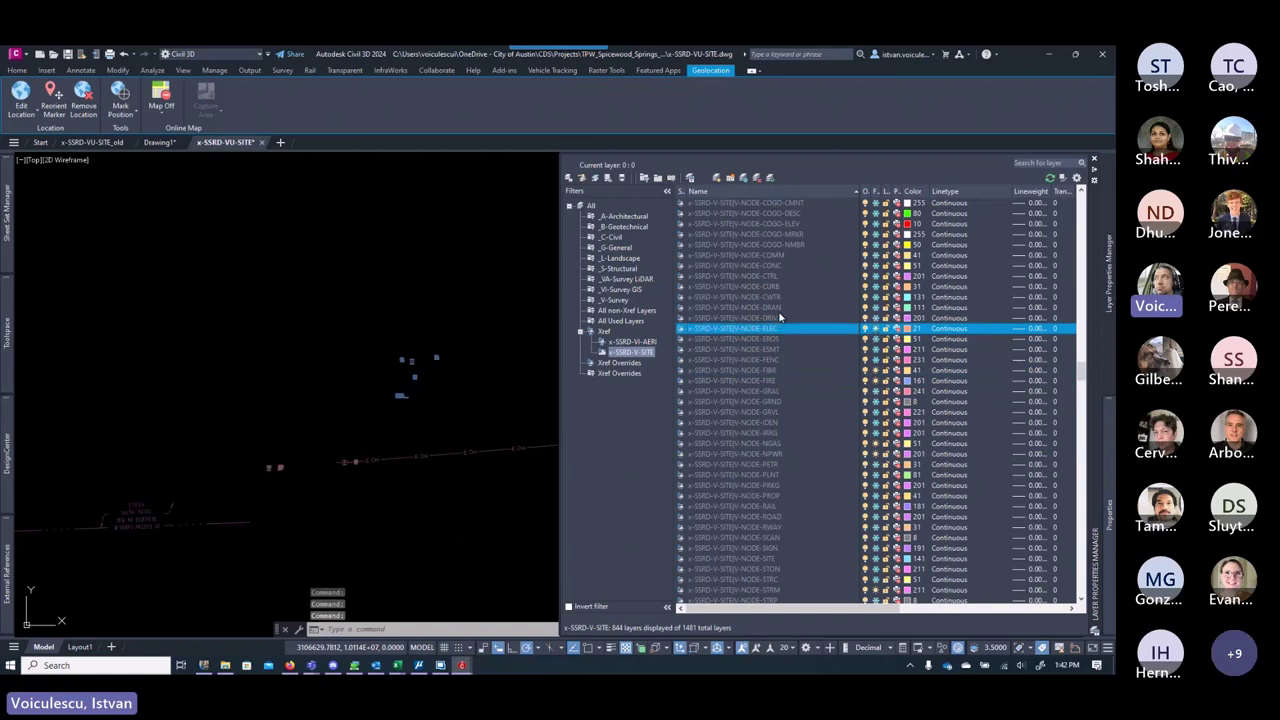
# Step: Thaw the V-NODE-COMM and V-NODE-CATV layers of the x-SSRD-V-SITE reference
pyautogui.click(800, 310)
pyautogui.click(784, 298)
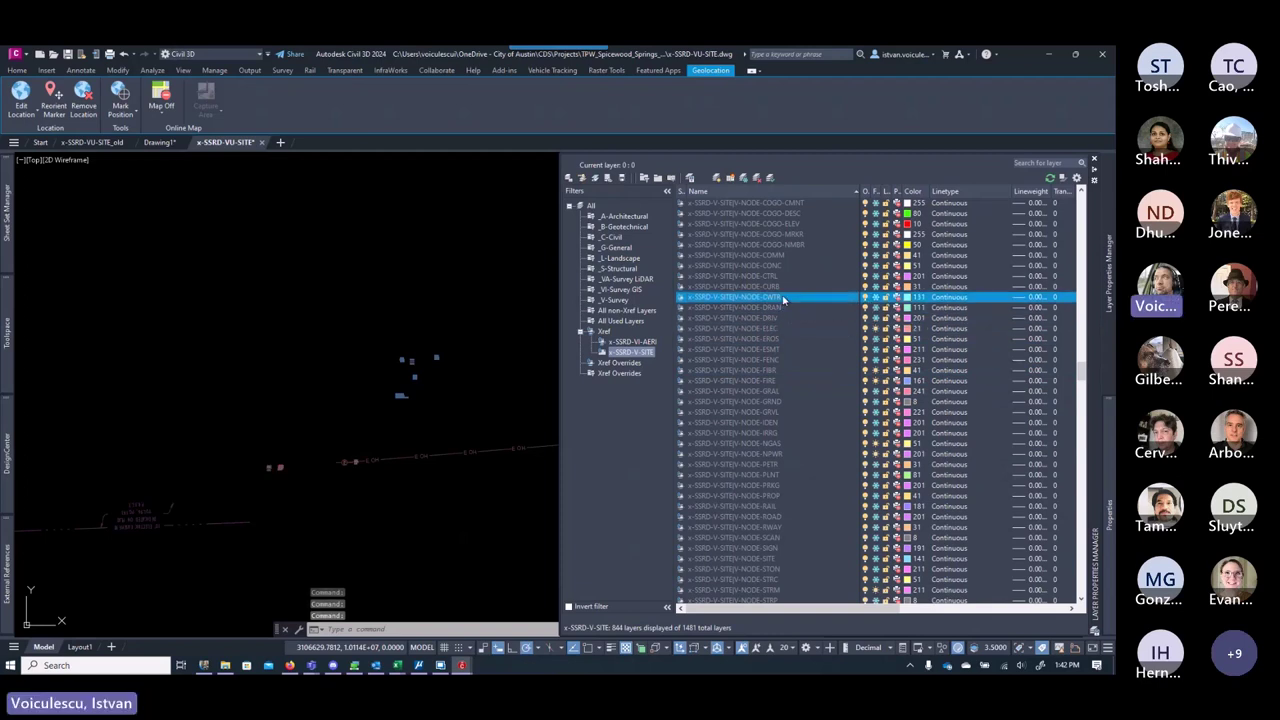
pyautogui.click(800, 286)
pyautogui.click(786, 276)
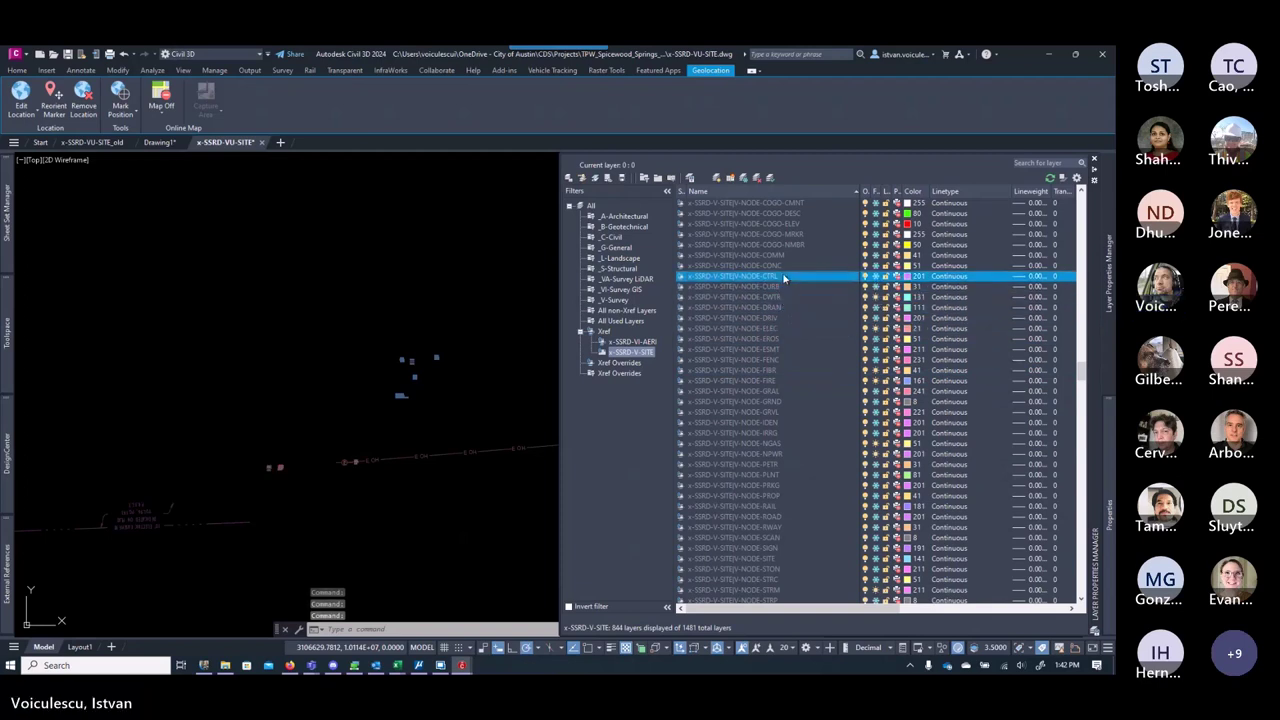
pyautogui.click(787, 266)
pyautogui.click(790, 256)
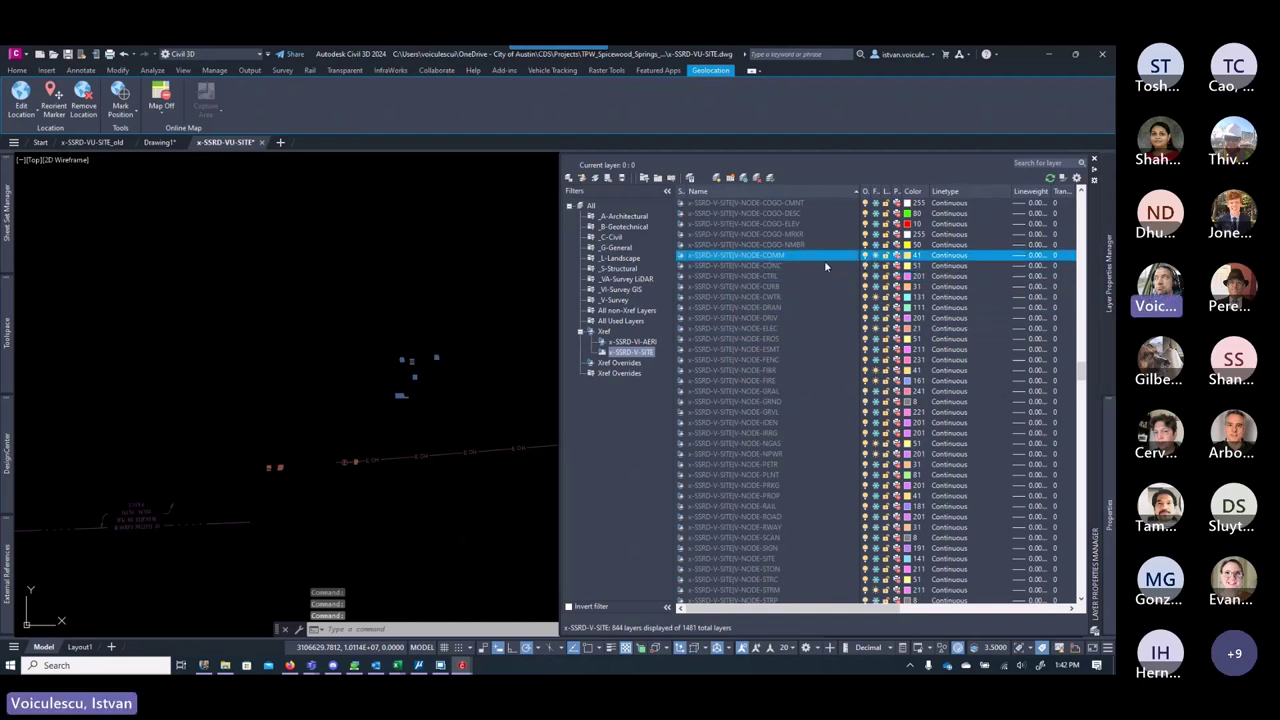
pyautogui.scroll(3, 812, 268)
pyautogui.click(776, 276)
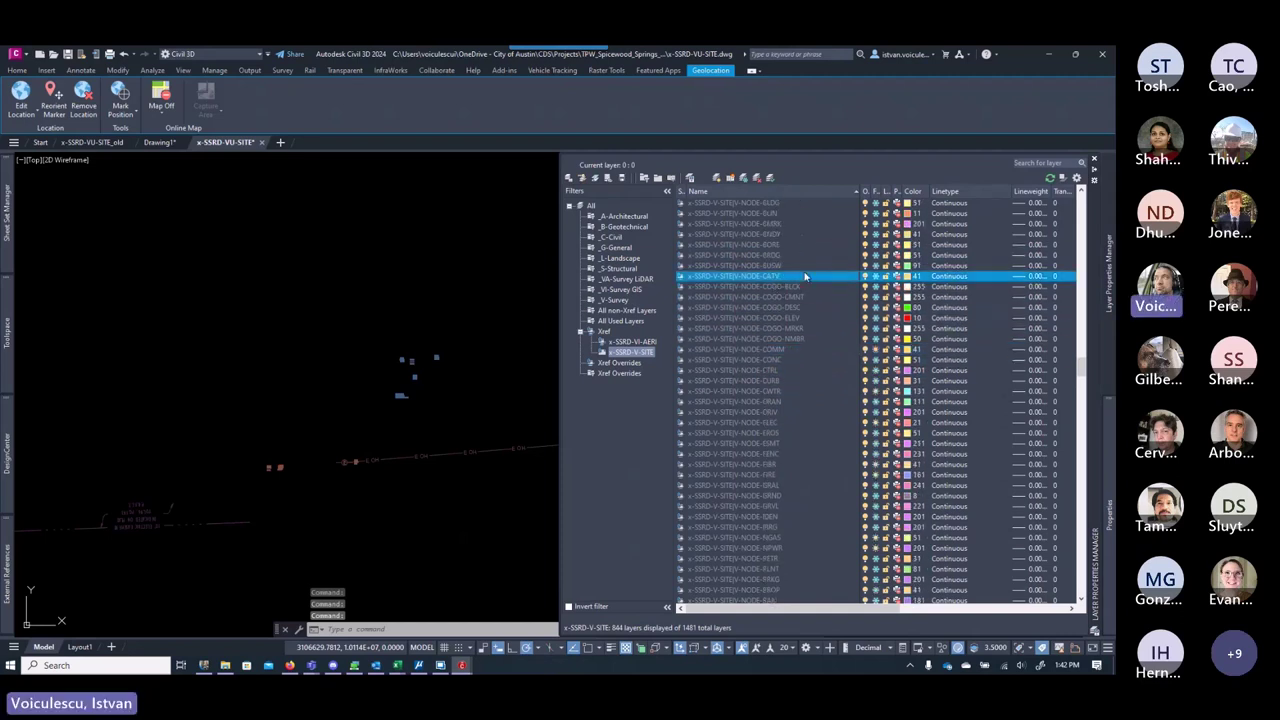
# Step: Look through the x-SSRD-V-SITE layers beyond the V-NODE group, as far as the V-STRM layers, for remaining utility layers
pyautogui.scroll(1, 791, 265)
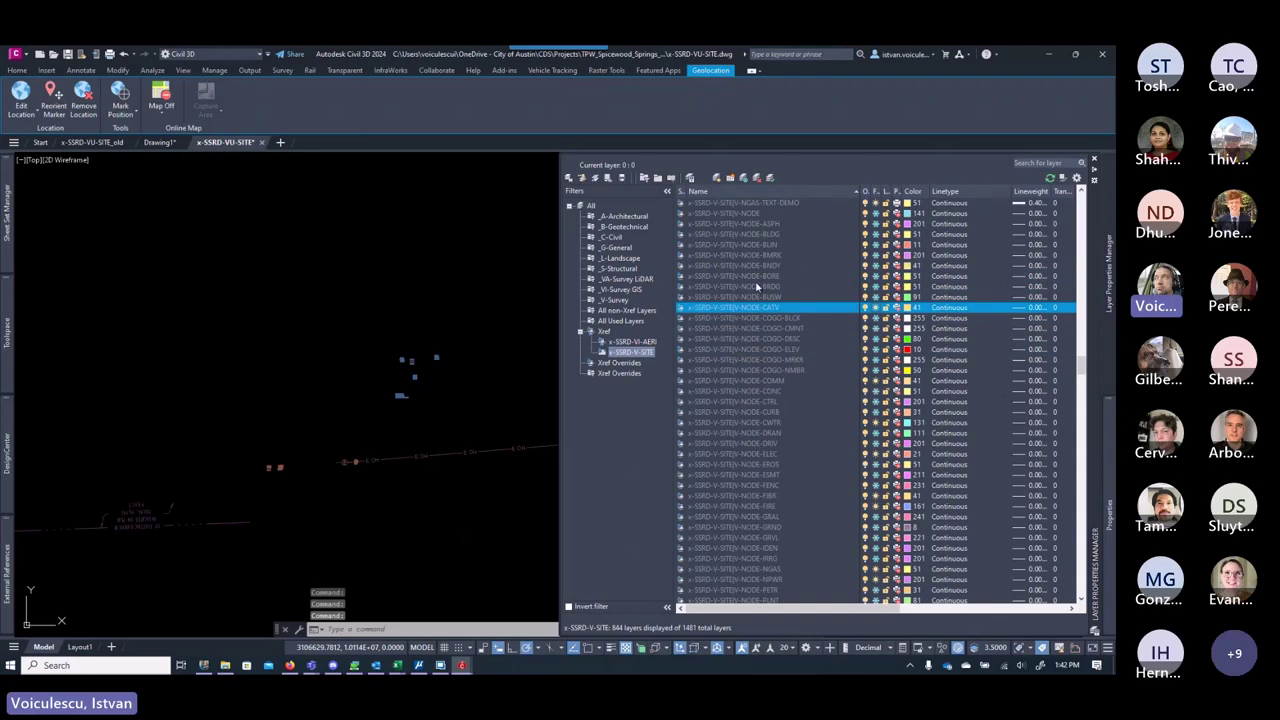
pyautogui.scroll(-15, 729, 345)
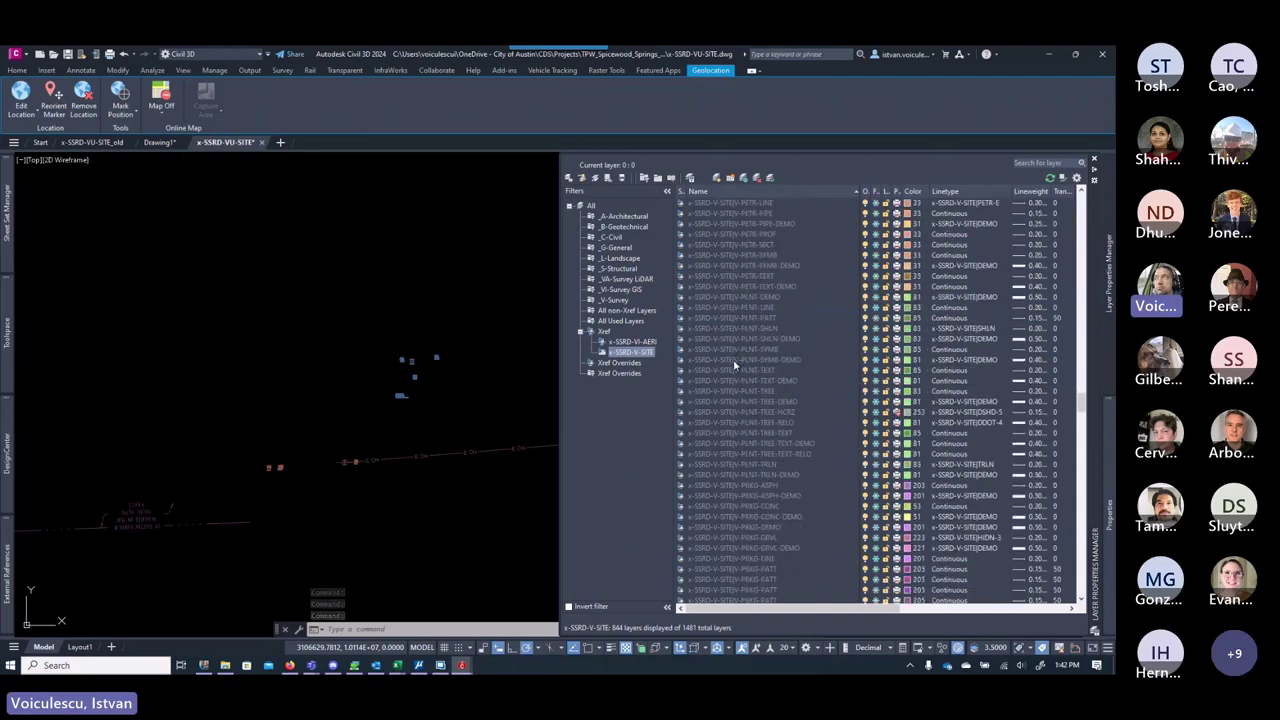
pyautogui.scroll(-10, 733, 367)
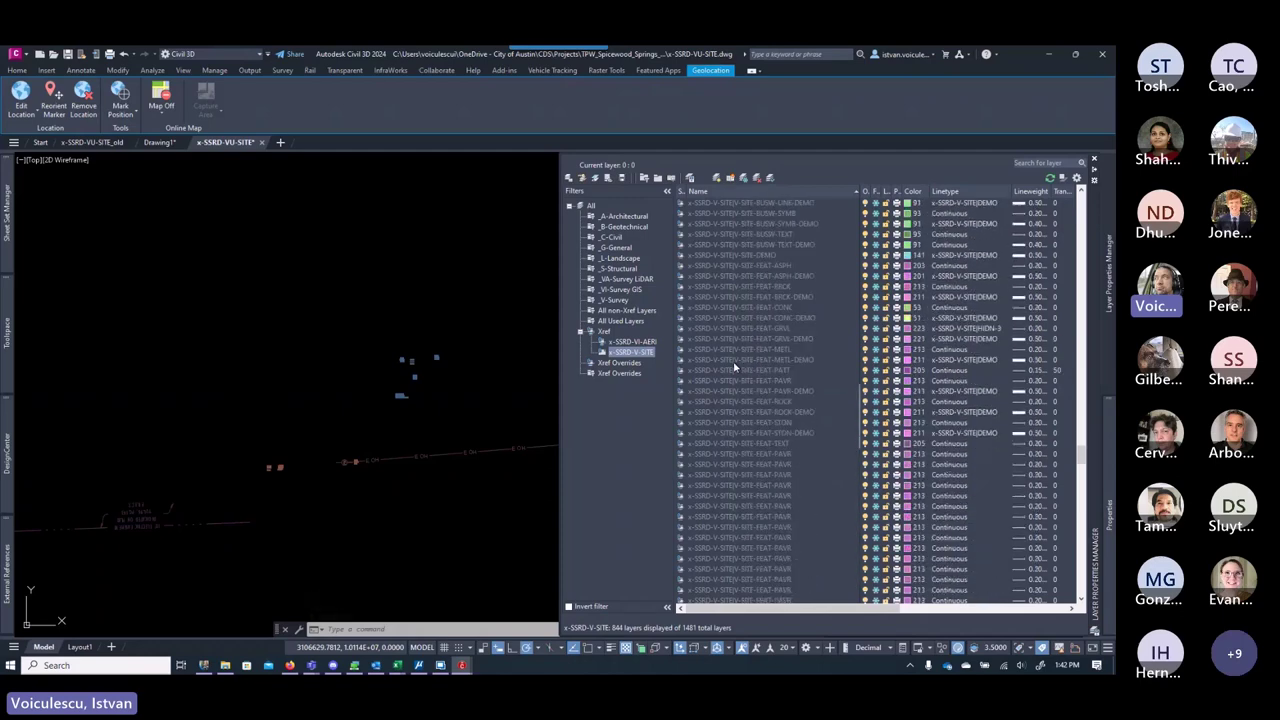
pyautogui.scroll(-15, 733, 370)
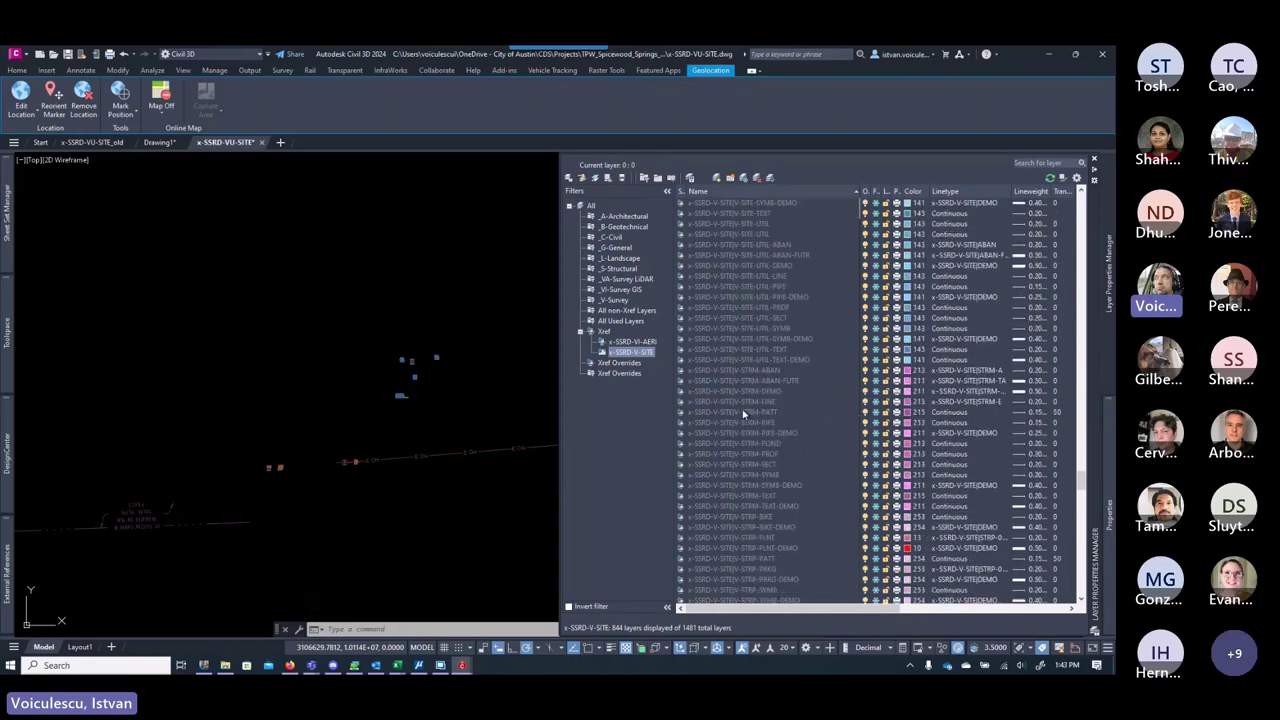
pyautogui.scroll(11, 761, 384)
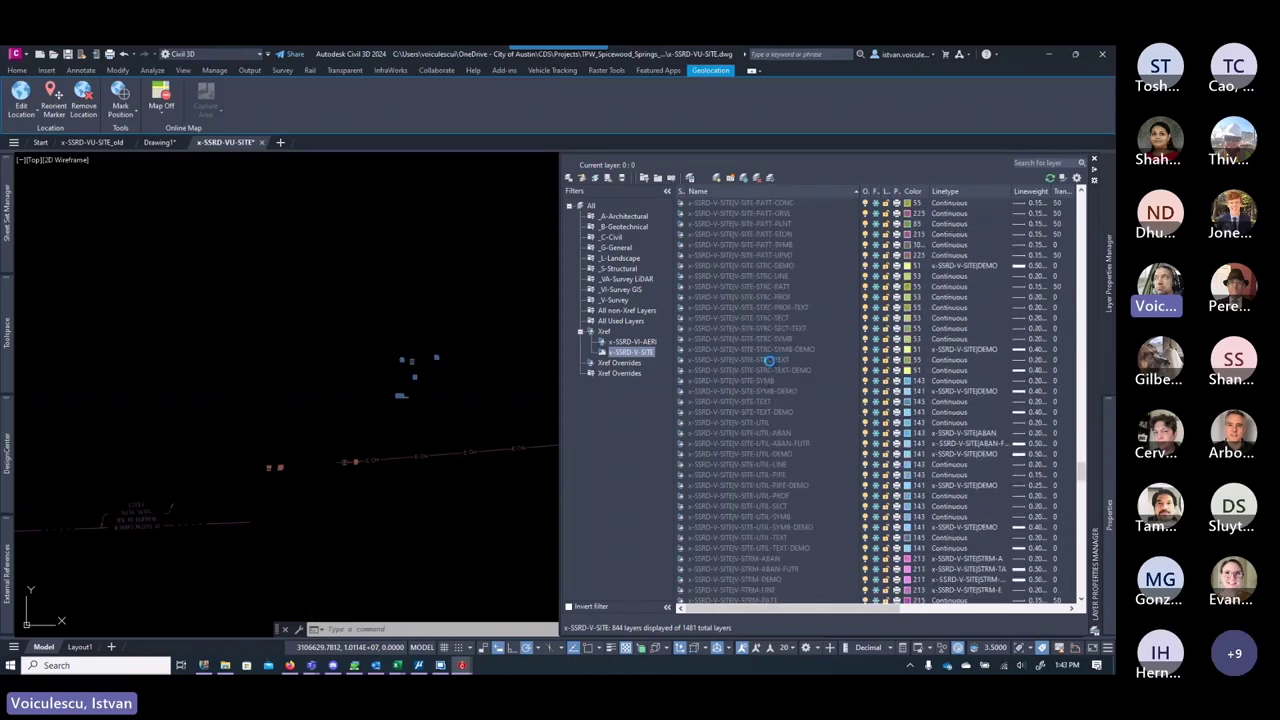
pyautogui.scroll(7, 768, 362)
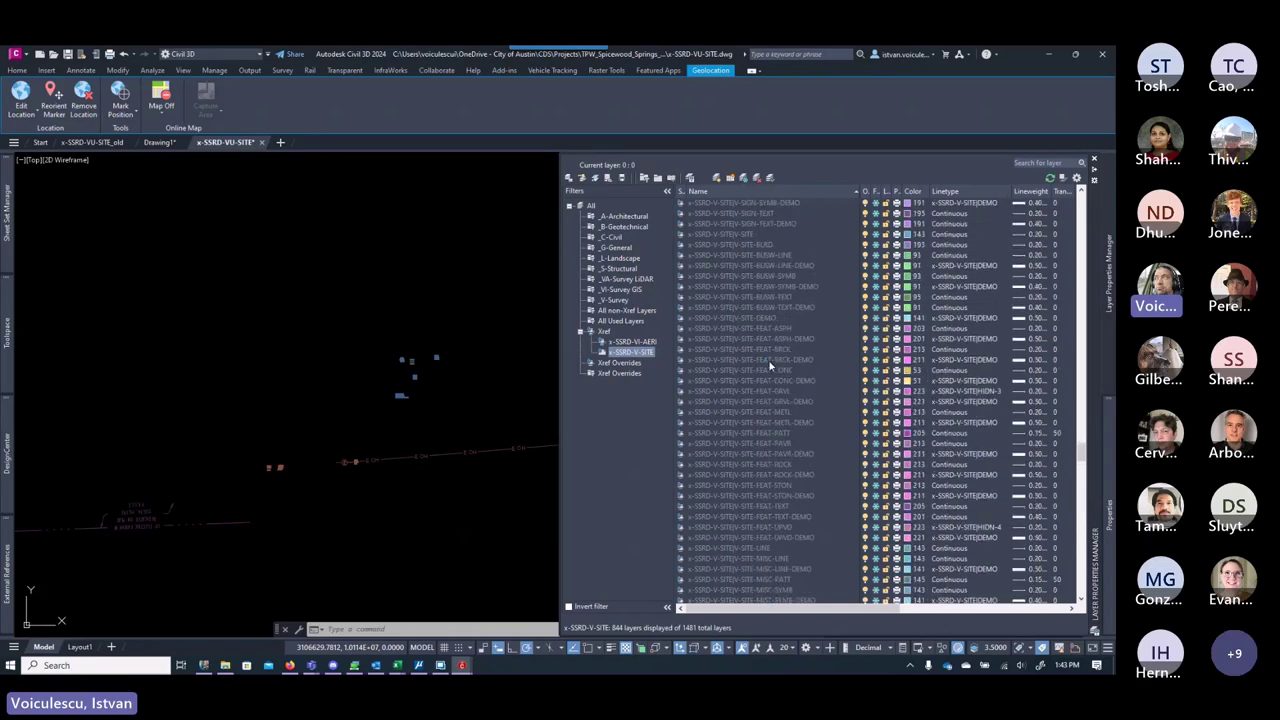
pyautogui.scroll(5, 756, 253)
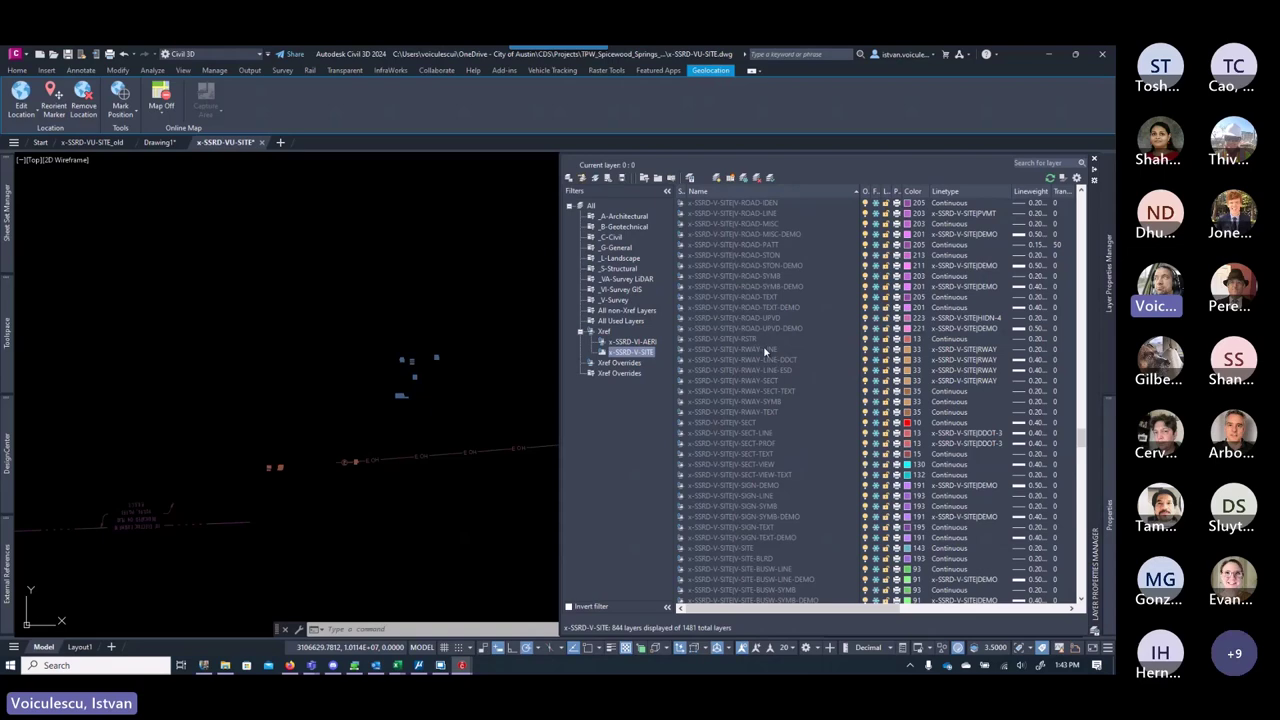
pyautogui.scroll(13, 762, 340)
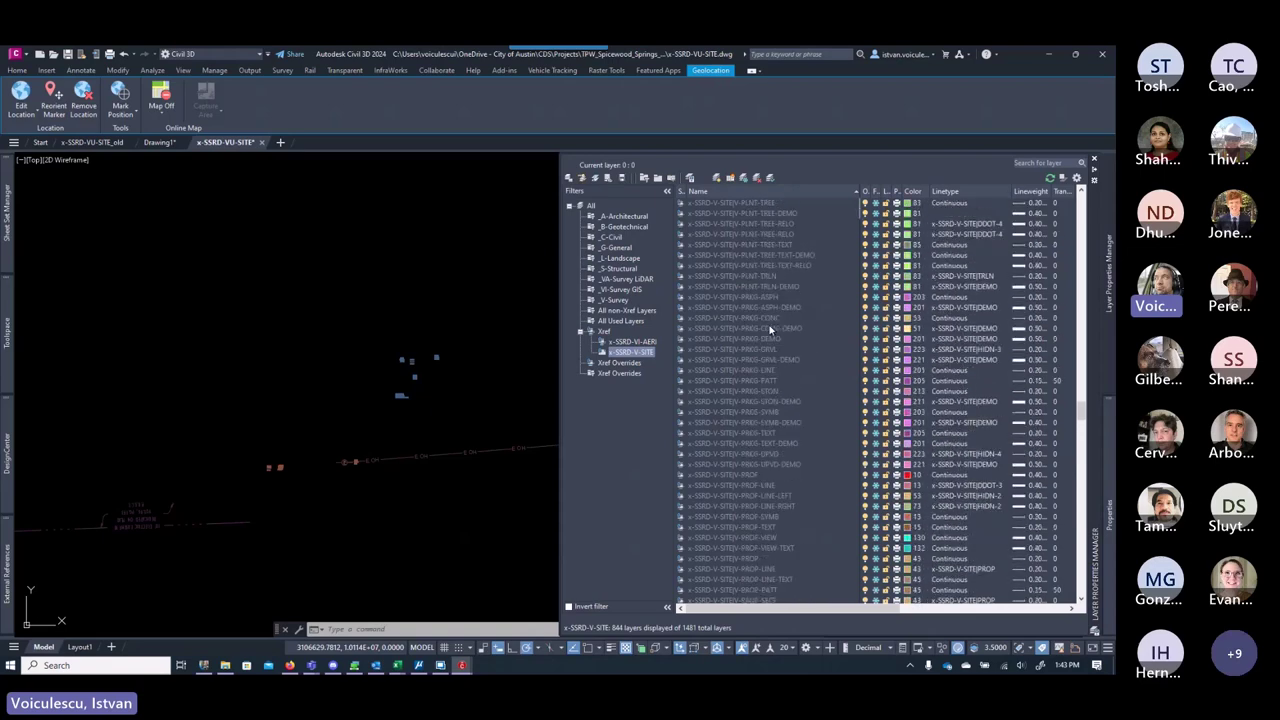
pyautogui.scroll(15, 770, 330)
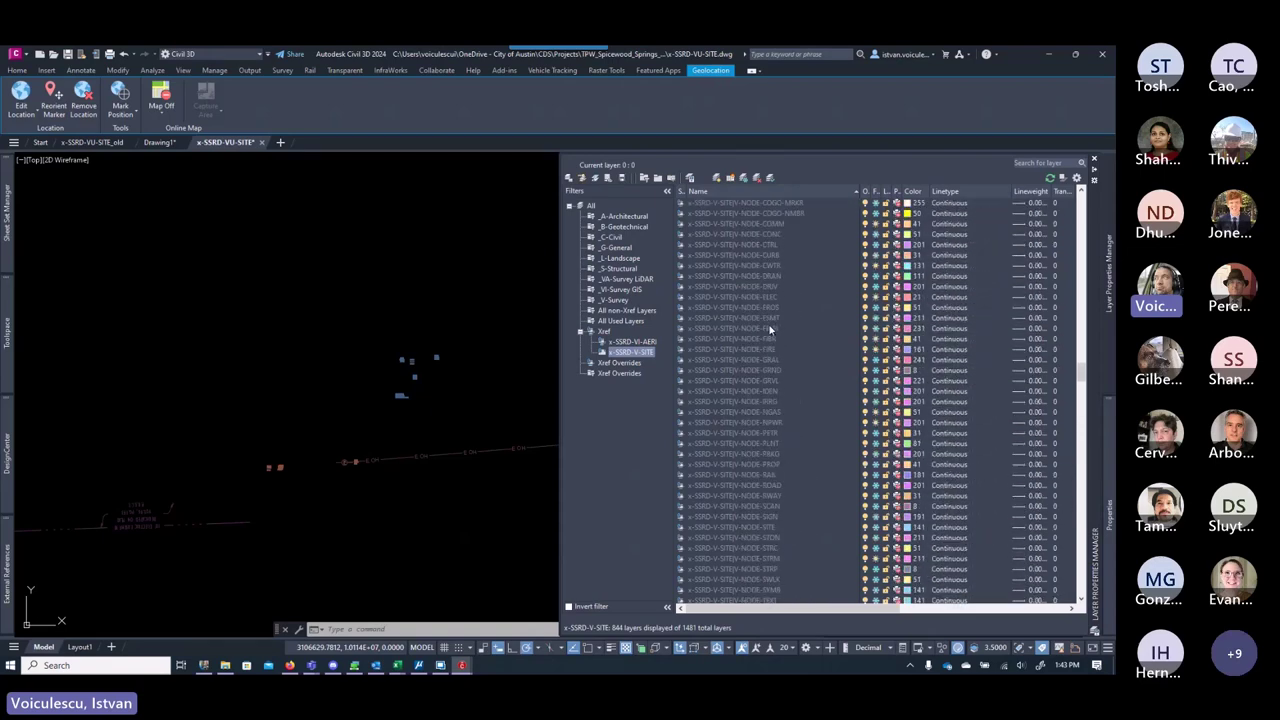
pyautogui.scroll(-13, 770, 330)
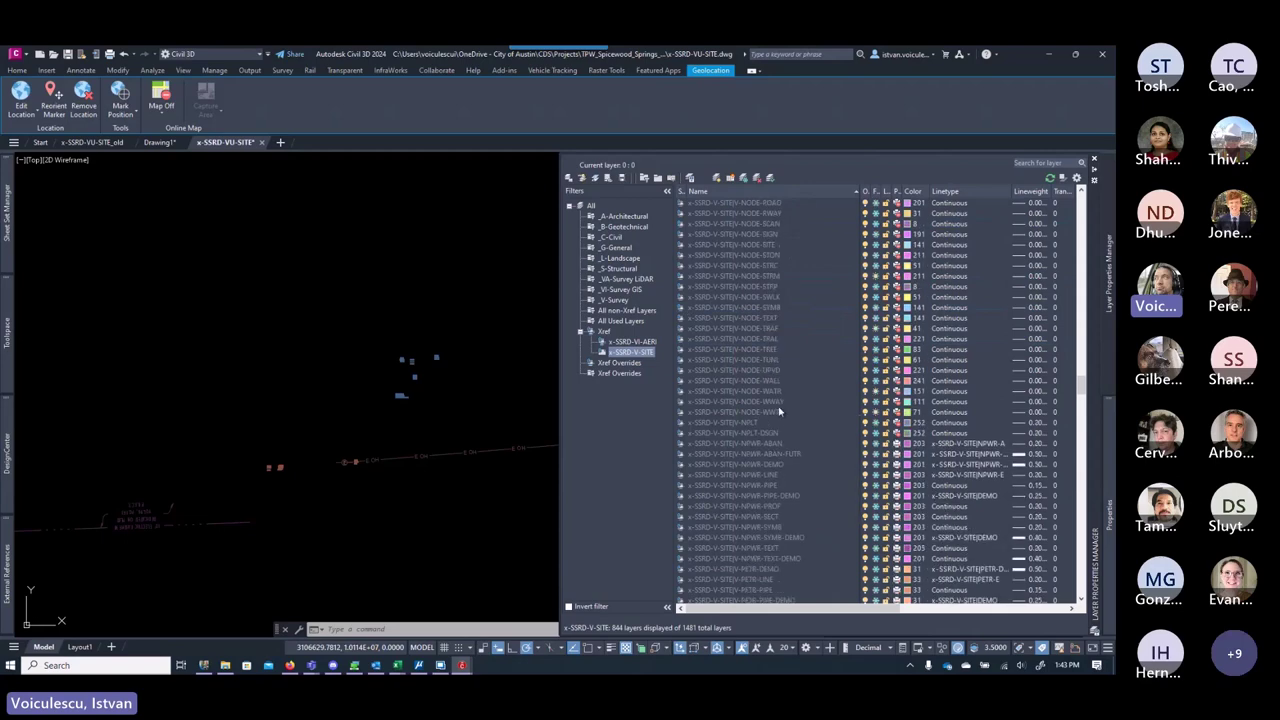
pyautogui.click(767, 433)
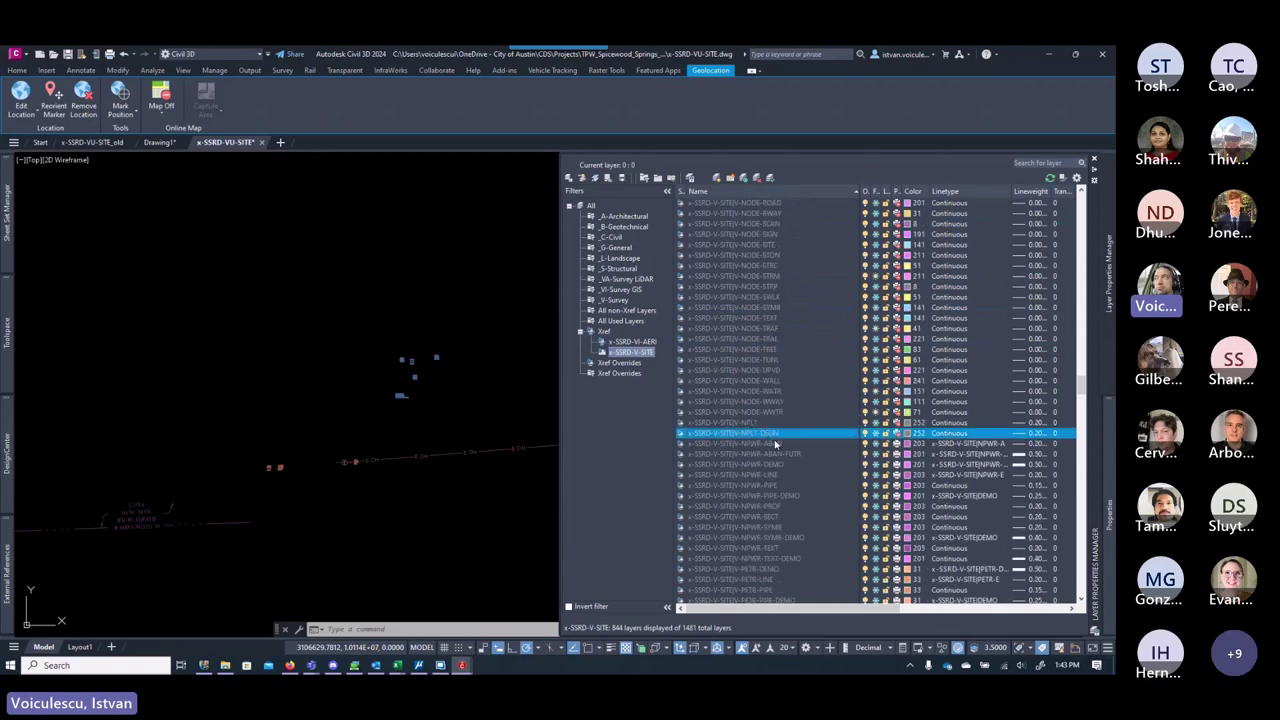
# Step: Thaw the x-SSRD-V-SITE reference's V-NPWR layers, from V-NPWR-ABAN through V-NPWR-TEXT-DEMO
pyautogui.click(775, 443)
pyautogui.scroll(-5, 798, 469)
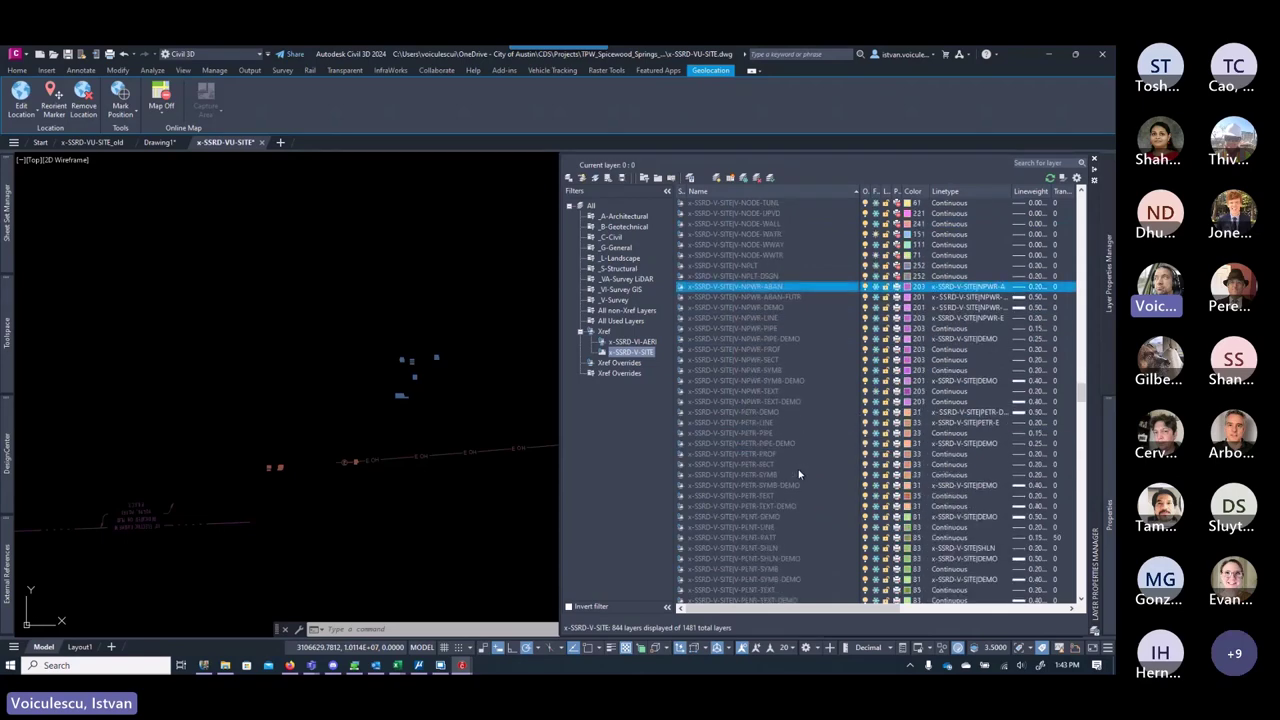
pyautogui.keyDown('shift'); pyautogui.click(793, 411); pyautogui.keyUp('shift')
# Step: Thaw the x-SSRD-V-SITE reference's V-PETR layers, from V-PETR-DEMO through V-PETR-TEXT-DEMO
pyautogui.click(790, 413)
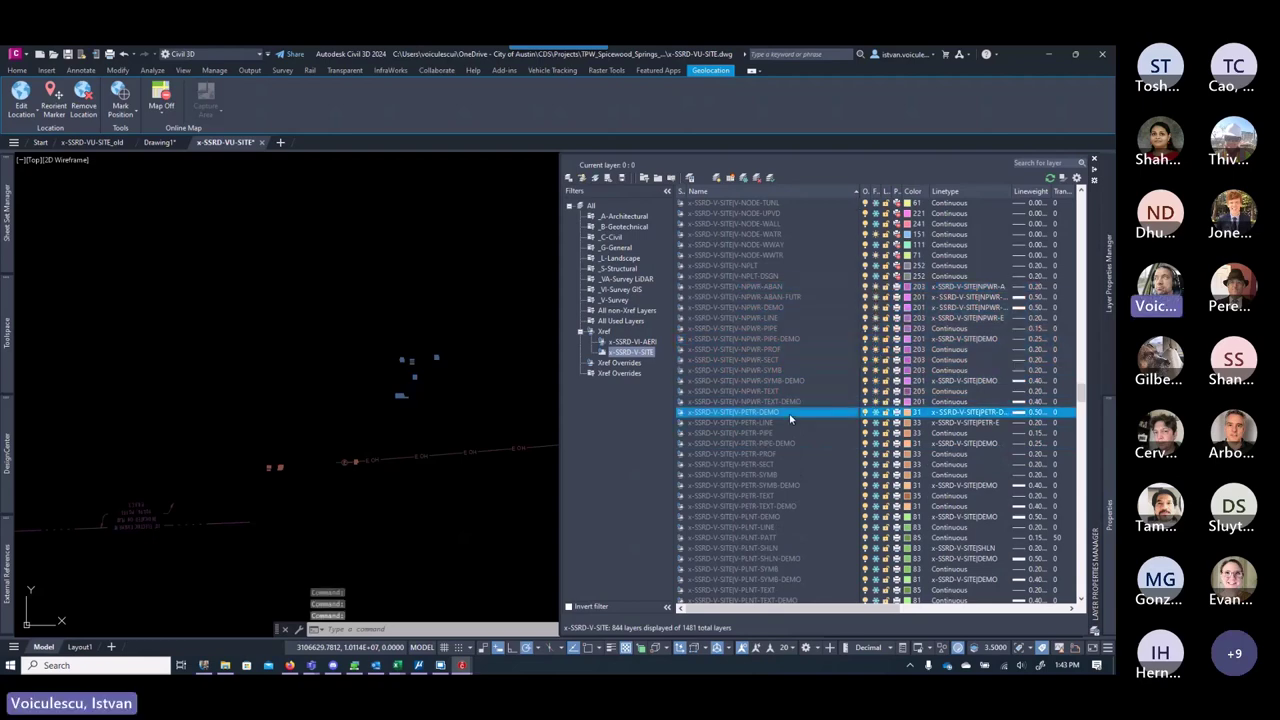
pyautogui.scroll(-2, 787, 468)
pyautogui.keyDown('shift'); pyautogui.click(778, 445); pyautogui.keyUp('shift')
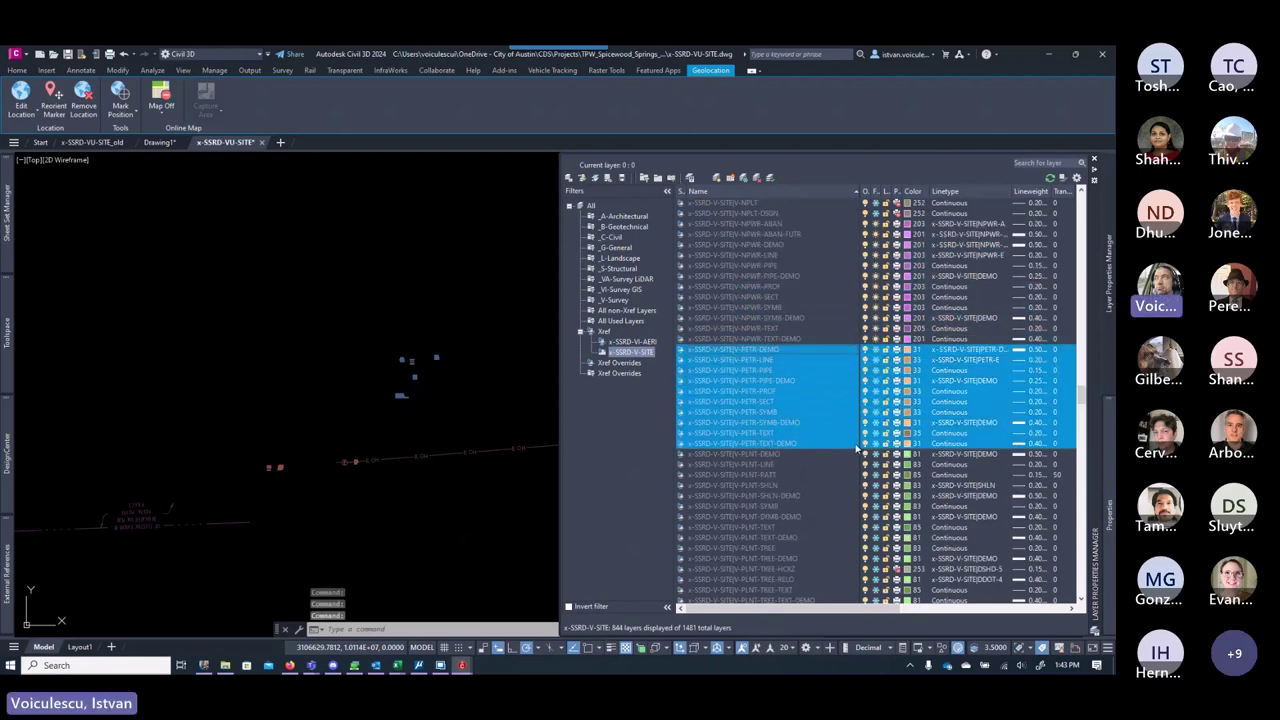
# Step: Thaw all V-RAIL layers of the x-SSRD-V-SITE reference, from V-RAIL-CNTR through V-RAIL-TEXT-DEMO
pyautogui.scroll(-6, 767, 470)
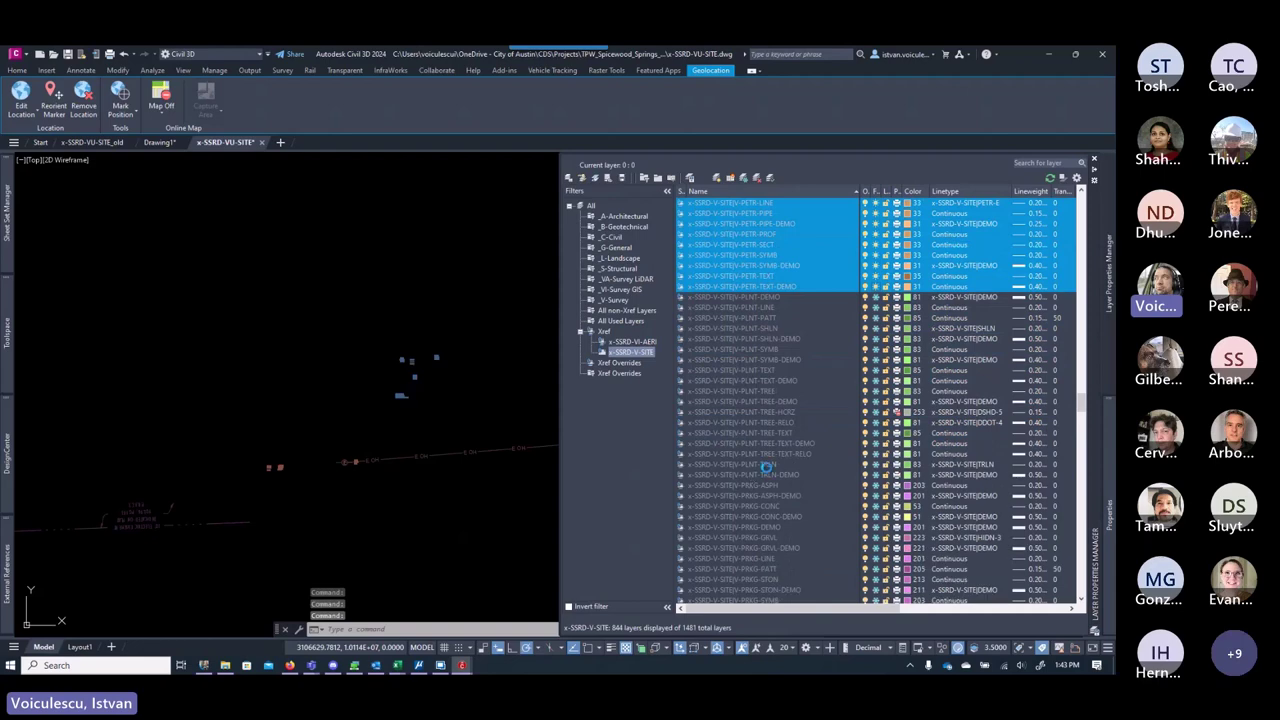
pyautogui.scroll(-7, 766, 466)
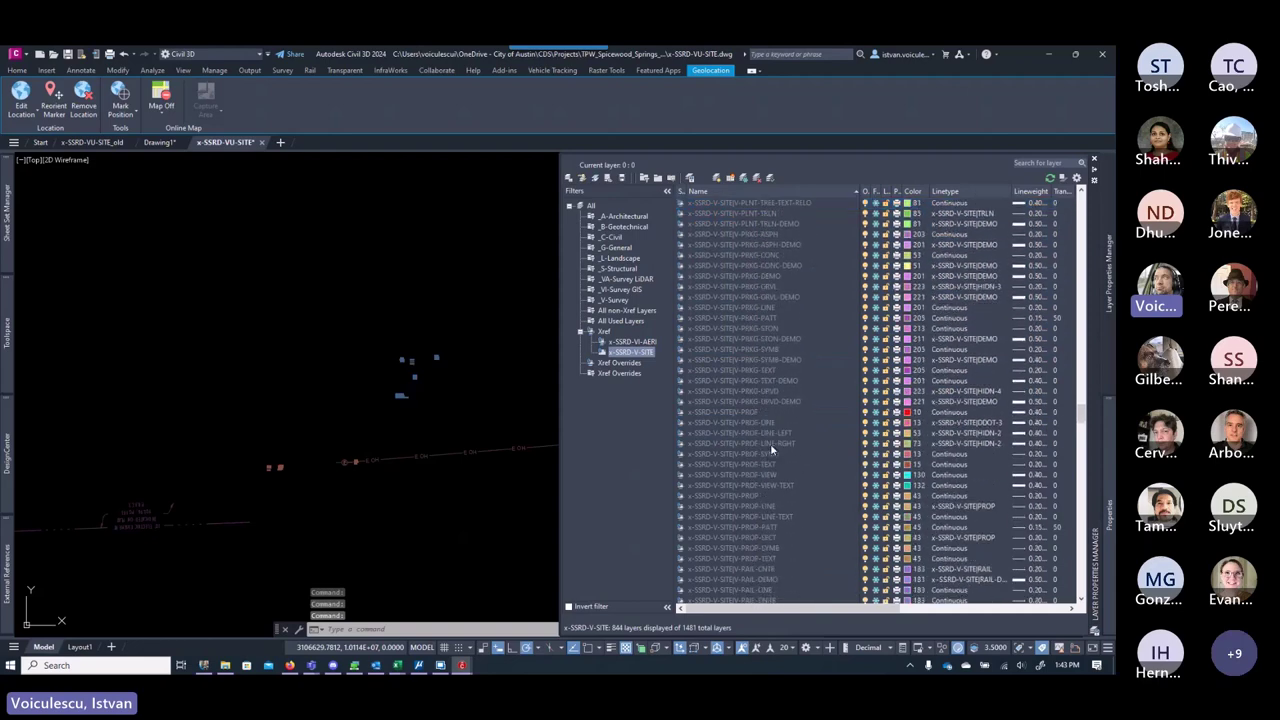
pyautogui.scroll(-5, 770, 443)
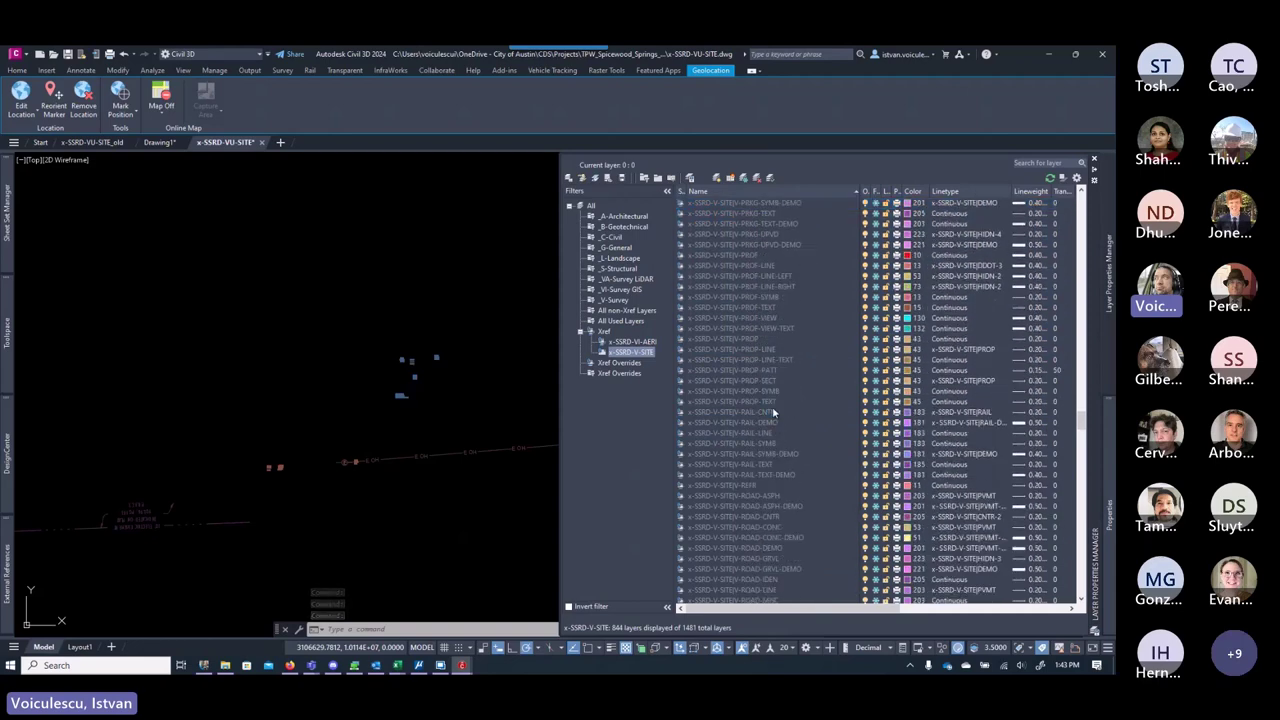
pyautogui.click(772, 411)
pyautogui.keyDown('shift'); pyautogui.click(797, 443); pyautogui.keyUp('shift')
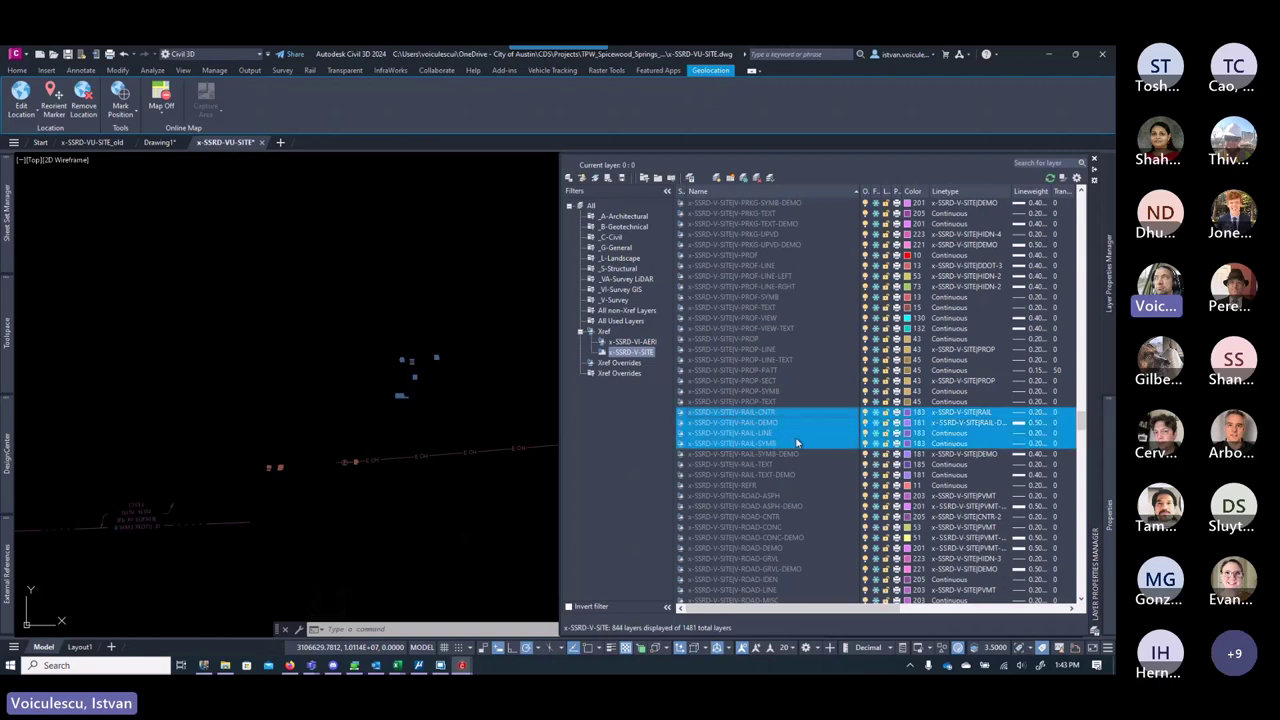
pyautogui.click(875, 456)
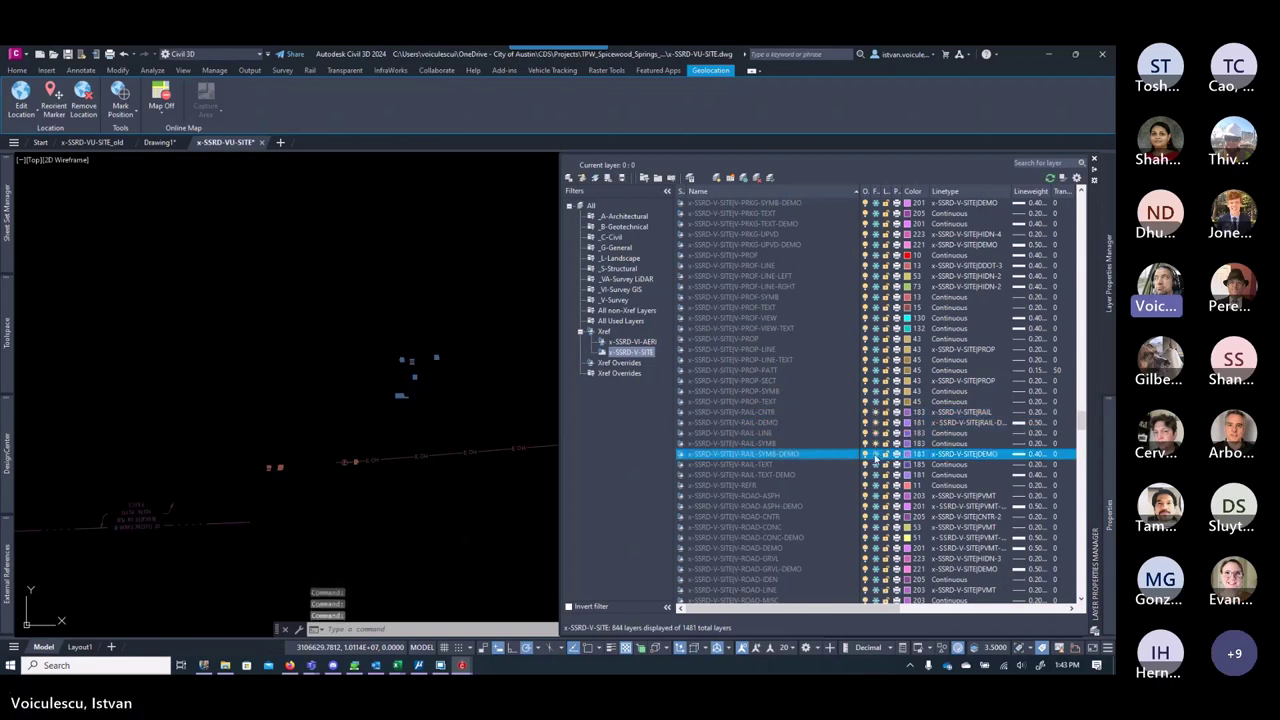
pyautogui.click(786, 468)
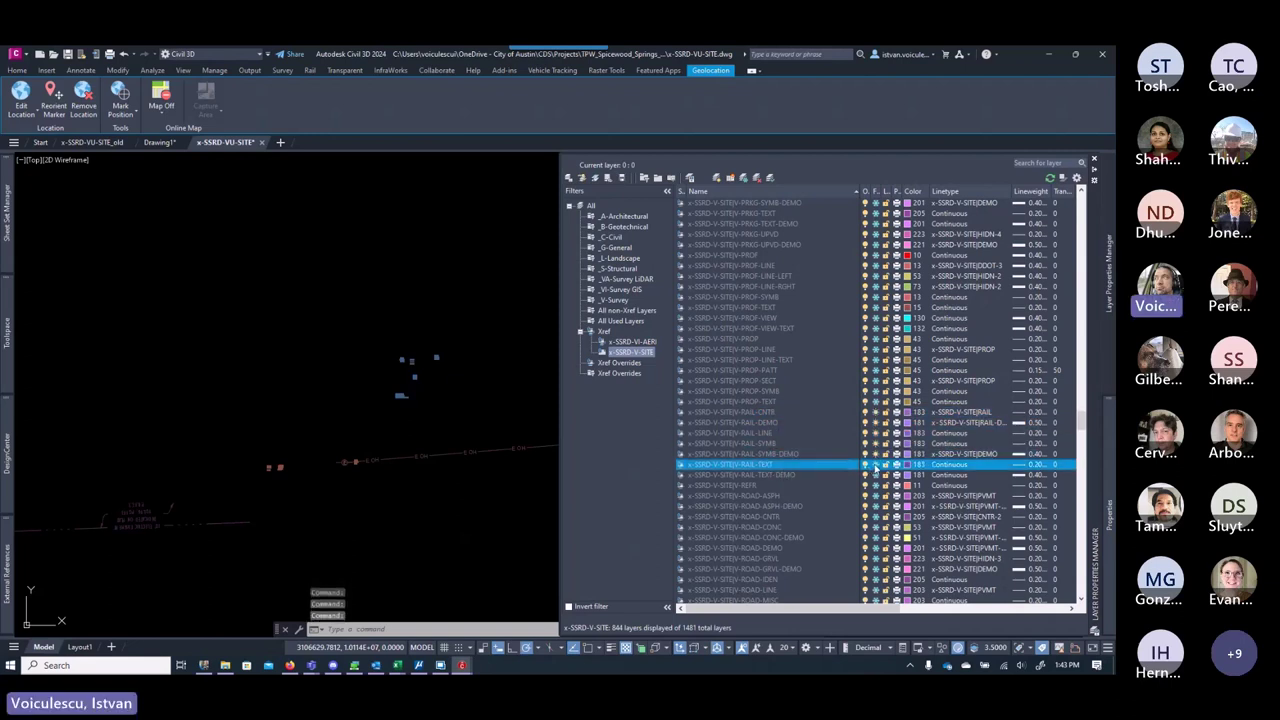
pyautogui.click(876, 476)
pyautogui.click(772, 487)
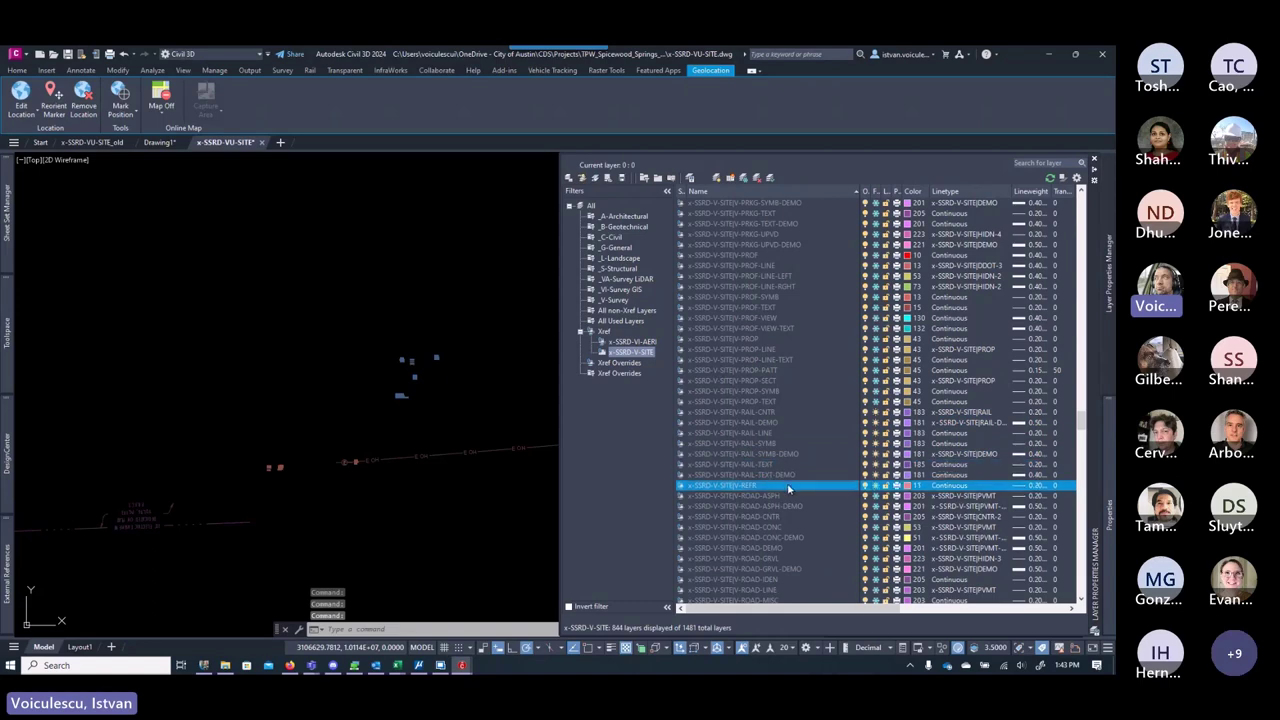
# Step: Thaw the right-of-way layers of the x-SSRD-V-SITE reference, from V-RWAY-LINE through V-RWAY-TEXT
pyautogui.scroll(-3, 788, 489)
pyautogui.scroll(-5, 776, 428)
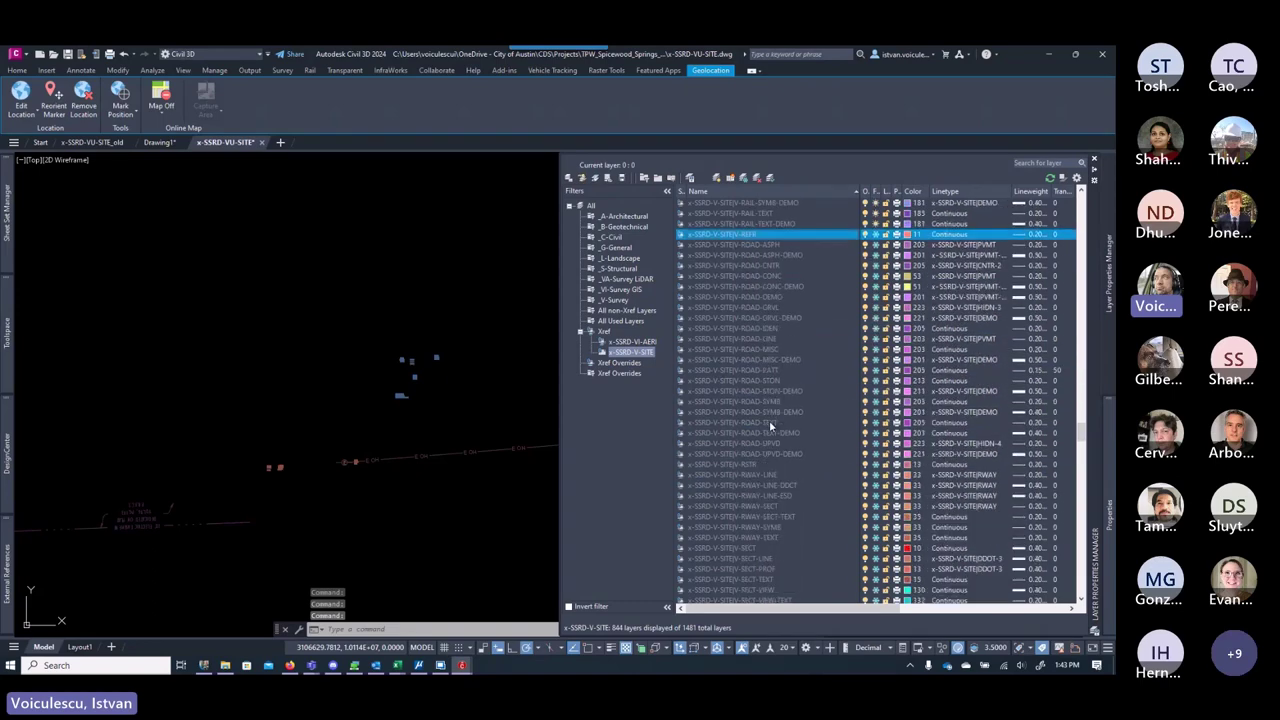
pyautogui.click(771, 475)
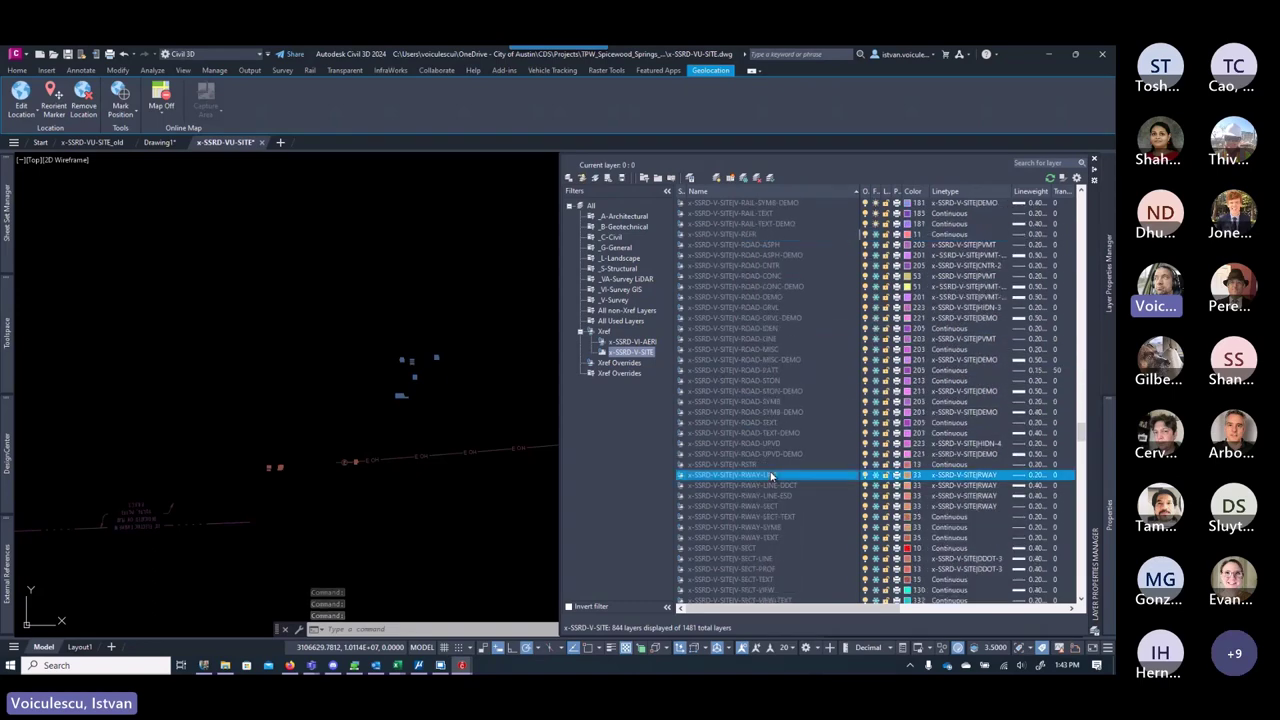
pyautogui.keyDown('shift'); pyautogui.click(760, 537); pyautogui.keyUp('shift')
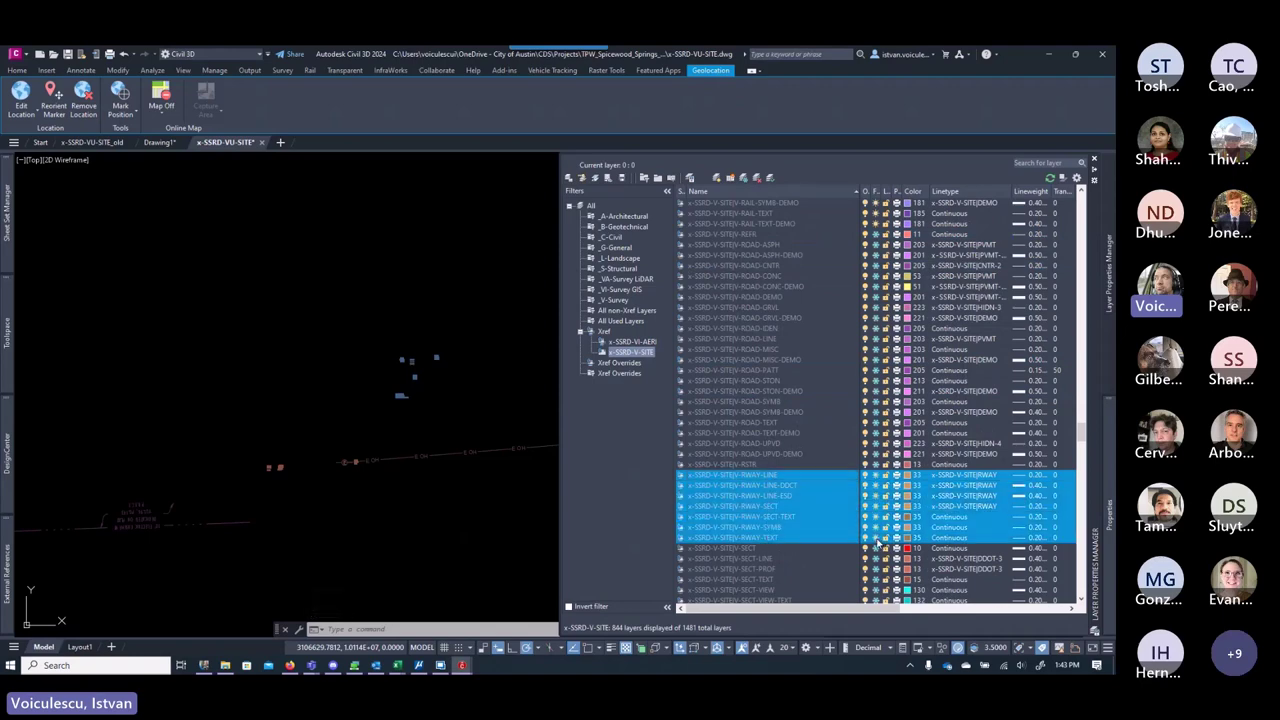
# Step: Thaw the site utility layers of the x-SSRD-V-SITE reference, from V-SITE-UTIL through V-SITE-UTIL-TEXT-DEMO
pyautogui.scroll(-5, 777, 482)
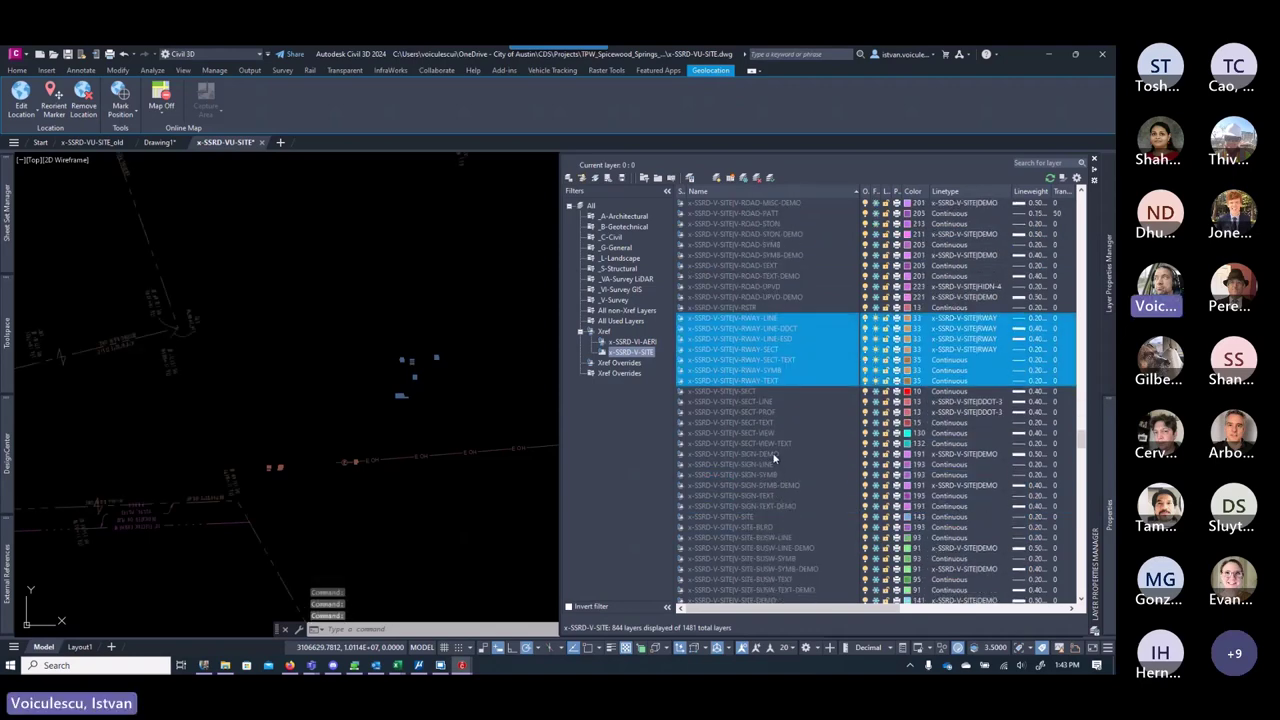
pyautogui.scroll(-9, 777, 468)
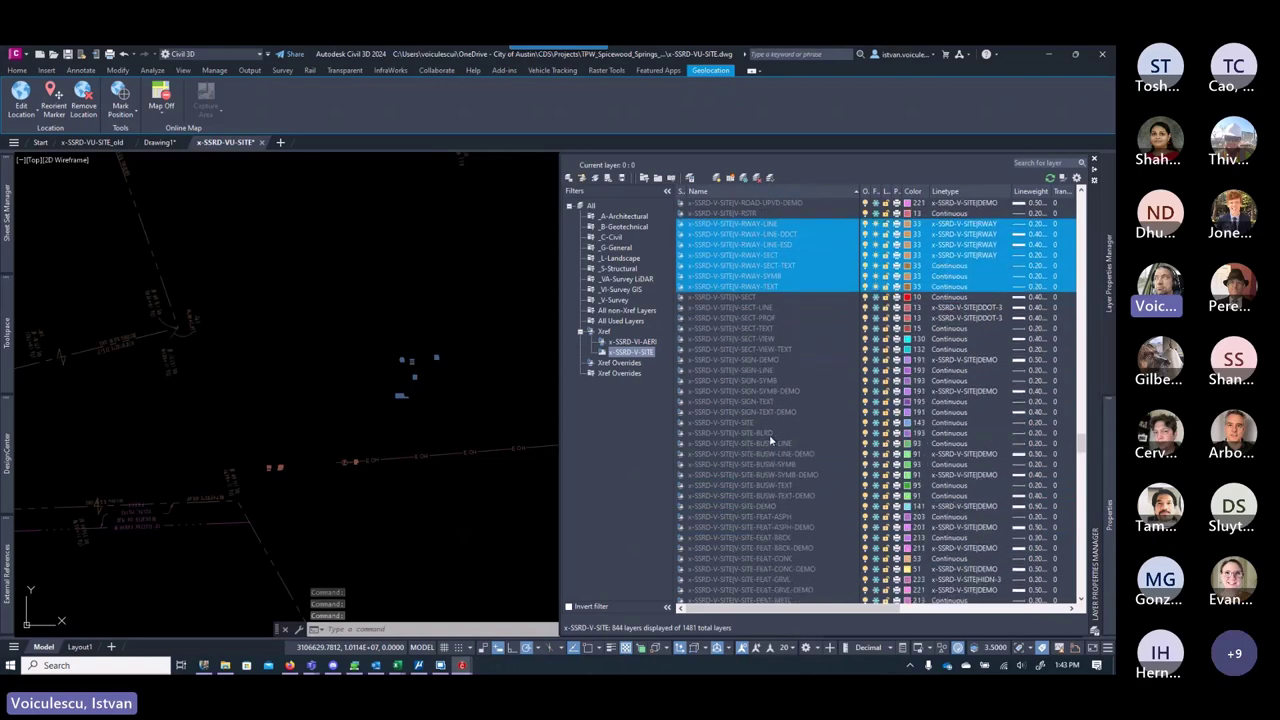
pyautogui.scroll(-9, 778, 410)
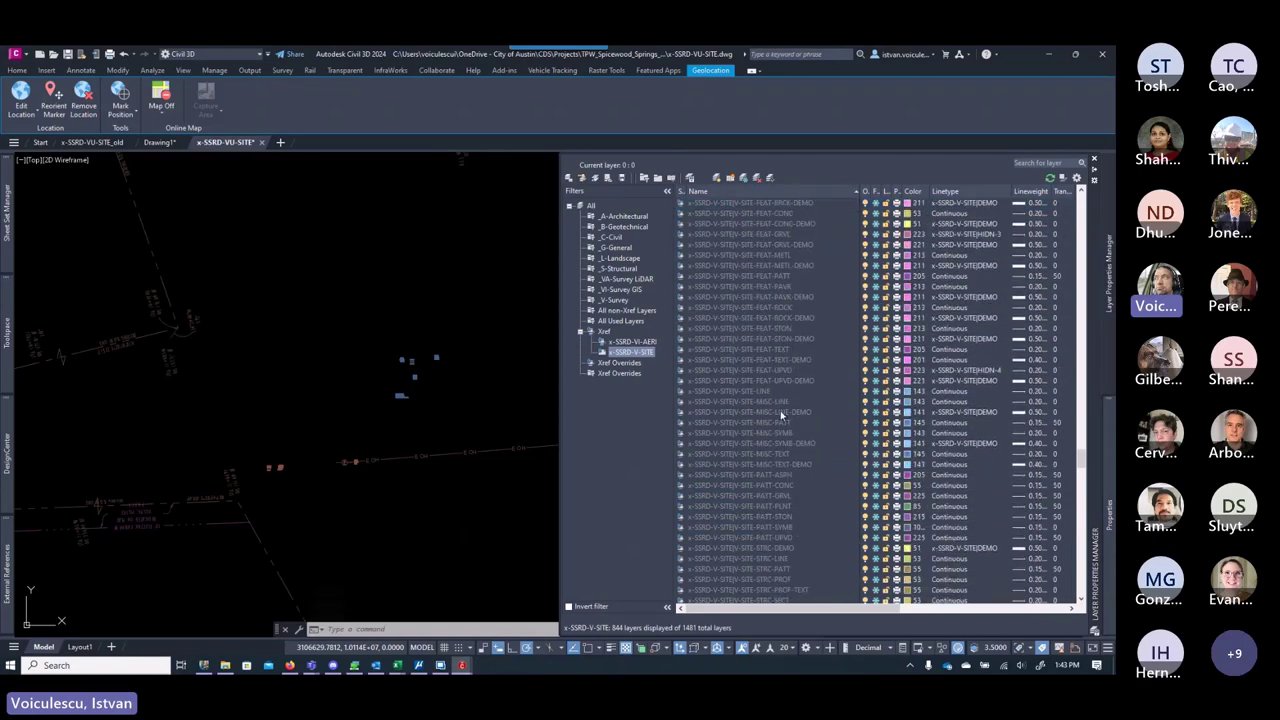
pyautogui.scroll(-4, 791, 438)
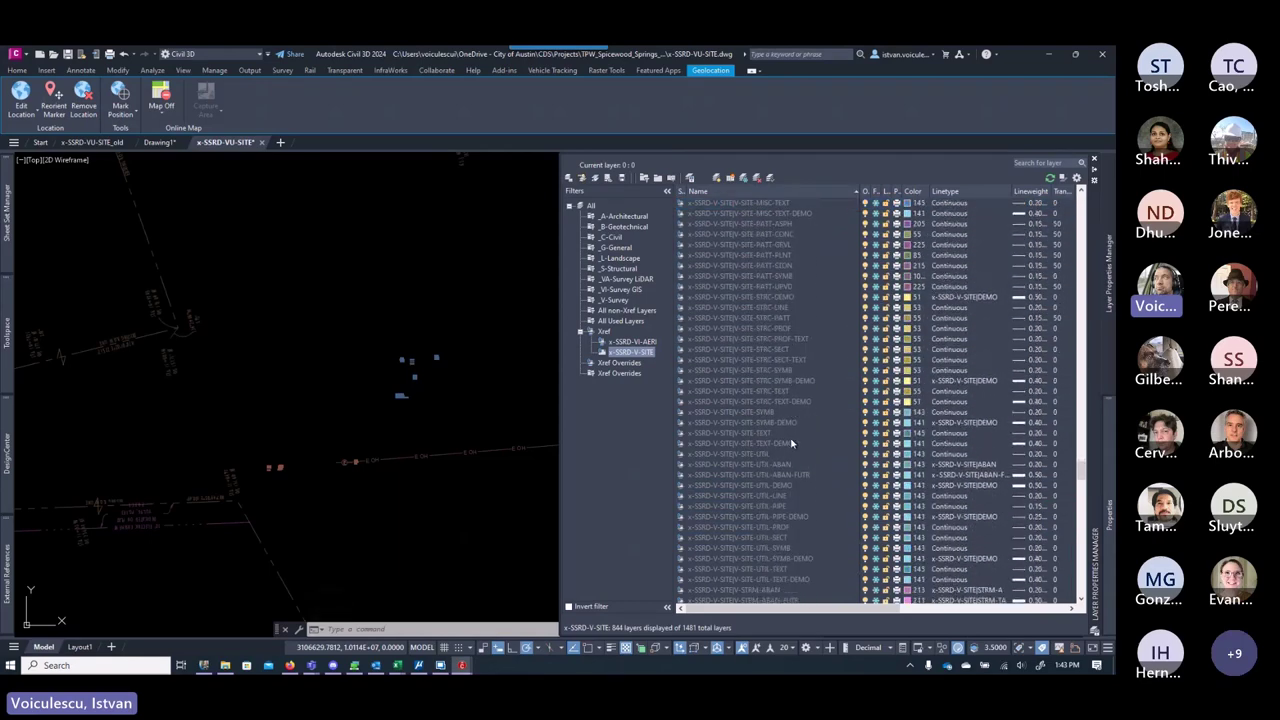
pyautogui.click(765, 455)
pyautogui.scroll(-4, 800, 497)
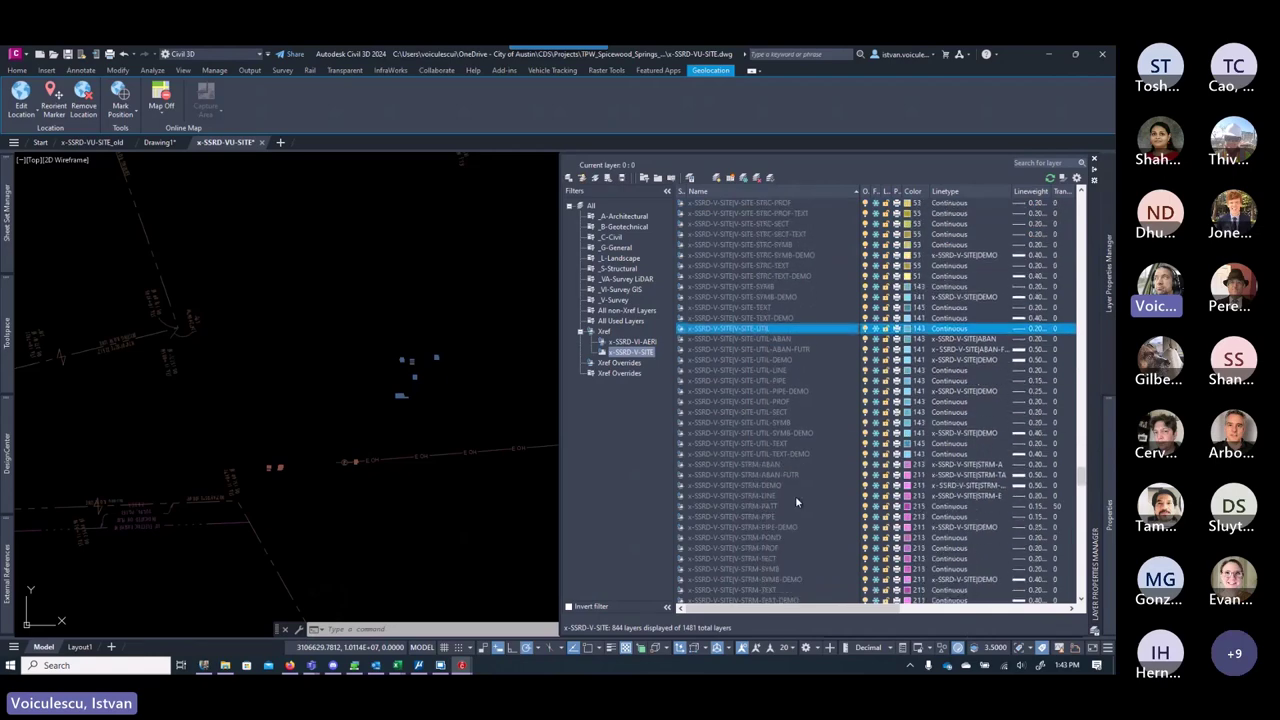
pyautogui.keyDown('shift'); pyautogui.click(787, 454); pyautogui.keyUp('shift')
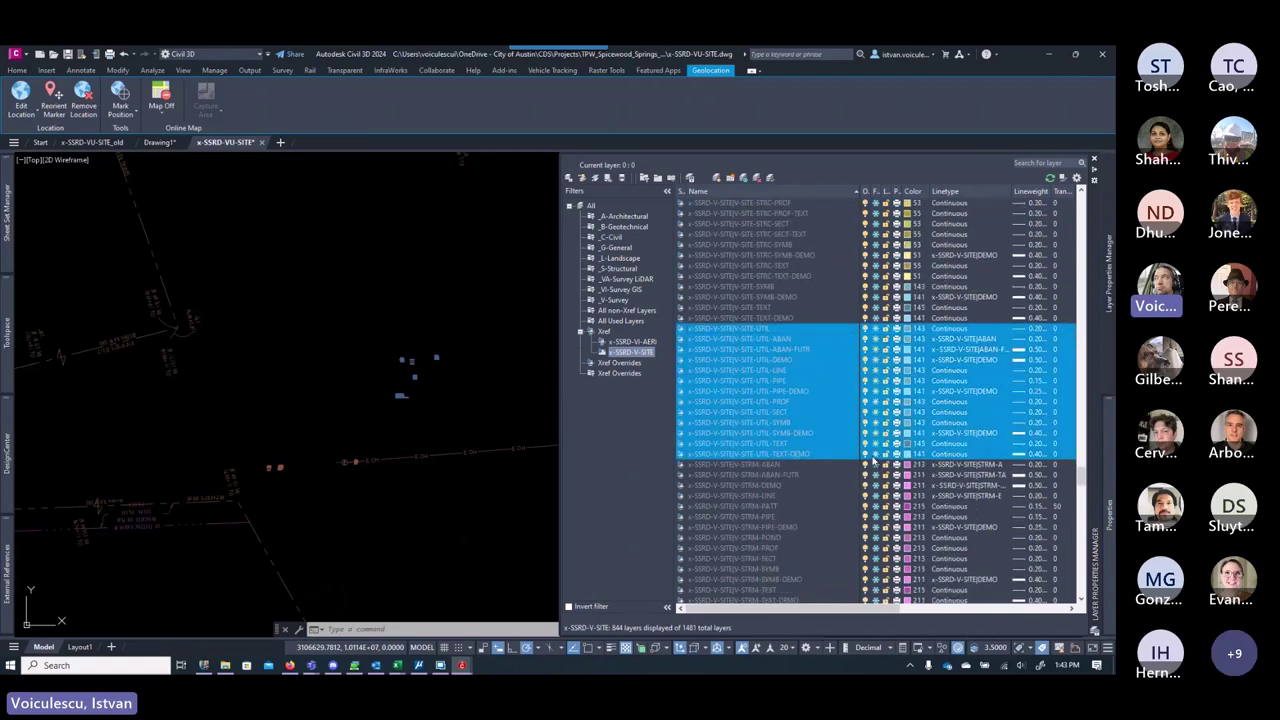
# Step: Thaw the V-STRM layers of the x-SSRD-V-SITE reference, from V-STRM-ABAN through V-STRM-TEXT-DEMO
pyautogui.scroll(-9, 793, 476)
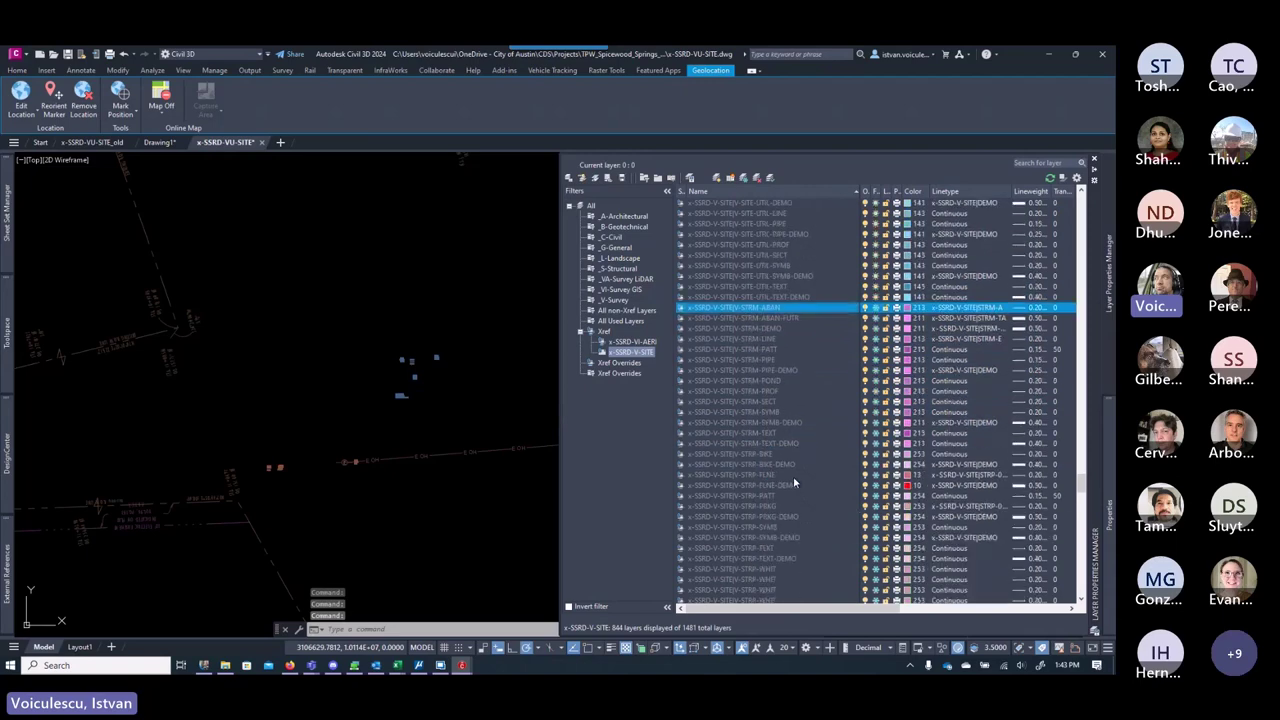
pyautogui.scroll(2, 786, 392)
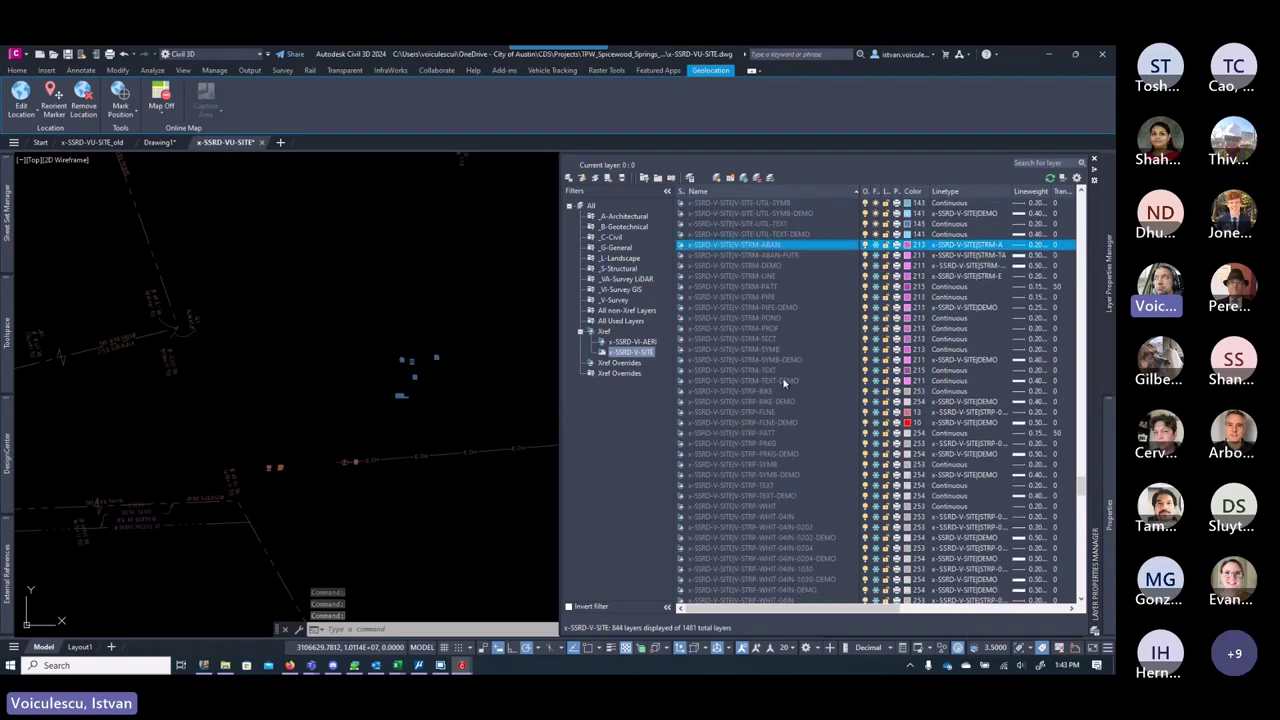
pyautogui.keyDown('shift'); pyautogui.click(770, 380); pyautogui.keyUp('shift')
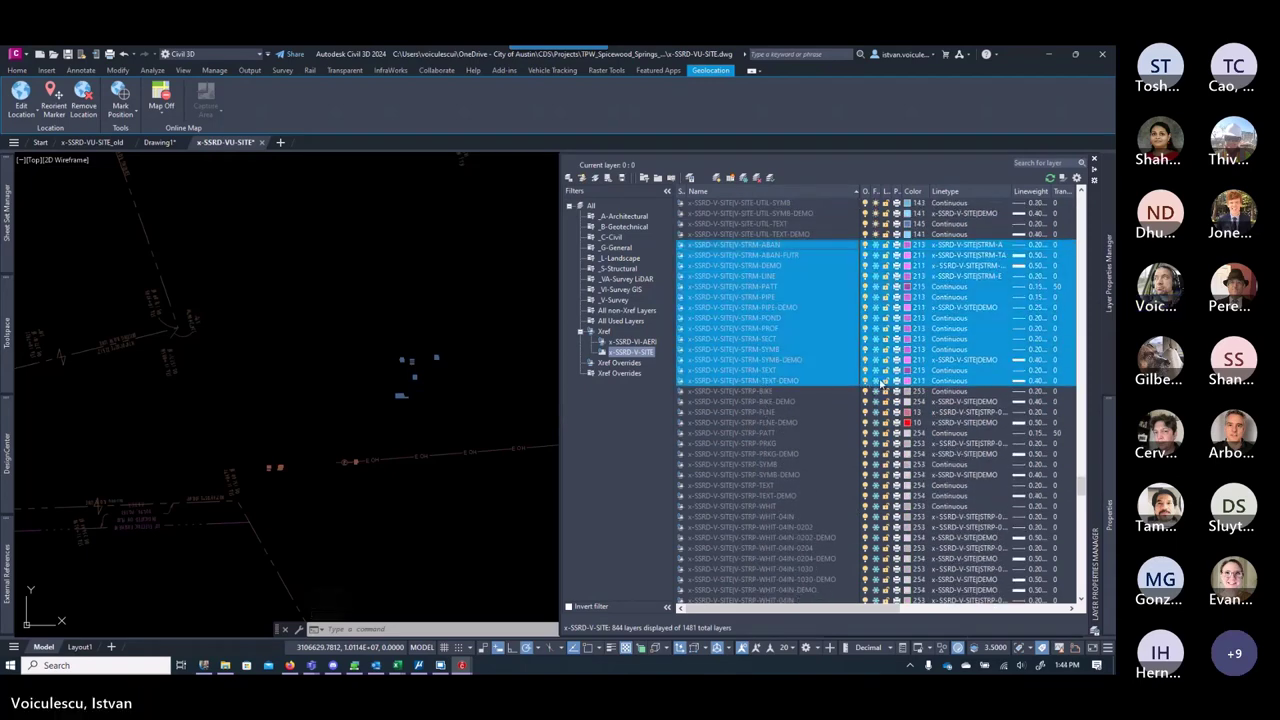
# Step: Thaw the V-TRAF layers of the x-SSRD-V-SITE reference from V-TRAF-COND through V-TRAF-UNDR-DEMO, leaving out the three V-TRAF-CTRL layers
pyautogui.scroll(-10, 744, 428)
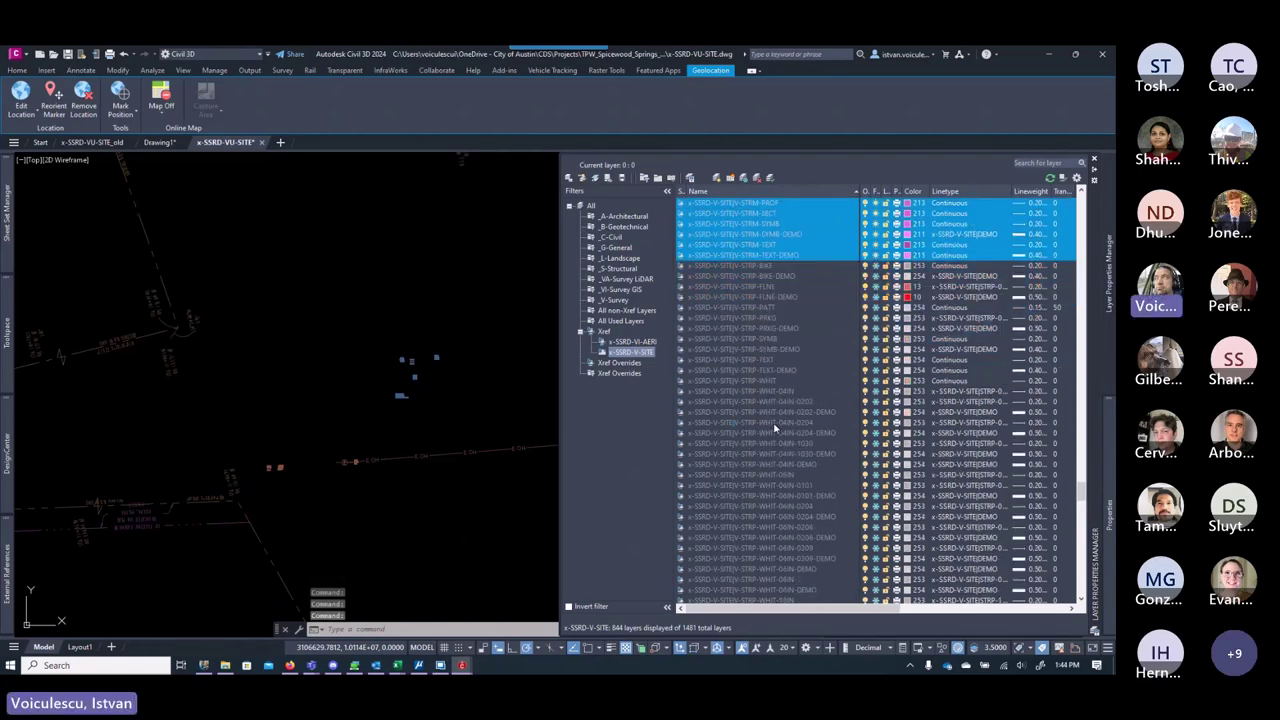
pyautogui.scroll(-9, 773, 428)
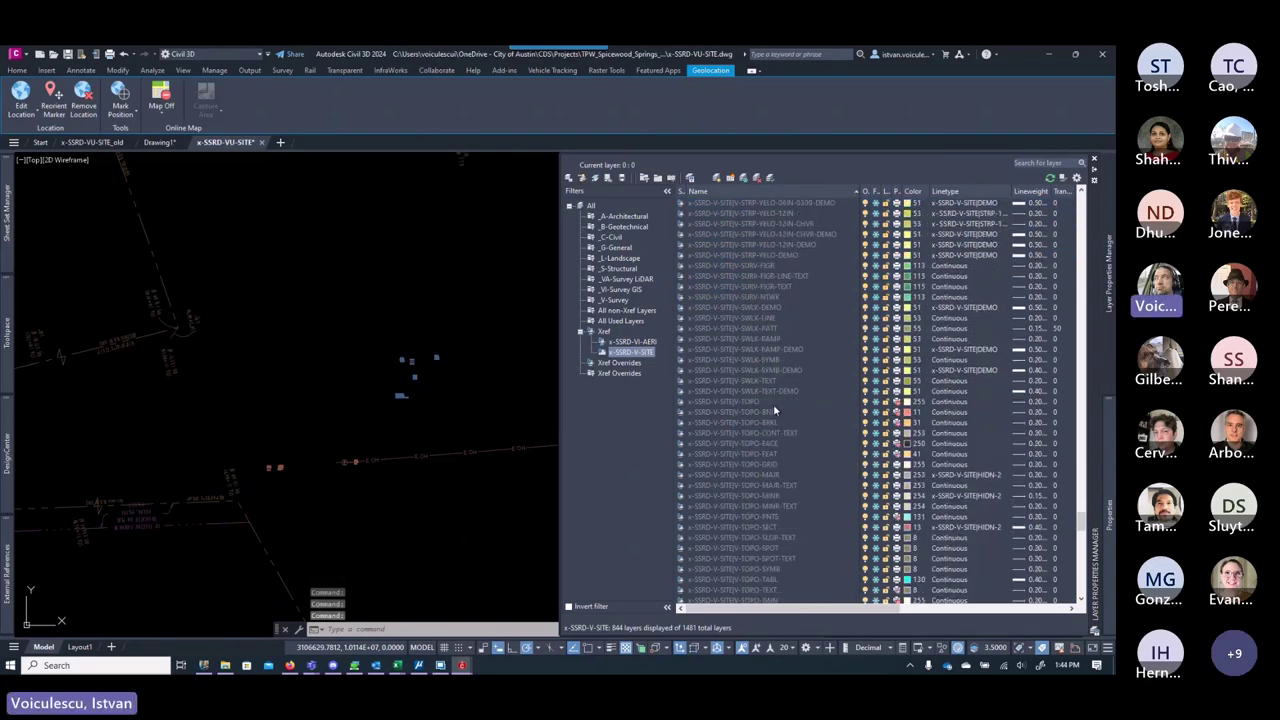
pyautogui.scroll(-10, 787, 333)
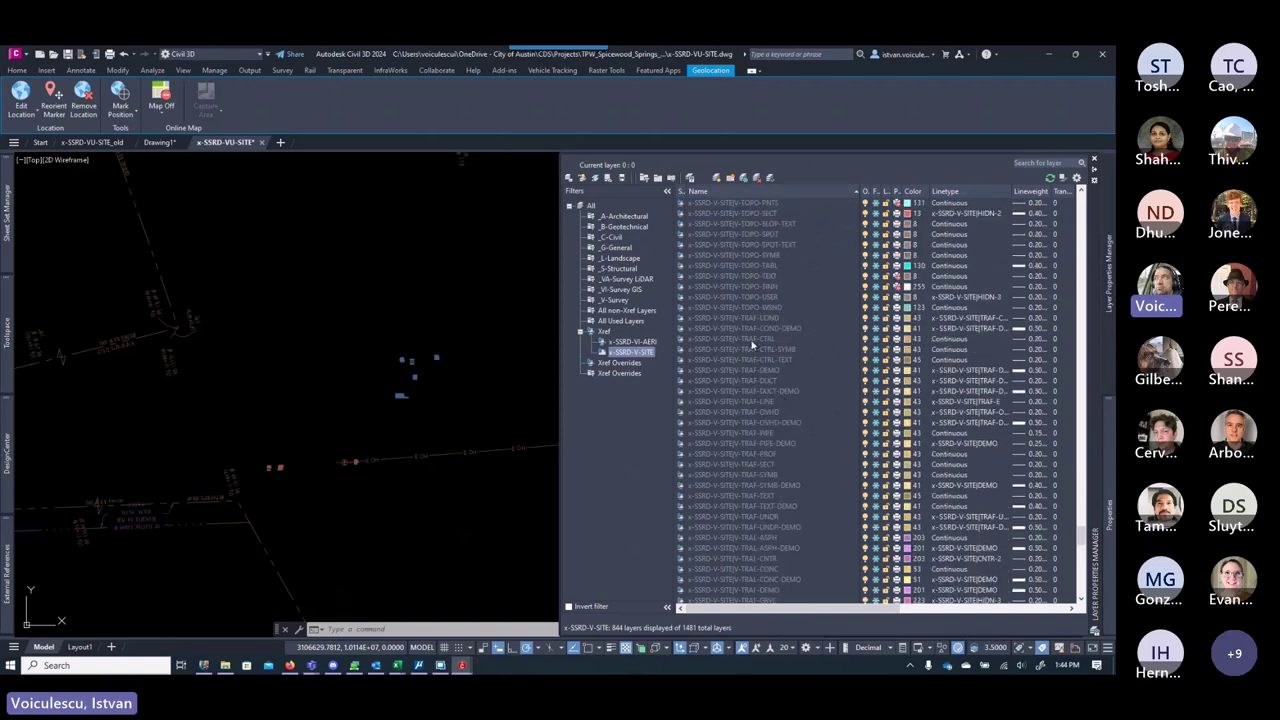
pyautogui.click(752, 340)
pyautogui.click(765, 317)
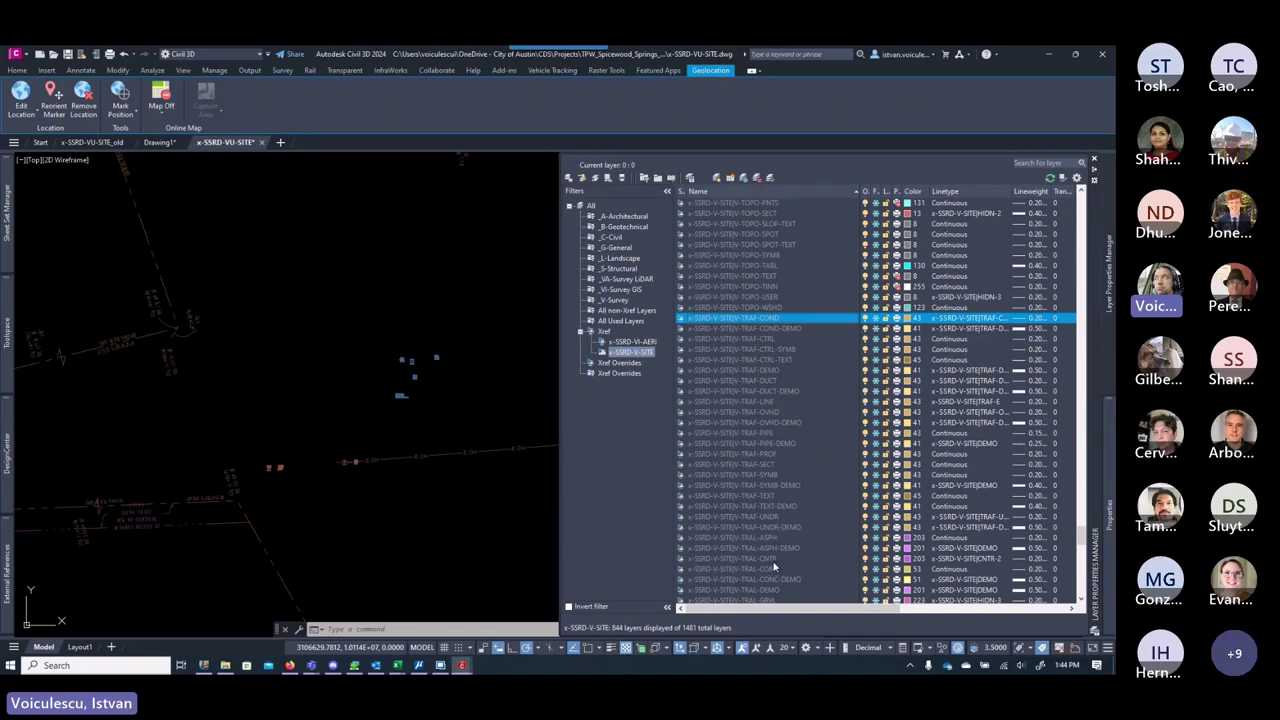
pyautogui.keyDown('shift'); pyautogui.click(771, 528); pyautogui.keyUp('shift')
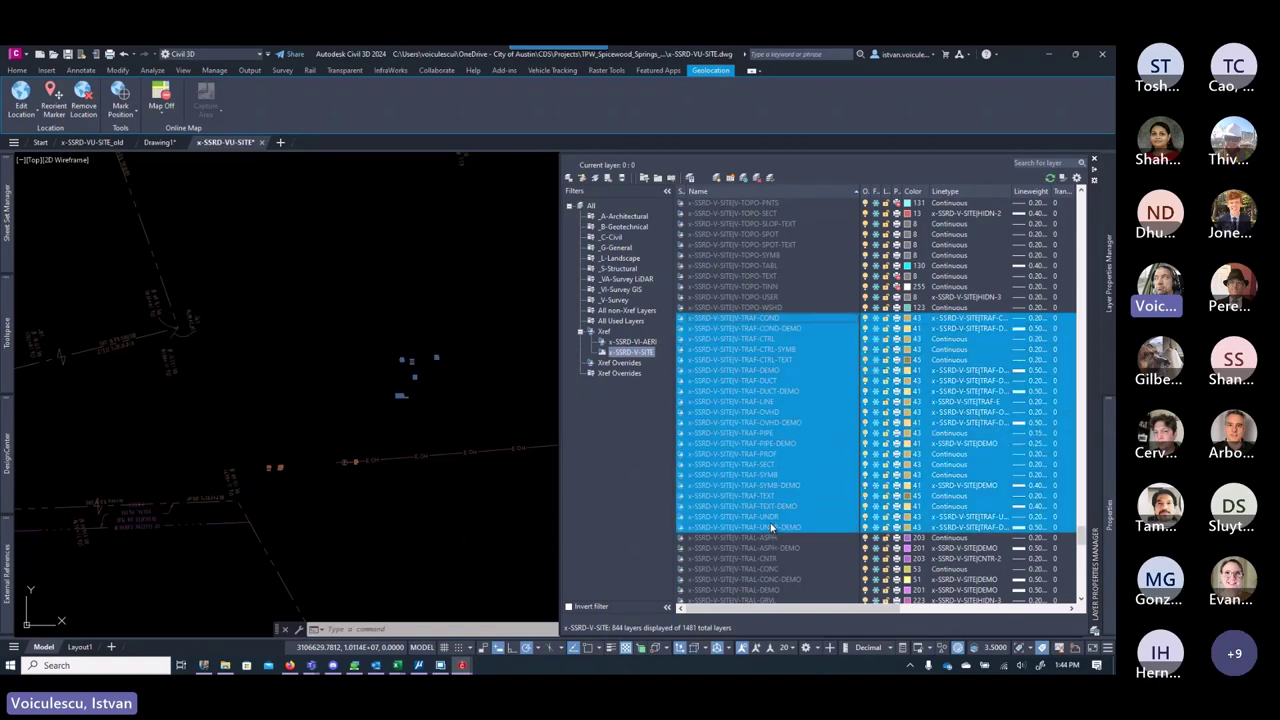
pyautogui.keyDown('ctrl'); pyautogui.click(766, 339); pyautogui.keyUp('ctrl')
pyautogui.keyDown('ctrl'); pyautogui.click(766, 350); pyautogui.keyUp('ctrl')
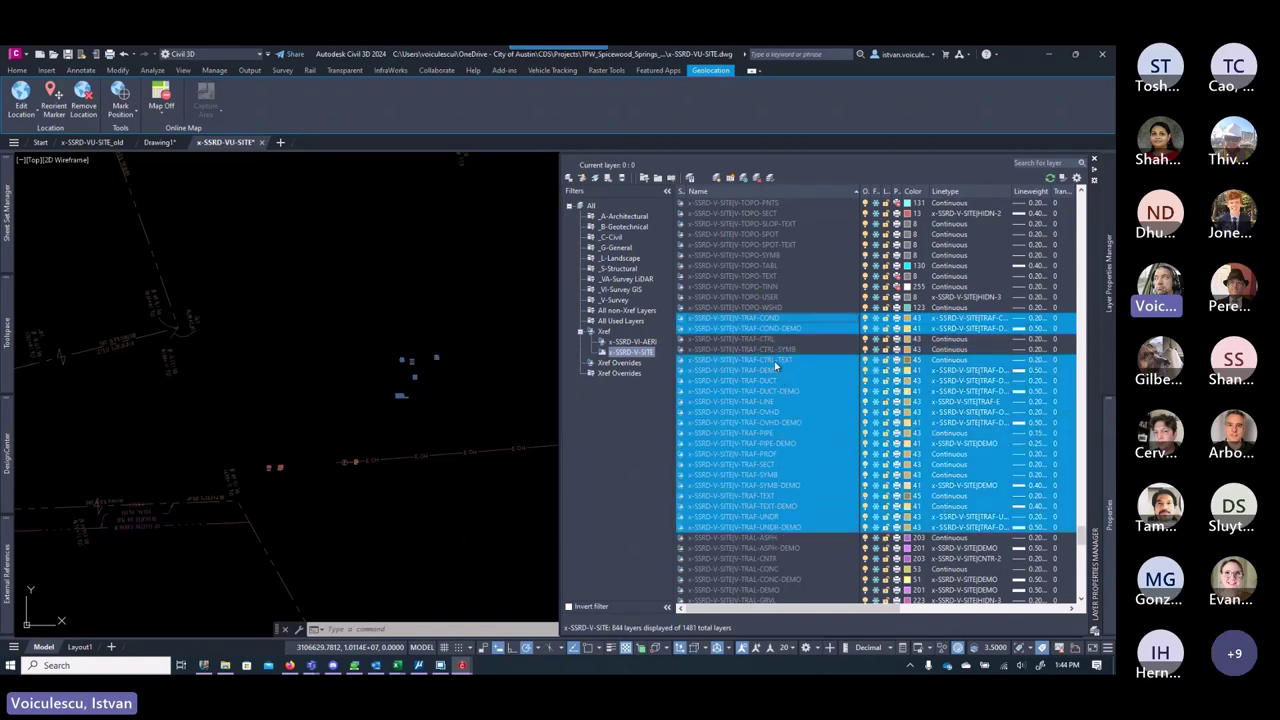
pyautogui.keyDown('ctrl'); pyautogui.click(773, 362); pyautogui.keyUp('ctrl')
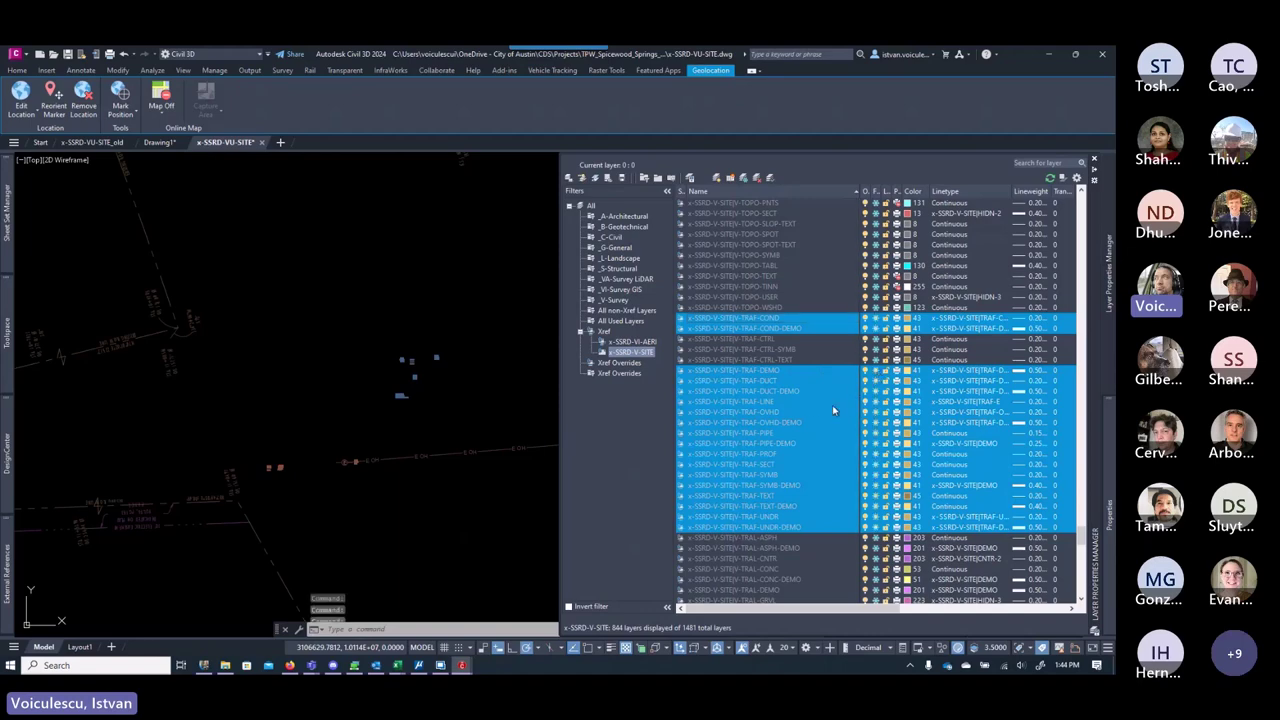
# Step: Thaw the V-TRAN layers of the x-SSRD-V-SITE reference, from V-TRAN-DEMO through V-TRAN-TEXT-DEMO
pyautogui.scroll(-9, 777, 411)
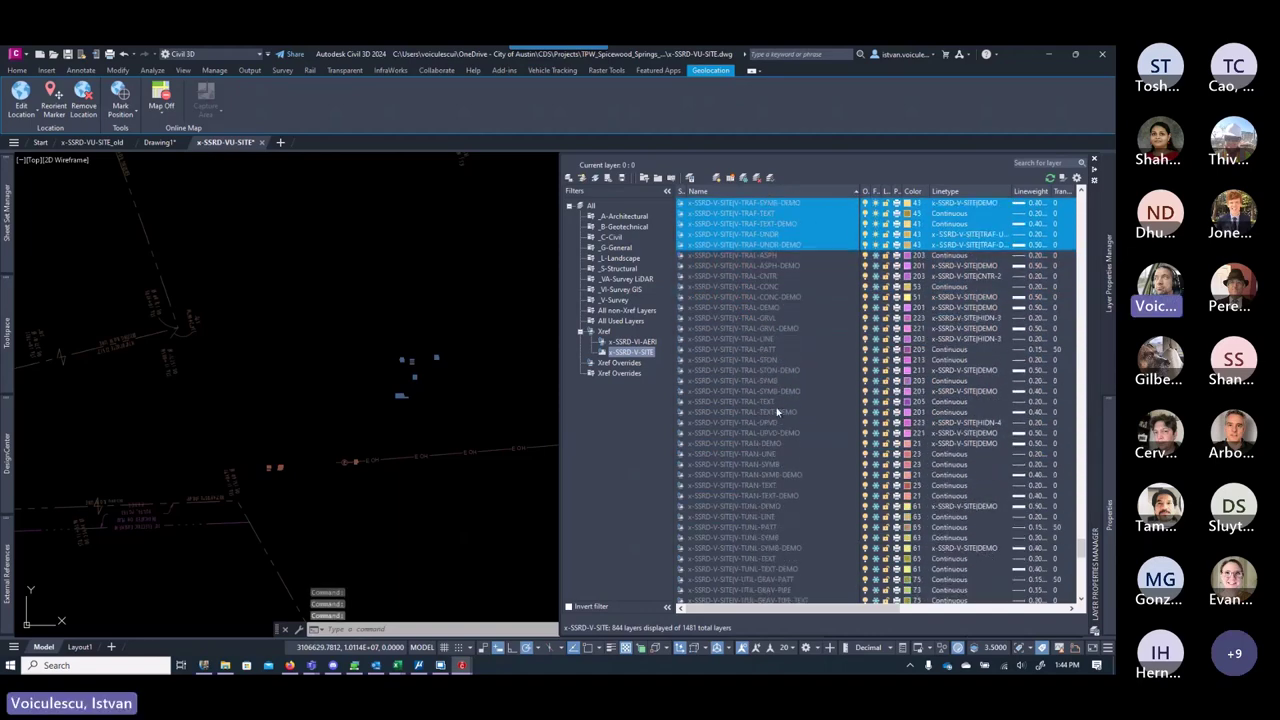
pyautogui.scroll(-4, 777, 411)
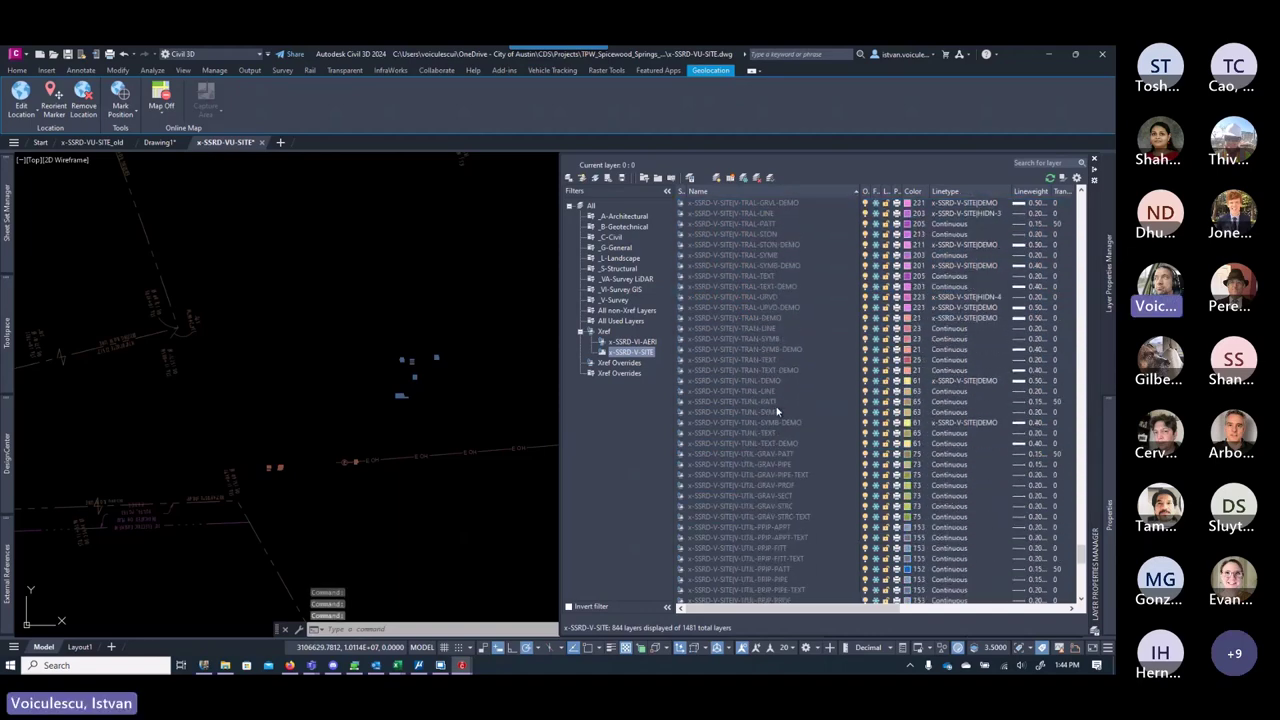
pyautogui.click(770, 330)
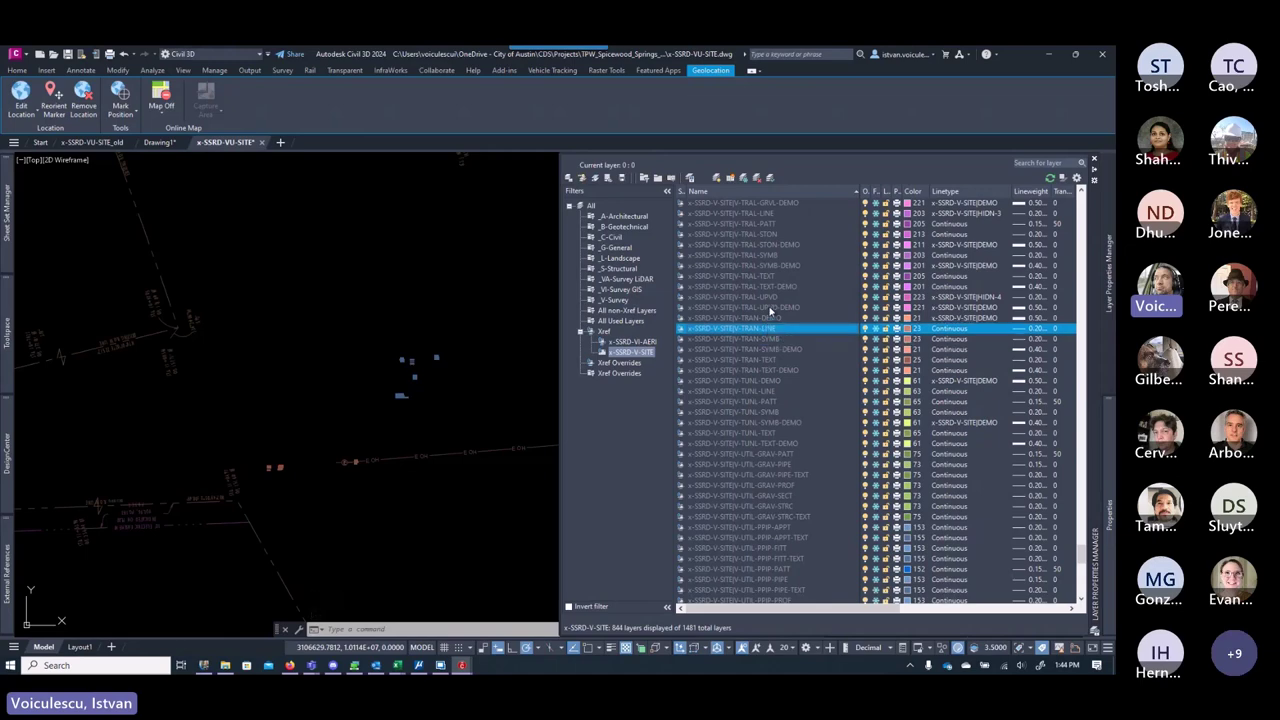
pyautogui.click(768, 318)
pyautogui.keyDown('shift'); pyautogui.click(763, 360); pyautogui.keyUp('shift')
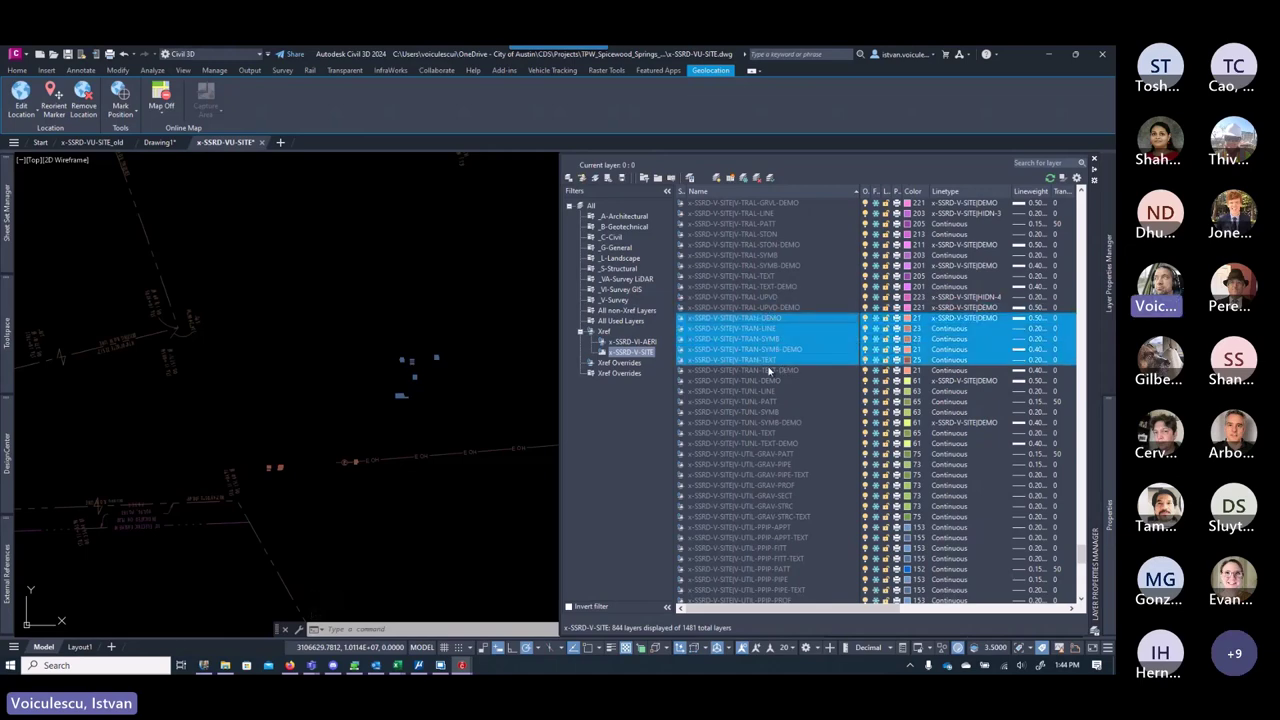
pyautogui.keyDown('shift'); pyautogui.click(764, 371); pyautogui.keyUp('shift')
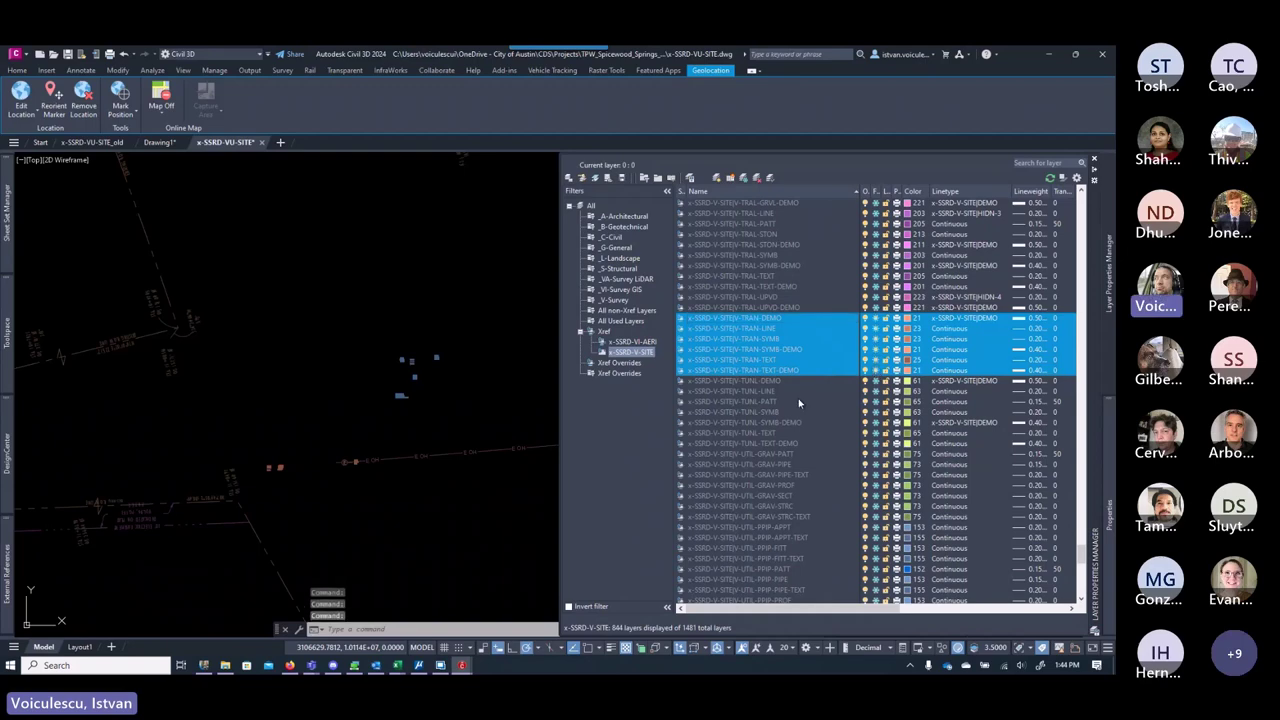
# Step: Thaw the V-UTIL layers of the x-SSRD-V-SITE reference, from V-UTIL-GRAV-PATT through V-UTIL-PPIP-SECT
pyautogui.click(765, 401)
pyautogui.scroll(-2, 778, 438)
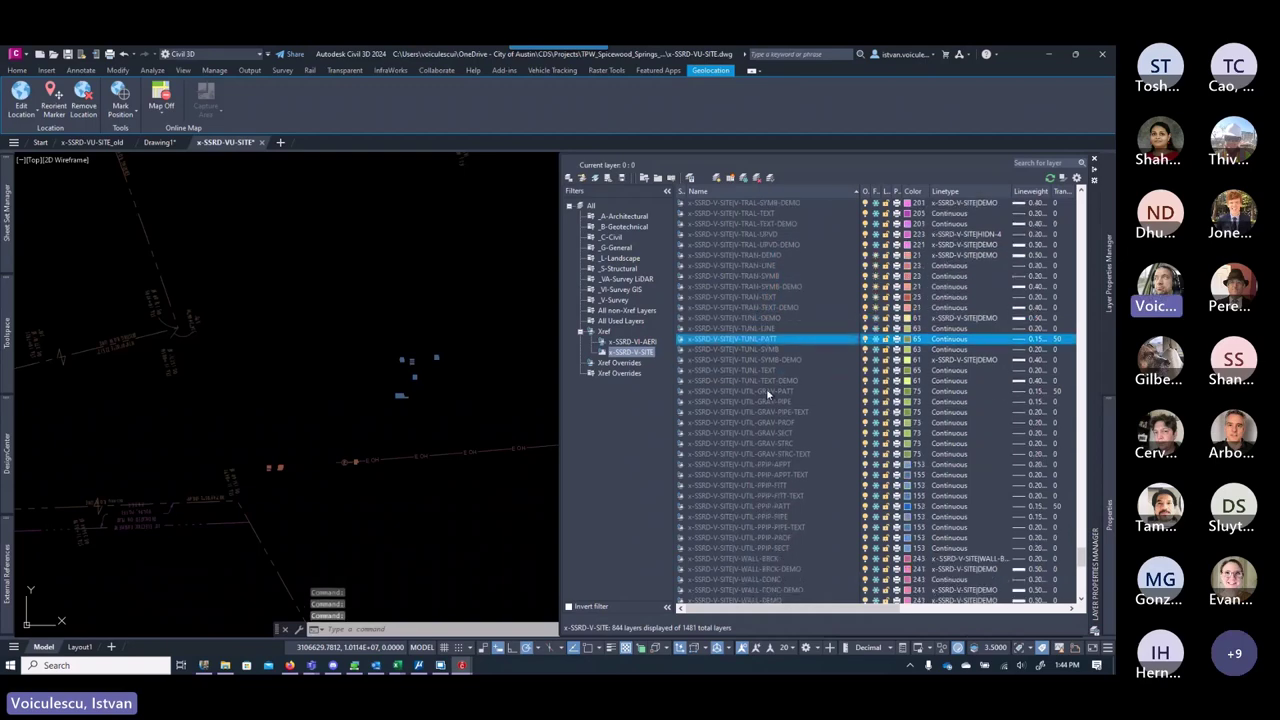
pyautogui.click(766, 391)
pyautogui.scroll(-2, 808, 453)
pyautogui.keyDown('shift'); pyautogui.click(828, 485); pyautogui.keyUp('shift')
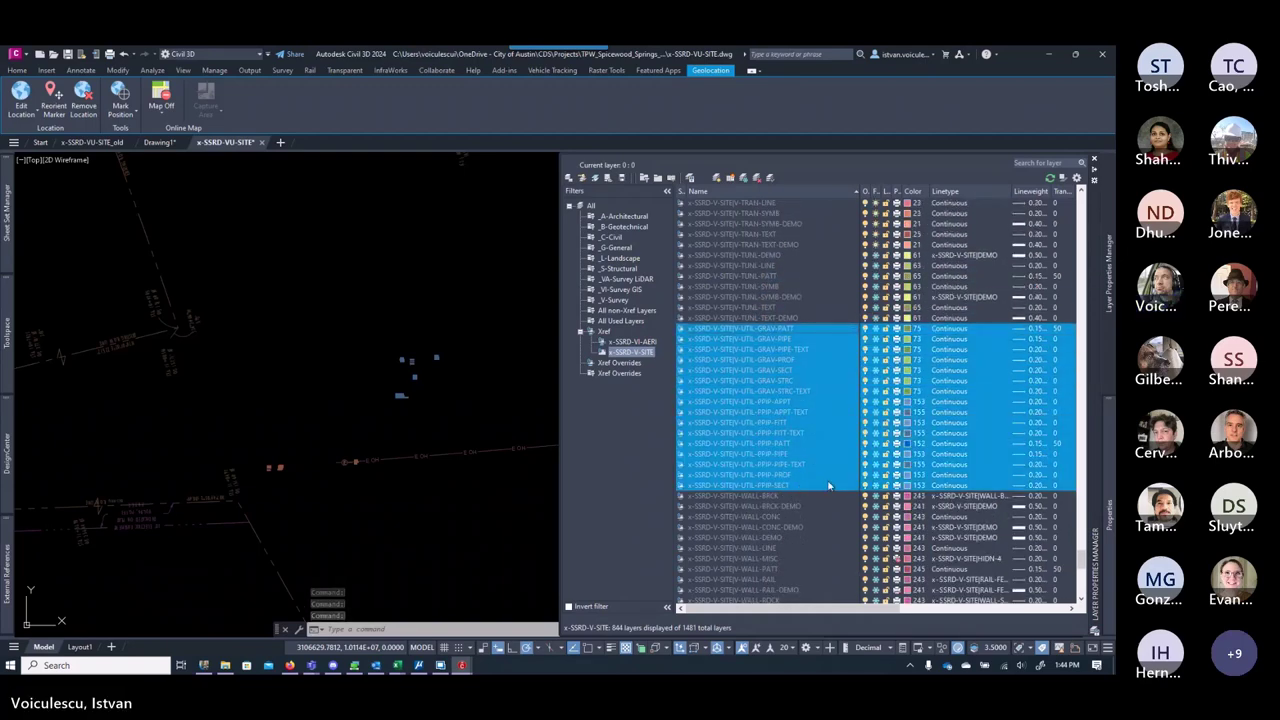
# Step: Thaw the V-WATR layers of the x-SSRD-V-SITE reference, from V-WATR-ABAN through V-WATR-TEXT-DEMO, leaving out the V-WALL layers
pyautogui.click(769, 497)
pyautogui.scroll(-5, 800, 515)
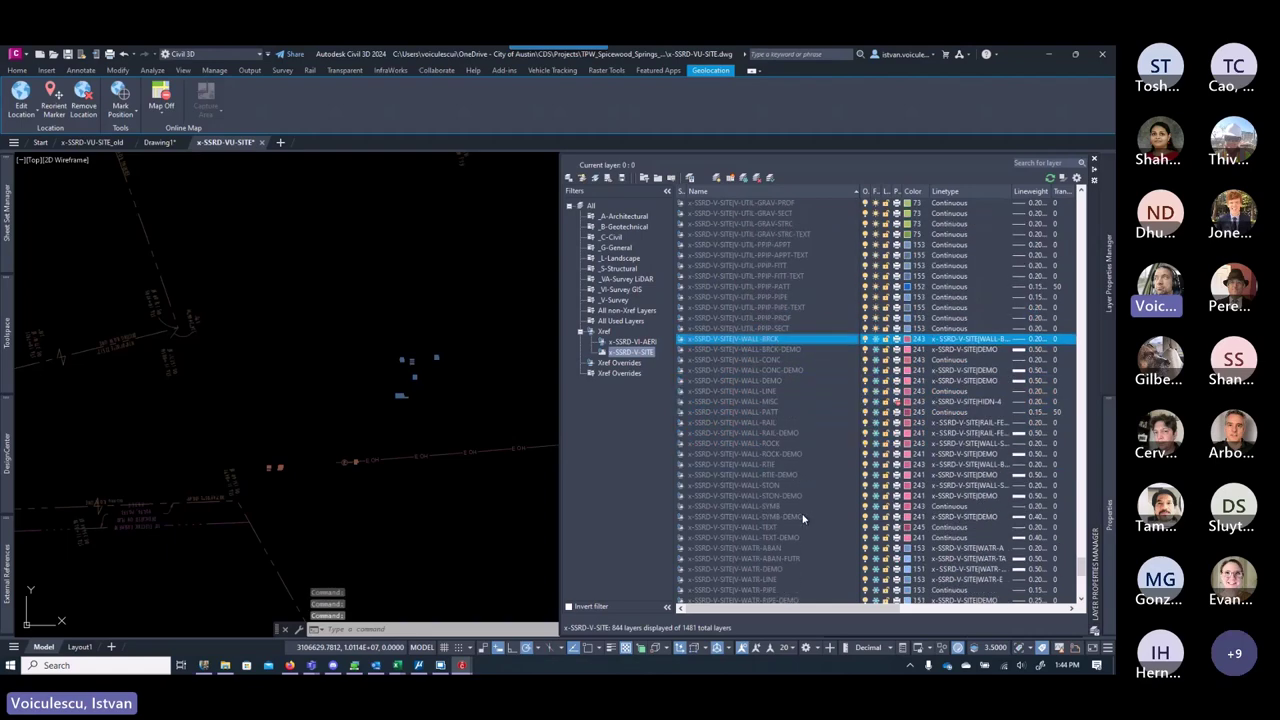
pyautogui.scroll(-4, 787, 469)
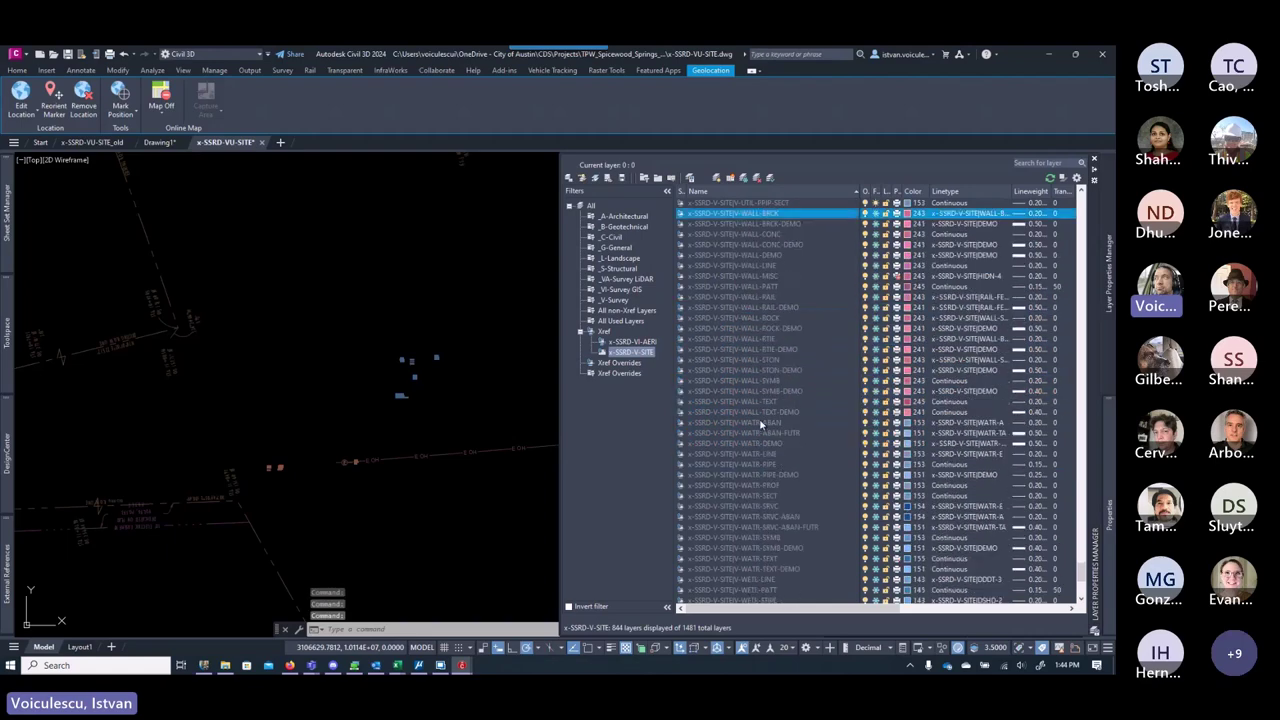
pyautogui.click(760, 425)
pyautogui.scroll(-3, 785, 470)
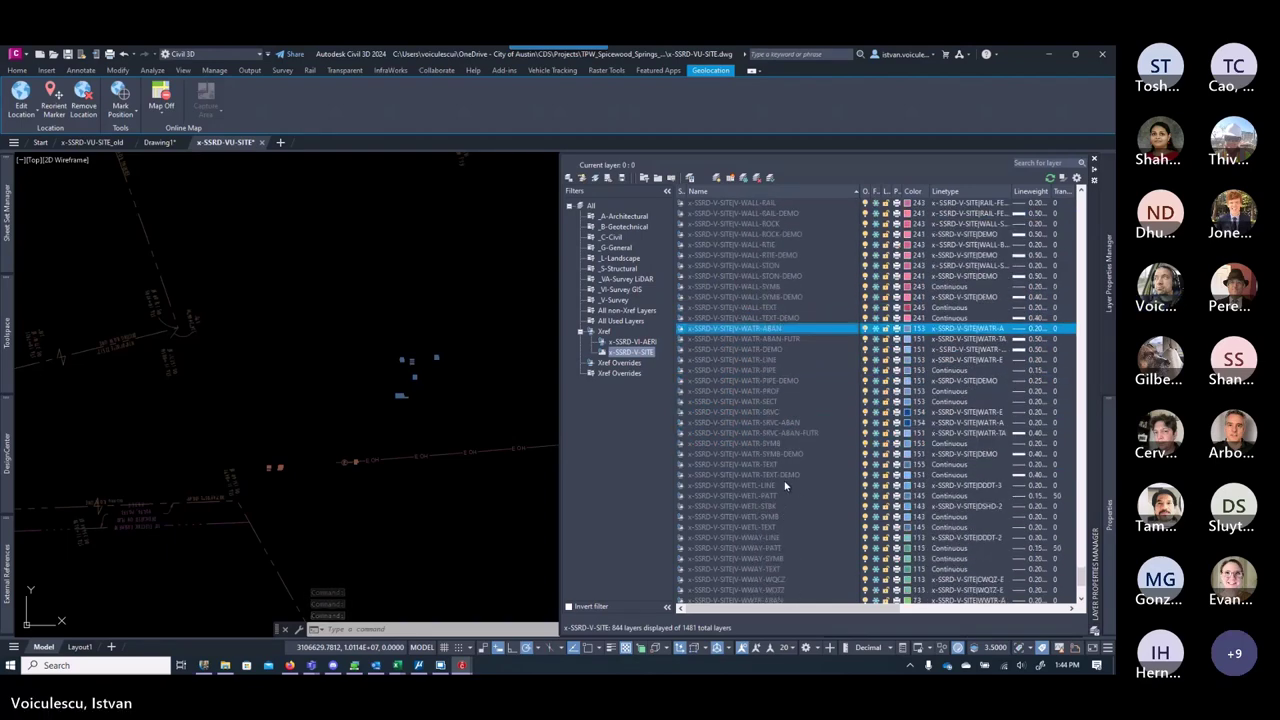
pyautogui.keyDown('shift'); pyautogui.click(777, 472); pyautogui.keyUp('shift')
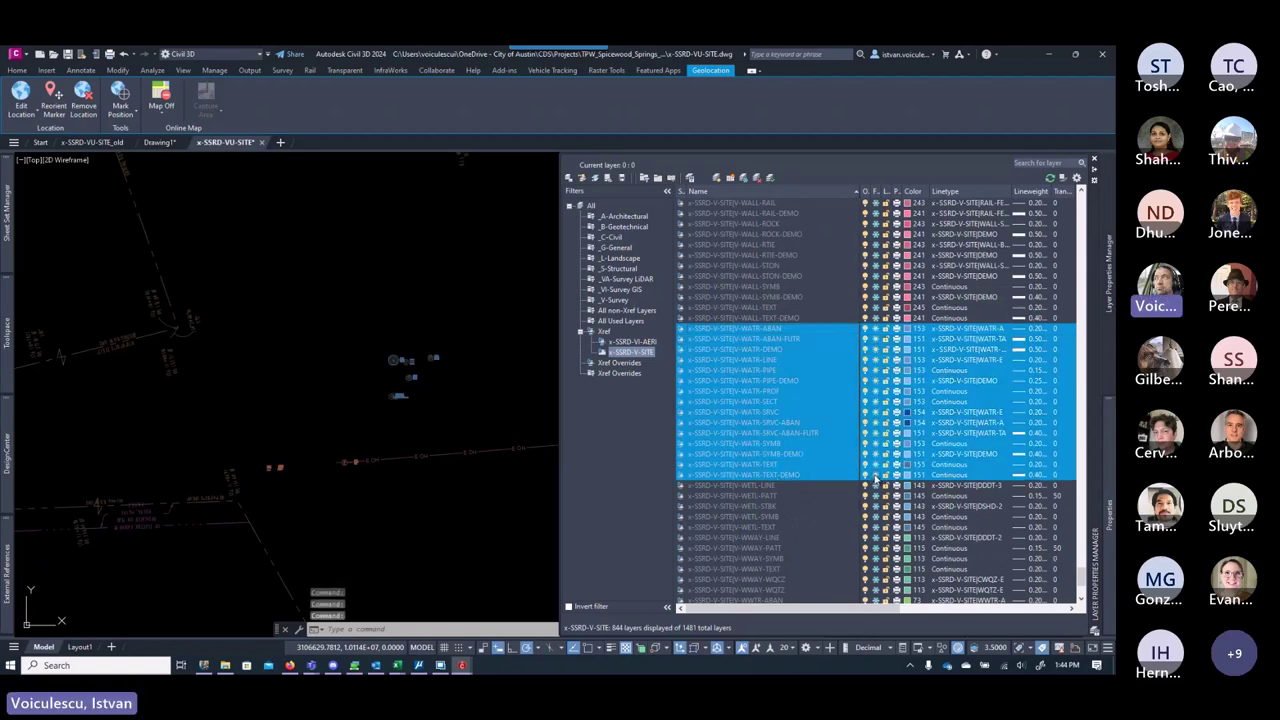
# Step: Thaw the V-WWTR layers of the x-SSRD-V-SITE reference, from V-WWTR-ABAN through V-WWTR-TEXT-DEMO, leaving out the V-WETL and V-WWAY layers
pyautogui.scroll(-3, 777, 472)
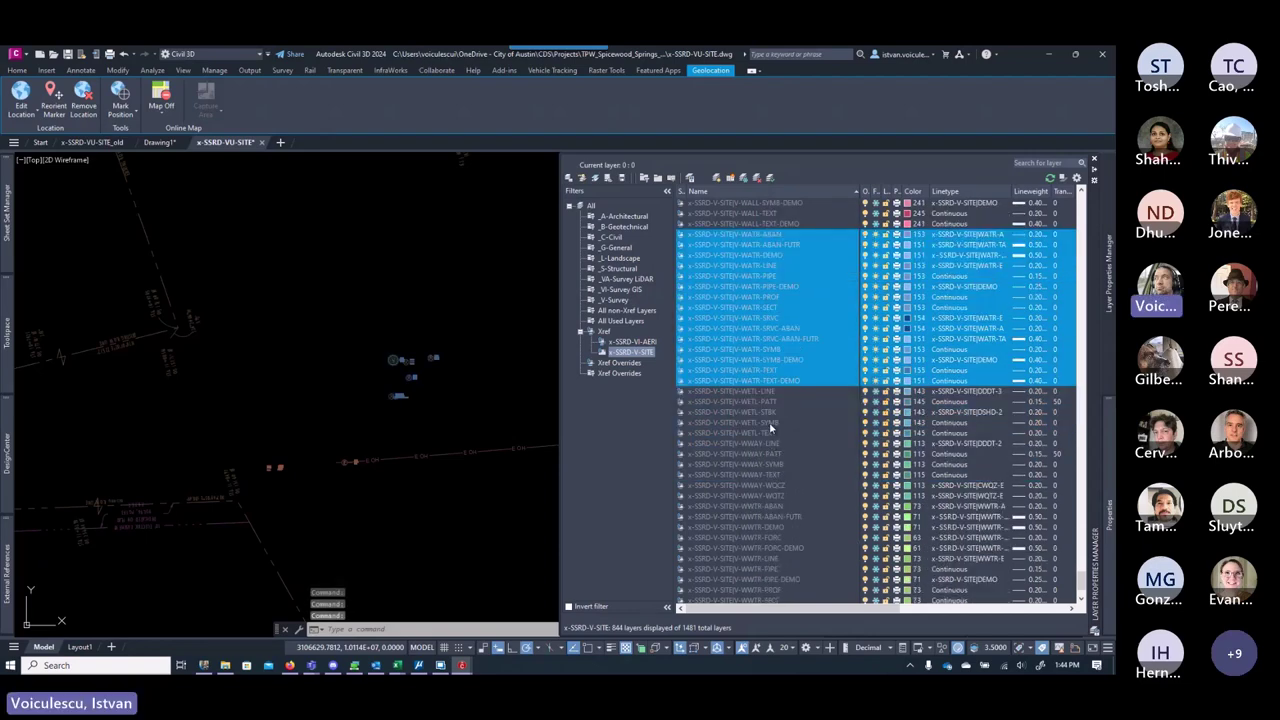
pyautogui.scroll(-3, 776, 480)
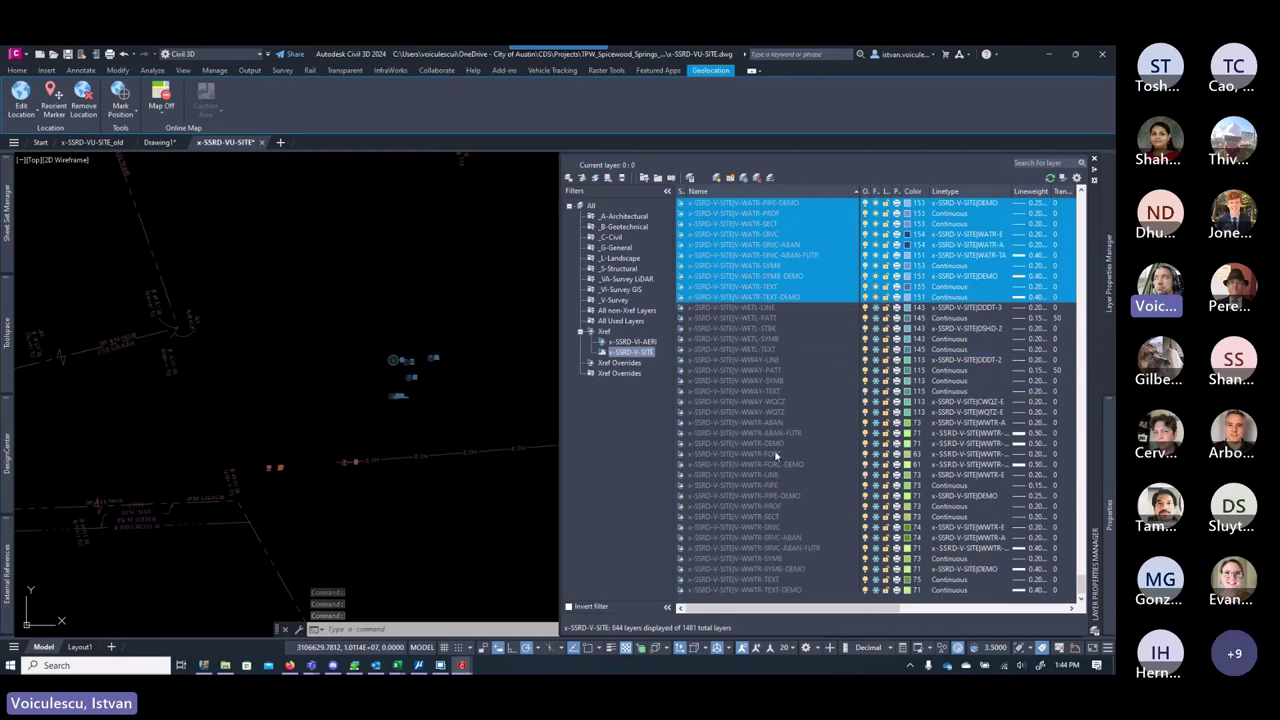
pyautogui.click(767, 423)
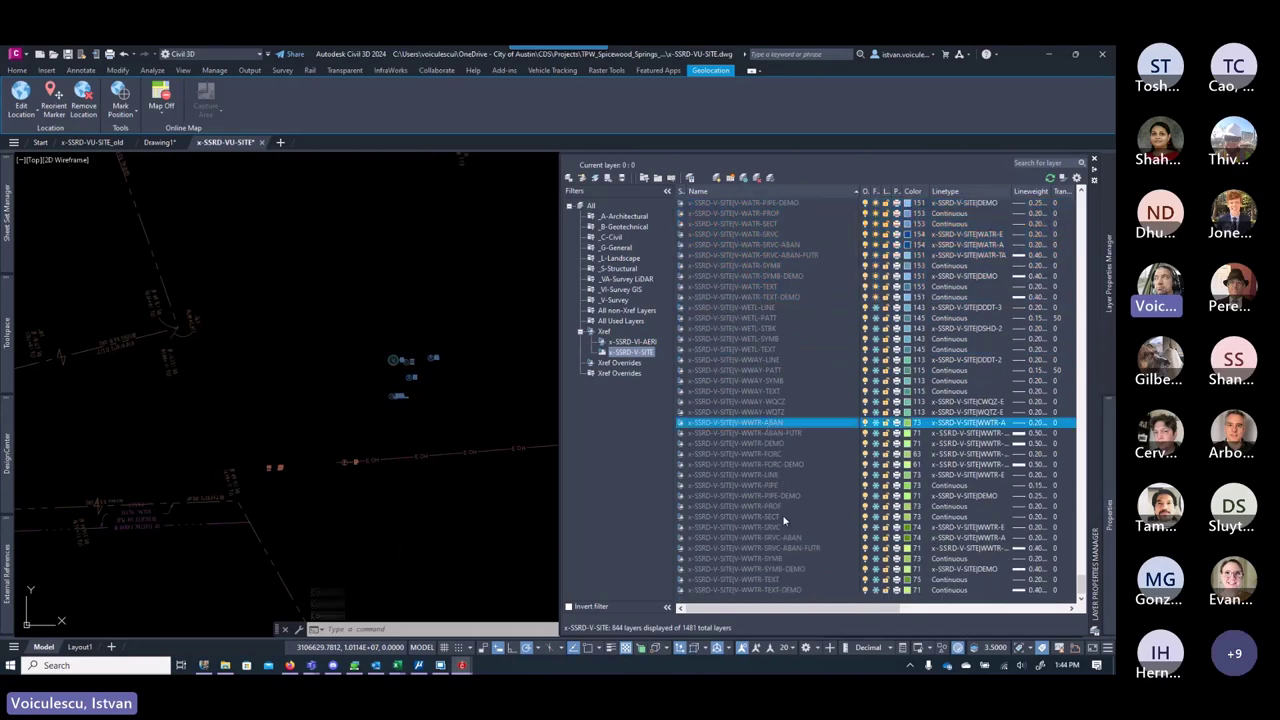
pyautogui.keyDown('shift'); pyautogui.click(770, 590); pyautogui.keyUp('shift')
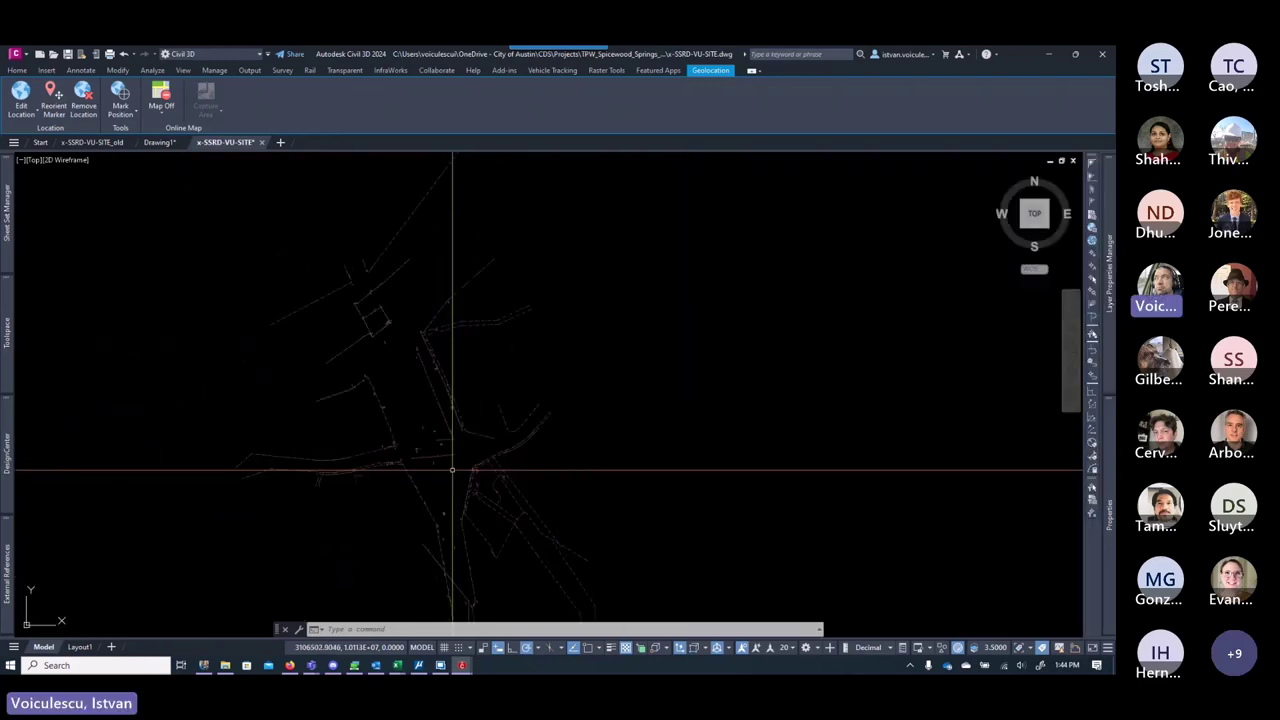
# Step: Examine the thawed survey utilities along the road corridor, including the manholes and overhead electric lines at the southeast intersection
pyautogui.moveTo(451, 428); pyautogui.dragTo(391, 443, button='middle')
pyautogui.scroll(5, 354, 434)
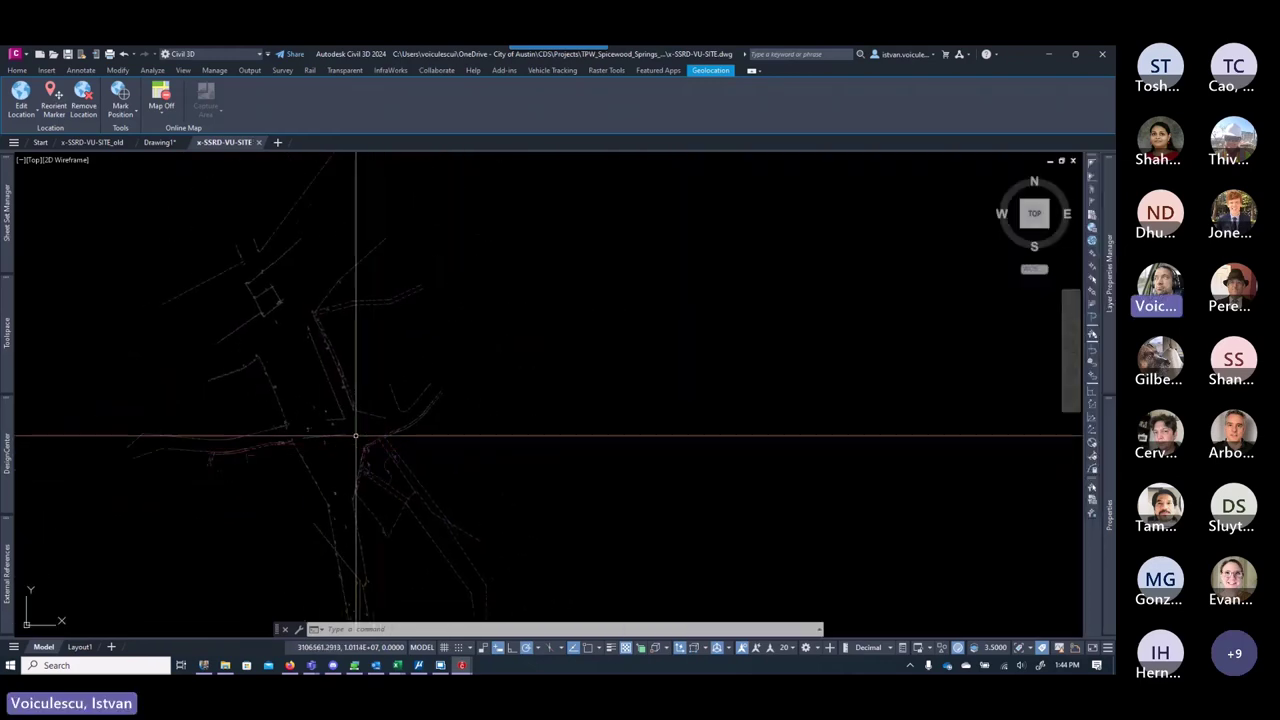
pyautogui.scroll(-8, 320, 416)
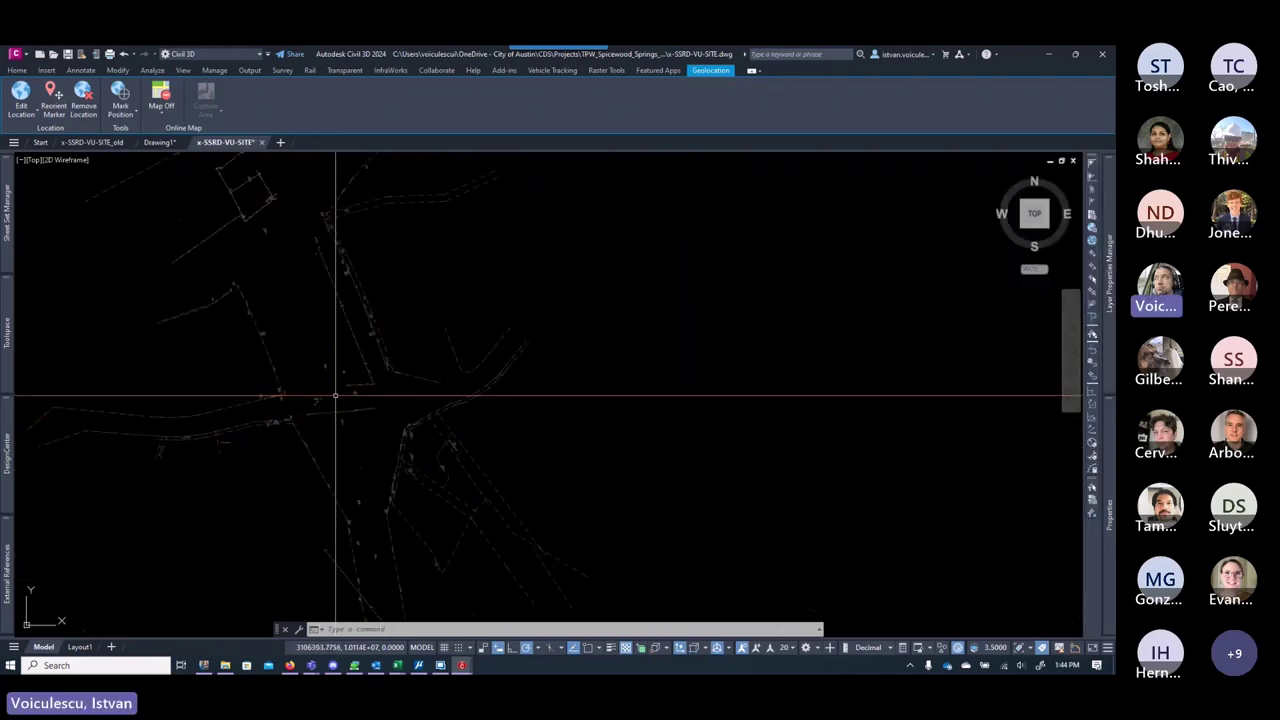
pyautogui.scroll(10, 395, 500)
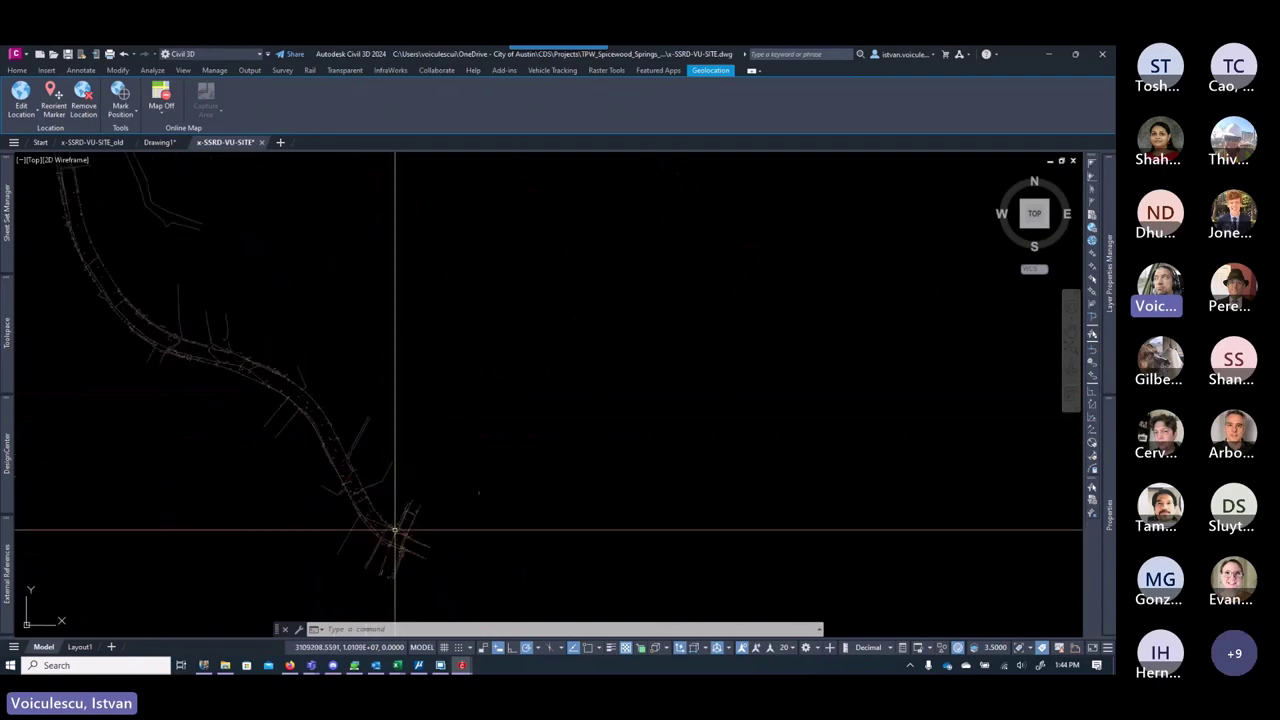
pyautogui.scroll(3, 582, 481)
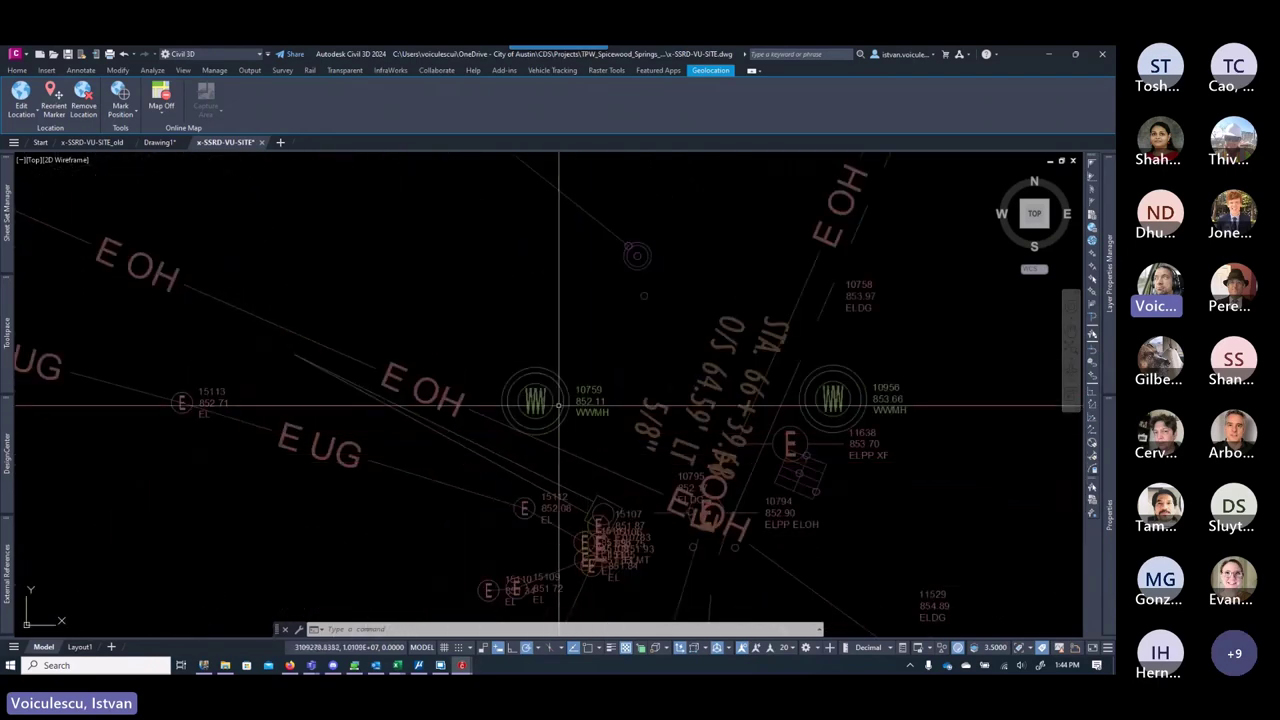
pyautogui.scroll(-6, 560, 423)
pyautogui.scroll(4, 523, 420)
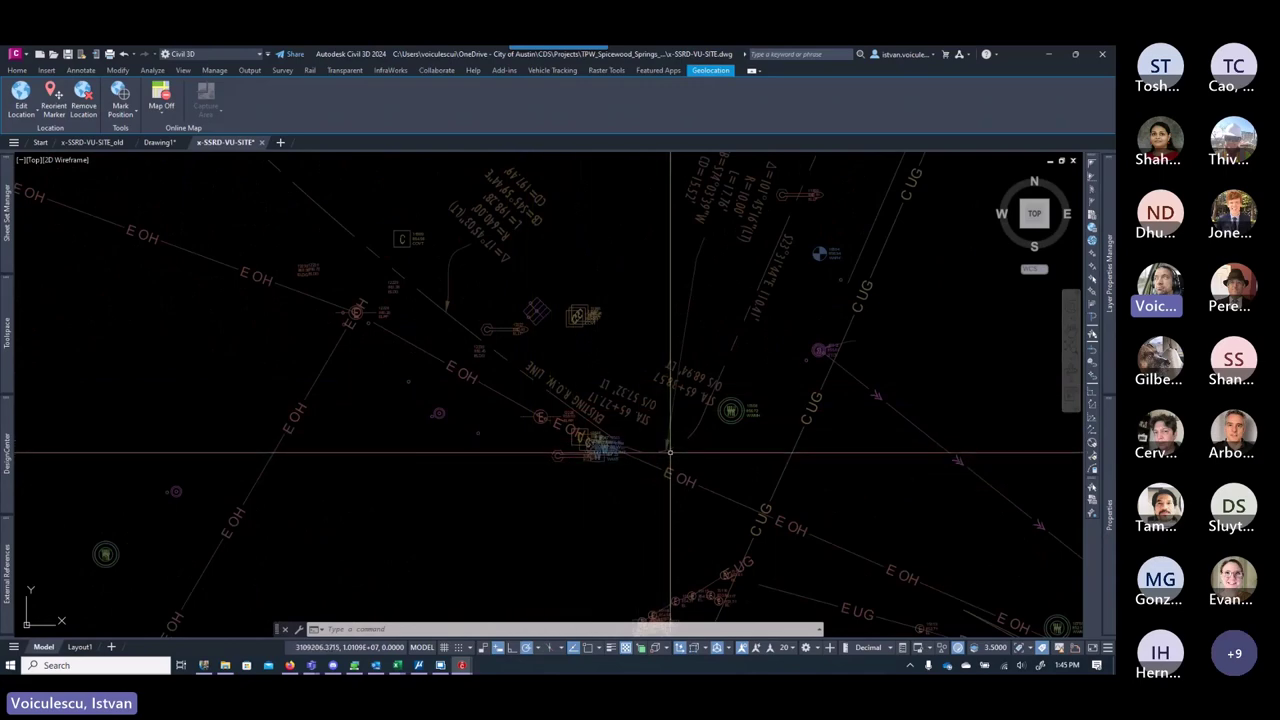
pyautogui.scroll(-4, 627, 453)
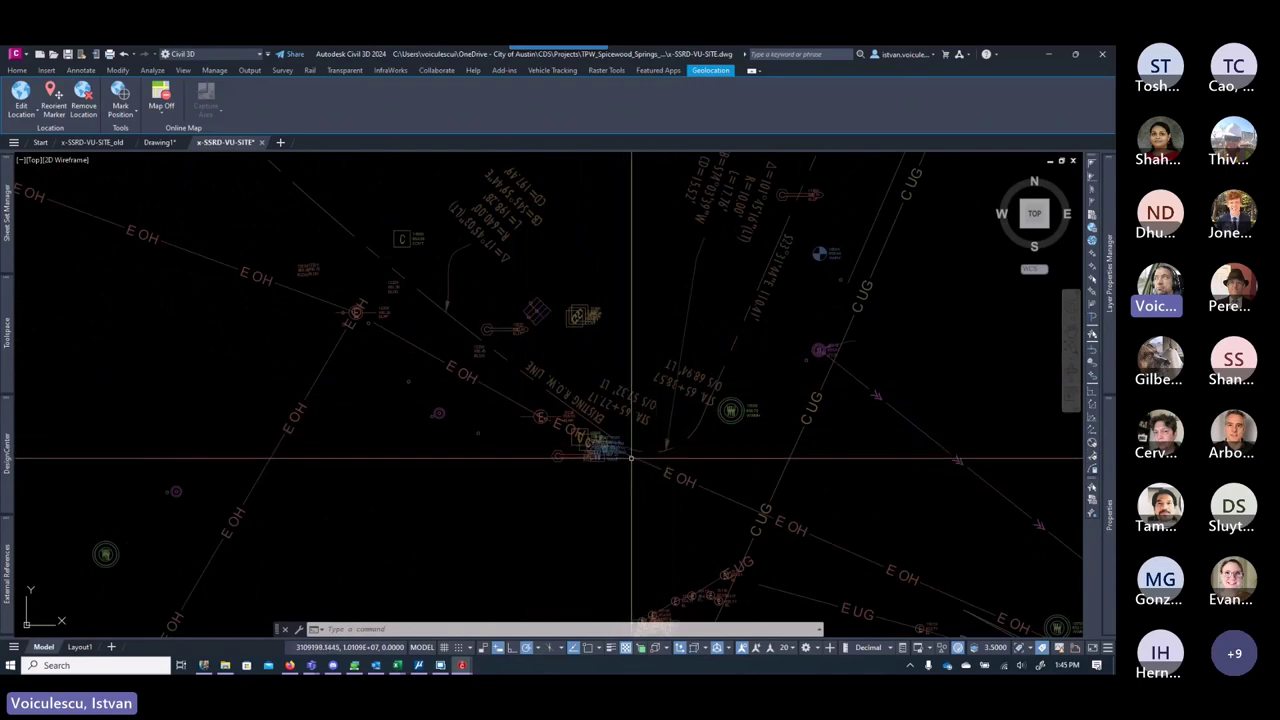
pyautogui.scroll(5, 451, 473)
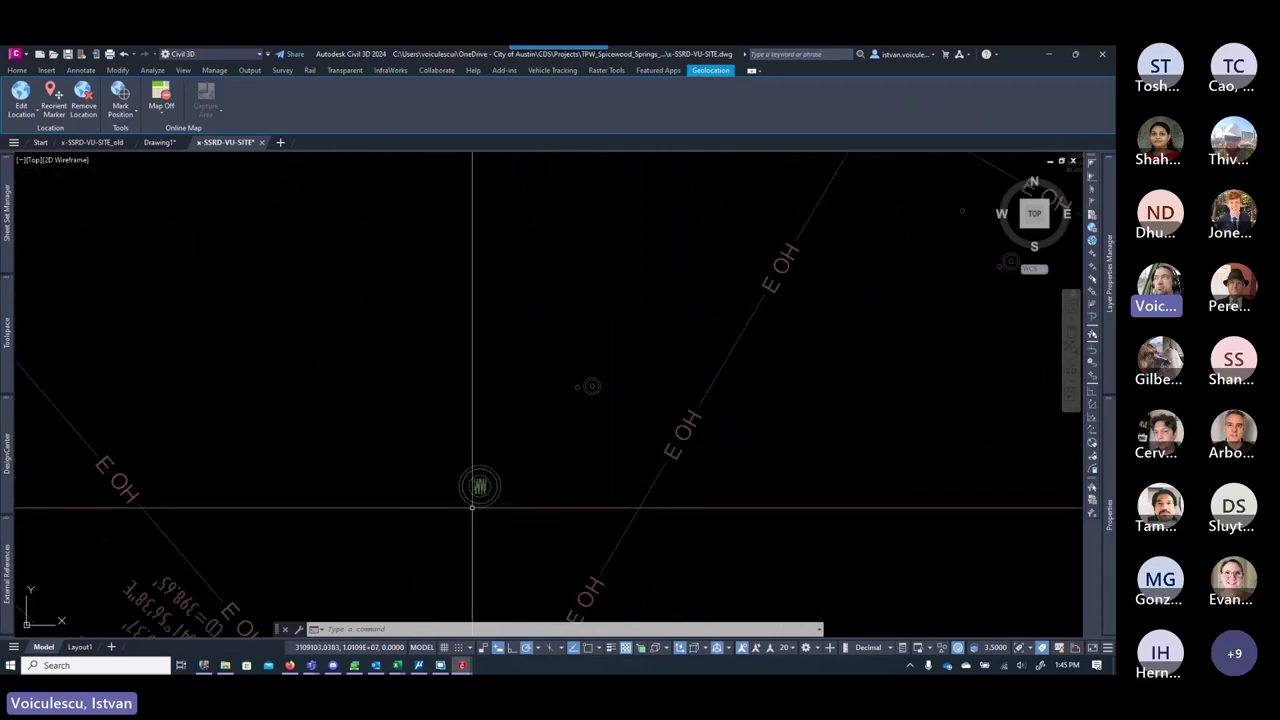
pyautogui.scroll(-5, 465, 485)
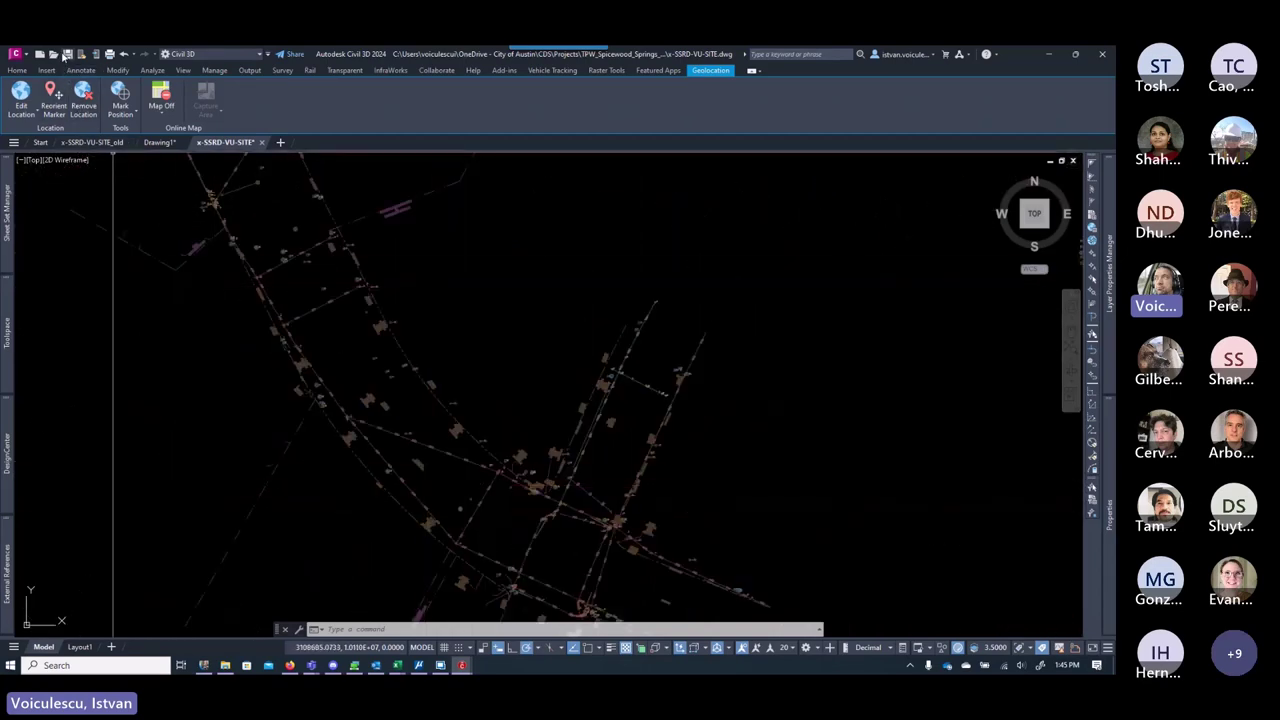
# Step: Save the x-SSRD-VU-SITE drawing with its thawed utility layers and view the whole corridor
pyautogui.click(67, 54)
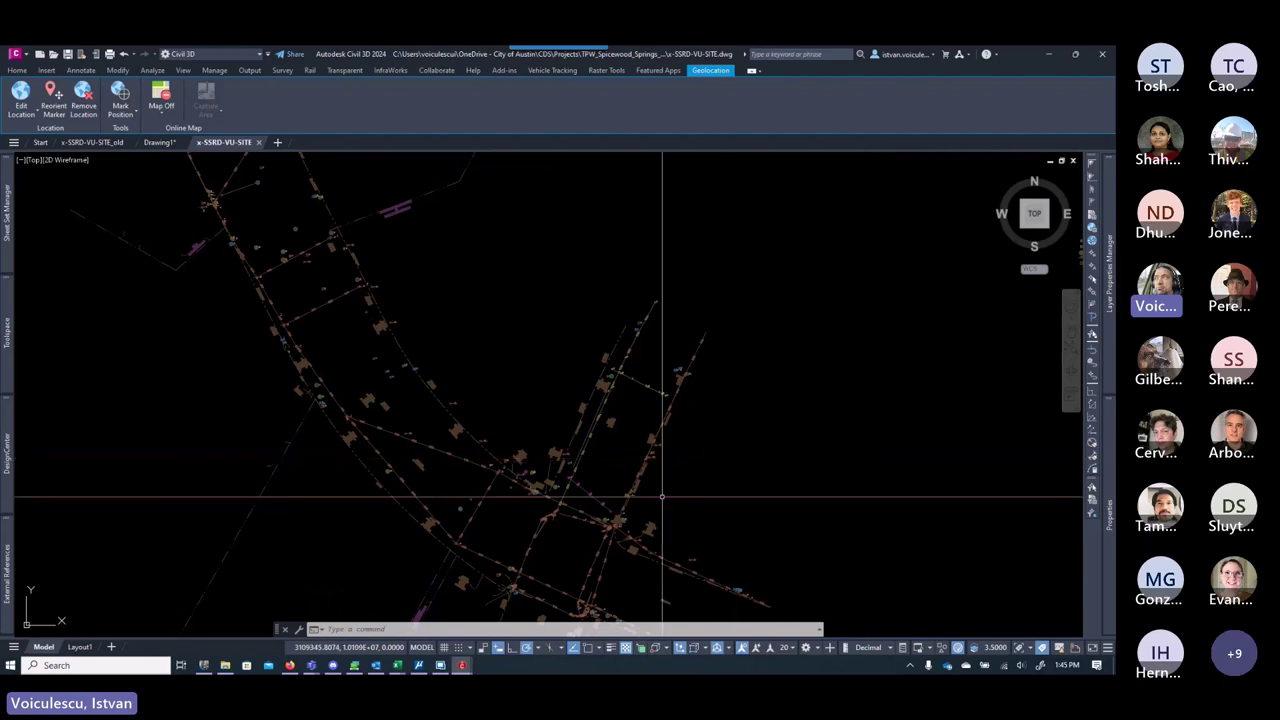
pyautogui.moveTo(637, 460); pyautogui.dragTo(637, 402, button='middle')
pyautogui.scroll(-5, 637, 476)
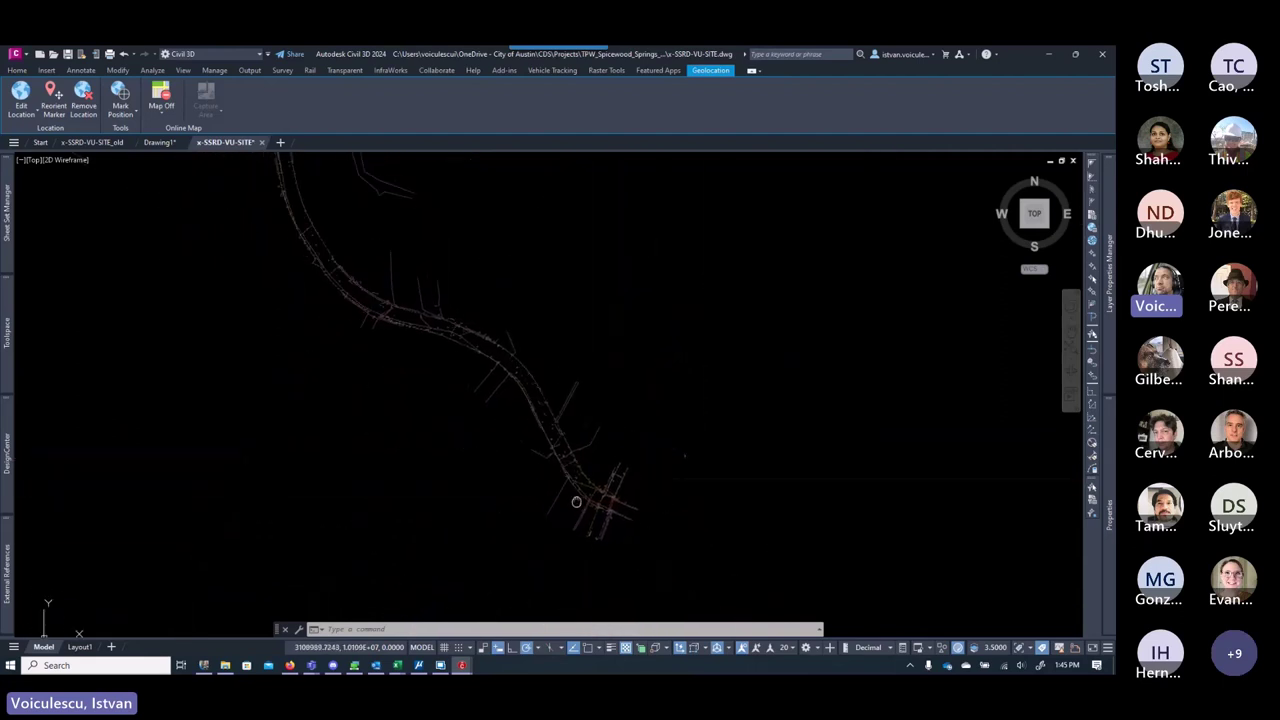
pyautogui.scroll(-3, 599, 504)
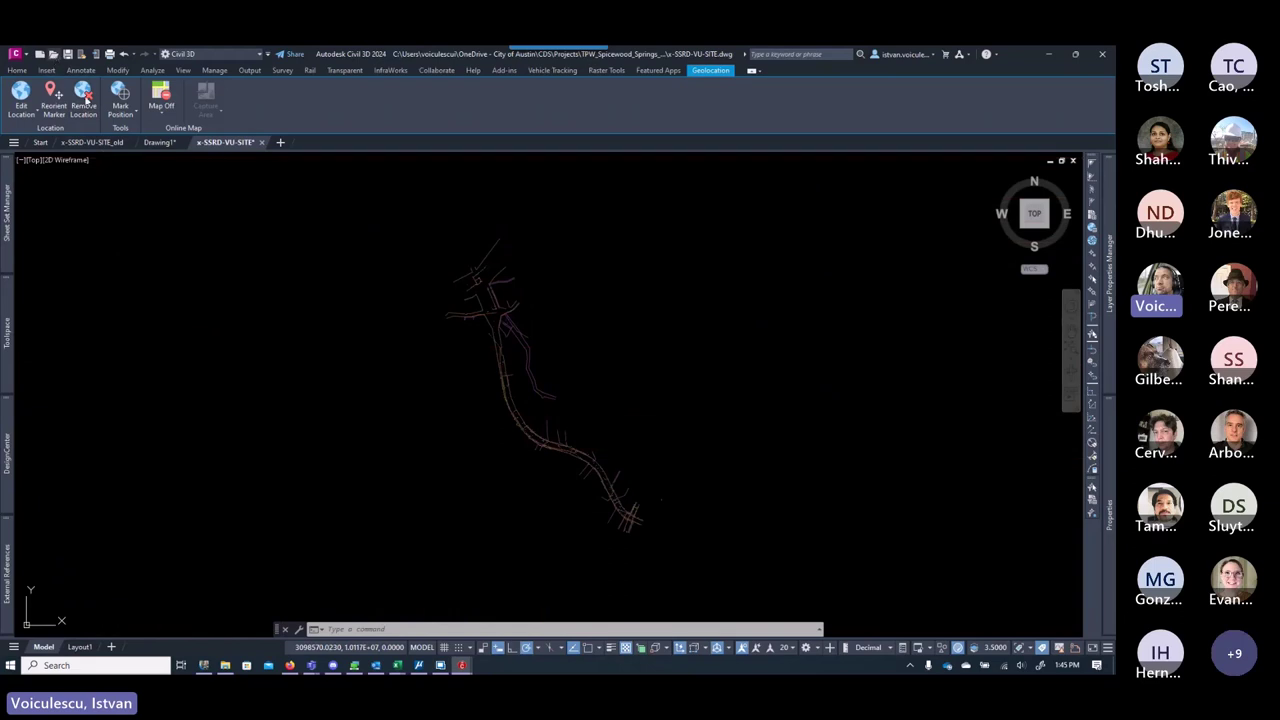
# Step: Open the drawing x-SSRD-VA-SITE.dwg from the project's DWG folder
pyautogui.click(54, 54)
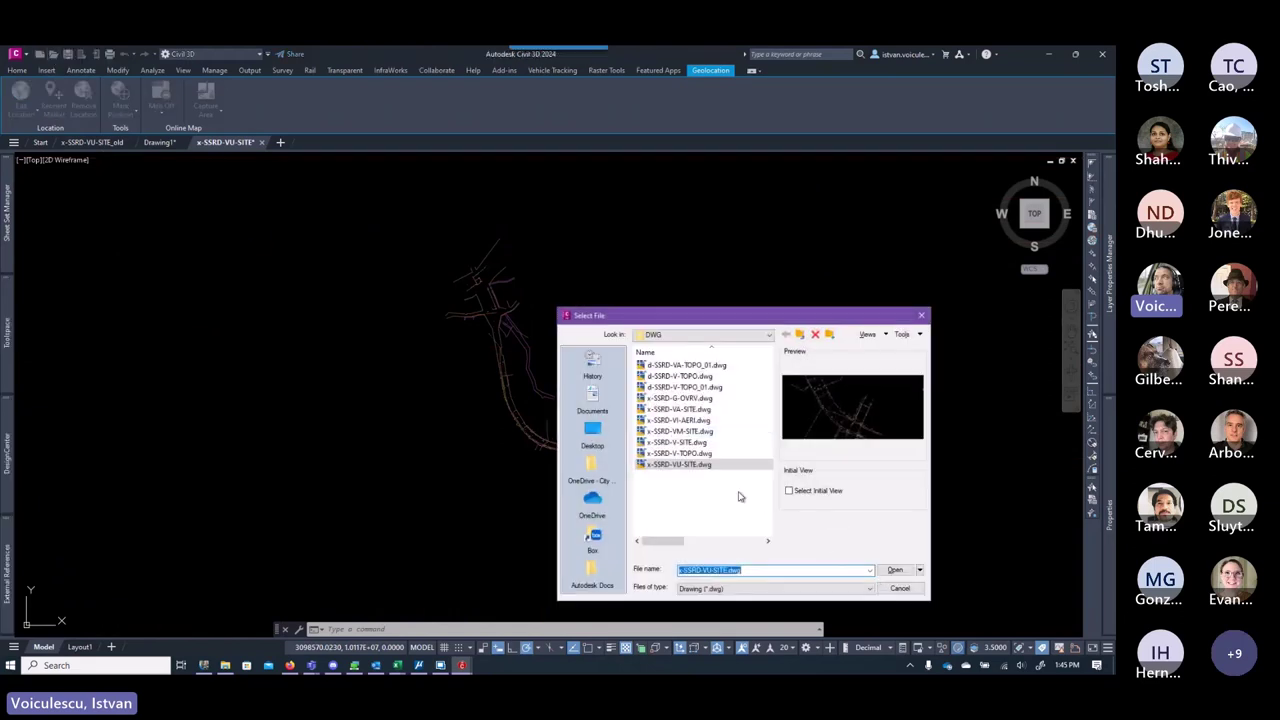
pyautogui.click(680, 409)
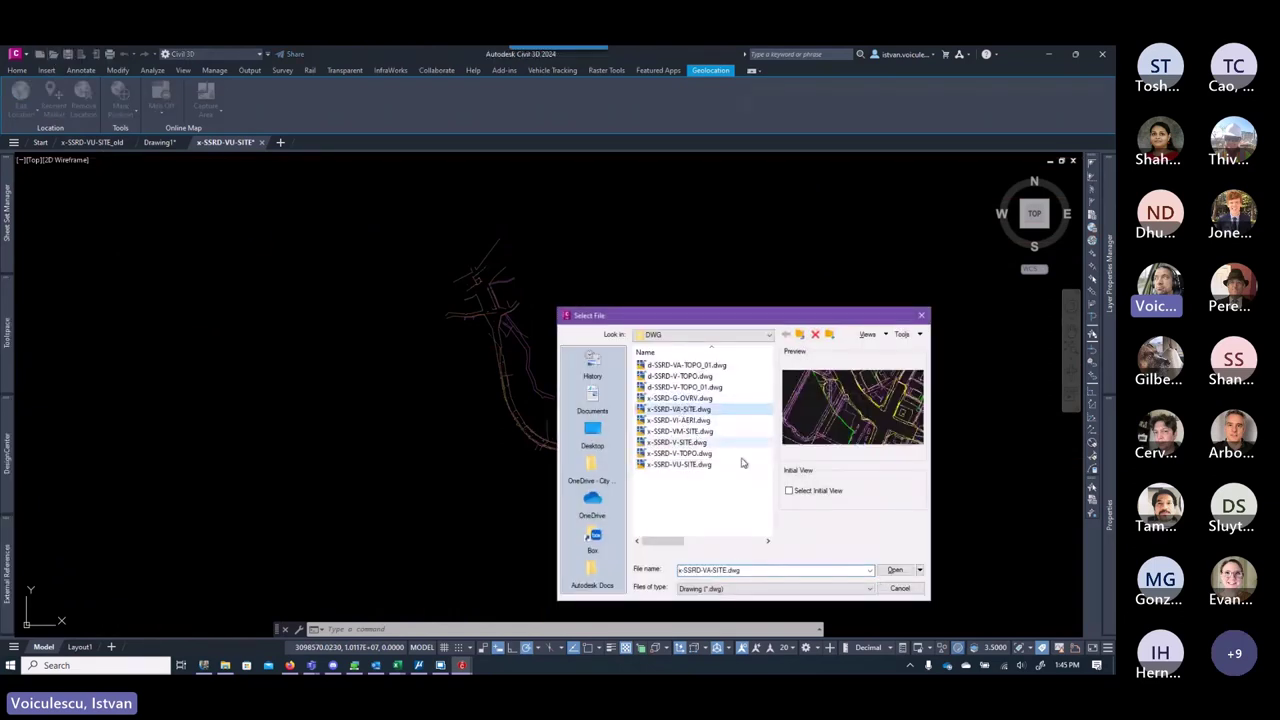
pyautogui.click(895, 569)
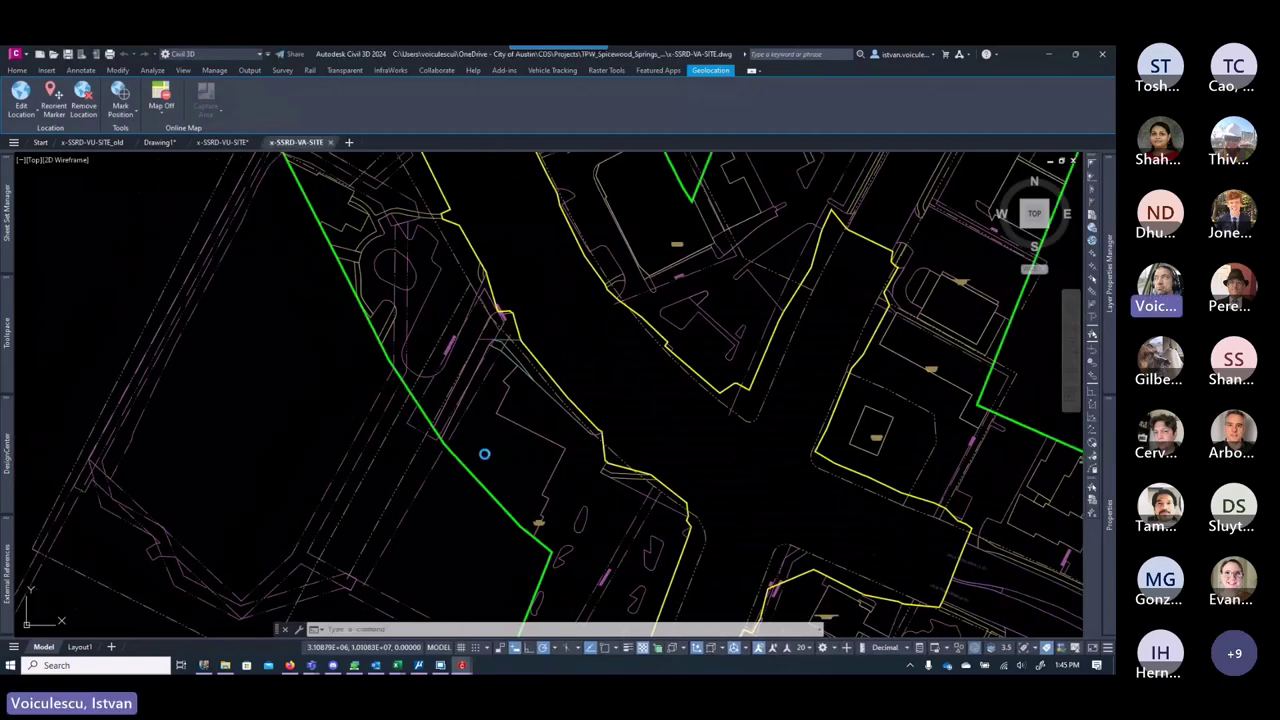
# Step: Copy the green outer boundary polyline around the corridor in x-SSRD-VA-SITE with base point 0,0
pyautogui.scroll(-5, 495, 453)
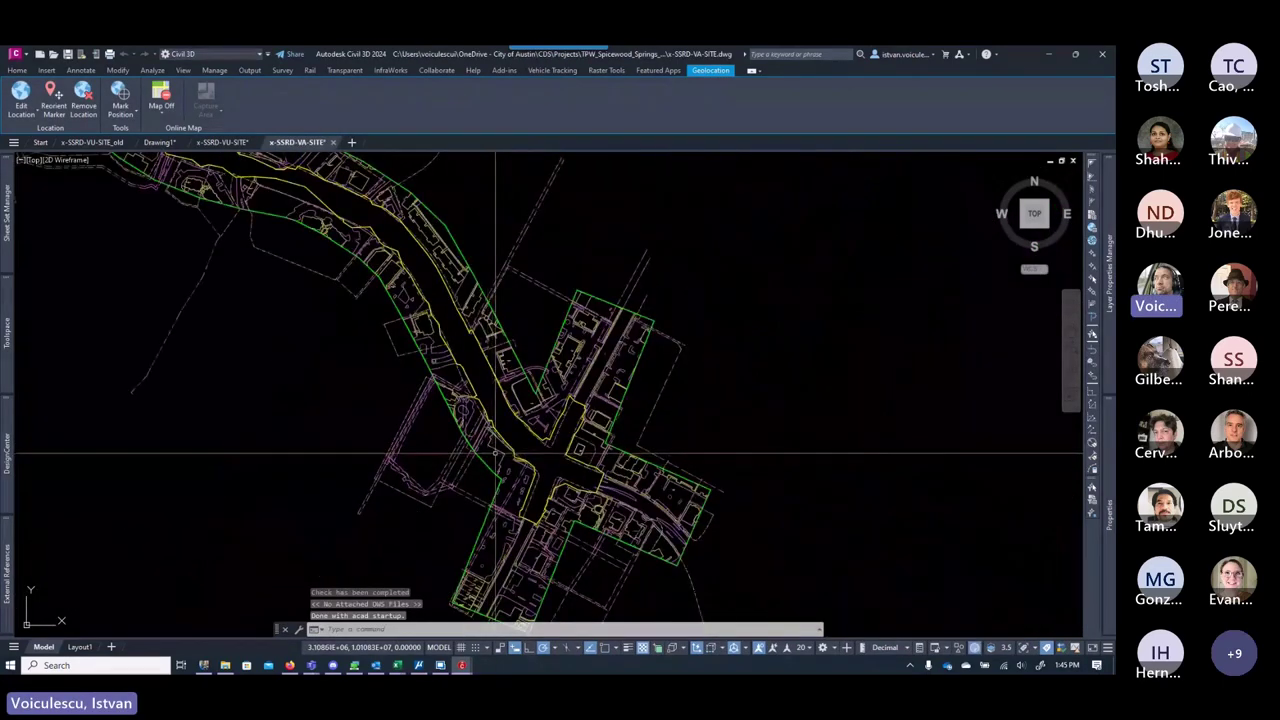
pyautogui.scroll(-2, 495, 453)
pyautogui.click(488, 462)
pyautogui.scroll(-2, 505, 382)
pyautogui.rightClick(505, 382)
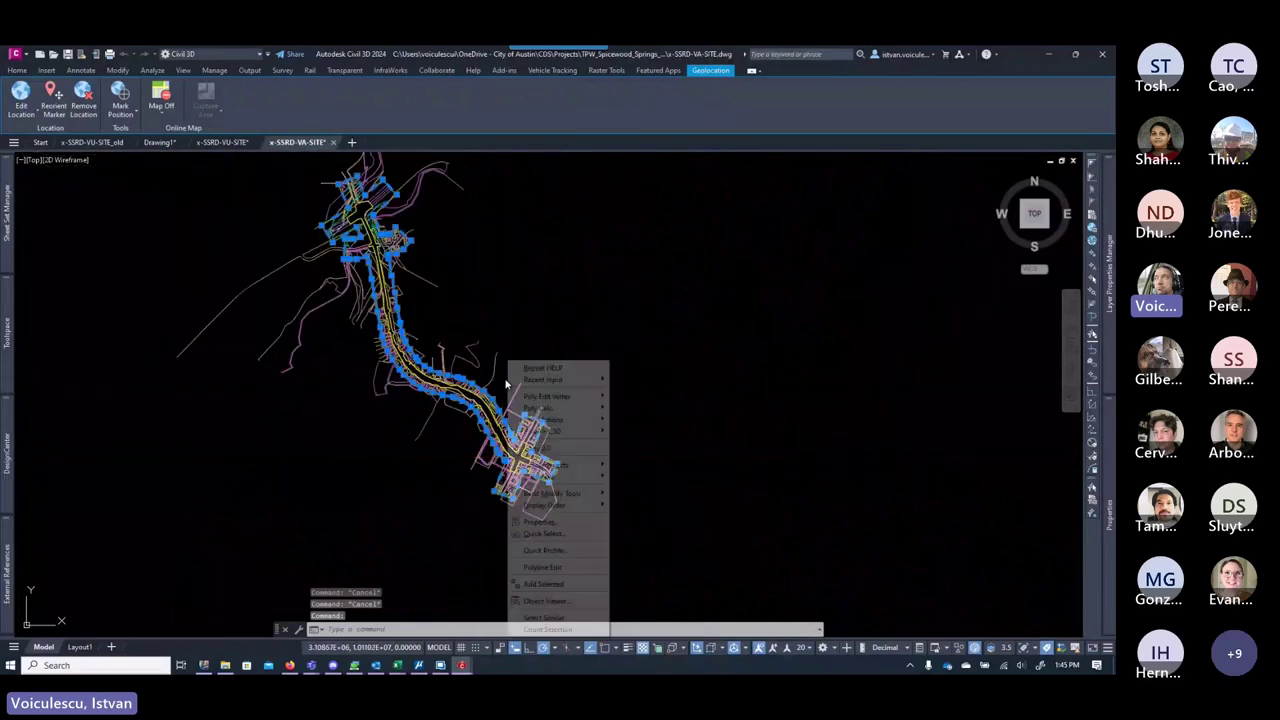
pyautogui.click(549, 446)
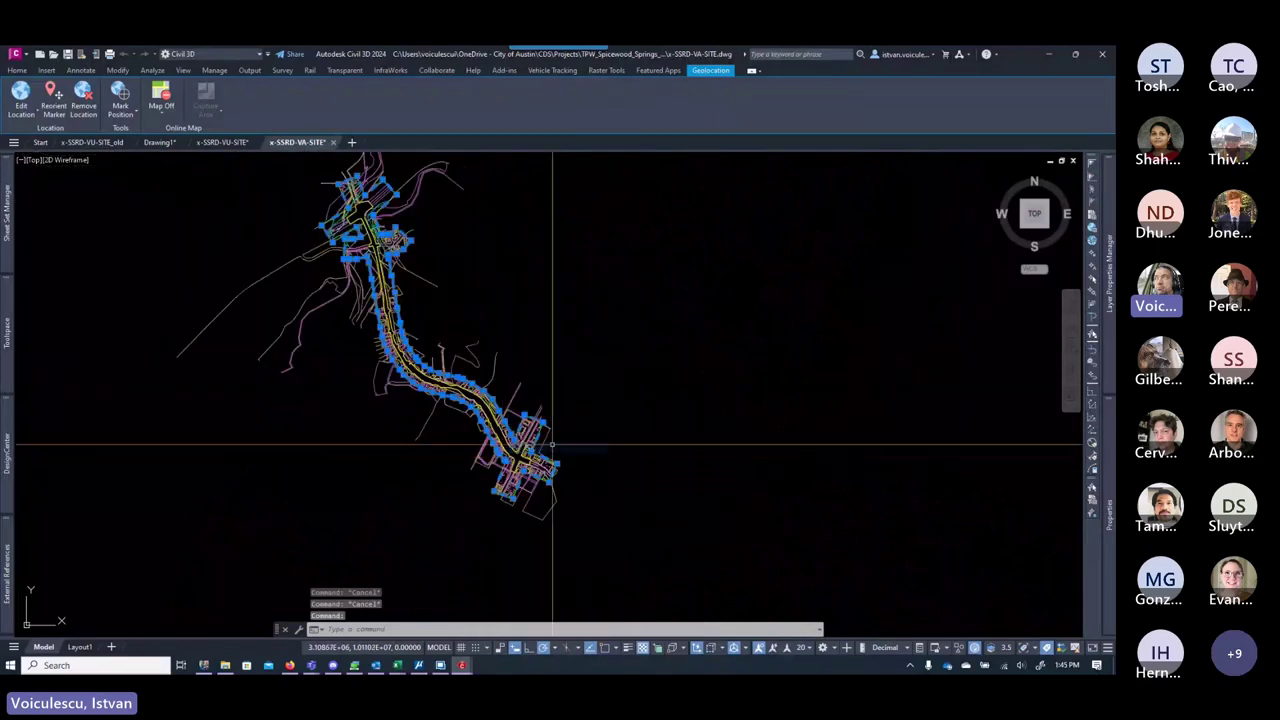
pyautogui.write('0,0')
pyautogui.press('Return')
# Step: Paste the copied boundary polyline into the x-SSRD-VU-SITE drawing at 0,0
pyautogui.click(220, 142)
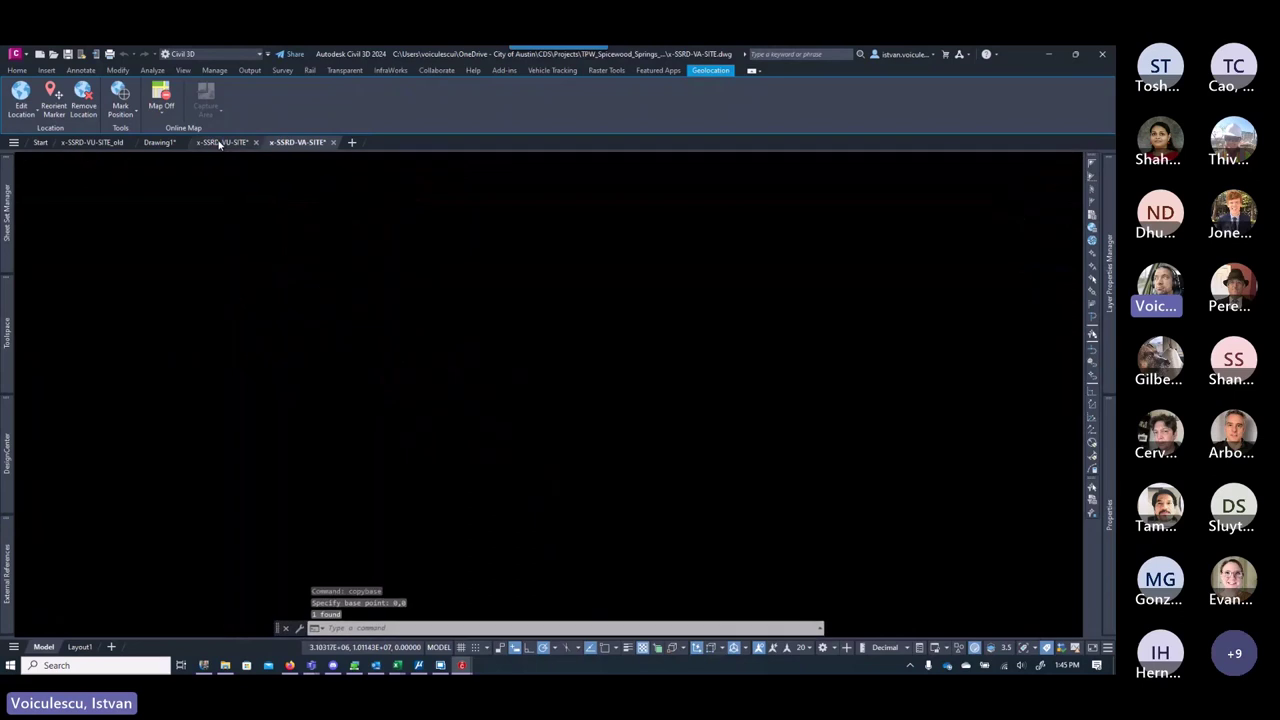
pyautogui.rightClick(606, 314)
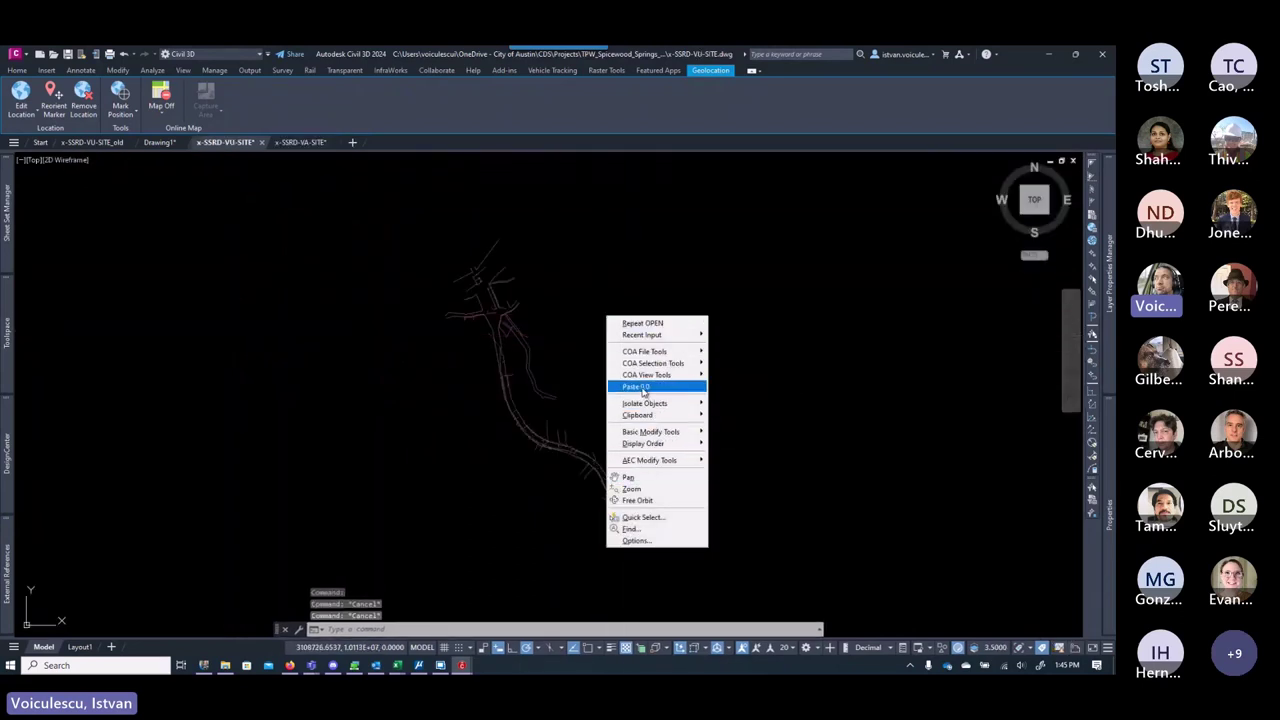
pyautogui.click(650, 384)
# Step: Unload the survey reference showing the utilities from the x-SSRD-VU-SITE drawing, leaving the green boundary in place
pyautogui.moveTo(560, 457); pyautogui.dragTo(551, 374, button='middle')
pyautogui.click(551, 376)
pyautogui.rightClick(548, 322)
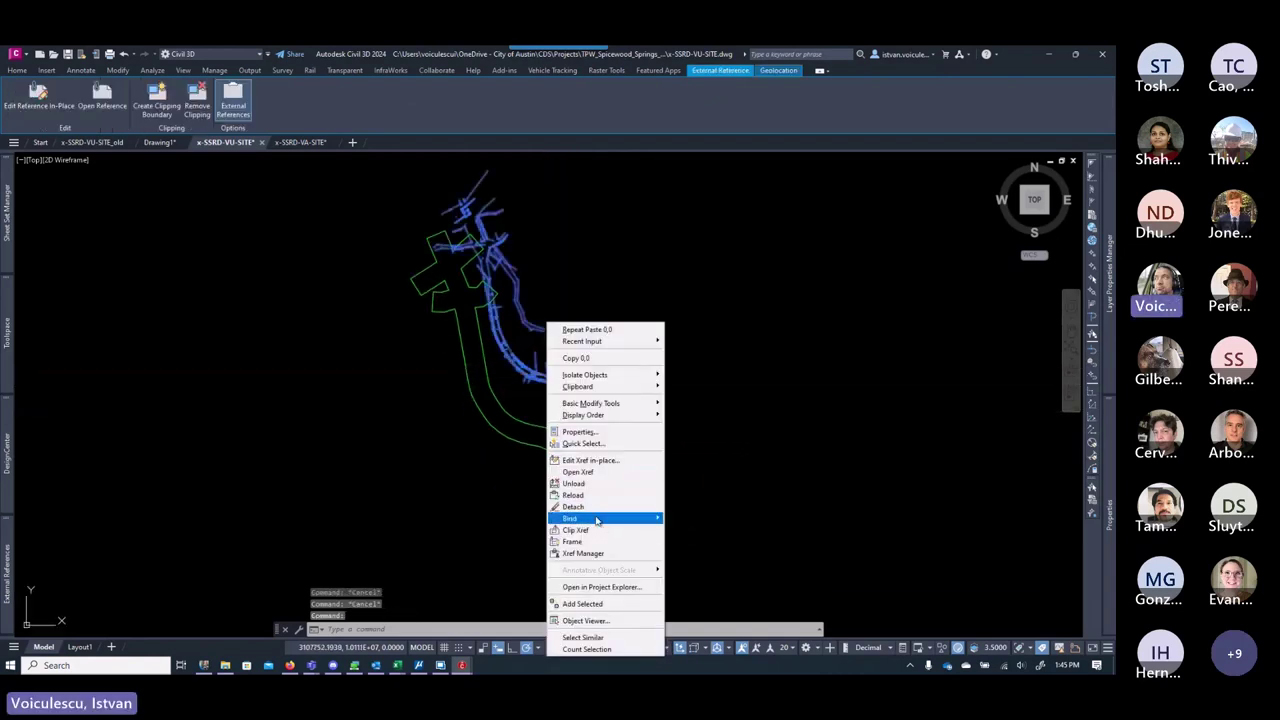
pyautogui.click(595, 485)
pyautogui.press('Escape')
pyautogui.press('Escape')
pyautogui.press('Escape')
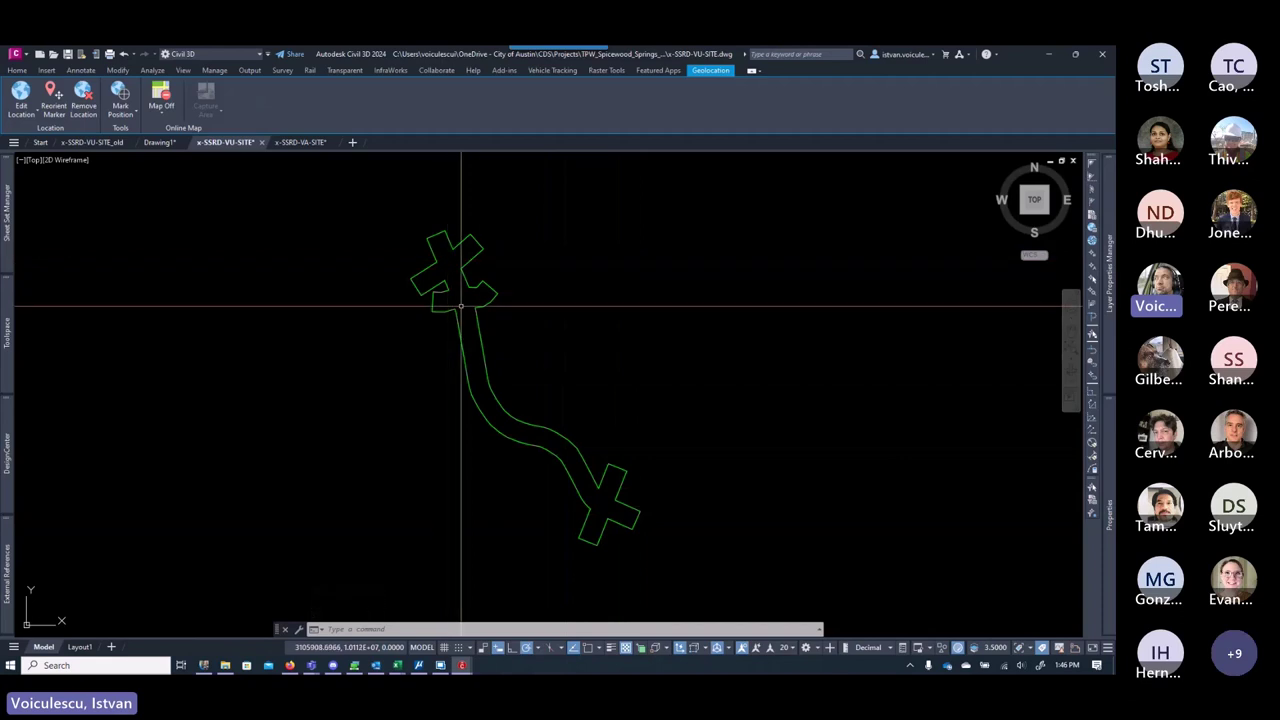
# Step: Save the x-SSRD-VU-SITE drawing with the pasted boundary and the unloaded survey reference
pyautogui.moveTo(503, 316); pyautogui.dragTo(445, 286, button='middle')
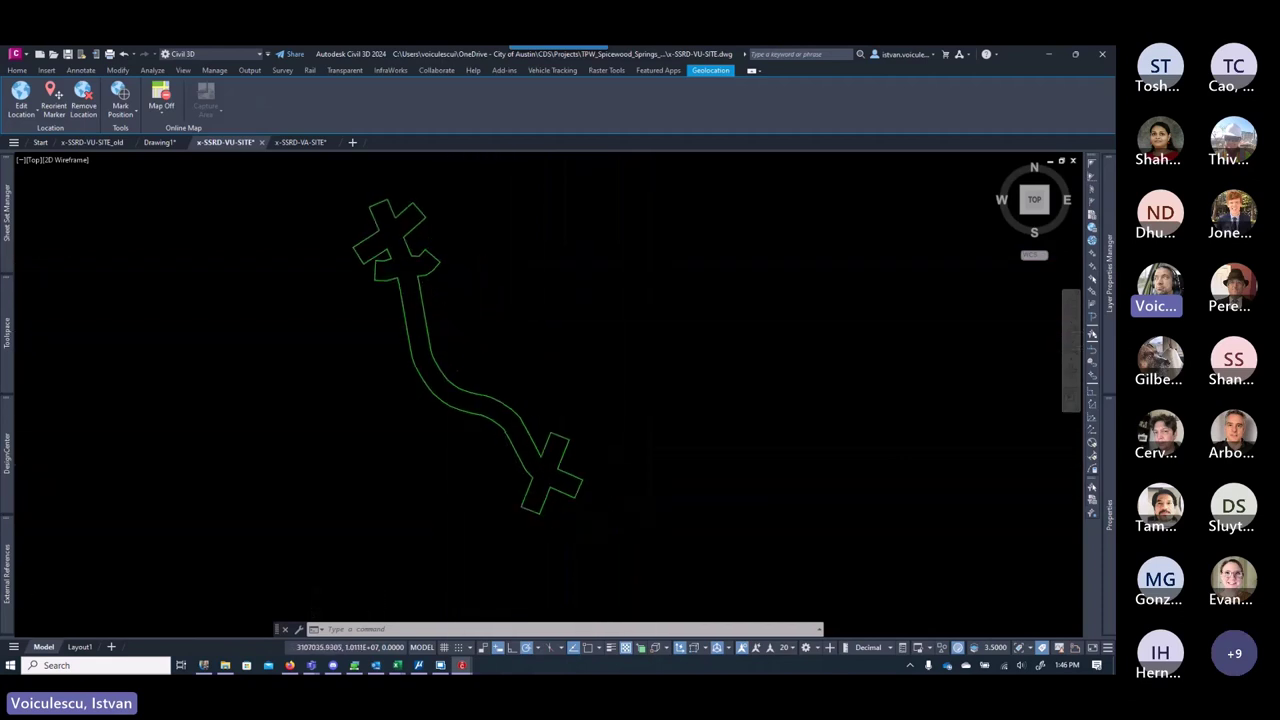
pyautogui.press('Escape')
pyautogui.press('Escape')
pyautogui.press('Escape')
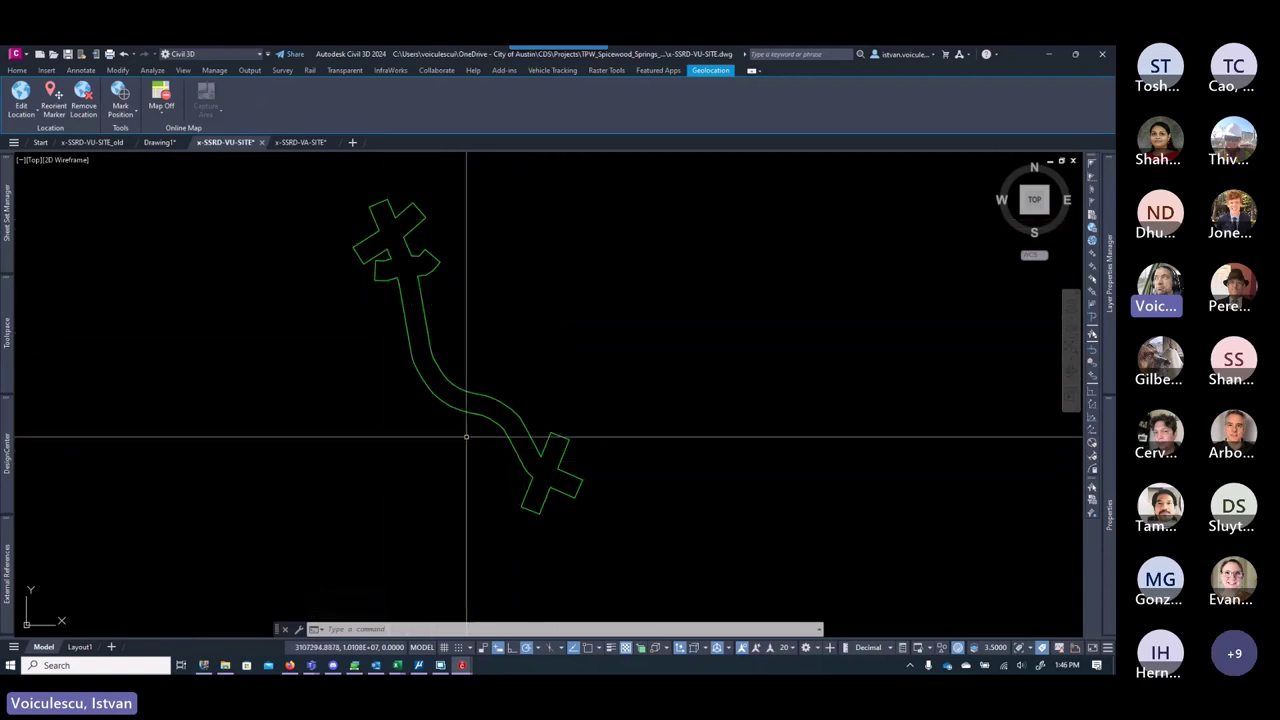
pyautogui.hotkey('ctrl', 's')
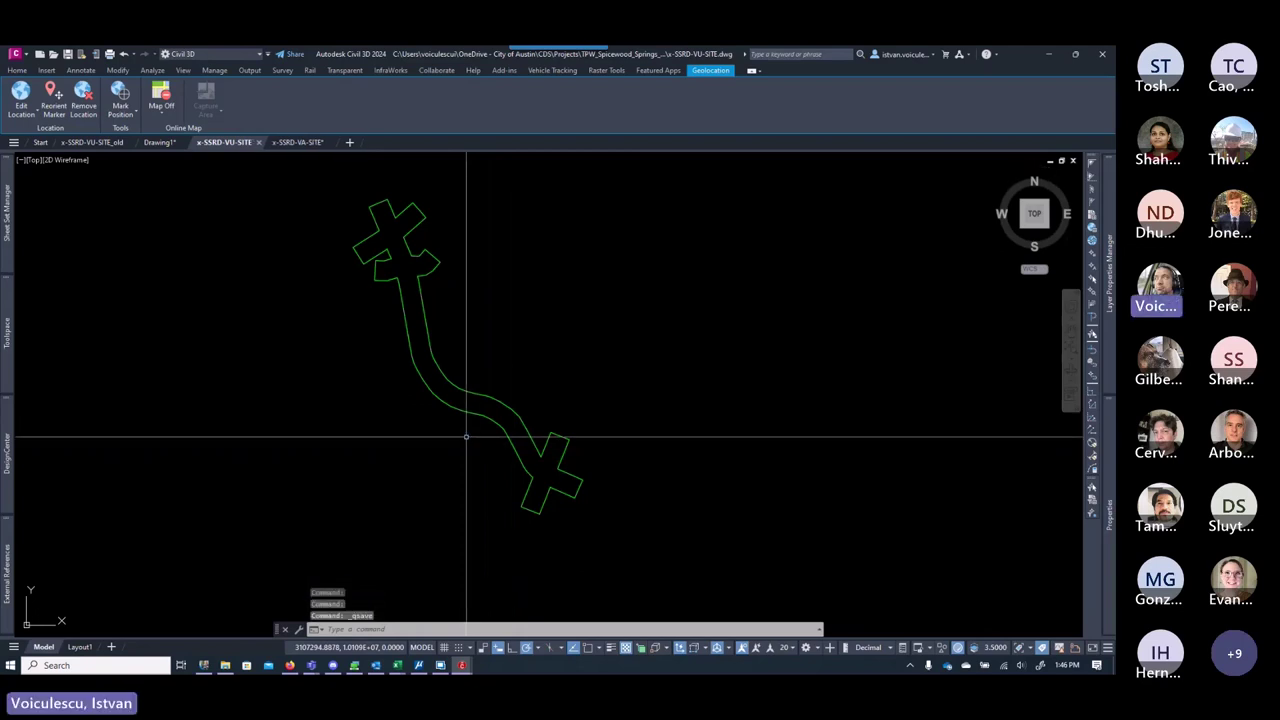
# Step: Switch to File Explorer and open the ATXCAD\Datasets\Utilities folder in OneDrive - City of Austin
pyautogui.click(226, 666)
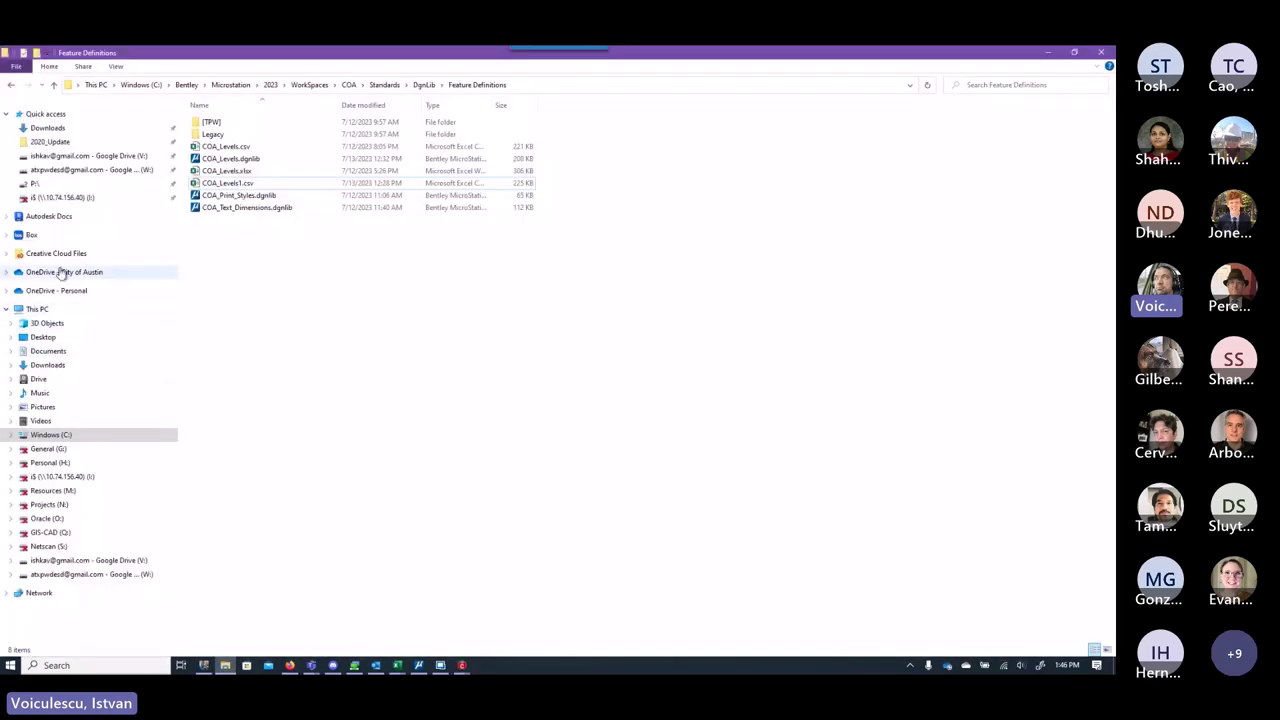
pyautogui.click(54, 272)
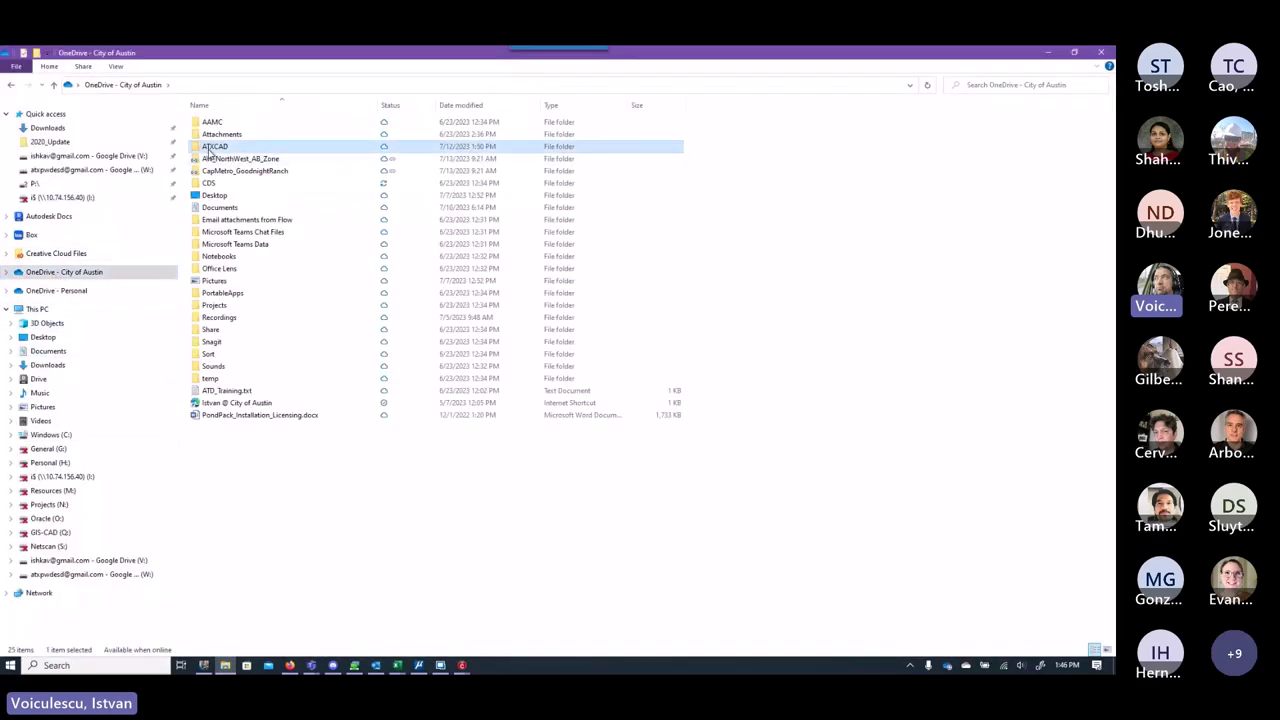
pyautogui.doubleClick(210, 148)
pyautogui.doubleClick(214, 158)
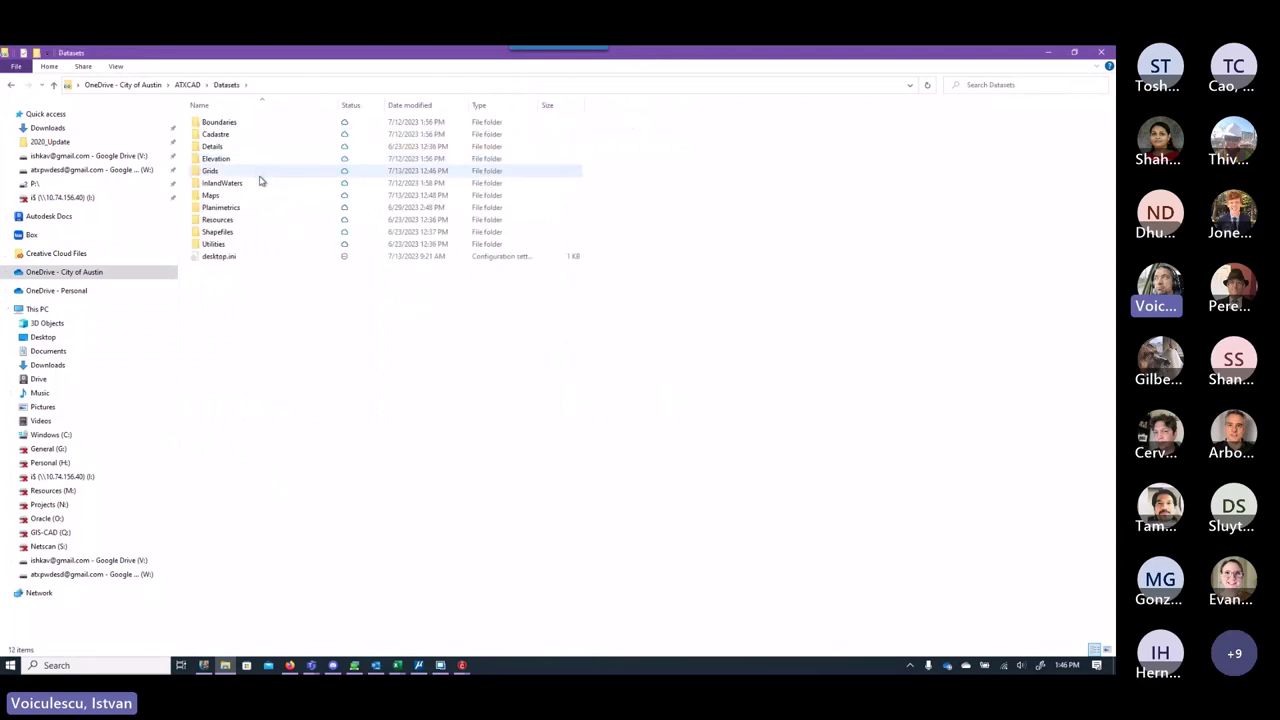
pyautogui.doubleClick(222, 246)
# Step: Review the water, wastewater, storm drain, reclaimed and natural gas drawings in the Utilities folder, then return to Civil 3D
pyautogui.click(240, 158)
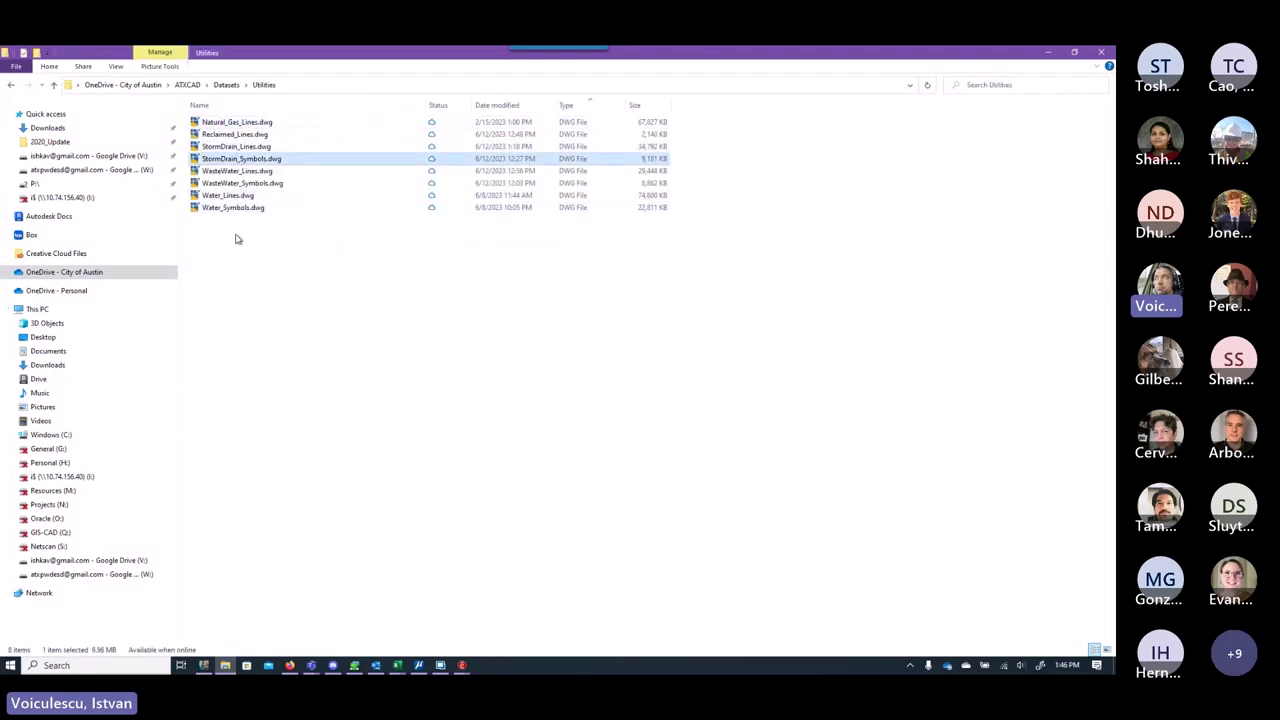
pyautogui.click(238, 208)
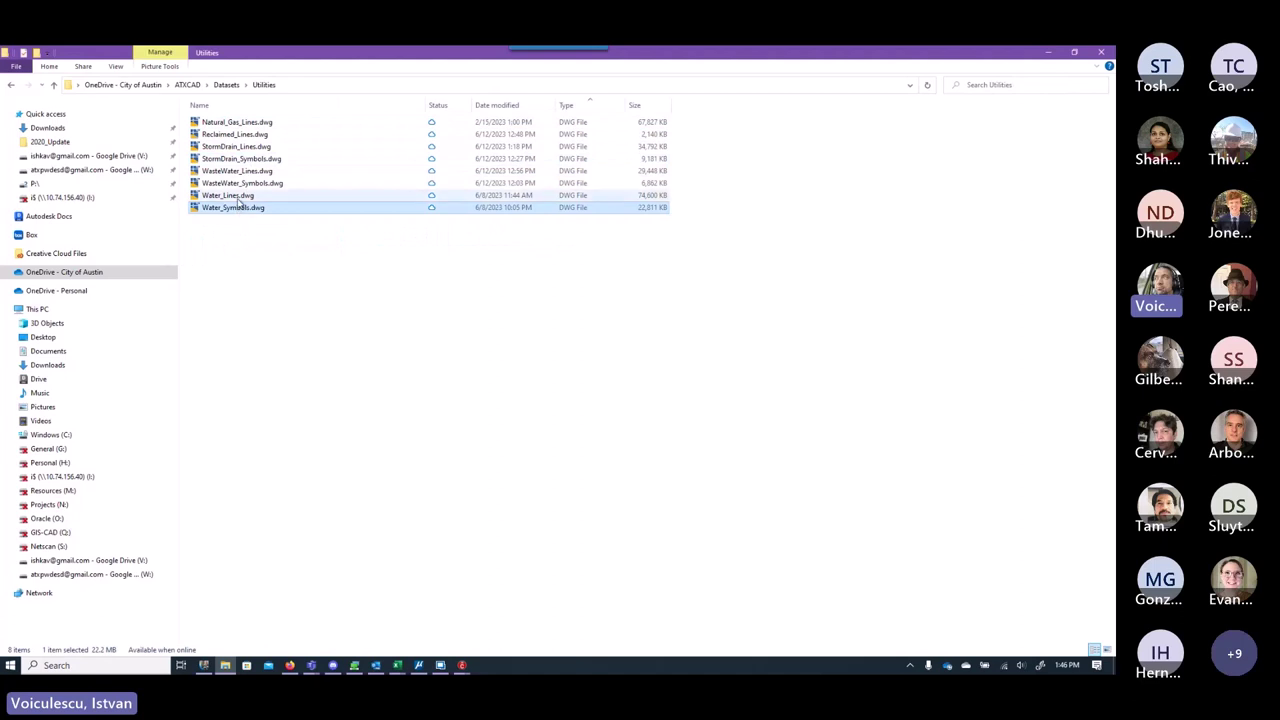
pyautogui.click(236, 196)
pyautogui.click(242, 183)
pyautogui.click(247, 171)
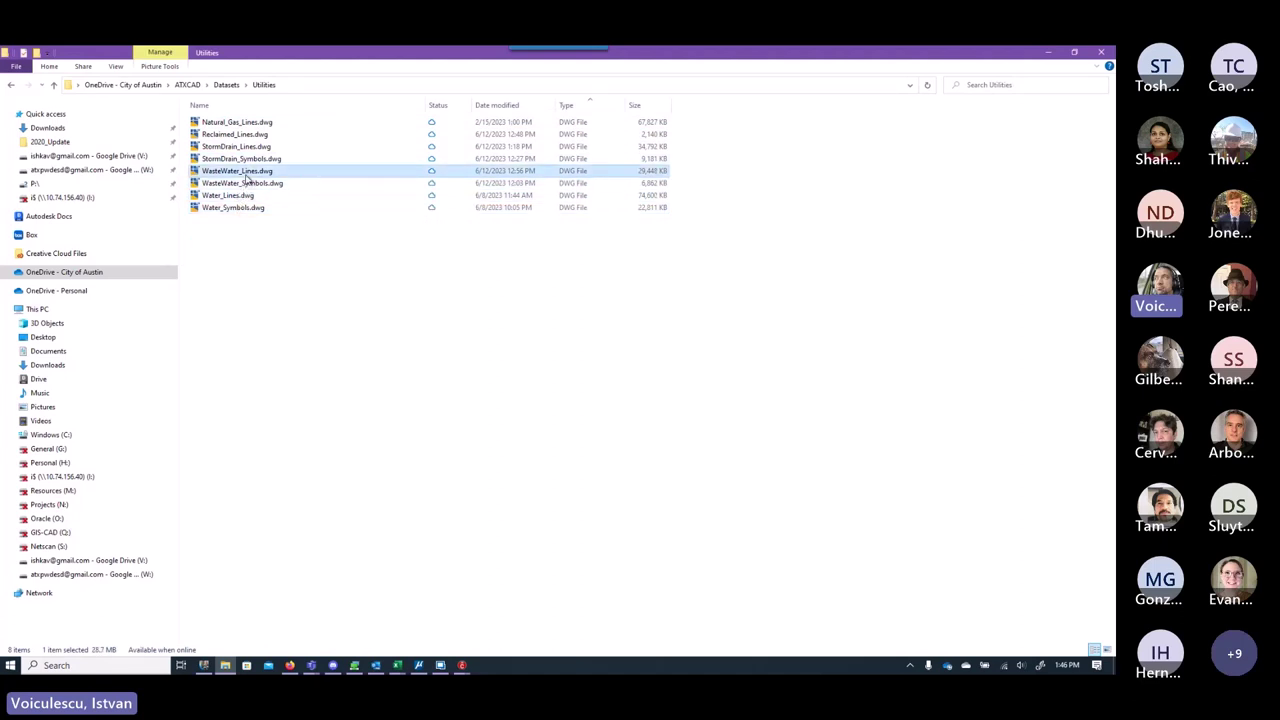
pyautogui.click(248, 158)
pyautogui.click(245, 146)
pyautogui.click(240, 134)
pyautogui.click(238, 122)
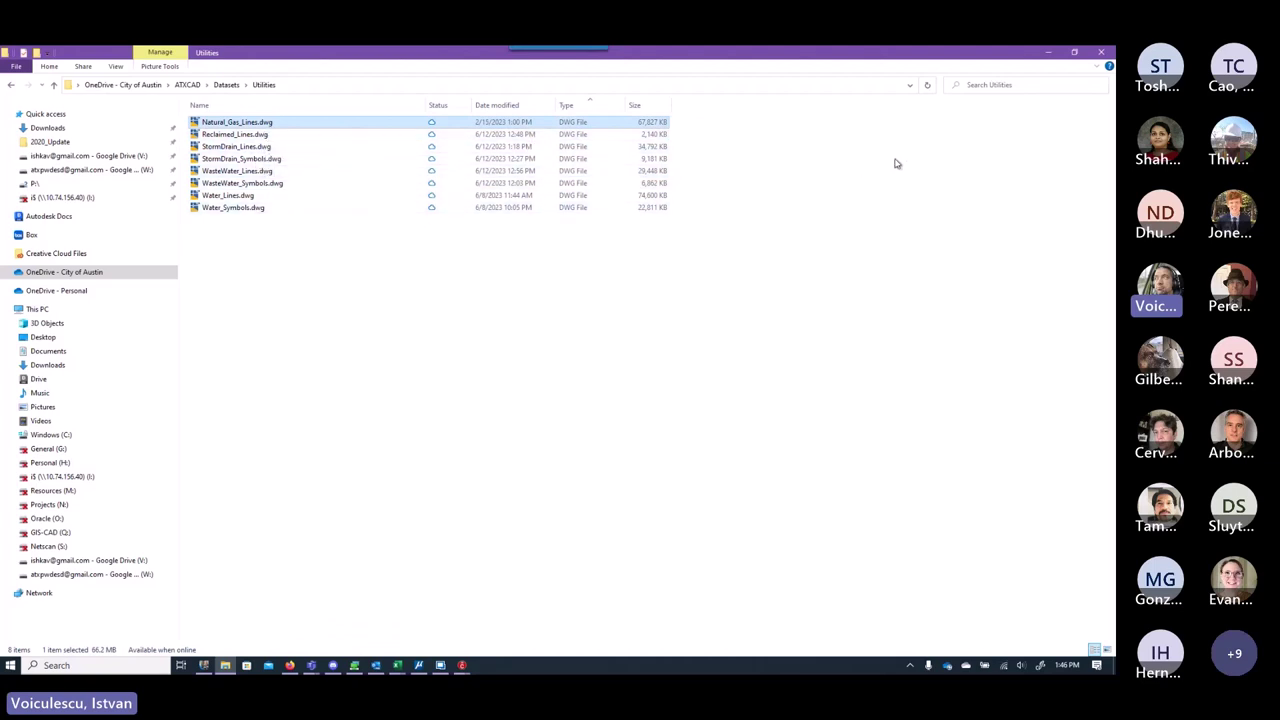
pyautogui.click(1049, 54)
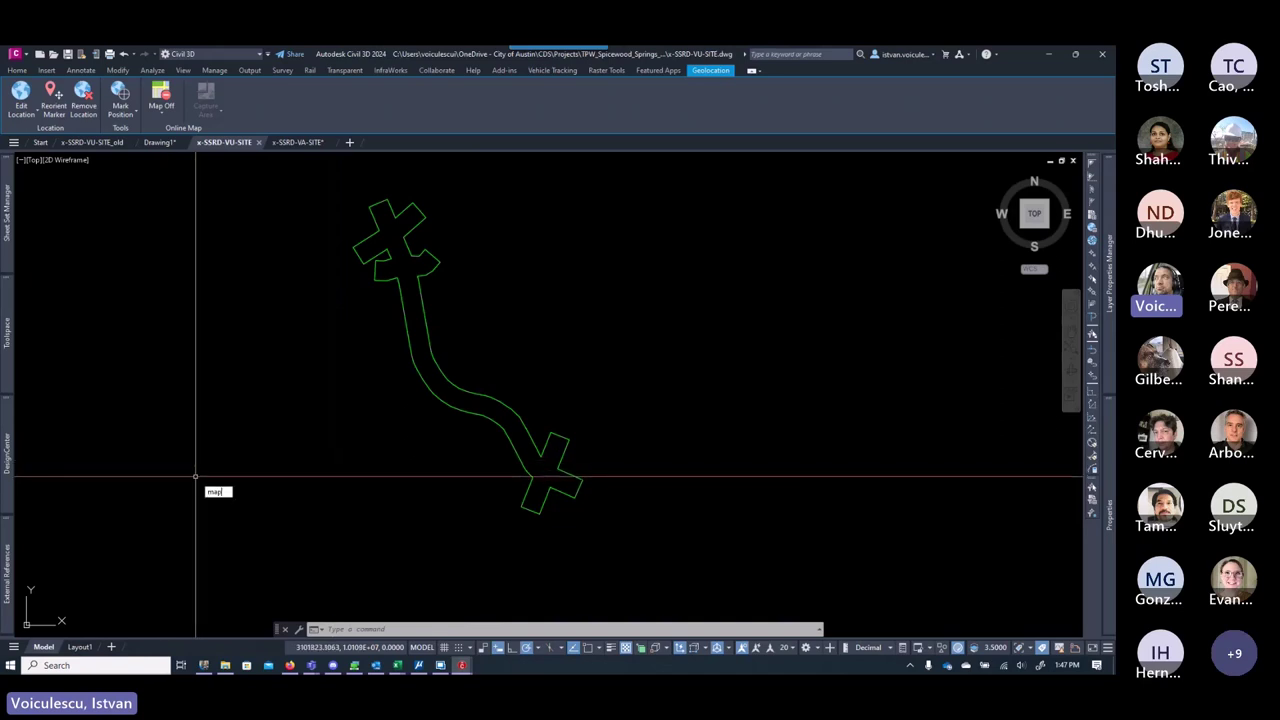
# Step: Turn on the map task pane with the MAPWSPACE command and show its Map Explorer
pyautogui.write('ace')
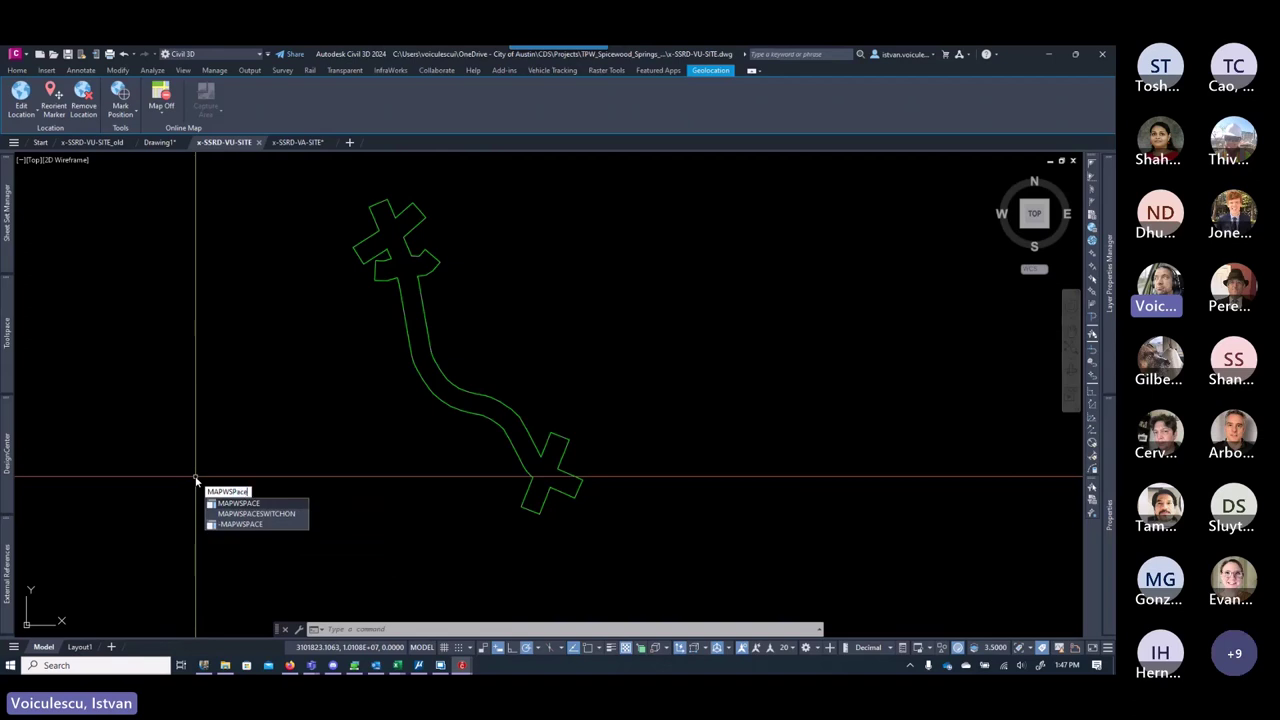
pyautogui.press('Return')
pyautogui.press('Return')
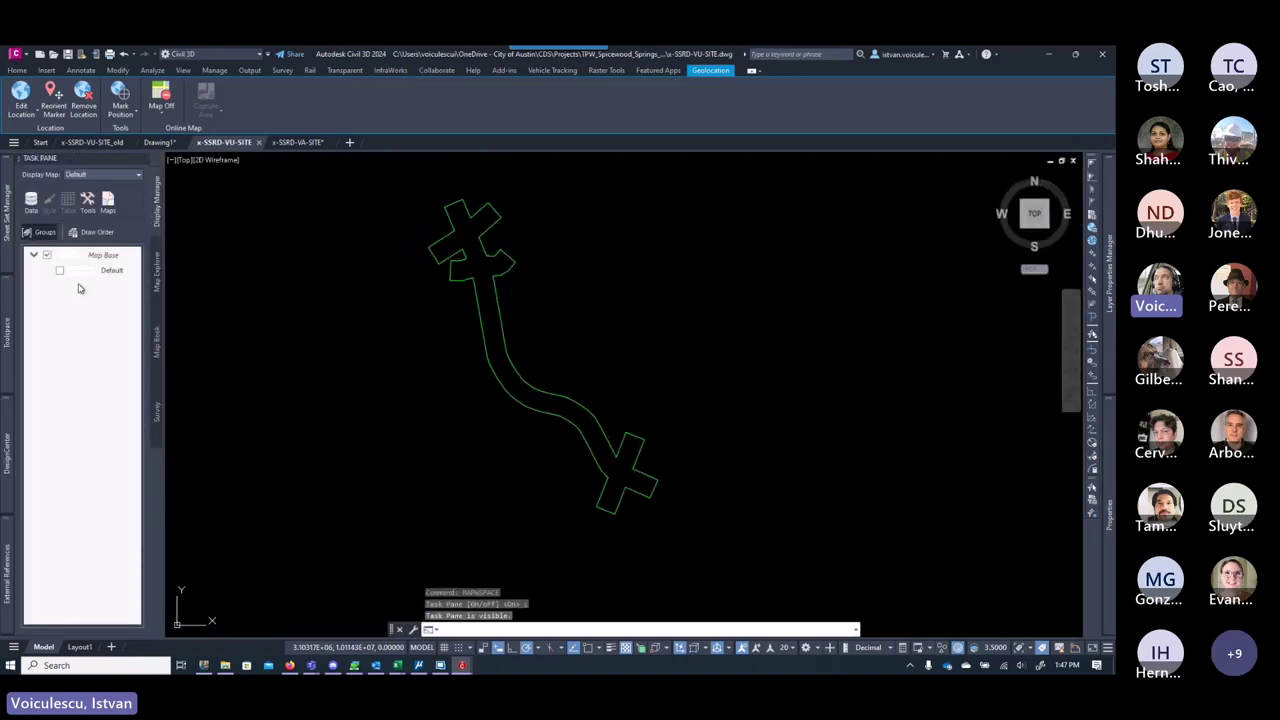
pyautogui.click(158, 272)
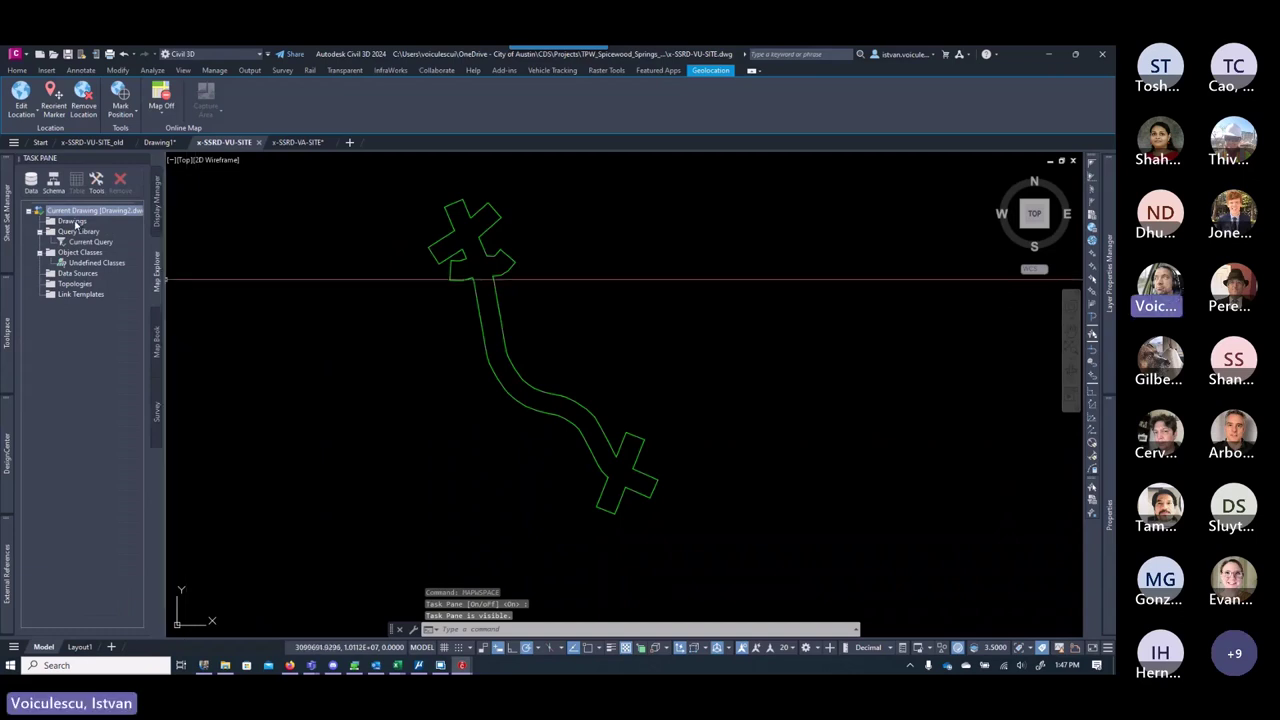
# Step: Start attaching source drawings to the current drawing and check the Utilities folder's full path in File Explorer
pyautogui.click(75, 222)
pyautogui.rightClick(76, 223)
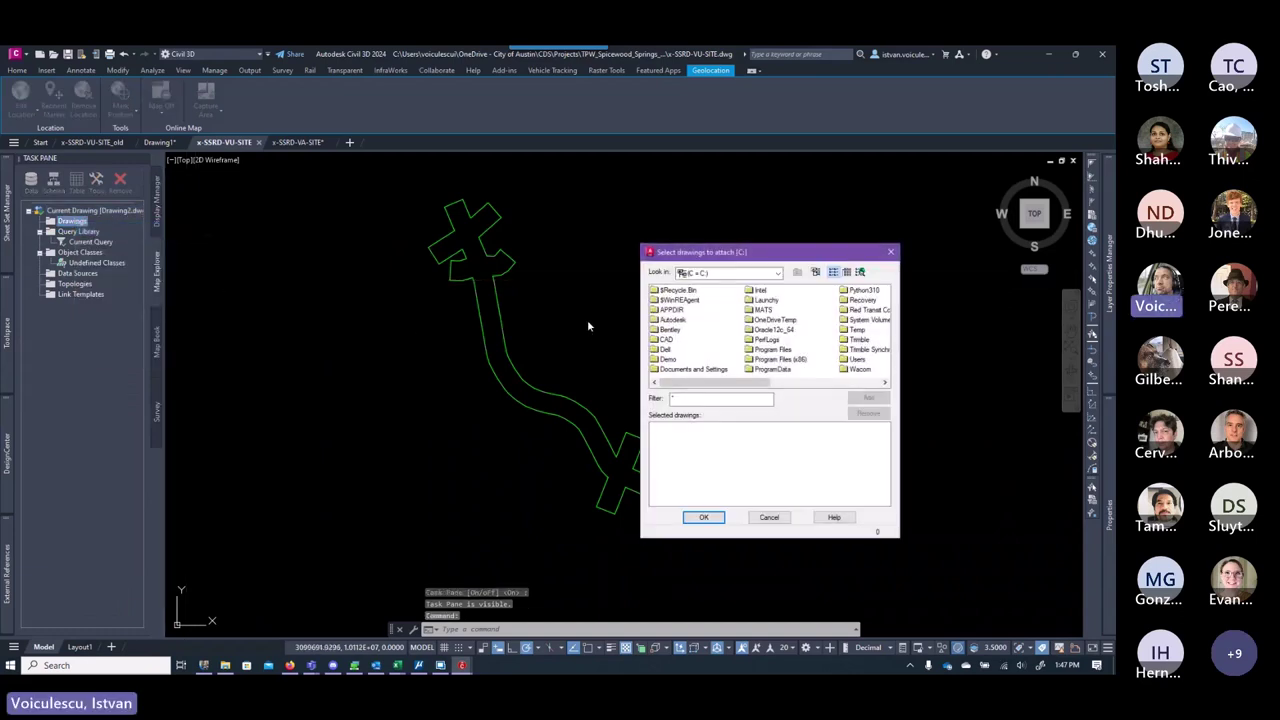
pyautogui.click(724, 274)
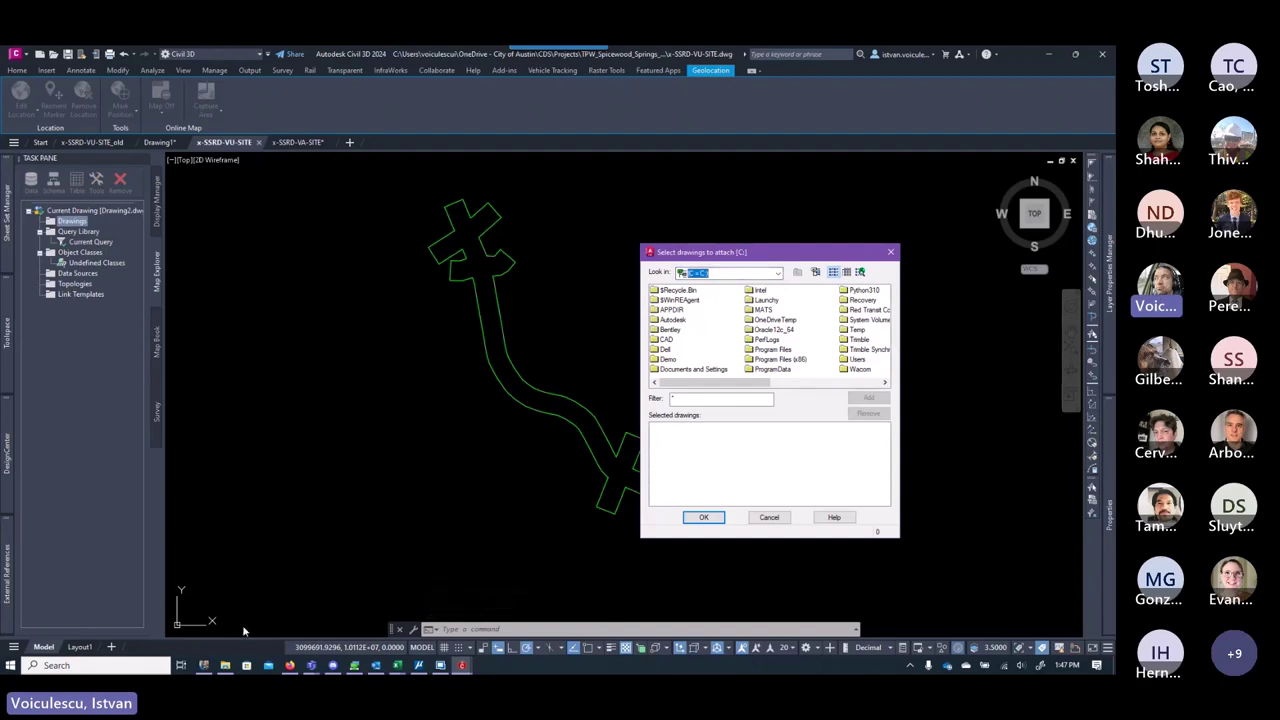
pyautogui.click(225, 665)
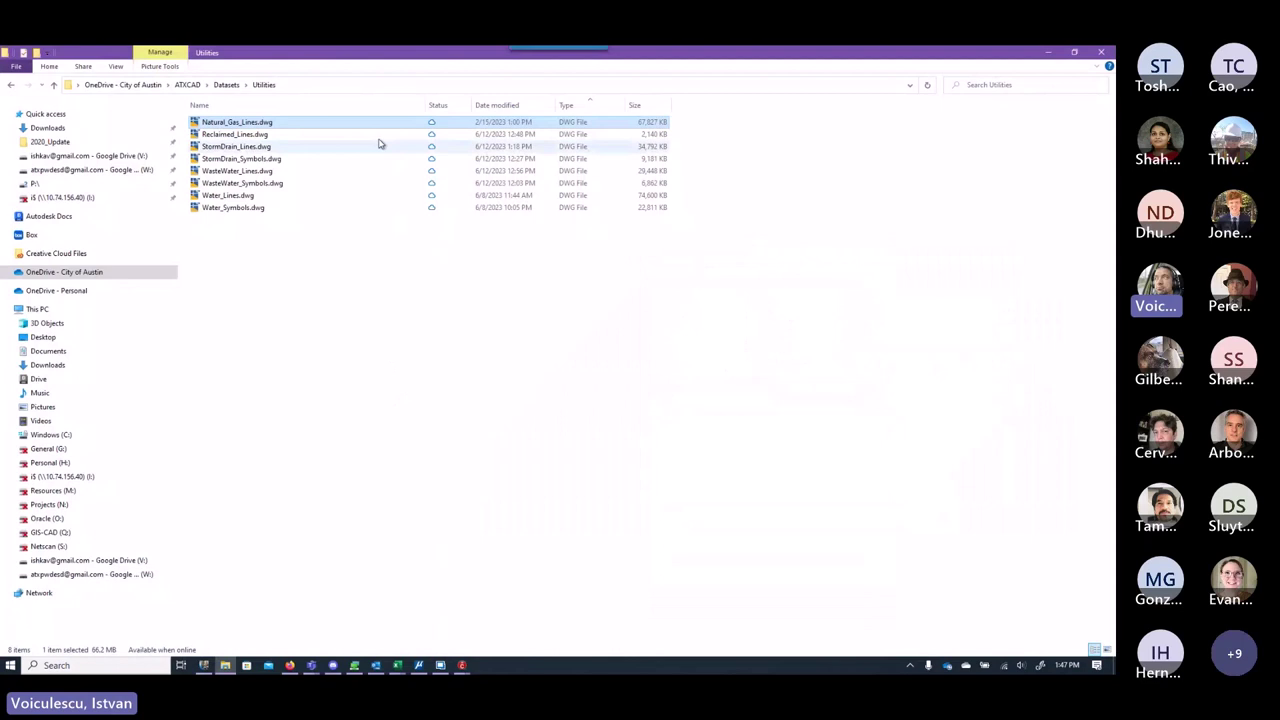
pyautogui.click(312, 84)
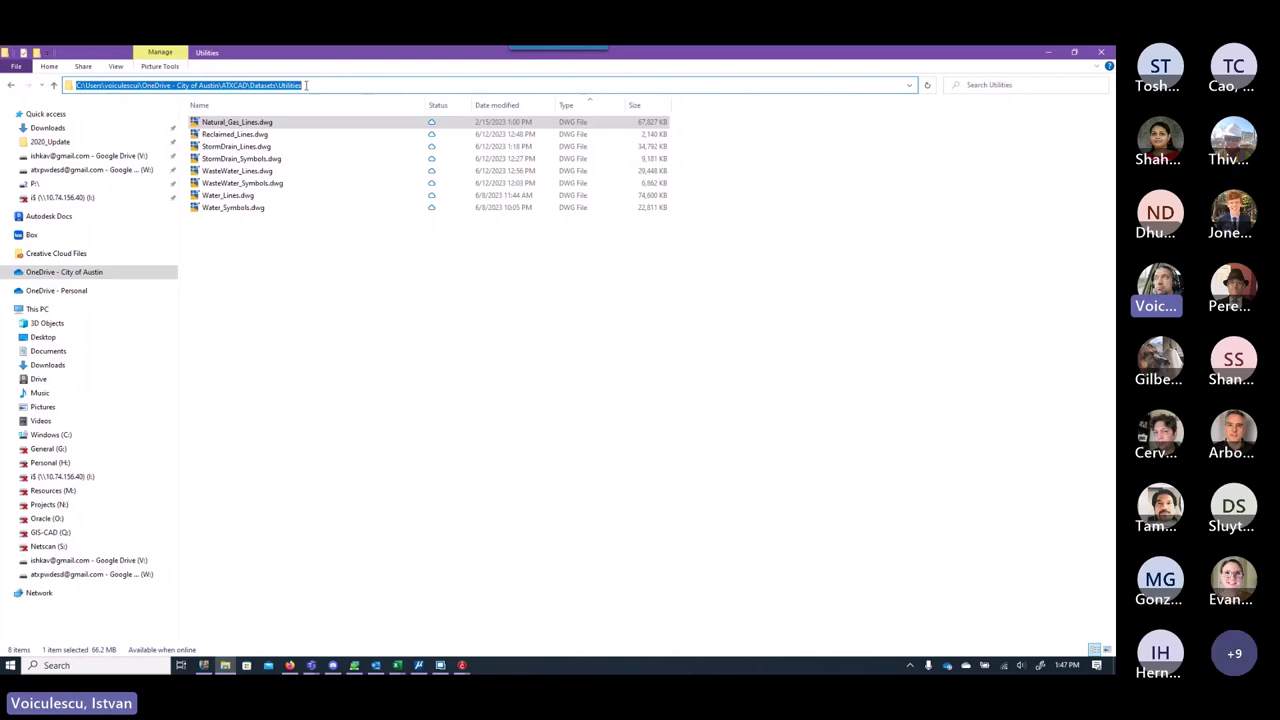
pyautogui.click(1047, 53)
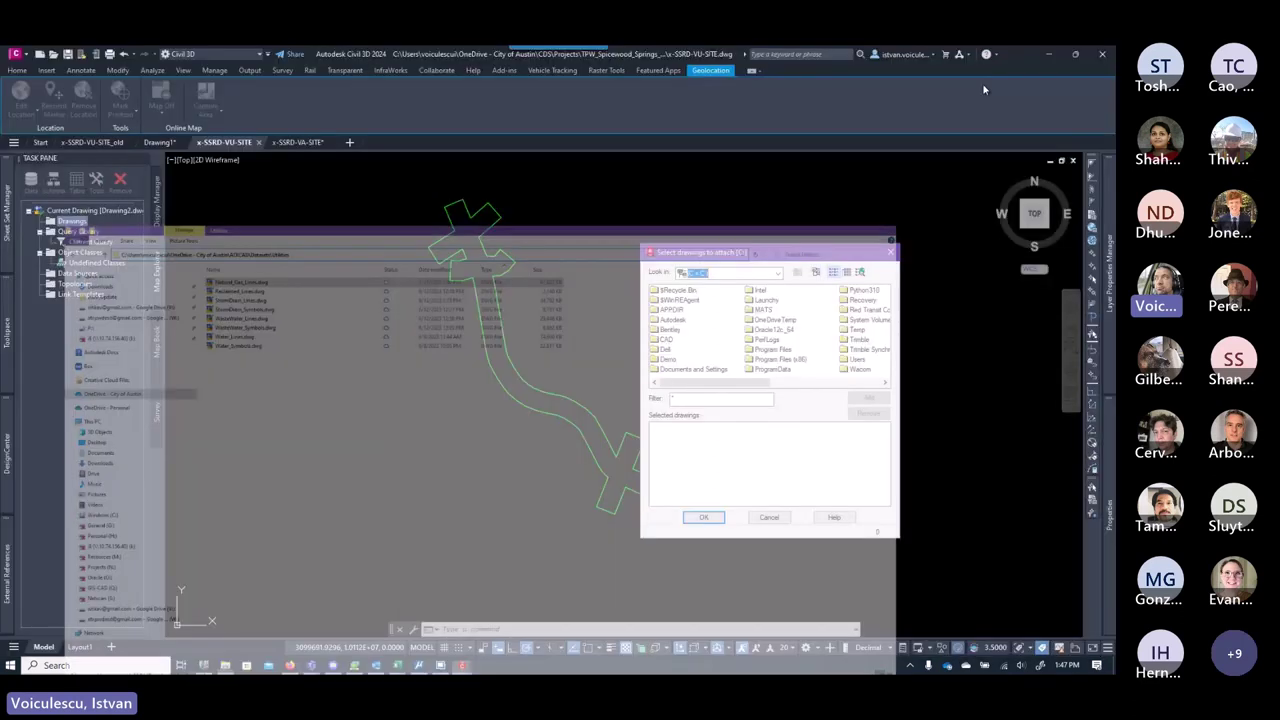
# Step: Browse for the drawings to attach in the user's OneDrive - City of Austin\ATXCAD\Datasets\Utilities folder
pyautogui.doubleClick(855, 362)
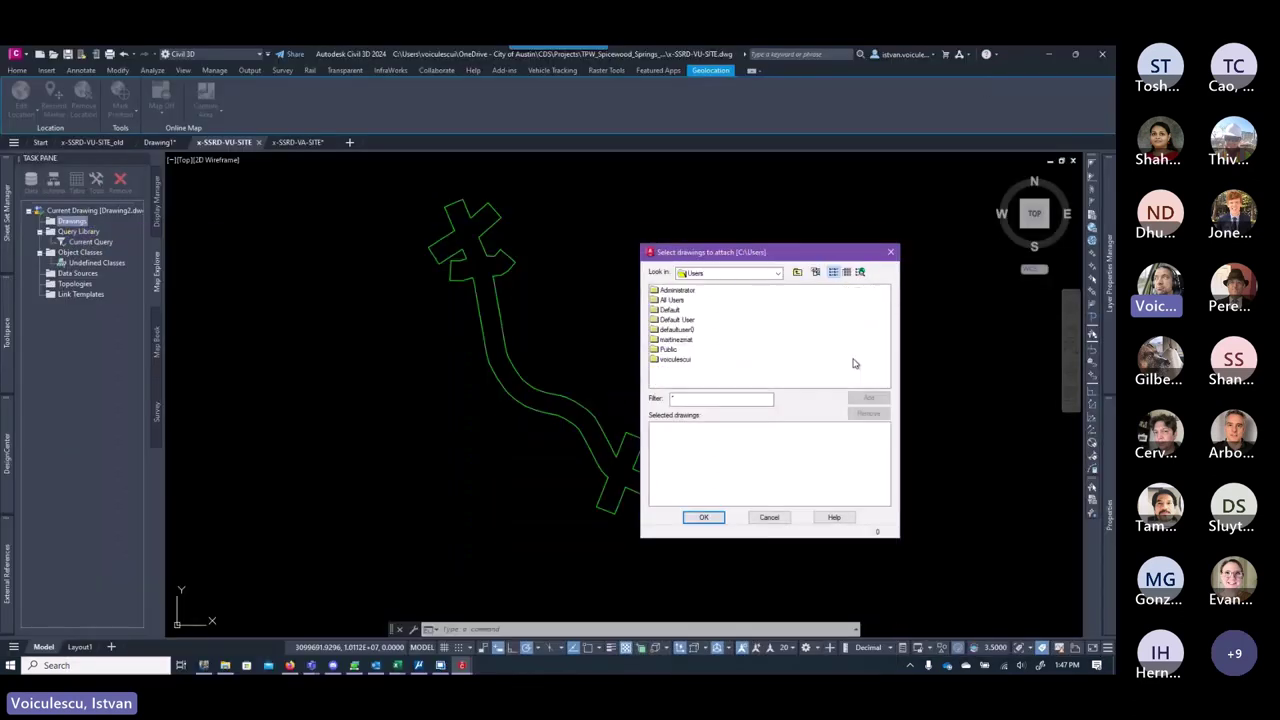
pyautogui.doubleClick(674, 358)
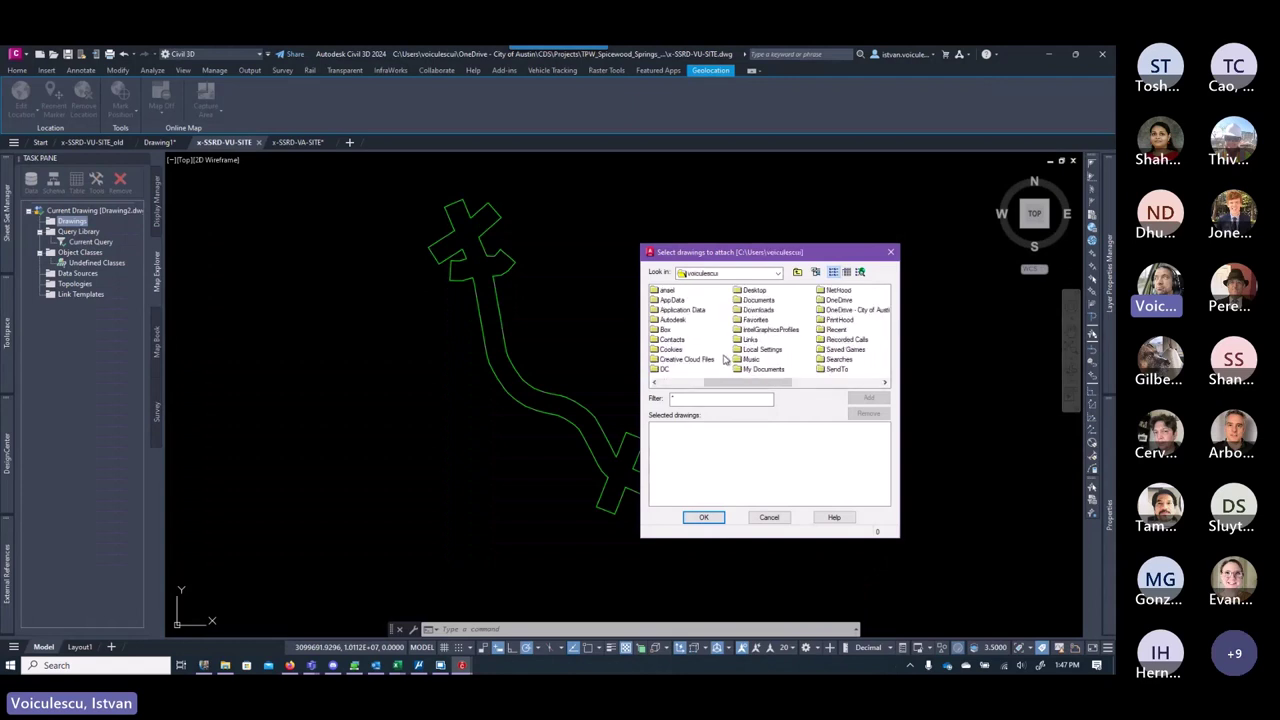
pyautogui.doubleClick(830, 311)
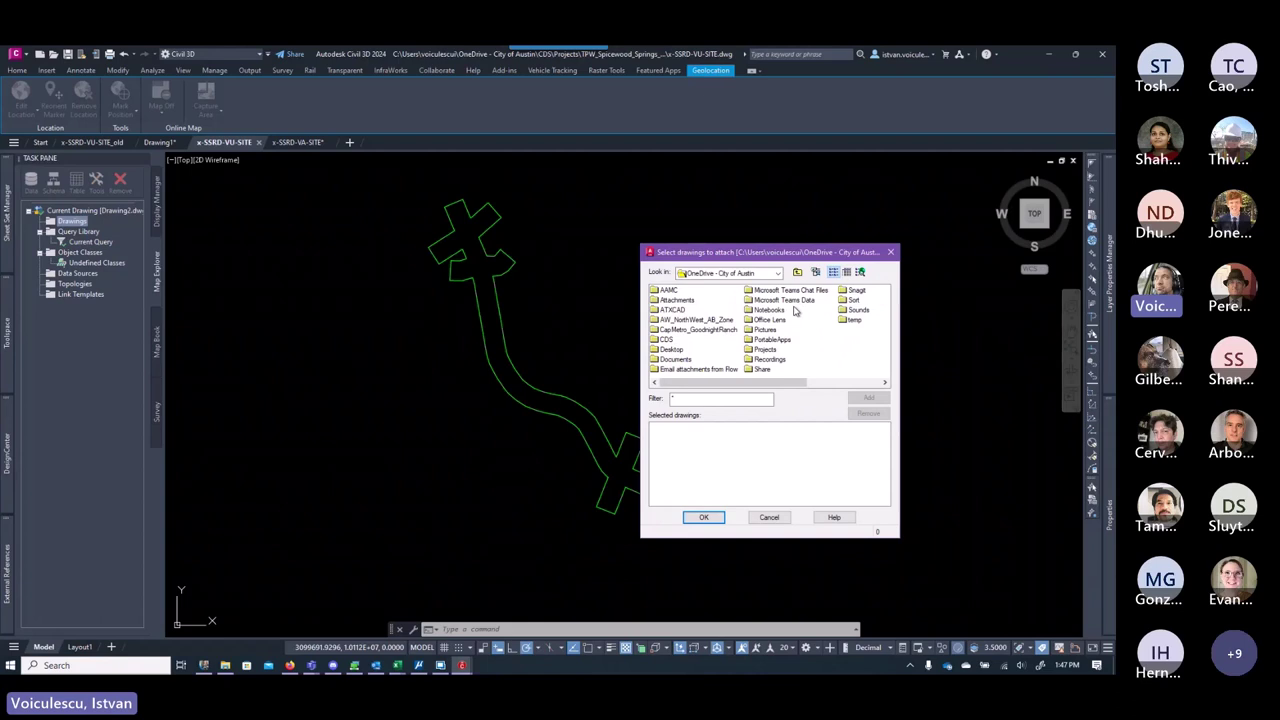
pyautogui.doubleClick(674, 310)
pyautogui.doubleClick(674, 320)
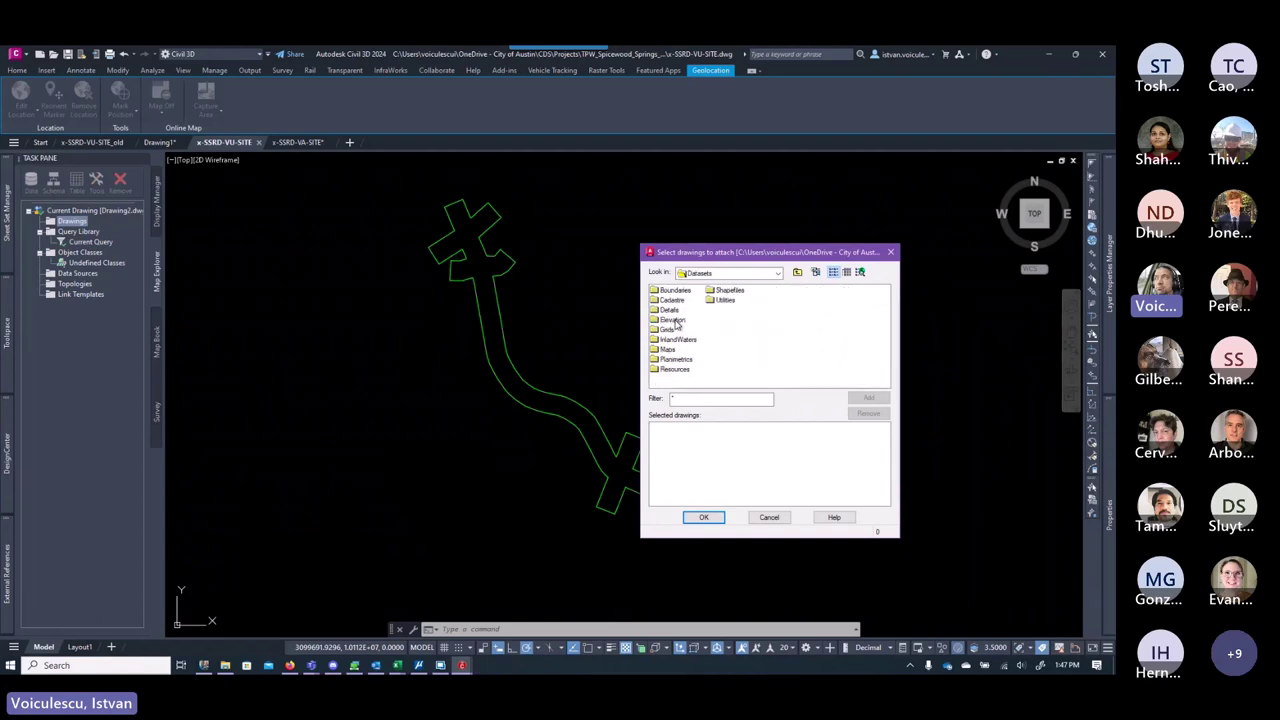
pyautogui.doubleClick(725, 300)
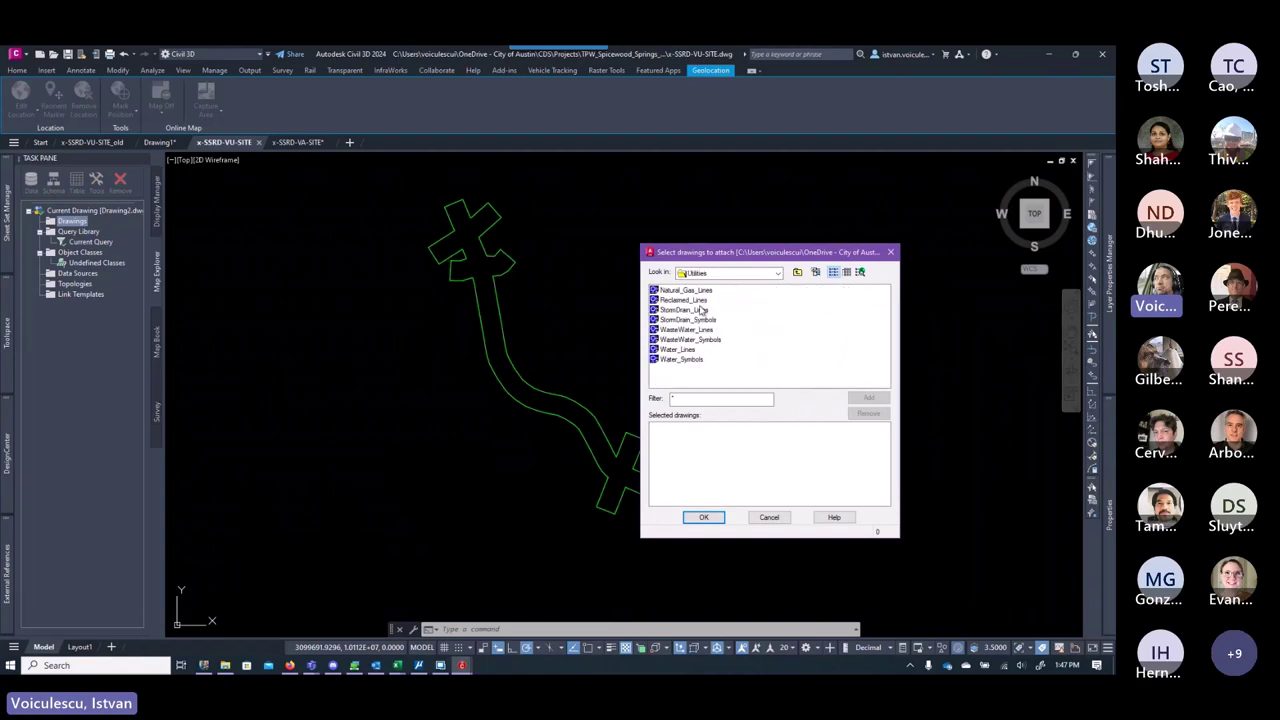
# Step: Attach all drawings from Natural_Gas_Lines through Water_Symbols as query sources and check their OneDrive download status
pyautogui.click(690, 292)
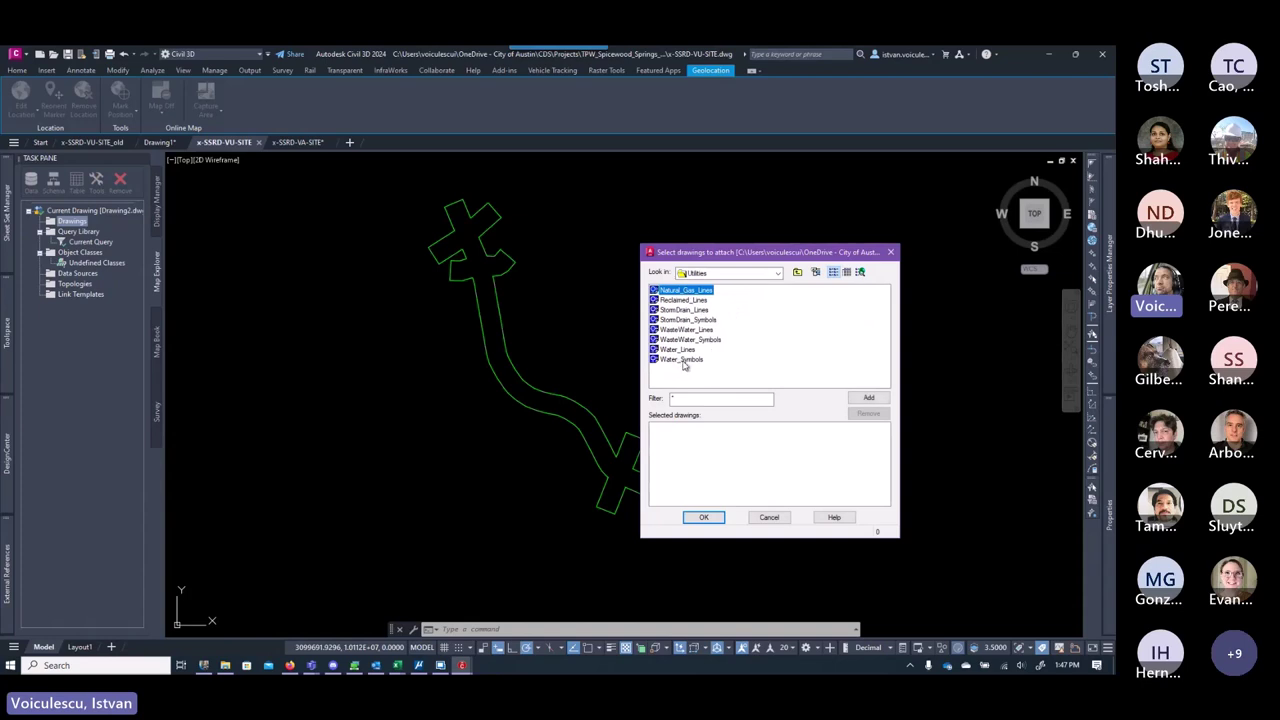
pyautogui.keyDown('shift'); pyautogui.click(684, 360); pyautogui.keyUp('shift')
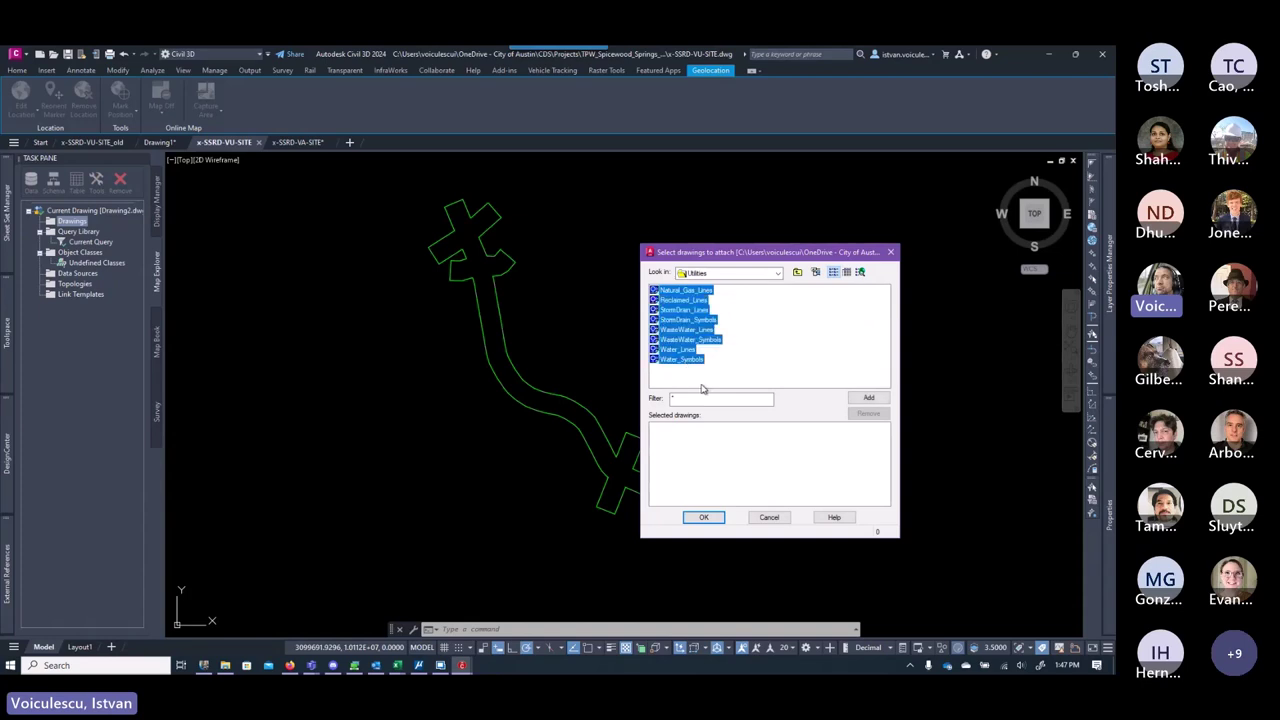
pyautogui.click(869, 398)
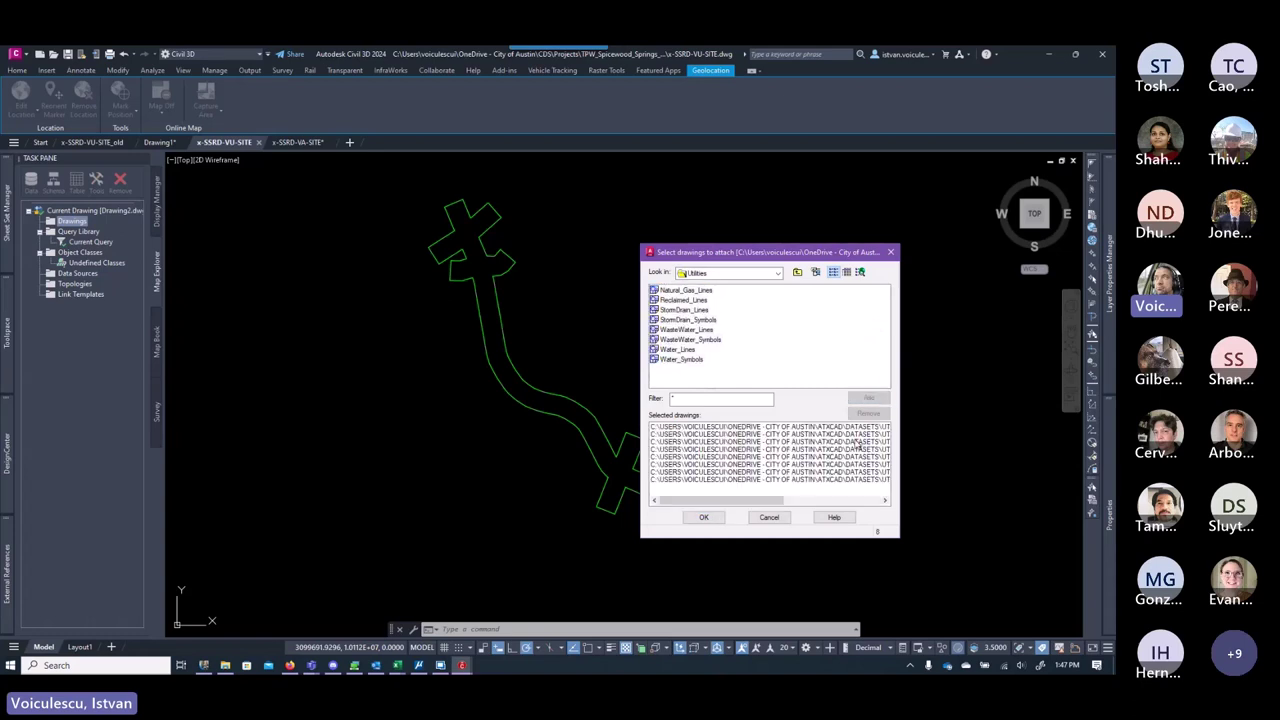
pyautogui.click(704, 518)
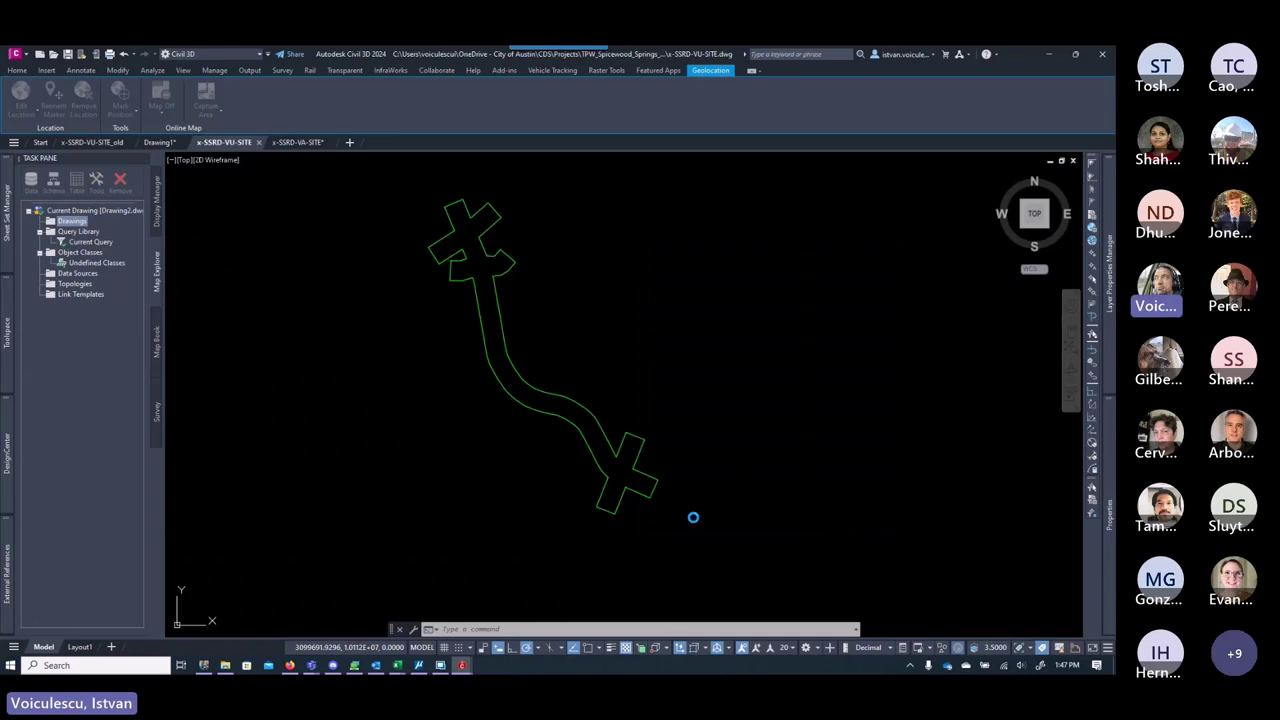
pyautogui.click(947, 665)
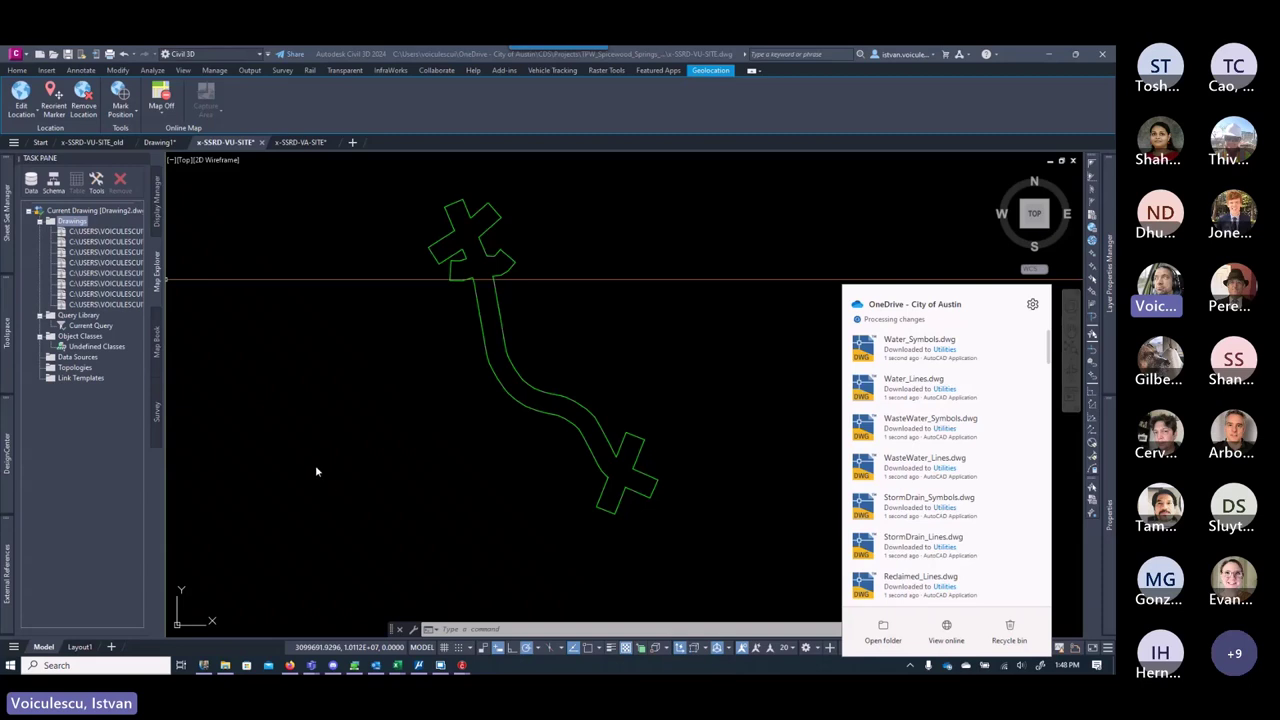
# Step: Define the current query with a Polyline location condition, Crossing and Polygon, on the green corridor boundary, and set the query mode to Draw
pyautogui.click(92, 326)
pyautogui.click(92, 326)
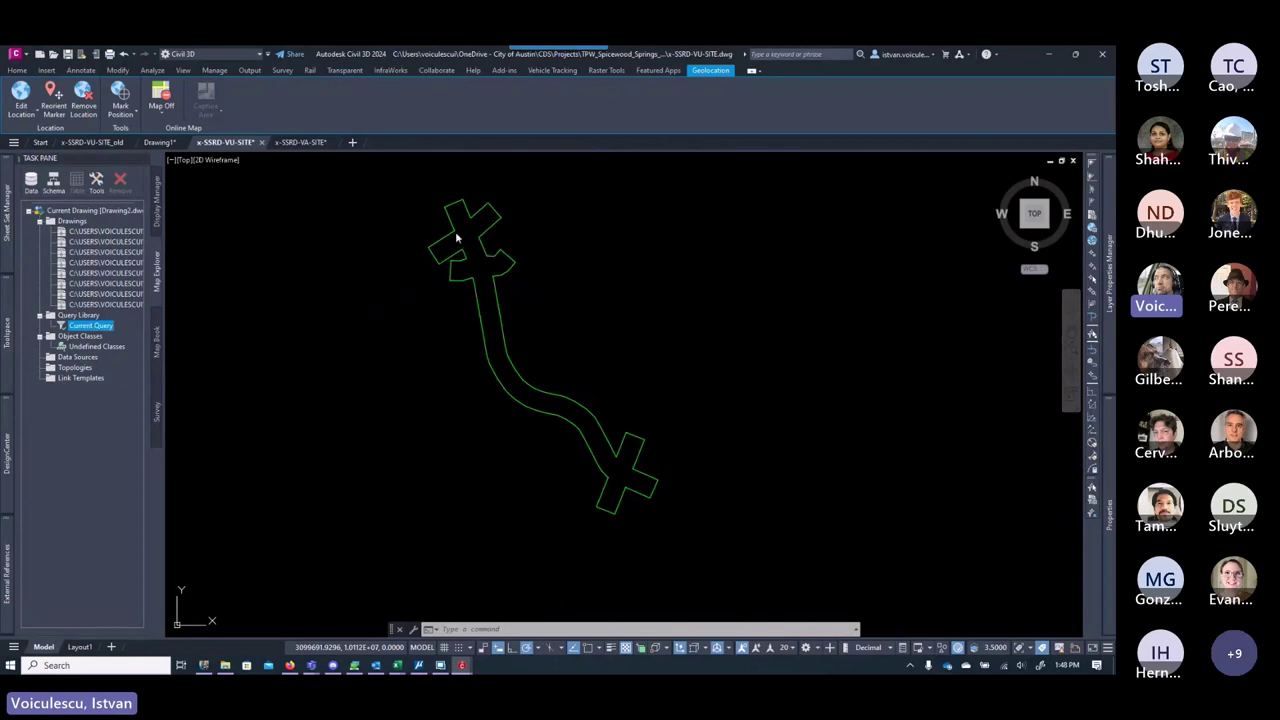
pyautogui.rightClick(90, 325)
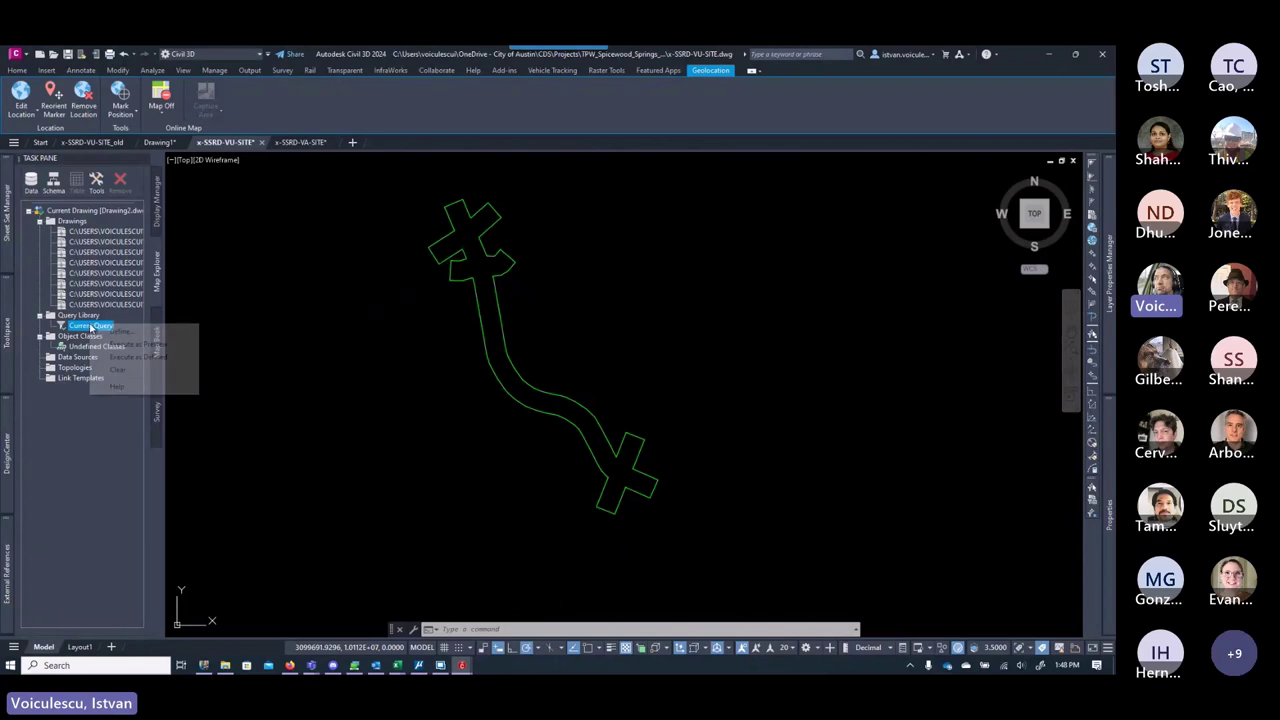
pyautogui.click(120, 330)
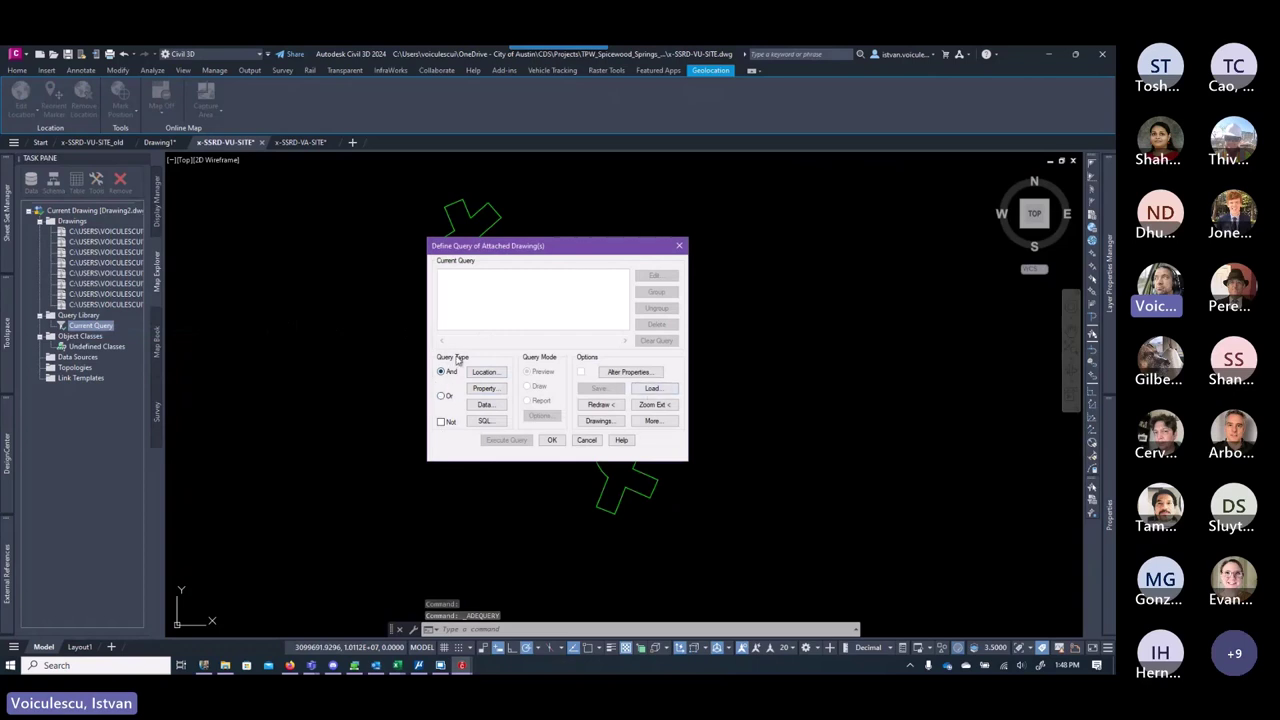
pyautogui.click(488, 373)
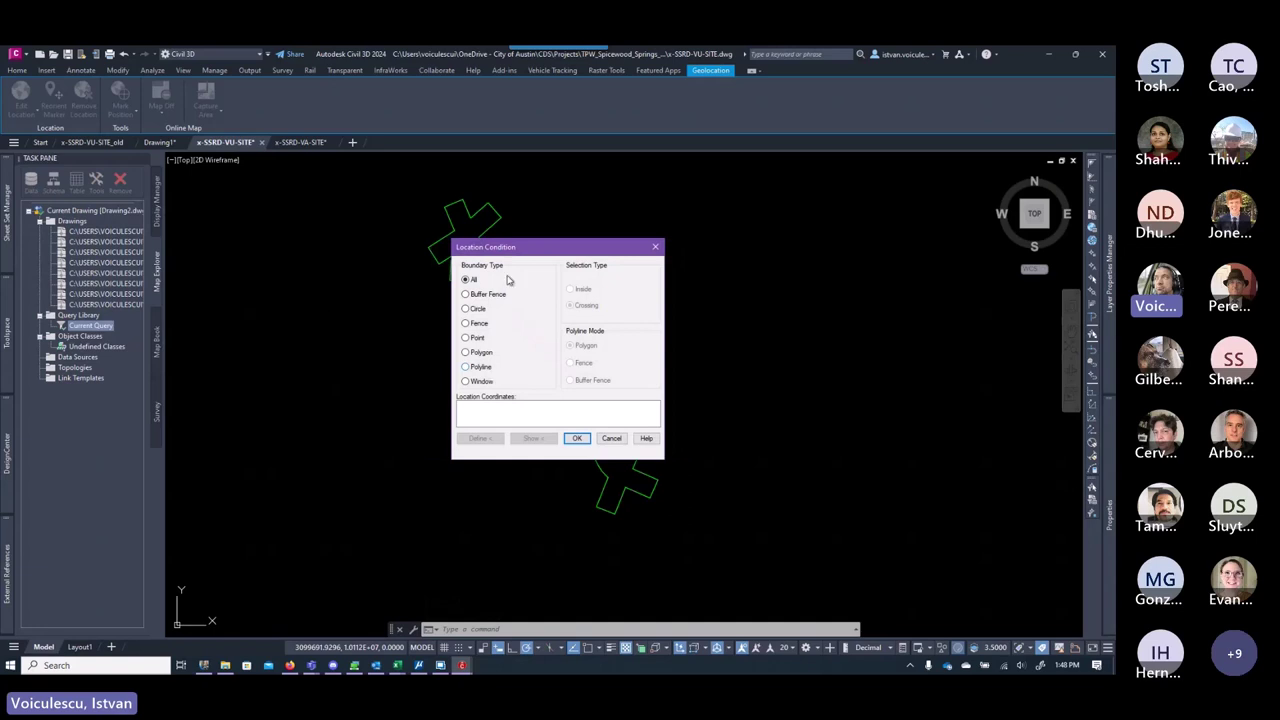
pyautogui.moveTo(502, 255); pyautogui.dragTo(750, 222)
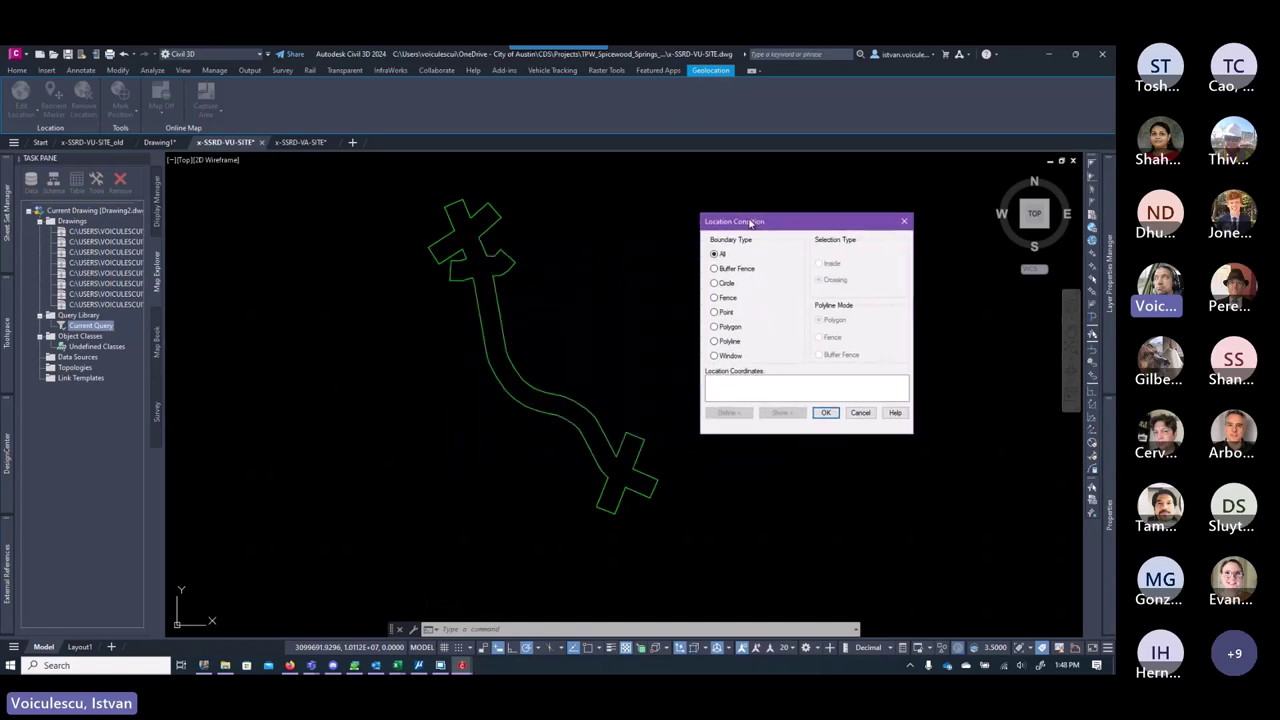
pyautogui.click(714, 341)
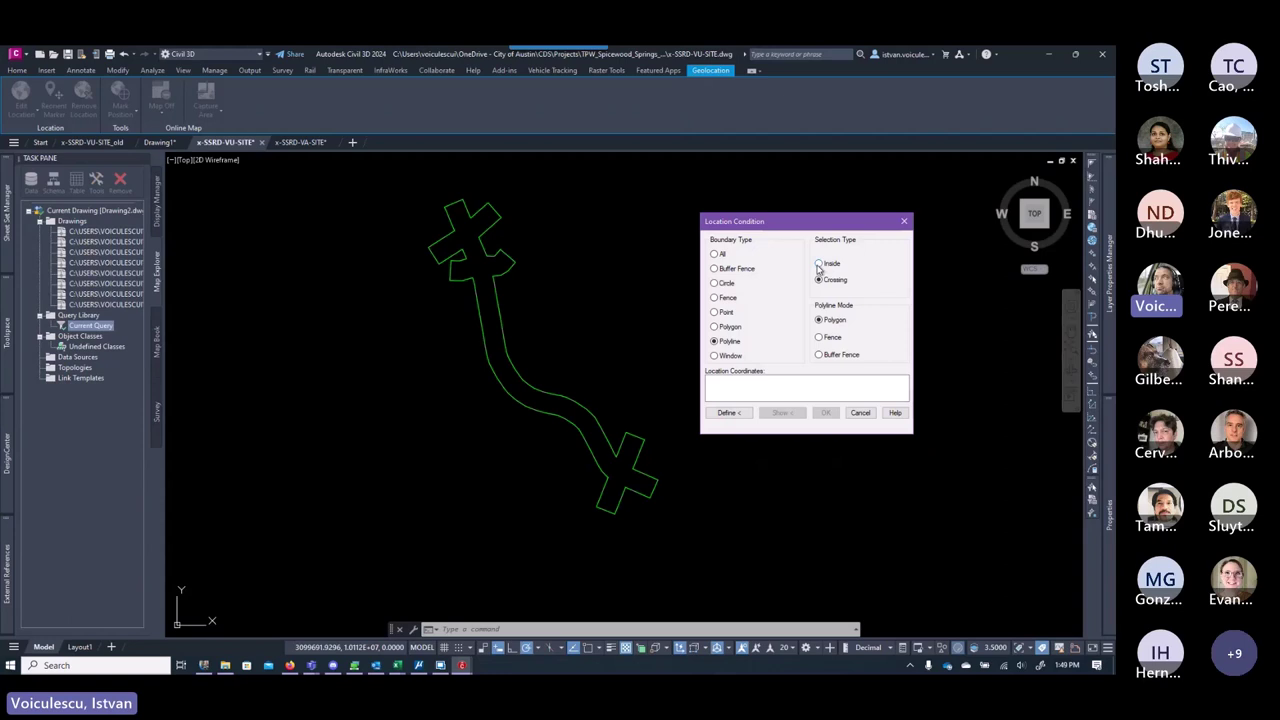
pyautogui.click(728, 413)
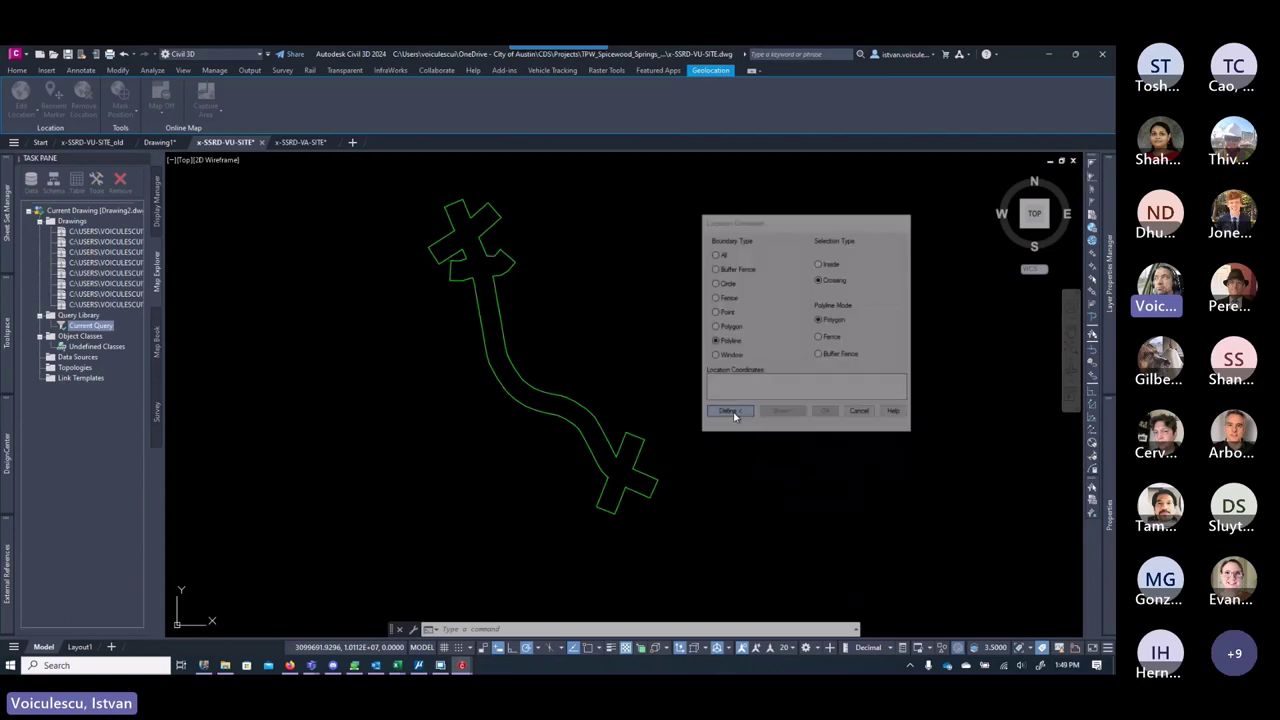
pyautogui.click(529, 385)
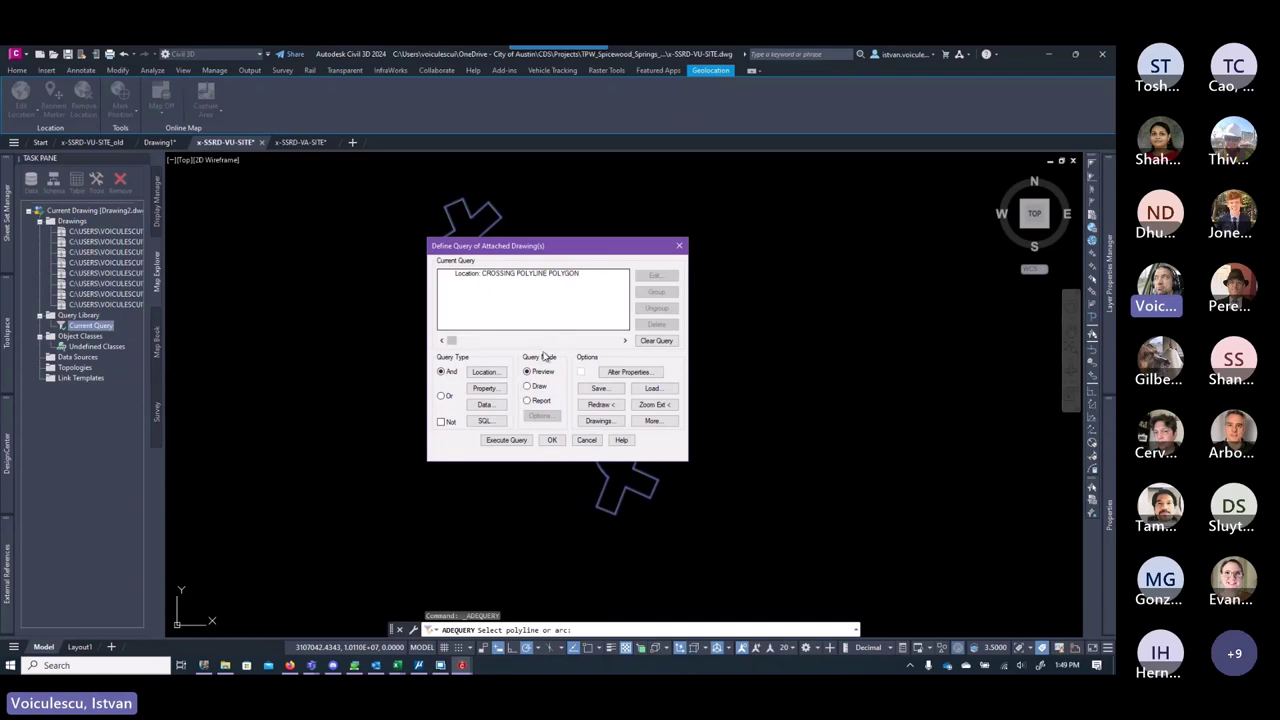
pyautogui.click(529, 387)
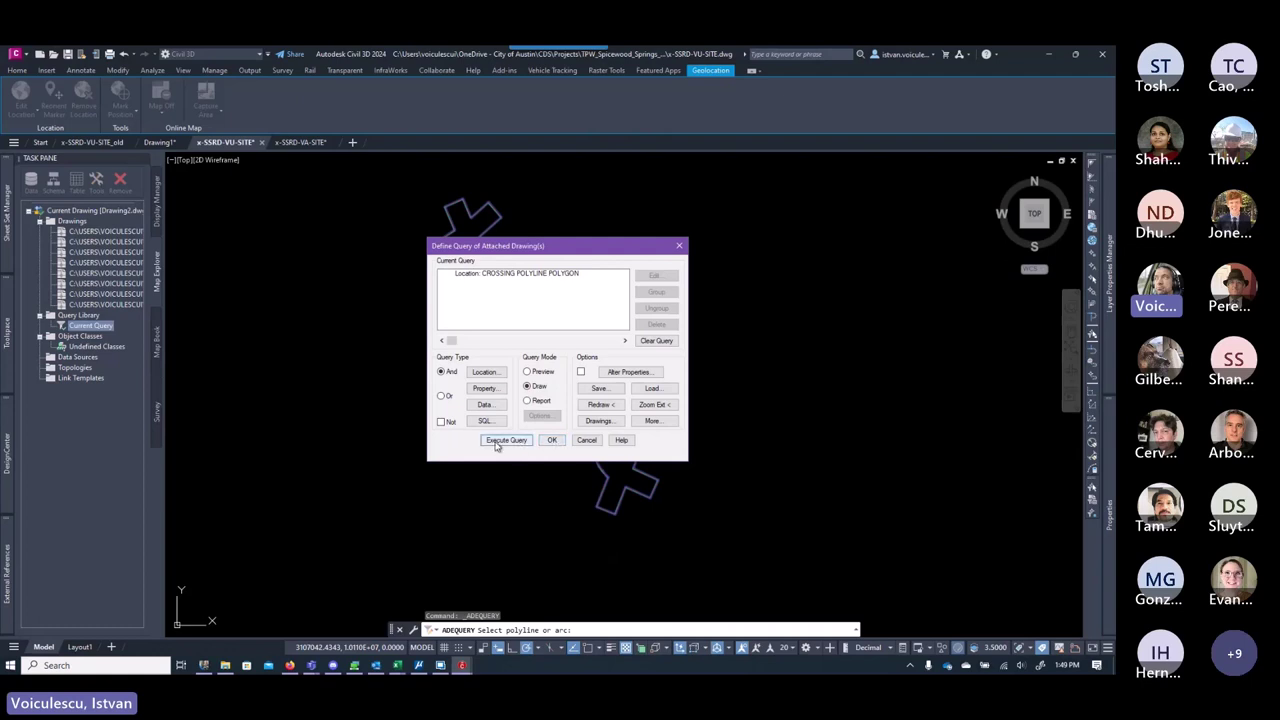
# Step: Accept the polyline location query definition and execute the current query on the attached drawings
pyautogui.click(552, 441)
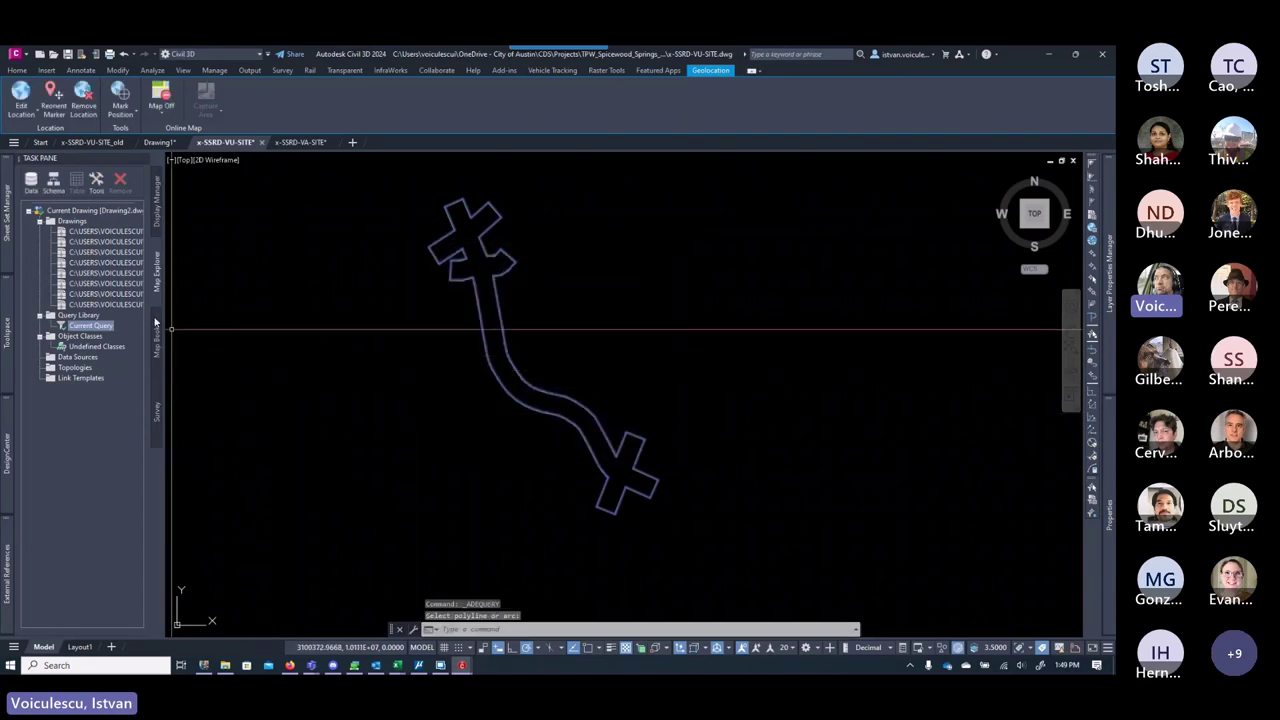
pyautogui.rightClick(86, 326)
pyautogui.click(135, 359)
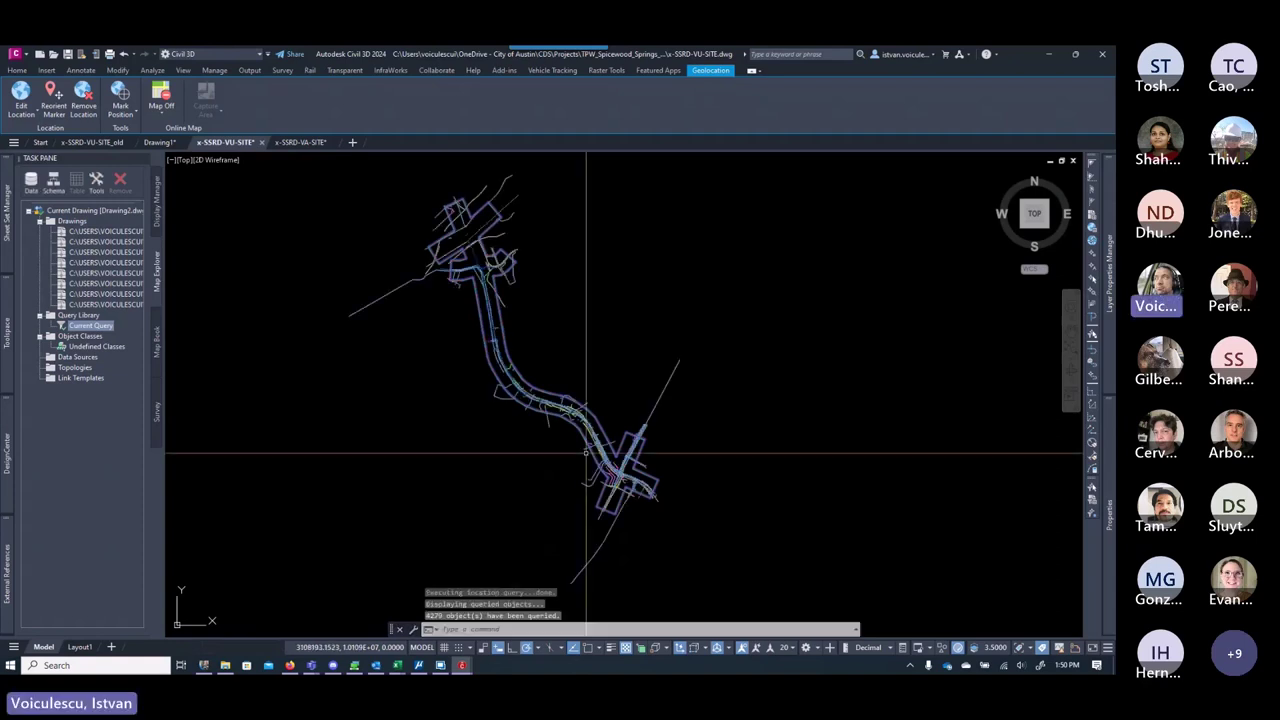
# Step: Detach all the attached utility source drawings from the current drawing and save it
pyautogui.click(85, 232)
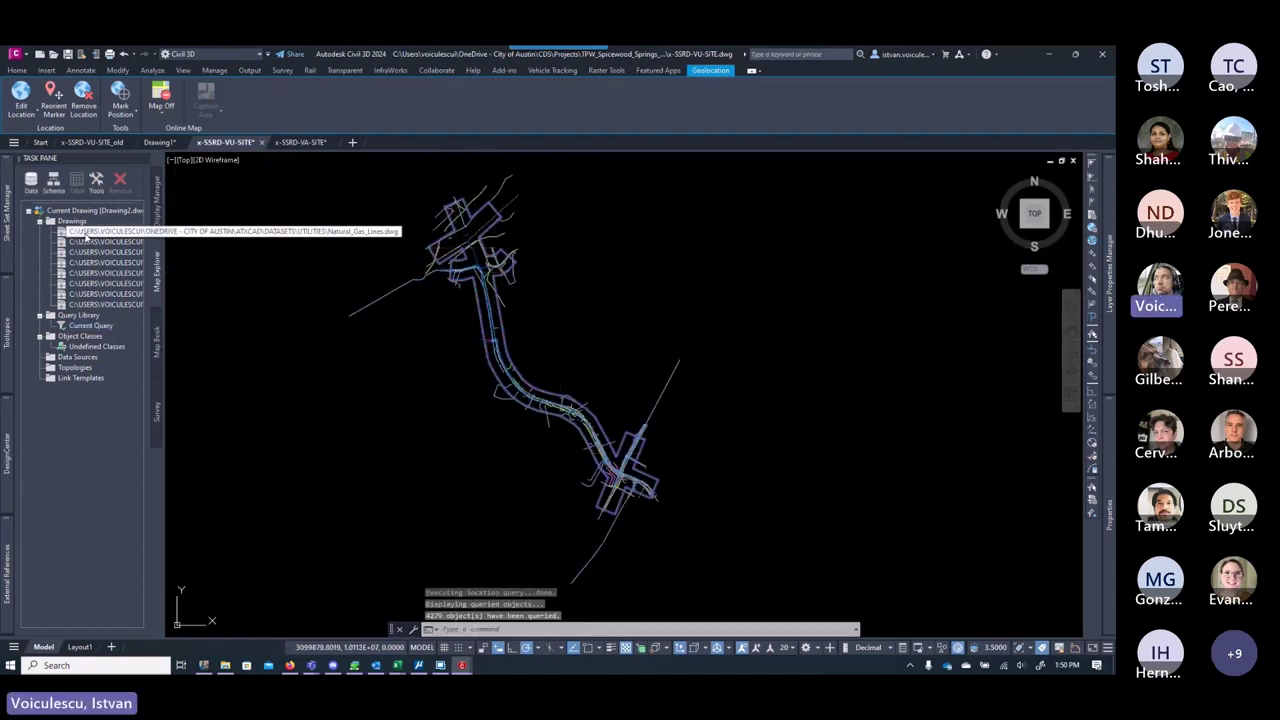
pyautogui.keyDown('shift'); pyautogui.click(106, 305); pyautogui.keyUp('shift')
pyautogui.rightClick(106, 305)
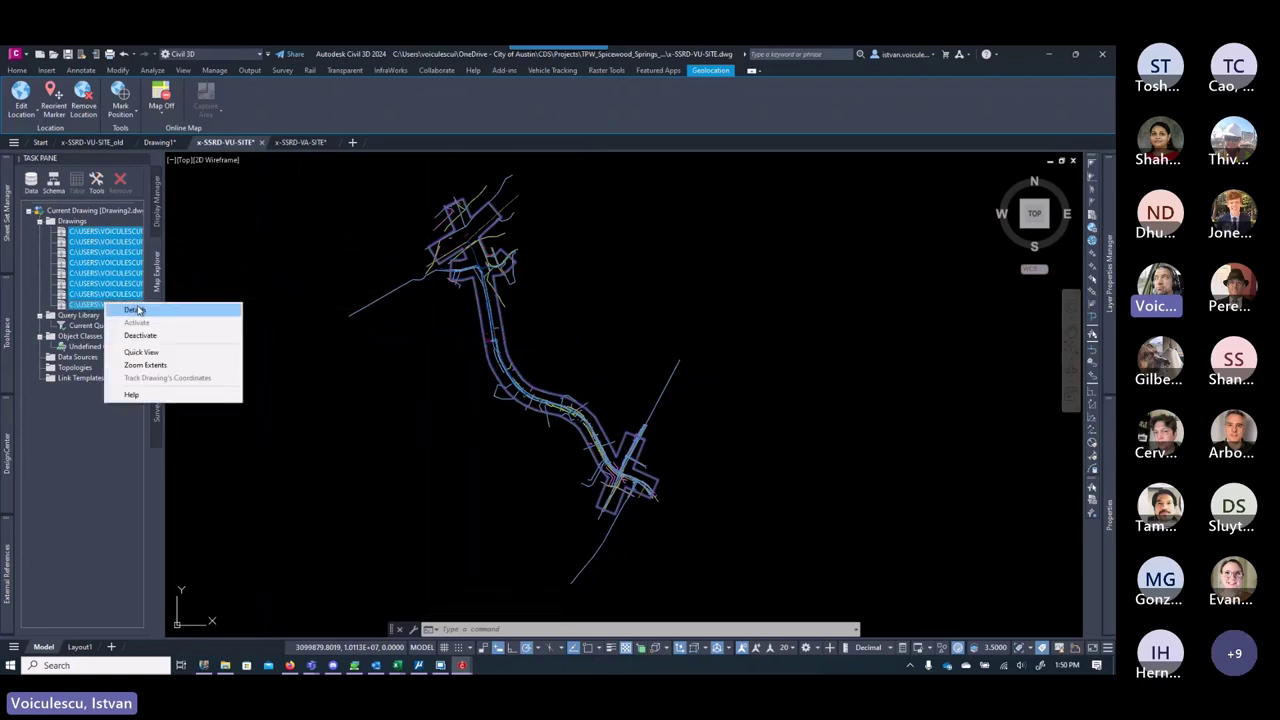
pyautogui.click(136, 310)
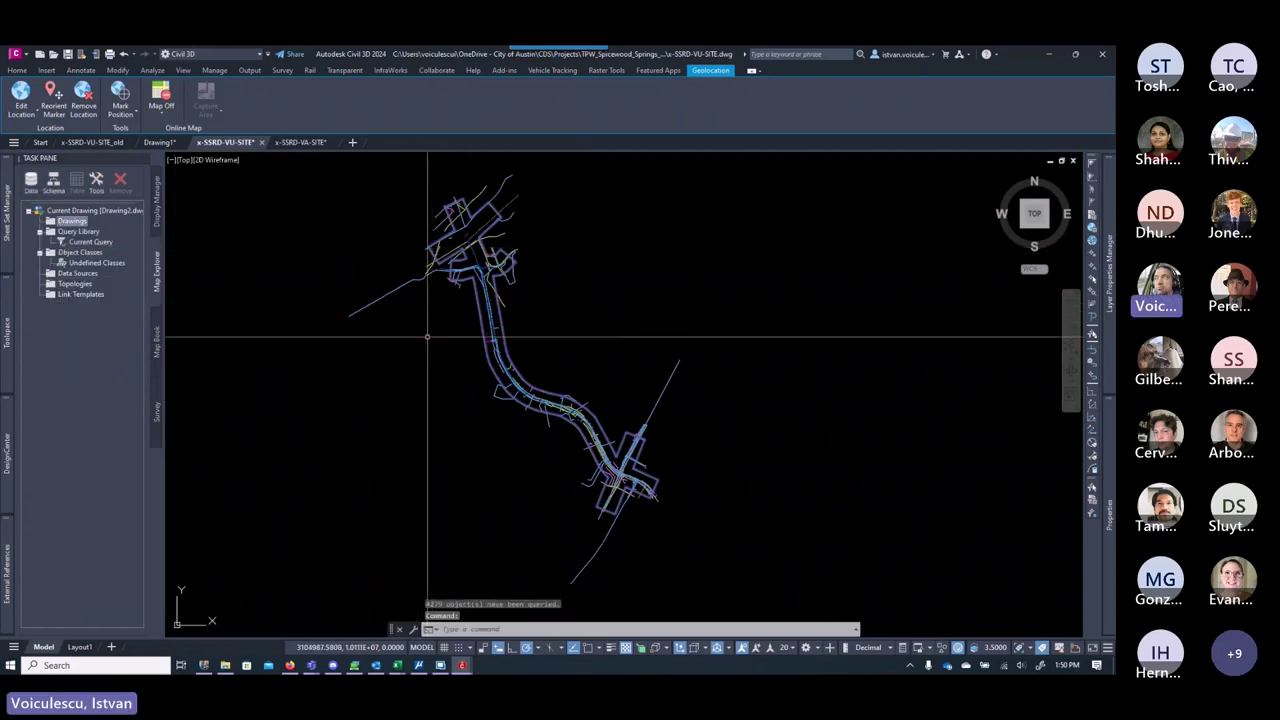
pyautogui.moveTo(163, 337); pyautogui.dragTo(155, 314, button='middle')
pyautogui.hotkey('ctrl', 's')
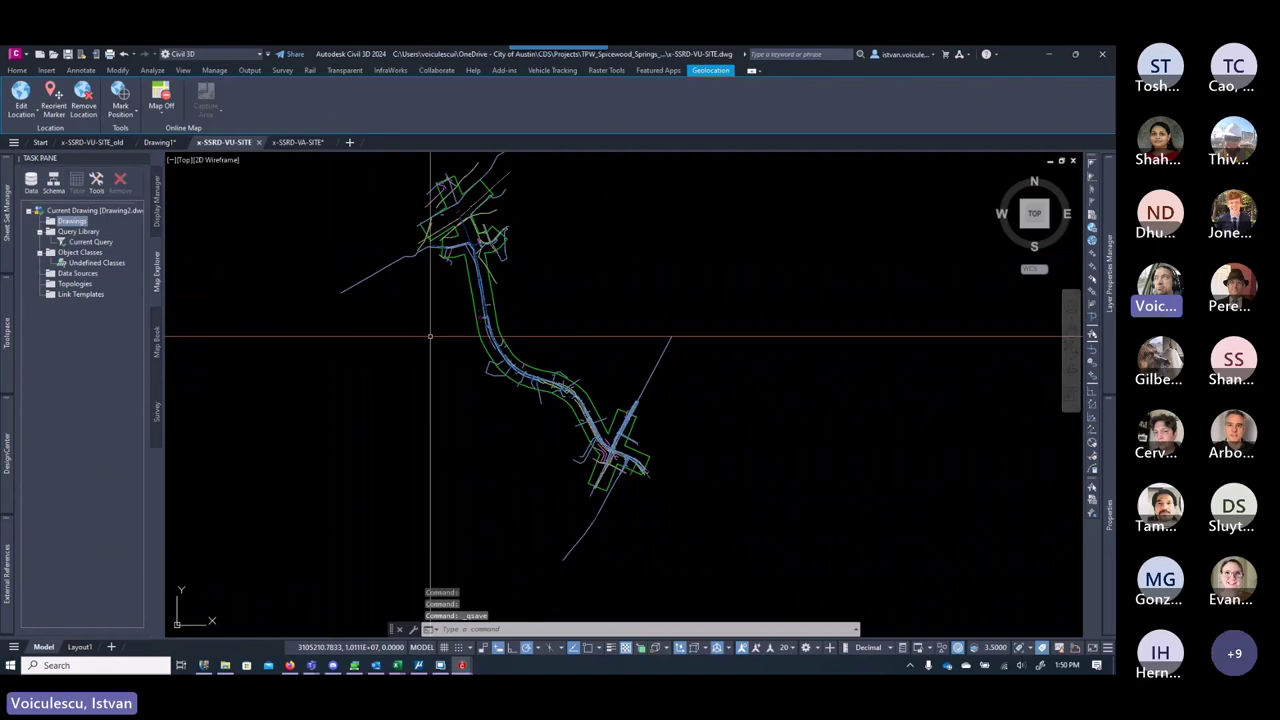
# Step: Inspect the queried utilities, reload the x-SSRD-V-SITE reference to compare its location with them, and unload it again
pyautogui.scroll(-3, 430, 340)
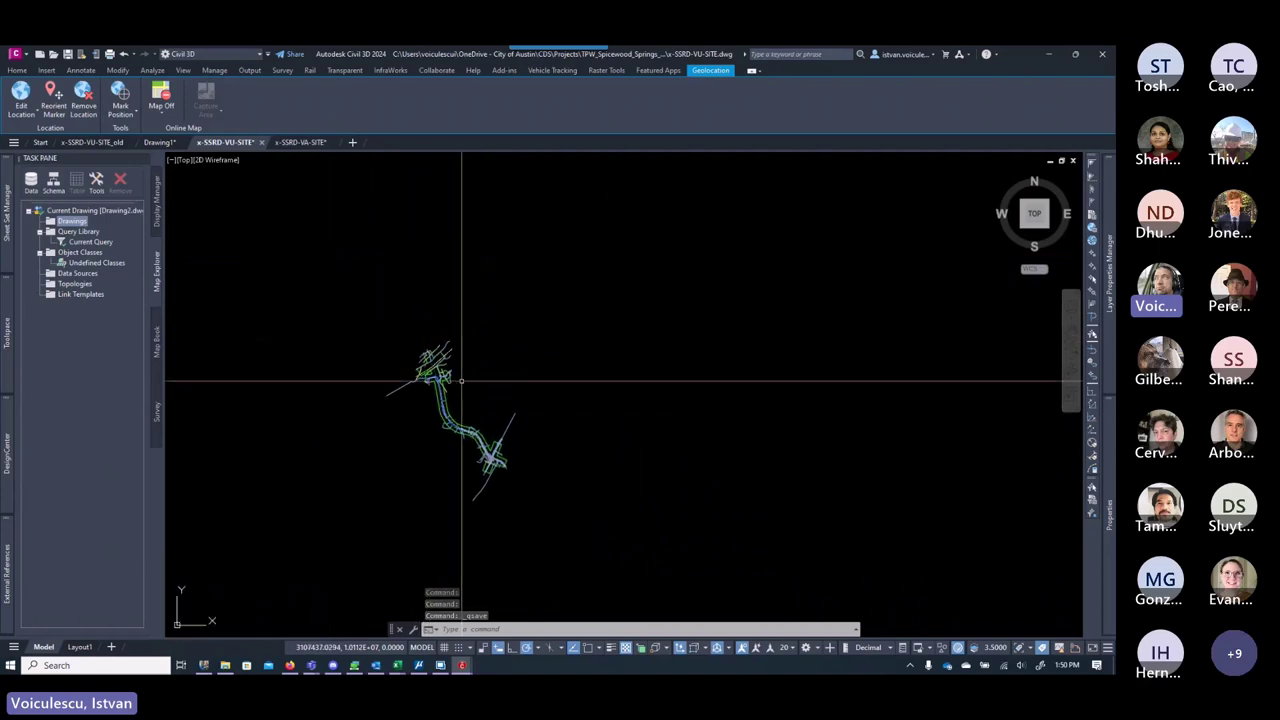
pyautogui.scroll(6, 428, 371)
pyautogui.scroll(5, 428, 371)
pyautogui.scroll(5, 481, 388)
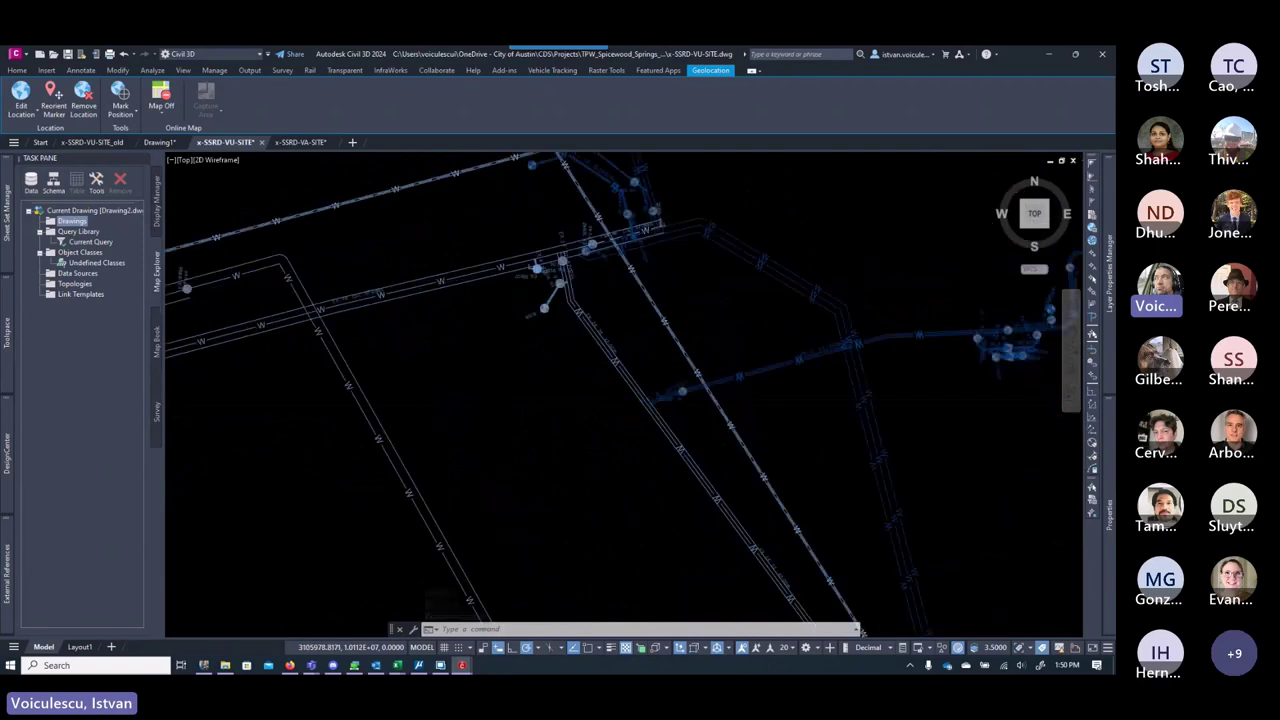
pyautogui.scroll(-8, 560, 323)
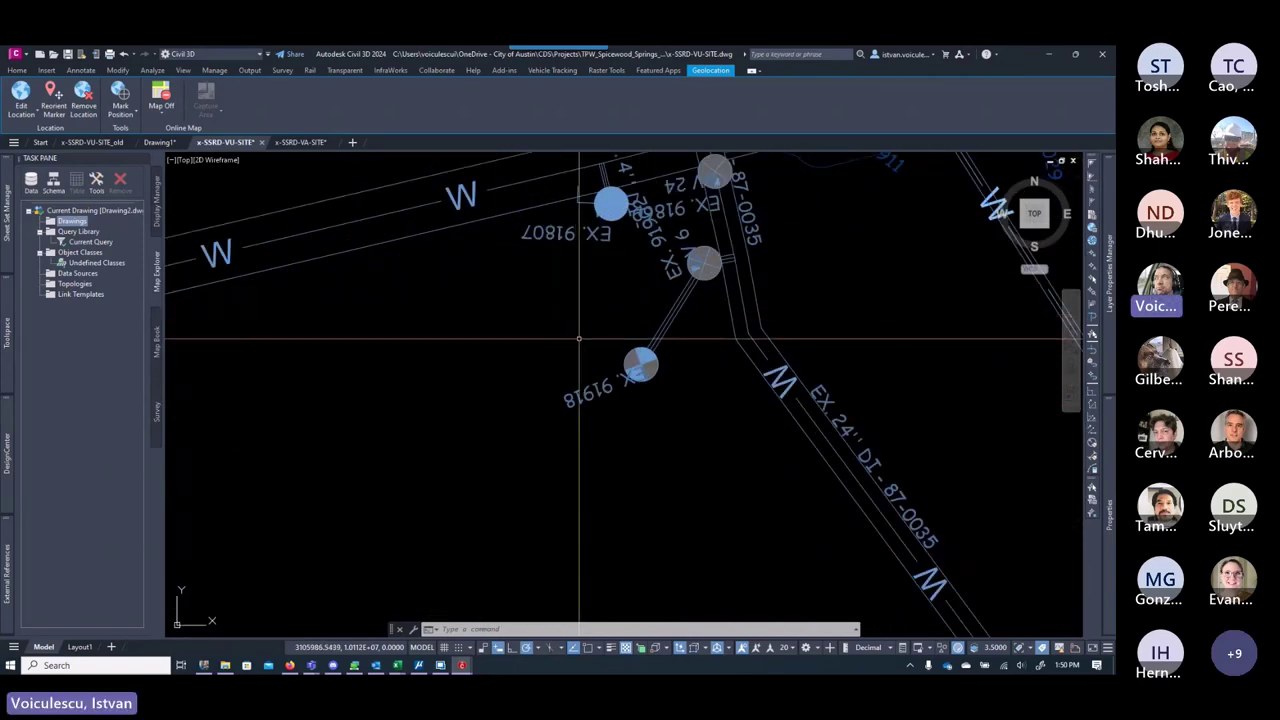
pyautogui.moveTo(707, 416); pyautogui.dragTo(614, 386, button='middle')
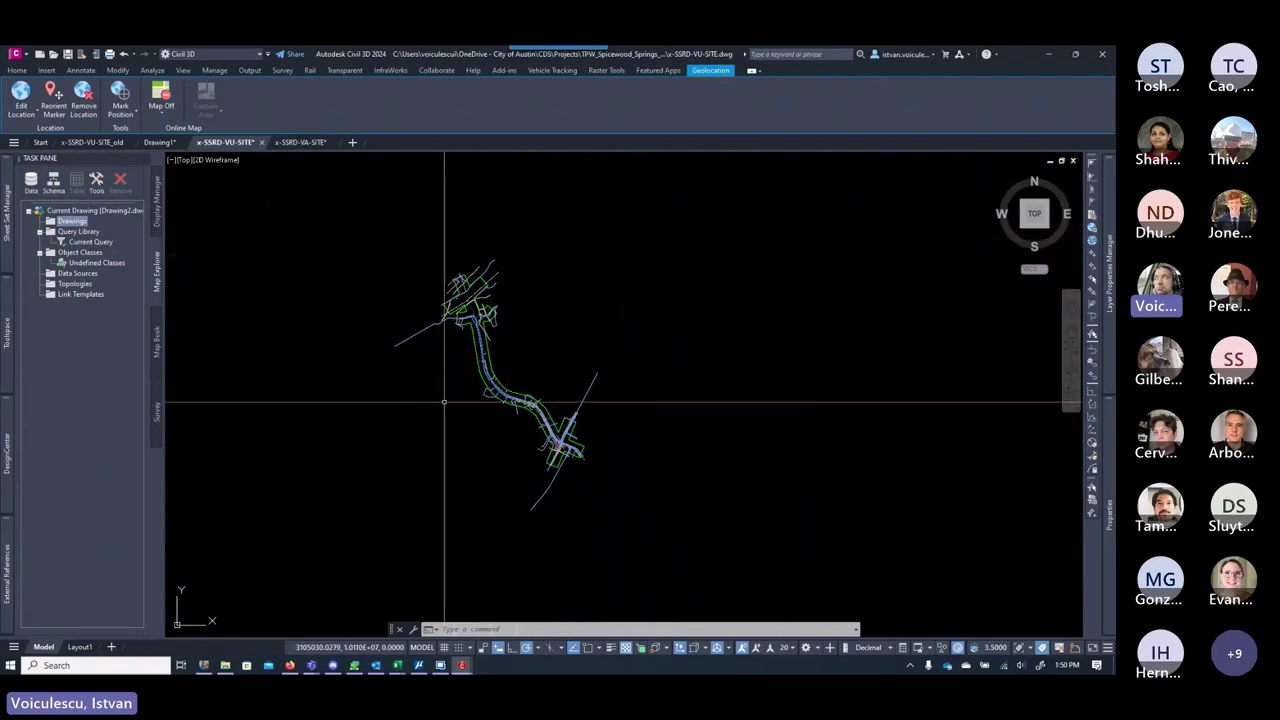
pyautogui.click(14, 578)
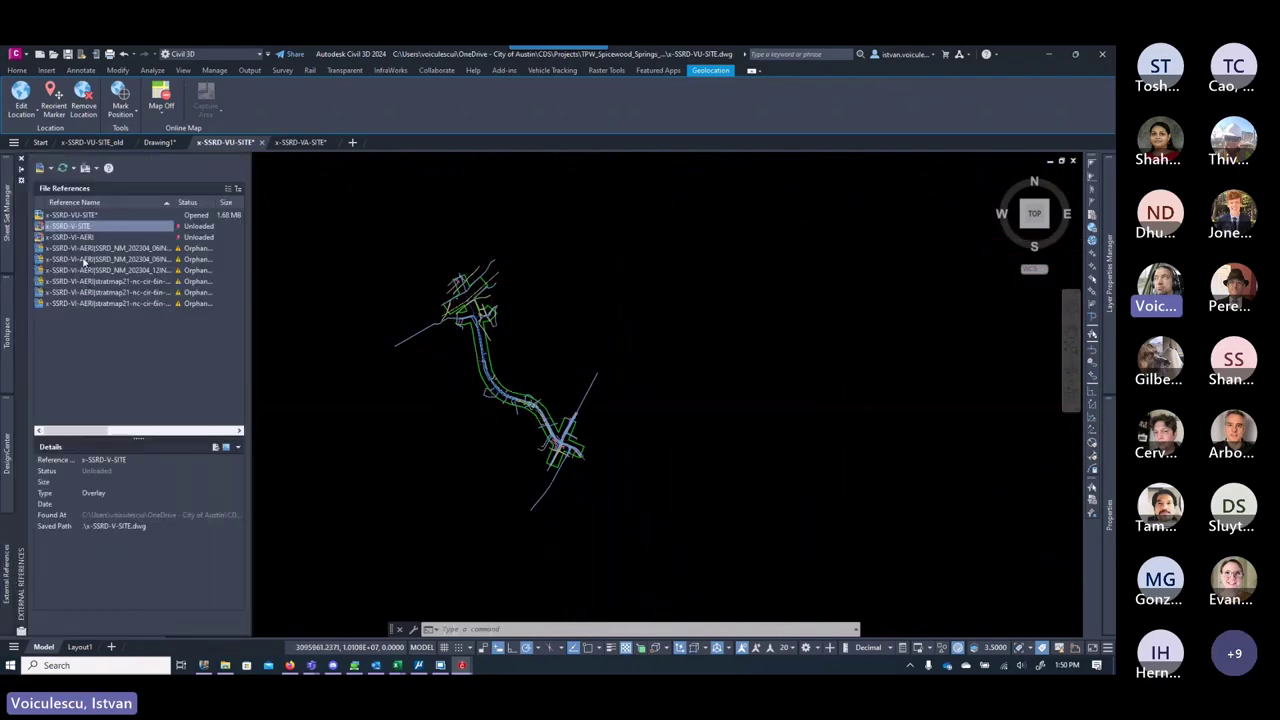
pyautogui.rightClick(75, 229)
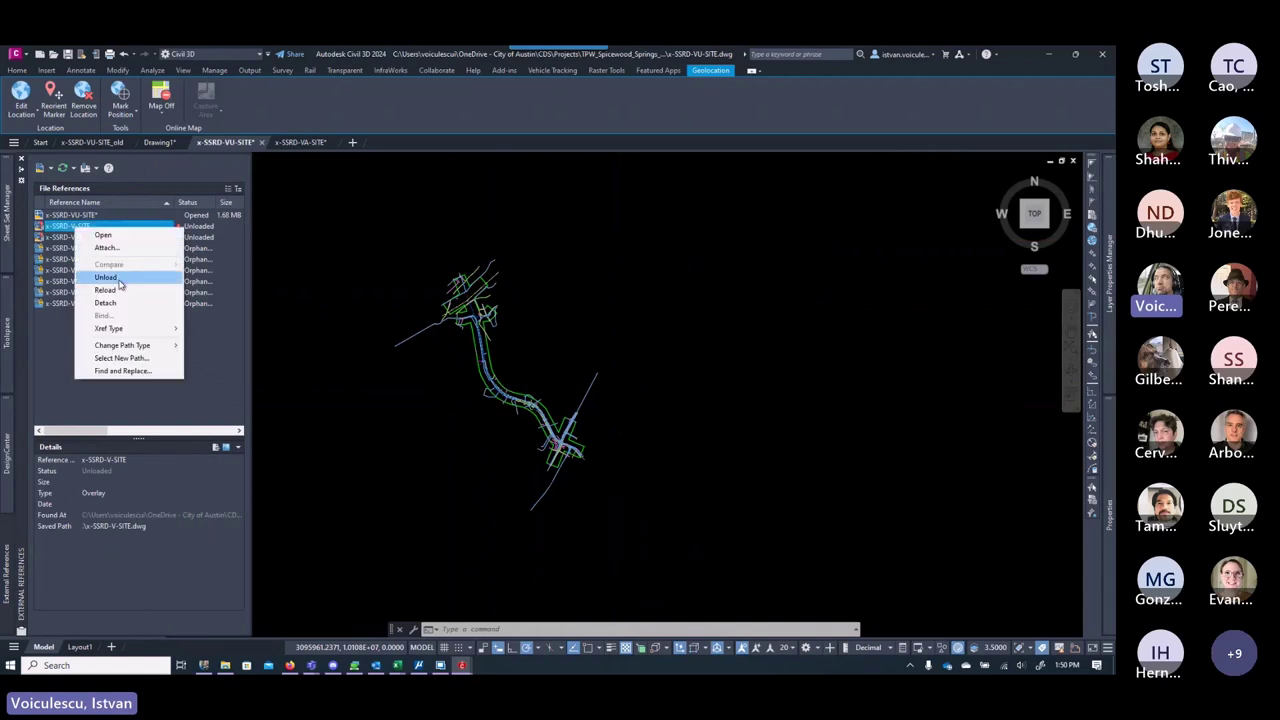
pyautogui.click(118, 289)
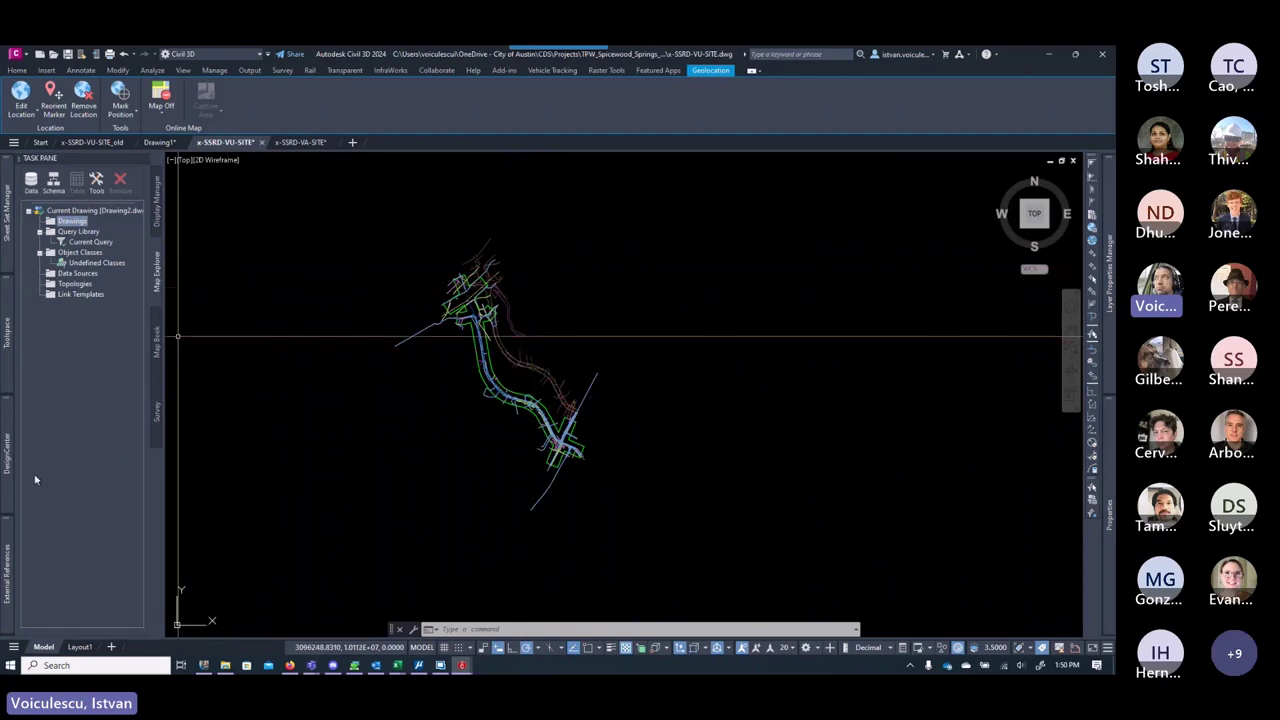
pyautogui.moveTo(12, 583)
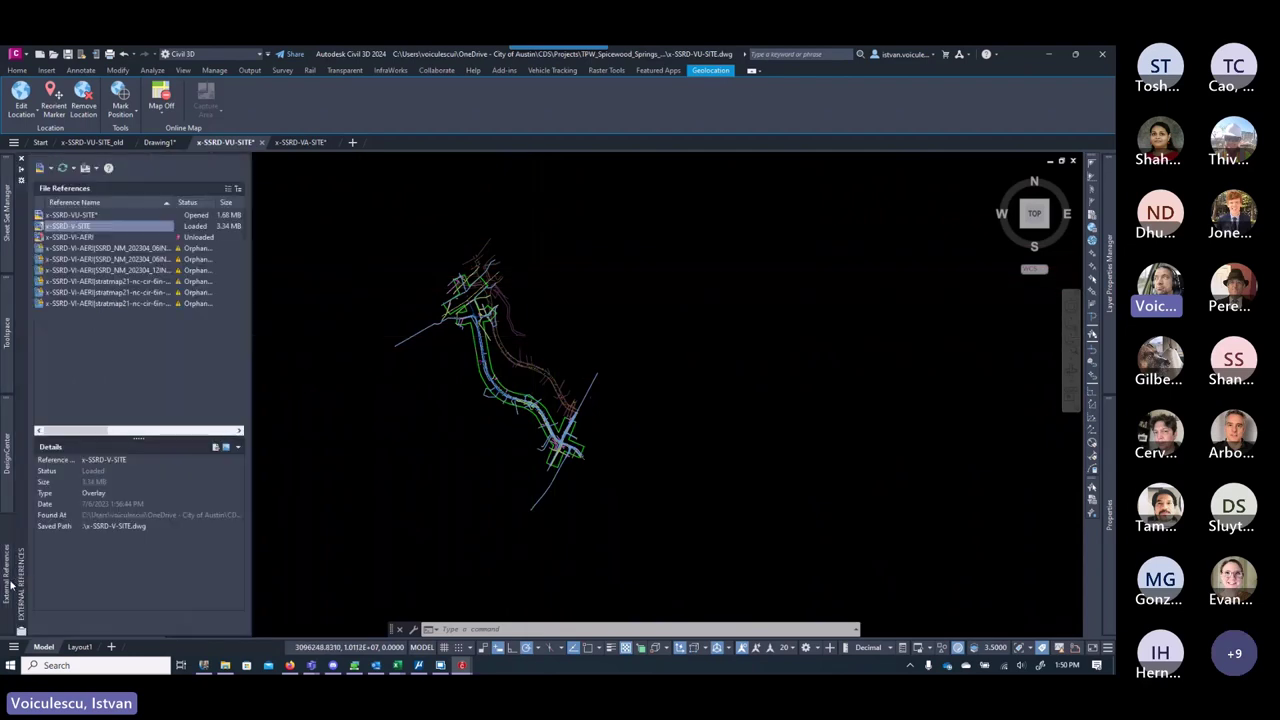
pyautogui.rightClick(86, 229)
pyautogui.click(118, 273)
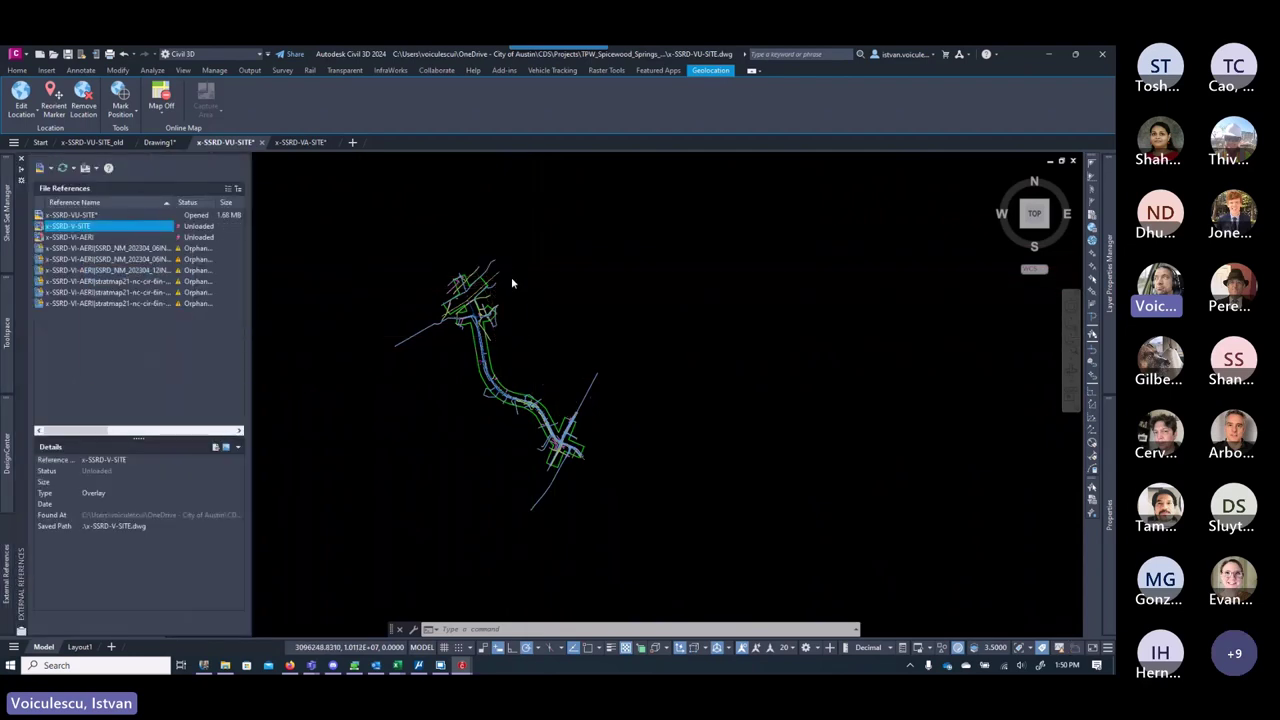
# Step: Scale all the queried utility linework in the drawing about base point 0,0 by a factor just above 1.000
pyautogui.click(712, 220)
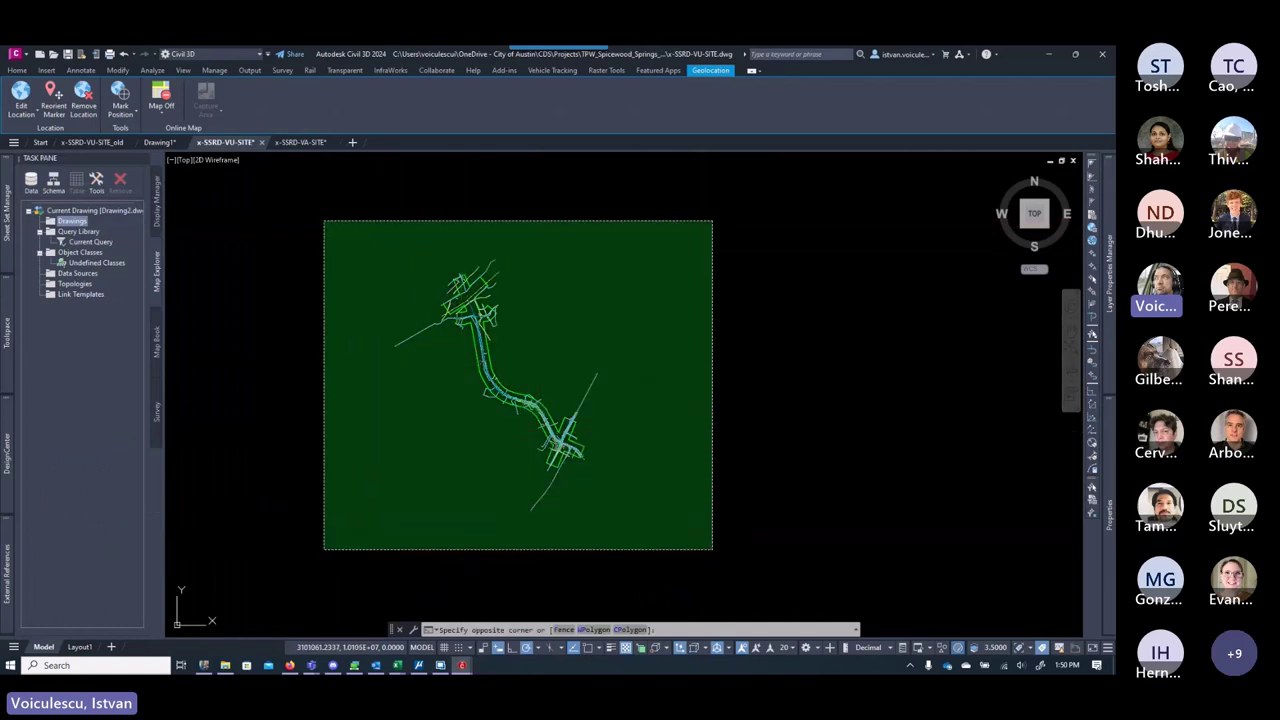
pyautogui.click(323, 549)
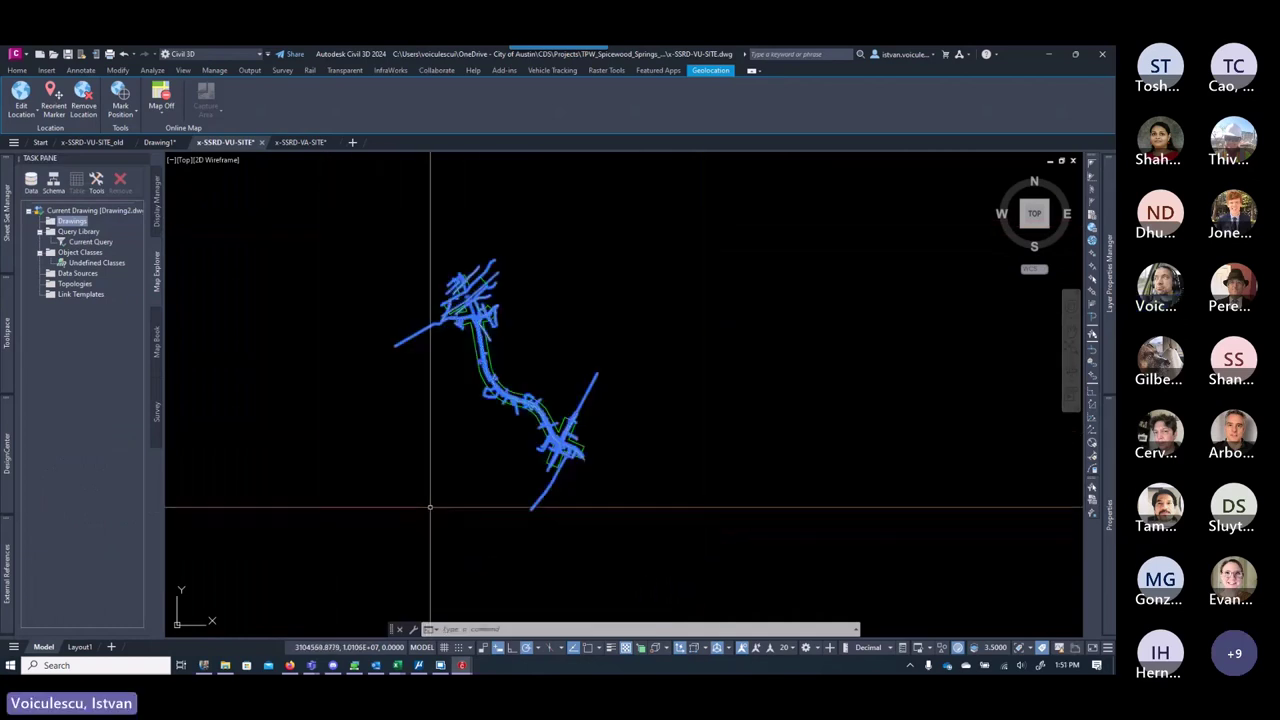
pyautogui.write('sca')
pyautogui.press('Return')
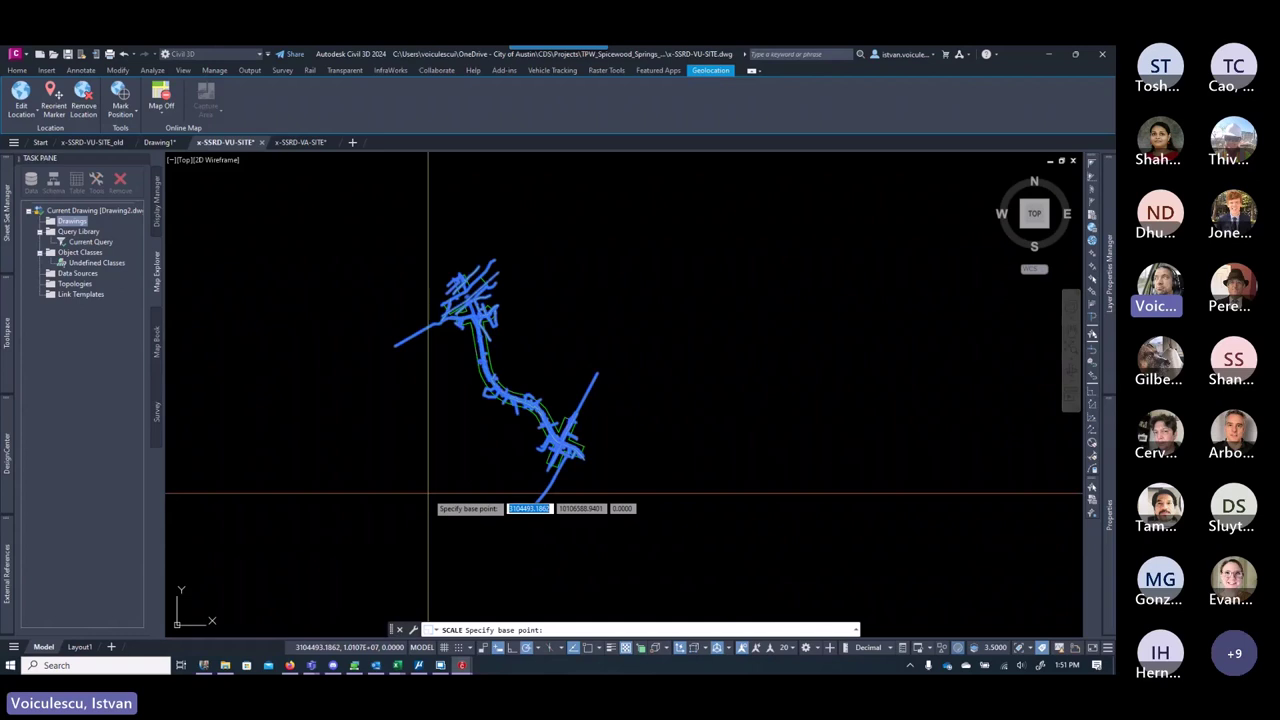
pyautogui.write('0,0')
pyautogui.press('Return')
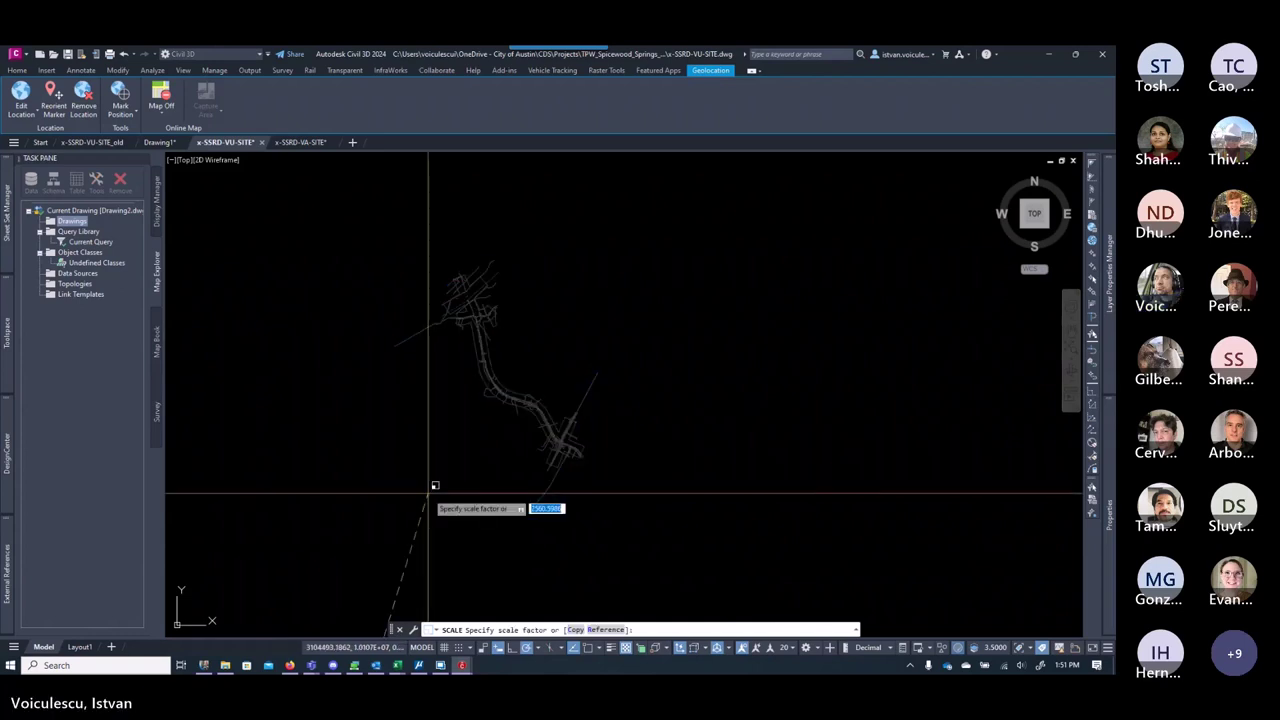
pyautogui.write('1.000')
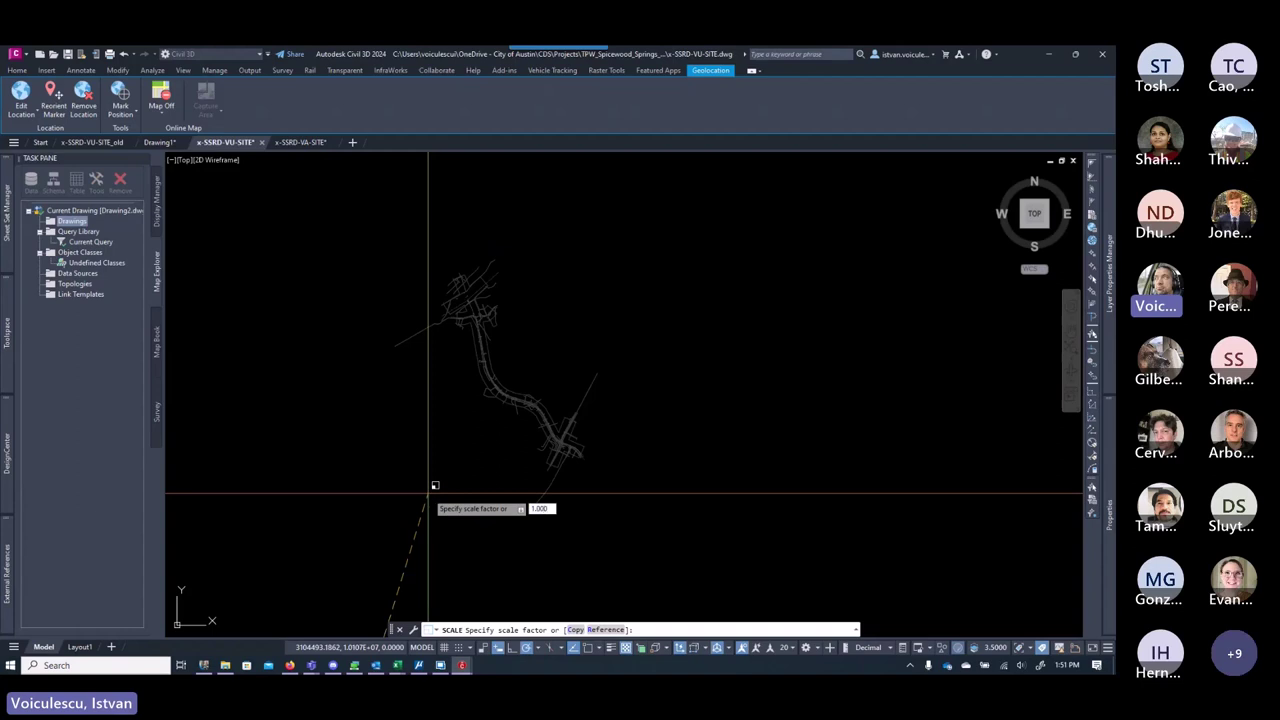
pyautogui.write('91')
pyautogui.press('Return')
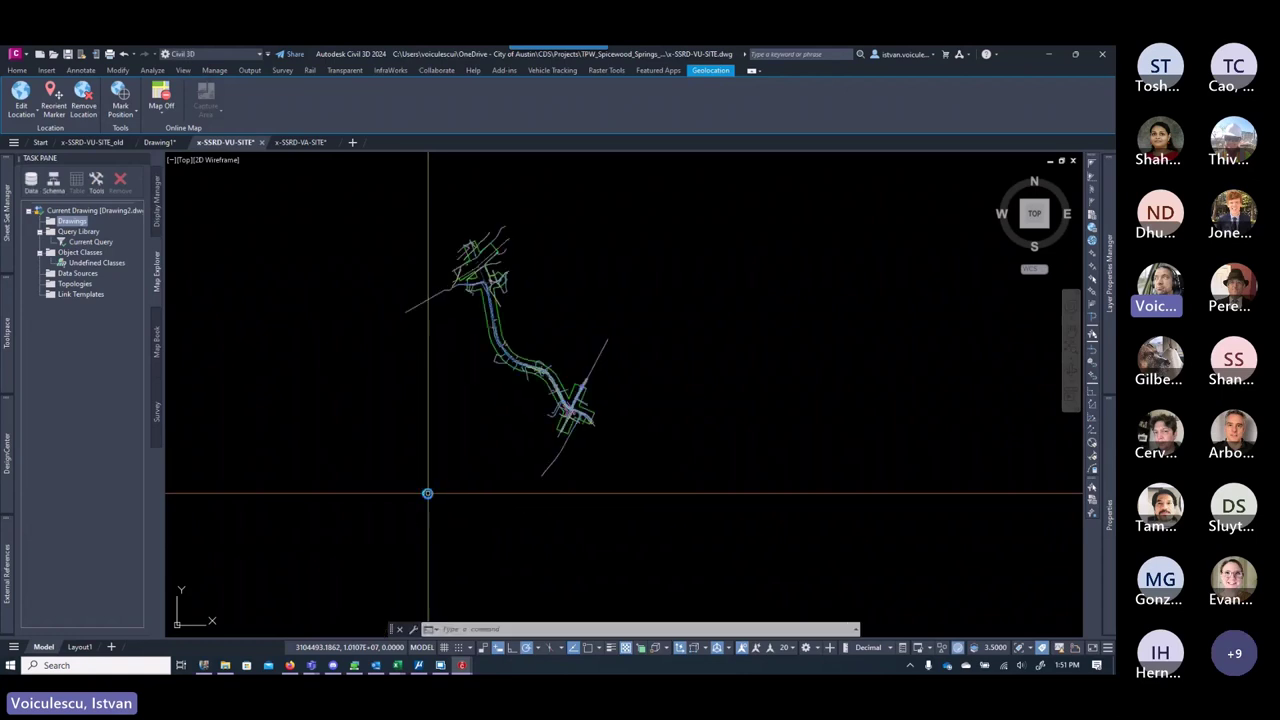
# Step: Reload the x-SSRD-V-SITE external reference over the scaled utilities
pyautogui.click(6, 588)
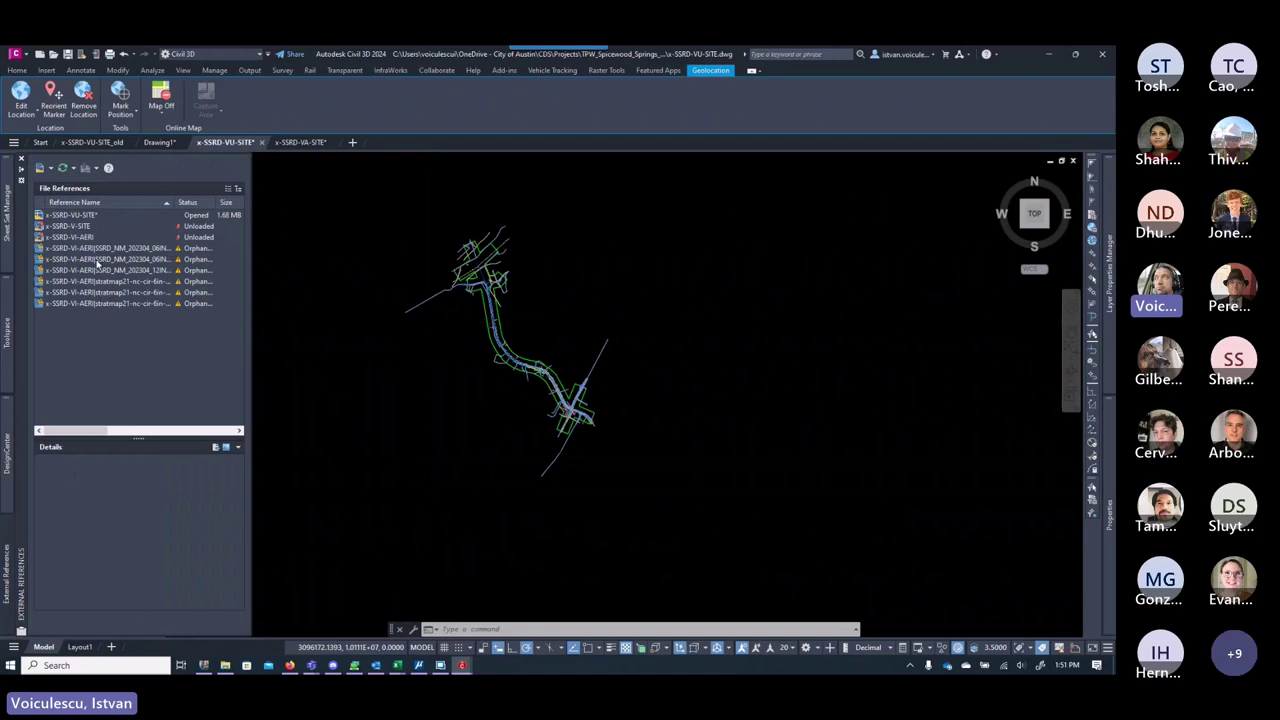
pyautogui.click(80, 228)
pyautogui.rightClick(80, 228)
pyautogui.click(119, 289)
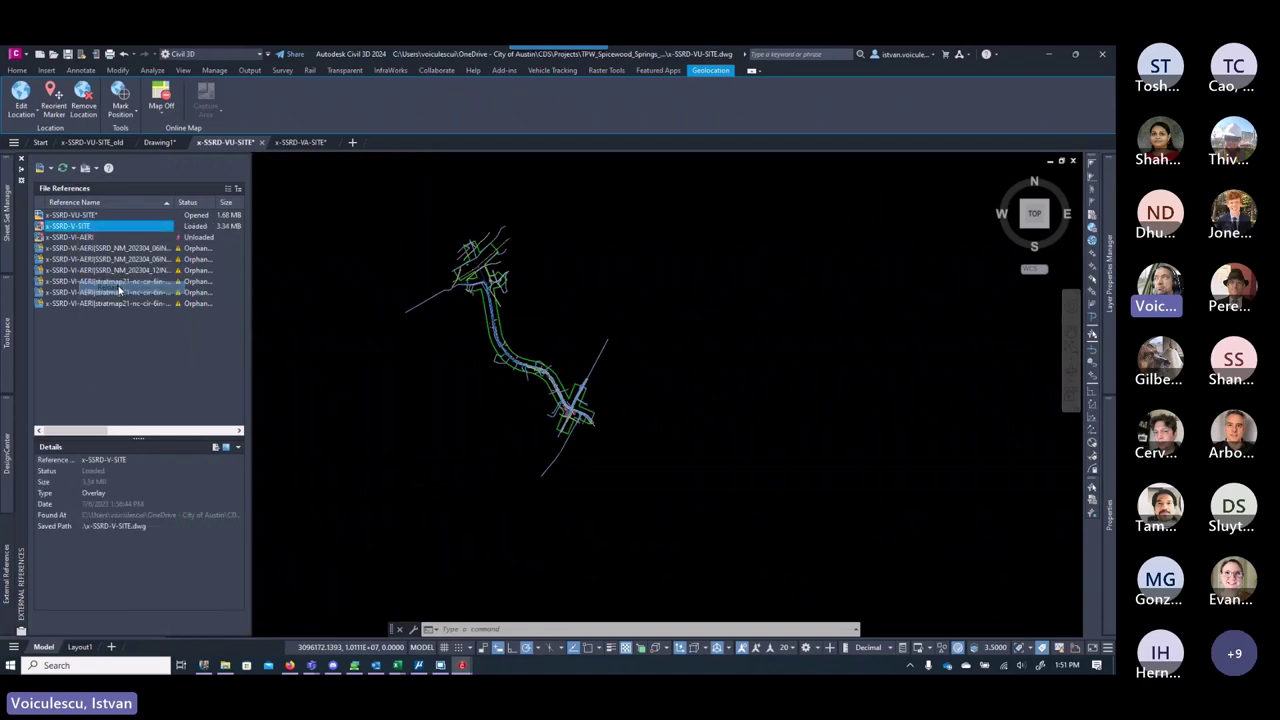
# Step: Check how the scaled utilities line up with the referenced site survey around the road intersection, and save the drawing
pyautogui.scroll(5, 499, 317)
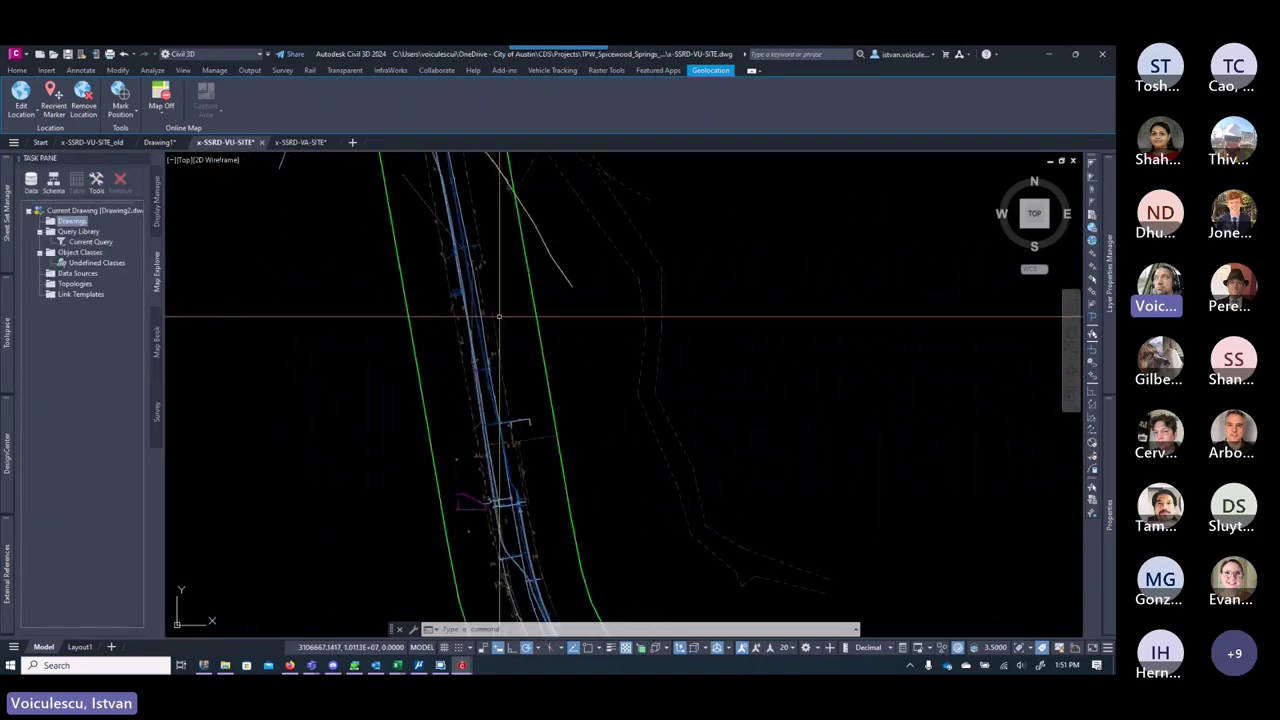
pyautogui.scroll(-5, 530, 390)
pyautogui.scroll(5, 570, 412)
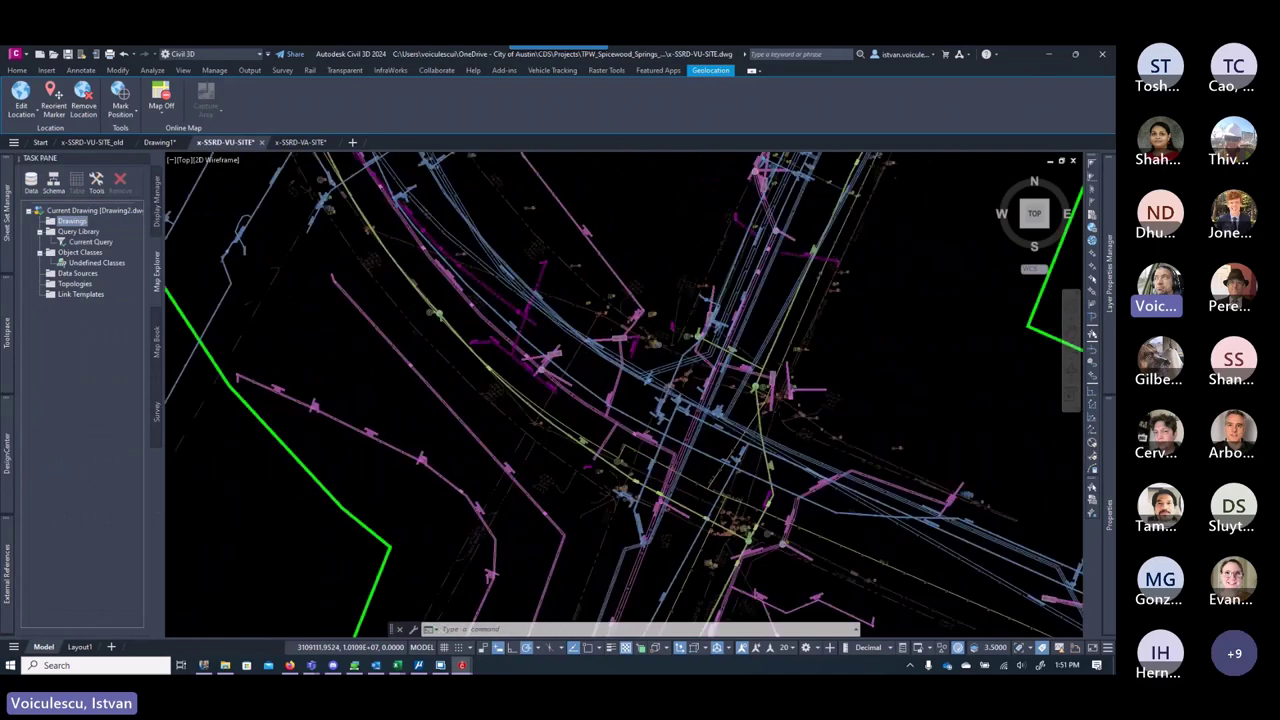
pyautogui.scroll(6, 533, 317)
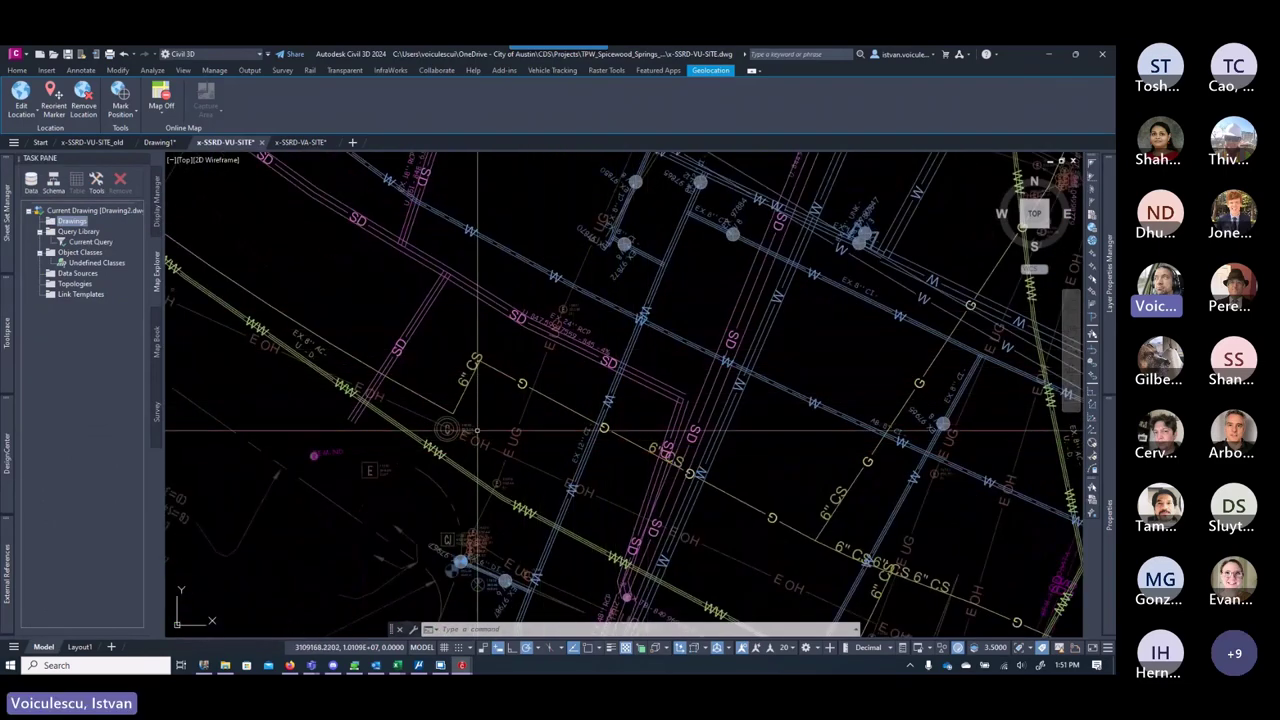
pyautogui.scroll(-4, 451, 455)
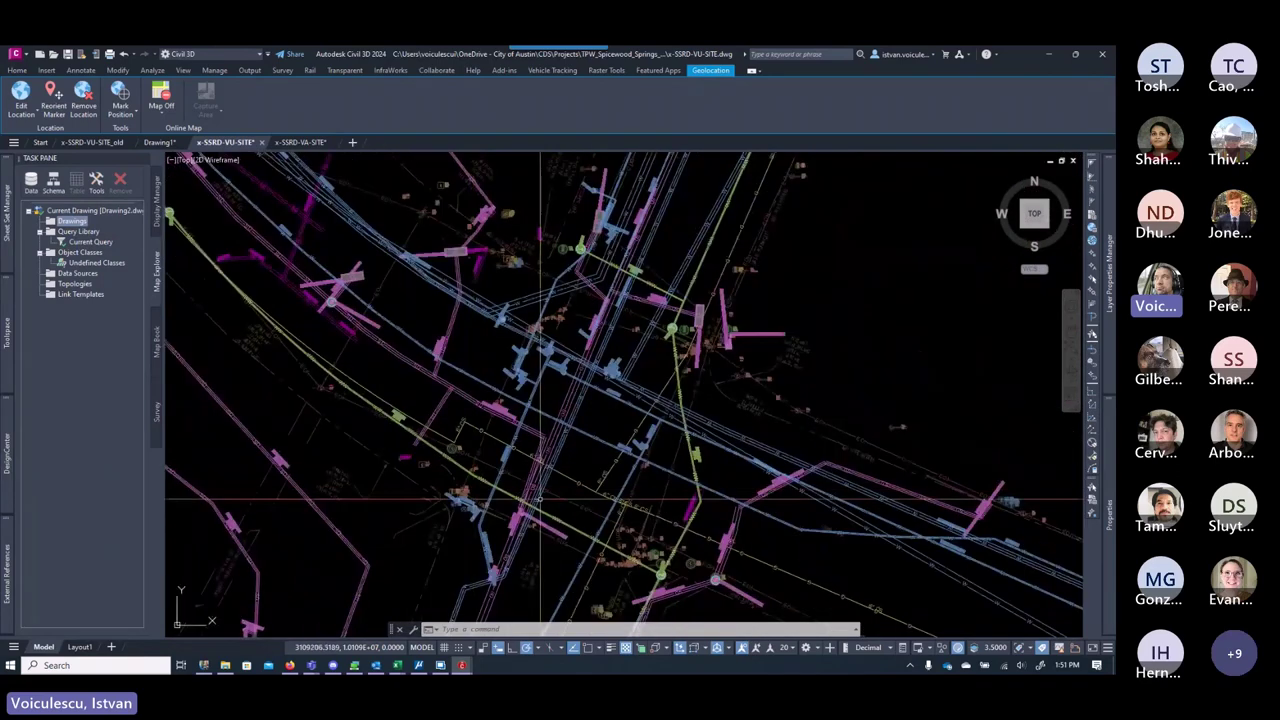
pyautogui.moveTo(600, 537); pyautogui.dragTo(562, 519, button='middle')
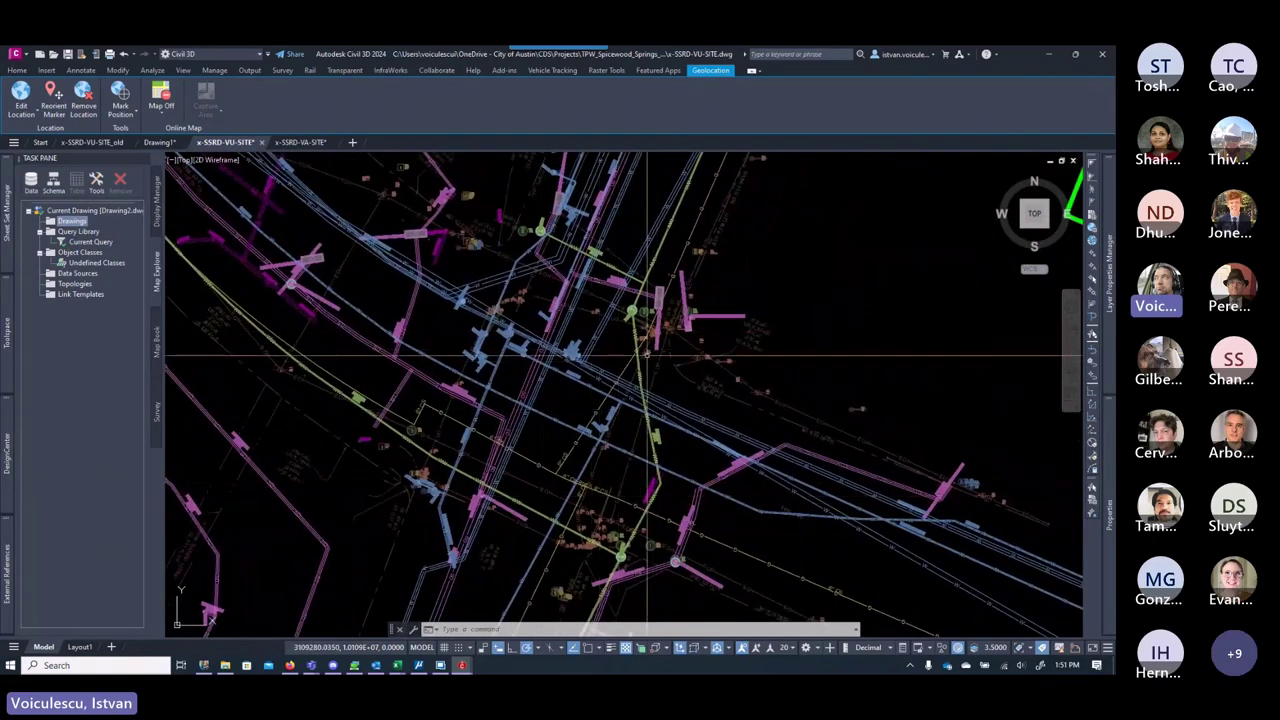
pyautogui.scroll(6, 647, 354)
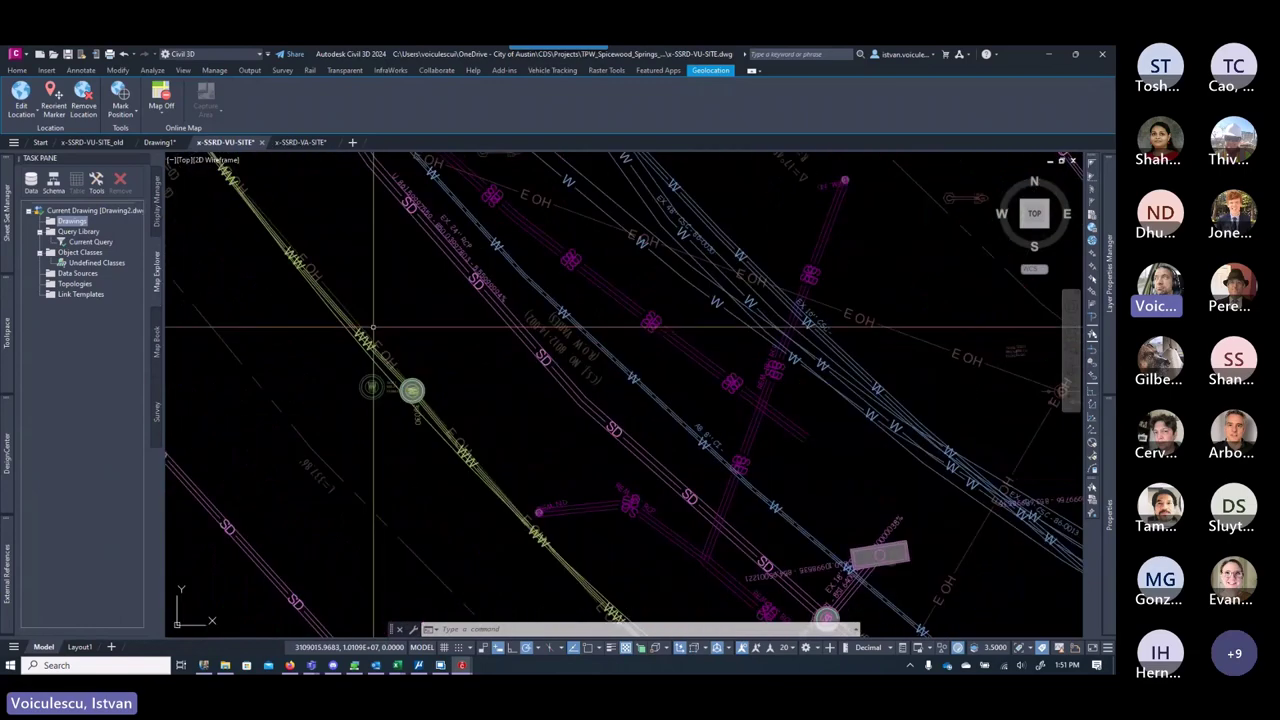
pyautogui.scroll(2, 412, 388)
pyautogui.scroll(-5, 430, 385)
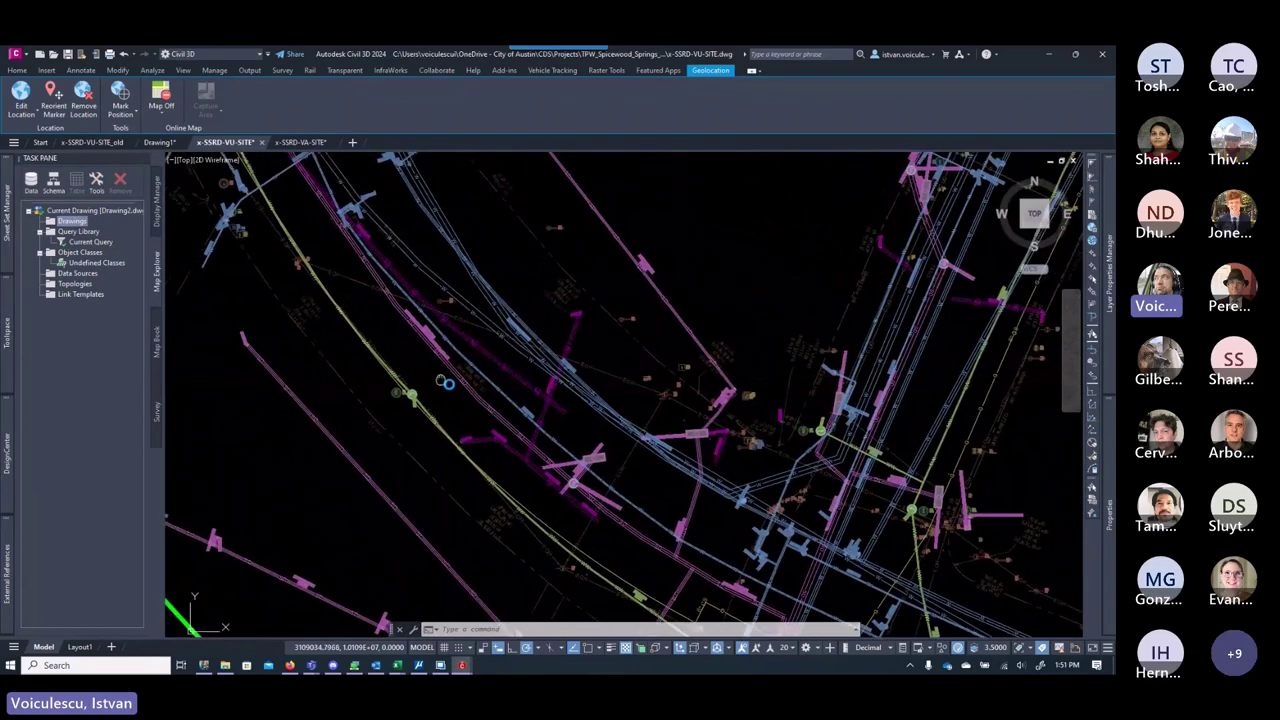
pyautogui.moveTo(445, 383); pyautogui.dragTo(475, 399, button='middle')
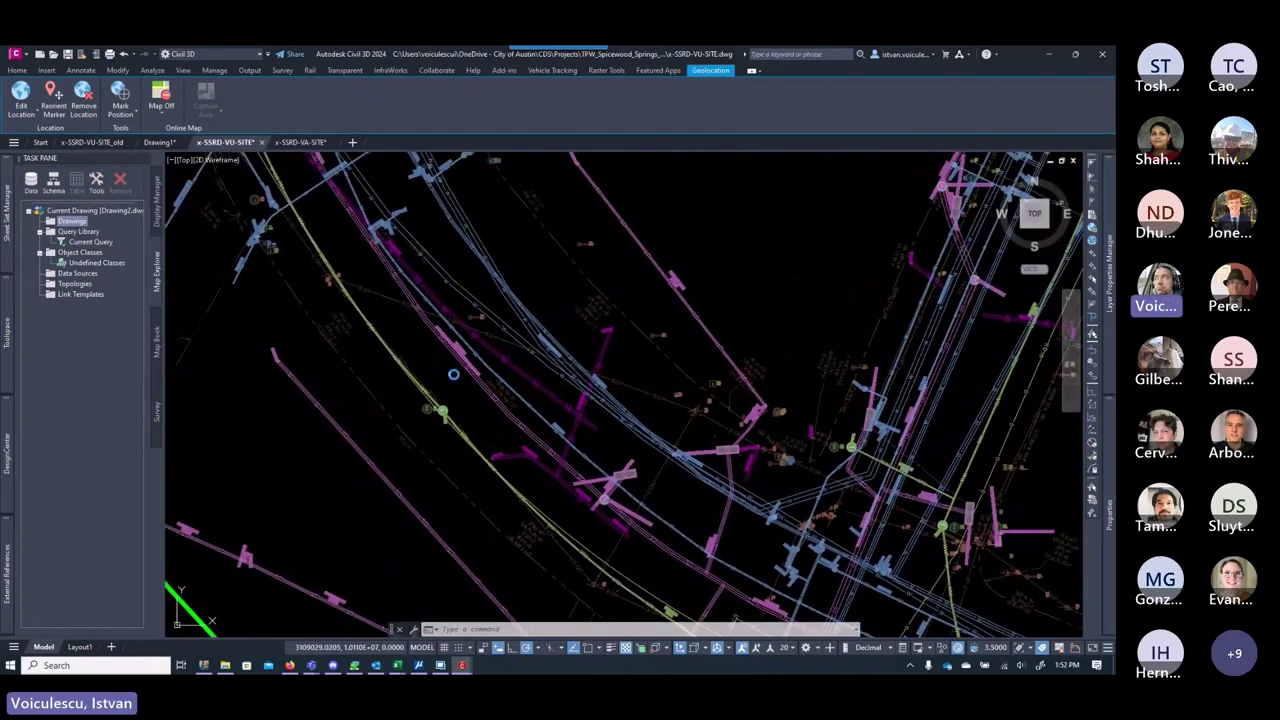
pyautogui.hotkey('ctrl', 's')
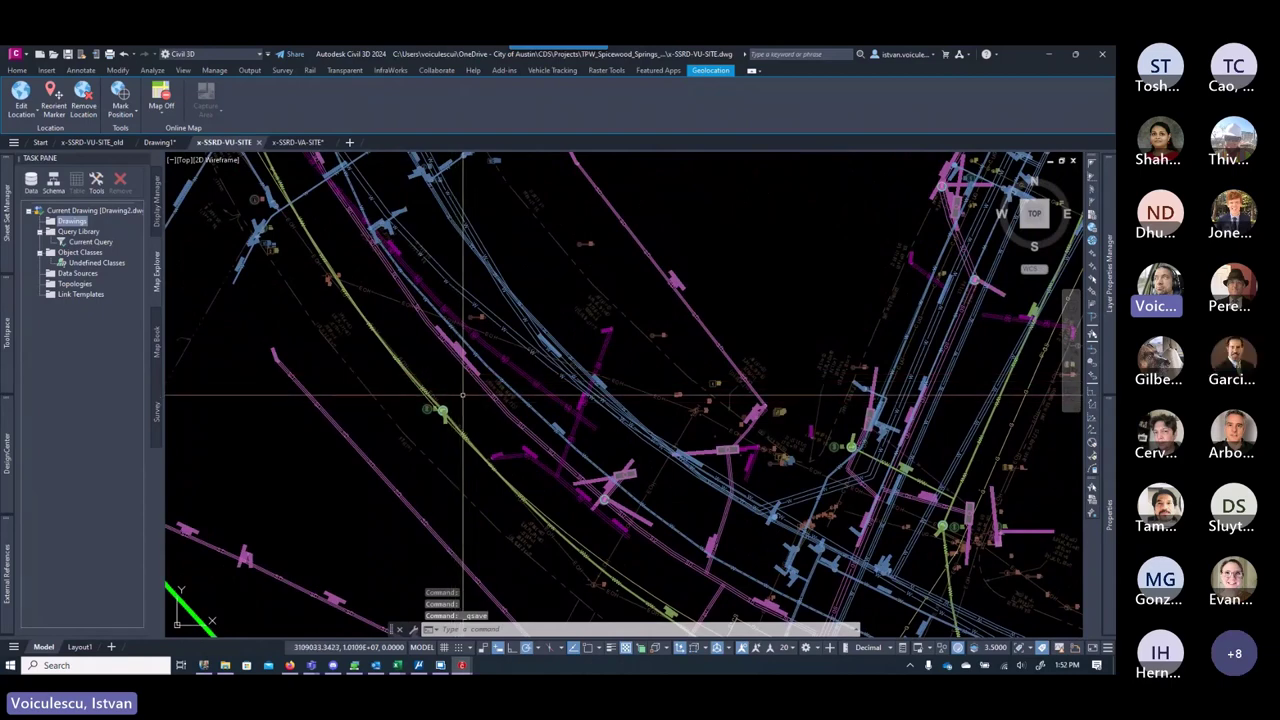
# Step: Examine the water, wastewater and storm drain lines against the survey along the curved road northwest of the intersection
pyautogui.scroll(-5, 462, 397)
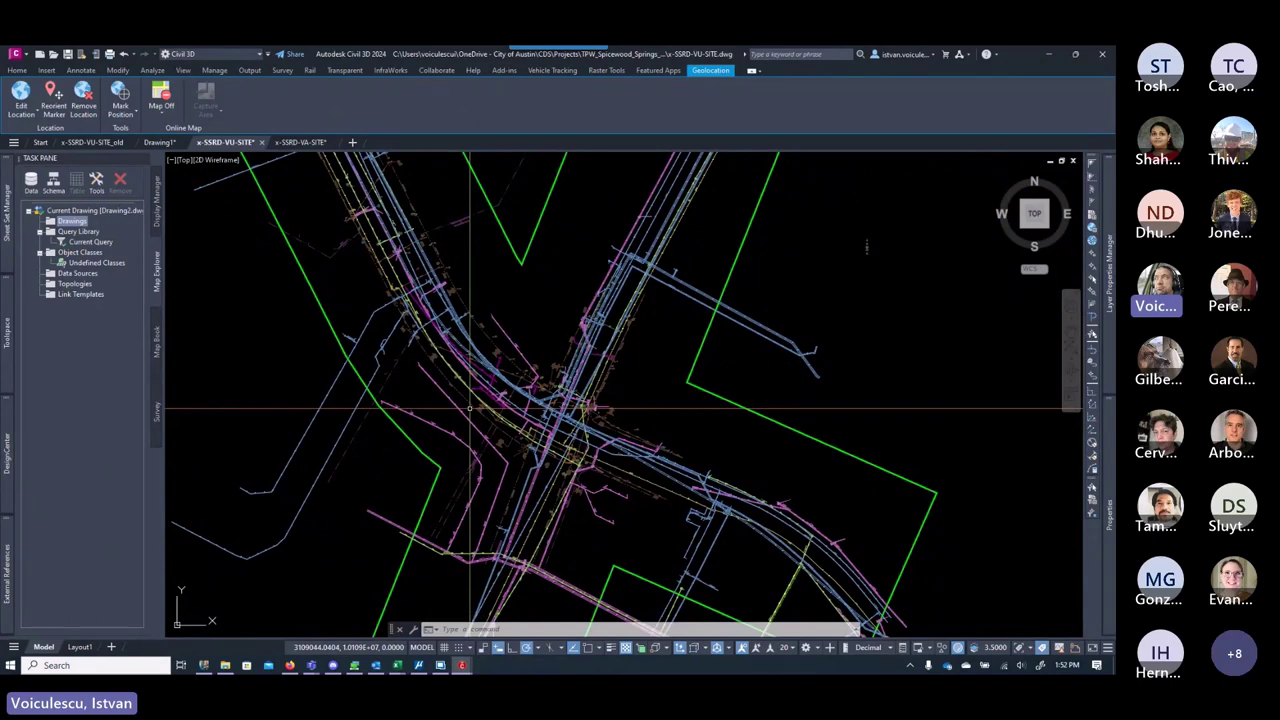
pyautogui.scroll(5, 469, 408)
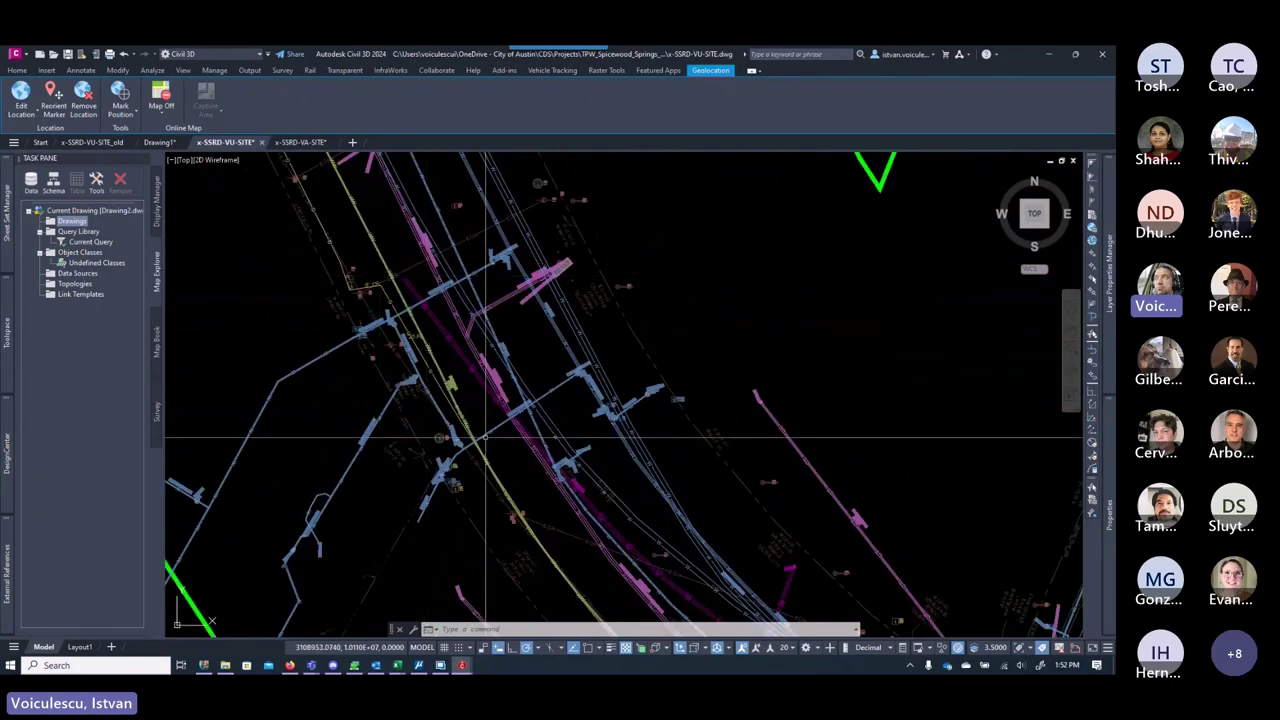
pyautogui.scroll(2, 470, 438)
pyautogui.scroll(-2, 462, 440)
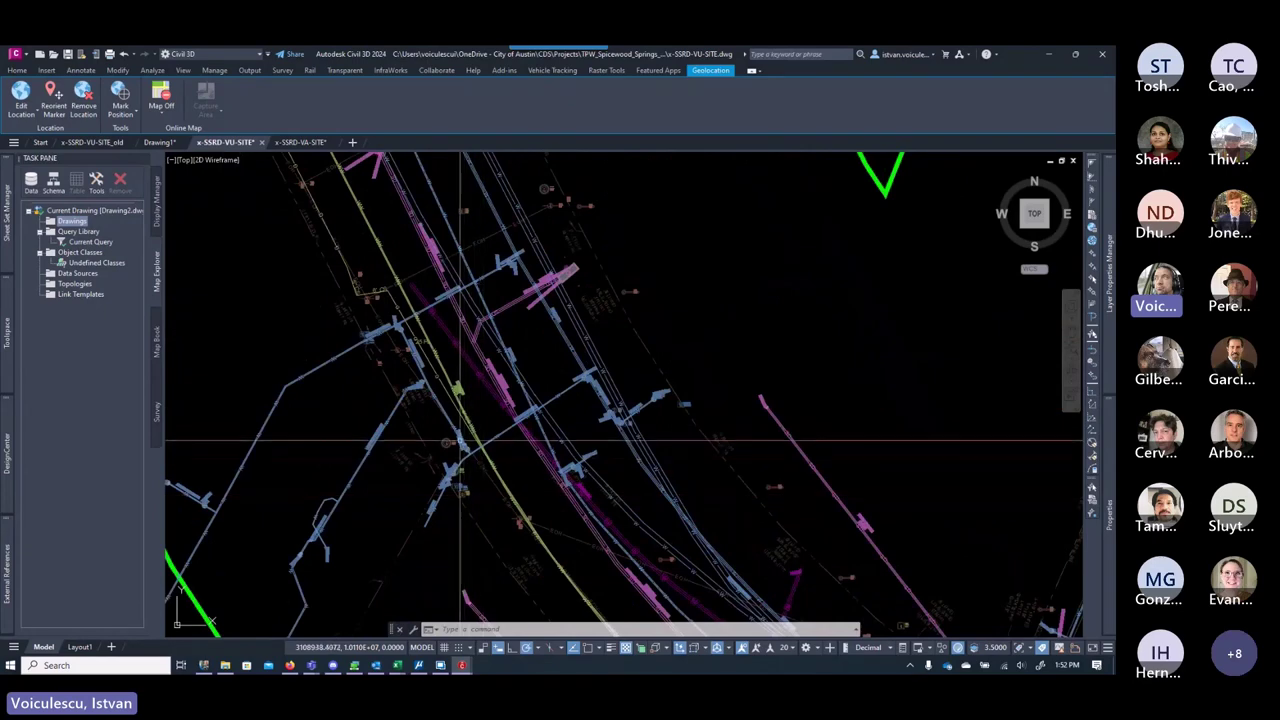
# Step: Compare the position of wastewater manhole 39030 on the curved road with the adjacent surveyed manhole symbol
pyautogui.scroll(6, 462, 440)
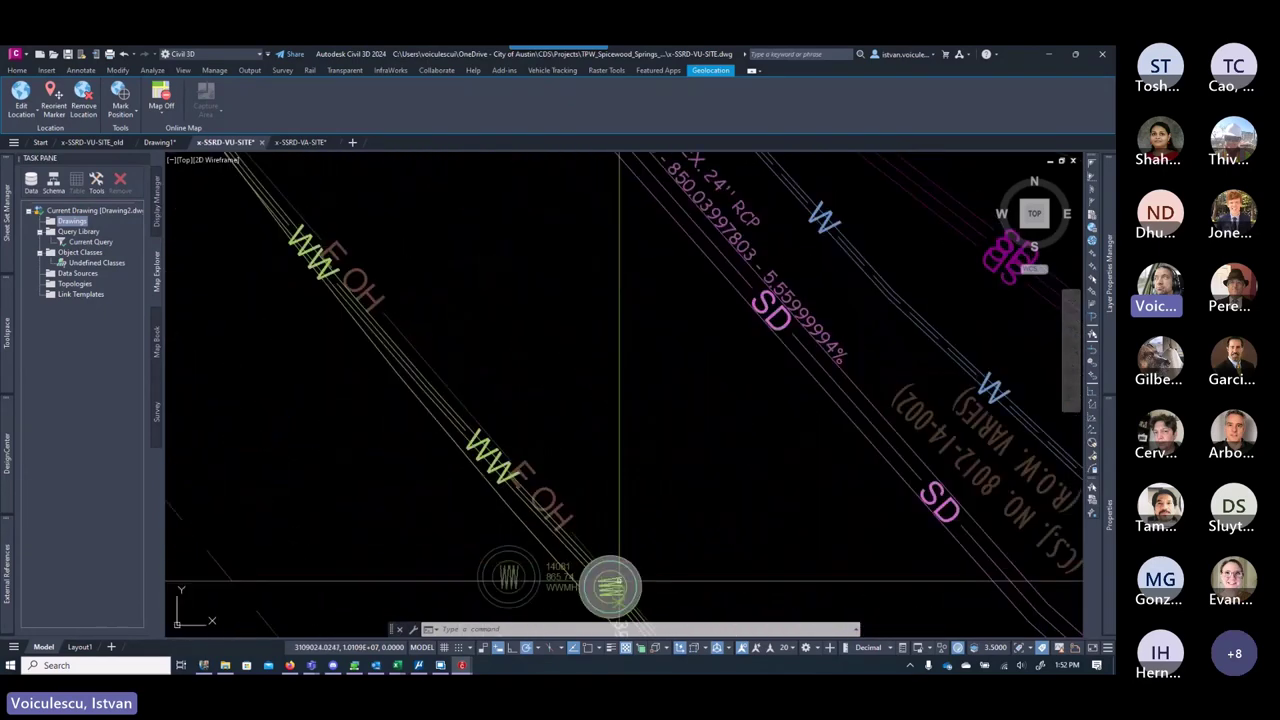
pyautogui.moveTo(620, 580); pyautogui.dragTo(563, 464, button='middle')
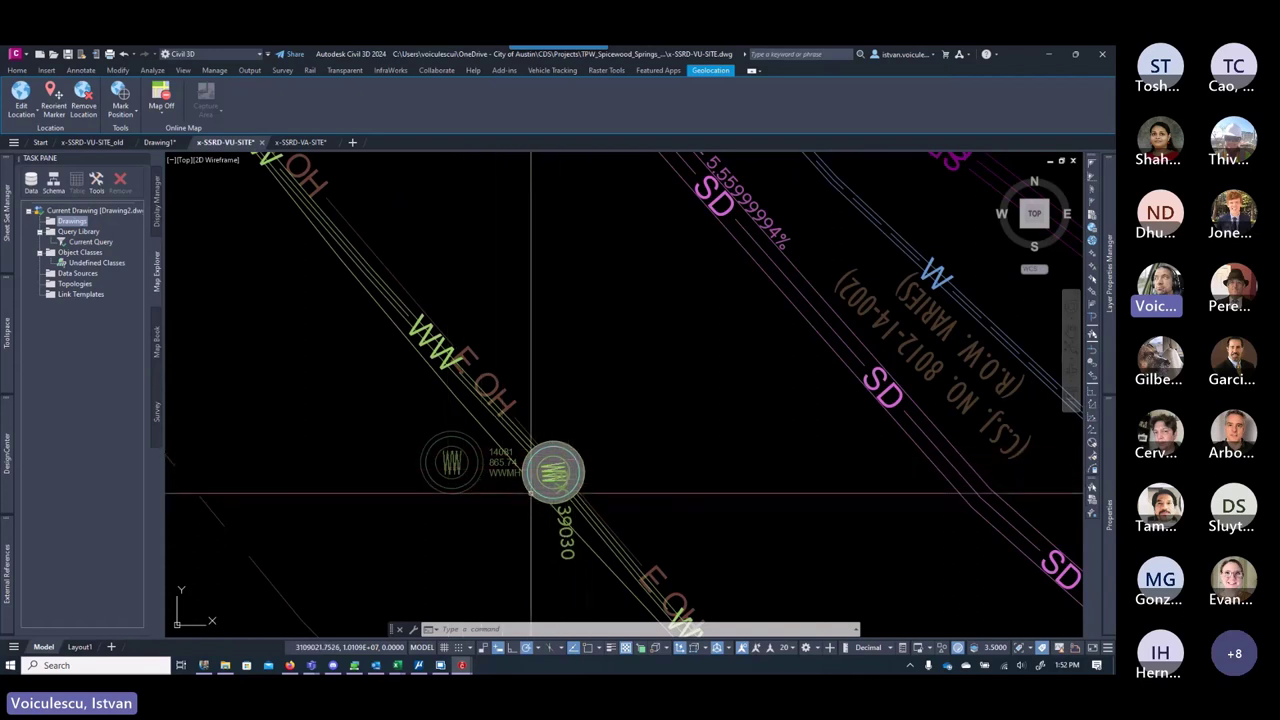
pyautogui.moveTo(530, 462)
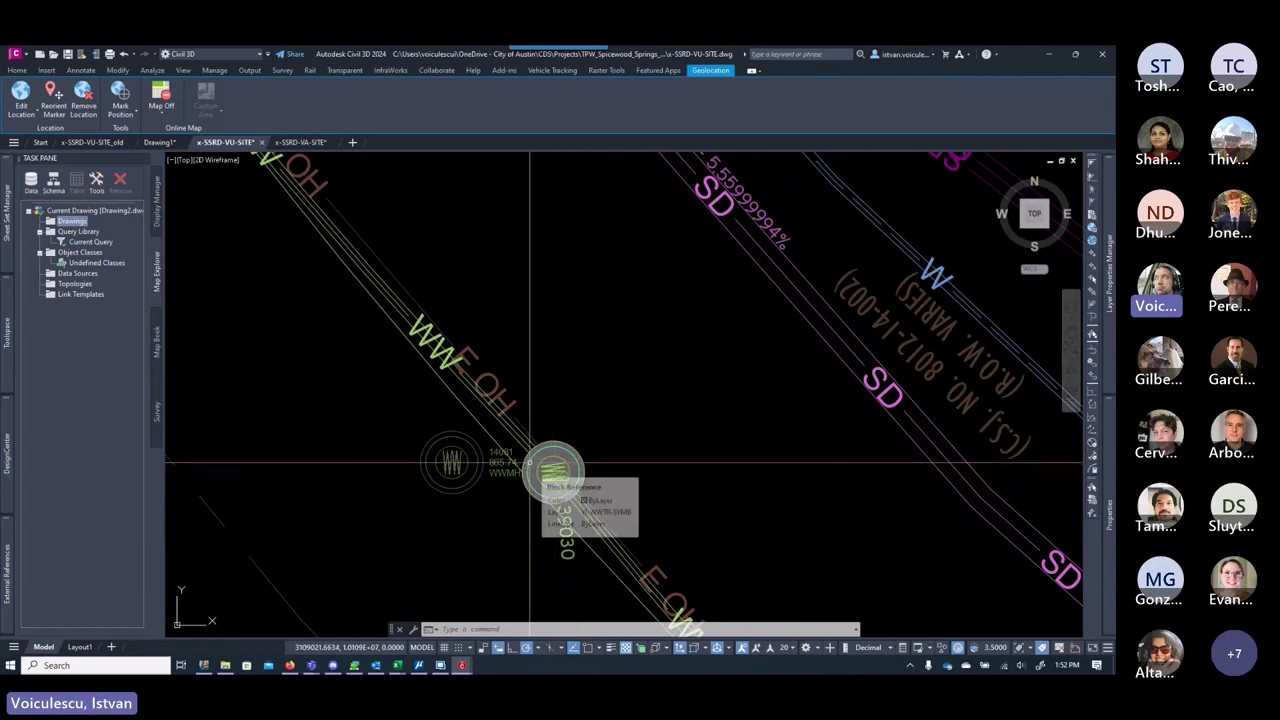
pyautogui.scroll(-5, 530, 462)
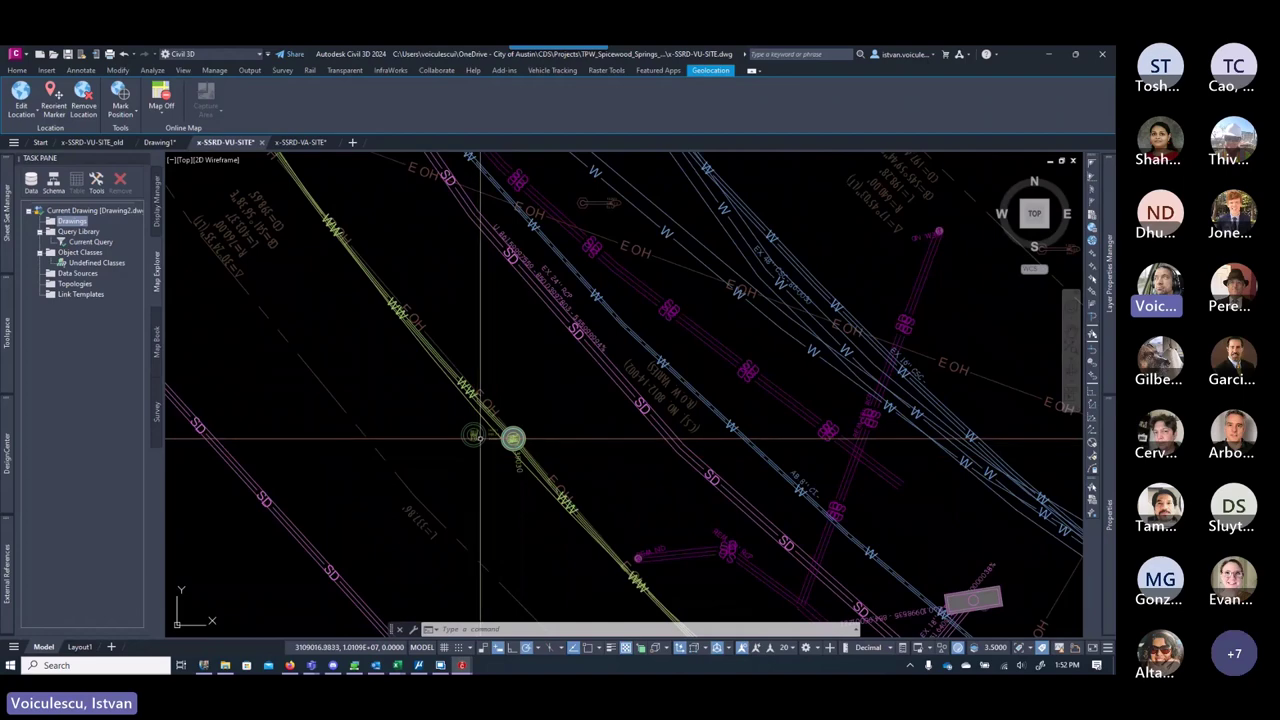
pyautogui.scroll(3, 510, 432)
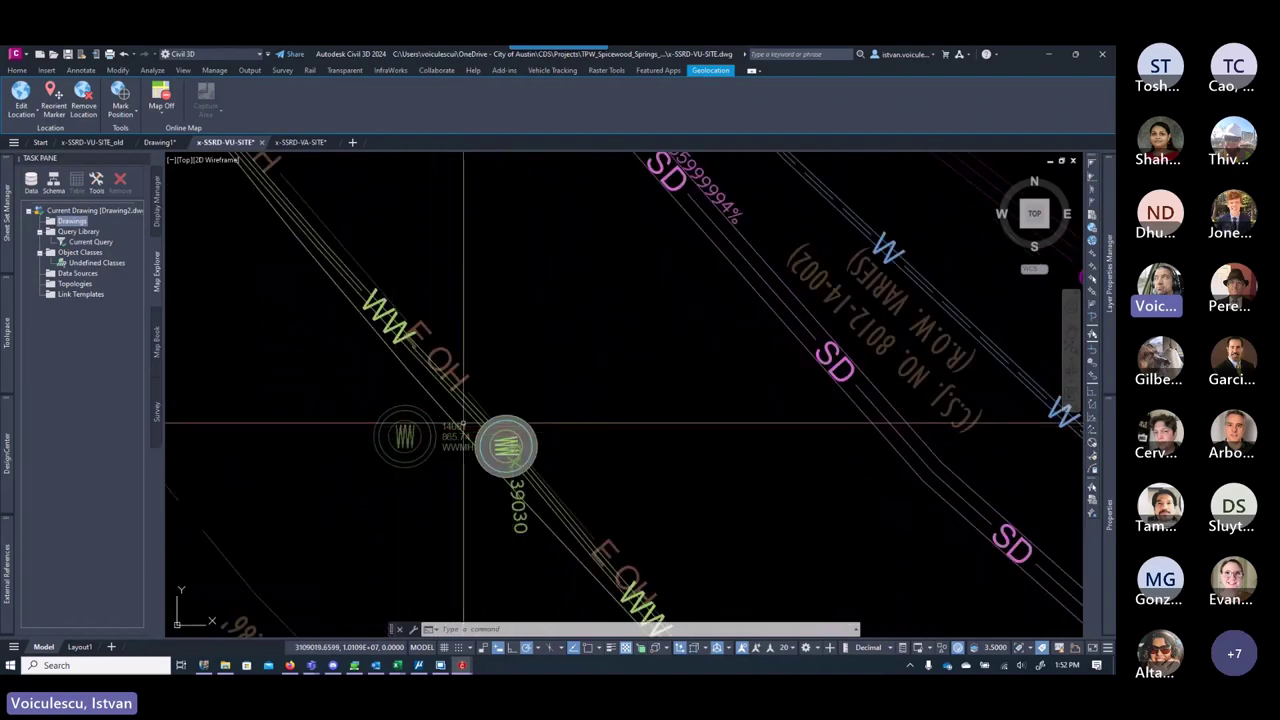
pyautogui.scroll(-4, 465, 423)
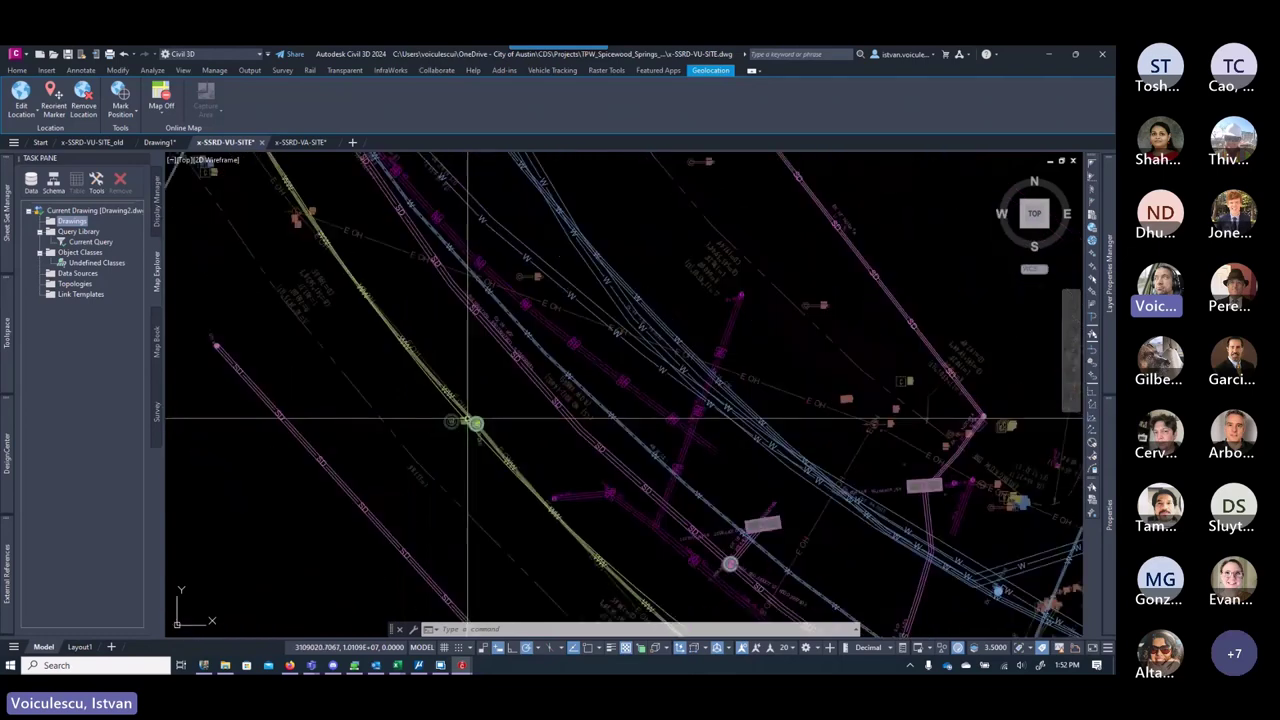
pyautogui.scroll(5, 466, 423)
pyautogui.scroll(-3, 386, 416)
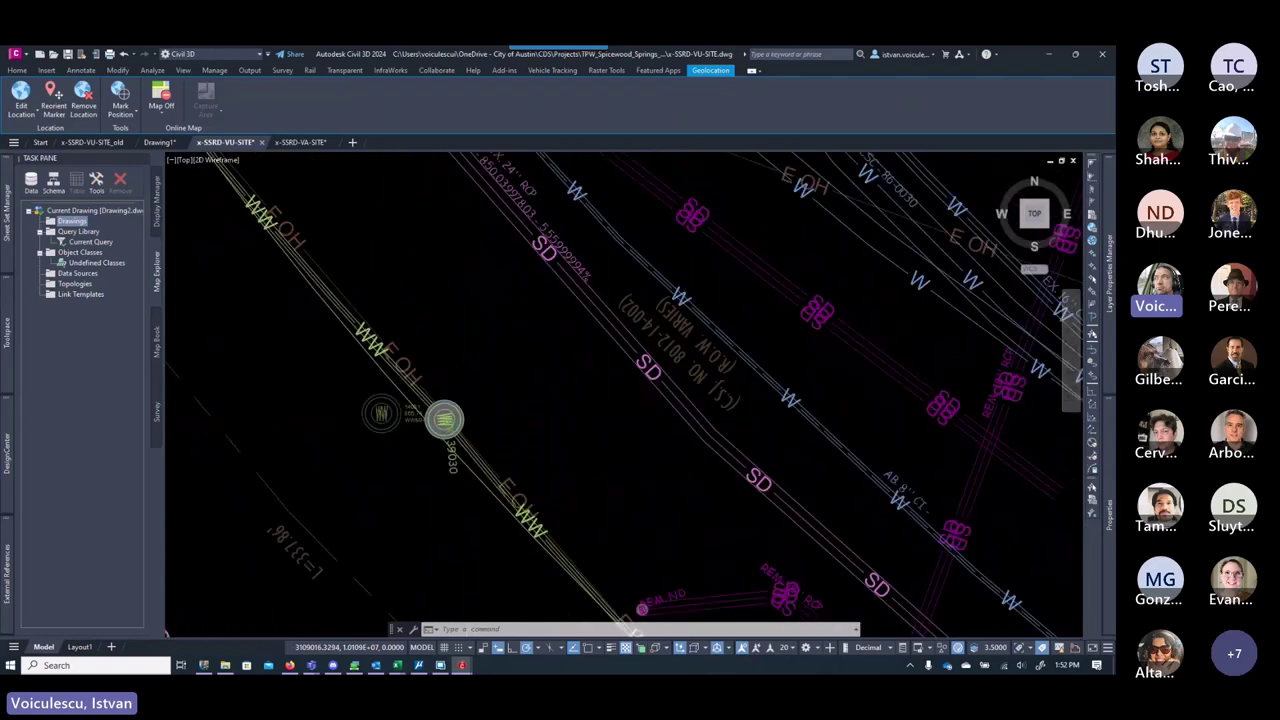
pyautogui.scroll(-4, 499, 470)
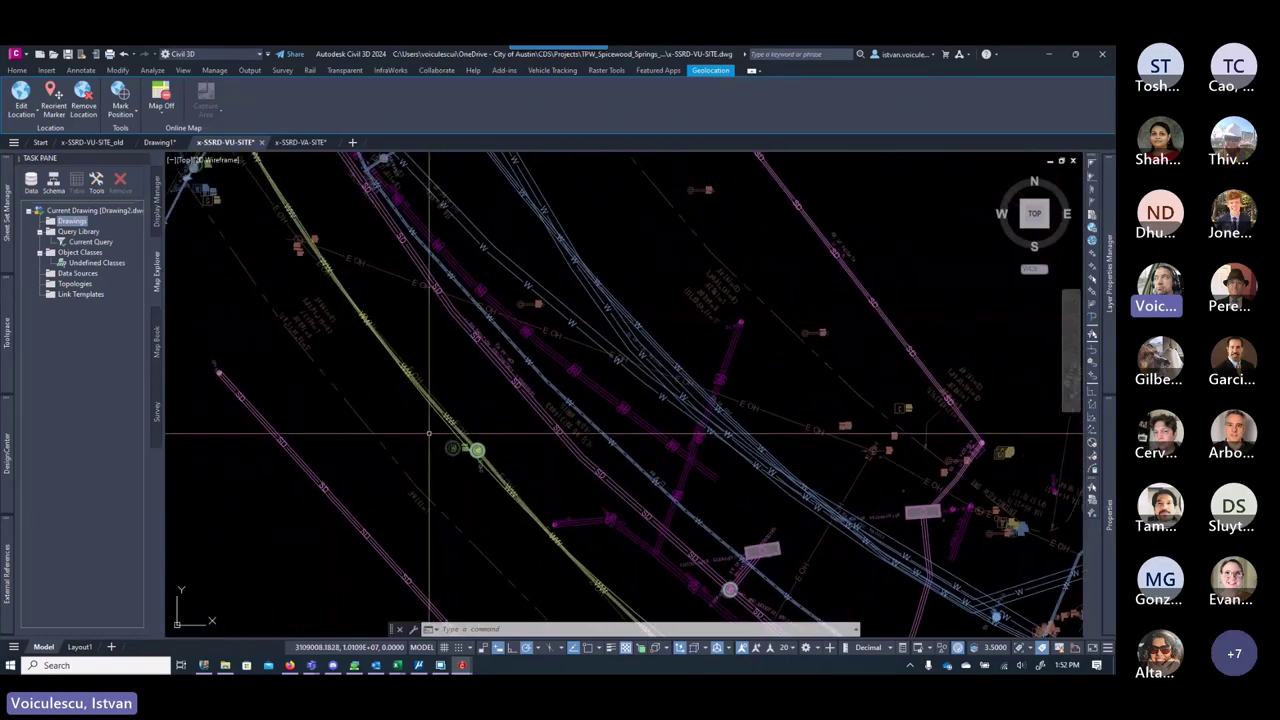
# Step: Follow the wastewater line from manhole 39030 southeast to the road intersection, checking it against the survey linework
pyautogui.moveTo(429, 434); pyautogui.dragTo(370, 354, button='middle')
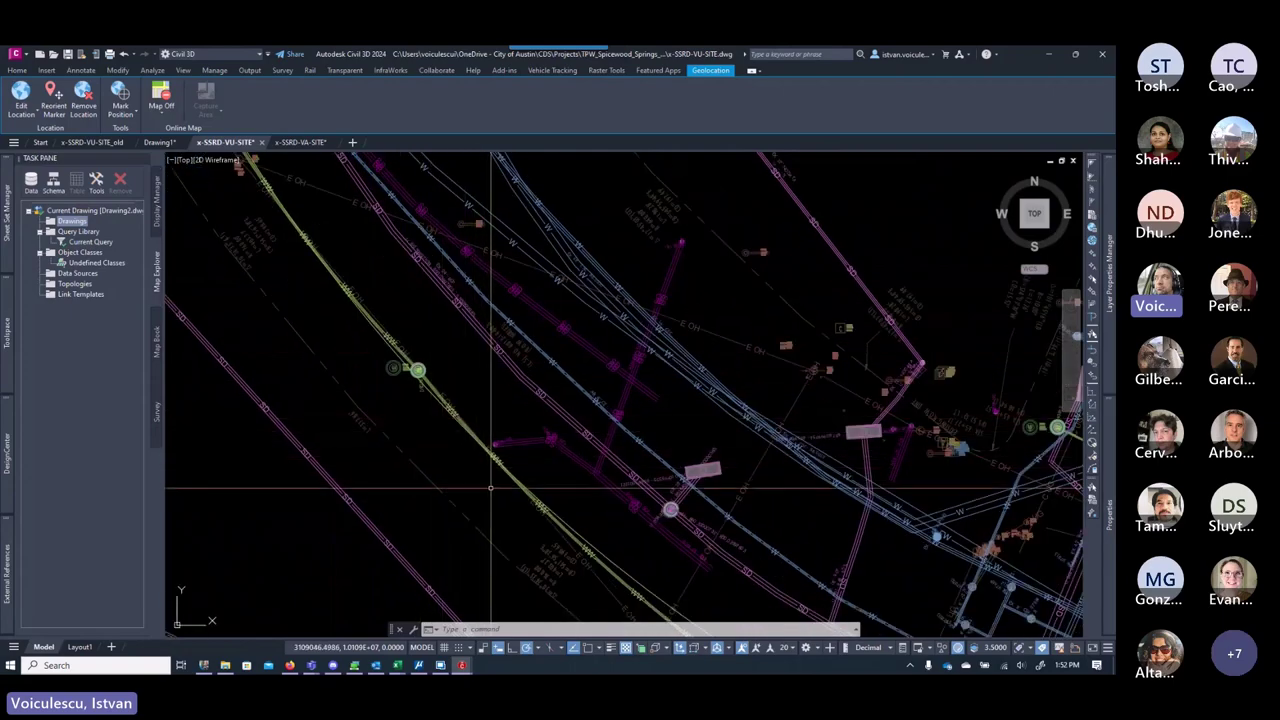
pyautogui.moveTo(490, 488); pyautogui.dragTo(466, 450, button='middle')
pyautogui.moveTo(525, 503); pyautogui.dragTo(405, 355, button='middle')
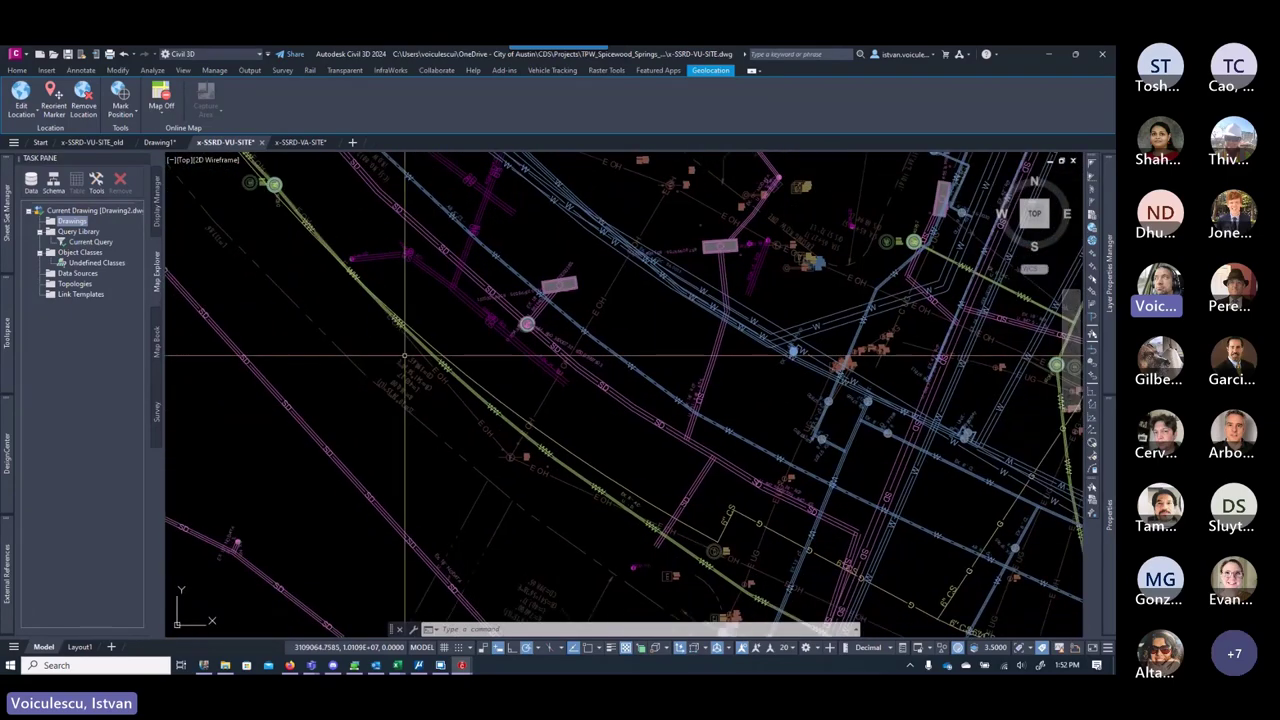
pyautogui.scroll(-3, 404, 345)
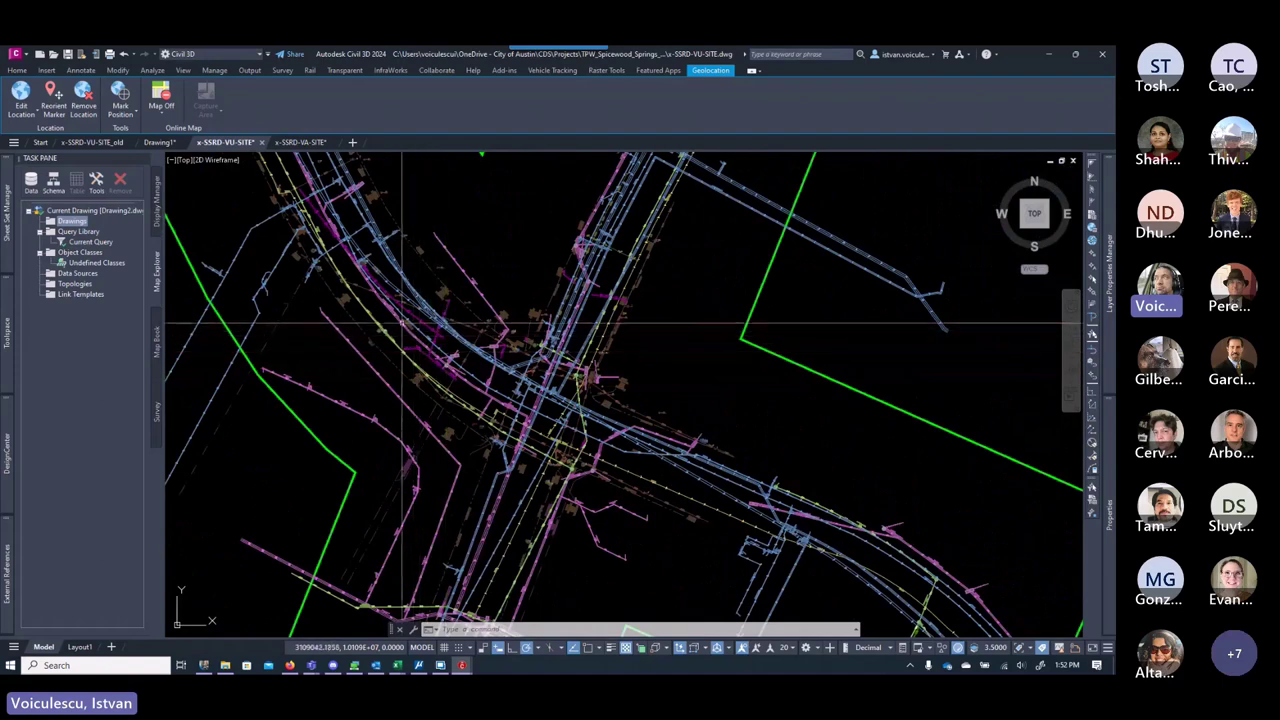
pyautogui.scroll(4, 398, 345)
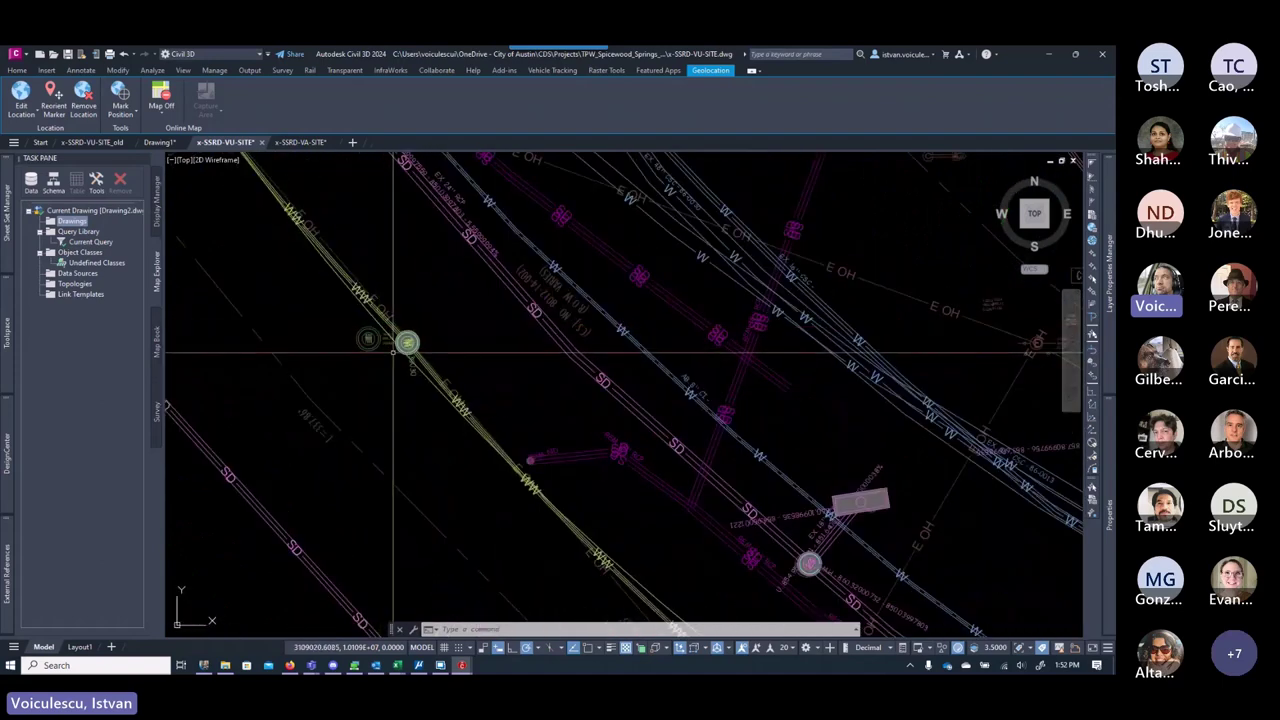
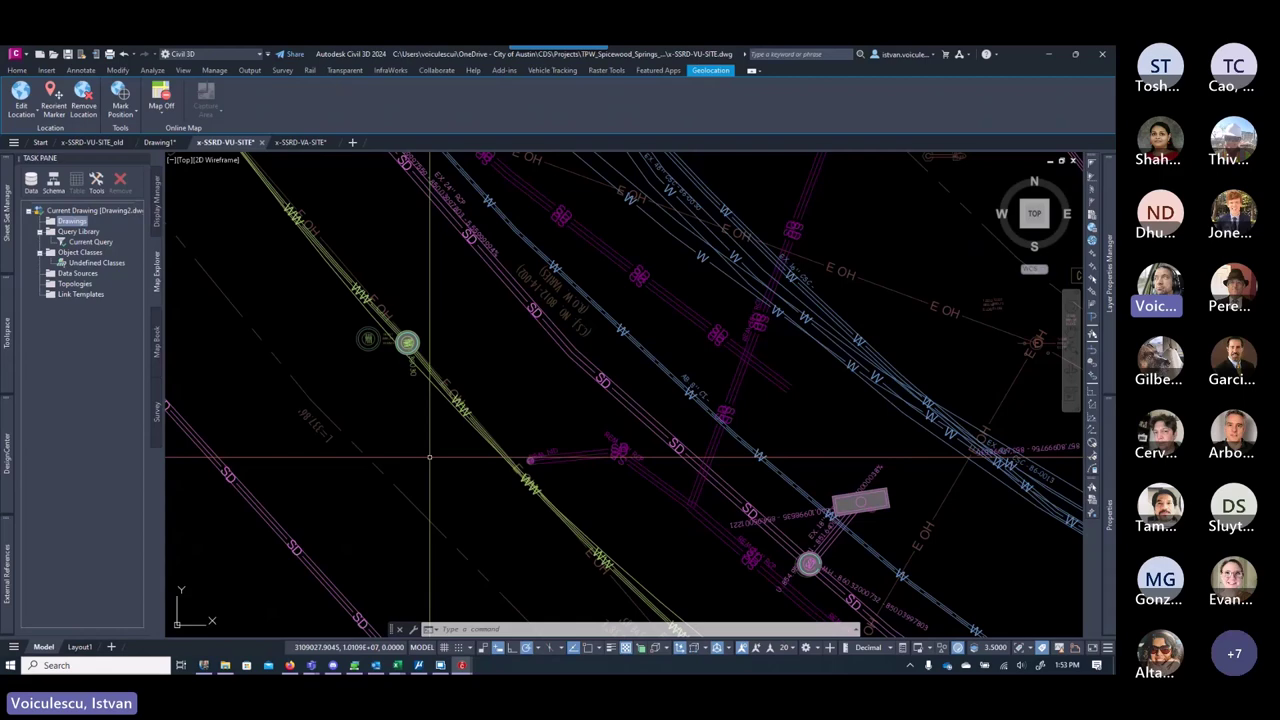
# Step: Re-examine the offset between manhole 39030 and its surveyed counterpart, along with the surrounding wastewater line
pyautogui.scroll(4, 414, 340)
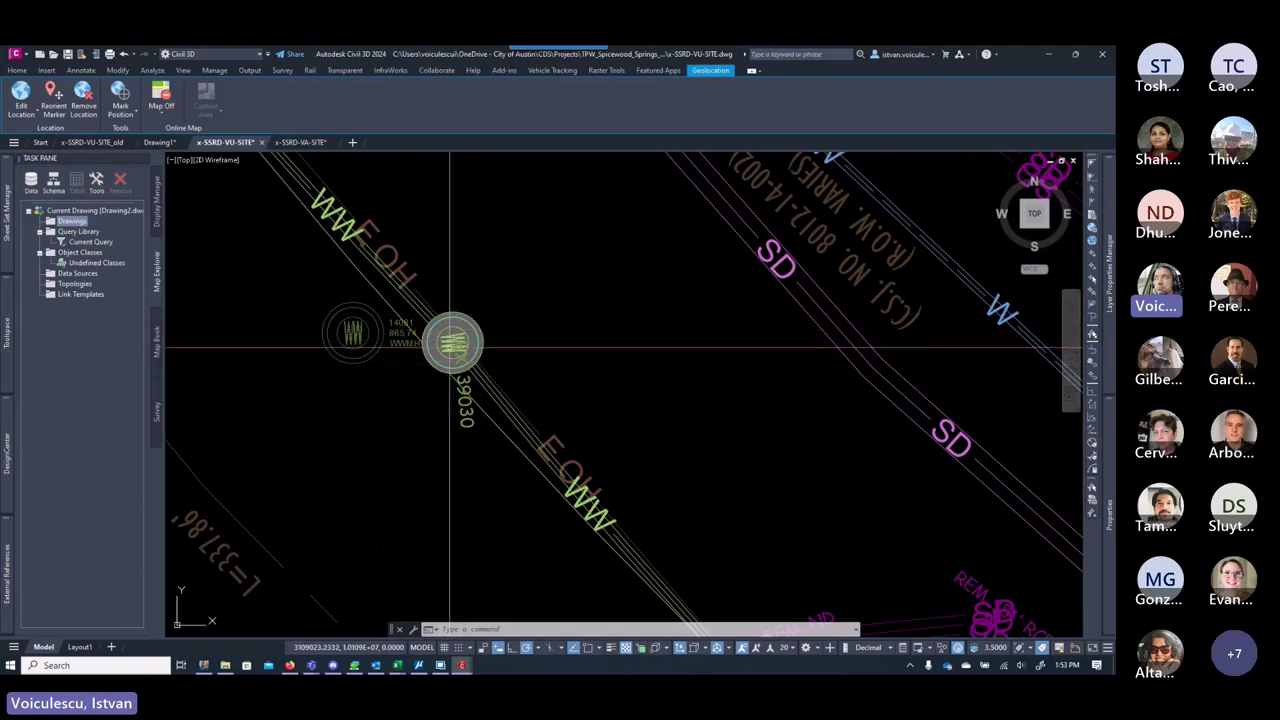
pyautogui.scroll(-5, 448, 343)
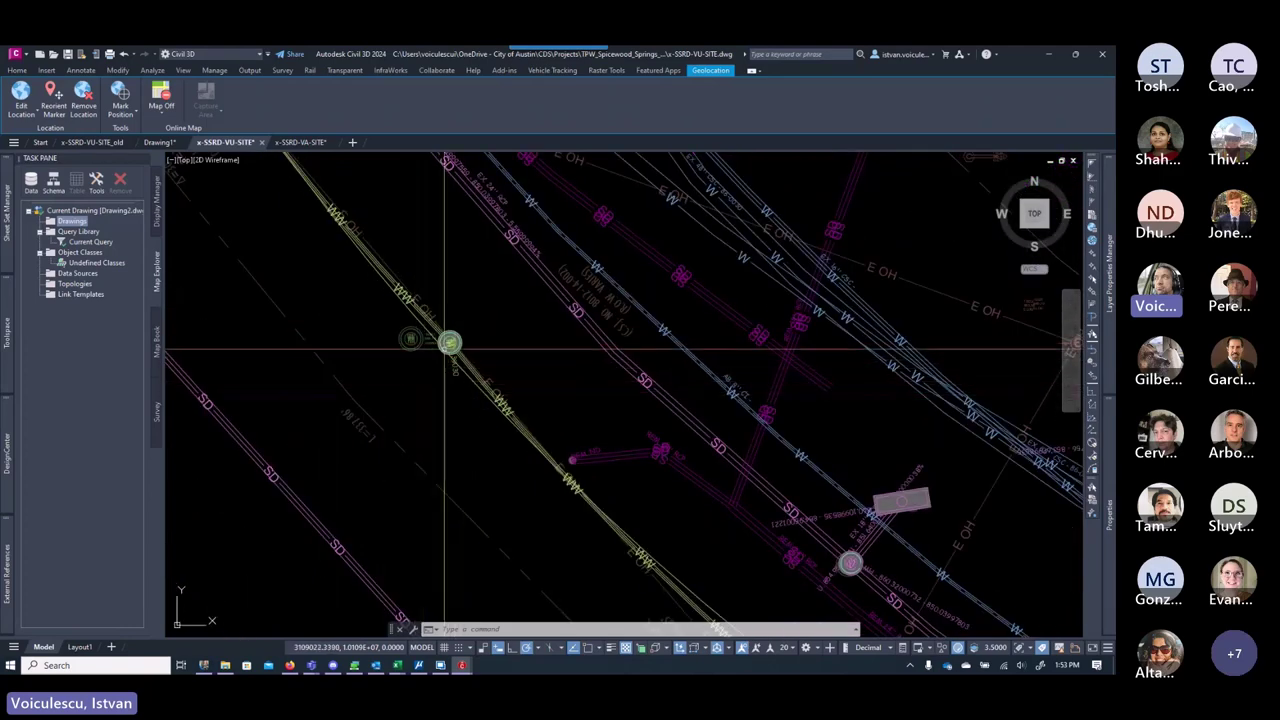
pyautogui.scroll(4, 440, 342)
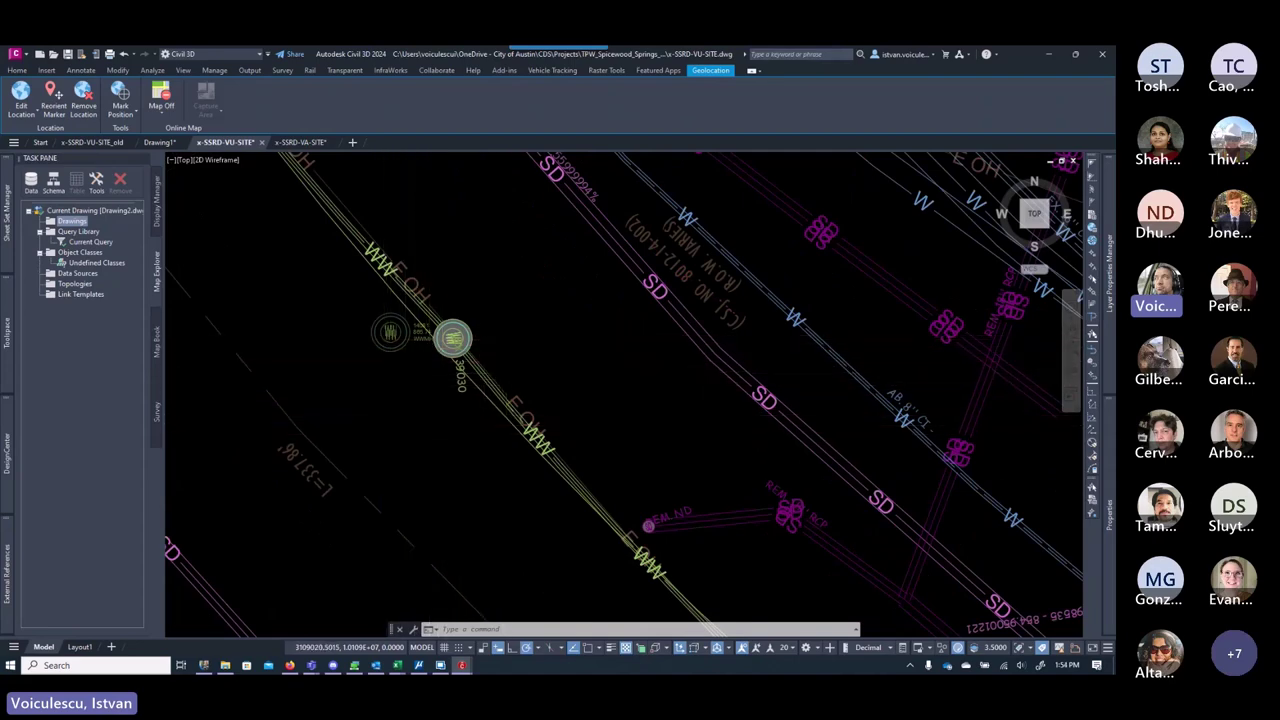
pyautogui.scroll(-3, 420, 375)
pyautogui.scroll(3, 428, 382)
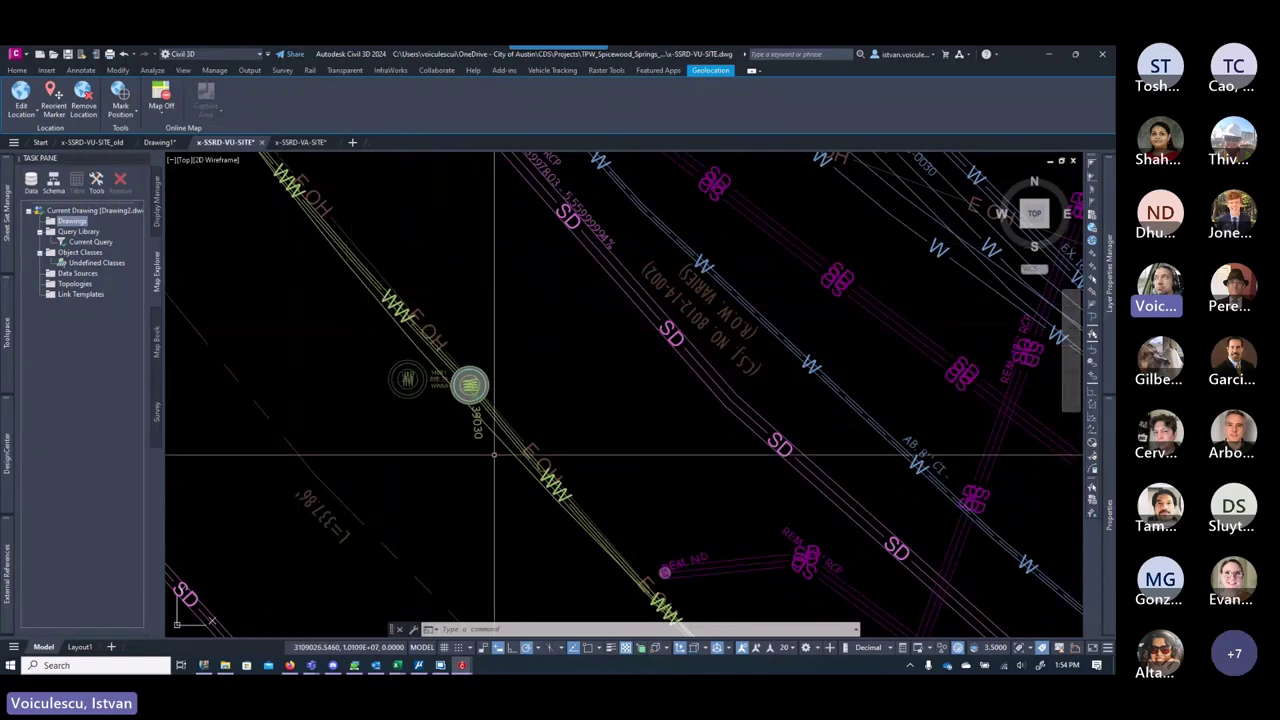
pyautogui.scroll(-3, 494, 455)
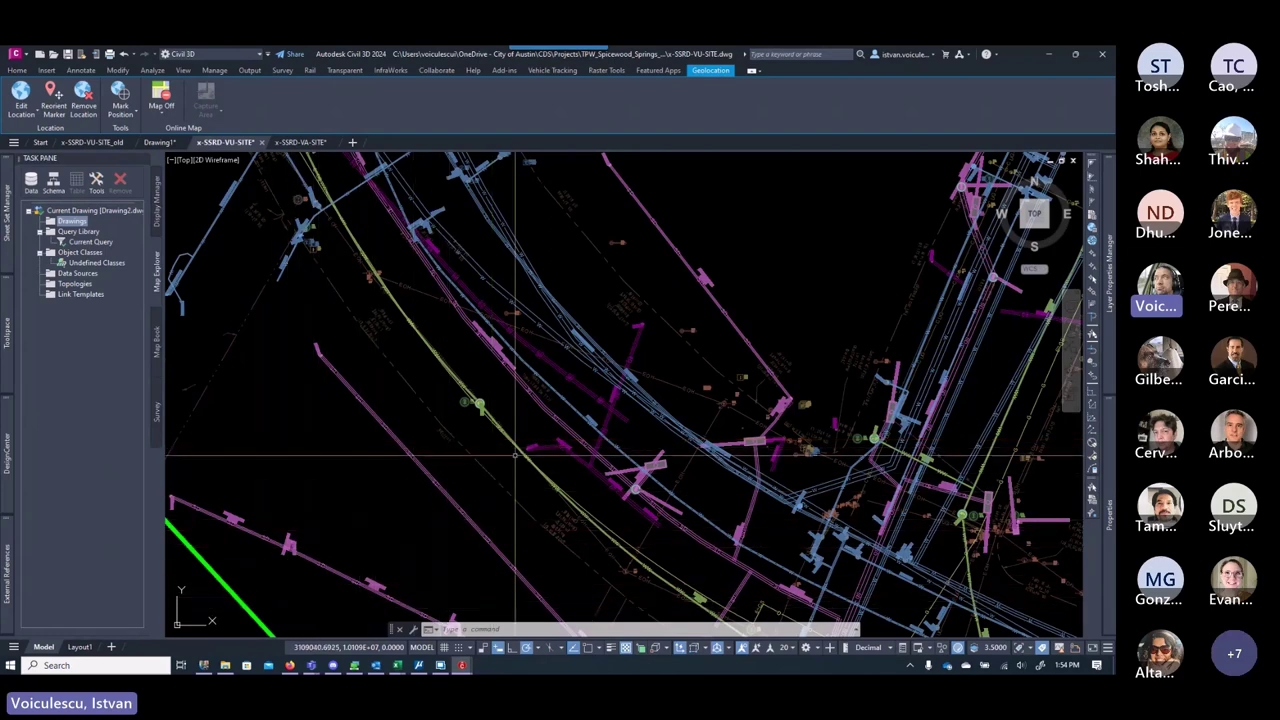
pyautogui.moveTo(520, 455); pyautogui.dragTo(422, 372, button='middle')
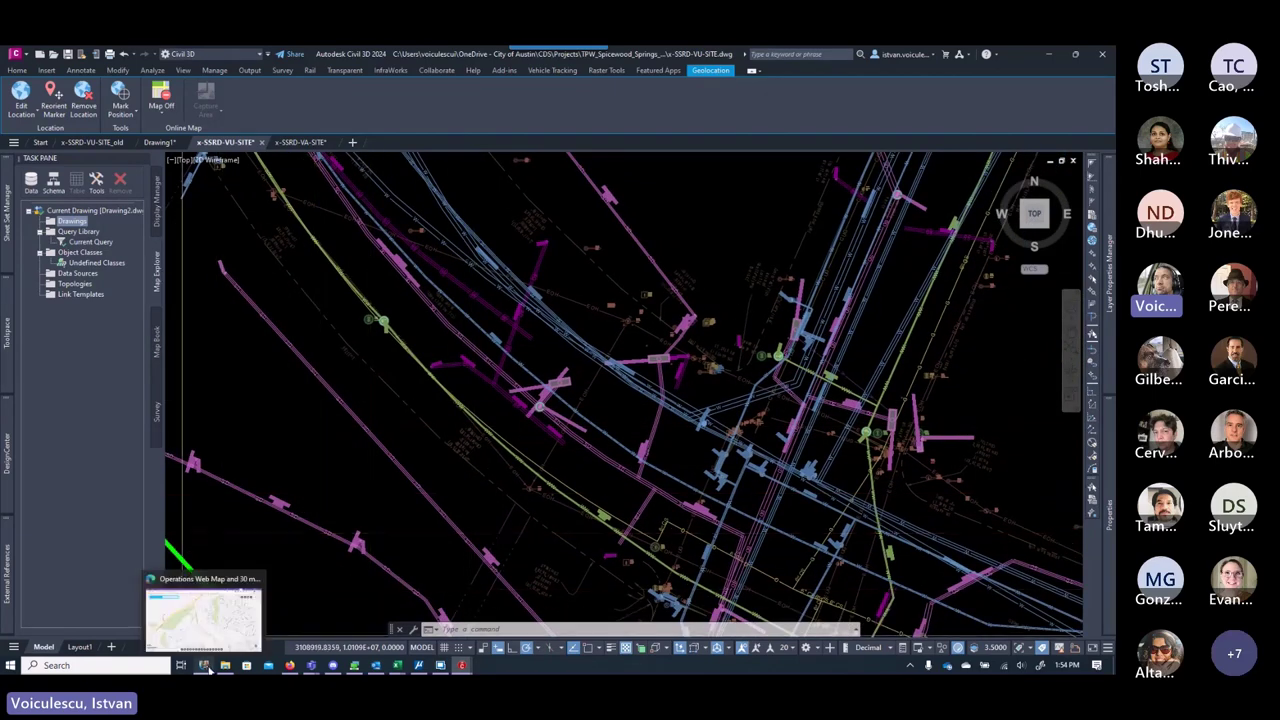
# Step: Switch to the Operations Web Map in the browser and turn on the Wastewater layer around Spicewood Springs Rd
pyautogui.click(205, 668)
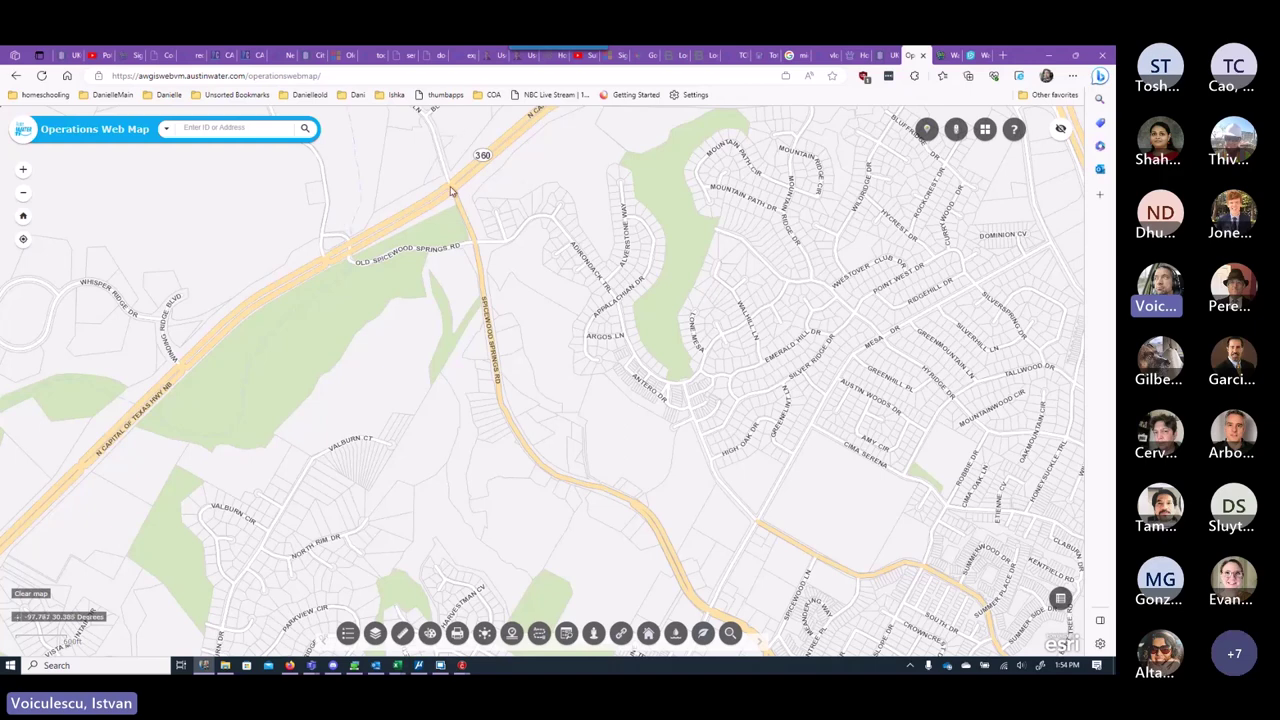
pyautogui.moveTo(470, 192); pyautogui.dragTo(423, 166)
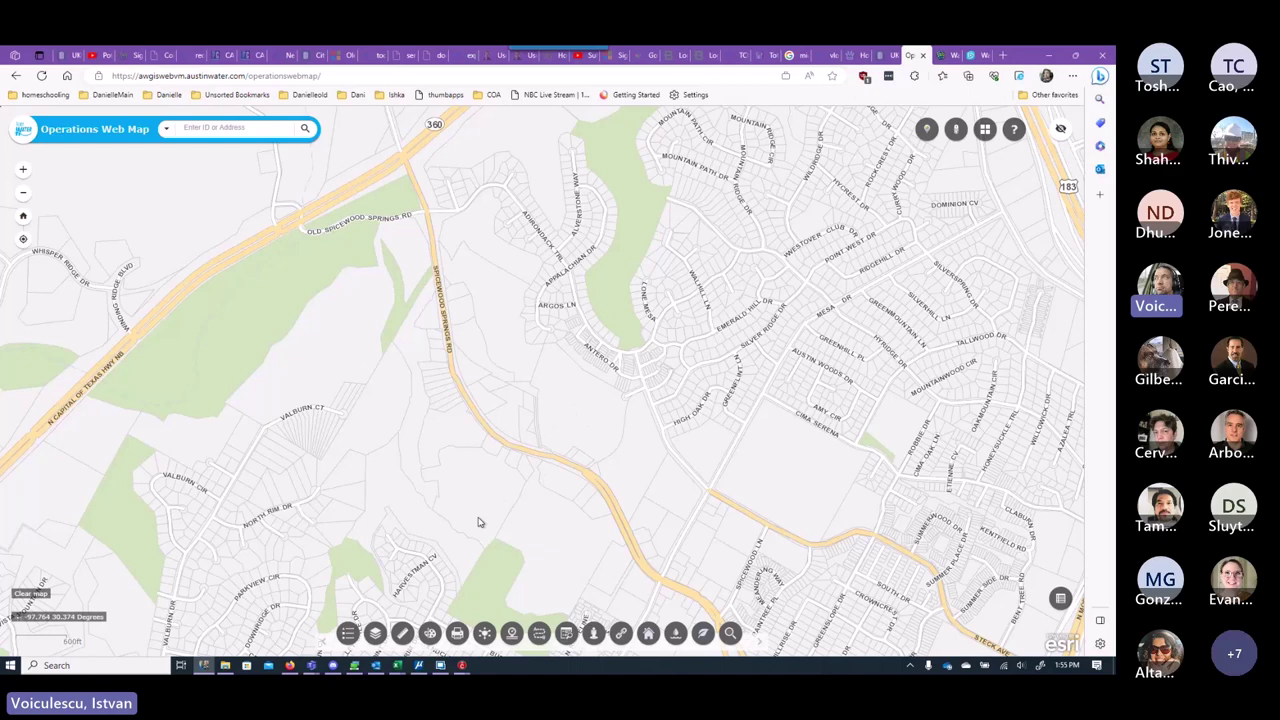
pyautogui.click(375, 634)
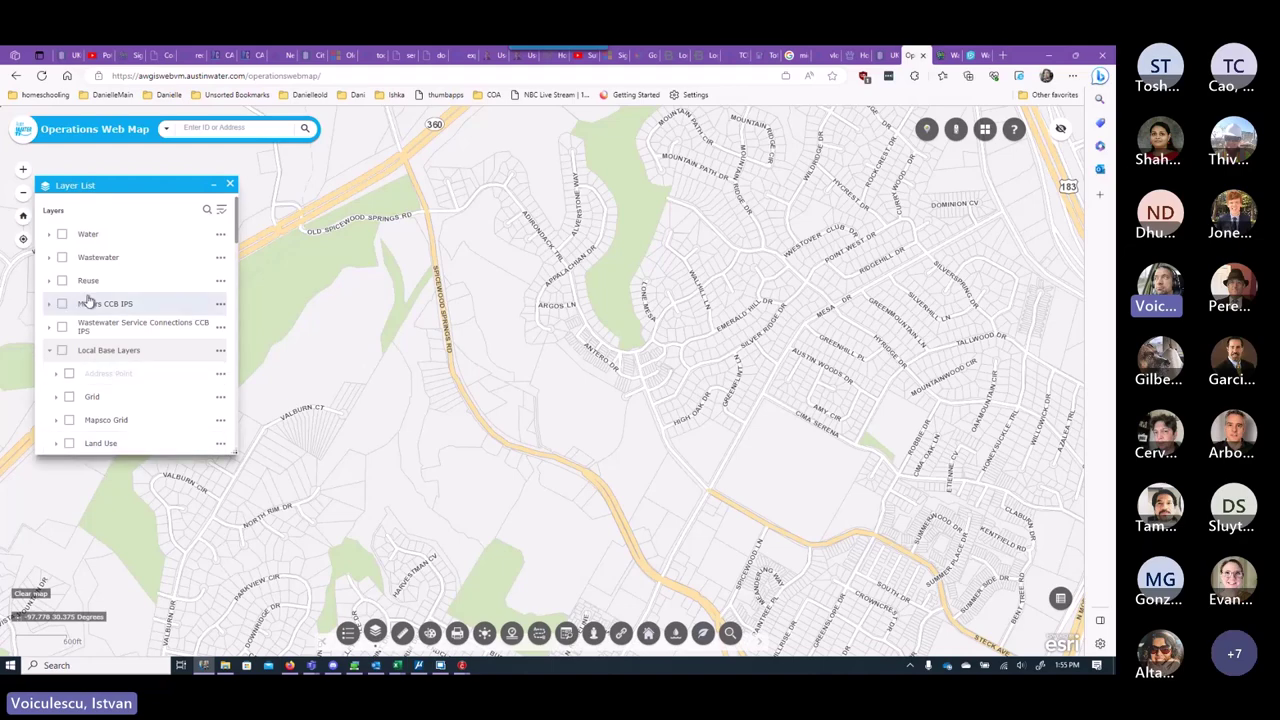
pyautogui.click(61, 258)
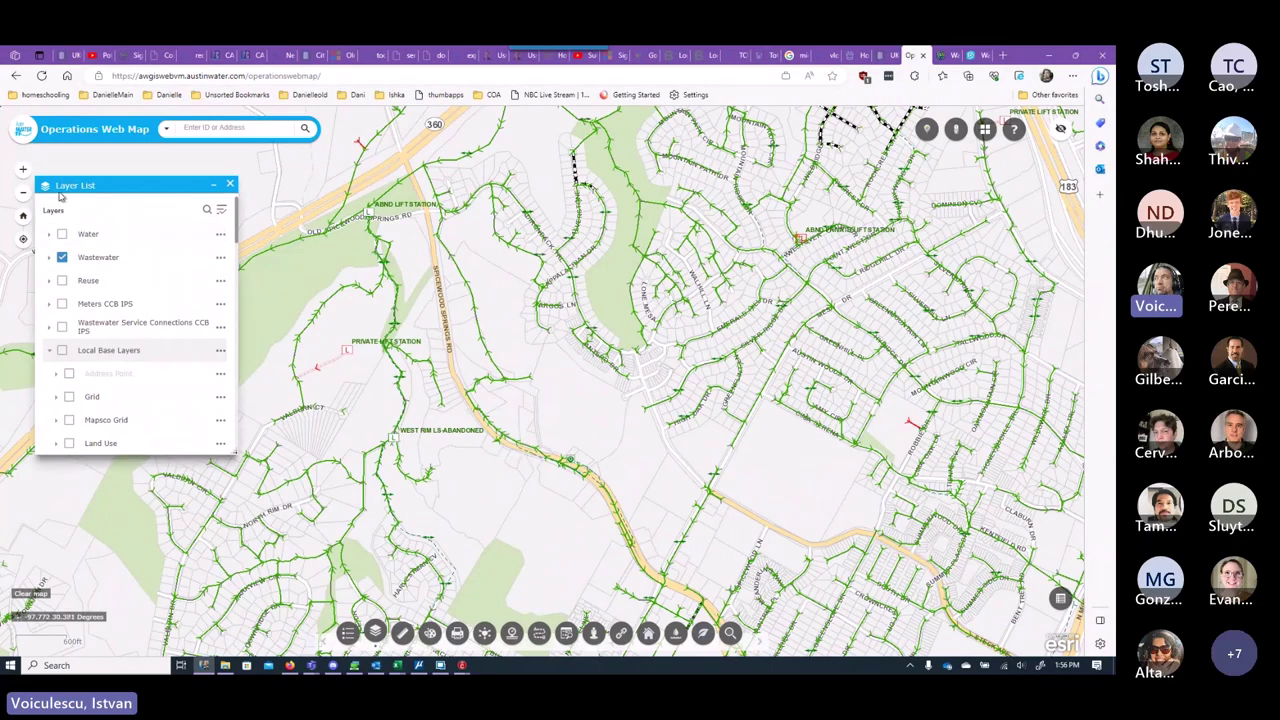
# Step: Locate the wastewater mains and manholes on the web map along the Spicewood Springs Rd curve up to the intersection
pyautogui.click(23, 170)
pyautogui.click(23, 170)
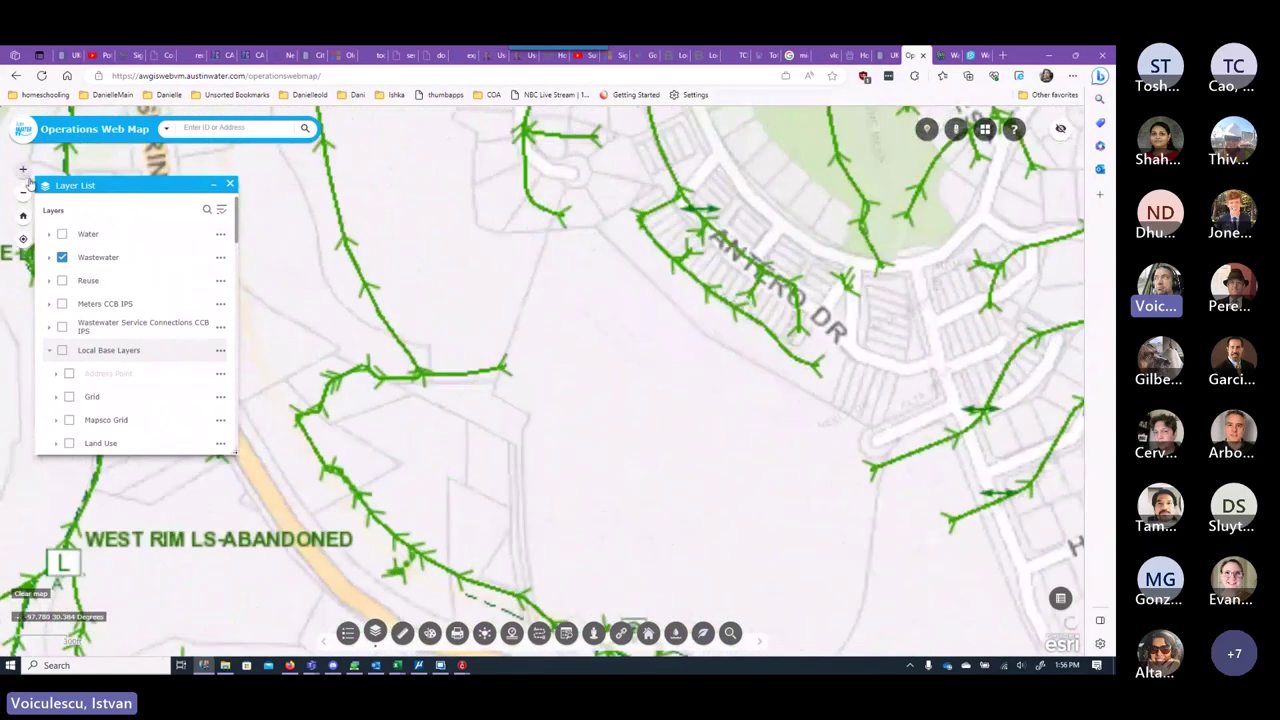
pyautogui.moveTo(590, 528); pyautogui.dragTo(493, 307)
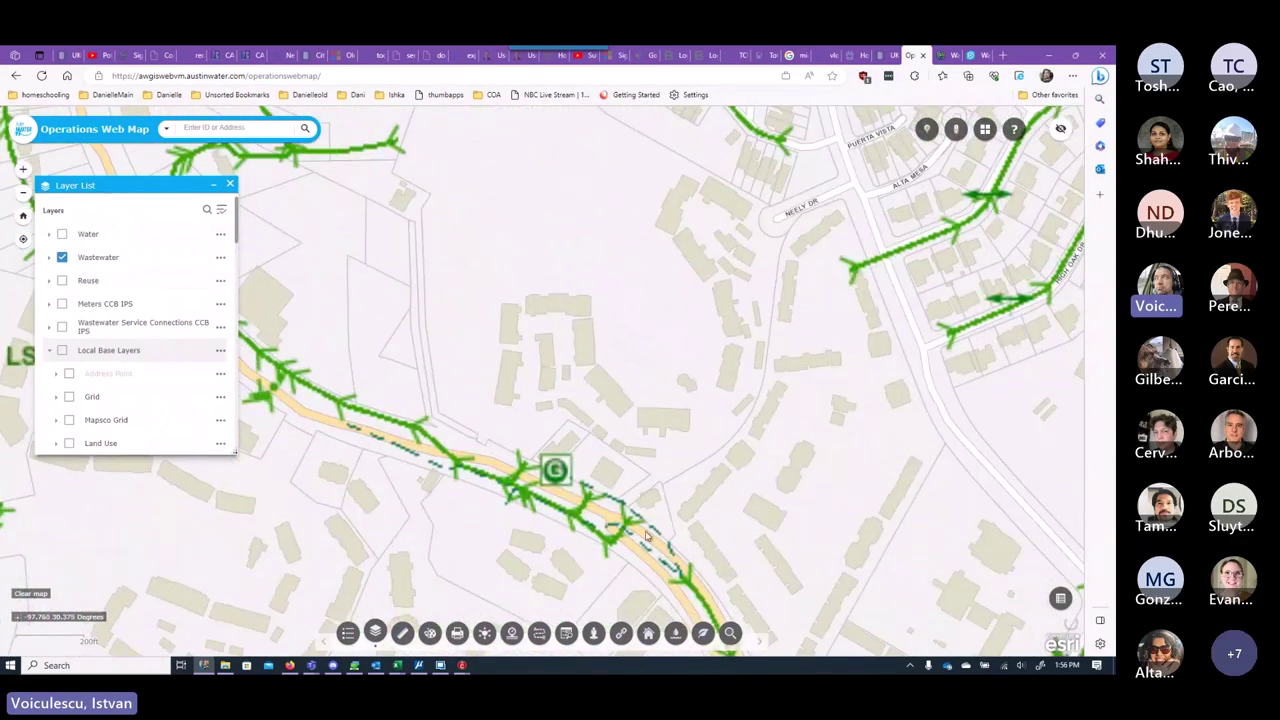
pyautogui.moveTo(649, 536); pyautogui.dragTo(512, 341)
pyautogui.moveTo(583, 519); pyautogui.dragTo(466, 310)
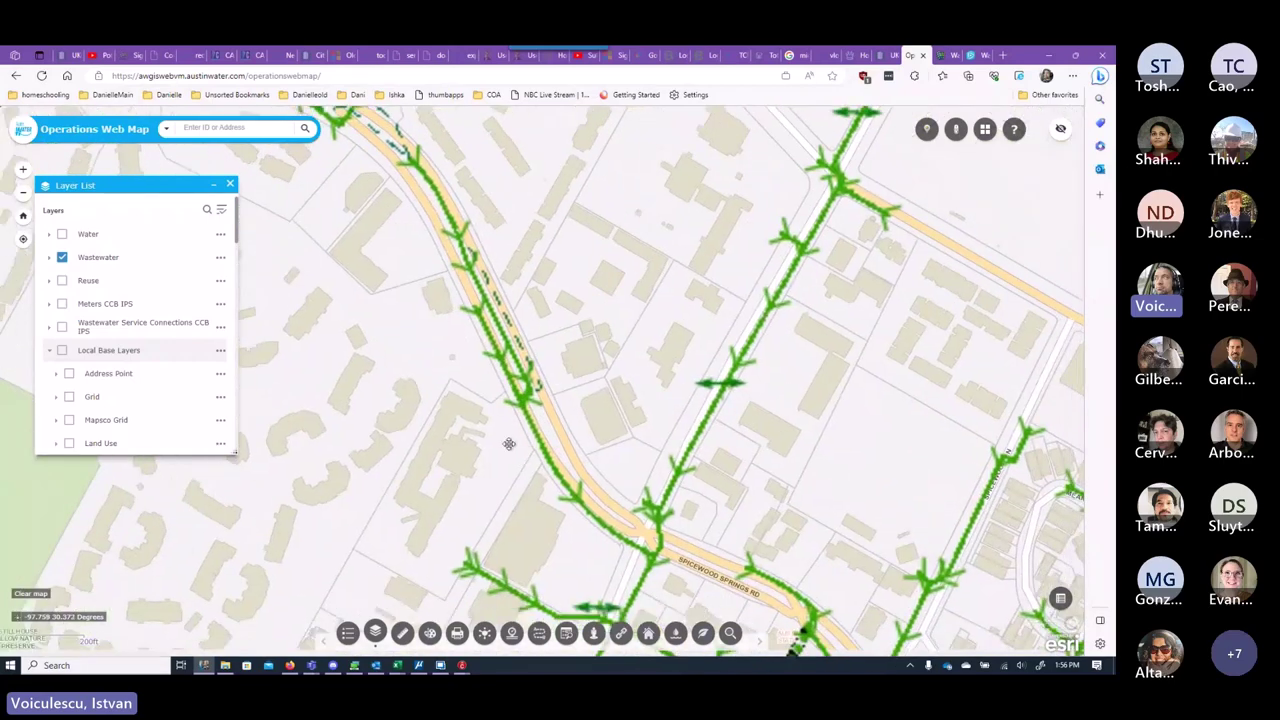
pyautogui.moveTo(509, 443); pyautogui.dragTo(507, 425)
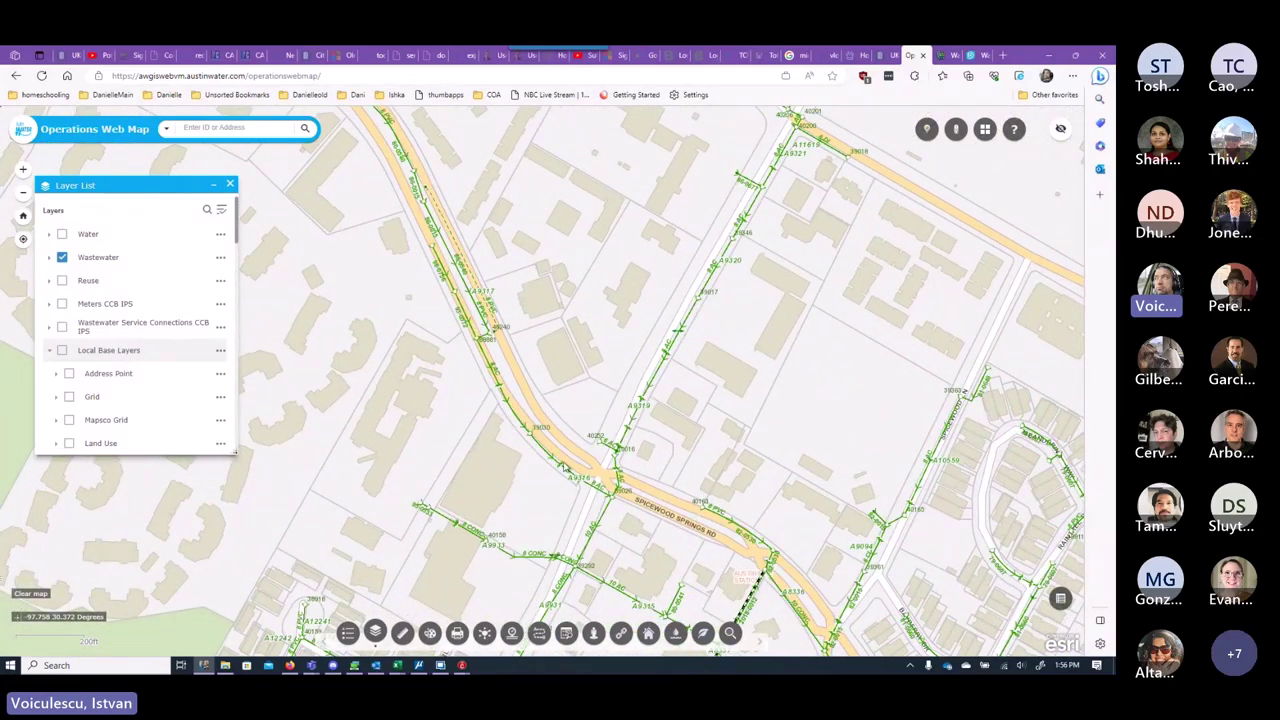
pyautogui.click(23, 169)
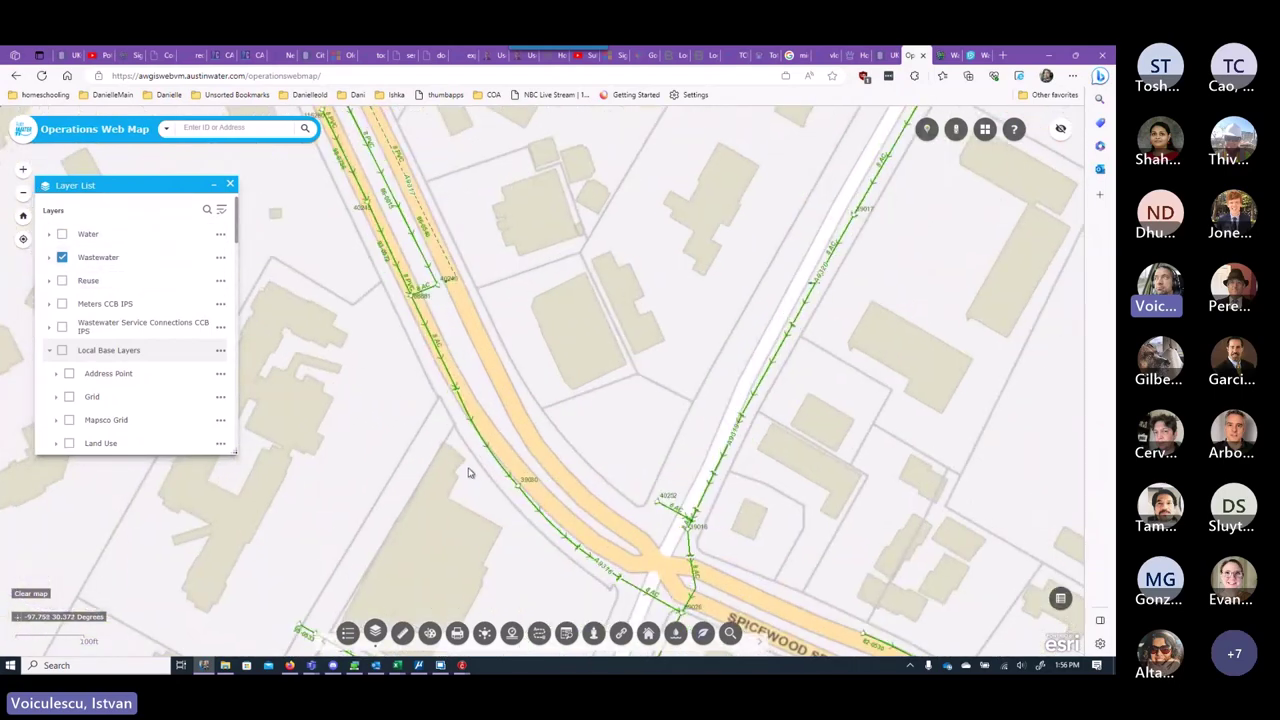
pyautogui.scroll(-2, 445, 406)
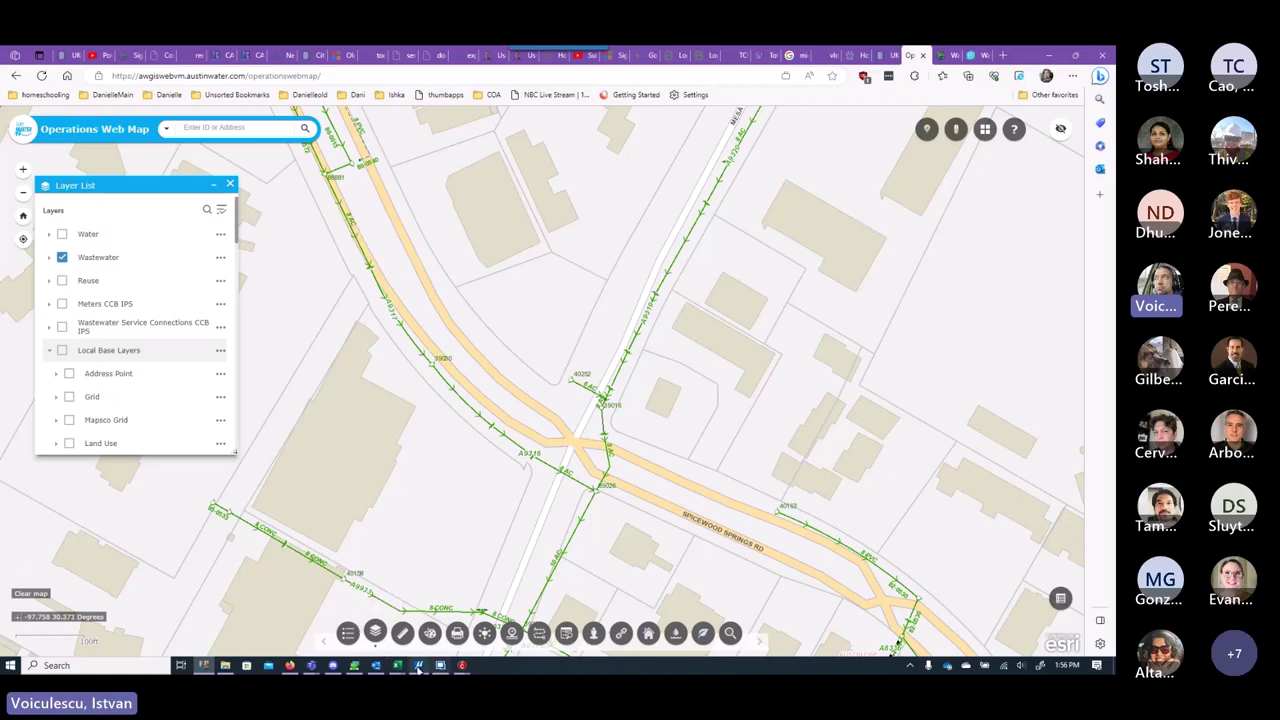
# Step: Switch back to the x-SSRD-VU-SITE drawing in Civil 3D and examine the 8" AC wastewater line label northwest of the intersection
pyautogui.moveTo(461, 665)
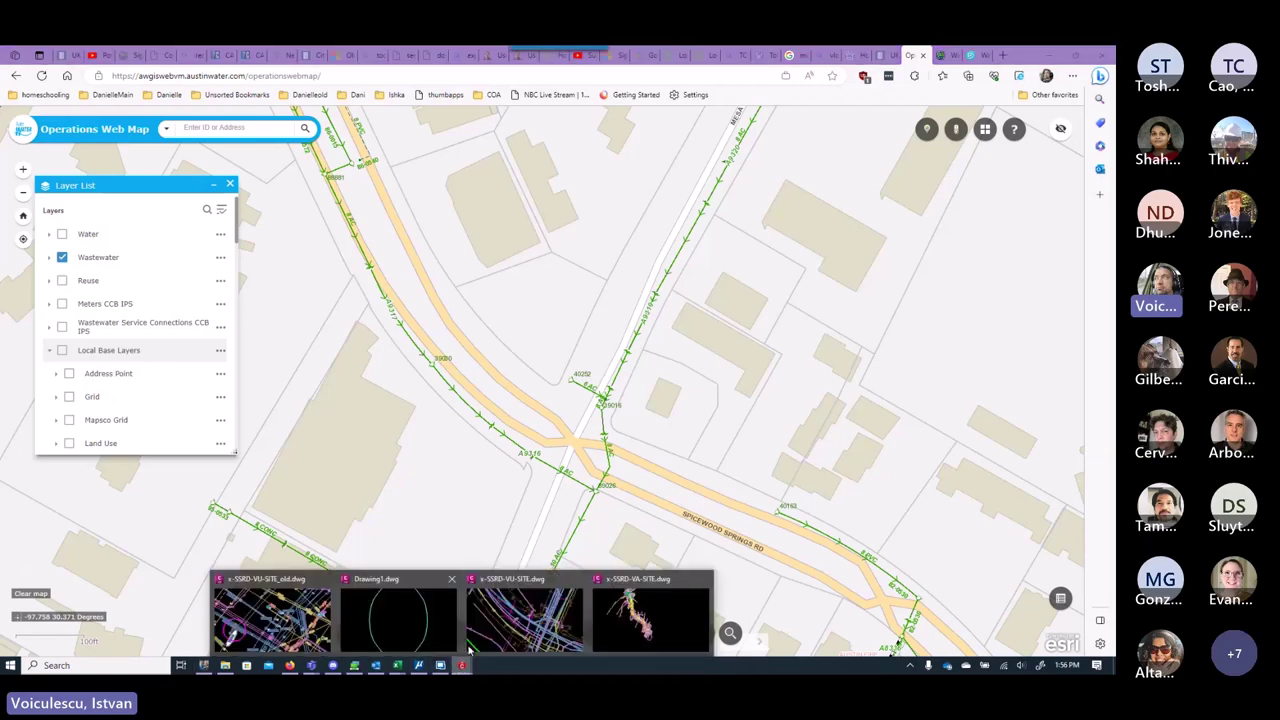
pyautogui.click(533, 616)
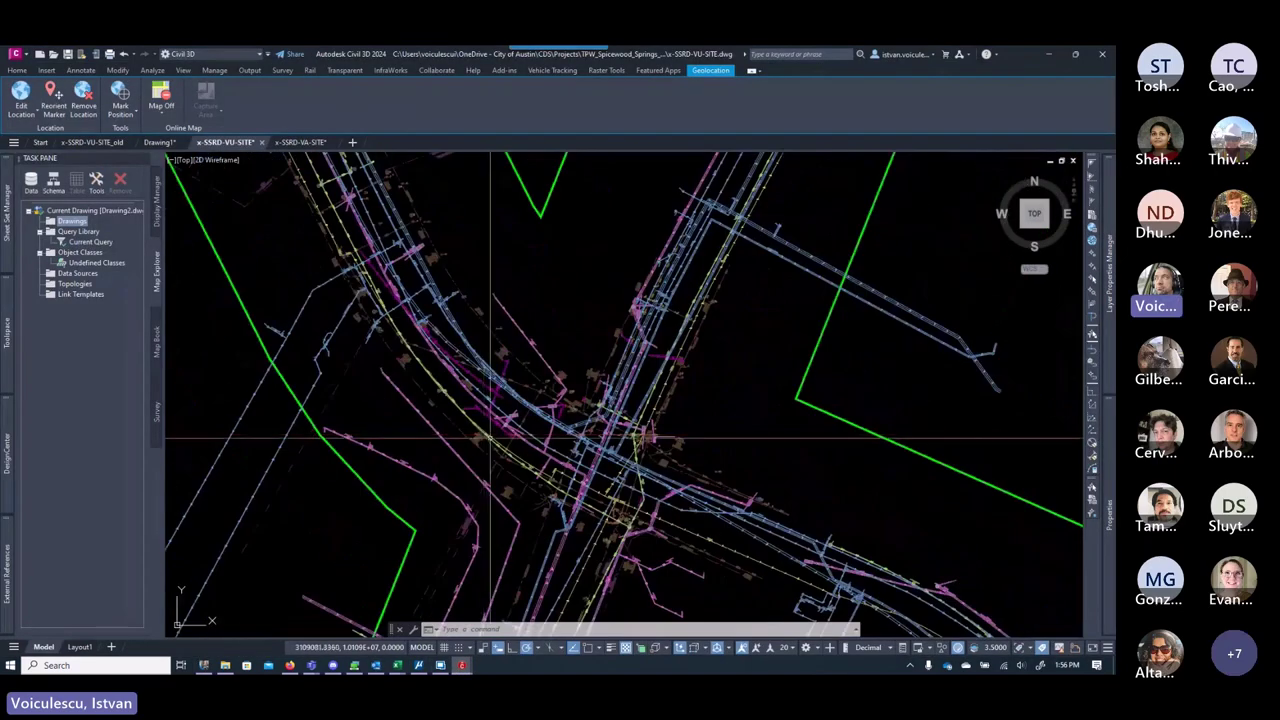
pyautogui.scroll(6, 490, 437)
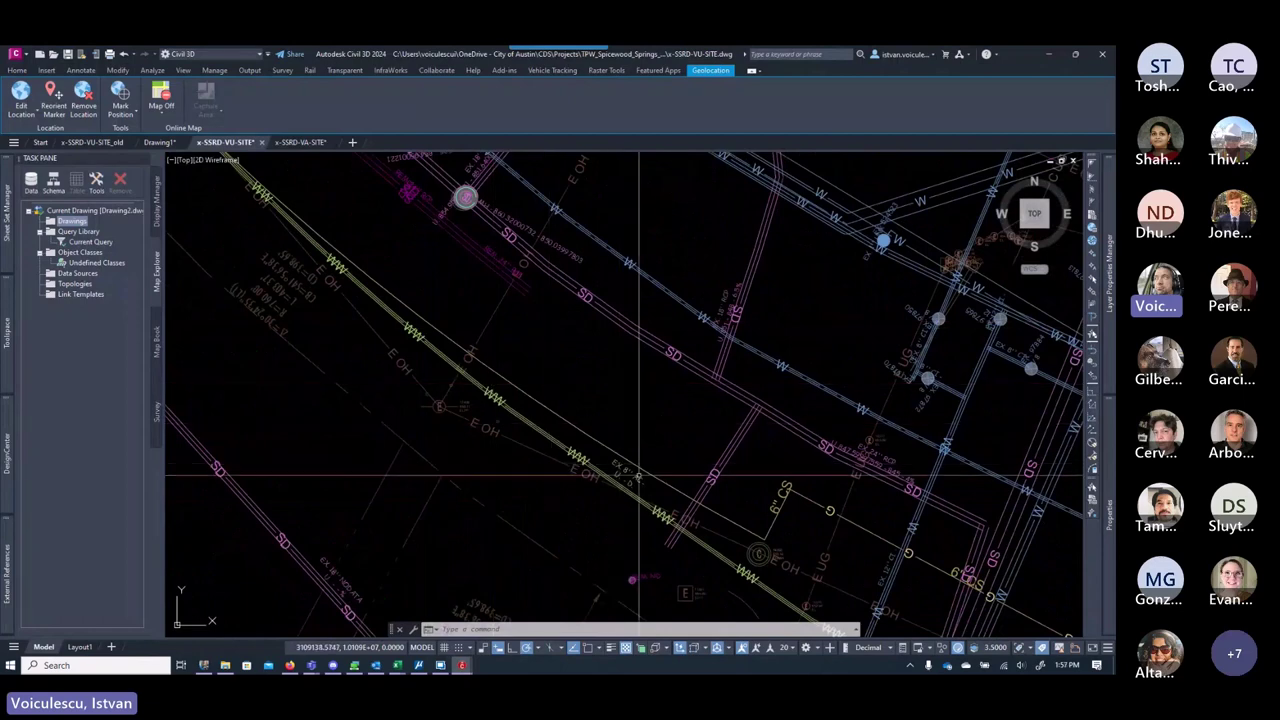
pyautogui.scroll(7, 638, 476)
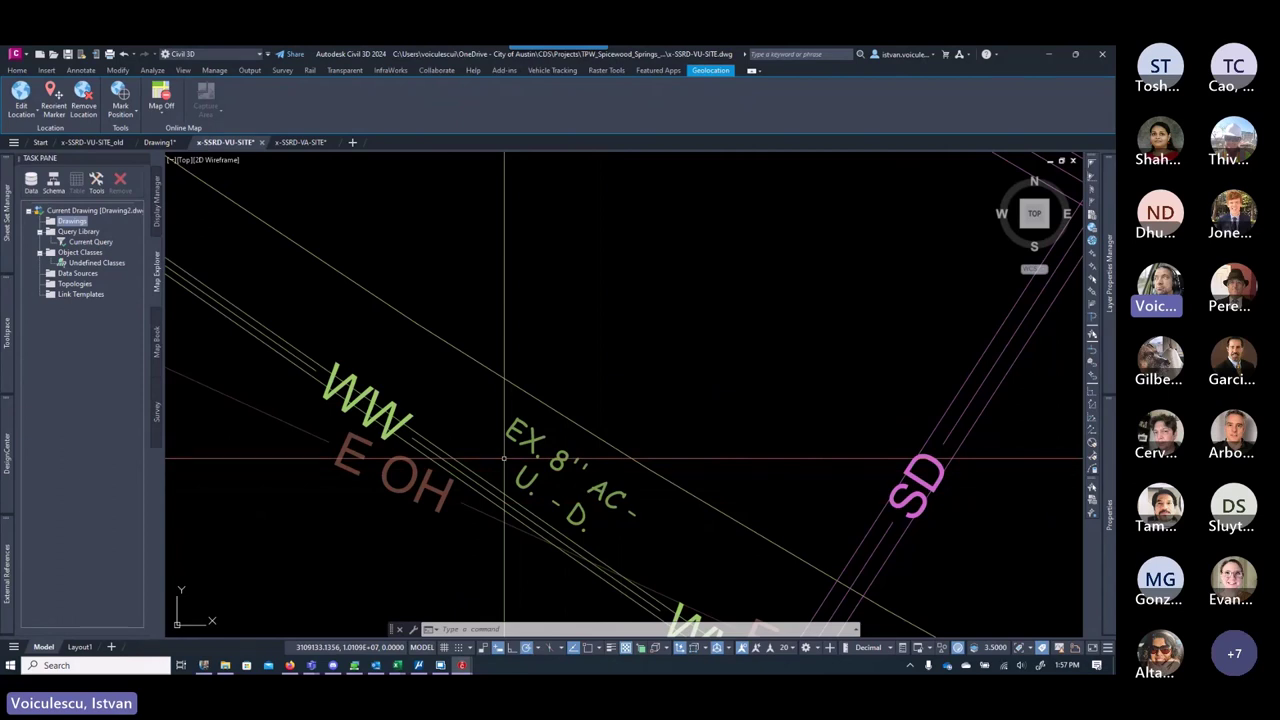
pyautogui.scroll(-3, 504, 459)
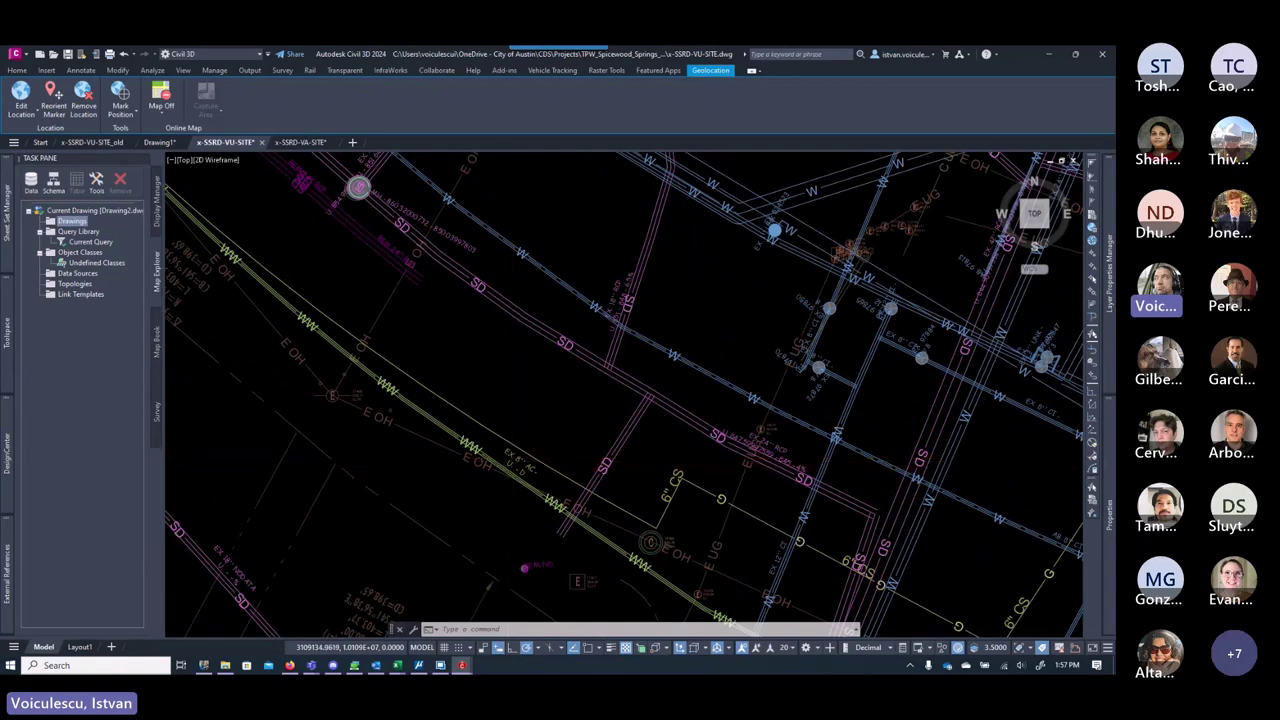
pyautogui.scroll(-2, 505, 459)
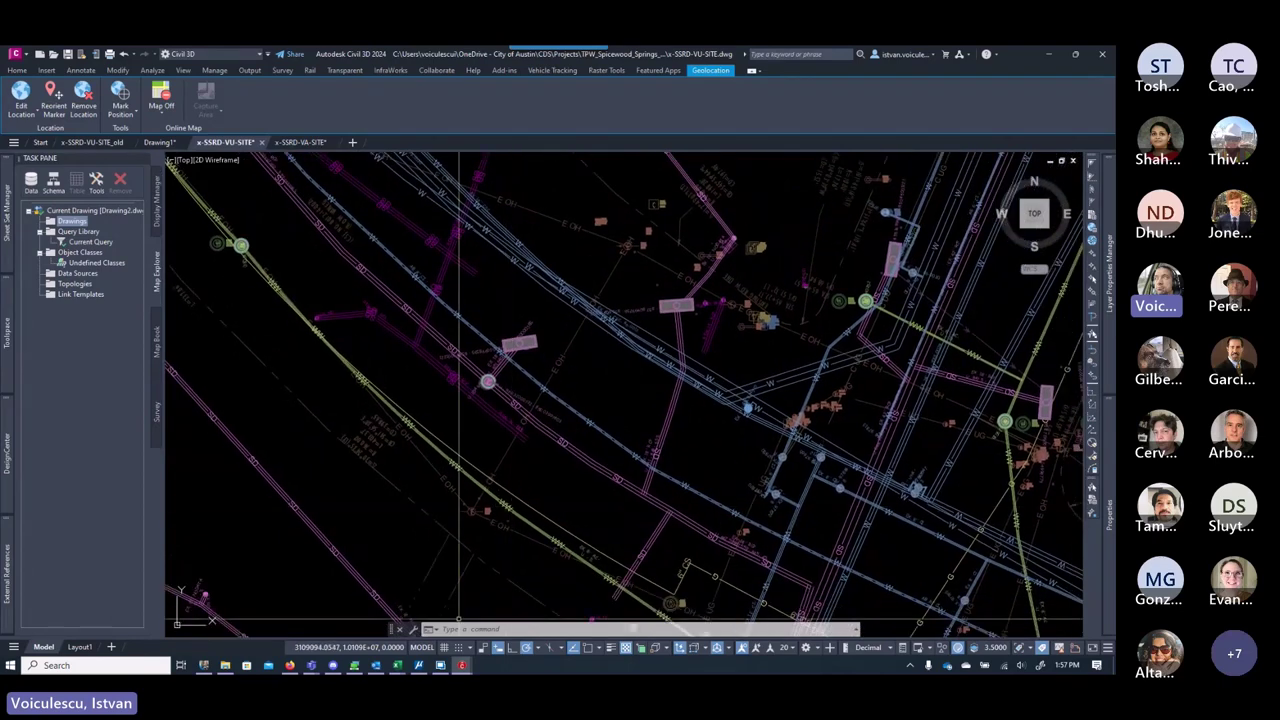
# Step: Switch to the Operations Web Map in the browser and check the profile record of the wastewater main just southwest of the intersection
pyautogui.click(203, 665)
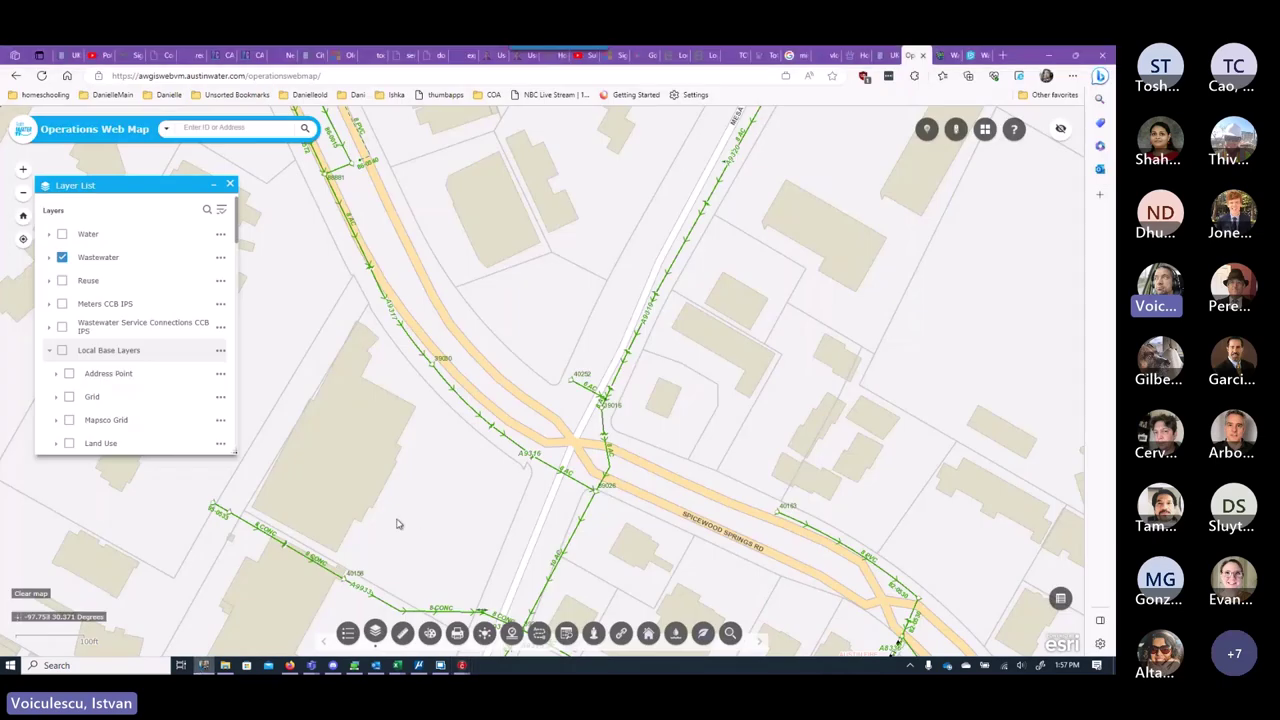
pyautogui.click(551, 469)
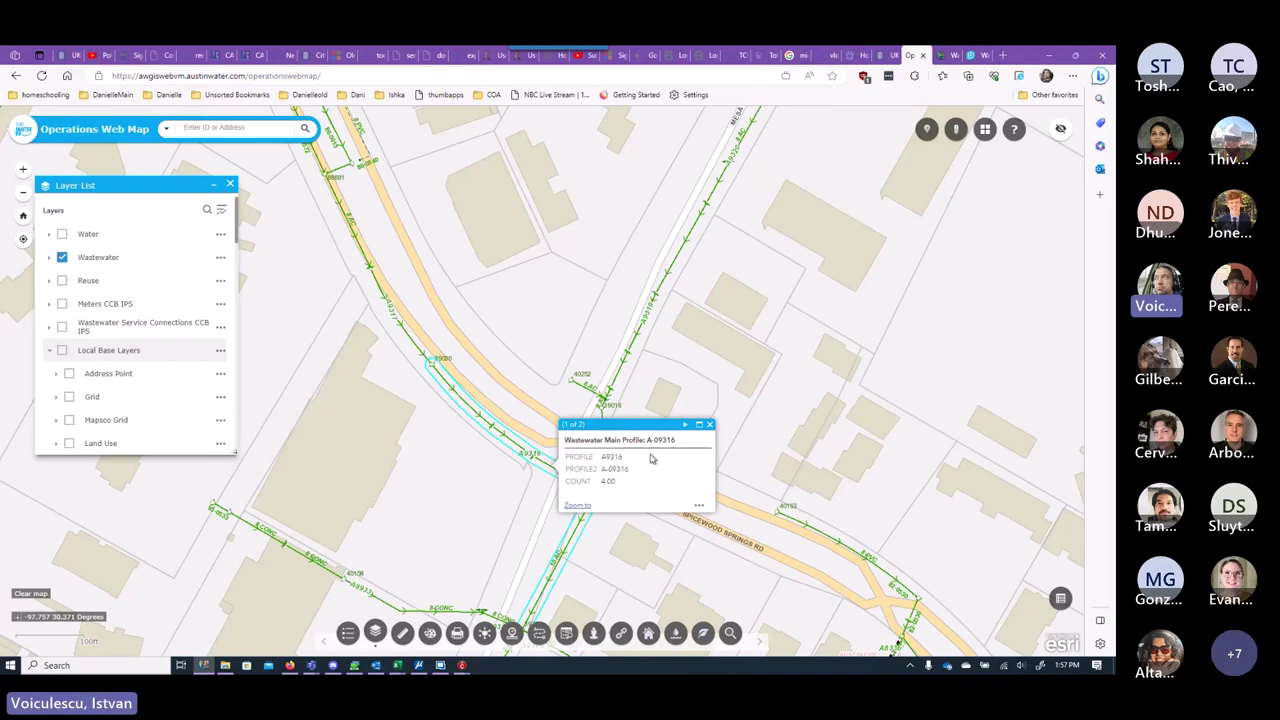
pyautogui.click(709, 425)
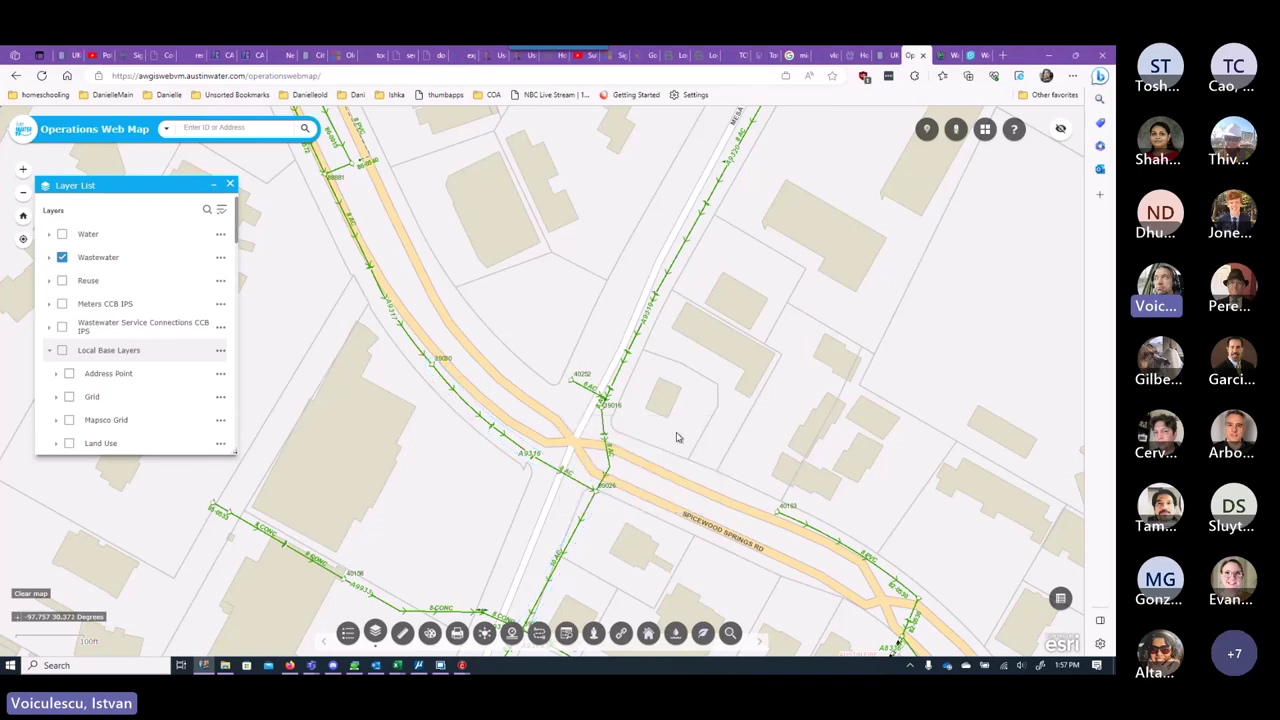
# Step: Review the Wastewater Line record for the main between manholes 39030 and 89026, including diameter, material, lining type and length
pyautogui.click(467, 407)
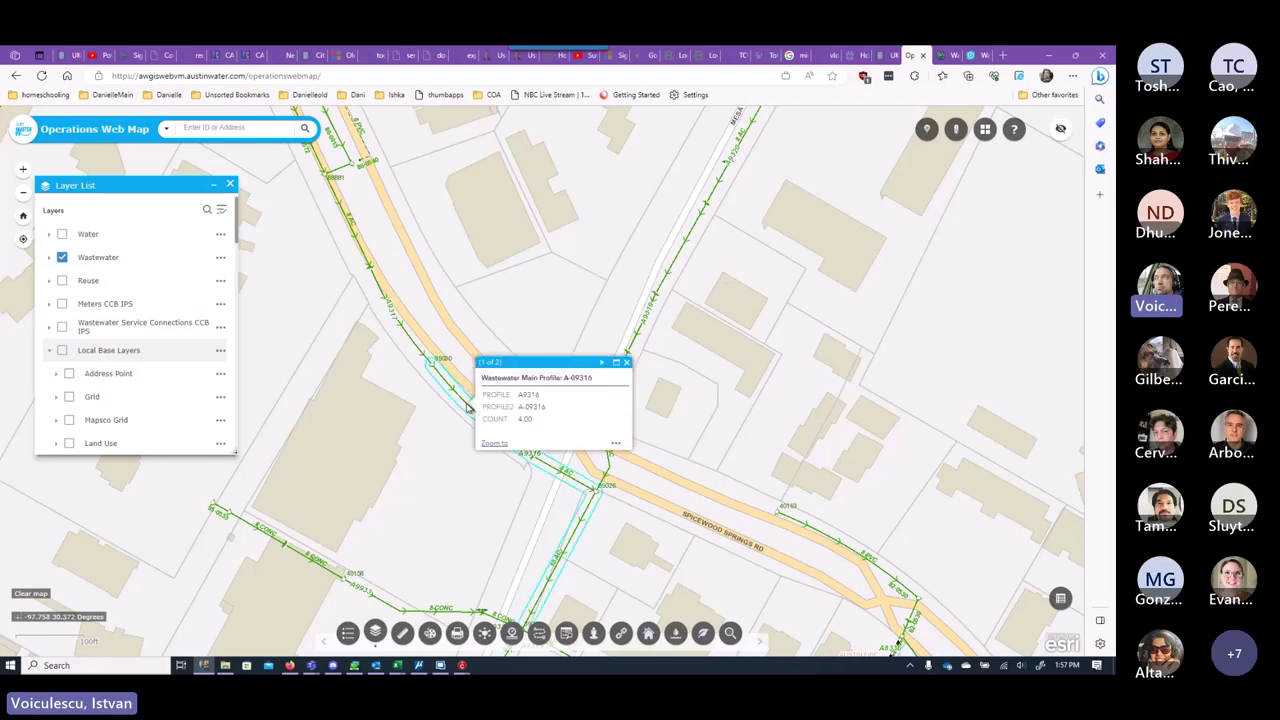
pyautogui.click(603, 363)
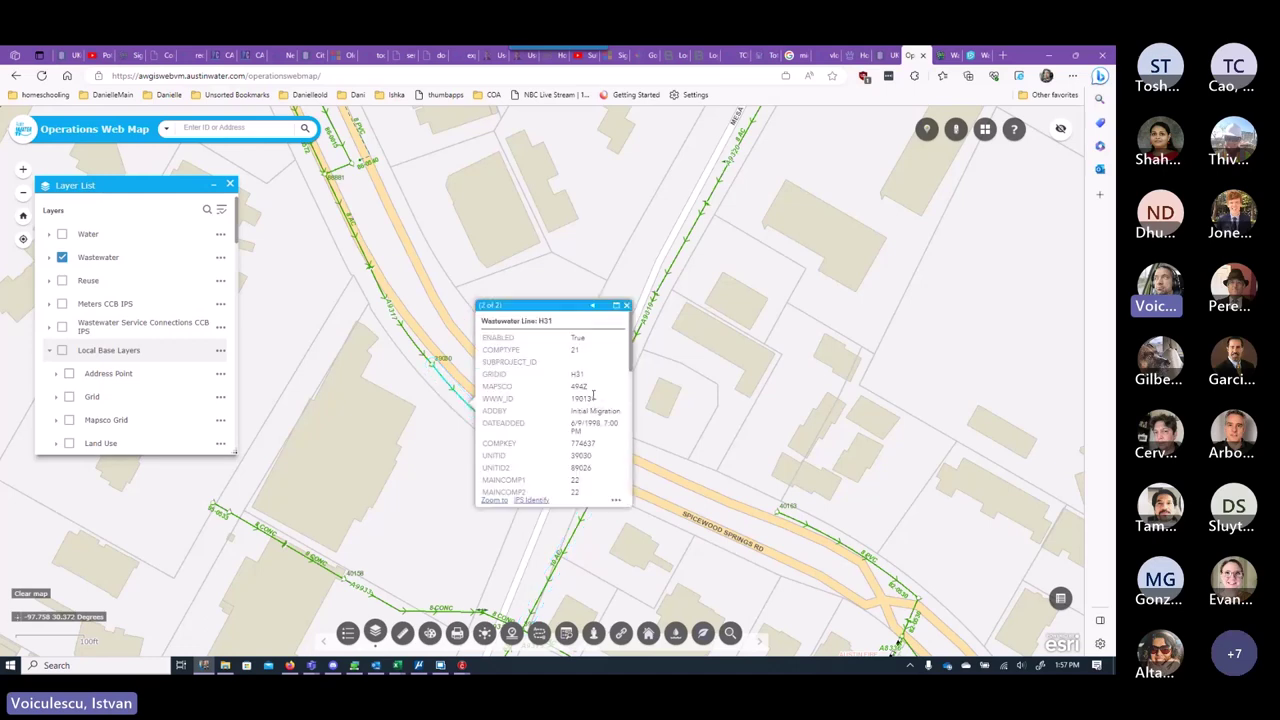
pyautogui.scroll(-3, 600, 390)
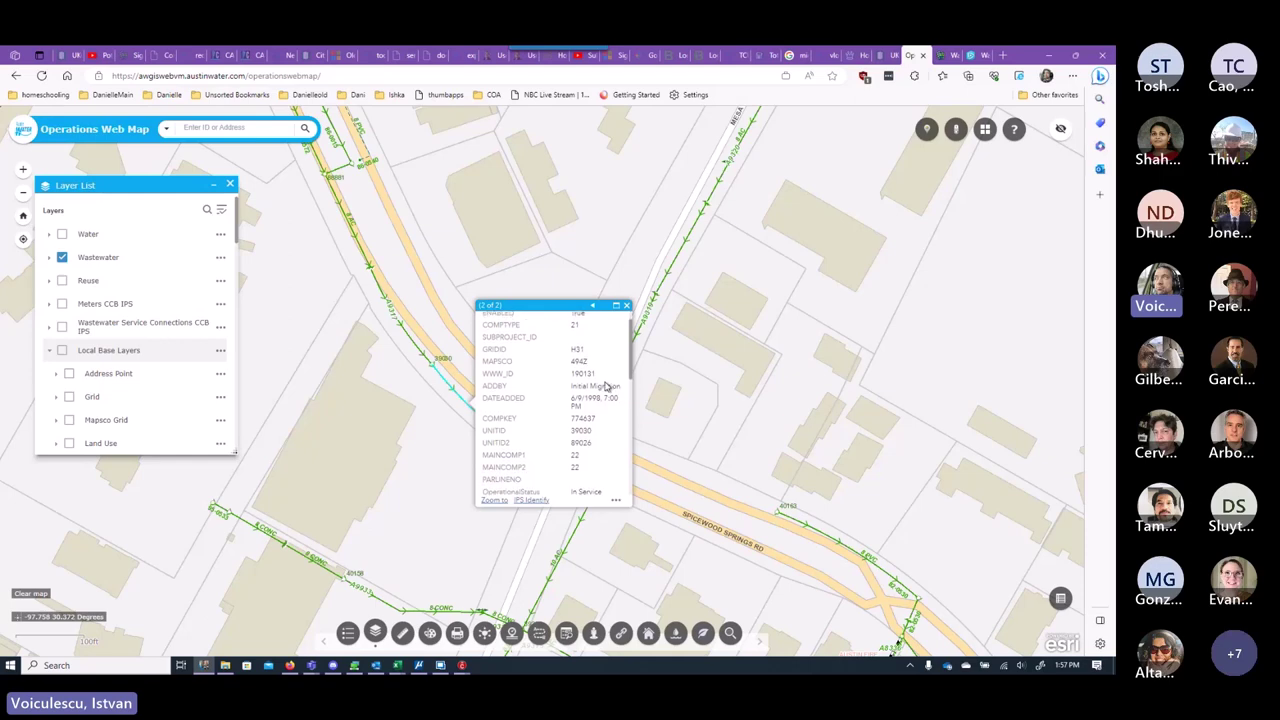
pyautogui.scroll(-5, 578, 415)
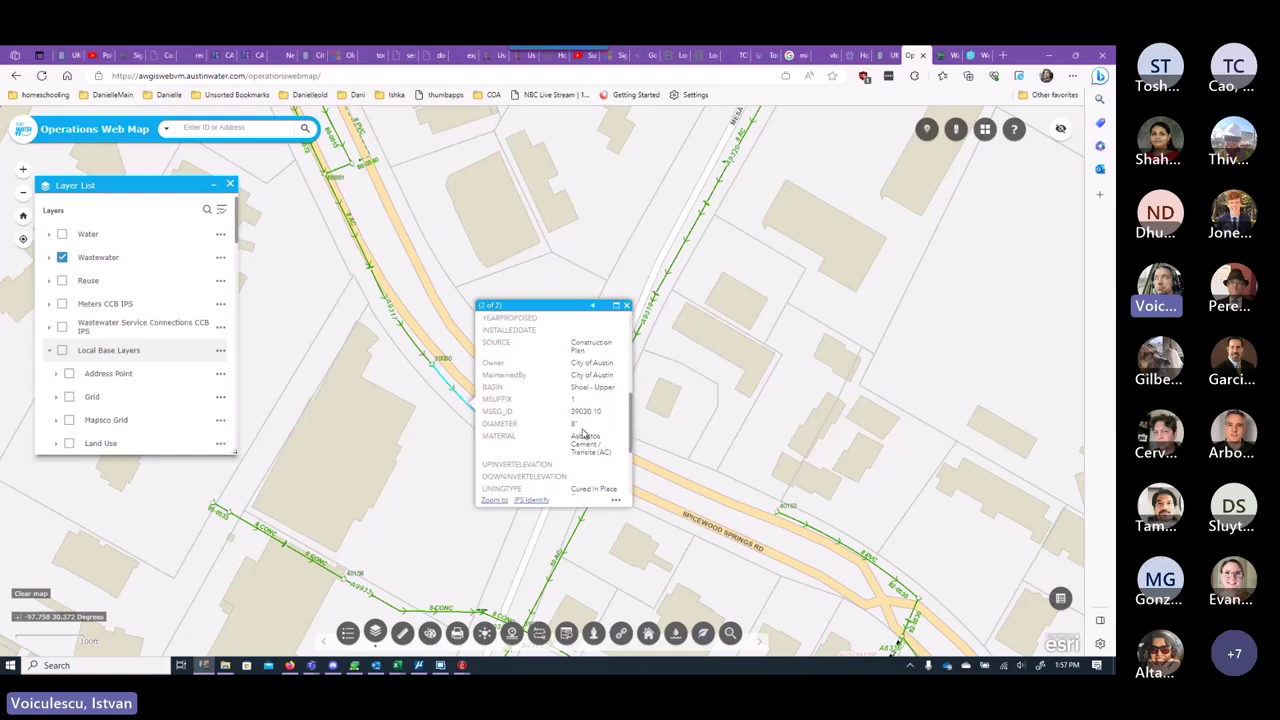
pyautogui.scroll(-3, 597, 443)
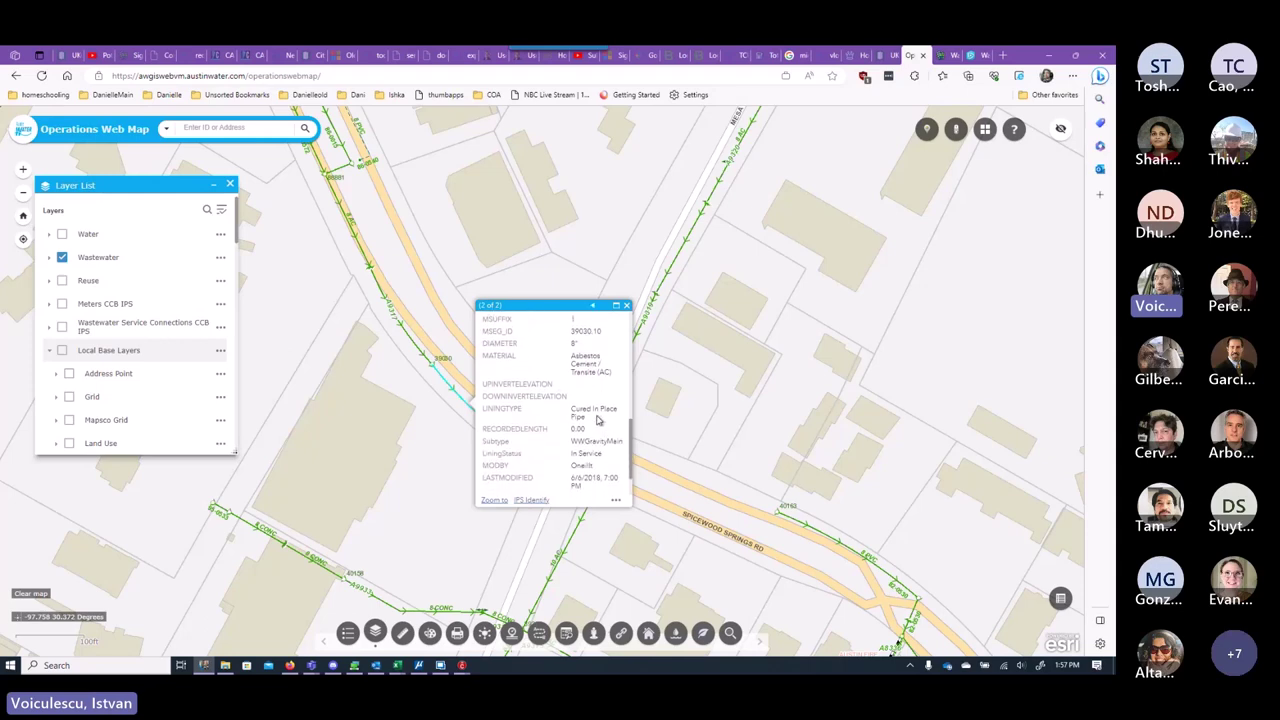
pyautogui.scroll(-2, 594, 410)
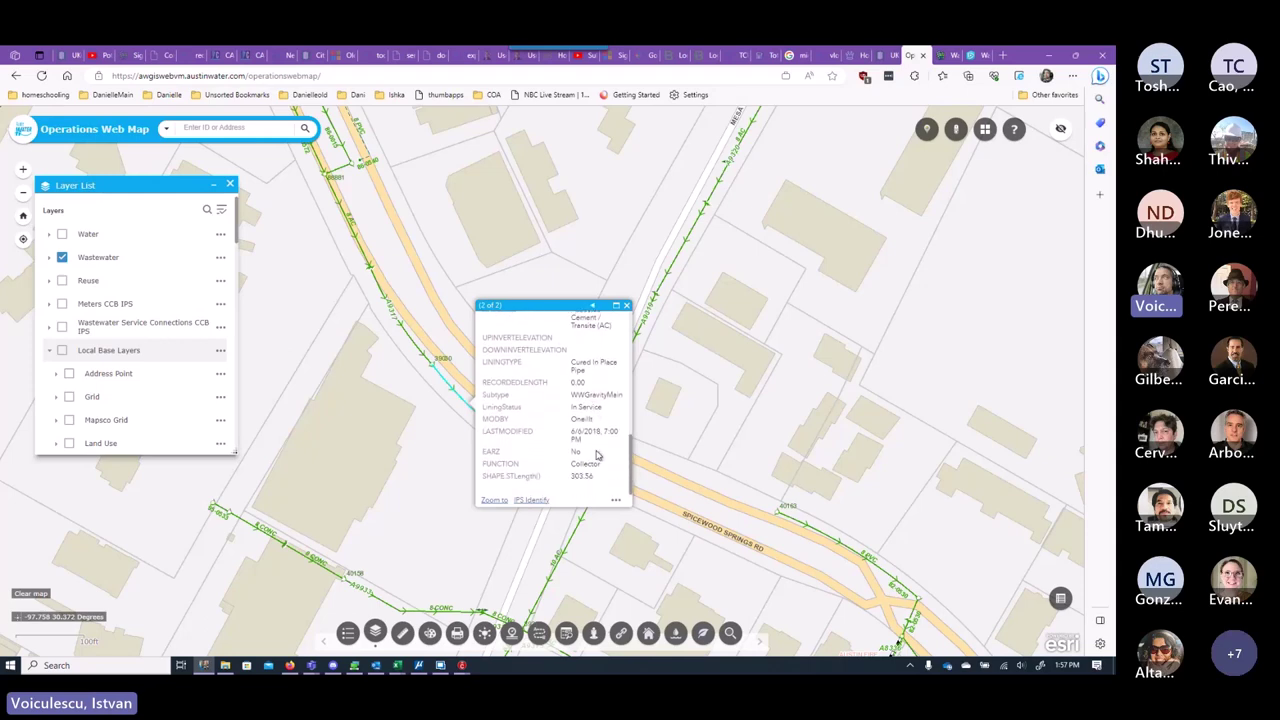
pyautogui.click(625, 306)
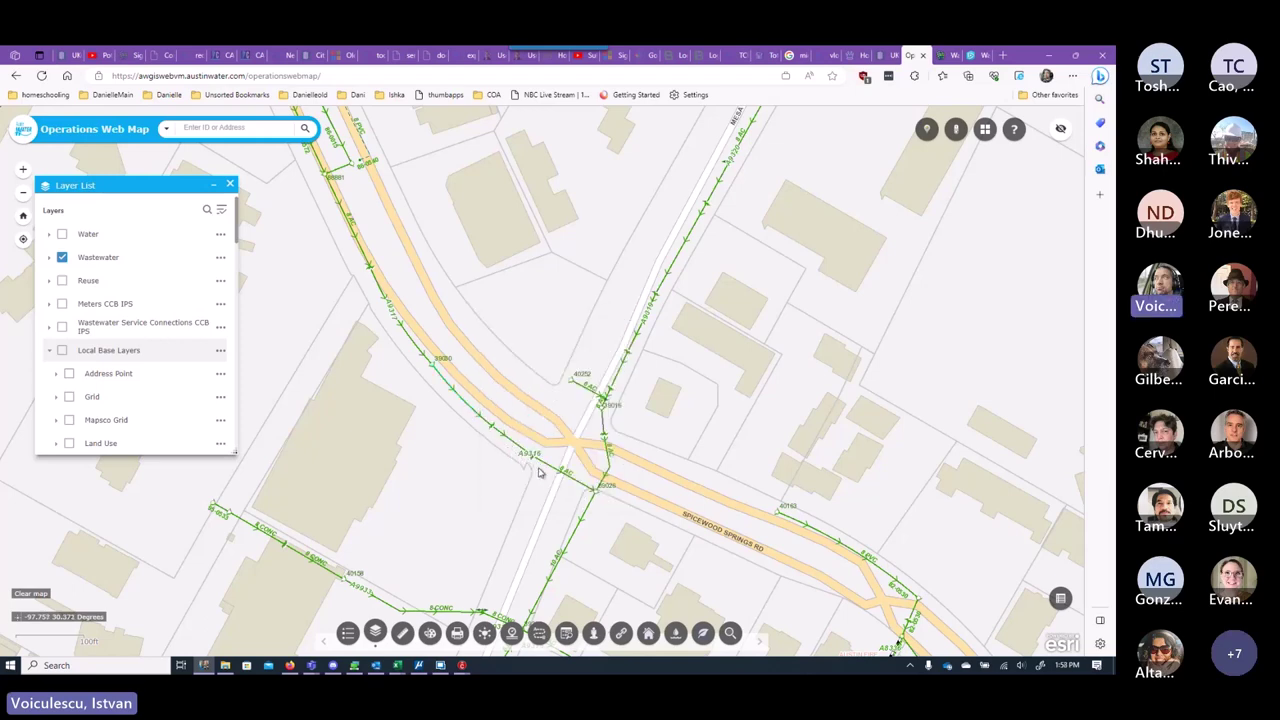
# Step: Read through the Wastewater Manhole record for manhole 89026, including its source, elevation, depth and GPS coordinate attributes
pyautogui.click(598, 492)
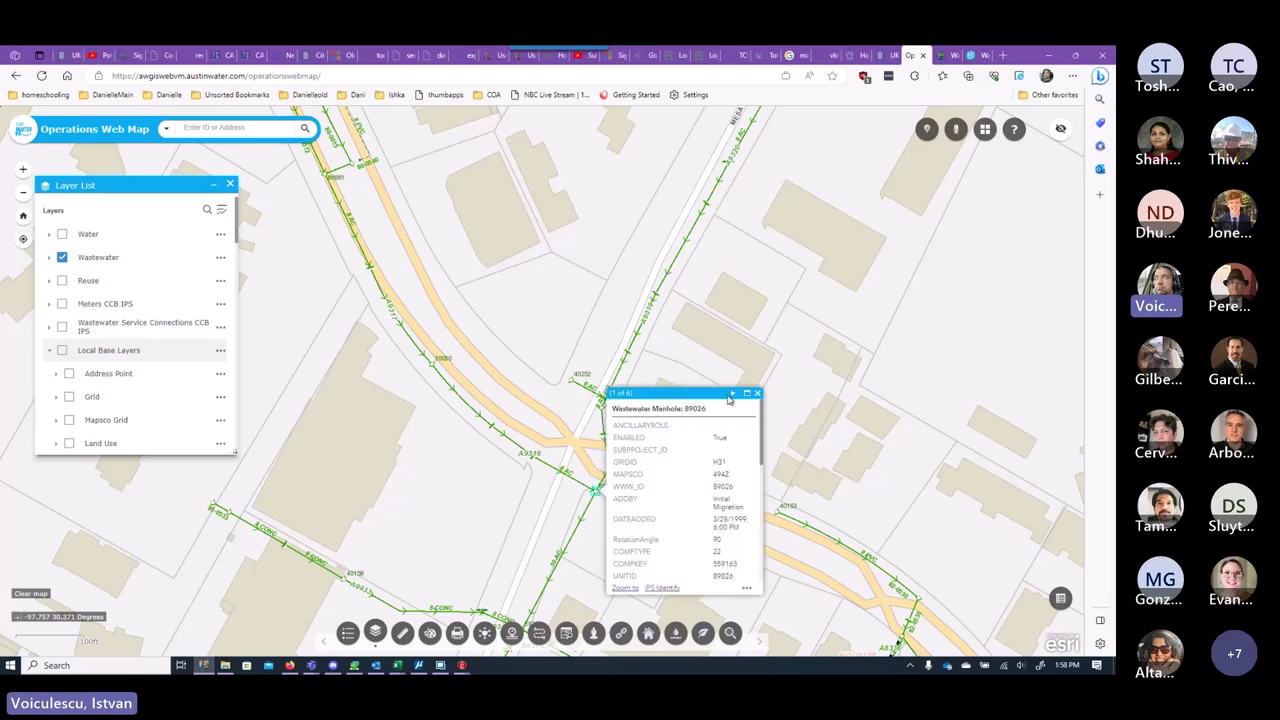
pyautogui.scroll(-3, 728, 487)
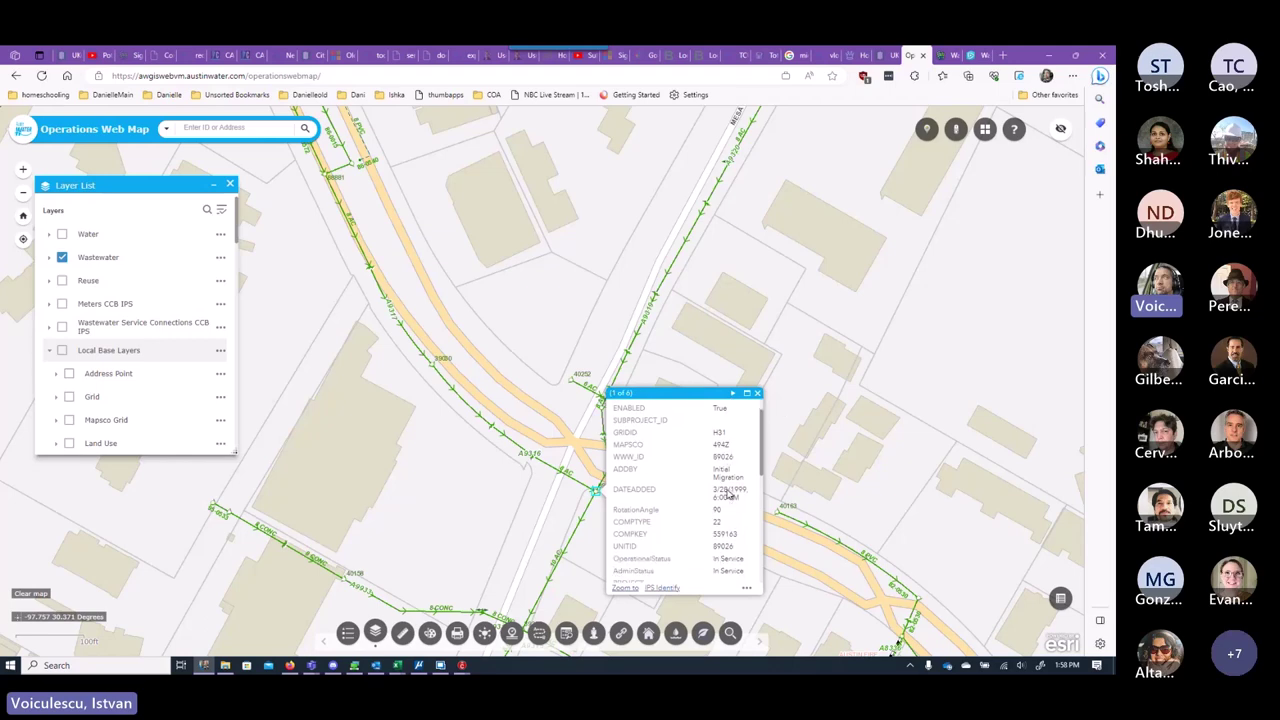
pyautogui.scroll(-2, 724, 500)
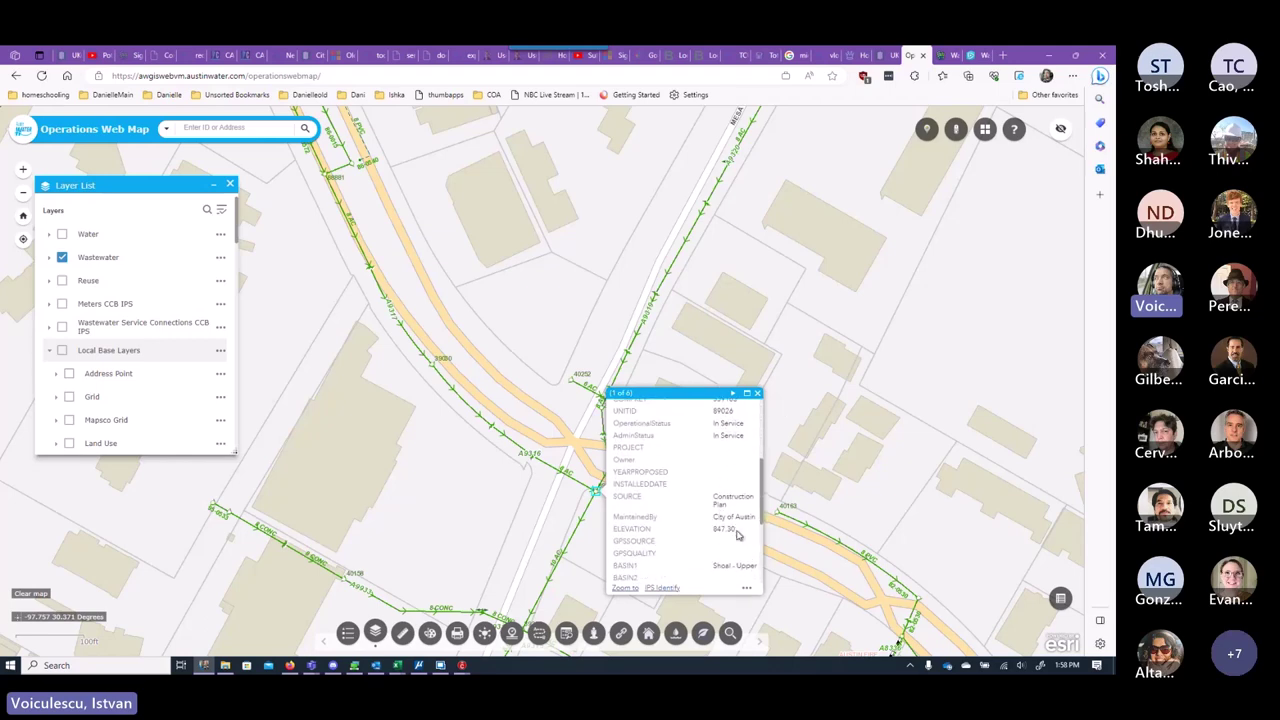
pyautogui.scroll(-4, 737, 534)
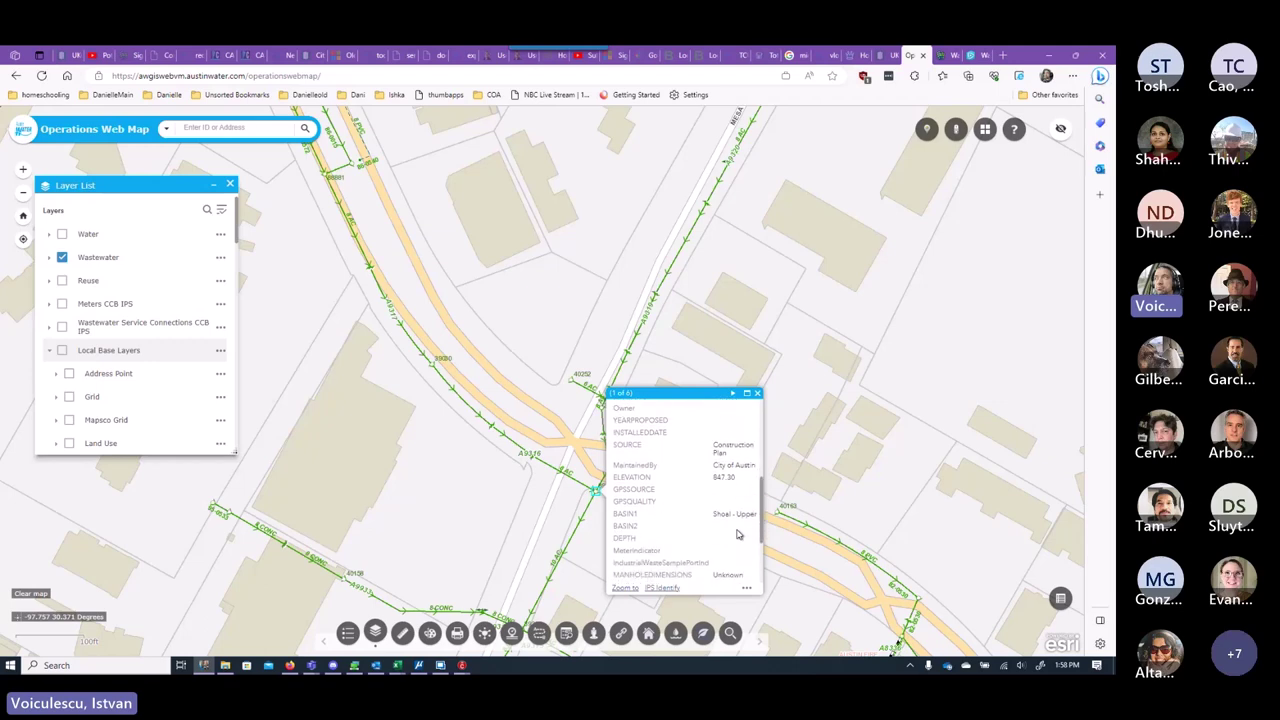
pyautogui.scroll(-1, 737, 531)
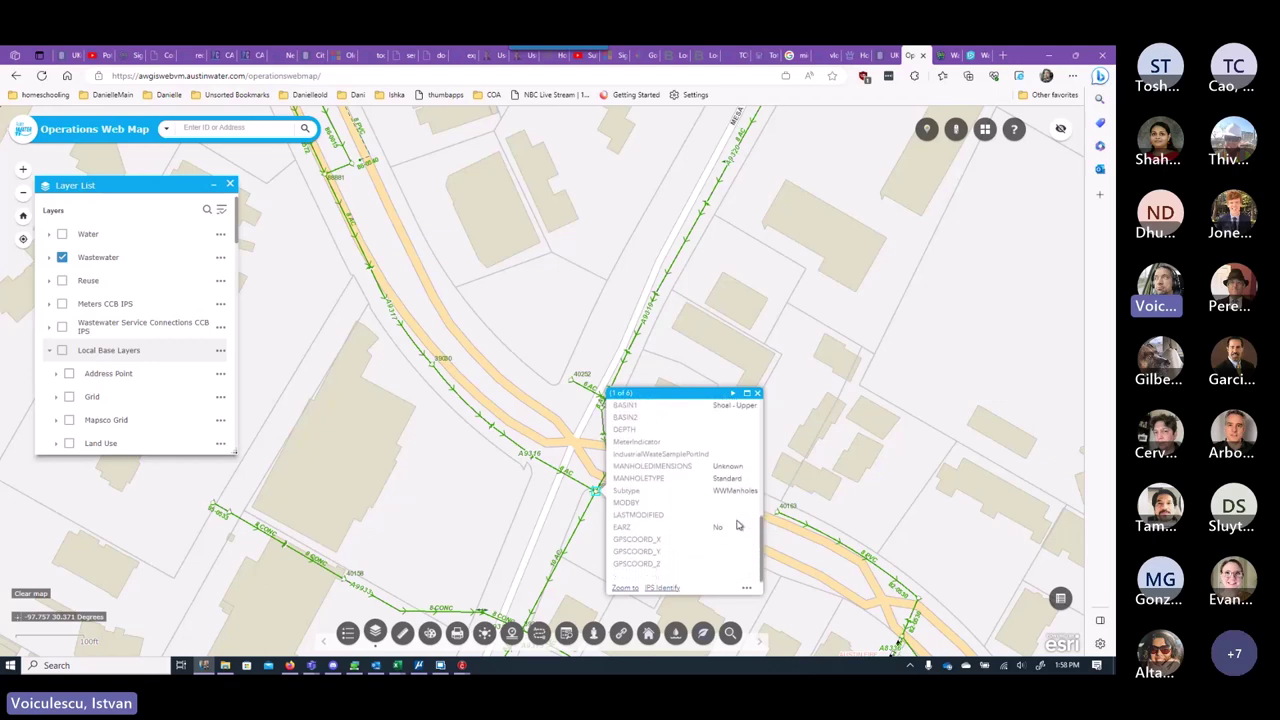
pyautogui.scroll(7, 735, 510)
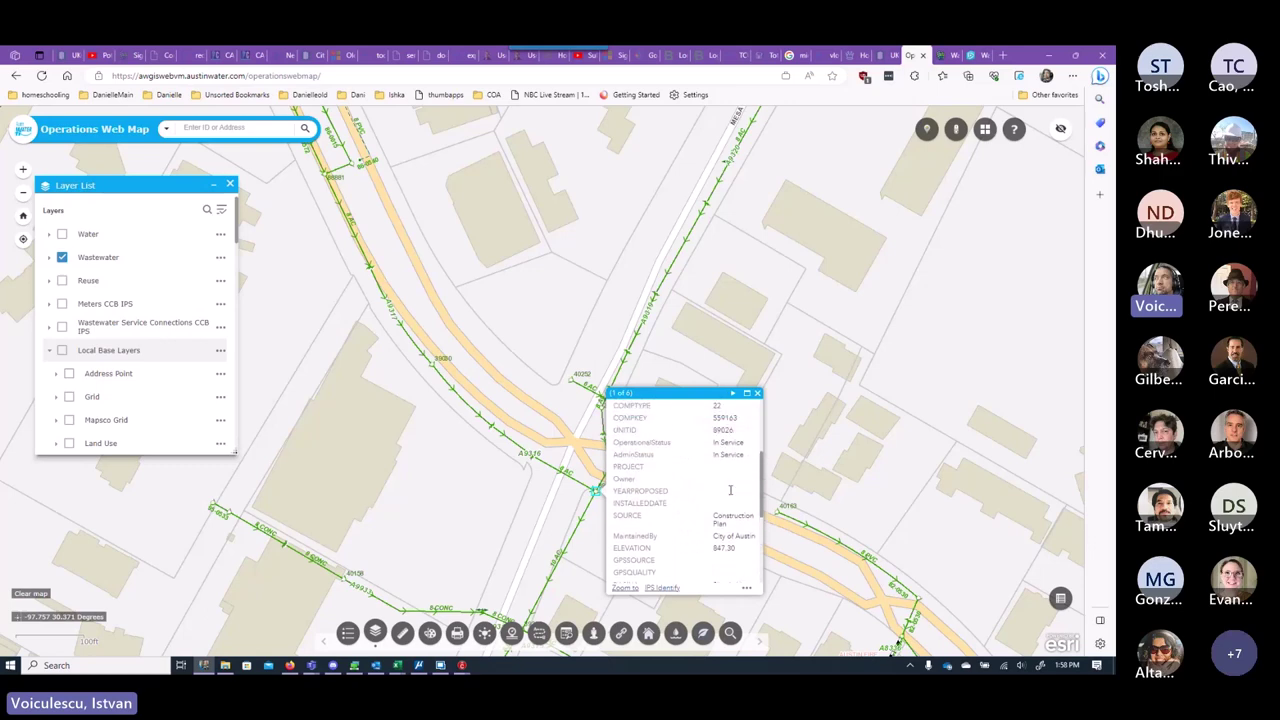
pyautogui.scroll(4, 730, 490)
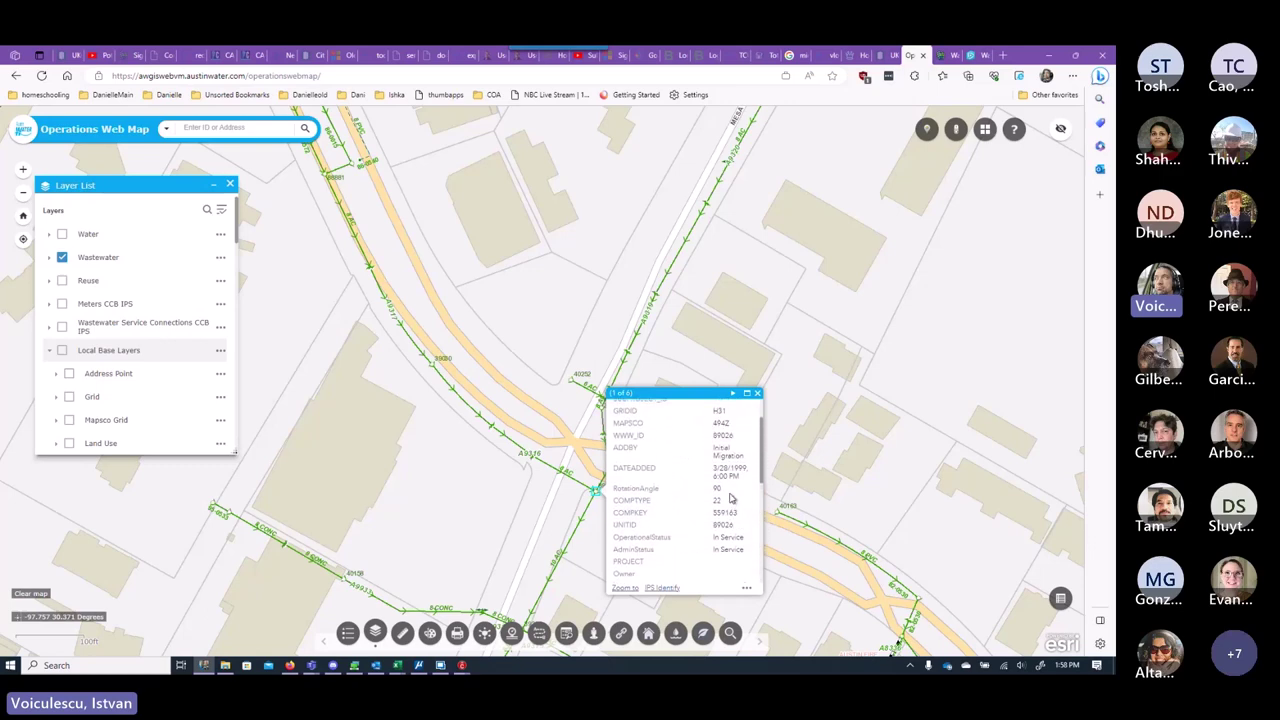
pyautogui.scroll(-4, 730, 497)
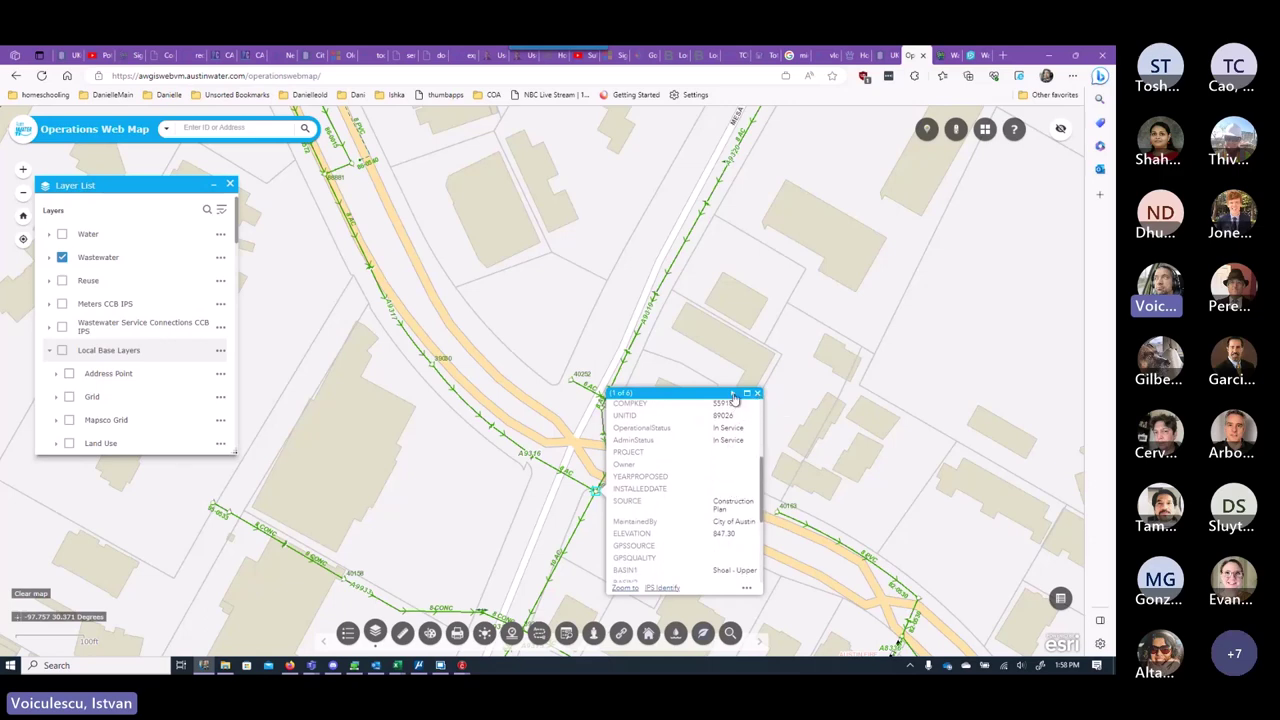
# Step: Look through the main profile and wastewater line records that share the location of manhole 89026
pyautogui.click(733, 396)
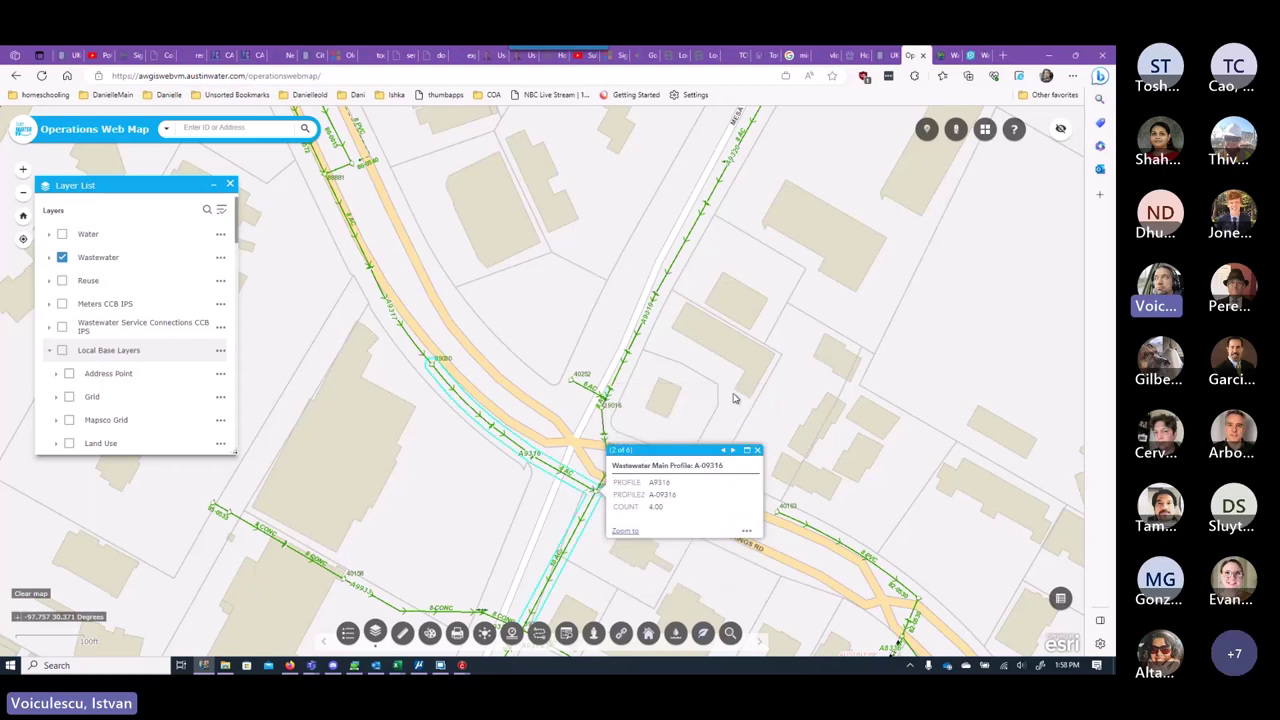
pyautogui.click(733, 453)
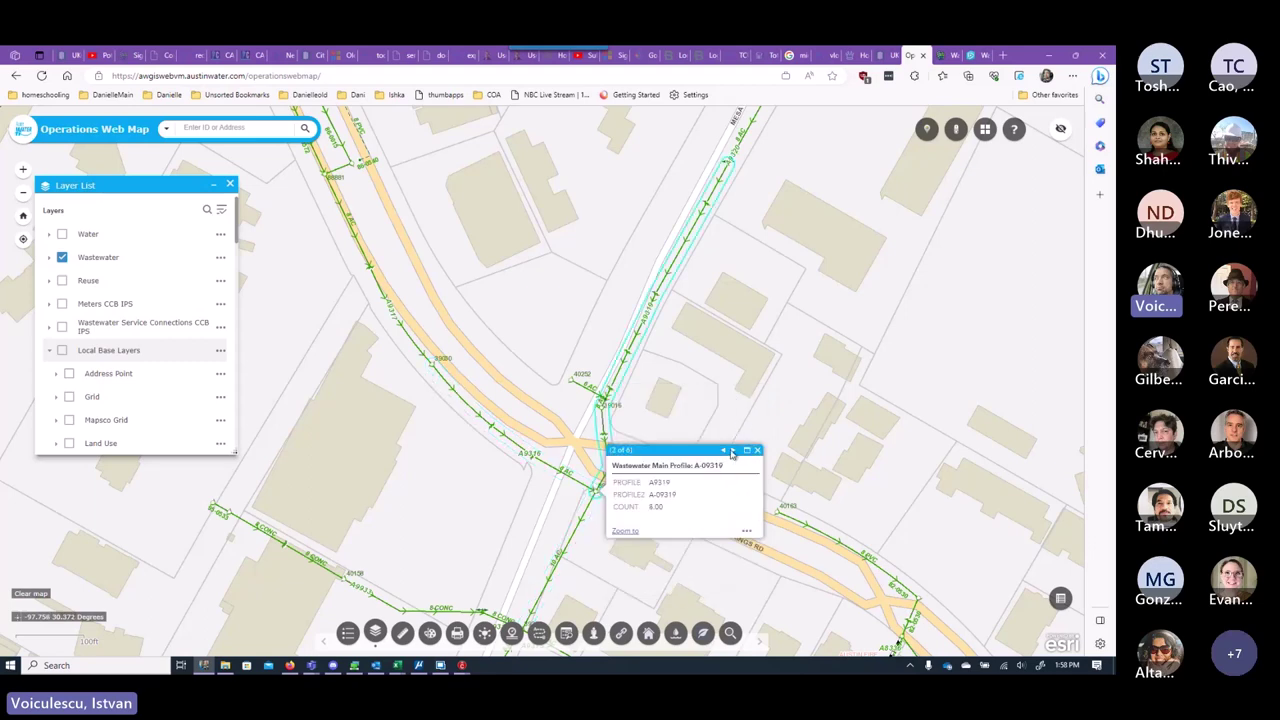
pyautogui.click(734, 451)
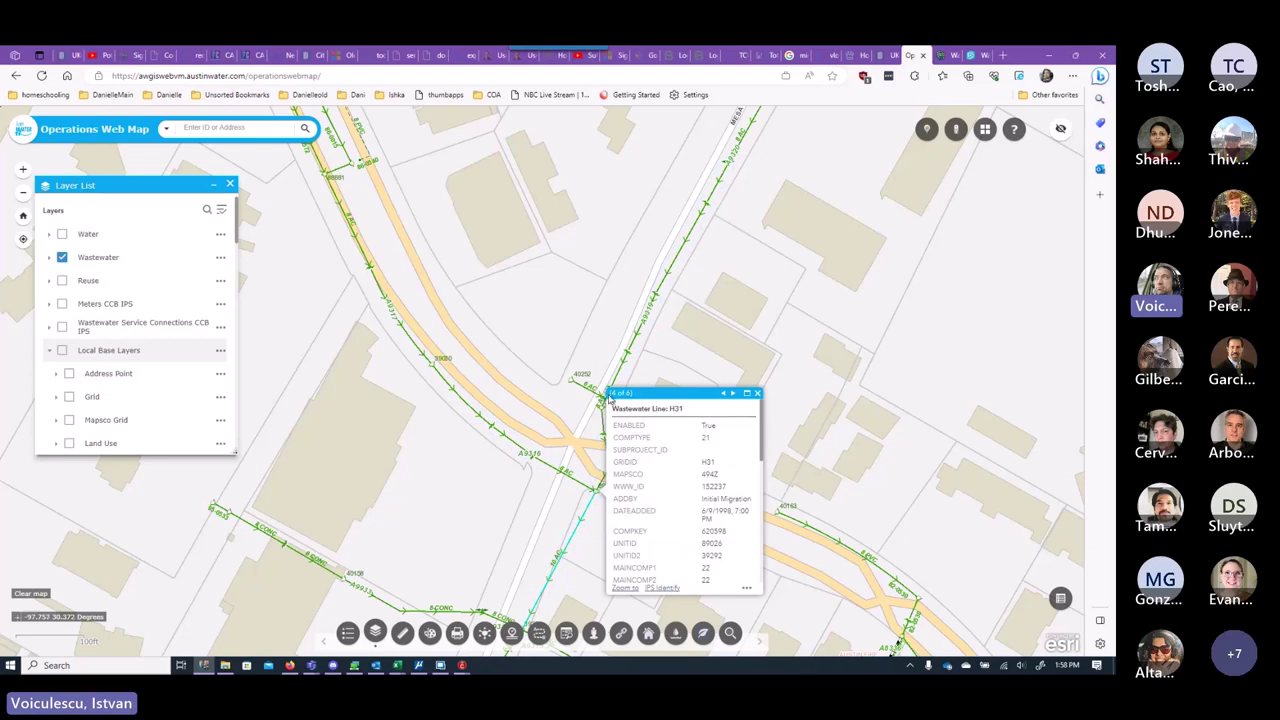
pyautogui.click(757, 393)
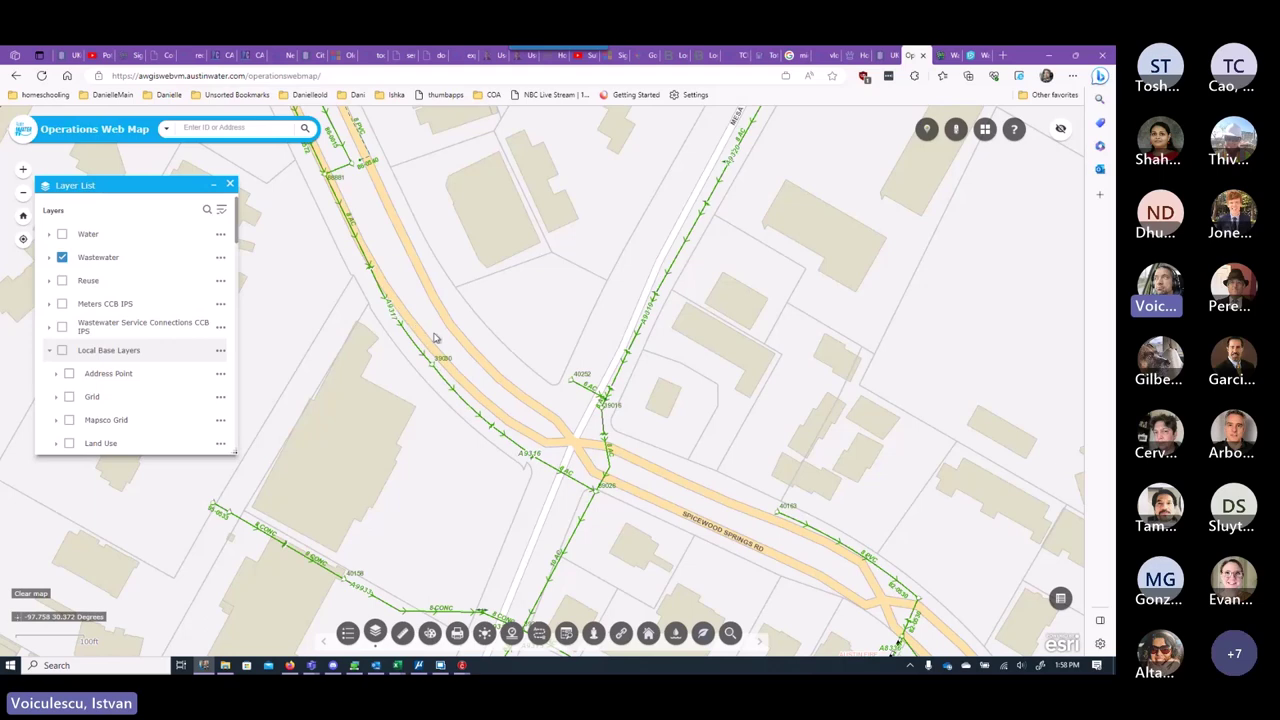
# Step: Use HyperLink to Images with the Profile option to download profile A-09316.tif for the Spicewood Springs Rd wastewater main and open the image
pyautogui.moveTo(378, 214); pyautogui.dragTo(457, 337)
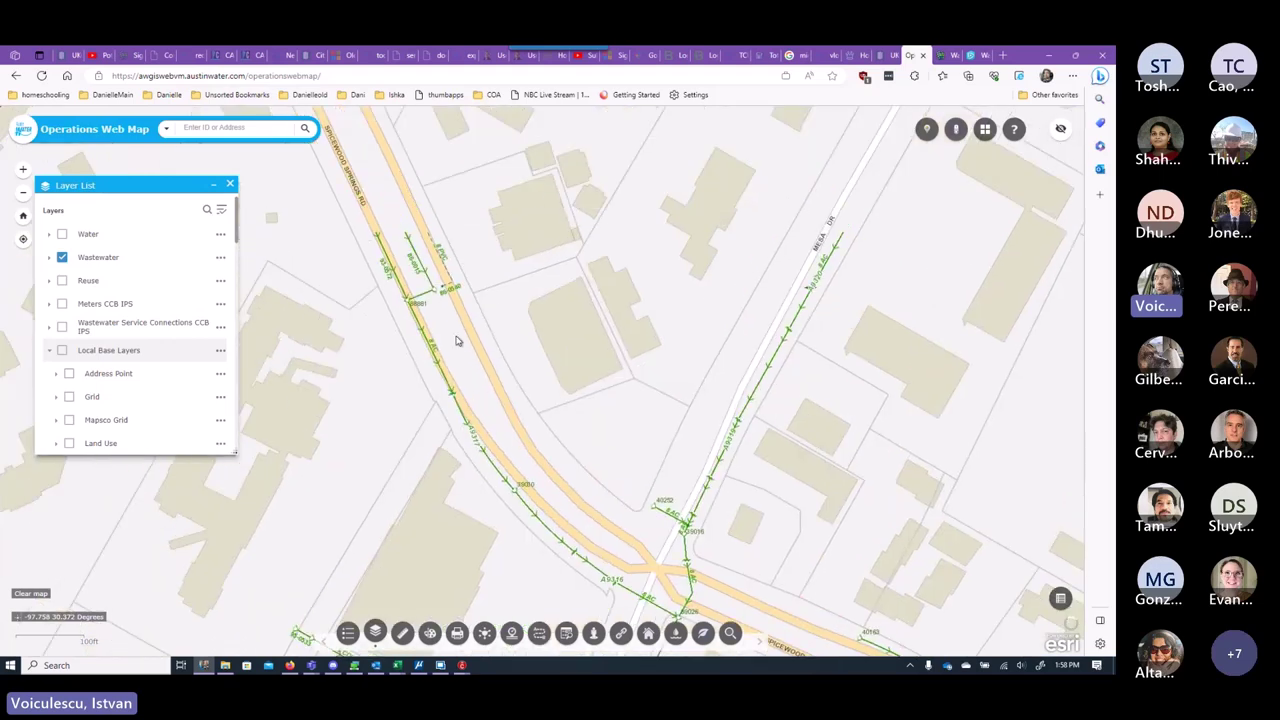
pyautogui.moveTo(482, 398); pyautogui.dragTo(402, 268)
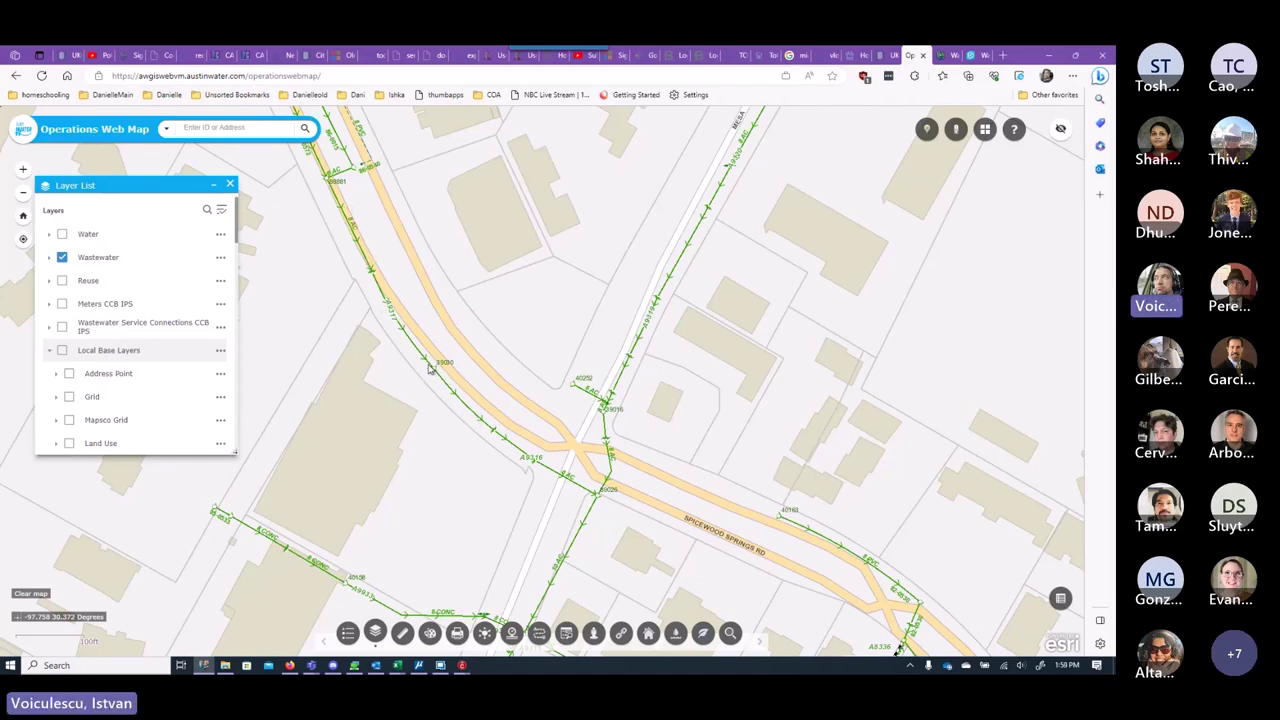
pyautogui.moveTo(503, 409); pyautogui.dragTo(450, 335)
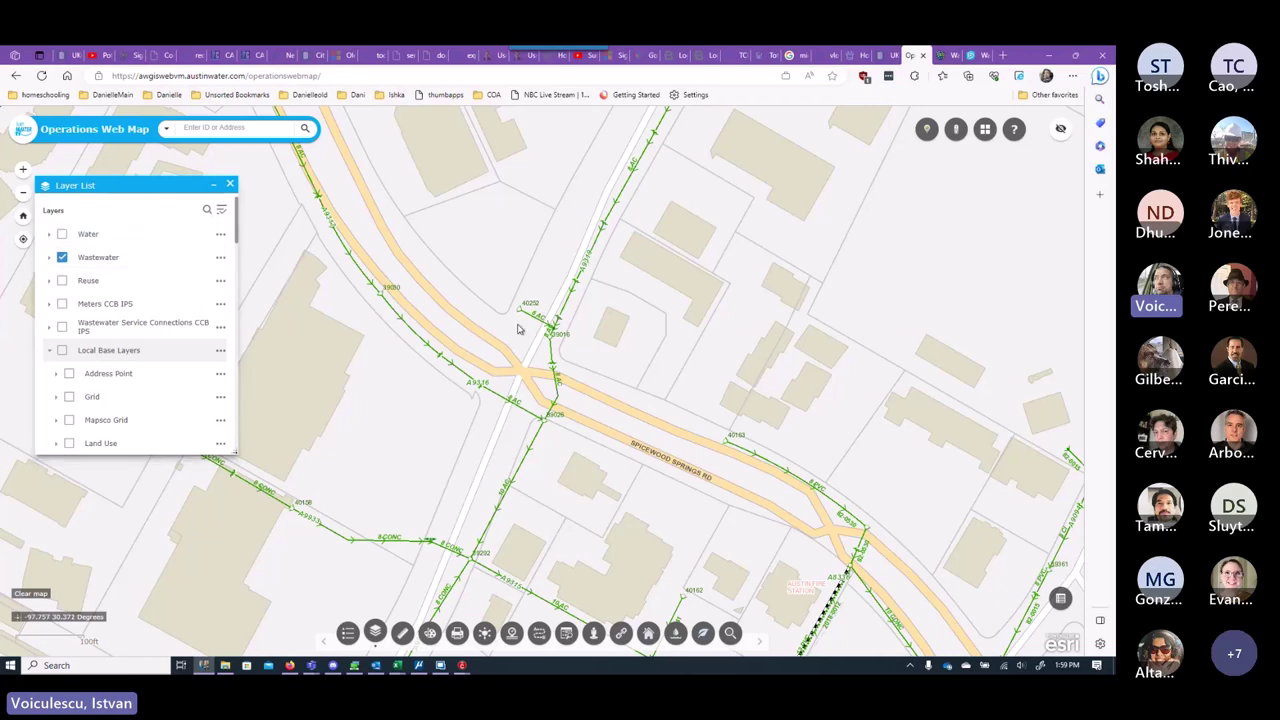
pyautogui.click(621, 633)
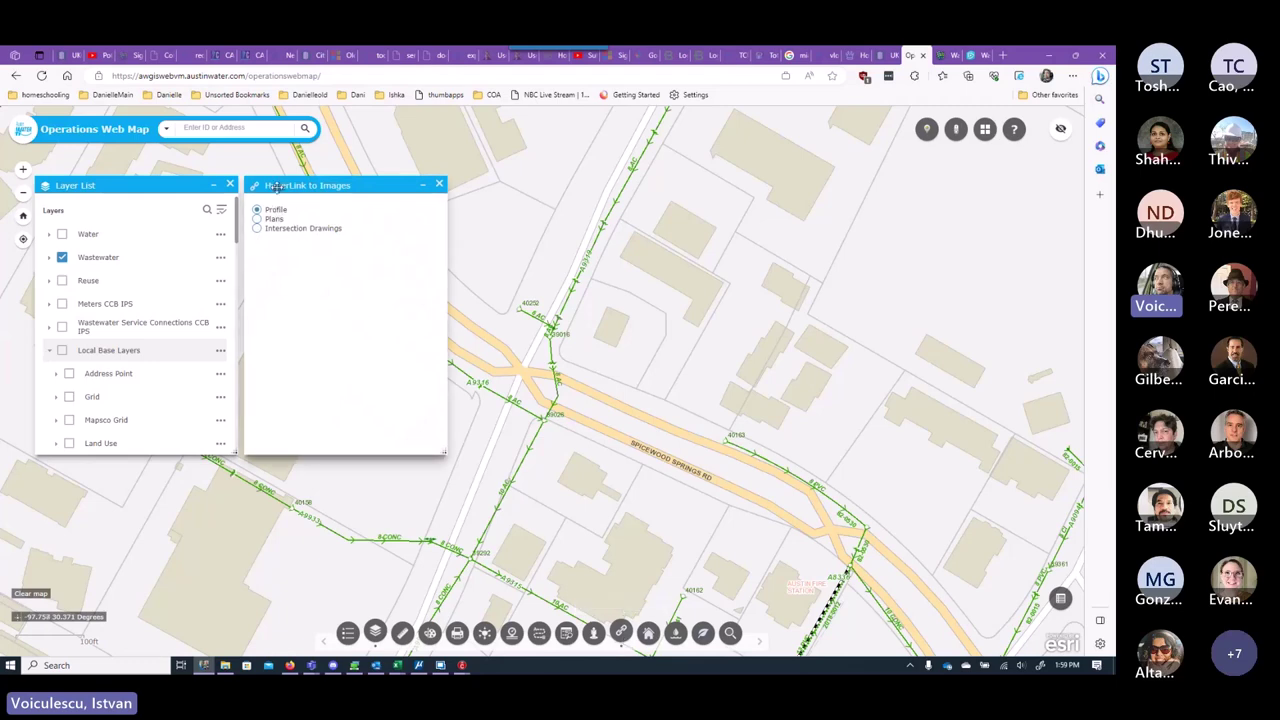
pyautogui.moveTo(279, 210); pyautogui.dragTo(829, 200)
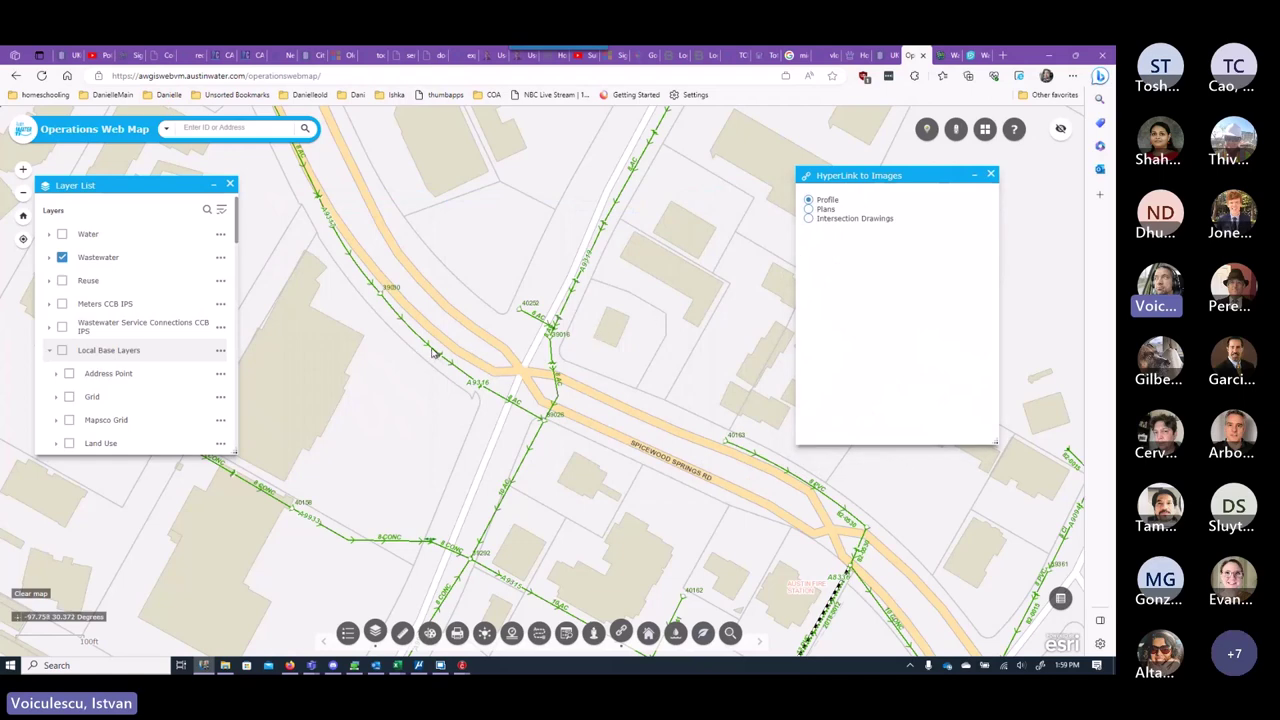
pyautogui.click(498, 397)
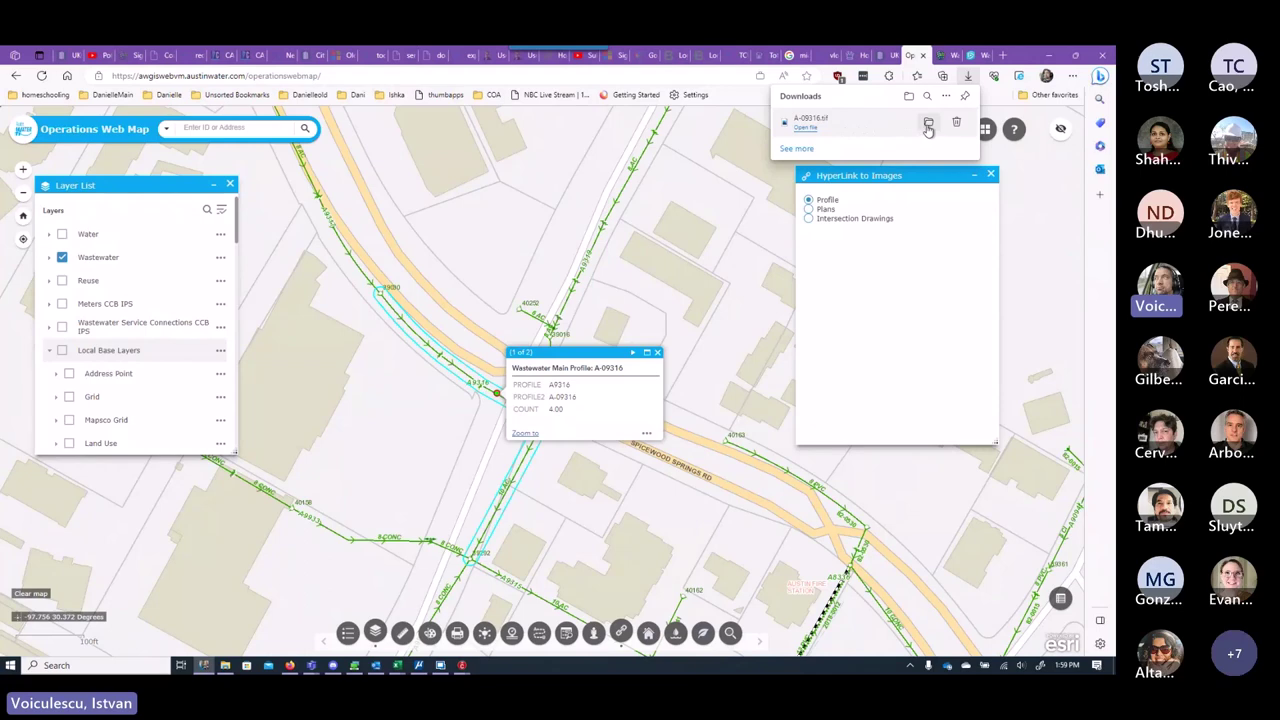
pyautogui.click(809, 128)
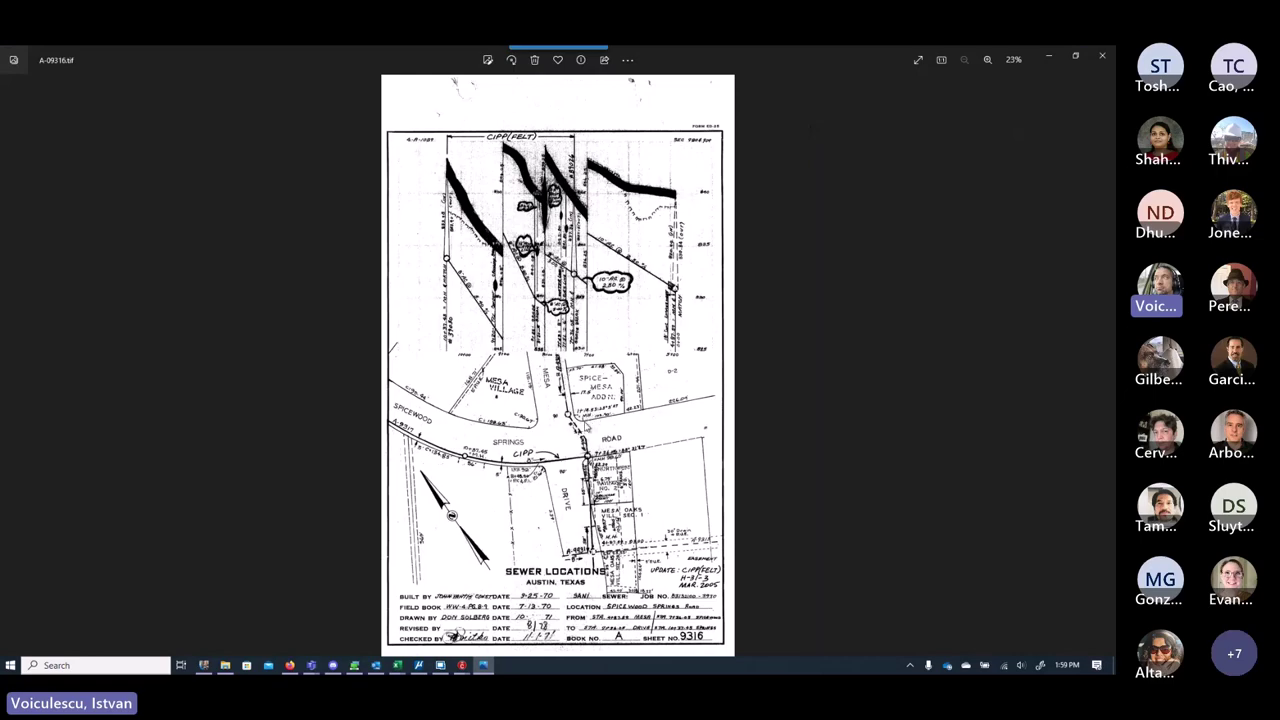
# Step: Examine the sewer alignment and manholes around the Mesa Drive intersection on the A-09316.tif profile sheet, and close the image viewer
pyautogui.scroll(6, 578, 410)
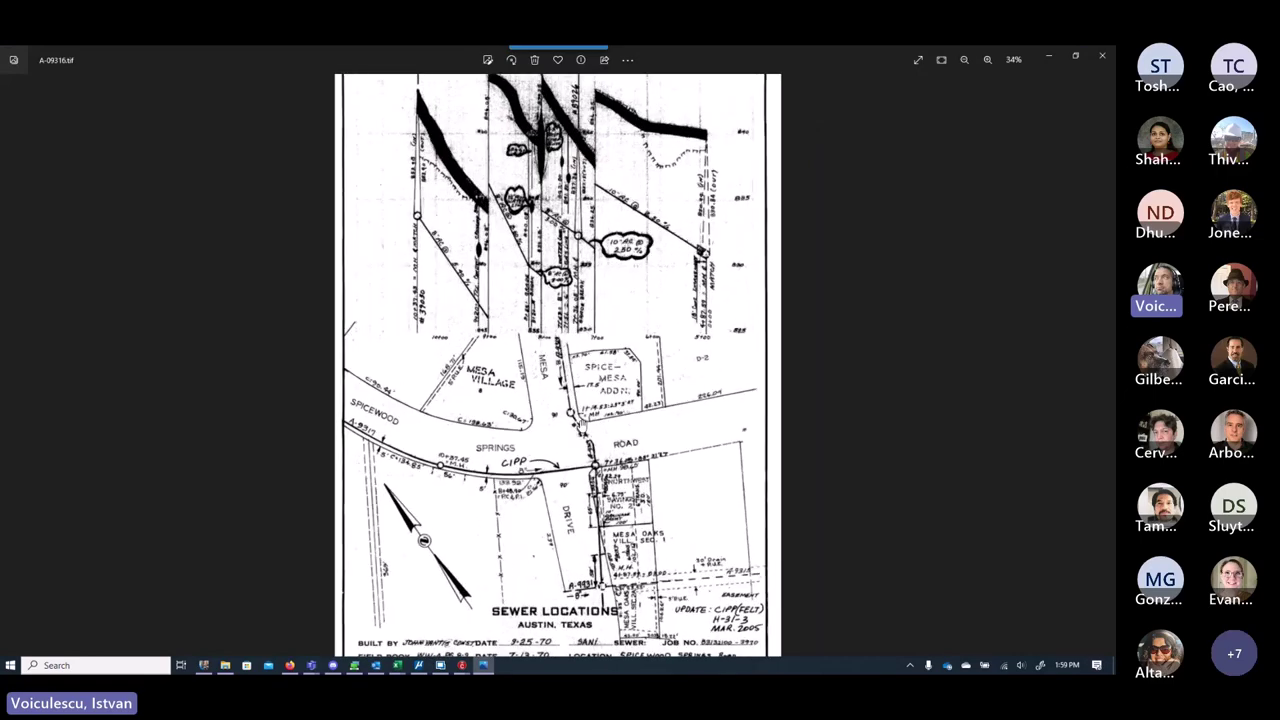
pyautogui.scroll(3, 578, 408)
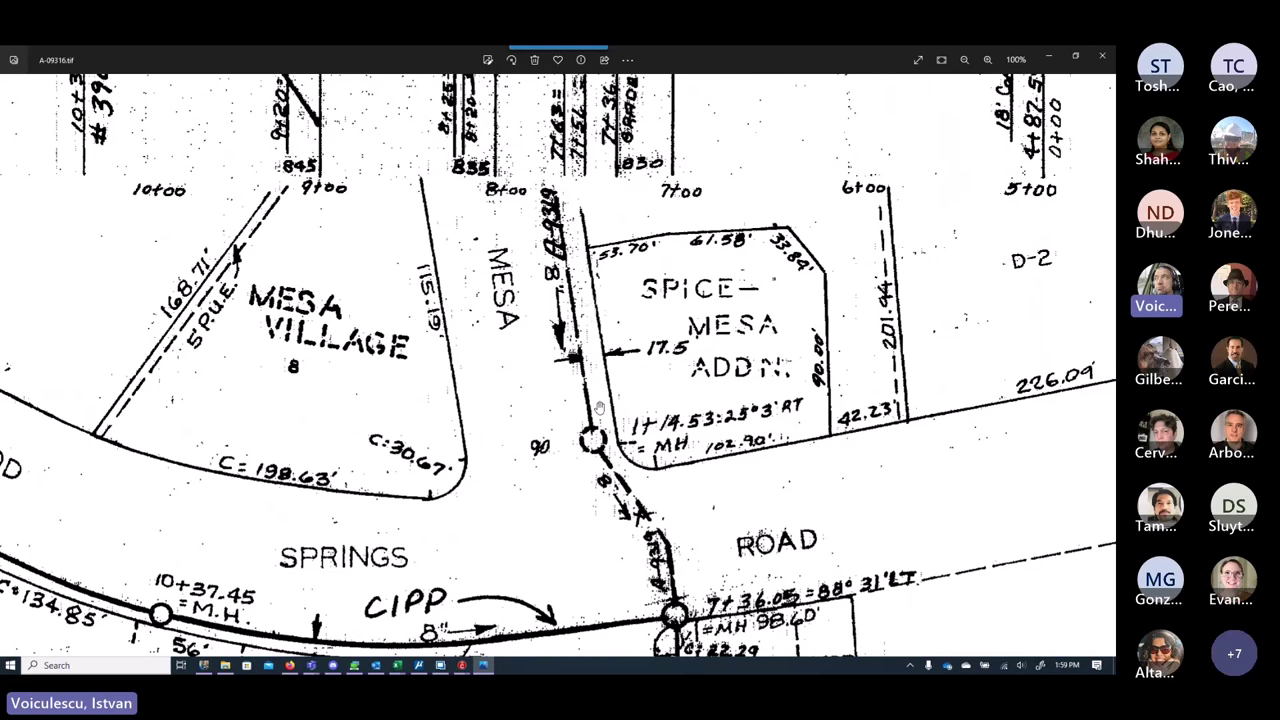
pyautogui.keyDown('ctrl'); pyautogui.scroll(-2, 582, 470); pyautogui.keyUp('ctrl')
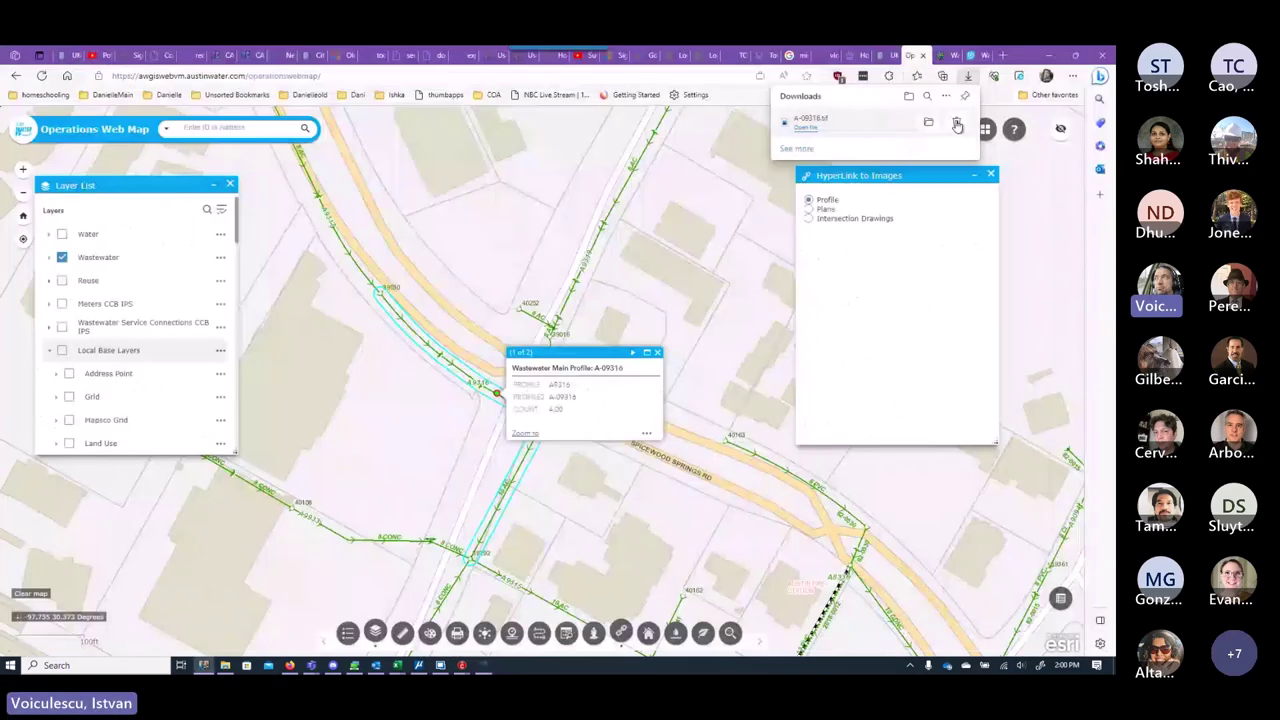
pyautogui.click(1102, 57)
# Step: Copy the downloaded A-09316.tif and open OneDrive - City of Austin\CDS\Projects\TPW_Spicewood_Springs_Demo\02_Design\Utility_Coordination\Utility_Records in File Explorer
pyautogui.click(928, 122)
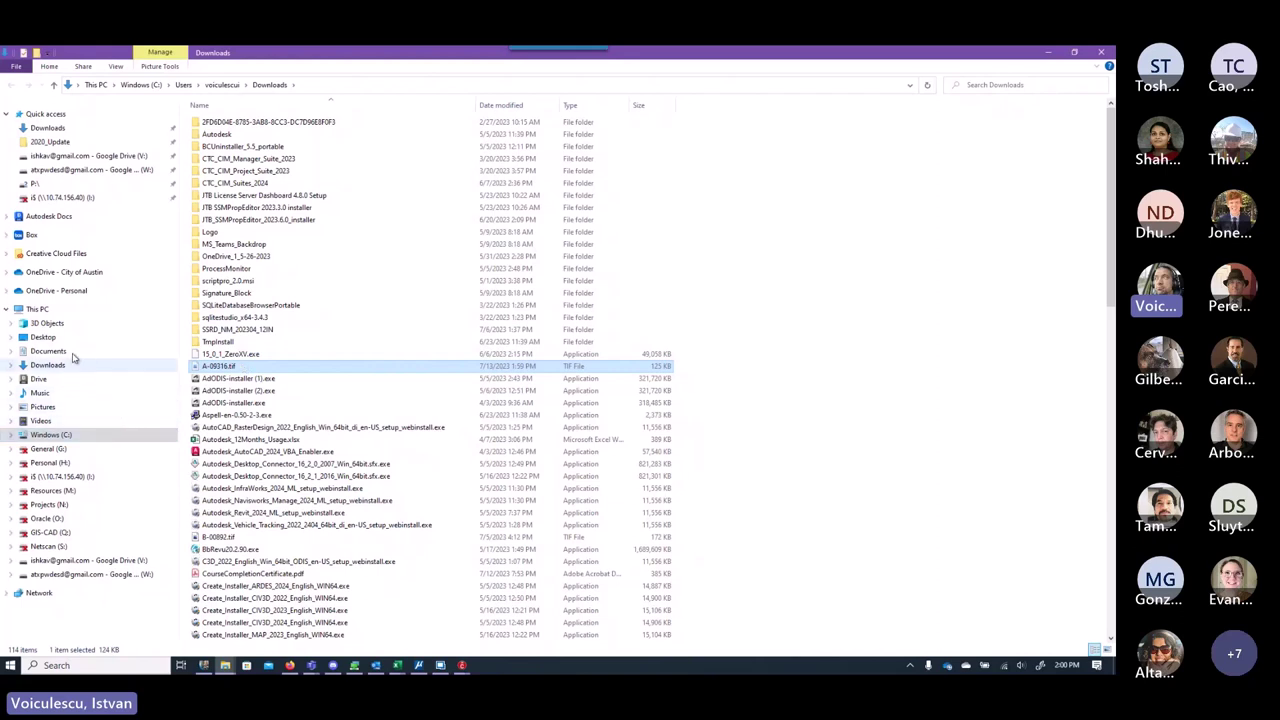
pyautogui.click(63, 273)
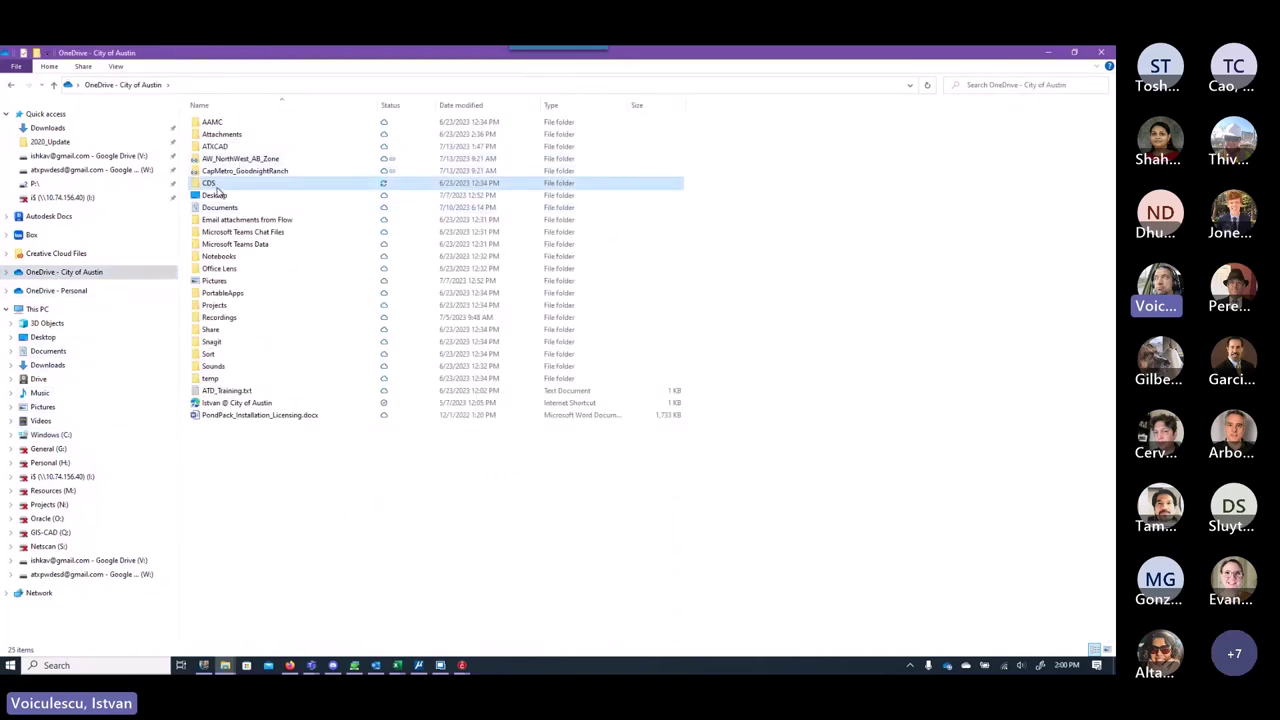
pyautogui.doubleClick(212, 186)
pyautogui.doubleClick(255, 147)
pyautogui.click(234, 150)
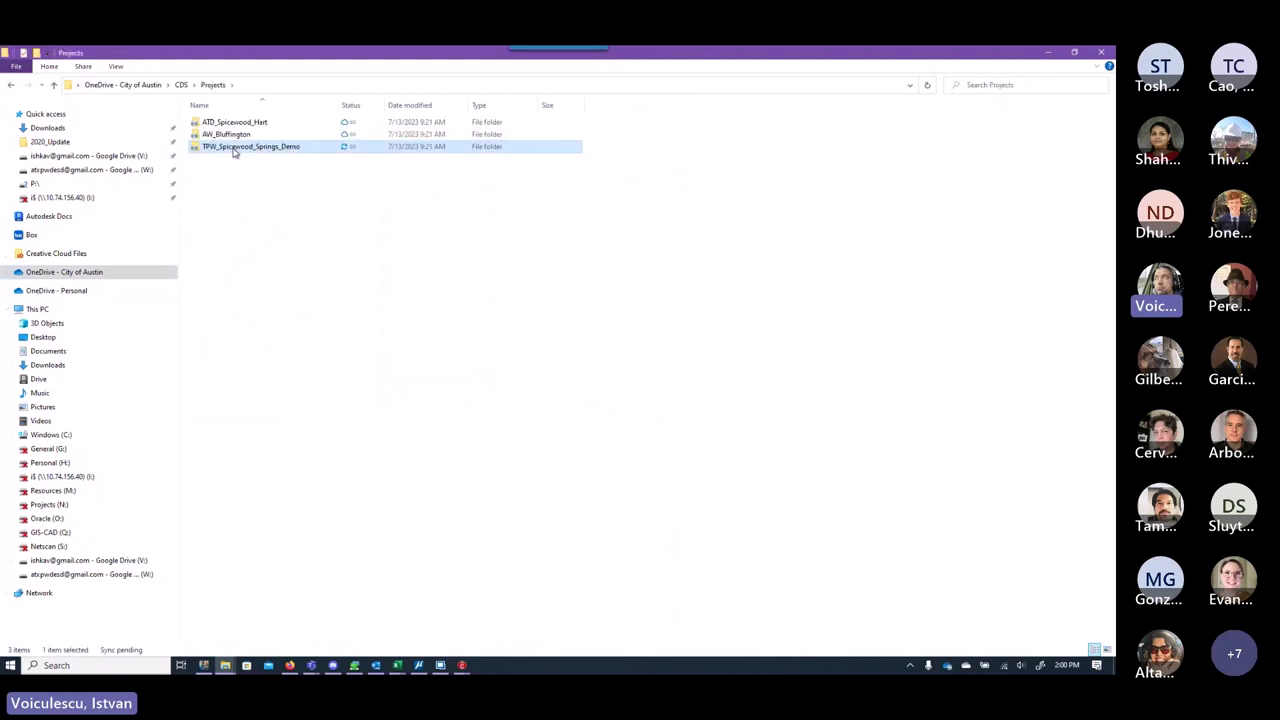
pyautogui.doubleClick(234, 148)
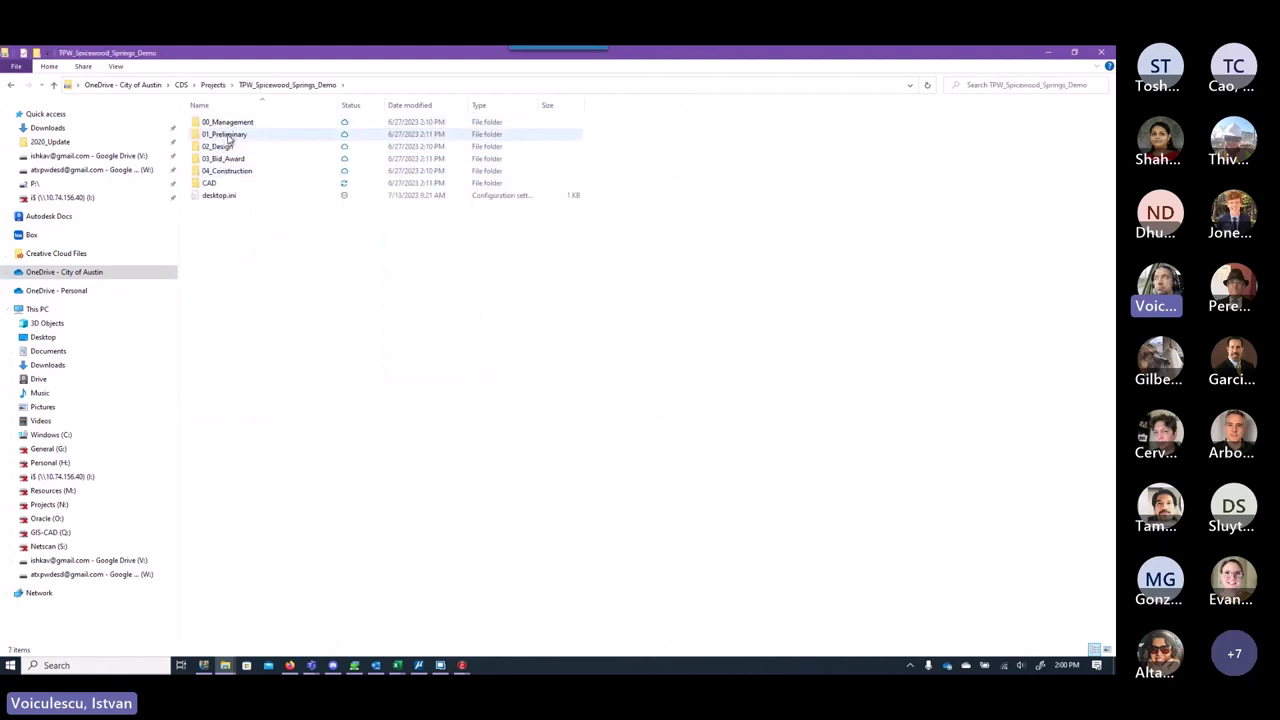
pyautogui.doubleClick(228, 146)
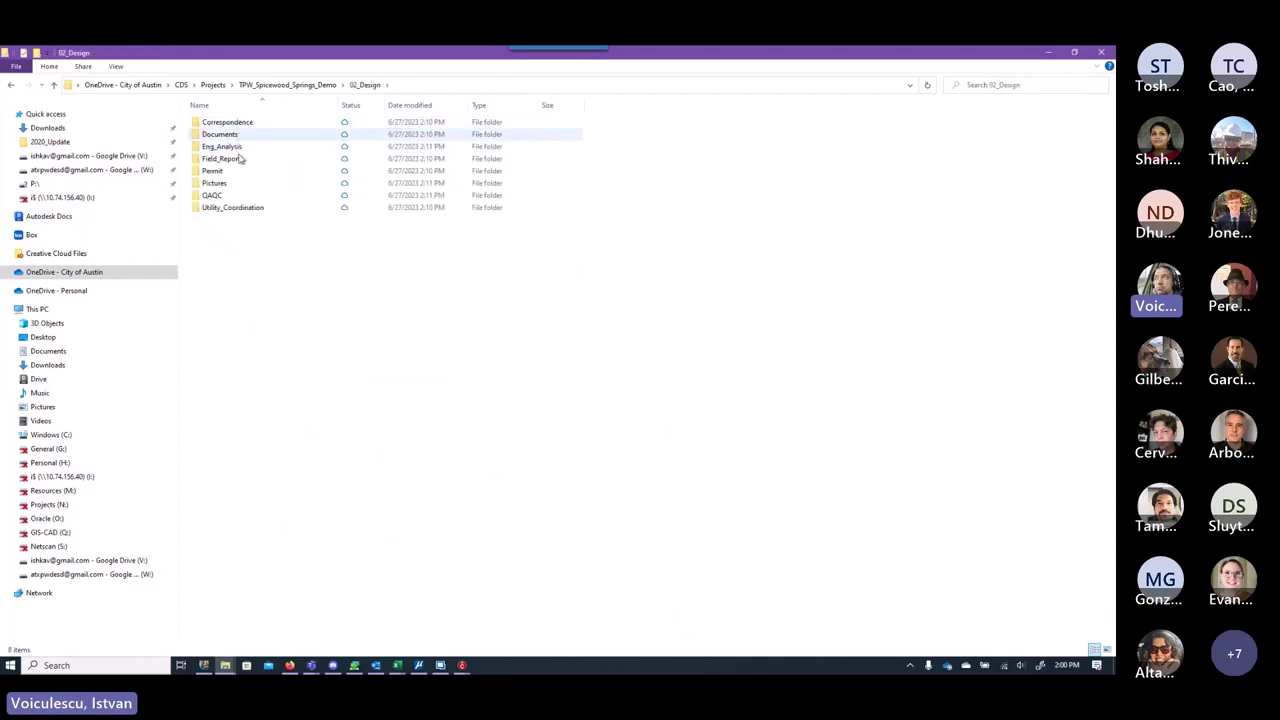
pyautogui.doubleClick(232, 207)
pyautogui.doubleClick(233, 163)
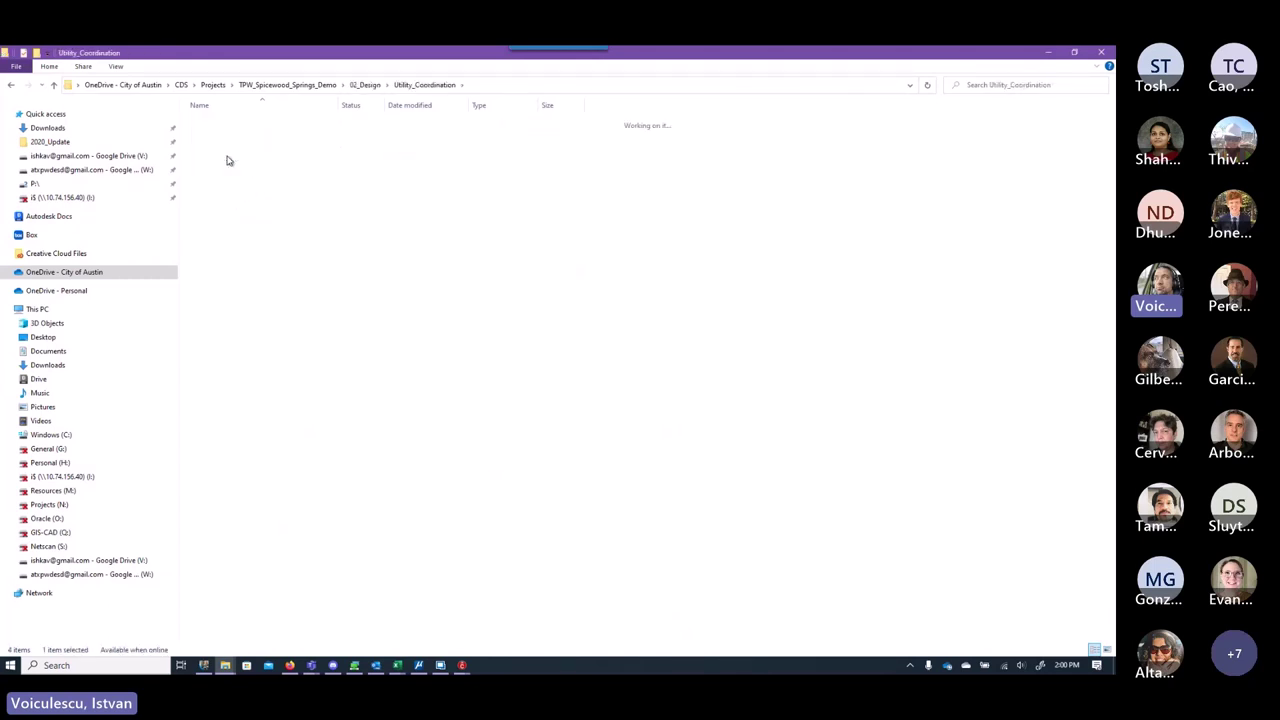
# Step: Create a WasteWater folder in Utility_Records, paste A-09316.tif into it, and minimize File Explorer
pyautogui.click(36, 52)
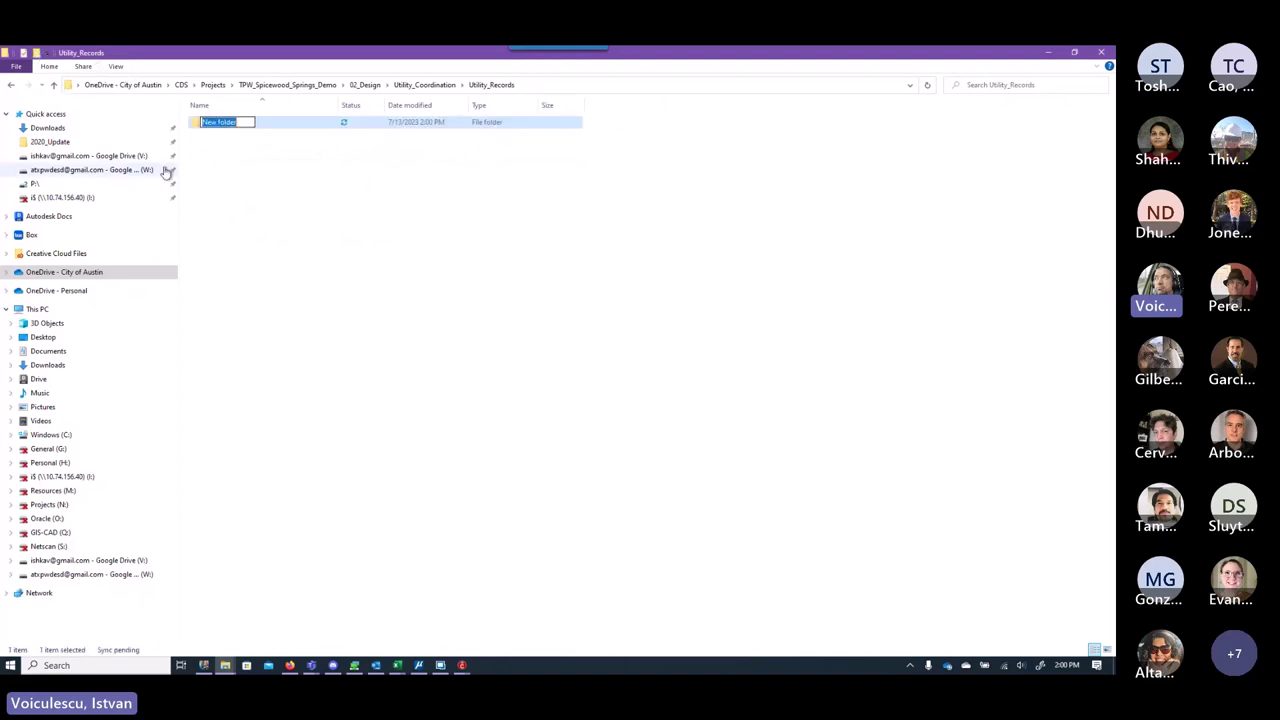
pyautogui.write('WasteWate')
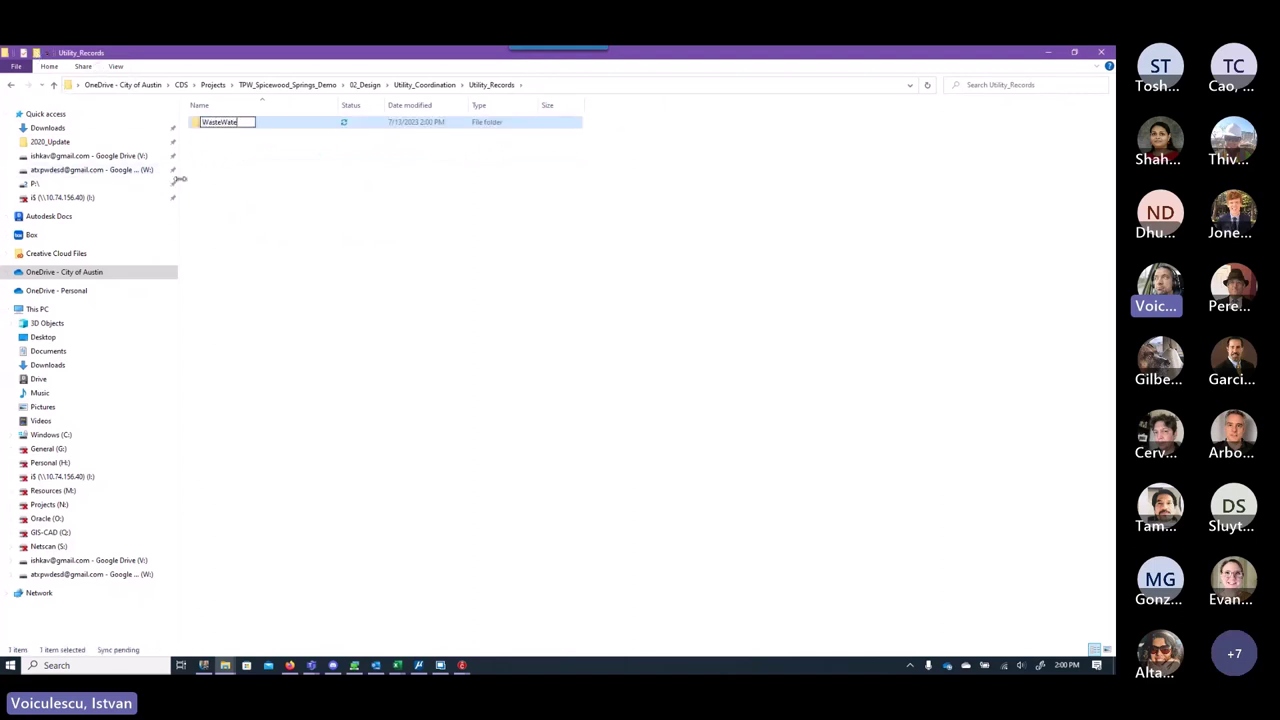
pyautogui.write('r')
pyautogui.press('Return')
pyautogui.press('Return')
pyautogui.hotkey('ctrl', 'v')
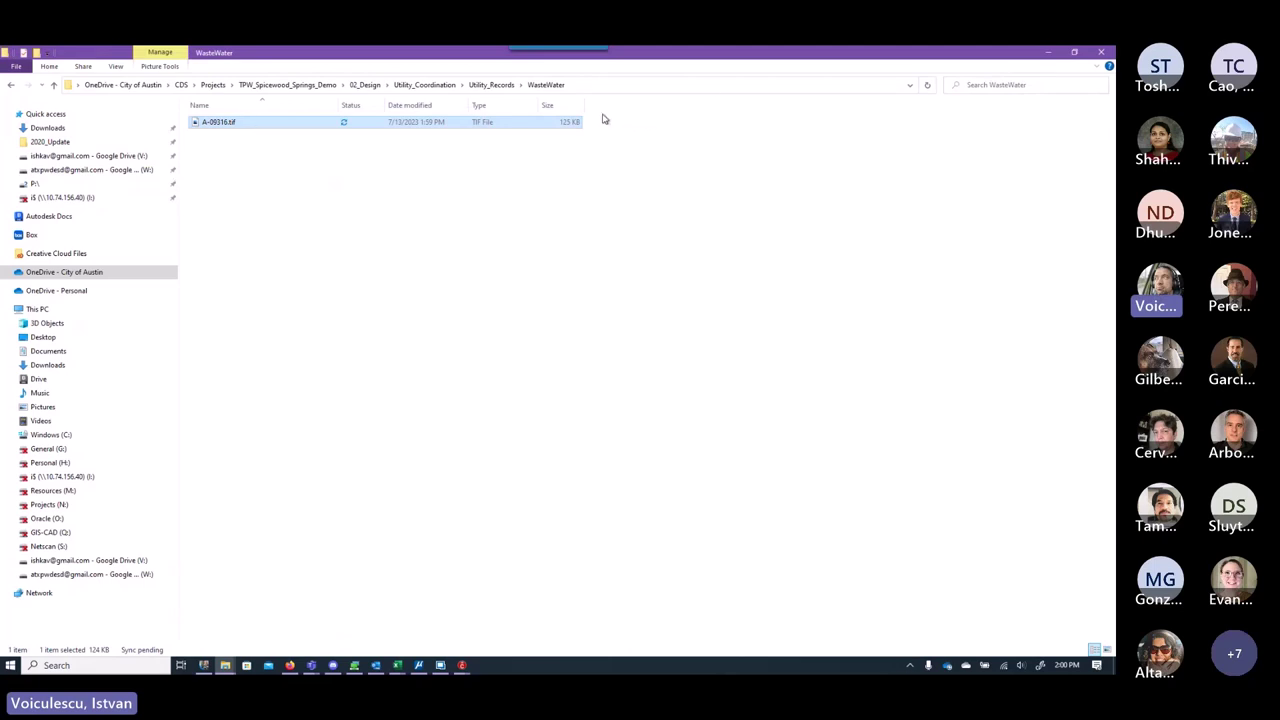
pyautogui.click(1048, 53)
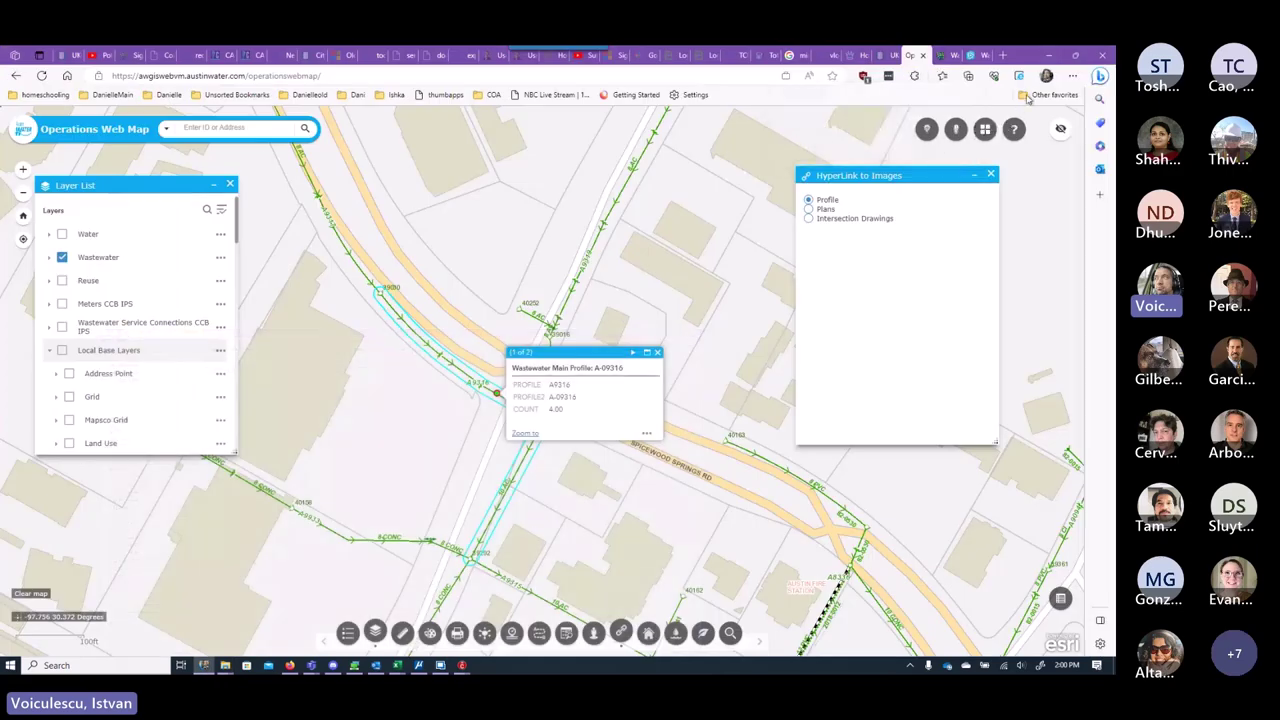
# Step: Return to the x-SSRD-VU-SITE drawing in Civil 3D at manhole 39030 and open the x-SSRD-V-SITE xref layers in the Layer Properties Manager
pyautogui.click(1050, 55)
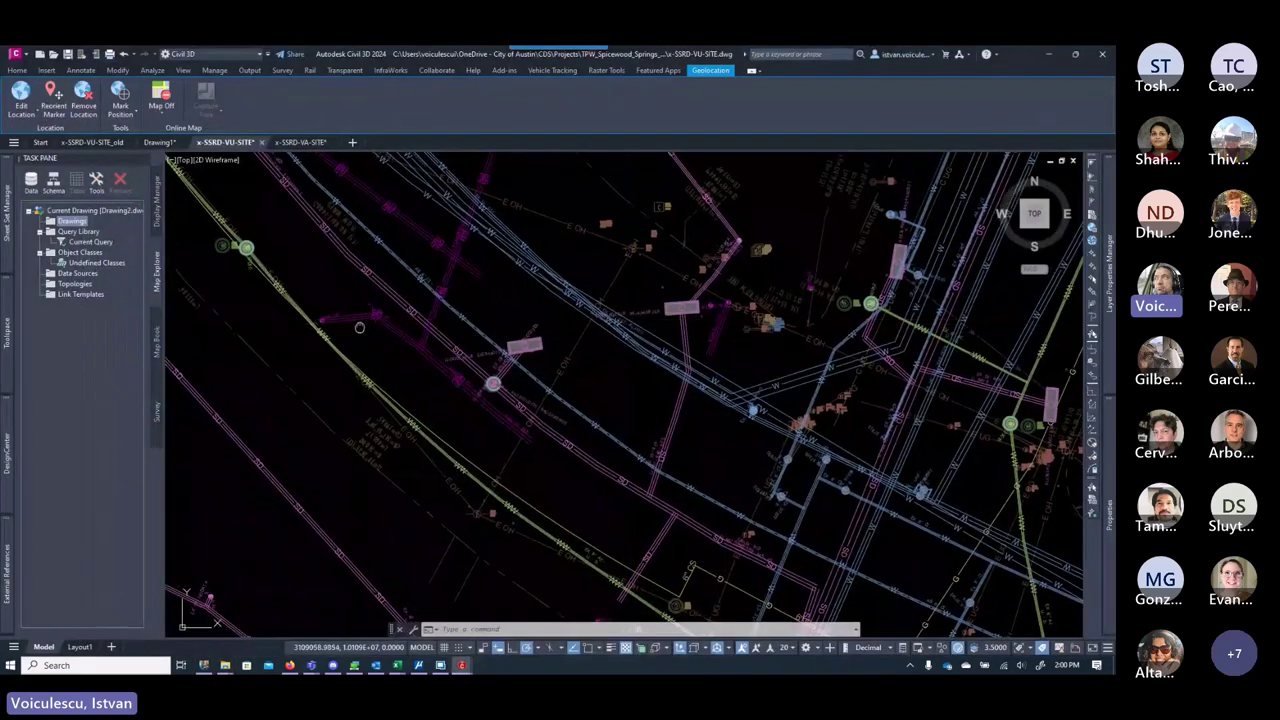
pyautogui.scroll(8, 380, 310)
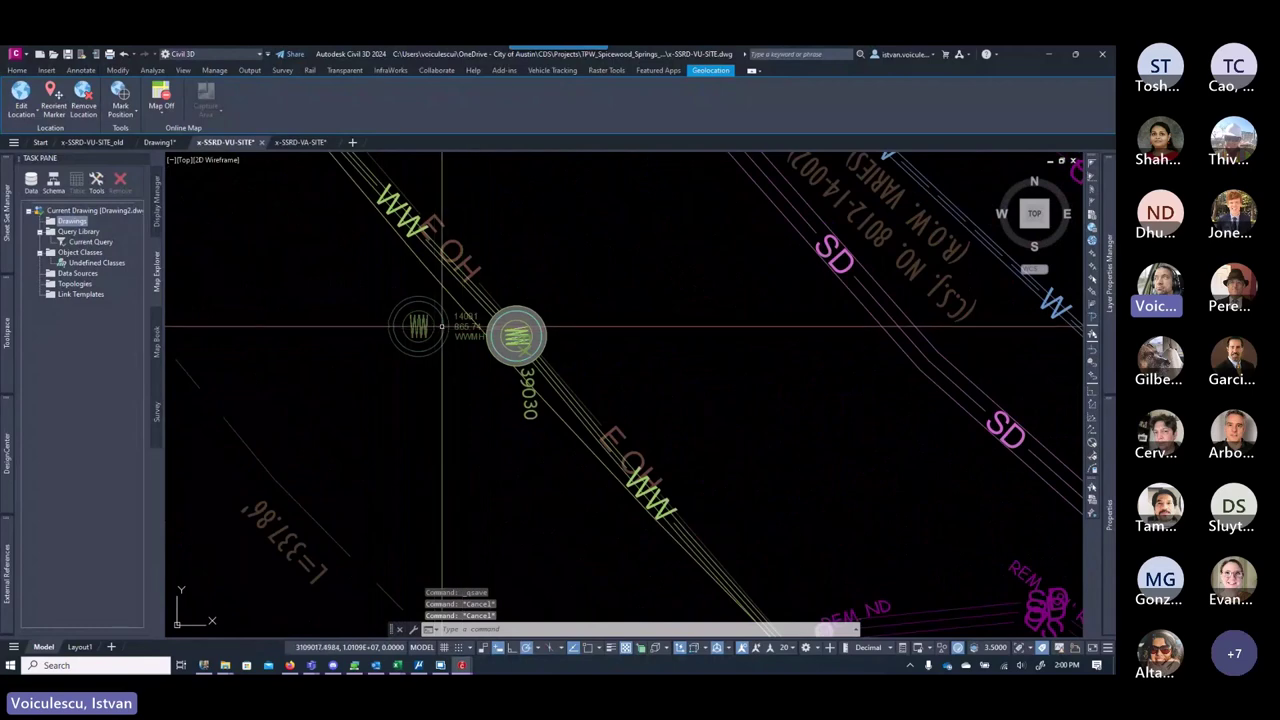
pyautogui.click(17, 71)
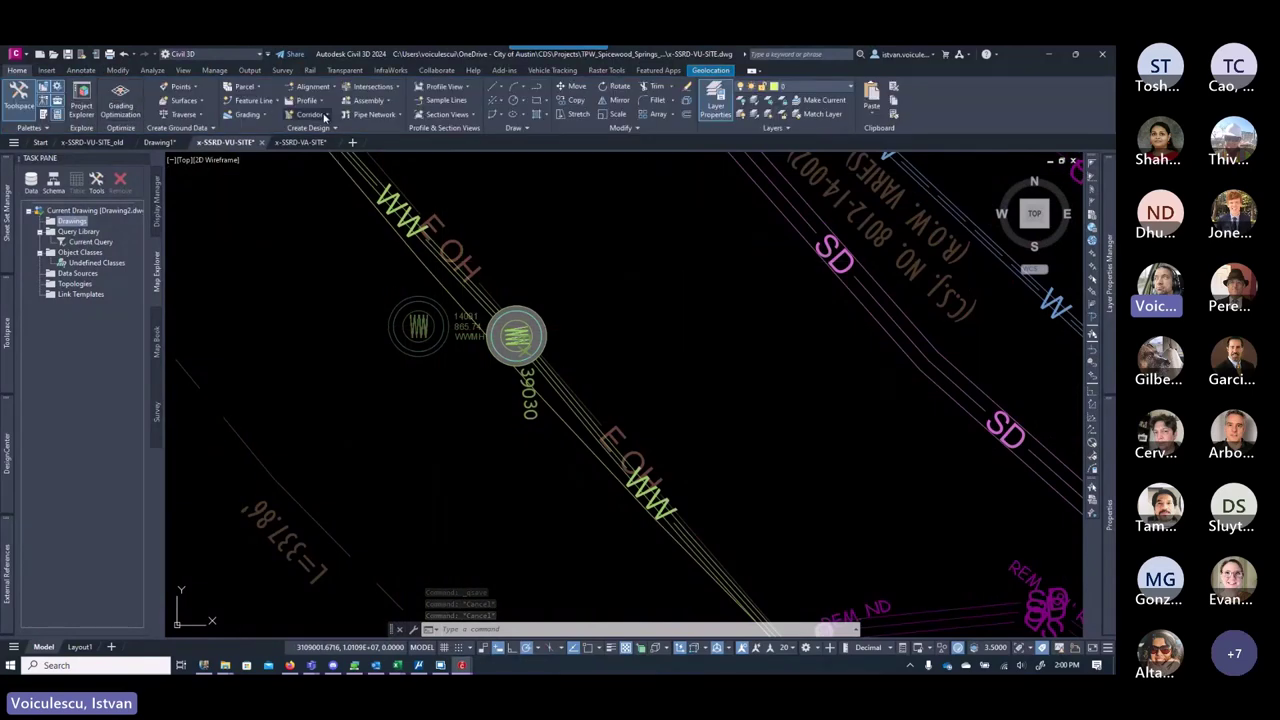
pyautogui.moveTo(1109, 290)
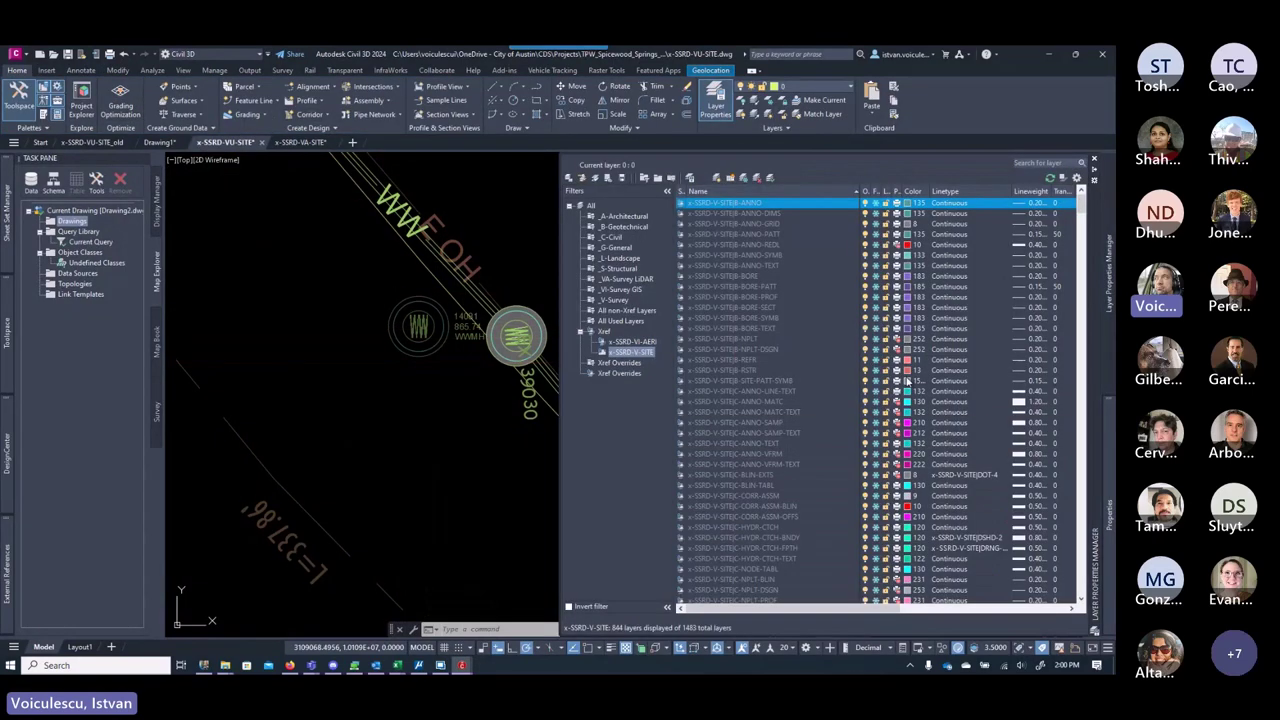
pyautogui.click(757, 359)
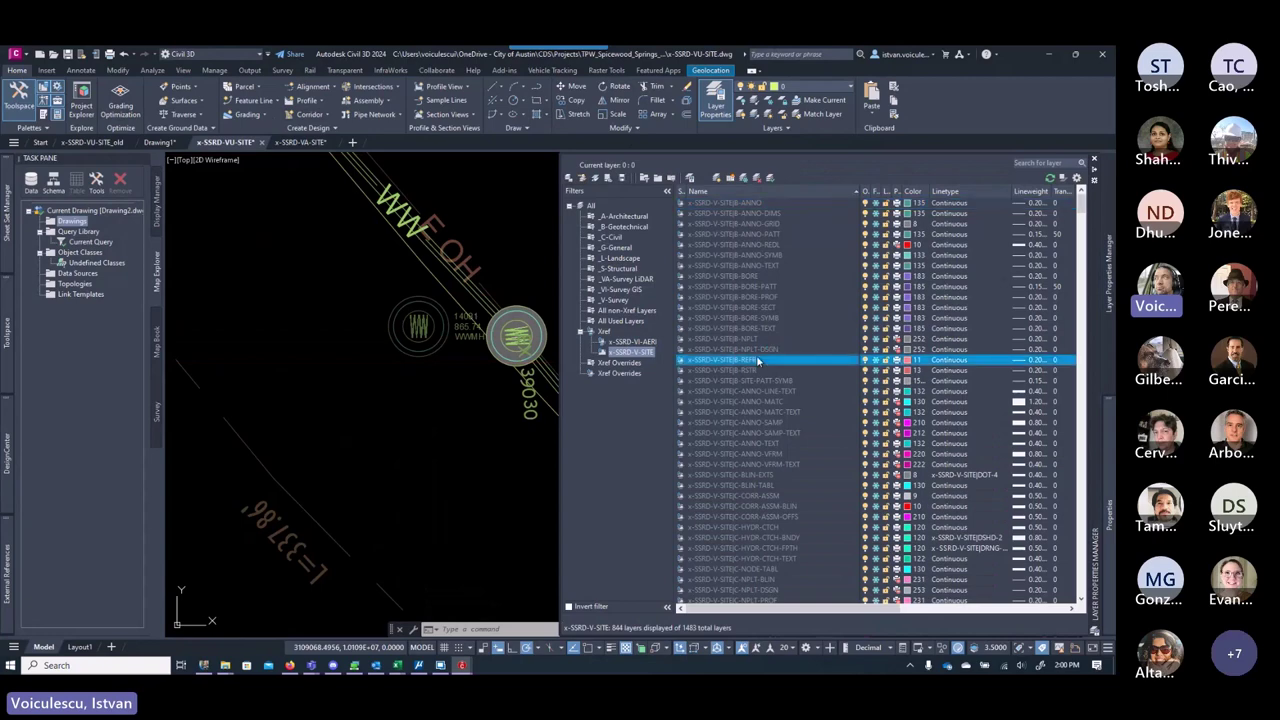
# Step: Set the color of all layers in the x-SSRD-V-SITE xref to red
pyautogui.hotkey('ctrl', 'a')
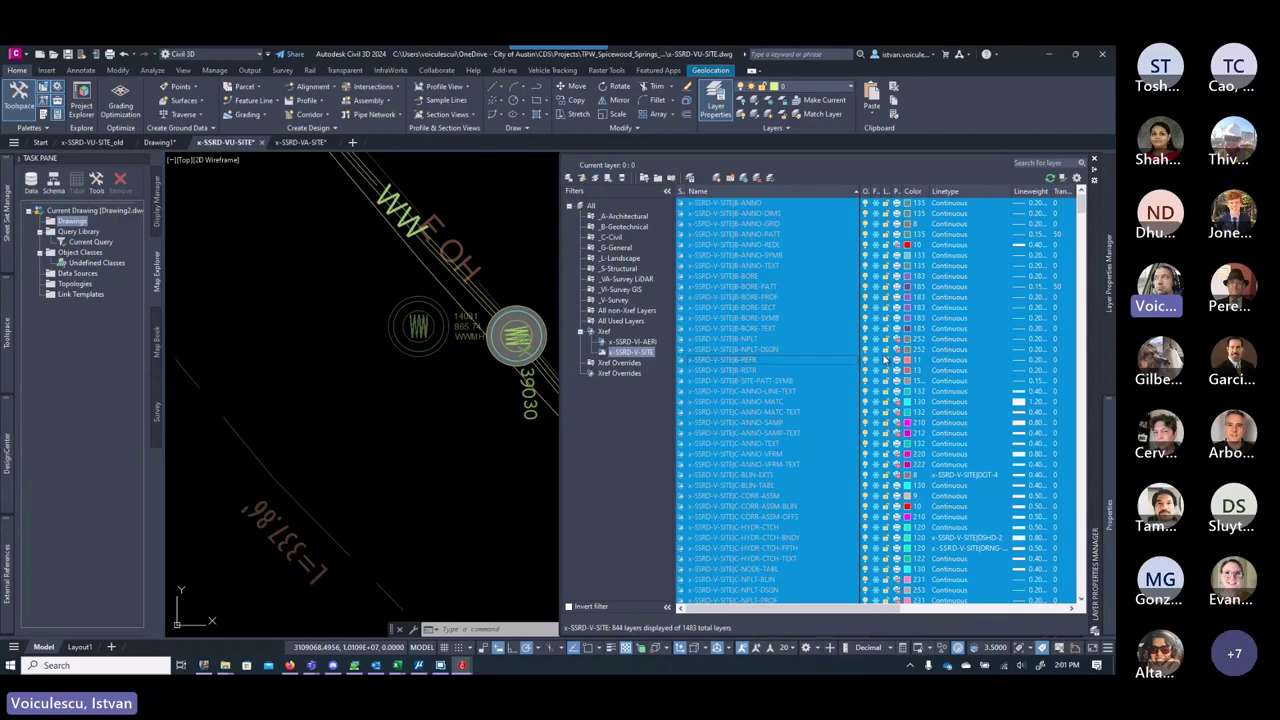
pyautogui.click(907, 354)
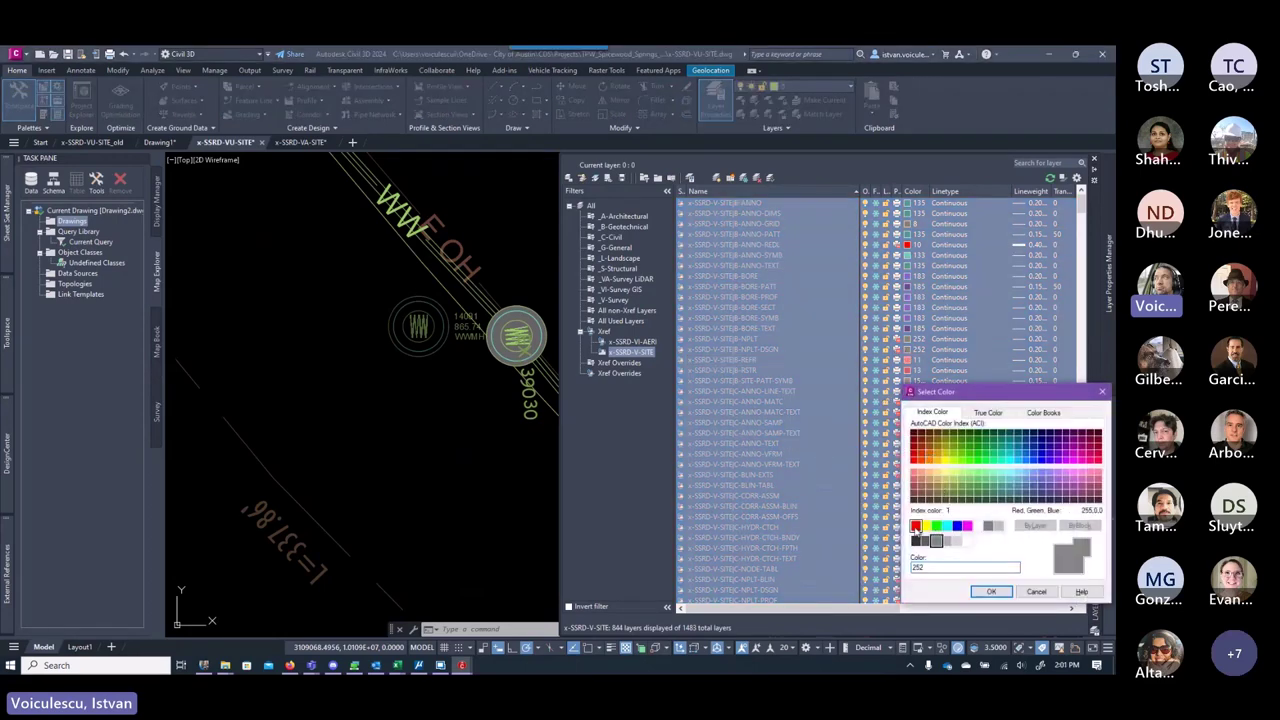
pyautogui.click(989, 592)
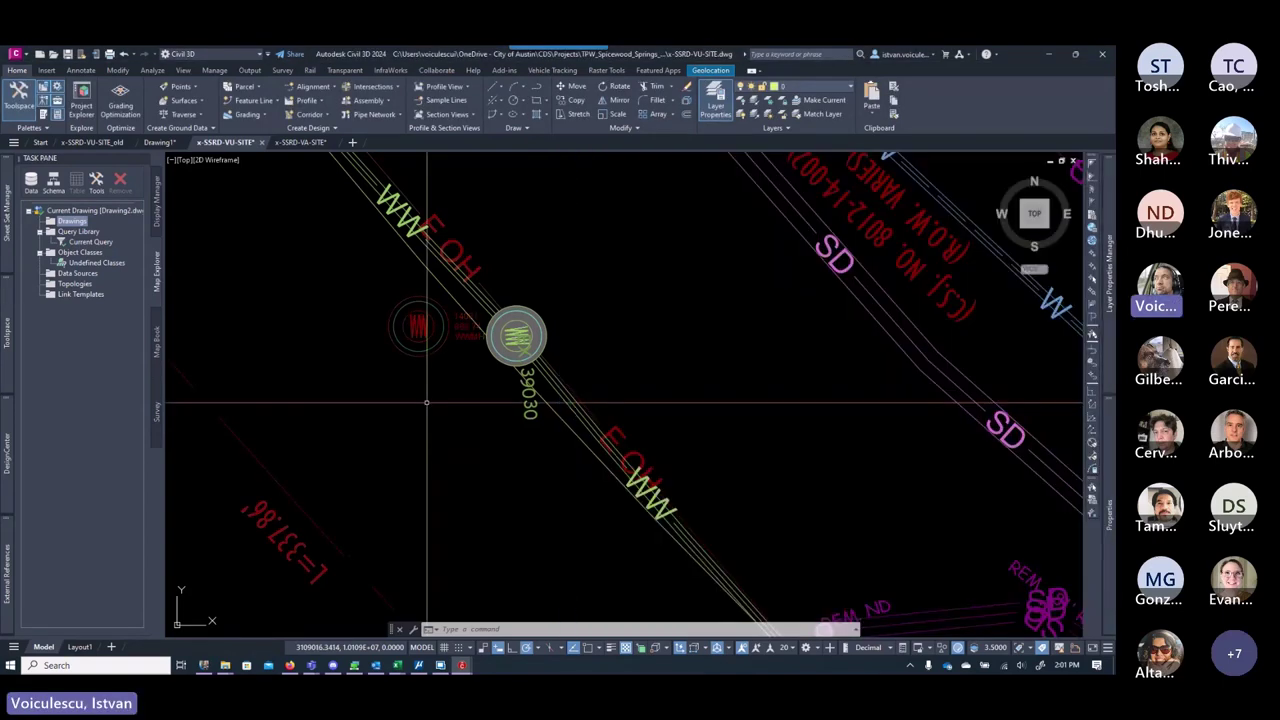
# Step: Check the distance from the red right-of-way line beside the curve data to the wastewater line with DIST
pyautogui.scroll(-4, 431, 397)
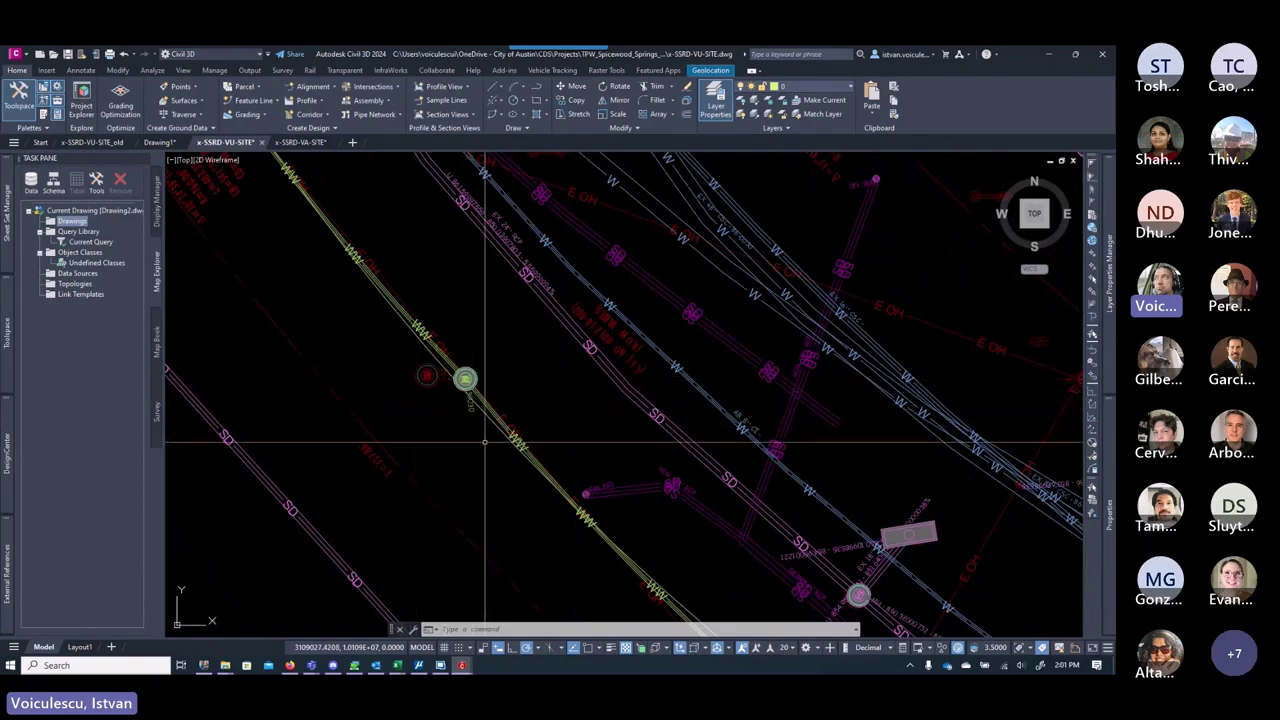
pyautogui.scroll(3, 481, 436)
pyautogui.scroll(-3, 481, 436)
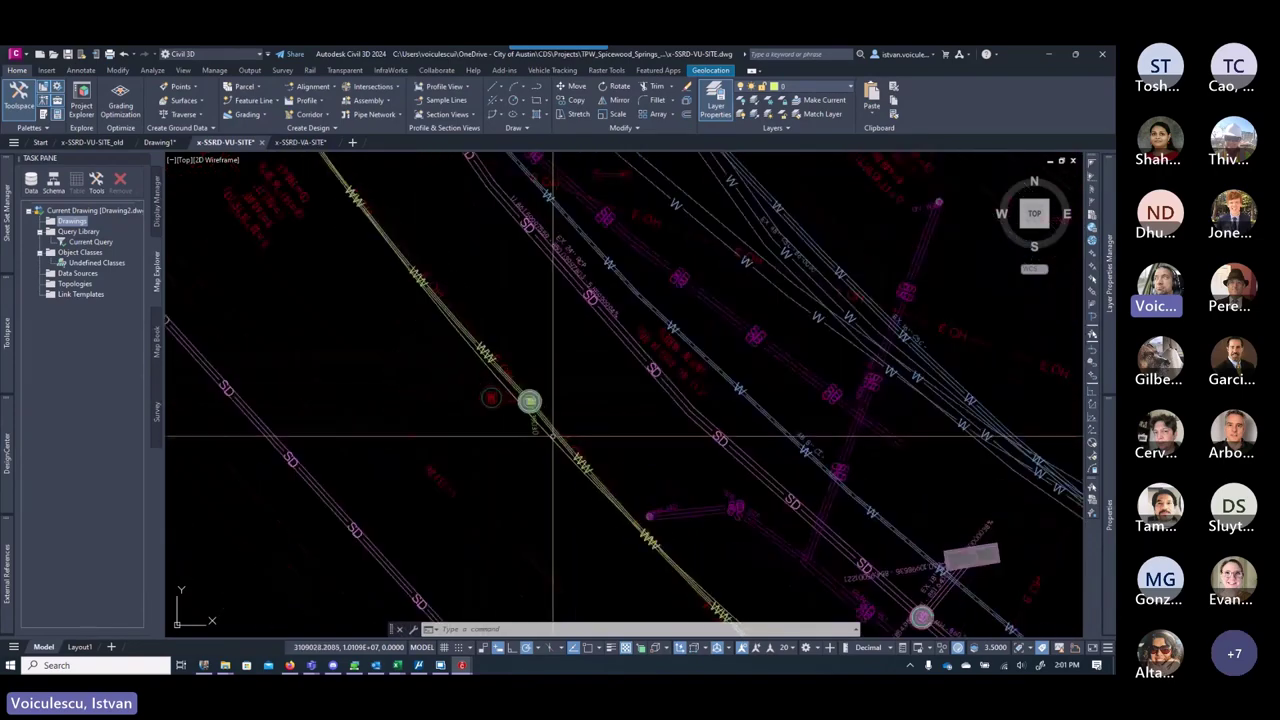
pyautogui.scroll(3, 561, 468)
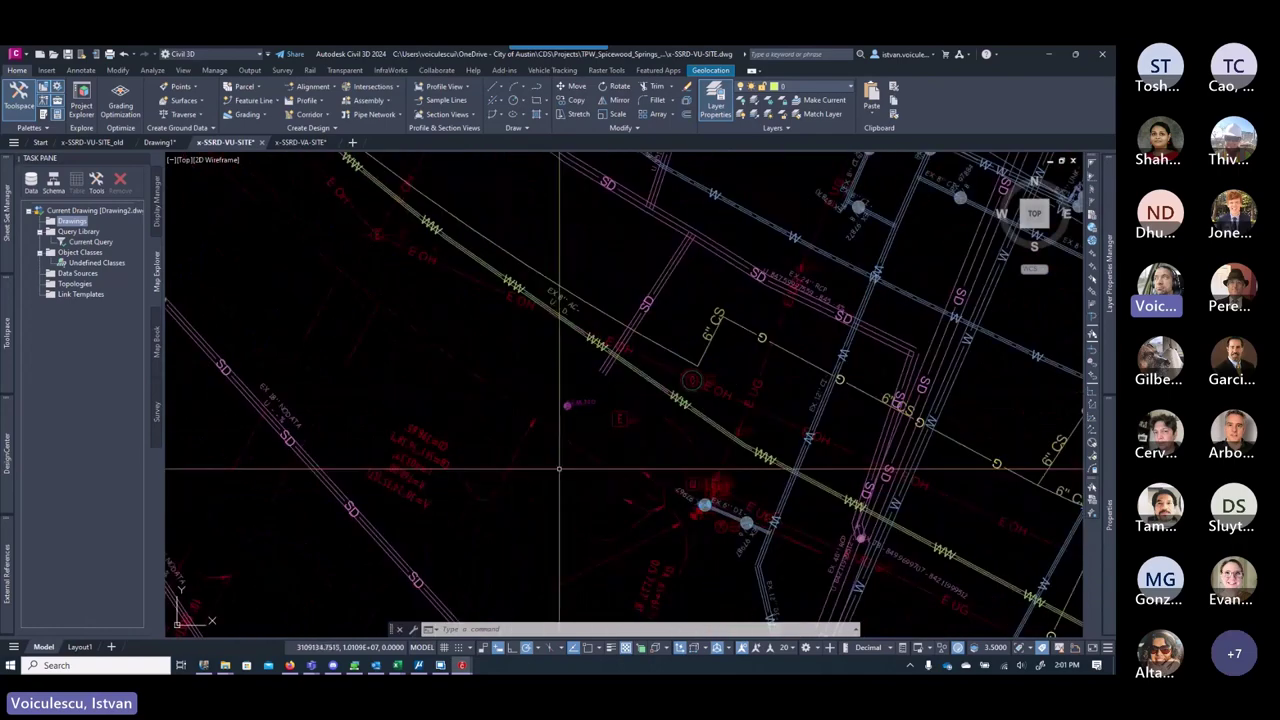
pyautogui.scroll(-3, 561, 468)
pyautogui.scroll(3, 494, 428)
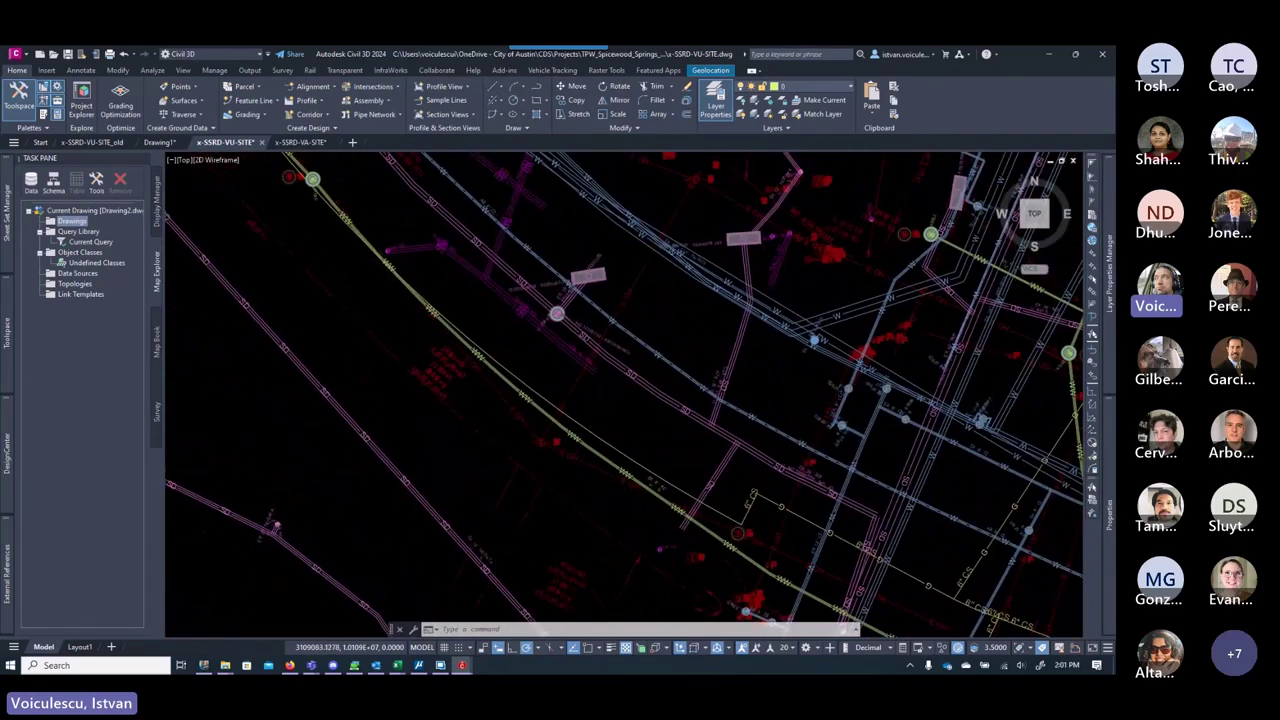
pyautogui.press('Return')
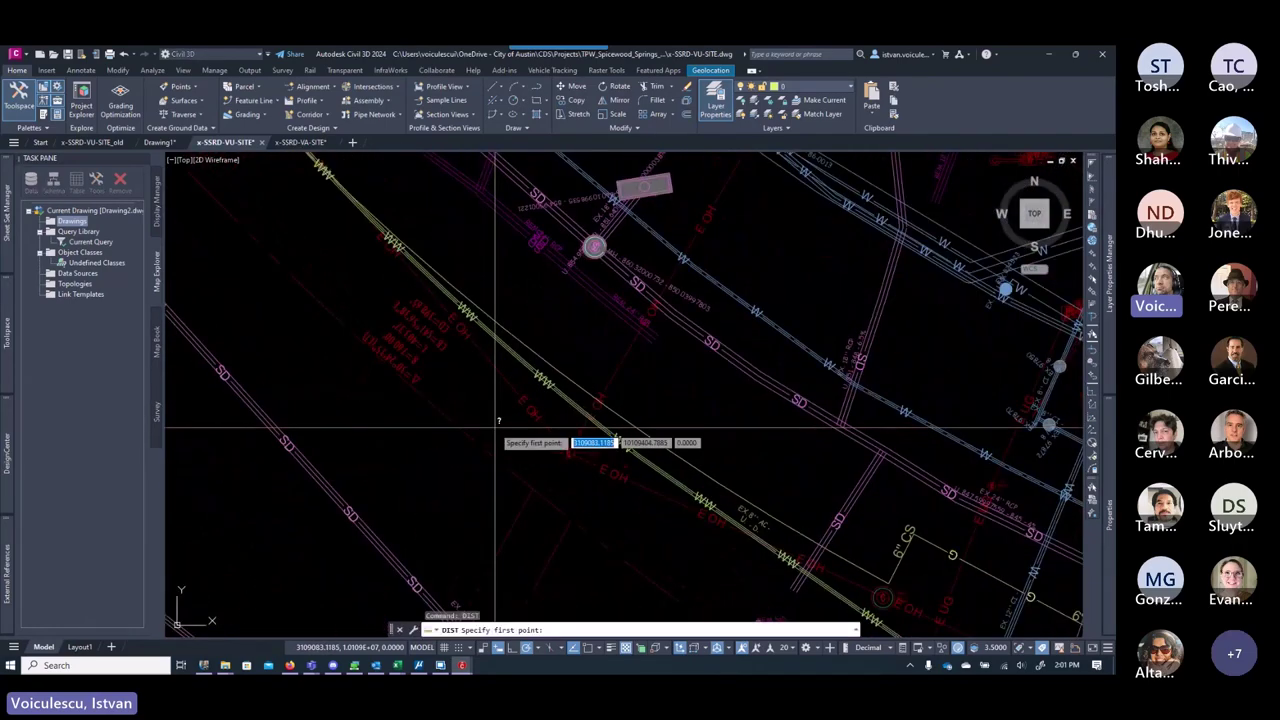
pyautogui.scroll(3, 440, 420)
pyautogui.click(438, 418)
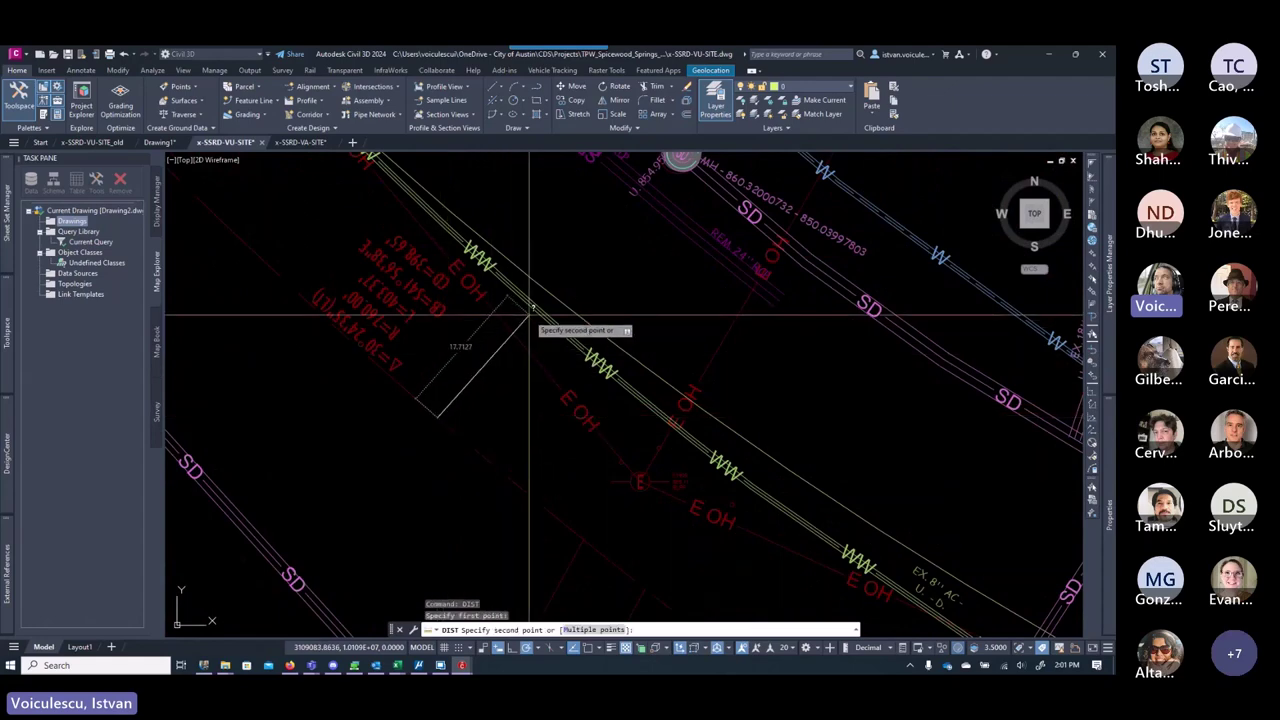
pyautogui.scroll(-2, 531, 308)
pyautogui.scroll(-2, 531, 308)
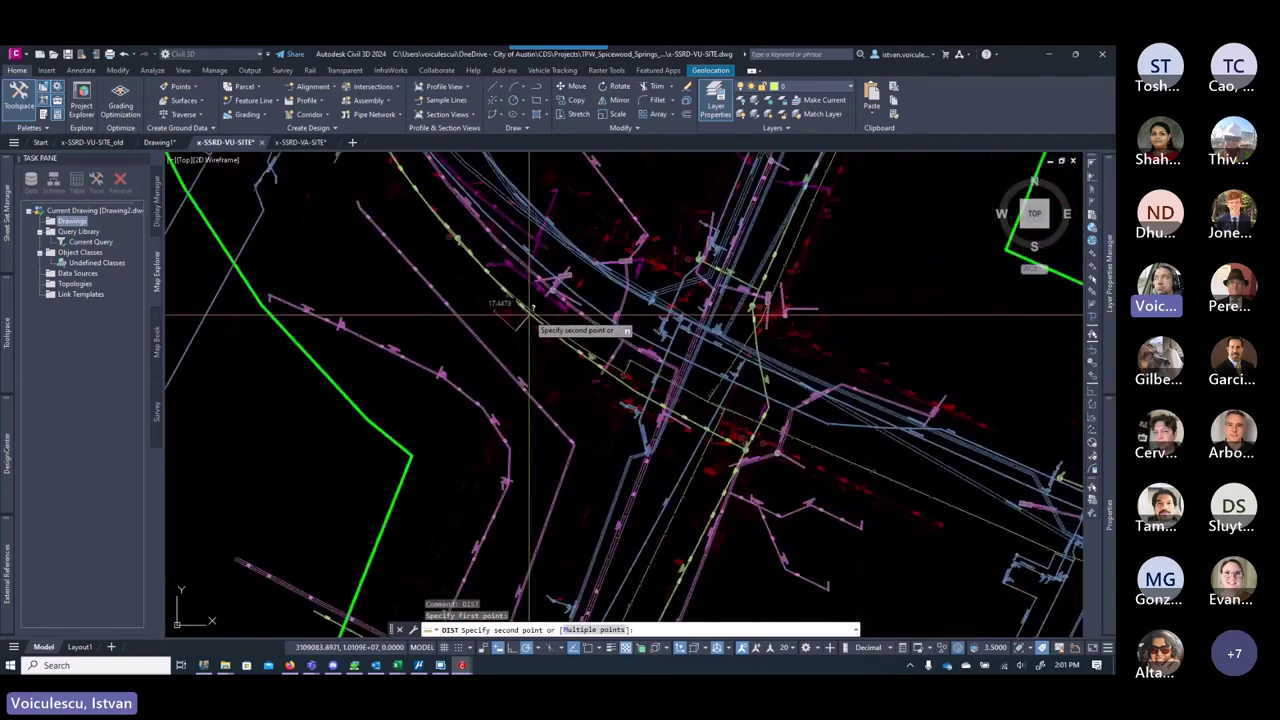
pyautogui.press('Escape')
pyautogui.press('Escape')
# Step: Check the offset east of the wastewater line just south of manhole 89026 with DIST
pyautogui.scroll(6, 680, 425)
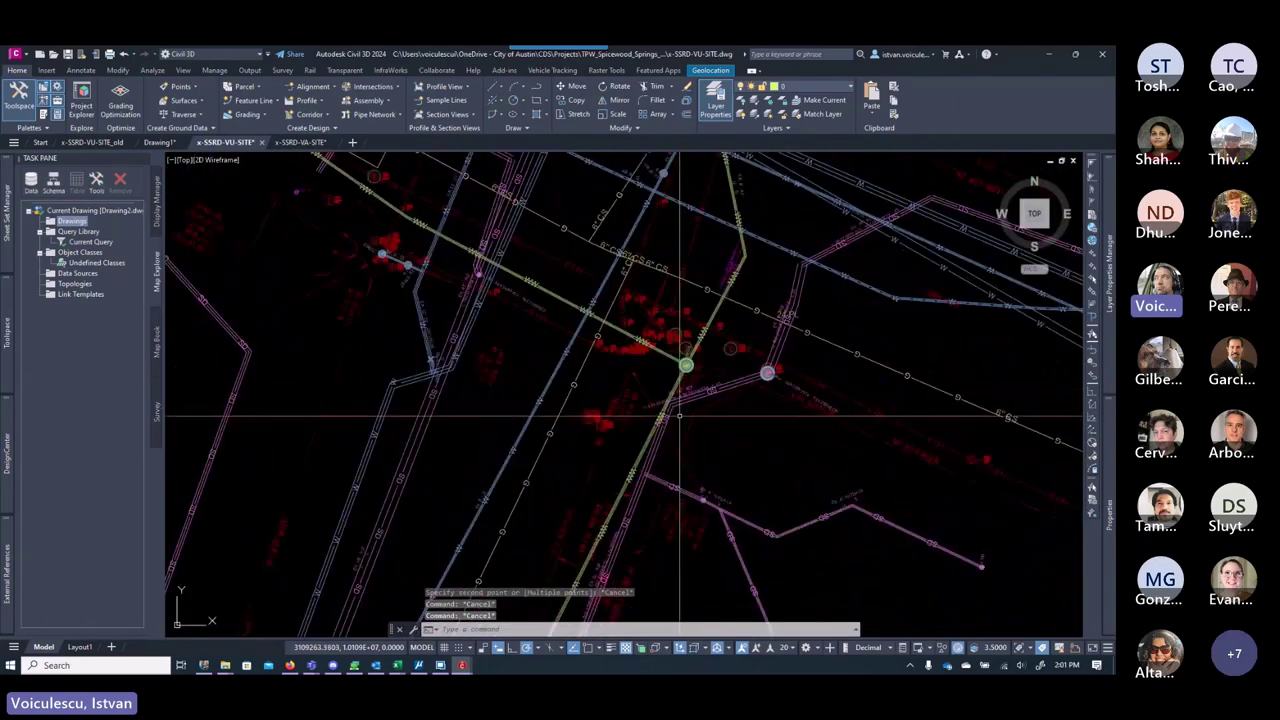
pyautogui.press('Return')
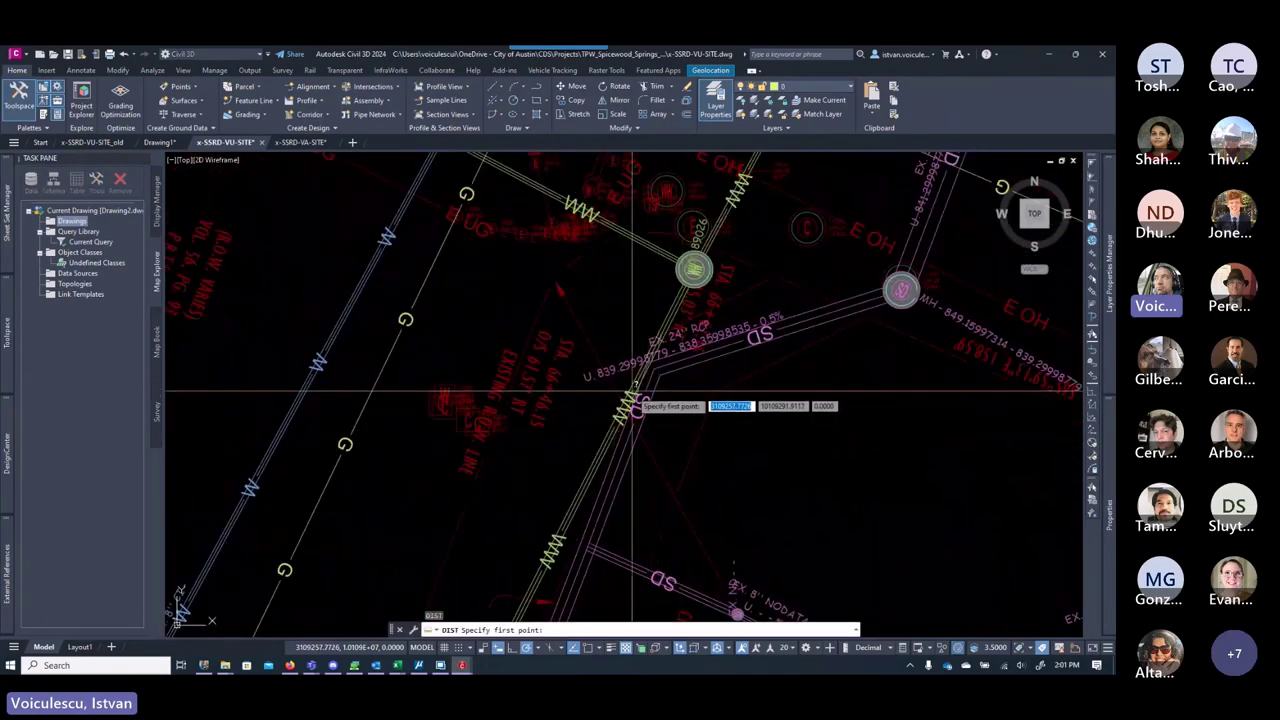
pyautogui.click(656, 371)
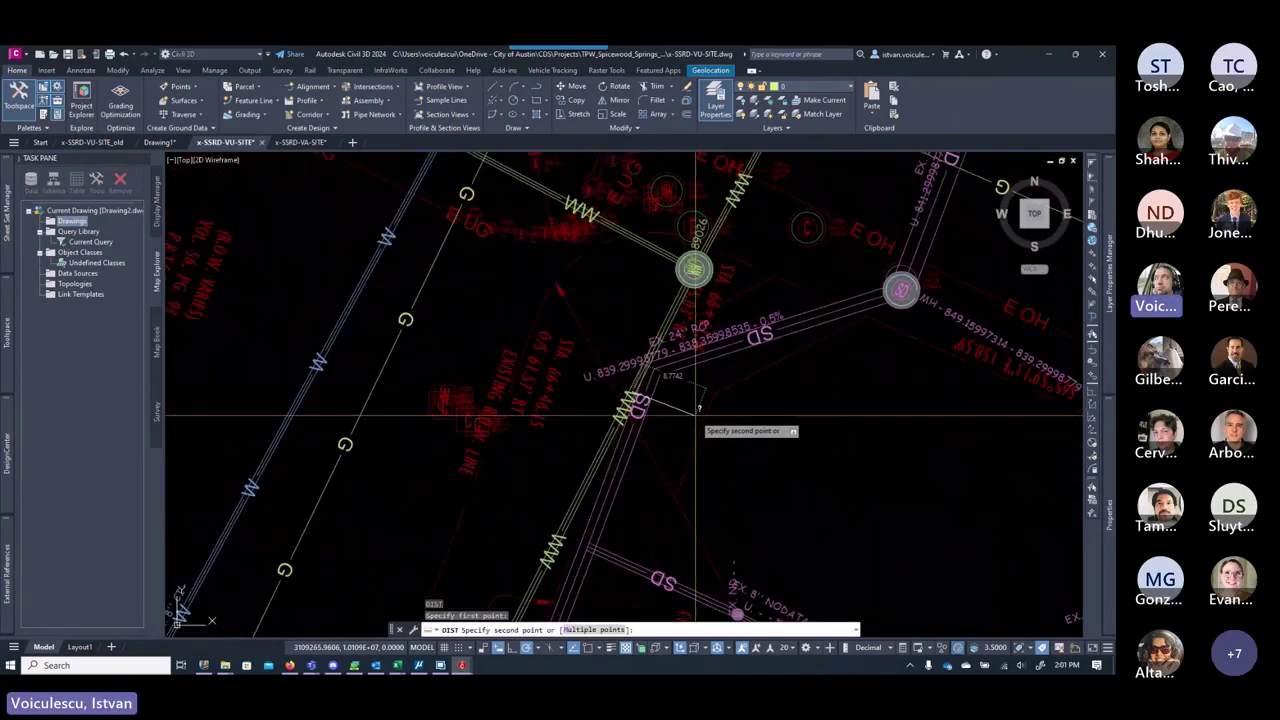
pyautogui.scroll(-2, 695, 411)
pyautogui.scroll(-3, 695, 411)
pyautogui.press('Escape')
pyautogui.press('Escape')
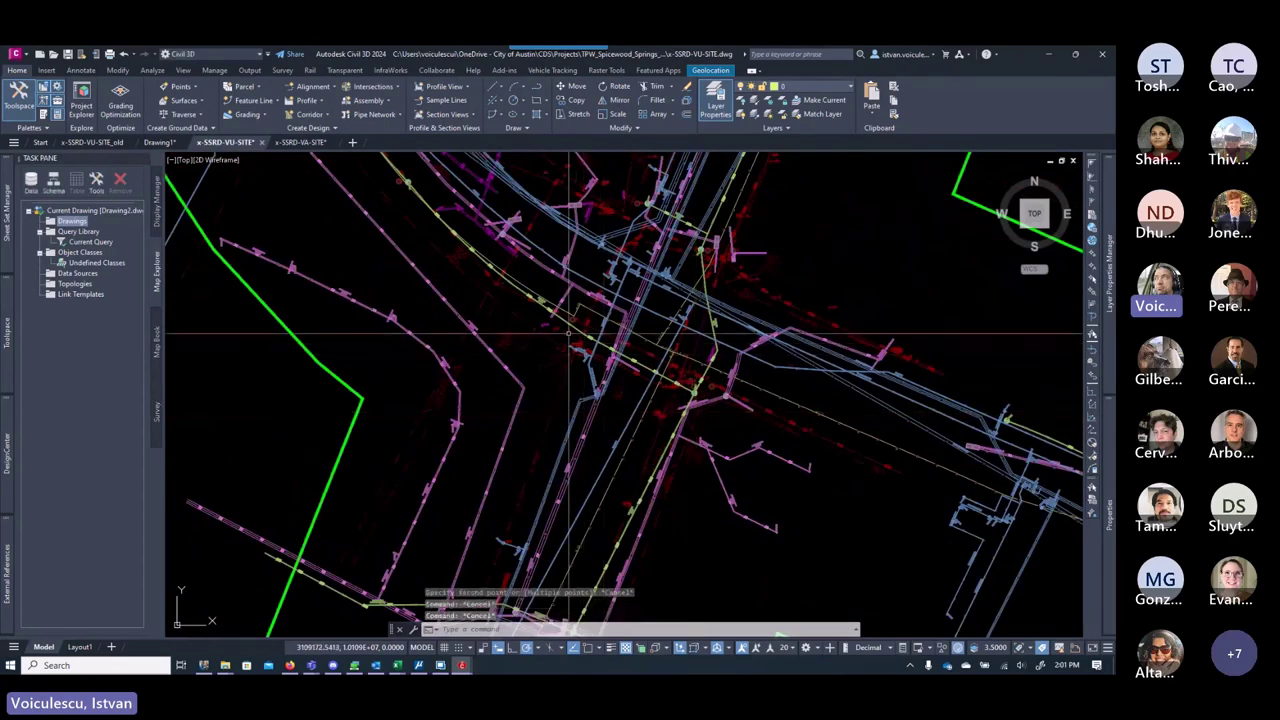
# Step: Check the distance from the red right-of-way line labeled L=337.86' to the wastewater line near manhole 39030 with DIST
pyautogui.scroll(5, 578, 344)
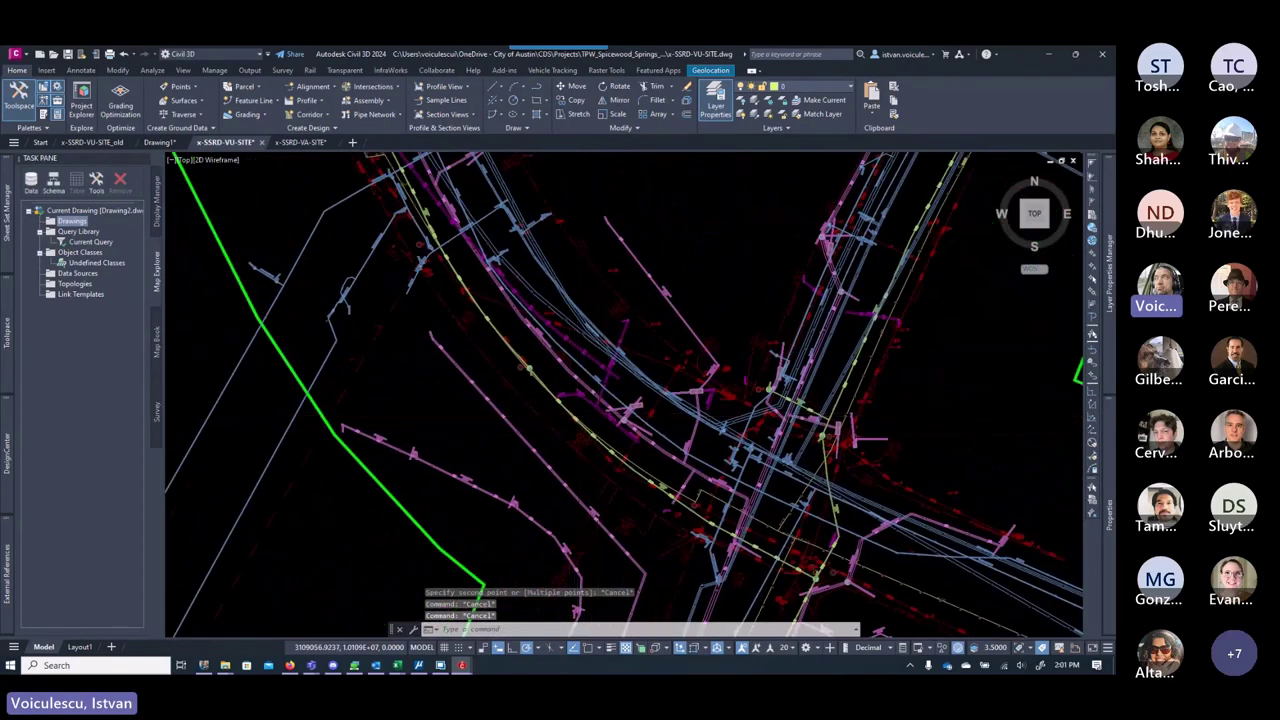
pyautogui.write('DIST')
pyautogui.press('Return')
pyautogui.scroll(3, 429, 357)
pyautogui.click(530, 214)
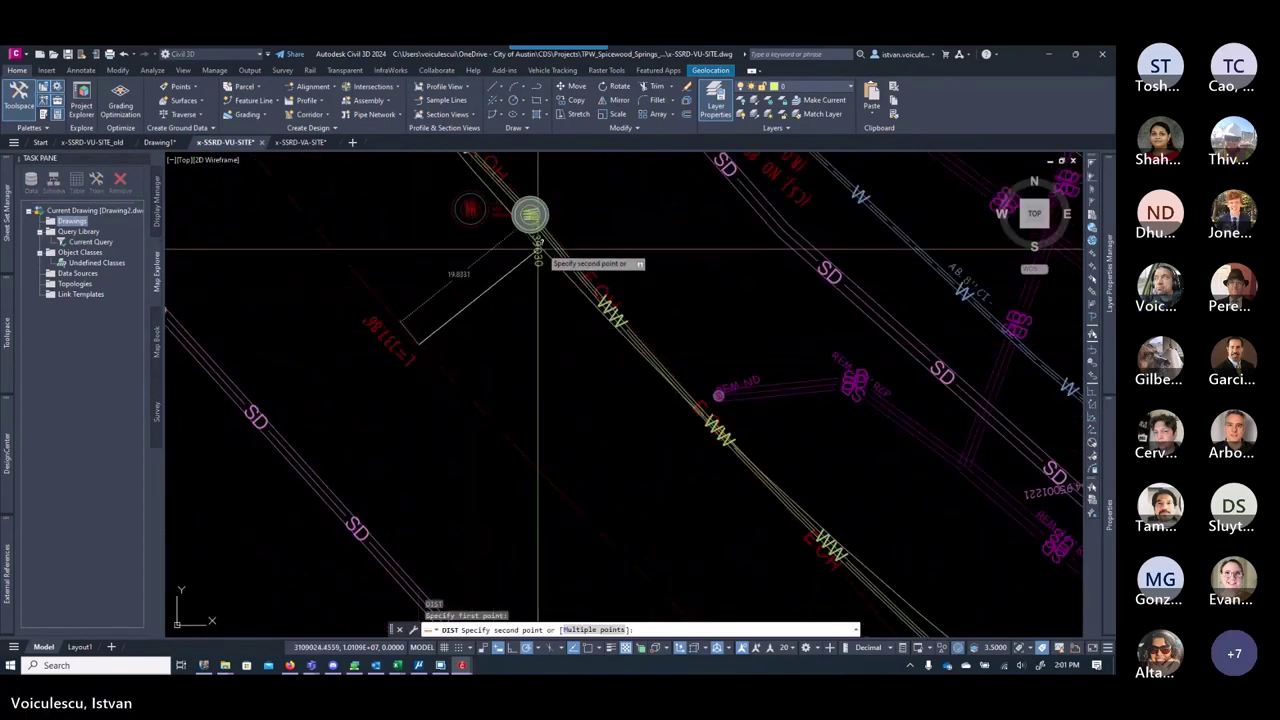
pyautogui.press('Escape')
pyautogui.press('Escape')
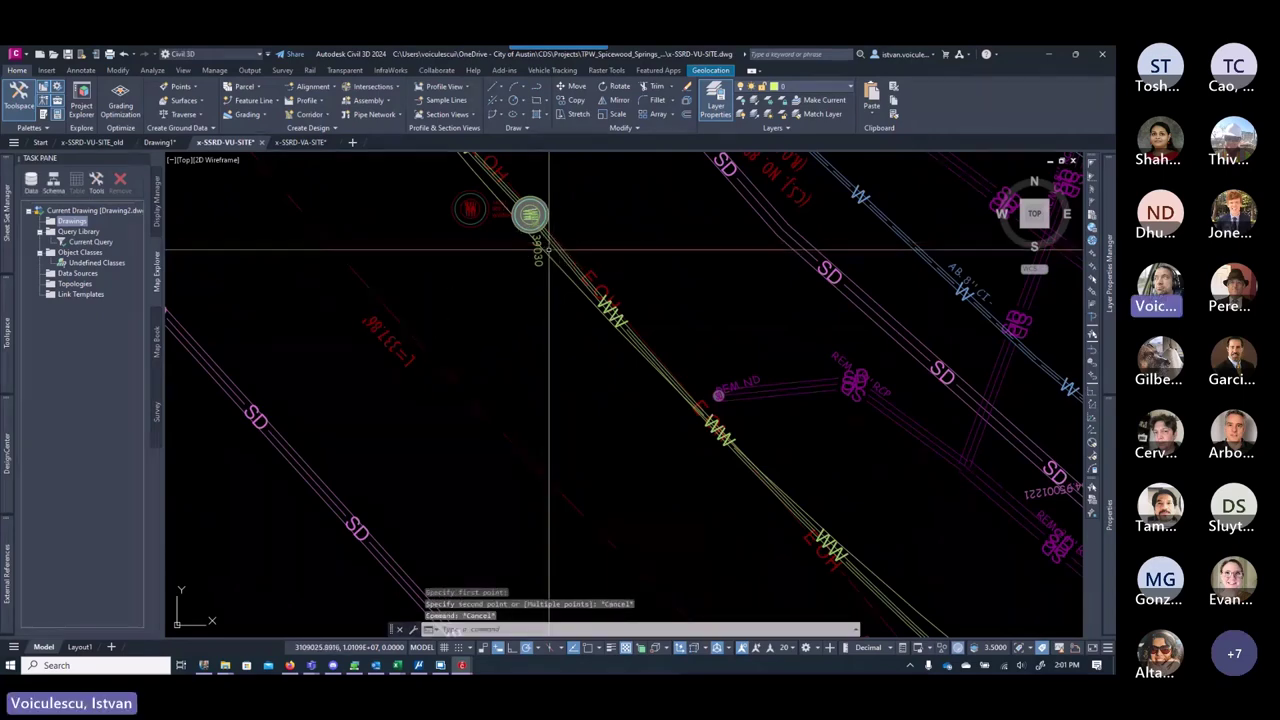
# Step: Open the sewer record A-09316.tif from the WasteWater folder and examine the plan along Spicewood Springs Road
pyautogui.scroll(-3, 572, 327)
pyautogui.moveTo(572, 327); pyautogui.dragTo(516, 271, button='middle')
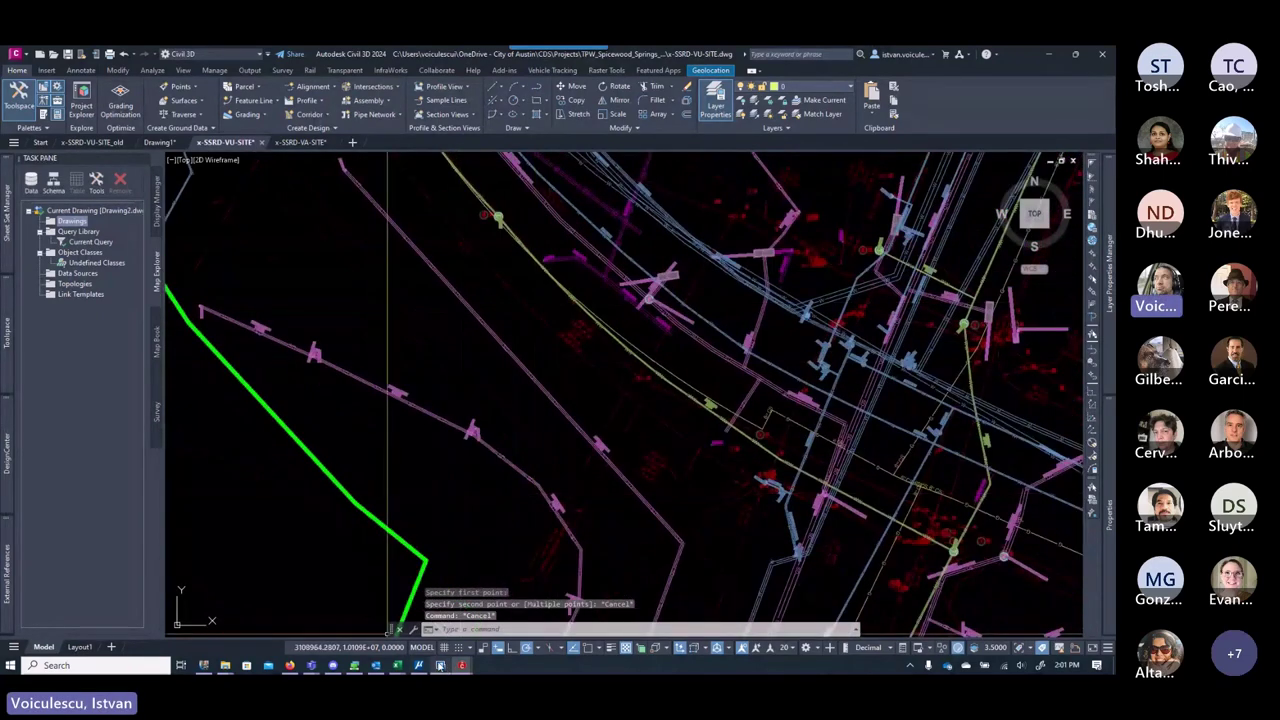
pyautogui.click(225, 665)
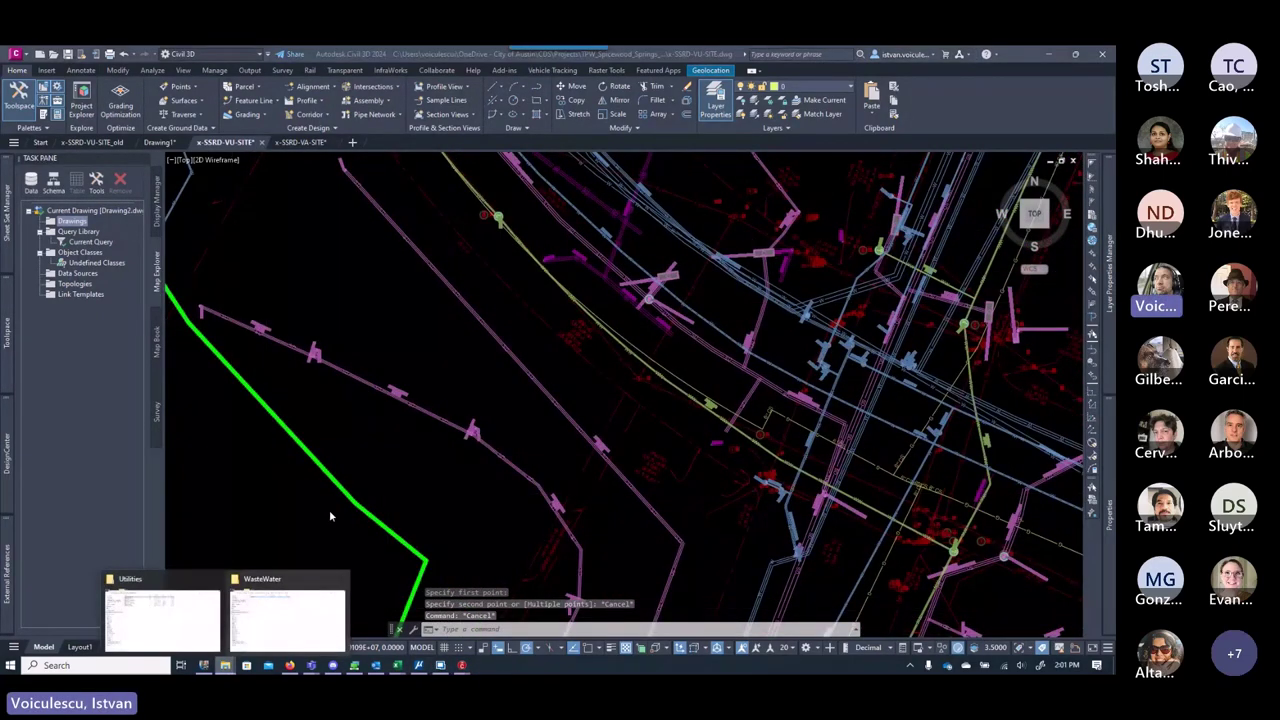
pyautogui.click(287, 615)
pyautogui.doubleClick(240, 124)
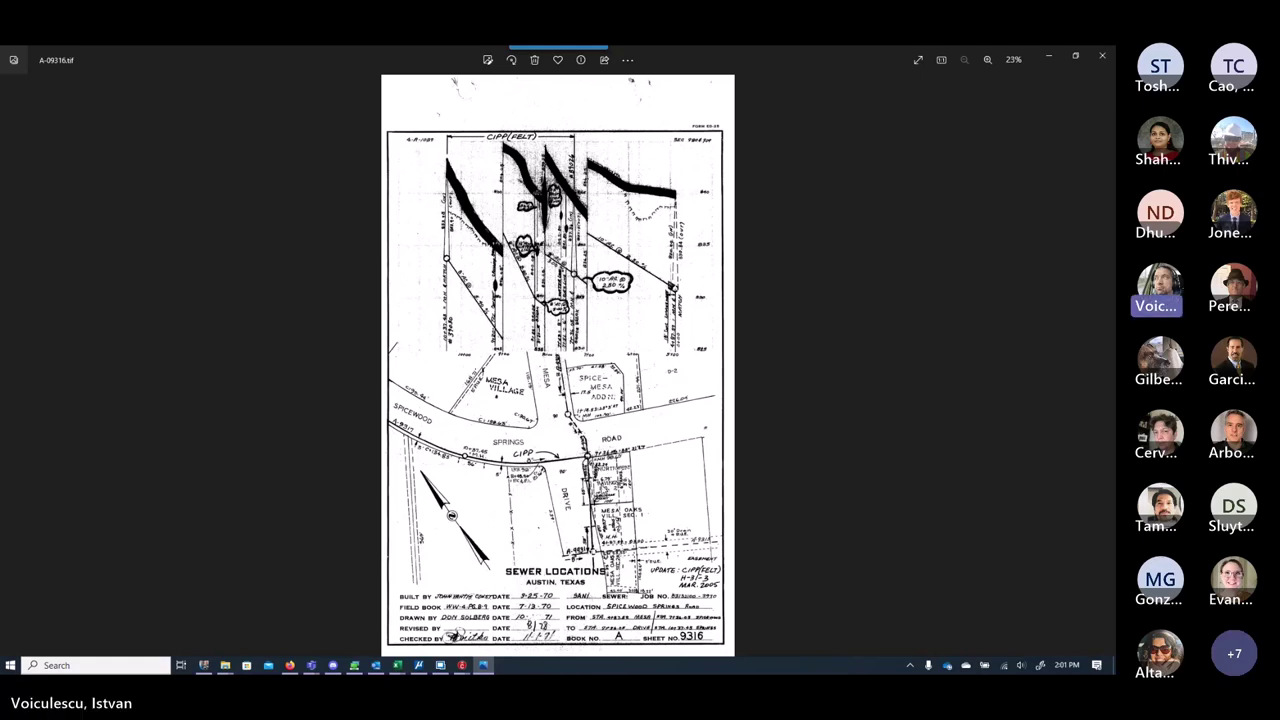
pyautogui.scroll(4, 478, 462)
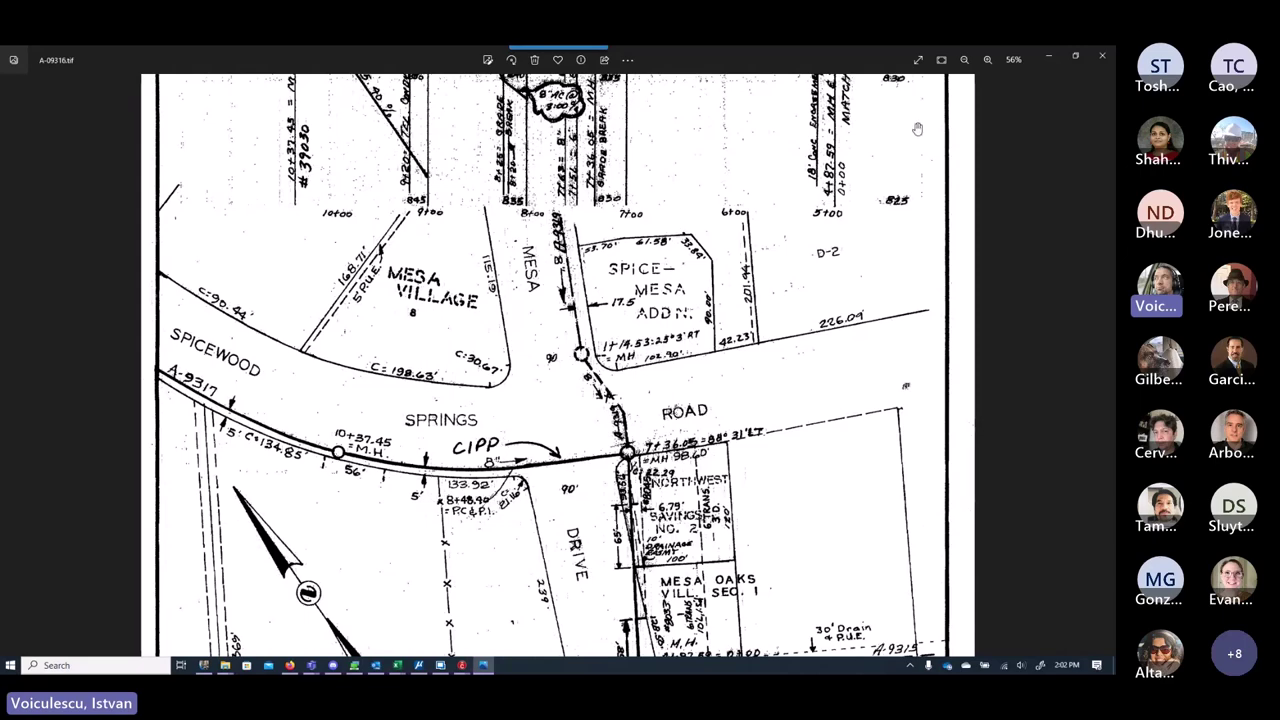
# Step: Return to the Civil 3D drawing and examine the wastewater line against the red survey linework around the intersection
pyautogui.click(1047, 59)
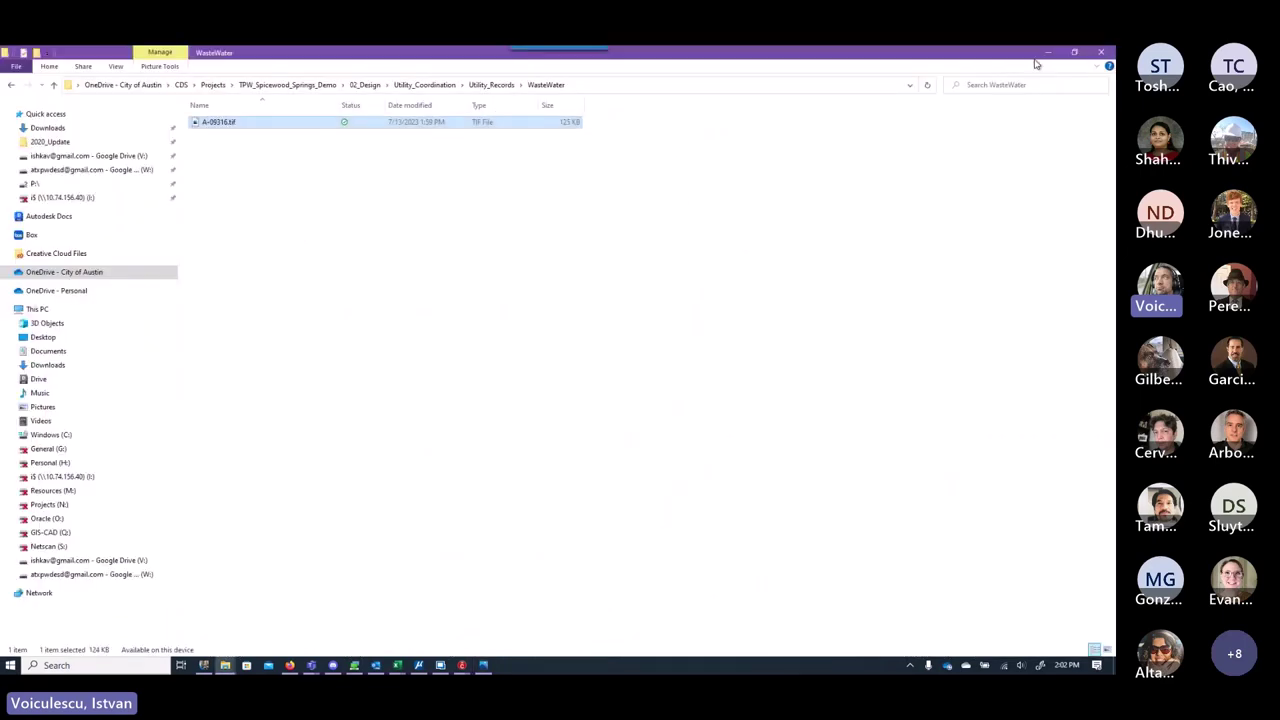
pyautogui.click(1047, 52)
pyautogui.scroll(-3, 481, 398)
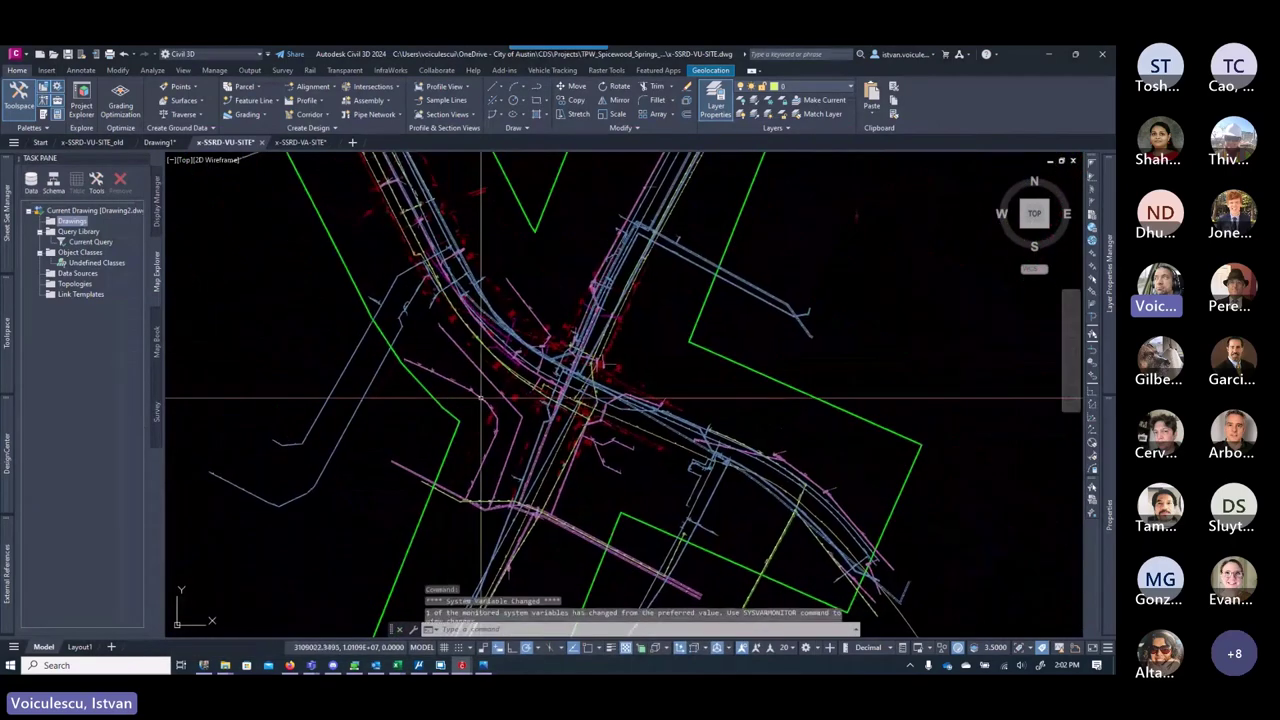
pyautogui.press('Escape')
pyautogui.press('Escape')
pyautogui.scroll(3, 481, 398)
pyautogui.scroll(1, 488, 386)
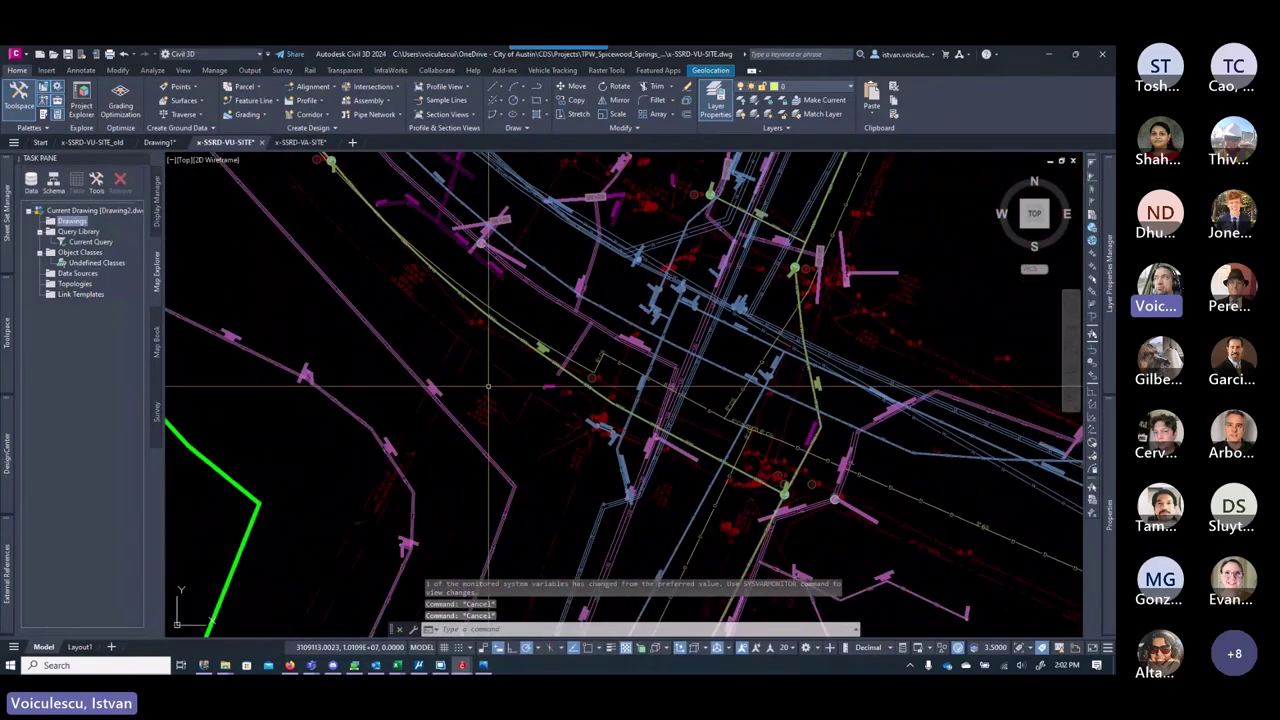
pyautogui.scroll(2, 488, 386)
pyautogui.scroll(2, 490, 388)
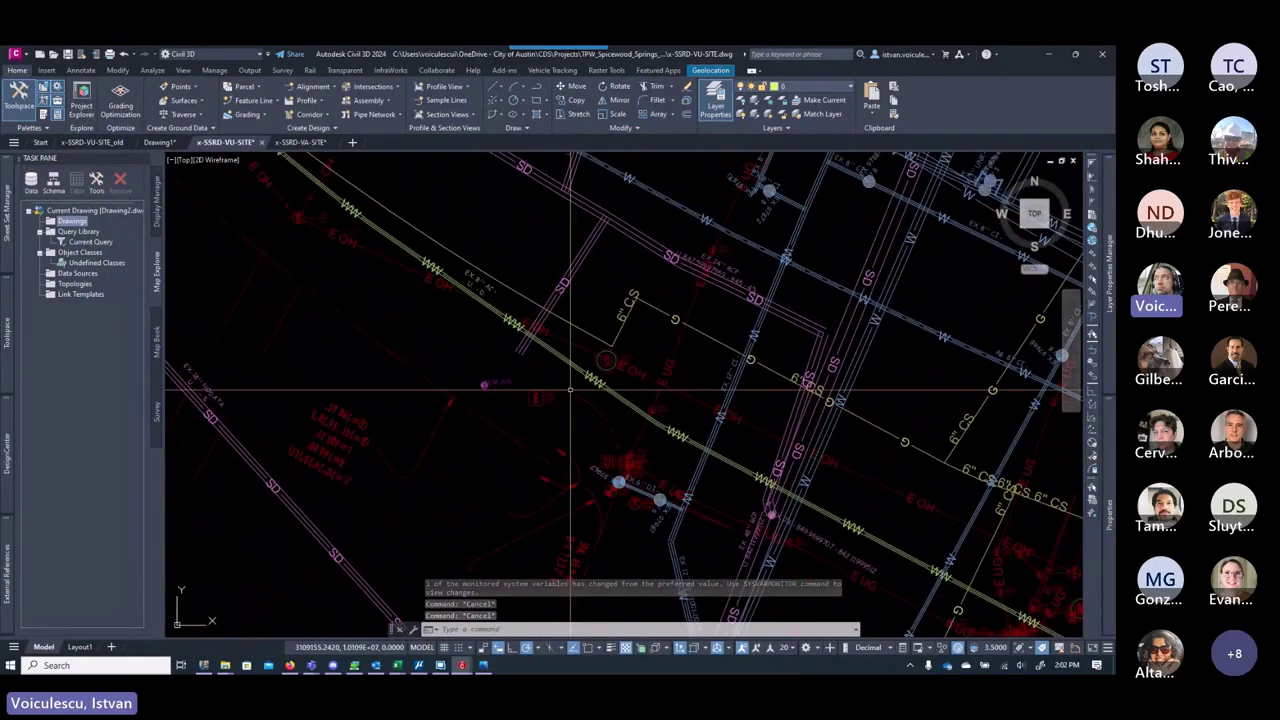
pyautogui.moveTo(574, 388); pyautogui.dragTo(594, 436, button='middle')
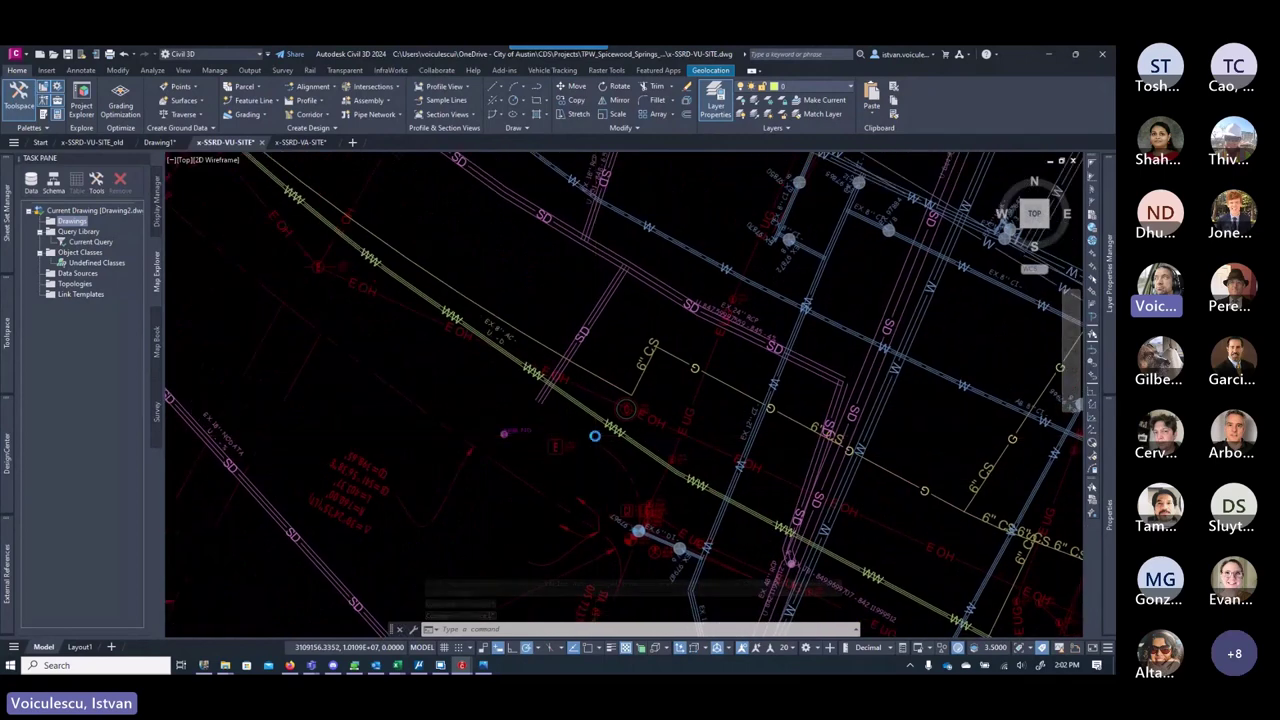
pyautogui.scroll(-2, 594, 436)
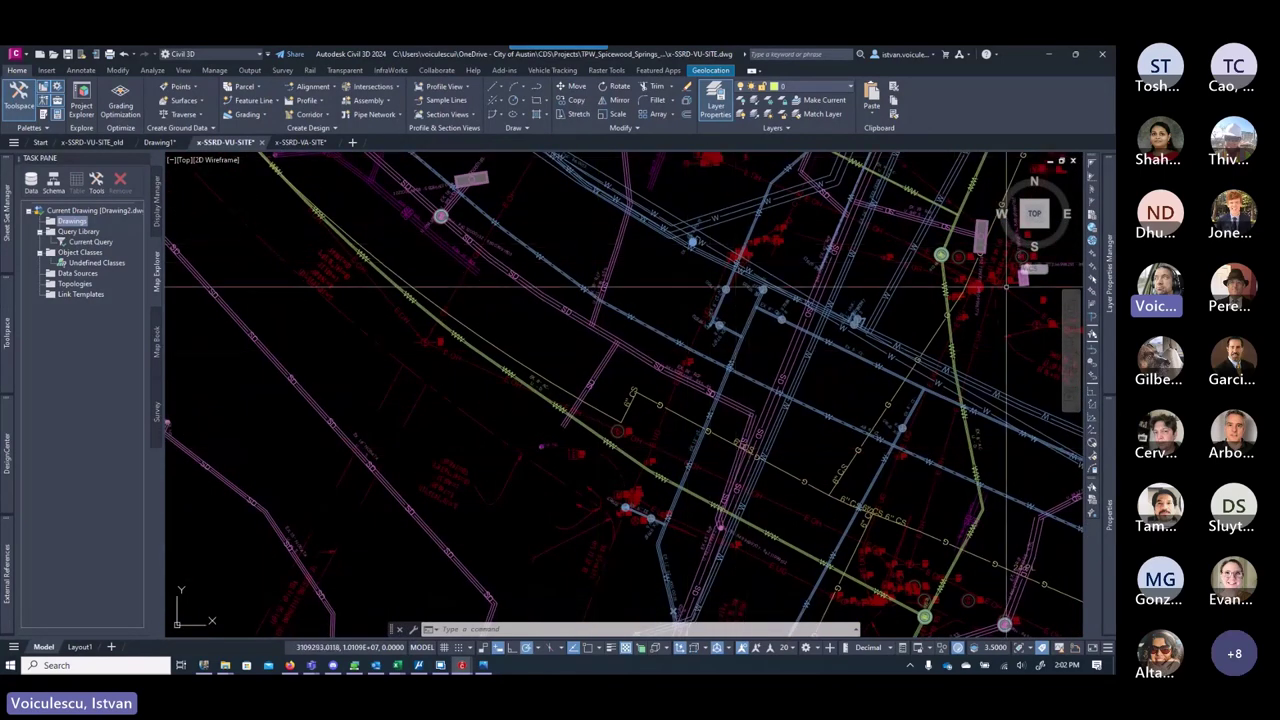
# Step: Find the right-of-way layer V-RWAY-LINE among the layers of the x-SSRD-V-SITE reference
pyautogui.moveTo(1106, 270)
pyautogui.click(776, 361)
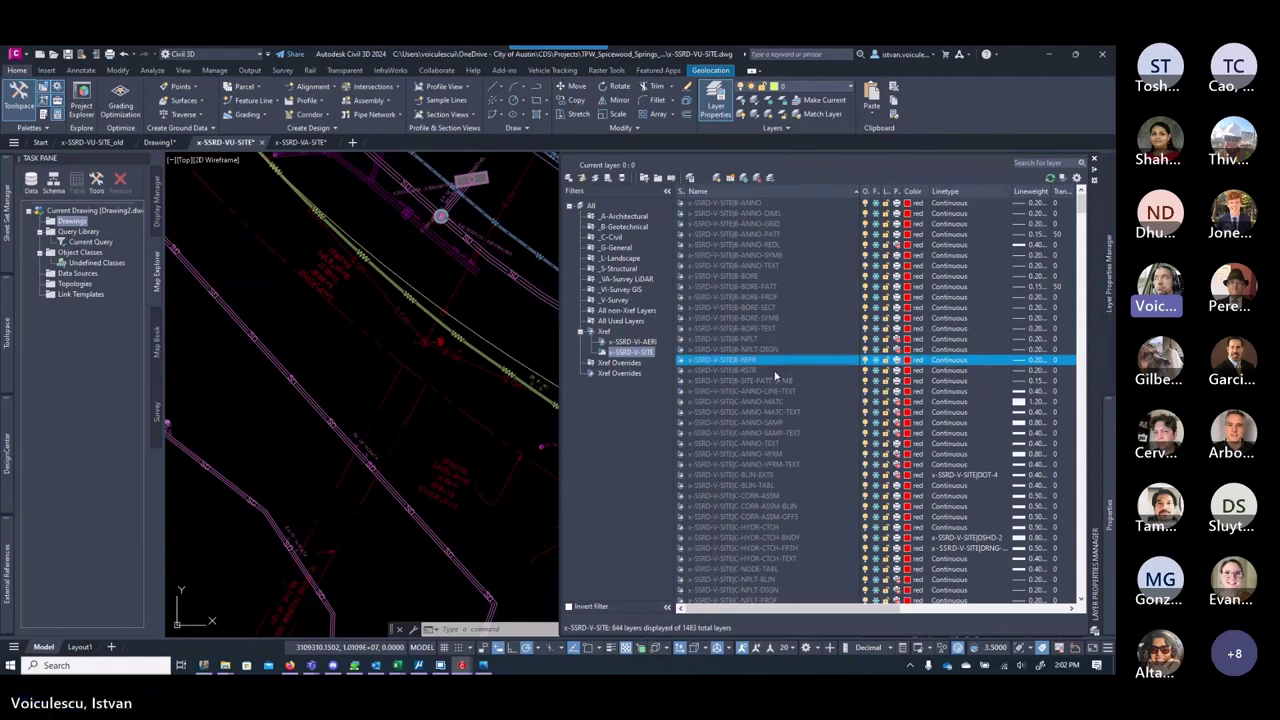
pyautogui.scroll(-10, 776, 361)
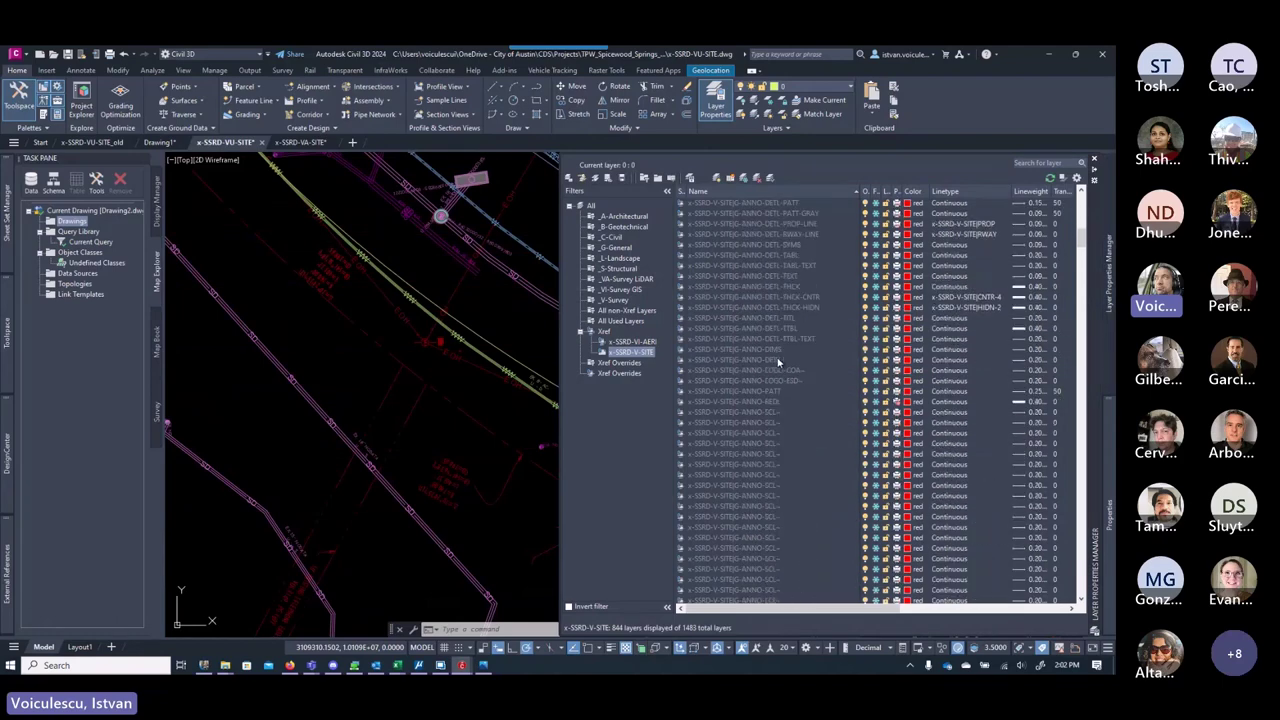
pyautogui.scroll(-10, 778, 362)
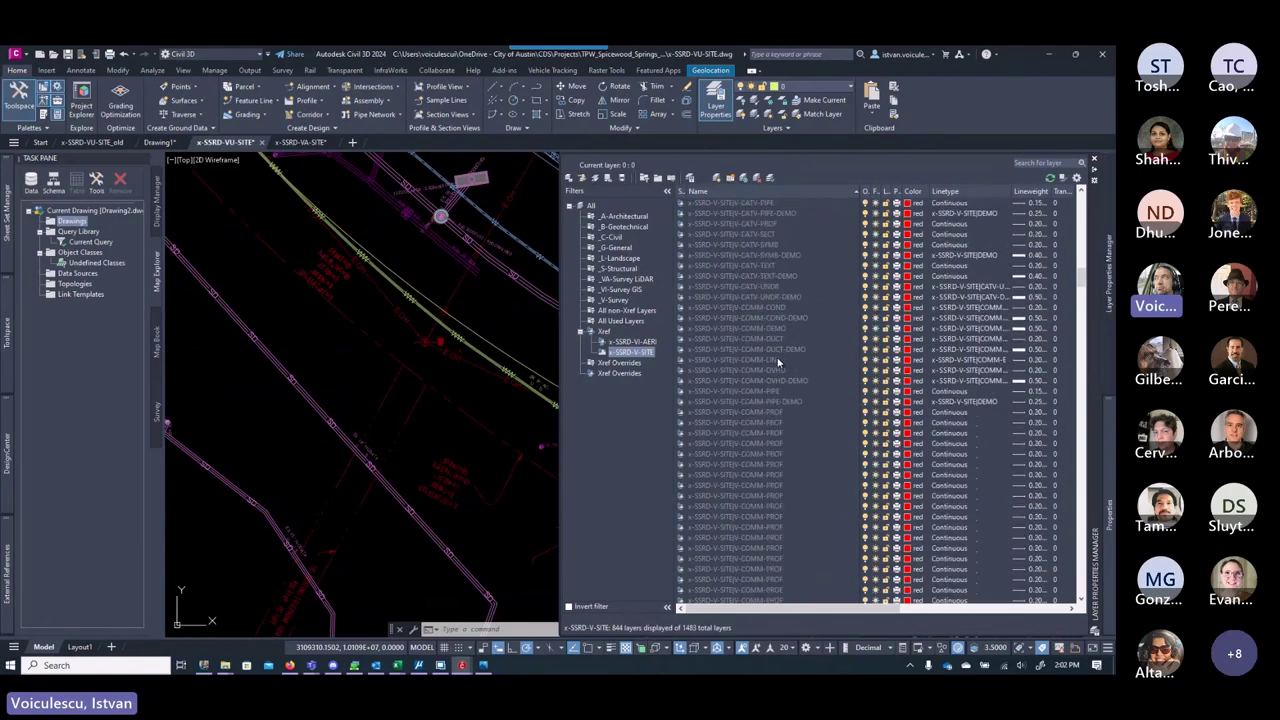
pyautogui.scroll(-10, 775, 402)
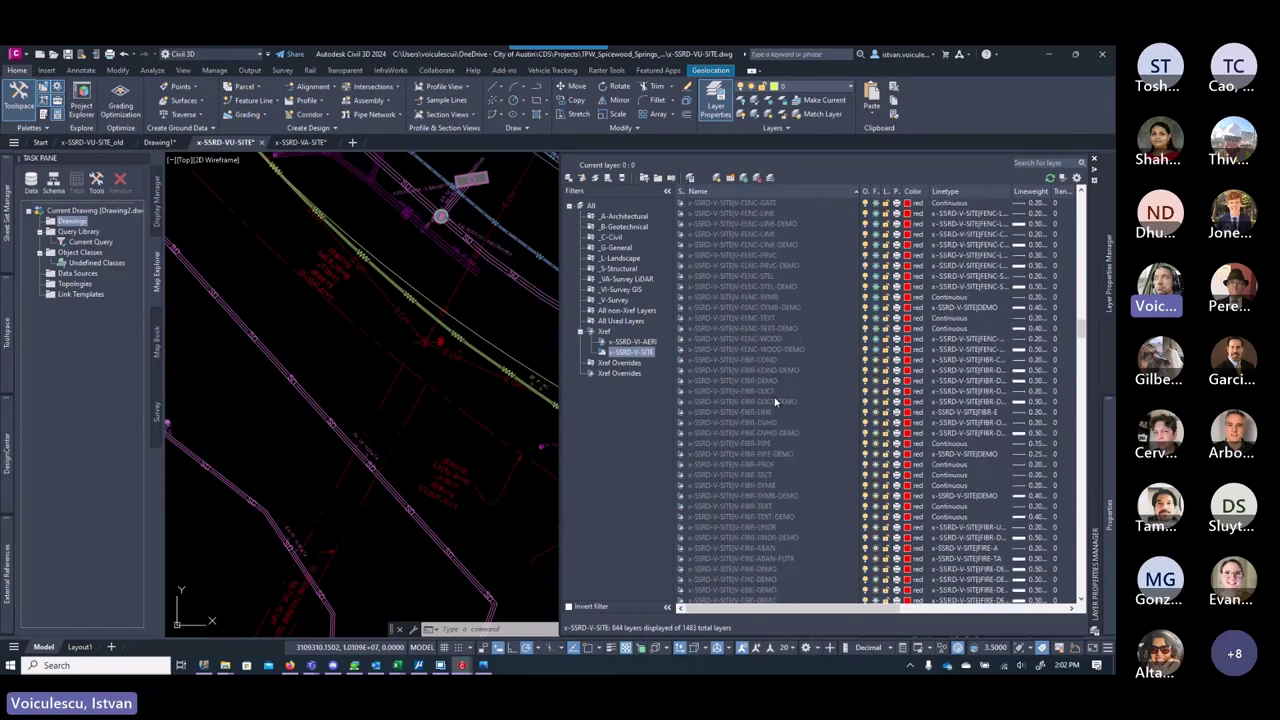
pyautogui.scroll(-10, 778, 440)
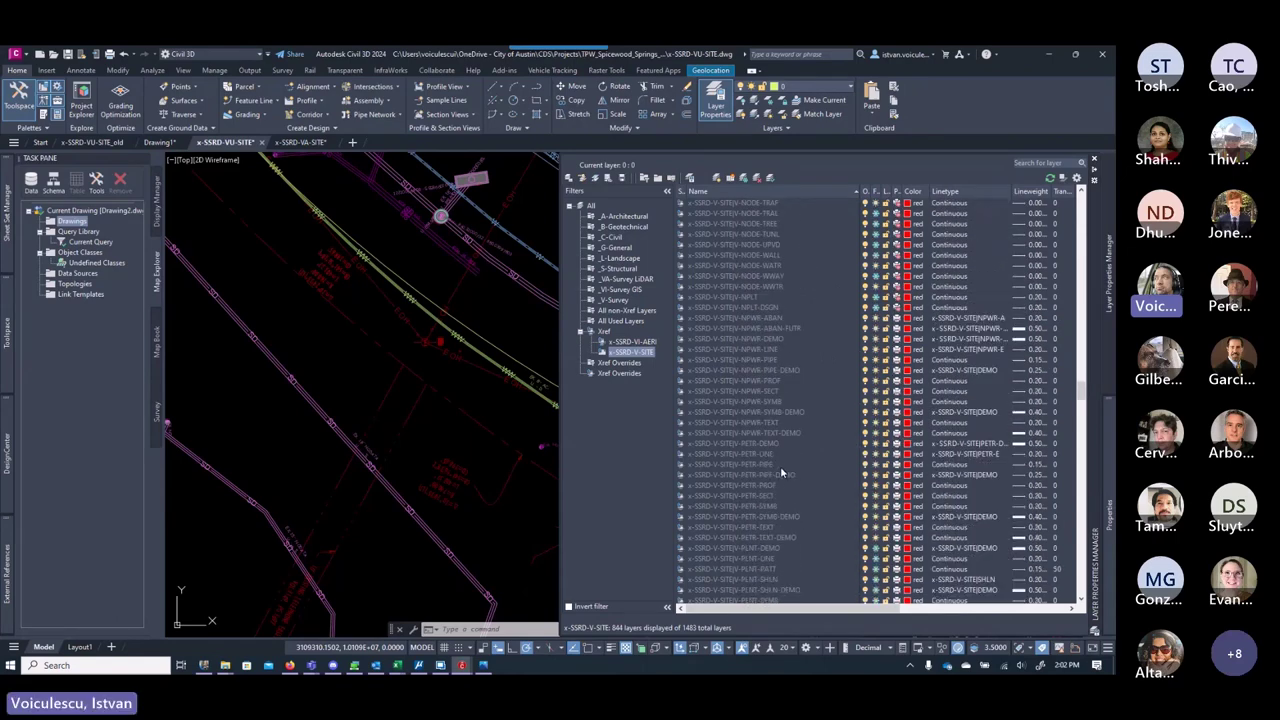
pyautogui.scroll(-8, 782, 460)
pyautogui.scroll(-8, 786, 462)
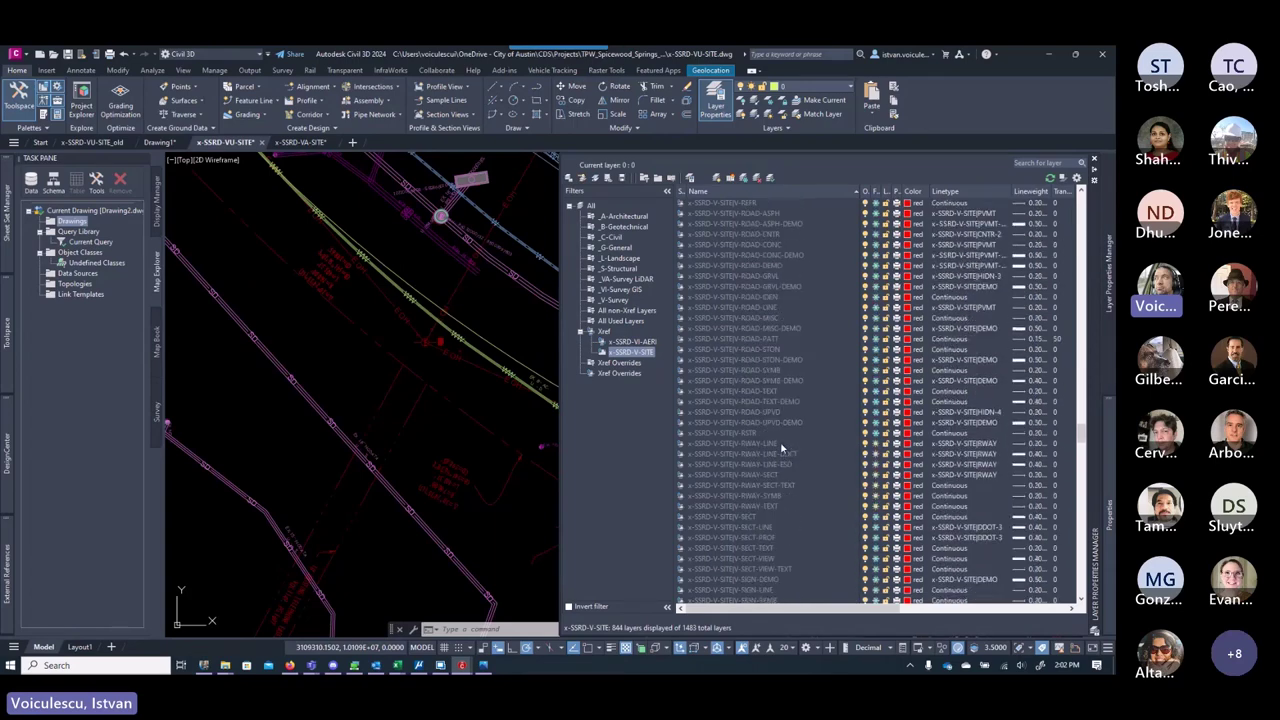
pyautogui.click(783, 445)
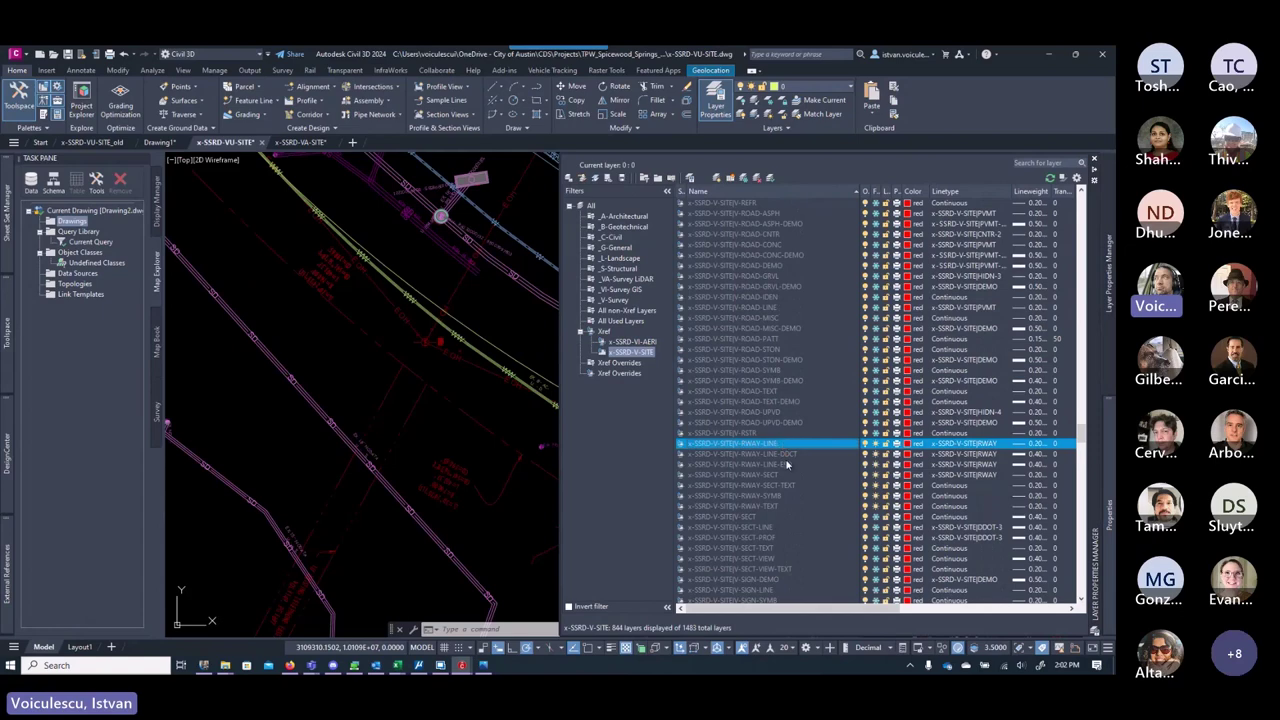
# Step: Thaw the x-SSRD-V-SITE property layers from V-PROP through V-PROP-TEXT and check the linework beside the wastewater line
pyautogui.scroll(13, 787, 476)
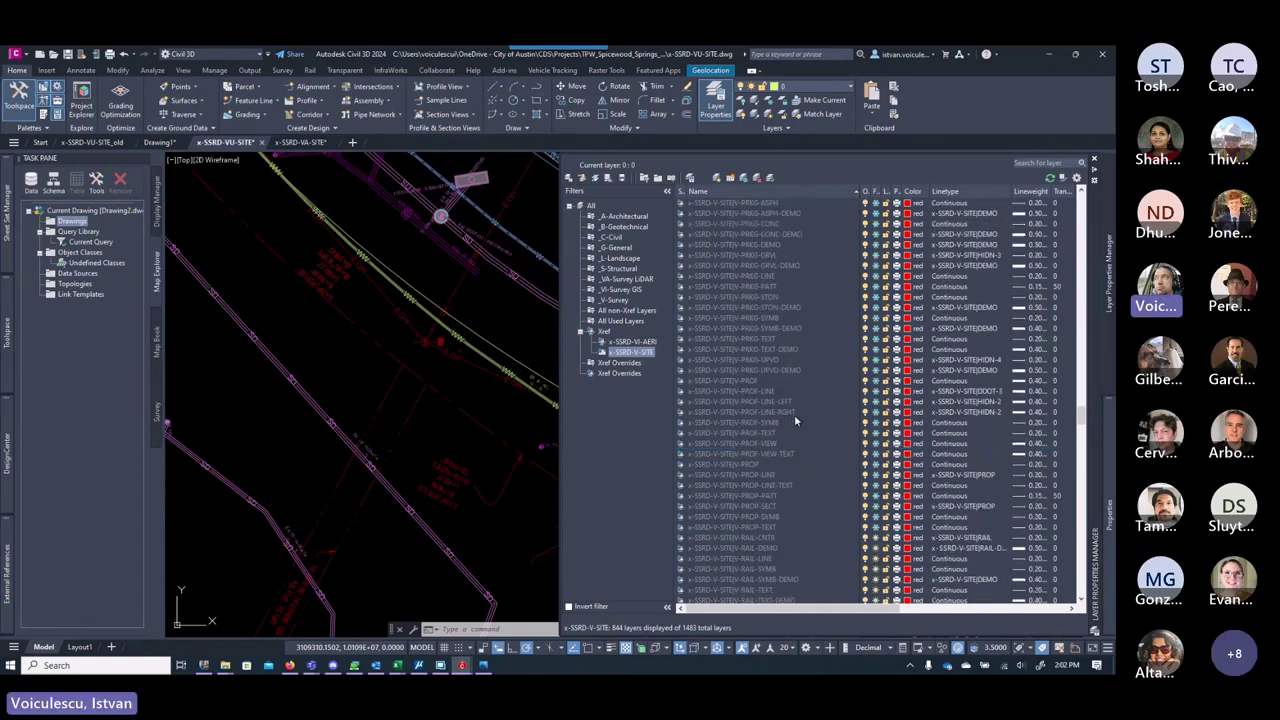
pyautogui.click(761, 465)
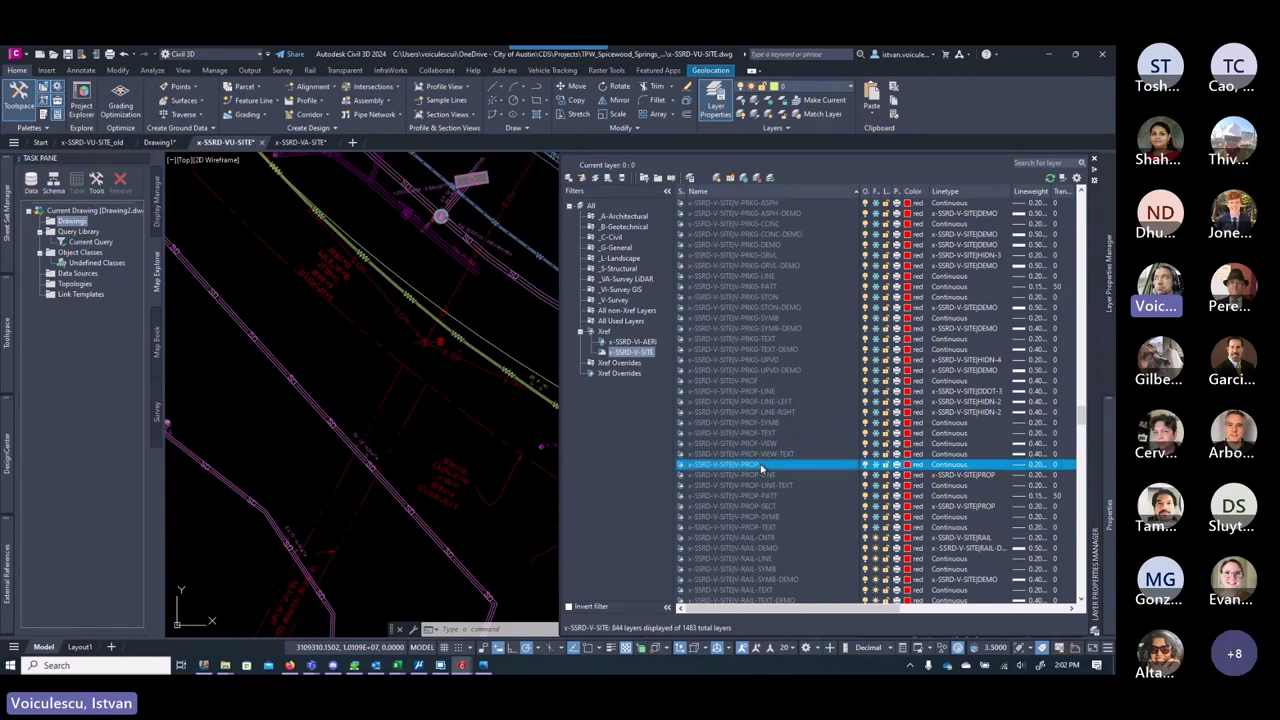
pyautogui.keyDown('shift'); pyautogui.click(770, 528); pyautogui.keyUp('shift')
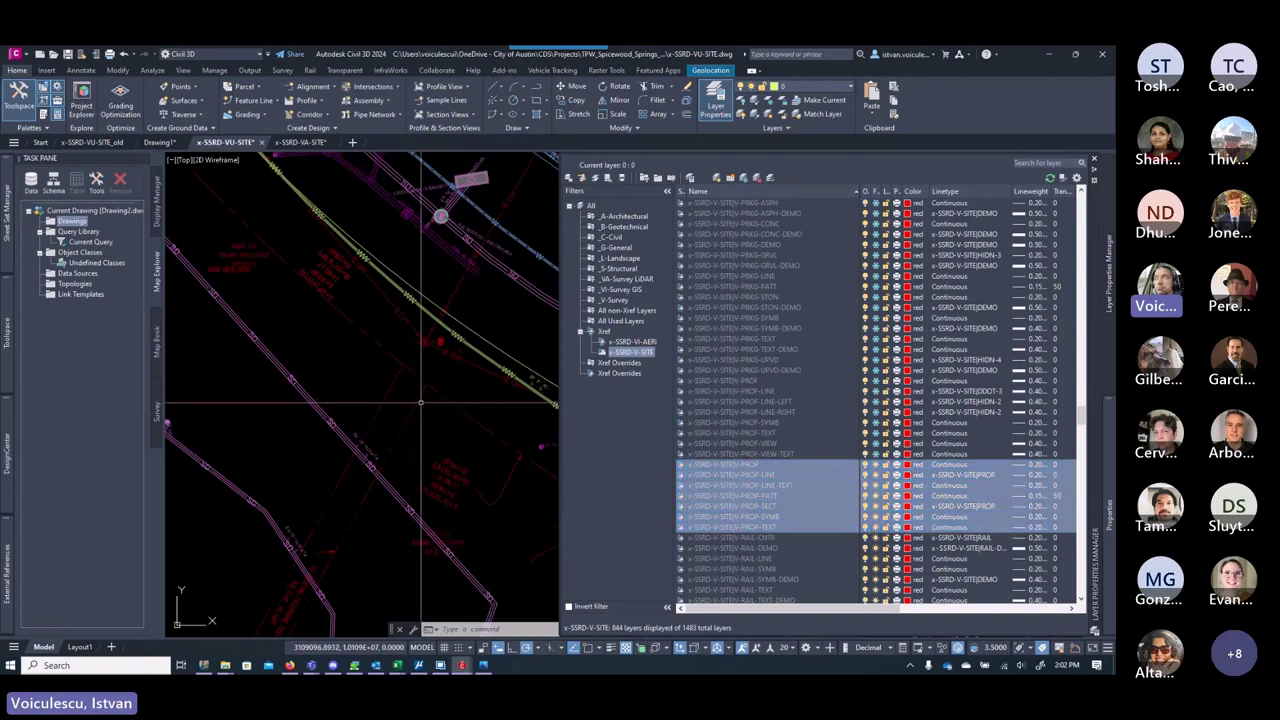
pyautogui.scroll(5, 497, 398)
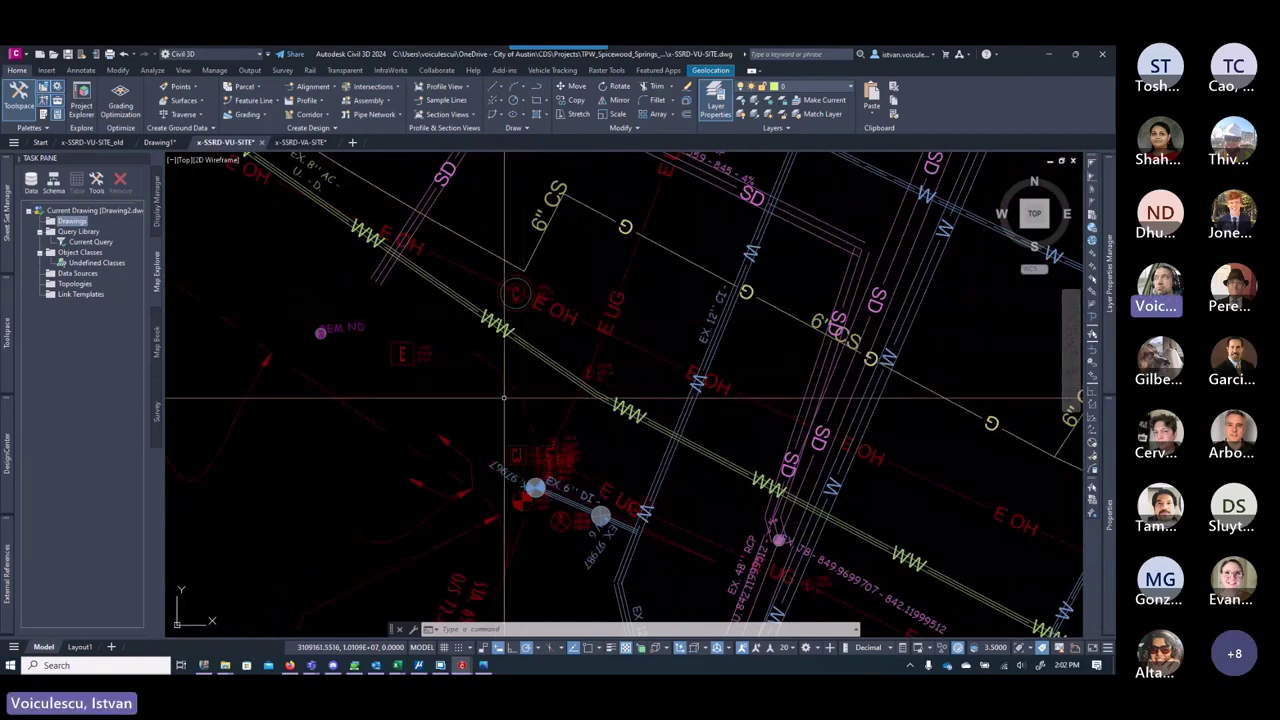
pyautogui.moveTo(540, 372); pyautogui.dragTo(550, 368, button='middle')
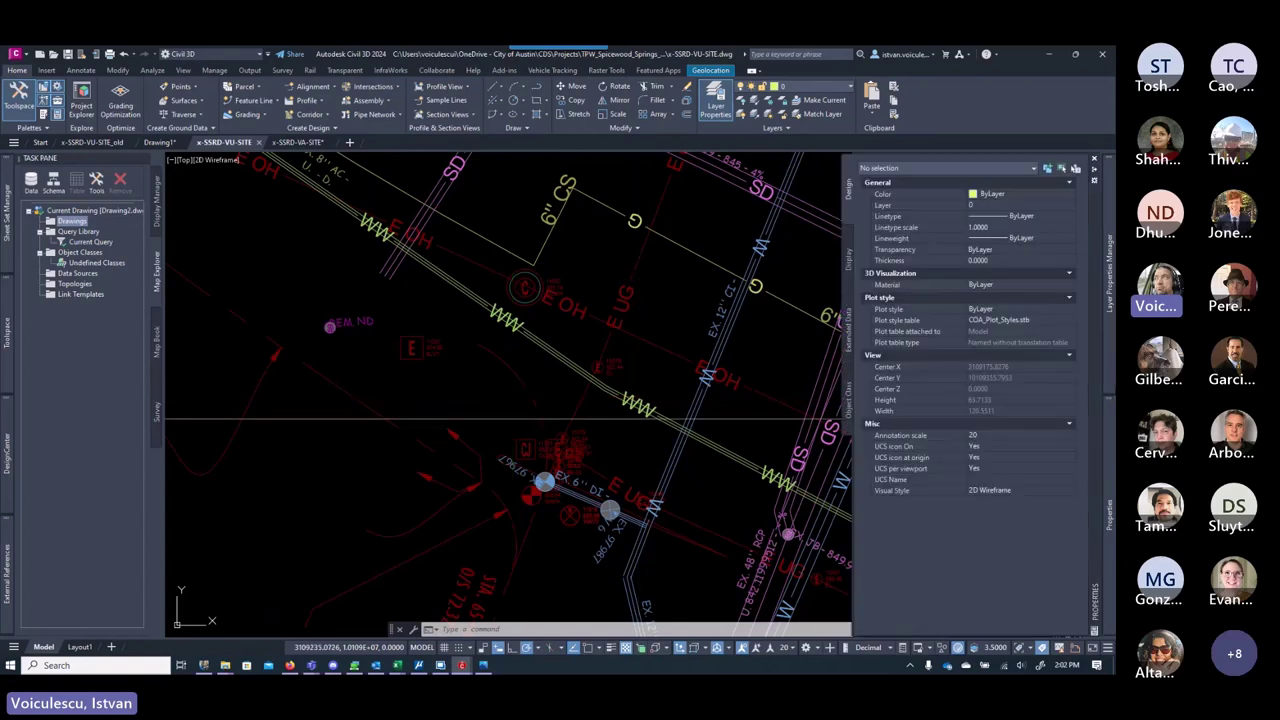
# Step: Try thawing all layers of the x-SSRD-V-SITE reference and check the survey around the wastewater line
pyautogui.moveTo(1108, 320)
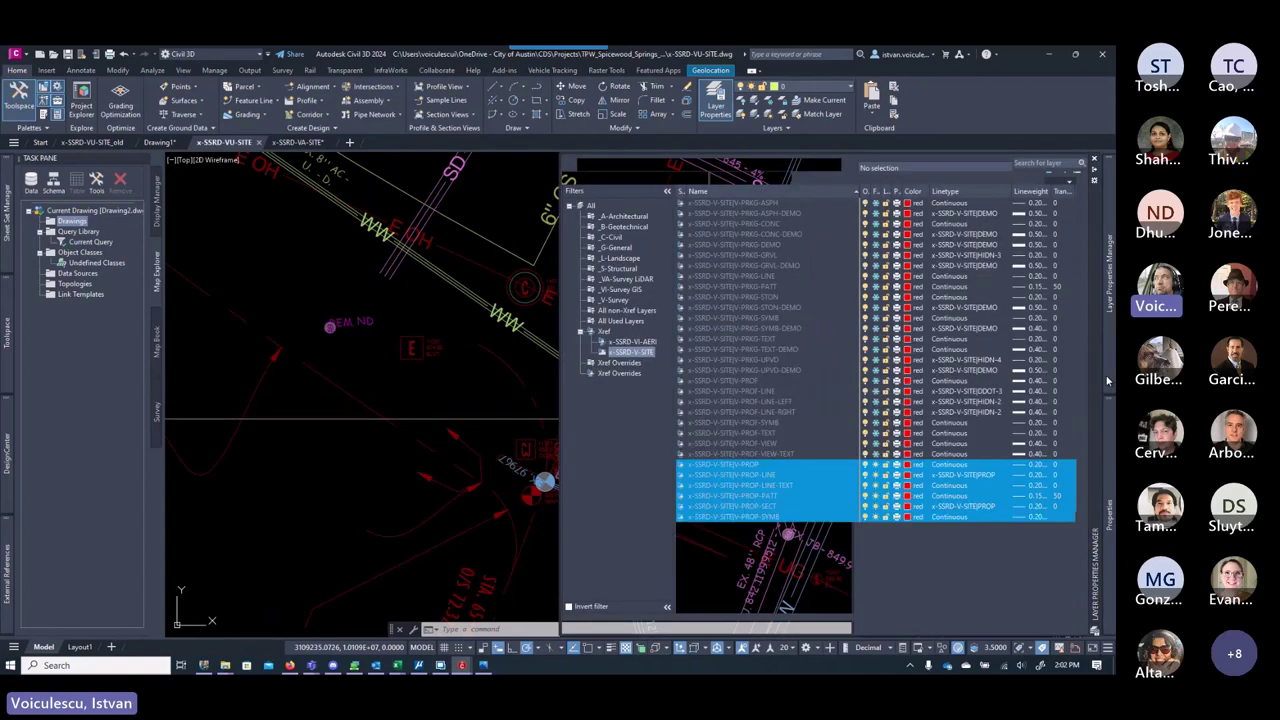
pyautogui.click(785, 425)
pyautogui.hotkey('ctrl', 'a')
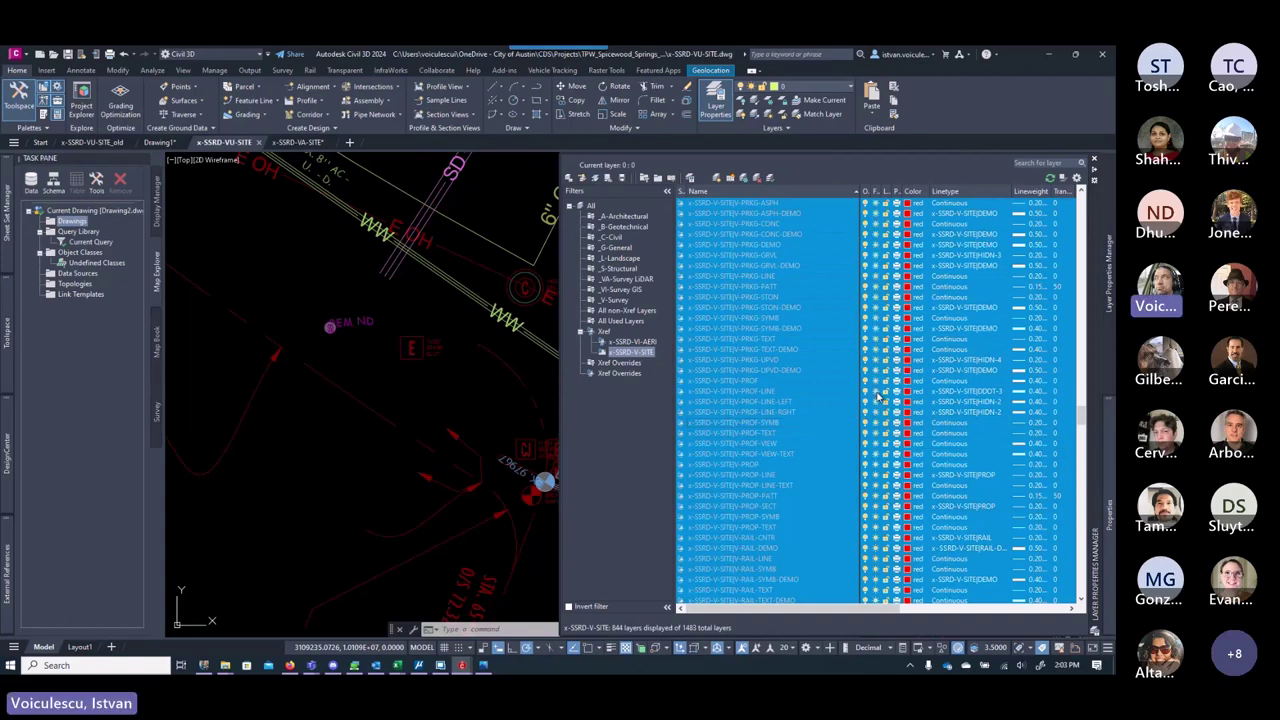
pyautogui.click(878, 398)
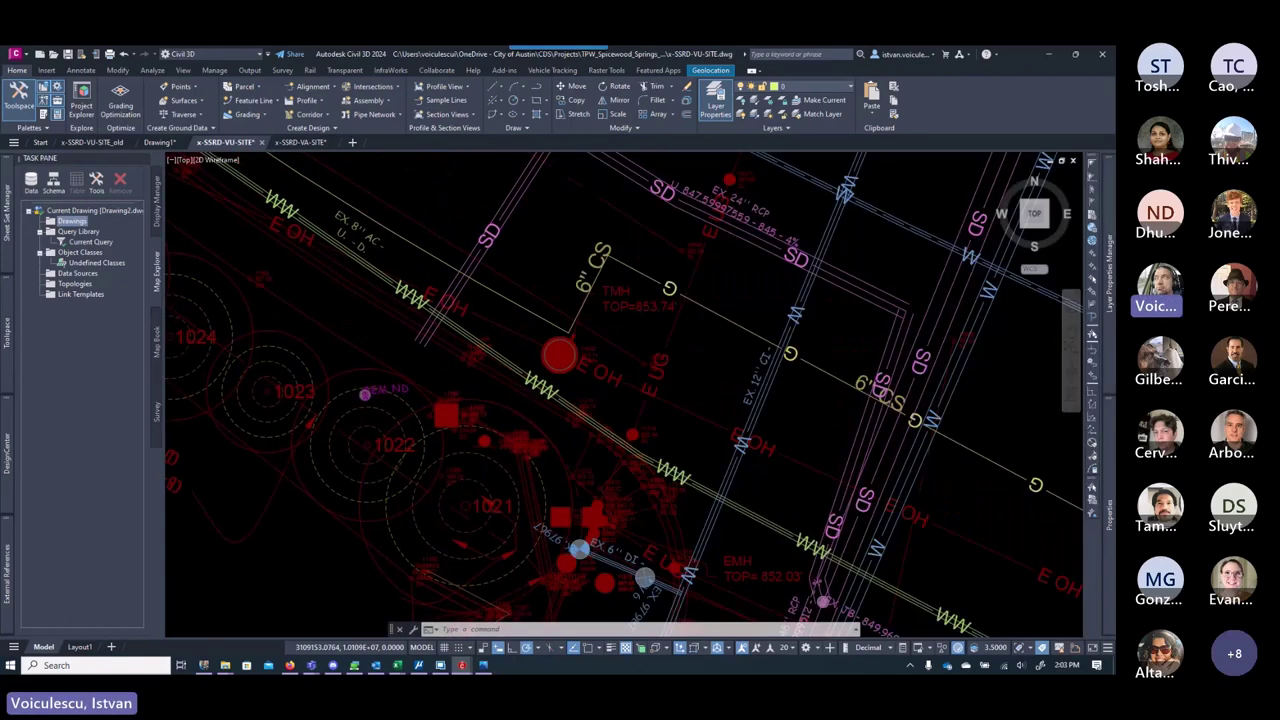
pyautogui.scroll(4, 514, 425)
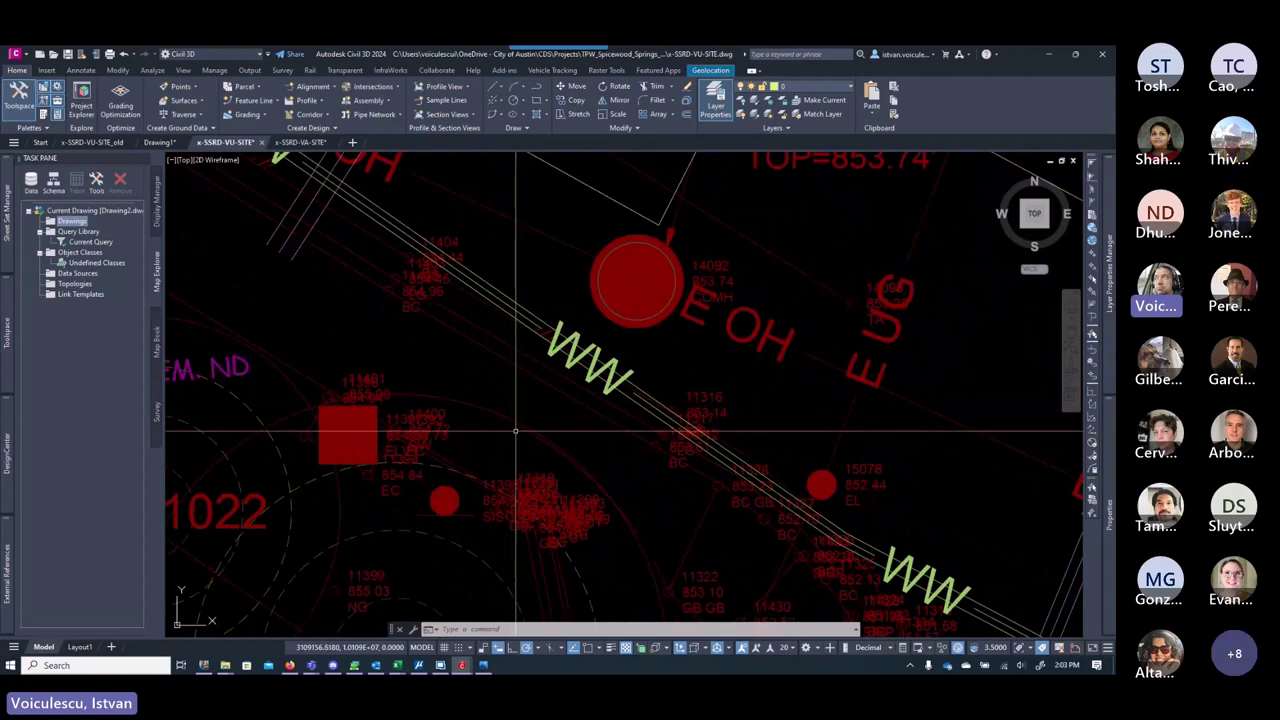
pyautogui.scroll(-5, 515, 431)
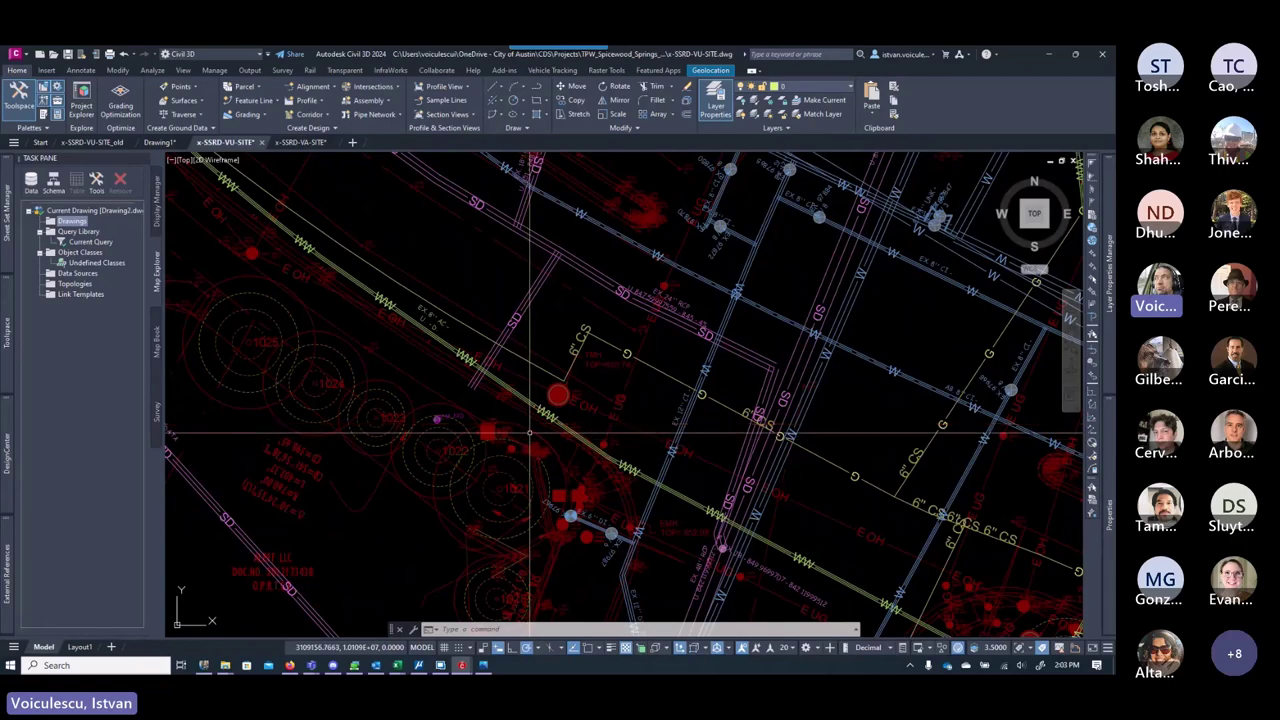
# Step: Undo the thawing of all x-SSRD-V-SITE layers
pyautogui.scroll(5, 529, 433)
pyautogui.scroll(-4, 529, 433)
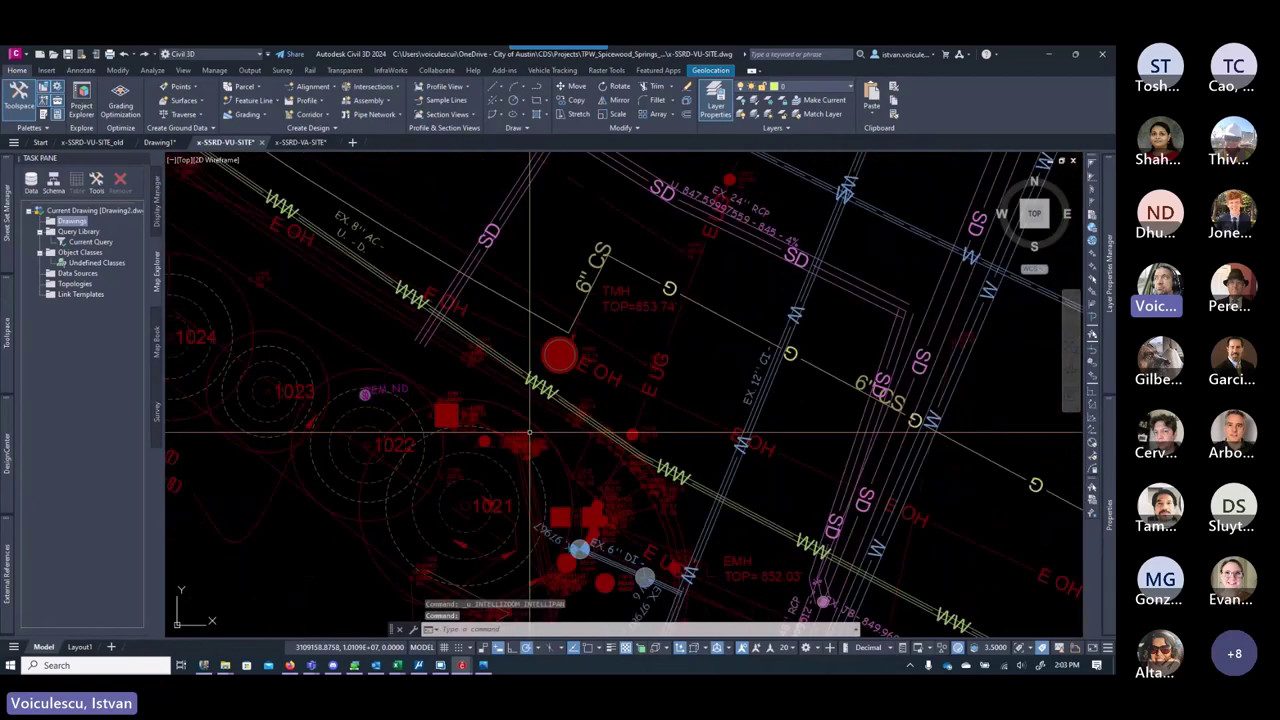
pyautogui.scroll(2, 529, 433)
pyautogui.hotkey('ctrl', 'z')
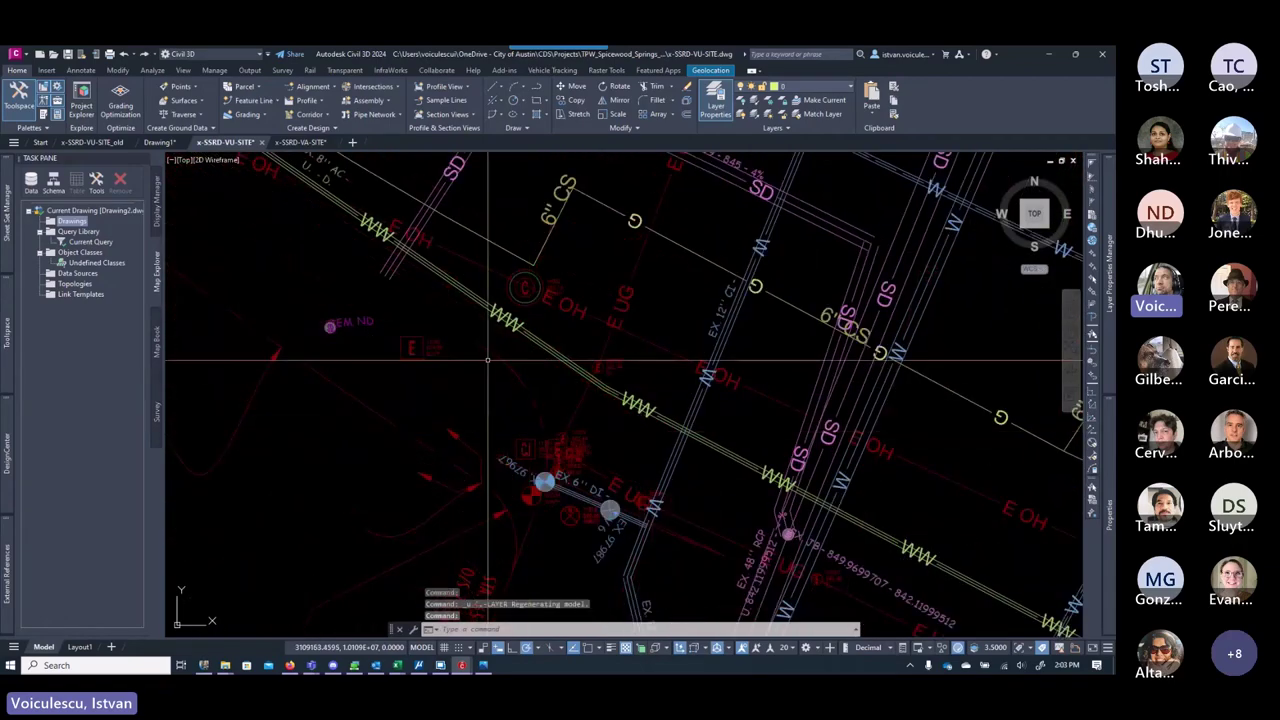
# Step: Compare the red property linework along the wastewater line with the plan in sewer record A-09316.tif, then return to the drawing
pyautogui.scroll(-2, 534, 403)
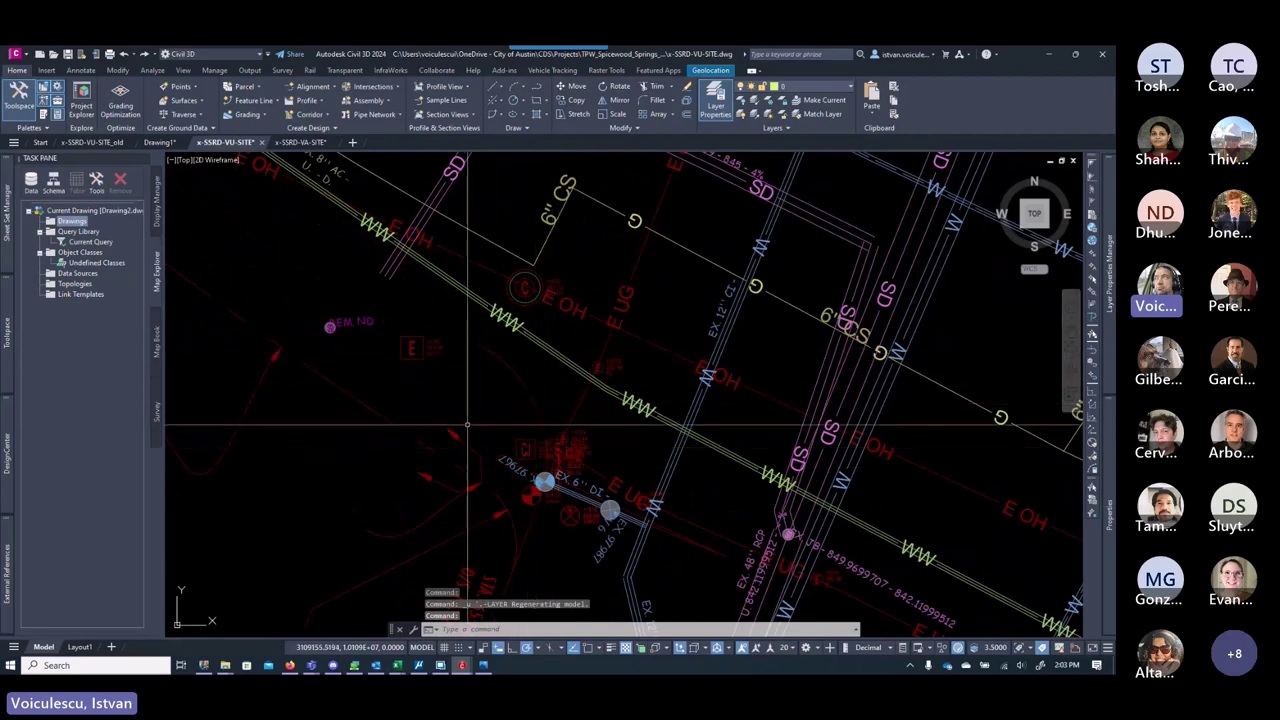
pyautogui.scroll(-3, 534, 403)
pyautogui.moveTo(440, 476); pyautogui.dragTo(484, 462, button='middle')
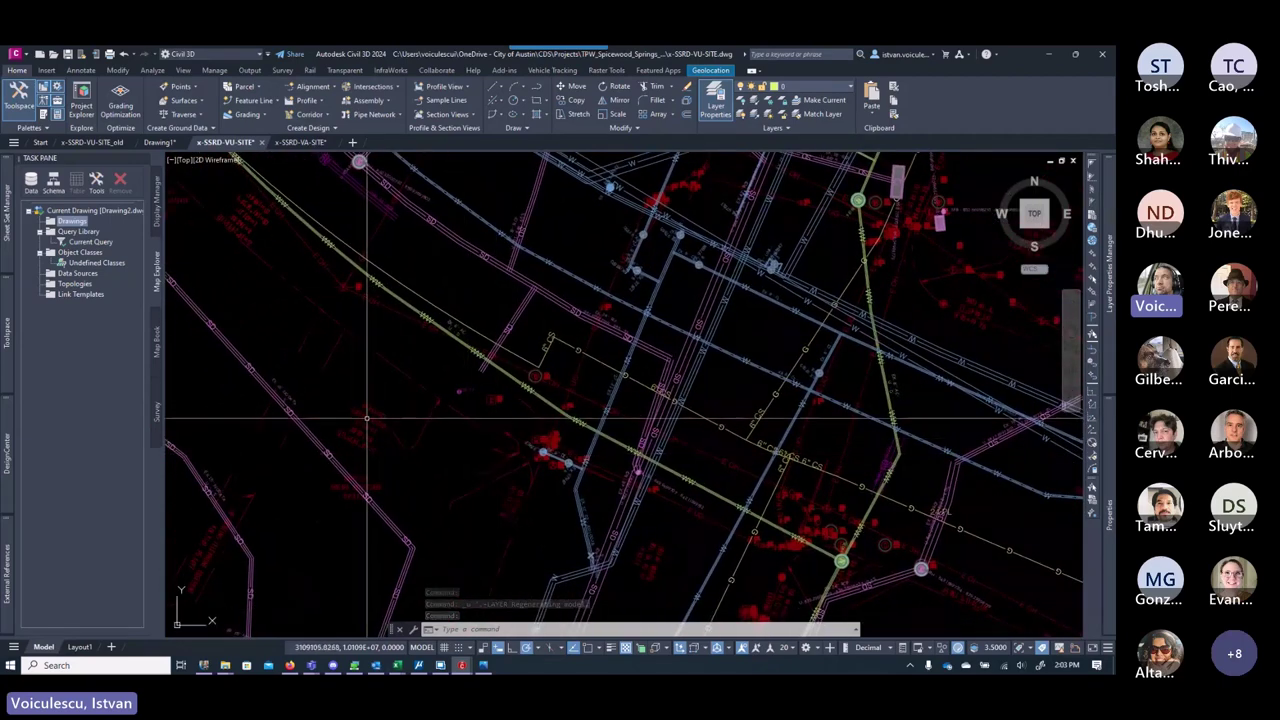
pyautogui.scroll(4, 419, 411)
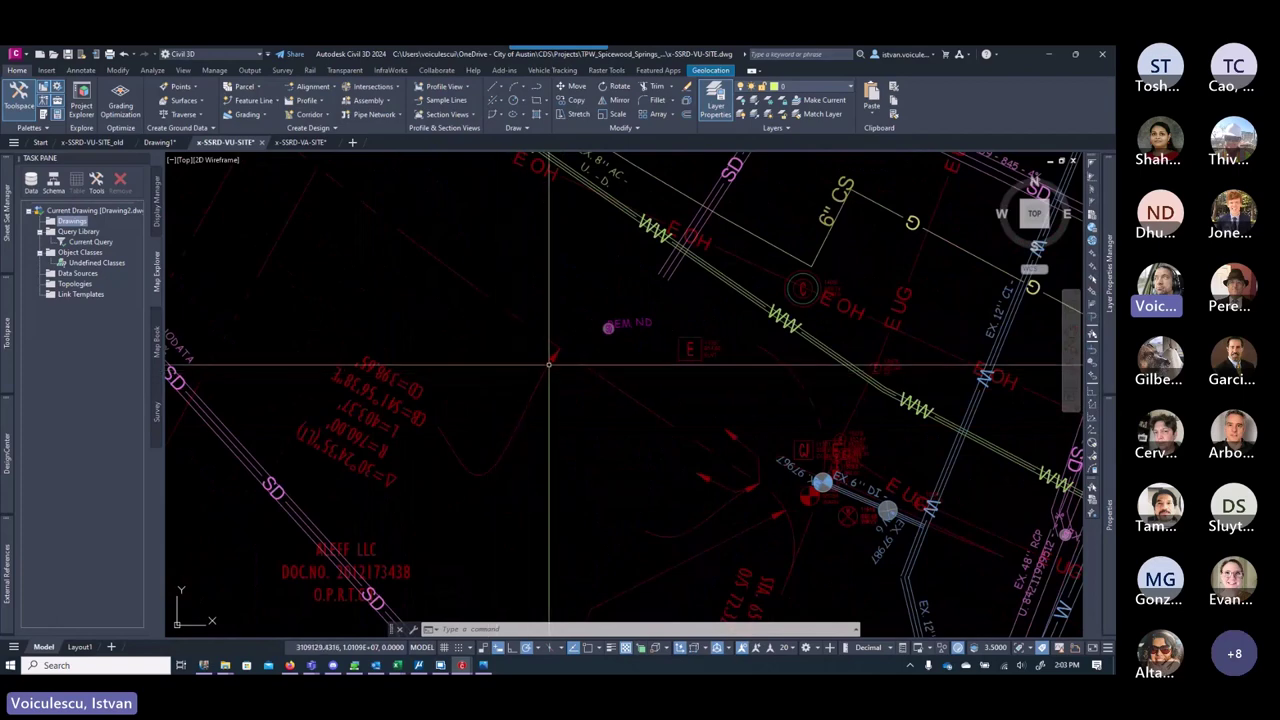
pyautogui.moveTo(480, 368)
pyautogui.mouseDown(button='middle')
pyautogui.moveTo(491, 431)
pyautogui.moveTo(543, 465)
pyautogui.mouseUp(button='middle')
pyautogui.scroll(-2, 575, 470)
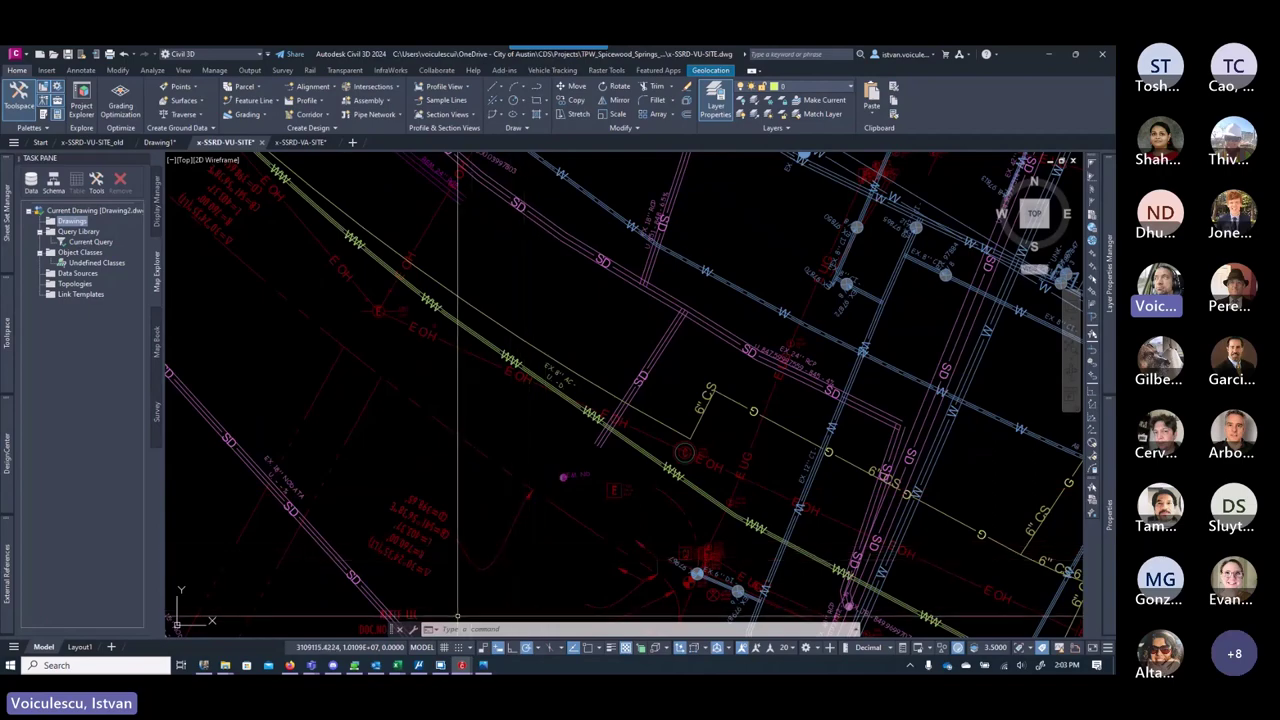
pyautogui.click(490, 666)
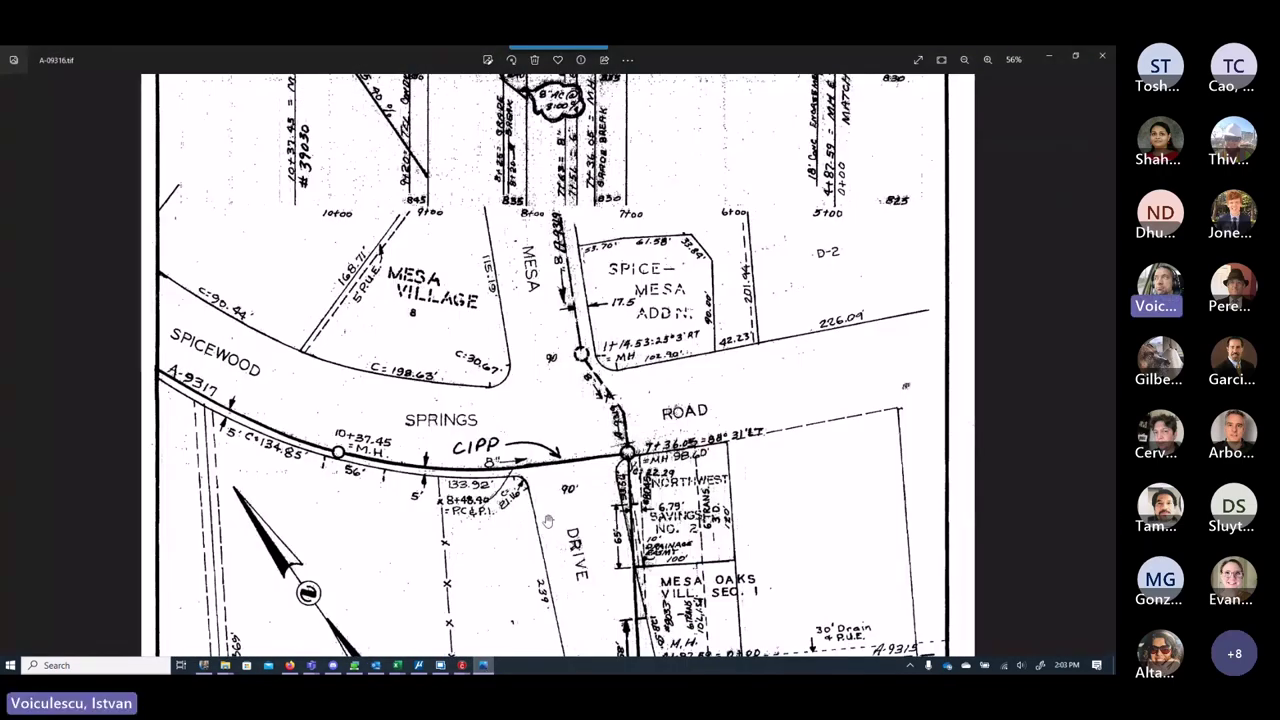
pyautogui.scroll(-3, 548, 521)
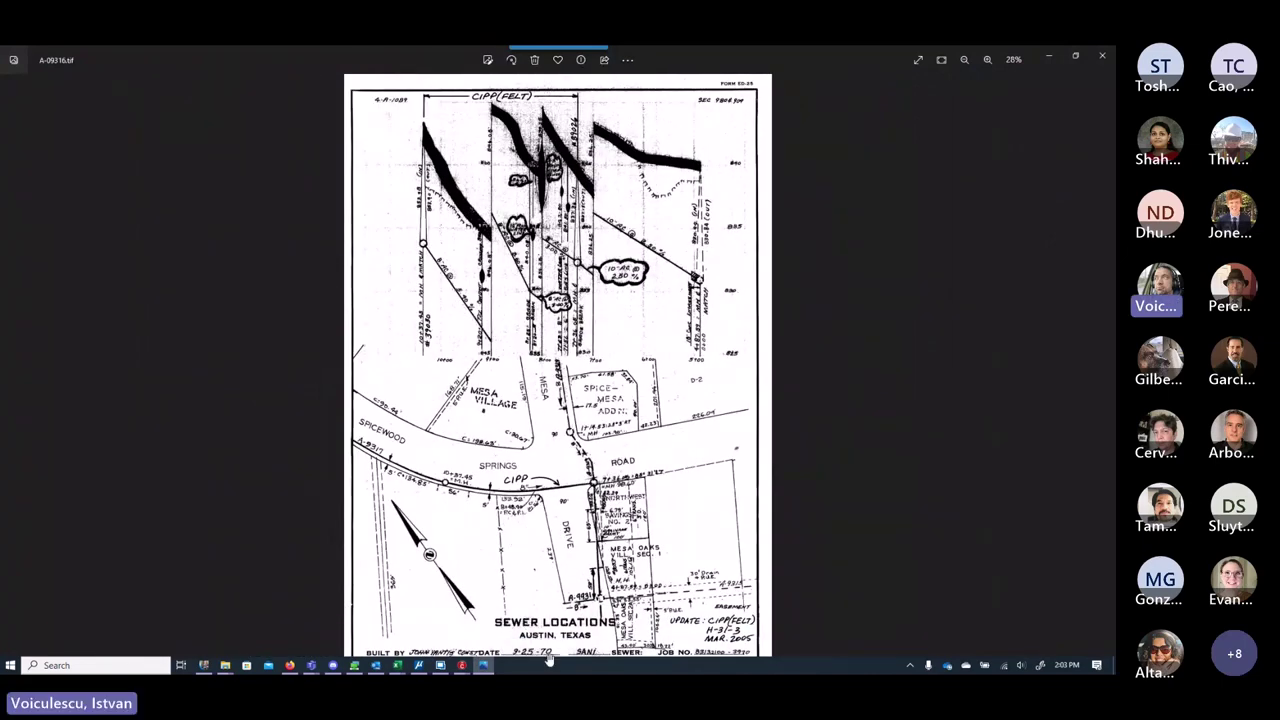
pyautogui.click(1049, 60)
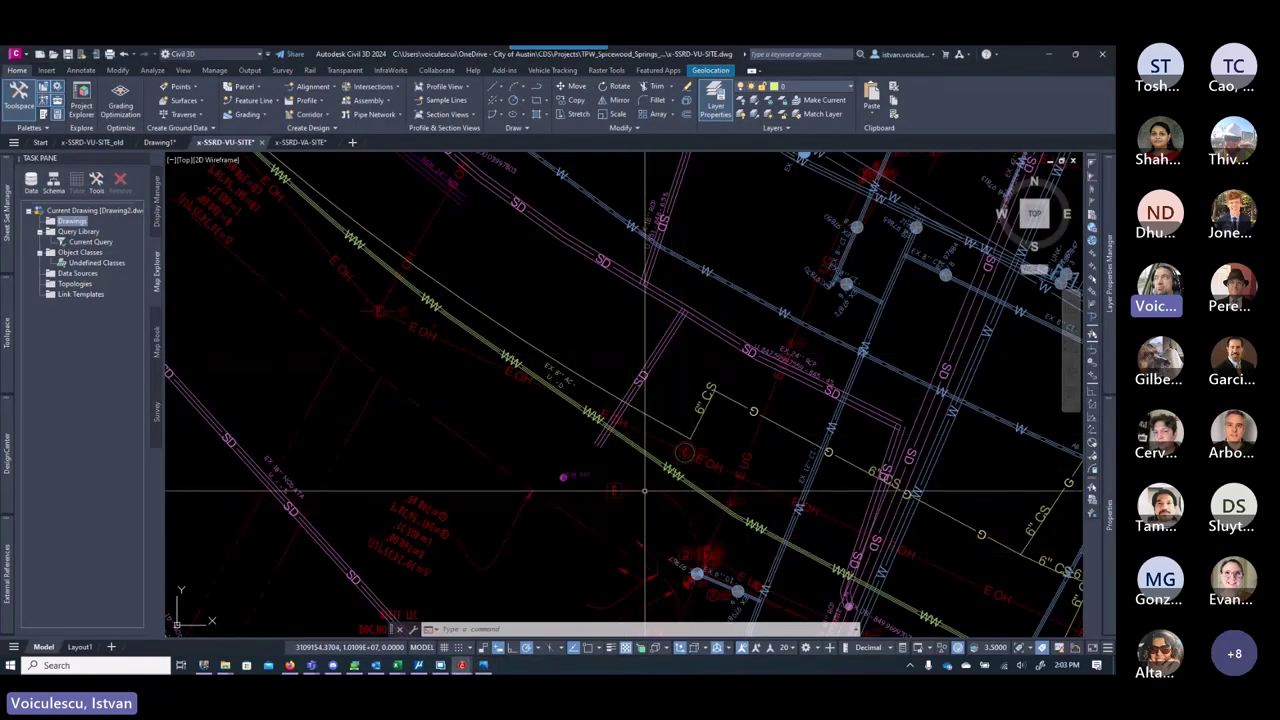
# Step: Start a polyline snapped to the endpoint of the red property line just west of the EX. 6'' DI water line
pyautogui.scroll(-5, 644, 491)
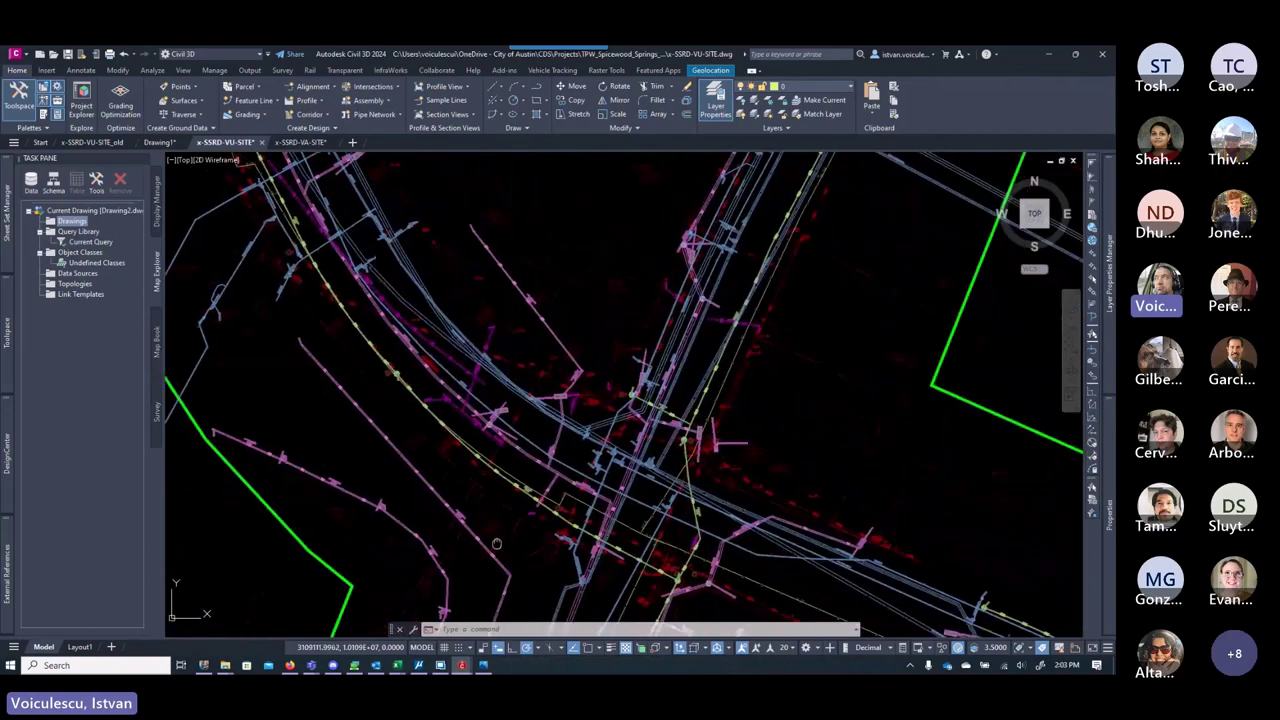
pyautogui.scroll(8, 471, 492)
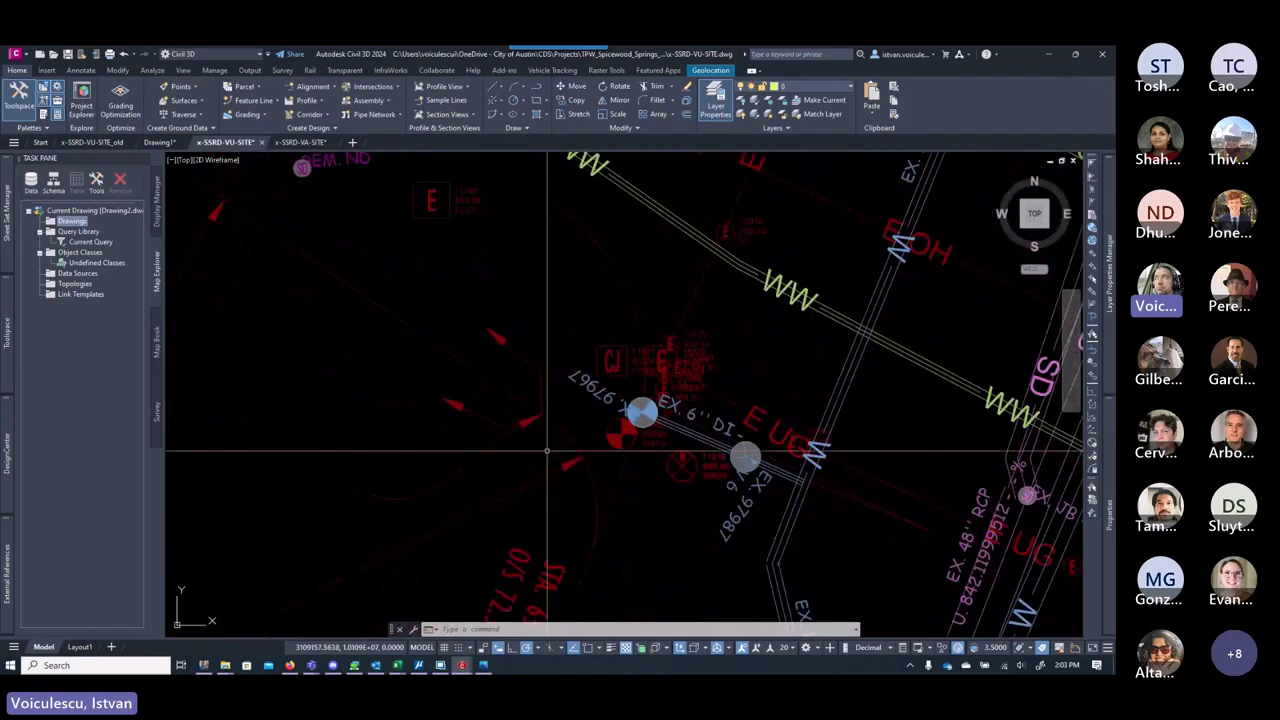
pyautogui.scroll(-3, 558, 377)
pyautogui.moveTo(442, 284); pyautogui.dragTo(499, 341, button='middle')
pyautogui.press('Escape')
pyautogui.press('Escape')
pyautogui.press('Escape')
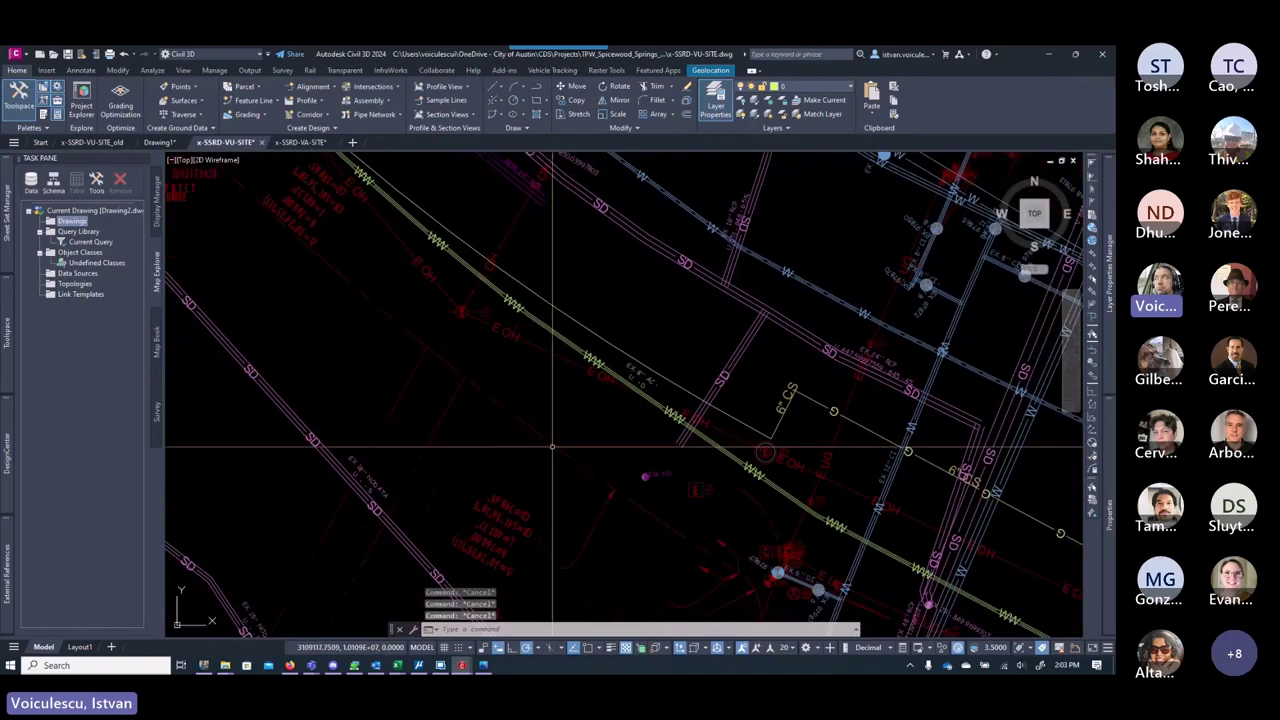
pyautogui.scroll(-2, 581, 482)
pyautogui.write('pl')
pyautogui.press('Return')
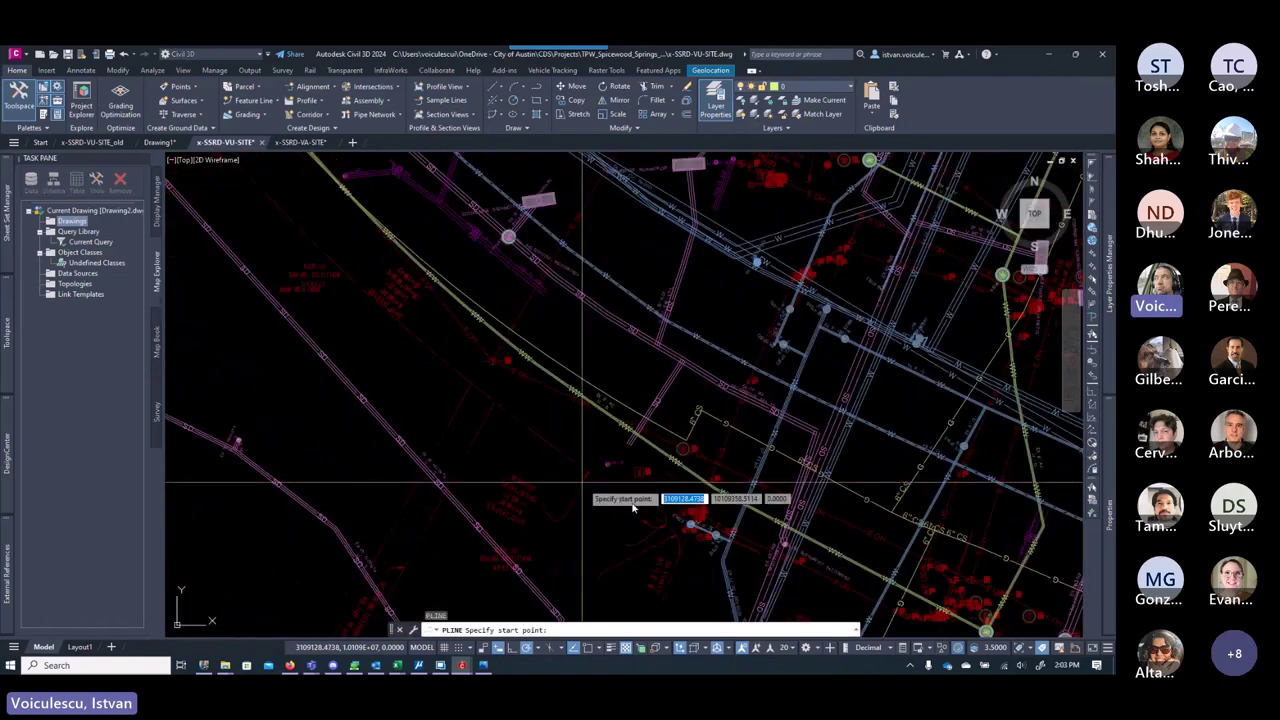
pyautogui.scroll(4, 645, 525)
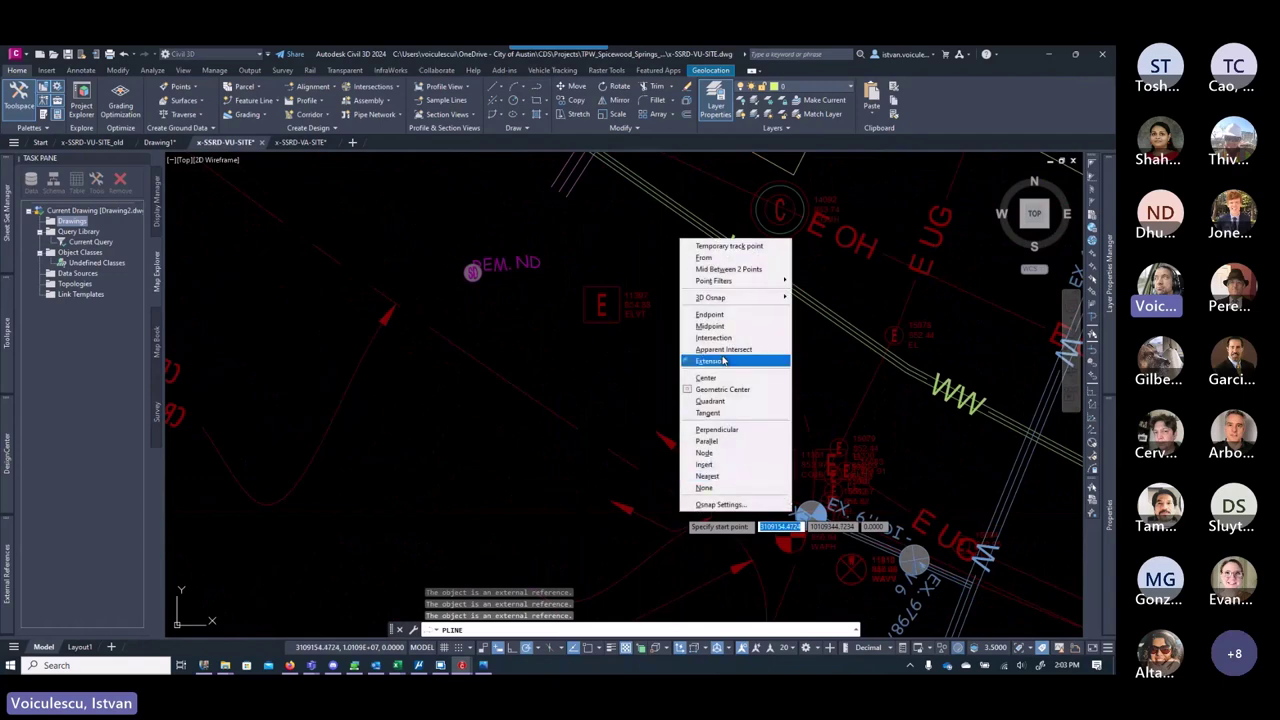
pyautogui.click(709, 314)
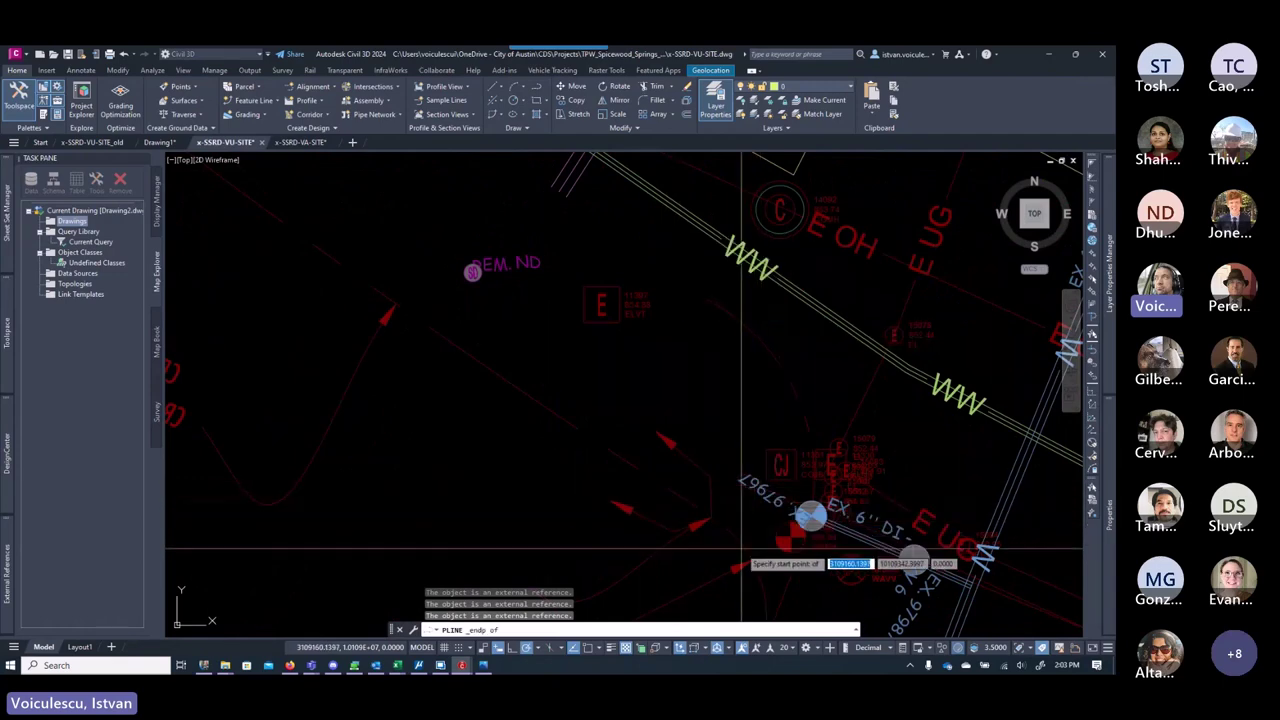
pyautogui.click(708, 500)
# Step: Switch the polyline to an arc defined by a second point and place that point with Nearest snap on the red property line
pyautogui.scroll(-2, 708, 498)
pyautogui.scroll(-4, 600, 440)
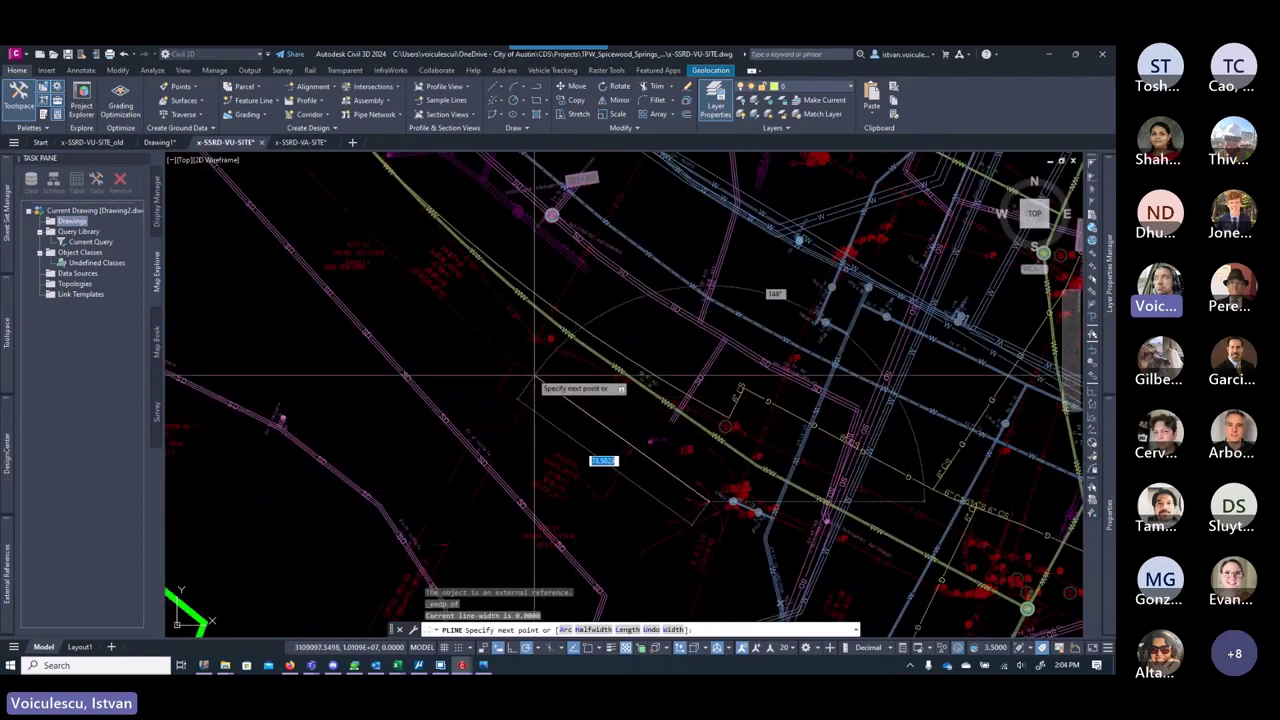
pyautogui.keyDown('shift'); pyautogui.rightClick(504, 348); pyautogui.keyUp('shift')
pyautogui.click(551, 425)
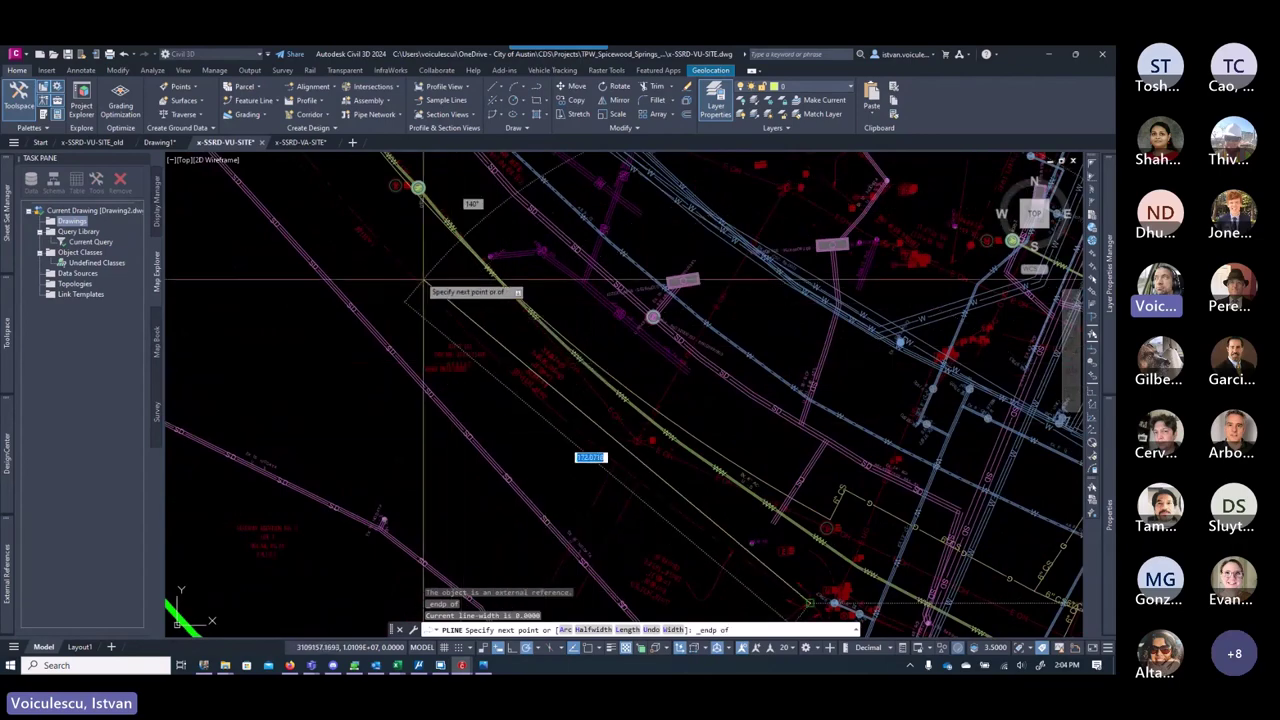
pyautogui.scroll(4, 420, 291)
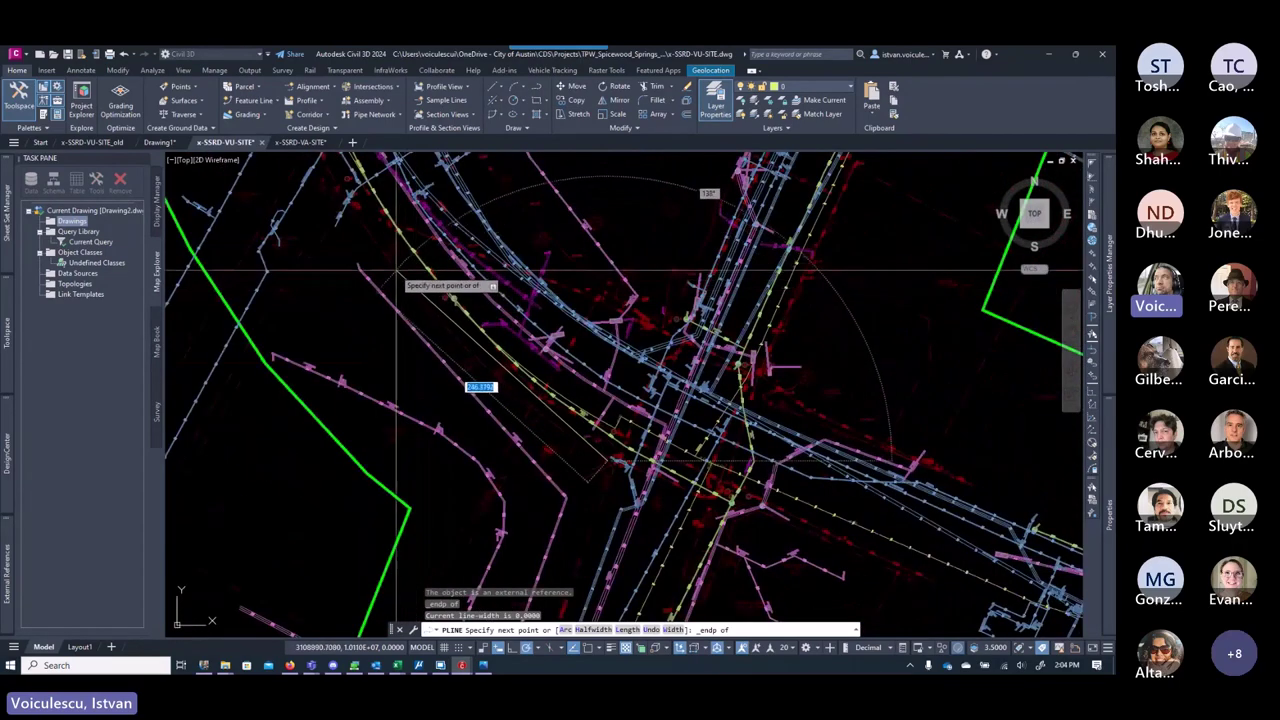
pyautogui.scroll(4, 565, 428)
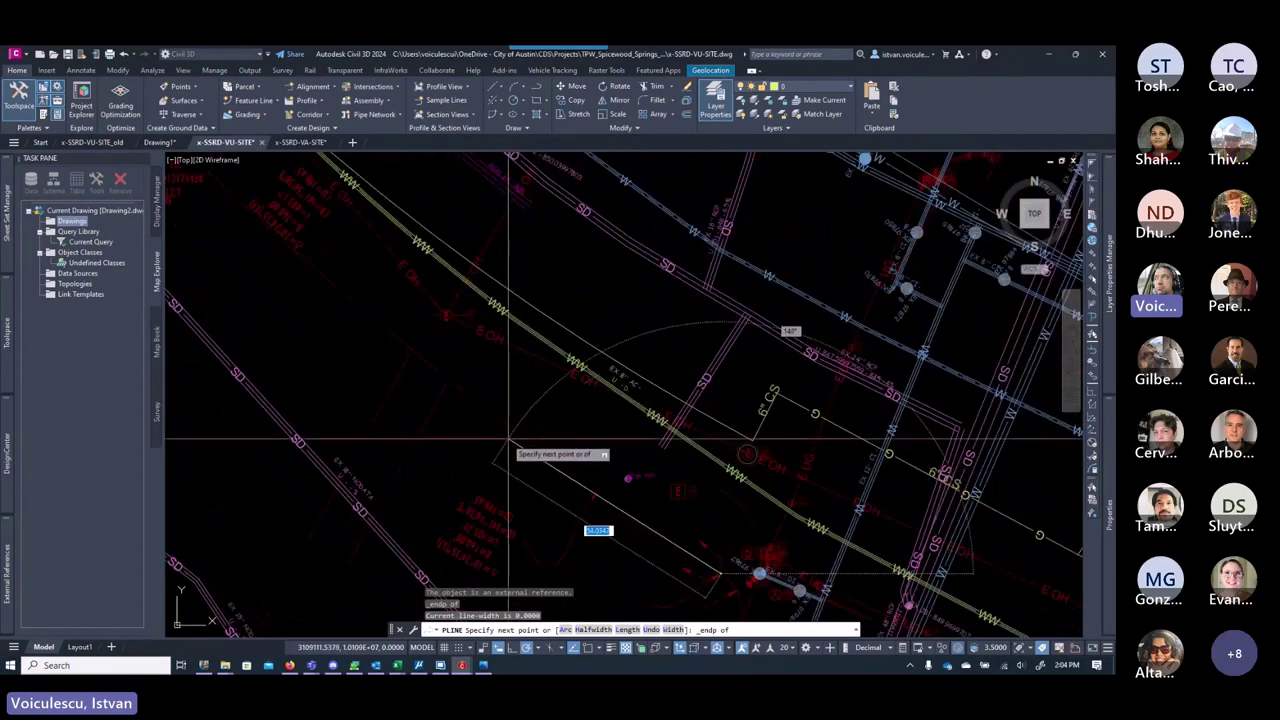
pyautogui.click(503, 411)
pyautogui.write('a')
pyautogui.press('Return')
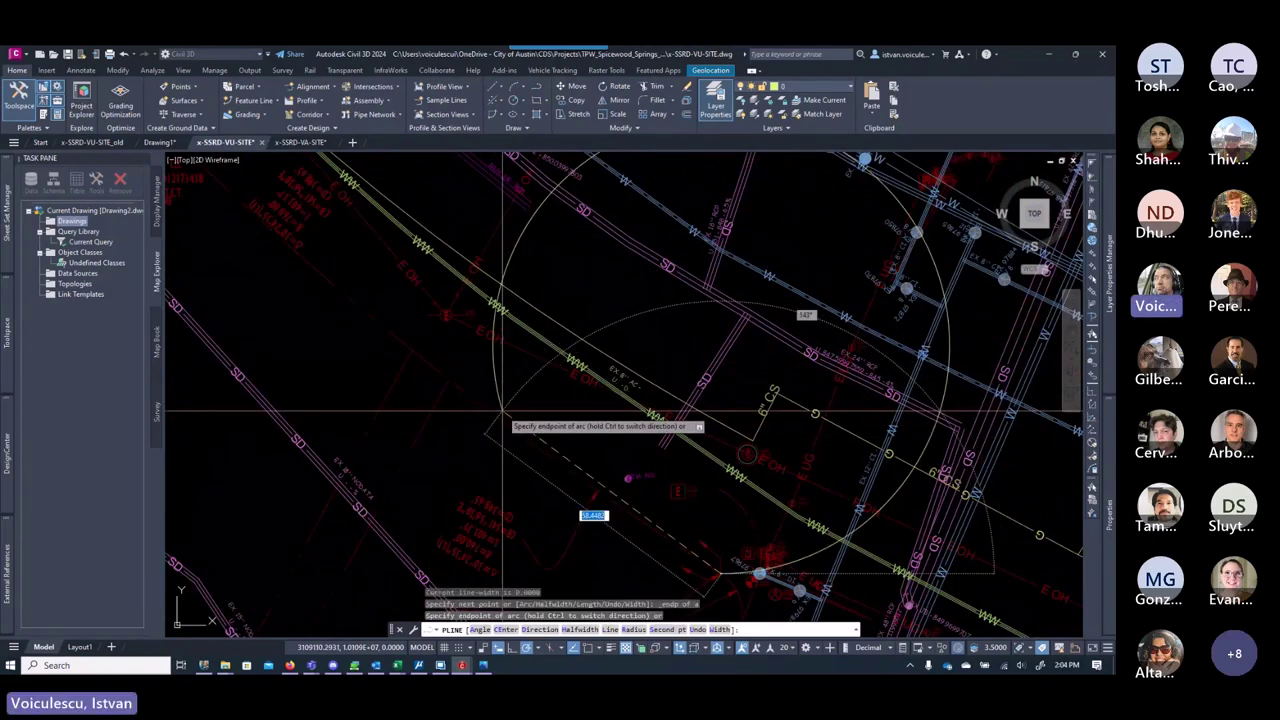
pyautogui.write('s')
pyautogui.press('Return')
pyautogui.keyDown('shift'); pyautogui.rightClick(503, 411); pyautogui.keyUp('shift')
pyautogui.click(547, 376)
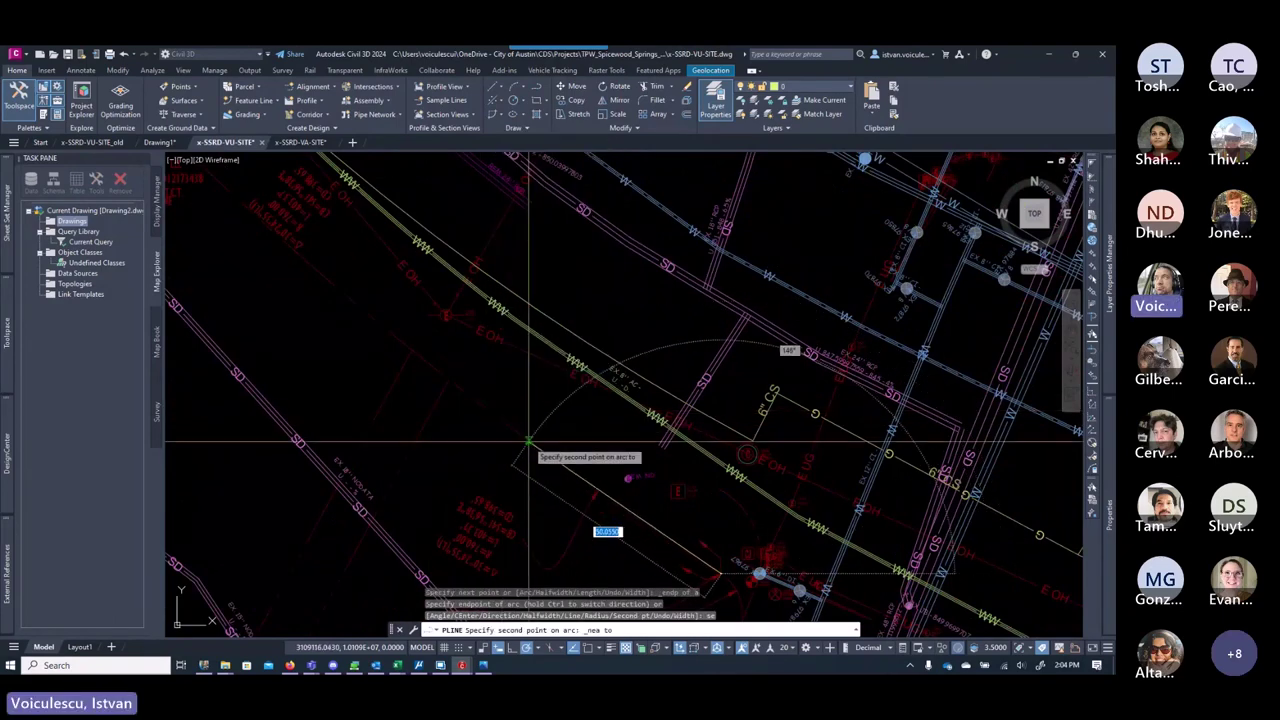
pyautogui.click(470, 400)
# Step: Set the arc's end point with Nearest snap on the property line's northwest stretch beside the wastewater manhole and finish the polyline
pyautogui.scroll(-3, 383, 320)
pyautogui.moveTo(350, 326); pyautogui.dragTo(349, 356, button='middle')
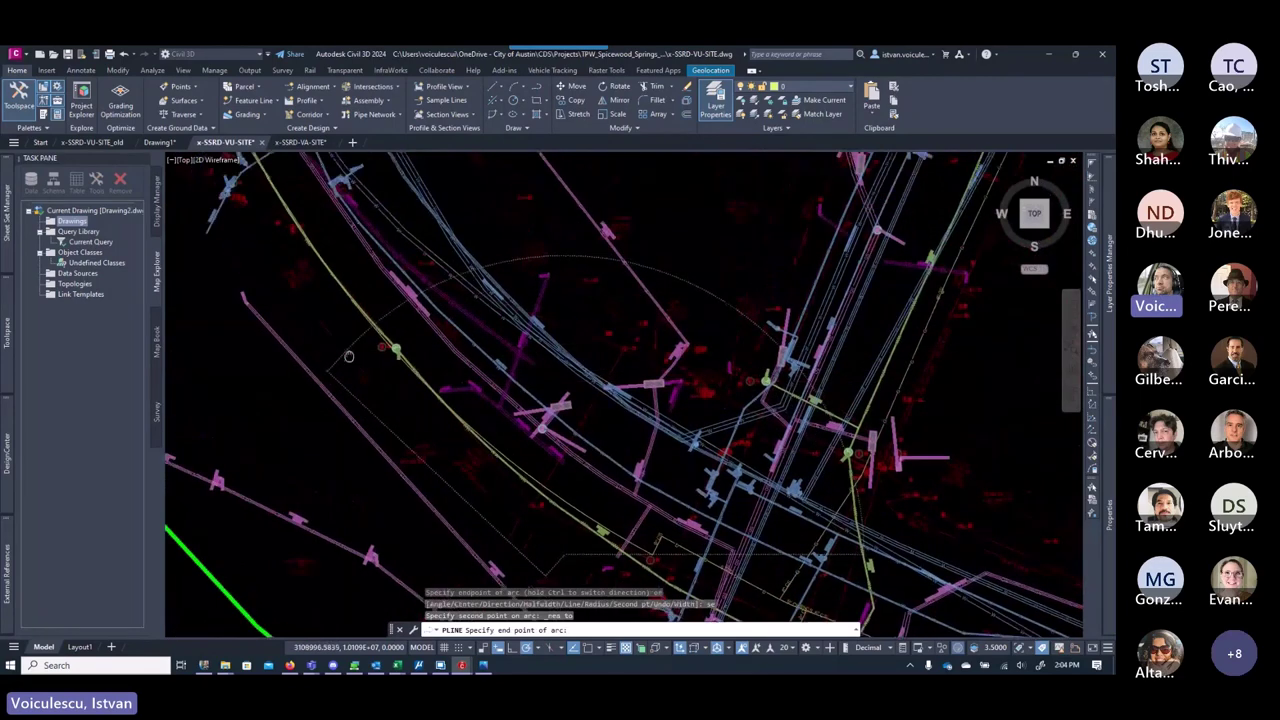
pyautogui.scroll(3, 349, 356)
pyautogui.keyDown('shift'); pyautogui.rightClick(336, 355); pyautogui.keyUp('shift')
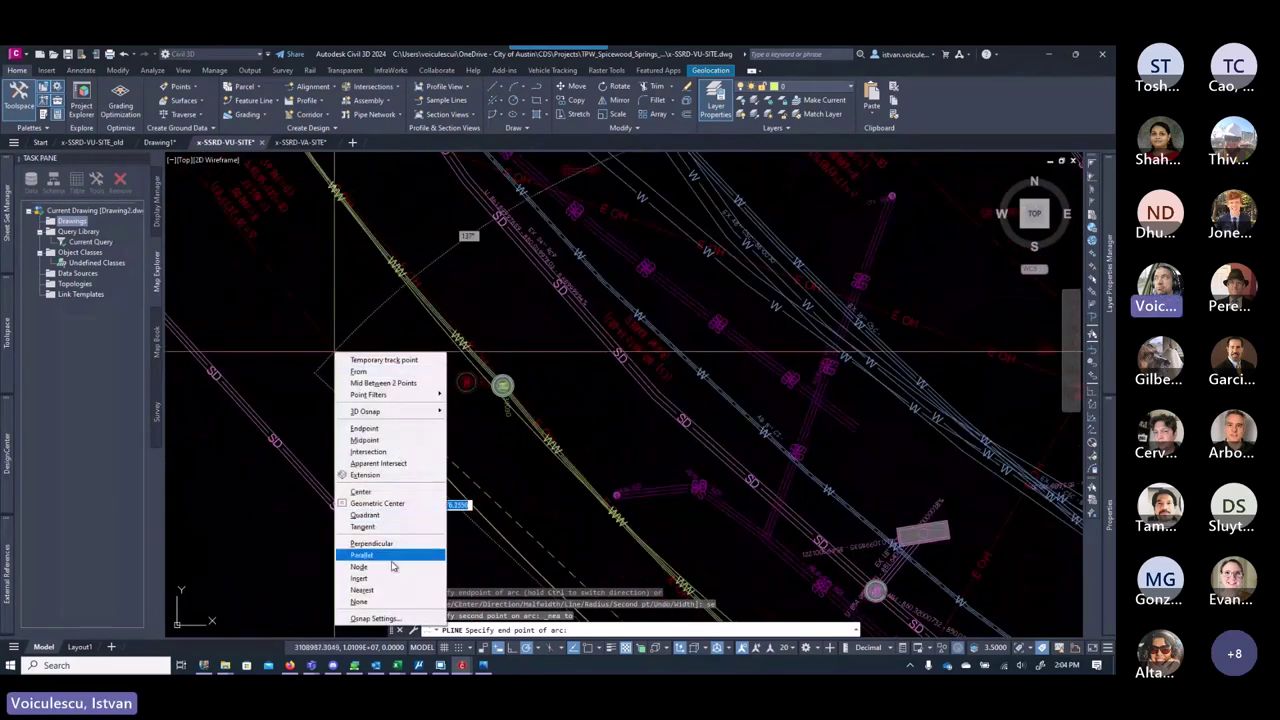
pyautogui.press('Escape')
pyautogui.press('Escape')
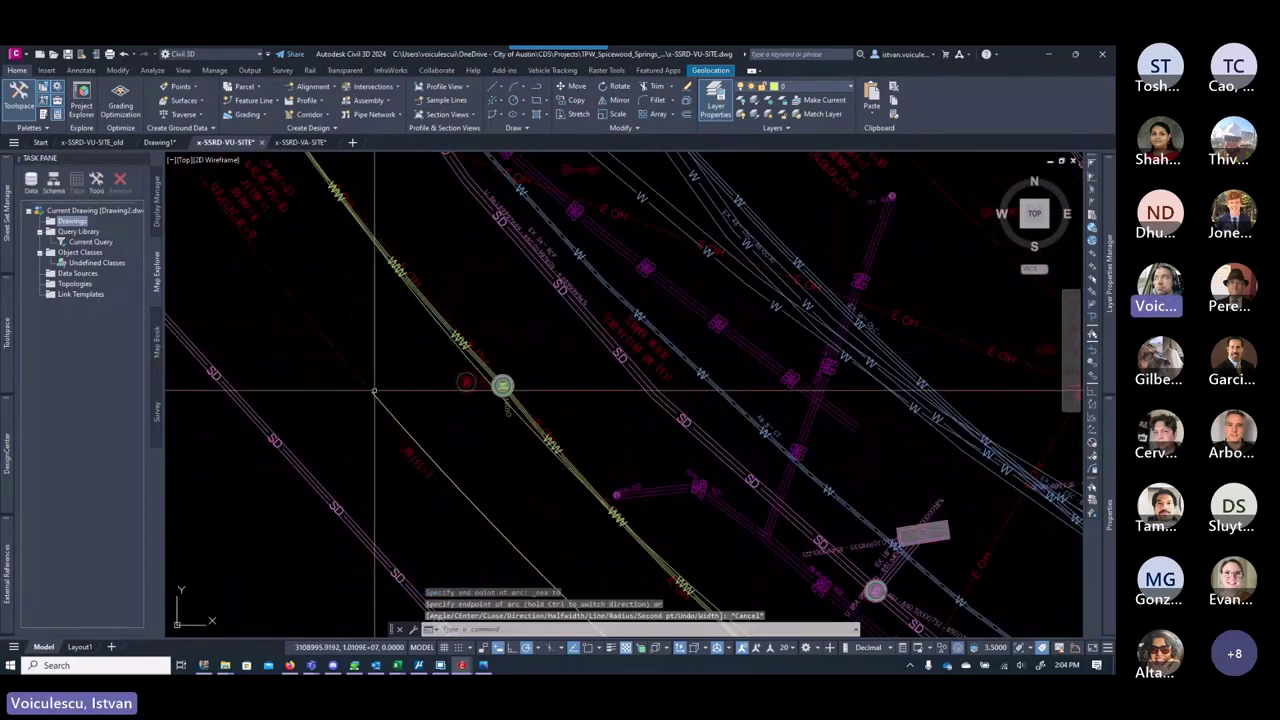
pyautogui.press('Escape')
# Step: Measure the distance from a point between the wastewater line and the traced property line to the traced line
pyautogui.scroll(-3, 372, 393)
pyautogui.scroll(2, 594, 500)
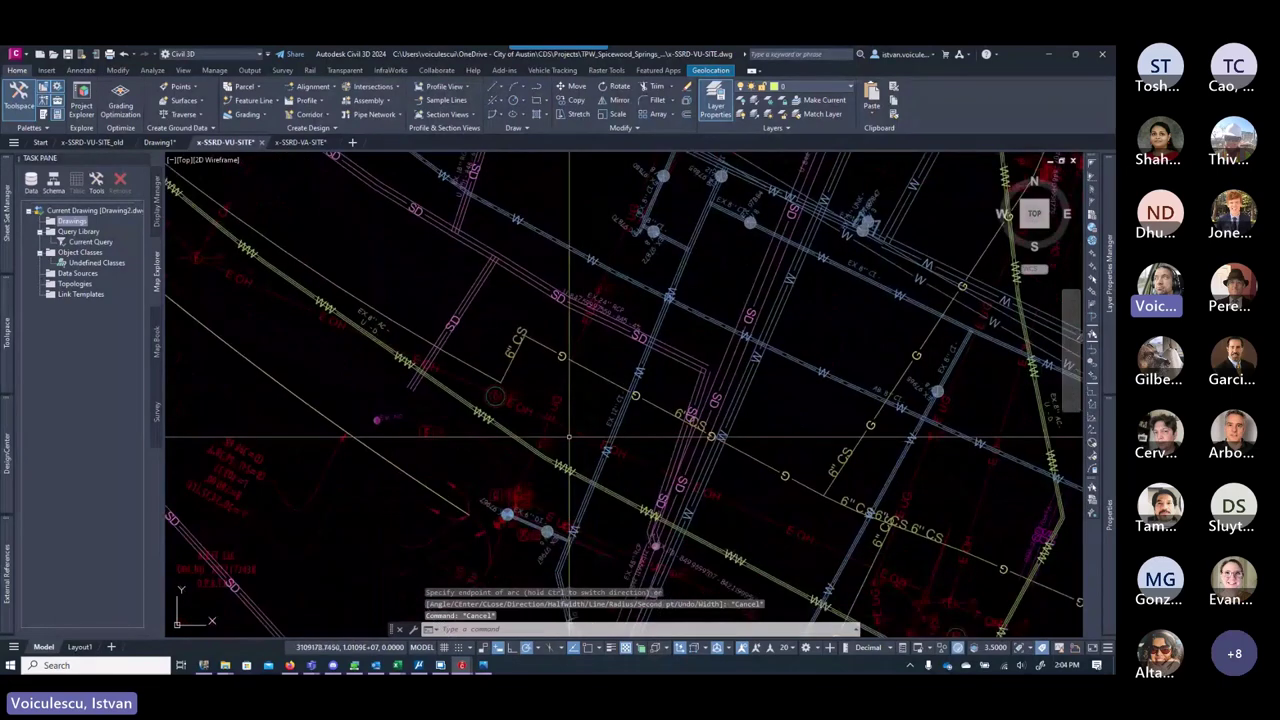
pyautogui.moveTo(470, 432); pyautogui.dragTo(485, 430, button='middle')
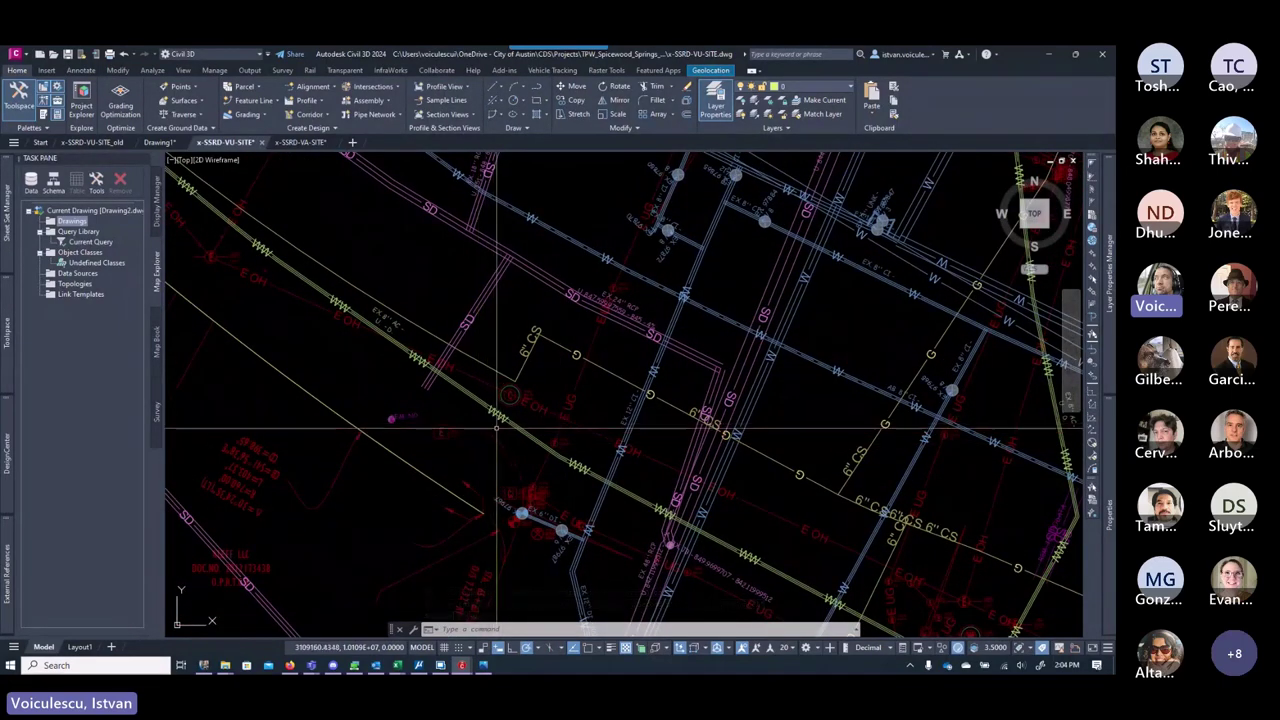
pyautogui.write('dist')
pyautogui.press('Return')
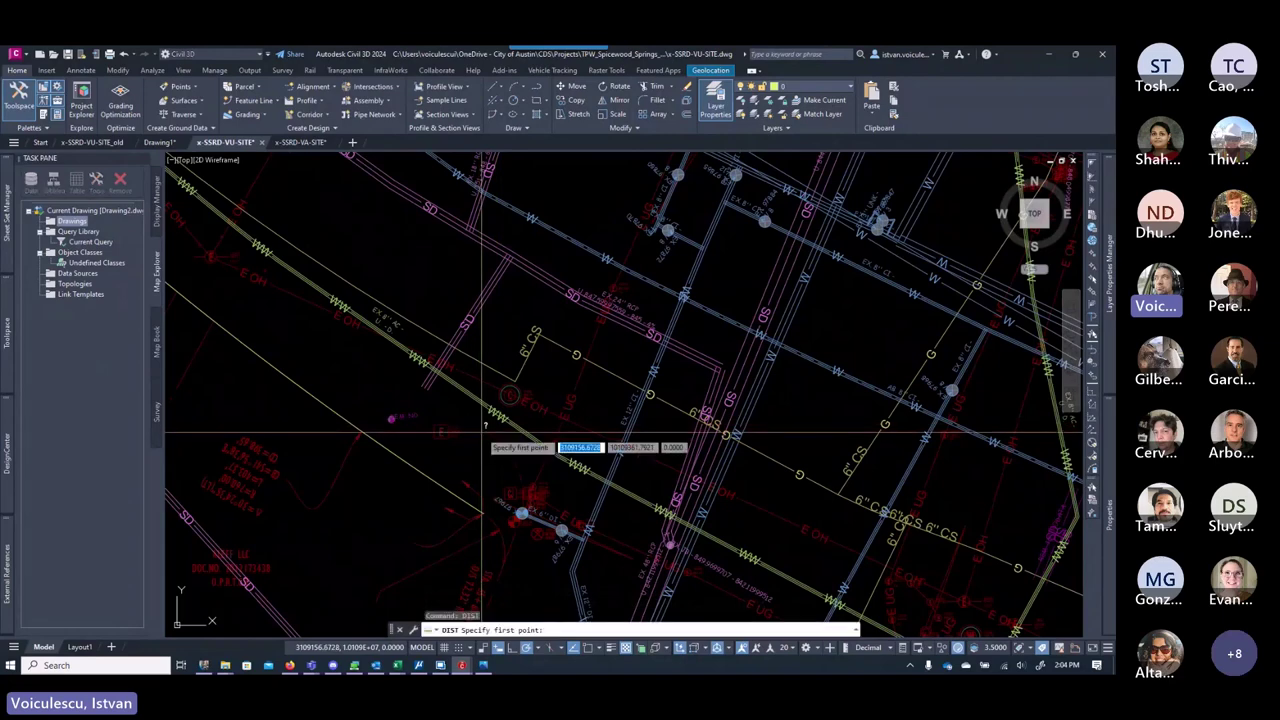
pyautogui.scroll(5, 485, 441)
pyautogui.click(482, 431)
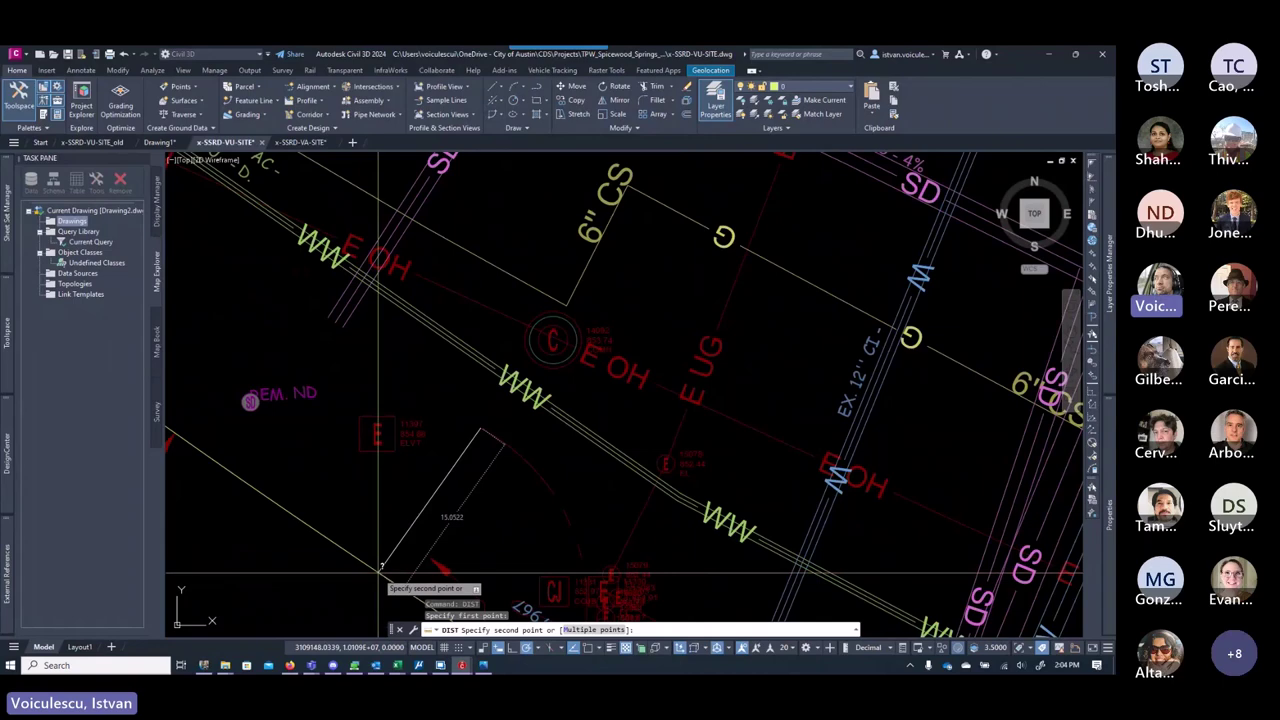
pyautogui.press('Escape')
pyautogui.press('Escape')
# Step: Offset the traced property line by 15 toward the wastewater line
pyautogui.scroll(-5, 381, 566)
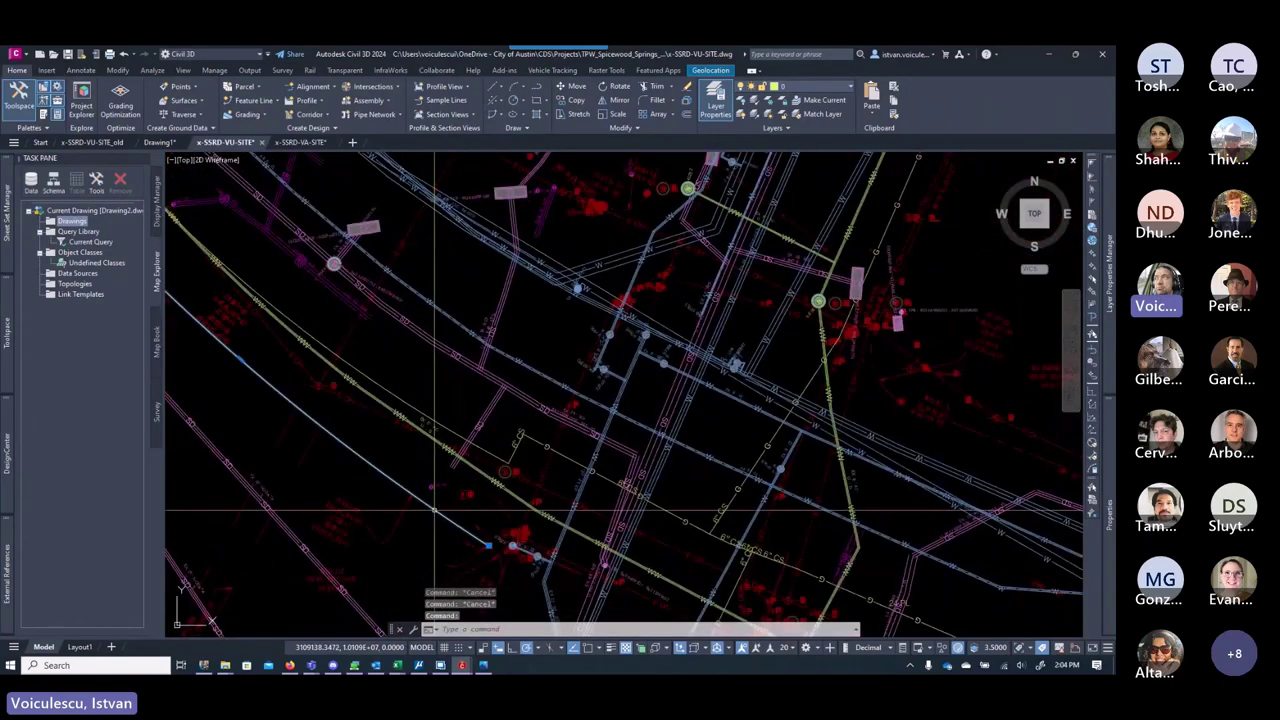
pyautogui.write('o')
pyautogui.press('Return')
pyautogui.press('Return')
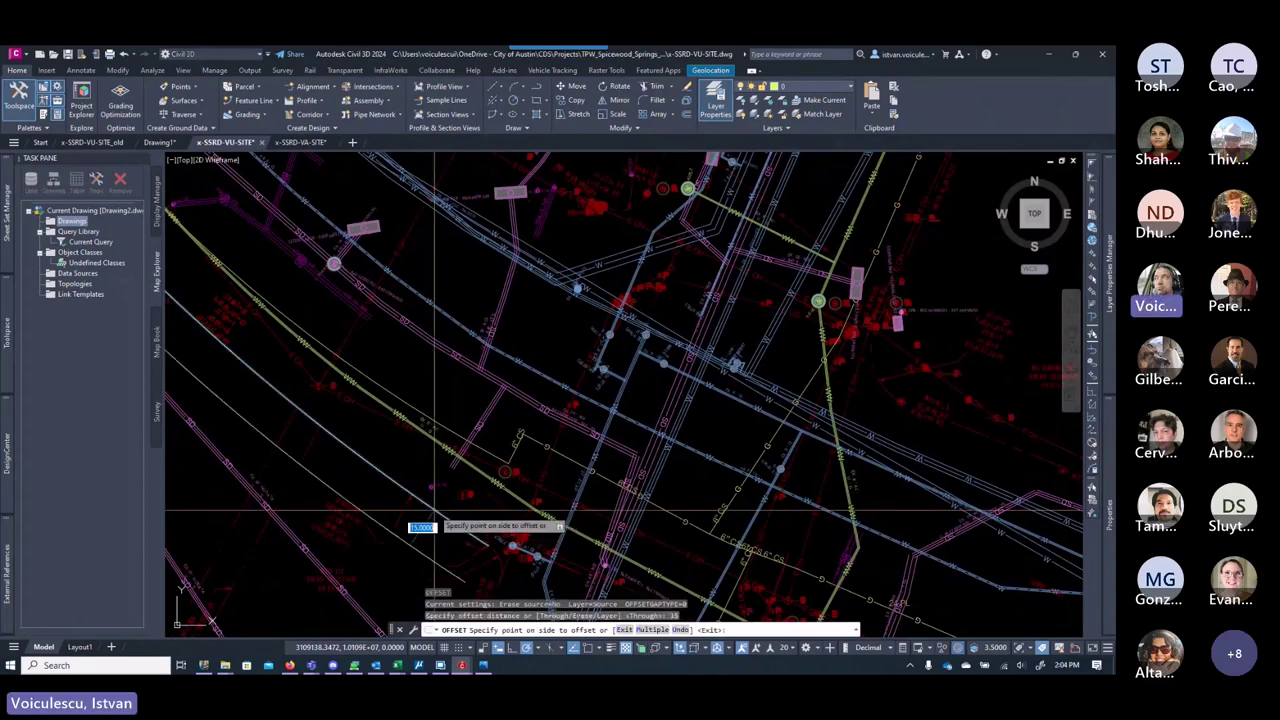
pyautogui.click(446, 480)
pyautogui.click(378, 427)
pyautogui.press('Escape')
pyautogui.press('Escape')
pyautogui.press('Escape')
pyautogui.press('Escape')
pyautogui.scroll(8, 390, 415)
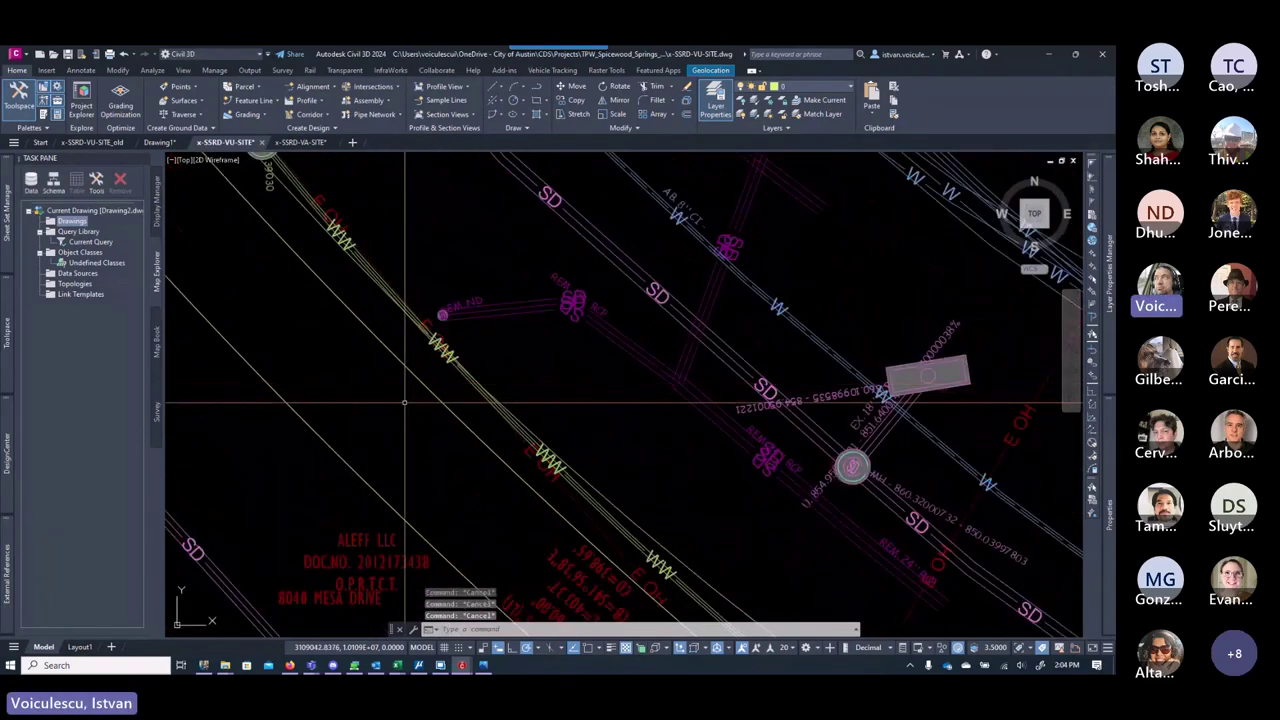
# Step: Offset the new parallel line by a further 5 toward the wastewater line
pyautogui.write('o')
pyautogui.press('Return')
pyautogui.write('5')
pyautogui.press('Return')
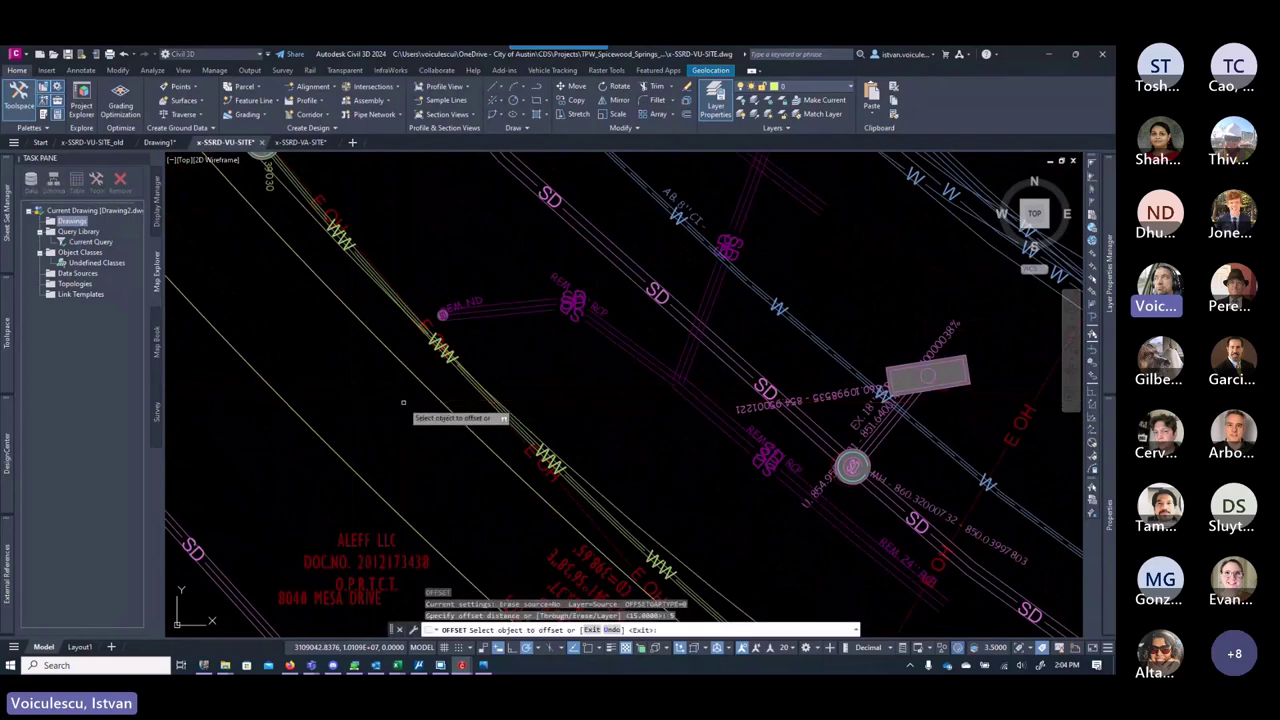
pyautogui.press('Escape')
# Step: Examine the northwest ends of both offset lines beside the wastewater manhole and select the line offset by 15
pyautogui.scroll(-3, 371, 309)
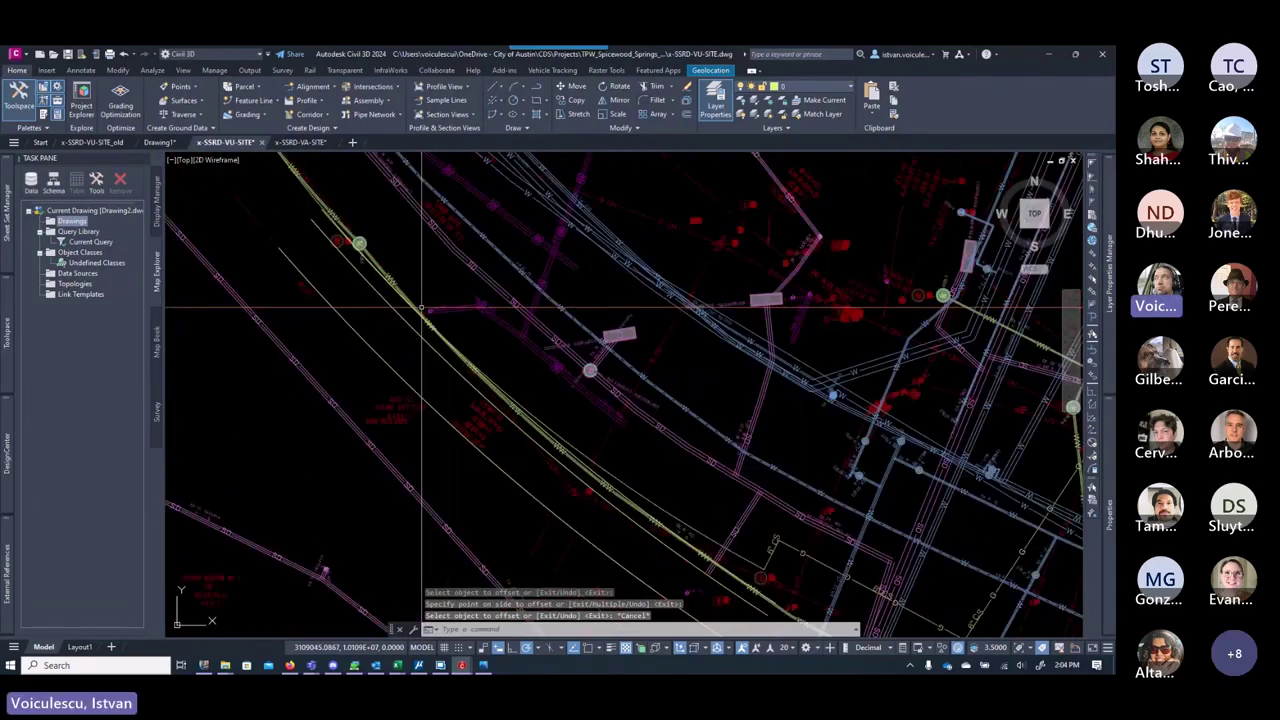
pyautogui.scroll(3, 377, 300)
pyautogui.scroll(2, 377, 300)
pyautogui.press('Escape')
pyautogui.press('Escape')
pyautogui.press('Escape')
pyautogui.scroll(-2, 380, 312)
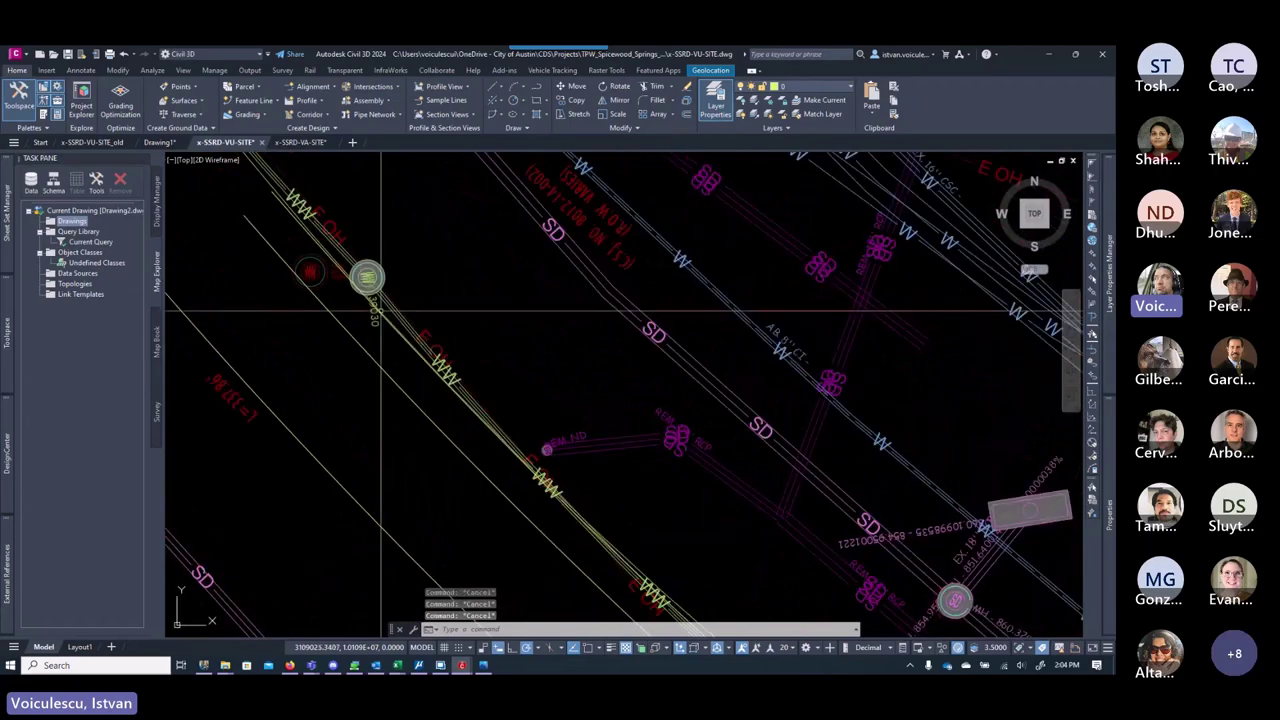
pyautogui.press('Escape')
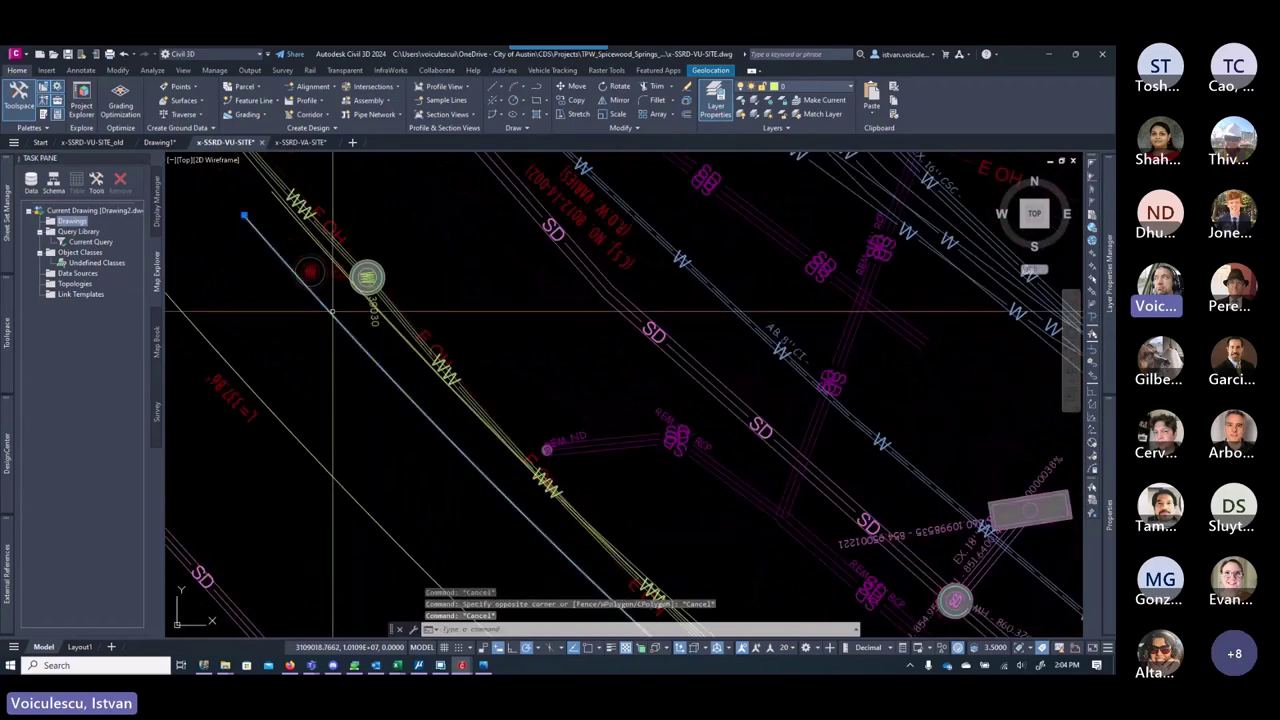
# Step: Compare the selected offset line with the wastewater line from the northwest manhole southeast to the intersection
pyautogui.scroll(-3, 369, 377)
pyautogui.scroll(2, 369, 377)
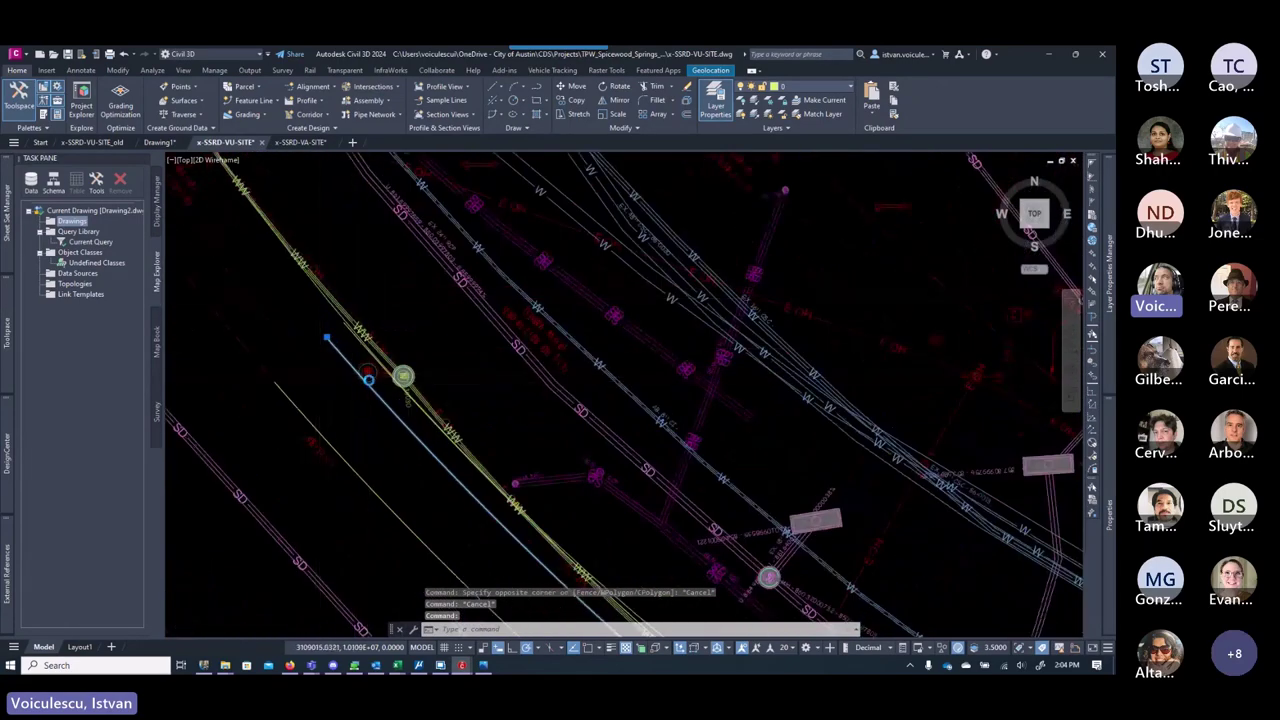
pyautogui.scroll(3, 369, 377)
pyautogui.scroll(-3, 371, 373)
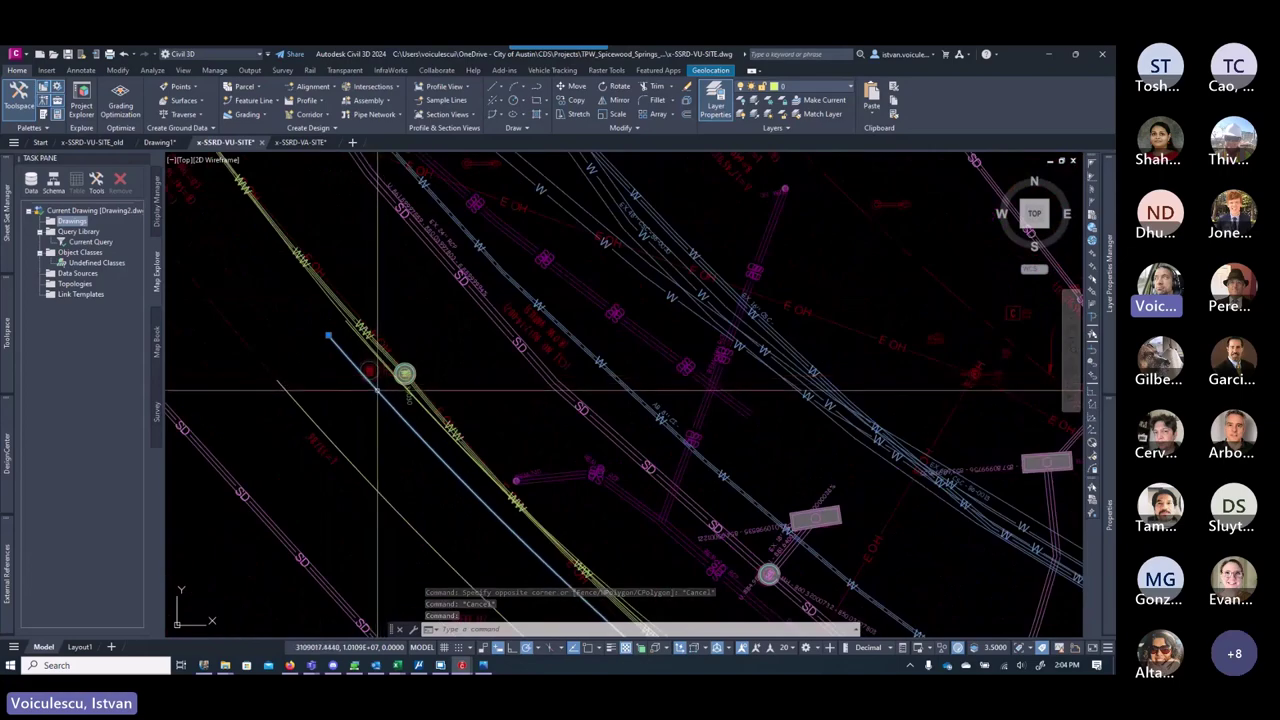
pyautogui.scroll(-3, 369, 374)
pyautogui.scroll(4, 419, 368)
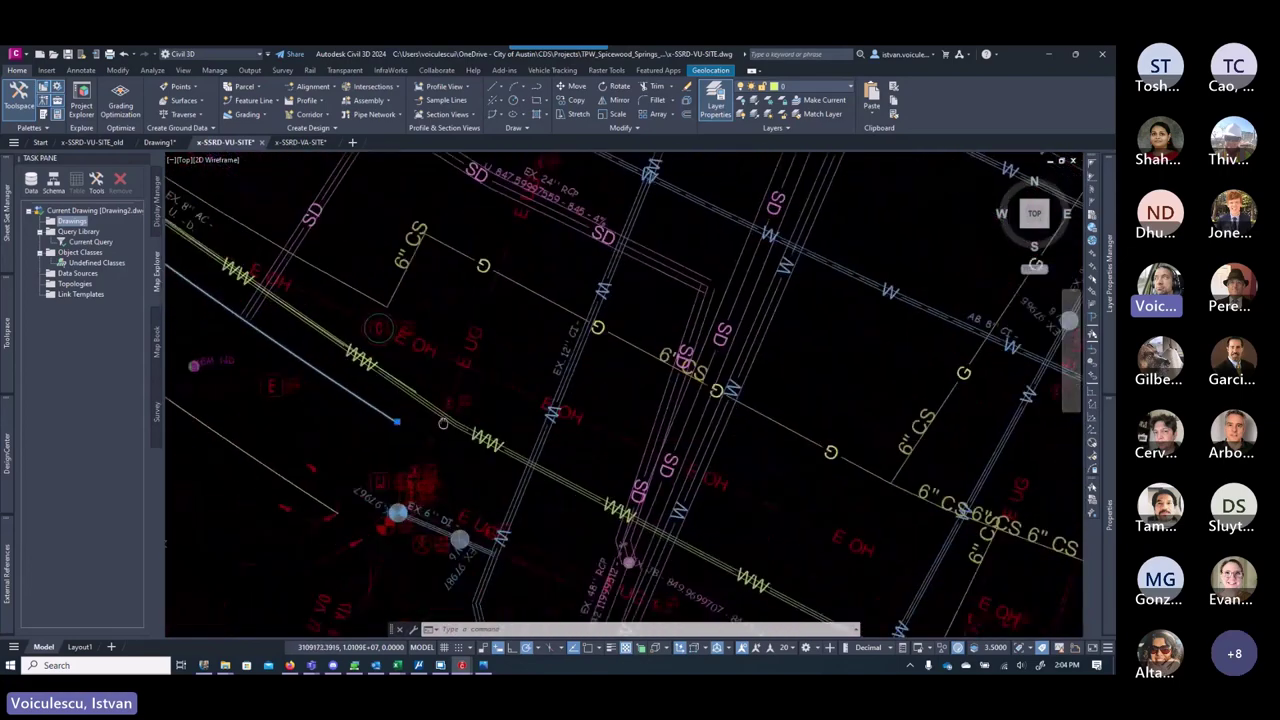
pyautogui.scroll(-2, 436, 400)
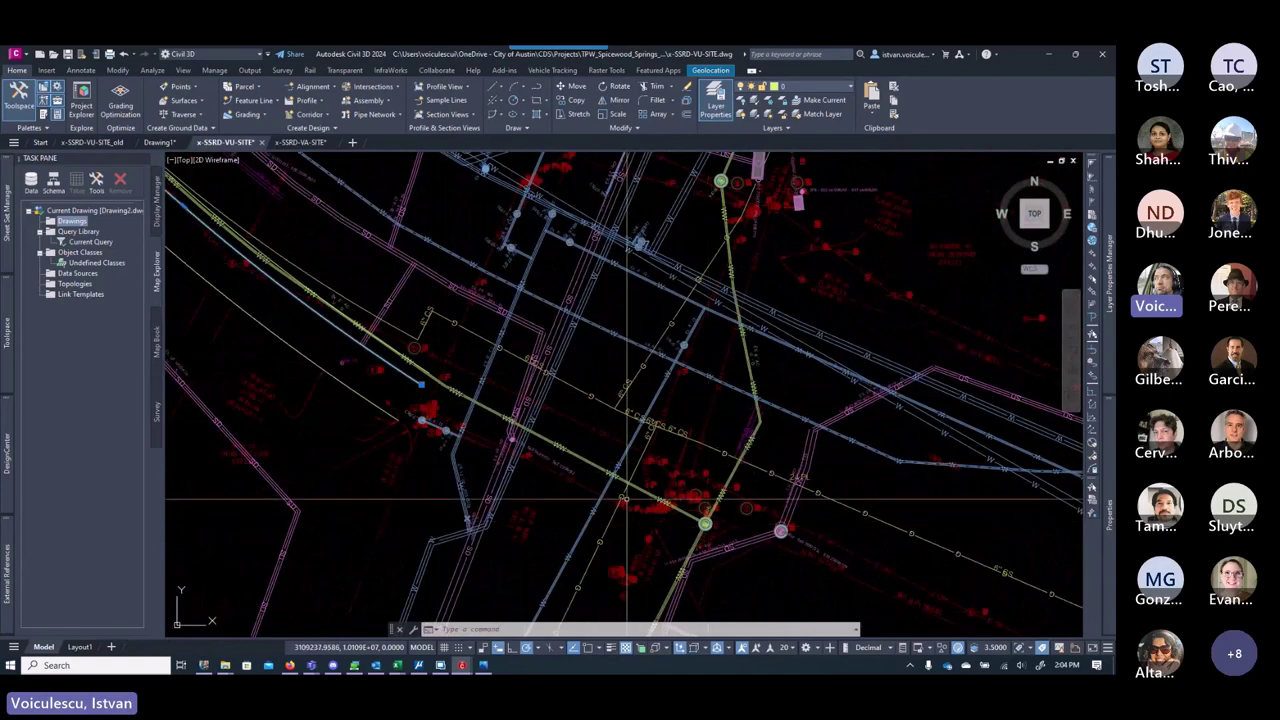
pyautogui.scroll(-2, 627, 500)
pyautogui.scroll(4, 395, 330)
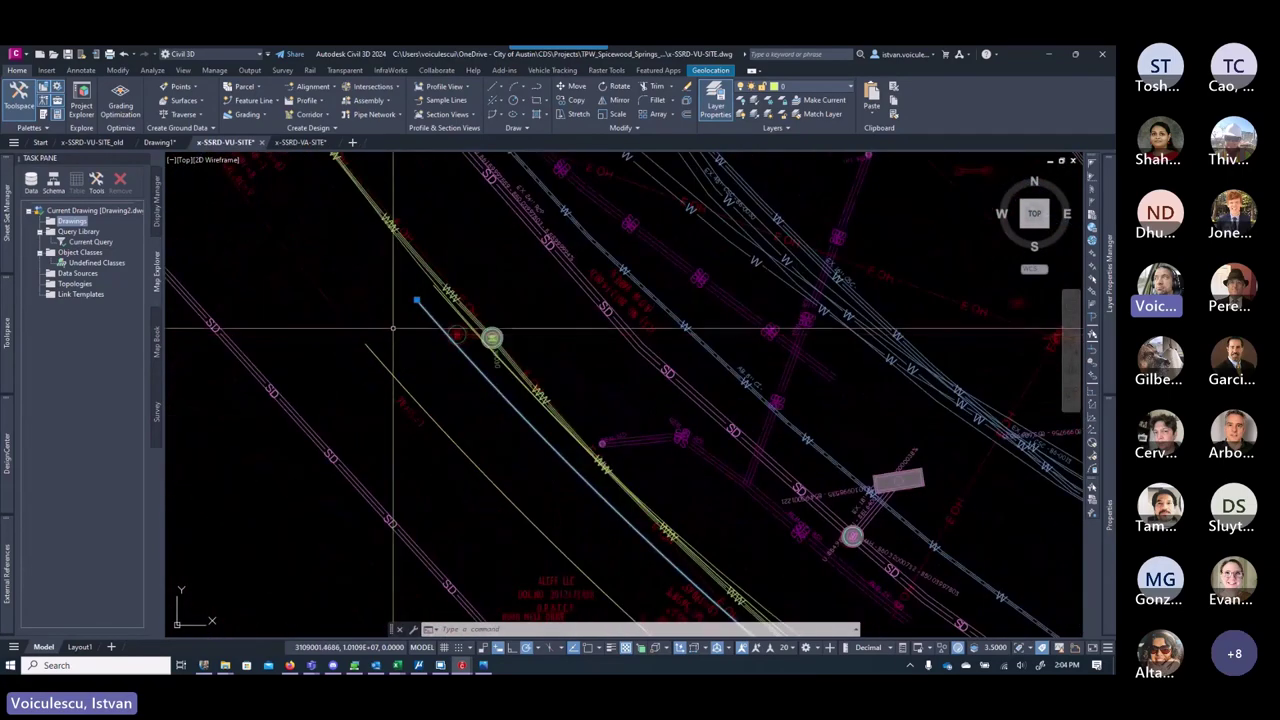
# Step: Stretch the northwest end of the line offset by 15 to the center of the red surveyed manhole circle
pyautogui.moveTo(399, 330); pyautogui.dragTo(436, 420, button='middle')
pyautogui.scroll(-4, 410, 380)
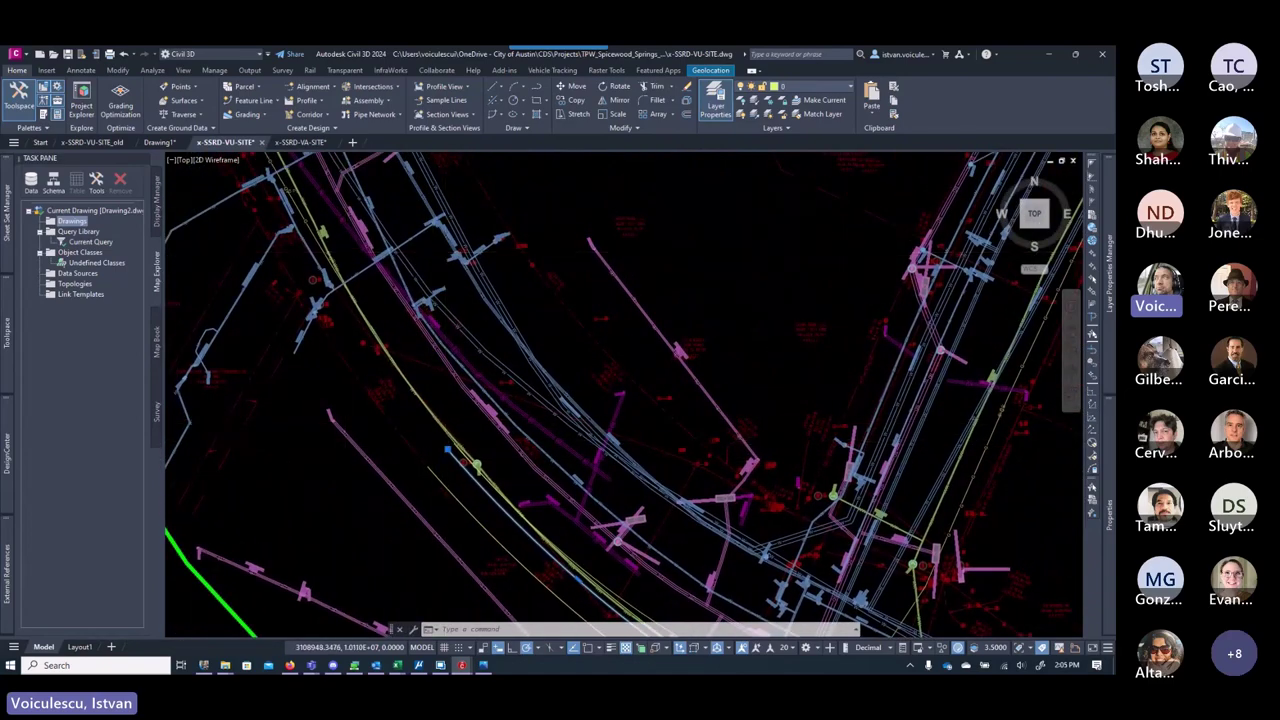
pyautogui.scroll(5, 436, 420)
pyautogui.scroll(-5, 436, 420)
pyautogui.moveTo(442, 482); pyautogui.dragTo(426, 430, button='middle')
pyautogui.scroll(4, 426, 430)
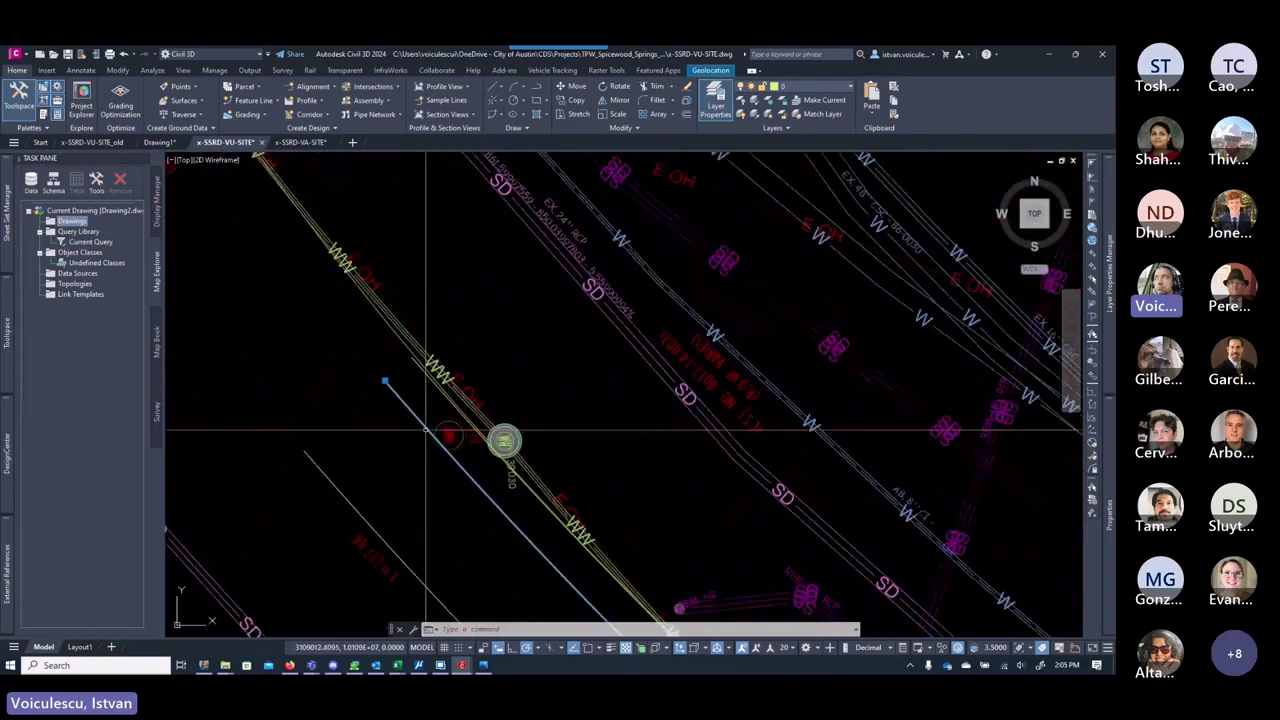
pyautogui.click(385, 381)
pyautogui.keyDown('shift'); pyautogui.rightClick(438, 456); pyautogui.keyUp('shift')
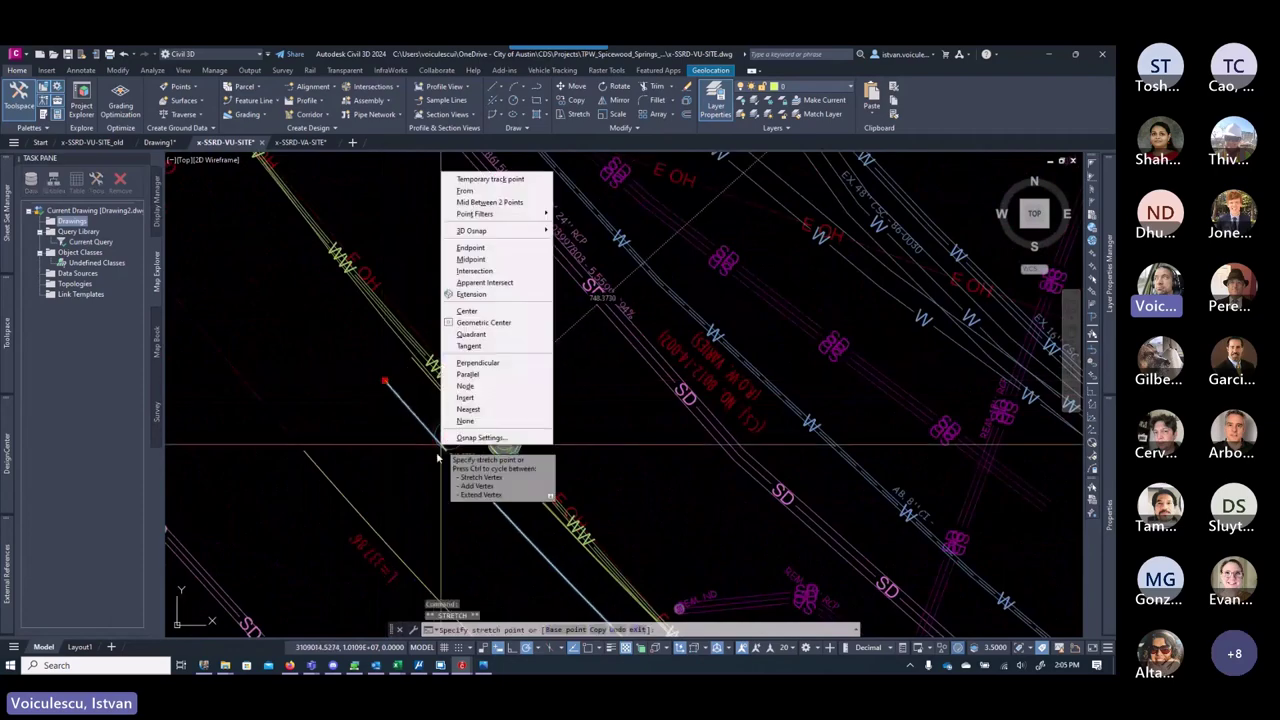
pyautogui.click(470, 334)
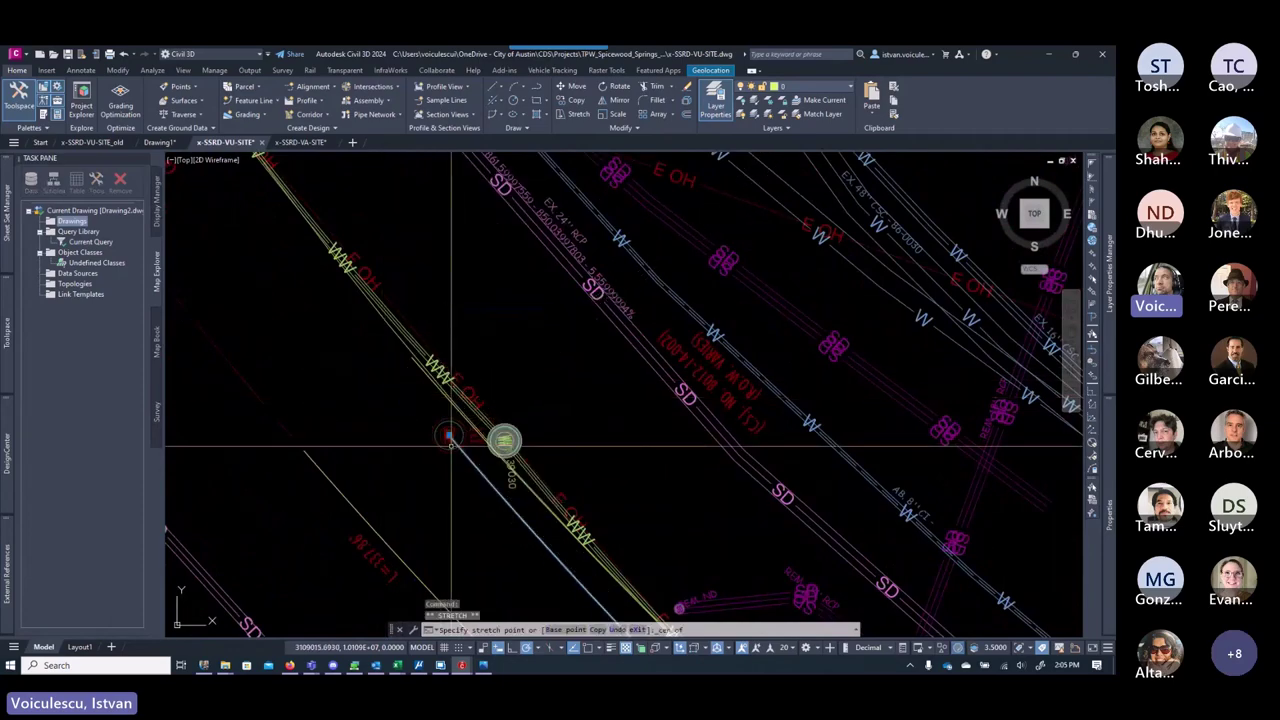
pyautogui.scroll(-3, 510, 490)
pyautogui.press('Escape')
pyautogui.press('Escape')
# Step: Draw a polyline from the center of the red surveyed wastewater manhole near the intersection to the southeast endpoint of the line offset by 15
pyautogui.scroll(4, 508, 478)
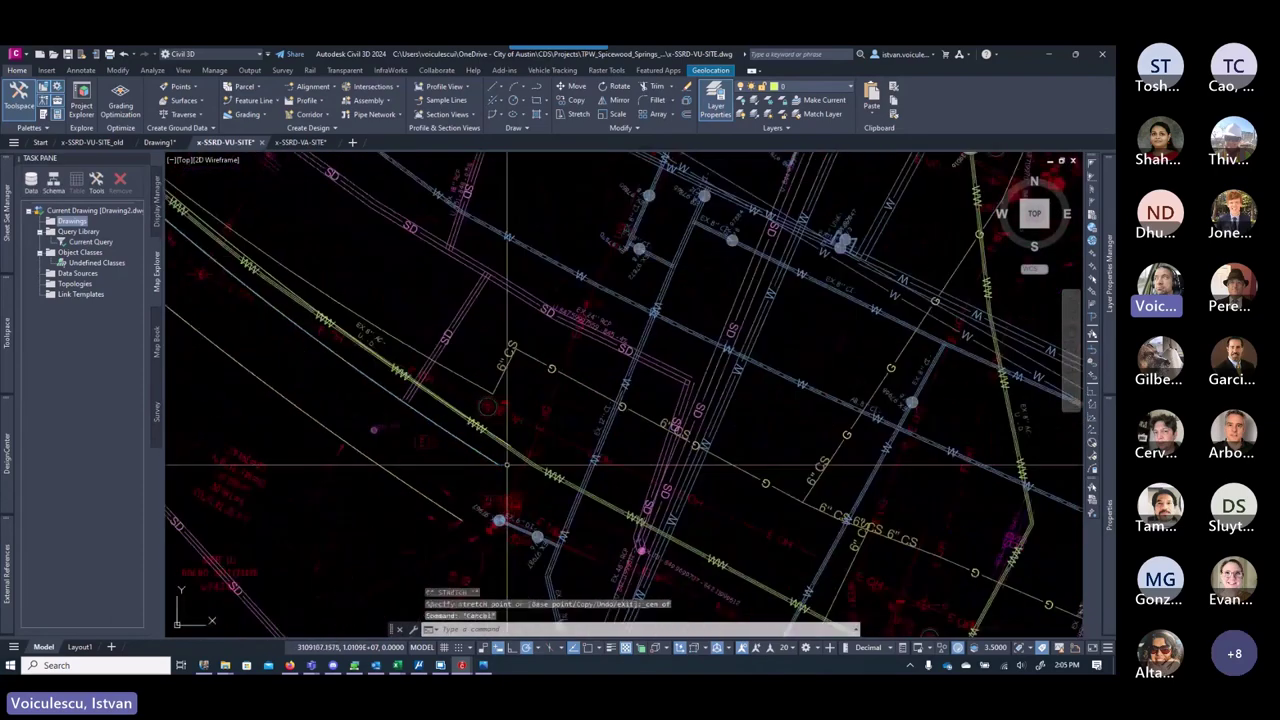
pyautogui.scroll(-3, 505, 465)
pyautogui.scroll(3, 505, 465)
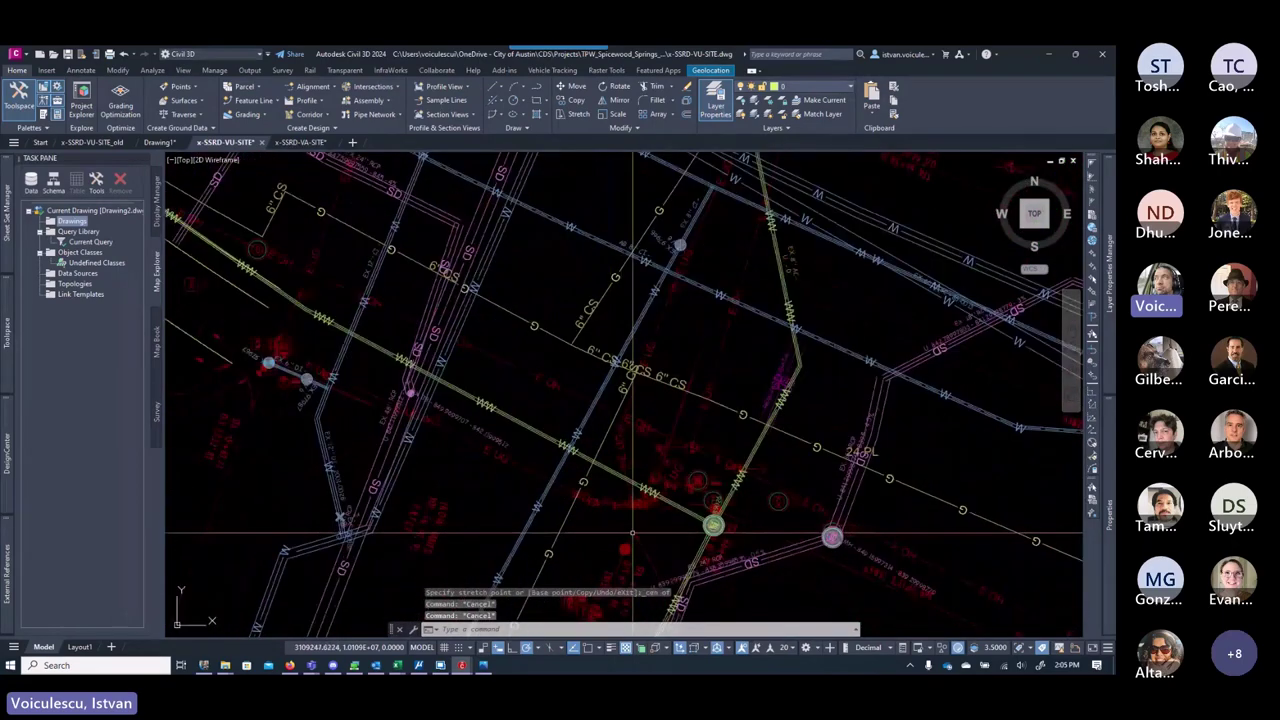
pyautogui.moveTo(443, 410); pyautogui.dragTo(475, 400, button='middle')
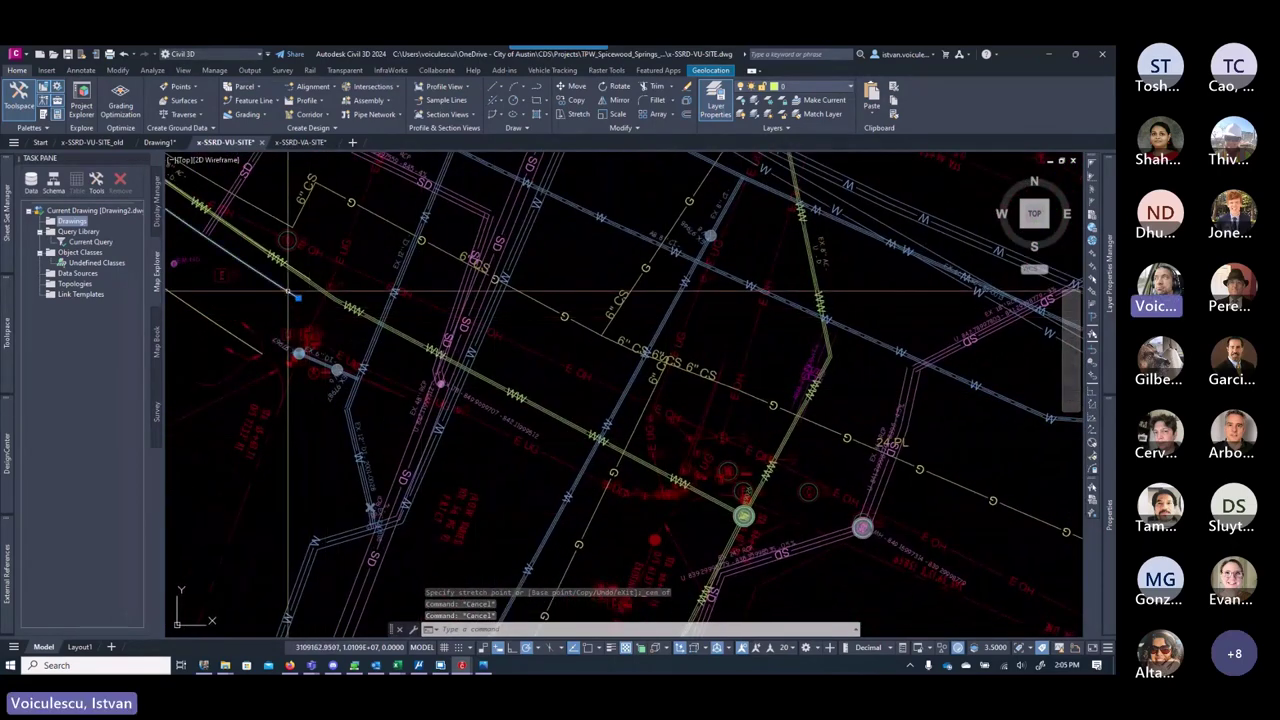
pyautogui.press('Escape')
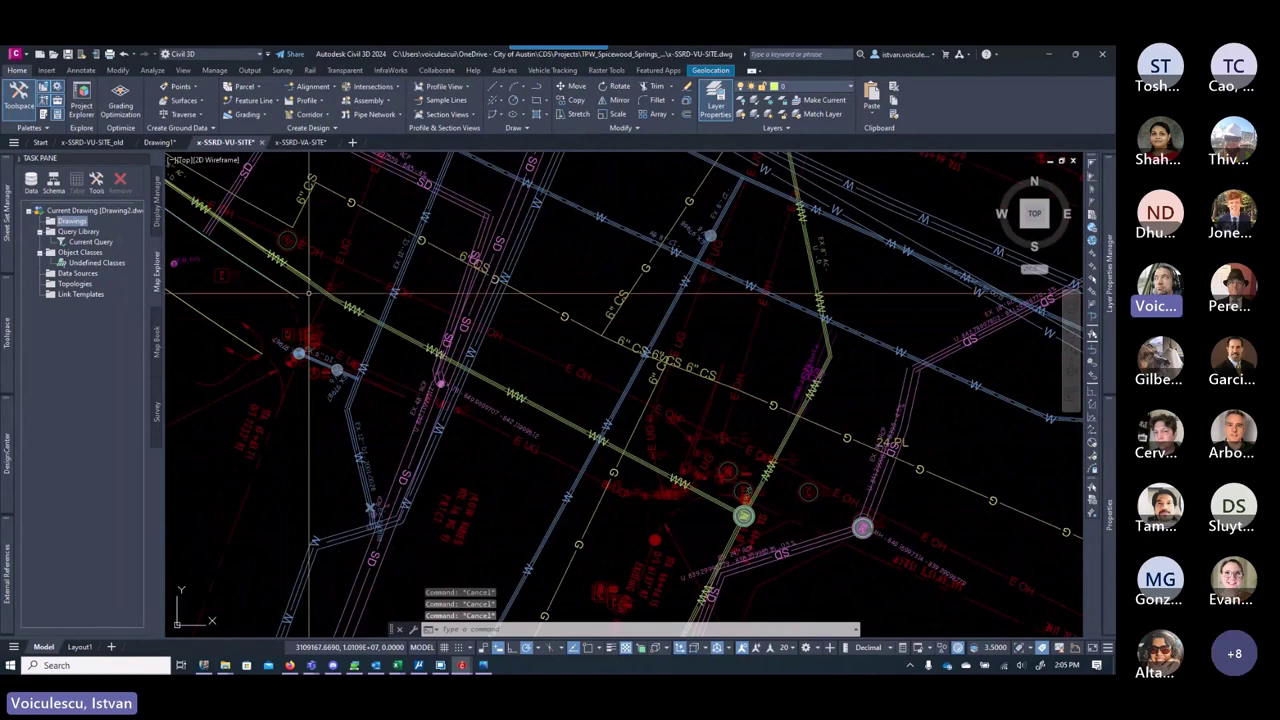
pyautogui.write('pl')
pyautogui.press('Return')
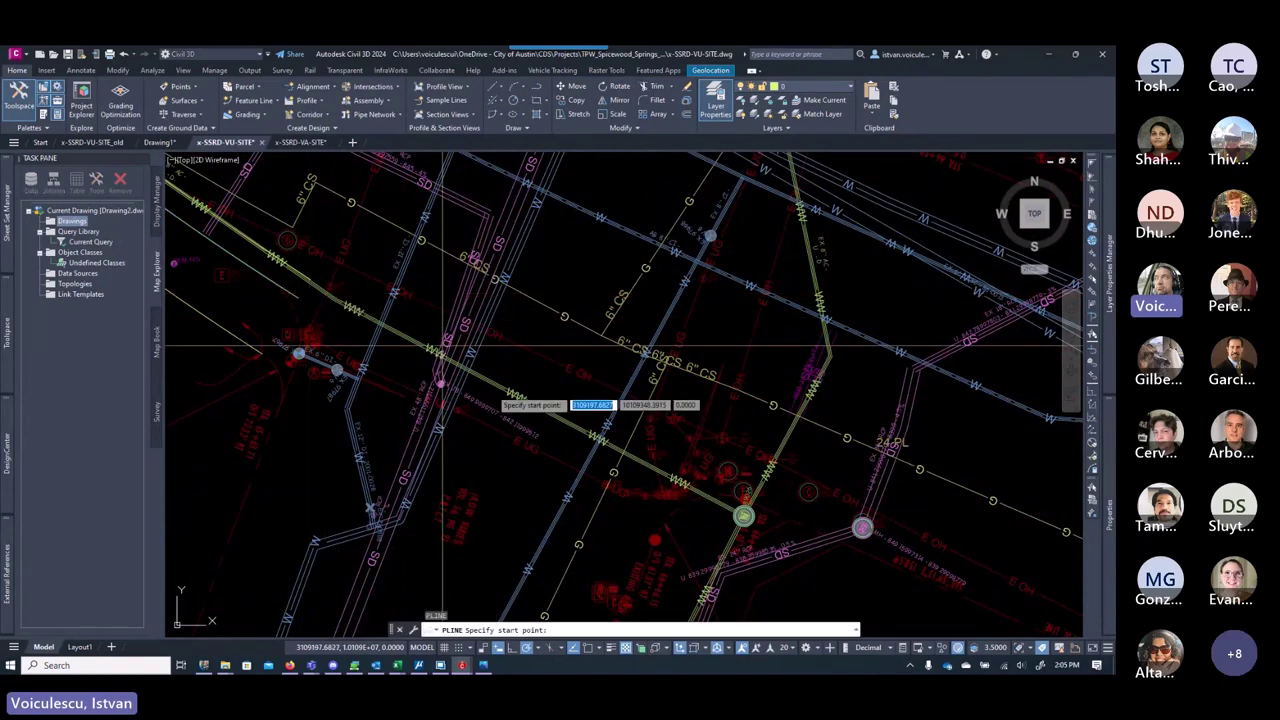
pyautogui.keyDown('shift'); pyautogui.rightClick(665, 481); pyautogui.keyUp('shift')
pyautogui.click(700, 330)
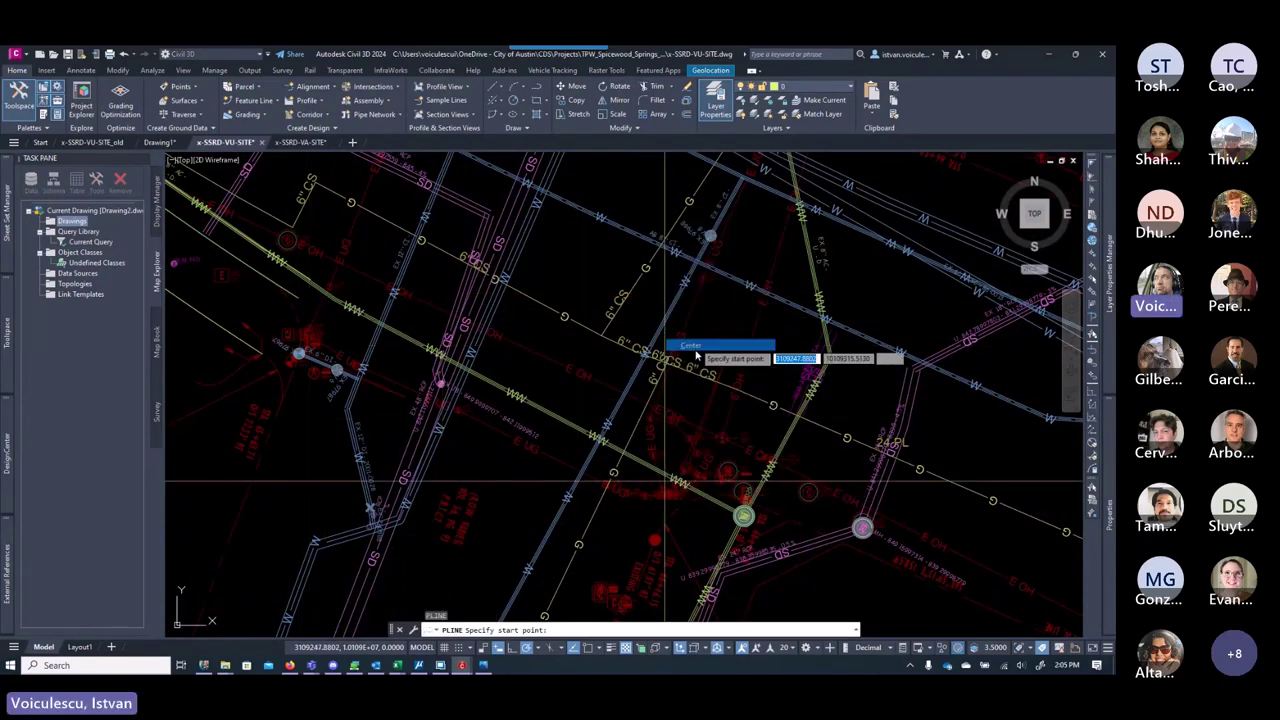
pyautogui.scroll(5, 715, 445)
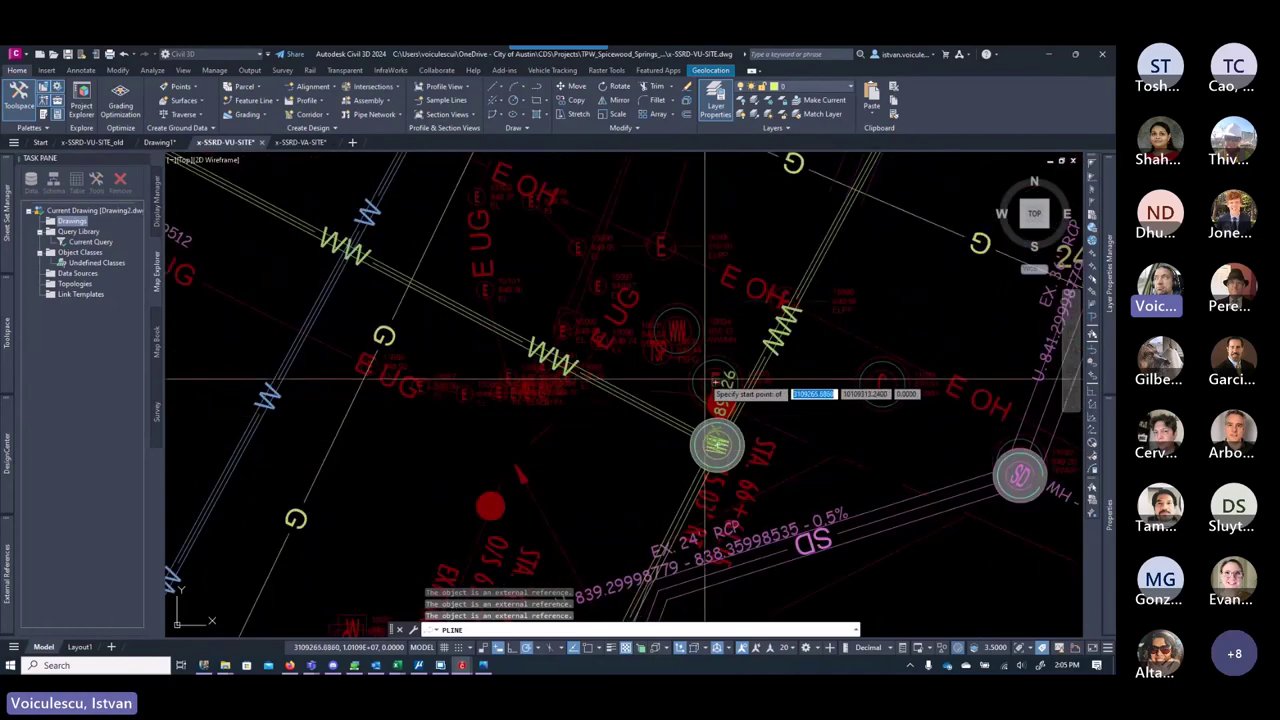
pyautogui.click(677, 334)
pyautogui.scroll(-4, 637, 328)
pyautogui.scroll(-3, 606, 374)
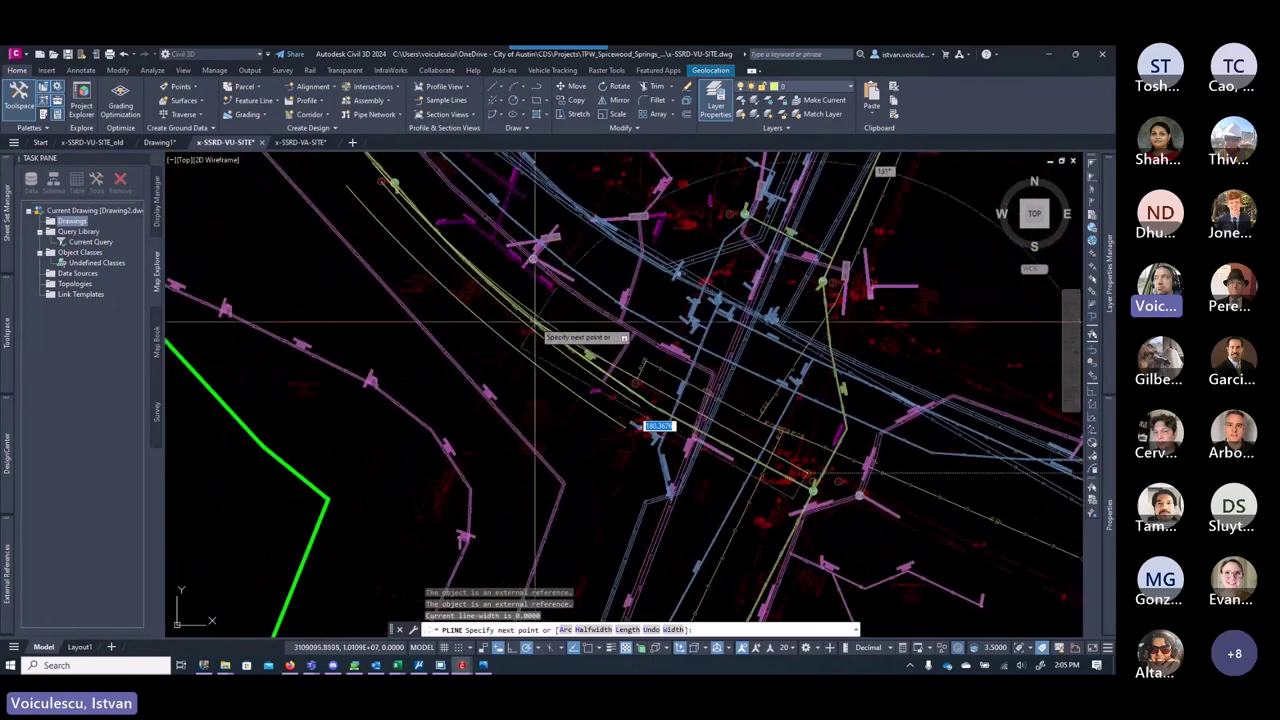
pyautogui.scroll(3, 611, 398)
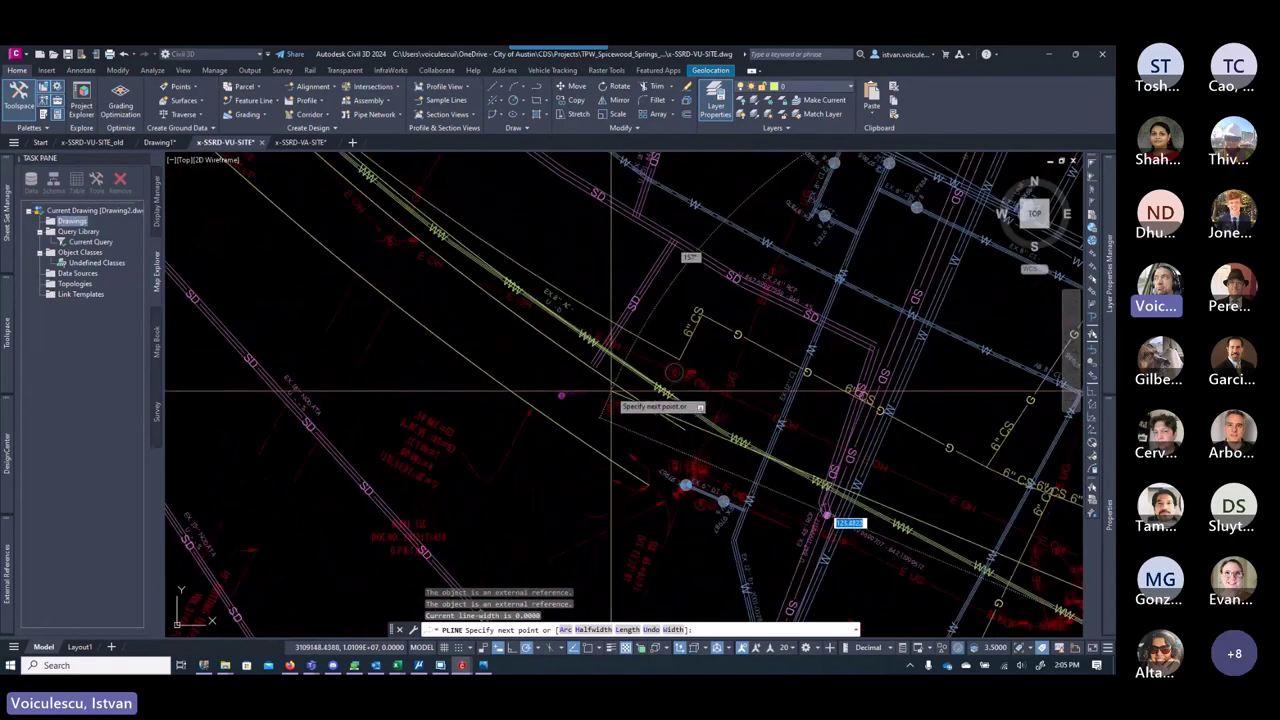
pyautogui.keyDown('shift'); pyautogui.rightClick(681, 430); pyautogui.keyUp('shift')
pyautogui.click(710, 240)
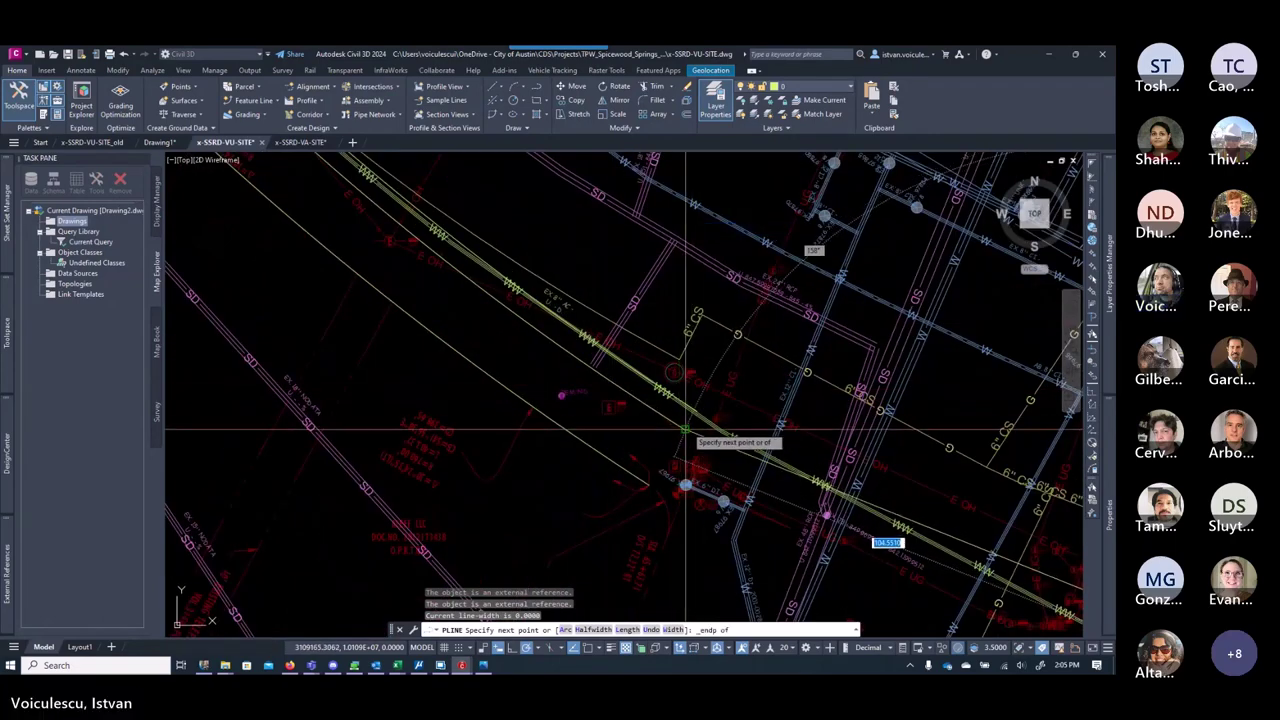
pyautogui.press('Escape')
pyautogui.press('Escape')
pyautogui.press('Escape')
pyautogui.scroll(-3, 702, 425)
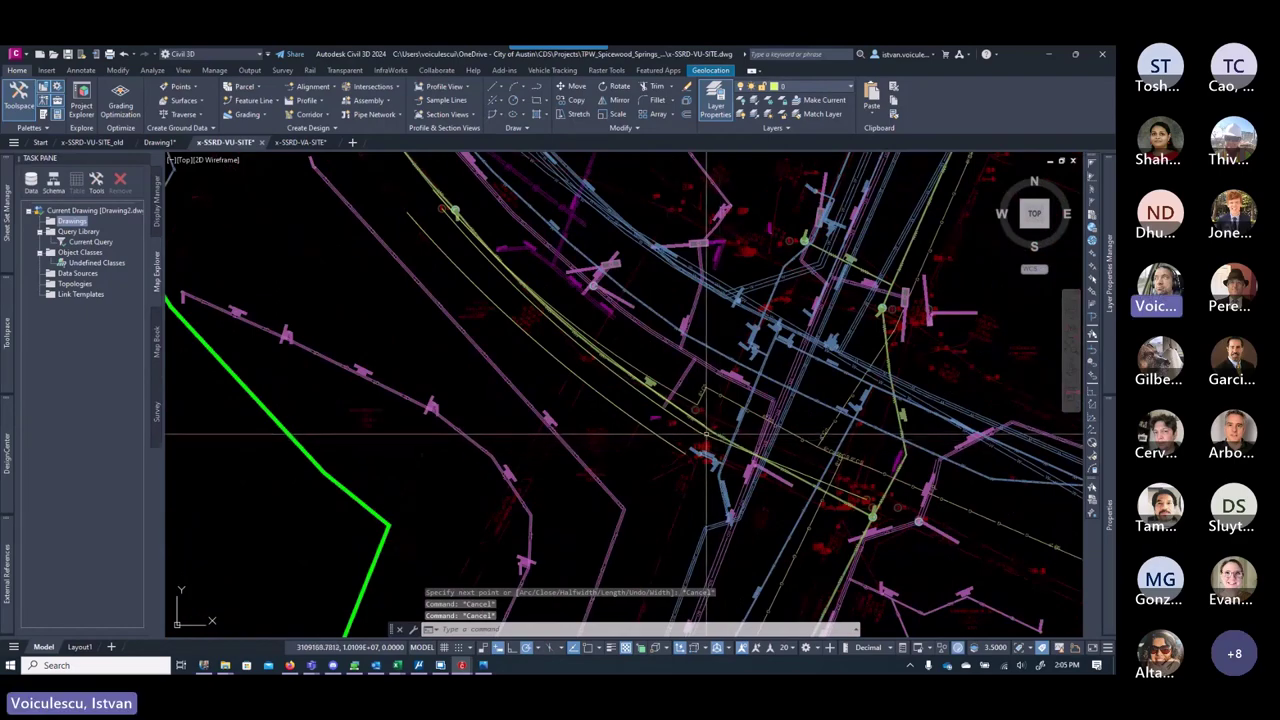
# Step: Stretch the new polyline's northwest end to the southeast endpoint of the offset line nearest the wastewater line
pyautogui.scroll(2, 643, 393)
pyautogui.moveTo(708, 427); pyautogui.dragTo(643, 393, button='middle')
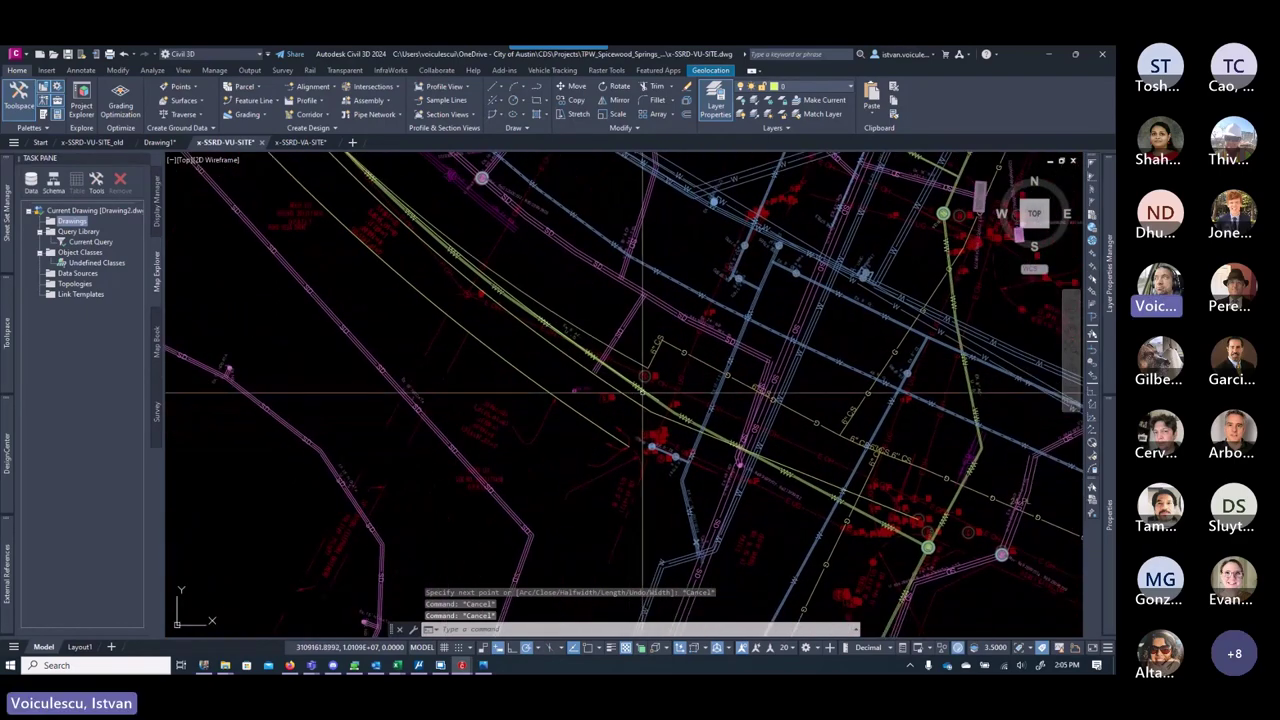
pyautogui.scroll(3, 654, 425)
pyautogui.scroll(-3, 654, 425)
pyautogui.scroll(3, 654, 425)
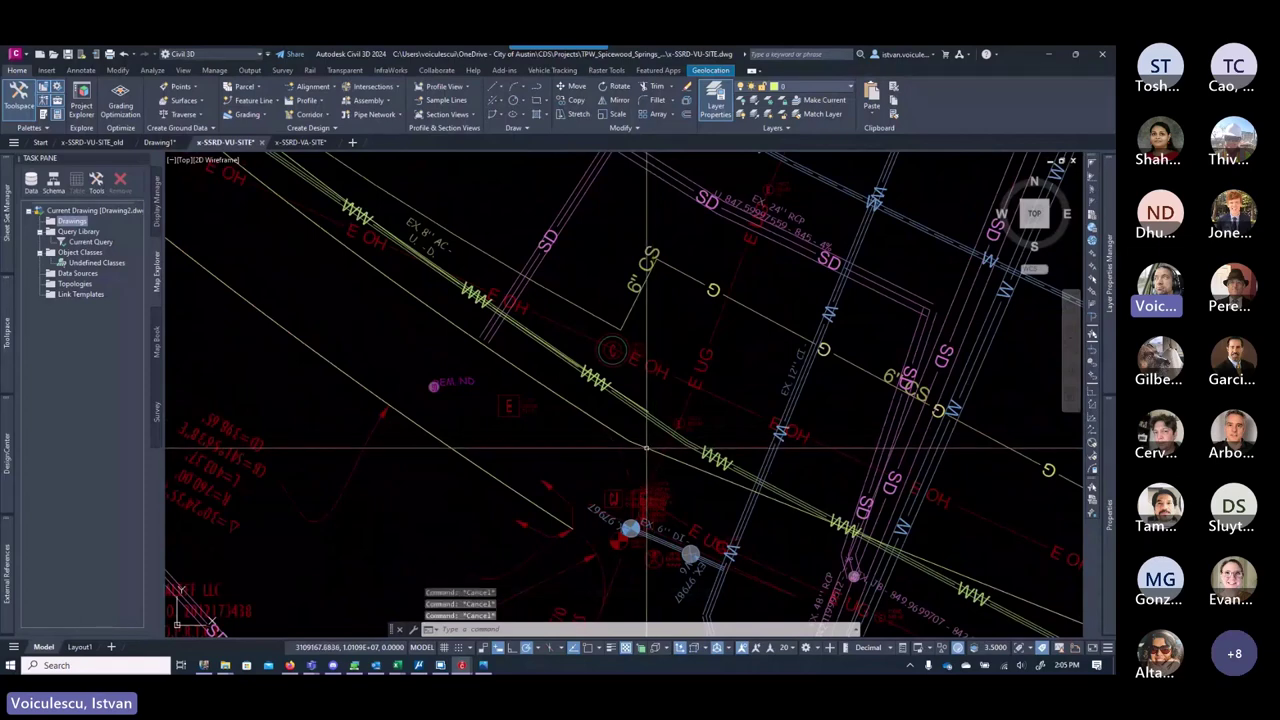
pyautogui.click(646, 448)
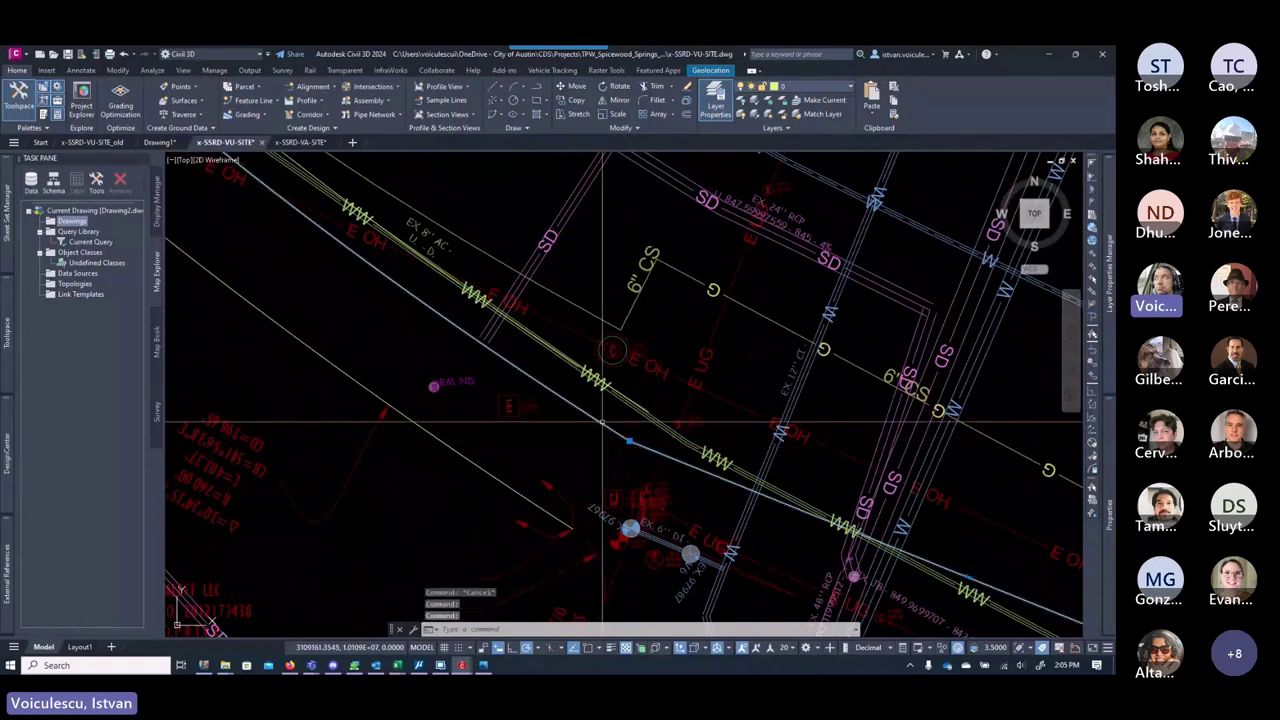
pyautogui.click(628, 440)
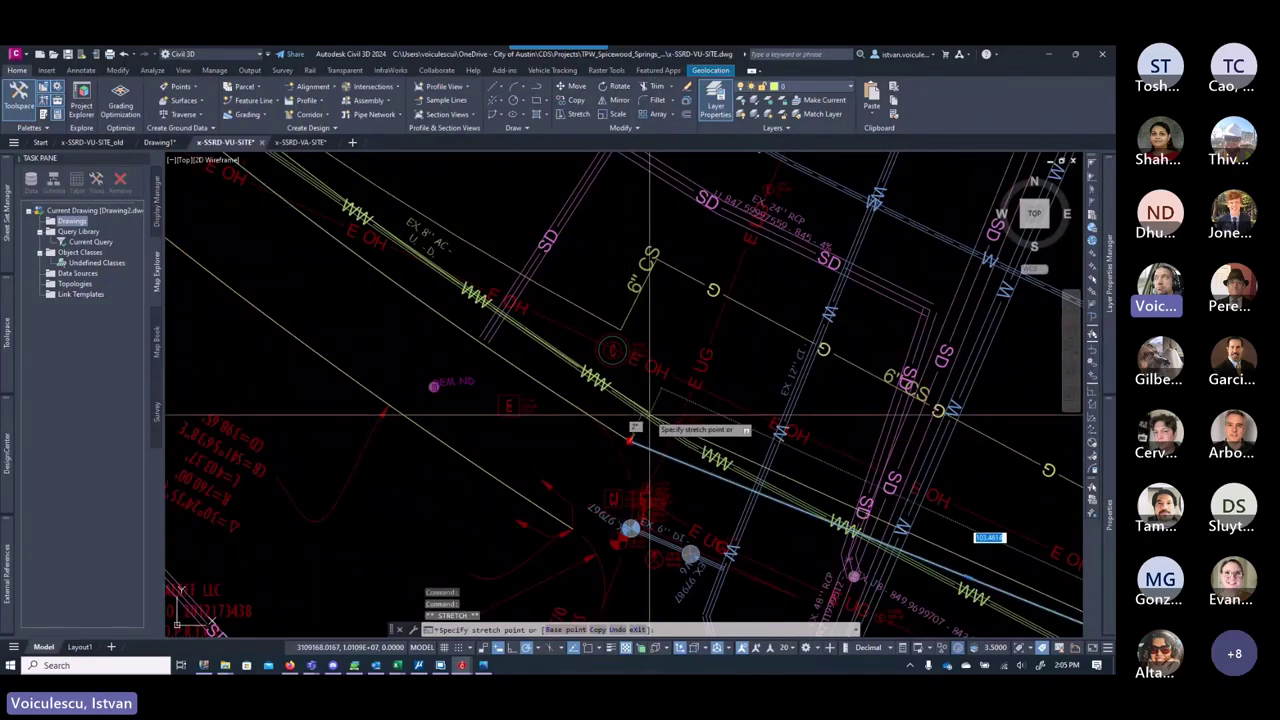
pyautogui.keyDown('shift'); pyautogui.rightClick(652, 422); pyautogui.keyUp('shift')
pyautogui.click(711, 222)
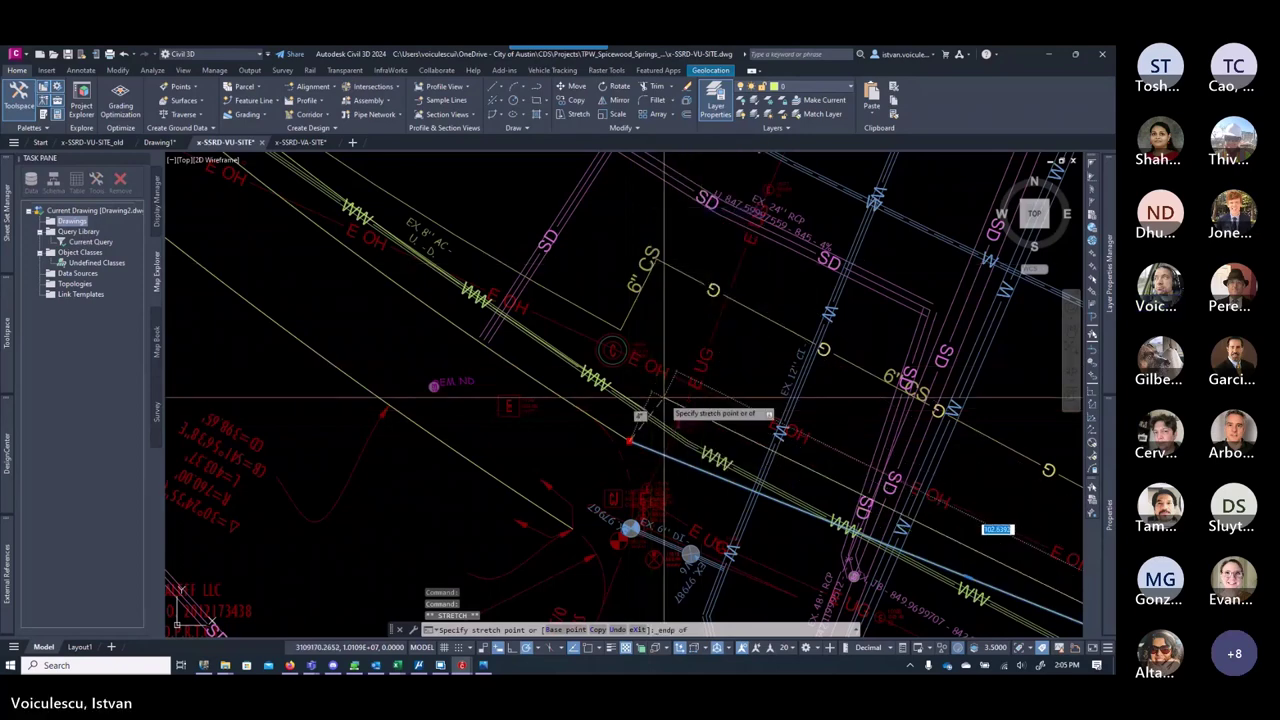
pyautogui.press('Escape')
pyautogui.press('Escape')
# Step: Filter the layers to the _V-Survey group
pyautogui.scroll(3, 655, 424)
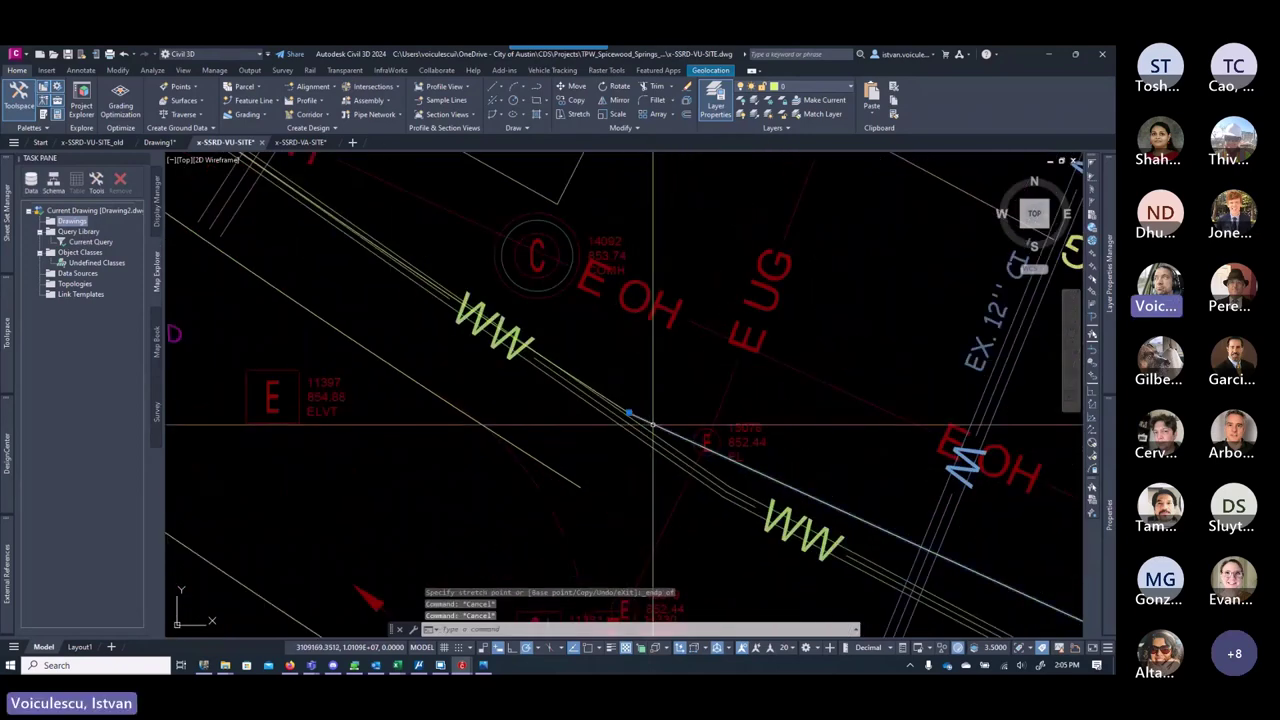
pyautogui.click(612, 402)
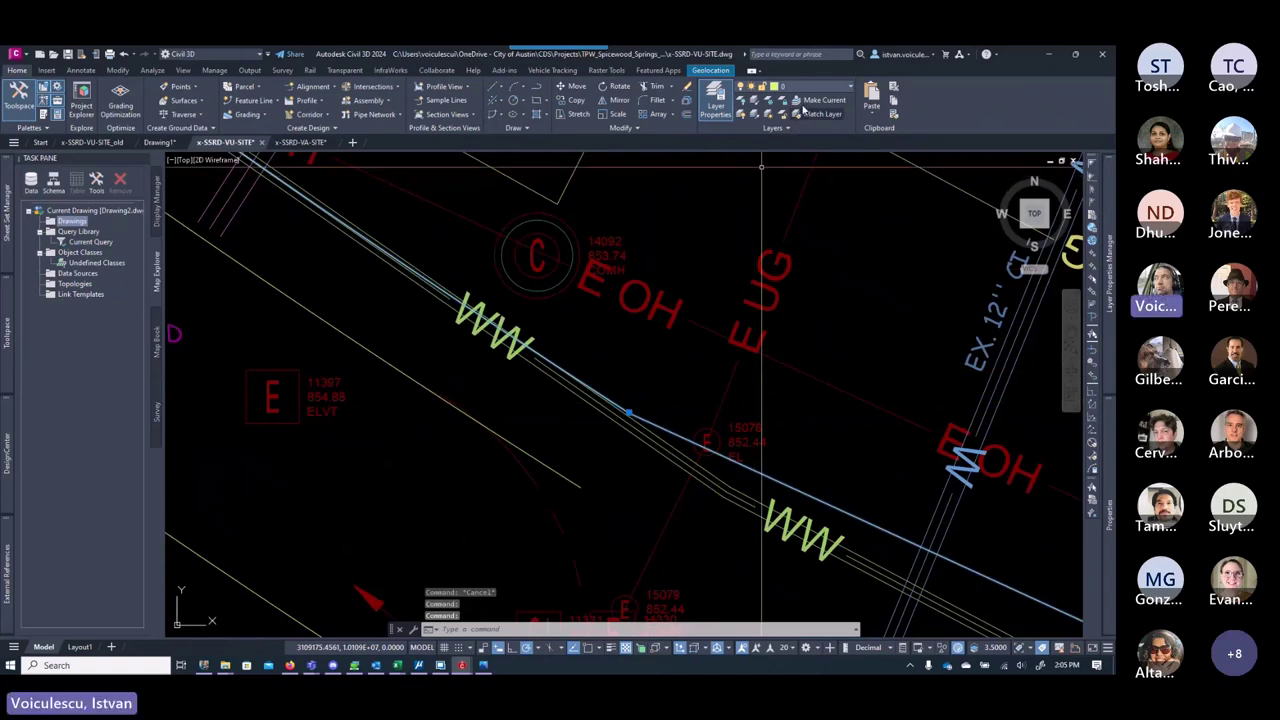
pyautogui.click(807, 90)
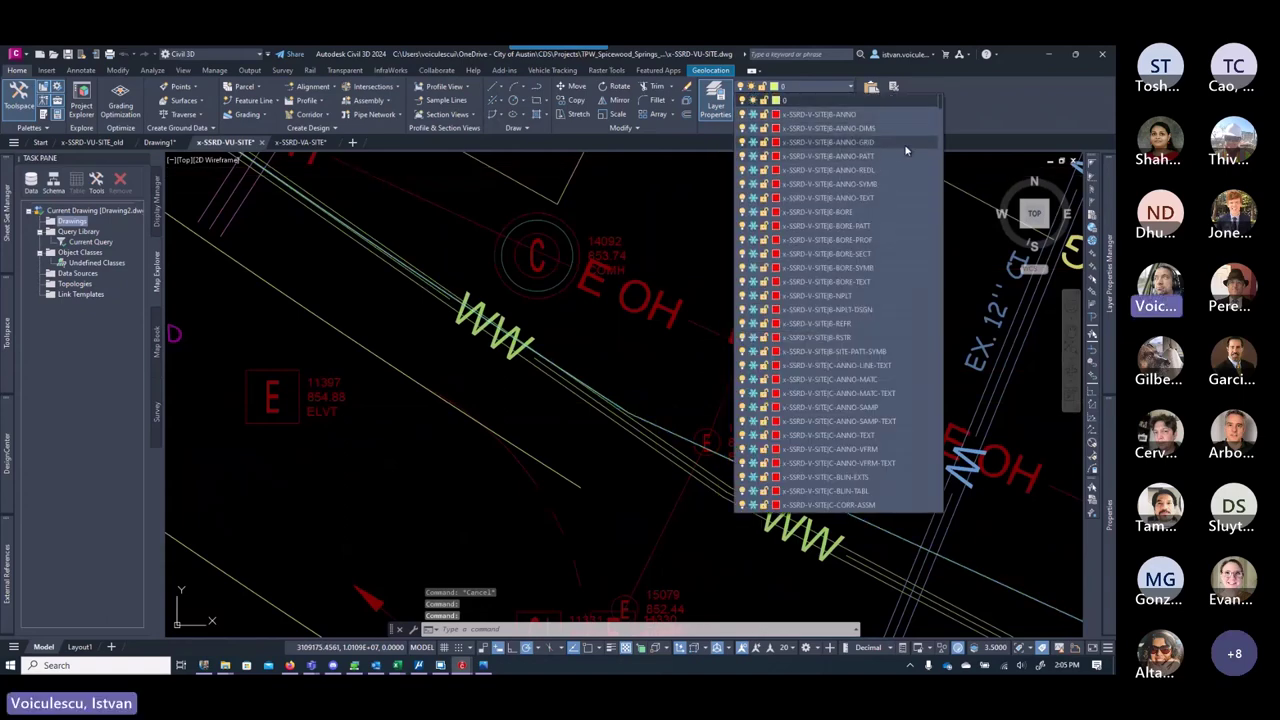
pyautogui.click(716, 116)
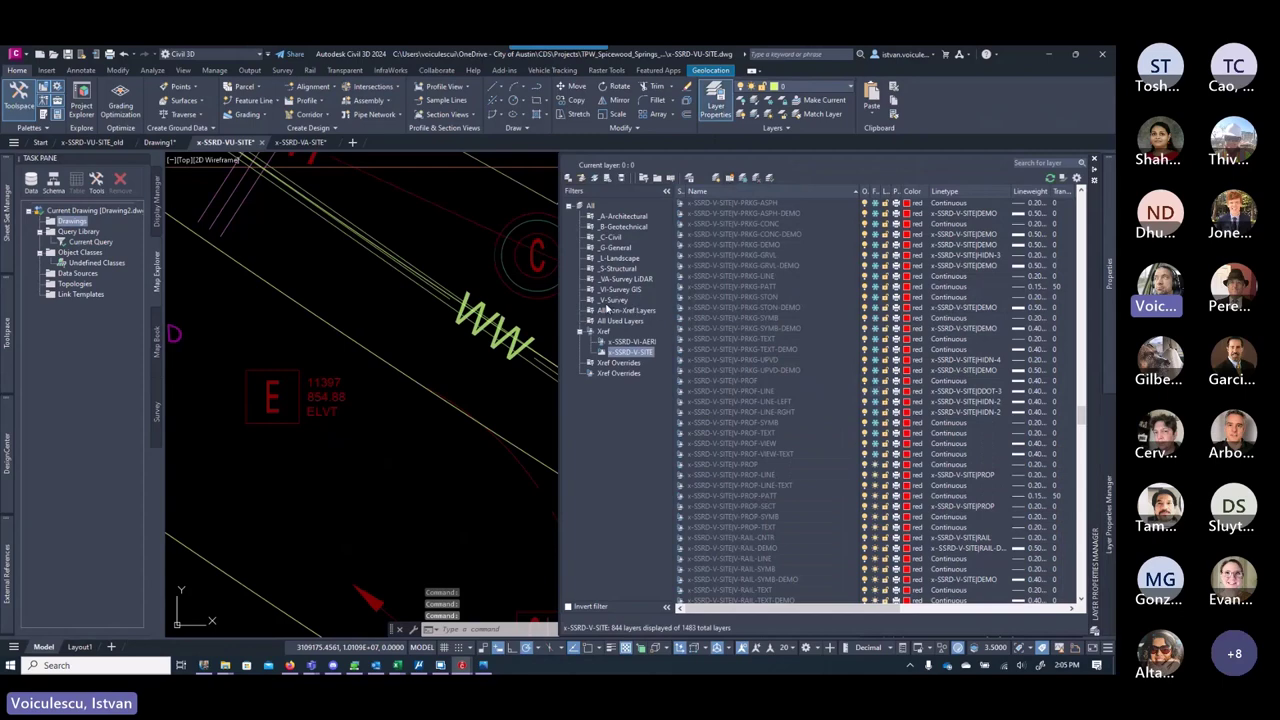
pyautogui.click(610, 300)
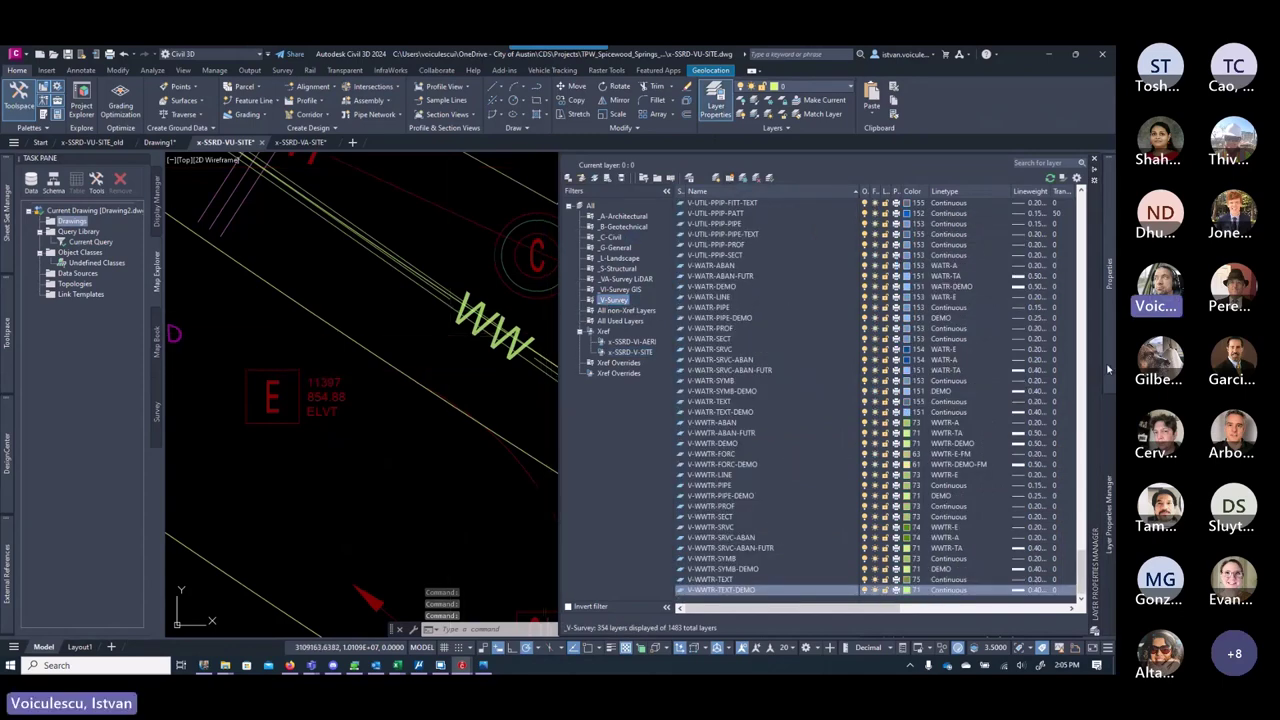
pyautogui.moveTo(1108, 370)
pyautogui.press('Escape')
pyautogui.press('Escape')
pyautogui.press('Escape')
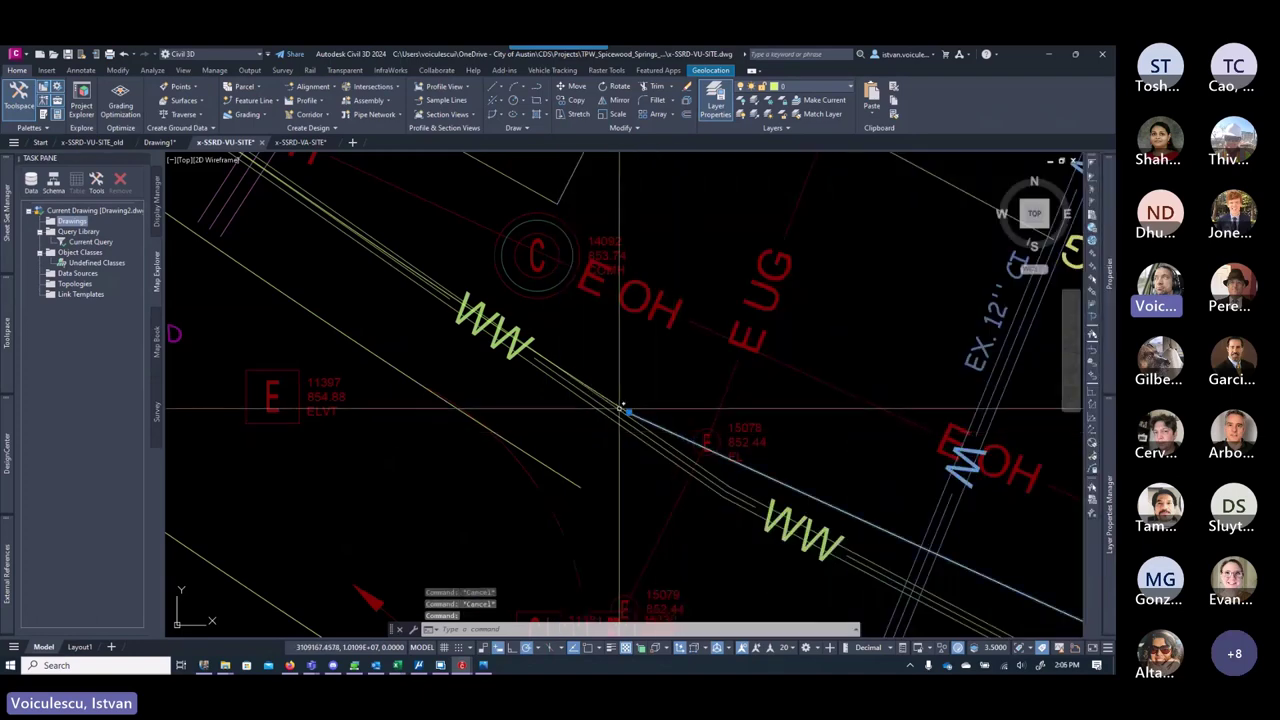
# Step: Move the new polyline and the adjoining offset line to layer V-WWTR-LINE
pyautogui.click(621, 409)
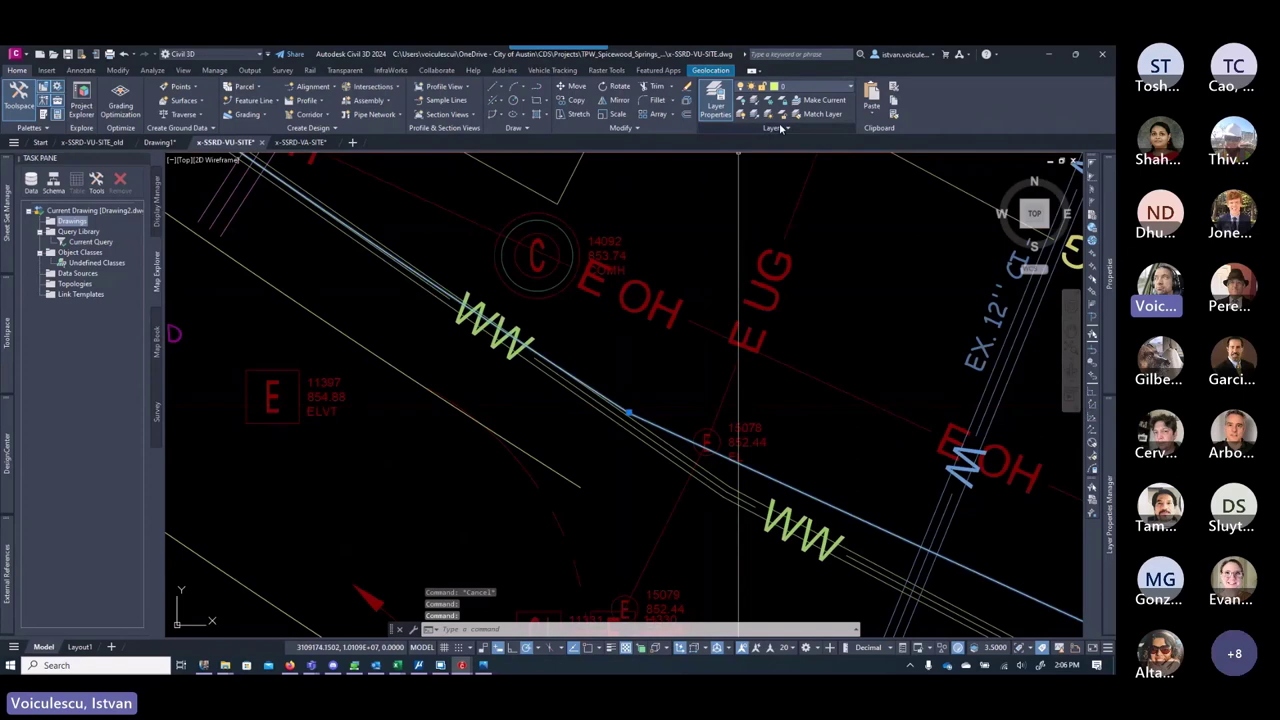
pyautogui.click(799, 90)
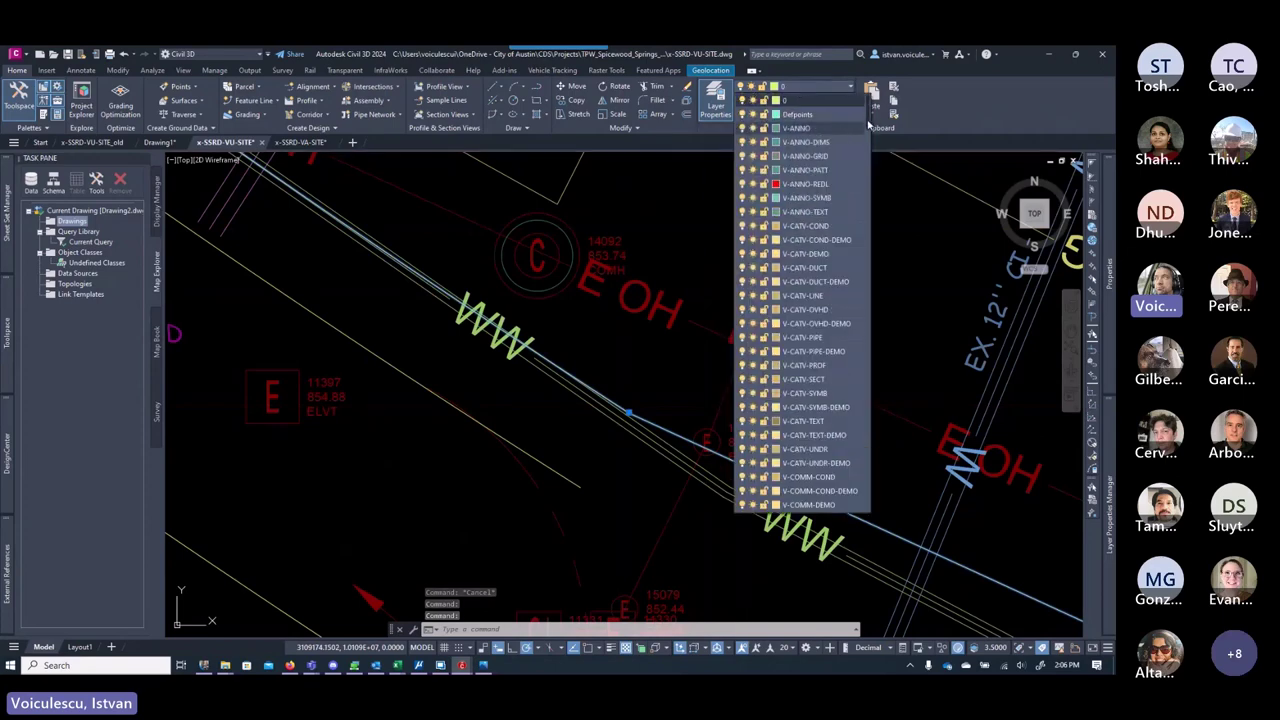
pyautogui.scroll(-10, 871, 460)
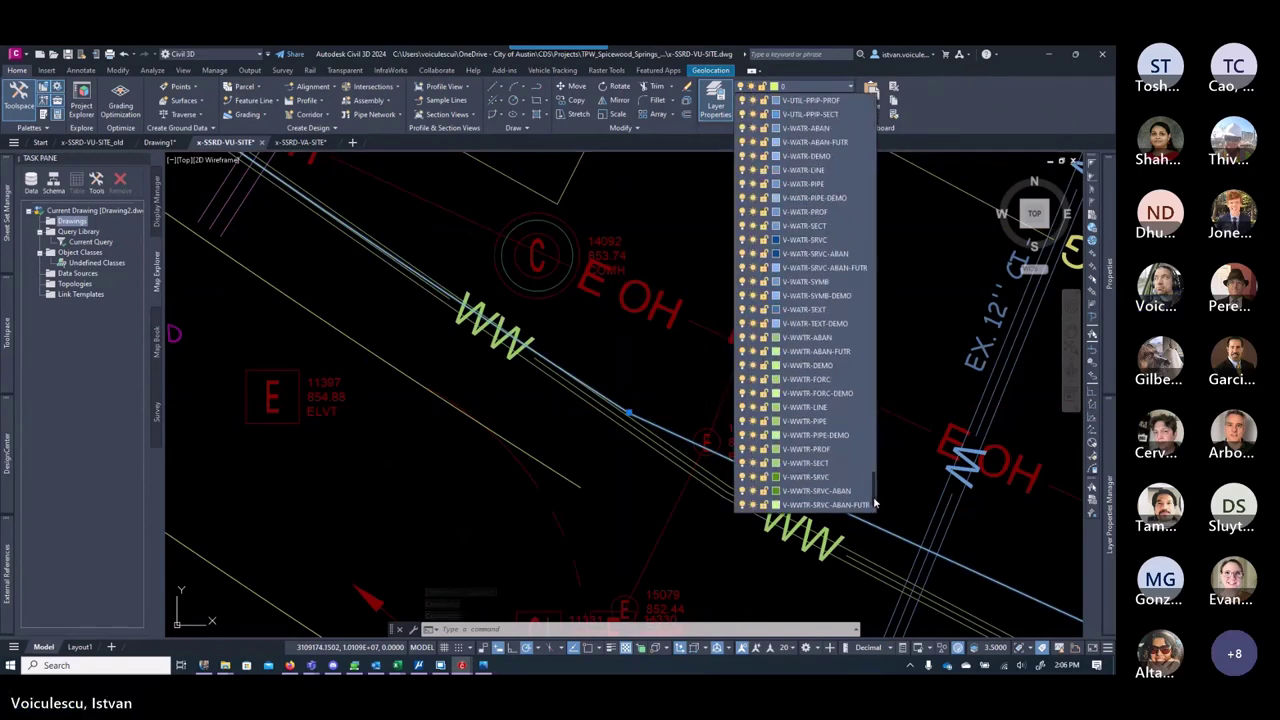
pyautogui.scroll(-2, 874, 505)
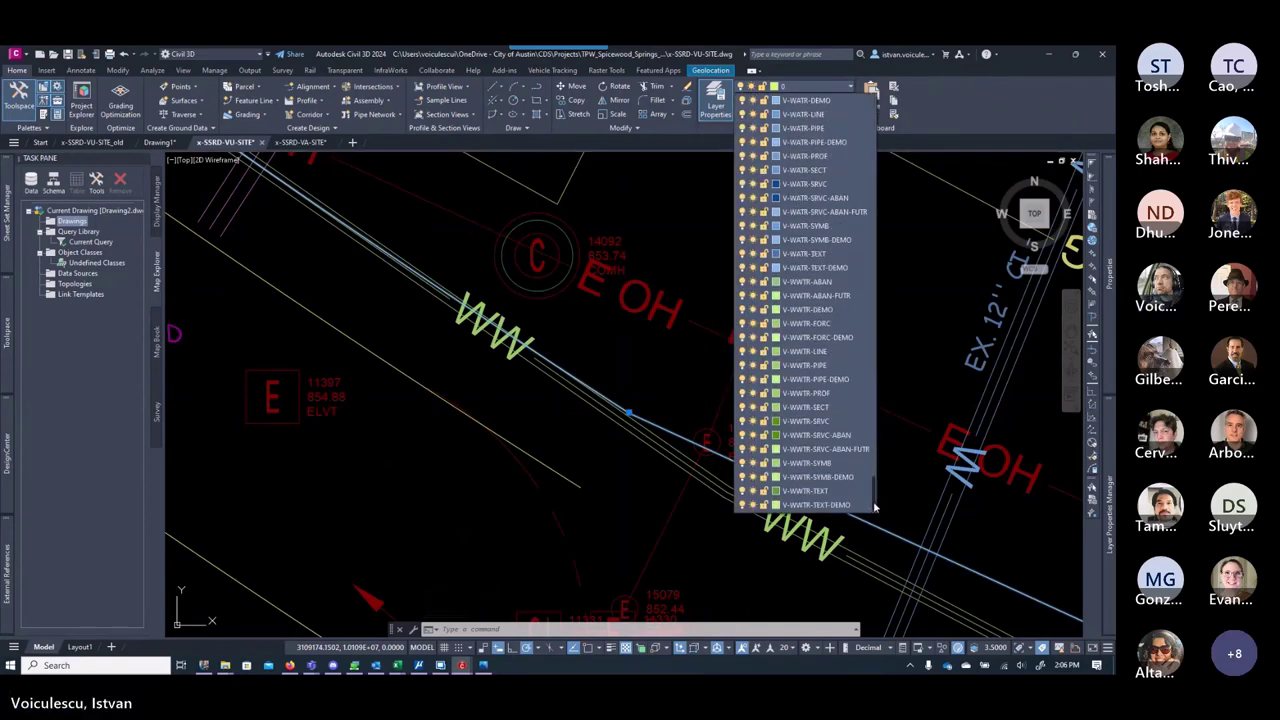
pyautogui.click(822, 354)
# Step: Reverse the direction of the new polyline running to the surveyed manhole near the intersection
pyautogui.scroll(-3, 726, 415)
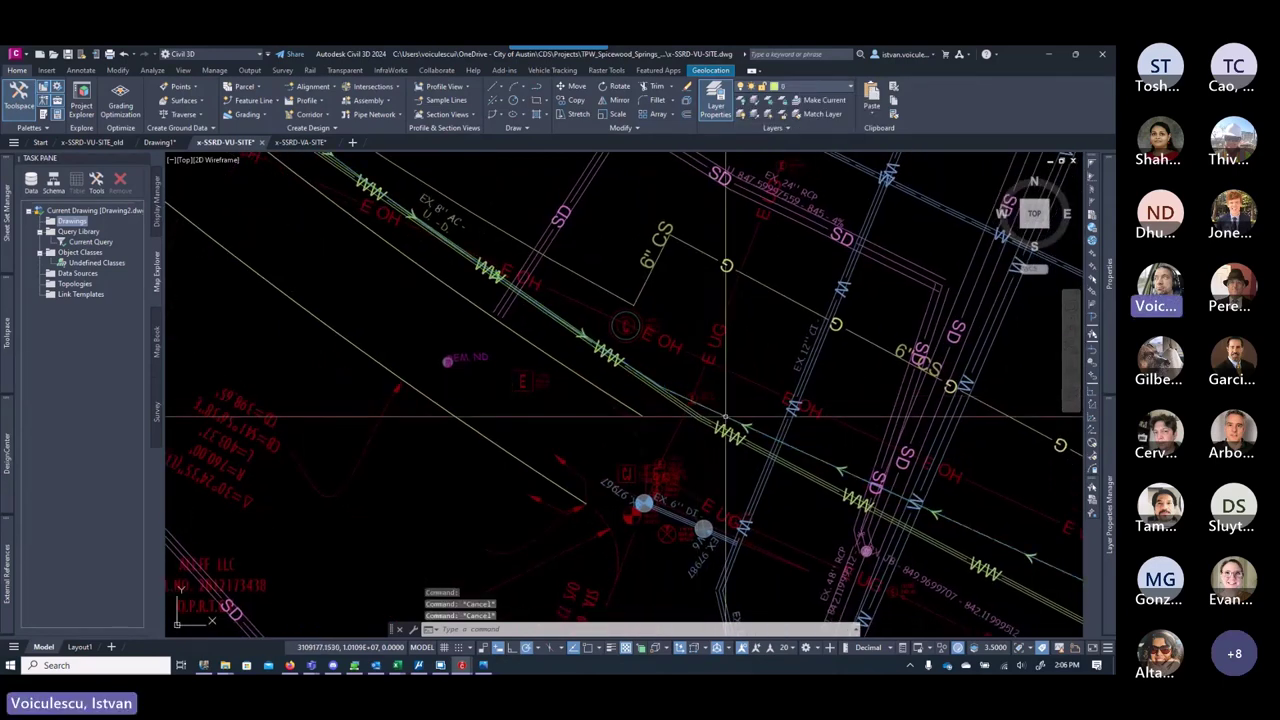
pyautogui.write('evers')
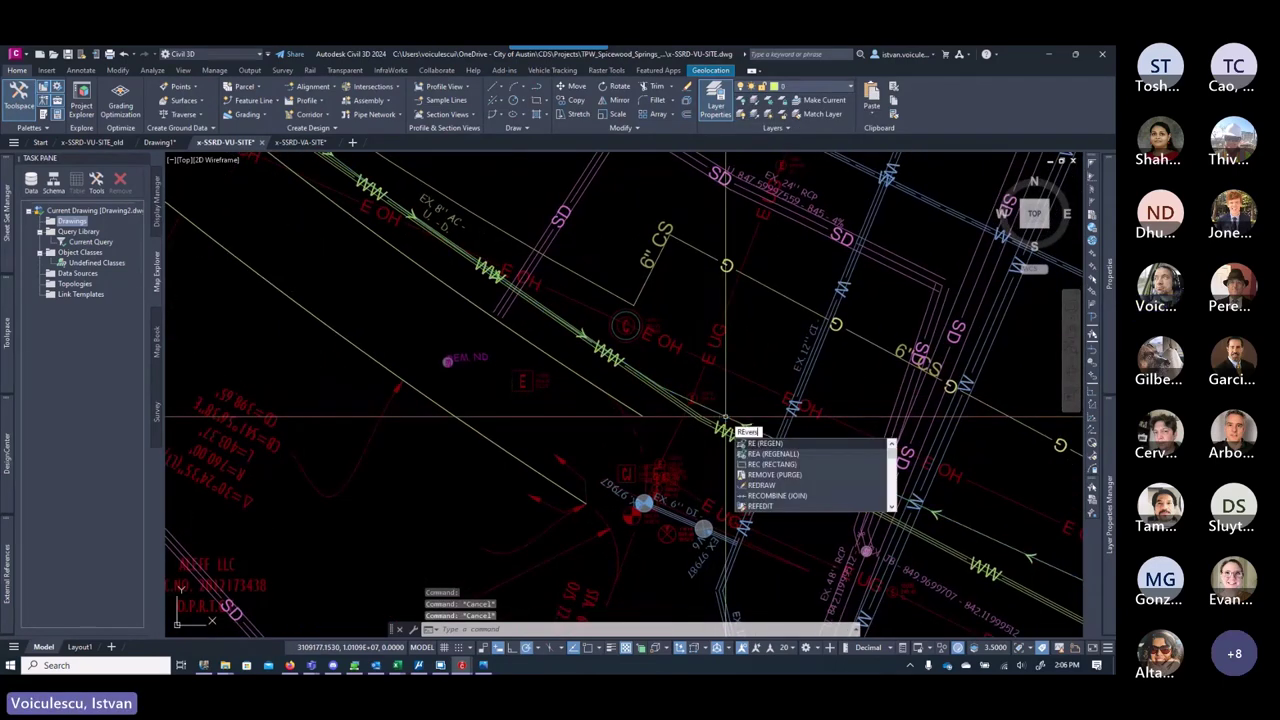
pyautogui.write('e')
pyautogui.press('Return')
pyautogui.click(760, 432)
pyautogui.press('Return')
pyautogui.press('Escape')
pyautogui.press('Escape')
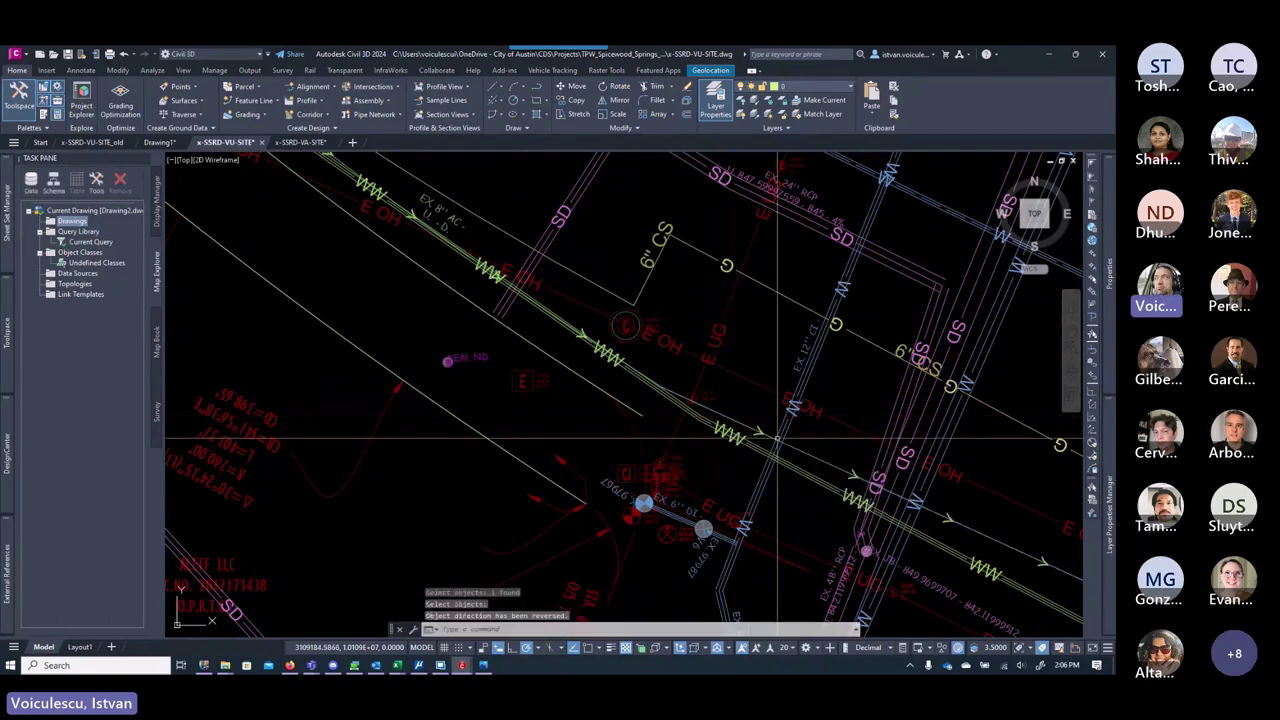
# Step: Examine the V-WWTR-LINE lines against the surveyed manholes at the intersection and at the northwest end
pyautogui.scroll(4, 985, 533)
pyautogui.scroll(1, 808, 434)
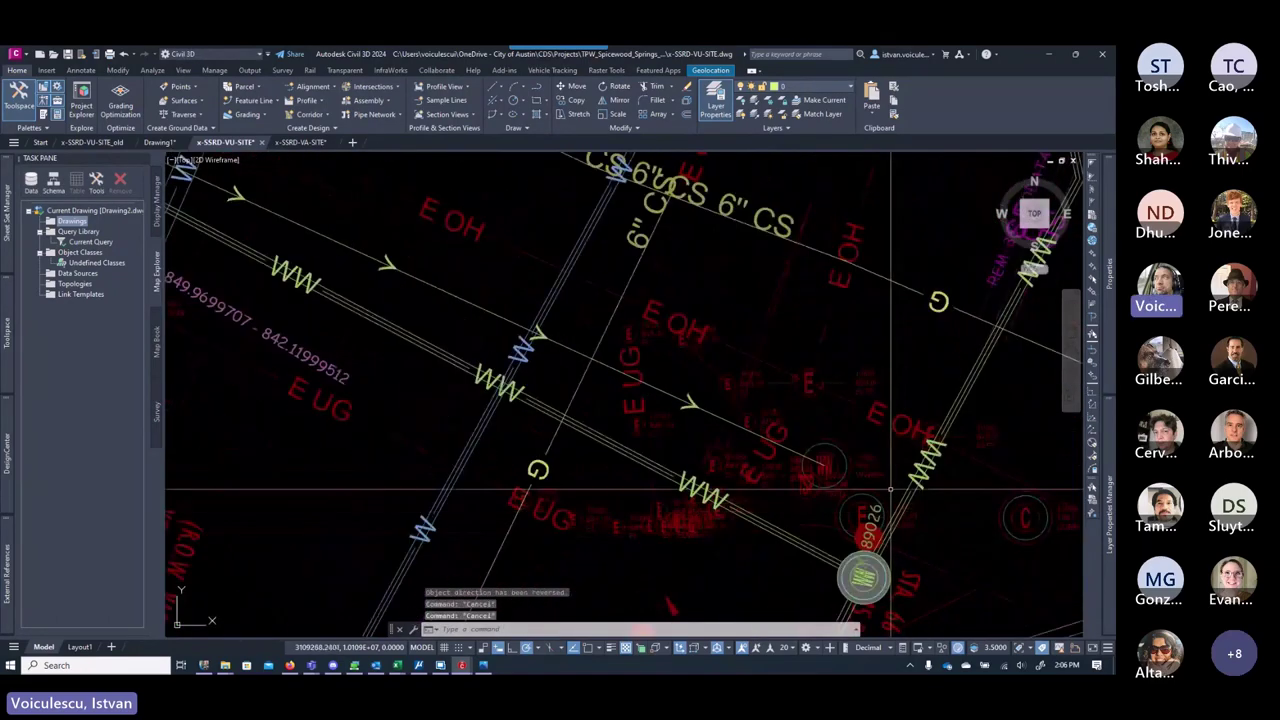
pyautogui.scroll(-6, 808, 440)
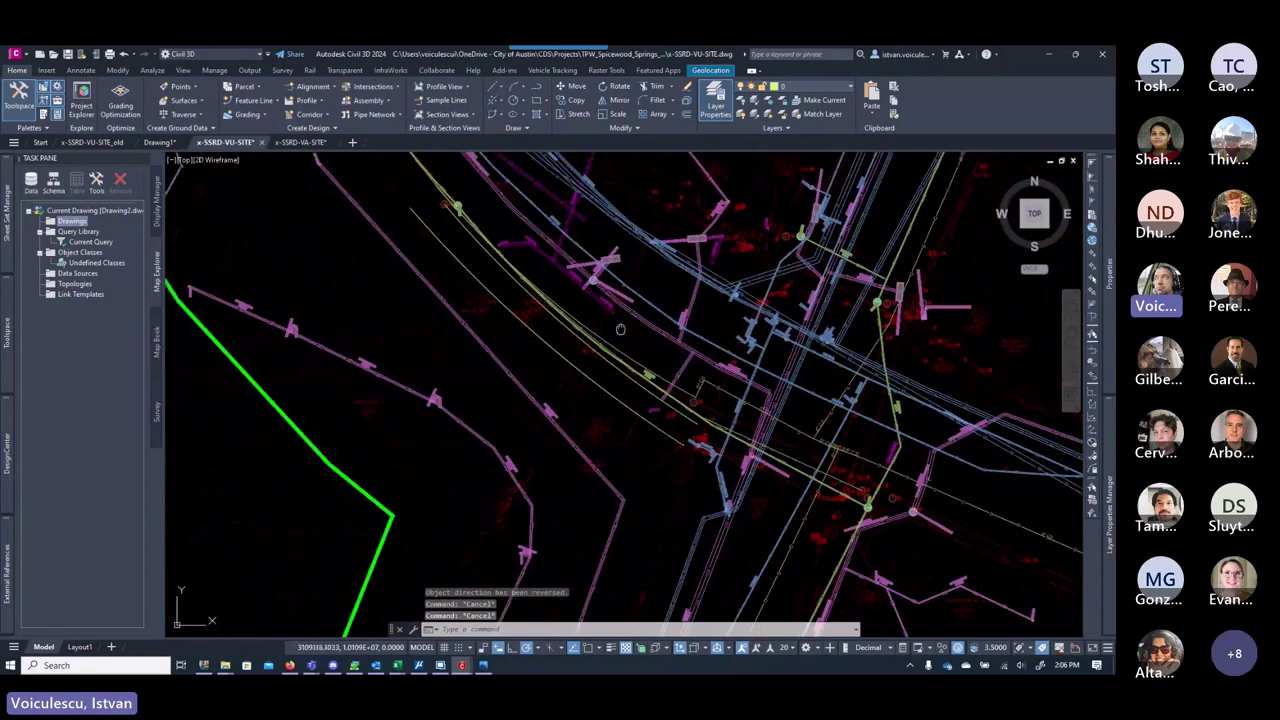
pyautogui.scroll(6, 563, 294)
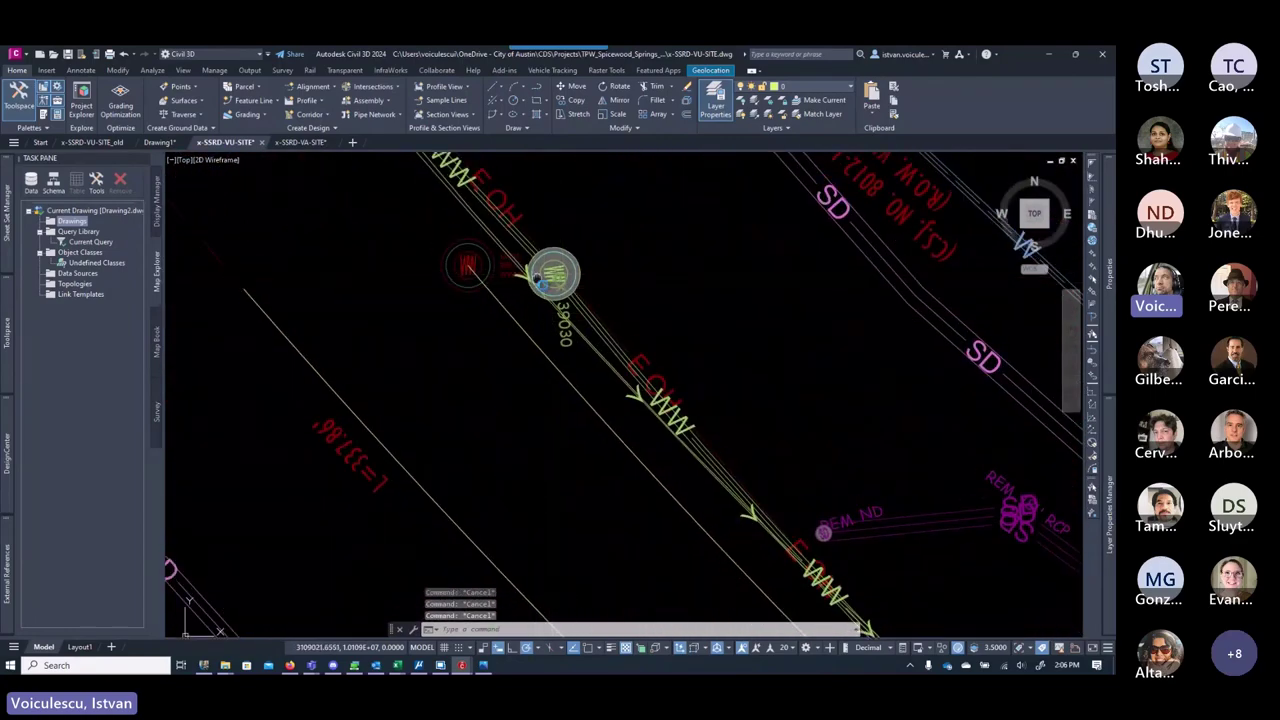
pyautogui.scroll(2, 538, 278)
pyautogui.scroll(-1, 529, 271)
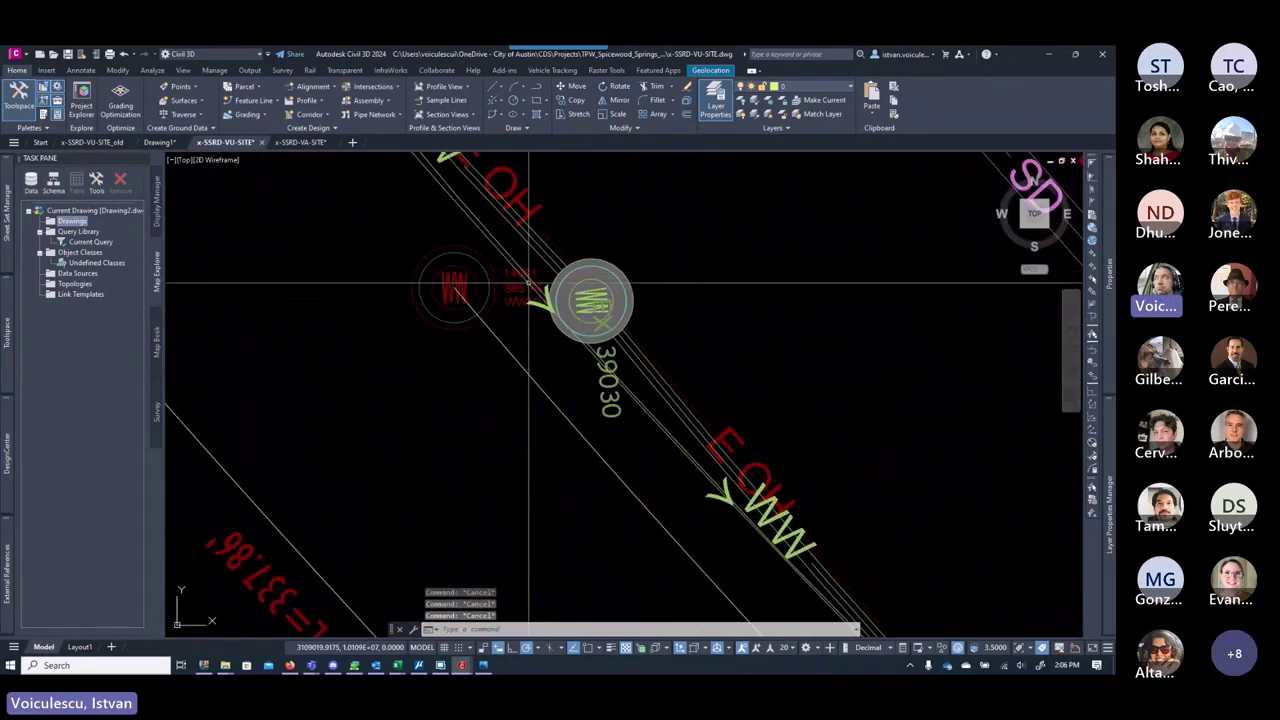
pyautogui.scroll(-5, 529, 283)
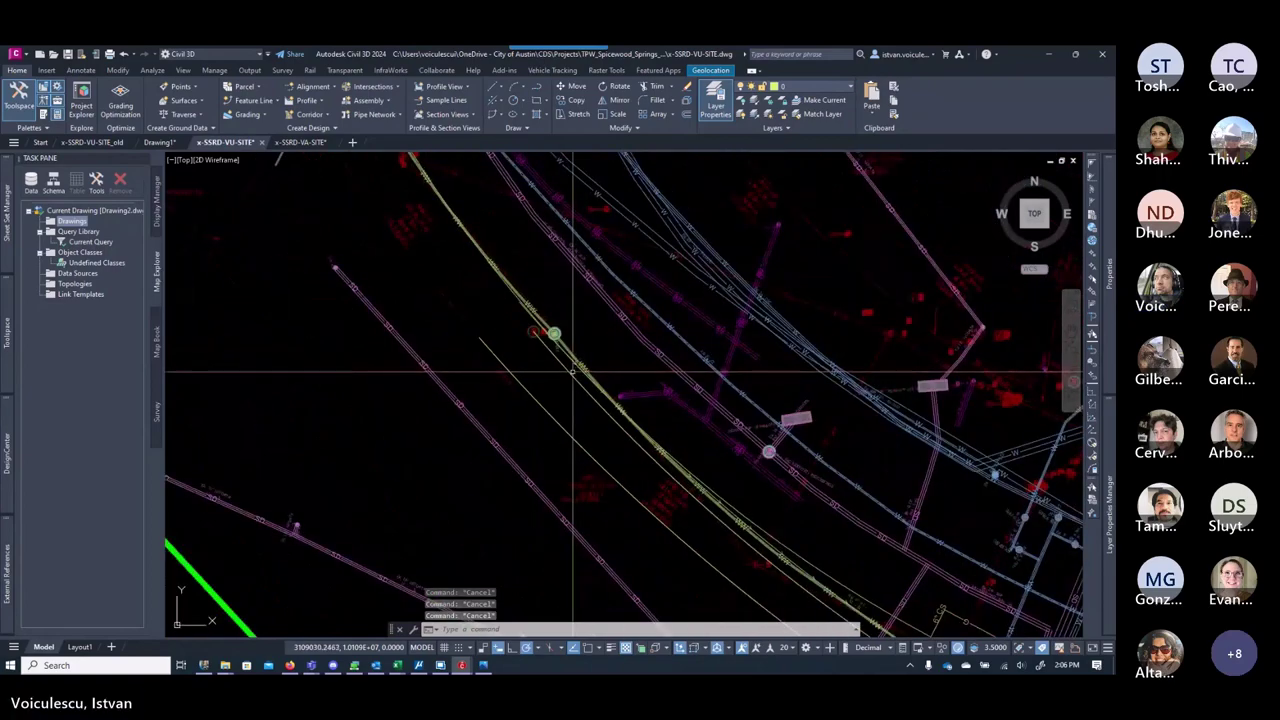
pyautogui.moveTo(571, 373); pyautogui.dragTo(450, 250, button='middle')
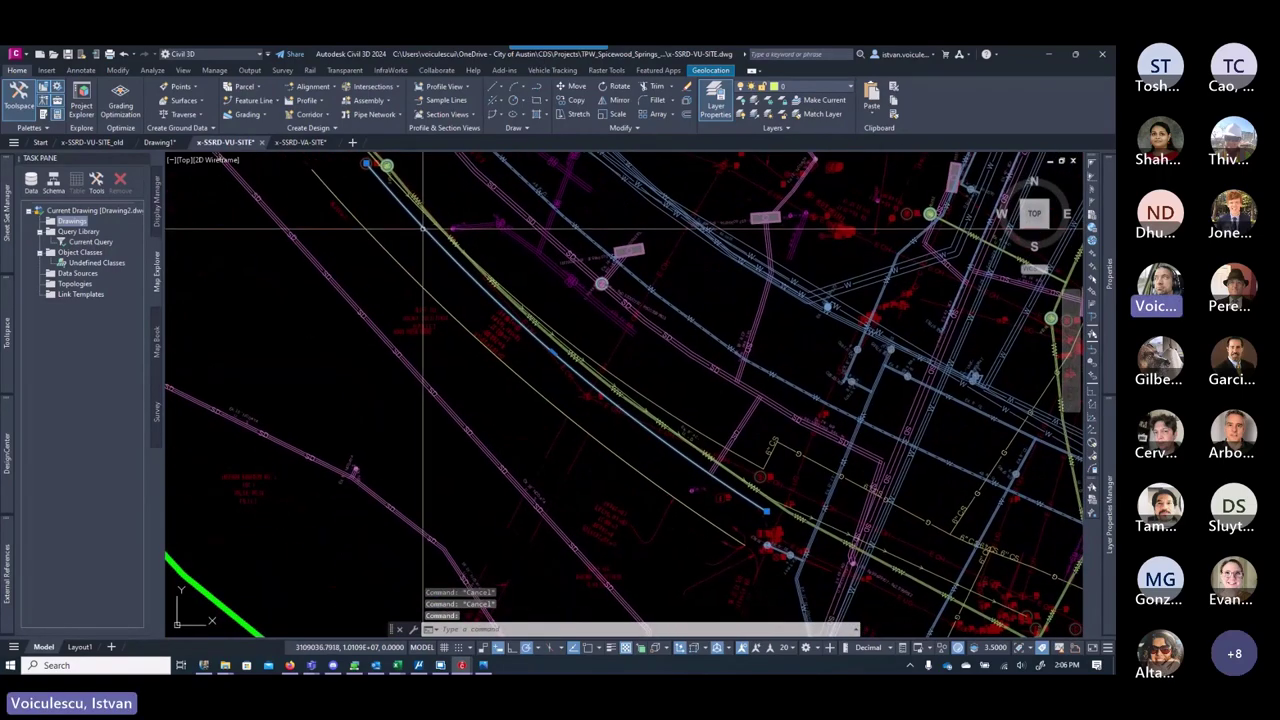
# Step: Erase the duplicate offset line that ends at the surveyed wastewater manhole beside the one labeled EX. 39030
pyautogui.scroll(5, 450, 250)
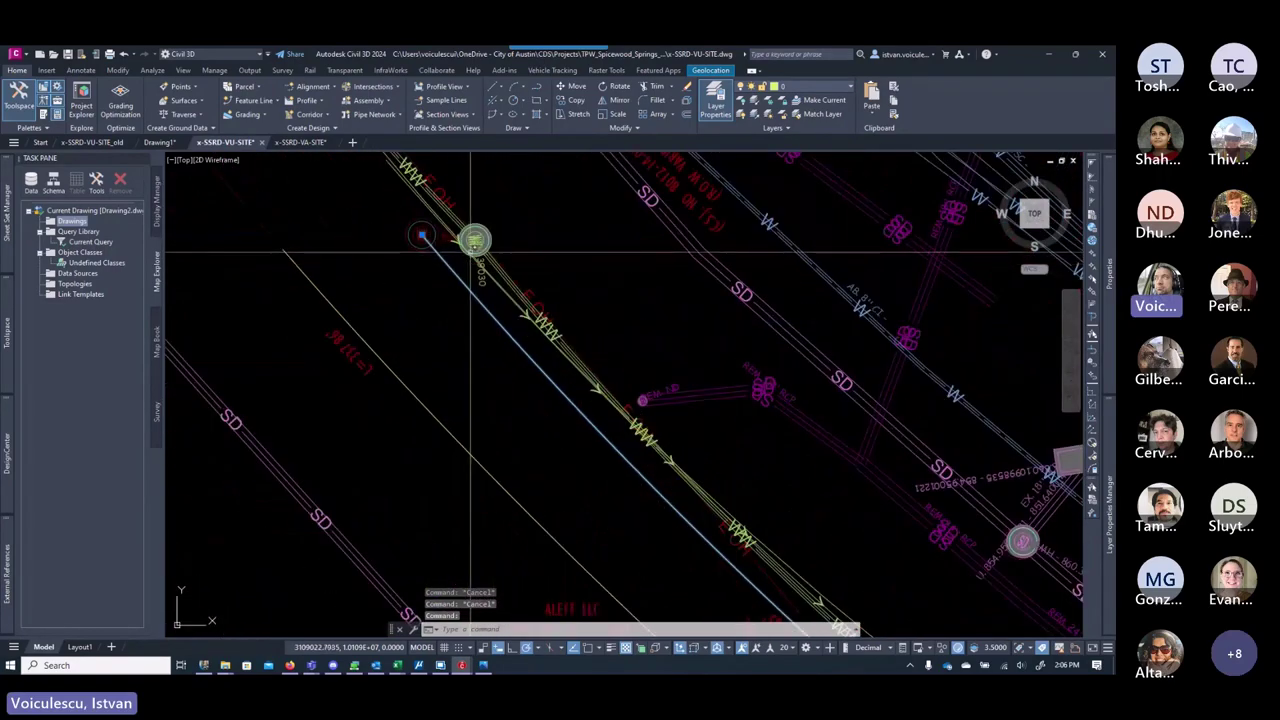
pyautogui.scroll(-3, 515, 360)
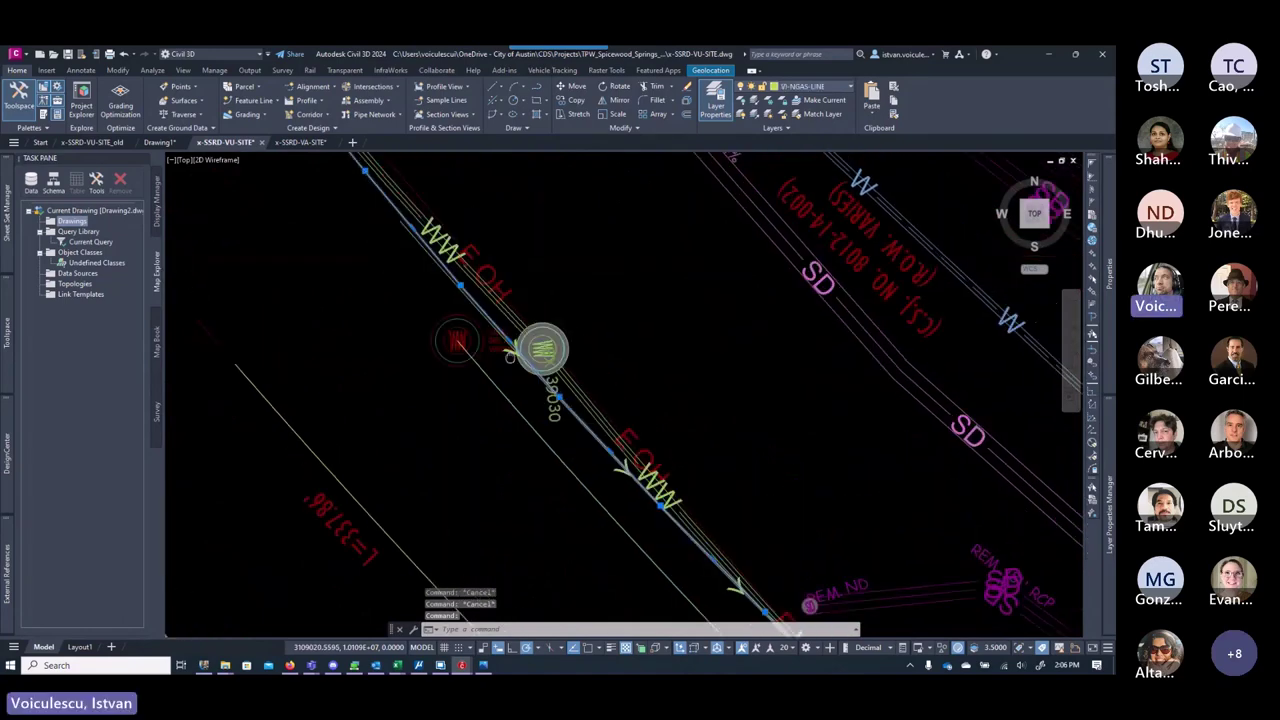
pyautogui.click(515, 350)
pyautogui.scroll(4, 533, 353)
pyautogui.press('Escape')
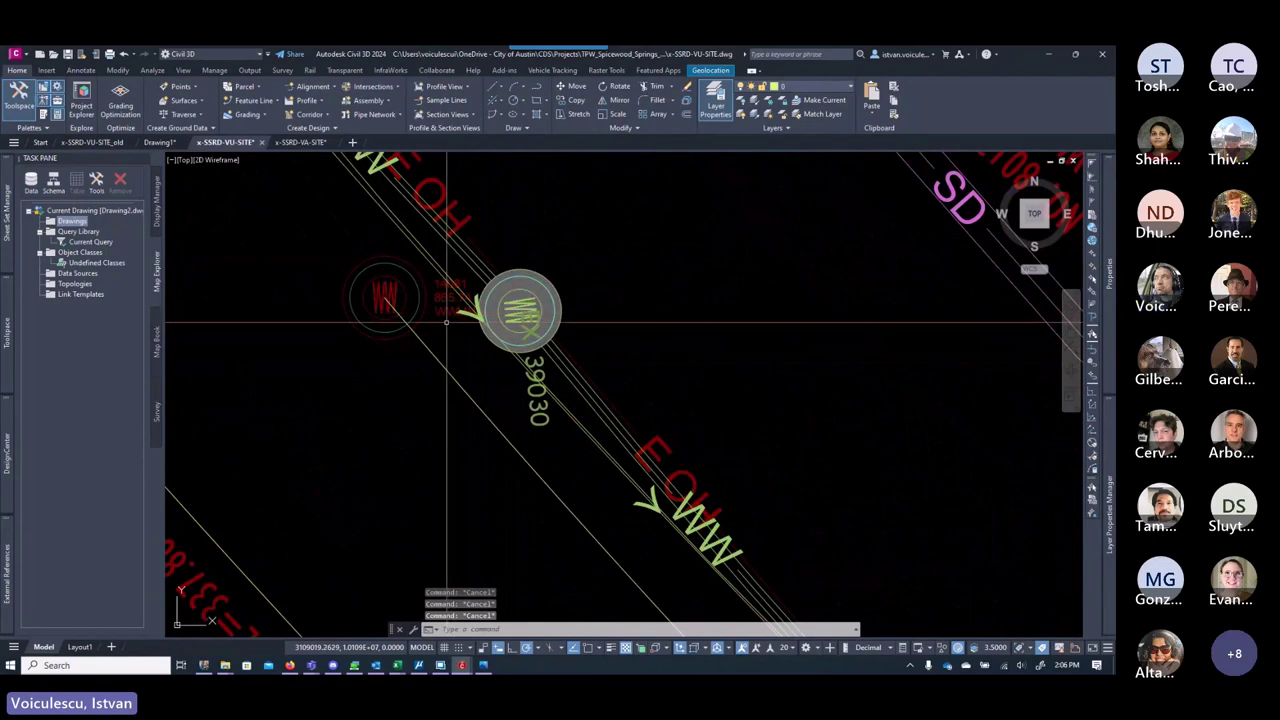
pyautogui.scroll(1, 447, 322)
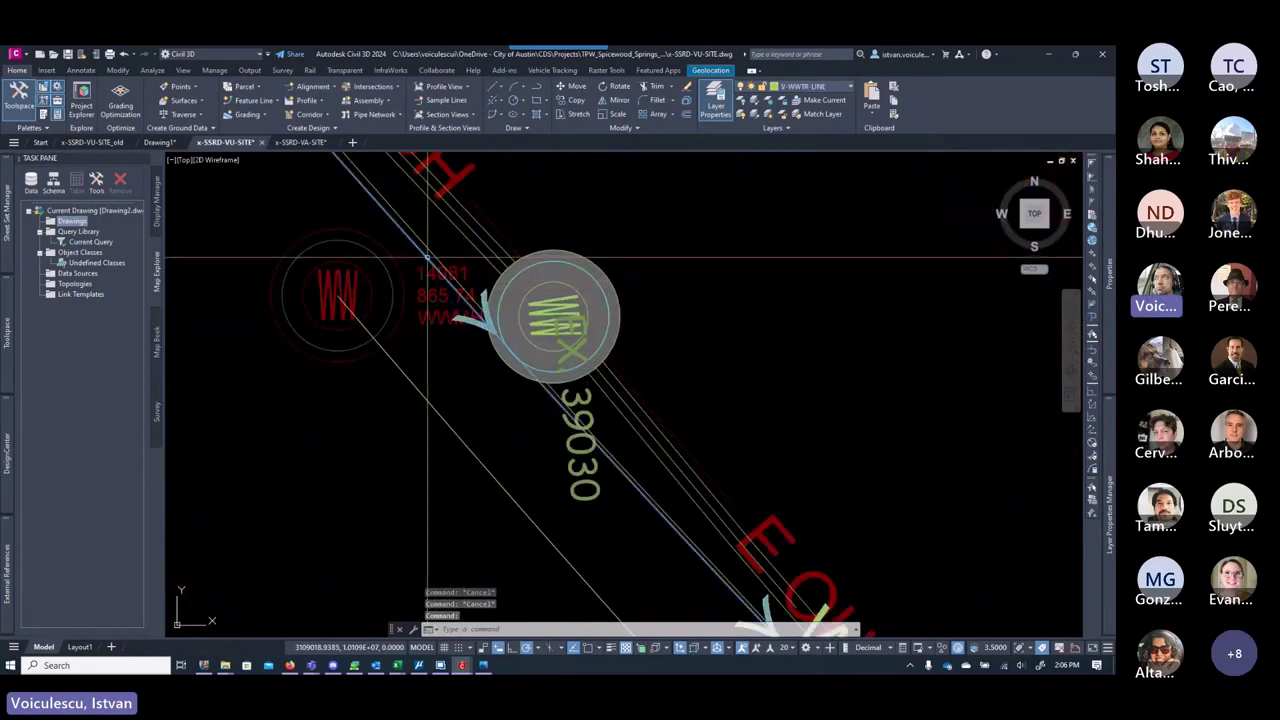
pyautogui.scroll(-5, 427, 258)
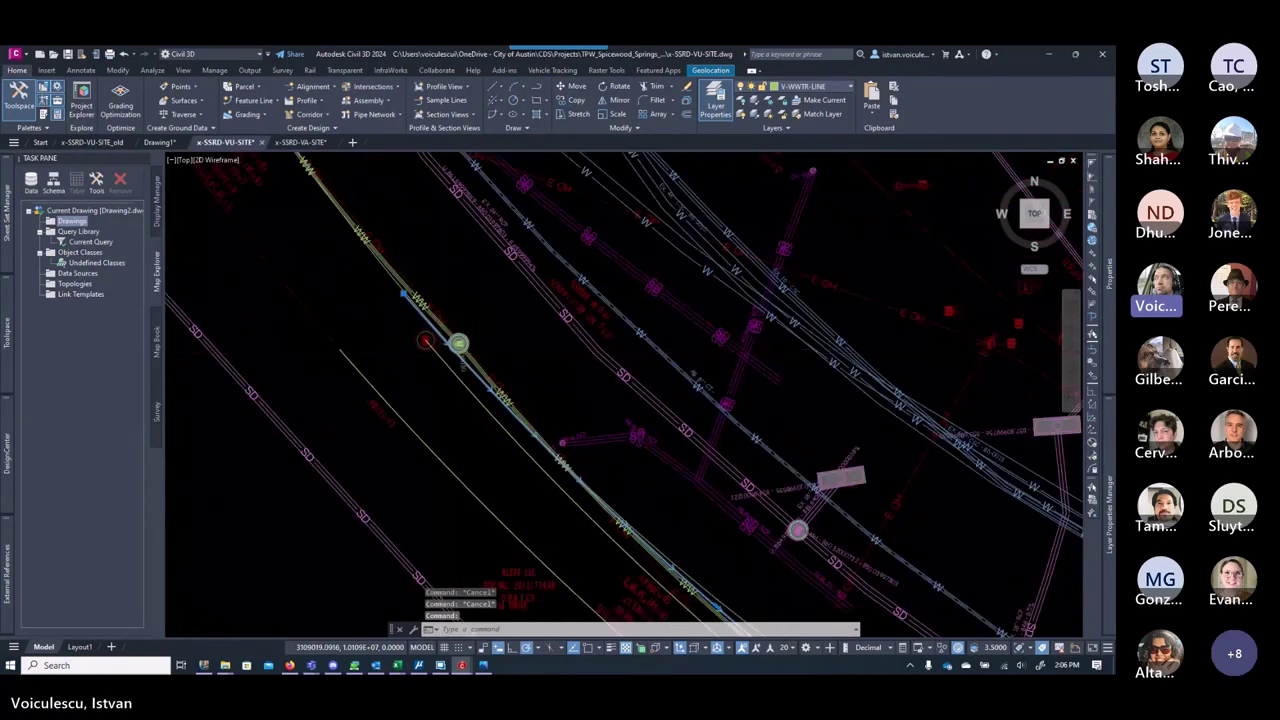
pyautogui.scroll(3, 434, 355)
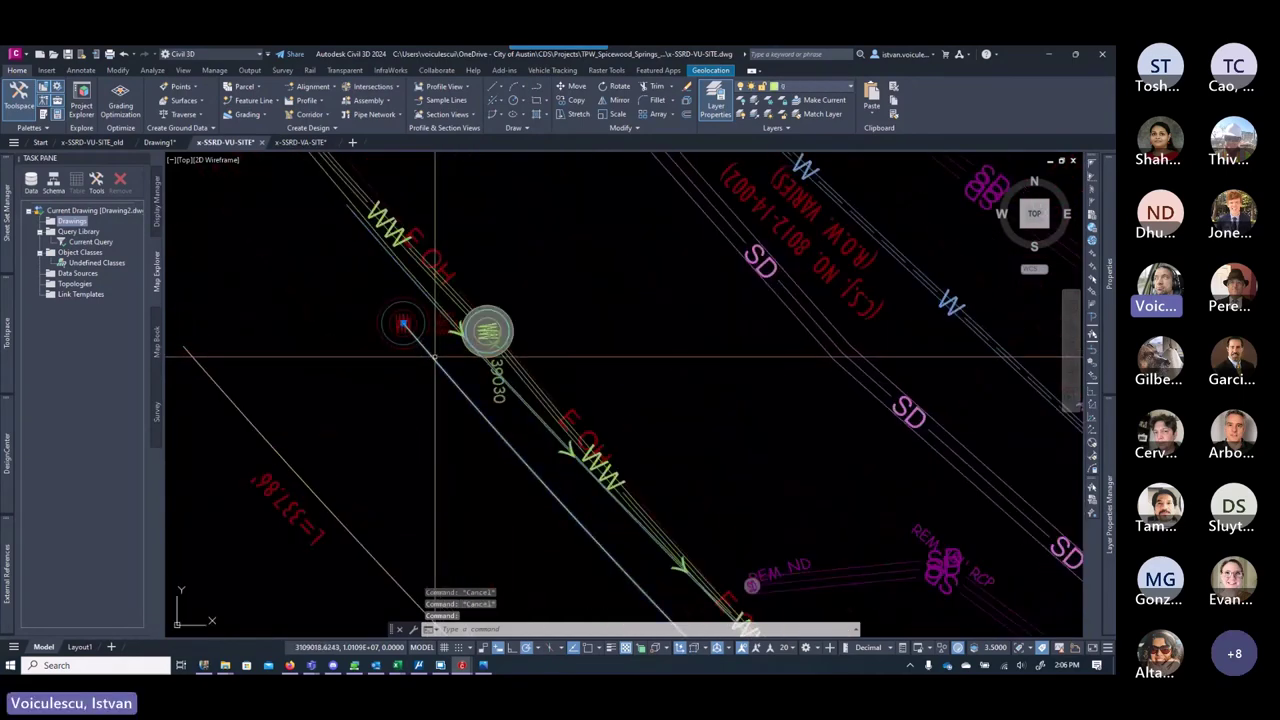
pyautogui.press('Delete')
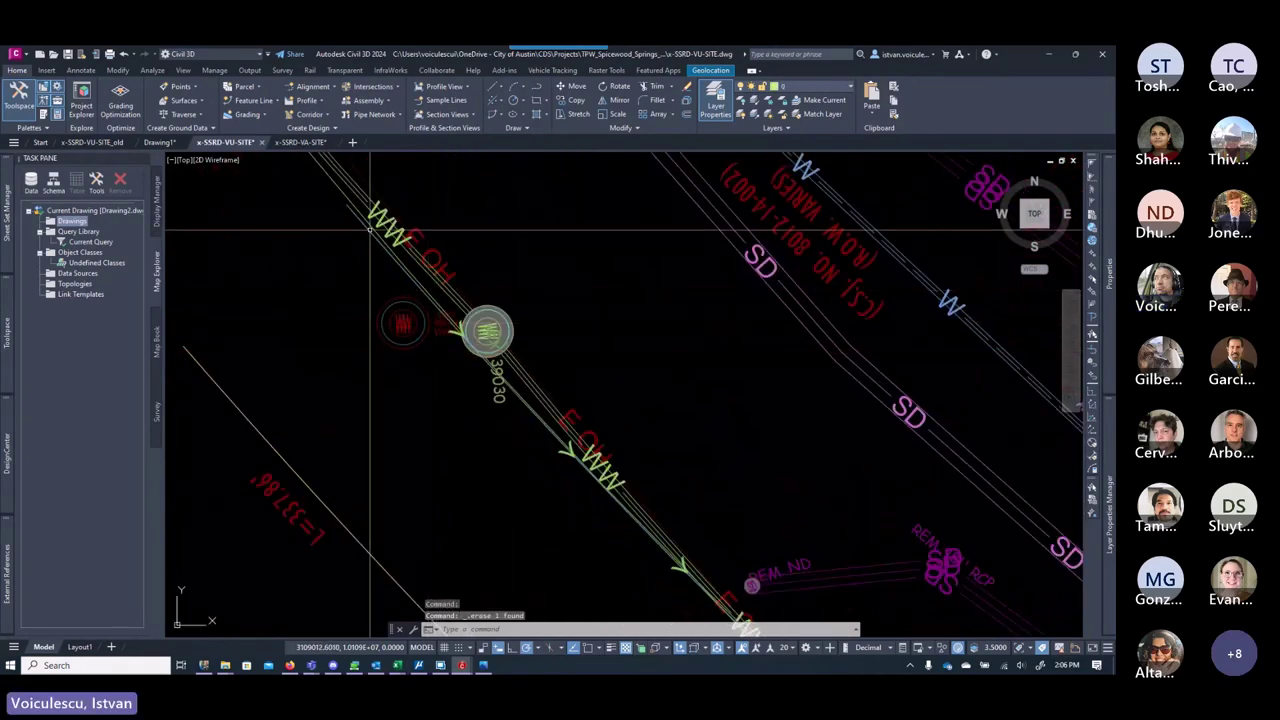
# Step: Stretch the northwest end of the new V-WWTR-LINE line to the center of the surveyed wastewater manhole
pyautogui.click(346, 205)
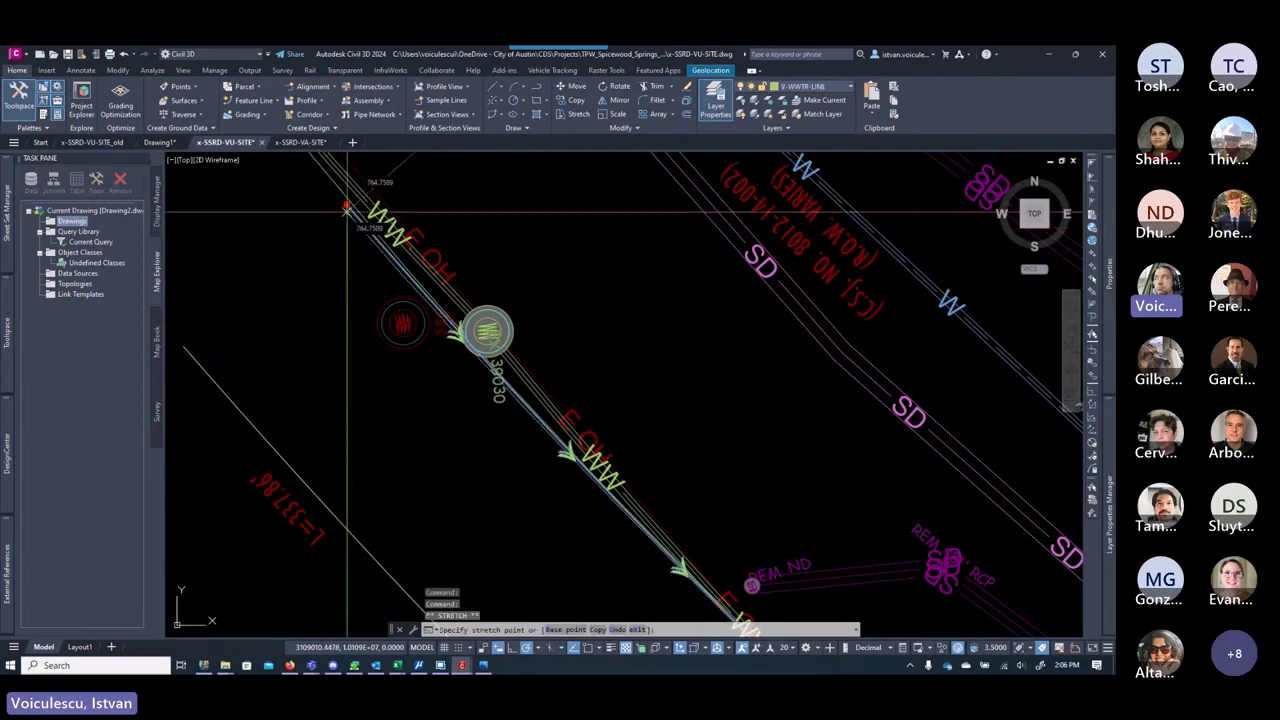
pyautogui.keyDown('shift'); pyautogui.rightClick(407, 352); pyautogui.keyUp('shift')
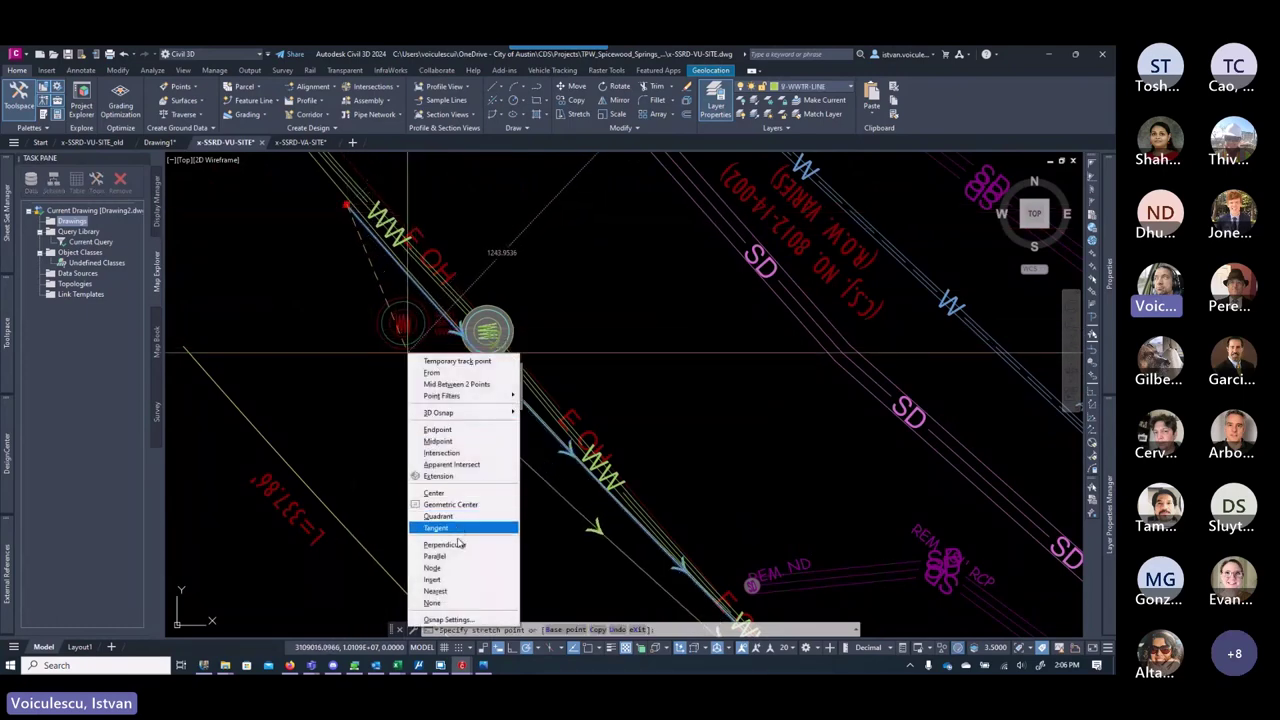
pyautogui.click(436, 493)
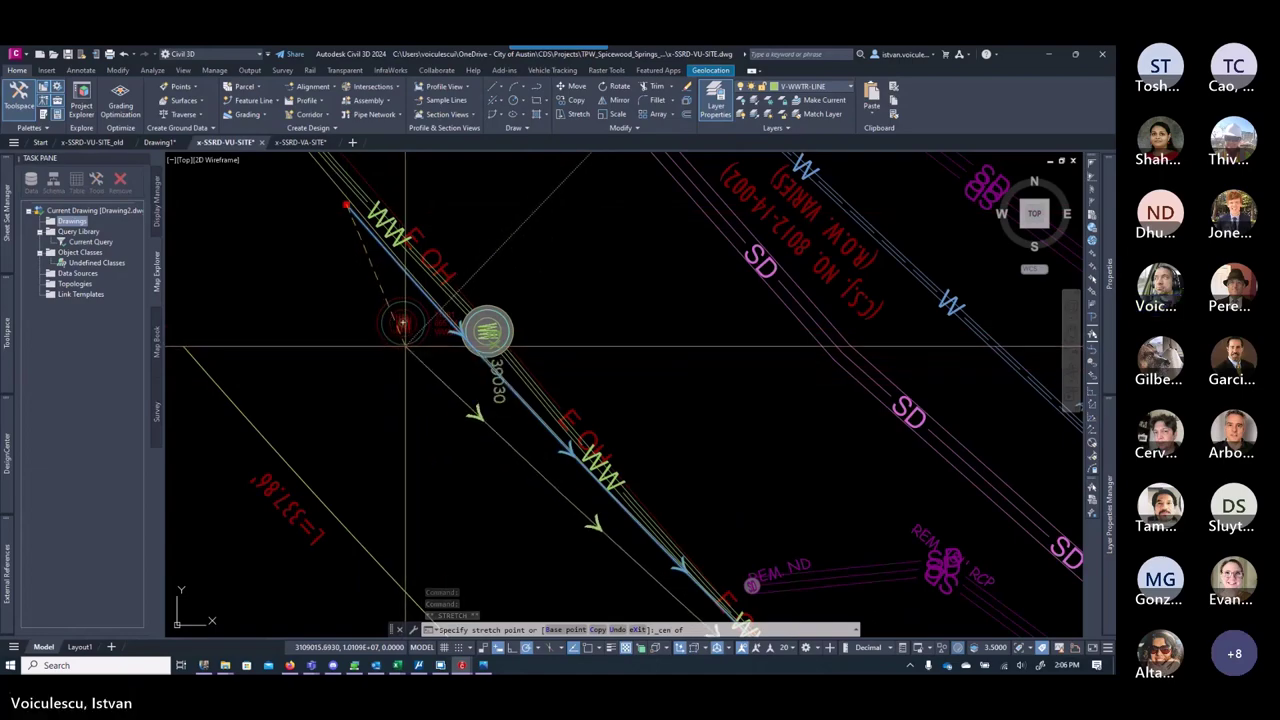
pyautogui.press('Escape')
pyautogui.press('Escape')
# Step: Examine the re-created wastewater line through the intersection and its end at the surveyed manhole against the old triple lines
pyautogui.scroll(-5, 420, 420)
pyautogui.moveTo(430, 451)
pyautogui.mouseDown(button='middle')
pyautogui.moveTo(430, 466)
pyautogui.moveTo(434, 412)
pyautogui.mouseUp(button='middle')
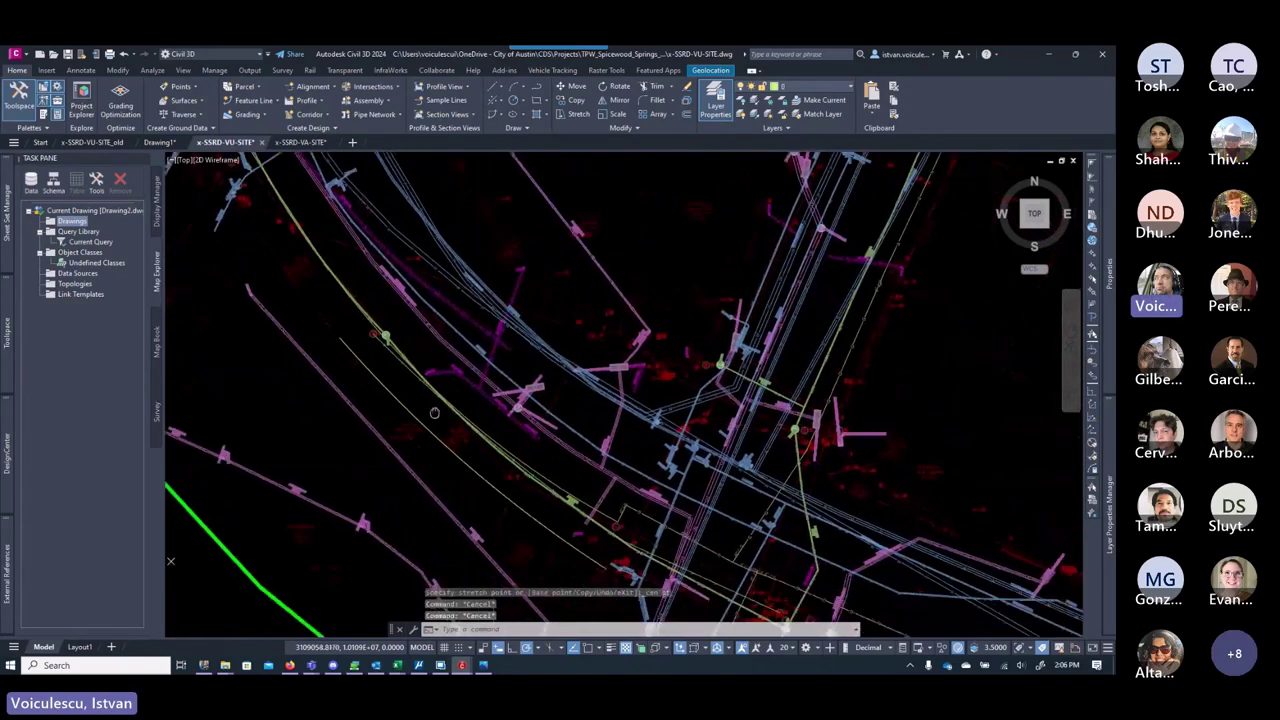
pyautogui.scroll(5, 584, 503)
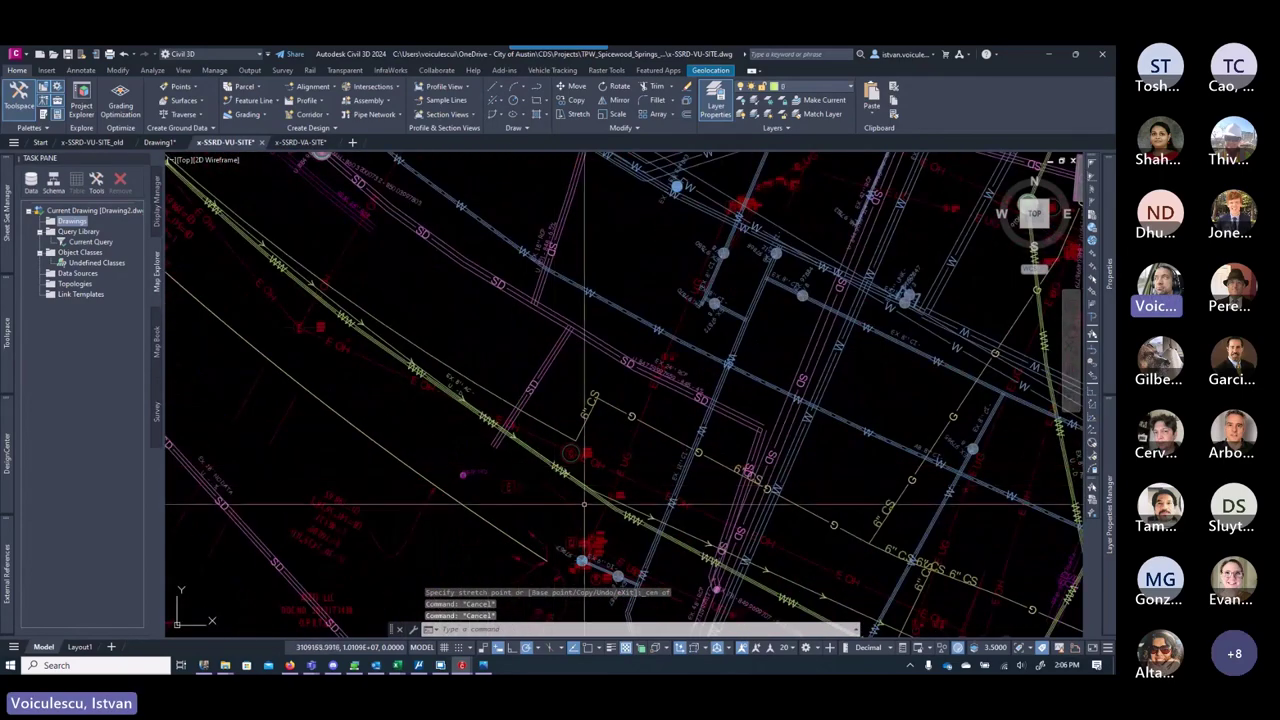
pyautogui.scroll(3, 584, 503)
pyautogui.press('Escape')
pyautogui.click(563, 461)
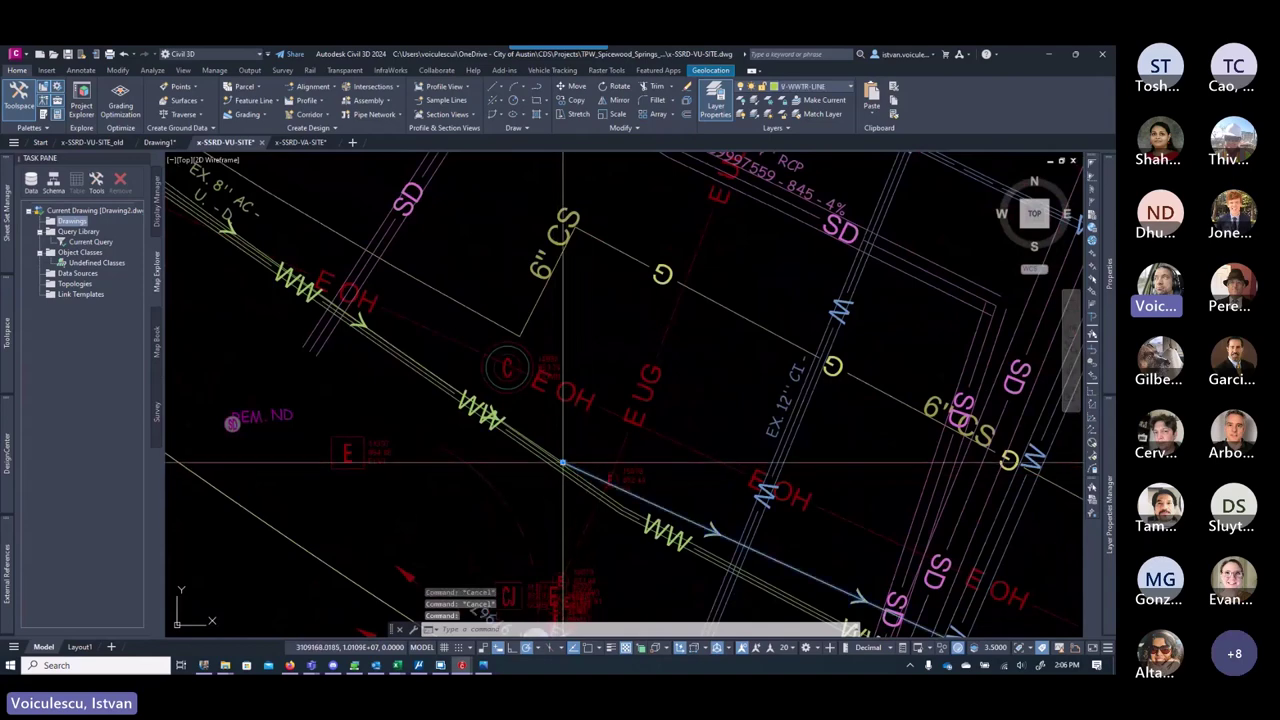
pyautogui.scroll(4, 545, 445)
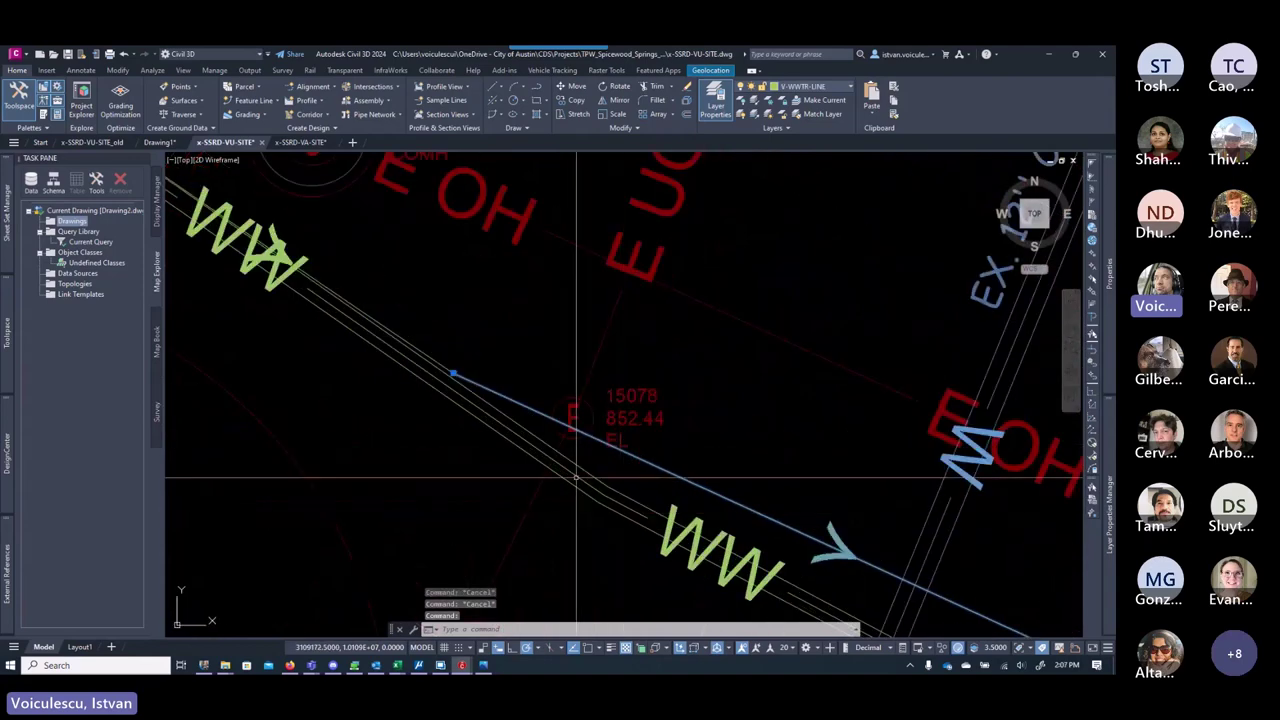
pyautogui.scroll(-5, 524, 405)
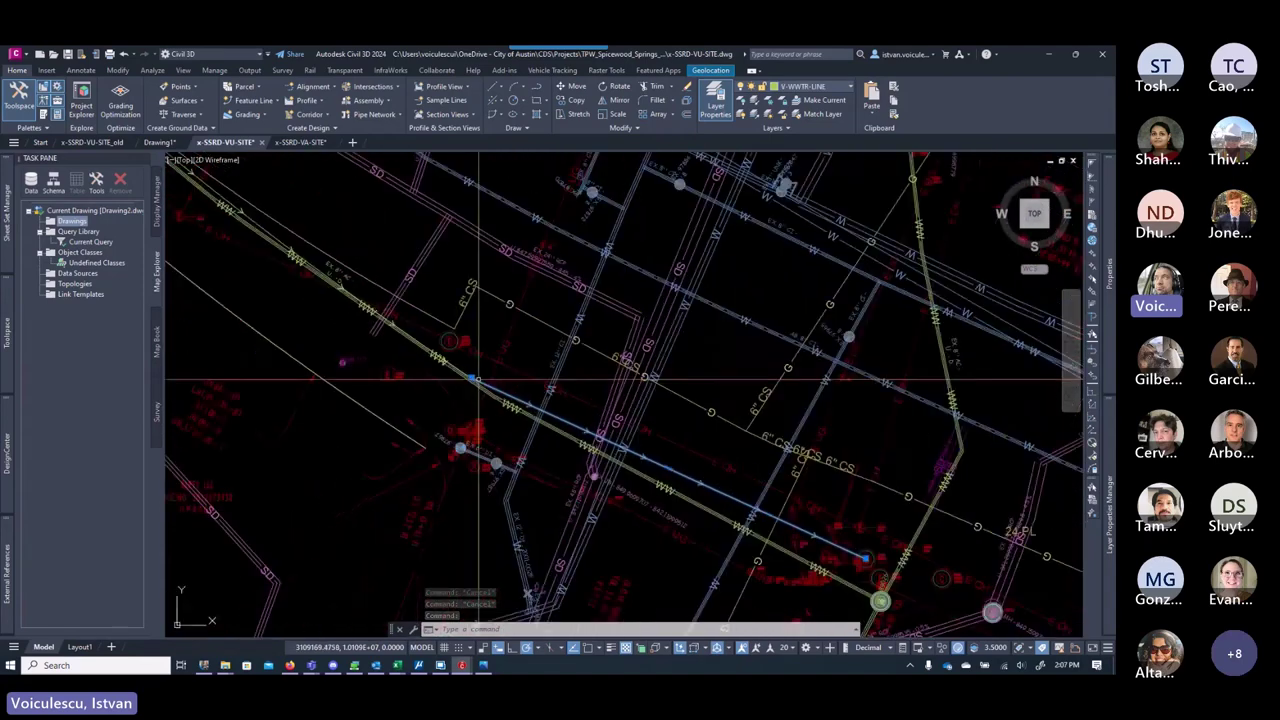
pyautogui.moveTo(581, 436)
pyautogui.mouseDown(button='middle')
pyautogui.moveTo(542, 385)
pyautogui.moveTo(569, 386)
pyautogui.mouseUp(button='middle')
pyautogui.press('Escape')
pyautogui.press('Escape')
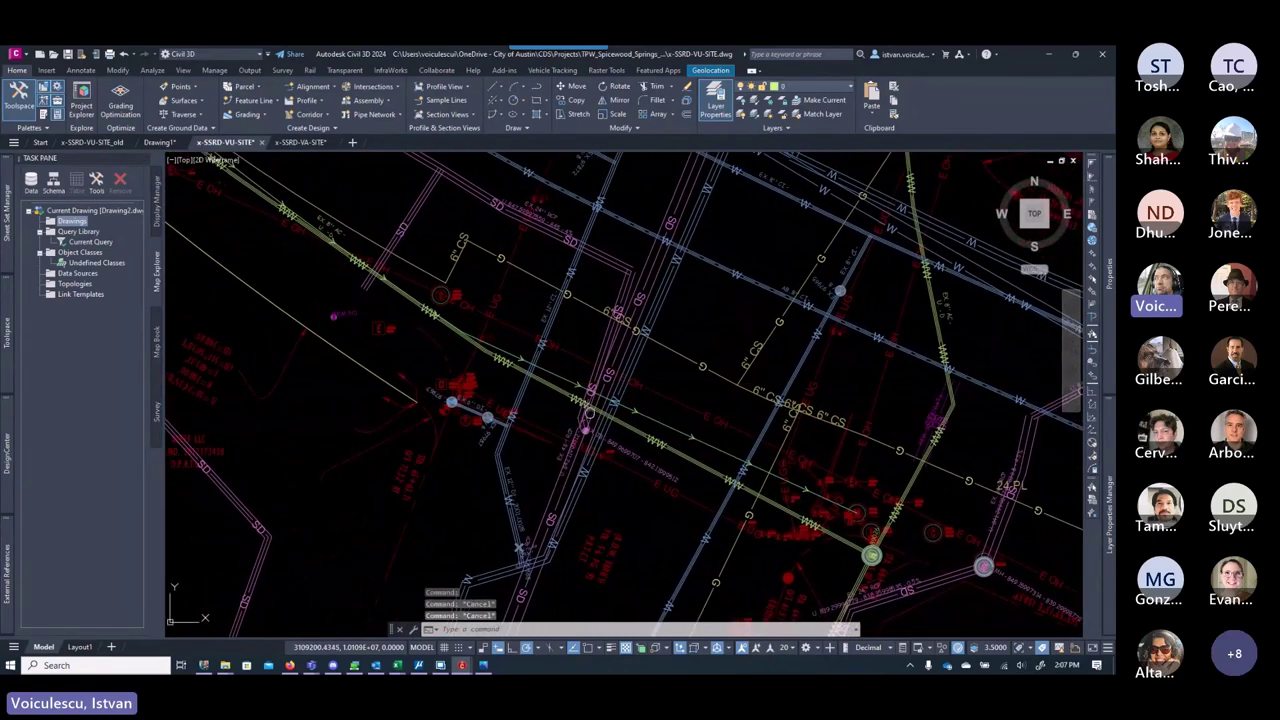
pyautogui.moveTo(687, 480); pyautogui.dragTo(495, 366, button='middle')
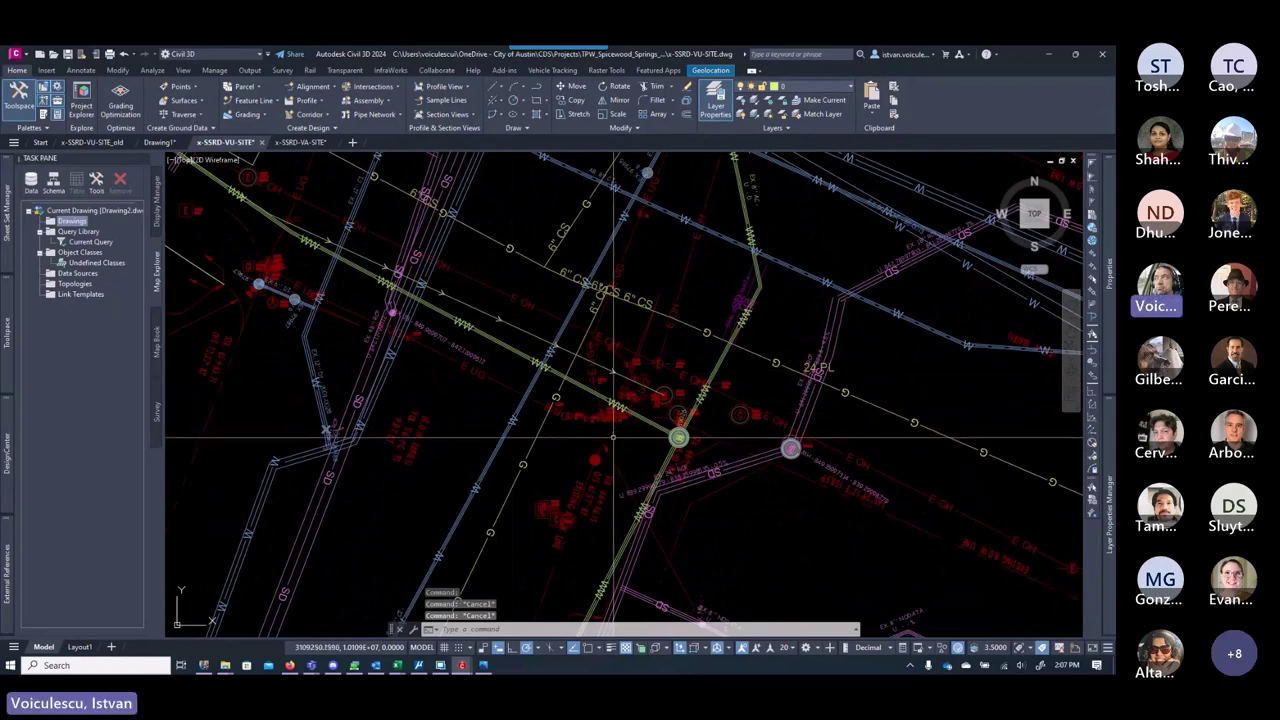
pyautogui.scroll(4, 646, 440)
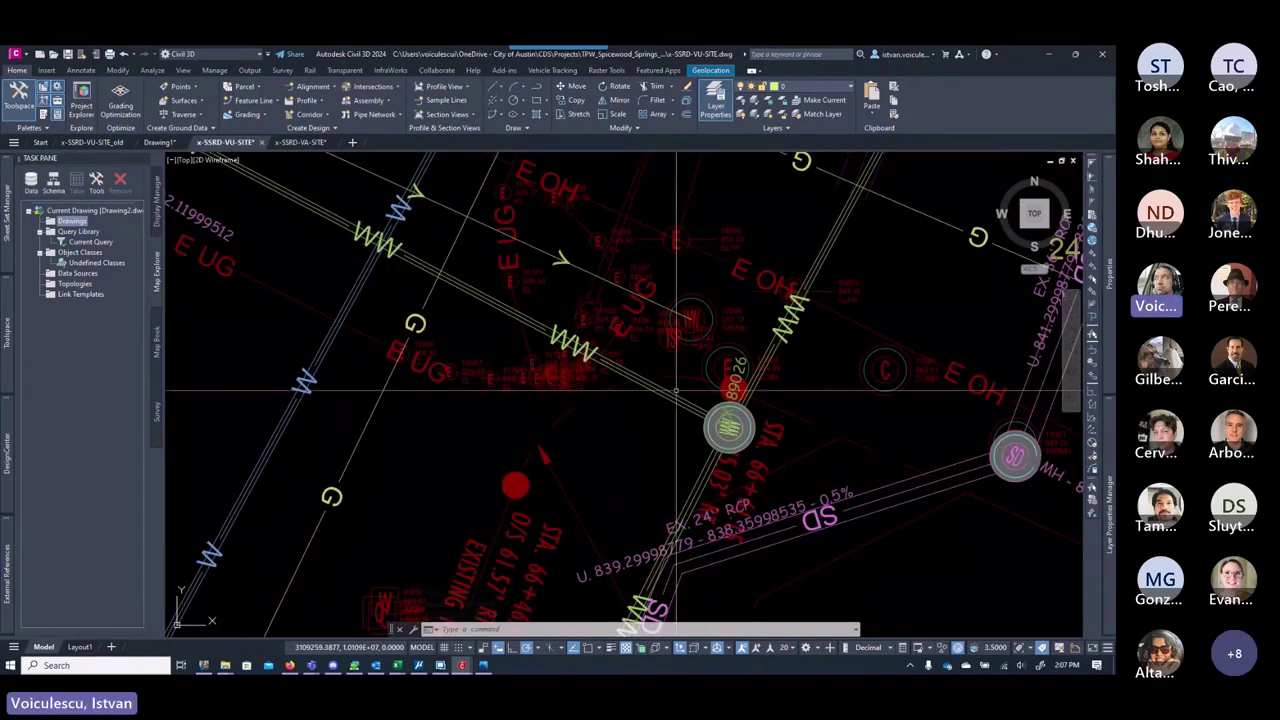
pyautogui.scroll(2, 676, 390)
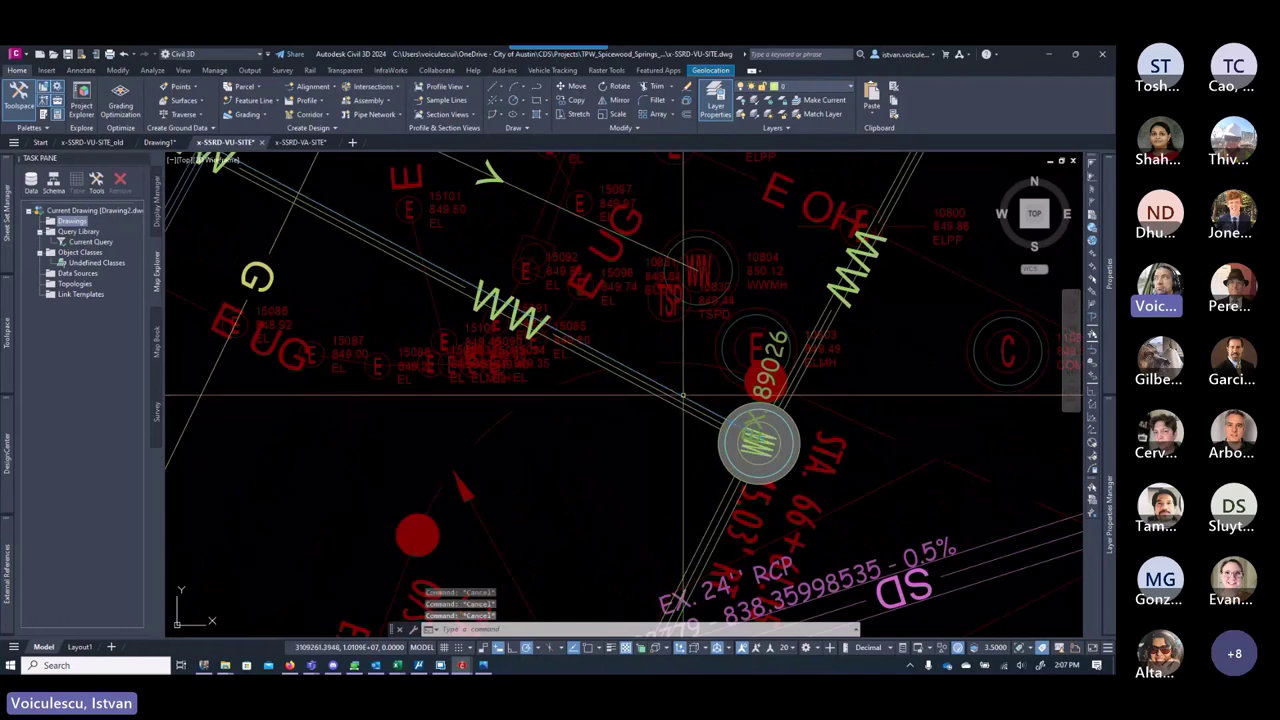
pyautogui.scroll(-4, 683, 396)
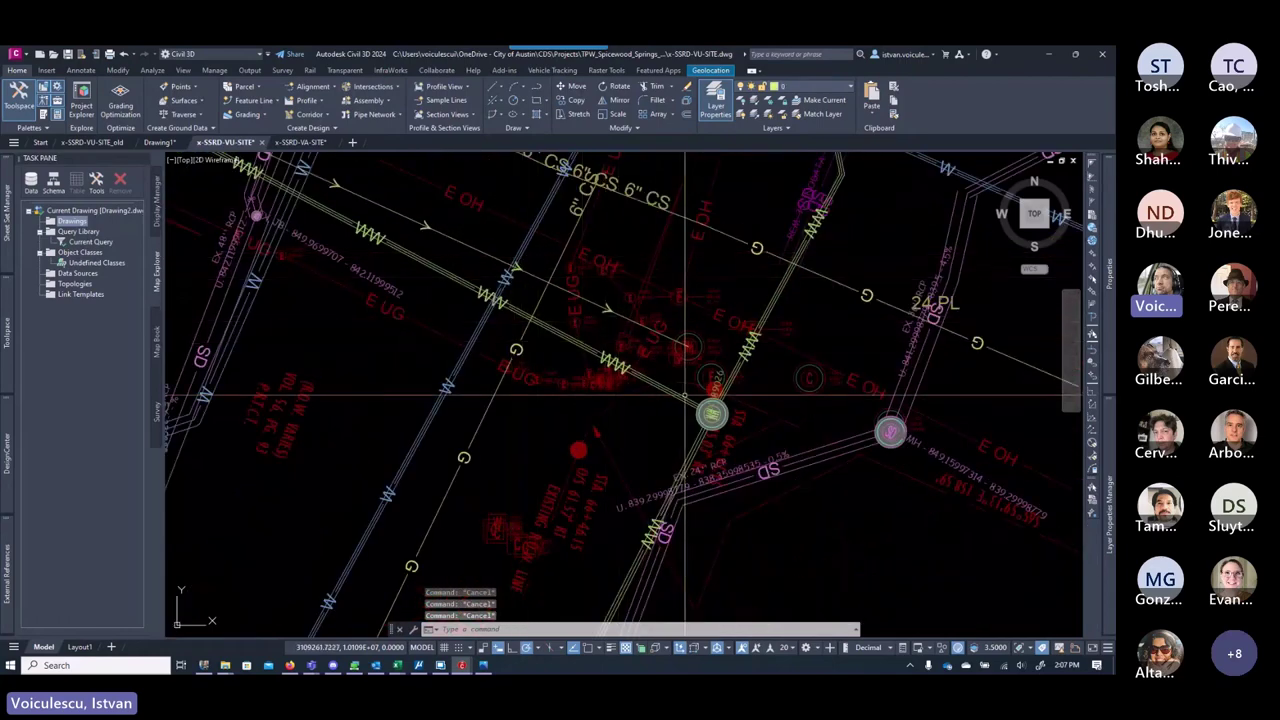
# Step: Erase the three old parallel wastewater lines that run northwest from the existing manhole labeled 89026
pyautogui.scroll(4, 686, 430)
pyautogui.click(701, 401)
pyautogui.click(674, 432)
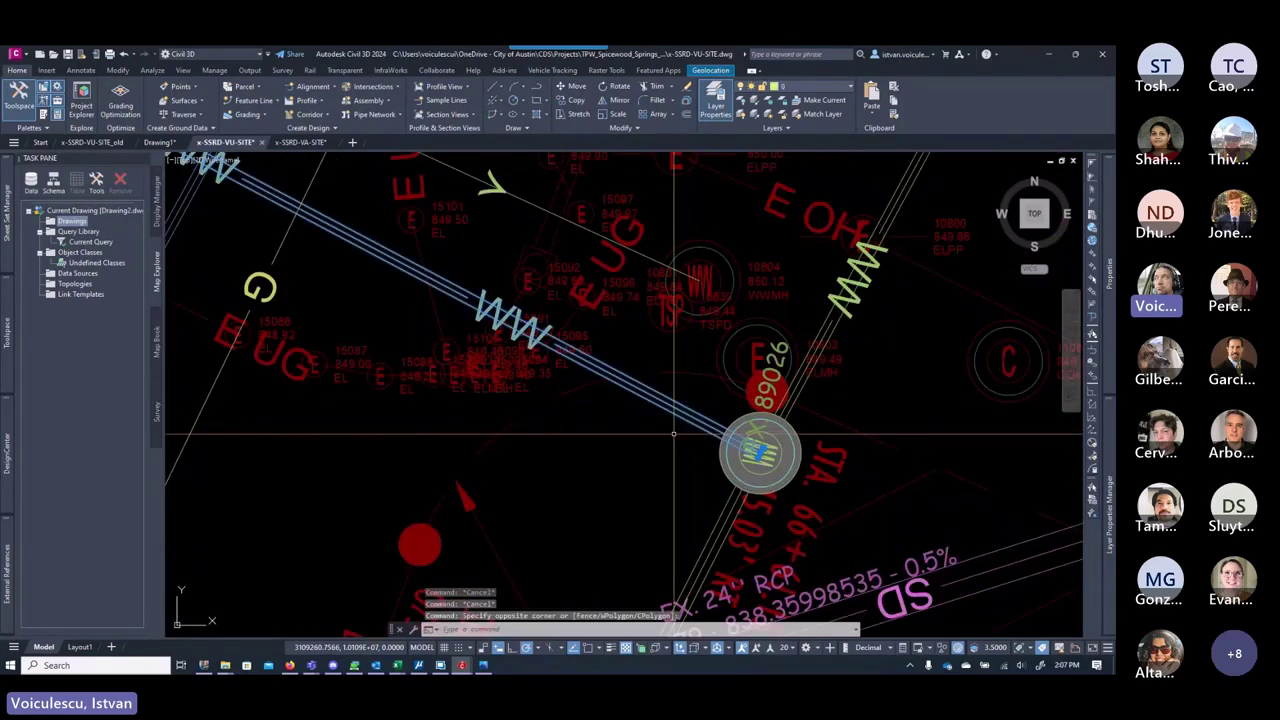
pyautogui.press('Delete')
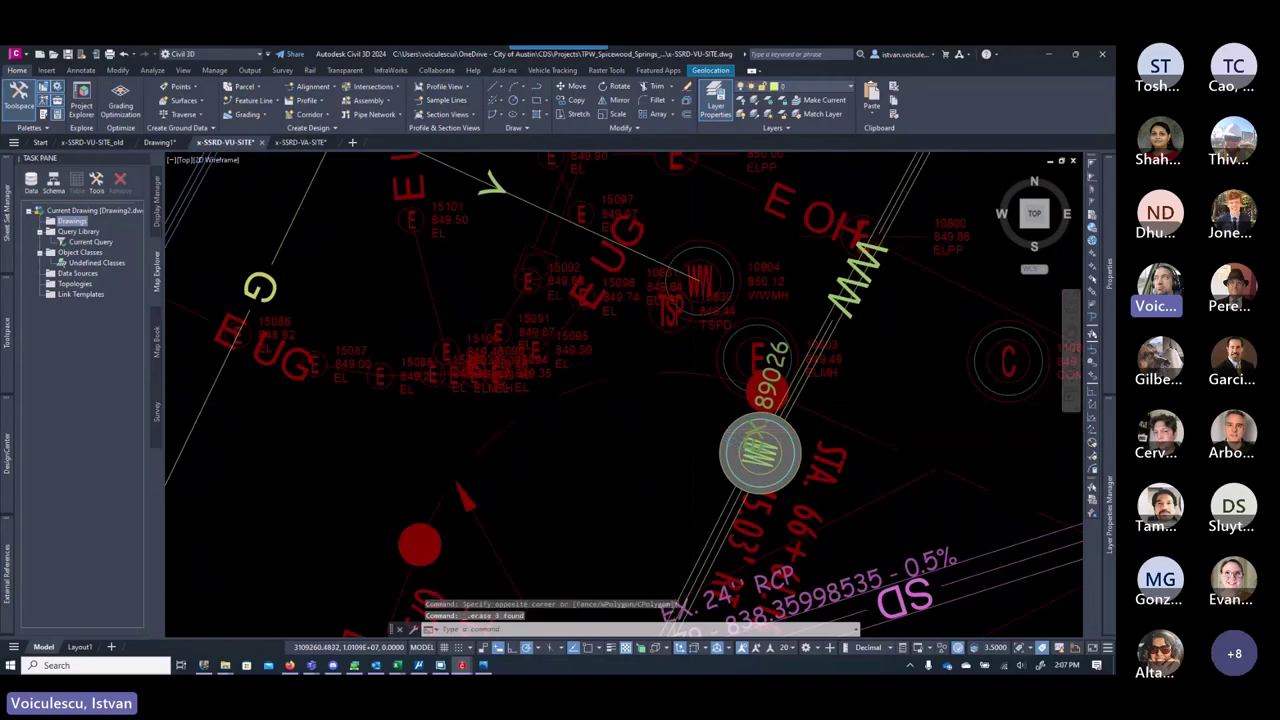
# Step: Erase the old wastewater manhole symbol labeled EX. 39030 next to the surveyed manhole
pyautogui.scroll(-3, 673, 432)
pyautogui.moveTo(673, 432)
pyautogui.mouseDown(button='middle')
pyautogui.moveTo(724, 446)
pyautogui.moveTo(640, 440)
pyautogui.mouseUp(button='middle')
pyautogui.scroll(-4, 636, 428)
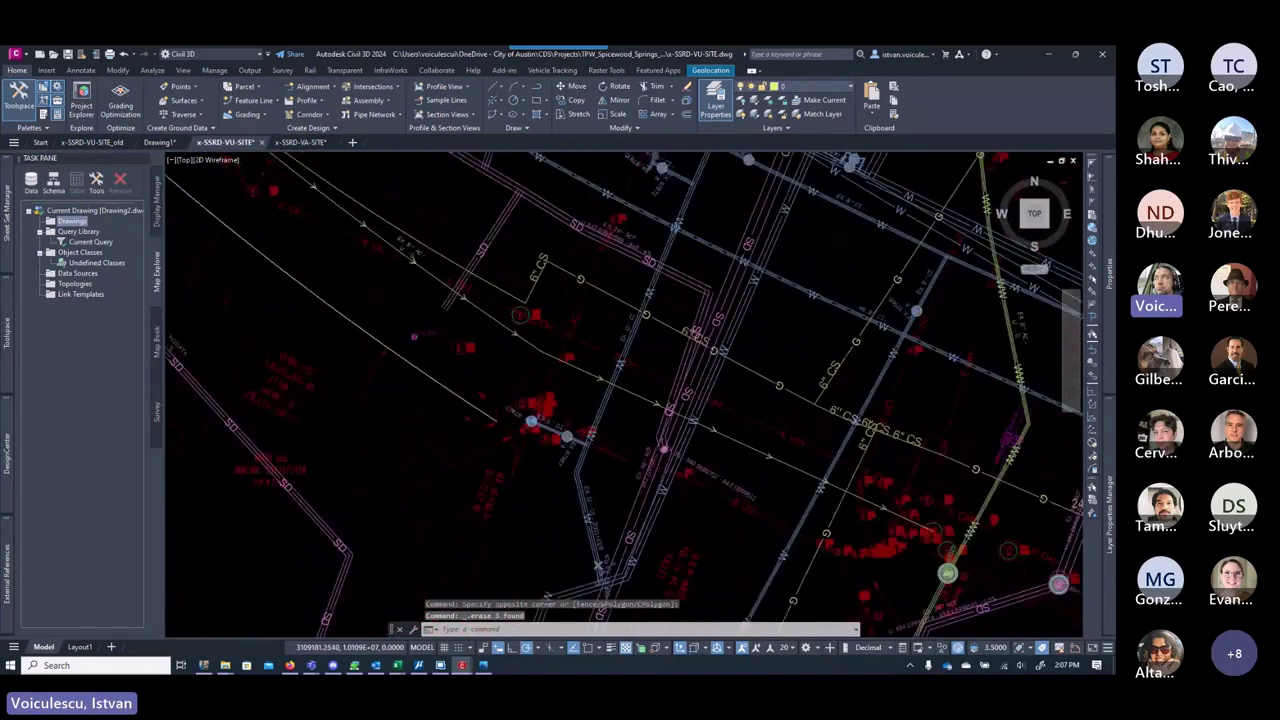
pyautogui.scroll(3, 636, 428)
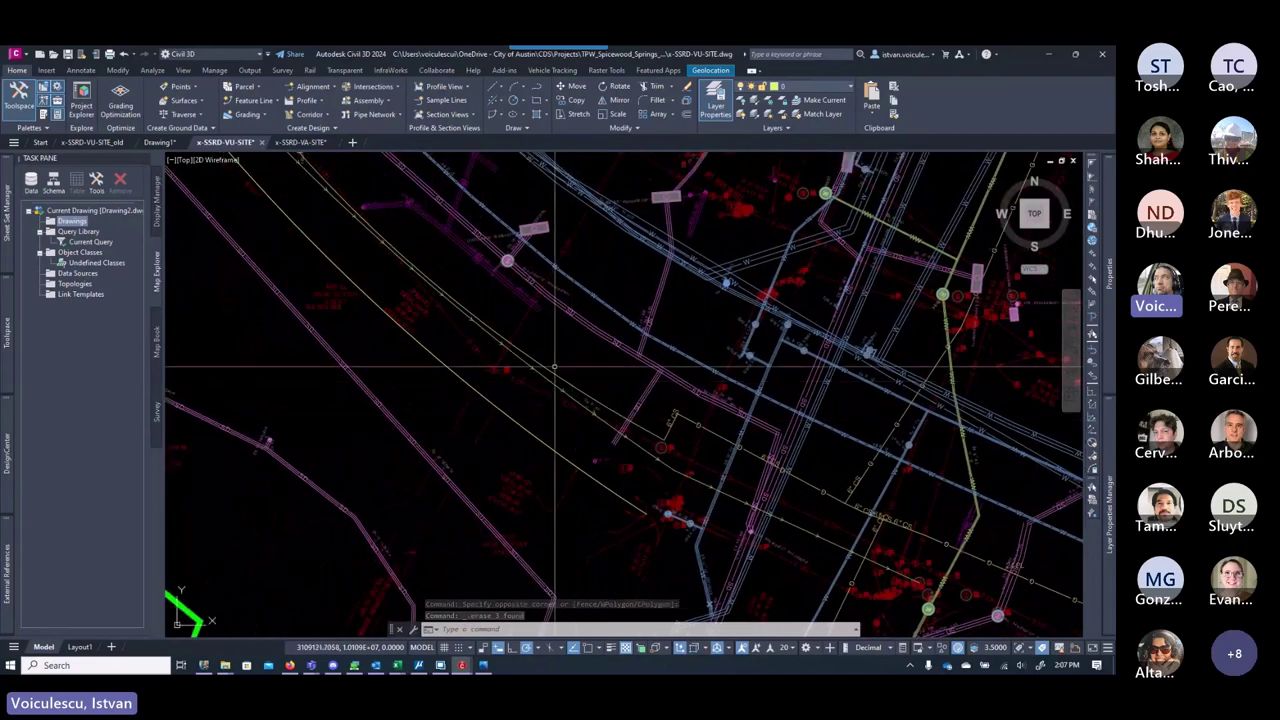
pyautogui.scroll(5, 631, 432)
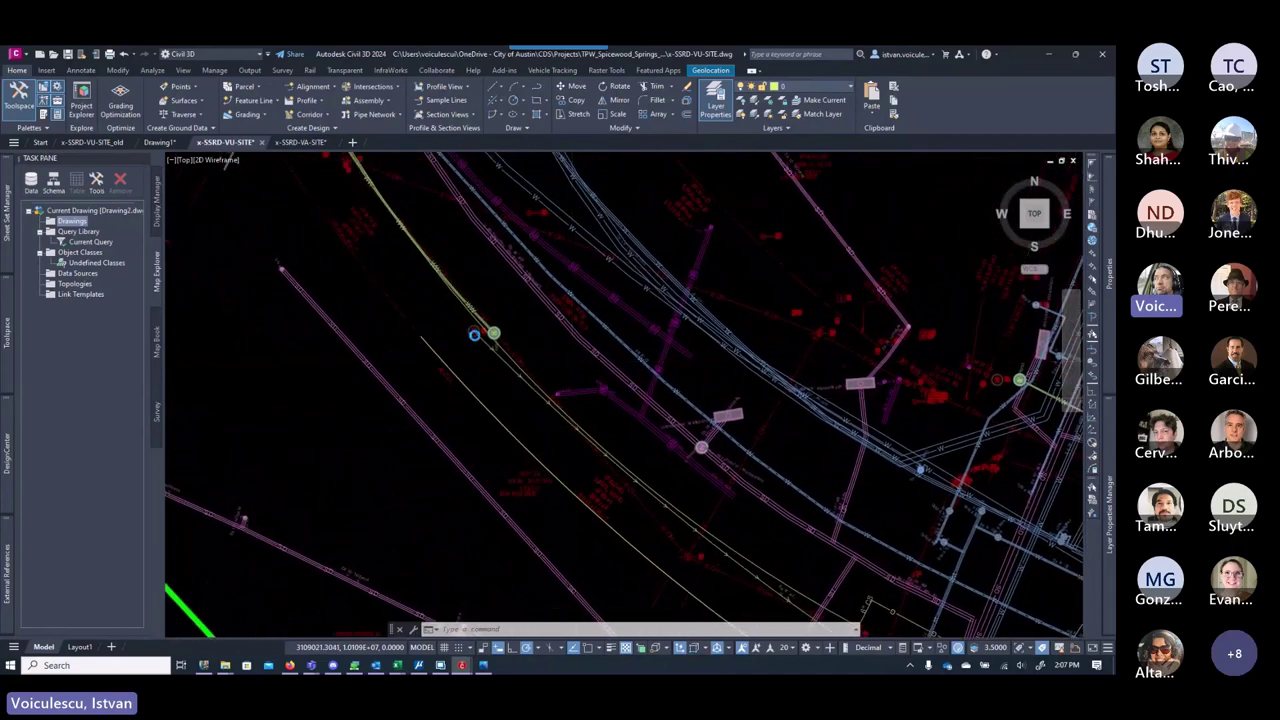
pyautogui.scroll(-3, 515, 330)
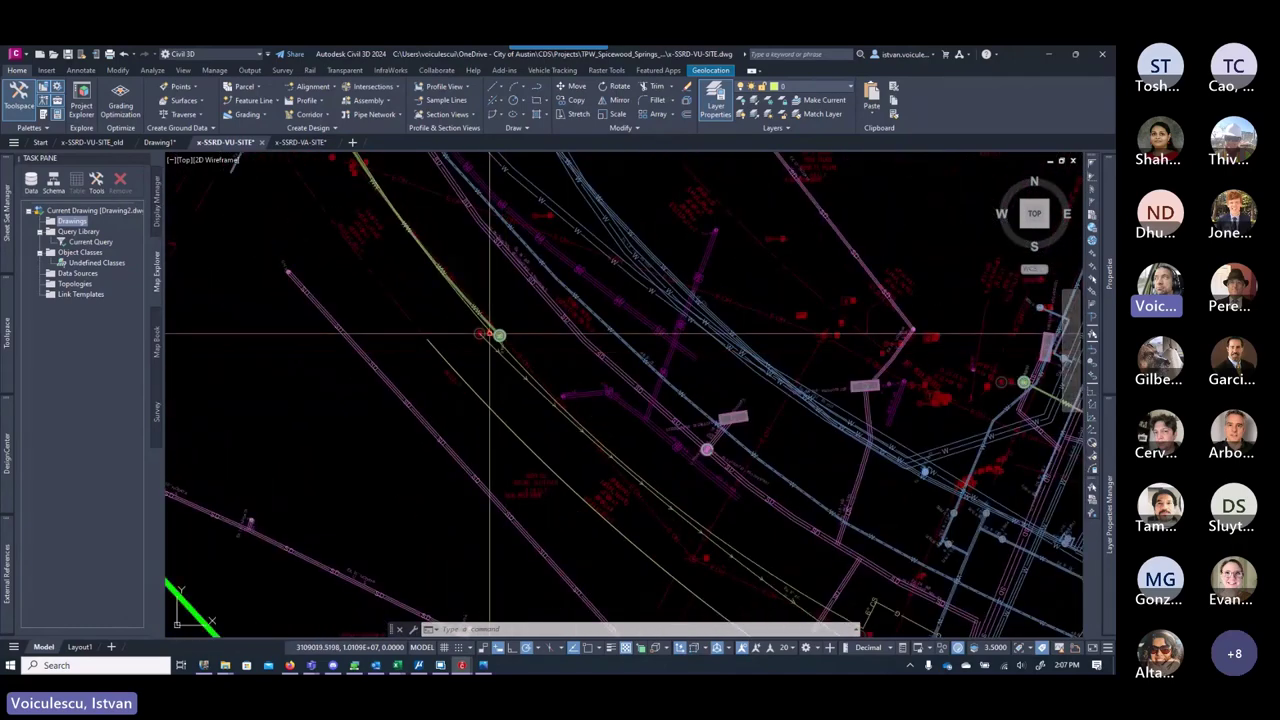
pyautogui.scroll(5, 520, 328)
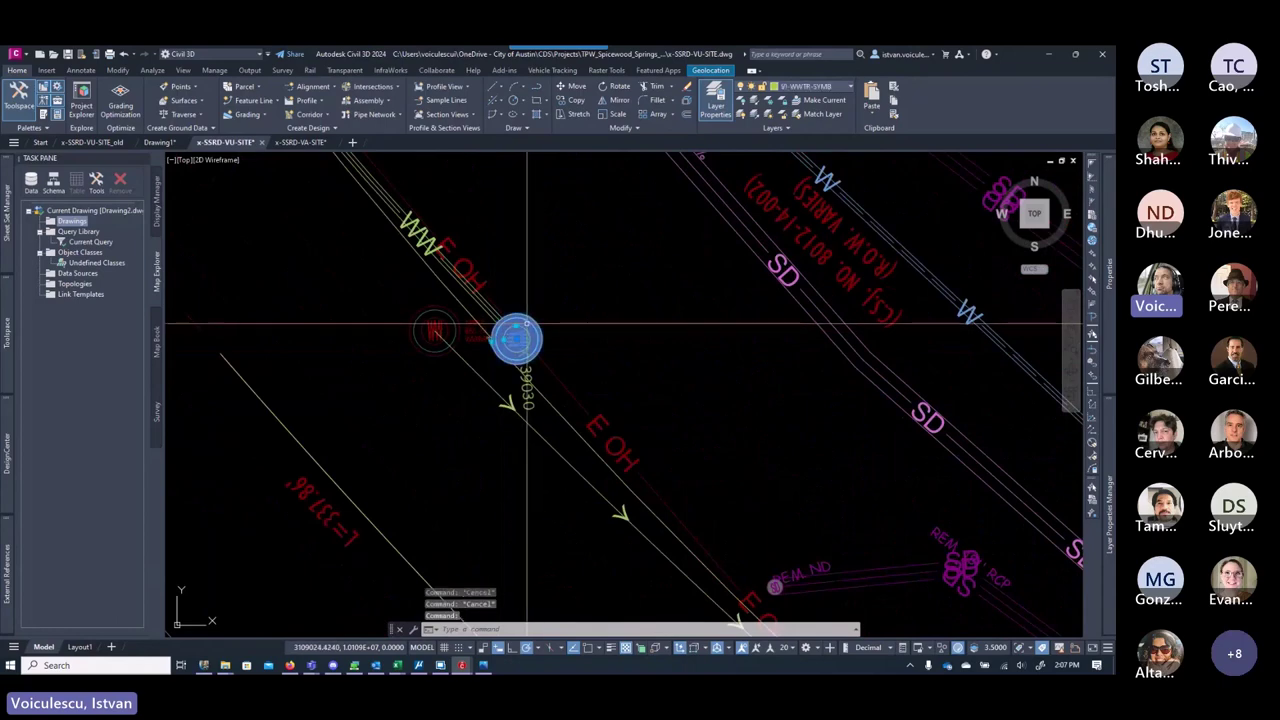
pyautogui.scroll(2, 515, 329)
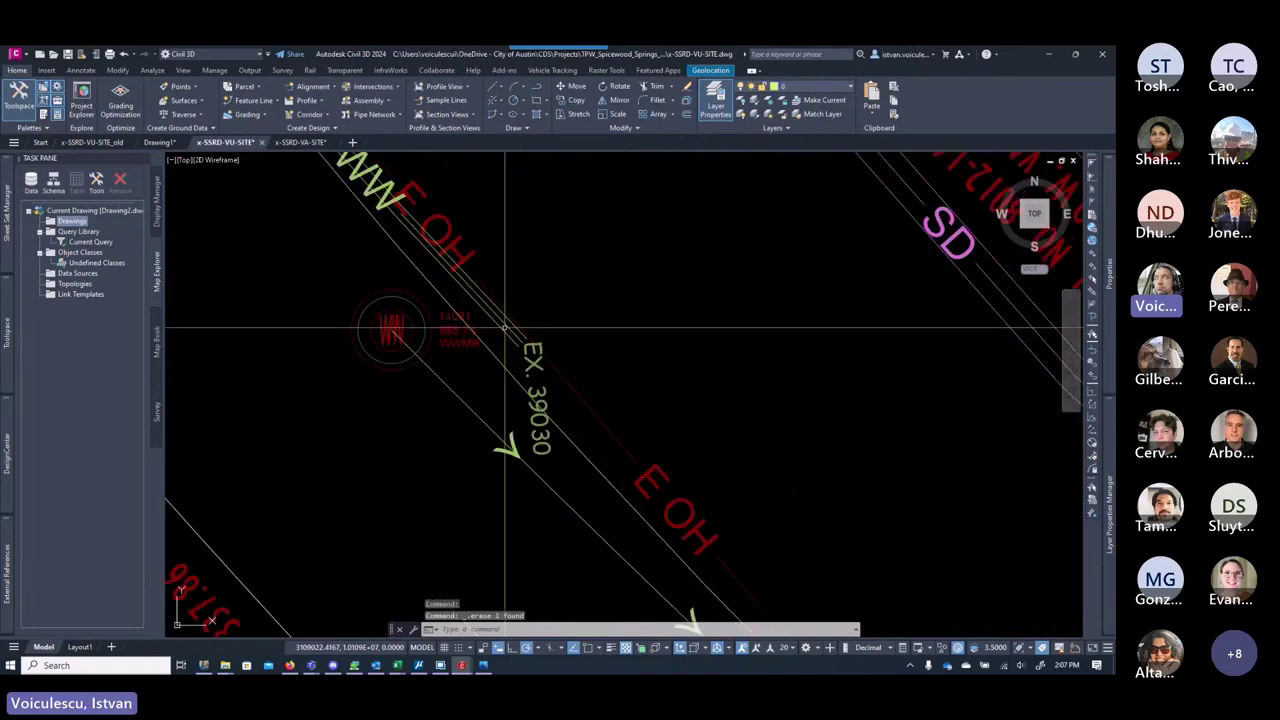
# Step: Examine the remaining old wastewater line northwest of the surveyed manhole, along the water and gas crossings
pyautogui.scroll(-5, 515, 329)
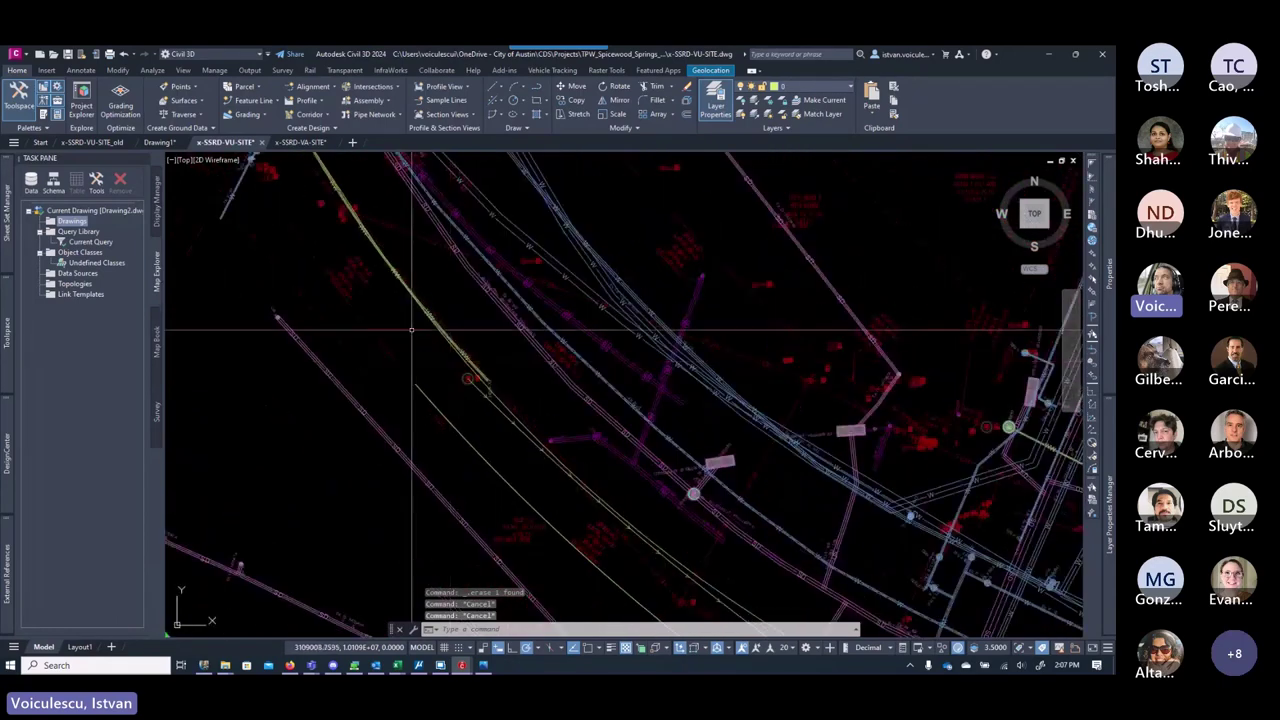
pyautogui.scroll(3, 440, 330)
pyautogui.scroll(4, 415, 275)
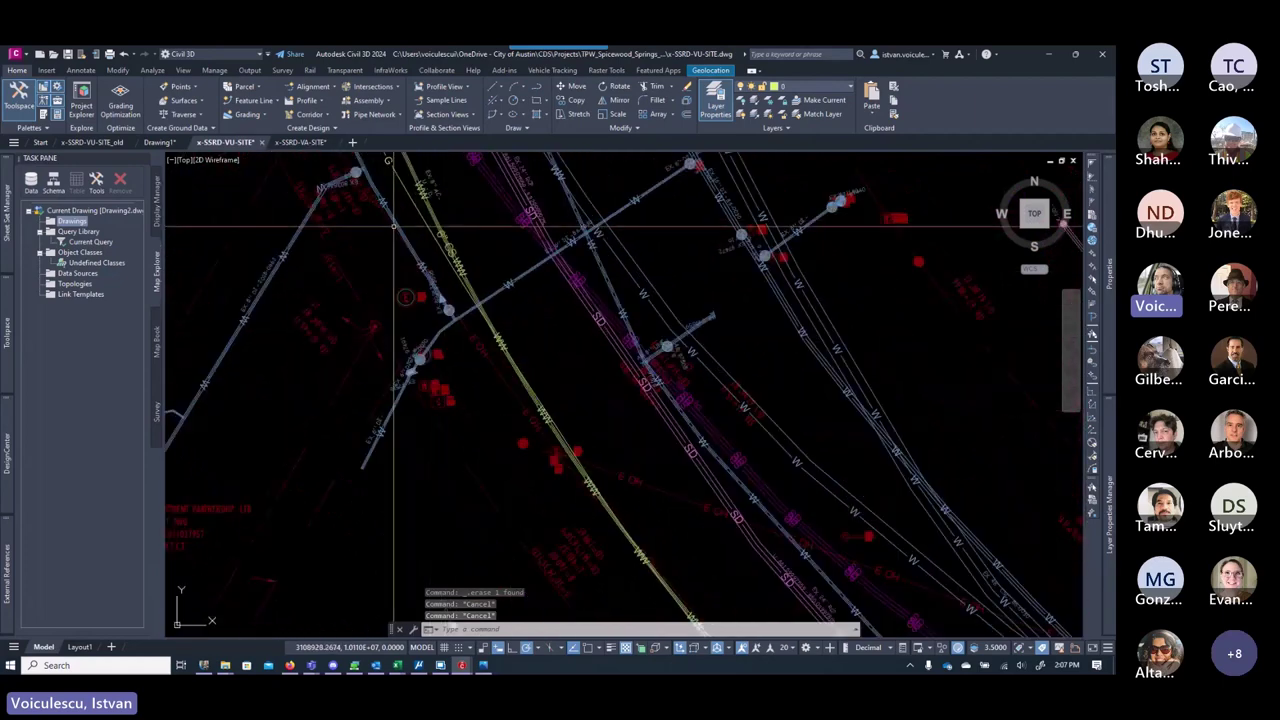
pyautogui.scroll(5, 421, 291)
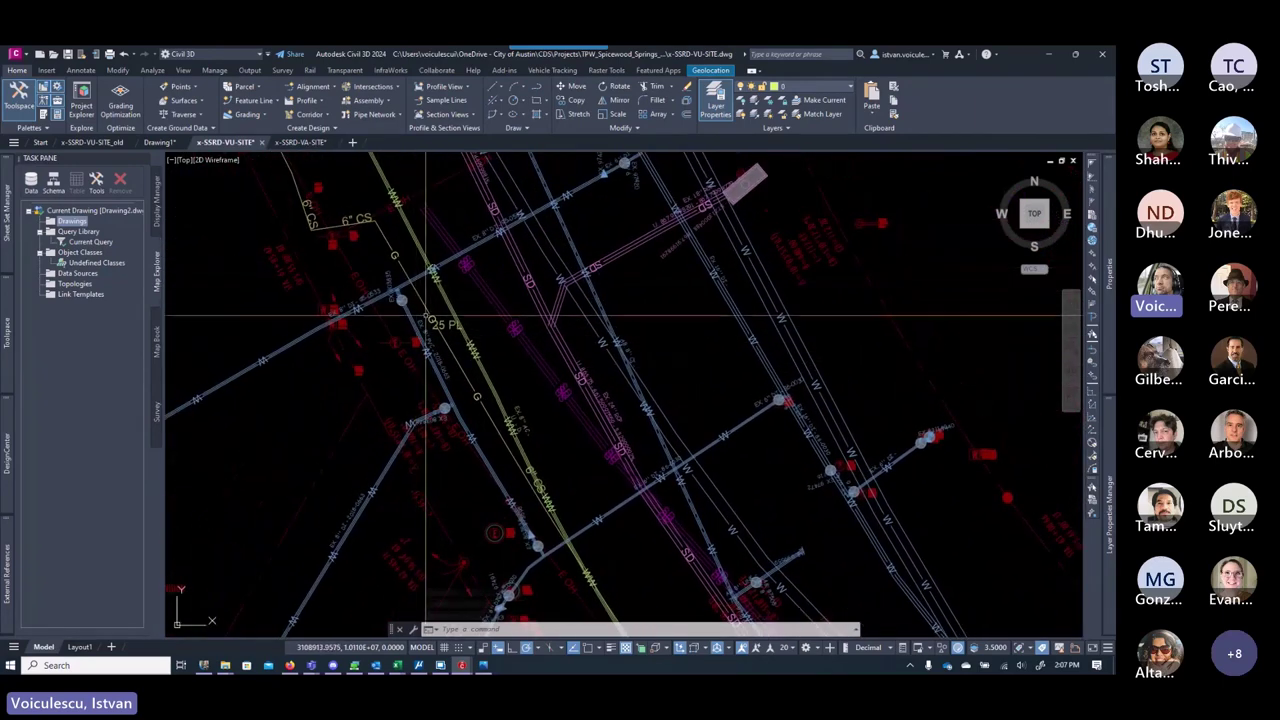
pyautogui.scroll(-4, 462, 402)
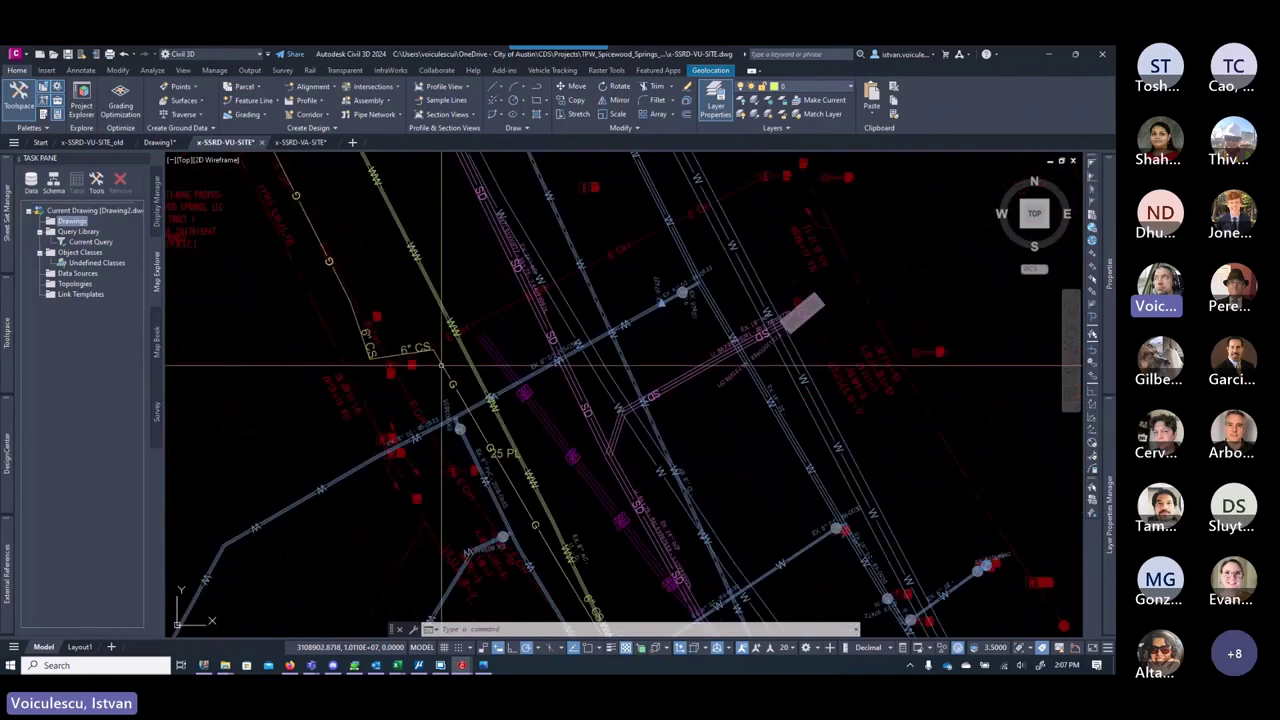
pyautogui.scroll(2, 486, 471)
pyautogui.scroll(-3, 449, 375)
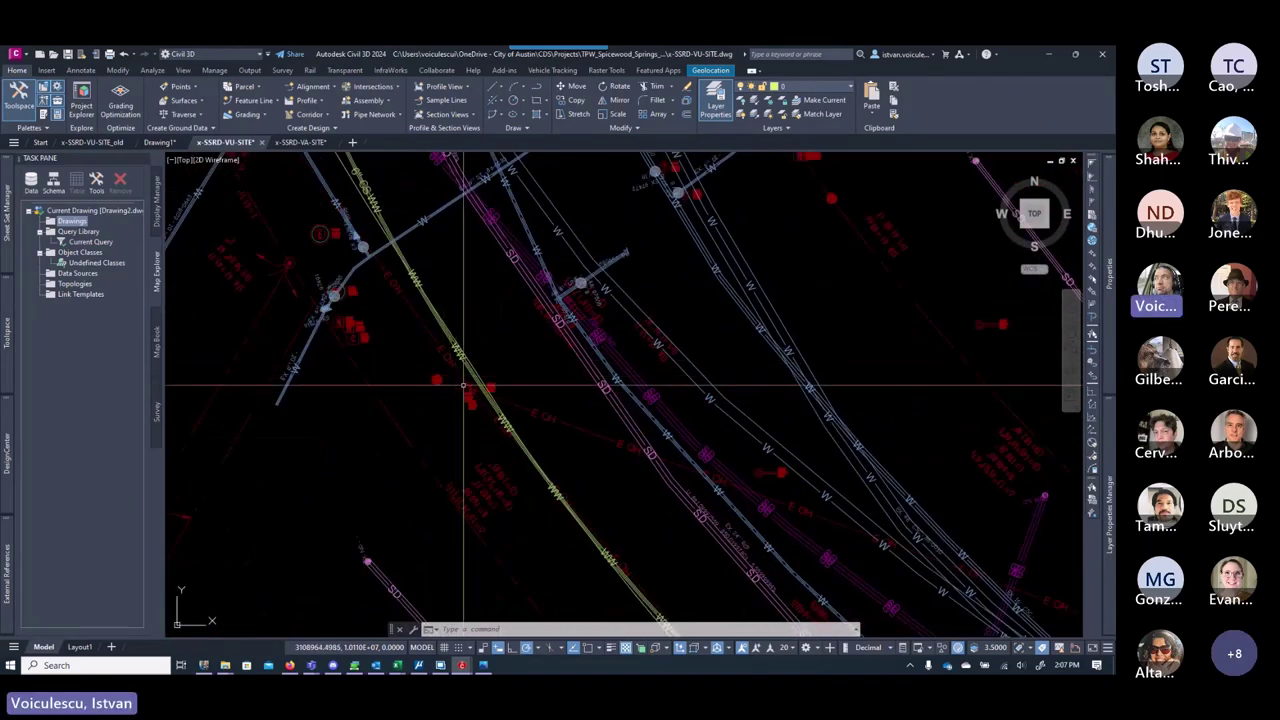
pyautogui.scroll(-2, 571, 434)
pyautogui.scroll(4, 557, 505)
pyautogui.scroll(-3, 557, 505)
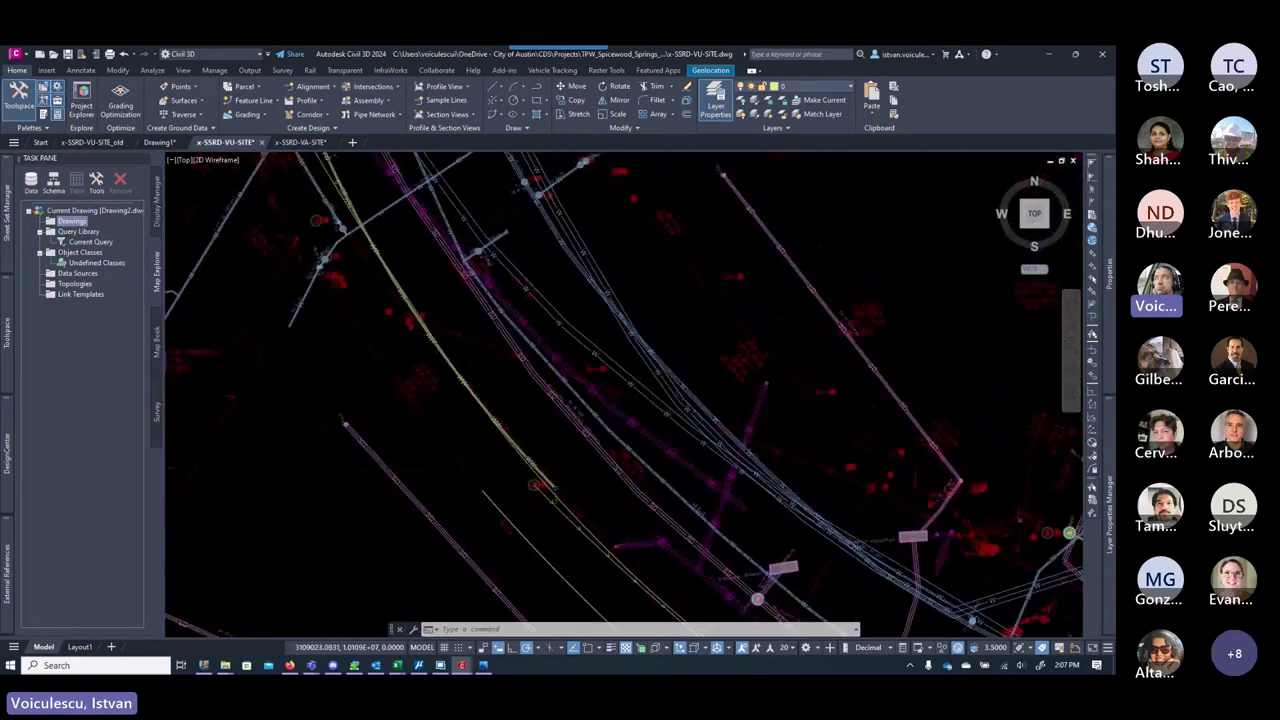
pyautogui.scroll(1, 457, 420)
pyautogui.scroll(3, 455, 350)
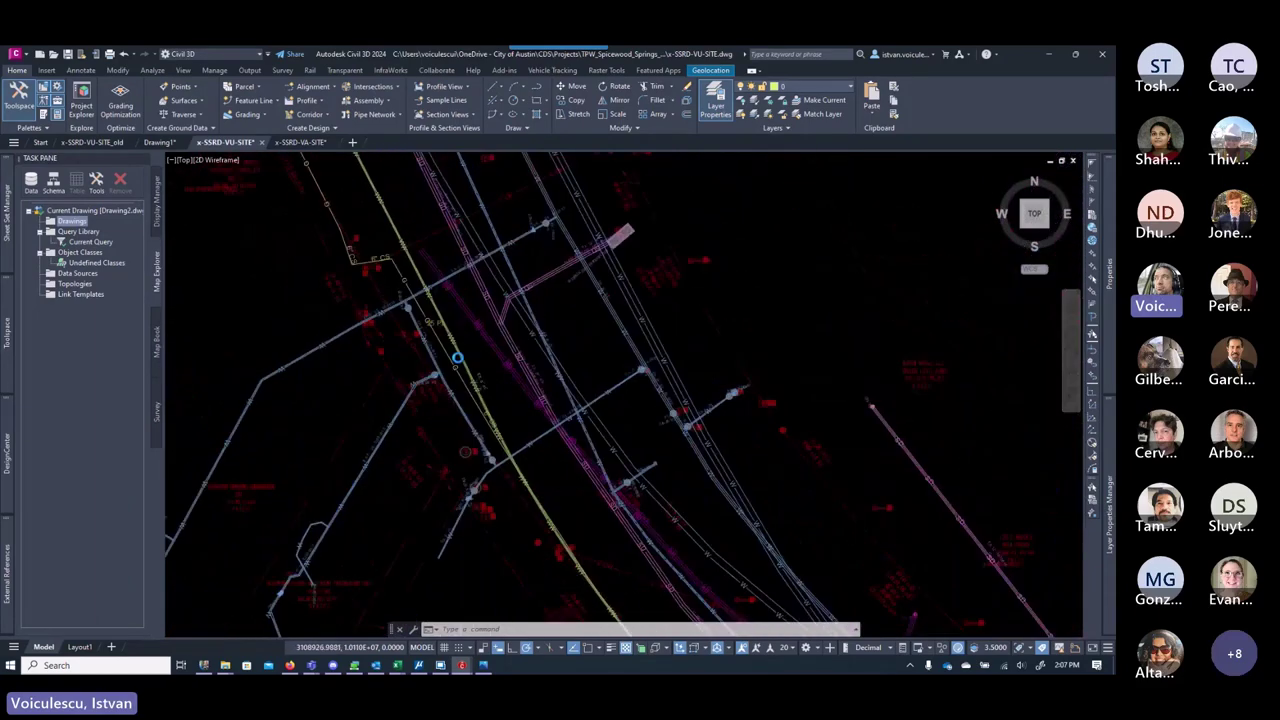
# Step: Check the wastewater main northwest of the Spicewood Springs Rd intersection in the Operations Web Map and return to the drawing
pyautogui.click(205, 665)
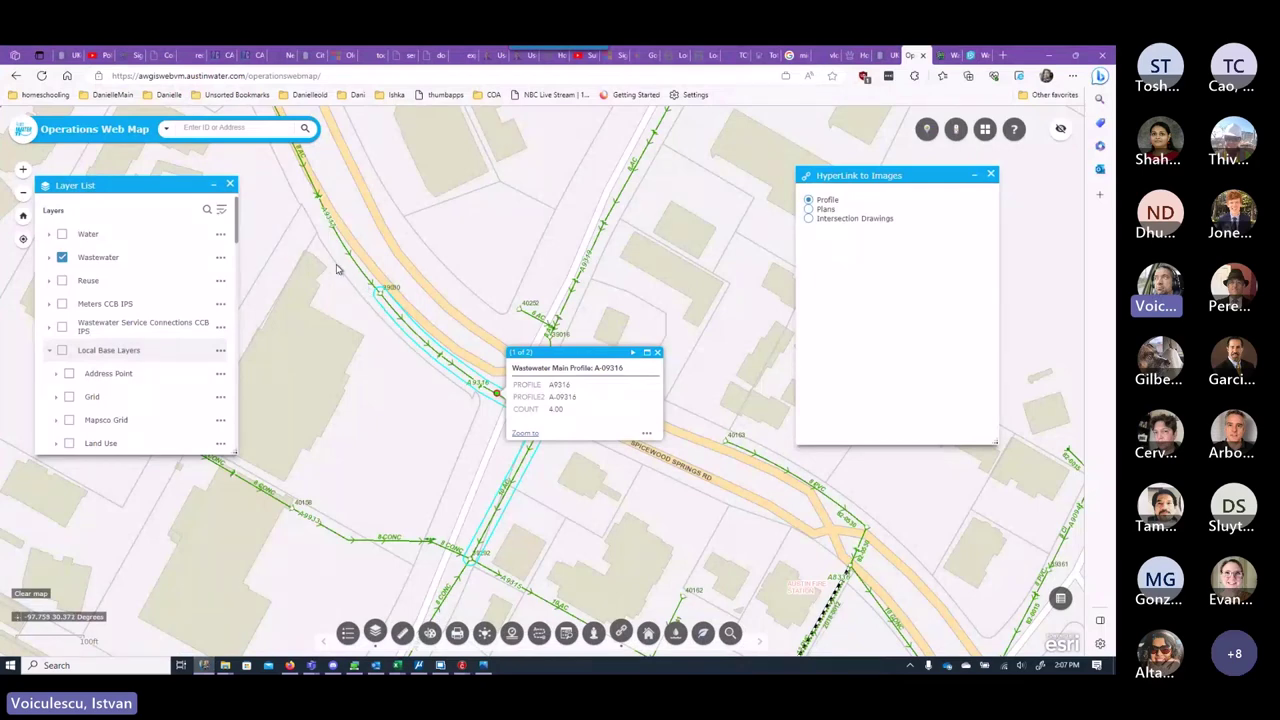
pyautogui.moveTo(337, 268); pyautogui.dragTo(408, 404)
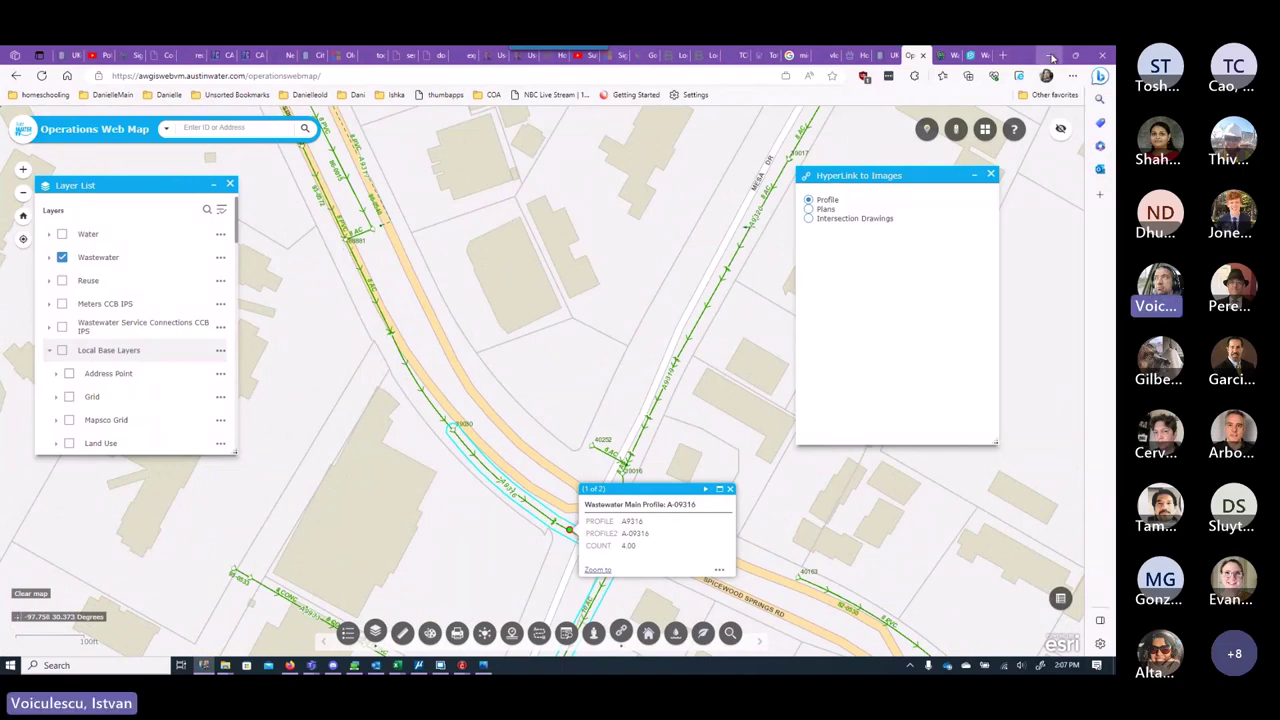
pyautogui.click(1051, 57)
pyautogui.scroll(-3, 557, 443)
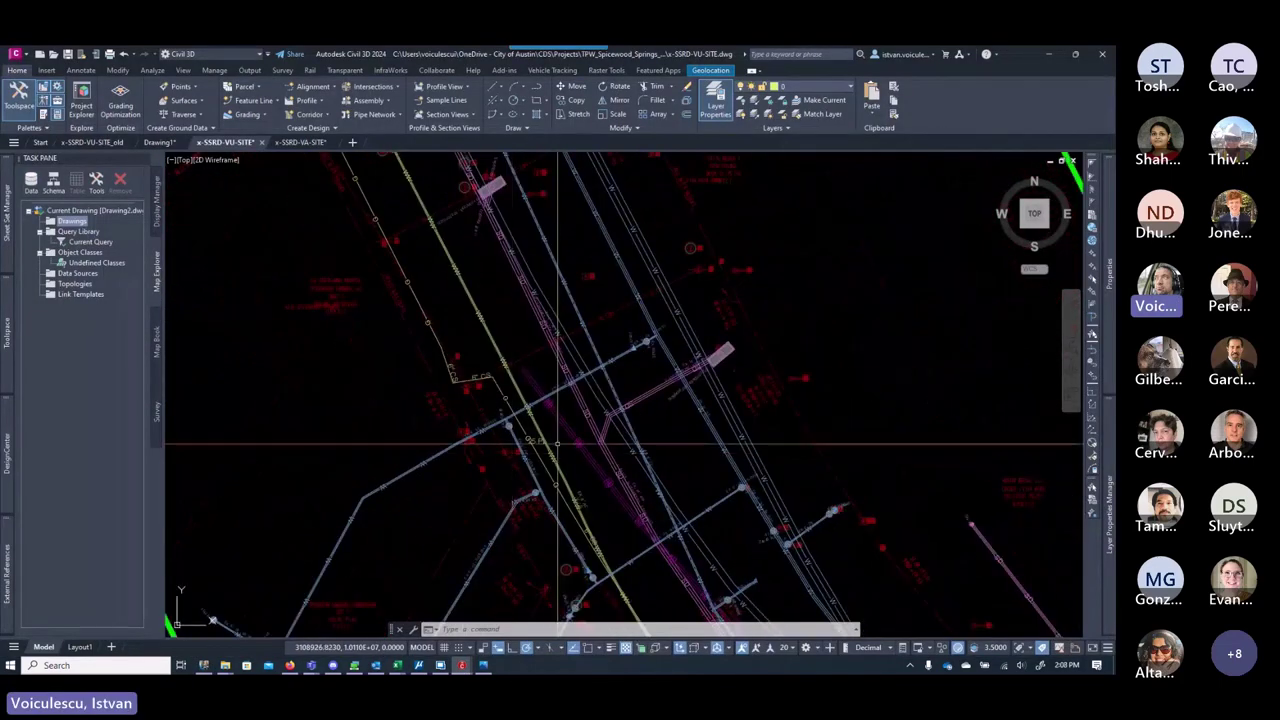
# Step: Start a polyline at the center of the surveyed wastewater manhole beside the old manhole labeled EX. 88881
pyautogui.scroll(3, 557, 443)
pyautogui.scroll(4, 435, 313)
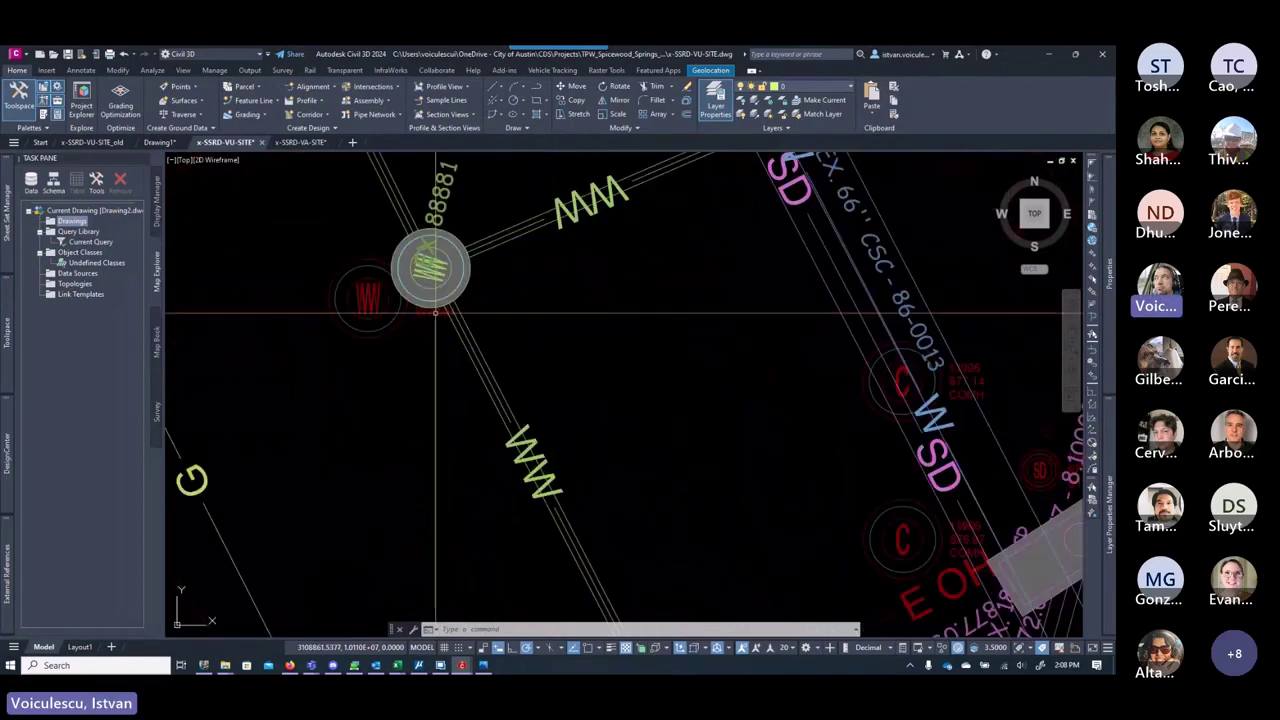
pyautogui.scroll(2, 435, 313)
pyautogui.scroll(-4, 463, 314)
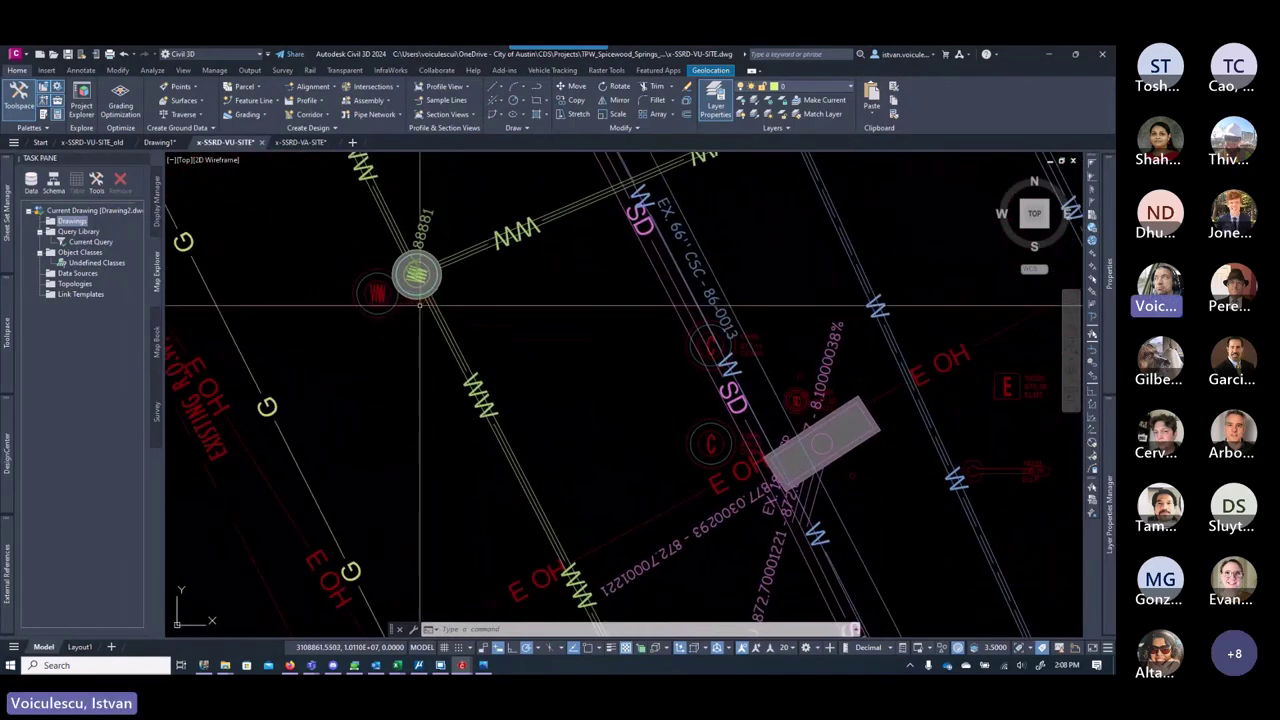
pyautogui.press('Escape')
pyautogui.press('Escape')
pyautogui.press('Escape')
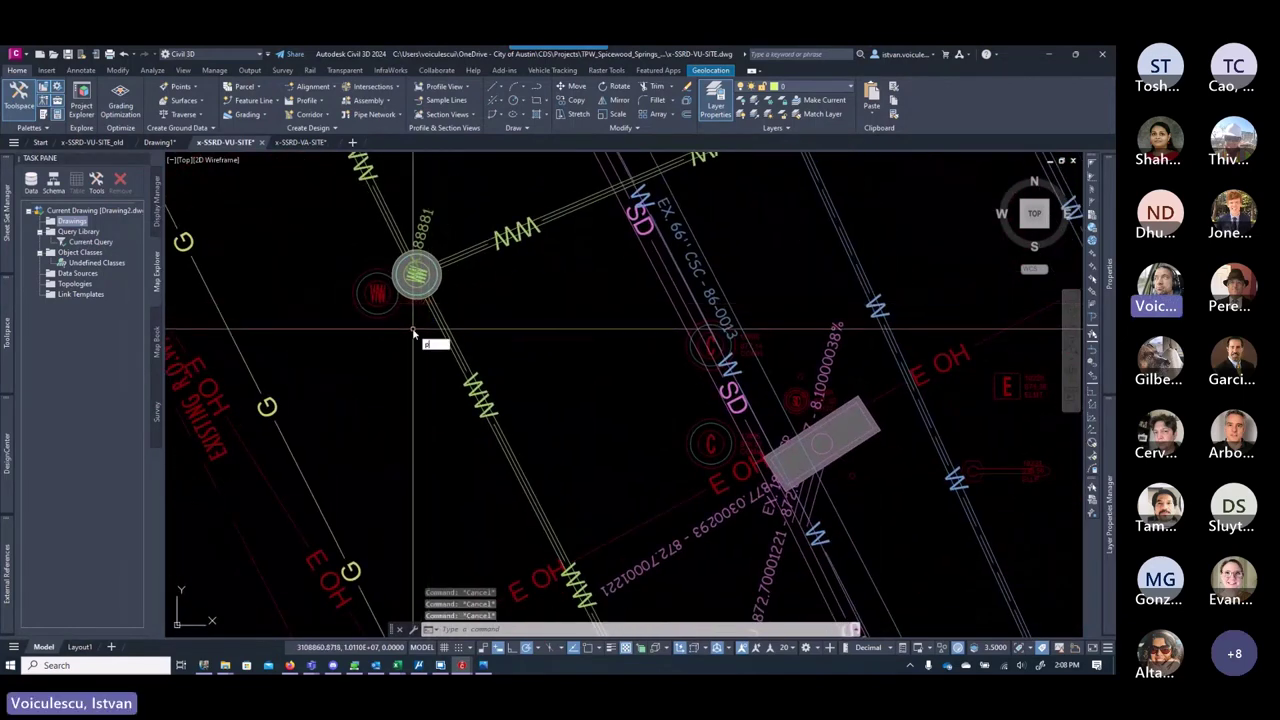
pyautogui.press('Return')
pyautogui.keyDown('shift'); pyautogui.rightClick(374, 298); pyautogui.keyUp('shift')
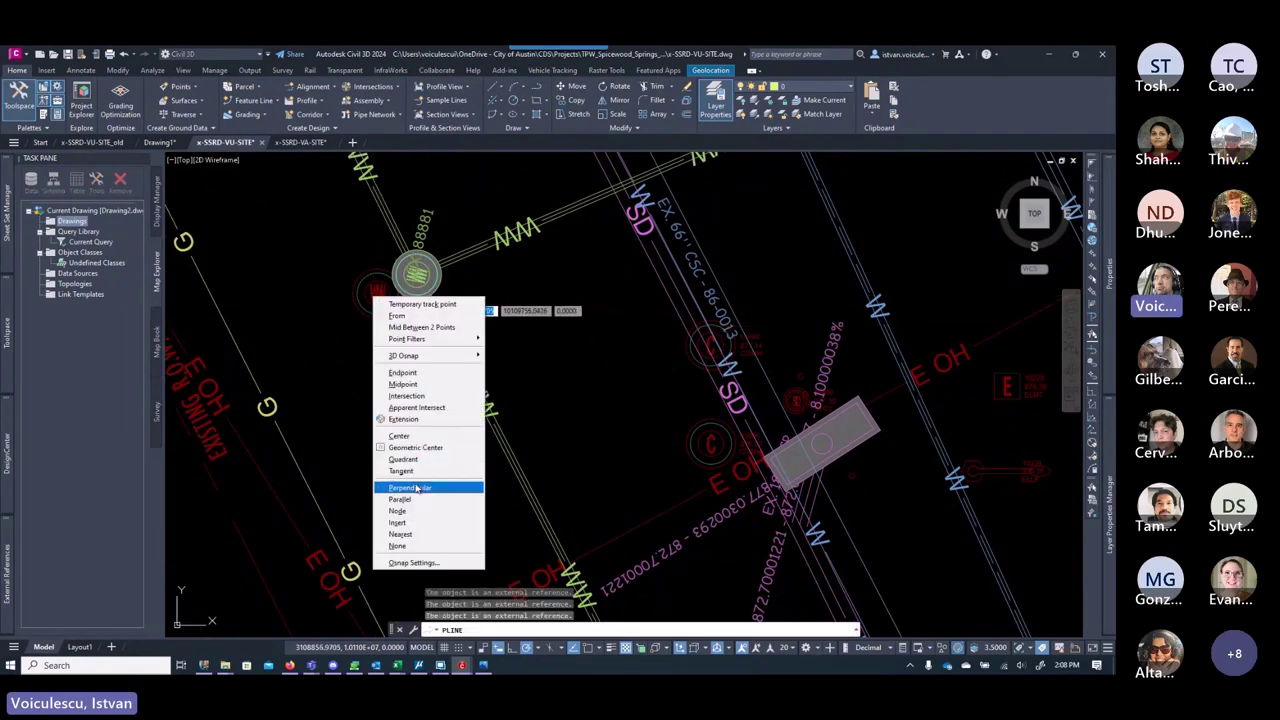
pyautogui.click(417, 437)
pyautogui.click(372, 312)
pyautogui.scroll(-2, 430, 433)
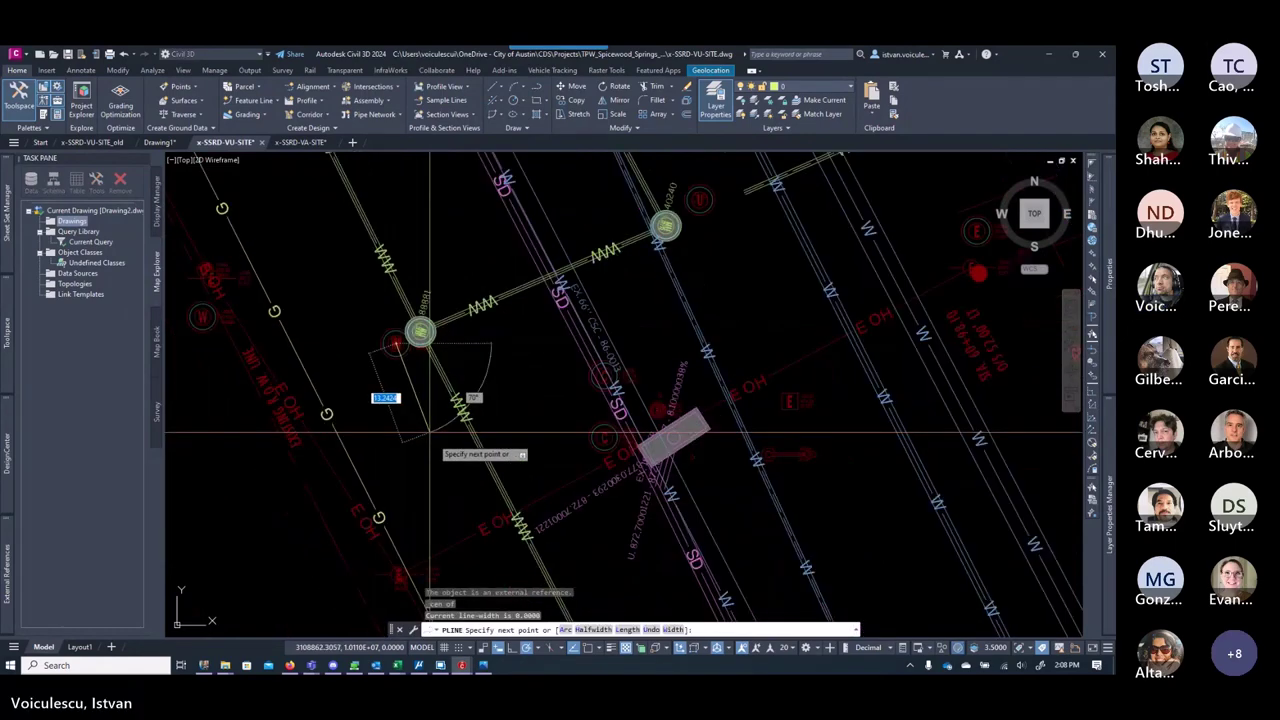
# Step: End the polyline at the center of the surveyed wastewater manhole beside the EX. 39030 label
pyautogui.scroll(-3, 430, 433)
pyautogui.scroll(5, 500, 490)
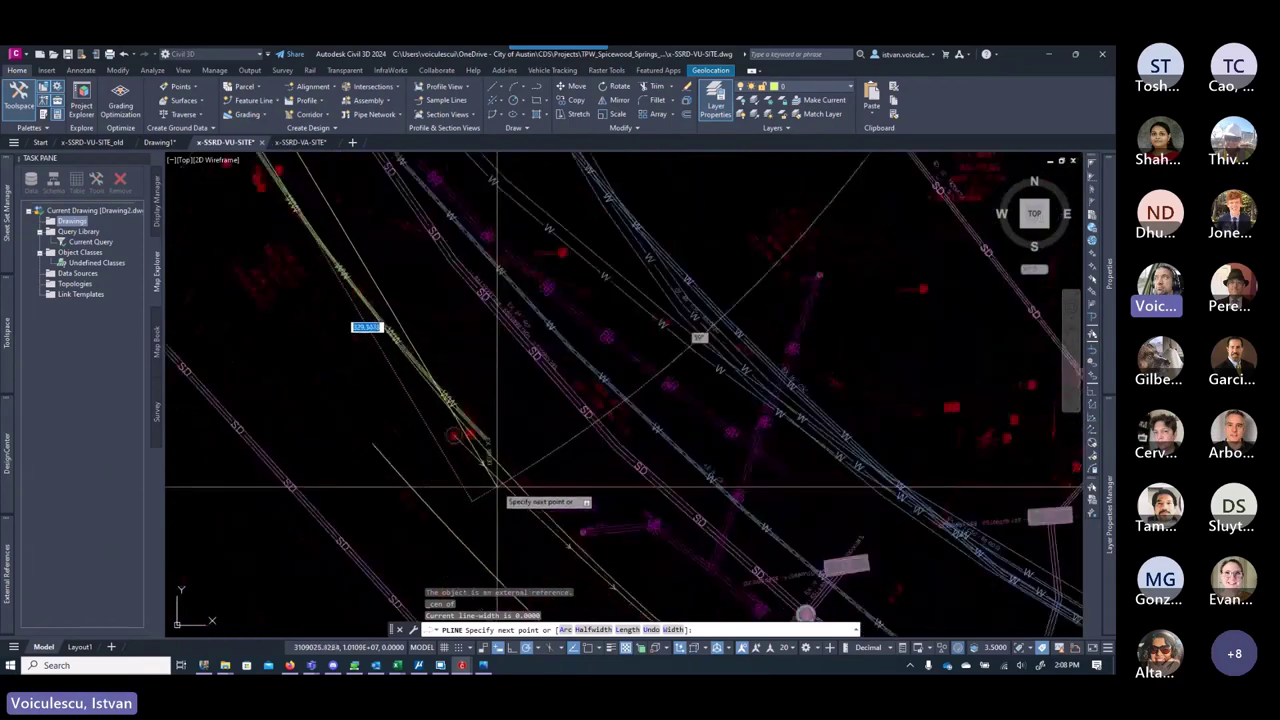
pyautogui.keyDown('shift'); pyautogui.rightClick(448, 453); pyautogui.keyUp('shift')
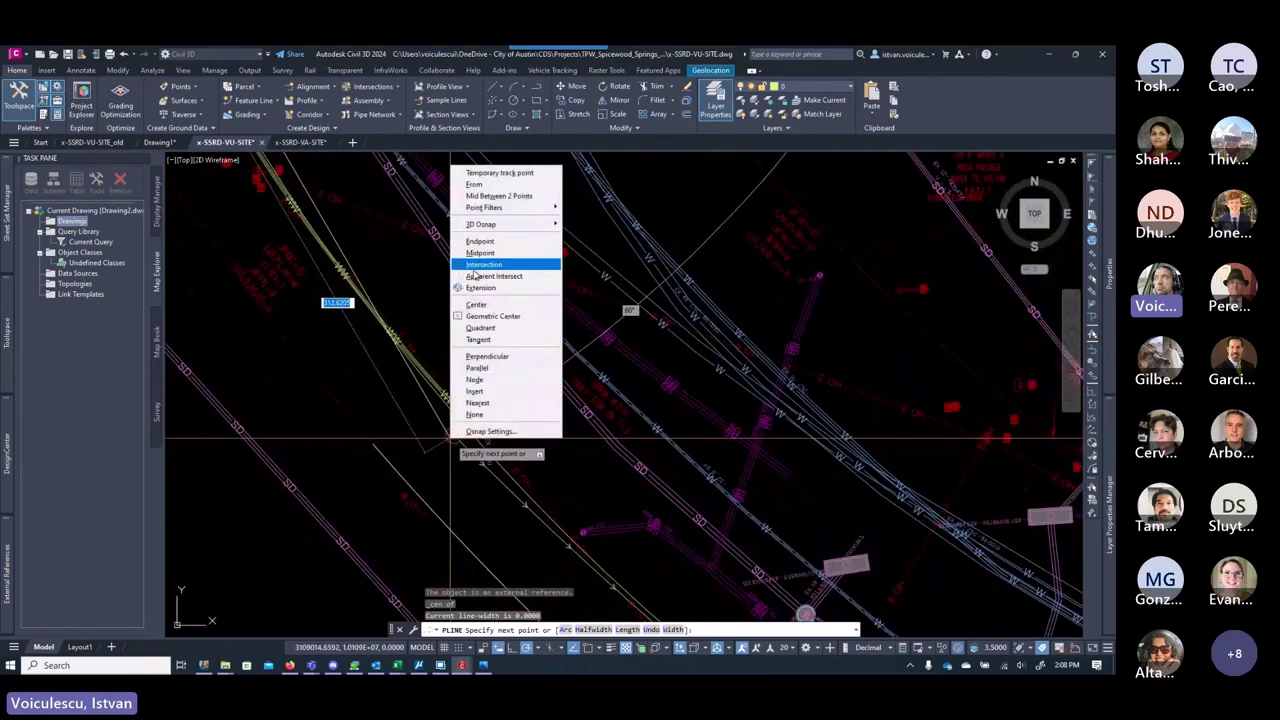
pyautogui.click(475, 304)
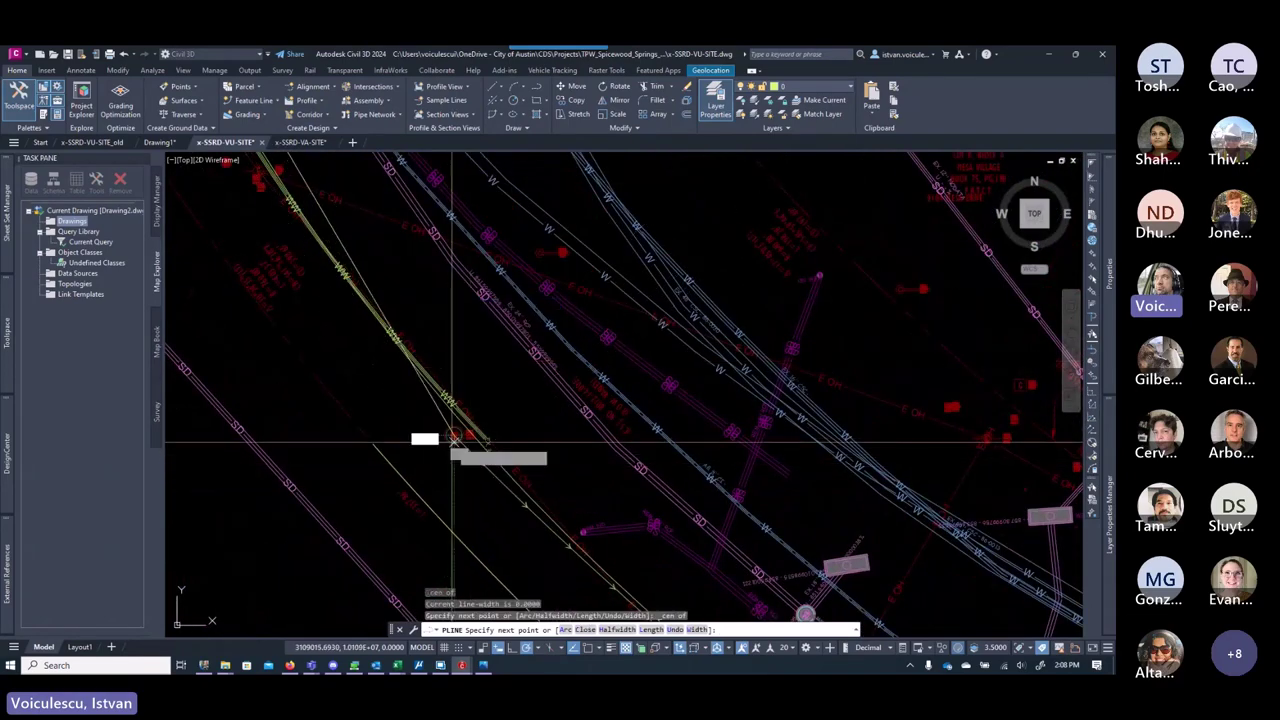
pyautogui.press('Escape')
pyautogui.press('Escape')
# Step: Convert the new polyline segment between the two surveyed manholes into an arc bowing southwest along the road curve
pyautogui.scroll(-3, 443, 337)
pyautogui.scroll(3, 420, 330)
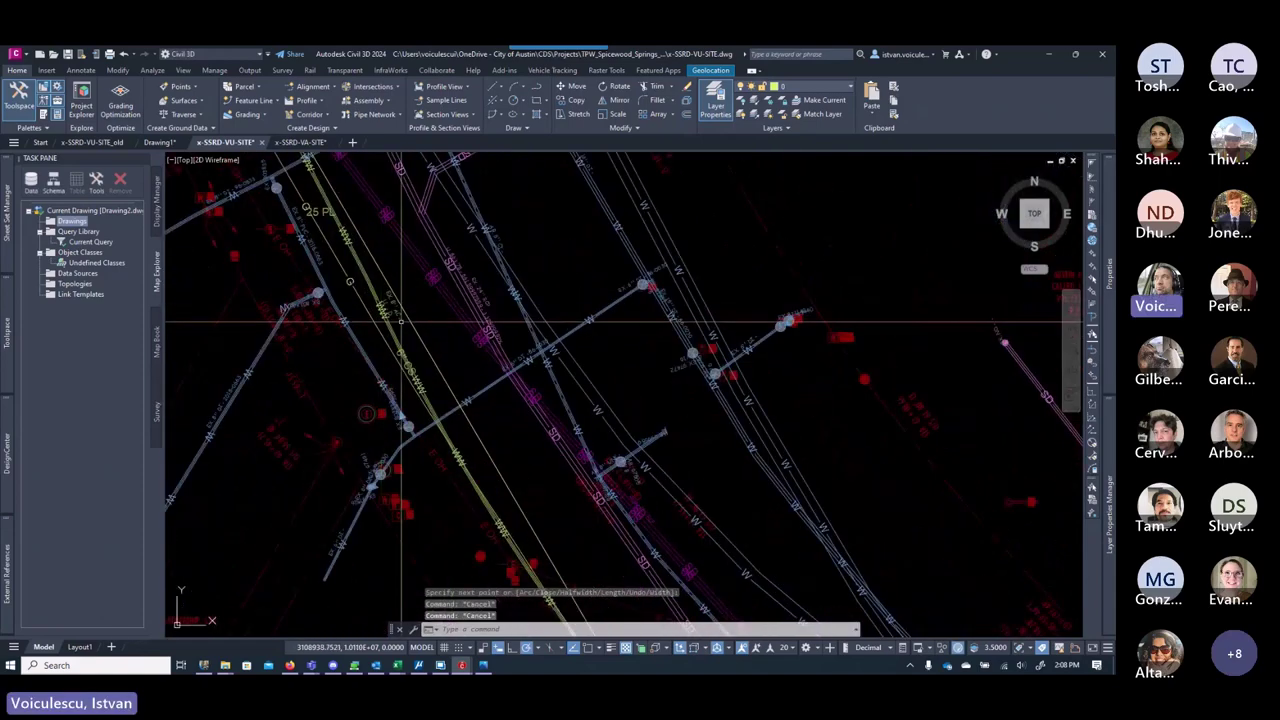
pyautogui.scroll(-3, 408, 320)
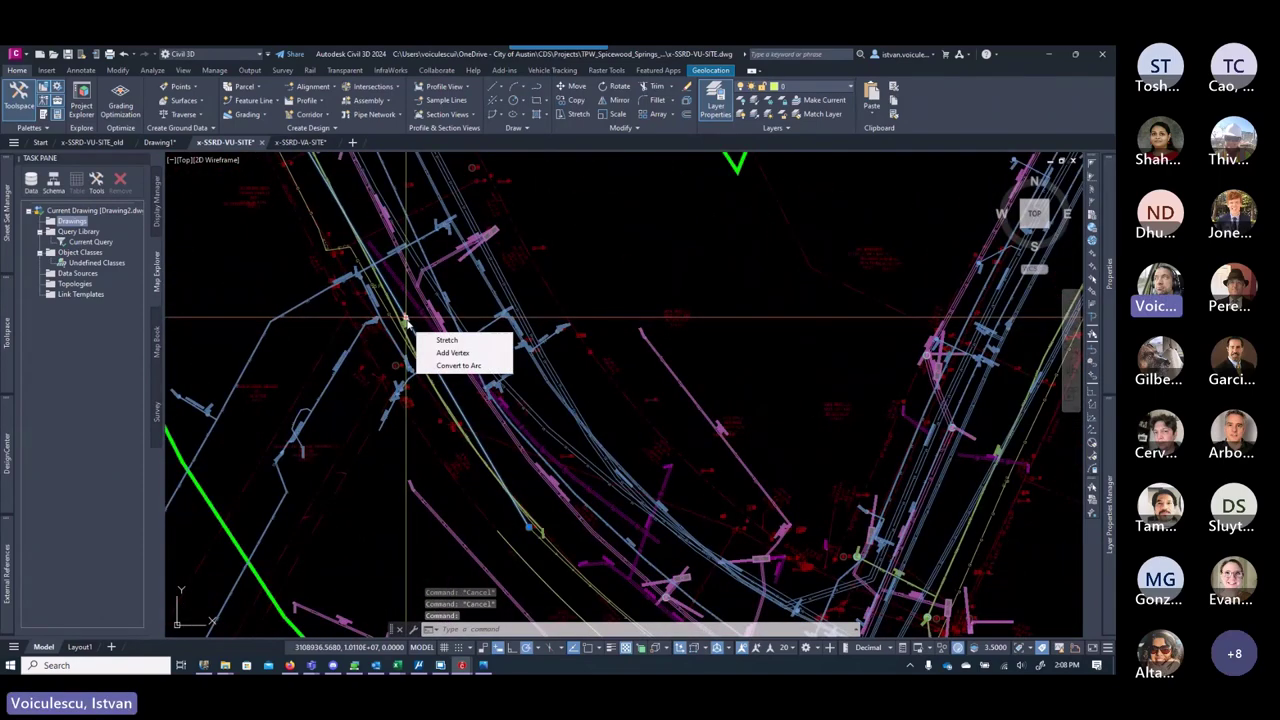
pyautogui.click(445, 366)
pyautogui.scroll(2, 400, 352)
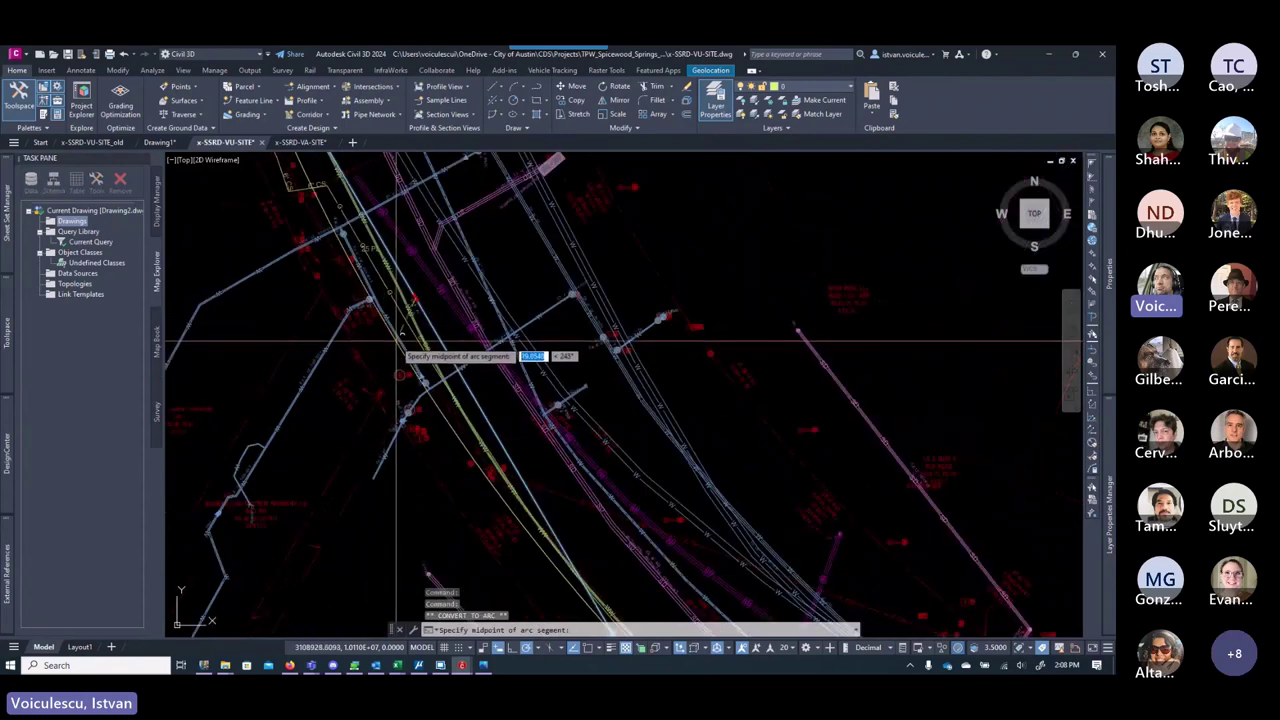
pyautogui.scroll(3, 400, 350)
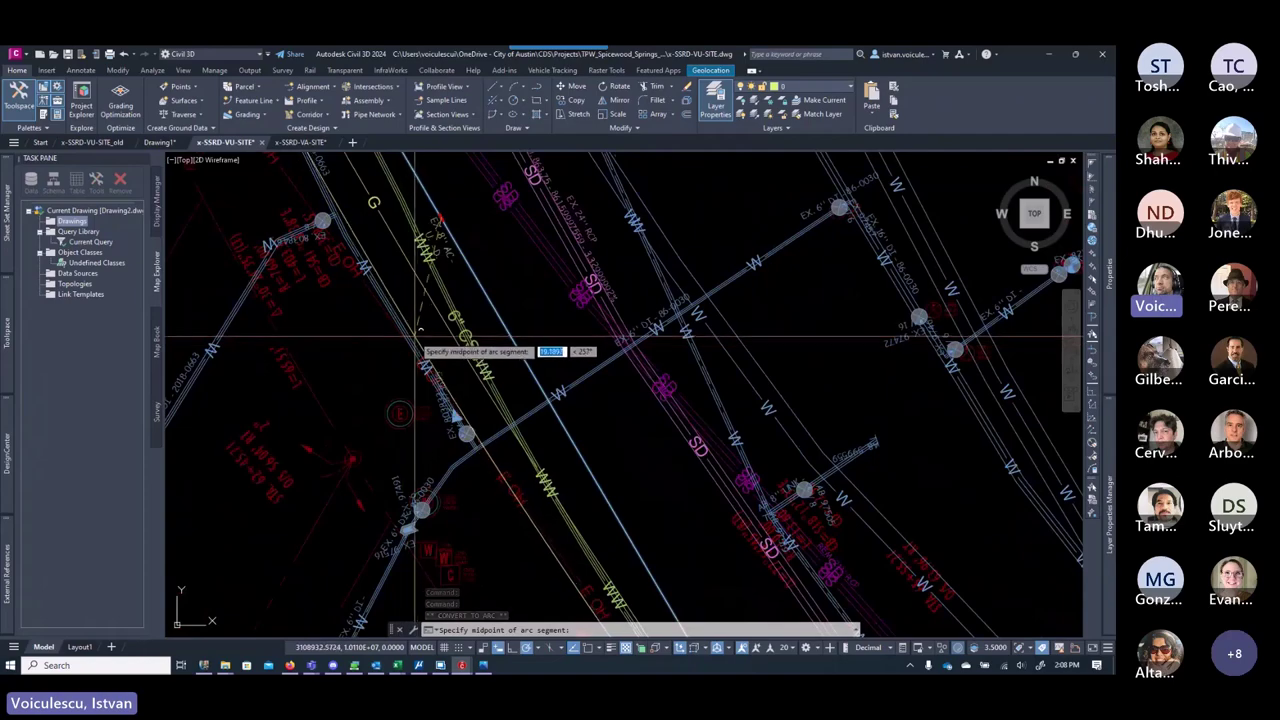
pyautogui.scroll(-3, 460, 363)
pyautogui.scroll(4, 460, 363)
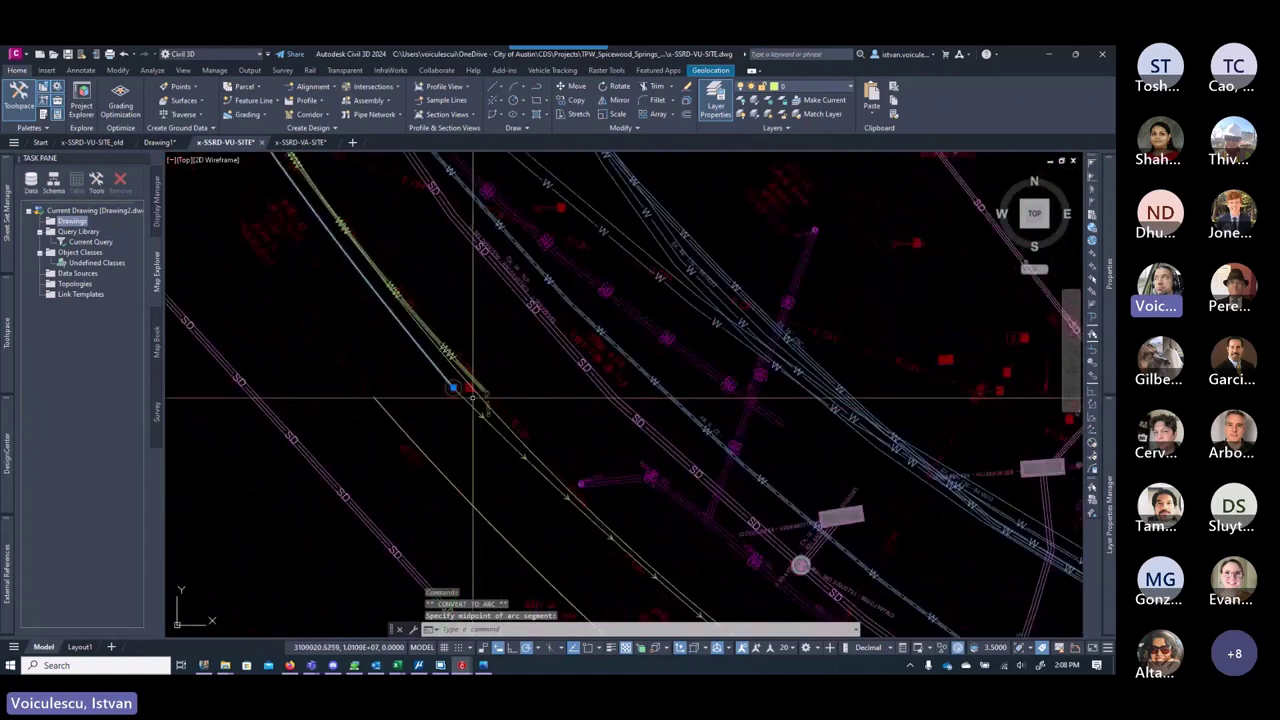
pyautogui.press('Escape')
pyautogui.press('Escape')
# Step: Match the new arc to the V-WWTR-LINE layer of the adjoining re-created wastewater line
pyautogui.click(824, 116)
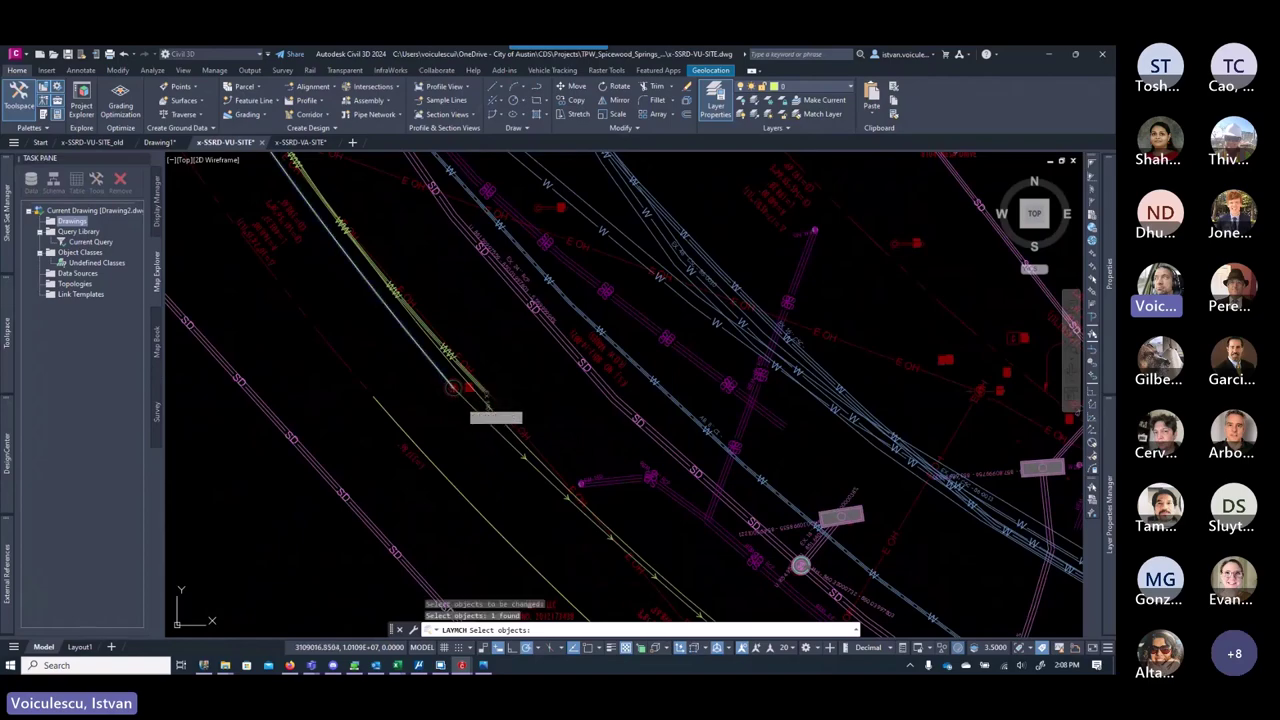
pyautogui.click(479, 411)
pyautogui.press('Escape')
pyautogui.press('Escape')
# Step: Erase the old parallel wastewater lines that run northwest from the EX. 39030 label
pyautogui.scroll(-3, 452, 413)
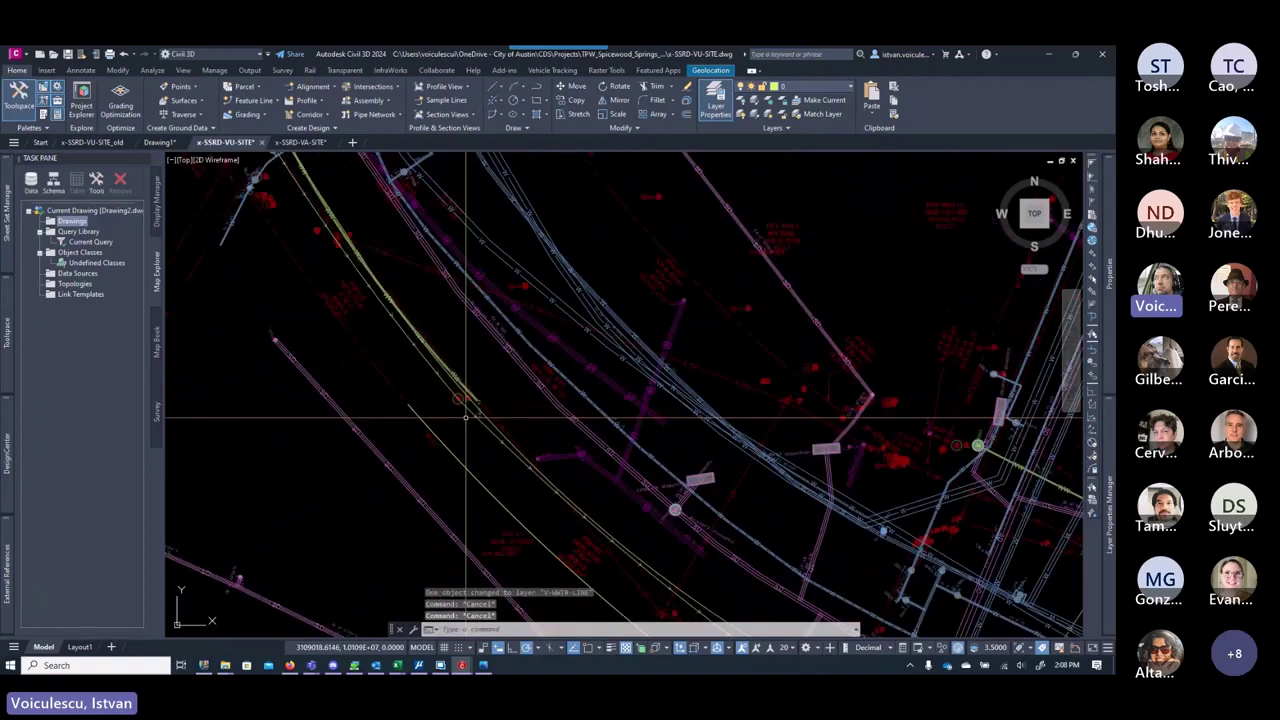
pyautogui.scroll(5, 452, 413)
pyautogui.scroll(2, 455, 420)
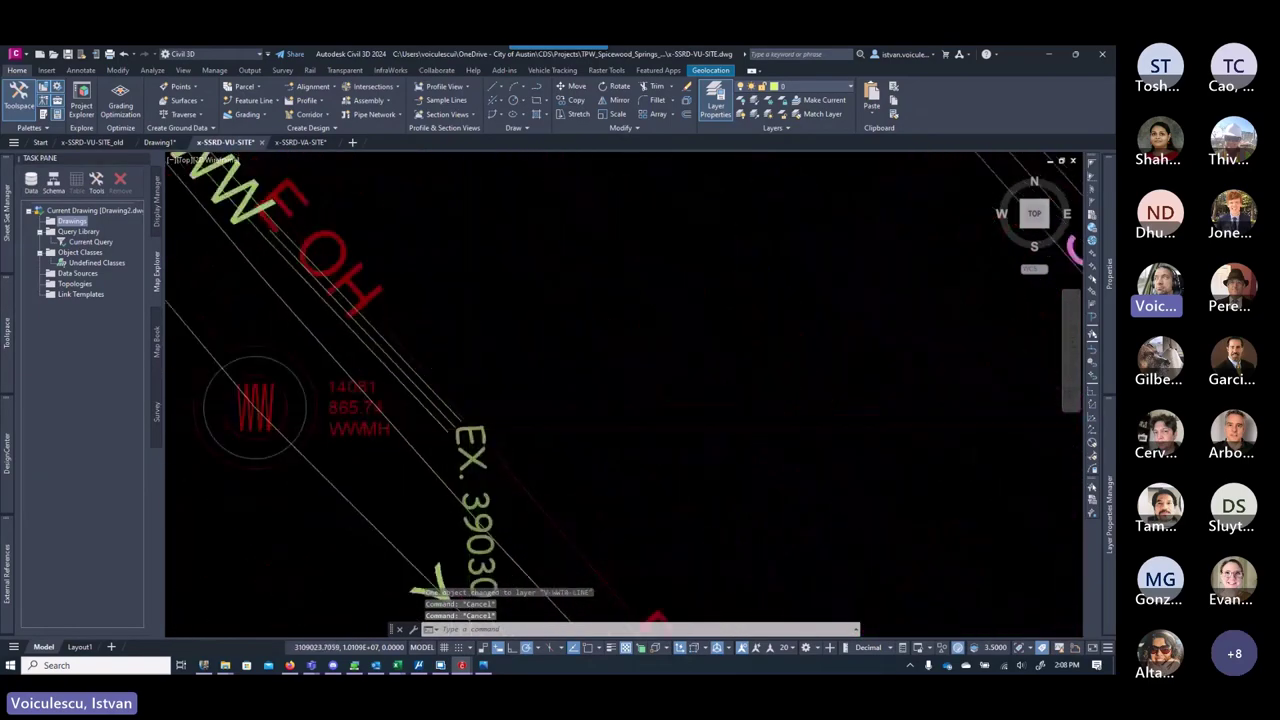
pyautogui.scroll(-2, 457, 428)
pyautogui.click(445, 426)
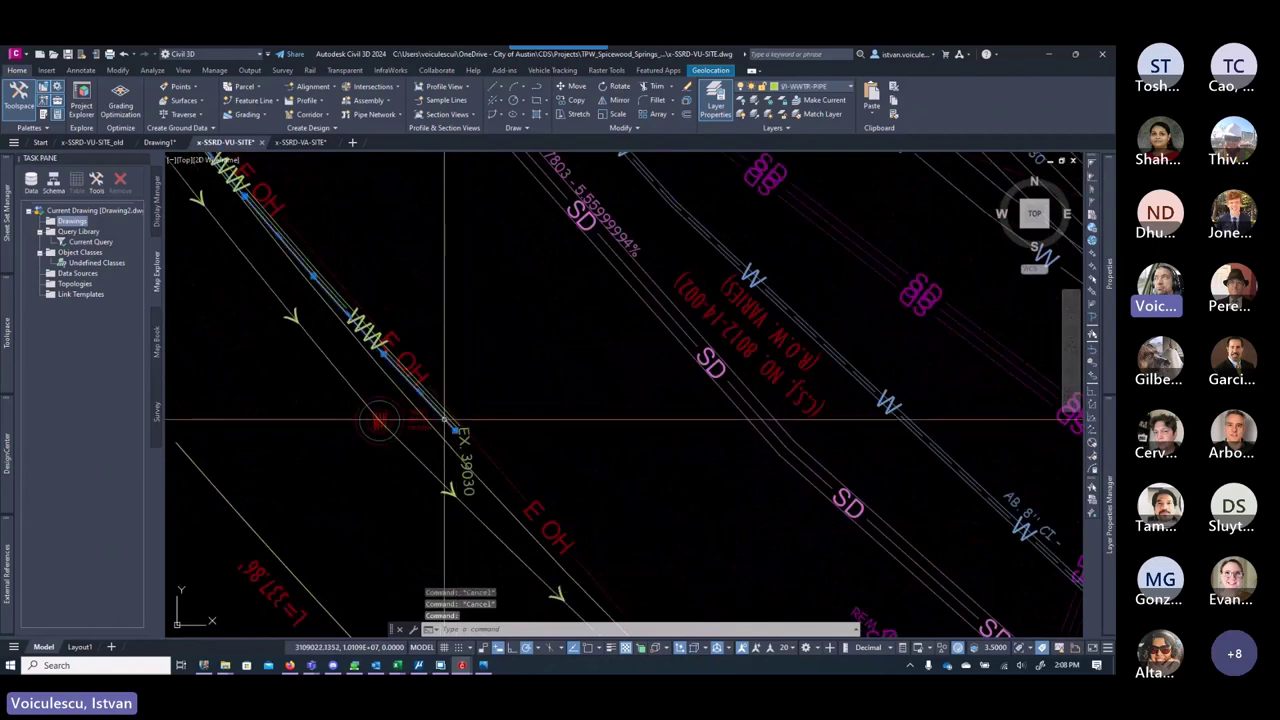
pyautogui.press('Delete')
pyautogui.scroll(3, 445, 413)
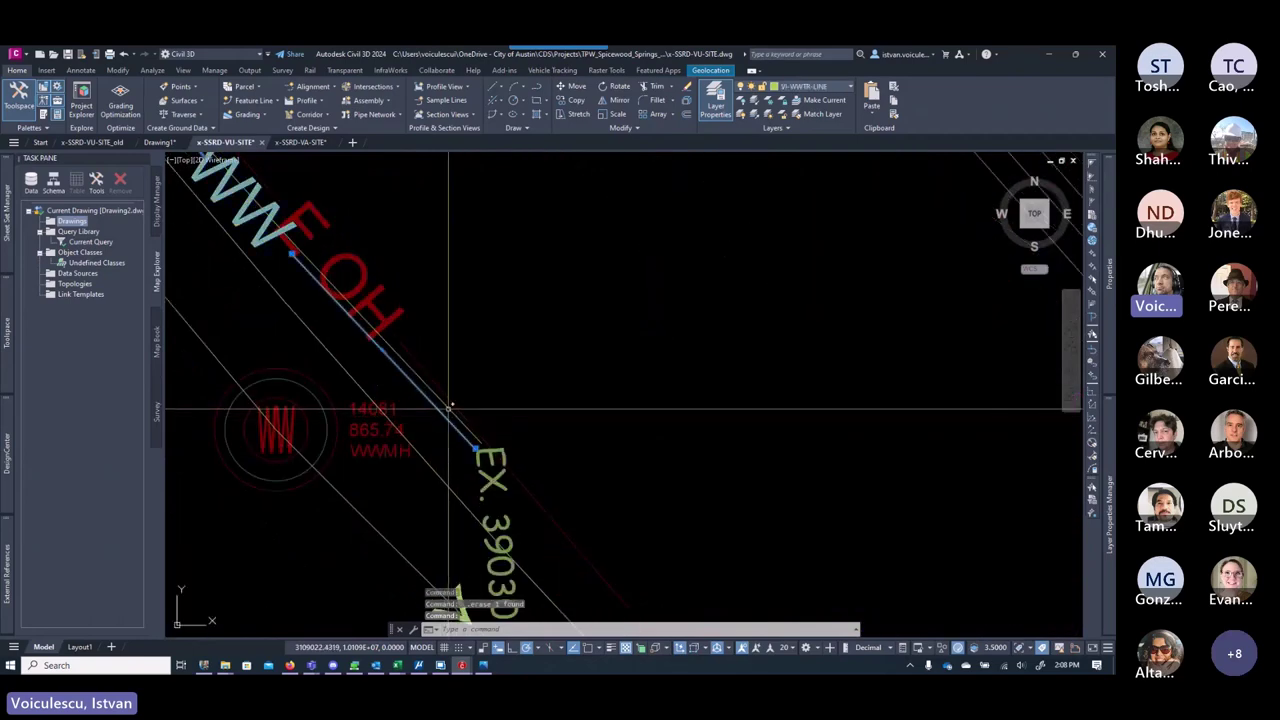
pyautogui.scroll(-4, 448, 409)
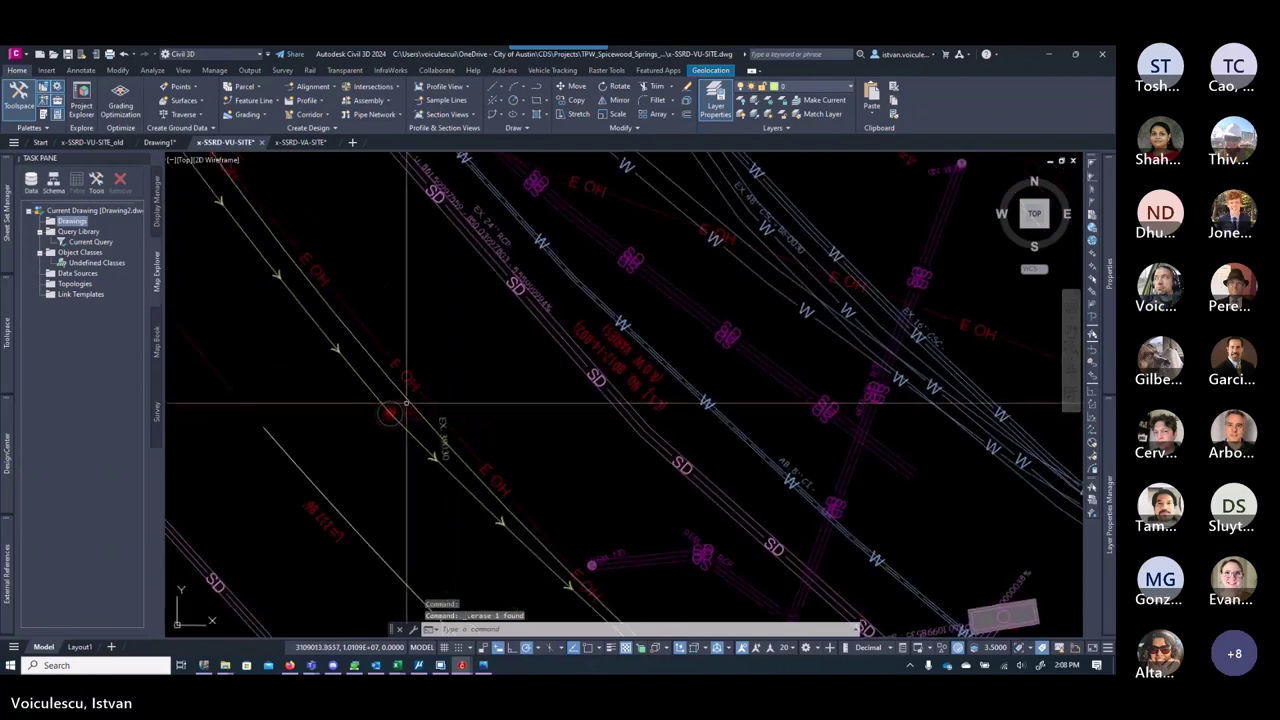
# Step: Erase the old wastewater manhole symbol labeled EX. 88881 at the northwest end of the new arc
pyautogui.scroll(-2, 449, 443)
pyautogui.scroll(1, 391, 368)
pyautogui.scroll(2, 391, 368)
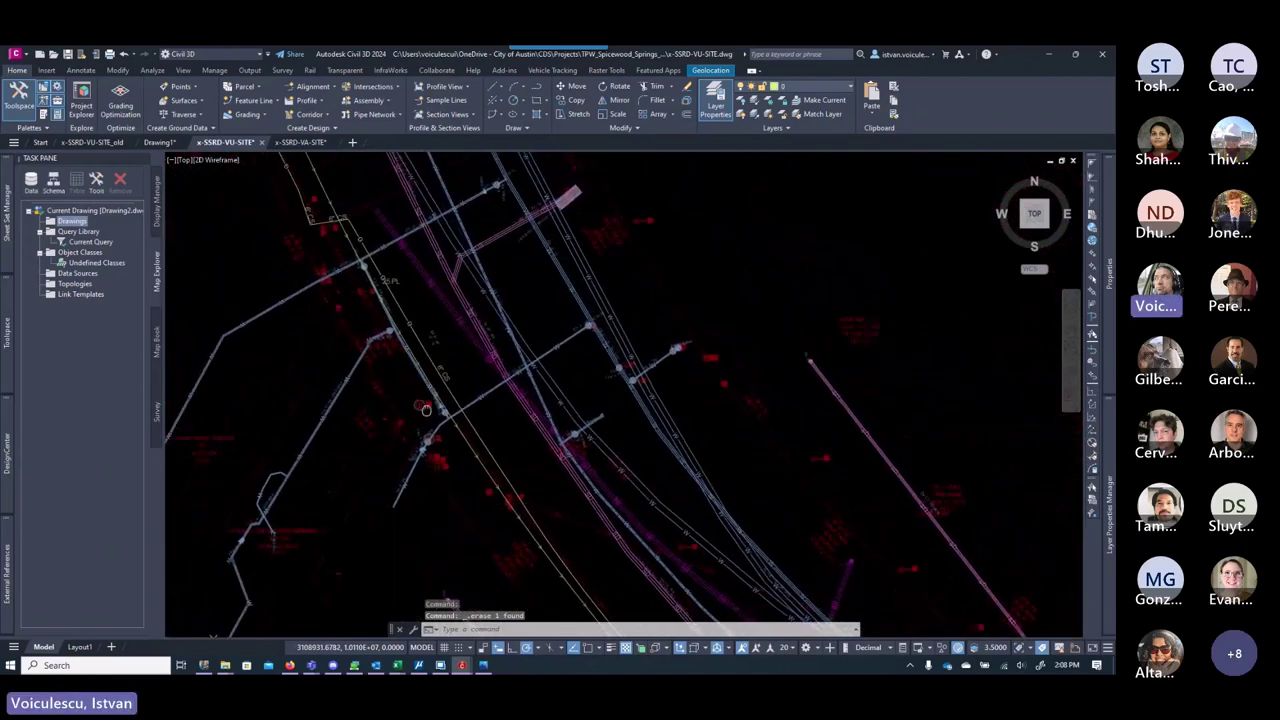
pyautogui.scroll(3, 398, 343)
pyautogui.scroll(-4, 398, 343)
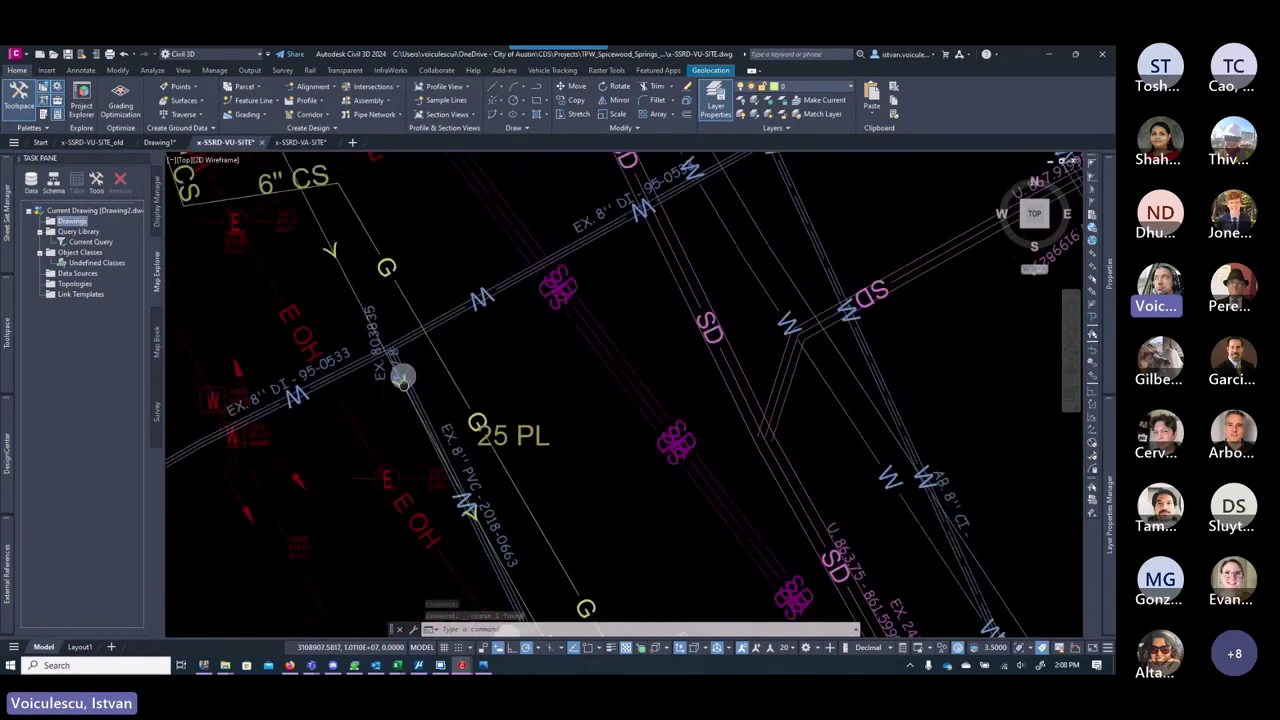
pyautogui.scroll(2, 457, 451)
pyautogui.scroll(-1, 429, 366)
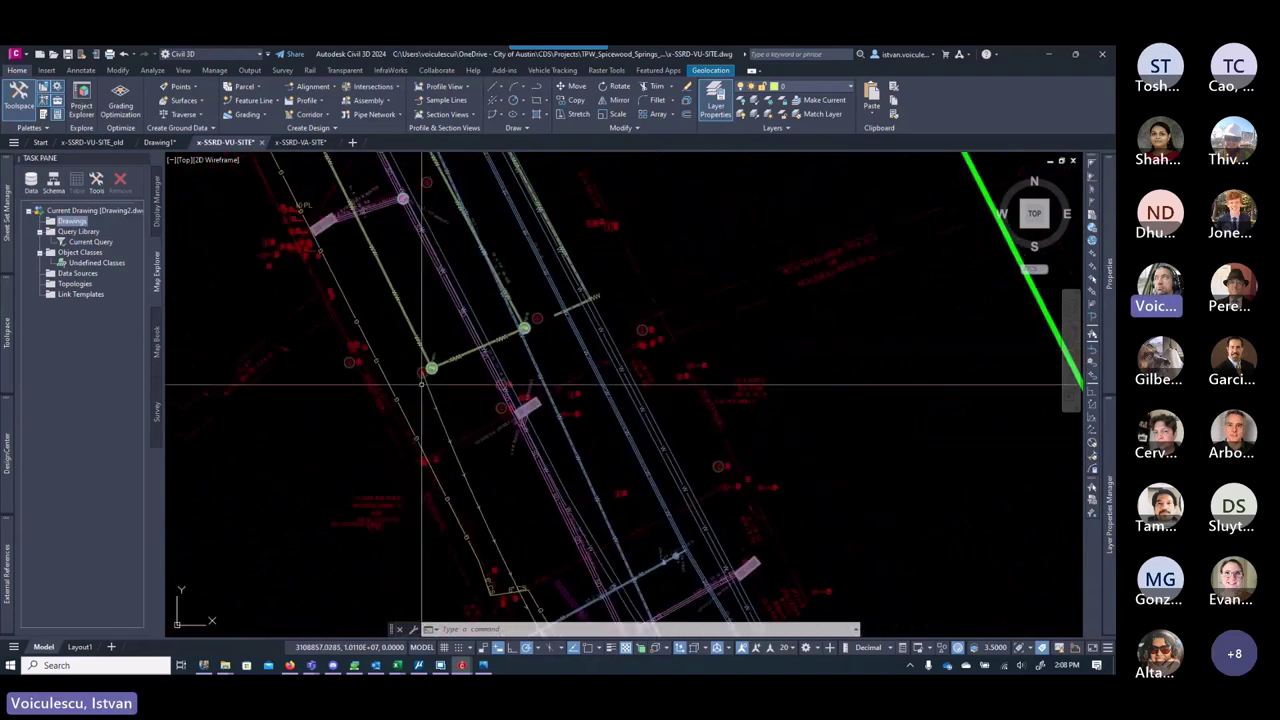
pyautogui.scroll(4, 429, 366)
pyautogui.press('Delete')
pyautogui.press('Escape')
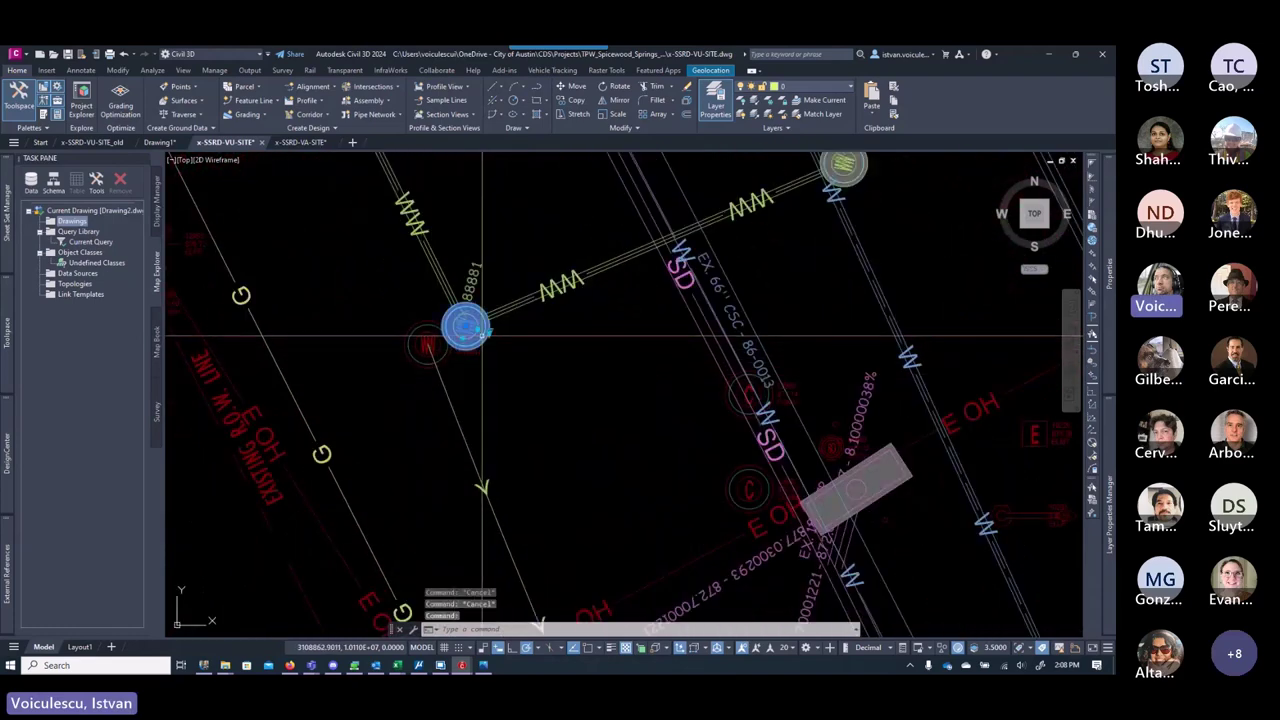
pyautogui.press('Delete')
pyautogui.scroll(3, 470, 322)
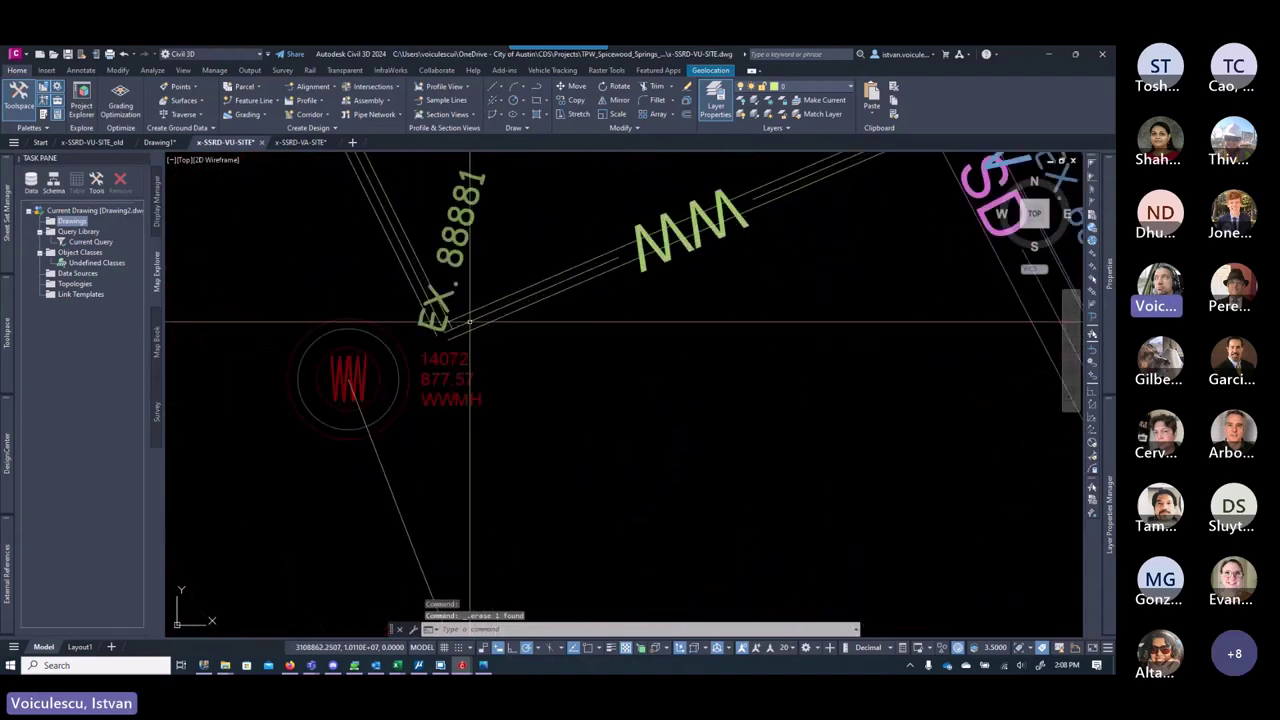
# Step: Erase the old wastewater manhole symbol labeled EX. 40240 next to the surveyed utility manhole
pyautogui.scroll(-5, 468, 322)
pyautogui.scroll(5, 500, 337)
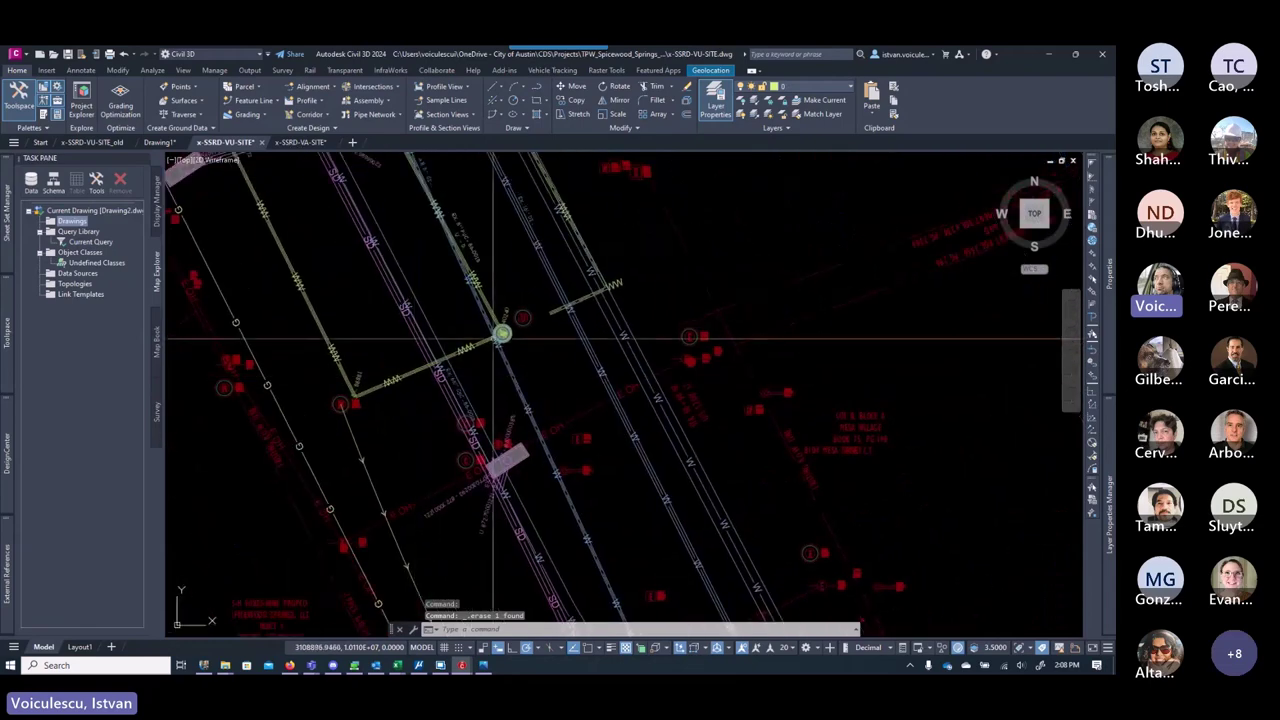
pyautogui.moveTo(532, 302); pyautogui.dragTo(498, 393, button='middle')
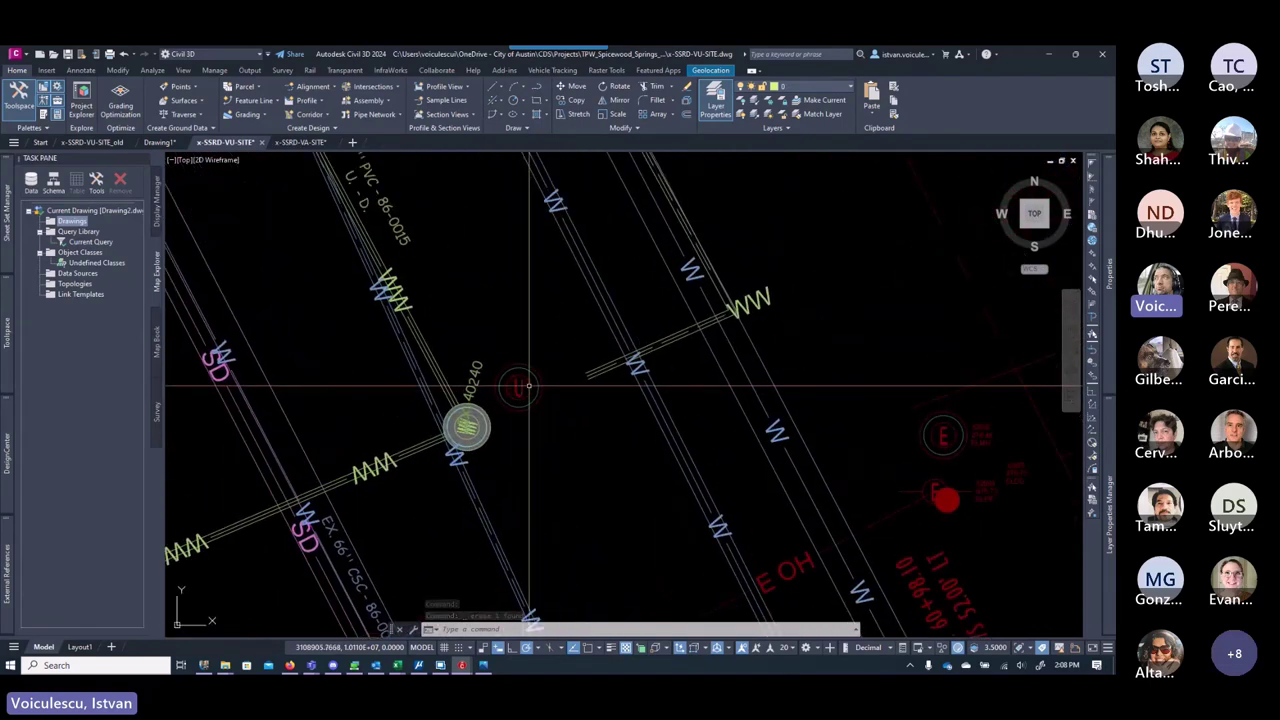
pyautogui.scroll(4, 530, 385)
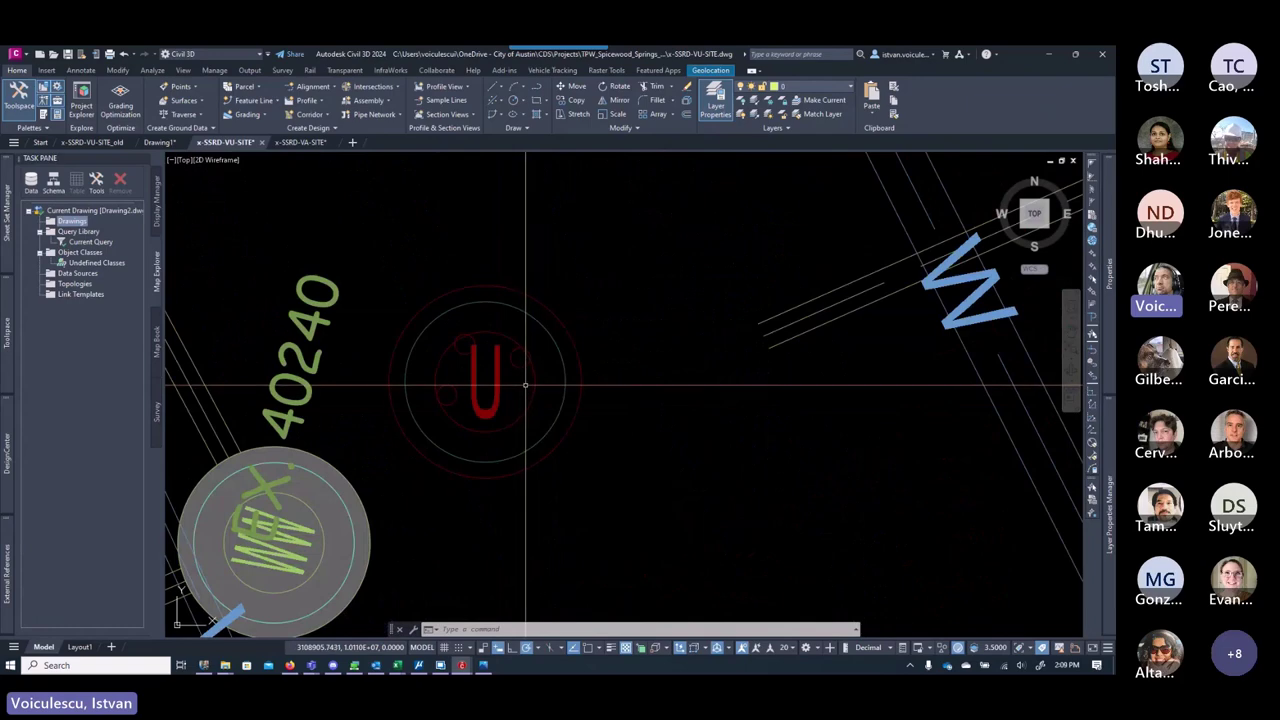
pyautogui.scroll(-6, 490, 433)
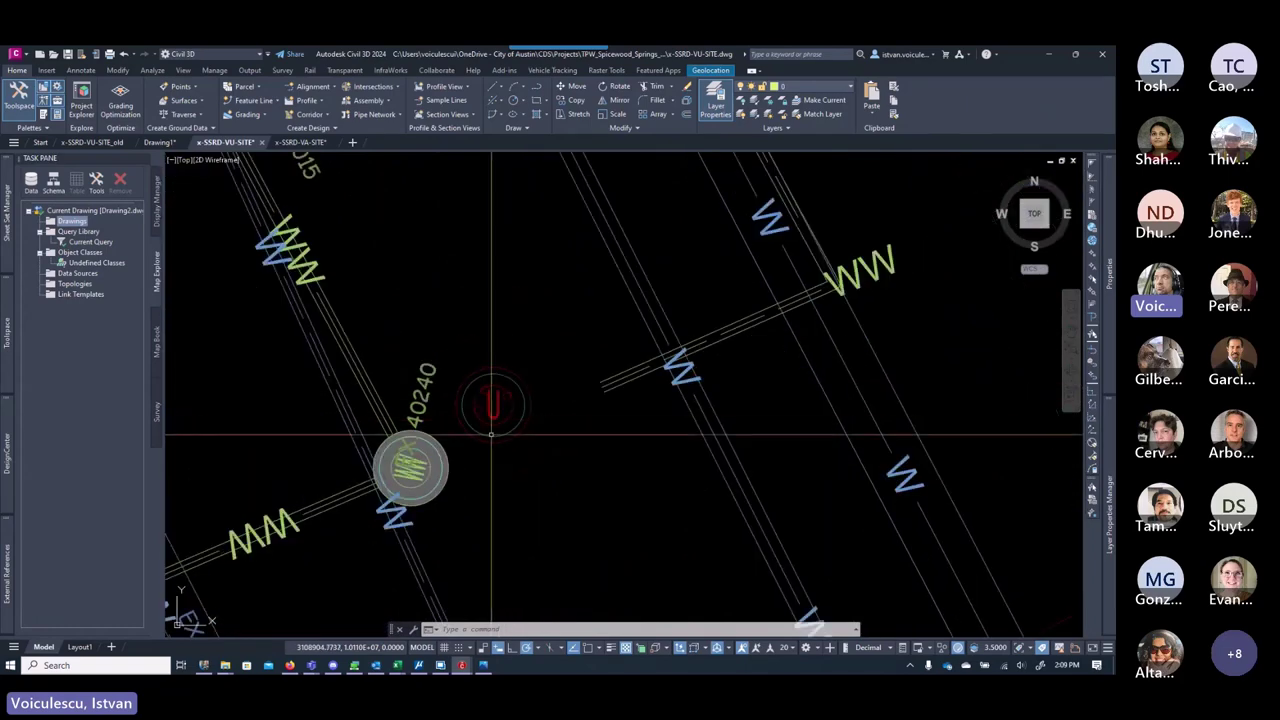
pyautogui.press('Escape')
pyautogui.press('Escape')
pyautogui.scroll(4, 457, 449)
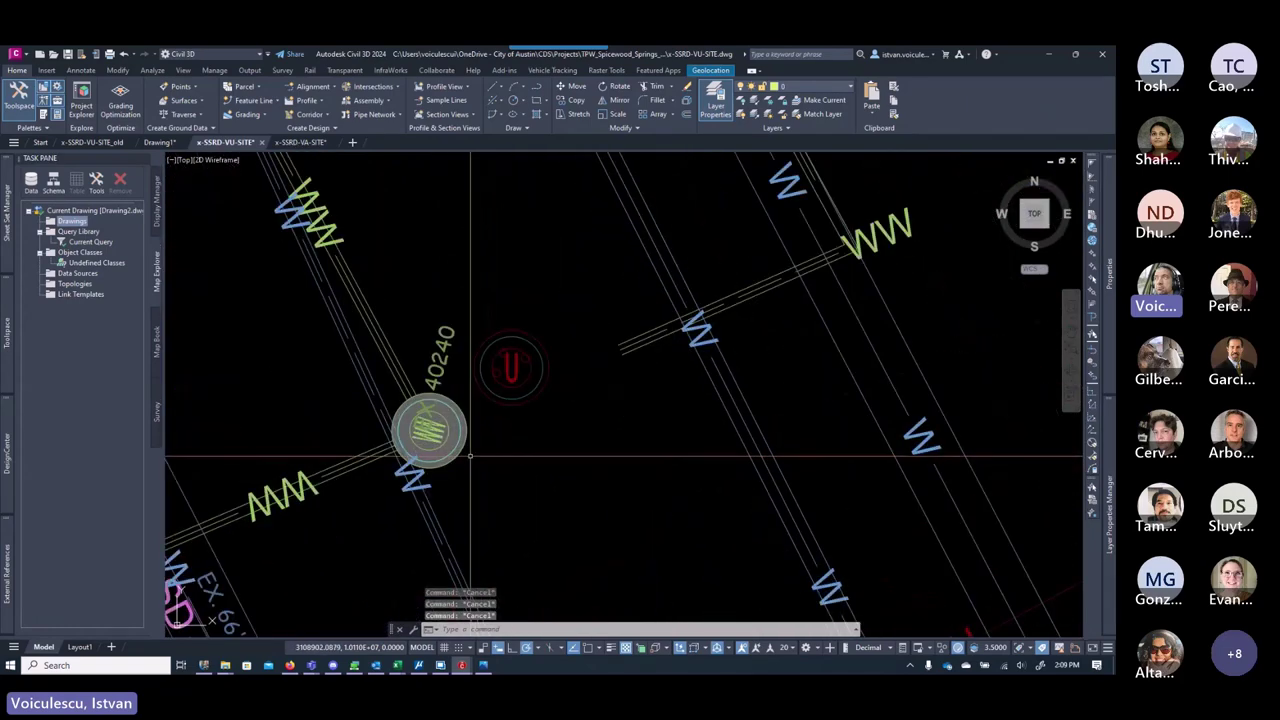
pyautogui.press('Delete')
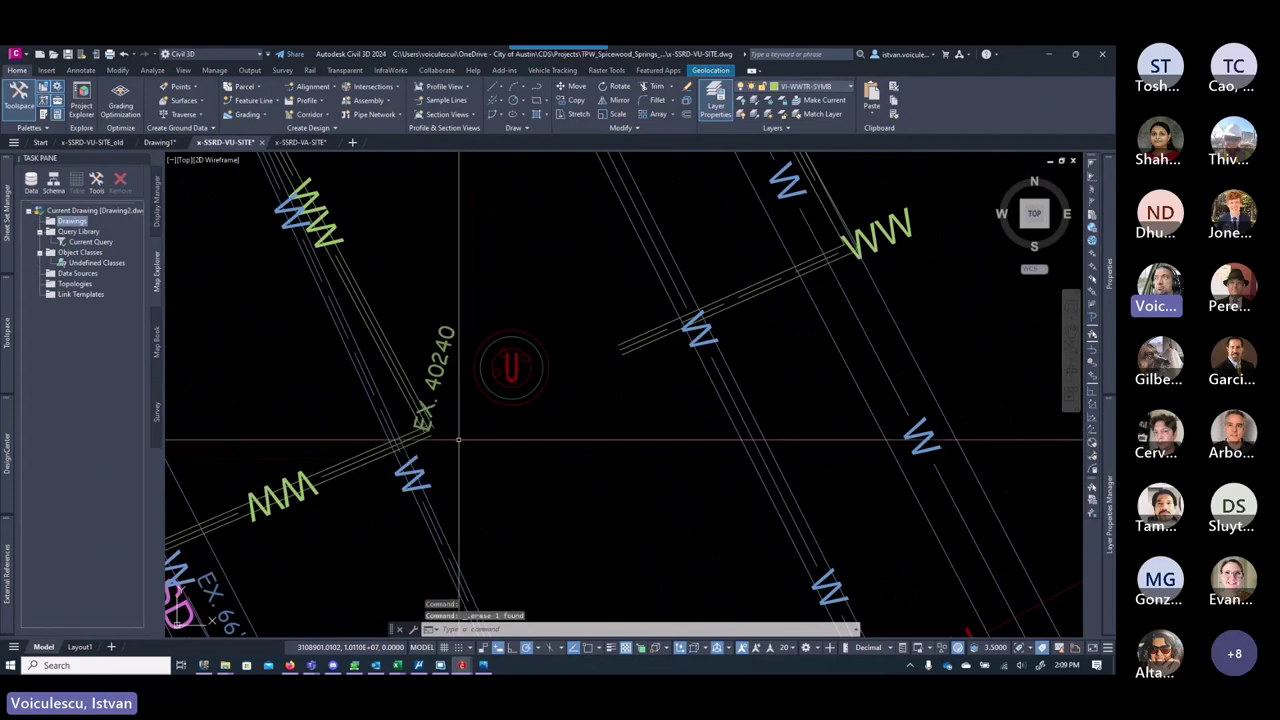
# Step: Draw a V-WWTR-LINE polyline from the center of the surveyed manhole near EX. 40240 to the surveyed manhole near EX. 88881
pyautogui.scroll(-5, 455, 447)
pyautogui.write('as')
pyautogui.press('Return')
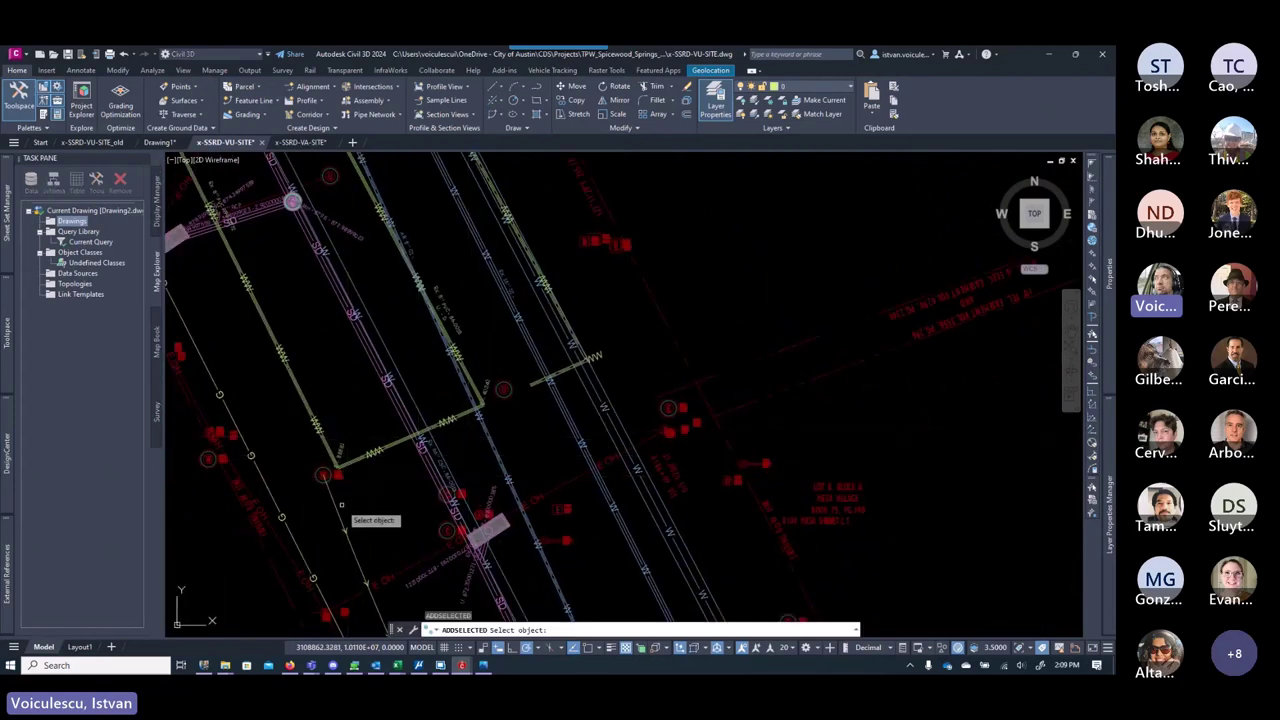
pyautogui.click(344, 524)
pyautogui.keyDown('shift'); pyautogui.rightClick(511, 392); pyautogui.keyUp('shift')
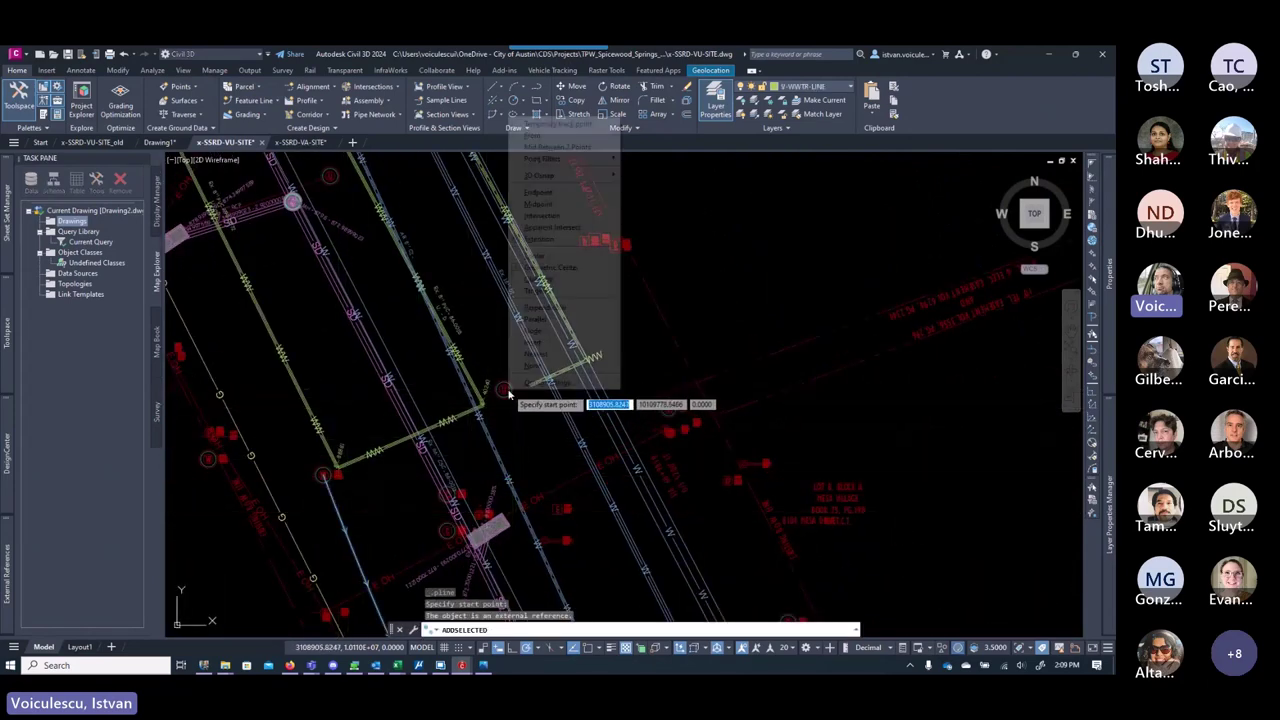
pyautogui.click(533, 256)
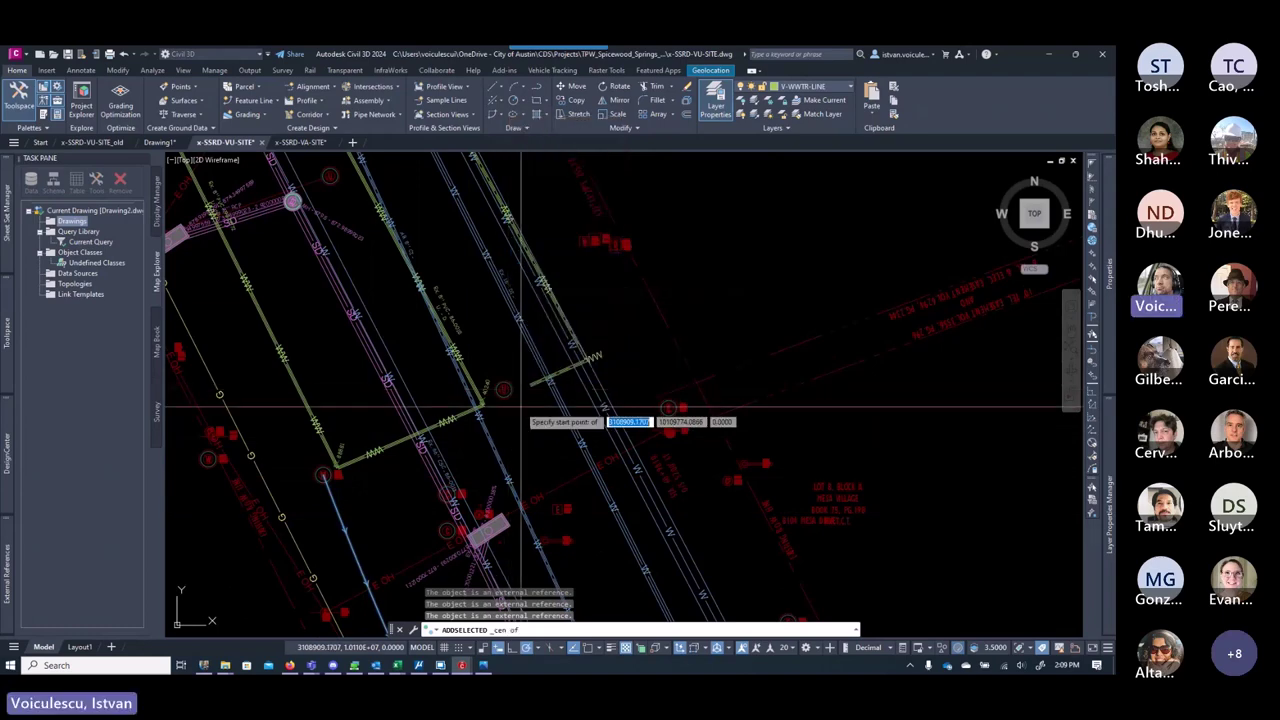
pyautogui.click(404, 453)
pyautogui.keyDown('shift'); pyautogui.rightClick(408, 460); pyautogui.keyUp('shift')
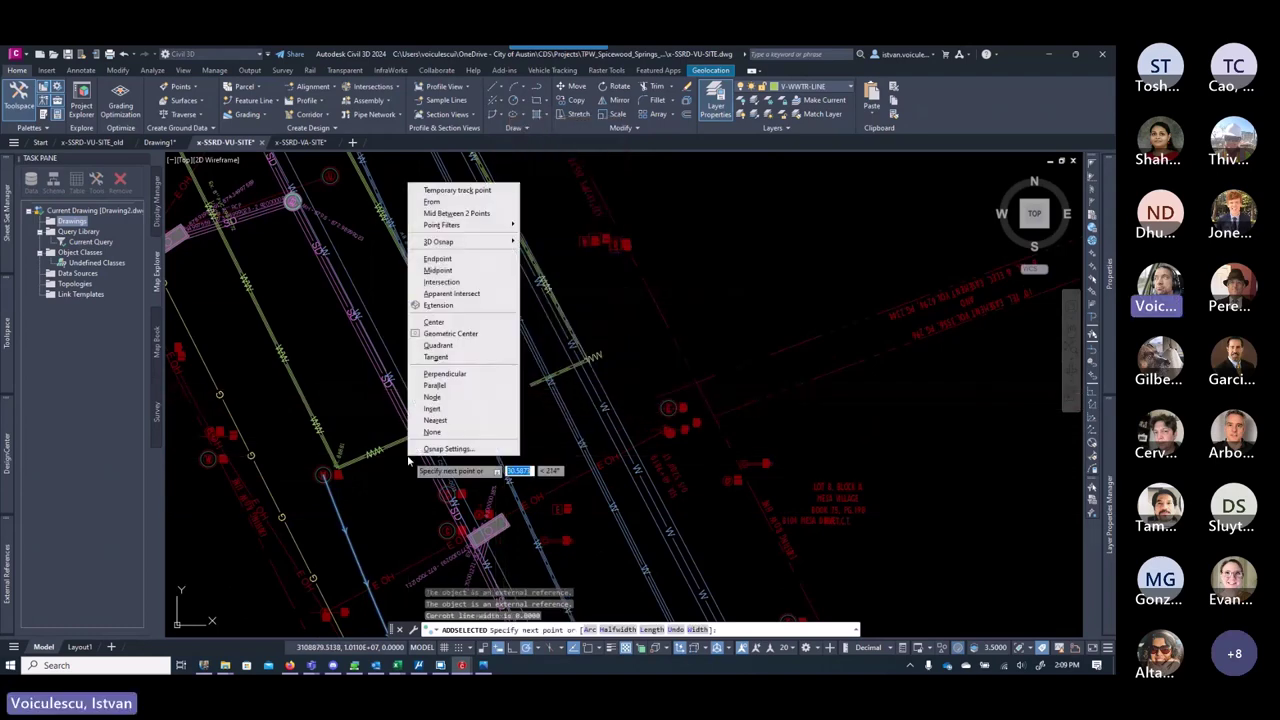
pyautogui.click(438, 322)
pyautogui.press('Escape')
pyautogui.press('Escape')
pyautogui.press('Escape')
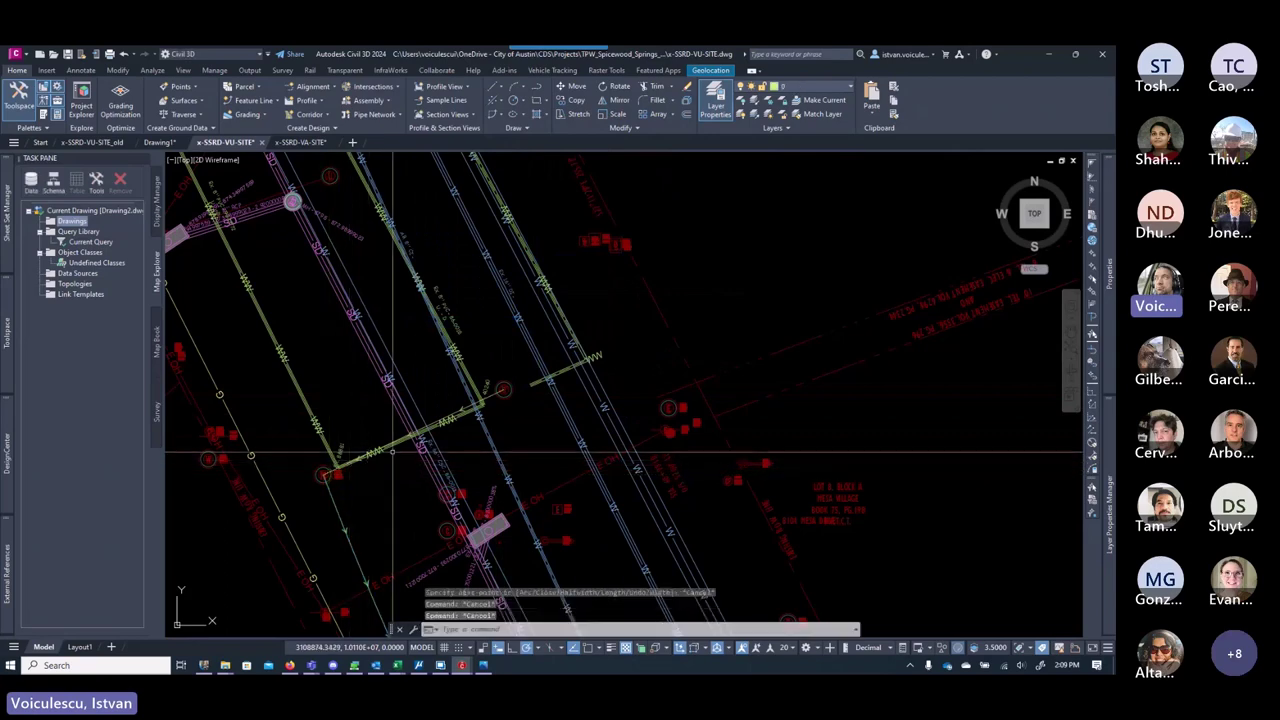
# Step: Erase the old parallel wastewater lines along the new line between the EX. 40240 and EX. 88881 labels
pyautogui.scroll(7, 541, 392)
pyautogui.click(541, 390)
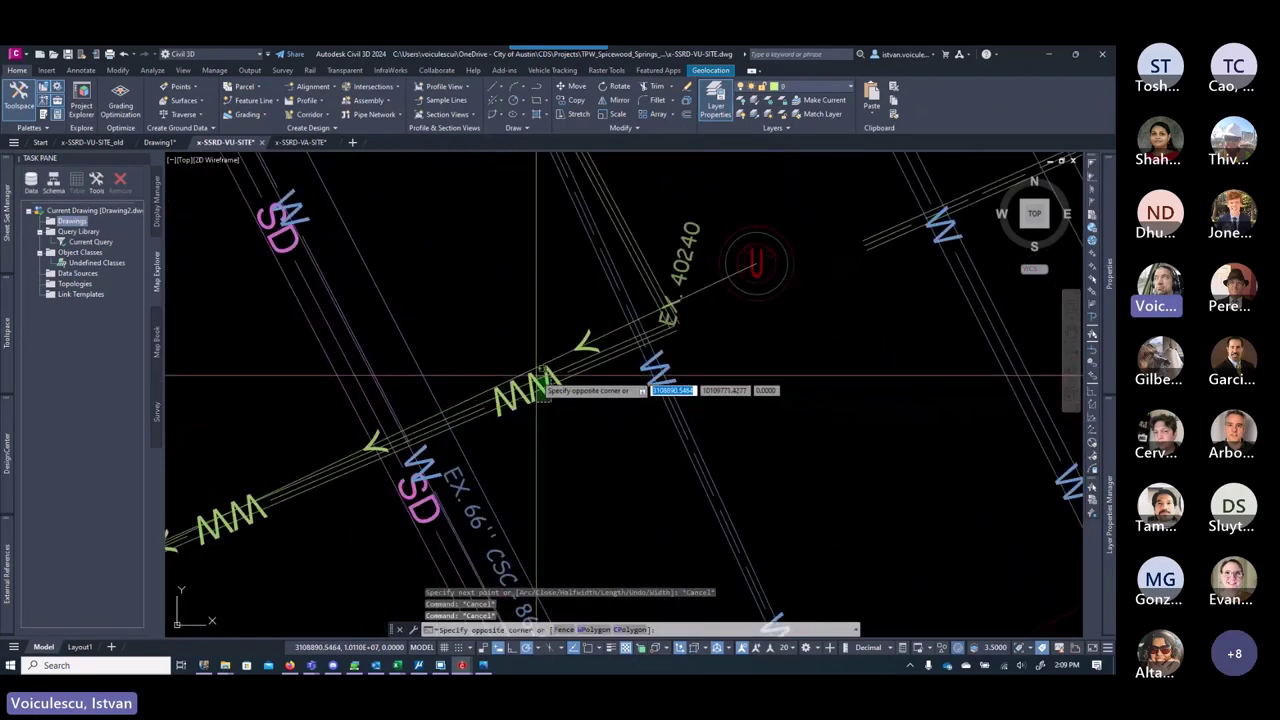
pyautogui.click(538, 384)
pyautogui.press('Delete')
pyautogui.scroll(-4, 538, 384)
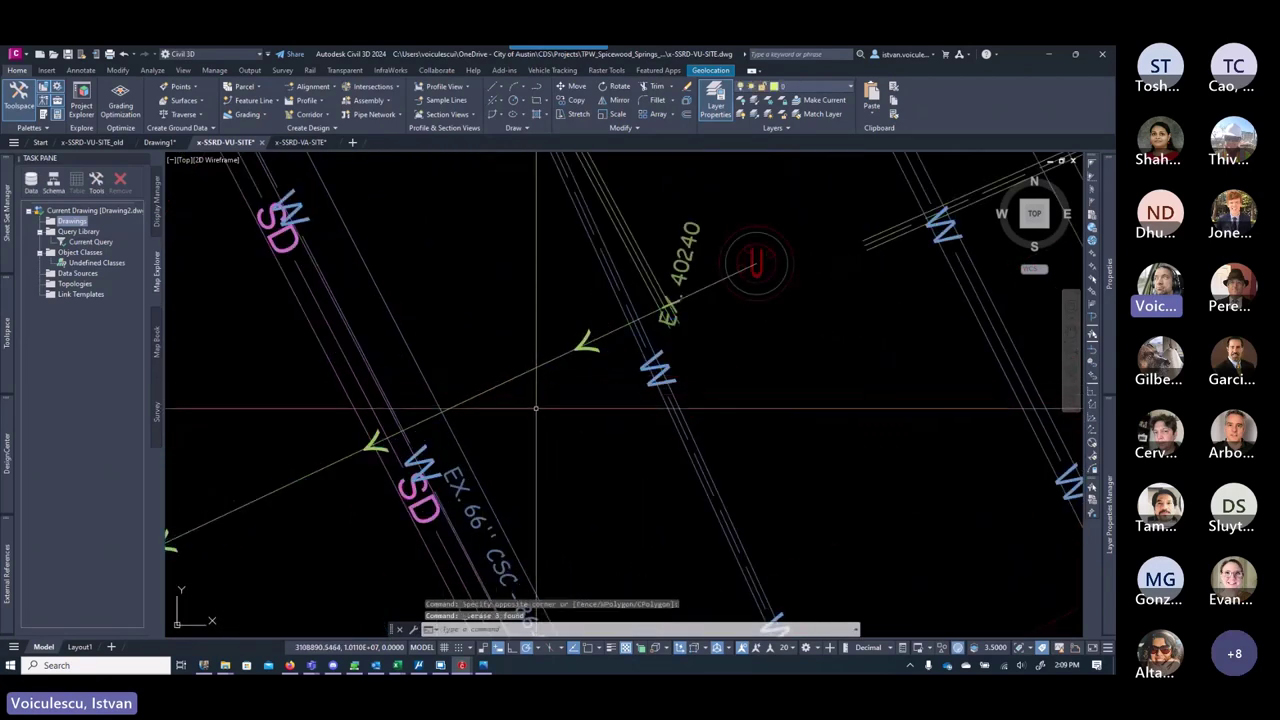
# Step: Save the x-SSRD-VU-SITE drawing
pyautogui.scroll(-5, 487, 480)
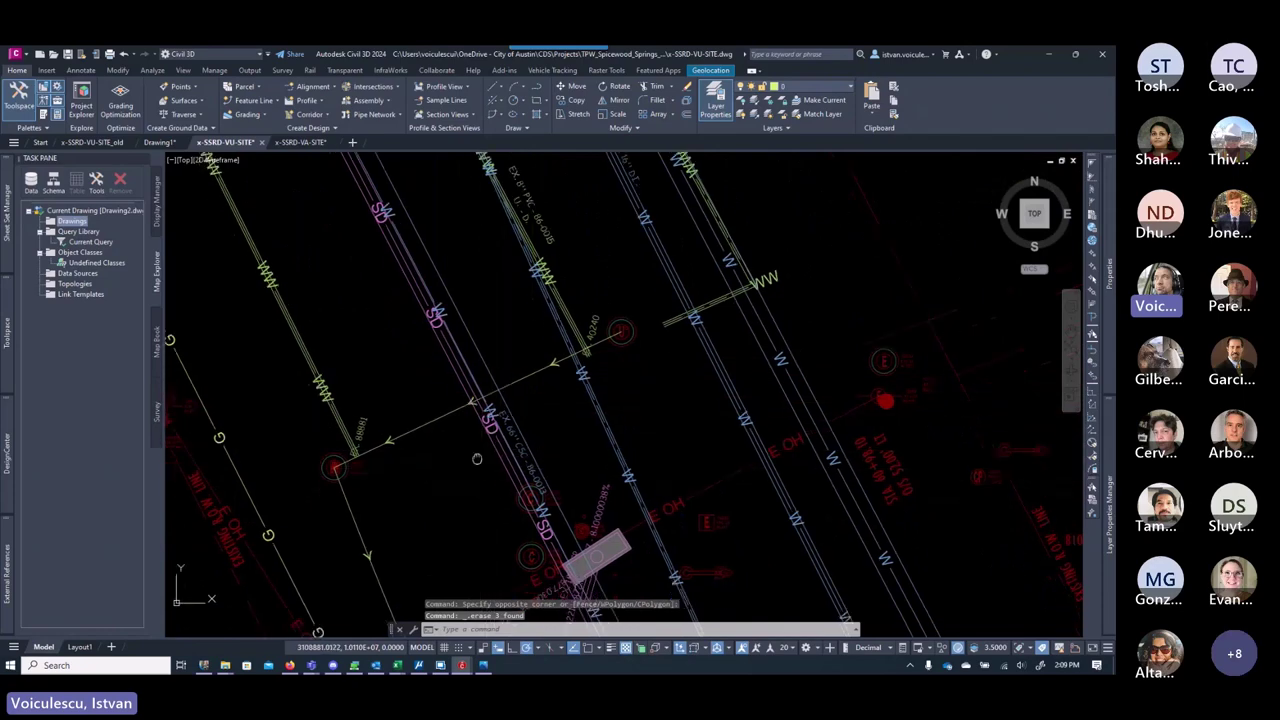
pyautogui.moveTo(471, 483)
pyautogui.mouseDown(button='middle')
pyautogui.moveTo(488, 434)
pyautogui.moveTo(491, 453)
pyautogui.mouseUp(button='middle')
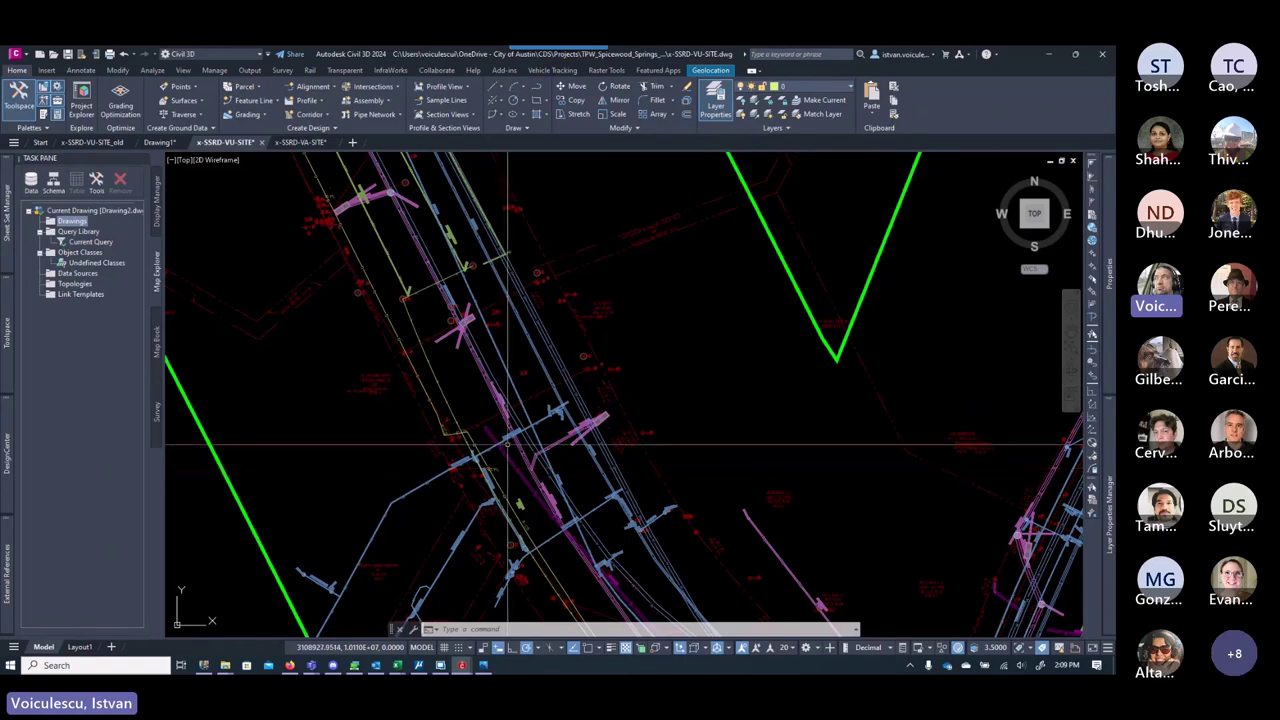
pyautogui.moveTo(454, 355); pyautogui.dragTo(463, 392, button='middle')
pyautogui.hotkey('ctrl', 's')
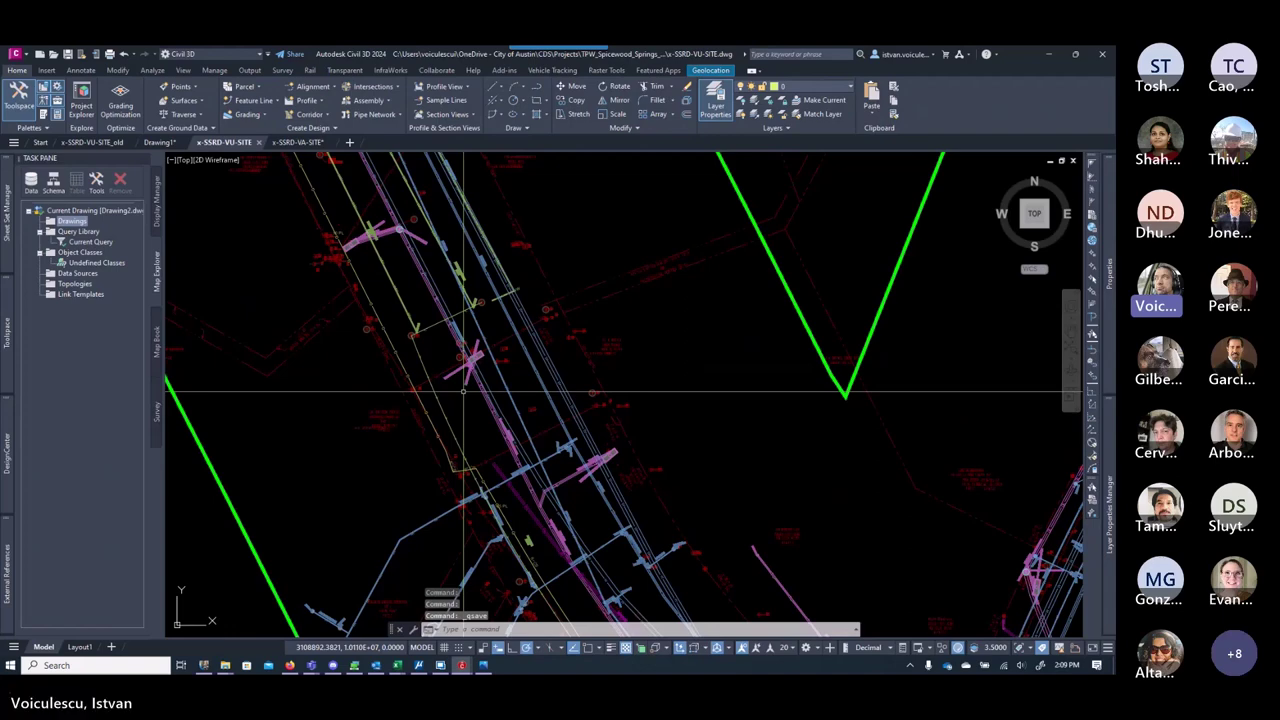
# Step: Erase the old wastewater manhole symbol labeled EX. 89026 near the southeast end of the re-created line
pyautogui.moveTo(533, 473); pyautogui.dragTo(418, 248, button='middle')
pyautogui.moveTo(610, 520)
pyautogui.mouseDown(button='middle')
pyautogui.moveTo(570, 460)
pyautogui.moveTo(575, 470)
pyautogui.mouseUp(button='middle')
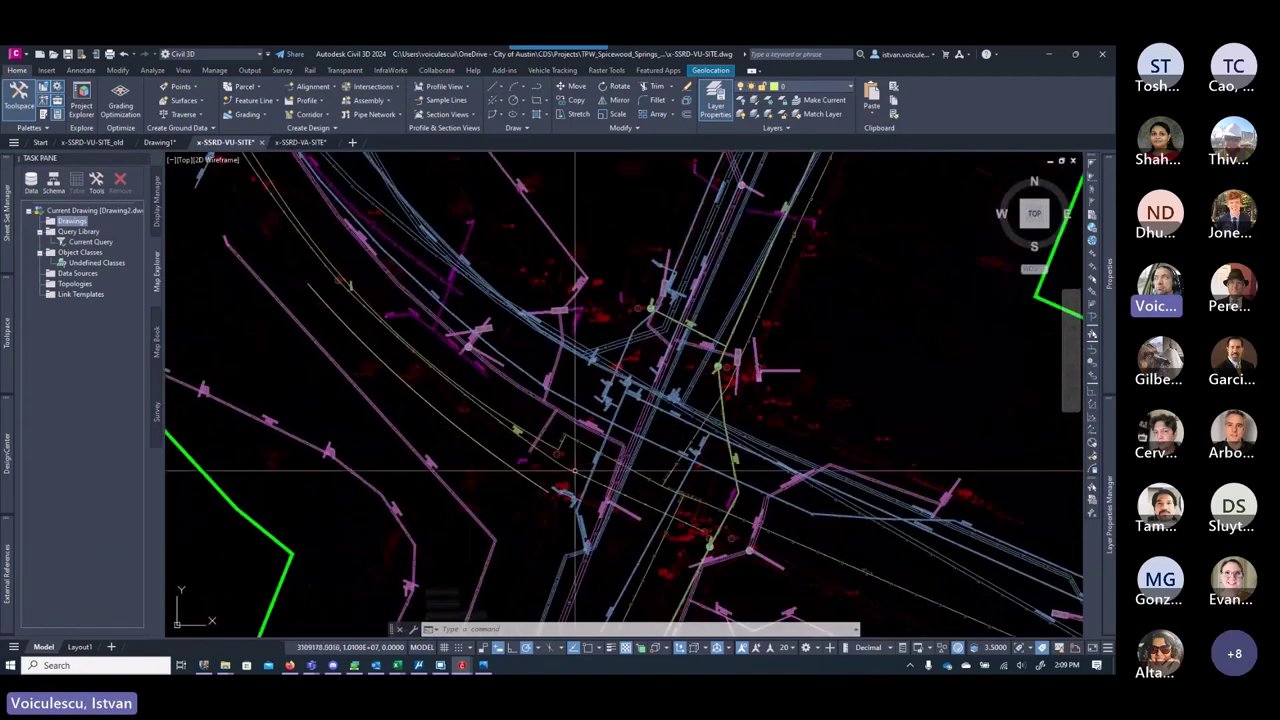
pyautogui.scroll(6, 575, 470)
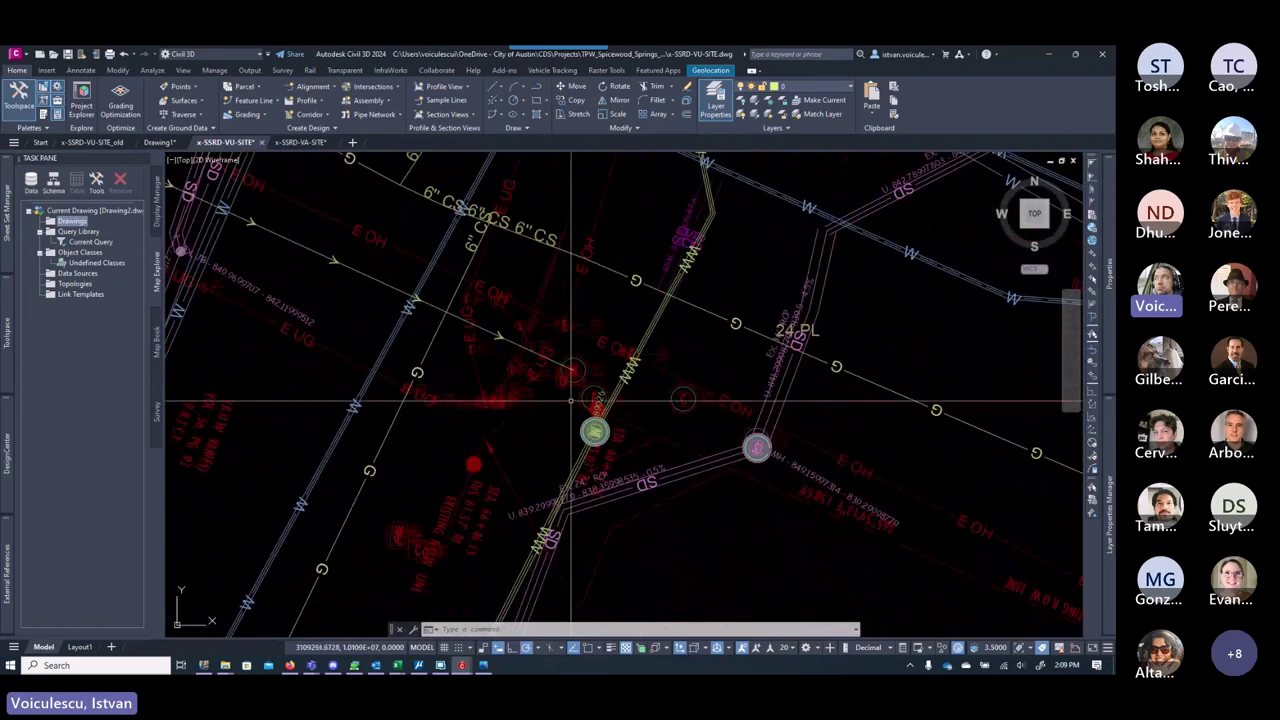
pyautogui.scroll(4, 596, 430)
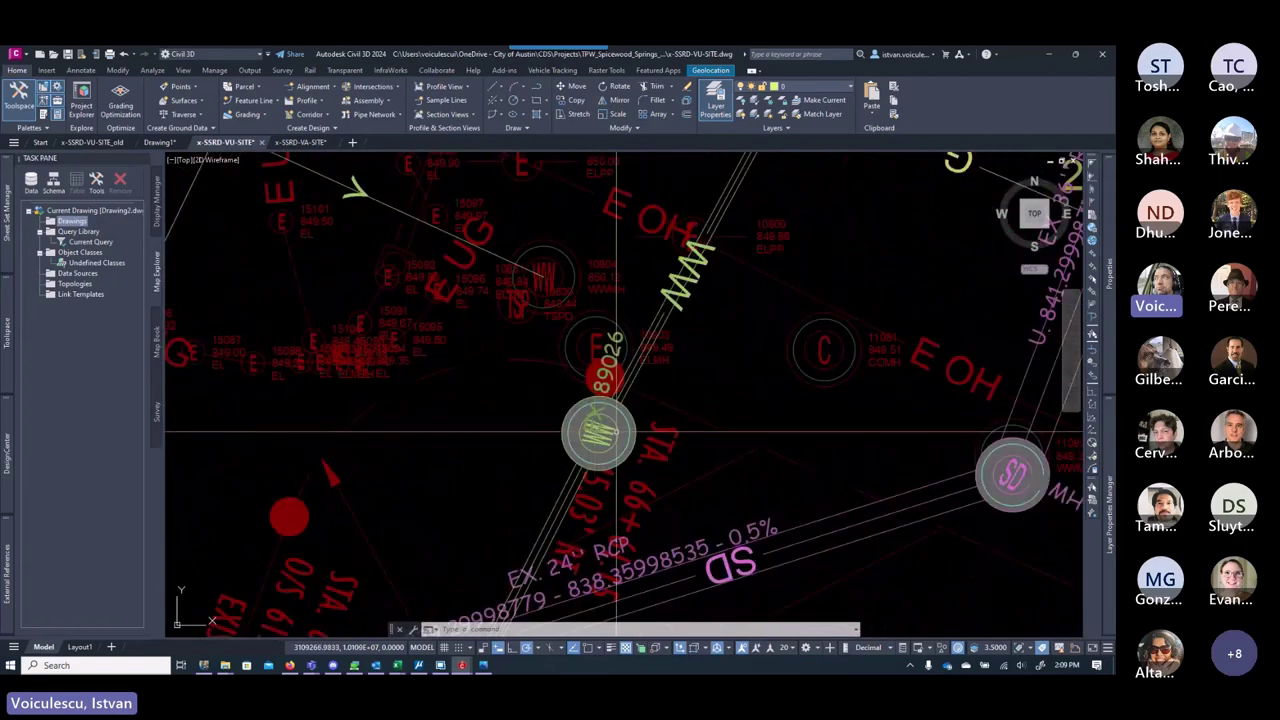
pyautogui.press('Delete')
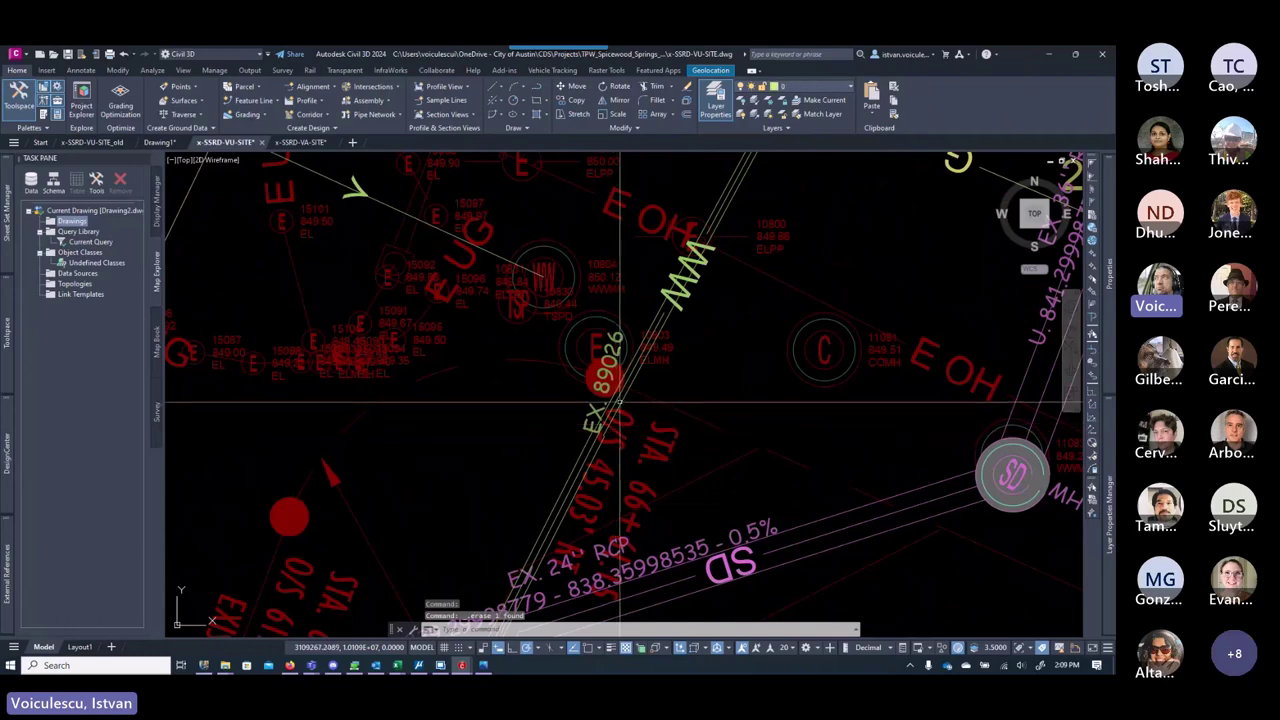
# Step: Examine the re-created wastewater line between the EX. 89026 label and the manhole near EX. 88881, including the curved section
pyautogui.scroll(-5, 620, 402)
pyautogui.scroll(5, 612, 376)
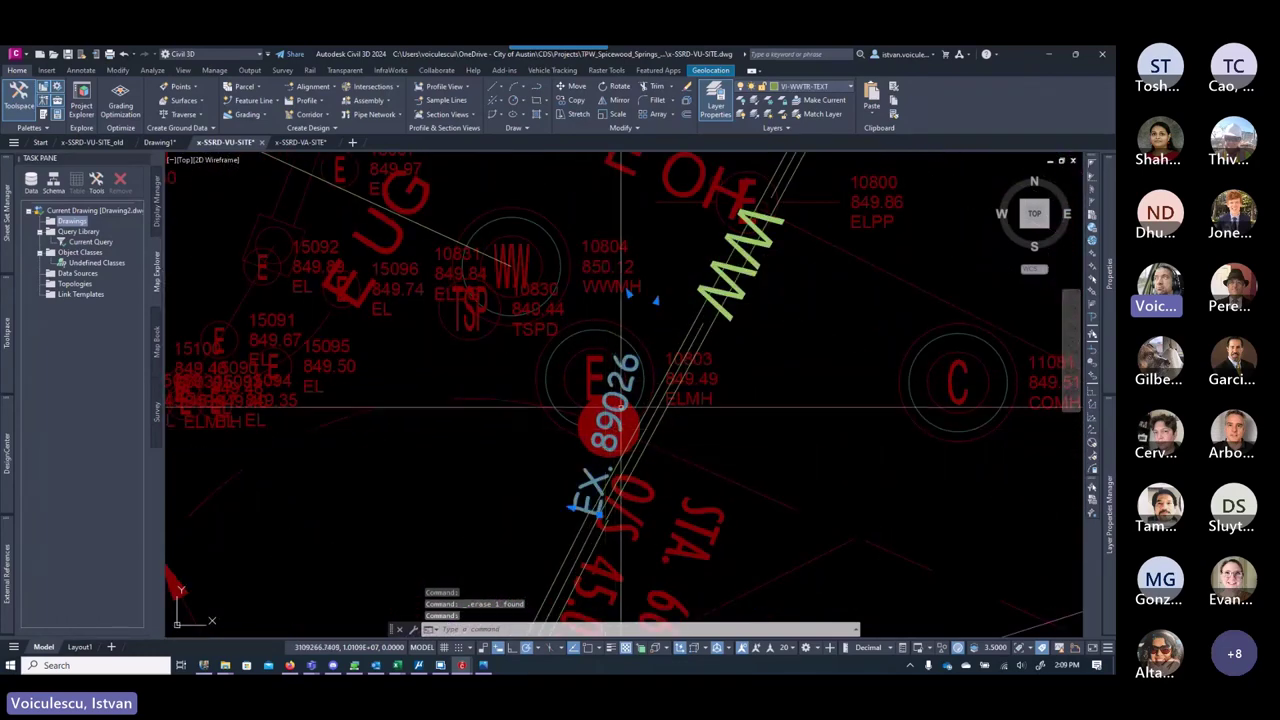
pyautogui.scroll(-4, 620, 402)
pyautogui.scroll(5, 442, 345)
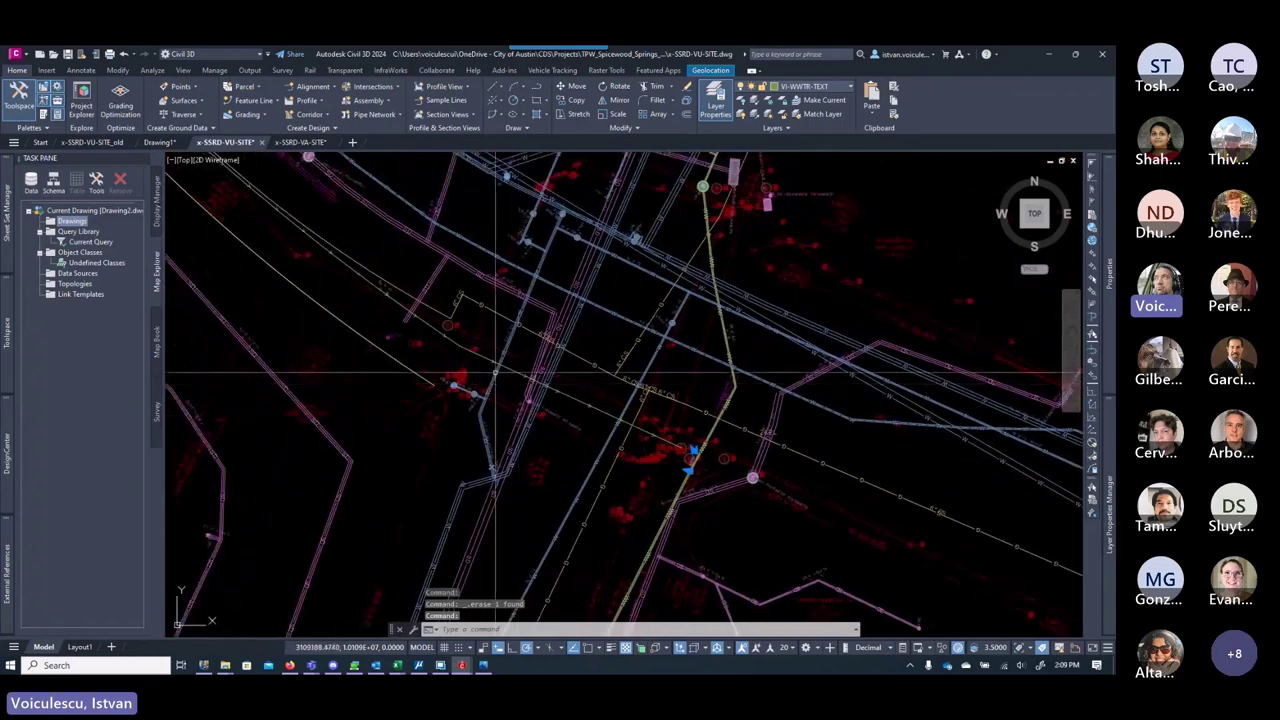
pyautogui.scroll(-5, 442, 345)
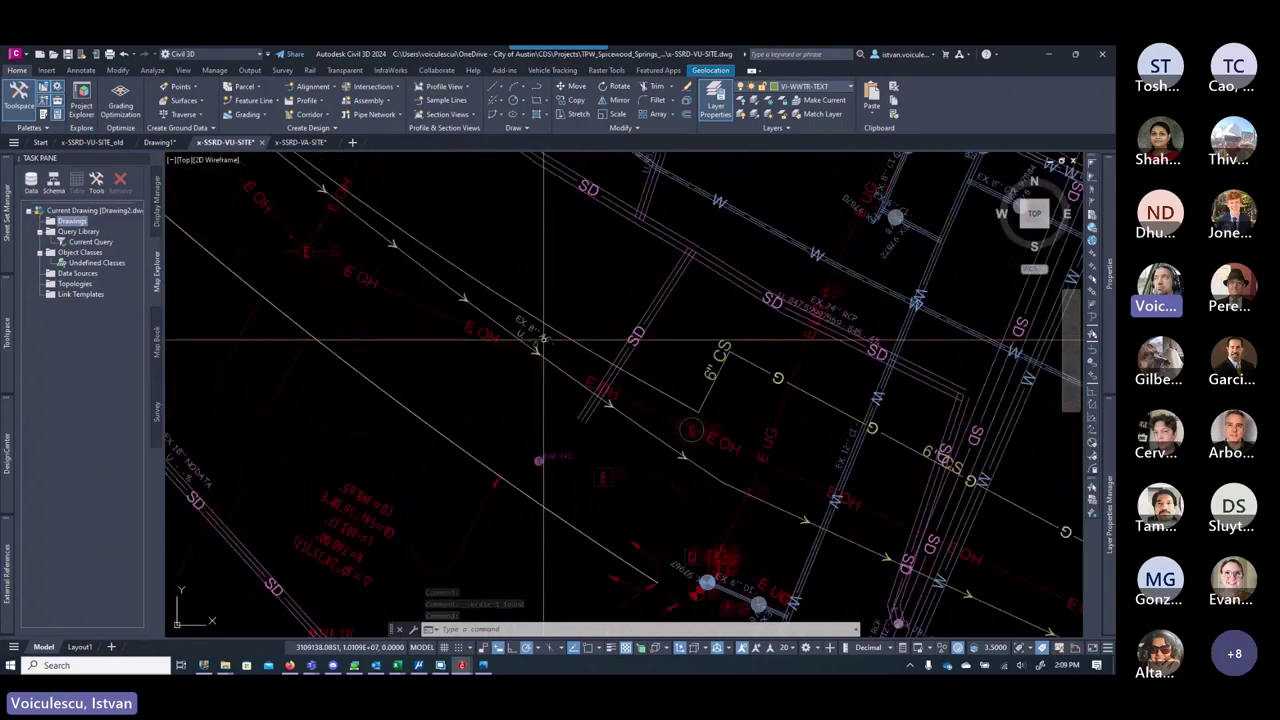
pyautogui.scroll(4, 520, 319)
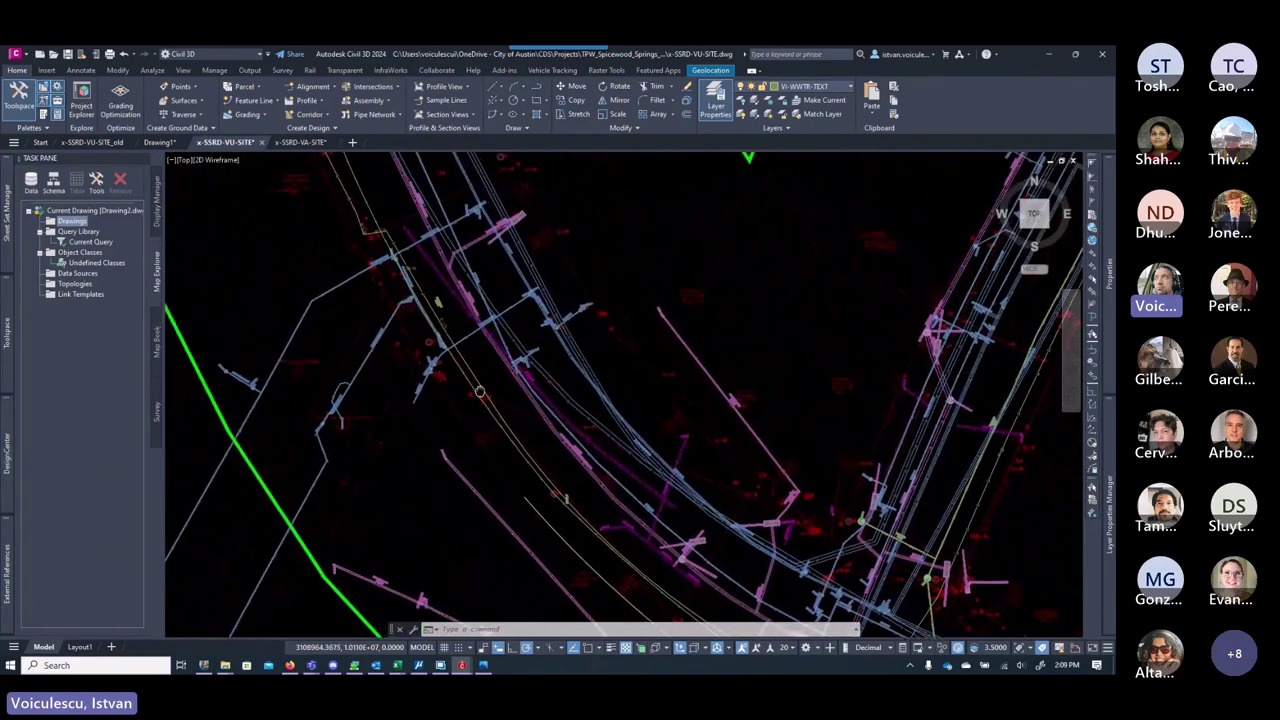
pyautogui.scroll(5, 380, 277)
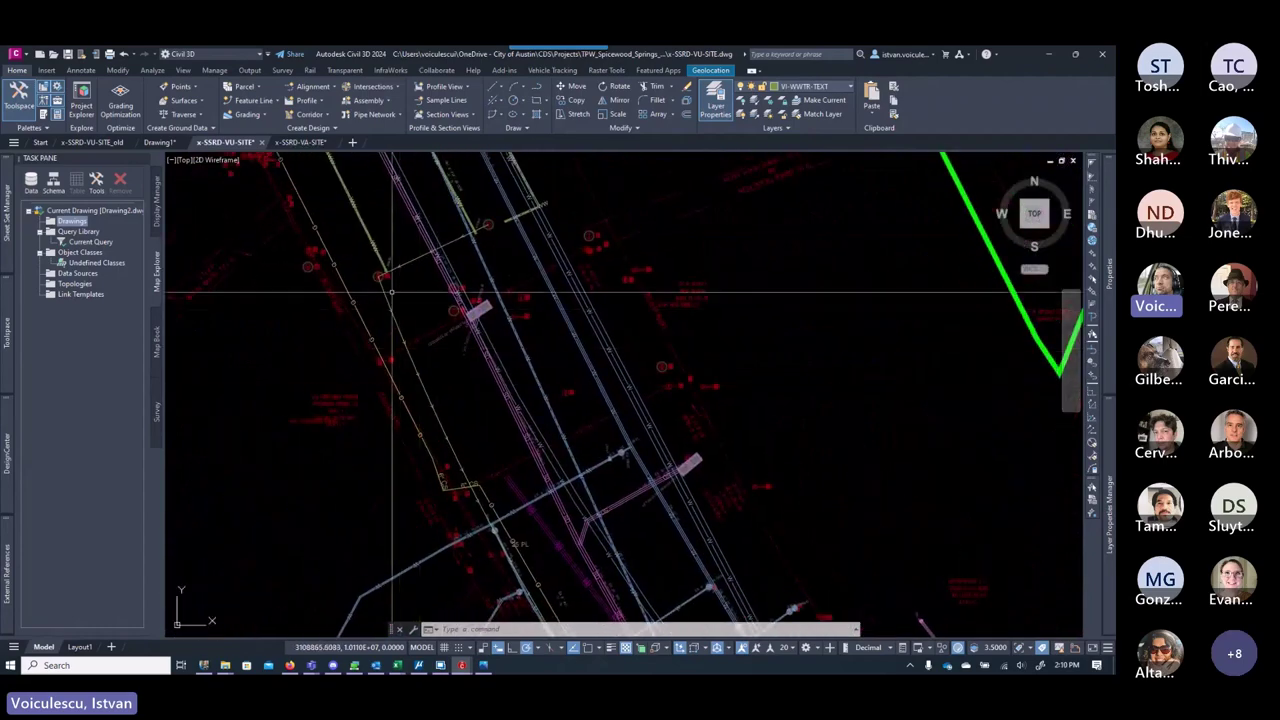
pyautogui.scroll(-5, 384, 318)
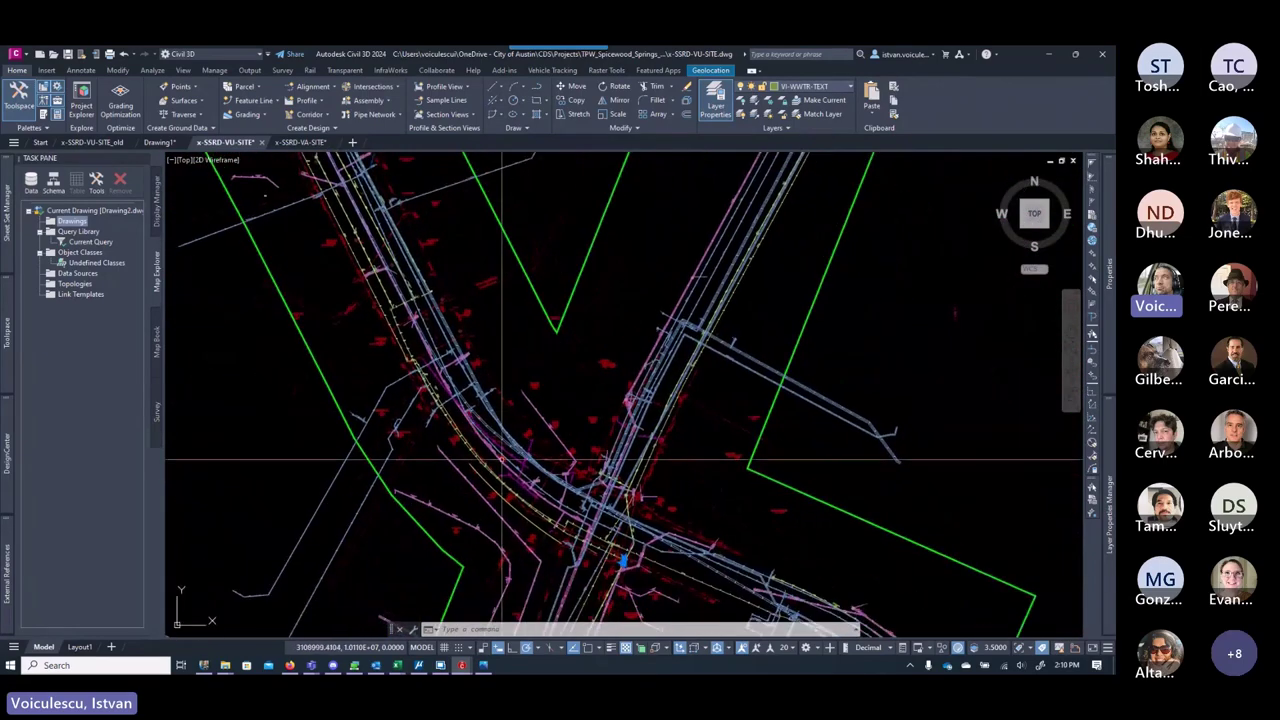
pyautogui.scroll(6, 528, 492)
pyautogui.scroll(6, 528, 492)
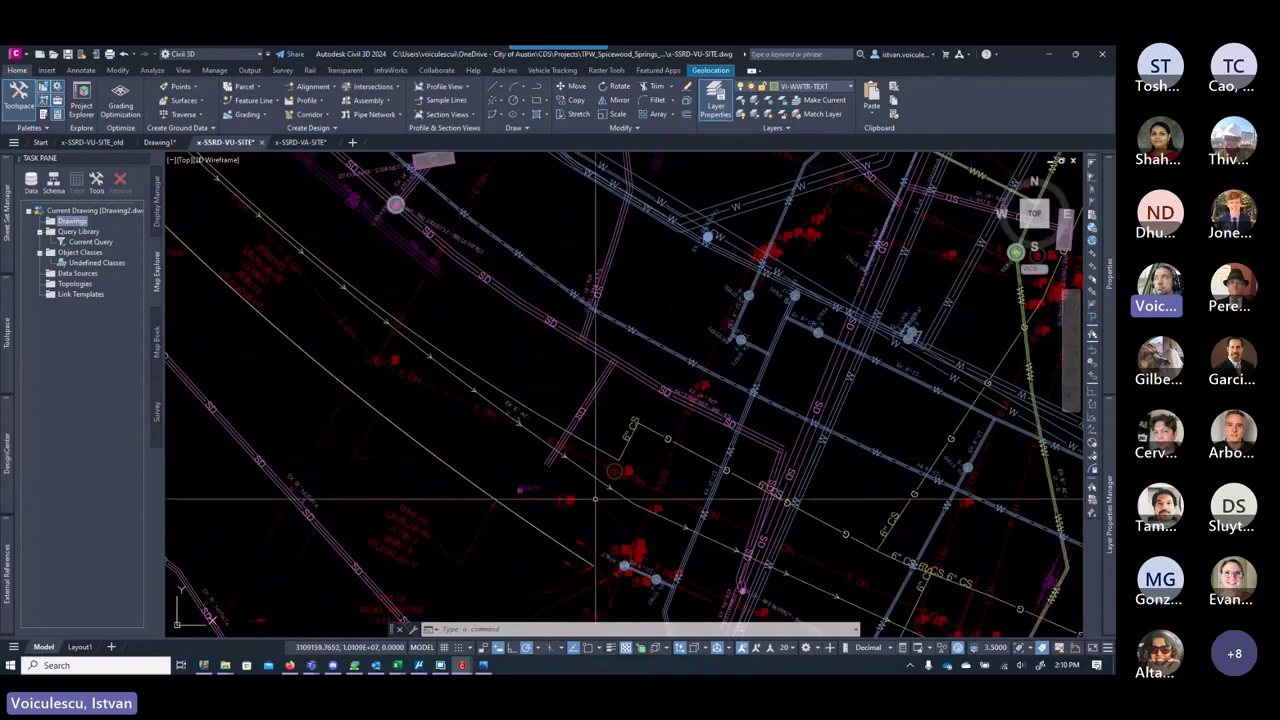
pyautogui.press('Escape')
pyautogui.press('Escape')
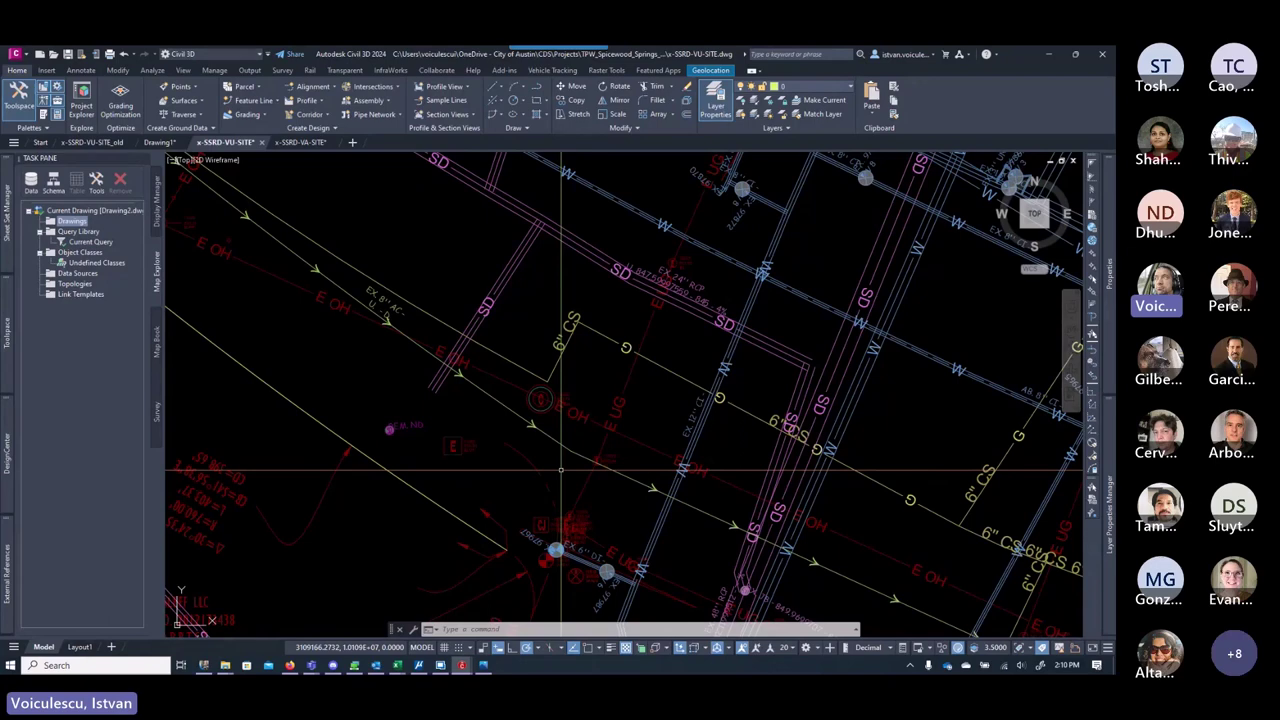
# Step: Join the curved wastewater line and the straight segment running southeast to the EX. 89026 area into a single polyline
pyautogui.press('Escape')
pyautogui.press('Escape')
pyautogui.press('Escape')
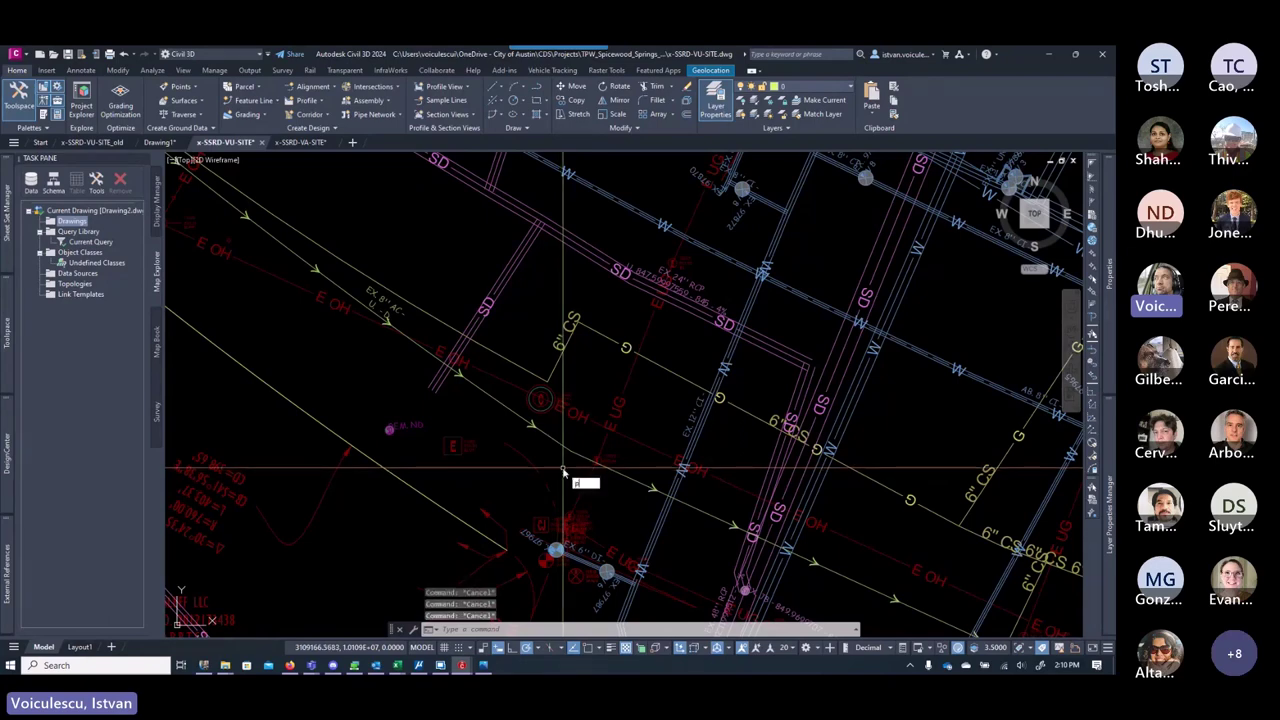
pyautogui.press('Return')
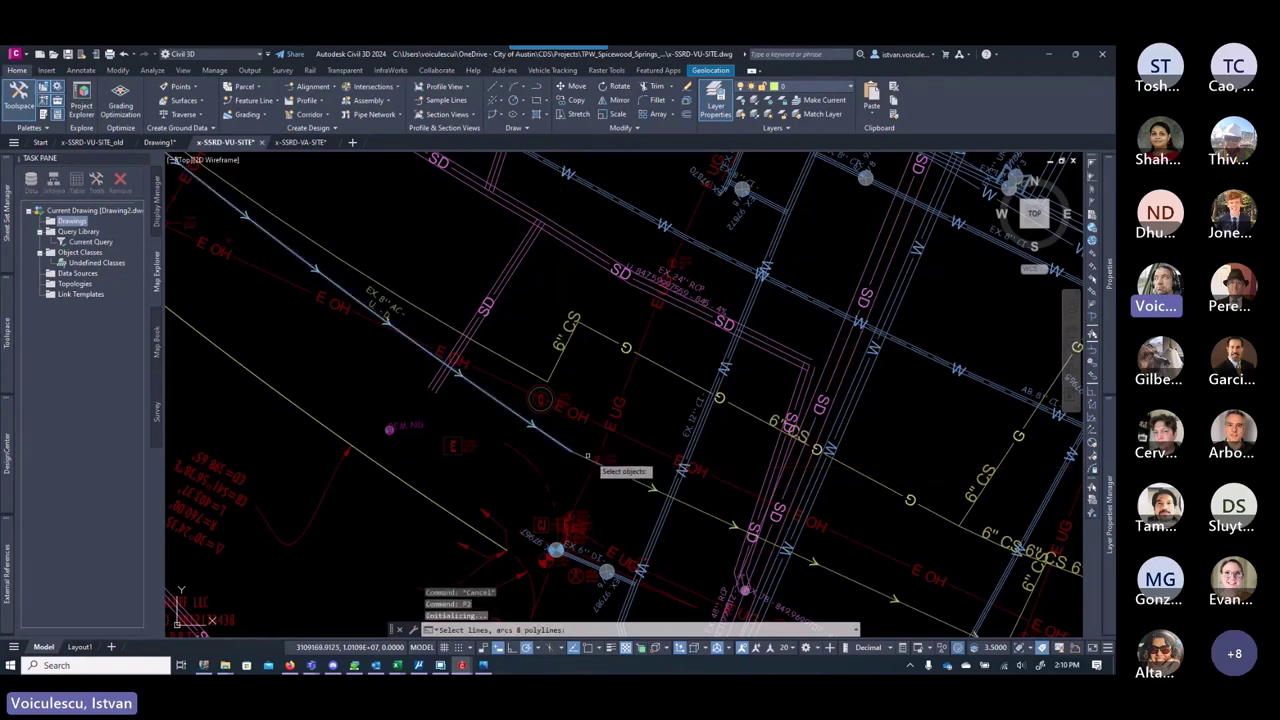
pyautogui.press('Escape')
pyautogui.press('Escape')
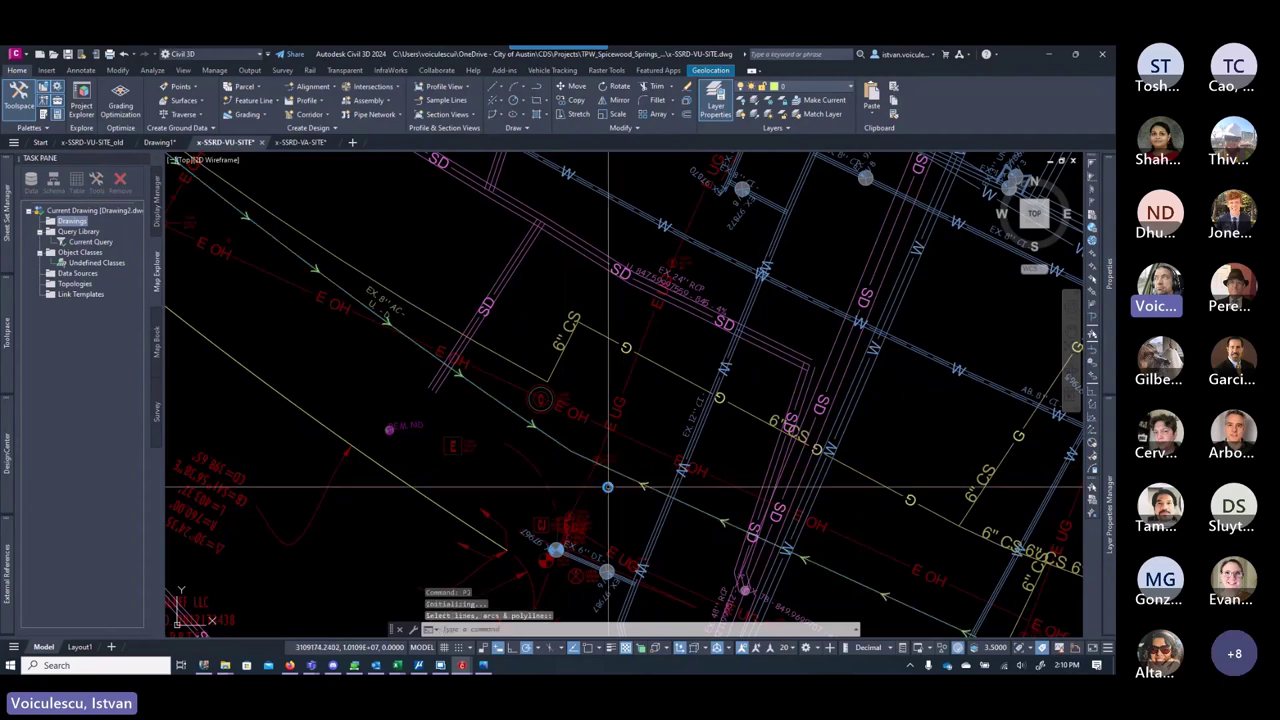
pyautogui.click(584, 457)
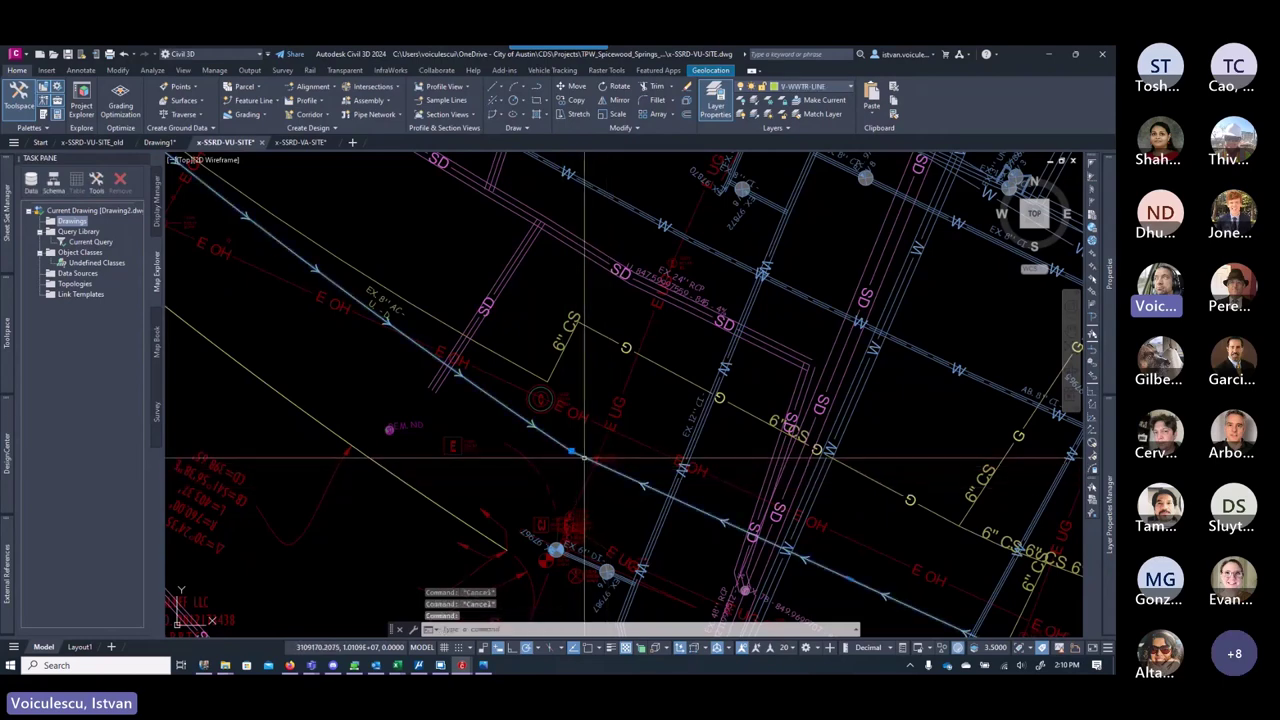
pyautogui.press('Escape')
# Step: Reverse the direction of the joined wastewater polyline
pyautogui.write('reverse')
pyautogui.press('Return')
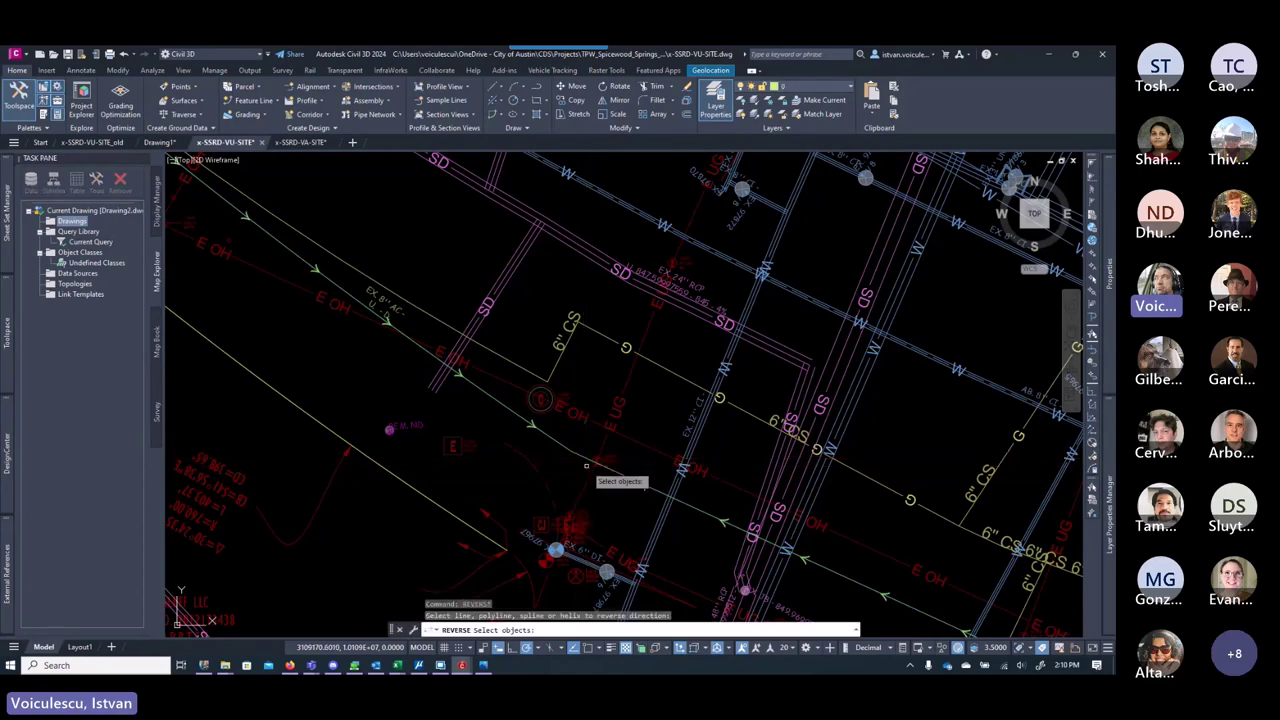
pyautogui.click(548, 433)
pyautogui.press('Return')
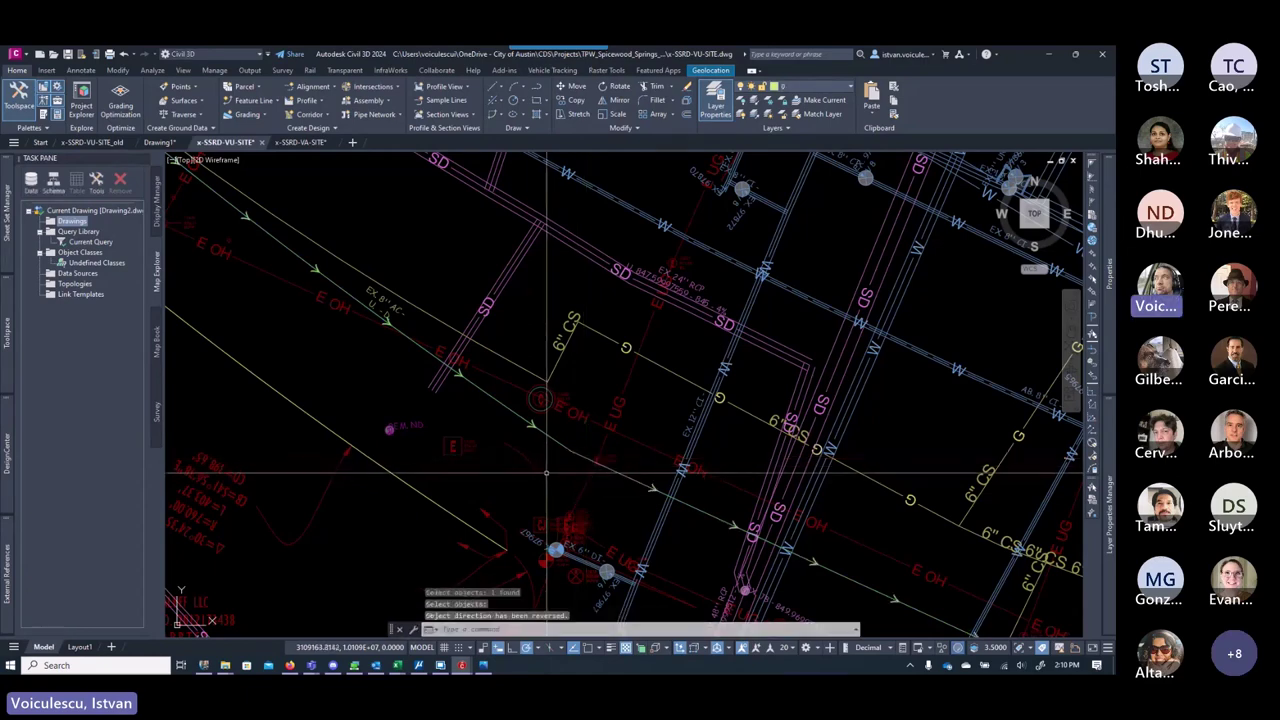
pyautogui.press('Escape')
pyautogui.press('Escape')
# Step: Examine the extent, layer and flow arrows of the joined wastewater polyline from the curve to the manhole near EX. 89026
pyautogui.scroll(3, 477, 362)
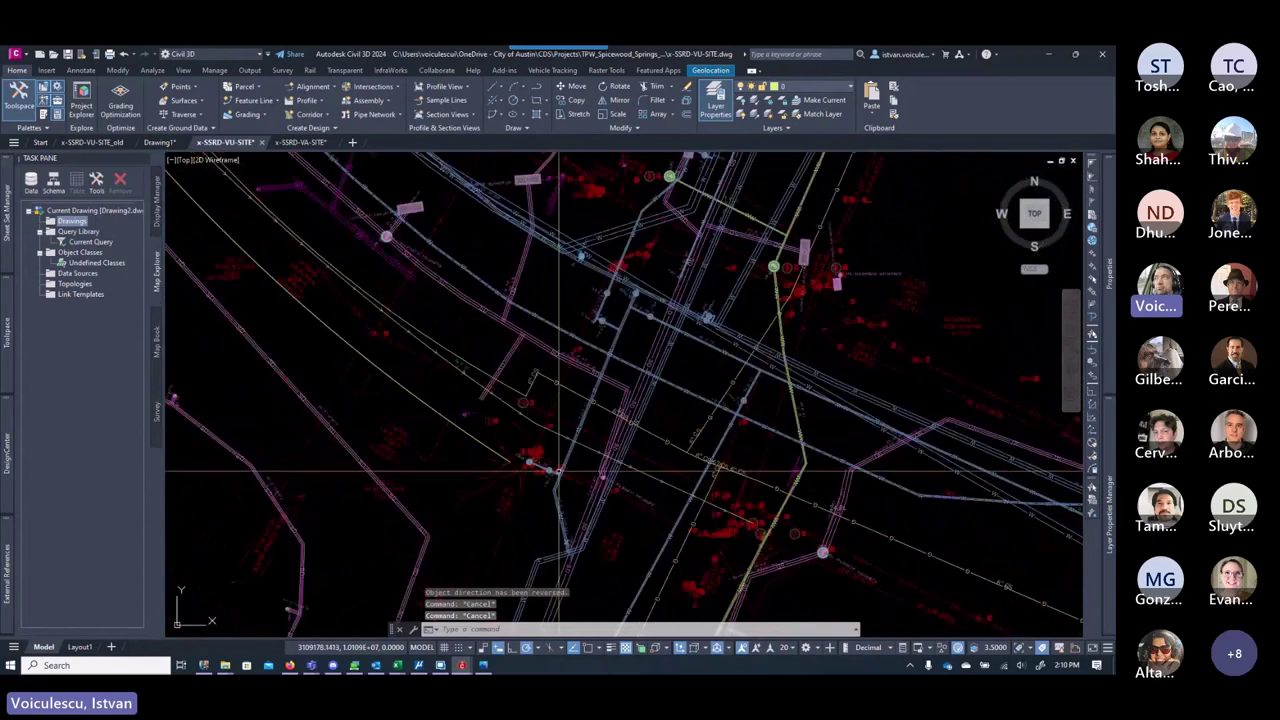
pyautogui.scroll(-3, 477, 362)
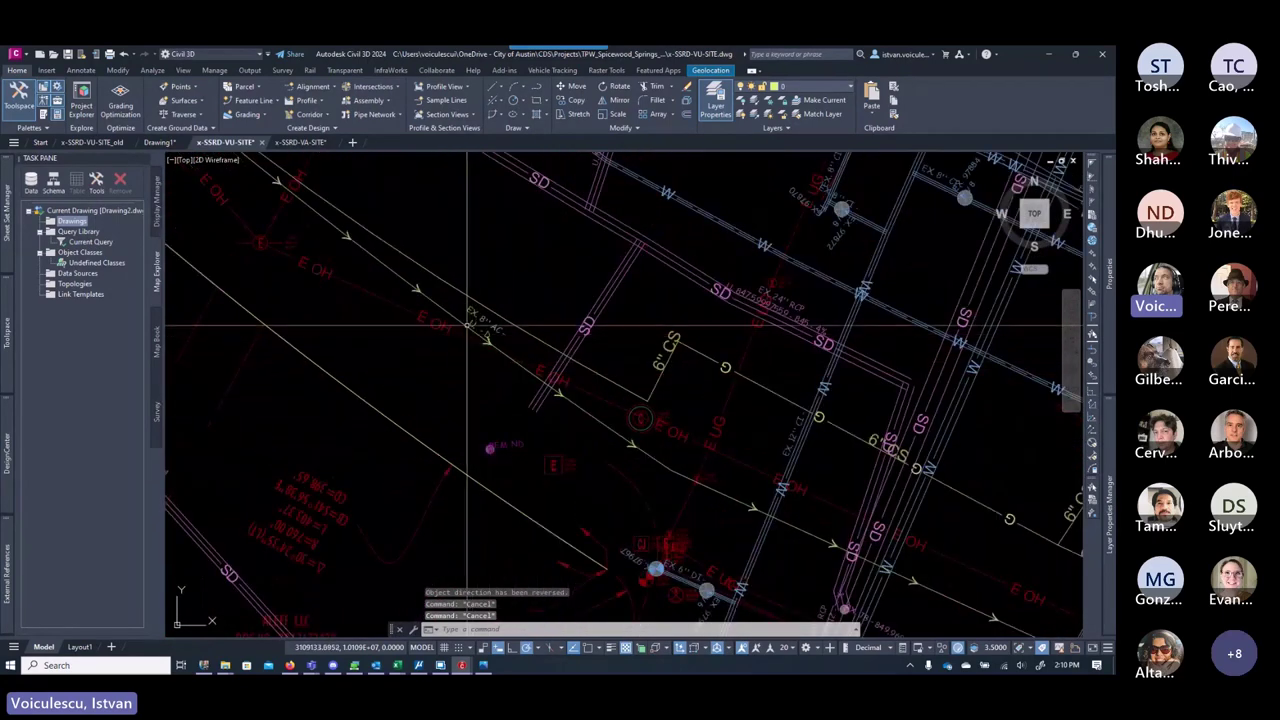
pyautogui.click(456, 318)
pyautogui.press('Escape')
pyautogui.scroll(-3, 456, 318)
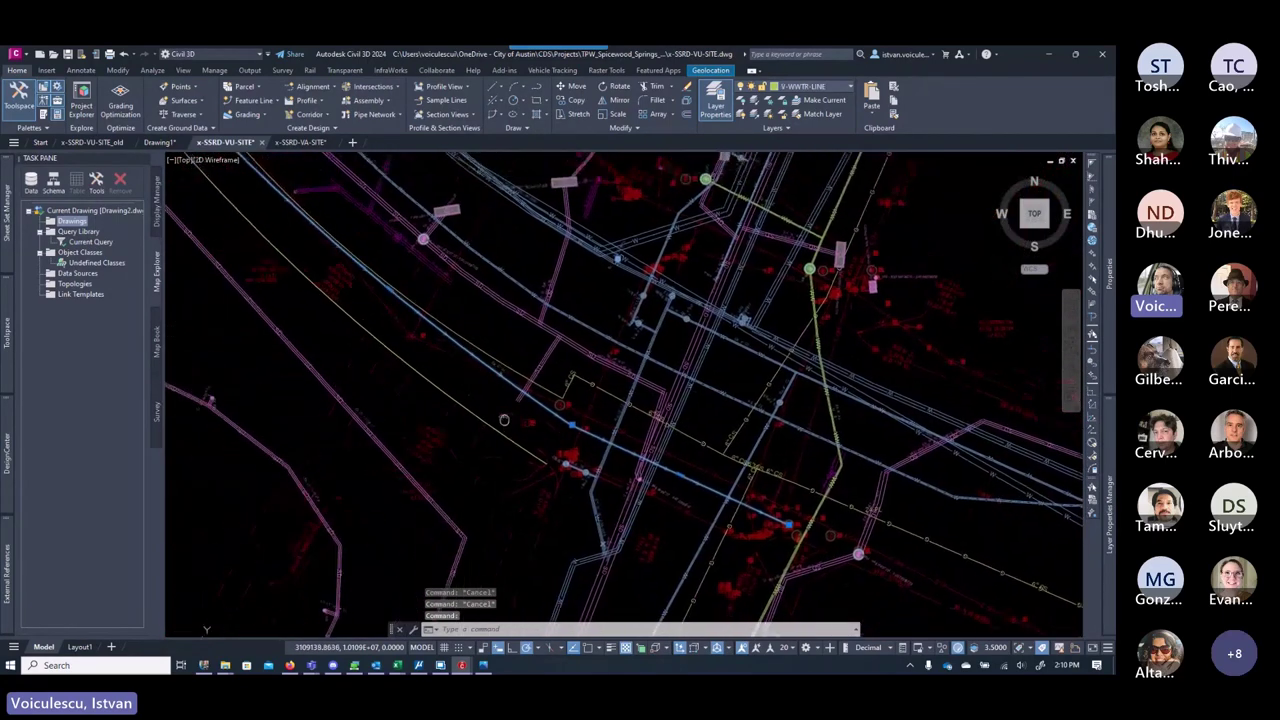
pyautogui.scroll(2, 584, 434)
pyautogui.scroll(3, 584, 434)
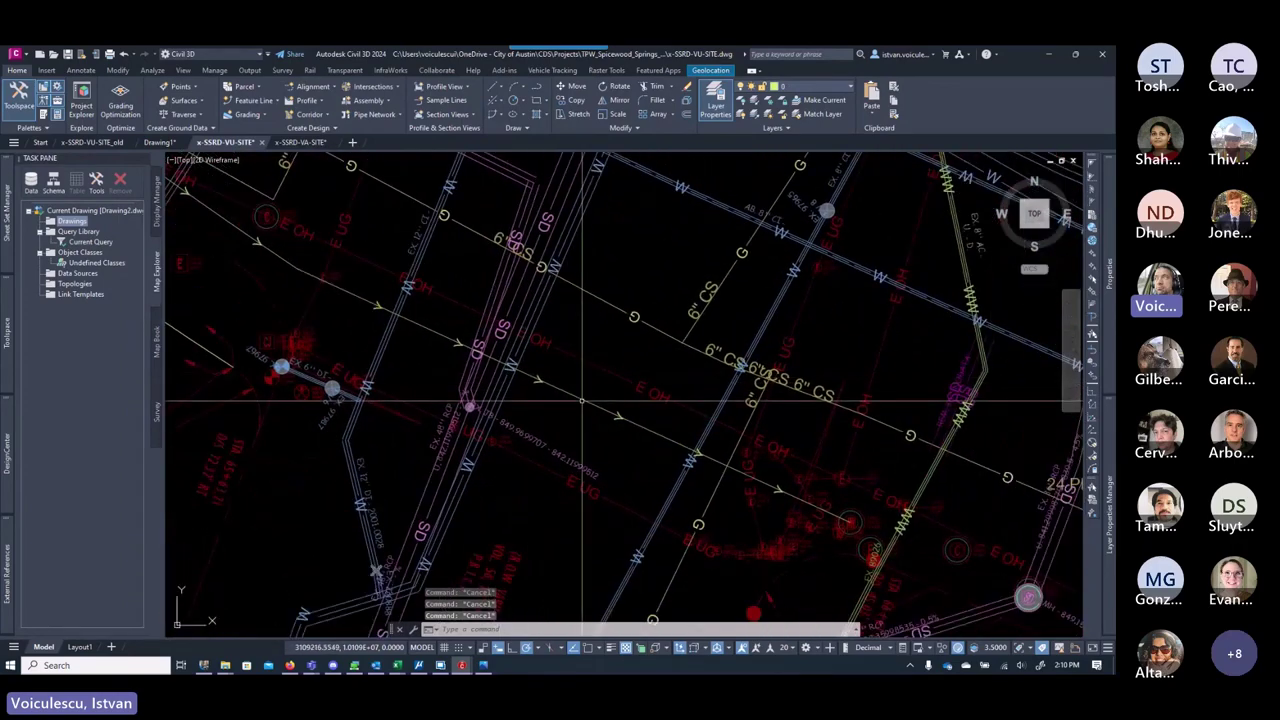
pyautogui.moveTo(582, 401)
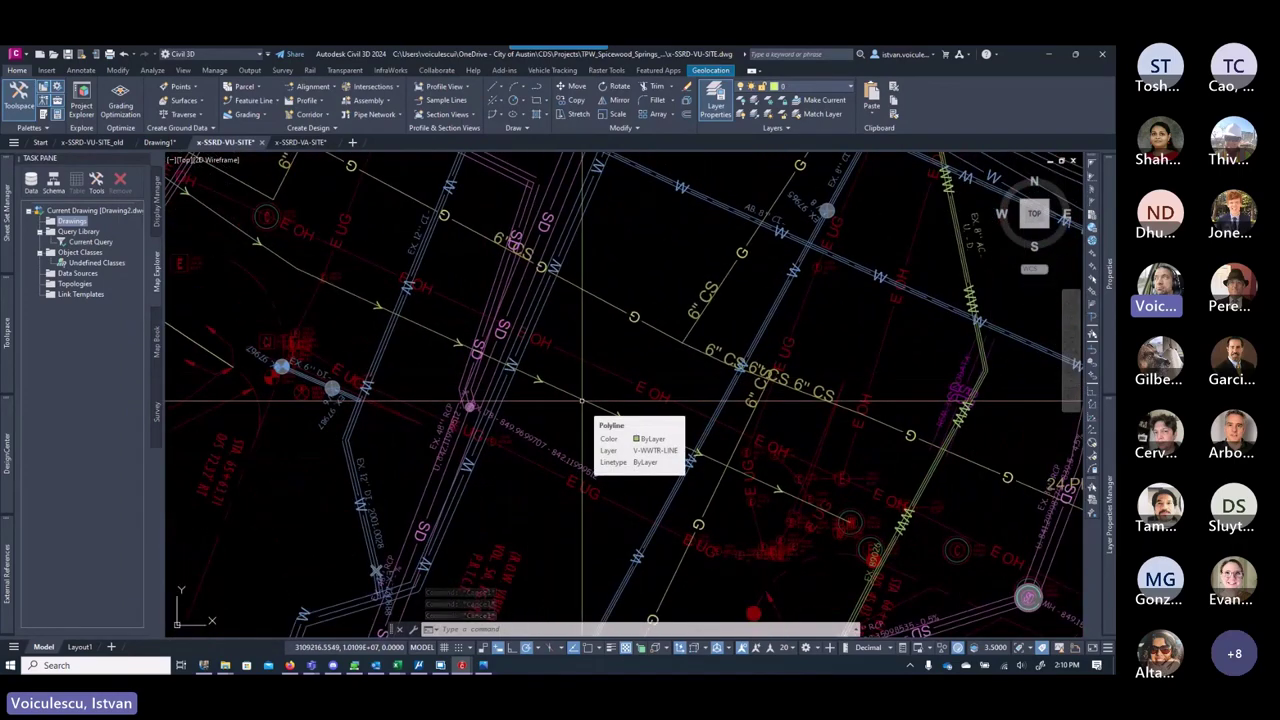
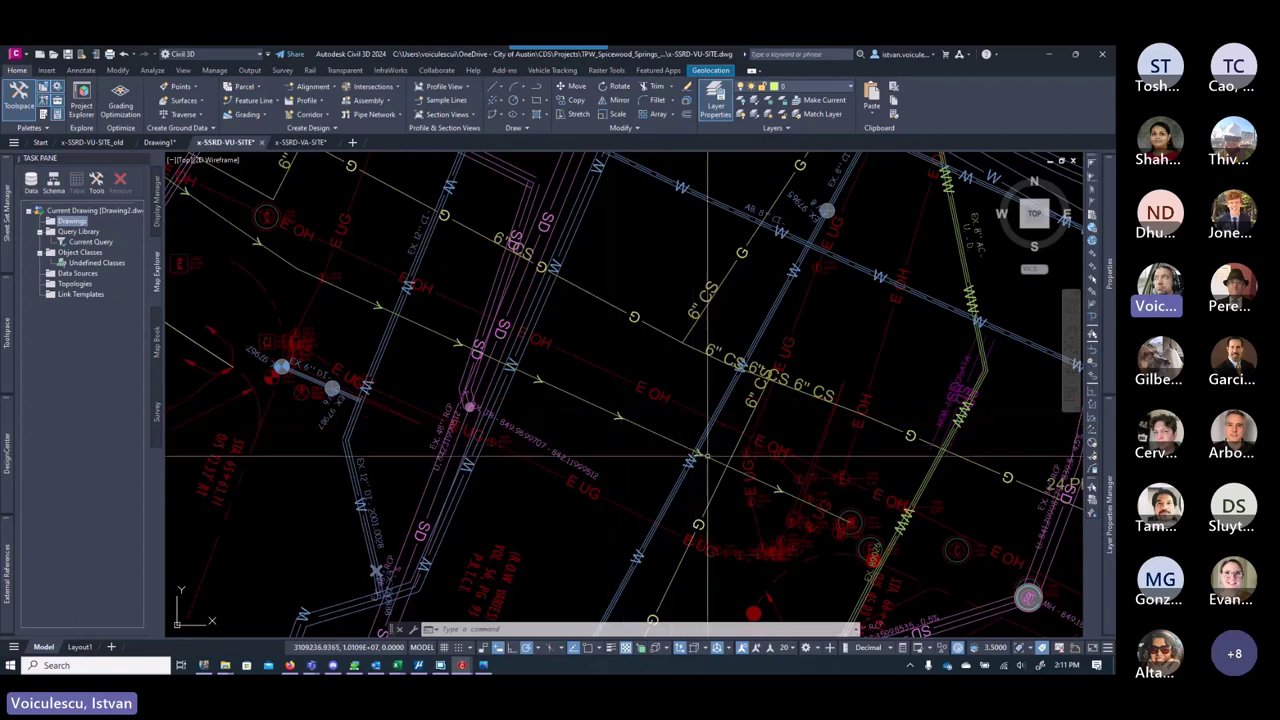
pyautogui.moveTo(700, 456); pyautogui.dragTo(645, 428, button='middle')
pyautogui.moveTo(557, 382); pyautogui.dragTo(631, 430, button='middle')
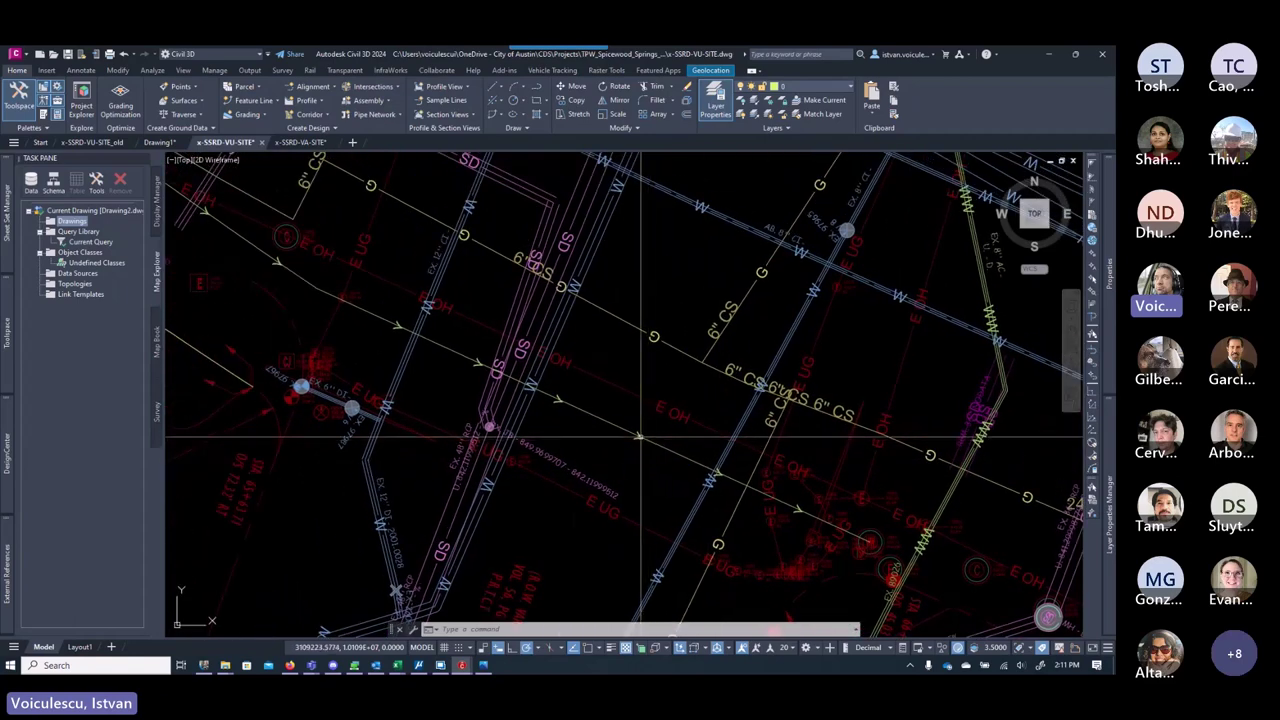
# Step: Save the drawing and close the Map task pane
pyautogui.press('Escape')
pyautogui.press('Escape')
pyautogui.press('Escape')
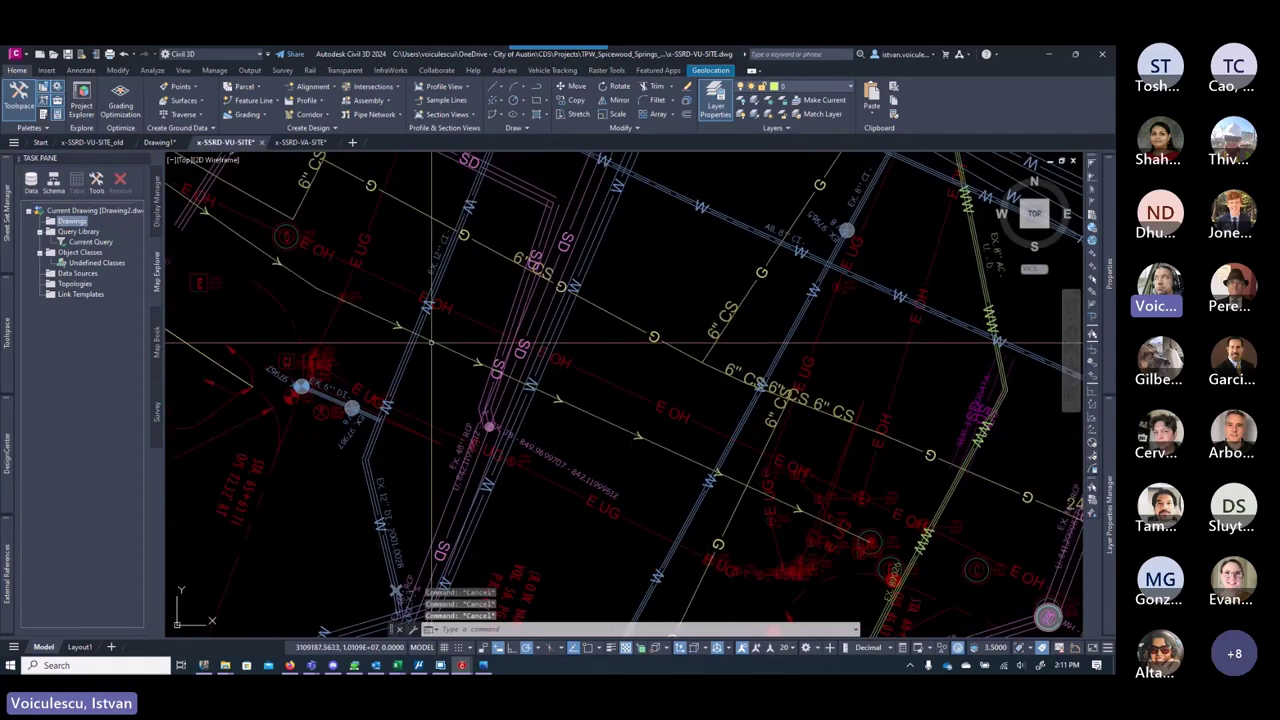
pyautogui.hotkey('ctrl', 's')
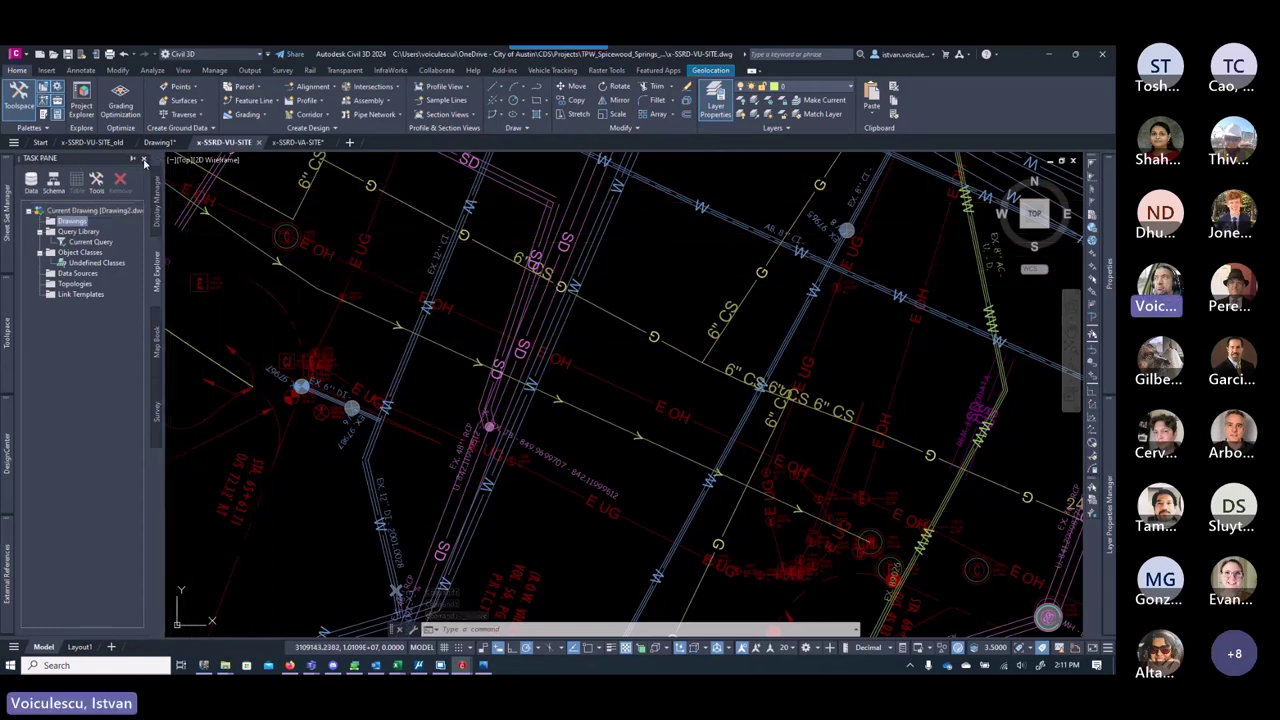
pyautogui.click(143, 158)
pyautogui.press('Escape')
pyautogui.press('Escape')
# Step: Add a single-segment Line and Curve label in the COA_Existing_Utility style to the joined wastewater polyline, on its straight southeast segment
pyautogui.moveTo(398, 370); pyautogui.dragTo(318, 340, button='middle')
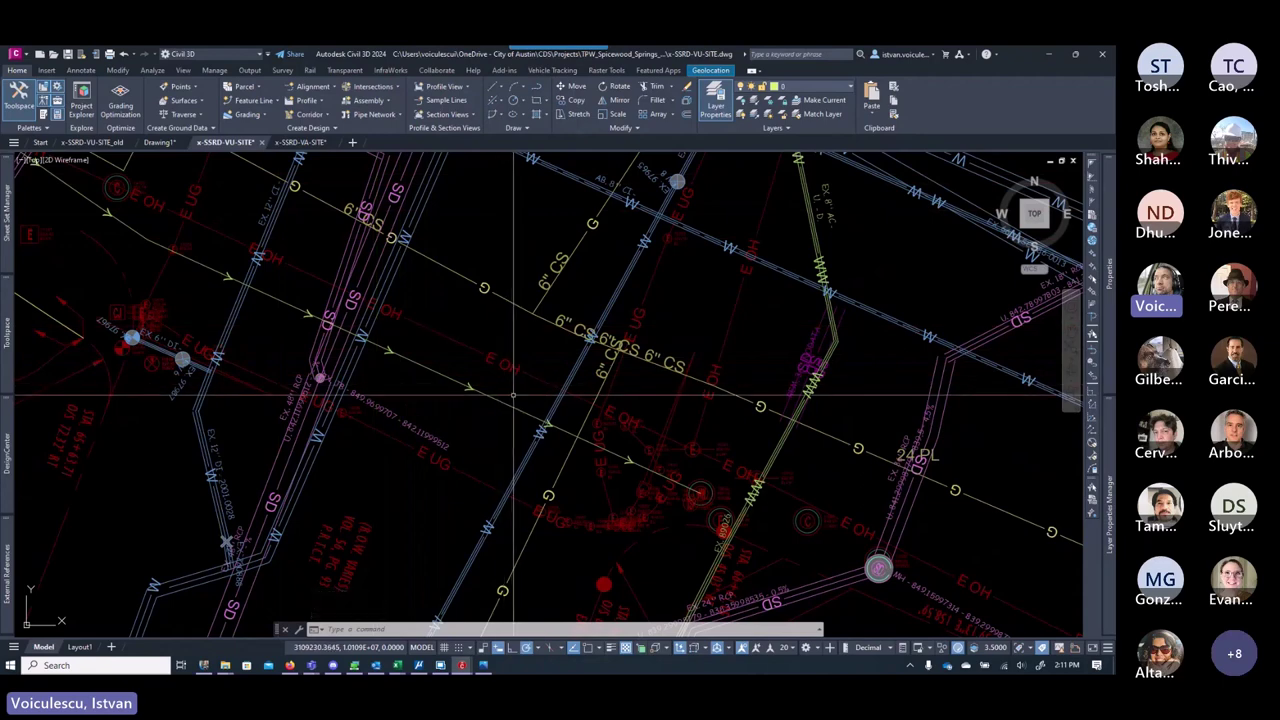
pyautogui.scroll(-5, 513, 396)
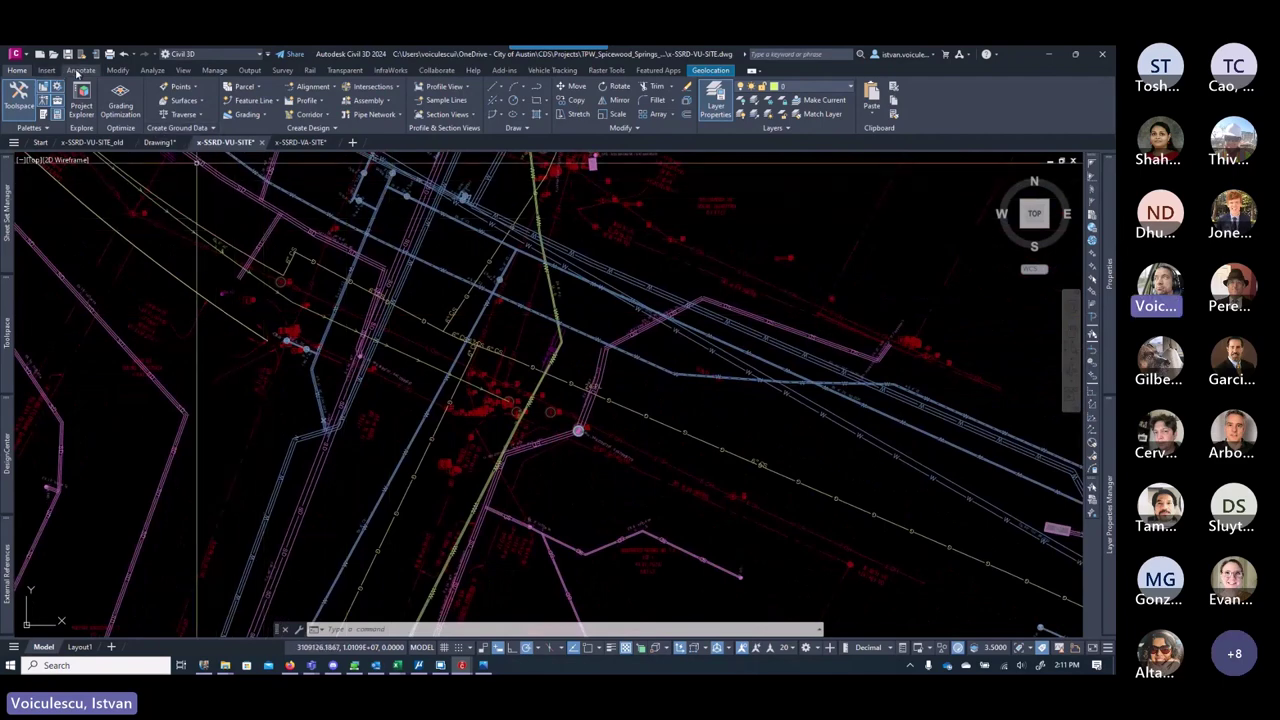
pyautogui.click(81, 70)
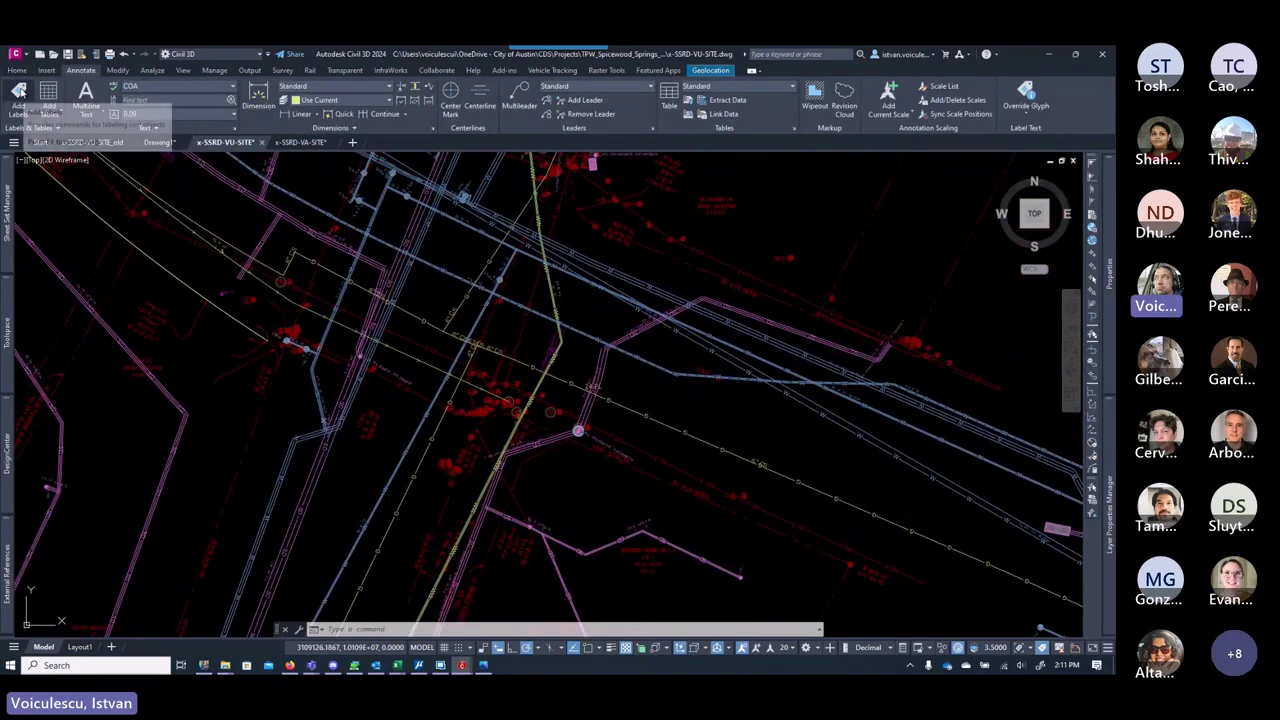
pyautogui.click(18, 95)
pyautogui.click(61, 83)
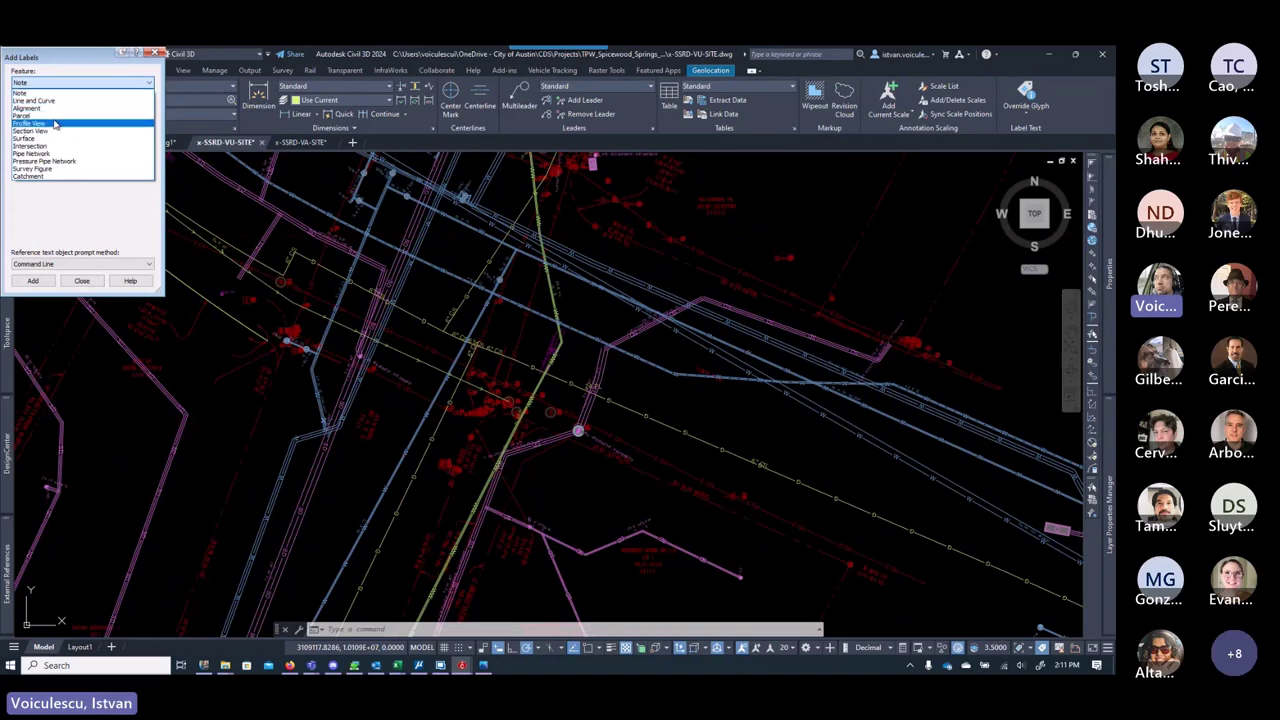
pyautogui.click(33, 100)
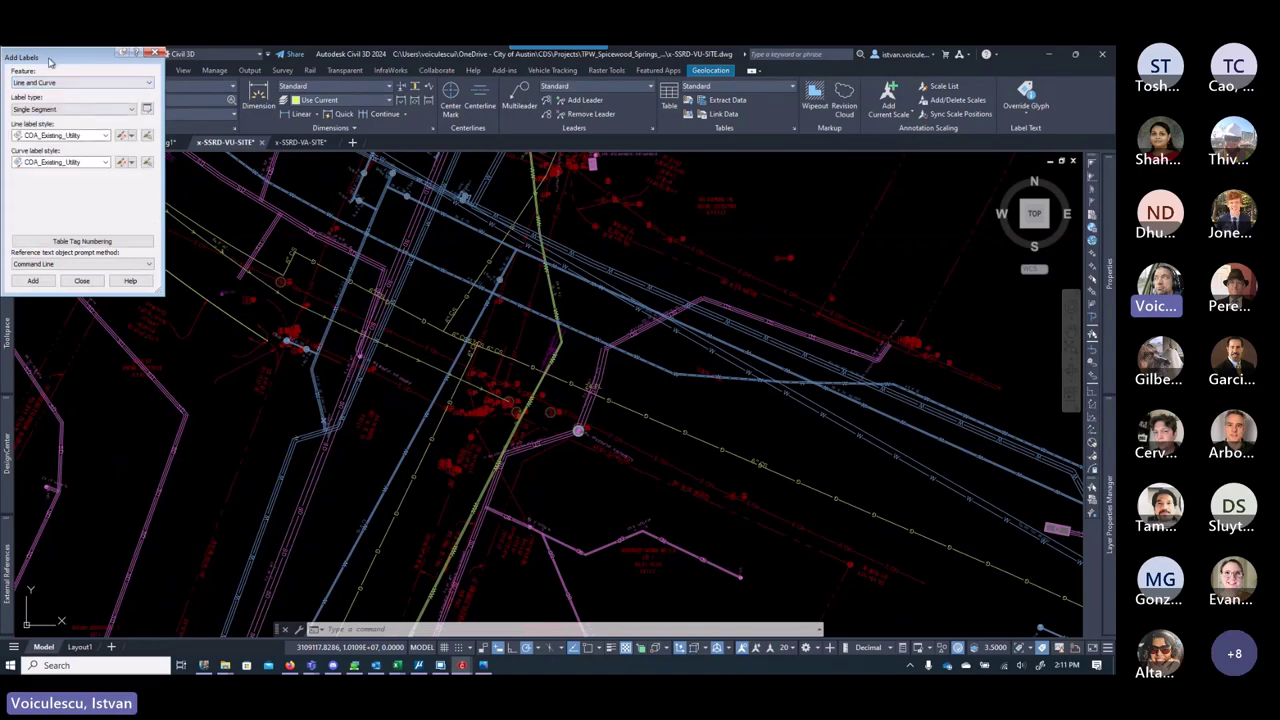
pyautogui.moveTo(52, 62); pyautogui.dragTo(96, 108)
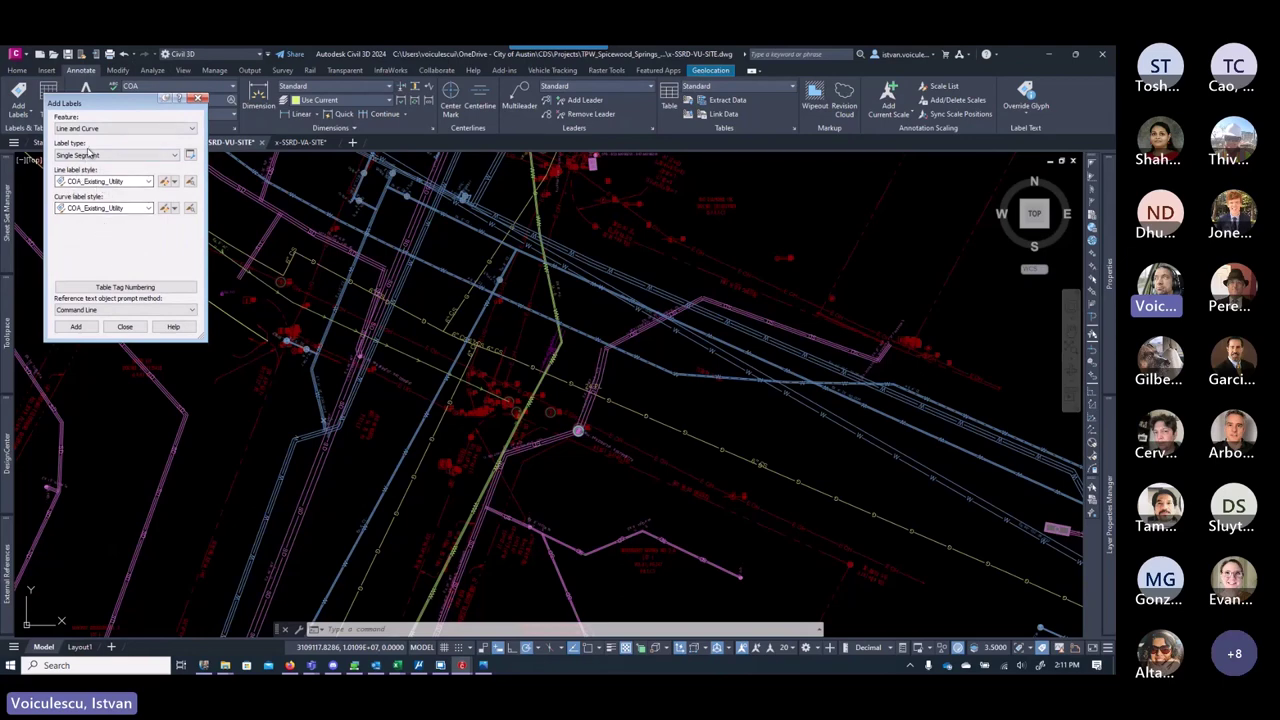
pyautogui.click(76, 326)
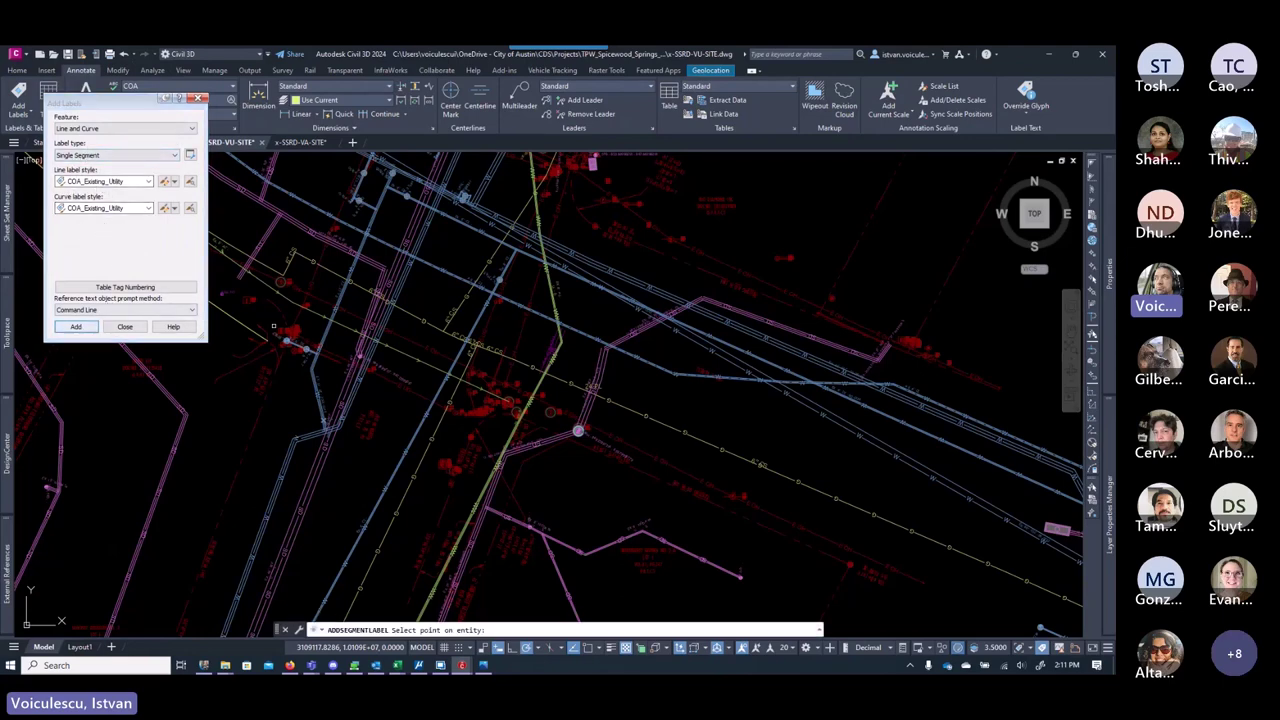
pyautogui.scroll(6, 408, 365)
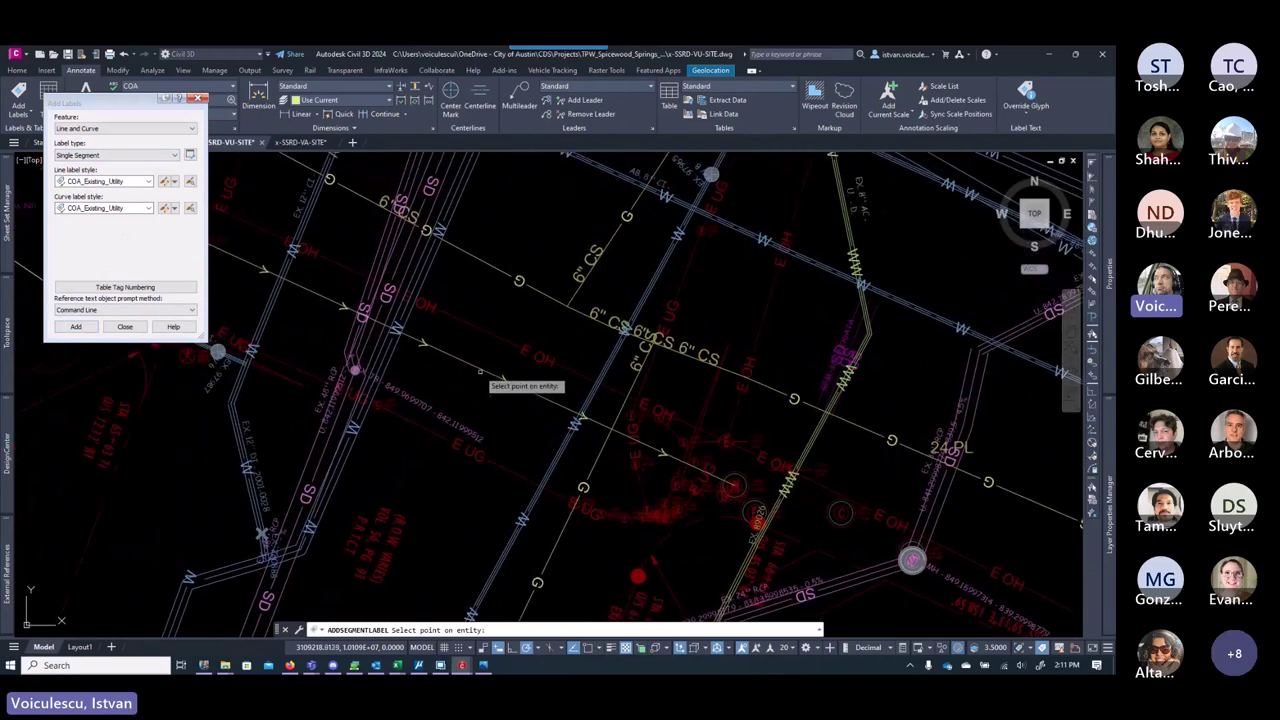
pyautogui.click(470, 368)
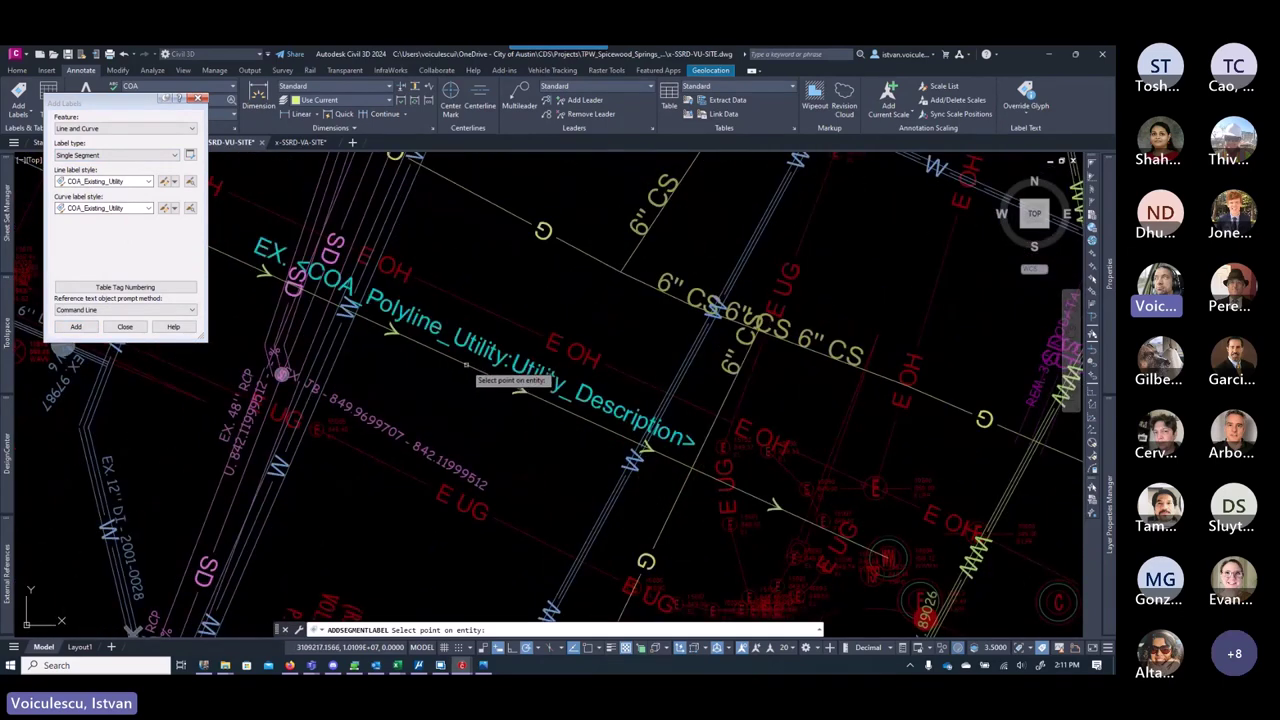
pyautogui.press('Return')
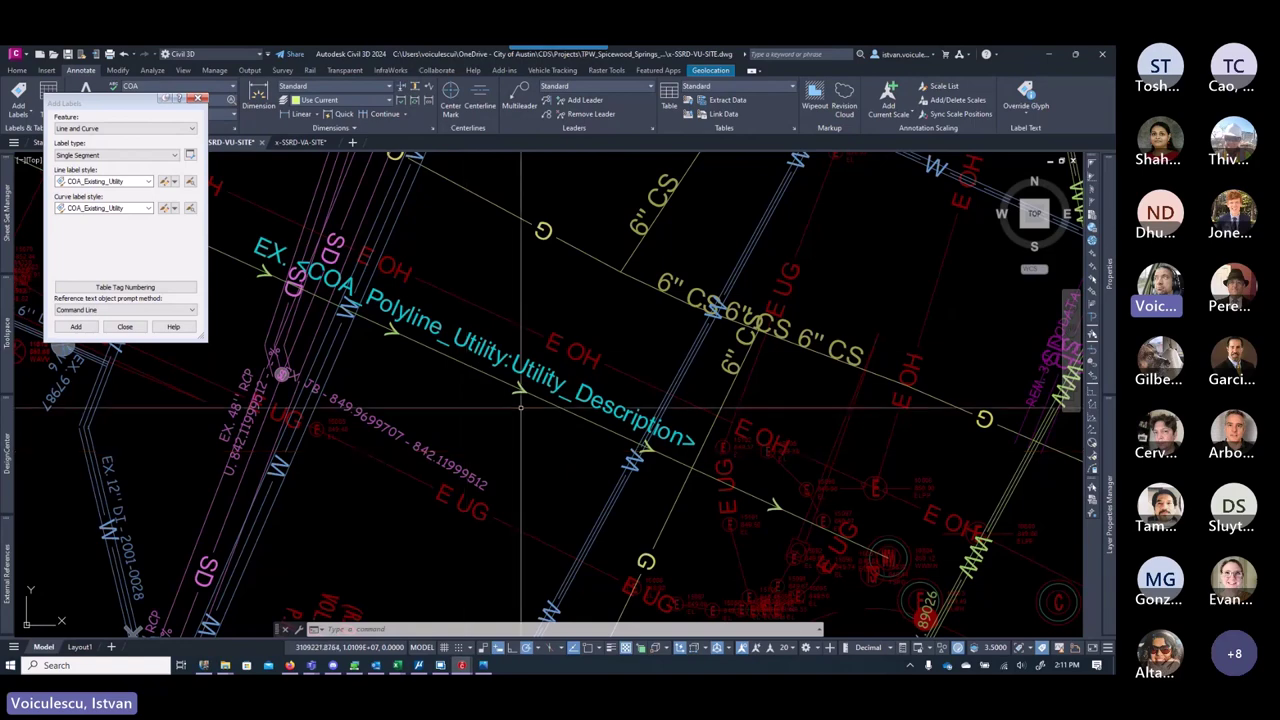
pyautogui.press('Escape')
pyautogui.press('Escape')
# Step: Attach only the COA_Polyline_Utility property set to the labelled wastewater polyline
pyautogui.click(484, 377)
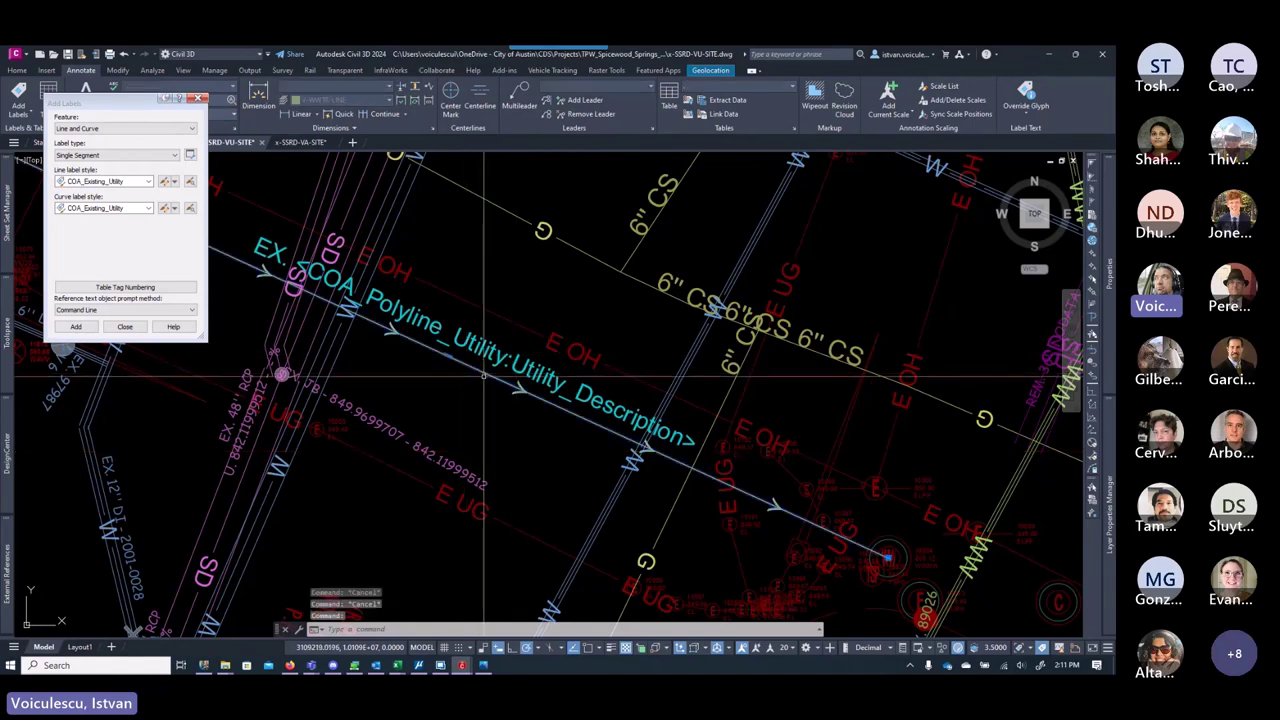
pyautogui.rightClick(515, 436)
pyautogui.click(554, 323)
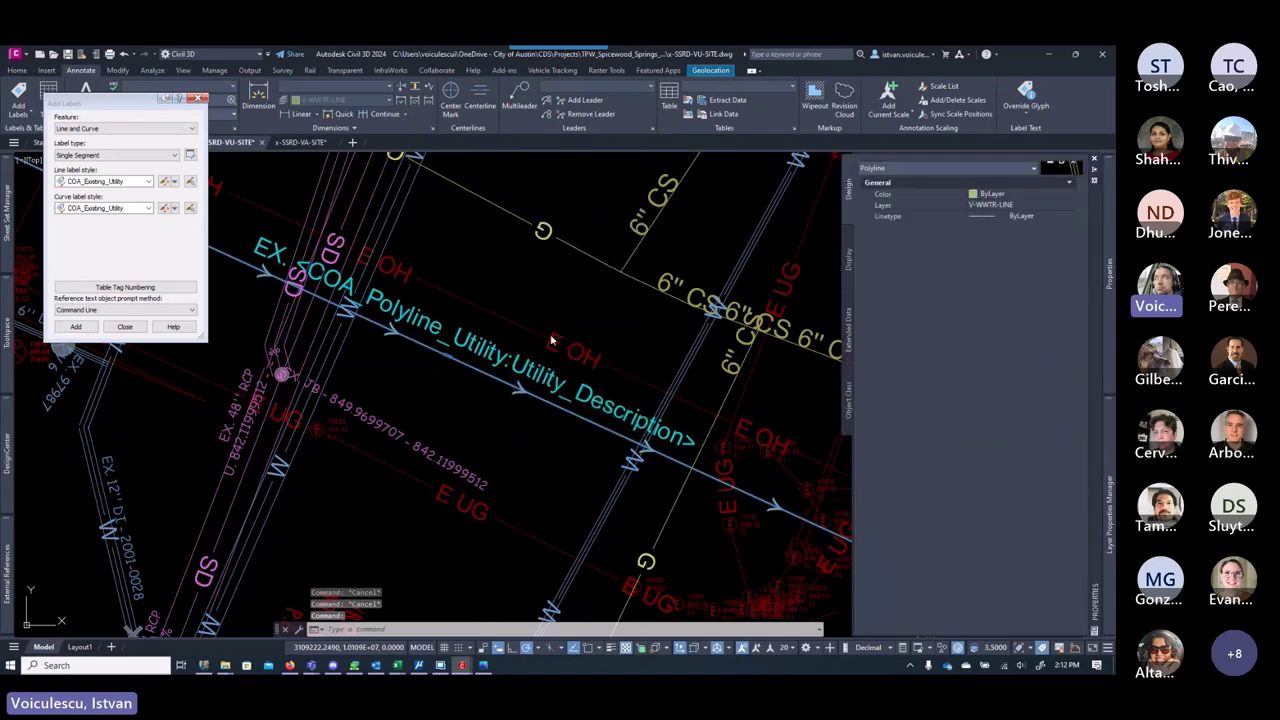
pyautogui.click(849, 335)
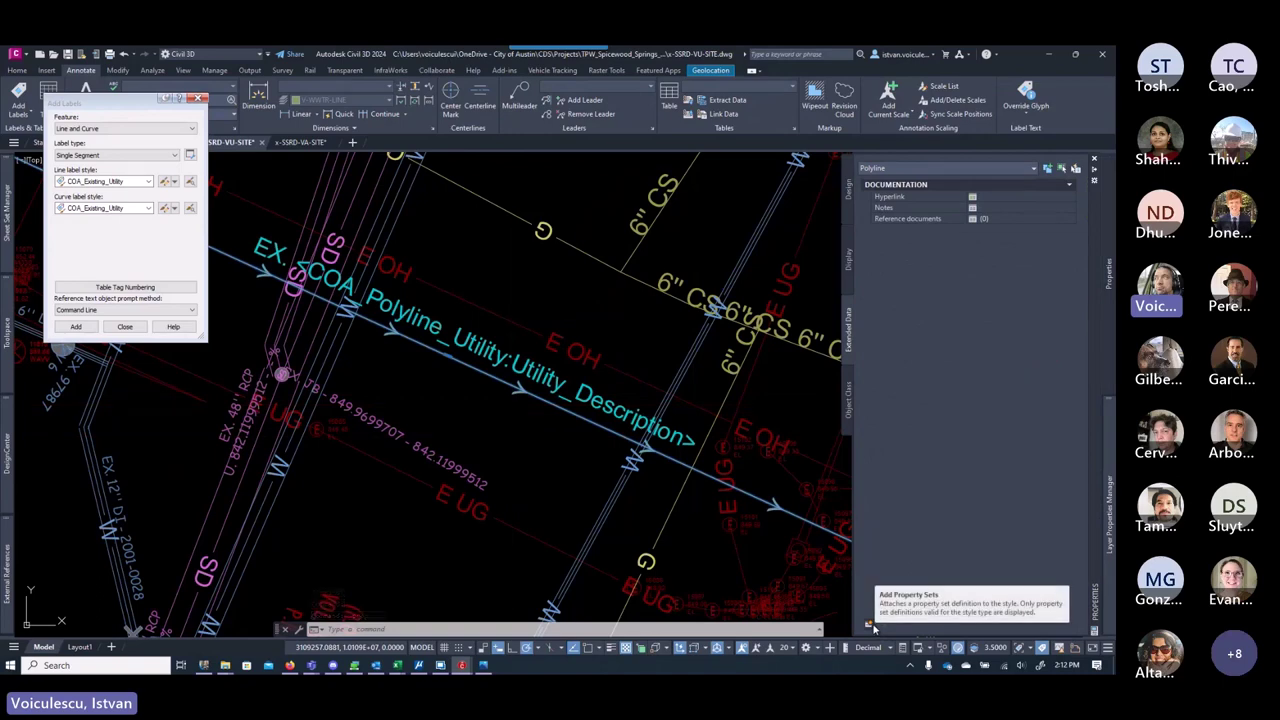
pyautogui.click(872, 626)
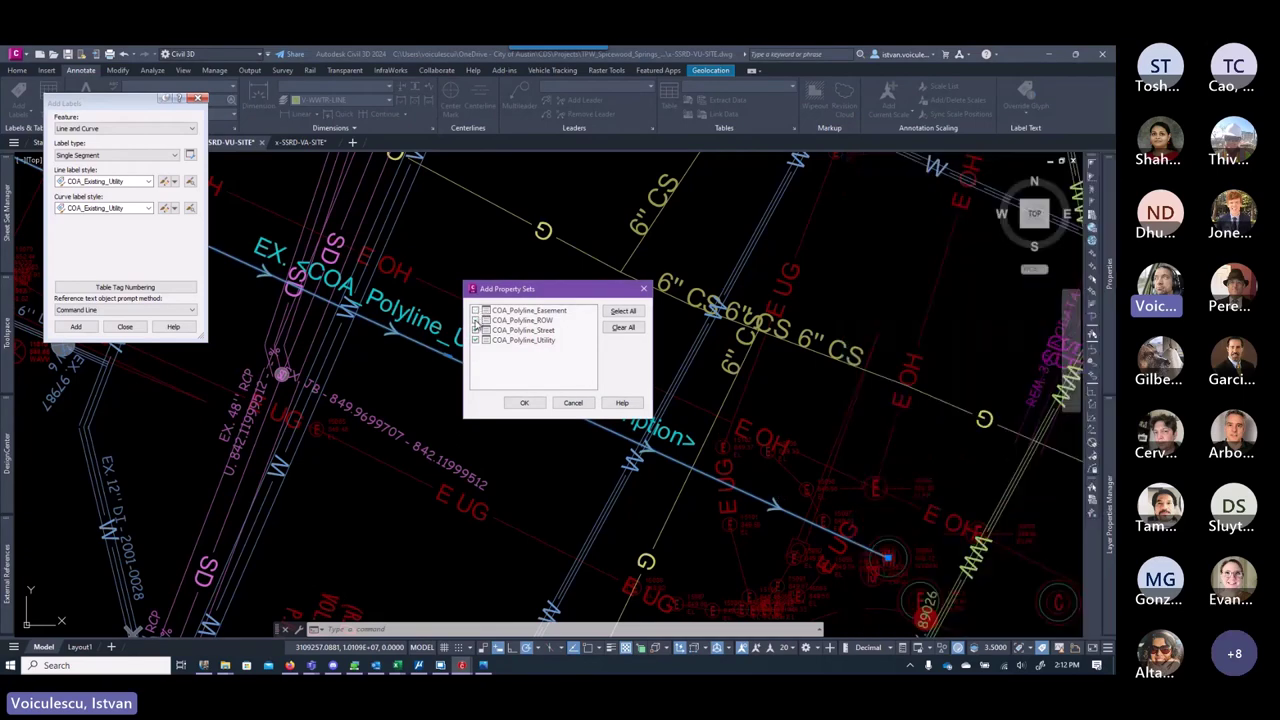
pyautogui.click(623, 327)
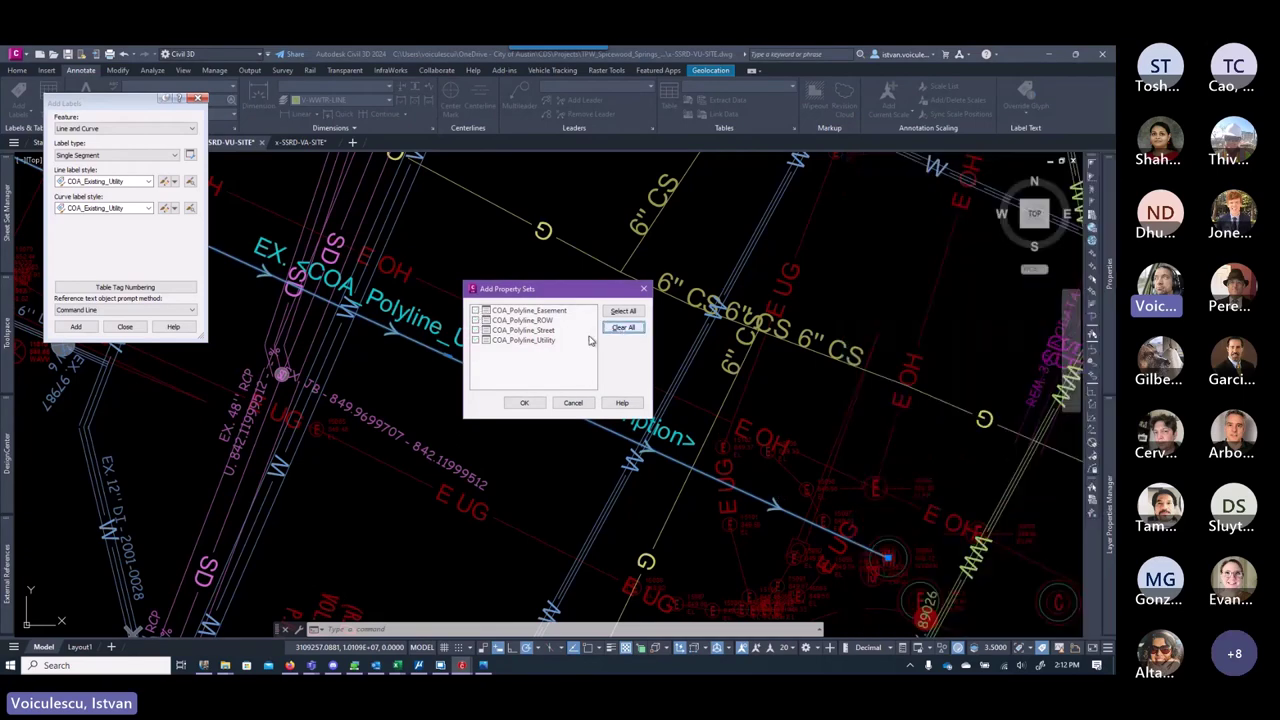
pyautogui.click(476, 341)
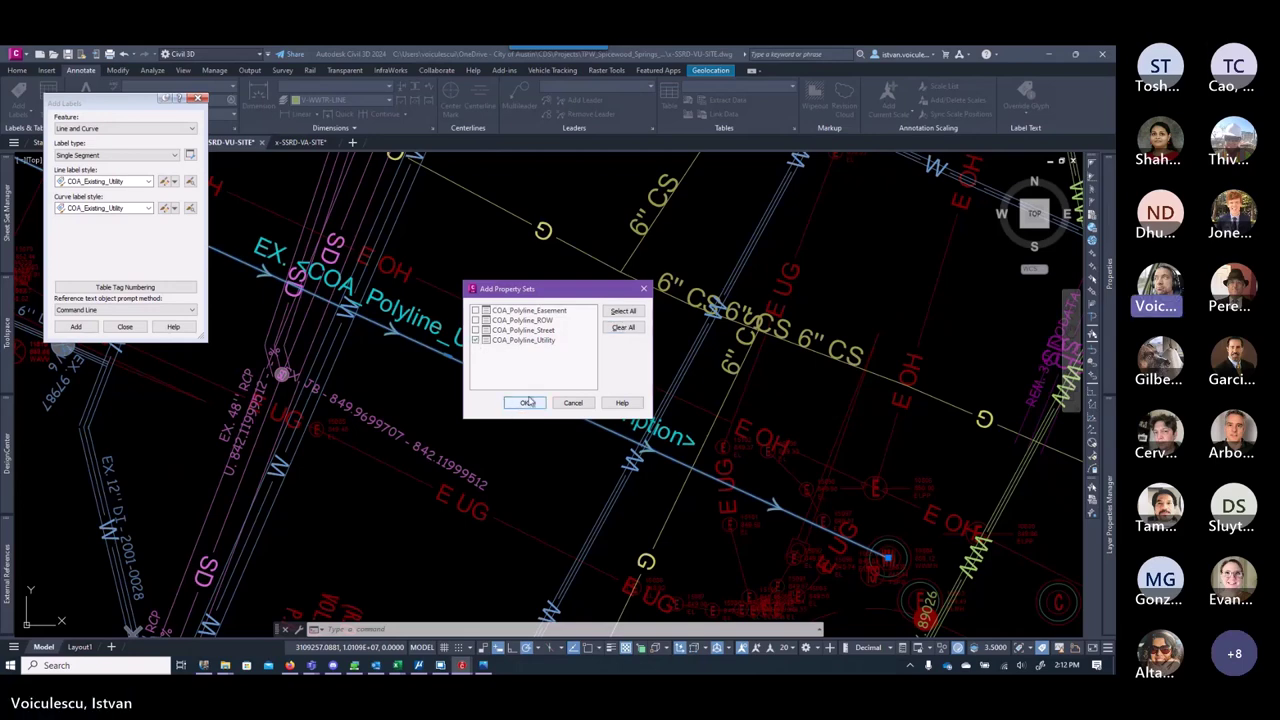
pyautogui.click(524, 402)
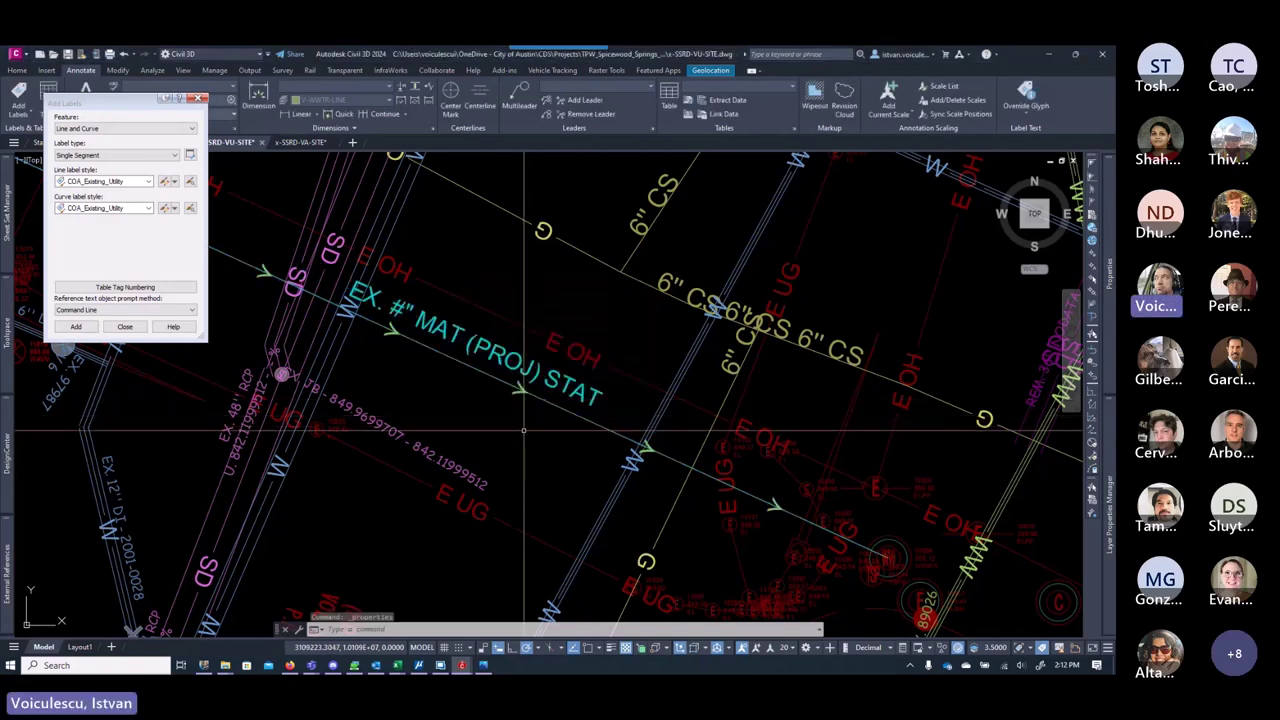
pyautogui.press('Escape')
pyautogui.press('Escape')
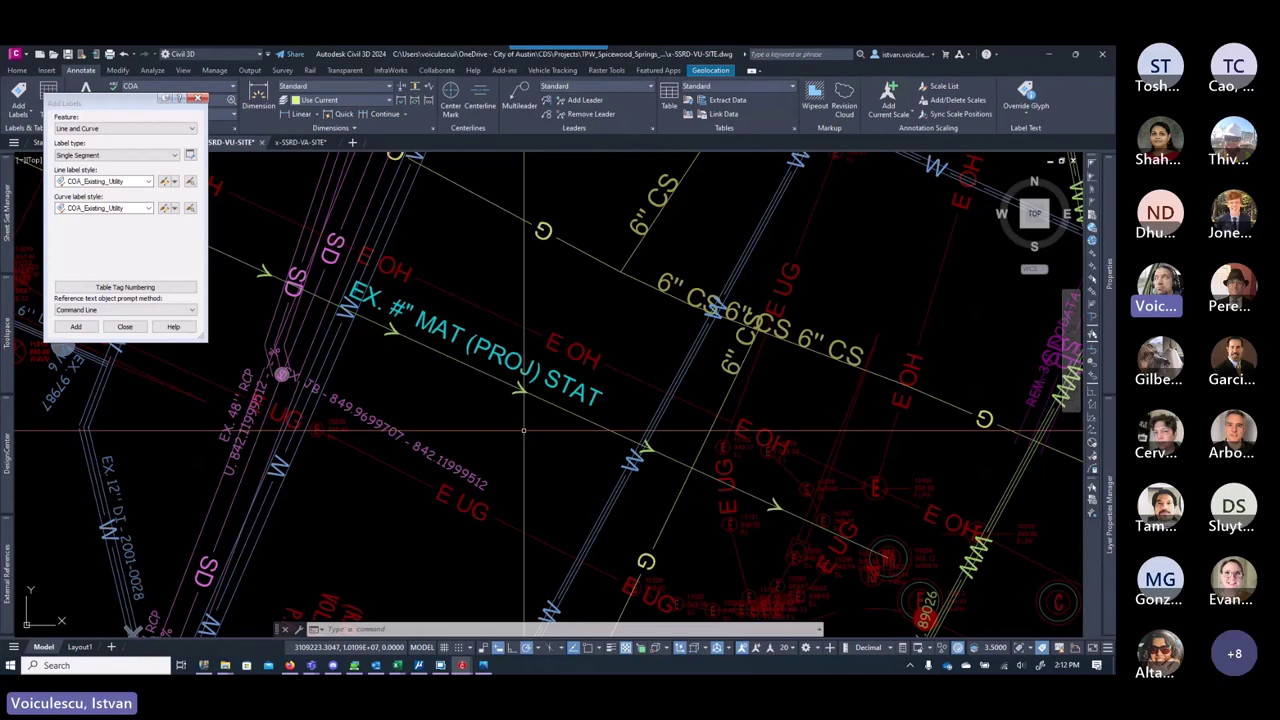
pyautogui.press('Escape')
pyautogui.press('Escape')
pyautogui.press('Escape')
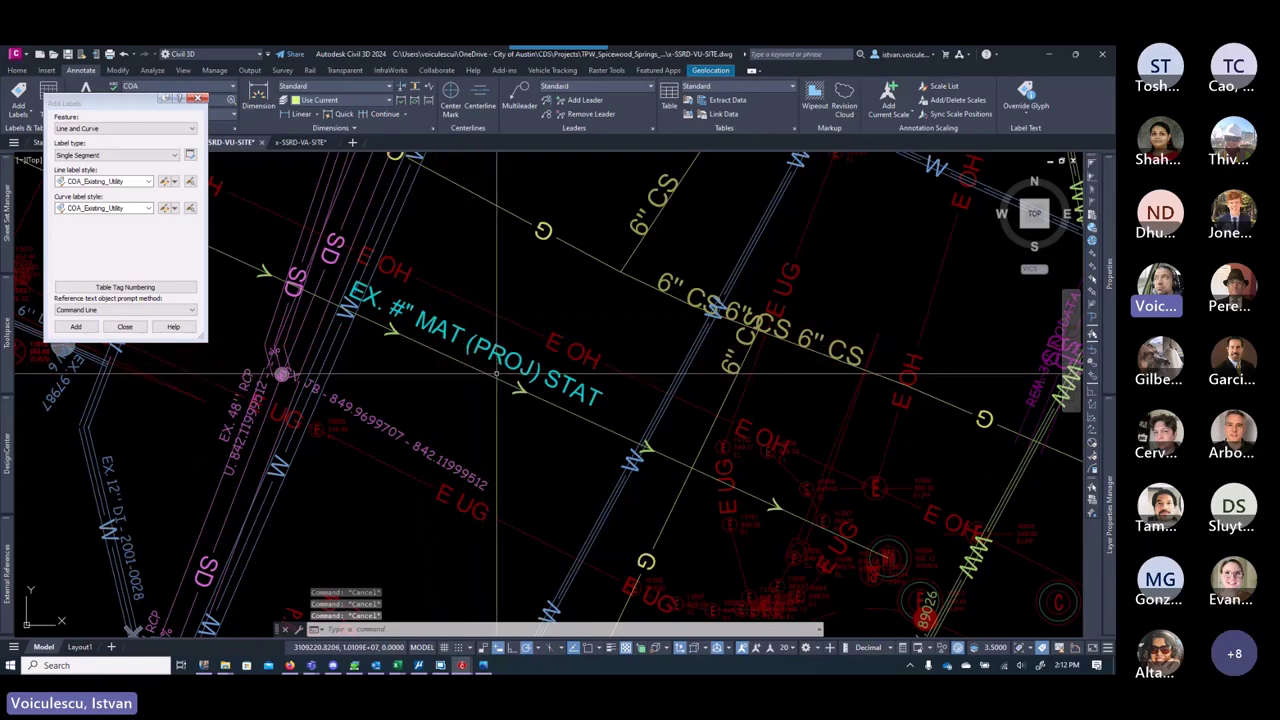
# Step: Inspect the text component behind the new wastewater line label and leave it unedited
pyautogui.moveTo(497, 373); pyautogui.dragTo(453, 343, button='middle')
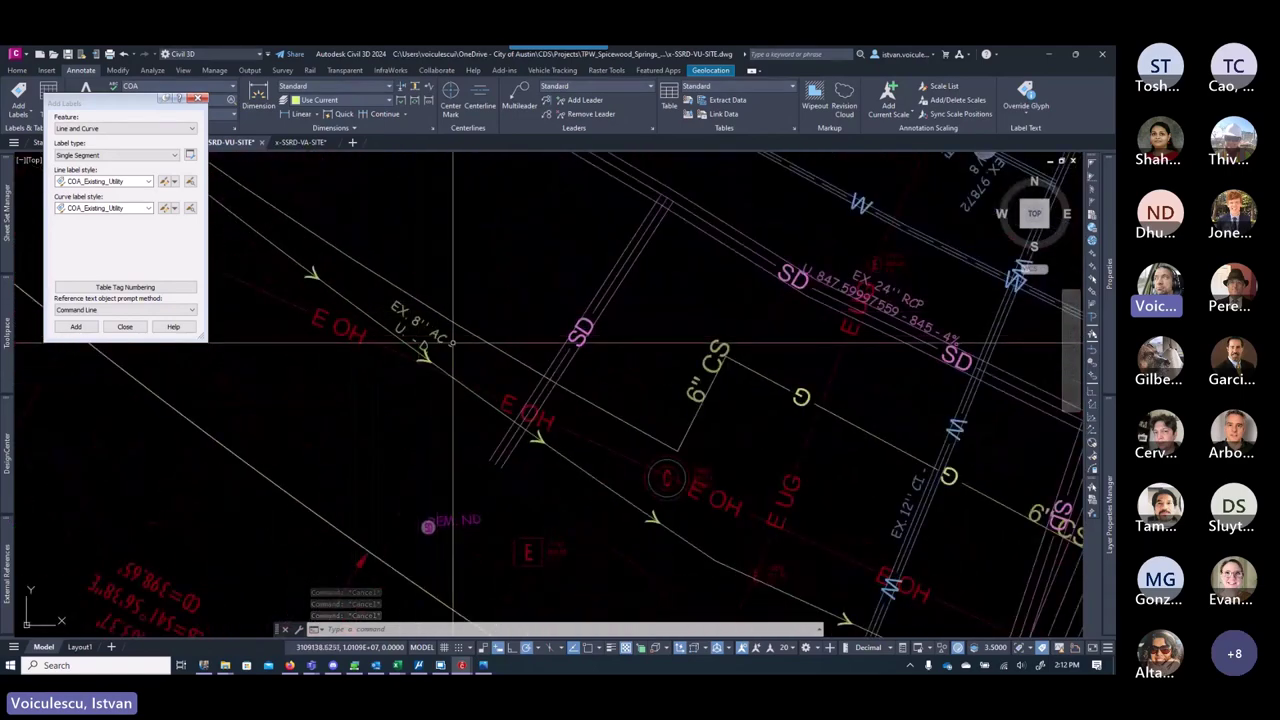
pyautogui.scroll(-3, 490, 385)
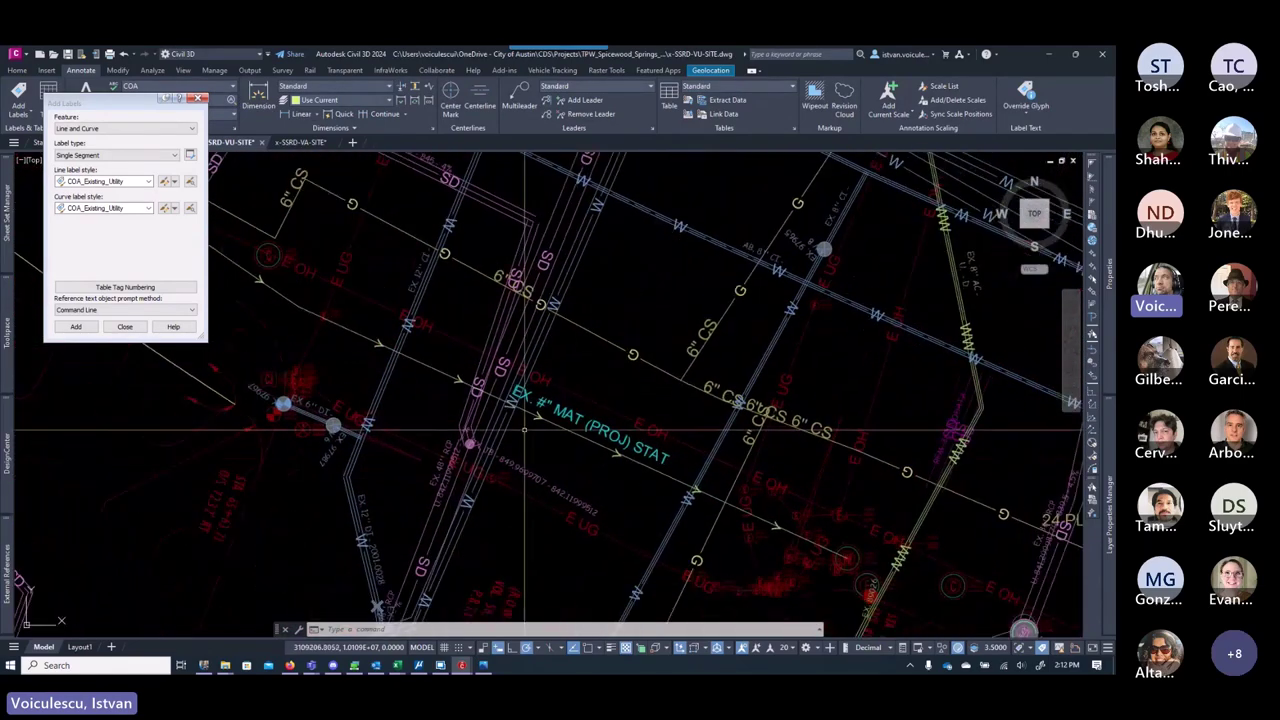
pyautogui.scroll(4, 524, 430)
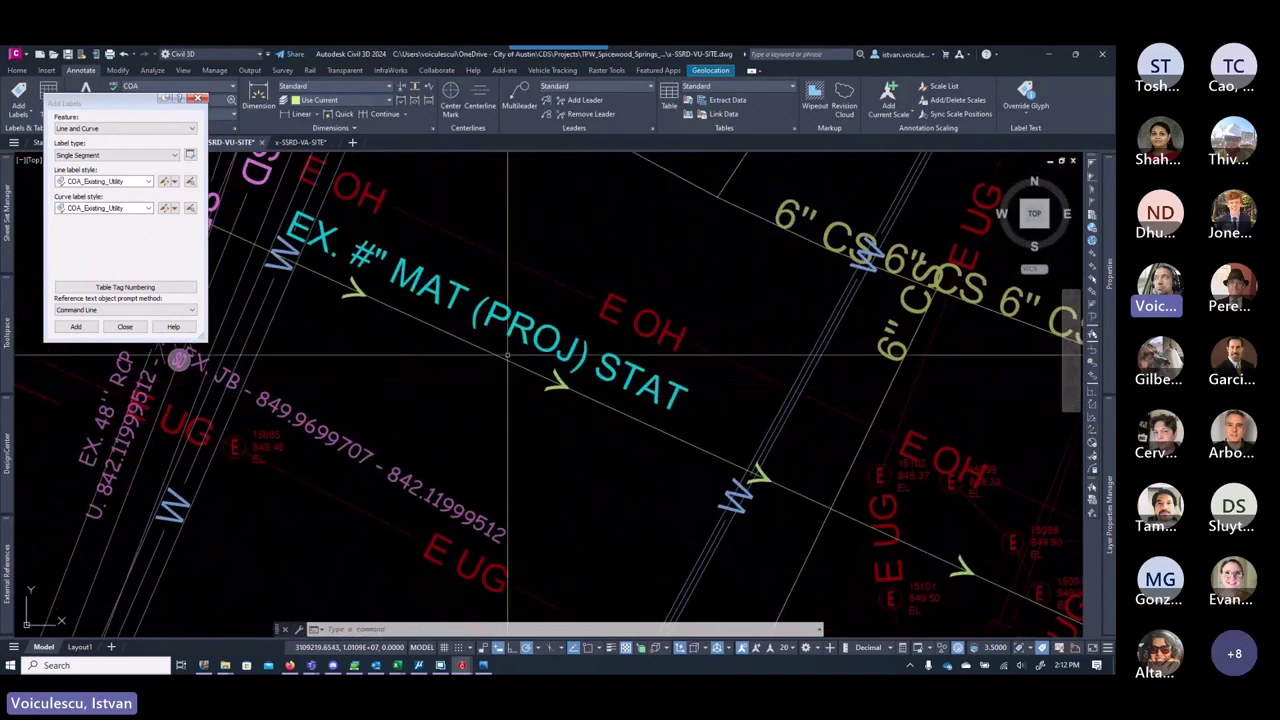
pyautogui.press('Escape')
pyautogui.press('Escape')
pyautogui.click(479, 307)
pyautogui.rightClick(478, 310)
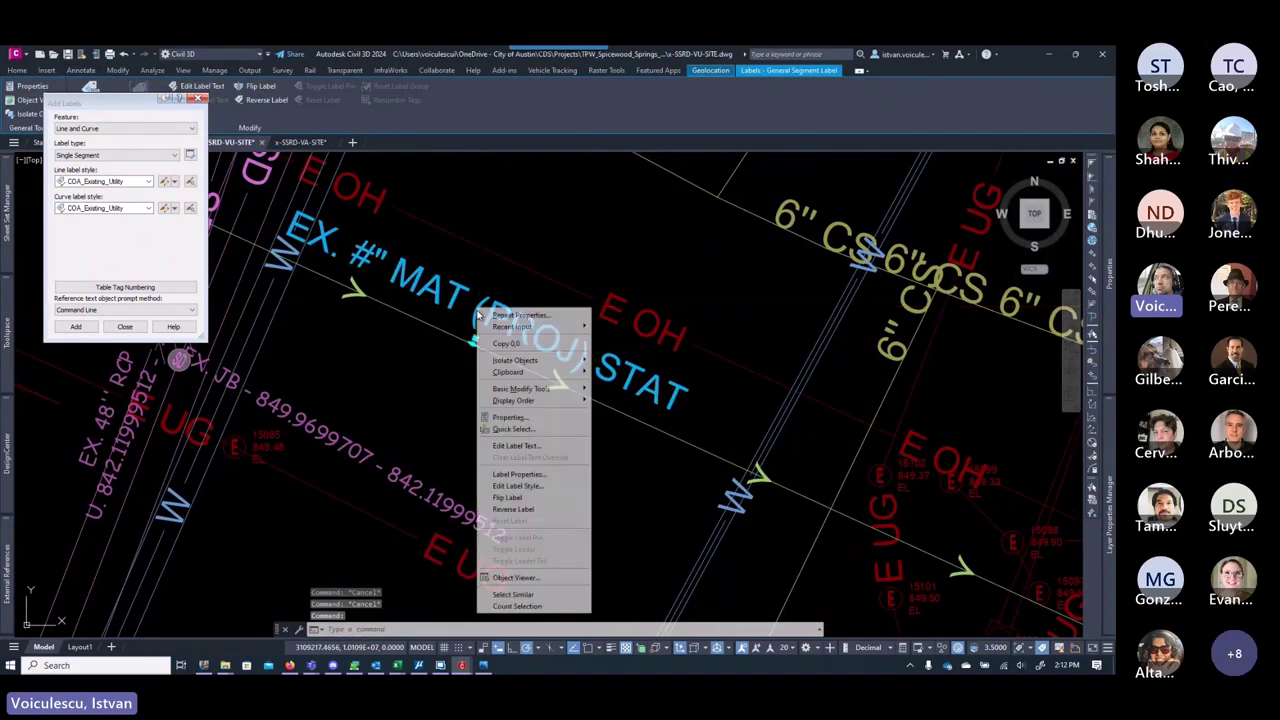
pyautogui.click(514, 446)
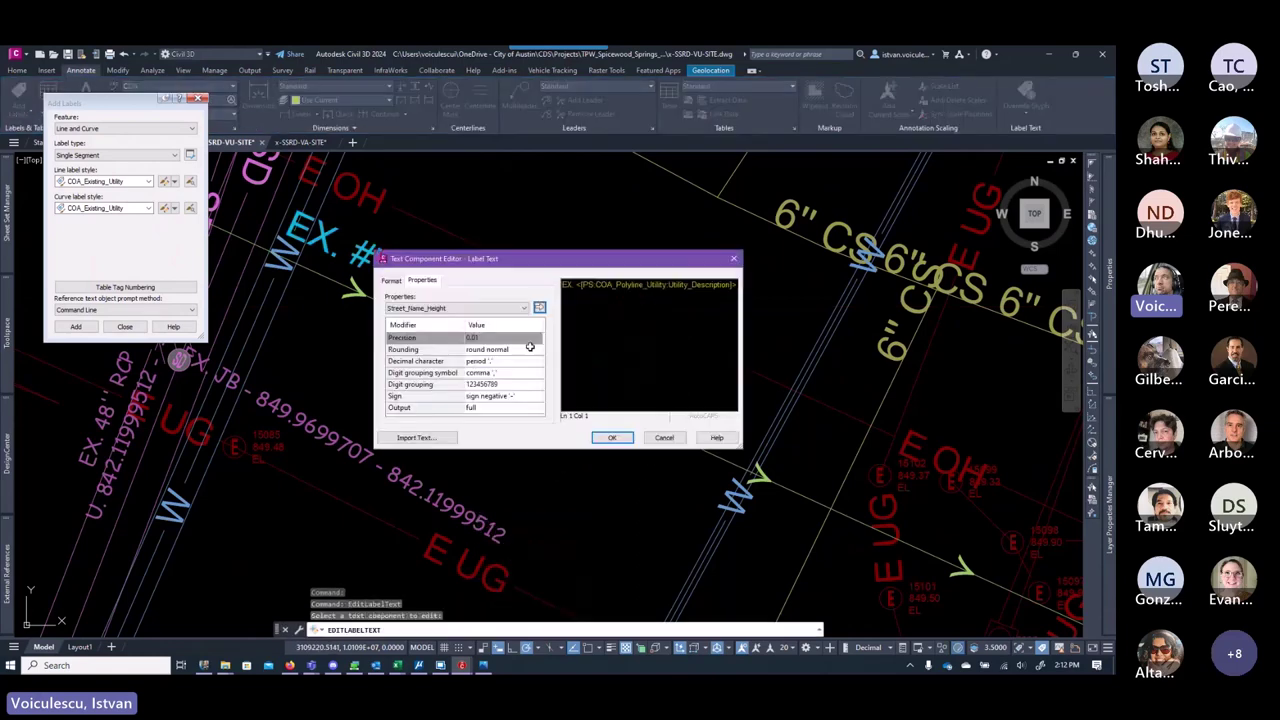
pyautogui.click(664, 440)
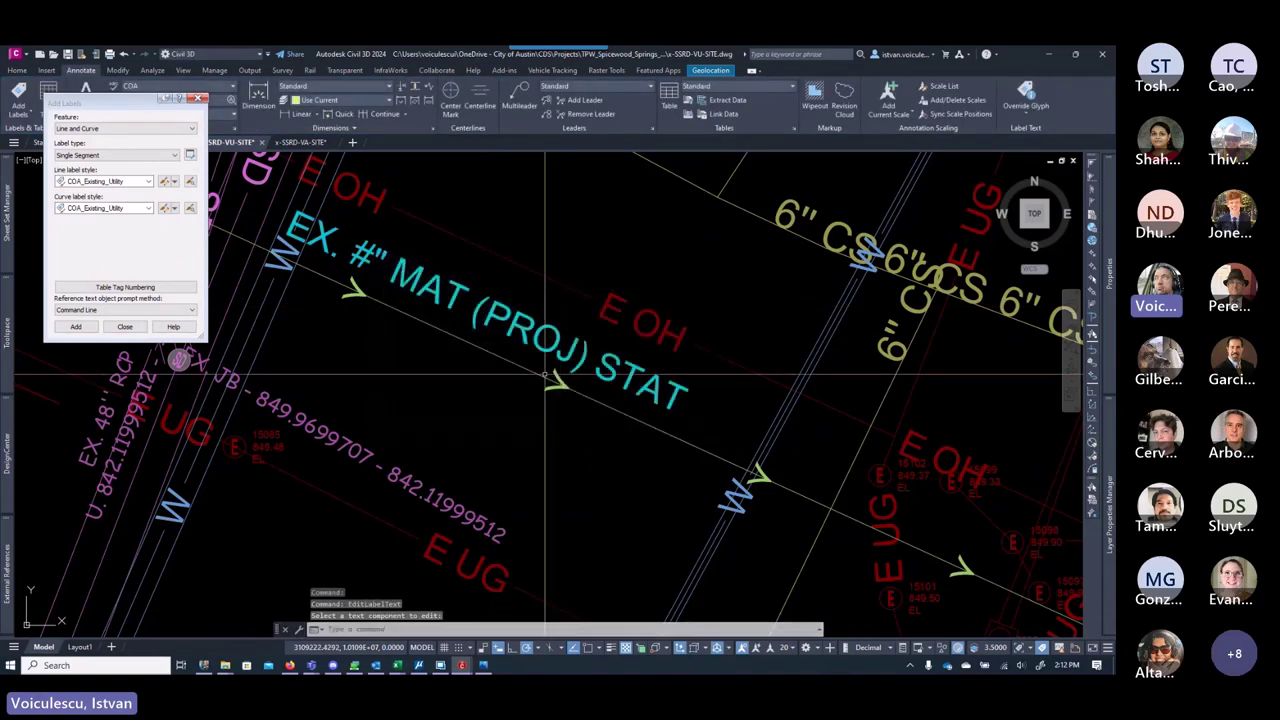
pyautogui.press('Escape')
pyautogui.press('Escape')
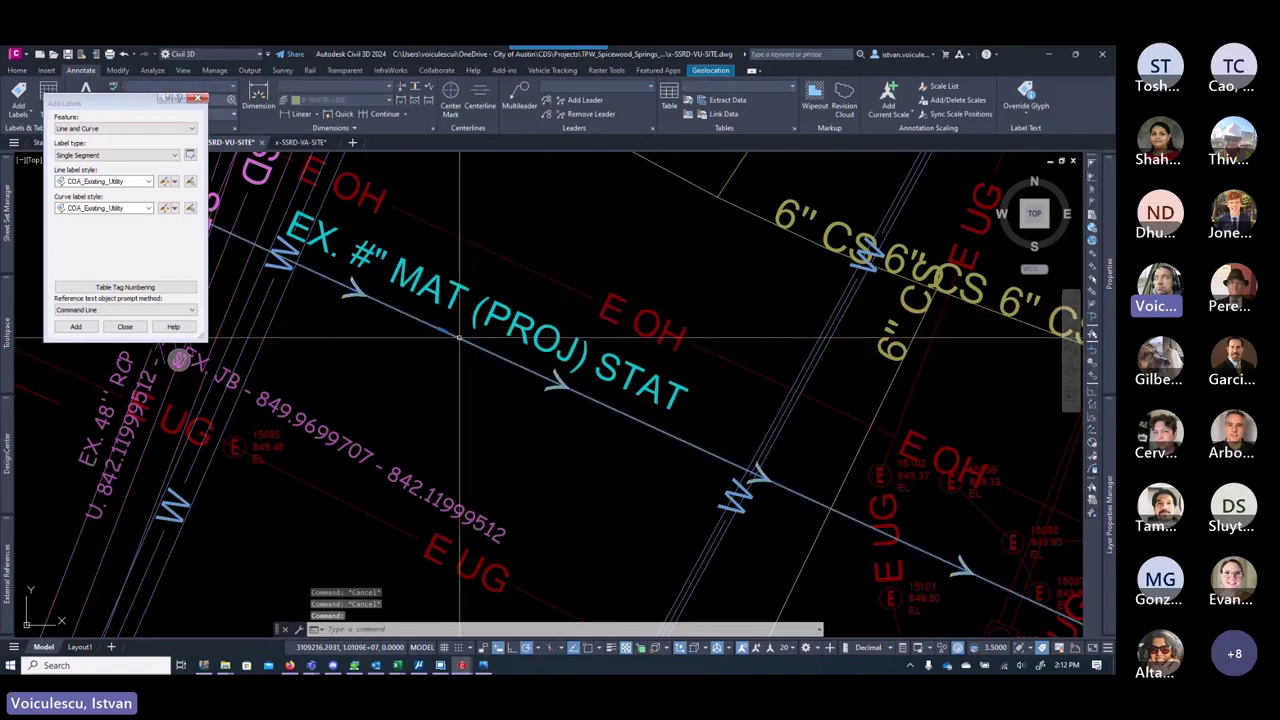
# Step: Set the wastewater polyline's Utility_Description to 8" AC (PROJ)
pyautogui.doubleClick(459, 338)
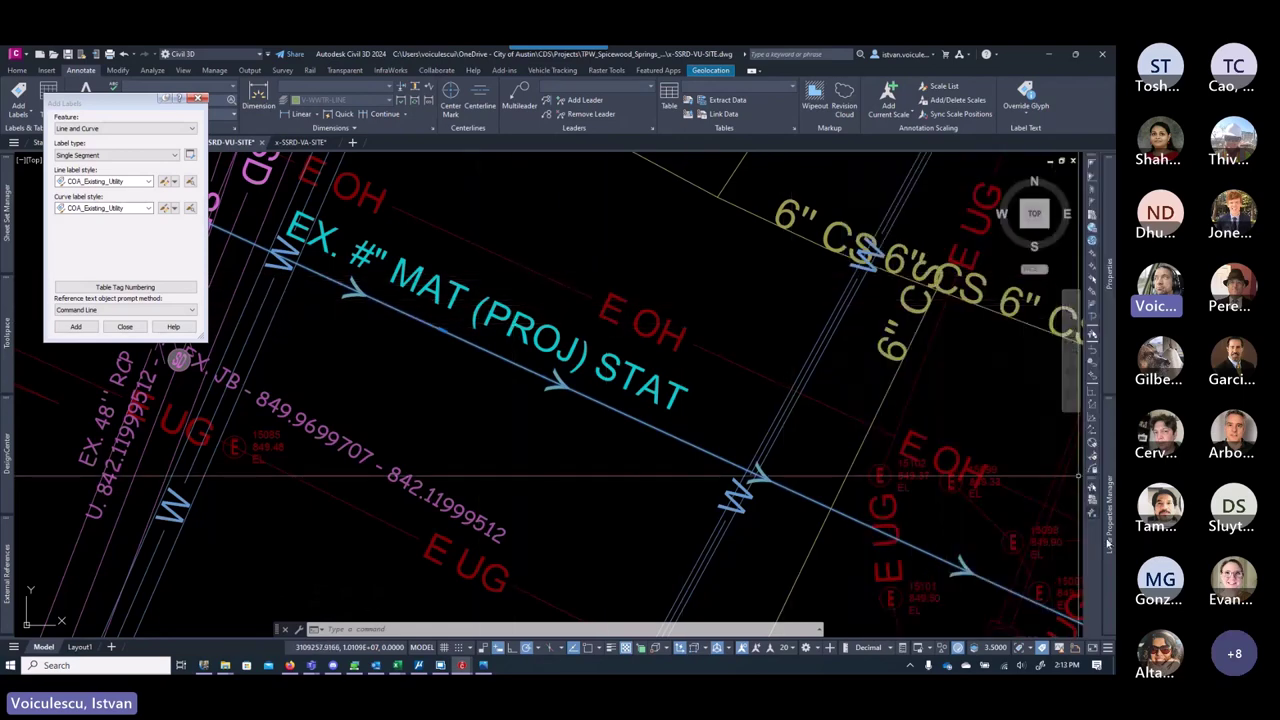
pyautogui.moveTo(1109, 338)
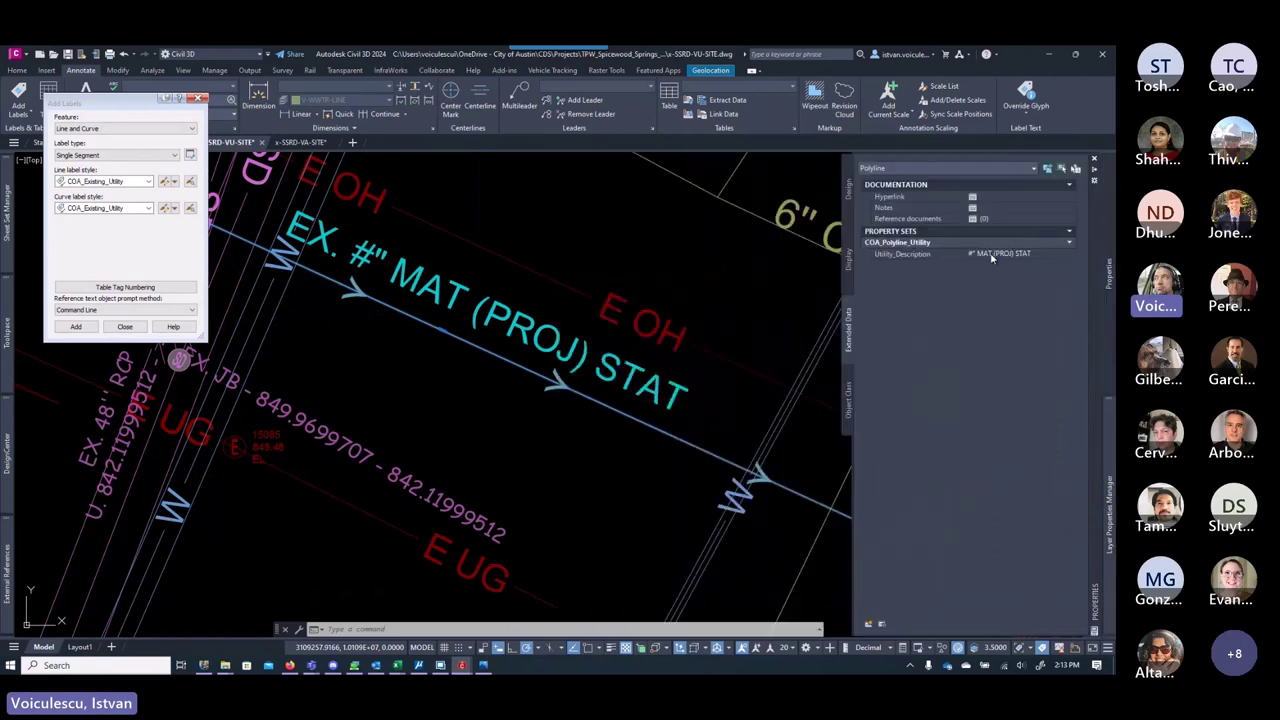
pyautogui.click(991, 255)
pyautogui.press('Return')
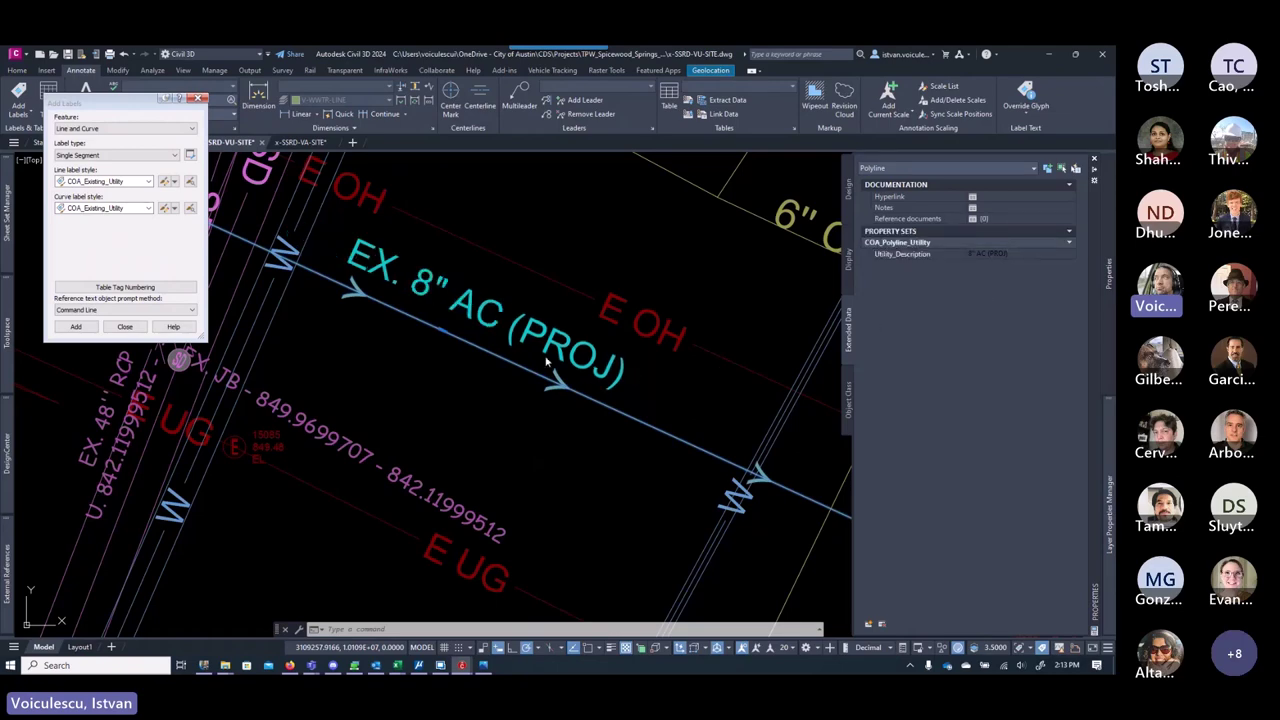
pyautogui.press('Escape')
pyautogui.press('Escape')
# Step: Examine the wastewater lines around EX. 39030 and switch to the Operations Web Map in the browser
pyautogui.scroll(-7, 584, 413)
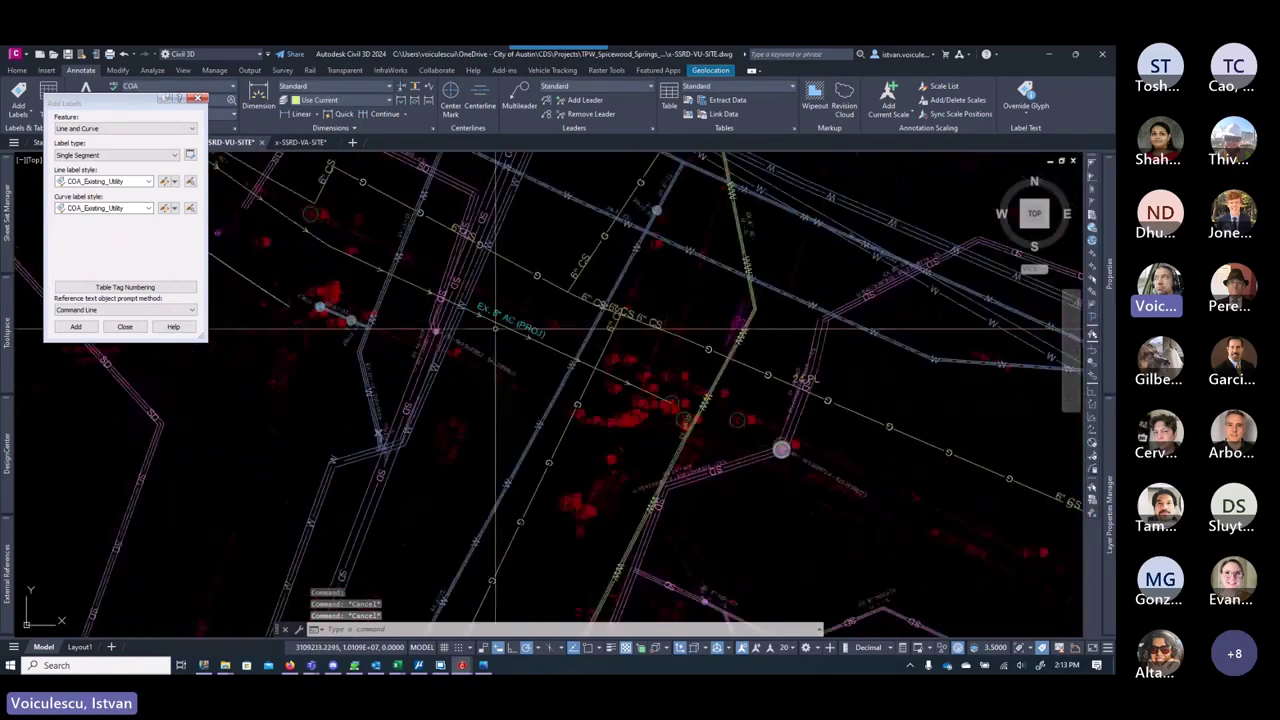
pyautogui.moveTo(584, 413)
pyautogui.mouseDown(button='middle')
pyautogui.moveTo(600, 425)
pyautogui.moveTo(596, 410)
pyautogui.mouseUp(button='middle')
pyautogui.scroll(6, 596, 410)
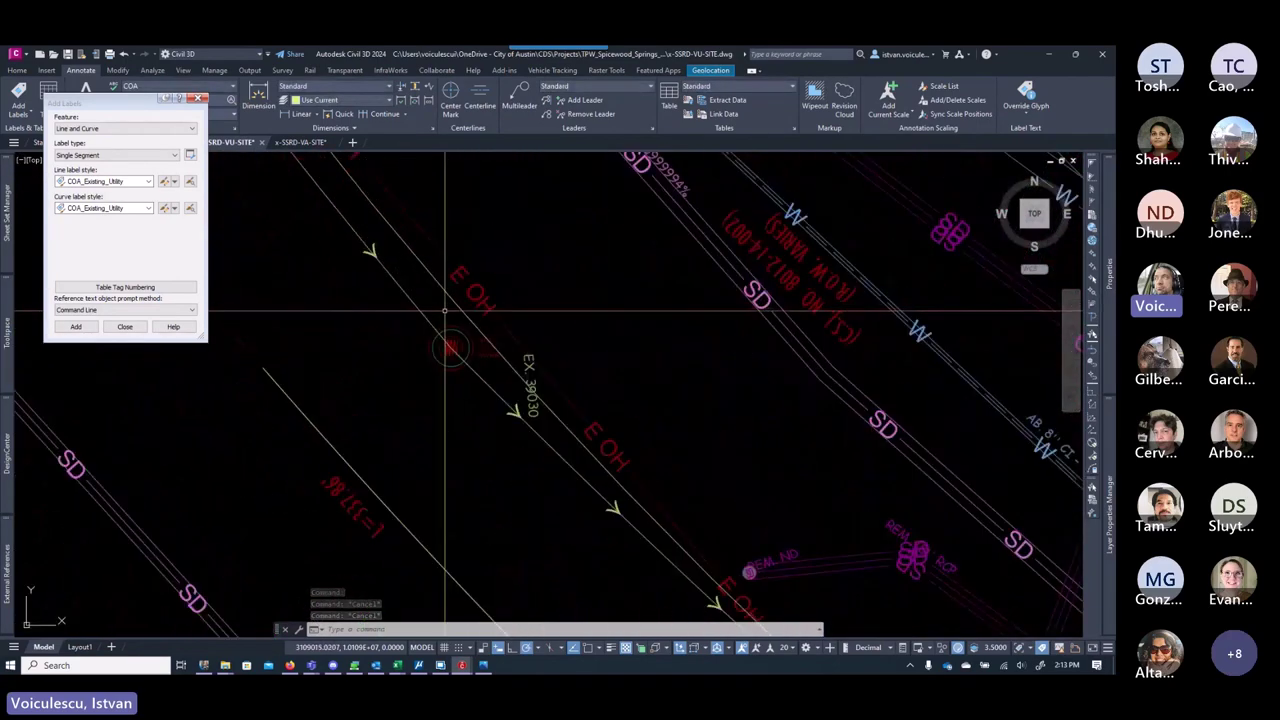
pyautogui.scroll(-3, 455, 328)
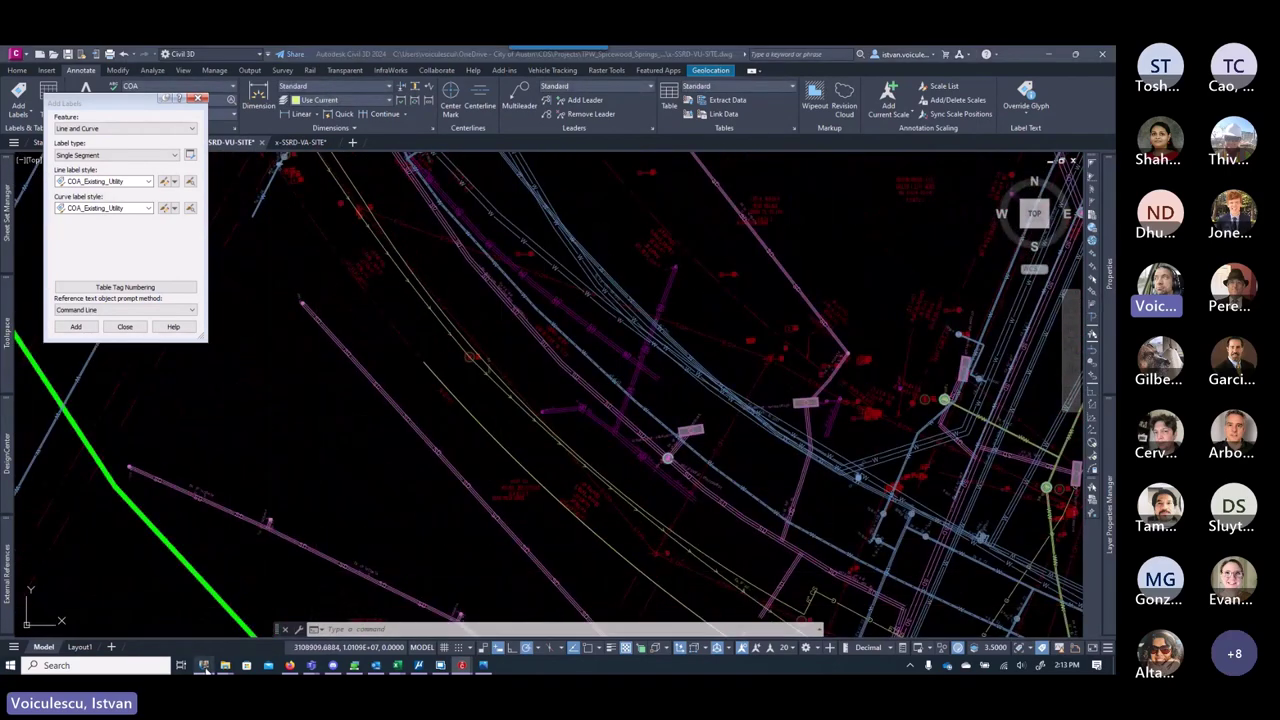
pyautogui.hotkey('alt', 'Tab')
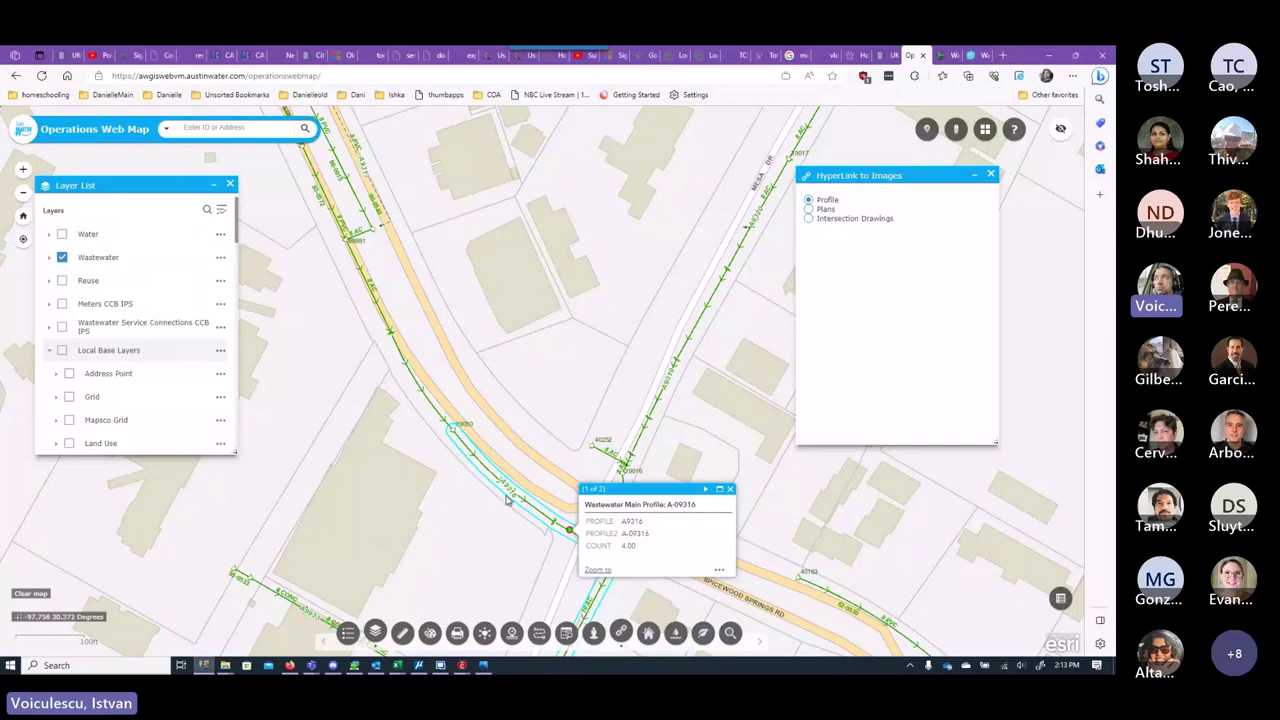
# Step: Return to the Civil 3D drawing and set the labelled wastewater polyline's Utility_Description to 8" AC (A3916)
pyautogui.click(1047, 55)
pyautogui.scroll(3, 645, 435)
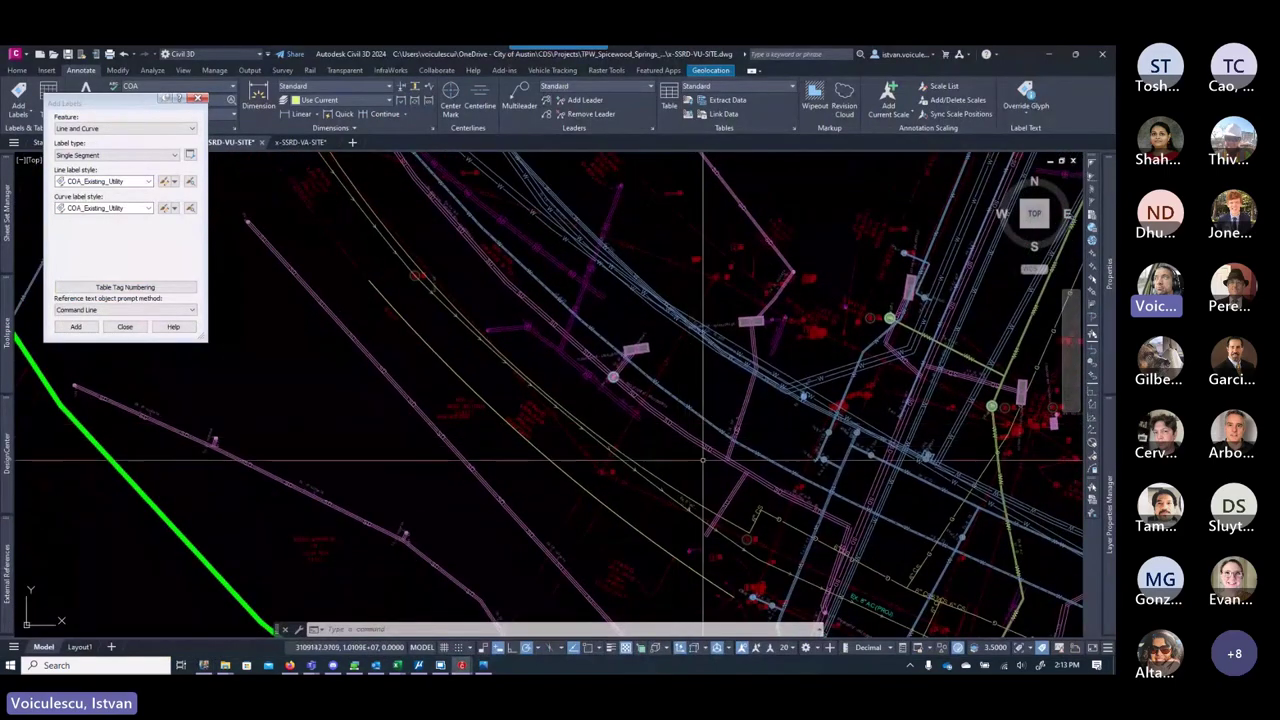
pyautogui.scroll(4, 645, 435)
pyautogui.press('Escape')
pyautogui.press('Escape')
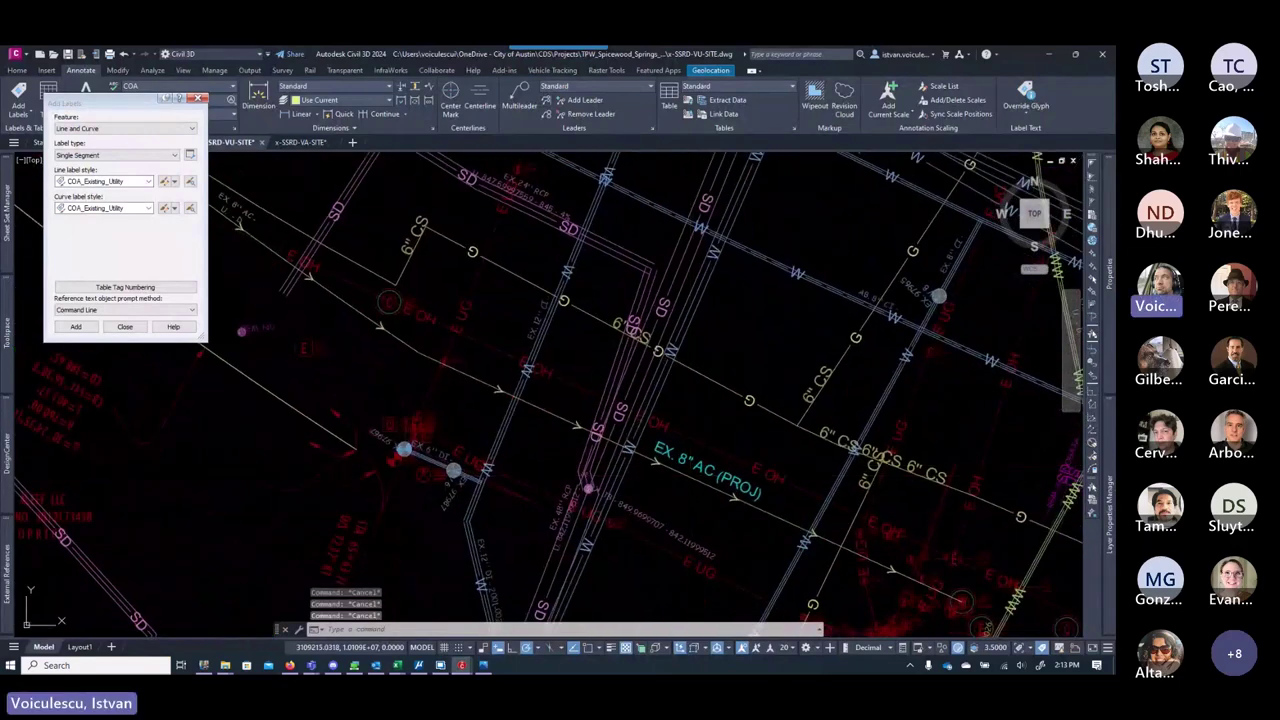
pyautogui.moveTo(1107, 327)
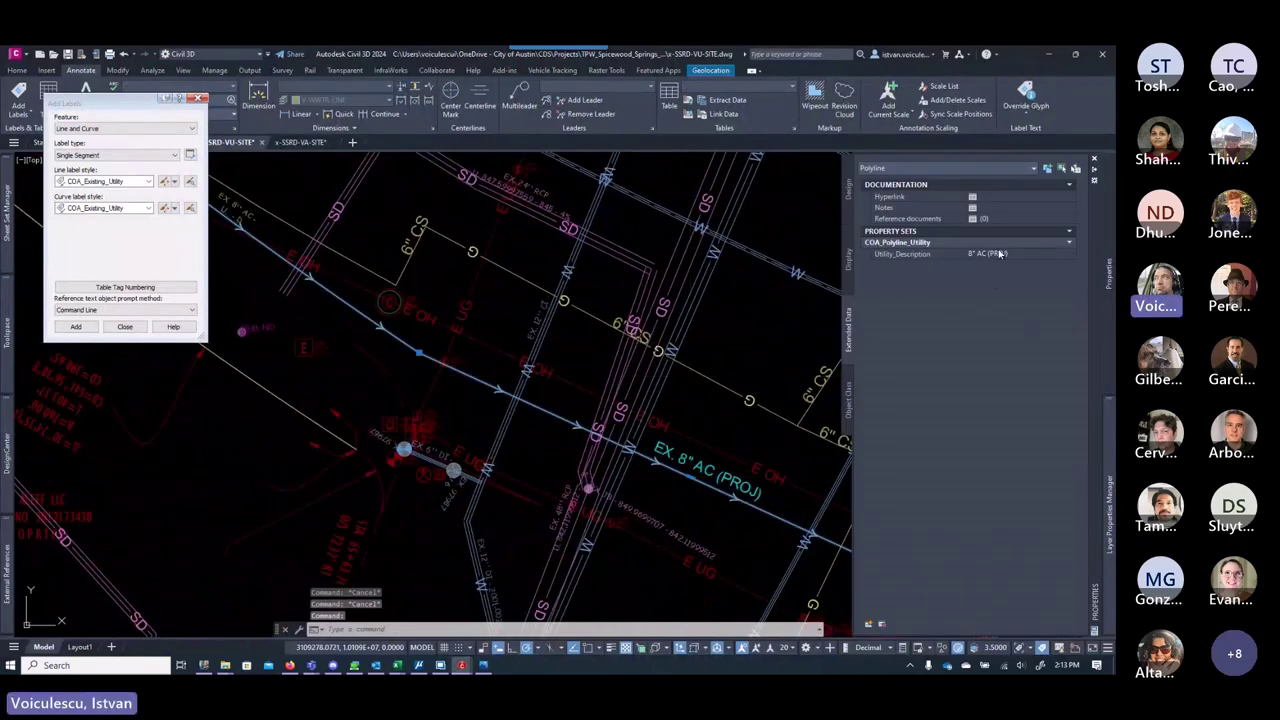
pyautogui.click(999, 254)
pyautogui.click(1011, 268)
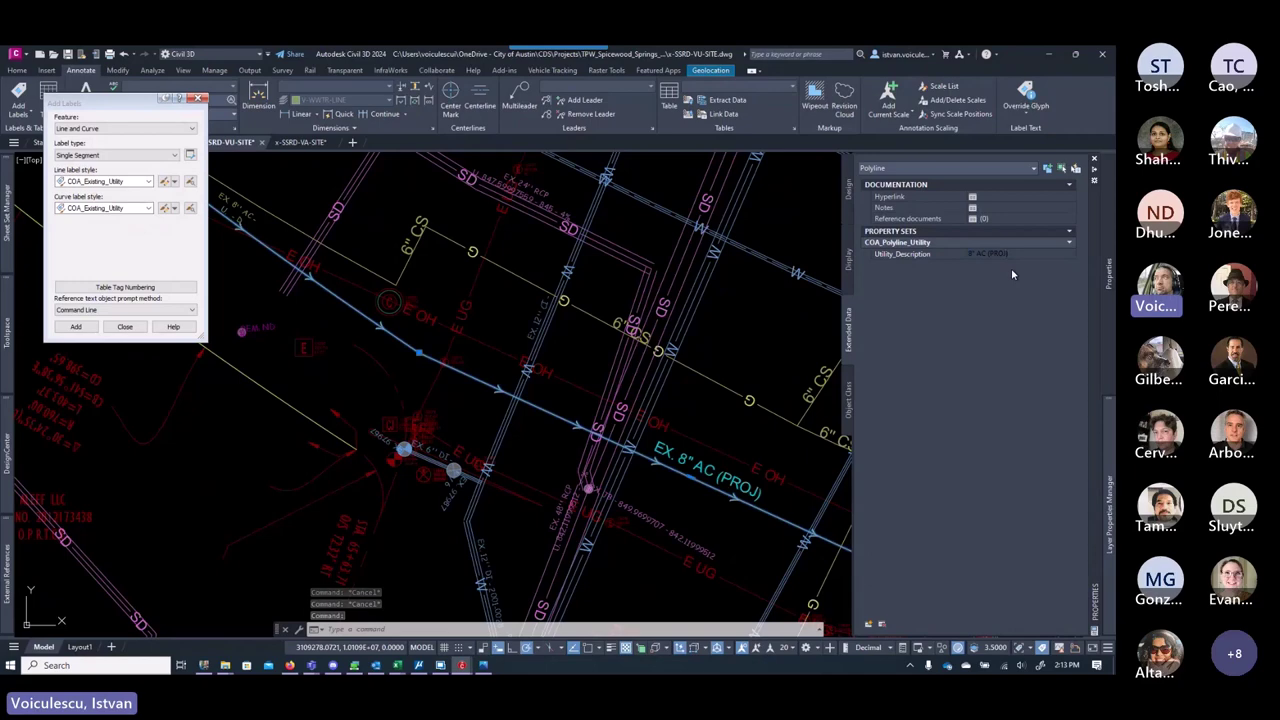
pyautogui.press('BackSpace')
pyautogui.press('BackSpace')
pyautogui.press('BackSpace')
pyautogui.press('BackSpace')
pyautogui.press('BackSpace')
pyautogui.press('BackSpace')
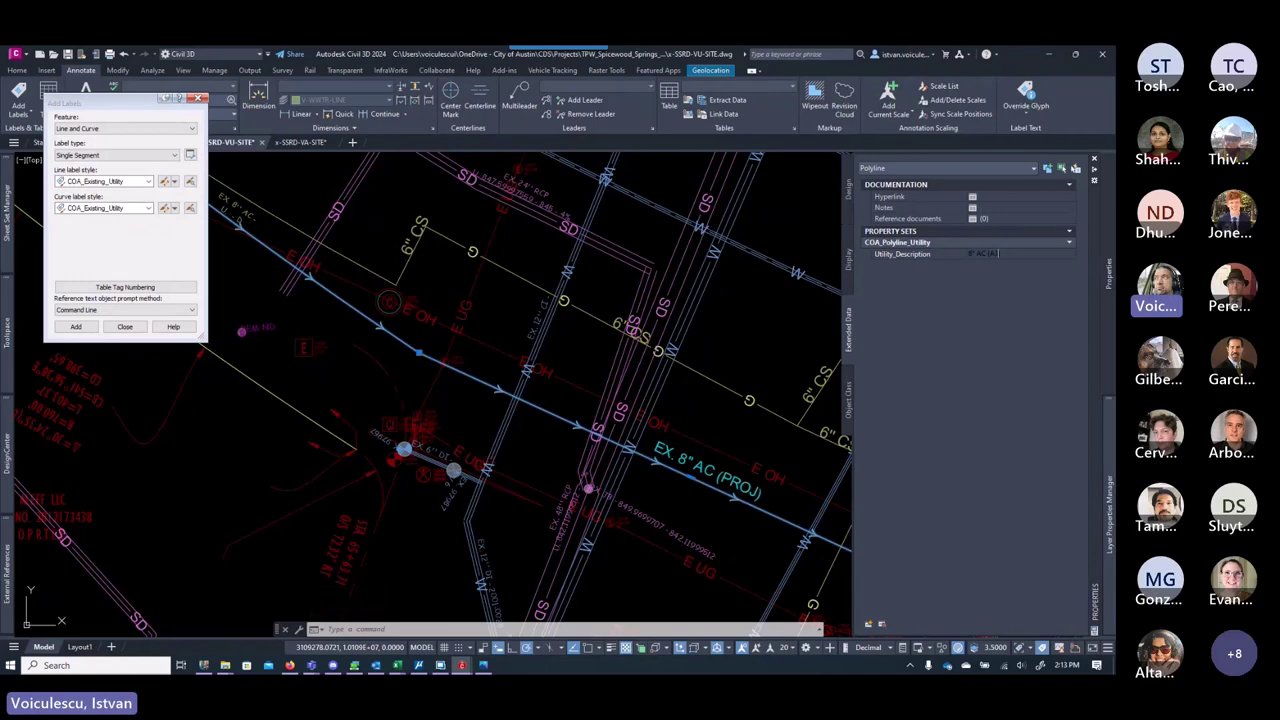
pyautogui.write('(A3916)')
pyautogui.press('Return')
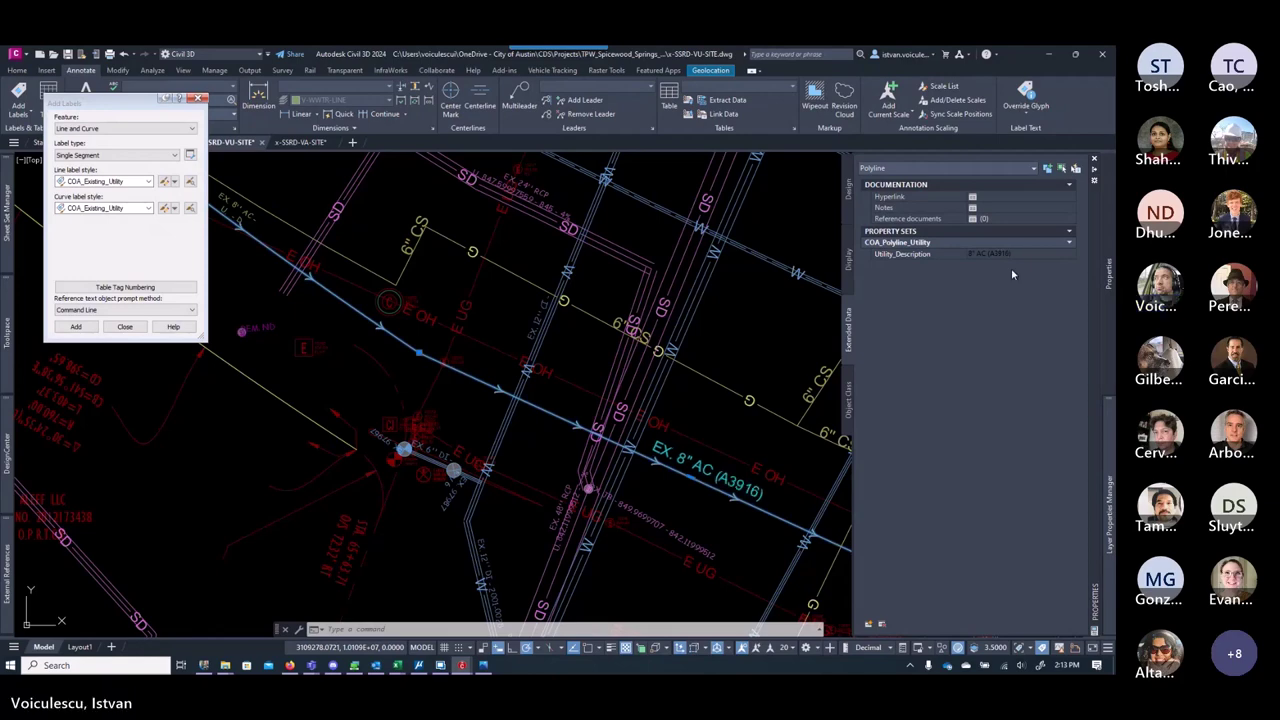
pyautogui.press('Escape')
pyautogui.press('Escape')
pyautogui.press('Escape')
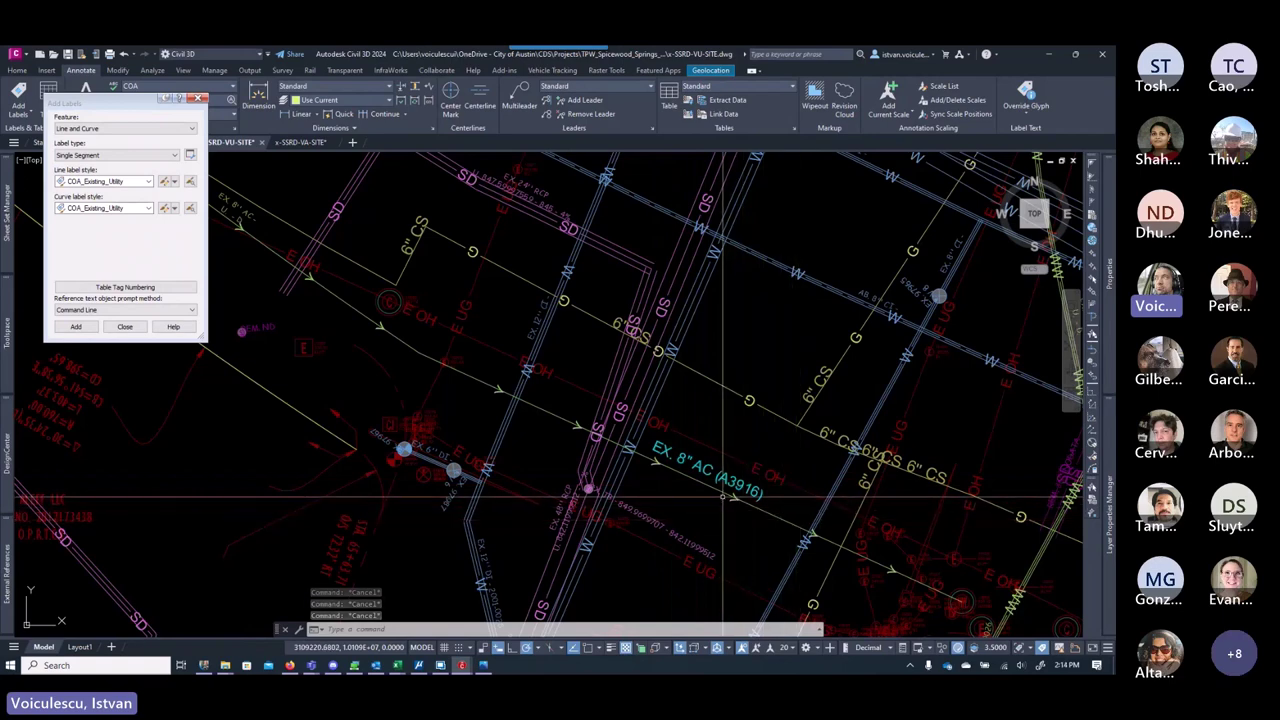
# Step: Move the EX. 8" AC (A3916) wastewater line label to the V-WWTR-TEXT layer
pyautogui.scroll(2, 755, 490)
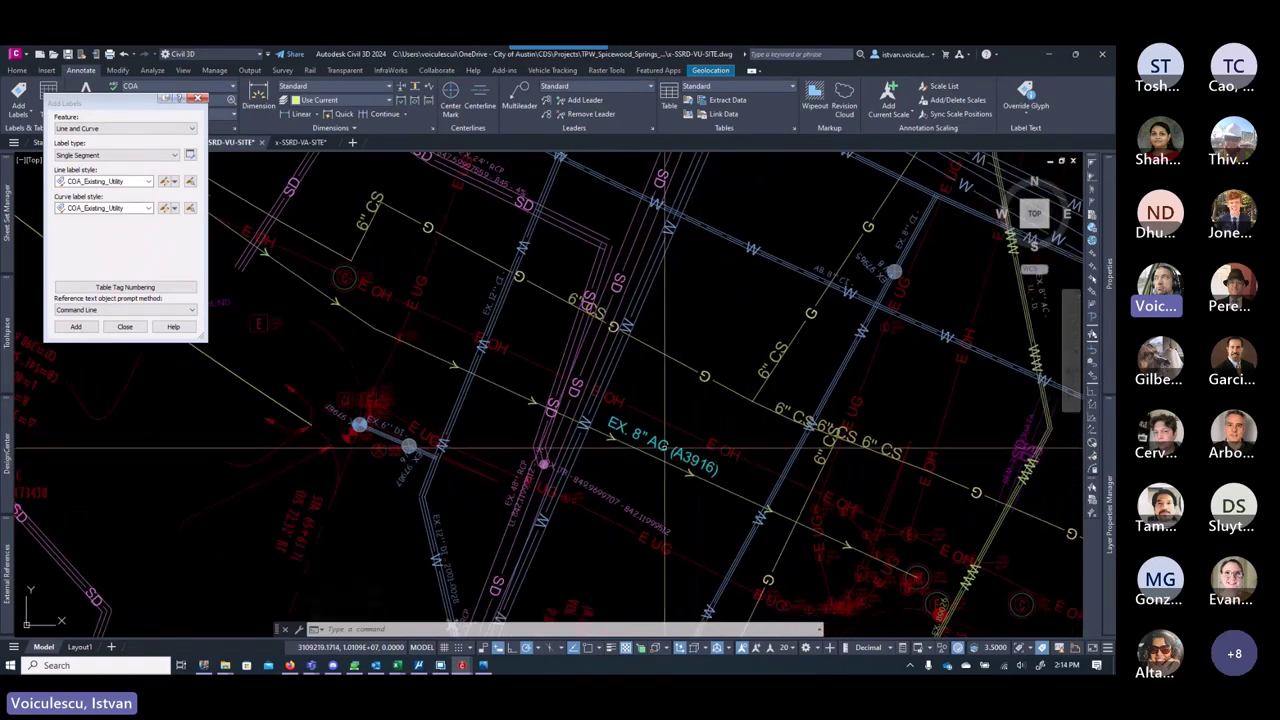
pyautogui.click(648, 437)
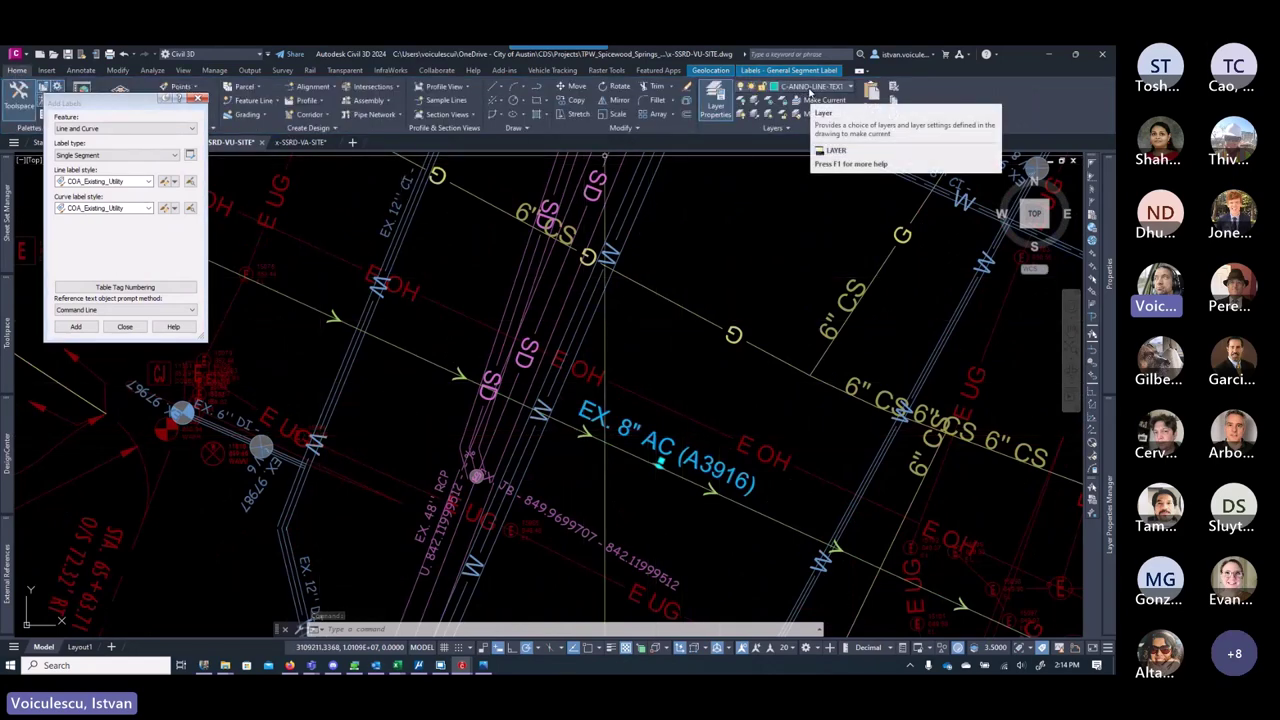
pyautogui.click(809, 88)
pyautogui.scroll(1, 817, 152)
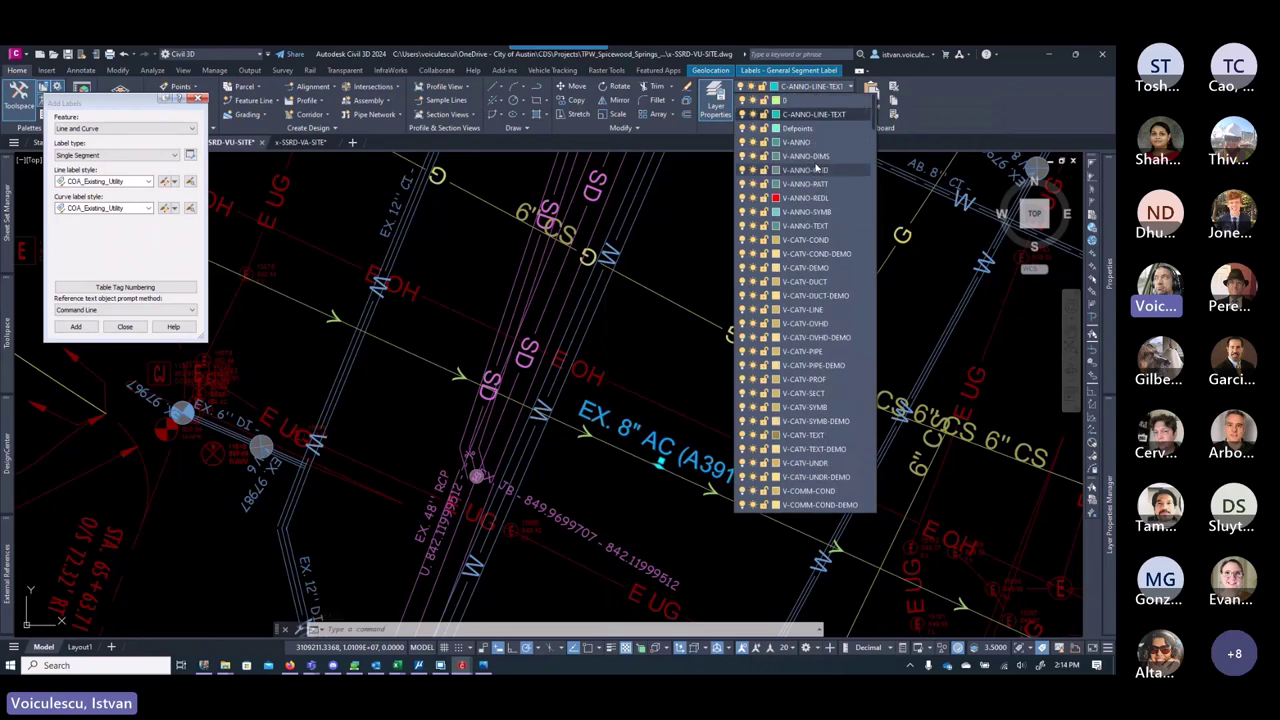
pyautogui.scroll(-15, 834, 272)
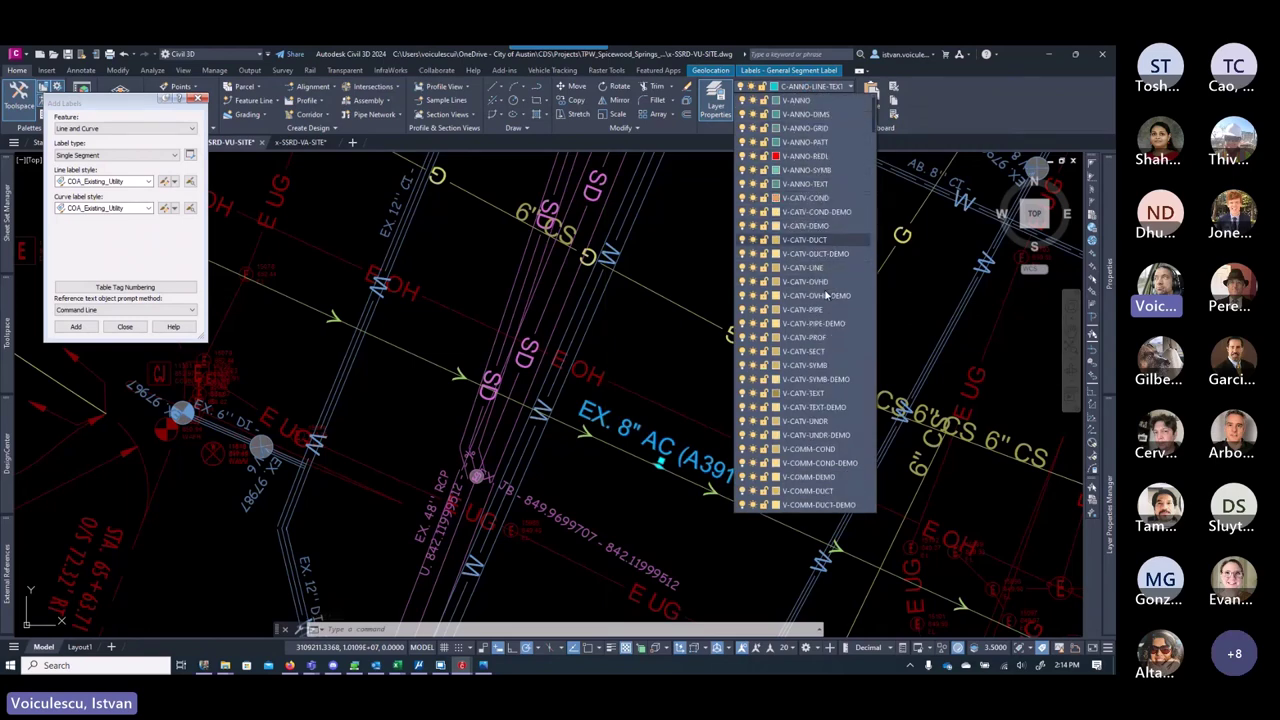
pyautogui.scroll(-15, 840, 272)
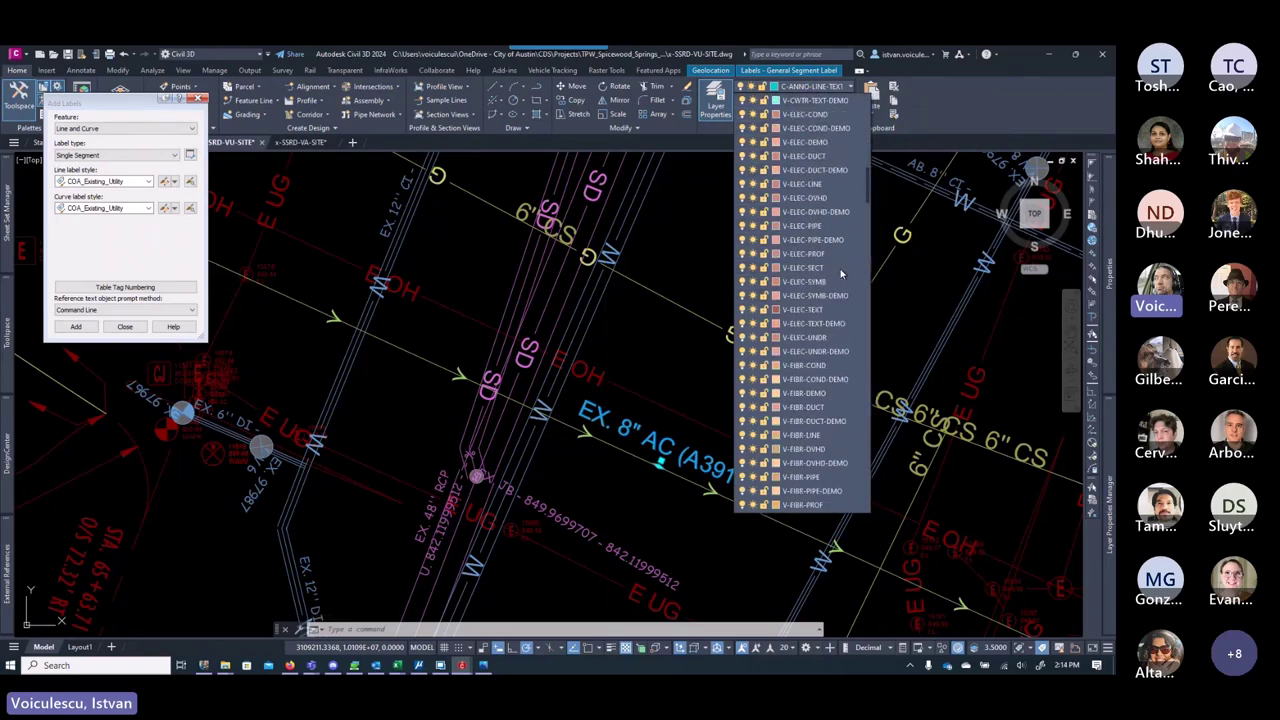
pyautogui.scroll(-15, 840, 272)
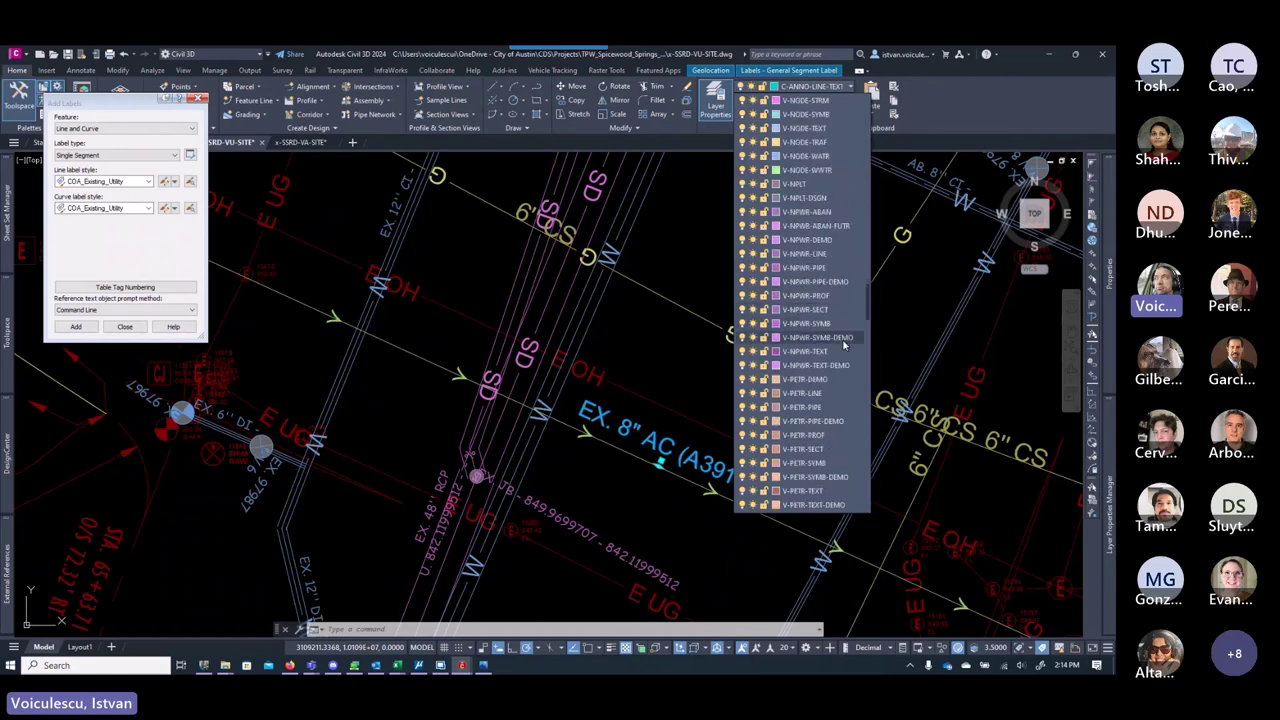
pyautogui.scroll(-15, 849, 411)
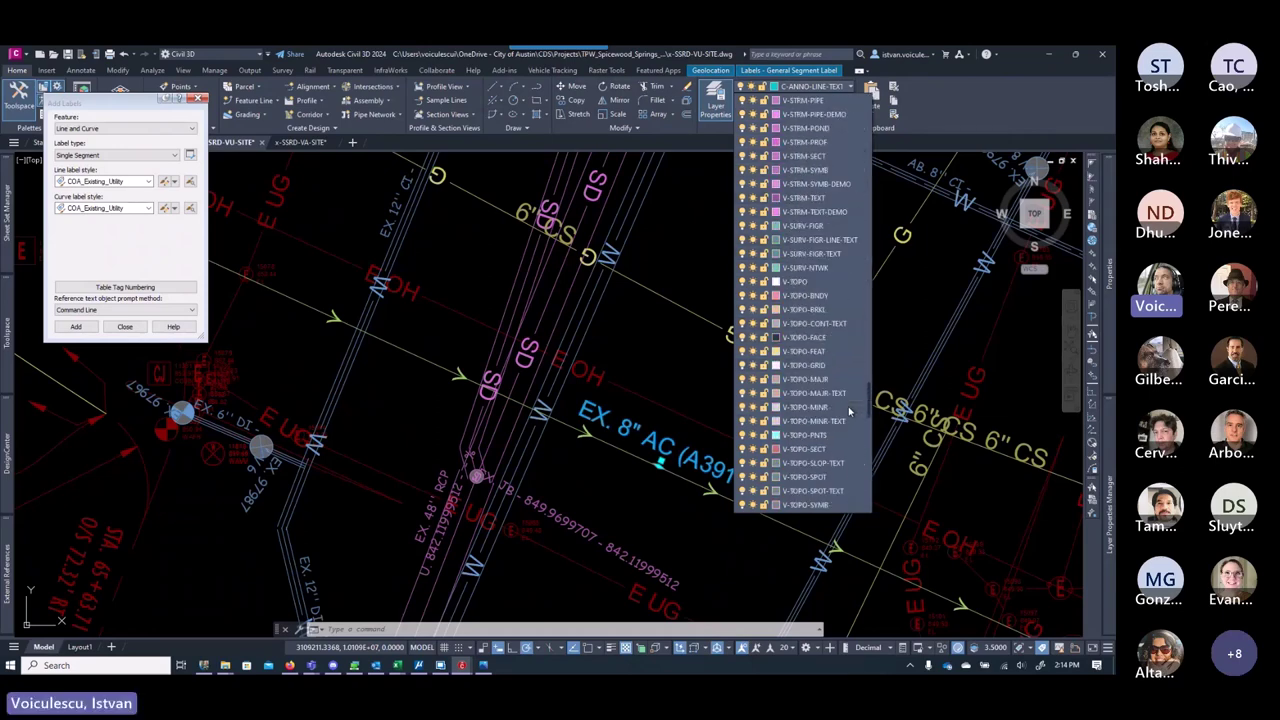
pyautogui.scroll(-10, 849, 411)
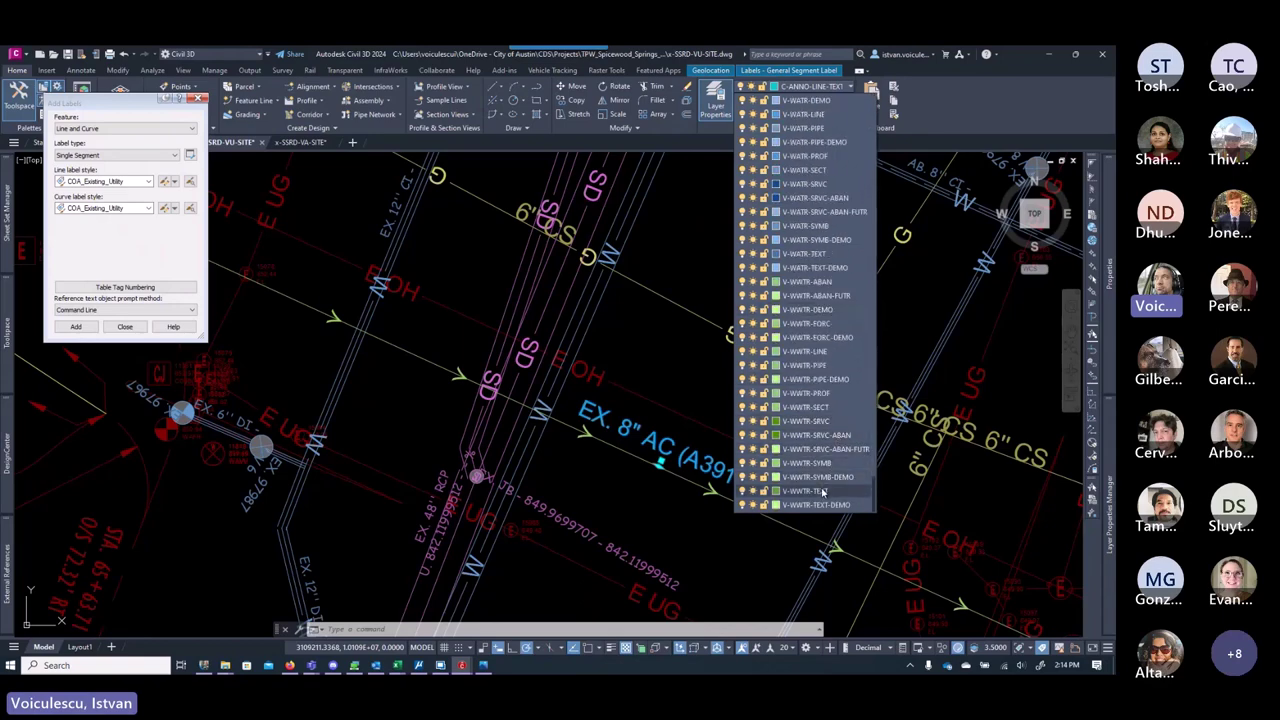
pyautogui.click(812, 491)
pyautogui.press('Escape')
pyautogui.press('Escape')
pyautogui.press('Escape')
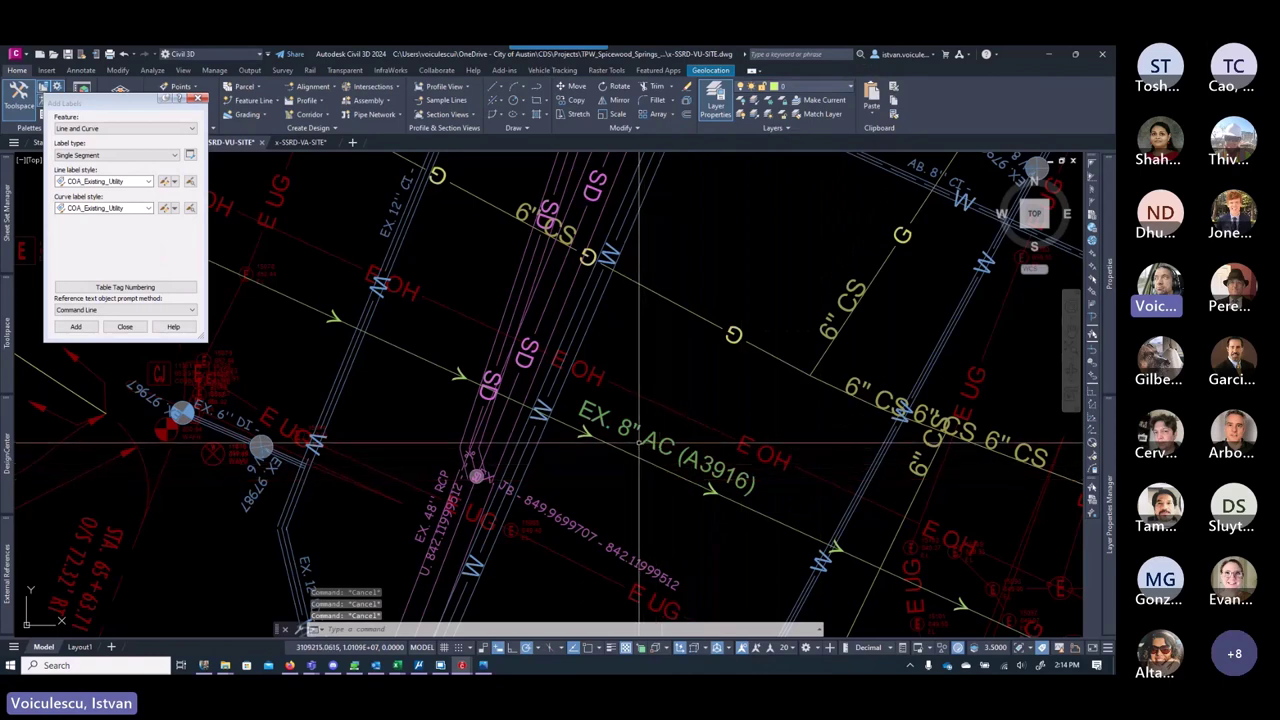
# Step: Rotate the view twice by picking two alignment points to check how the wastewater label orients itself for reading
pyautogui.scroll(-2, 667, 483)
pyautogui.moveTo(669, 487); pyautogui.dragTo(655, 466, button='middle')
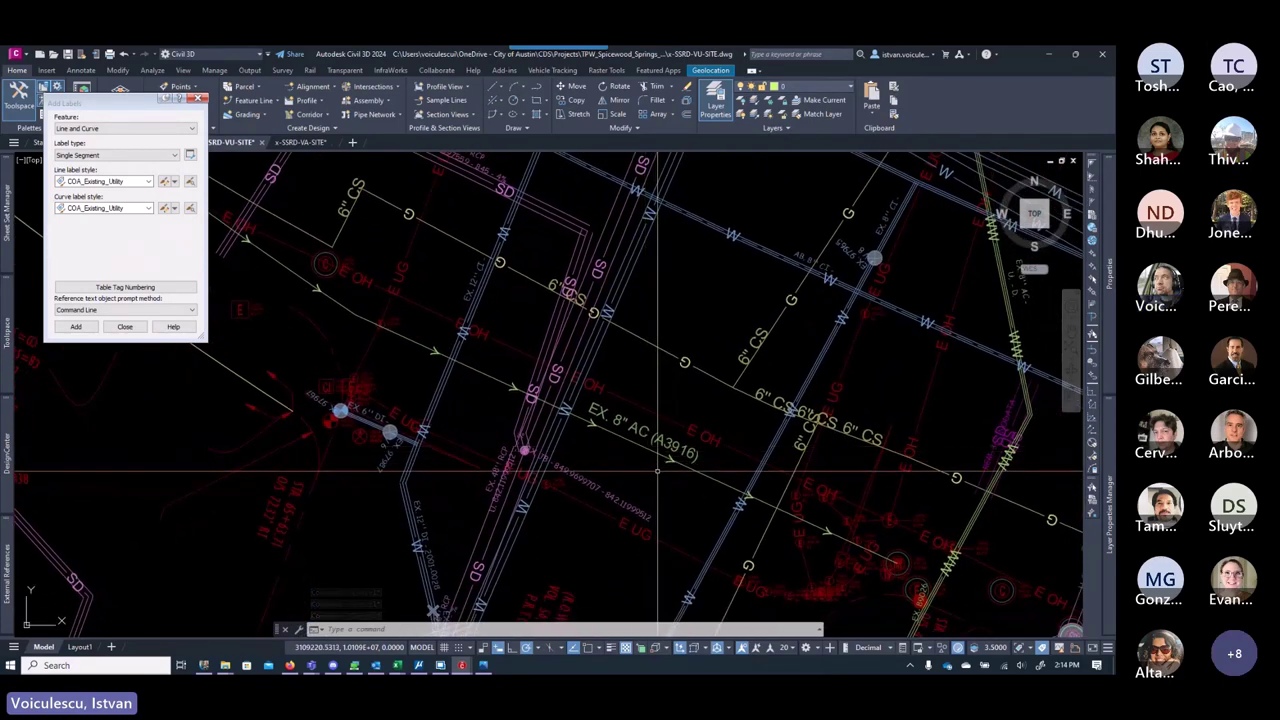
pyautogui.rightClick(657, 470)
pyautogui.click(700, 530)
pyautogui.click(736, 458)
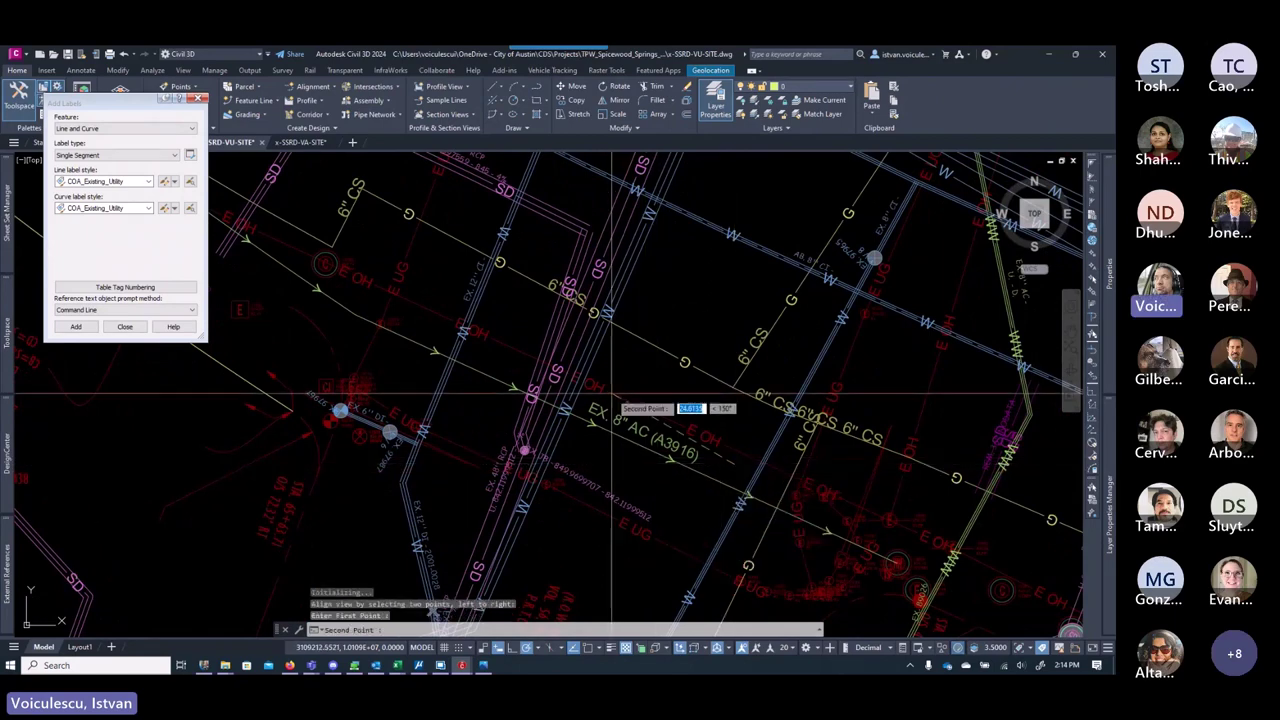
pyautogui.click(830, 535)
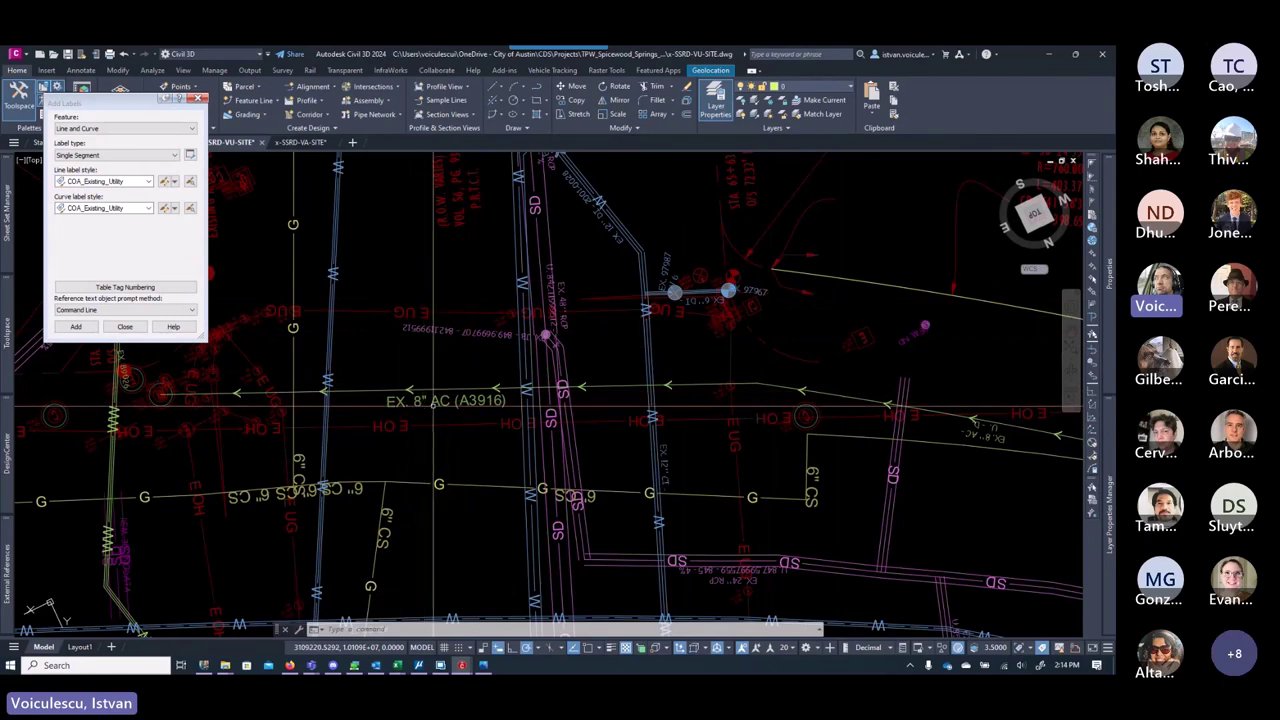
pyautogui.press('Return')
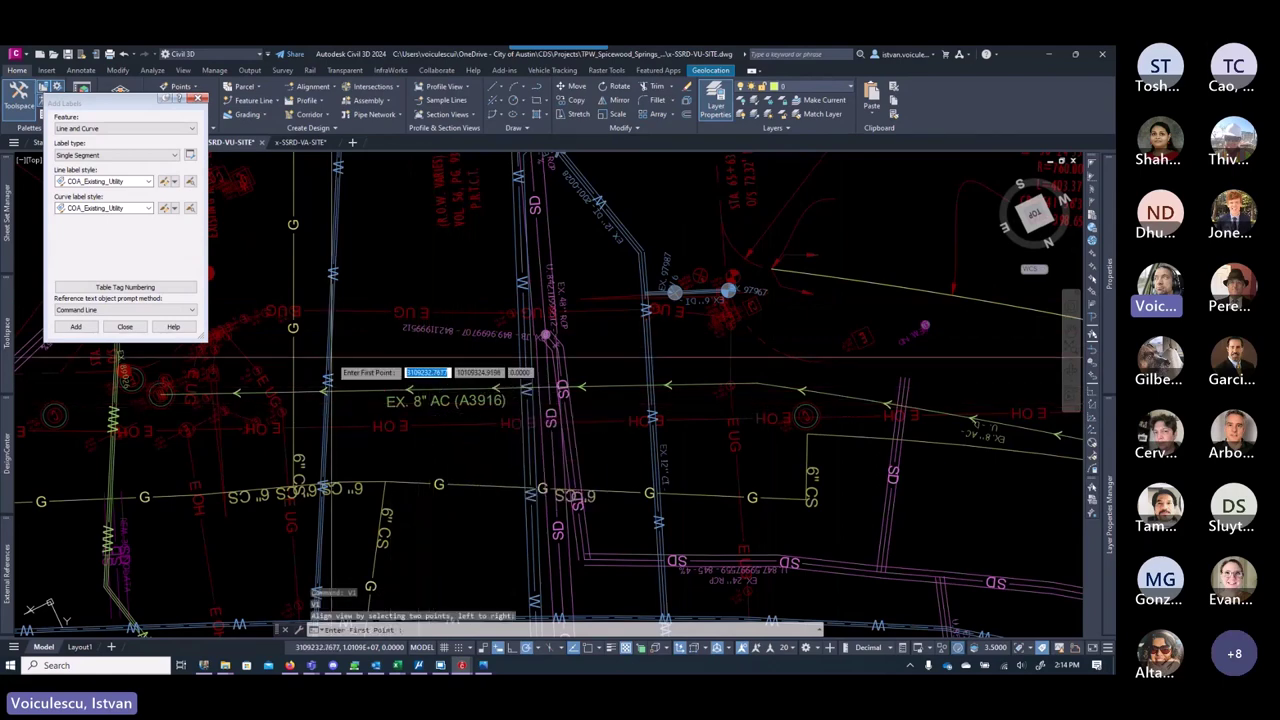
pyautogui.click(436, 437)
pyautogui.click(584, 540)
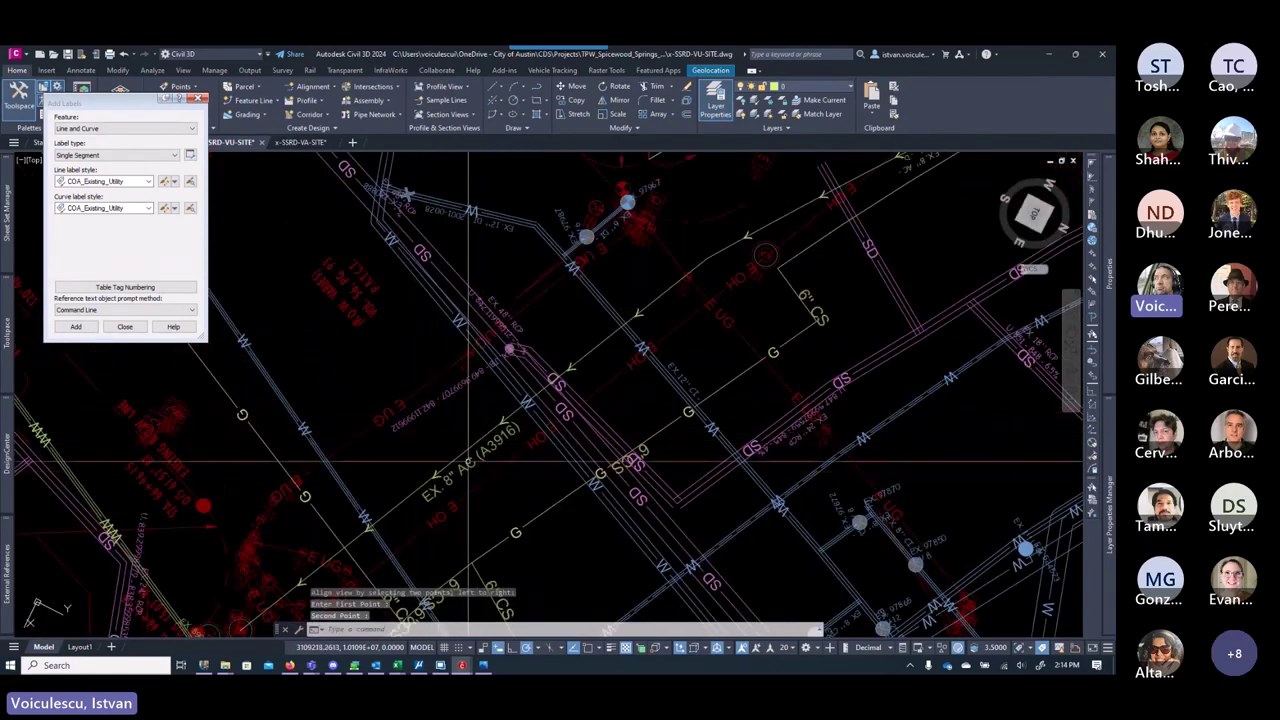
pyautogui.press('Escape')
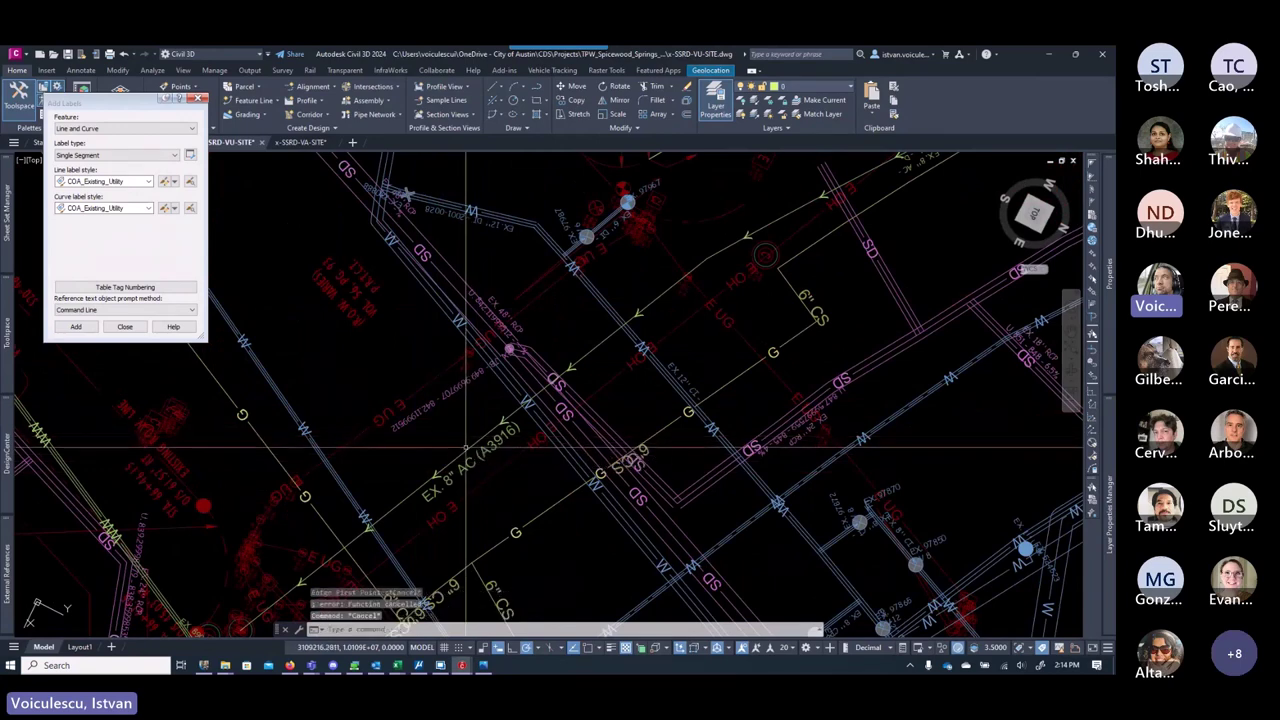
# Step: Restore the north-up view by aligning it with 0,0 for both points
pyautogui.press('Return')
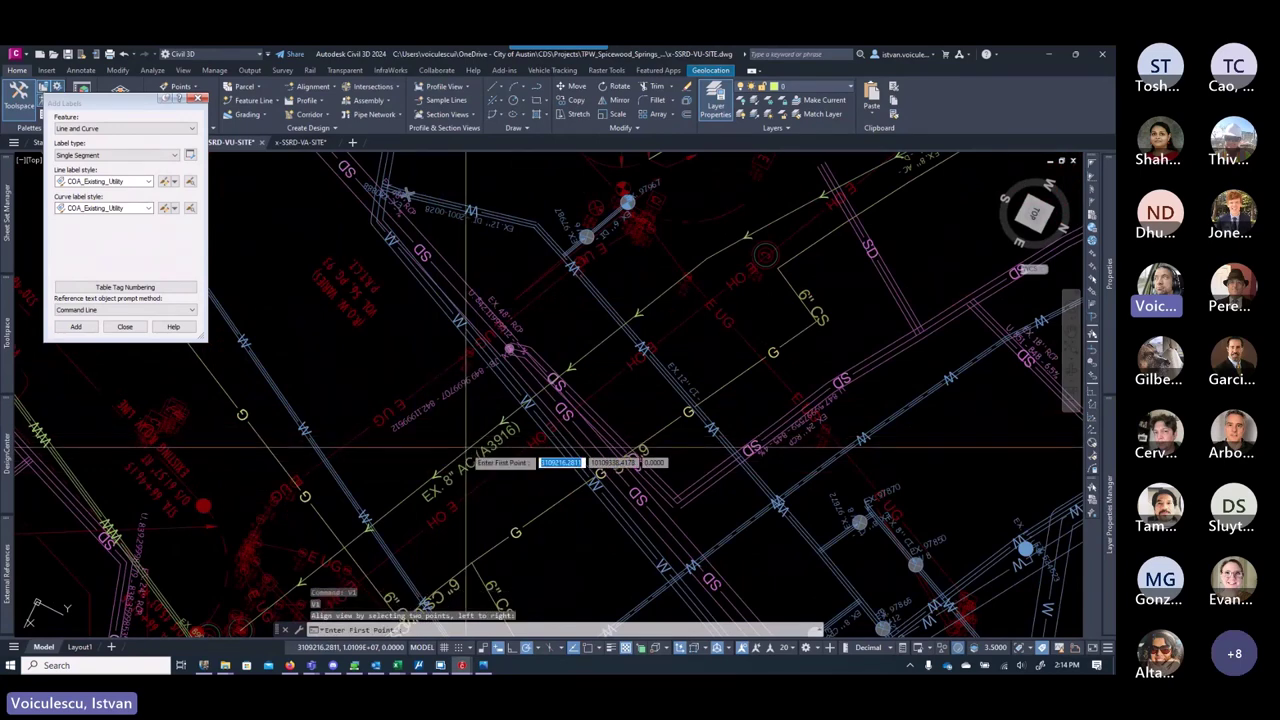
pyautogui.press('Return')
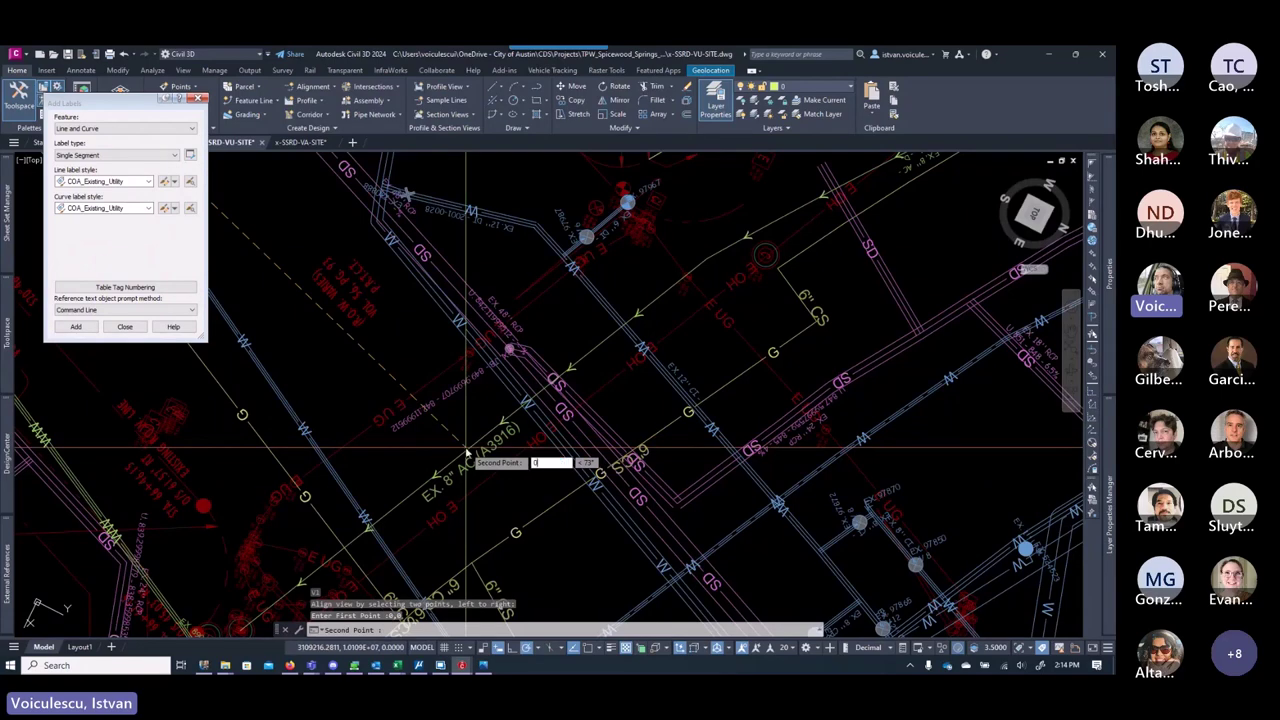
pyautogui.write('0')
pyautogui.press('Return')
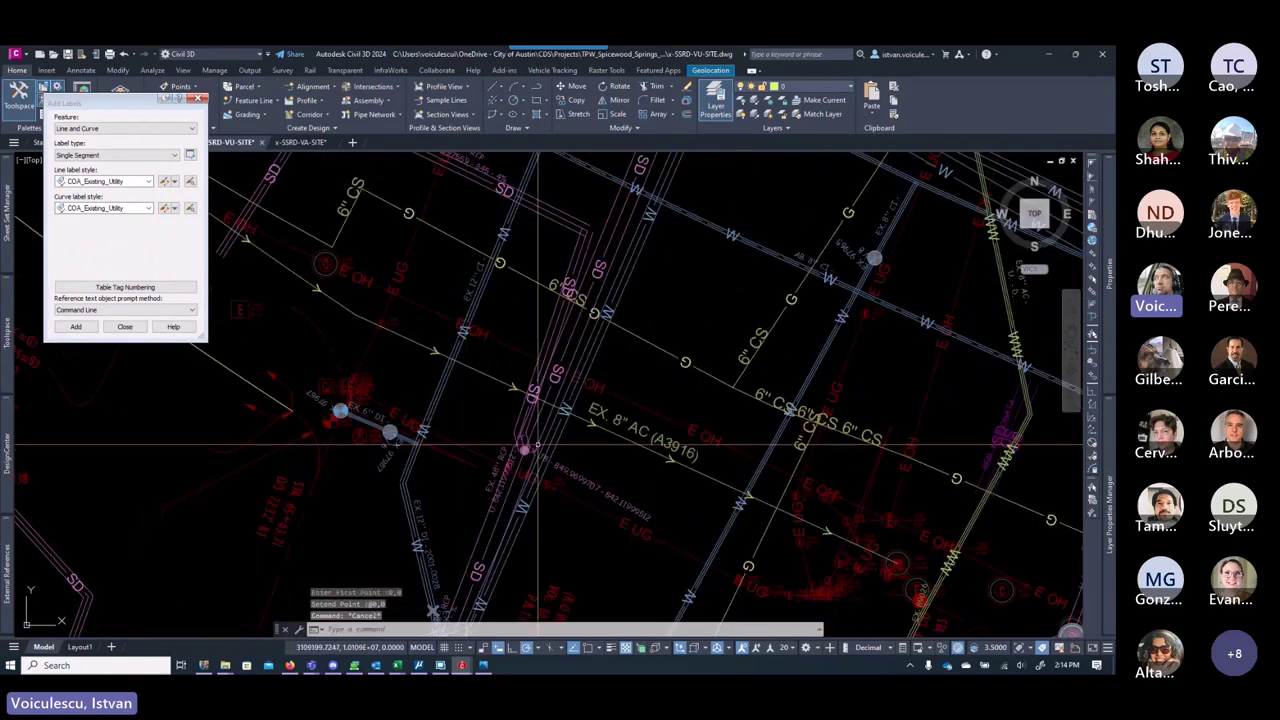
pyautogui.press('Escape')
pyautogui.press('Escape')
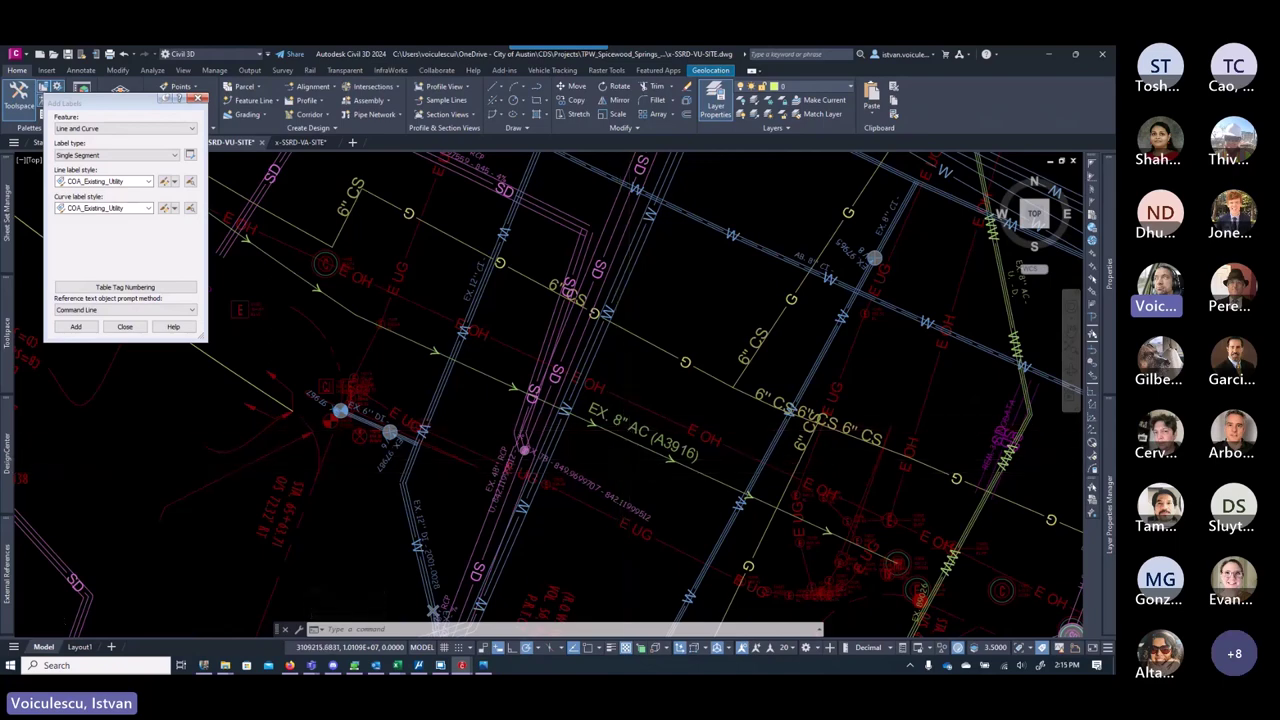
# Step: Slide the EX. 8" AC (A3916) label a short distance downstream along its line, clear of the storm drain and water lines
pyautogui.scroll(2, 616, 420)
pyautogui.click(614, 414)
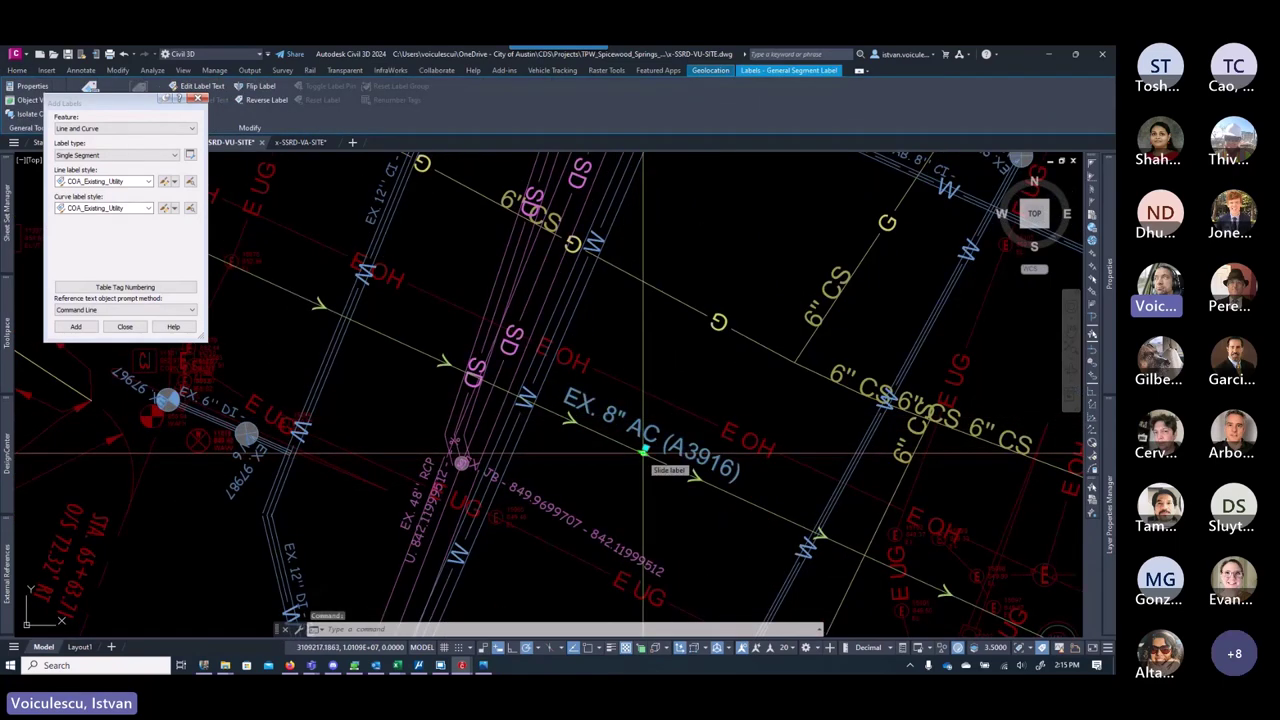
pyautogui.click(645, 450)
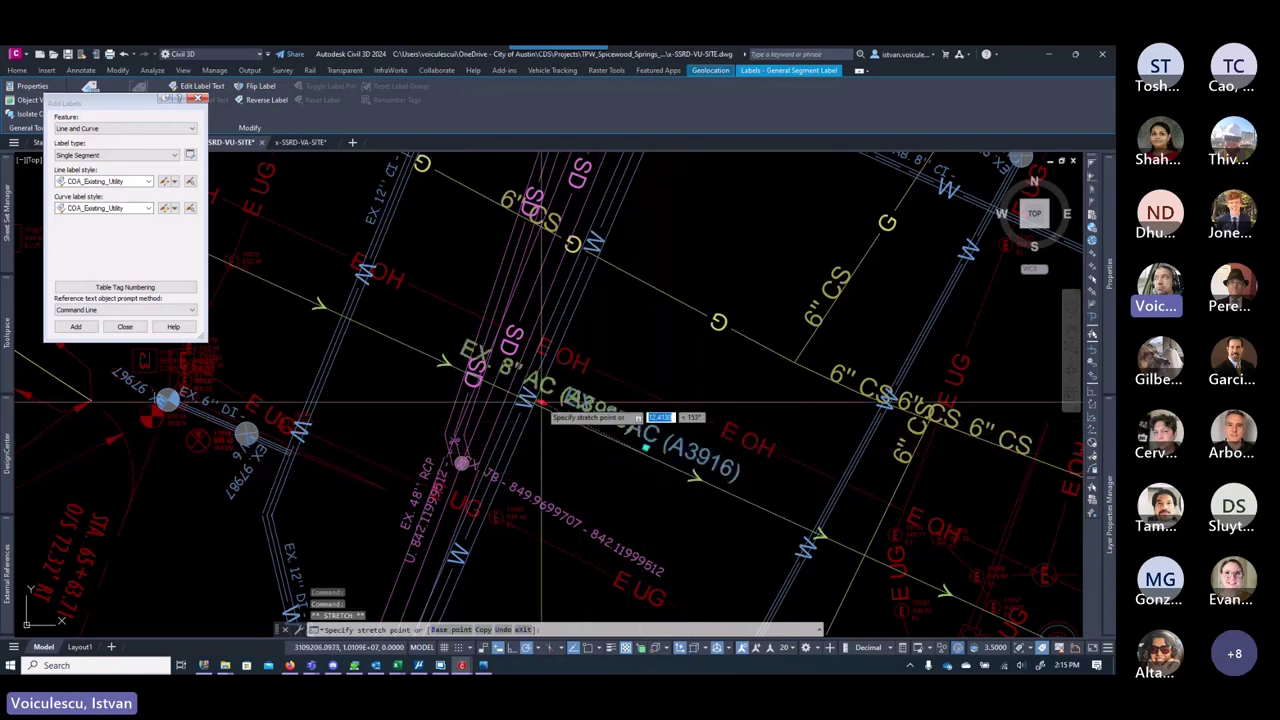
pyautogui.click(697, 477)
pyautogui.press('Escape')
pyautogui.press('Escape')
pyautogui.press('Escape')
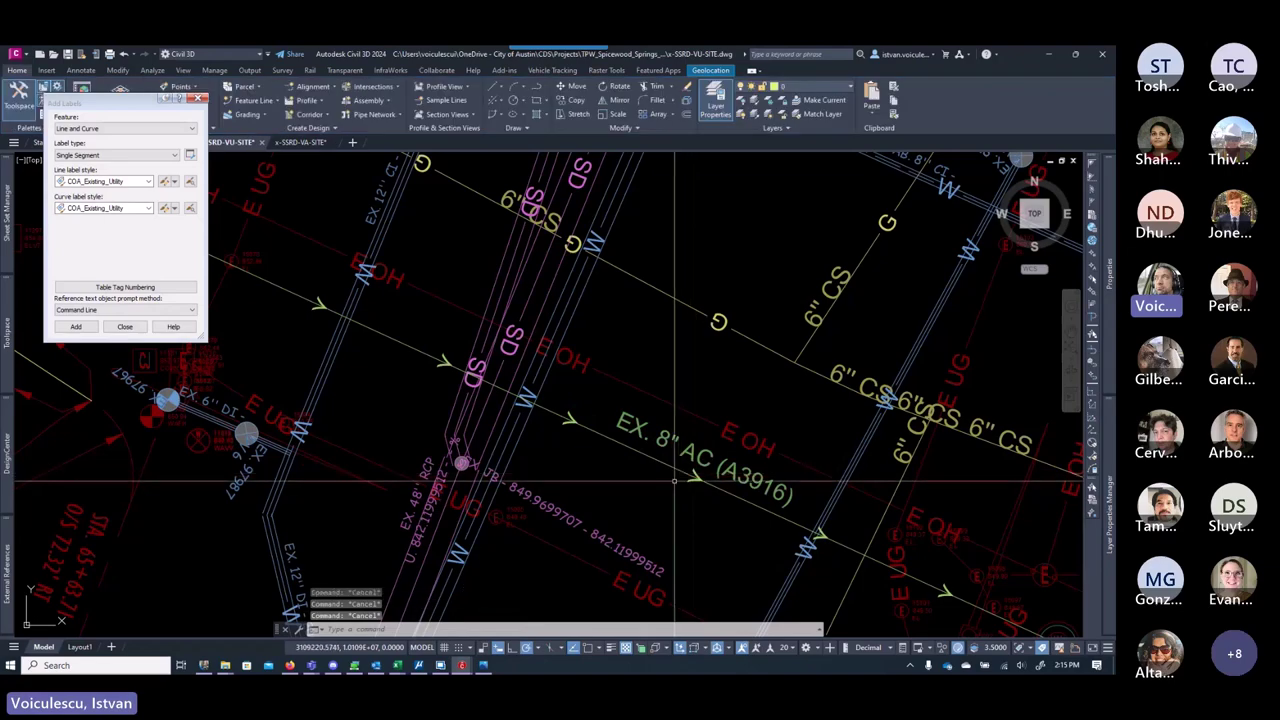
# Step: Add a second COA_Existing_Utility single-segment label to the same wastewater polyline, on its curved upstream portion near manhole EX. 39030
pyautogui.scroll(-2, 697, 477)
pyautogui.scroll(-2, 697, 477)
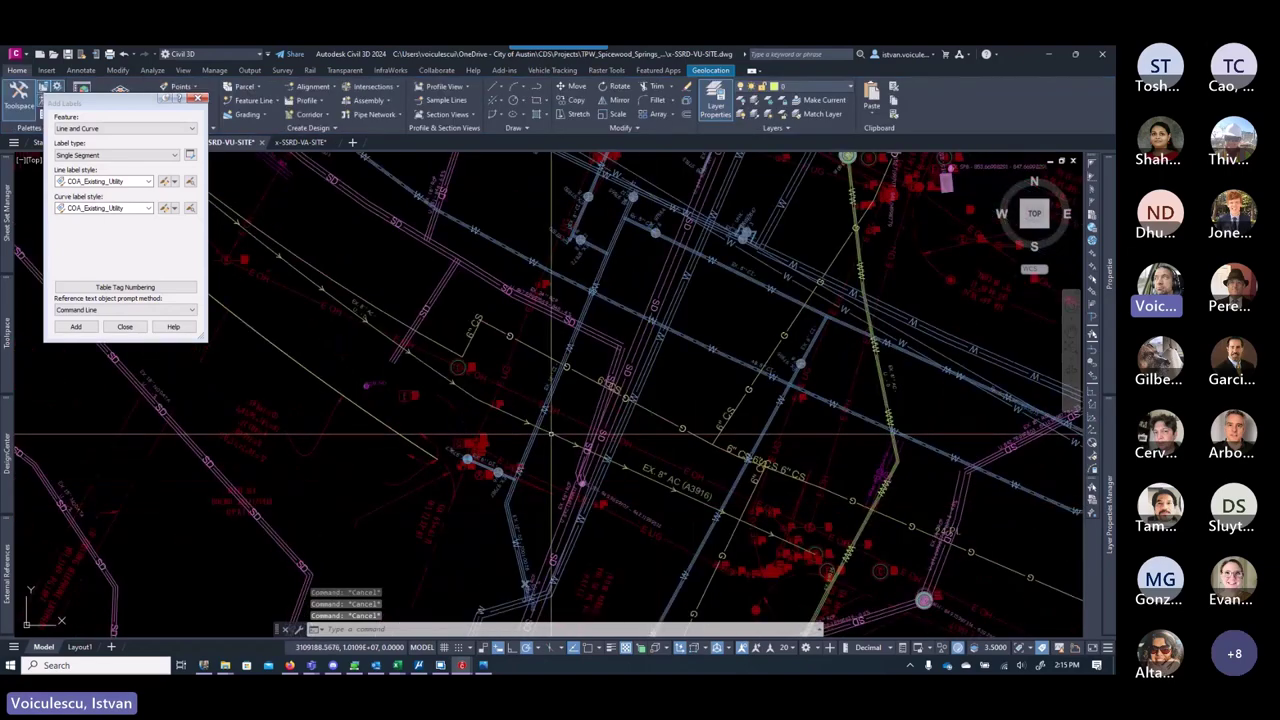
pyautogui.click(567, 434)
pyautogui.scroll(-3, 587, 461)
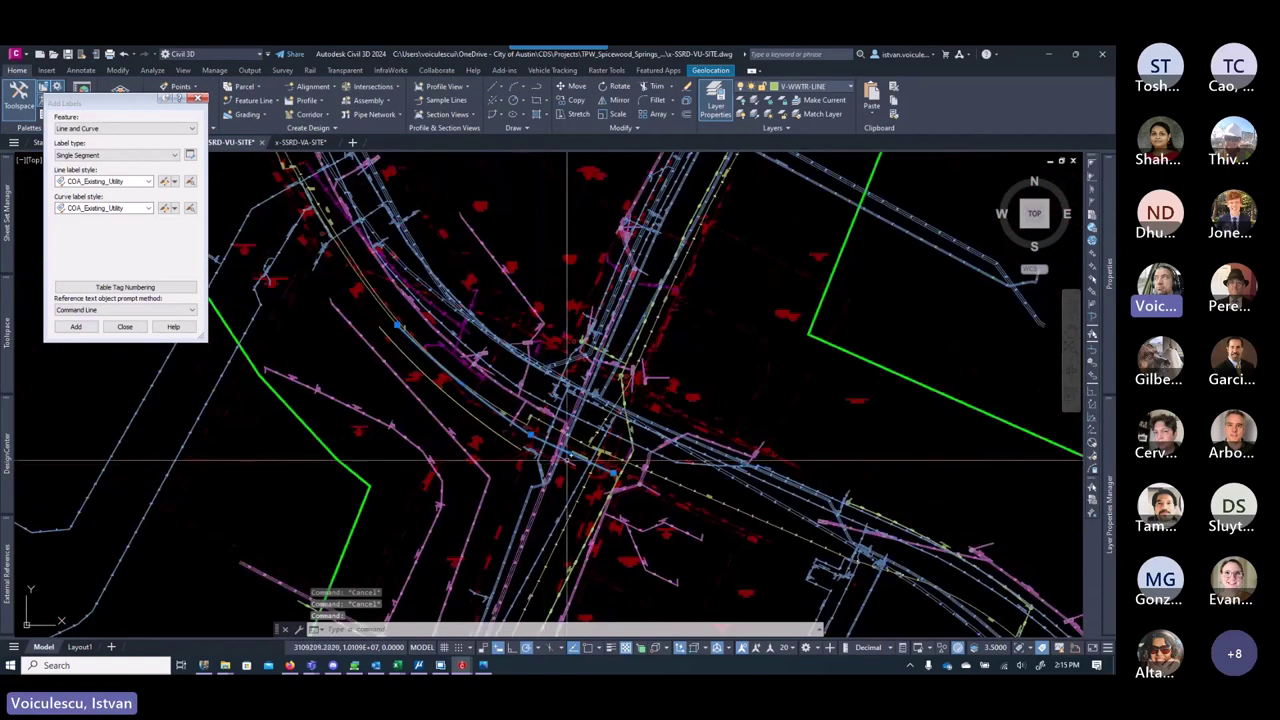
pyautogui.scroll(4, 587, 461)
pyautogui.scroll(-4, 587, 461)
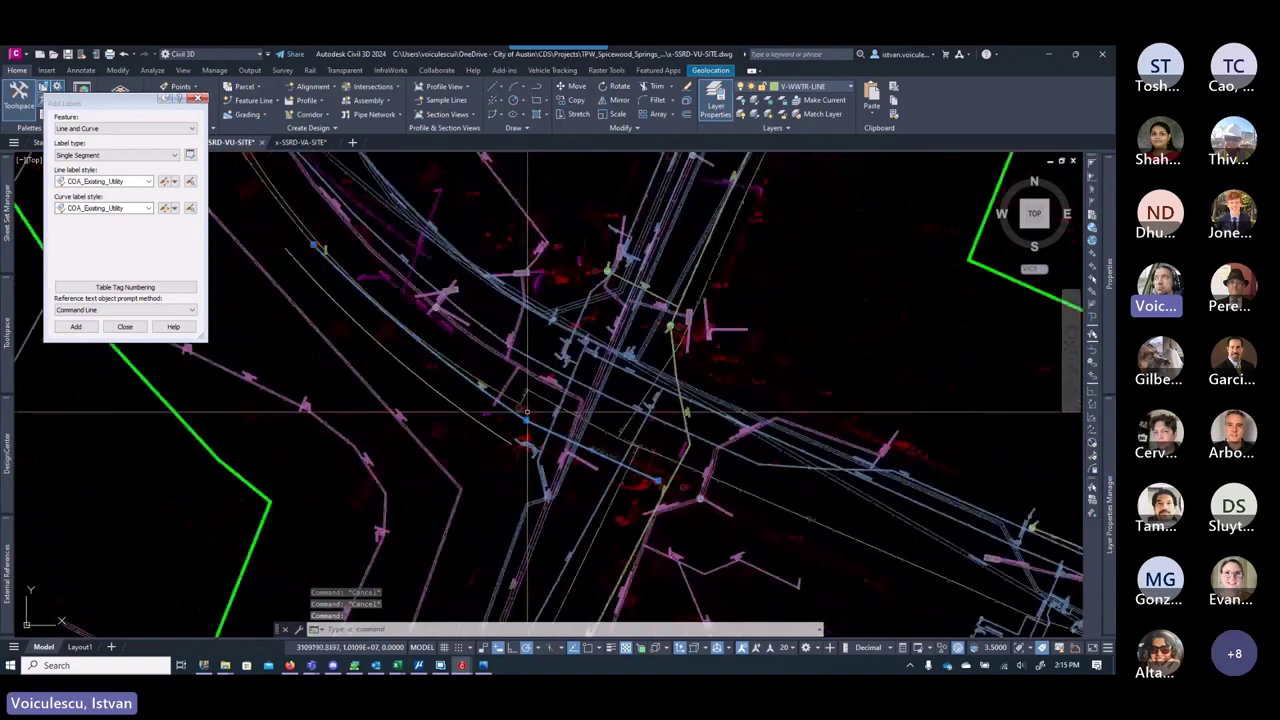
pyautogui.scroll(5, 384, 299)
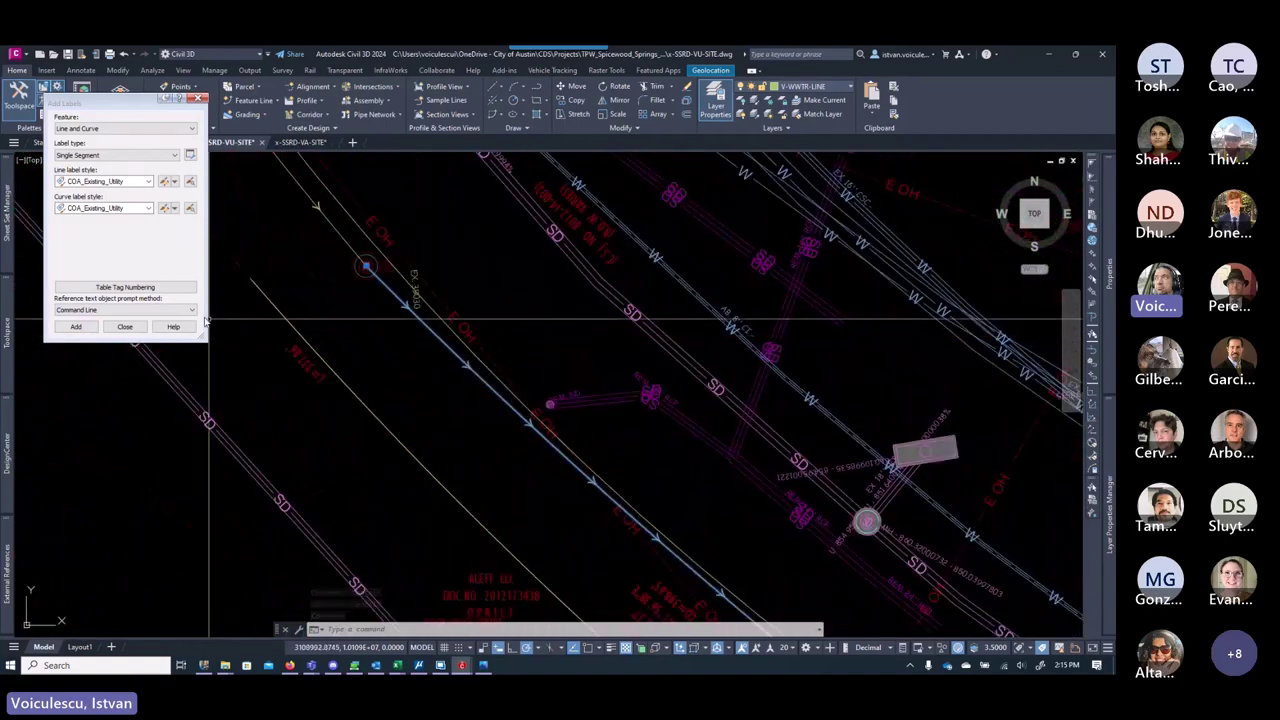
pyautogui.click(76, 327)
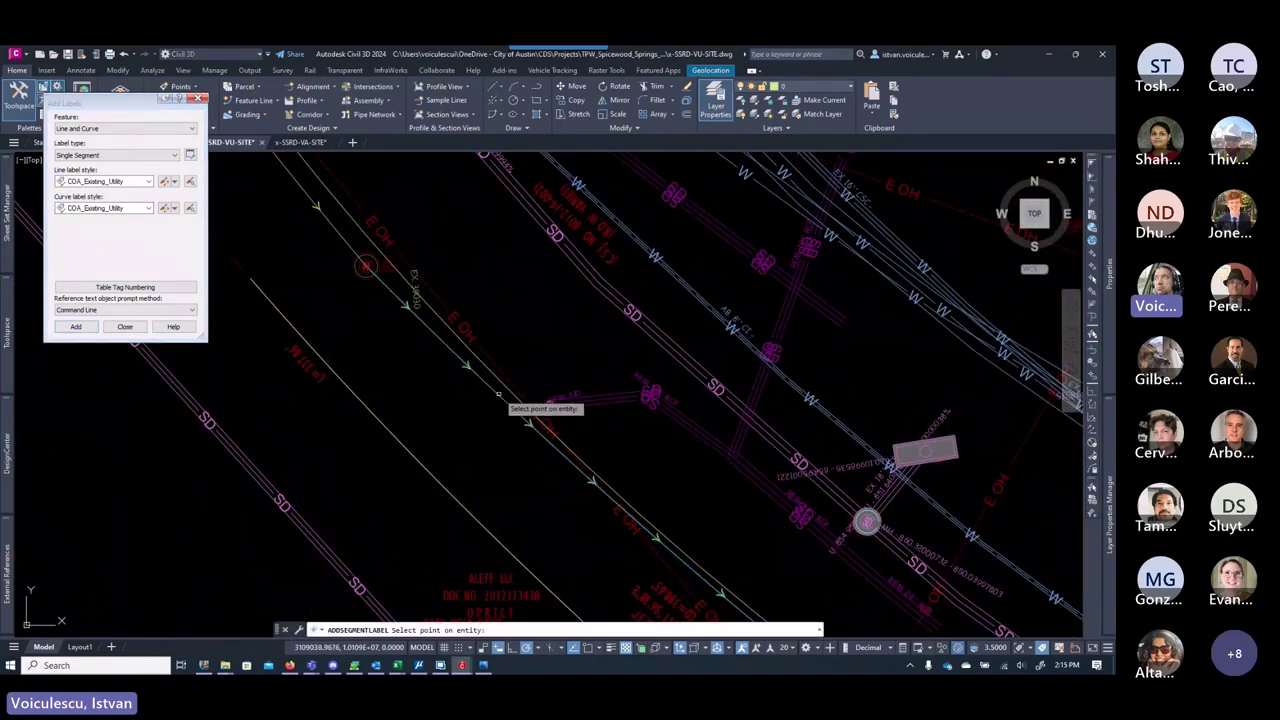
pyautogui.press('Escape')
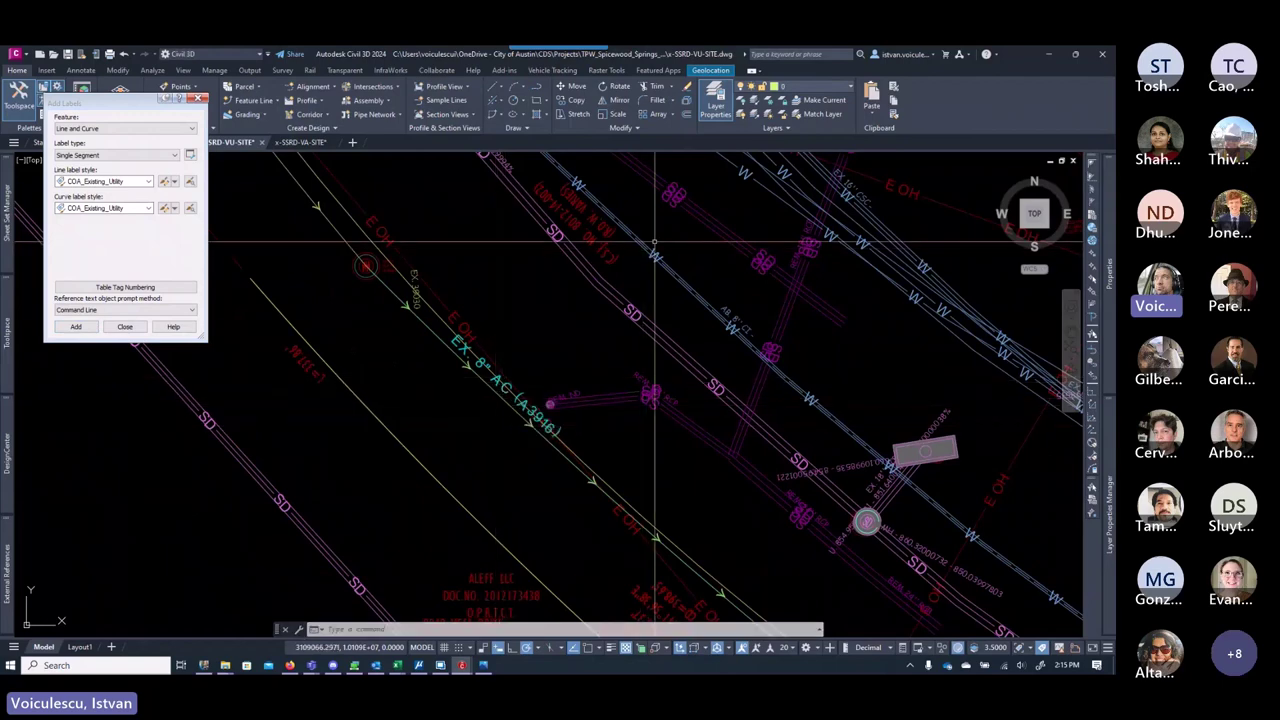
# Step: Match the layer of the upstream EX. 8" AC (A3916) label to that of the downstream label on the same wastewater line
pyautogui.click(823, 113)
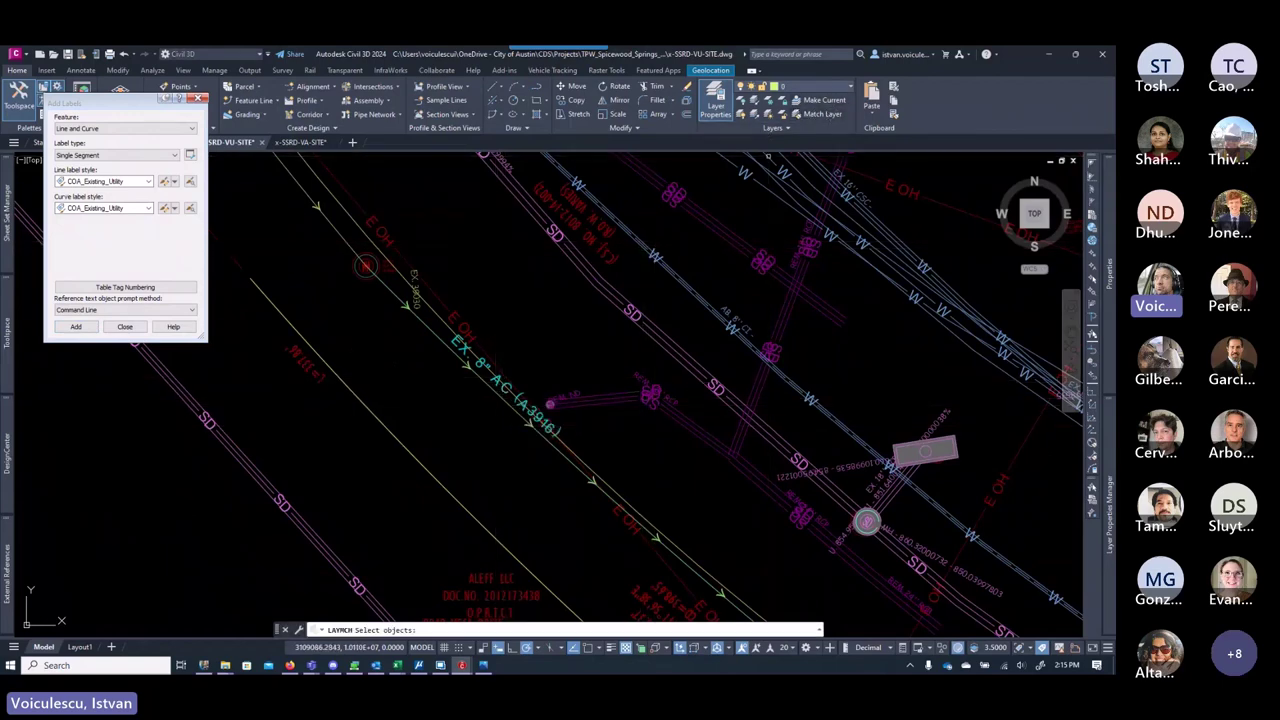
pyautogui.scroll(4, 483, 375)
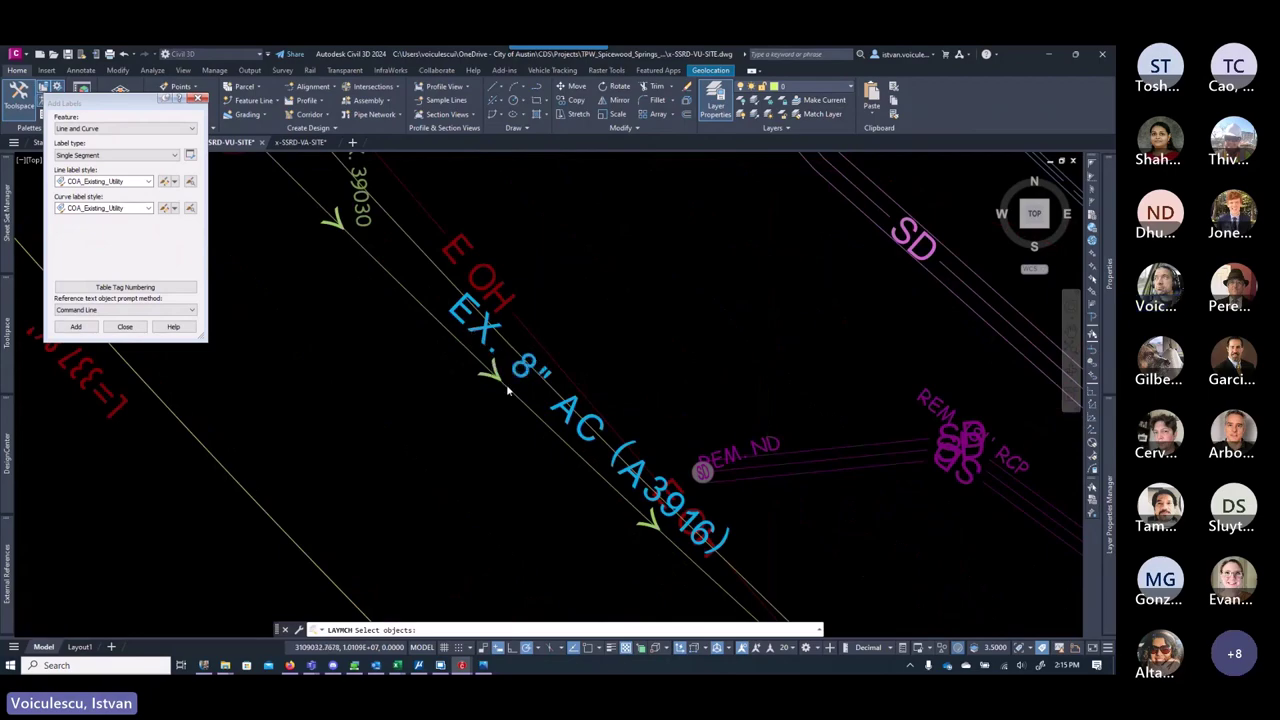
pyautogui.scroll(-5, 508, 390)
pyautogui.press('Return')
pyautogui.scroll(4, 695, 512)
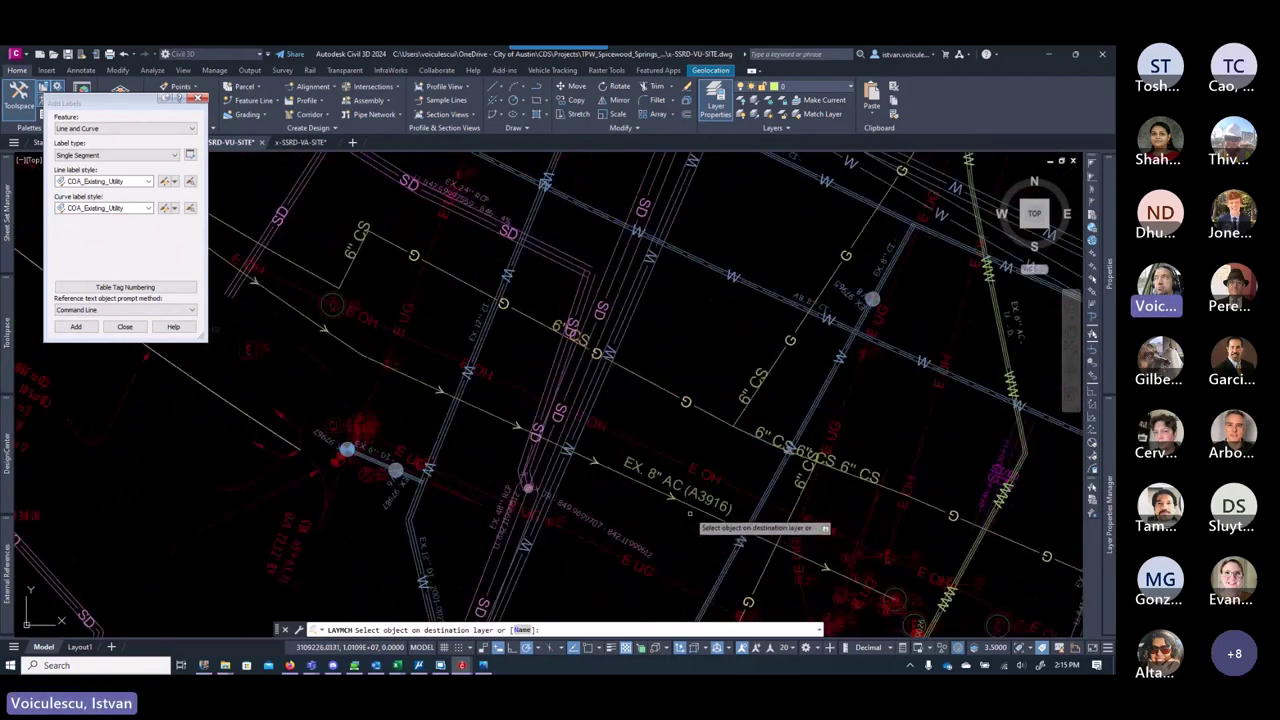
pyautogui.click(675, 485)
pyautogui.scroll(-3, 675, 485)
pyautogui.scroll(6, 475, 388)
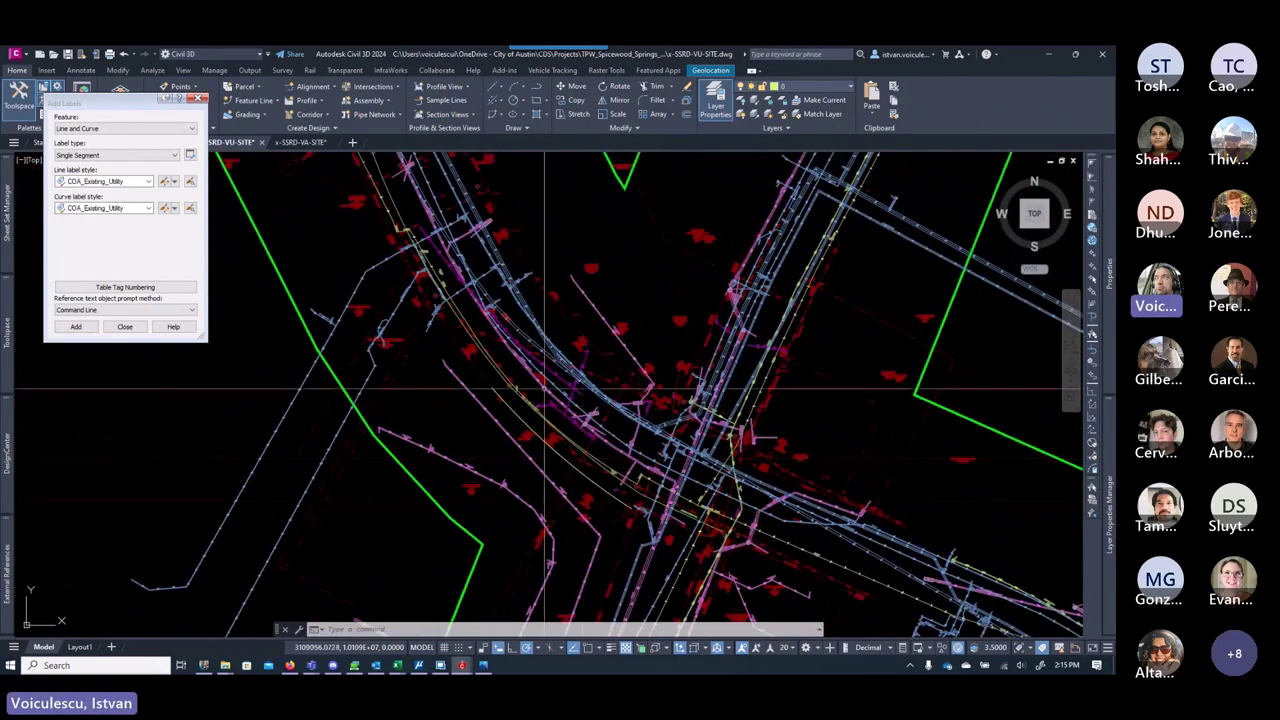
pyautogui.scroll(-4, 480, 395)
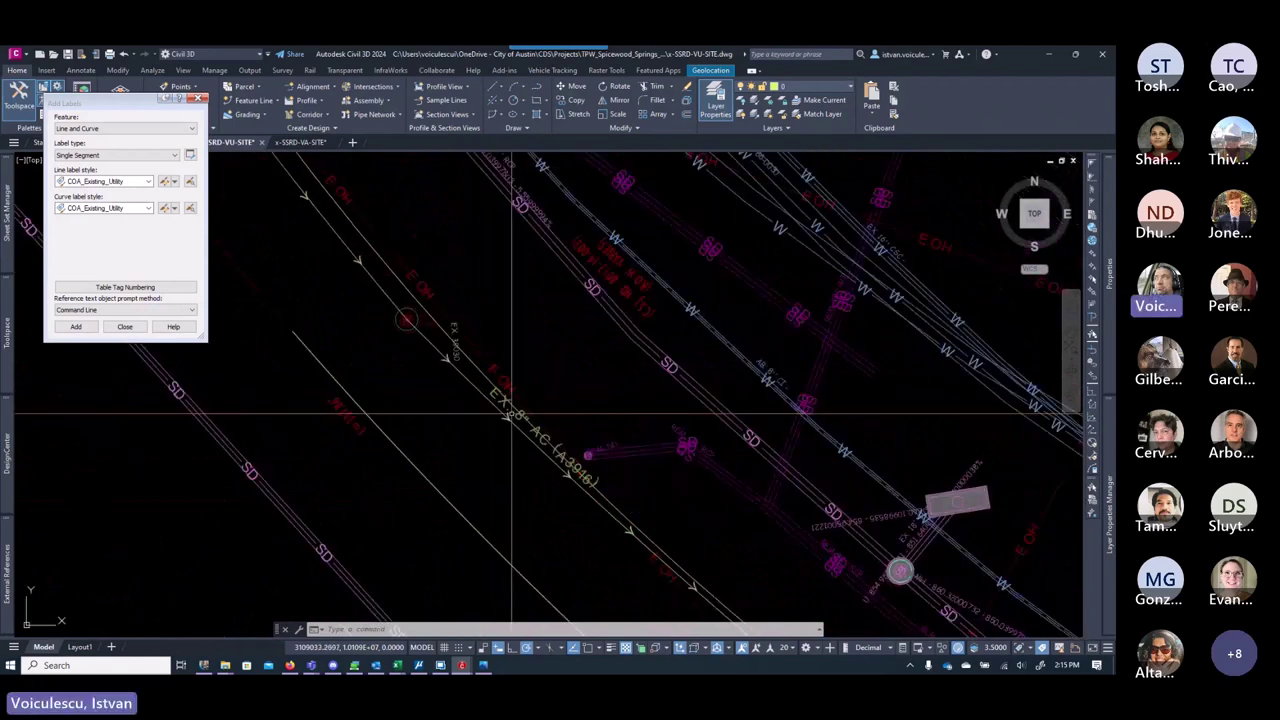
pyautogui.scroll(3, 515, 430)
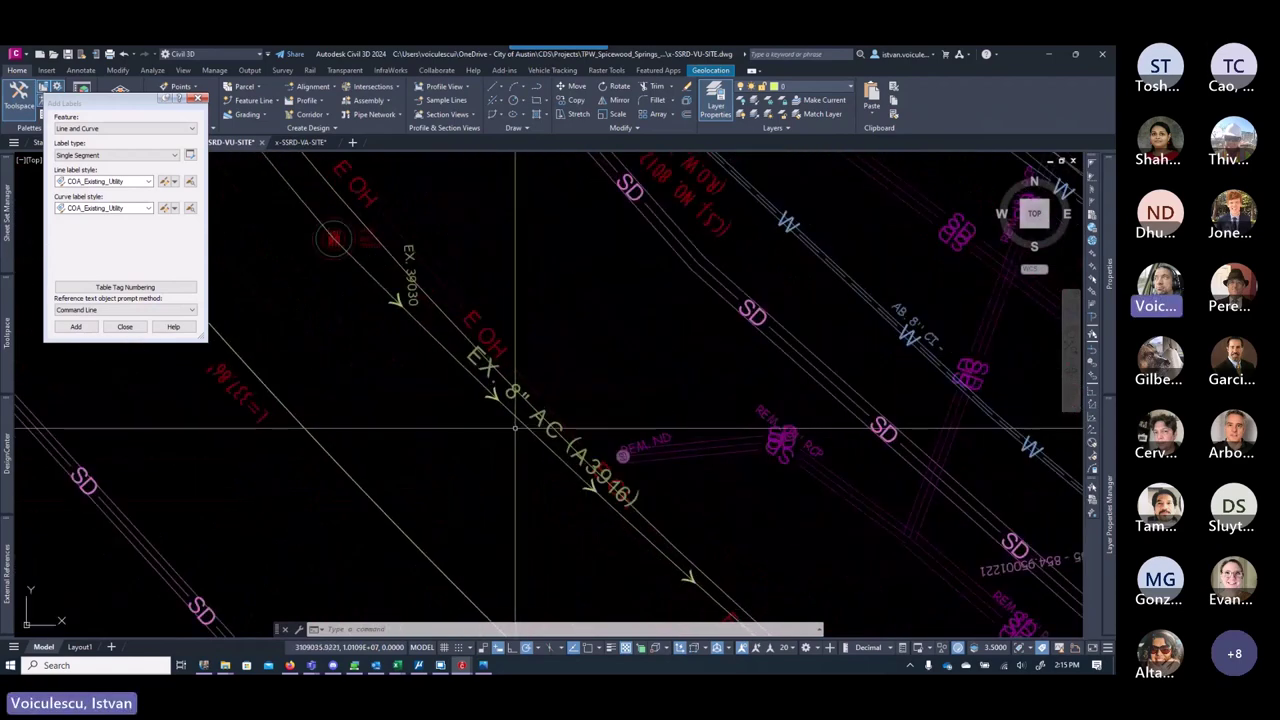
pyautogui.click(478, 358)
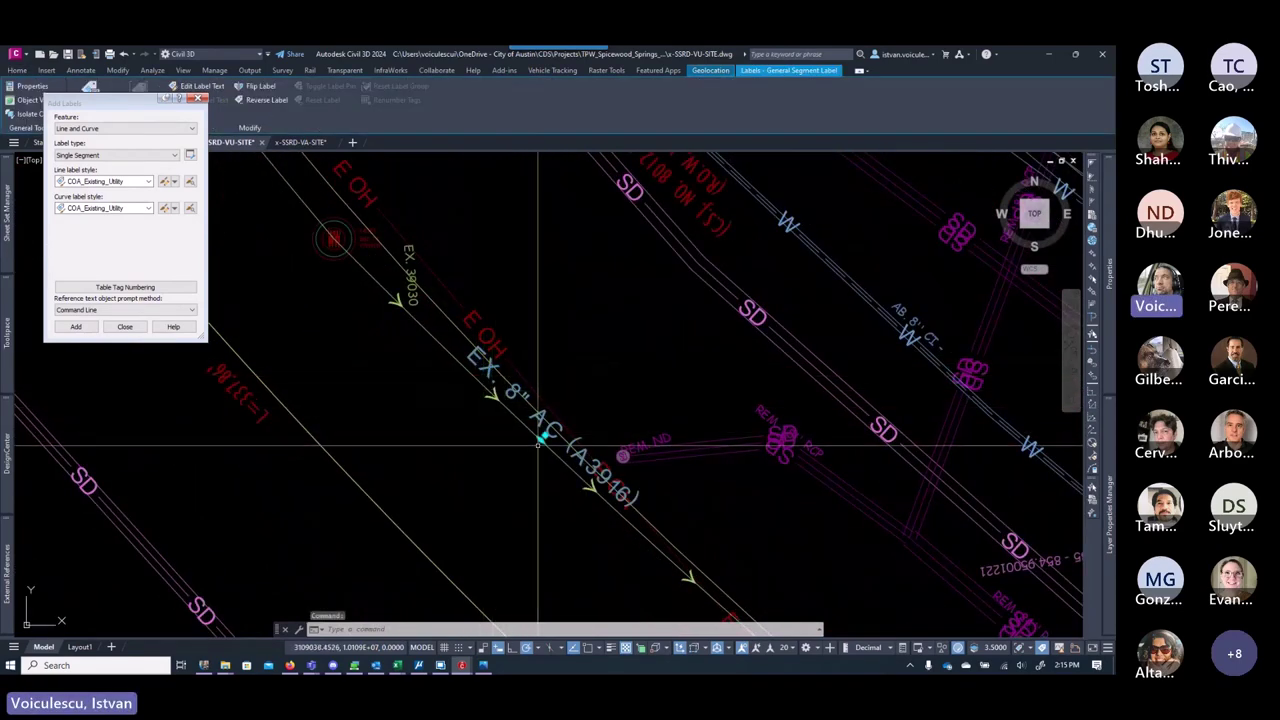
pyautogui.click(542, 437)
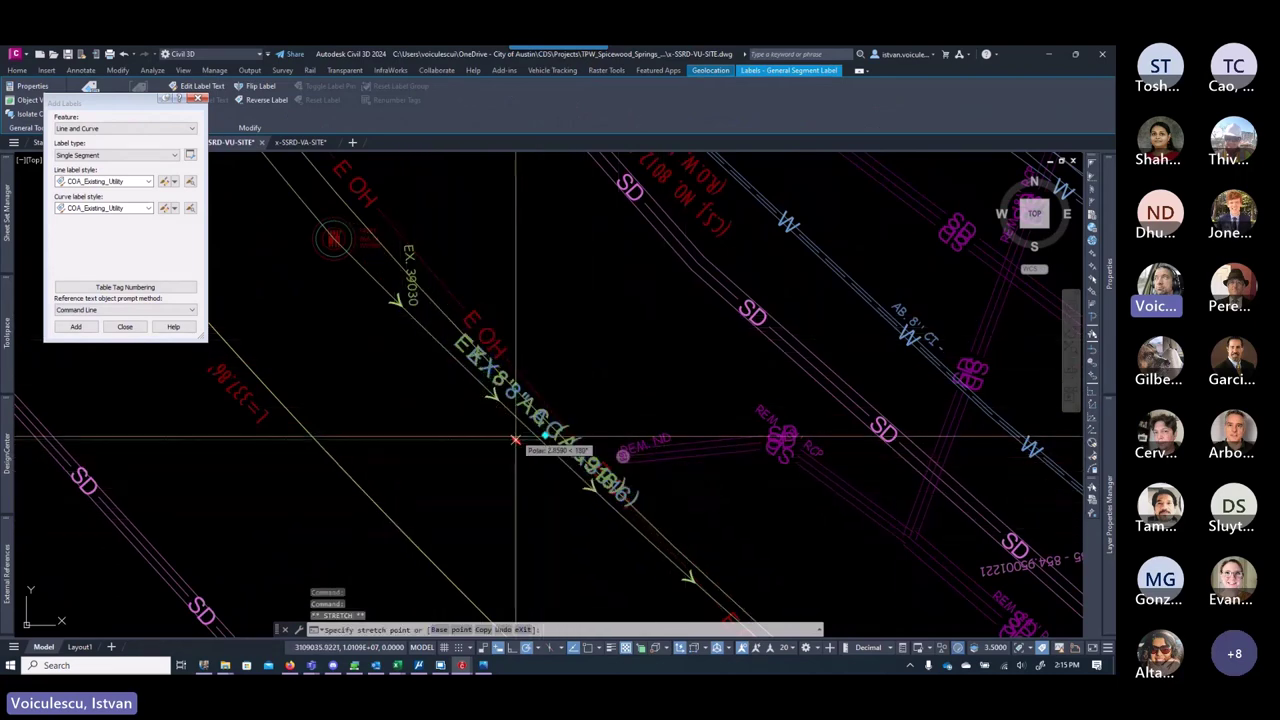
pyautogui.press('Escape')
pyautogui.press('Escape')
pyautogui.scroll(-5, 476, 402)
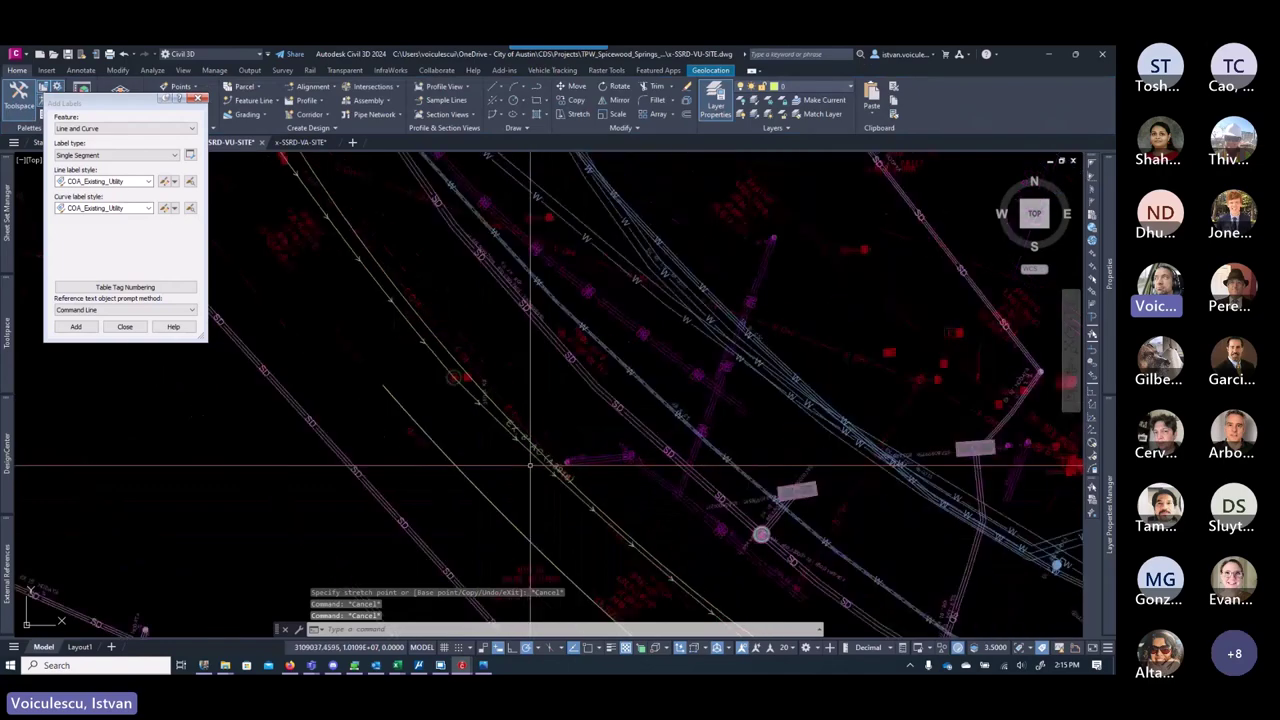
# Step: Close the Add Labels dialog
pyautogui.scroll(6, 632, 522)
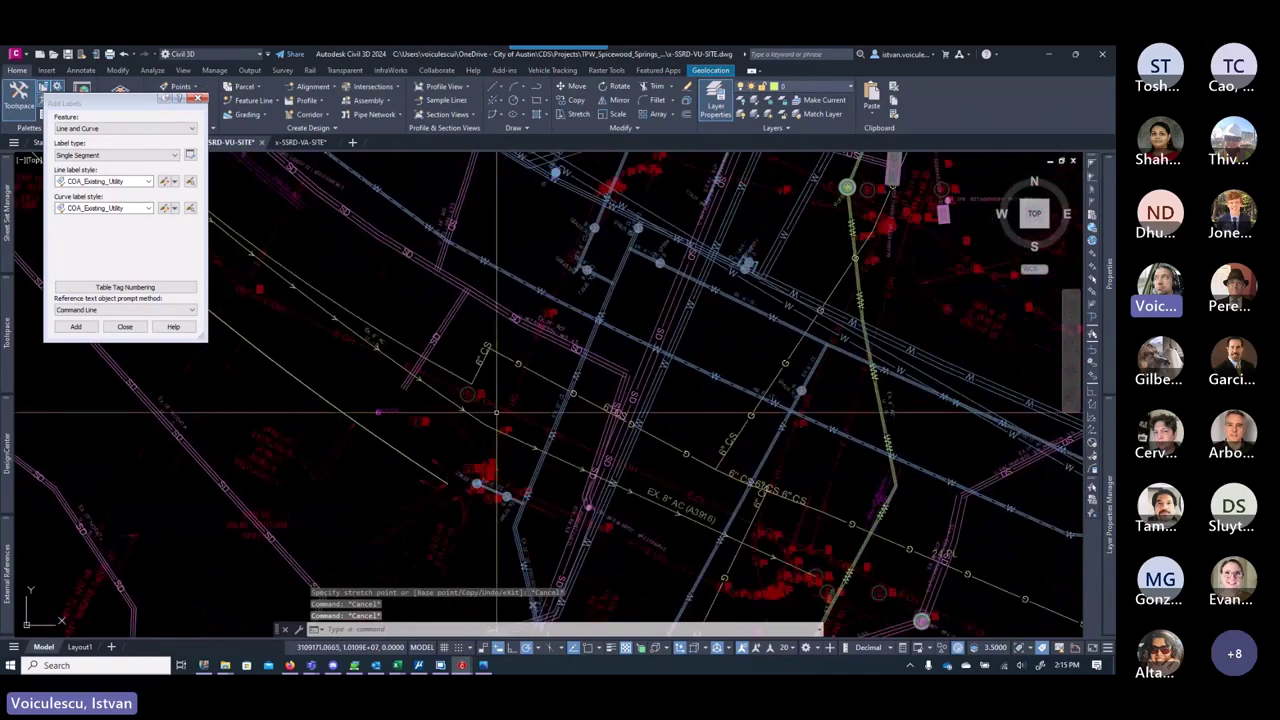
pyautogui.moveTo(632, 522); pyautogui.dragTo(522, 457, button='middle')
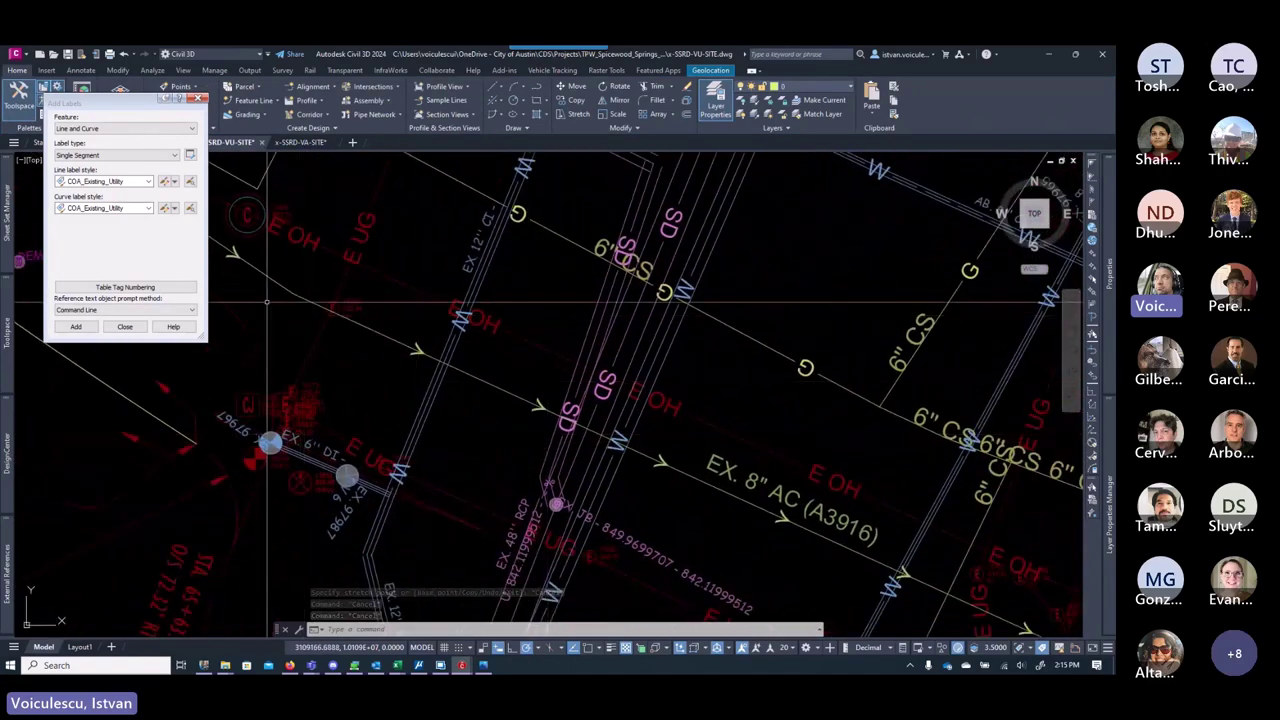
pyautogui.click(201, 100)
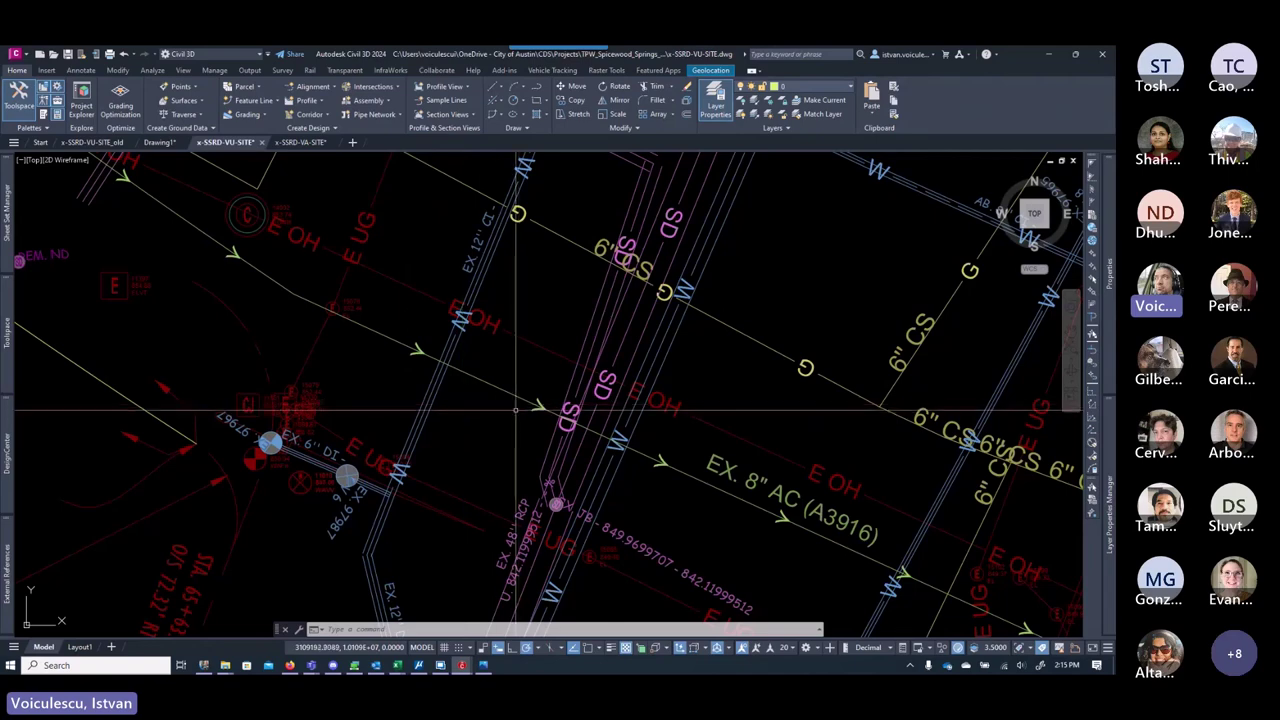
# Step: Offset the EX. 8" AC (A3916) wastewater polyline by 0.33 to both sides to outline the pipe walls
pyautogui.moveTo(806, 526)
pyautogui.mouseDown(button='middle')
pyautogui.moveTo(636, 397)
pyautogui.moveTo(648, 436)
pyautogui.mouseUp(button='middle')
pyautogui.scroll(2, 648, 436)
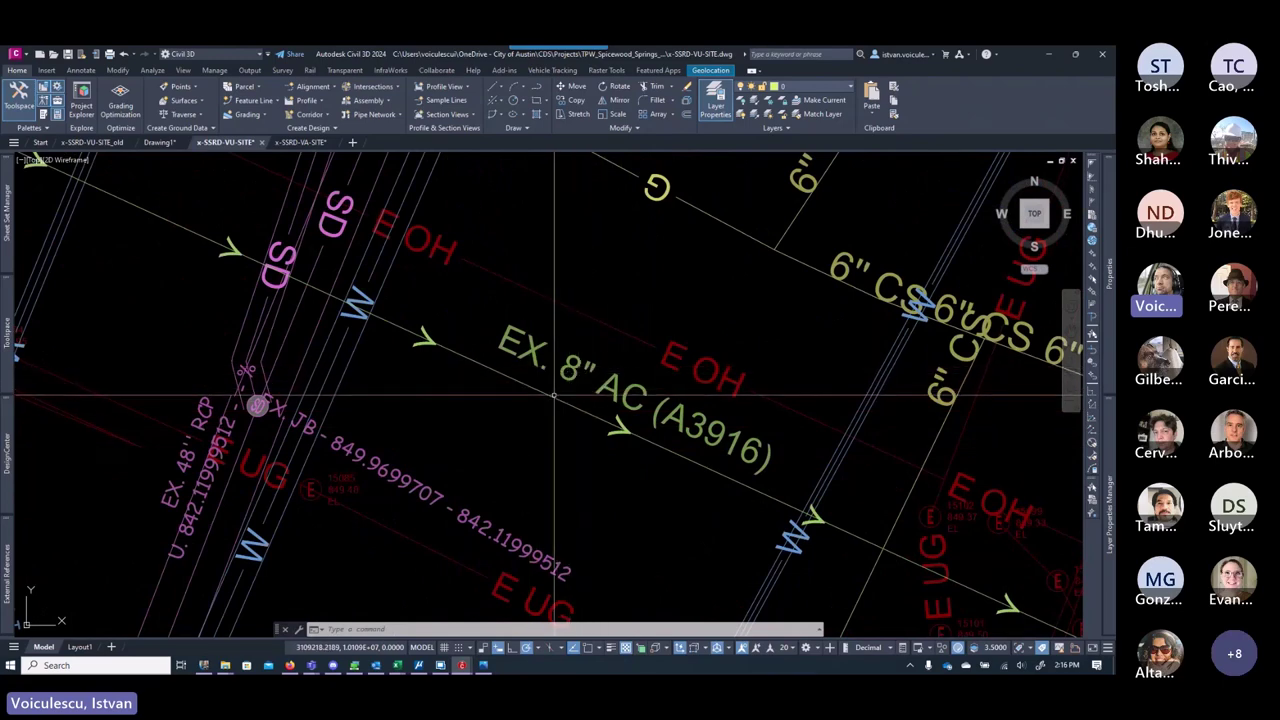
pyautogui.moveTo(554, 396)
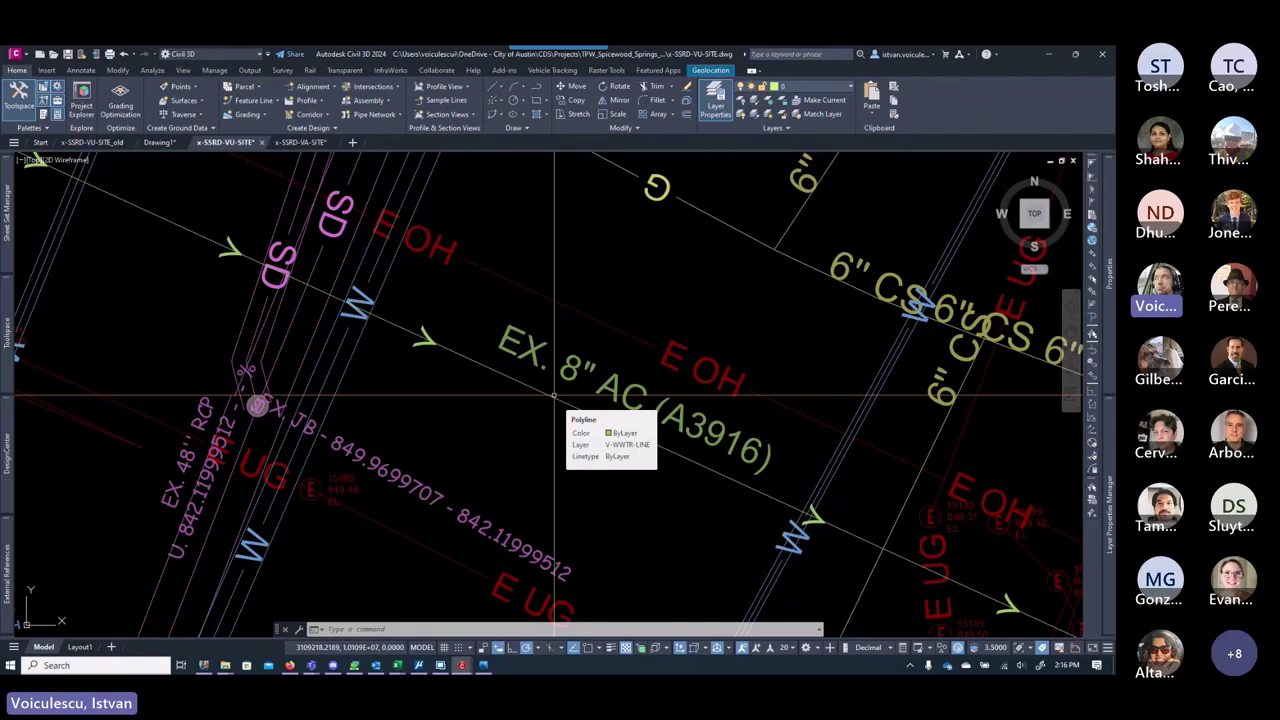
pyautogui.write('o')
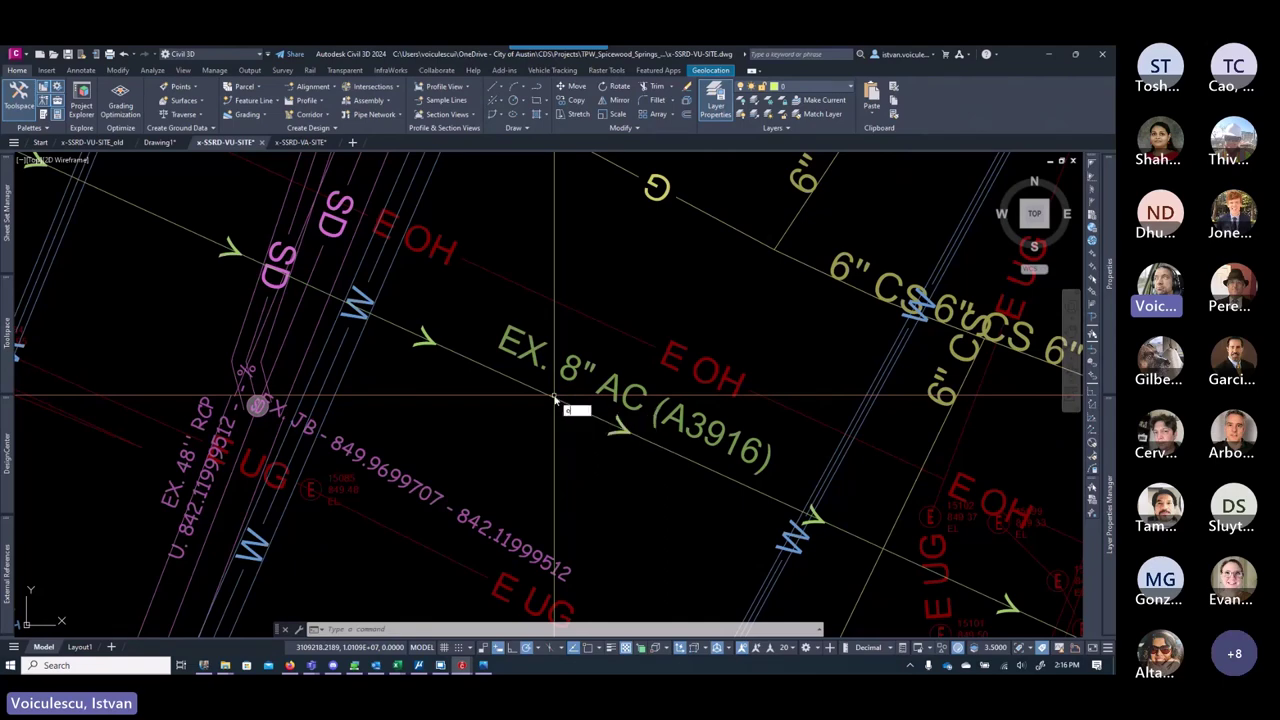
pyautogui.press('Return')
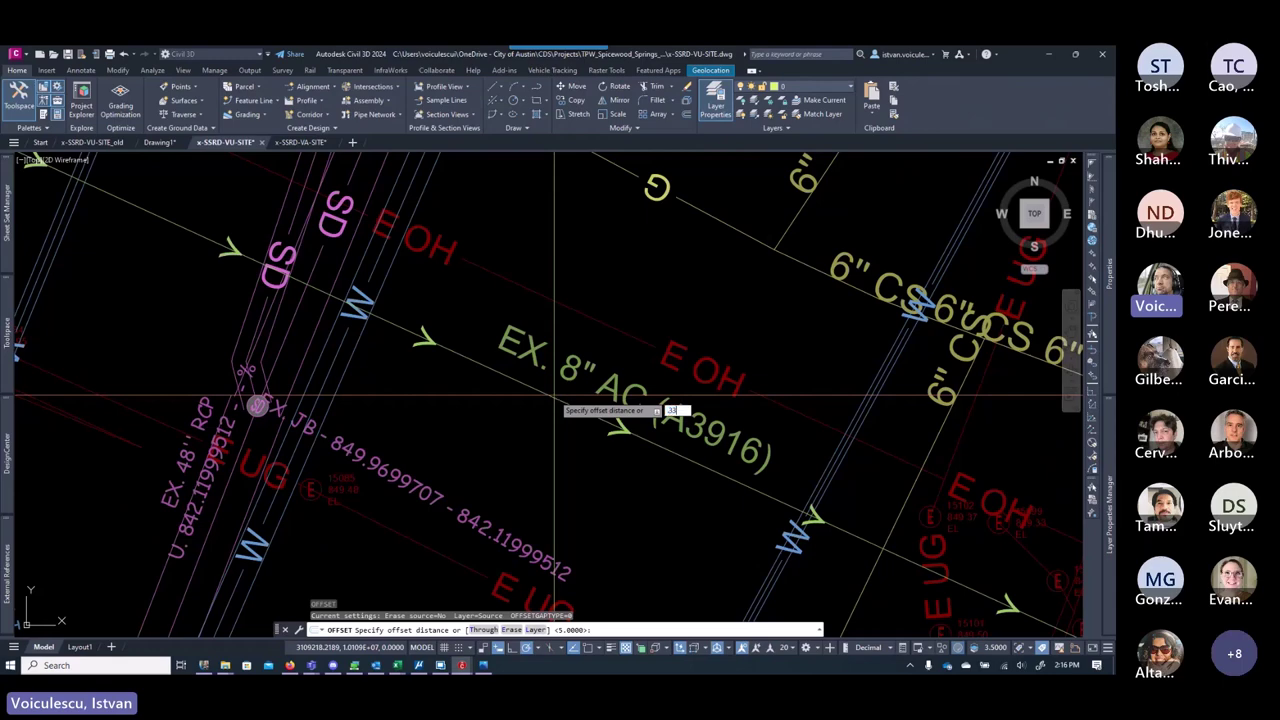
pyautogui.write('.33')
pyautogui.press('Return')
pyautogui.scroll(4, 480, 368)
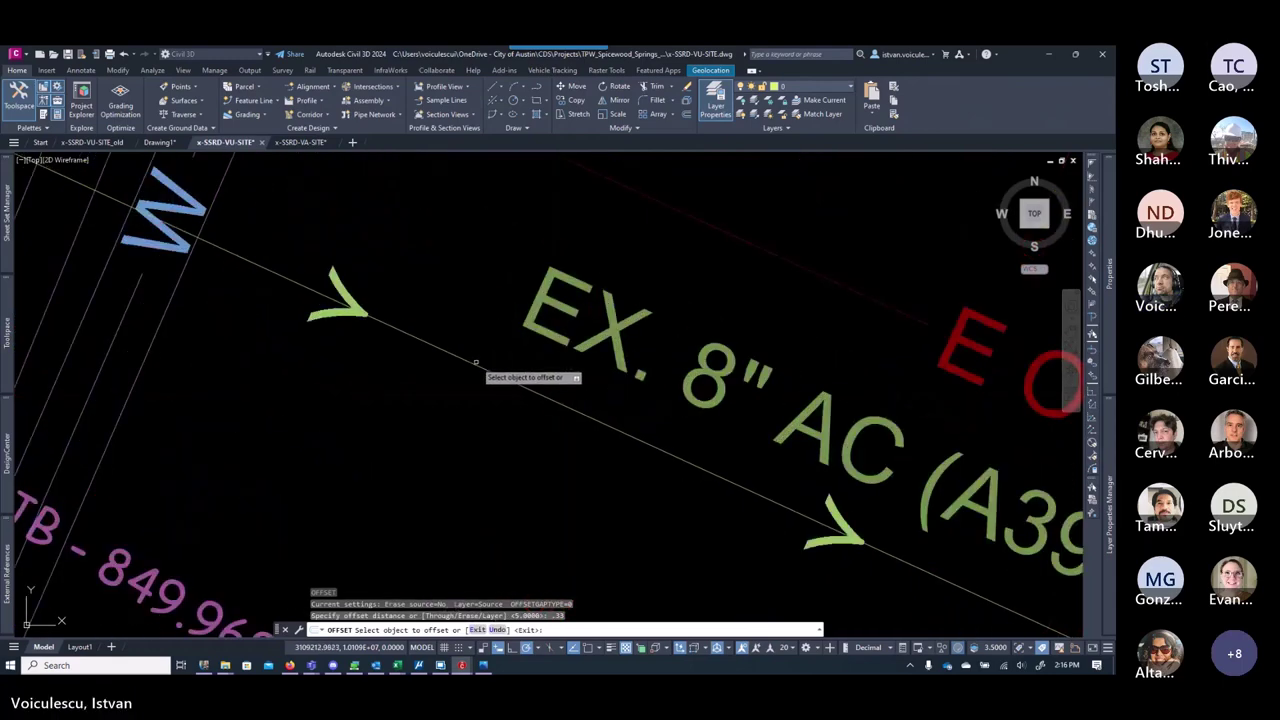
pyautogui.click(475, 366)
pyautogui.click(474, 340)
pyautogui.click(470, 367)
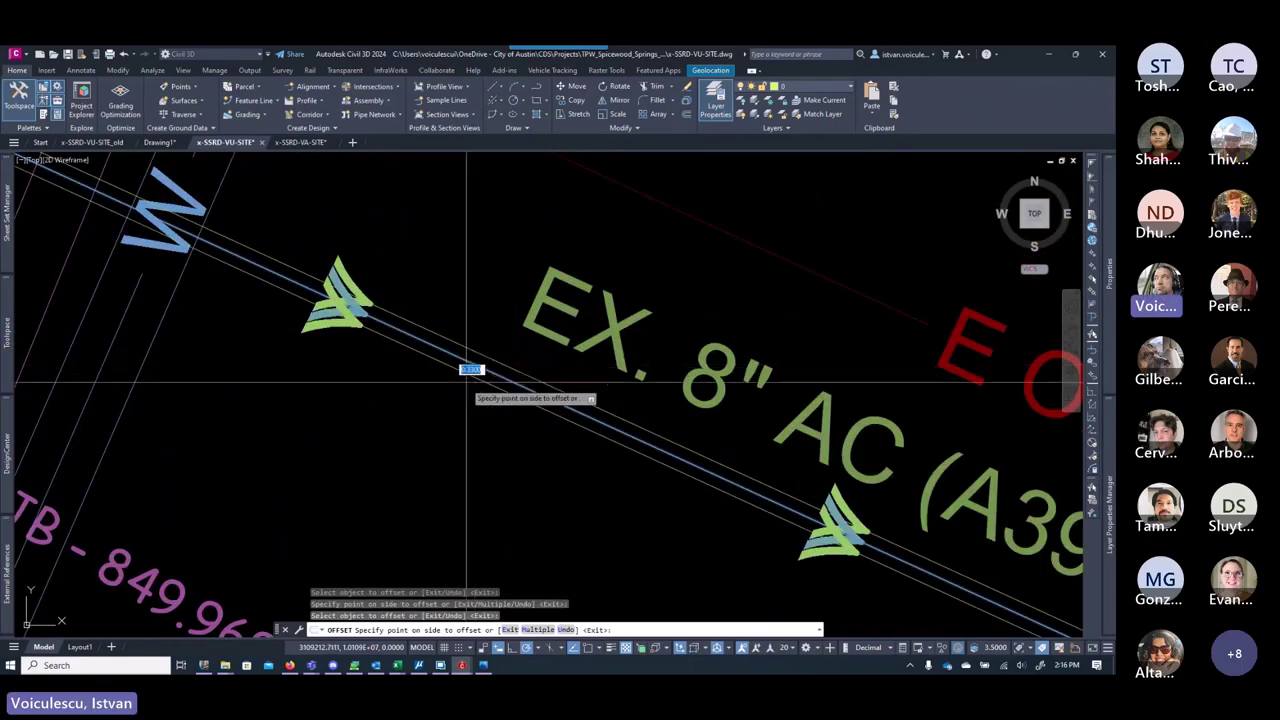
pyautogui.press('Escape')
pyautogui.press('Escape')
# Step: Move both offset lines of the 8" wastewater line onto the V-WWTR-PIPE layer, leaving the centerline on its own layer
pyautogui.scroll(-3, 490, 364)
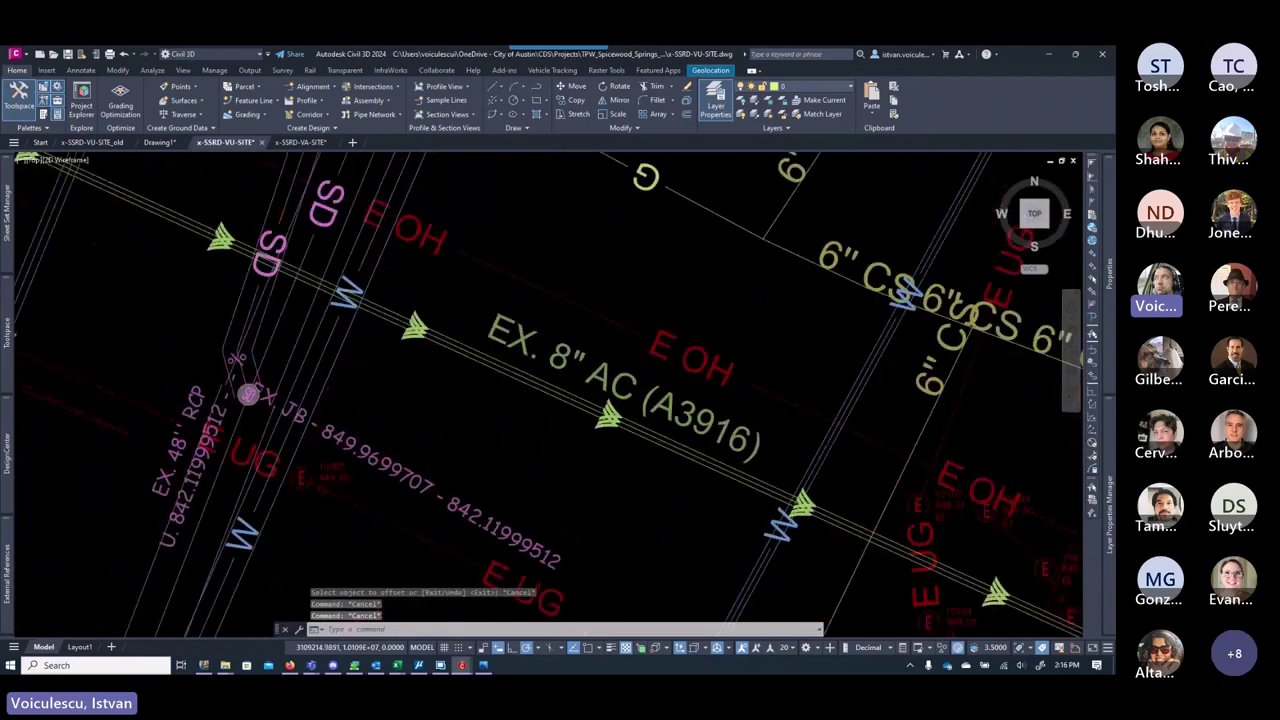
pyautogui.scroll(1, 509, 360)
pyautogui.scroll(3, 673, 412)
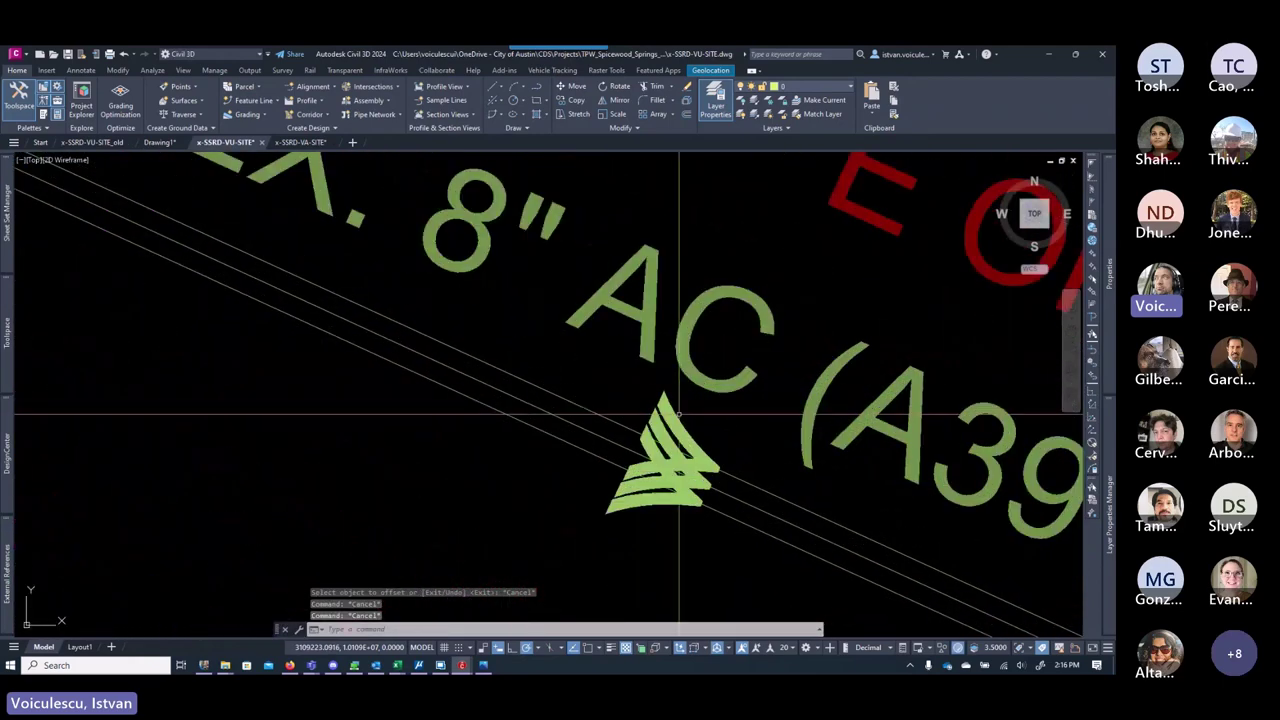
pyautogui.scroll(-3, 673, 412)
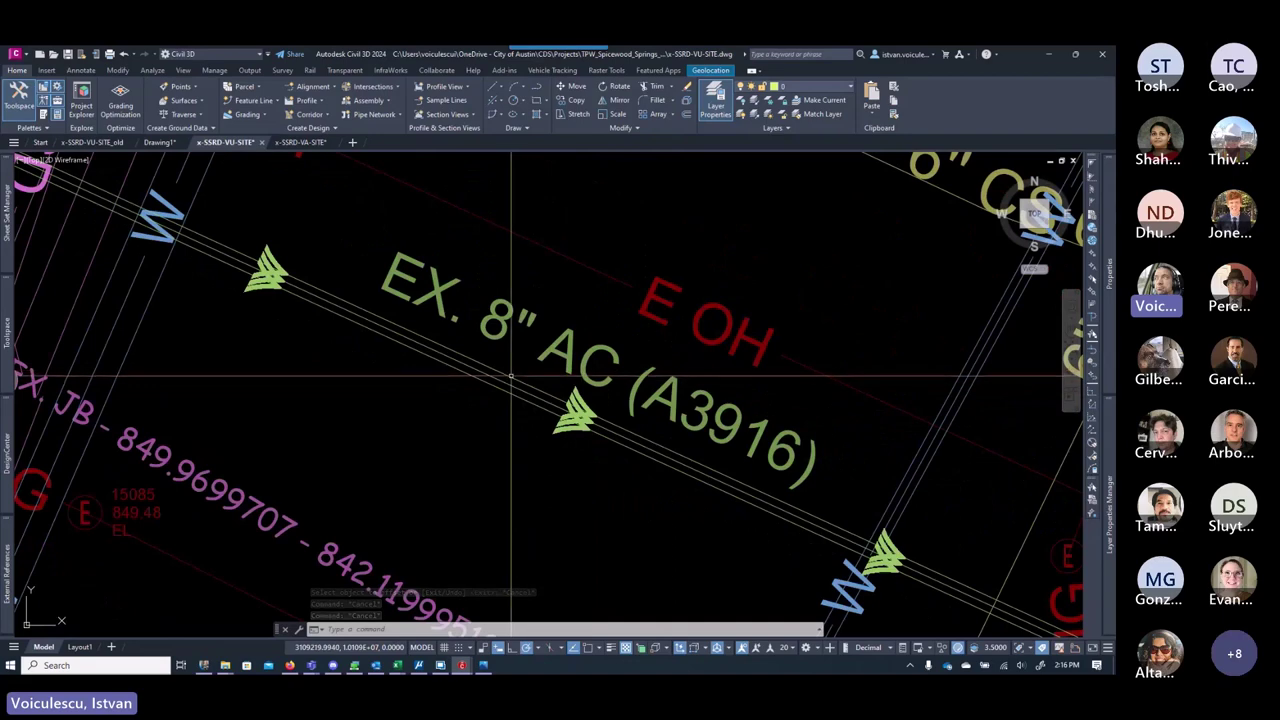
pyautogui.click(511, 391)
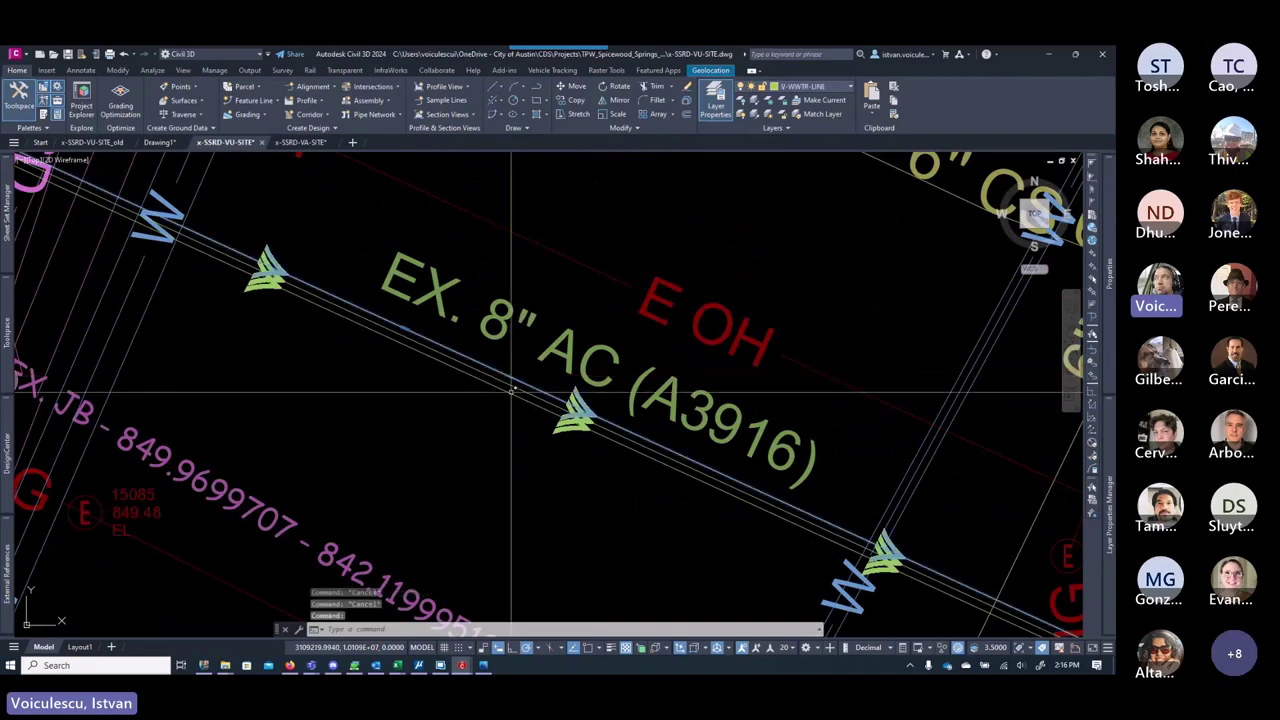
pyautogui.click(823, 91)
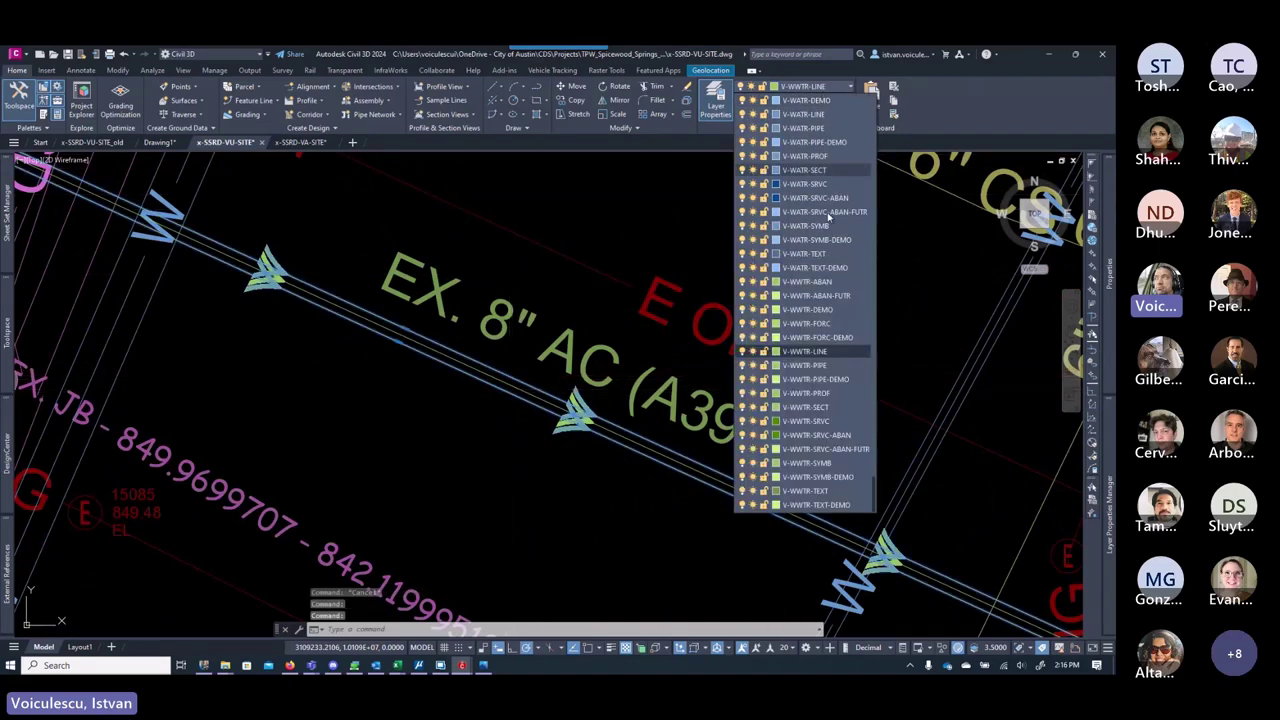
pyautogui.press('Escape')
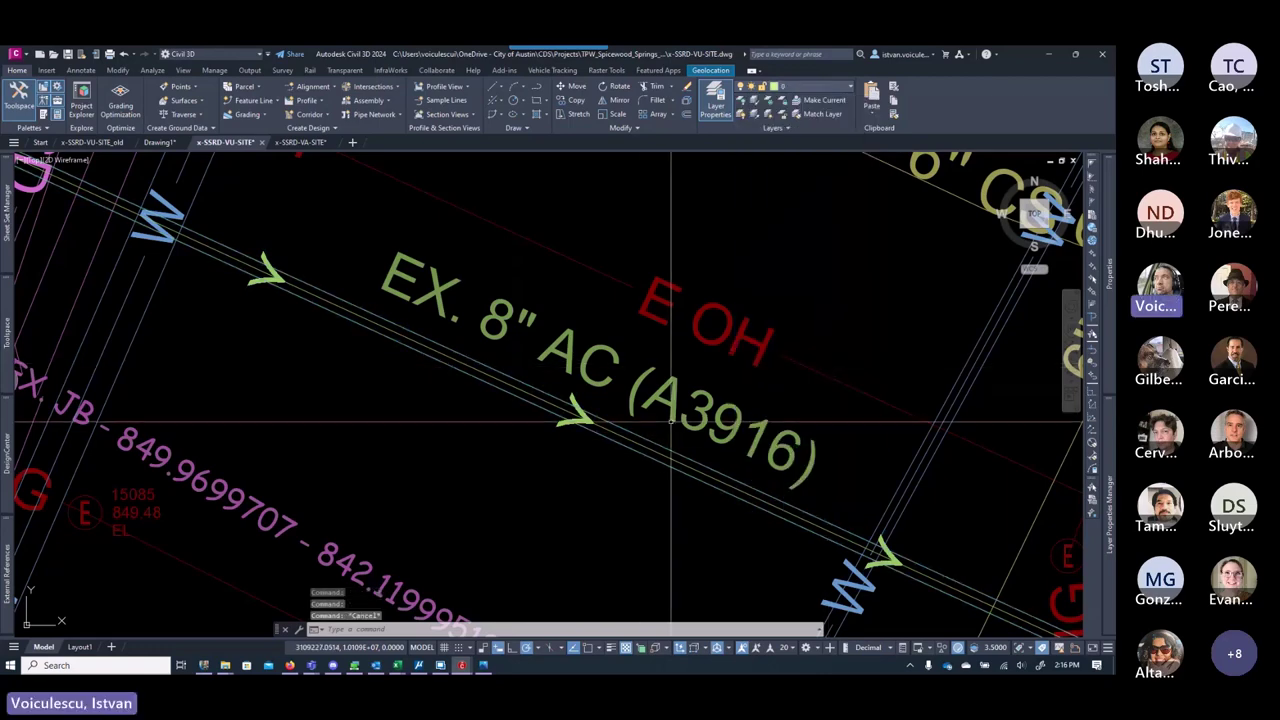
pyautogui.press('Escape')
pyautogui.press('Escape')
# Step: Examine where the outlined 8" wastewater line ends at surveyed manhole 10804, beside the EX. 89026 label
pyautogui.scroll(-5, 670, 422)
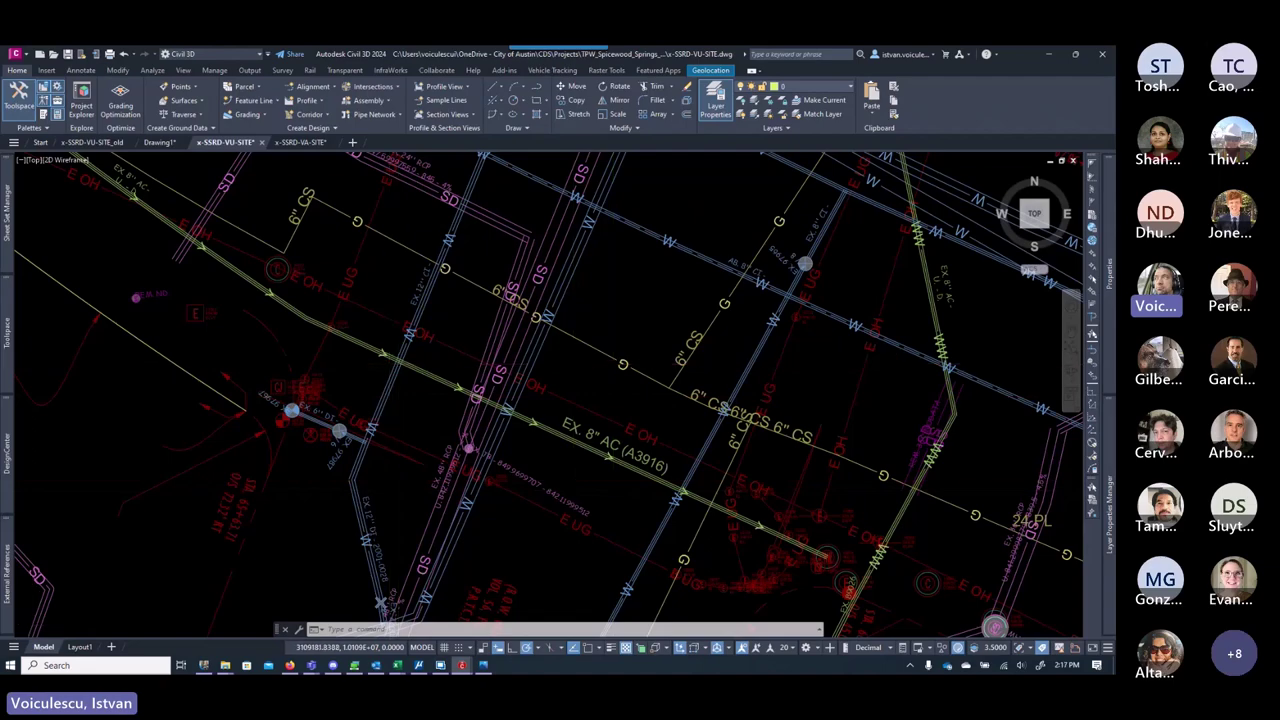
pyautogui.scroll(6, 580, 465)
pyautogui.moveTo(556, 448); pyautogui.dragTo(512, 450, button='middle')
pyautogui.press('Escape')
pyautogui.press('Escape')
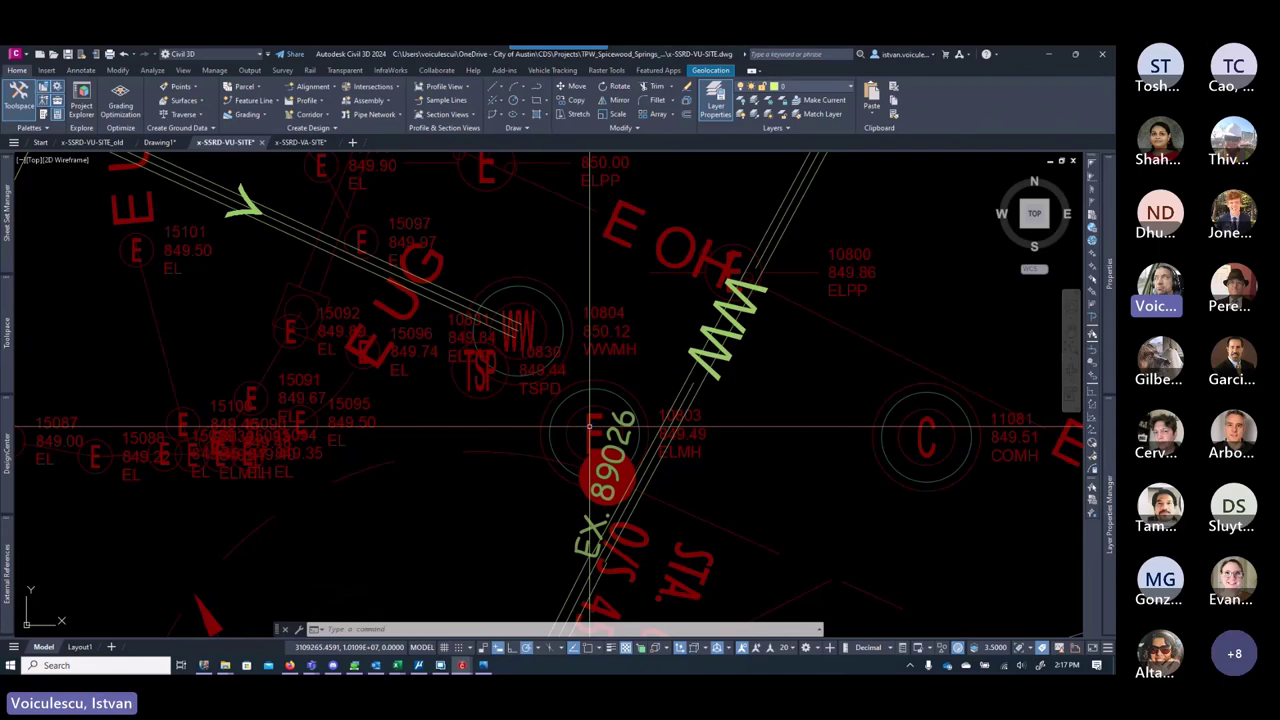
pyautogui.scroll(-4, 590, 428)
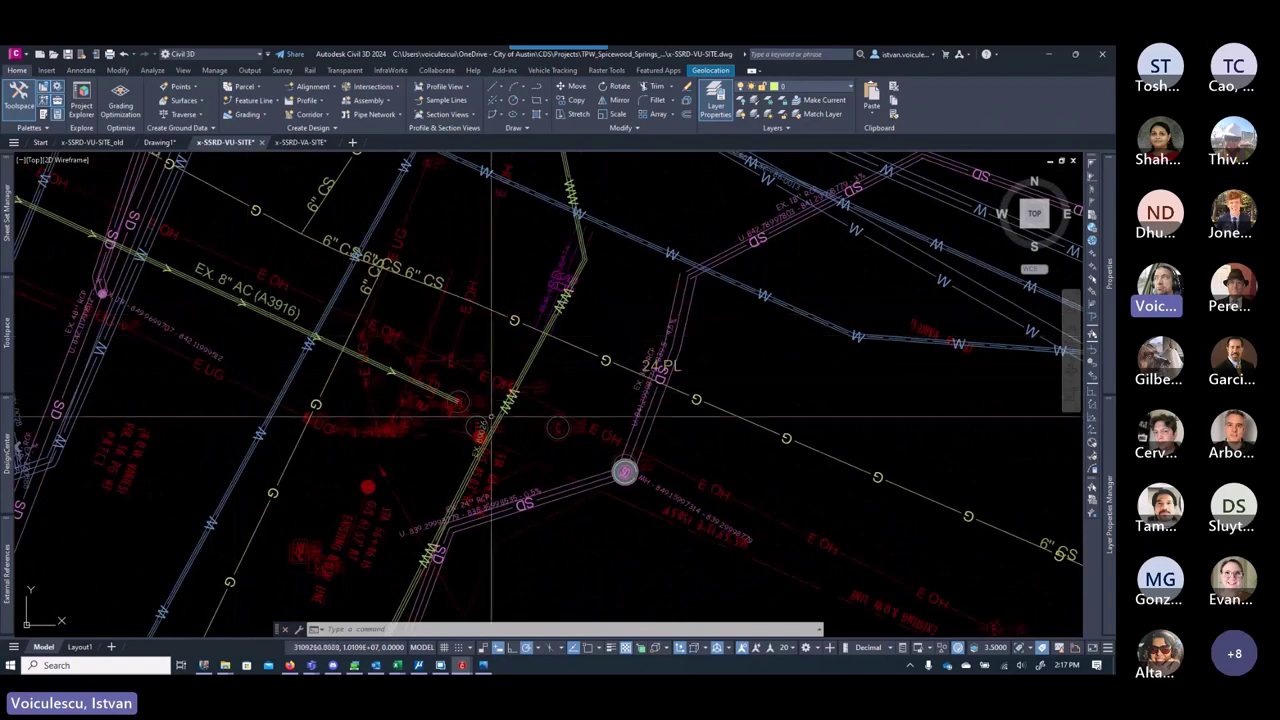
pyautogui.scroll(4, 470, 402)
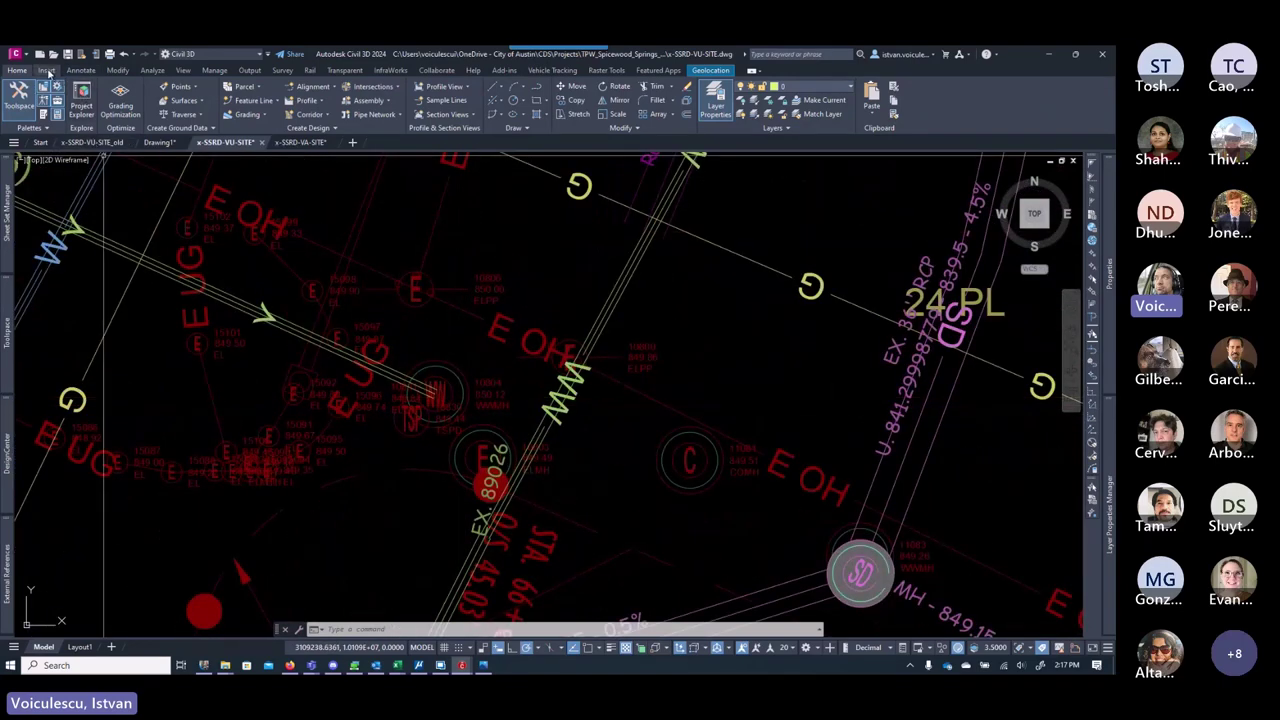
# Step: Open the Create Points tools with their default settings expanded, and place them clear of the ribbon
pyautogui.click(47, 71)
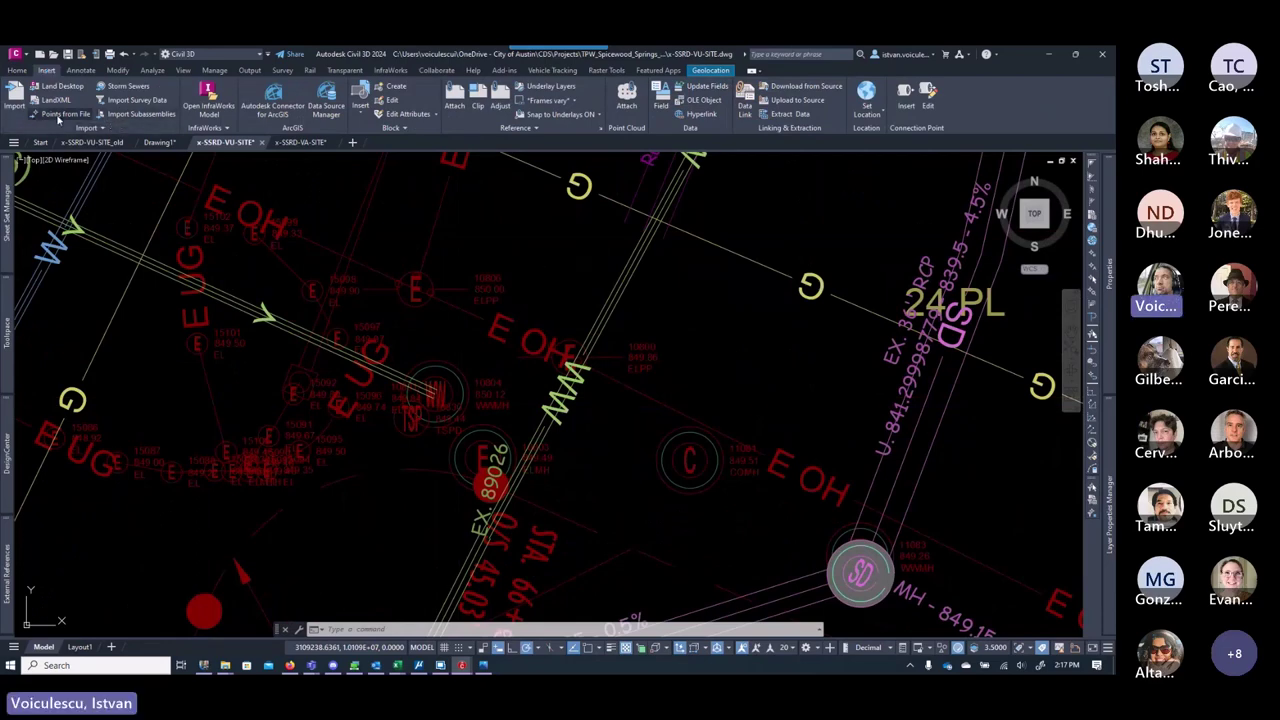
pyautogui.click(17, 71)
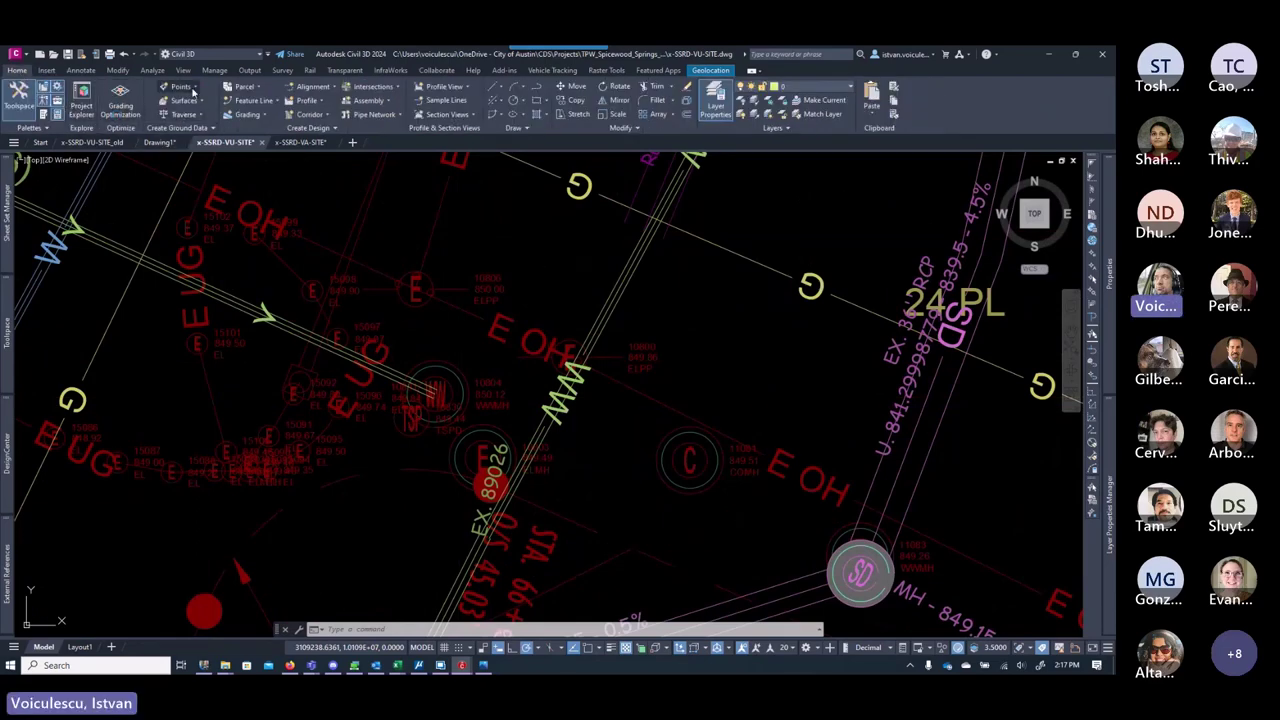
pyautogui.click(193, 89)
pyautogui.click(205, 102)
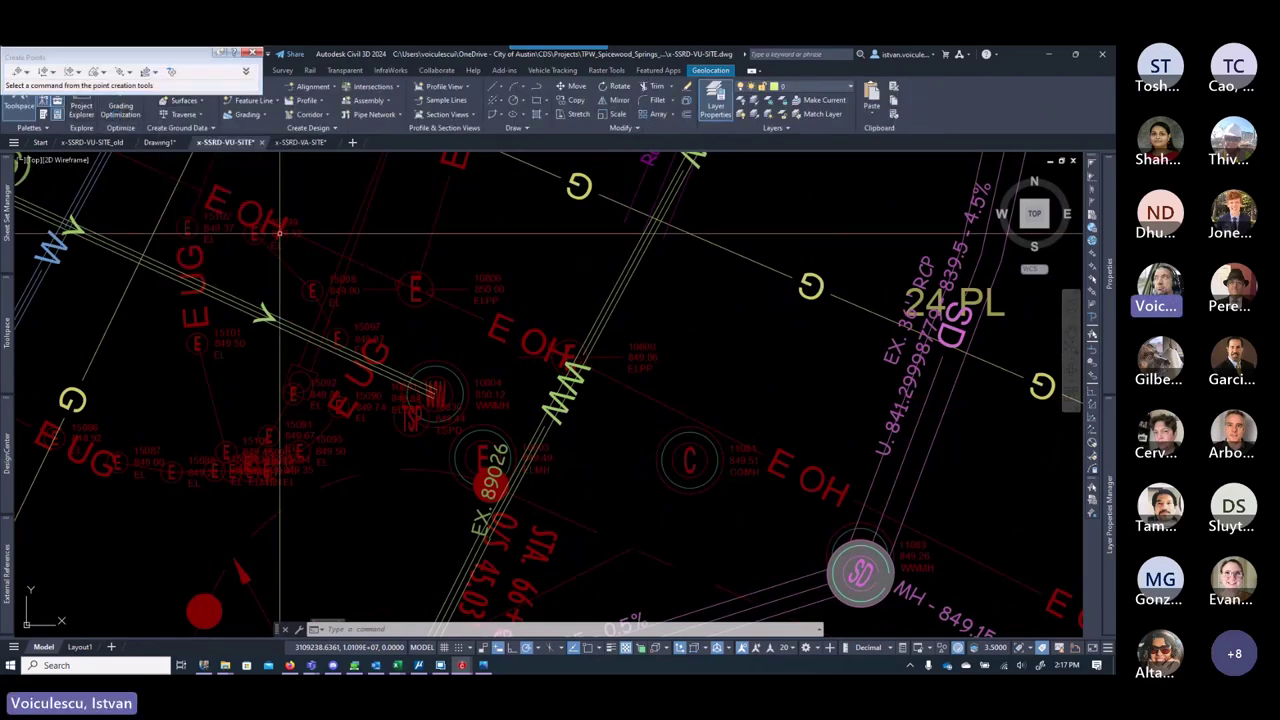
pyautogui.click(246, 76)
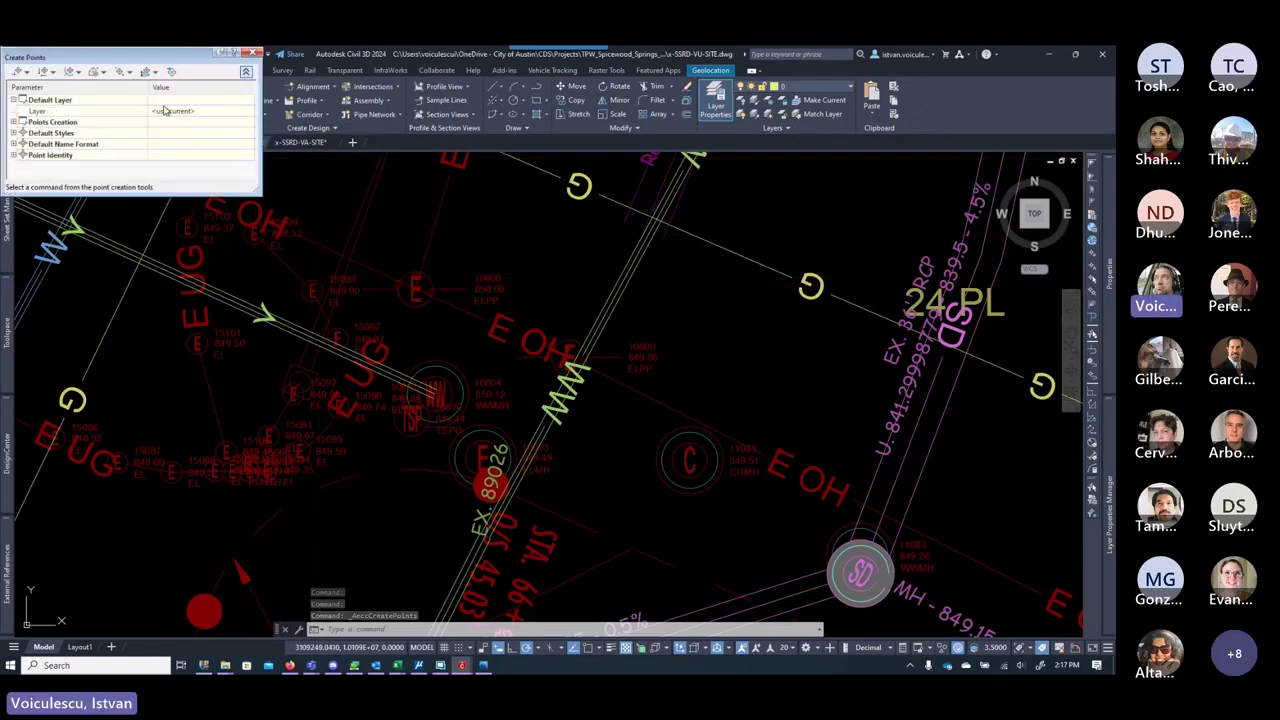
pyautogui.moveTo(143, 62); pyautogui.dragTo(272, 162)
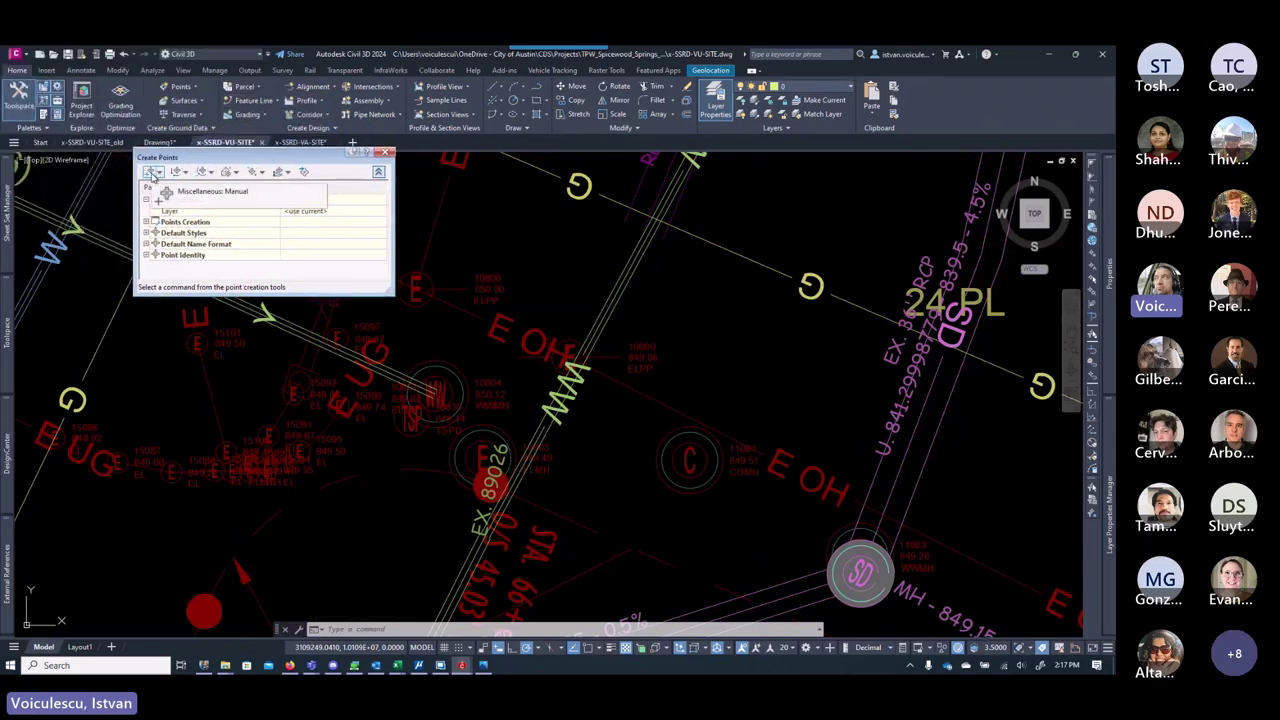
# Step: Create a manual point at the centre of wastewater manhole 10804 with the default elevation, and close the Create Points tools
pyautogui.click(152, 173)
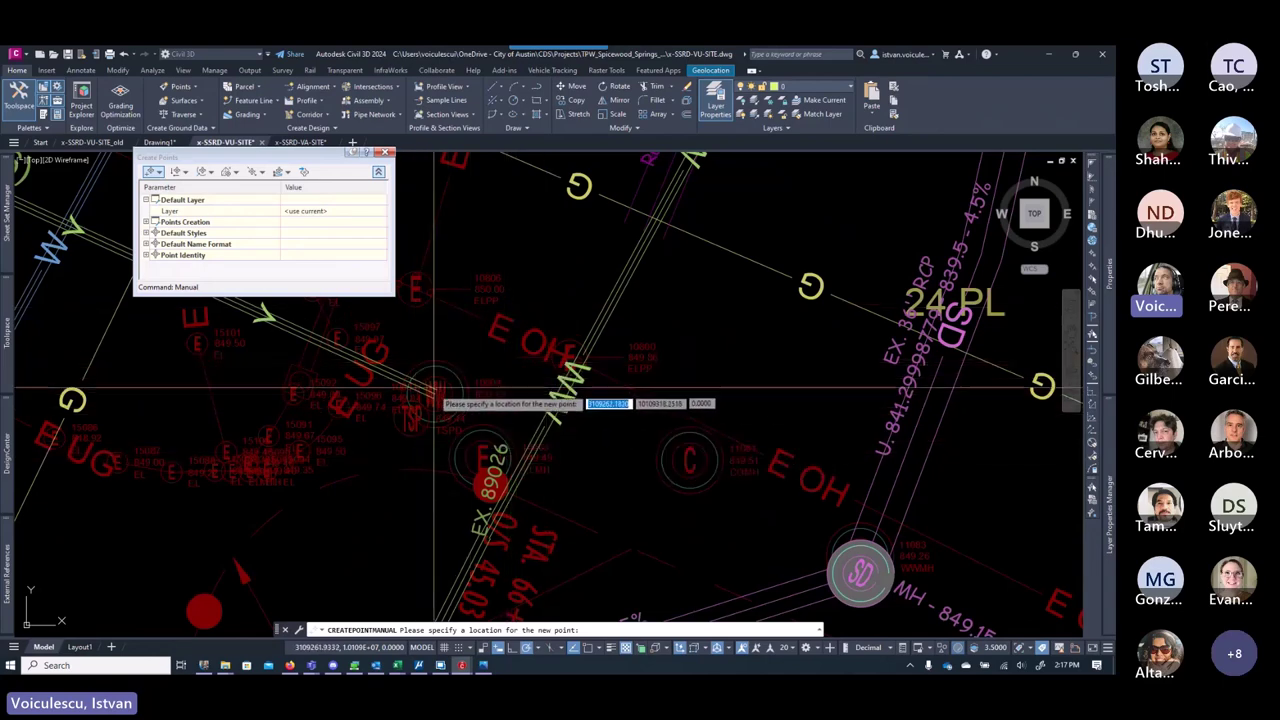
pyautogui.scroll(3, 433, 390)
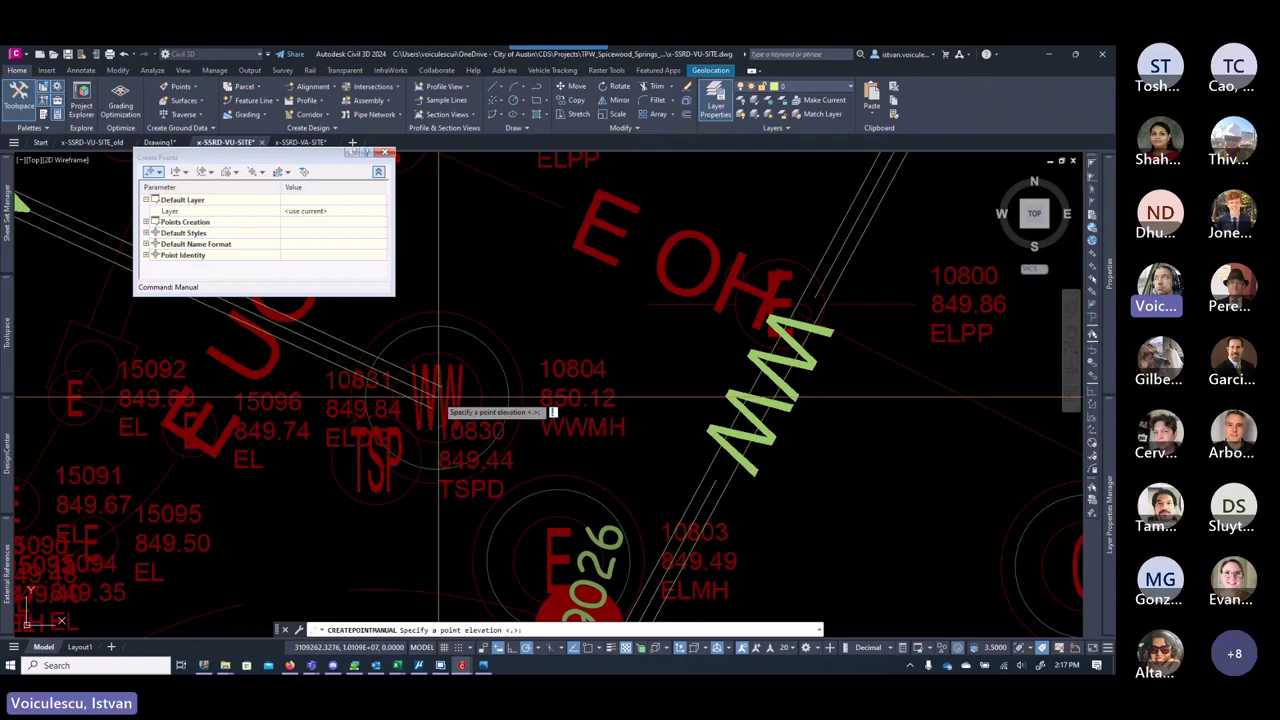
pyautogui.press('Return')
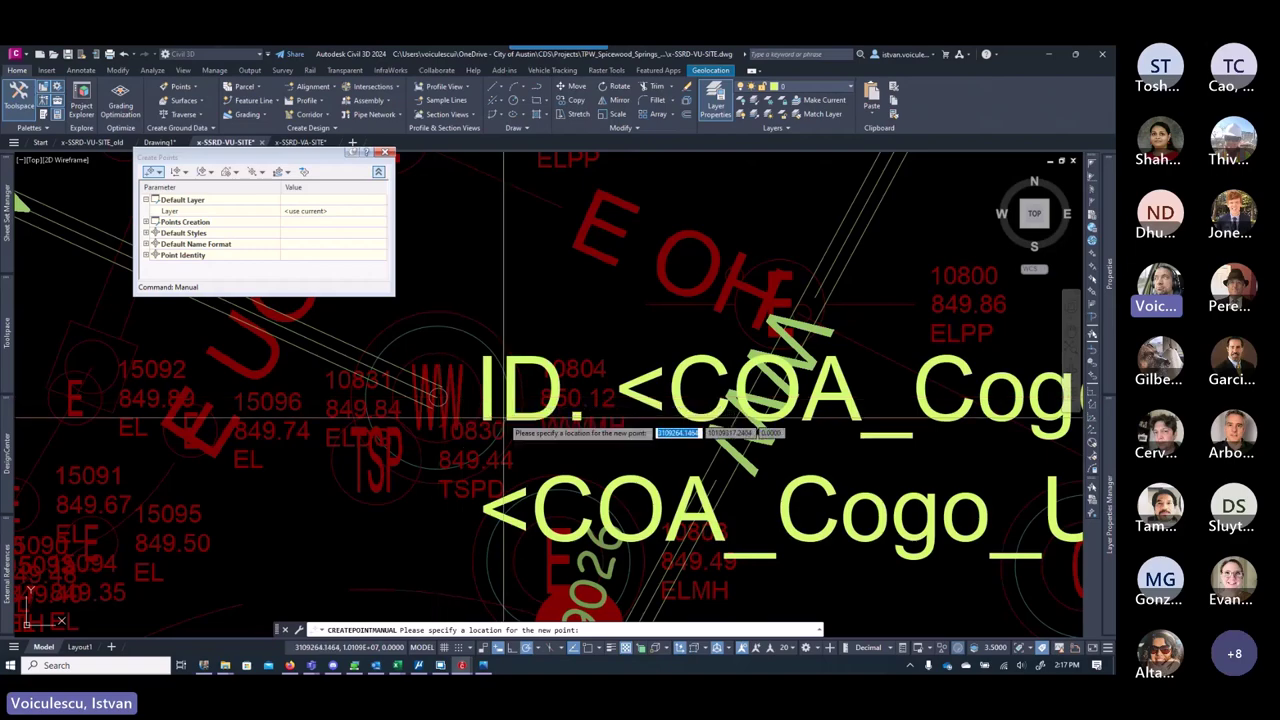
pyautogui.press('Escape')
pyautogui.scroll(-3, 517, 458)
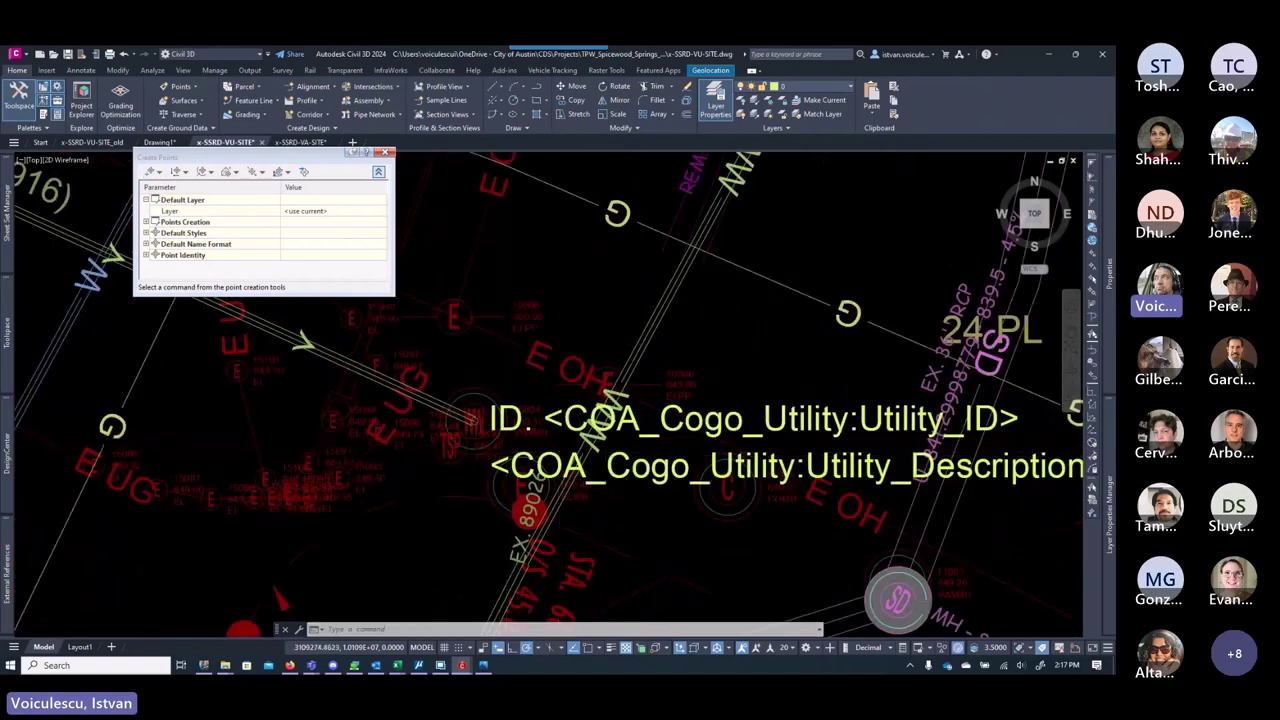
pyautogui.scroll(-2, 643, 434)
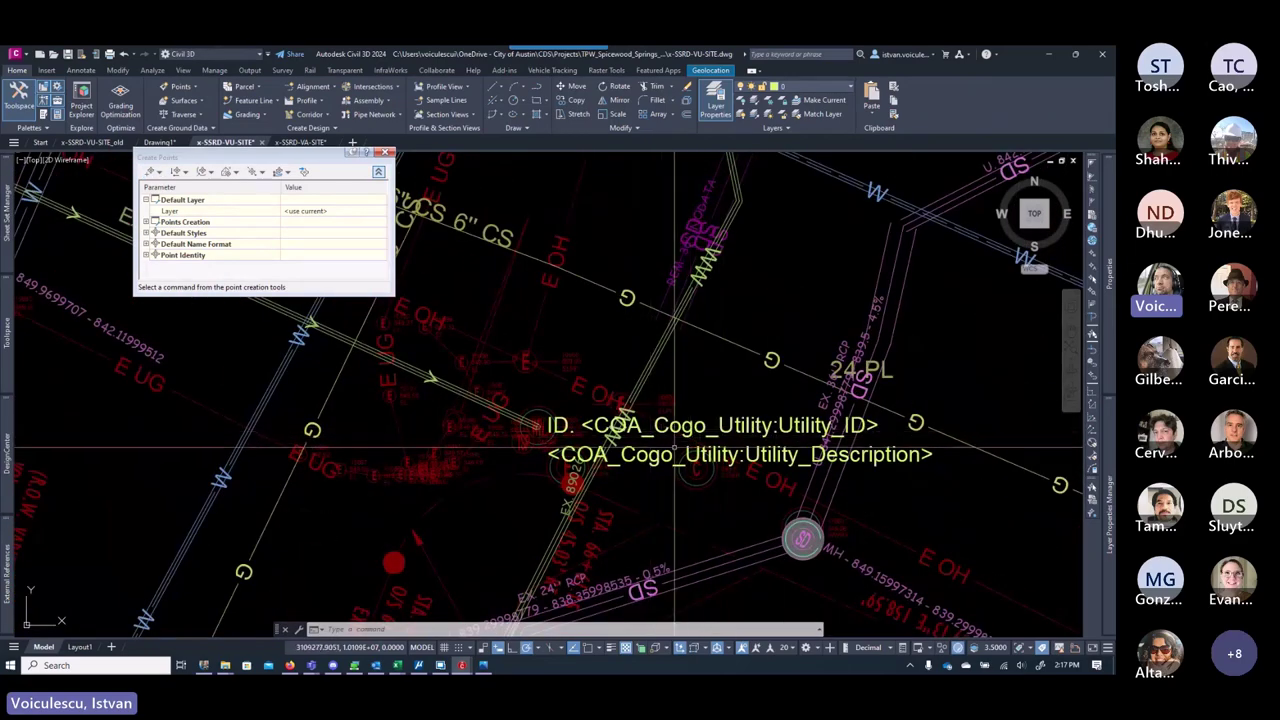
pyautogui.scroll(2, 677, 449)
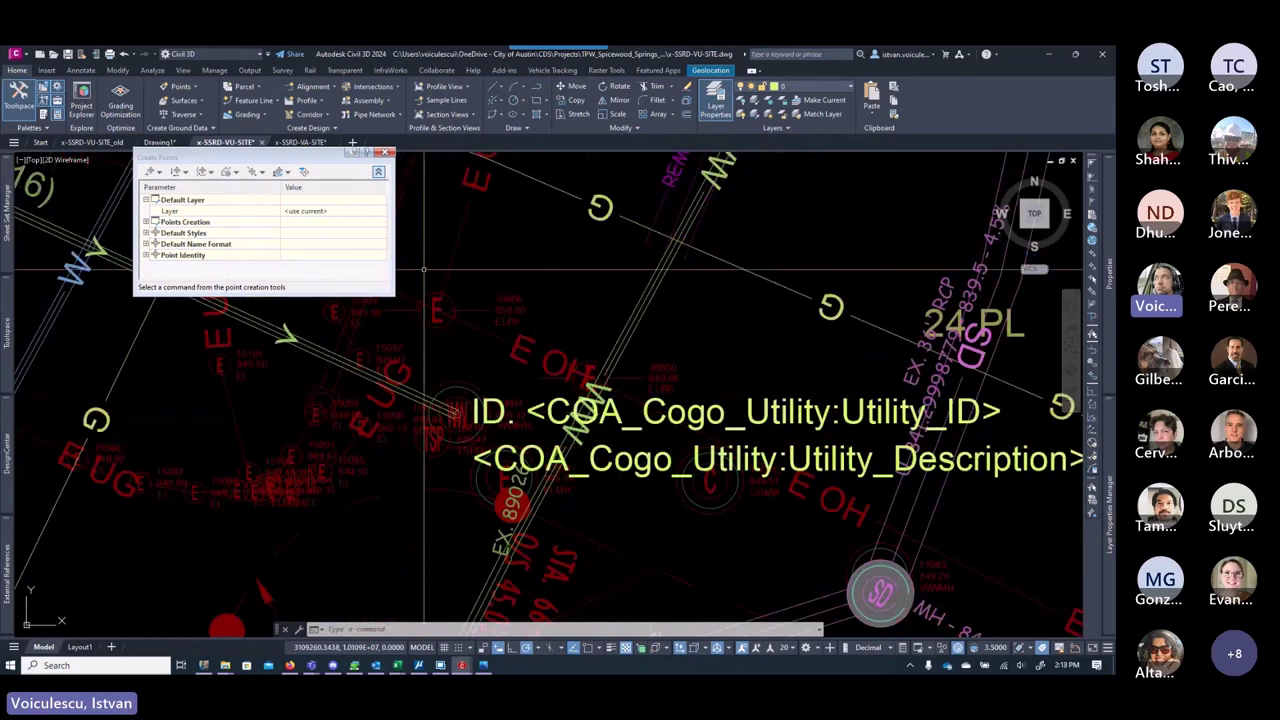
pyautogui.click(386, 156)
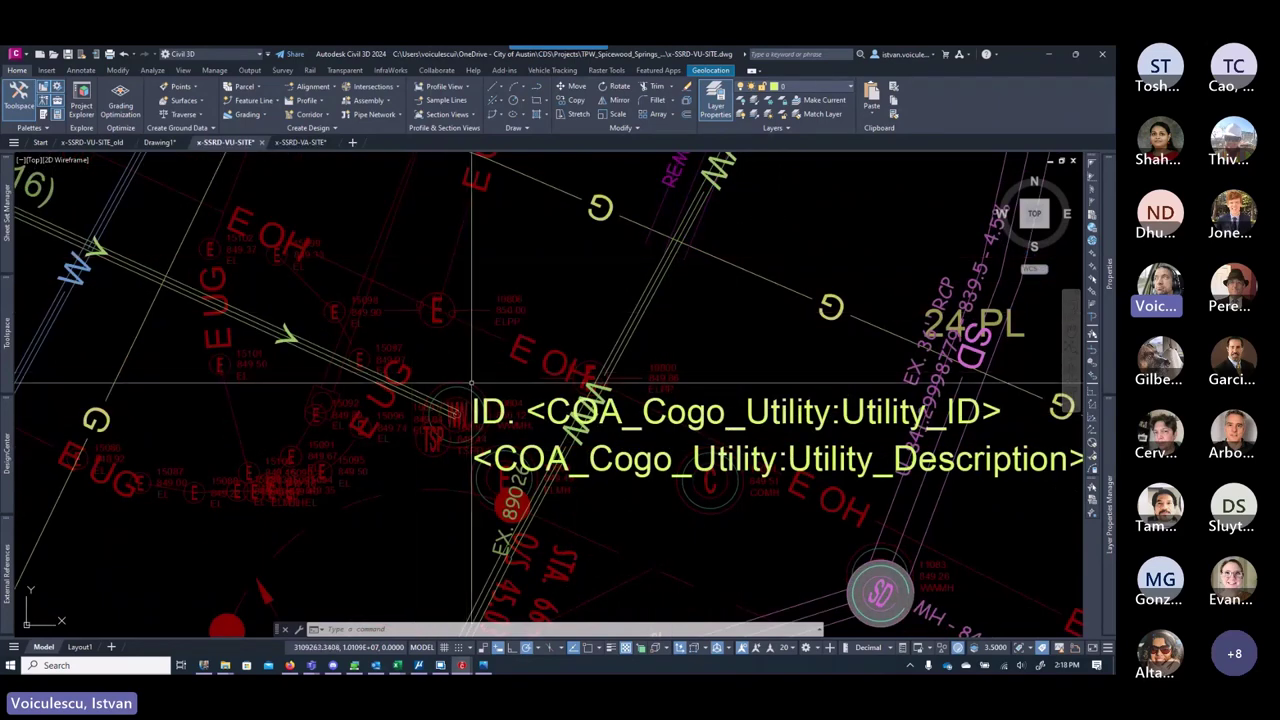
# Step: Attach the COA_Cogo_Utility property set to the new manhole point through its extended data properties, and deselect the point
pyautogui.scroll(3, 505, 408)
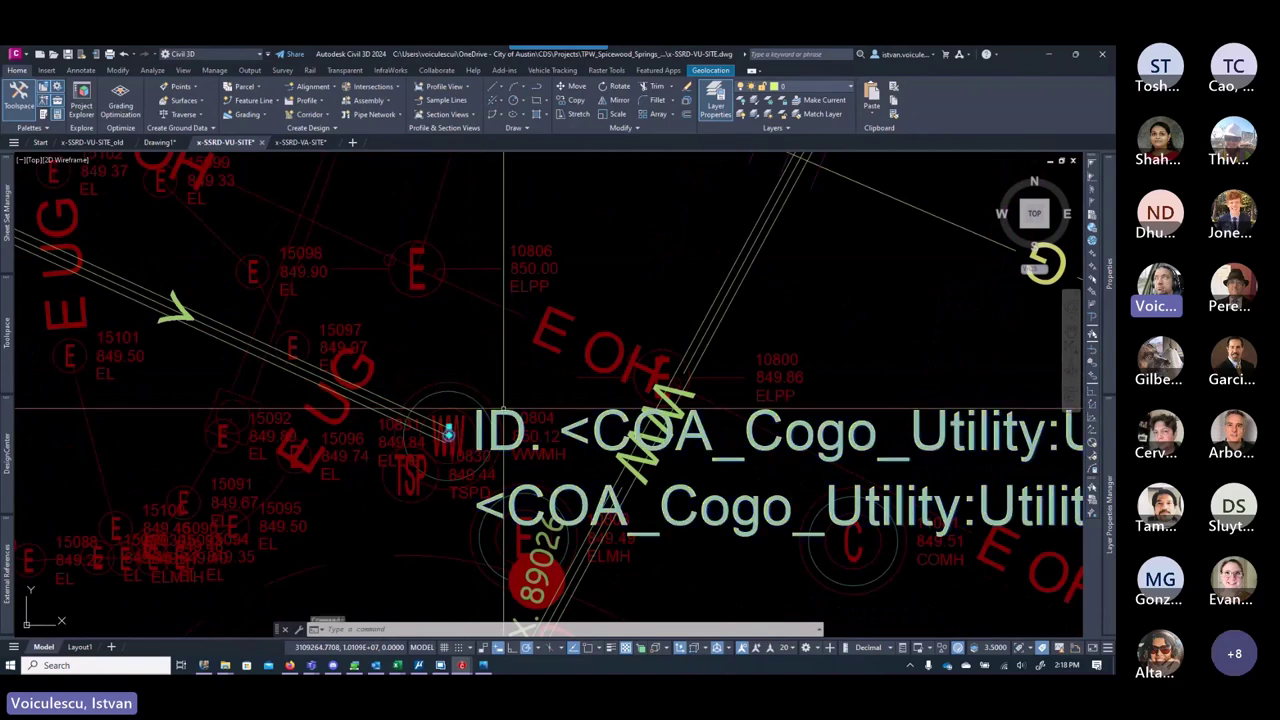
pyautogui.click(448, 432)
pyautogui.rightClick(541, 369)
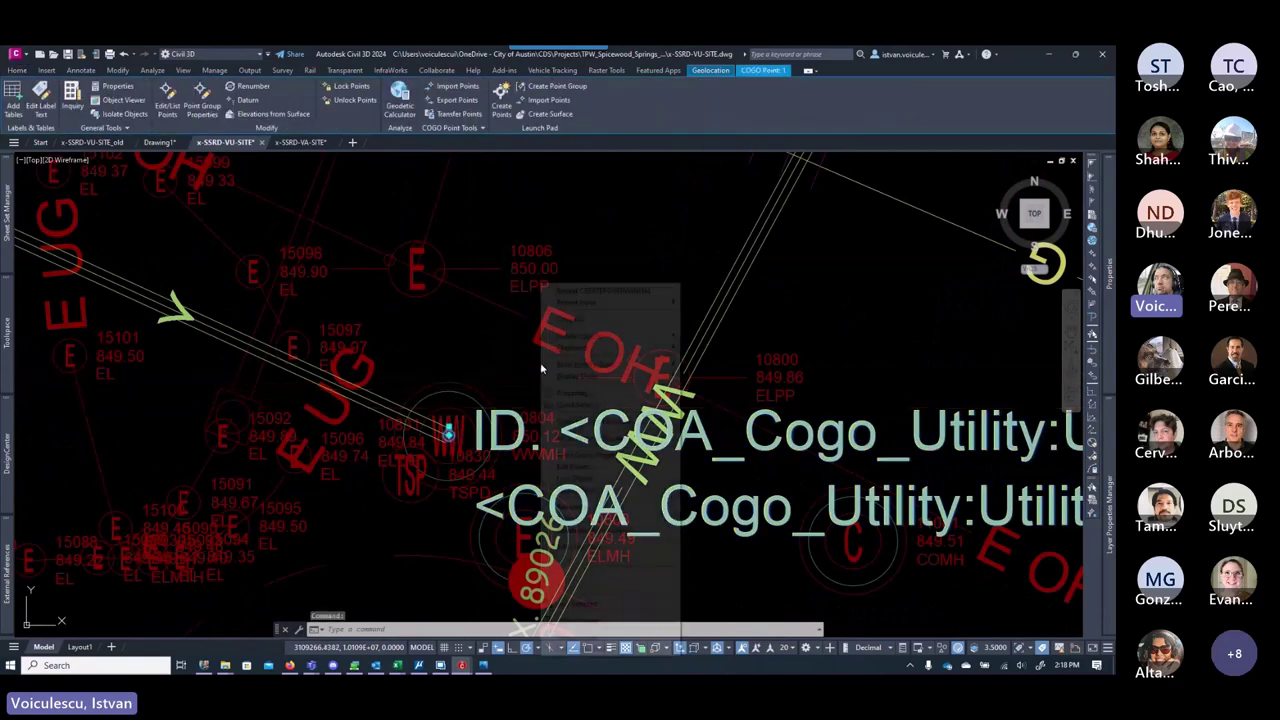
pyautogui.click(596, 395)
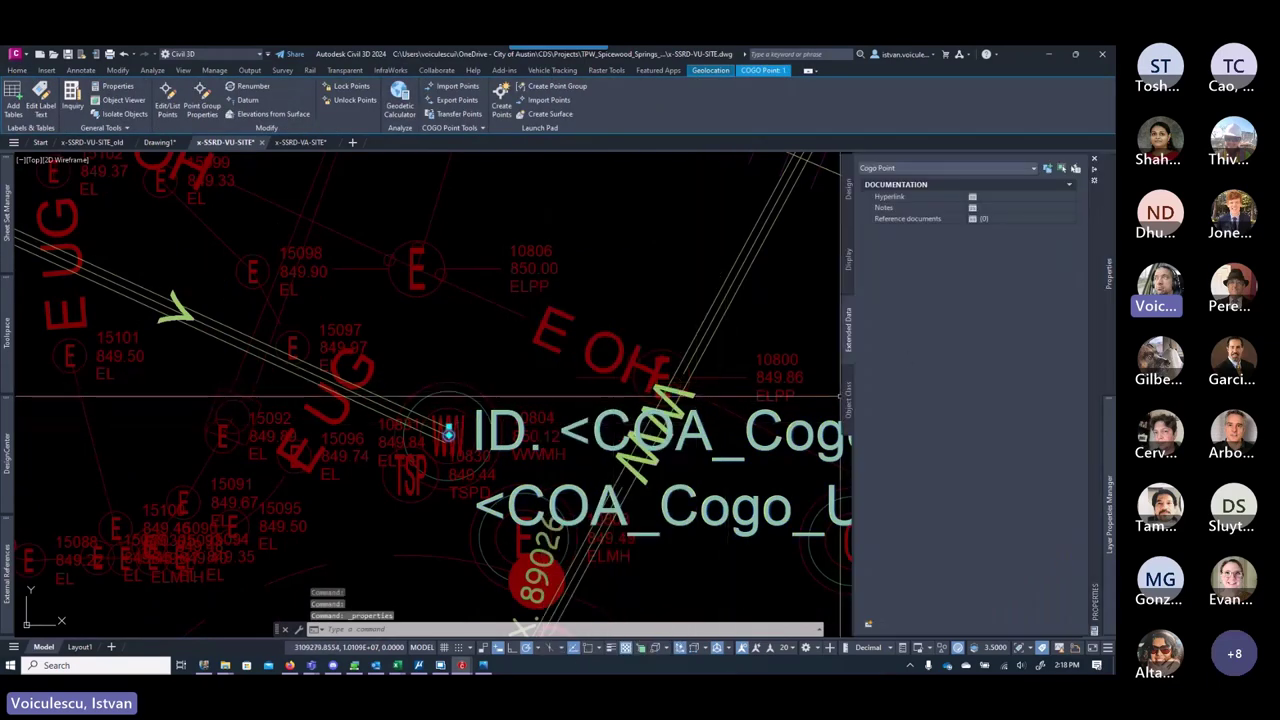
pyautogui.click(868, 622)
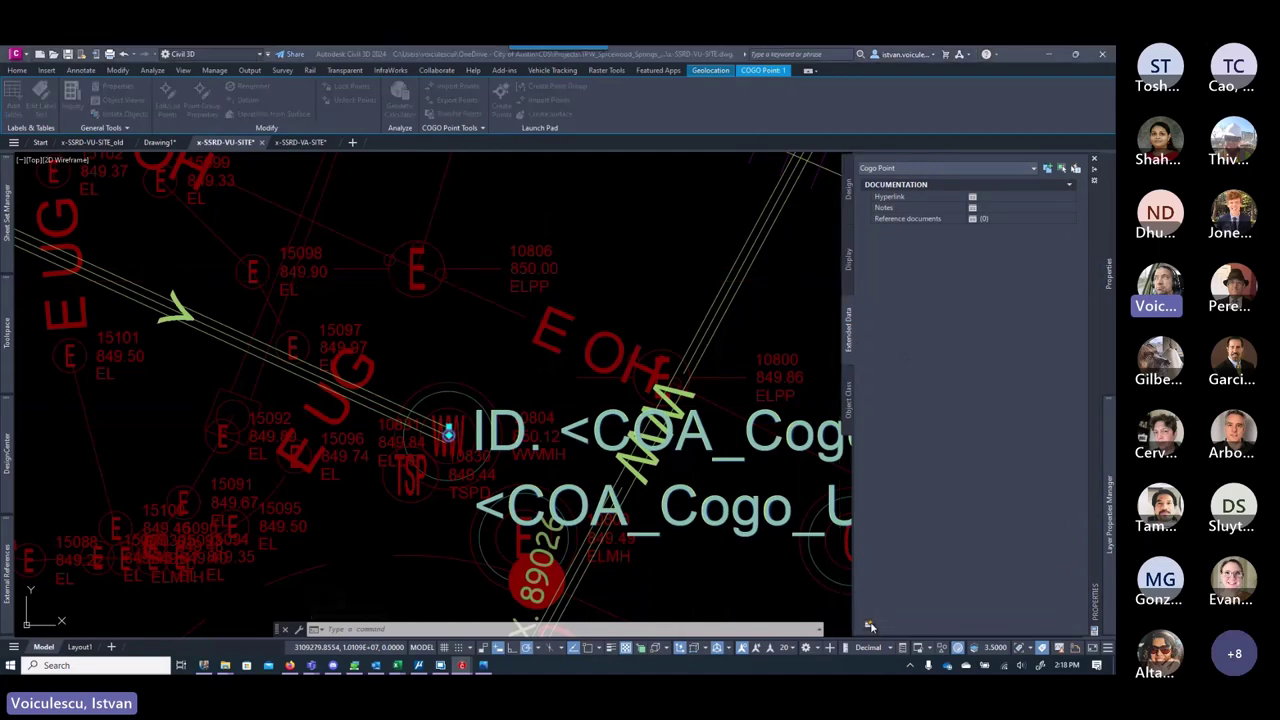
pyautogui.click(524, 403)
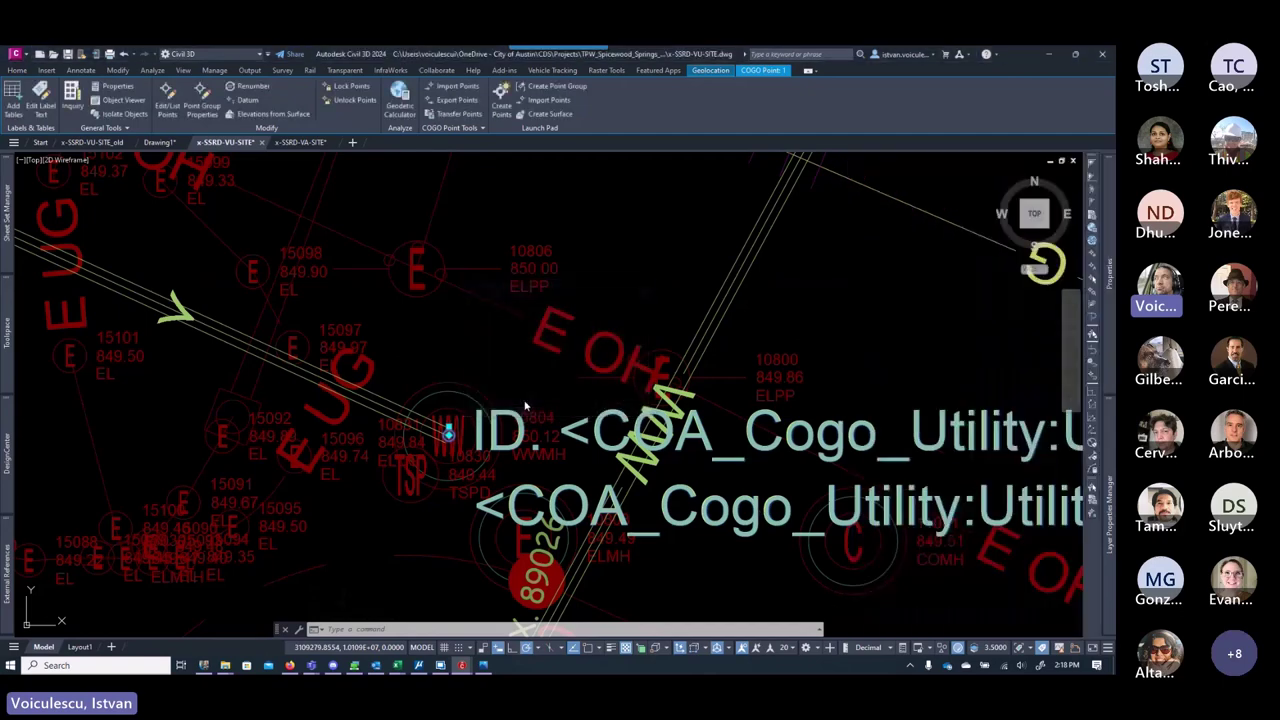
pyautogui.press('Escape')
pyautogui.press('Escape')
pyautogui.press('Escape')
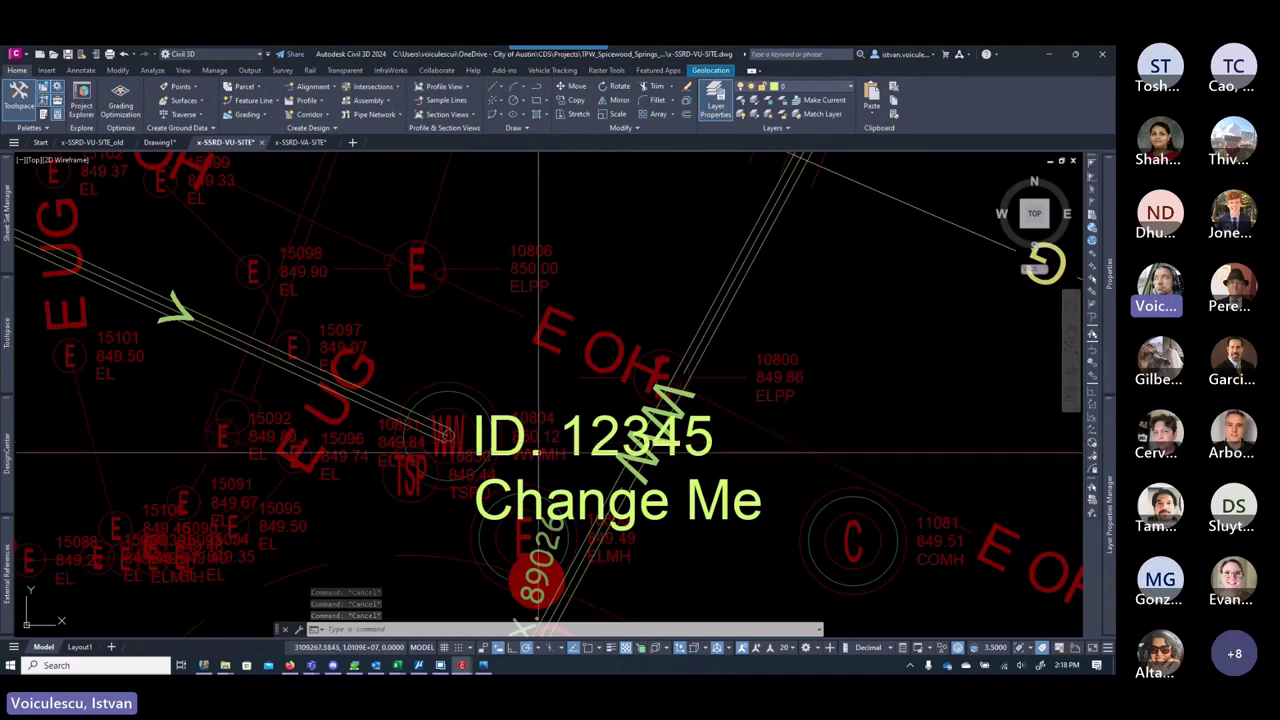
# Step: Examine the ID and description label of the point at manhole 10804 and the commands available for that point
pyautogui.scroll(-5, 530, 455)
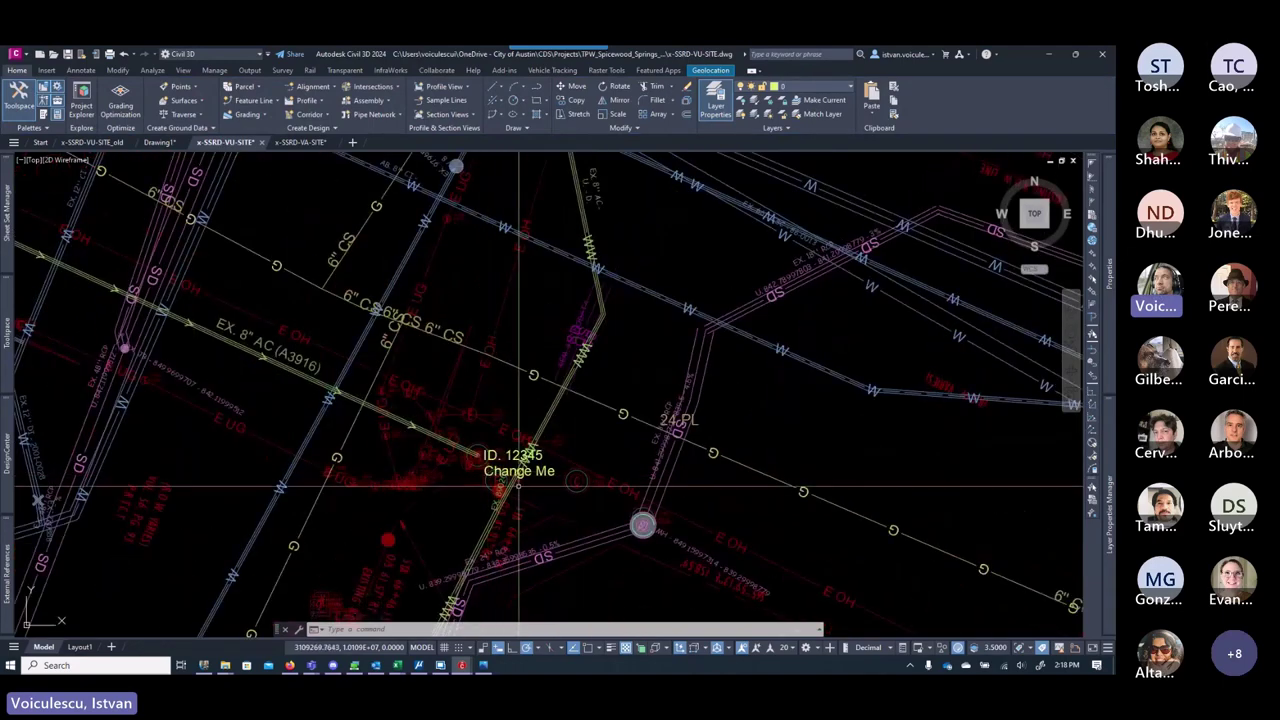
pyautogui.scroll(4, 500, 472)
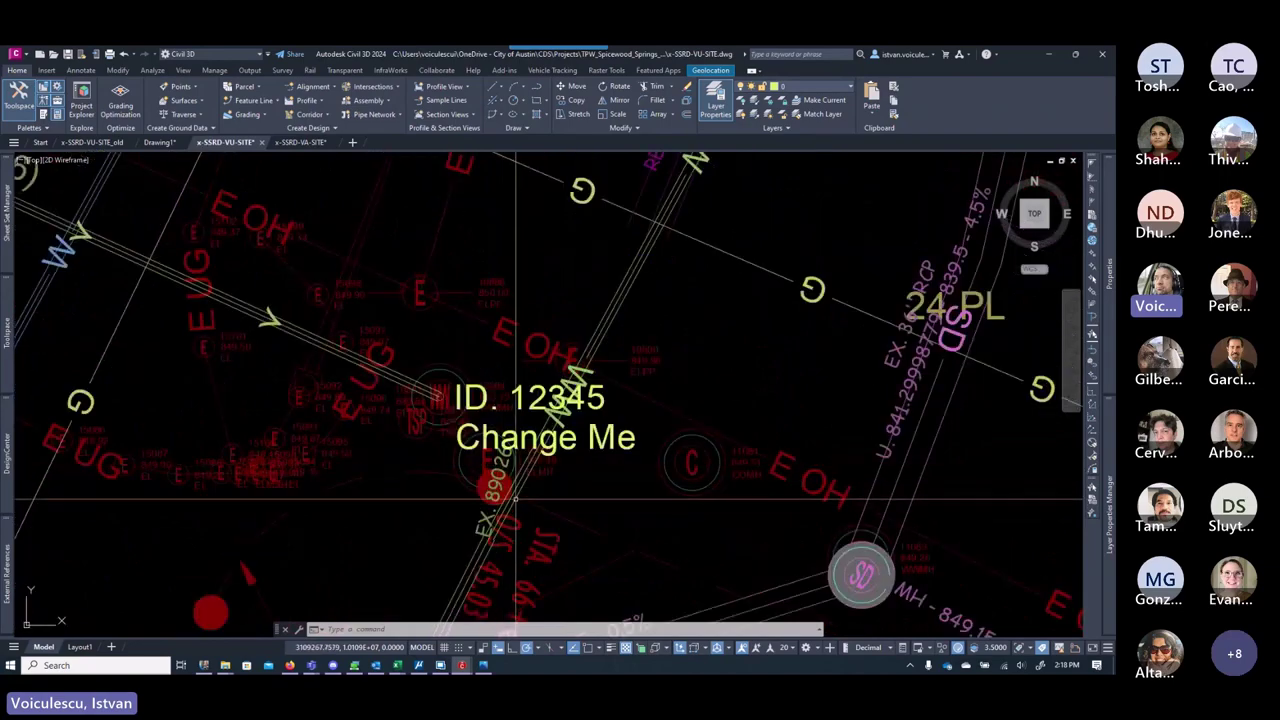
pyautogui.scroll(4, 498, 489)
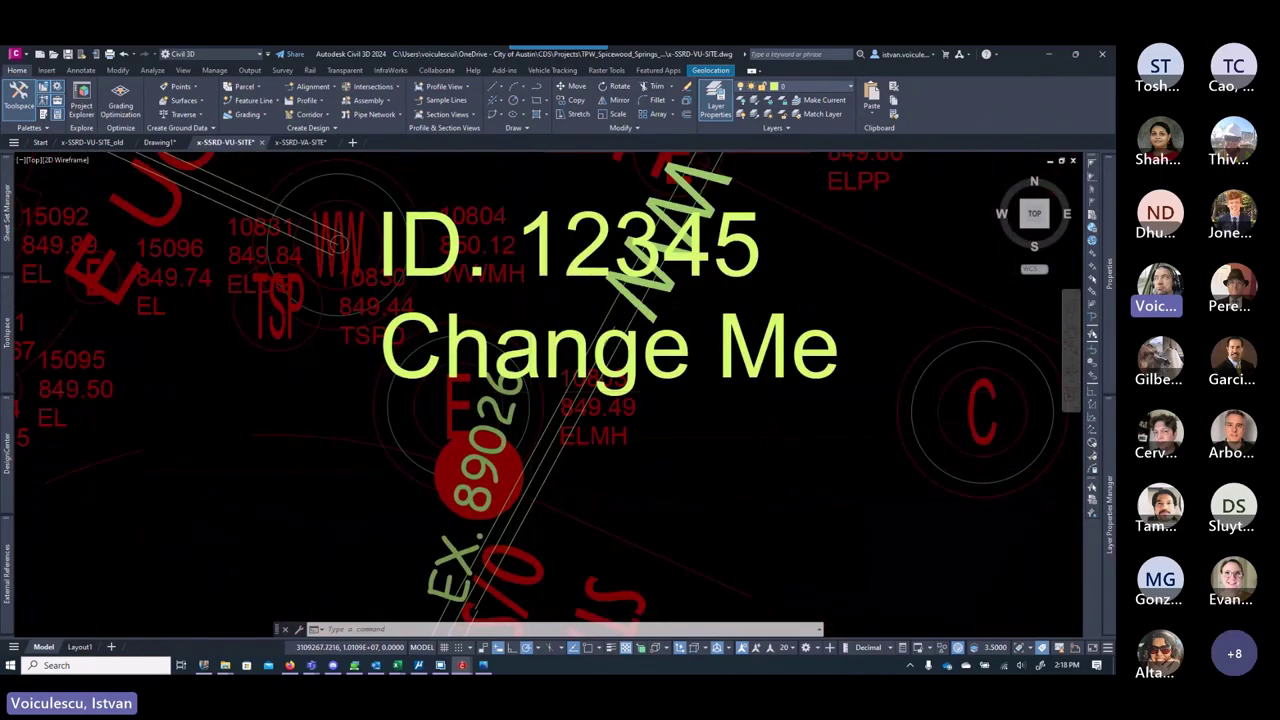
pyautogui.scroll(-4, 480, 355)
pyautogui.scroll(5, 480, 355)
pyautogui.scroll(2, 480, 350)
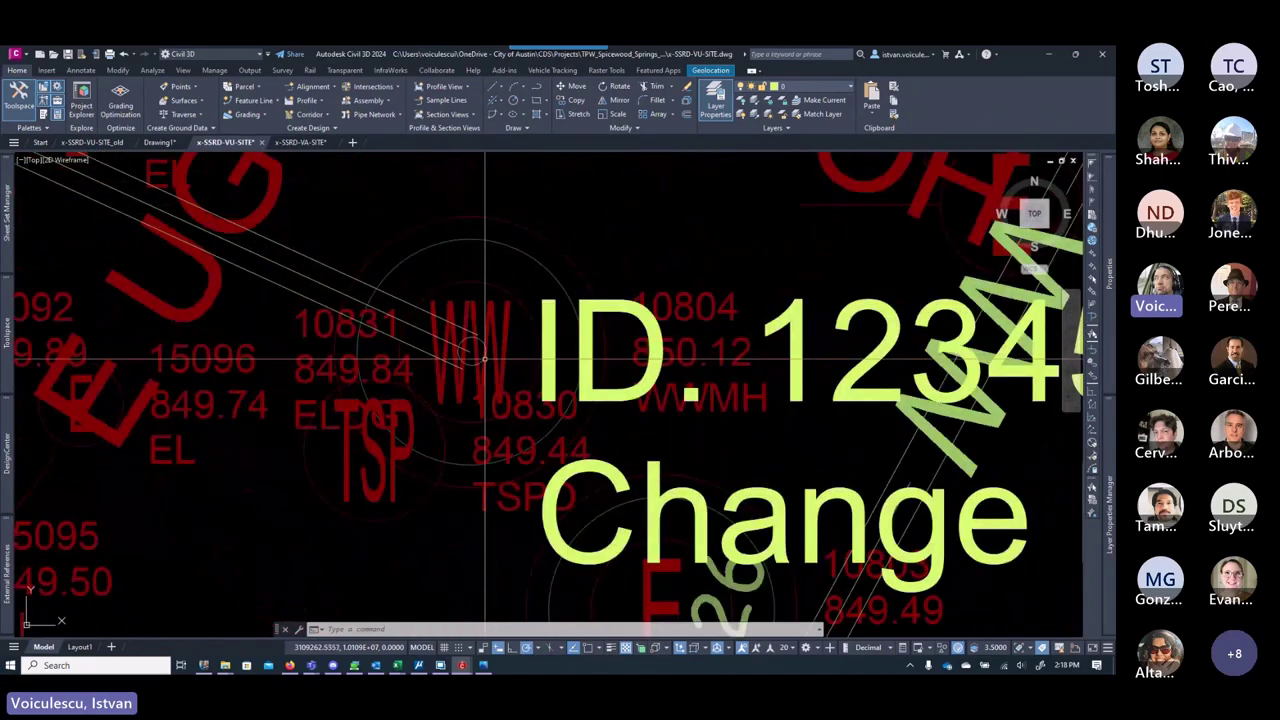
pyautogui.press('Escape')
pyautogui.press('Escape')
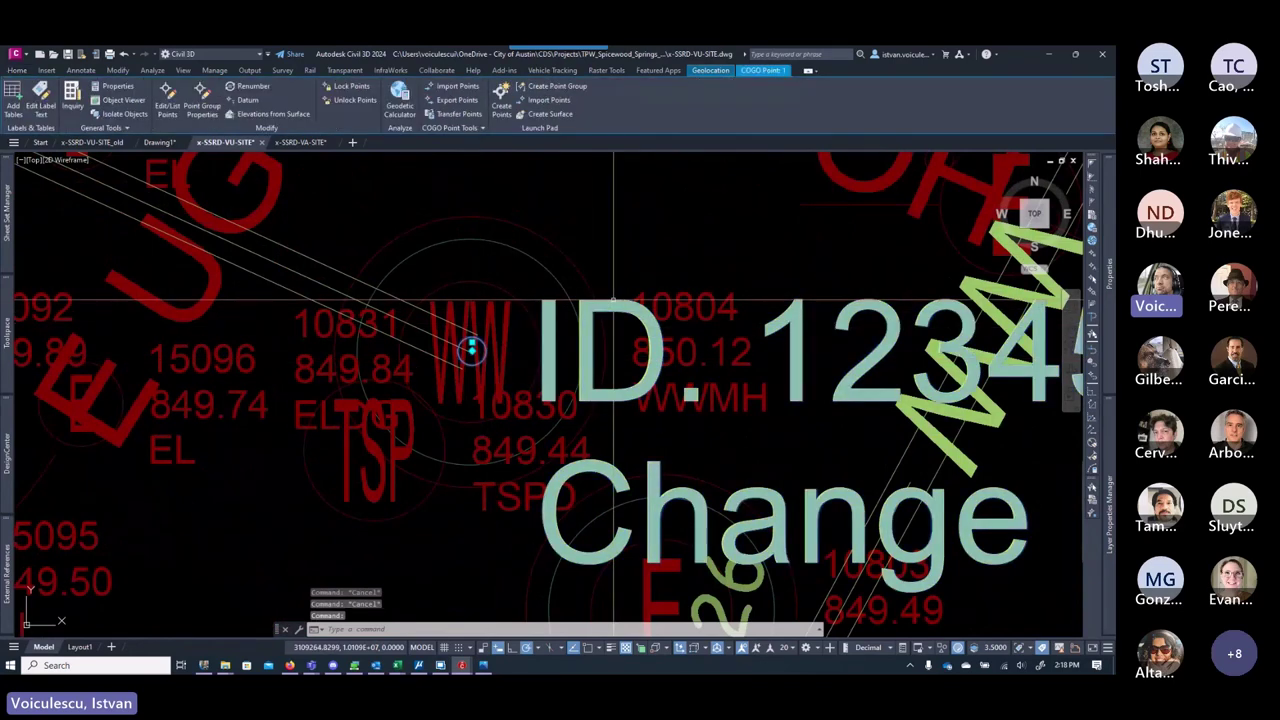
pyautogui.rightClick(614, 286)
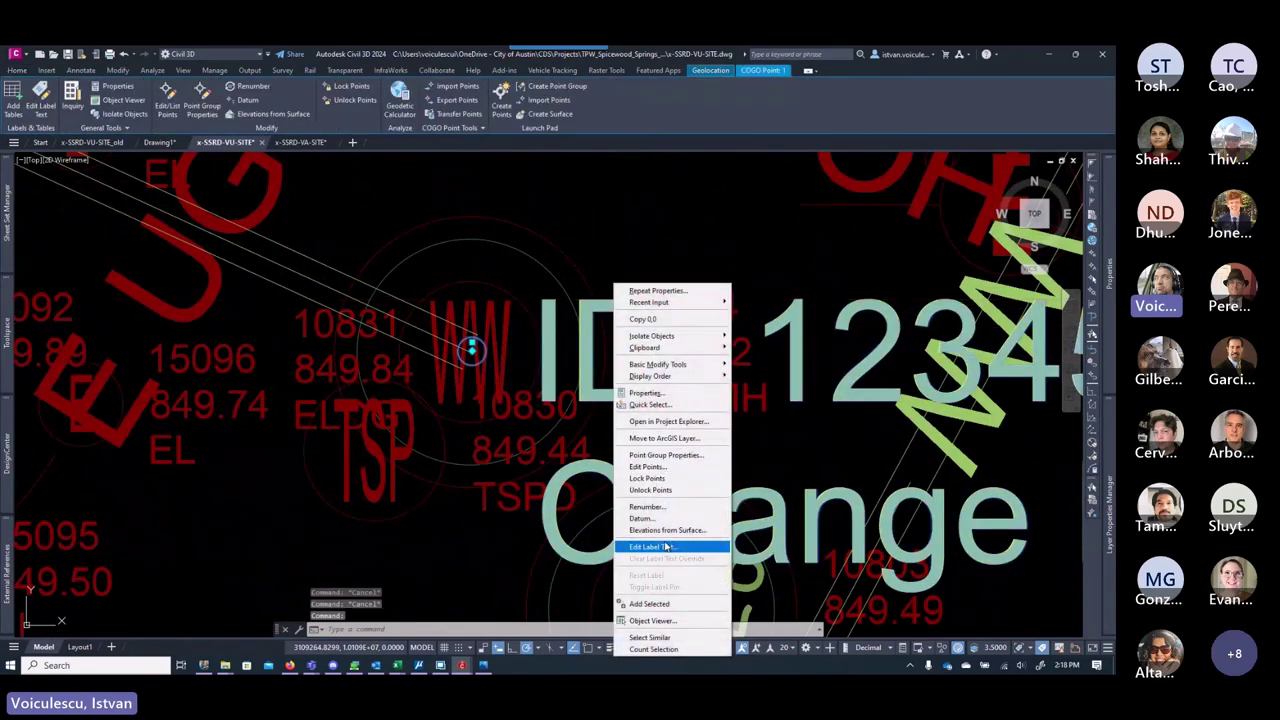
pyautogui.press('Escape')
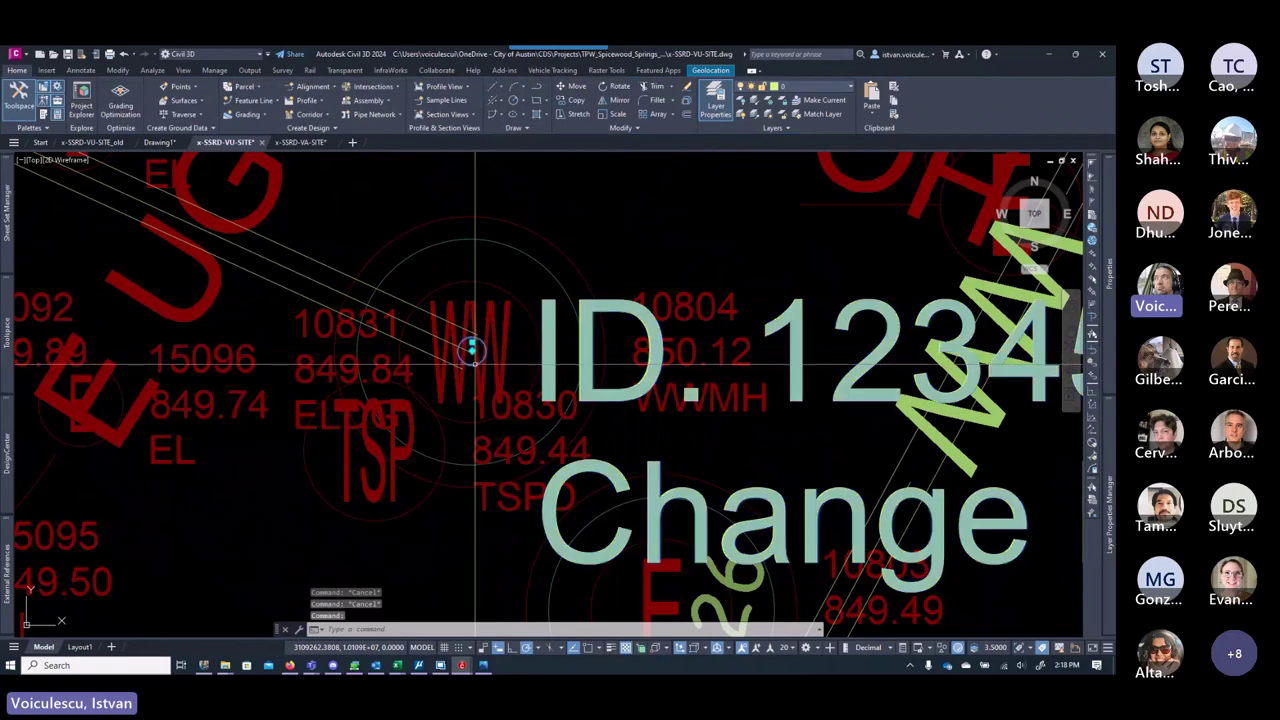
# Step: Clear the Utility_Description of the wastewater manhole's COGO point and set its Utility_ID to 89026
pyautogui.moveTo(1113, 345)
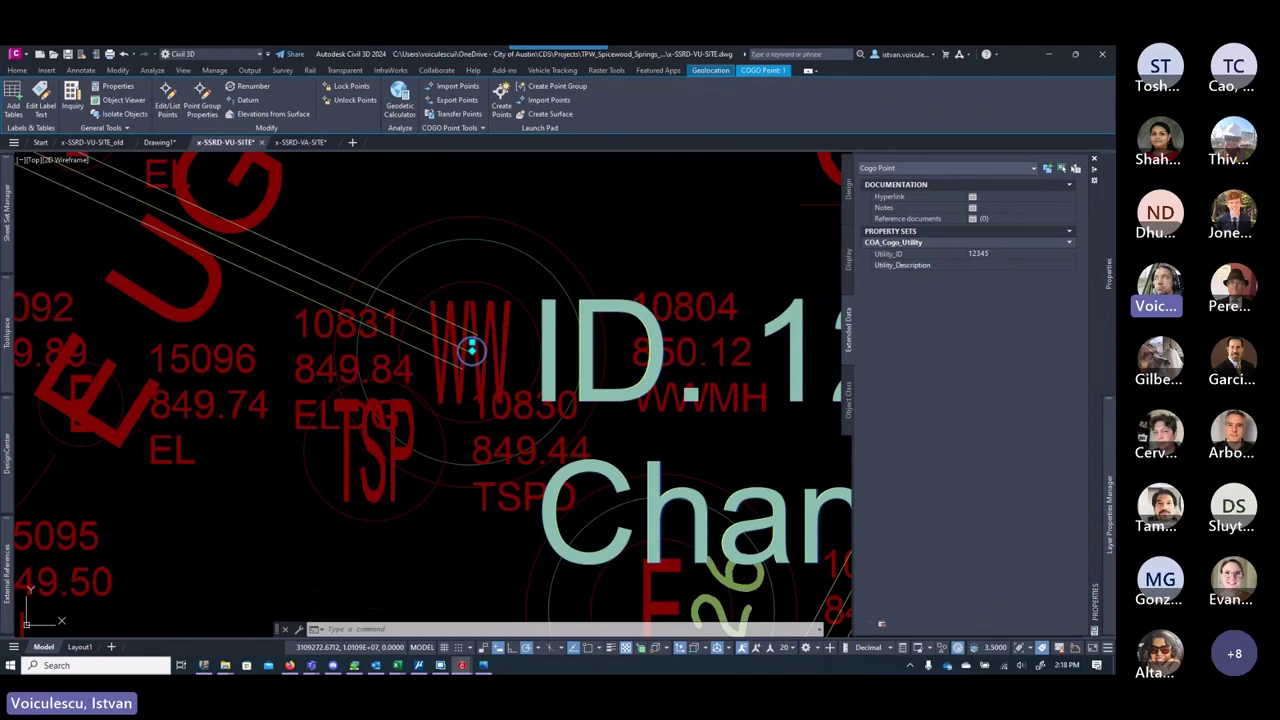
pyautogui.click(997, 252)
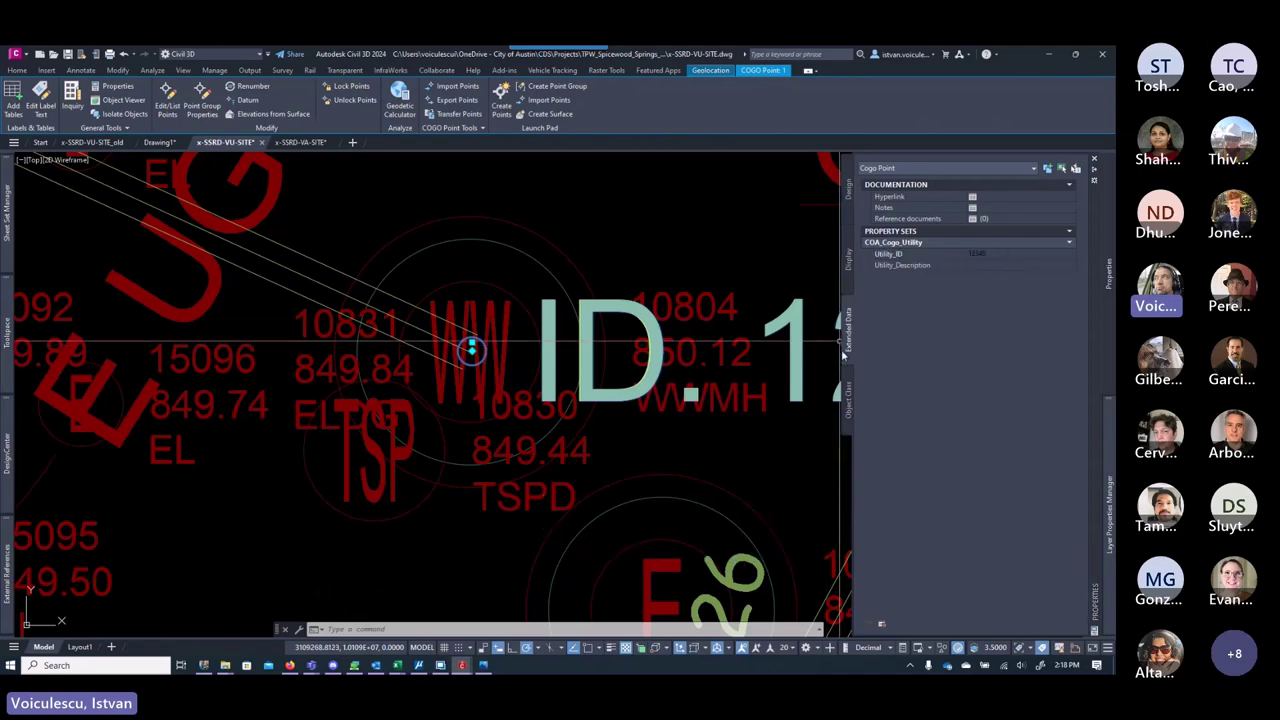
pyautogui.scroll(-5, 843, 353)
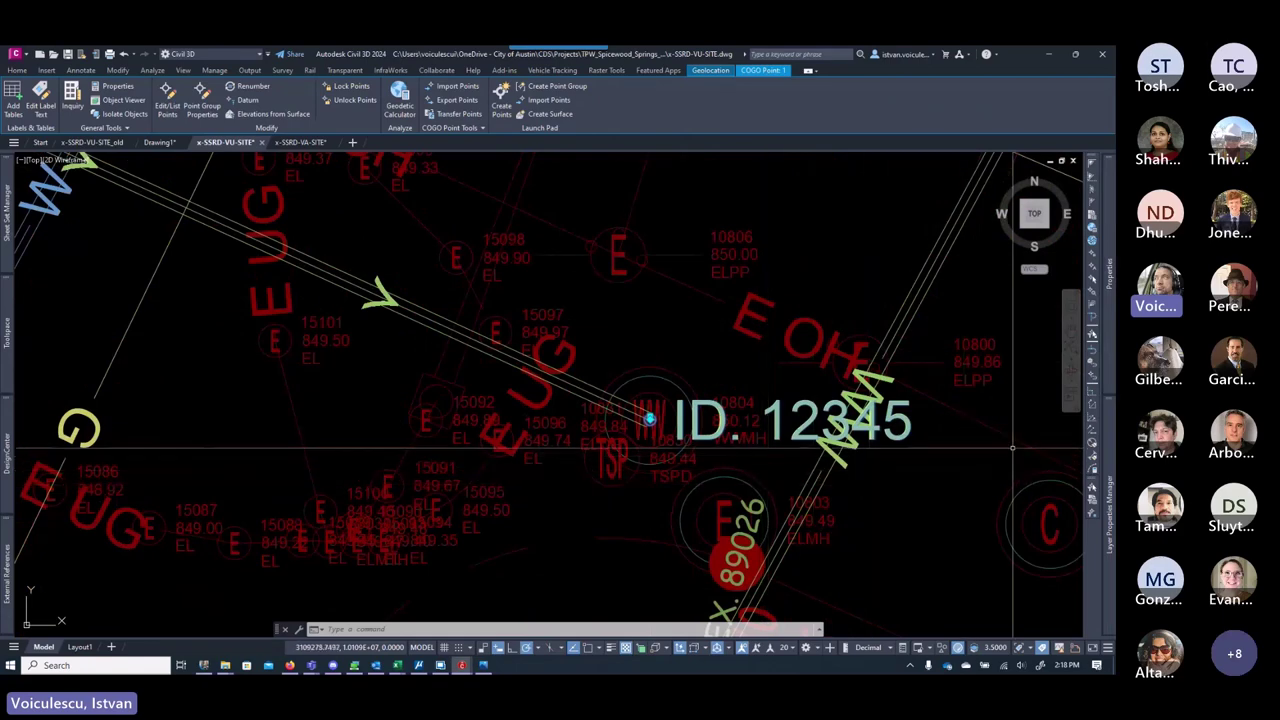
pyautogui.moveTo(1106, 527)
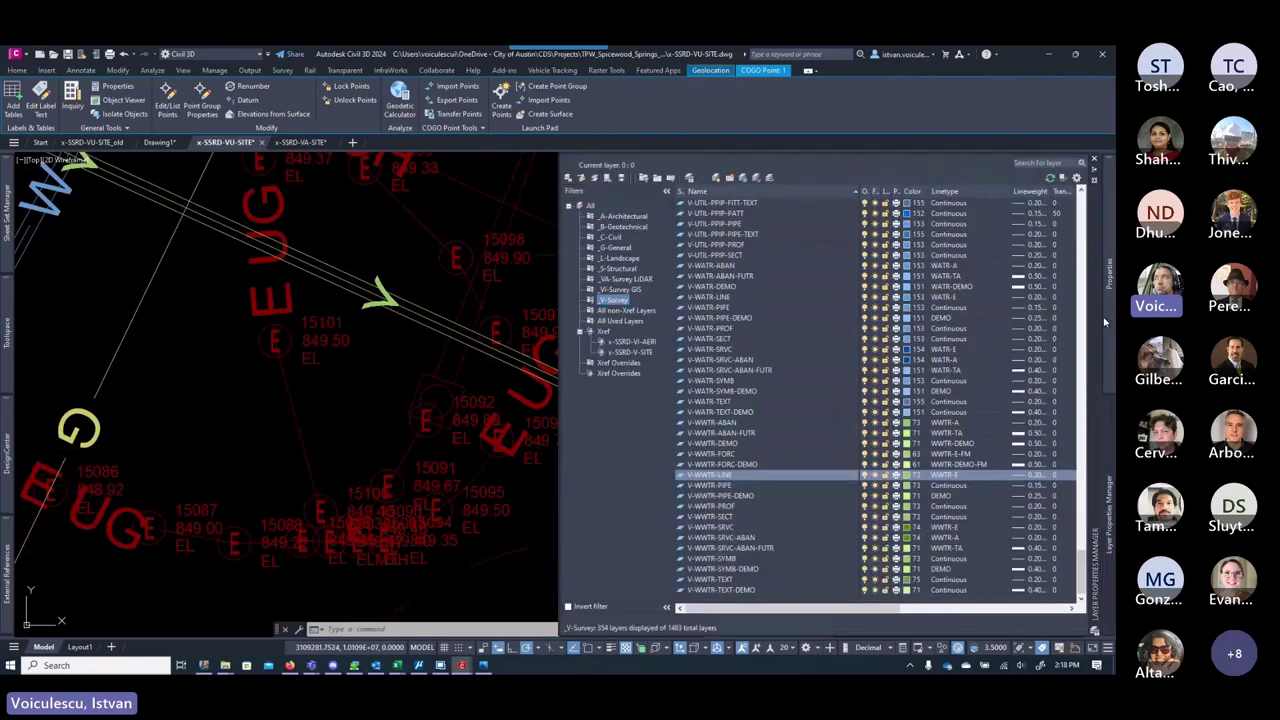
pyautogui.moveTo(1106, 321)
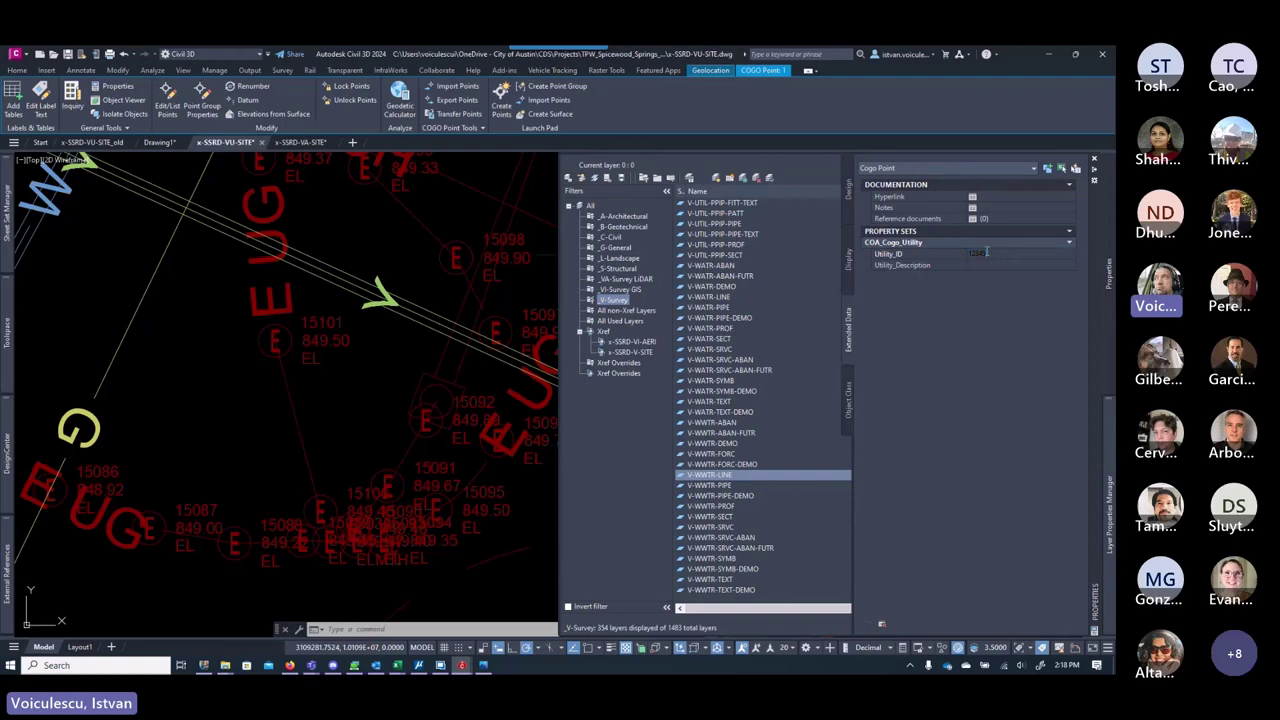
pyautogui.click(975, 256)
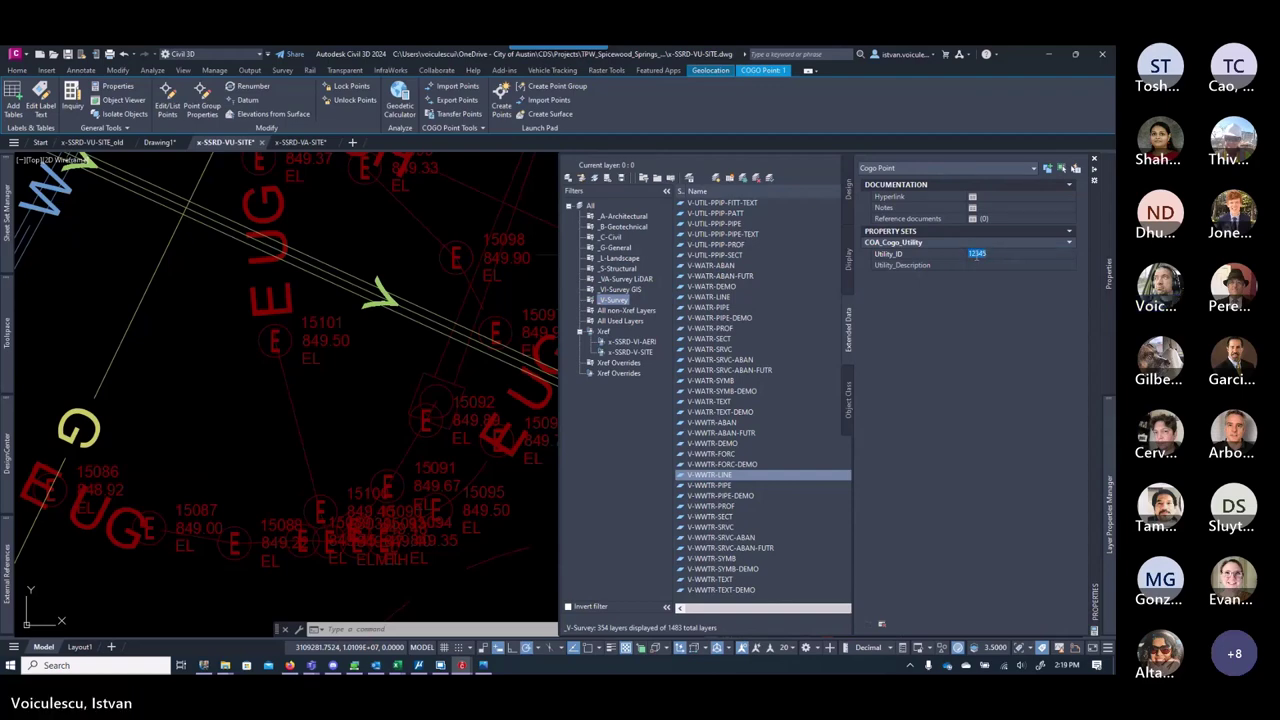
pyautogui.press('BackSpace')
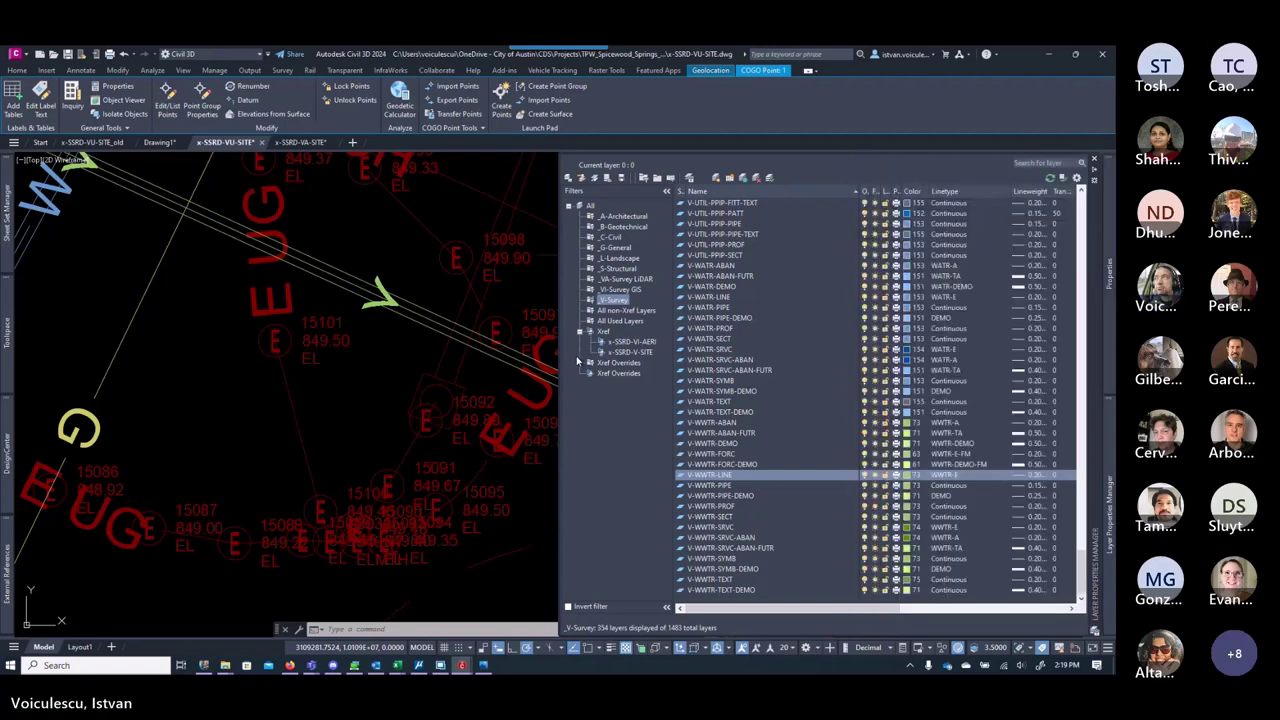
pyautogui.press('Escape')
pyautogui.press('Escape')
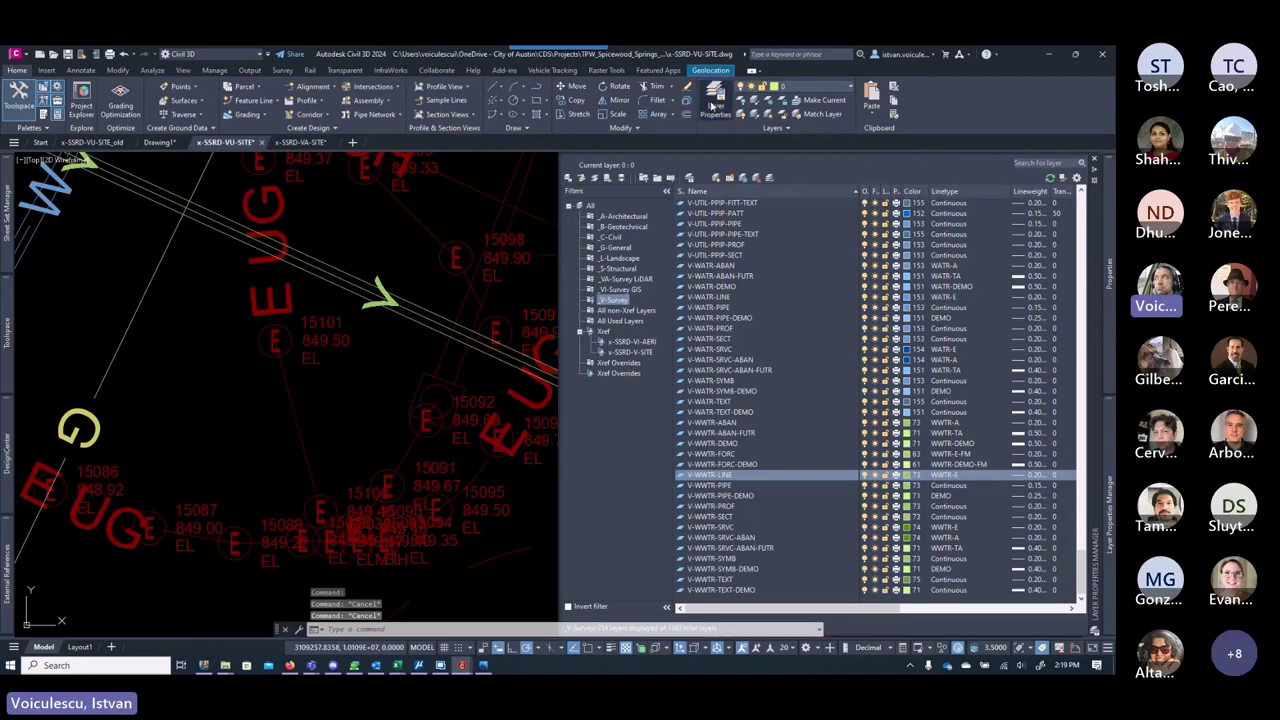
# Step: Put the wastewater manhole's COGO point on layer V-WWTR-TEXT
pyautogui.scroll(2, 706, 400)
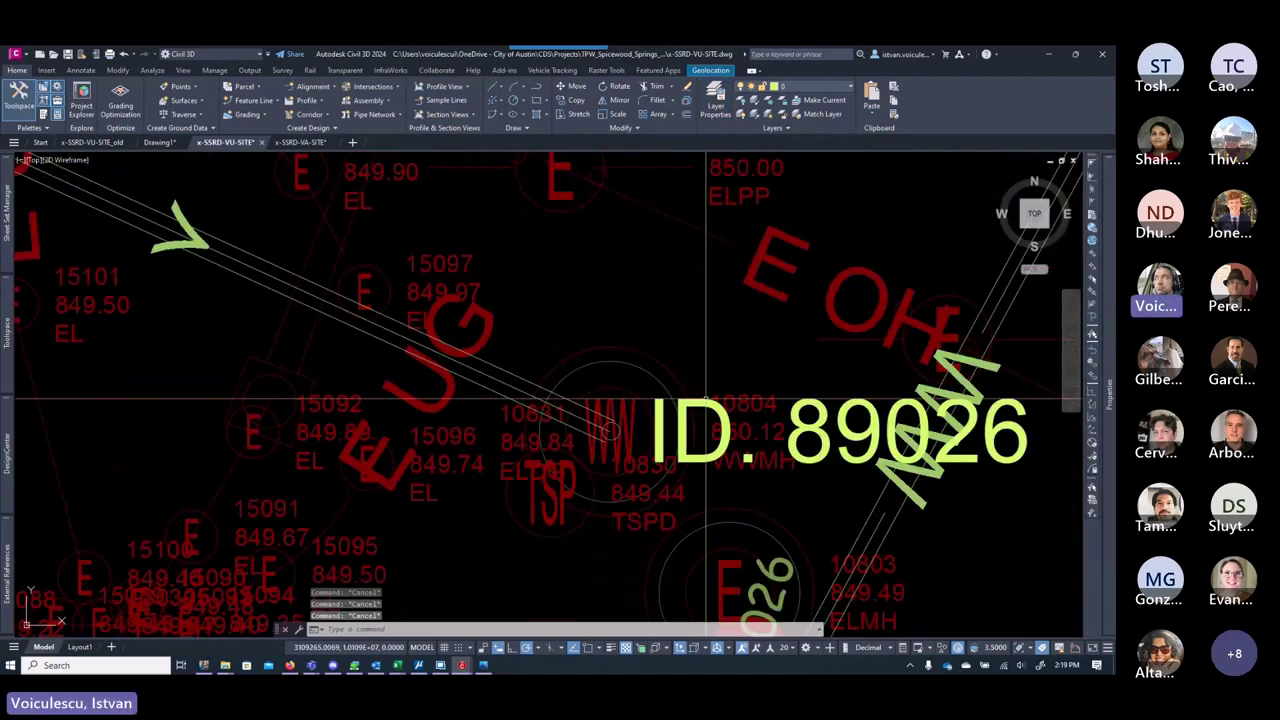
pyautogui.click(610, 430)
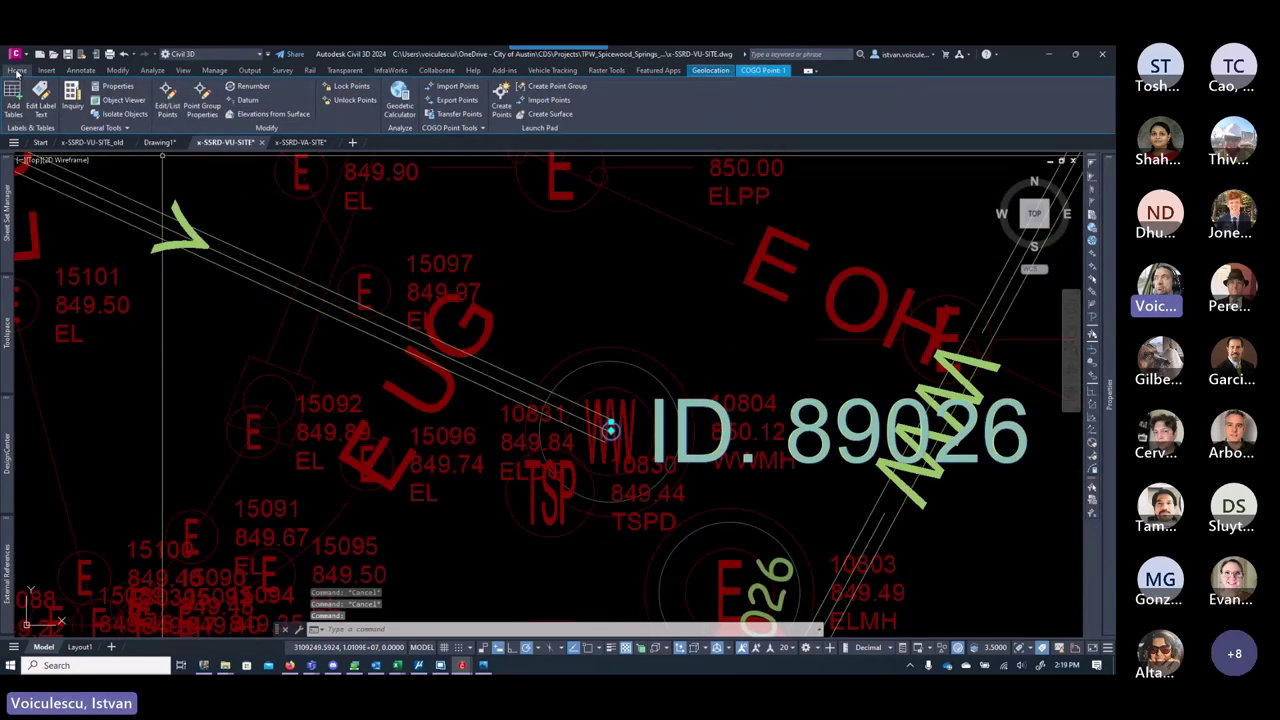
pyautogui.click(17, 72)
pyautogui.click(818, 88)
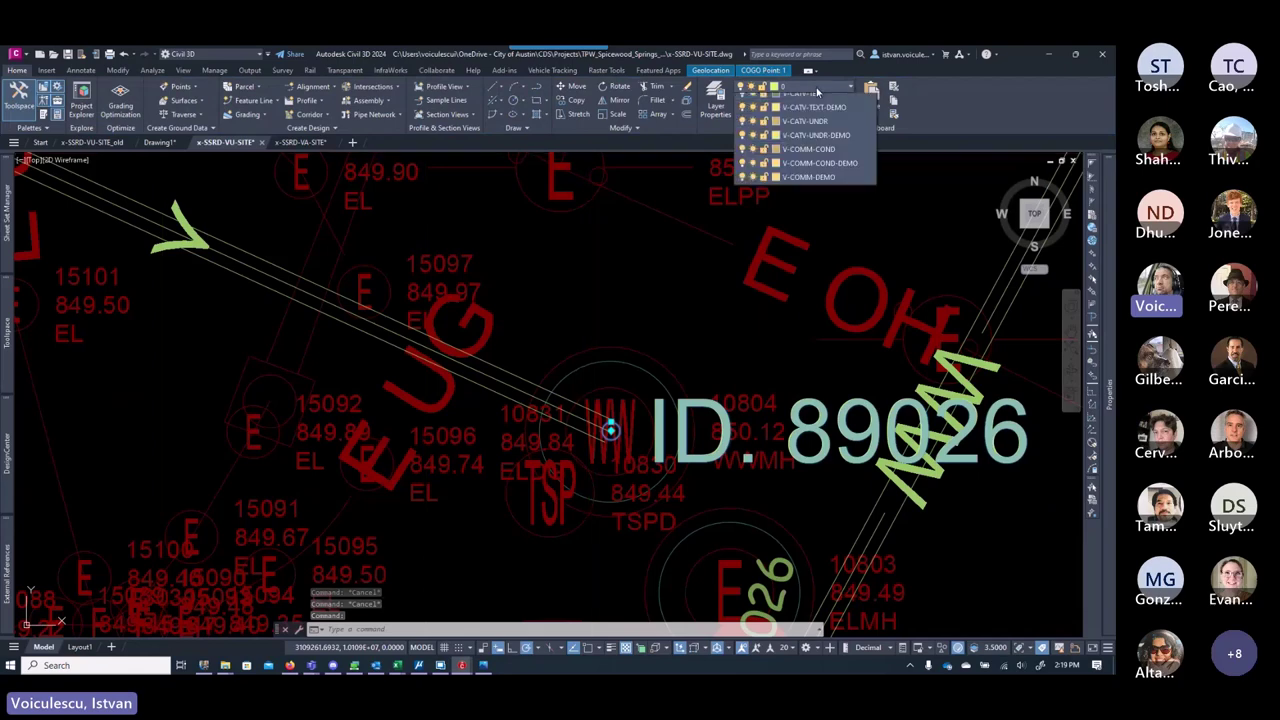
pyautogui.moveTo(876, 125); pyautogui.dragTo(876, 510)
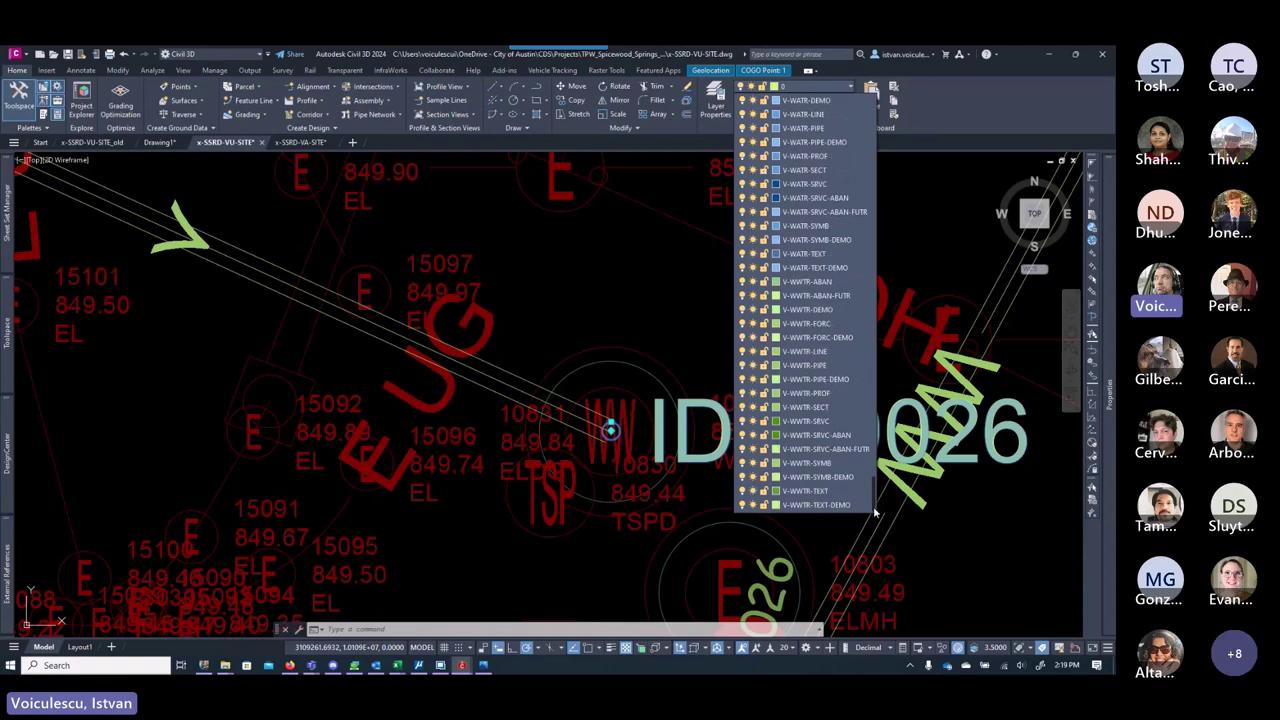
pyautogui.click(810, 491)
pyautogui.scroll(-5, 776, 487)
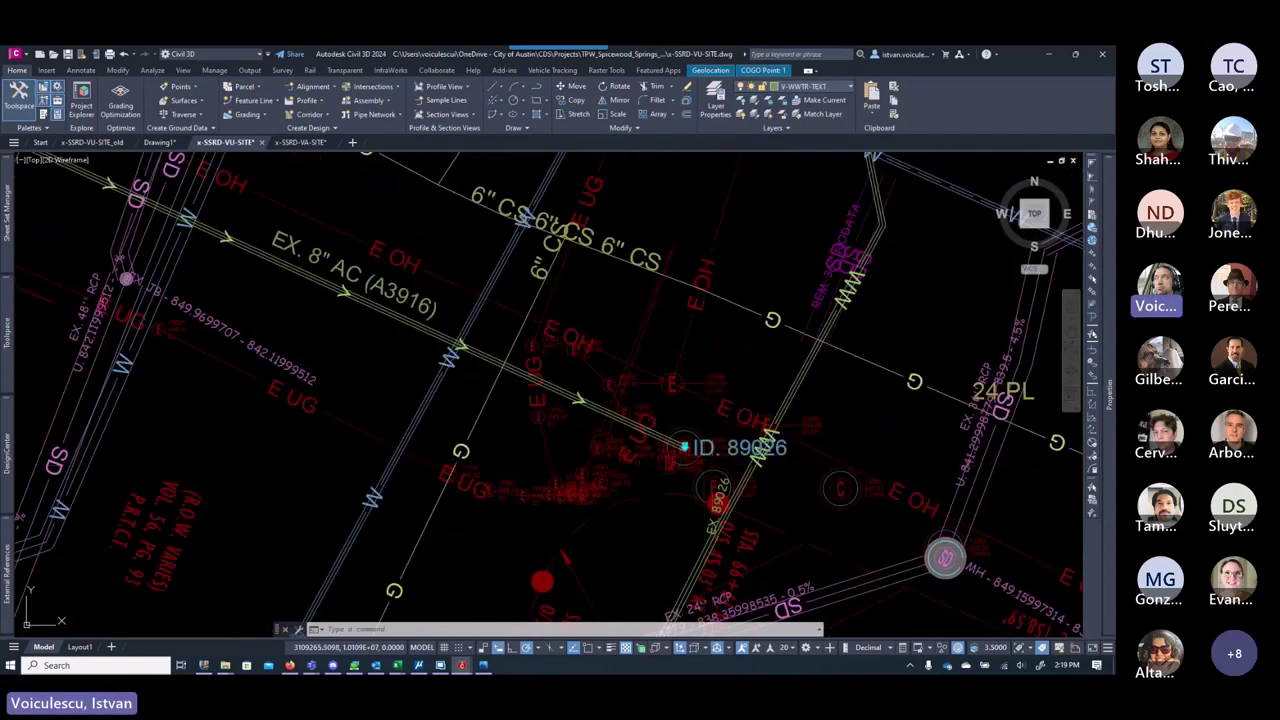
pyautogui.press('Escape')
pyautogui.press('Escape')
pyautogui.press('Escape')
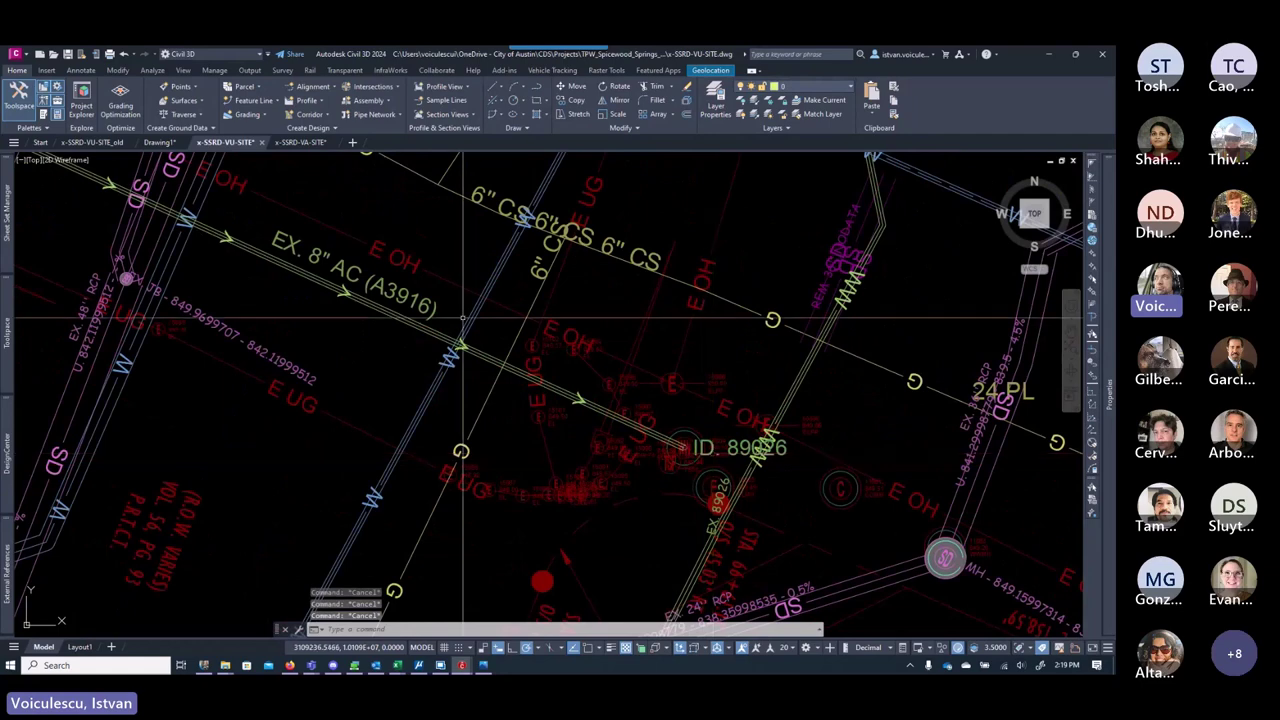
# Step: Move the COGO point's ID label slightly to the lower right, just beside the wastewater manhole symbol
pyautogui.scroll(4, 708, 462)
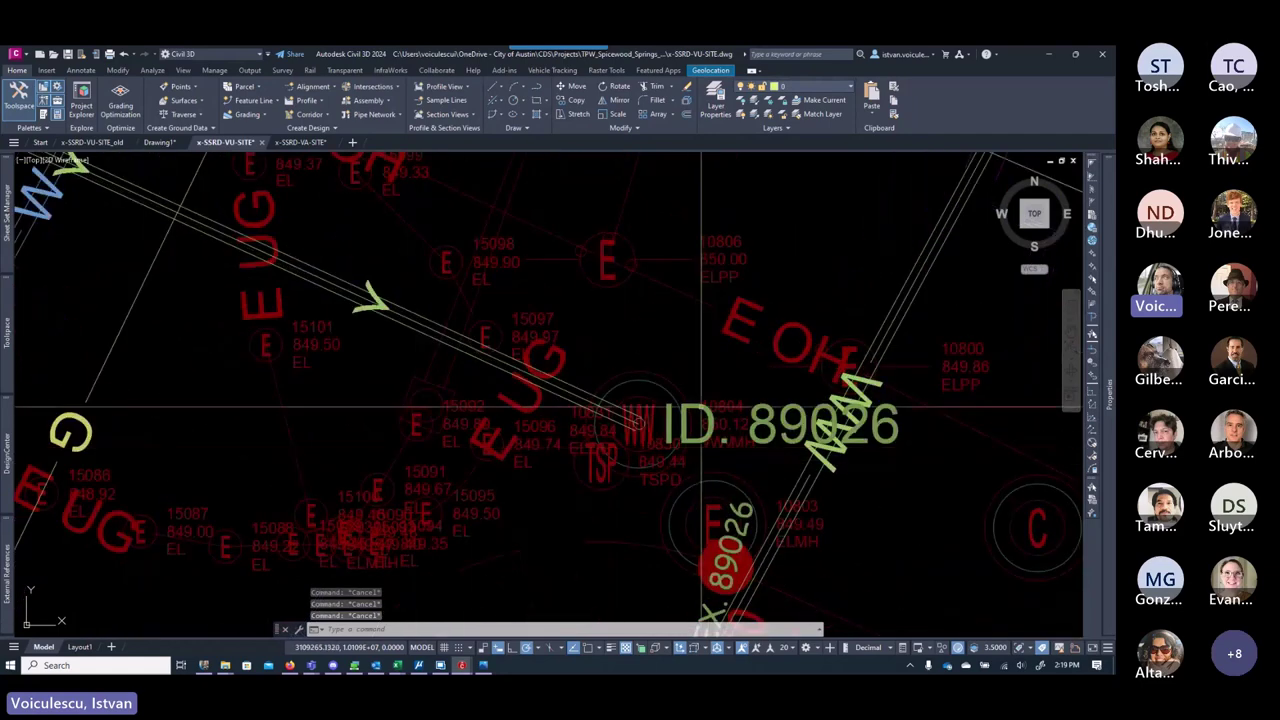
pyautogui.click(638, 422)
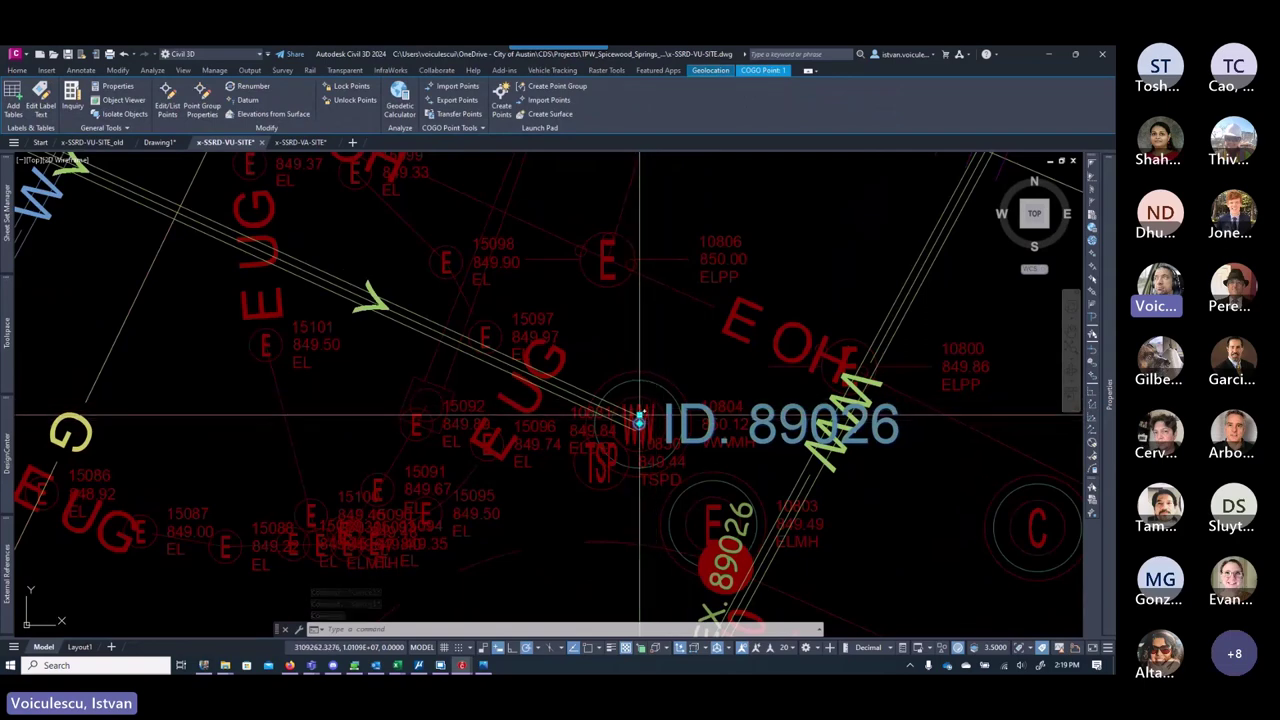
pyautogui.click(652, 410)
pyautogui.click(678, 372)
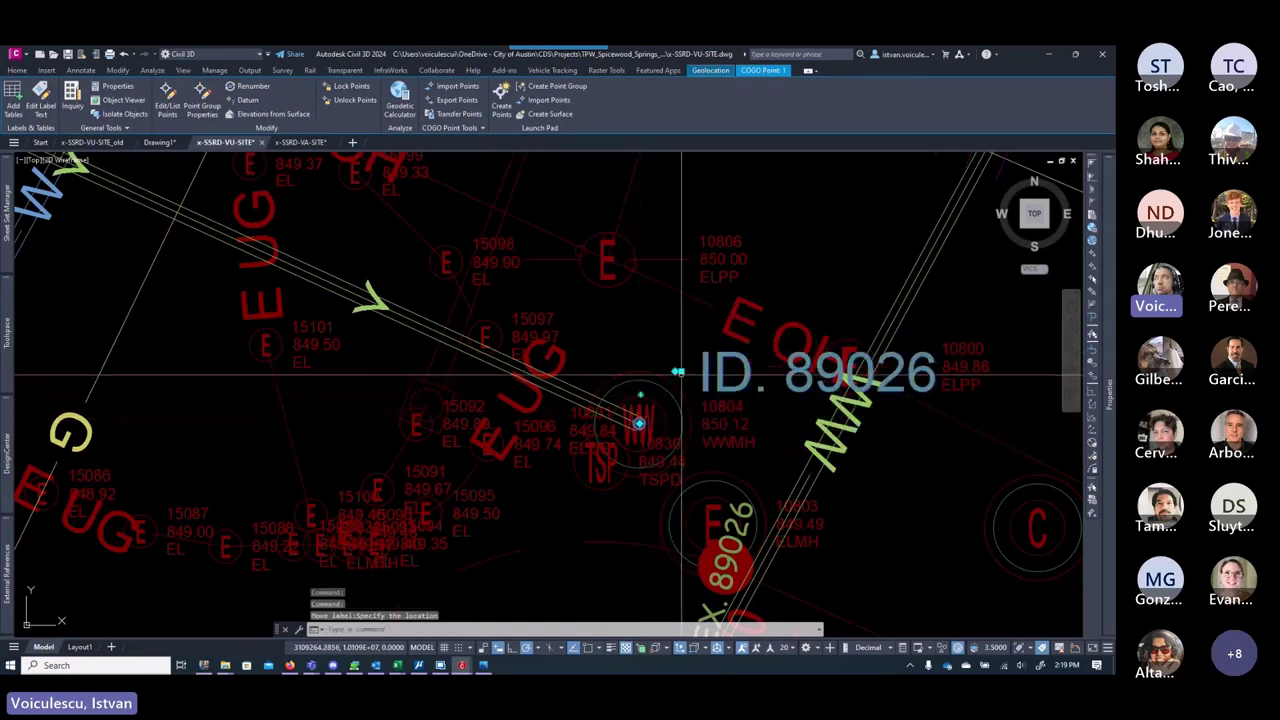
pyautogui.click(678, 372)
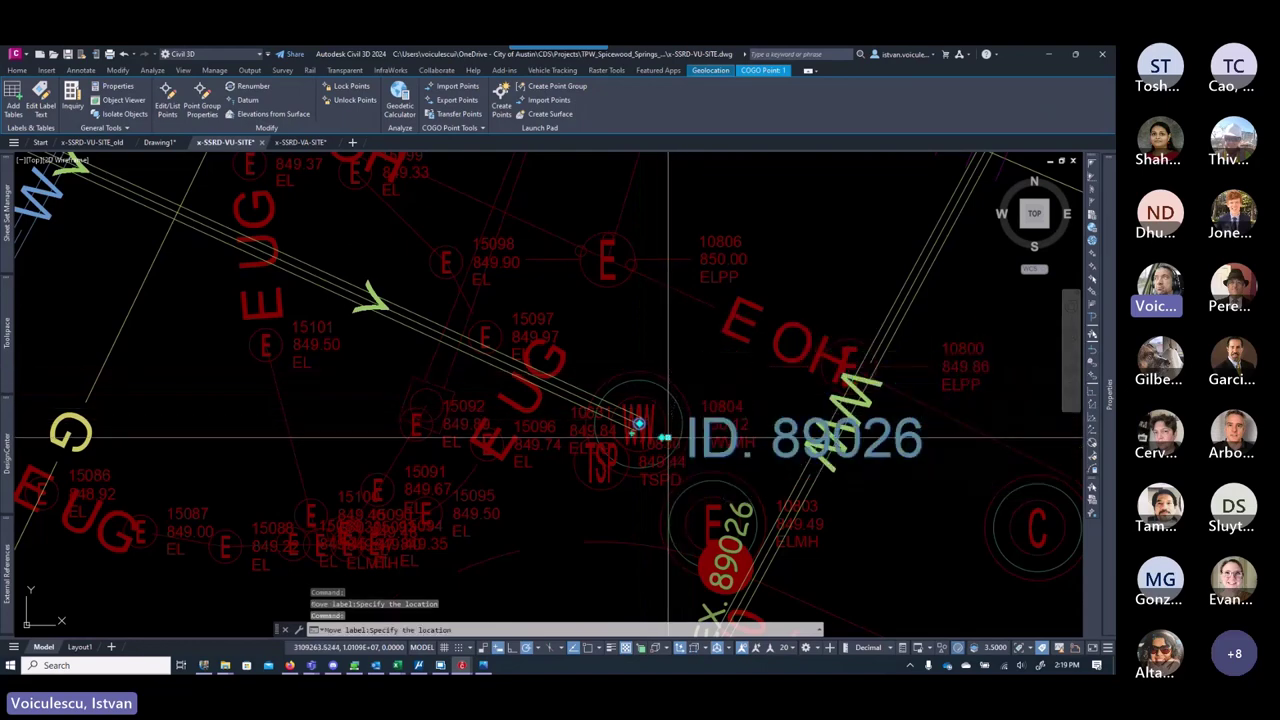
pyautogui.press('Escape')
pyautogui.press('Escape')
pyautogui.press('Escape')
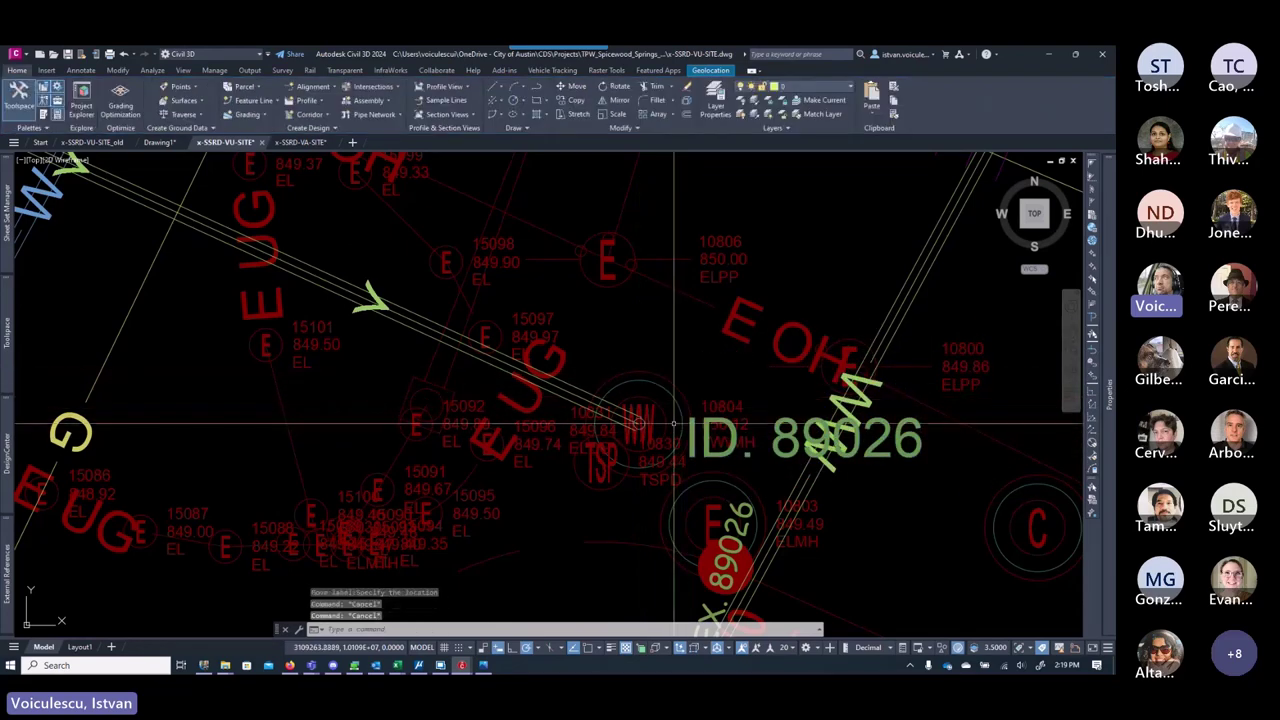
# Step: Rotate the drawing view by aligning it to two picked points above the wastewater manhole
pyautogui.press('Return')
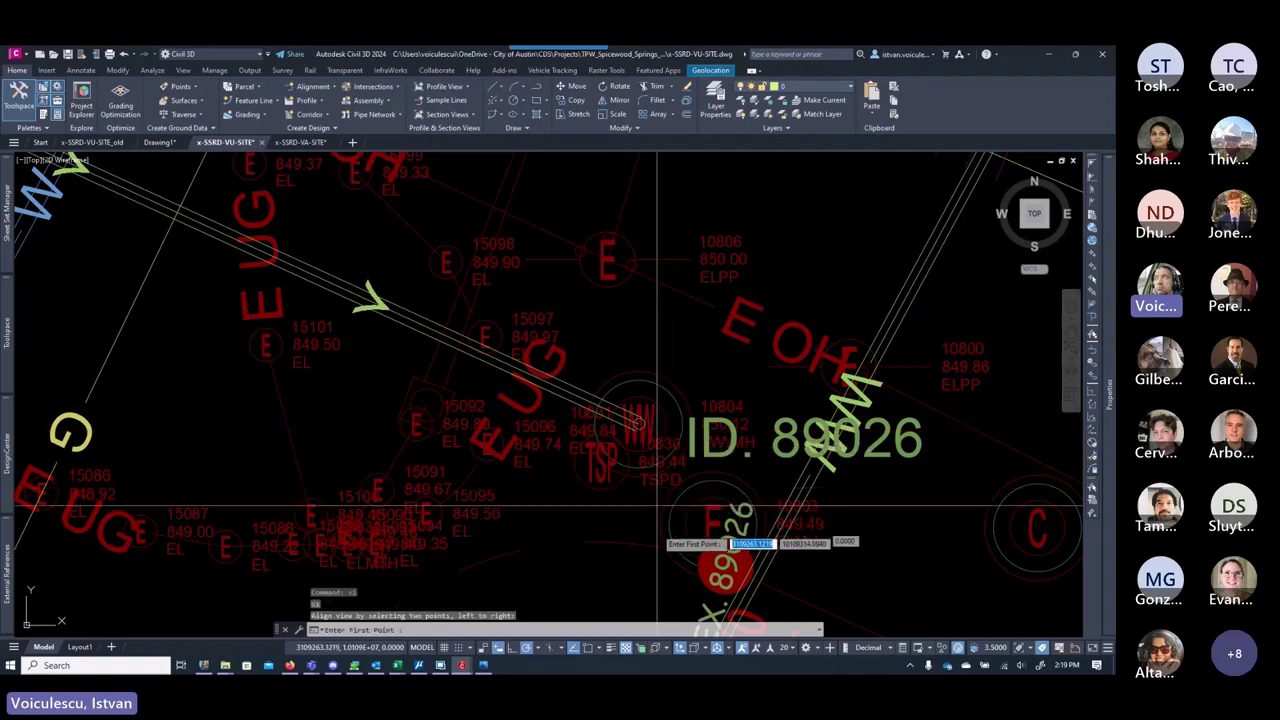
pyautogui.click(620, 326)
pyautogui.click(606, 316)
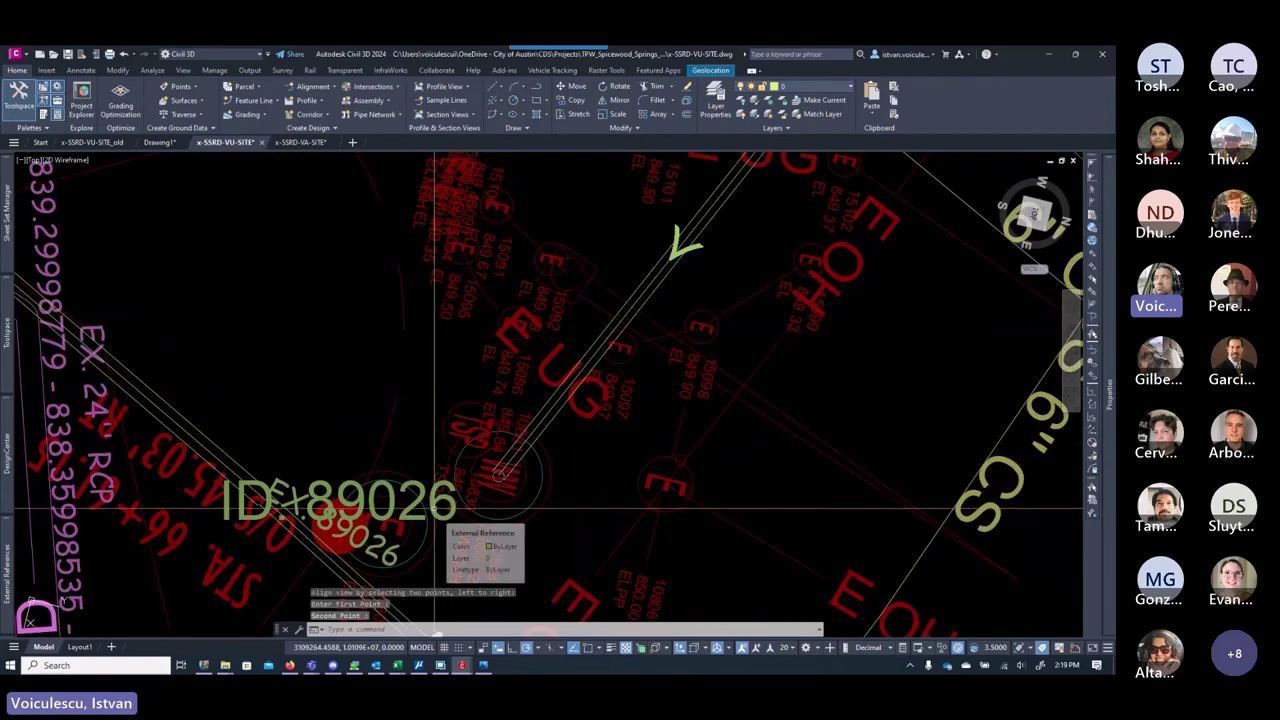
# Step: Realign the view to north-up with the v1 two-point alignment command, using 0,0 as the first point
pyautogui.write('v1')
pyautogui.press('Return')
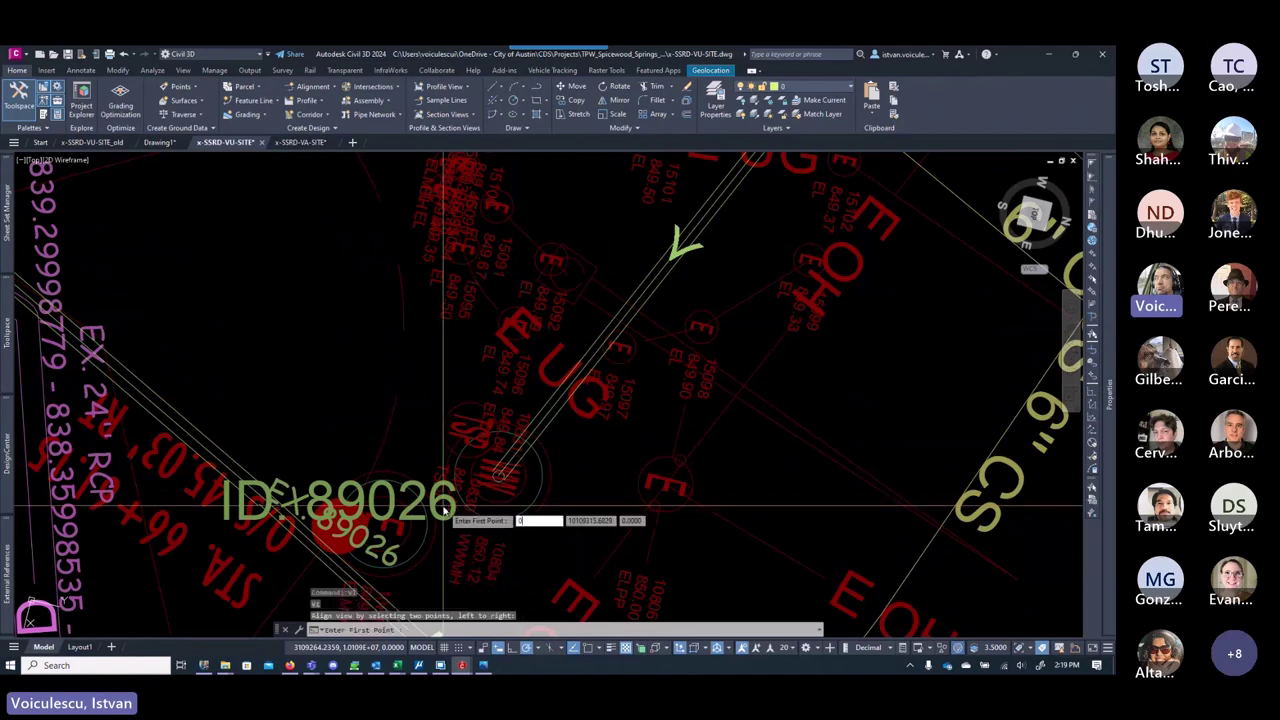
pyautogui.write('0,0')
pyautogui.press('Return')
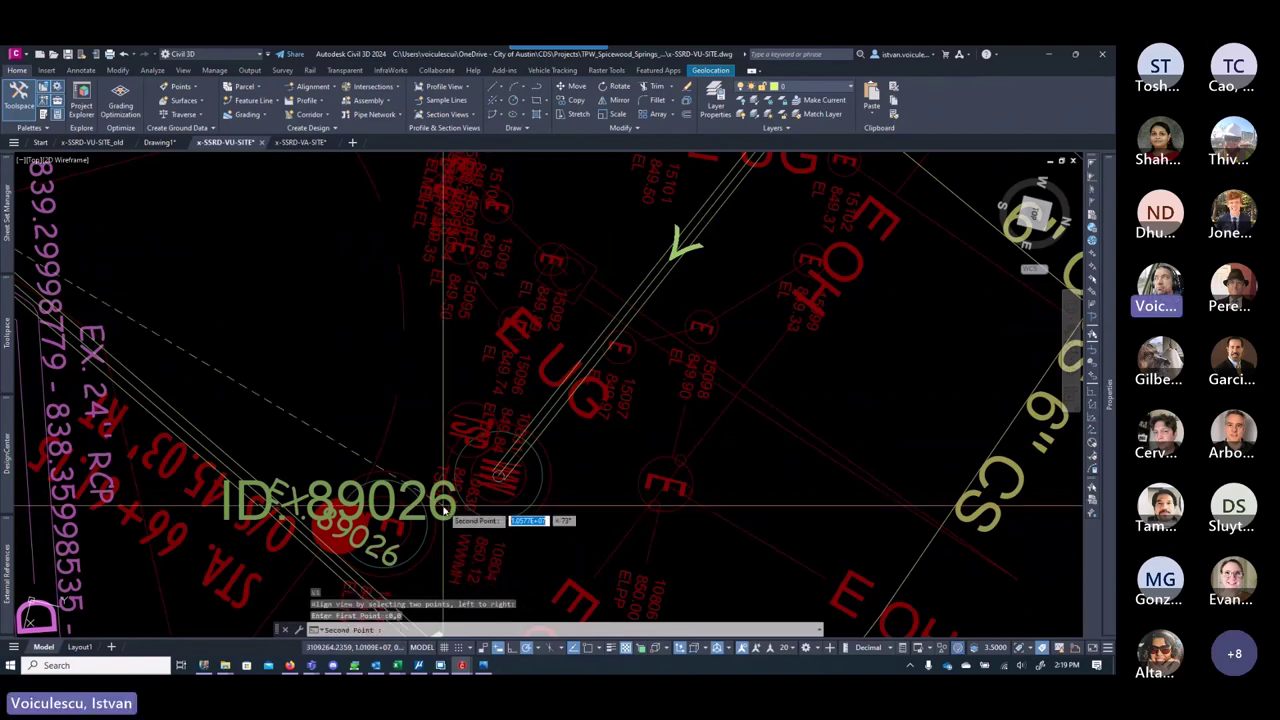
pyautogui.click(444, 508)
pyautogui.press('Escape')
pyautogui.press('Escape')
pyautogui.press('Escape')
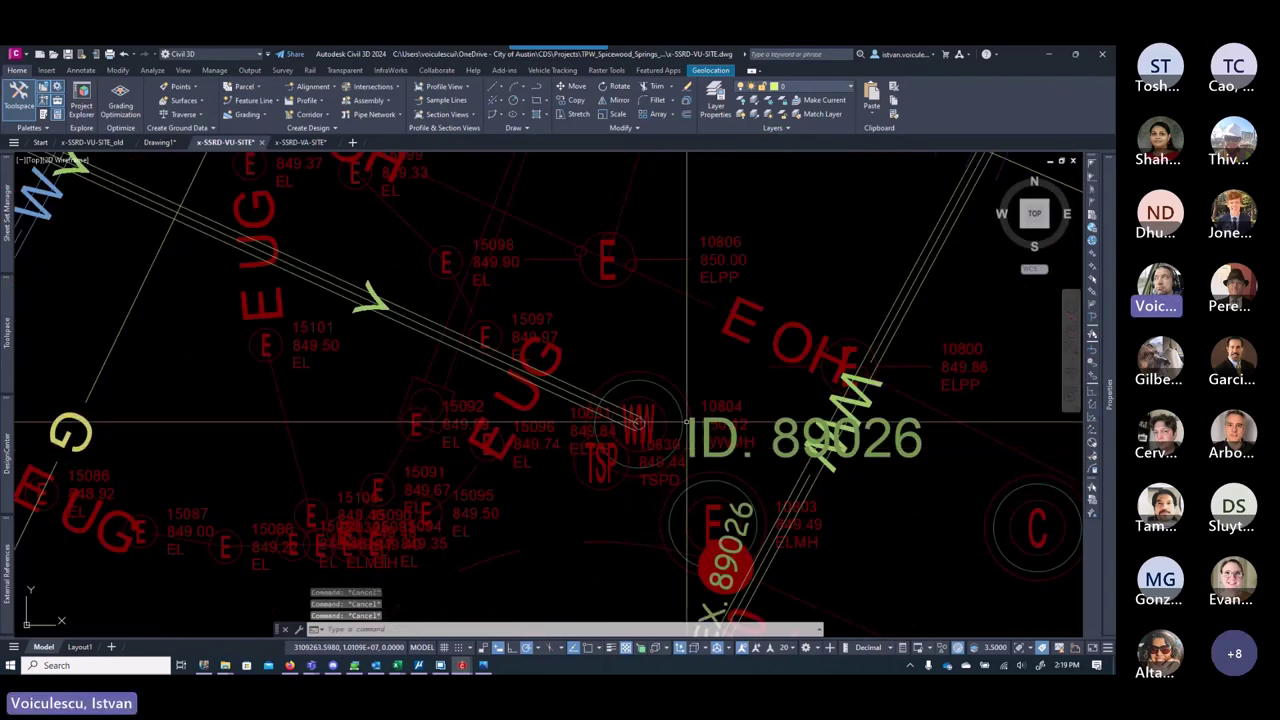
# Step: Delete the old rotated "EX. 89026" text beside the electric manhole below the wastewater manhole
pyautogui.scroll(-2, 690, 420)
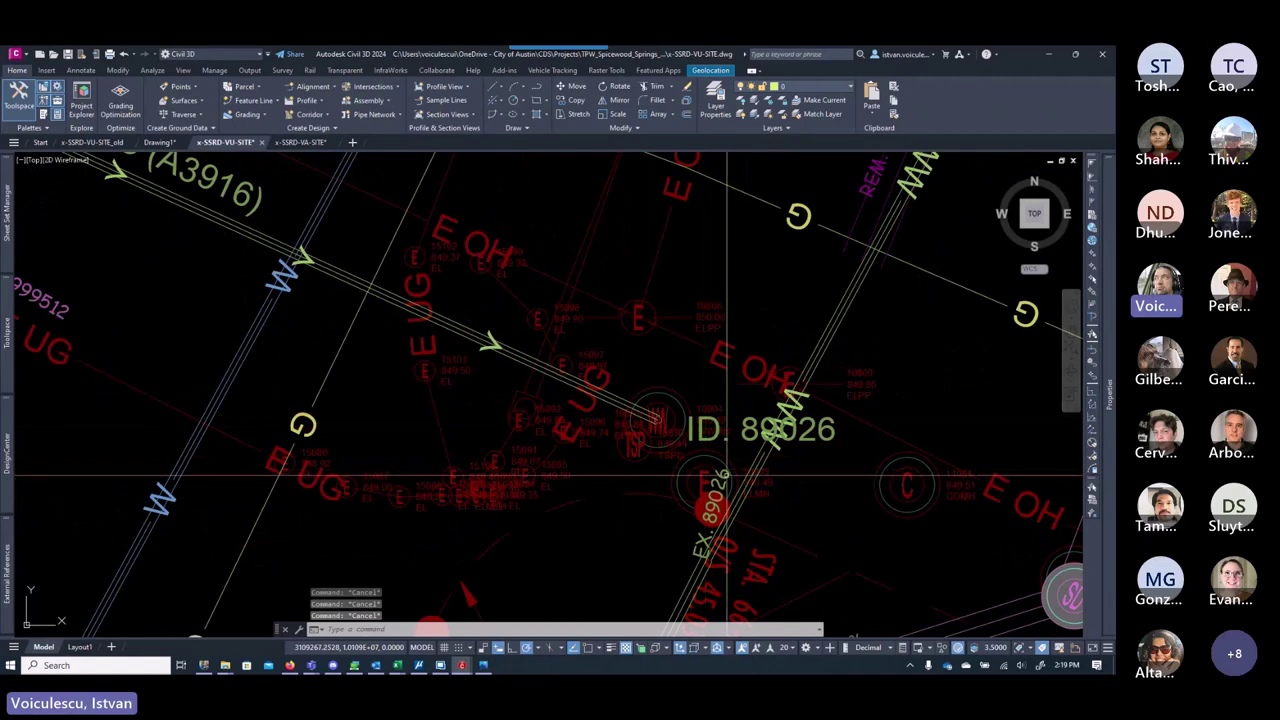
pyautogui.click(722, 497)
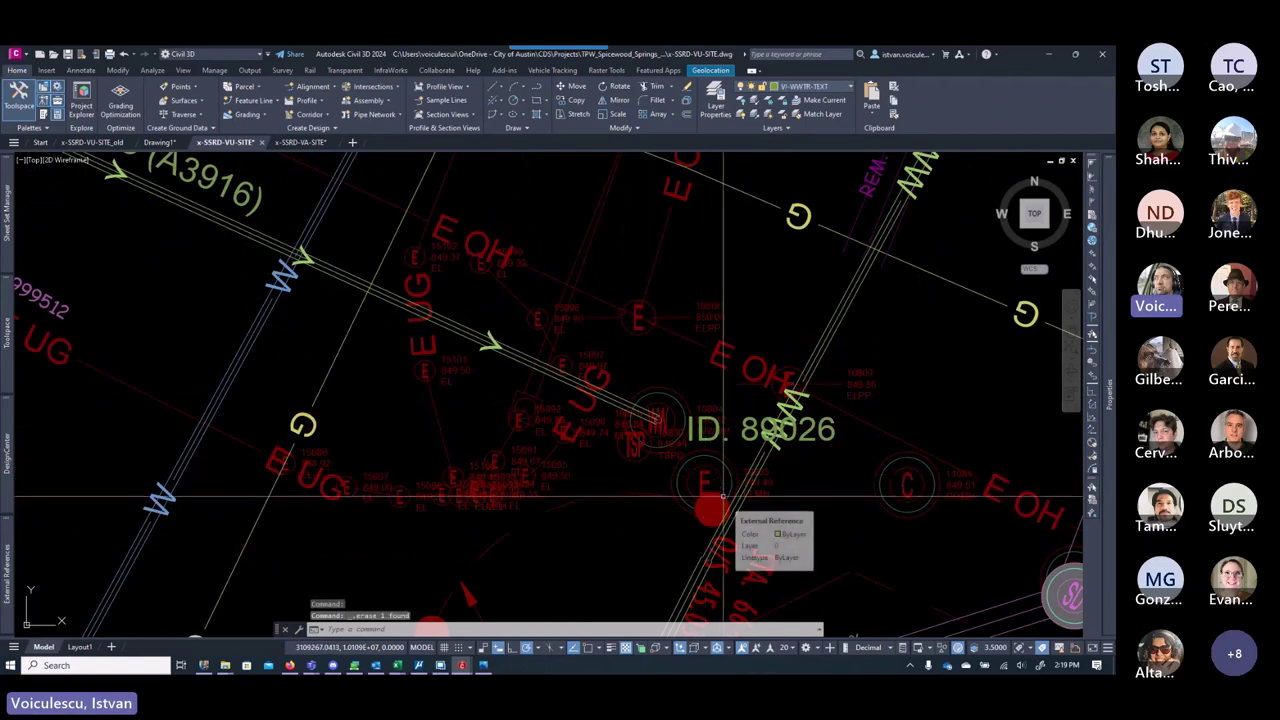
pyautogui.press('Delete')
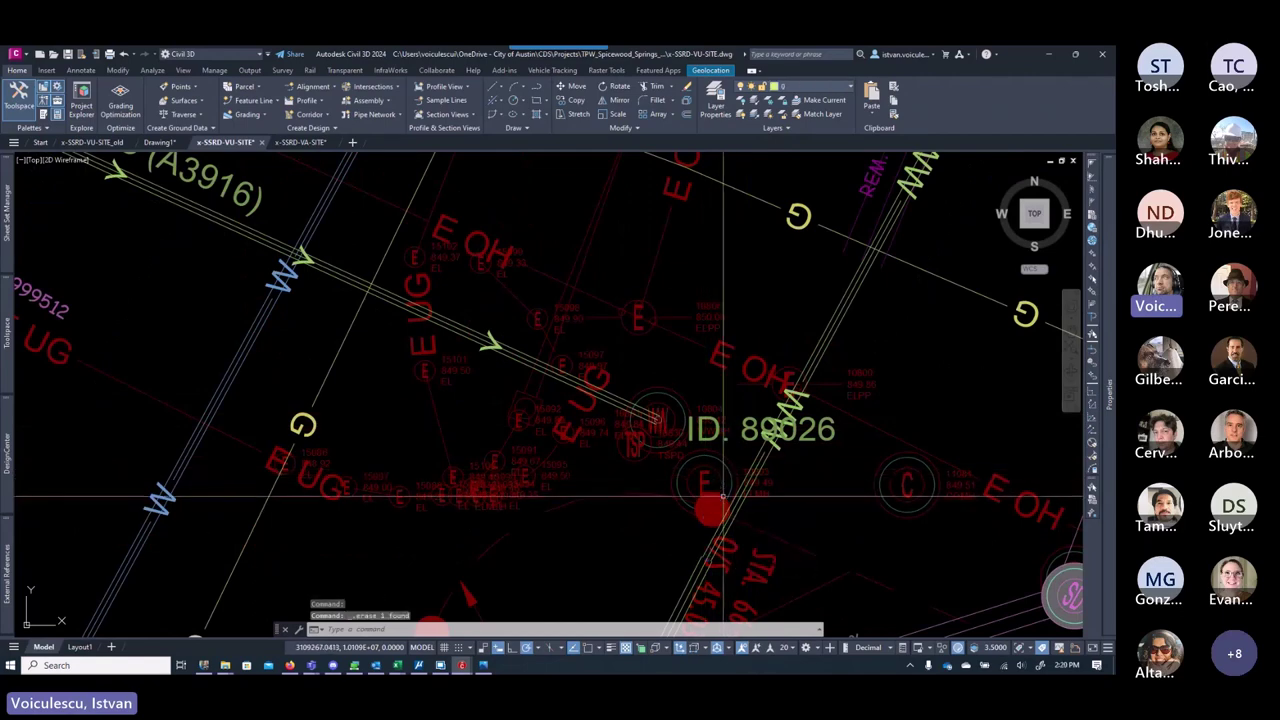
pyautogui.scroll(-3, 665, 427)
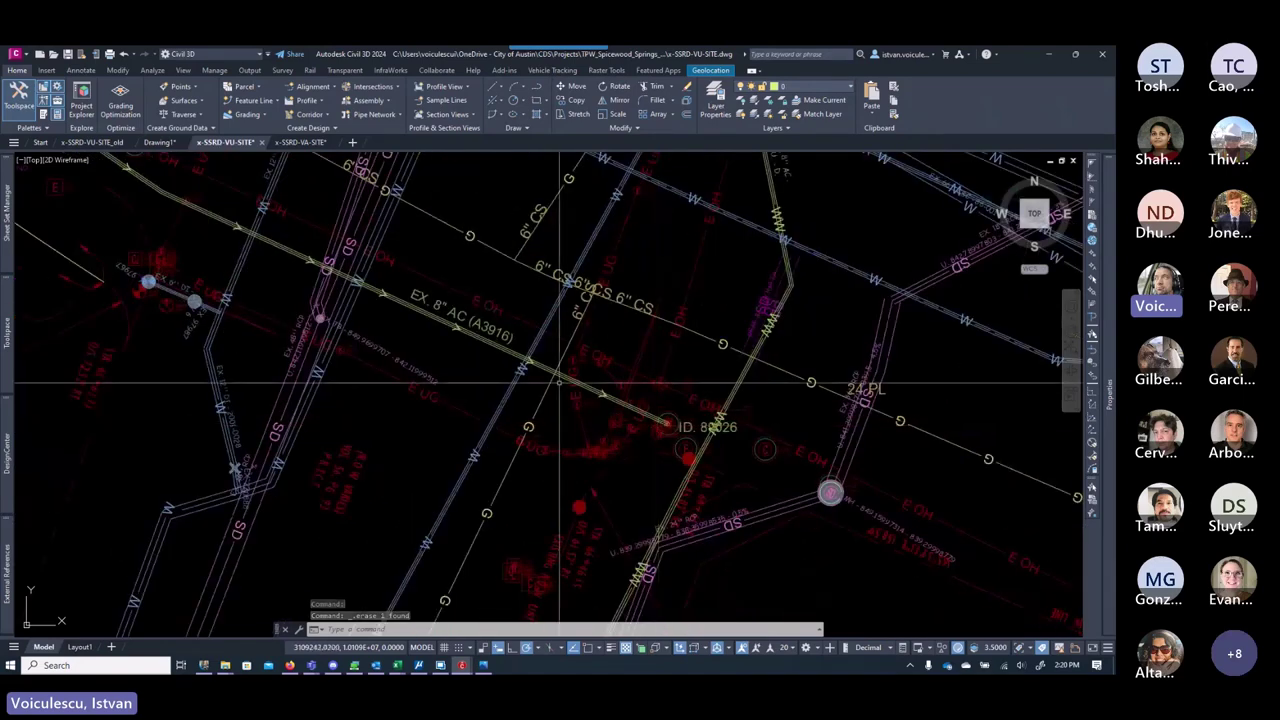
pyautogui.press('Escape')
pyautogui.press('Escape')
pyautogui.press('Escape')
pyautogui.moveTo(441, 320); pyautogui.dragTo(506, 366, button='middle')
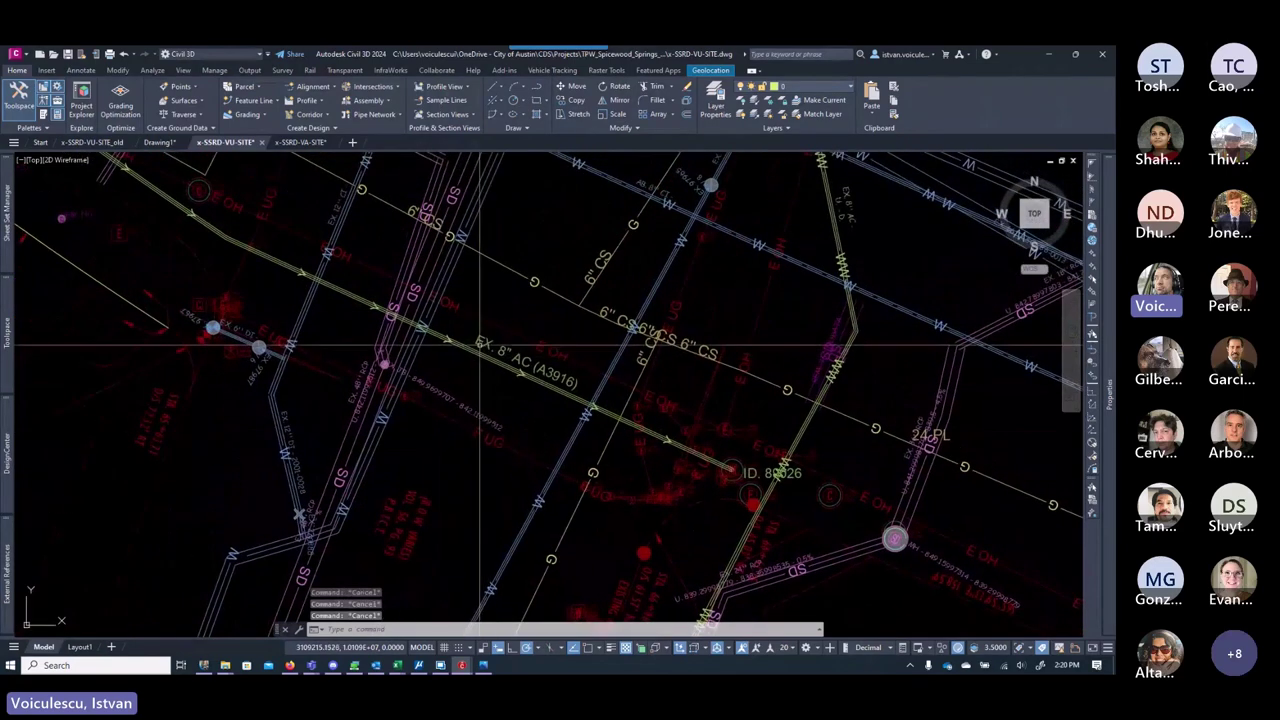
pyautogui.click(521, 368)
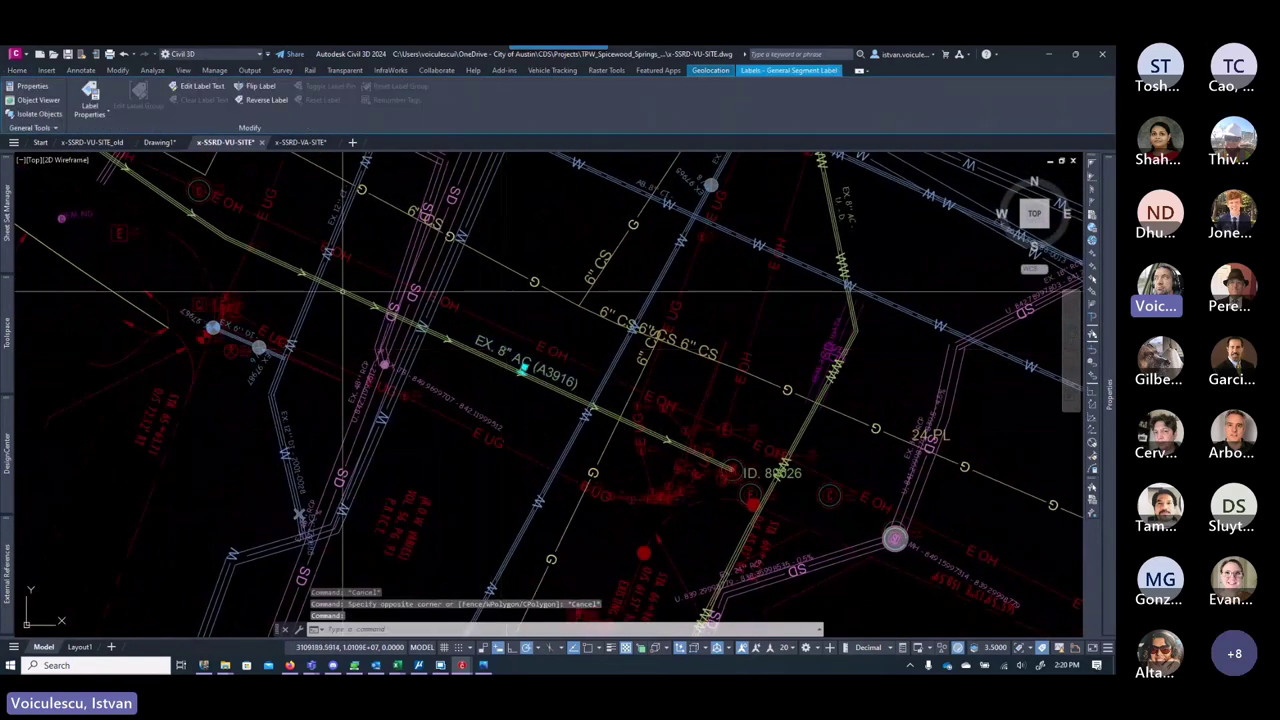
pyautogui.scroll(6, 768, 466)
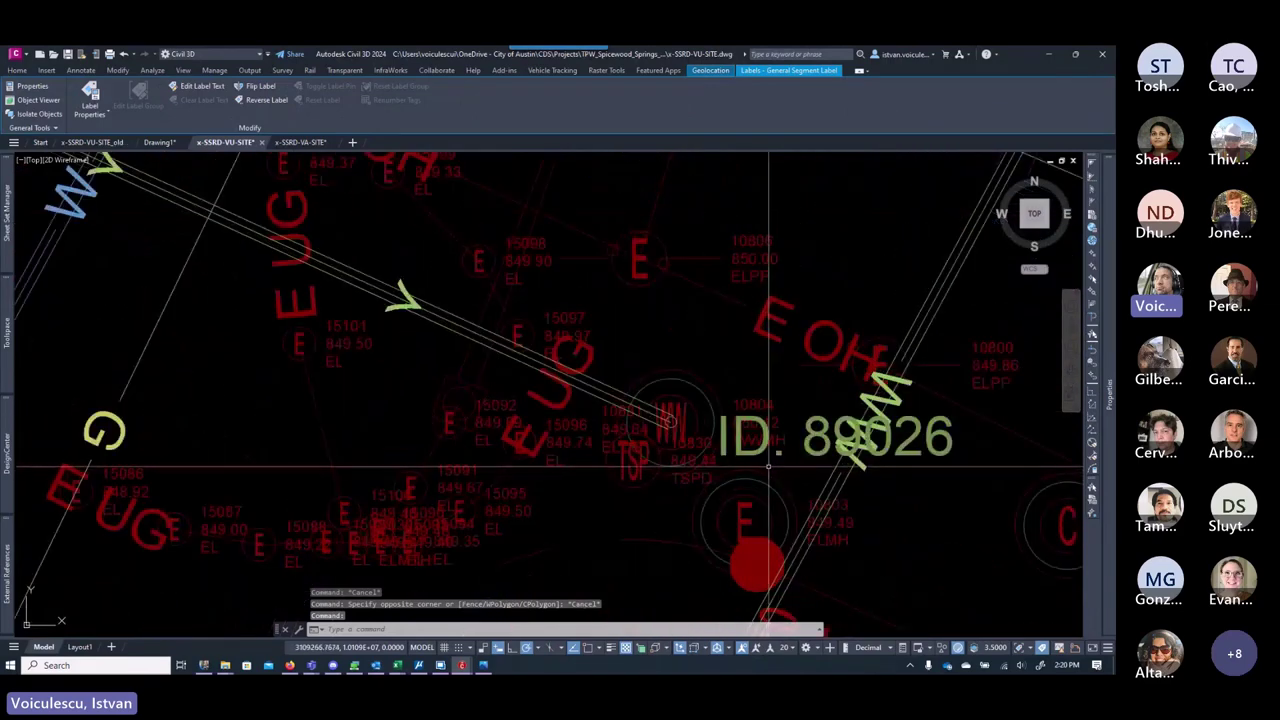
pyautogui.press('Escape')
# Step: Copy the COGO point at manhole 89026 to the centre of wastewater manhole 14081, resolving the duplicate with the next point number
pyautogui.click(758, 455)
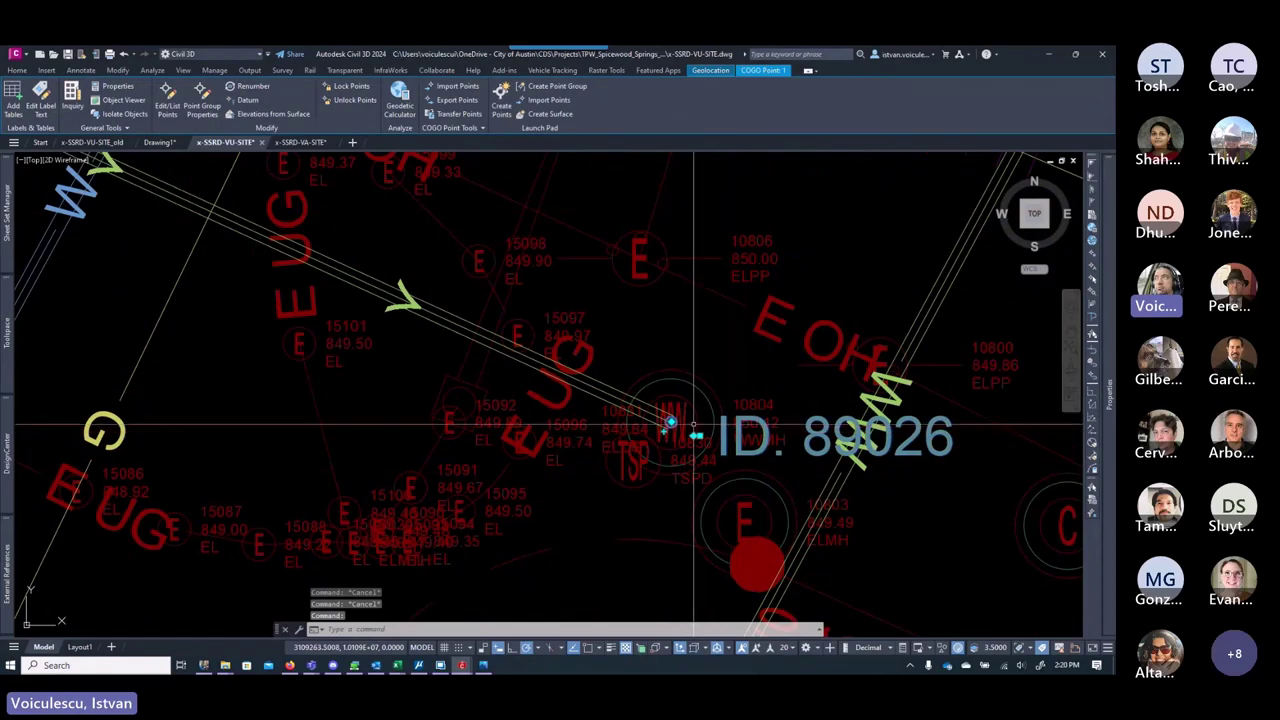
pyautogui.press('Return')
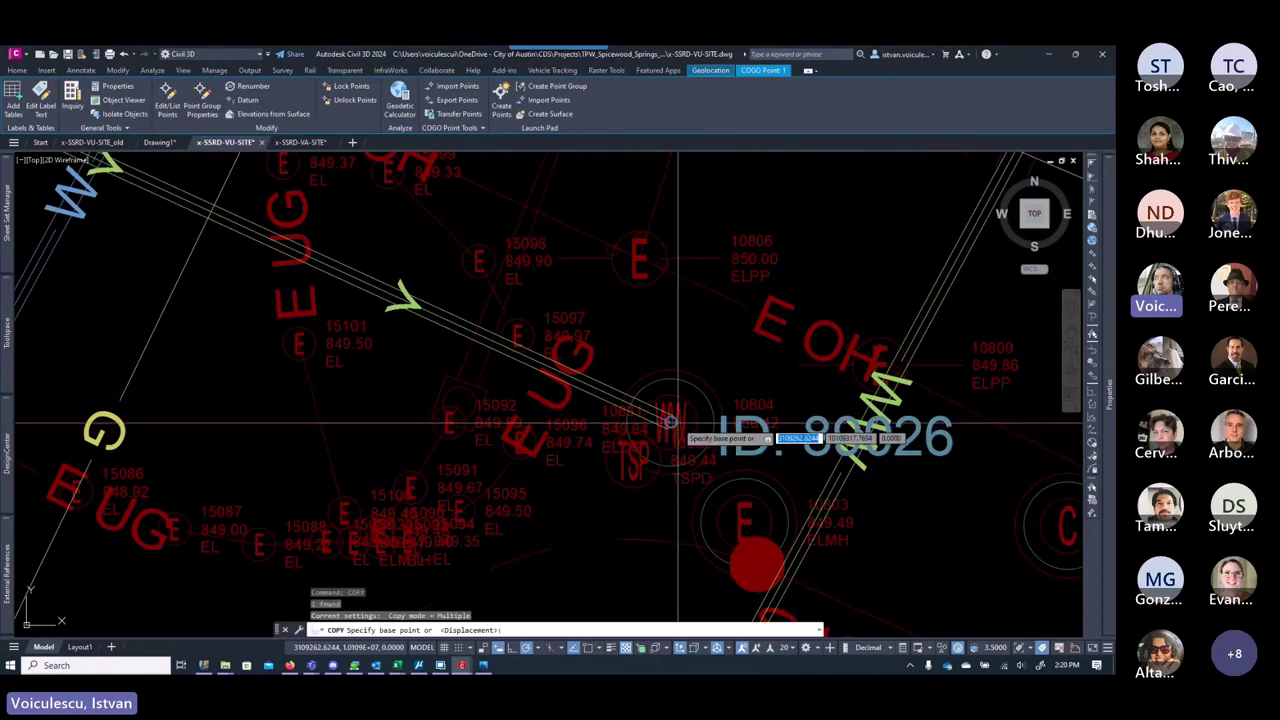
pyautogui.click(672, 424)
pyautogui.scroll(-5, 672, 424)
pyautogui.scroll(5, 518, 378)
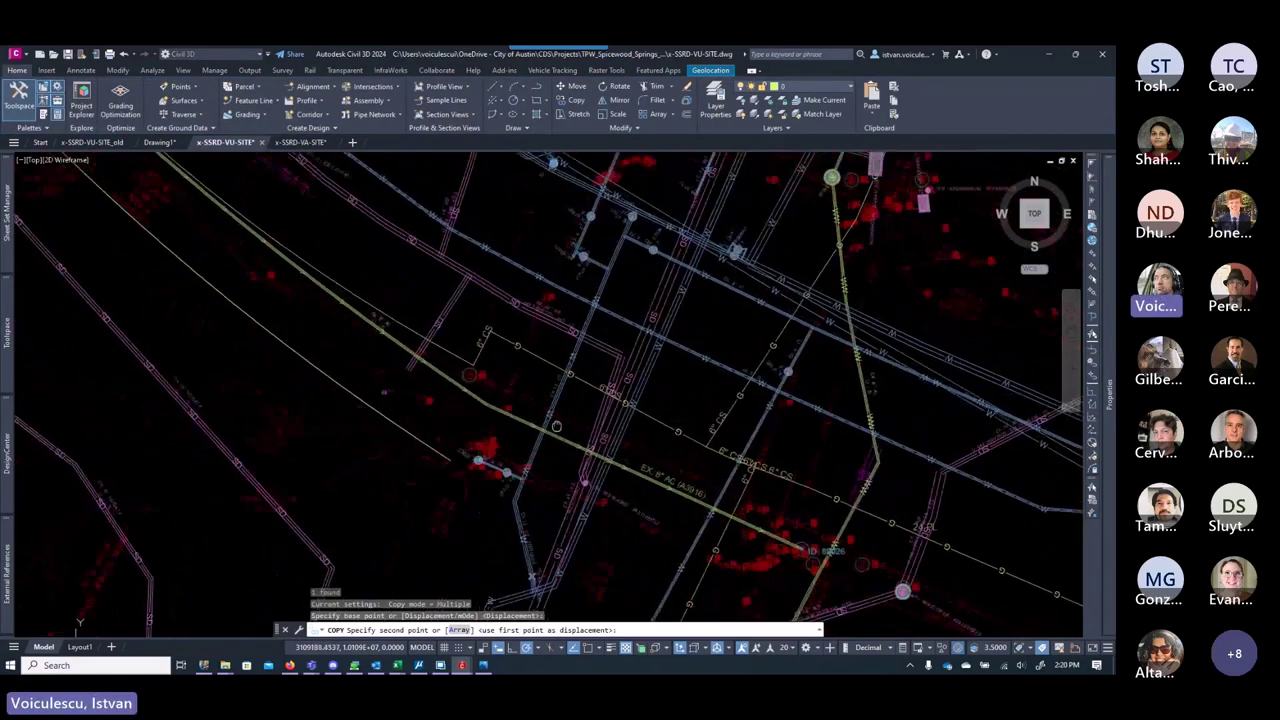
pyautogui.scroll(8, 519, 372)
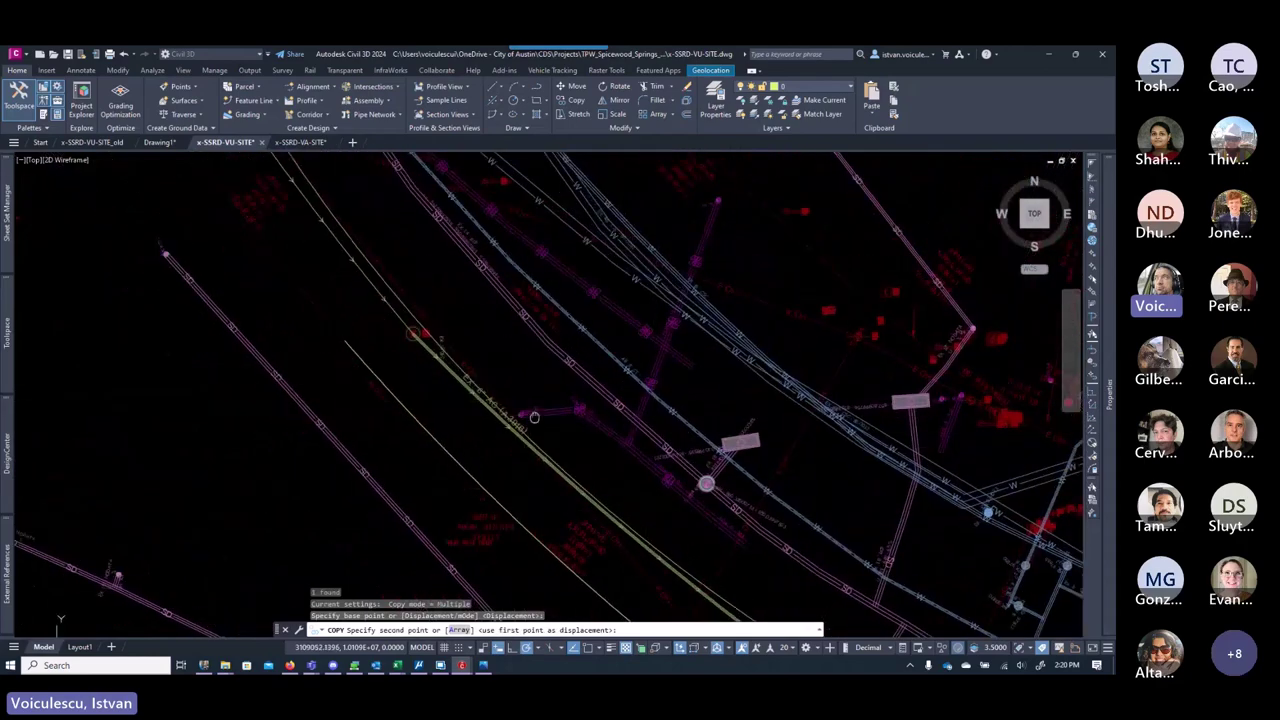
pyautogui.scroll(-1, 330, 322)
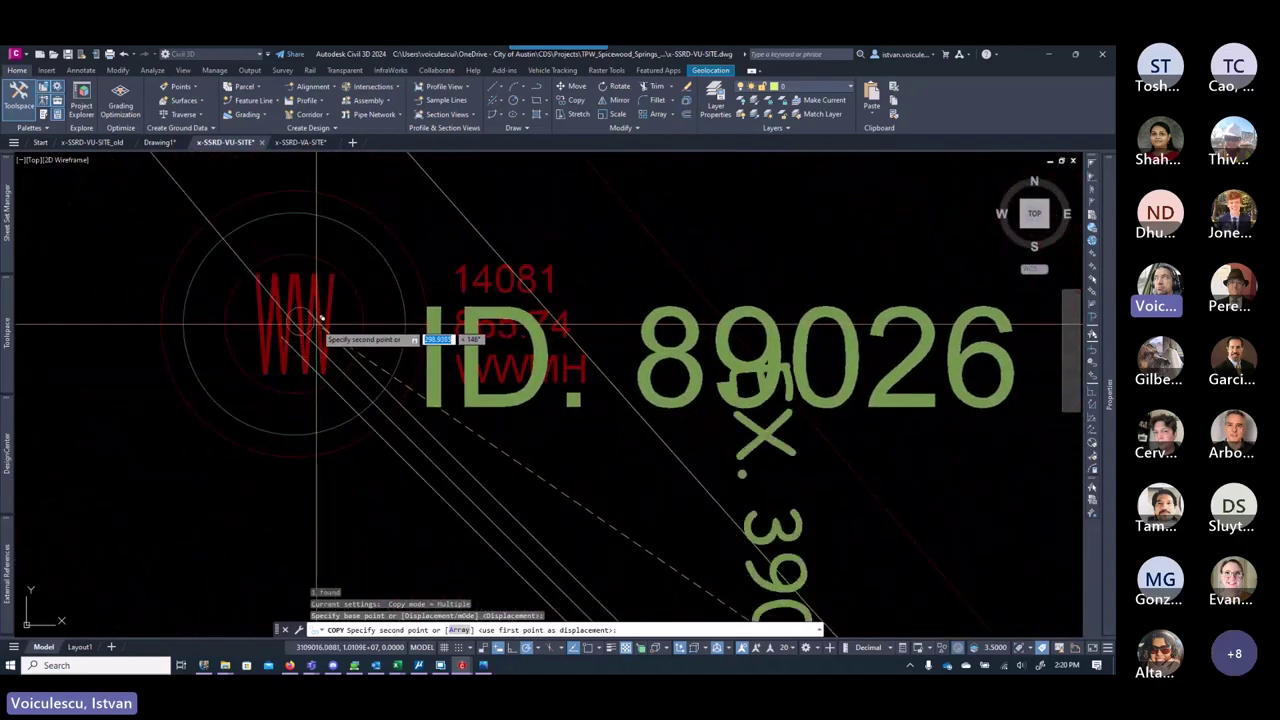
pyautogui.click(311, 323)
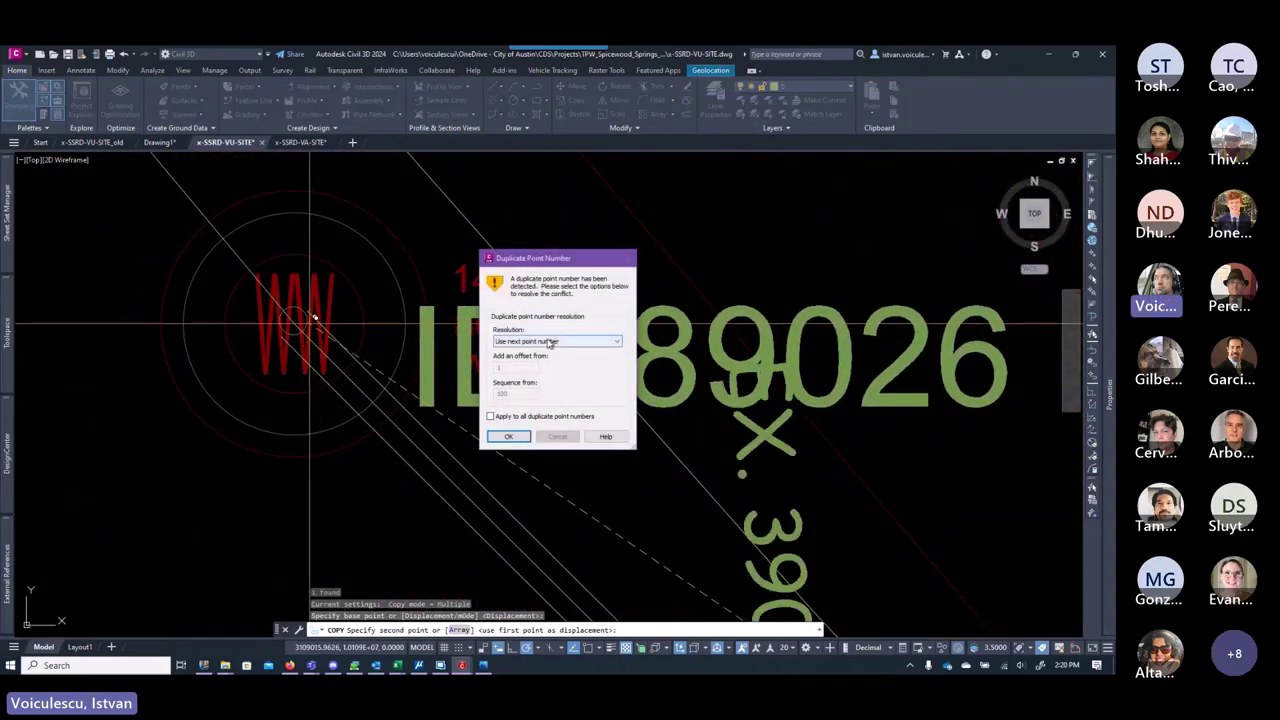
pyautogui.click(509, 438)
pyautogui.press('Escape')
pyautogui.press('Escape')
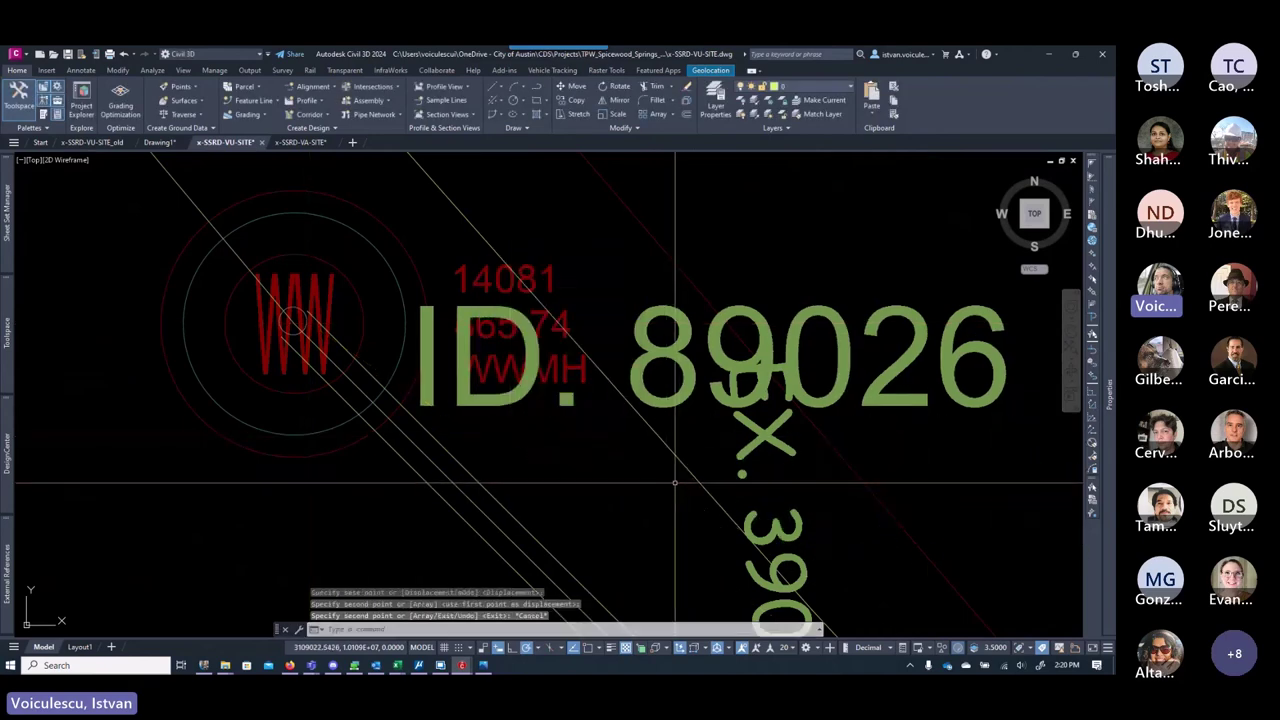
# Step: Set the Utility_ID of the copied COGO point at wastewater manhole 14081 to 39030
pyautogui.scroll(-4, 759, 487)
pyautogui.moveTo(760, 433); pyautogui.dragTo(708, 377, button='middle')
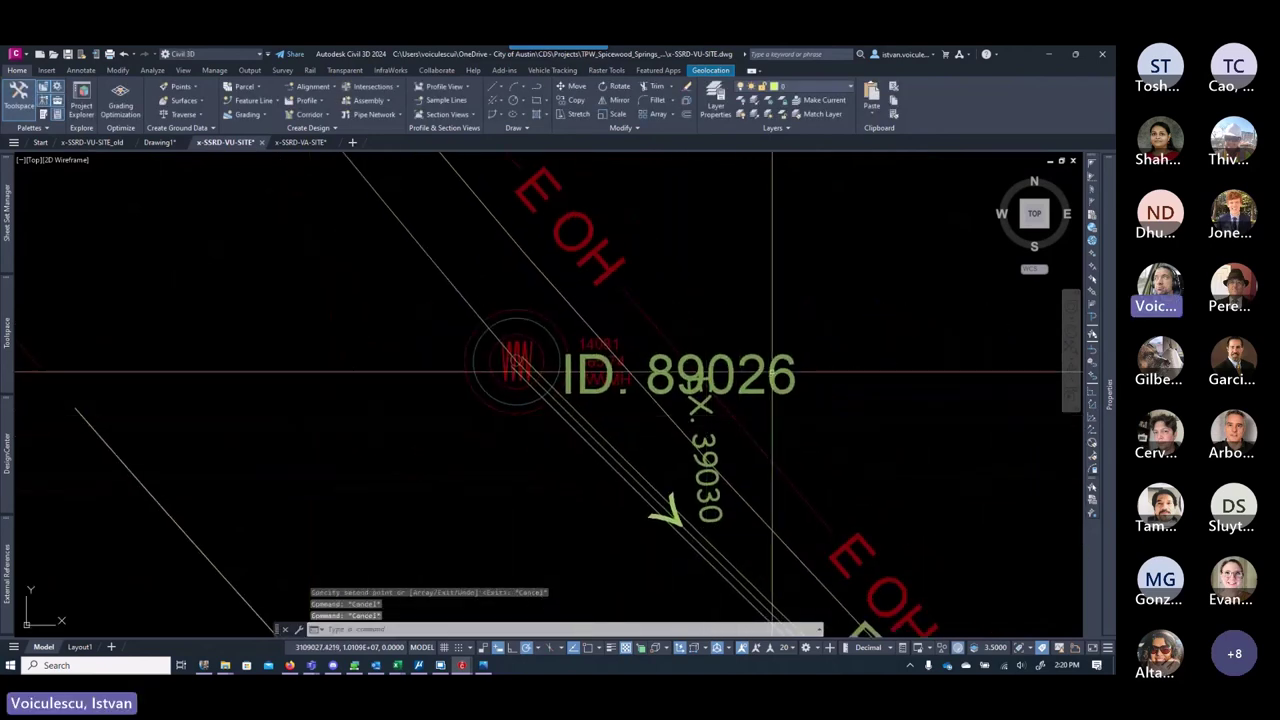
pyautogui.click(512, 358)
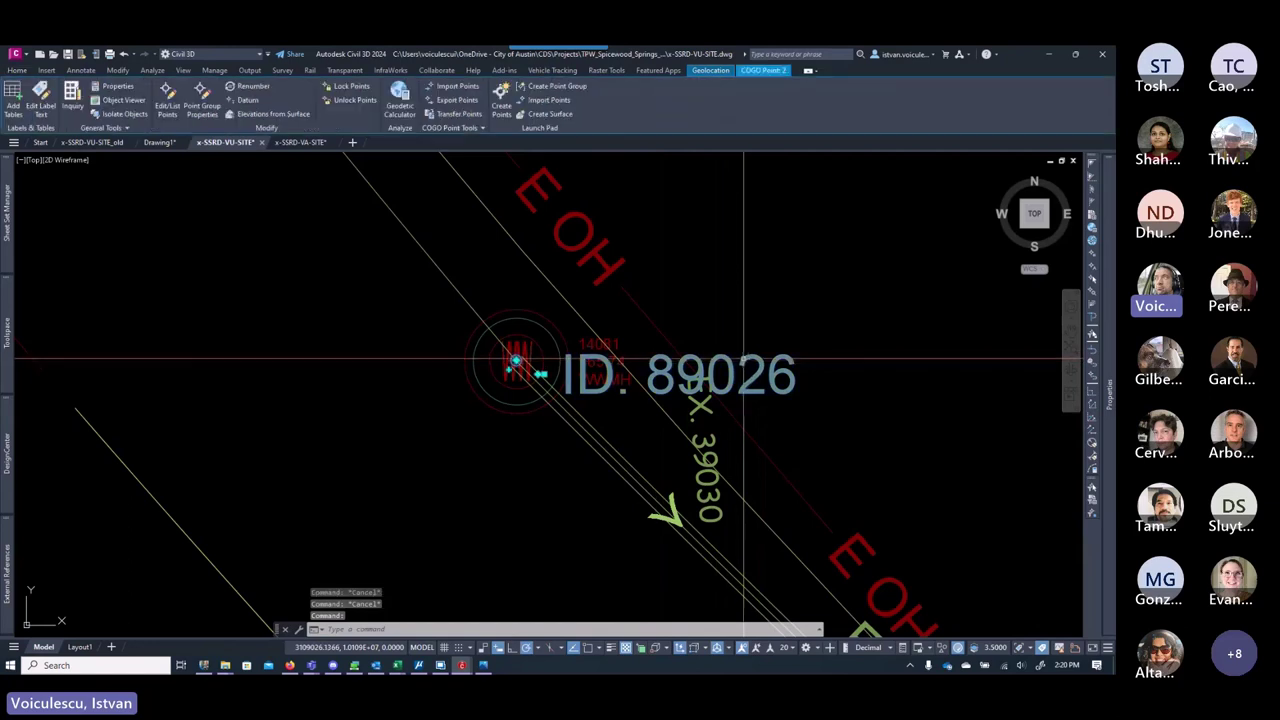
pyautogui.moveTo(1110, 410)
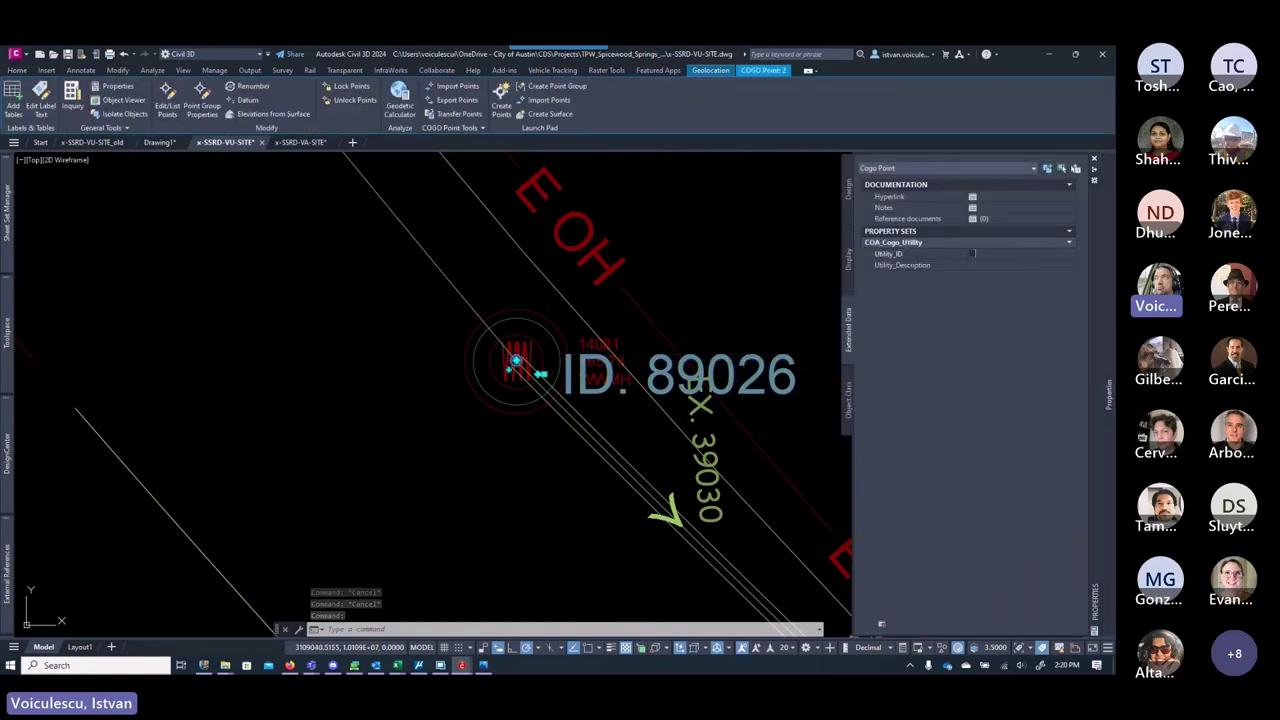
pyautogui.press('Return')
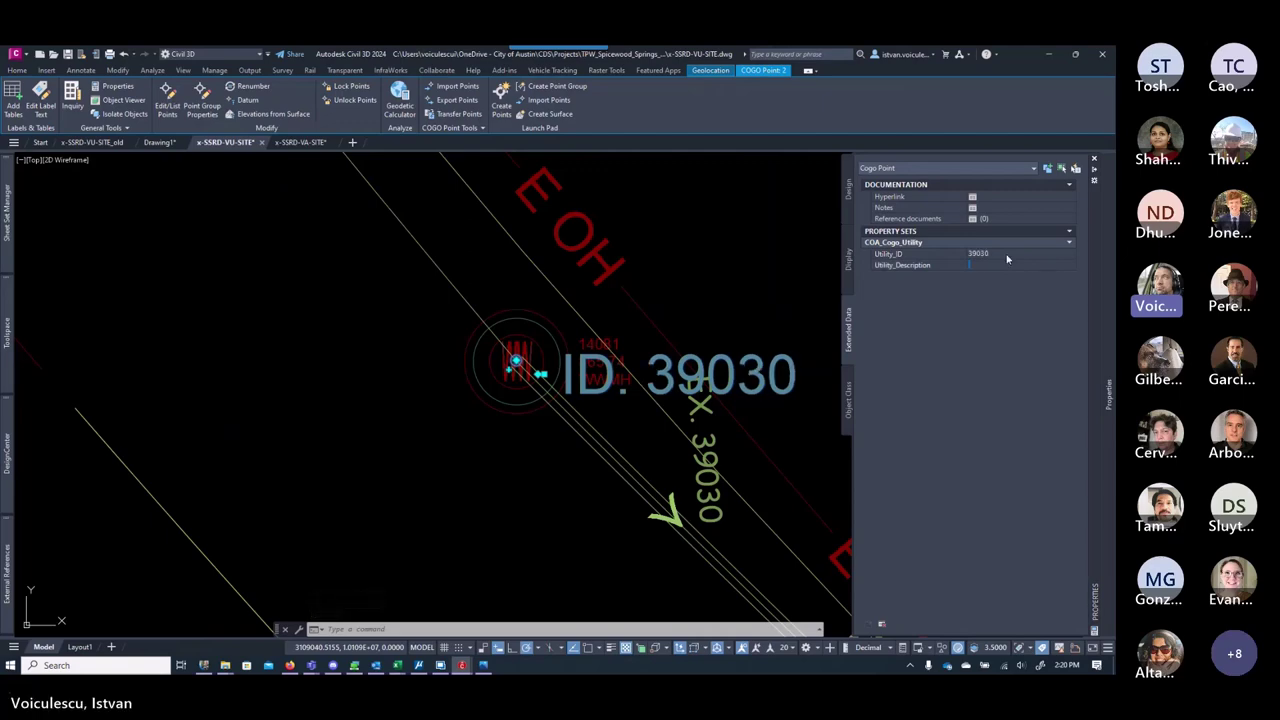
pyautogui.press('Escape')
pyautogui.press('Escape')
# Step: Delete the old rotated "EX. 39030" text beside the wastewater manhole and save the drawing
pyautogui.scroll(5, 703, 418)
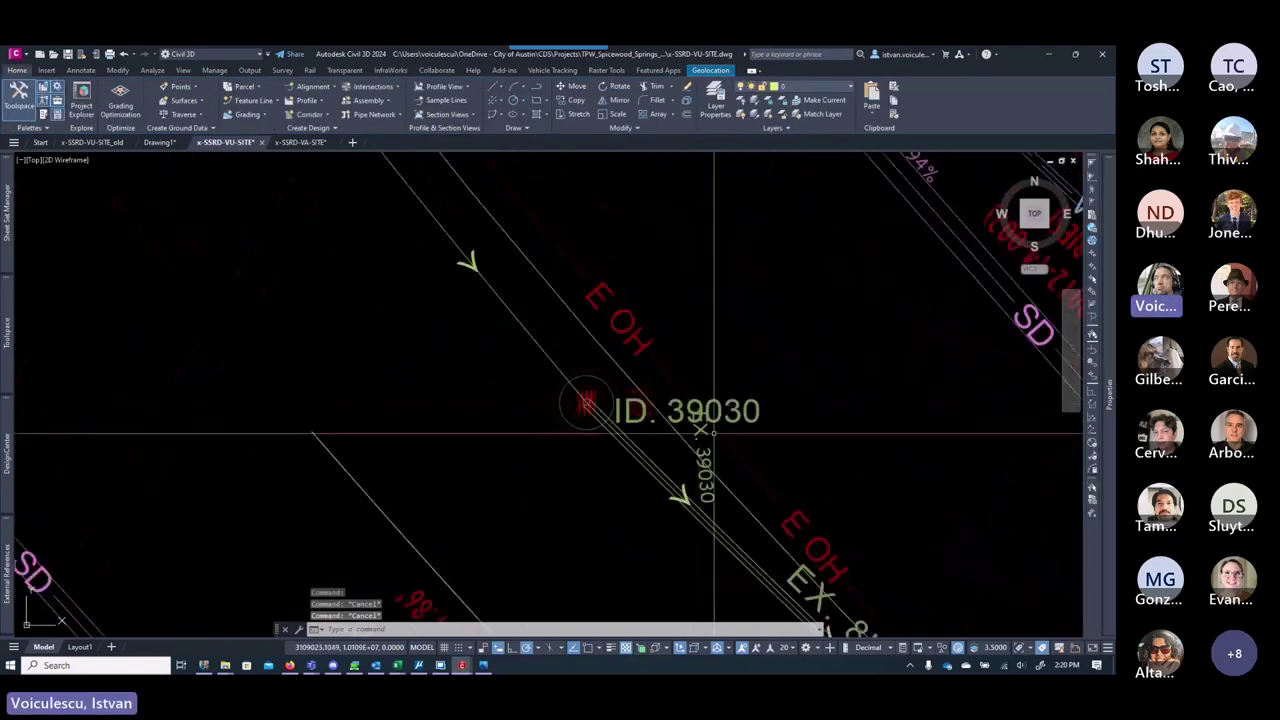
pyautogui.click(703, 484)
pyautogui.press('Delete')
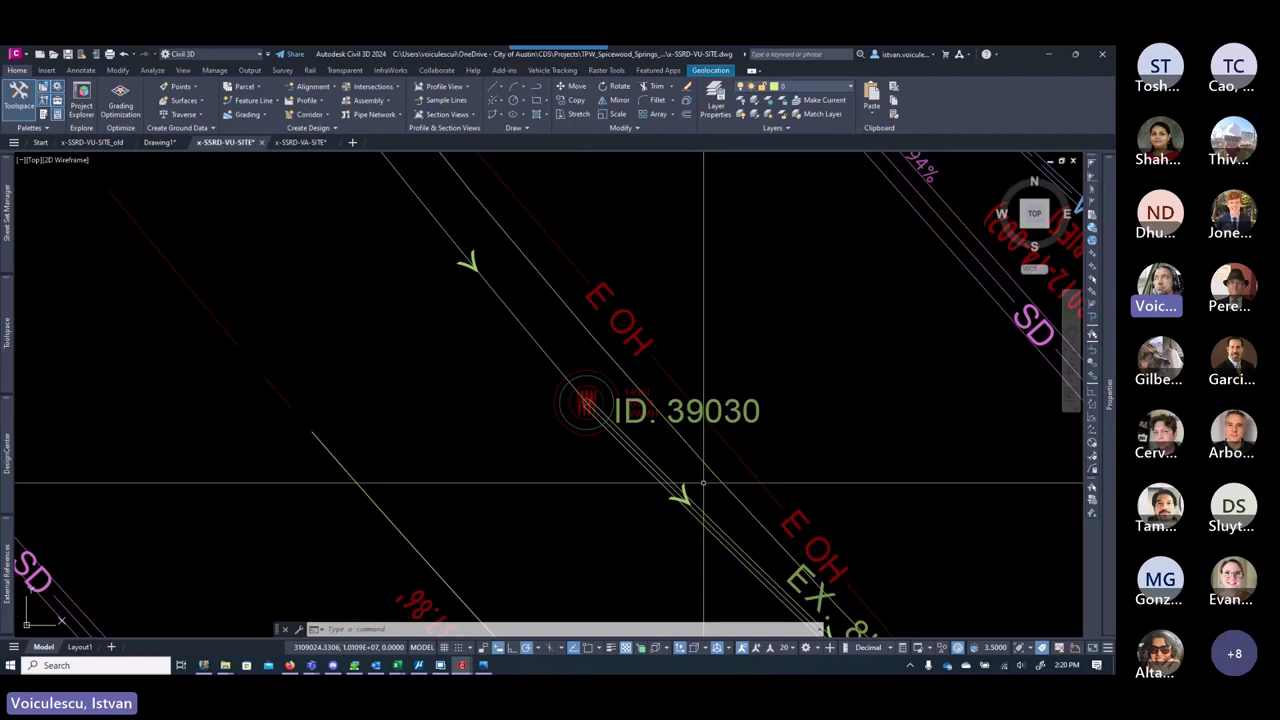
pyautogui.hotkey('ctrl', 's')
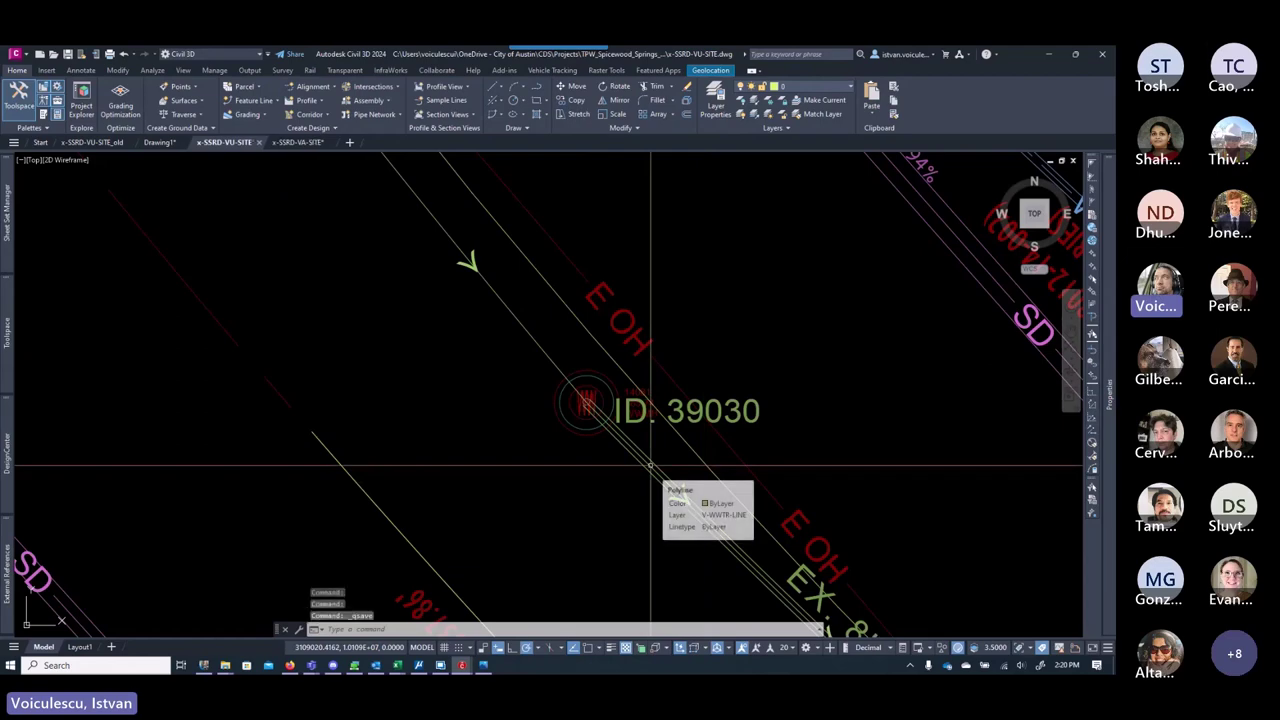
# Step: Examine the wastewater line and the neighbouring water, storm and gas lines between manholes 39030 and 89026
pyautogui.scroll(-5, 495, 353)
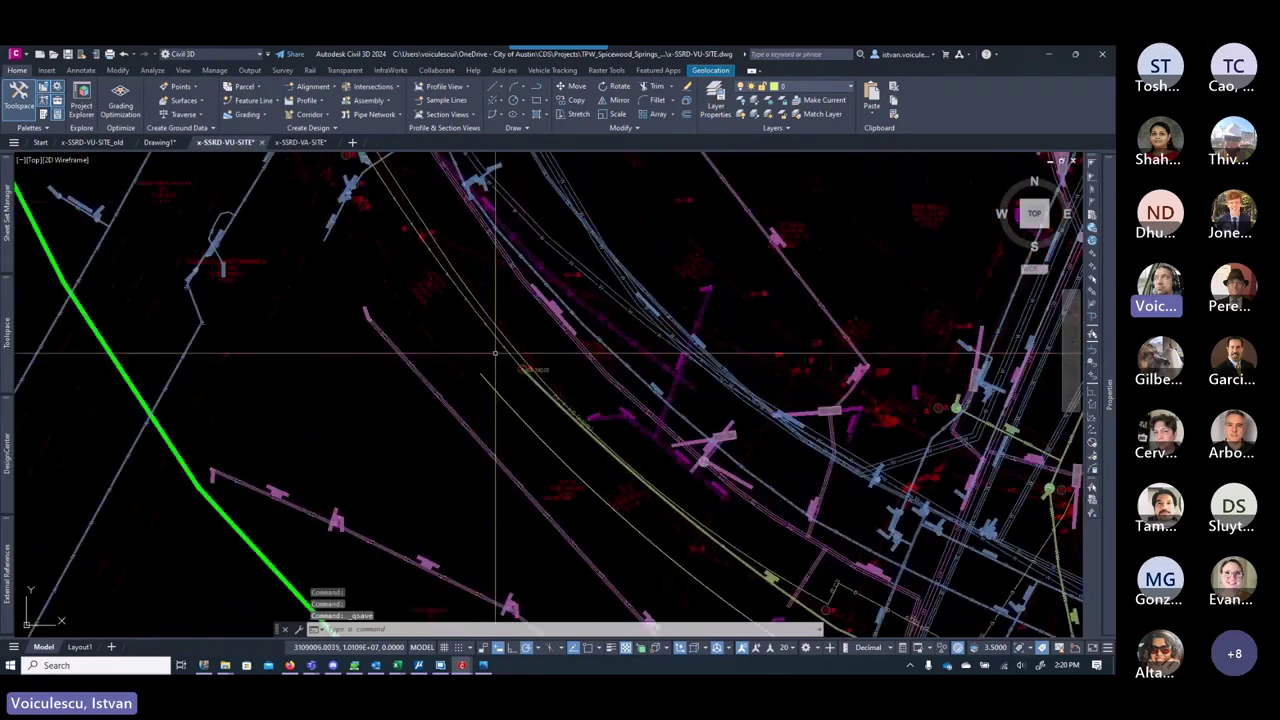
pyautogui.scroll(6, 457, 280)
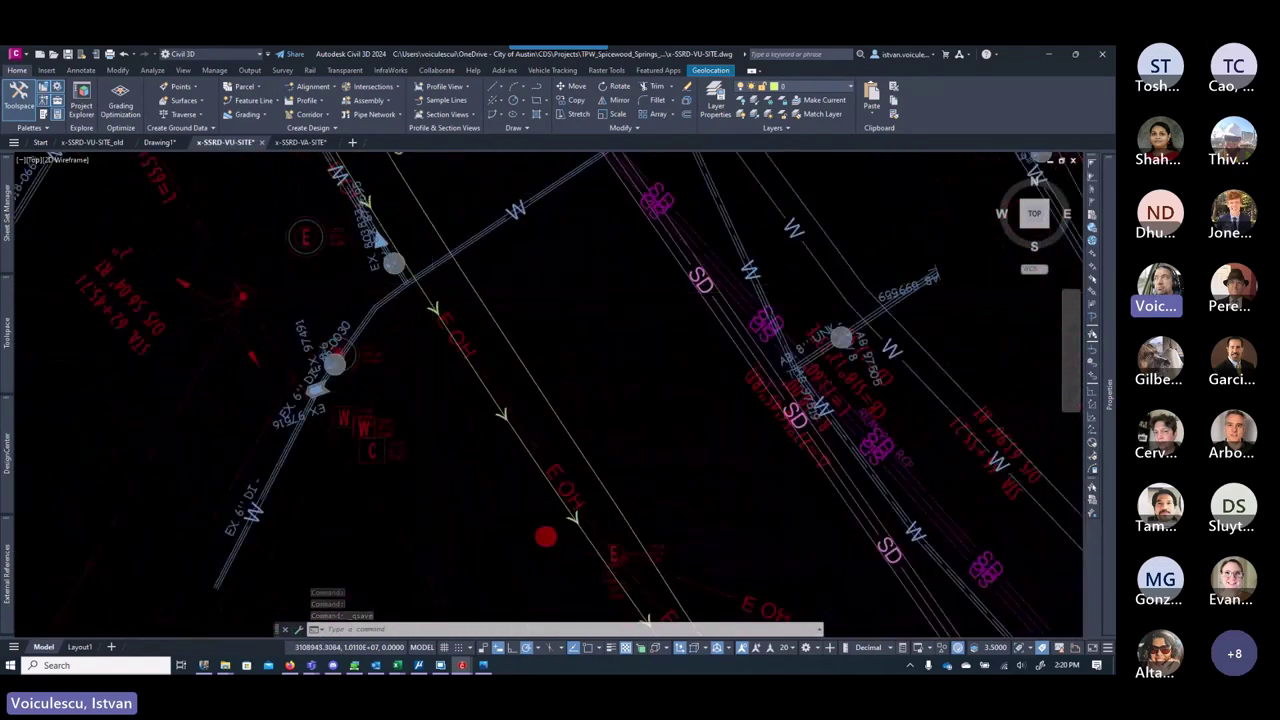
pyautogui.scroll(-5, 572, 465)
pyautogui.scroll(5, 572, 465)
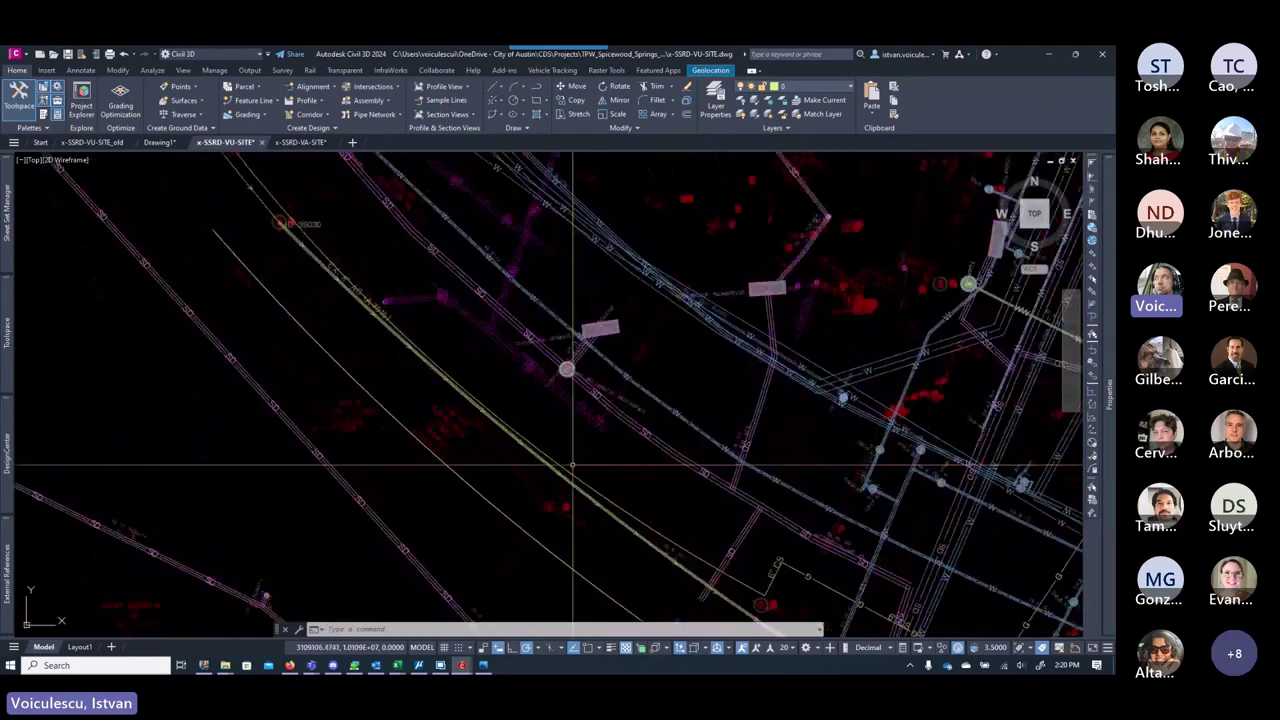
pyautogui.scroll(-3, 572, 465)
pyautogui.scroll(3, 634, 506)
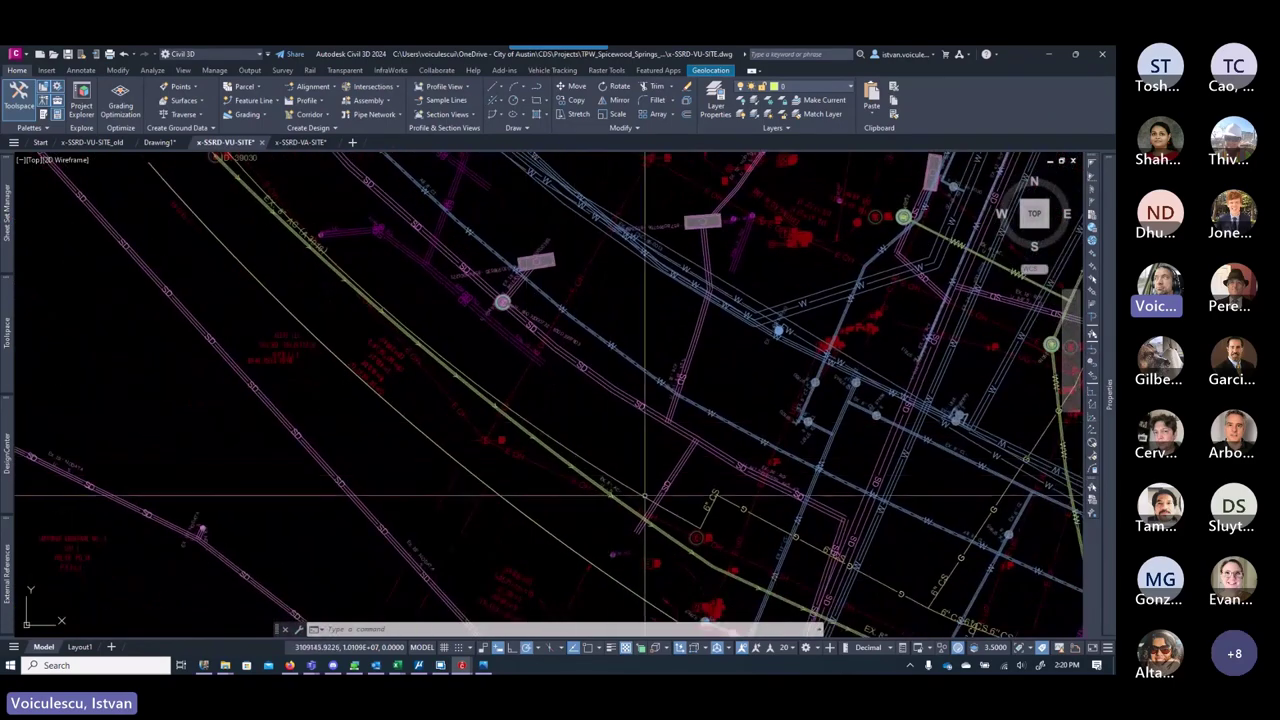
pyautogui.scroll(-3, 645, 496)
pyautogui.scroll(3, 636, 483)
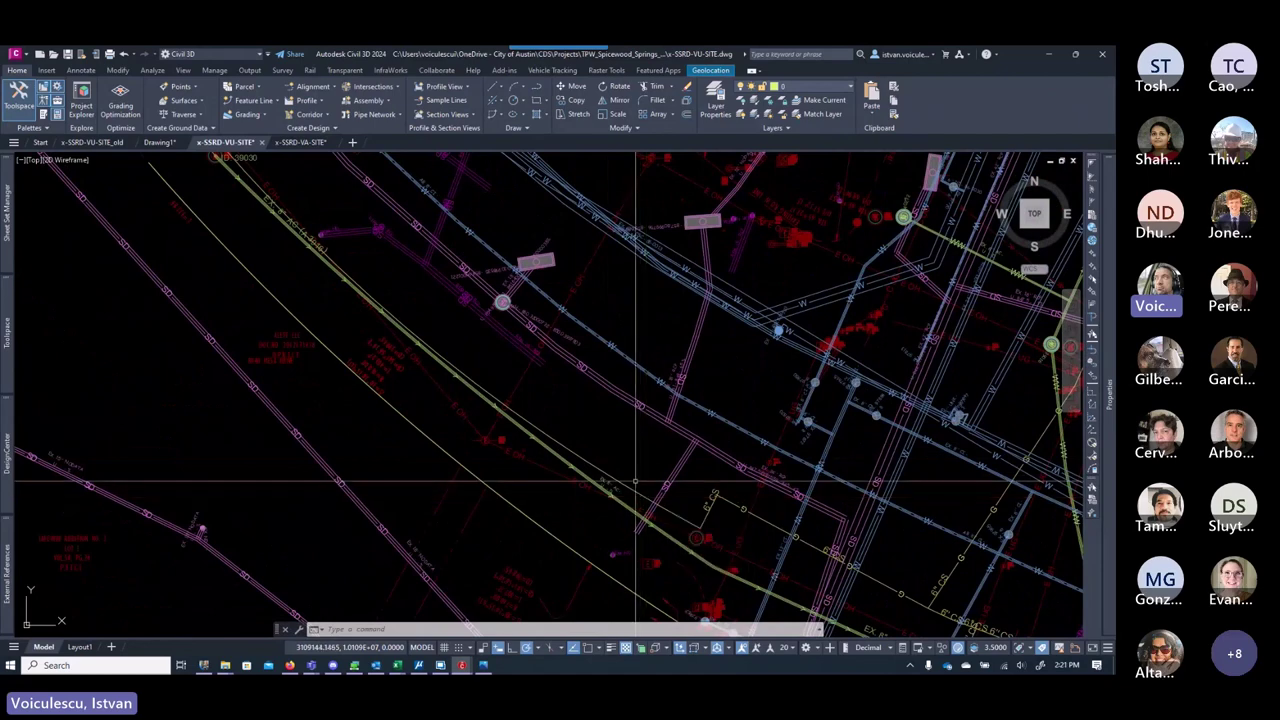
pyautogui.scroll(-3, 636, 483)
pyautogui.scroll(2, 640, 500)
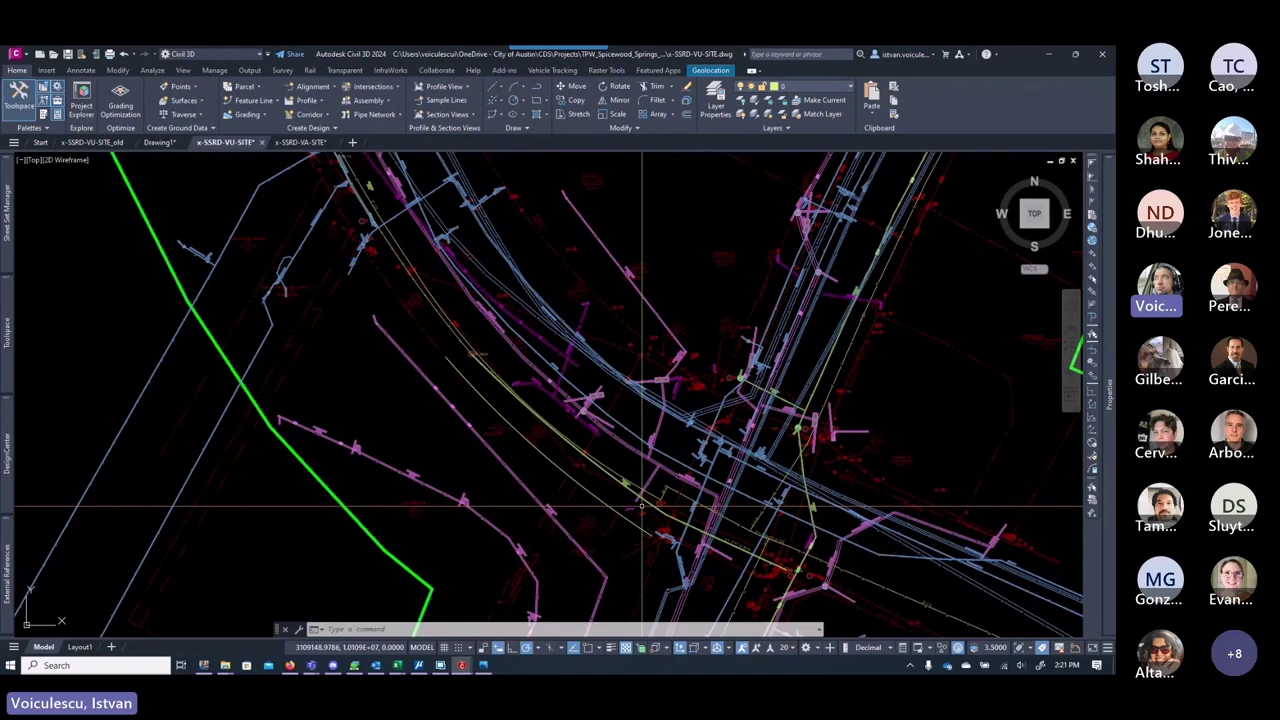
pyautogui.scroll(5, 712, 455)
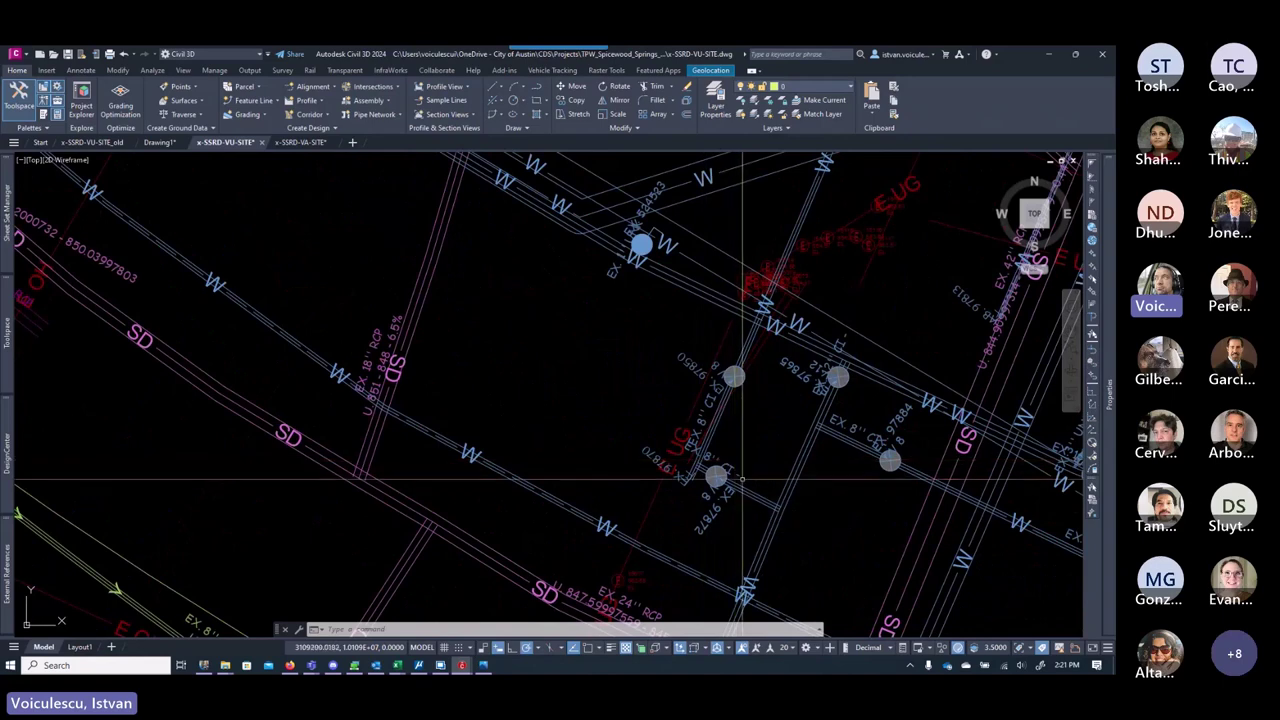
pyautogui.scroll(-2, 753, 510)
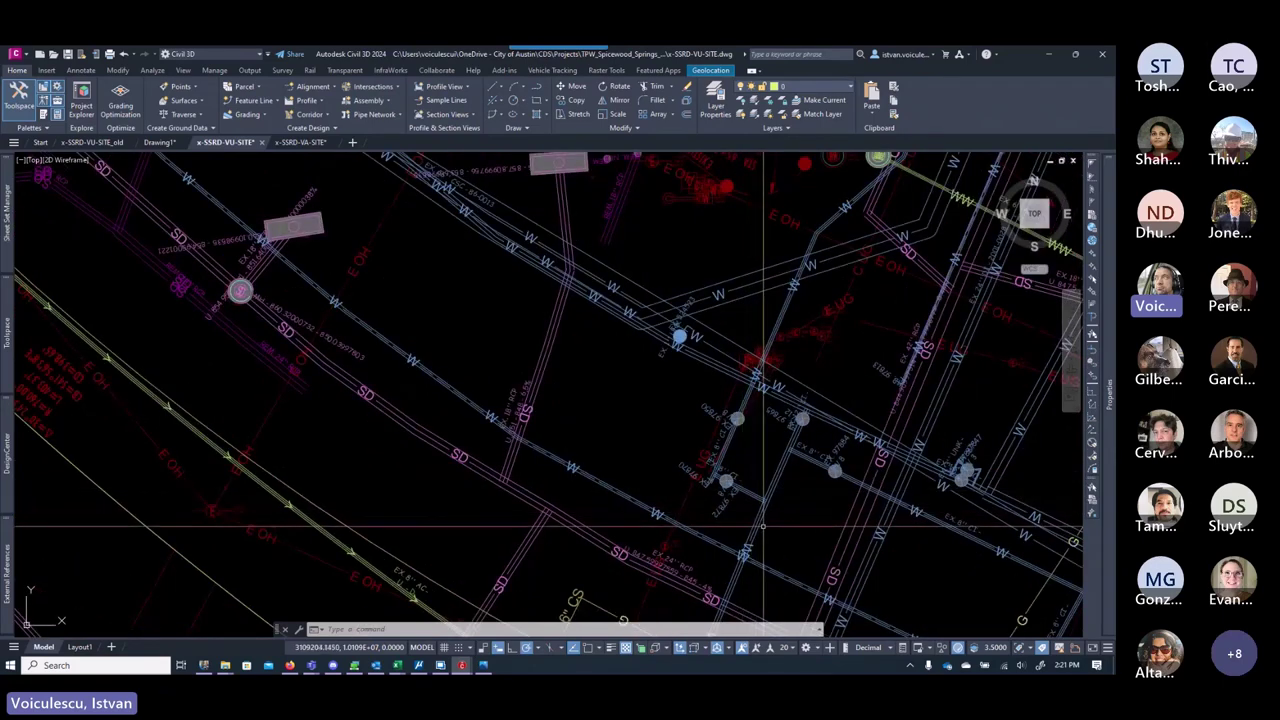
pyautogui.moveTo(743, 536)
pyautogui.mouseDown(button='middle')
pyautogui.moveTo(723, 498)
pyautogui.moveTo(737, 463)
pyautogui.moveTo(737, 486)
pyautogui.moveTo(700, 434)
pyautogui.moveTo(725, 438)
pyautogui.mouseUp(button='middle')
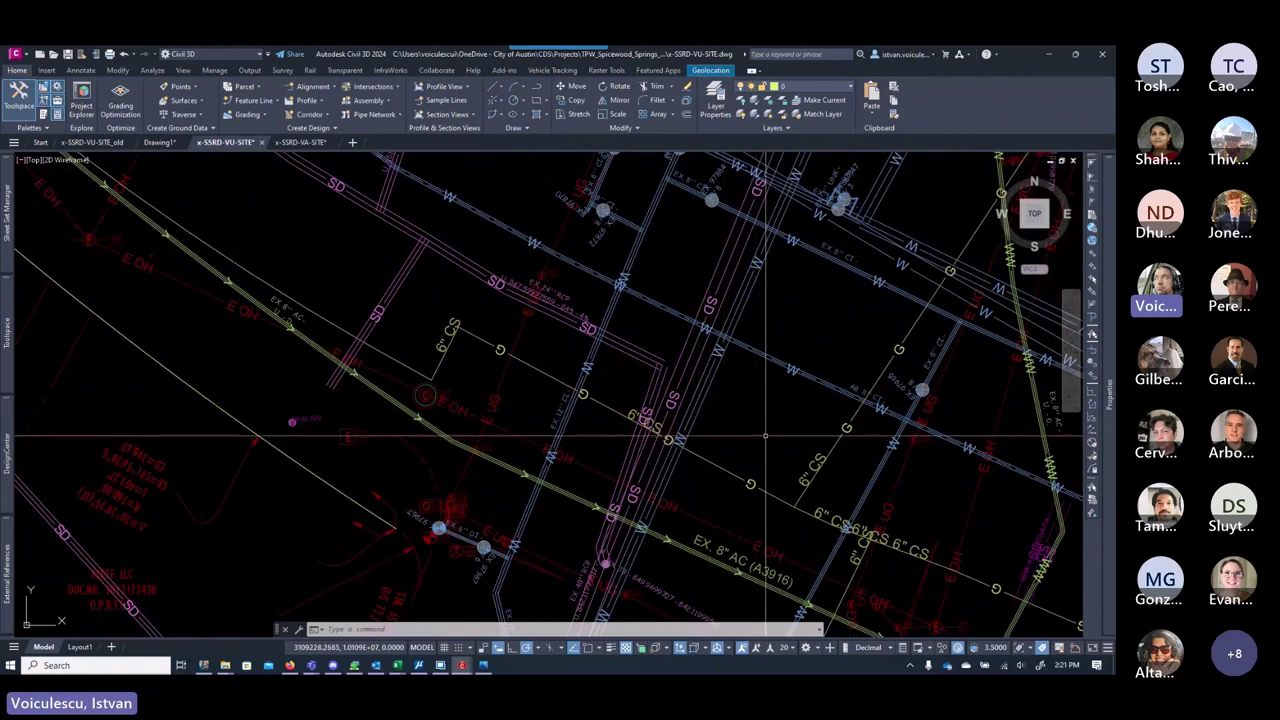
pyautogui.moveTo(700, 445); pyautogui.dragTo(692, 379, button='middle')
pyautogui.moveTo(495, 487); pyautogui.dragTo(509, 452, button='middle')
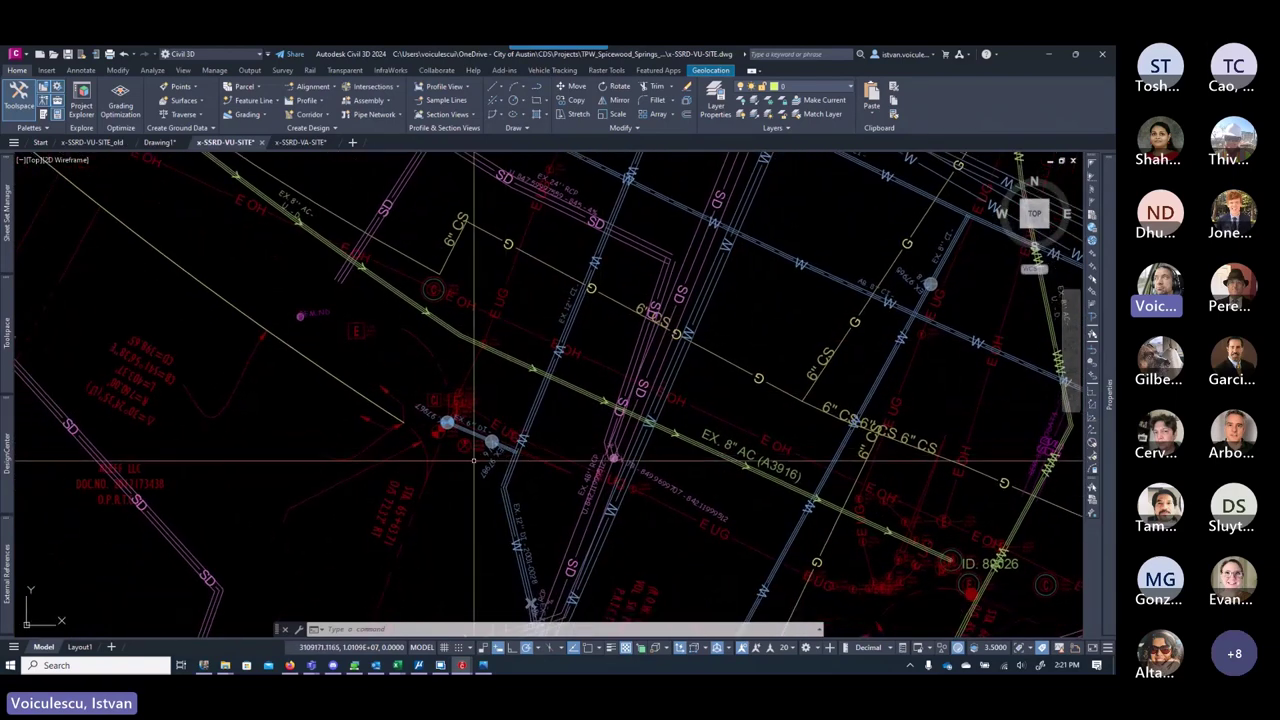
pyautogui.scroll(2, 450, 462)
# Step: Switch to the Operations Web Map, show the Water layer instead of Wastewater, and focus on the Spicewood Springs Rd intersection
pyautogui.click(203, 665)
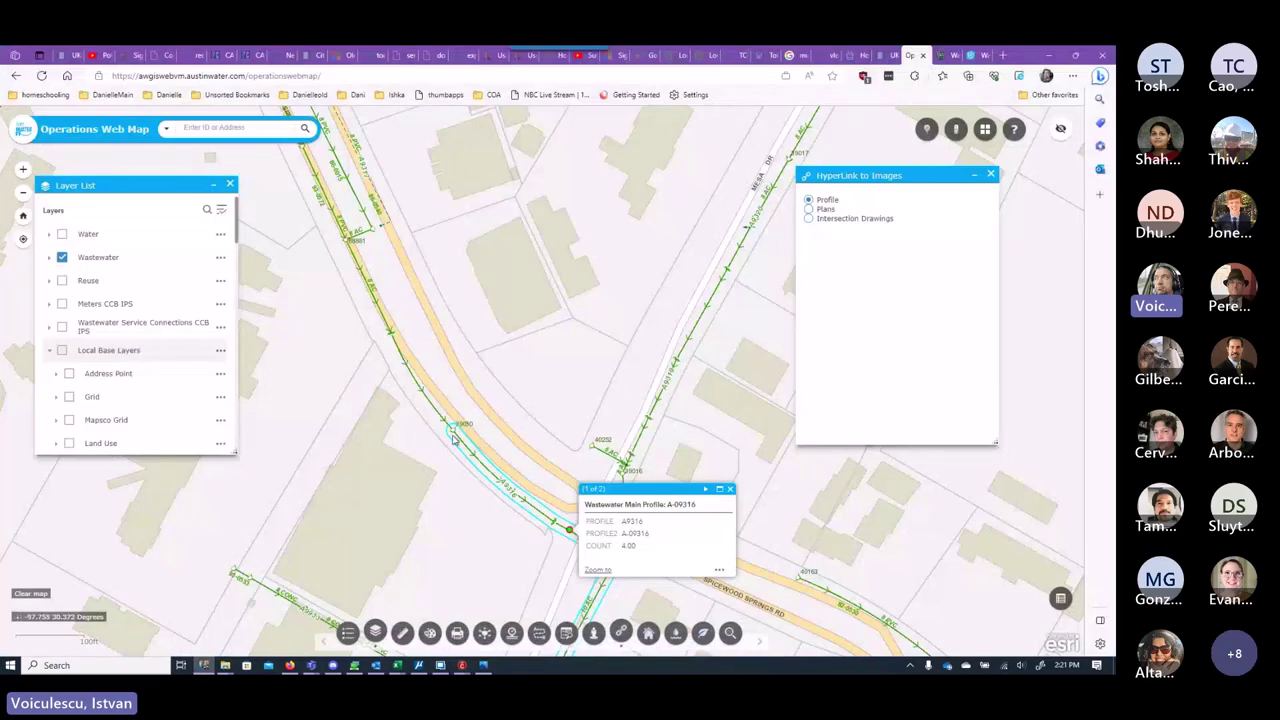
pyautogui.click(62, 258)
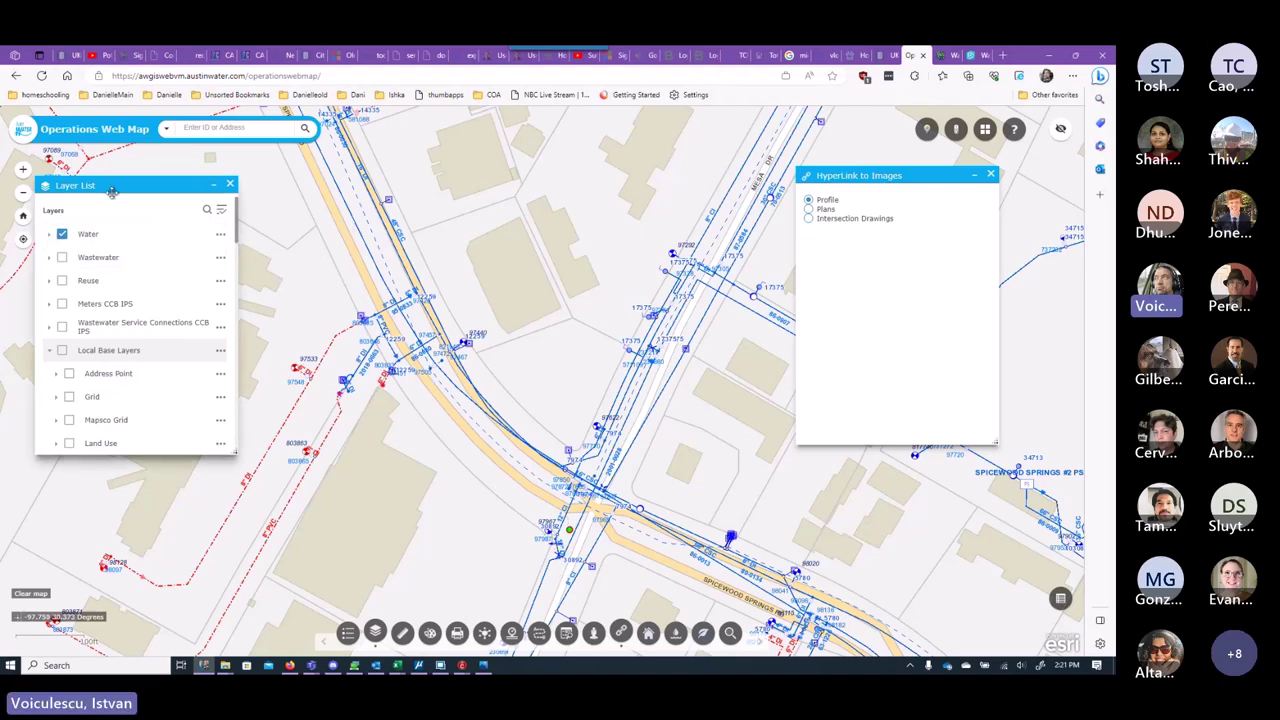
pyautogui.scroll(2, 337, 358)
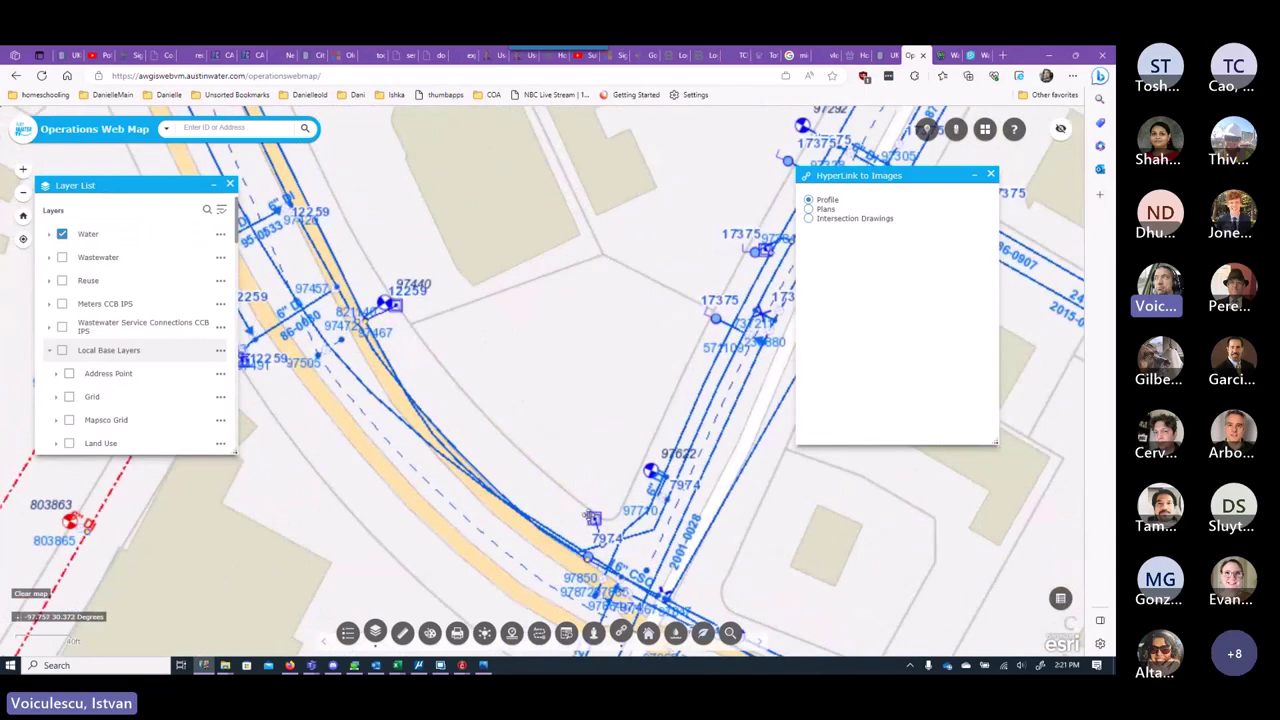
pyautogui.moveTo(588, 517); pyautogui.dragTo(585, 400)
pyautogui.scroll(-2, 569, 524)
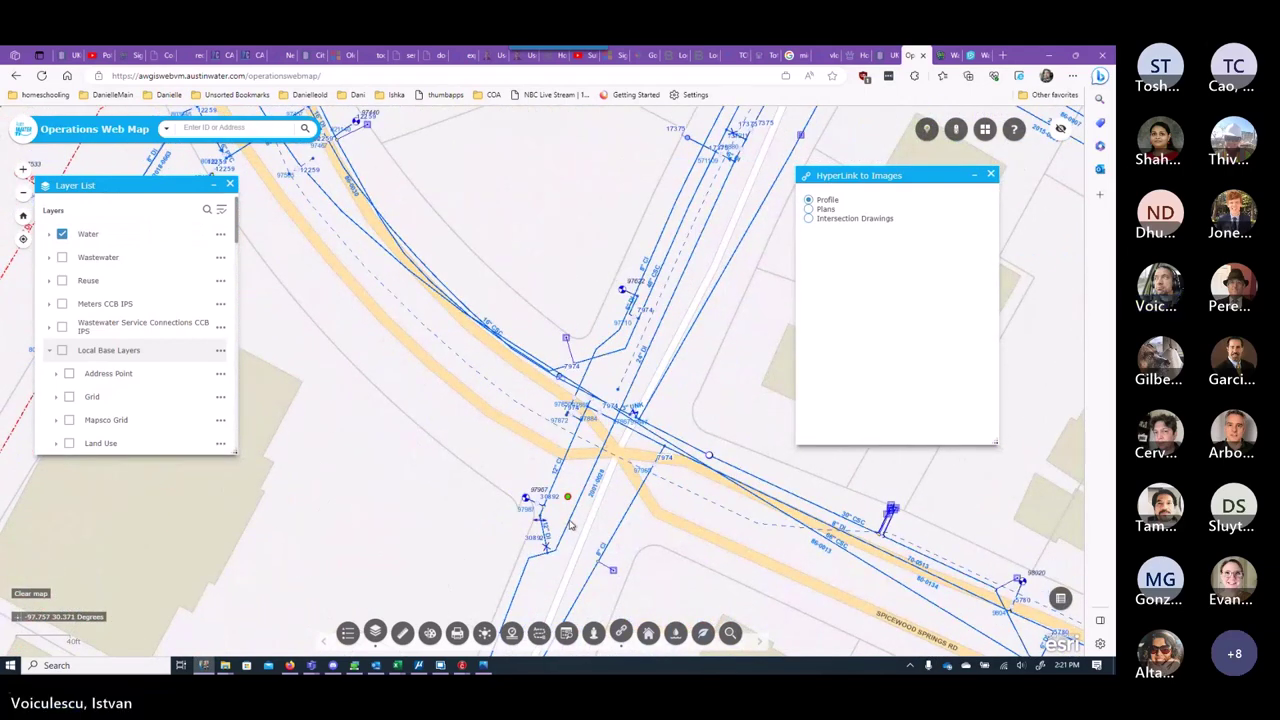
pyautogui.moveTo(570, 525); pyautogui.dragTo(571, 441)
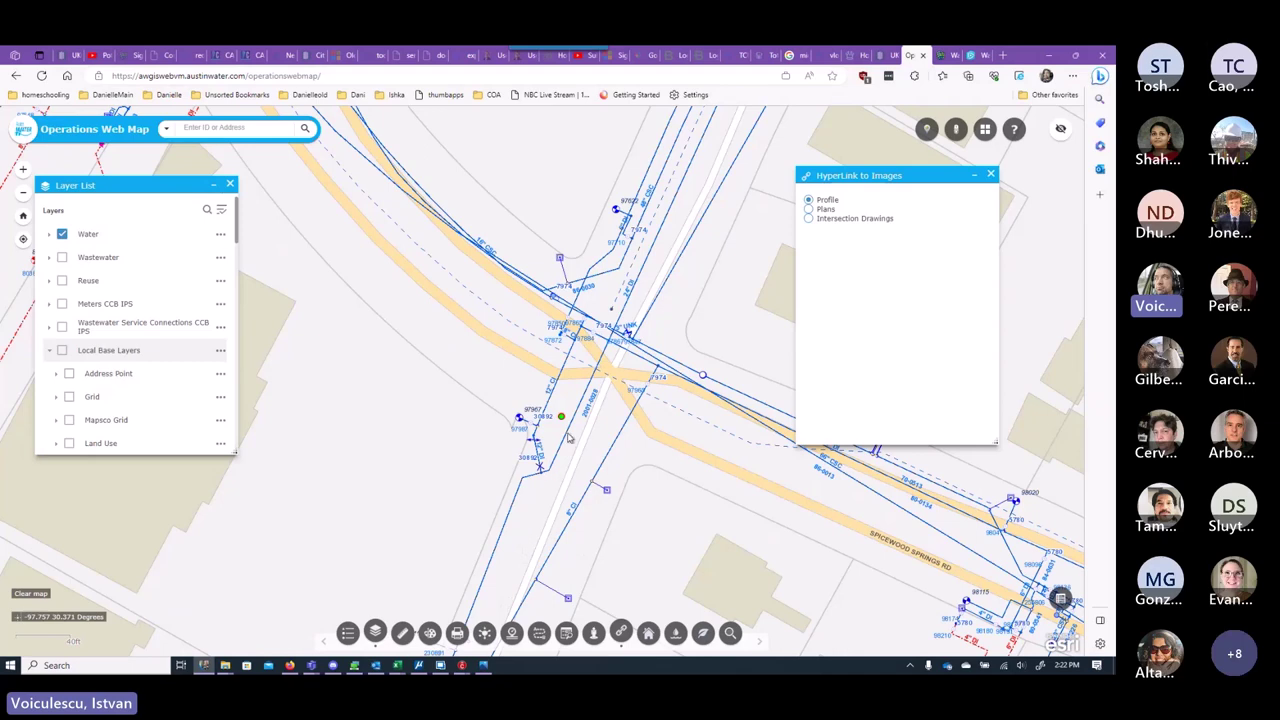
# Step: Open the W-2001-0028 record plans linked to the water line beside Mesa Drive in the map and look through the sheets
pyautogui.click(809, 209)
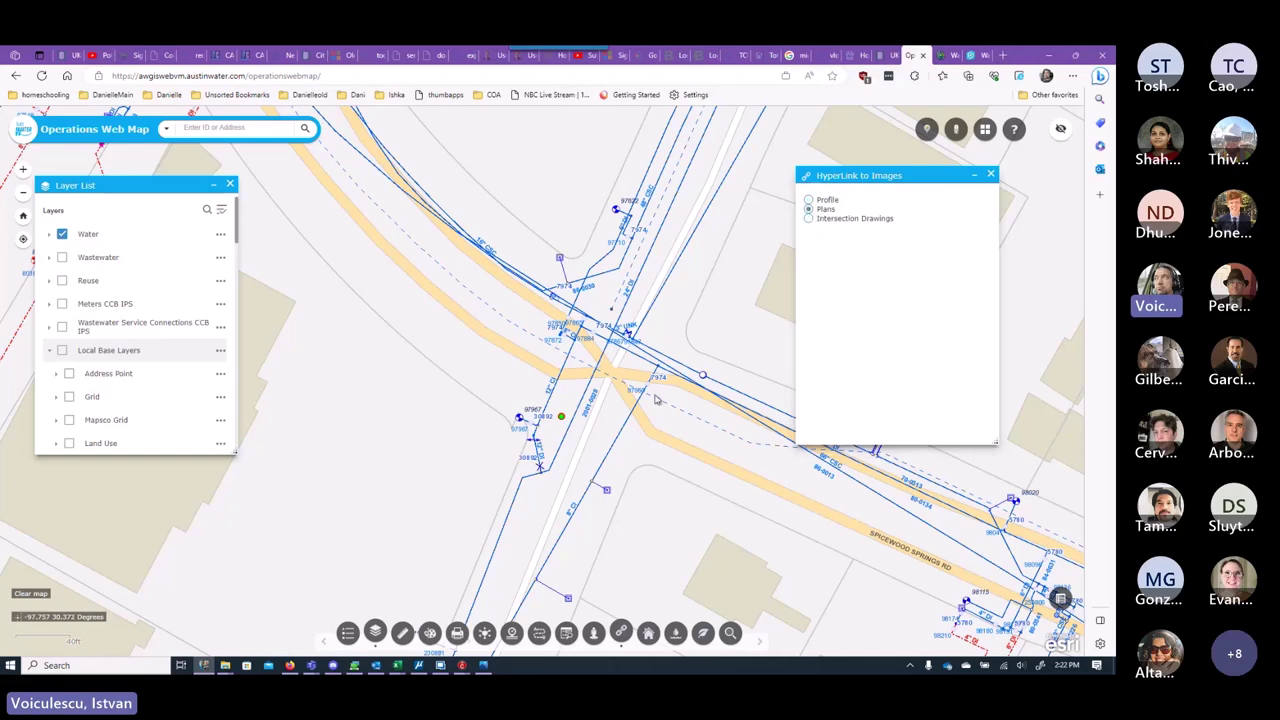
pyautogui.click(562, 444)
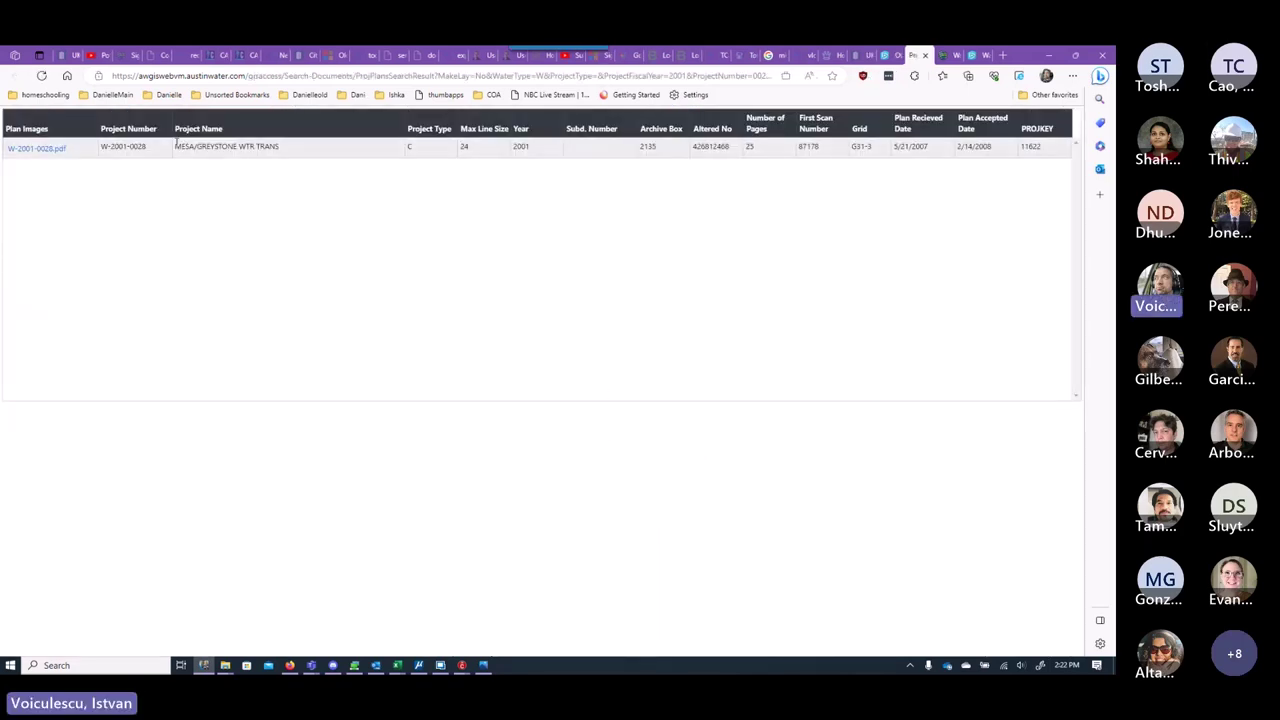
pyautogui.click(45, 150)
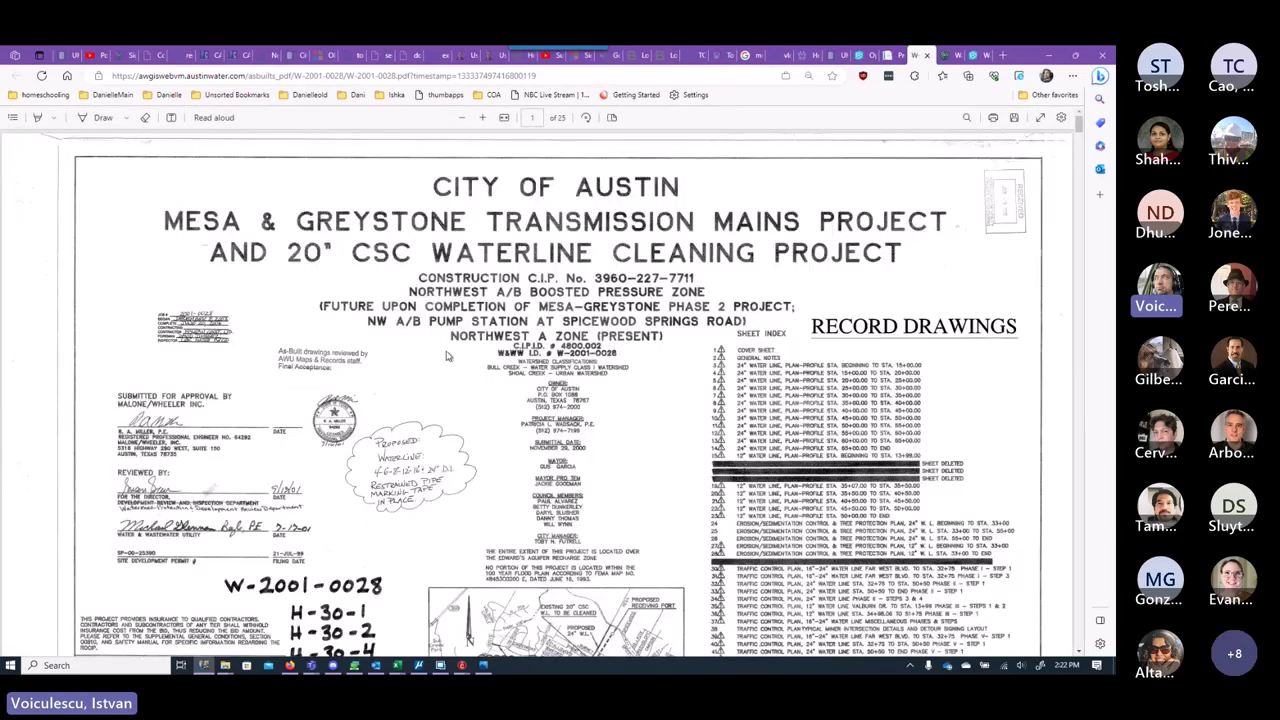
pyautogui.scroll(-15, 447, 355)
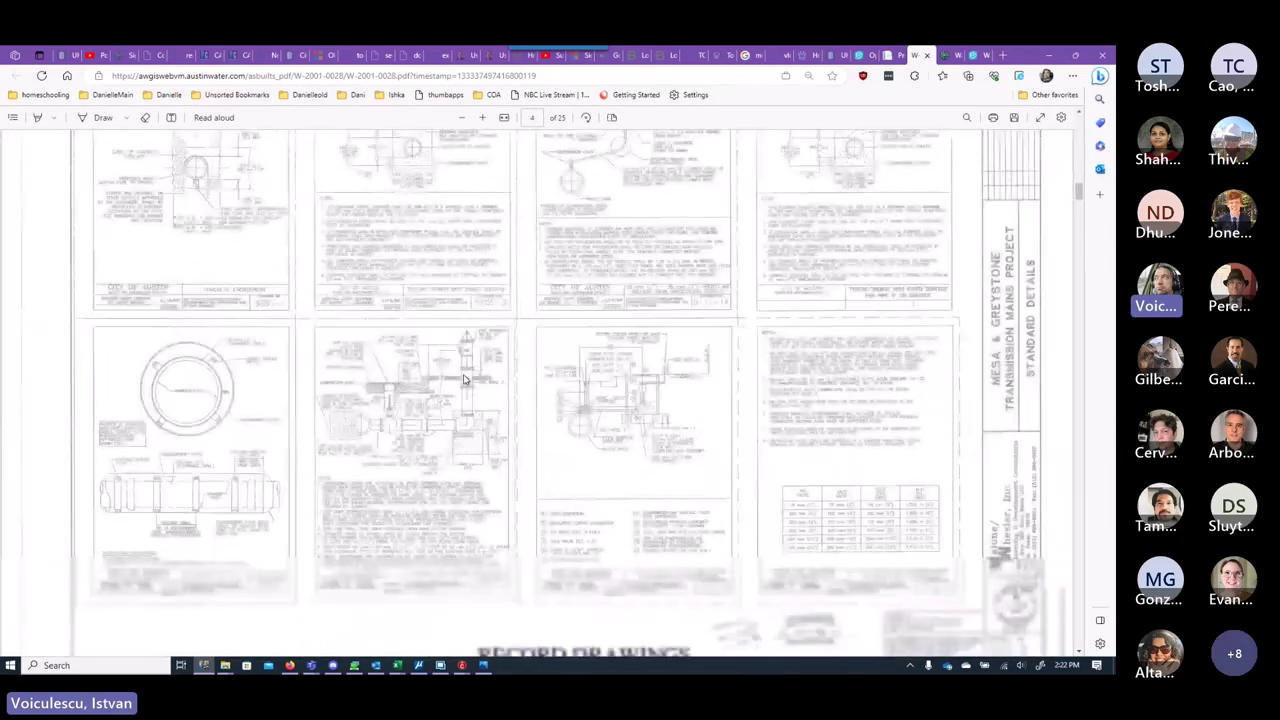
pyautogui.scroll(-12, 463, 379)
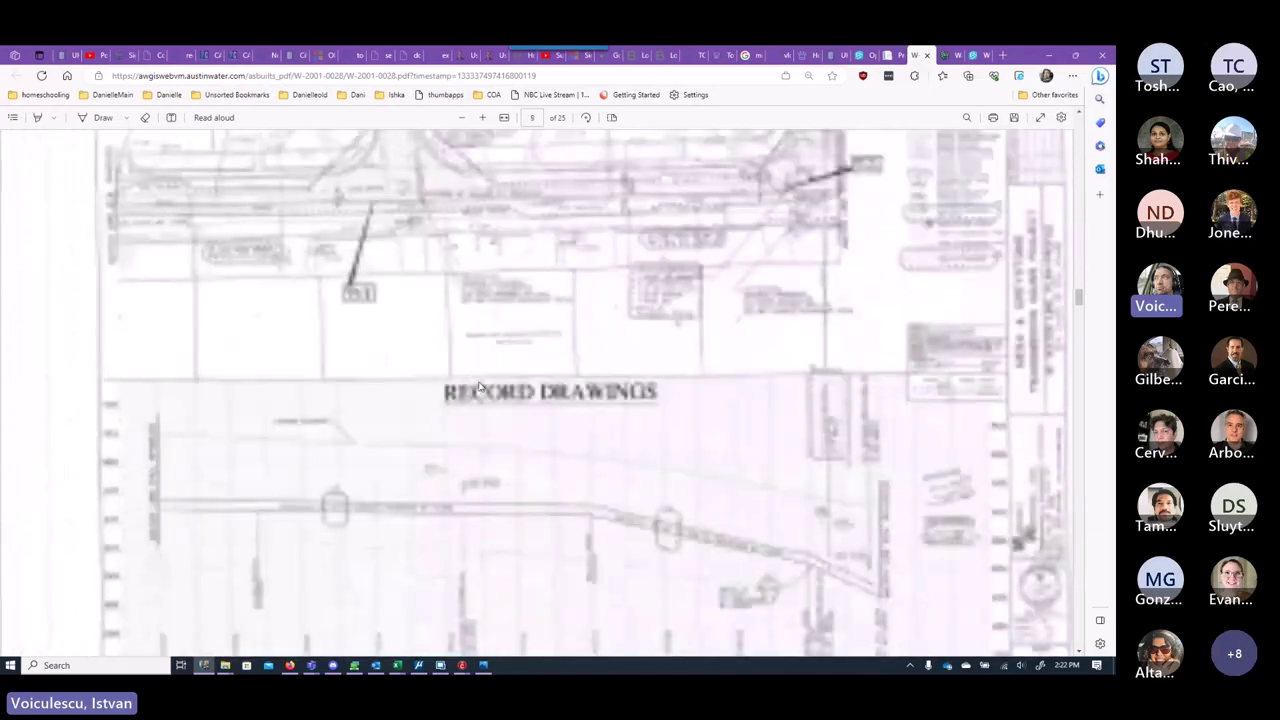
pyautogui.scroll(-3, 479, 386)
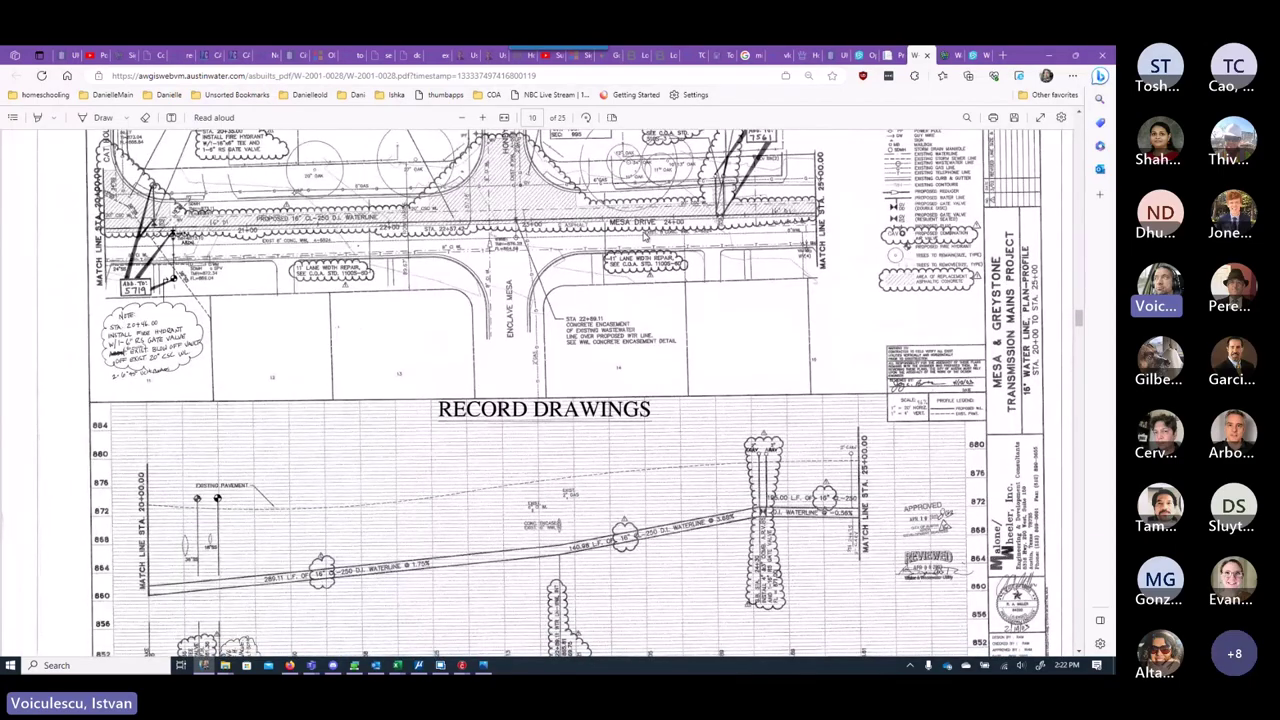
pyautogui.scroll(10, 975, 141)
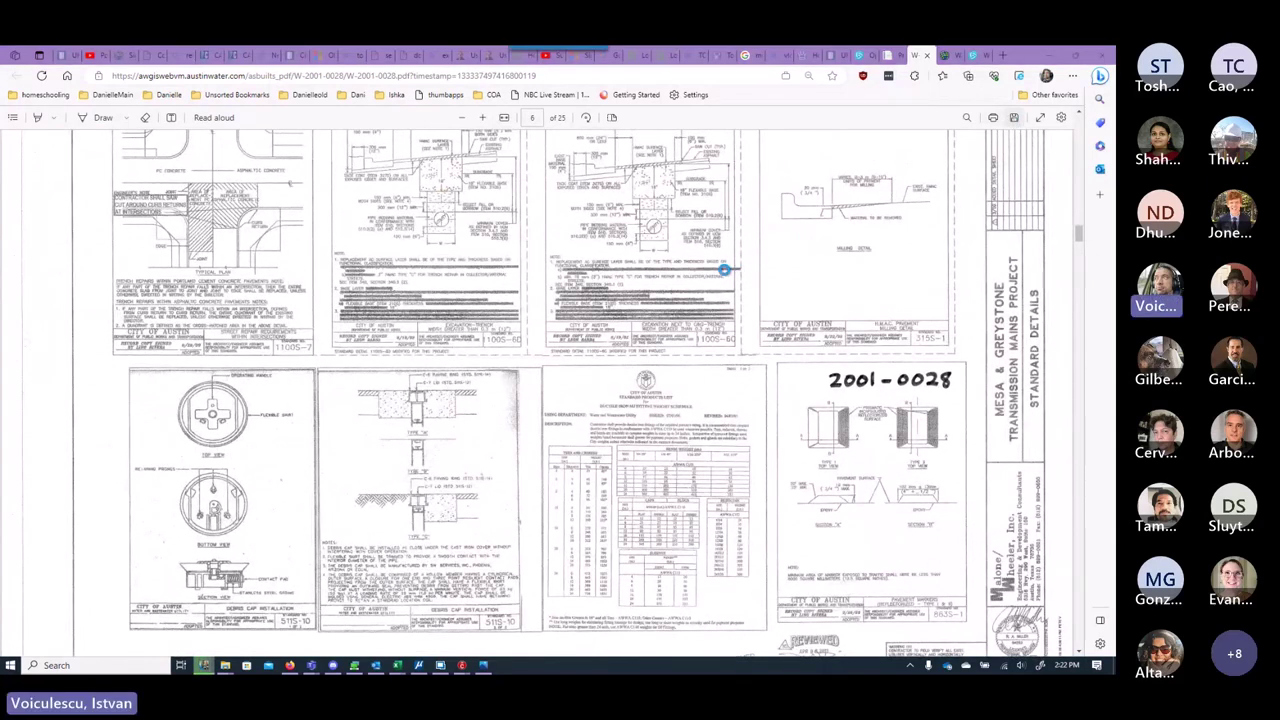
# Step: Start saving the plan PDF and browse to Utility_Coordination > Utility_Records under 02_Design in the TPW_Spicewood_Springs_Demo project in OneDrive
pyautogui.hotkey('ctrl', 's')
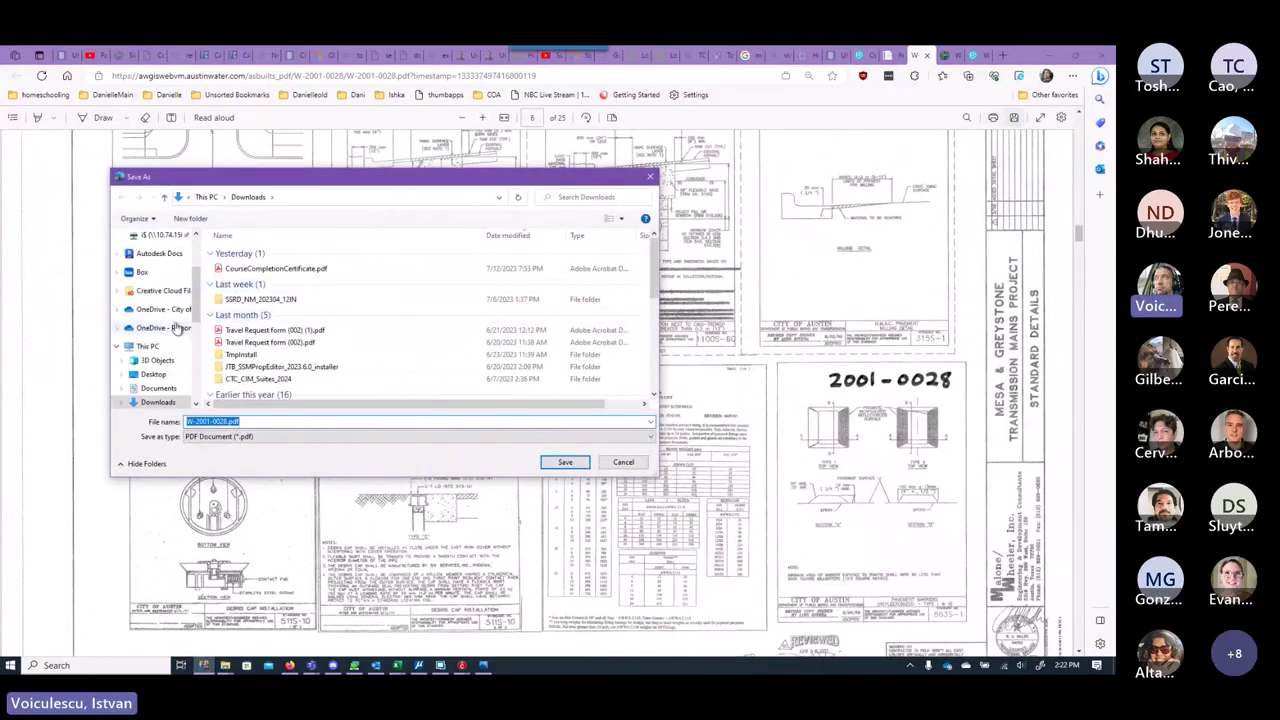
pyautogui.click(163, 309)
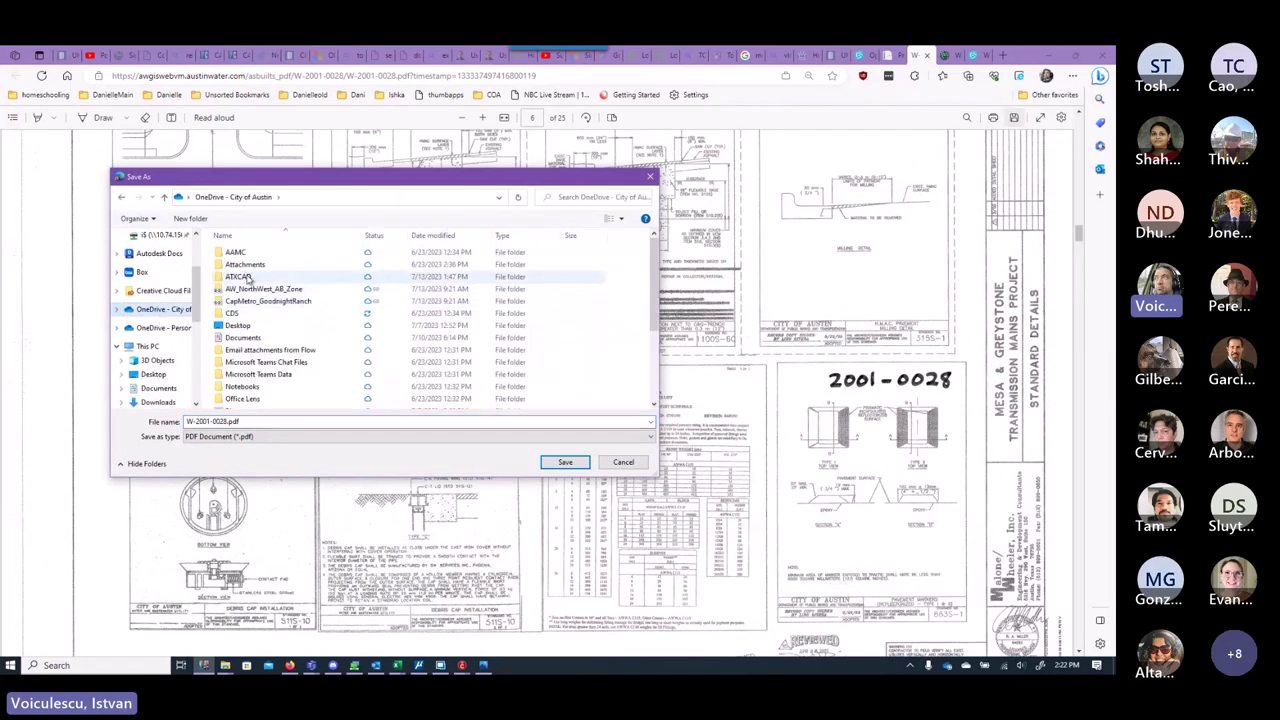
pyautogui.doubleClick(236, 313)
pyautogui.doubleClick(240, 277)
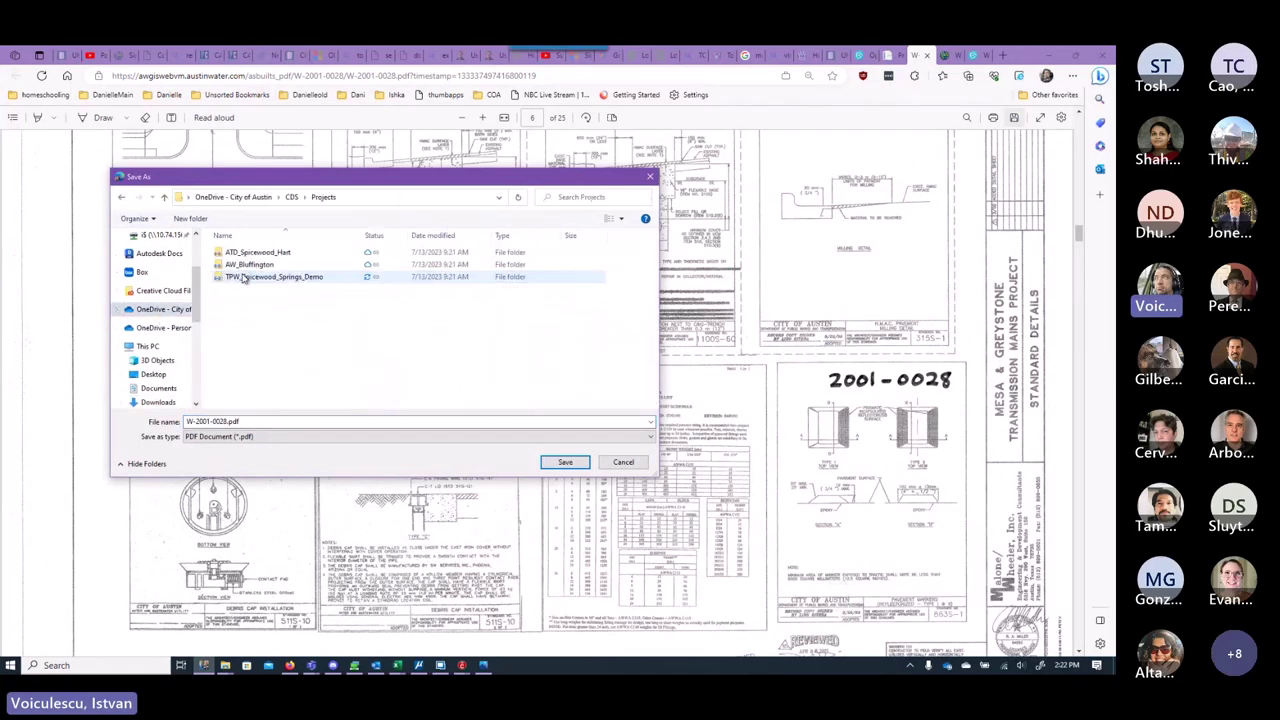
pyautogui.doubleClick(242, 277)
pyautogui.click(233, 314)
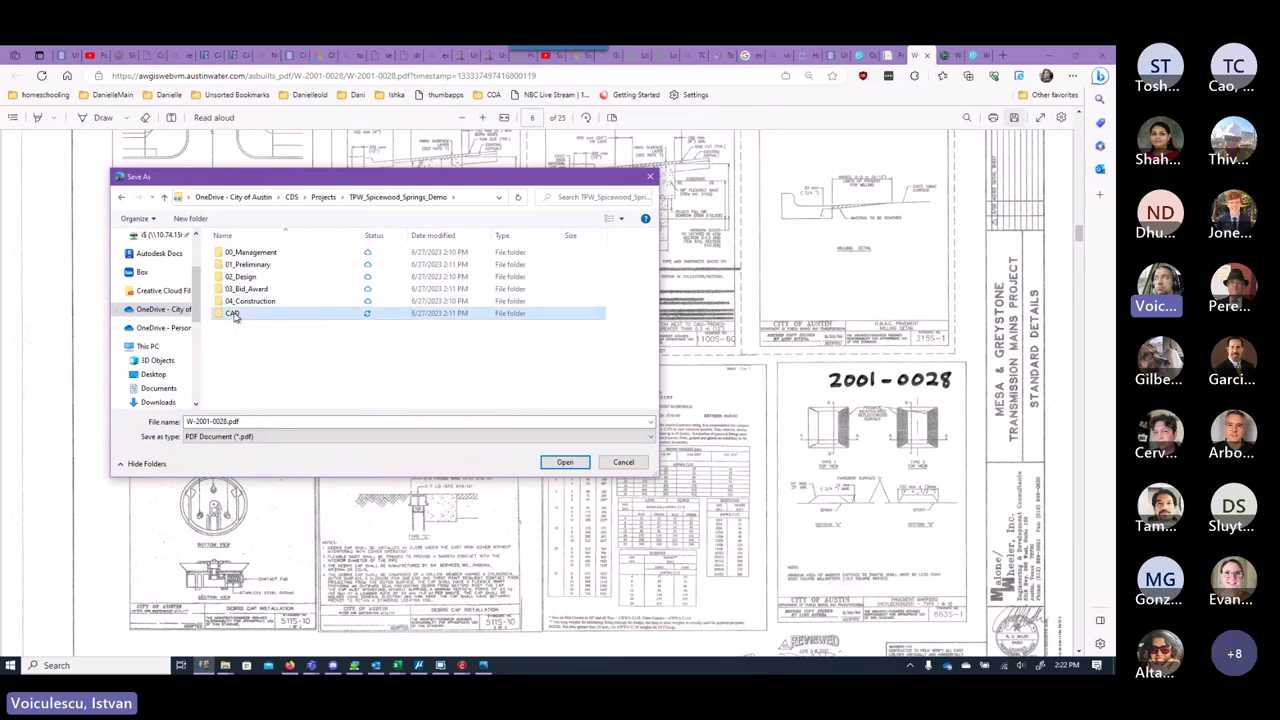
pyautogui.doubleClick(245, 277)
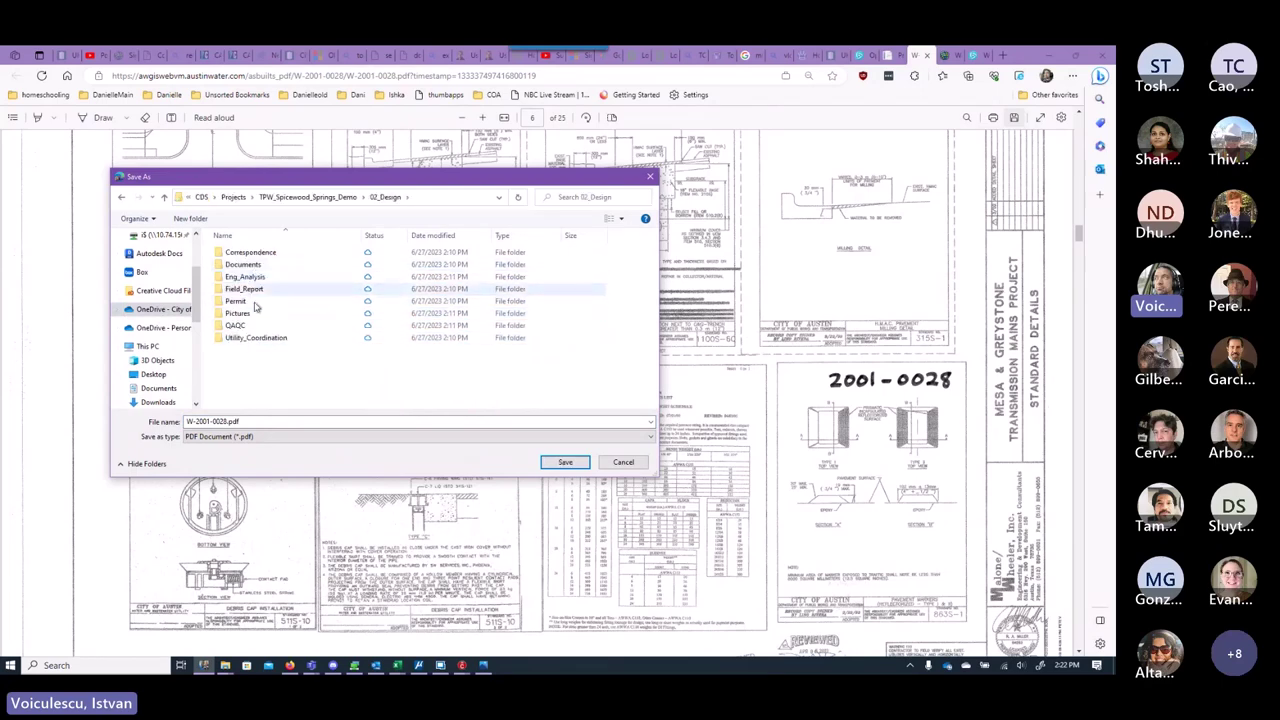
pyautogui.doubleClick(250, 337)
pyautogui.doubleClick(248, 293)
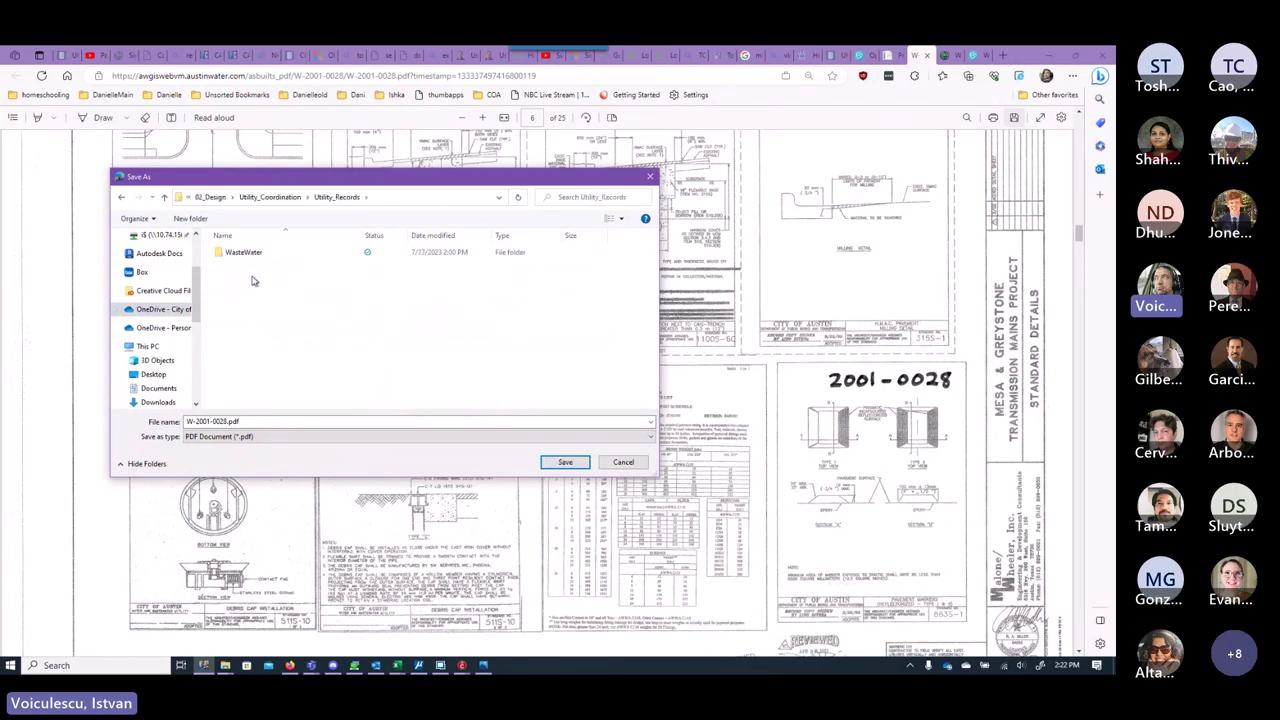
# Step: Create a folder named Water inside Utility_Records and save W-2001-0028.pdf in it
pyautogui.click(178, 218)
pyautogui.write('Water')
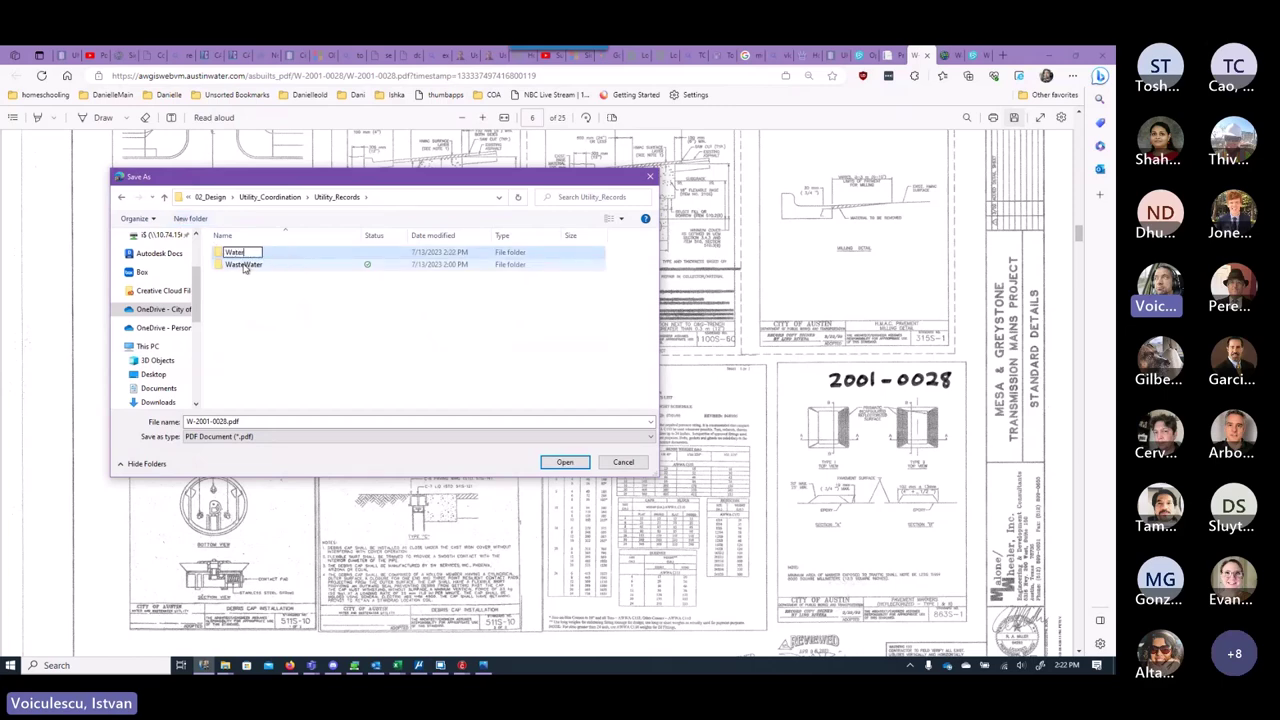
pyautogui.press('Return')
pyautogui.doubleClick(243, 265)
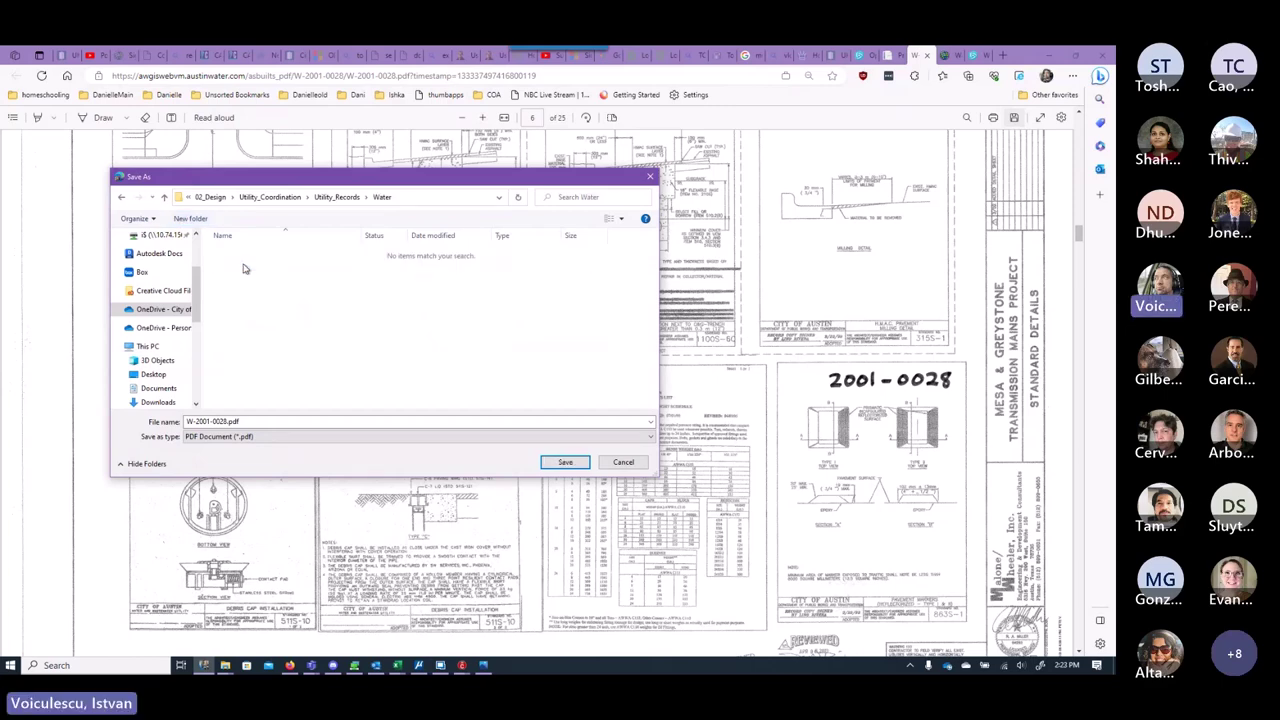
pyautogui.click(588, 463)
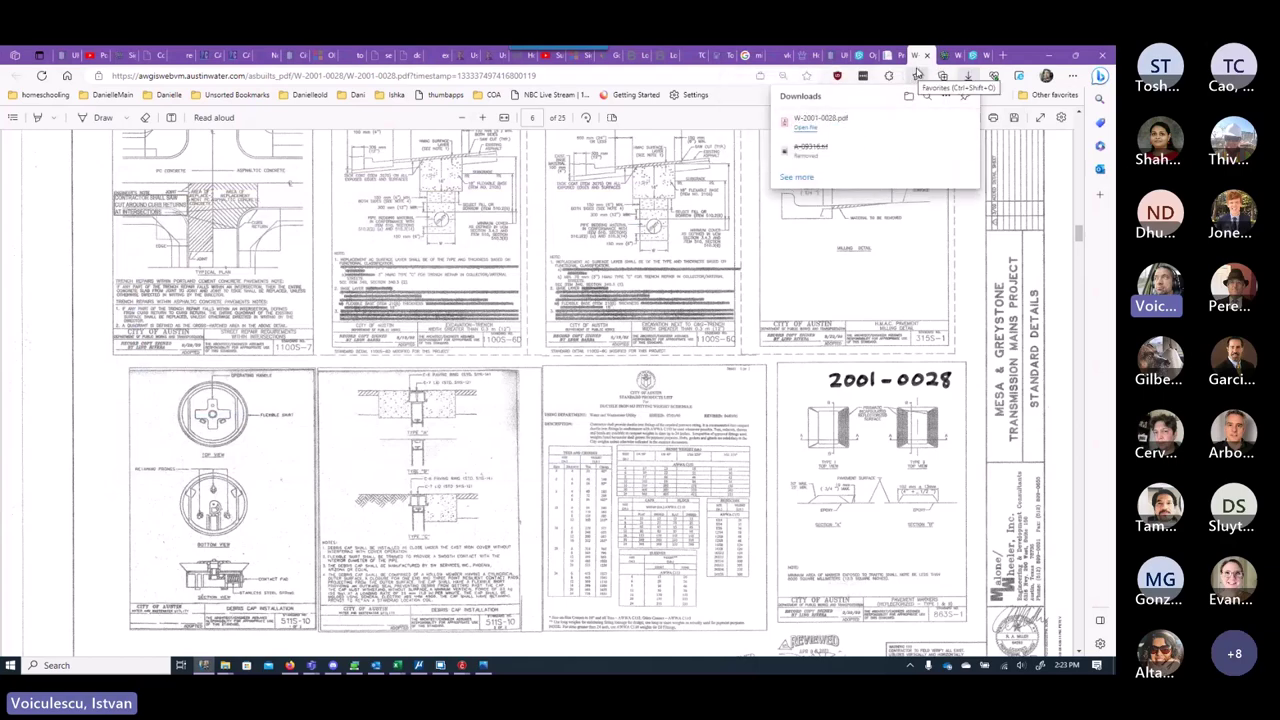
# Step: Switch to Civil 3D to view the water lines around the intersection, and return to the Operations Web Map
pyautogui.click(1050, 57)
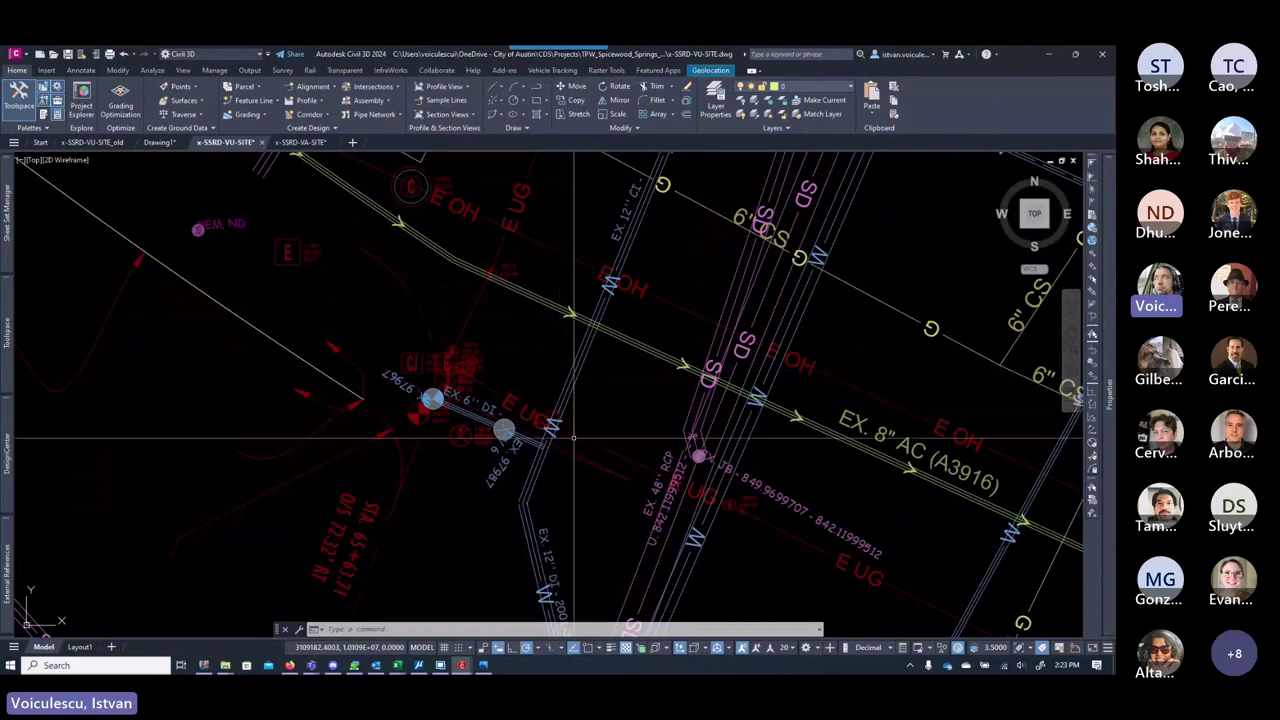
pyautogui.scroll(-4, 573, 437)
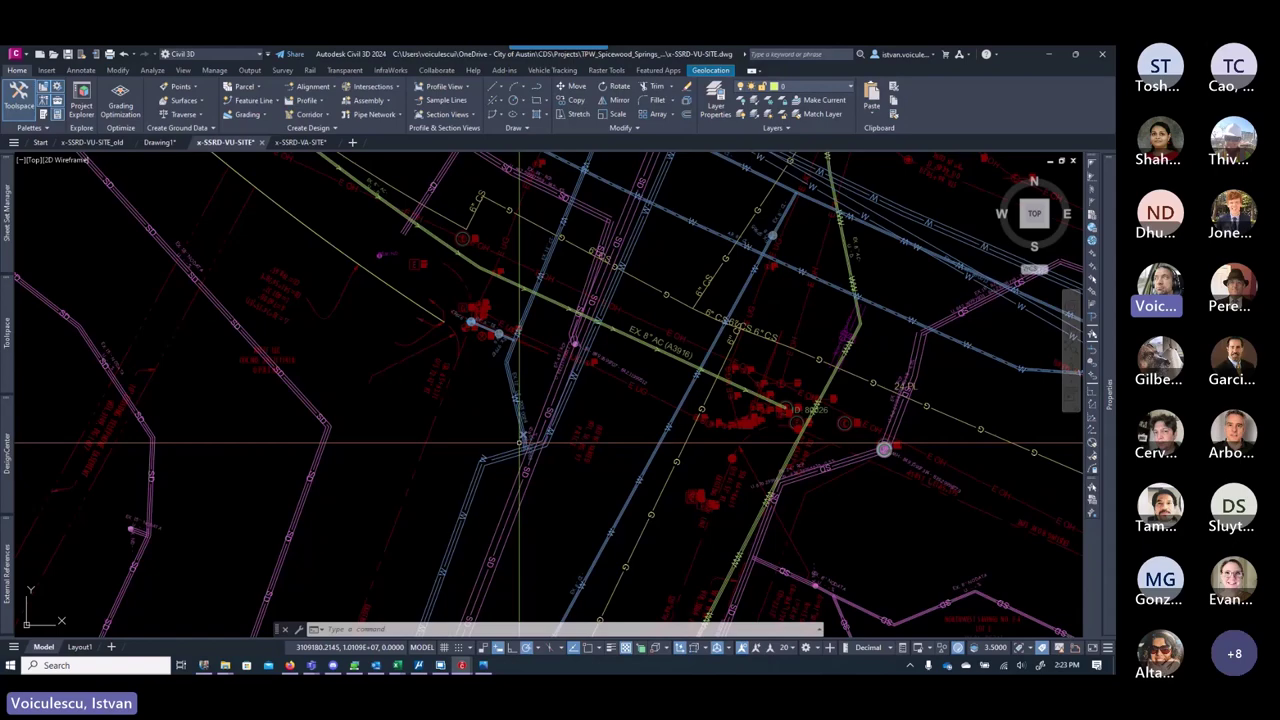
pyautogui.click(203, 665)
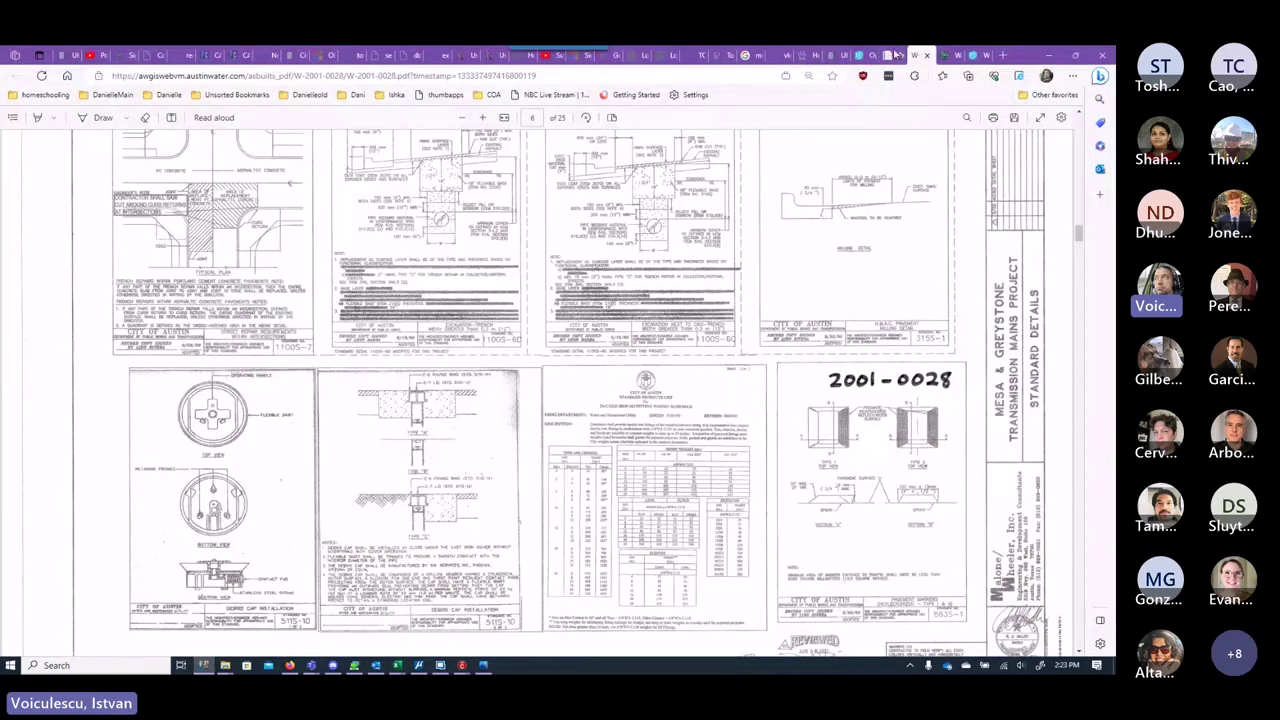
pyautogui.click(902, 55)
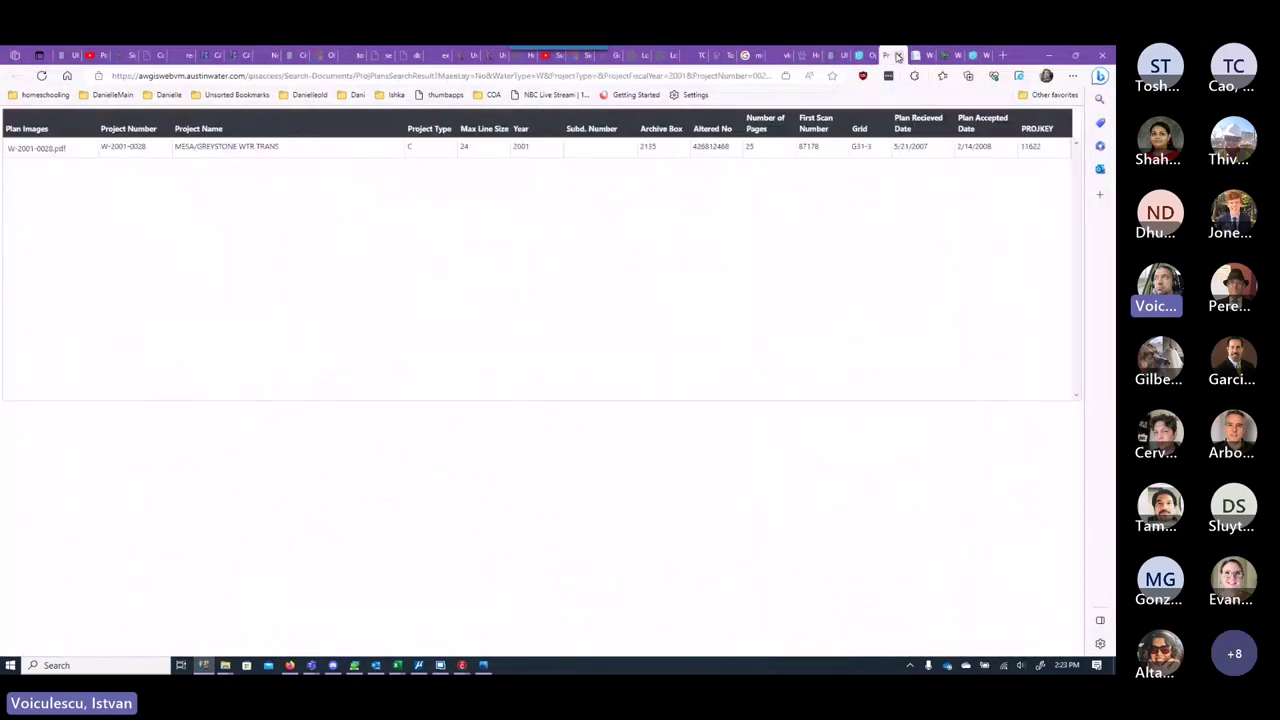
pyautogui.click(860, 55)
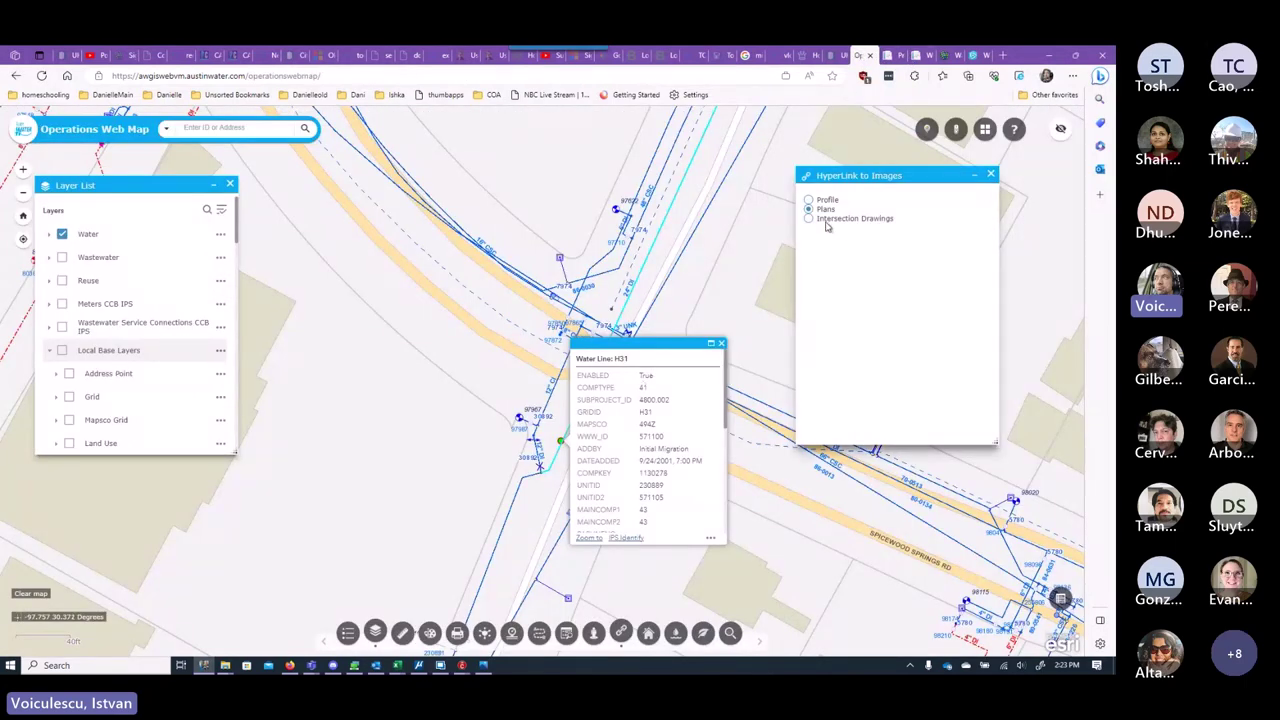
# Step: Open intersection drawing 30892 through the map's Intersection Drawings links and save it as 30892.pdf in the Water folder
pyautogui.click(721, 344)
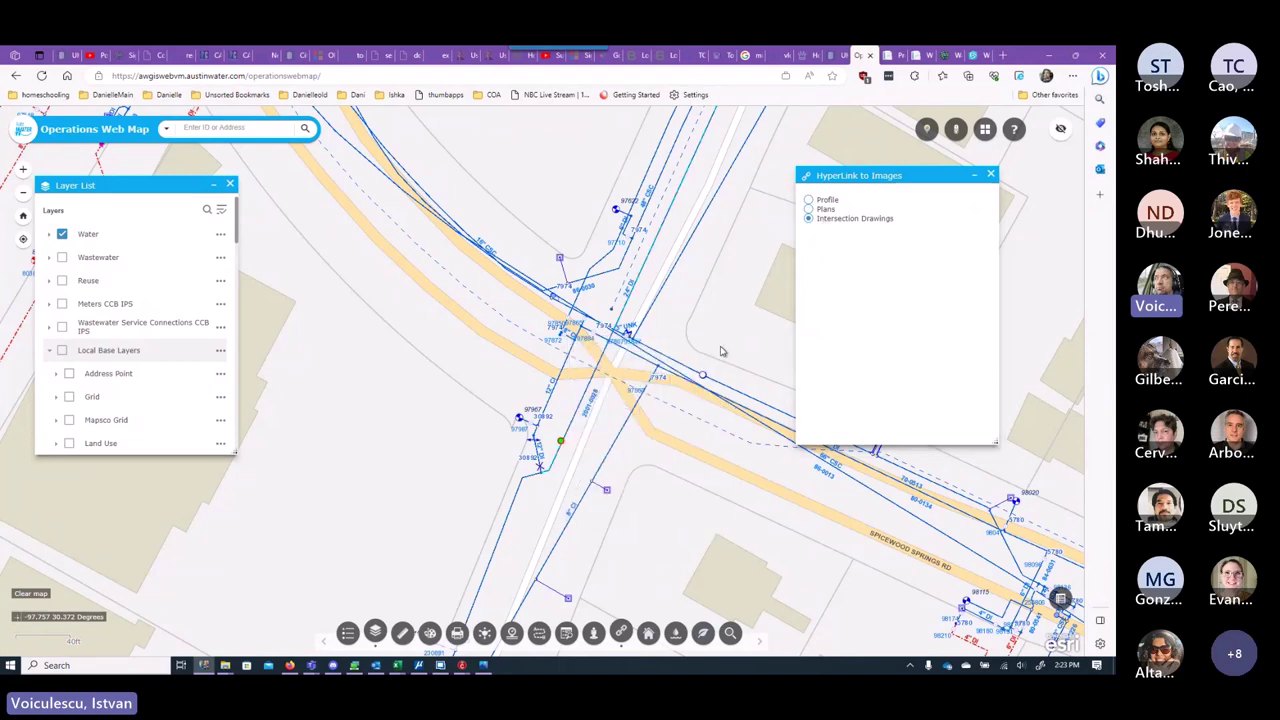
pyautogui.click(573, 424)
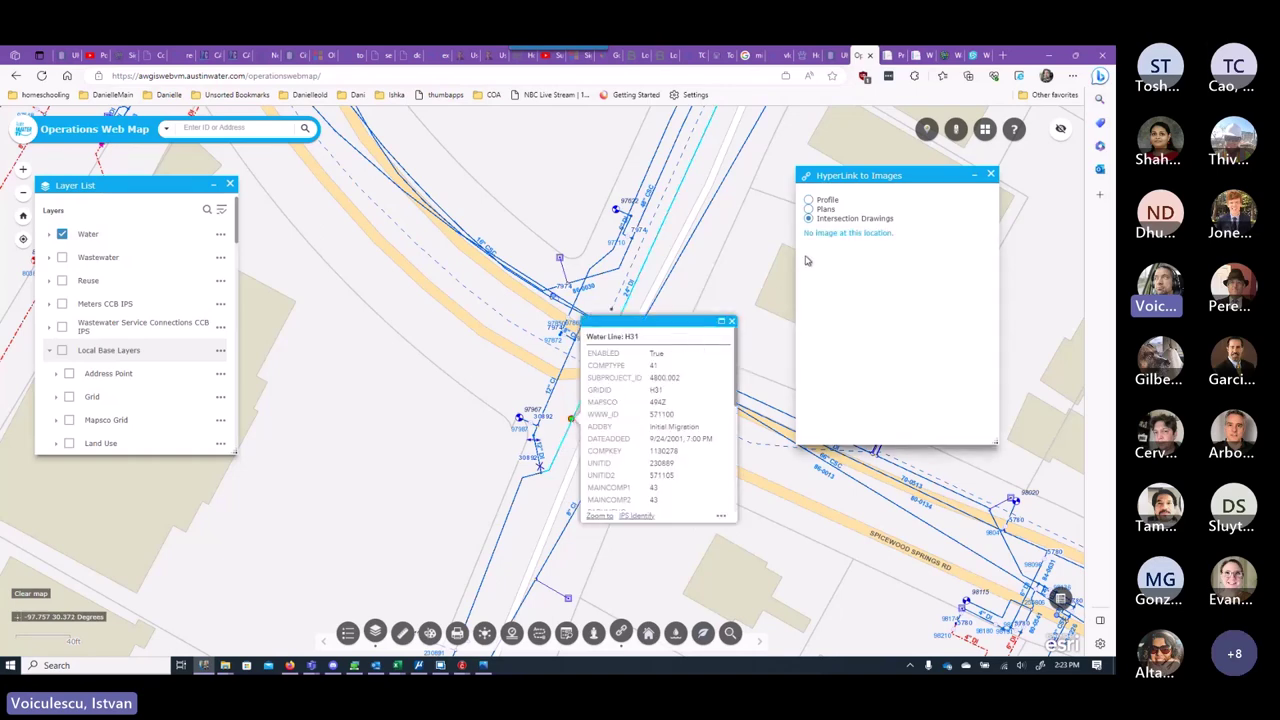
pyautogui.click(731, 321)
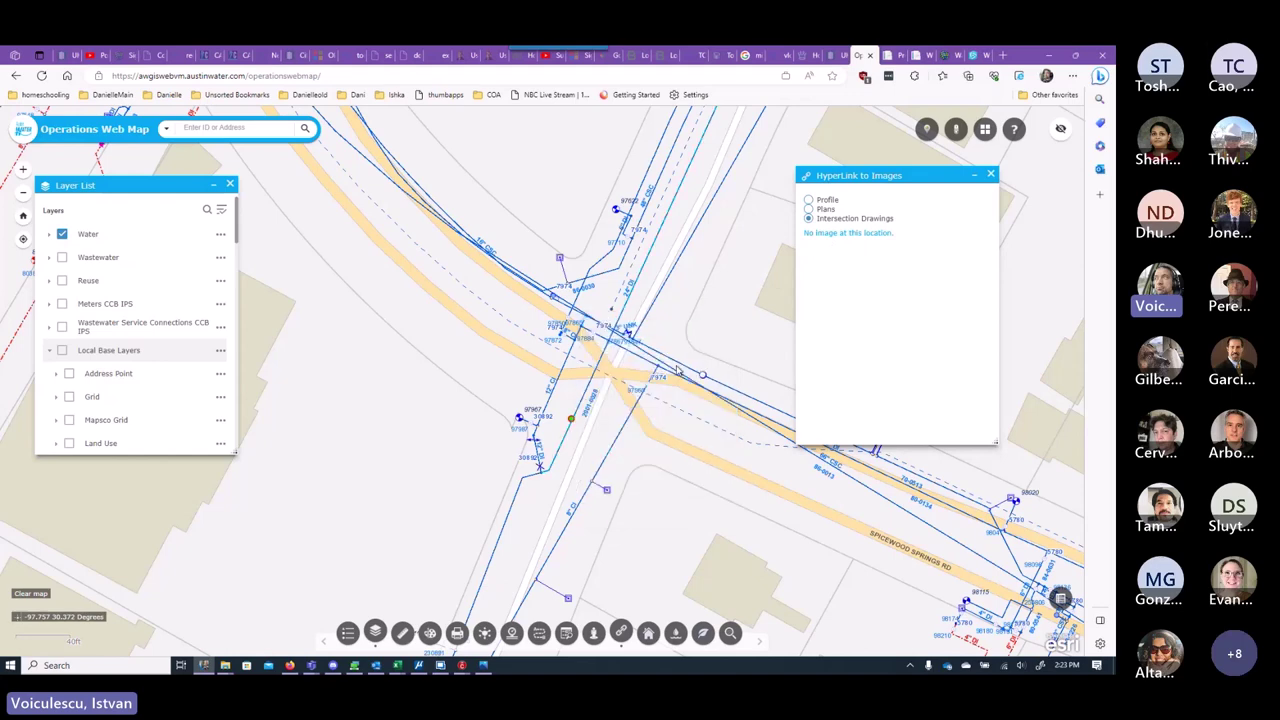
pyautogui.click(575, 432)
pyautogui.click(532, 426)
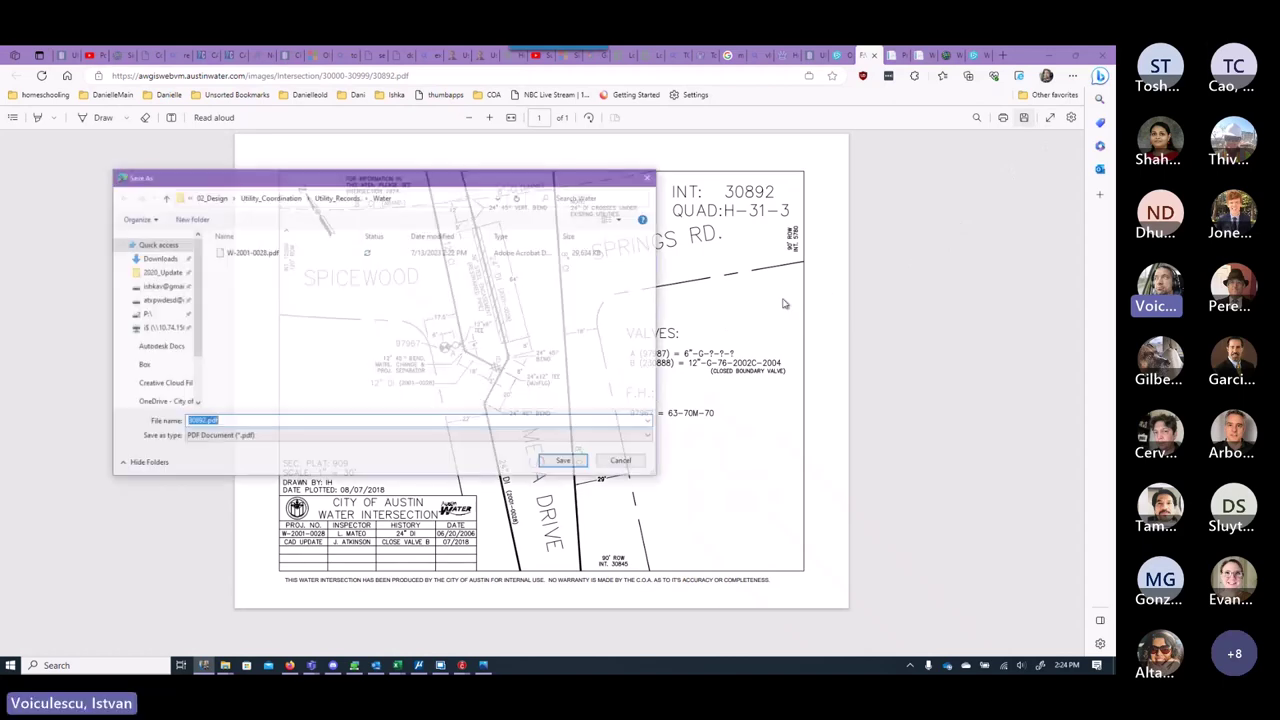
pyautogui.click(578, 463)
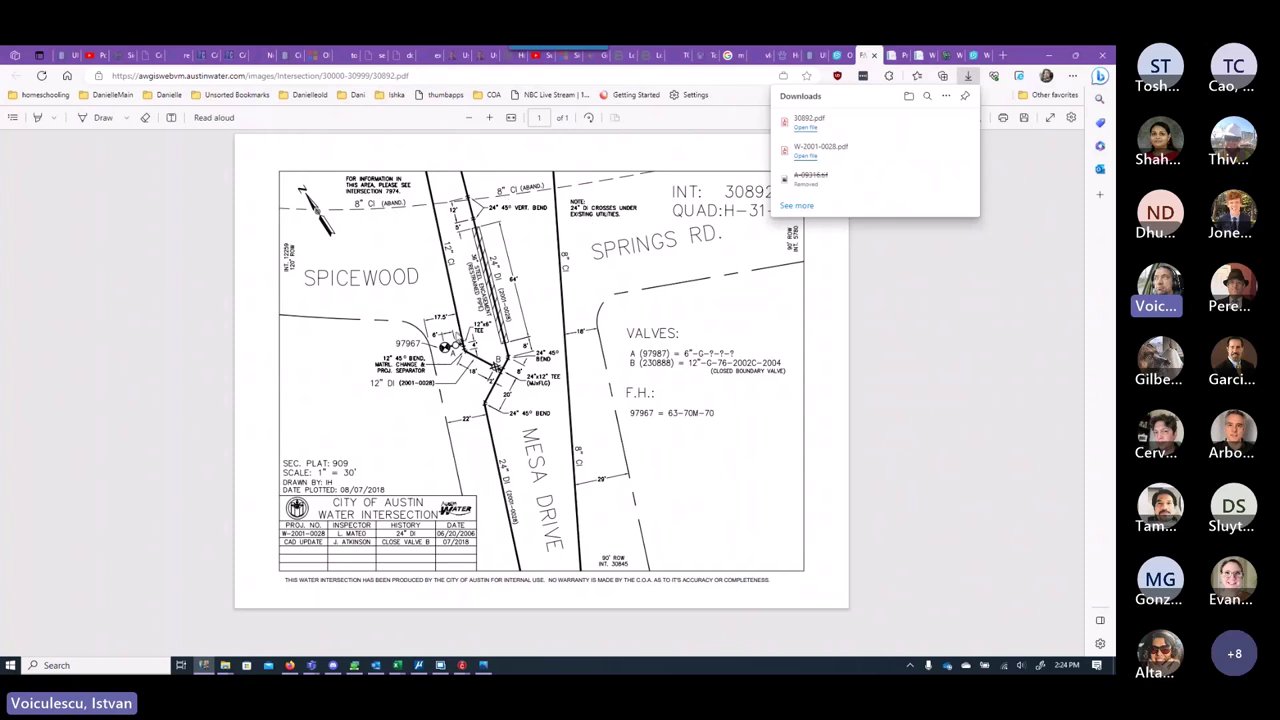
# Step: Switch to Civil 3D and examine the hydrant 97967 and gate valve 97987 symbols beside the surveyed hydrant and valve points
pyautogui.click(1048, 56)
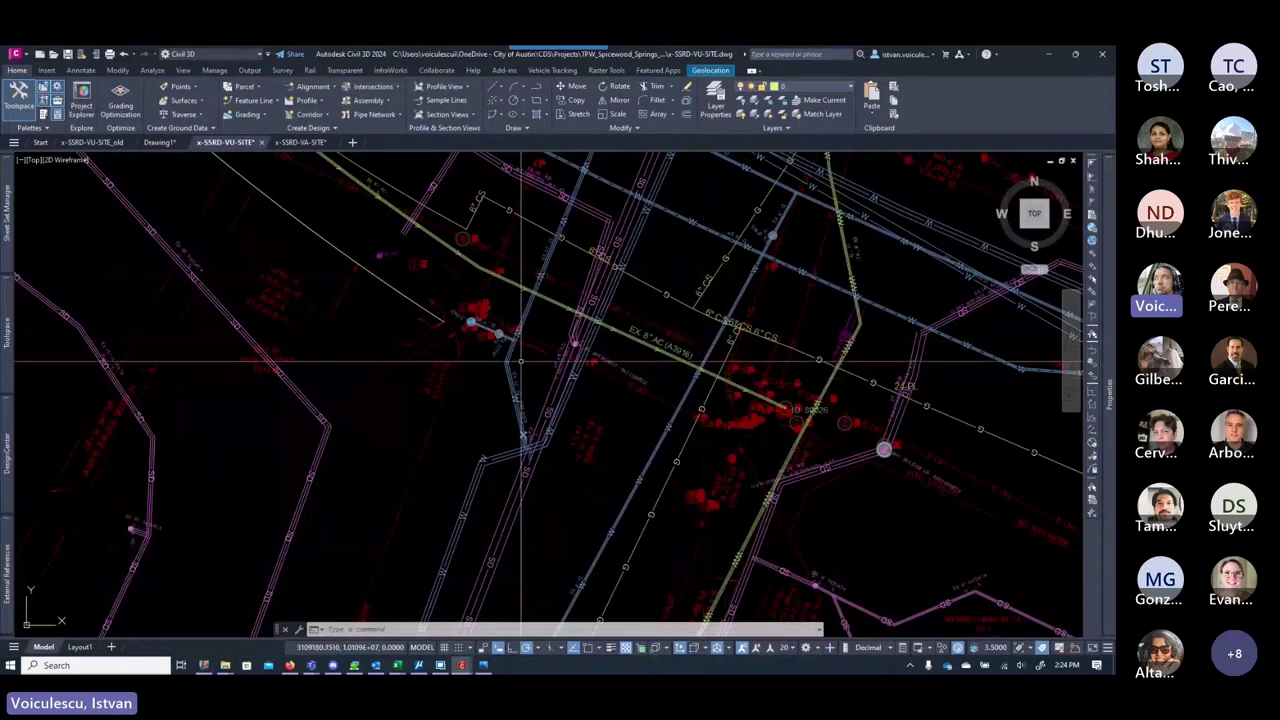
pyautogui.scroll(3, 496, 326)
pyautogui.scroll(4, 440, 300)
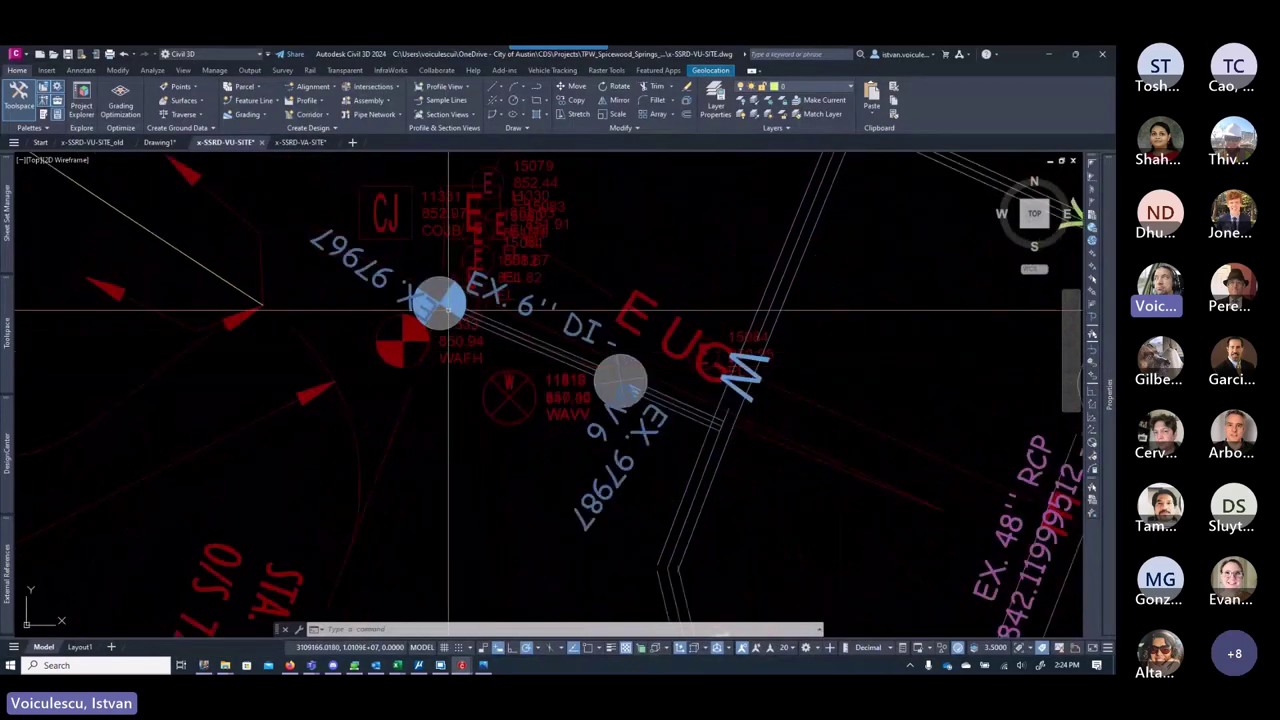
pyautogui.click(446, 281)
pyautogui.press('Escape')
pyautogui.press('Escape')
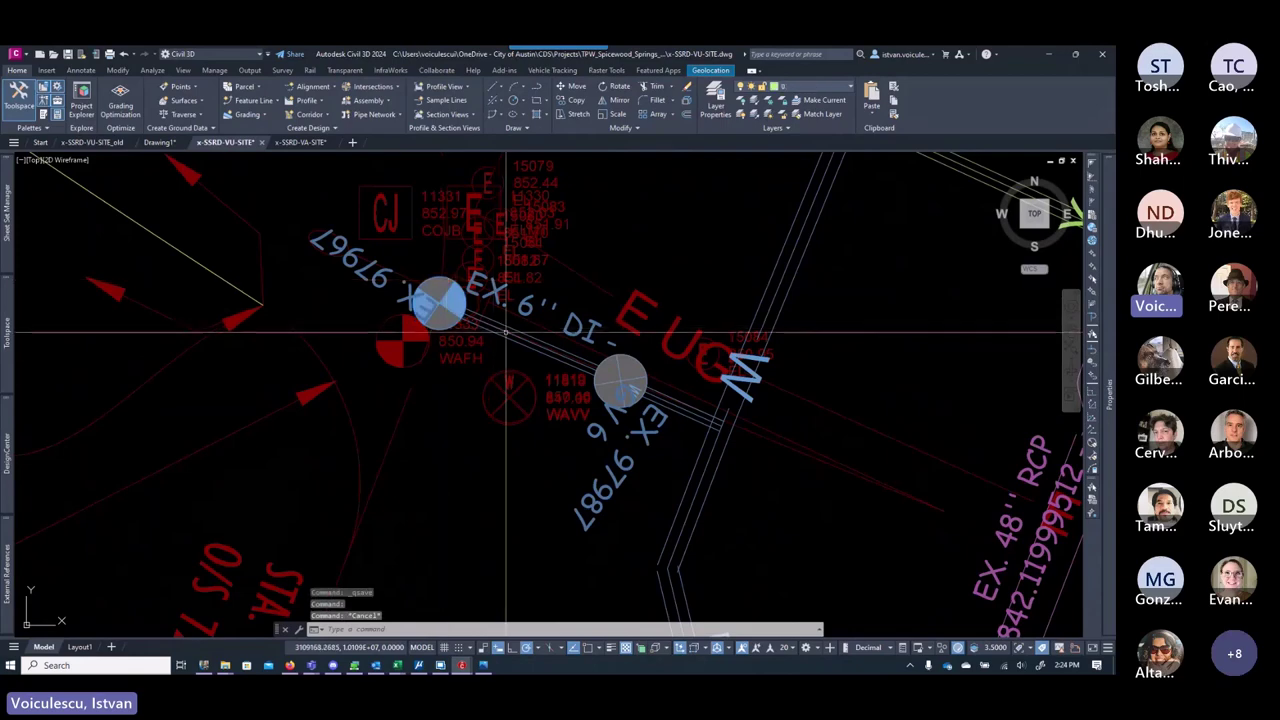
pyautogui.click(639, 365)
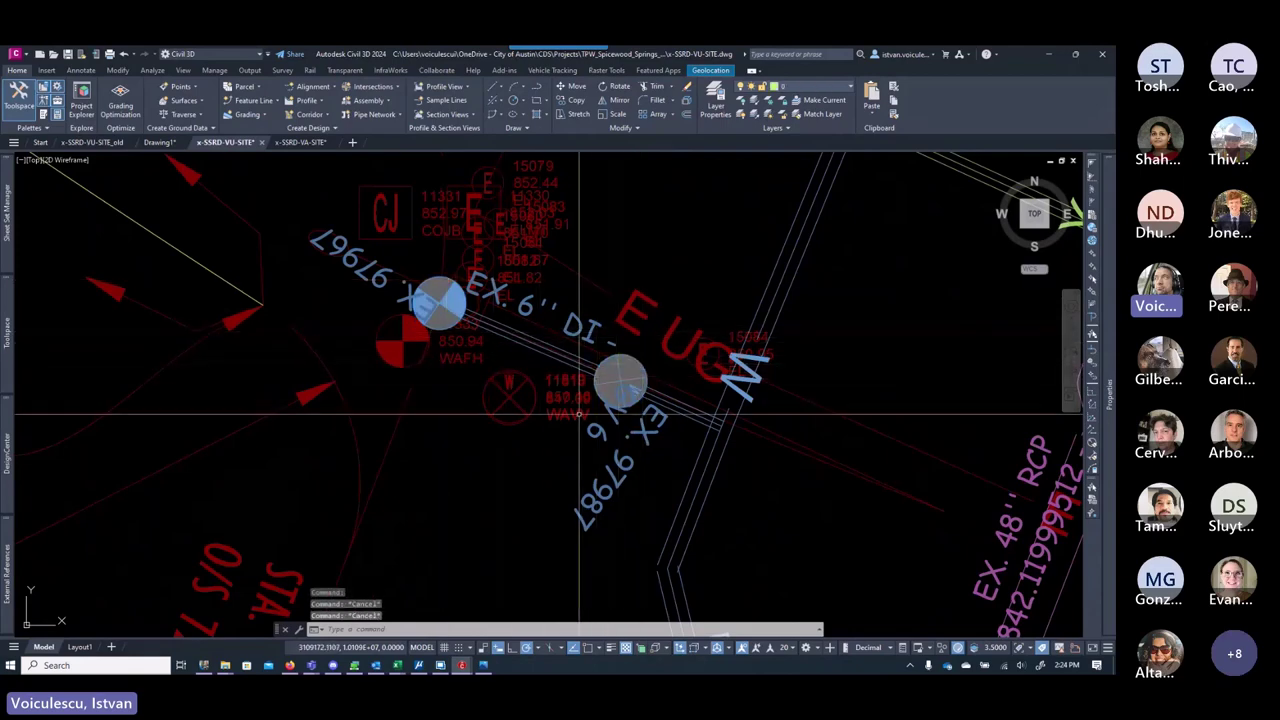
pyautogui.press('Escape')
pyautogui.press('Escape')
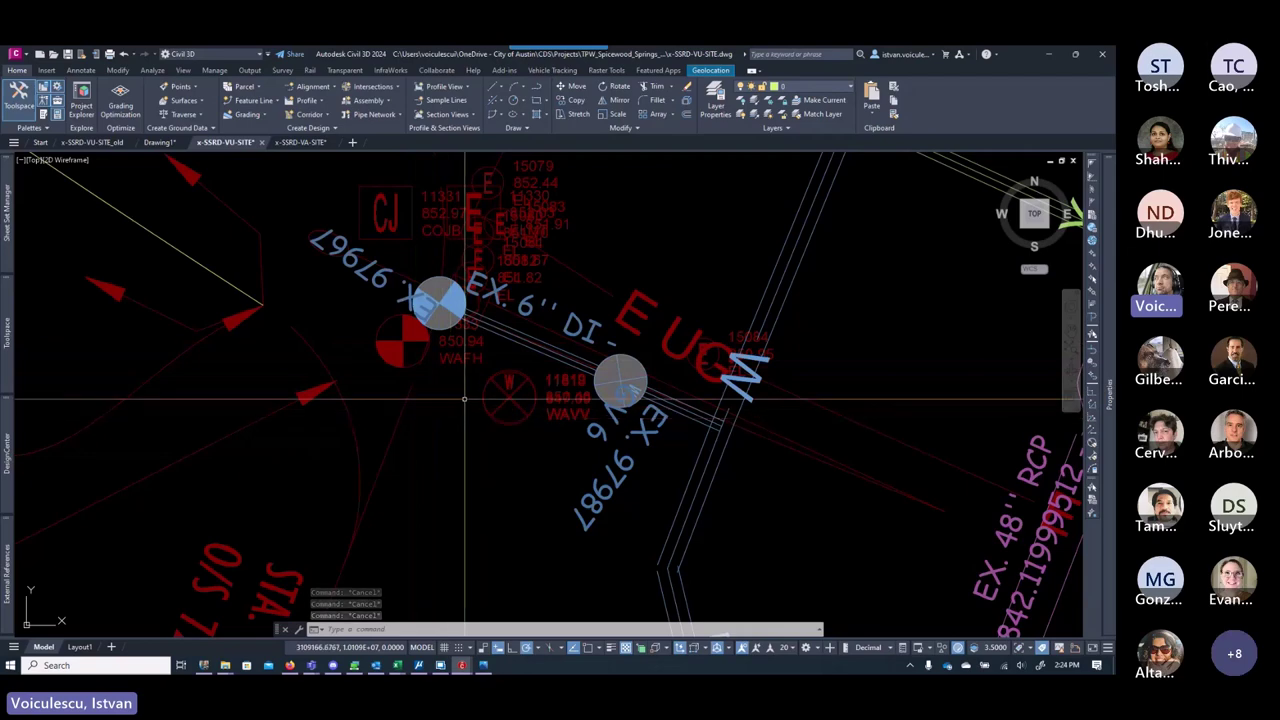
# Step: Delete the blue hydrant symbol at EX. 97967 and the gate valve symbol at EX. 97987 on the 6'' DI water line
pyautogui.moveTo(450, 355); pyautogui.dragTo(407, 337, button='middle')
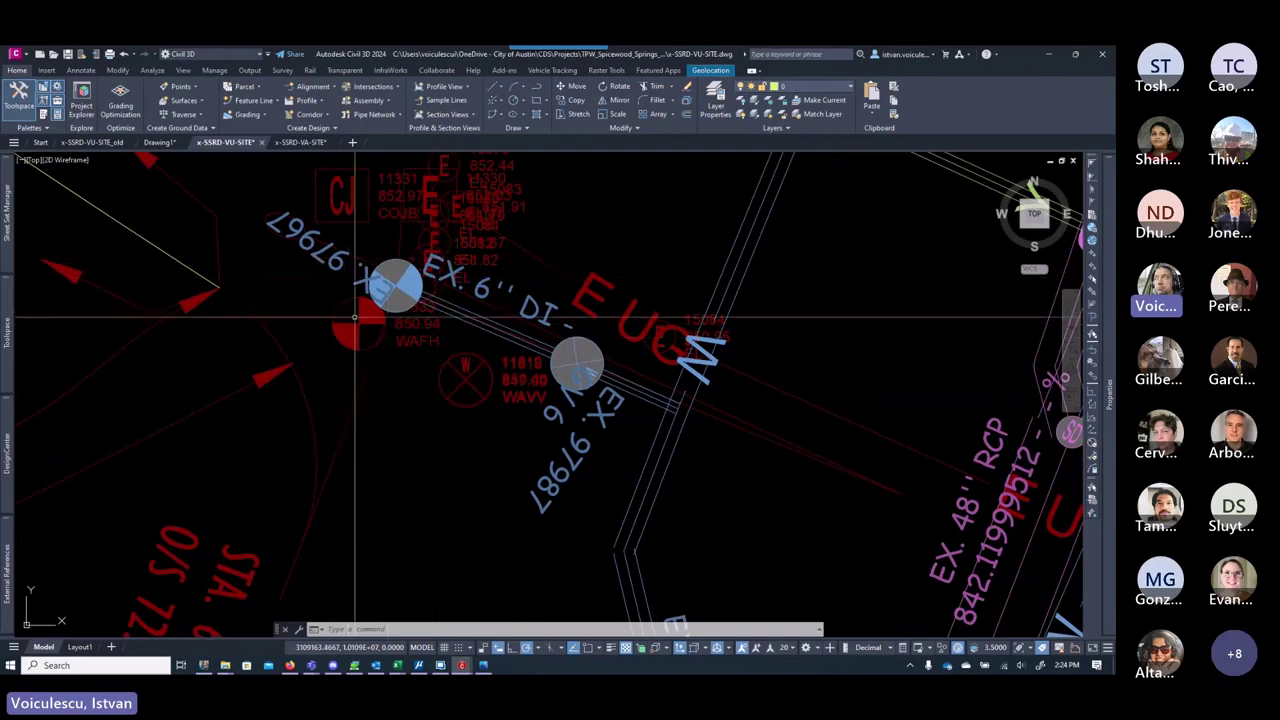
pyautogui.click(385, 264)
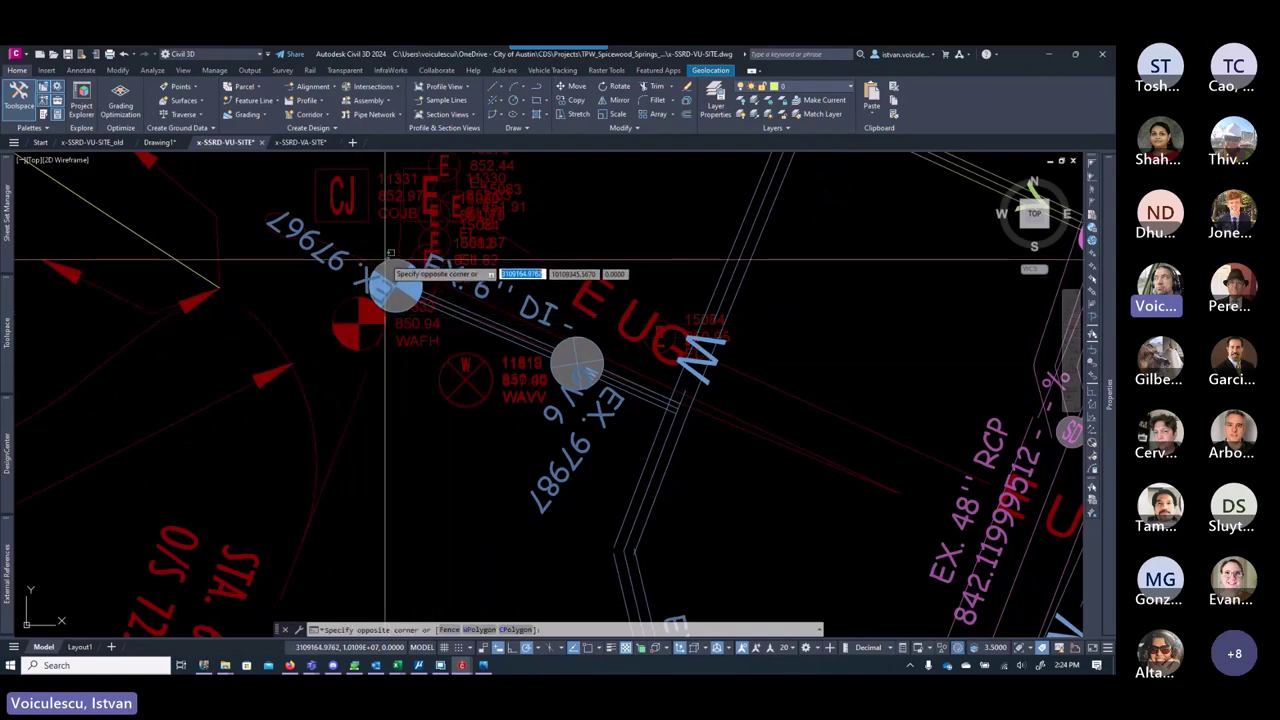
pyautogui.press('Escape')
pyautogui.click(385, 264)
pyautogui.press('Delete')
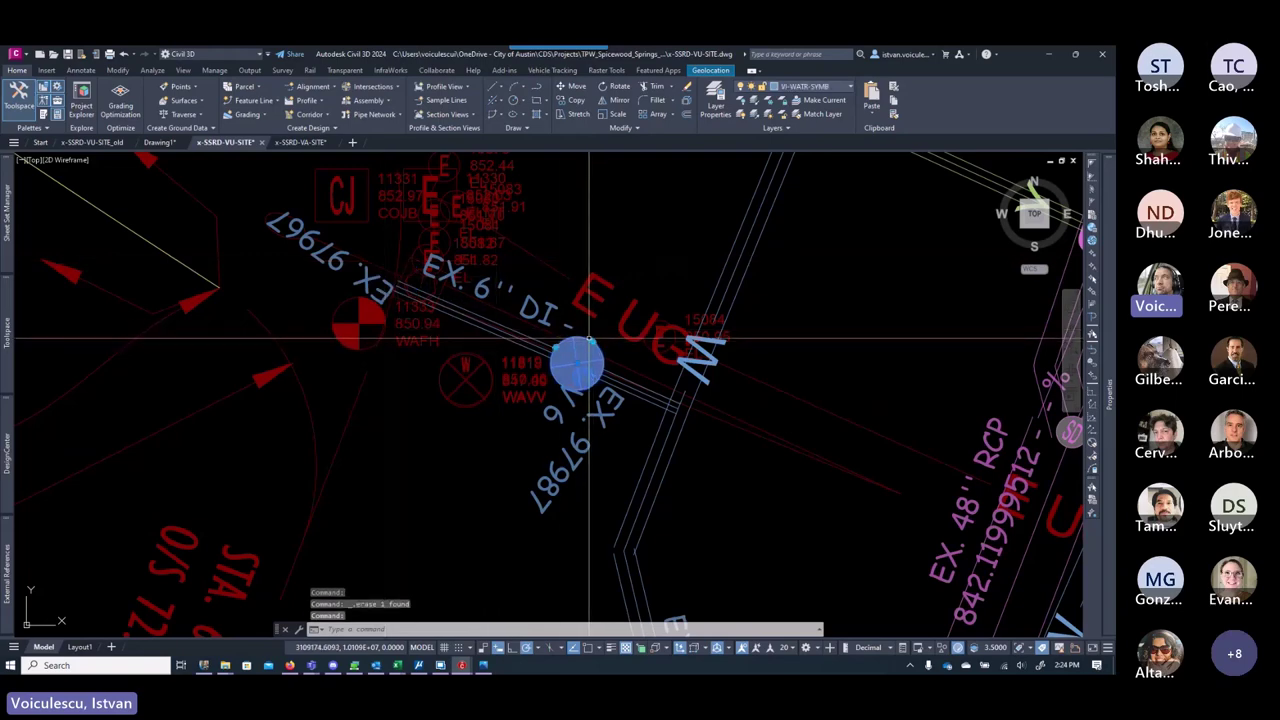
pyautogui.press('Delete')
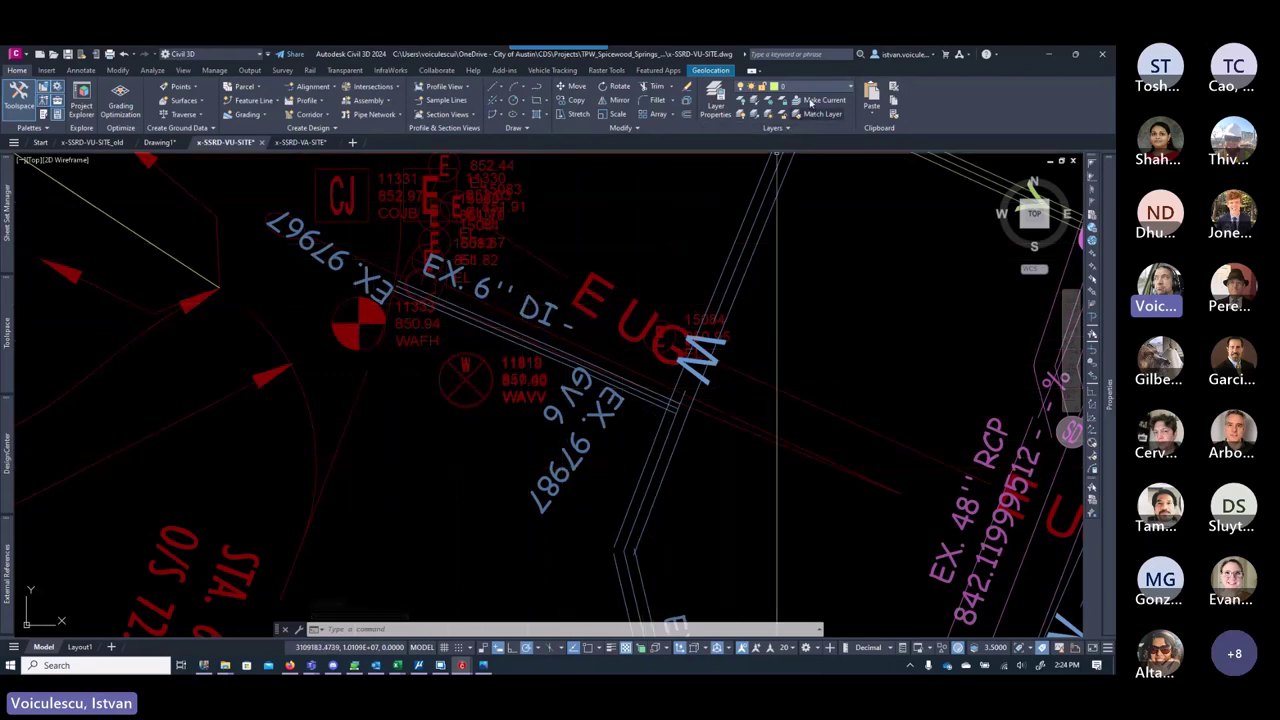
# Step: Draw a polyline from the surveyed hydrant's center through the surveyed valve's center, ending perpendicular to the adjacent water main
pyautogui.write('pl')
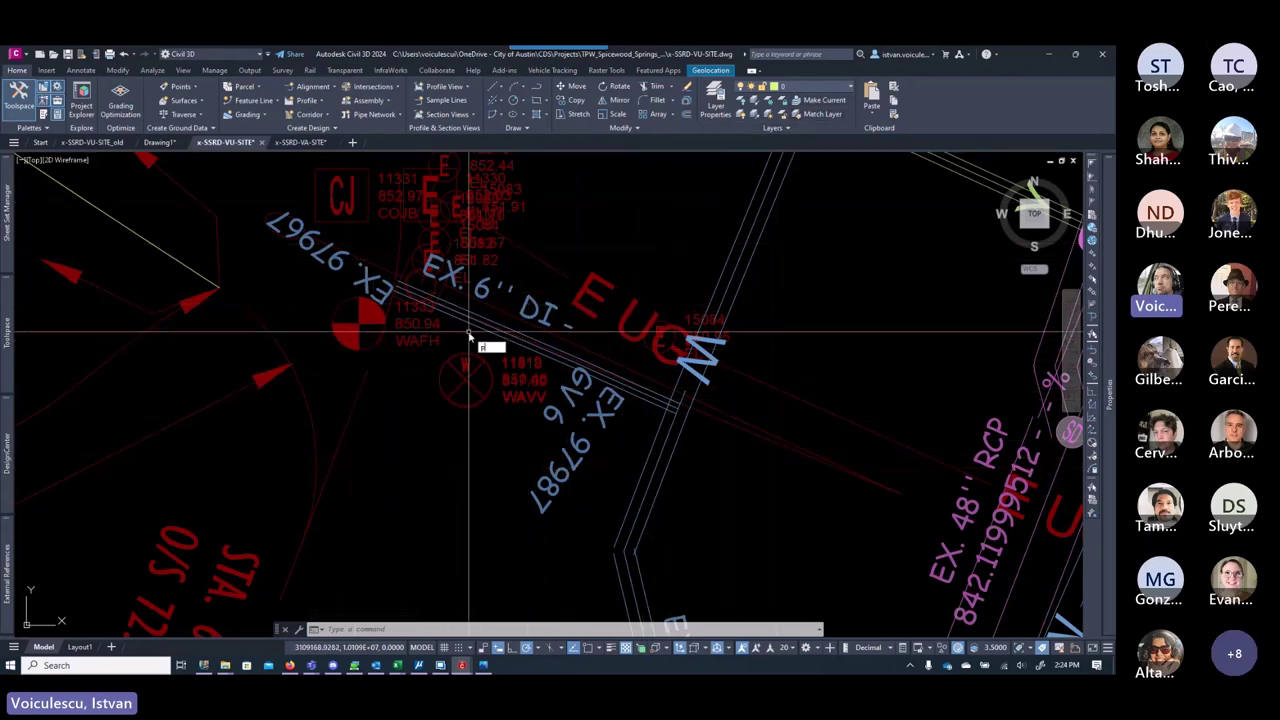
pyautogui.press('Return')
pyautogui.keyDown('shift'); pyautogui.rightClick(356, 324); pyautogui.keyUp('shift')
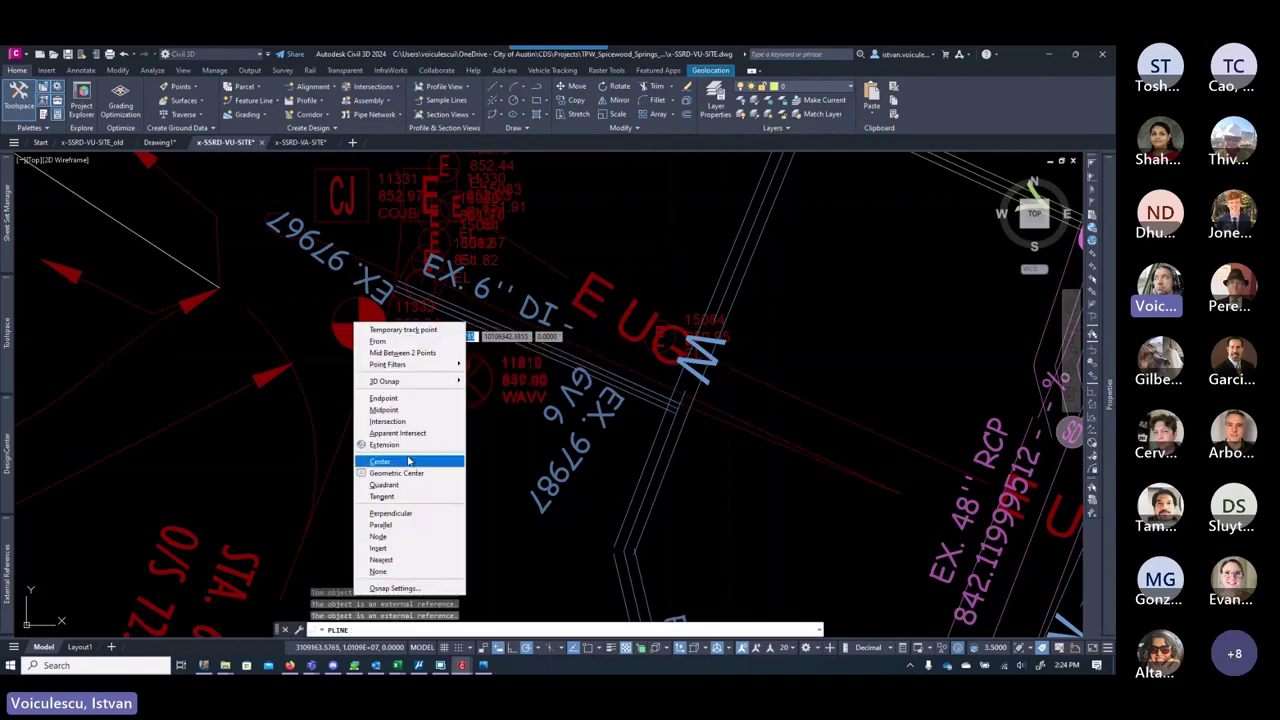
pyautogui.click(408, 461)
pyautogui.click(360, 345)
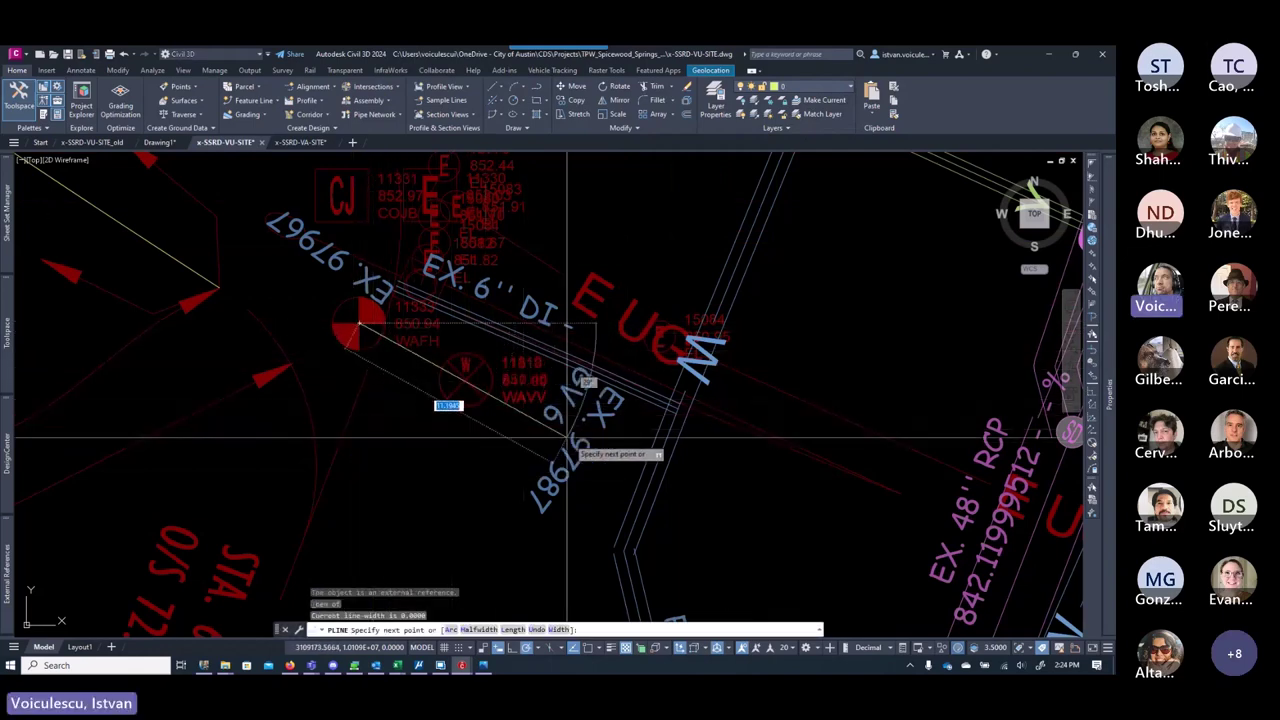
pyautogui.keyDown('shift'); pyautogui.rightClick(493, 398); pyautogui.keyUp('shift')
pyautogui.click(540, 265)
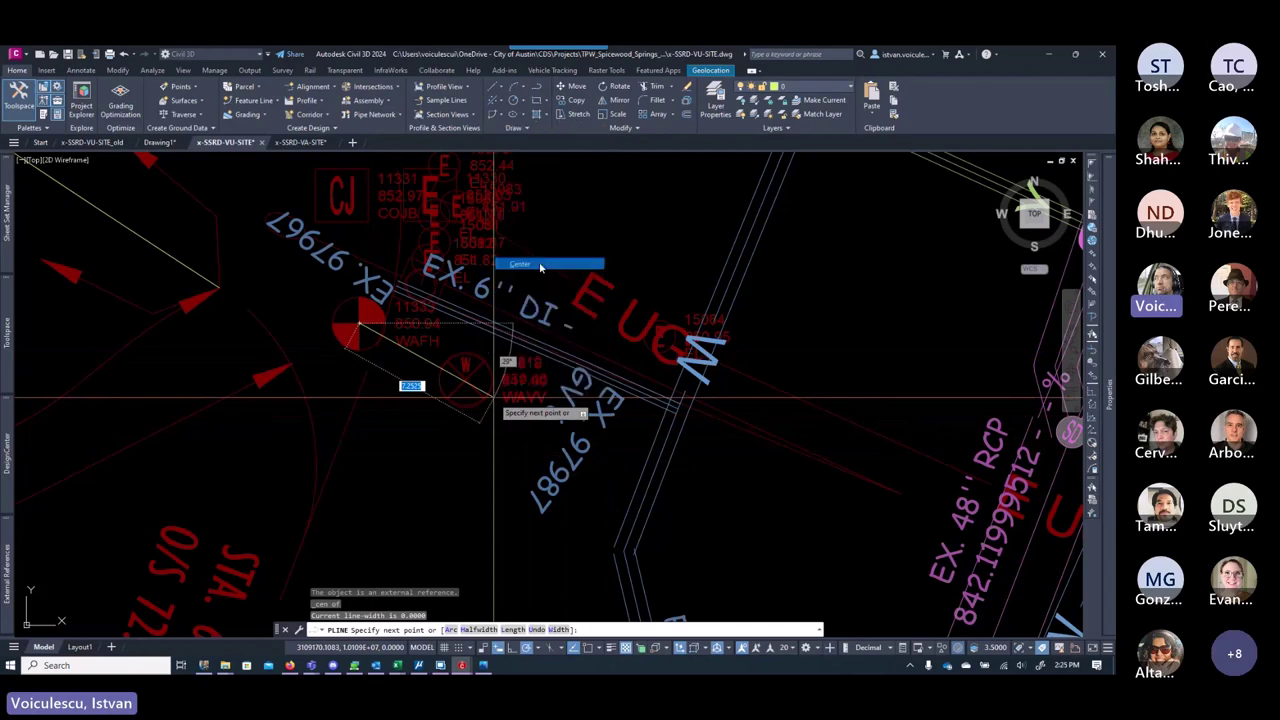
pyautogui.click(489, 393)
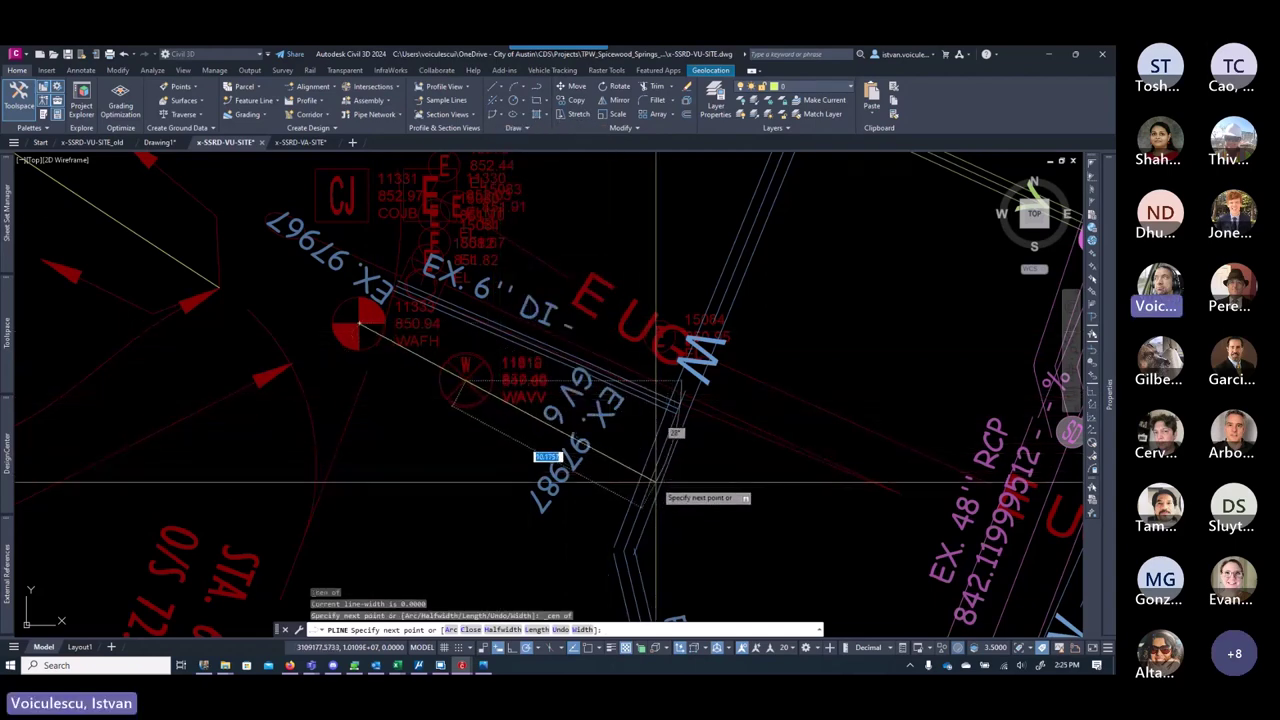
pyautogui.keyDown('shift'); pyautogui.rightClick(658, 478); pyautogui.keyUp('shift')
pyautogui.click(700, 381)
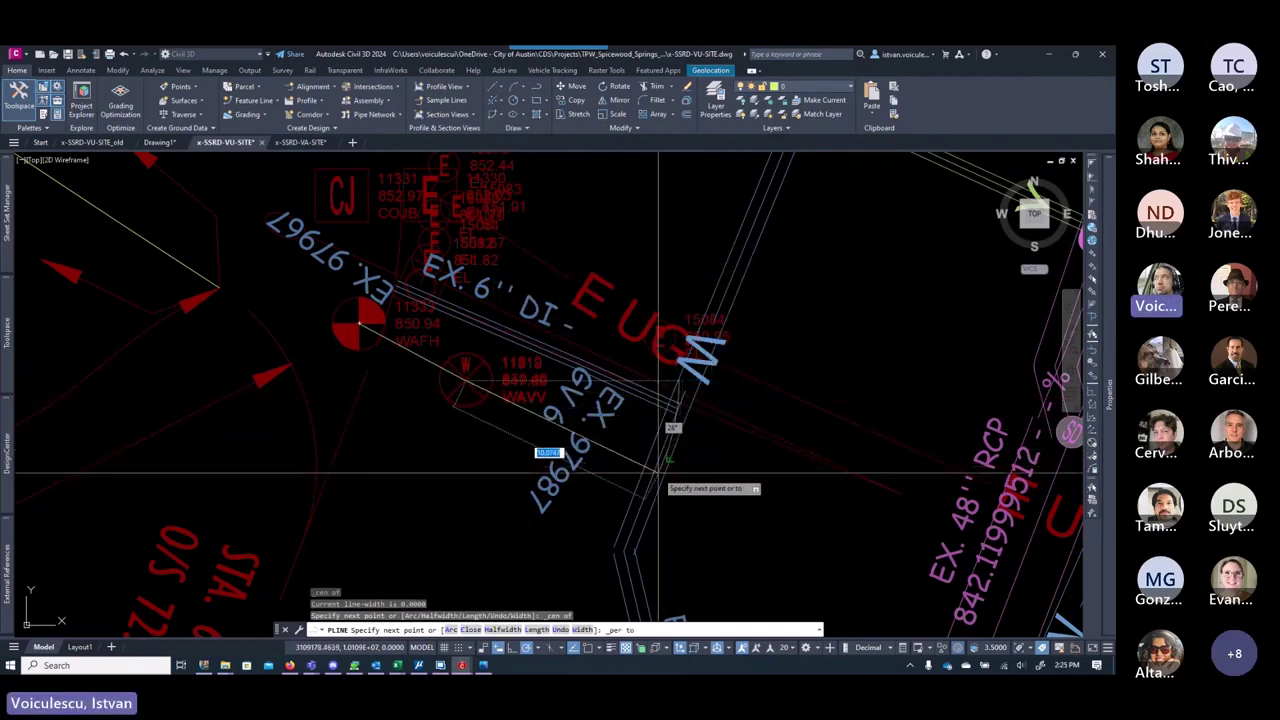
pyautogui.press('Escape')
pyautogui.press('Escape')
# Step: Move the new hydrant lead polyline to the V-WATR-SRVC layer and clear the selection
pyautogui.scroll(-2, 660, 465)
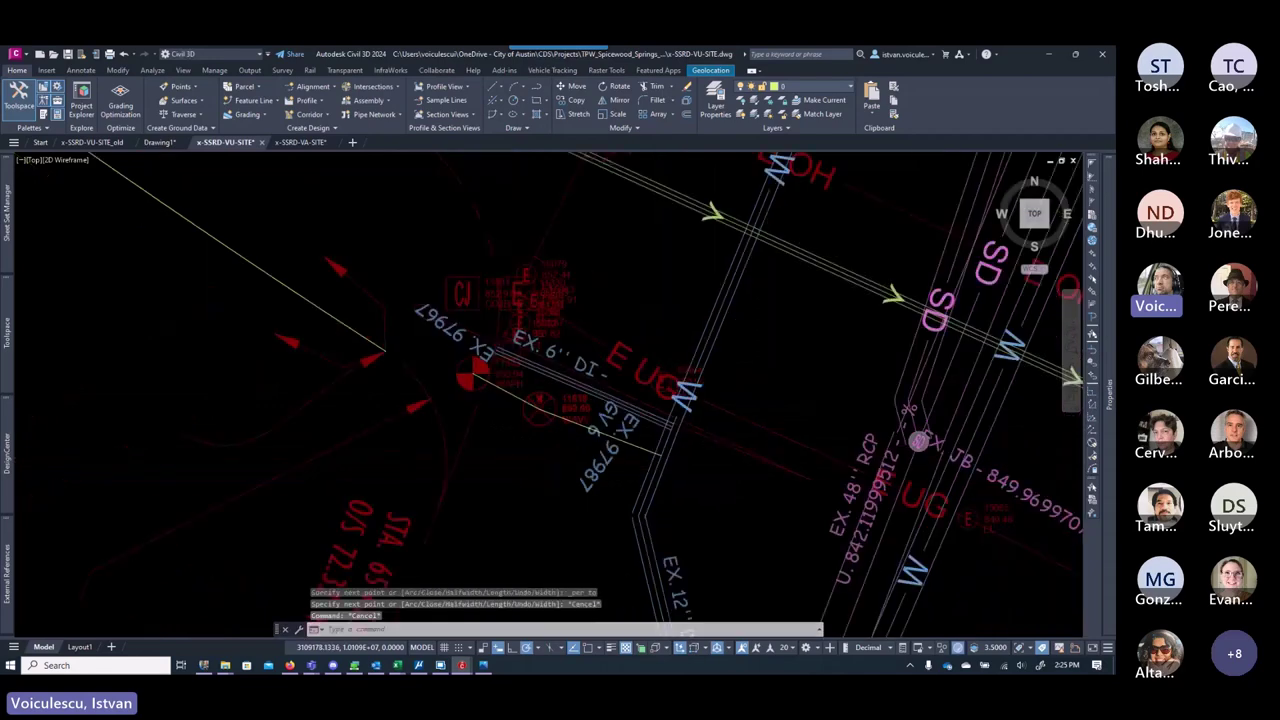
pyautogui.scroll(-2, 665, 460)
pyautogui.scroll(2, 755, 255)
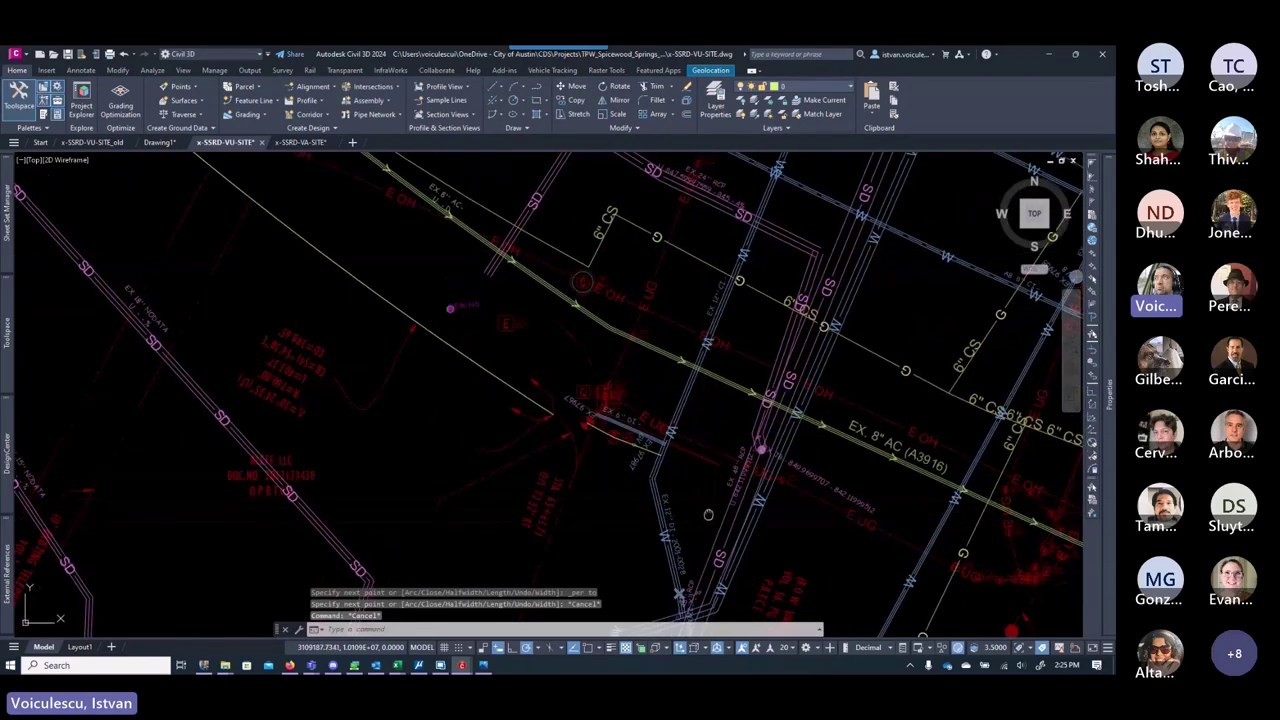
pyautogui.scroll(-2, 638, 330)
pyautogui.scroll(7, 638, 330)
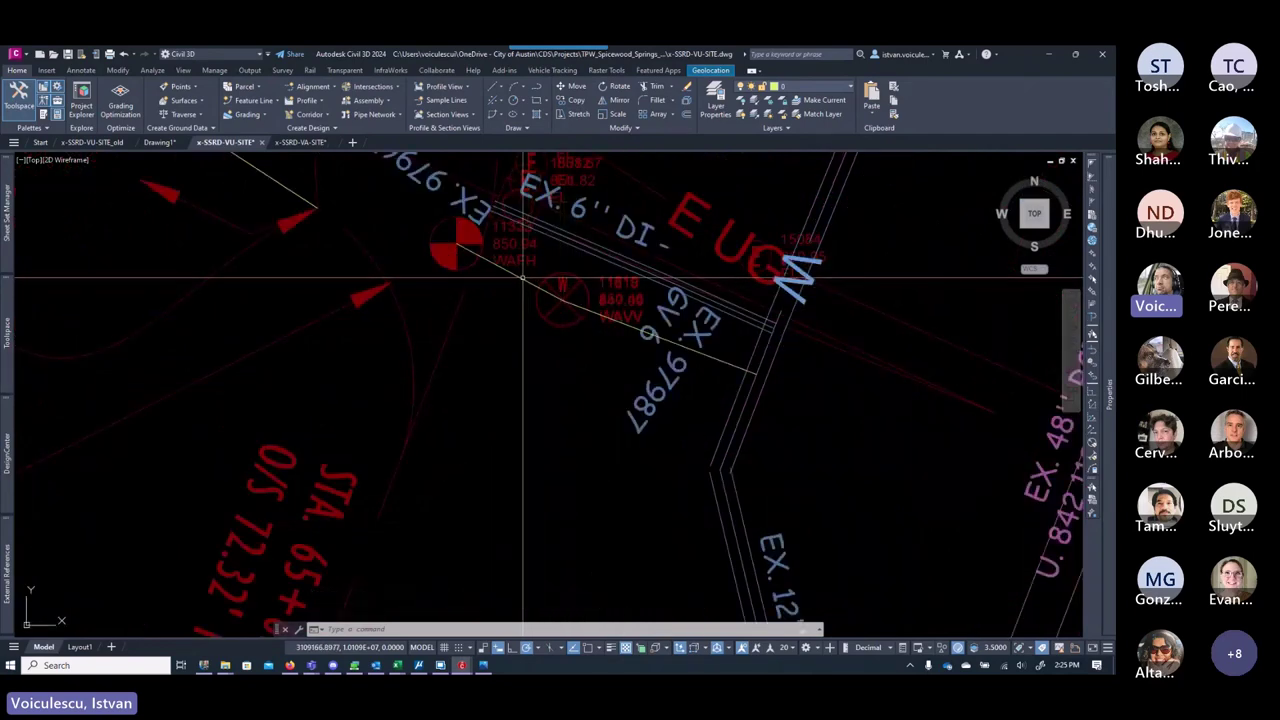
pyautogui.click(532, 277)
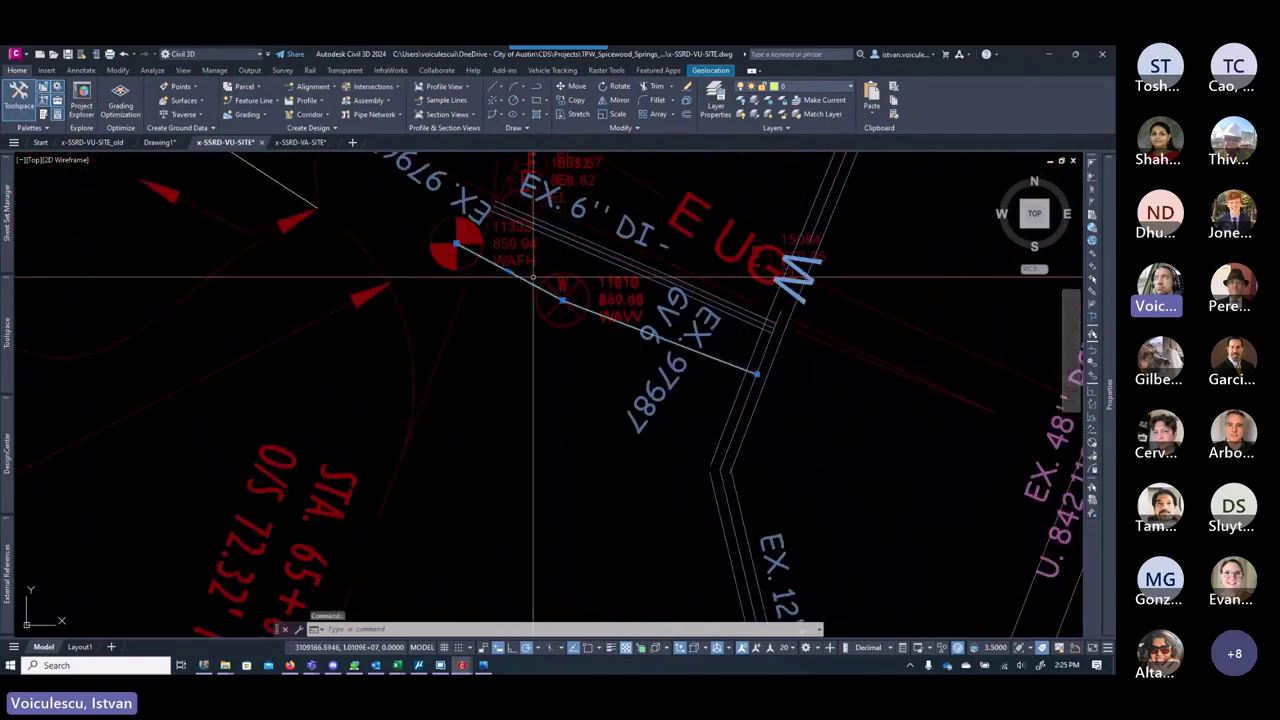
pyautogui.click(800, 86)
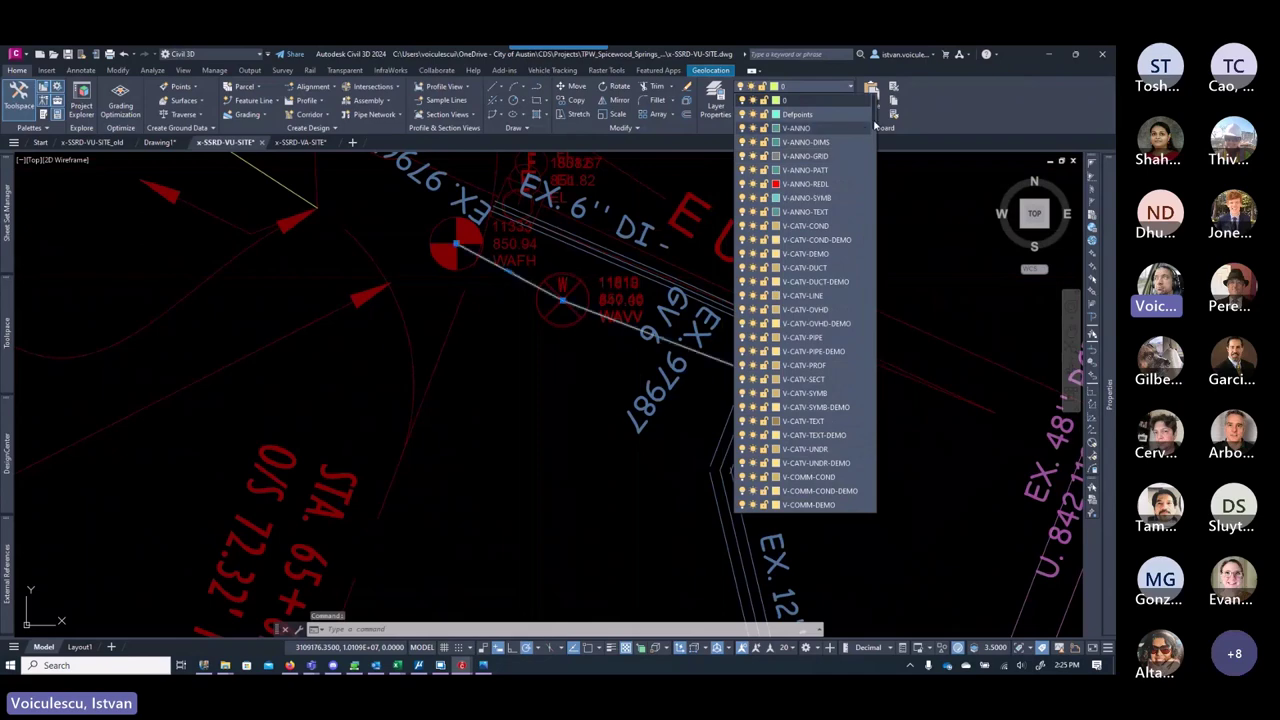
pyautogui.moveTo(873, 110); pyautogui.dragTo(873, 494)
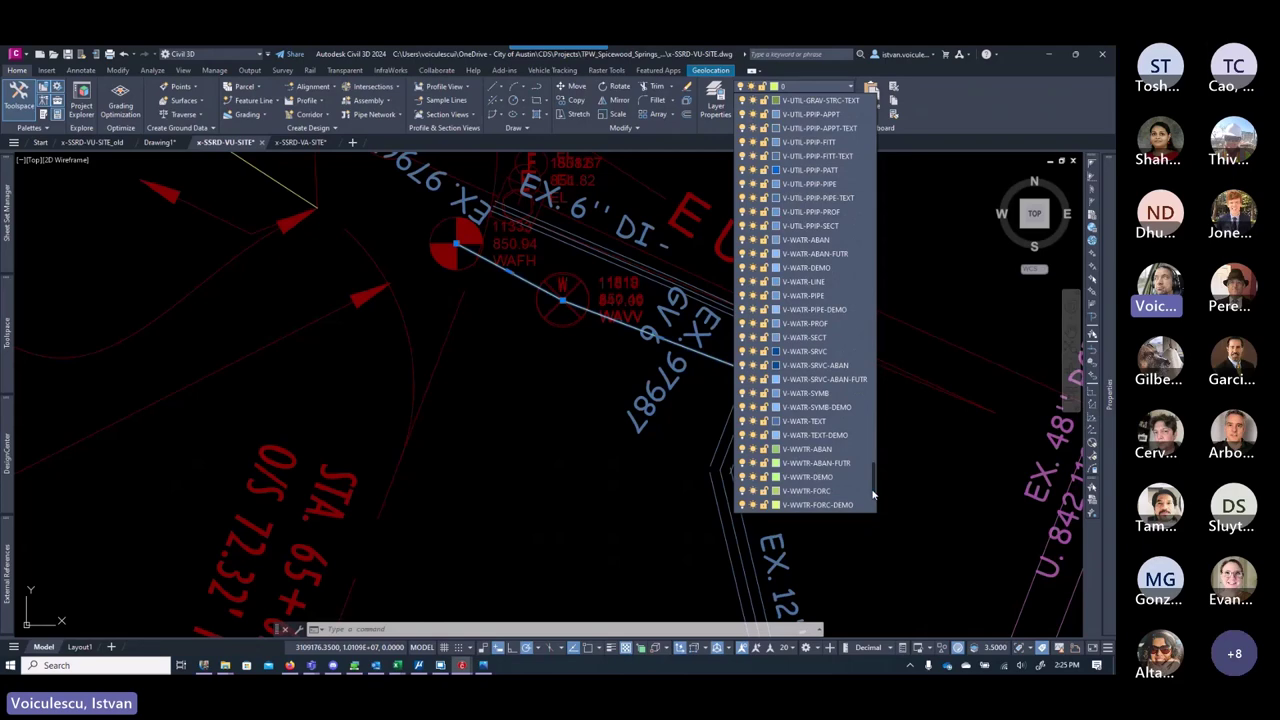
pyautogui.click(816, 355)
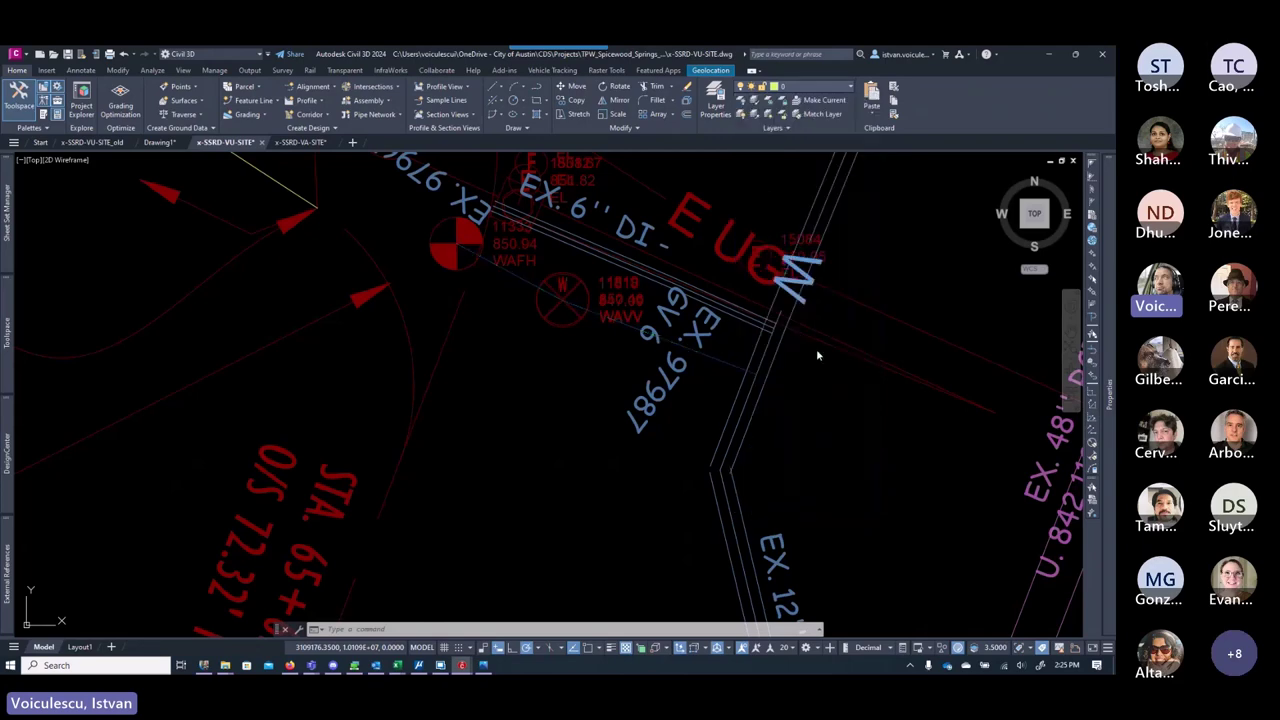
pyautogui.press('Escape')
pyautogui.press('Escape')
pyautogui.press('Escape')
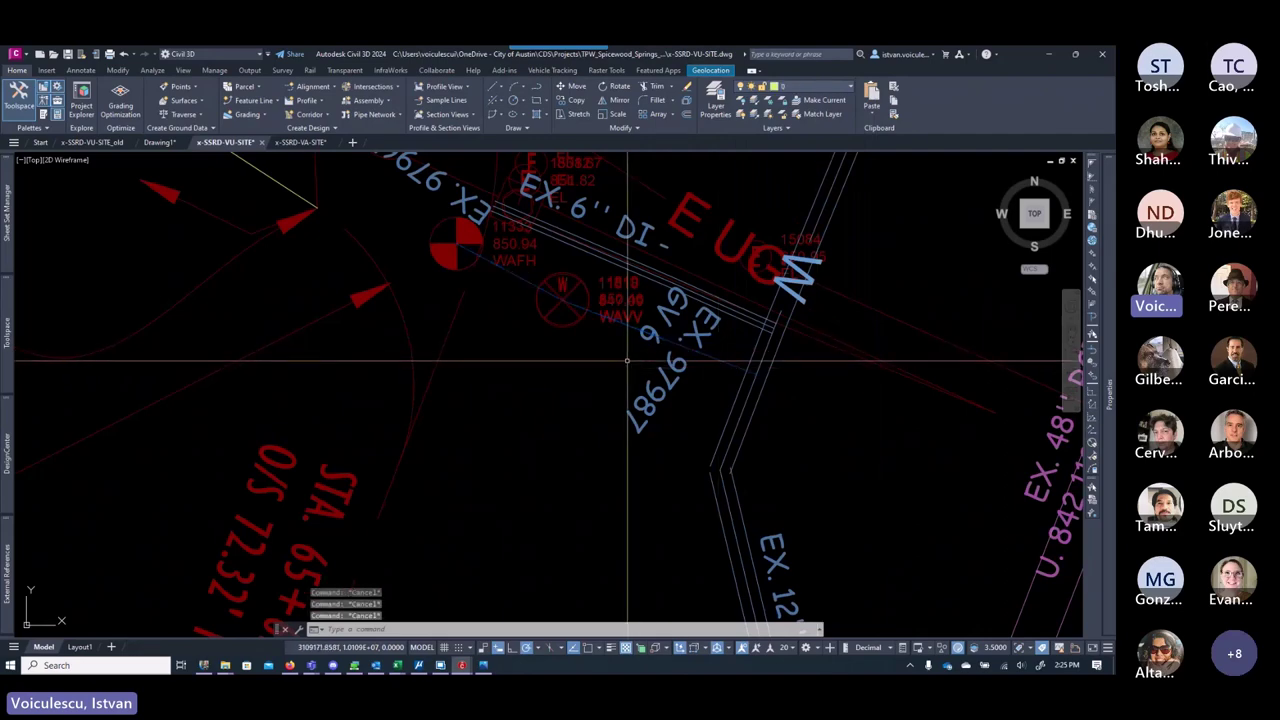
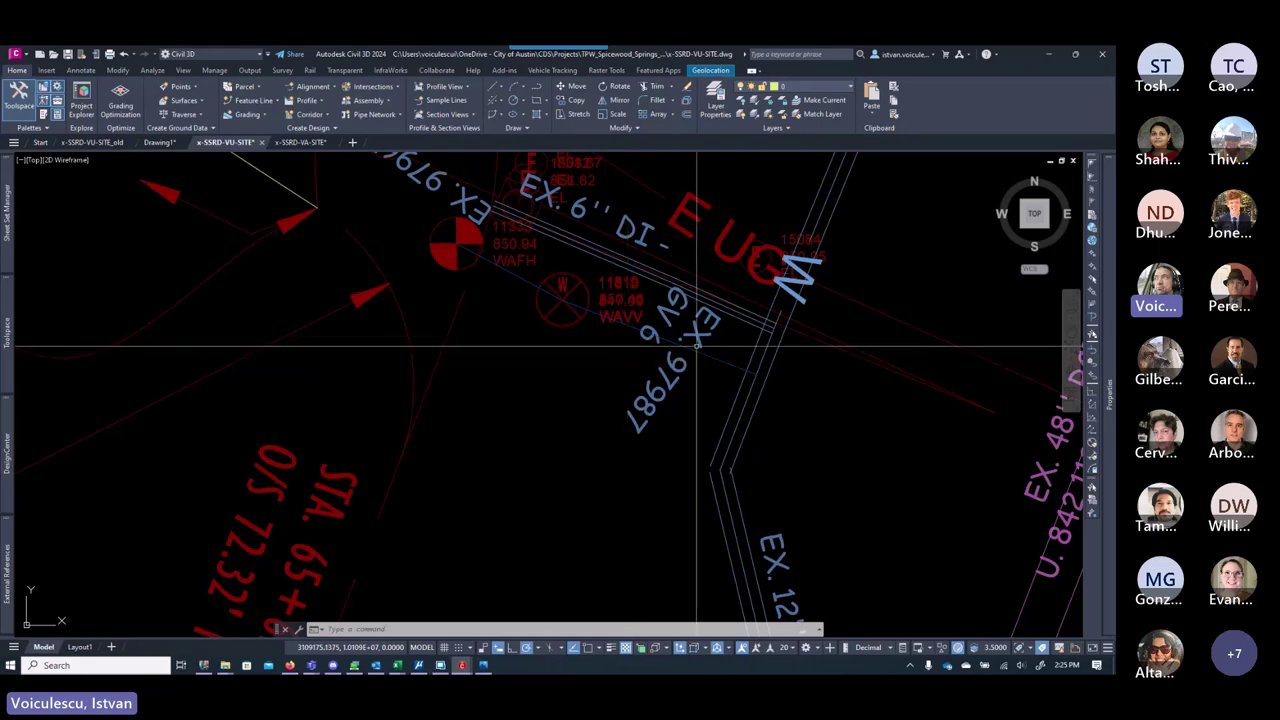
# Step: Examine the gate valves and 8'' CI water lines around EX. 97850, 97865, 97872 and 97884
pyautogui.scroll(-6, 627, 360)
pyautogui.scroll(1, 740, 393)
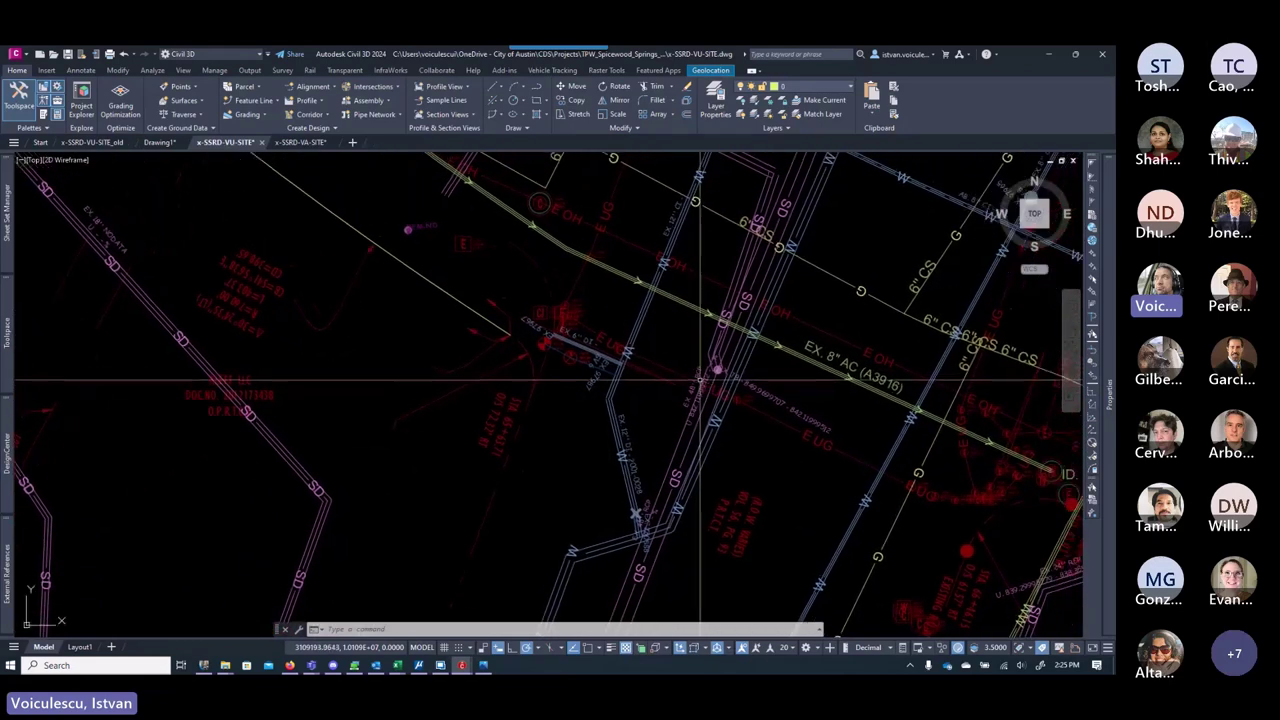
pyautogui.moveTo(720, 371)
pyautogui.mouseDown(button='middle')
pyautogui.moveTo(680, 374)
pyautogui.moveTo(636, 440)
pyautogui.mouseUp(button='middle')
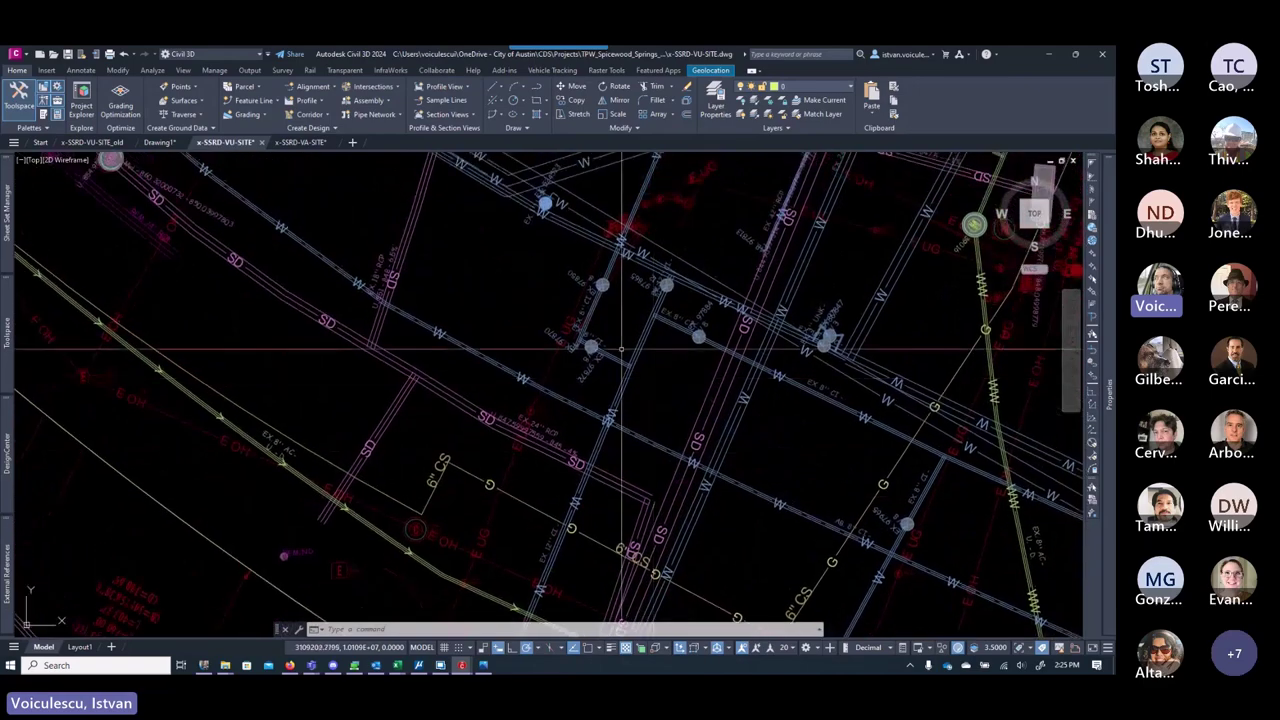
pyautogui.scroll(5, 606, 349)
pyautogui.moveTo(606, 349); pyautogui.dragTo(600, 384, button='middle')
pyautogui.scroll(-5, 600, 384)
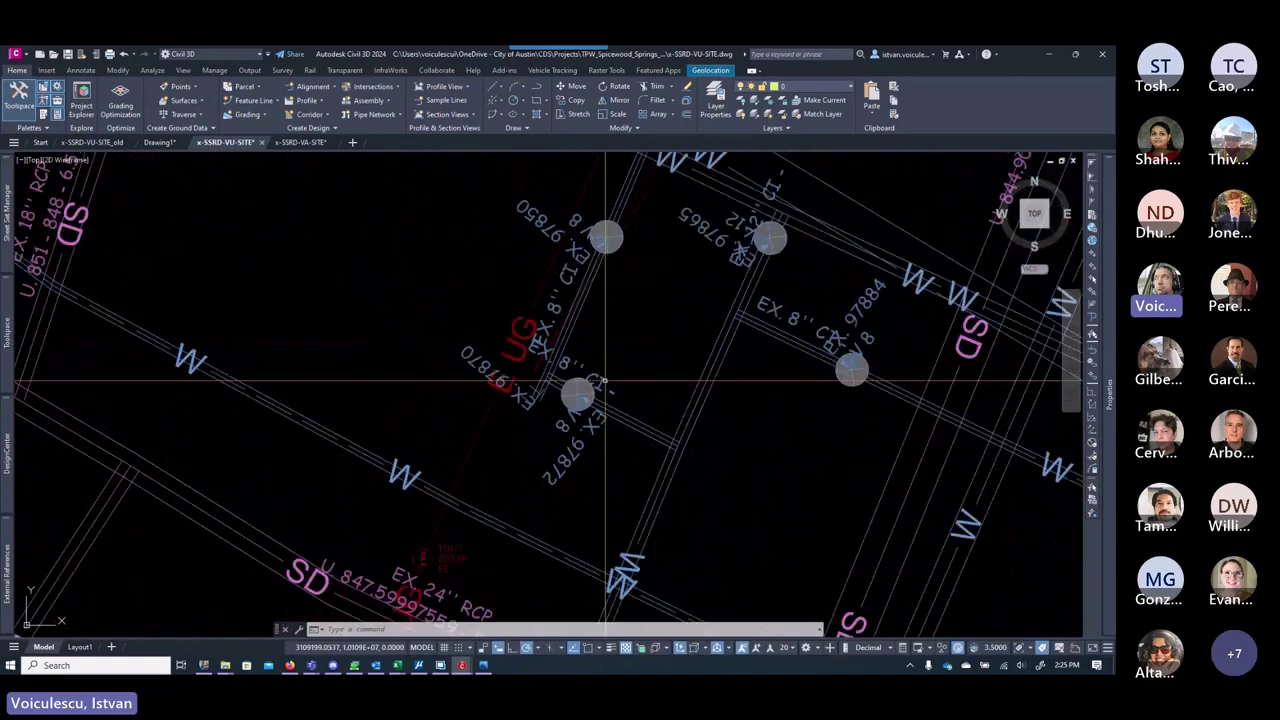
pyautogui.scroll(2, 678, 383)
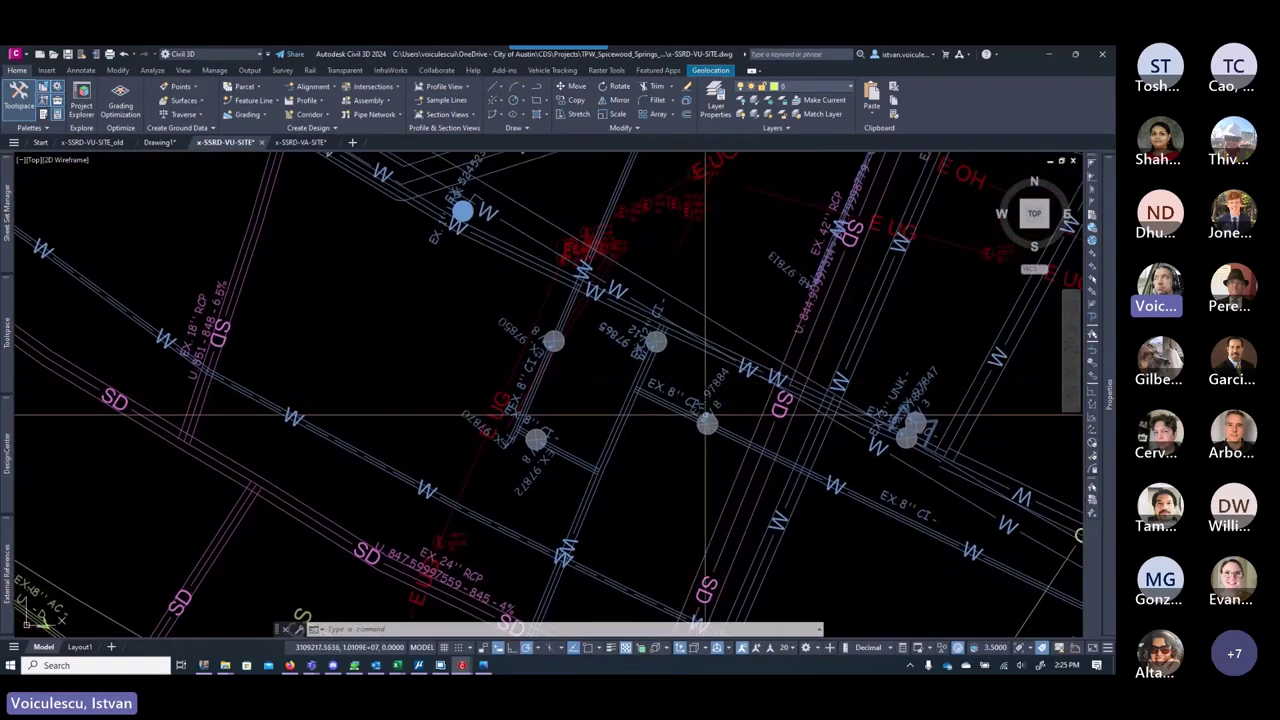
pyautogui.moveTo(706, 420); pyautogui.dragTo(681, 490, button='middle')
pyautogui.scroll(2, 600, 340)
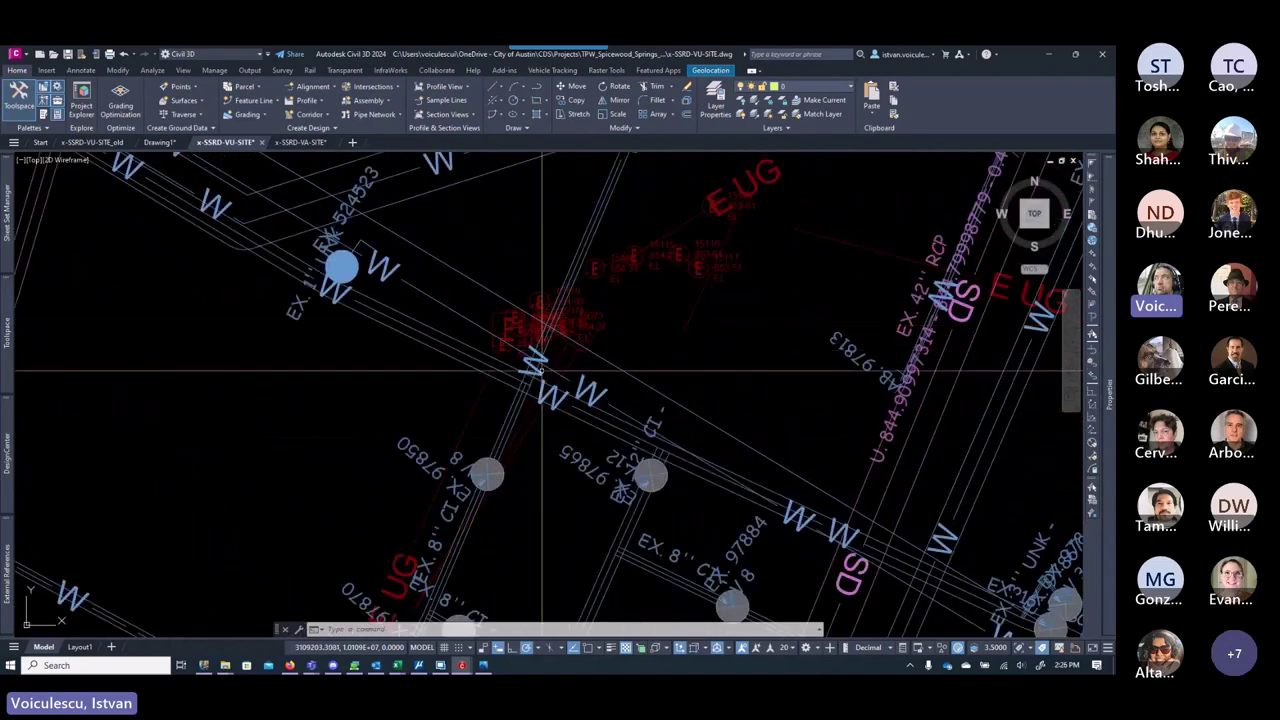
pyautogui.scroll(-4, 531, 379)
pyautogui.moveTo(546, 390)
pyautogui.mouseDown(button='middle')
pyautogui.moveTo(494, 424)
pyautogui.moveTo(496, 370)
pyautogui.mouseUp(button='middle')
pyautogui.scroll(2, 515, 435)
pyautogui.scroll(4, 411, 481)
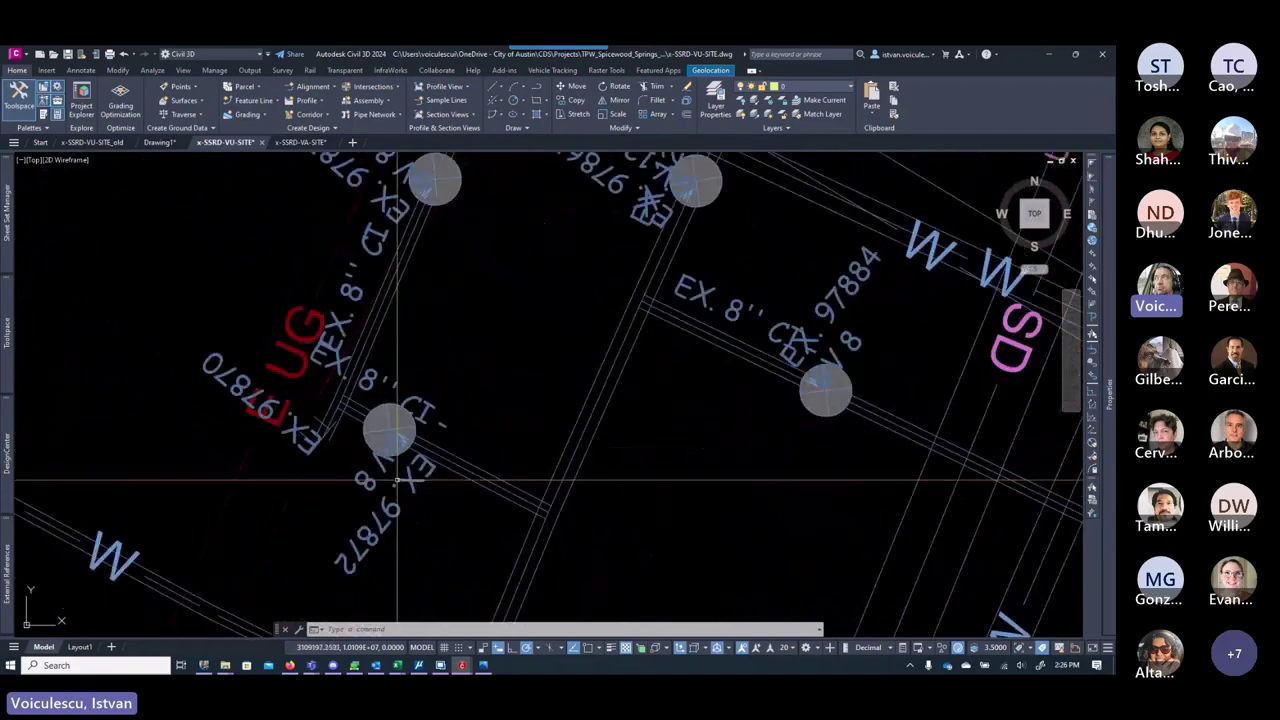
# Step: Switch to the Operations Web Map, close valve 97987's details to view the intersection's water lines, and return to Civil 3D
pyautogui.click(204, 665)
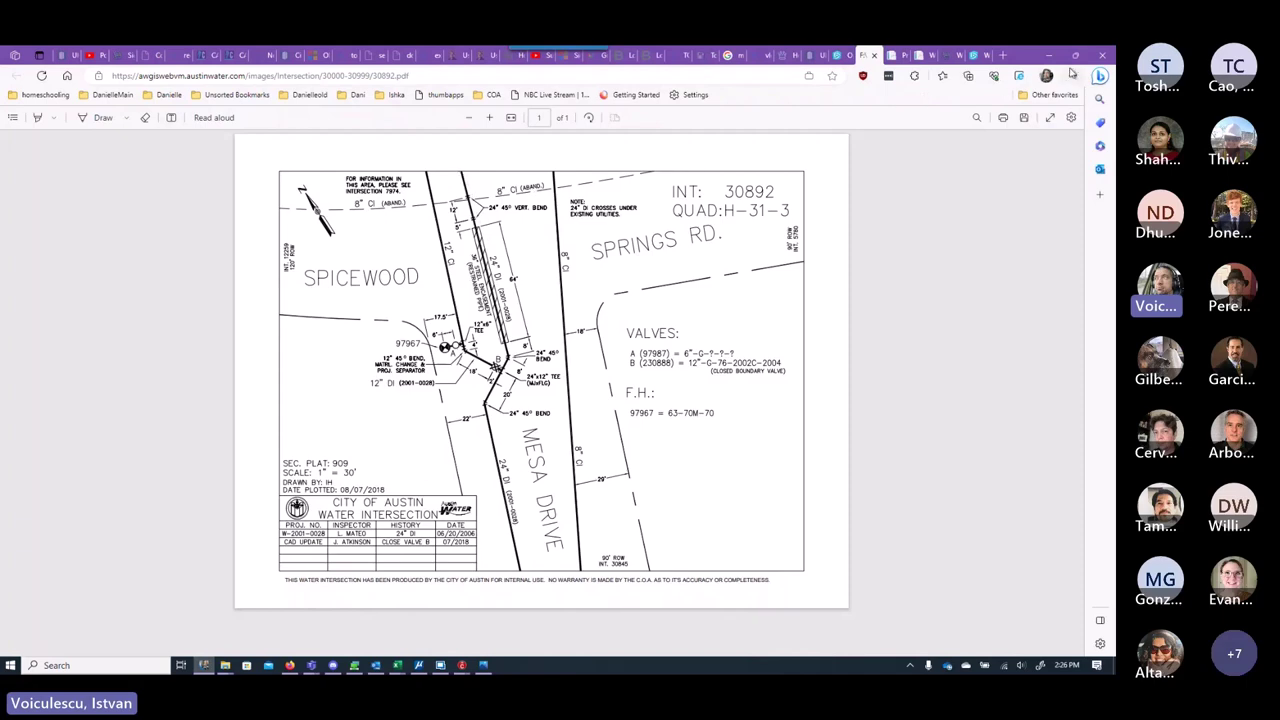
pyautogui.click(985, 56)
pyautogui.click(845, 55)
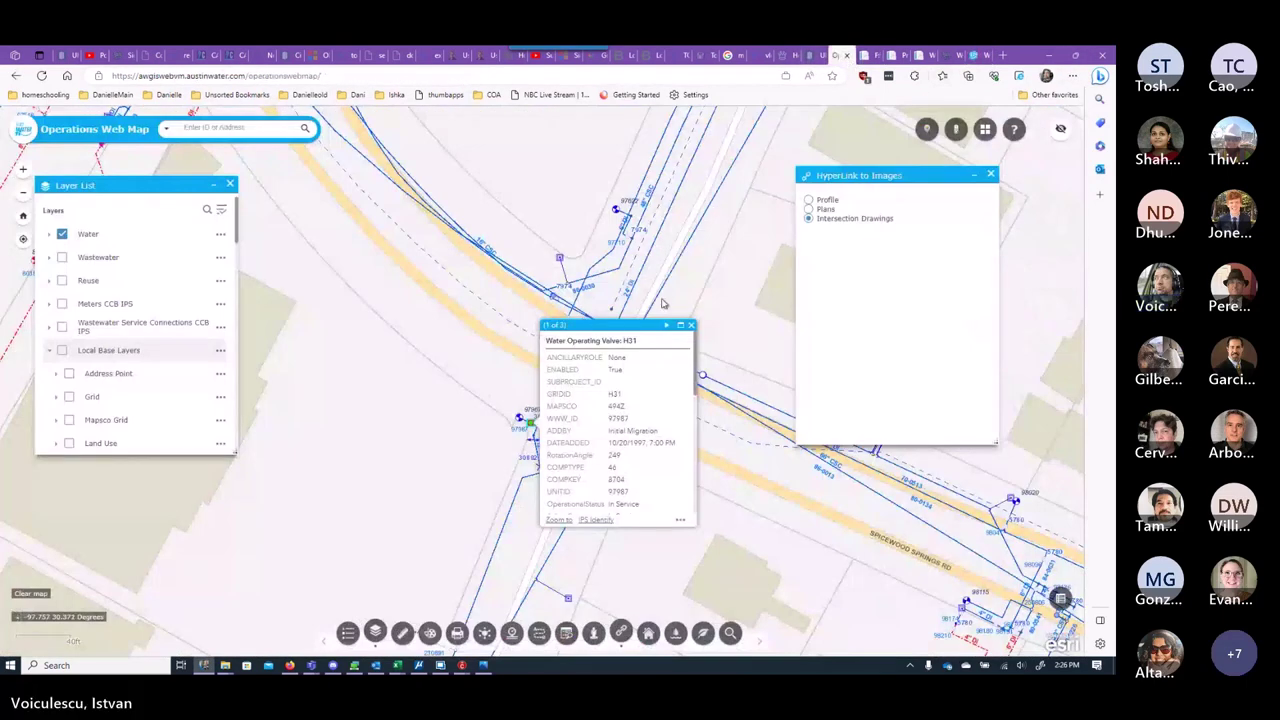
pyautogui.click(691, 326)
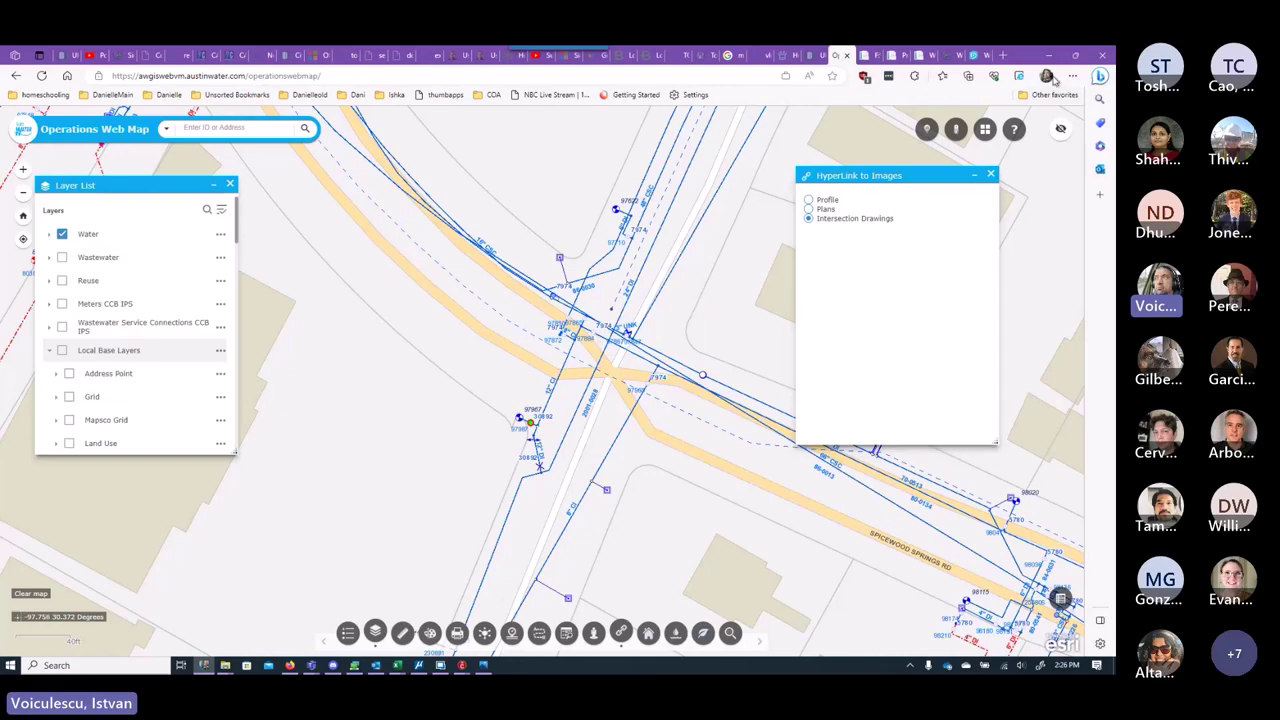
pyautogui.click(1048, 57)
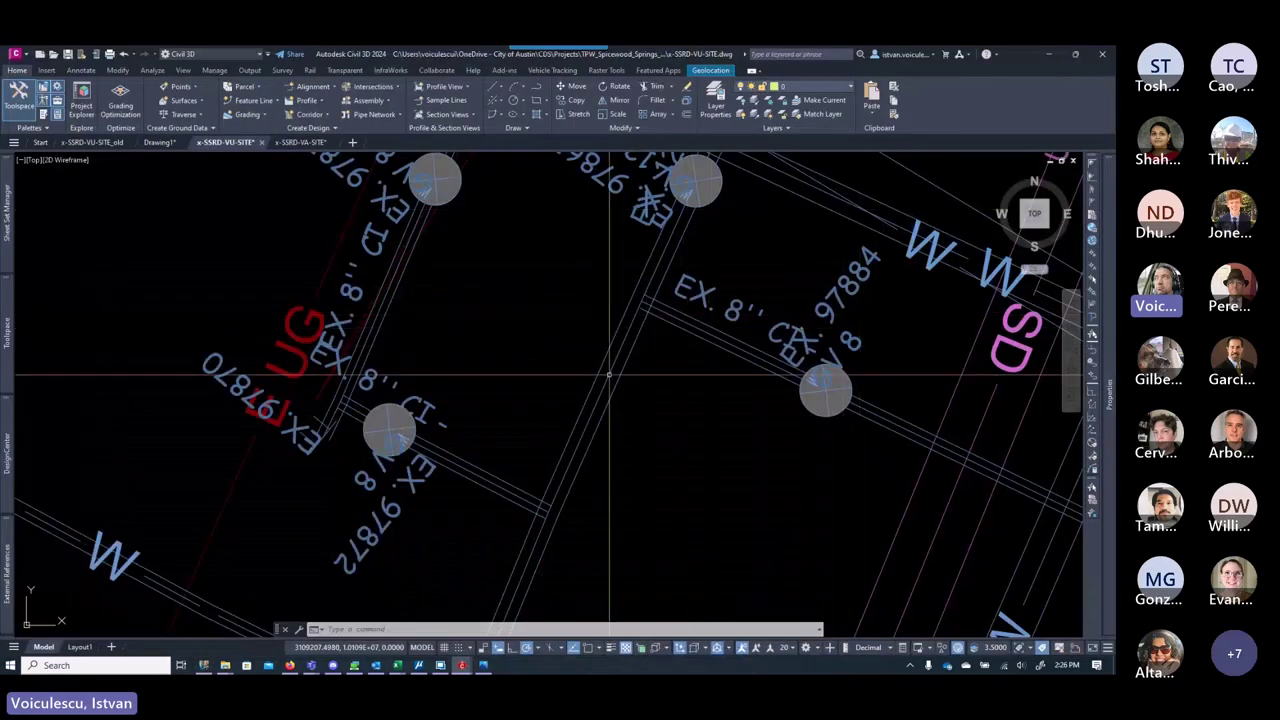
# Step: Reload the unloaded x-SSRD-VI-AERI external reference to bring the aerial imagery into the drawing
pyautogui.scroll(-5, 583, 400)
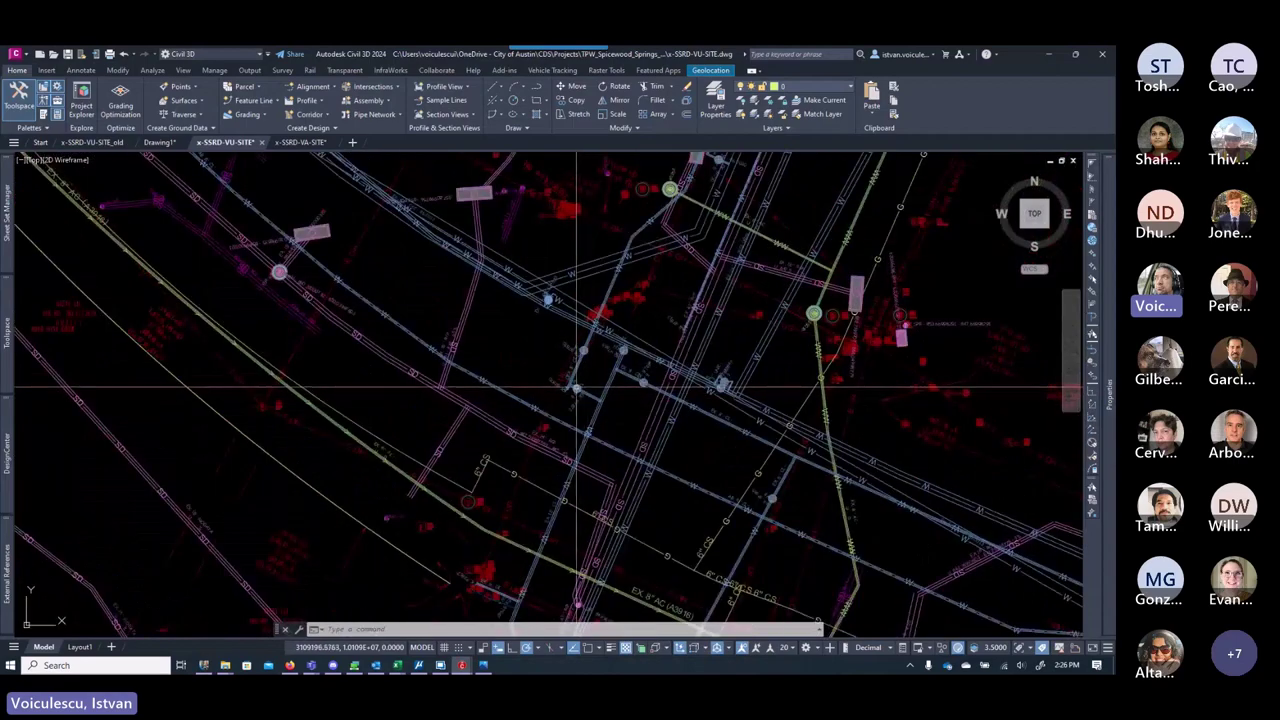
pyautogui.scroll(5, 600, 390)
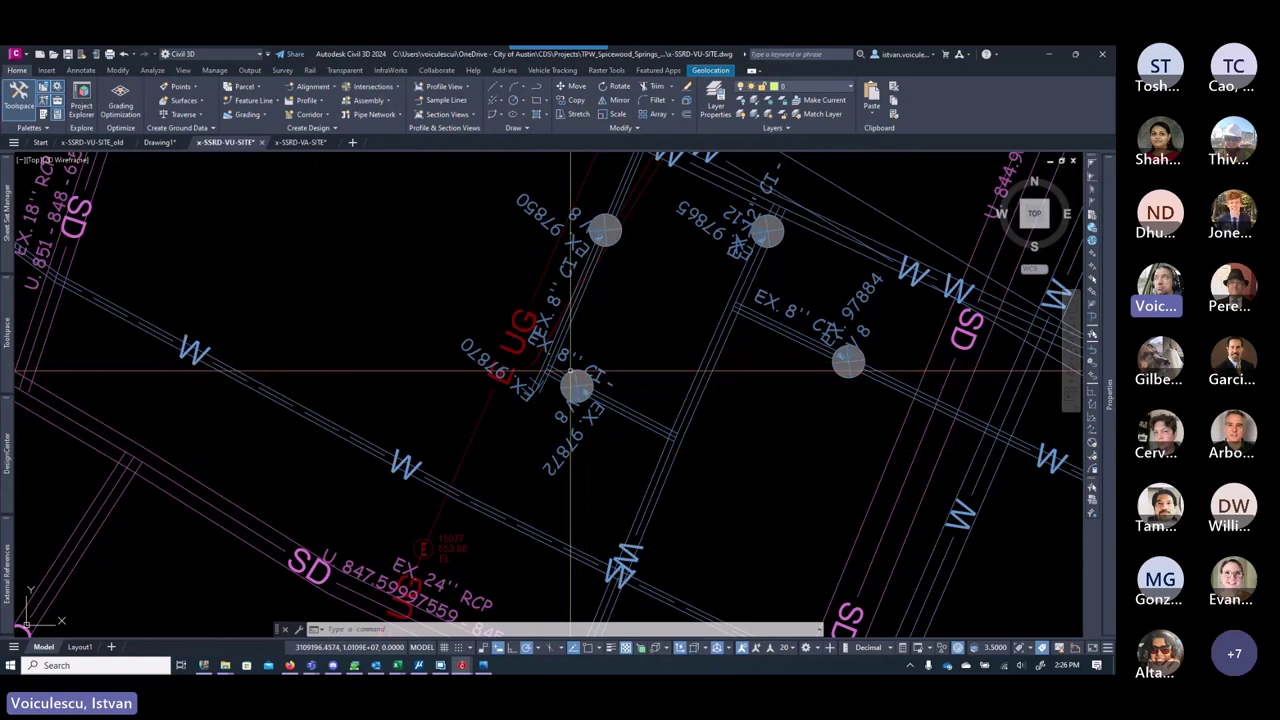
pyautogui.moveTo(571, 378)
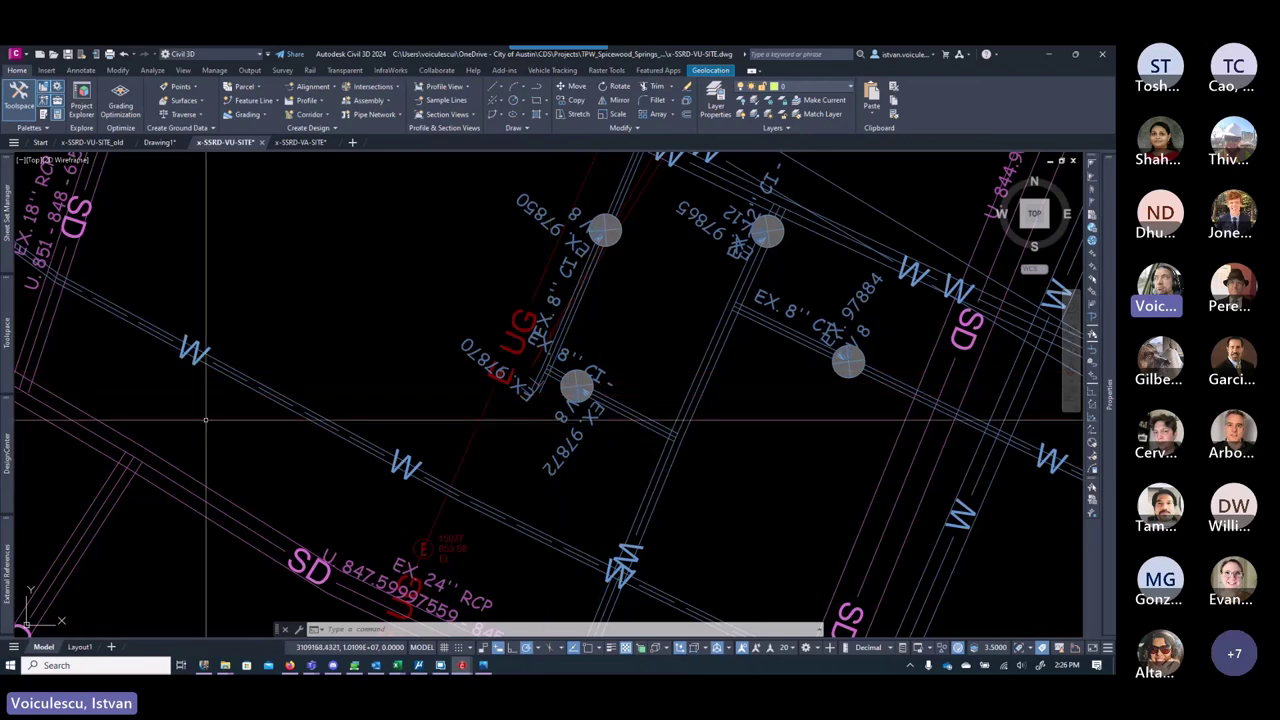
pyautogui.moveTo(13, 590)
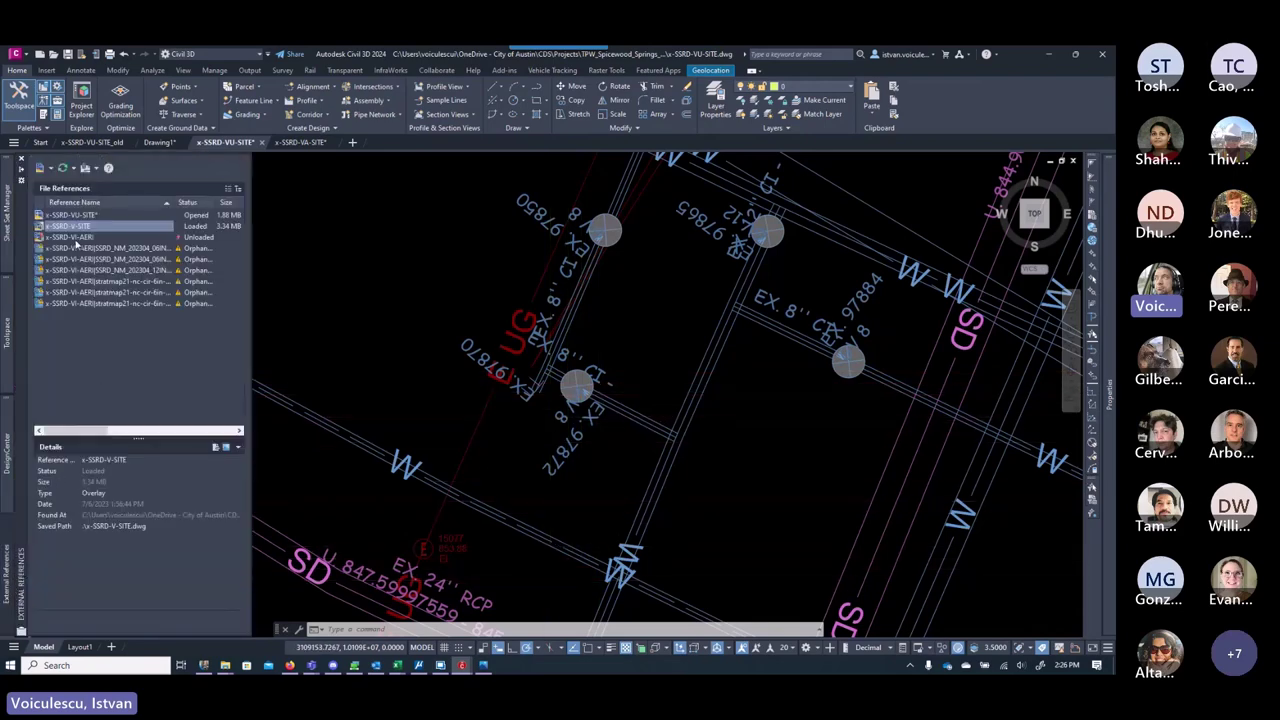
pyautogui.click(75, 240)
pyautogui.rightClick(76, 240)
pyautogui.click(120, 304)
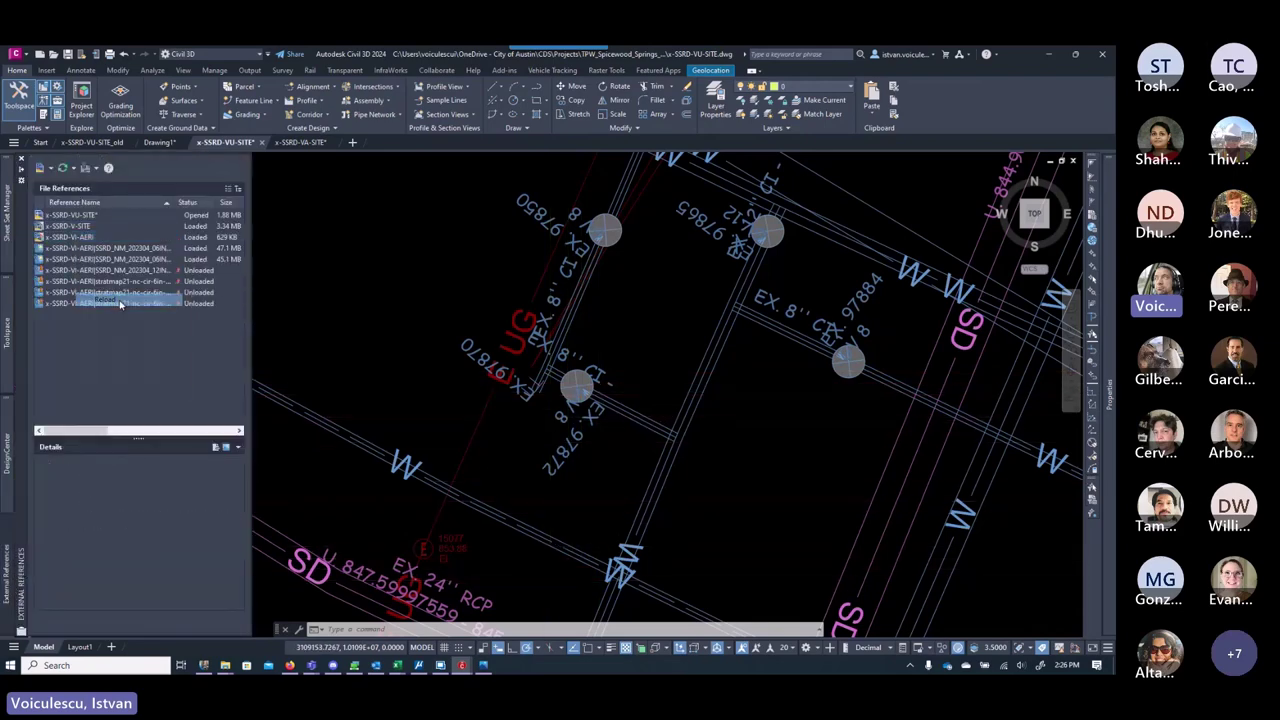
# Step: Compare the water lines and valves at the intersection with the pavement and crosswalks in the aerial imagery
pyautogui.scroll(-2, 712, 384)
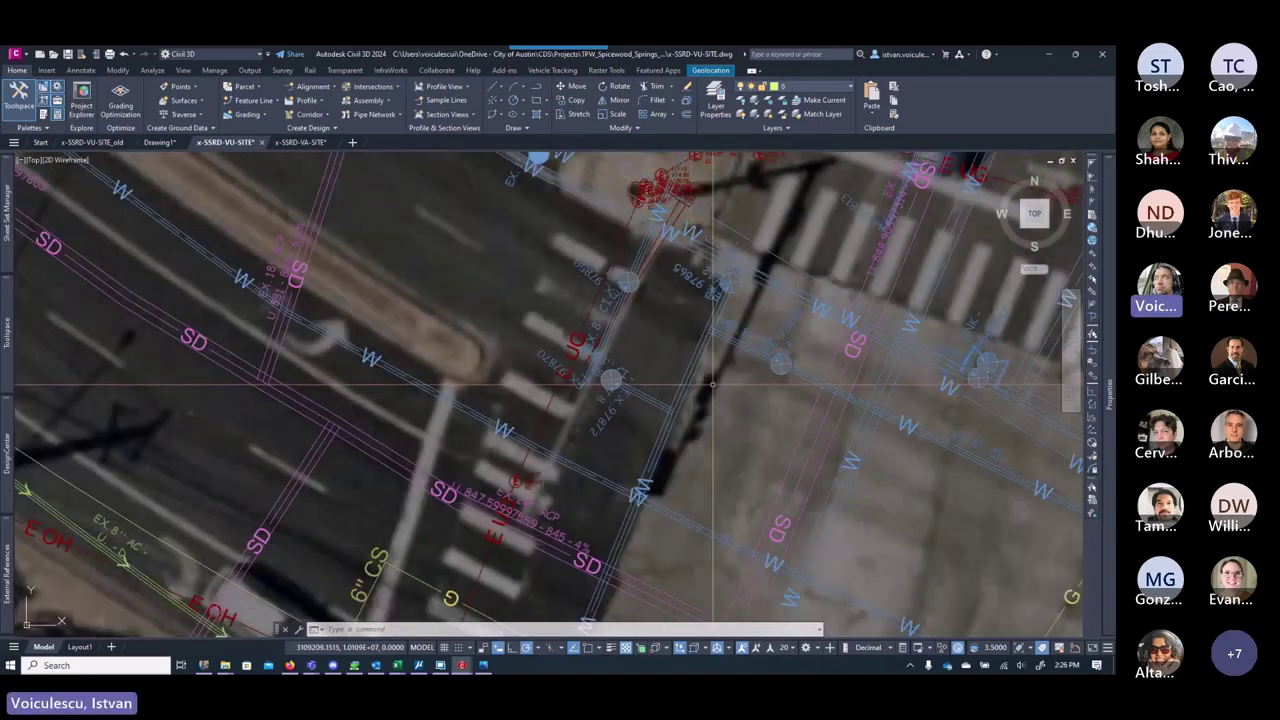
pyautogui.moveTo(737, 381); pyautogui.dragTo(618, 394, button='middle')
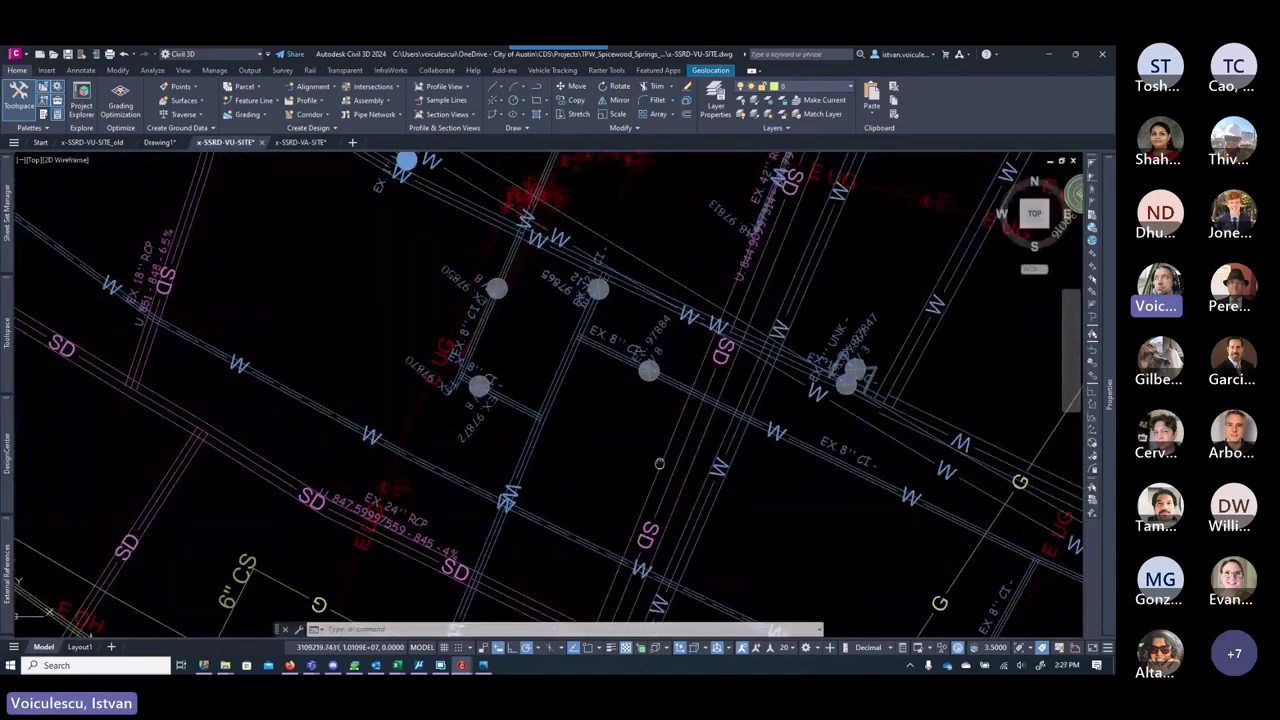
pyautogui.moveTo(659, 463); pyautogui.dragTo(578, 410, button='middle')
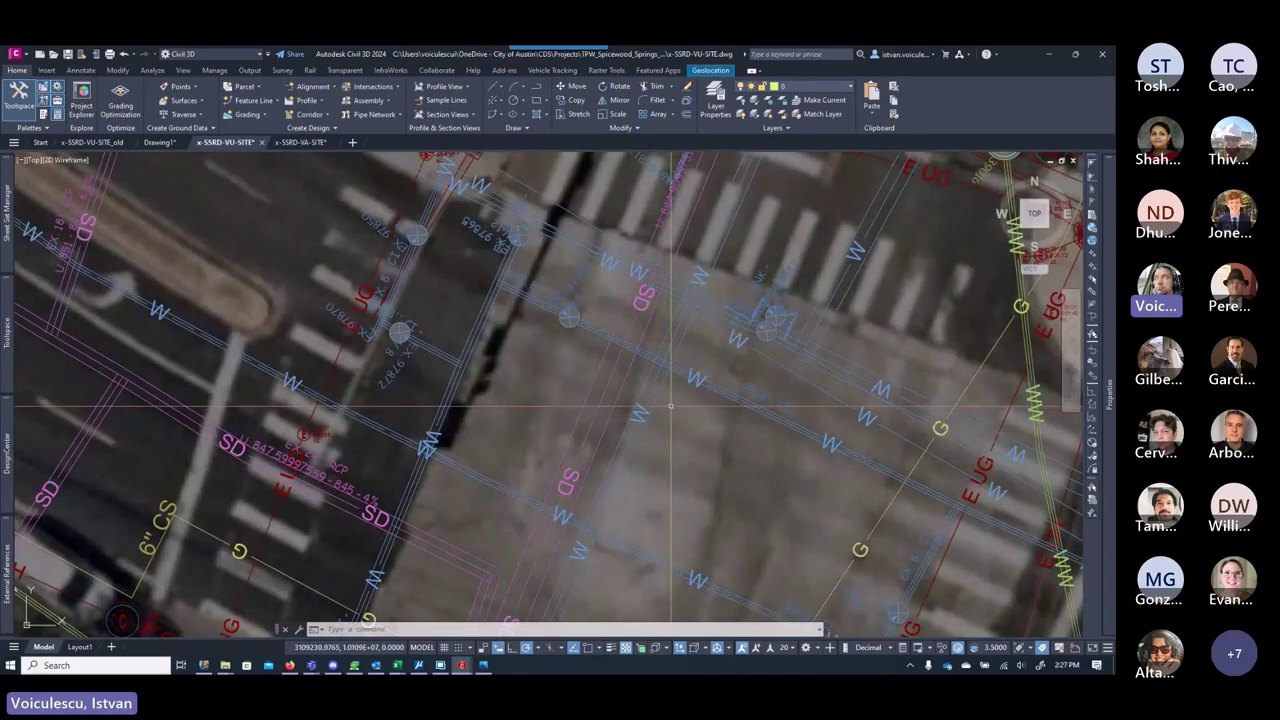
pyautogui.scroll(-3, 670, 406)
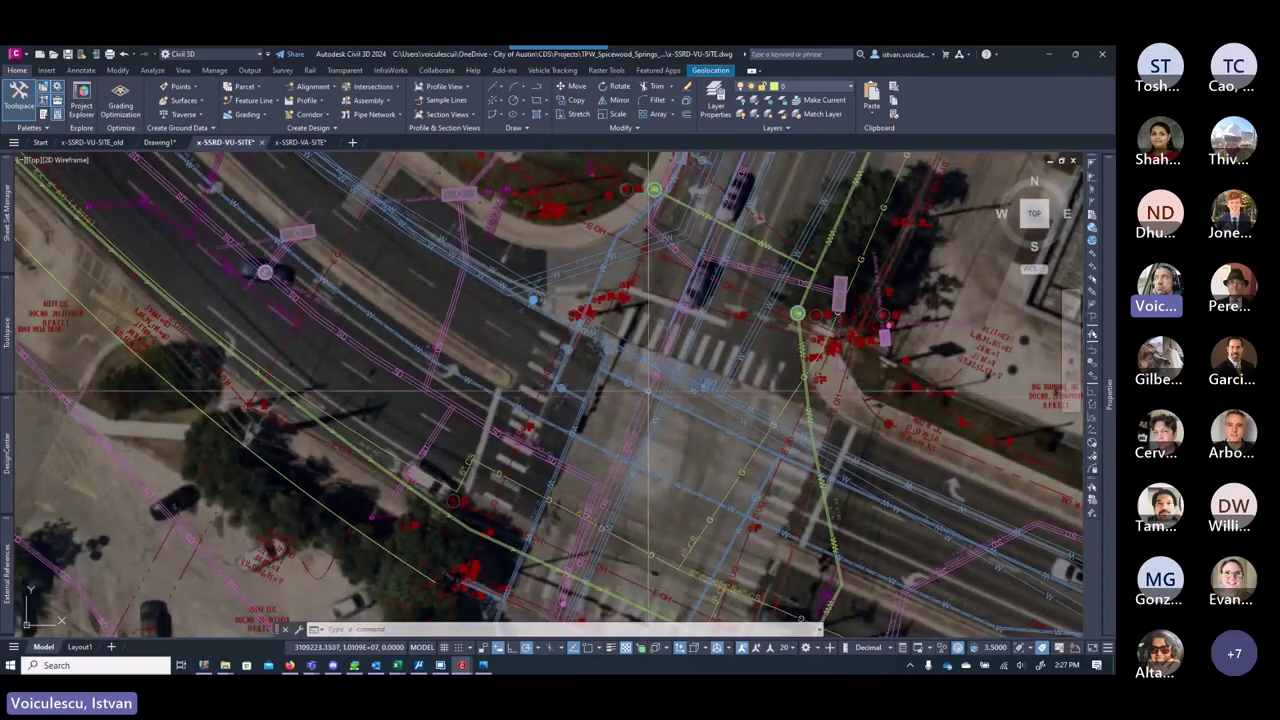
pyautogui.scroll(2, 572, 402)
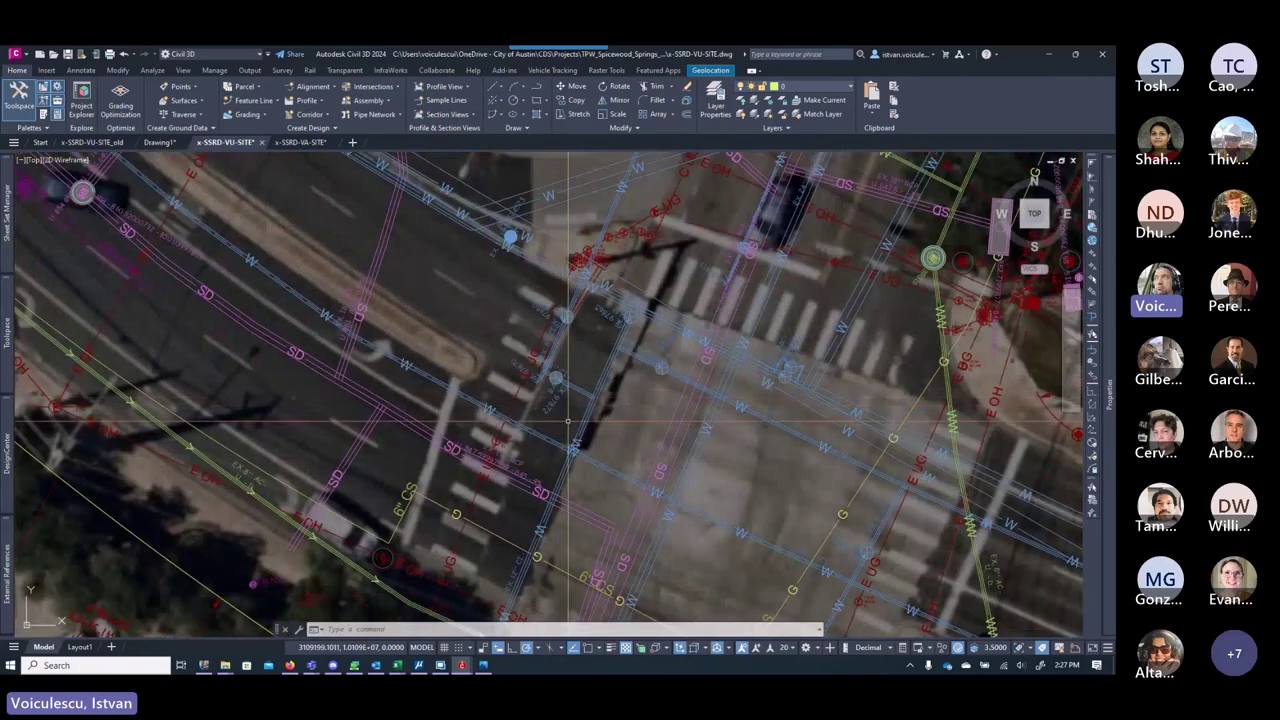
pyautogui.scroll(2, 568, 422)
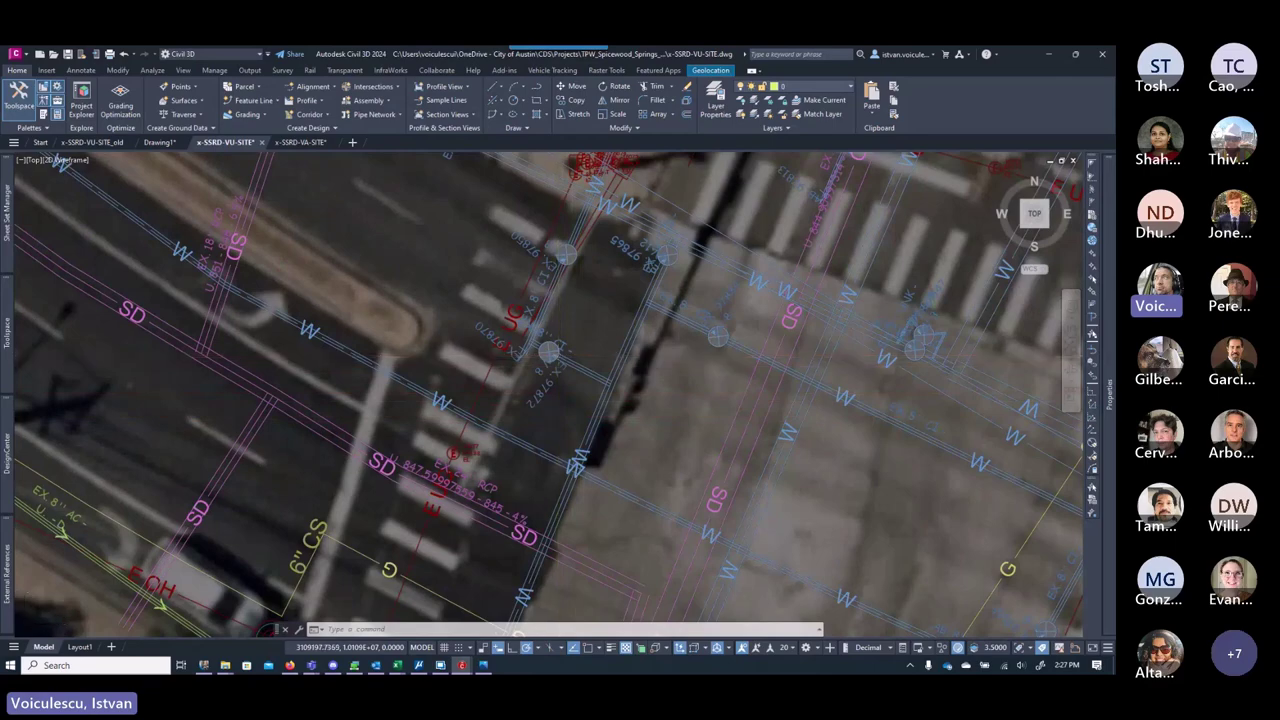
pyautogui.scroll(2, 552, 348)
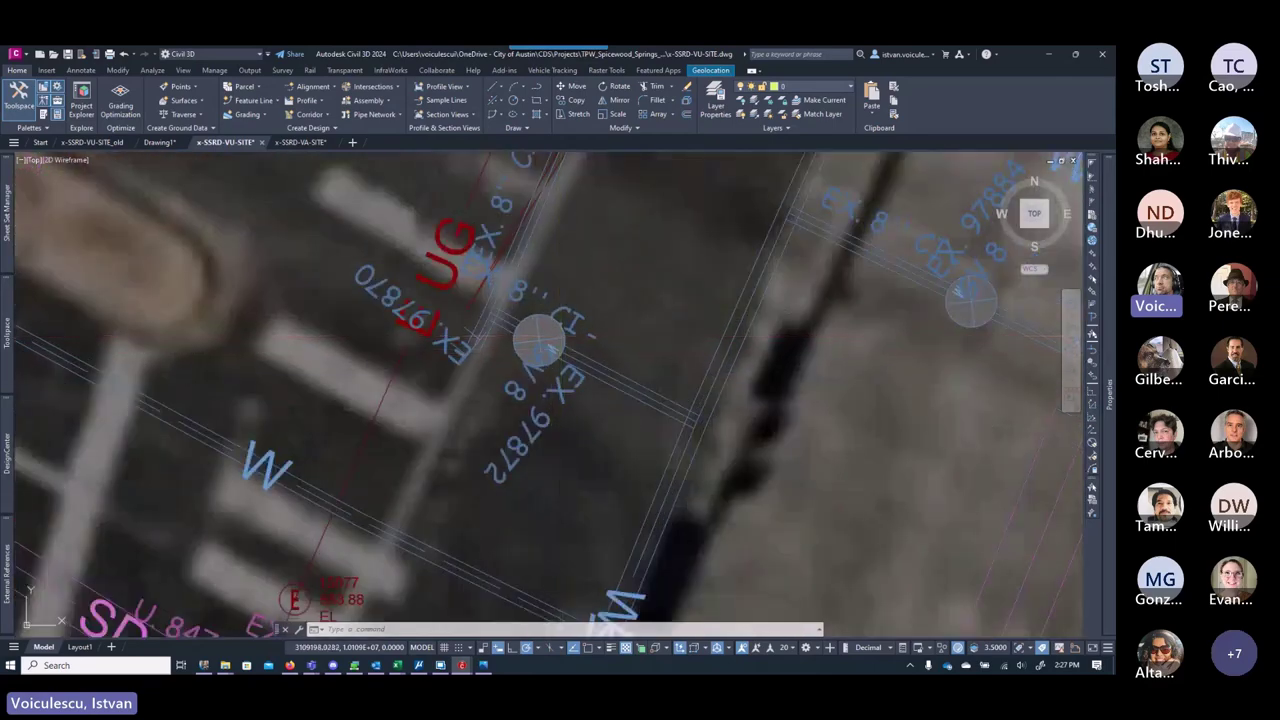
pyautogui.click(540, 342)
pyautogui.click(540, 341)
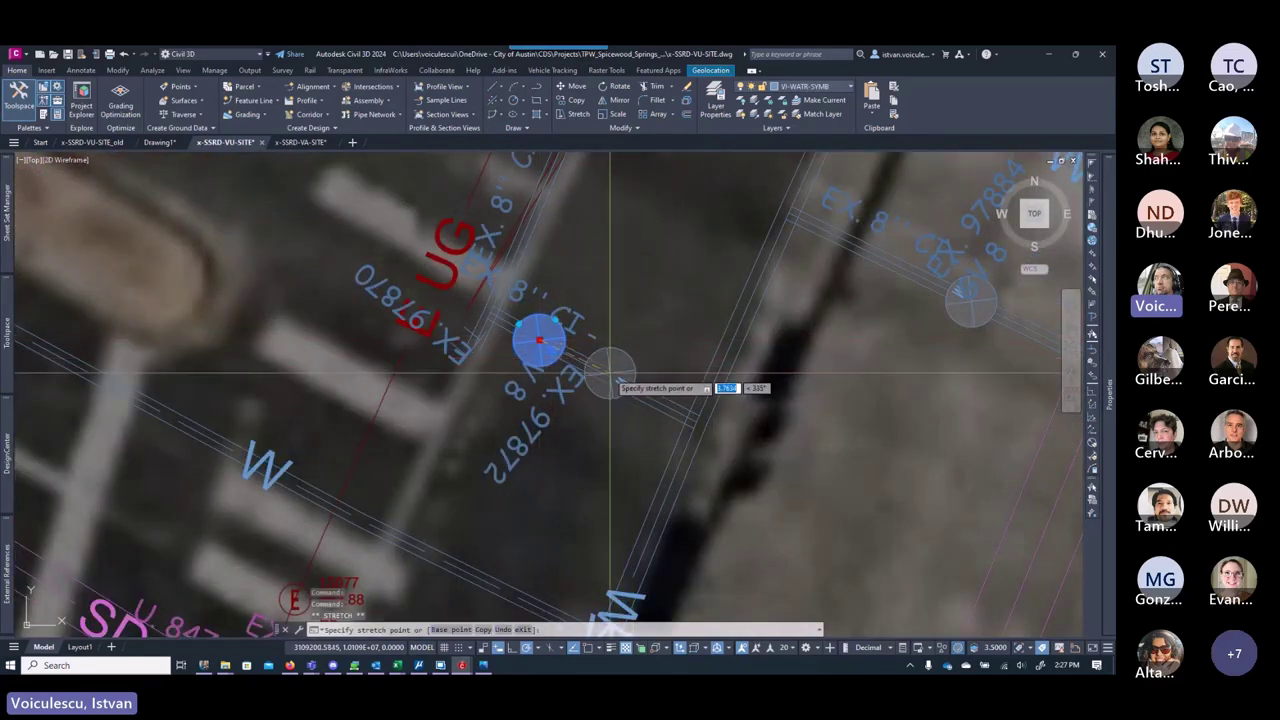
pyautogui.press('Escape')
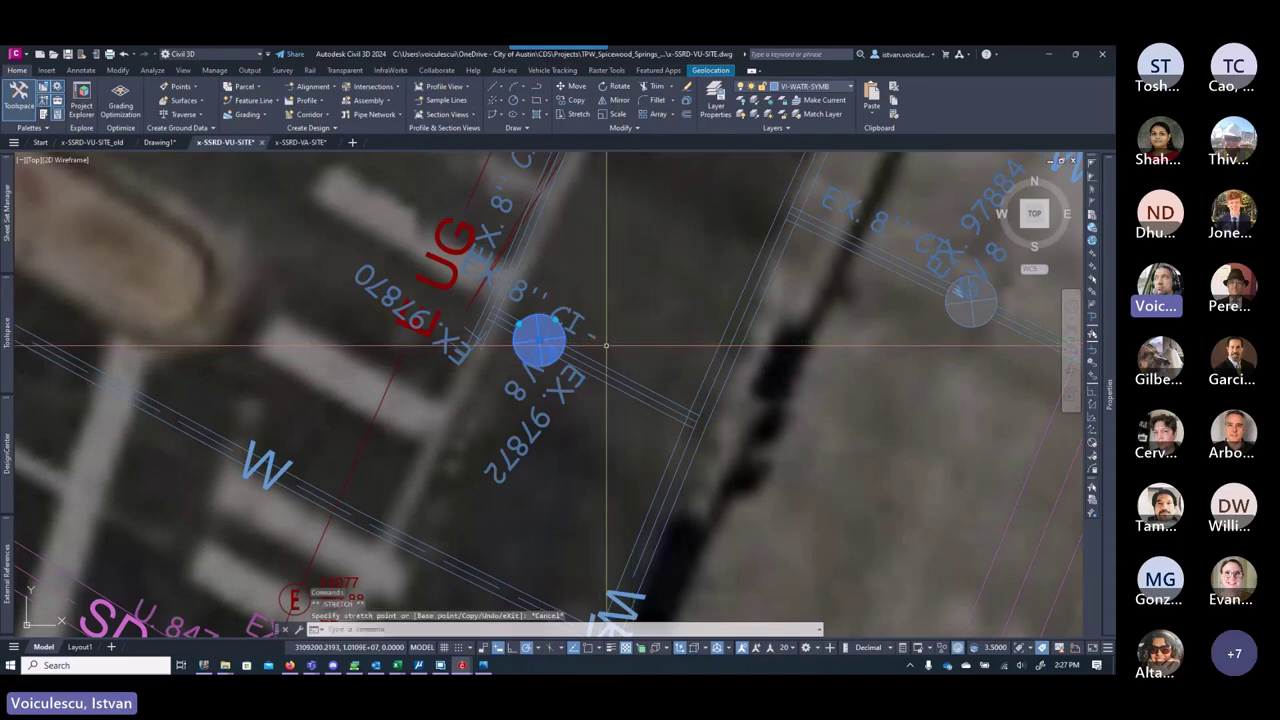
# Step: Draw a polyline from the water line bend near the EX. 12'' DI label, past valve 97987, to the water main east of valve 97865
pyautogui.scroll(-2, 612, 345)
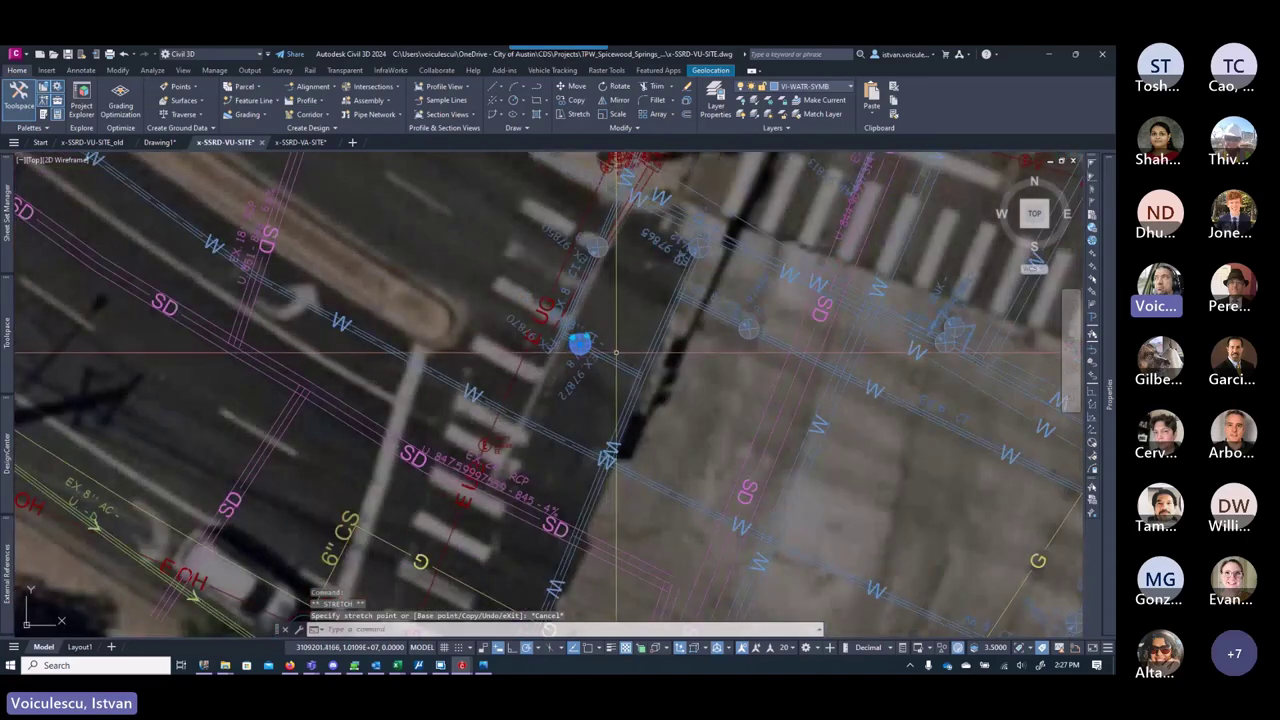
pyautogui.scroll(-5, 616, 352)
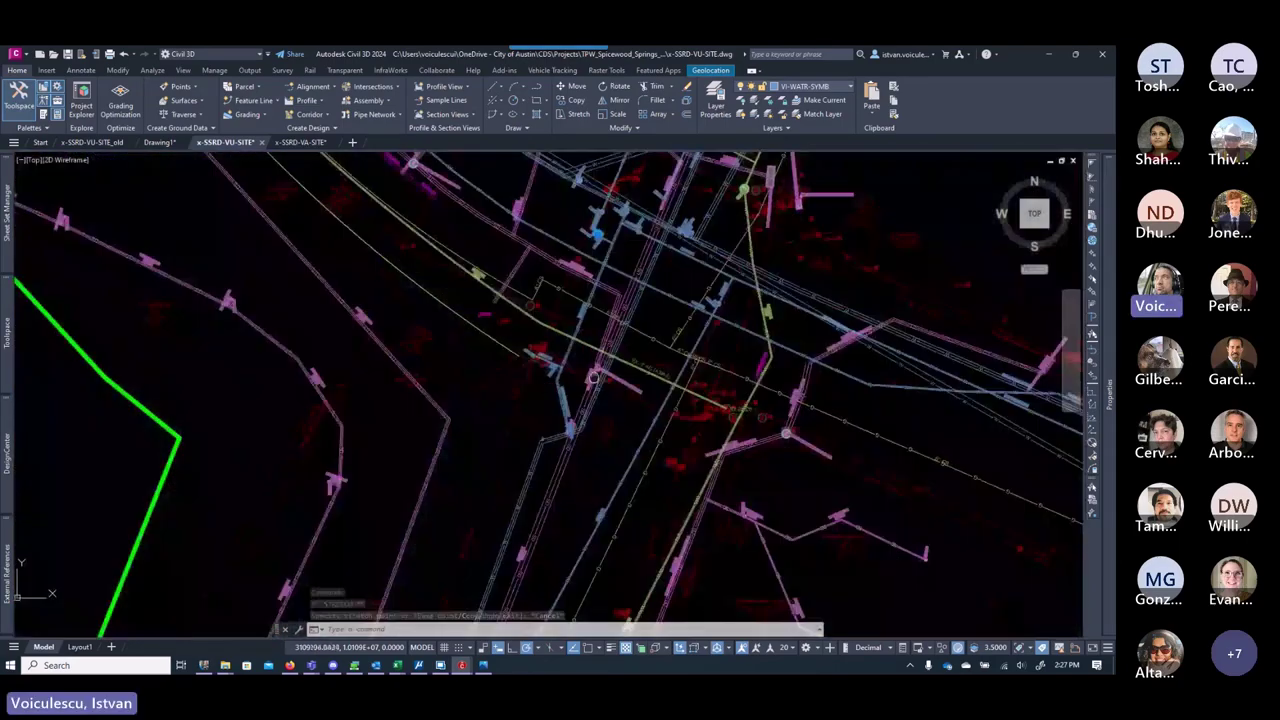
pyautogui.scroll(5, 593, 377)
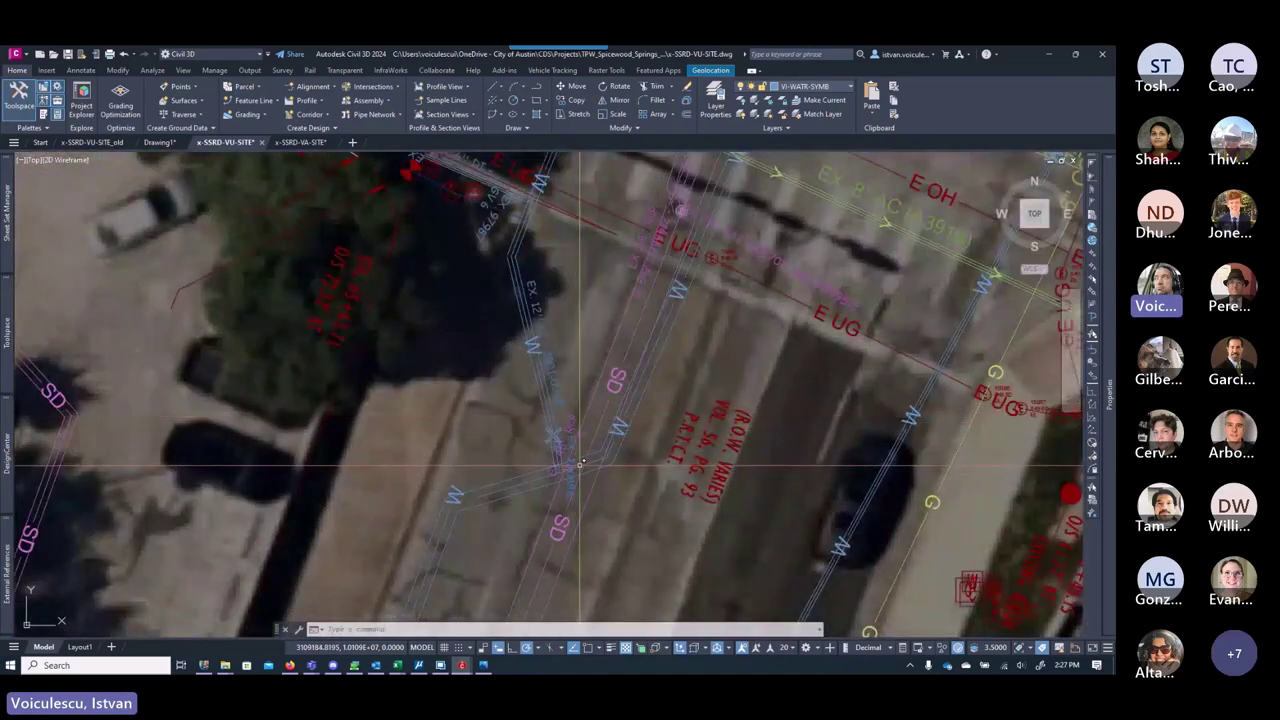
pyautogui.moveTo(580, 463); pyautogui.dragTo(580, 576, button='middle')
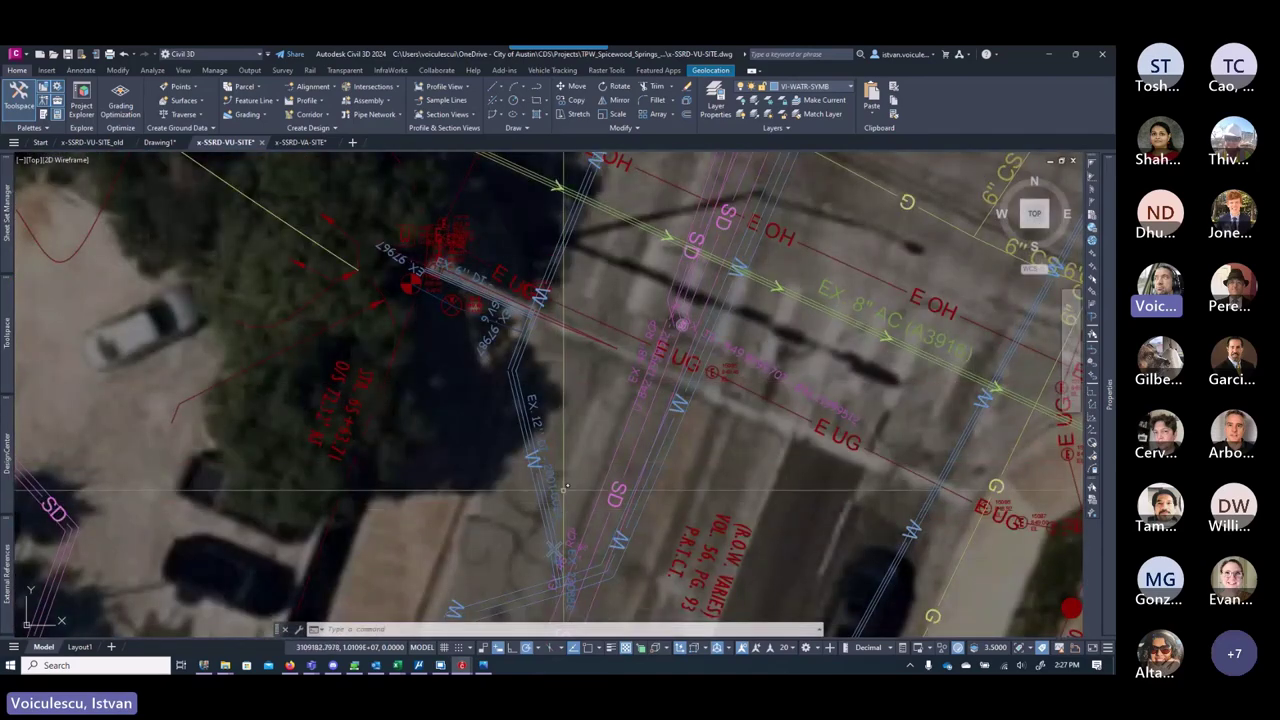
pyautogui.moveTo(565, 488); pyautogui.dragTo(535, 380, button='middle')
pyautogui.scroll(-1, 528, 487)
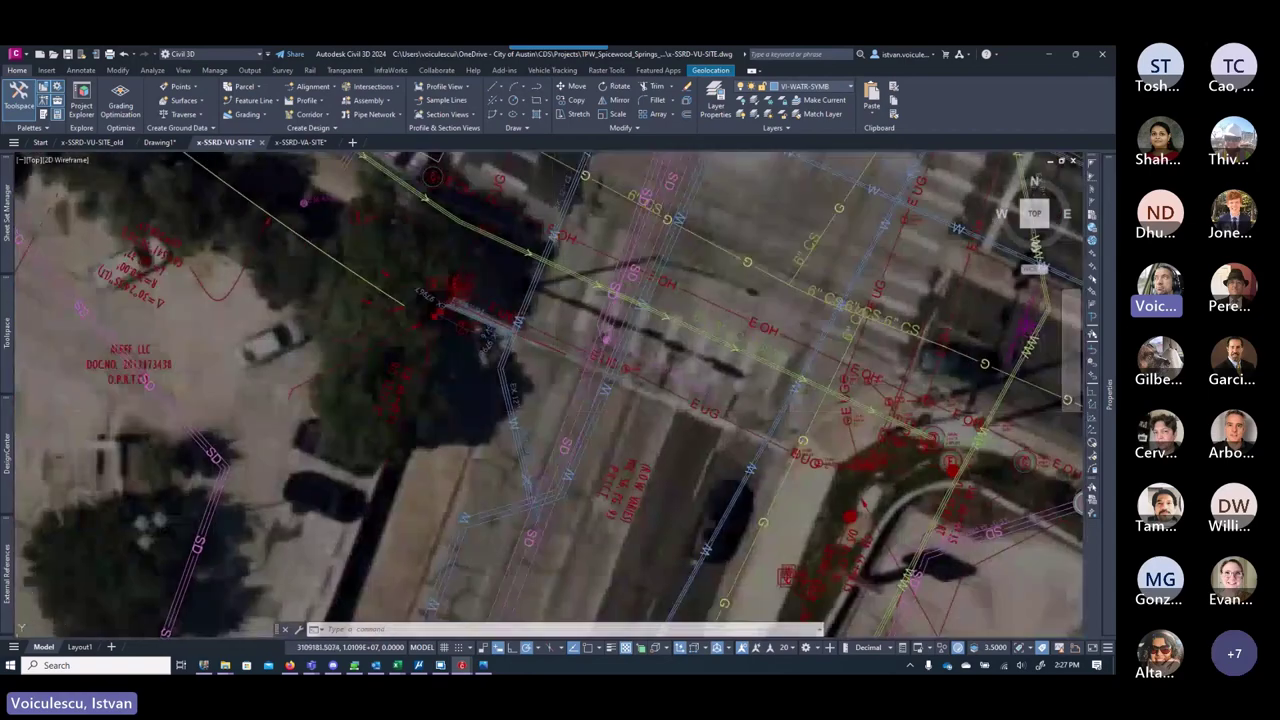
pyautogui.scroll(5, 538, 483)
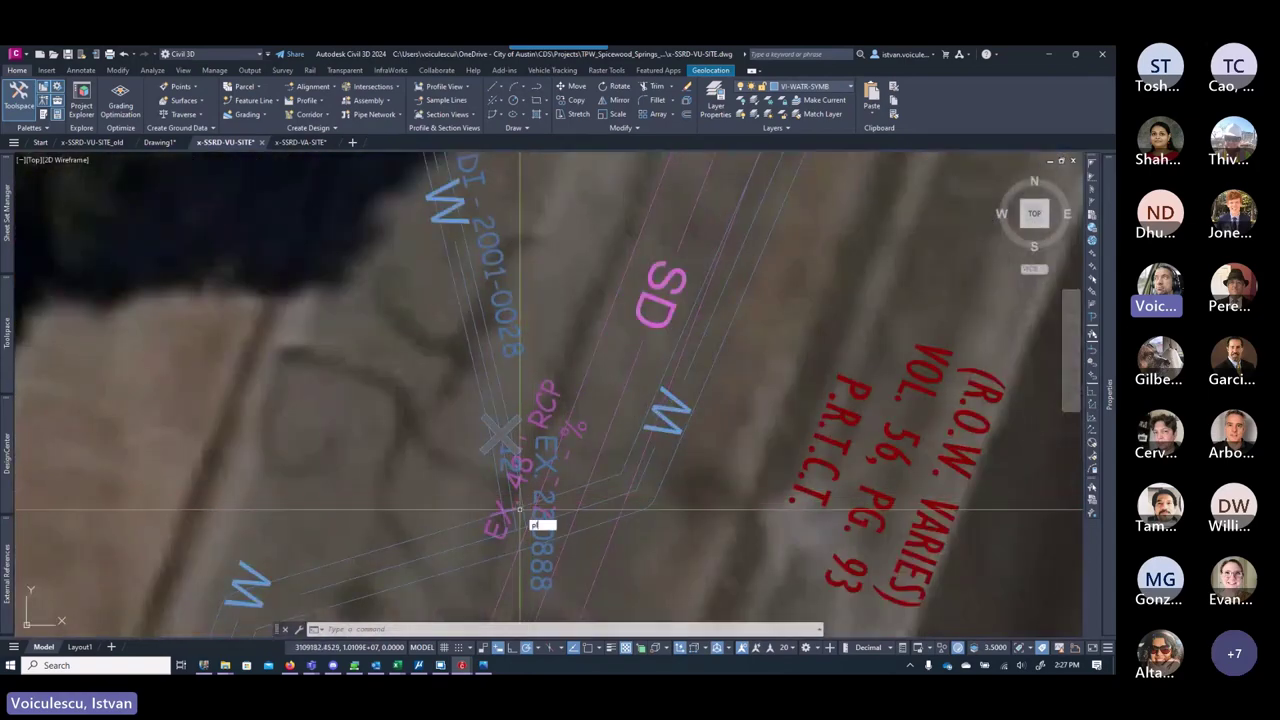
pyautogui.press('Return')
pyautogui.keyDown('shift'); pyautogui.rightClick(520, 500); pyautogui.keyUp('shift')
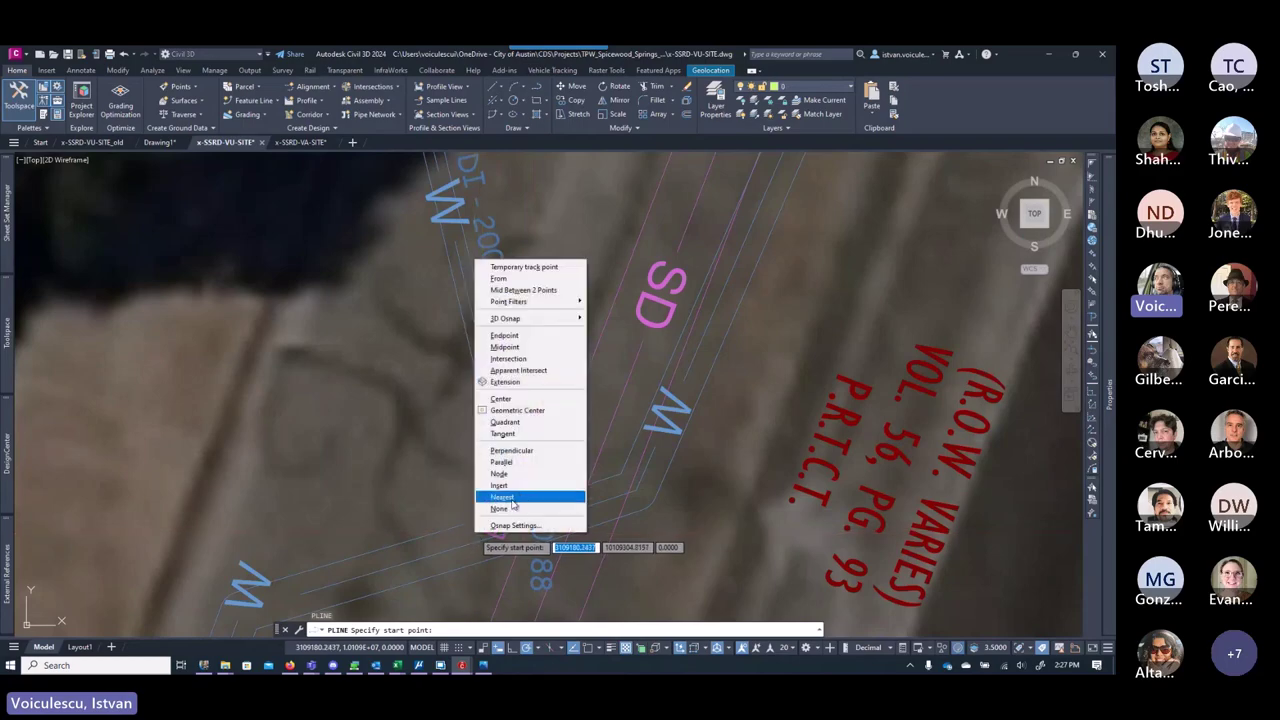
pyautogui.click(511, 498)
pyautogui.click(567, 513)
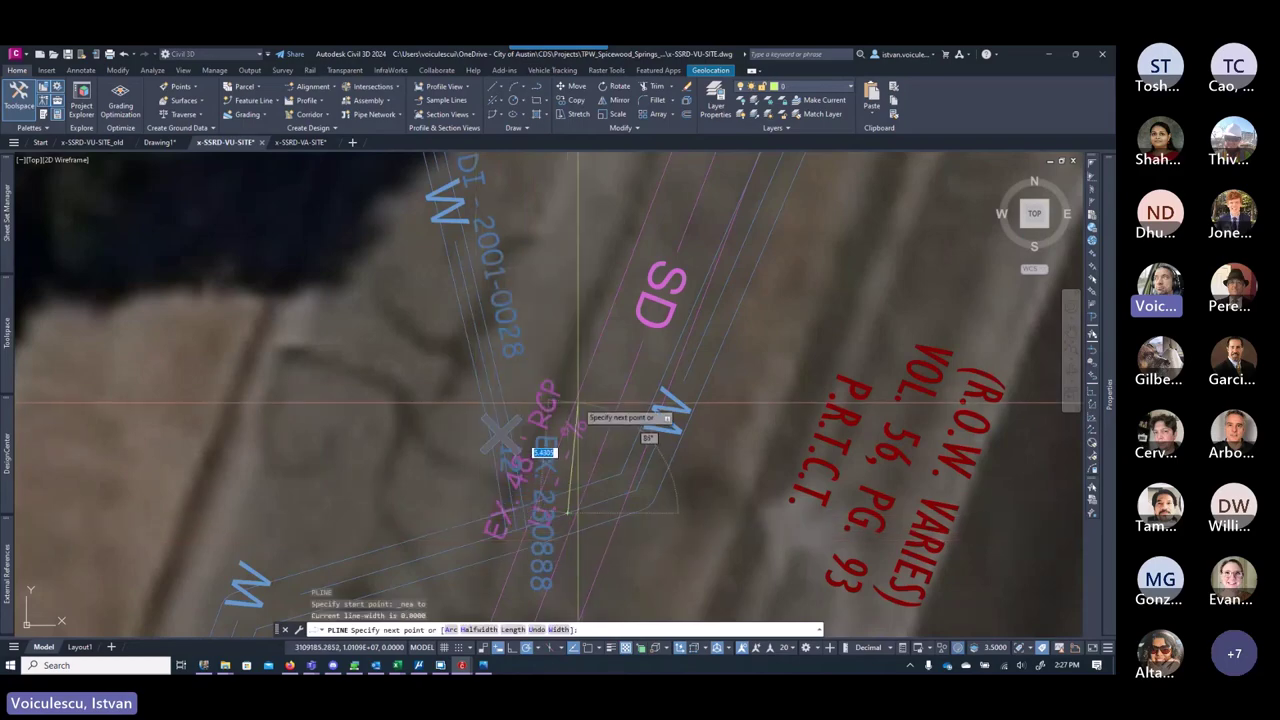
pyautogui.scroll(-3, 577, 404)
pyautogui.moveTo(600, 351); pyautogui.dragTo(537, 354, button='middle')
pyautogui.scroll(2, 514, 363)
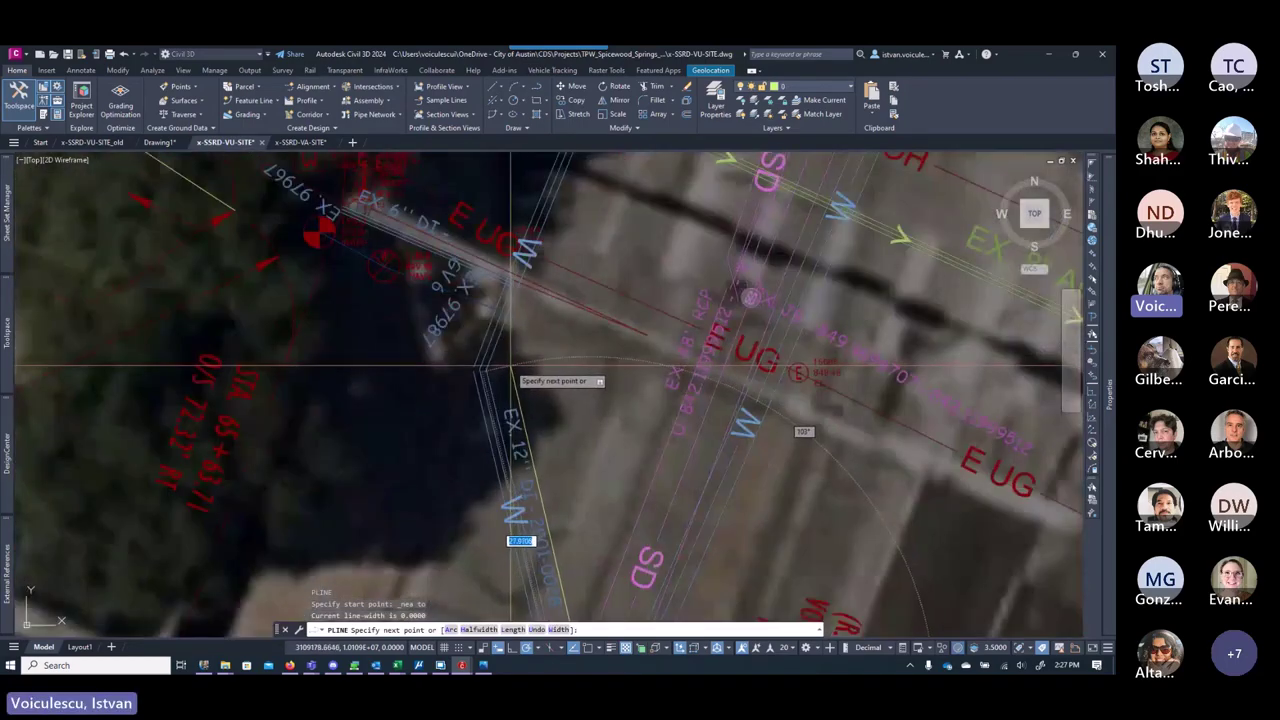
pyautogui.moveTo(503, 294)
pyautogui.mouseDown(button='middle')
pyautogui.moveTo(463, 508)
pyautogui.moveTo(714, 326)
pyautogui.moveTo(534, 505)
pyautogui.moveTo(280, 540)
pyautogui.moveTo(223, 630)
pyautogui.mouseUp(button='middle')
pyautogui.moveTo(637, 249)
pyautogui.mouseDown(button='middle')
pyautogui.moveTo(598, 333)
pyautogui.moveTo(586, 423)
pyautogui.mouseUp(button='middle')
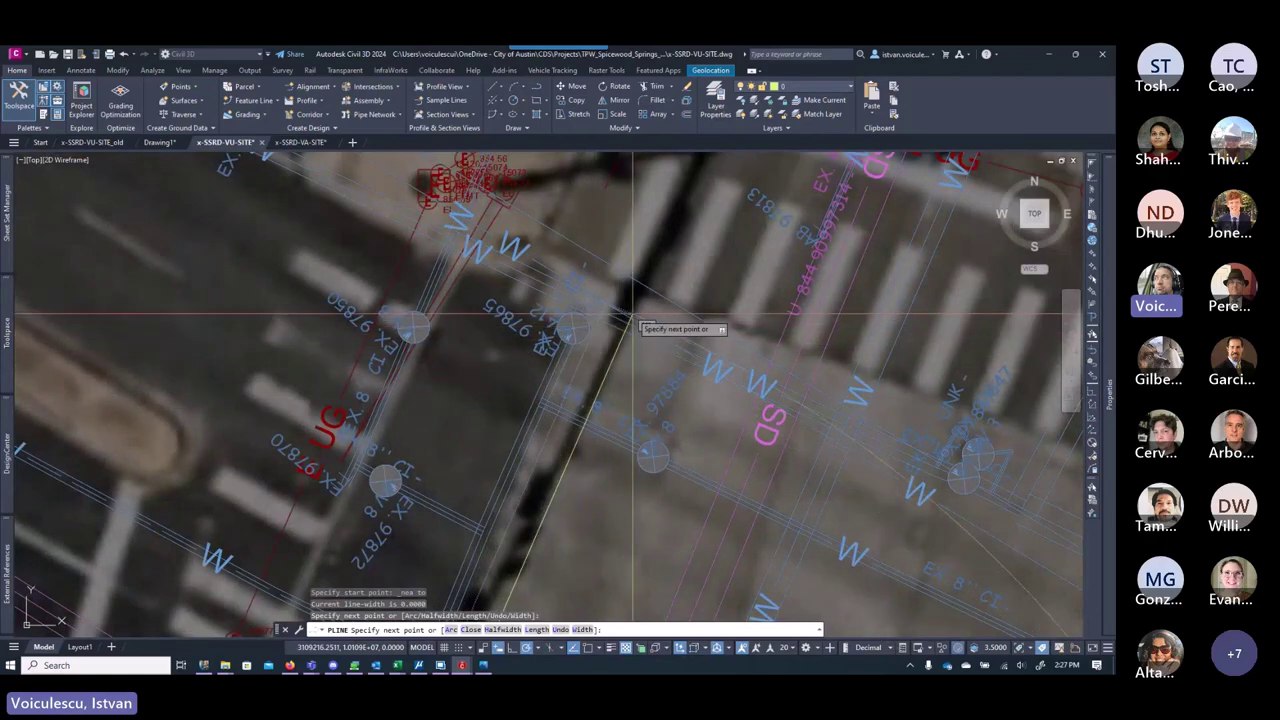
pyautogui.scroll(3, 605, 325)
pyautogui.scroll(-2, 645, 330)
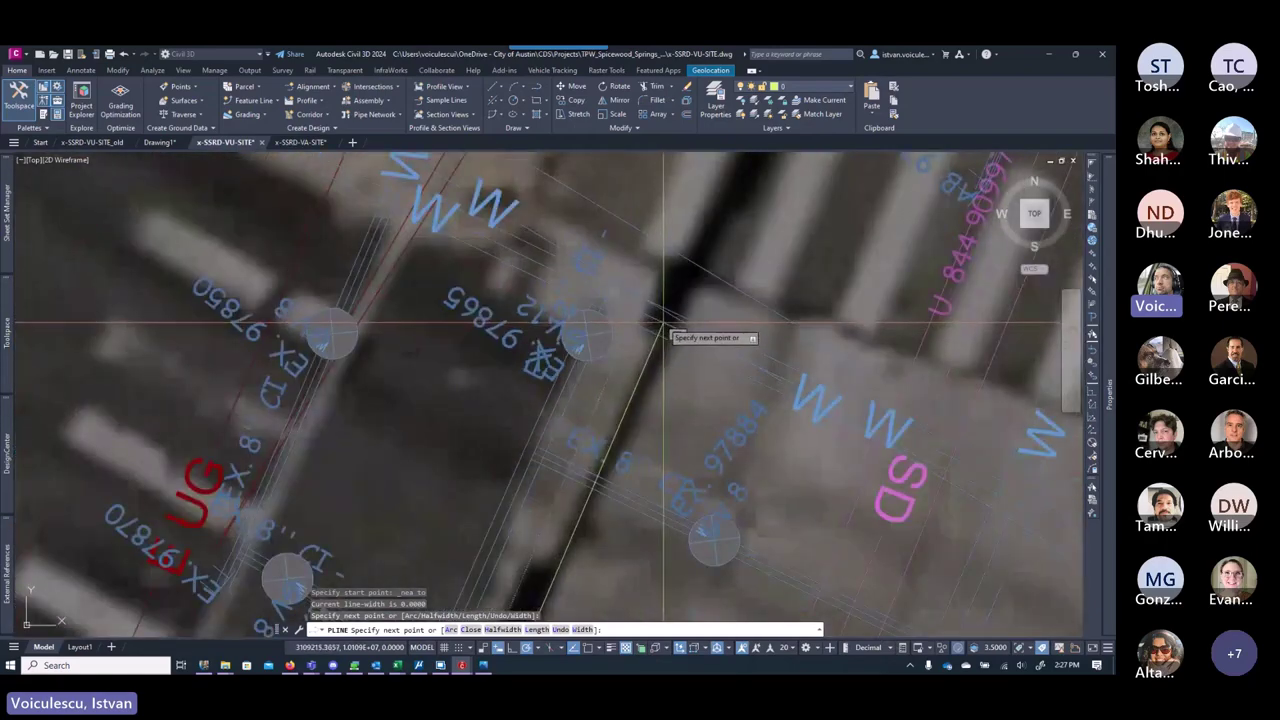
pyautogui.press('Escape')
pyautogui.press('Escape')
# Step: Assign the new polyline to the V-WATR-LINE layer
pyautogui.scroll(-3, 642, 363)
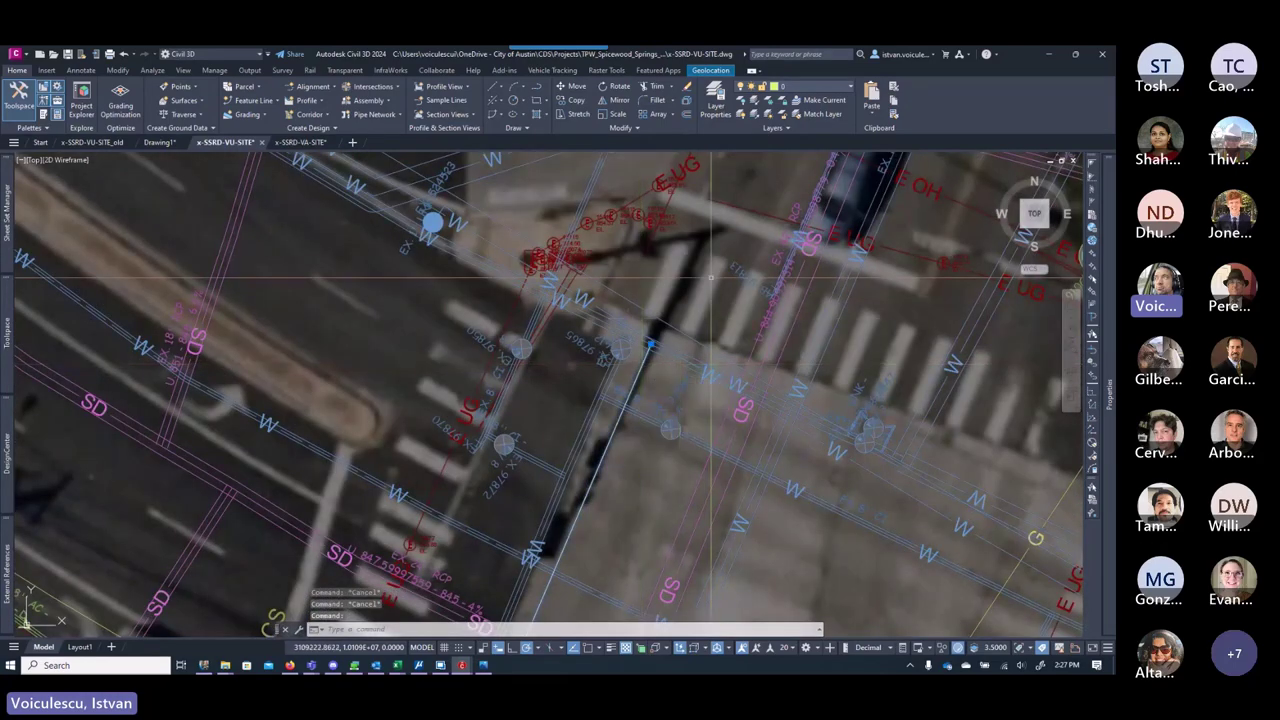
pyautogui.click(815, 88)
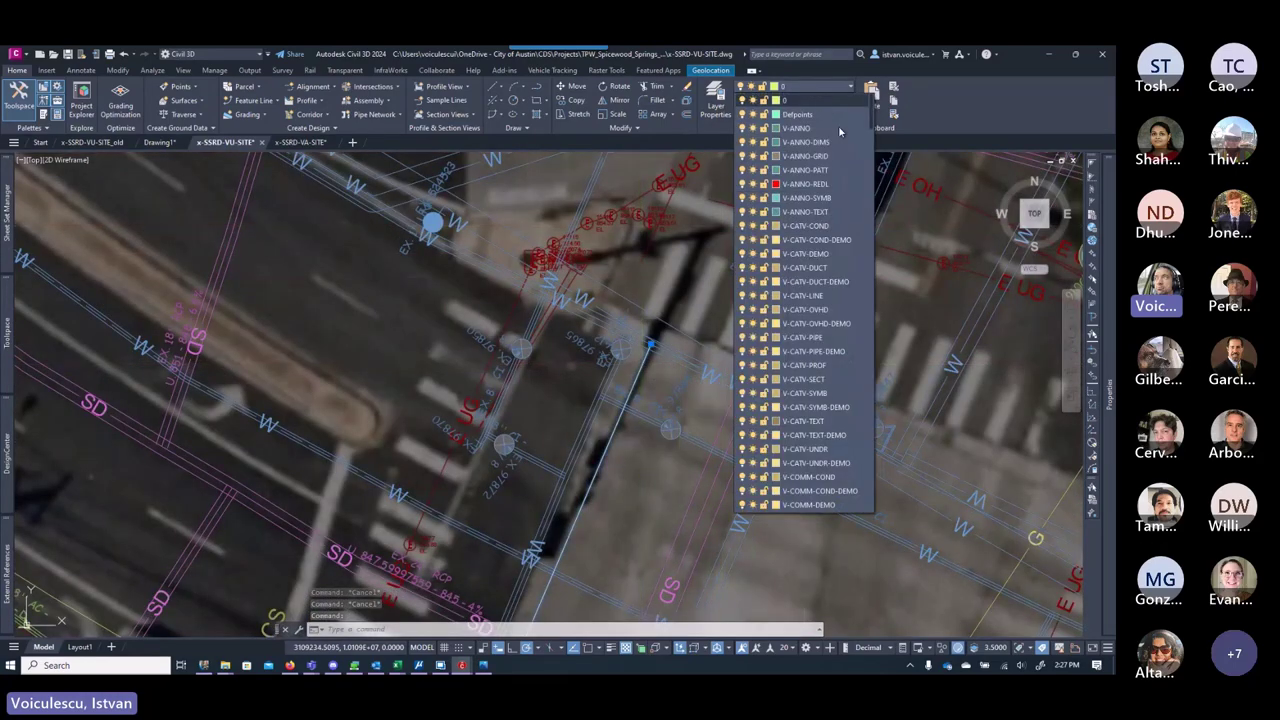
pyautogui.moveTo(872, 124); pyautogui.dragTo(874, 485)
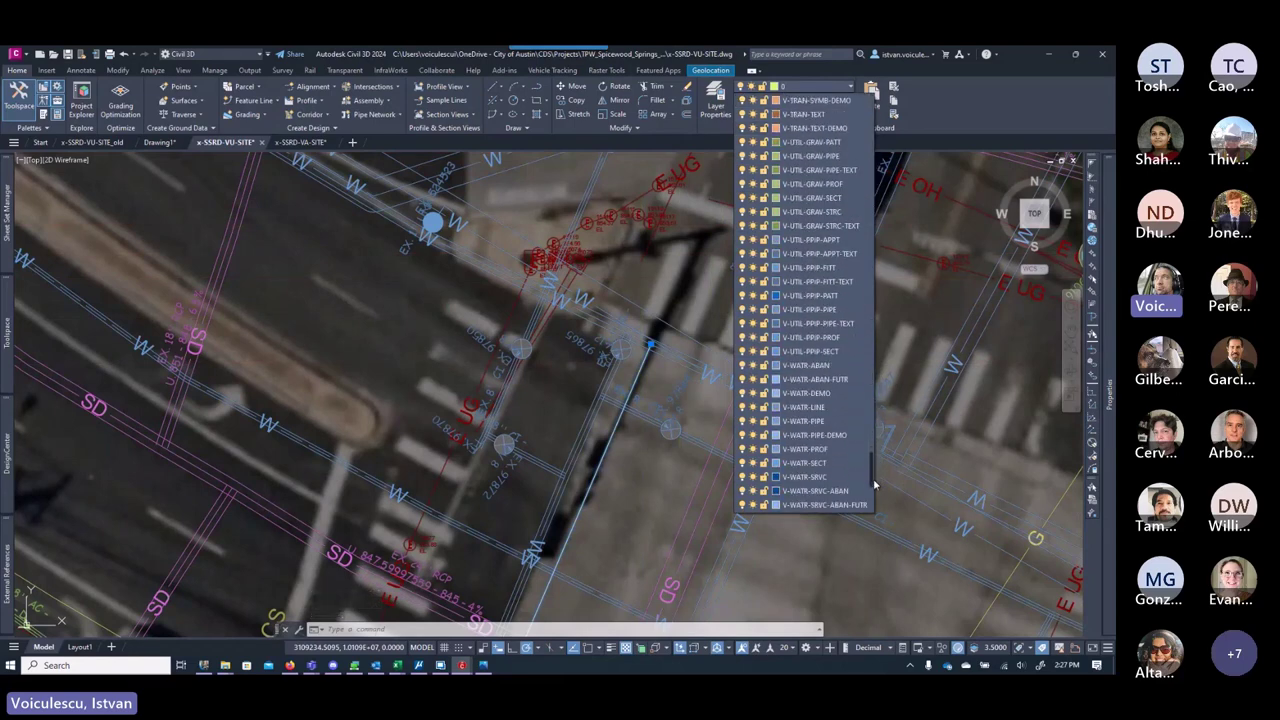
pyautogui.click(820, 408)
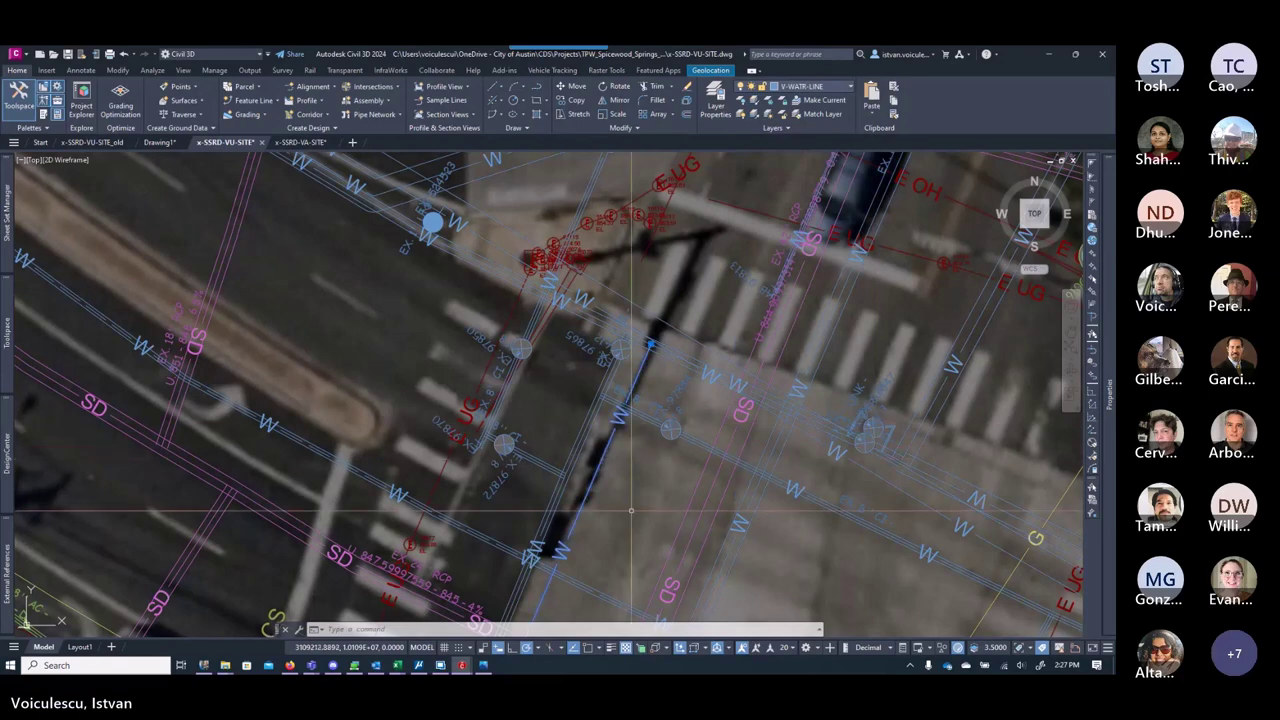
pyautogui.press('Escape')
pyautogui.press('Escape')
# Step: Erase the three old parallel water lines beside the EX. 12'' DI label, keeping the newly drawn line
pyautogui.scroll(5, 537, 378)
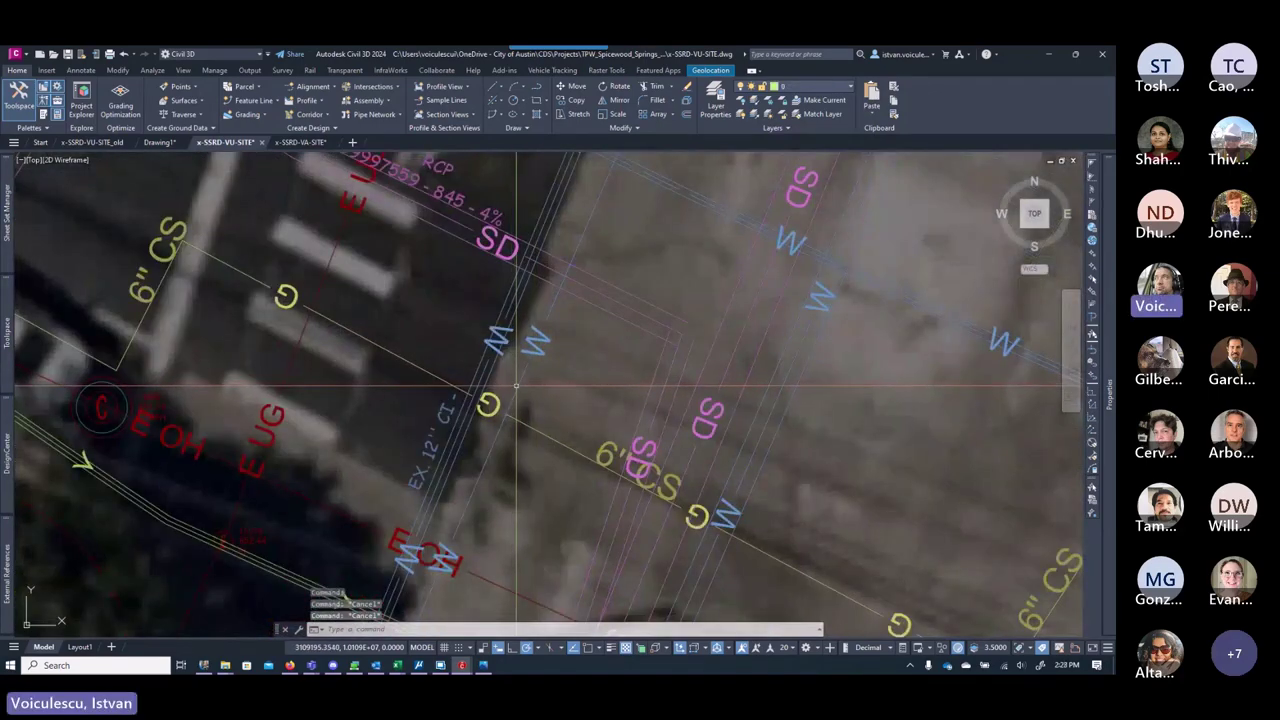
pyautogui.scroll(-3, 516, 385)
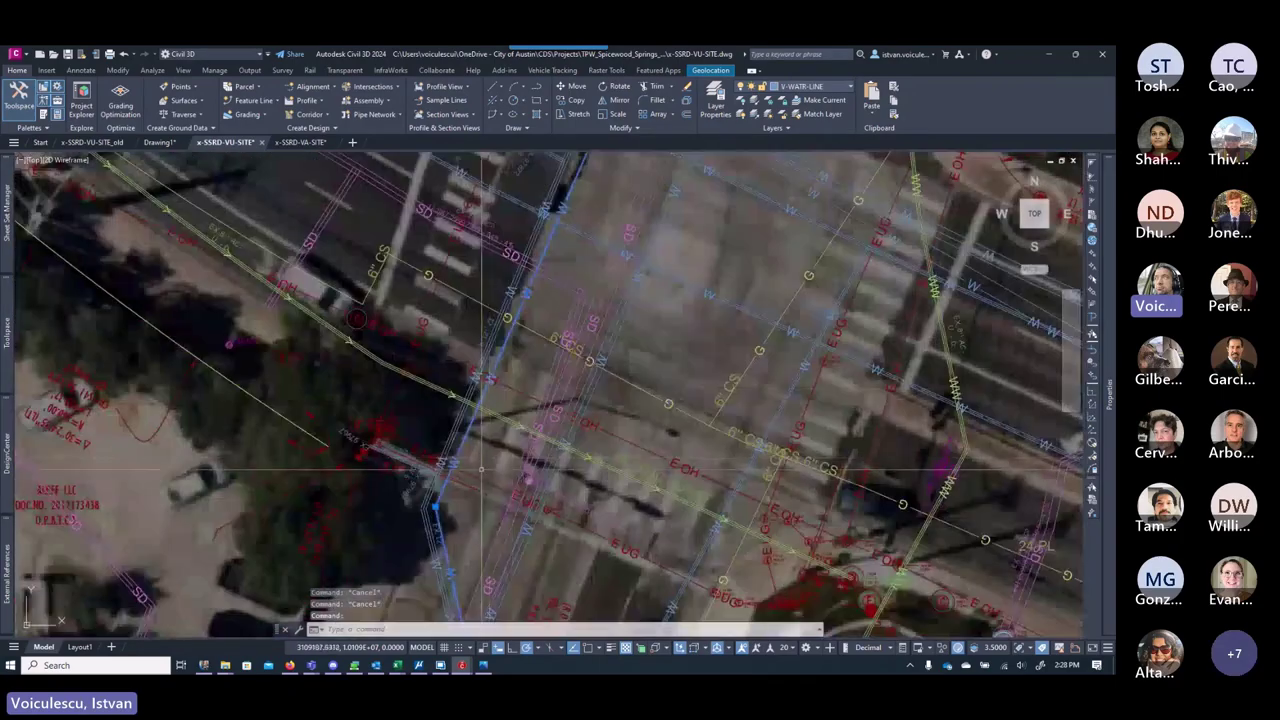
pyautogui.scroll(3, 491, 330)
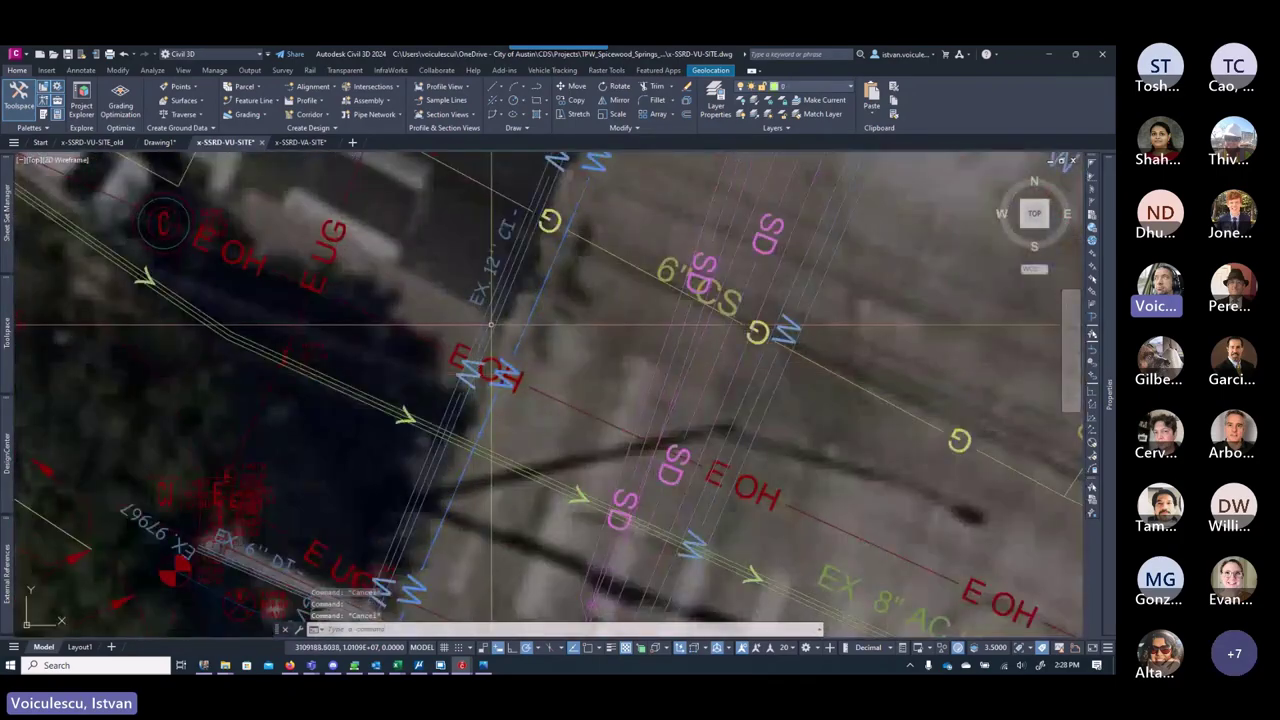
pyautogui.scroll(-4, 489, 325)
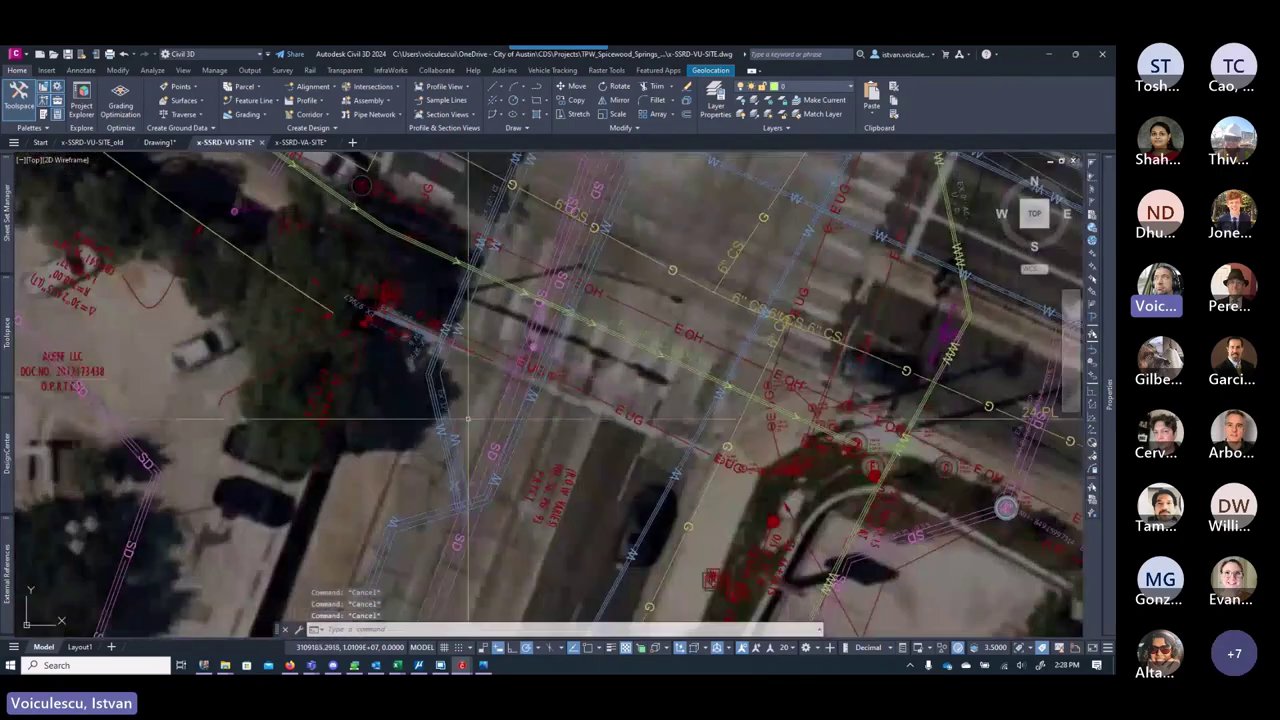
pyautogui.scroll(5, 445, 435)
pyautogui.scroll(2, 395, 345)
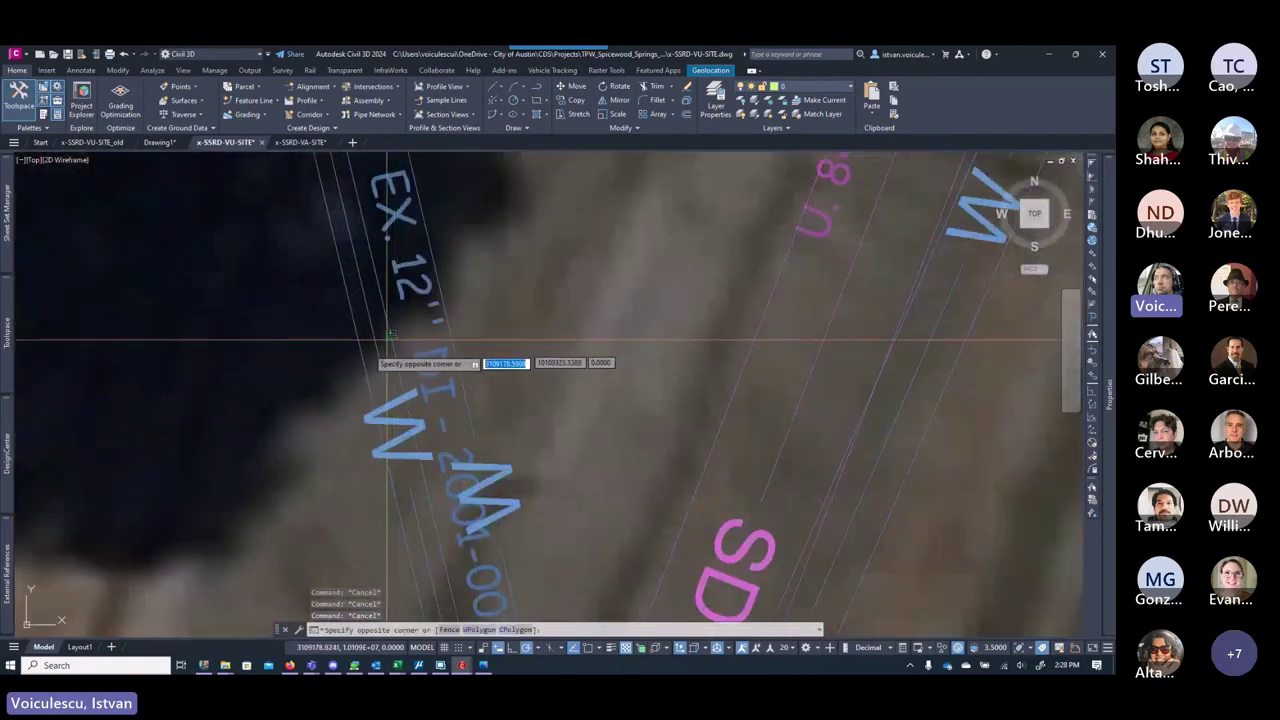
pyautogui.click(337, 370)
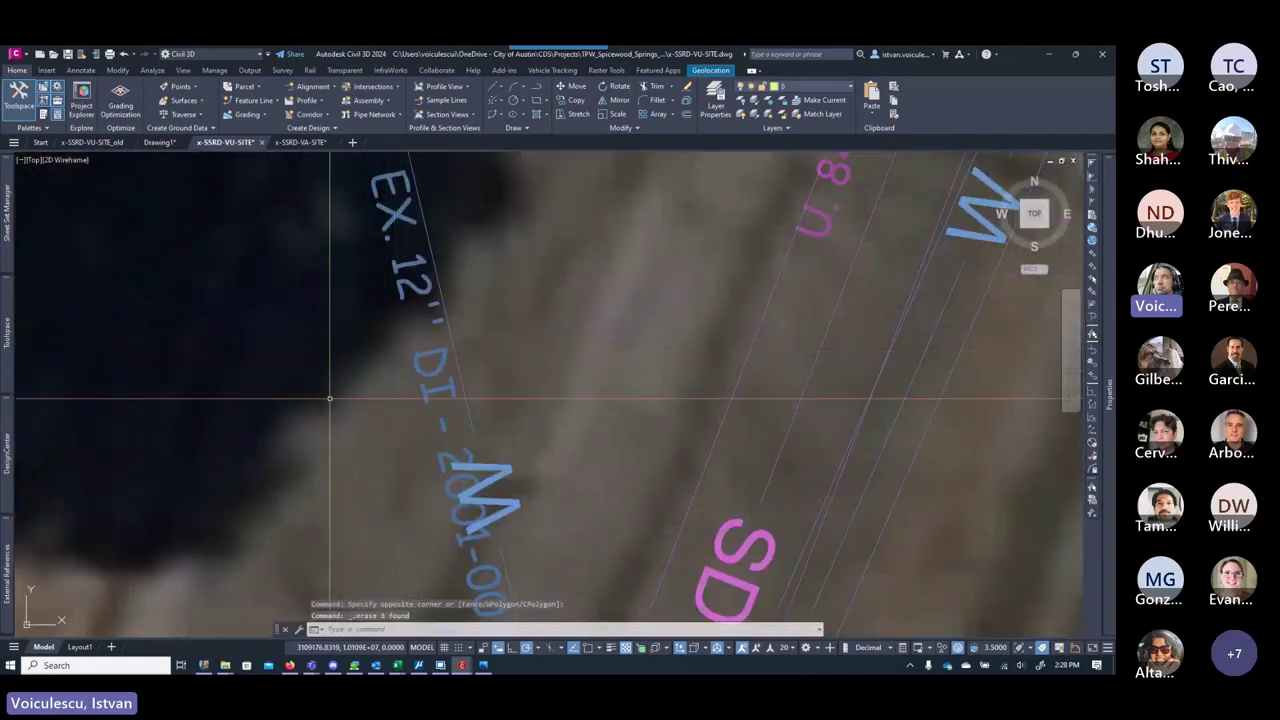
# Step: Erase the three old parallel EX. 12'' CI water lines crossing the 6'' DI hydrant connection near valve 97987
pyautogui.scroll(-5, 336, 385)
pyautogui.scroll(6, 336, 385)
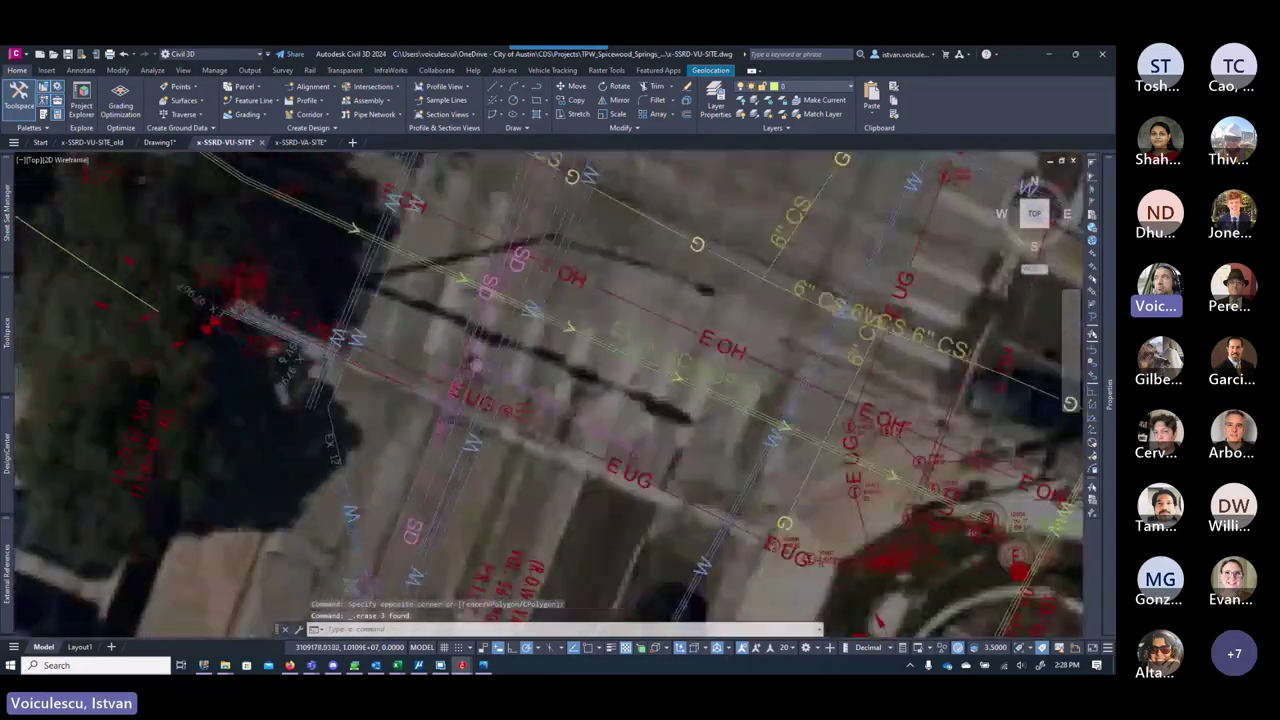
pyautogui.scroll(-3, 336, 385)
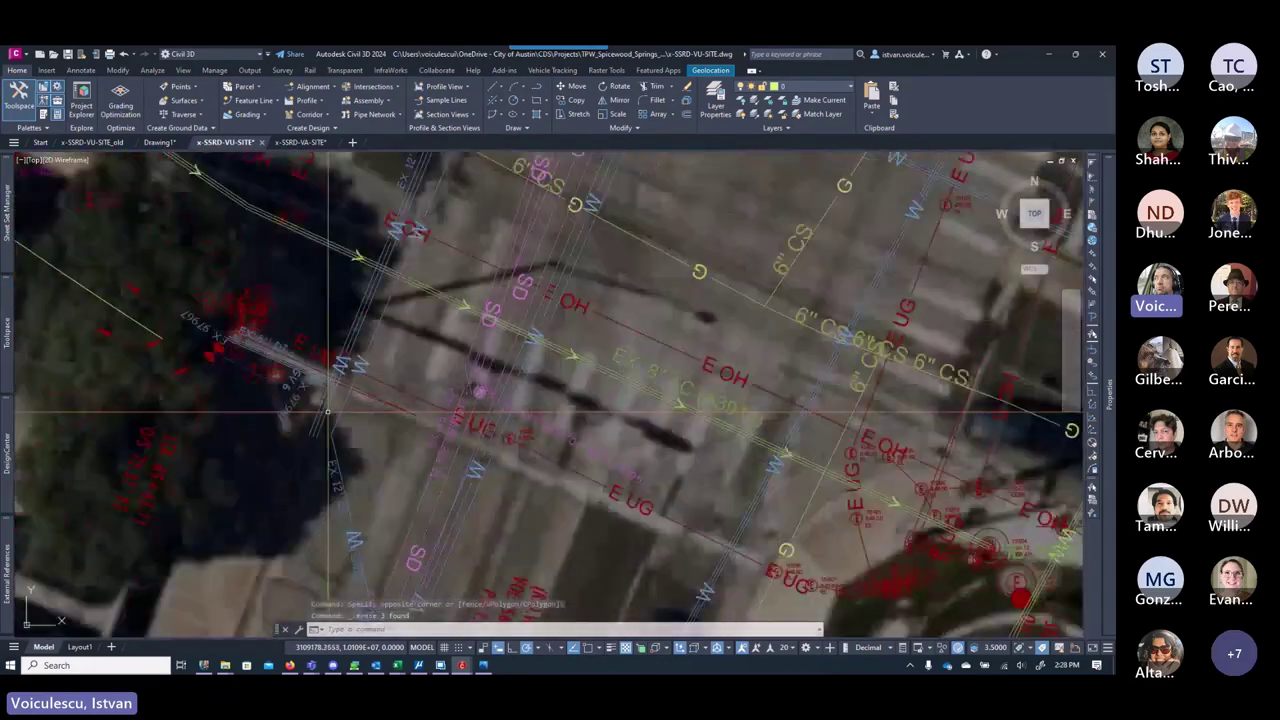
pyautogui.scroll(4, 340, 485)
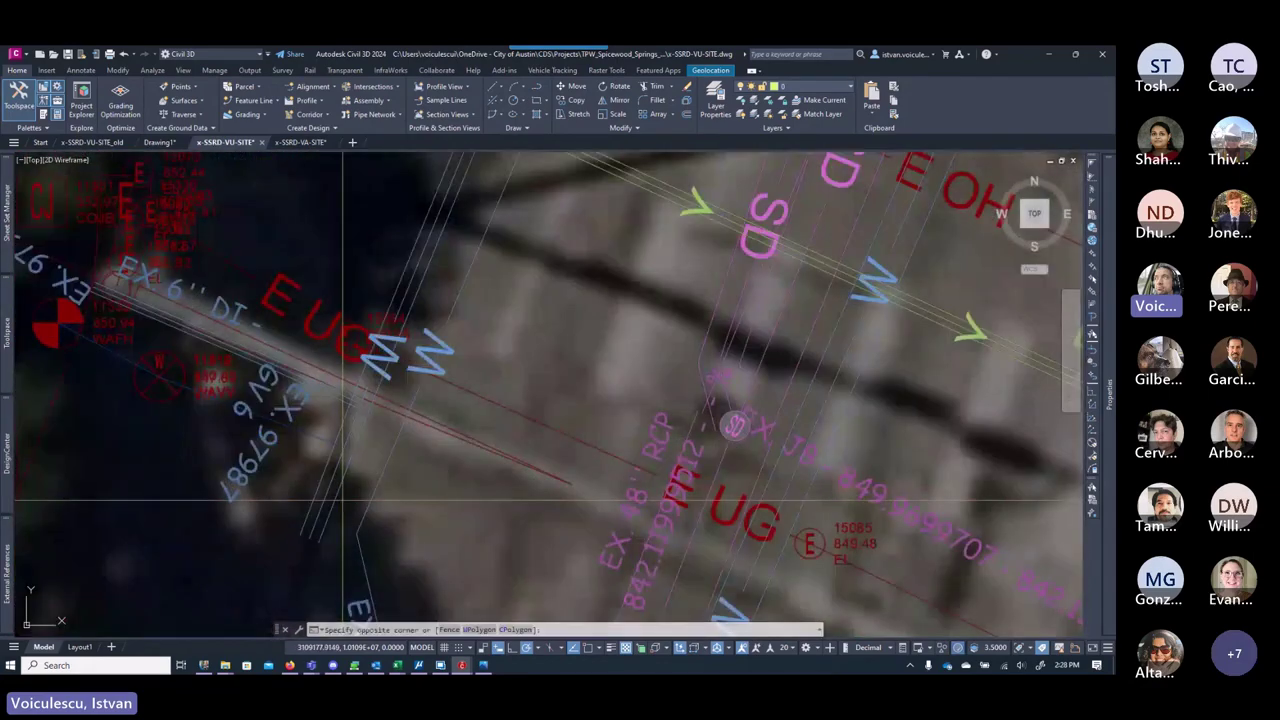
pyautogui.click(310, 500)
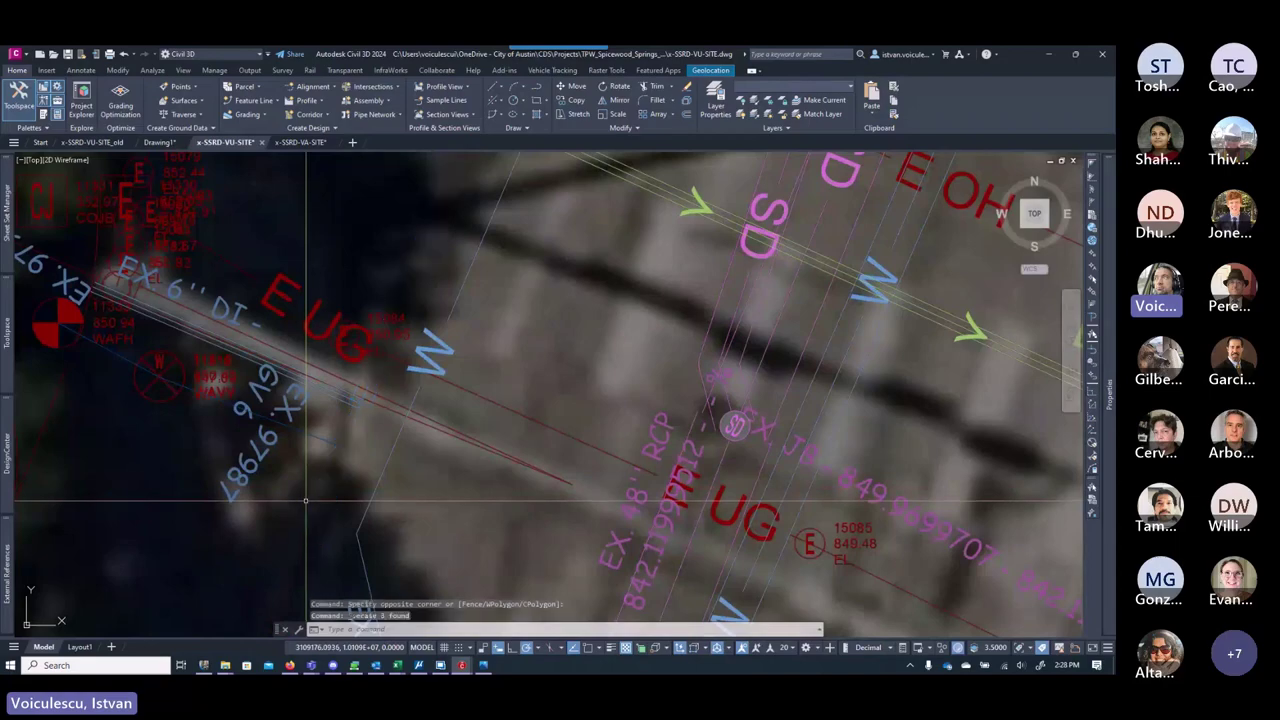
# Step: Examine the redrawn water line's route from valves 97865 and 97884 down to valve 97987 against the aerial imagery
pyautogui.scroll(-3, 430, 383)
pyautogui.moveTo(460, 390)
pyautogui.mouseDown(button='middle')
pyautogui.moveTo(440, 420)
pyautogui.moveTo(430, 383)
pyautogui.mouseUp(button='middle')
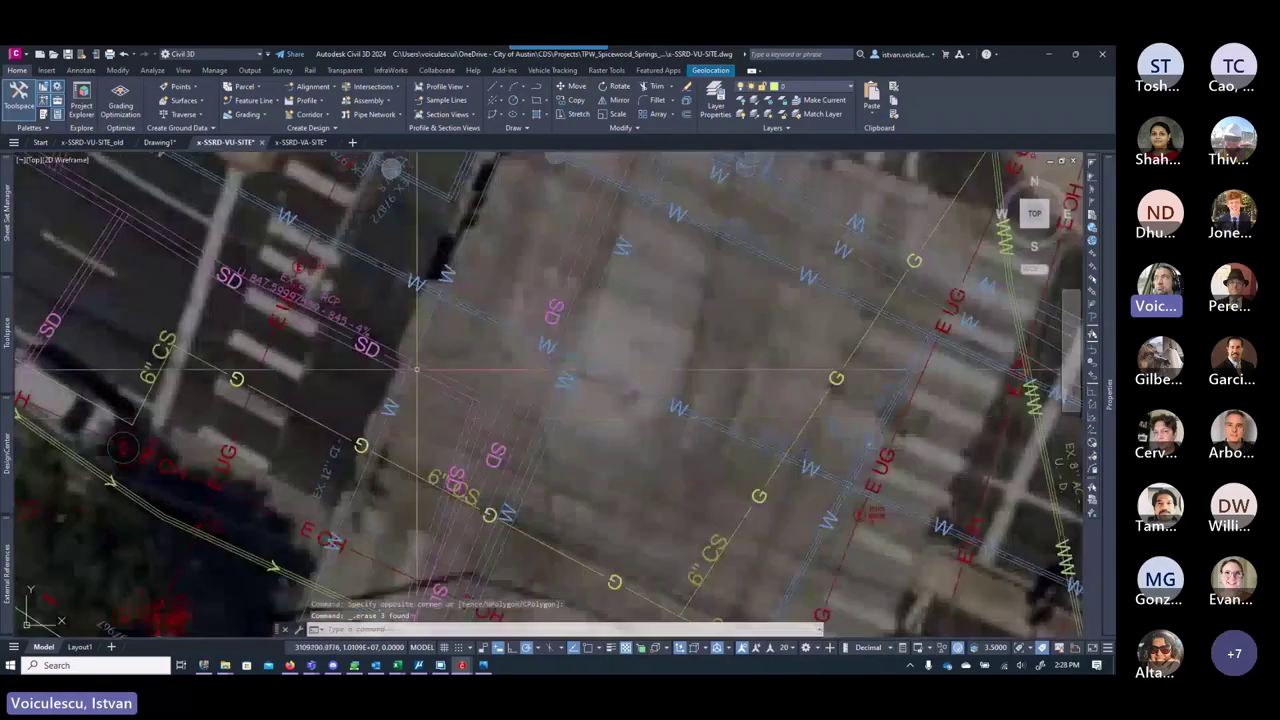
pyautogui.scroll(4, 430, 383)
pyautogui.scroll(-2, 430, 383)
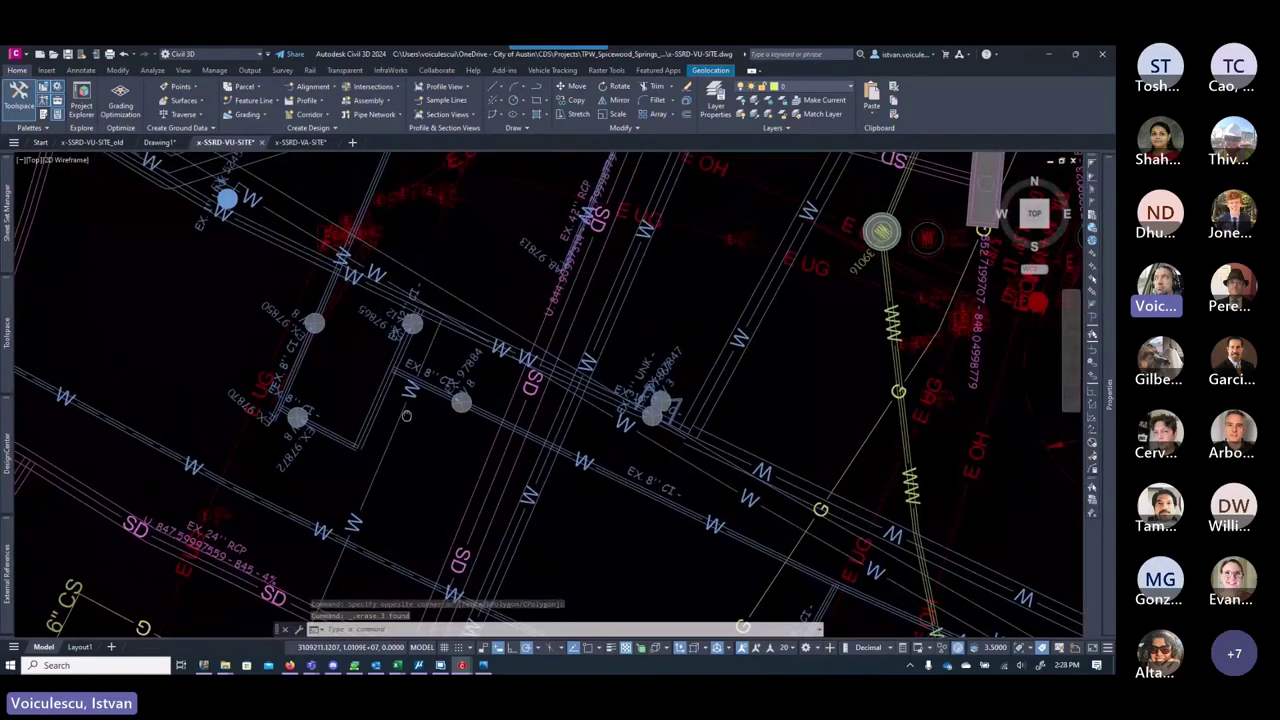
pyautogui.scroll(2, 444, 337)
pyautogui.scroll(2, 444, 337)
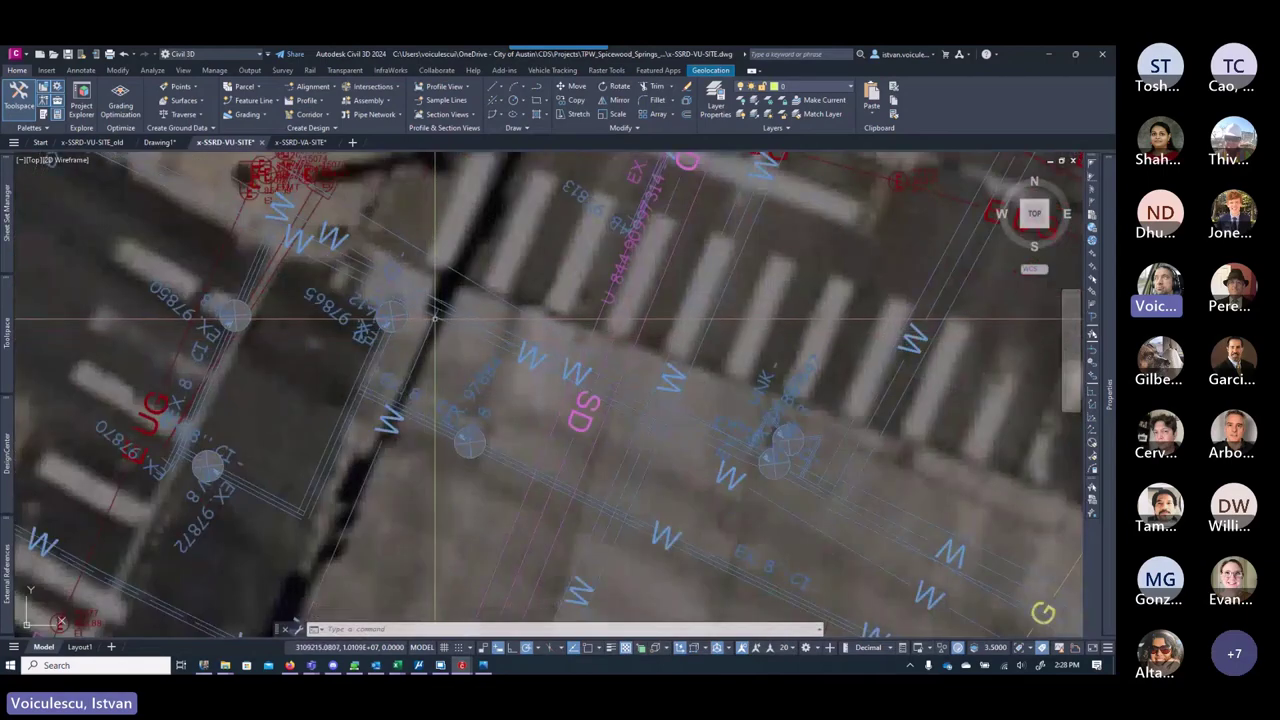
pyautogui.scroll(-3, 444, 337)
pyautogui.moveTo(444, 337); pyautogui.dragTo(462, 207, button='middle')
pyautogui.scroll(5, 334, 426)
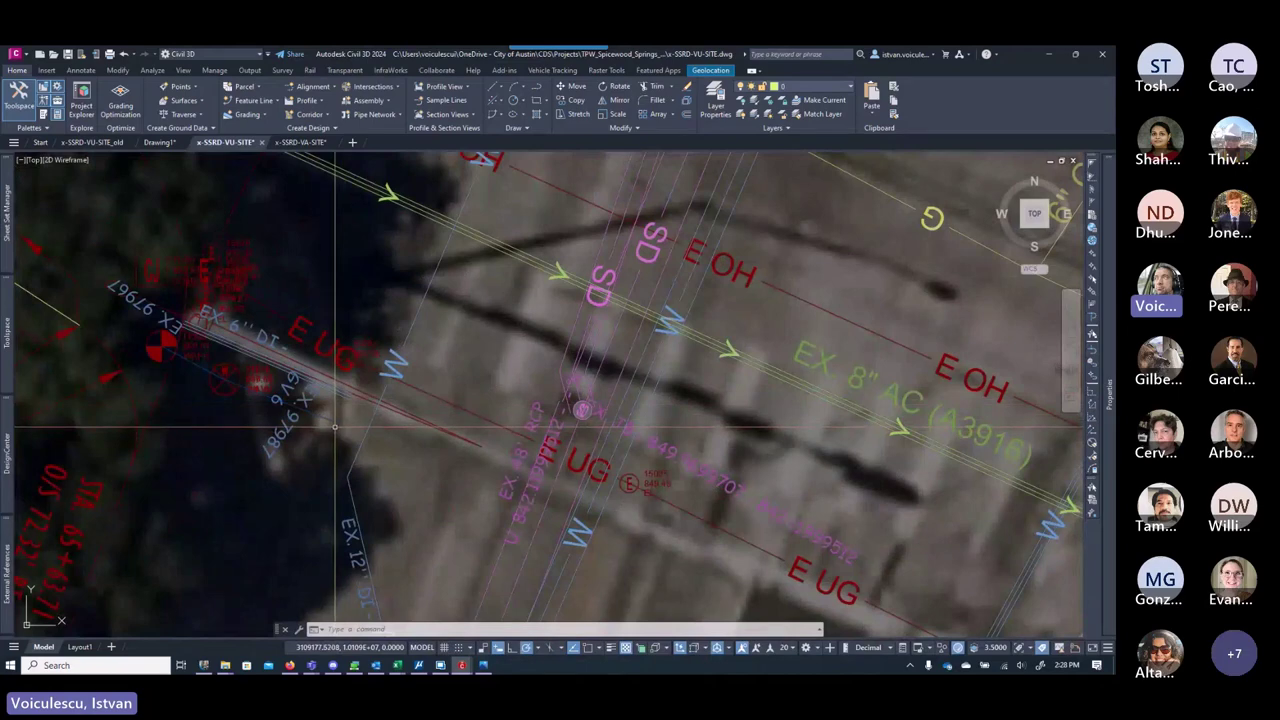
pyautogui.press('Return')
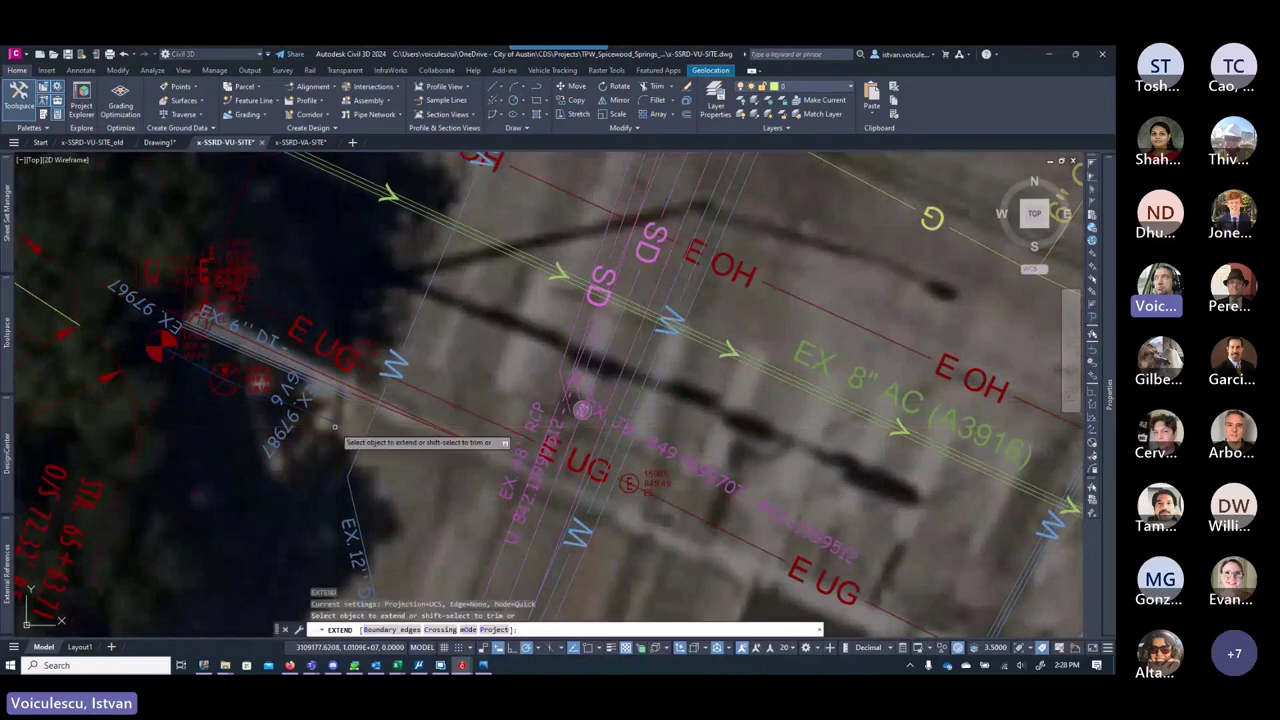
pyautogui.press('Escape')
pyautogui.press('Escape')
pyautogui.press('Escape')
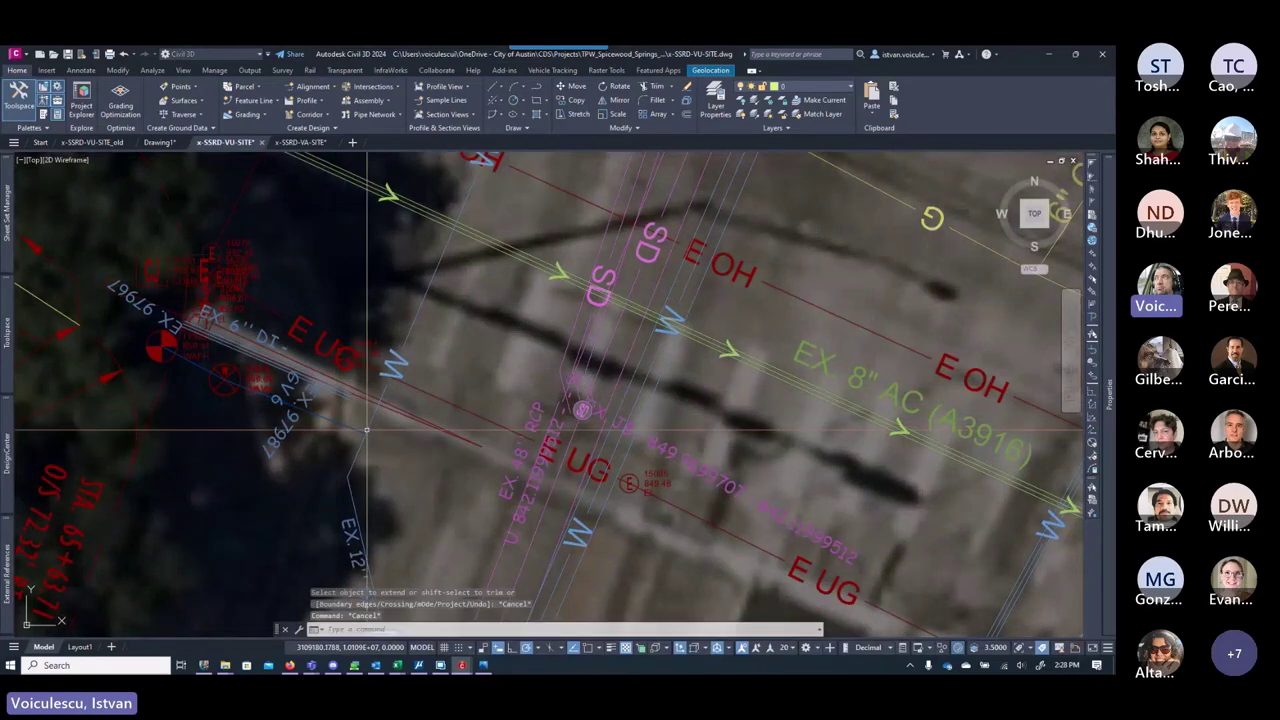
# Step: Offset the redrawn EX. 12'' DI water line by 0.5 to both sides
pyautogui.scroll(-2, 362, 420)
pyautogui.moveTo(362, 420); pyautogui.dragTo(349, 382, button='middle')
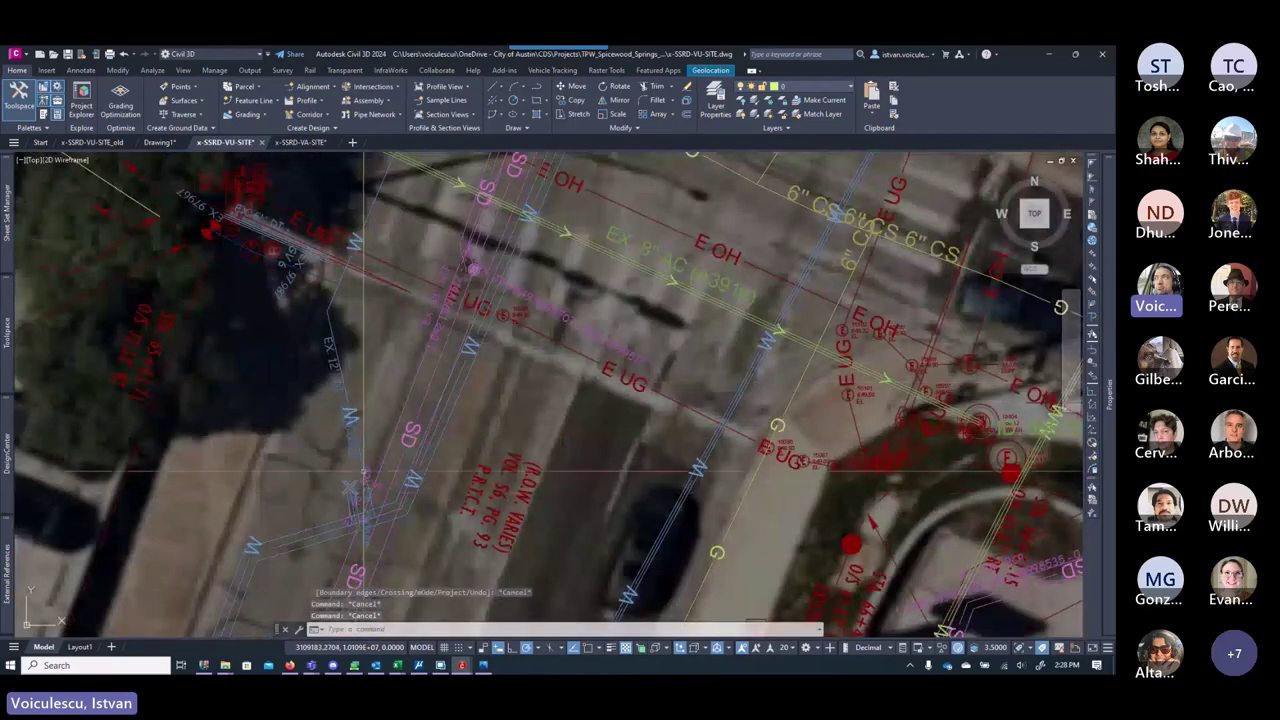
pyautogui.scroll(3, 347, 333)
pyautogui.scroll(-2, 350, 350)
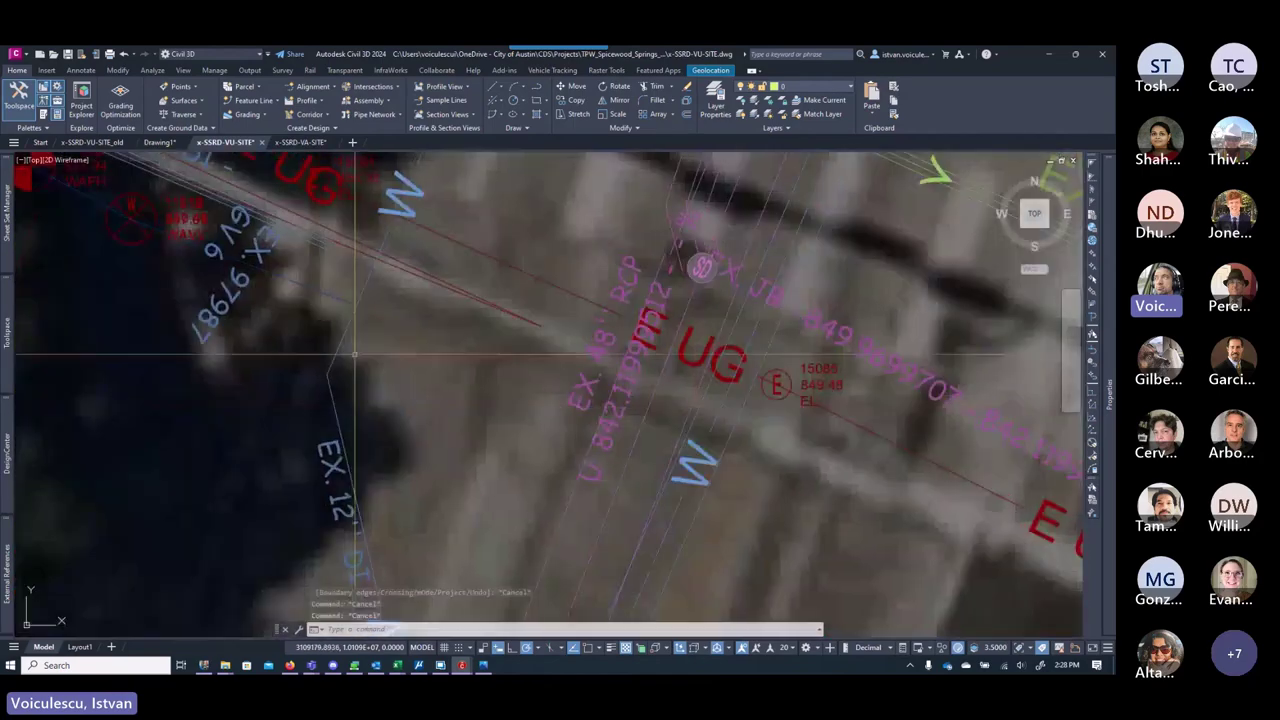
pyautogui.scroll(2, 355, 405)
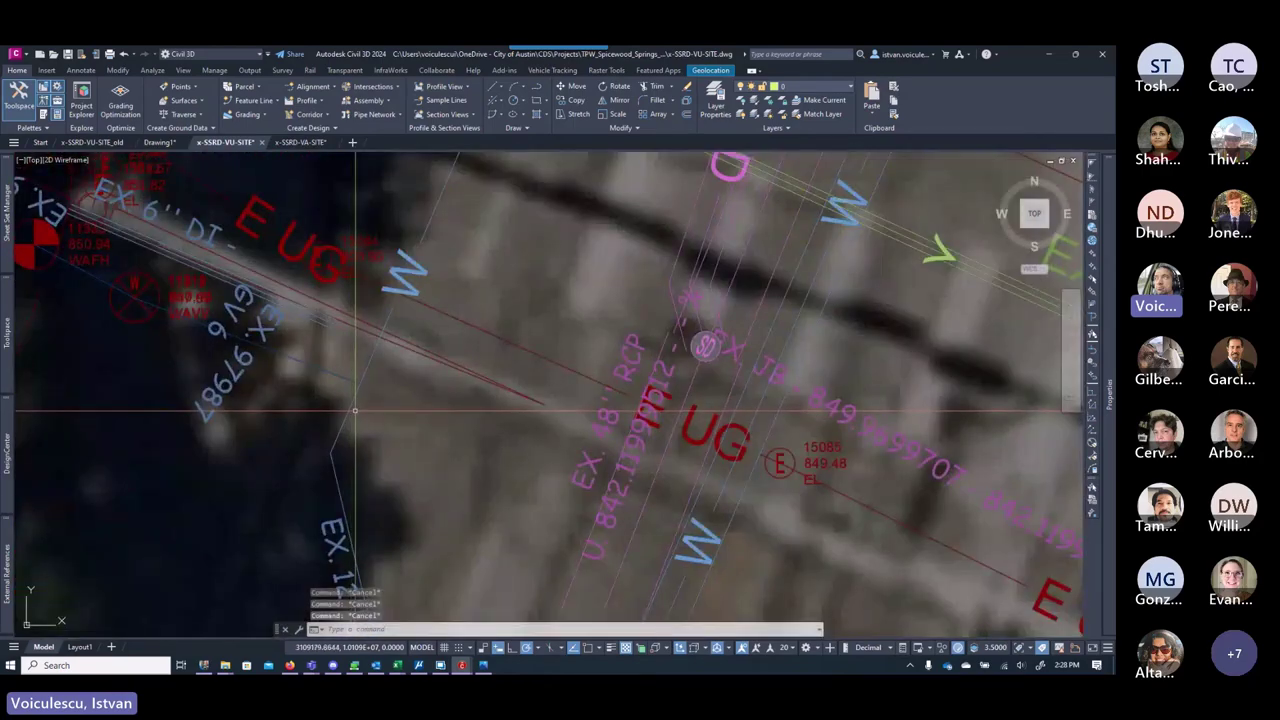
pyautogui.write('o')
pyautogui.press('Return')
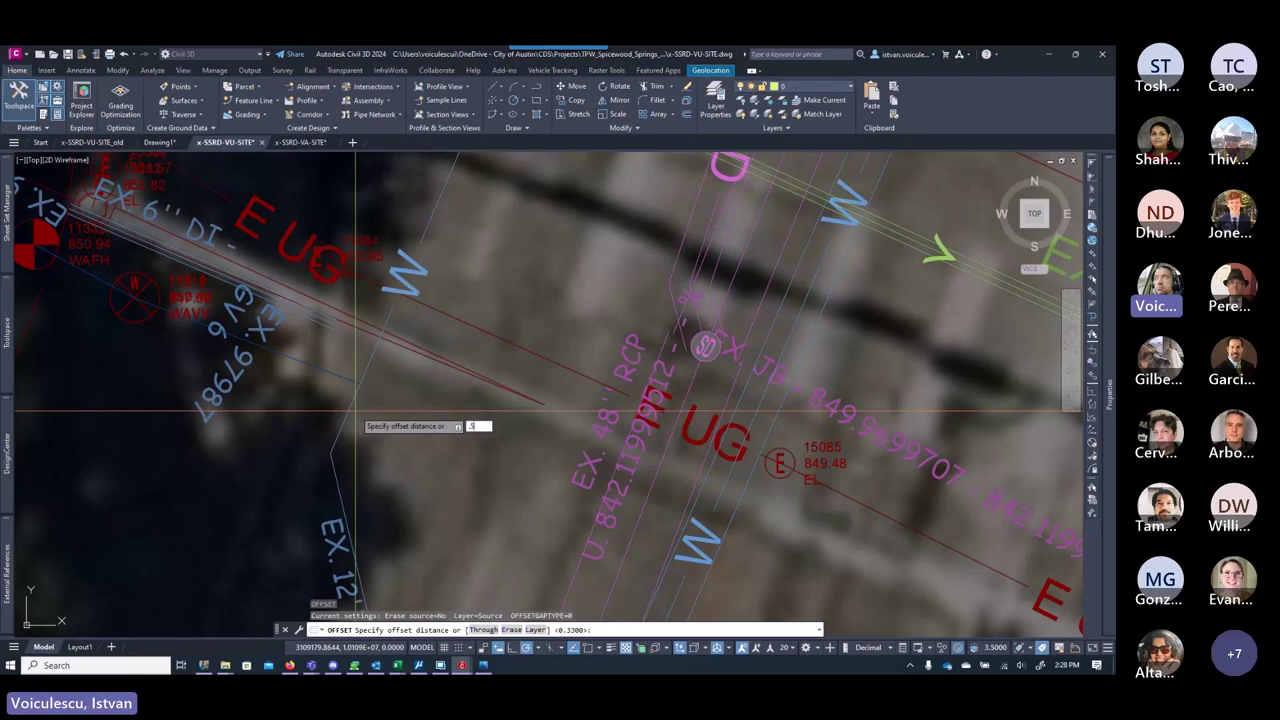
pyautogui.write('.5')
pyautogui.press('Return')
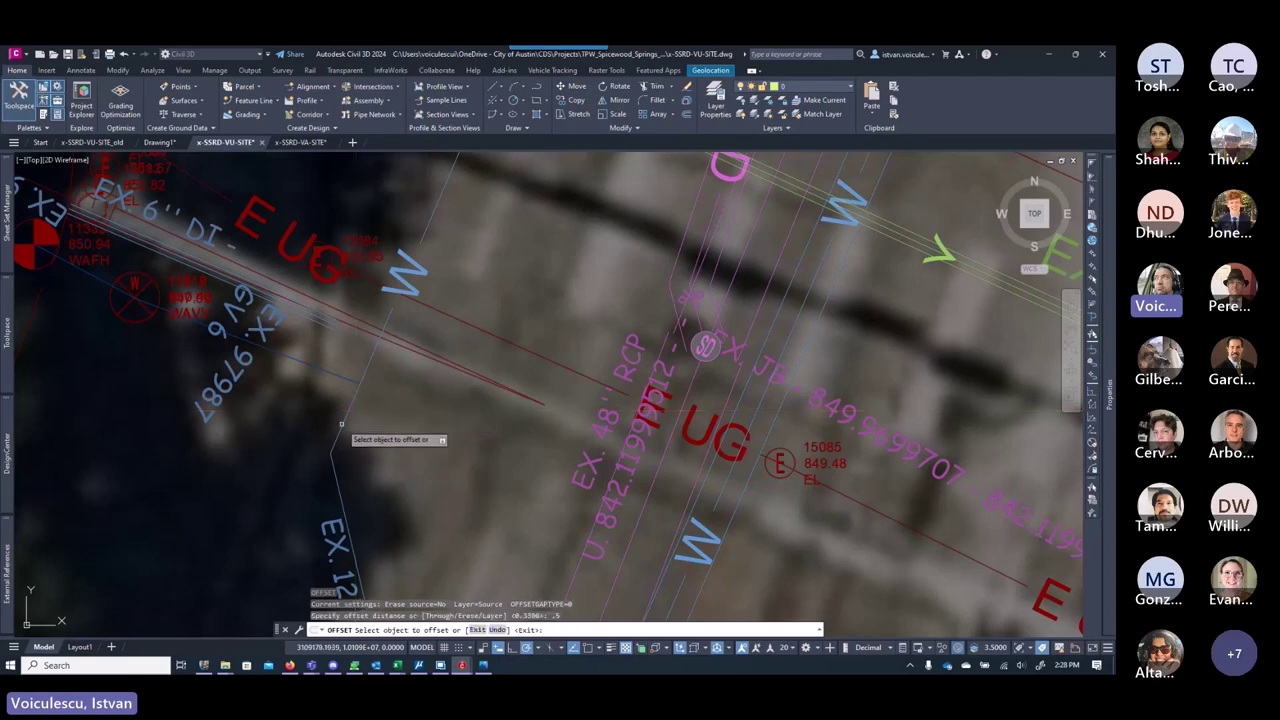
pyautogui.click(341, 424)
pyautogui.click(337, 424)
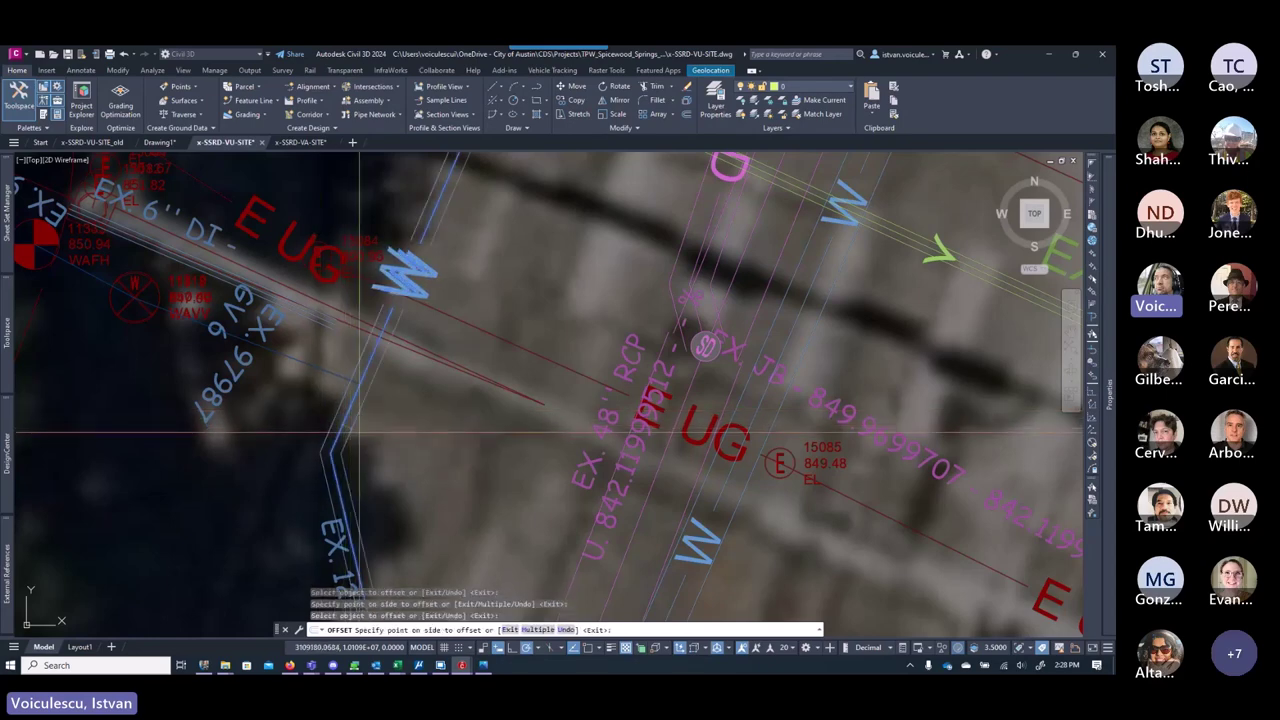
pyautogui.press('Escape')
# Step: Assign the two offset lines to the V-WATR-PIPE layer and save the drawing
pyautogui.click(334, 414)
pyautogui.click(333, 414)
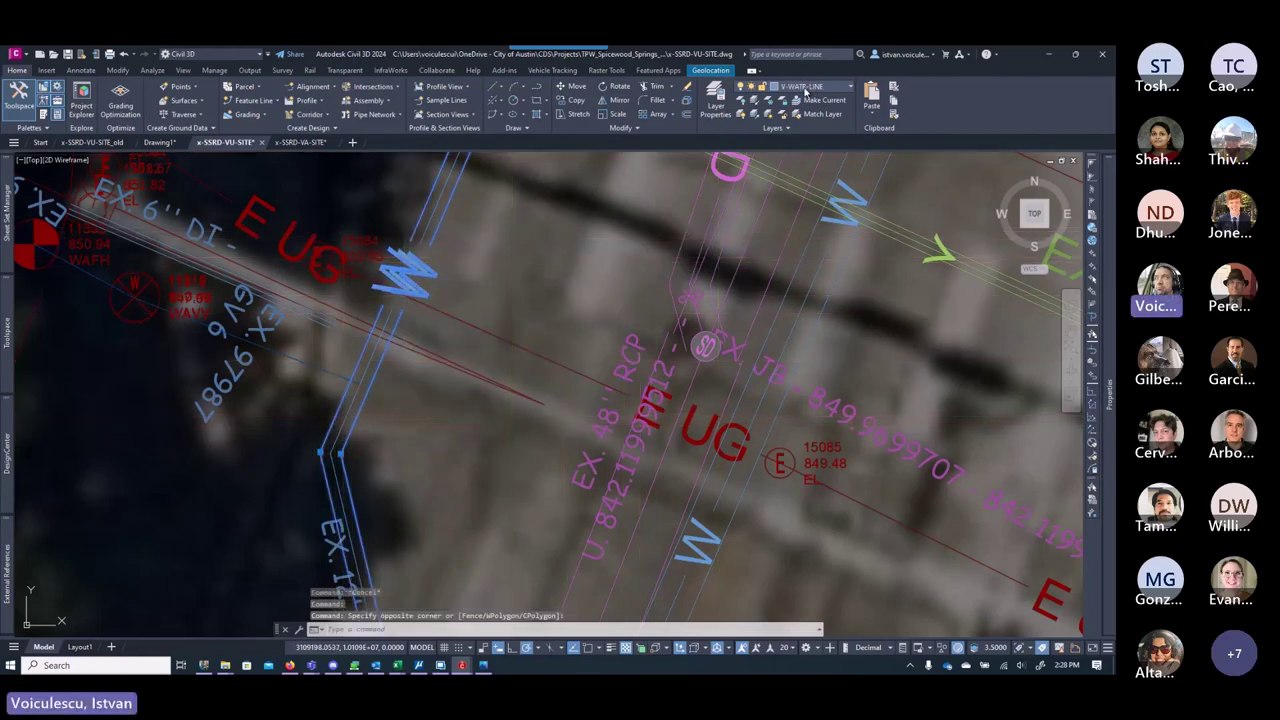
pyautogui.click(812, 86)
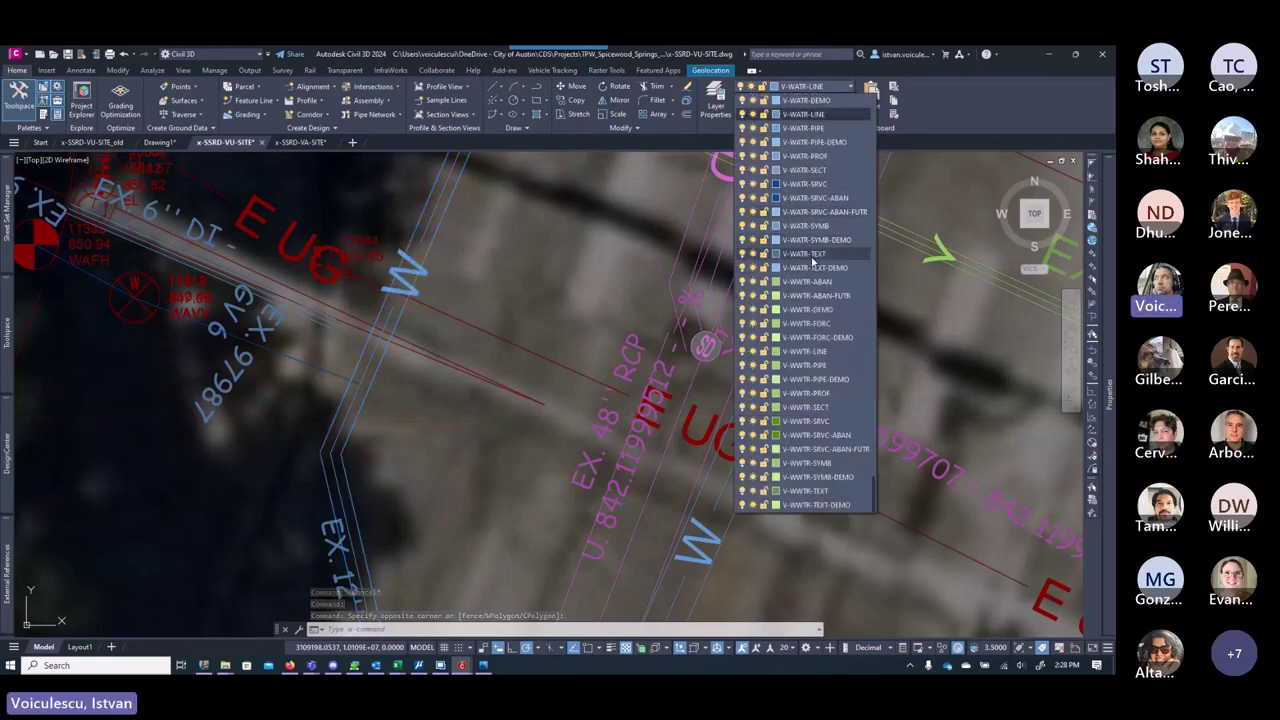
pyautogui.press('Escape')
pyautogui.press('Escape')
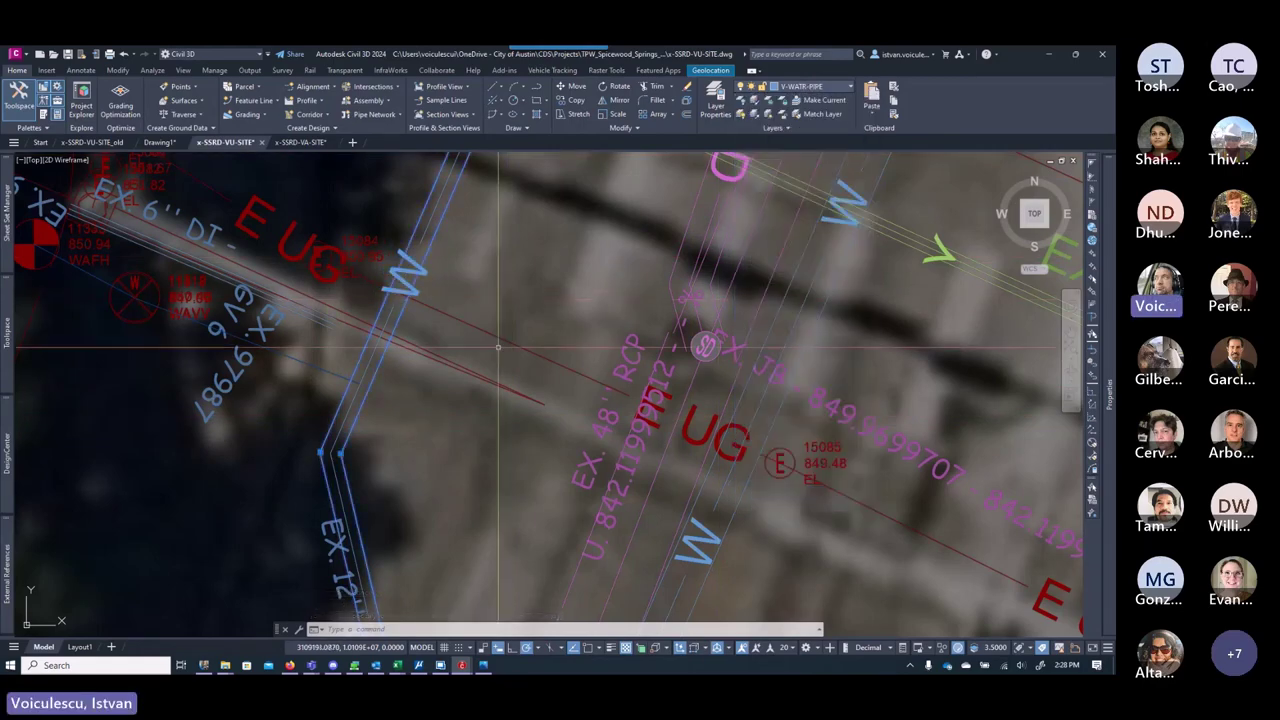
pyautogui.scroll(3, 453, 441)
pyautogui.scroll(-2, 453, 441)
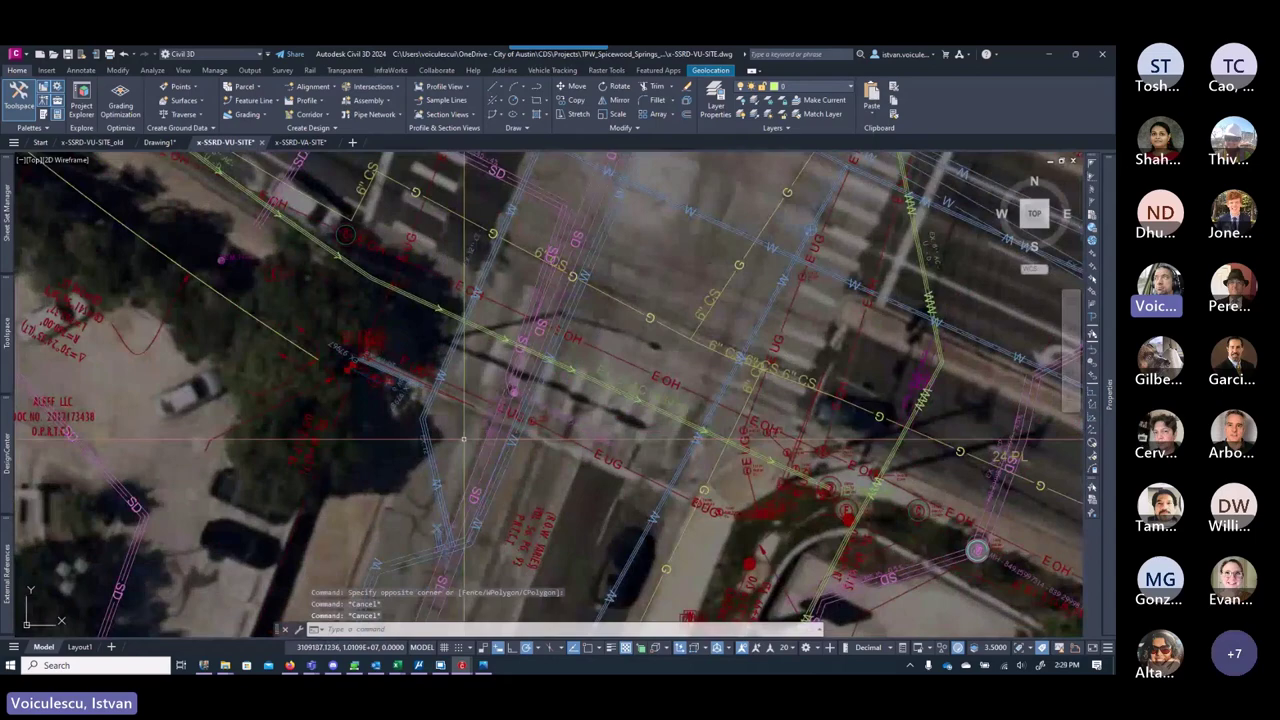
pyautogui.hotkey('ctrl', 's')
# Step: Move the EX. 12'' DI - 2001-0028 text off the new water line to its west side
pyautogui.scroll(3, 480, 490)
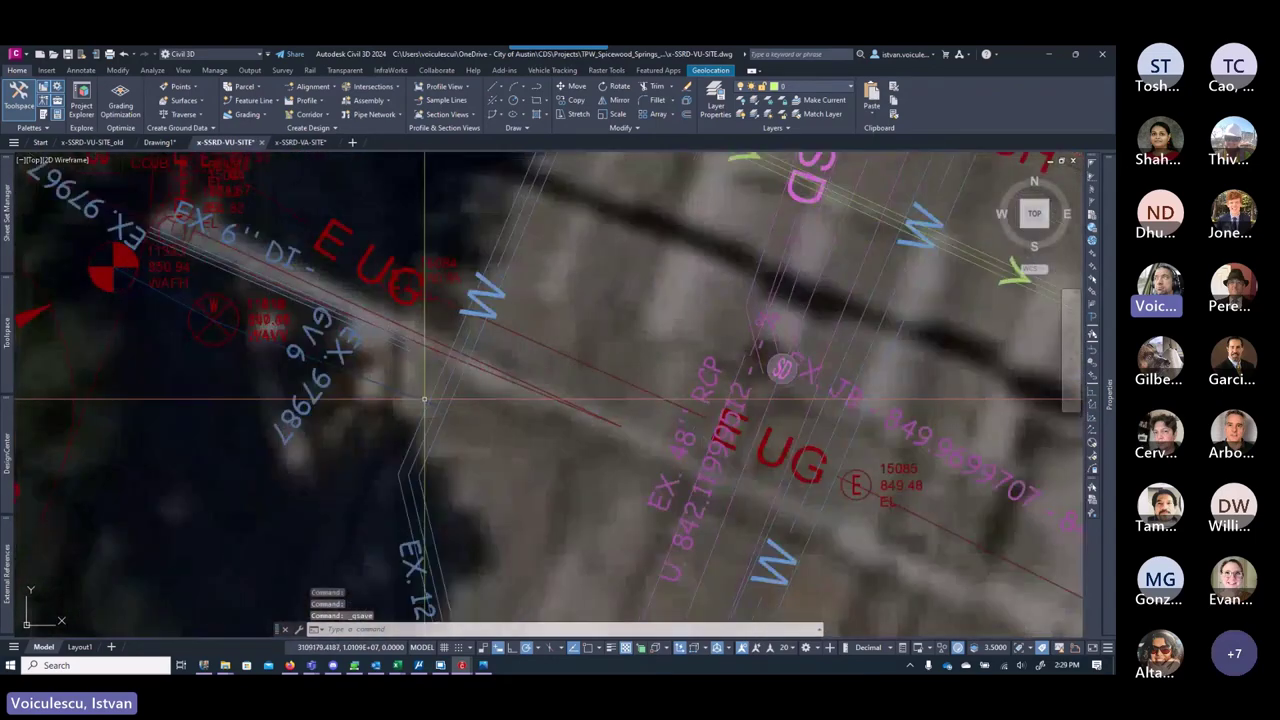
pyautogui.scroll(-3, 487, 496)
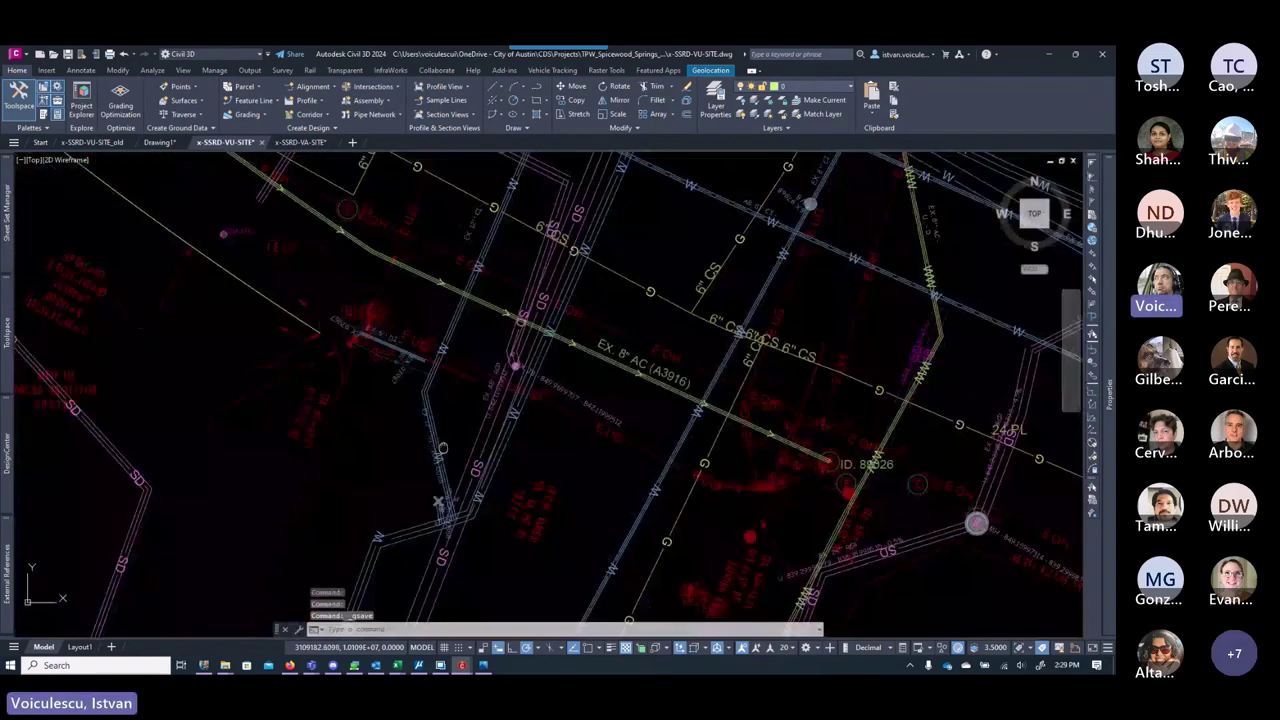
pyautogui.scroll(2, 443, 434)
pyautogui.scroll(2, 417, 401)
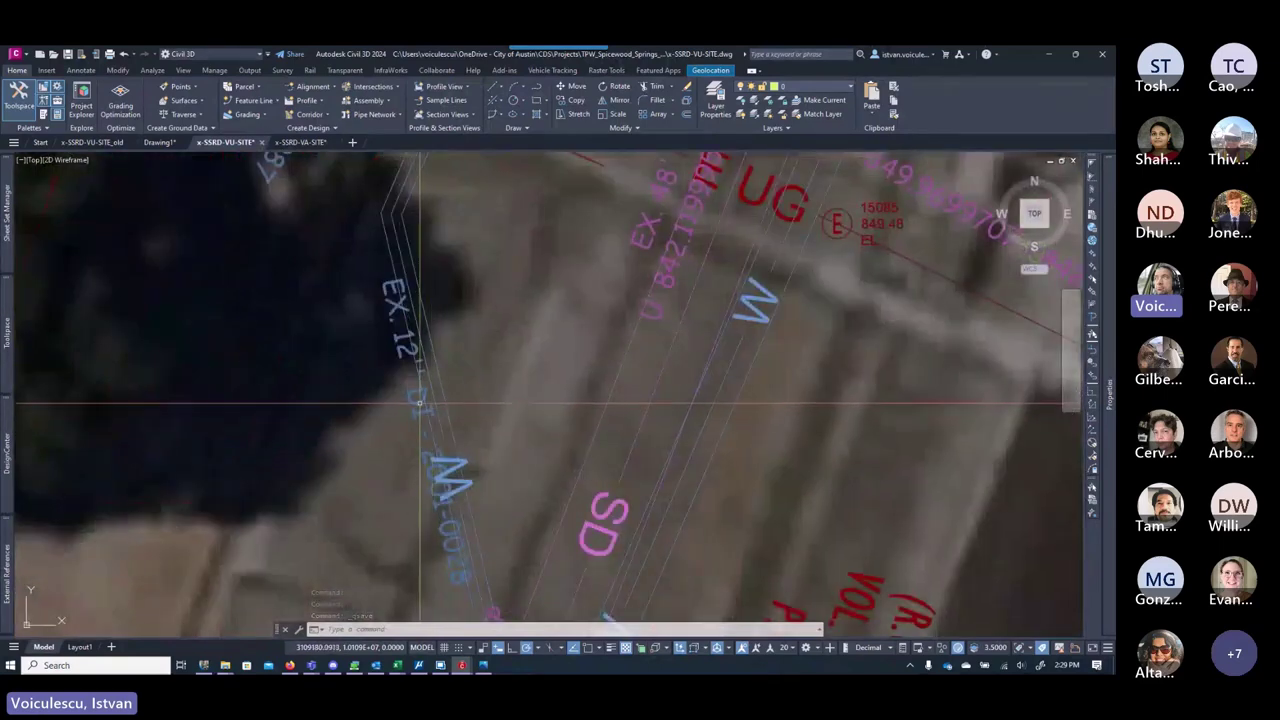
pyautogui.click(417, 436)
pyautogui.click(417, 436)
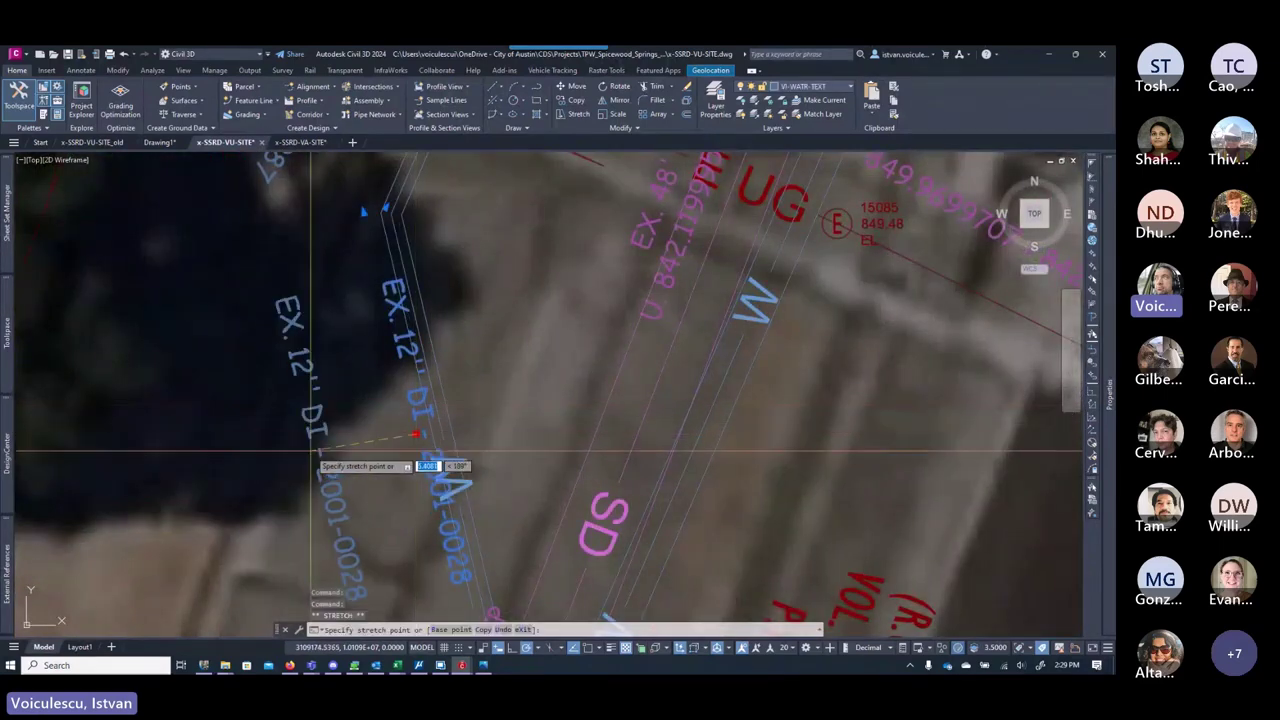
pyautogui.press('Escape')
pyautogui.press('Escape')
pyautogui.press('Escape')
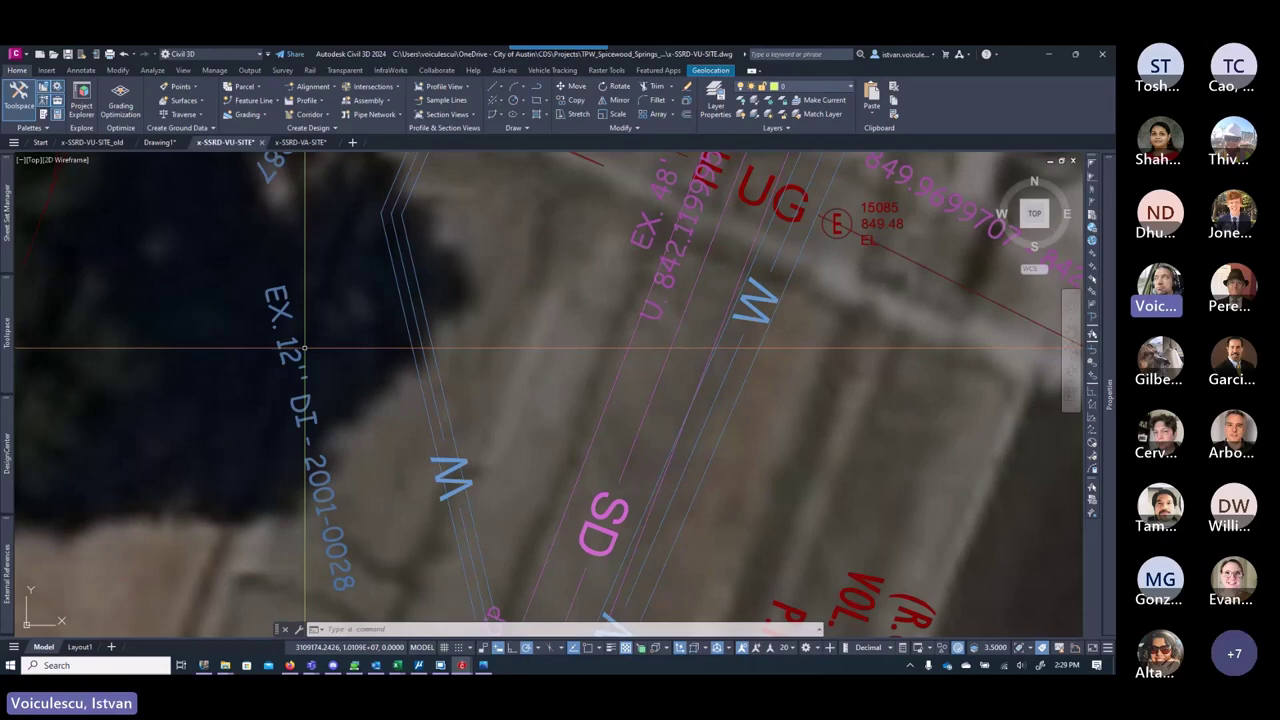
pyautogui.press('Escape')
pyautogui.press('Escape')
pyautogui.press('Escape')
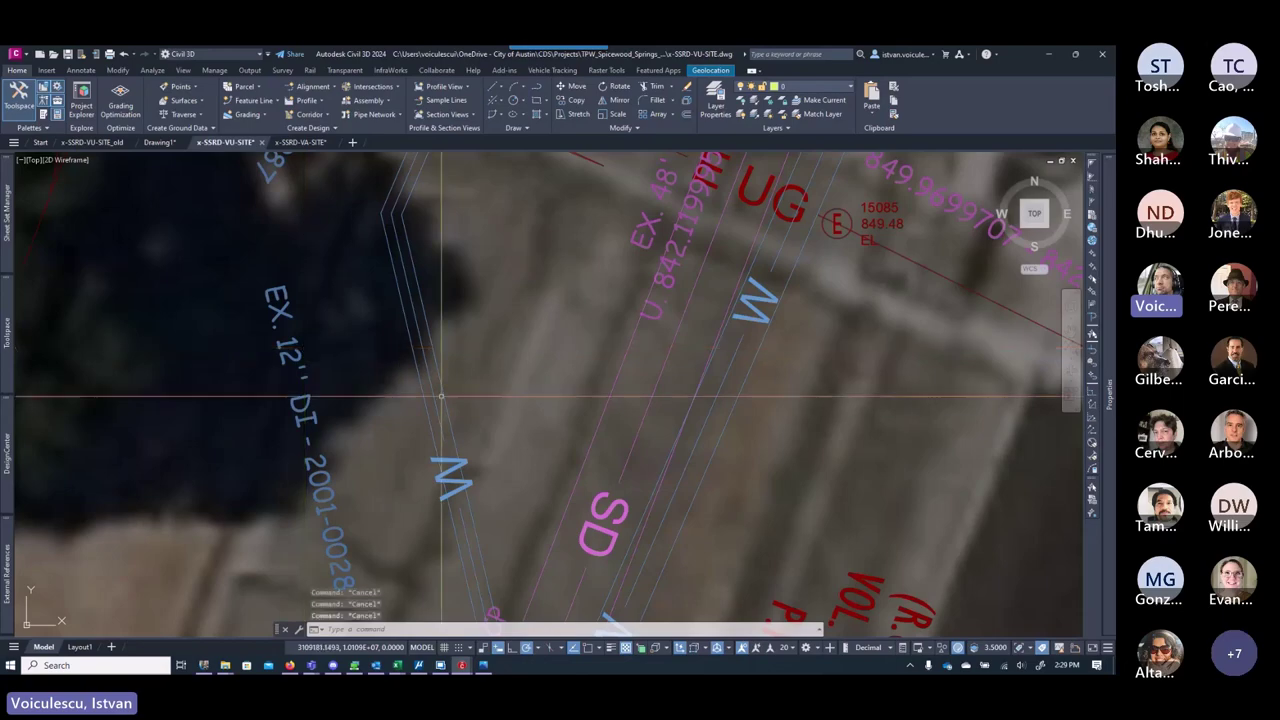
# Step: Attach only the COA_Polyline_Utility property set to the centre polyline of the redrawn water line
pyautogui.scroll(-4, 414, 465)
pyautogui.scroll(5, 414, 465)
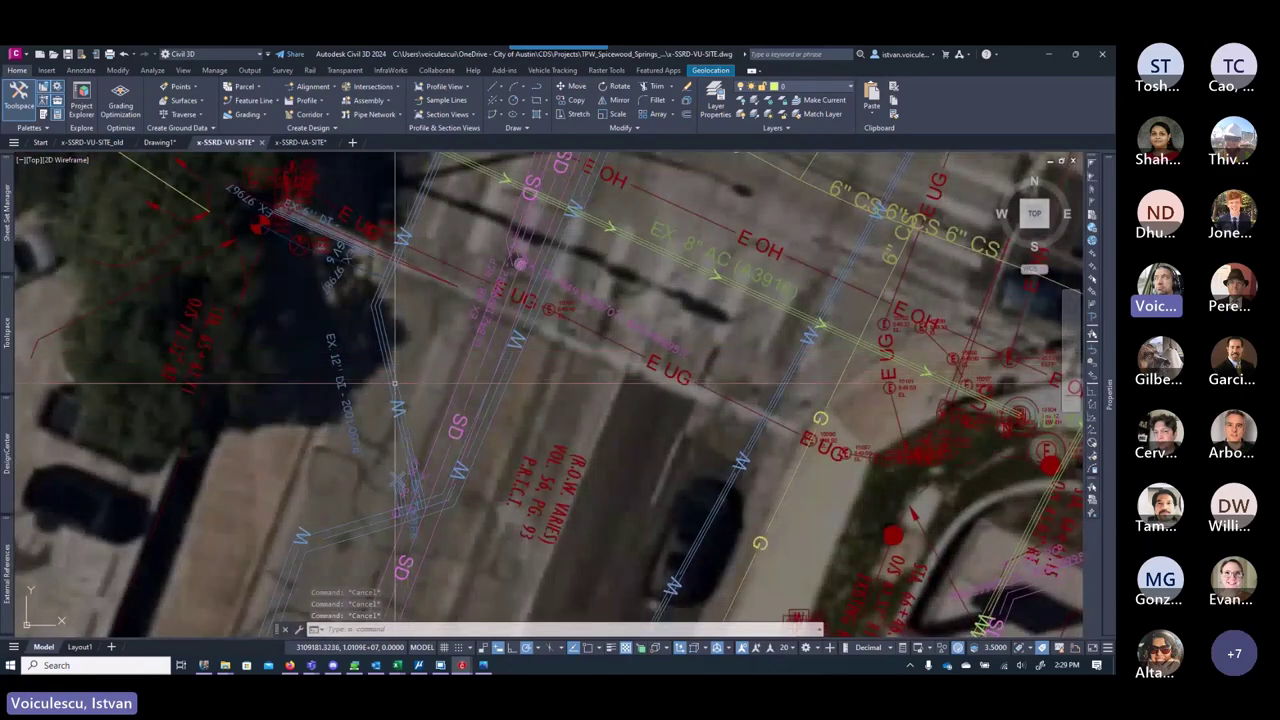
pyautogui.scroll(2, 391, 382)
pyautogui.click(391, 382)
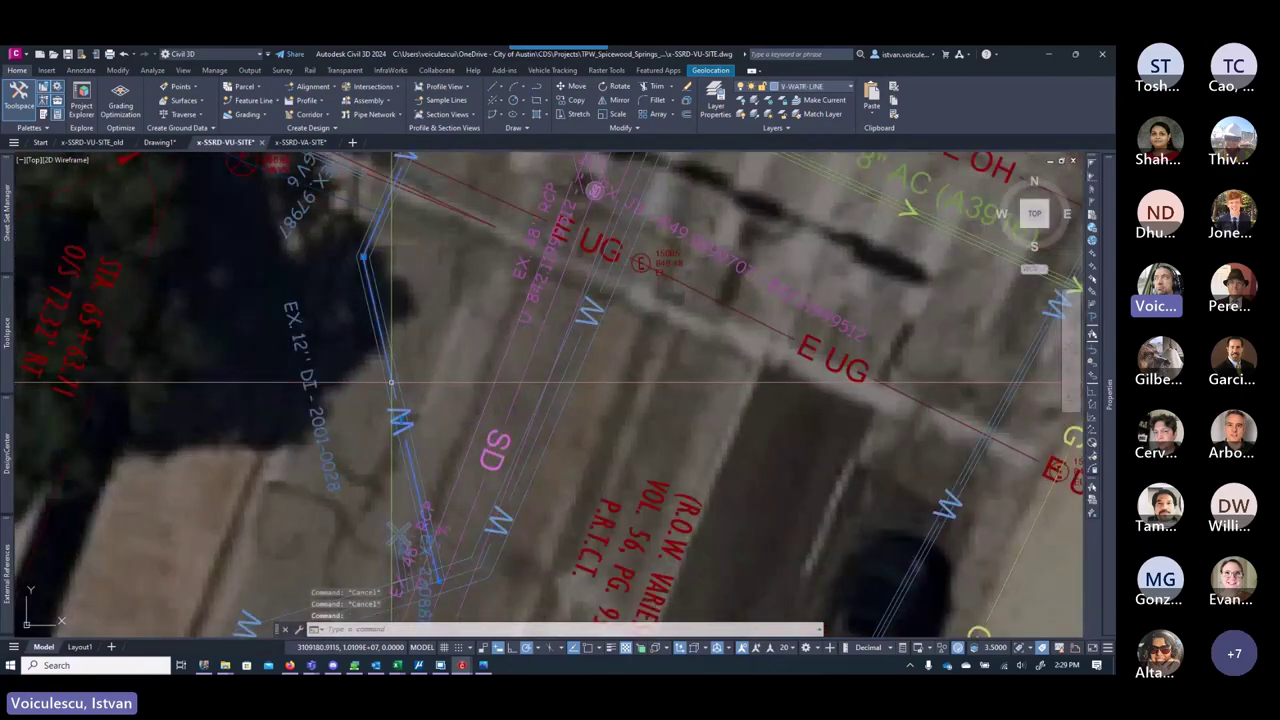
pyautogui.rightClick(393, 386)
pyautogui.click(424, 268)
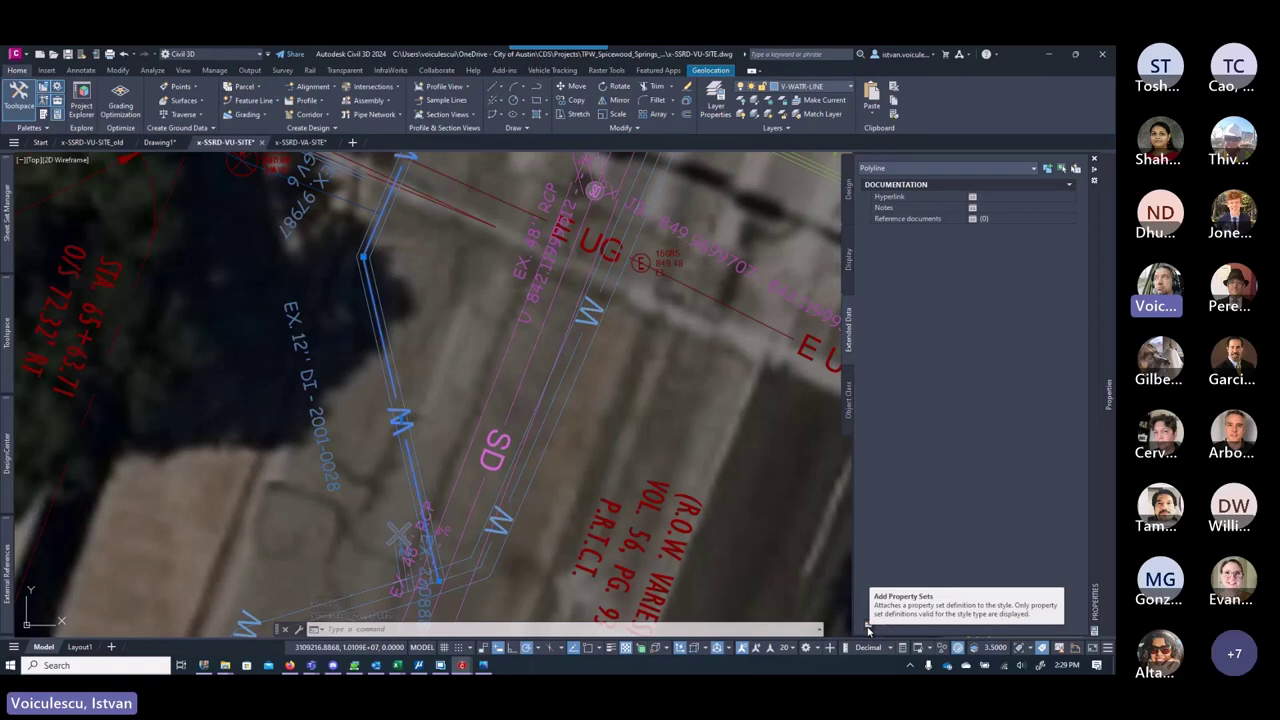
pyautogui.click(868, 627)
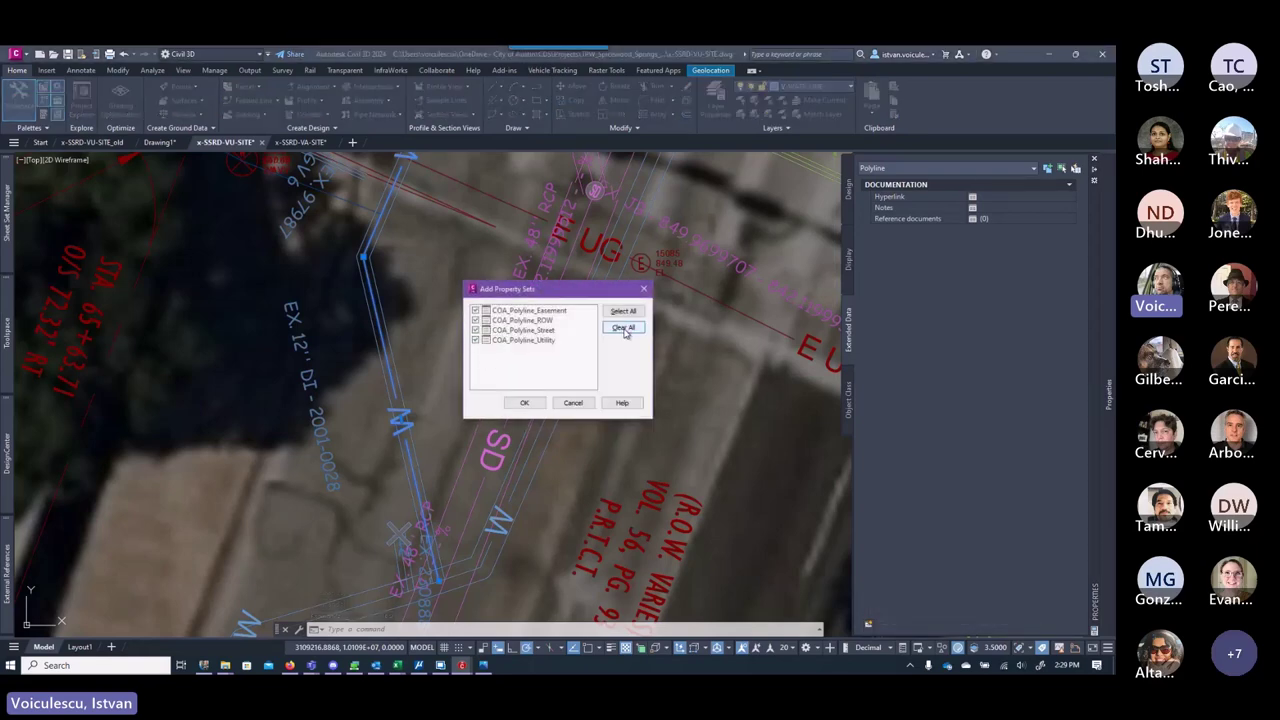
pyautogui.click(524, 402)
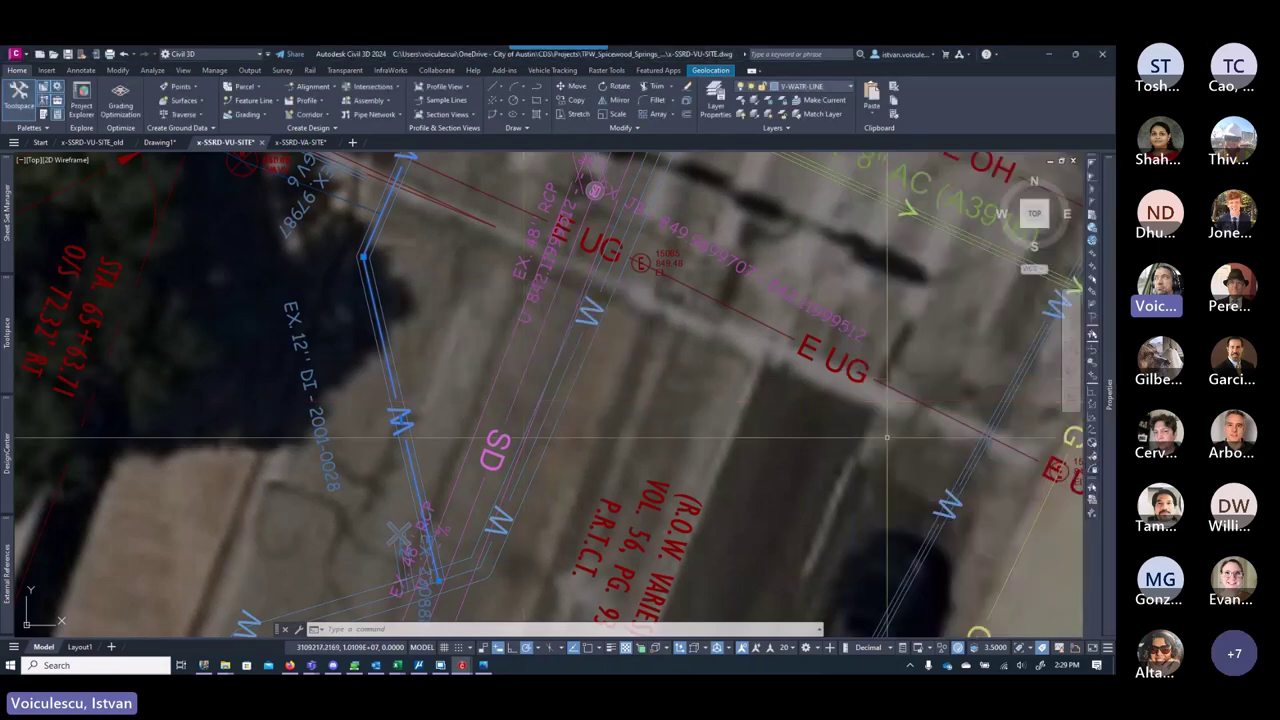
# Step: Set the centre polyline's Utility_Description to 12" DI (2001-0028)
pyautogui.moveTo(1100, 345)
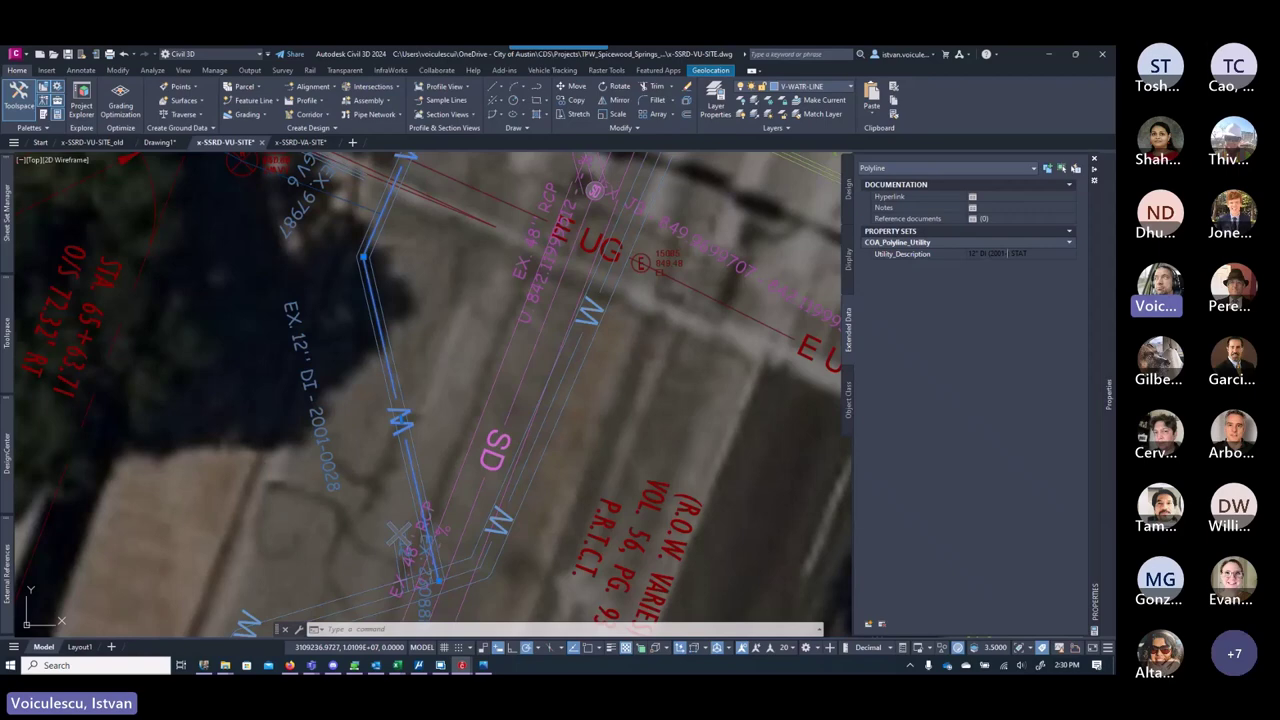
pyautogui.write('28)')
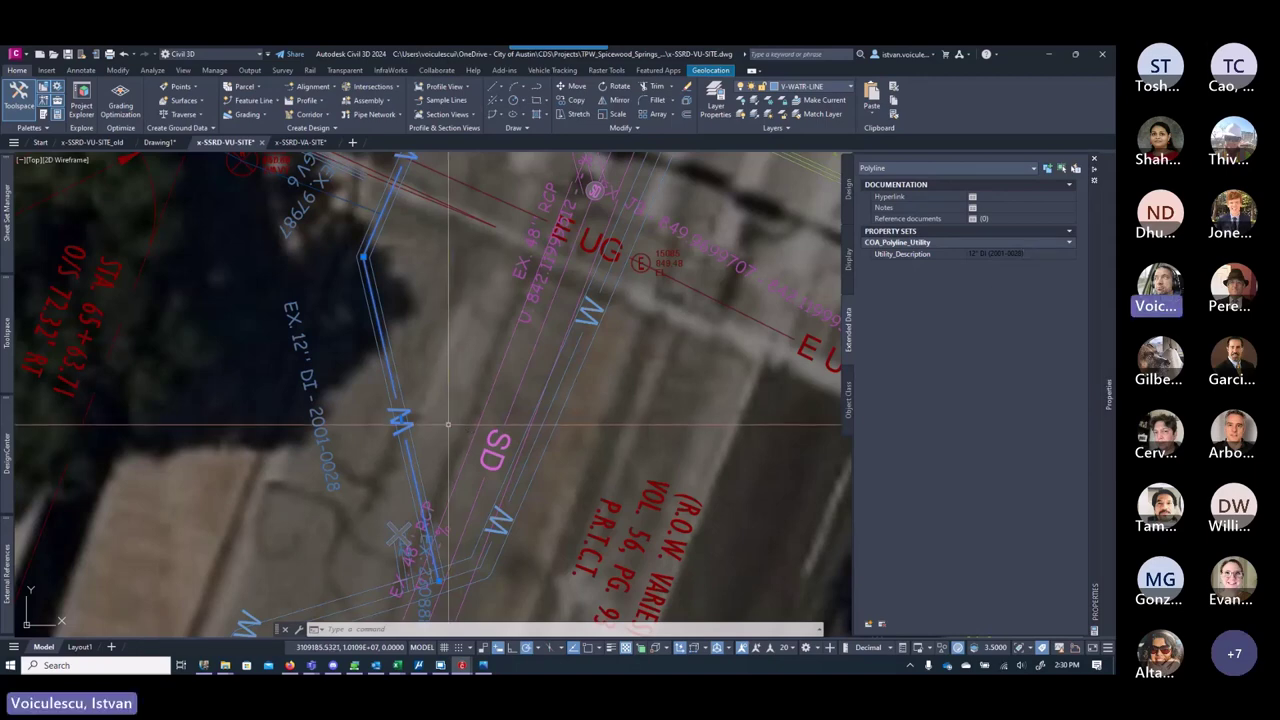
pyautogui.hotkey('ctrl', '1')
pyautogui.press('Escape')
pyautogui.press('Escape')
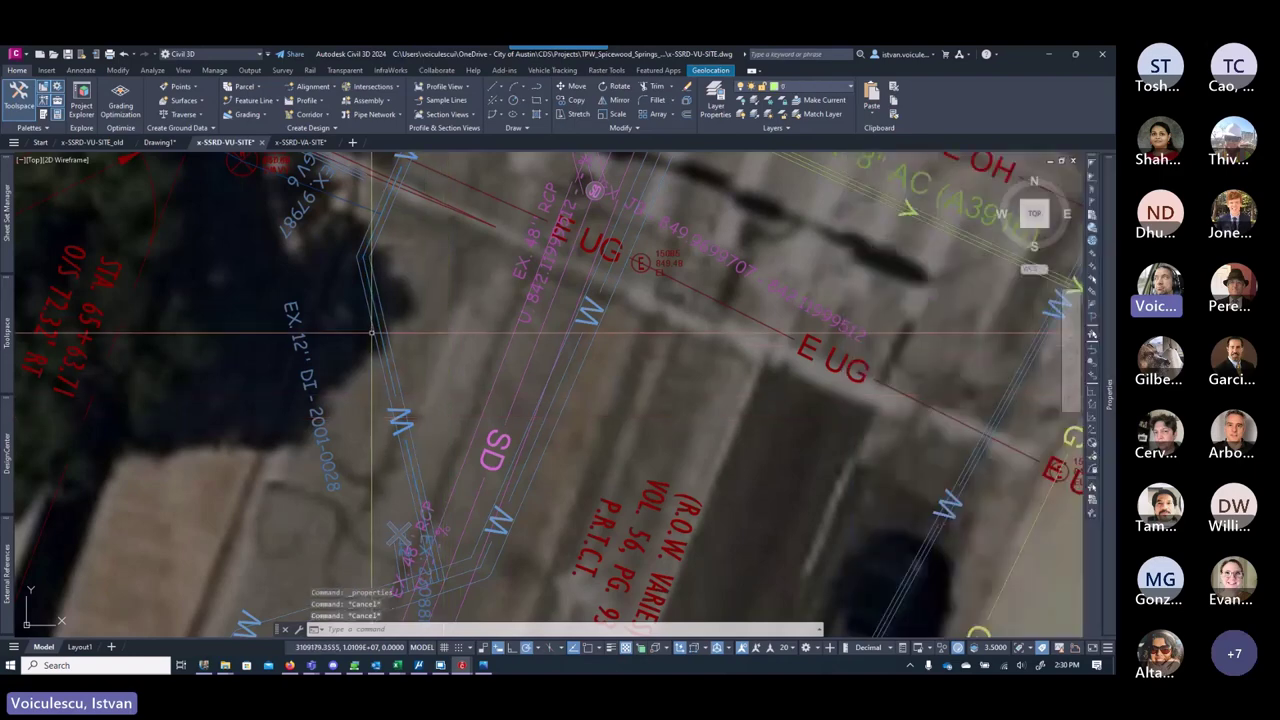
# Step: Add a single-segment Line and Curve label in the COA_Existing_Utility style to the centre water line south of its bend
pyautogui.click(81, 70)
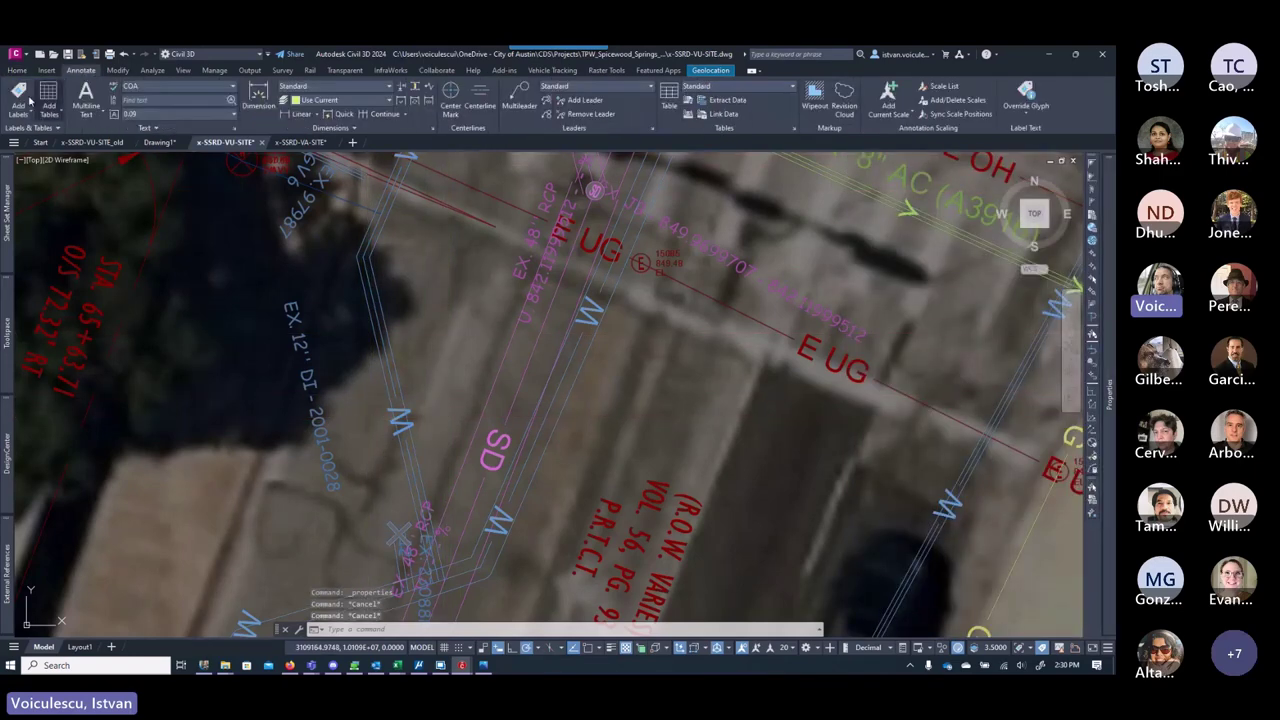
pyautogui.click(22, 95)
pyautogui.click(101, 128)
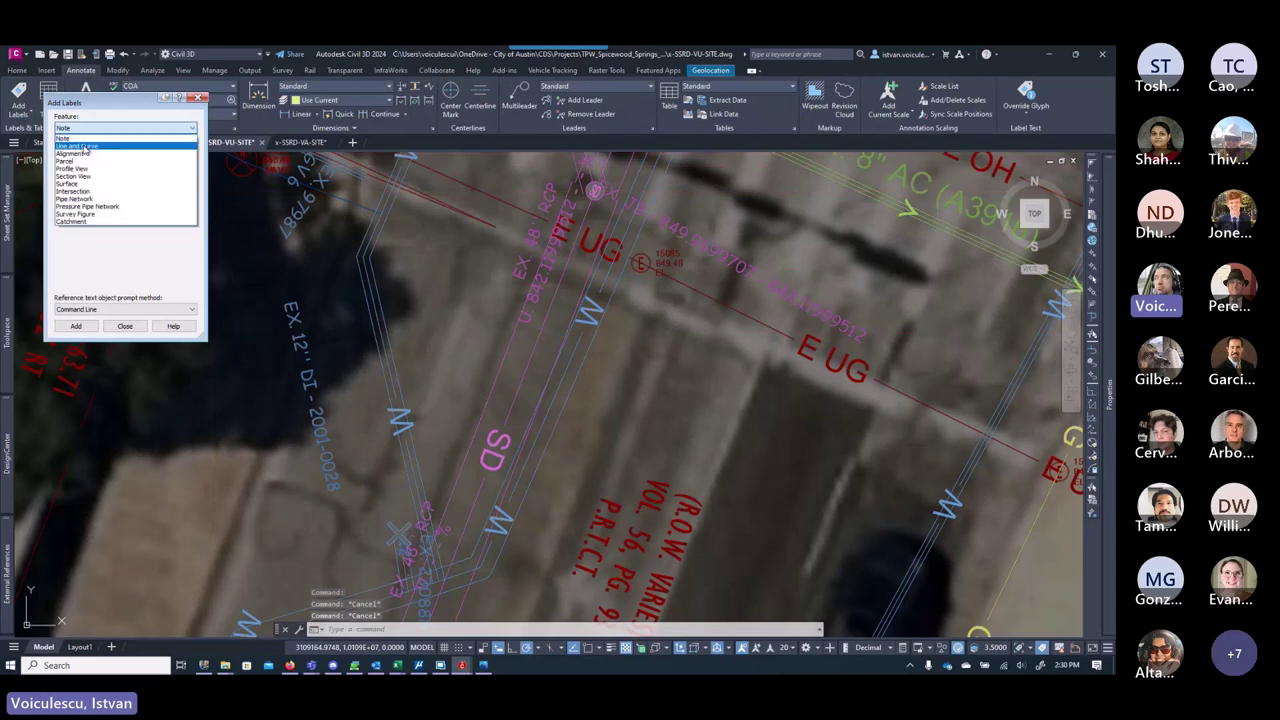
pyautogui.click(126, 236)
pyautogui.click(76, 326)
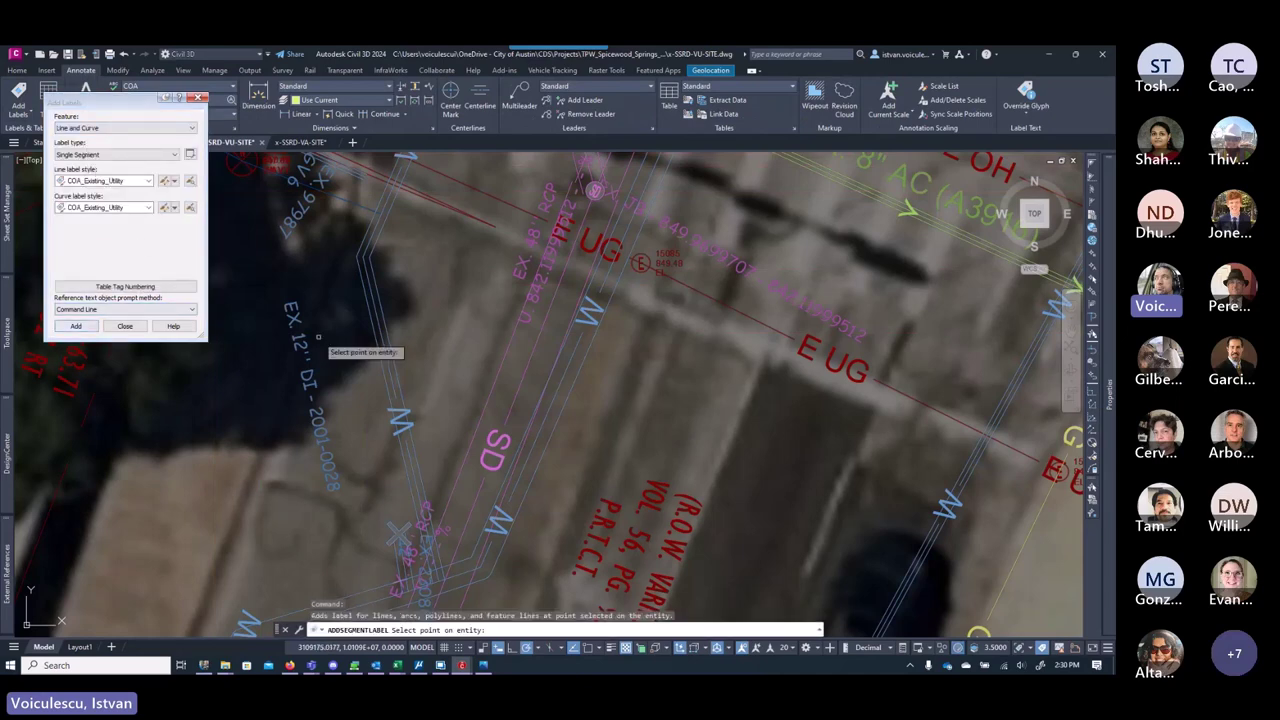
pyautogui.scroll(3, 383, 342)
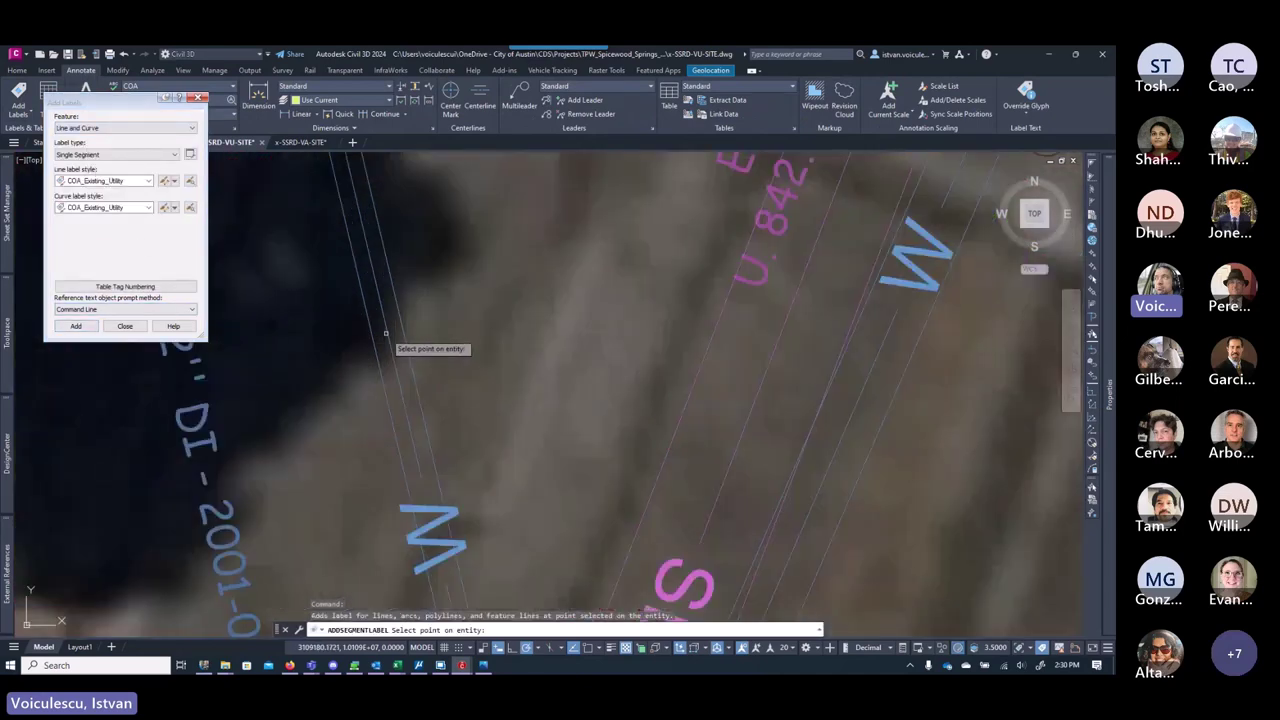
pyautogui.scroll(-5, 385, 333)
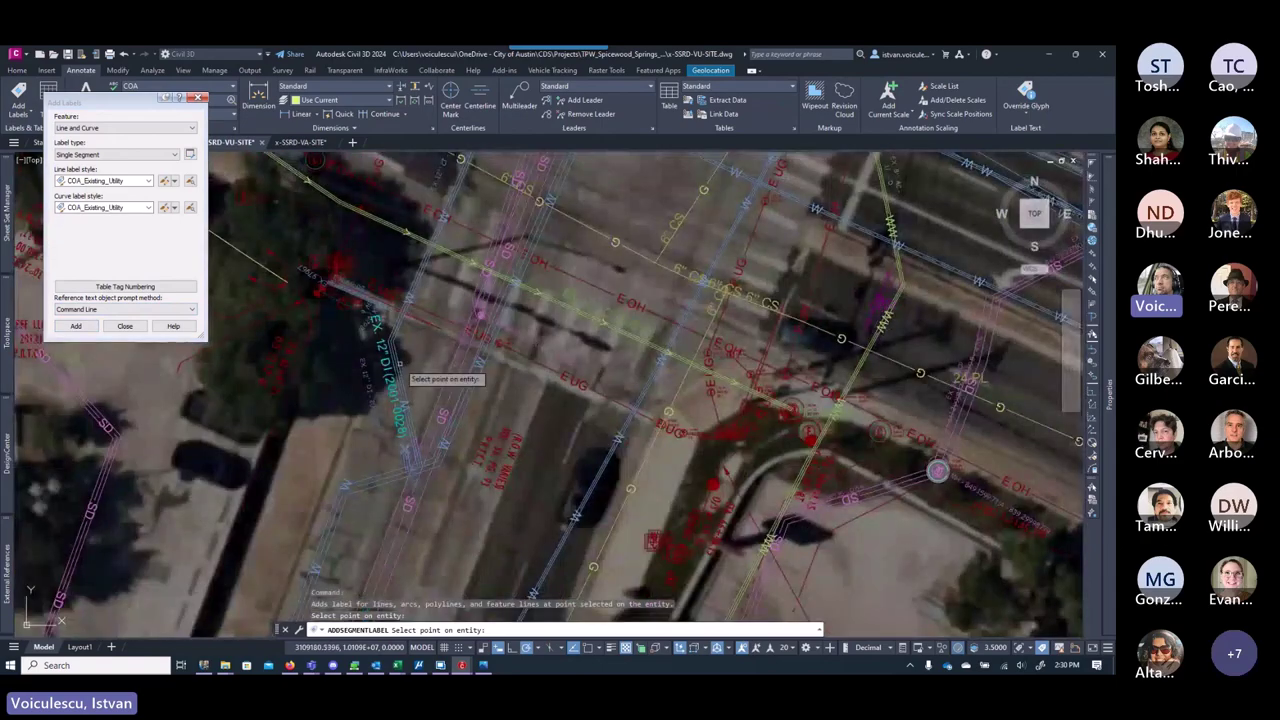
pyautogui.press('Escape')
pyautogui.press('Escape')
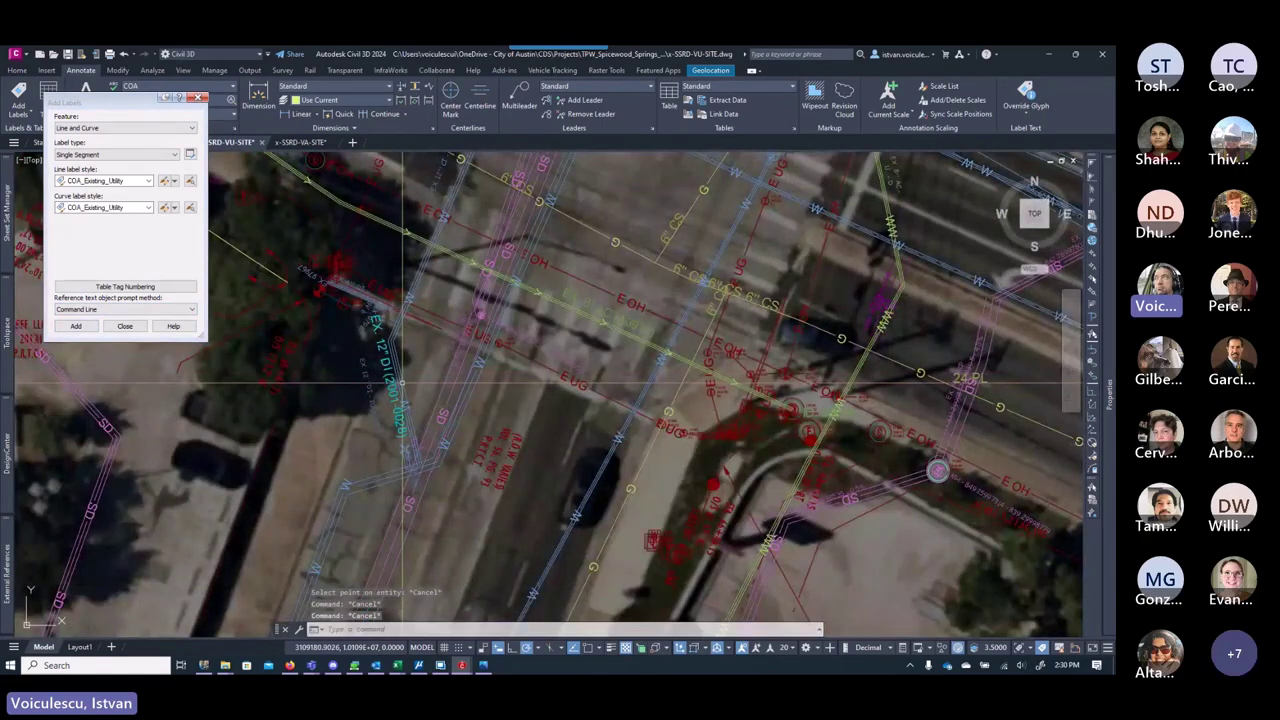
# Step: Reverse the direction of the labelled centre water polyline
pyautogui.scroll(3, 408, 382)
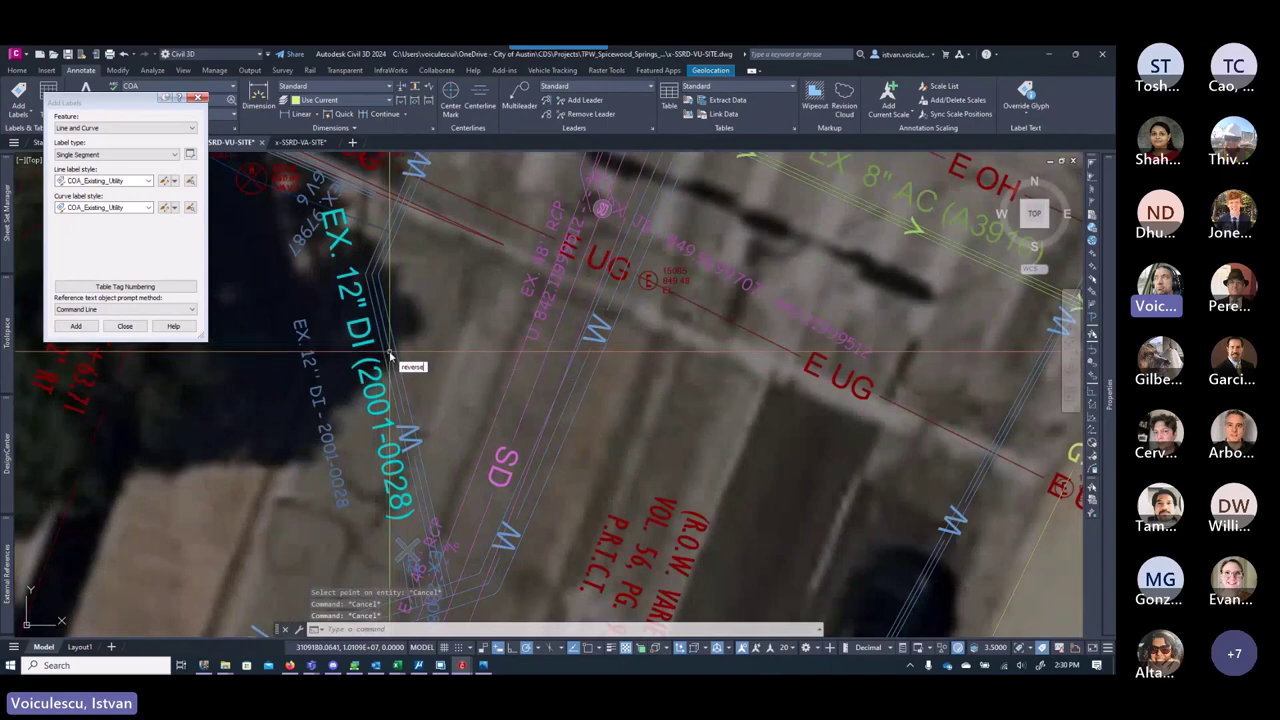
pyautogui.press('Return')
pyautogui.click(388, 347)
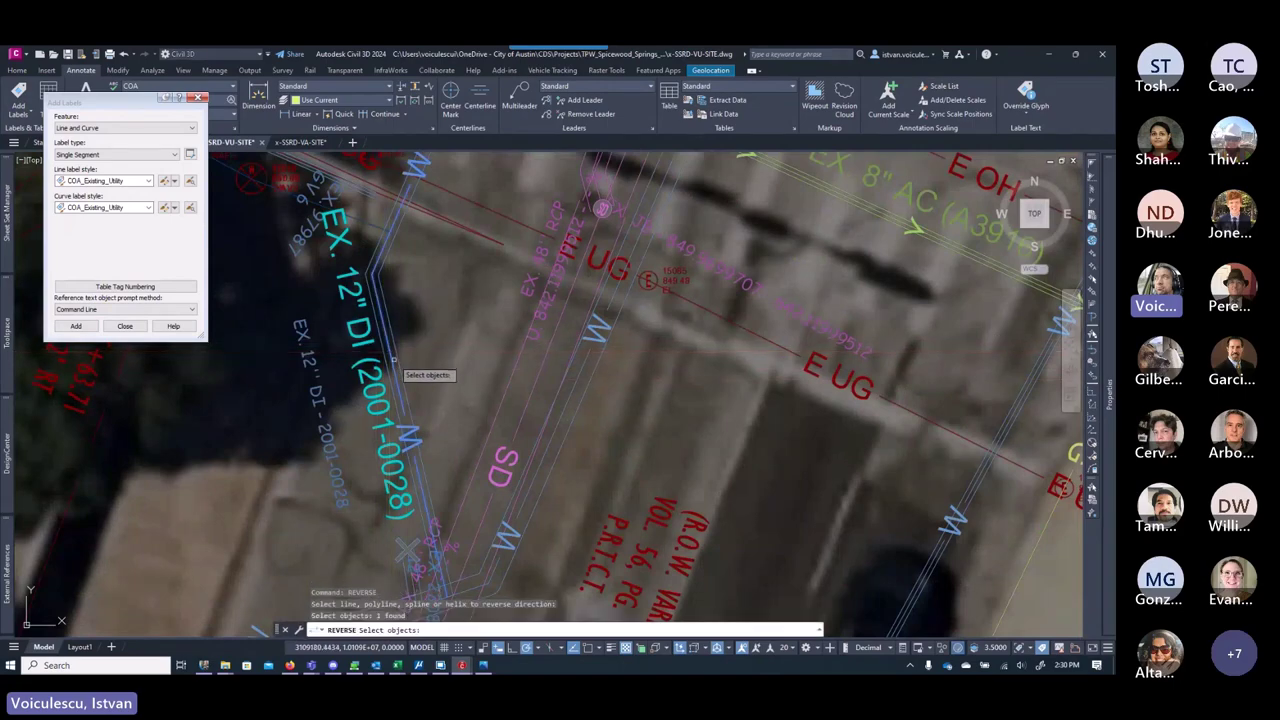
pyautogui.press('Return')
# Step: Move the EX. 12" DI (2001-0028) label from north of the water line's bend to alongside the segment south of it
pyautogui.scroll(-2, 397, 365)
pyautogui.click(432, 192)
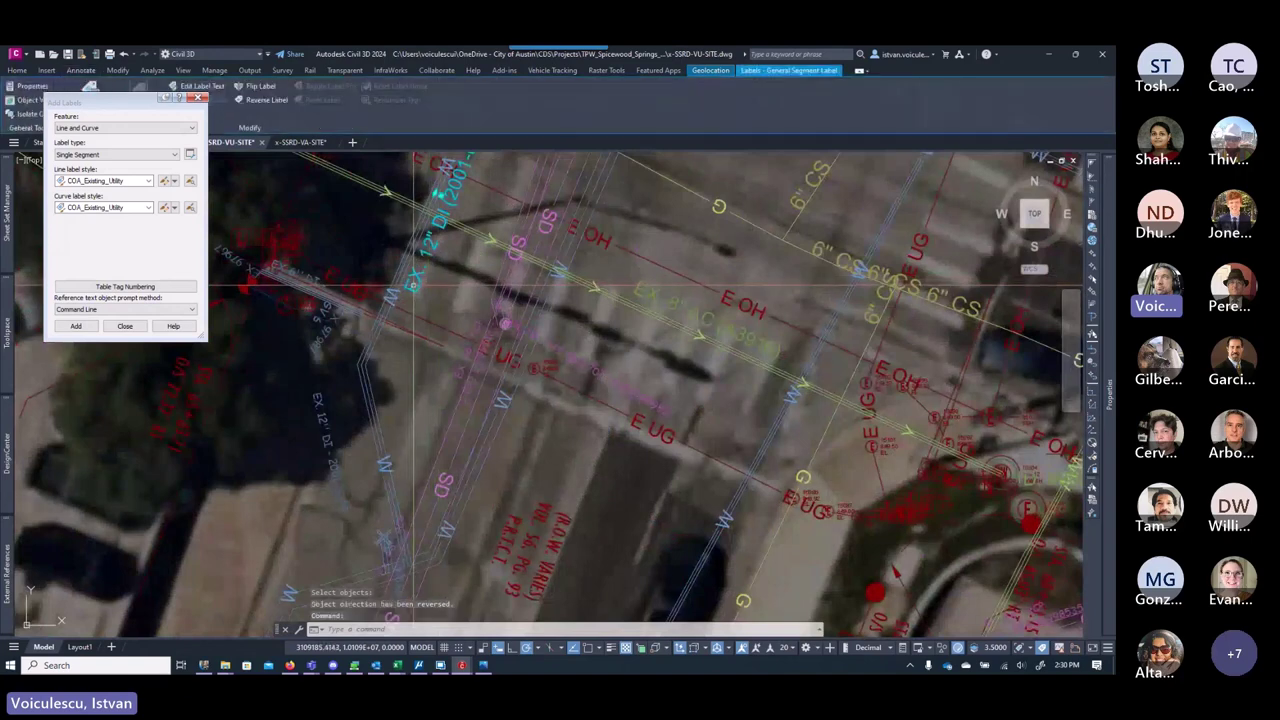
pyautogui.click(436, 193)
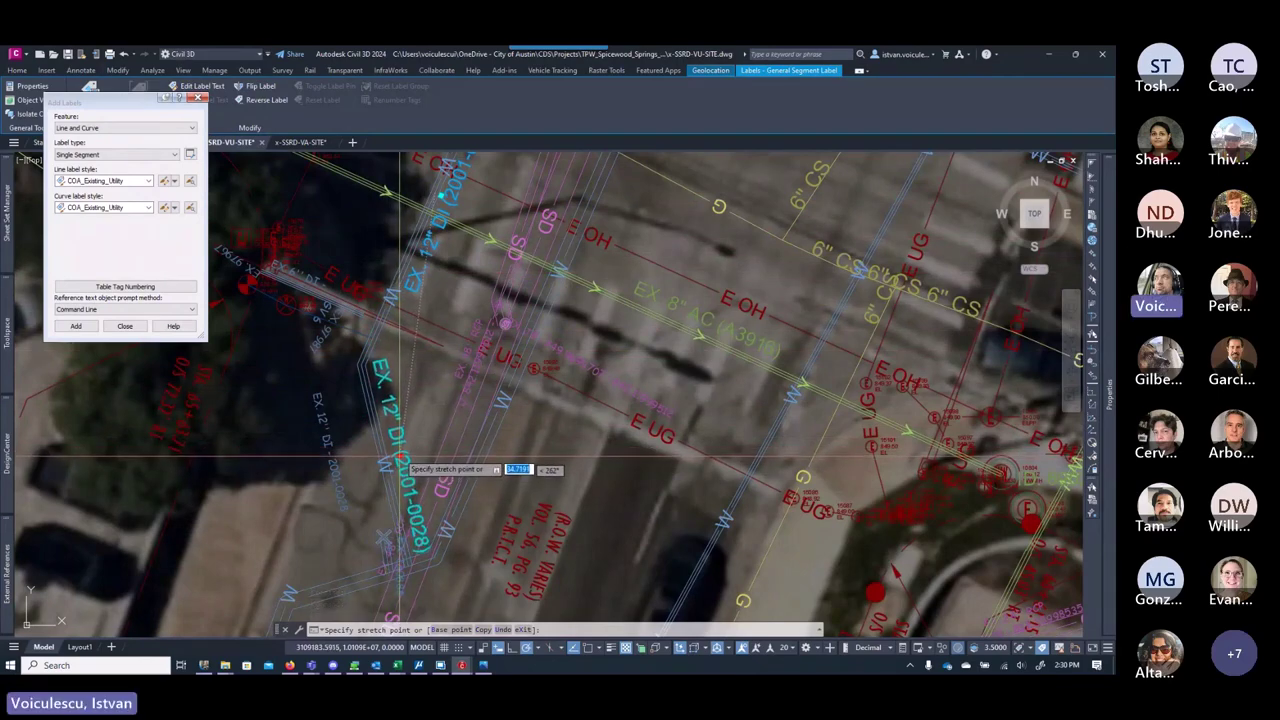
pyautogui.scroll(-2, 440, 322)
pyautogui.scroll(3, 414, 420)
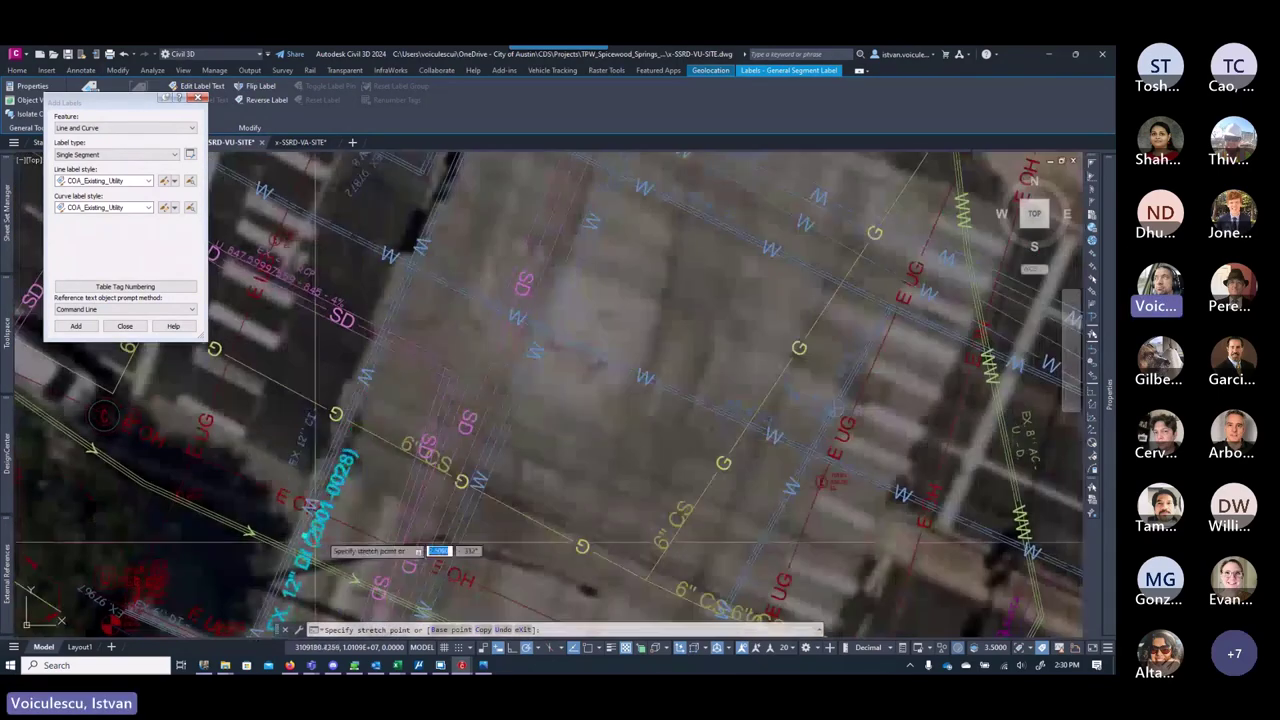
pyautogui.moveTo(383, 394); pyautogui.dragTo(400, 463, button='middle')
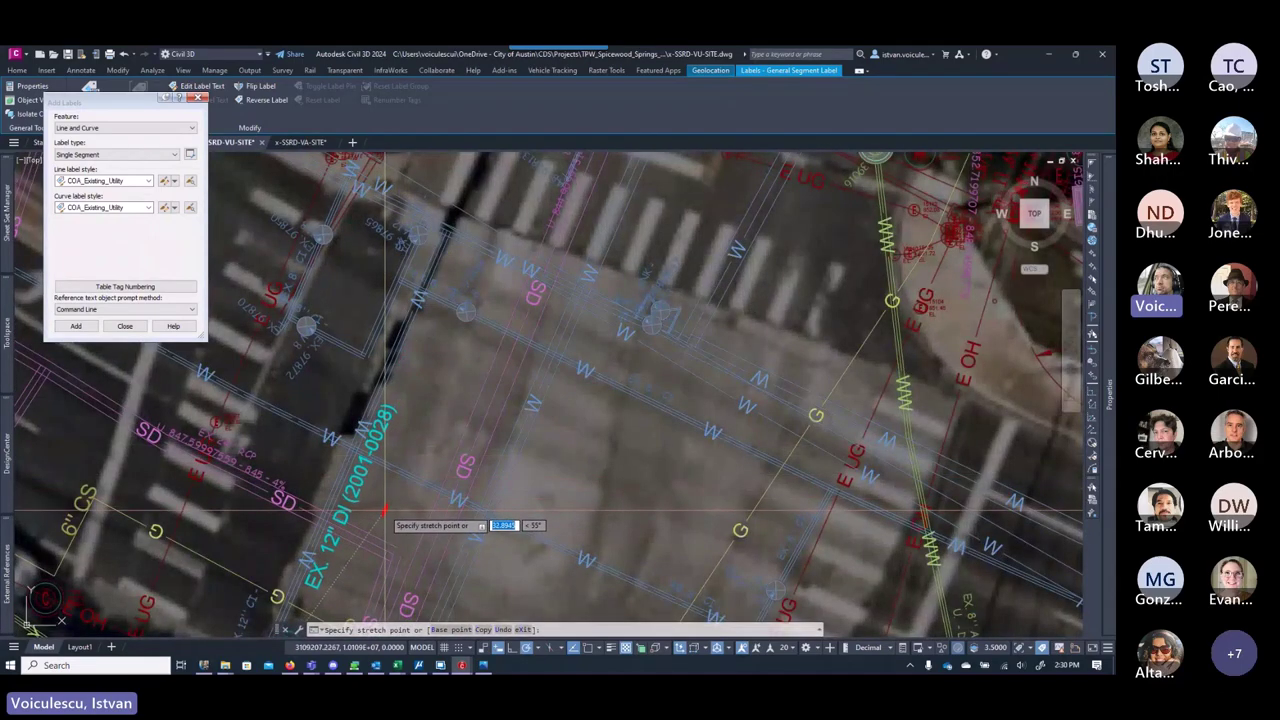
pyautogui.scroll(2, 385, 512)
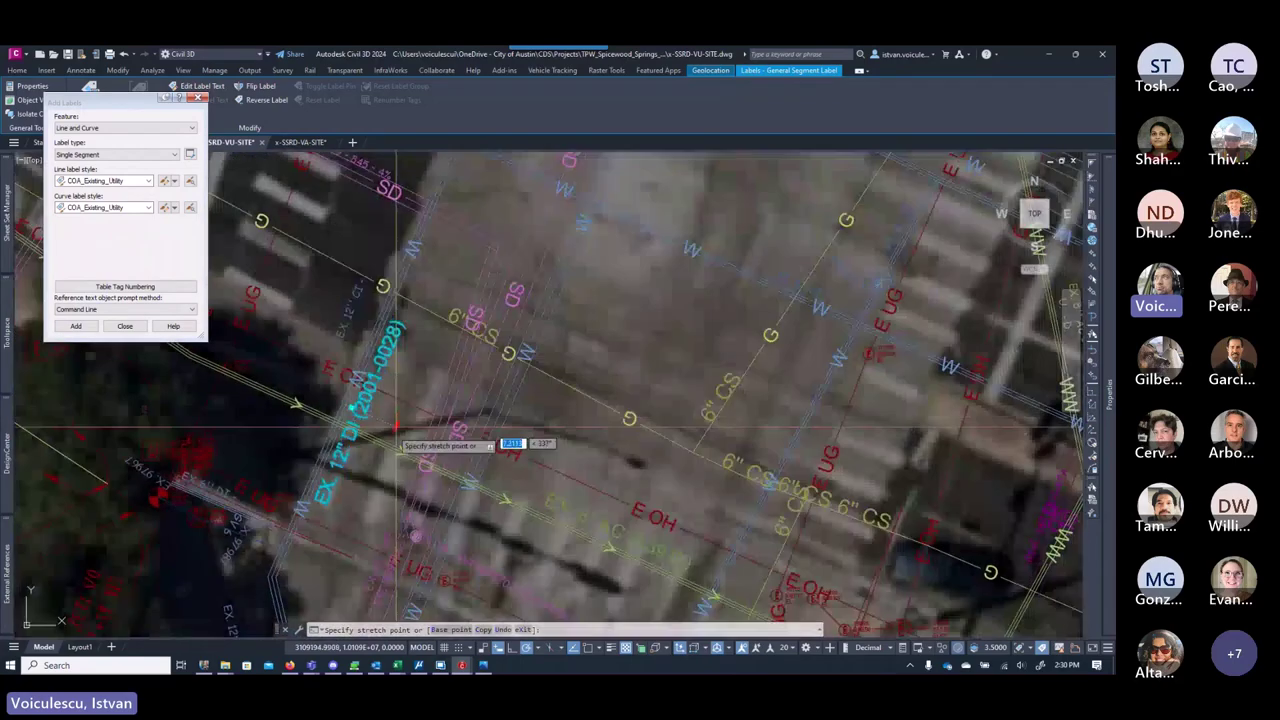
pyautogui.scroll(-2, 397, 428)
pyautogui.scroll(2, 364, 521)
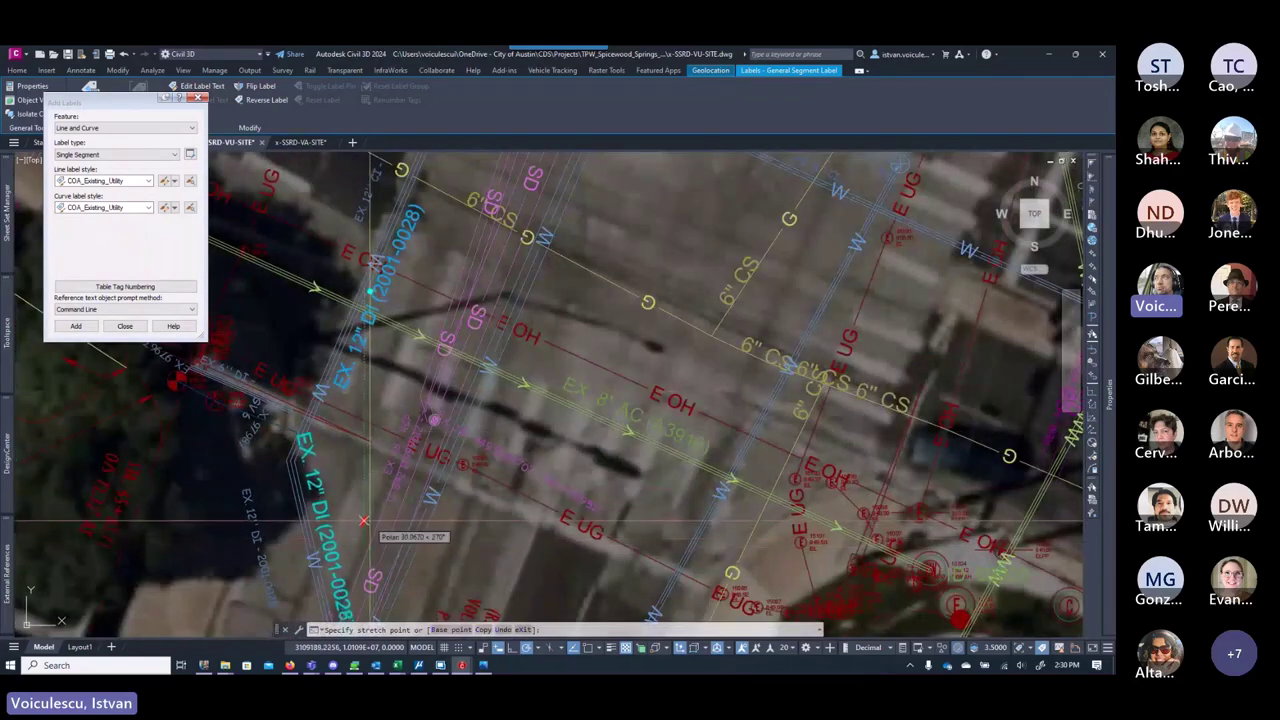
pyautogui.moveTo(364, 521); pyautogui.dragTo(372, 452, button='middle')
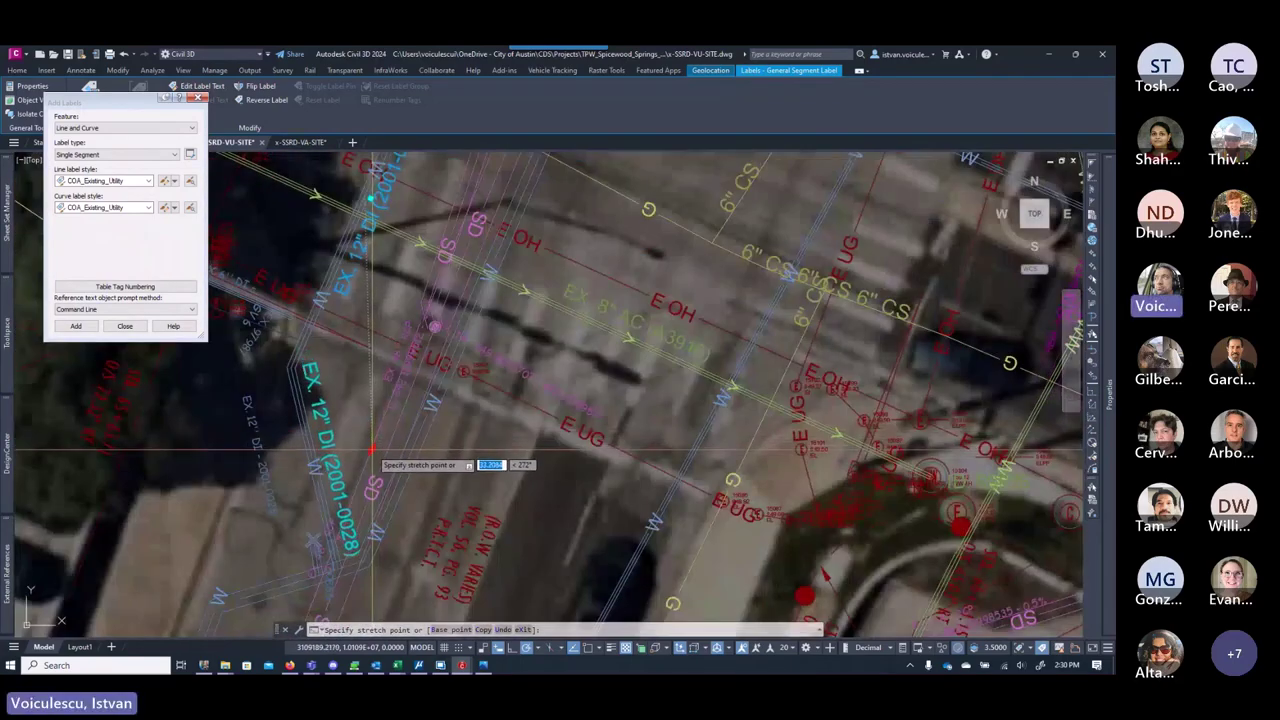
pyautogui.press('Escape')
pyautogui.press('Escape')
pyautogui.press('Escape')
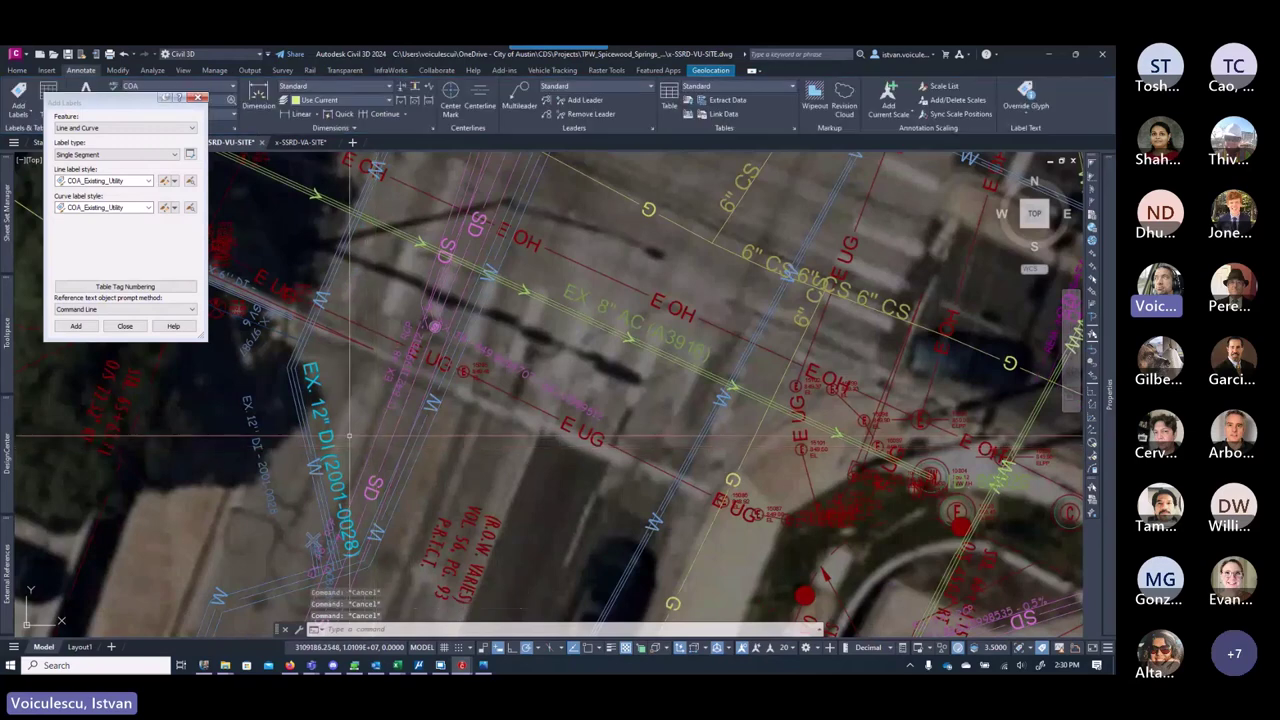
# Step: Put the relocated EX. 12" DI (2001-0028) label on the V-WATR-TEXT layer
pyautogui.click(327, 420)
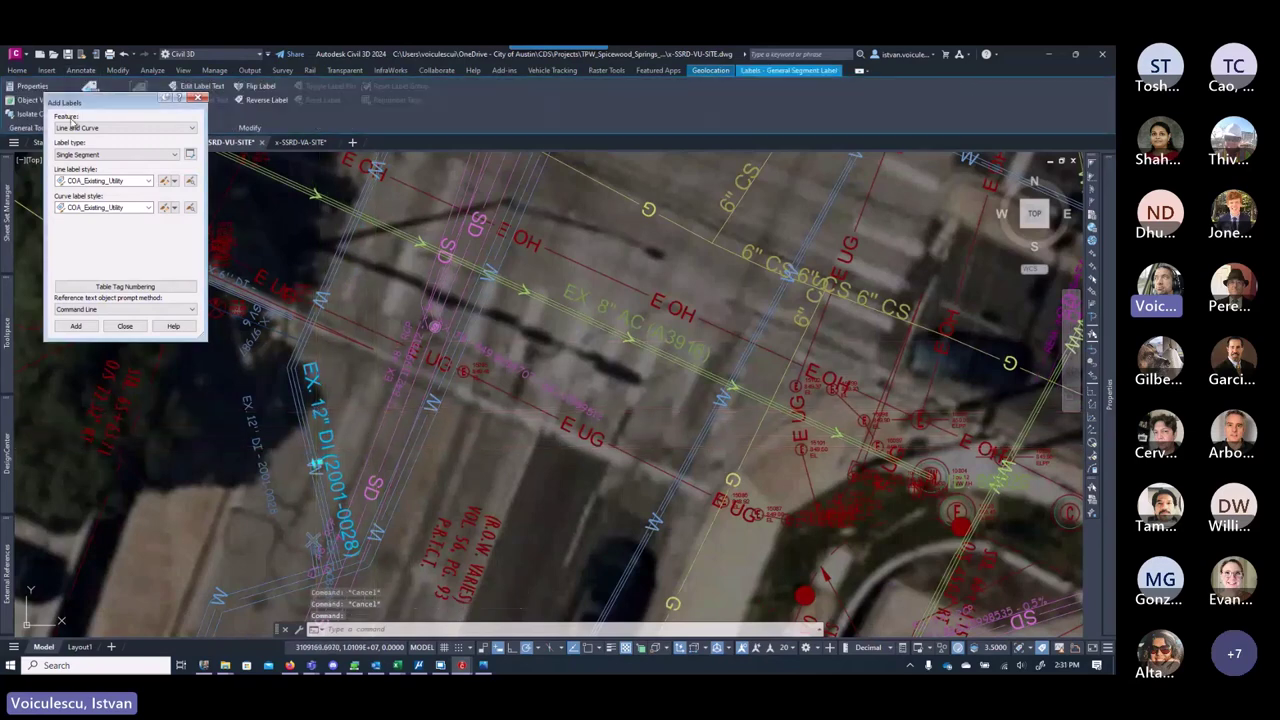
pyautogui.click(17, 71)
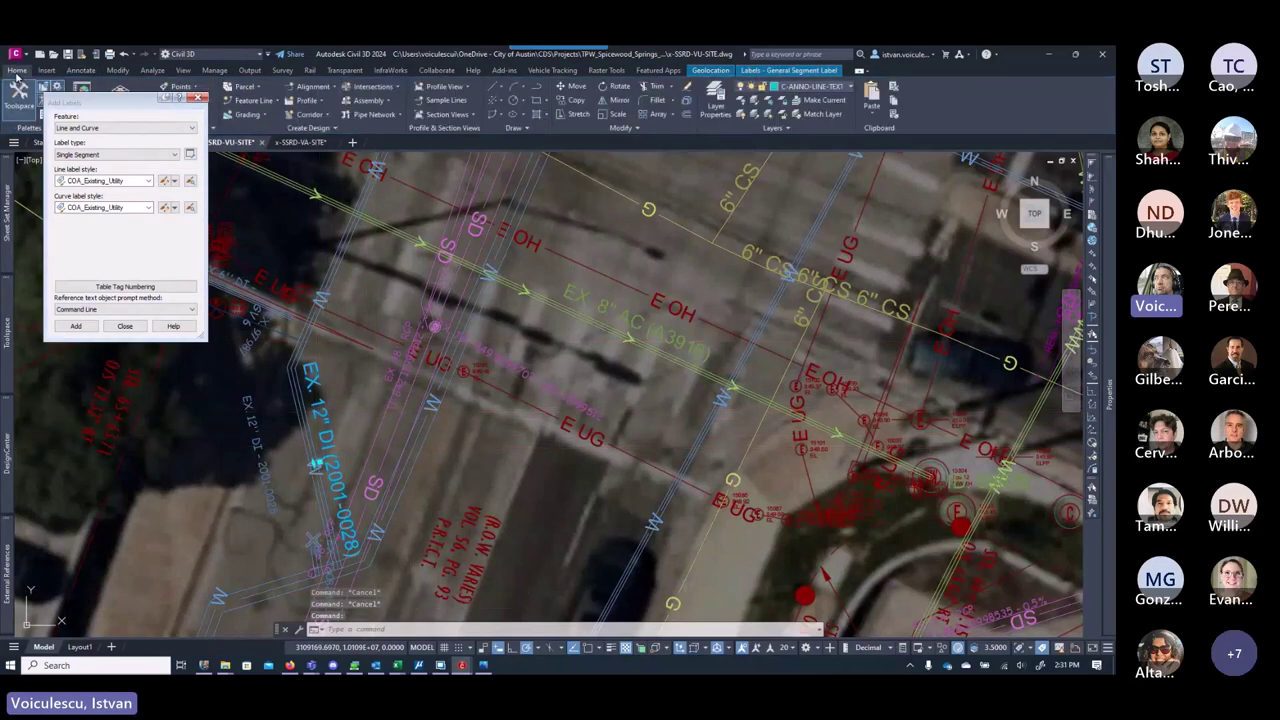
pyautogui.click(835, 88)
pyautogui.moveTo(873, 125); pyautogui.dragTo(876, 500)
pyautogui.click(818, 380)
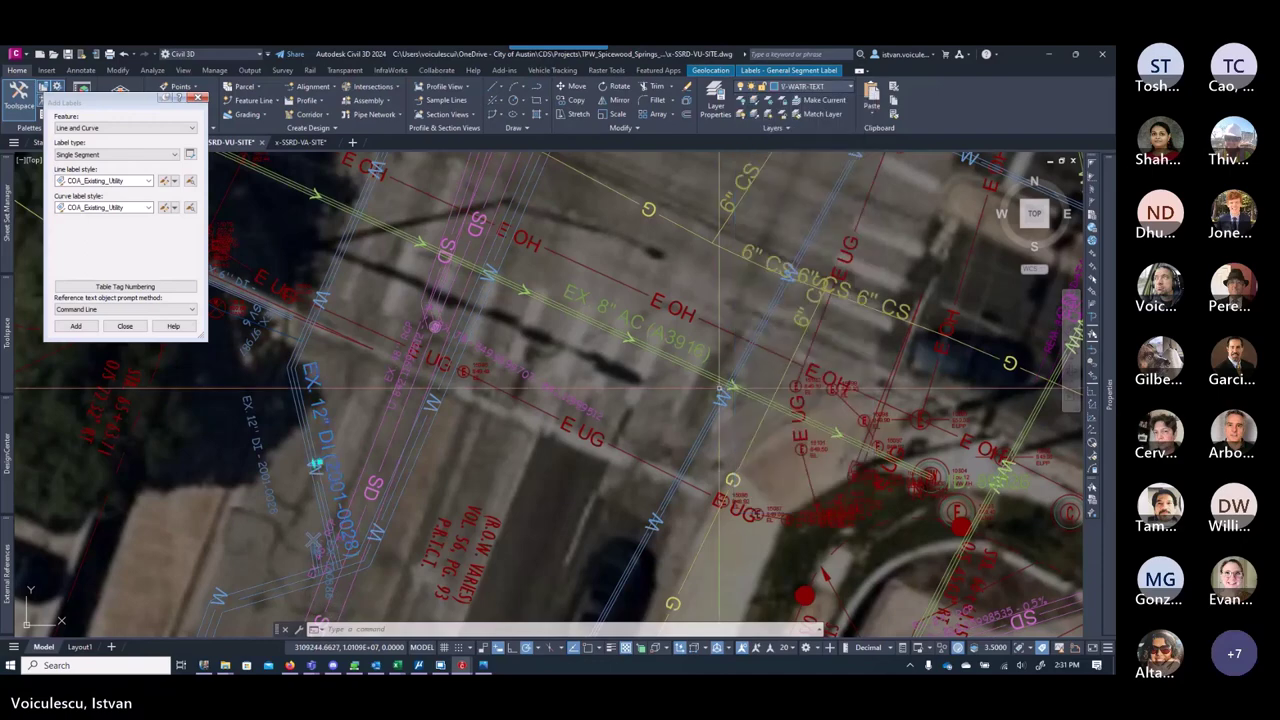
pyautogui.press('Escape')
pyautogui.press('Escape')
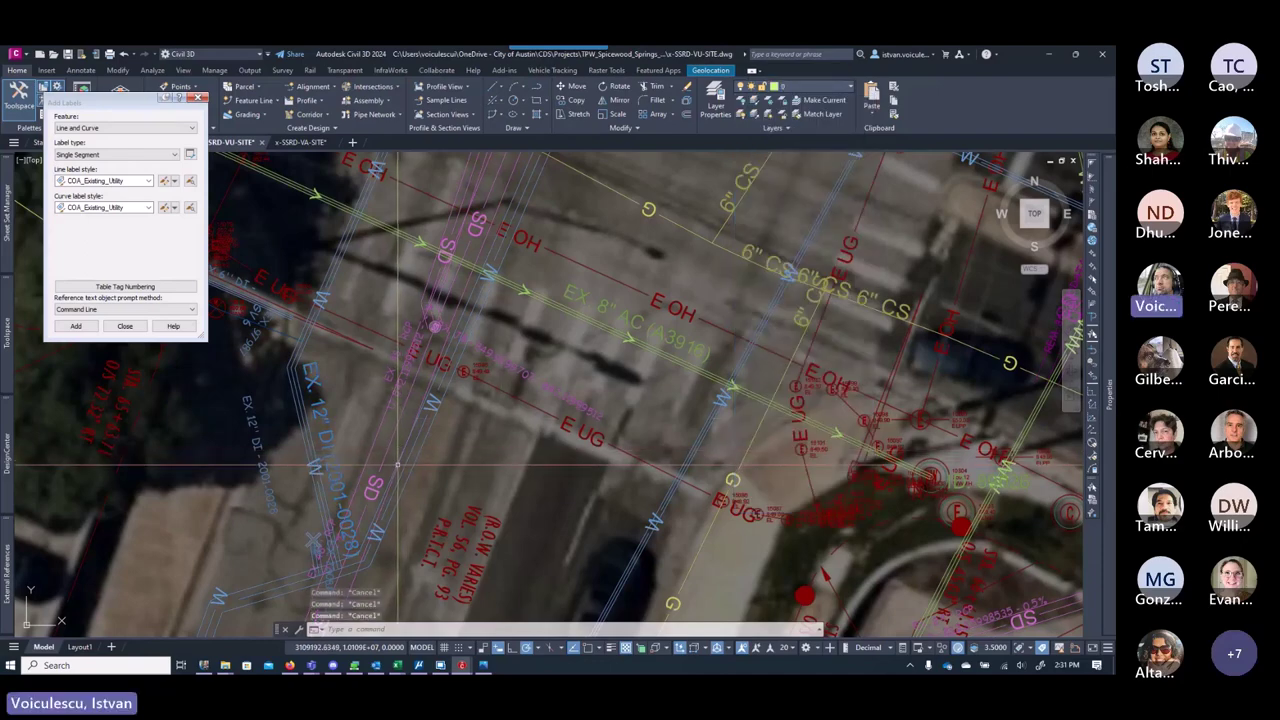
# Step: Create a manual COGO point at the centre of the surveyed fire hydrant symbol with the description WAFH
pyautogui.moveTo(335, 343)
pyautogui.mouseDown(button='middle')
pyautogui.moveTo(365, 443)
pyautogui.moveTo(496, 451)
pyautogui.mouseUp(button='middle')
pyautogui.scroll(4, 365, 443)
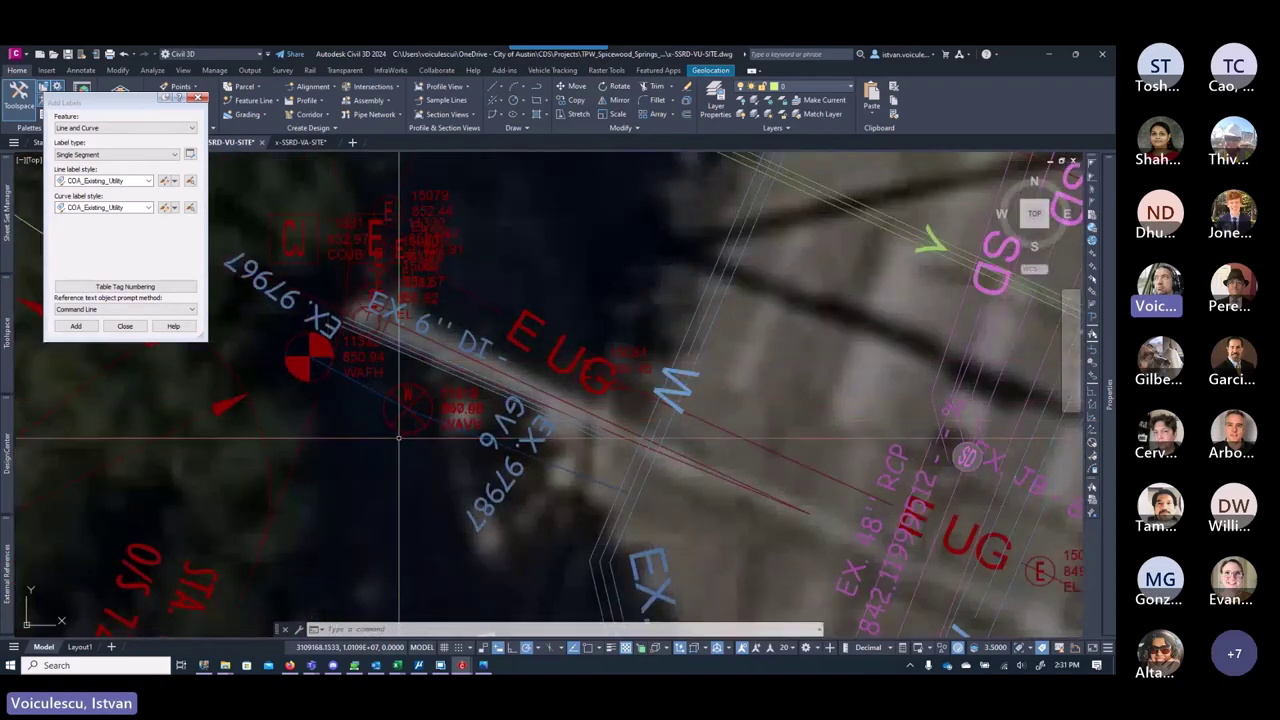
pyautogui.scroll(-2, 393, 460)
pyautogui.moveTo(450, 494); pyautogui.dragTo(416, 461, button='middle')
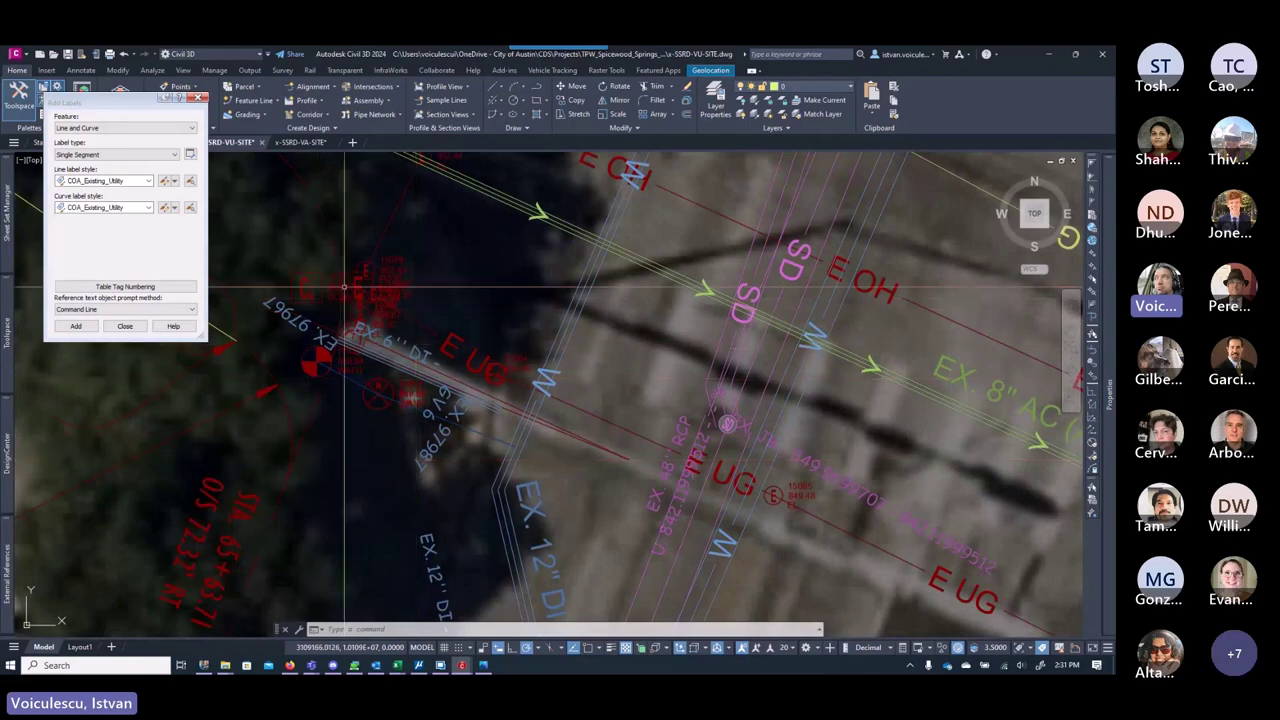
pyautogui.moveTo(136, 103); pyautogui.dragTo(143, 209)
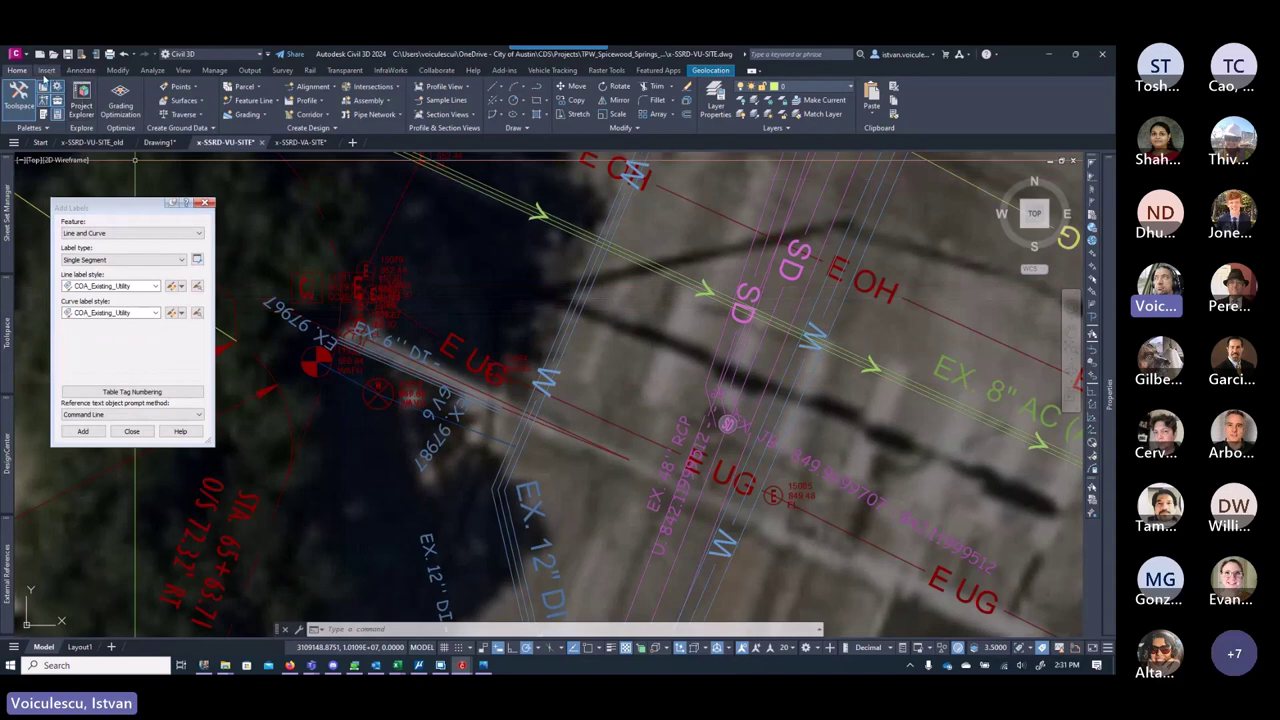
pyautogui.click(180, 86)
pyautogui.click(178, 104)
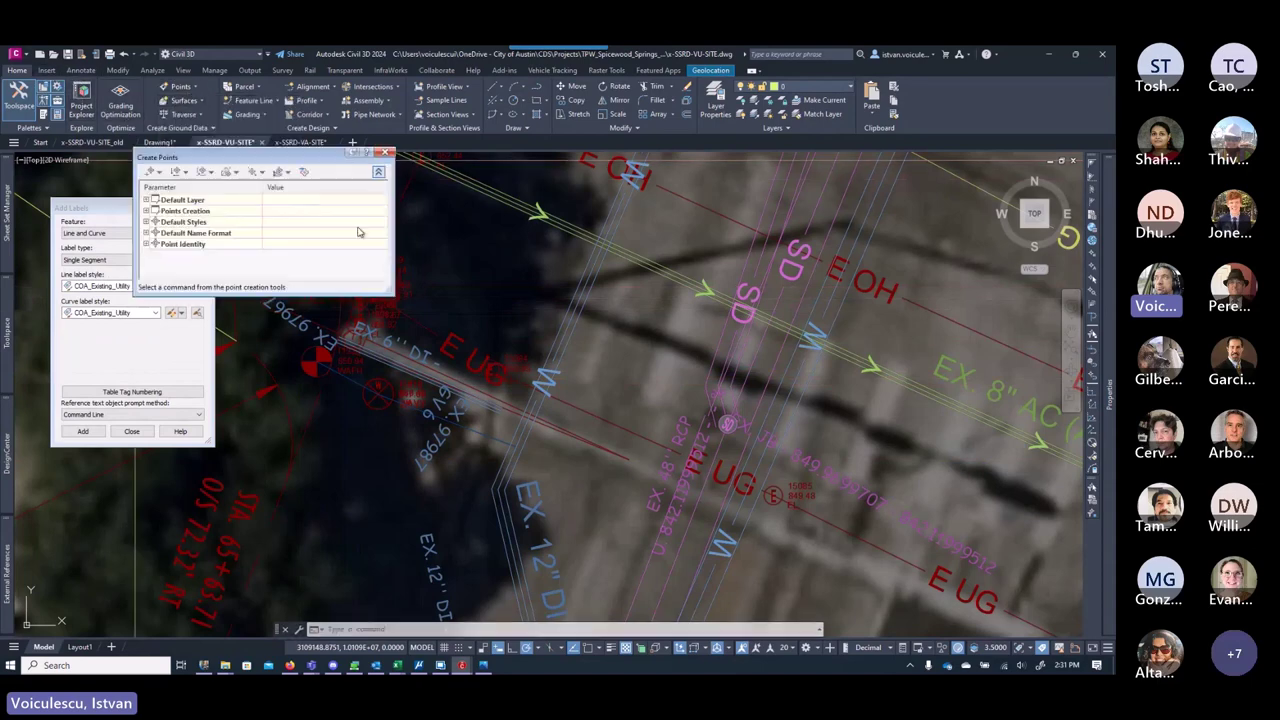
pyautogui.click(157, 175)
pyautogui.click(175, 189)
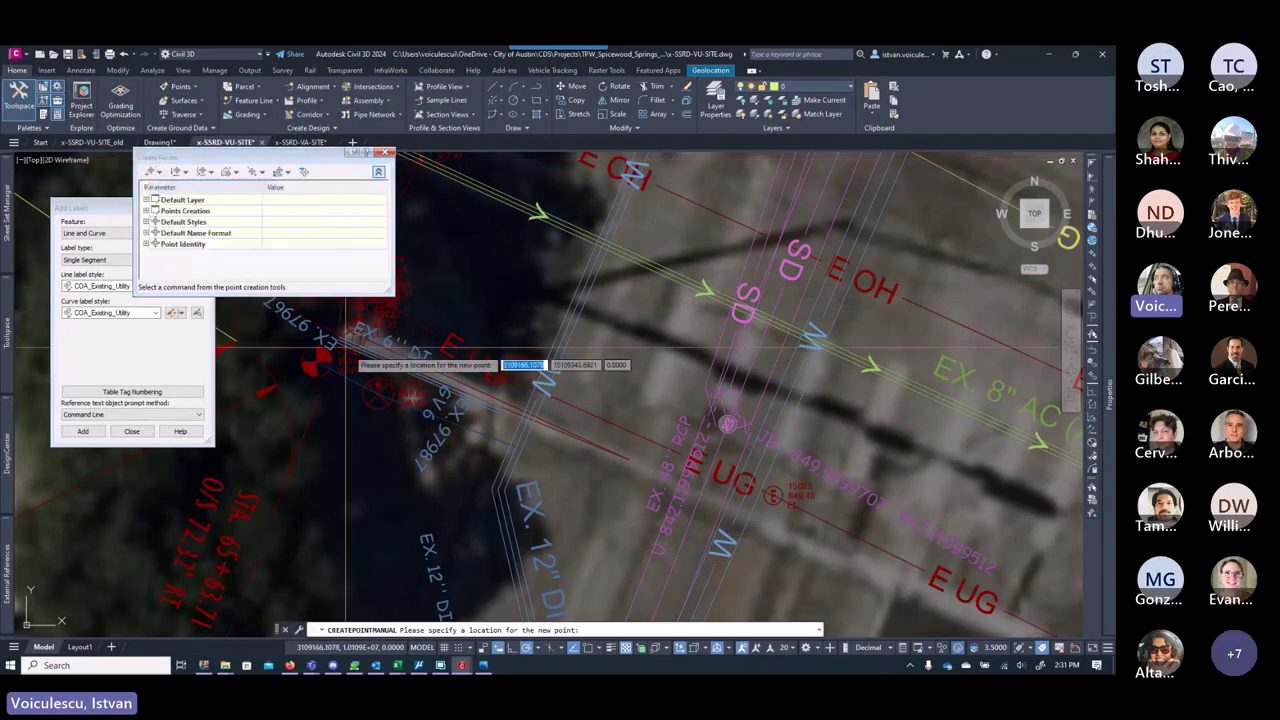
pyautogui.moveTo(330, 380); pyautogui.dragTo(420, 435, button='middle')
pyautogui.scroll(4, 415, 425)
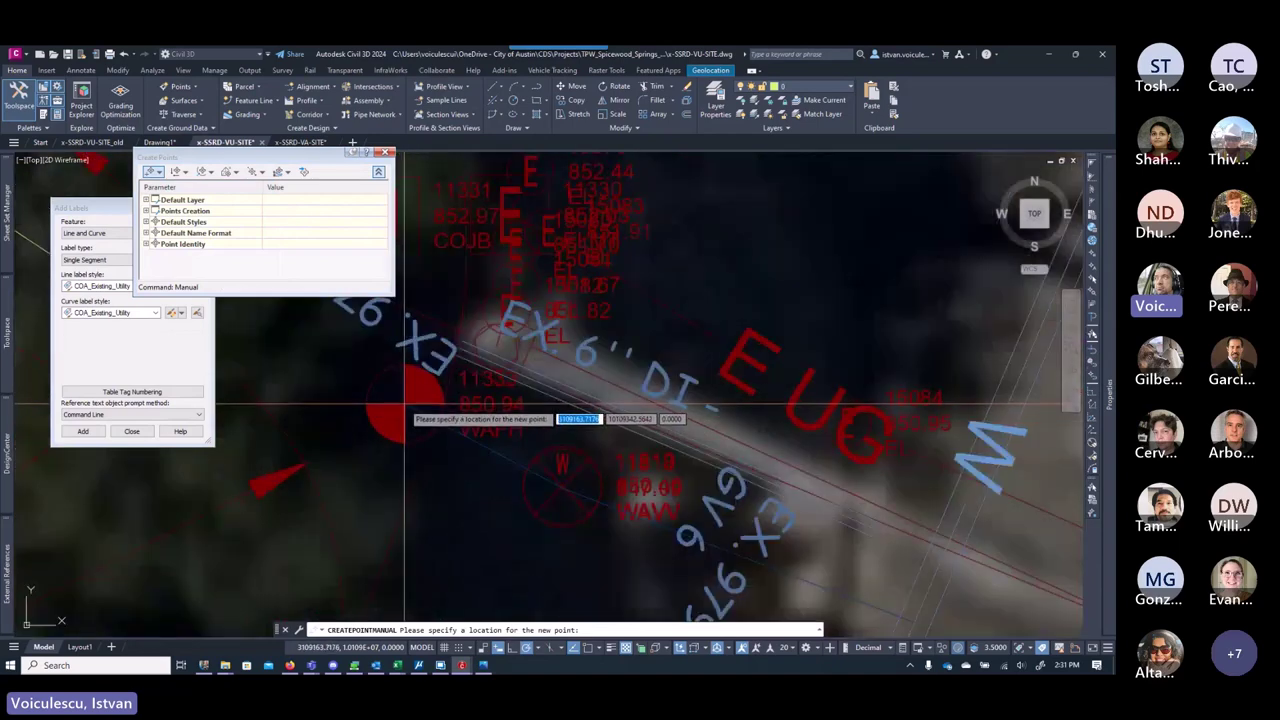
pyautogui.click(405, 407)
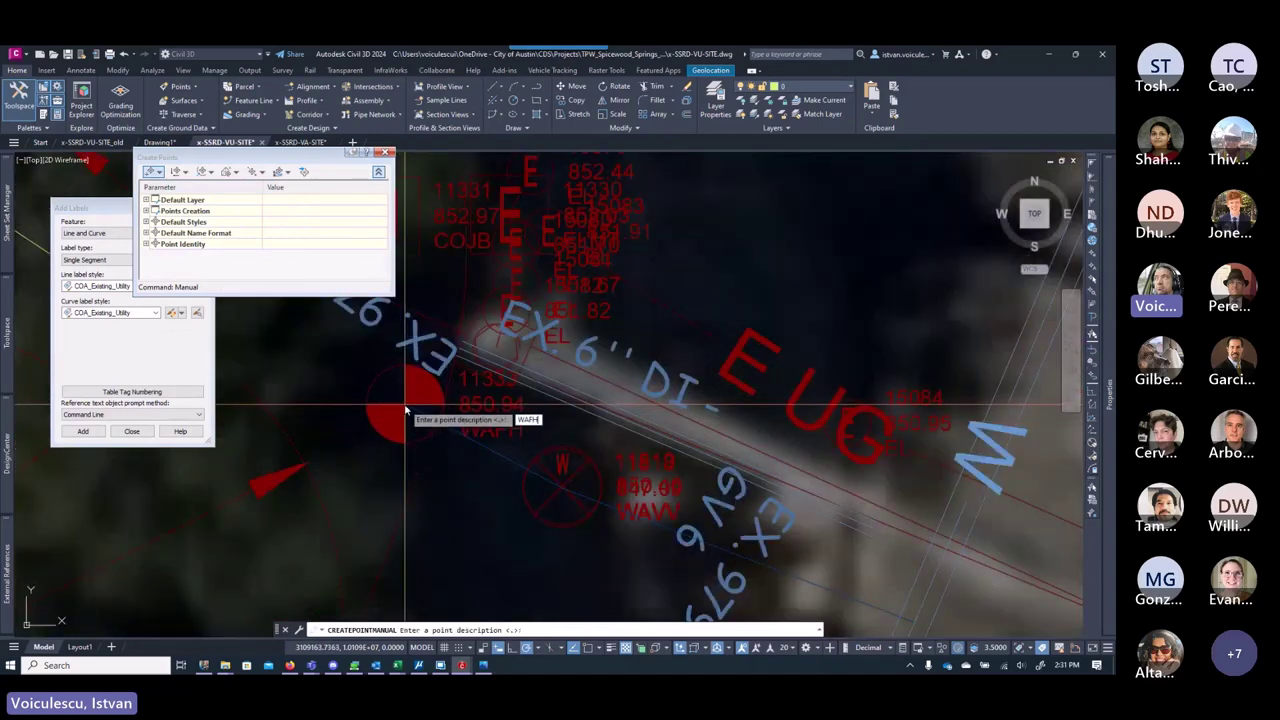
pyautogui.press('Return')
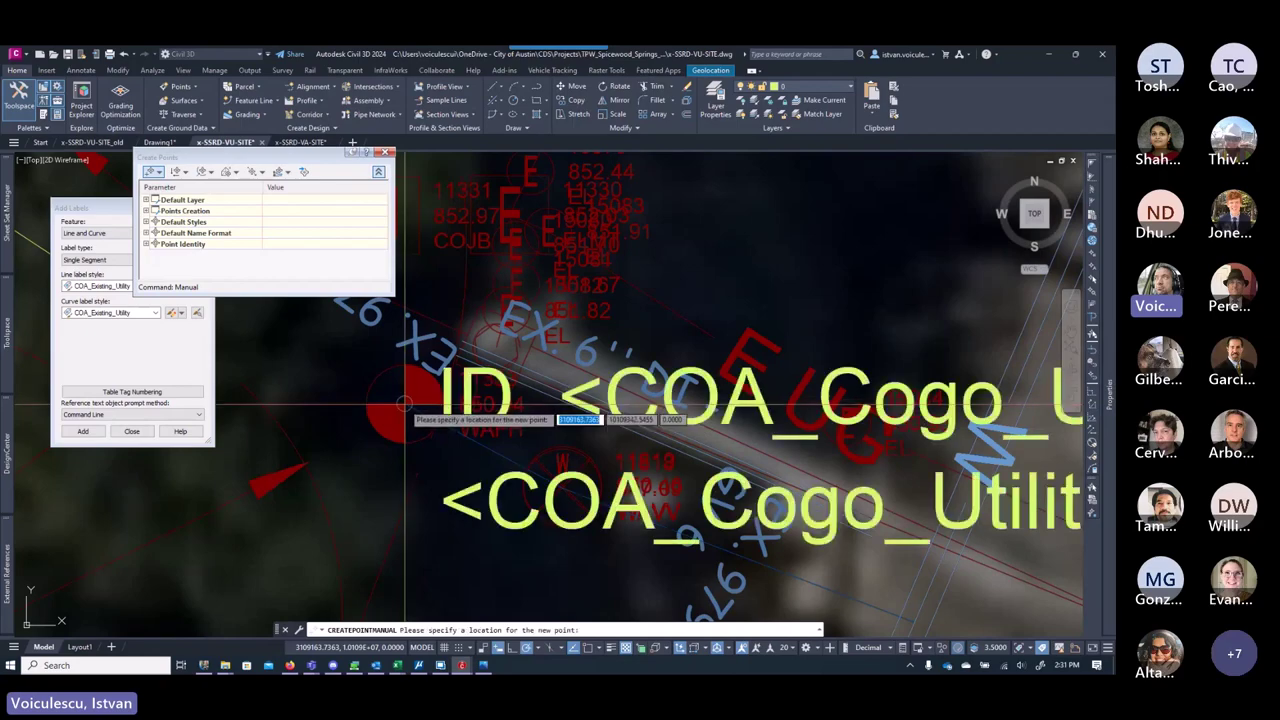
pyautogui.press('Escape')
# Step: Attach the COA_Cogo_Utility property set to the new fire hydrant point
pyautogui.scroll(-4, 410, 415)
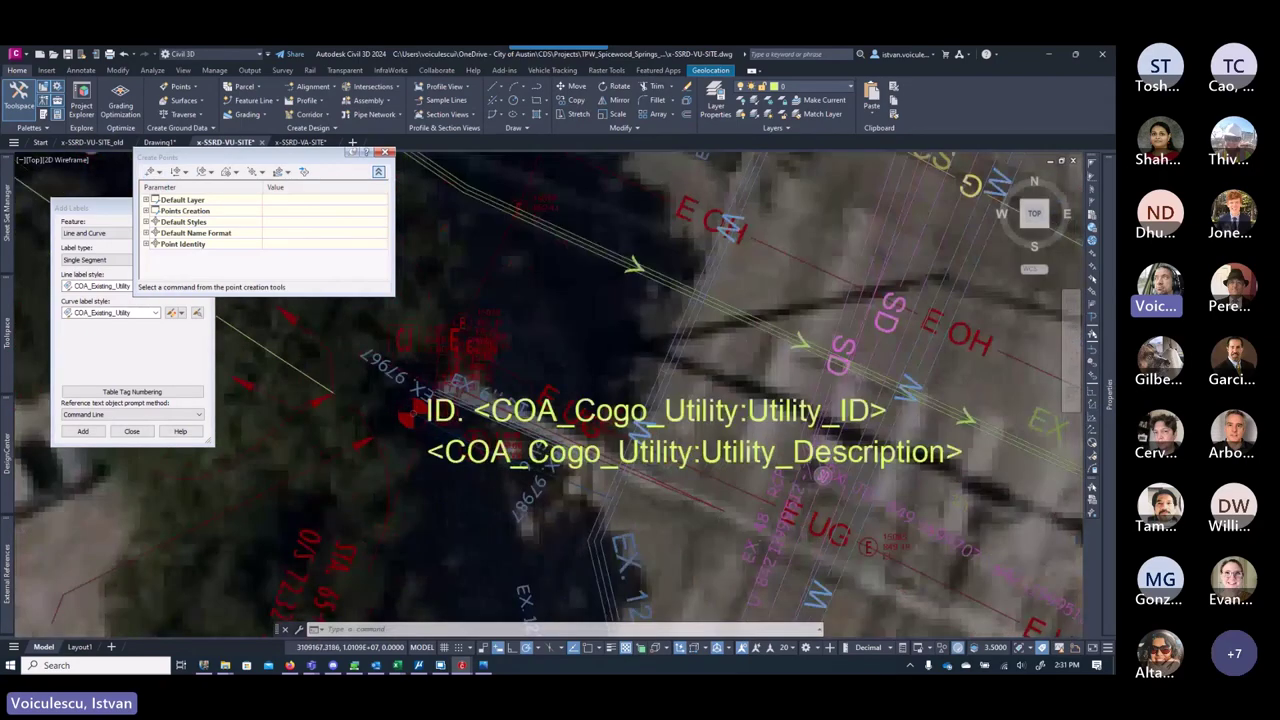
pyautogui.scroll(2, 406, 414)
pyautogui.click(386, 386)
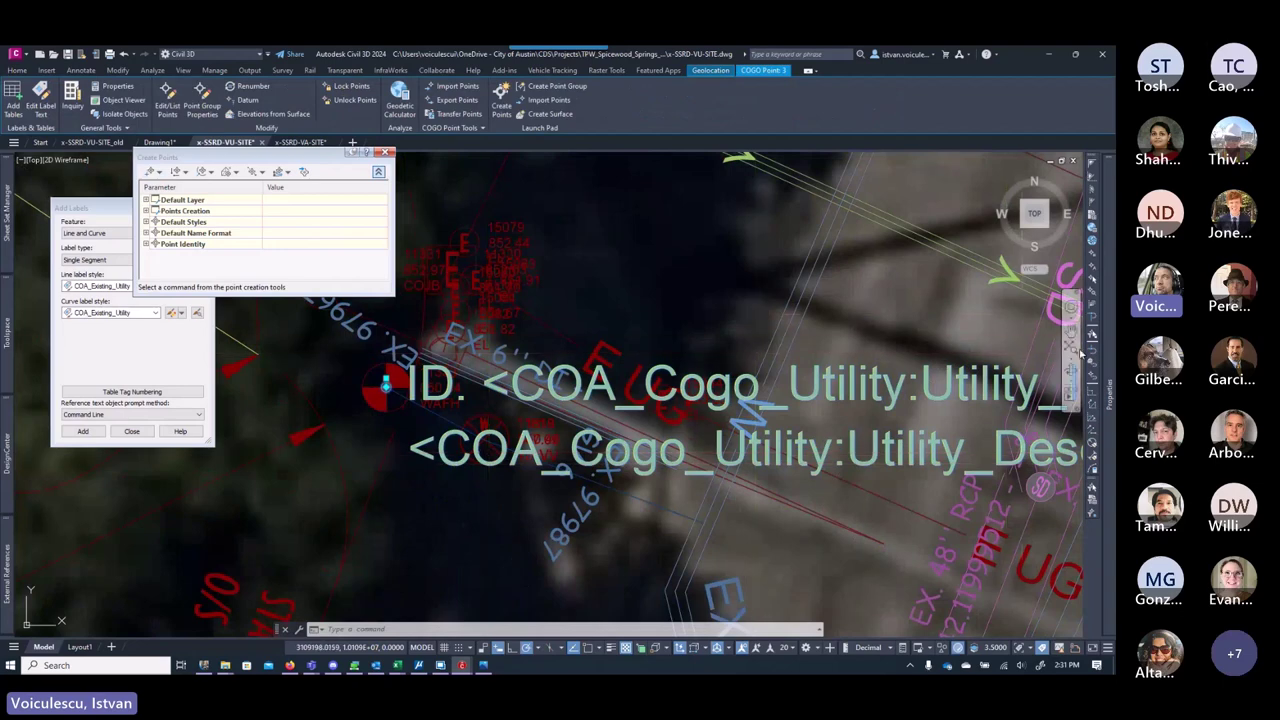
pyautogui.moveTo(1110, 390)
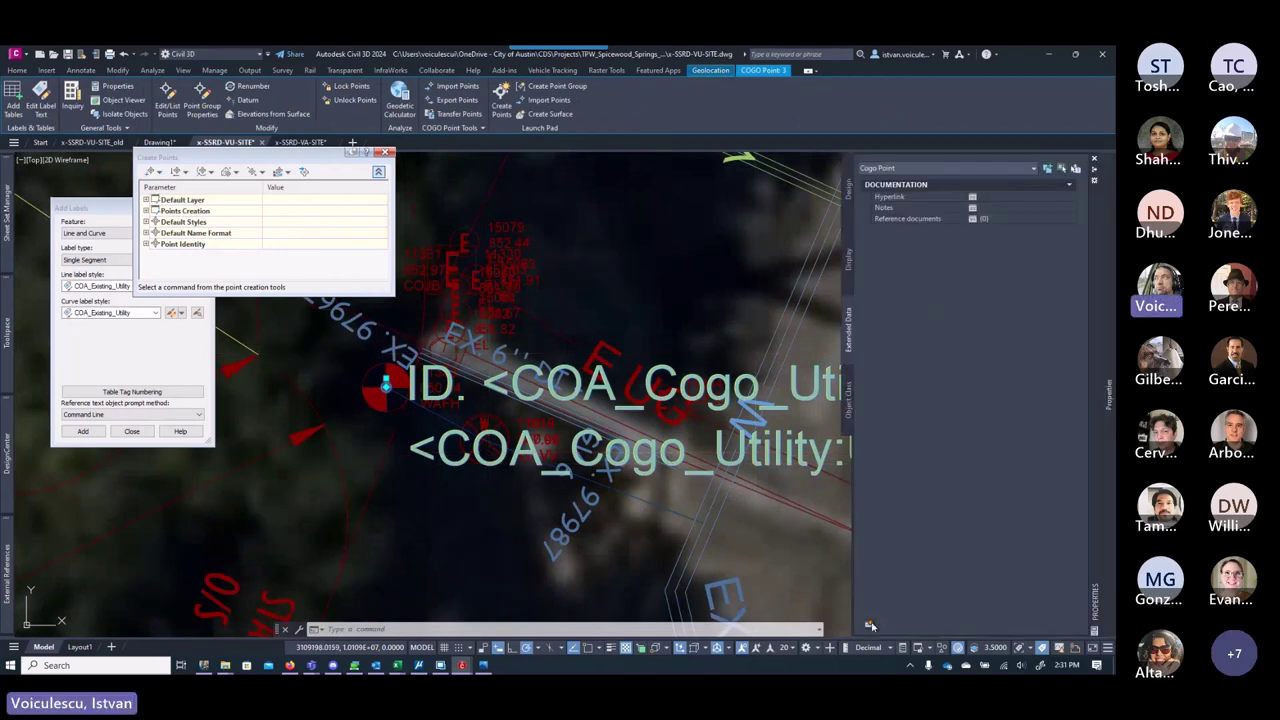
pyautogui.click(870, 624)
pyautogui.click(533, 410)
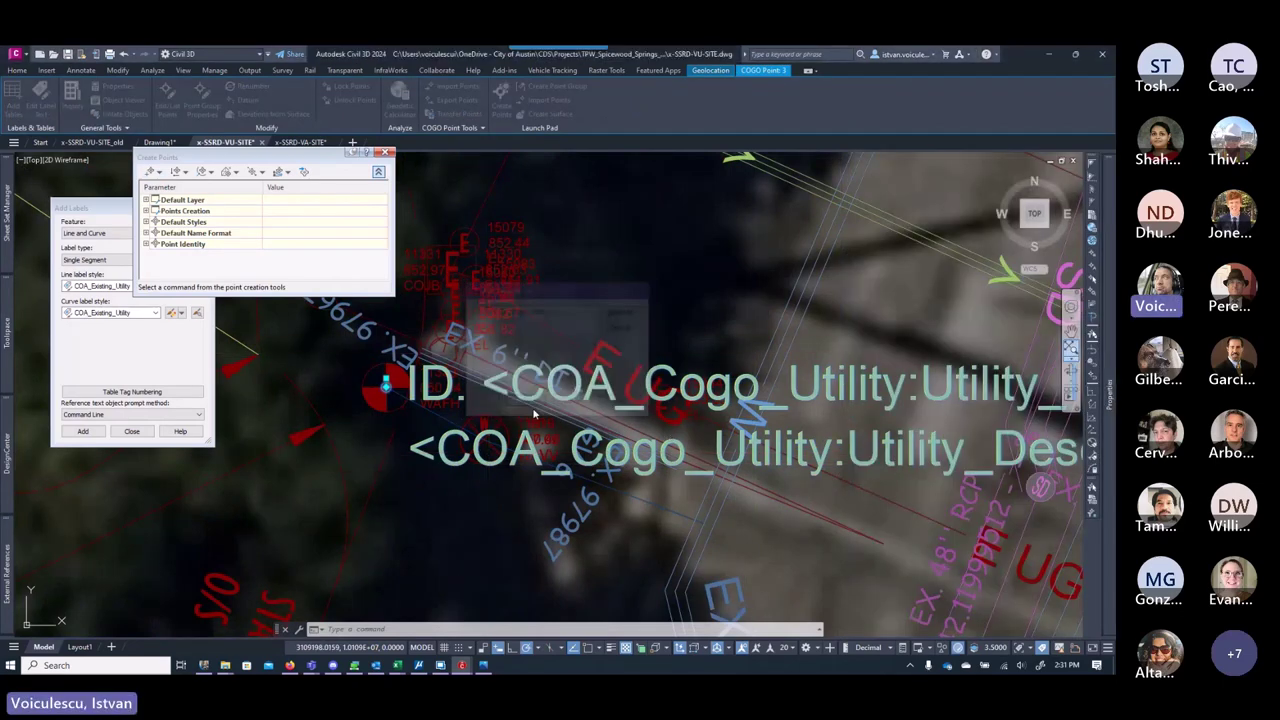
pyautogui.press('Escape')
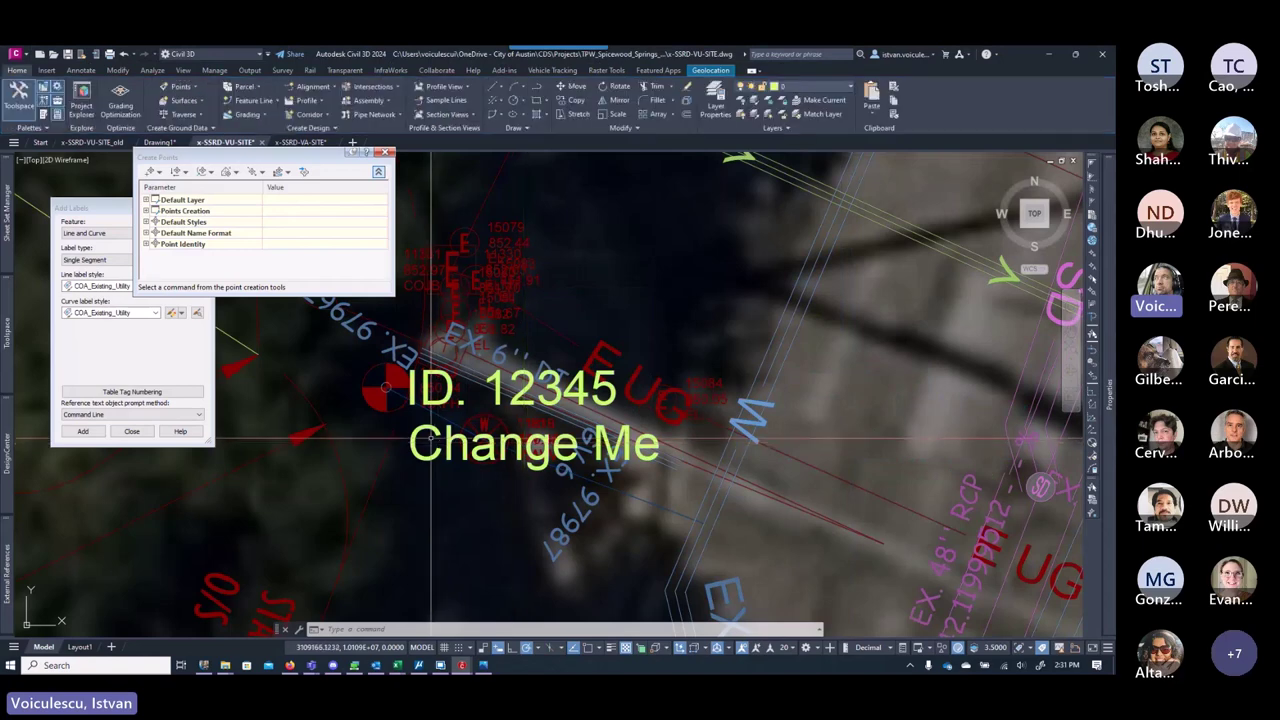
# Step: Clear the hydrant point's Utility_Description and set its Utility_ID to 97967
pyautogui.click(416, 388)
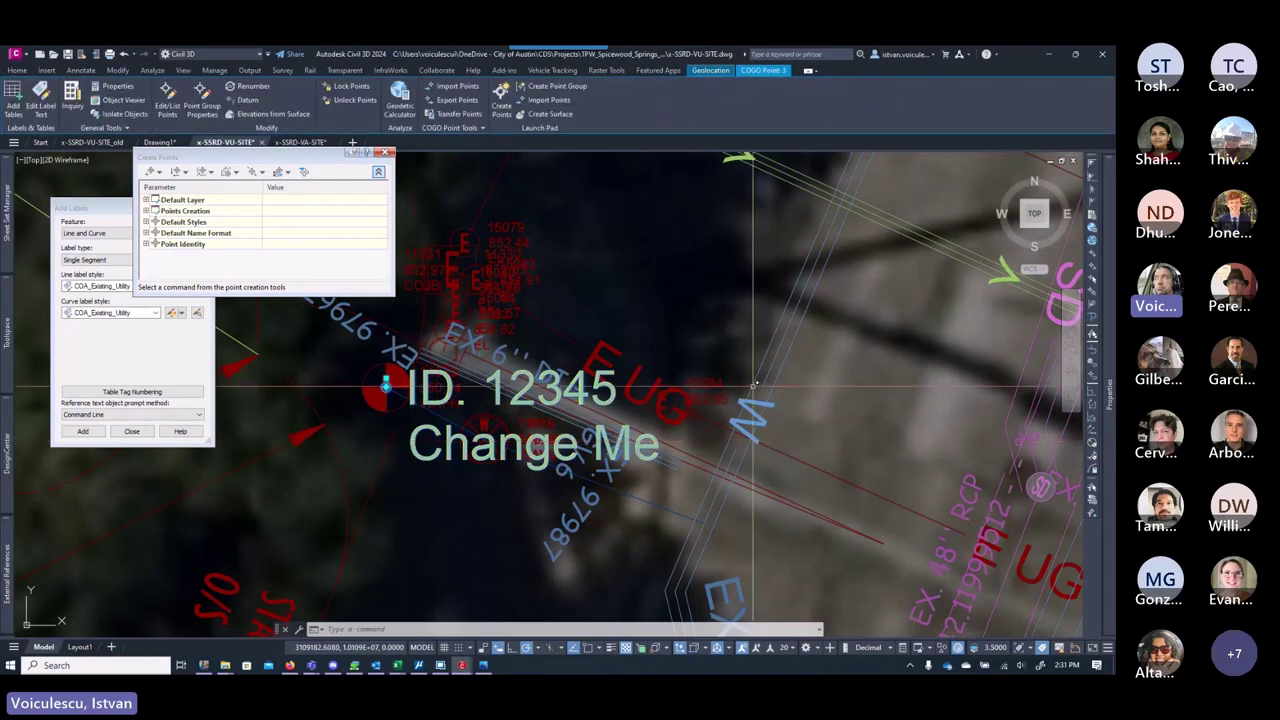
pyautogui.moveTo(1106, 427)
pyautogui.click(998, 266)
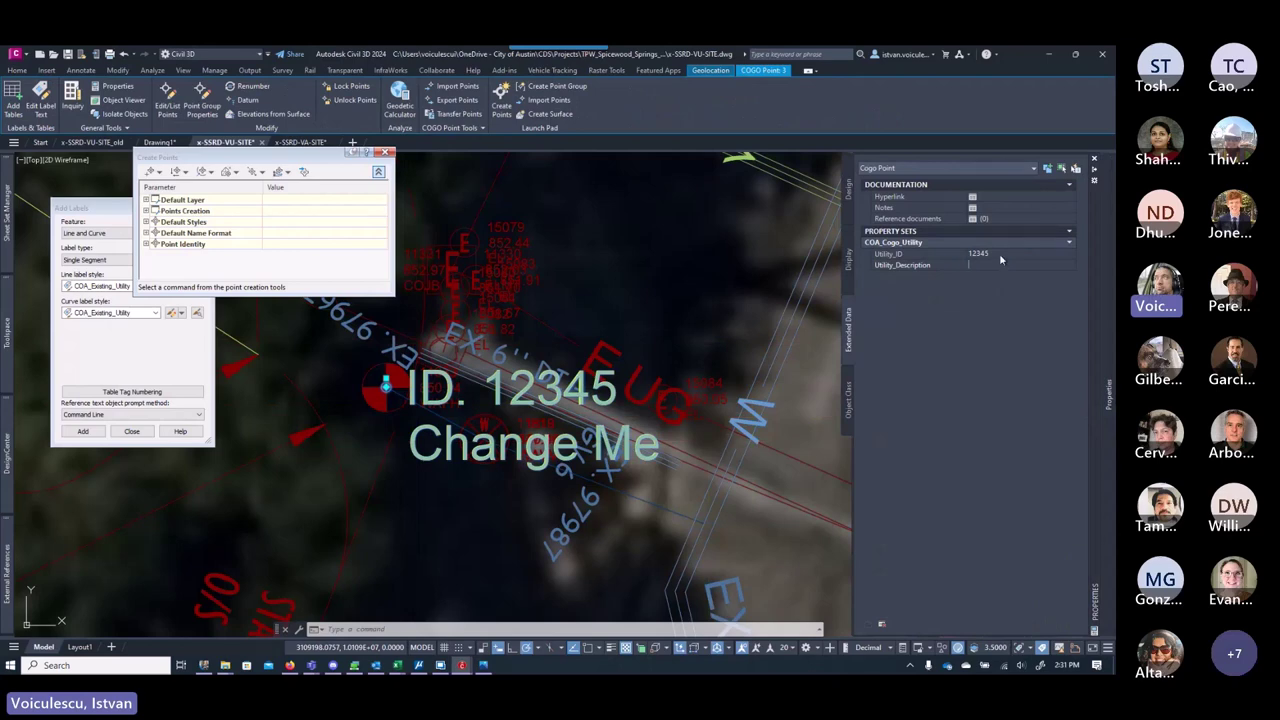
pyautogui.click(997, 254)
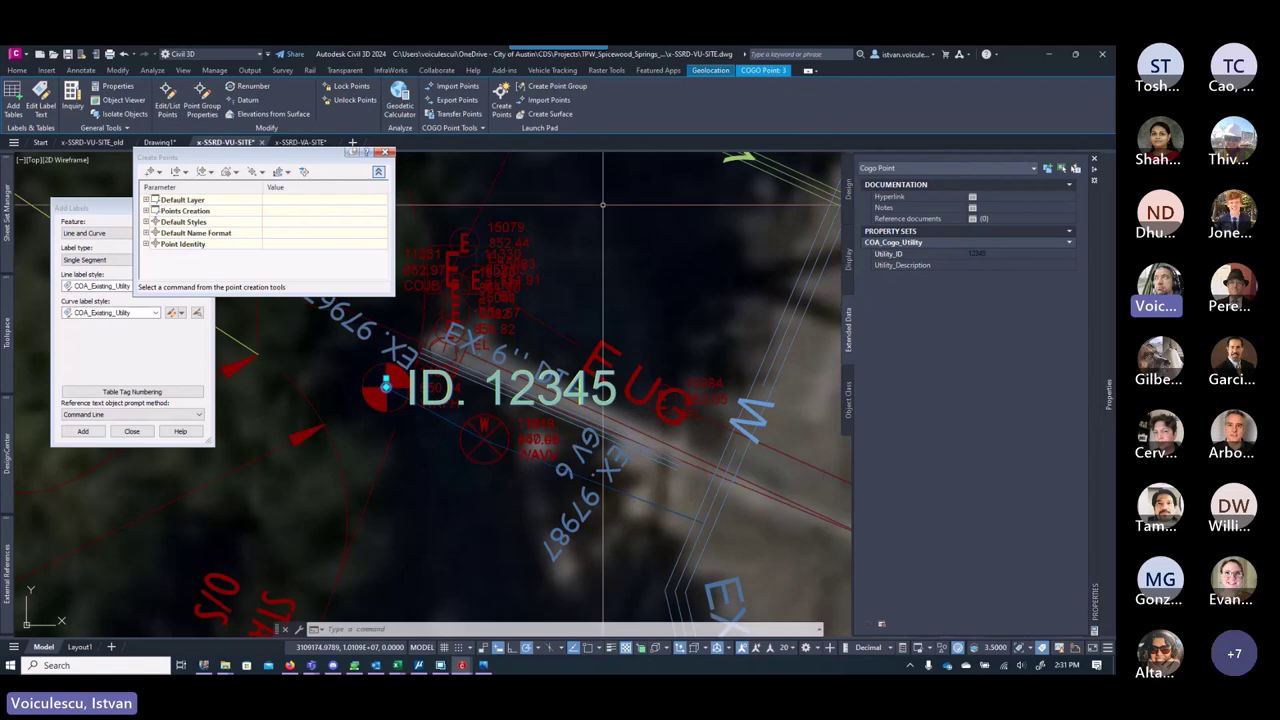
pyautogui.moveTo(250, 157); pyautogui.dragTo(212, 120)
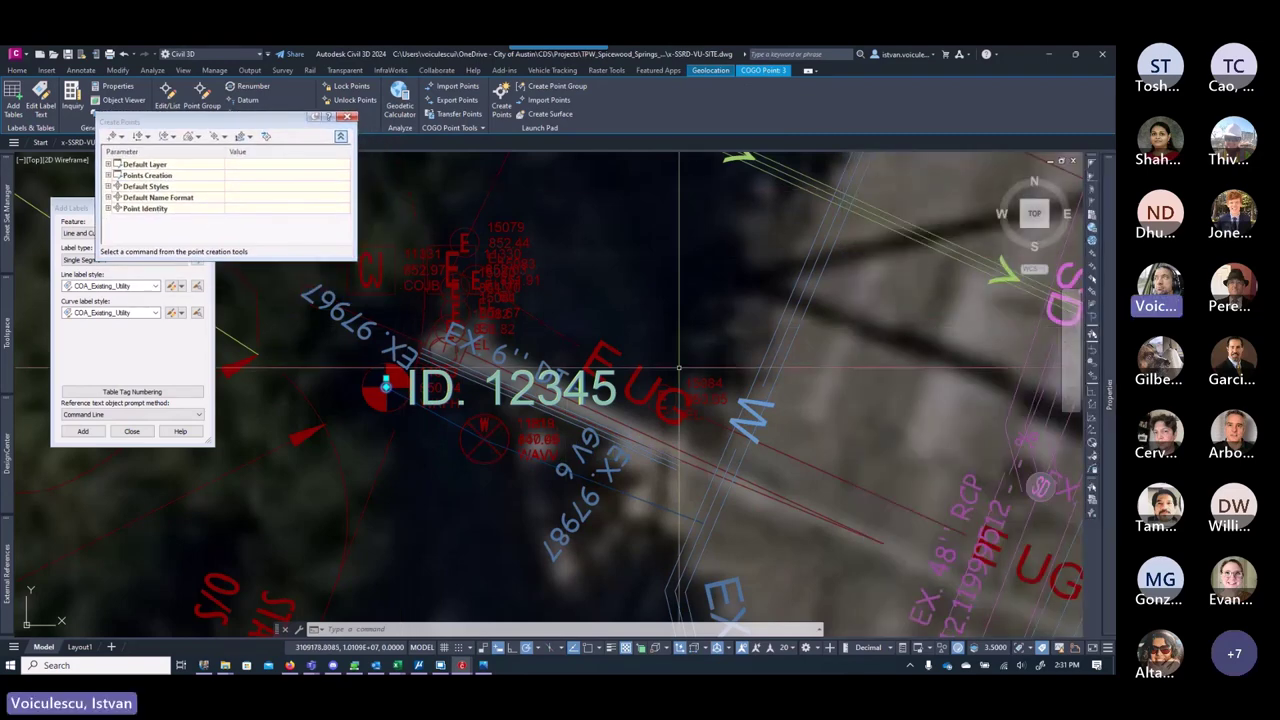
pyautogui.moveTo(1106, 400)
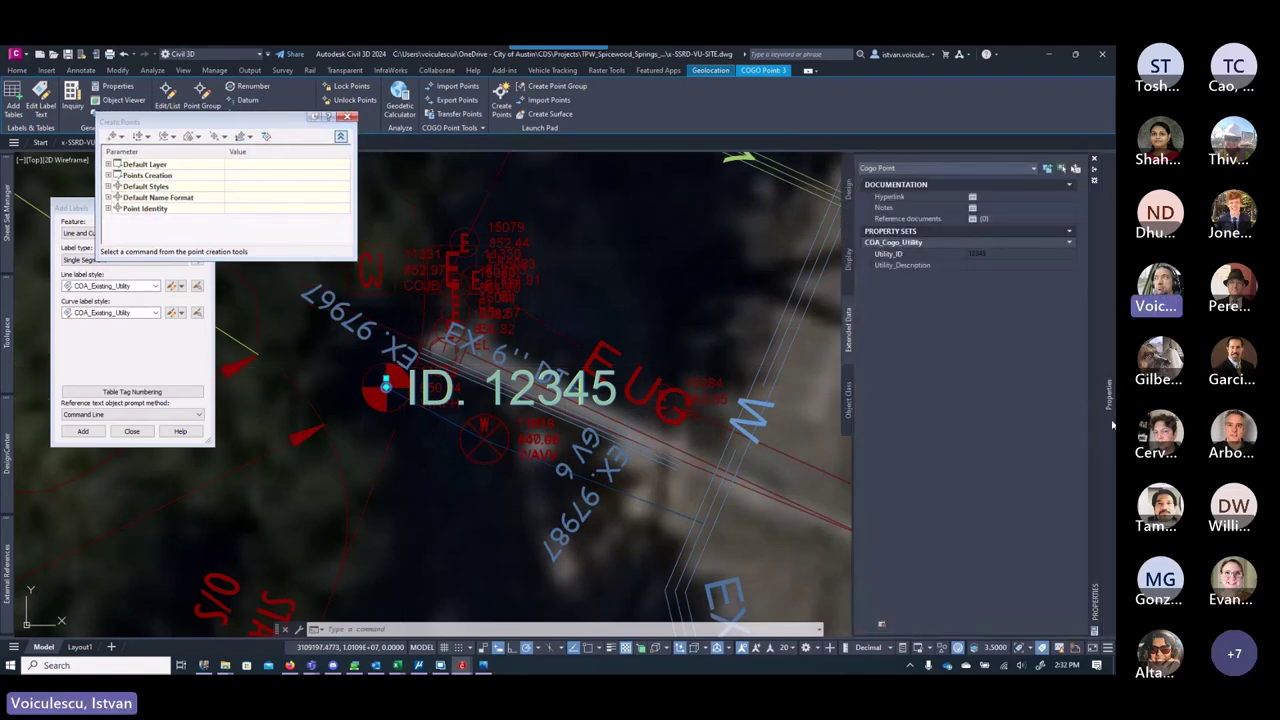
pyautogui.click(998, 254)
pyautogui.press('BackSpace')
pyautogui.write('97967')
pyautogui.press('Return')
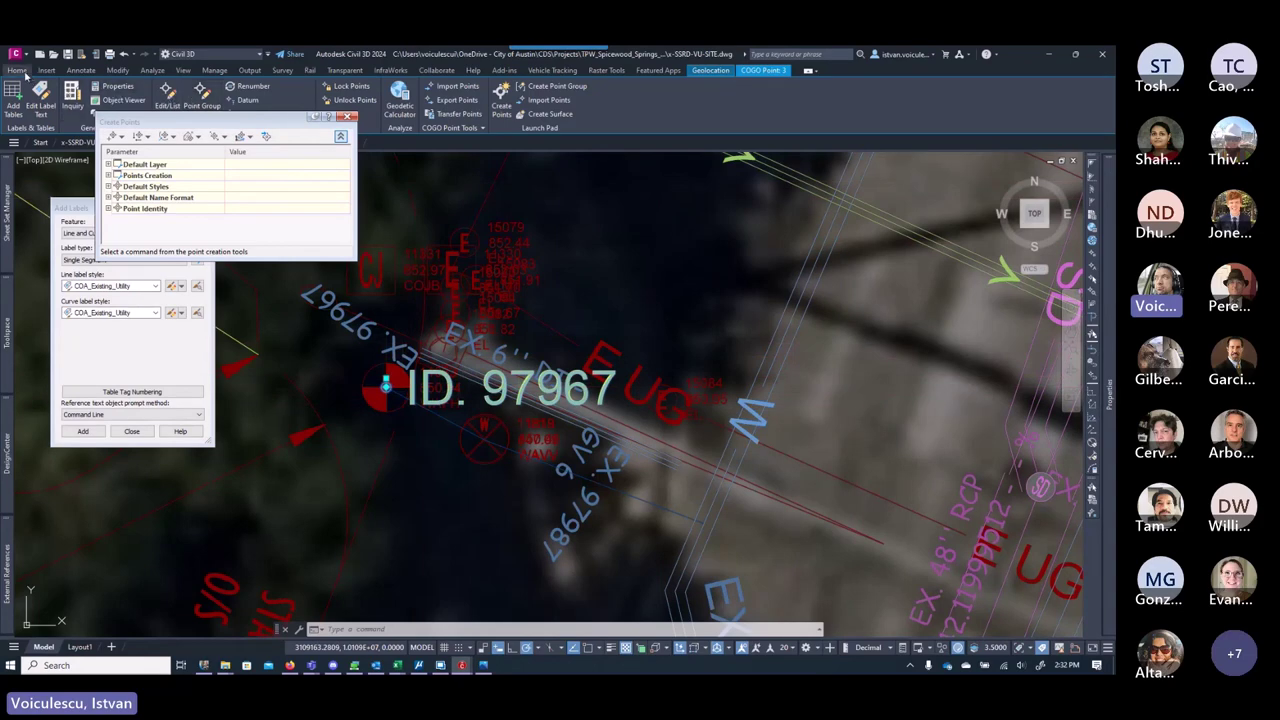
# Step: Try to match the new hydrant point's layer to a nearby object with LAYMCH
pyautogui.click(20, 71)
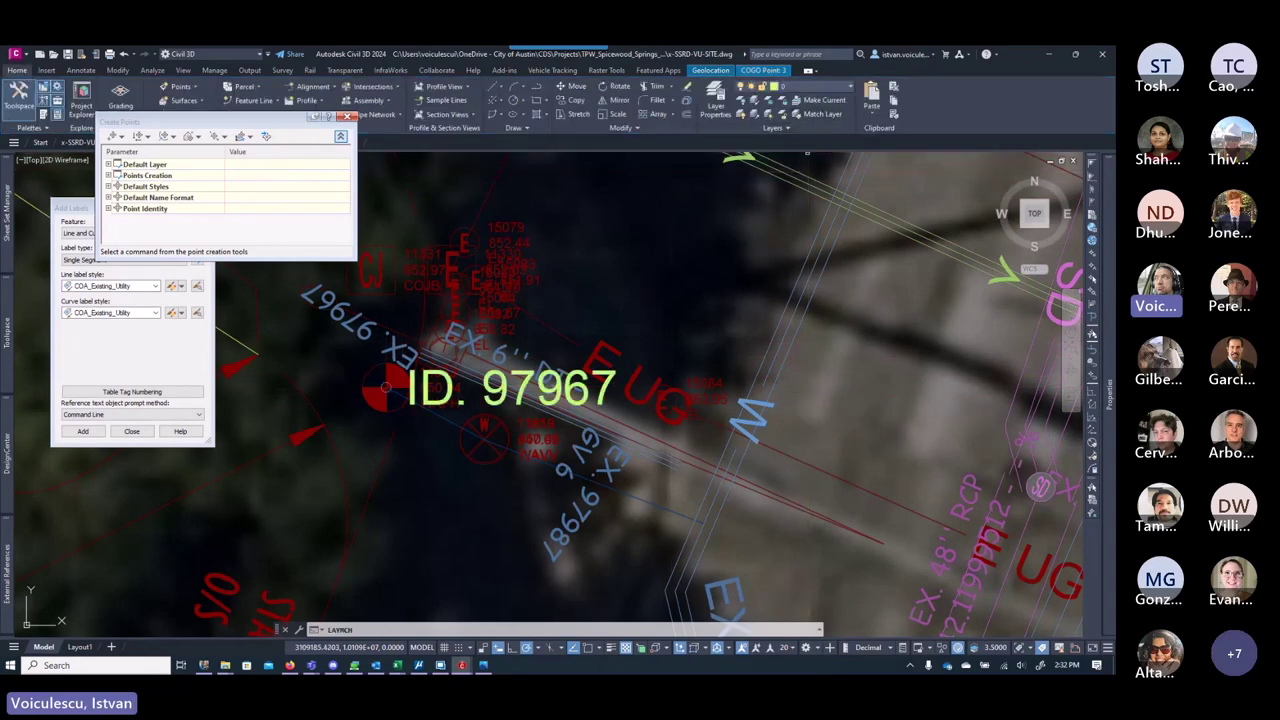
pyautogui.write('LAYMCH')
pyautogui.press('Return')
pyautogui.scroll(-4, 700, 328)
pyautogui.click(598, 358)
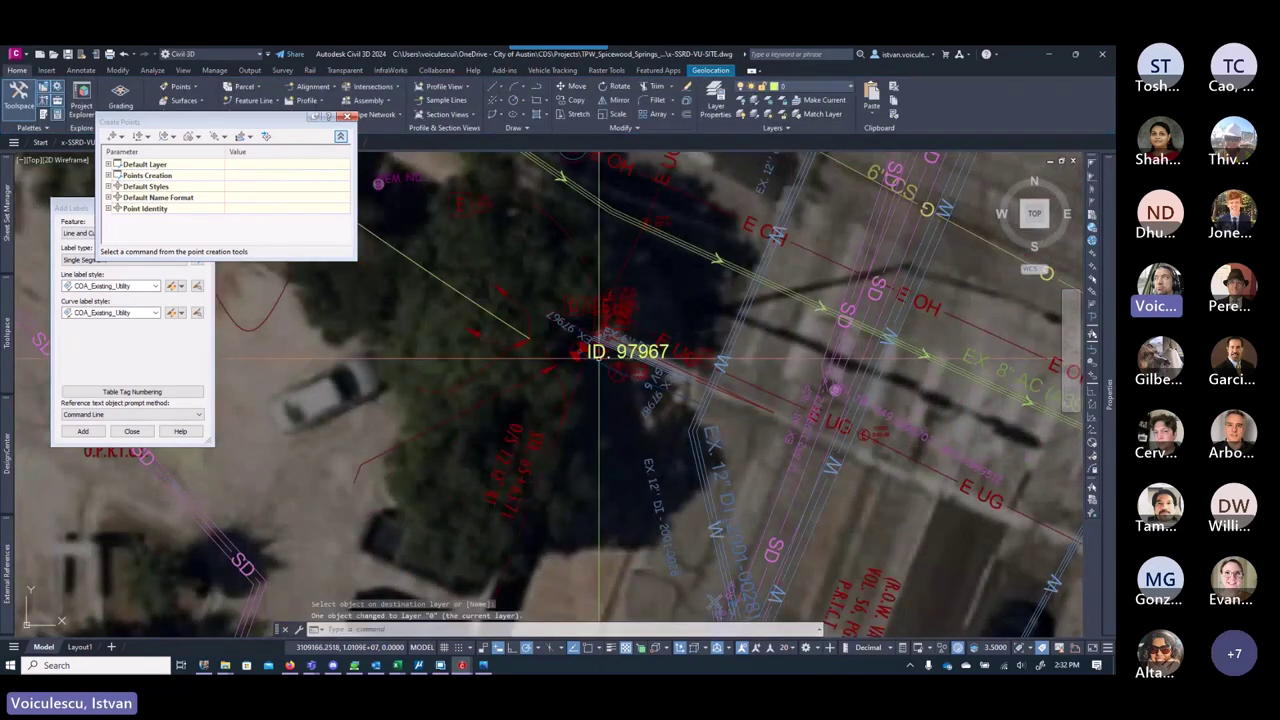
# Step: Match the layer of the water line objects just south of the bend to the adjacent water polyline
pyautogui.press('Return')
pyautogui.moveTo(631, 406)
pyautogui.mouseDown(button='middle')
pyautogui.moveTo(547, 306)
pyautogui.moveTo(575, 306)
pyautogui.mouseUp(button='middle')
pyautogui.click(667, 370)
pyautogui.press('Return')
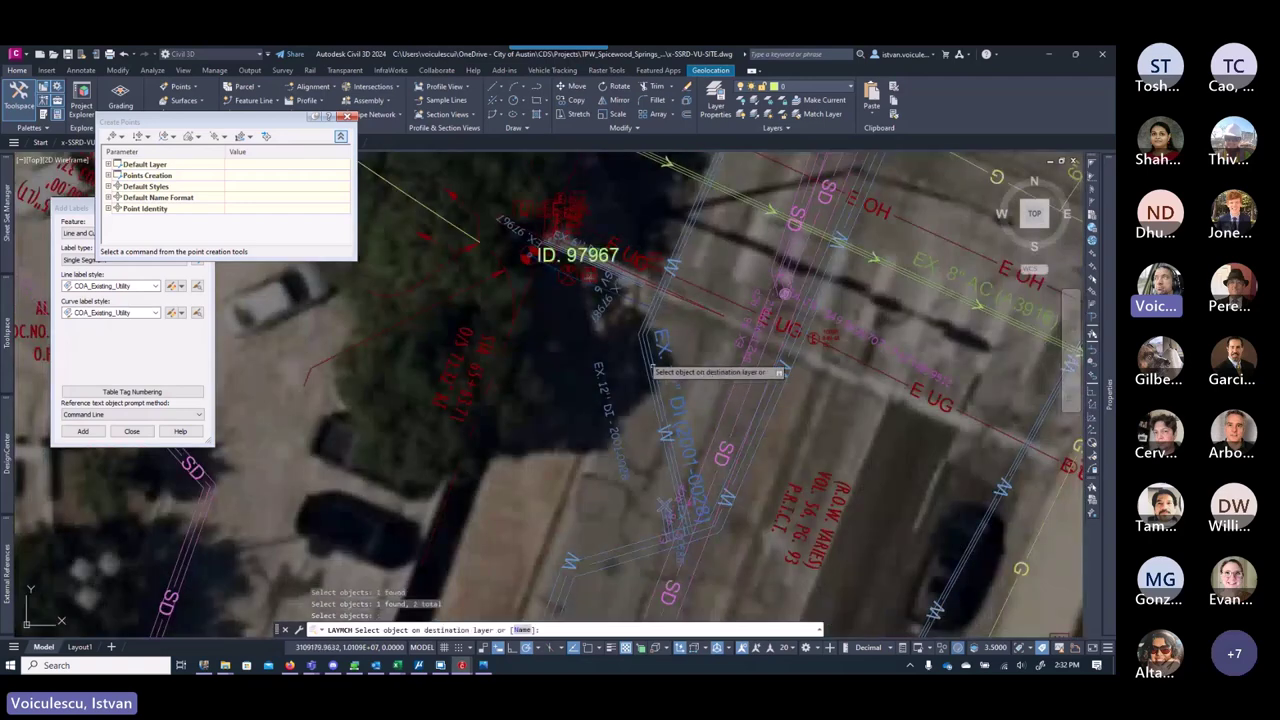
pyautogui.click(651, 362)
# Step: Match the layer of the new hydrant point with ID 97967 to the EX. 12" DI water line label using LAYMCH
pyautogui.press('Return')
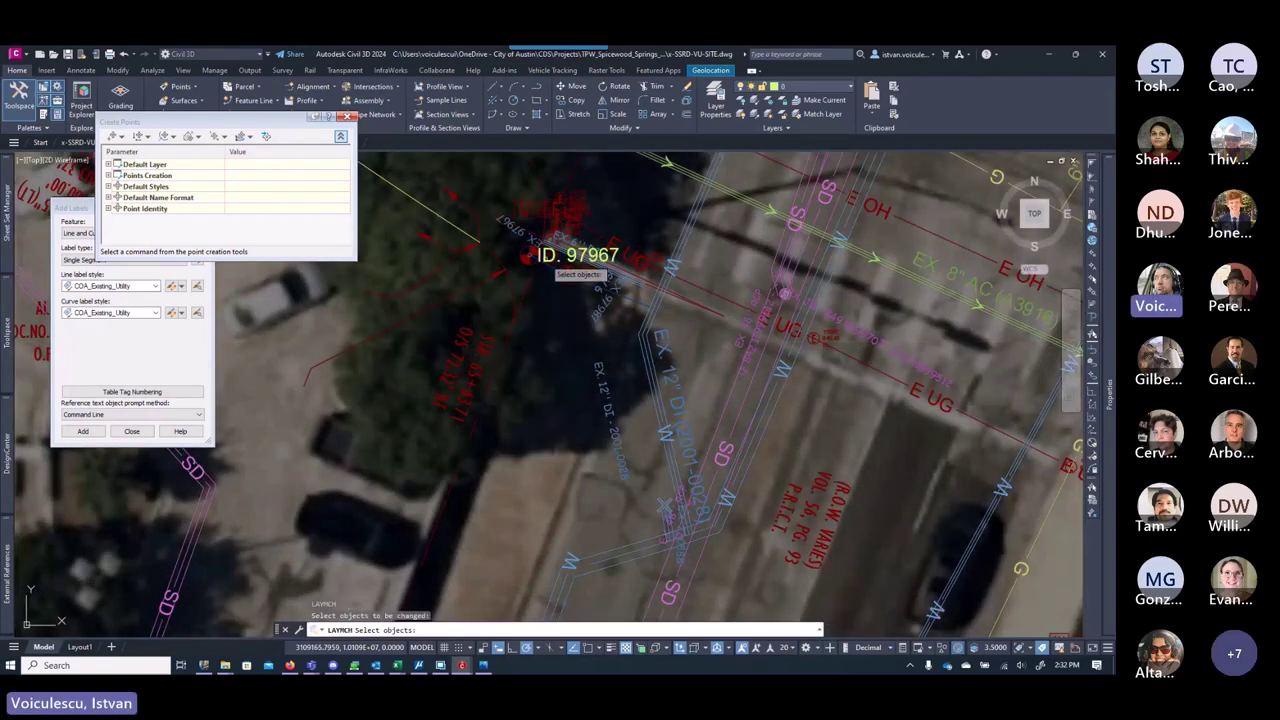
pyautogui.press('Return')
pyautogui.click(666, 364)
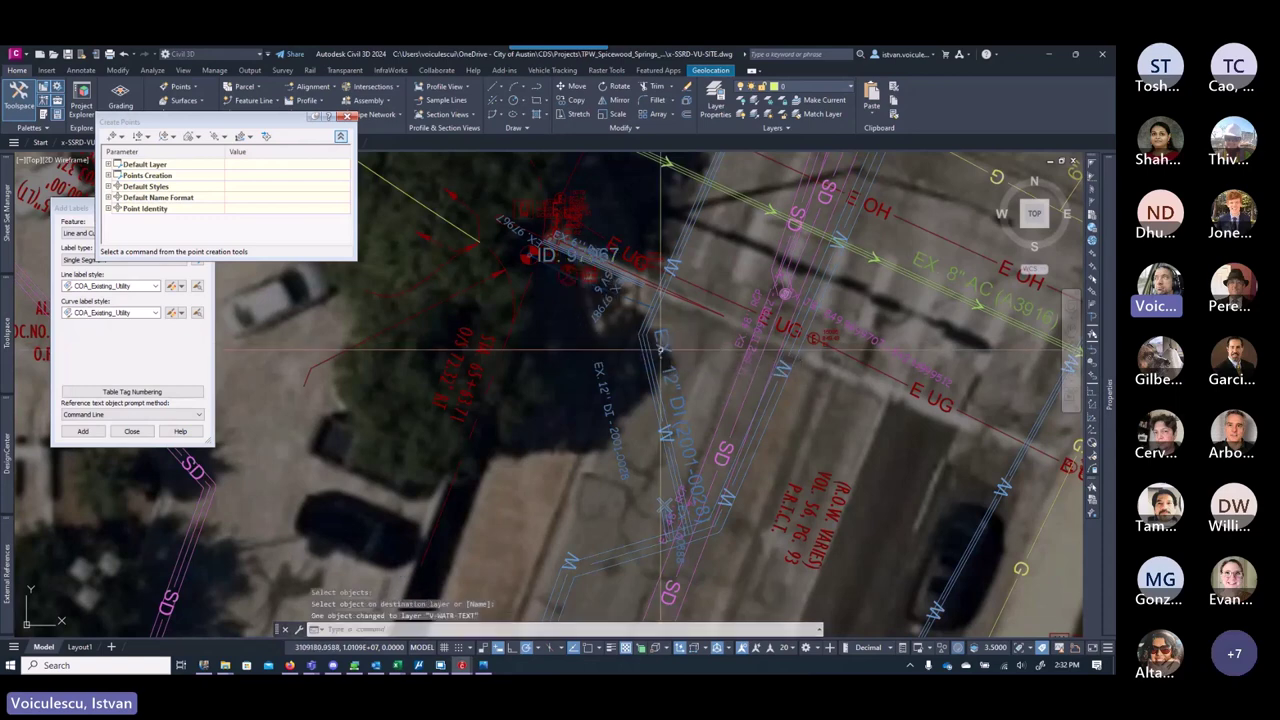
pyautogui.press('Escape')
pyautogui.press('Escape')
# Step: Copy the hydrant point onto the adjacent surveyed WAVV water valve, resolving the duplicate with the next point number
pyautogui.scroll(4, 530, 258)
pyautogui.click(500, 254)
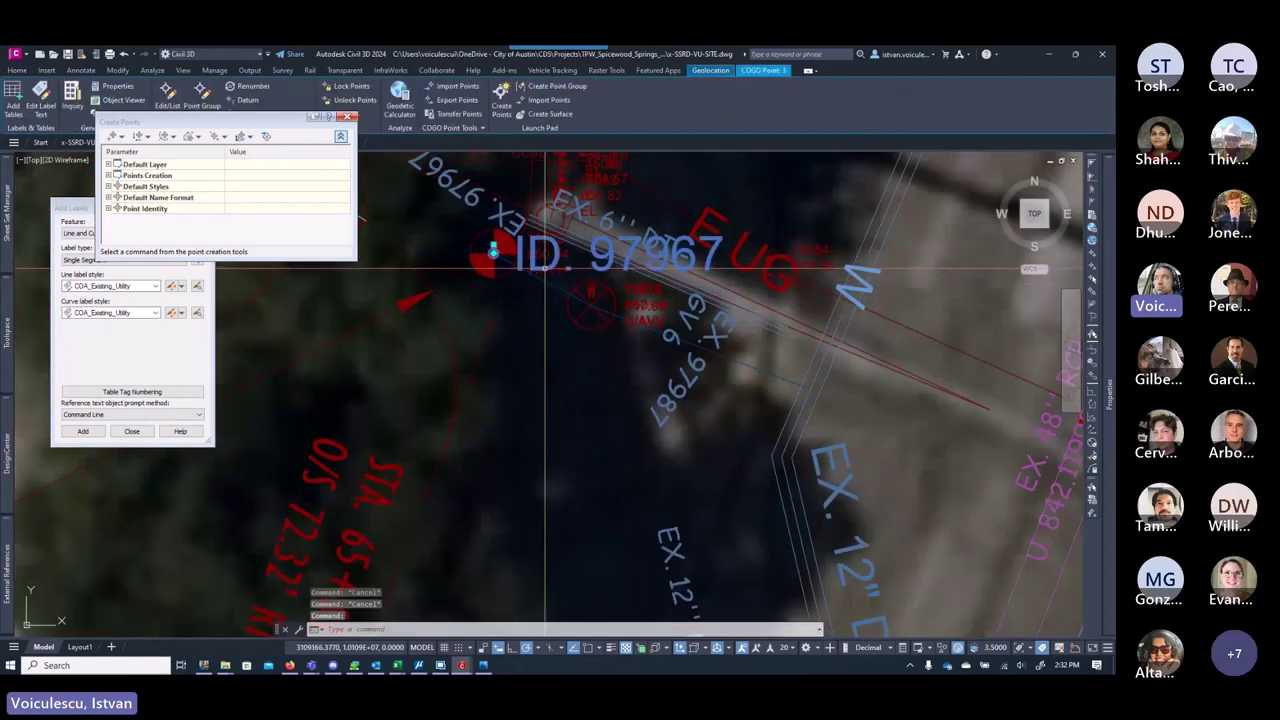
pyautogui.write('copy')
pyautogui.press('Return')
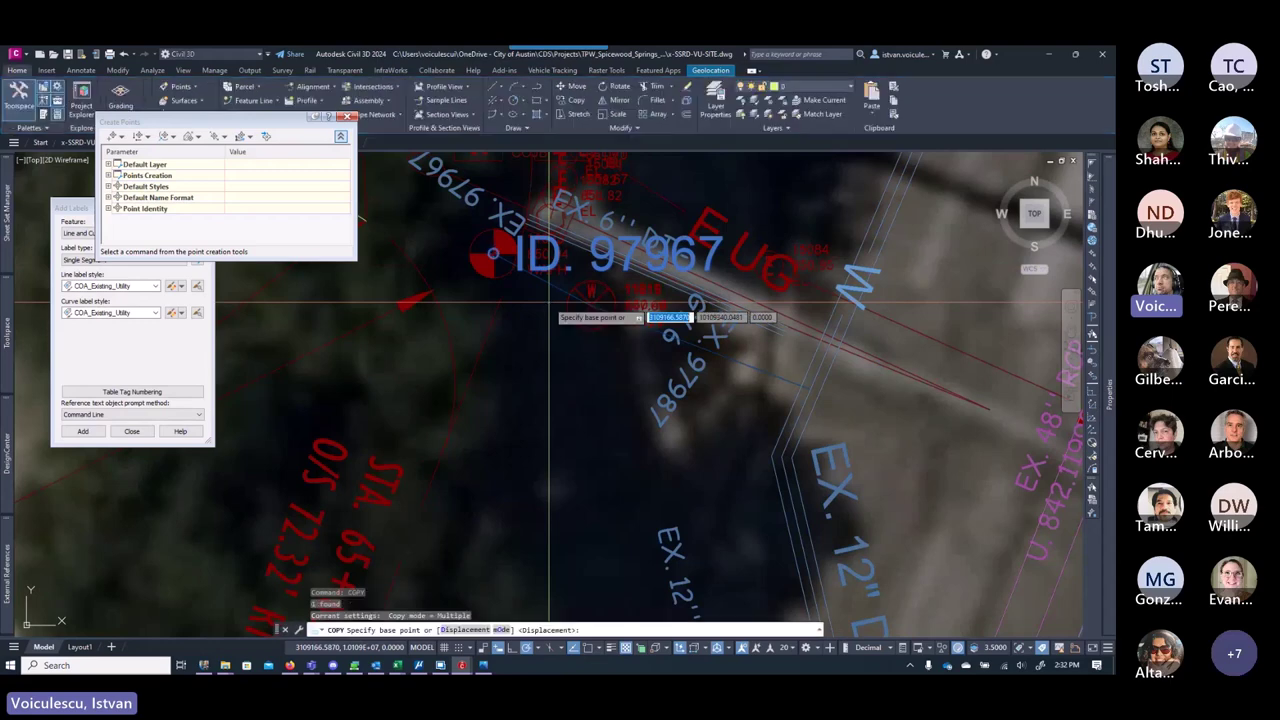
pyautogui.click(494, 253)
pyautogui.scroll(3, 598, 314)
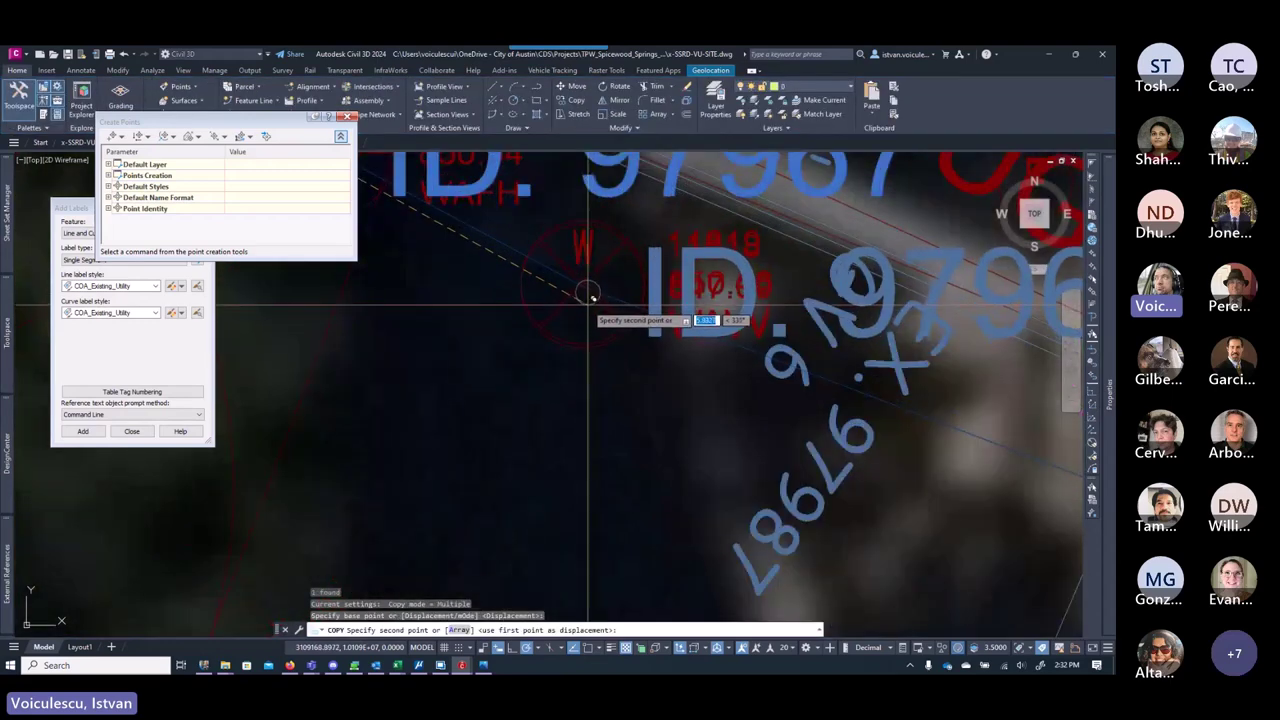
pyautogui.click(586, 288)
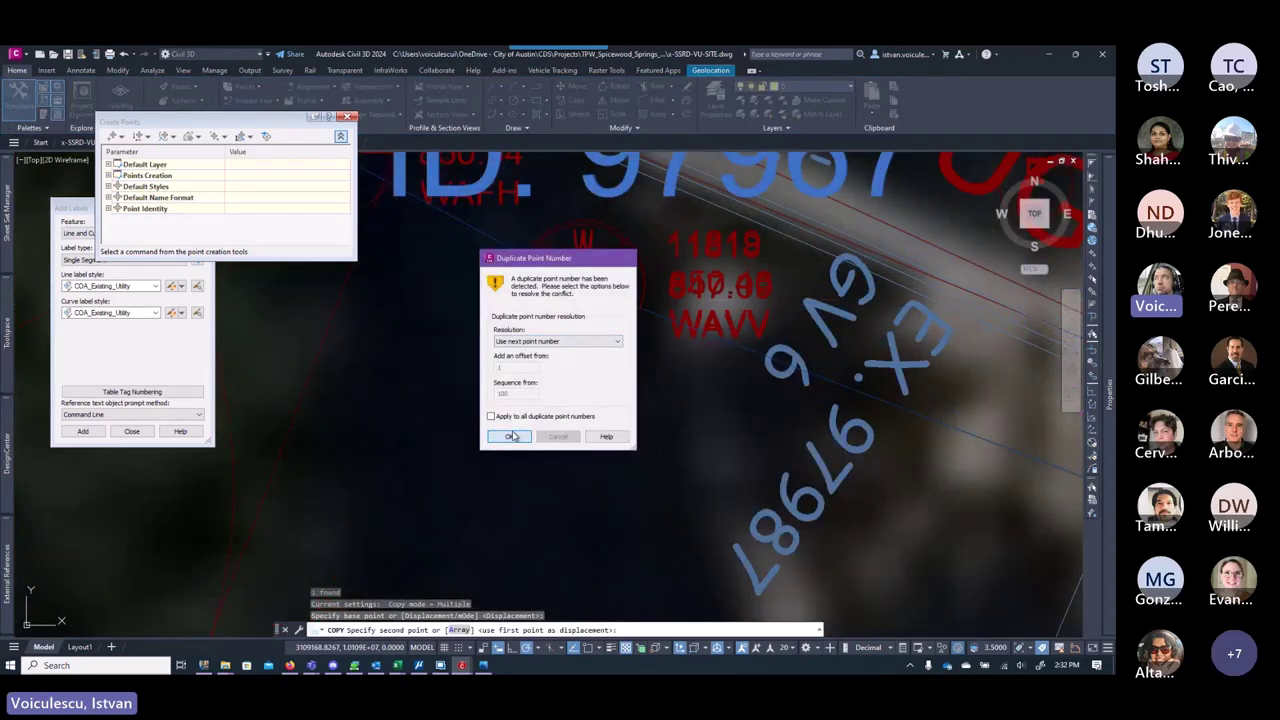
pyautogui.click(511, 437)
pyautogui.press('Escape')
pyautogui.press('Escape')
pyautogui.scroll(-3, 600, 425)
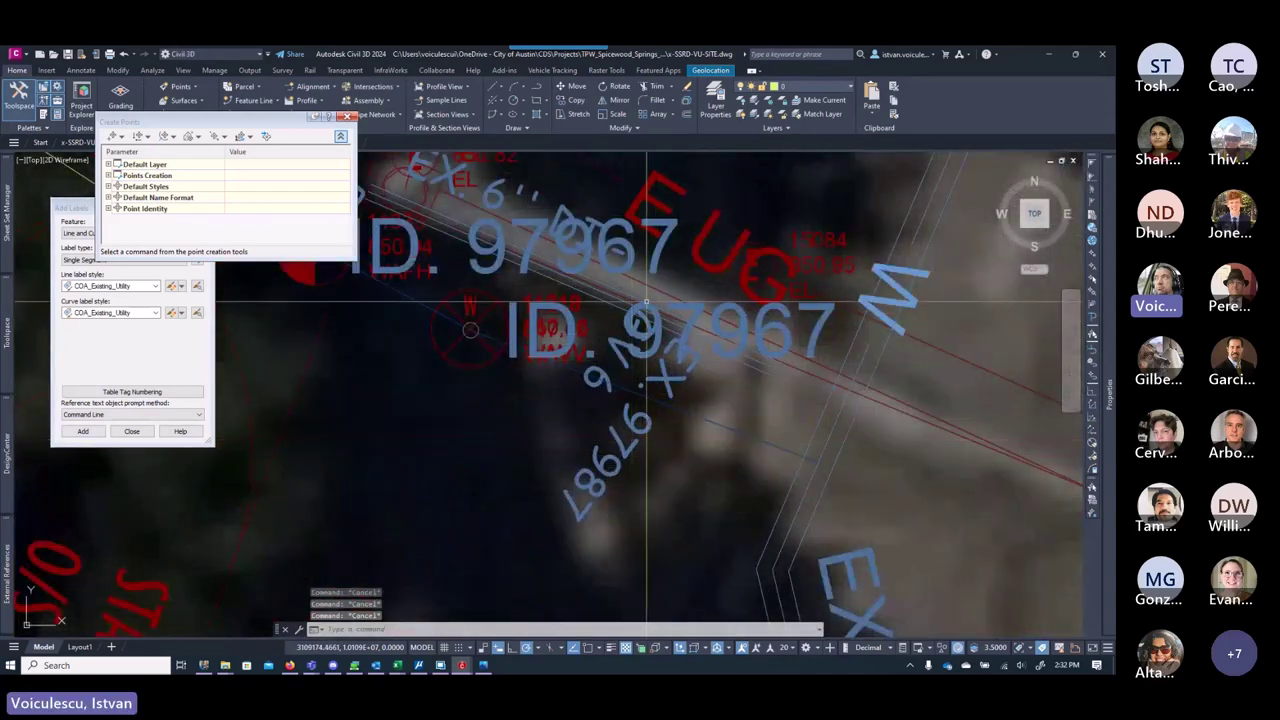
# Step: Set the copied valve point's Utility_ID to 97987
pyautogui.click(645, 302)
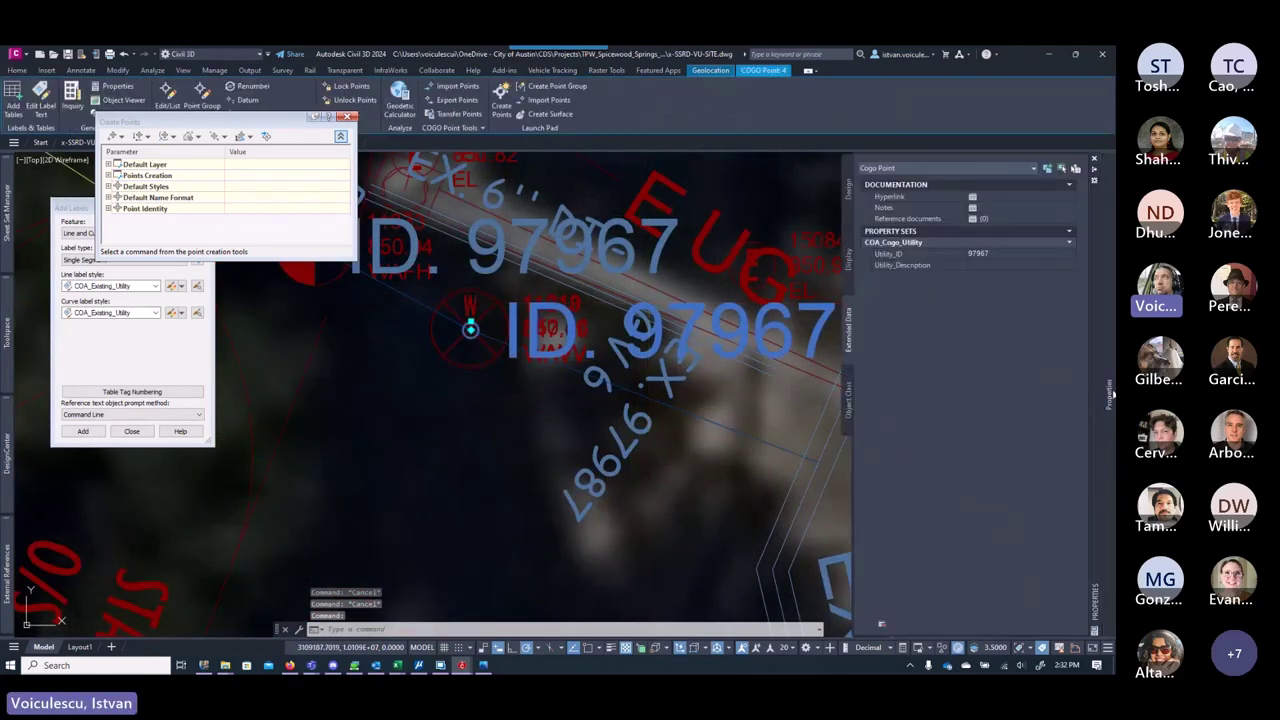
pyautogui.click(996, 254)
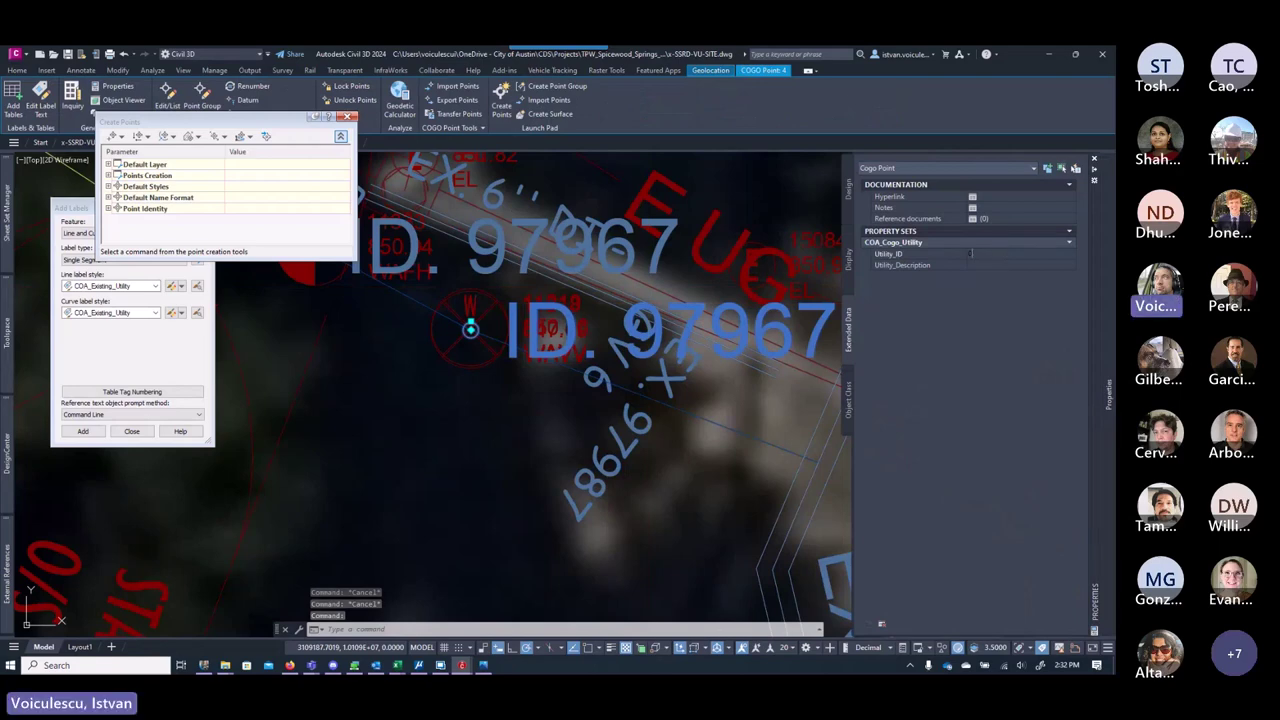
pyautogui.write('97967')
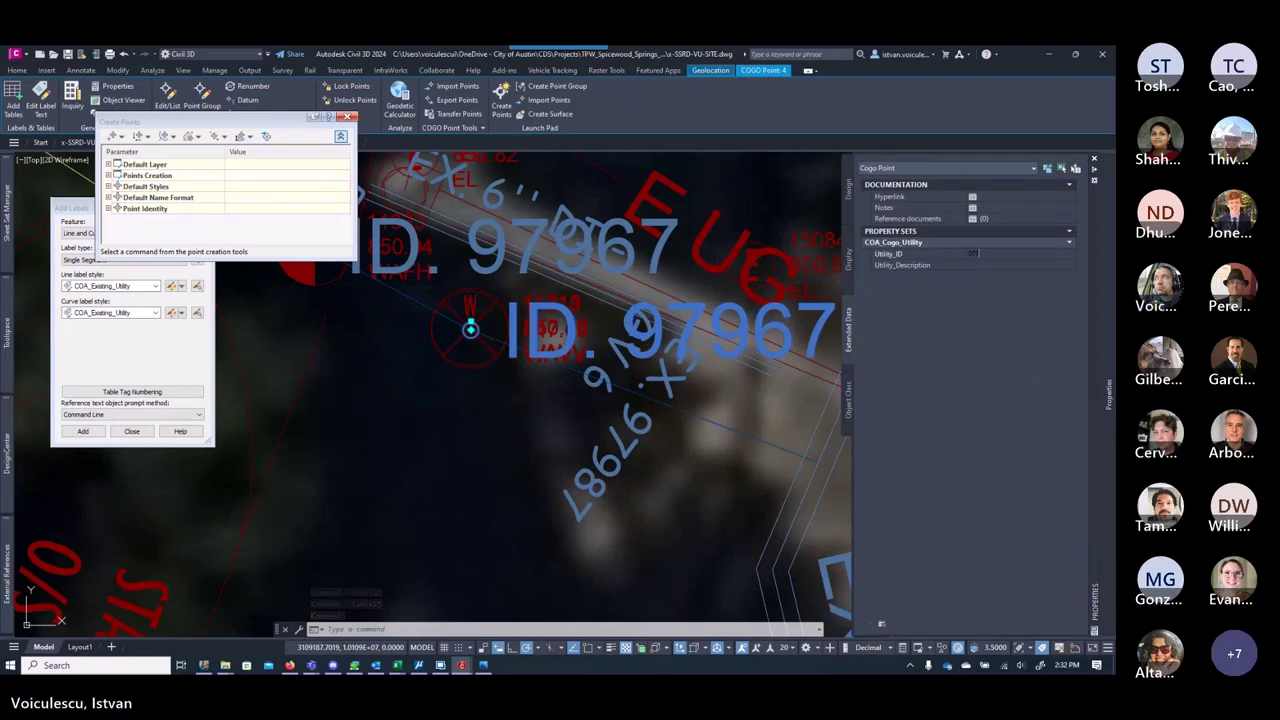
pyautogui.press('Tab')
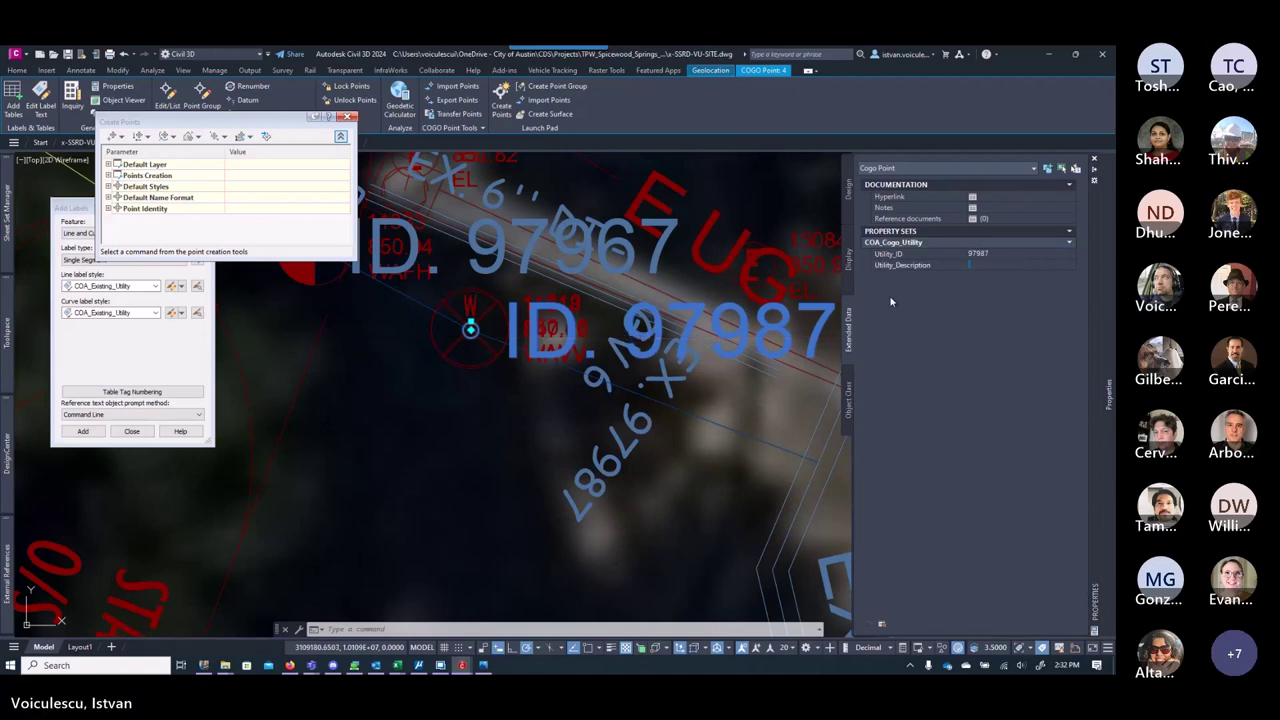
pyautogui.press('Escape')
pyautogui.press('Escape')
# Step: Delete the old text labels for hydrant 97967, gate valve 97987 and the 6'' and 12'' DI lines, and save the drawing
pyautogui.scroll(-5, 600, 428)
pyautogui.scroll(3, 488, 318)
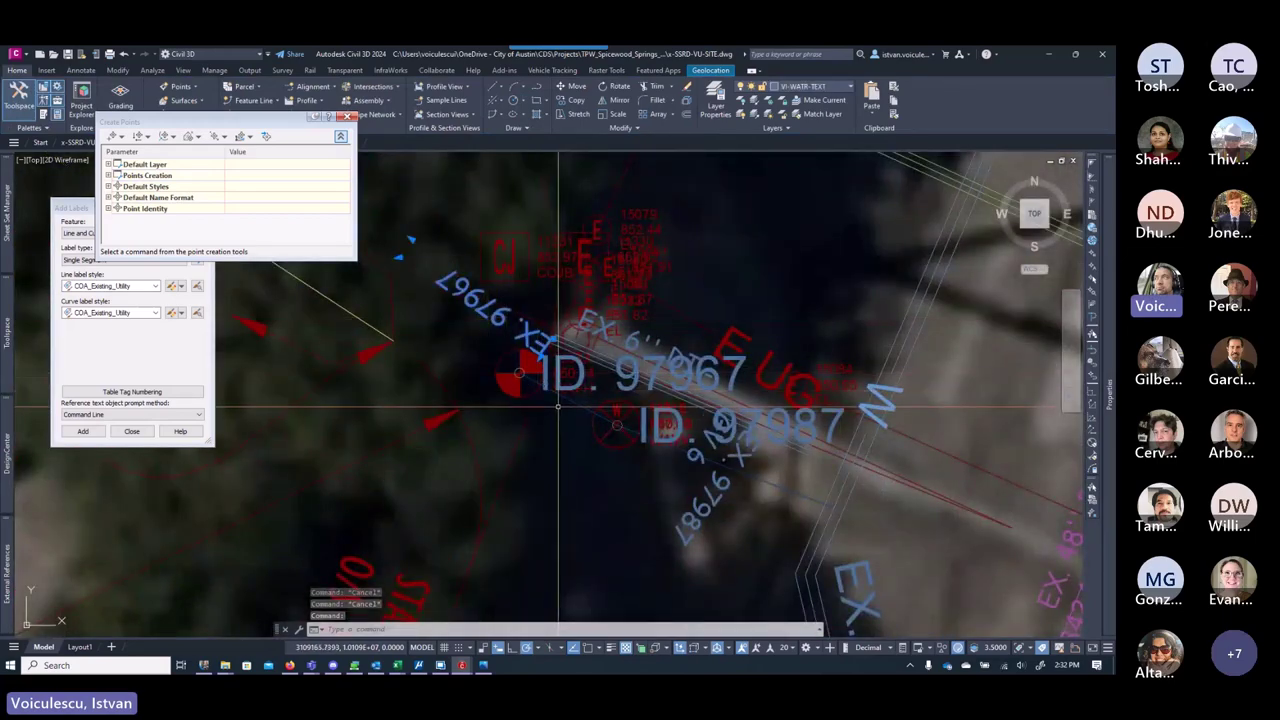
pyautogui.press('Delete')
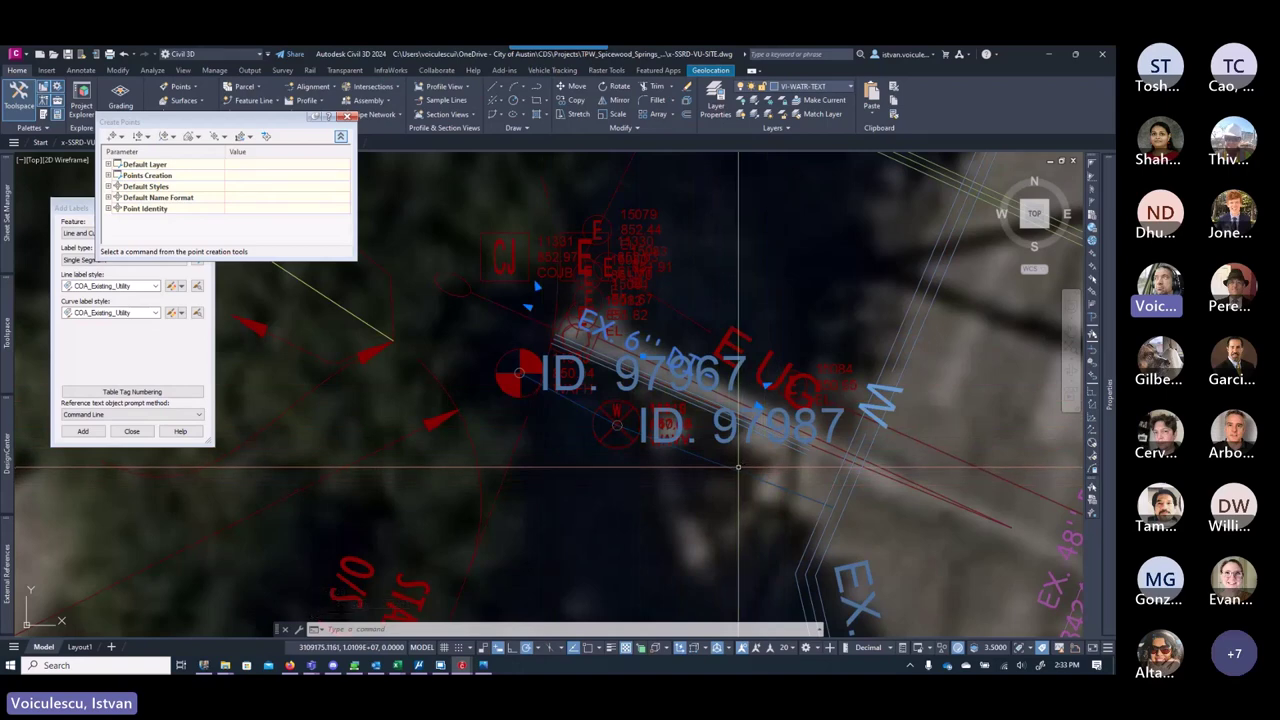
pyautogui.press('Delete')
pyautogui.scroll(-4, 652, 479)
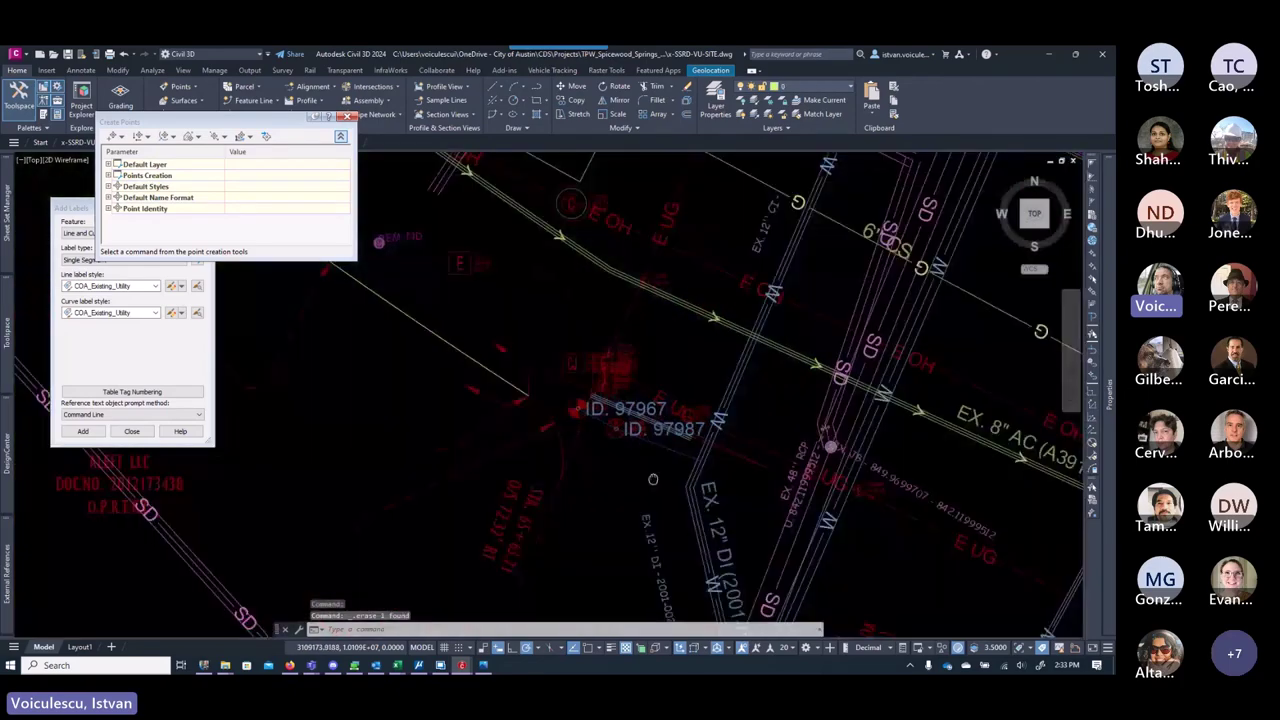
pyautogui.moveTo(652, 479); pyautogui.dragTo(567, 361, button='middle')
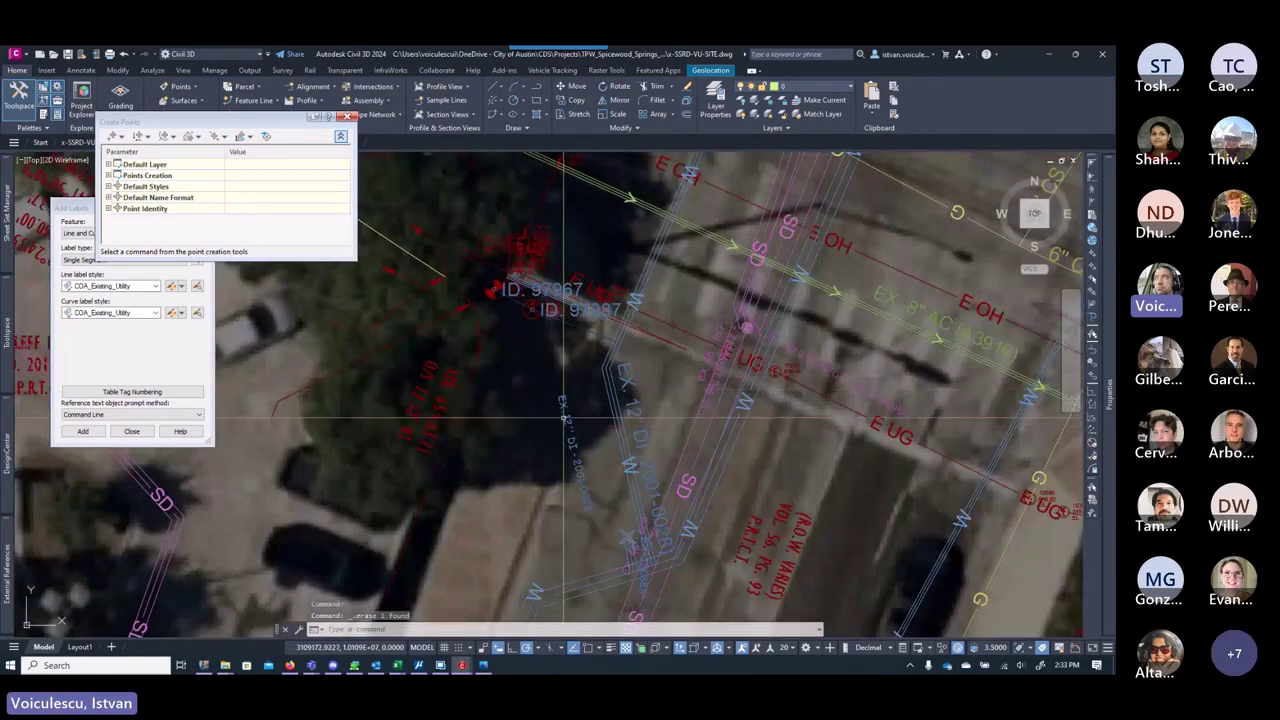
pyautogui.click(563, 418)
pyautogui.press('Delete')
pyautogui.moveTo(563, 418); pyautogui.dragTo(555, 431, button='middle')
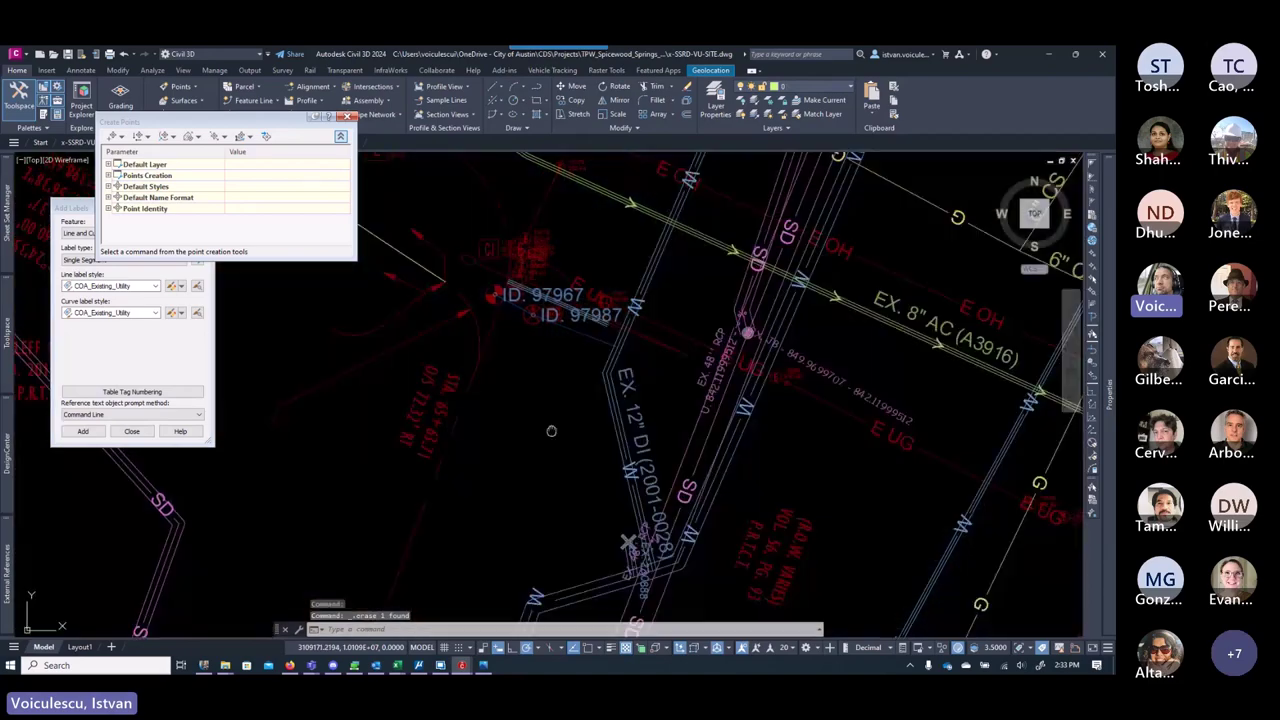
pyautogui.hotkey('ctrl', 's')
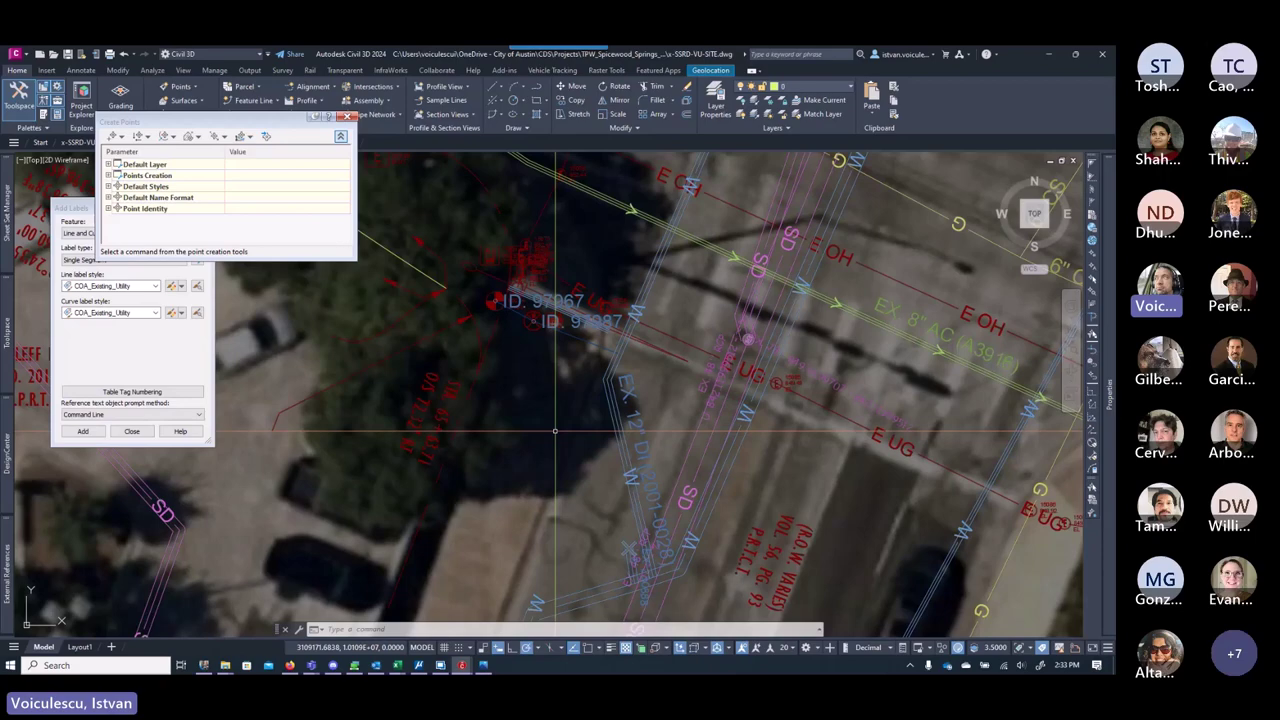
# Step: Check which layers the water polylines around the bend and junction south of the new hydrant and valve points are on
pyautogui.scroll(-3, 555, 432)
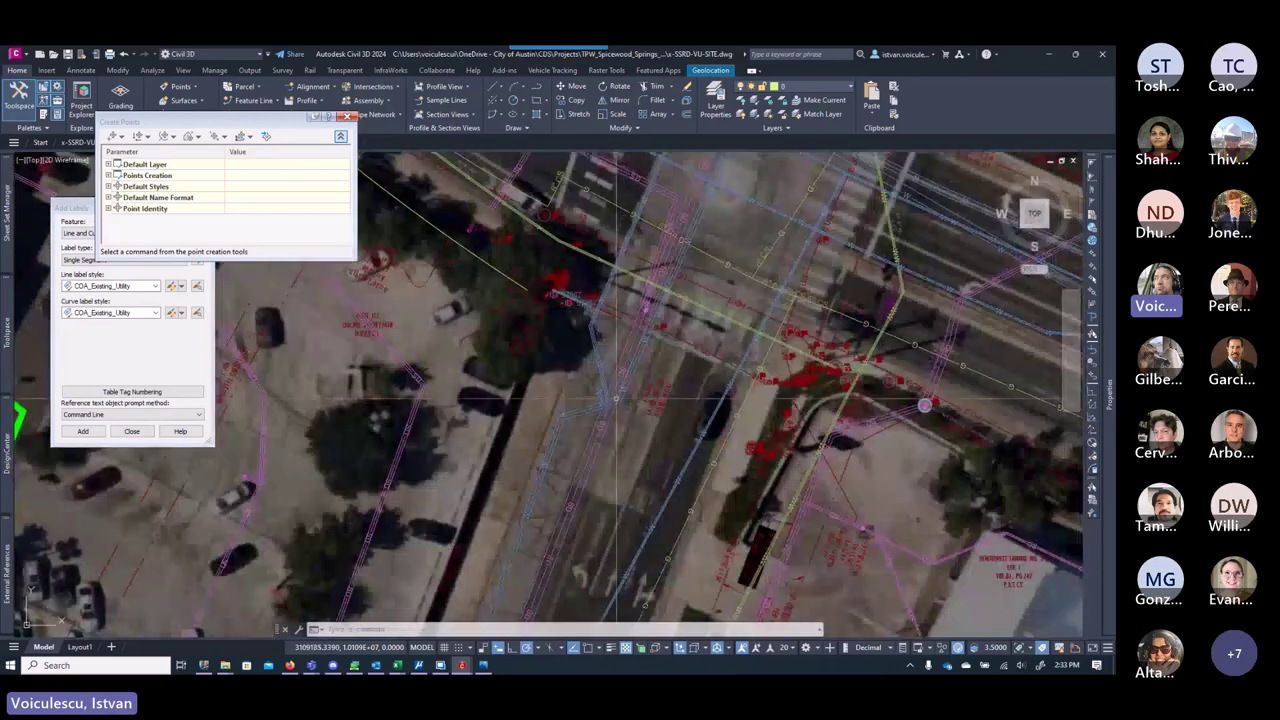
pyautogui.scroll(4, 530, 400)
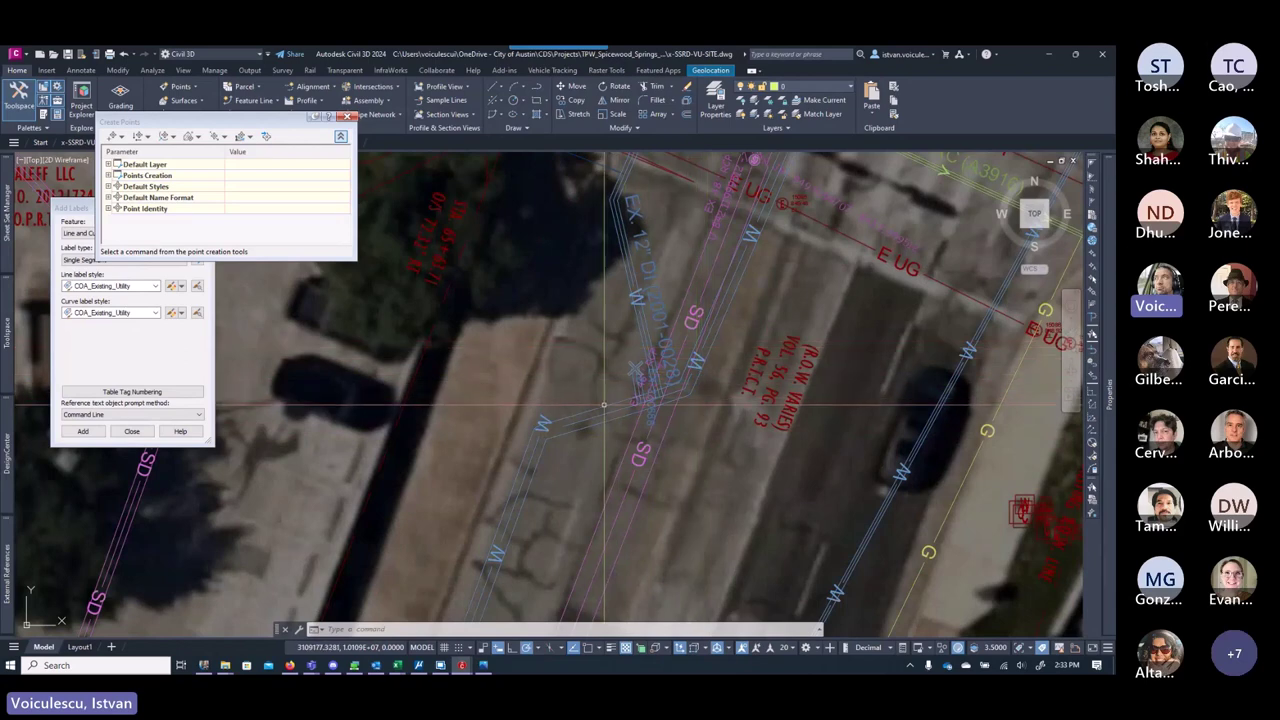
pyautogui.scroll(2, 560, 426)
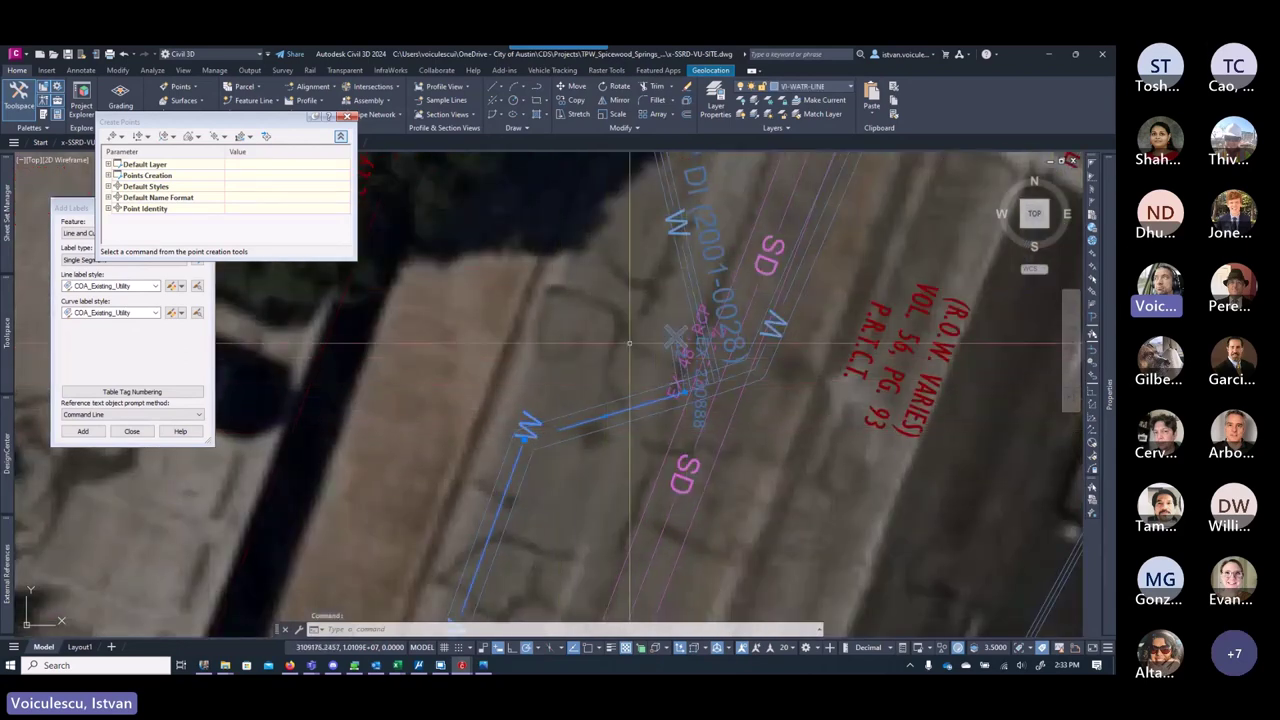
pyautogui.scroll(6, 640, 320)
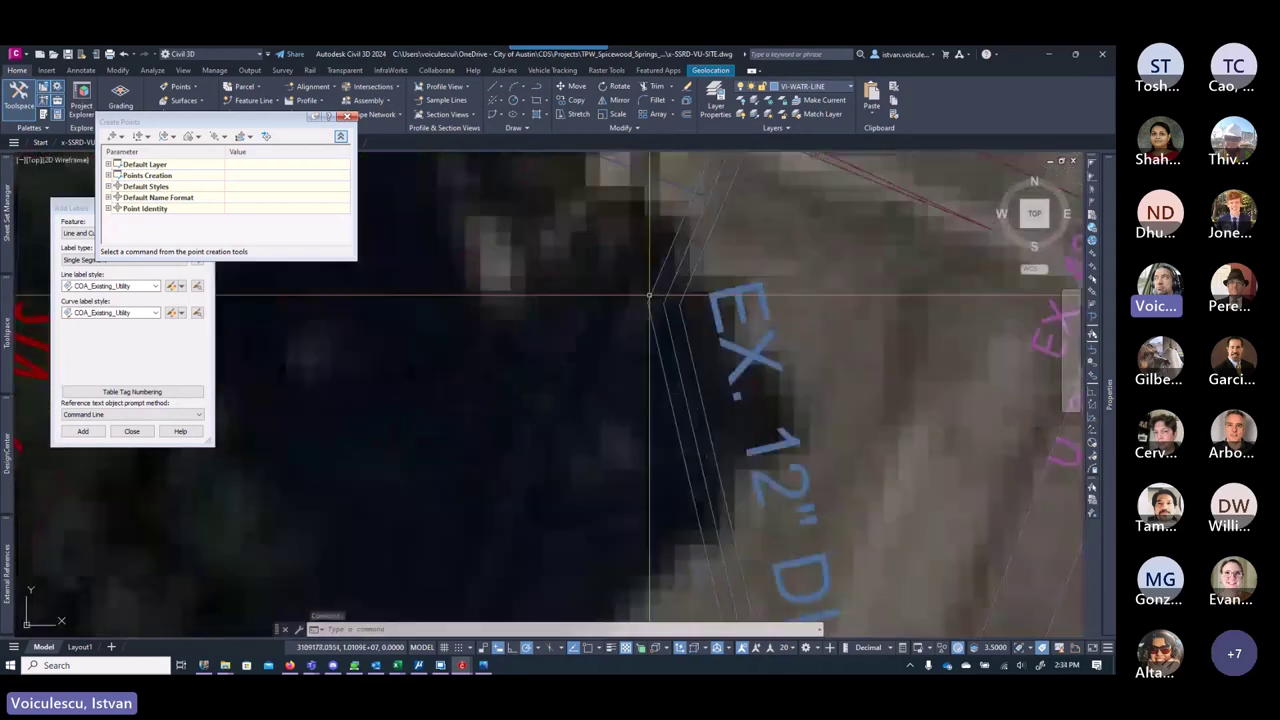
pyautogui.press('Escape')
pyautogui.press('Escape')
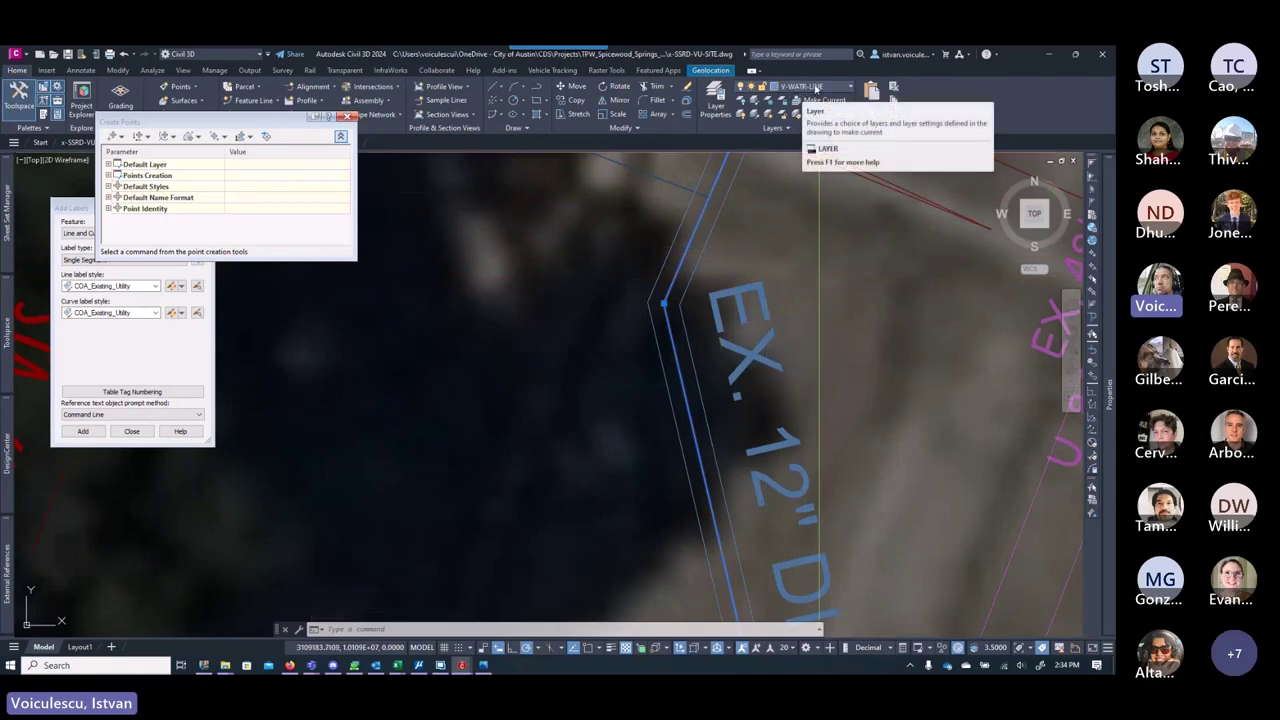
pyautogui.scroll(-5, 540, 360)
pyautogui.scroll(5, 655, 355)
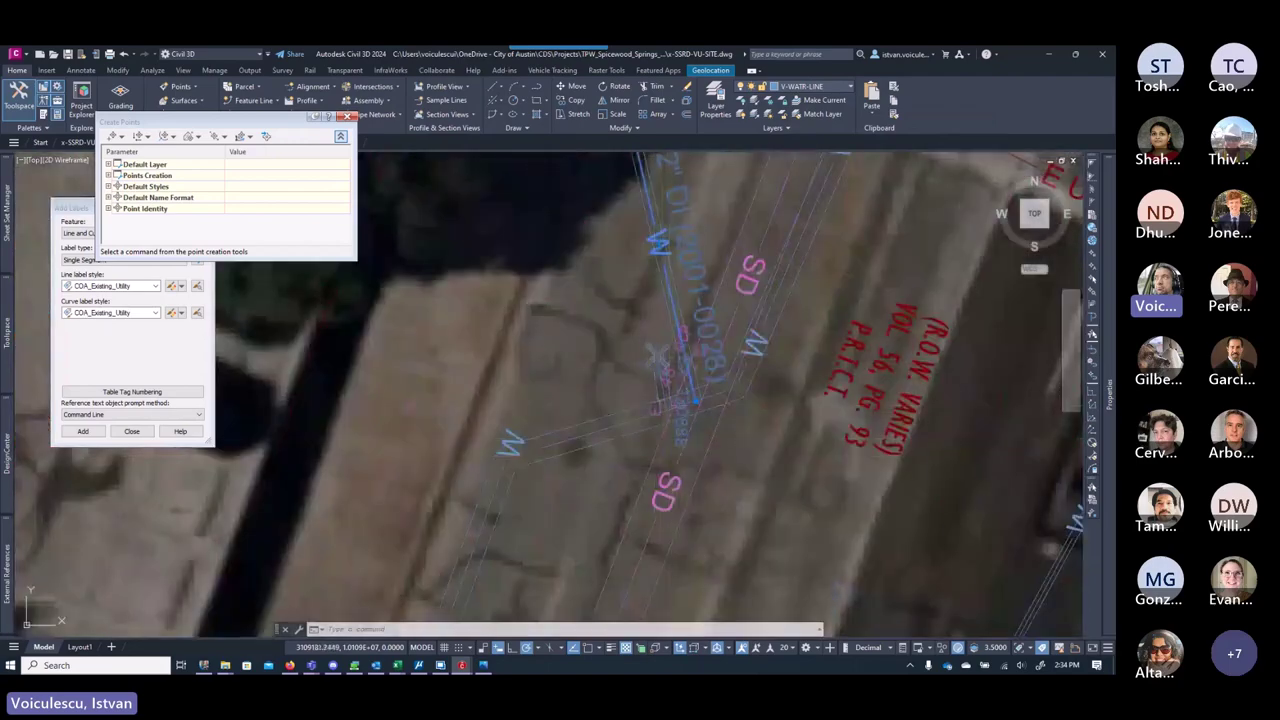
pyautogui.press('Escape')
pyautogui.press('Escape')
pyautogui.scroll(-3, 626, 422)
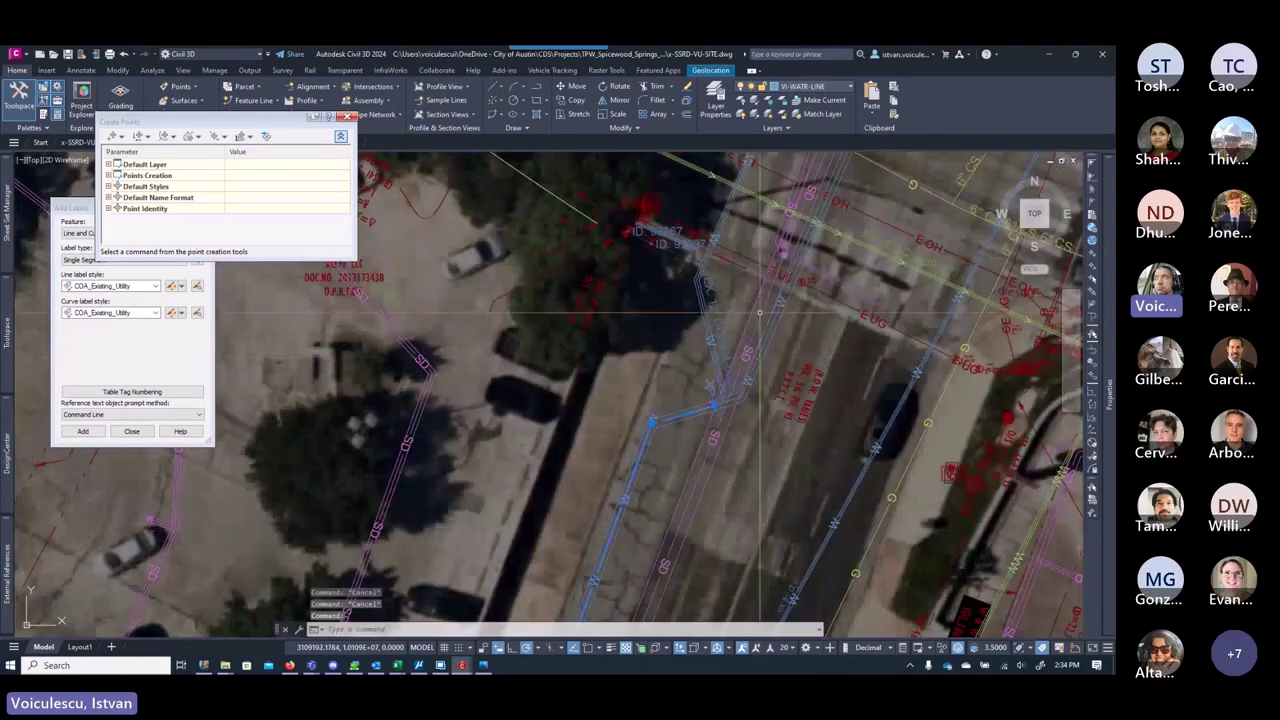
pyautogui.click(652, 424)
pyautogui.scroll(3, 652, 424)
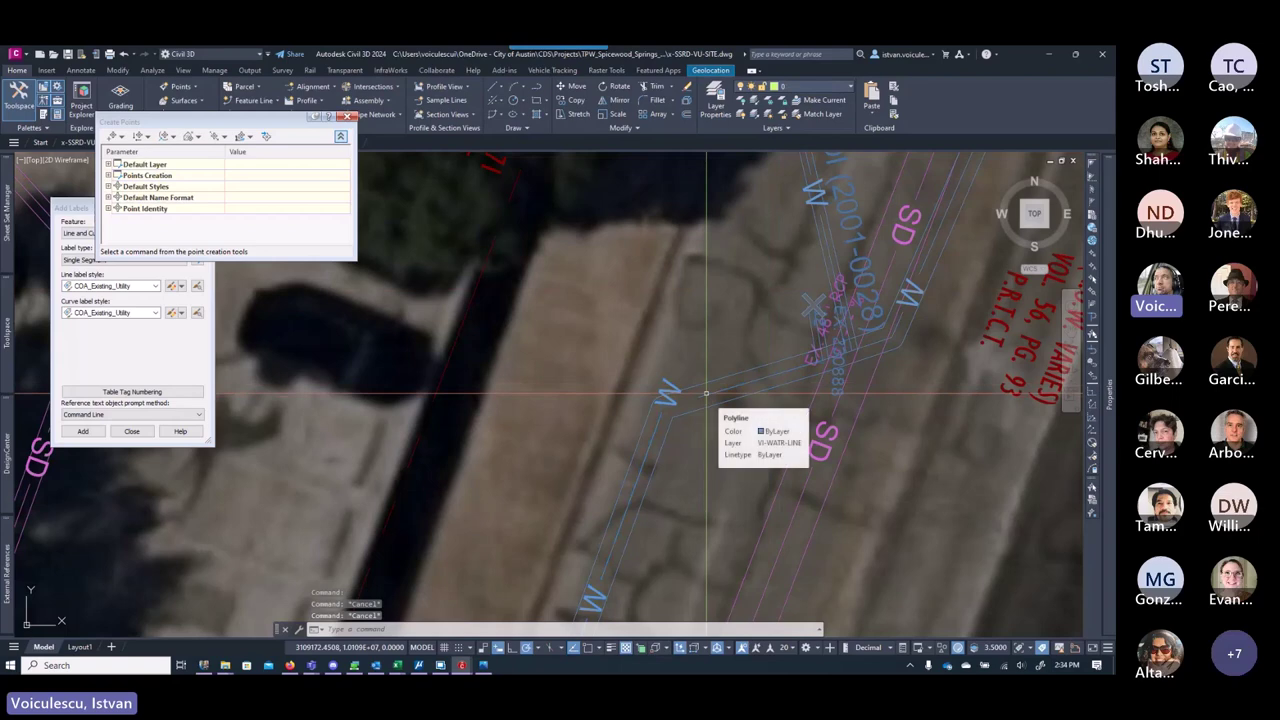
pyautogui.click(710, 394)
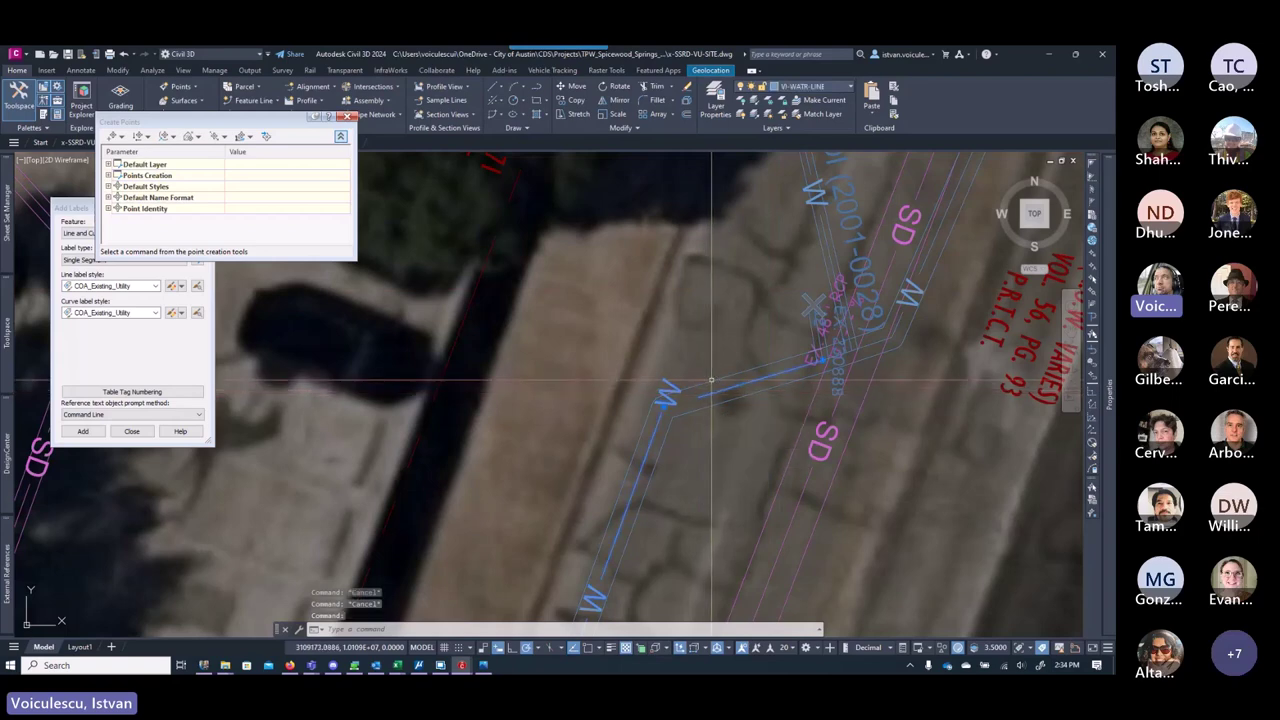
pyautogui.scroll(-3, 698, 405)
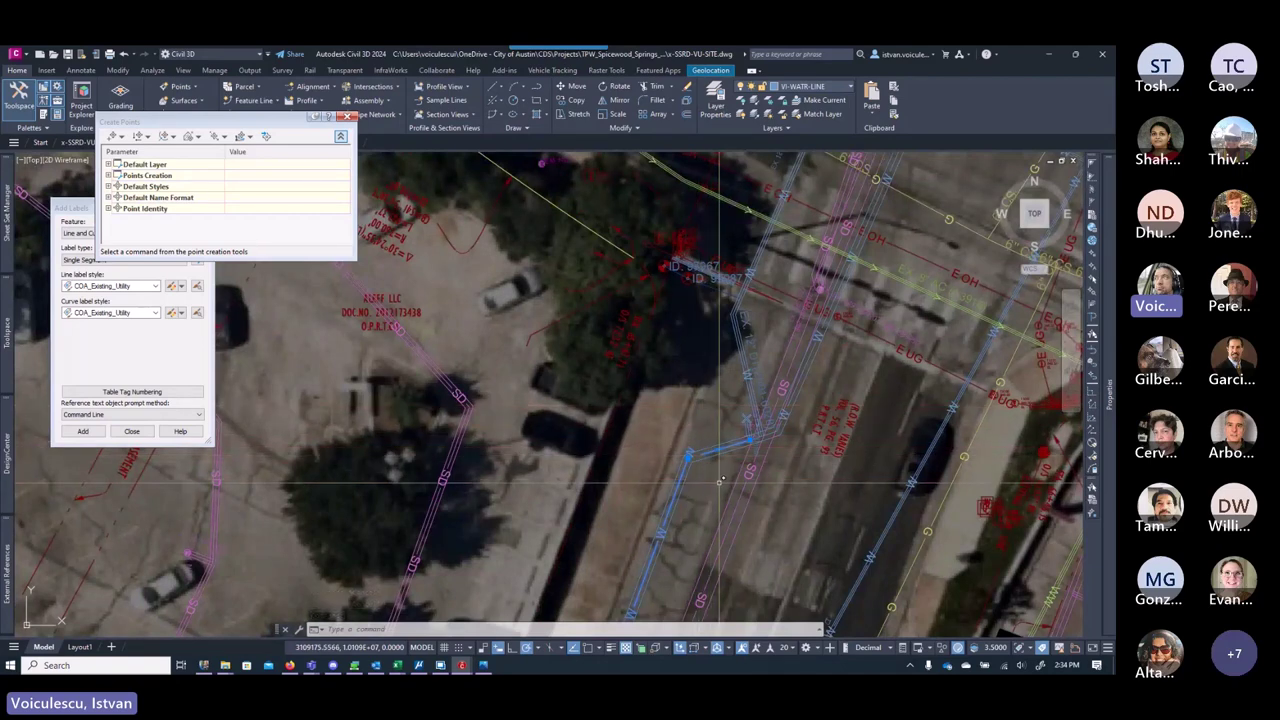
pyautogui.moveTo(718, 483); pyautogui.dragTo(648, 440, button='middle')
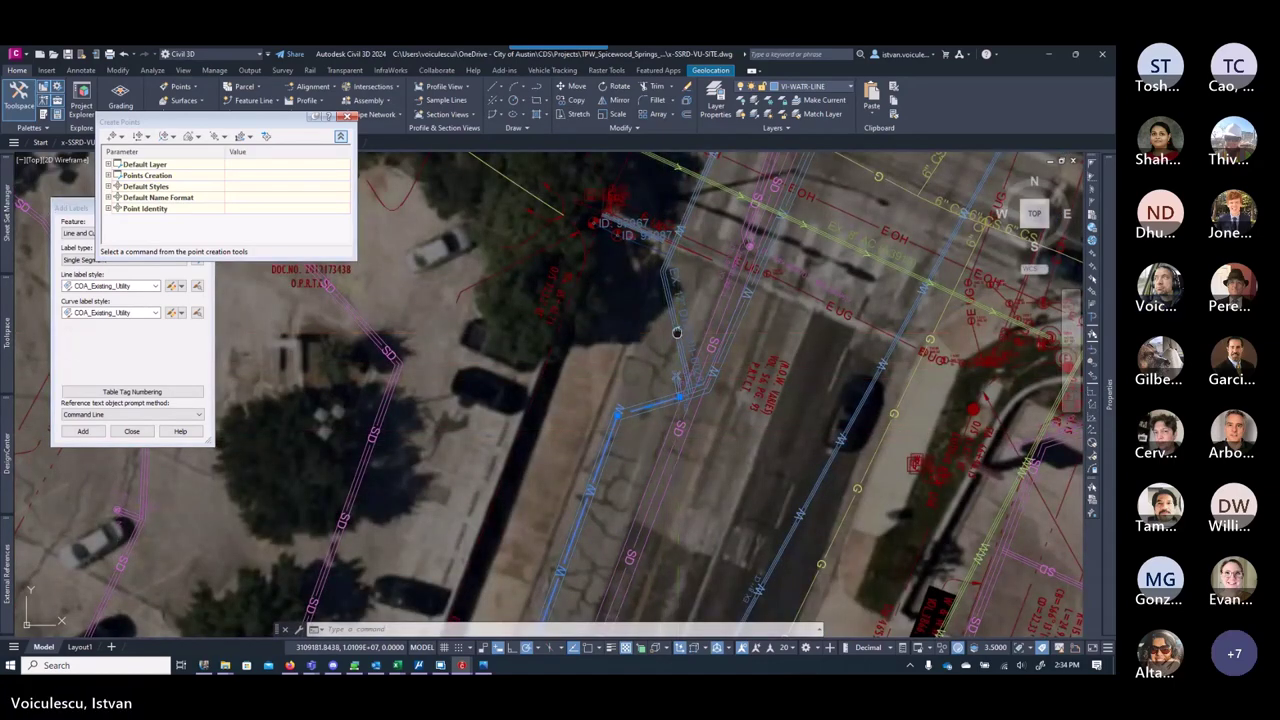
pyautogui.press('Escape')
# Step: Close the Create Points tools
pyautogui.moveTo(680, 331); pyautogui.dragTo(657, 397, button='middle')
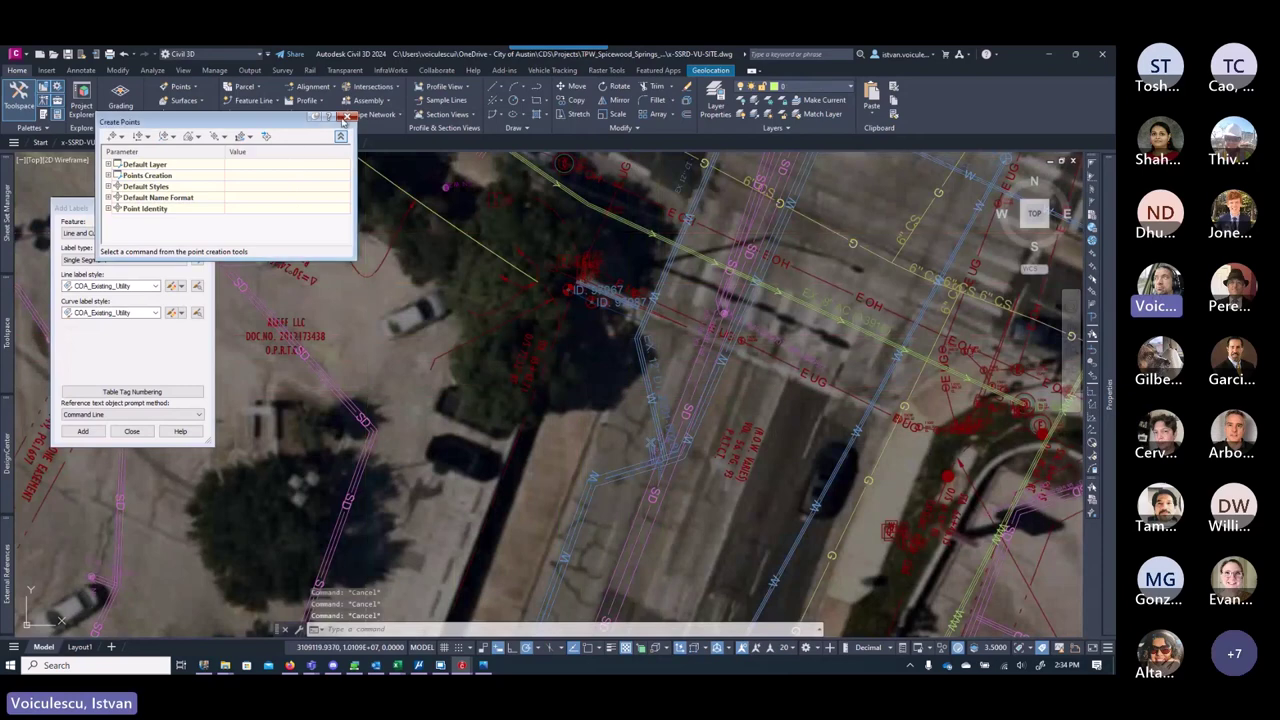
pyautogui.press('Escape')
pyautogui.press('Escape')
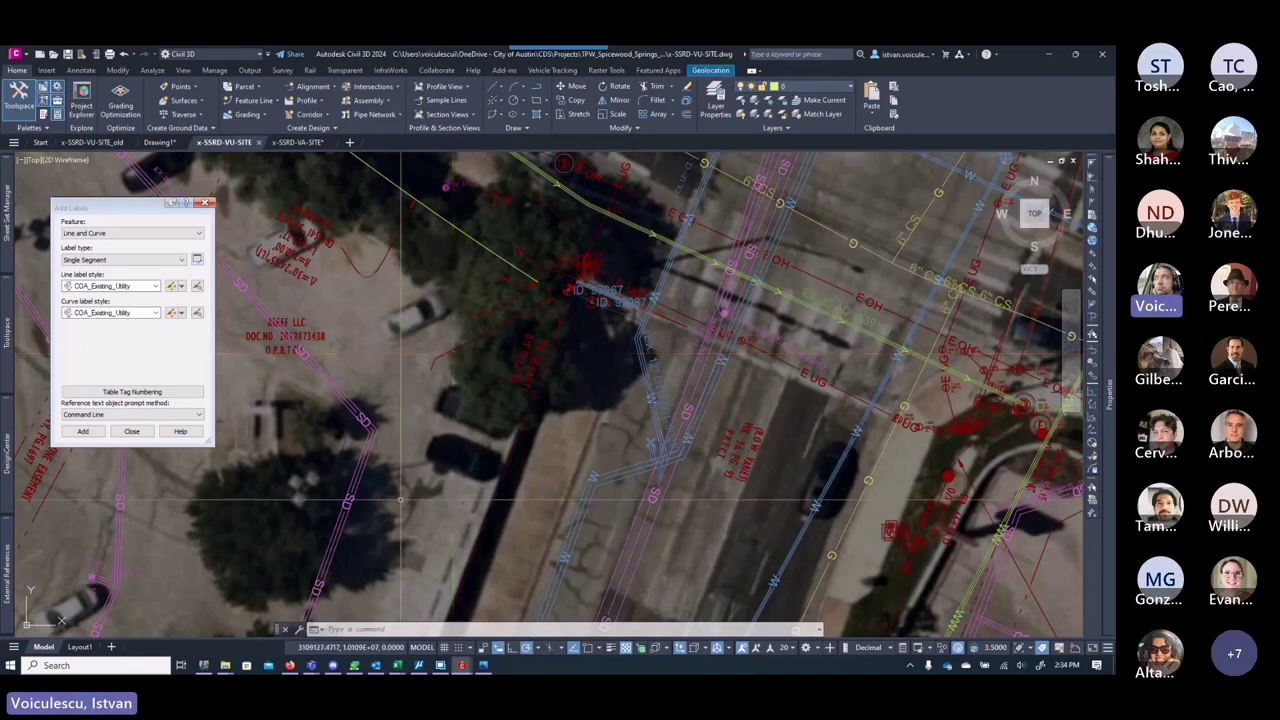
pyautogui.moveTo(203, 667)
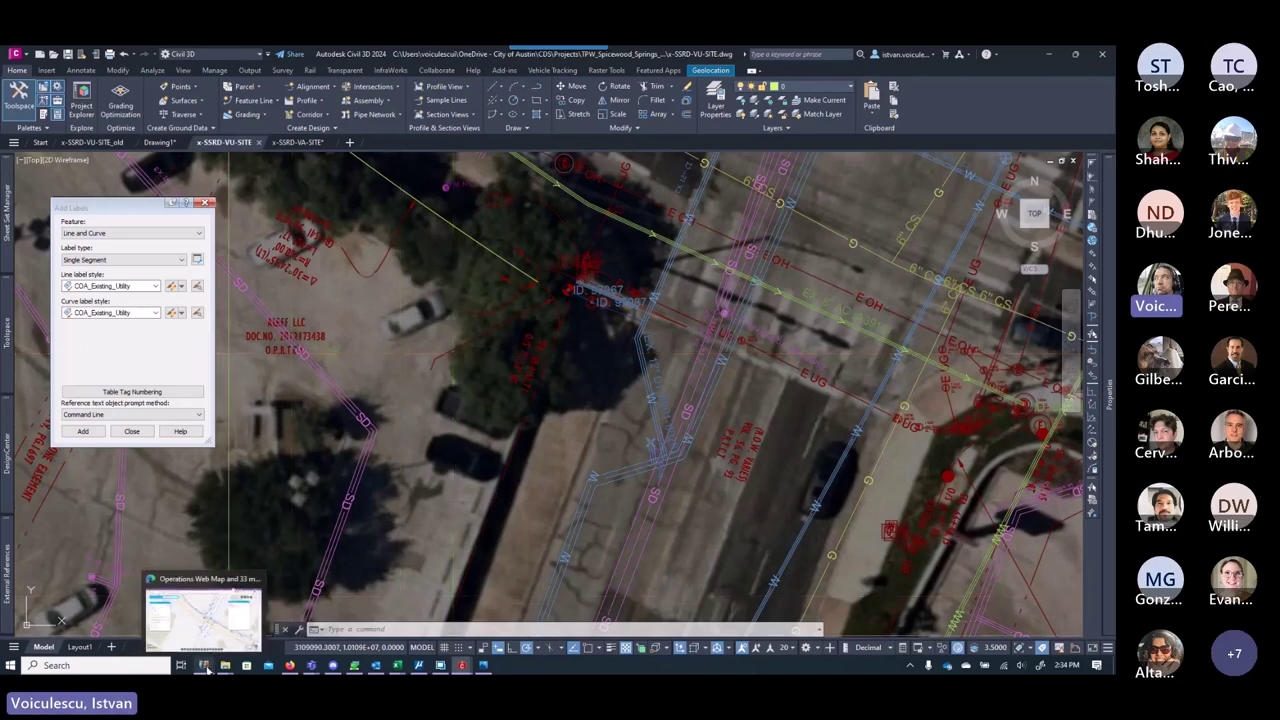
pyautogui.moveTo(560, 420)
pyautogui.mouseDown(button='middle')
pyautogui.moveTo(600, 380)
pyautogui.moveTo(600, 418)
pyautogui.mouseUp(button='middle')
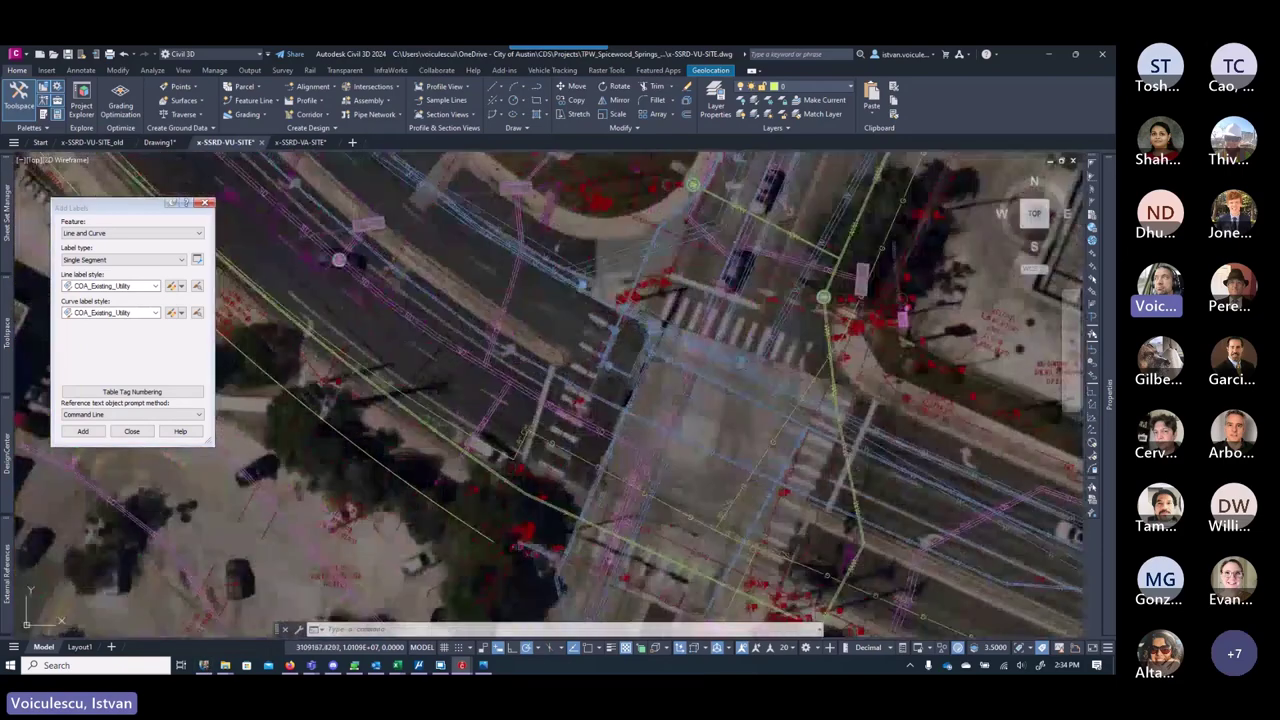
pyautogui.scroll(4, 395, 488)
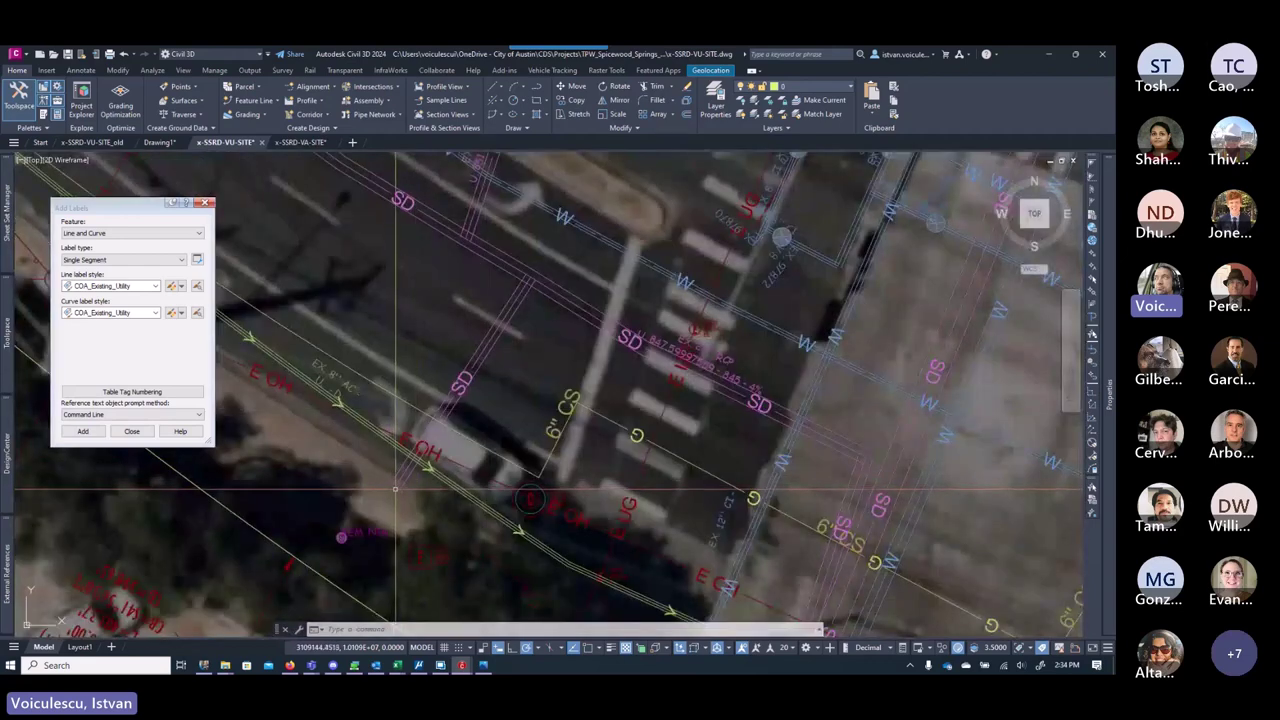
pyautogui.scroll(-2, 395, 488)
pyautogui.scroll(2, 580, 393)
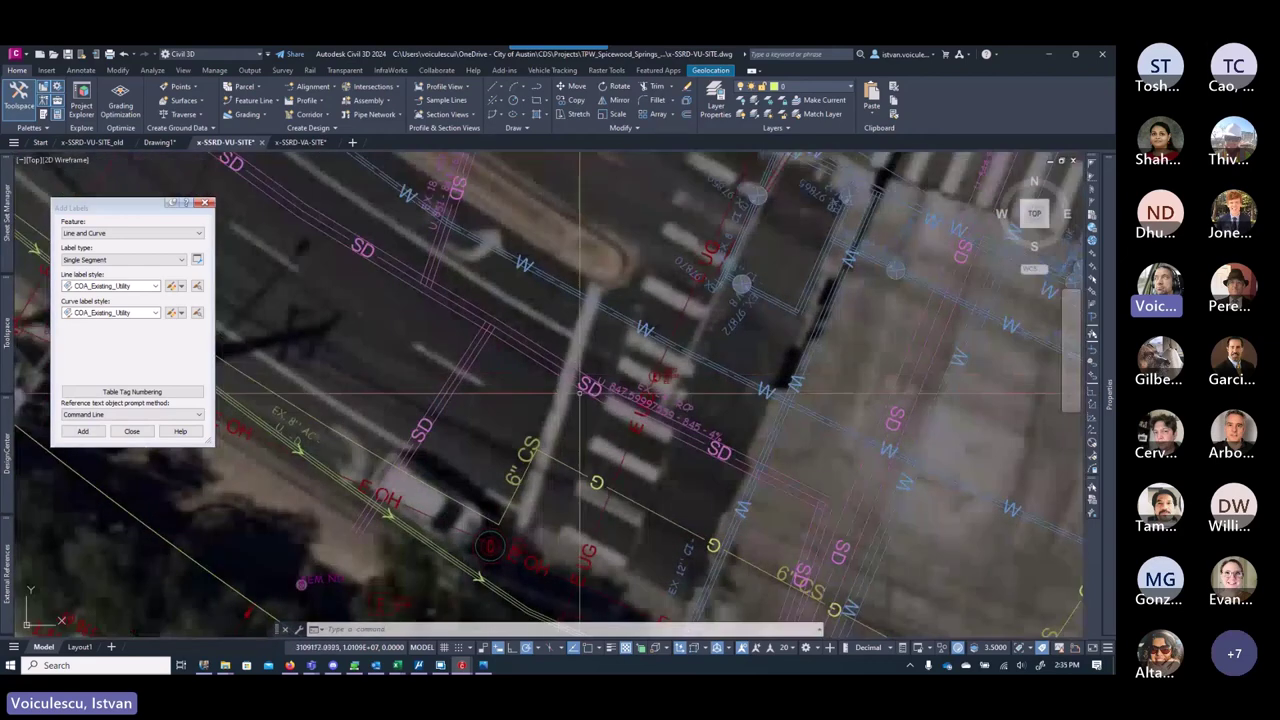
pyautogui.scroll(-2, 580, 393)
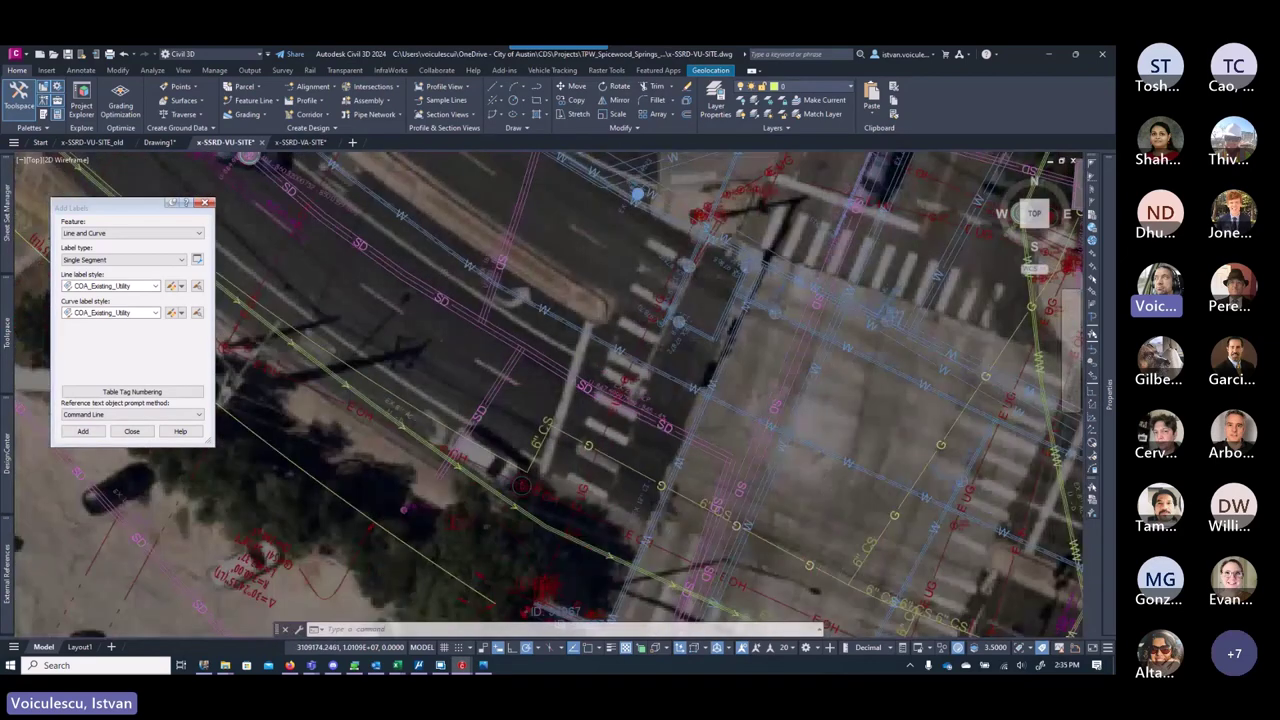
# Step: Examine the storm drain manhole in the roadway beside the median inlet, comparing its symbol with the referenced survey and the aerial imagery
pyautogui.scroll(-2, 569, 401)
pyautogui.moveTo(460, 318); pyautogui.dragTo(600, 507, button='middle')
pyautogui.scroll(4, 412, 315)
pyautogui.scroll(-3, 619, 500)
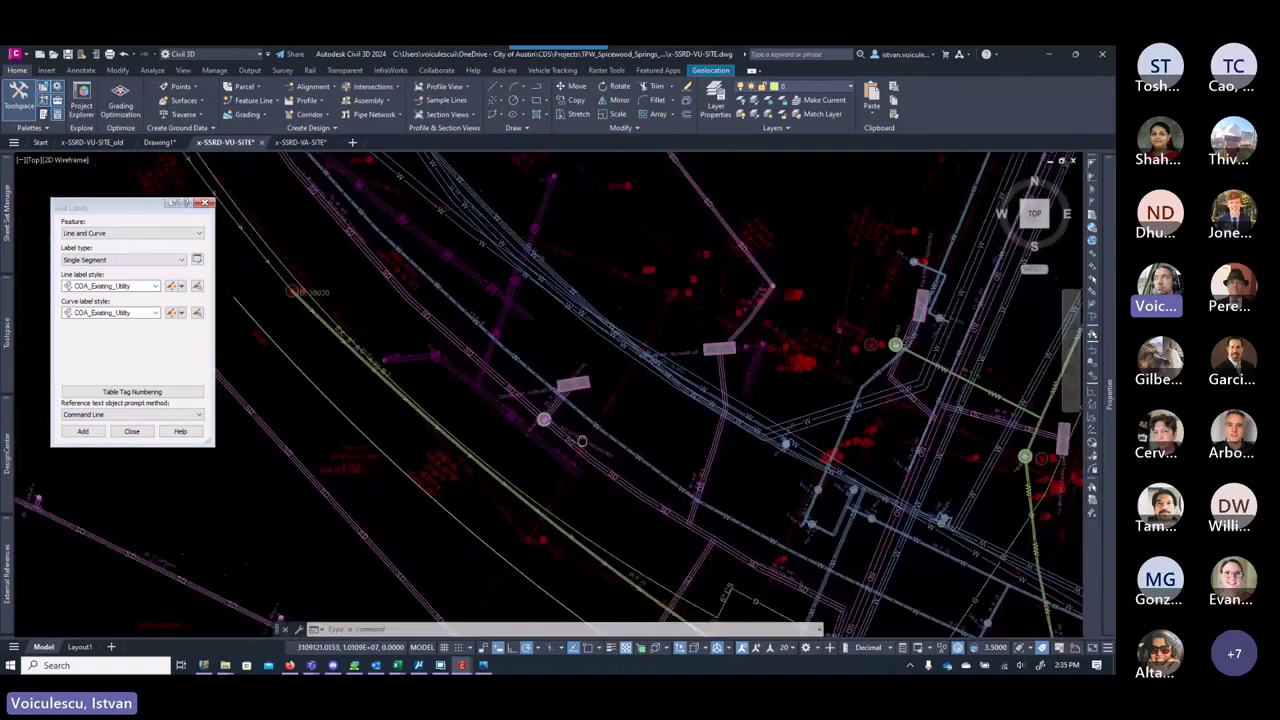
pyautogui.moveTo(582, 441); pyautogui.dragTo(541, 388, button='middle')
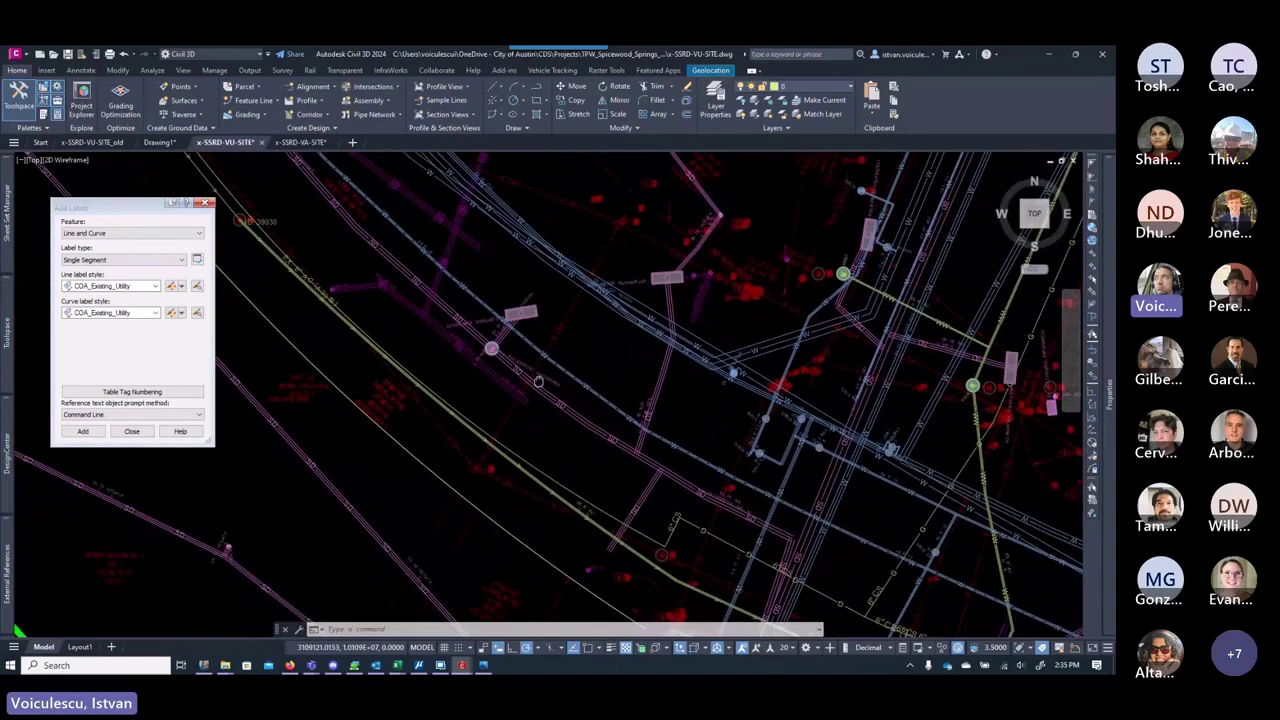
pyautogui.scroll(10, 498, 377)
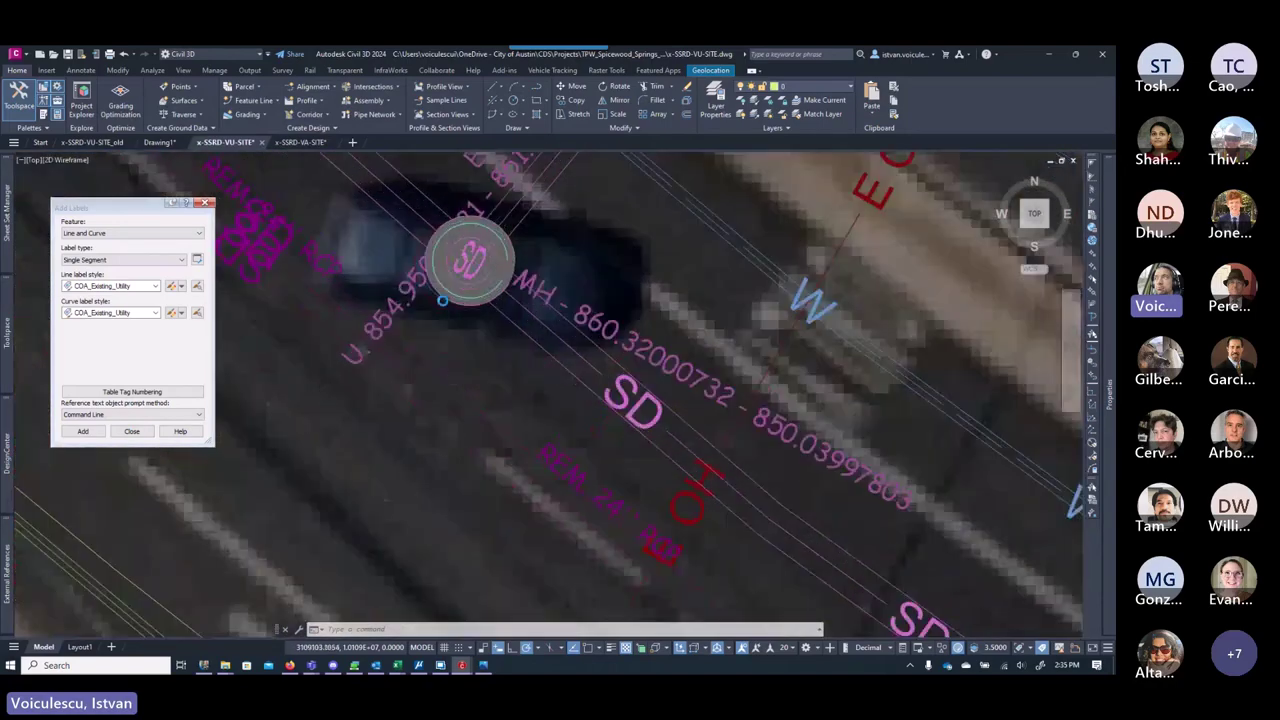
pyautogui.click(429, 311)
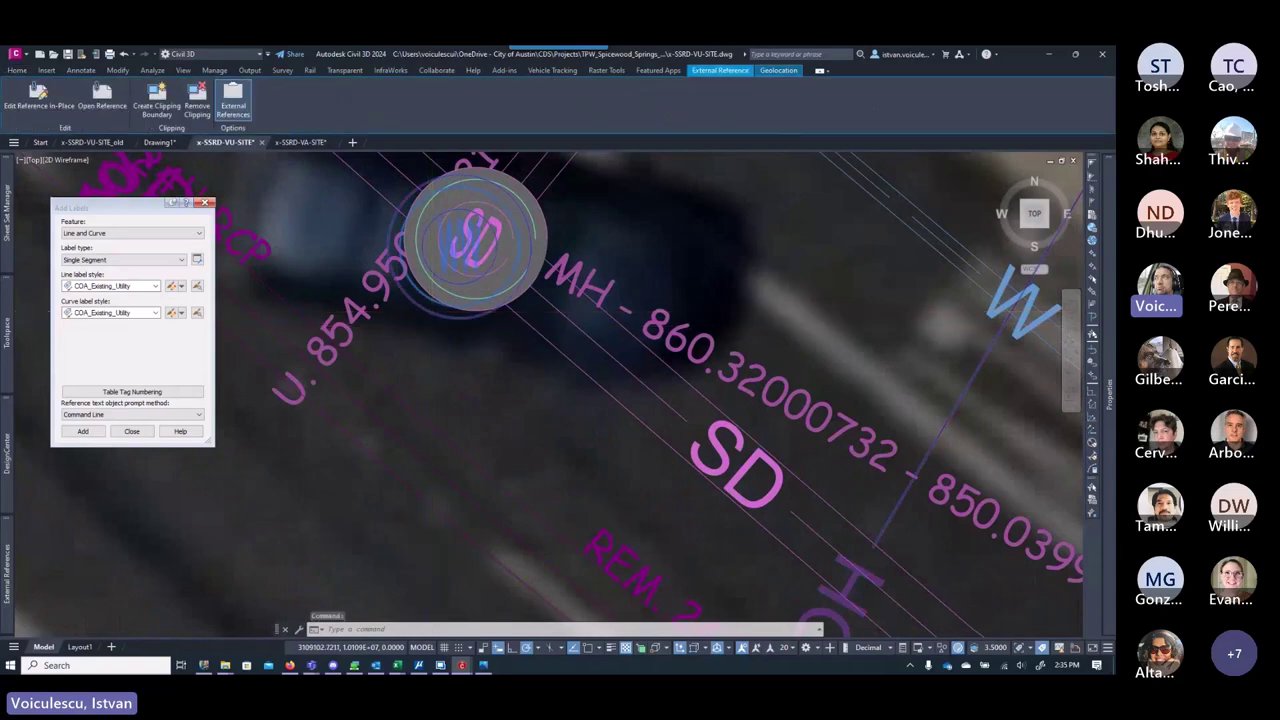
pyautogui.scroll(-5, 448, 344)
pyautogui.scroll(5, 458, 335)
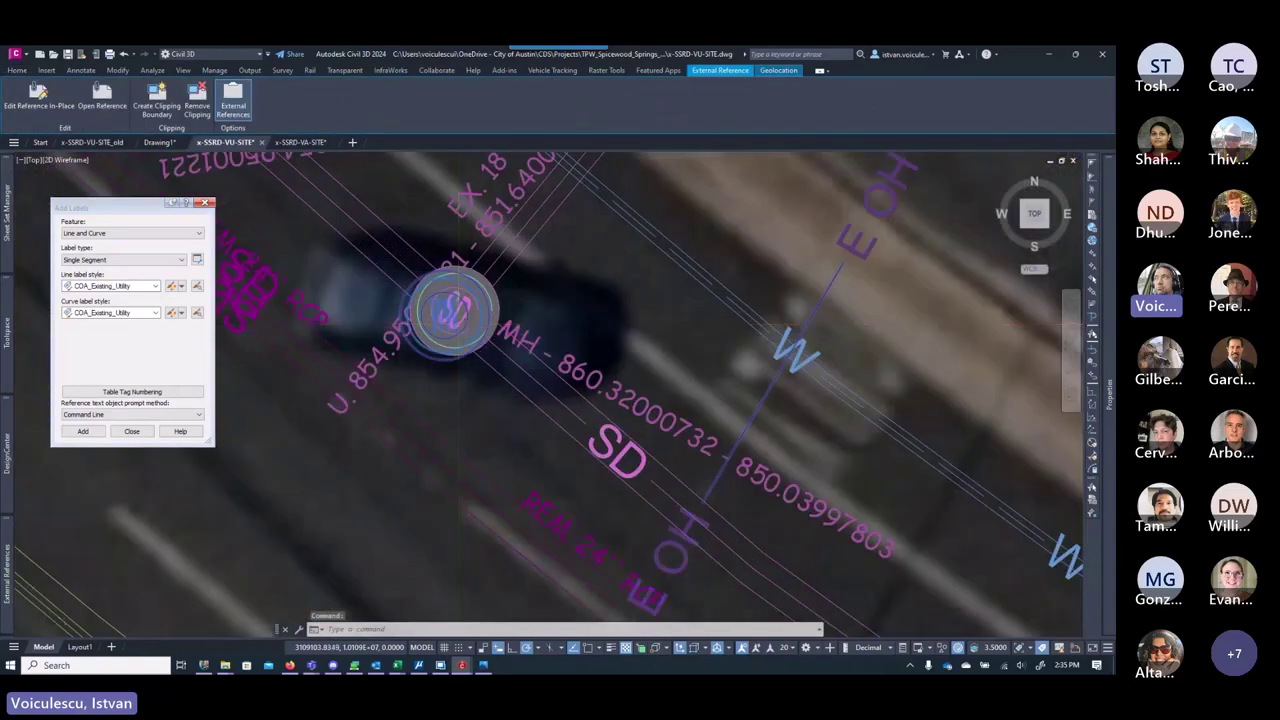
pyautogui.press('Escape')
pyautogui.press('Escape')
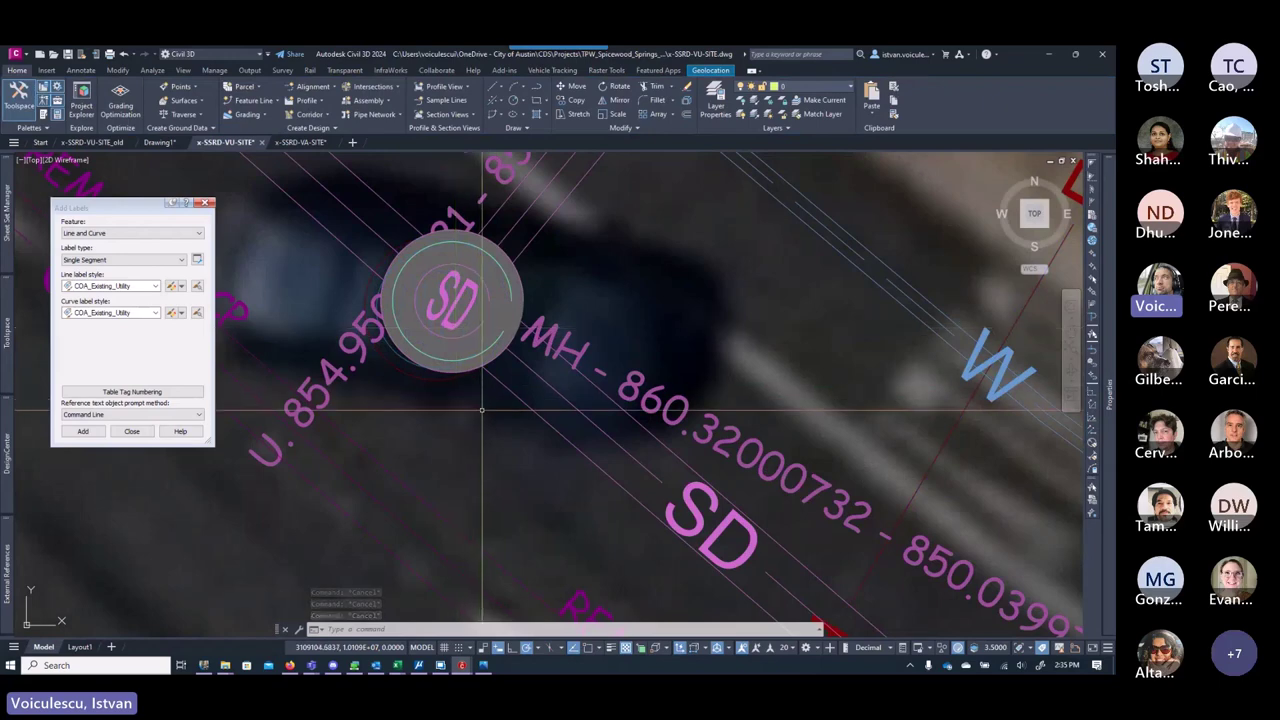
pyautogui.scroll(-4, 480, 395)
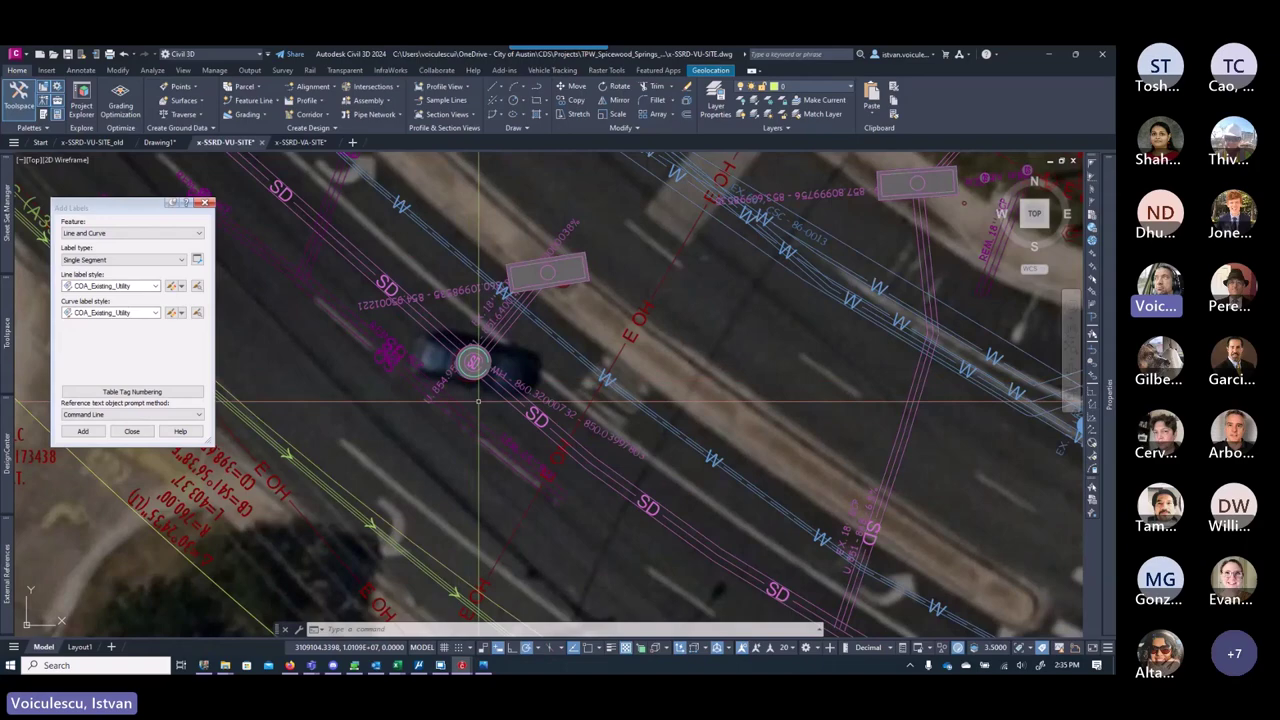
pyautogui.scroll(4, 468, 382)
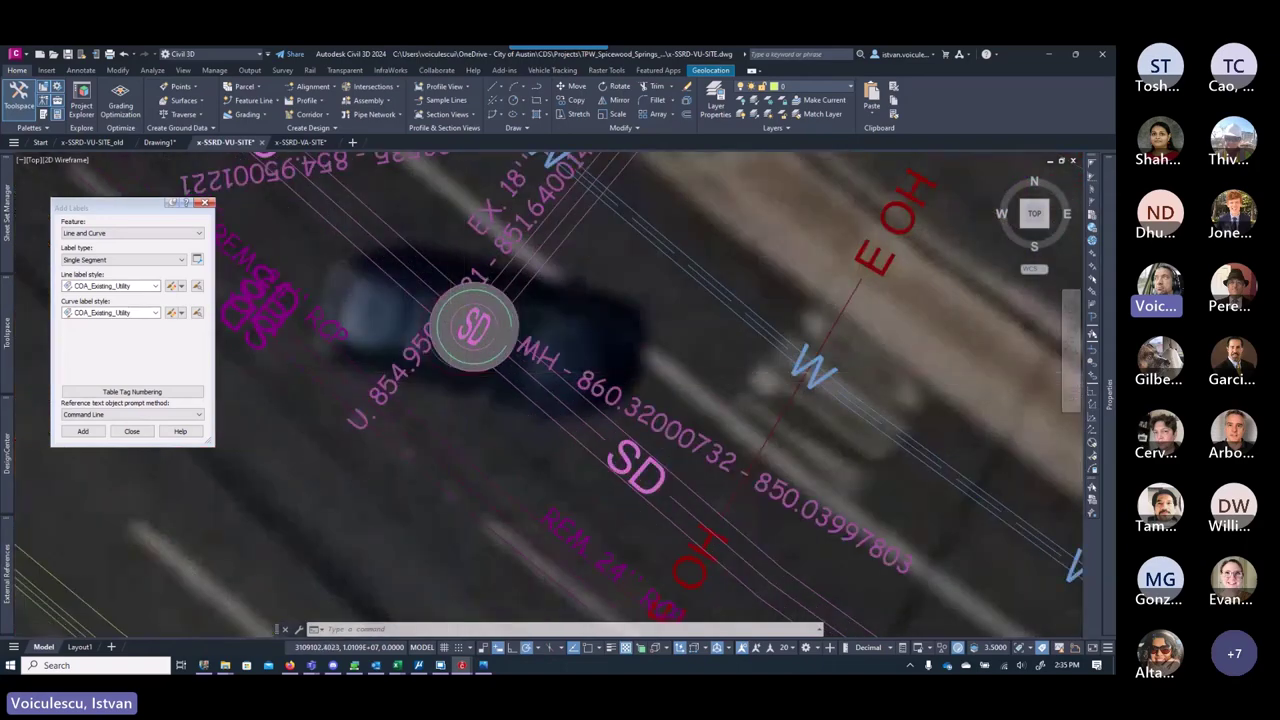
pyautogui.scroll(-4, 453, 367)
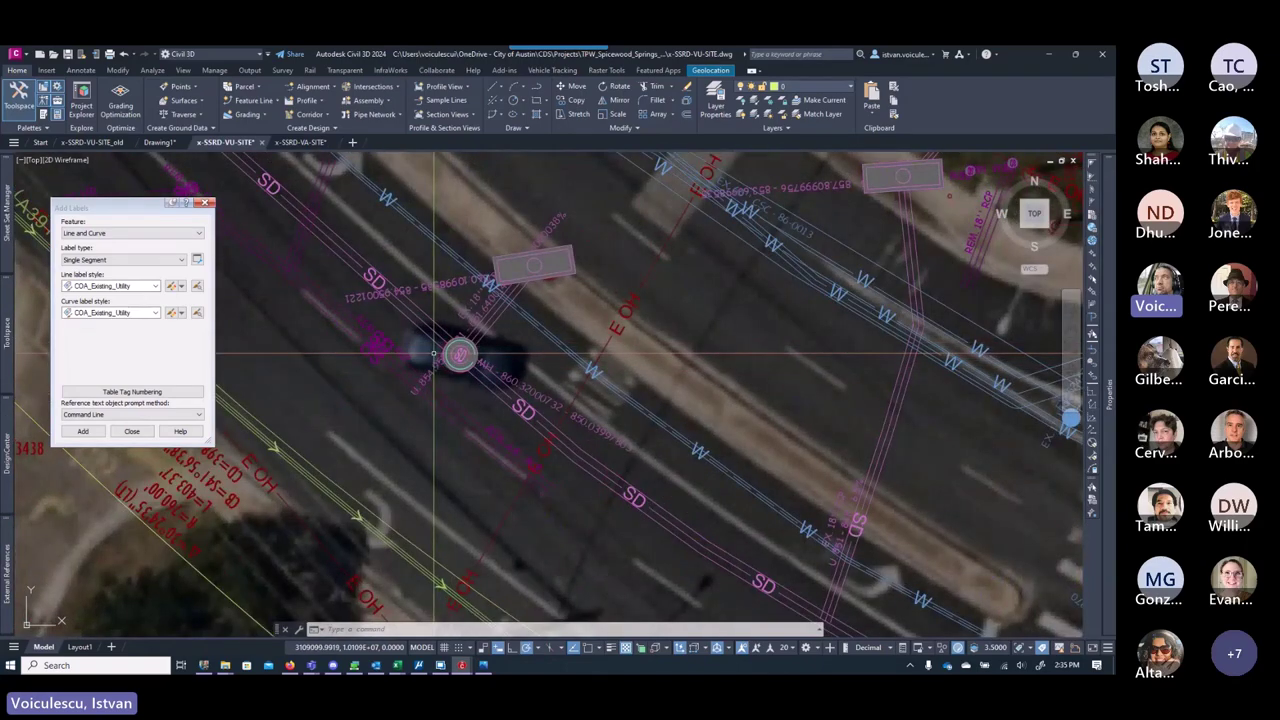
# Step: Follow the storm drain line northwest and examine the curb inlet at the end of the 18'' RCP lateral against the survey symbol
pyautogui.scroll(-3, 440, 350)
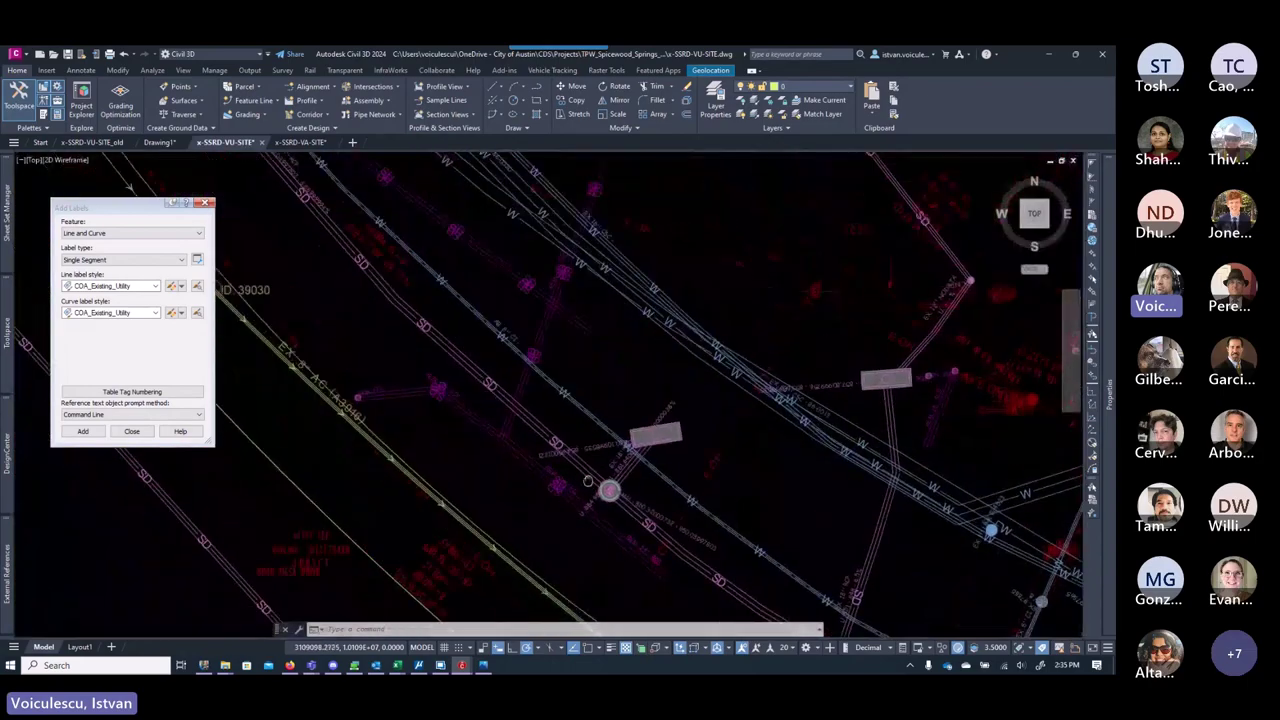
pyautogui.scroll(3, 478, 410)
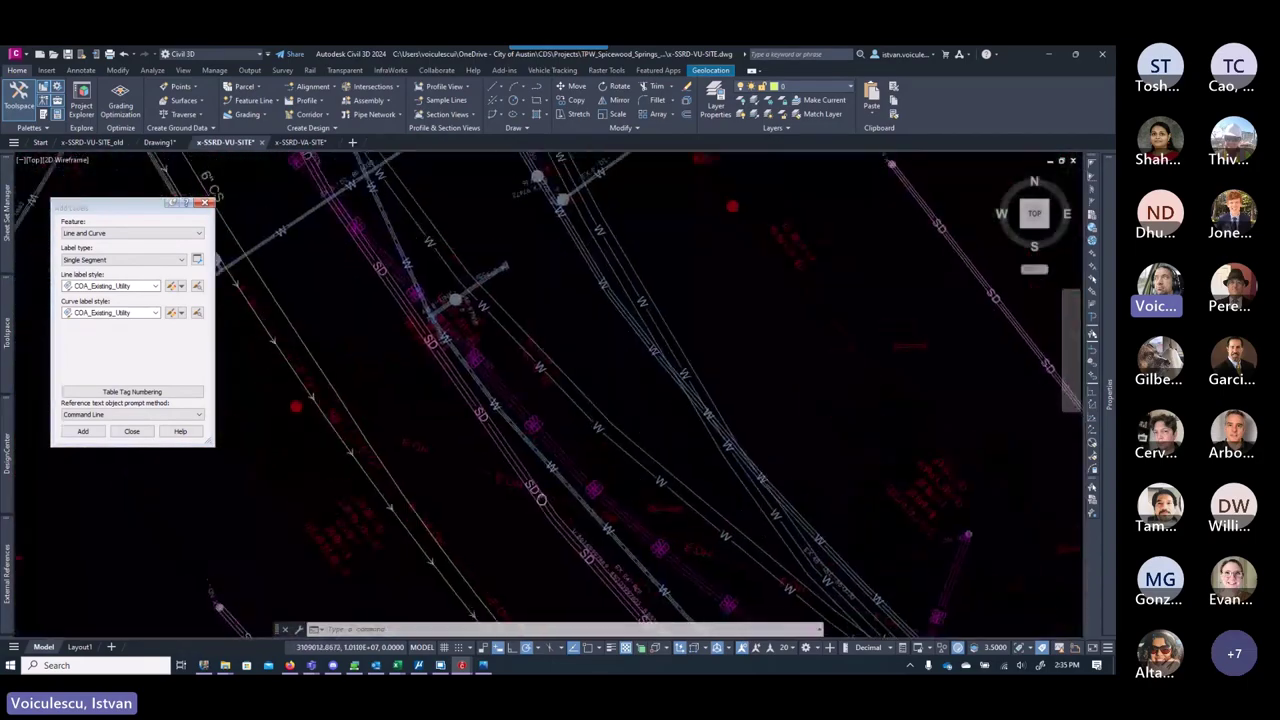
pyautogui.scroll(-2, 478, 410)
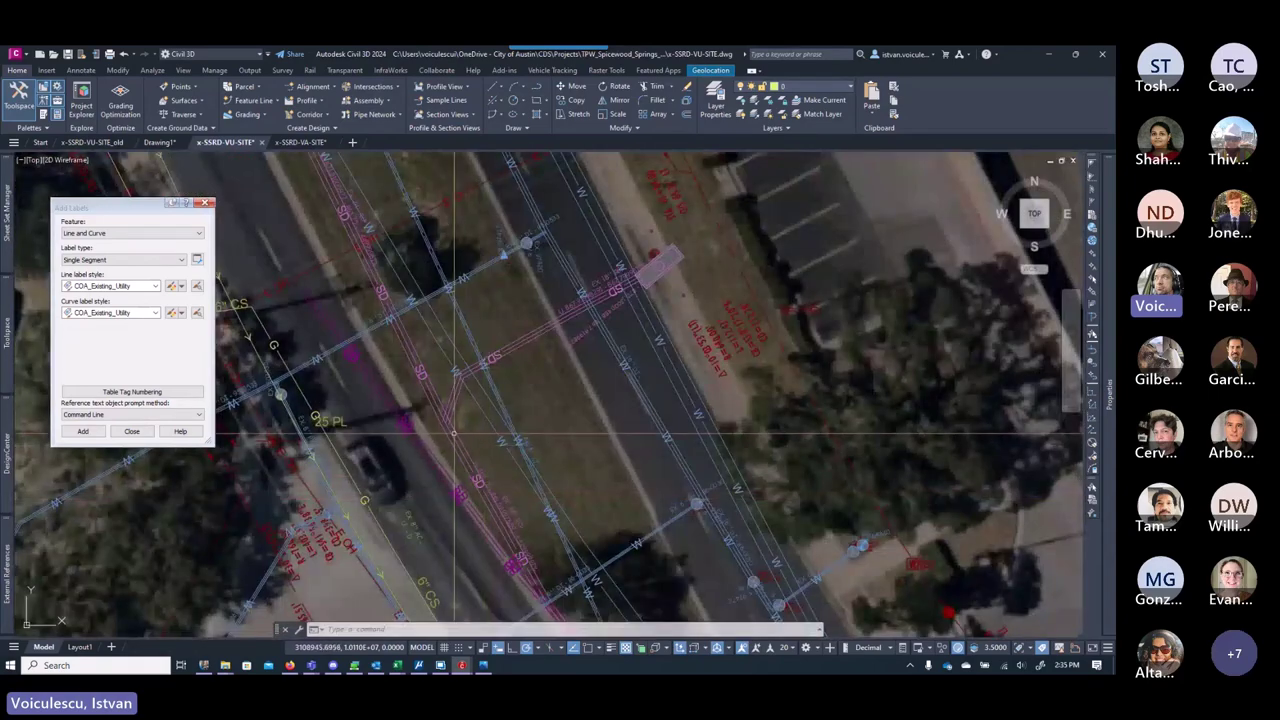
pyautogui.moveTo(455, 435); pyautogui.dragTo(465, 398, button='middle')
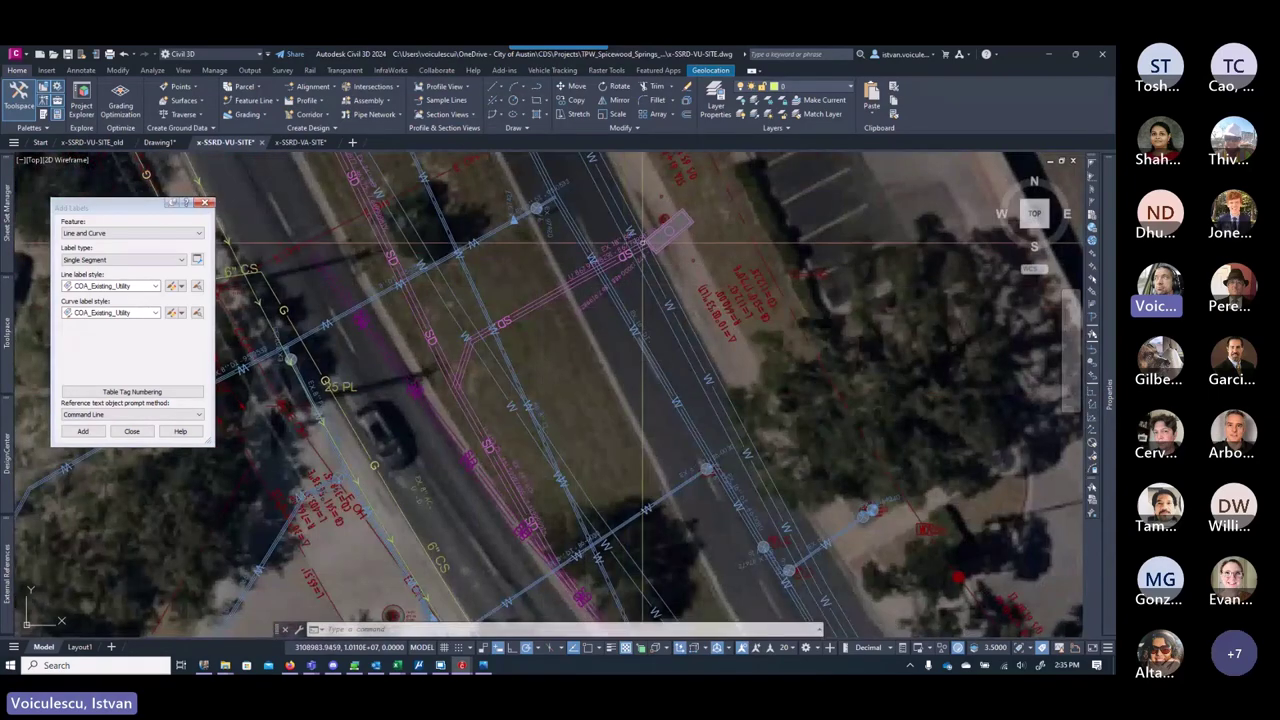
pyautogui.scroll(5, 669, 256)
pyautogui.scroll(2, 673, 290)
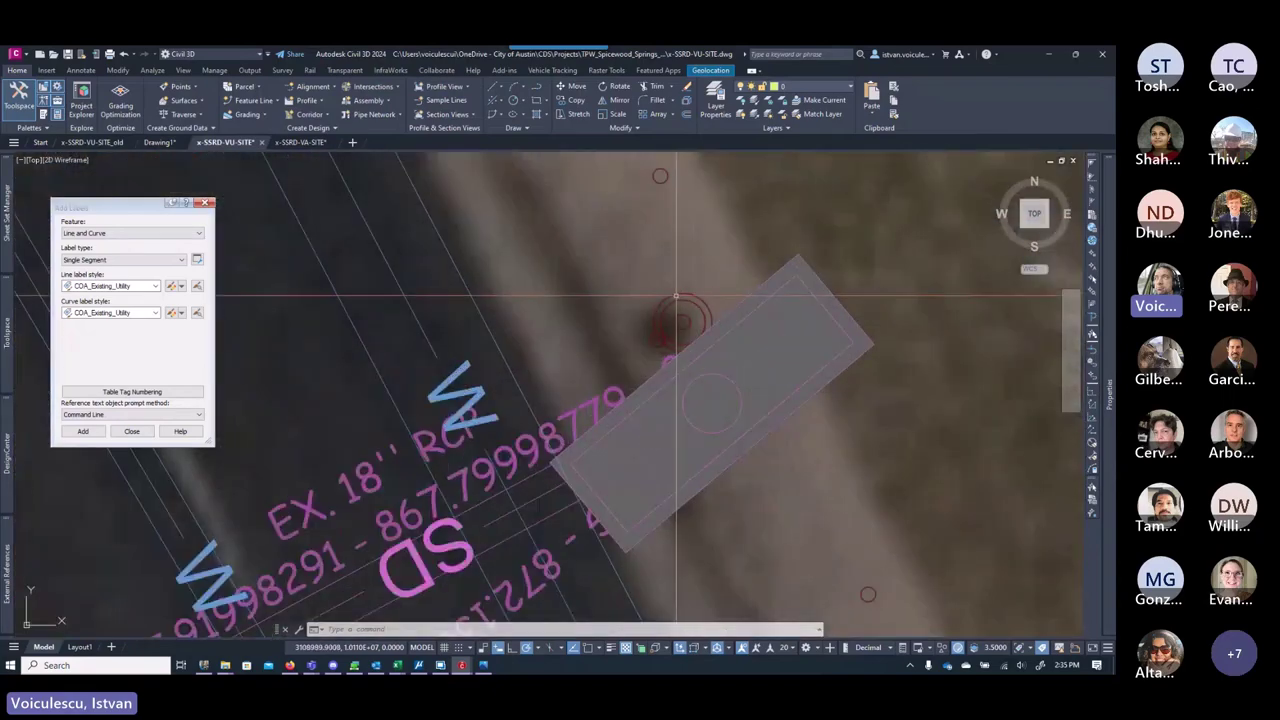
pyautogui.click(675, 298)
pyautogui.press('Escape')
pyautogui.press('Escape')
pyautogui.press('Escape')
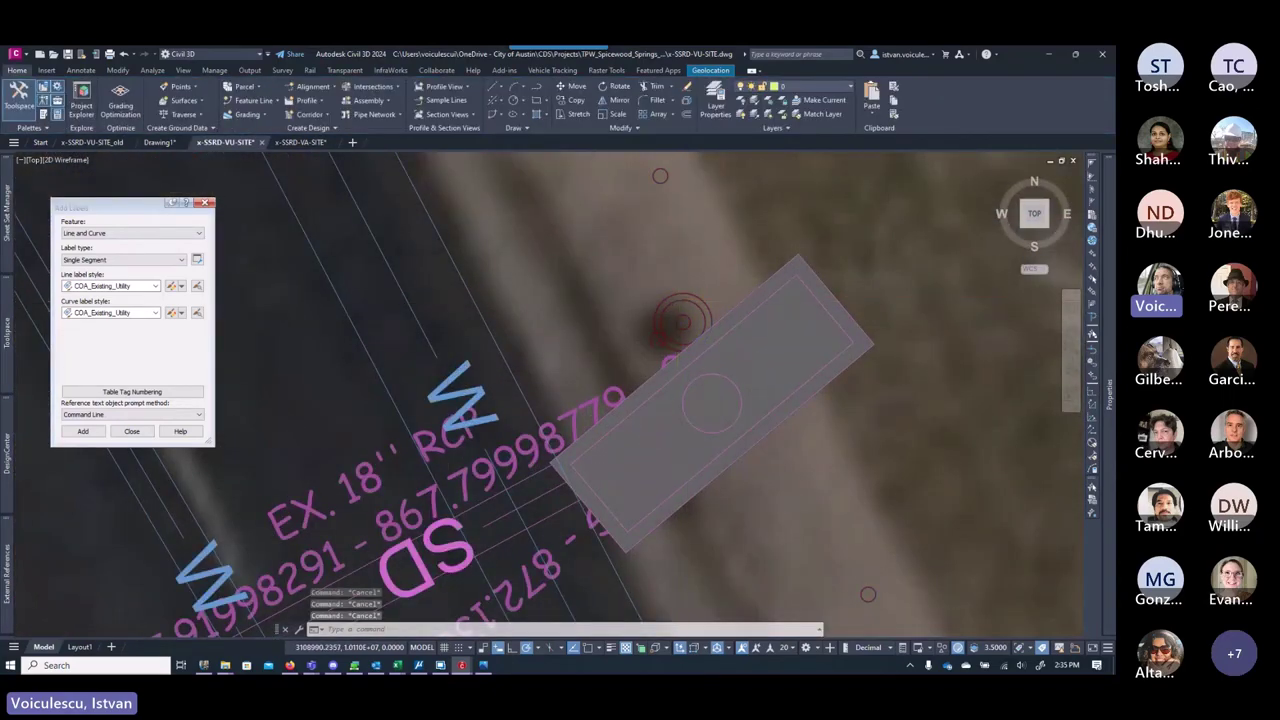
pyautogui.scroll(-4, 702, 349)
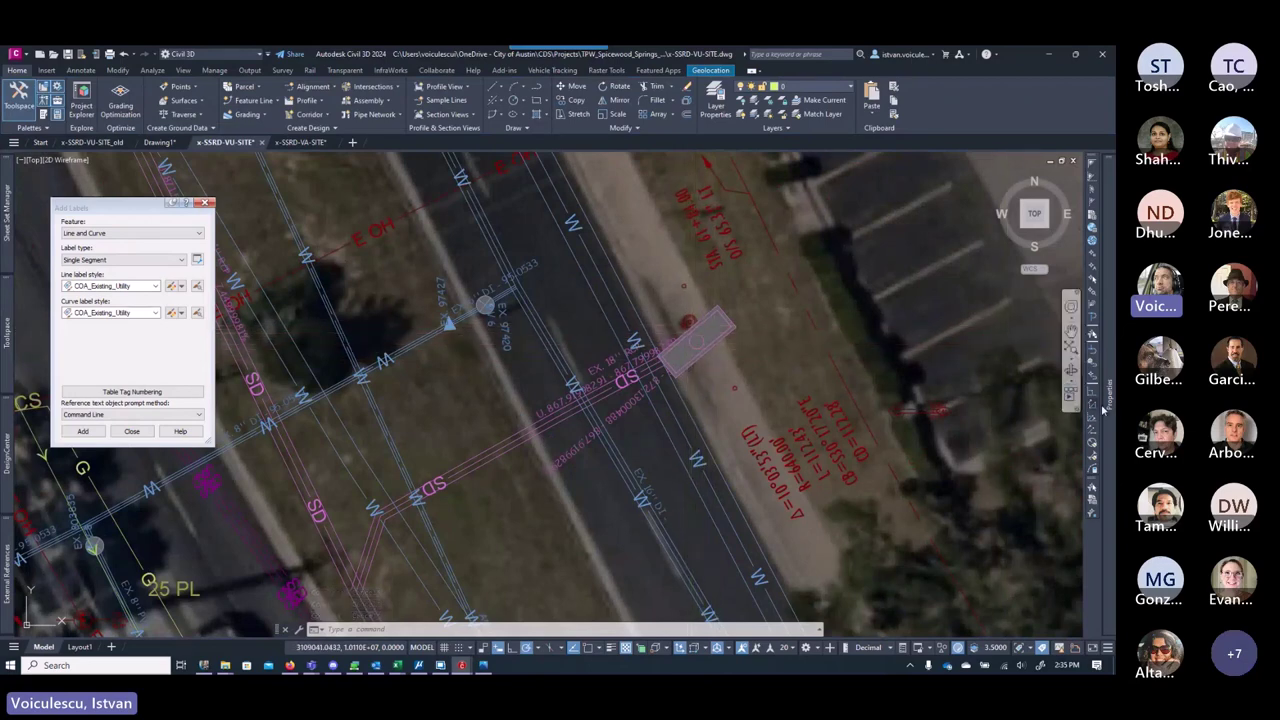
# Step: Thaw the V-SITE-FEAT layers of the x-SSRD-V-SITE external reference, starting with V-SITE-FEAT-ASPH
pyautogui.moveTo(1110, 423)
pyautogui.click(849, 268)
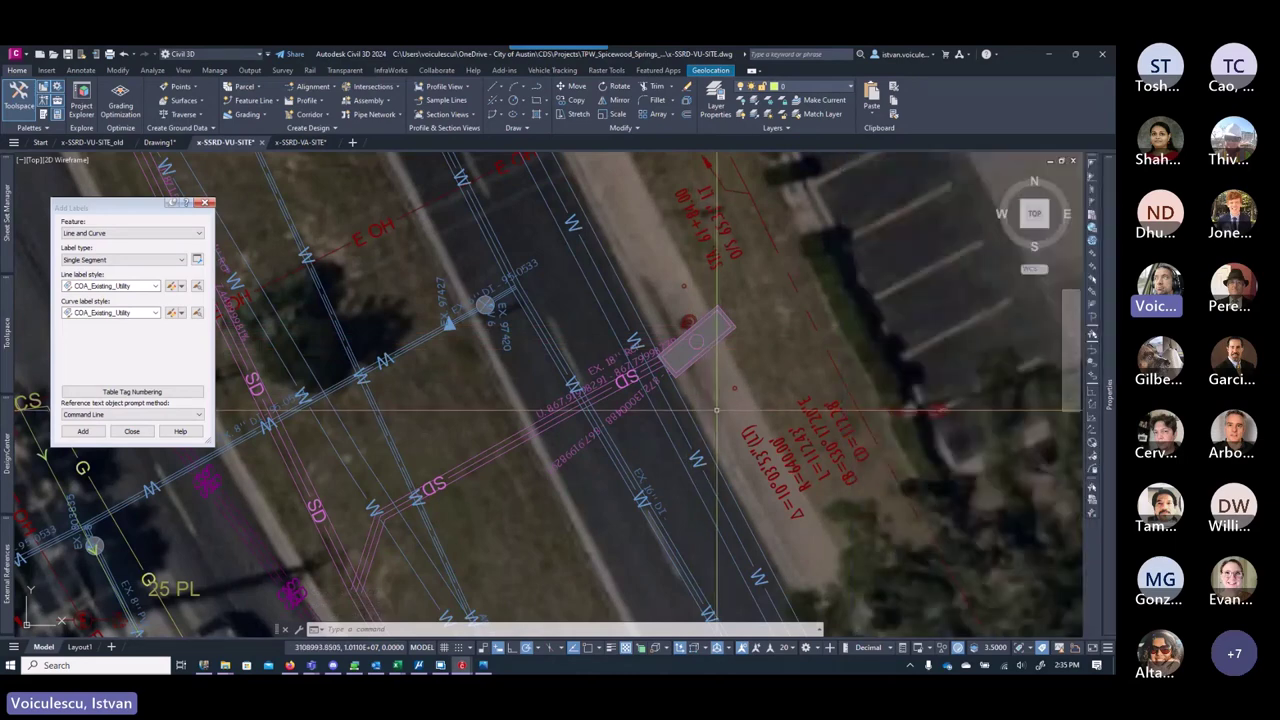
pyautogui.write('la')
pyautogui.press('Return')
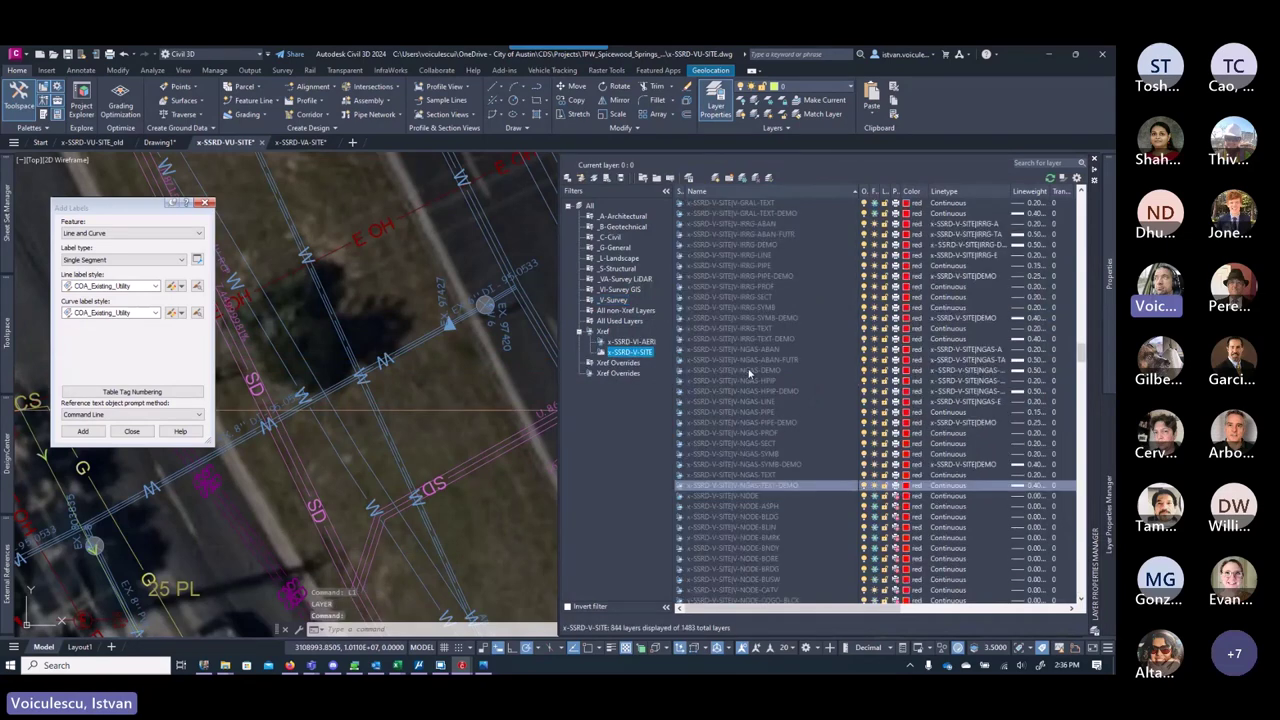
pyautogui.scroll(-15, 792, 390)
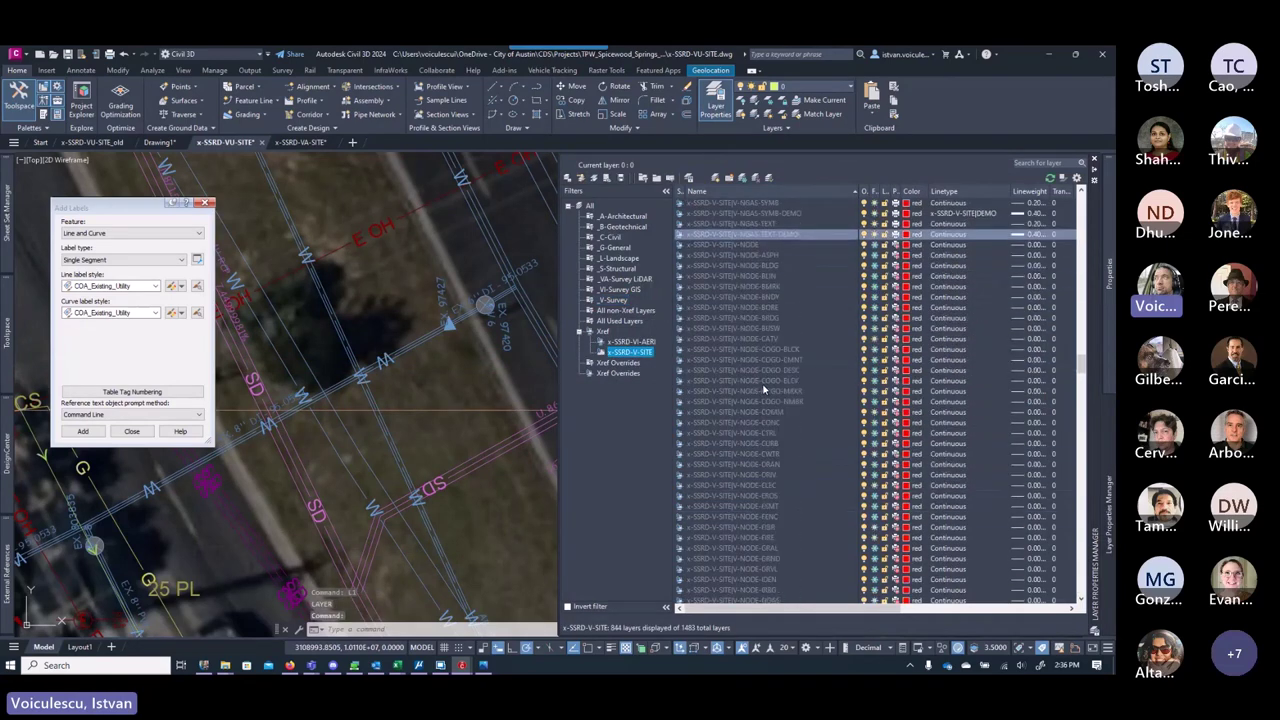
pyautogui.scroll(-10, 765, 398)
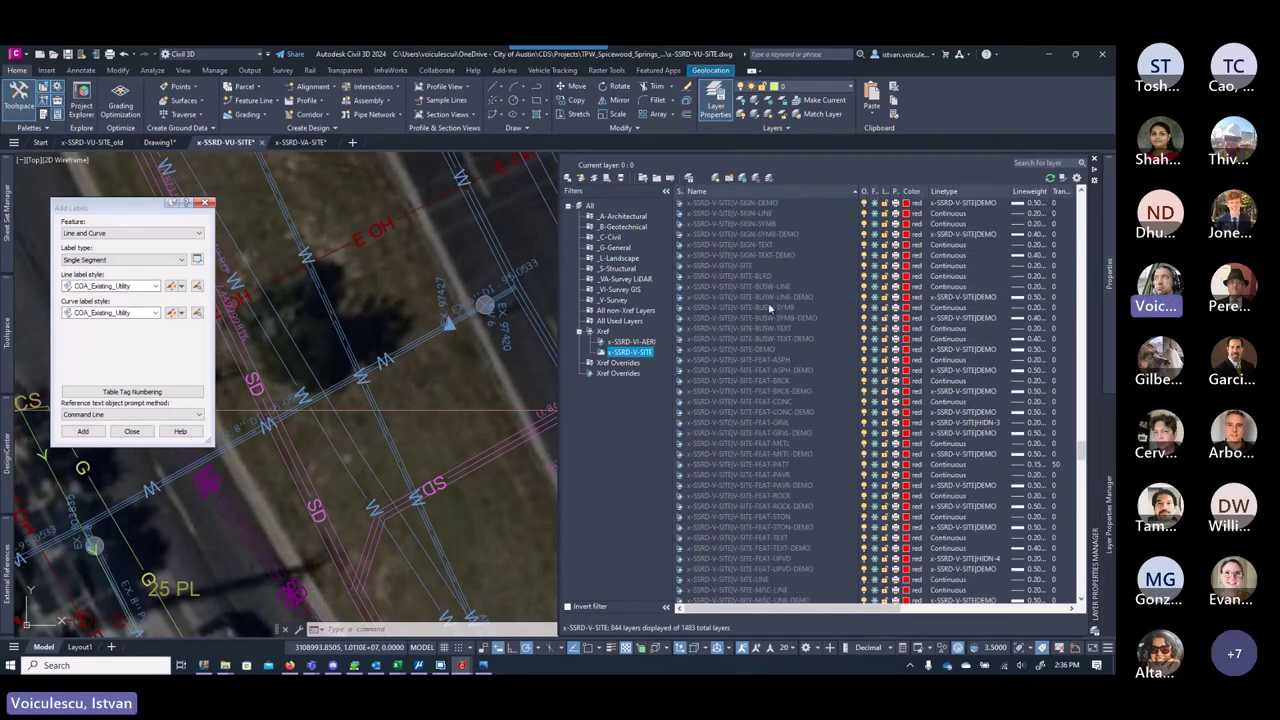
pyautogui.click(762, 360)
pyautogui.scroll(-2, 785, 400)
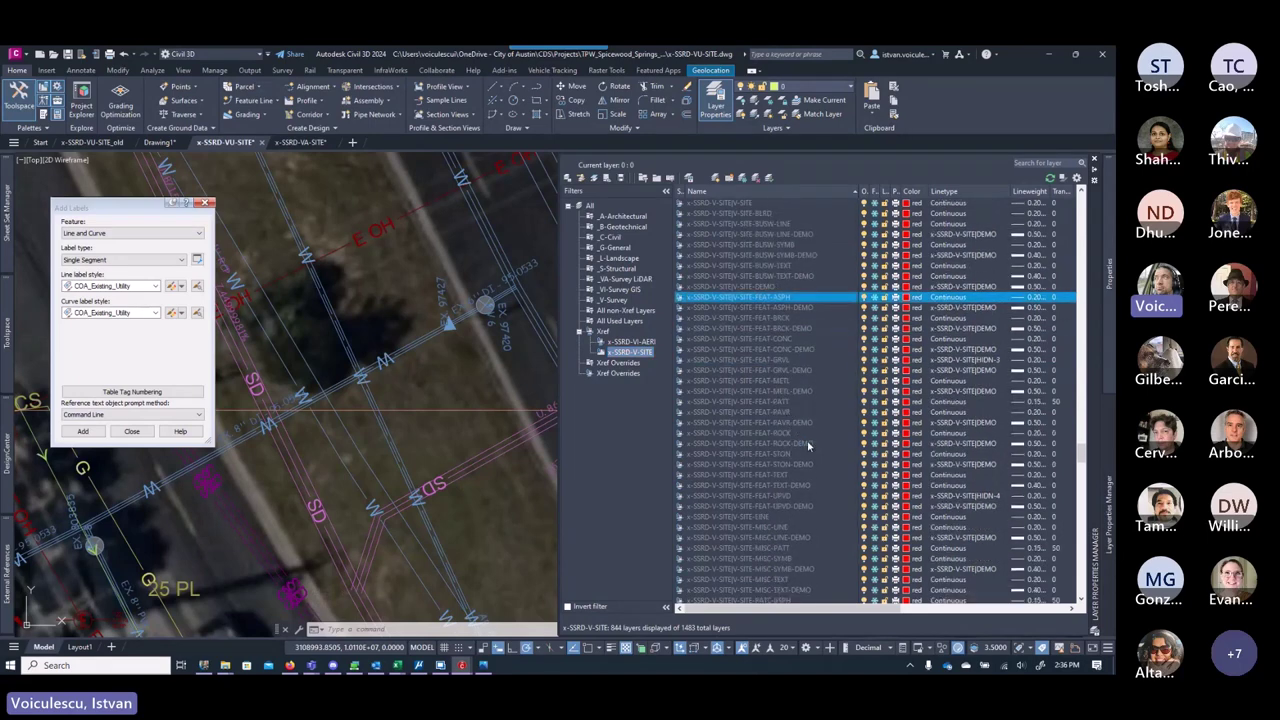
pyautogui.keyDown('shift'); pyautogui.click(785, 508); pyautogui.keyUp('shift')
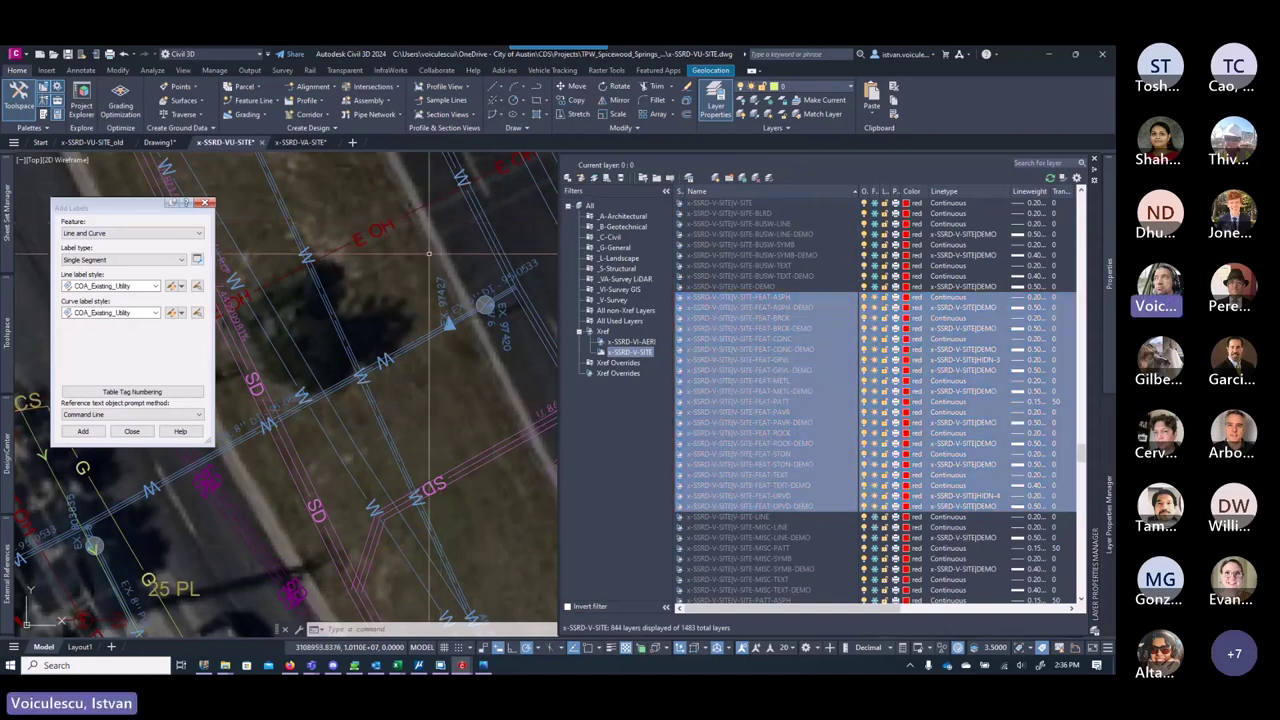
# Step: Delete the drawn curb inlet structure at the east end of the 18'' RCP lateral, beside the surveyed inlet lines
pyautogui.scroll(3, 691, 286)
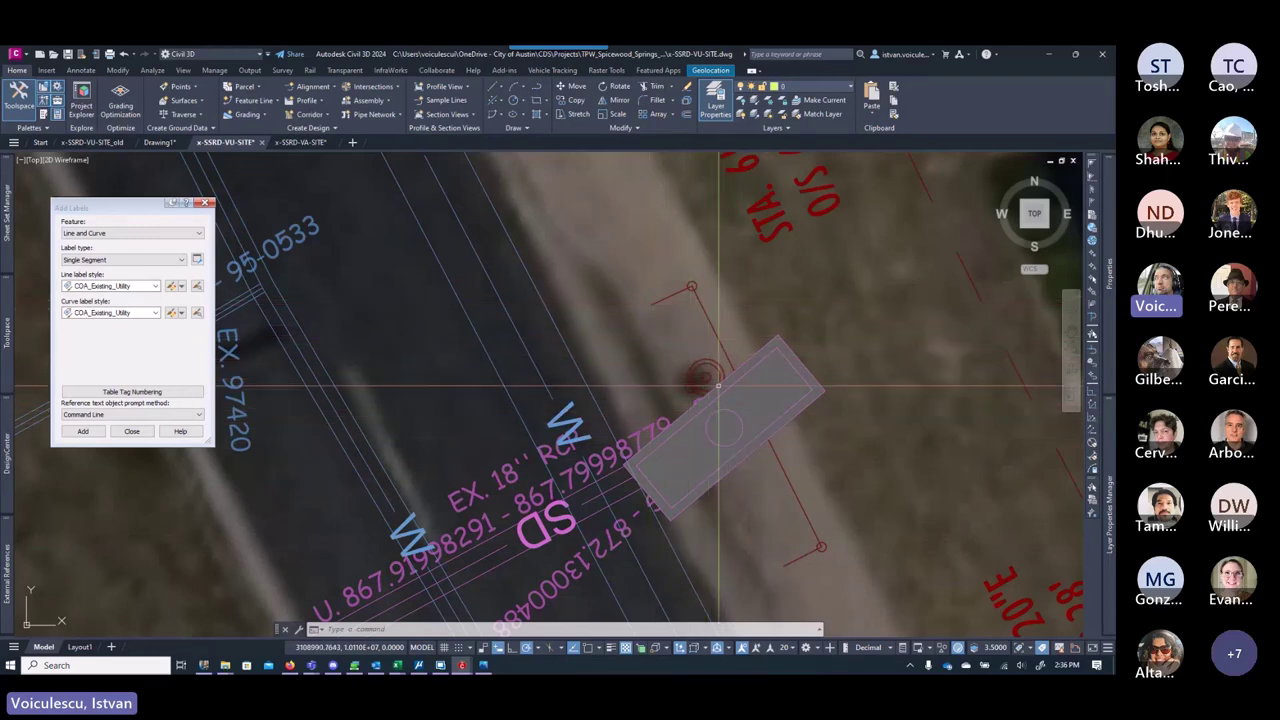
pyautogui.press('Escape')
pyautogui.press('Escape')
pyautogui.press('Escape')
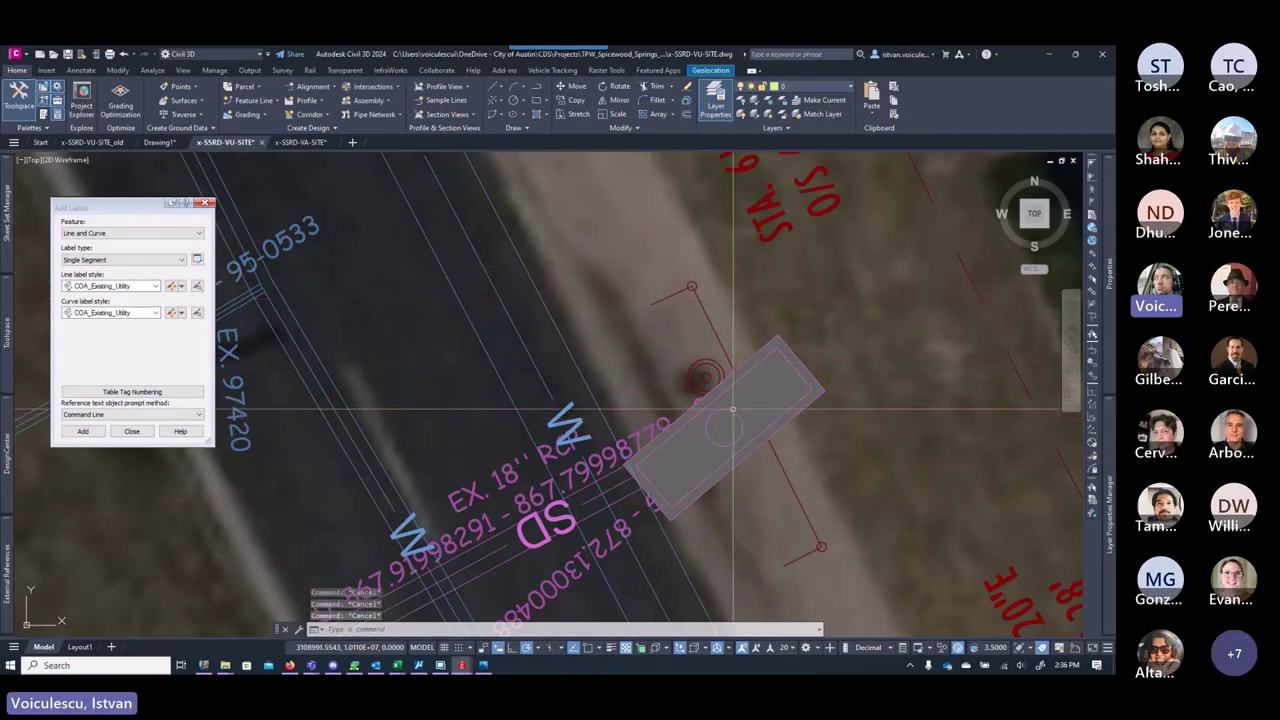
pyautogui.scroll(-5, 732, 408)
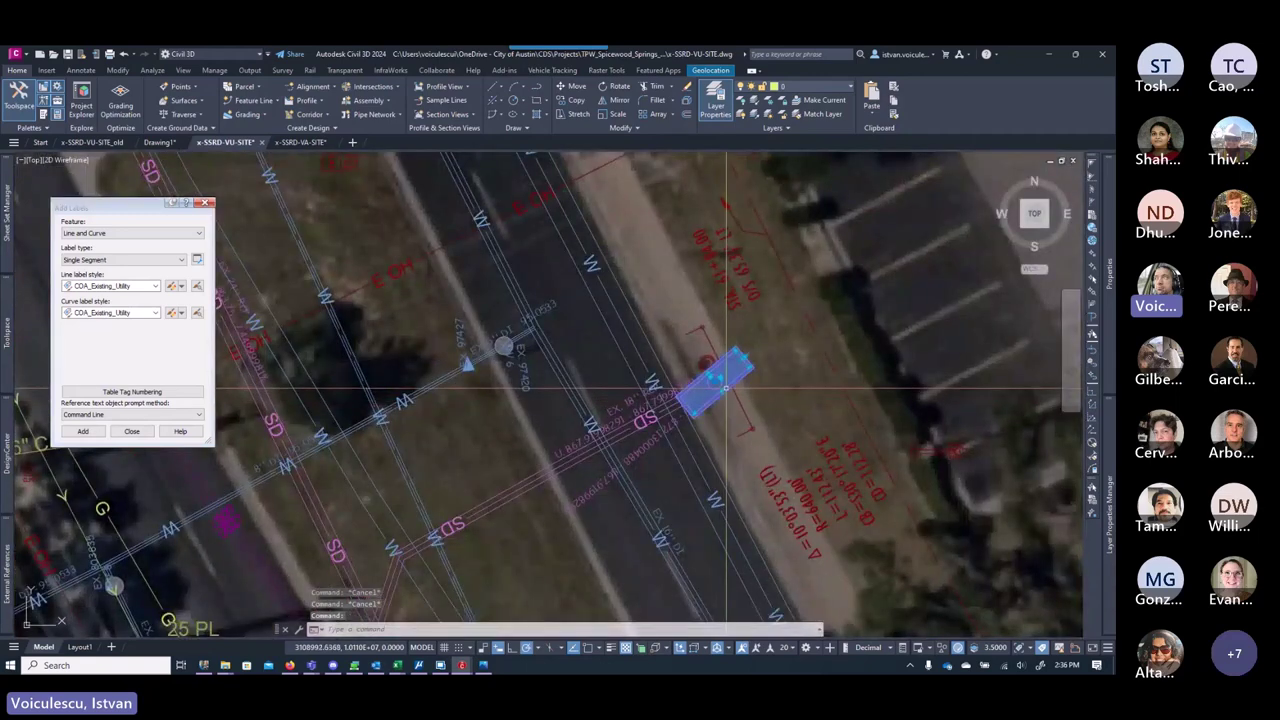
pyautogui.press('Delete')
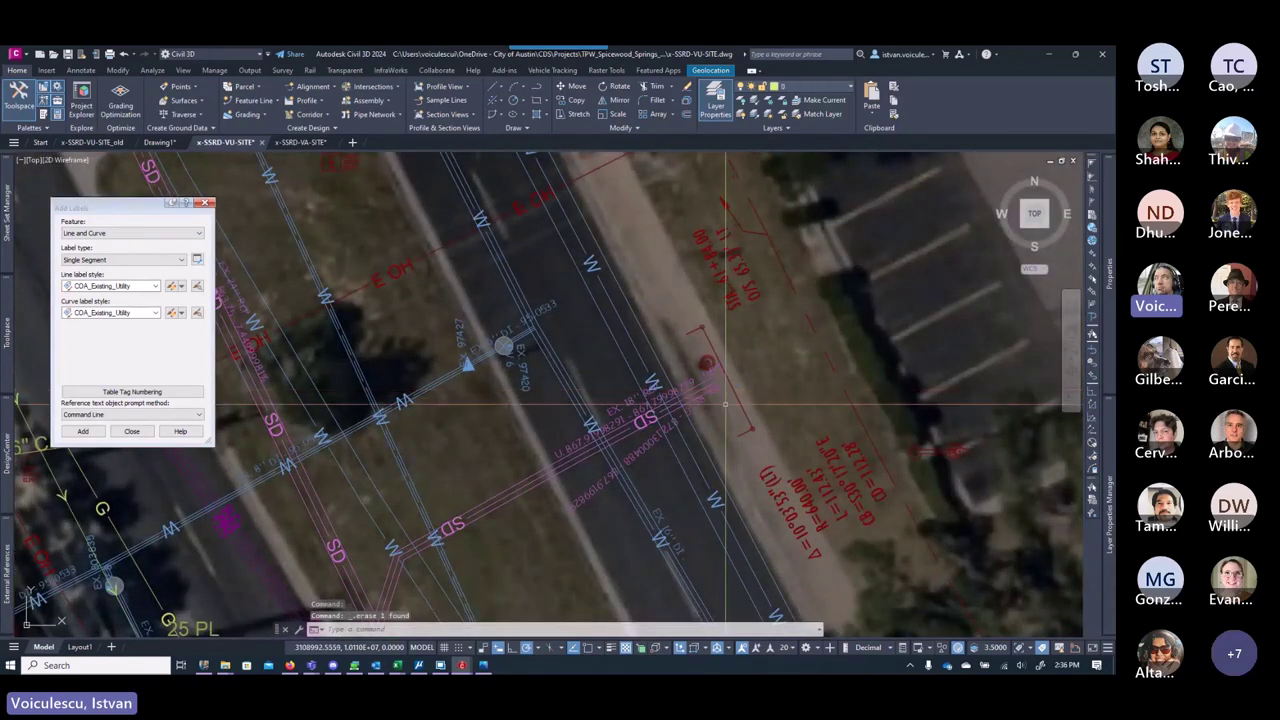
# Step: Delete the drawn storm drain inlet structure at the edge of the grass median farther north, on the overhead electric line
pyautogui.scroll(-3, 640, 440)
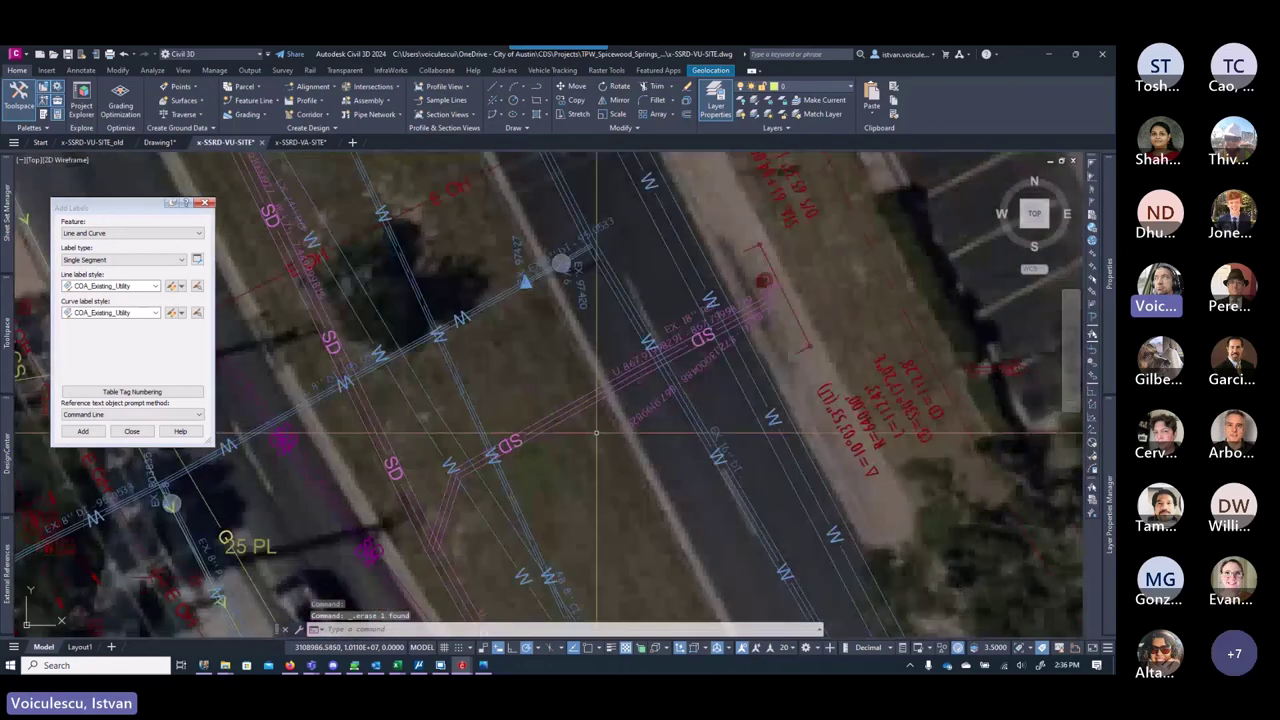
pyautogui.scroll(3, 506, 489)
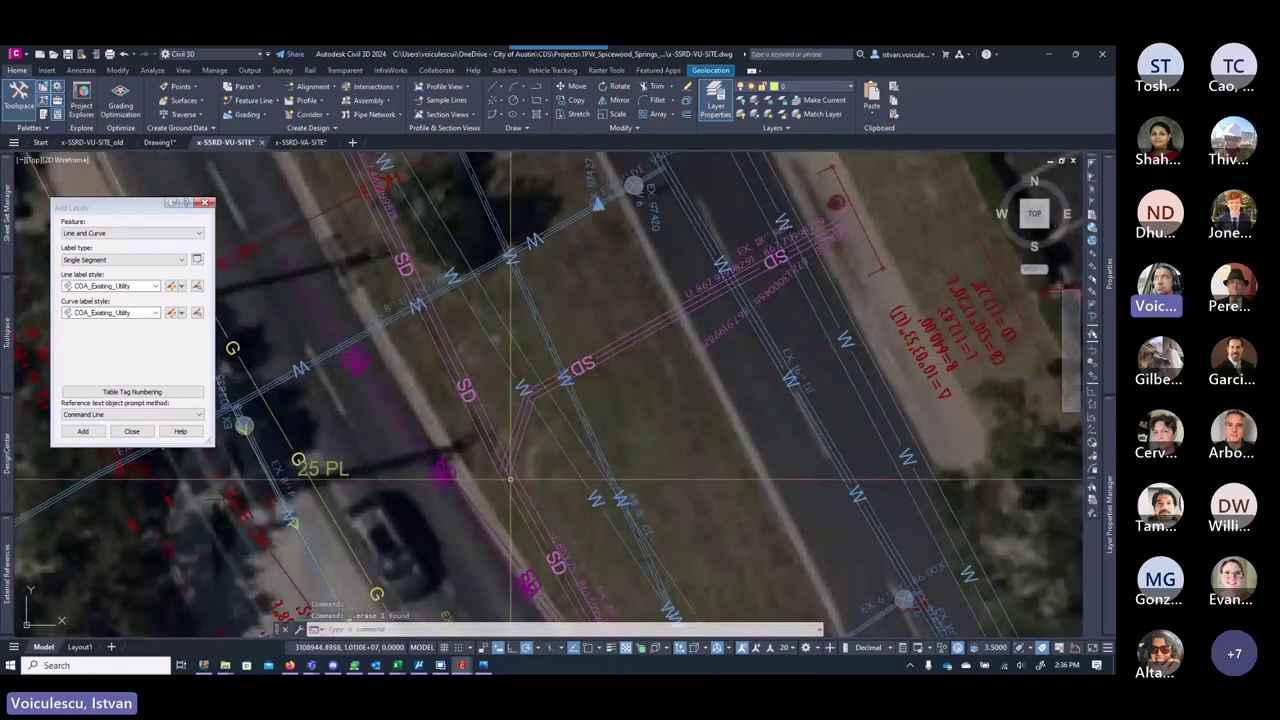
pyautogui.scroll(-3, 604, 576)
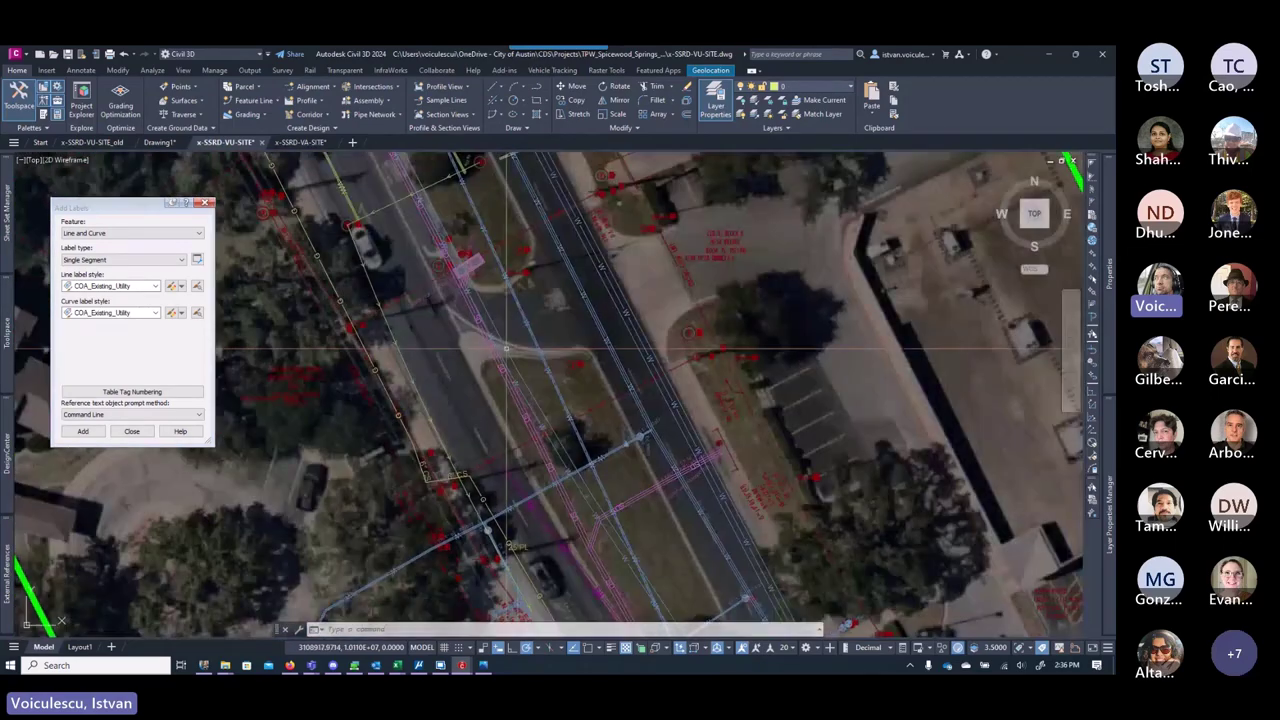
pyautogui.scroll(3, 537, 313)
pyautogui.press('Escape')
pyautogui.press('Escape')
pyautogui.click(536, 313)
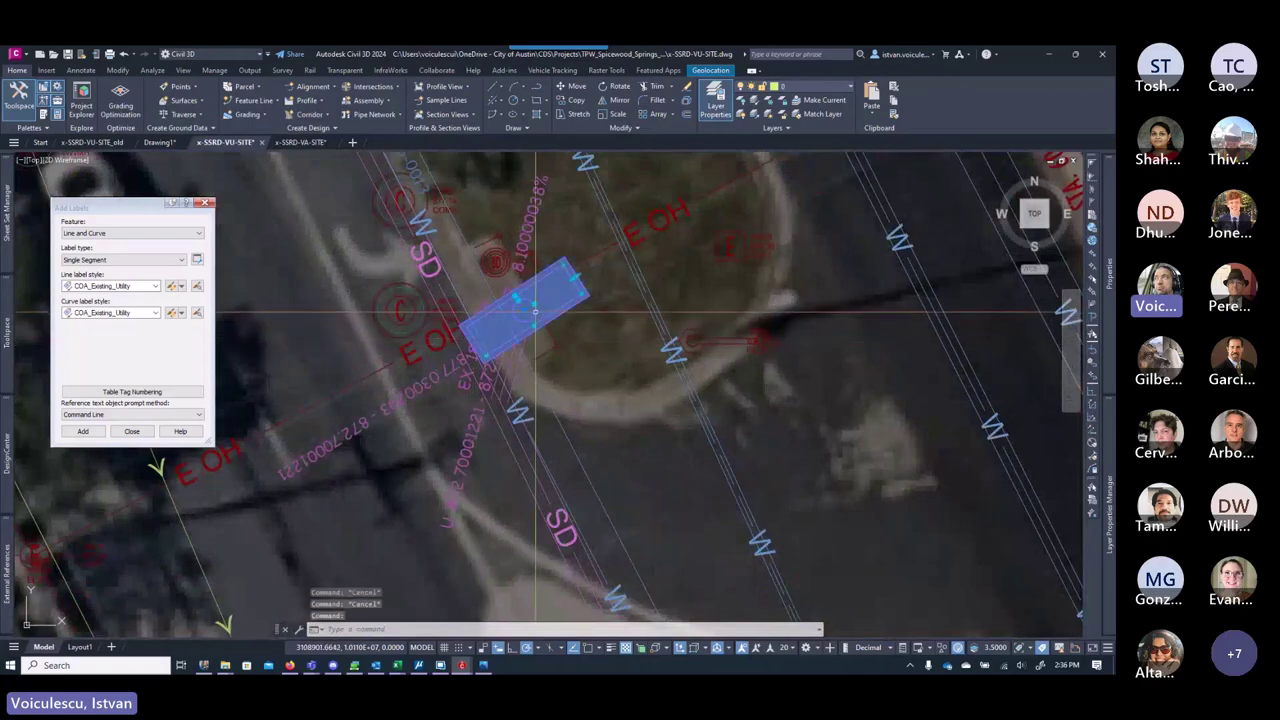
pyautogui.press('Delete')
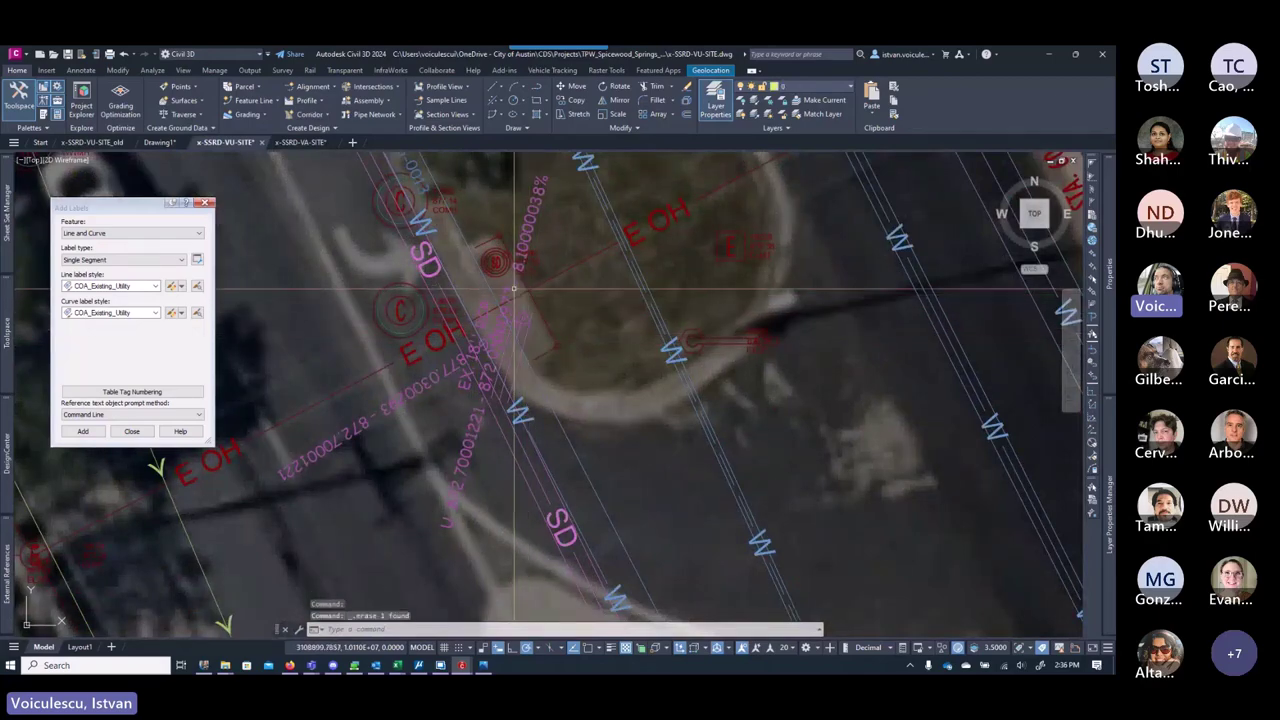
# Step: Delete the drawn curb inlet structure on the median, northeast of the storm manhole at the end of the 18'' RCP lateral
pyautogui.scroll(-5, 625, 465)
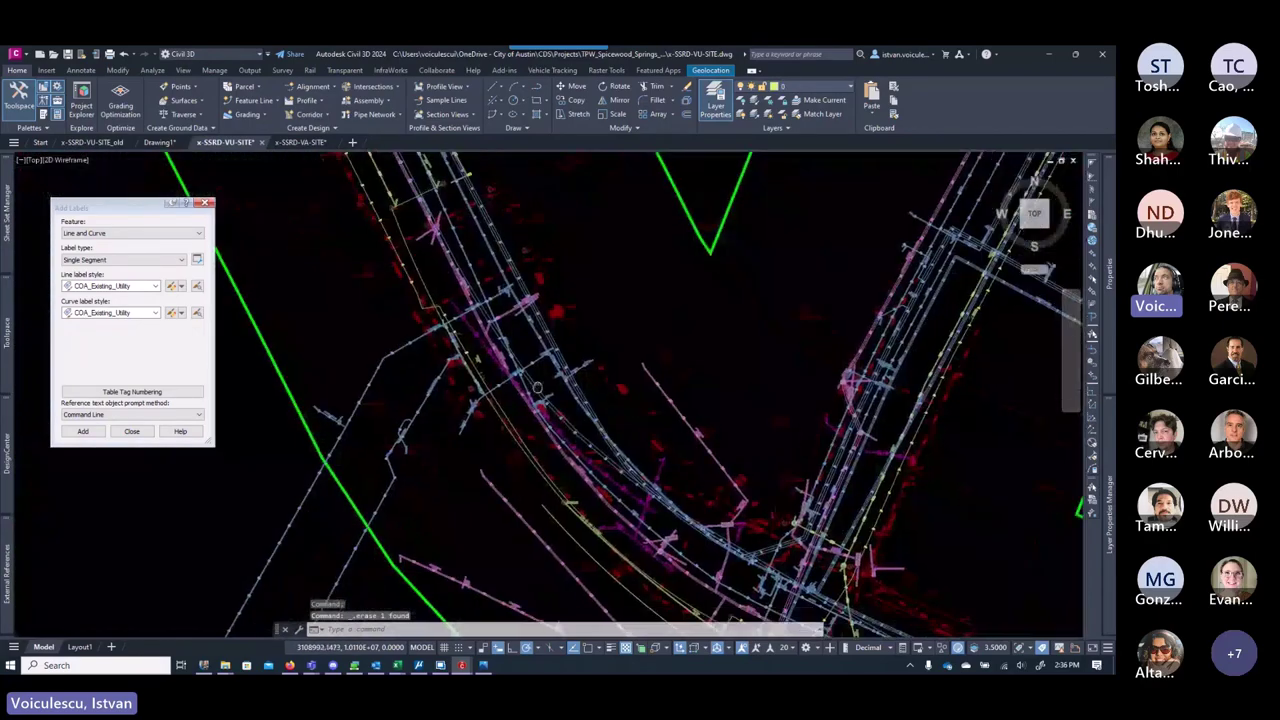
pyautogui.scroll(6, 625, 465)
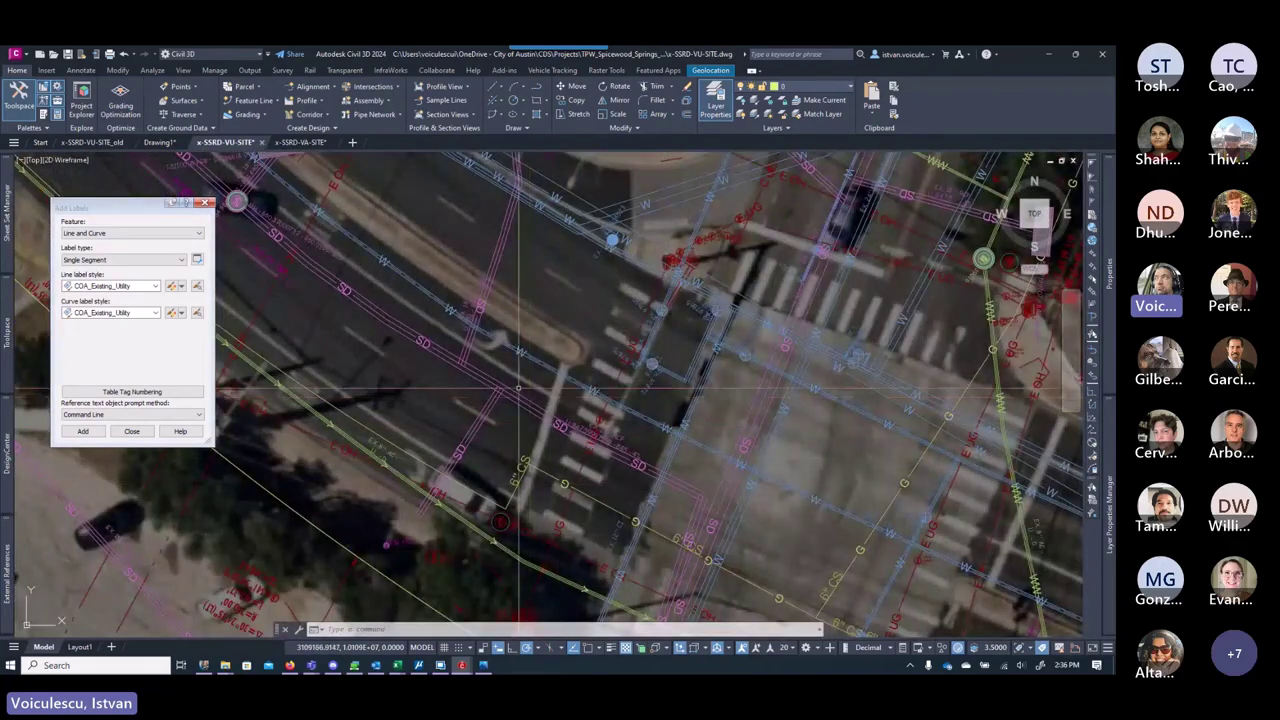
pyautogui.scroll(5, 477, 355)
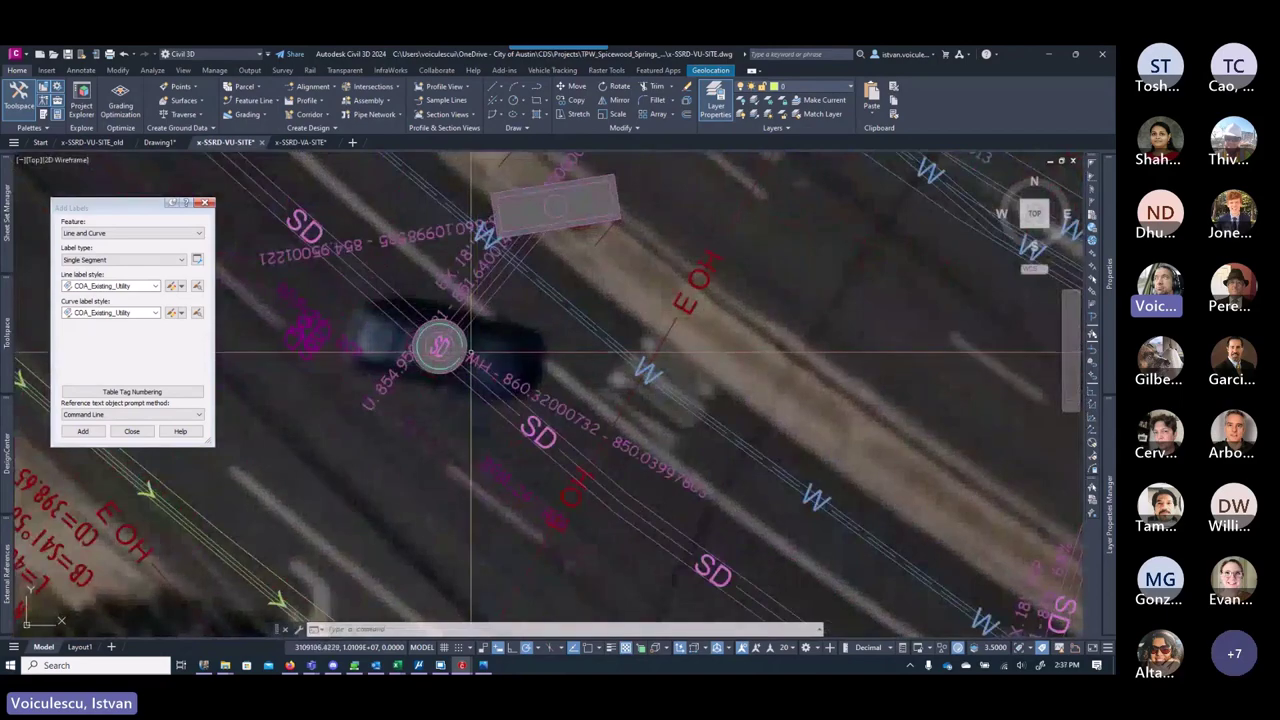
pyautogui.moveTo(593, 215); pyautogui.dragTo(615, 273, button='middle')
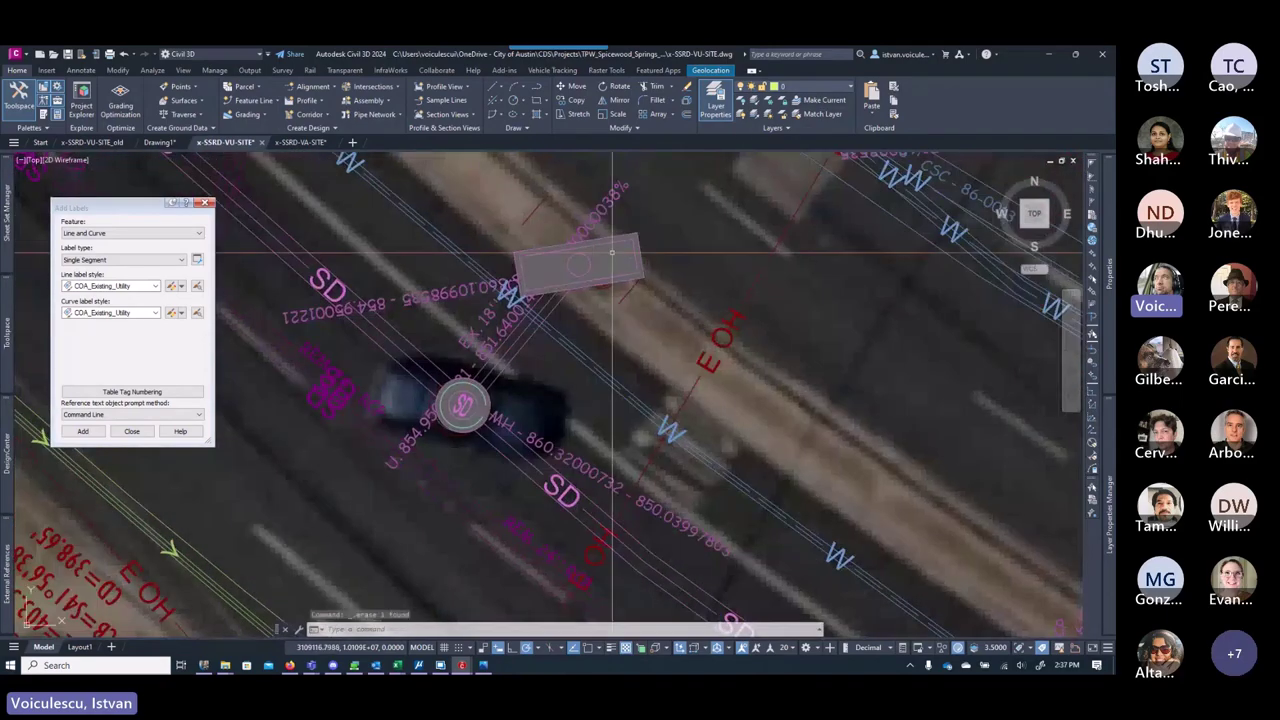
pyautogui.press('Escape')
pyautogui.press('Escape')
pyautogui.click(604, 238)
pyautogui.press('Delete')
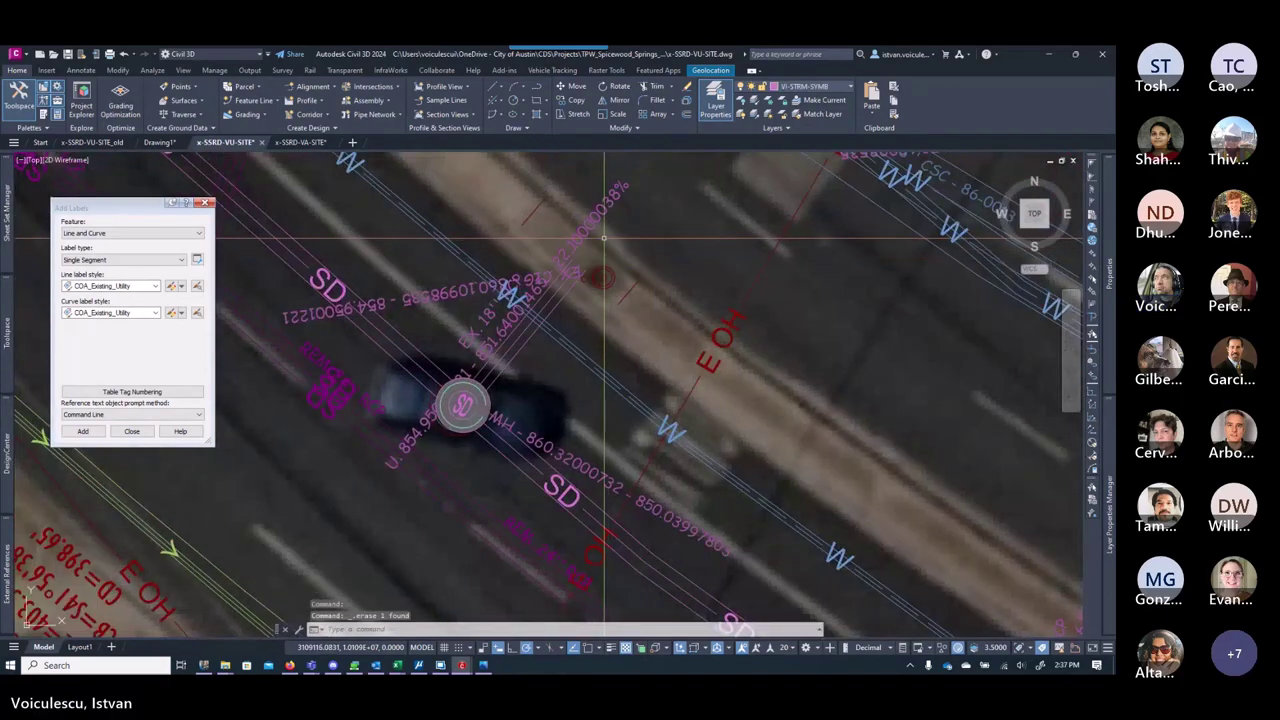
pyautogui.moveTo(600, 215); pyautogui.dragTo(635, 202, button='middle')
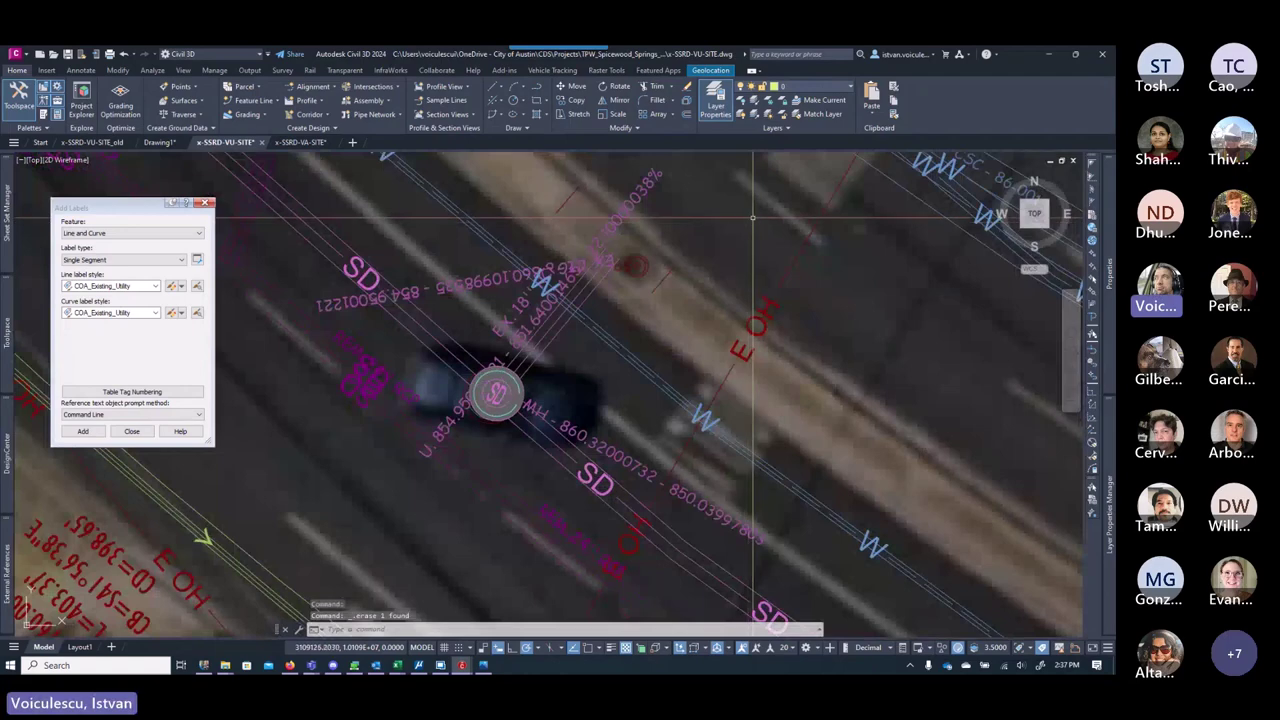
pyautogui.click(818, 87)
pyautogui.press('Escape')
pyautogui.press('Escape')
pyautogui.press('Escape')
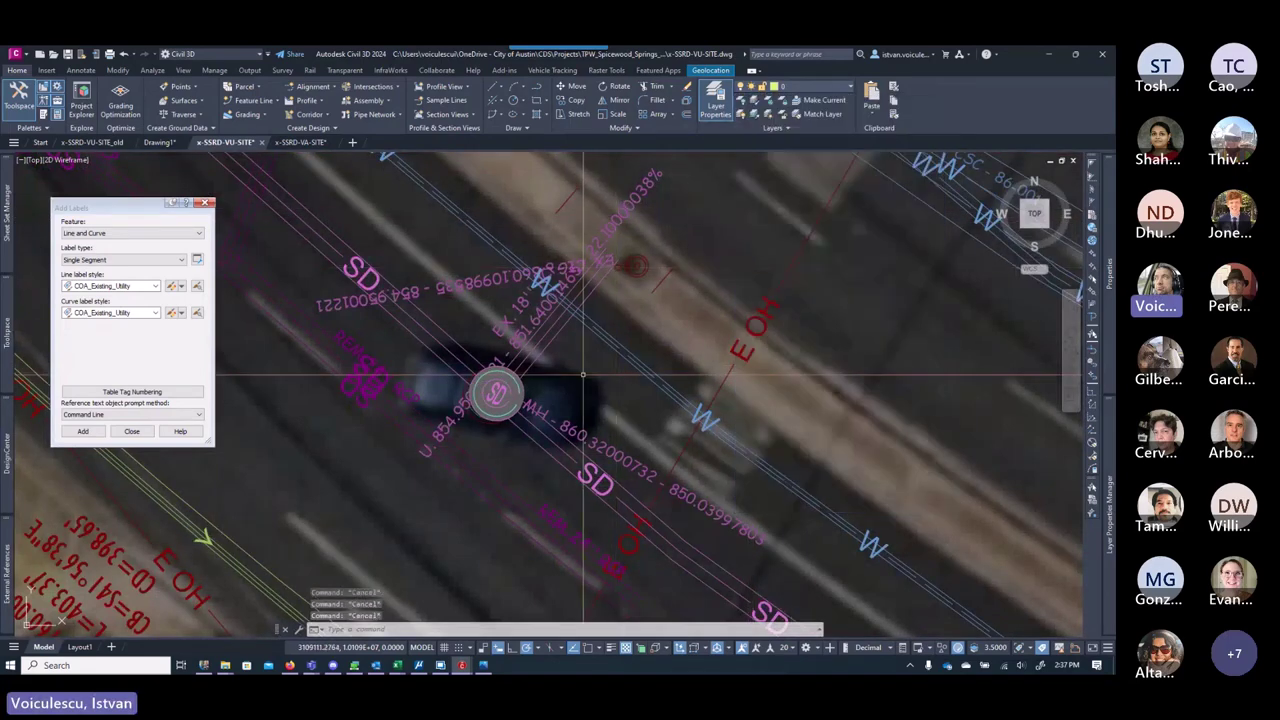
# Step: Draw a polyline from the storm manhole's center southeast along the storm drain main to its bend in the intersection
pyautogui.write('pl')
pyautogui.press('Return')
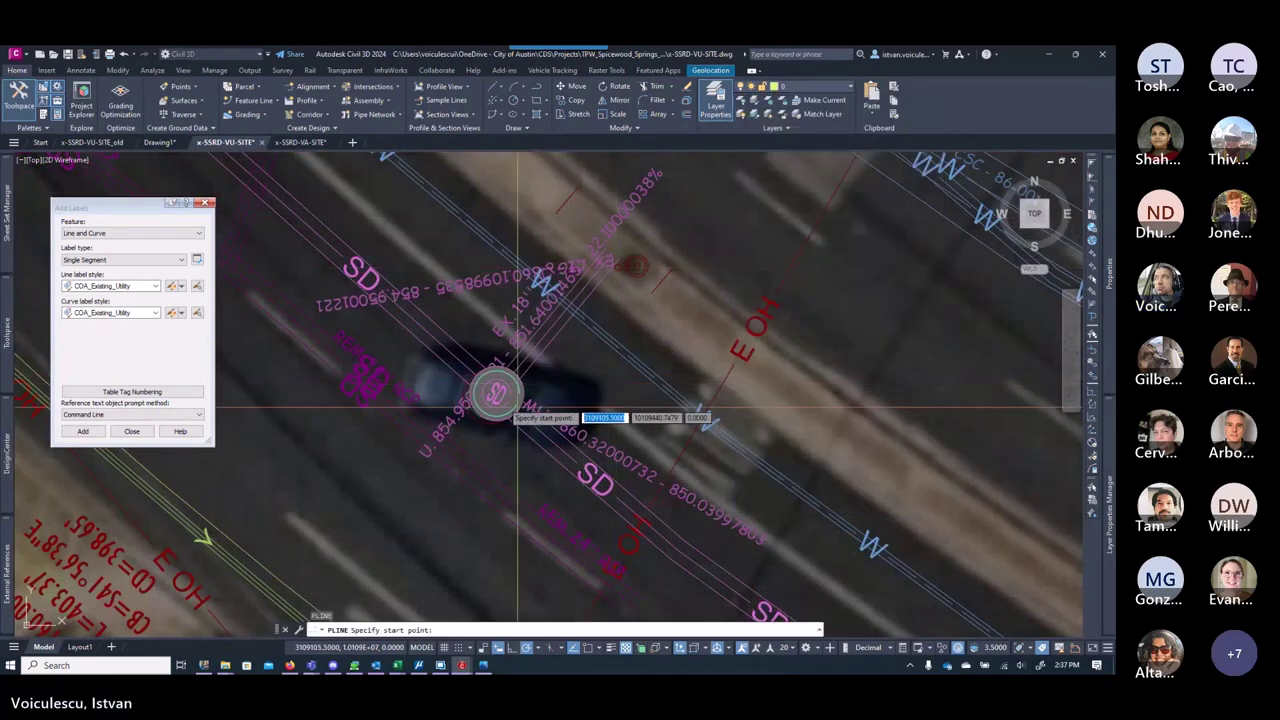
pyautogui.scroll(2, 490, 435)
pyautogui.keyDown('shift'); pyautogui.rightClick(509, 439); pyautogui.keyUp('shift')
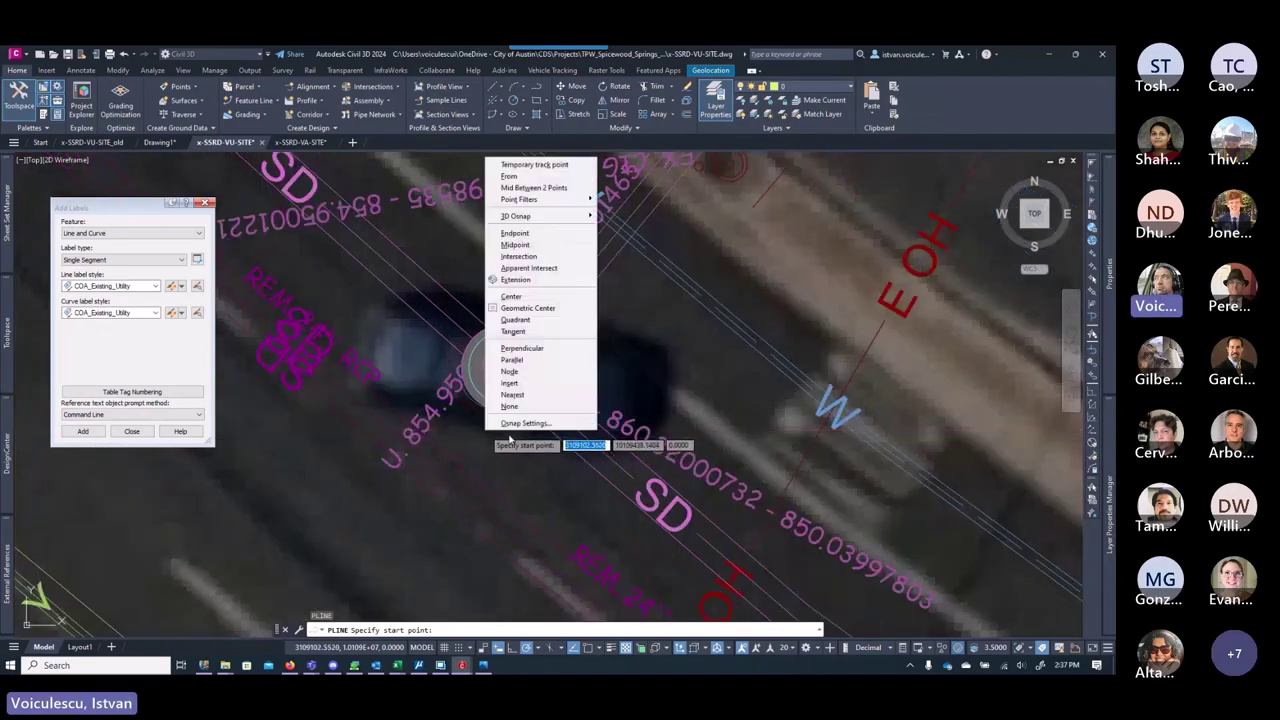
pyautogui.click(519, 297)
pyautogui.click(498, 360)
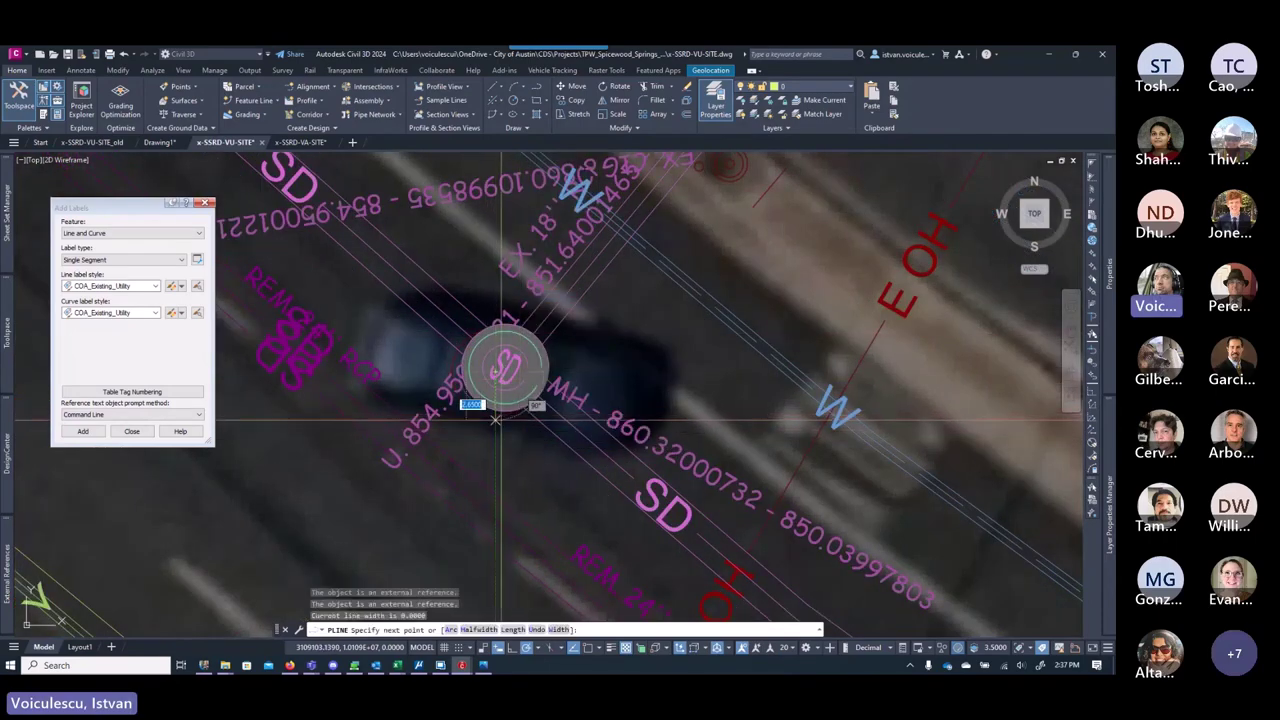
pyautogui.scroll(-6, 495, 418)
pyautogui.moveTo(680, 343)
pyautogui.mouseDown(button='middle')
pyautogui.moveTo(470, 375)
pyautogui.moveTo(680, 505)
pyautogui.moveTo(614, 371)
pyautogui.moveTo(655, 415)
pyautogui.moveTo(460, 340)
pyautogui.moveTo(470, 378)
pyautogui.mouseUp(button='middle')
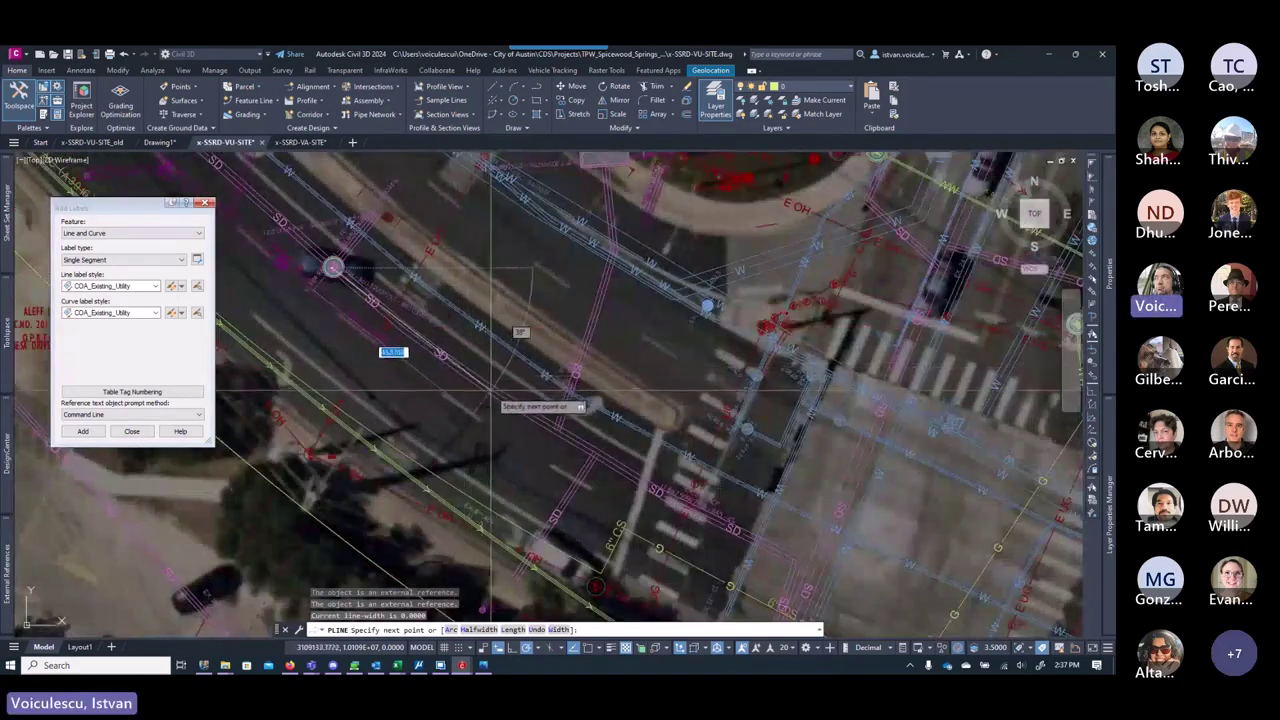
pyautogui.scroll(3, 490, 392)
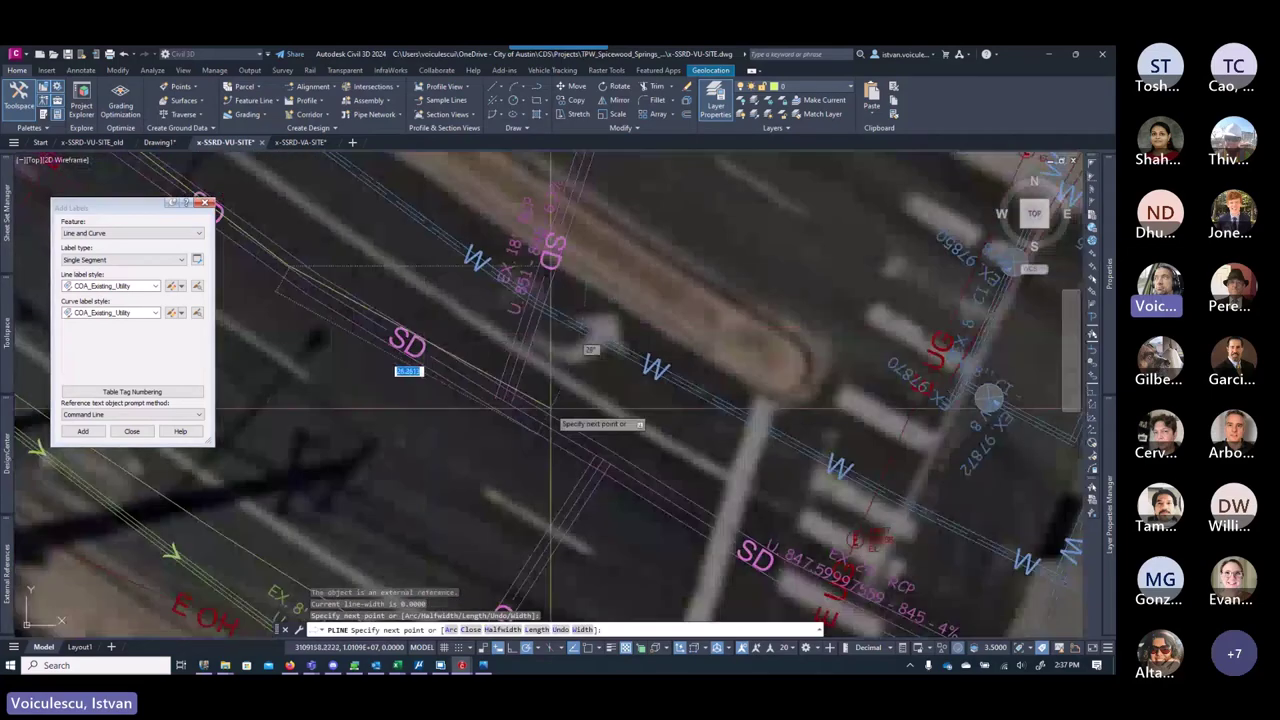
pyautogui.moveTo(550, 410); pyautogui.dragTo(245, 210, button='middle')
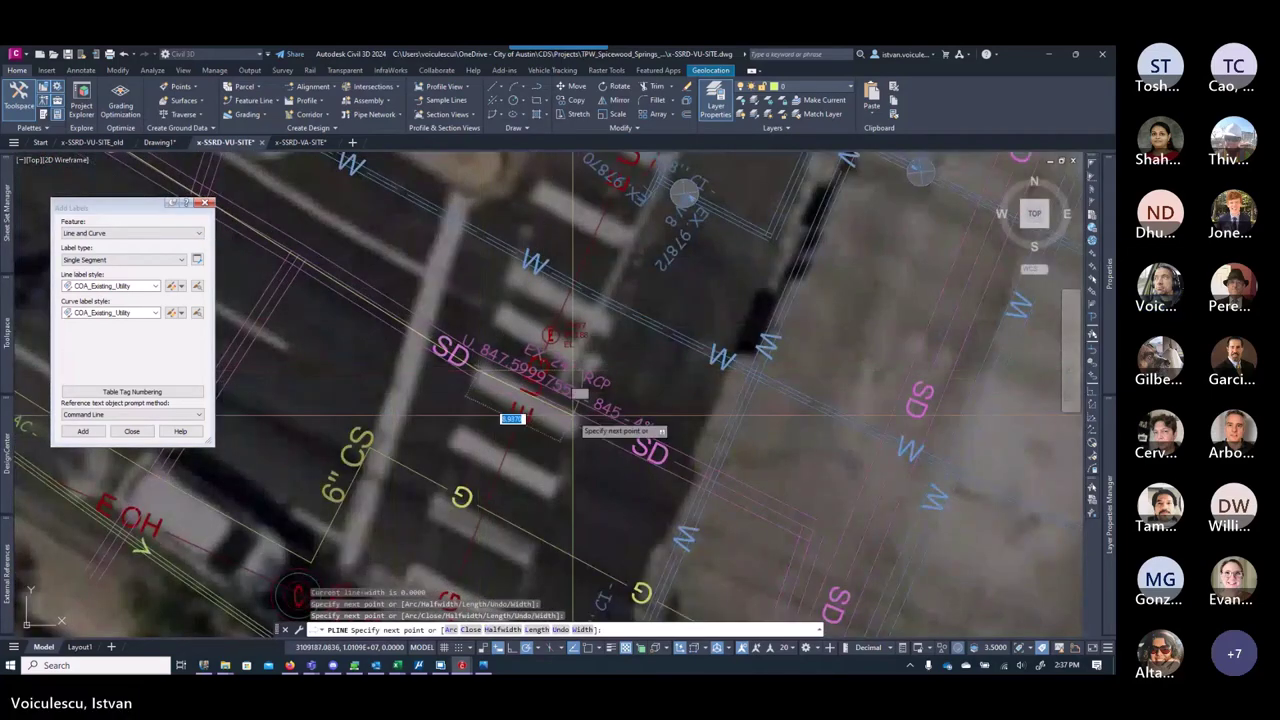
pyautogui.moveTo(573, 415); pyautogui.dragTo(358, 305, button='middle')
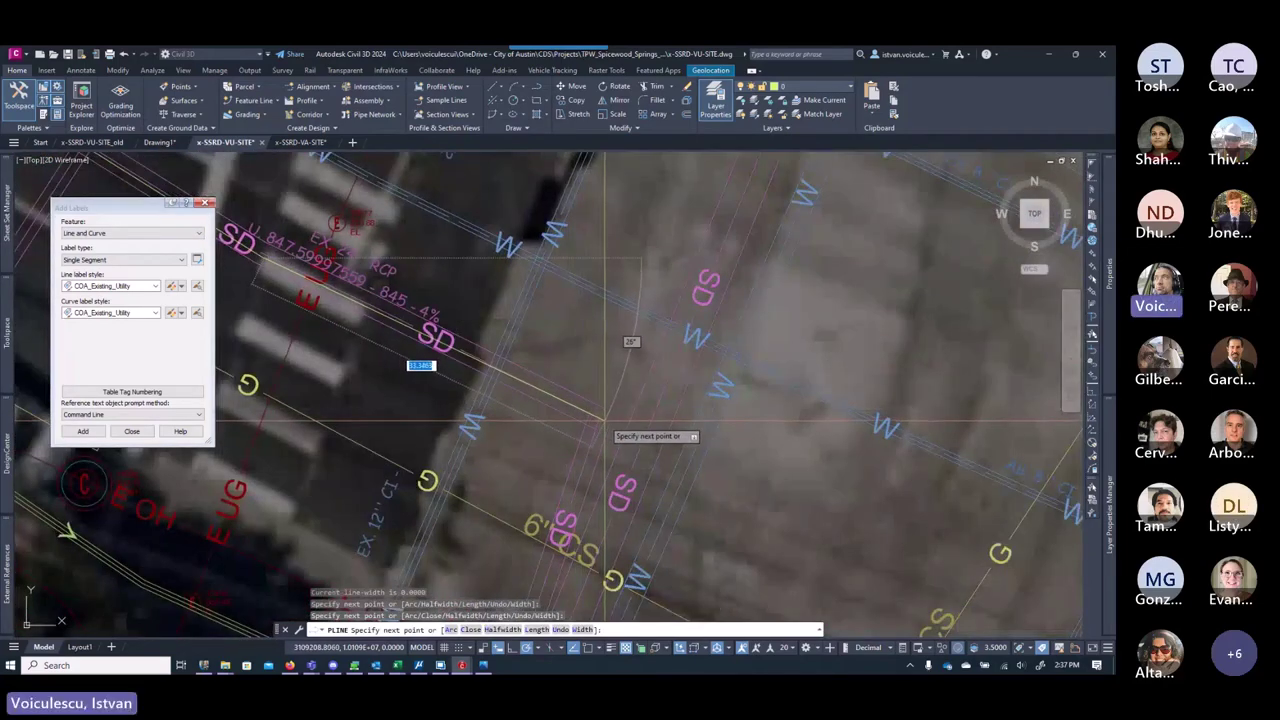
pyautogui.press('Escape')
# Step: With the new storm drain polyline selected, filter the layers to the _V-Survey group
pyautogui.scroll(-5, 500, 370)
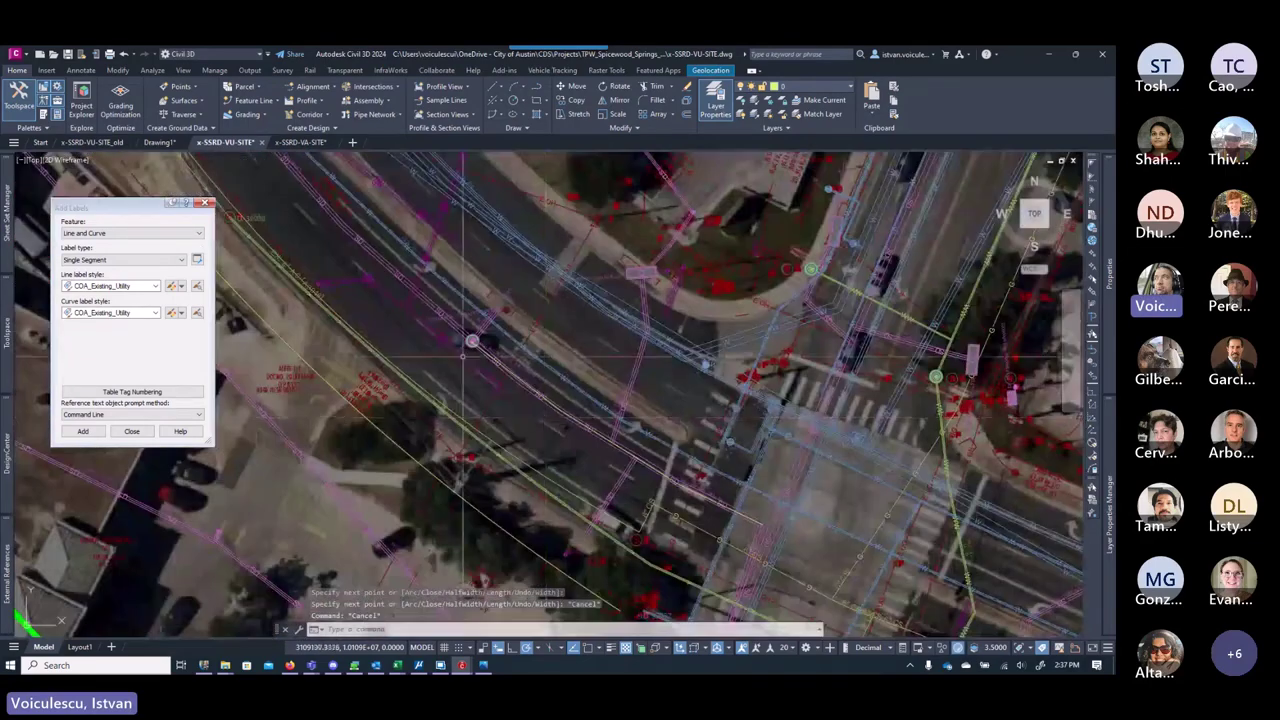
pyautogui.scroll(5, 463, 357)
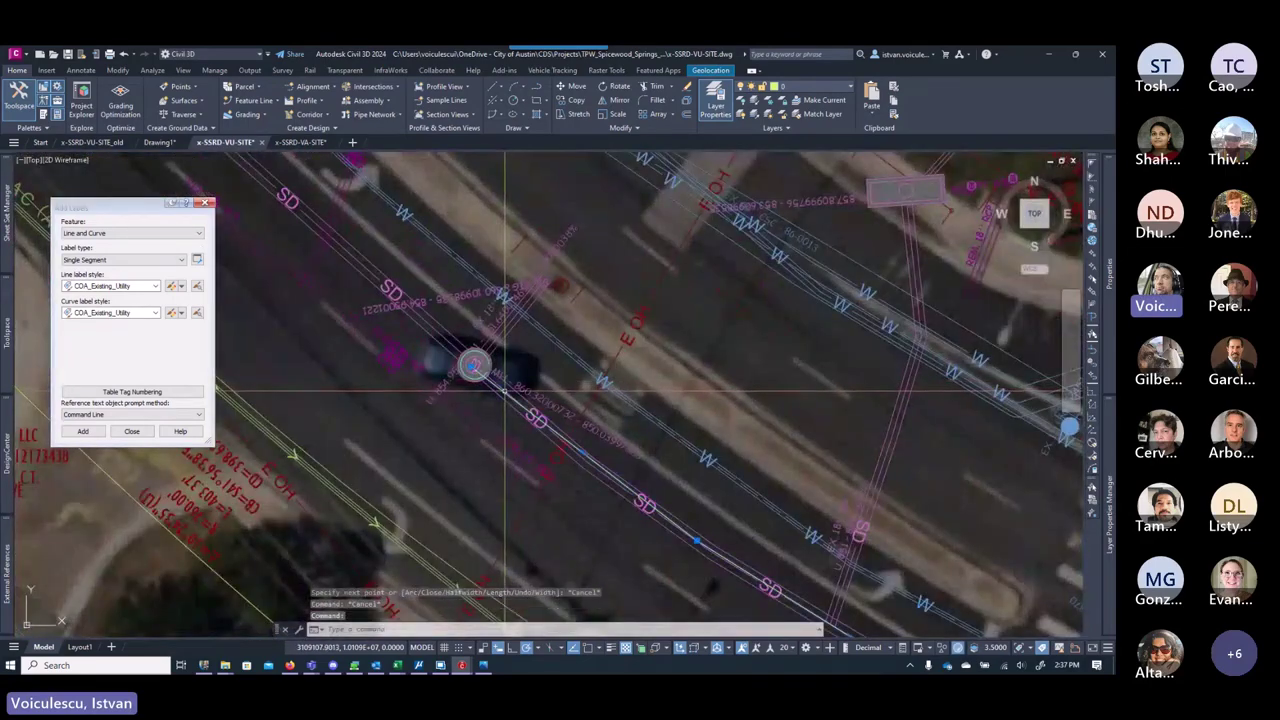
pyautogui.click(697, 541)
pyautogui.click(815, 91)
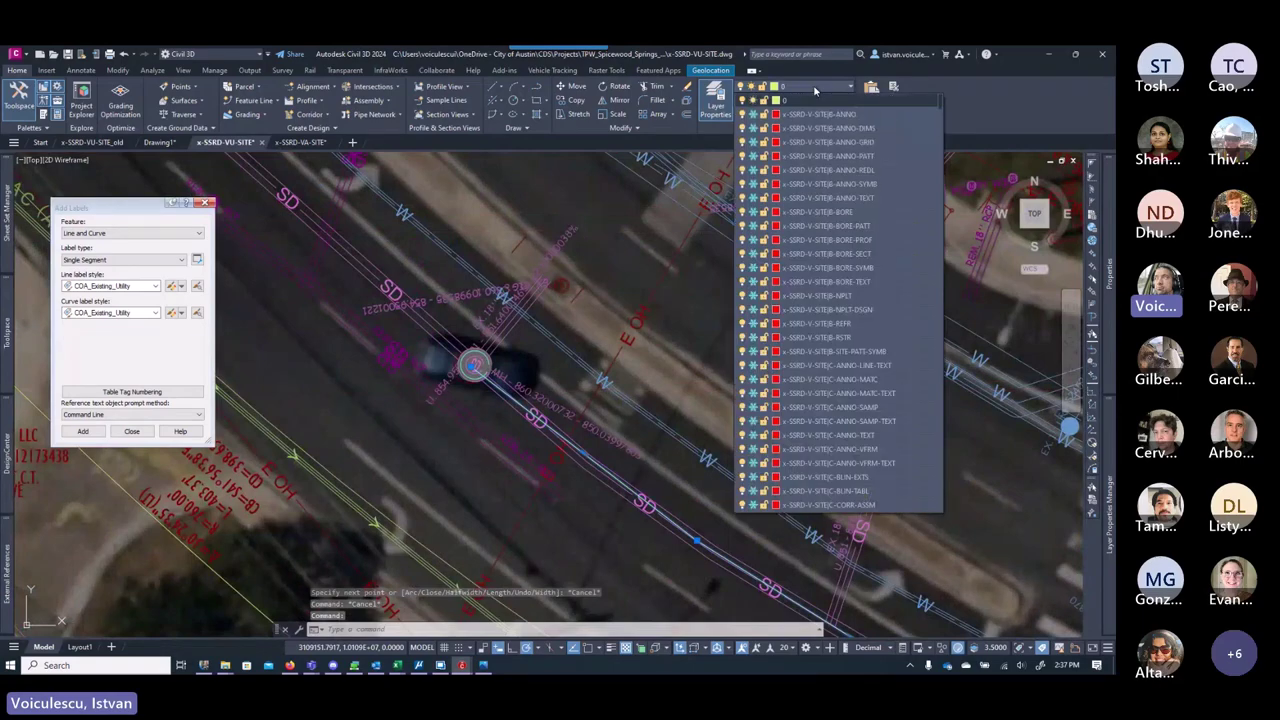
pyautogui.click(712, 104)
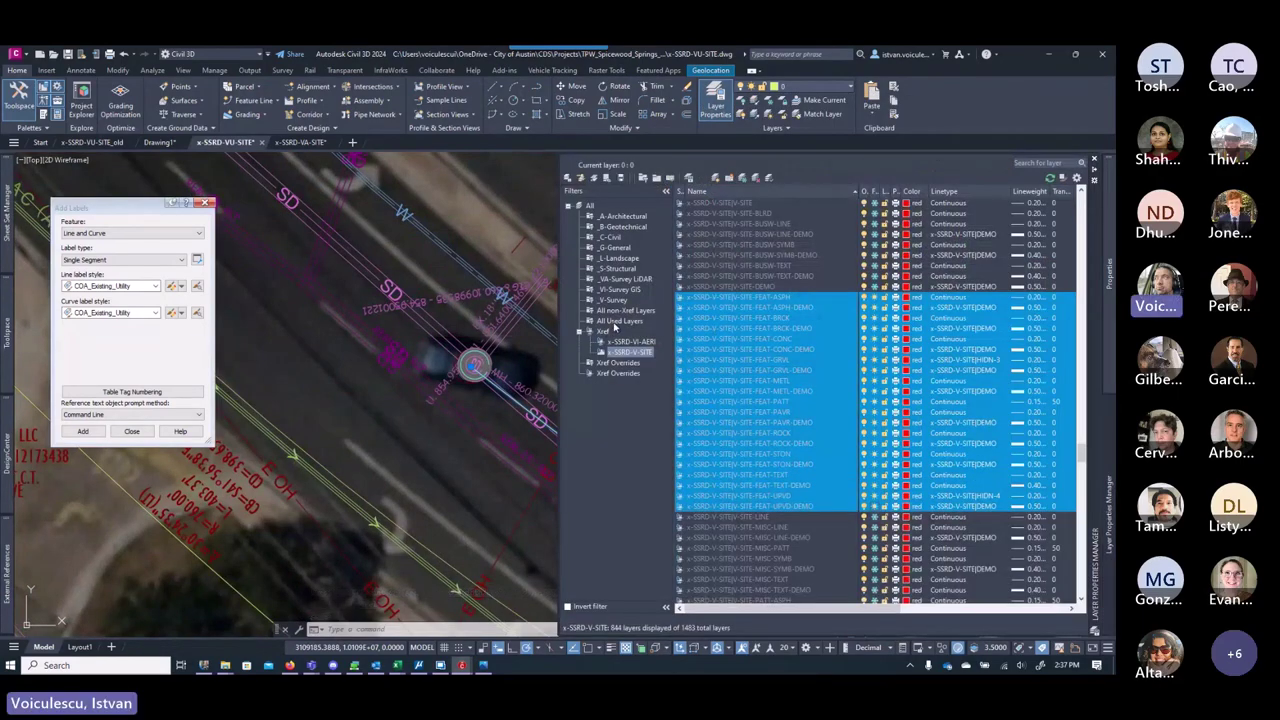
pyautogui.click(614, 299)
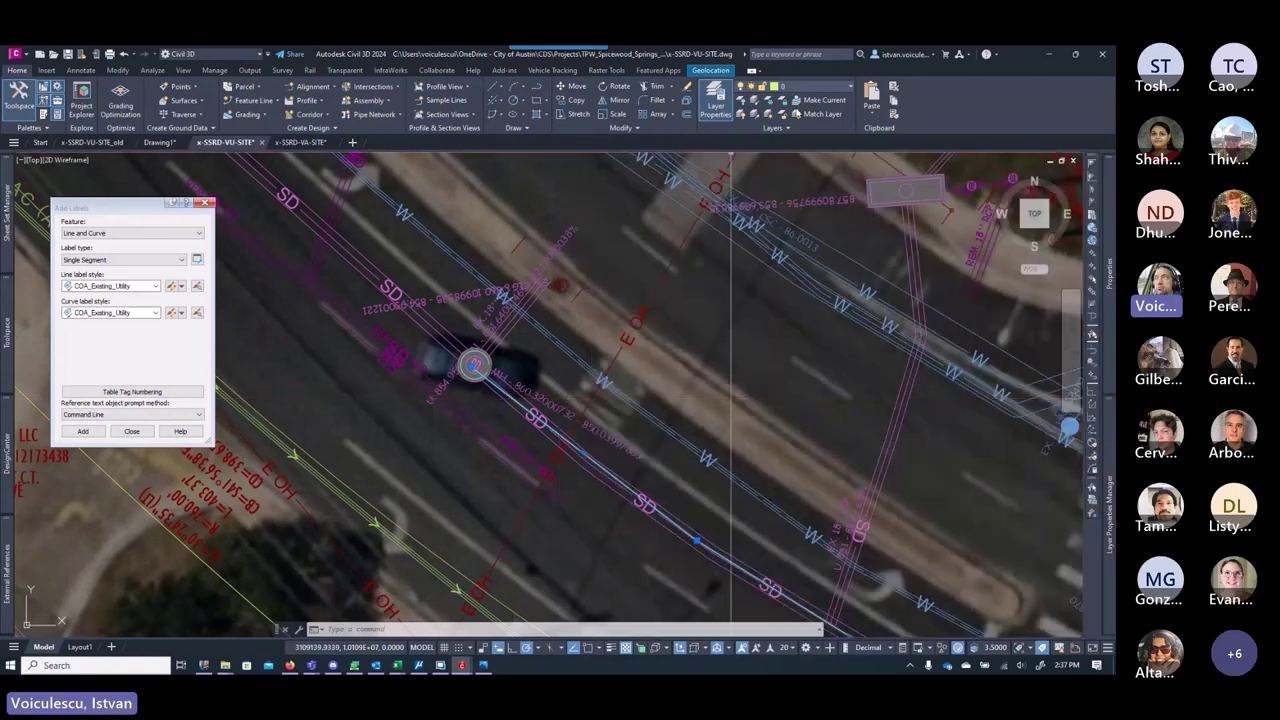
# Step: Assign the new storm drain polyline to layer V-STRM-LINE
pyautogui.click(604, 462)
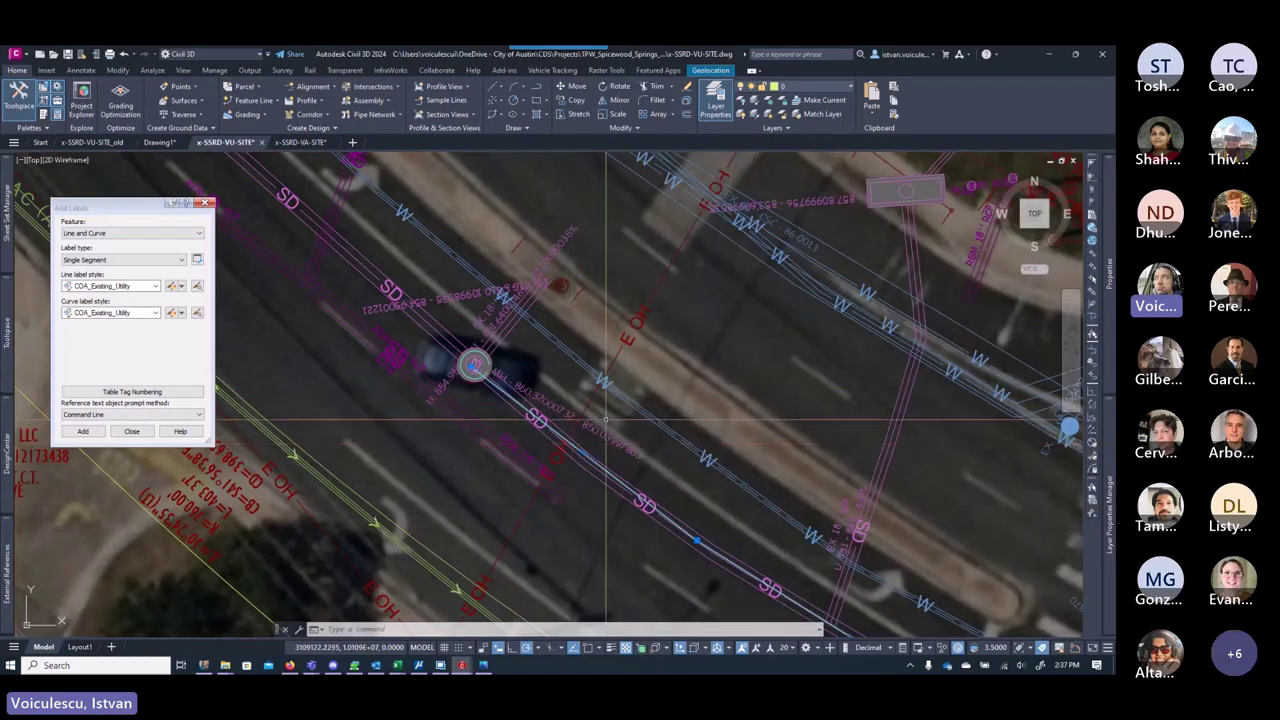
pyautogui.click(804, 87)
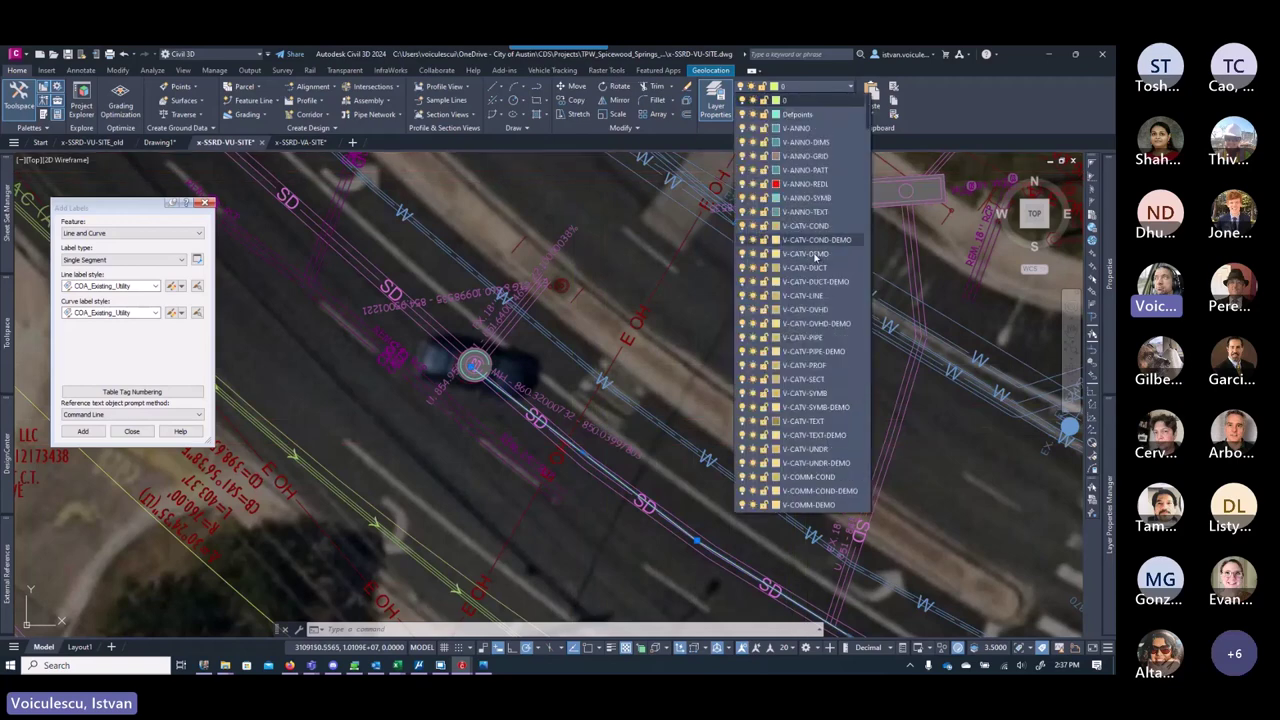
pyautogui.scroll(-9, 815, 258)
pyautogui.moveTo(870, 148); pyautogui.dragTo(876, 377)
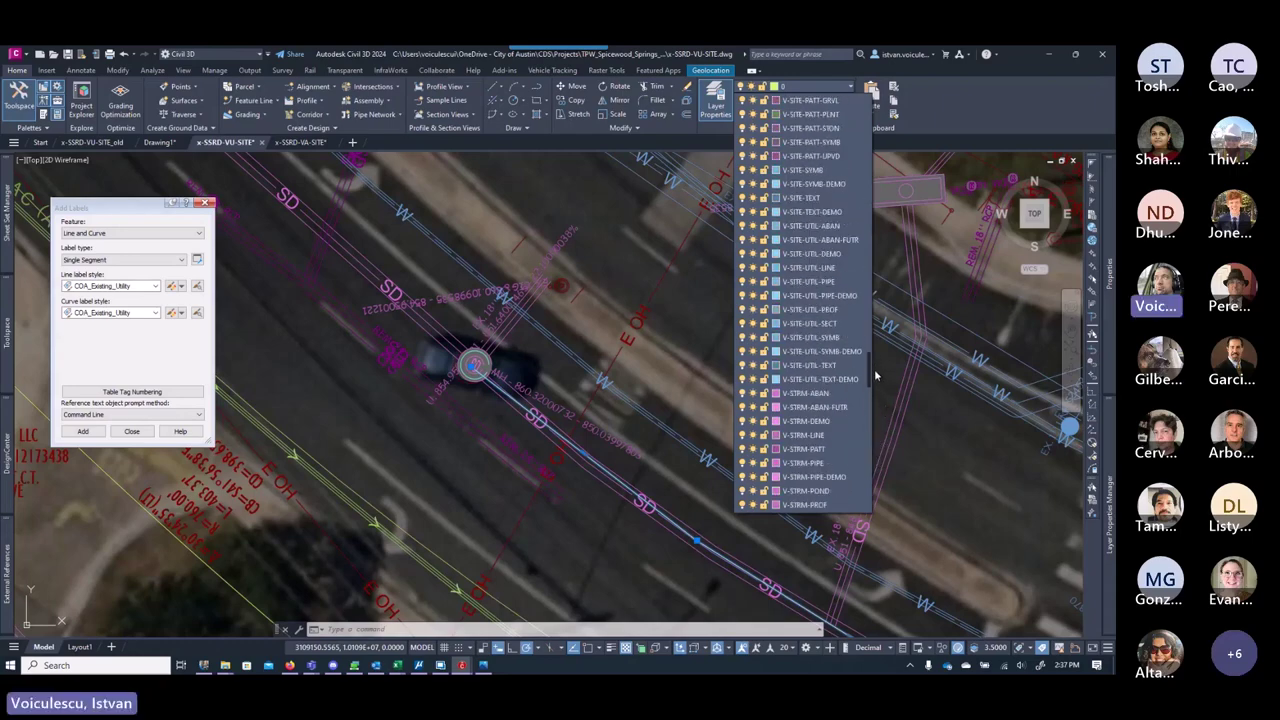
pyautogui.click(826, 434)
pyautogui.moveTo(642, 520); pyautogui.dragTo(578, 455, button='middle')
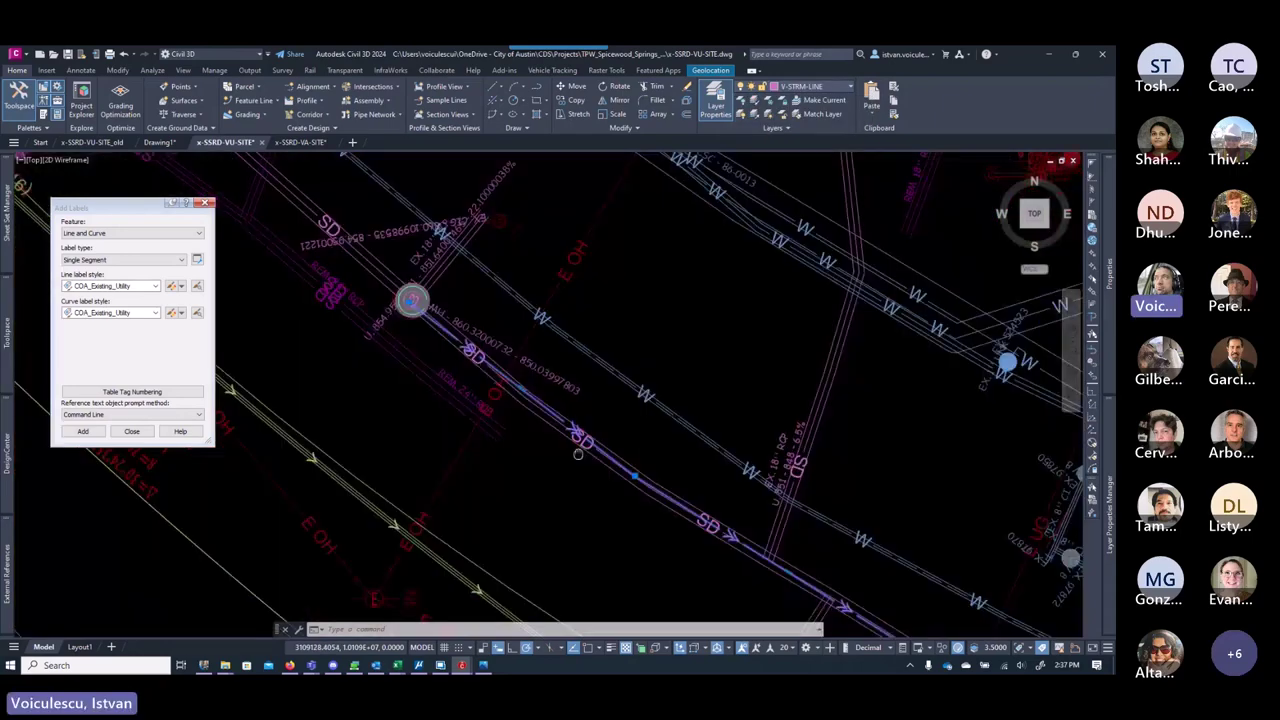
pyautogui.press('Escape')
pyautogui.press('Escape')
pyautogui.press('Escape')
# Step: Delete the old storm drain centerline and pipe outlines running beside the new polyline just southeast of the manhole
pyautogui.scroll(5, 578, 455)
pyautogui.scroll(-4, 540, 375)
pyautogui.scroll(5, 536, 370)
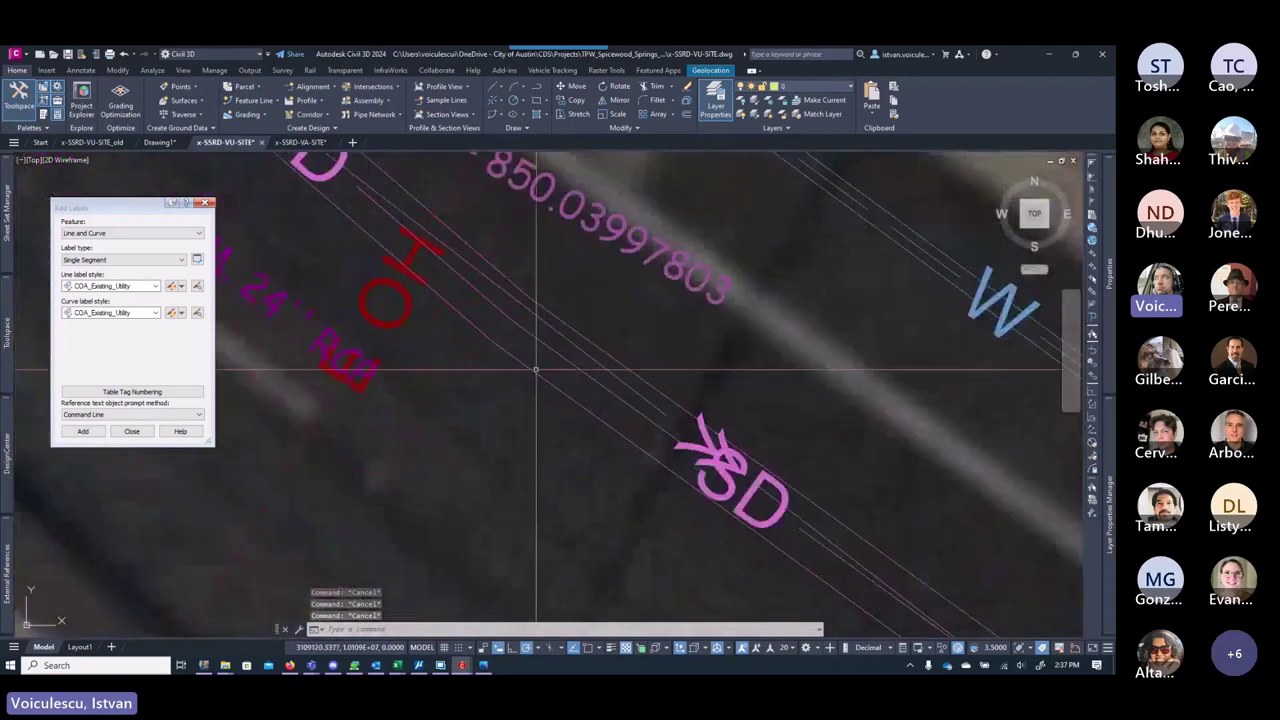
pyautogui.click(549, 342)
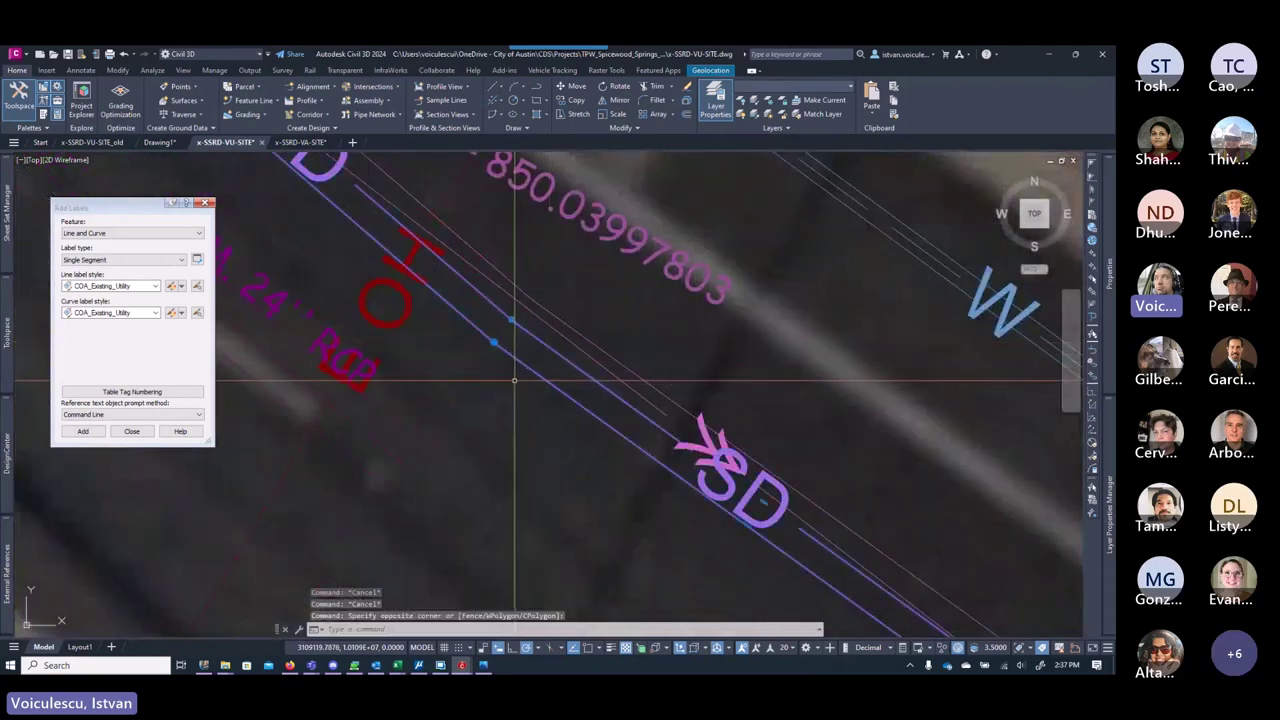
pyautogui.click(558, 322)
pyautogui.press('Delete')
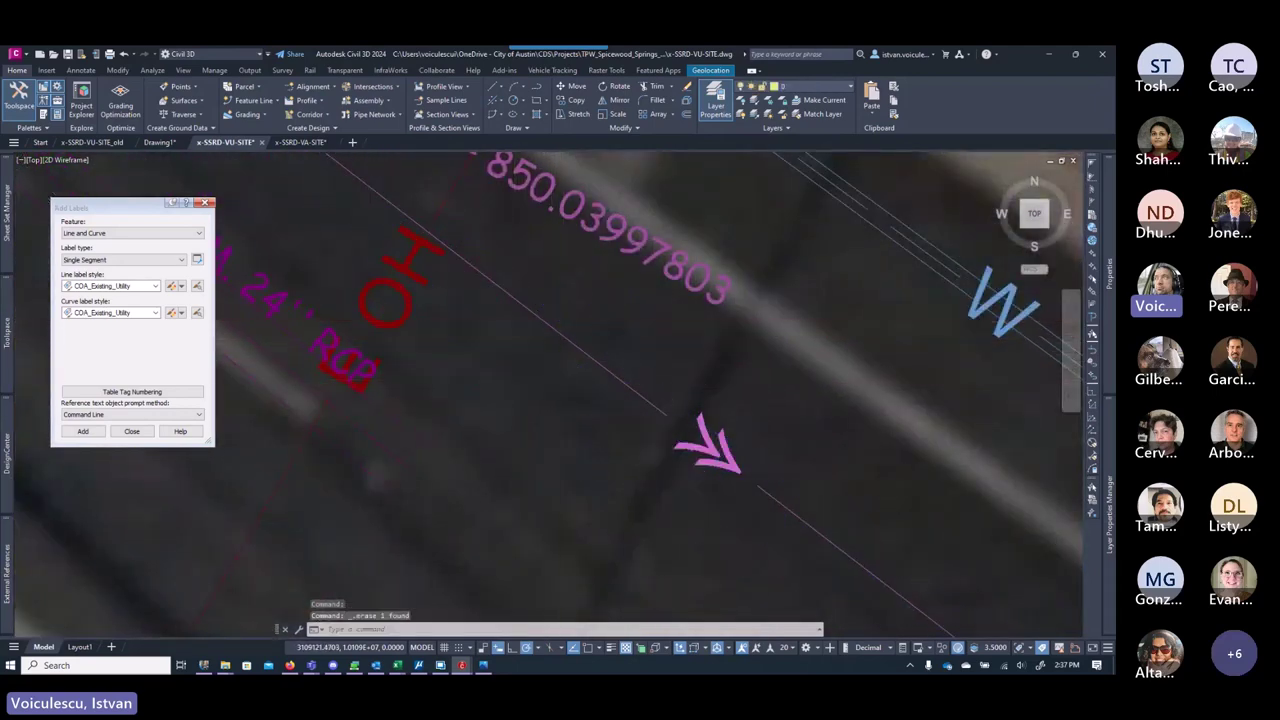
# Step: Delete the old SD centerline and upper pipe edge on the main's next segment, up to the northern 18'' RCP lateral
pyautogui.scroll(-5, 610, 424)
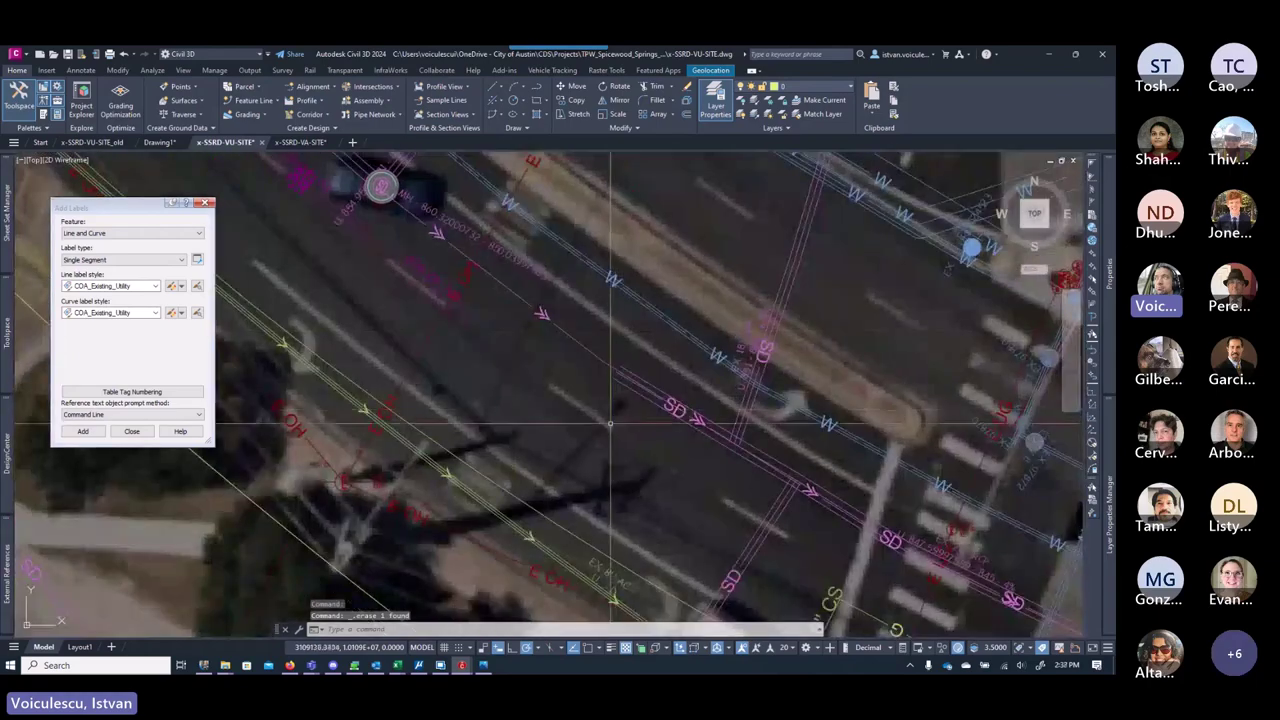
pyautogui.scroll(5, 610, 424)
pyautogui.click(585, 307)
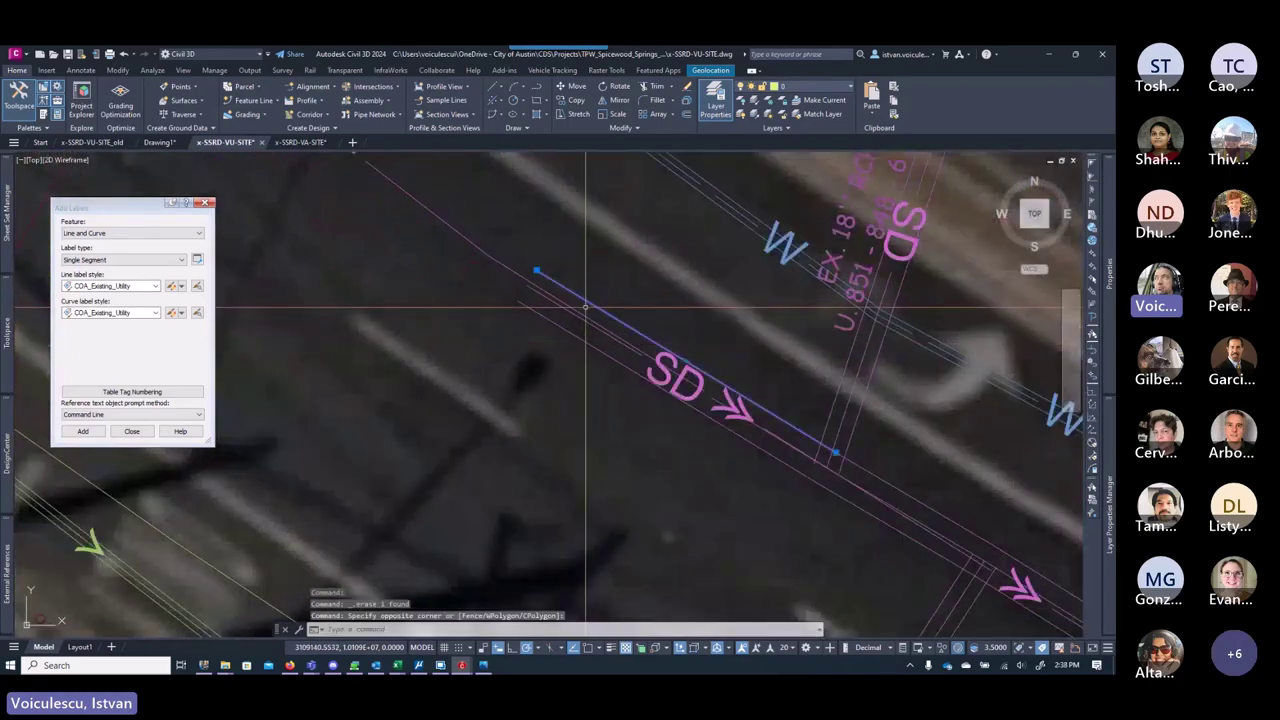
pyautogui.click(569, 313)
pyautogui.press('Delete')
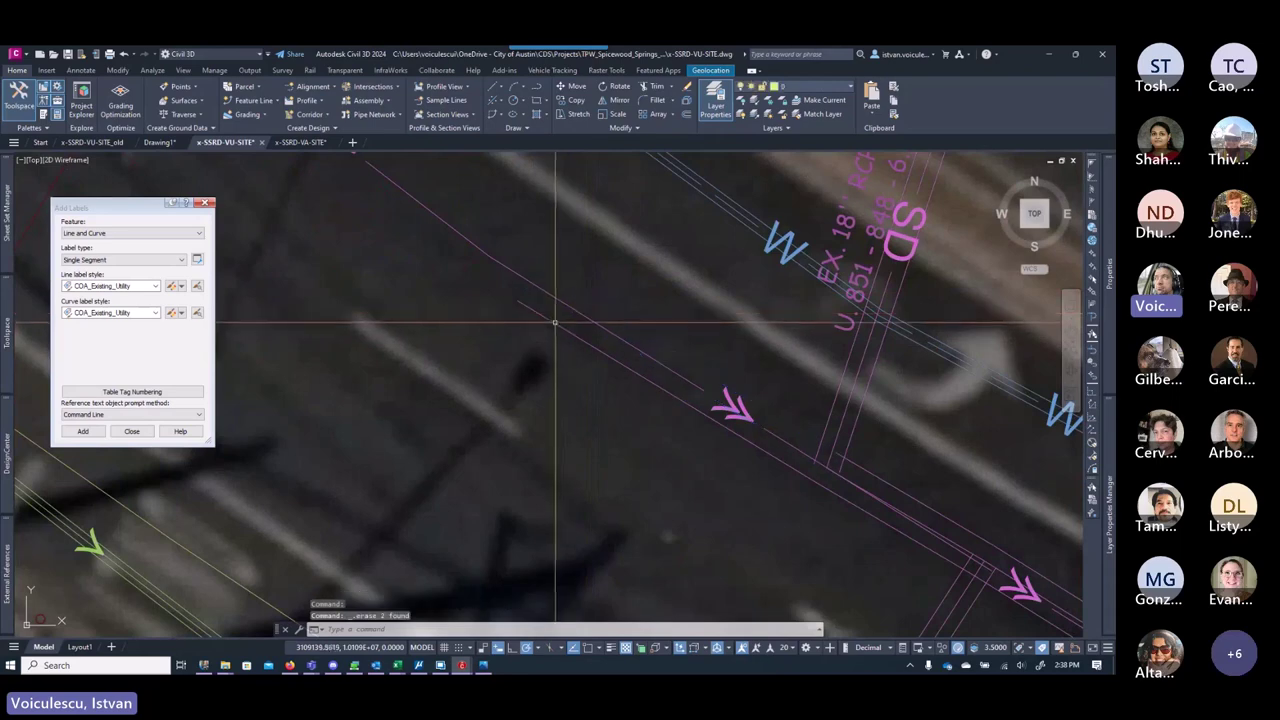
# Step: Delete the remaining old pipe edges along the main between the two laterals and southeast toward the crosswalk
pyautogui.scroll(-4, 553, 325)
pyautogui.scroll(4, 600, 330)
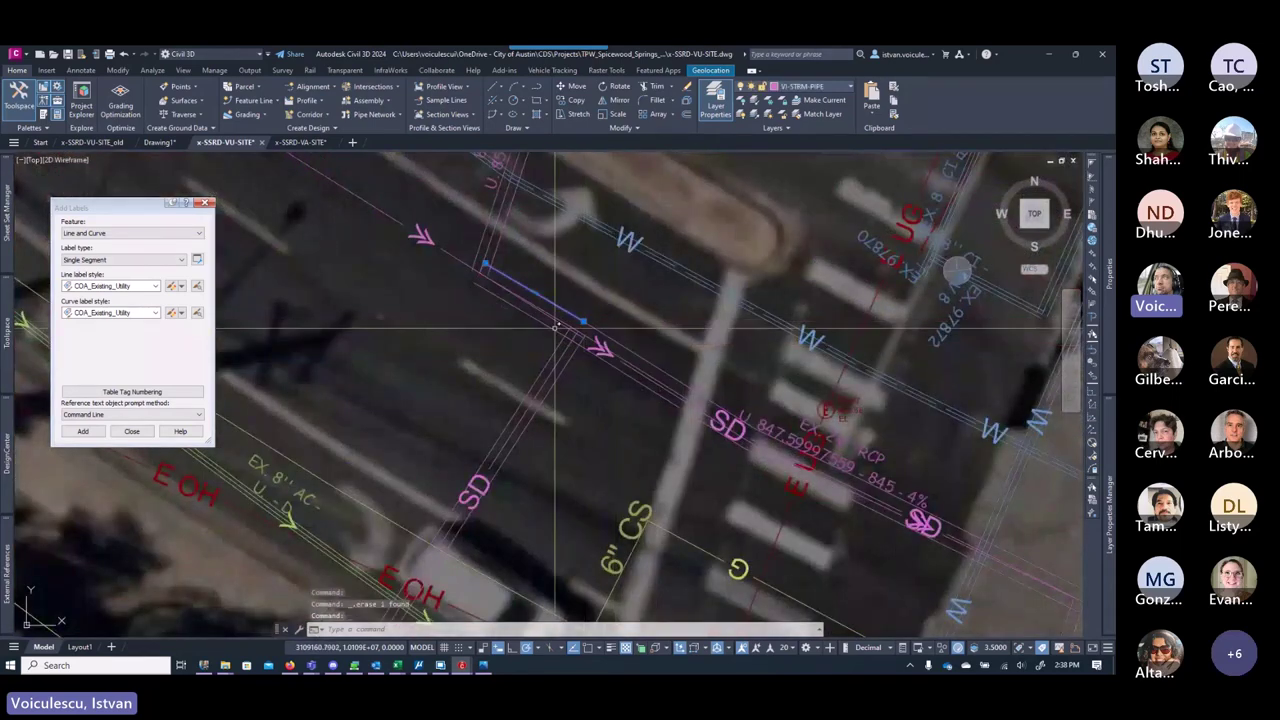
pyautogui.scroll(2, 598, 357)
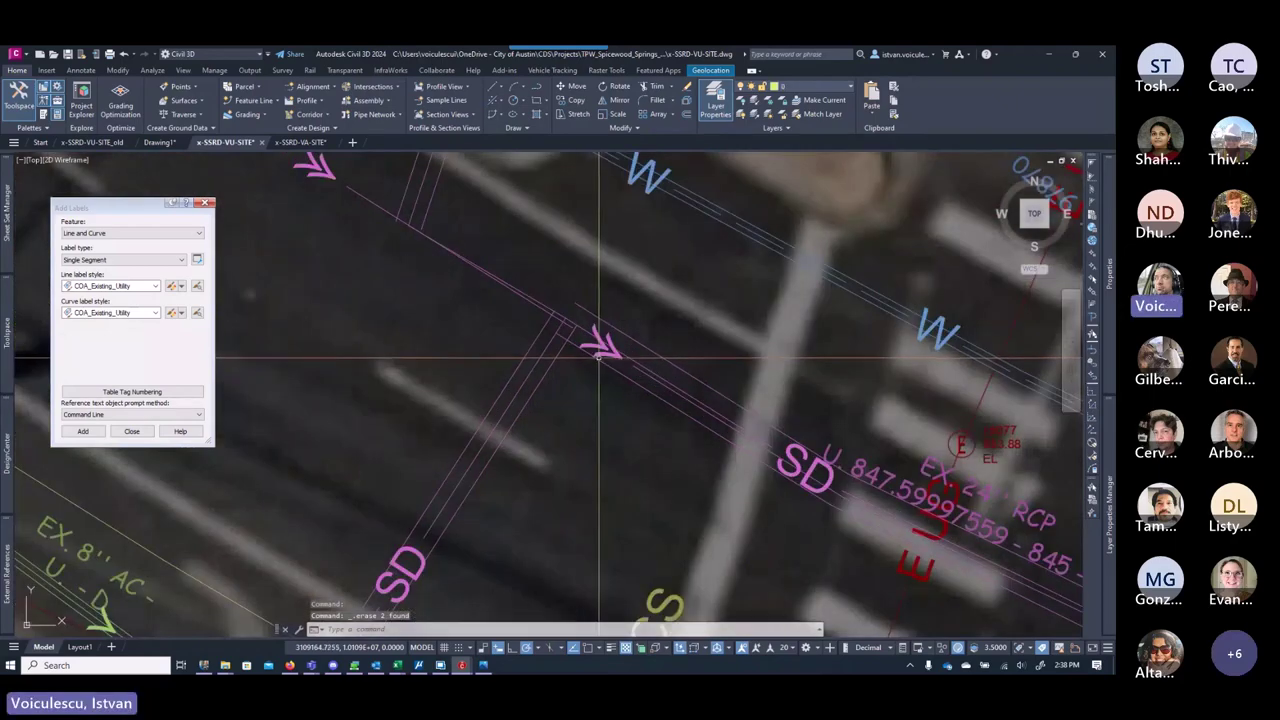
pyautogui.press('Delete')
pyautogui.click(598, 358)
pyautogui.press('Delete')
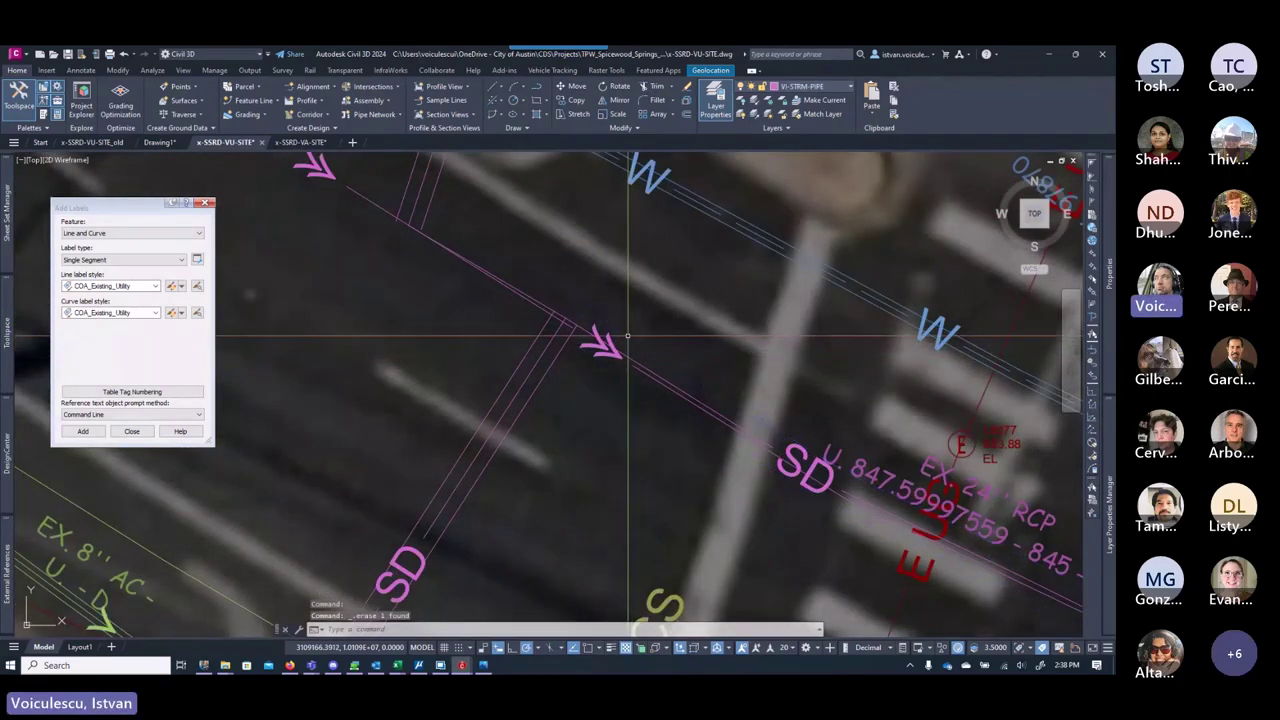
# Step: Draw a matching V-STRM-LINE polyline with Add Selected along the southern lateral's centerline, from its southwest end perpendicular to the storm drain main
pyautogui.scroll(-4, 611, 372)
pyautogui.moveTo(611, 372); pyautogui.dragTo(586, 359, button='middle')
pyautogui.scroll(4, 546, 404)
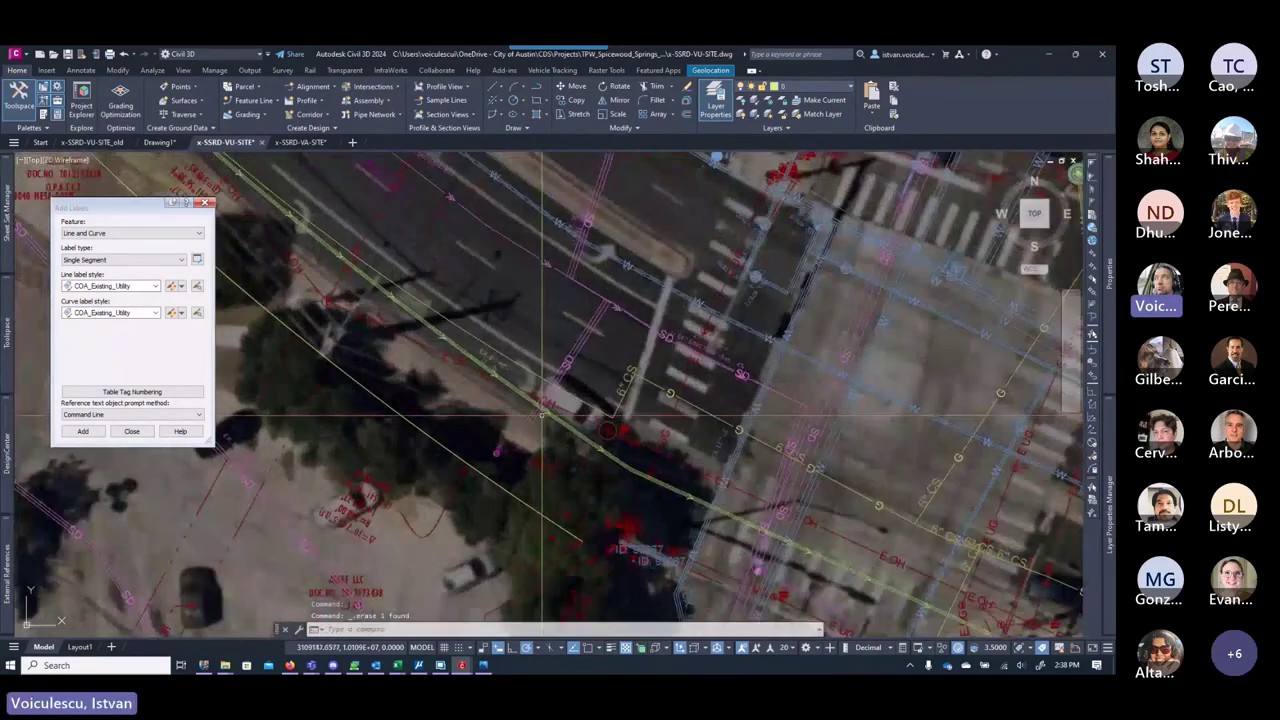
pyautogui.press('Escape')
pyautogui.press('Escape')
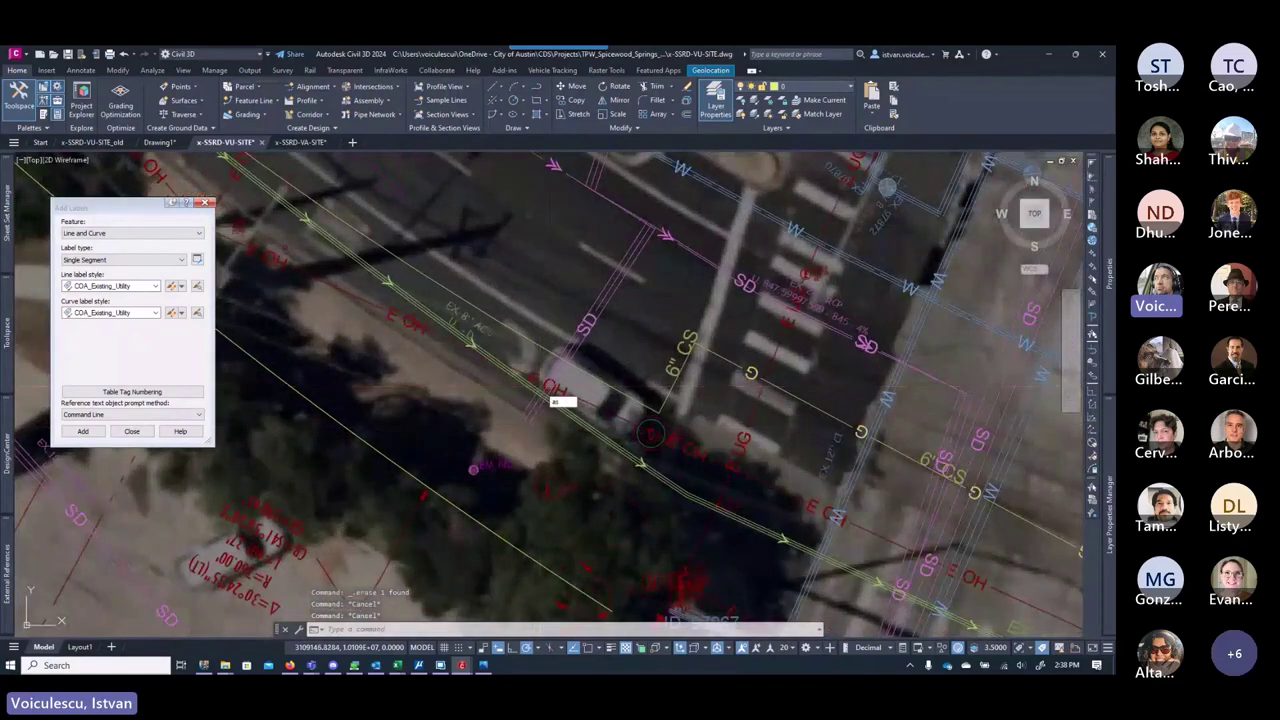
pyautogui.press('Return')
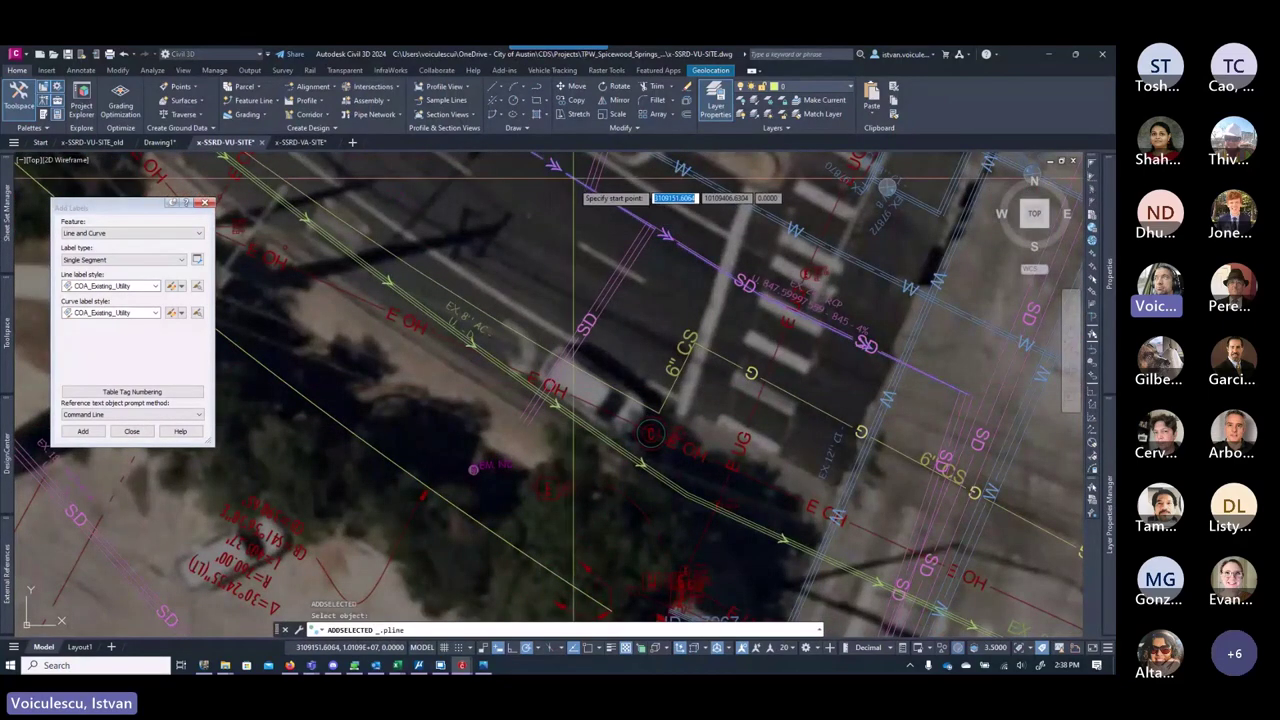
pyautogui.click(573, 179)
pyautogui.scroll(3, 545, 385)
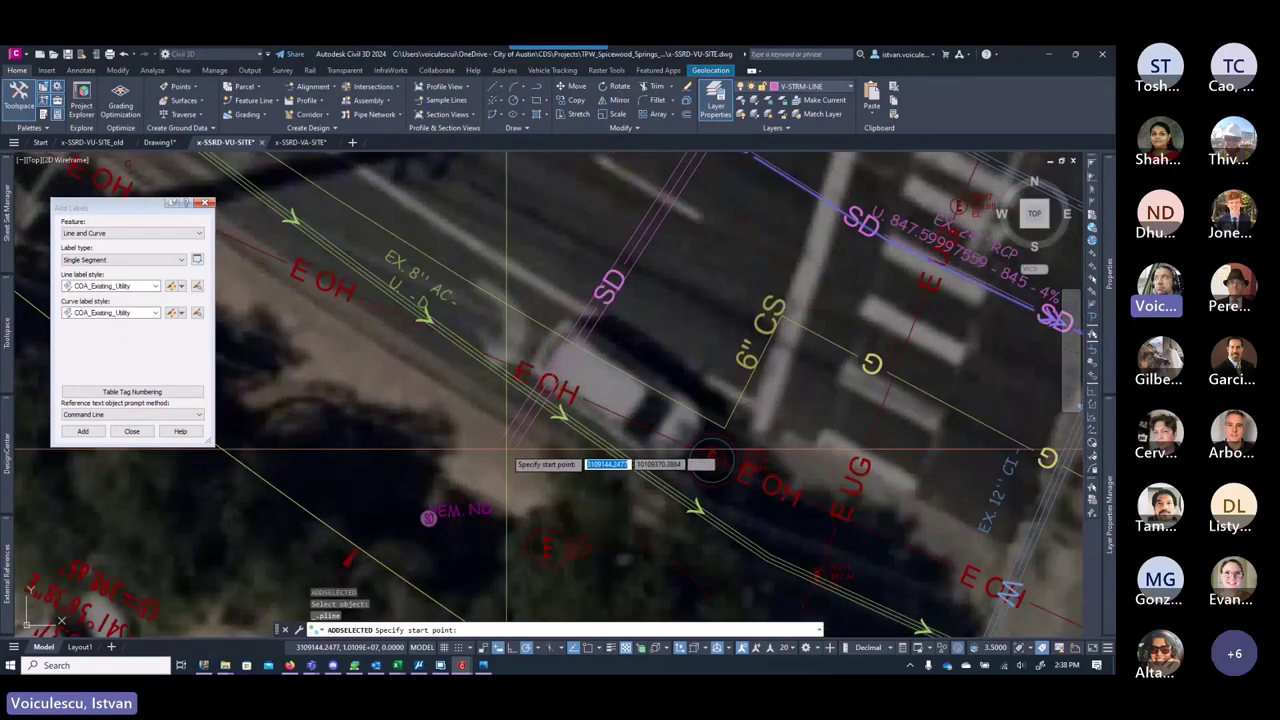
pyautogui.click(648, 305)
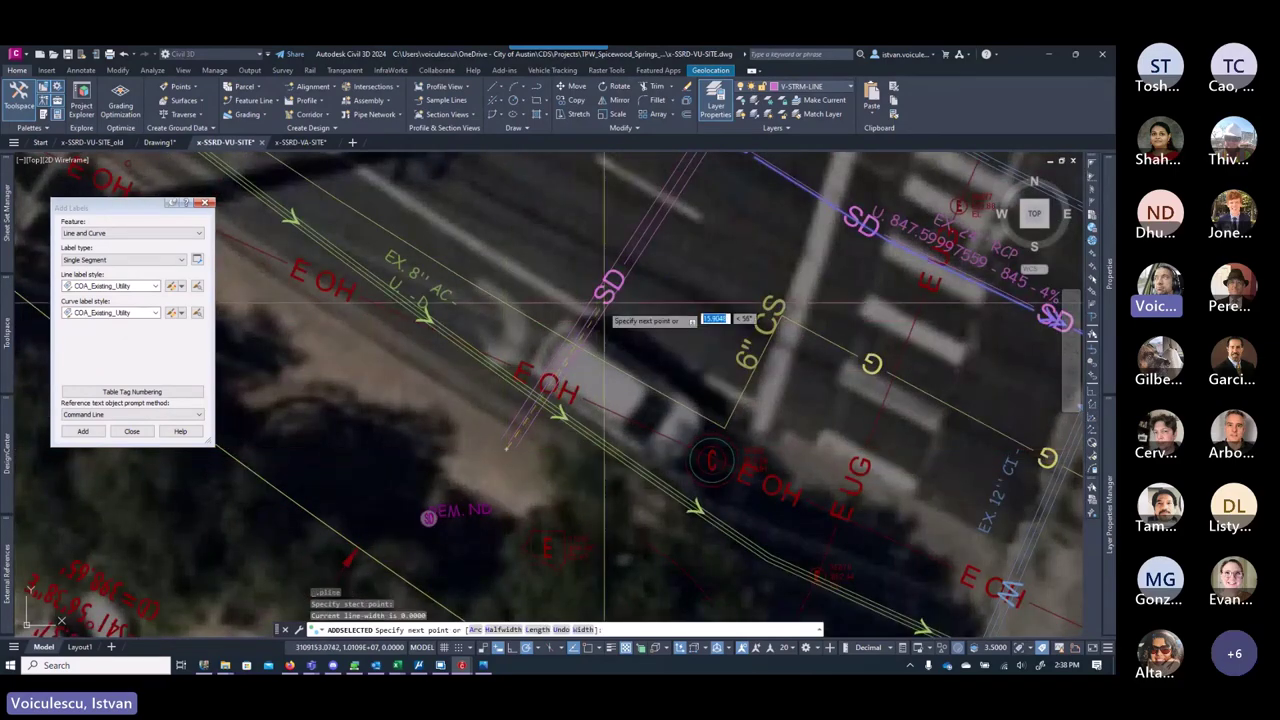
pyautogui.scroll(-2, 654, 317)
pyautogui.scroll(3, 614, 330)
pyautogui.keyDown('shift'); pyautogui.rightClick(628, 330); pyautogui.keyUp('shift')
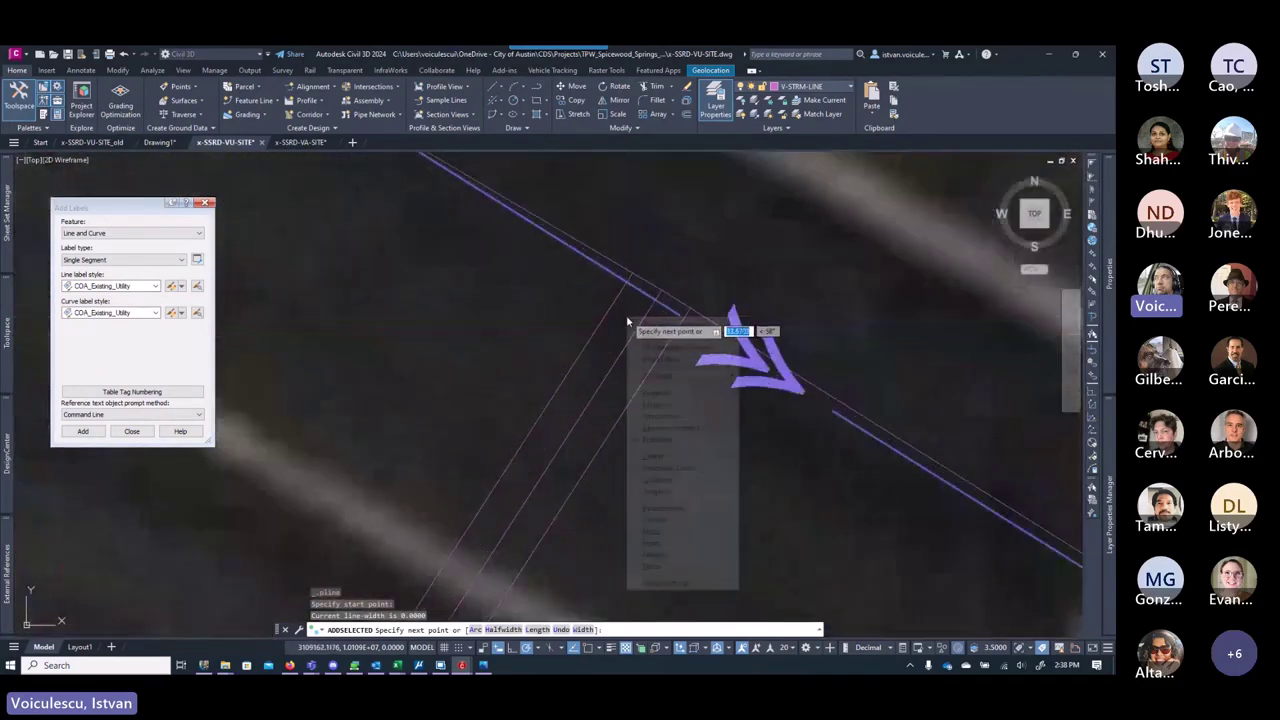
pyautogui.click(680, 491)
pyautogui.press('Escape')
pyautogui.press('Escape')
pyautogui.press('Escape')
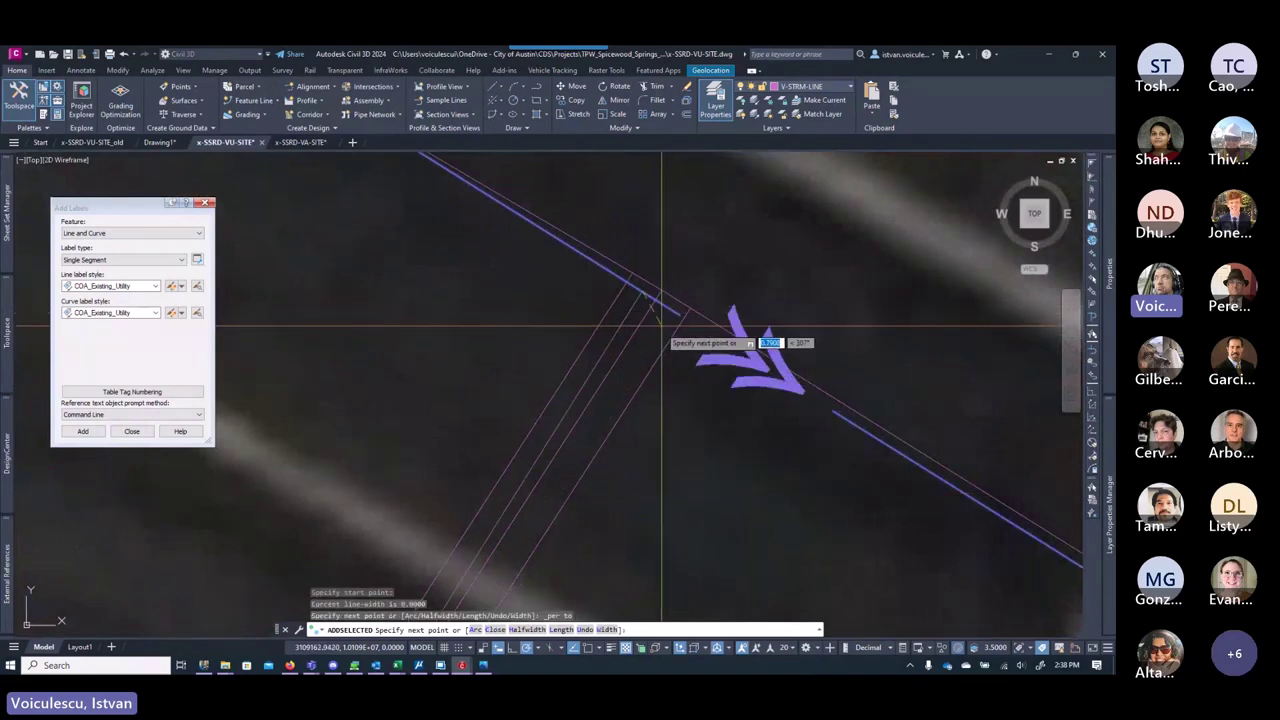
# Step: Delete the old SD centerline and both pipe edges of the southern lateral, keeping the new polyline
pyautogui.scroll(-3, 640, 330)
pyautogui.click(634, 435)
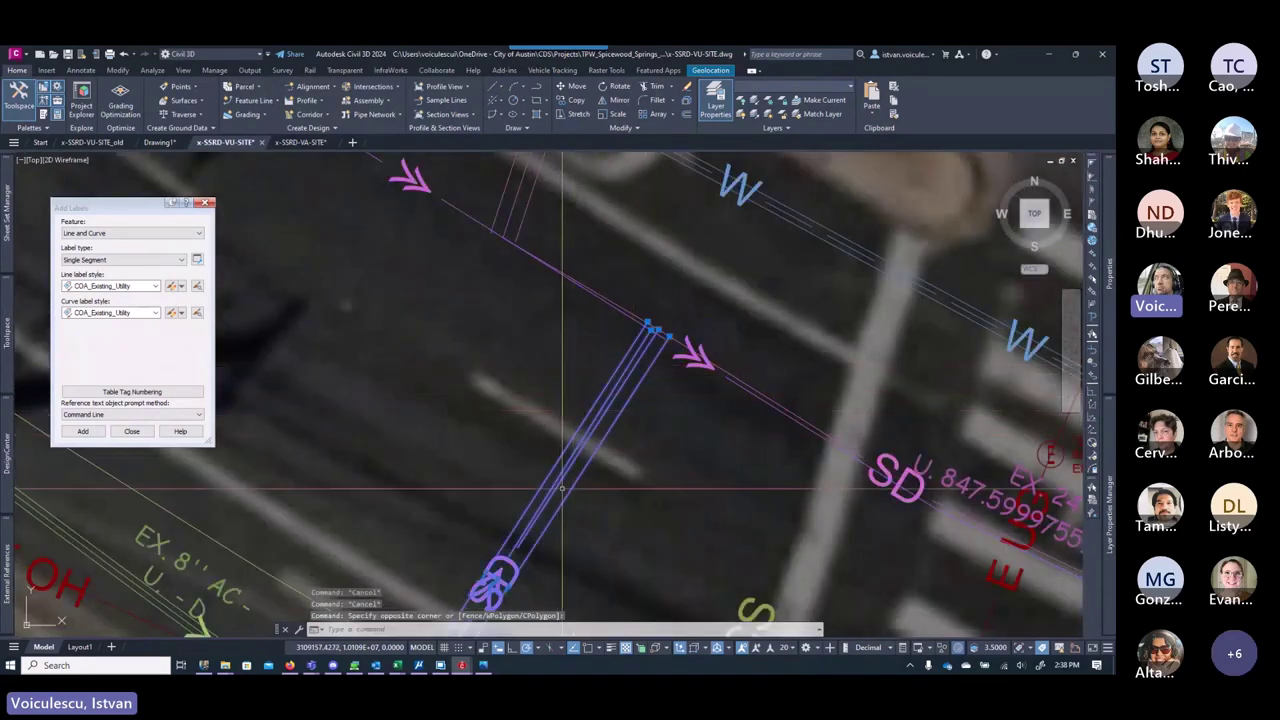
pyautogui.scroll(2, 500, 575)
pyautogui.scroll(2, 500, 575)
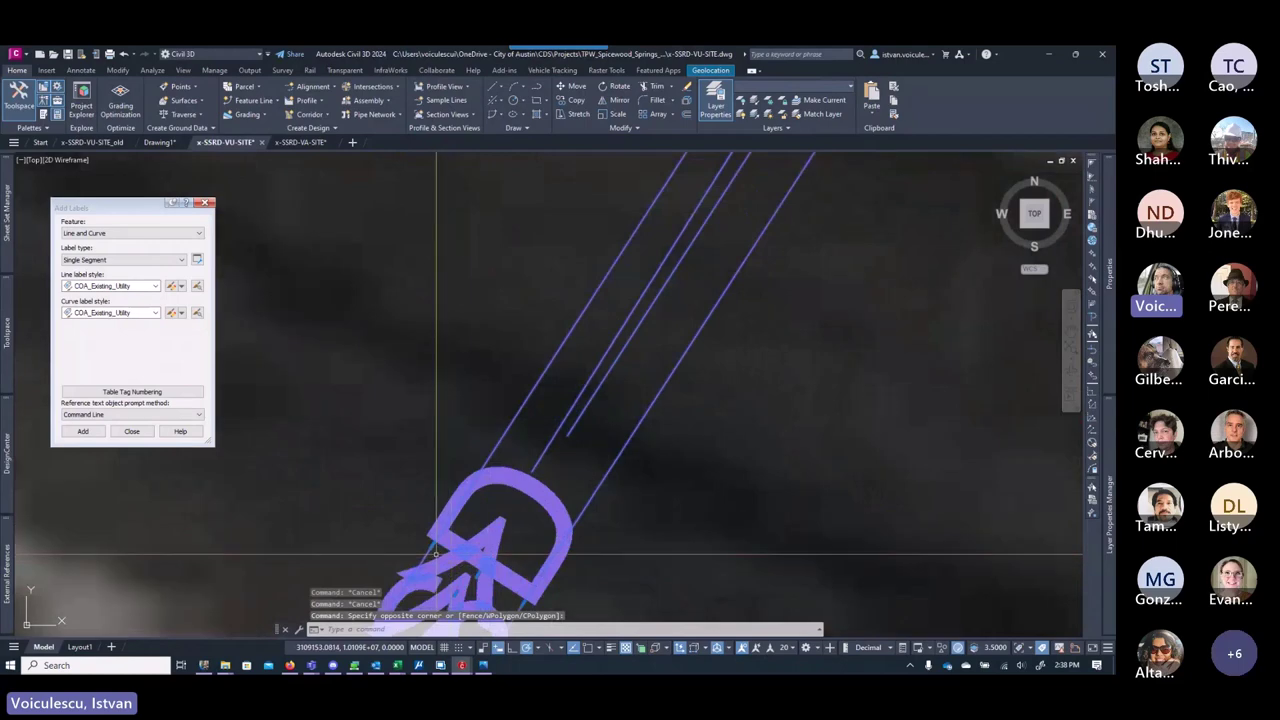
pyautogui.click(440, 528)
pyautogui.scroll(-4, 459, 525)
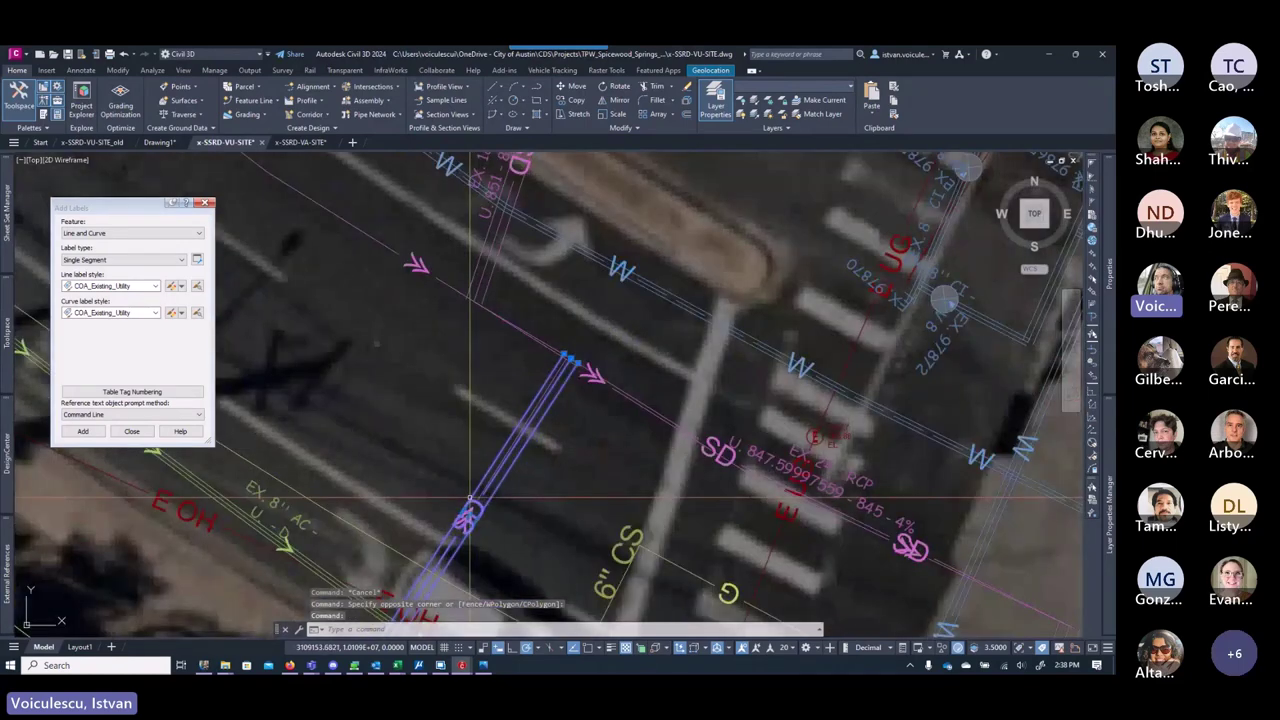
pyautogui.press('Delete')
# Step: Delete the leftover old pipe edge on the main between the northern and southern laterals
pyautogui.scroll(-3, 509, 423)
pyautogui.scroll(6, 509, 423)
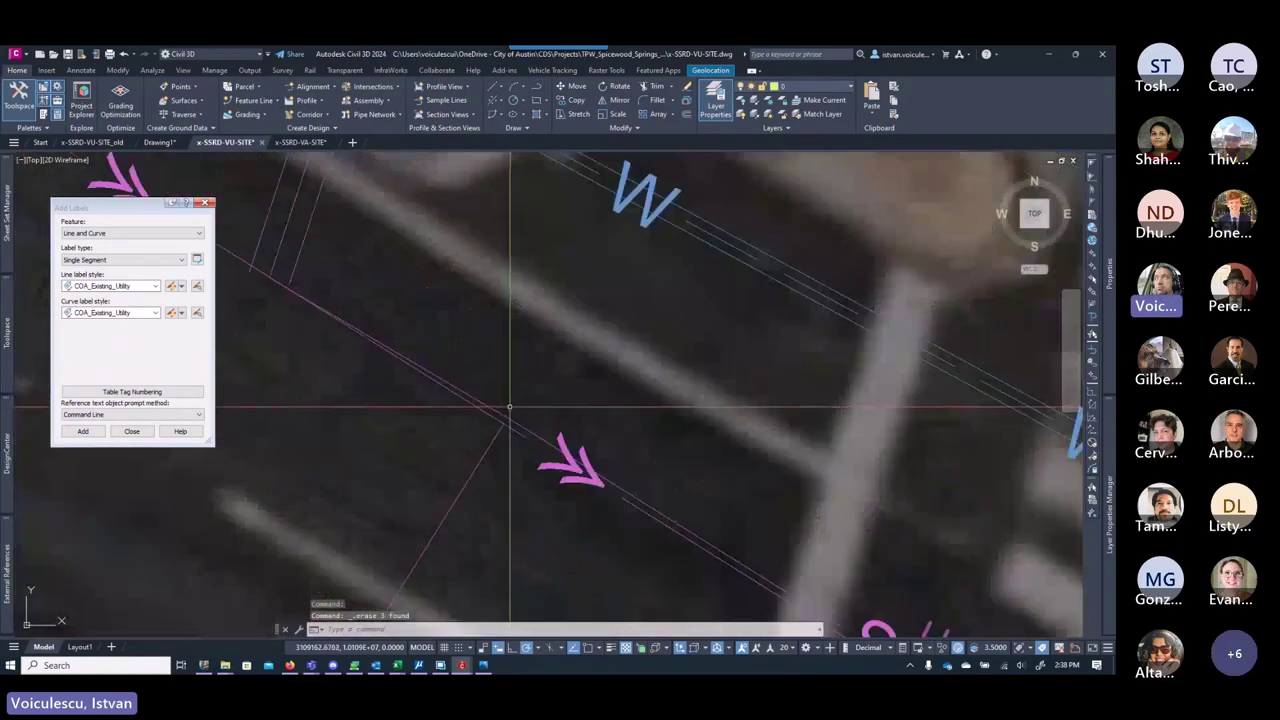
pyautogui.click(518, 416)
pyautogui.scroll(-5, 521, 411)
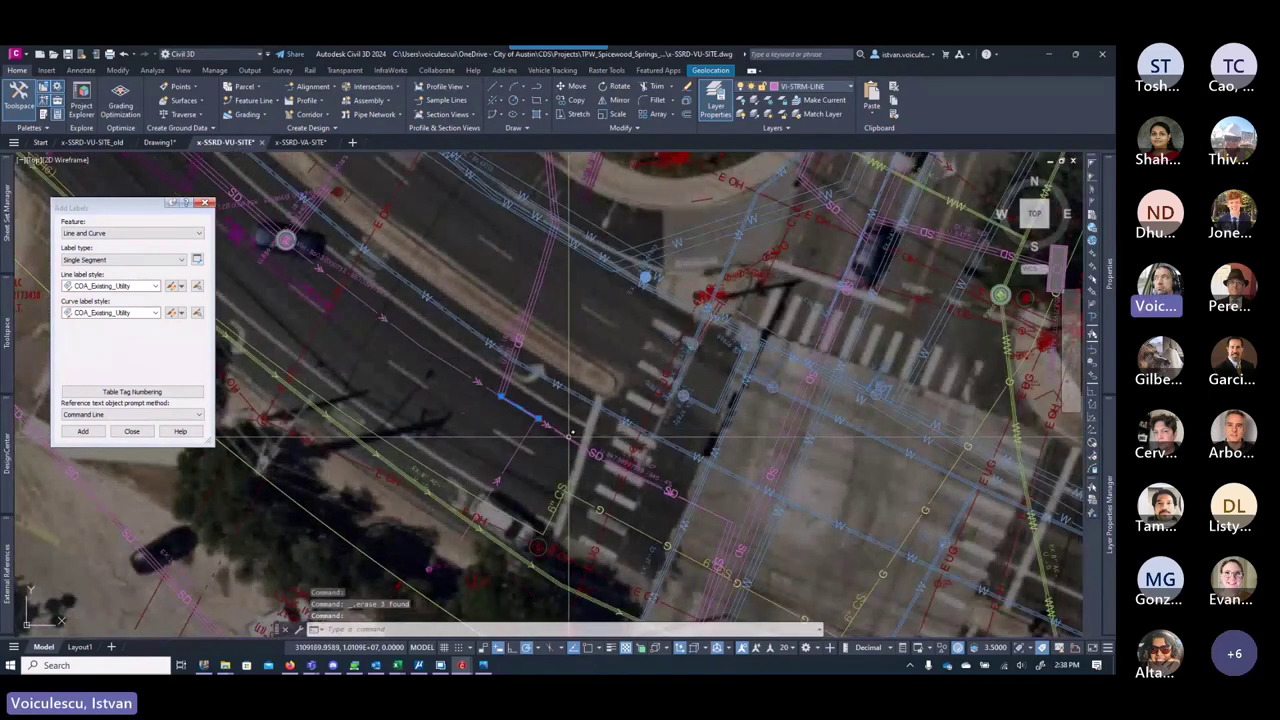
pyautogui.press('Delete')
pyautogui.press('Escape')
pyautogui.press('Escape')
# Step: Delete the old SD line running along the main from the southern lateral across the crosswalk, and save the drawing
pyautogui.scroll(5, 565, 430)
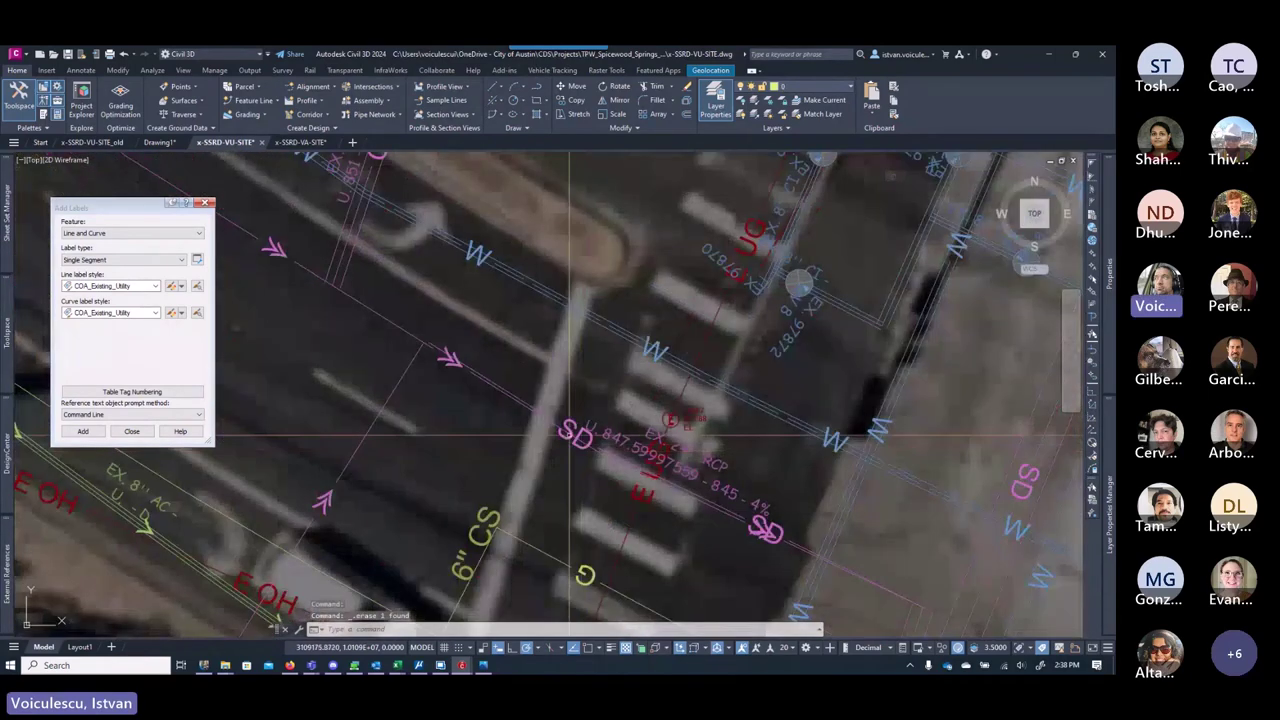
pyautogui.click(555, 420)
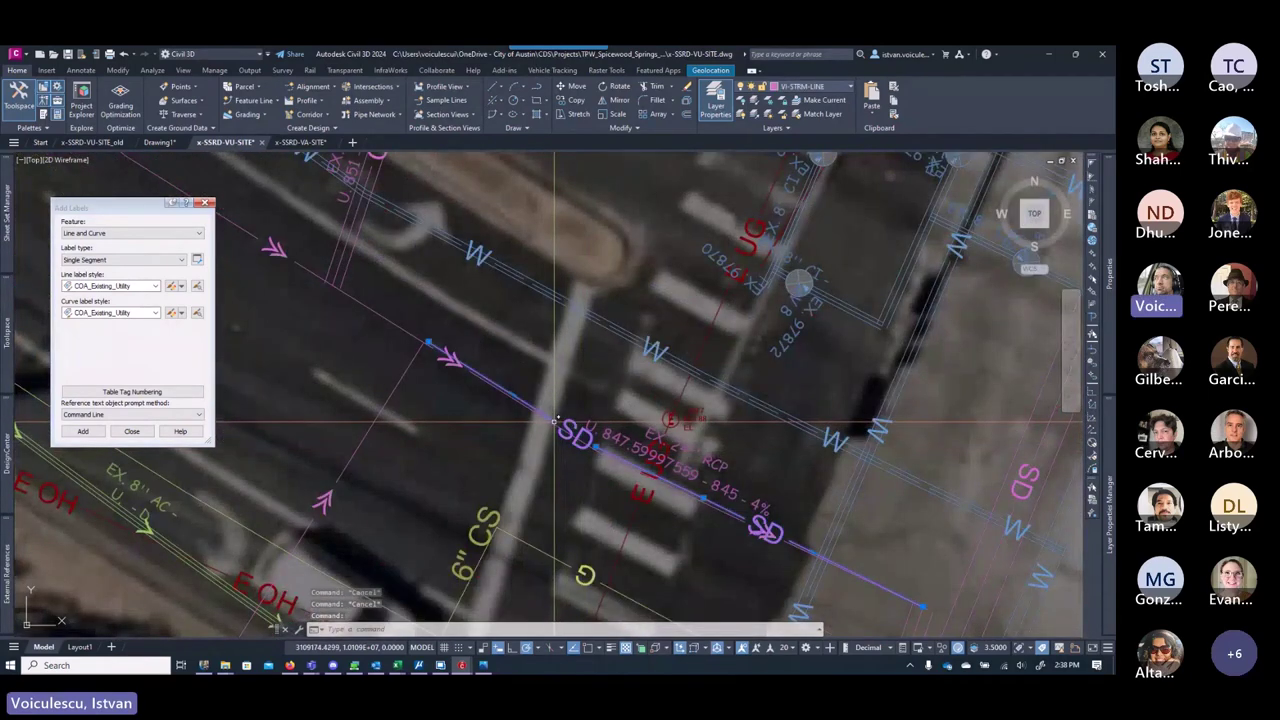
pyautogui.press('Delete')
pyautogui.scroll(-1, 697, 455)
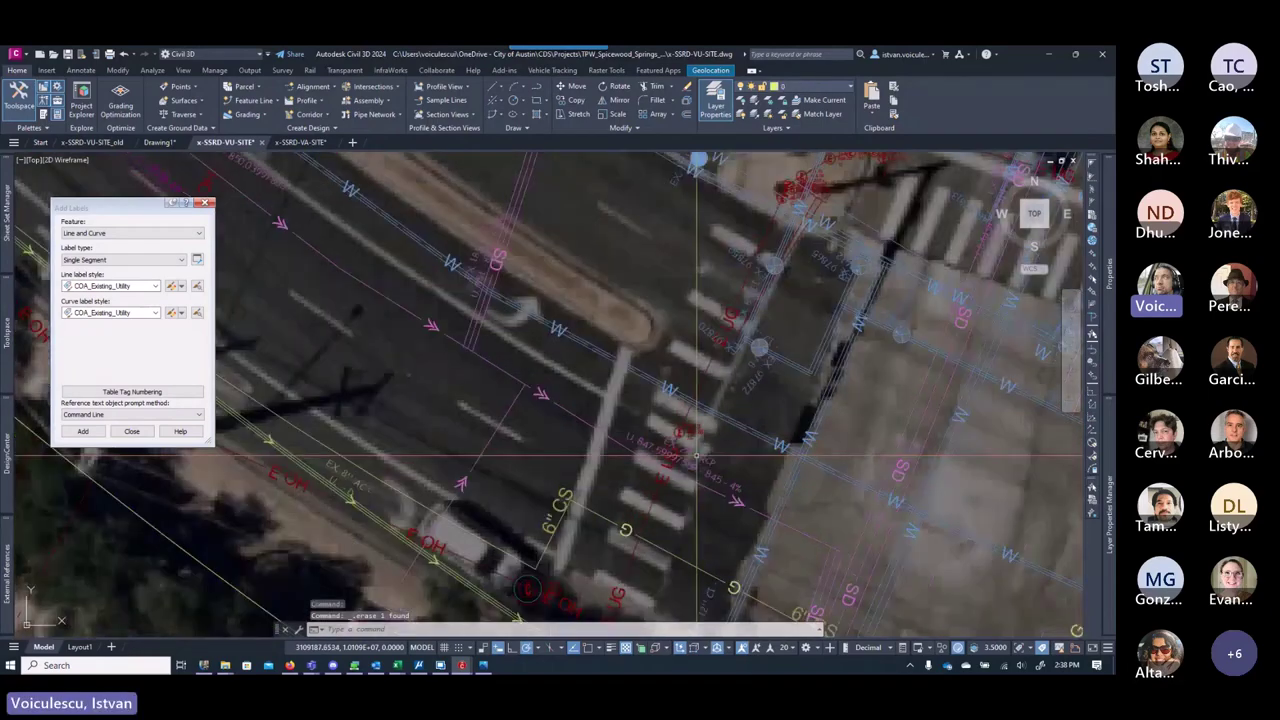
pyautogui.scroll(-3, 697, 455)
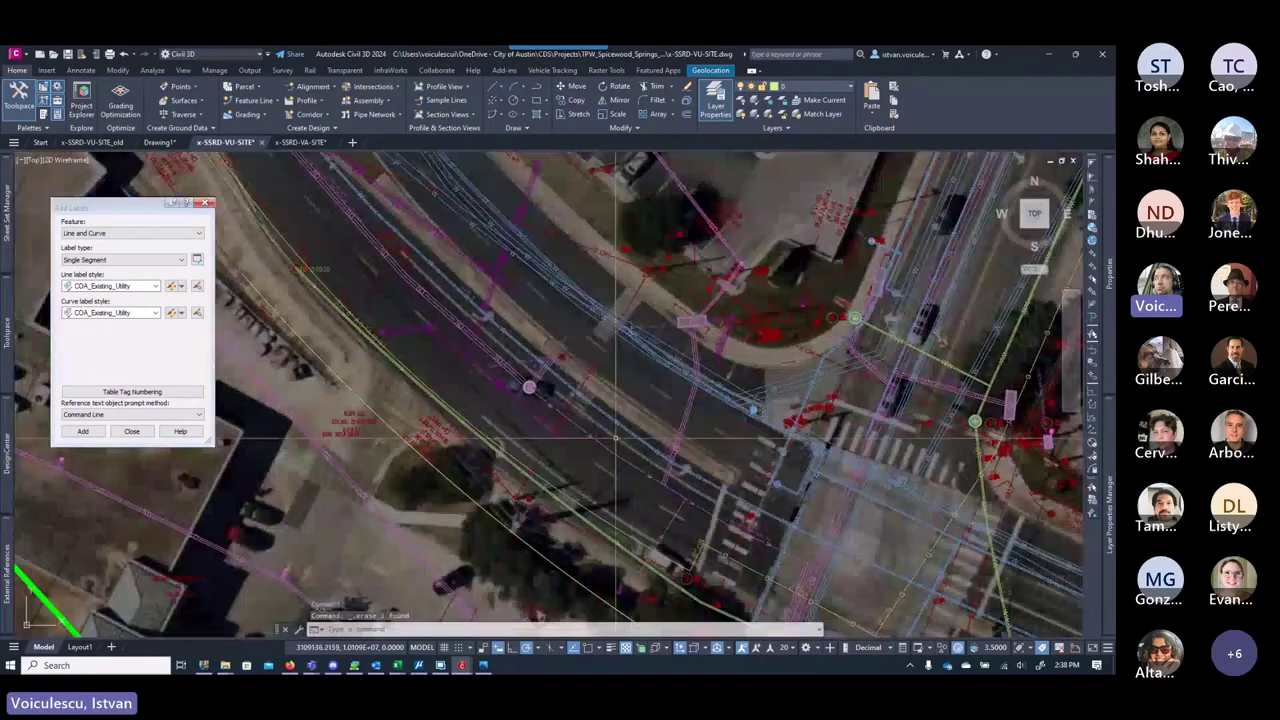
pyautogui.hotkey('ctrl', 's')
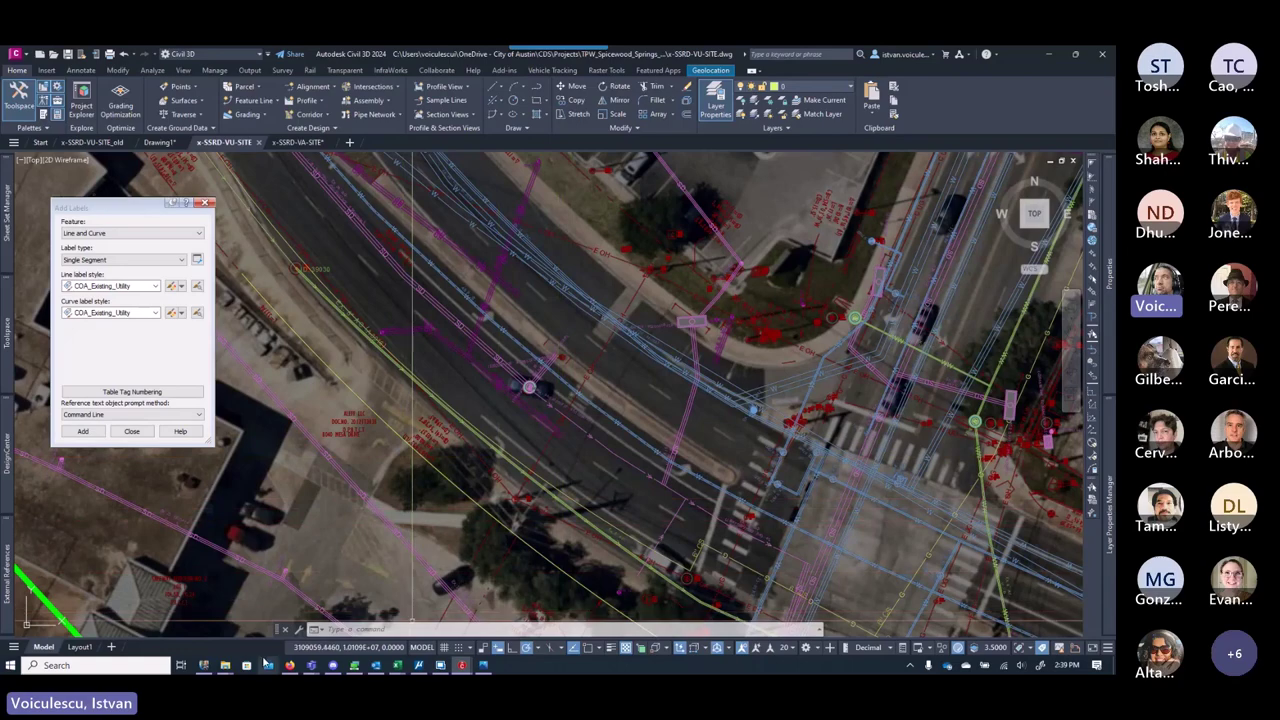
# Step: Switch to the main Microsoft Teams window and open its chat view
pyautogui.moveTo(311, 665)
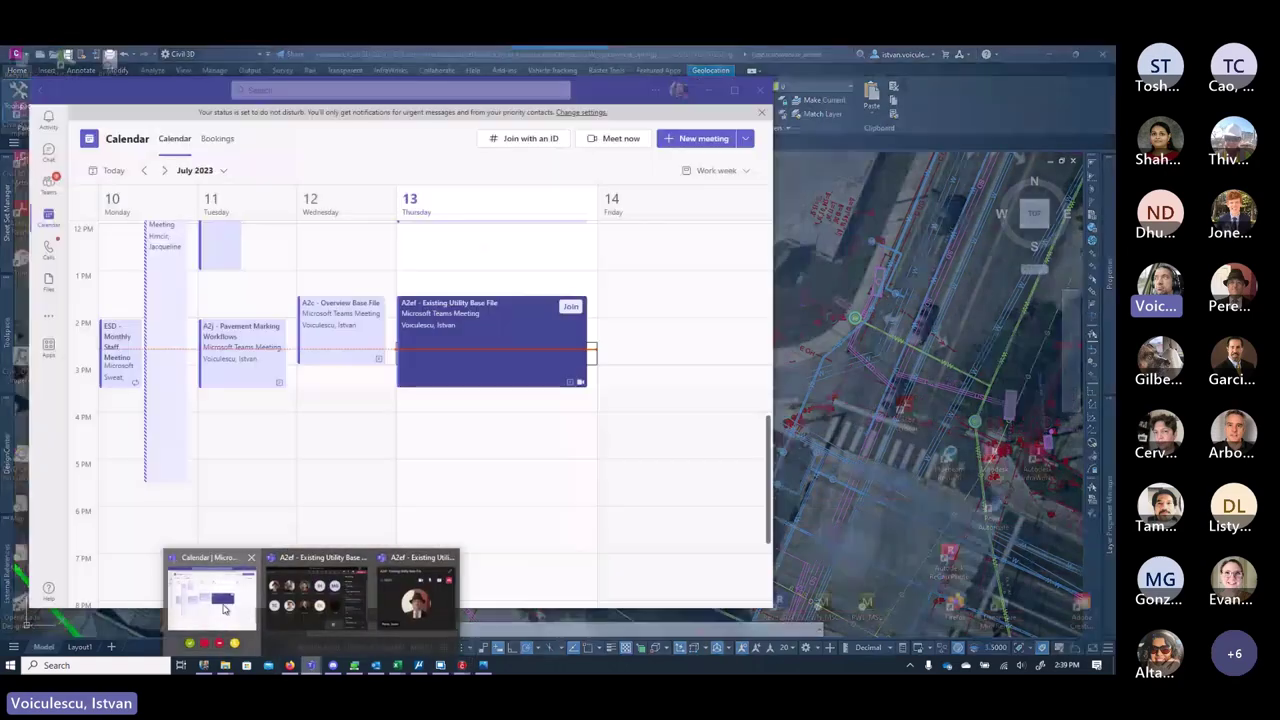
pyautogui.click(227, 606)
pyautogui.click(54, 164)
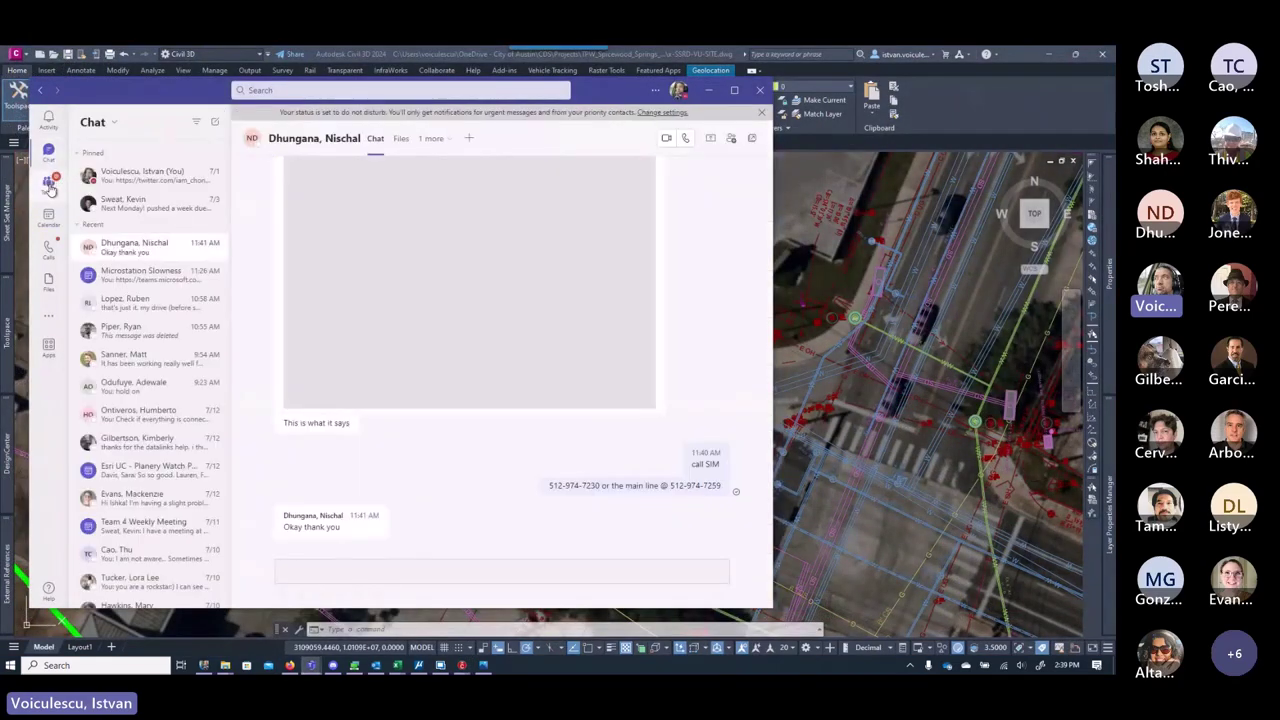
# Step: Open the list of teams and view the channels of the ATX CAD team
pyautogui.click(48, 183)
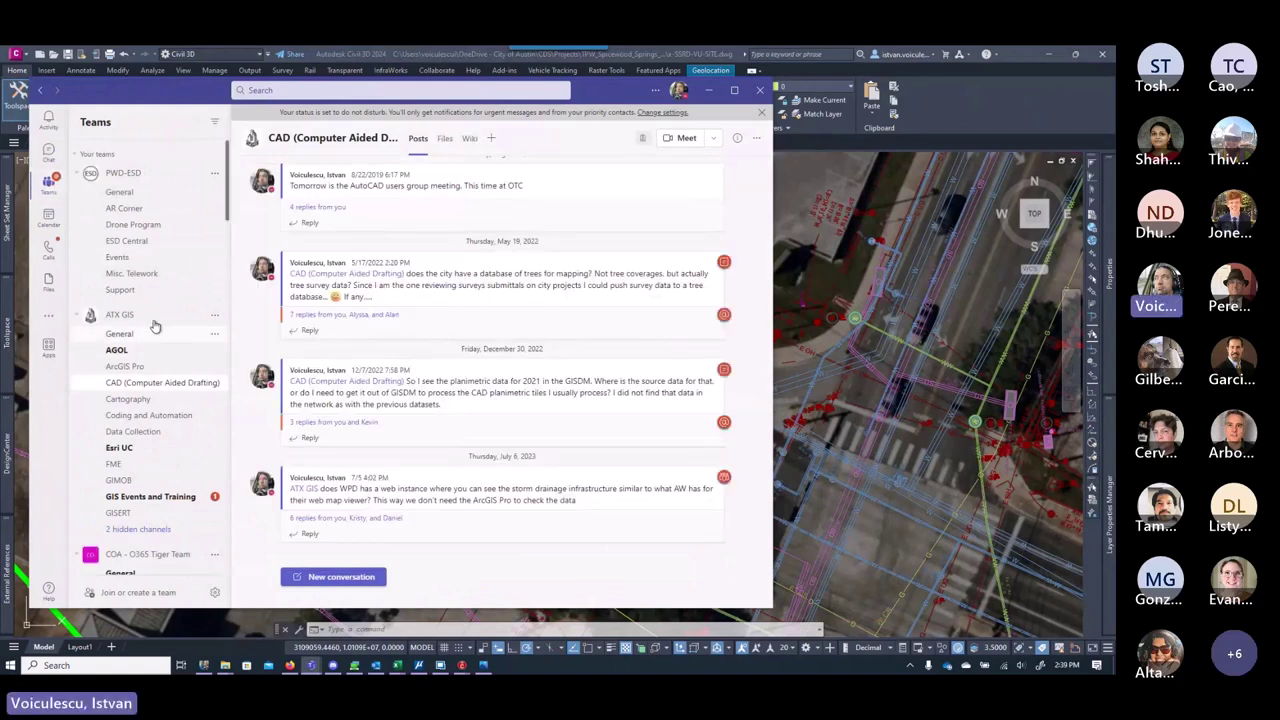
pyautogui.scroll(-10, 140, 360)
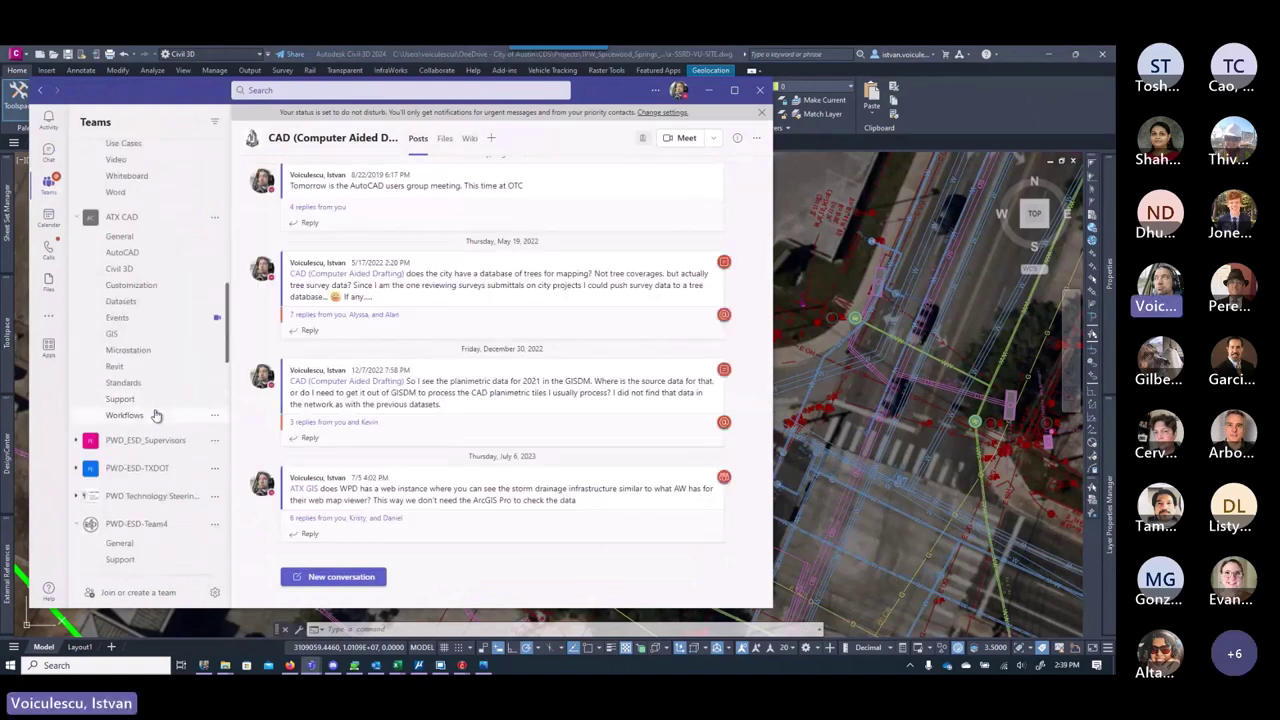
# Step: Switch to File Explorer and open the CDS\Sharepoint folder in OneDrive - City of Austin
pyautogui.moveTo(225, 665)
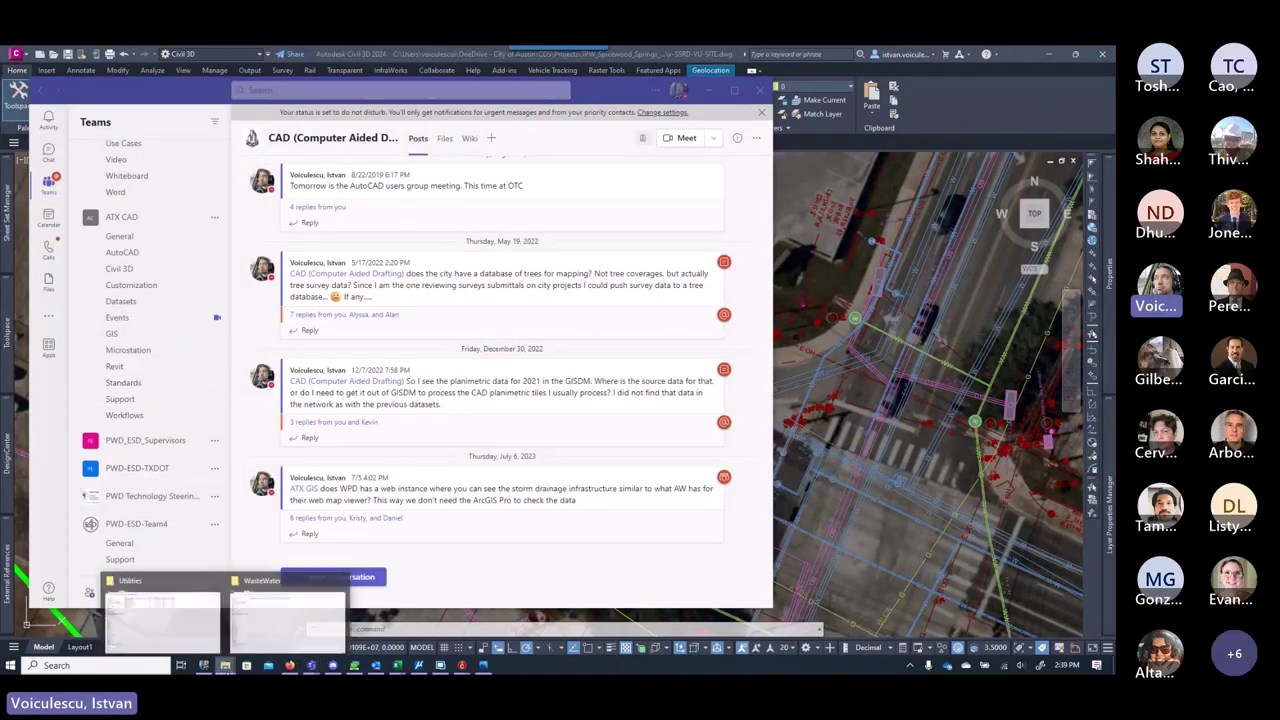
pyautogui.click(210, 620)
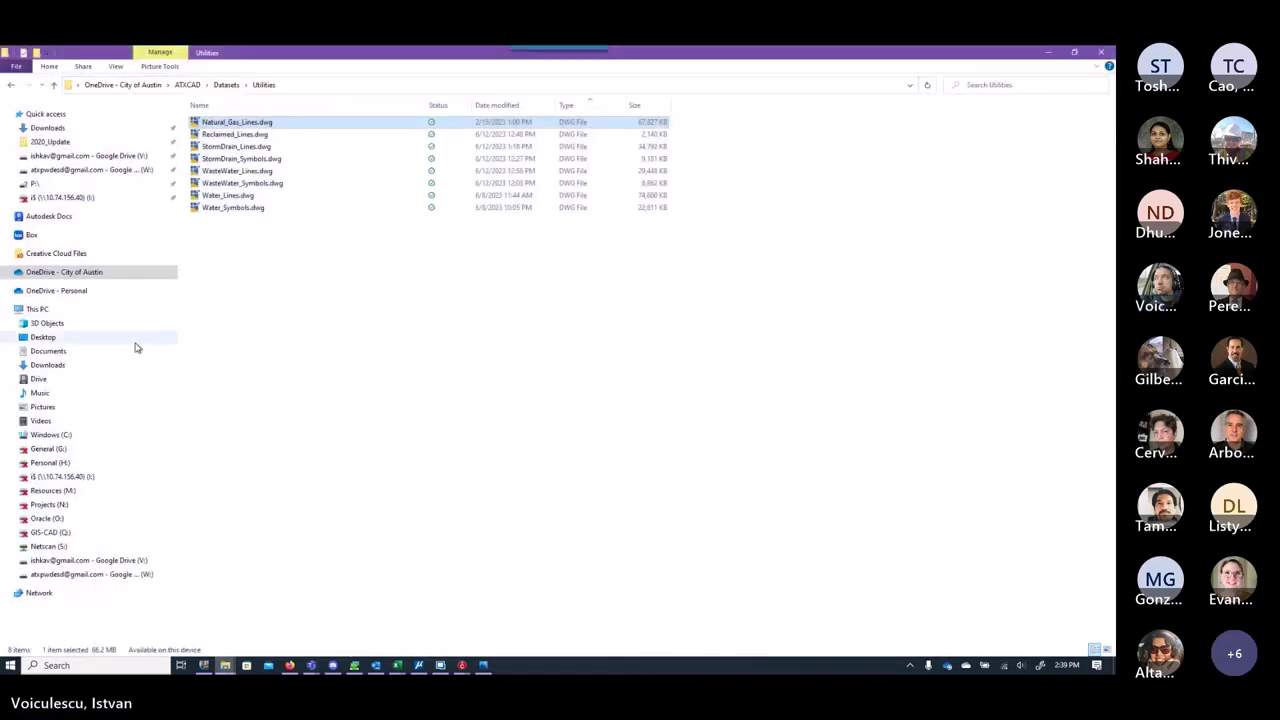
pyautogui.click(114, 274)
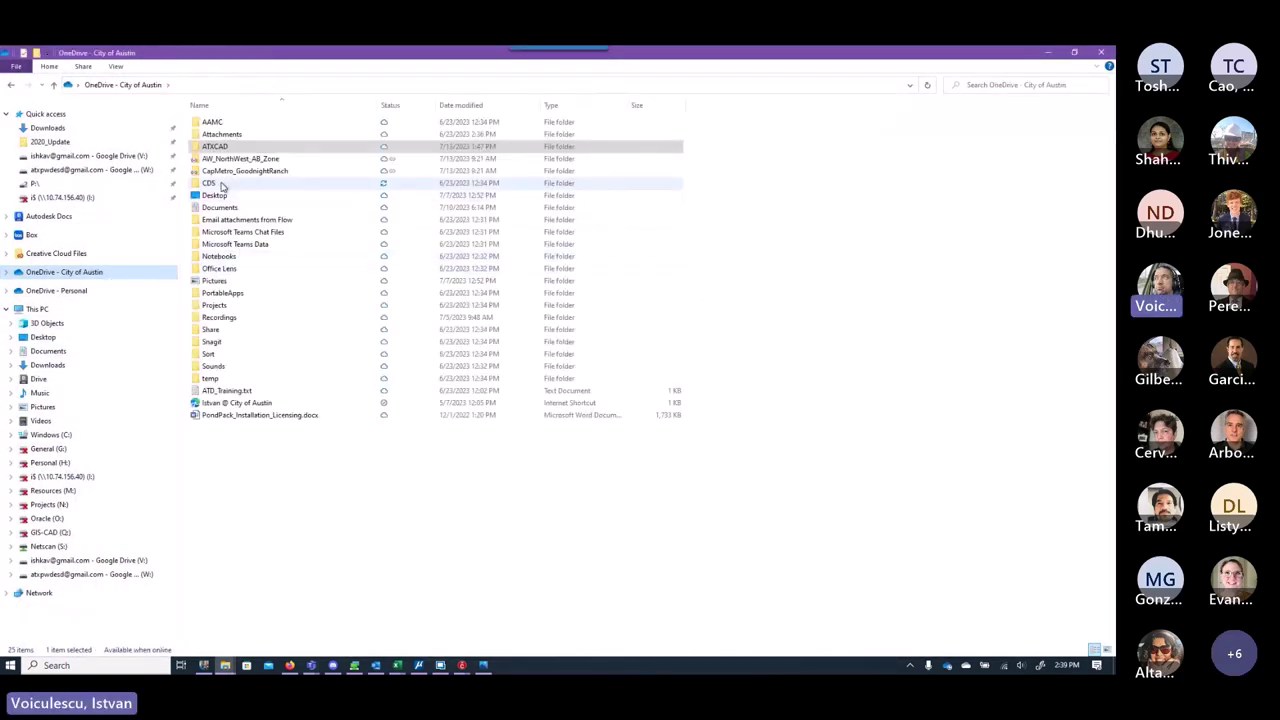
pyautogui.doubleClick(218, 182)
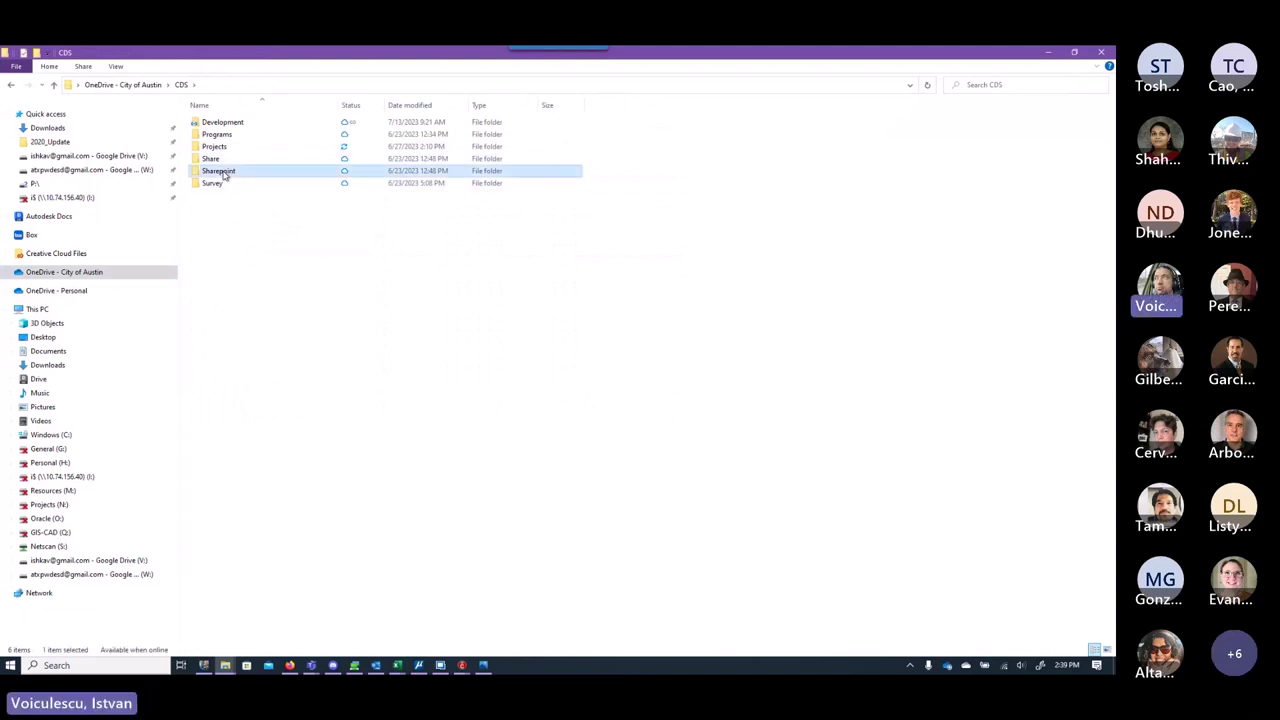
pyautogui.doubleClick(218, 170)
# Step: Open A2ef_Existing_Utilities.pdf from Training\Autodesk\Workflows\A_Project_Base_Files\A2_External_References within the Sharepoint folder
pyautogui.doubleClick(214, 146)
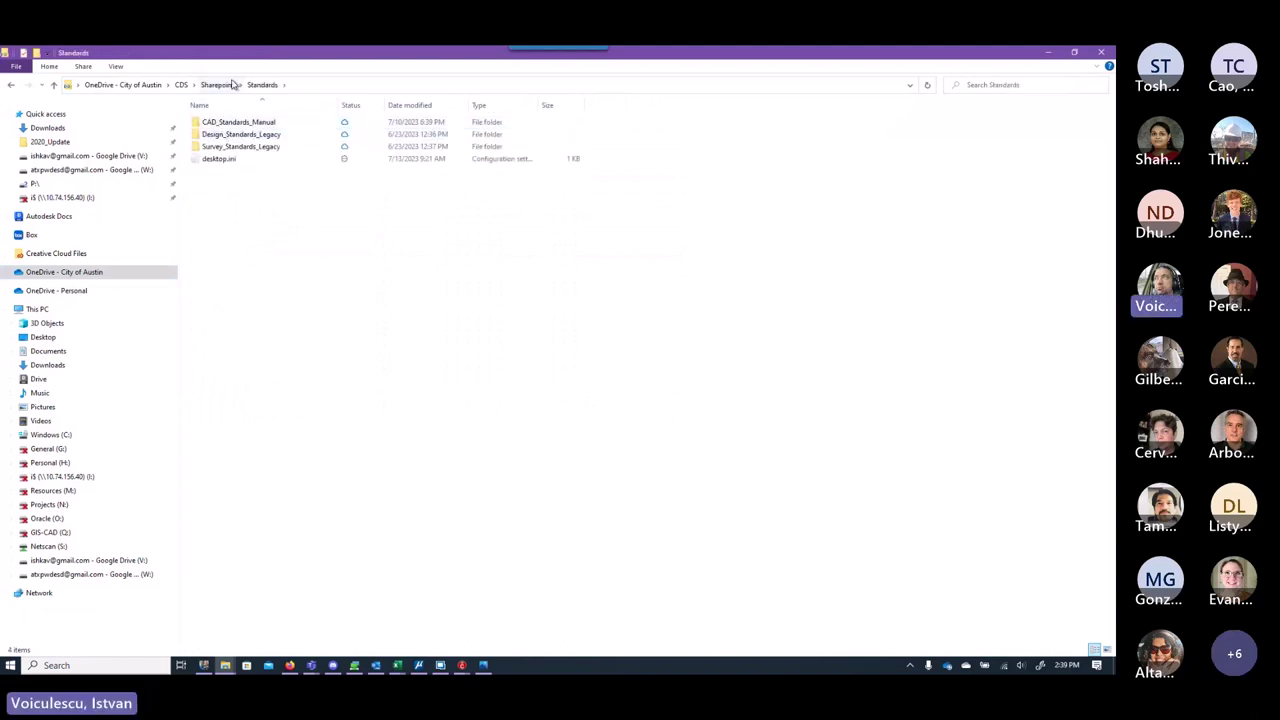
pyautogui.click(217, 84)
pyautogui.doubleClick(214, 146)
pyautogui.doubleClick(217, 122)
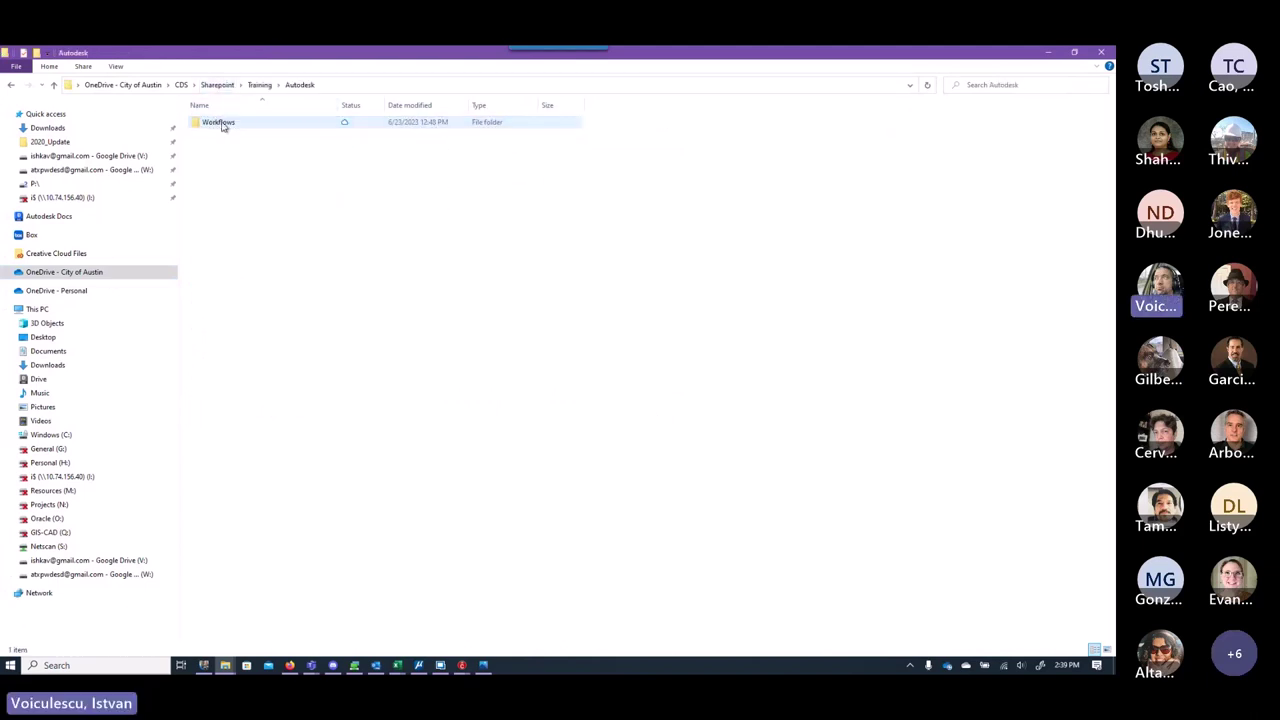
pyautogui.doubleClick(220, 123)
pyautogui.doubleClick(222, 123)
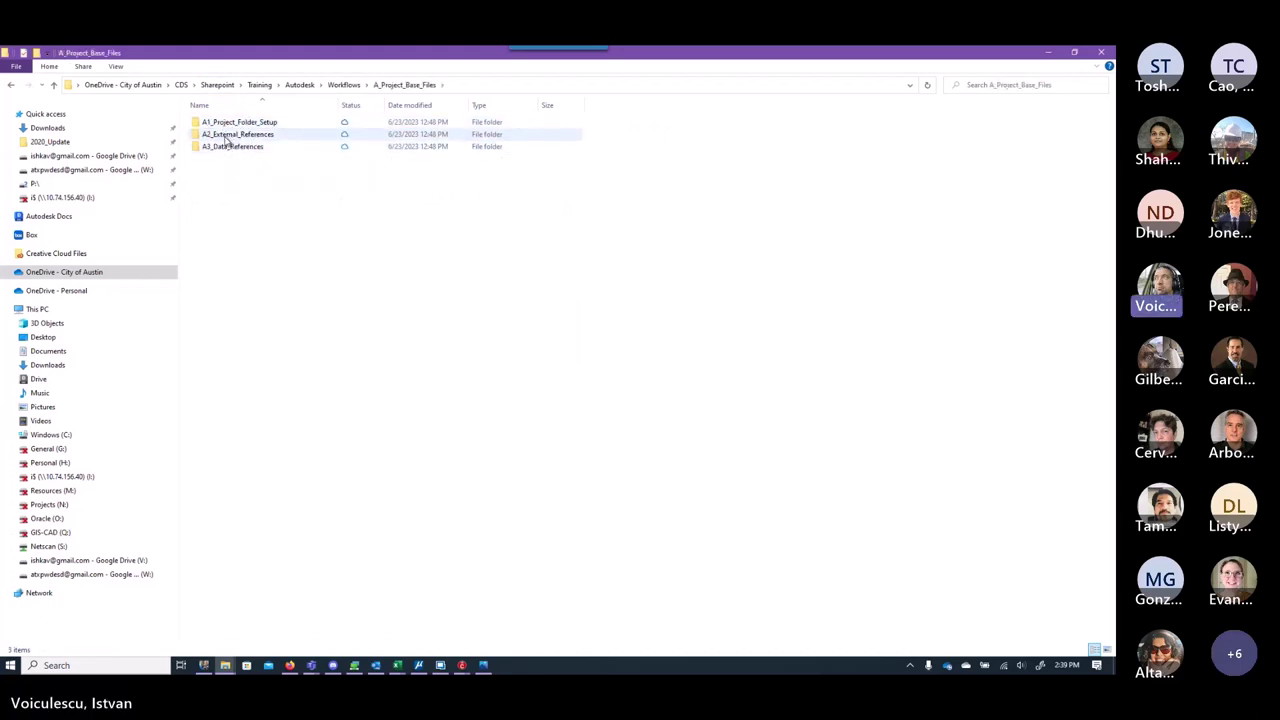
pyautogui.doubleClick(227, 138)
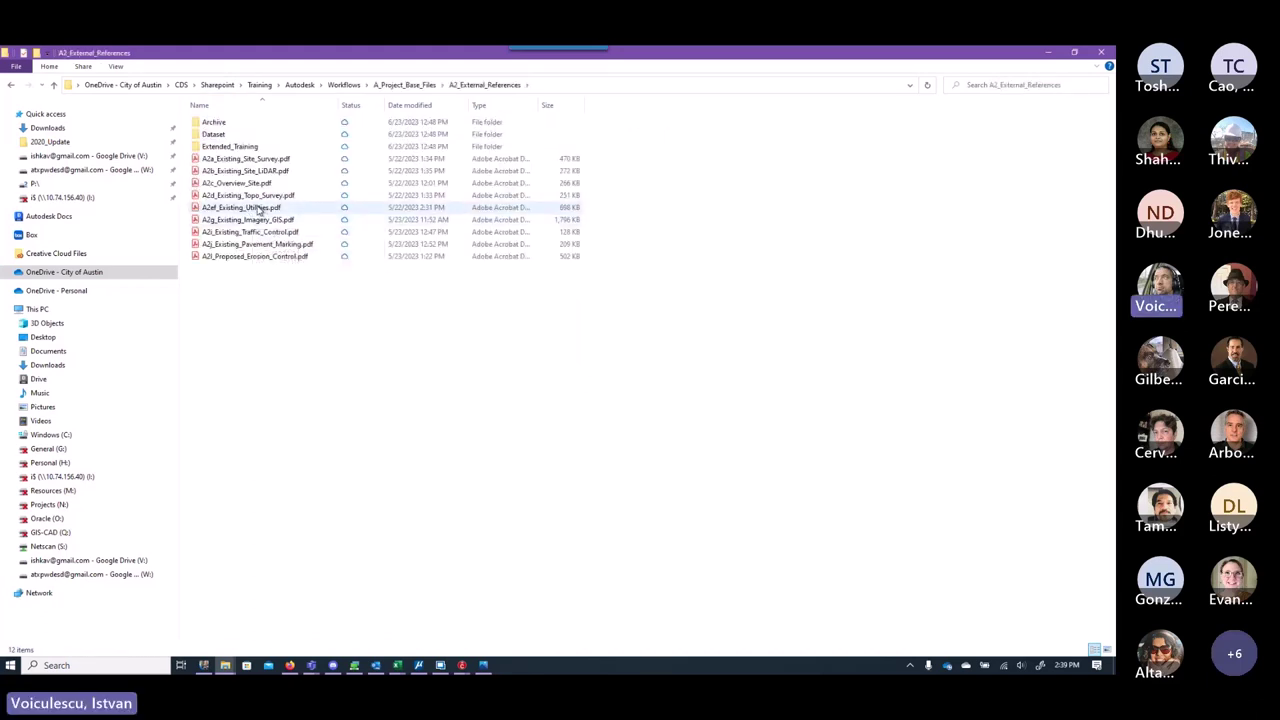
pyautogui.click(259, 208)
pyautogui.doubleClick(264, 207)
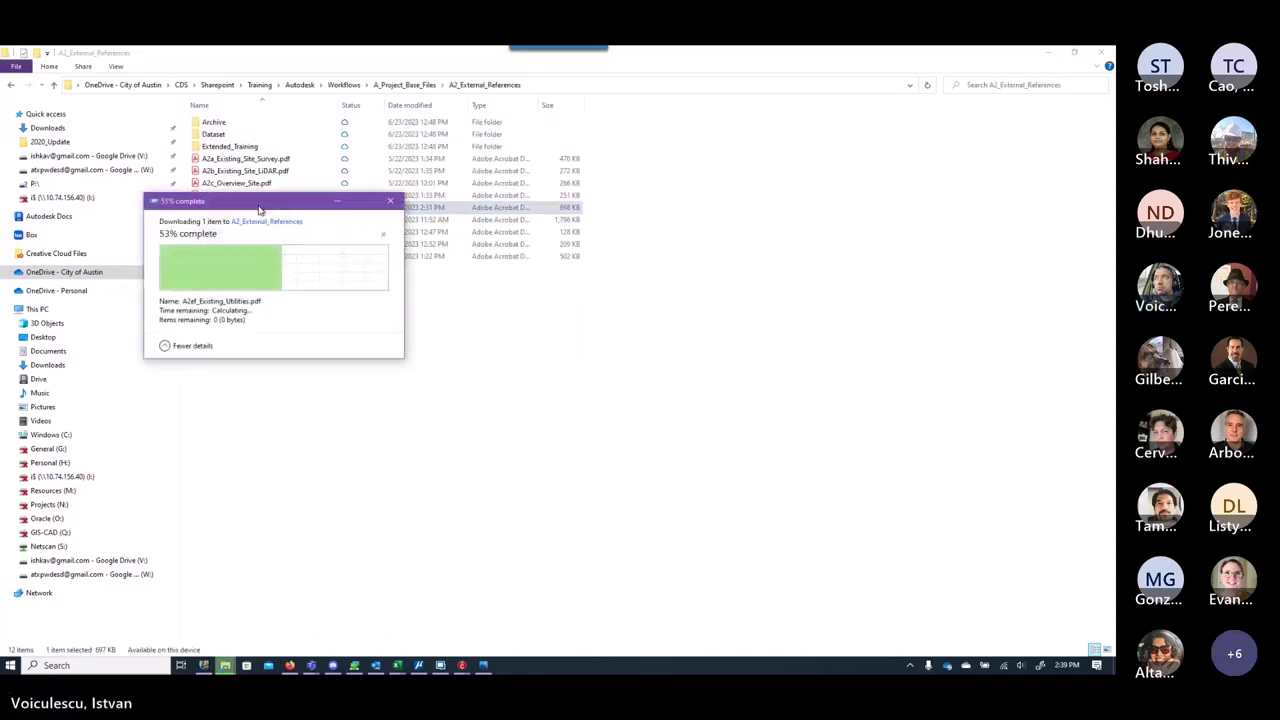
# Step: Read through the existing utilities guide, examining the record image download, water processing and storm drain processing instructions
pyautogui.scroll(-5, 744, 269)
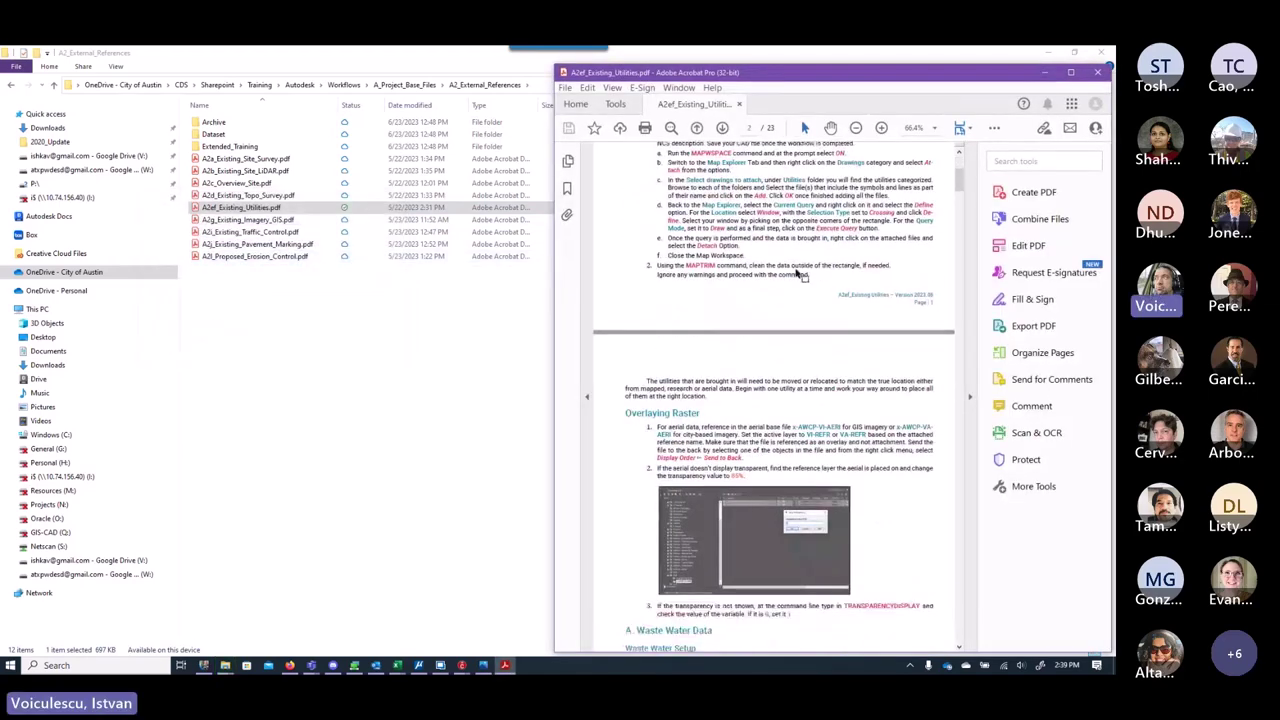
pyautogui.moveTo(962, 198); pyautogui.dragTo(944, 434)
pyautogui.scroll(3, 830, 380)
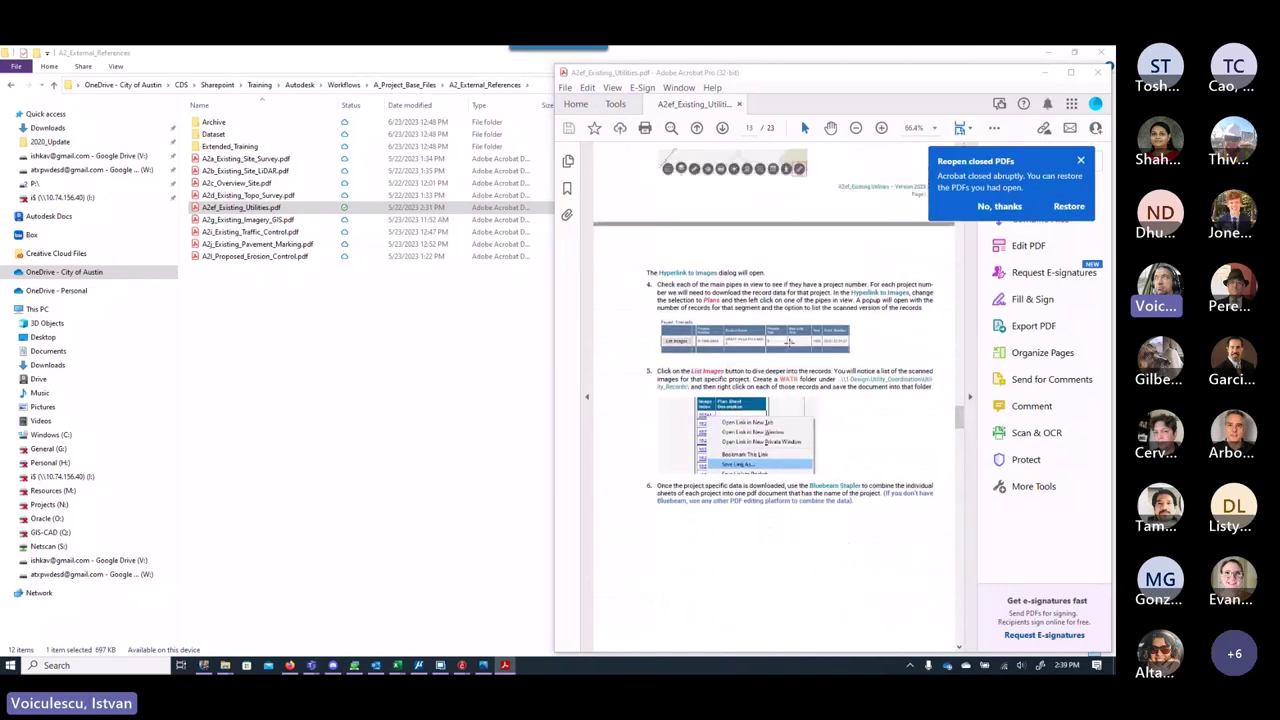
pyautogui.scroll(-4, 793, 397)
pyautogui.scroll(-5, 793, 397)
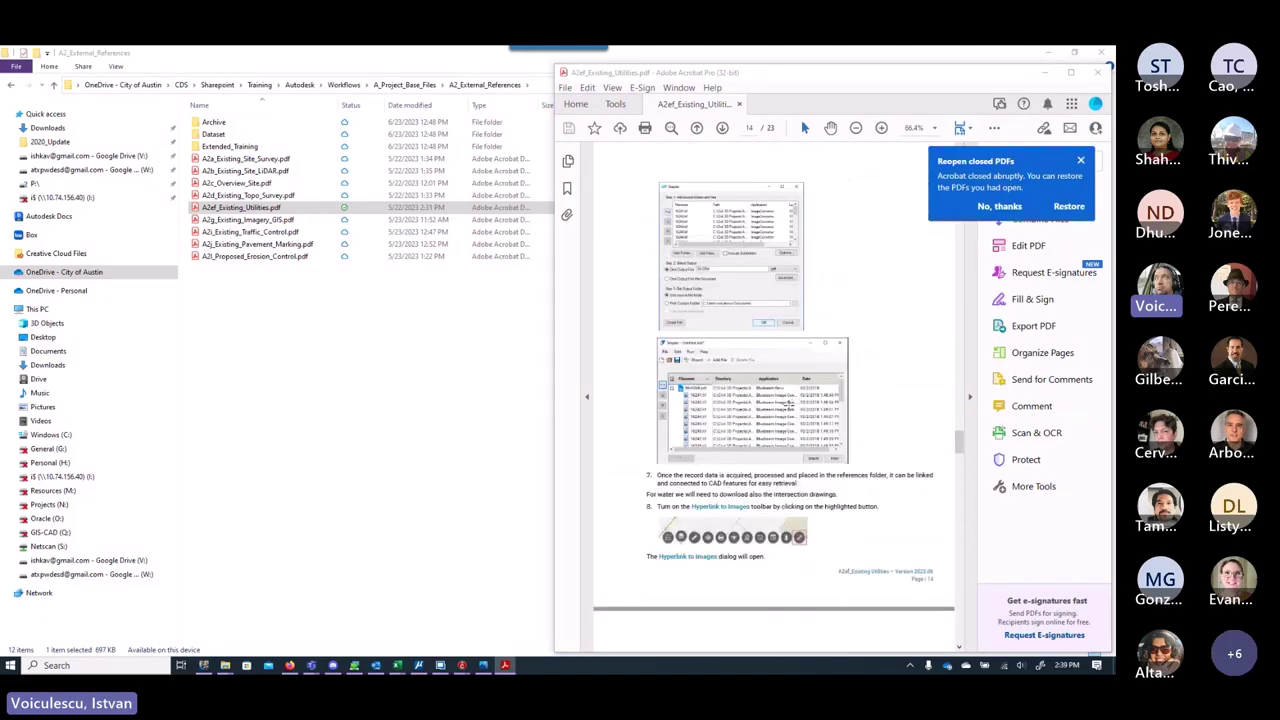
pyautogui.scroll(-3, 790, 408)
pyautogui.scroll(-3, 790, 410)
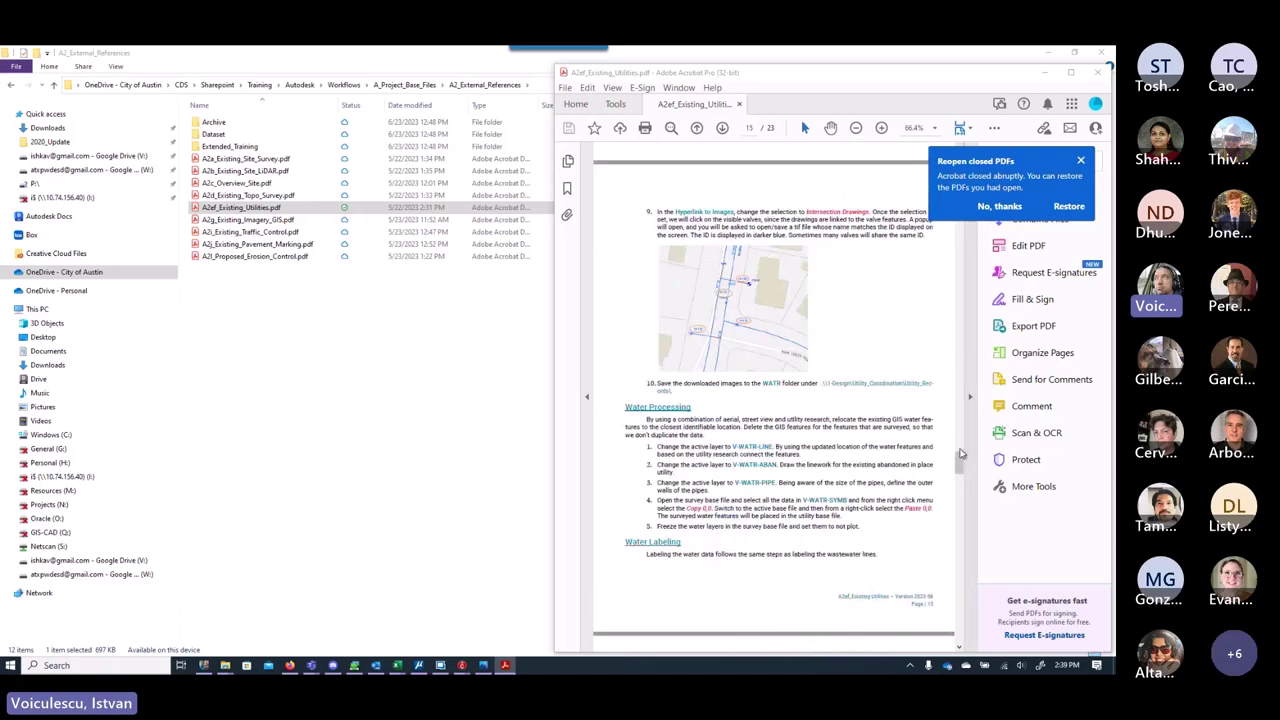
pyautogui.moveTo(960, 456); pyautogui.dragTo(957, 572)
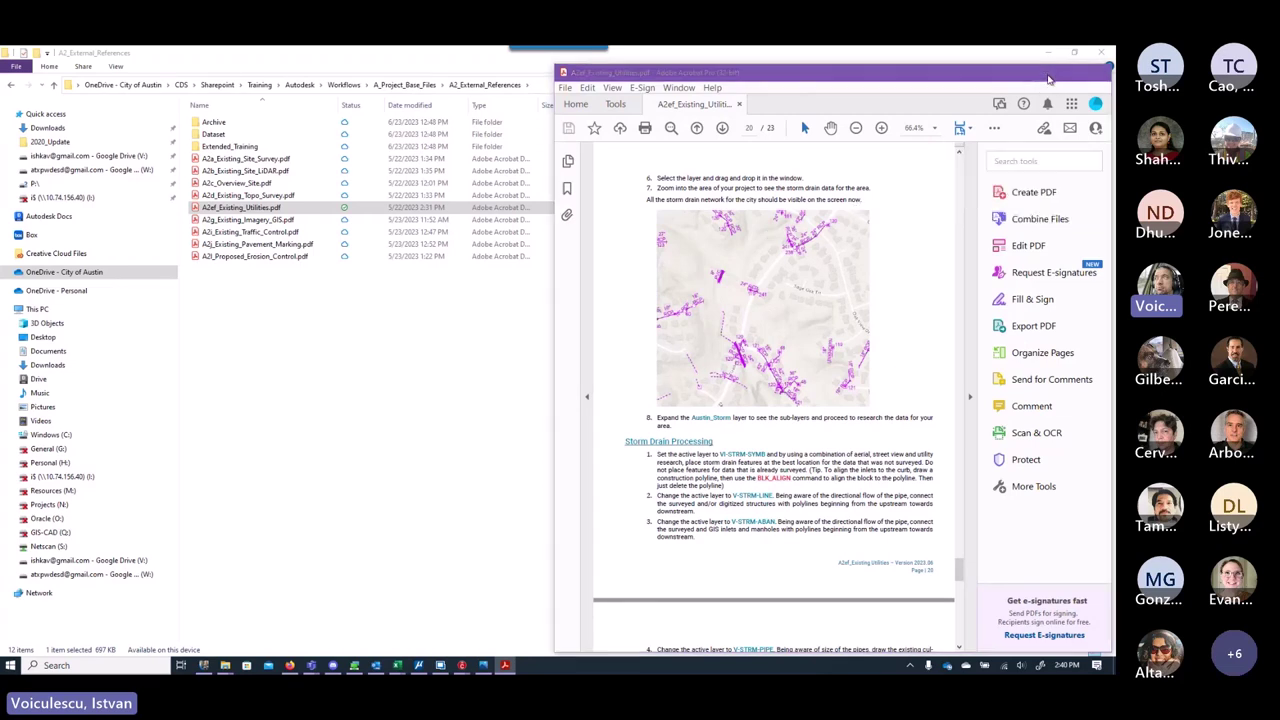
# Step: Minimize the PDF, File Explorer and Teams windows to return to the Civil 3D utility drawing
pyautogui.click(1046, 75)
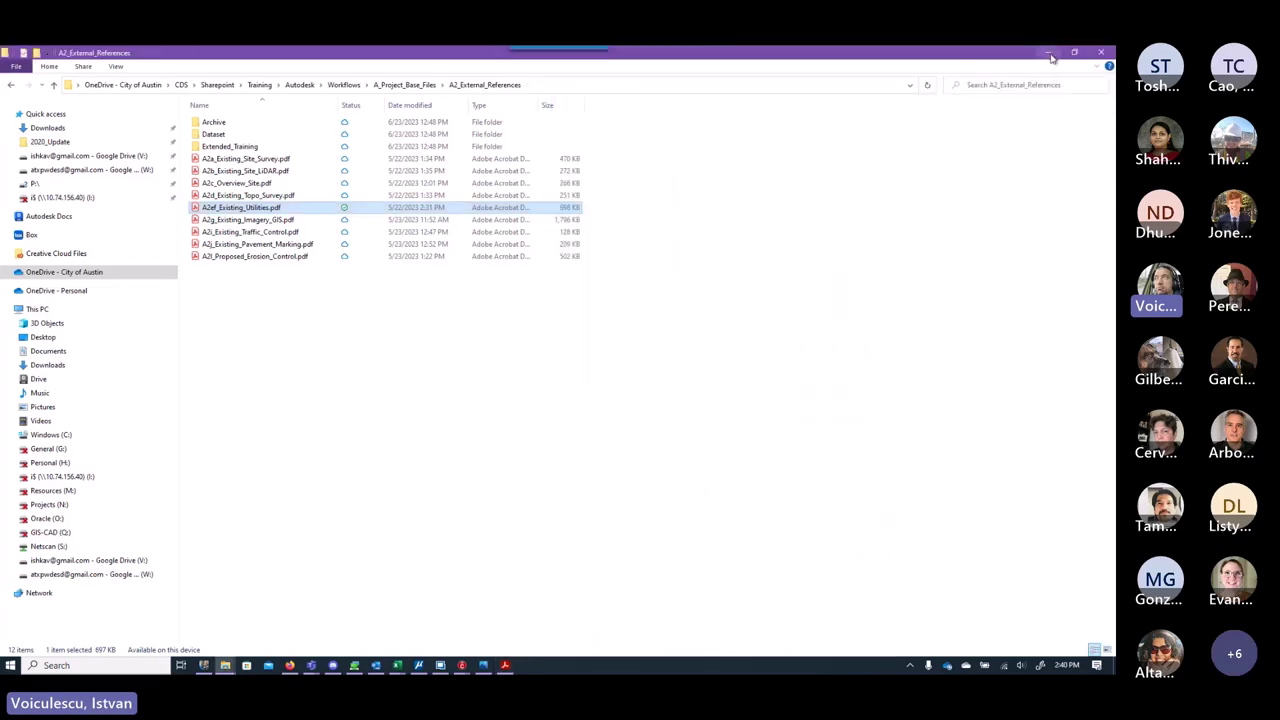
pyautogui.click(1048, 54)
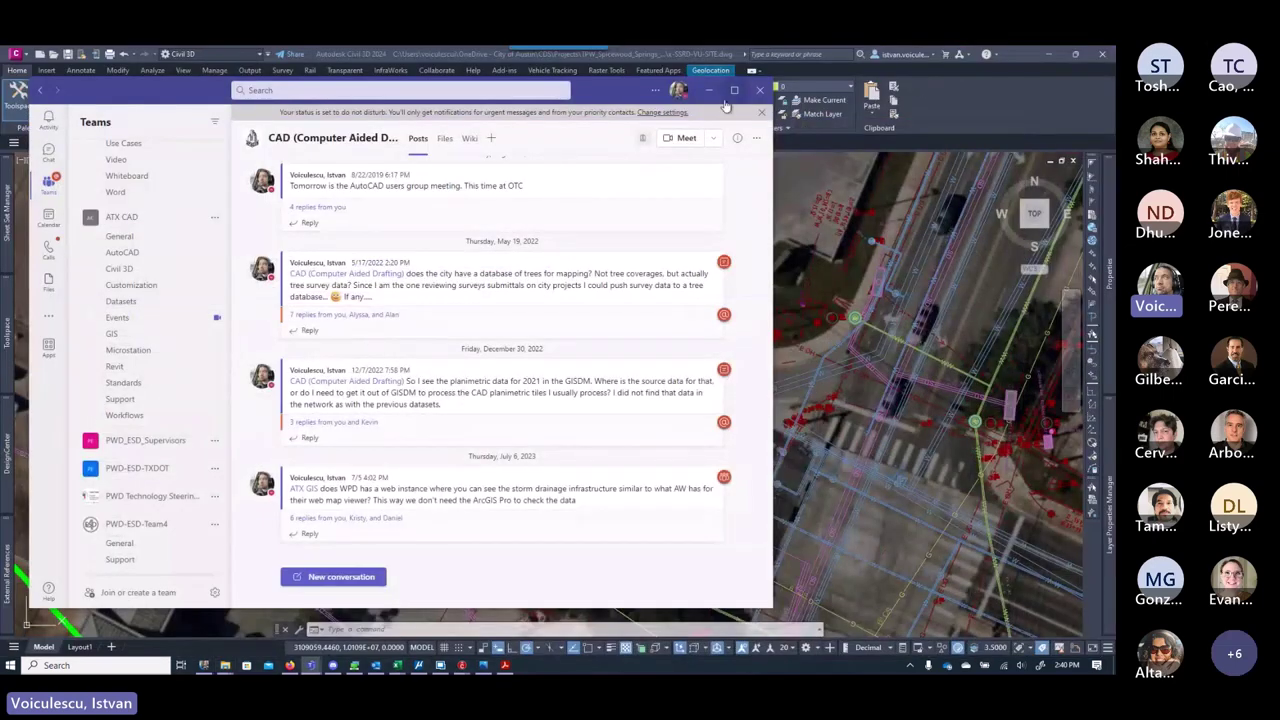
pyautogui.click(708, 92)
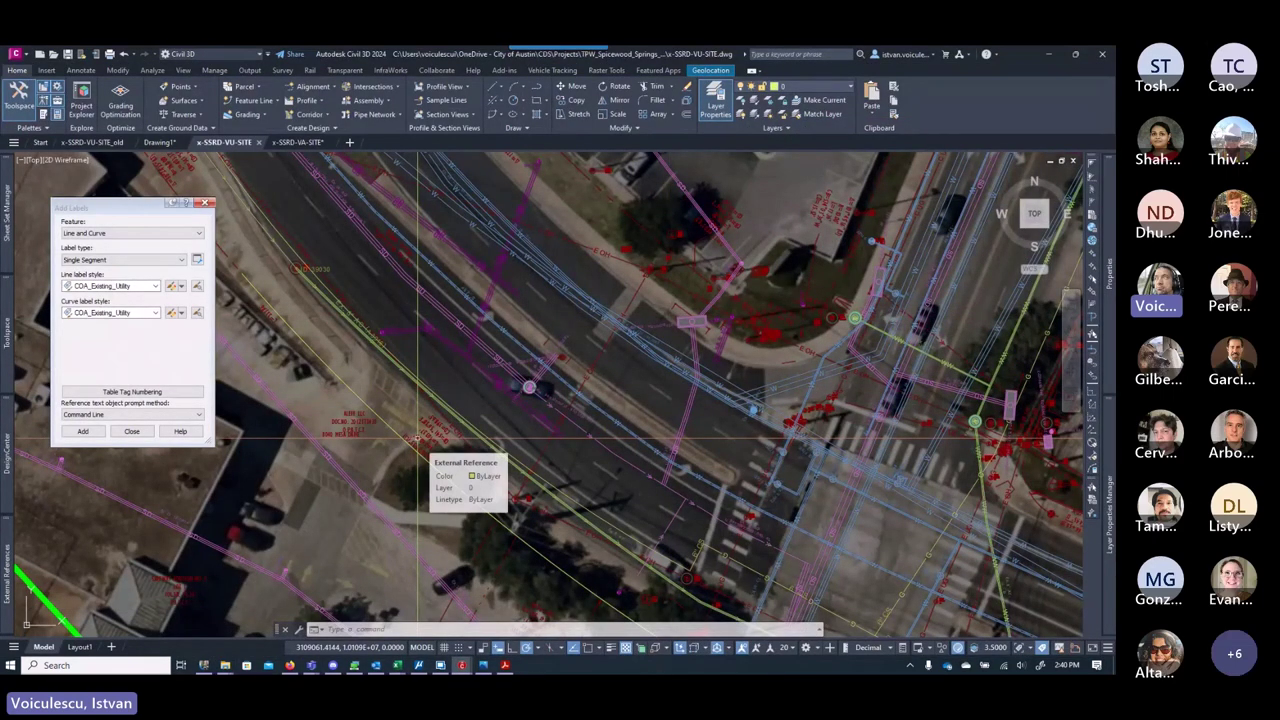
# Step: Switch to the Operations Web Map in the browser and display the Stormwater base layer instead of the Water layer
pyautogui.click(203, 666)
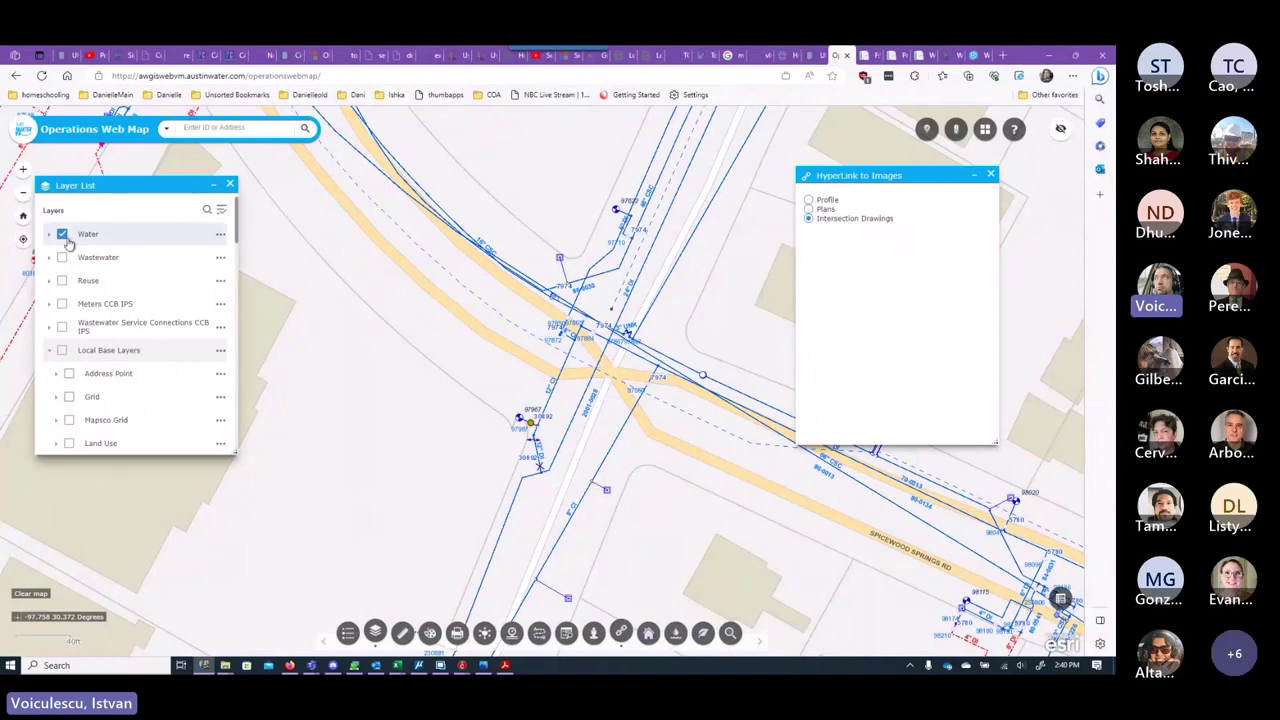
pyautogui.click(62, 234)
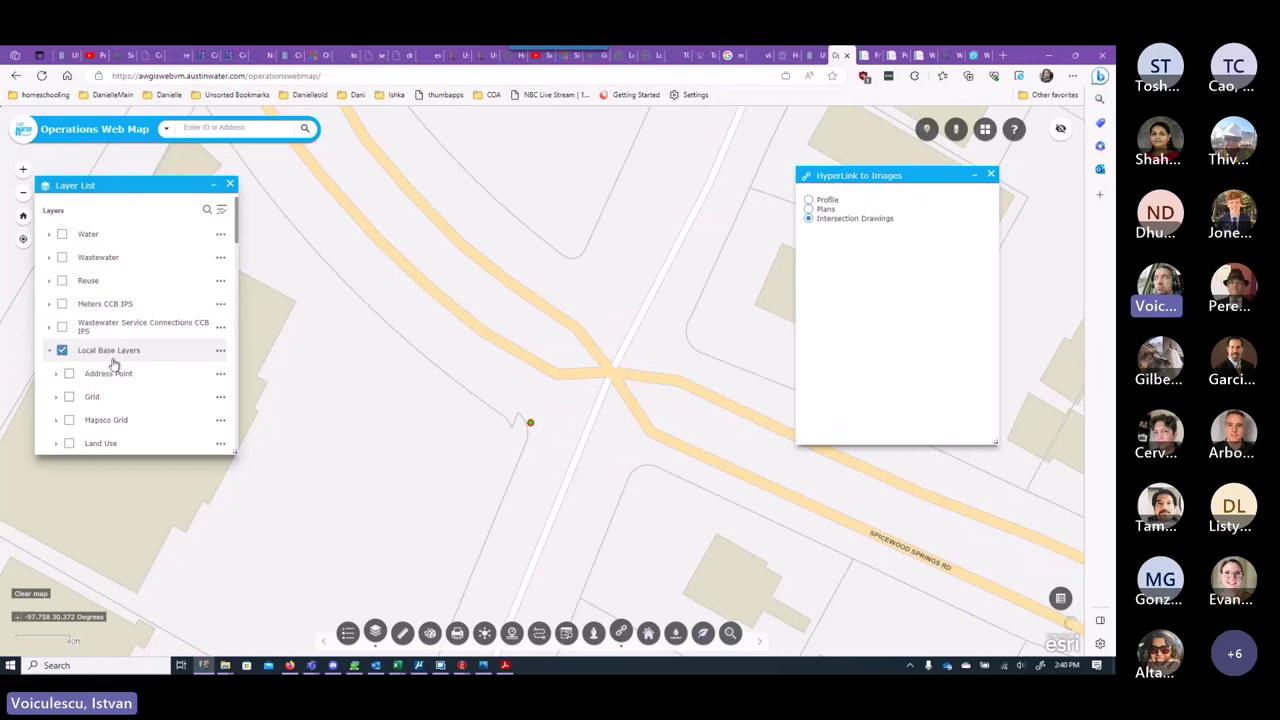
pyautogui.scroll(-1, 118, 364)
pyautogui.scroll(-10, 118, 365)
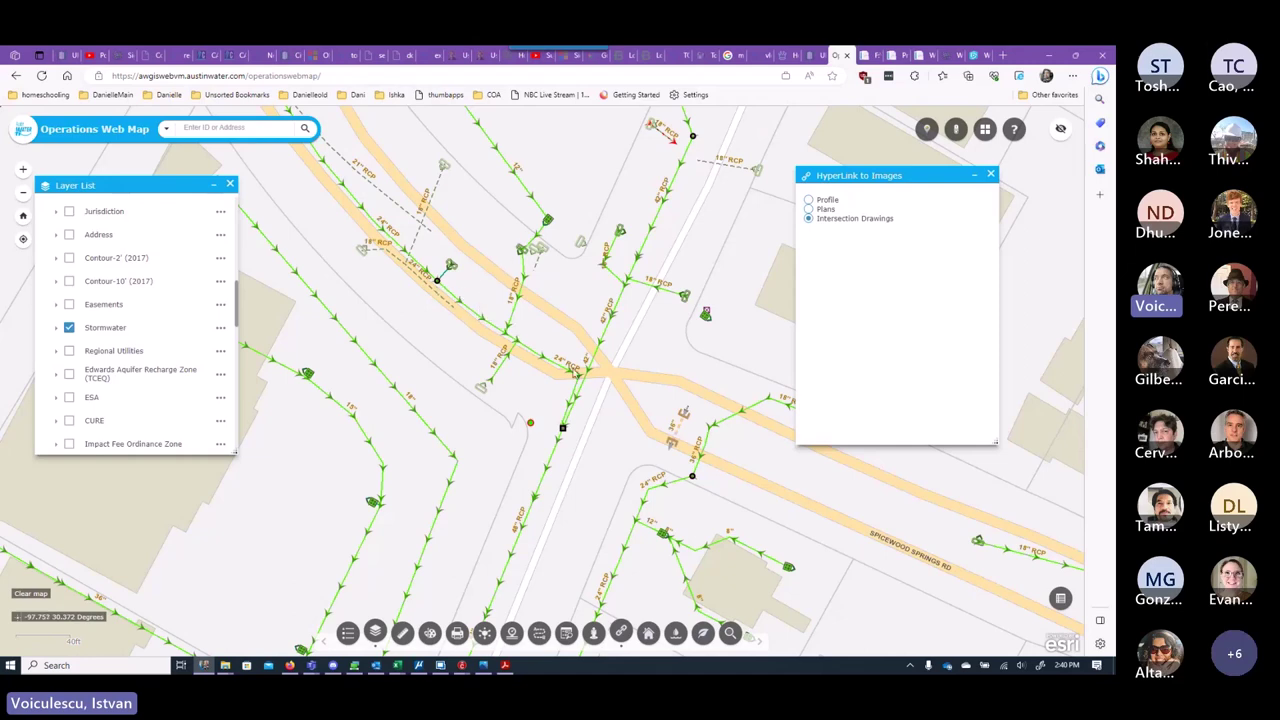
# Step: Inspect the attributes of the storm manhole on the 24" RCP line northwest of the intersection, including its elevations
pyautogui.click(437, 282)
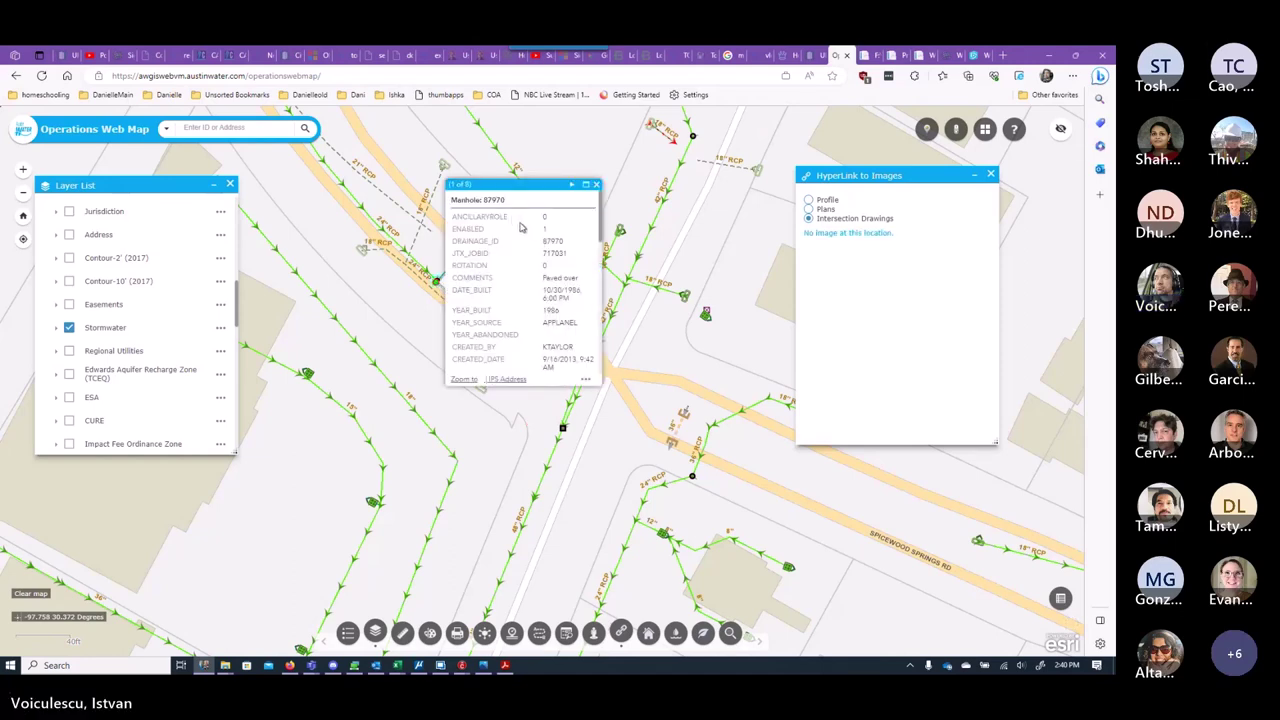
pyautogui.scroll(-2, 575, 289)
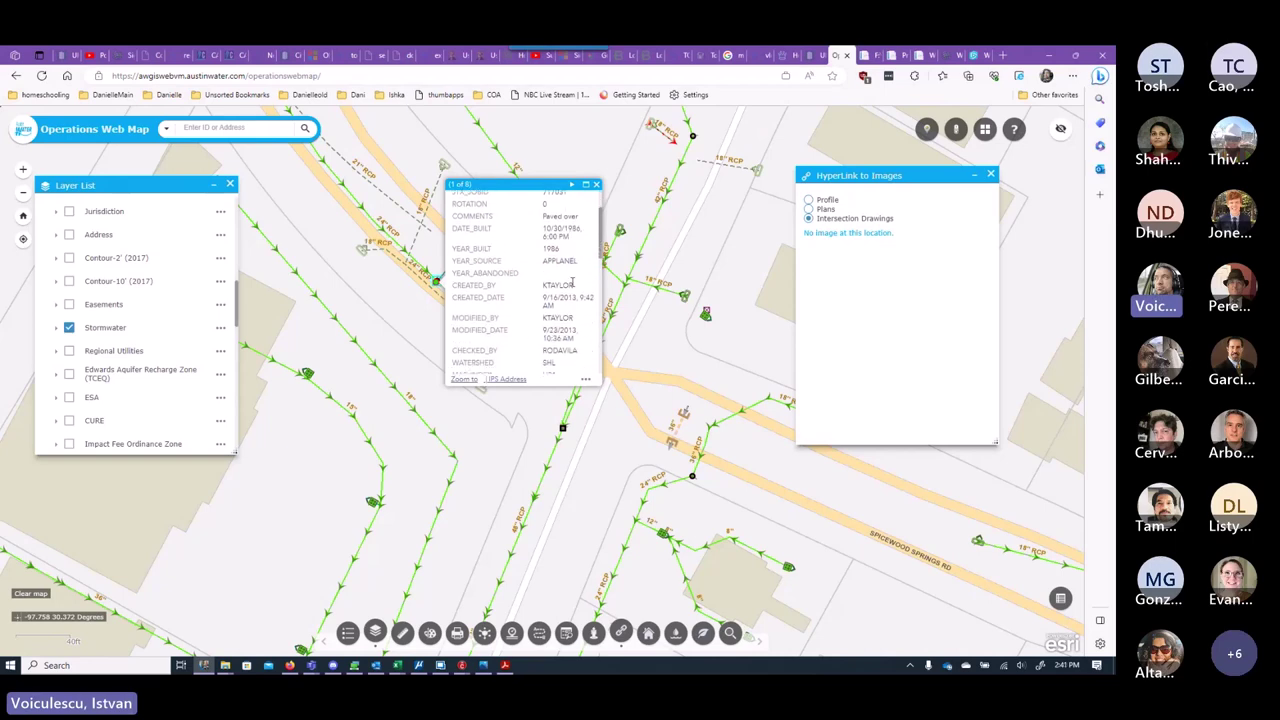
pyautogui.scroll(-4, 573, 289)
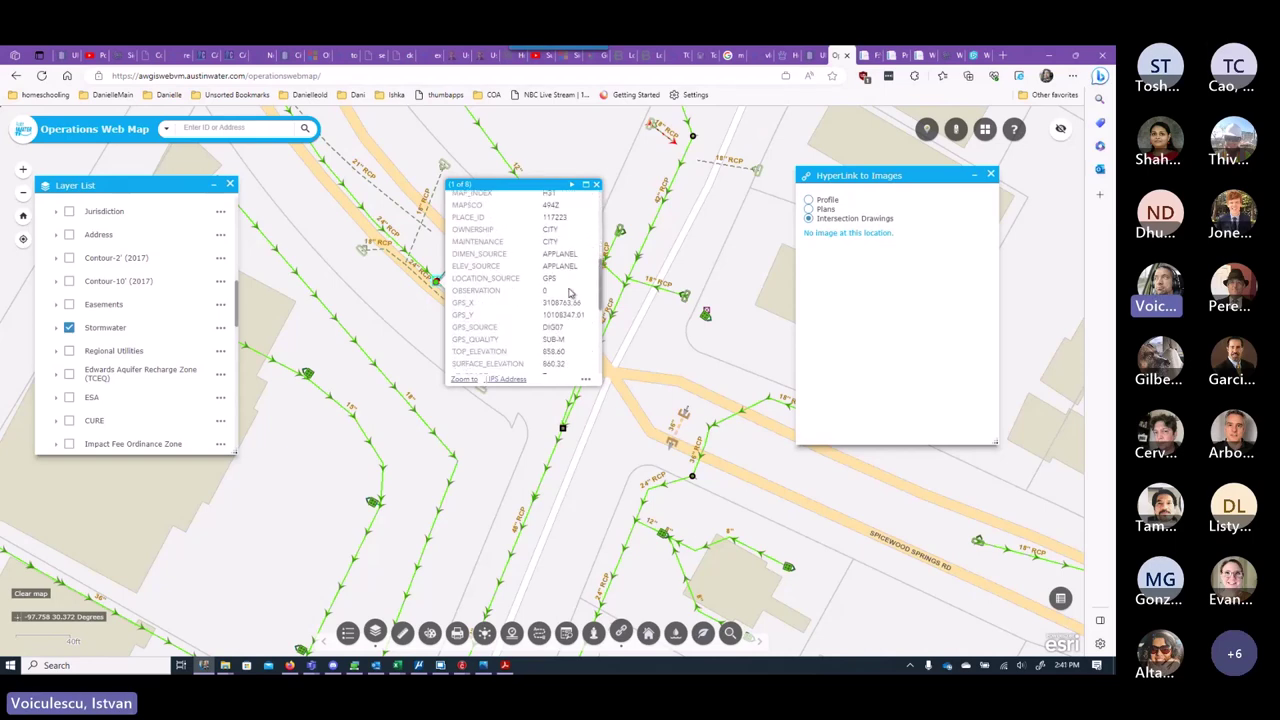
pyautogui.scroll(-3, 572, 290)
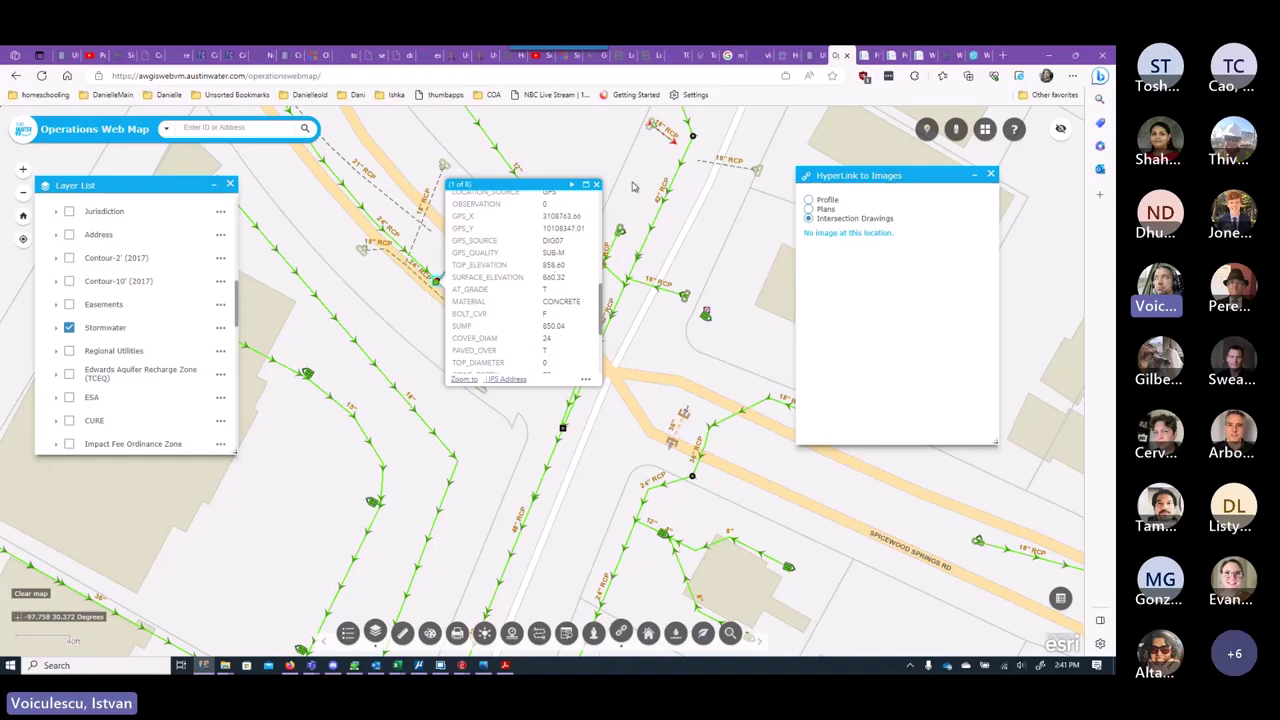
# Step: Return to the Civil 3D drawing and examine the labels around the storm drain manhole northwest of the intersection
pyautogui.click(1047, 55)
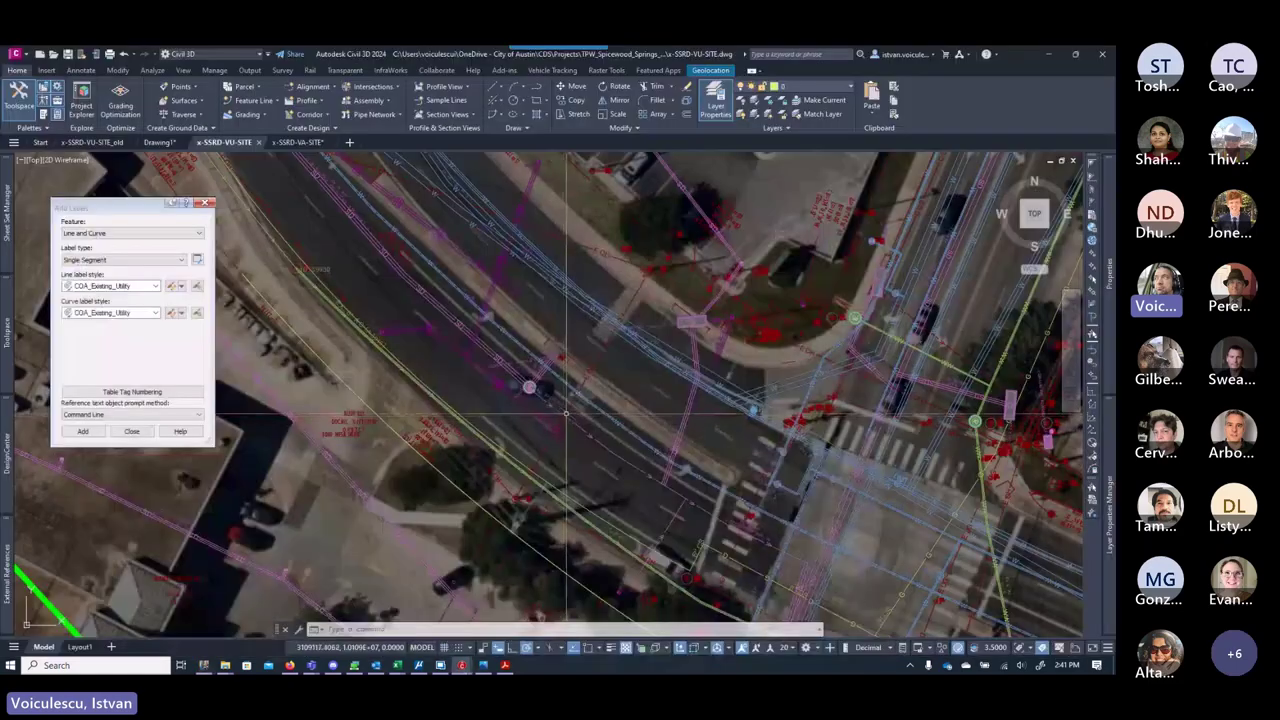
pyautogui.scroll(5, 522, 400)
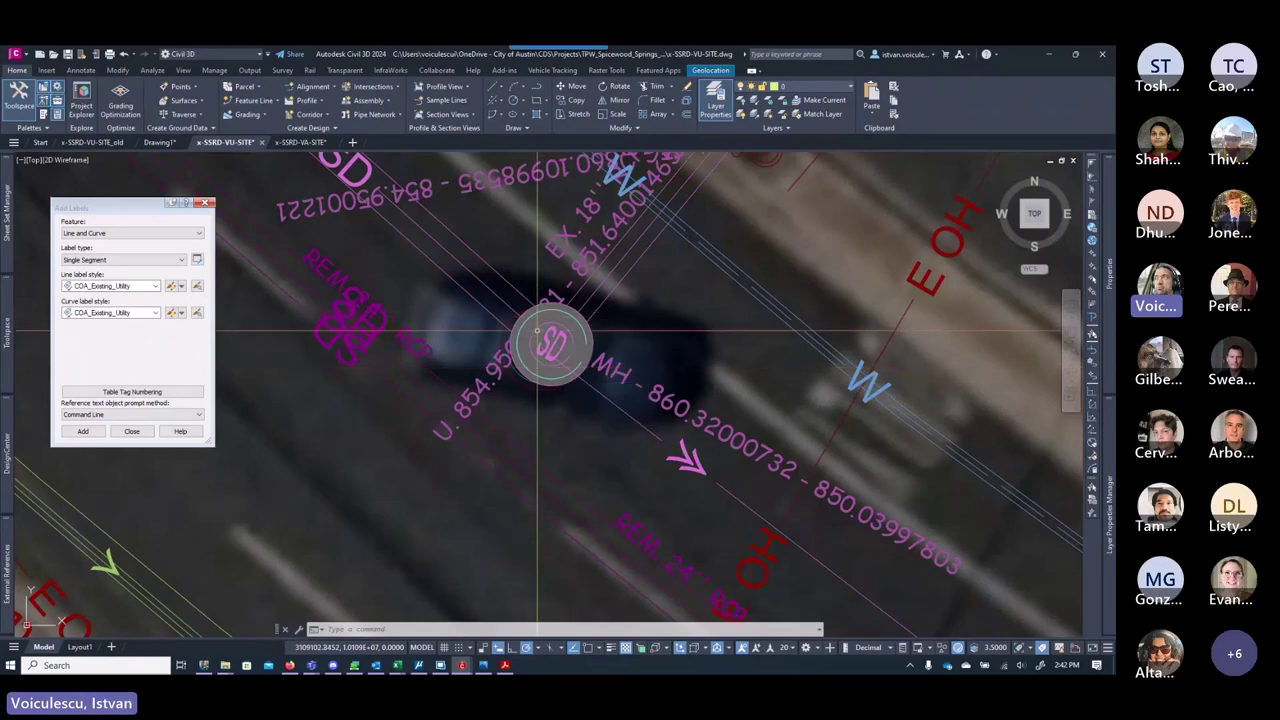
pyautogui.scroll(-6, 545, 360)
pyautogui.moveTo(586, 398)
pyautogui.mouseDown(button='middle')
pyautogui.moveTo(509, 390)
pyautogui.moveTo(595, 411)
pyautogui.mouseUp(button='middle')
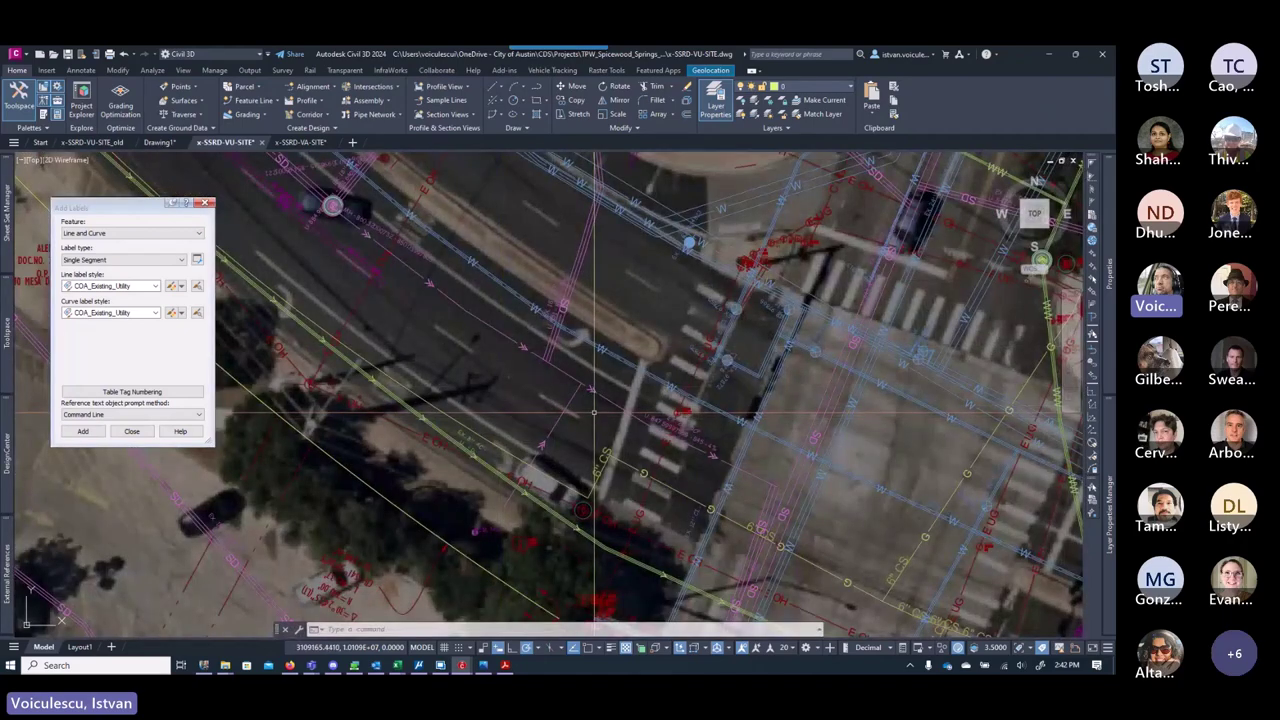
# Step: Switch back to the browser and view the stormwater infrastructure around Bonnie Rd in the Watershed Protection Department Web Map
pyautogui.click(205, 665)
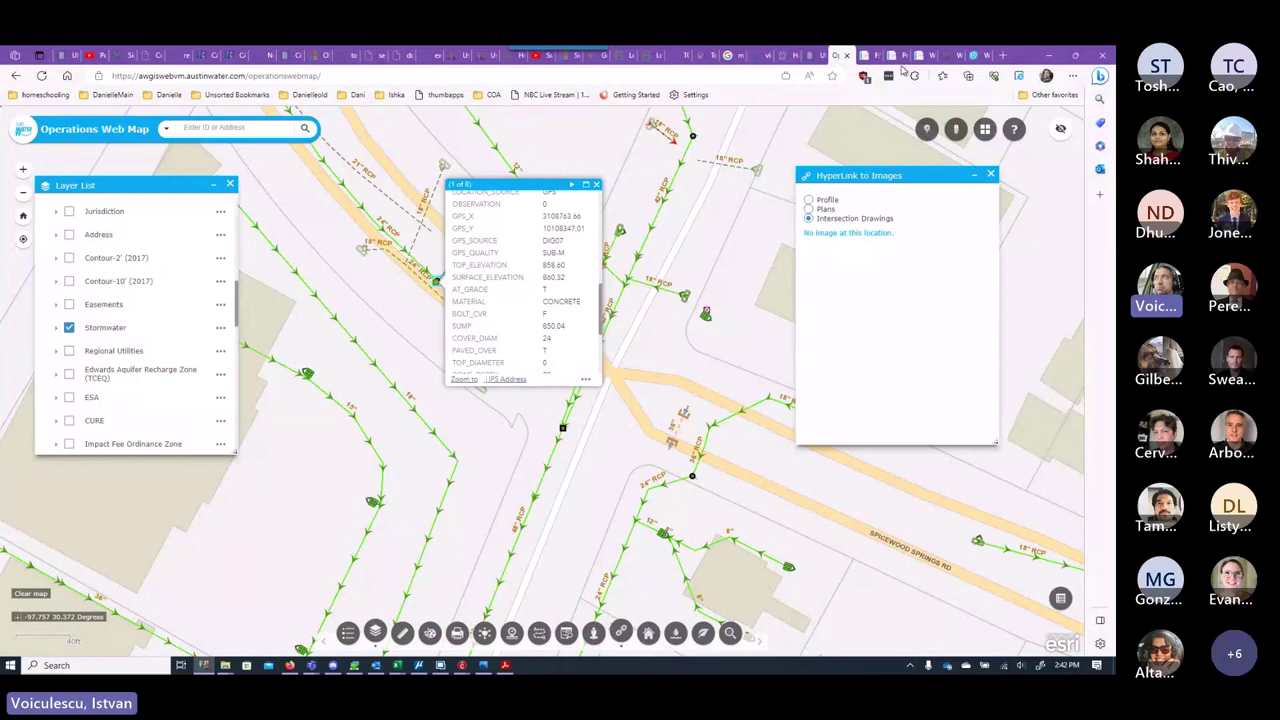
pyautogui.click(958, 62)
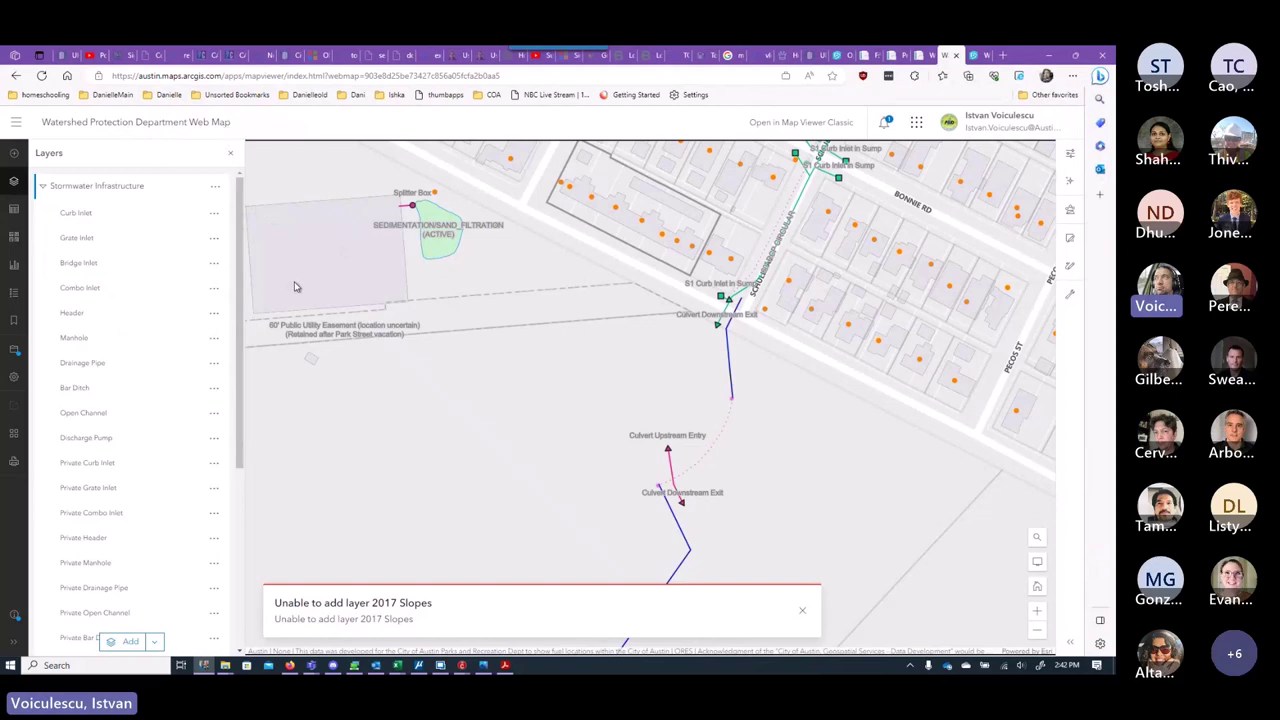
pyautogui.moveTo(676, 298); pyautogui.dragTo(502, 500)
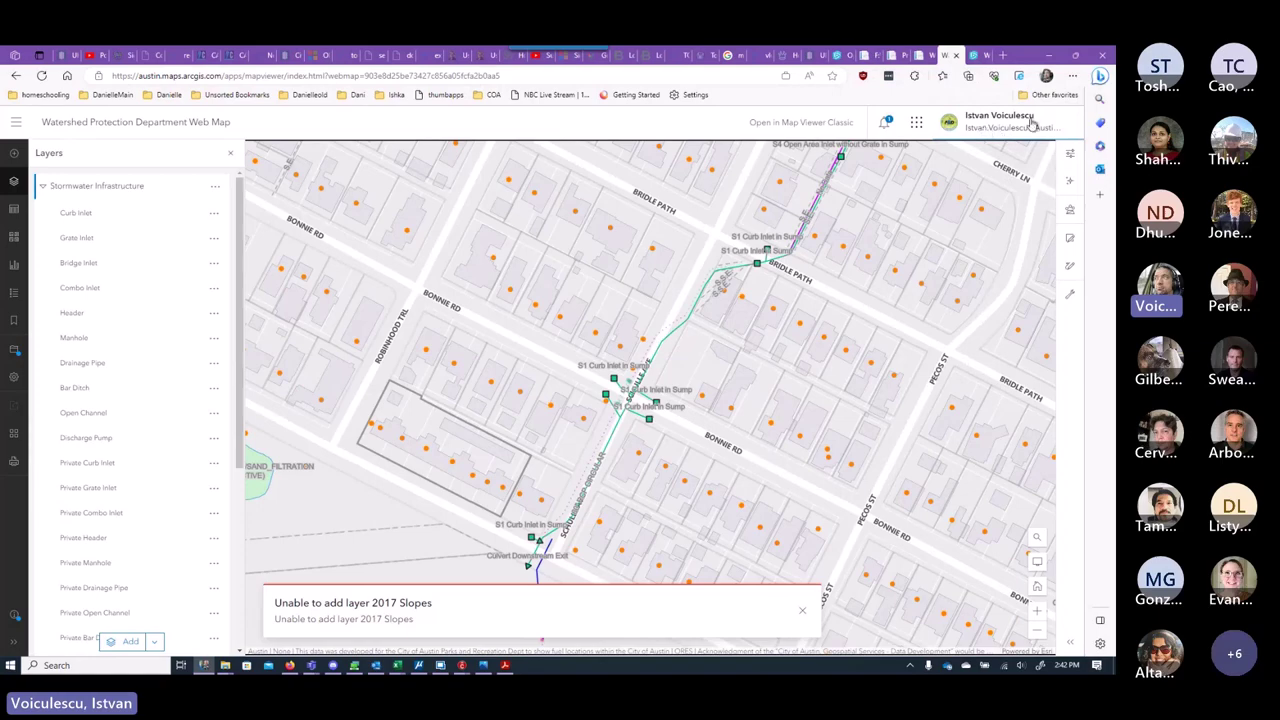
# Step: Open the Watershed Protection Department Web App (Public) and inspect the attributes of a drainage pipe near the Spicewood Springs intersection
pyautogui.click(977, 57)
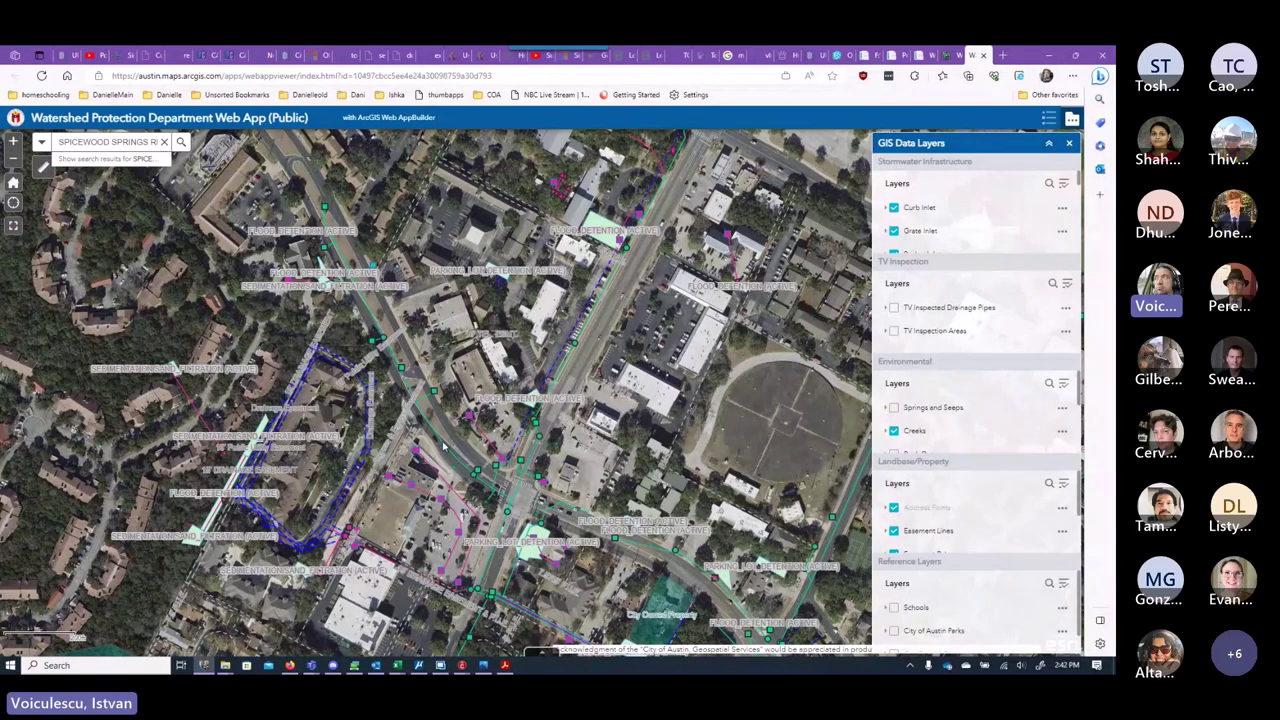
pyautogui.click(487, 489)
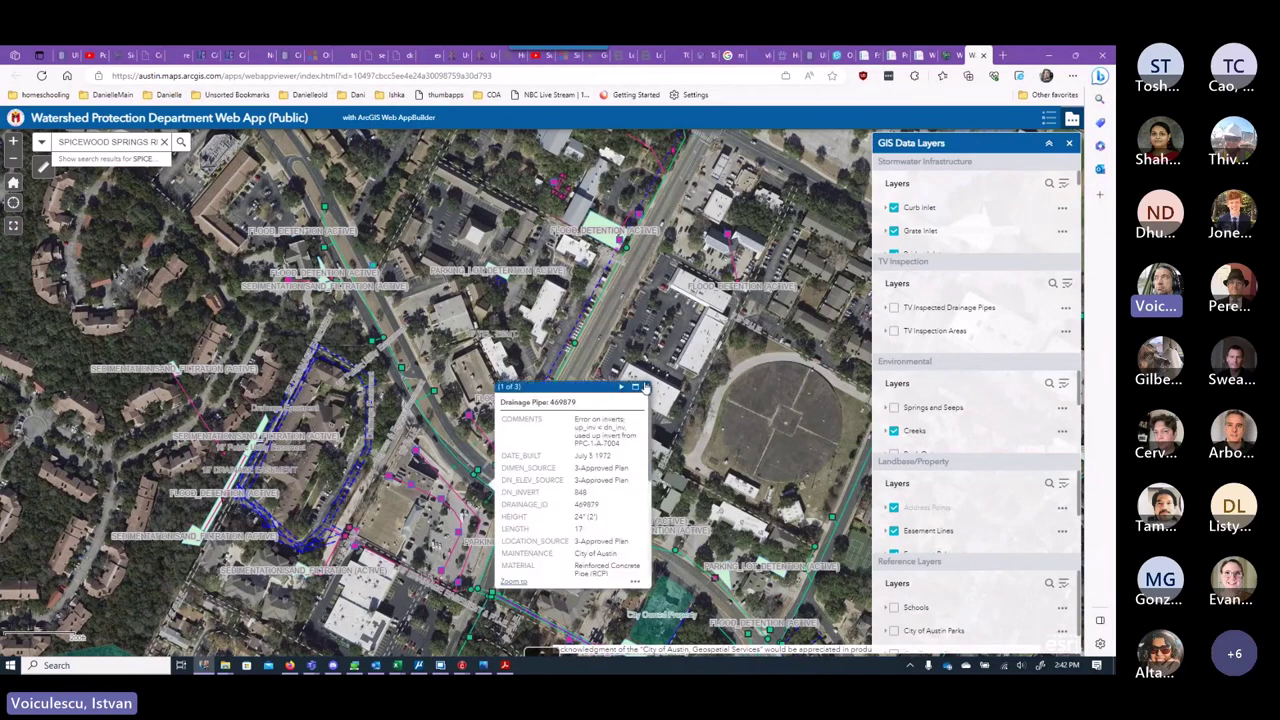
pyautogui.click(646, 386)
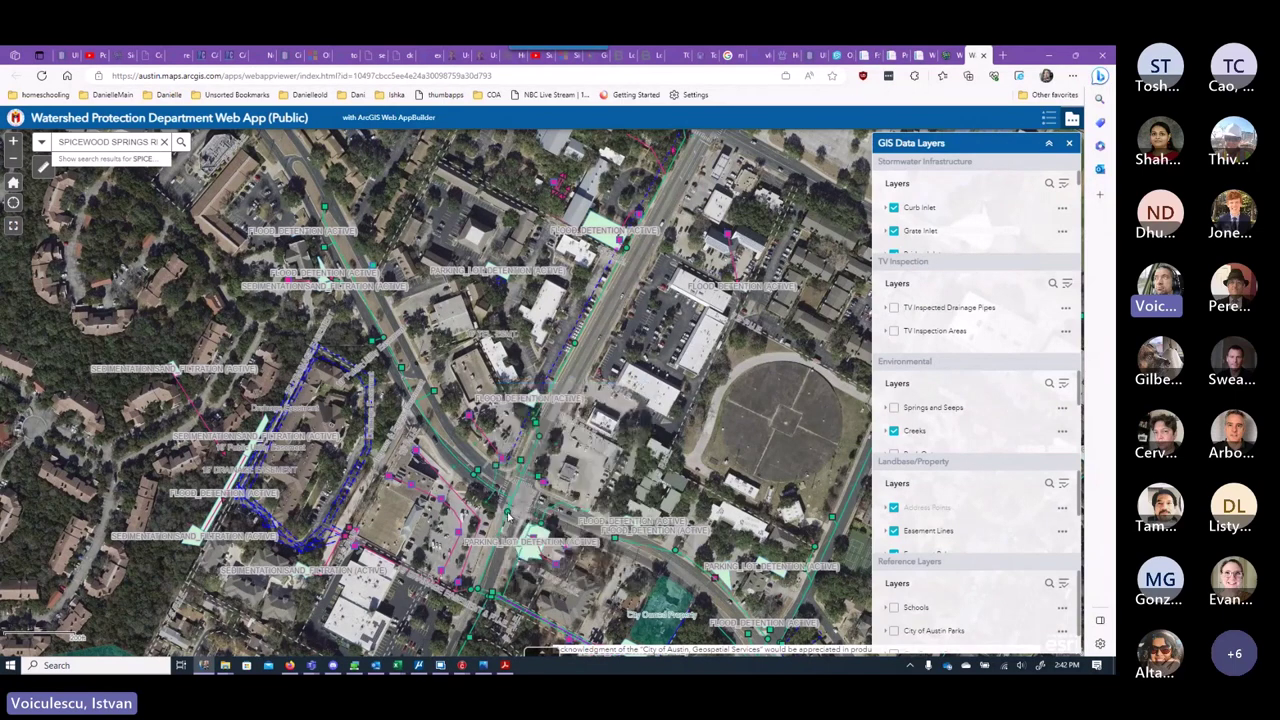
# Step: Inspect the attributes of the manhole northwest of the Spicewood Springs intersection, including its sump, surface and top elevations
pyautogui.click(475, 476)
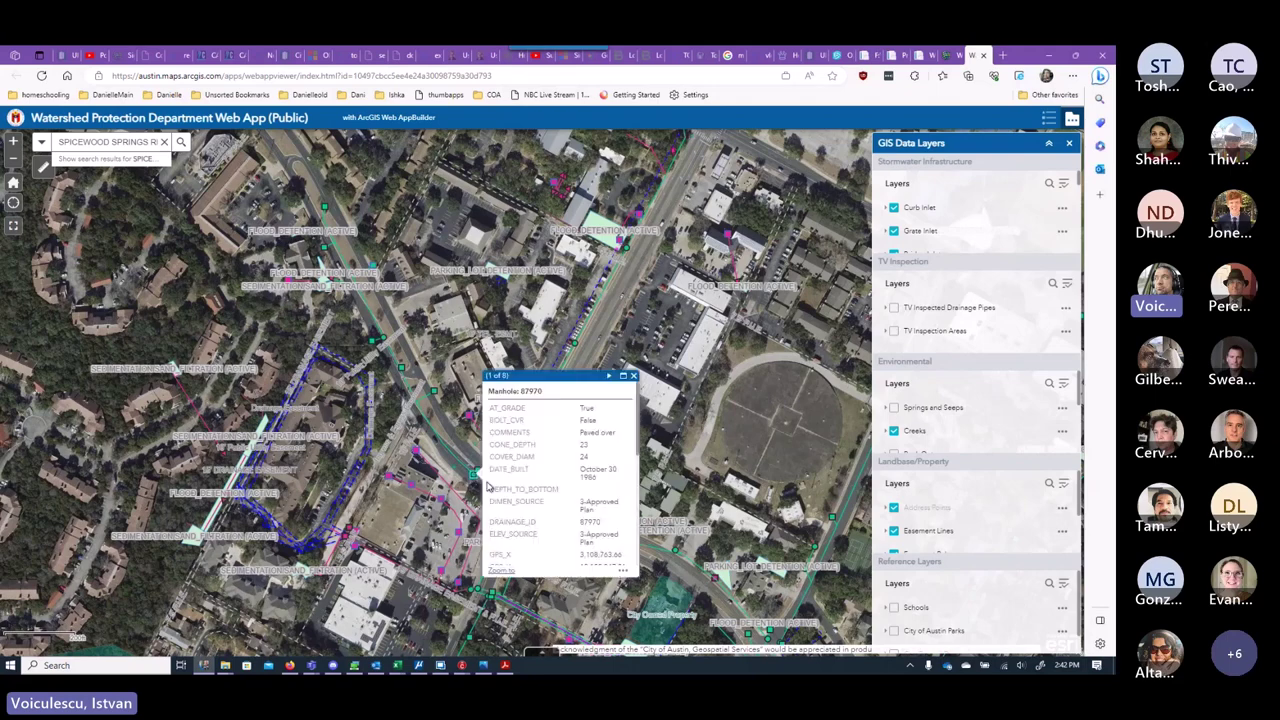
pyautogui.scroll(-1, 638, 452)
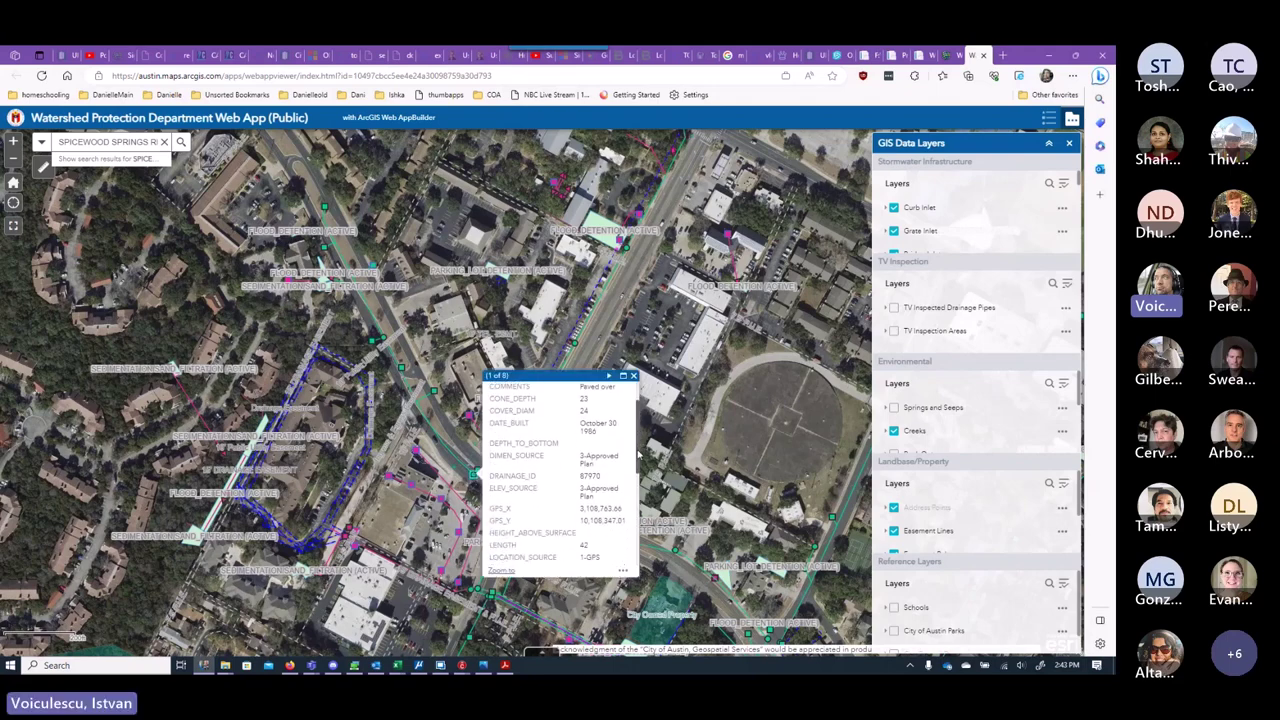
pyautogui.moveTo(638, 452); pyautogui.dragTo(638, 540)
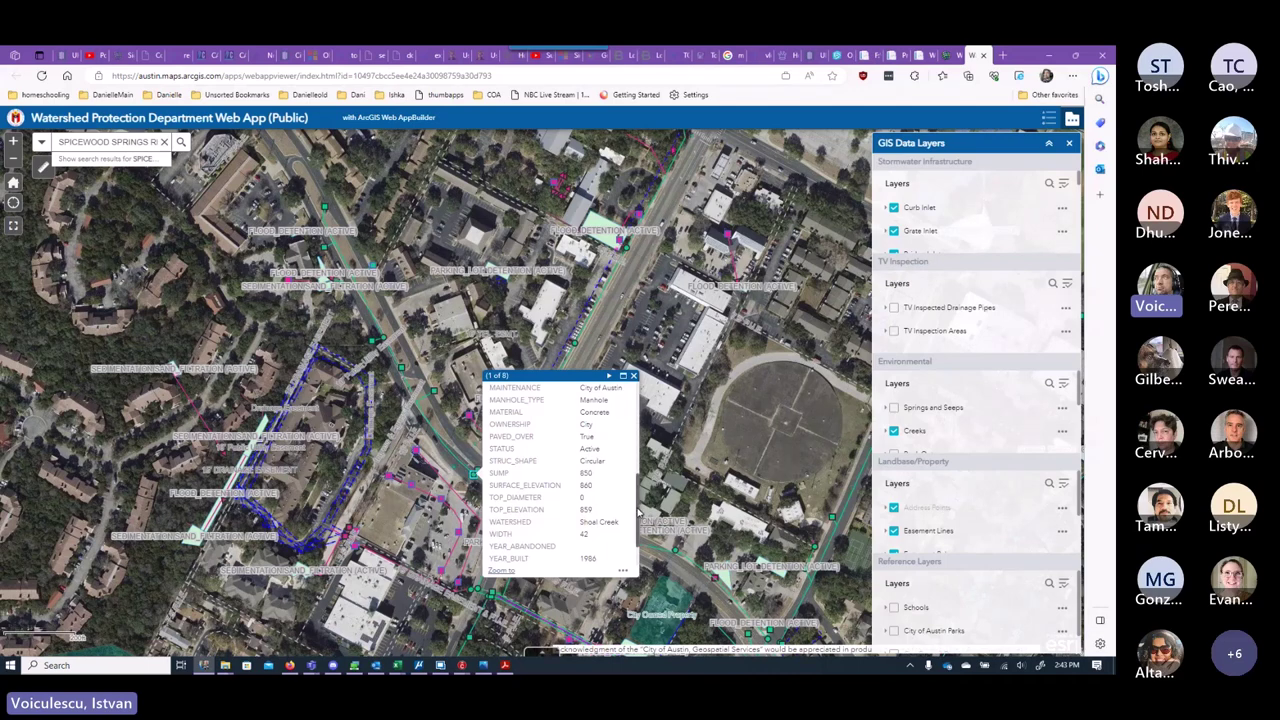
pyautogui.scroll(-1, 638, 528)
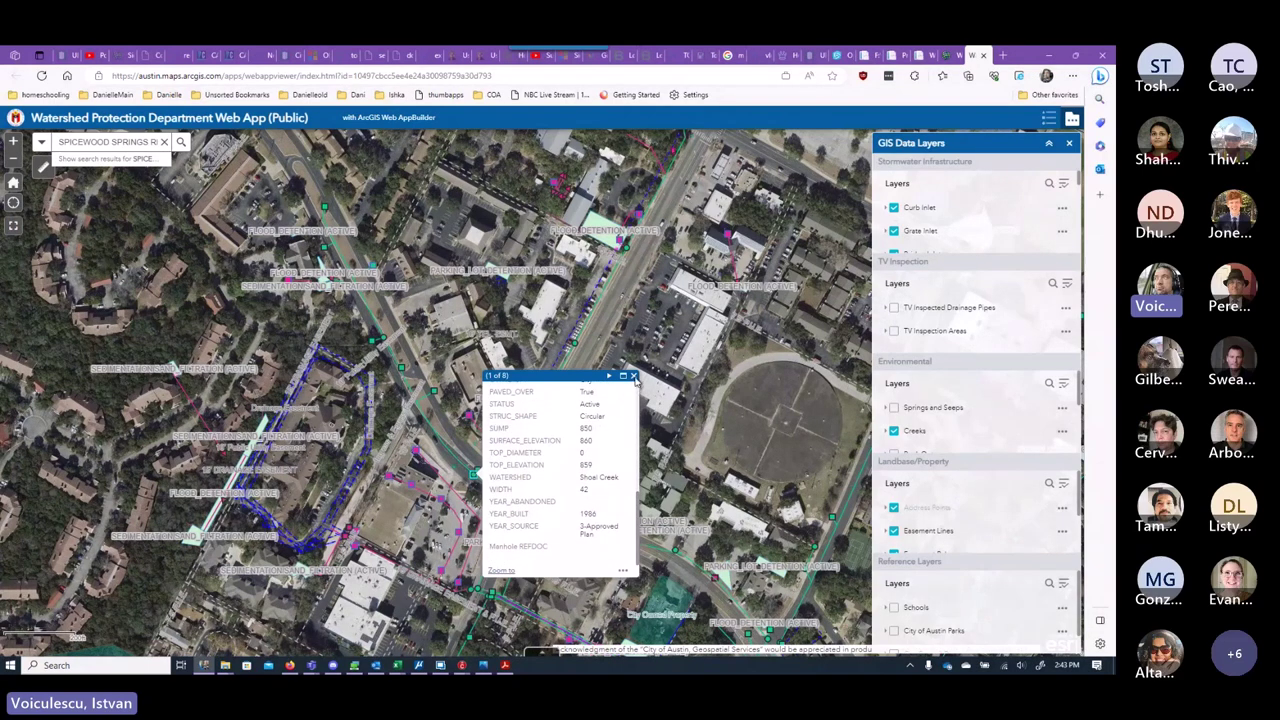
pyautogui.click(633, 376)
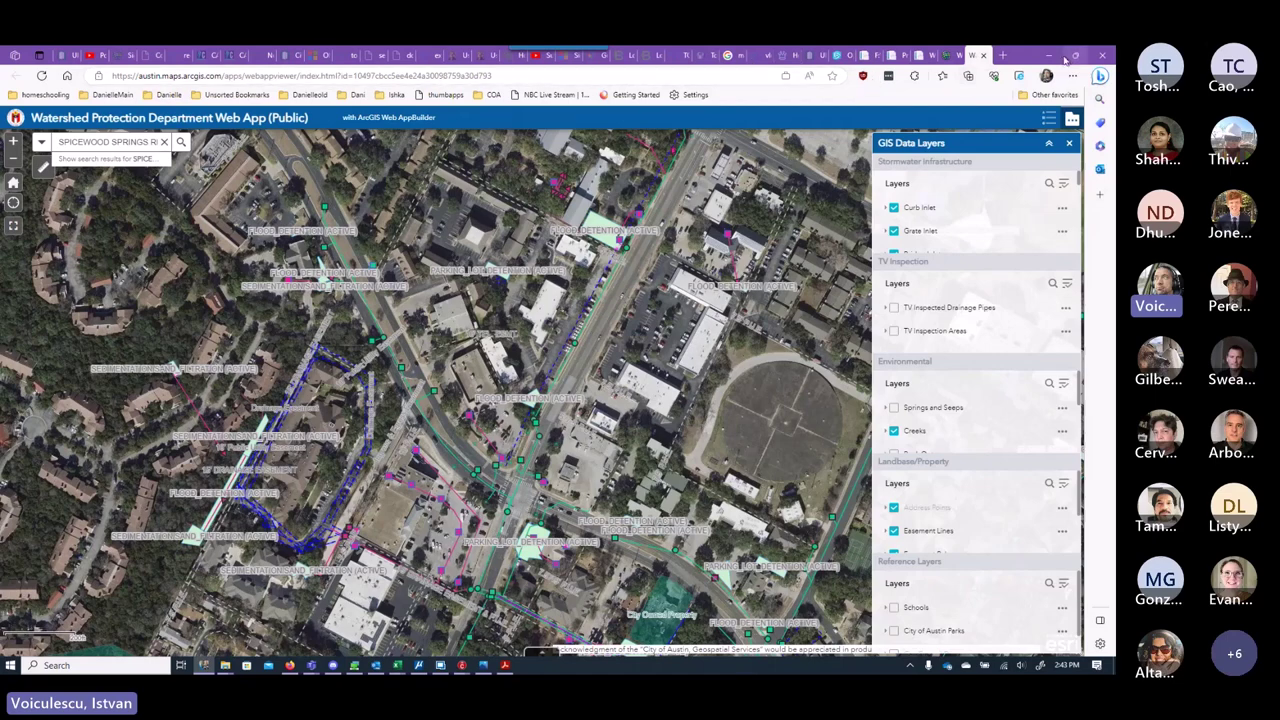
# Step: Switch back to the Civil 3D drawing and examine the 24" RCP storm drain centerline running from the manhole toward the intersection
pyautogui.click(1048, 56)
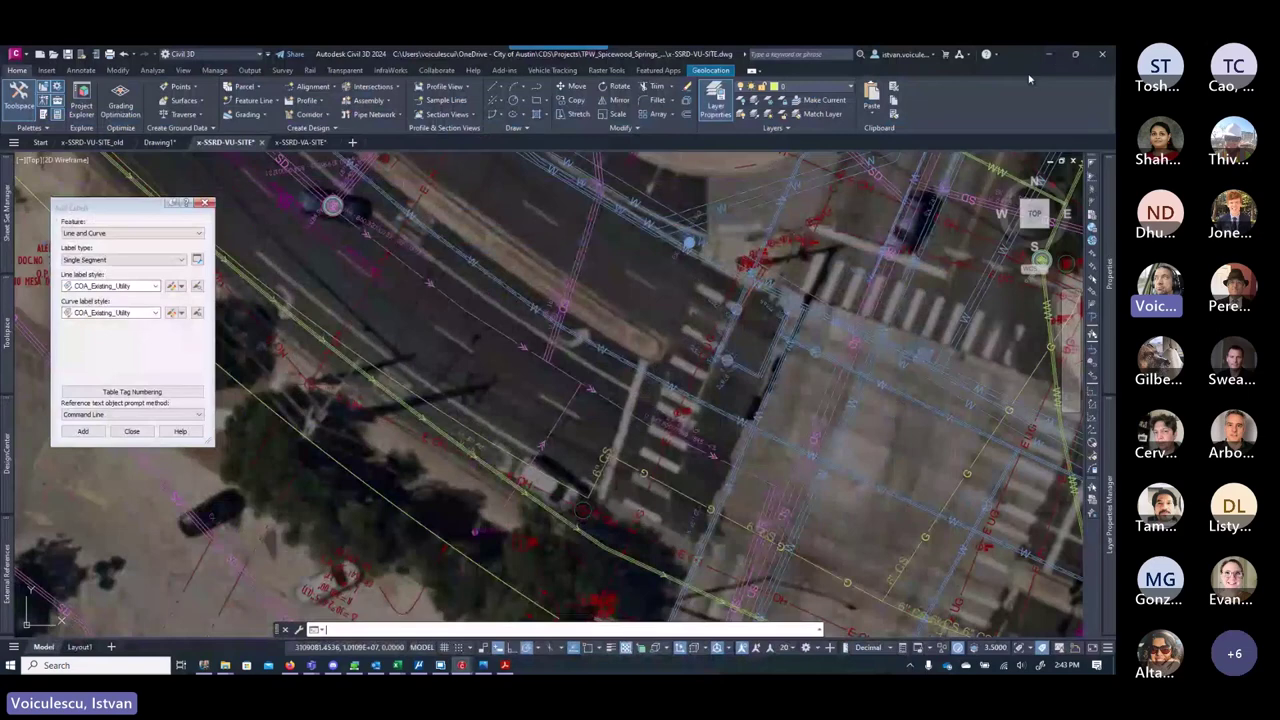
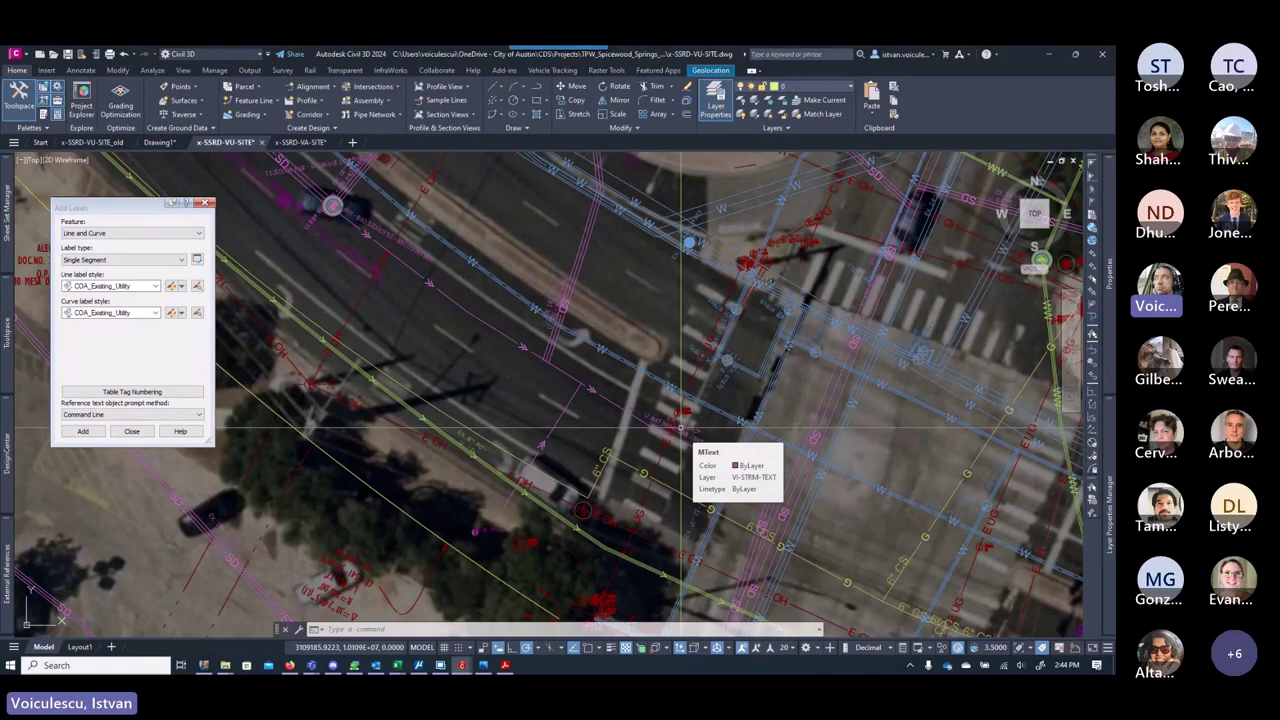
pyautogui.scroll(-2, 540, 376)
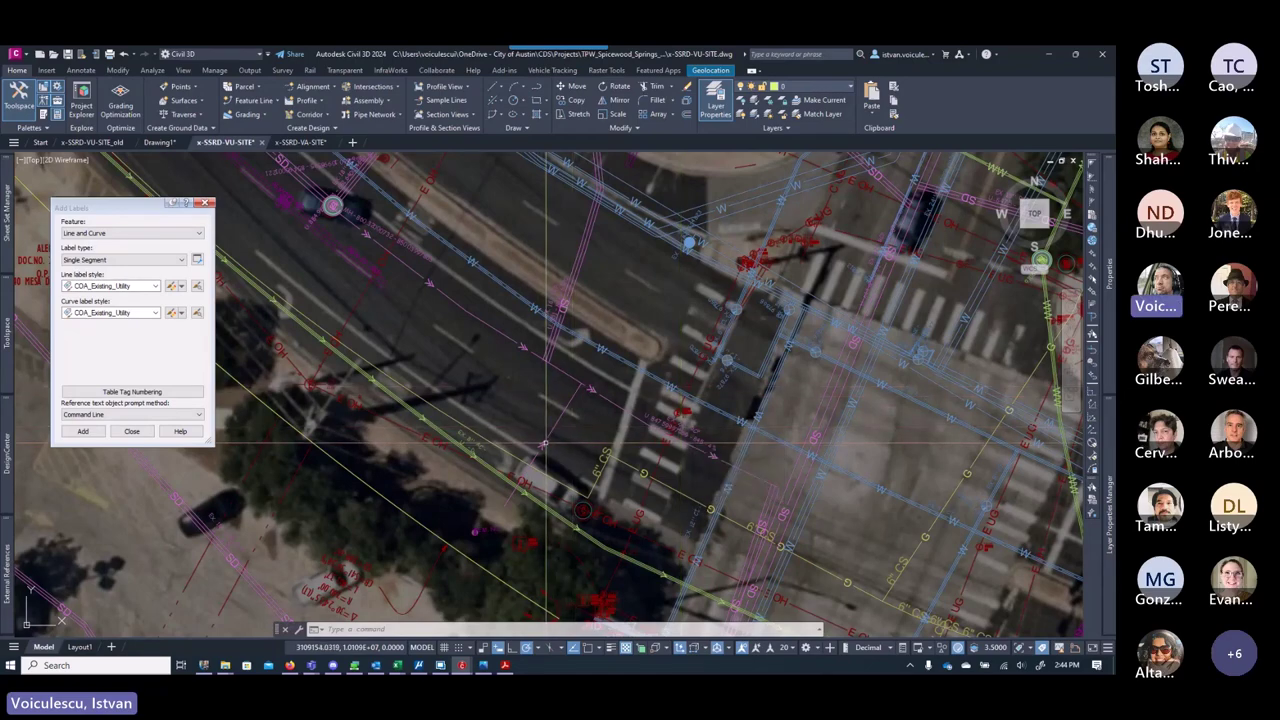
pyautogui.scroll(3, 538, 376)
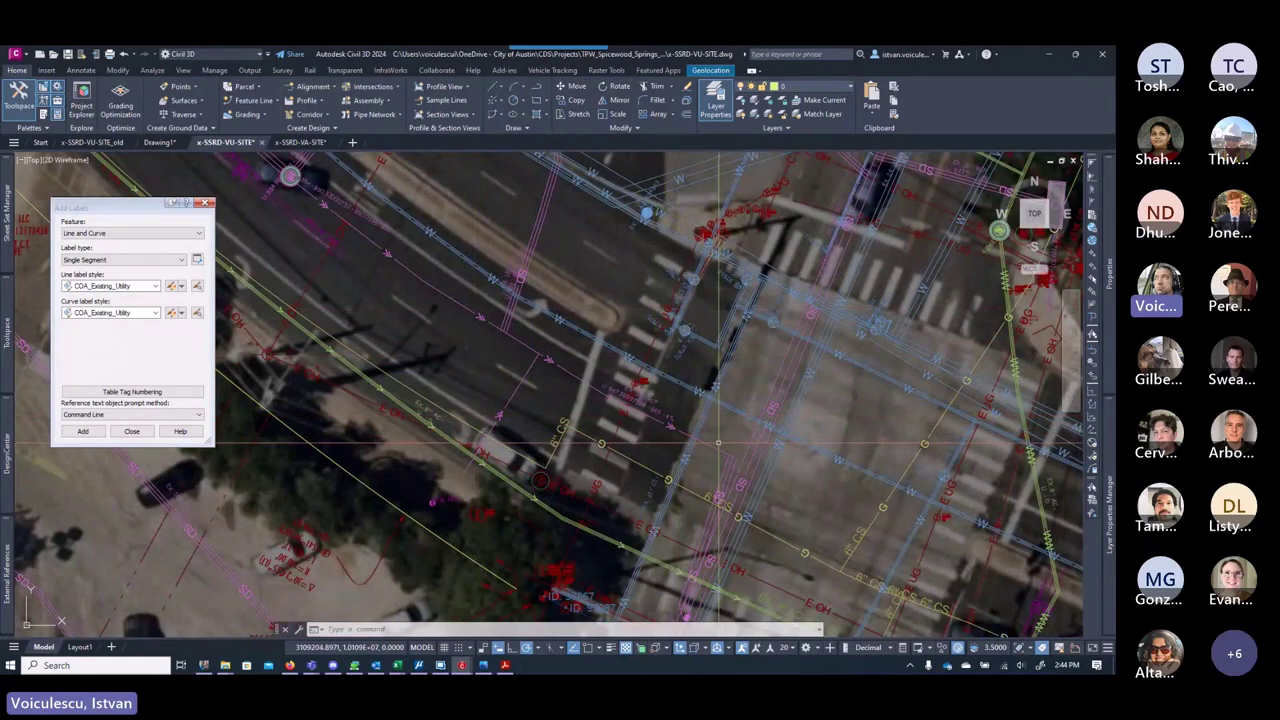
pyautogui.moveTo(417, 279); pyautogui.dragTo(467, 310, button='middle')
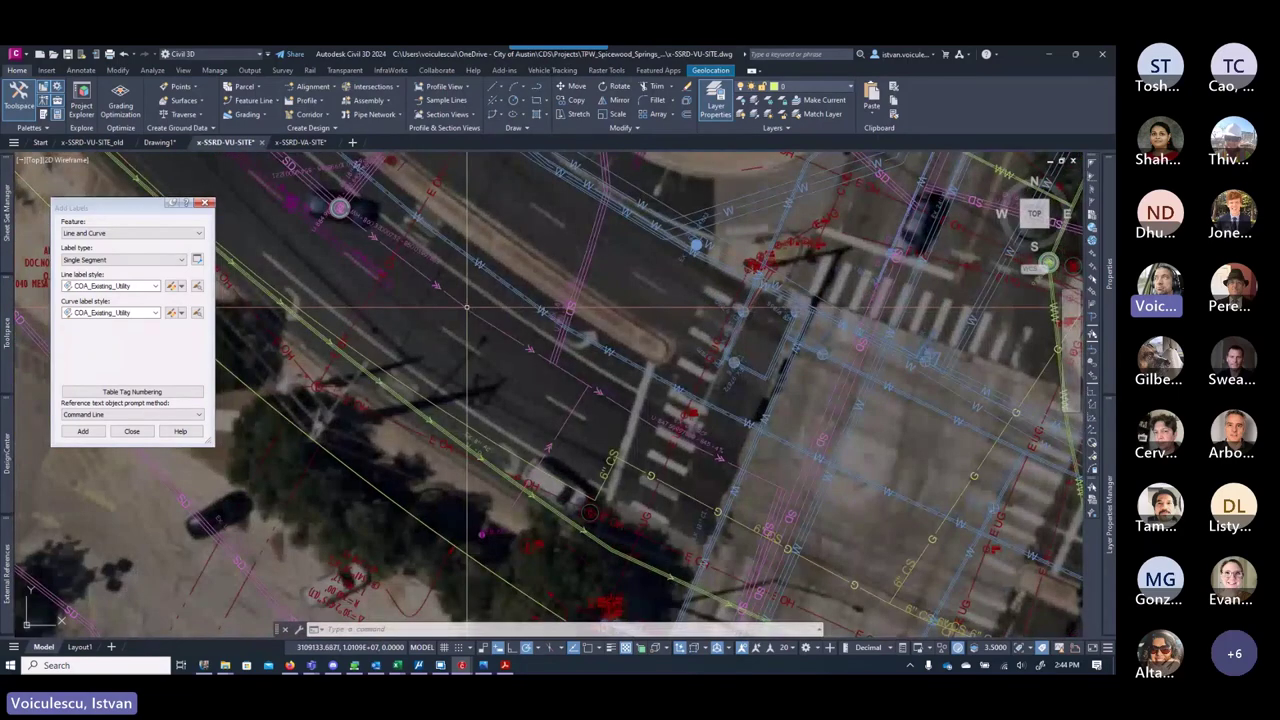
pyautogui.click(467, 310)
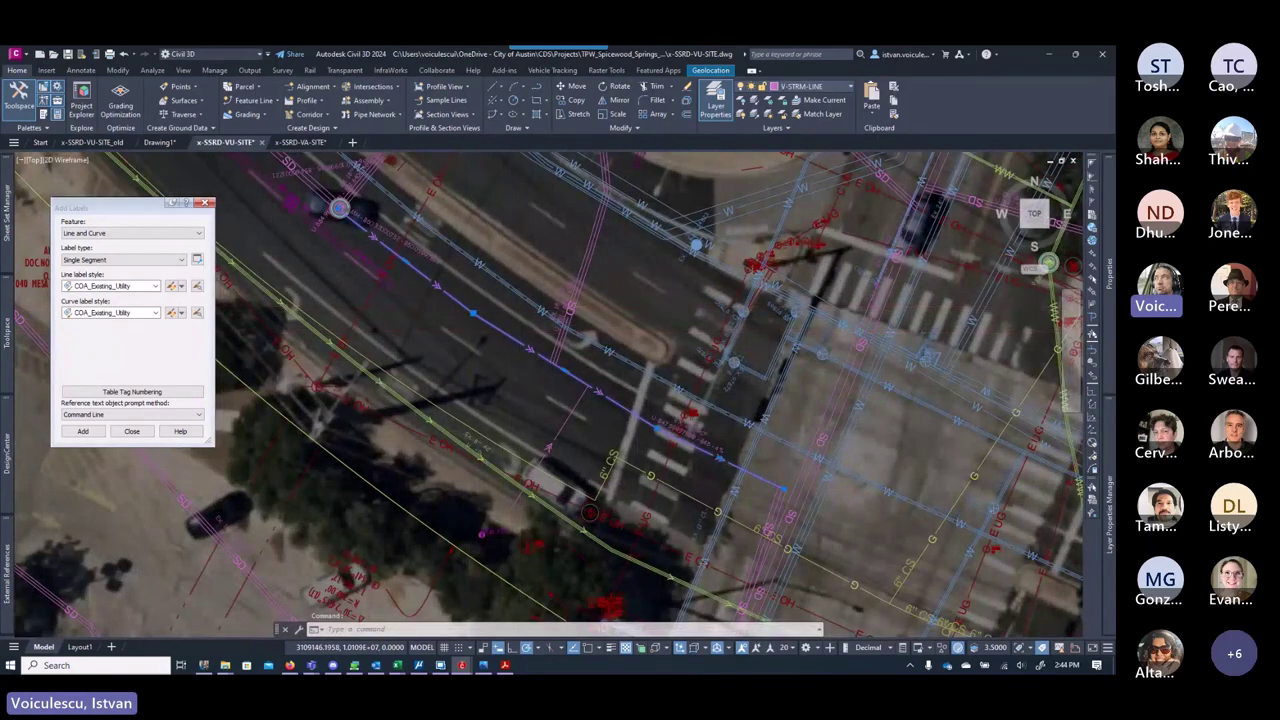
pyautogui.scroll(2, 602, 389)
pyautogui.scroll(-3, 602, 389)
pyautogui.scroll(4, 601, 389)
pyautogui.scroll(-4, 600, 389)
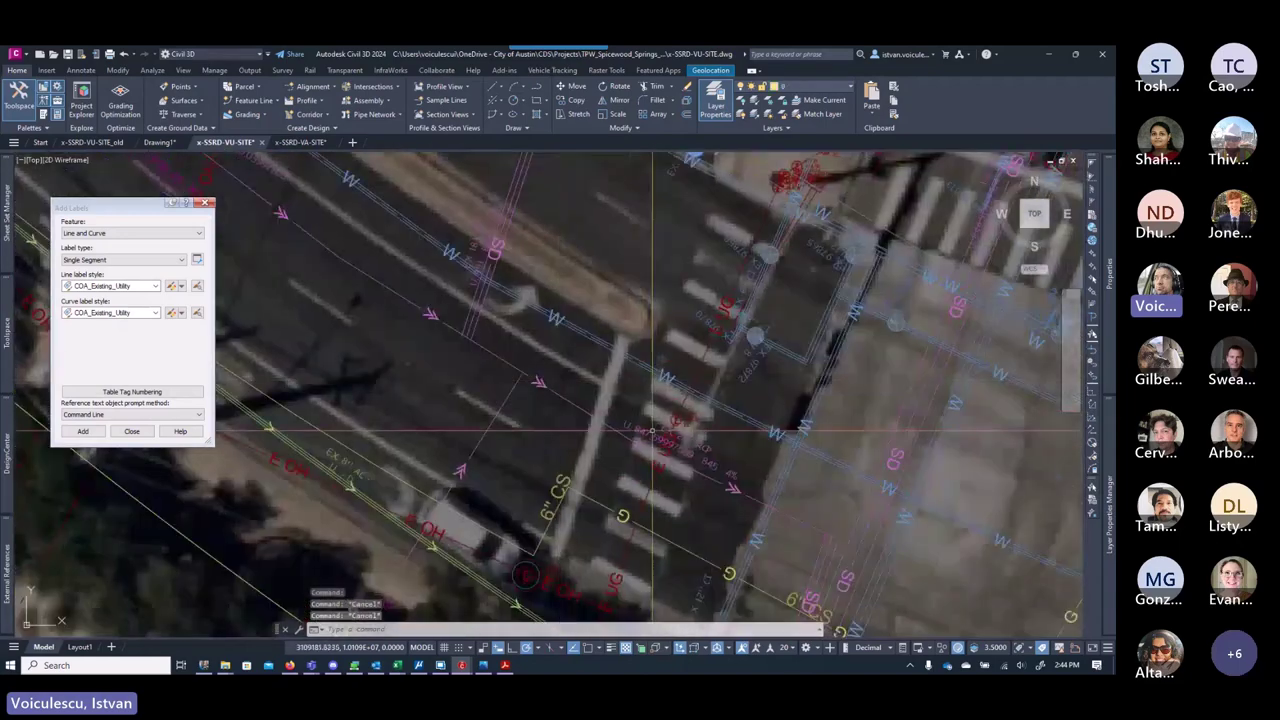
pyautogui.press('Escape')
pyautogui.press('Escape')
pyautogui.scroll(5, 600, 389)
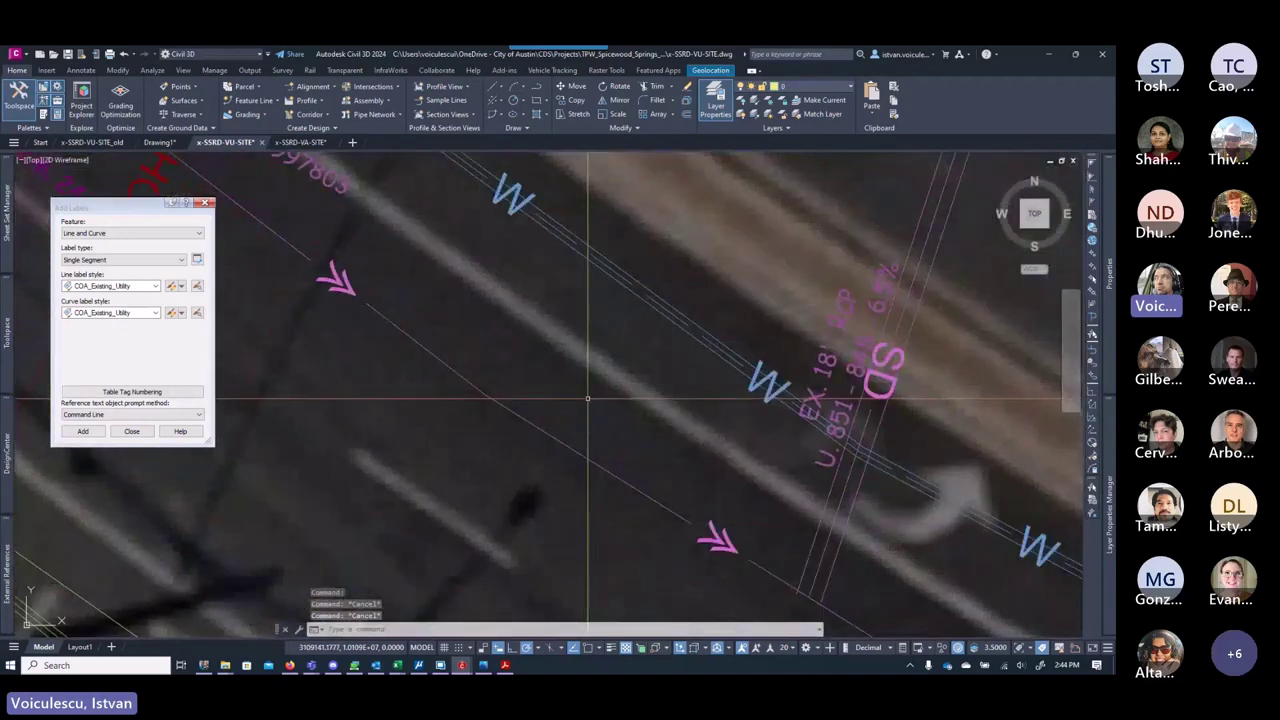
pyautogui.write('o')
pyautogui.press('Return')
pyautogui.write('12')
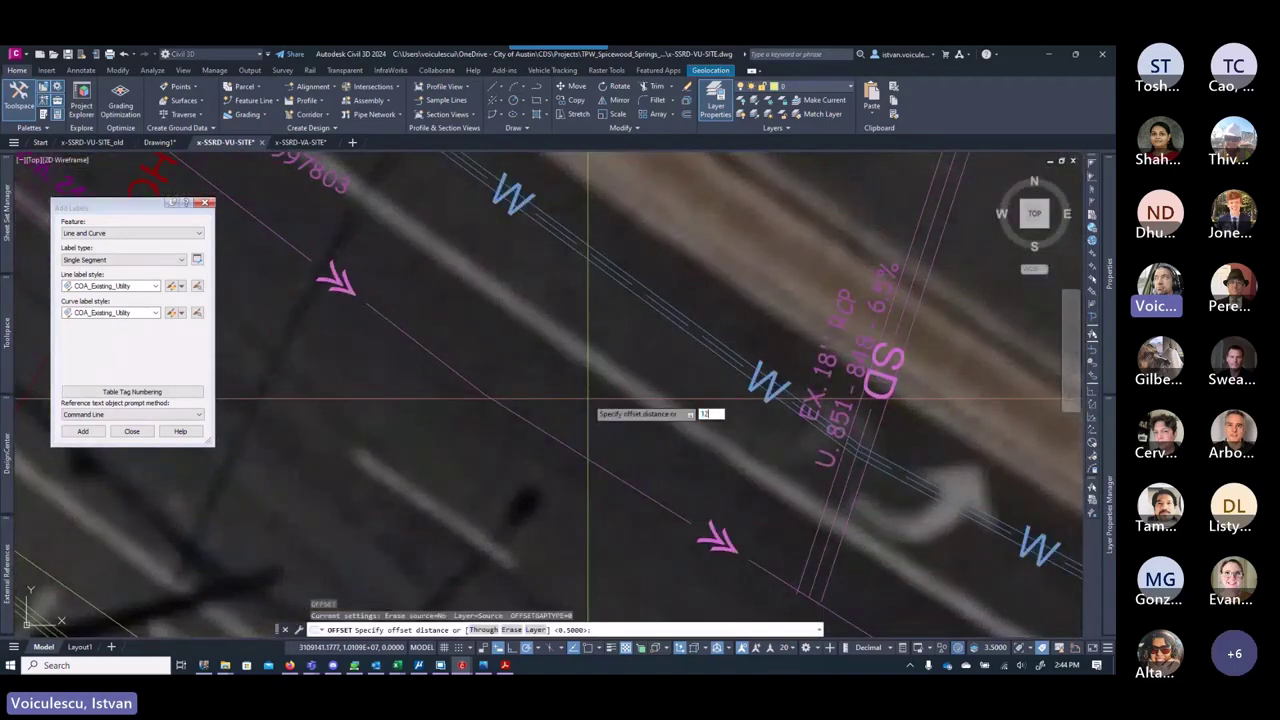
pyautogui.press('Return')
pyautogui.press('Escape')
pyautogui.press('Escape')
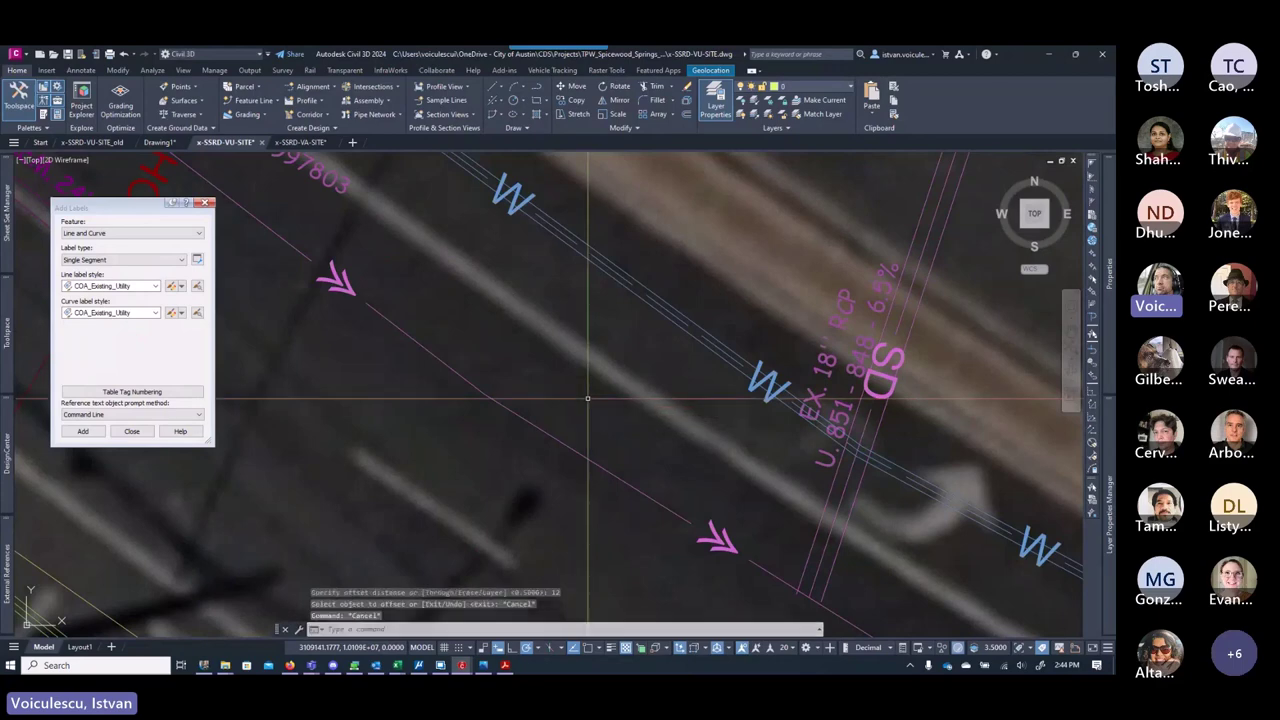
# Step: Offset the 24" RCP storm drain centerline by 1 to both sides to draw the pipe walls
pyautogui.write('o')
pyautogui.press('Return')
pyautogui.write('1')
pyautogui.press('Return')
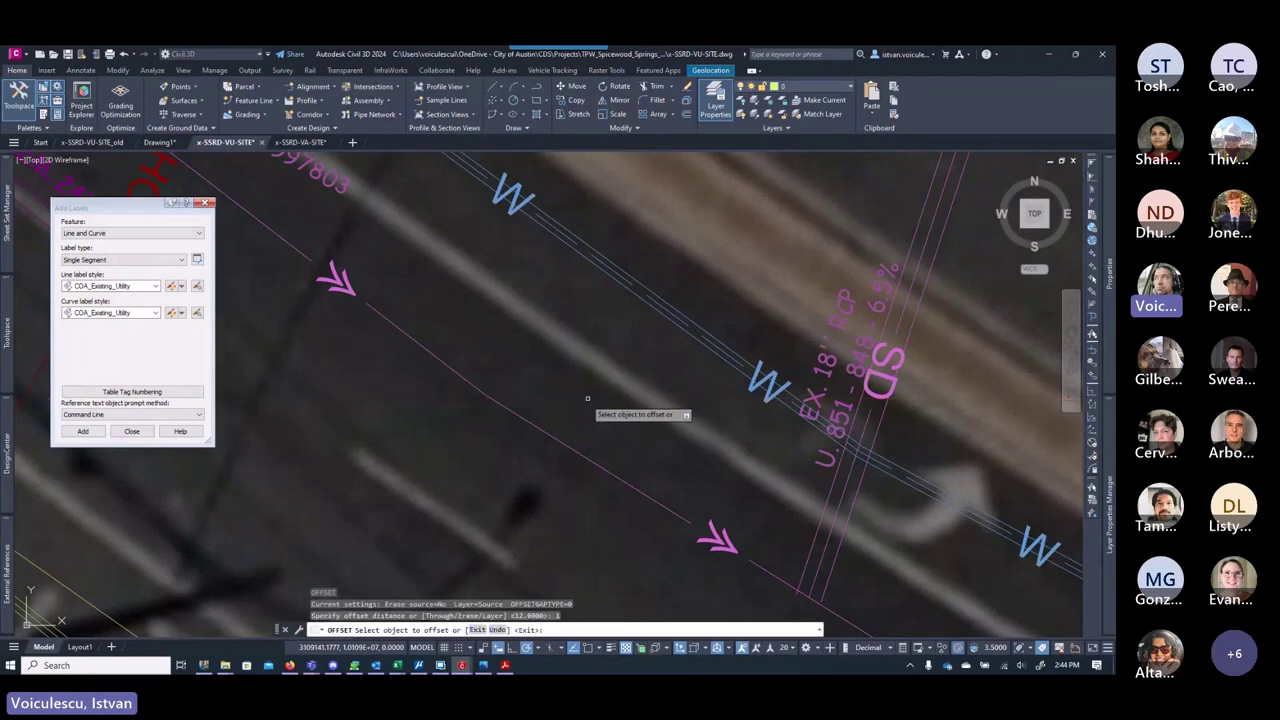
pyautogui.click(548, 430)
pyautogui.click(552, 428)
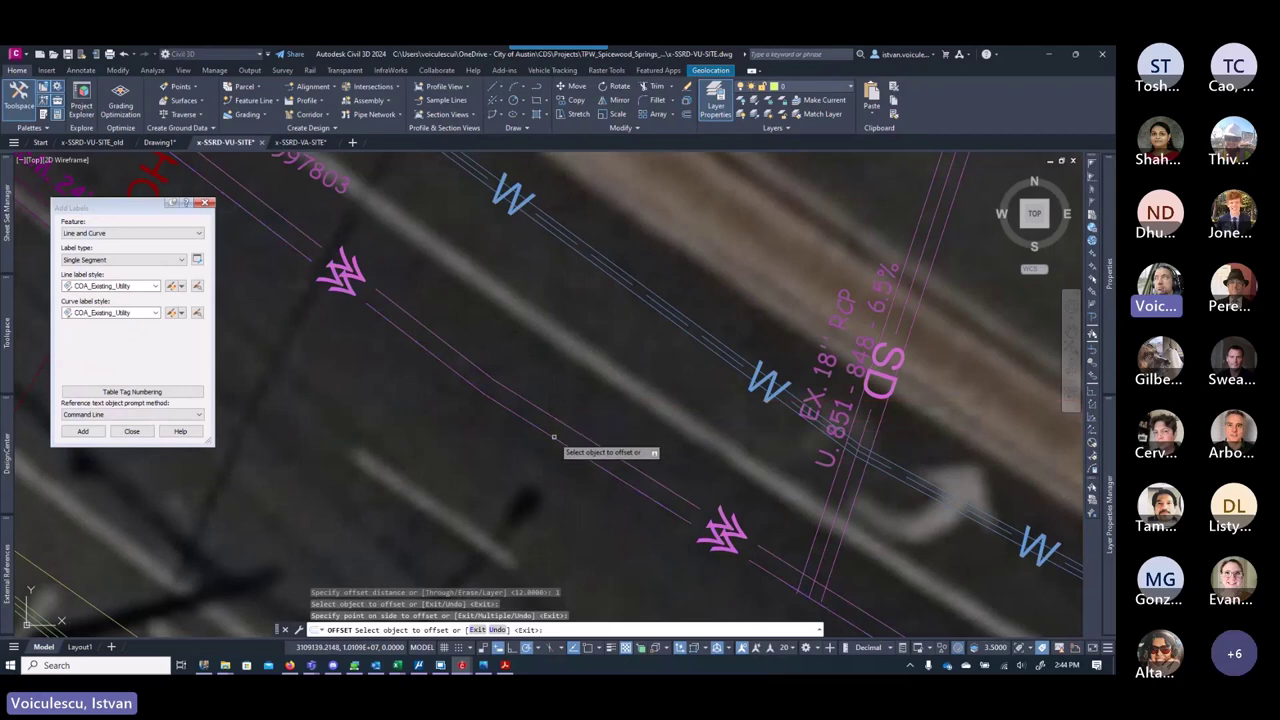
pyautogui.press('Escape')
# Step: Move the two offset storm drain lines to the V-STRM-PIPE layer
pyautogui.click(558, 419)
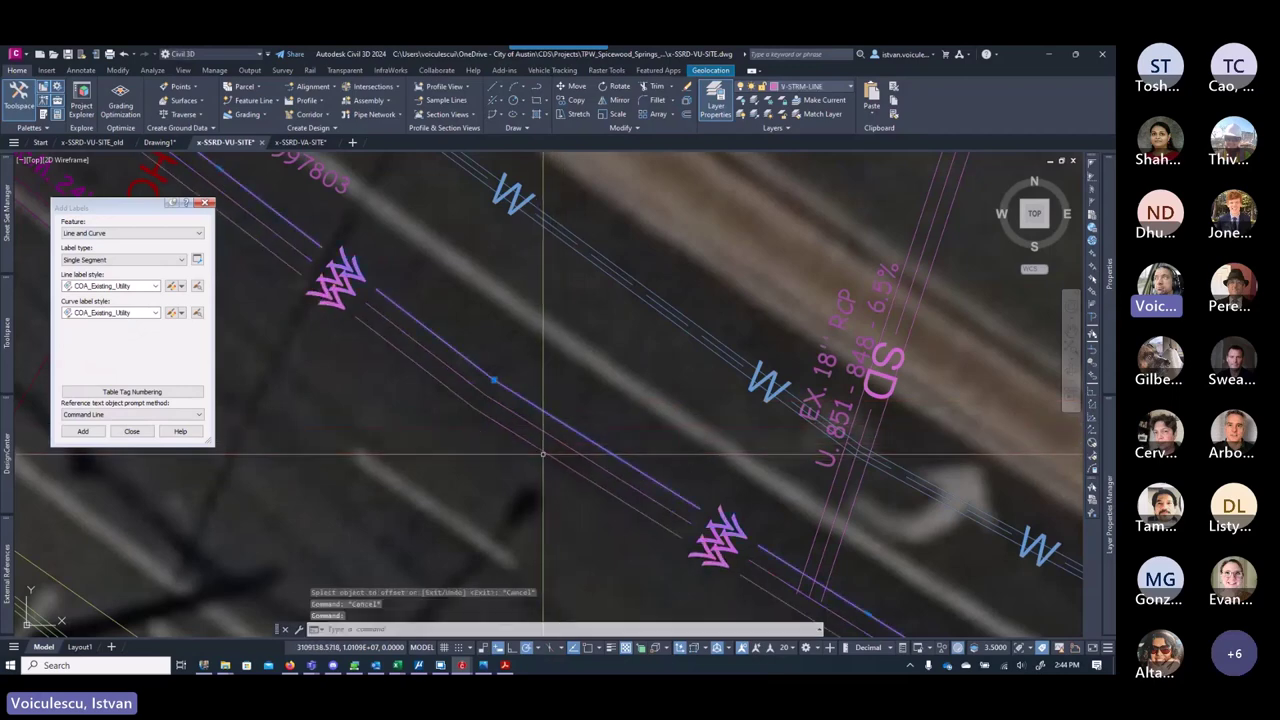
pyautogui.click(543, 451)
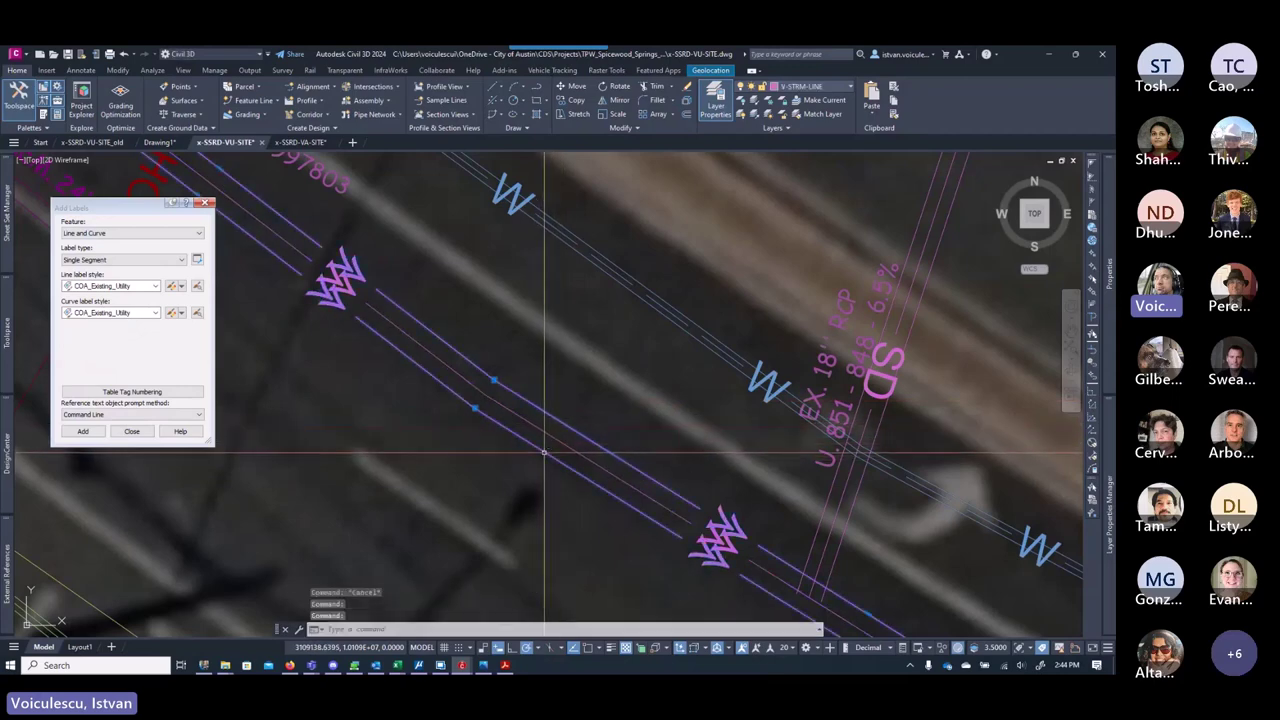
pyautogui.click(797, 92)
pyautogui.click(805, 130)
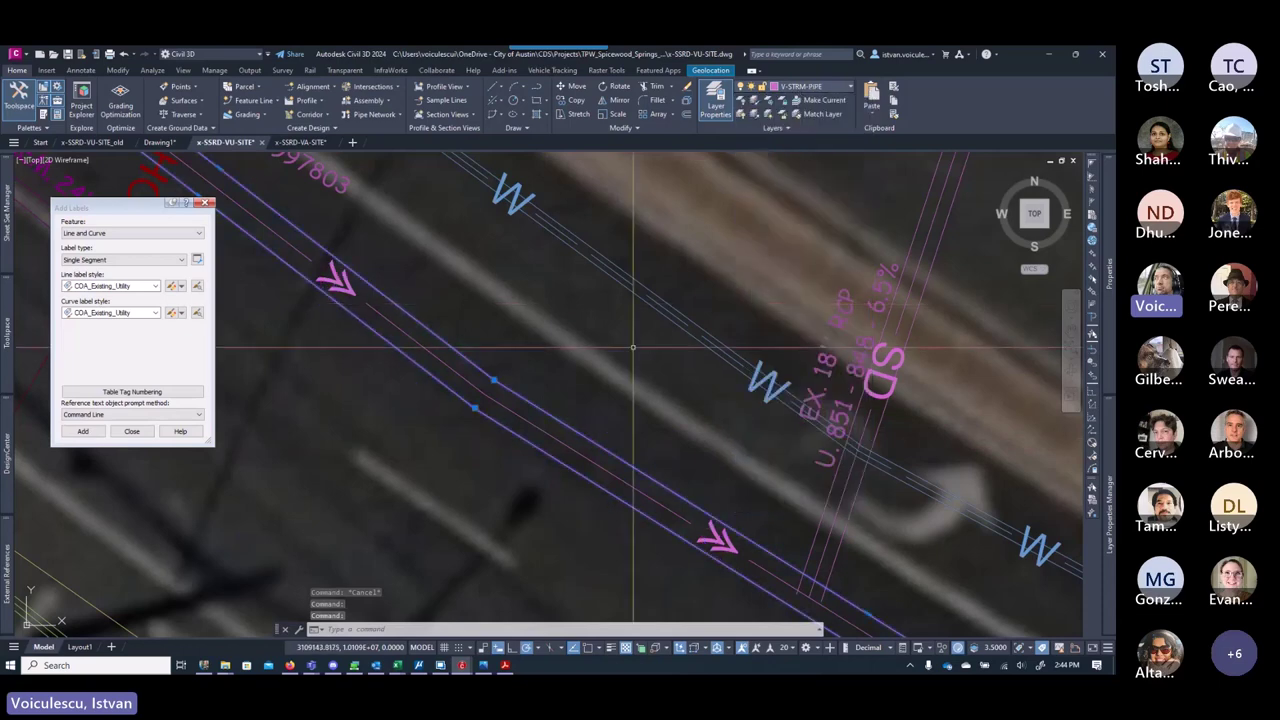
pyautogui.press('Escape')
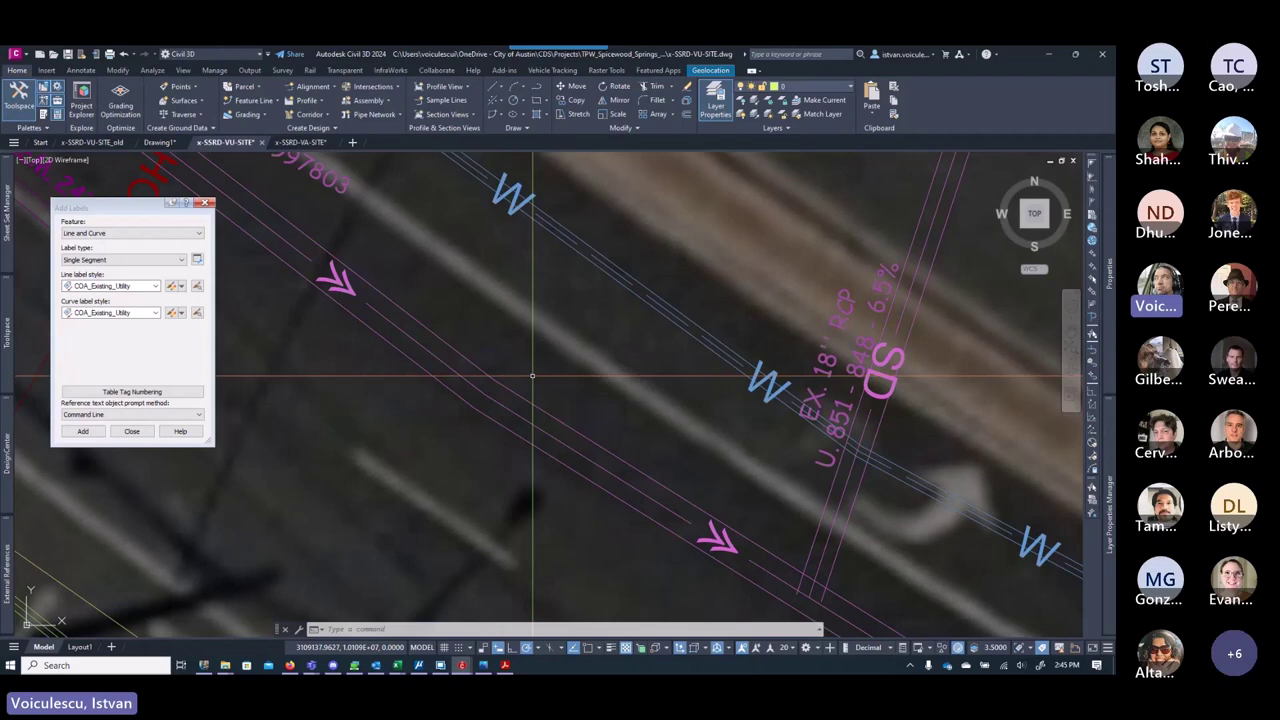
# Step: Examine the storm manhole's elevation label and the 24" RCP pipe label at the crosswalk
pyautogui.scroll(-5, 532, 376)
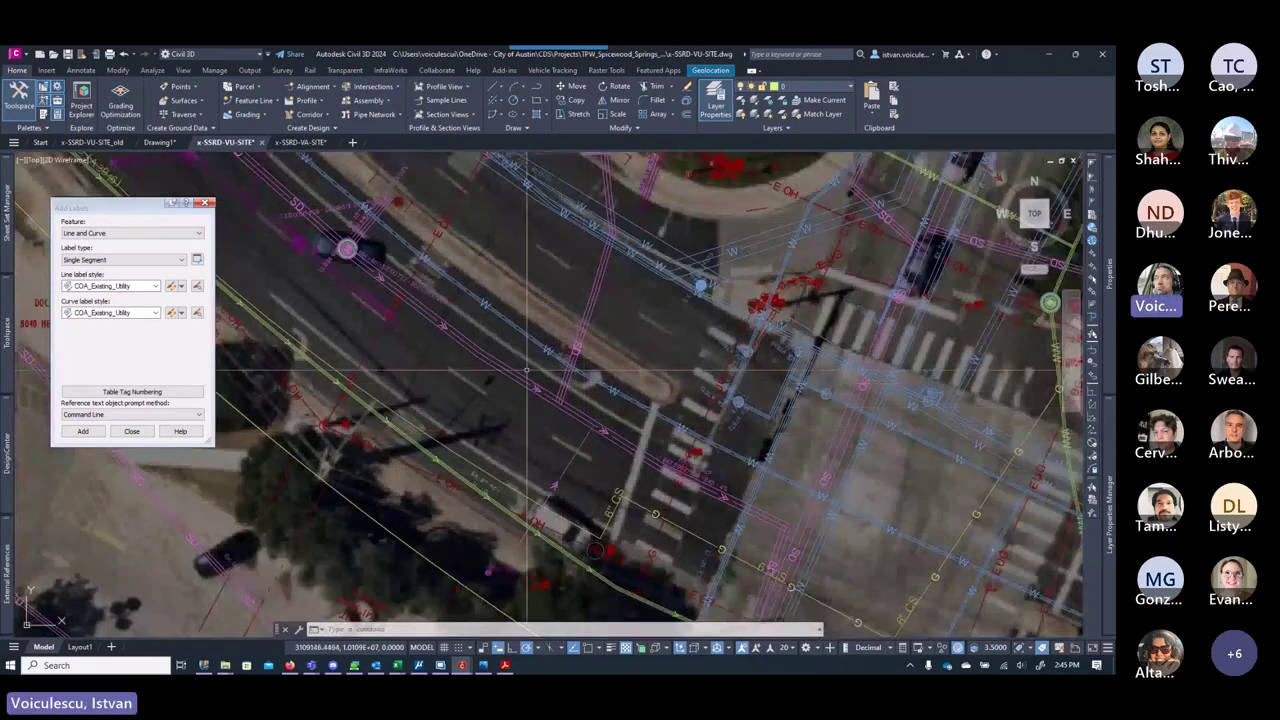
pyautogui.scroll(5, 345, 252)
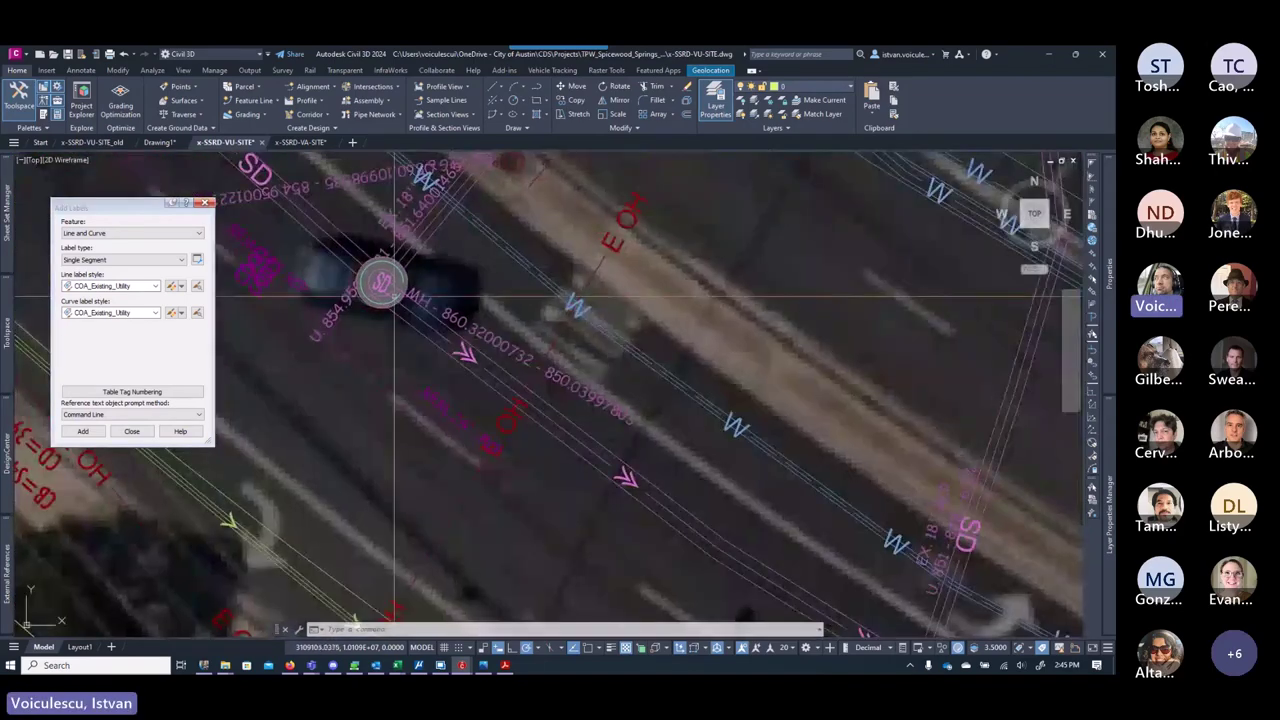
pyautogui.scroll(3, 395, 294)
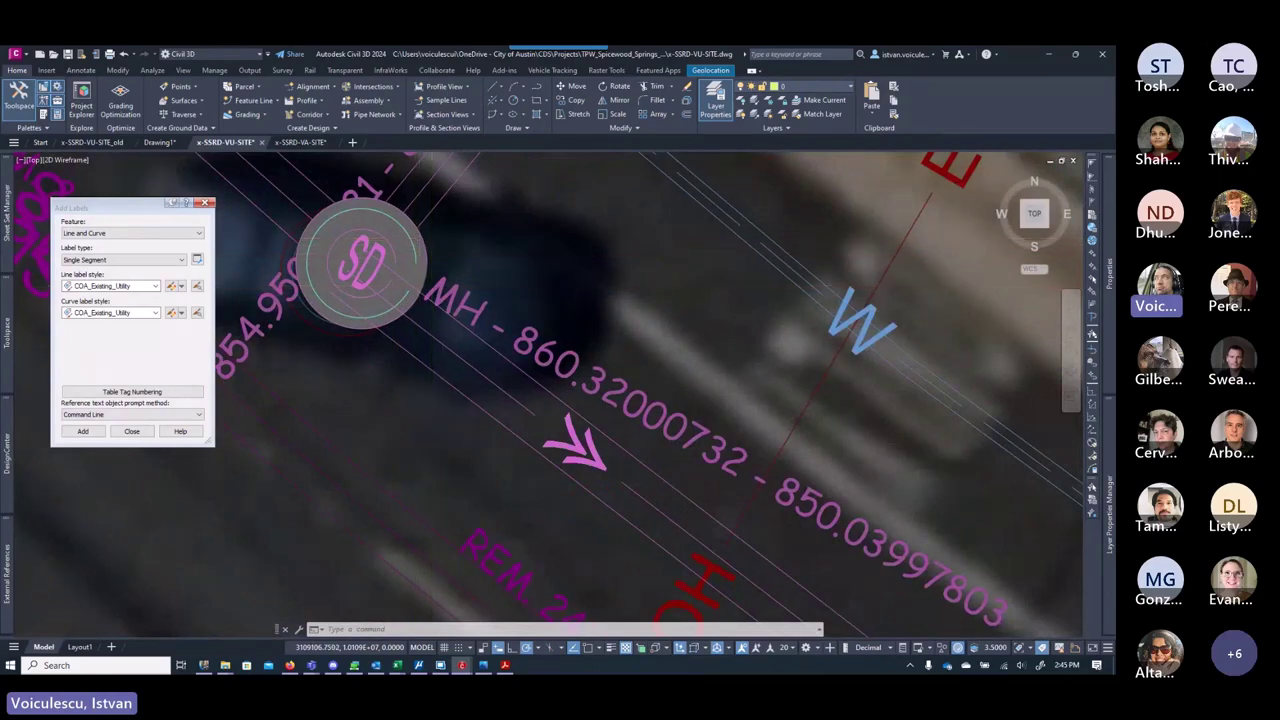
pyautogui.scroll(-5, 420, 300)
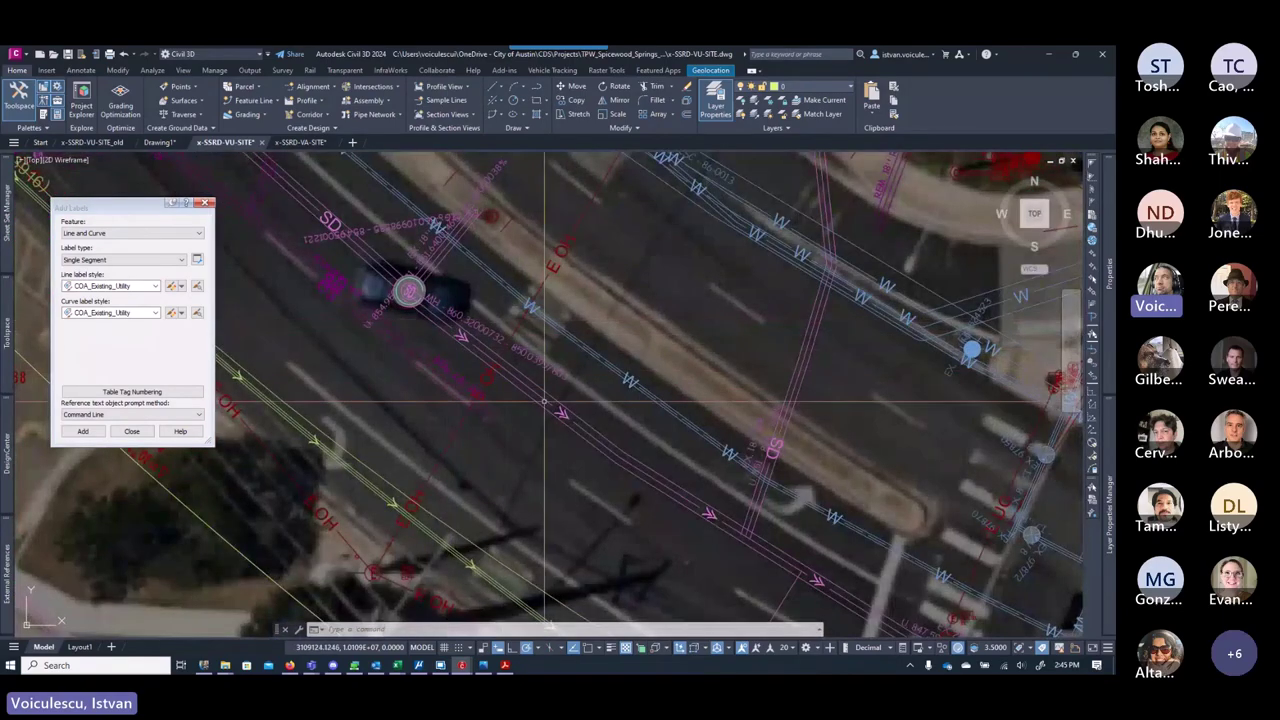
pyautogui.moveTo(544, 401); pyautogui.dragTo(374, 371, button='middle')
pyautogui.scroll(3, 621, 398)
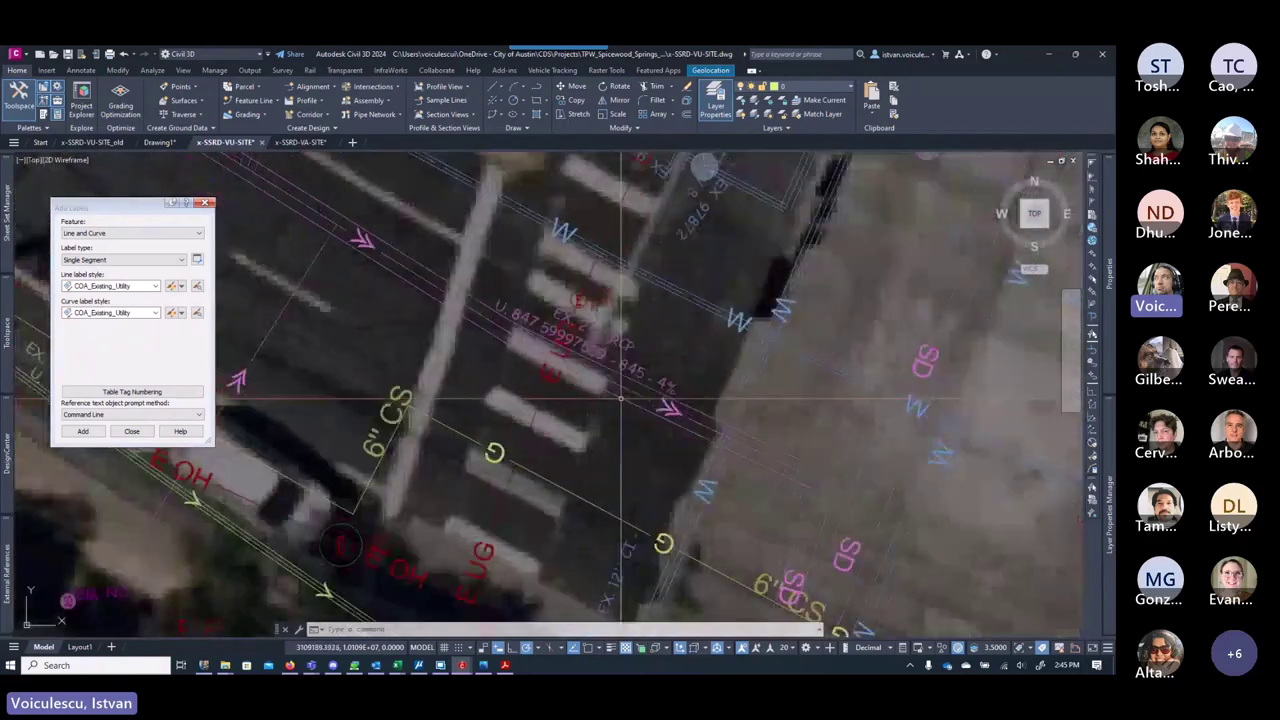
pyautogui.moveTo(585, 370); pyautogui.dragTo(593, 400, button='middle')
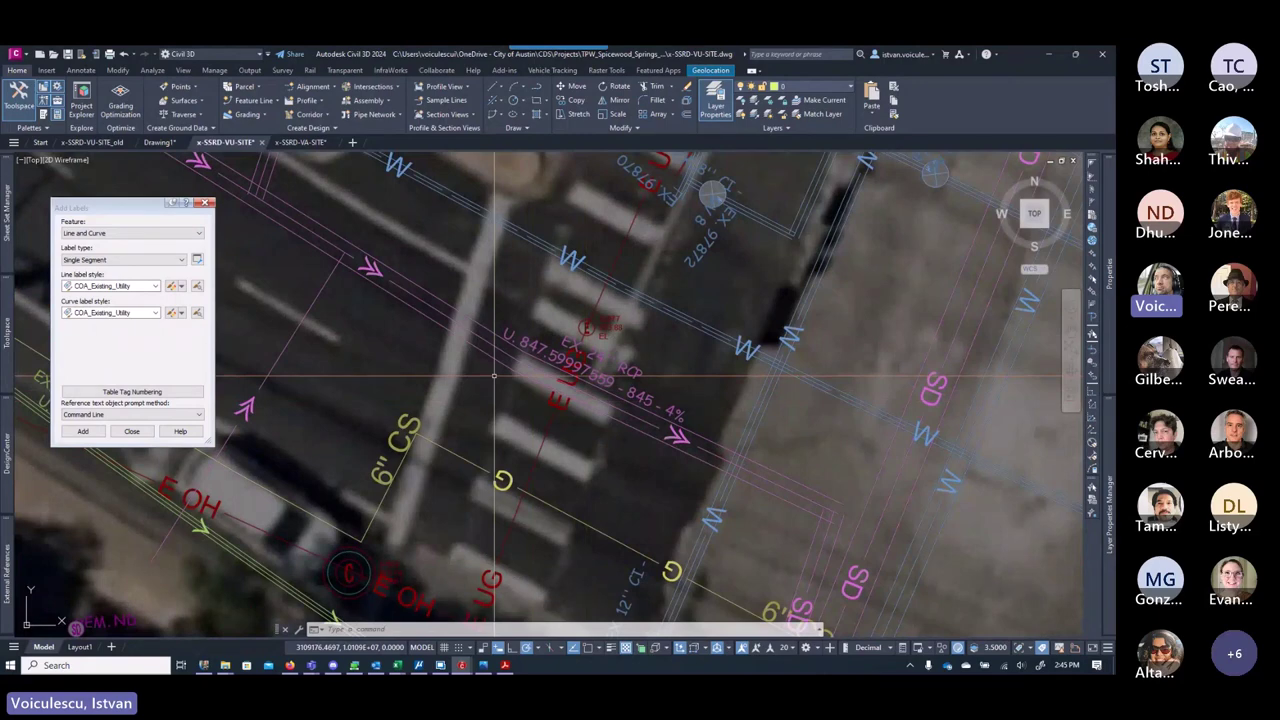
pyautogui.scroll(-3, 492, 378)
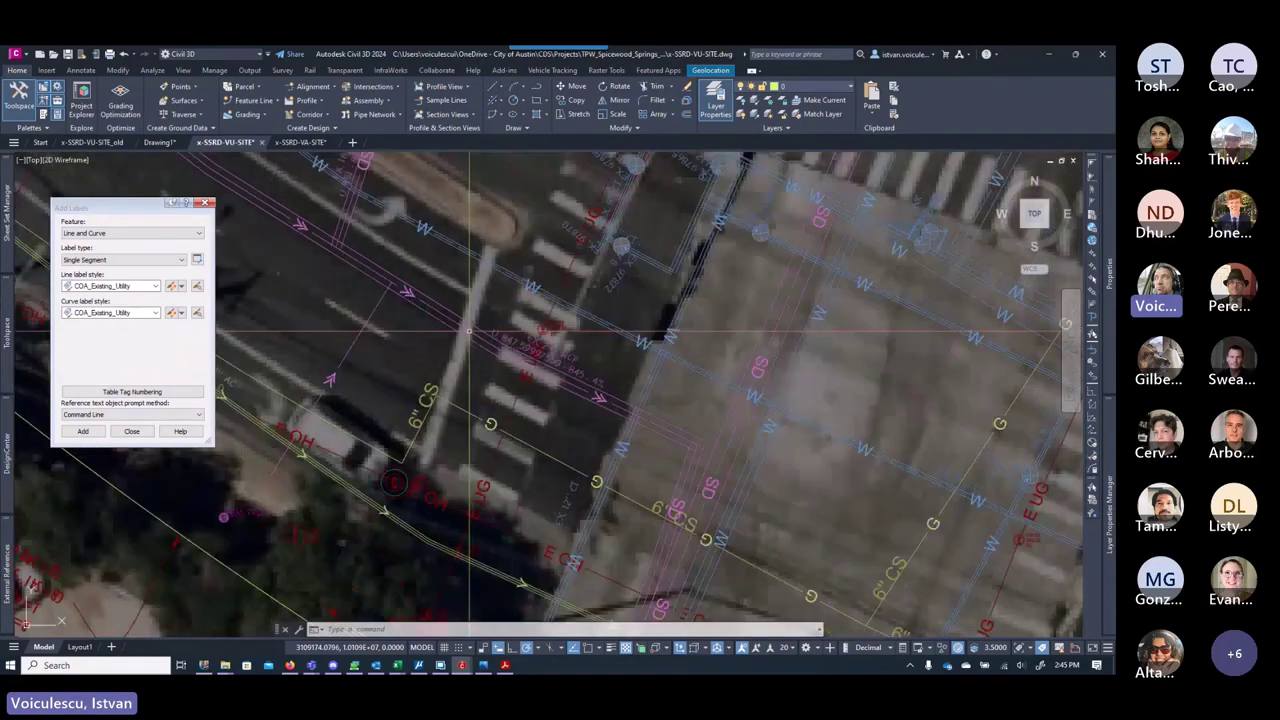
# Step: Trace the 24" RCP storm drain from the manhole southeast to the intersection, reviewing its pipe walls, flow arrows and lateral connections
pyautogui.scroll(2, 556, 428)
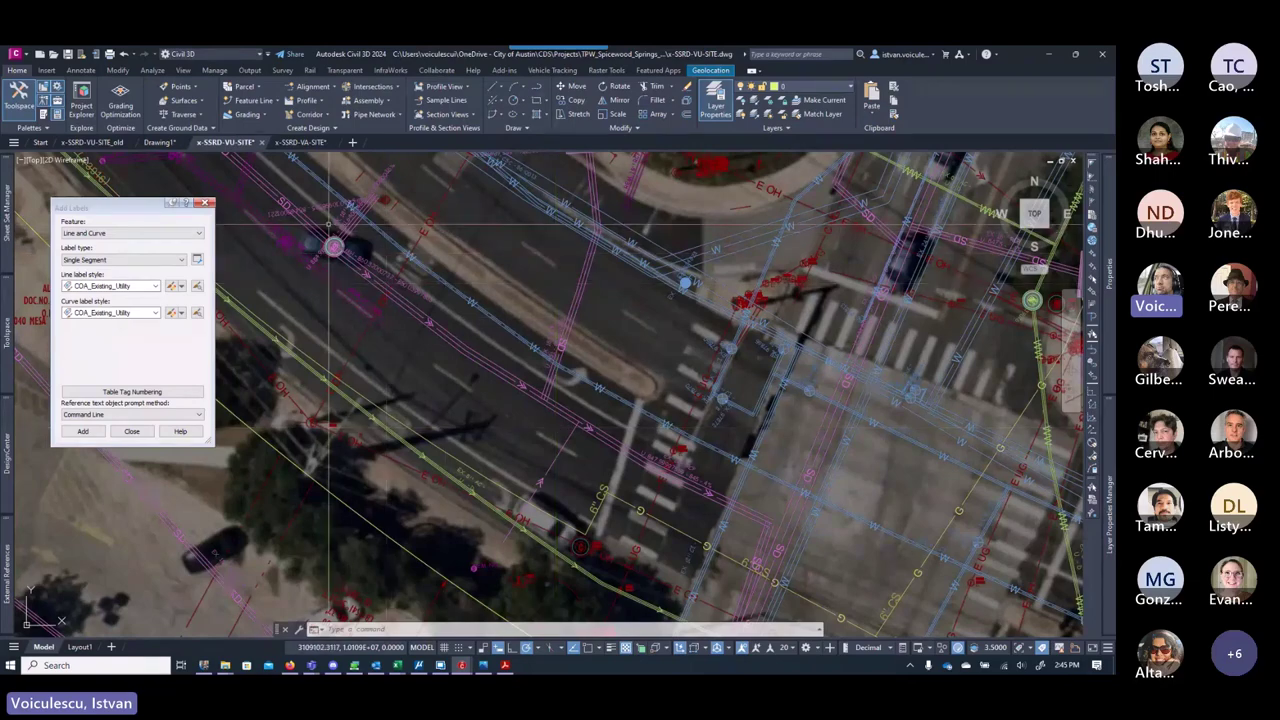
pyautogui.scroll(2, 416, 273)
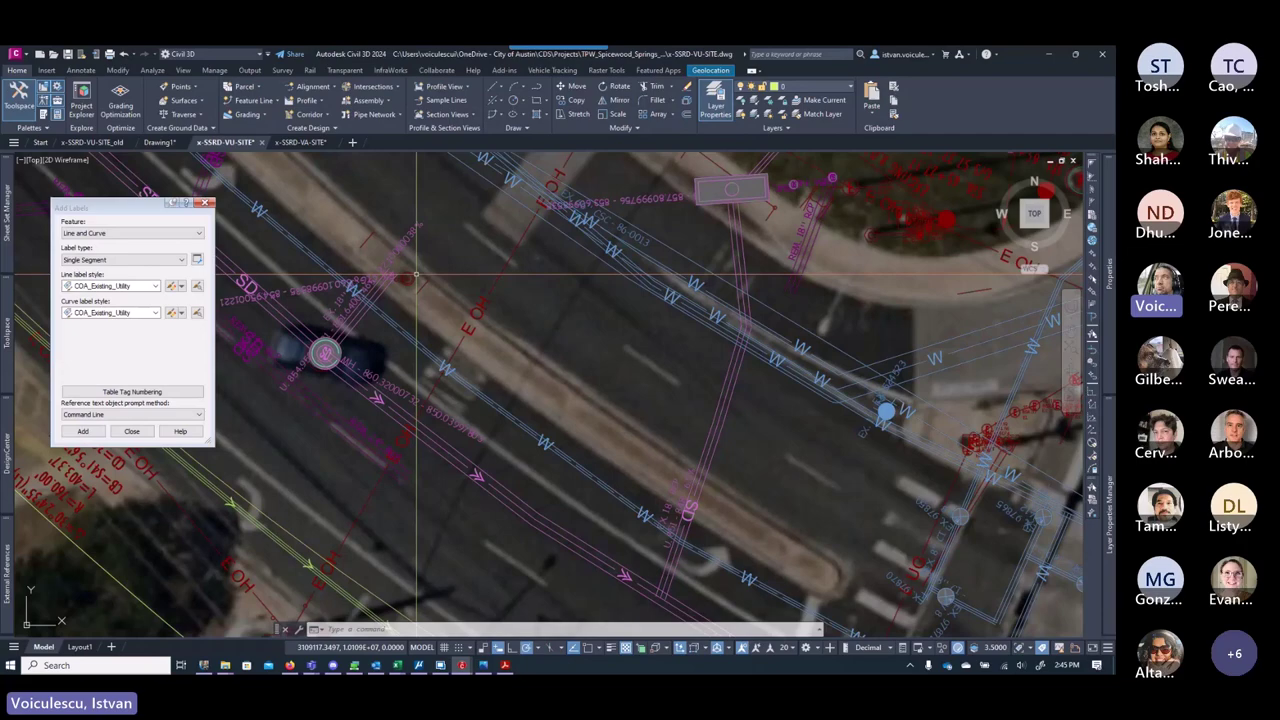
pyautogui.scroll(2, 503, 349)
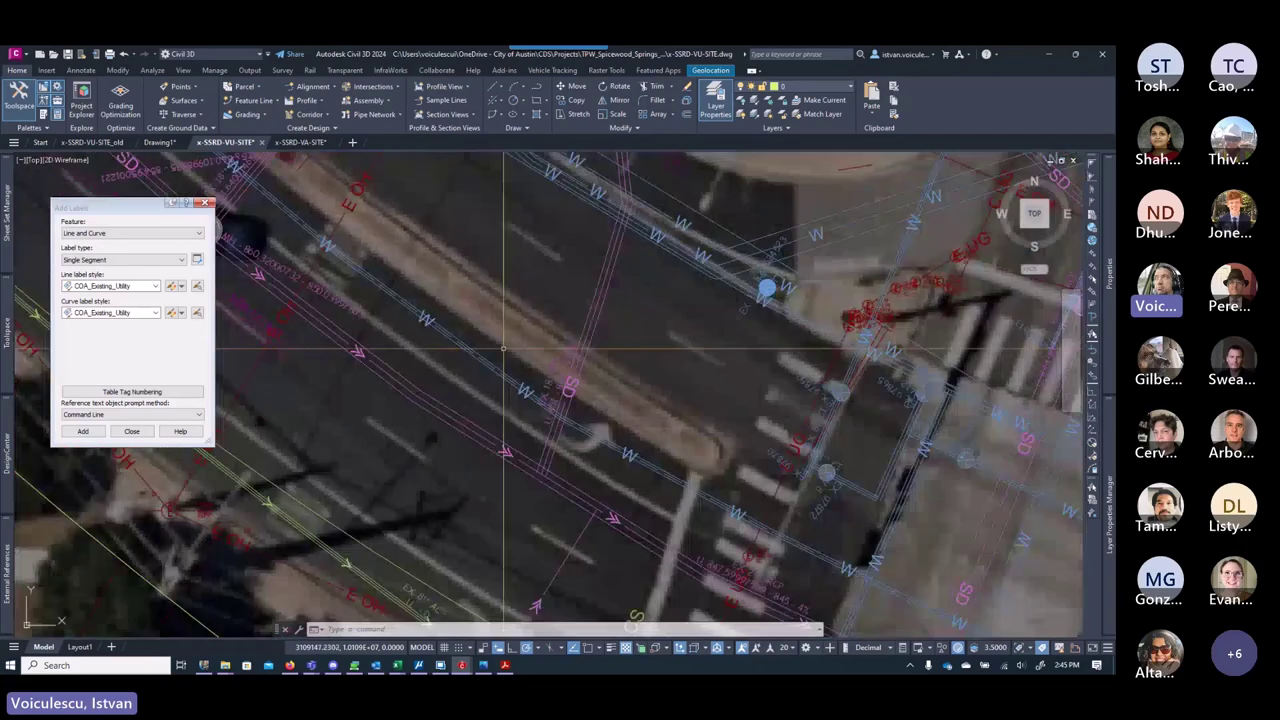
pyautogui.moveTo(295, 279); pyautogui.dragTo(403, 289, button='middle')
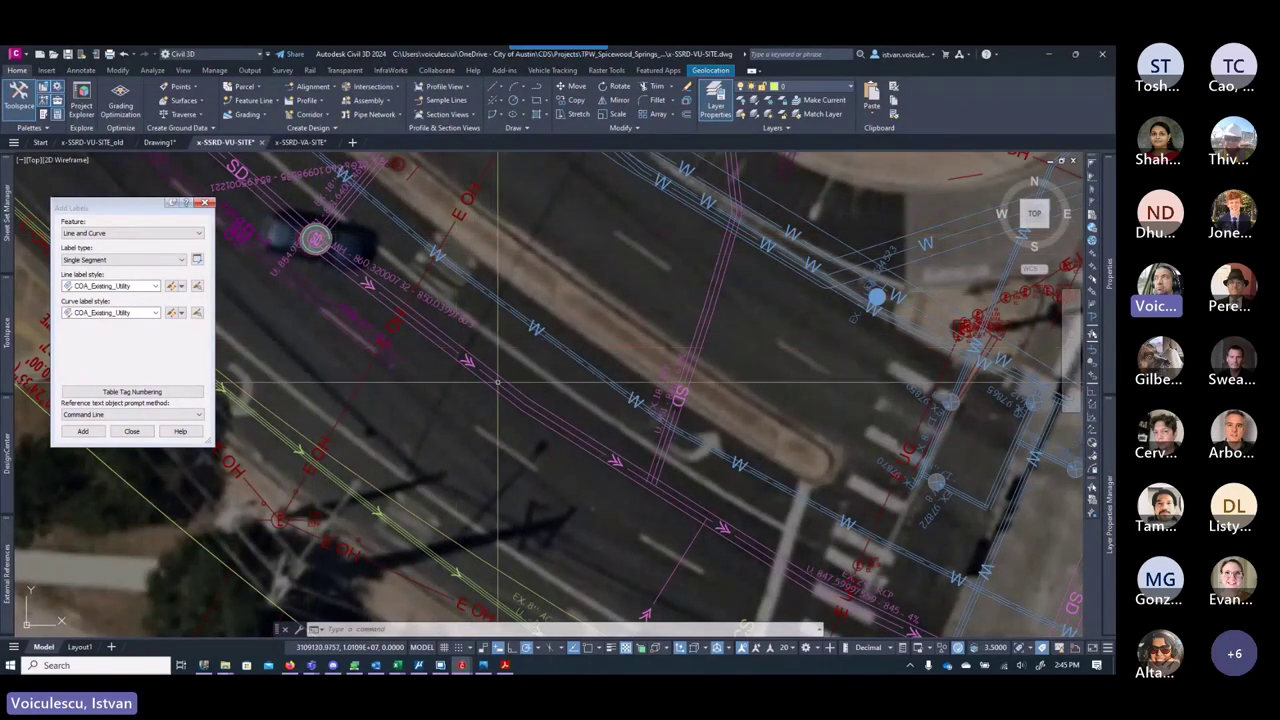
pyautogui.moveTo(731, 513); pyautogui.dragTo(631, 436, button='middle')
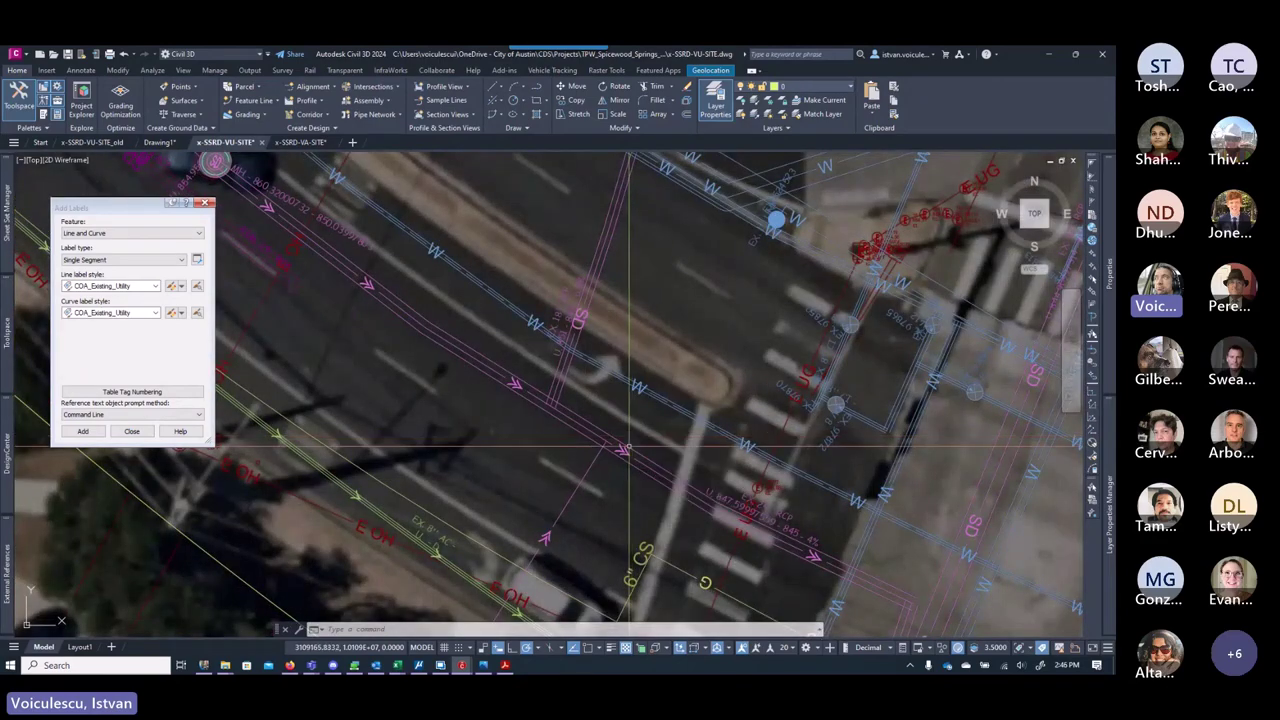
pyautogui.scroll(2, 590, 410)
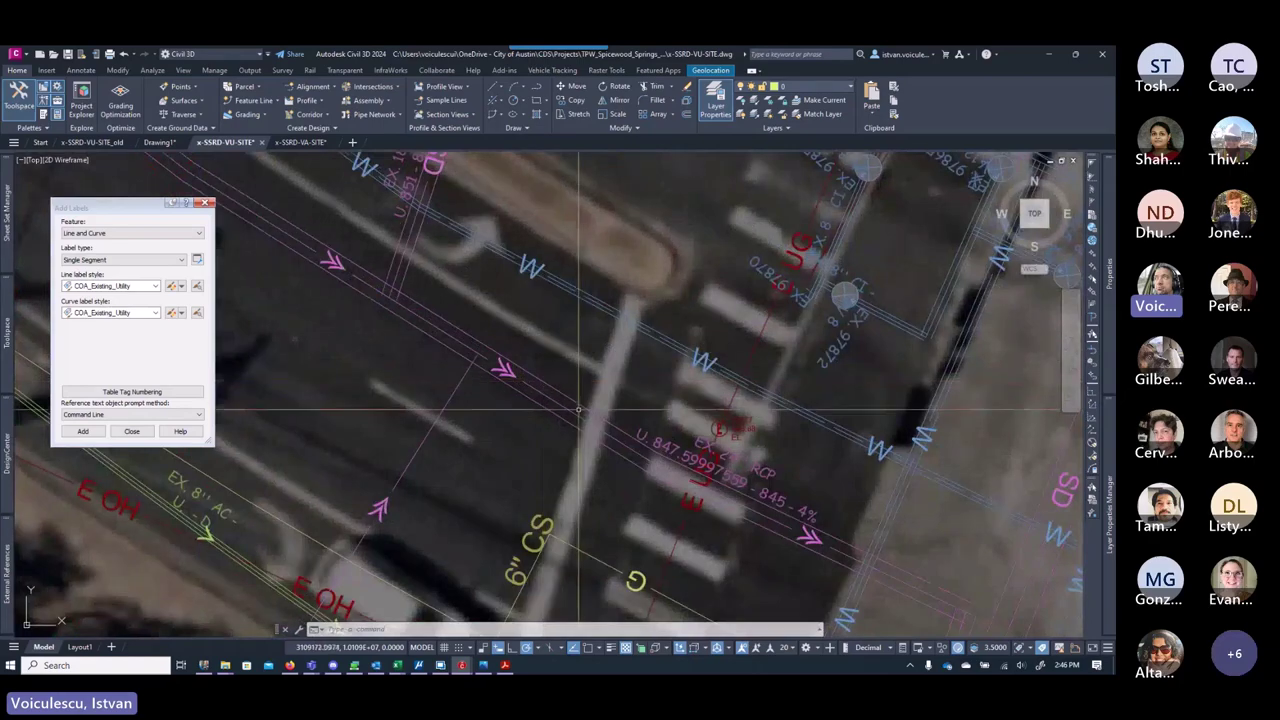
pyautogui.moveTo(590, 403); pyautogui.dragTo(598, 401, button='middle')
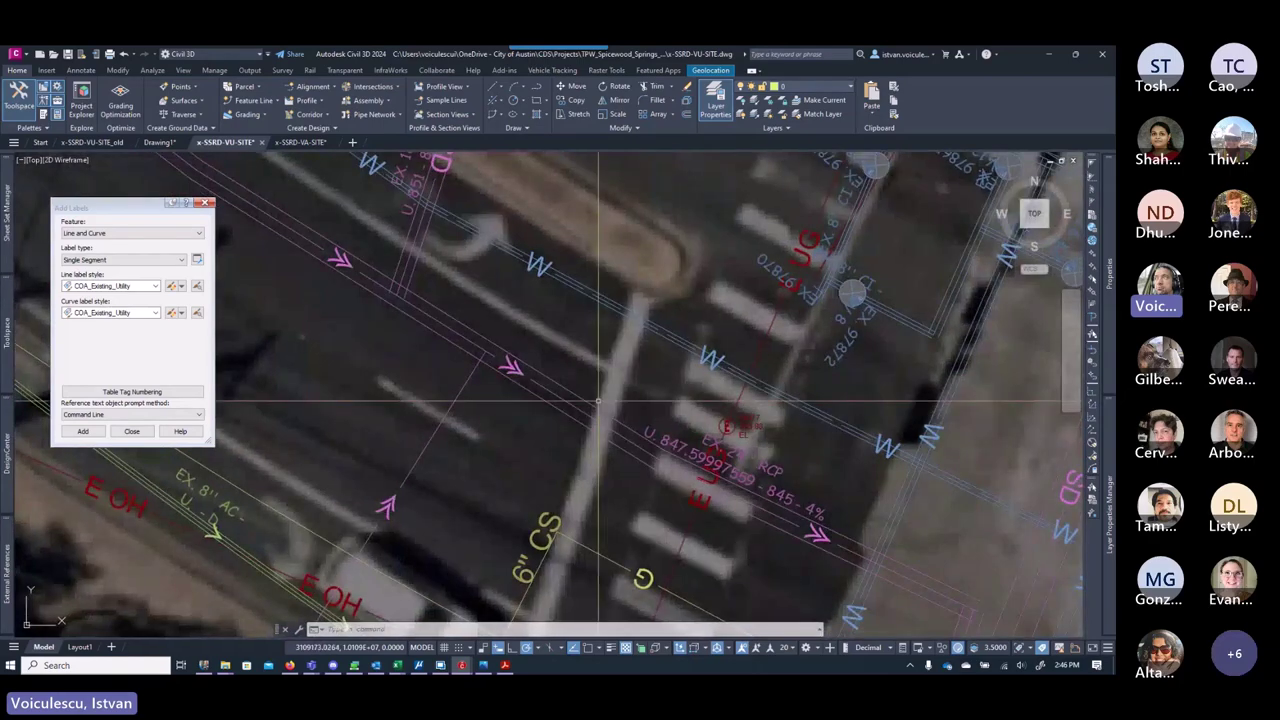
# Step: Add a single-segment line label in the COA_Existing_Utility style to the 24" storm drain centerline southeast of the manhole
pyautogui.press('Escape')
pyautogui.press('Escape')
pyautogui.press('Escape')
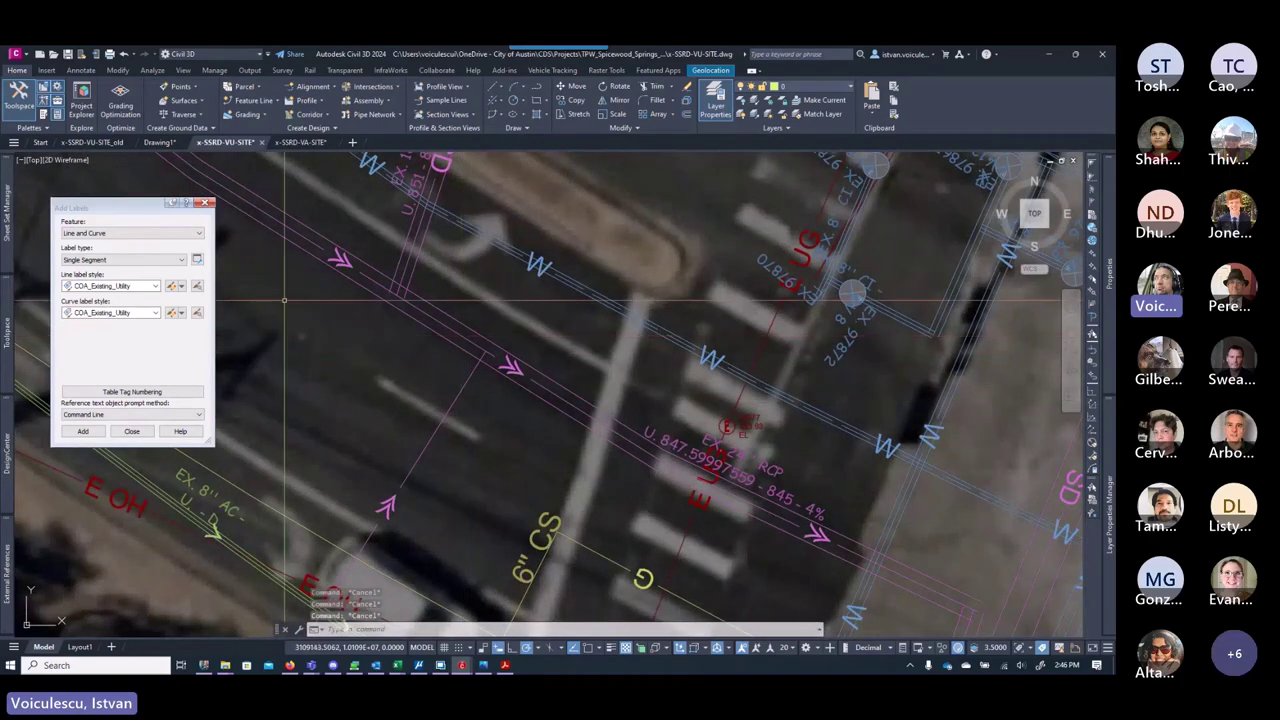
pyautogui.click(83, 431)
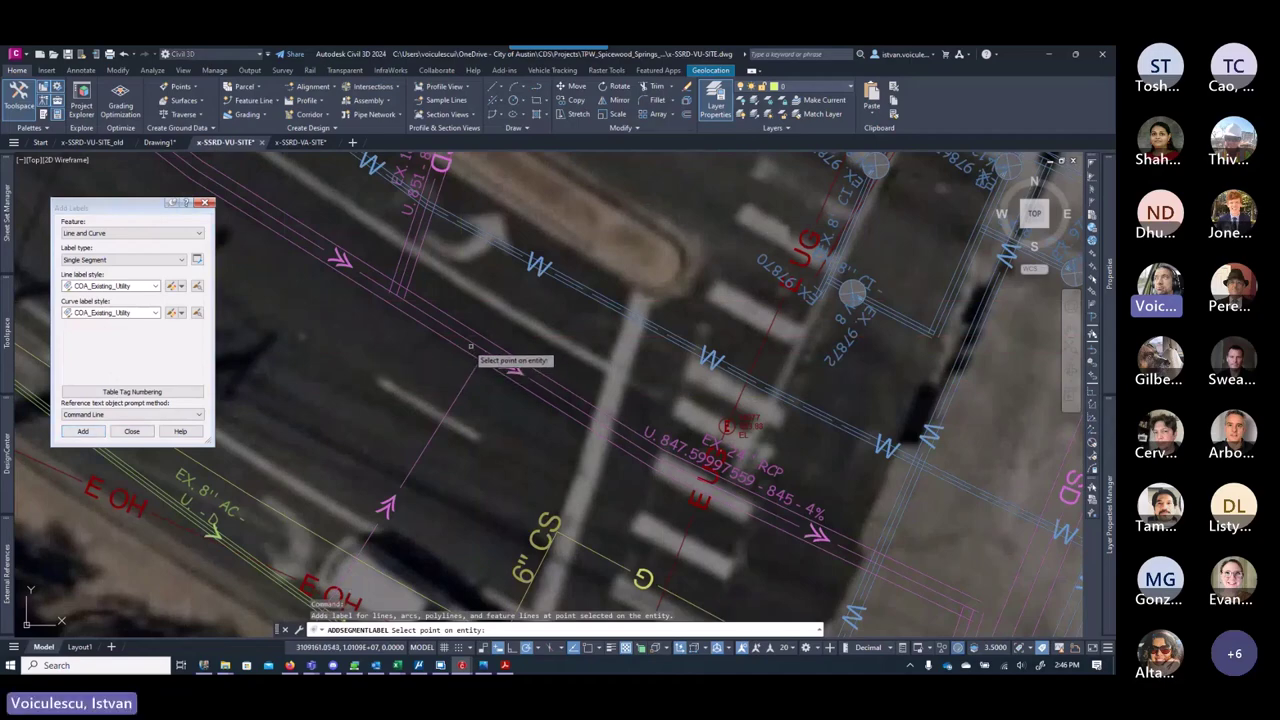
pyautogui.scroll(-2, 472, 350)
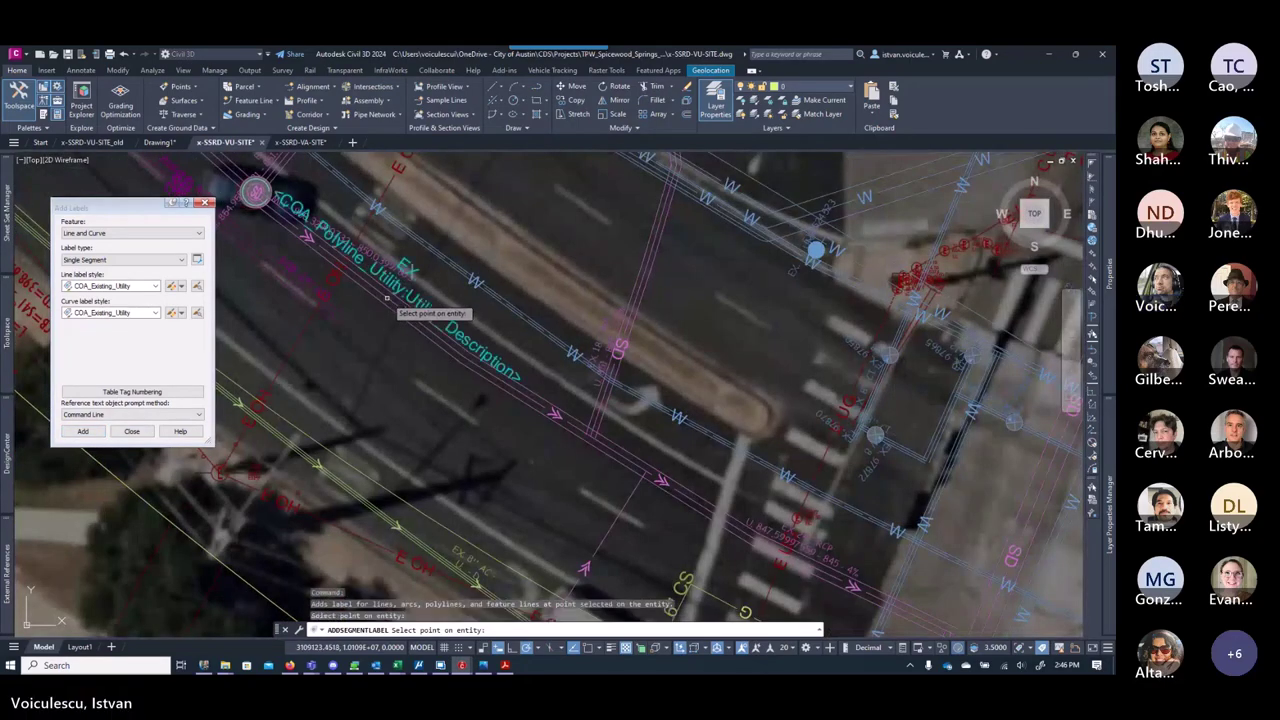
pyautogui.press('Escape')
pyautogui.press('Escape')
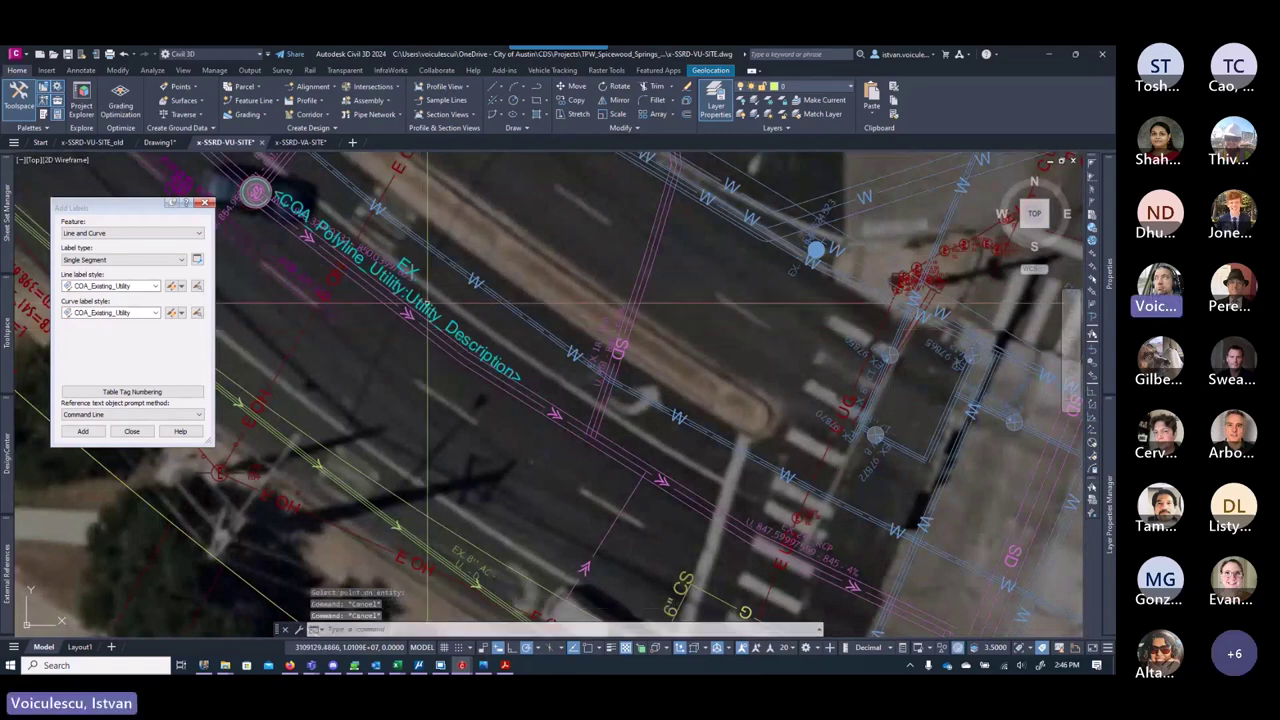
# Step: Attach only the COA_Polyline_Utility property set to the labeled storm drain centerline
pyautogui.scroll(2, 428, 302)
pyautogui.scroll(2, 432, 315)
pyautogui.click(438, 331)
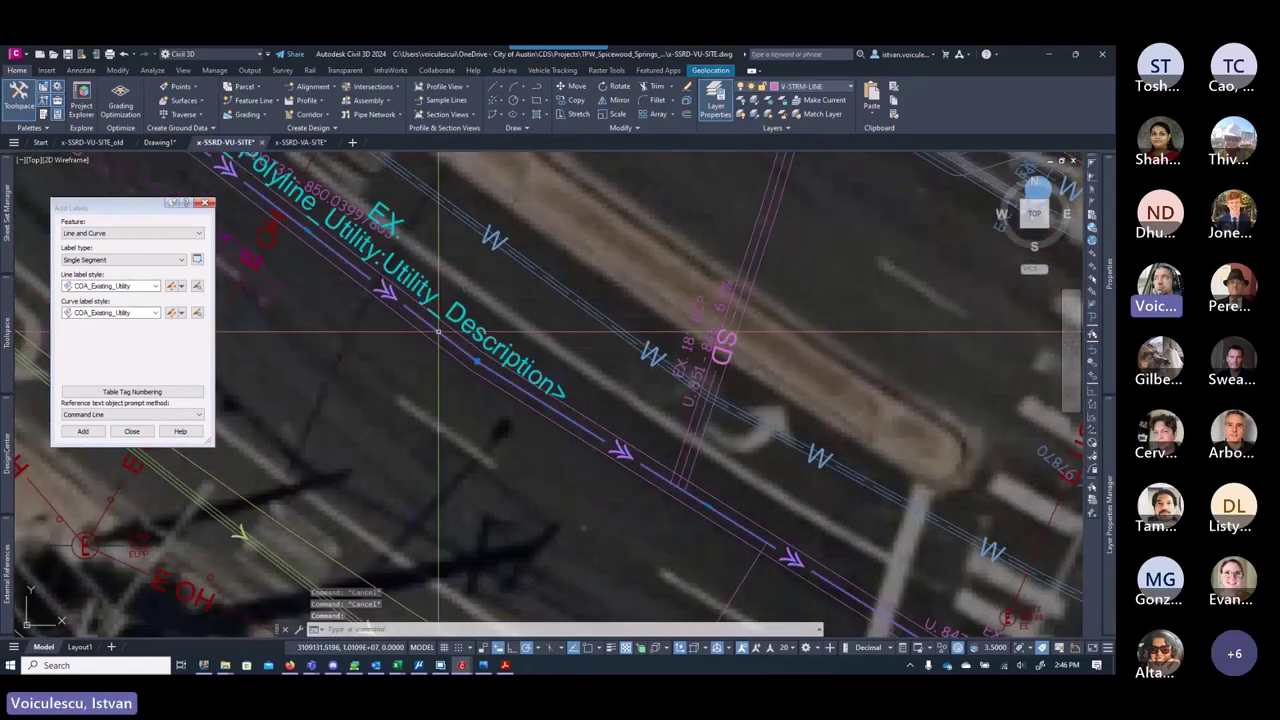
pyautogui.moveTo(1108, 269)
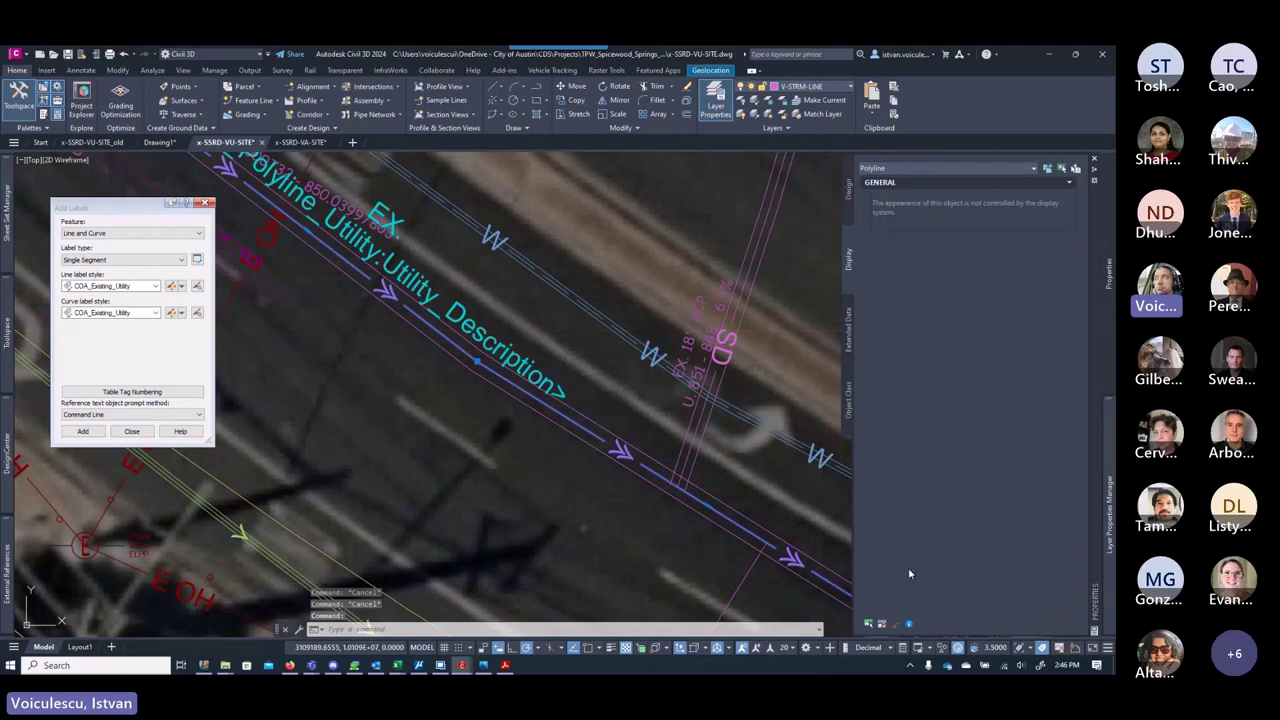
pyautogui.click(850, 320)
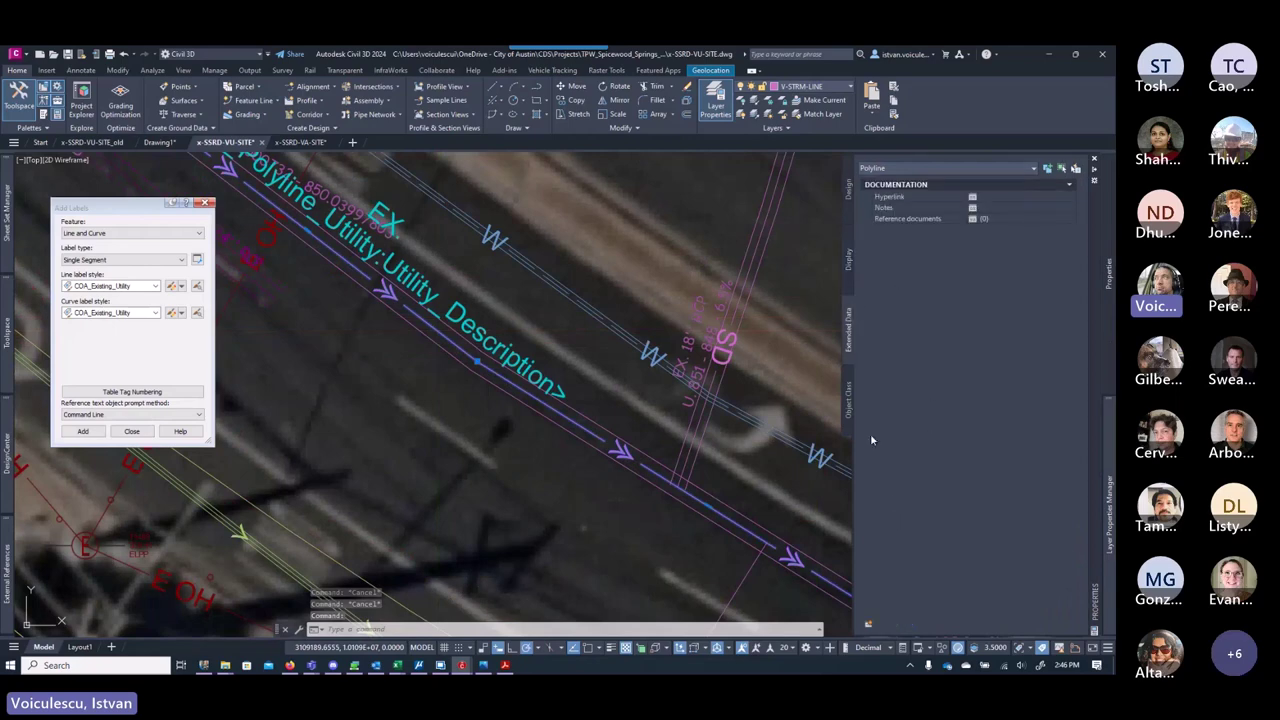
pyautogui.click(869, 624)
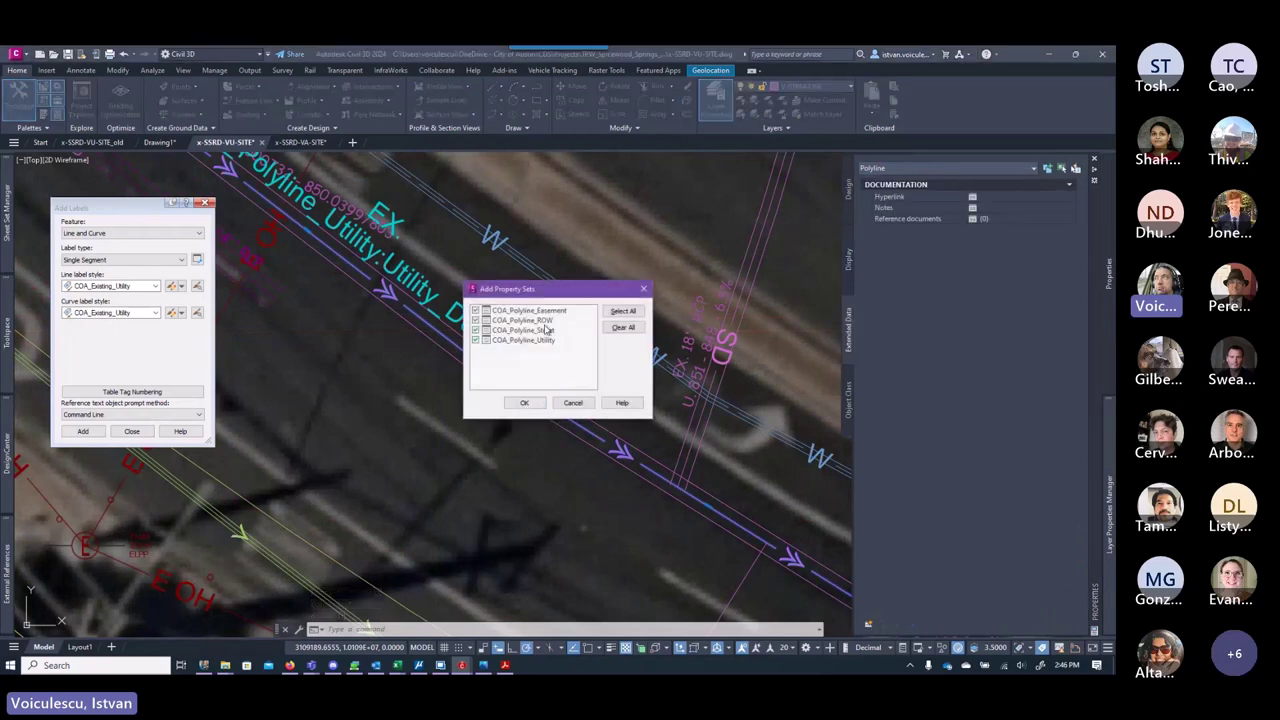
pyautogui.click(623, 327)
pyautogui.click(475, 340)
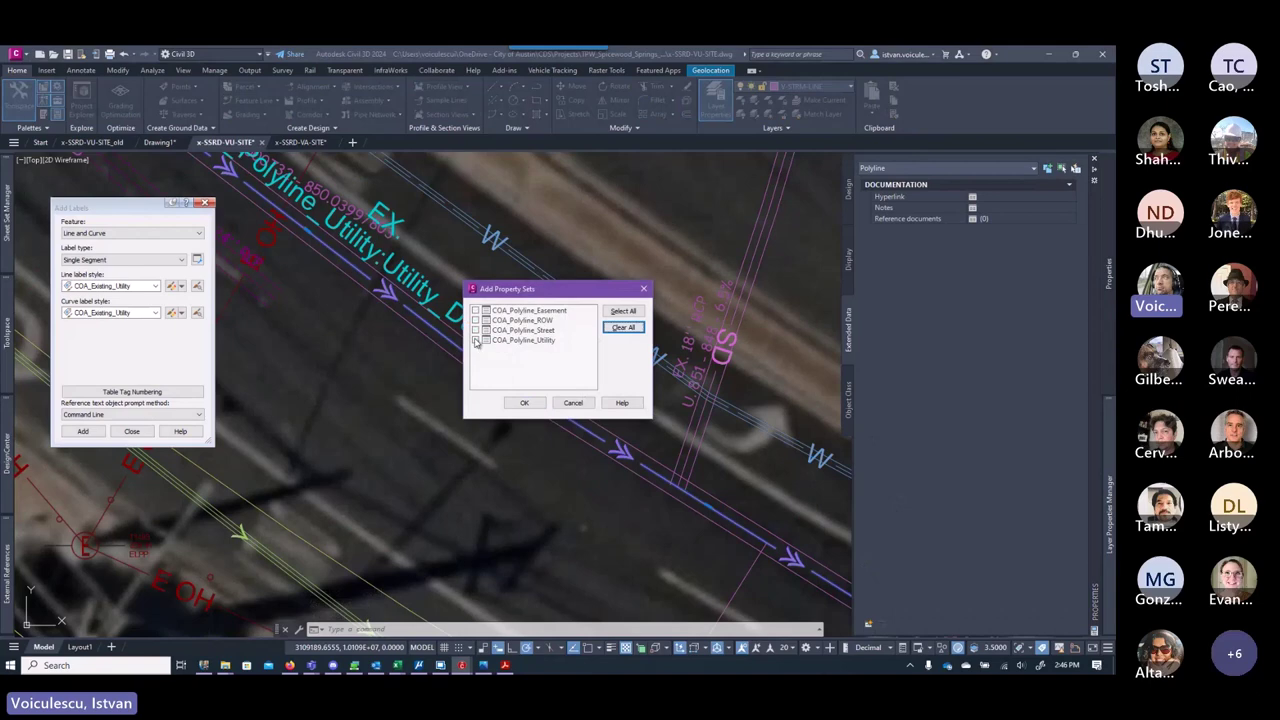
pyautogui.click(525, 403)
pyautogui.press('Escape')
pyautogui.press('Escape')
pyautogui.press('Escape')
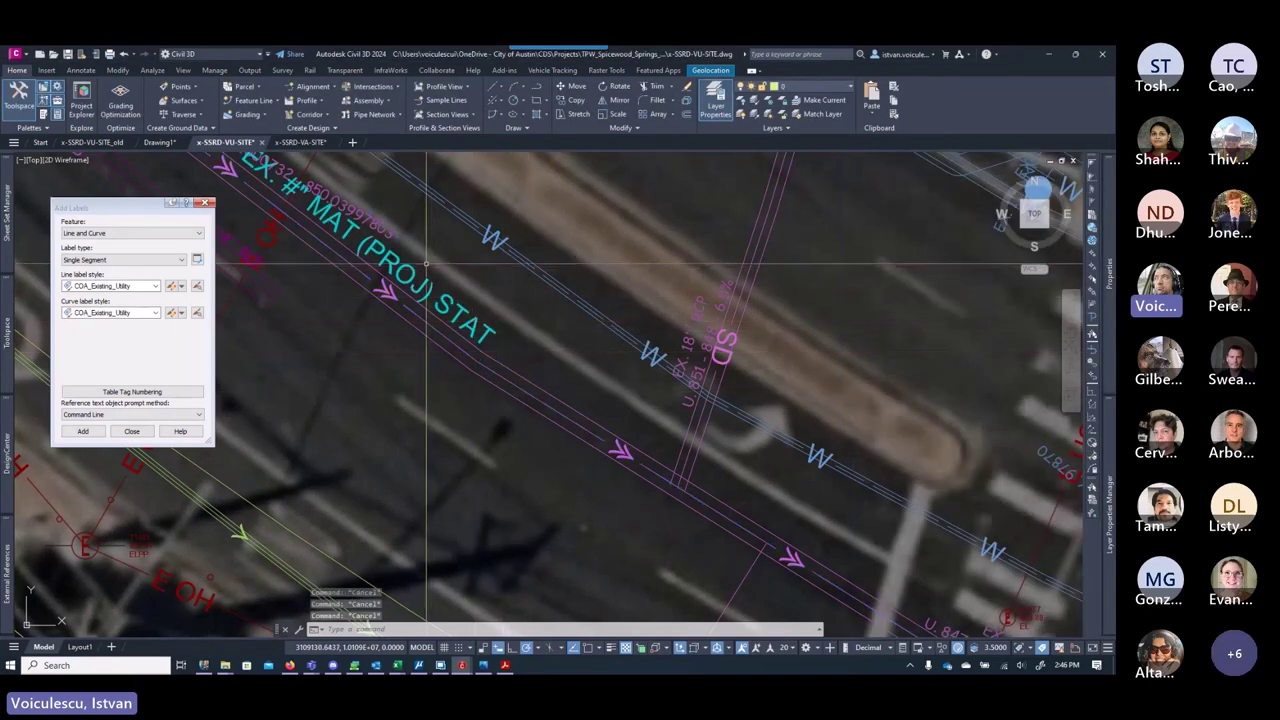
# Step: Move the new storm drain segment label to the V-STRM-TEXT layer
pyautogui.click(416, 258)
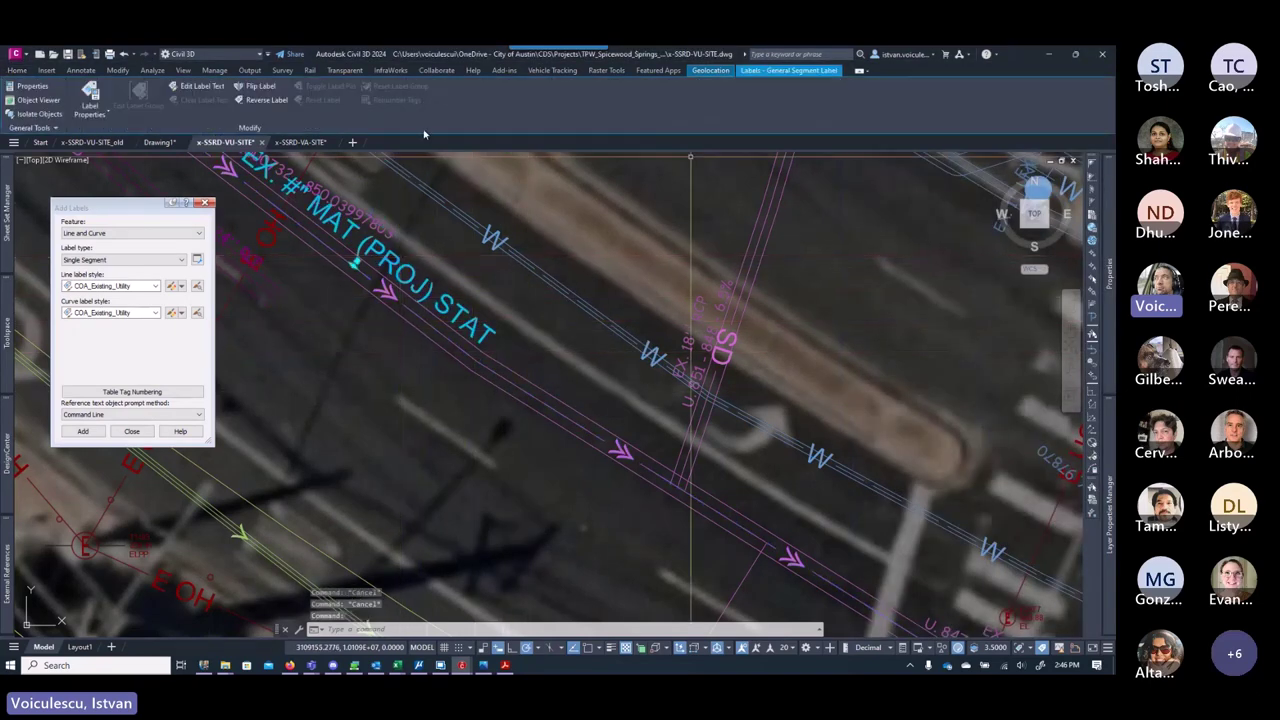
pyautogui.click(17, 70)
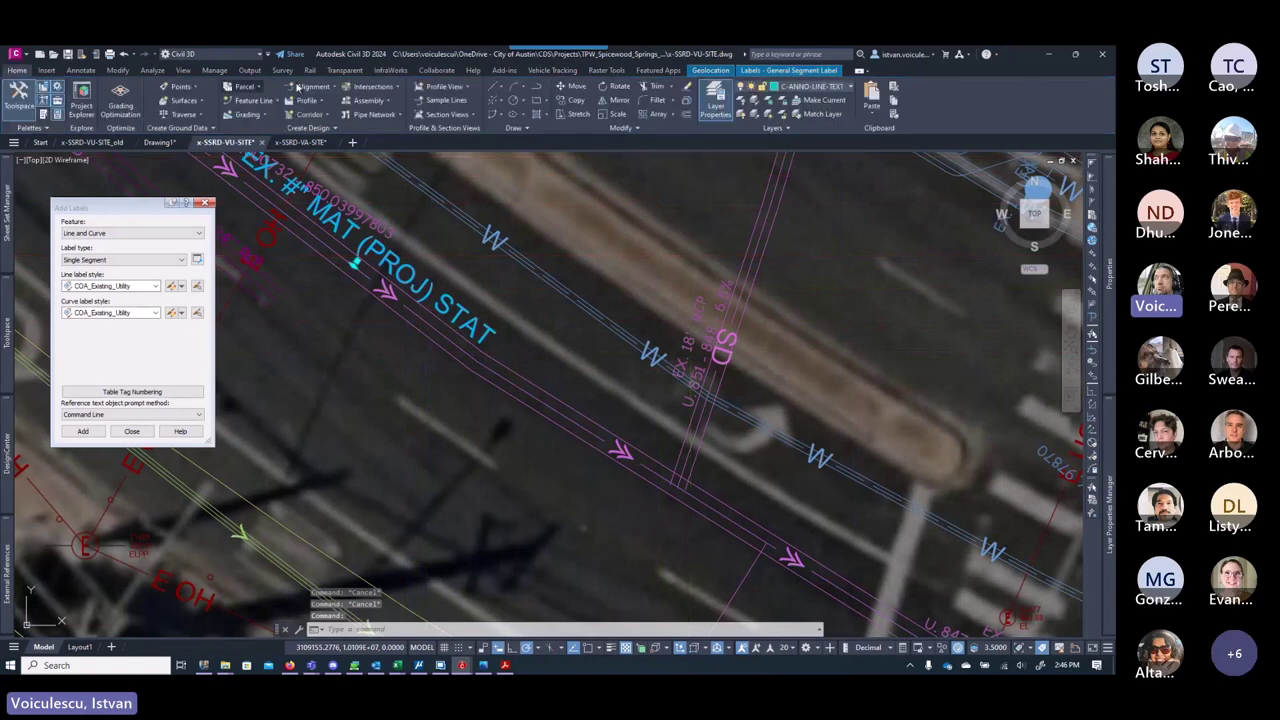
pyautogui.click(822, 88)
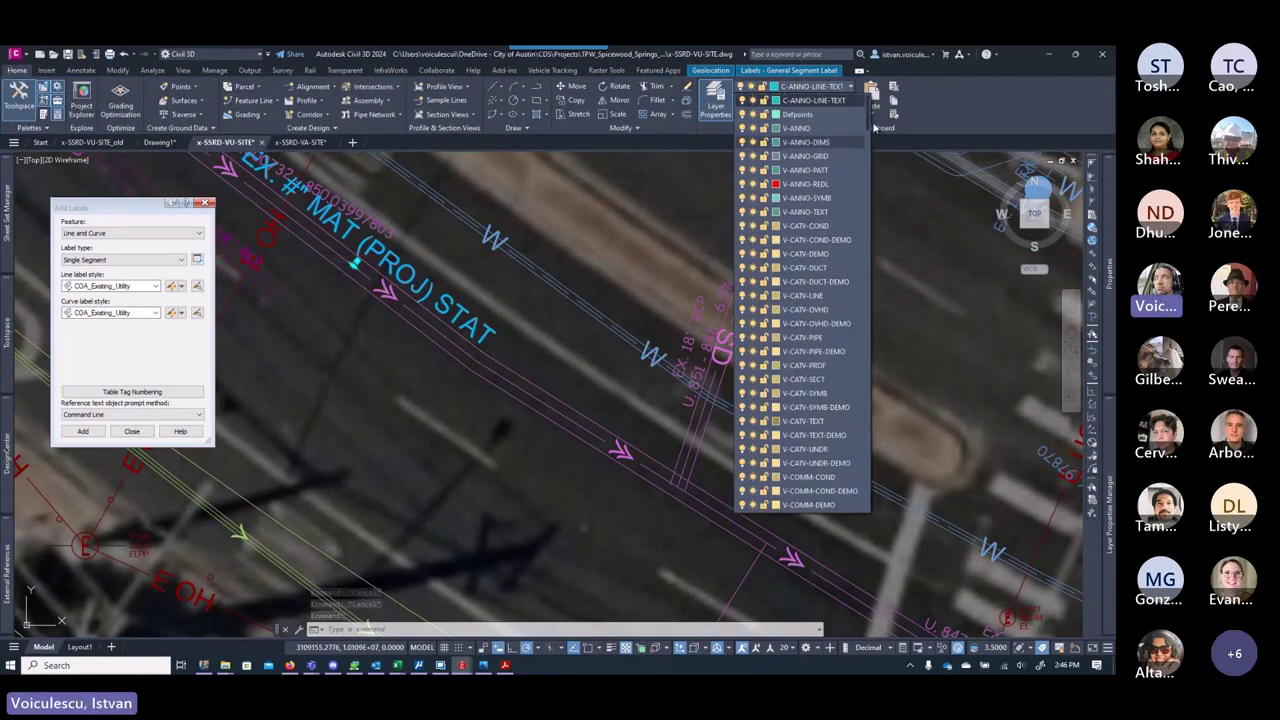
pyautogui.moveTo(874, 127); pyautogui.dragTo(874, 401)
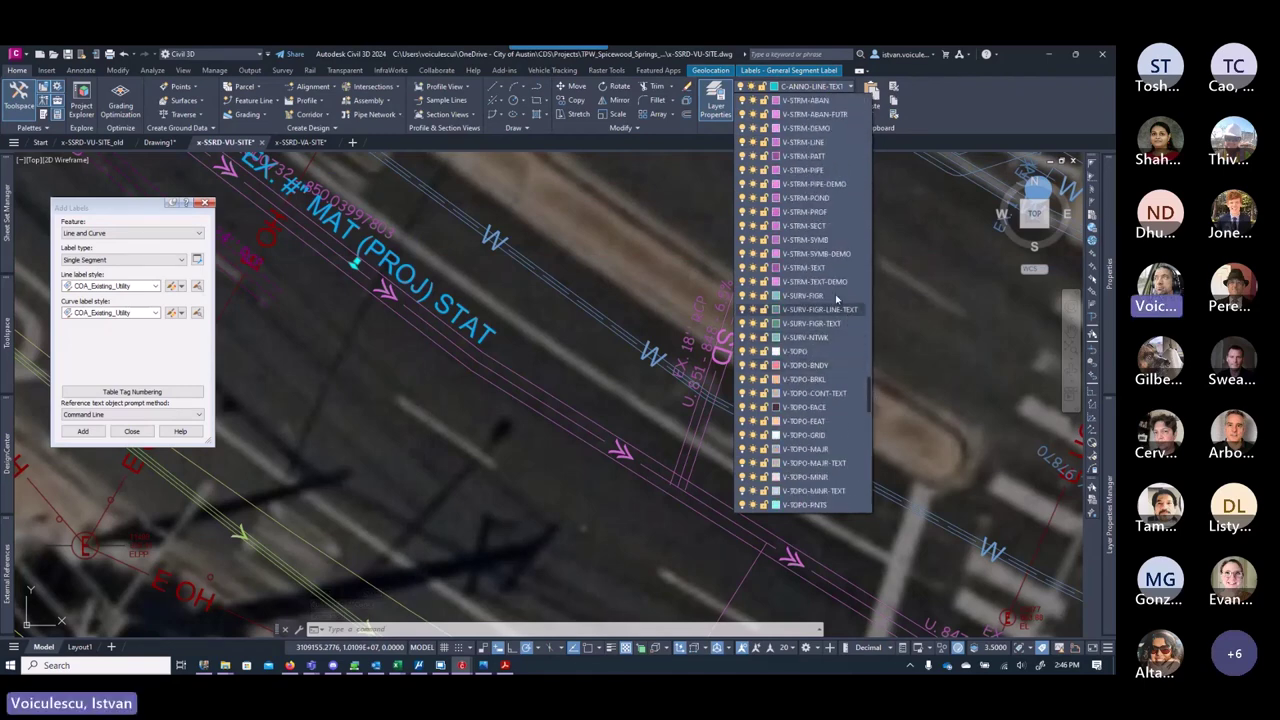
pyautogui.click(815, 268)
pyautogui.scroll(-1, 598, 338)
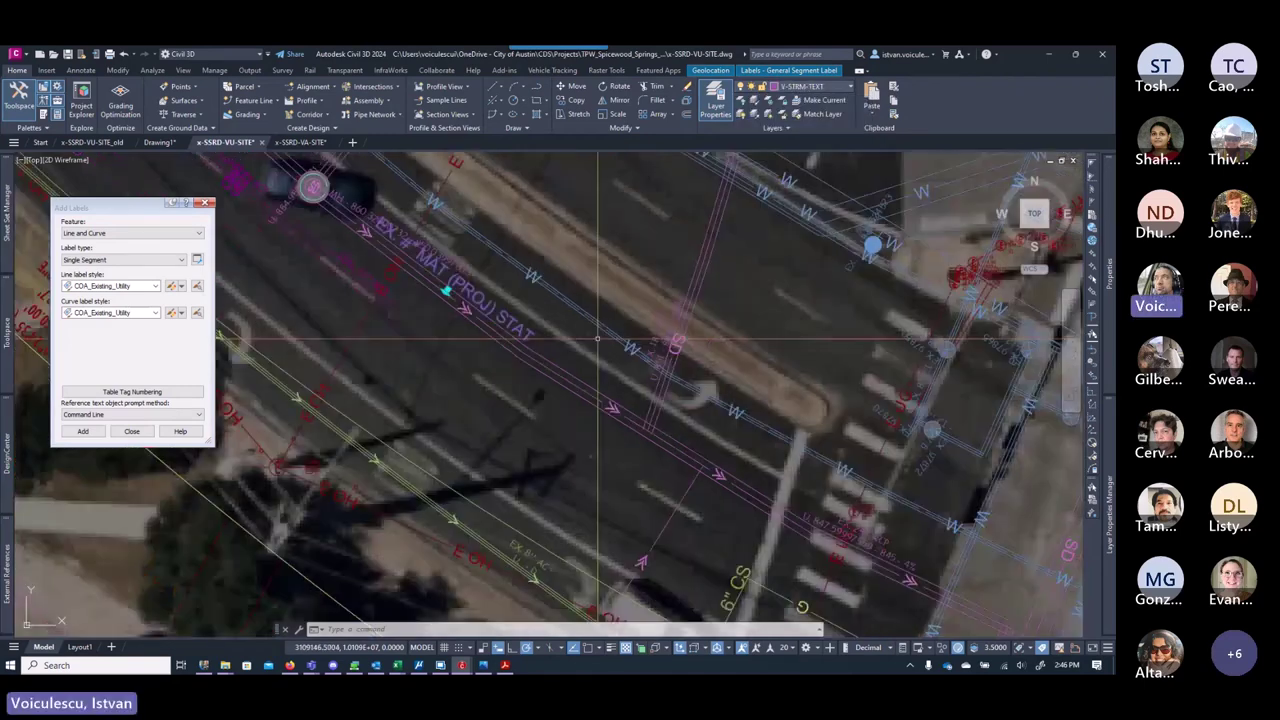
pyautogui.scroll(-1, 598, 338)
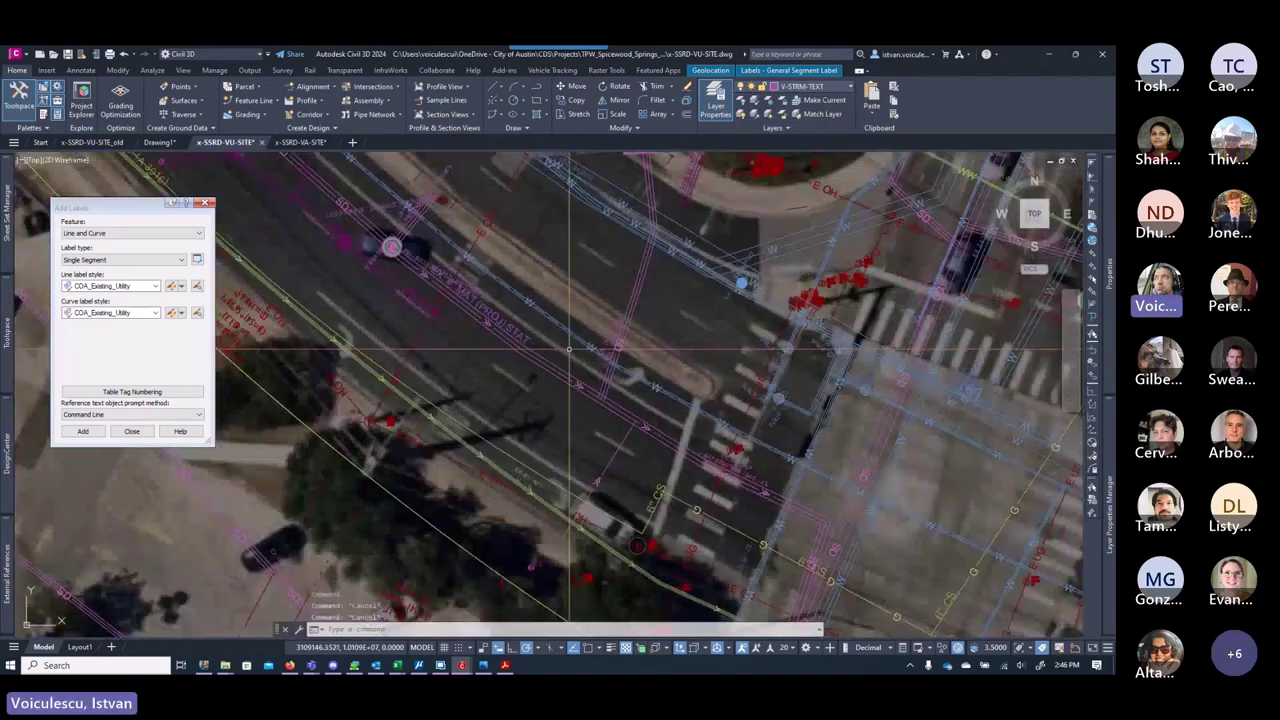
# Step: Slide the EX. #" MAT (PROJ) STAT label a short distance southeast along the storm drain line
pyautogui.click(477, 311)
pyautogui.scroll(3, 542, 370)
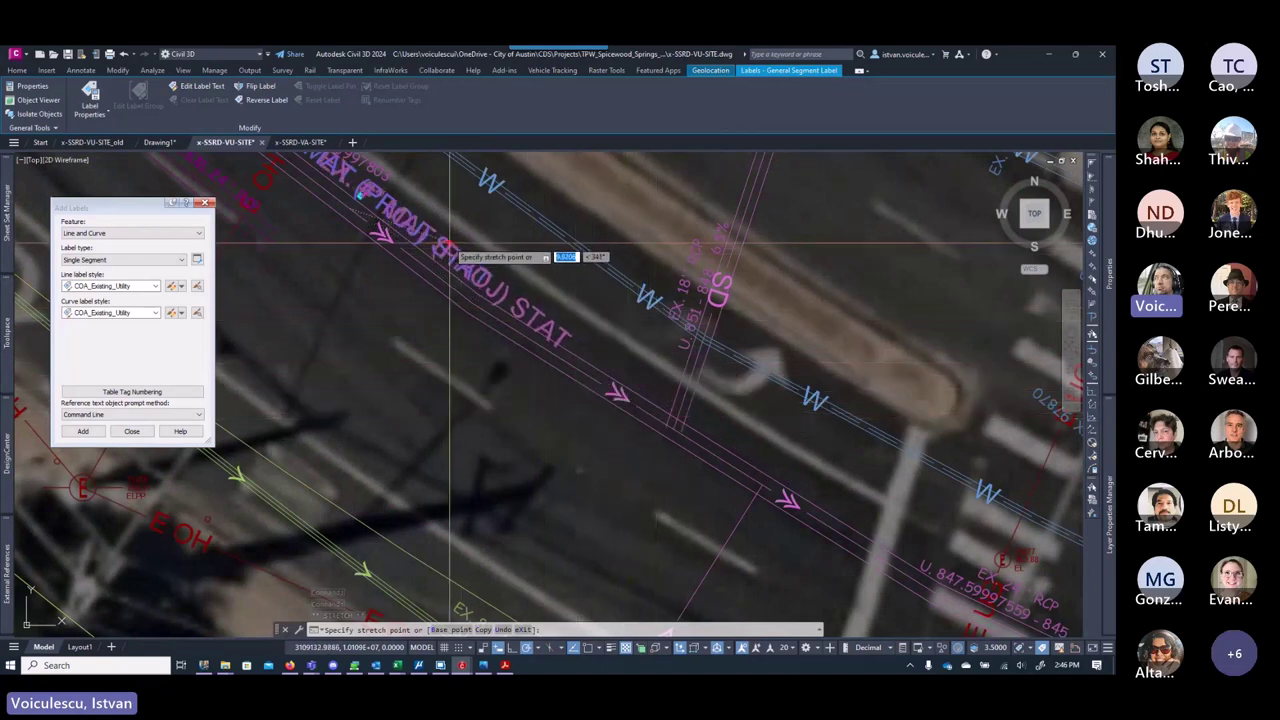
pyautogui.press('Escape')
pyautogui.press('Escape')
pyautogui.scroll(-2, 466, 250)
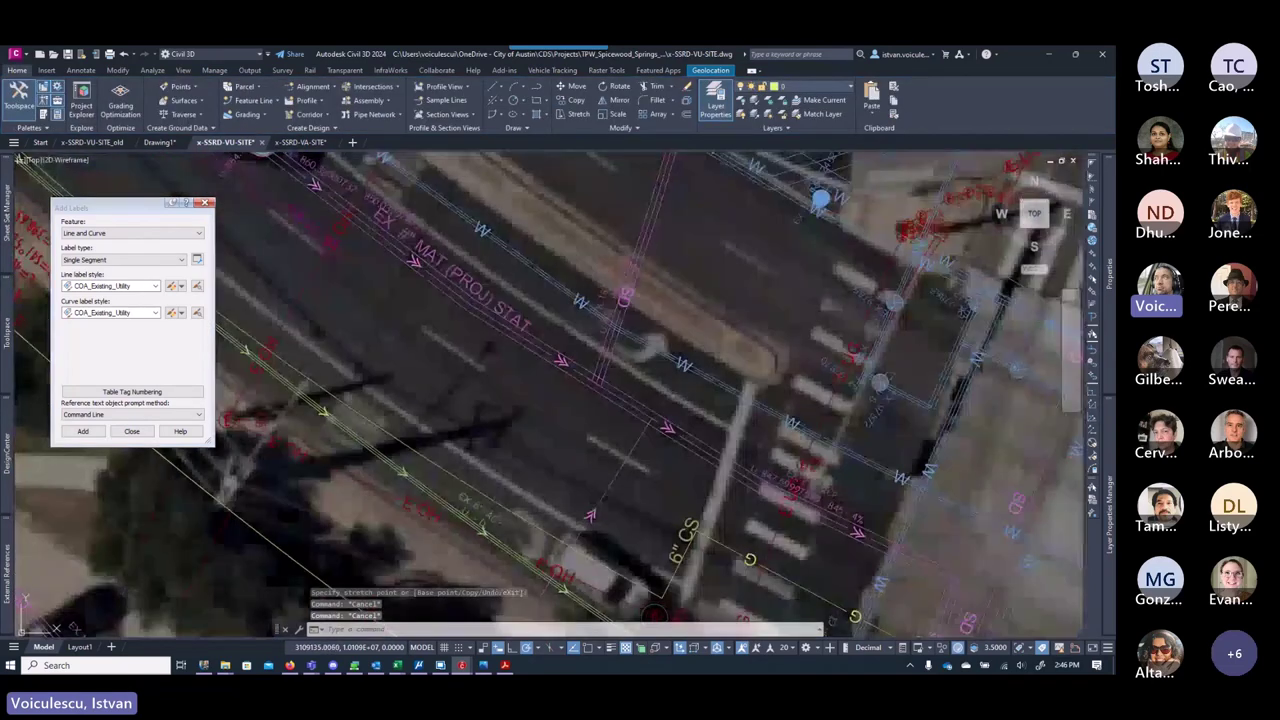
pyautogui.scroll(3, 462, 280)
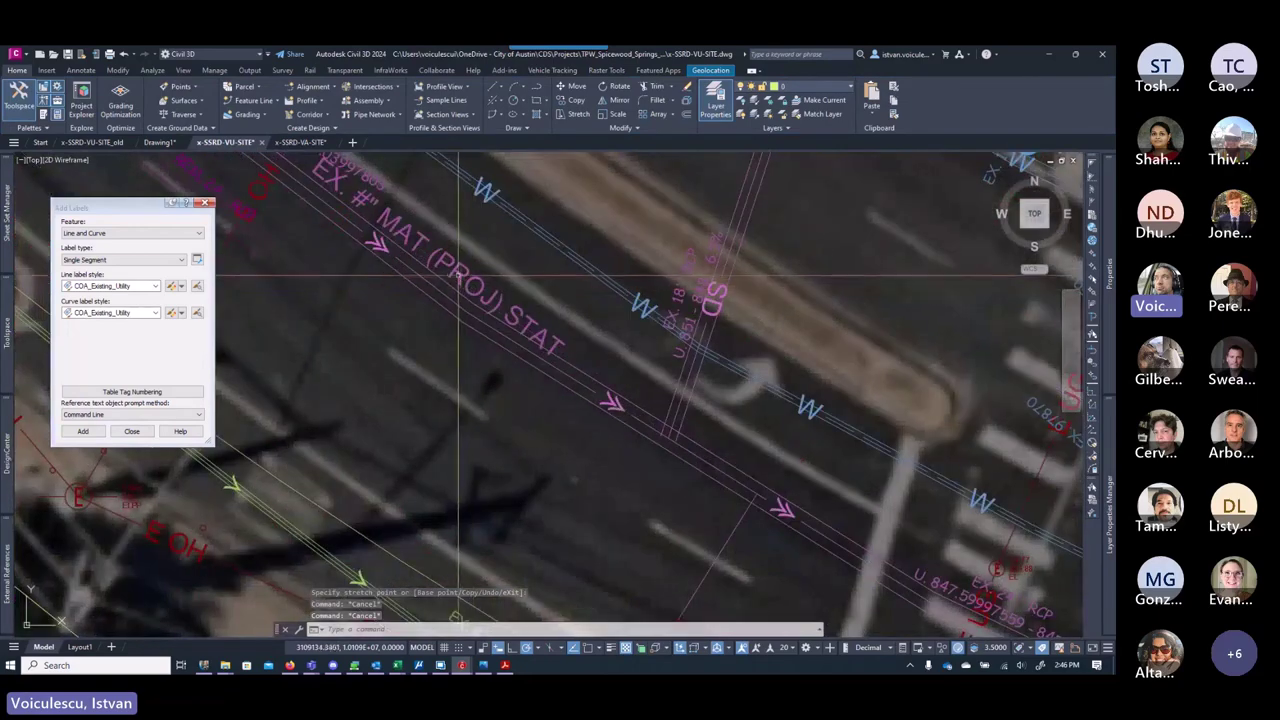
# Step: Set the storm drain centerline's Utility_Description property to 24" RCP
pyautogui.click(510, 337)
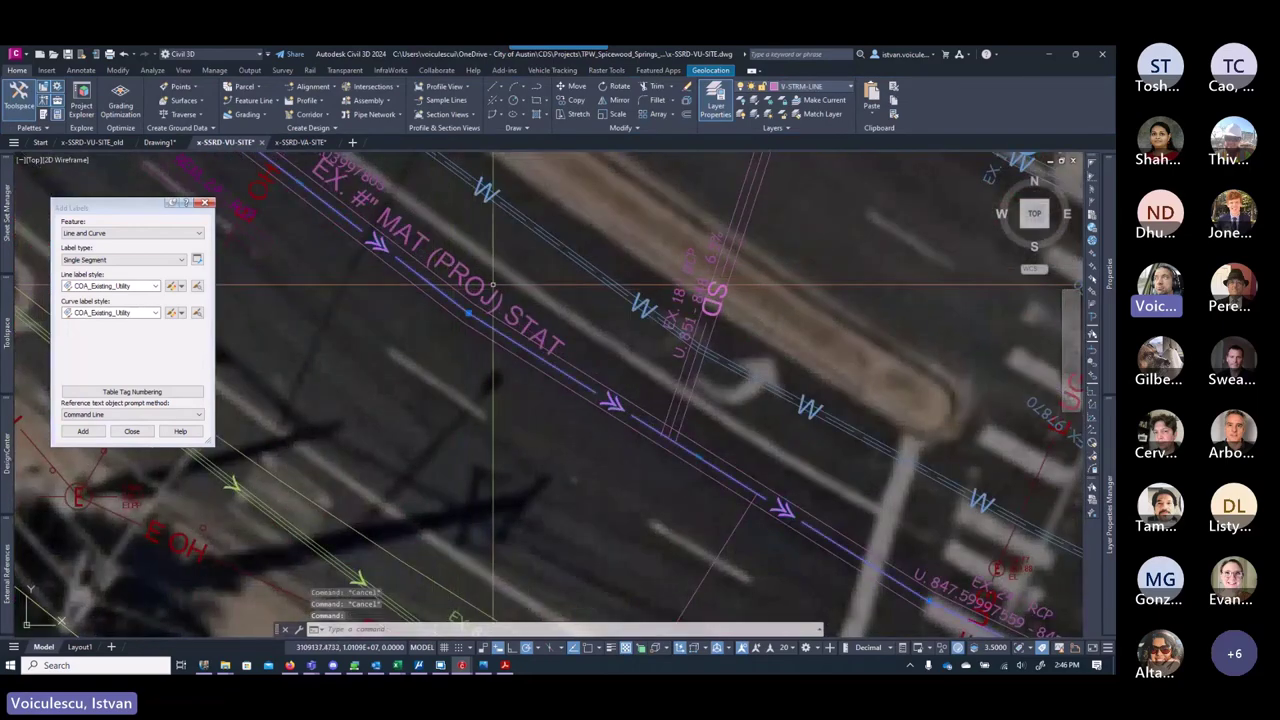
pyautogui.scroll(-3, 493, 285)
pyautogui.scroll(4, 880, 500)
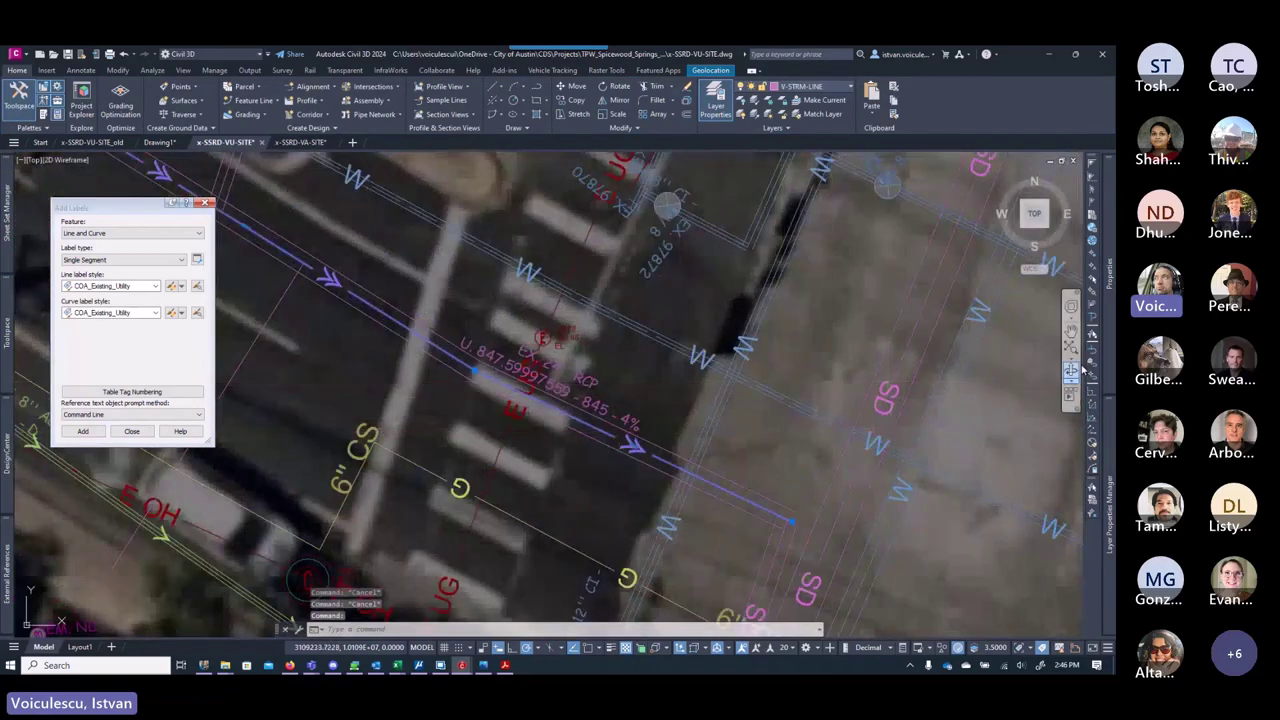
pyautogui.moveTo(1106, 362)
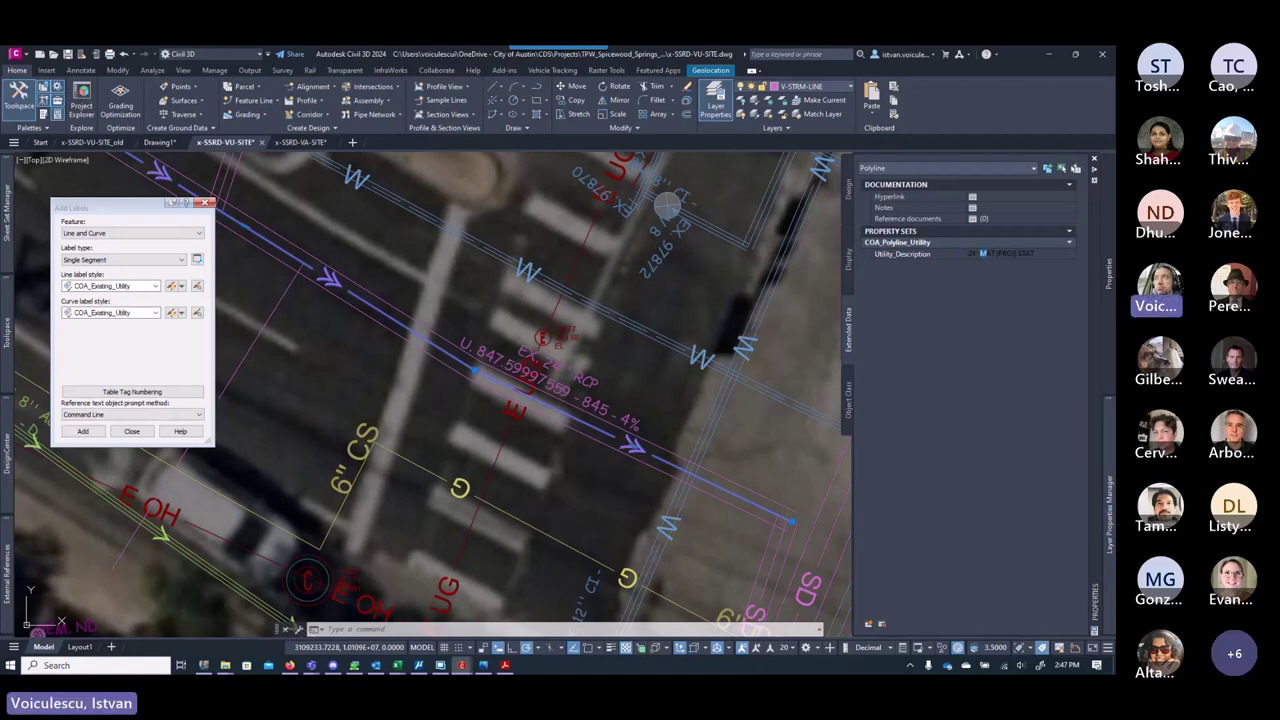
pyautogui.press('BackSpace')
pyautogui.click(988, 253)
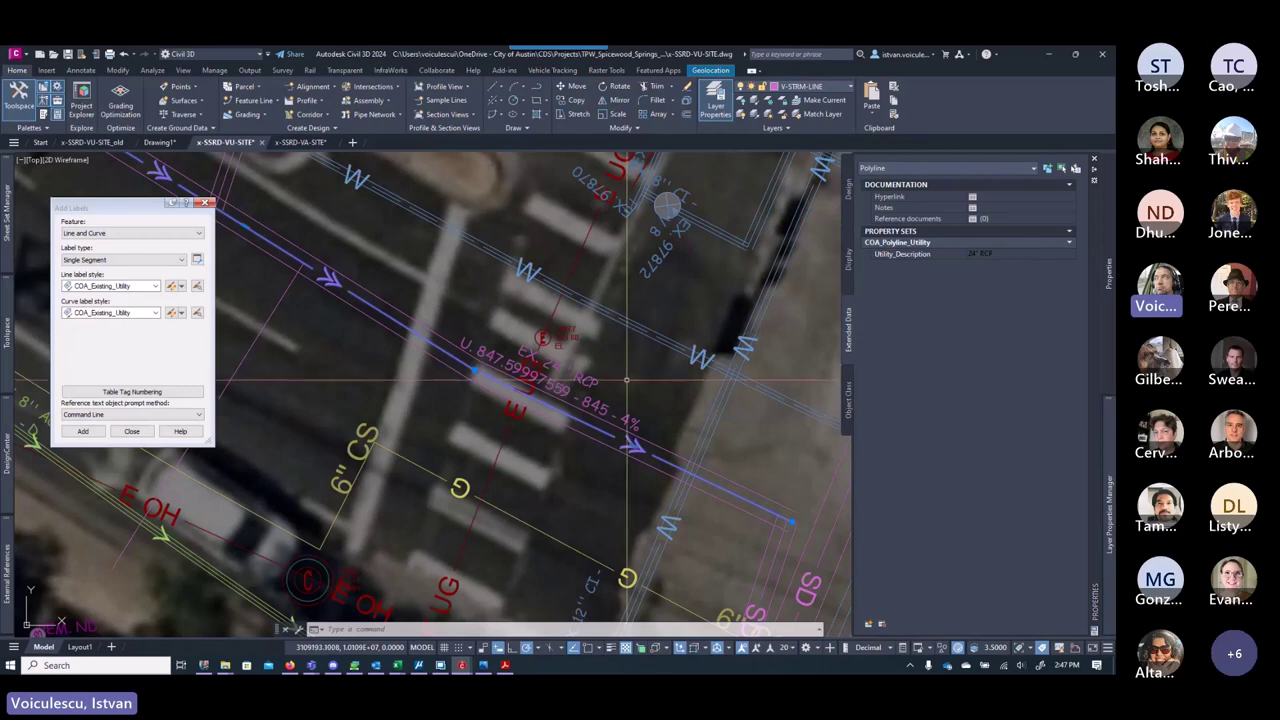
pyautogui.press('Escape')
pyautogui.press('Escape')
# Step: Slide the EX. 24" RCP label southeast along the pipe to just before the 18" RCP lateral and nudge its offset
pyautogui.scroll(-1, 626, 380)
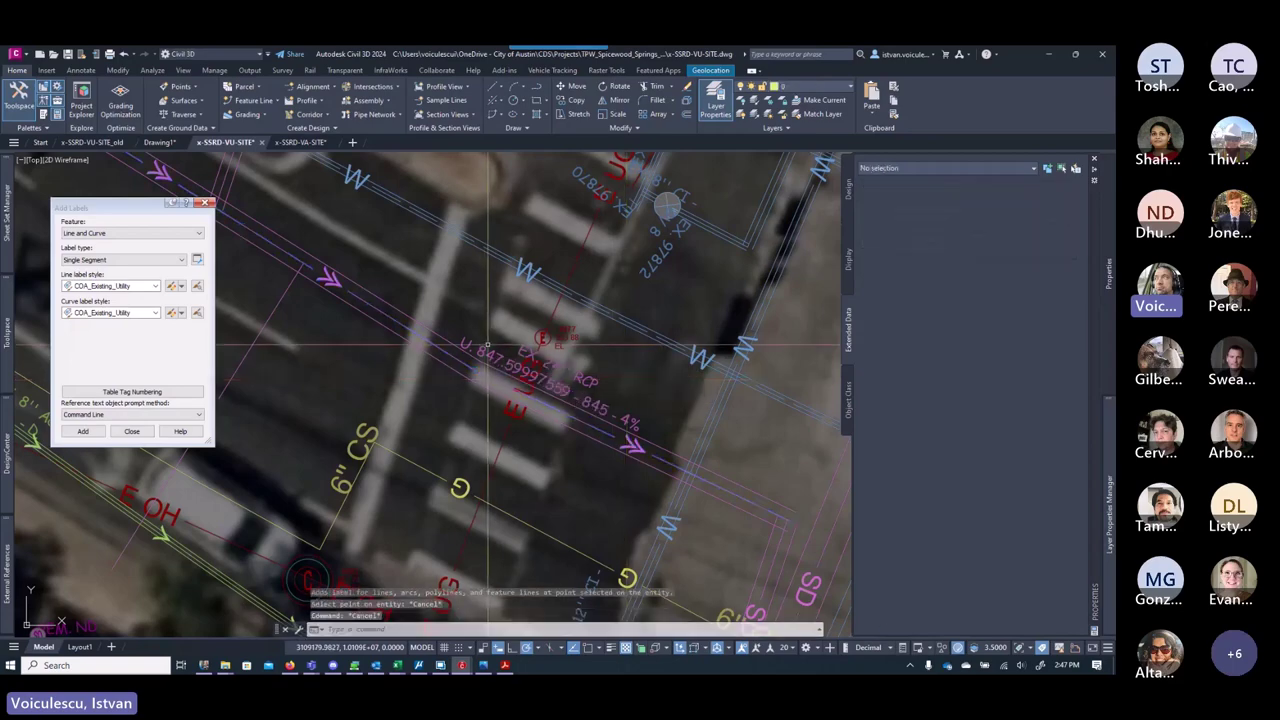
pyautogui.scroll(-2, 488, 345)
pyautogui.scroll(3, 380, 330)
pyautogui.click(383, 325)
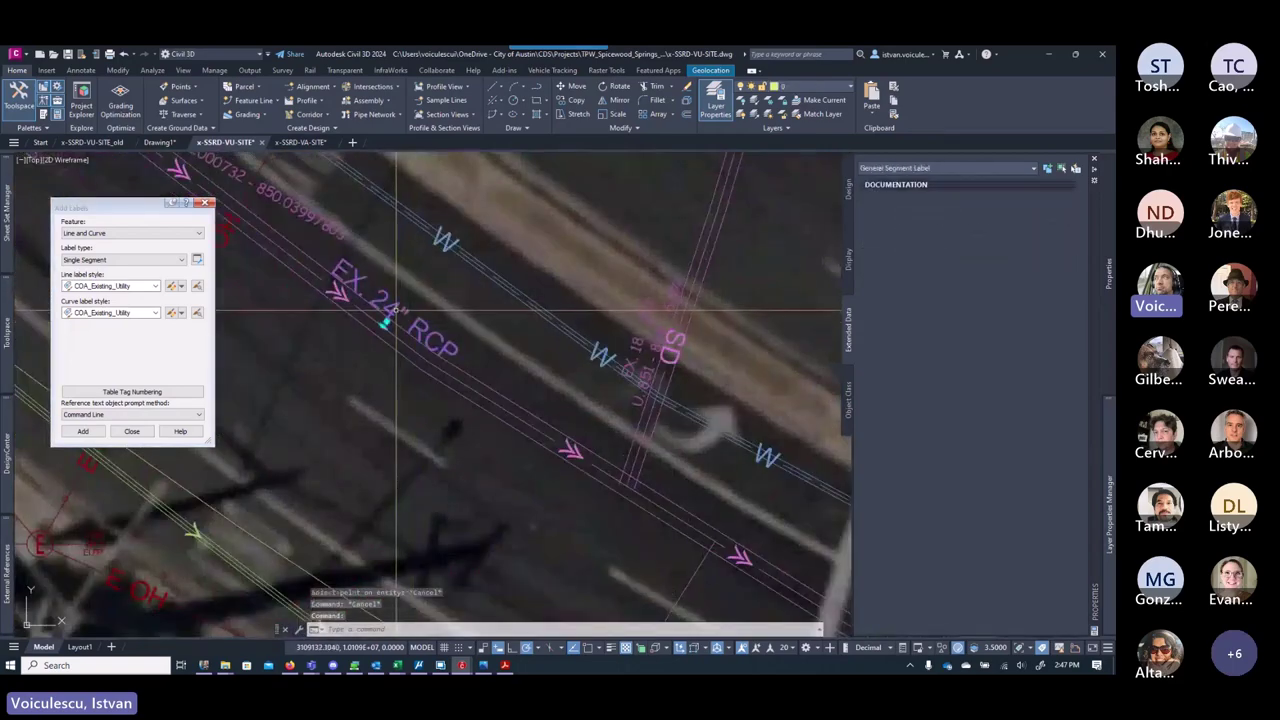
pyautogui.click(383, 325)
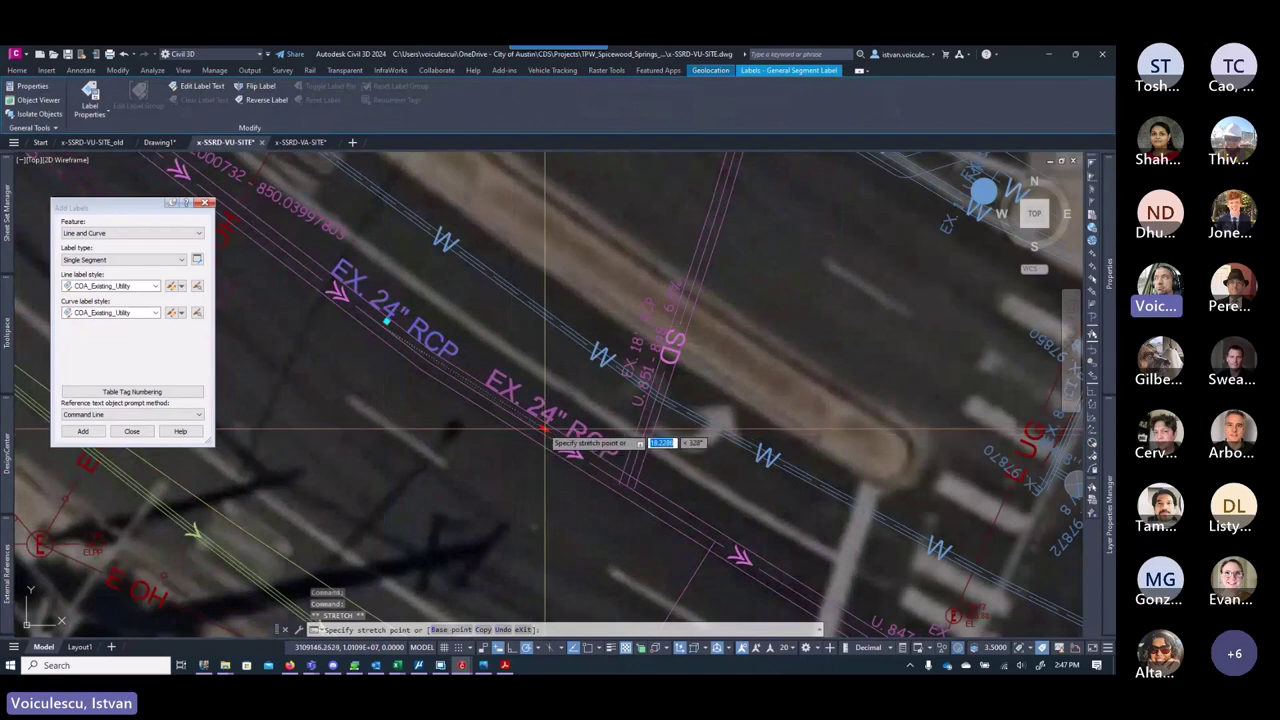
pyautogui.scroll(2, 538, 438)
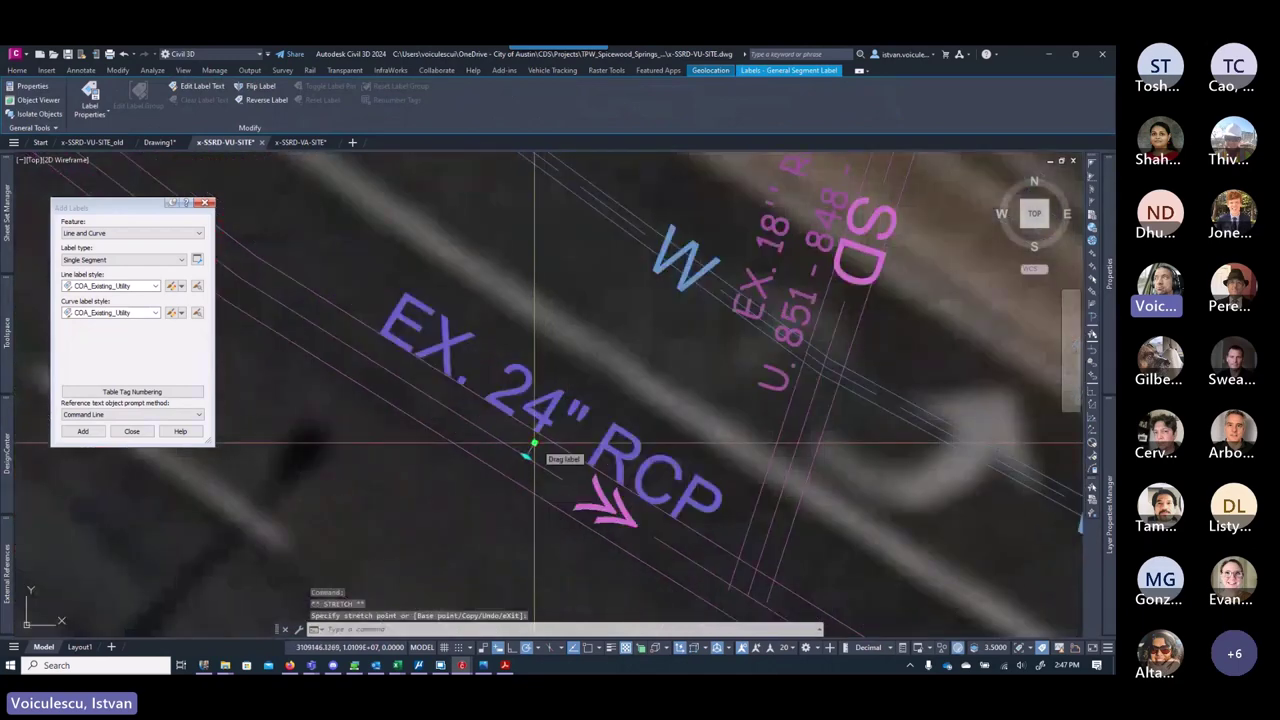
pyautogui.click(534, 441)
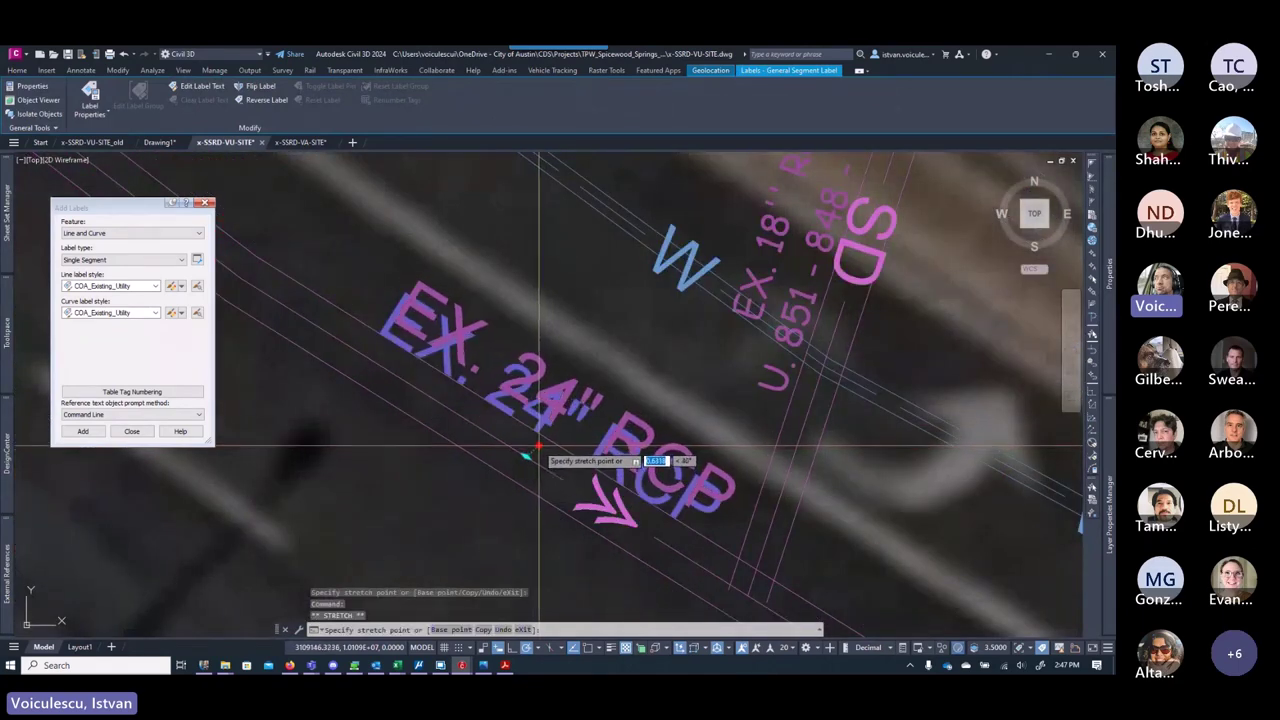
pyautogui.scroll(3, 538, 447)
pyautogui.click(529, 442)
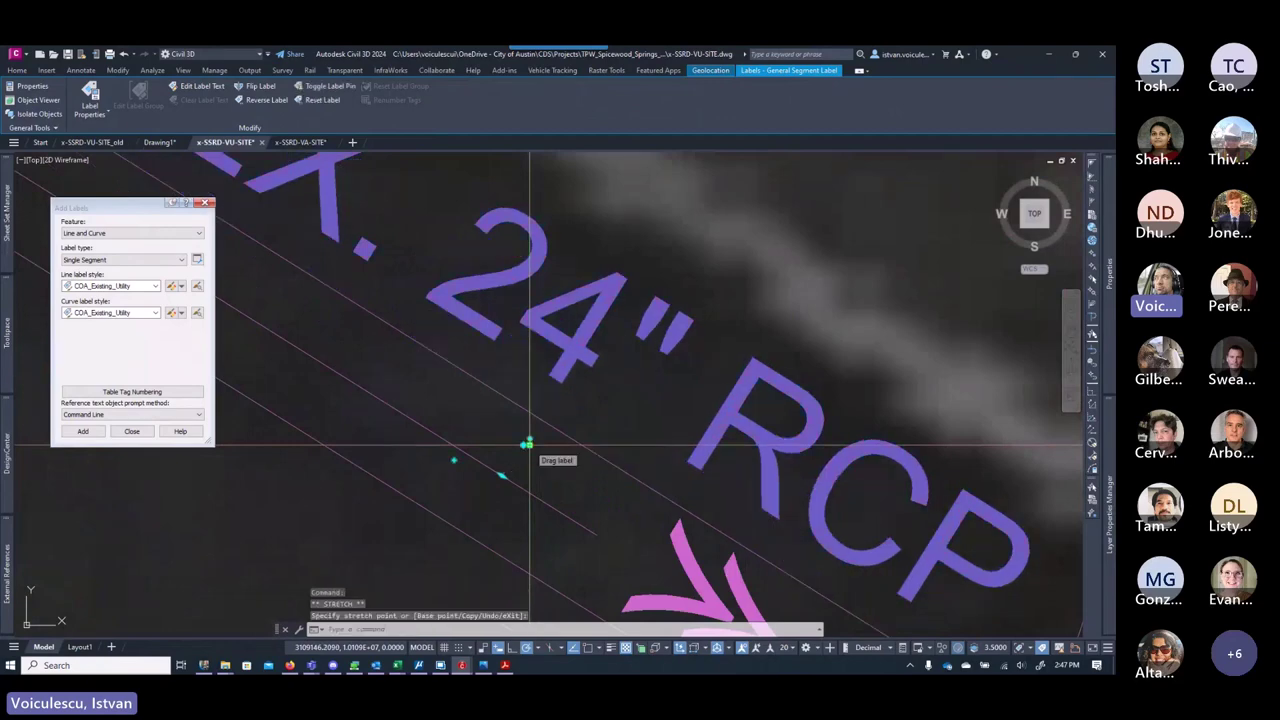
pyautogui.scroll(-4, 528, 443)
pyautogui.press('Escape')
pyautogui.press('Escape')
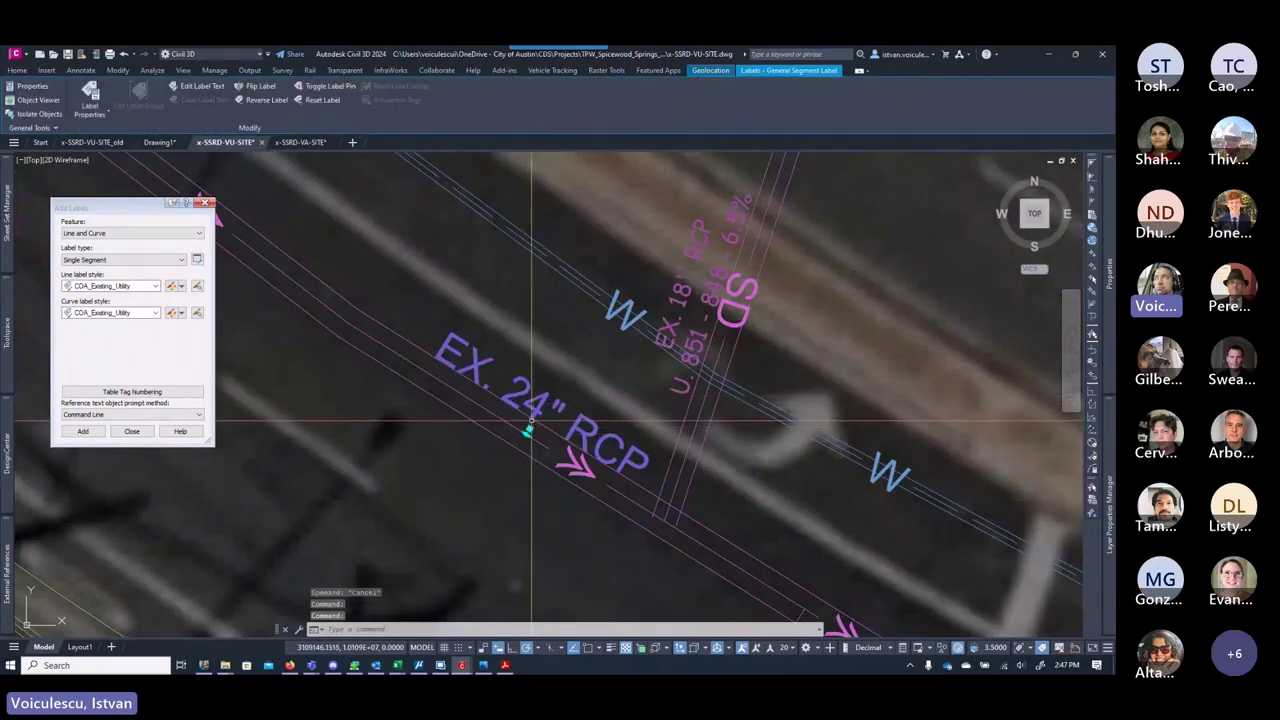
# Step: Fine-tune the dragged EX. 24" RCP label's offset so it sits just above the pipe wall
pyautogui.click(528, 432)
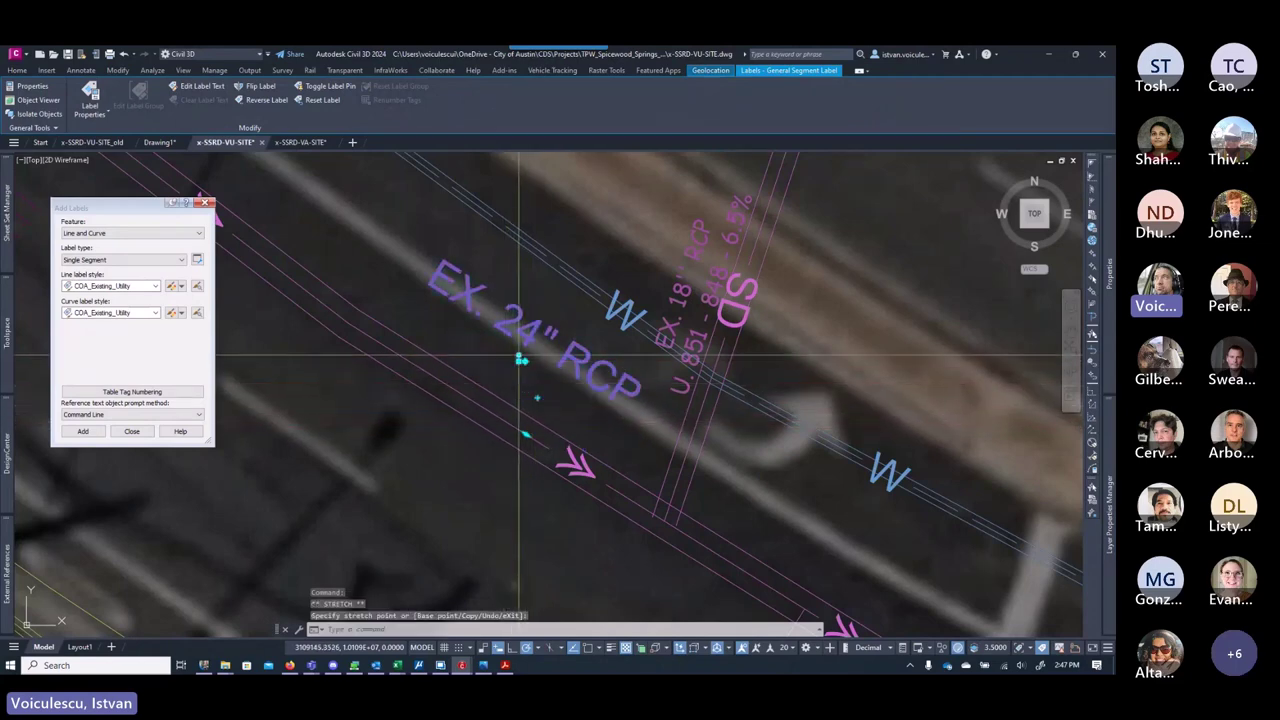
pyautogui.click(527, 428)
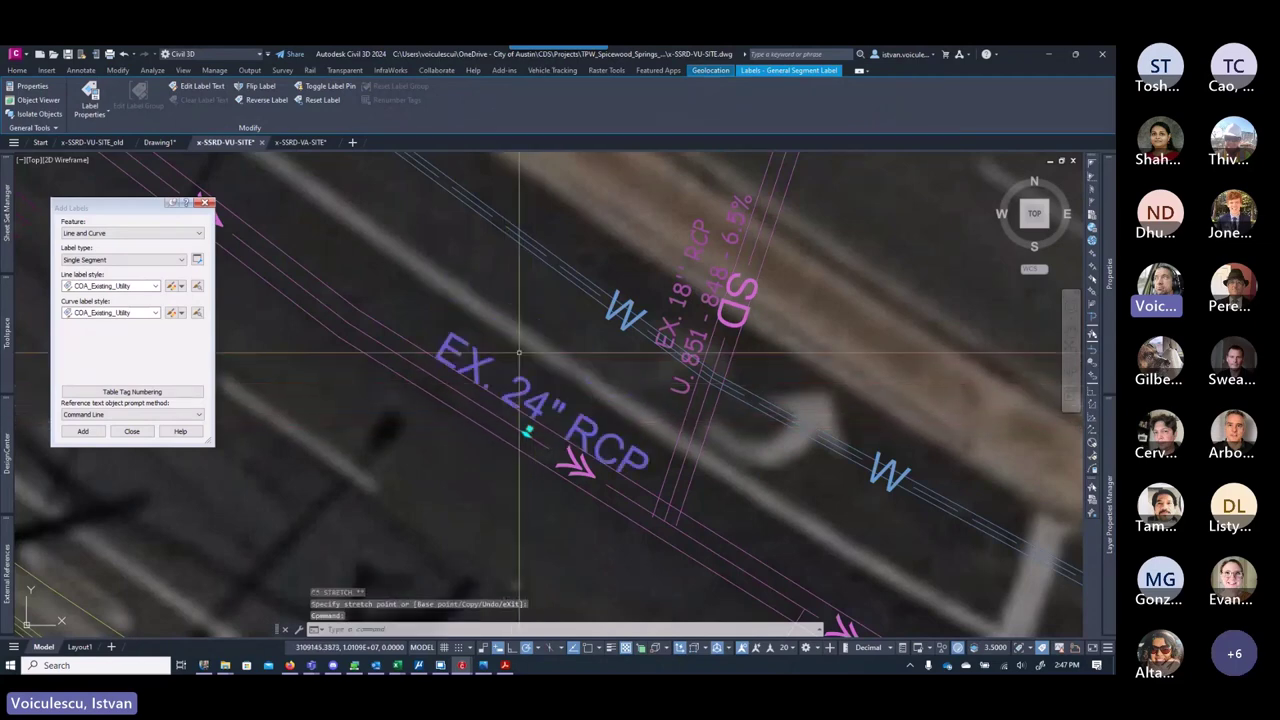
pyautogui.click(528, 430)
pyautogui.scroll(2, 530, 431)
pyautogui.click(531, 433)
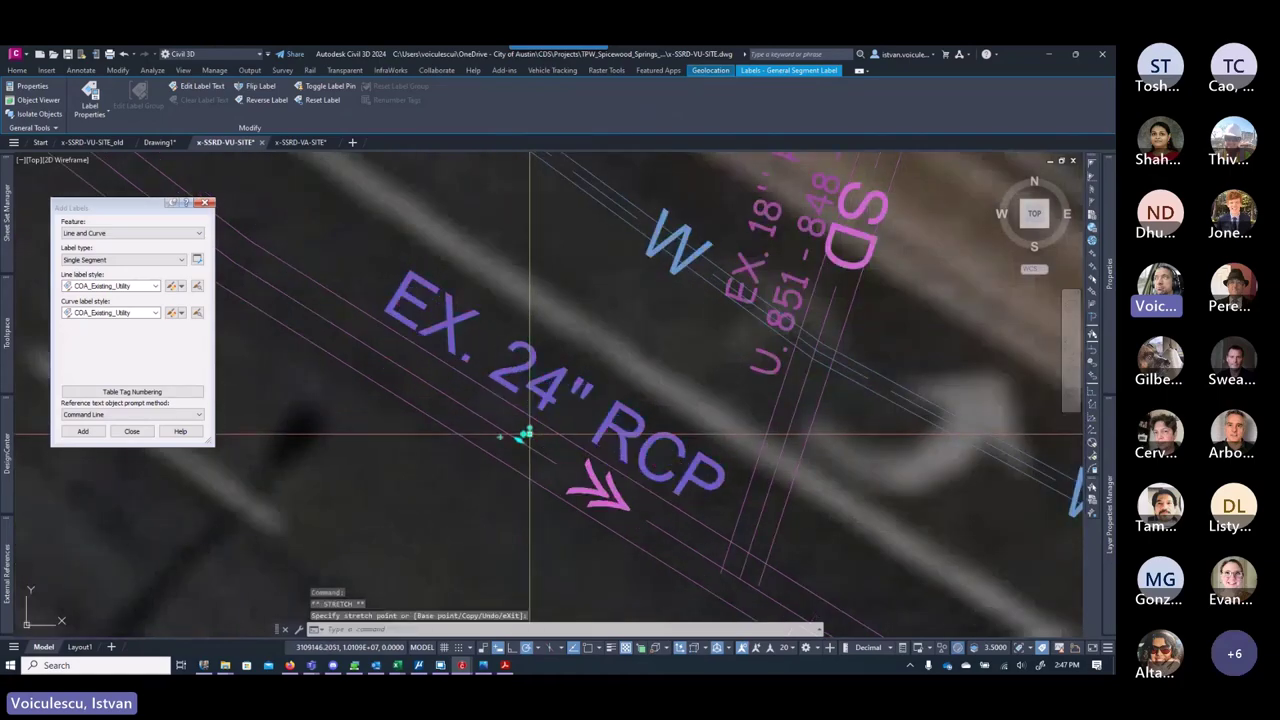
pyautogui.scroll(-3, 540, 420)
pyautogui.moveTo(548, 416); pyautogui.dragTo(537, 398, button='middle')
pyautogui.press('Escape')
pyautogui.press('Escape')
pyautogui.press('Escape')
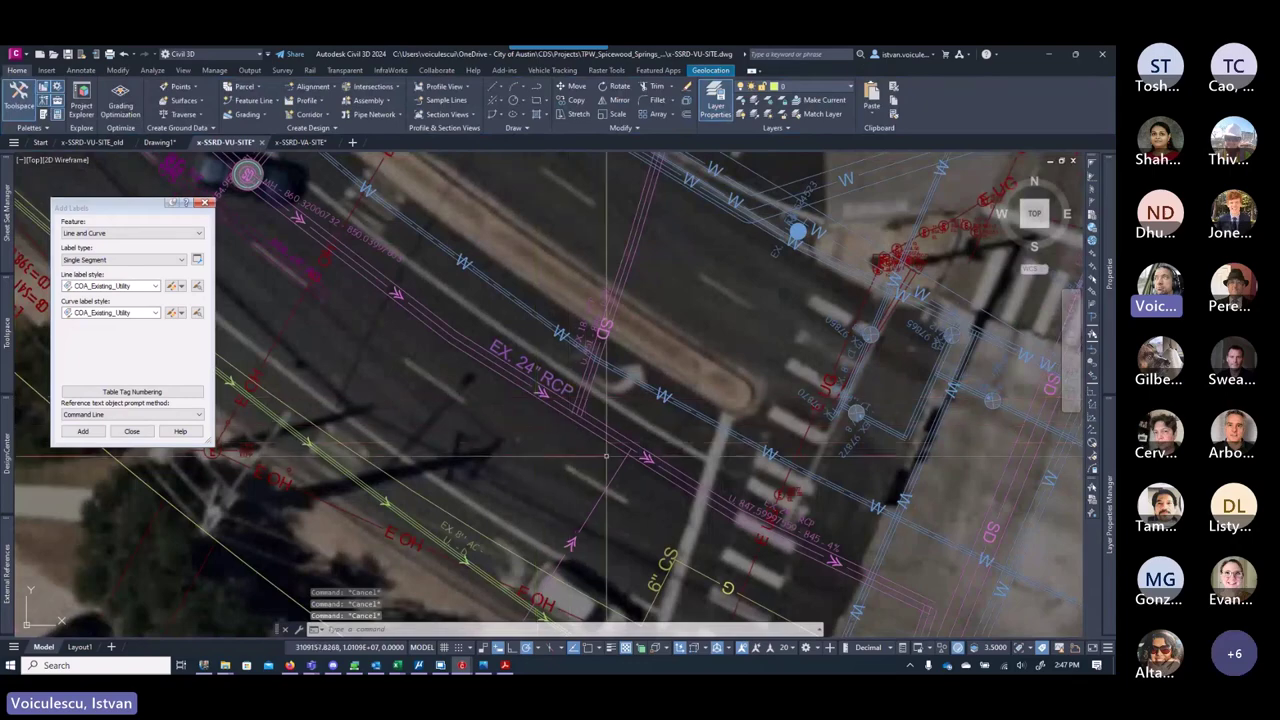
# Step: Erase the duplicate EX. 24" RCP label near the crosswalk at the storm drain's southeast end and save the drawing
pyautogui.moveTo(708, 460); pyautogui.dragTo(715, 470, button='middle')
pyautogui.scroll(2, 715, 470)
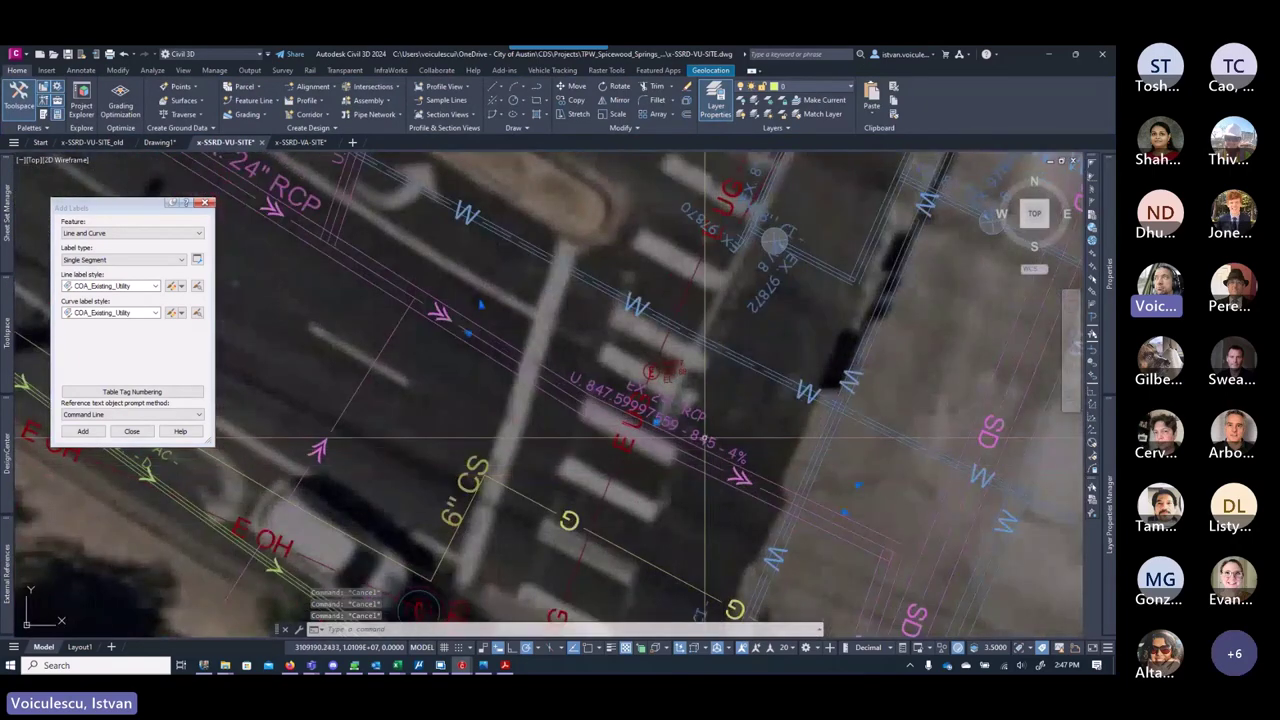
pyautogui.press('Delete')
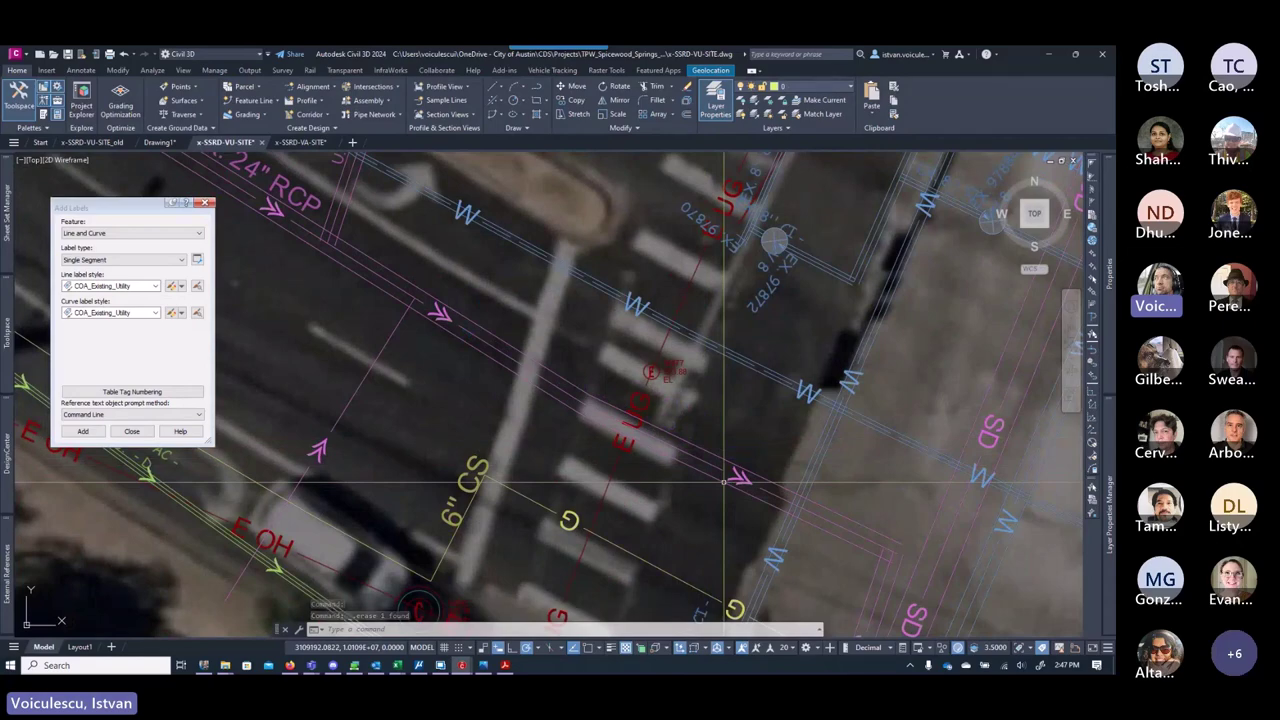
pyautogui.scroll(-4, 723, 483)
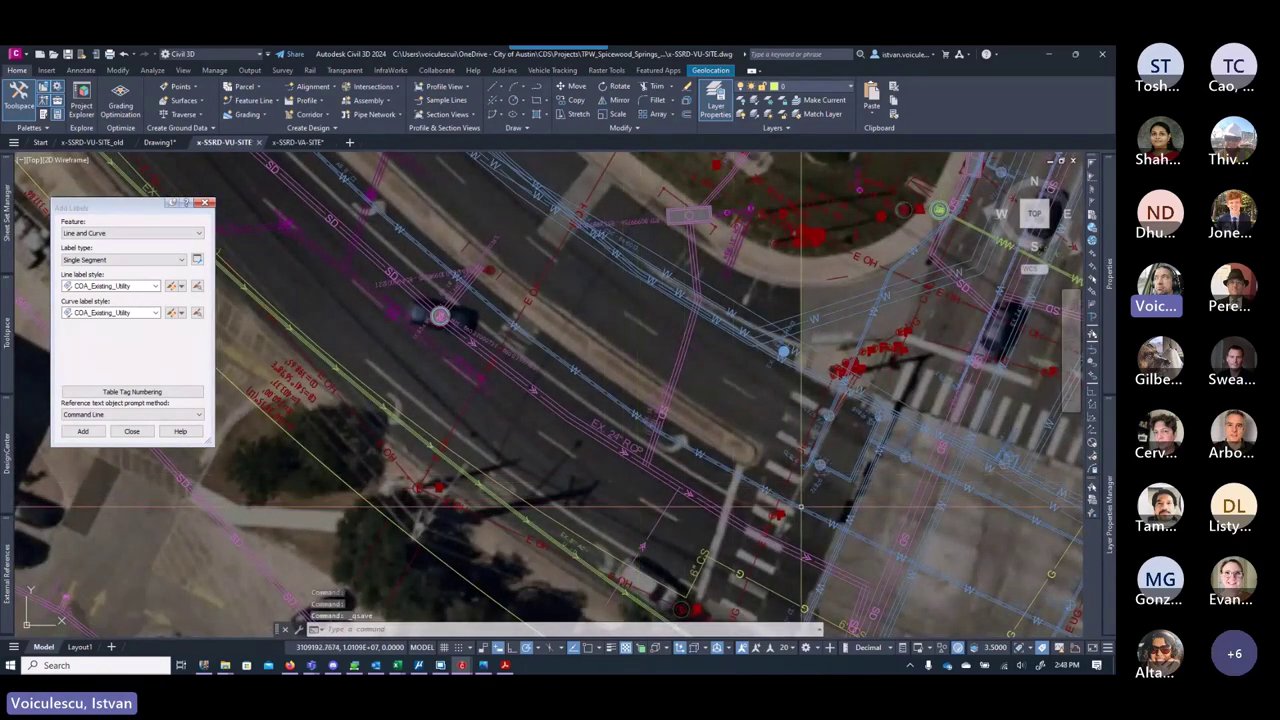
# Step: Examine the intersection and its INT. tag in the x-SSRD-VU-SITE_old drawing for comparison
pyautogui.scroll(2, 606, 418)
pyautogui.scroll(-1, 606, 418)
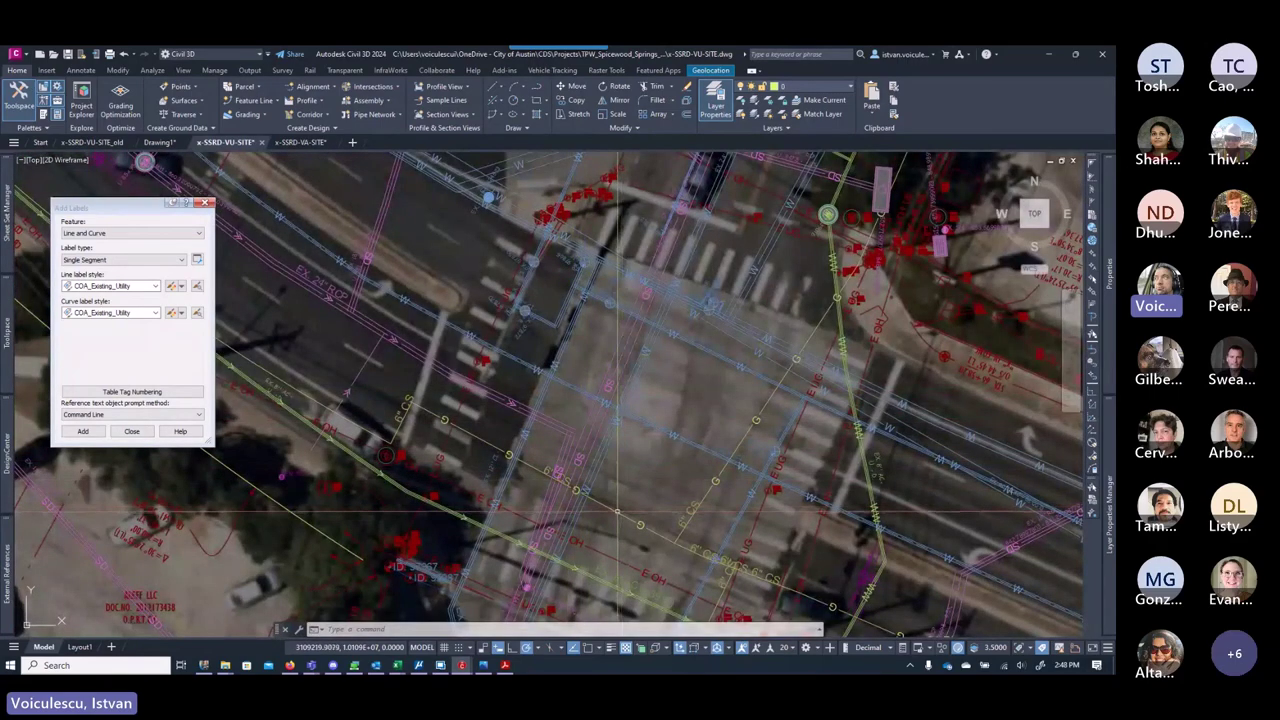
pyautogui.moveTo(606, 502); pyautogui.dragTo(573, 426, button='middle')
pyautogui.moveTo(549, 523)
pyautogui.mouseDown(button='middle')
pyautogui.moveTo(547, 489)
pyautogui.moveTo(519, 467)
pyautogui.mouseUp(button='middle')
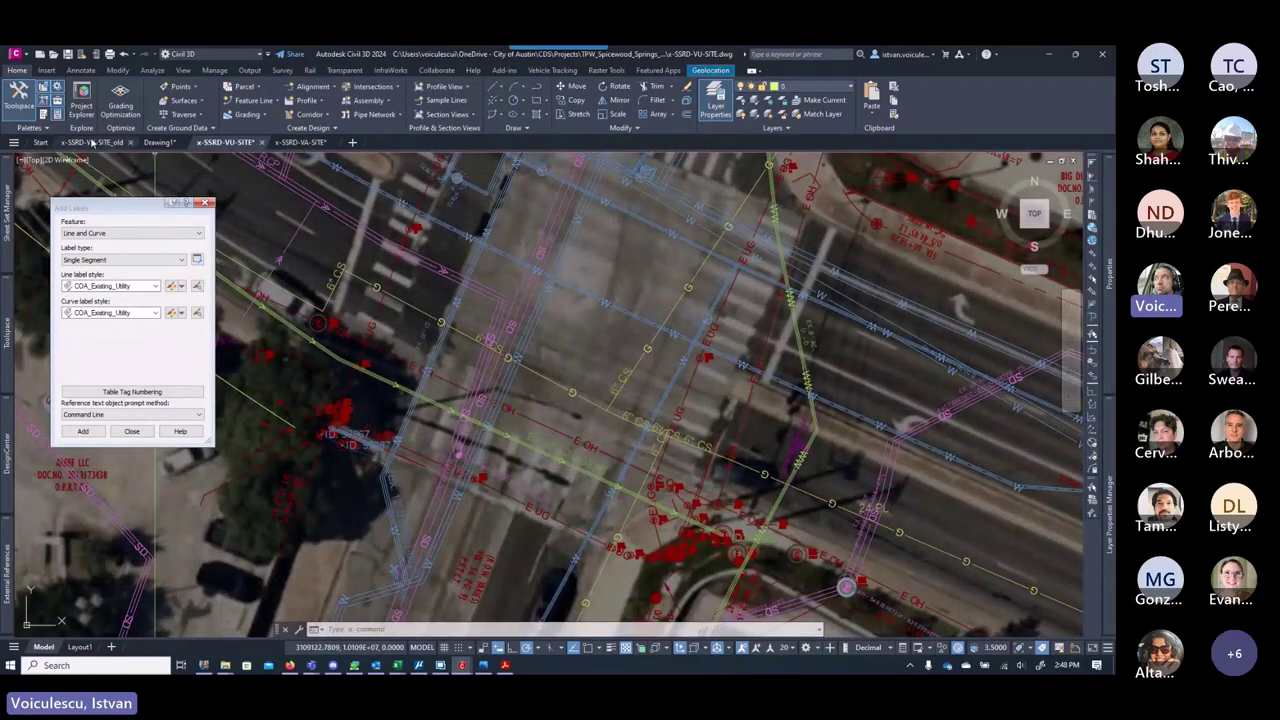
pyautogui.click(92, 142)
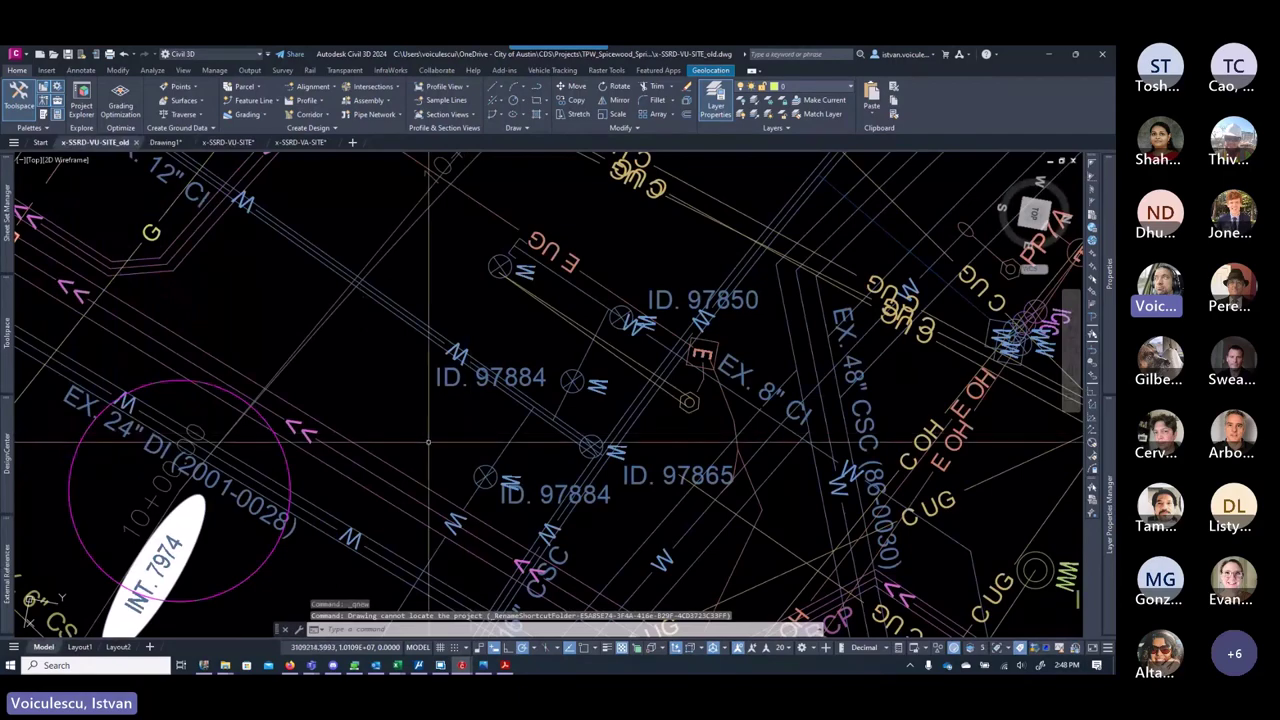
pyautogui.scroll(-5, 326, 457)
pyautogui.scroll(5, 326, 457)
pyautogui.scroll(-1, 326, 457)
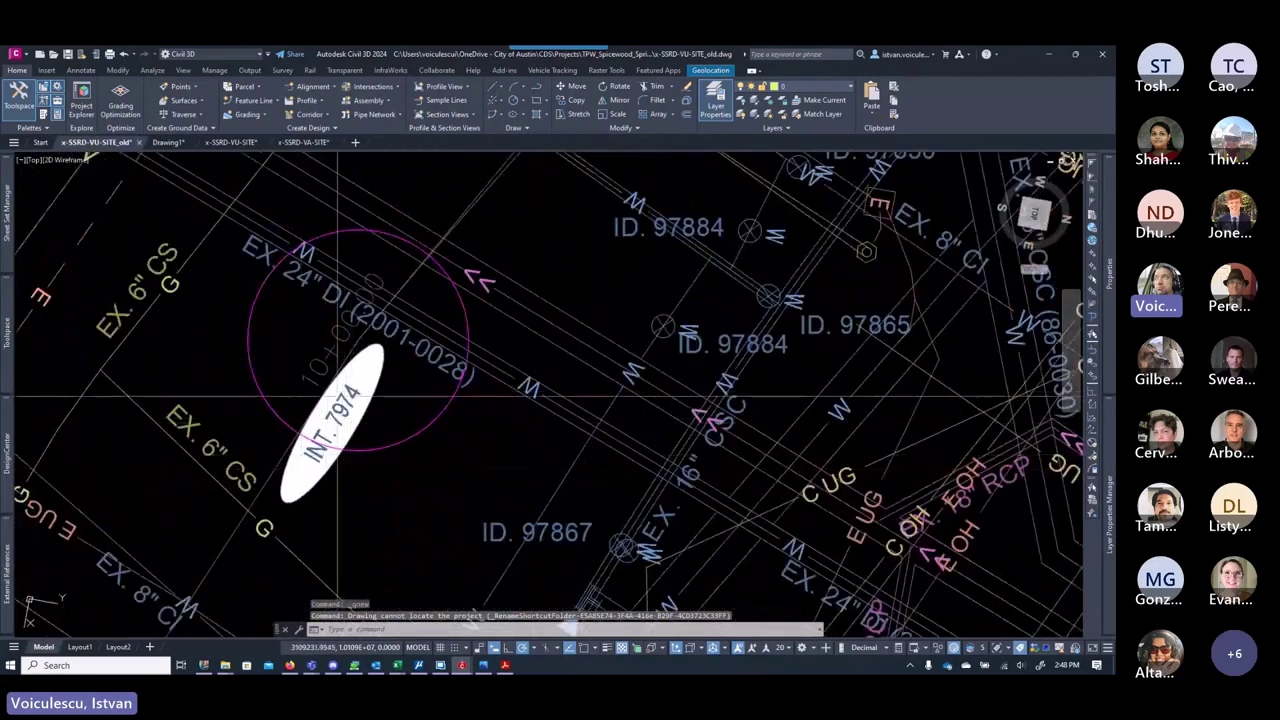
pyautogui.scroll(-2, 392, 442)
pyautogui.scroll(-2, 392, 442)
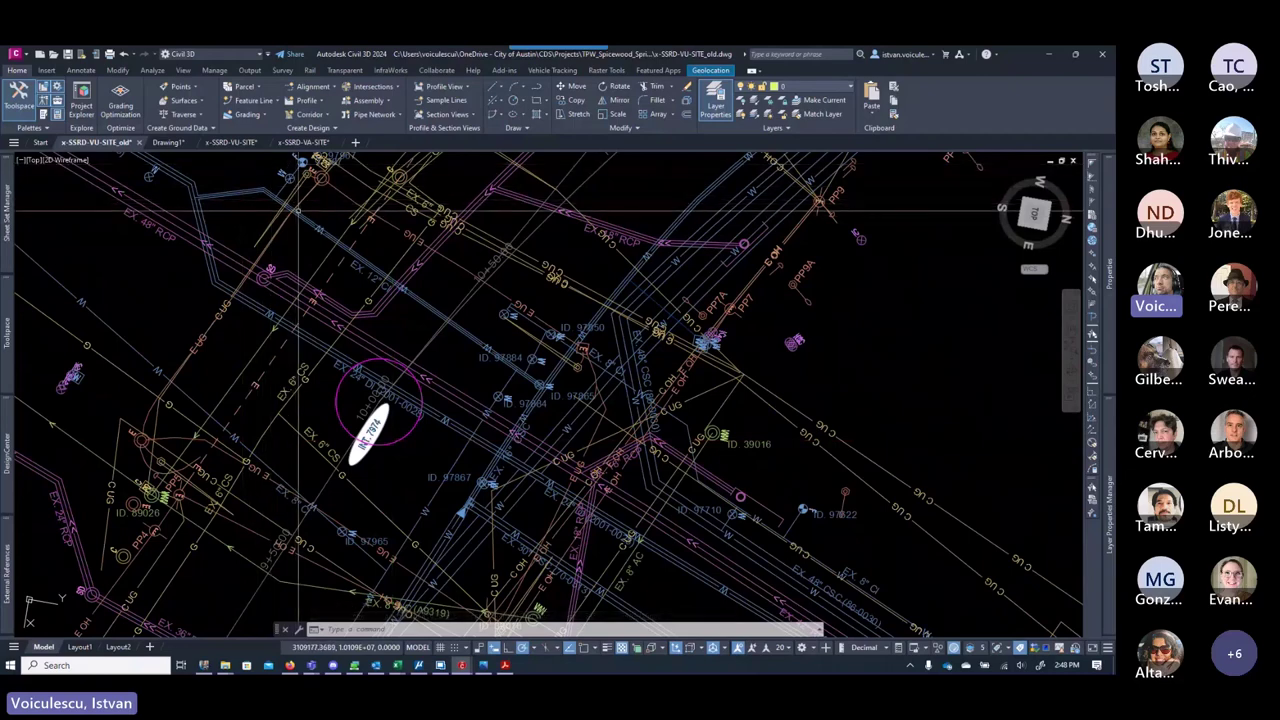
# Step: Return to the model space of the x-SSRD-VU-SITE drawing, dismissing the AutoCAD Map messages on the way
pyautogui.click(301, 143)
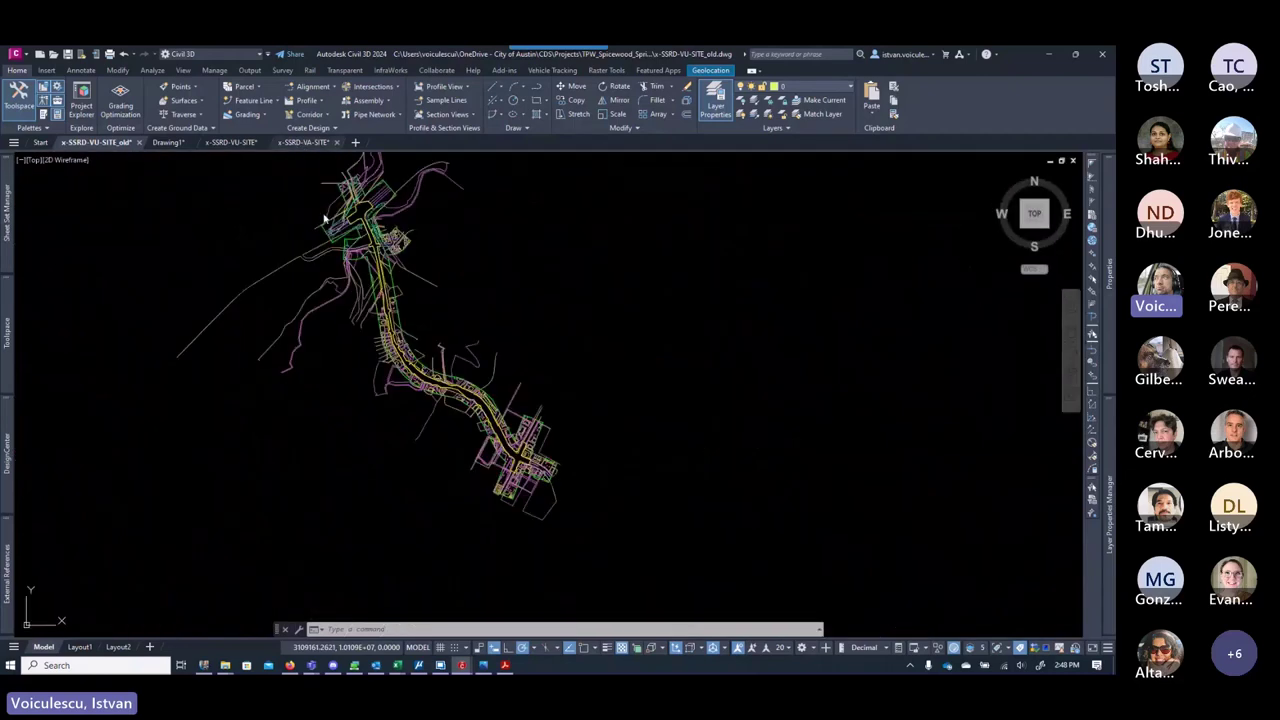
pyautogui.moveTo(230, 150)
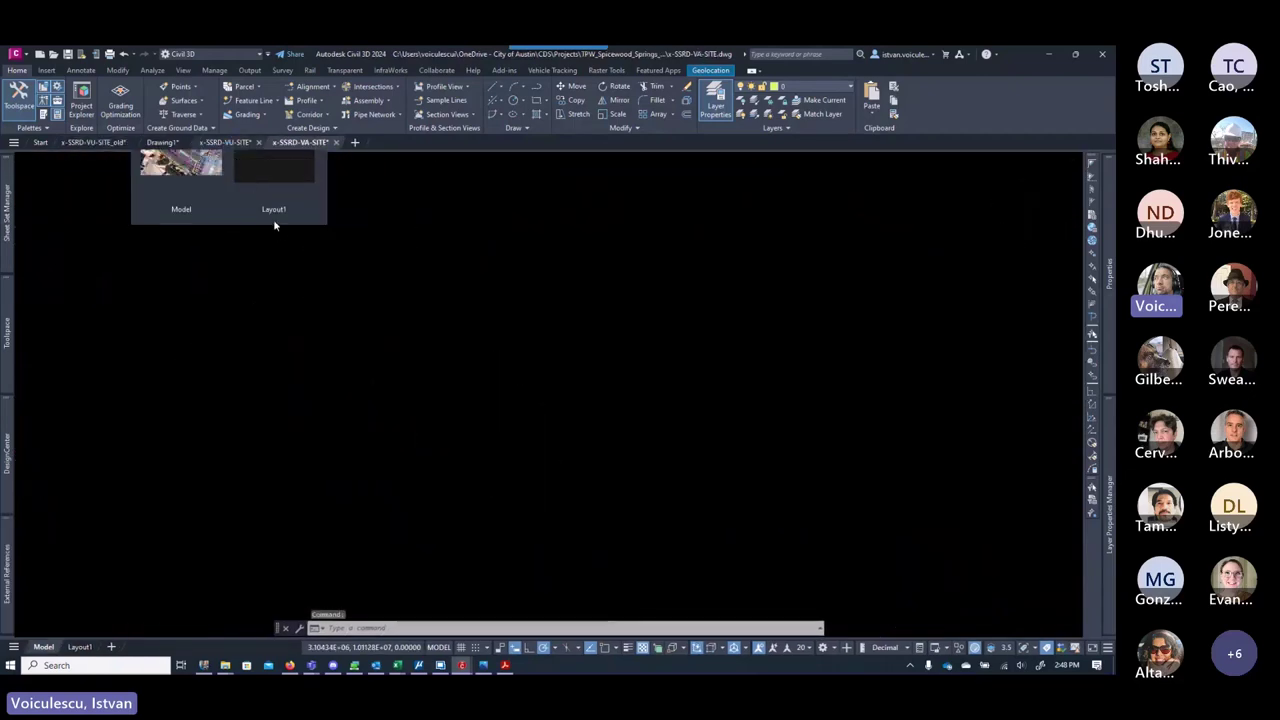
pyautogui.click(277, 225)
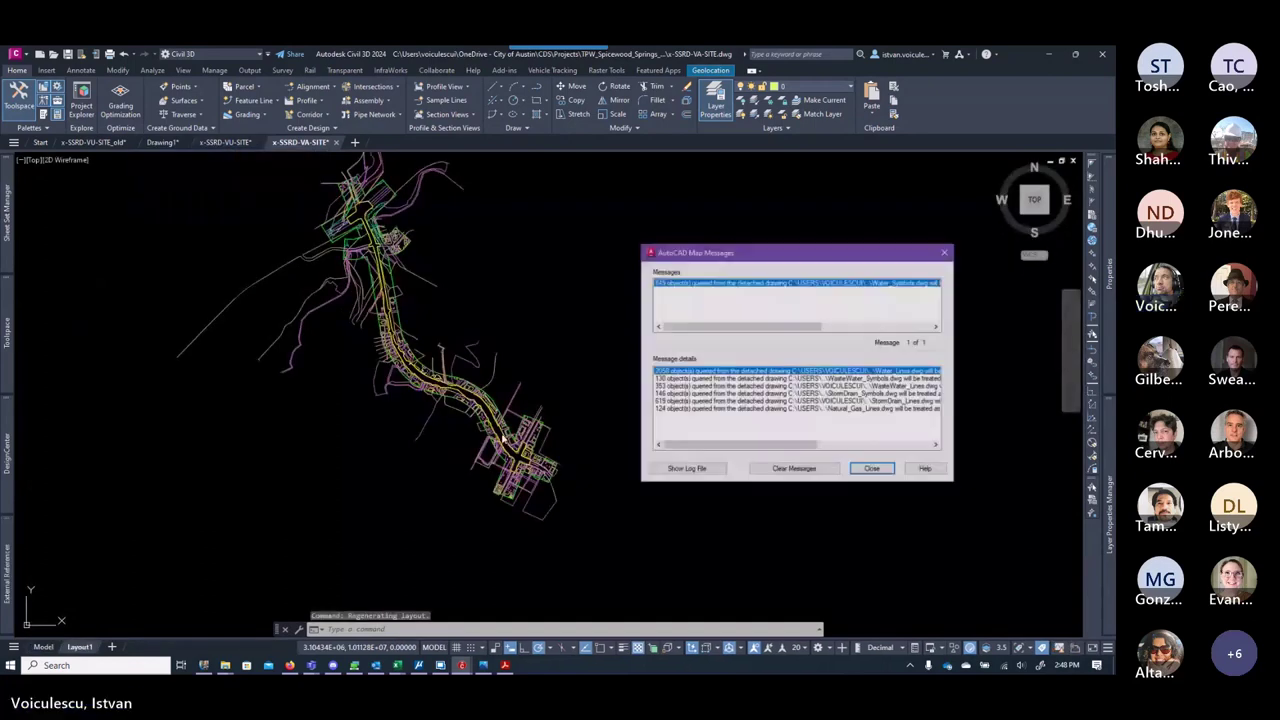
pyautogui.click(882, 472)
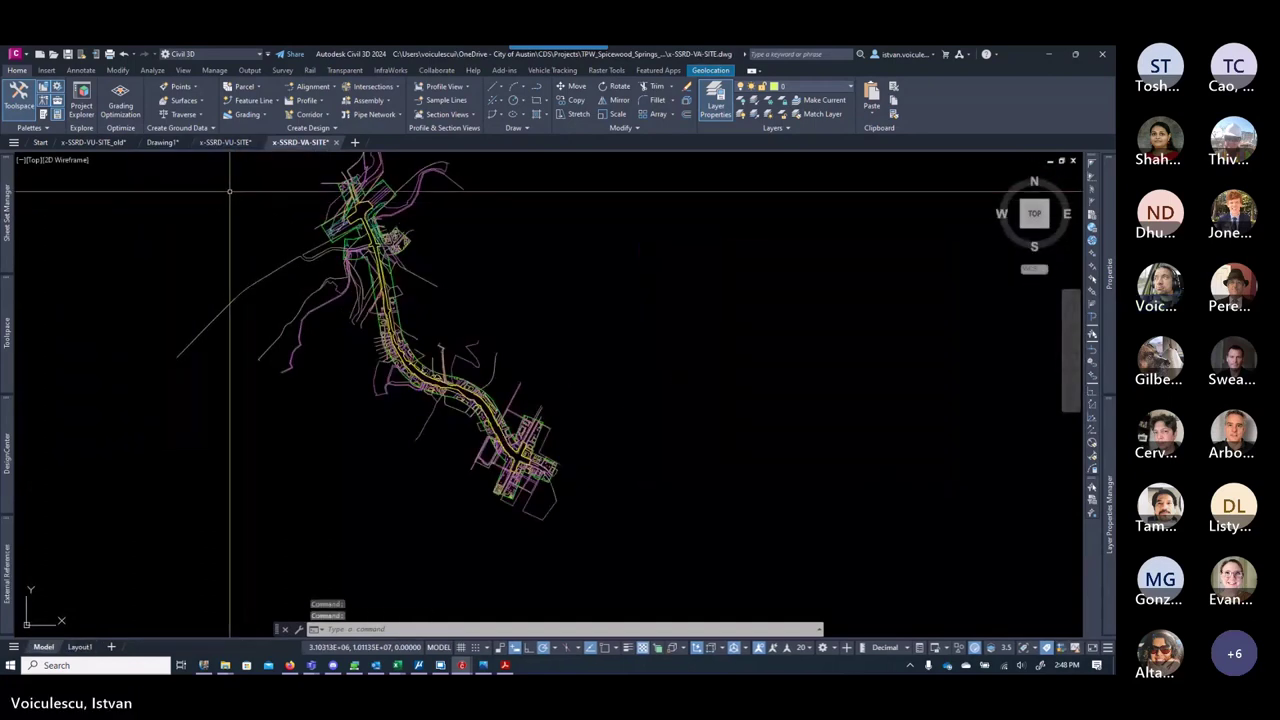
pyautogui.click(227, 143)
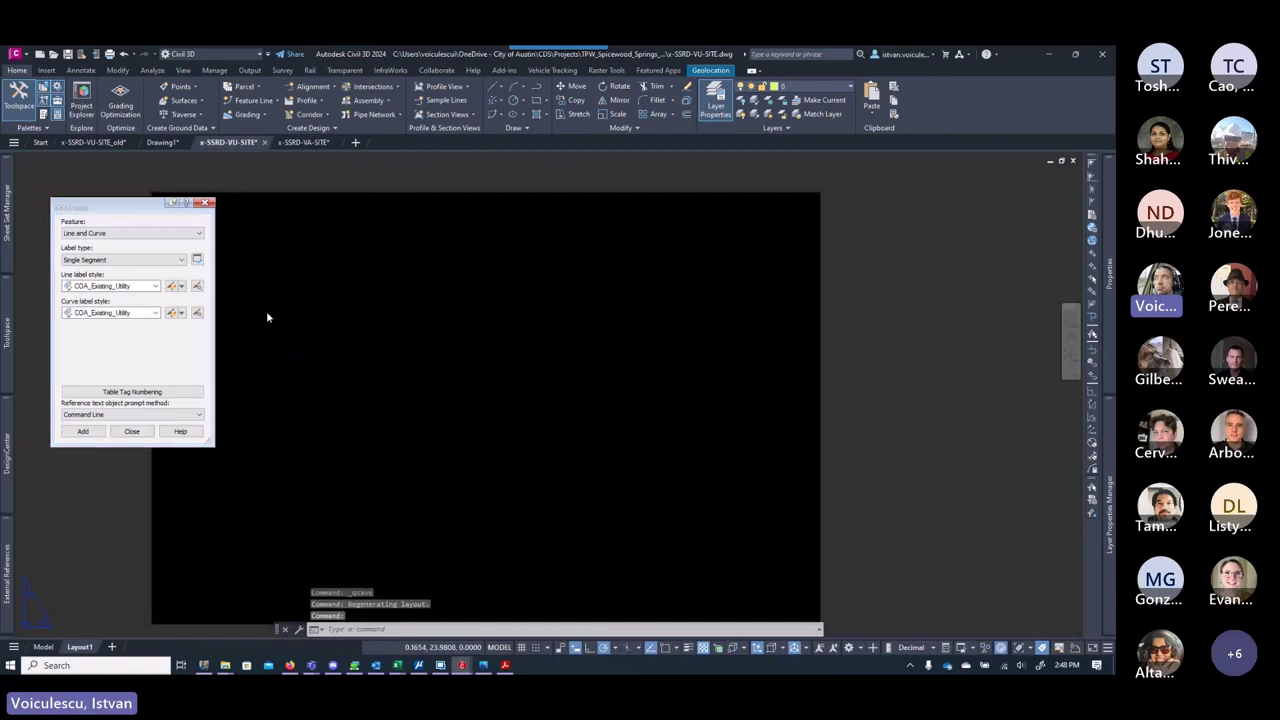
pyautogui.click(44, 647)
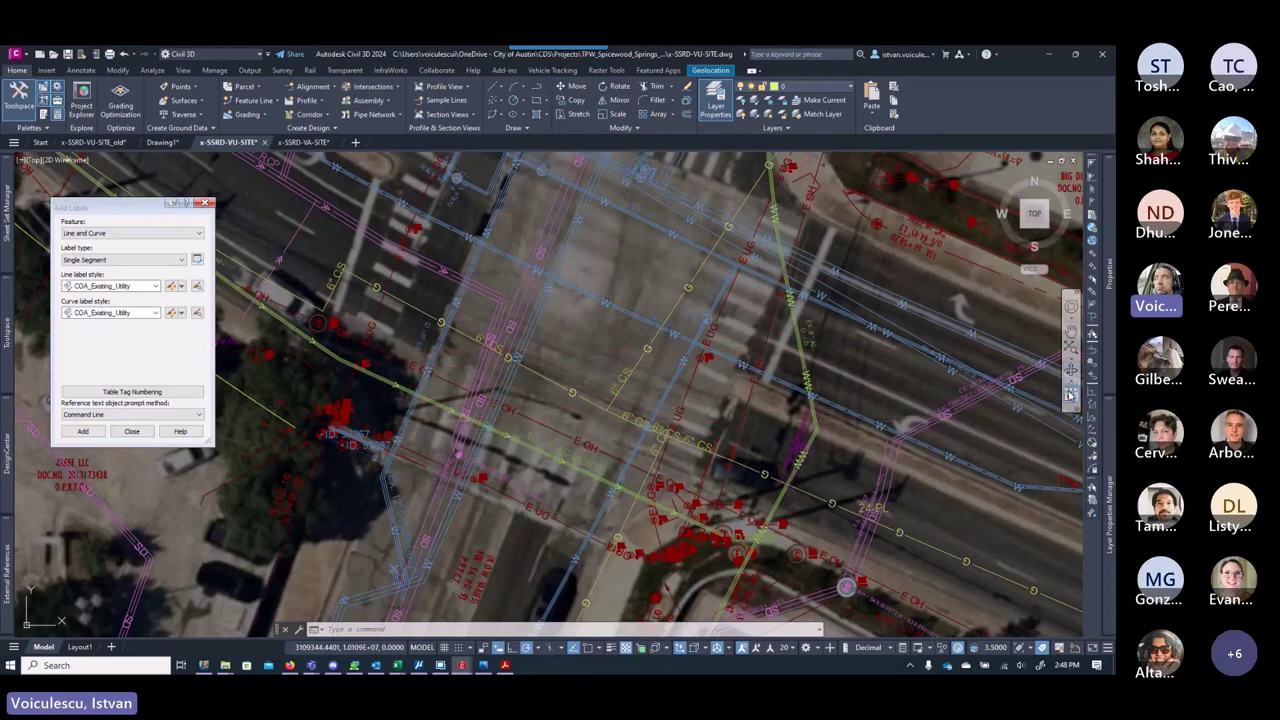
# Step: Open the tool palettes and switch them to the City of Austin General palette group
pyautogui.moveTo(1108, 317)
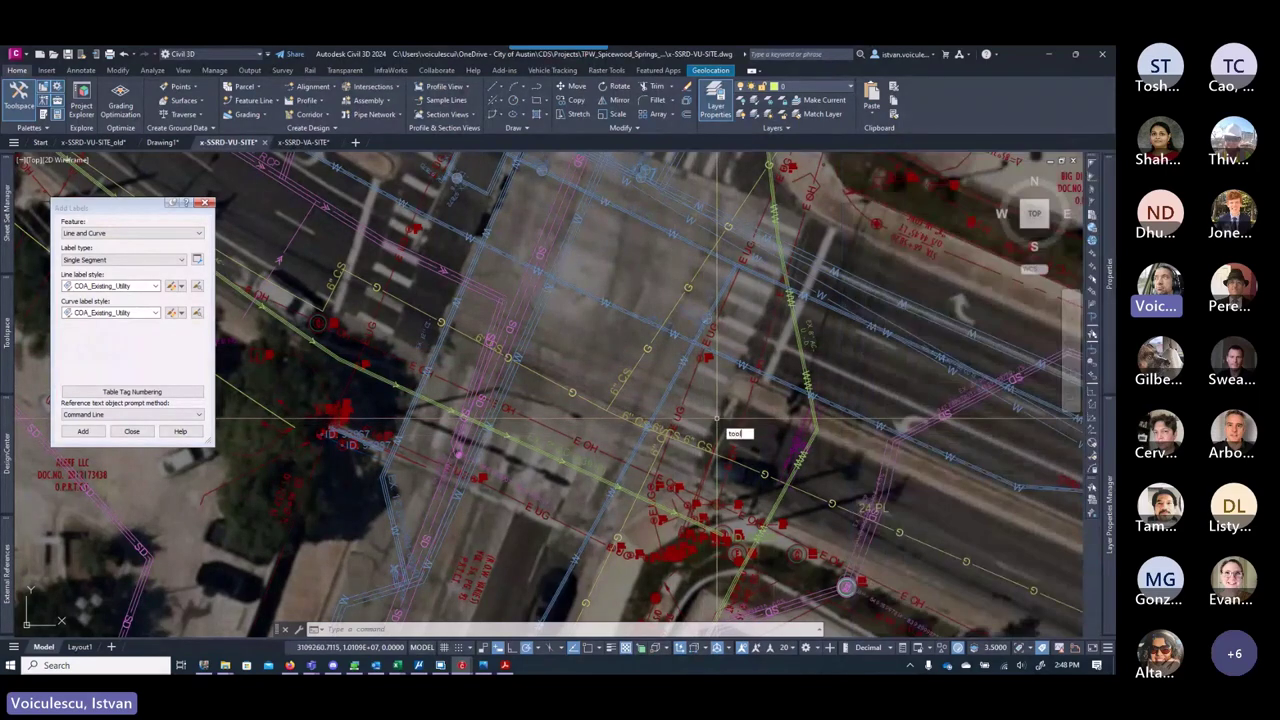
pyautogui.write('l')
pyautogui.press('Return')
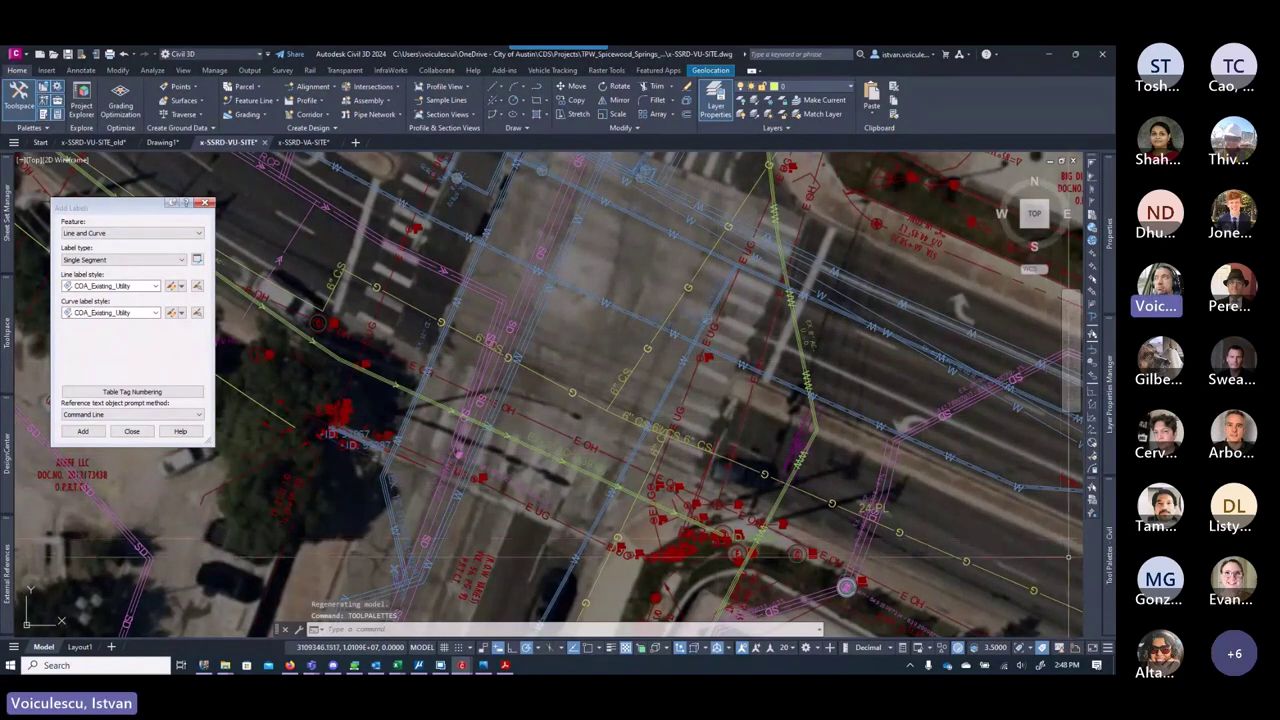
pyautogui.moveTo(1103, 526)
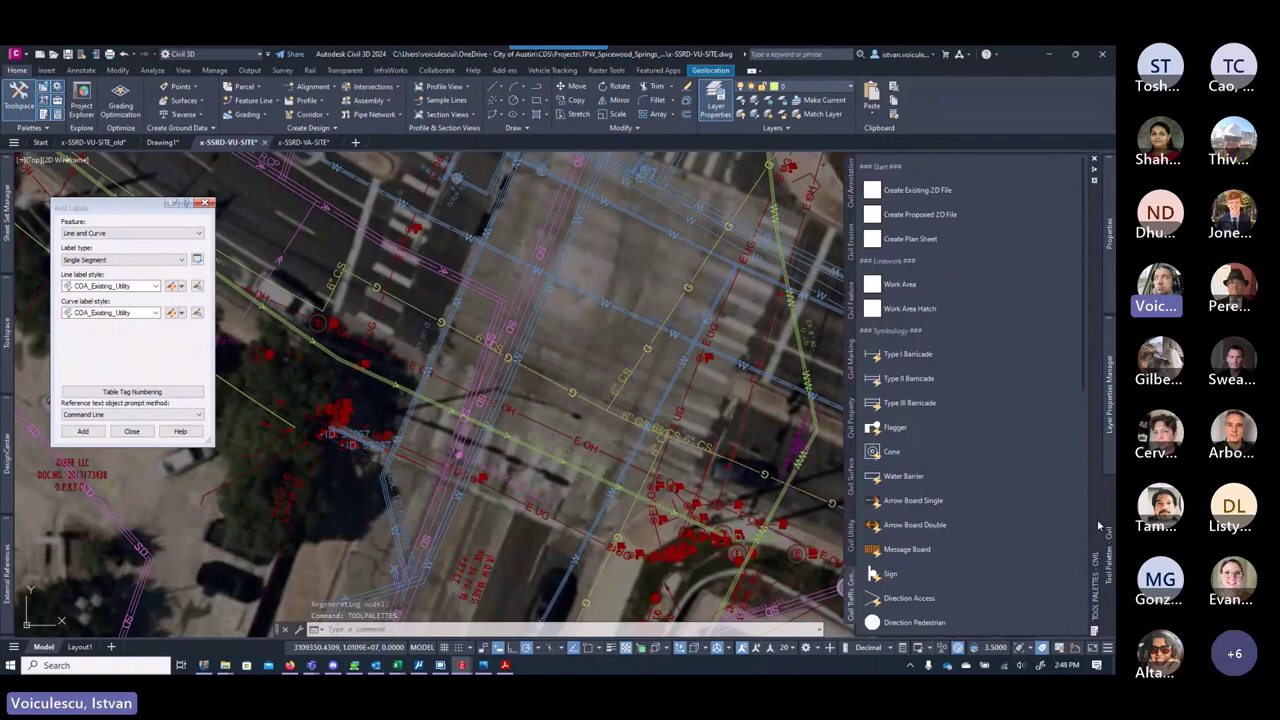
pyautogui.rightClick(1097, 519)
pyautogui.moveTo(1030, 499)
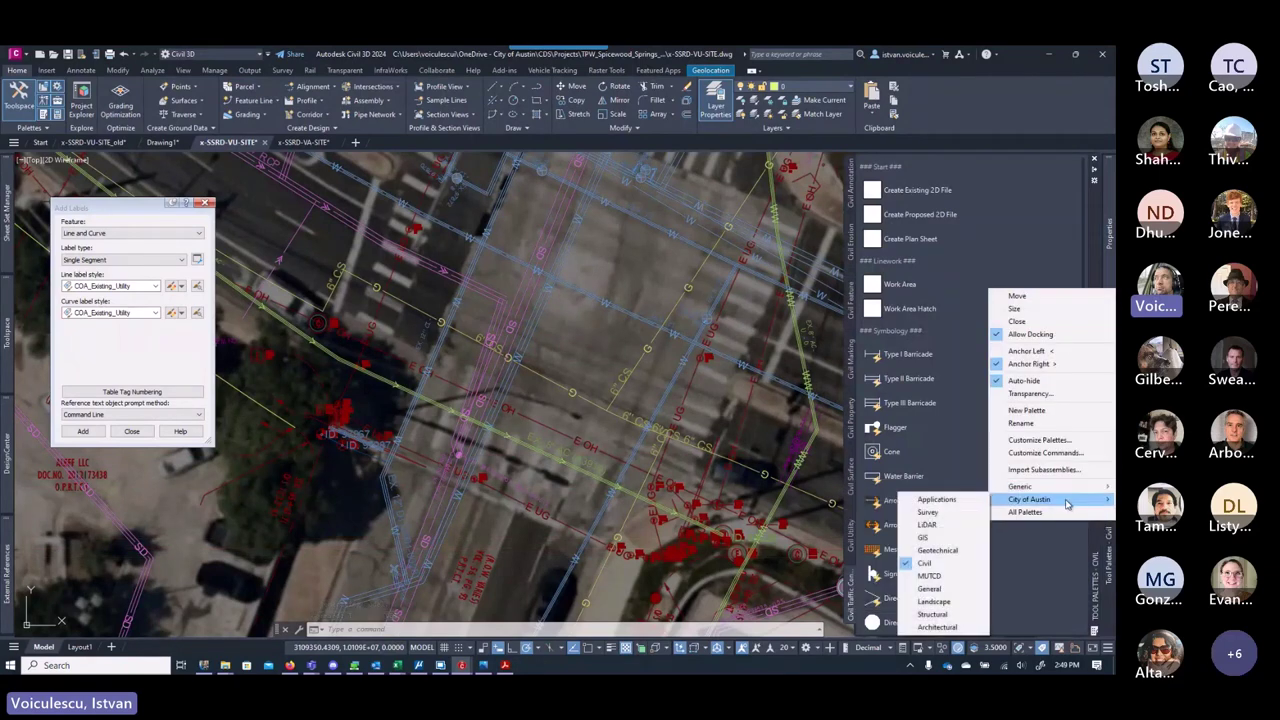
pyautogui.click(930, 588)
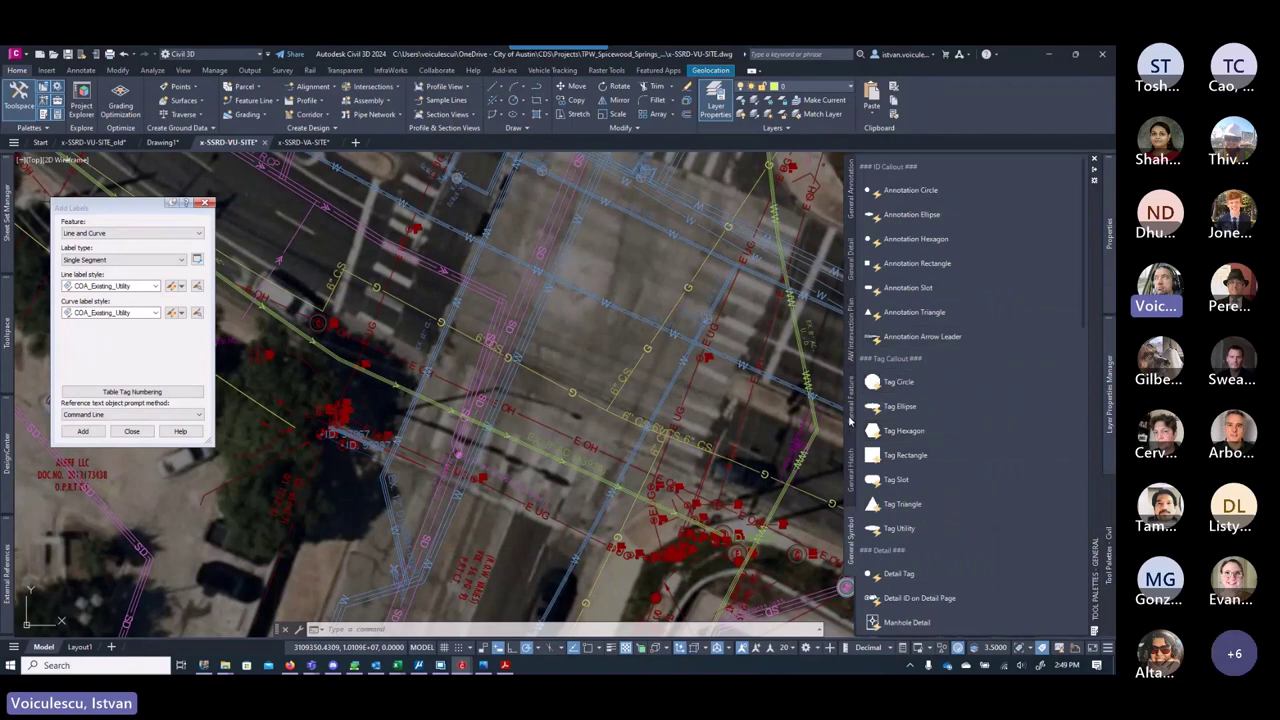
# Step: Insert a Tag Utility block with 0 rotation in the street intersection, near the crosswalk
pyautogui.click(850, 420)
pyautogui.click(851, 528)
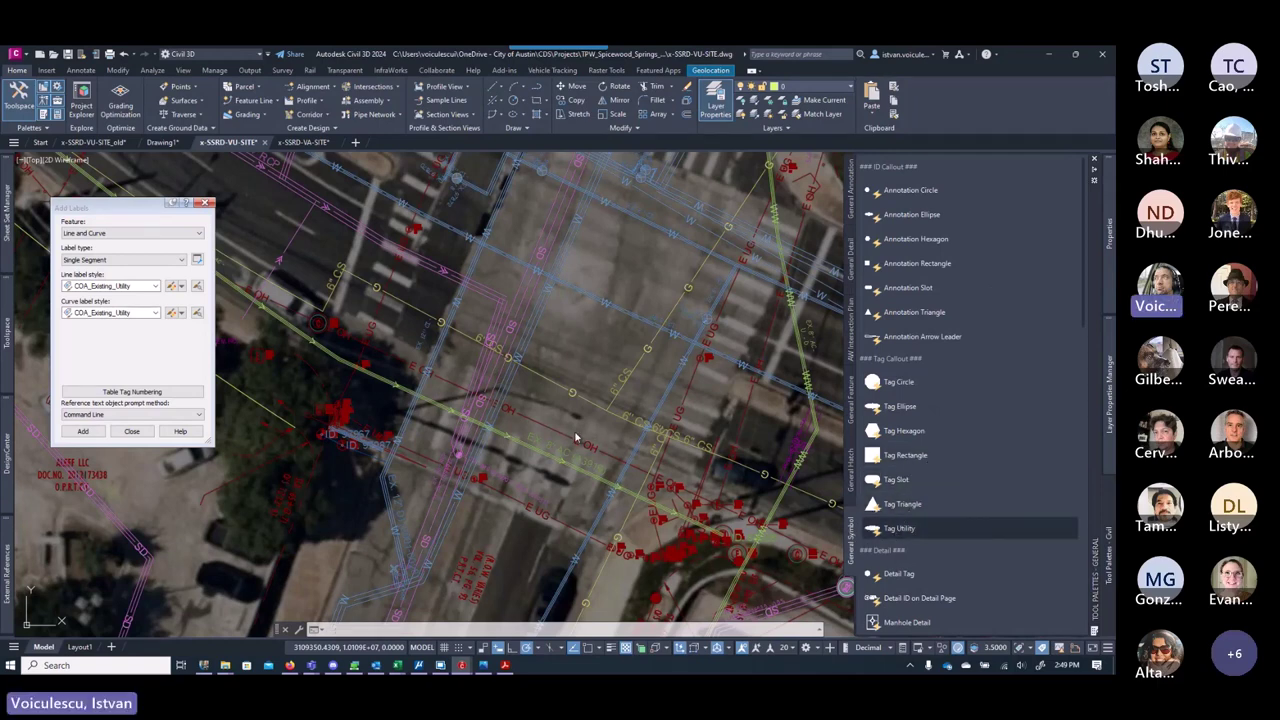
pyautogui.scroll(5, 565, 424)
pyautogui.click(556, 405)
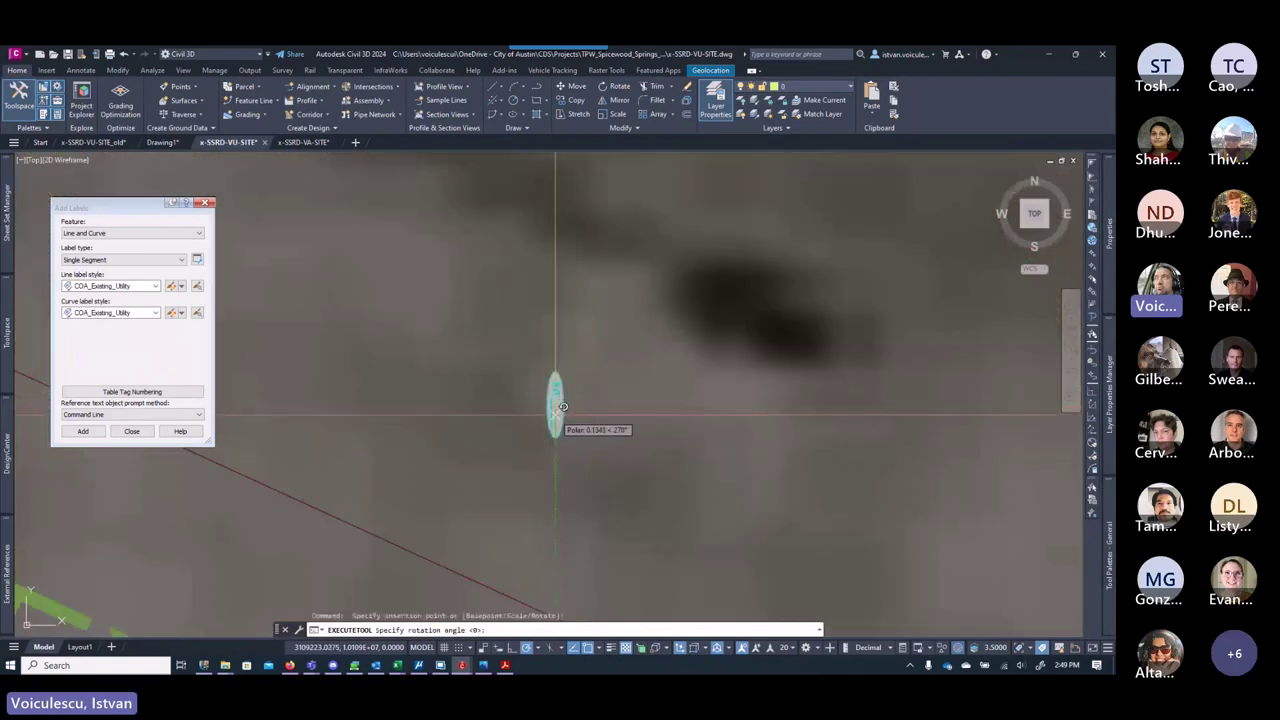
pyautogui.press('Return')
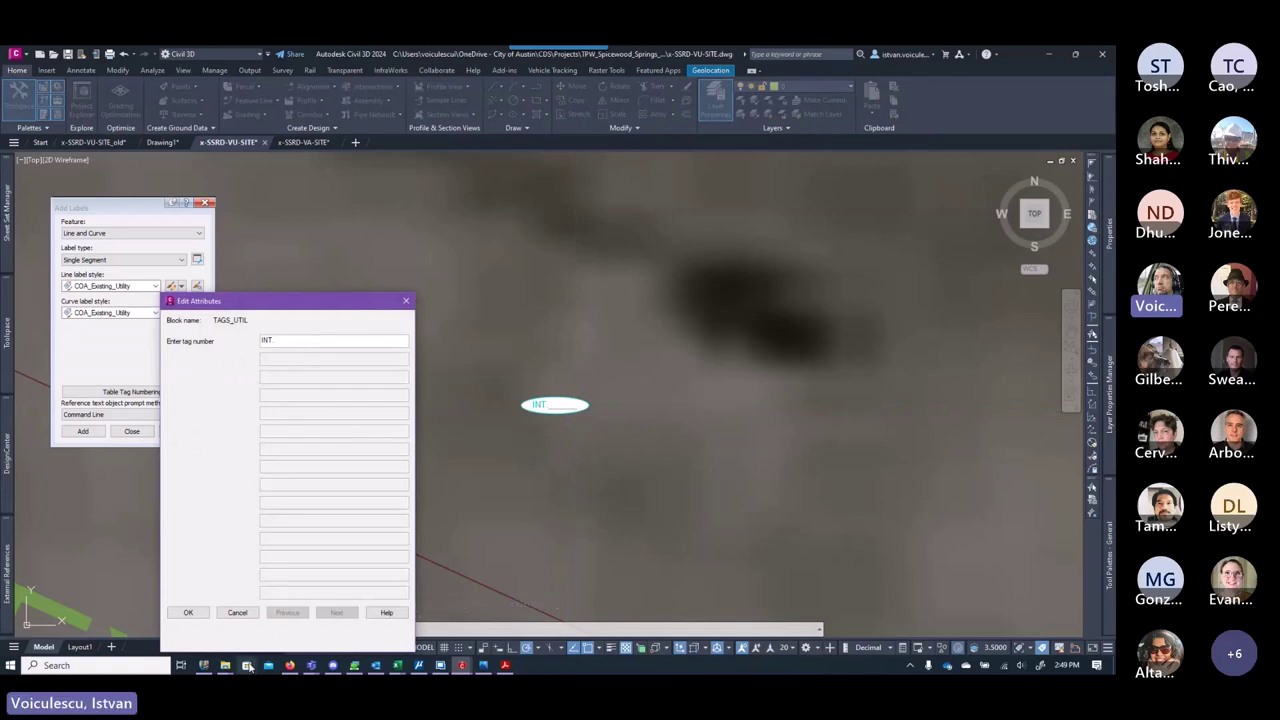
# Step: Switch to the browser's Operations Web Map, show Water instead of Stormwater, and look up the intersection drawing number in the downloads
pyautogui.click(204, 667)
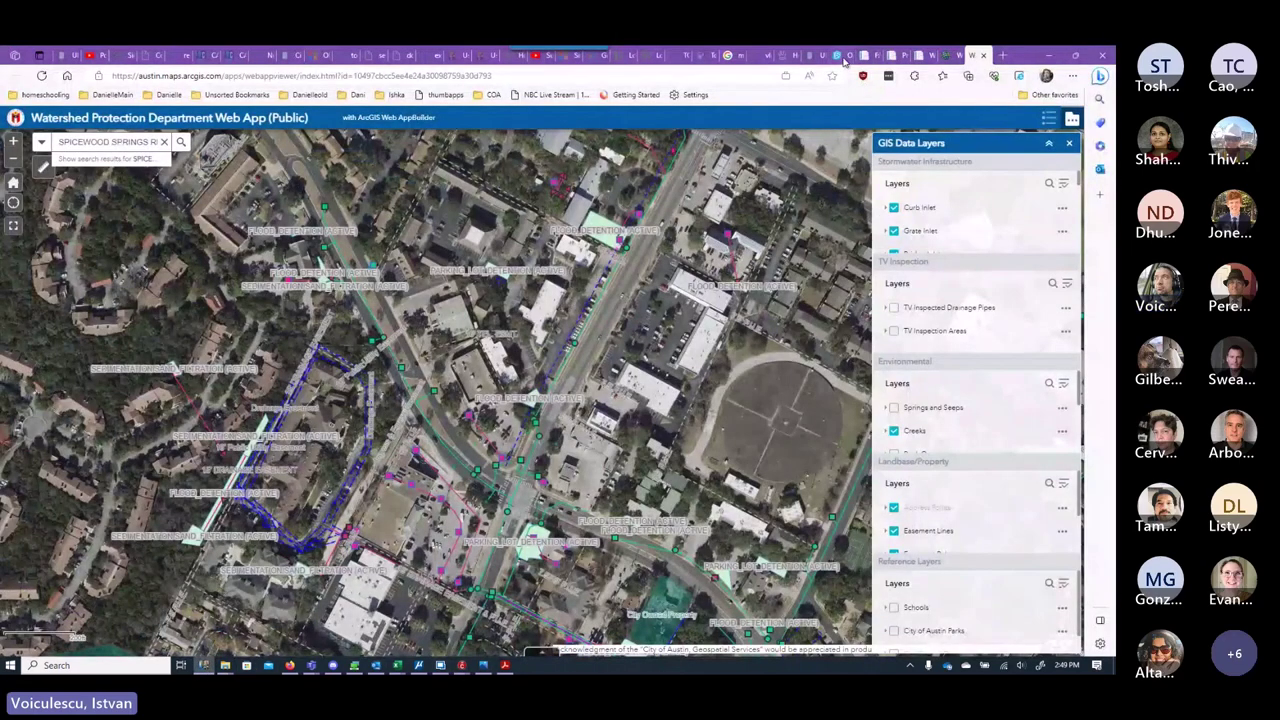
pyautogui.click(845, 57)
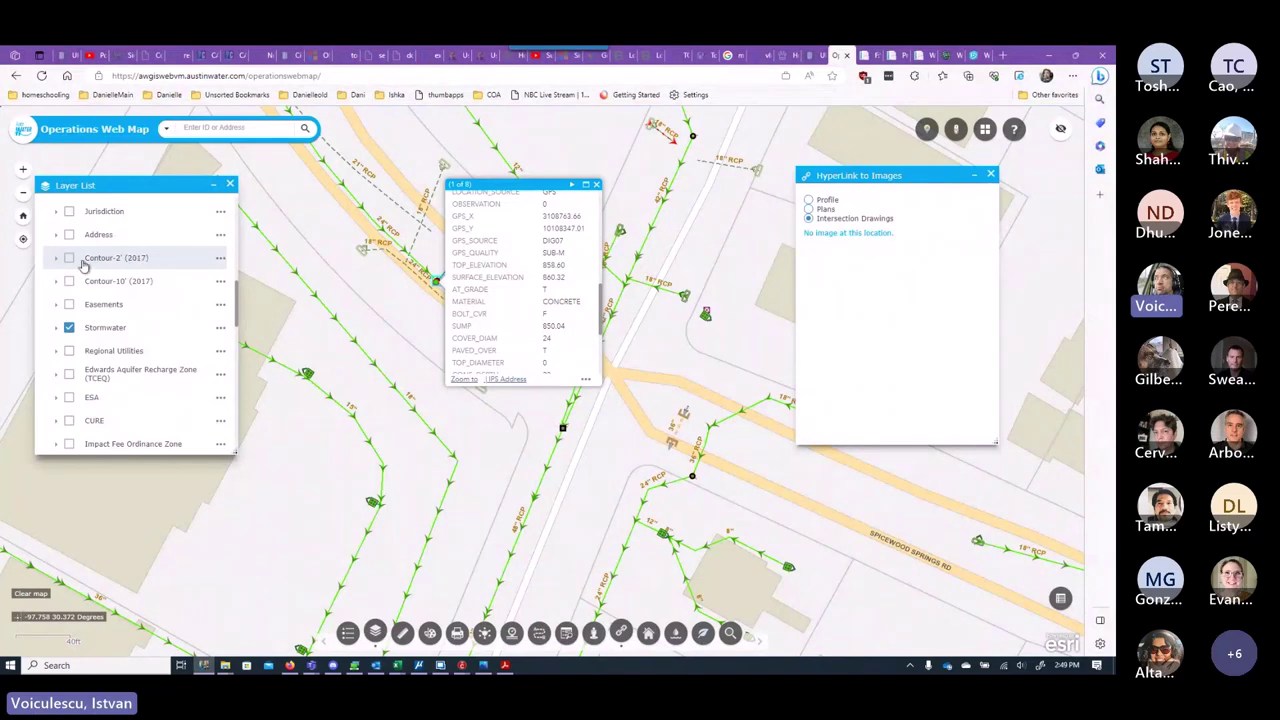
pyautogui.click(69, 328)
pyautogui.scroll(10, 95, 300)
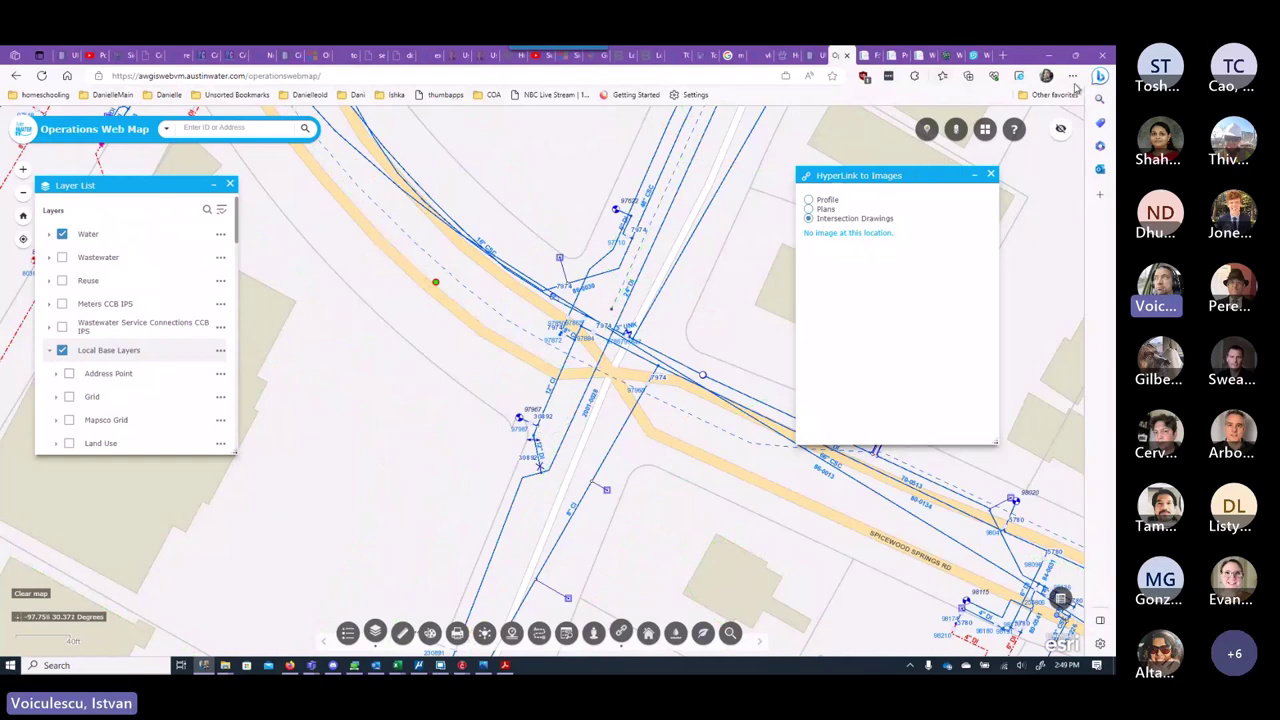
pyautogui.click(1072, 77)
pyautogui.click(949, 222)
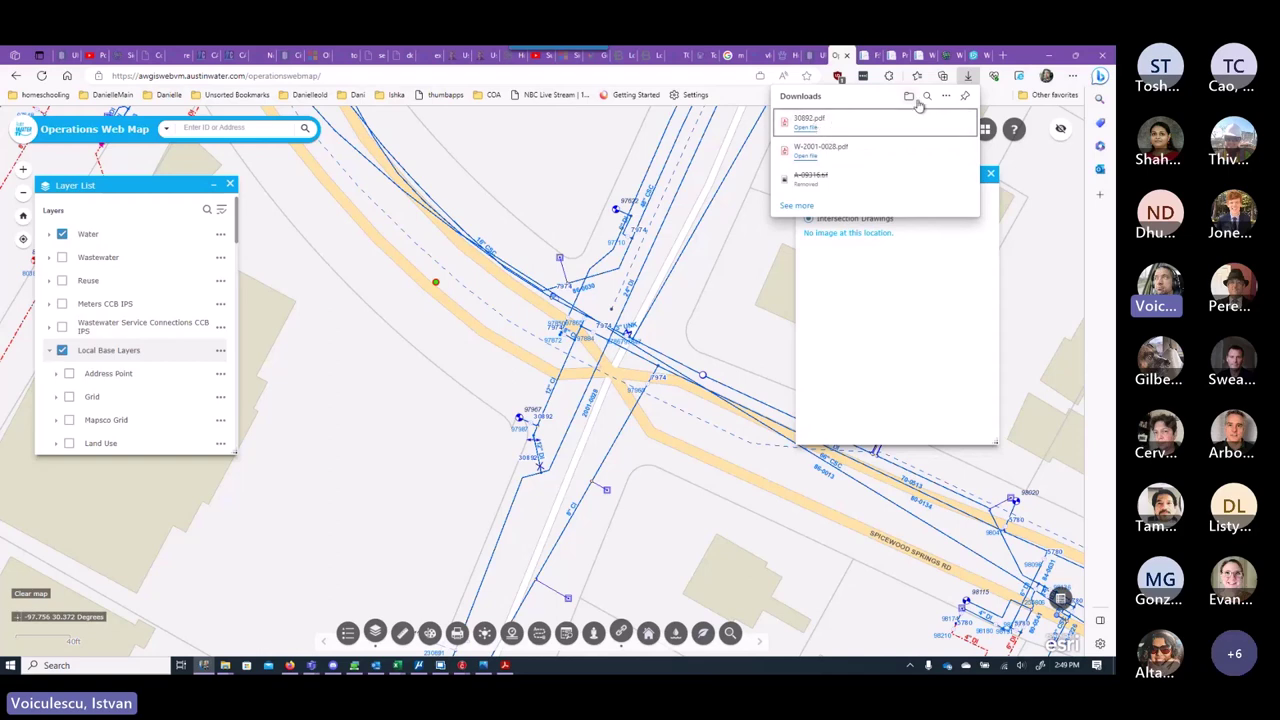
pyautogui.click(1048, 56)
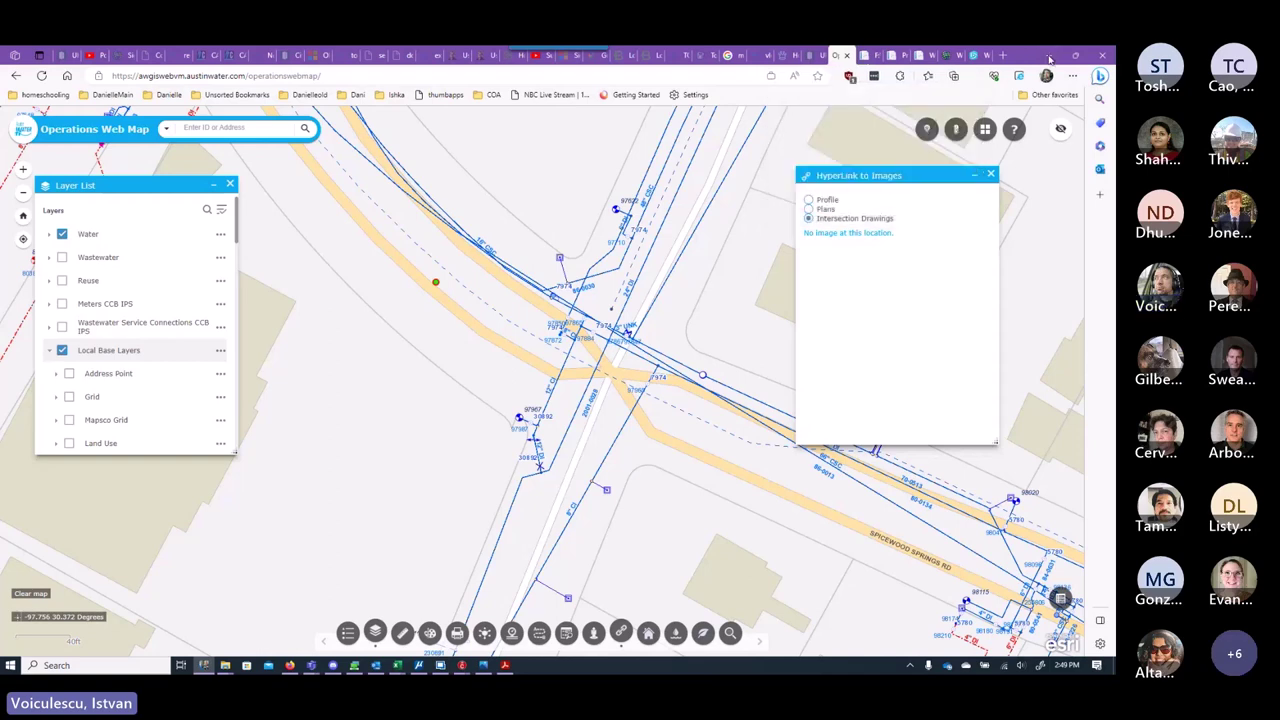
pyautogui.click(1048, 56)
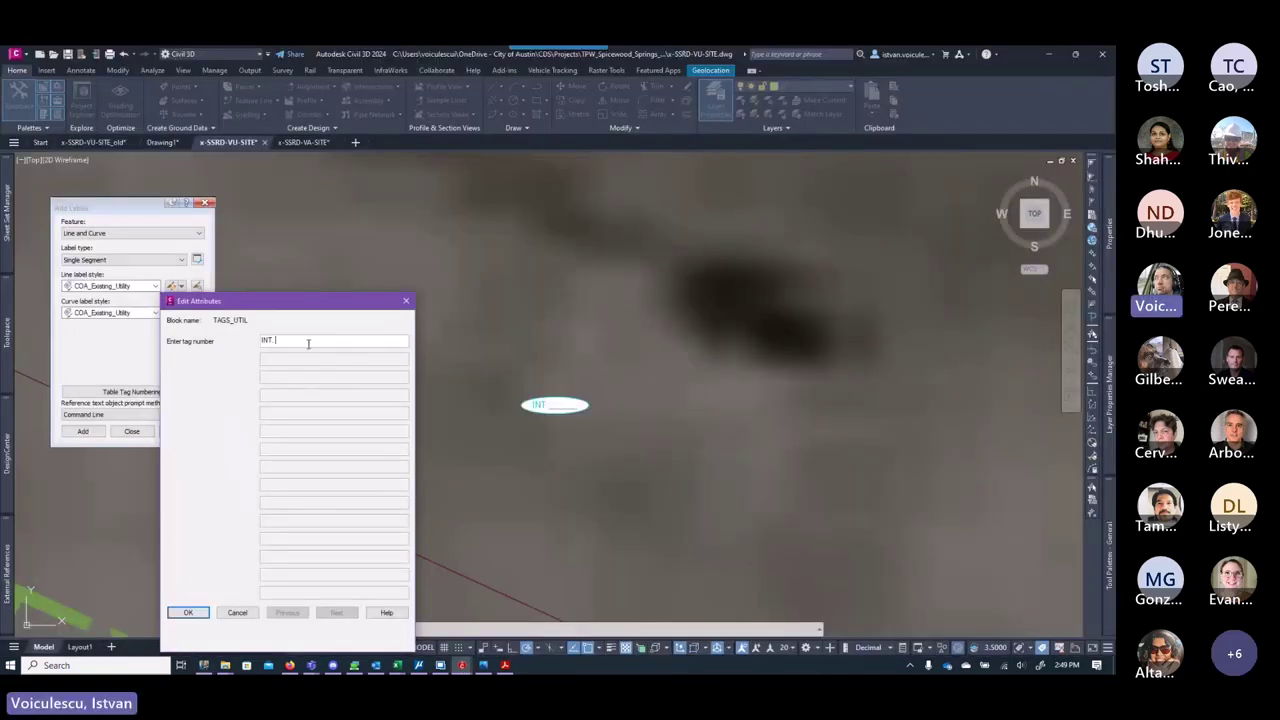
# Step: Set the new utility tag's number to INT. 30892
pyautogui.write('0')
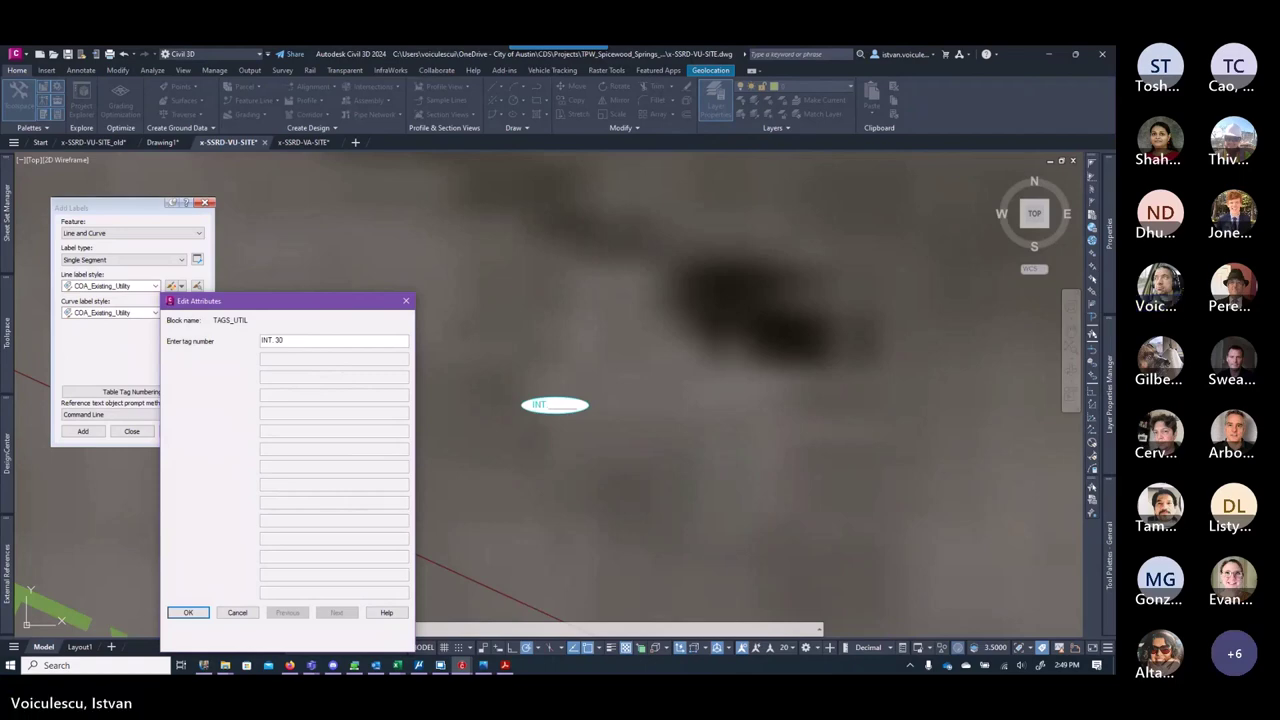
pyautogui.write('8')
pyautogui.click(188, 612)
pyautogui.press('Escape')
pyautogui.press('Escape')
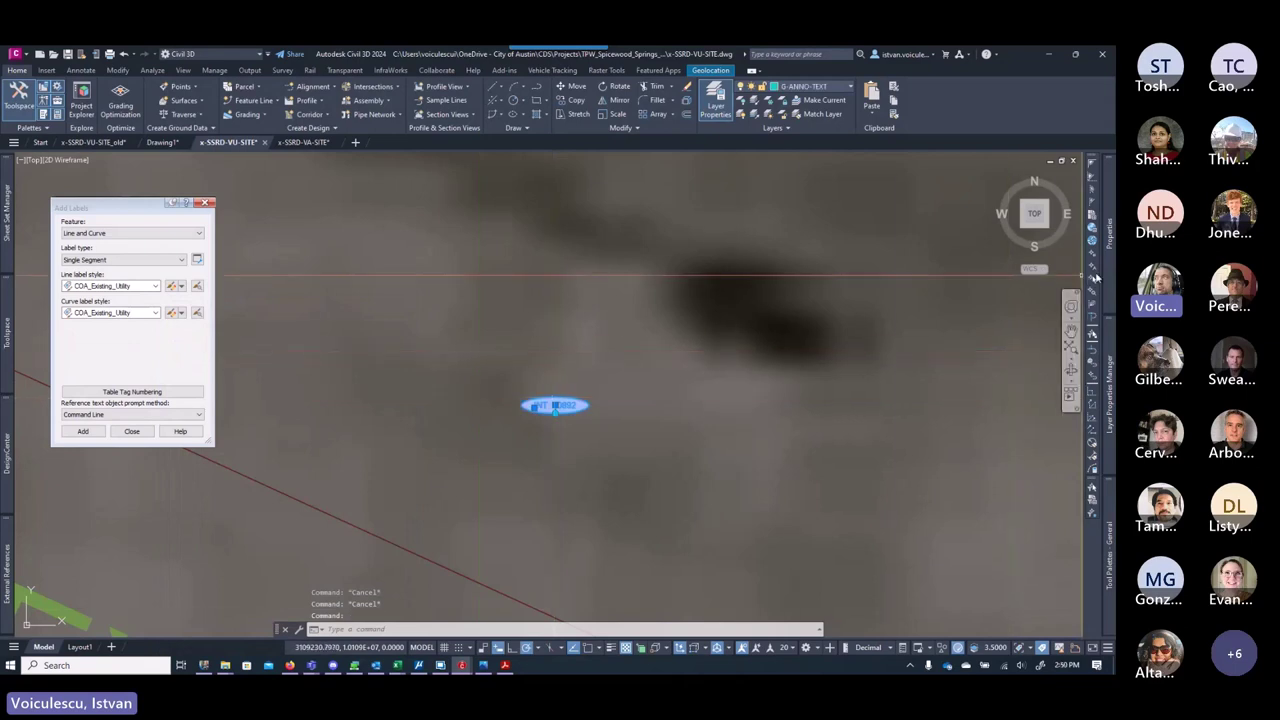
# Step: Enlarge the INT. 30892 tag by increasing its X scale
pyautogui.moveTo(1108, 276)
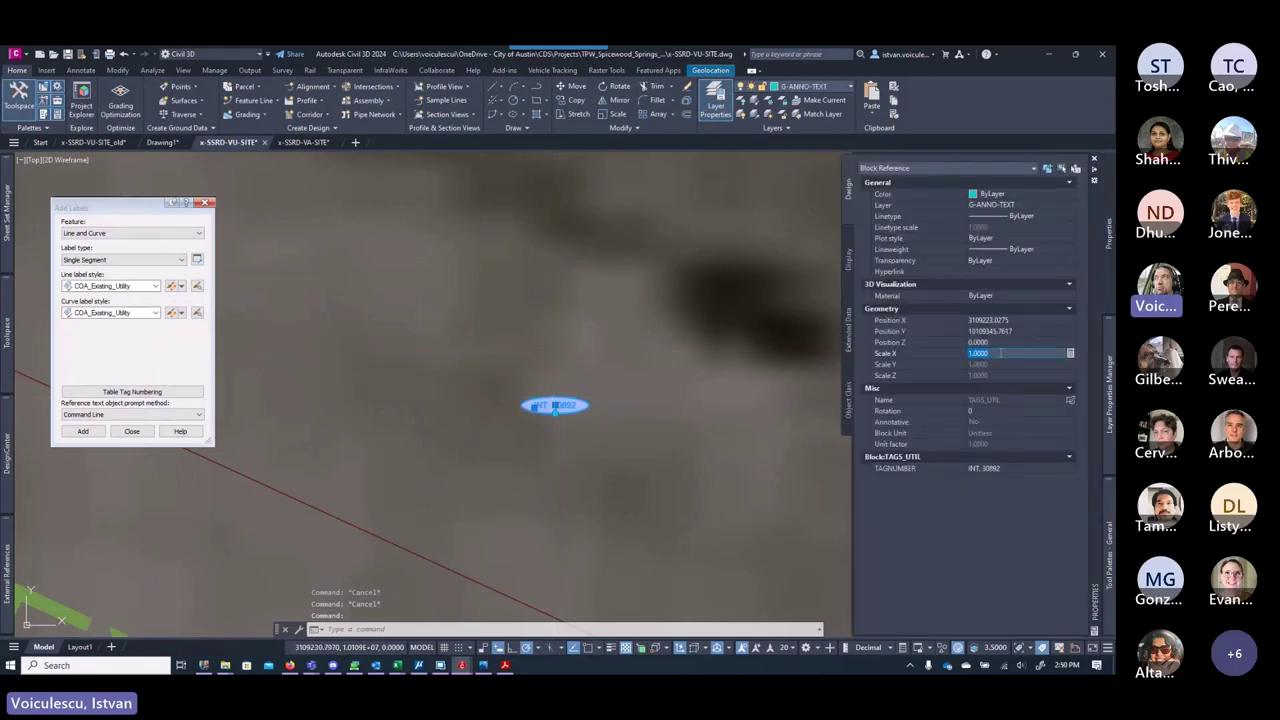
pyautogui.scroll(3, 556, 408)
pyautogui.scroll(-8, 624, 408)
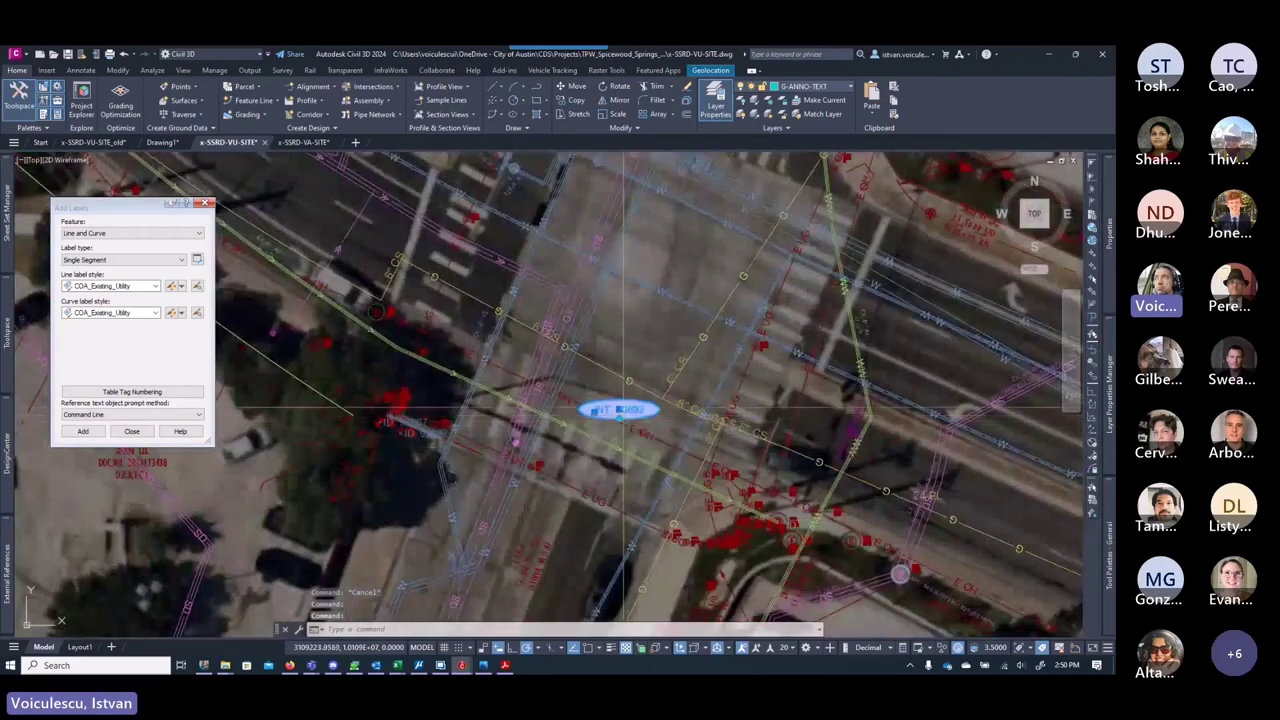
# Step: Move the INT. 30892 tag to the open pavement of the intersection, just north of the gas line
pyautogui.click(620, 409)
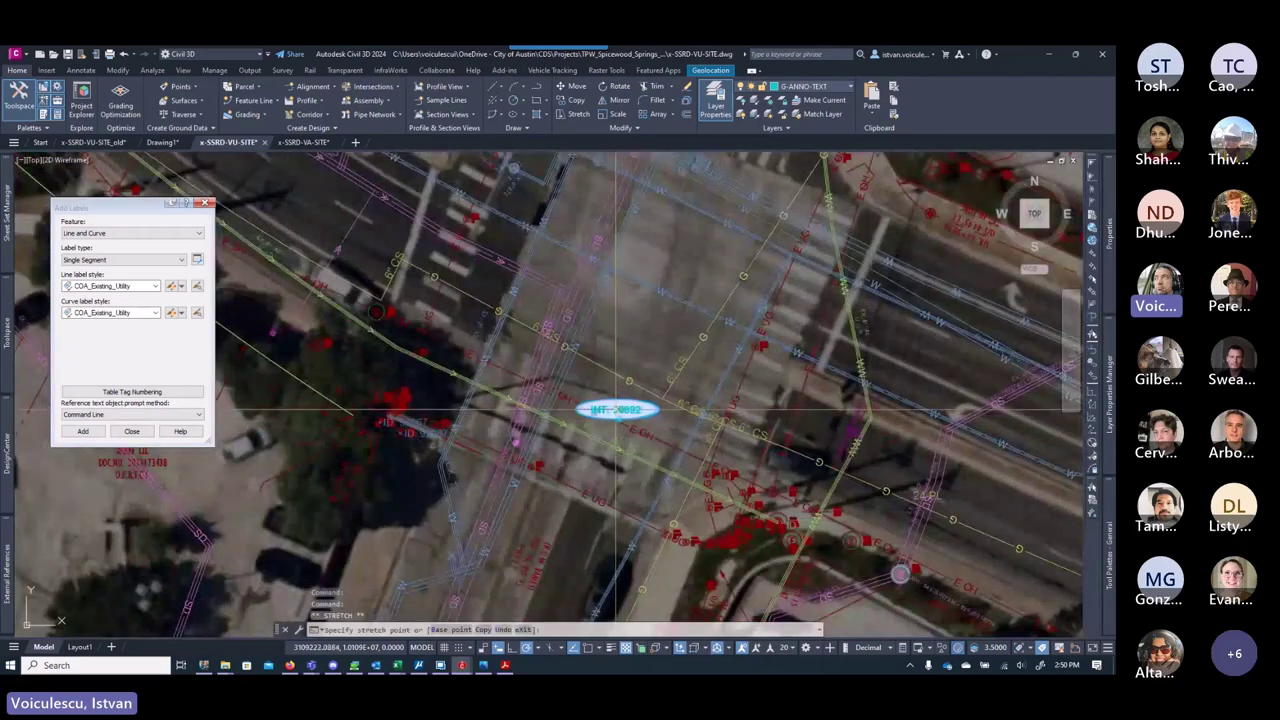
pyautogui.moveTo(364, 497); pyautogui.dragTo(430, 483, button='middle')
pyautogui.scroll(3, 430, 483)
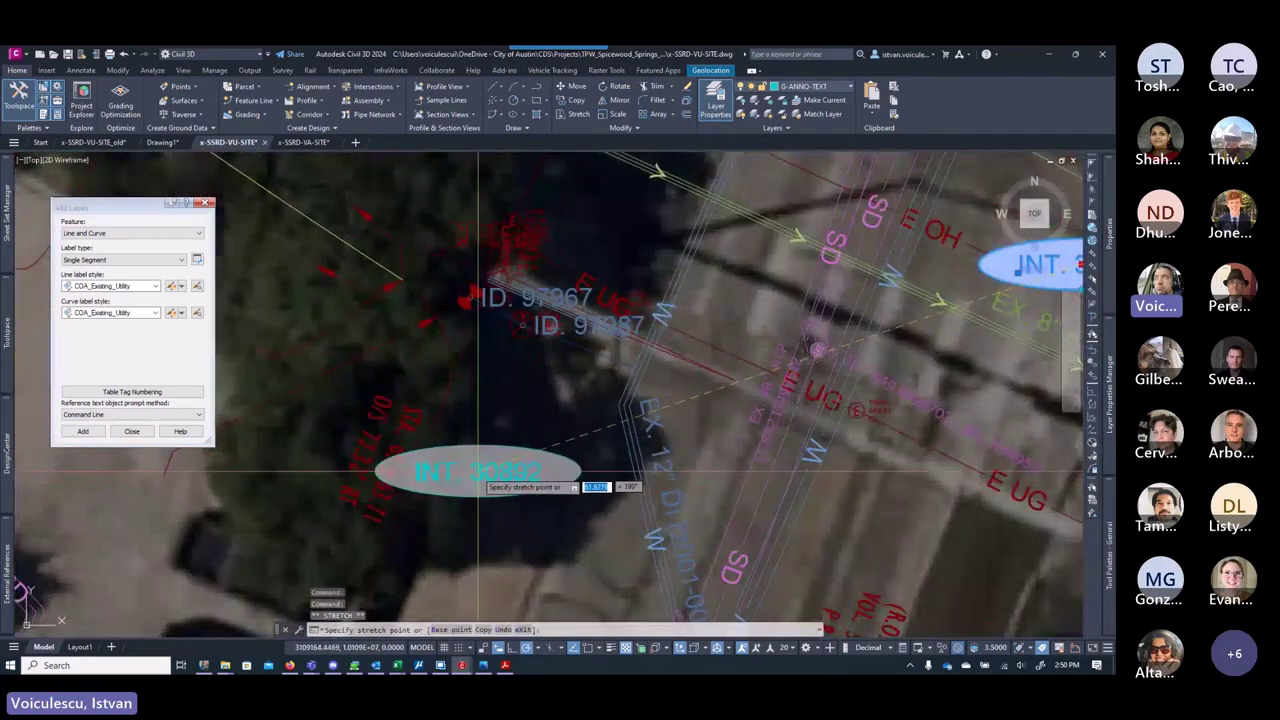
pyautogui.scroll(-3, 448, 460)
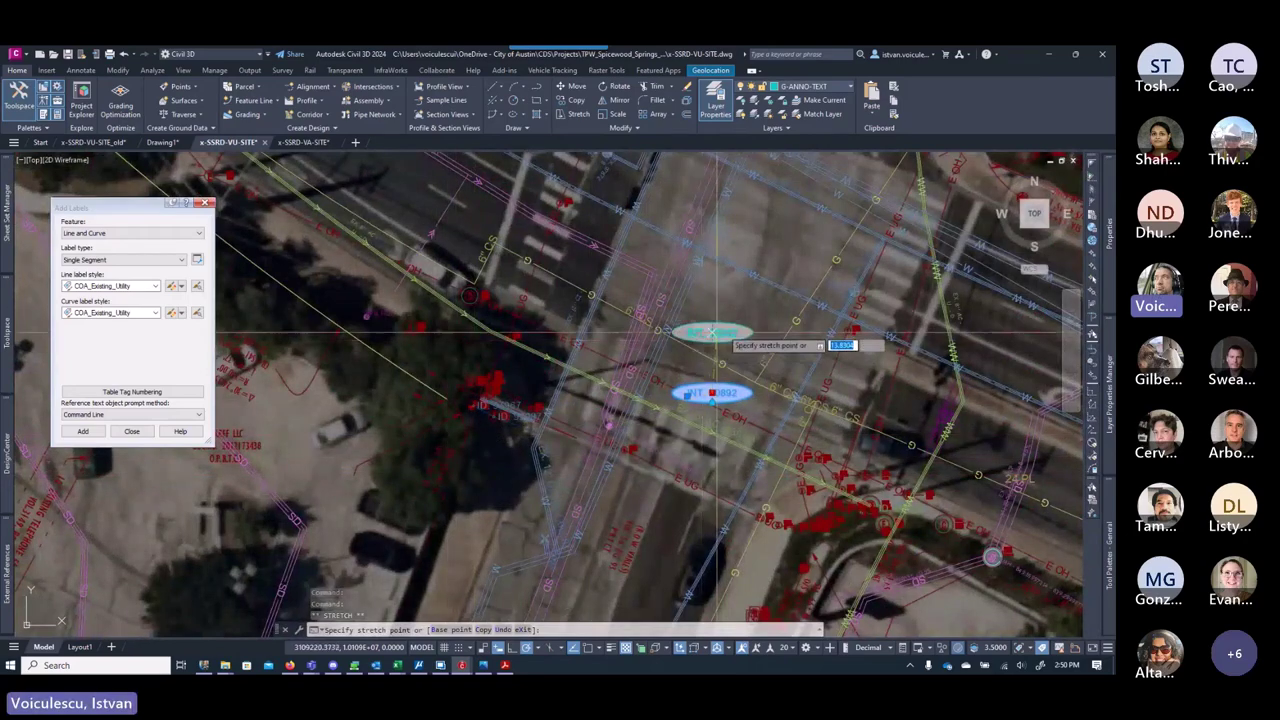
pyautogui.scroll(4, 705, 330)
pyautogui.scroll(-5, 728, 328)
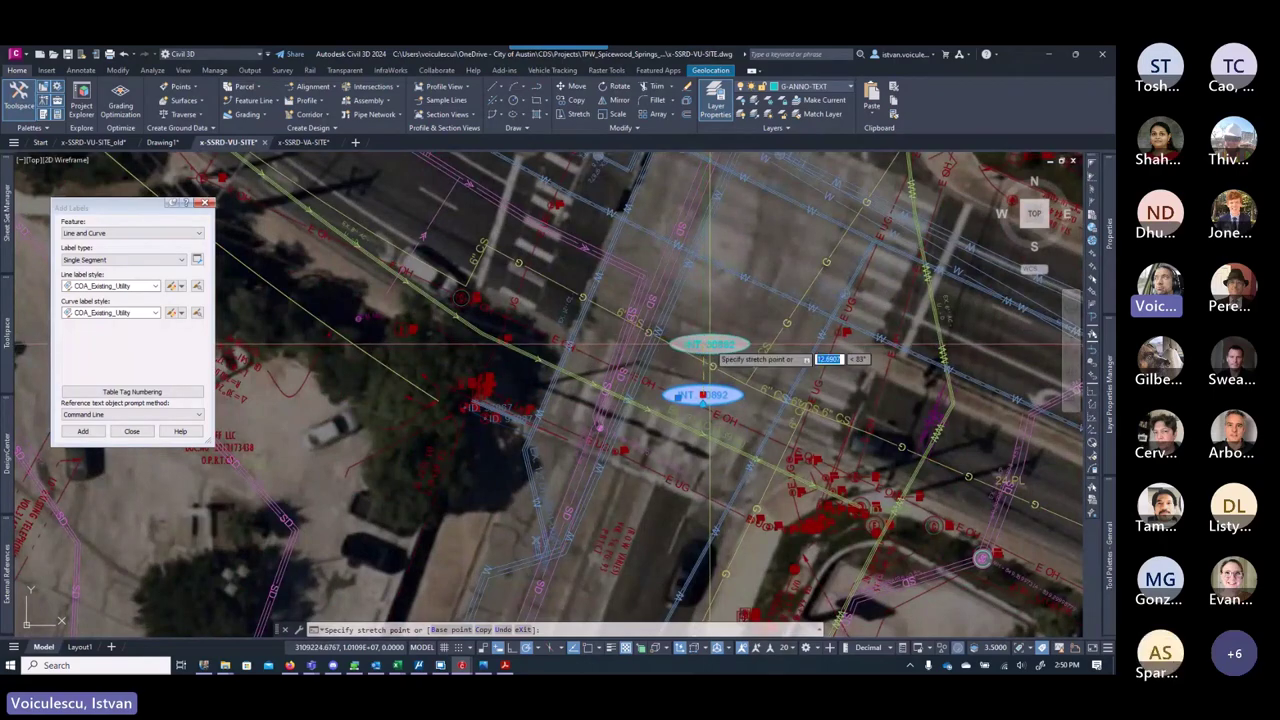
pyautogui.scroll(-3, 709, 343)
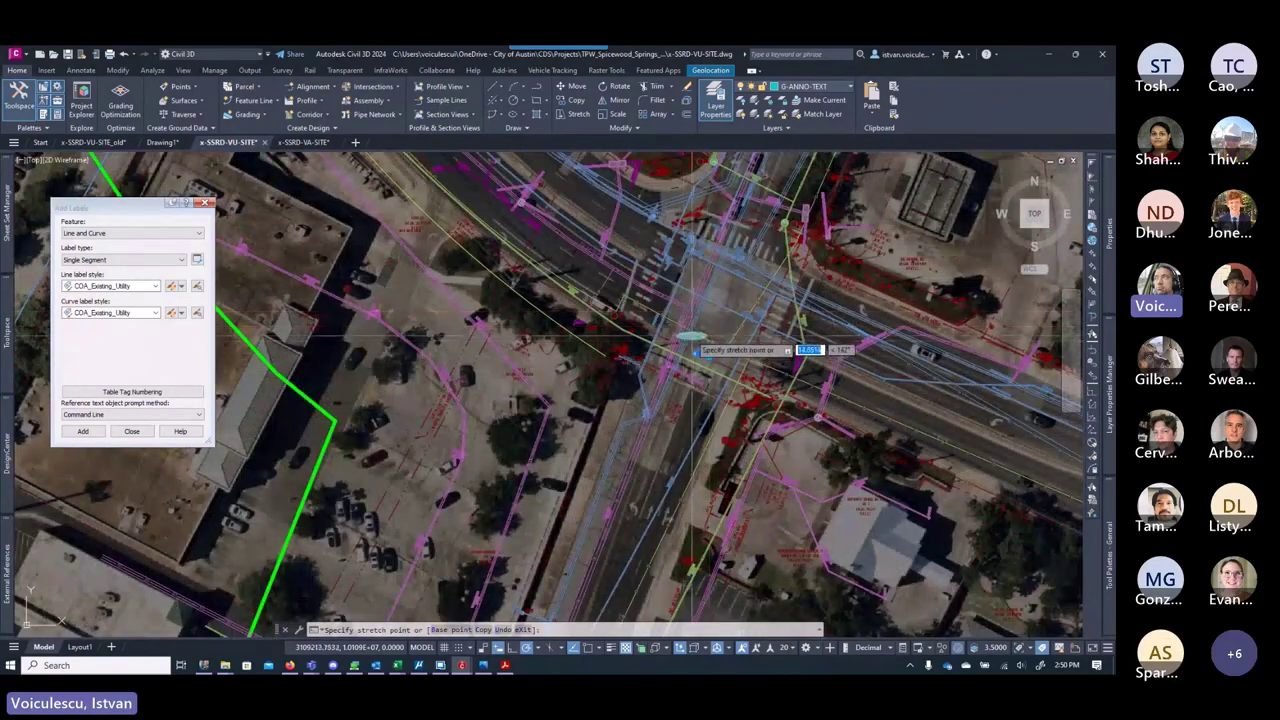
pyautogui.scroll(5, 712, 345)
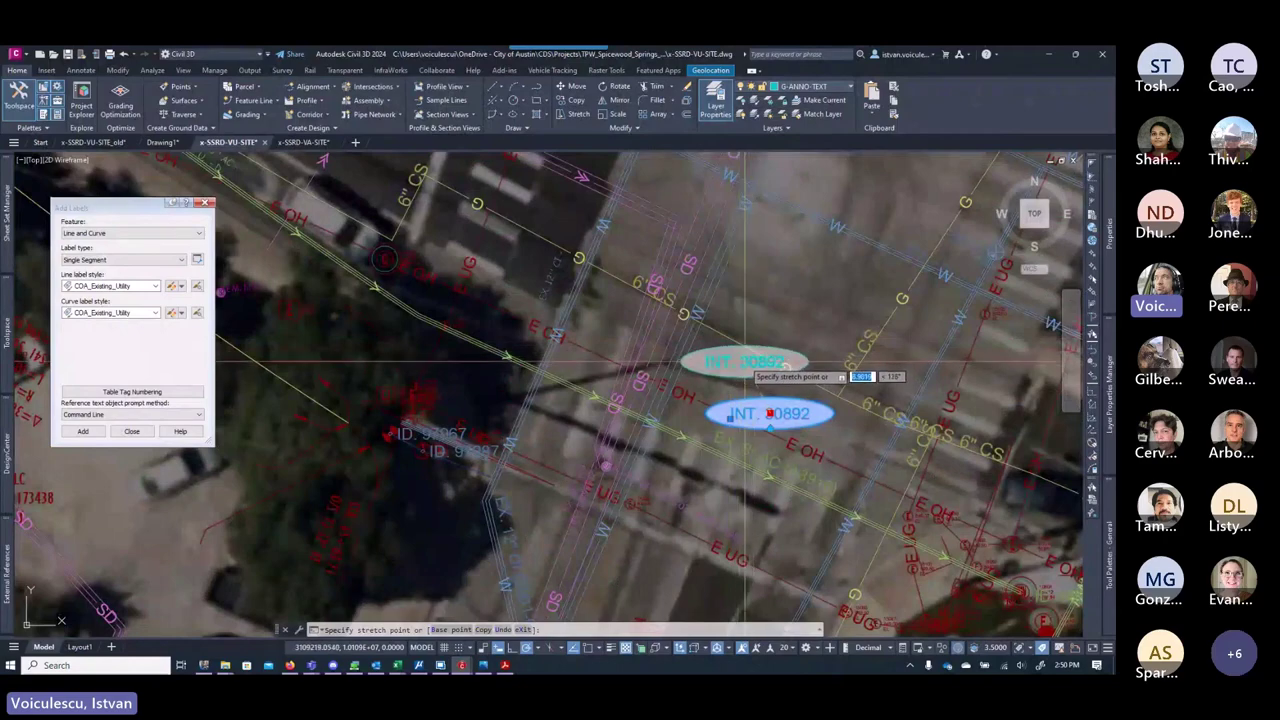
pyautogui.click(784, 320)
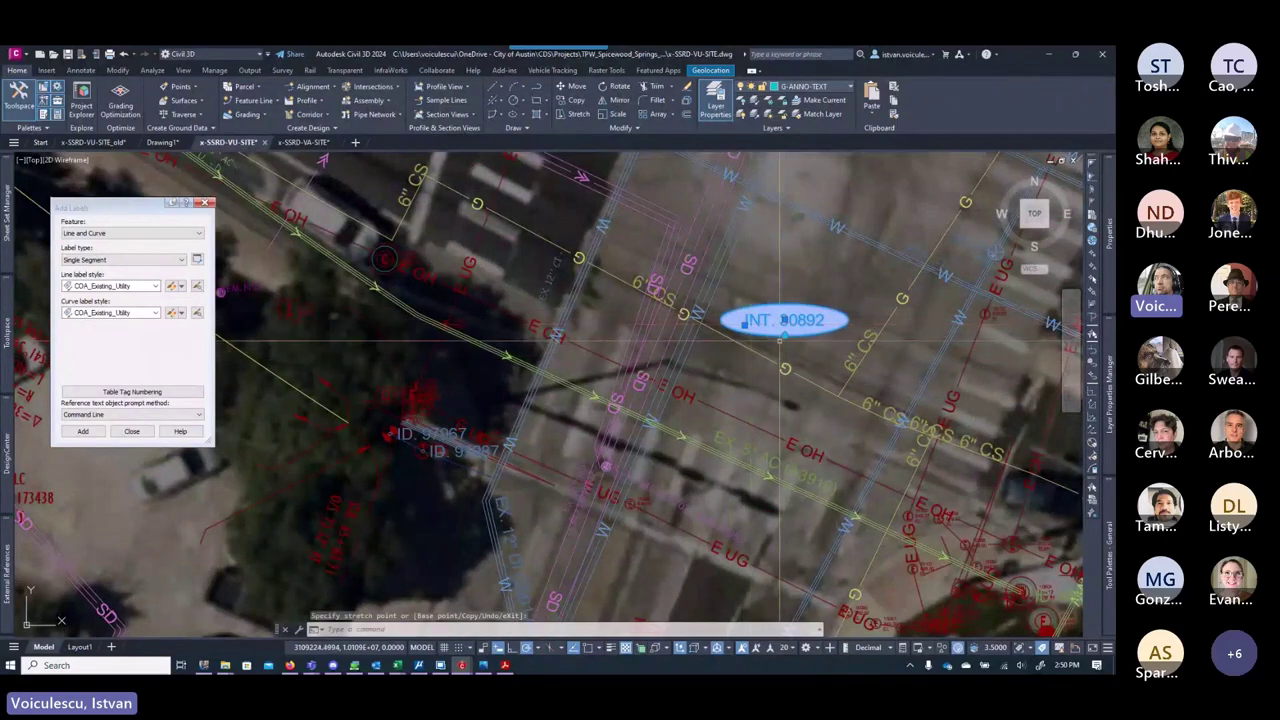
# Step: Rotate the INT. 30892 tag by aligning it with the nearby storm drain and water lines running along the cross street
pyautogui.scroll(4, 756, 323)
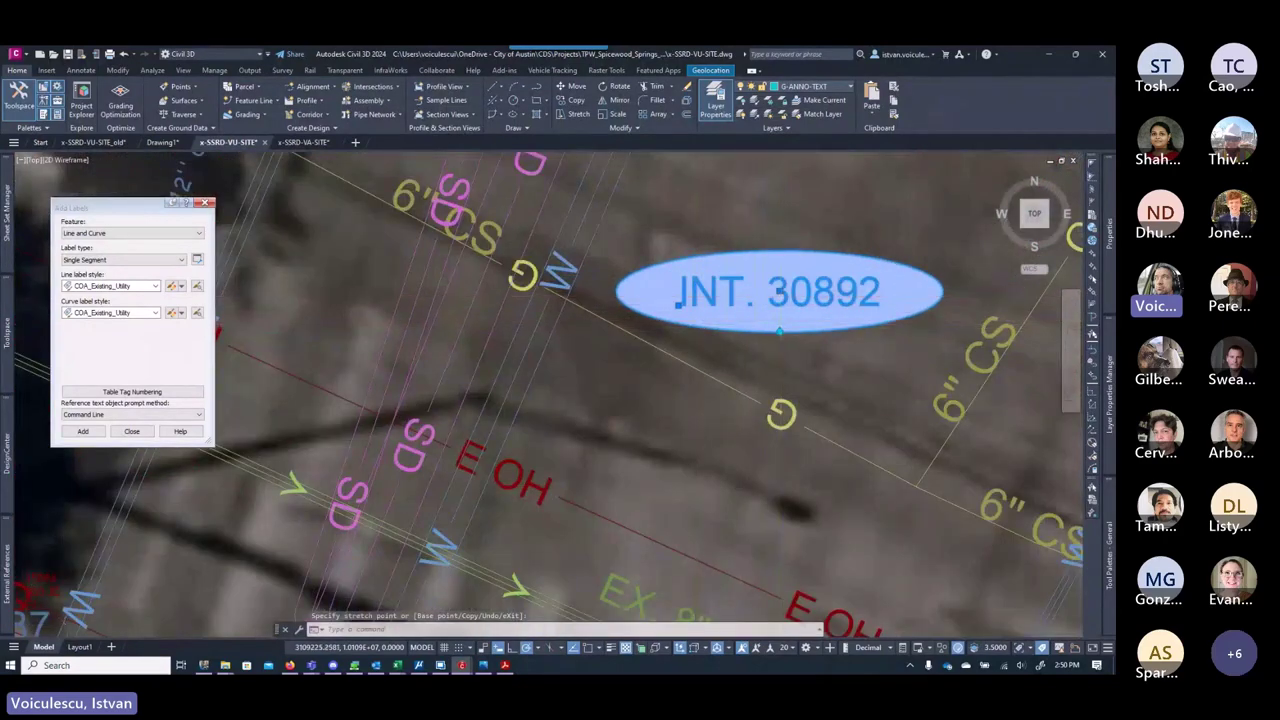
pyautogui.scroll(4, 755, 297)
pyautogui.scroll(-3, 762, 310)
pyautogui.scroll(5, 762, 310)
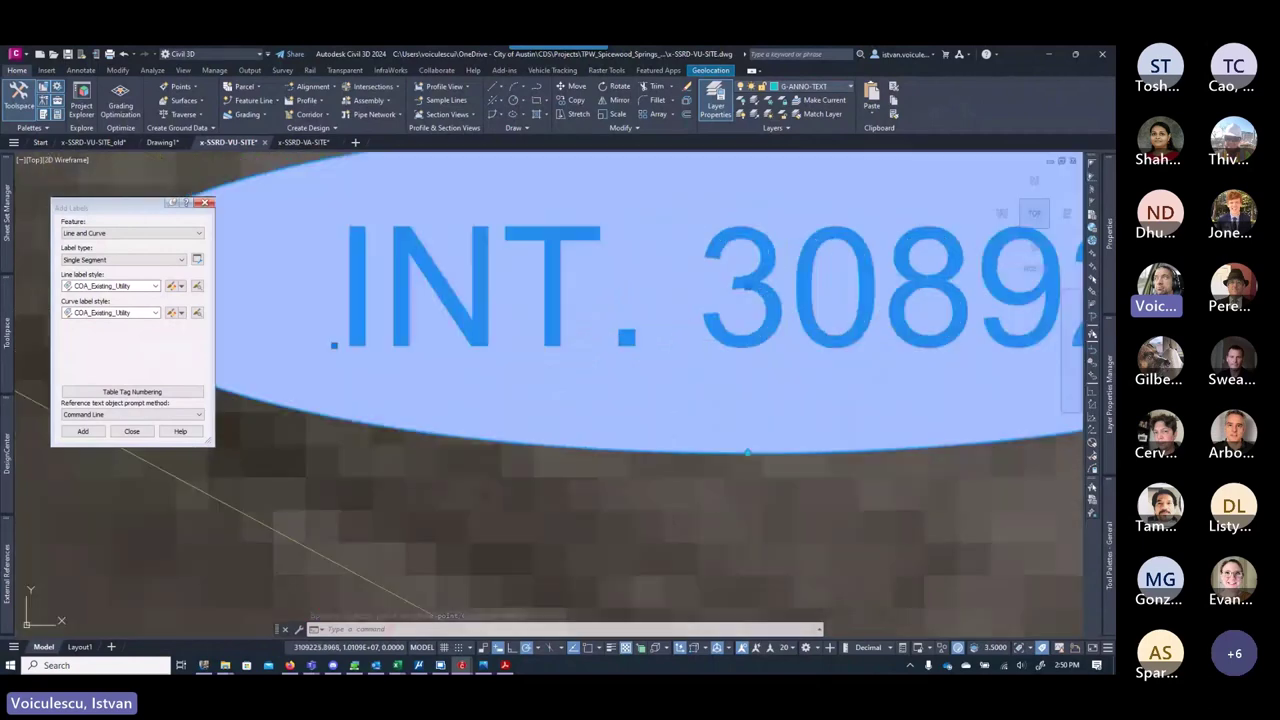
pyautogui.scroll(-1, 762, 310)
pyautogui.scroll(-3, 762, 360)
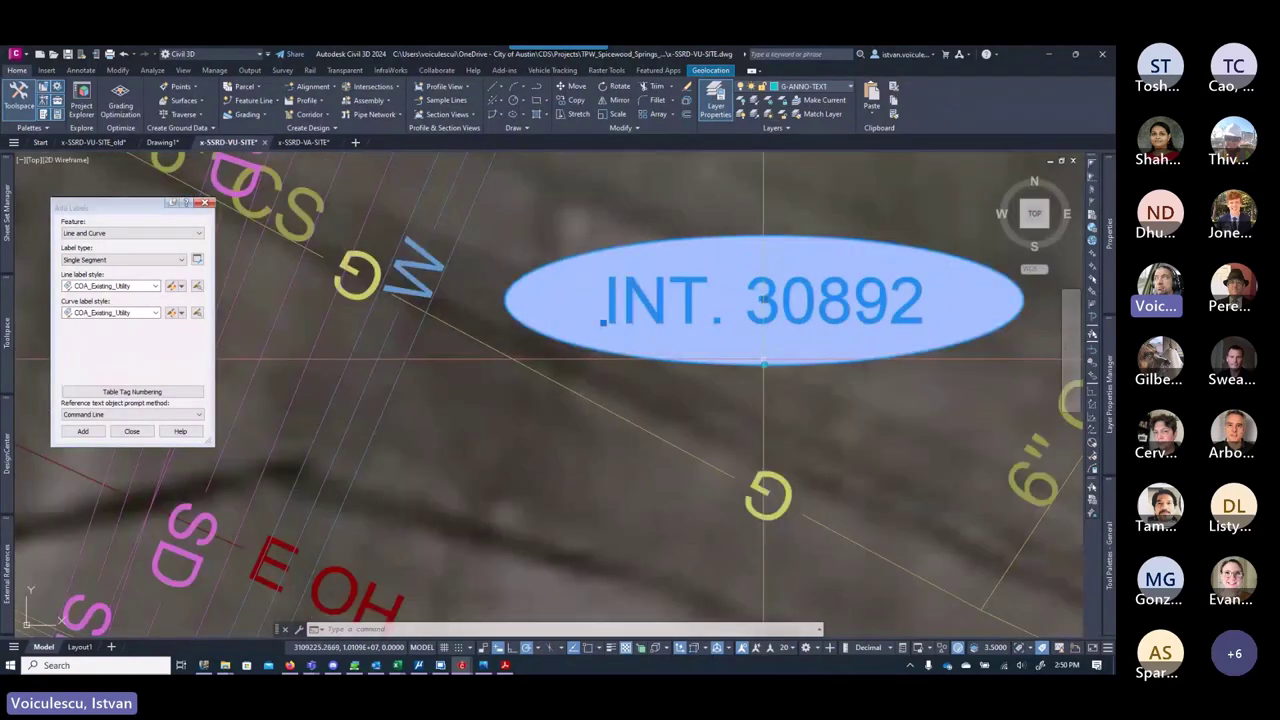
pyautogui.click(764, 364)
pyautogui.scroll(-1, 450, 330)
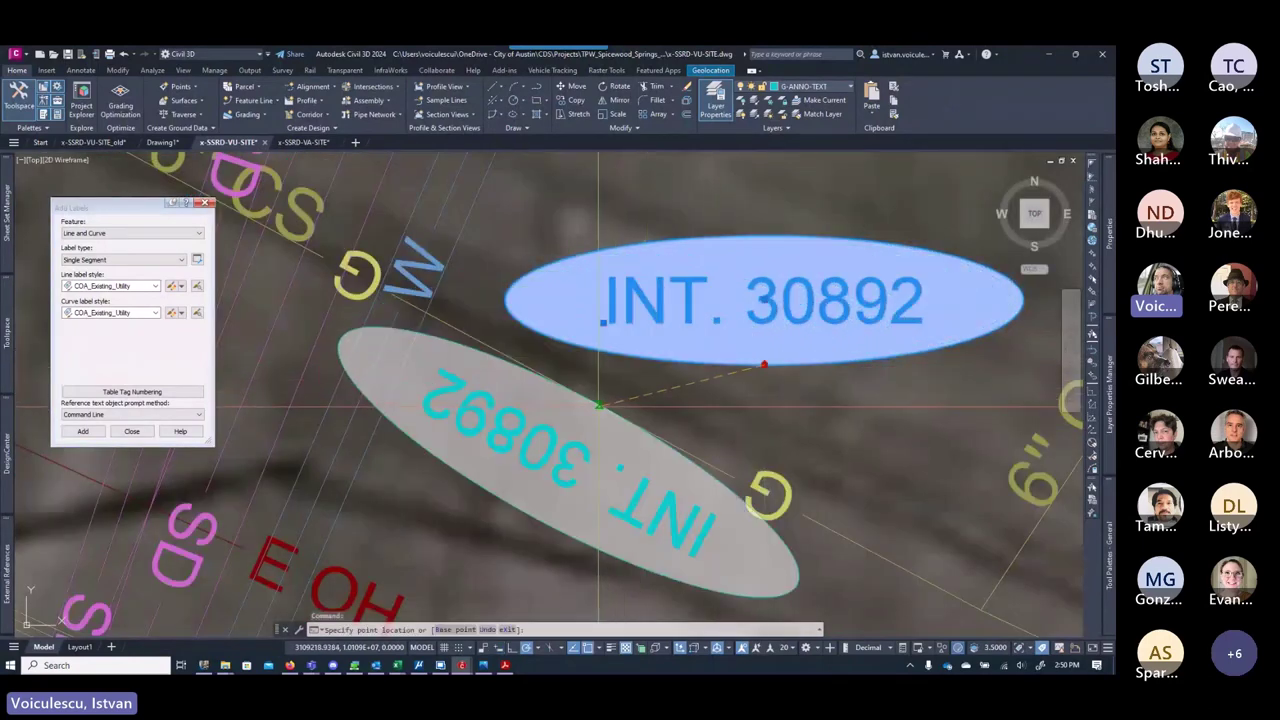
pyautogui.scroll(-3, 425, 390)
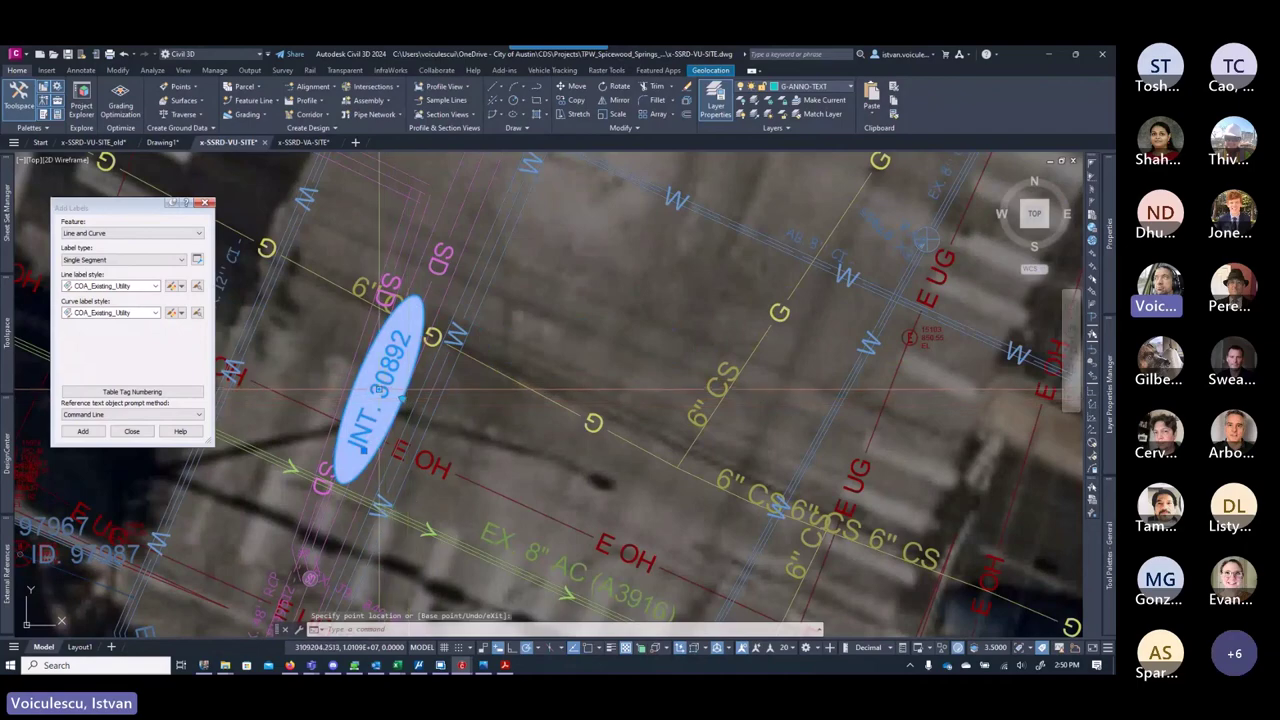
# Step: Move the aligned INT. 30892 tag off the street onto the tree-covered corner west of the crosswalk, and save the drawing
pyautogui.click(400, 398)
pyautogui.scroll(-5, 440, 440)
pyautogui.scroll(3, 348, 410)
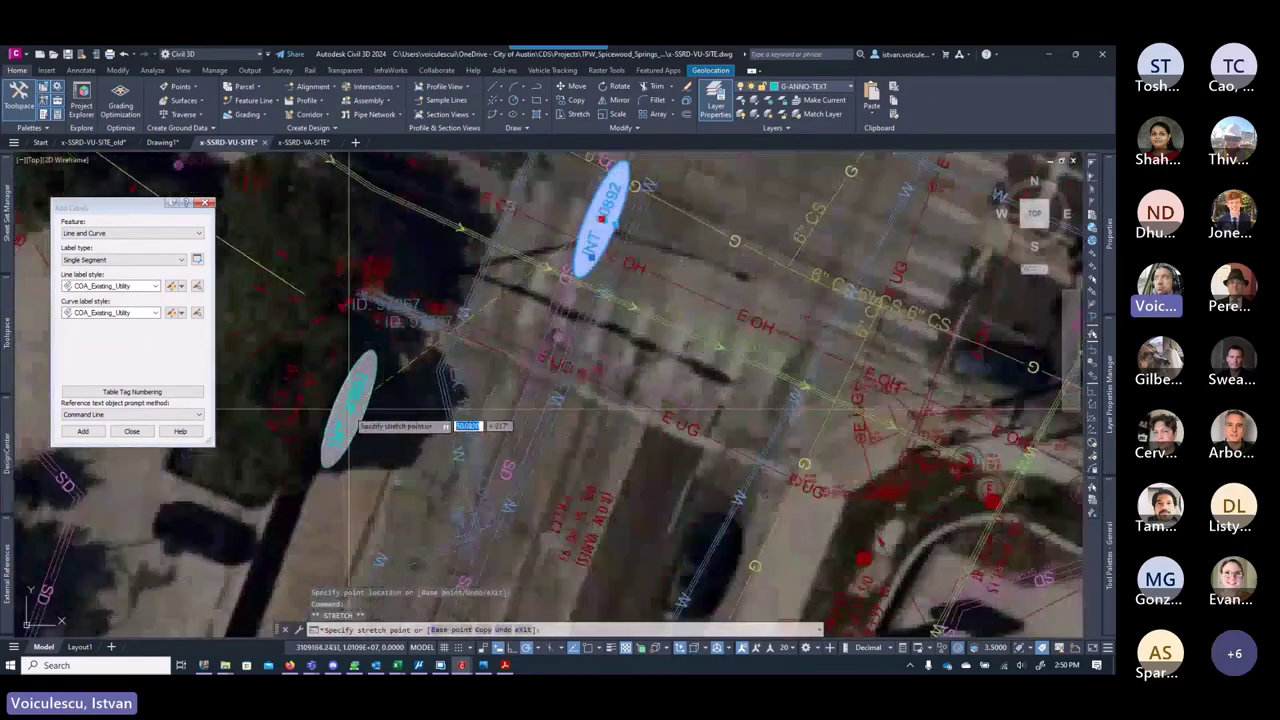
pyautogui.press('Escape')
pyautogui.press('Escape')
pyautogui.press('Escape')
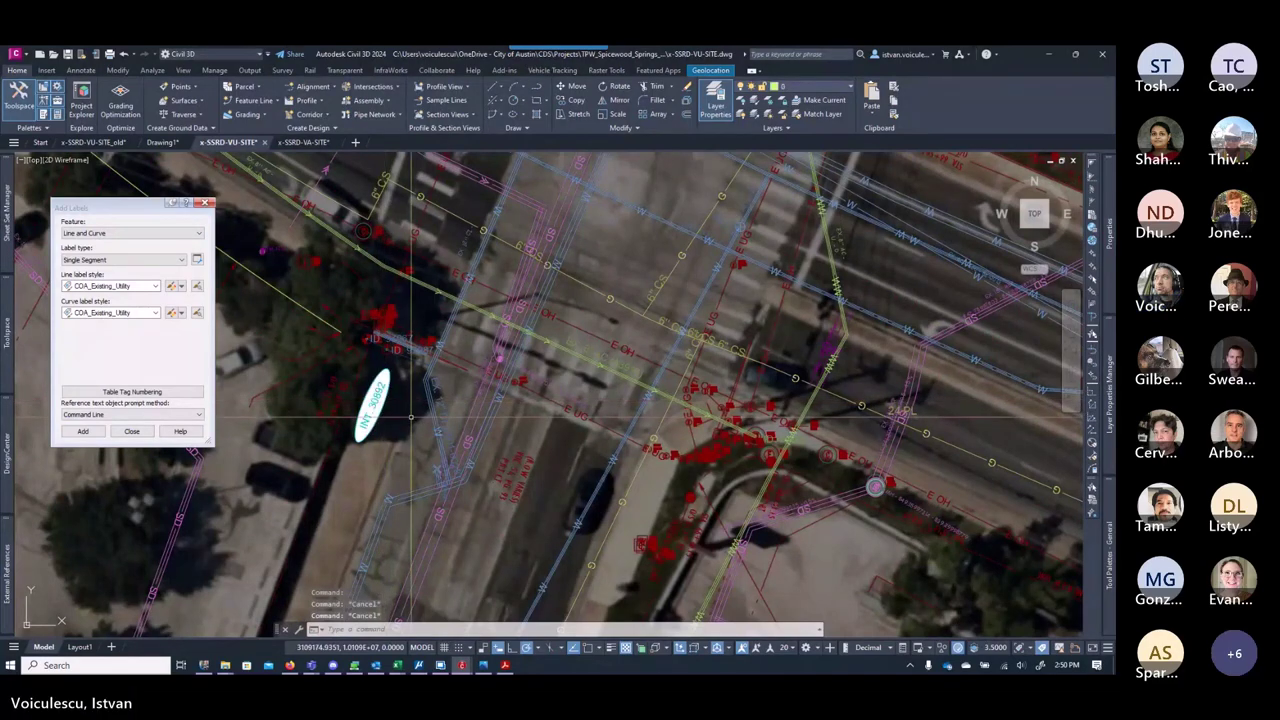
pyautogui.hotkey('ctrl', 's')
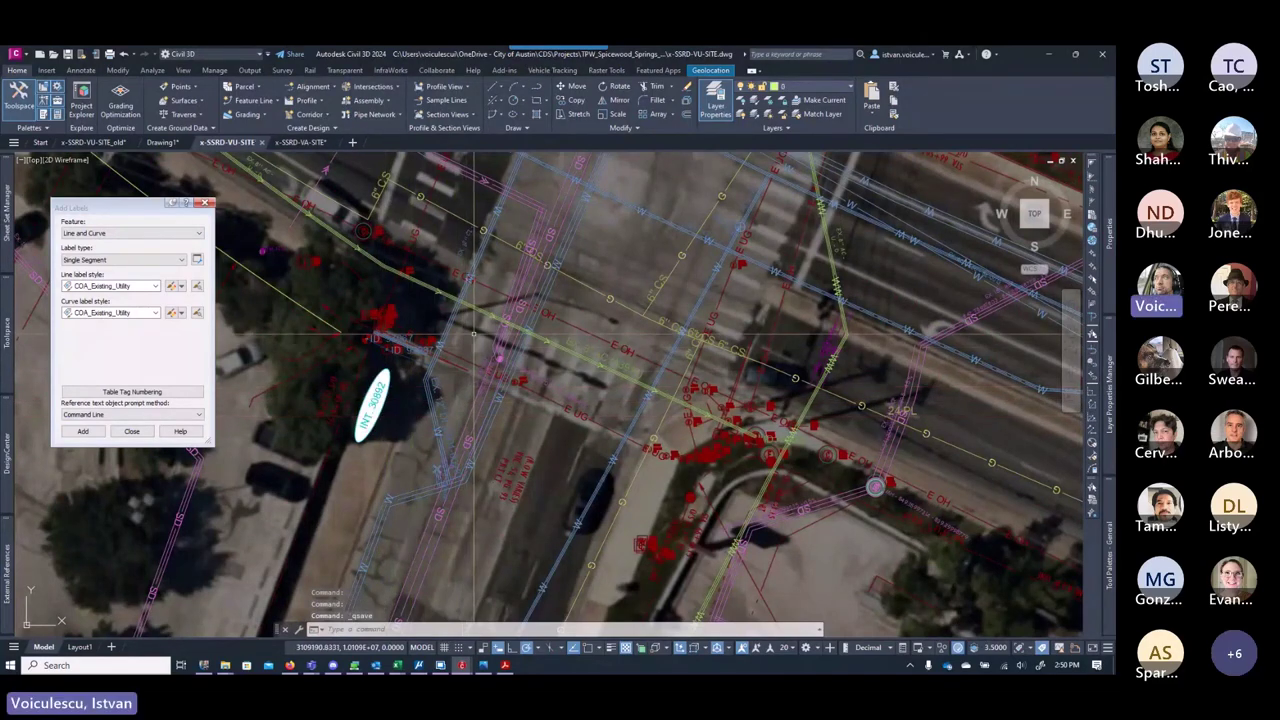
# Step: Examine the storm drain, water and wastewater lines and their labels along the curved street northwest of the intersection
pyautogui.moveTo(468, 380); pyautogui.dragTo(530, 510, button='middle')
pyautogui.scroll(5, 488, 340)
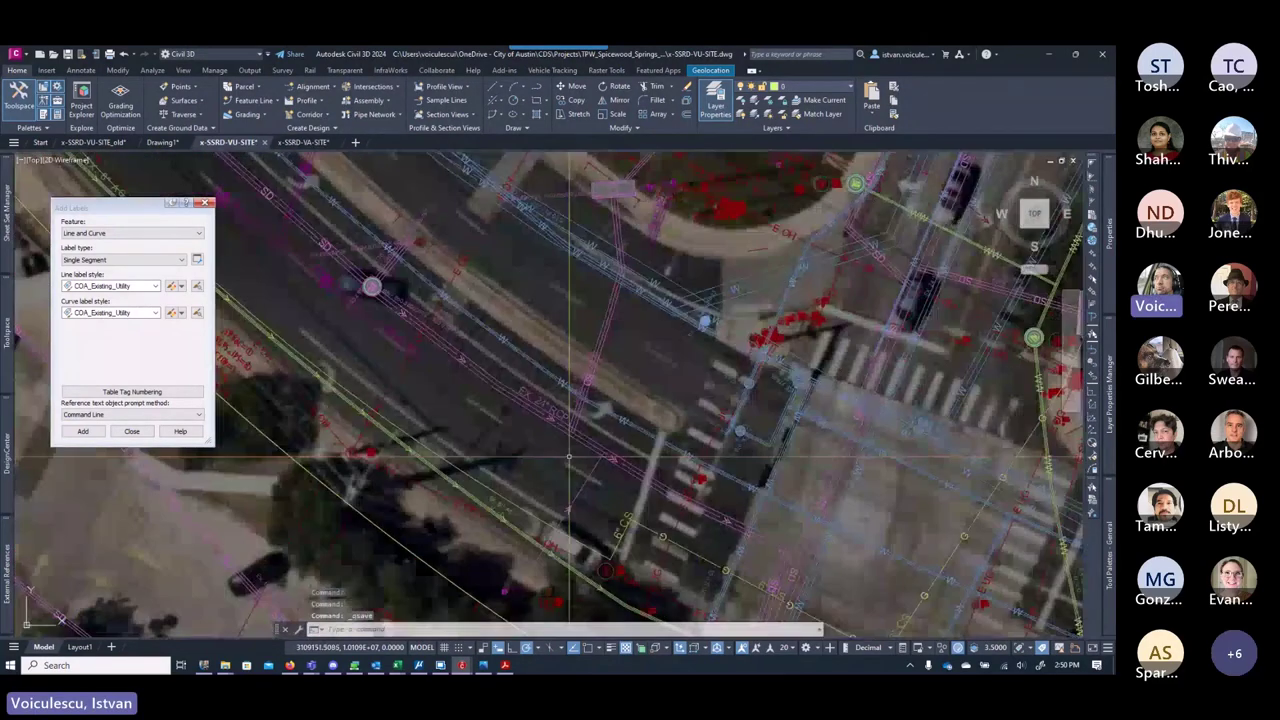
pyautogui.scroll(2, 381, 293)
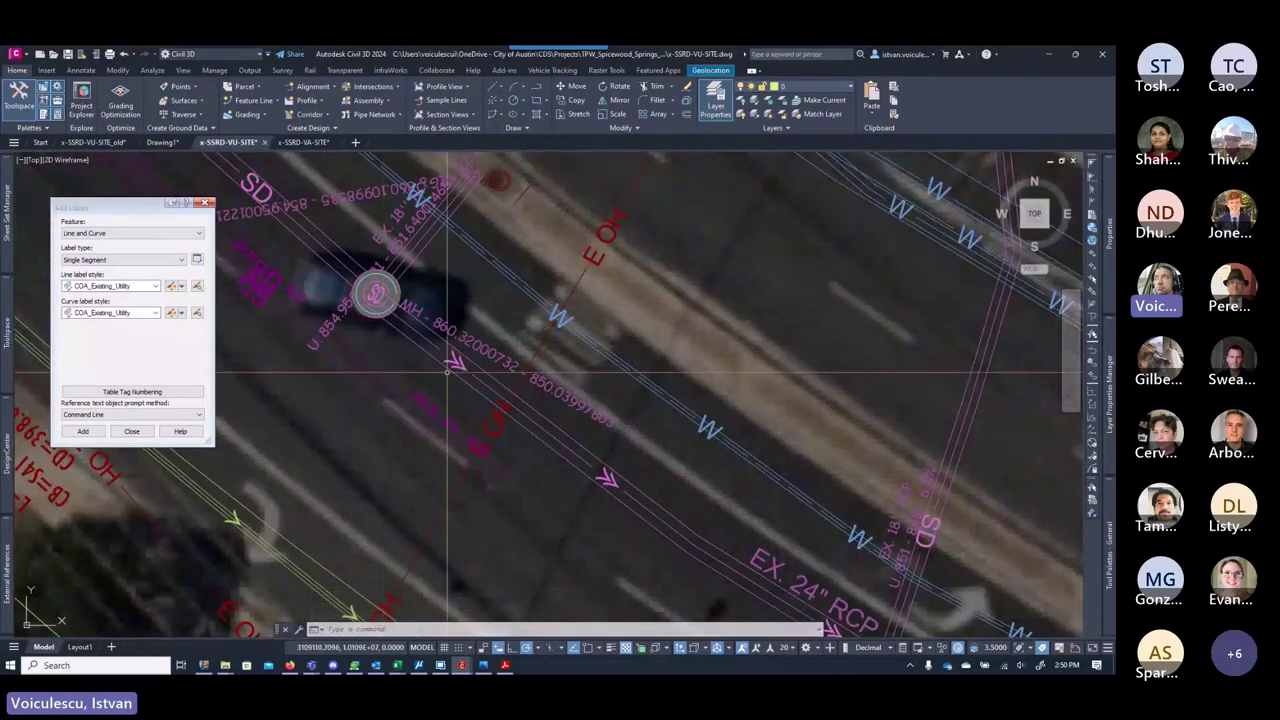
pyautogui.scroll(-5, 495, 400)
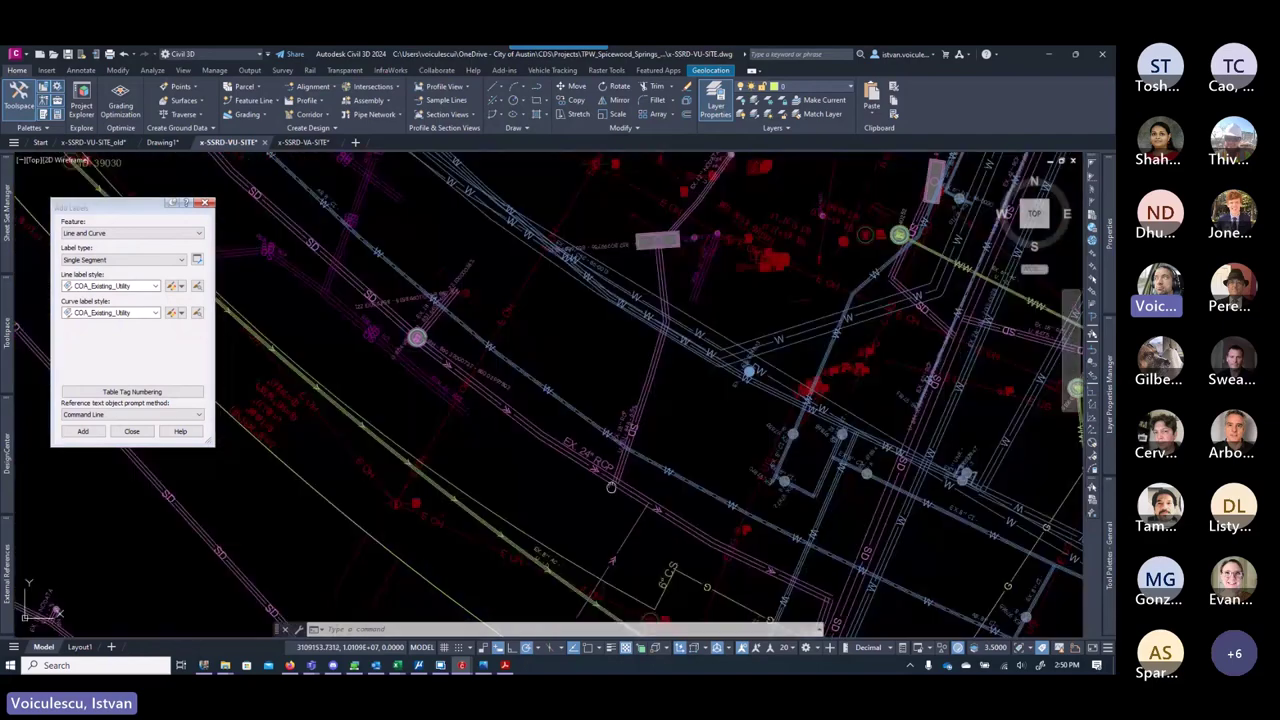
pyautogui.moveTo(602, 474); pyautogui.dragTo(580, 425, button='middle')
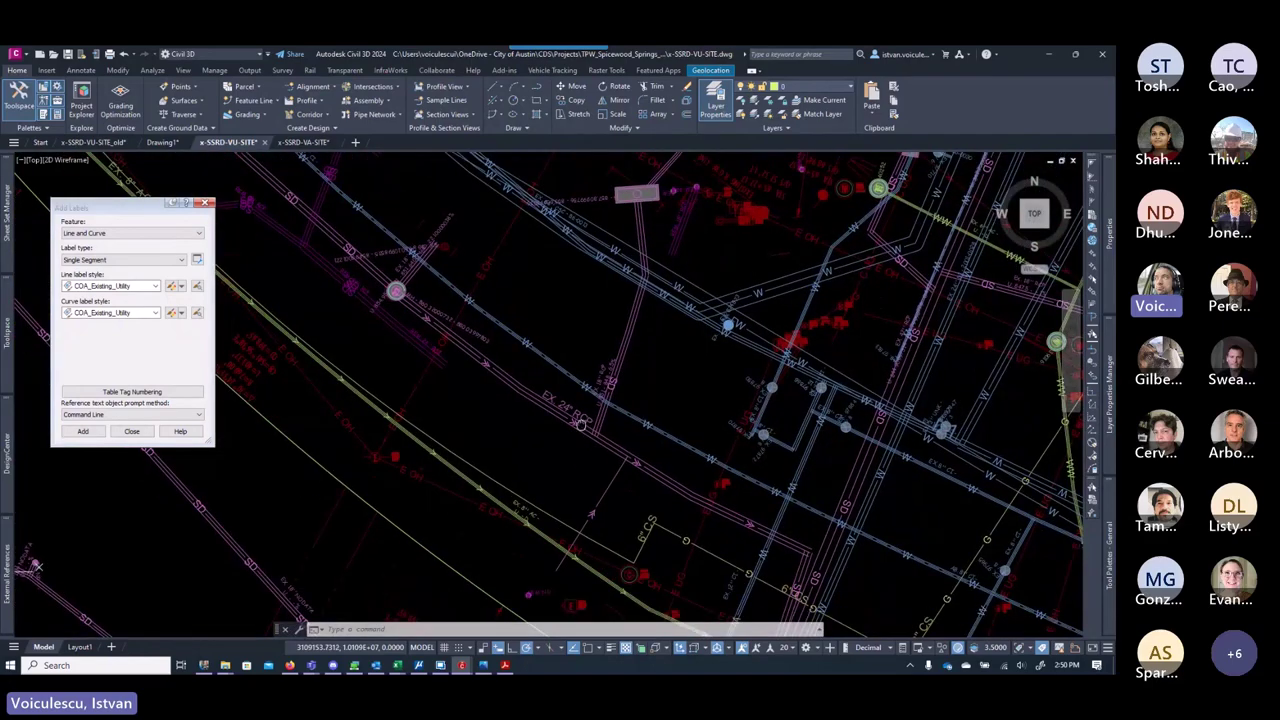
pyautogui.scroll(5, 662, 614)
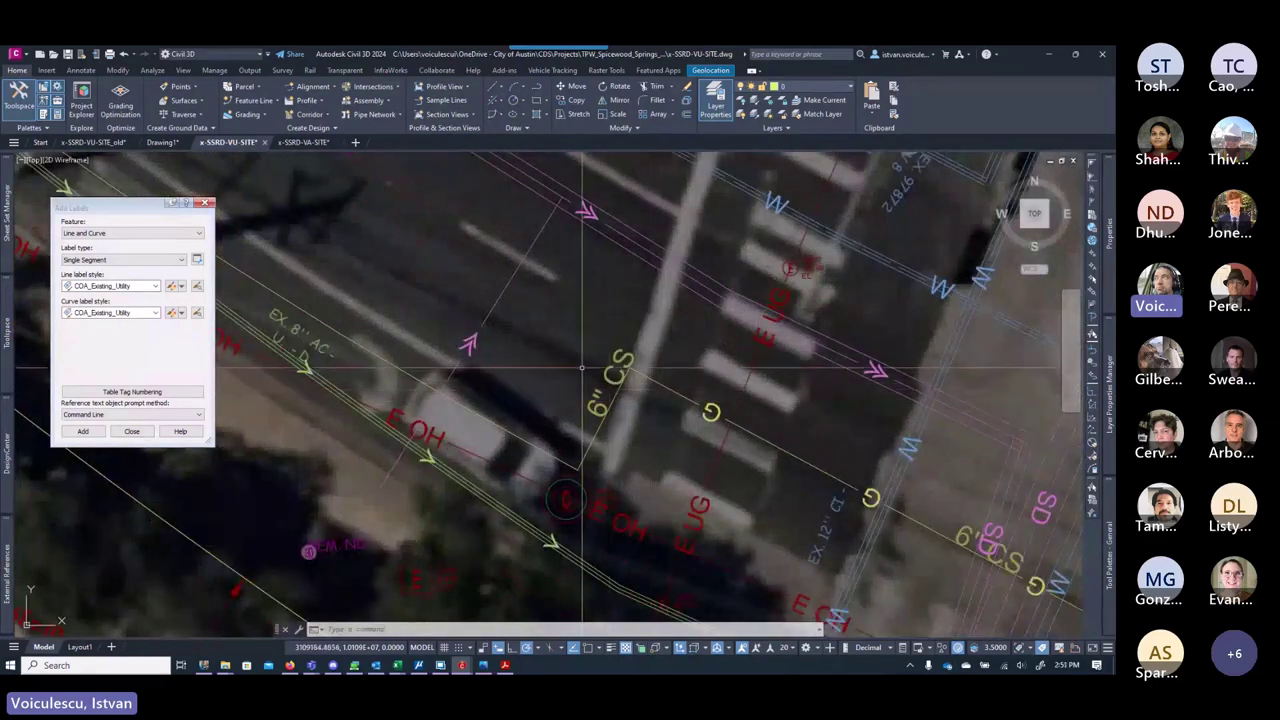
pyautogui.scroll(-4, 618, 350)
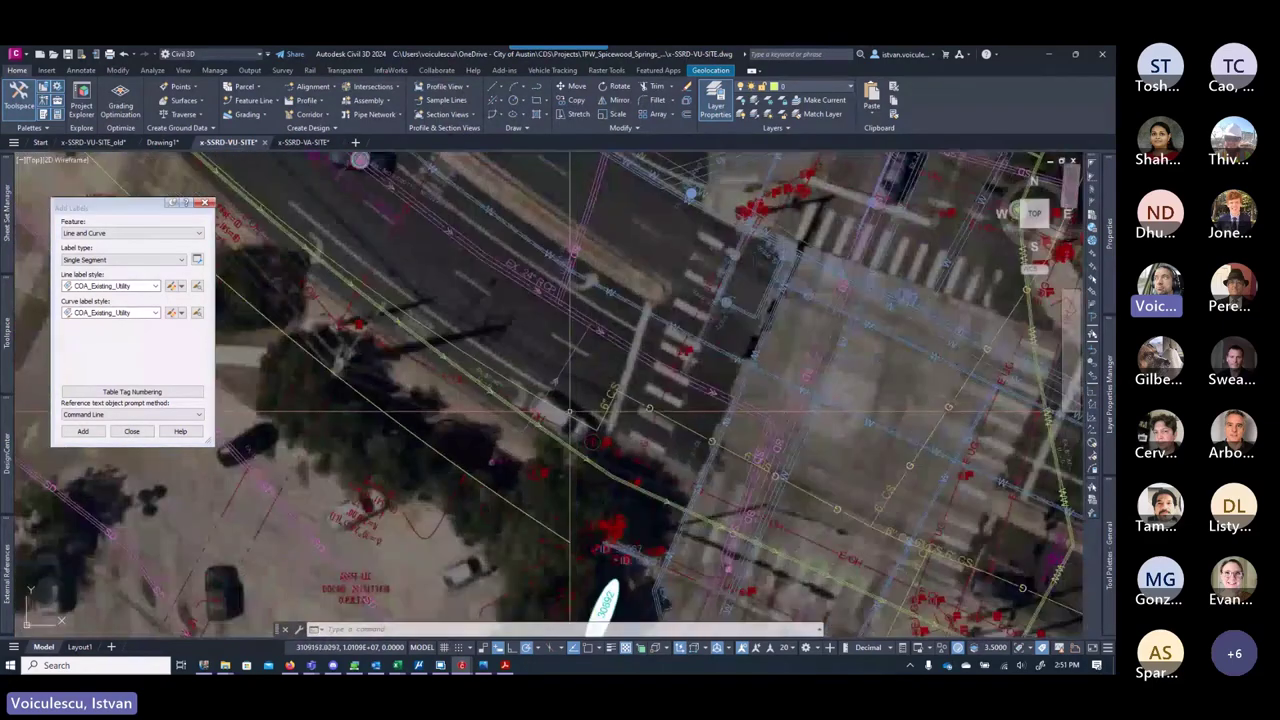
pyautogui.scroll(8, 575, 385)
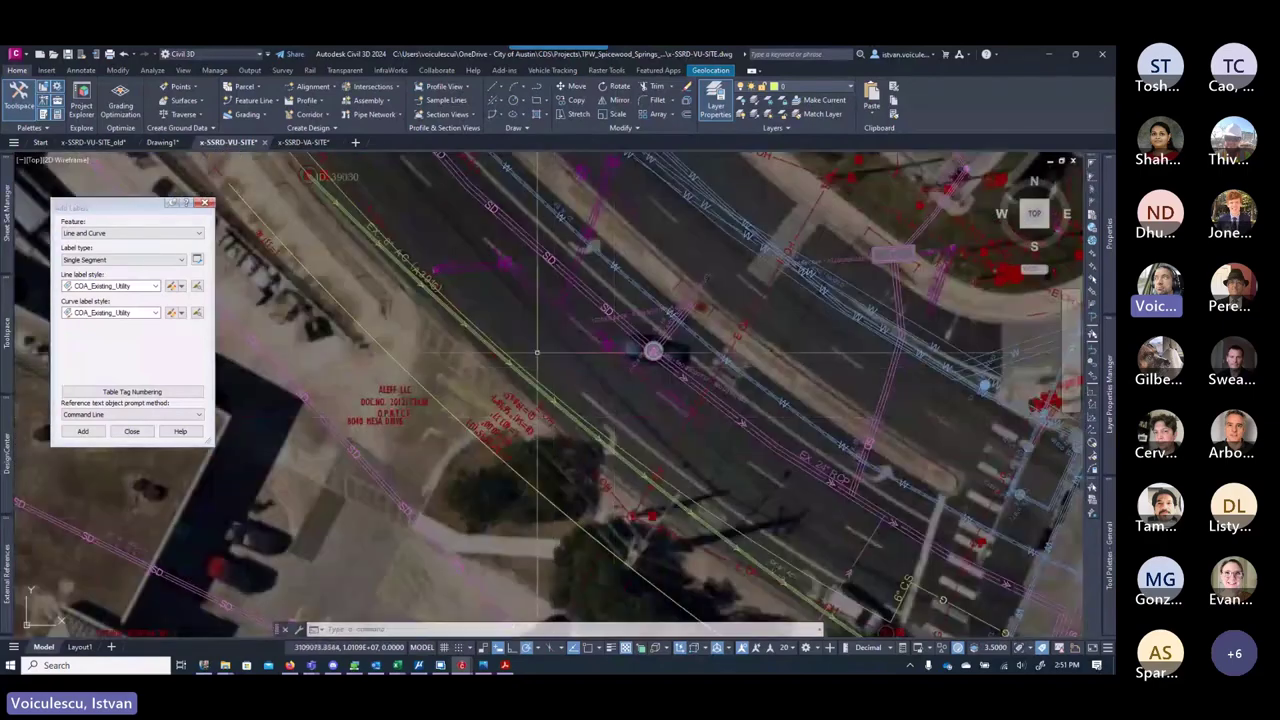
pyautogui.scroll(-5, 487, 335)
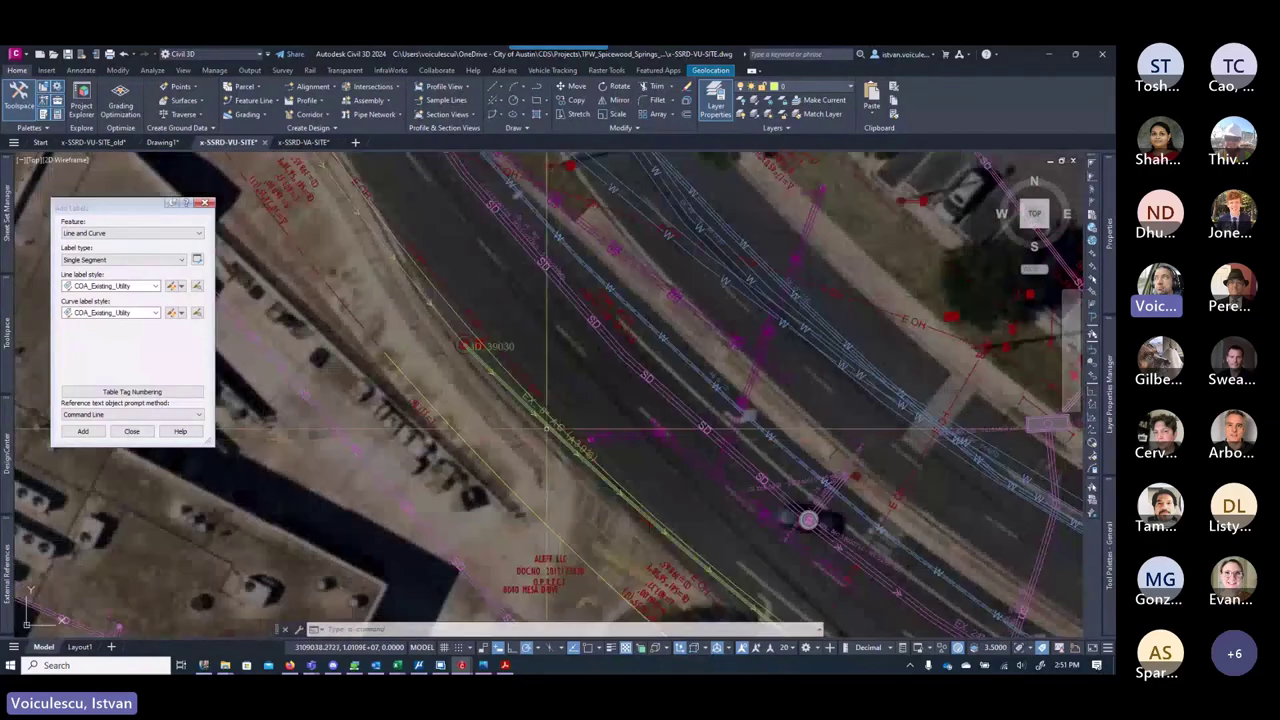
pyautogui.scroll(5, 451, 322)
pyautogui.scroll(-5, 451, 322)
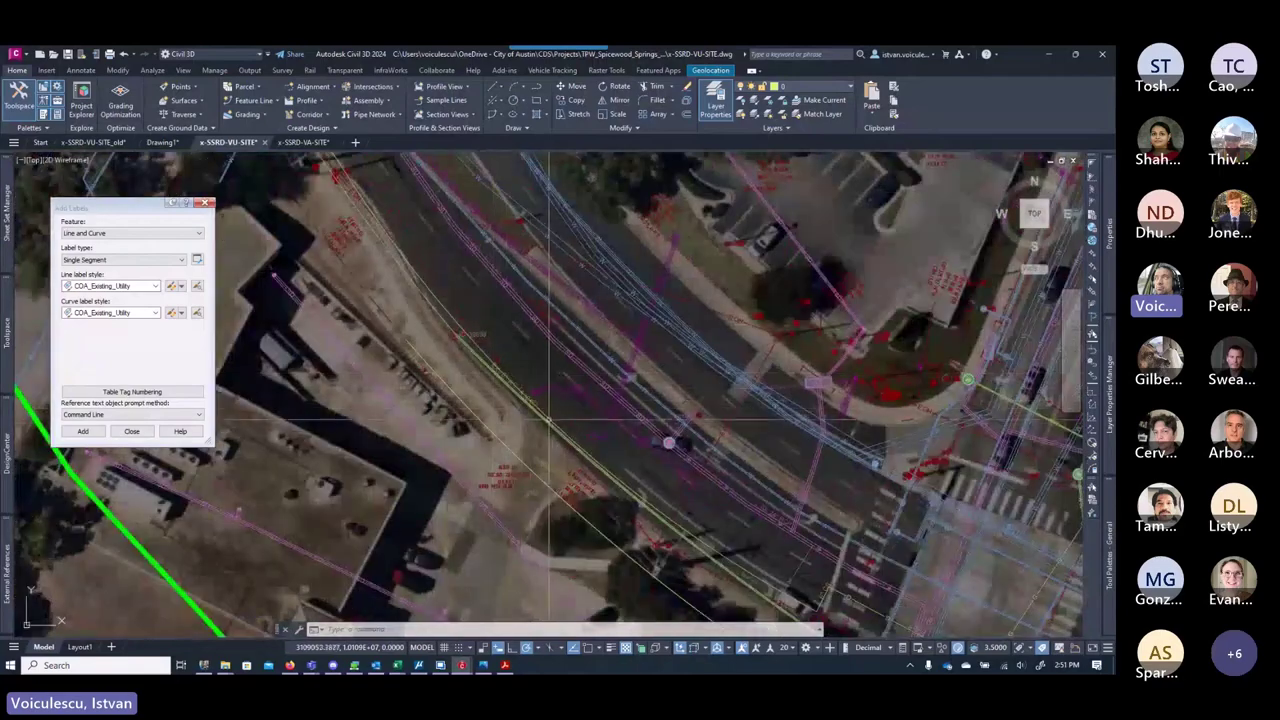
# Step: Trace the existing gas line northwest along the street and inspect its 25 PL label
pyautogui.scroll(5, 493, 350)
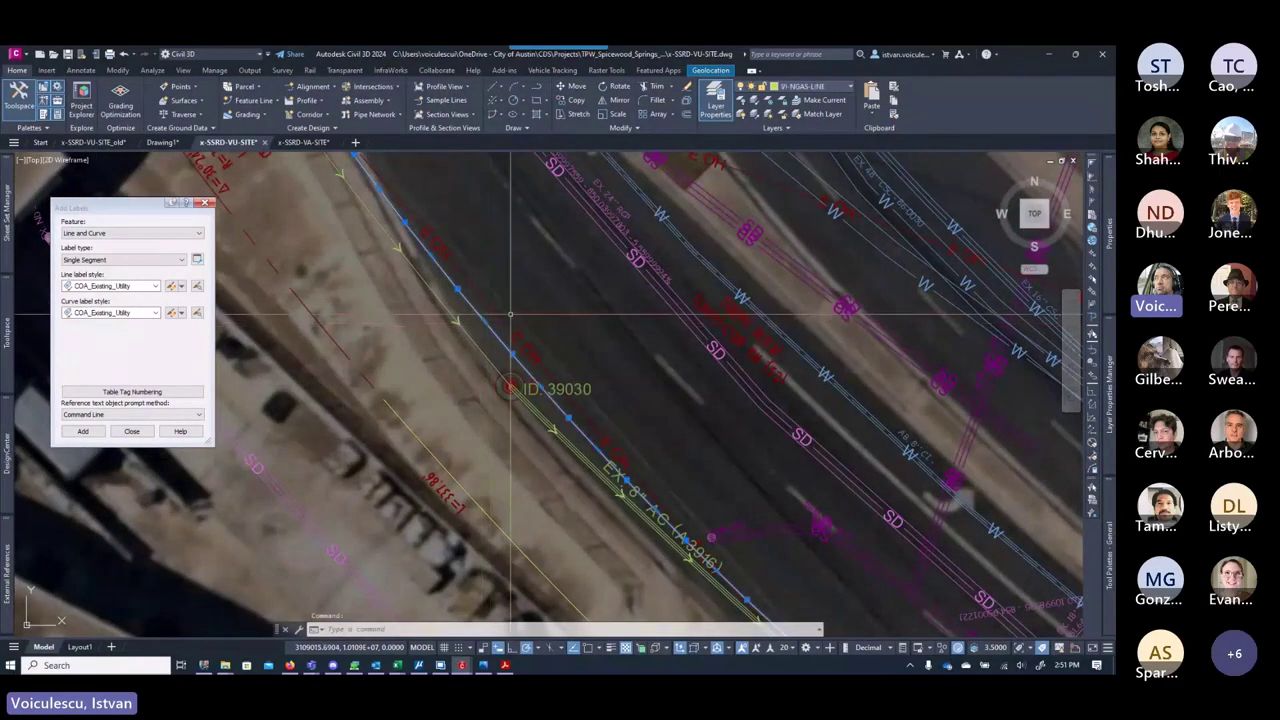
pyautogui.scroll(-5, 490, 326)
pyautogui.click(680, 520)
pyautogui.scroll(5, 600, 405)
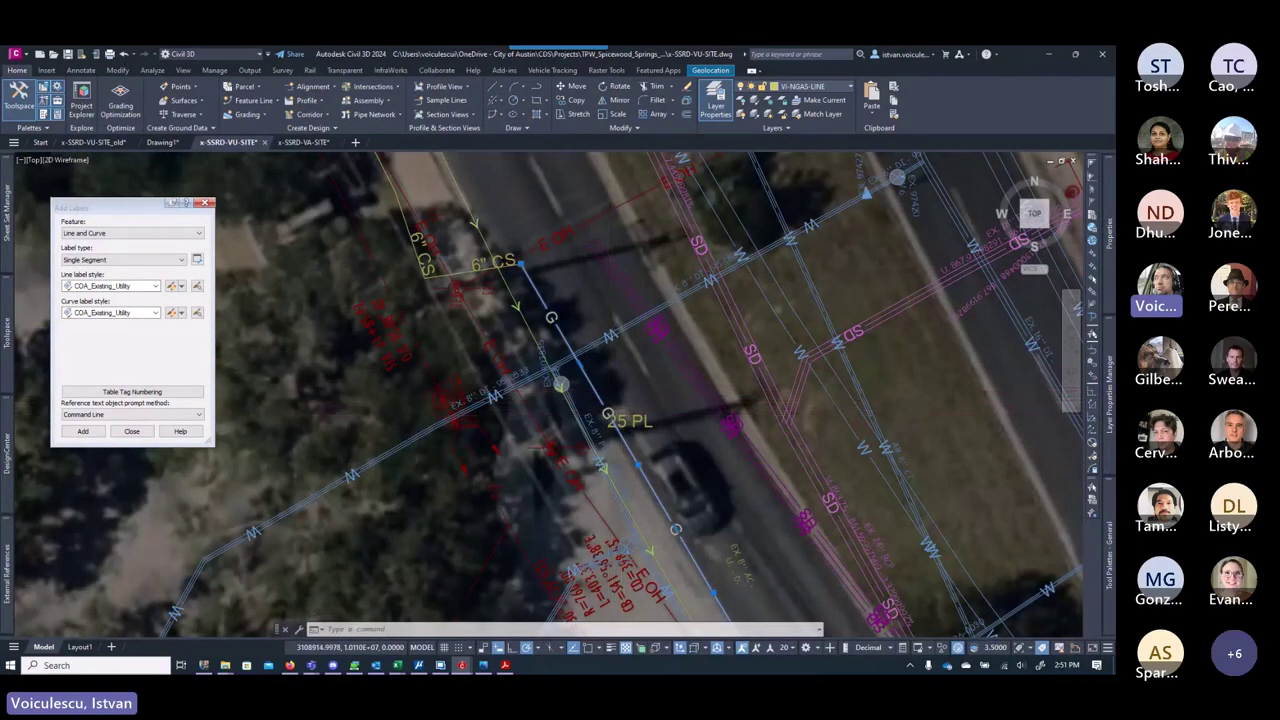
pyautogui.scroll(3, 622, 400)
pyautogui.press('Escape')
pyautogui.press('Escape')
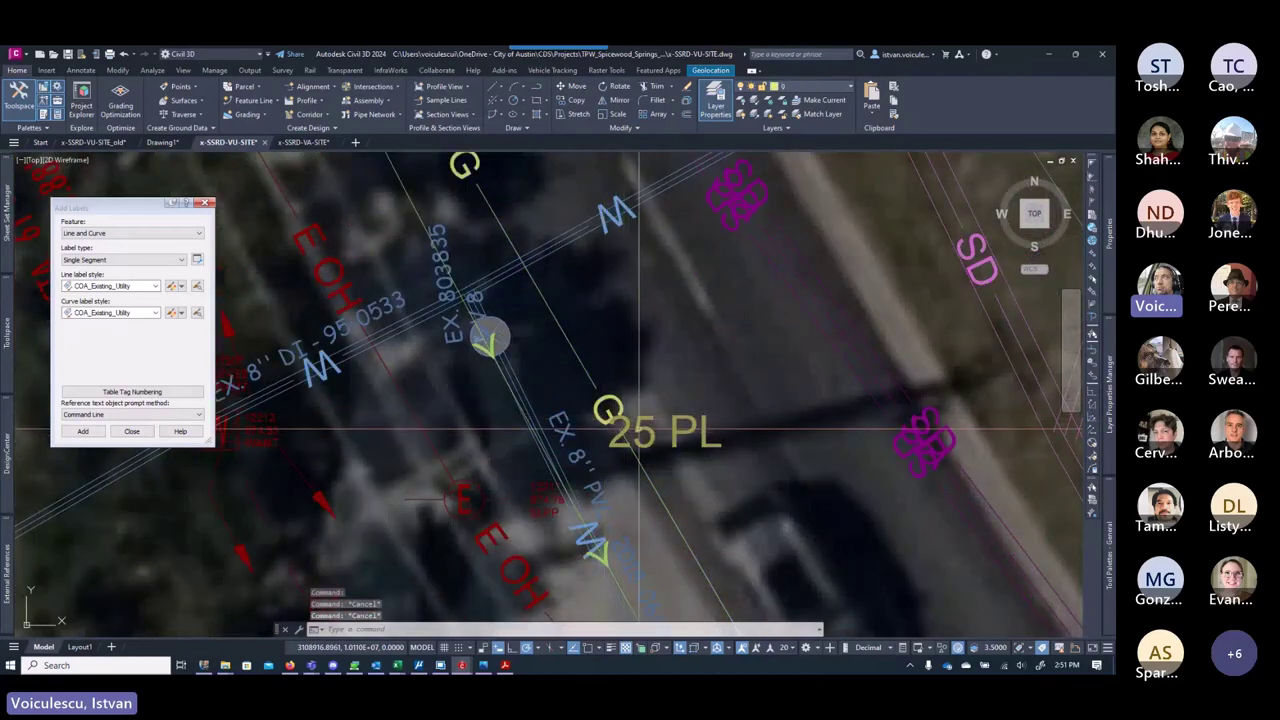
# Step: Draw a single-segment polyline along the west side of the street, beside the gas line with the 25 PL label
pyautogui.scroll(-4, 630, 432)
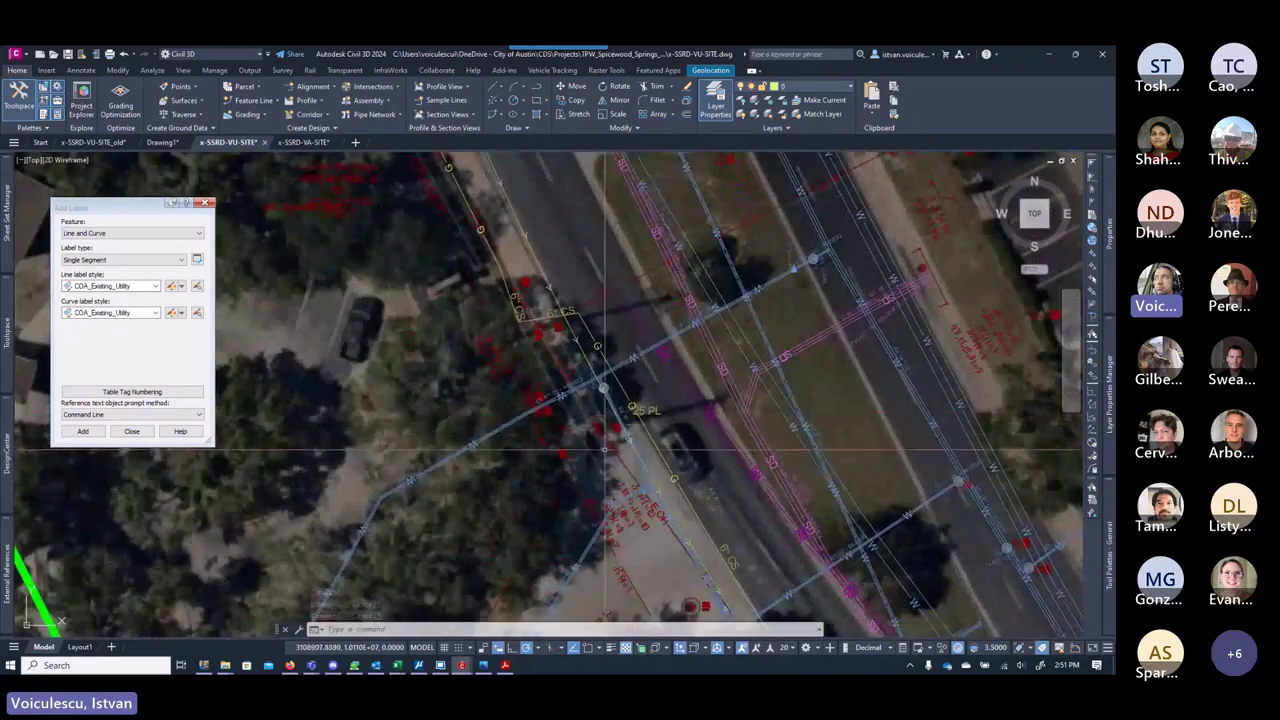
pyautogui.moveTo(604, 450); pyautogui.dragTo(574, 428, button='middle')
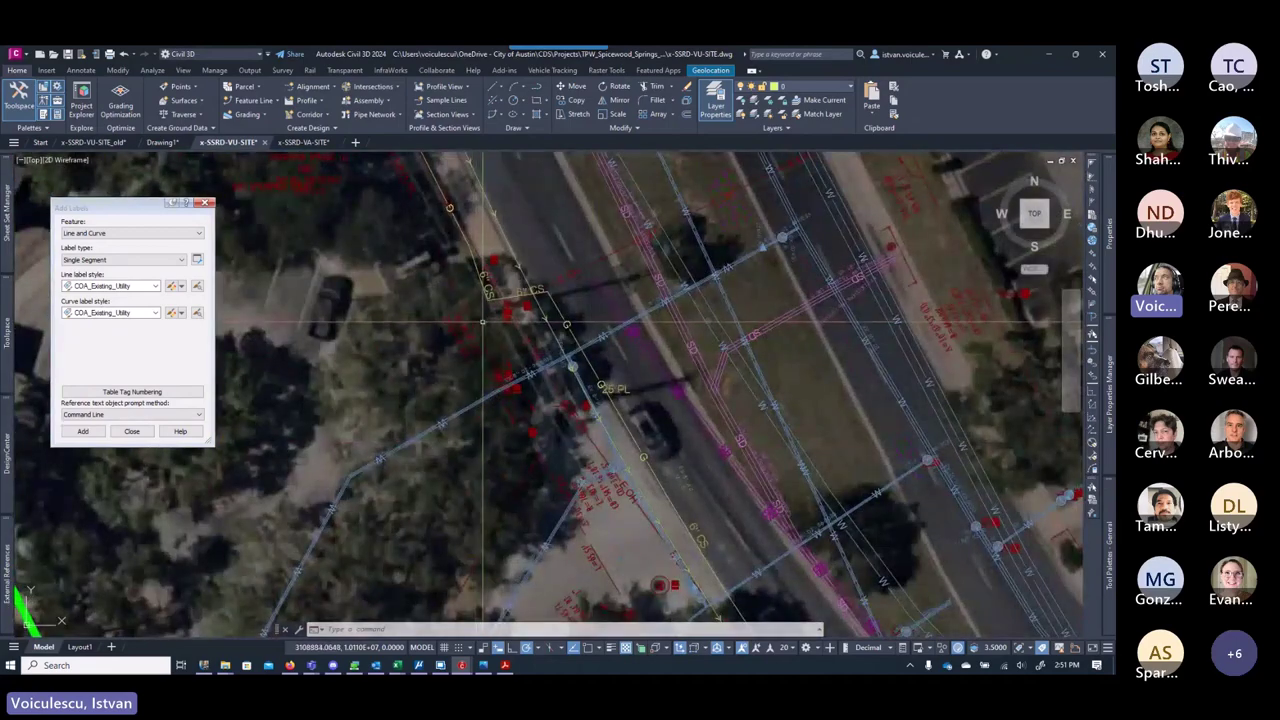
pyautogui.write('pl')
pyautogui.press('Return')
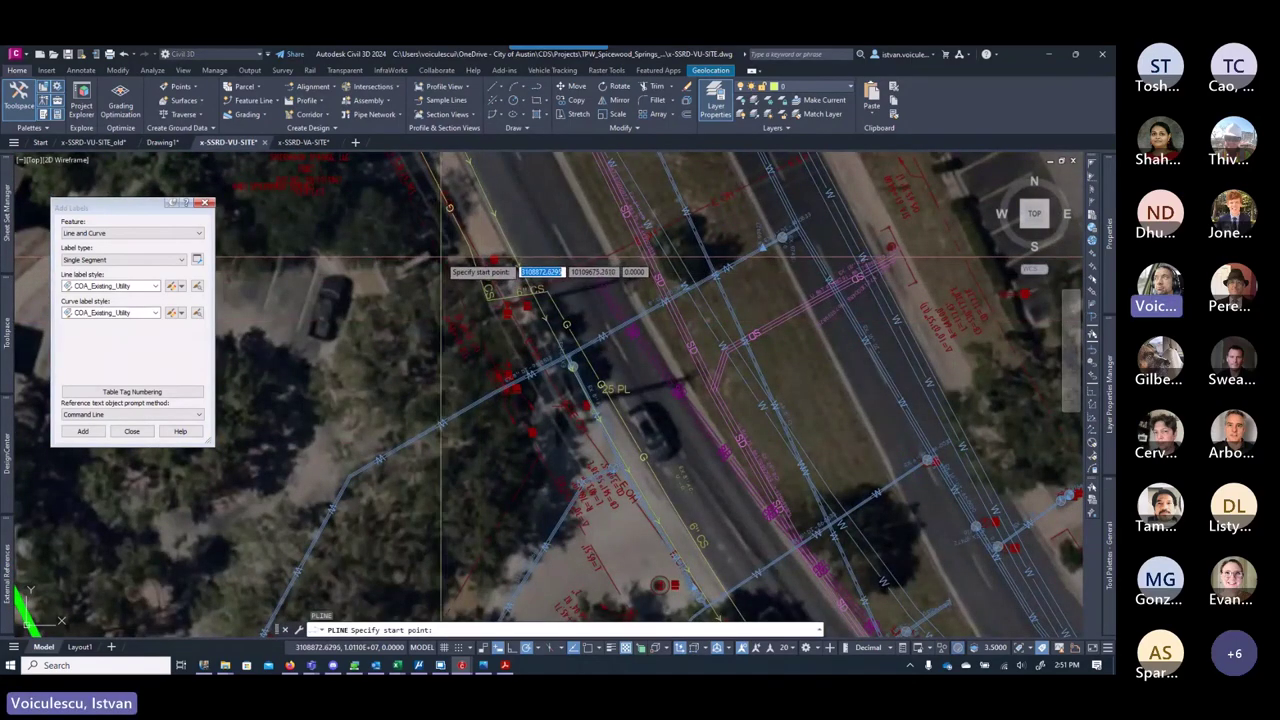
pyautogui.click(441, 262)
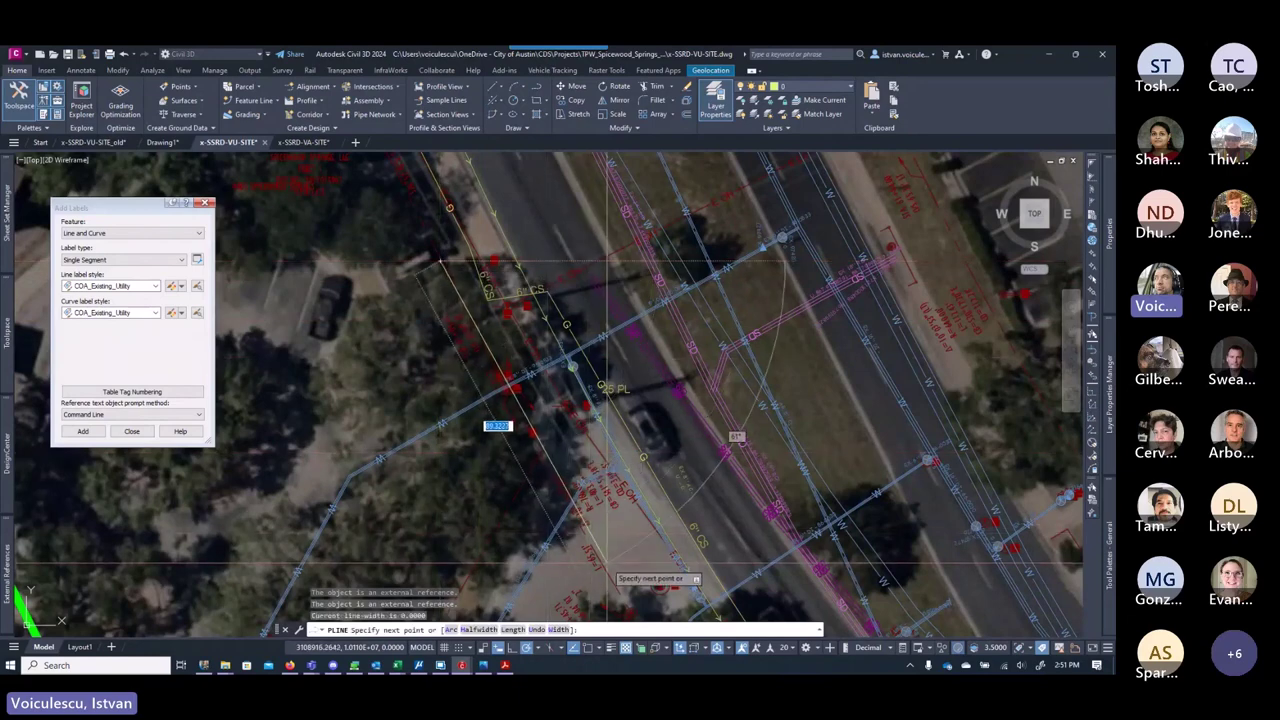
pyautogui.press('Escape')
pyautogui.press('Escape')
pyautogui.press('Escape')
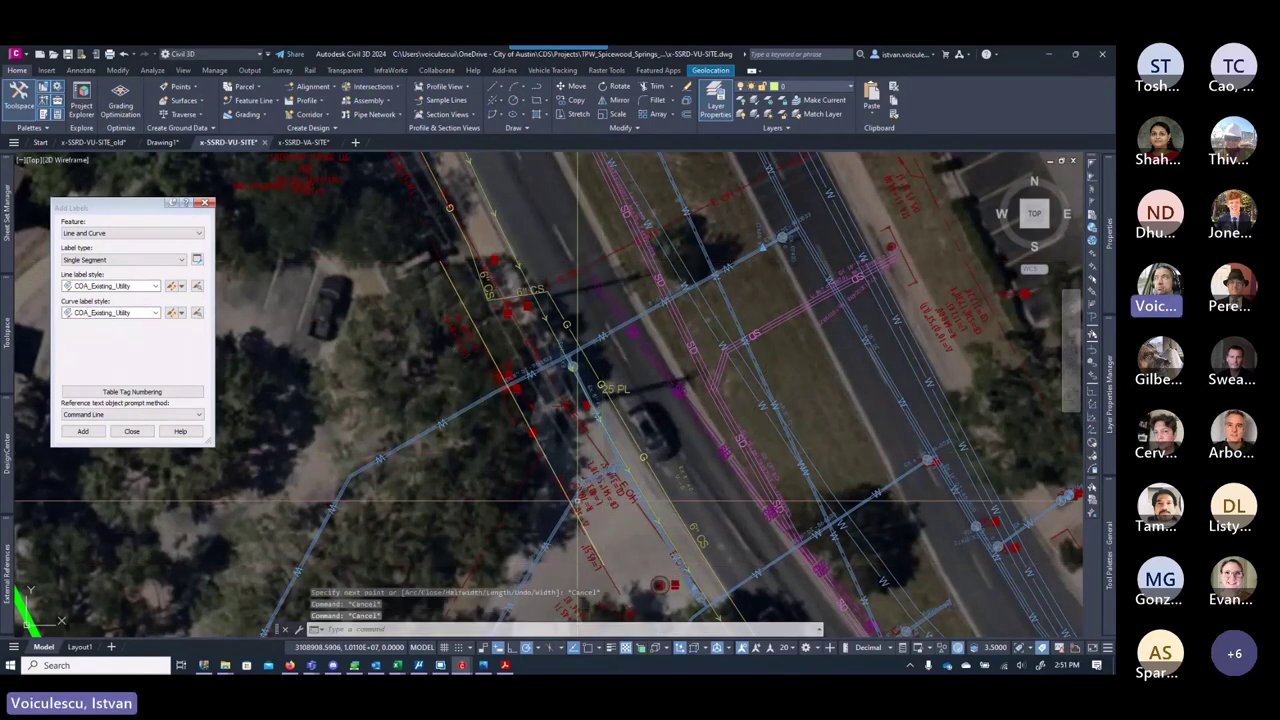
# Step: Offset the new polyline by 25 toward the street
pyautogui.write('o')
pyautogui.press('Return')
pyautogui.write('25')
pyautogui.press('Return')
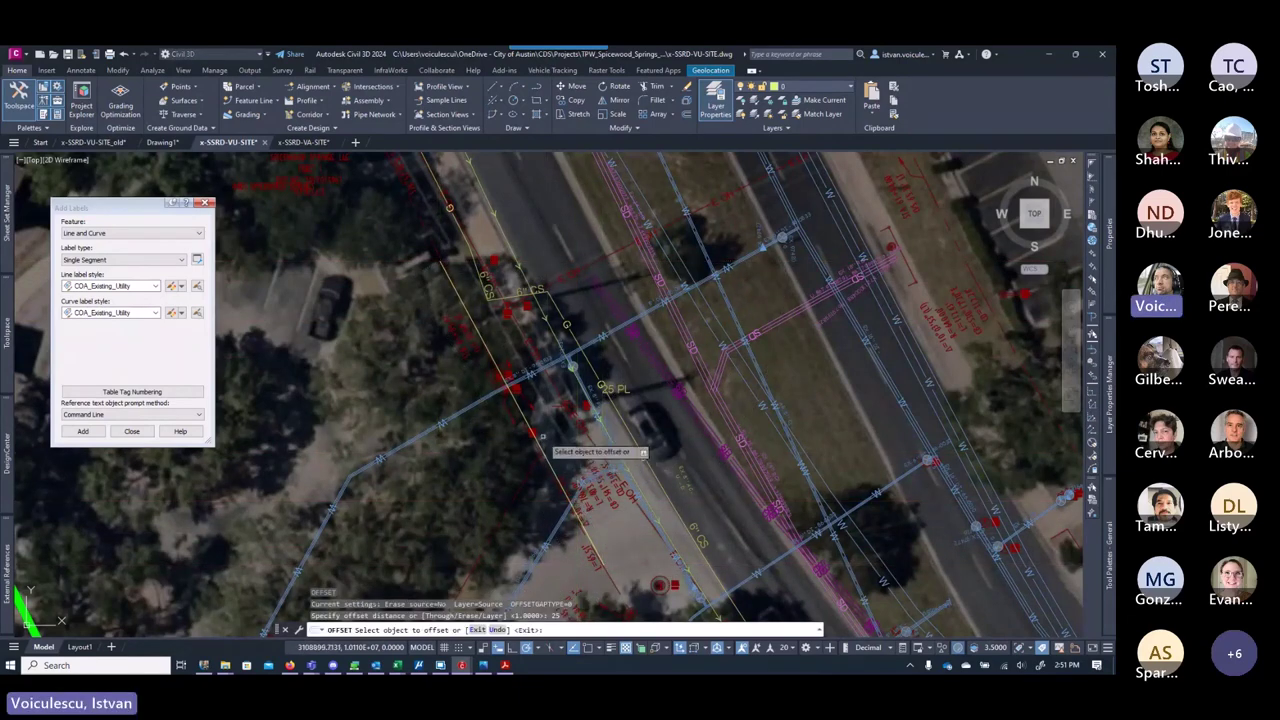
pyautogui.click(498, 360)
pyautogui.click(533, 354)
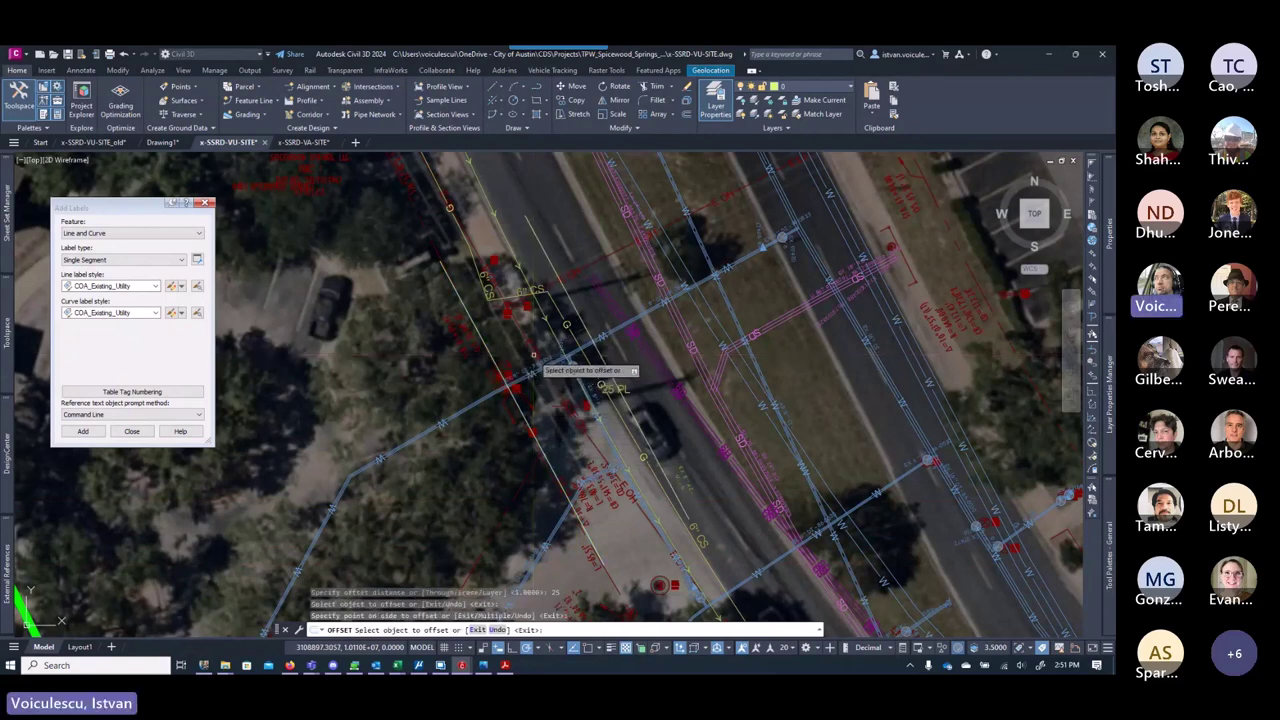
pyautogui.press('Escape')
pyautogui.press('Escape')
pyautogui.press('Escape')
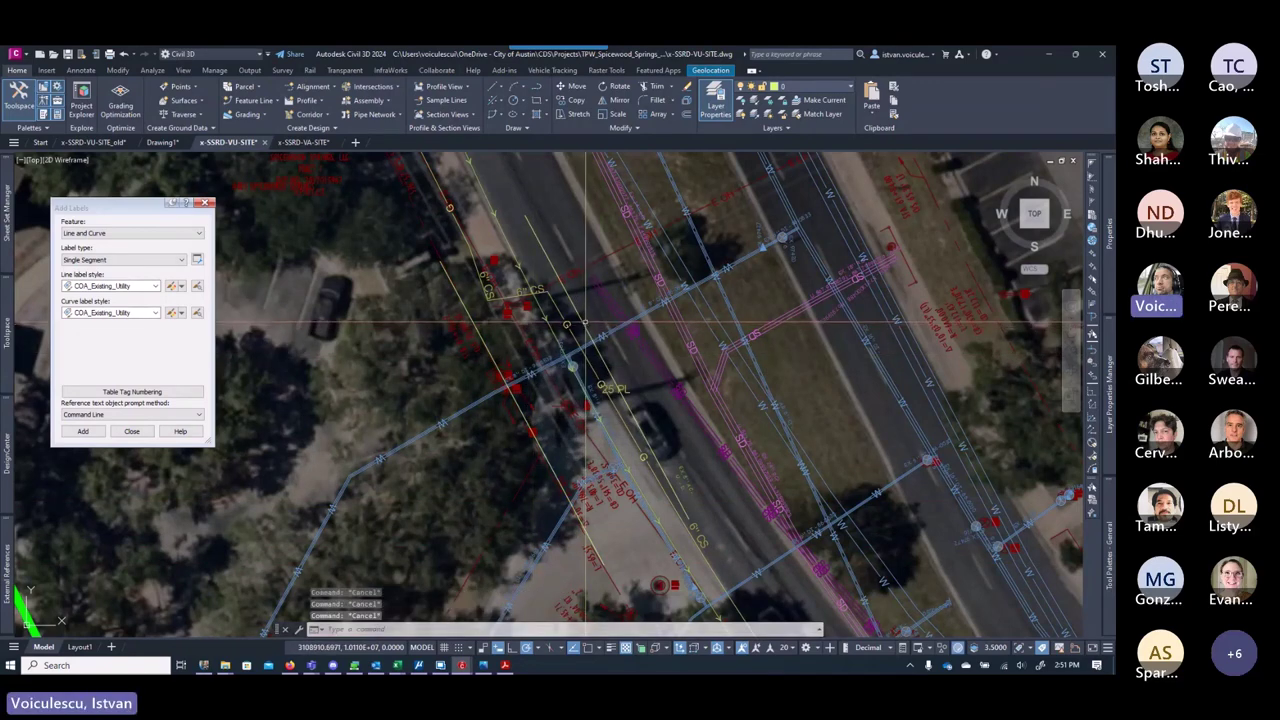
# Step: Stretch the existing gas line's northern end and nearby vertices onto the line offset from the west side of the street
pyautogui.click(547, 290)
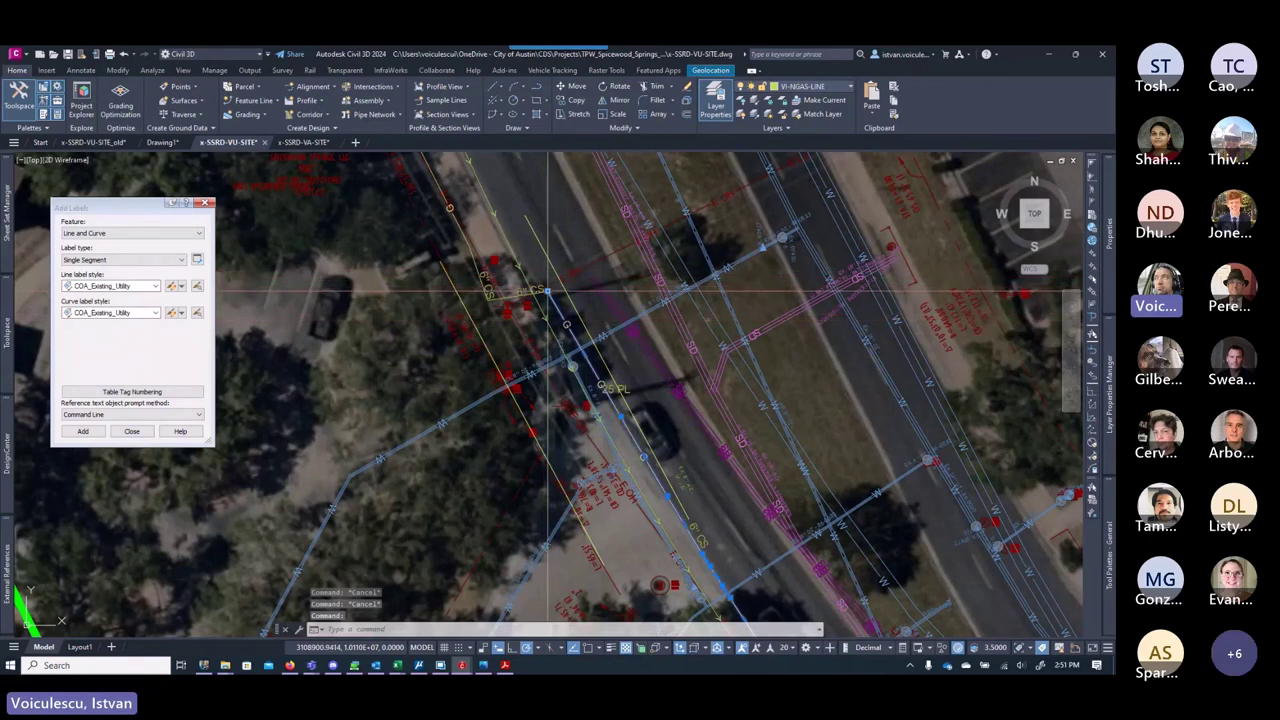
pyautogui.click(547, 290)
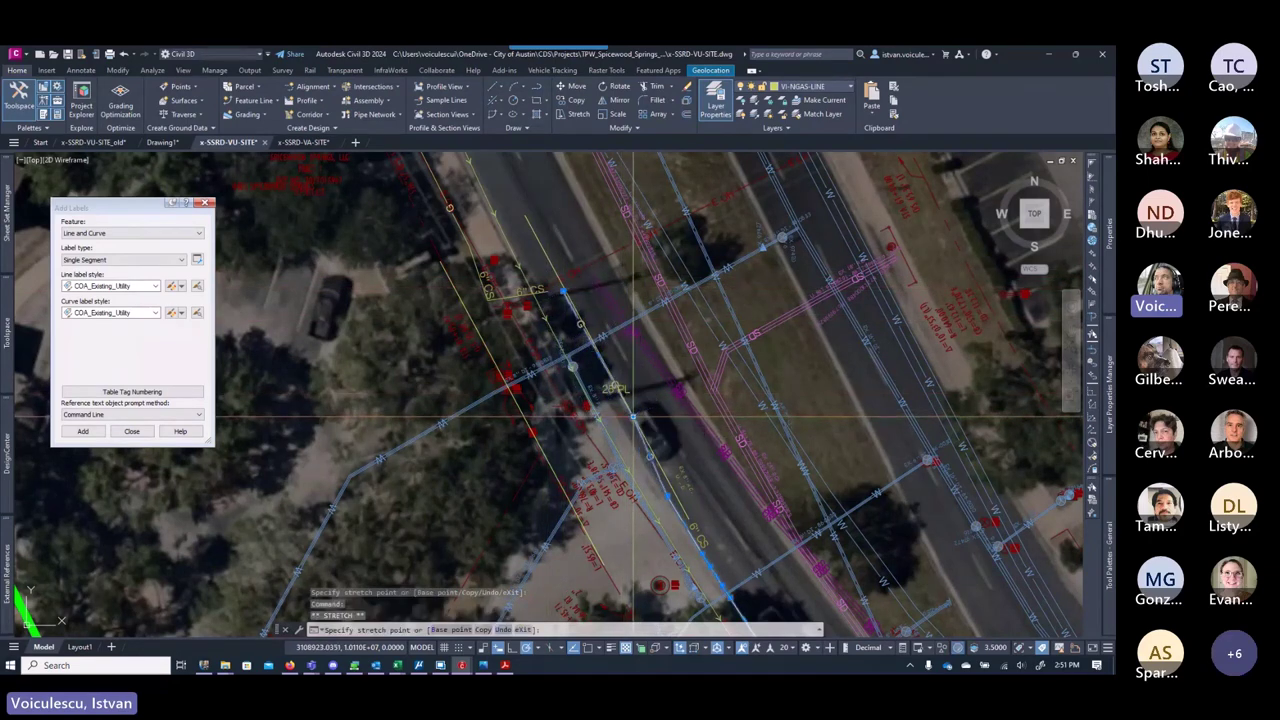
pyautogui.press('Escape')
pyautogui.press('Escape')
pyautogui.moveTo(666, 452); pyautogui.dragTo(626, 367, button='middle')
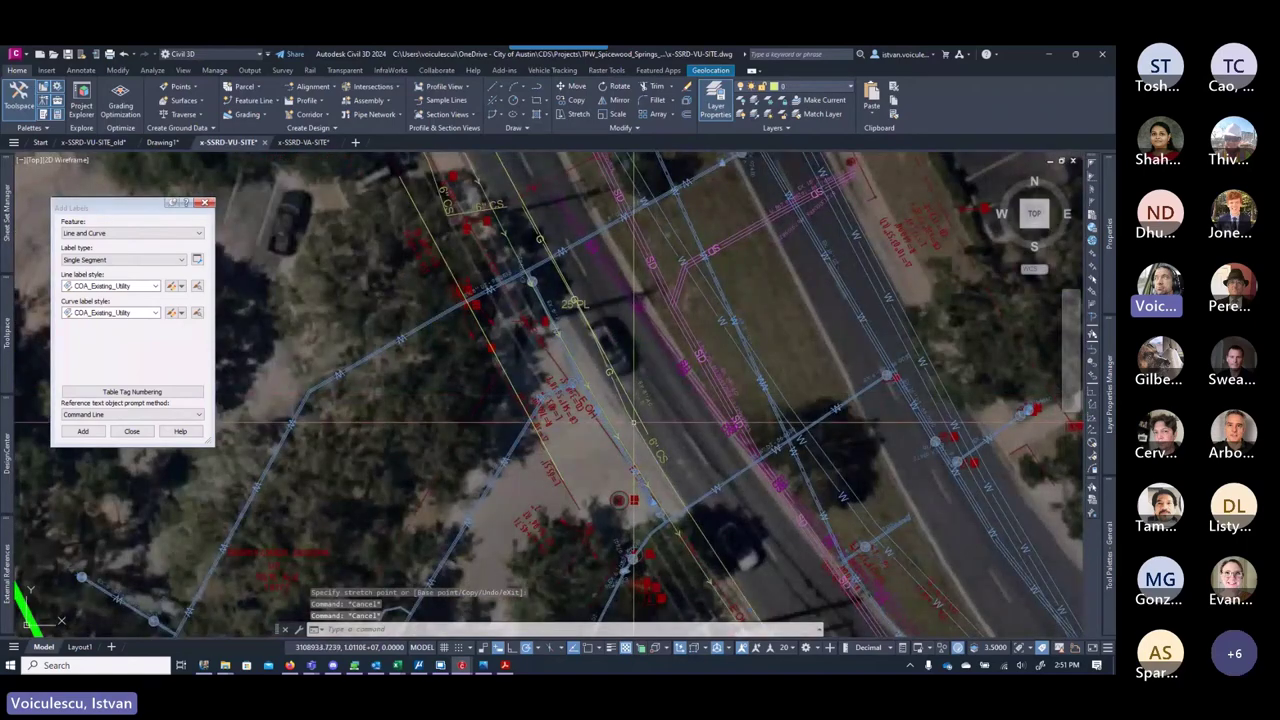
pyautogui.click(627, 410)
pyautogui.click(626, 410)
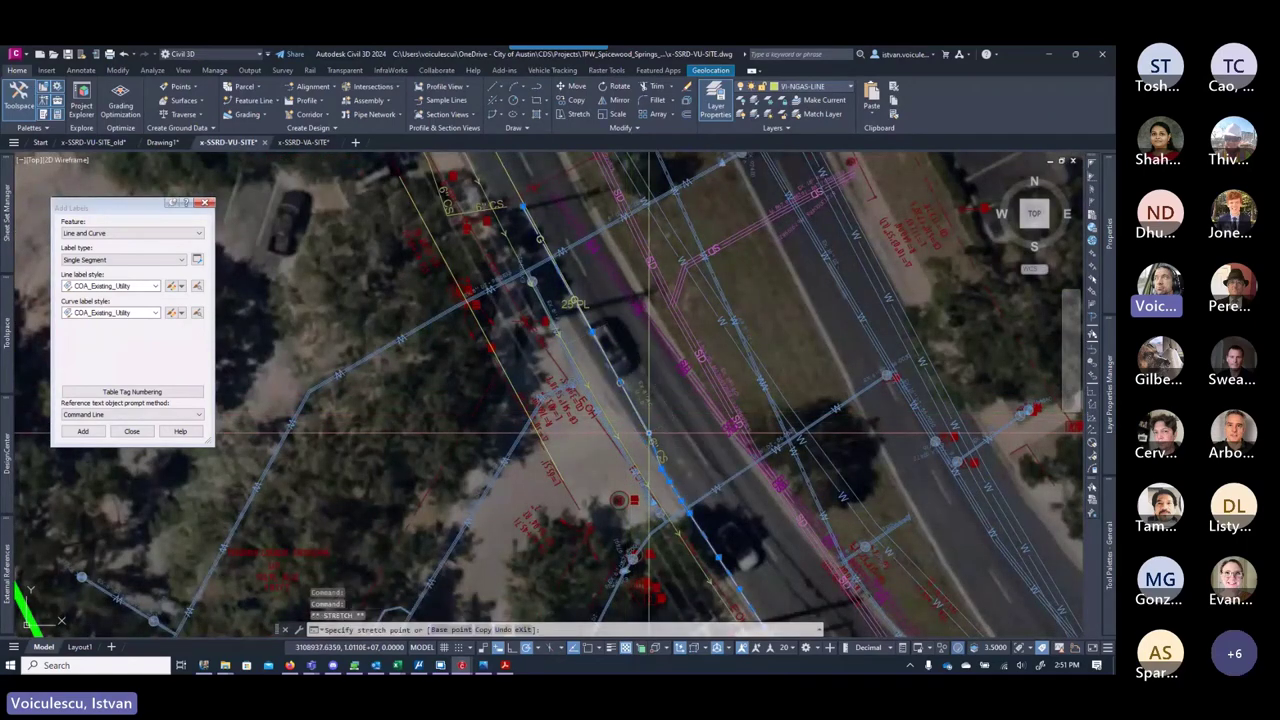
pyautogui.press('Escape')
pyautogui.press('Escape')
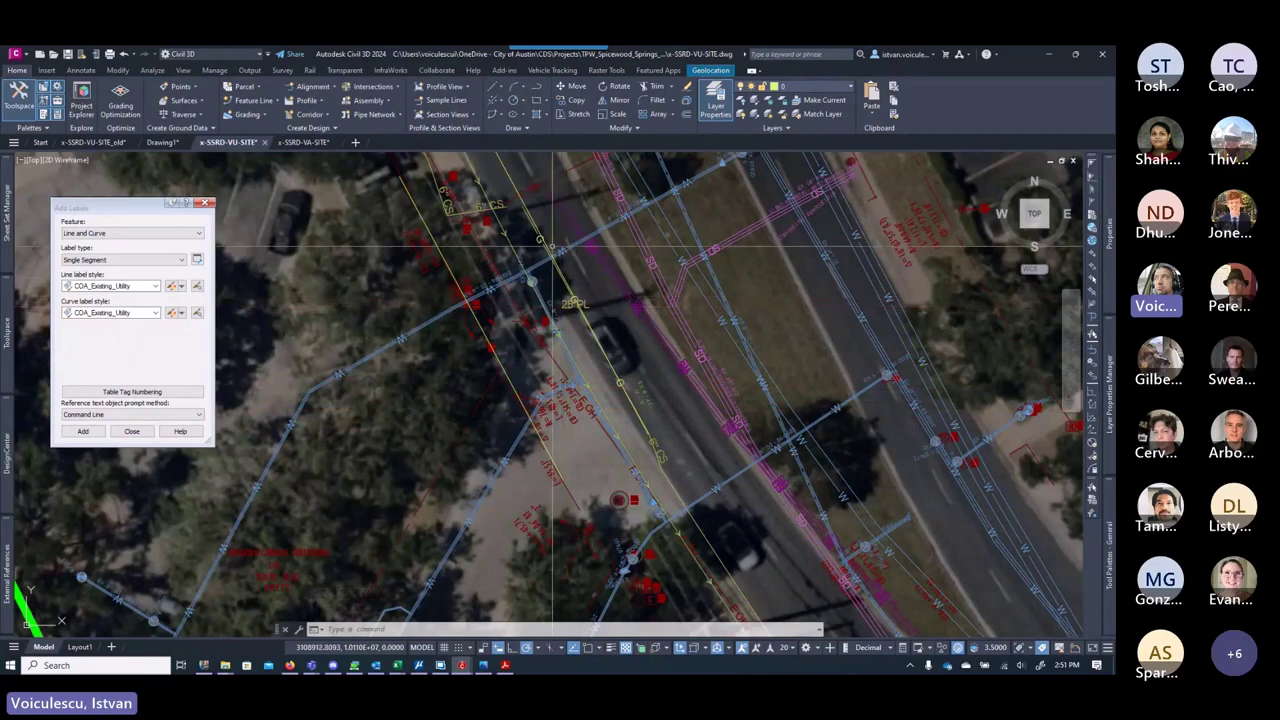
pyautogui.scroll(4, 553, 245)
pyautogui.press('Escape')
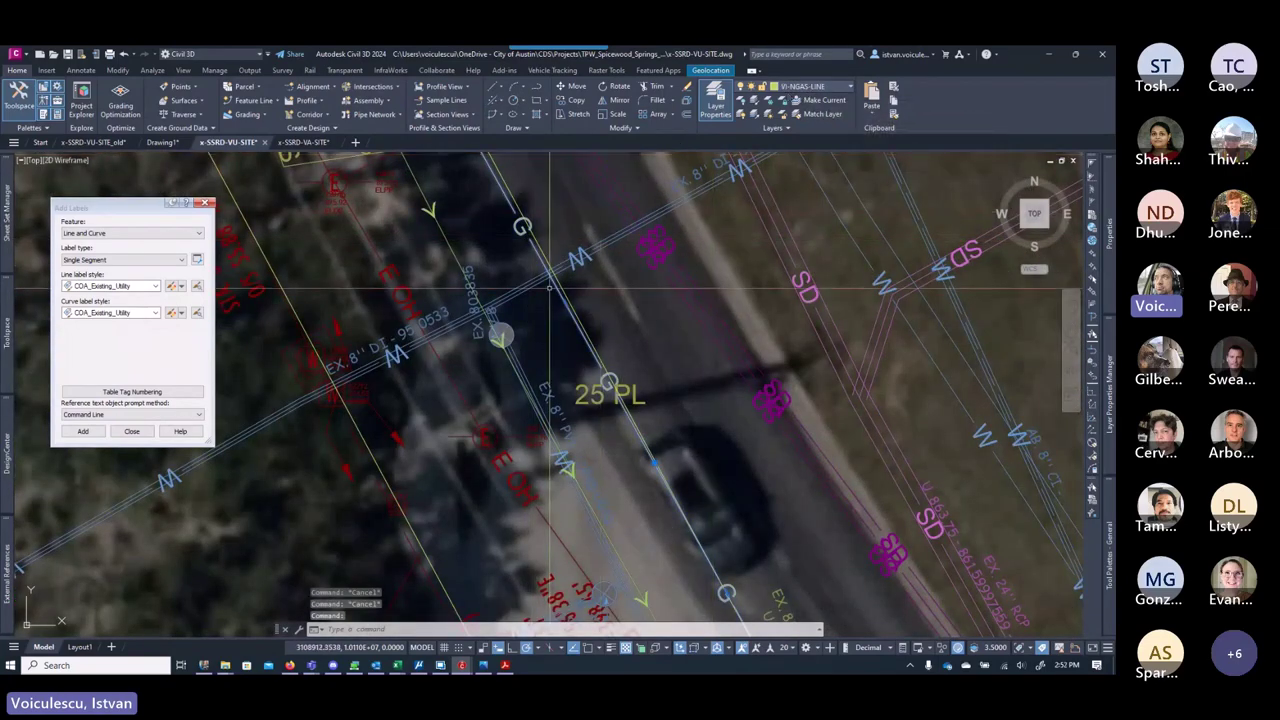
# Step: Erase the temporary offset line that lies over the realigned gas line
pyautogui.scroll(-4, 555, 315)
pyautogui.scroll(-3, 533, 368)
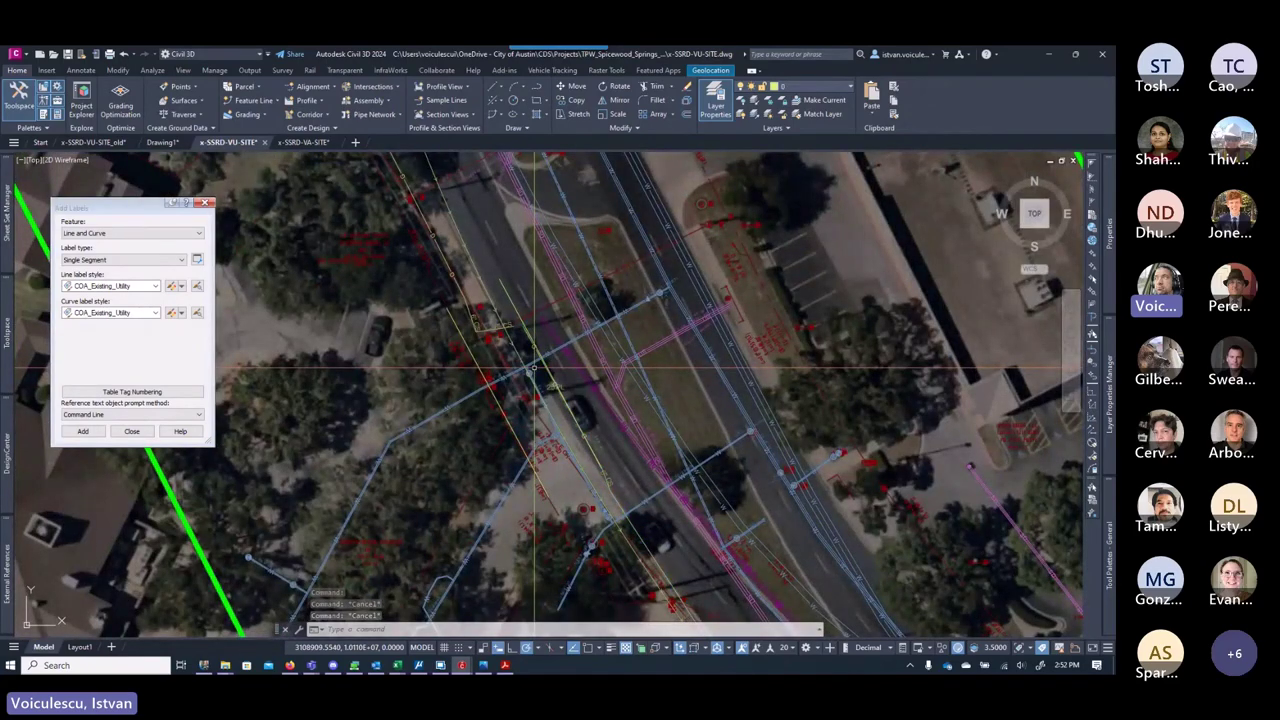
pyautogui.scroll(4, 550, 337)
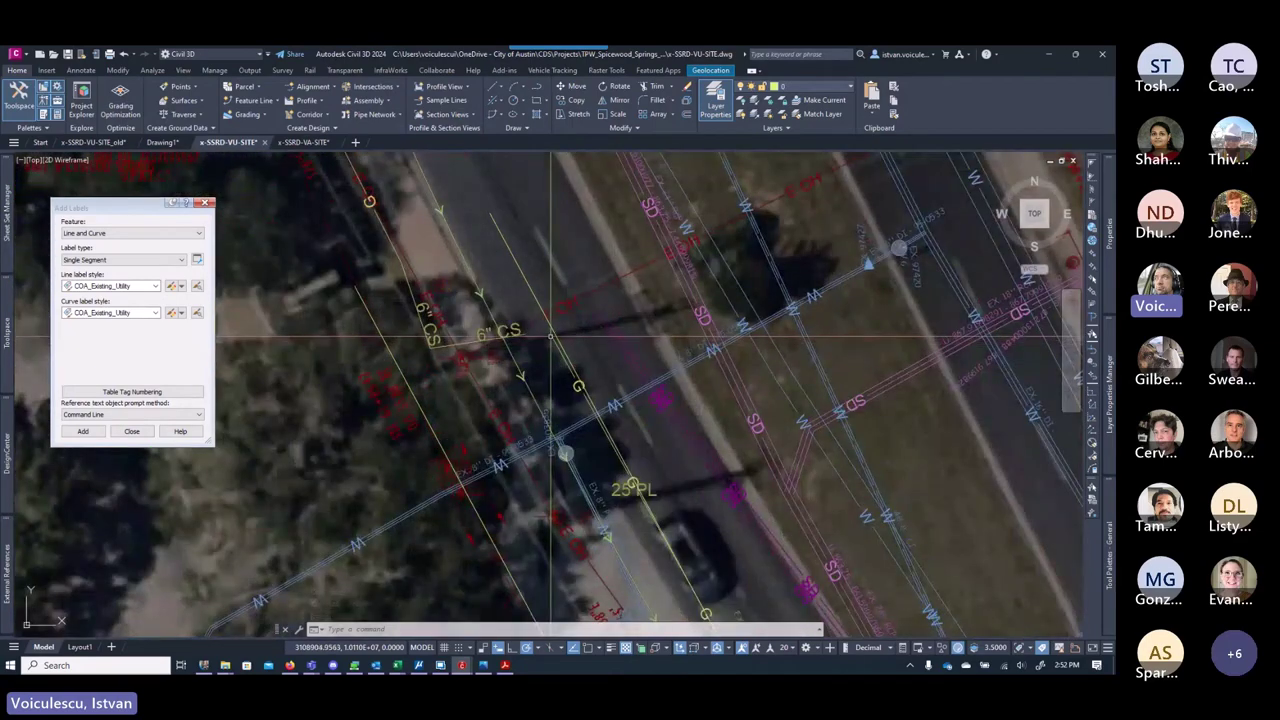
pyautogui.click(550, 337)
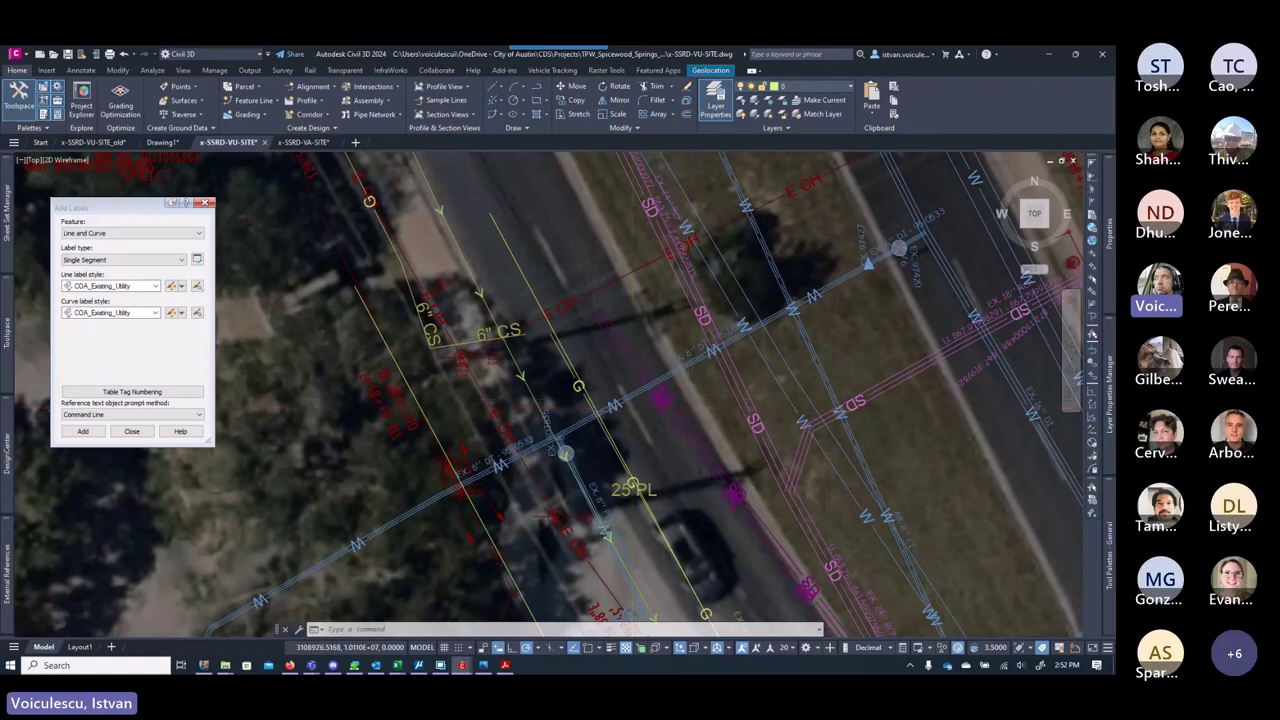
pyautogui.scroll(-5, 678, 460)
pyautogui.scroll(10, 604, 311)
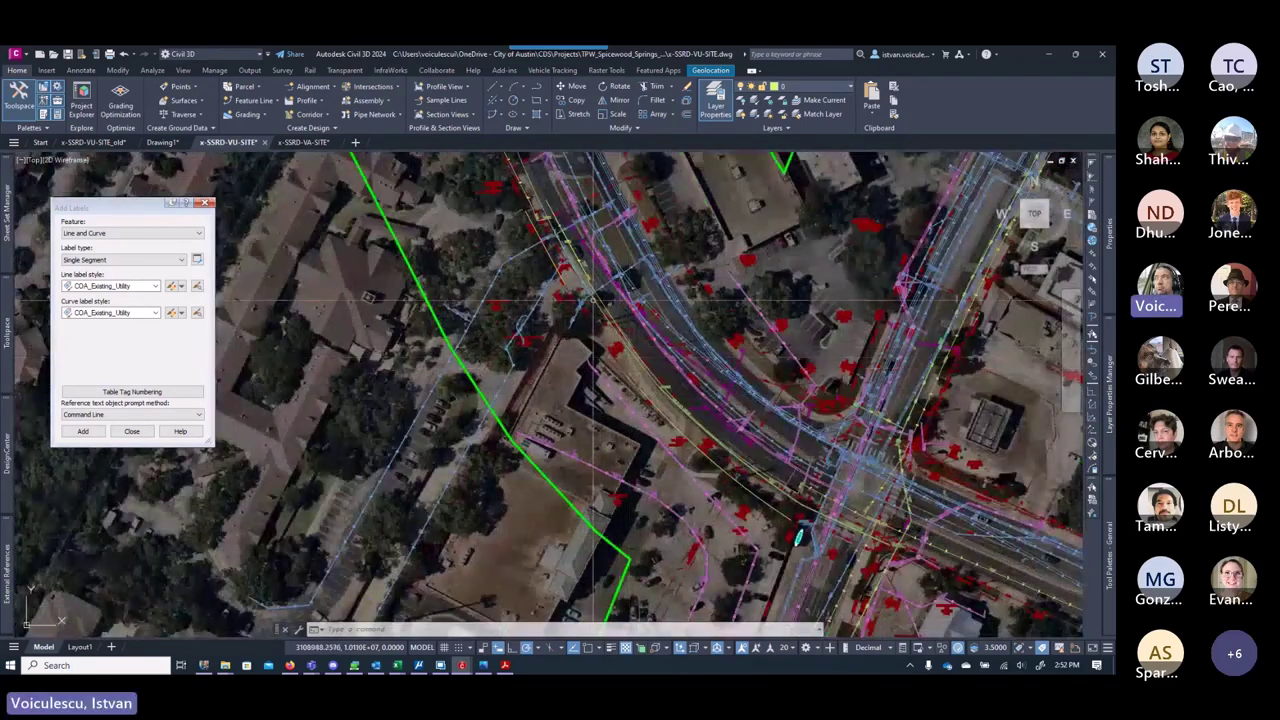
pyautogui.scroll(5, 604, 311)
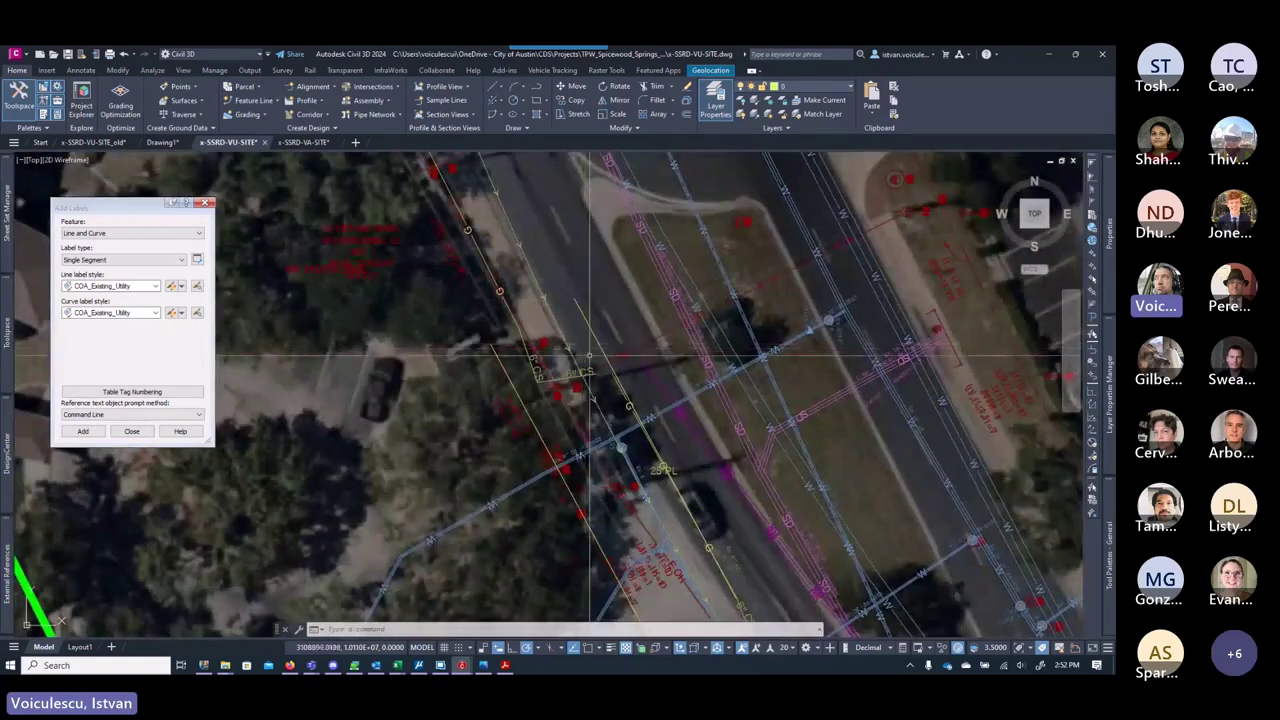
pyautogui.press('Escape')
pyautogui.press('Escape')
pyautogui.press('Escape')
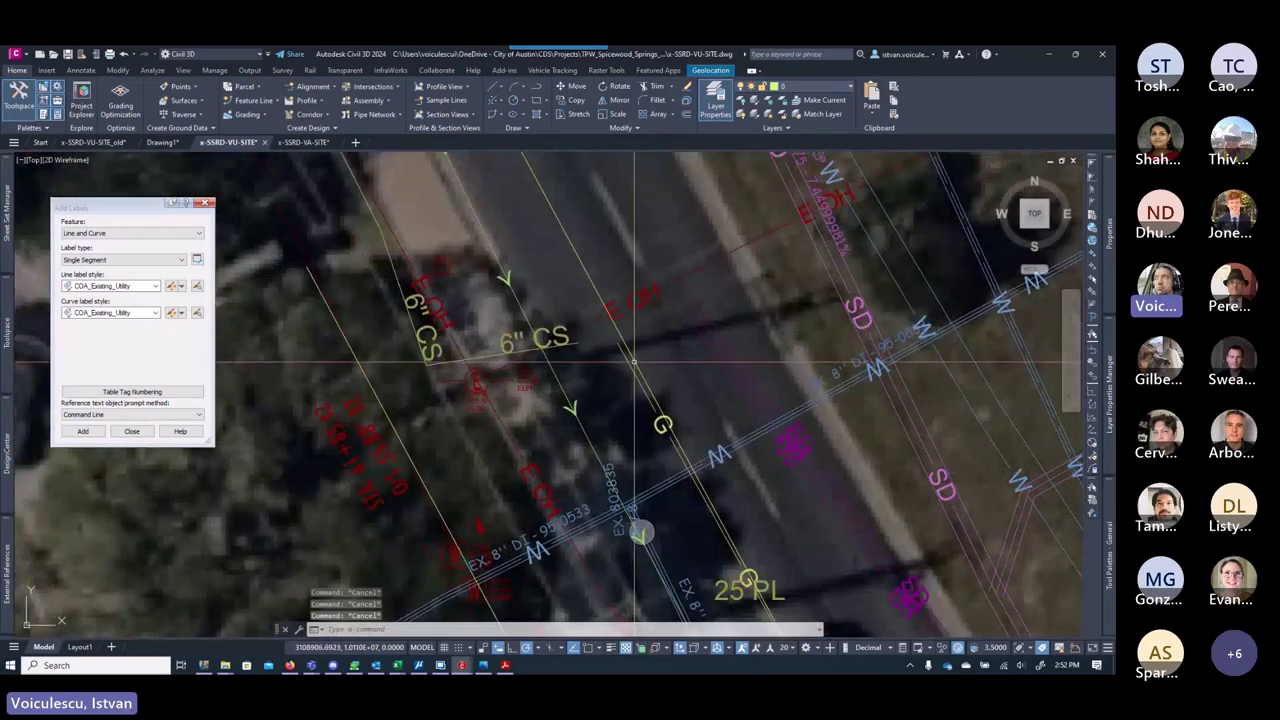
pyautogui.click(657, 409)
pyautogui.press('Delete')
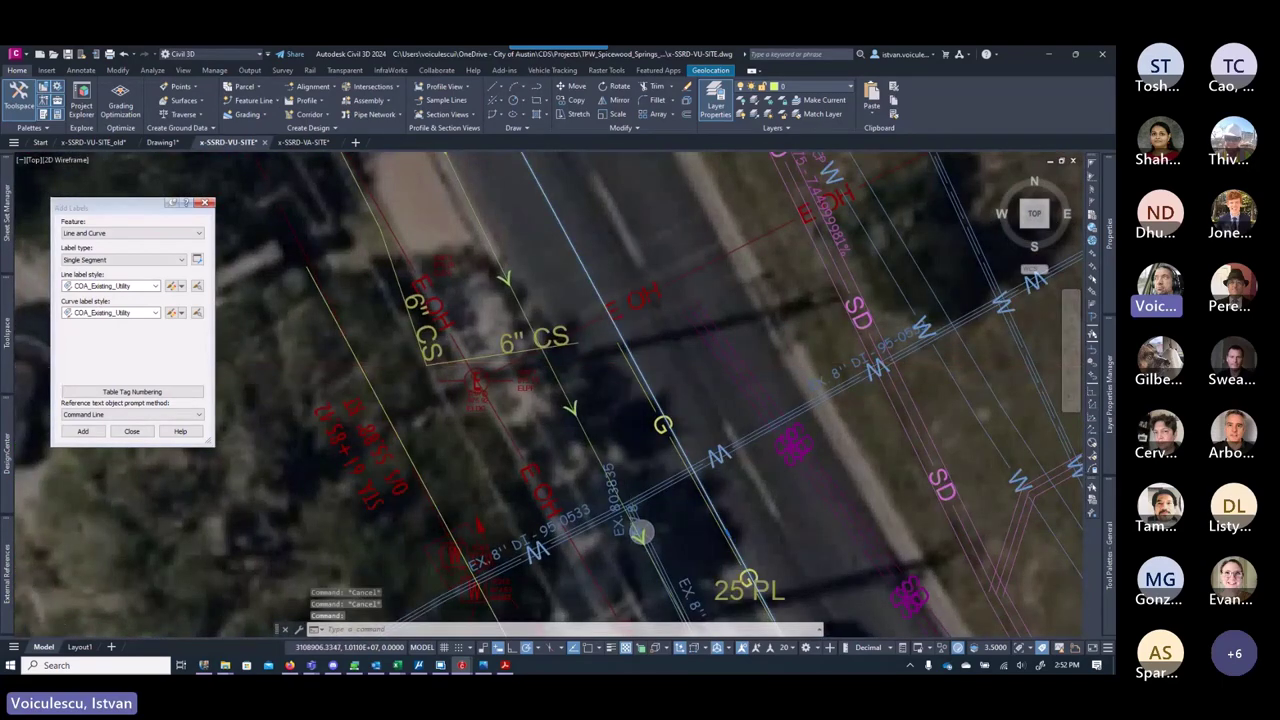
# Step: Erase the old 25 PL label from the gas line
pyautogui.scroll(-2, 634, 352)
pyautogui.scroll(-3, 634, 352)
pyautogui.scroll(3, 622, 370)
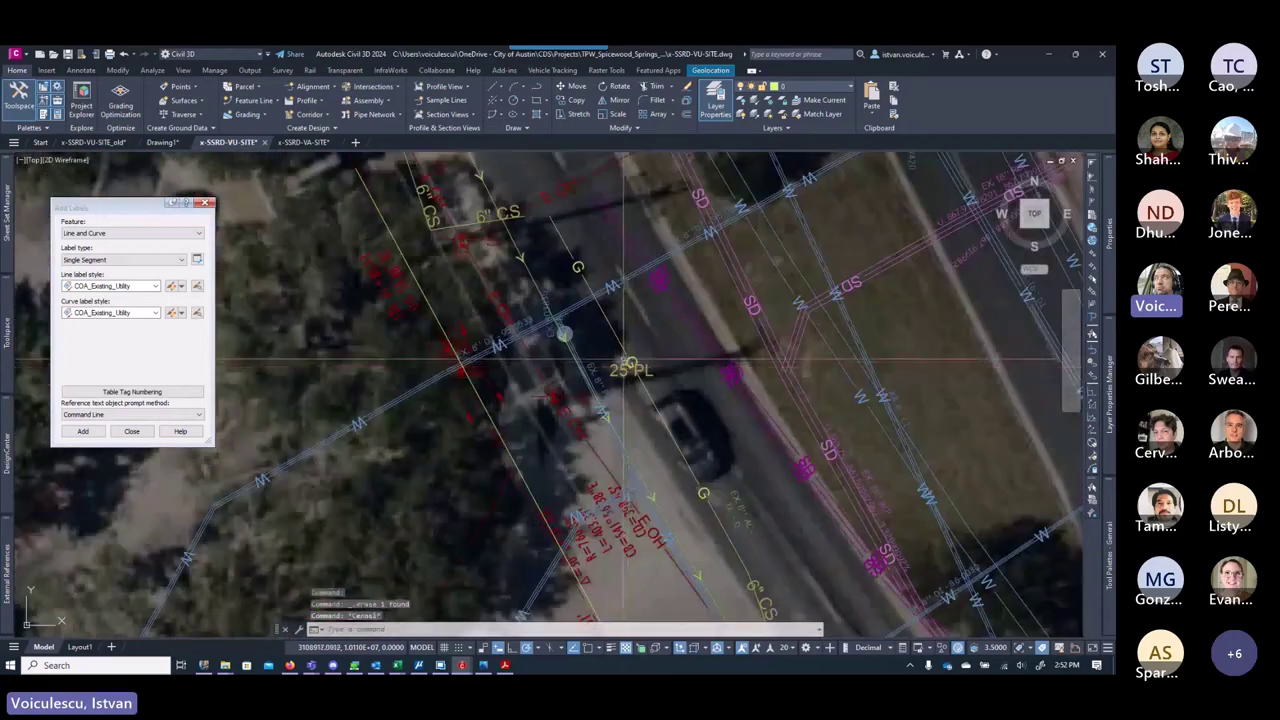
pyautogui.press('Escape')
pyautogui.press('Escape')
pyautogui.press('Delete')
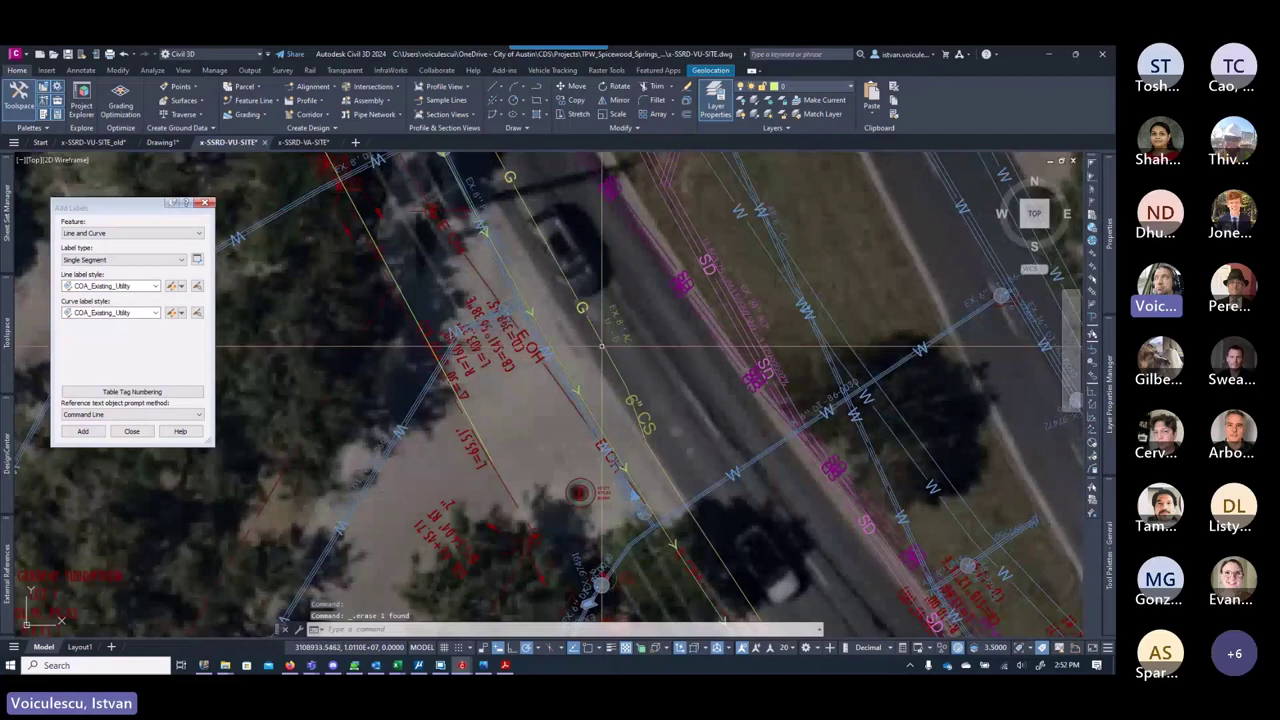
# Step: Add a single-segment label in the COA_Existing_Utility style to the realigned gas line beside the parked car
pyautogui.moveTo(614, 350); pyautogui.dragTo(650, 465, button='middle')
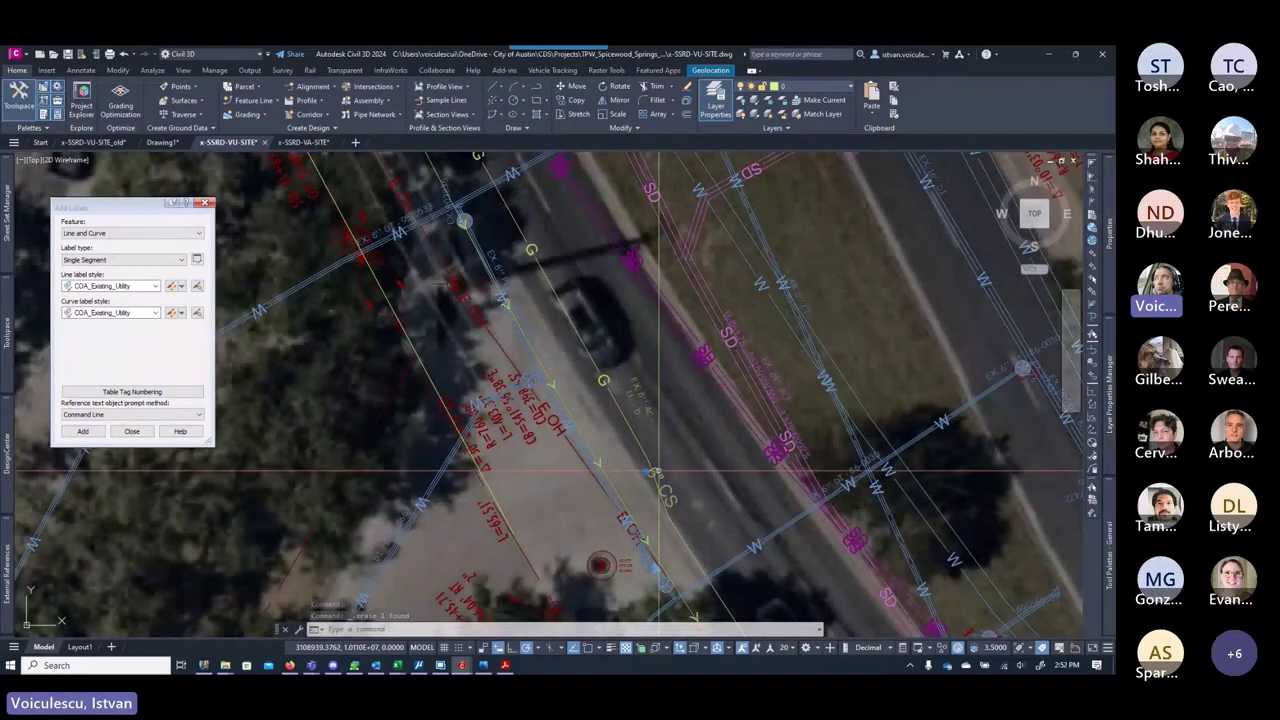
pyautogui.moveTo(660, 357); pyautogui.dragTo(673, 420, button='middle')
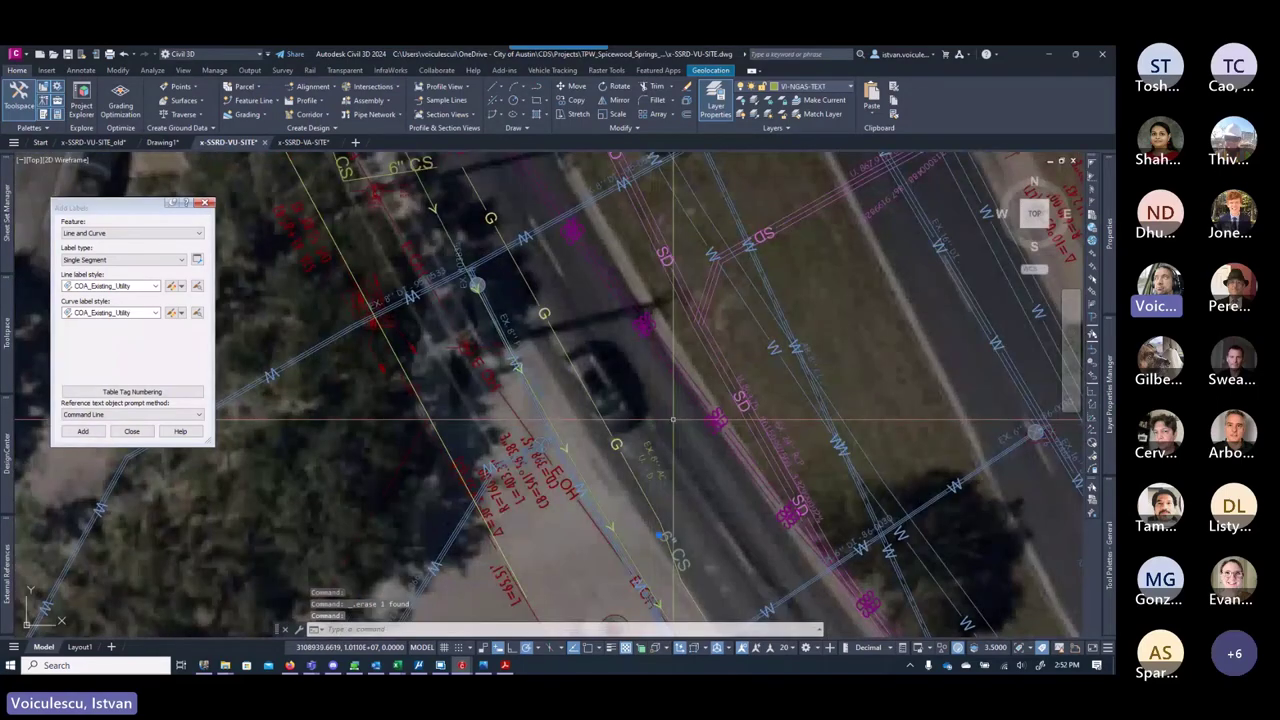
pyautogui.moveTo(617, 362); pyautogui.dragTo(638, 455, button='middle')
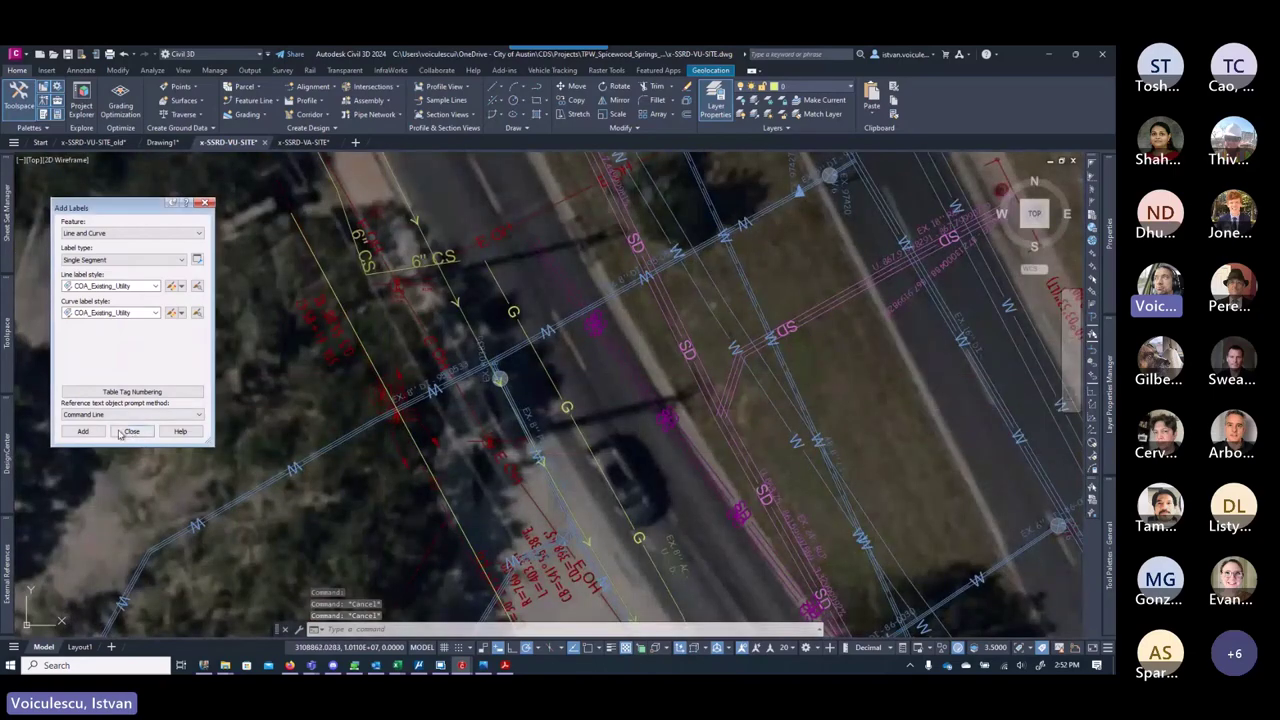
pyautogui.press('Return')
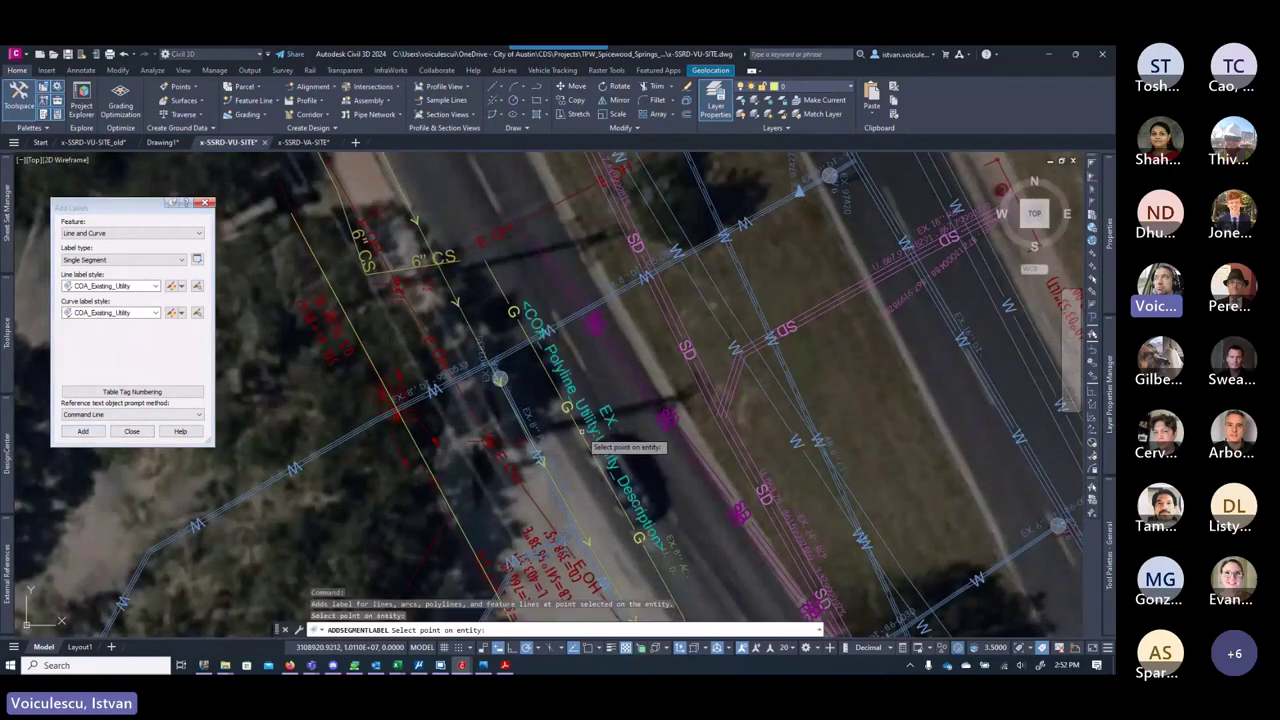
pyautogui.click(578, 405)
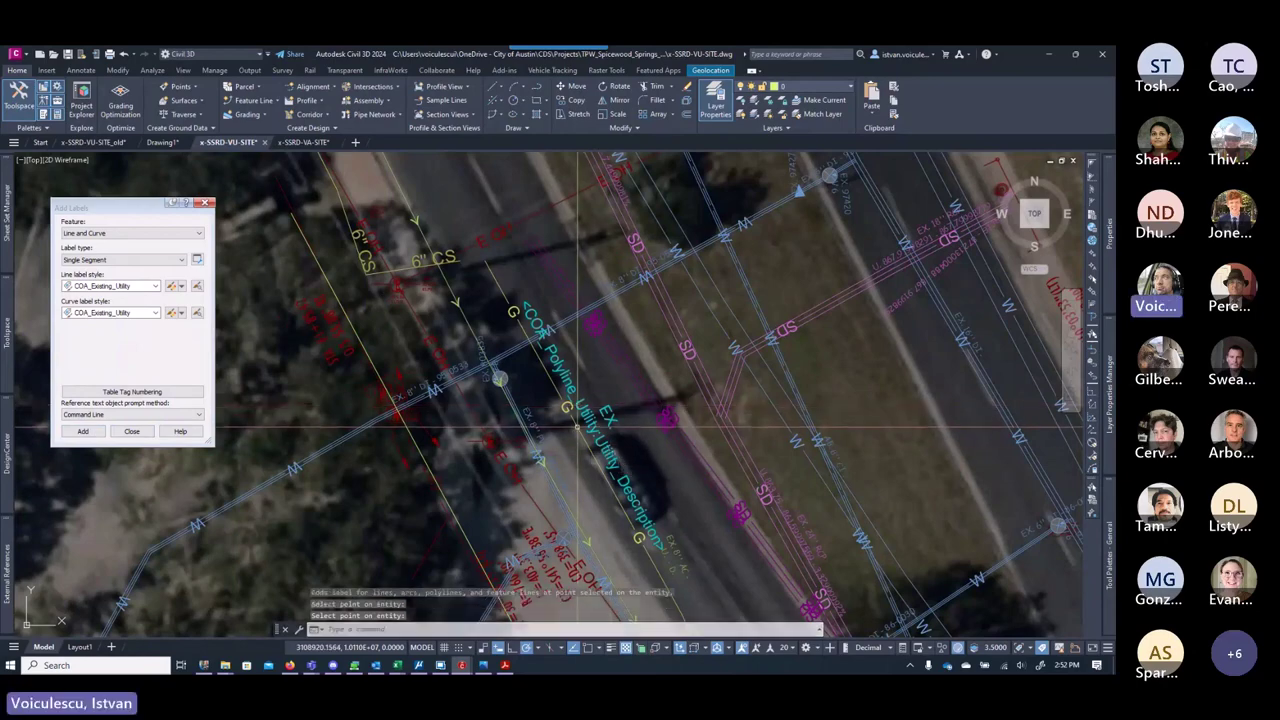
pyautogui.press('Return')
# Step: Attach only the COA_Polyline_Utility property set to the realigned gas line as extended data
pyautogui.moveTo(1105, 310)
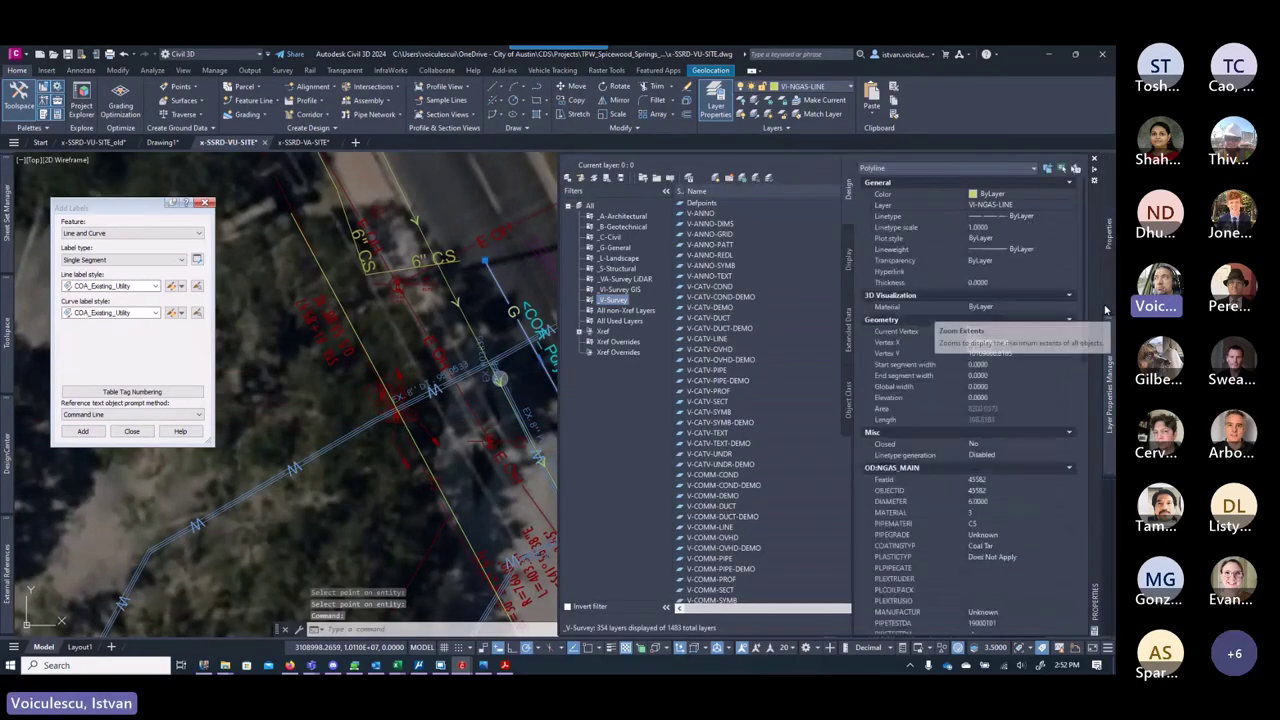
pyautogui.click(849, 330)
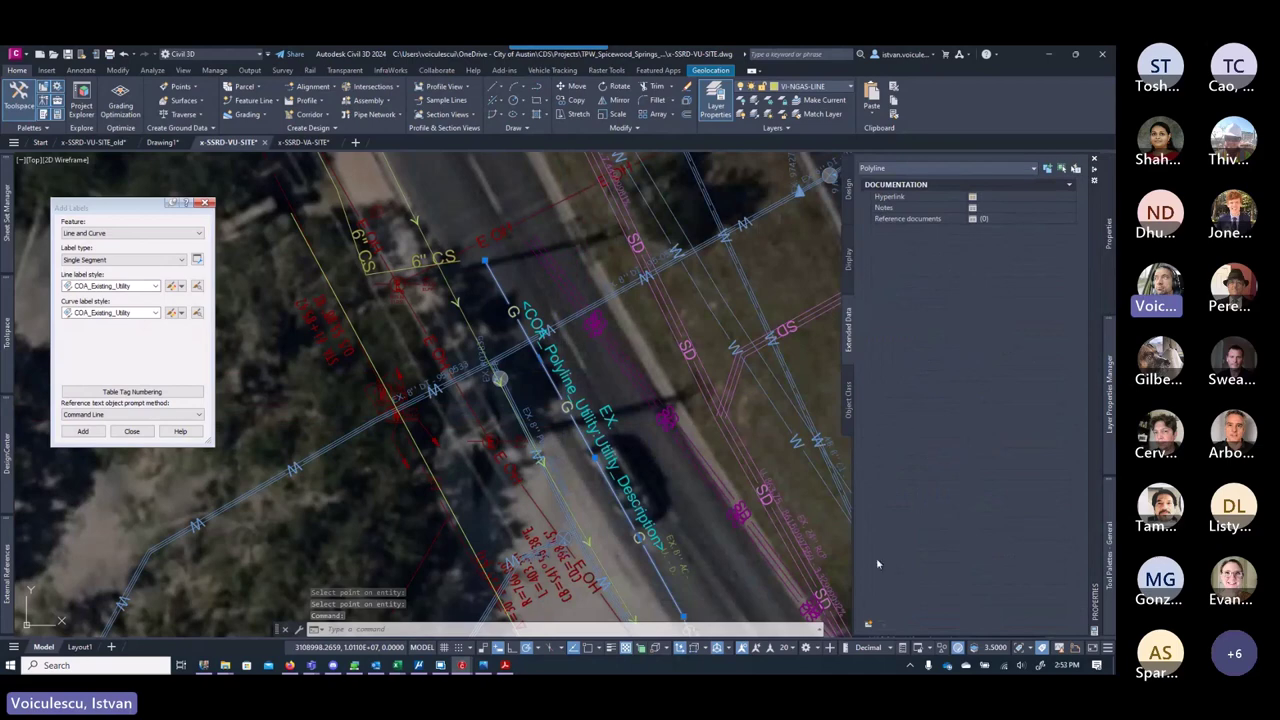
pyautogui.click(869, 624)
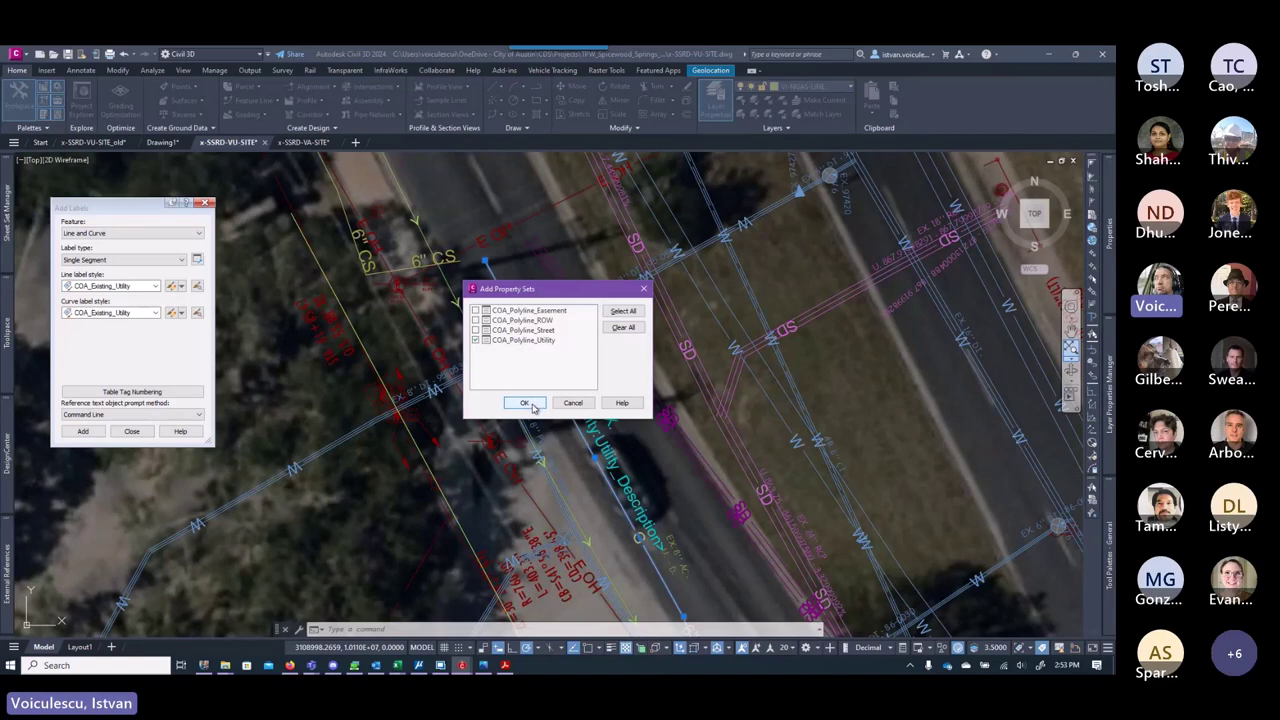
pyautogui.click(524, 403)
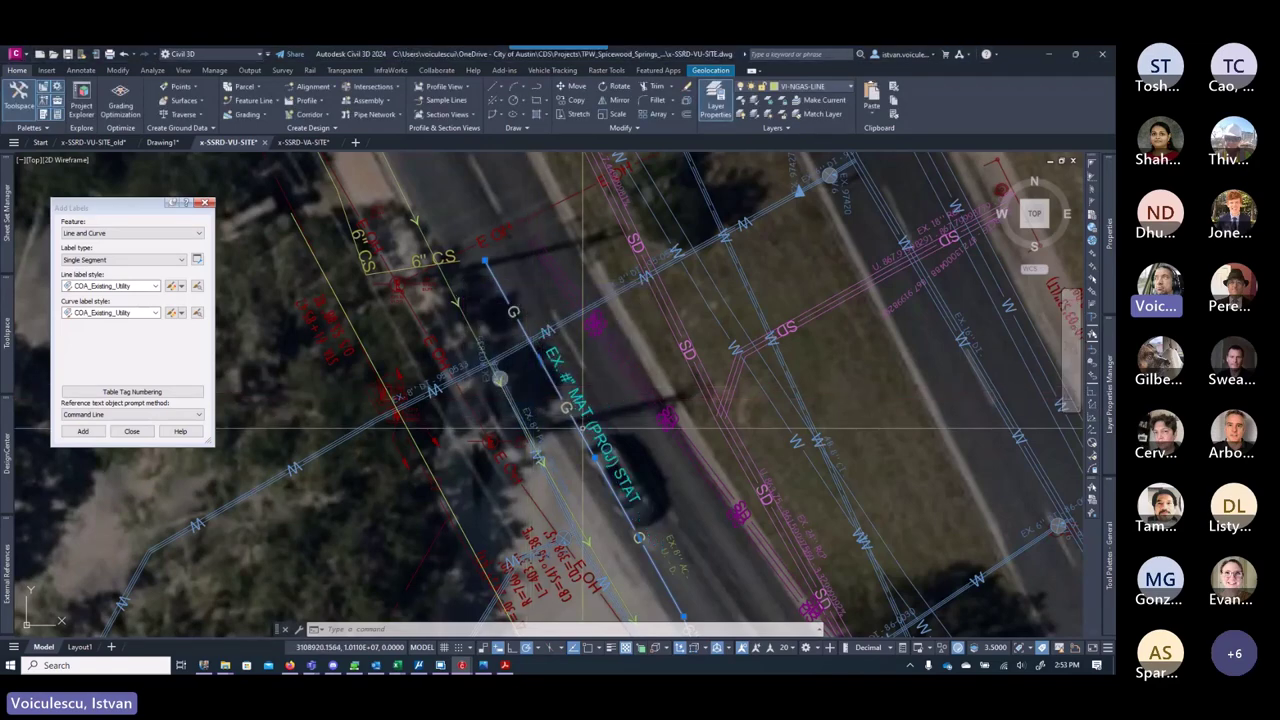
pyautogui.moveTo(583, 430); pyautogui.dragTo(567, 393, button='middle')
pyautogui.press('Escape')
pyautogui.press('Escape')
pyautogui.press('Escape')
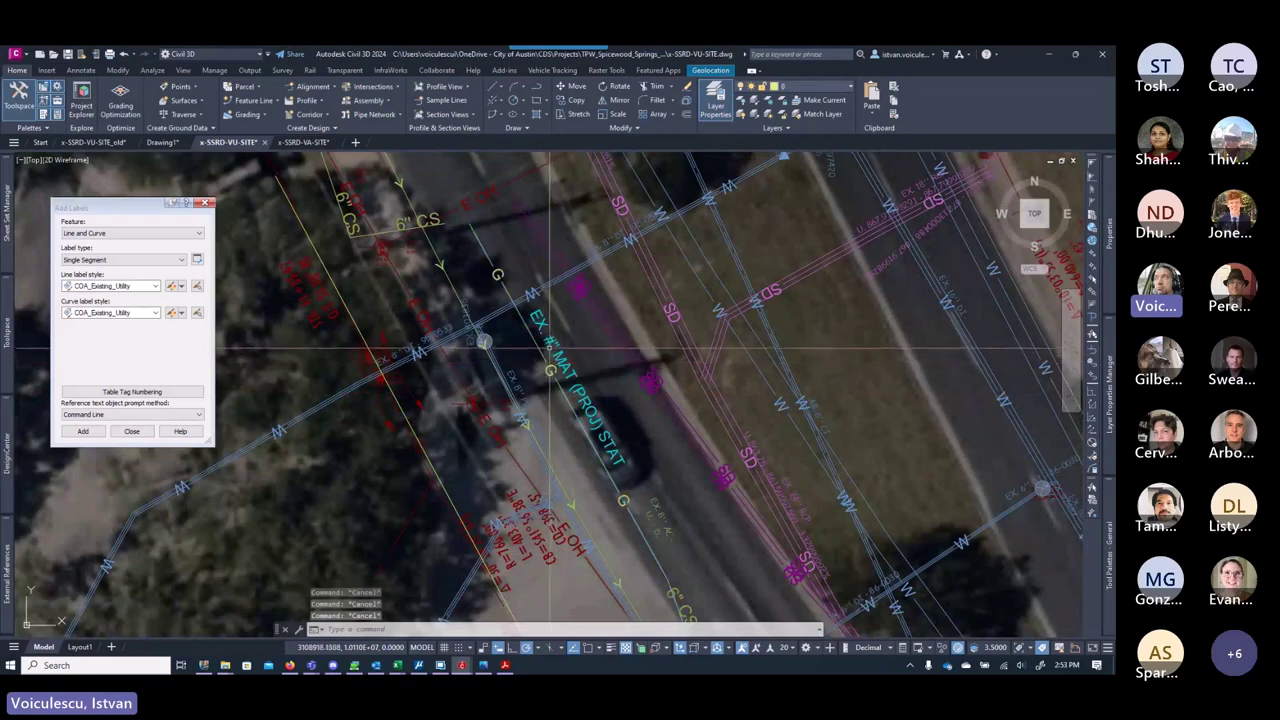
# Step: Set the gas line's Utility_Description property to 6" CS
pyautogui.click(548, 352)
pyautogui.press('Escape')
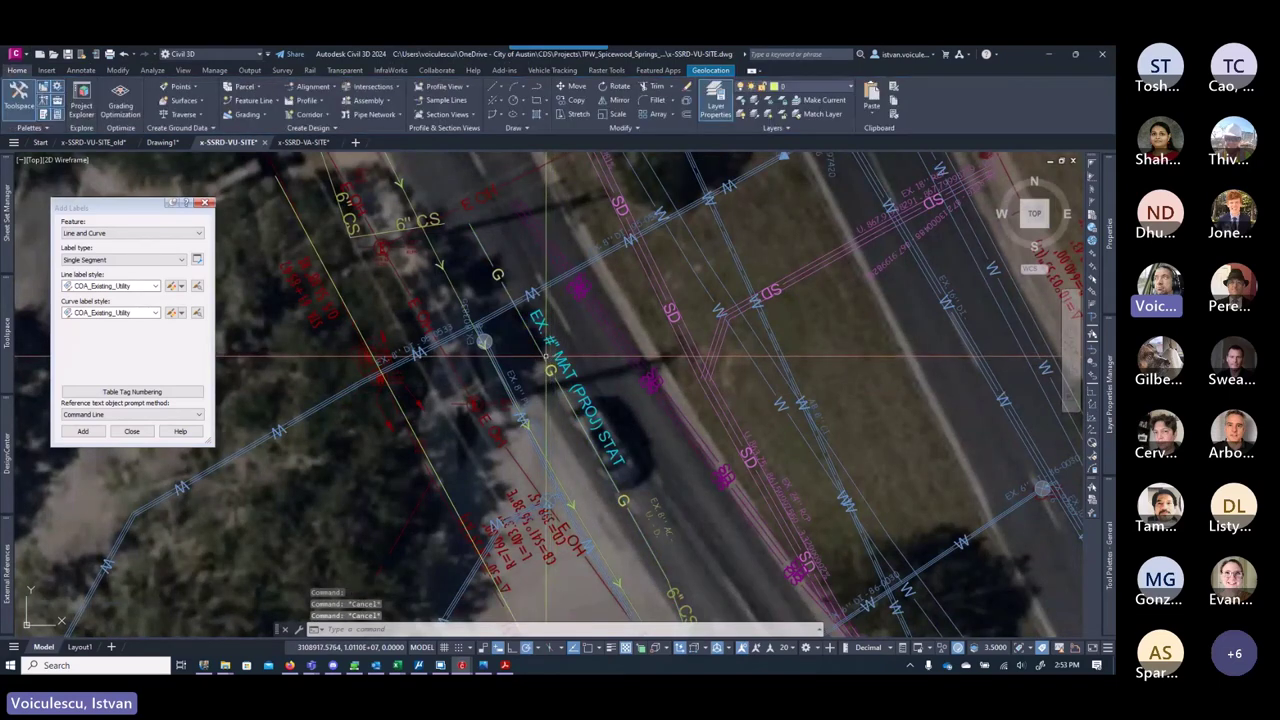
pyautogui.click(548, 352)
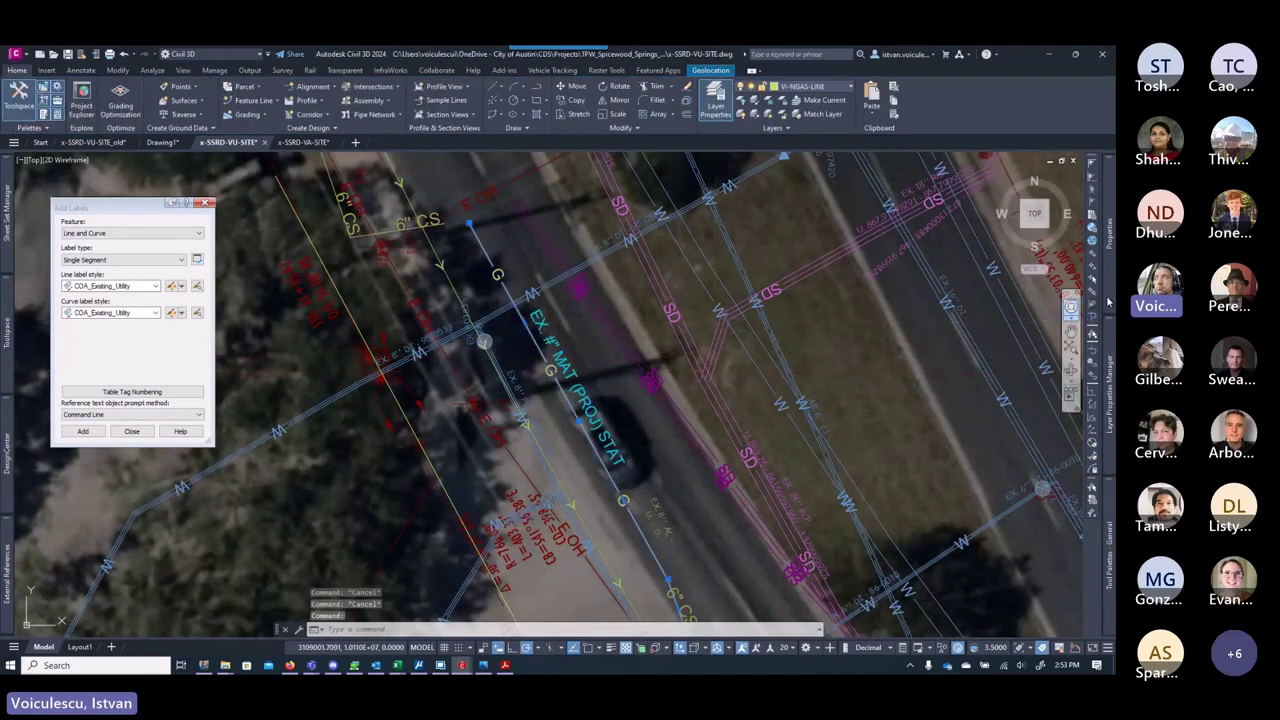
pyautogui.moveTo(1107, 301)
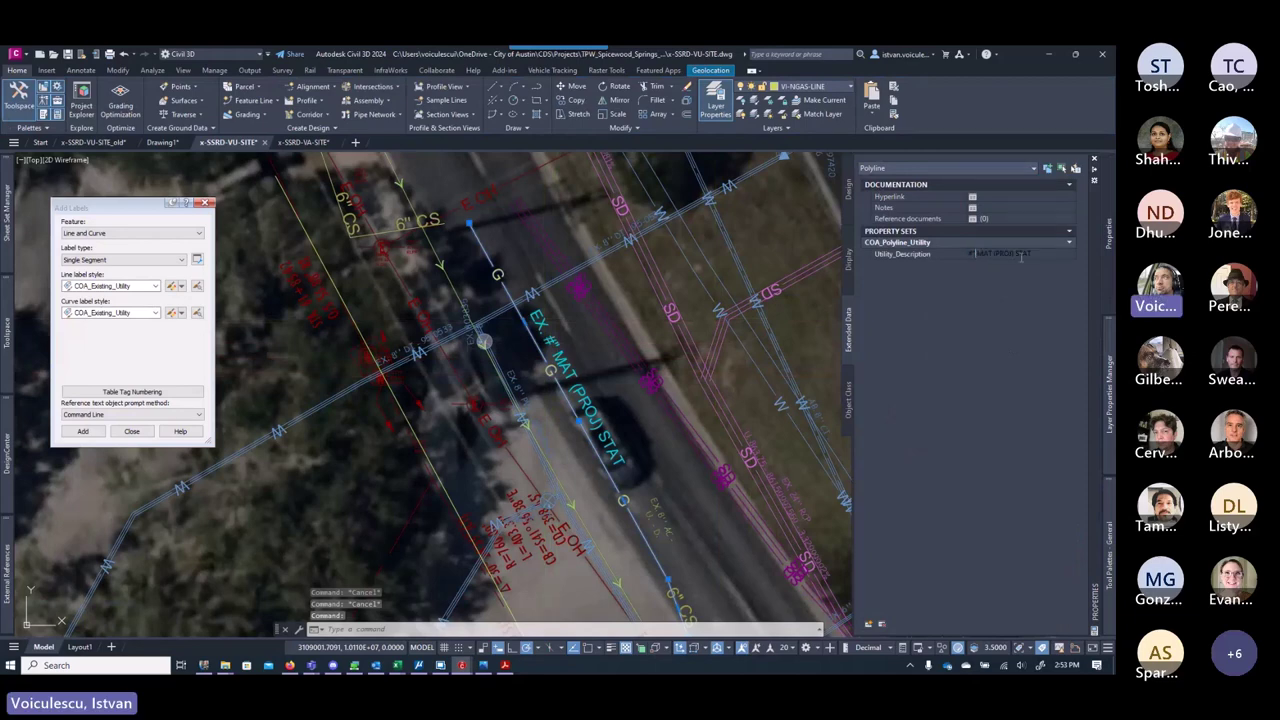
pyautogui.press('BackSpace')
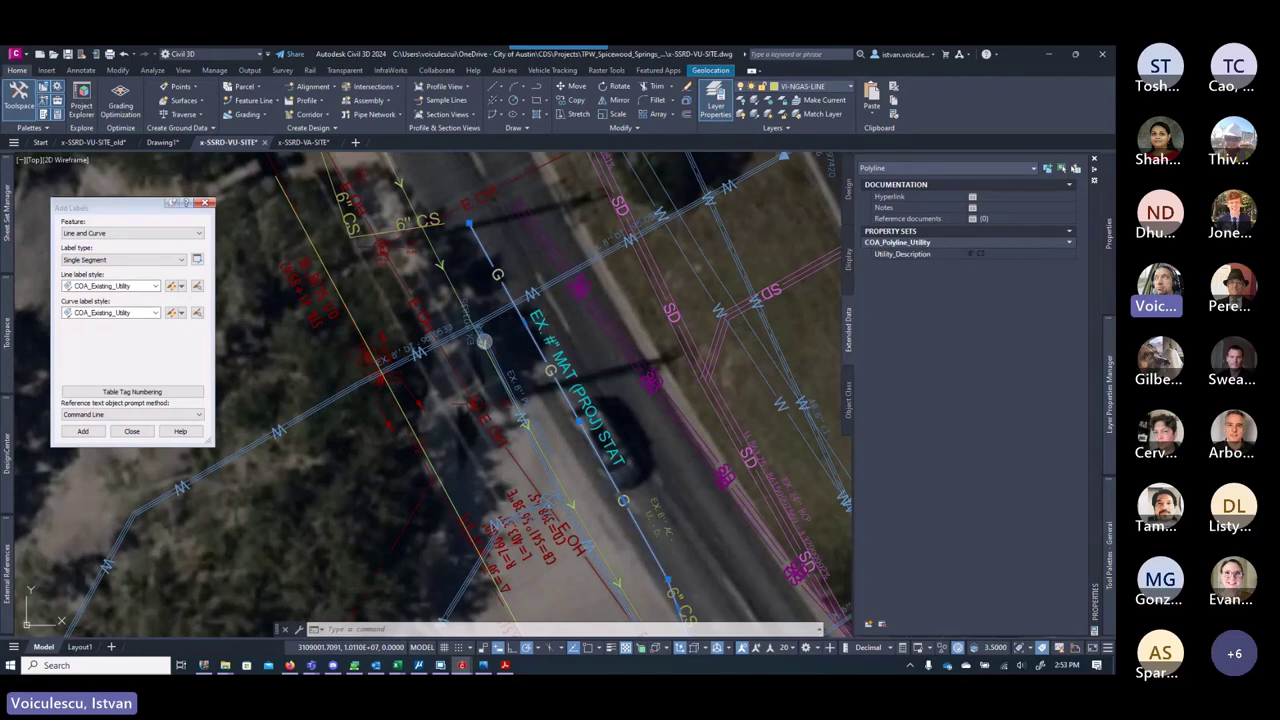
pyautogui.write("6' CS")
pyautogui.press('Return')
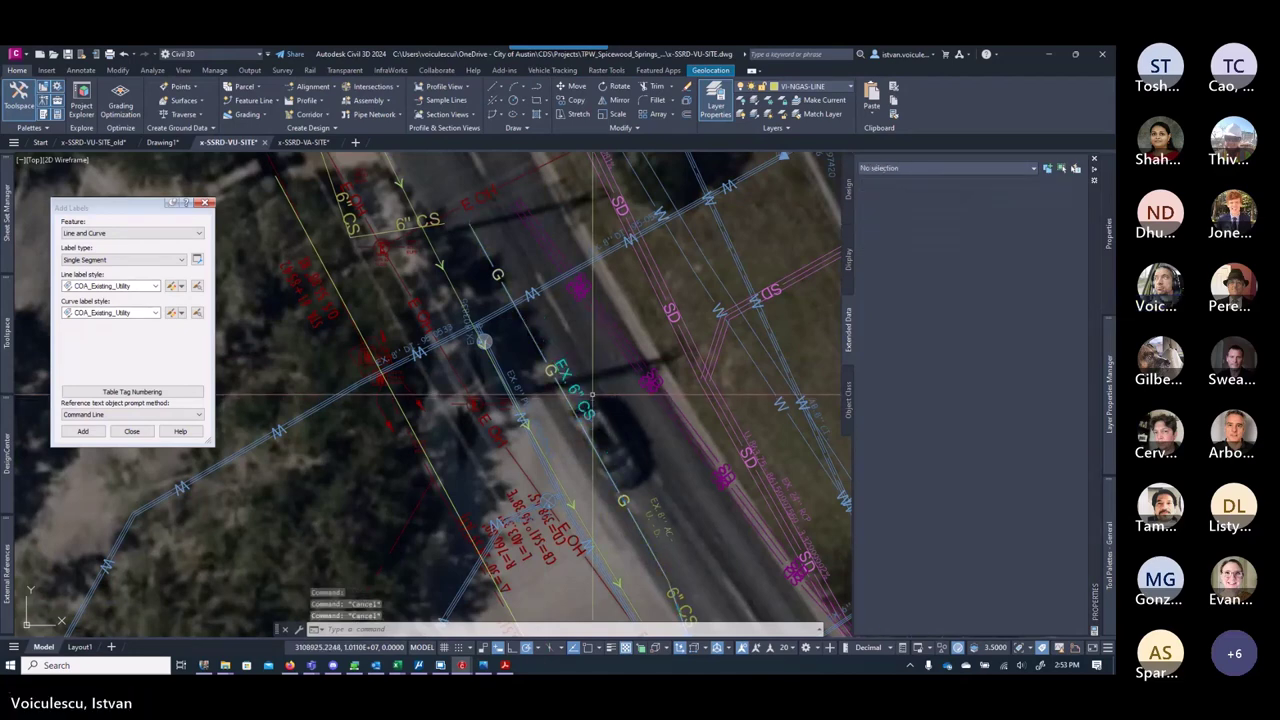
pyautogui.press('Escape')
pyautogui.press('Escape')
# Step: Move the EX. 6" CS label southeast along the gas line, beside the parked car
pyautogui.click(568, 392)
pyautogui.click(568, 392)
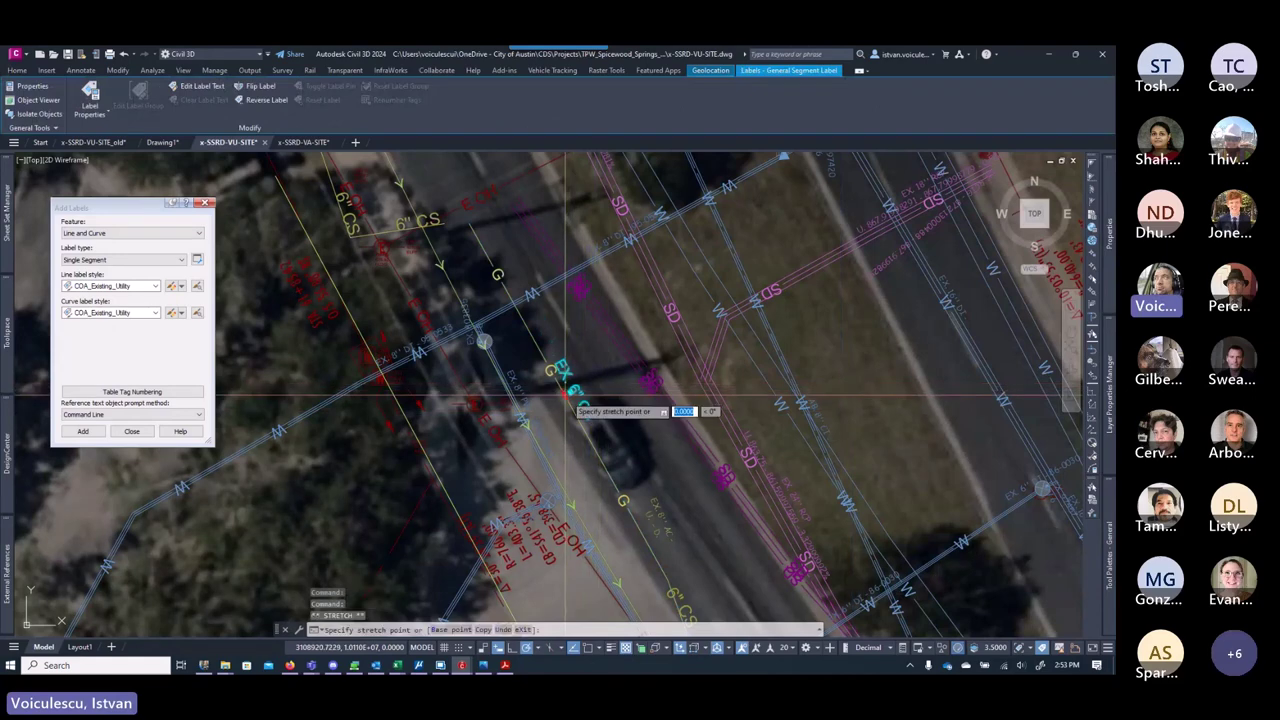
pyautogui.press('Escape')
pyautogui.press('Escape')
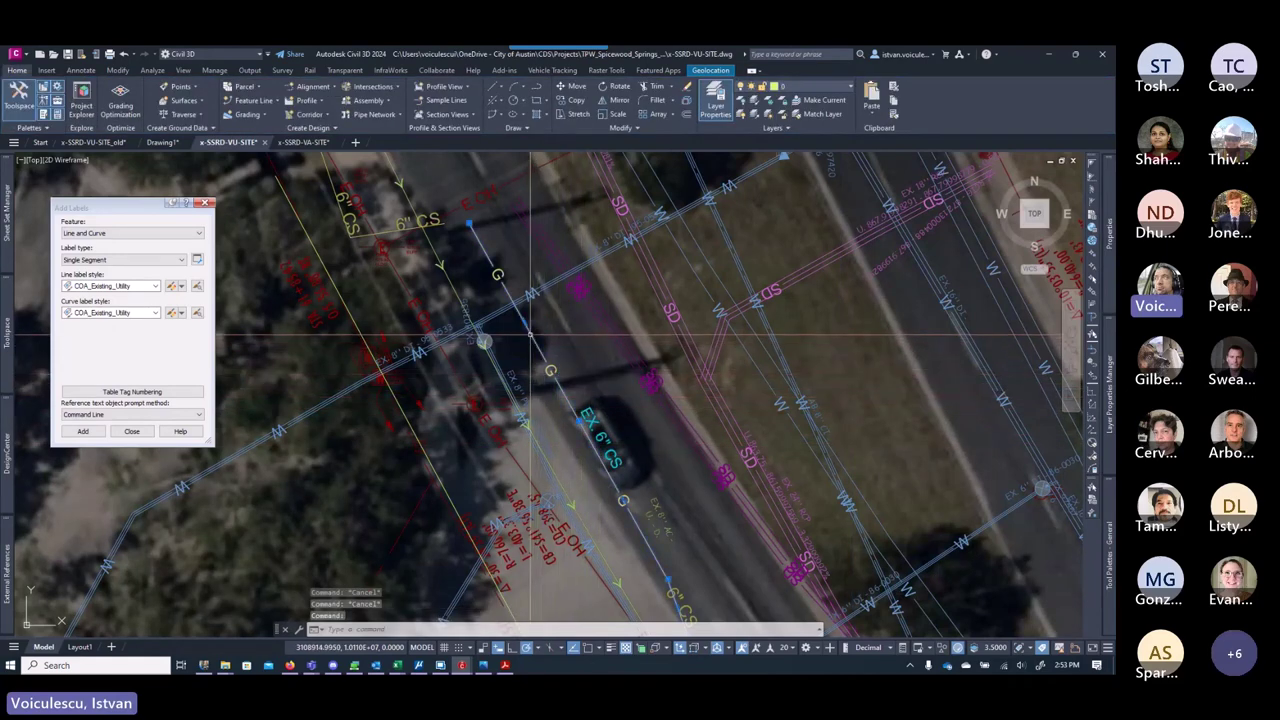
# Step: Check the realigned gas line's layer and look through the VI-Survey GIS layers, including the other VI-NGAS layers
pyautogui.click(812, 87)
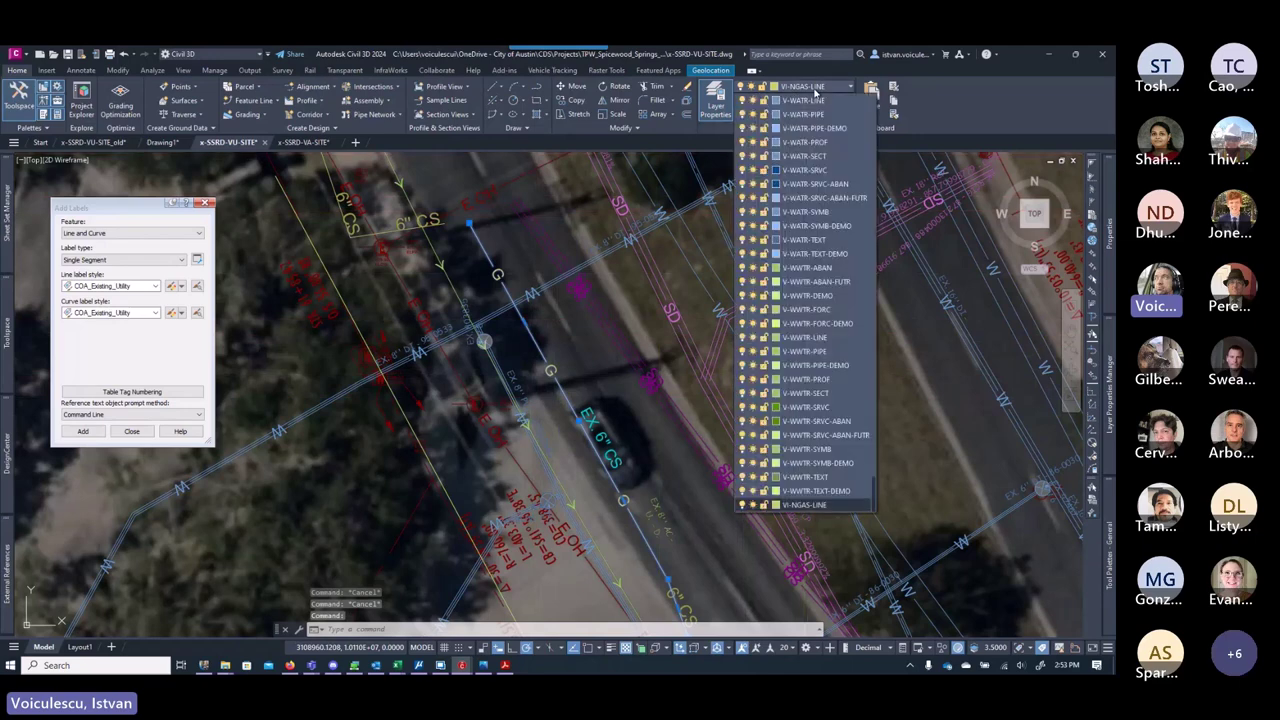
pyautogui.click(815, 92)
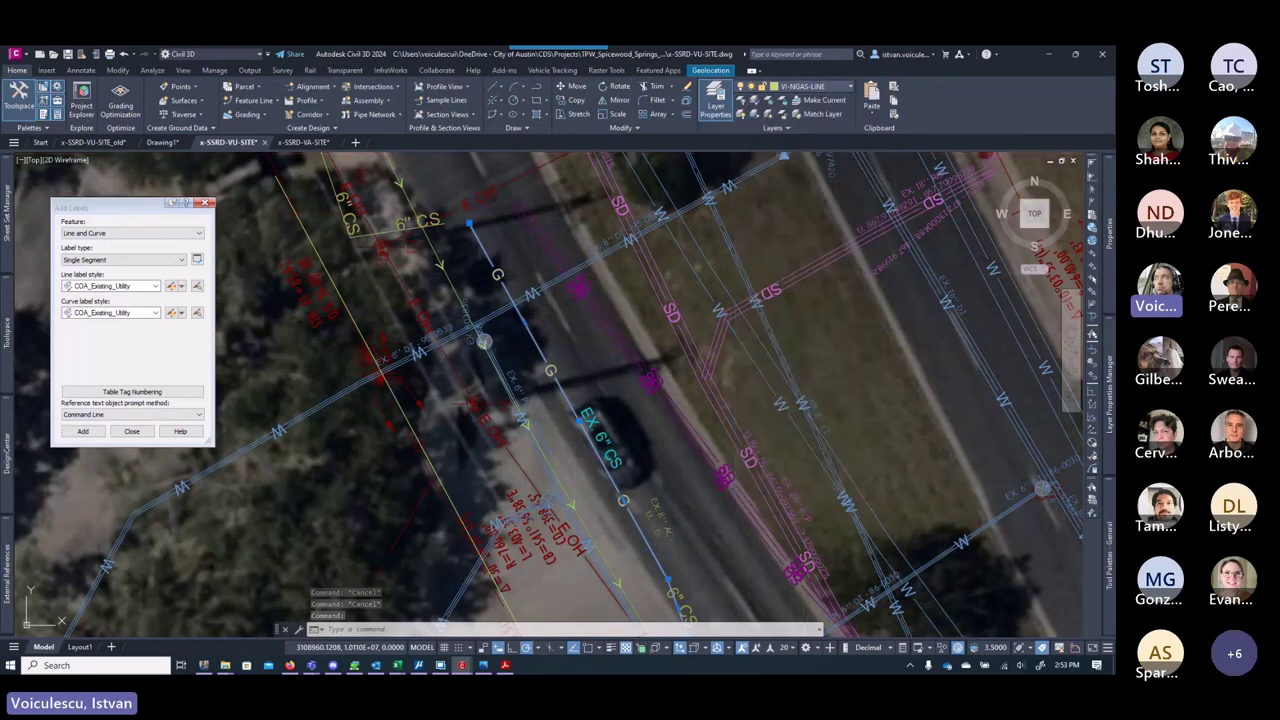
pyautogui.click(716, 102)
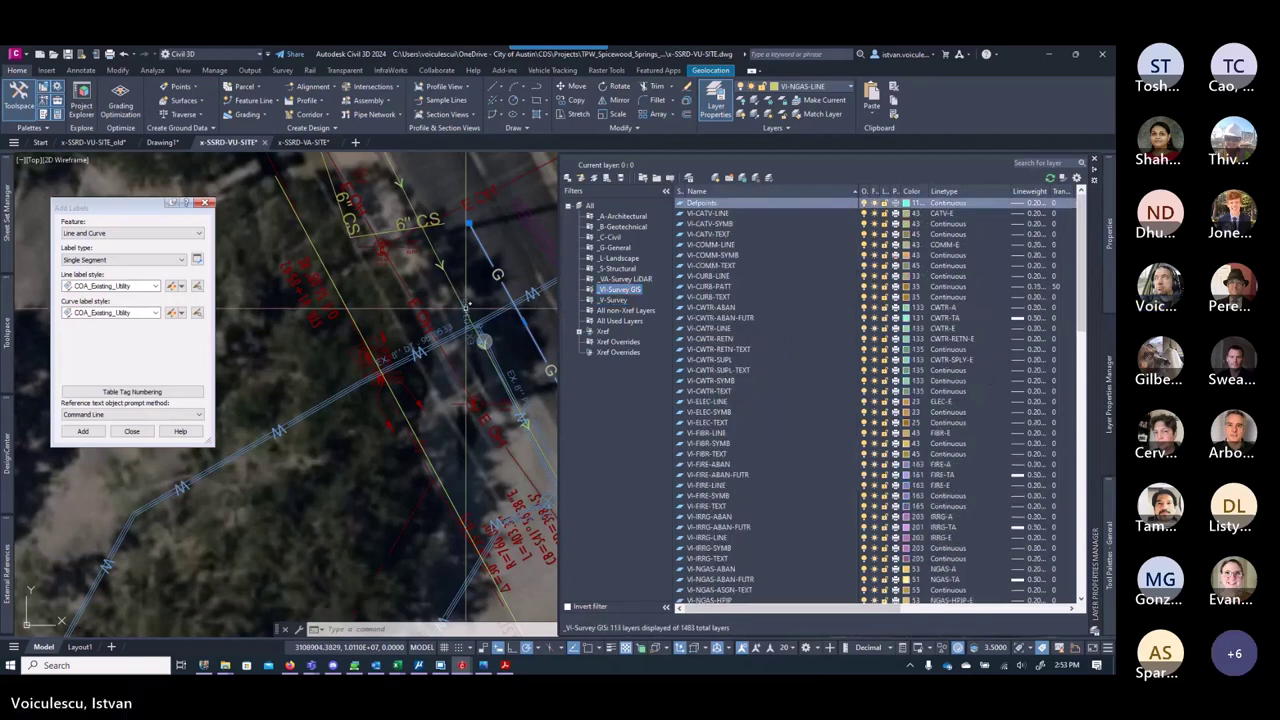
pyautogui.click(803, 88)
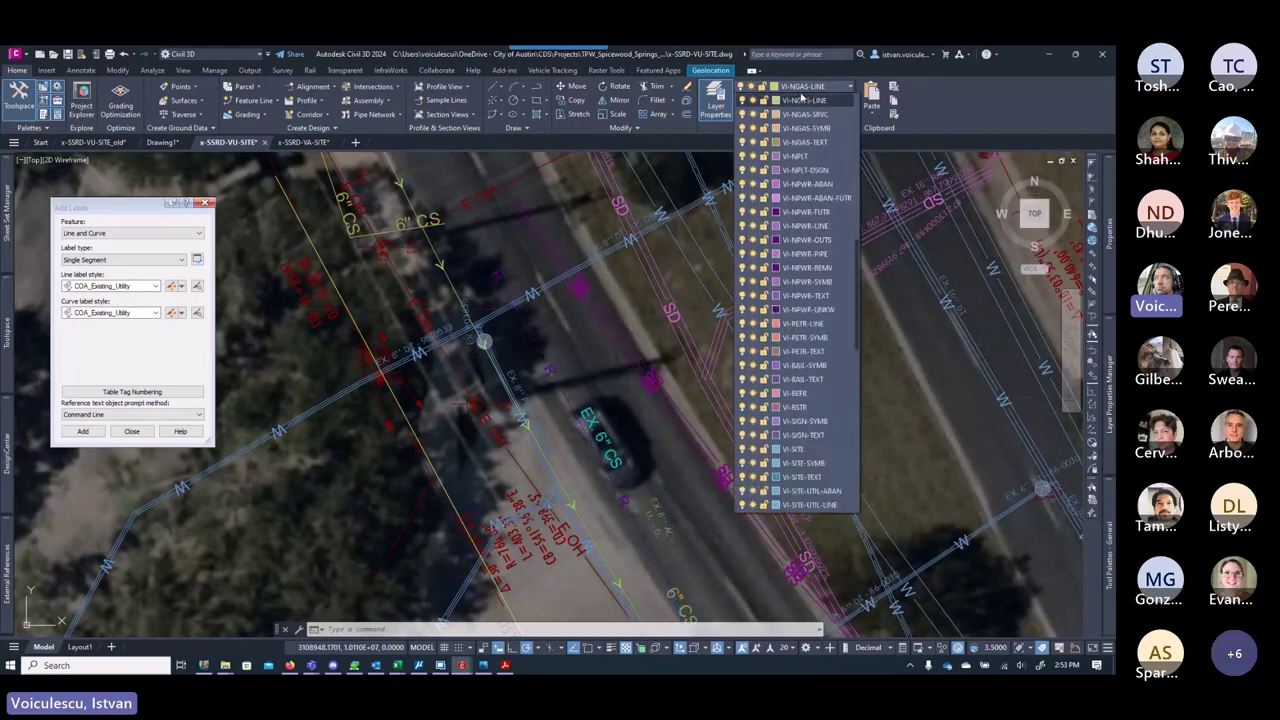
pyautogui.scroll(1, 802, 98)
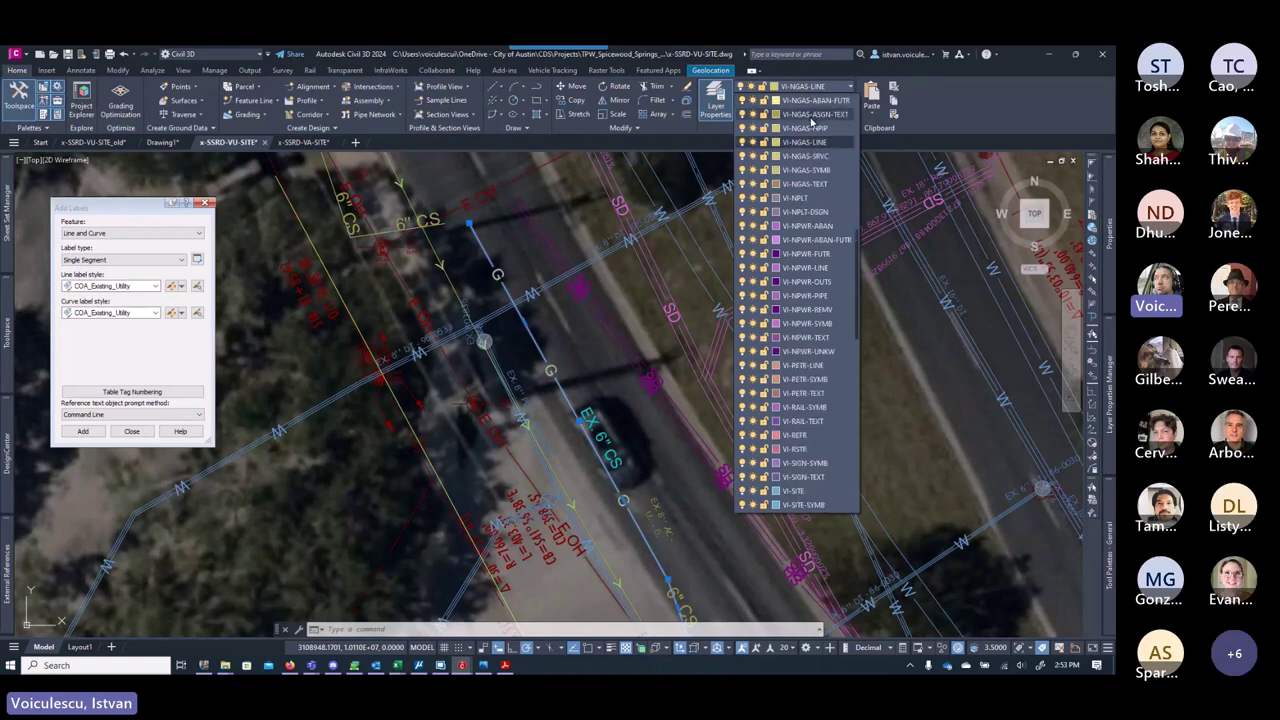
pyautogui.scroll(1, 812, 141)
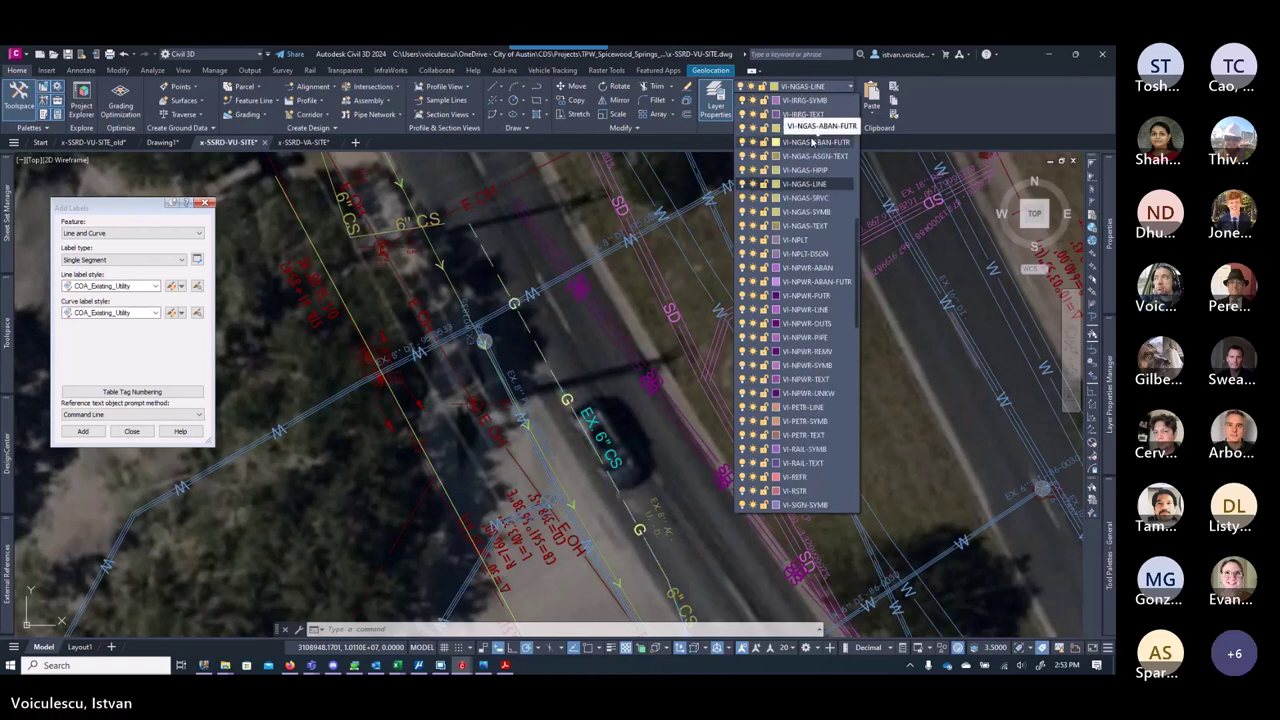
pyautogui.press('Escape')
pyautogui.press('Escape')
pyautogui.press('Escape')
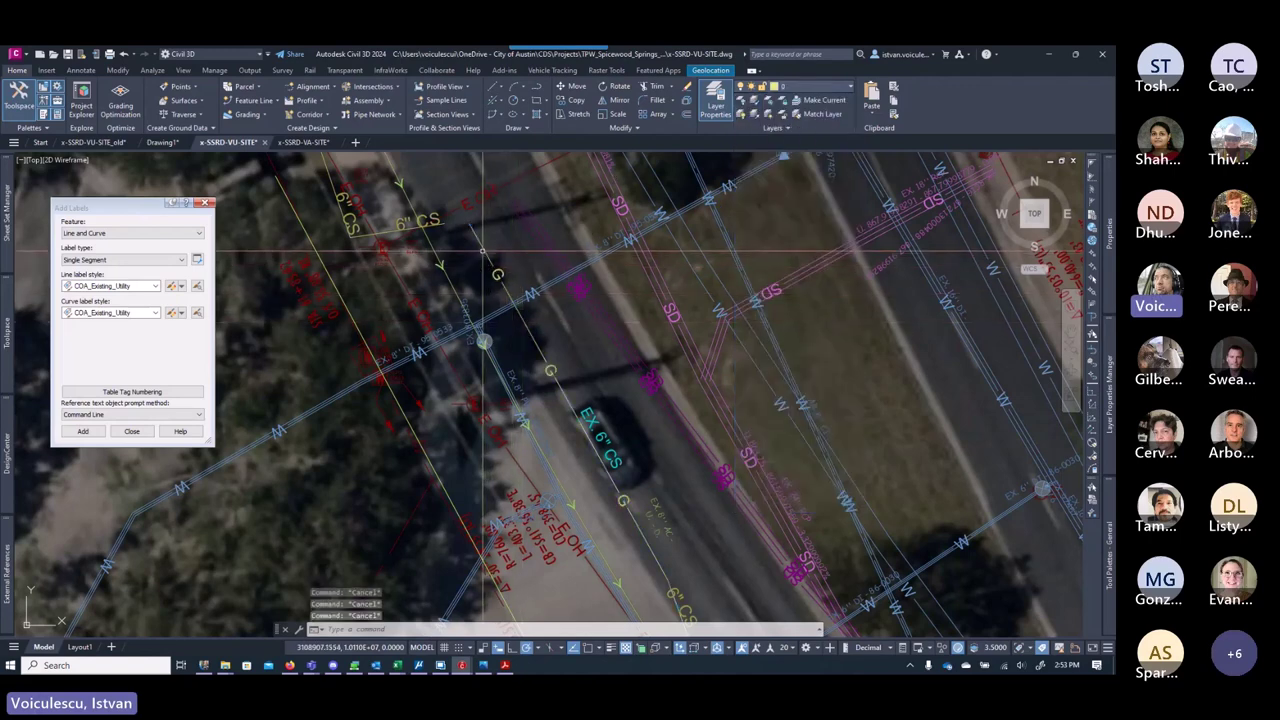
# Step: Move the EX. 6" CS label beside the parked car onto the VI-NGAS-TEXT layer and check its layer assignment
pyautogui.click(595, 420)
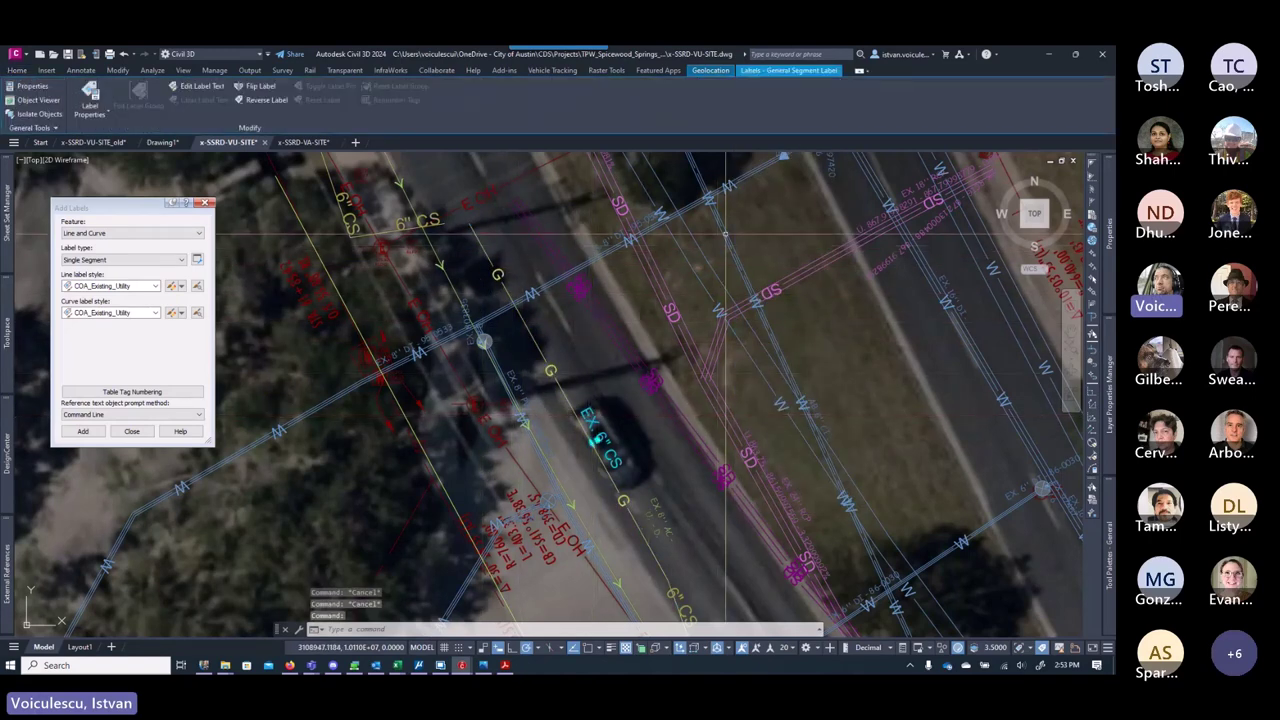
pyautogui.click(17, 71)
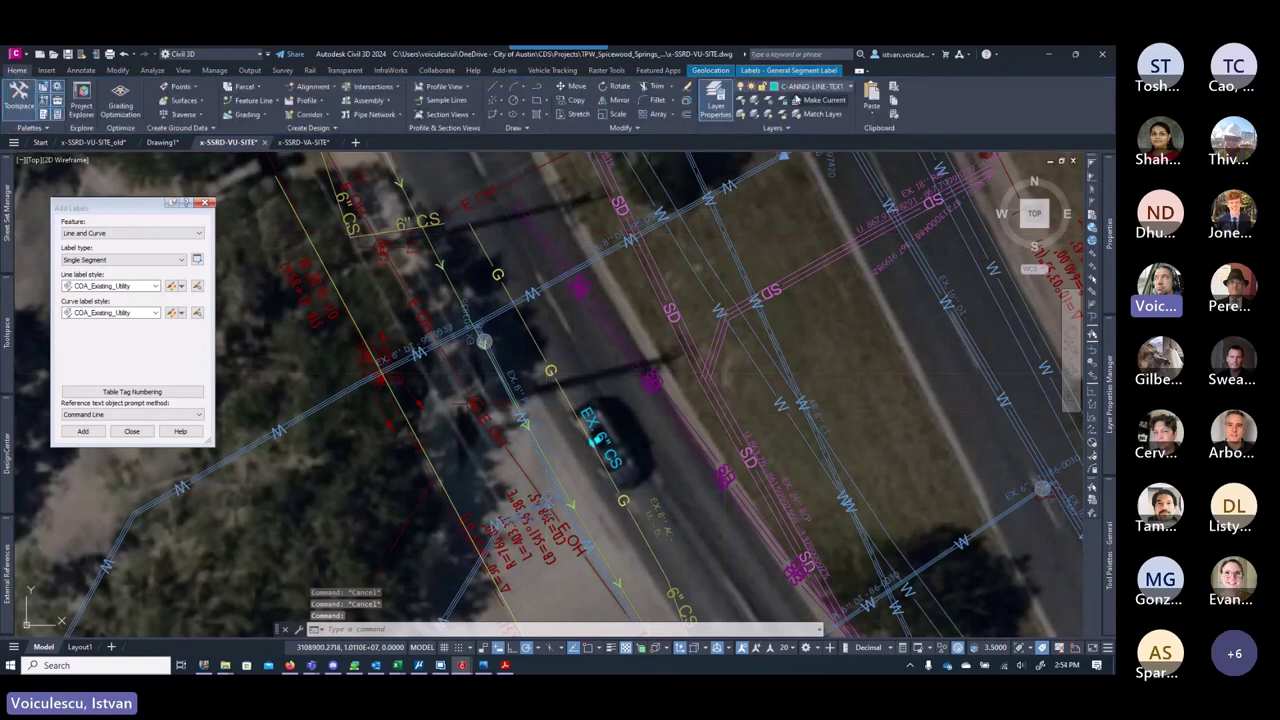
pyautogui.click(821, 87)
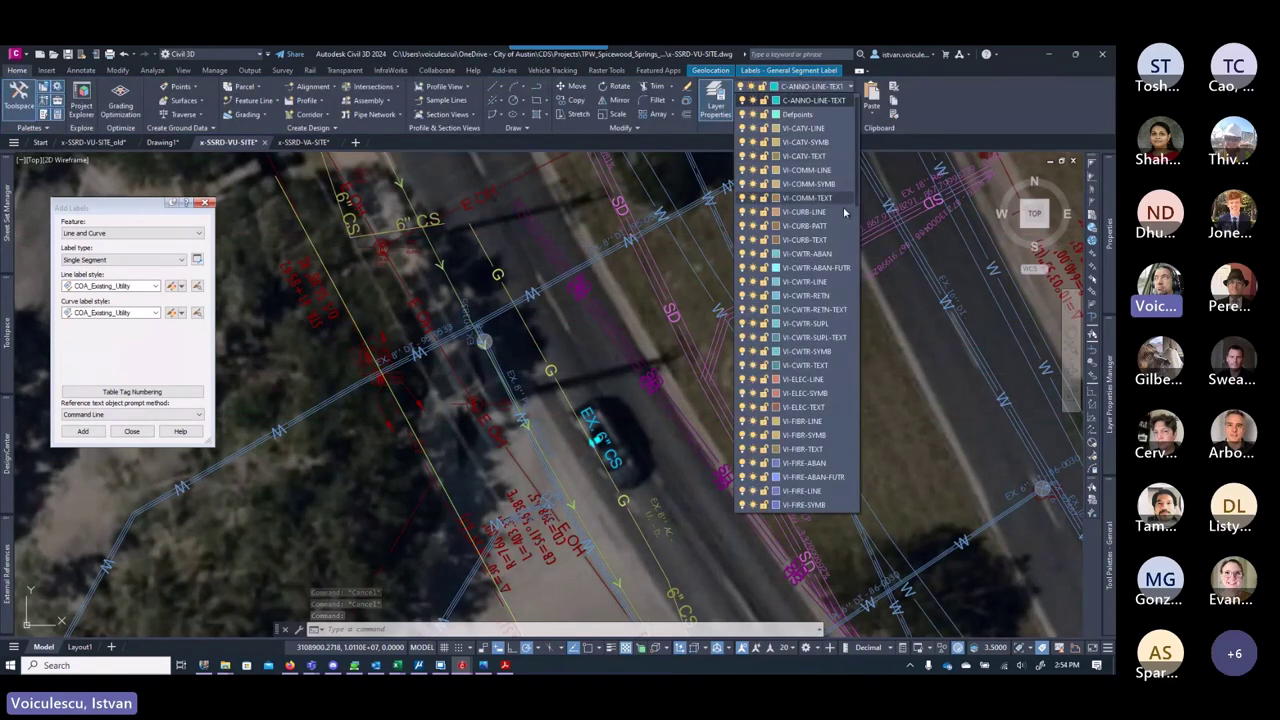
pyautogui.scroll(-10, 844, 212)
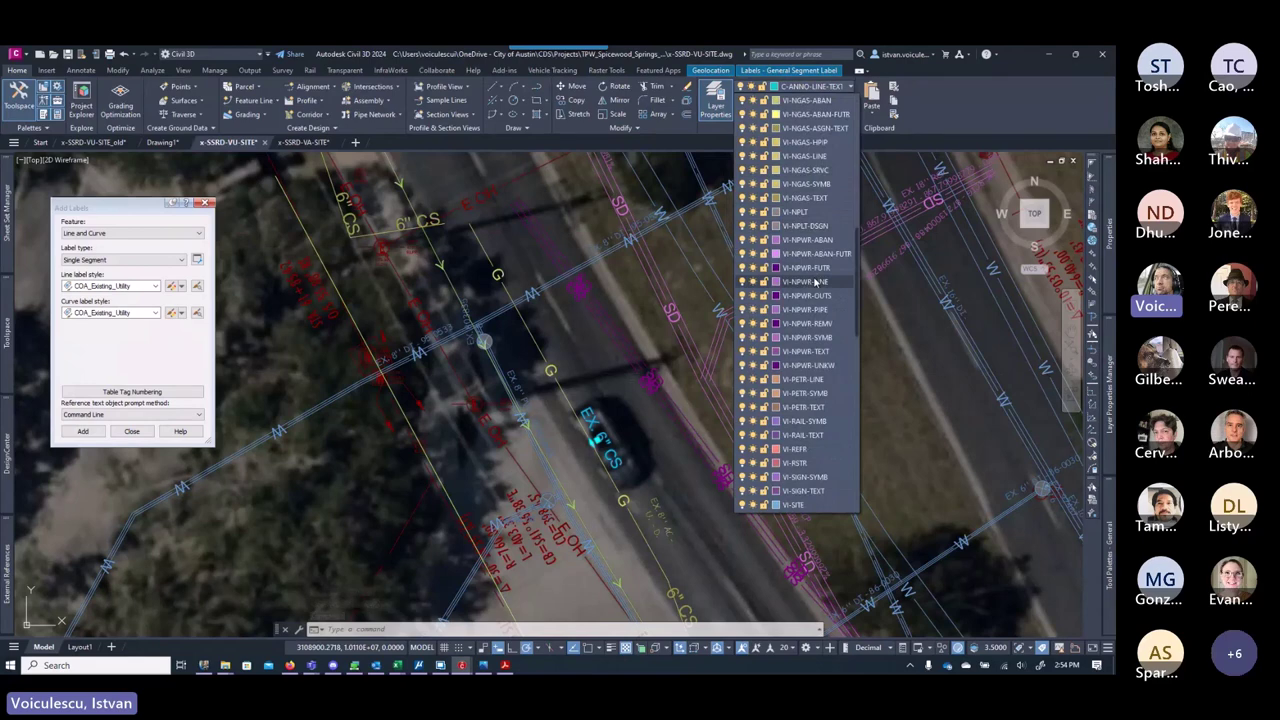
pyautogui.press('Escape')
pyautogui.press('Escape')
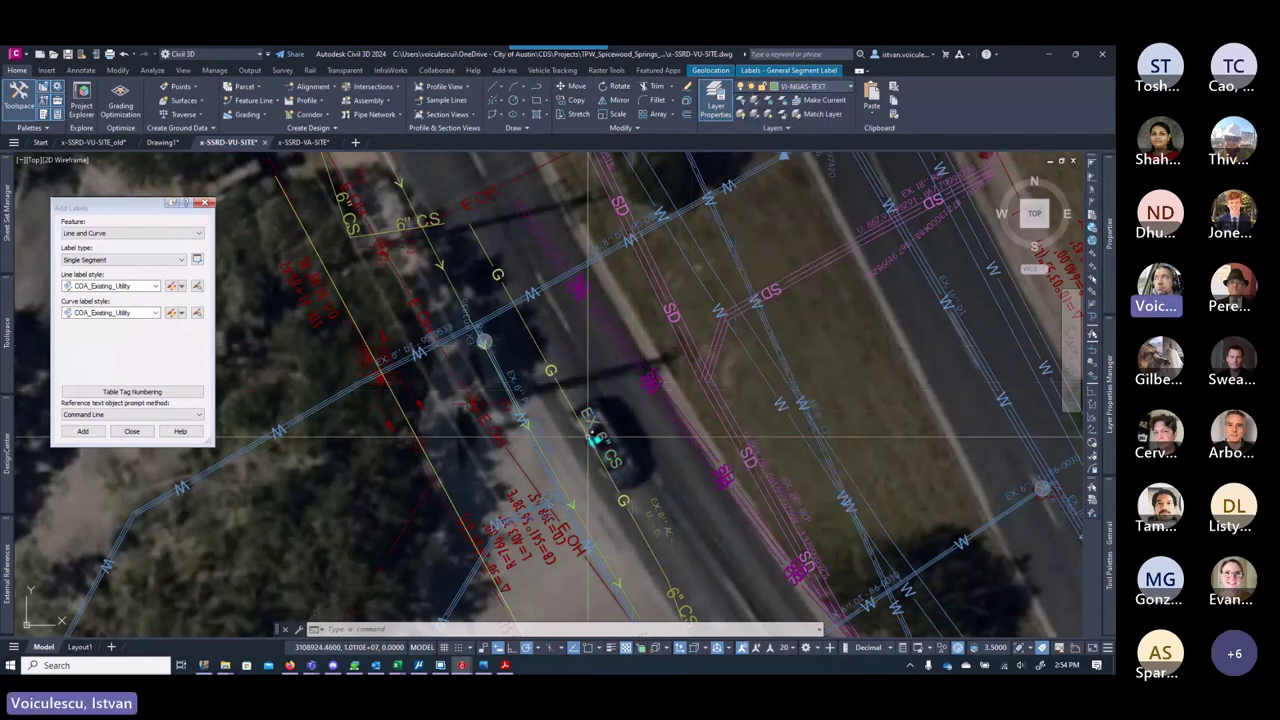
pyautogui.press('Escape')
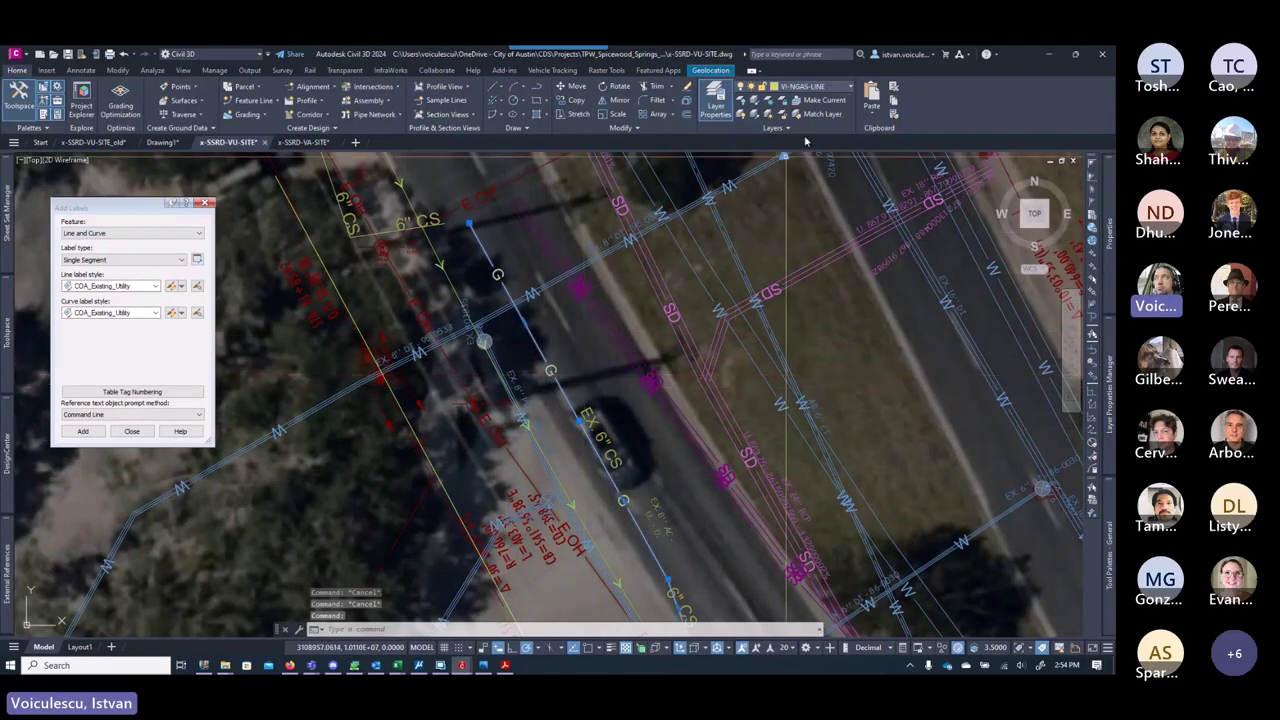
pyautogui.press('Escape')
pyautogui.click(598, 438)
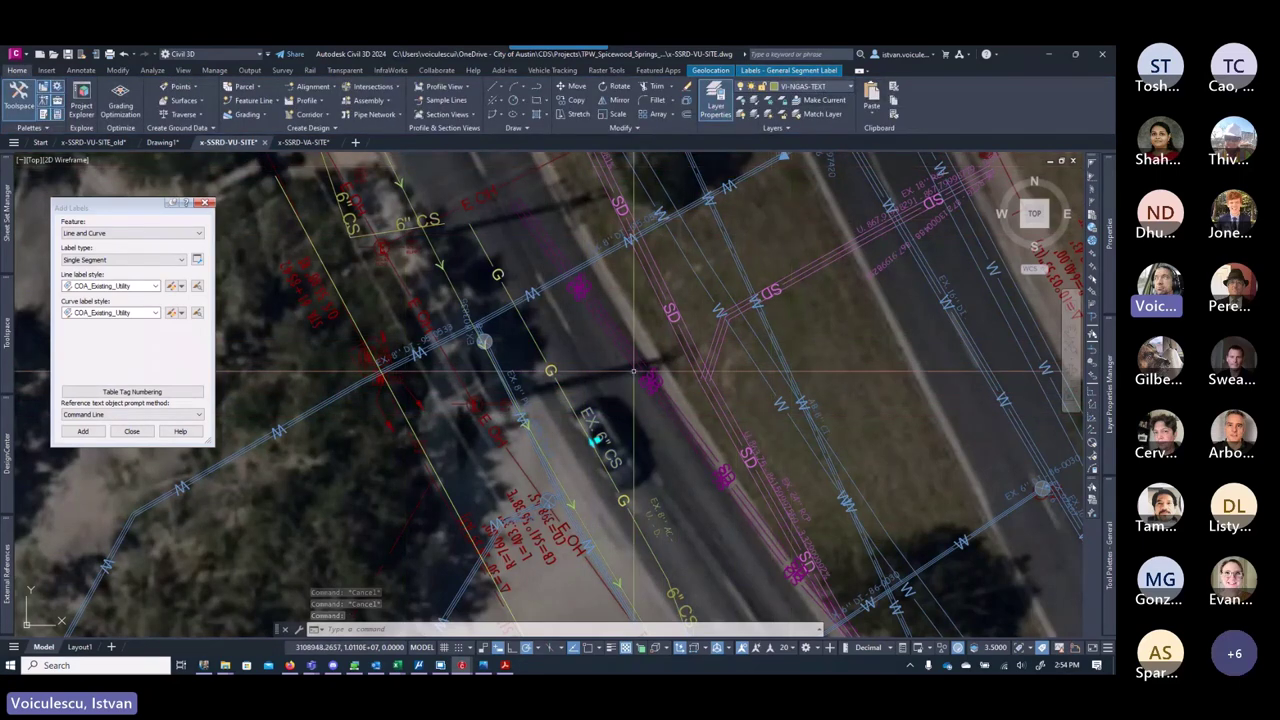
pyautogui.press('Escape')
pyautogui.press('Escape')
pyautogui.press('Escape')
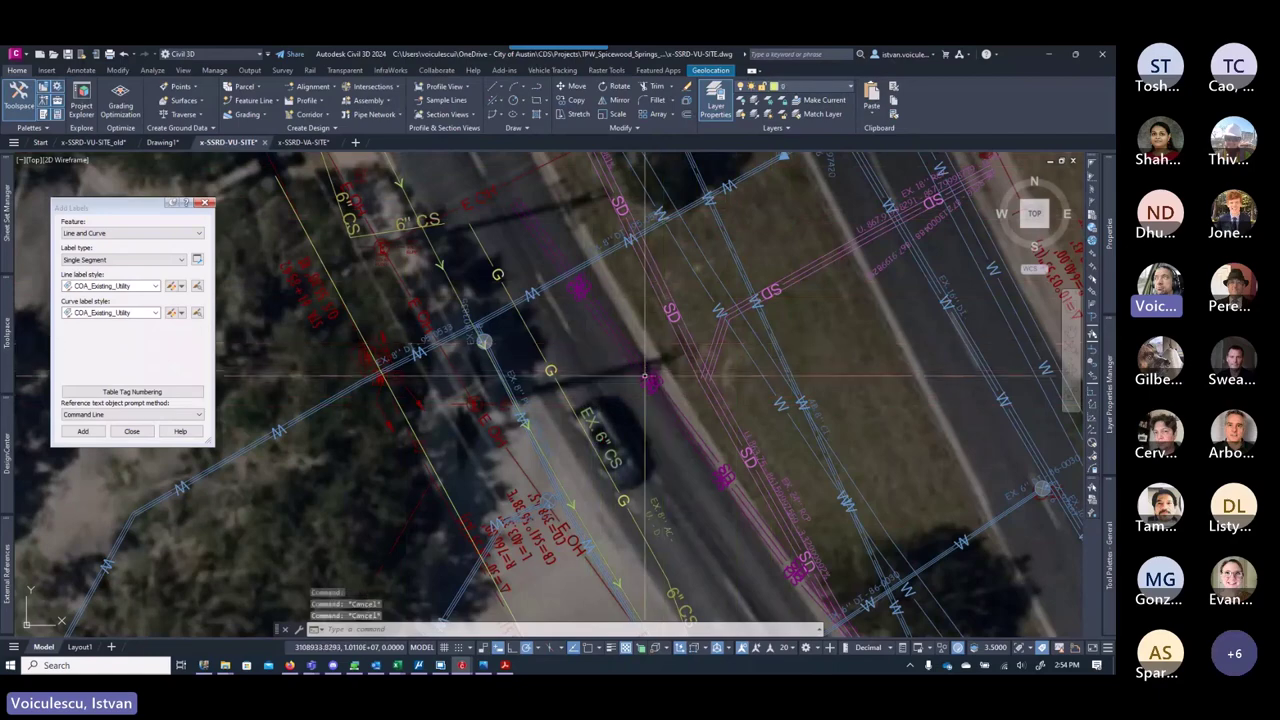
# Step: Erase the storm drain manhole symbol over the car in the curved road northwest of the intersection
pyautogui.moveTo(668, 492); pyautogui.dragTo(614, 342, button='middle')
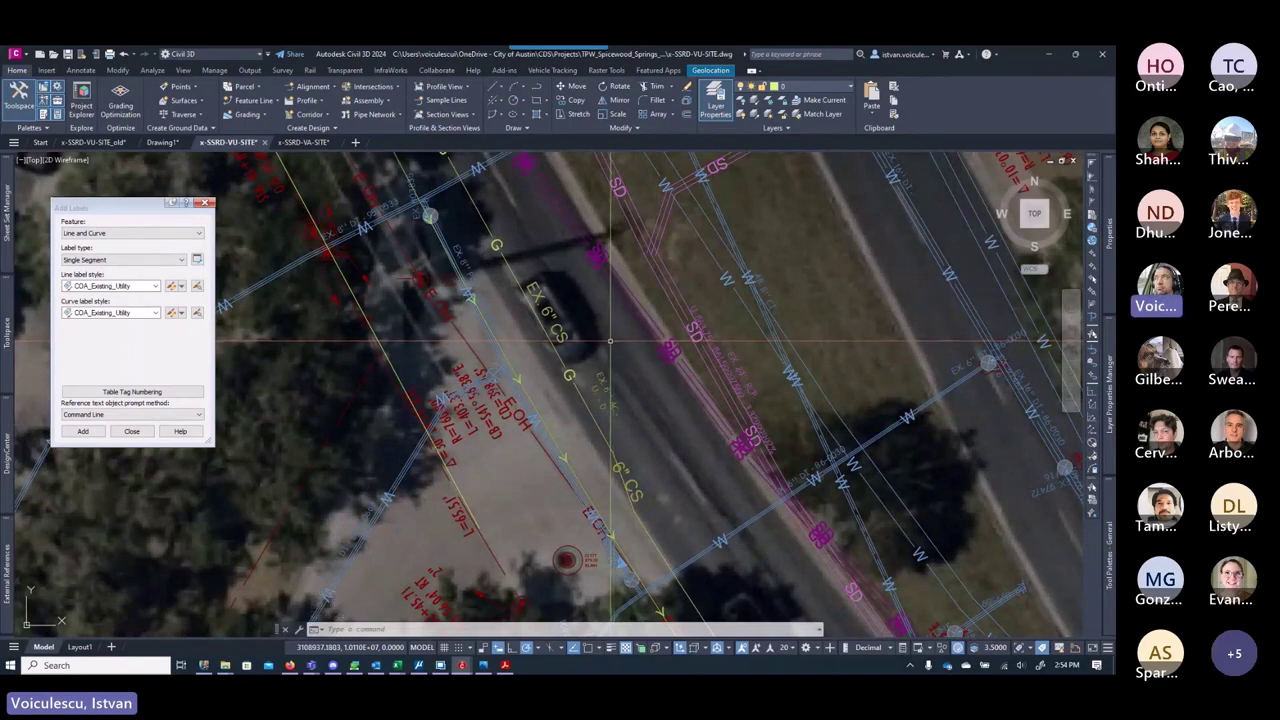
pyautogui.moveTo(614, 342)
pyautogui.mouseDown(button='middle')
pyautogui.moveTo(643, 424)
pyautogui.moveTo(646, 411)
pyautogui.mouseUp(button='middle')
pyautogui.scroll(-2, 646, 411)
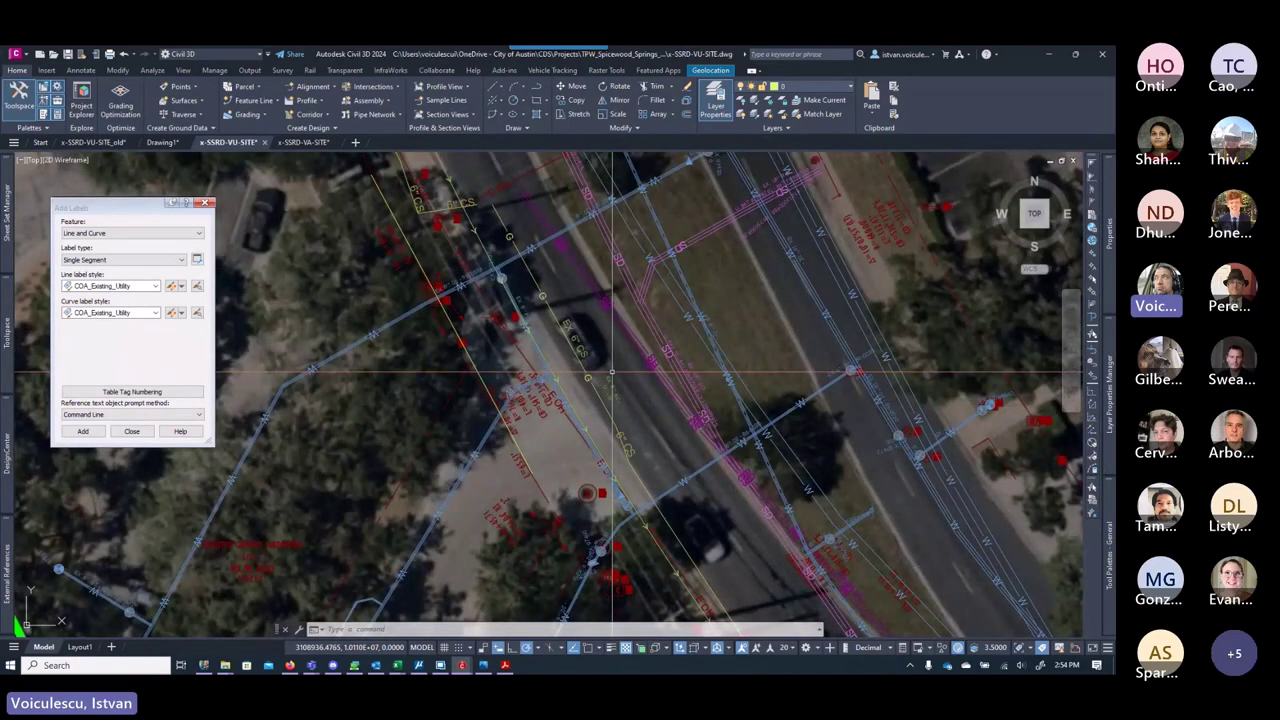
pyautogui.scroll(3, 612, 372)
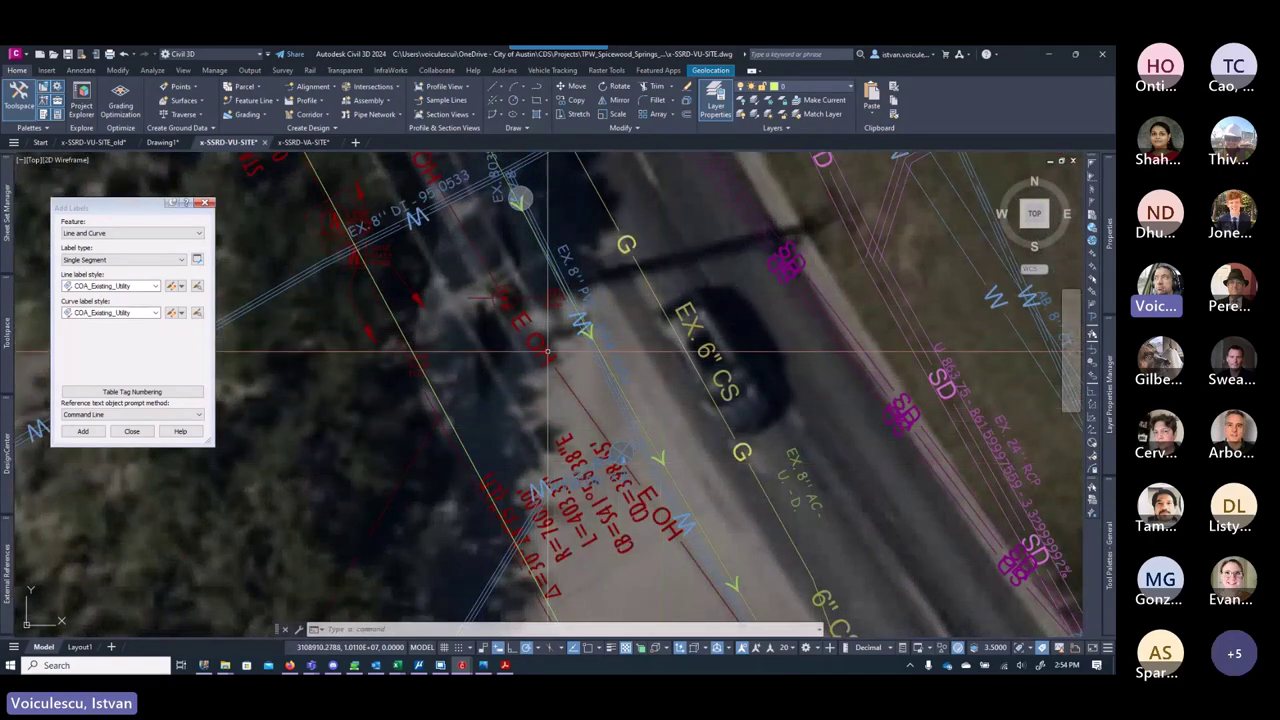
pyautogui.scroll(-2, 550, 352)
pyautogui.scroll(-3, 530, 257)
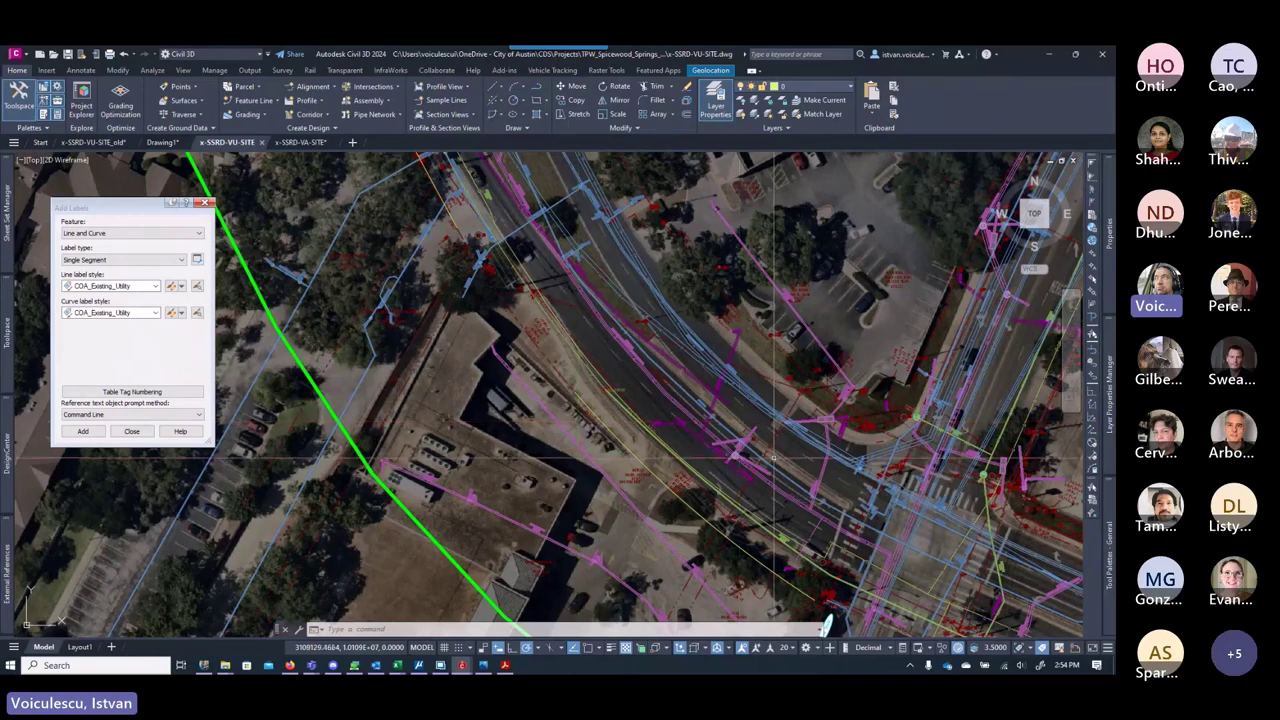
pyautogui.scroll(5, 736, 452)
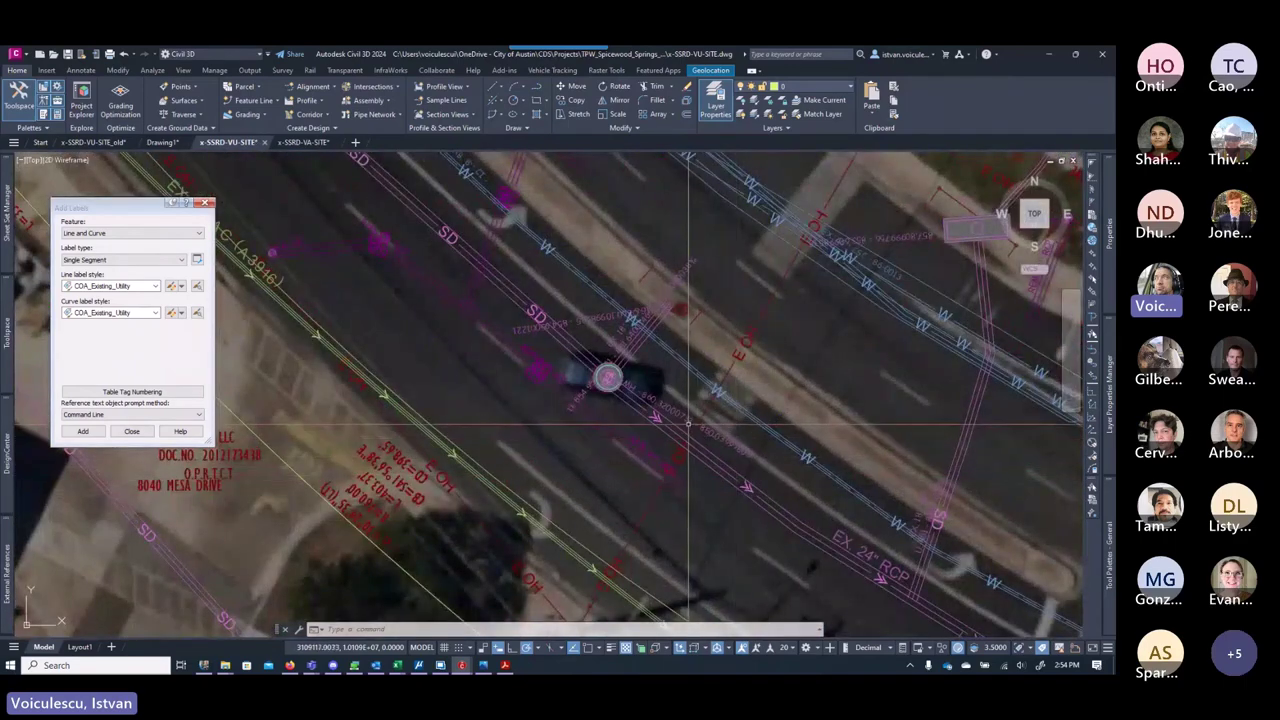
pyautogui.scroll(3, 613, 398)
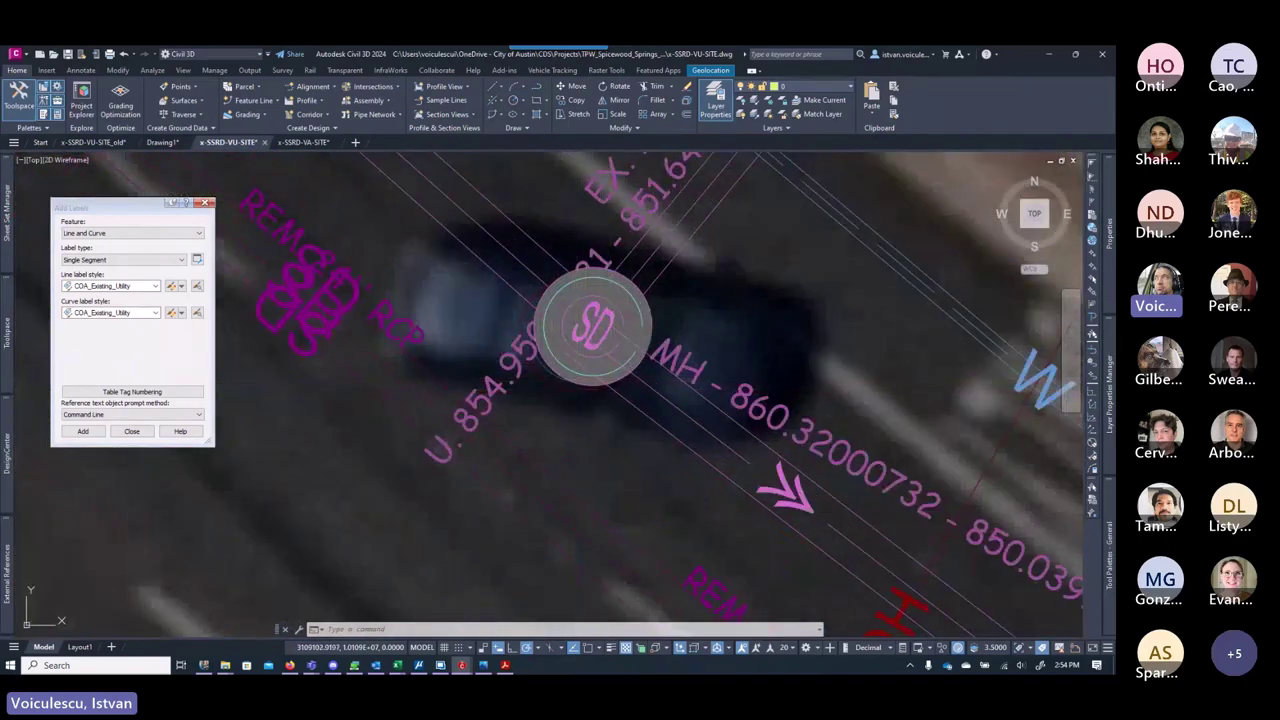
pyautogui.click(576, 380)
pyautogui.press('Delete')
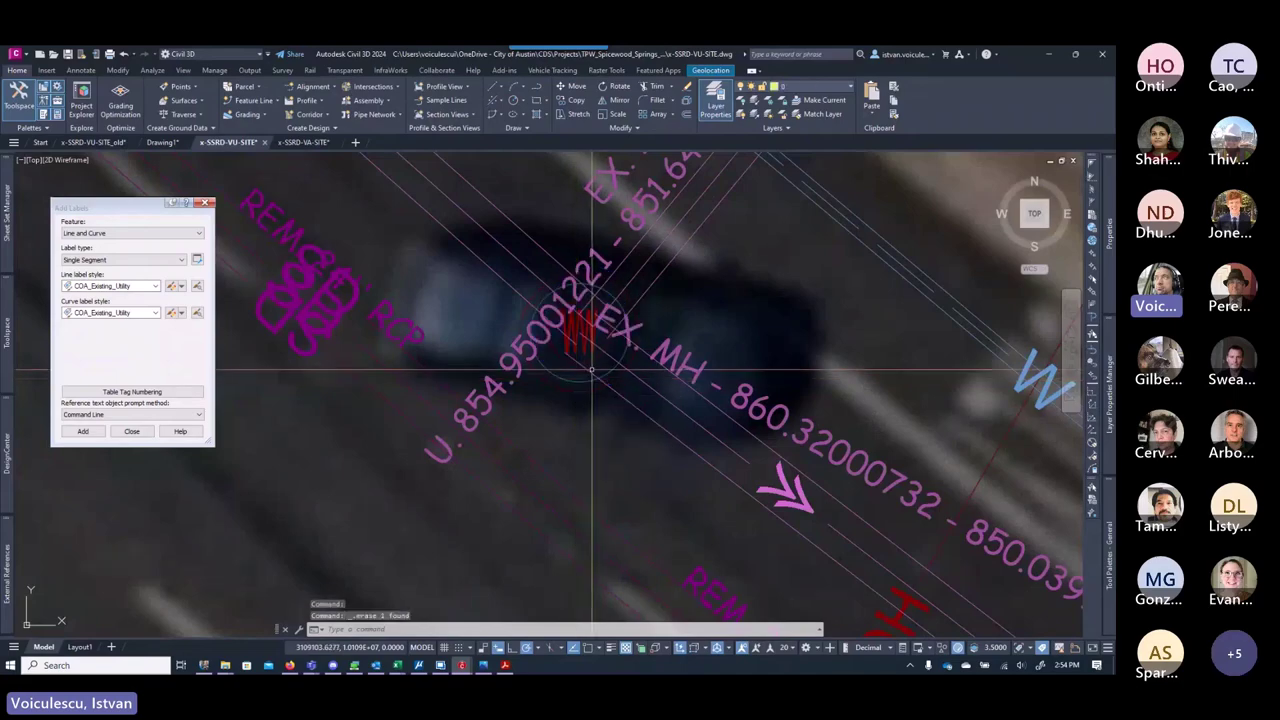
# Step: Open the x-SSRD-V-SITE survey reference drawing from the manhole underneath the erased storm drain symbol
pyautogui.scroll(-5, 587, 400)
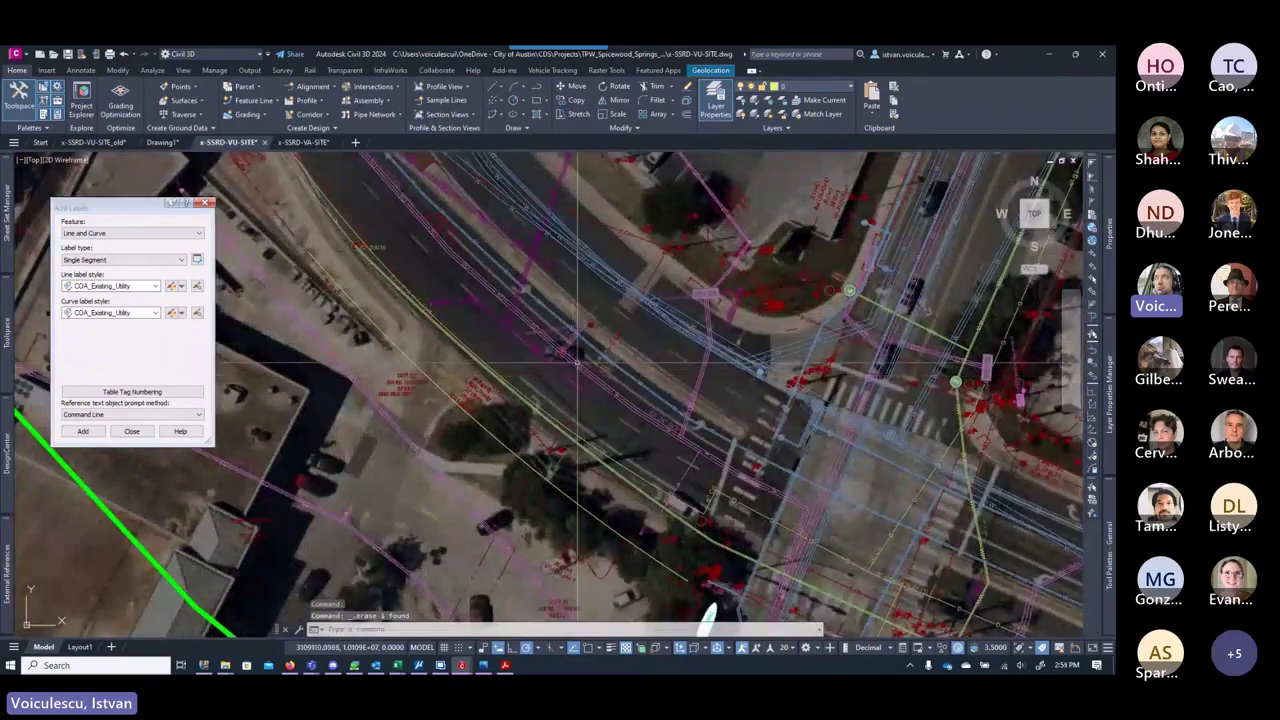
pyautogui.scroll(3, 560, 350)
pyautogui.scroll(2, 560, 350)
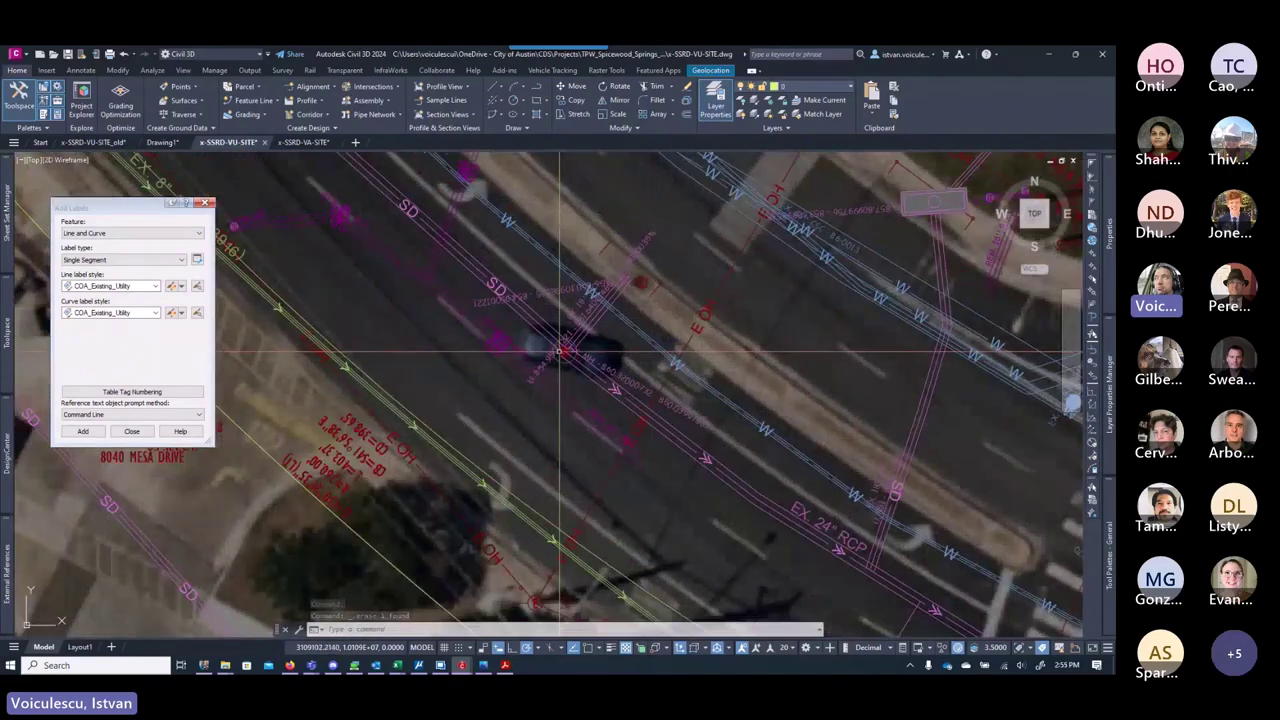
pyautogui.scroll(-5, 505, 383)
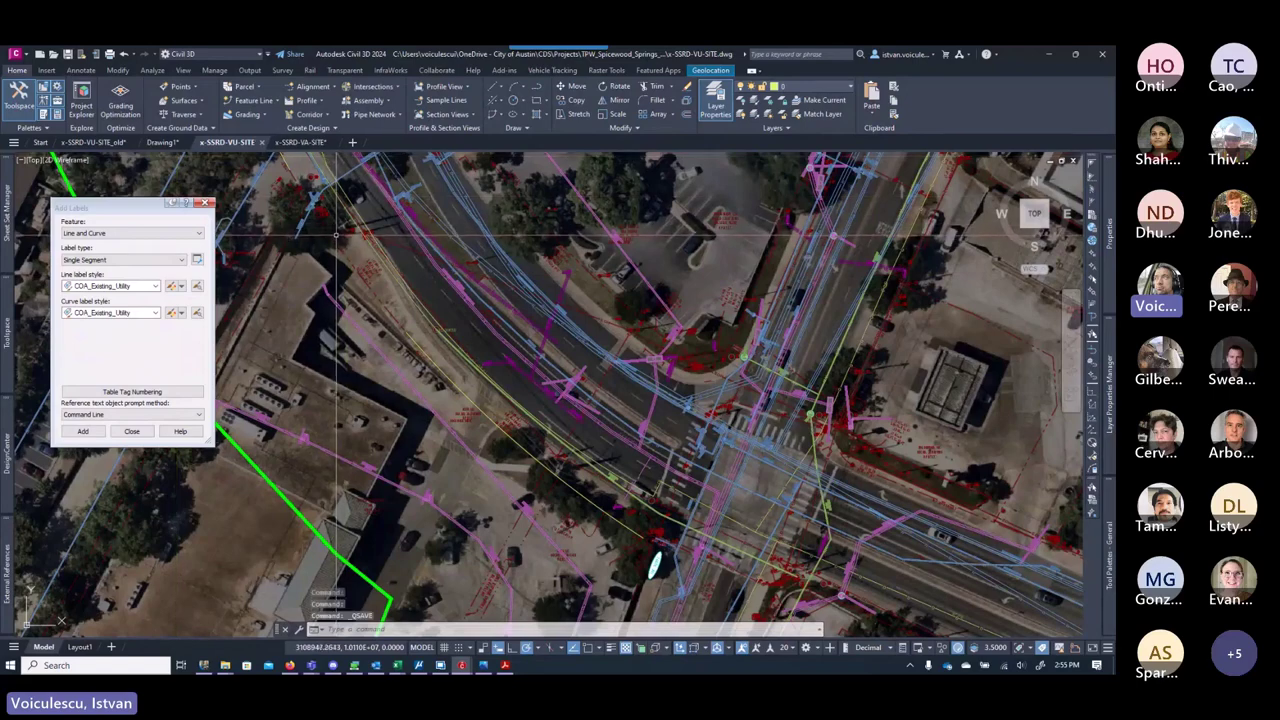
pyautogui.scroll(2, 526, 410)
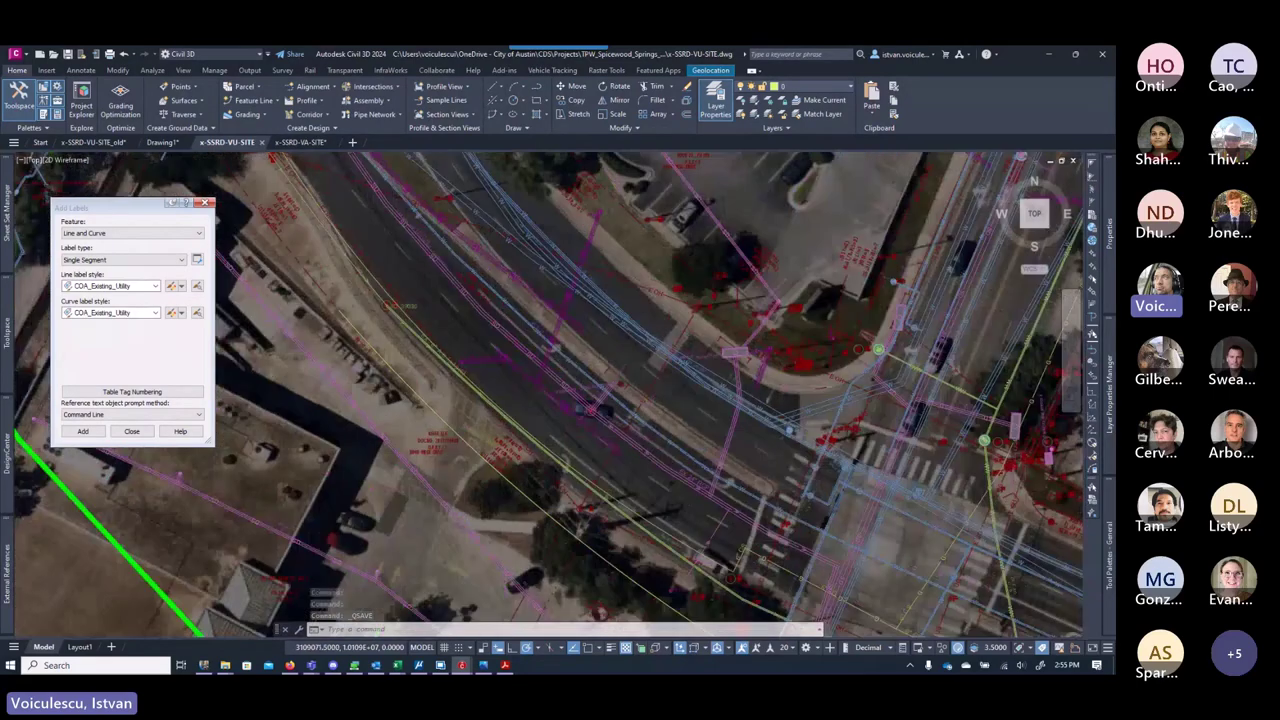
pyautogui.scroll(2, 612, 470)
pyautogui.scroll(3, 700, 480)
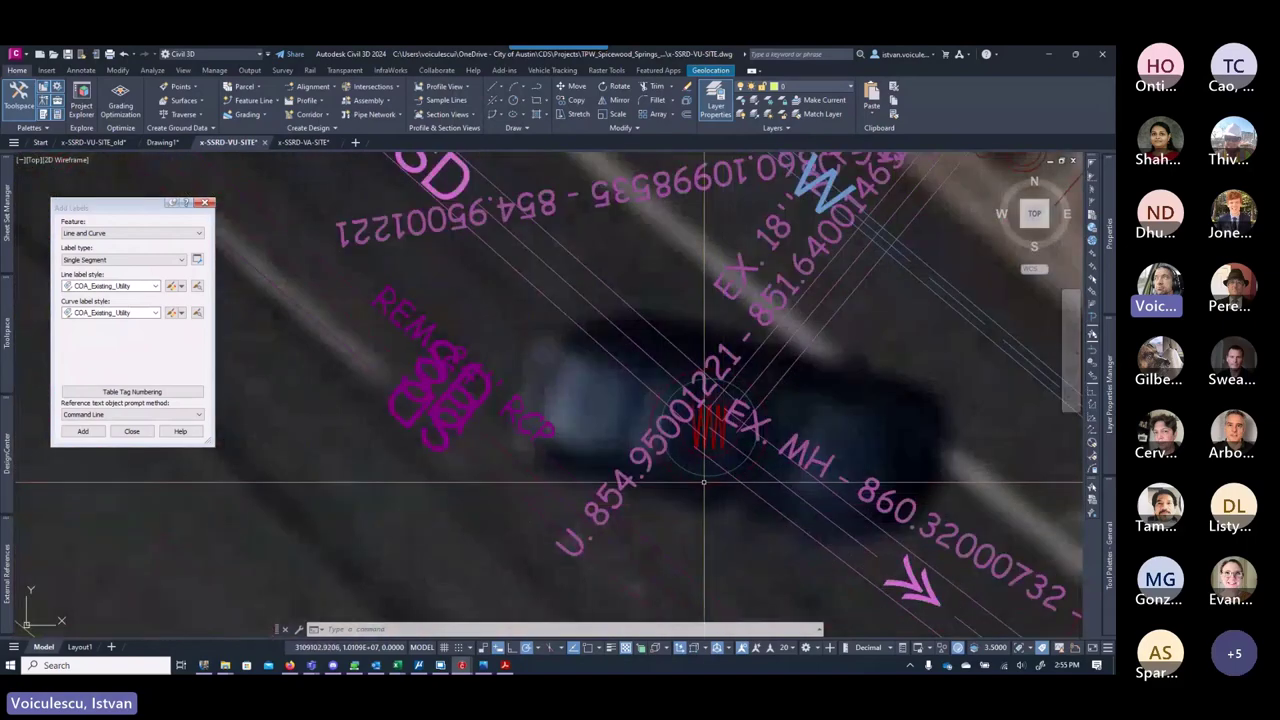
pyautogui.click(704, 482)
pyautogui.click(706, 480)
pyautogui.rightClick(706, 480)
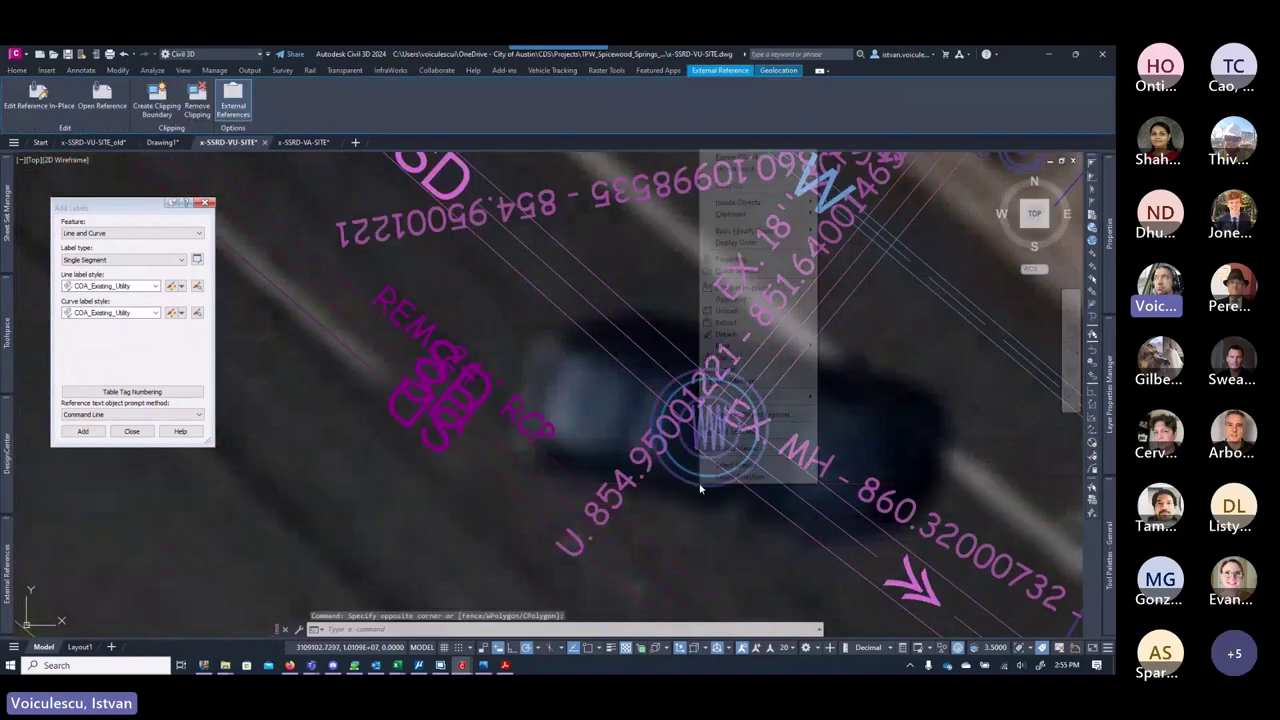
pyautogui.click(759, 301)
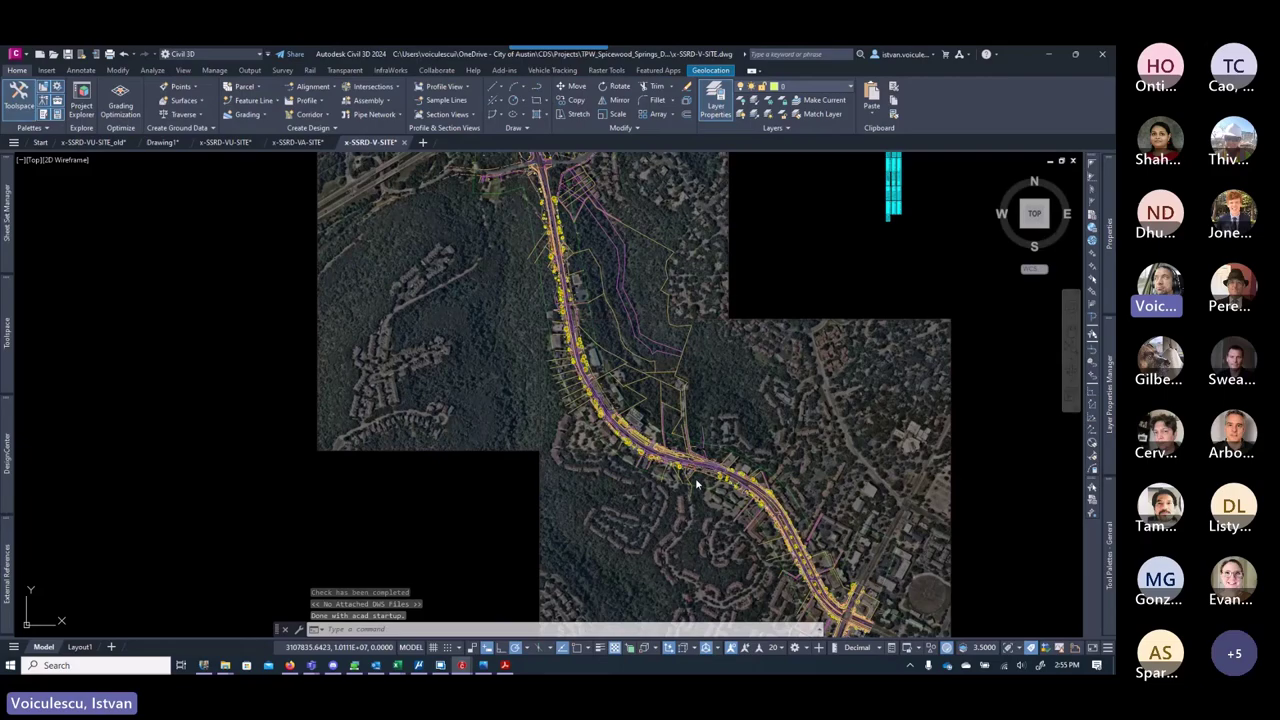
# Step: Isolate the V-WWTR-SYMB layer using the WWMH manhole symbol over the car near the curb inlet
pyautogui.scroll(5, 832, 440)
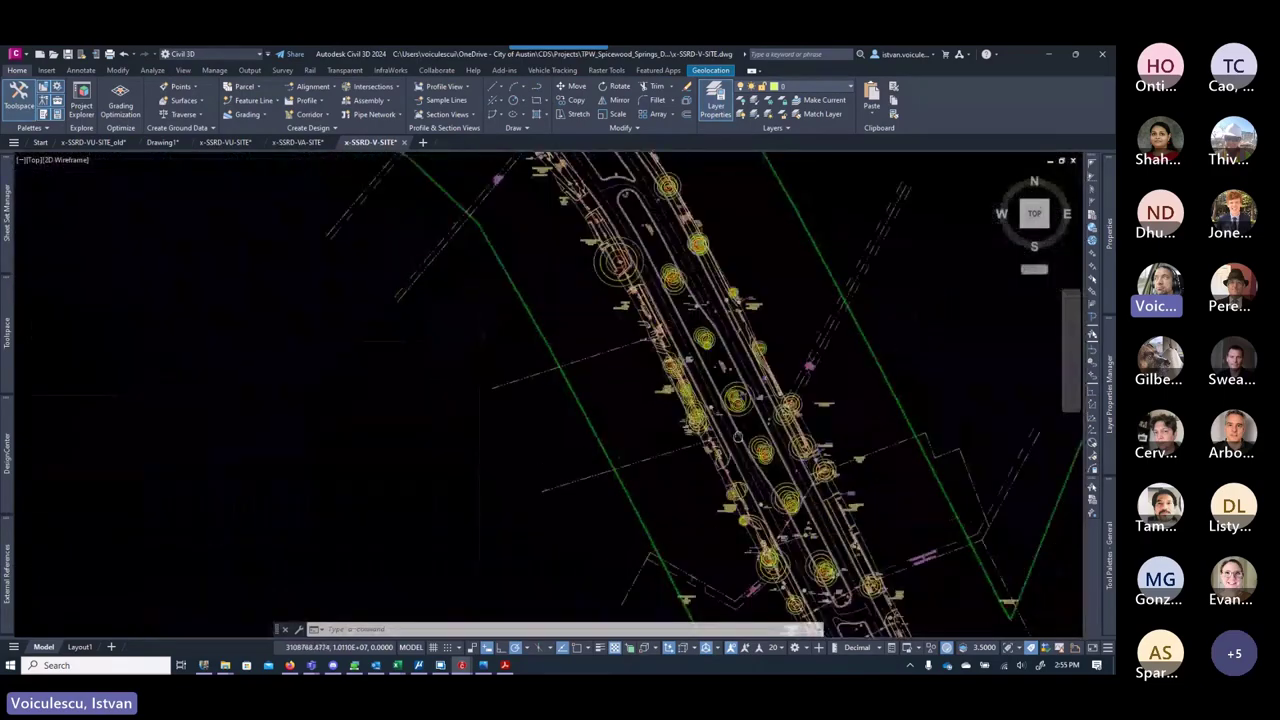
pyautogui.scroll(-5, 832, 440)
pyautogui.scroll(4, 832, 440)
pyautogui.scroll(8, 832, 440)
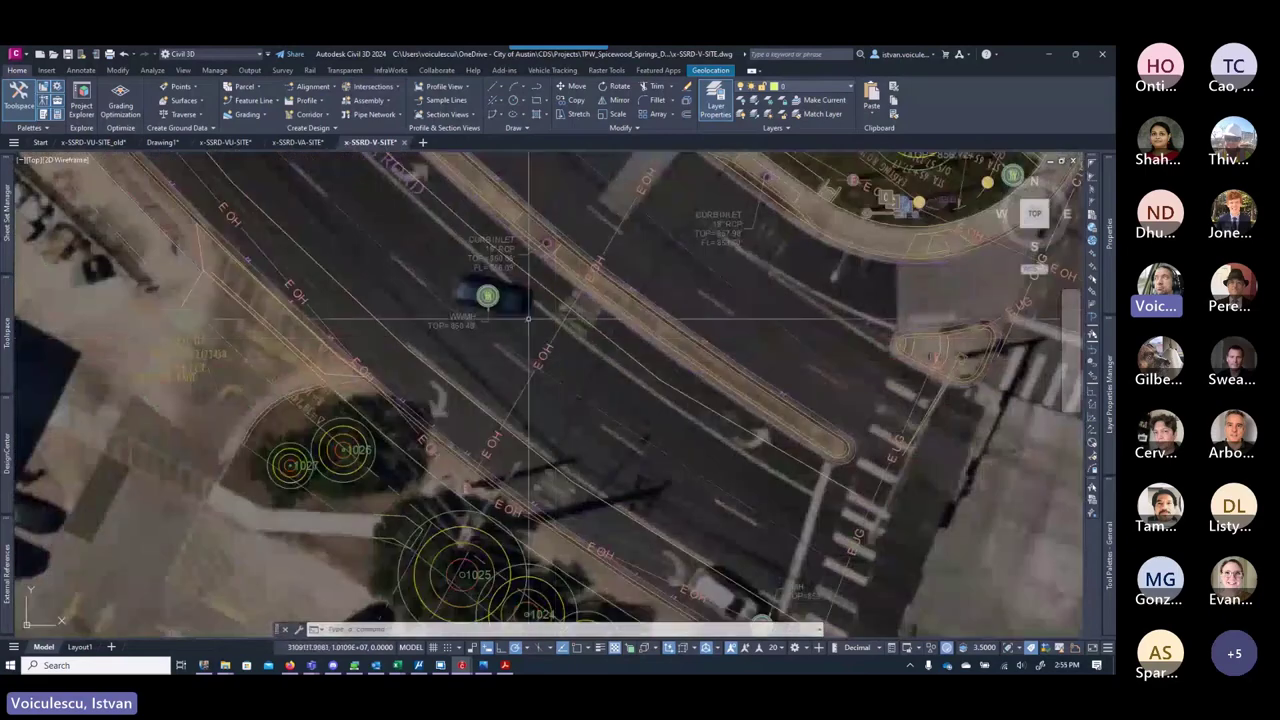
pyautogui.moveTo(528, 318); pyautogui.dragTo(535, 362, button='middle')
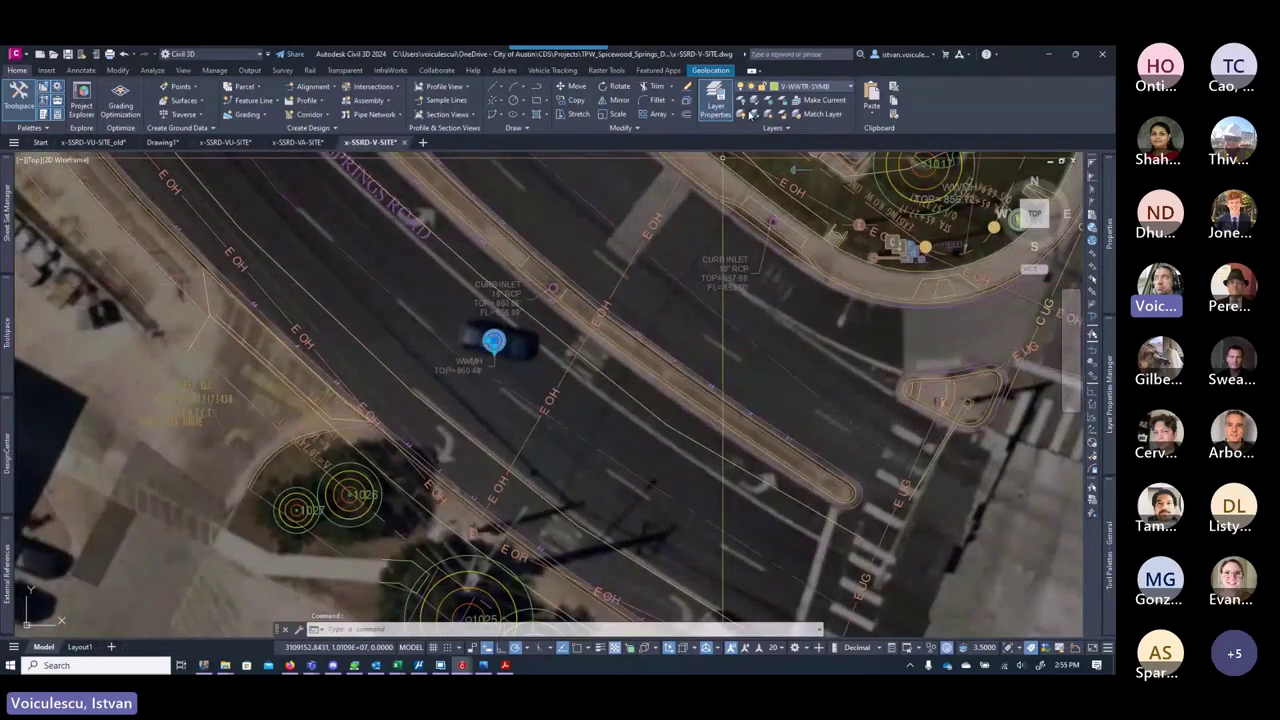
pyautogui.click(753, 101)
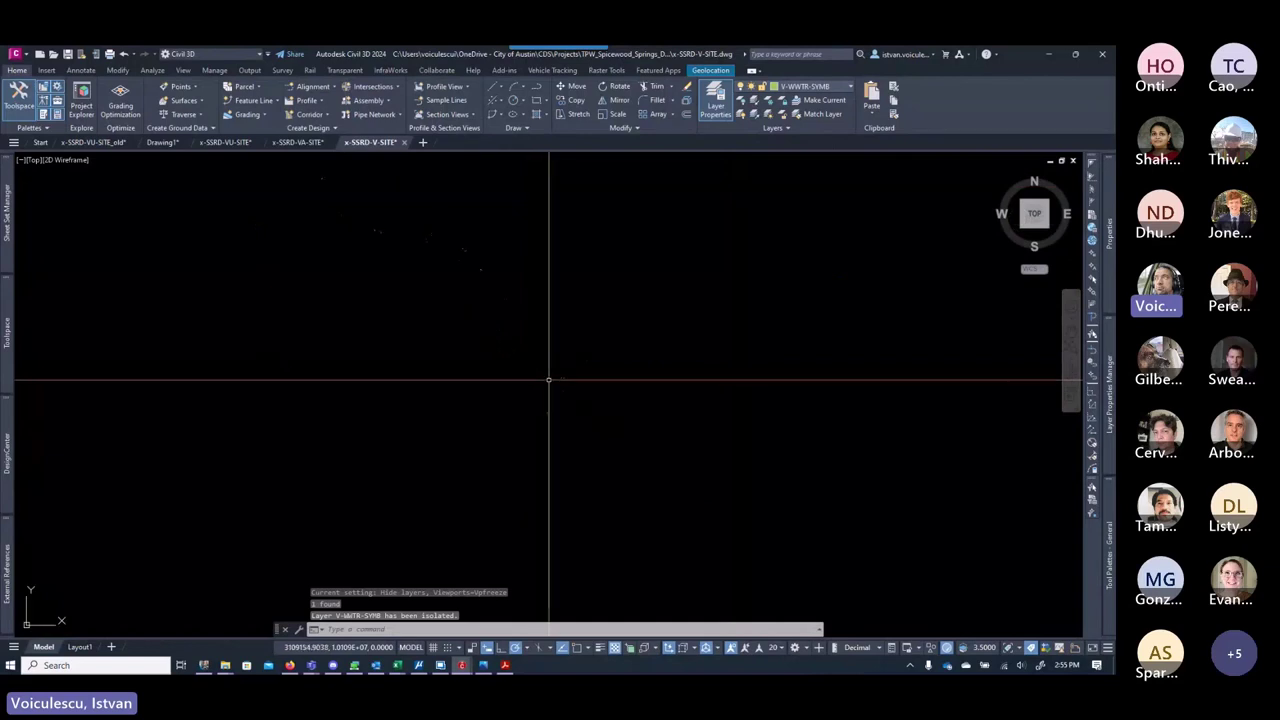
# Step: Copy all the isolated wastewater symbols along the road corridor with base point 0,0
pyautogui.click(634, 229)
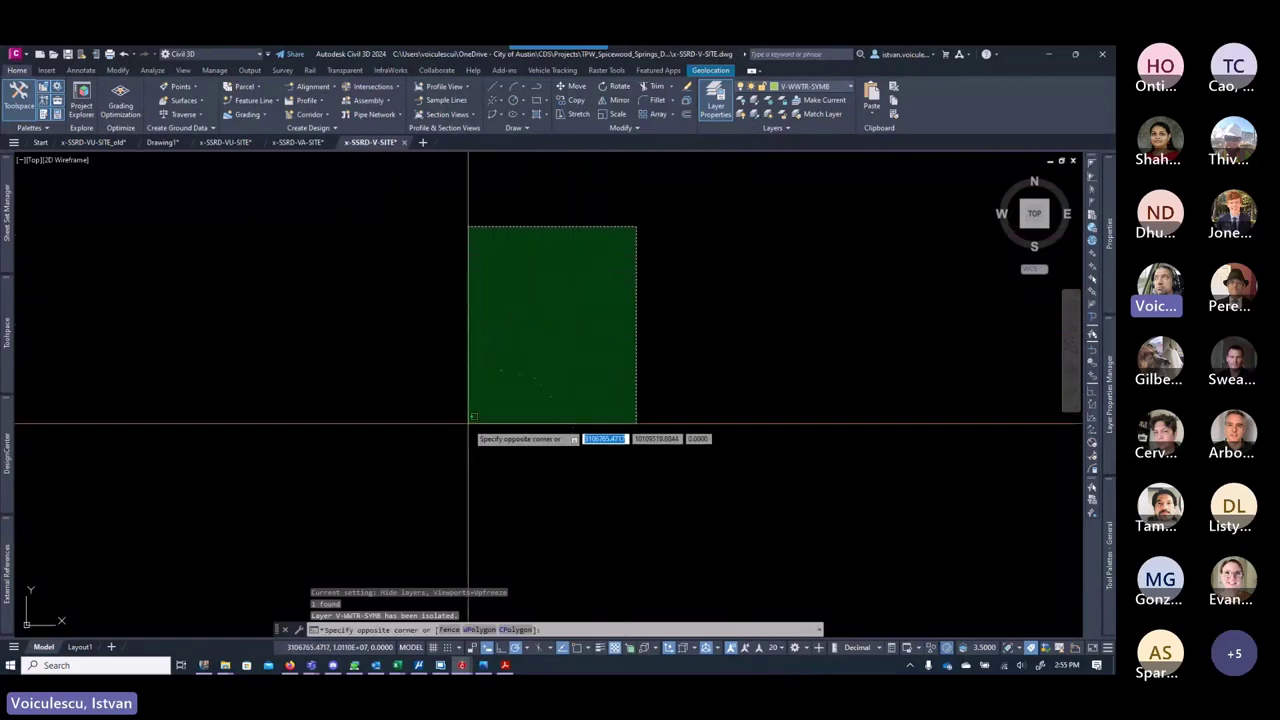
pyautogui.click(393, 518)
pyautogui.rightClick(452, 445)
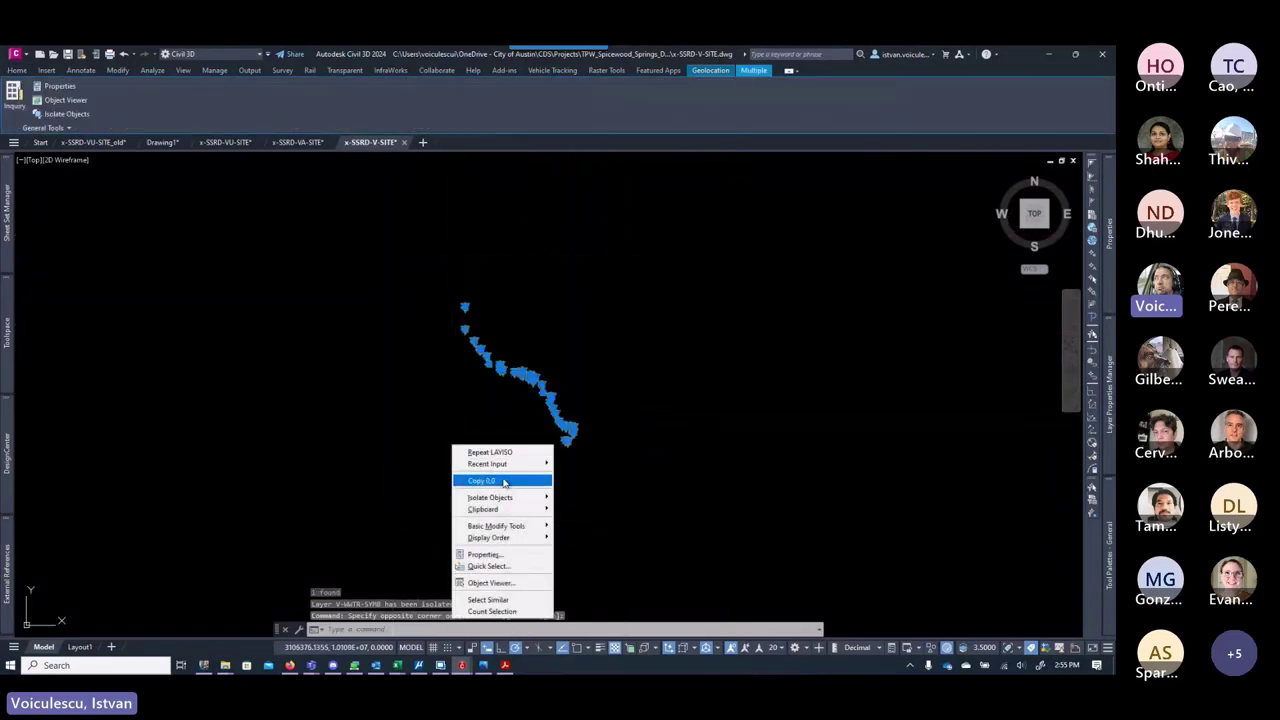
pyautogui.click(504, 481)
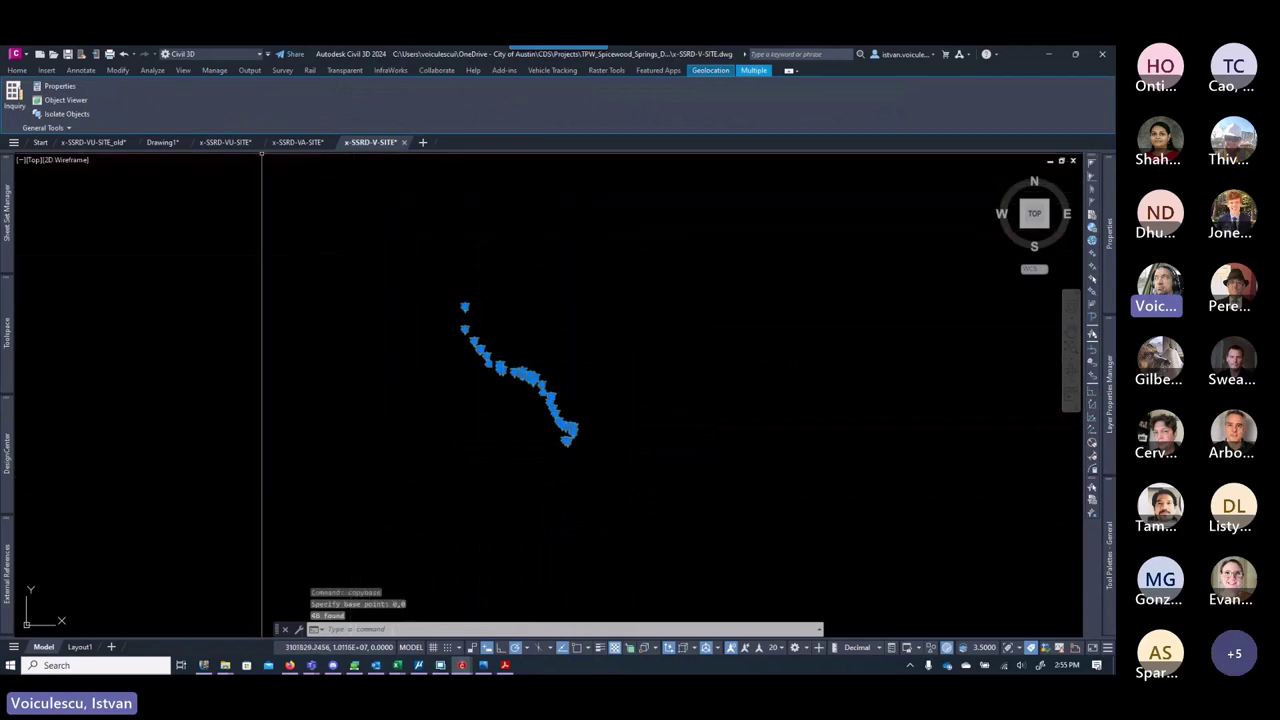
# Step: Paste the wastewater symbols into the x-SSRD-VU-SITE drawing at 0,0 and check the layer of the pasted manhole at point 10804
pyautogui.click(228, 142)
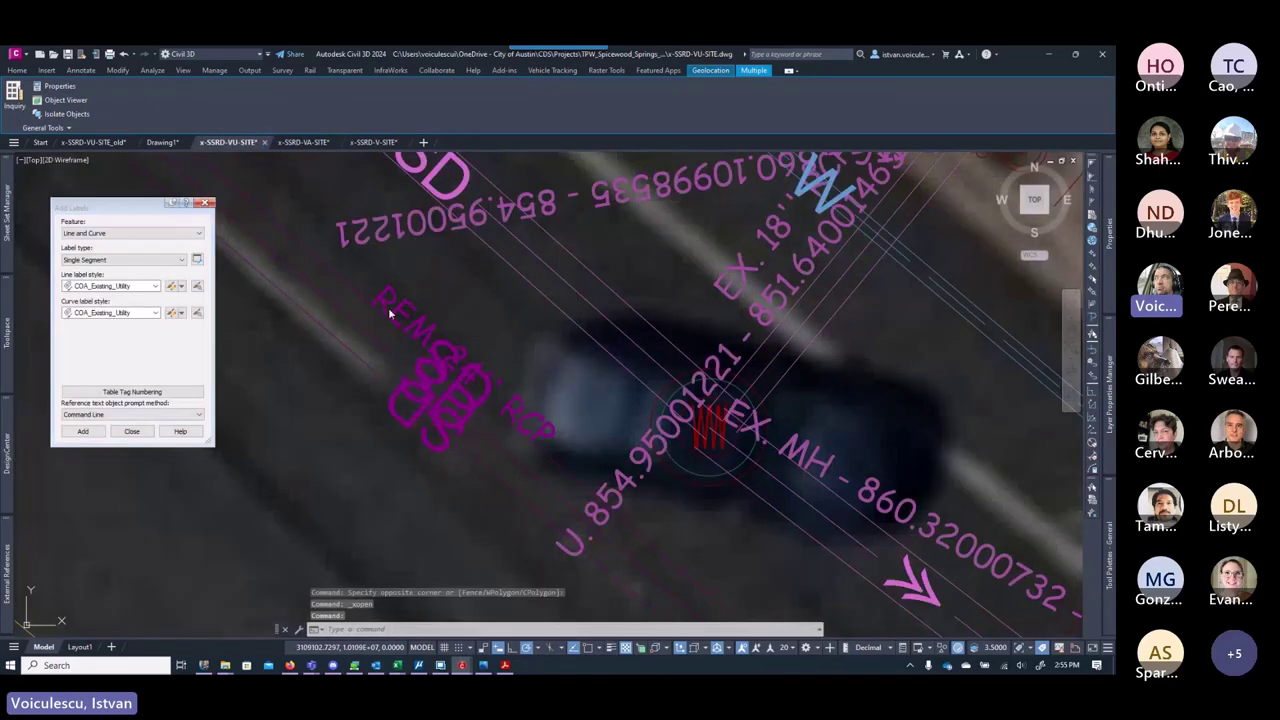
pyautogui.scroll(-5, 515, 368)
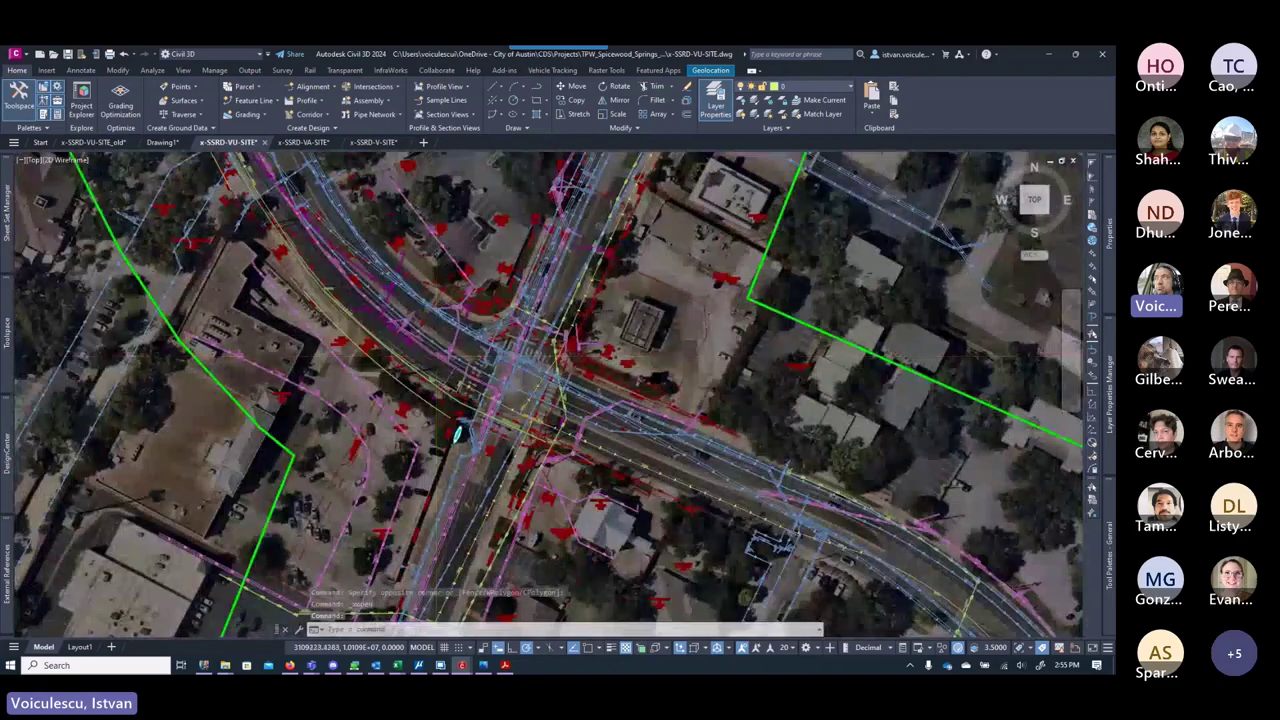
pyautogui.scroll(8, 515, 368)
pyautogui.rightClick(515, 368)
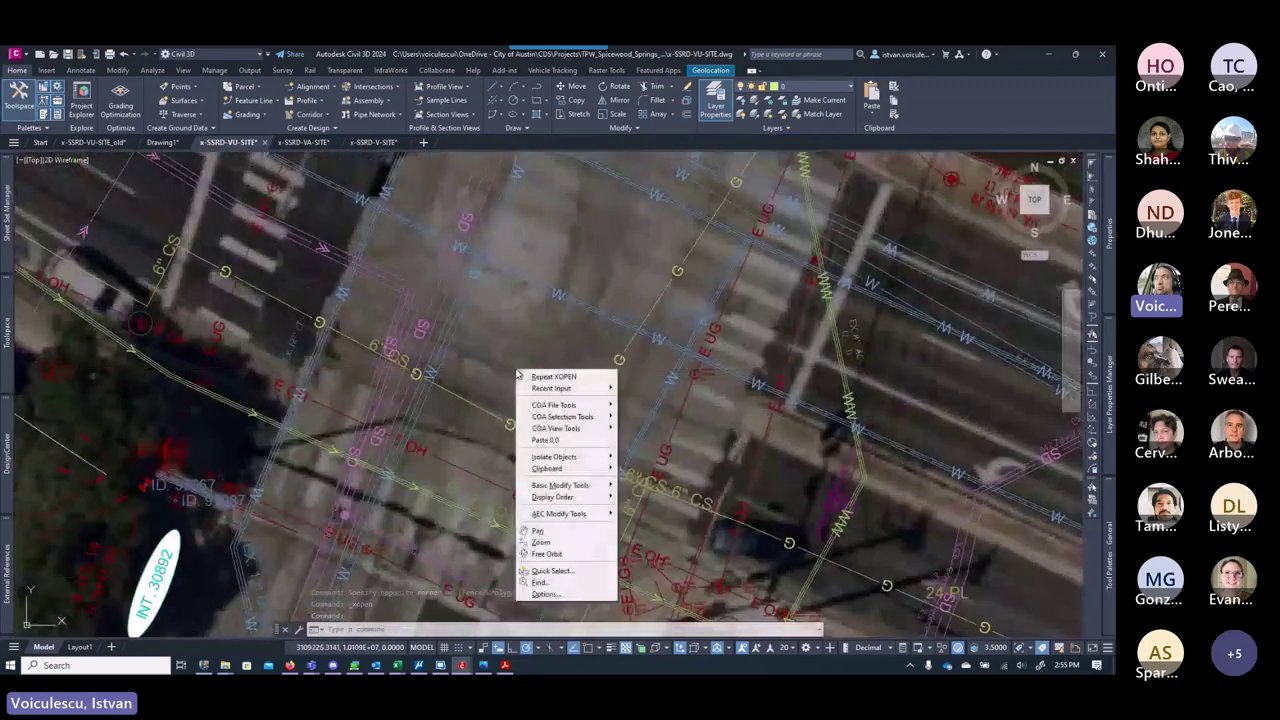
pyautogui.click(569, 441)
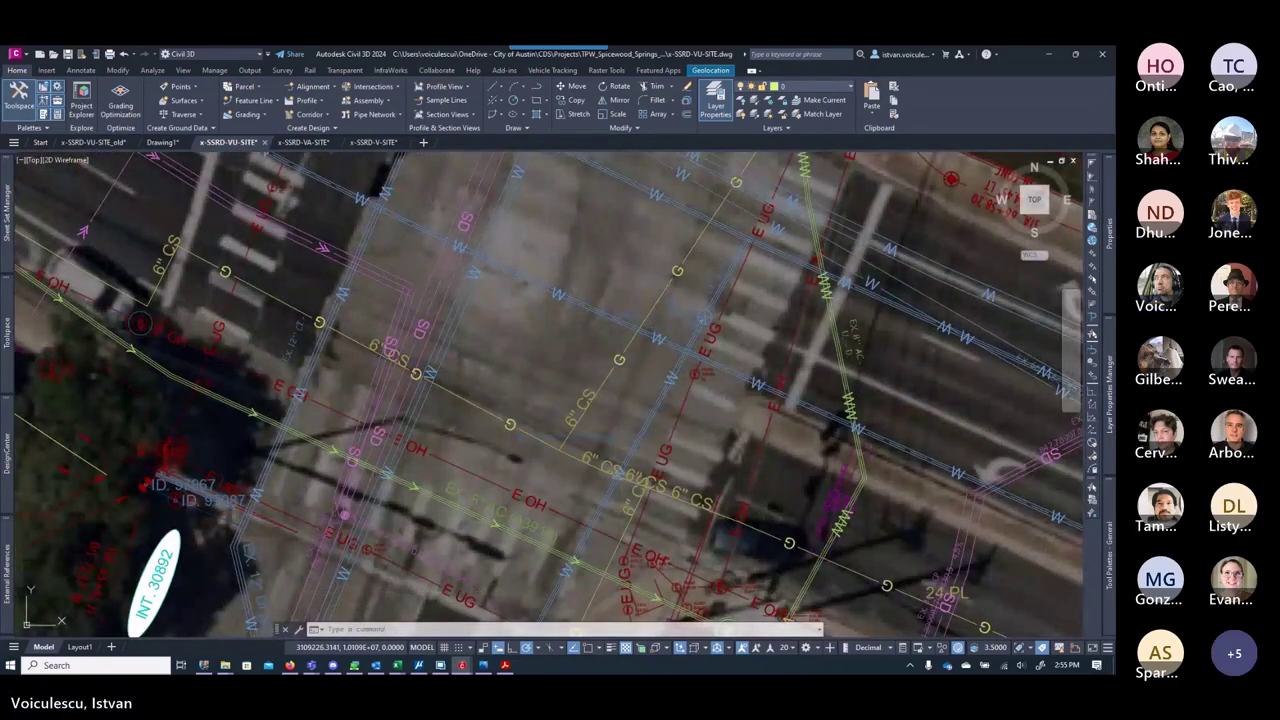
pyautogui.scroll(-3, 483, 423)
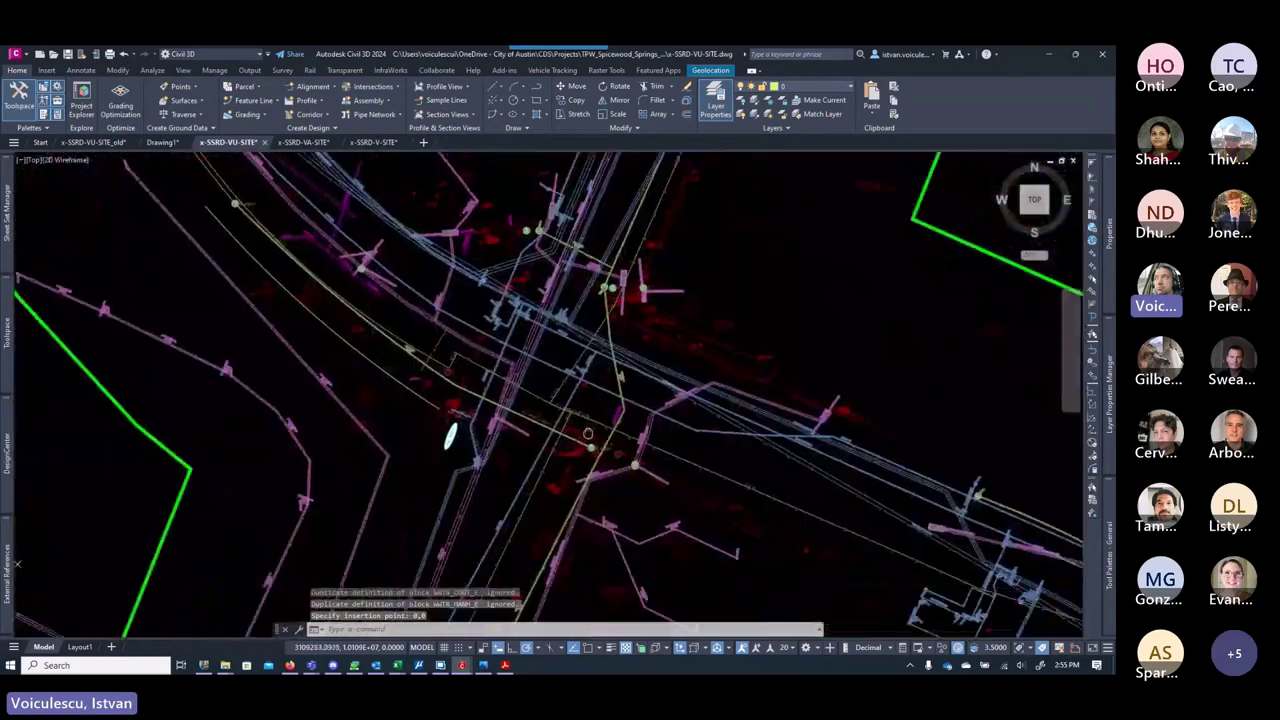
pyautogui.scroll(10, 483, 423)
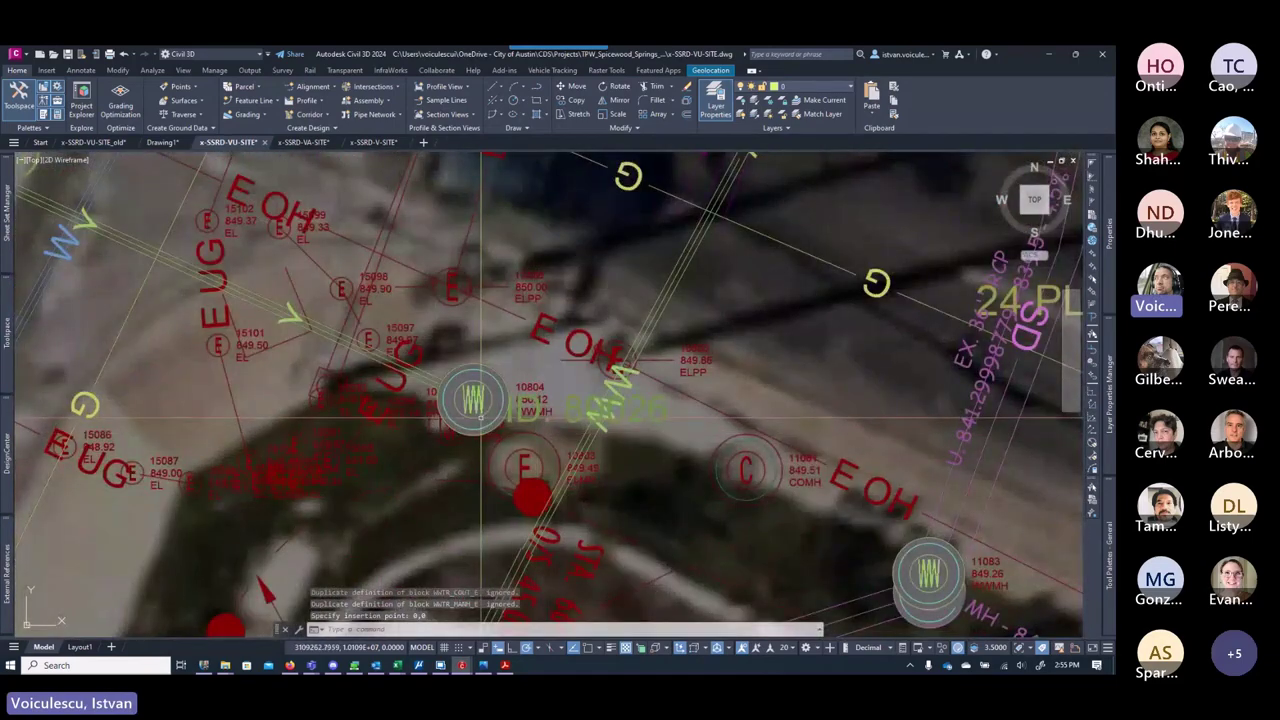
pyautogui.click(481, 418)
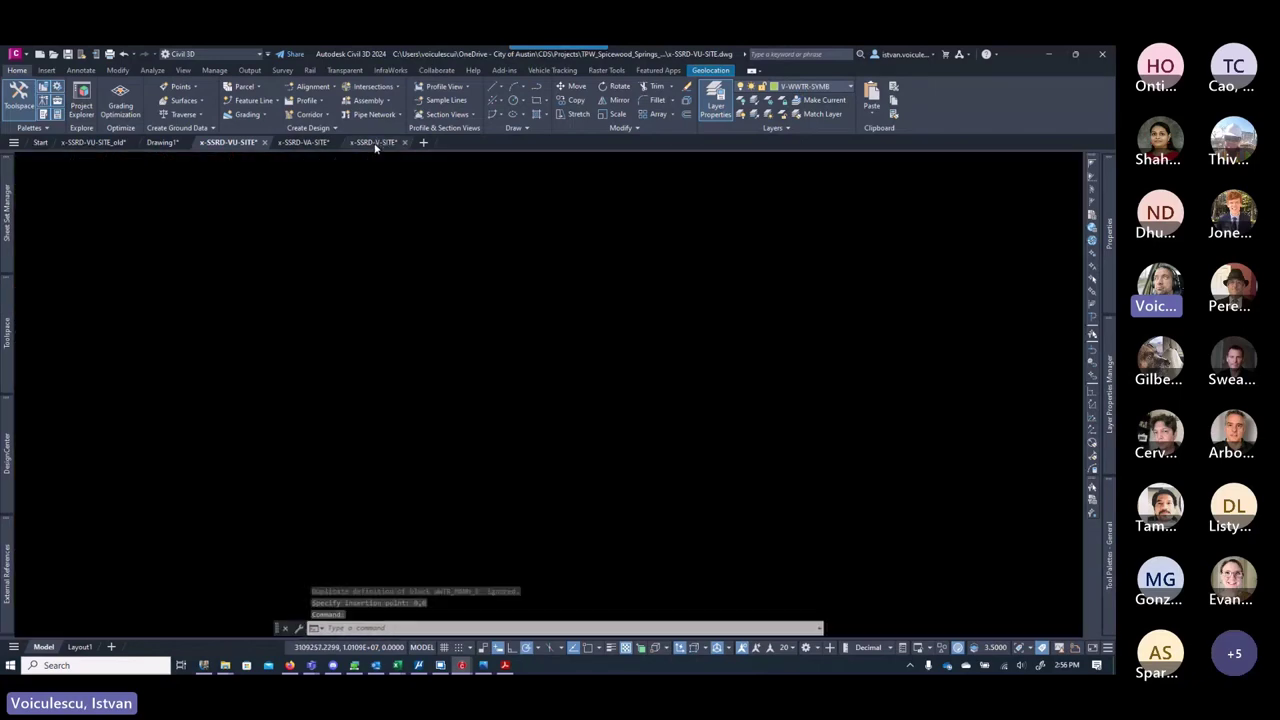
# Step: Erase the copied wastewater symbols from the x-SSRD-V-SITE drawing and restore the isolated layers
pyautogui.scroll(-10, 536, 383)
pyautogui.hotkey('ctrl', 'Tab')
pyautogui.hotkey('ctrl', 'Tab')
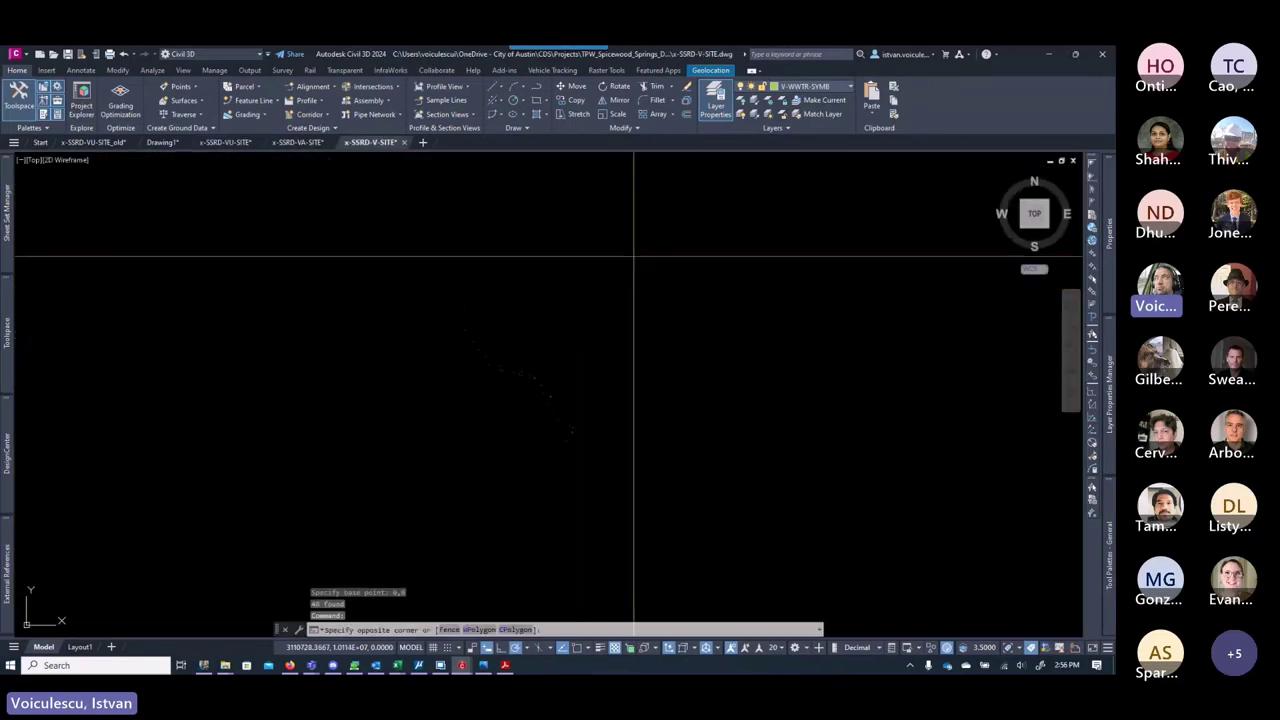
pyautogui.click(634, 254)
pyautogui.click(401, 527)
pyautogui.press('Delete')
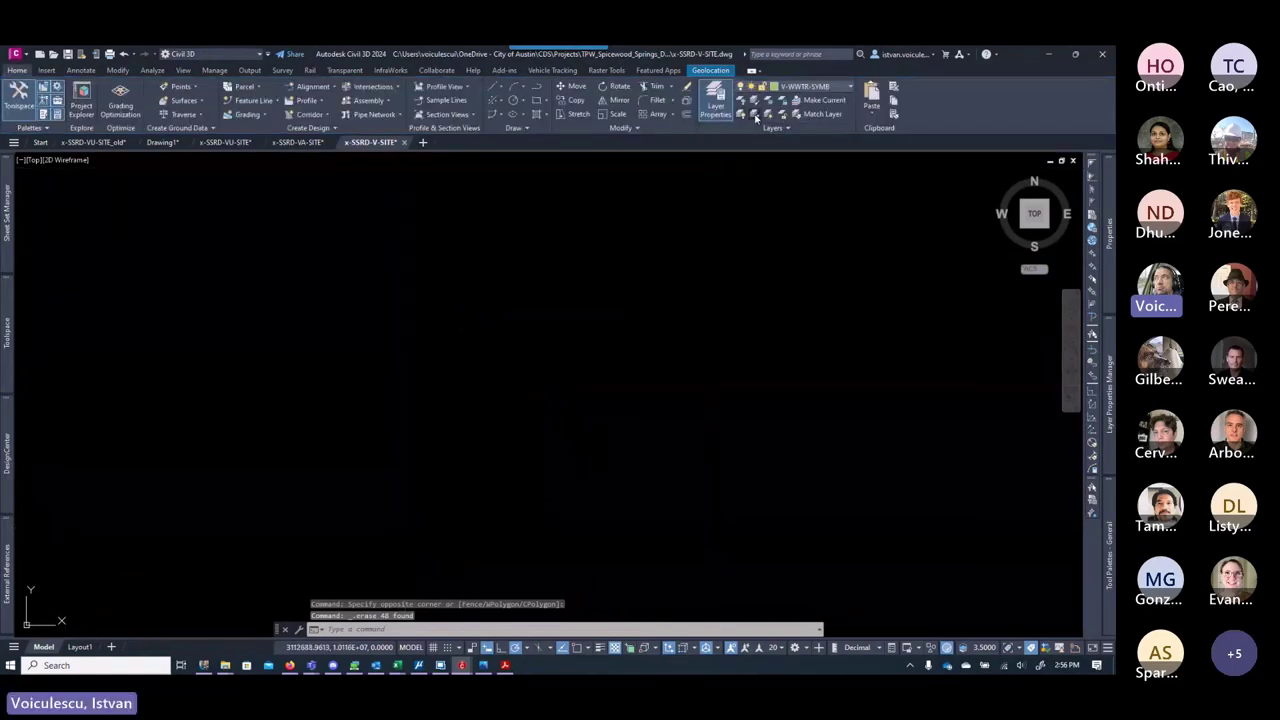
pyautogui.click(755, 116)
# Step: Isolate the V-COMM-SYMB layer using the TMH manhole symbol beside the crosswalk southwest of the intersection
pyautogui.scroll(4, 580, 420)
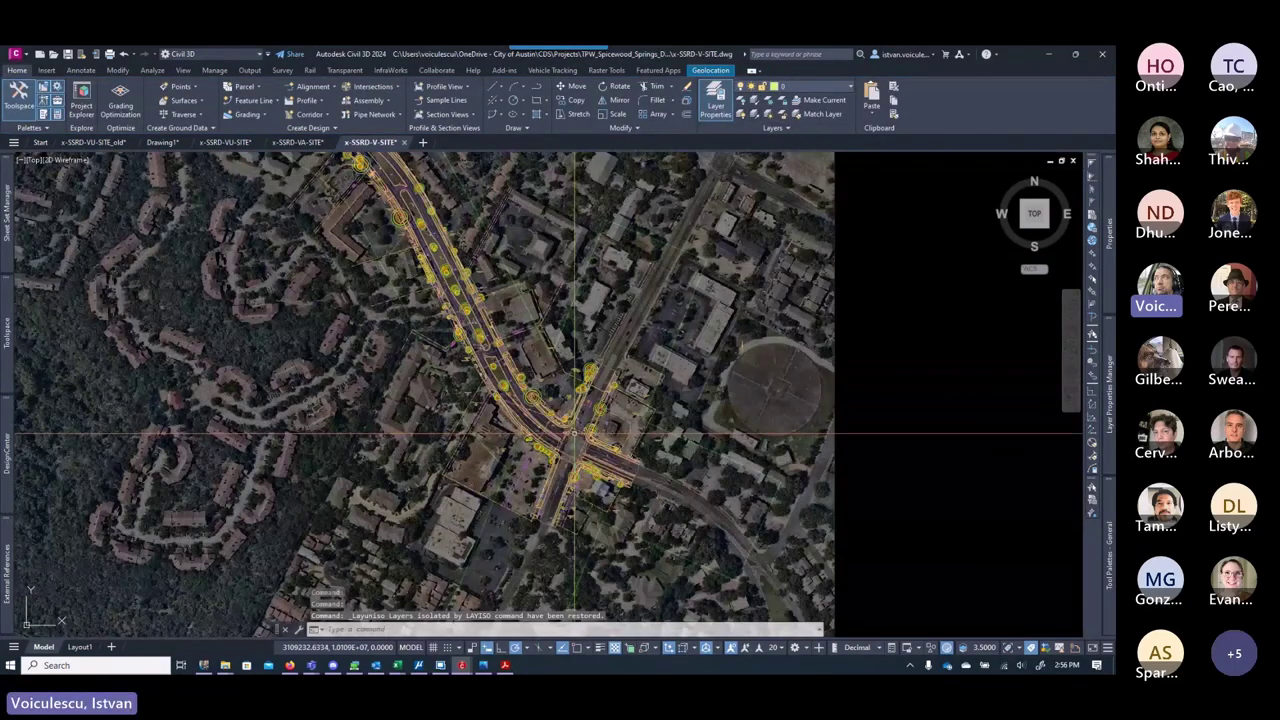
pyautogui.scroll(5, 575, 433)
pyautogui.moveTo(455, 432); pyautogui.dragTo(461, 450, button='middle')
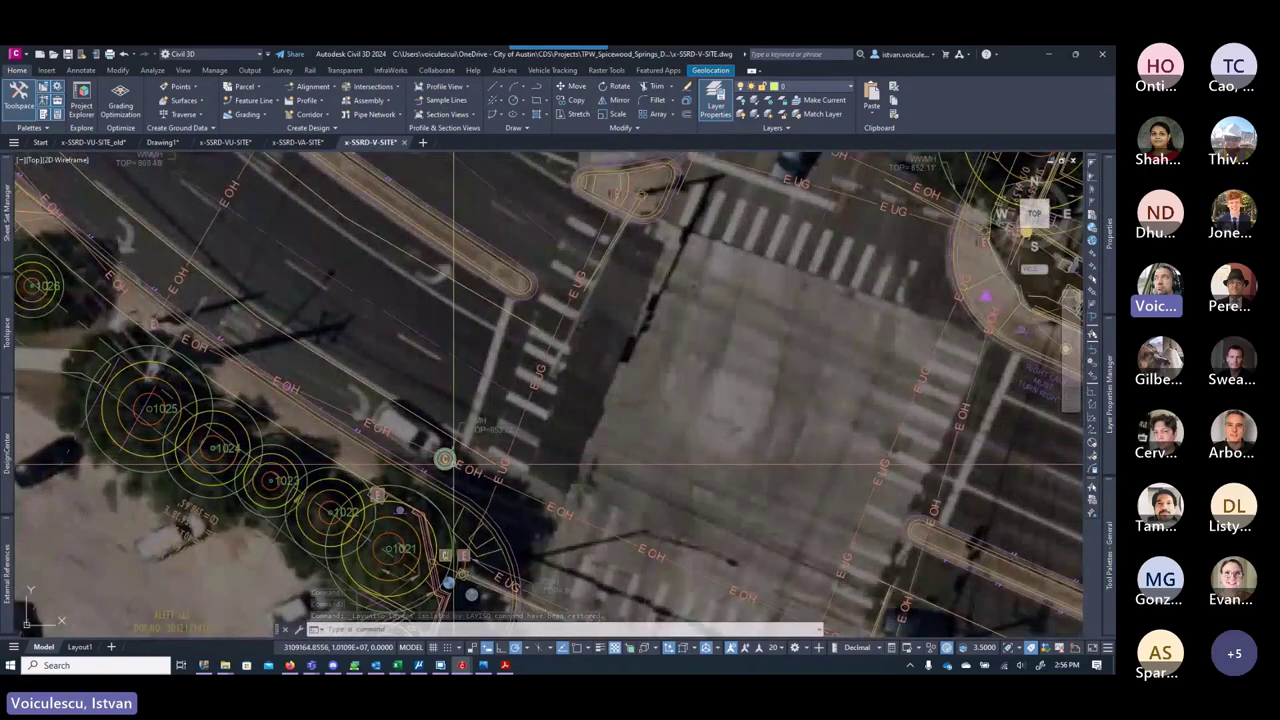
pyautogui.scroll(4, 451, 476)
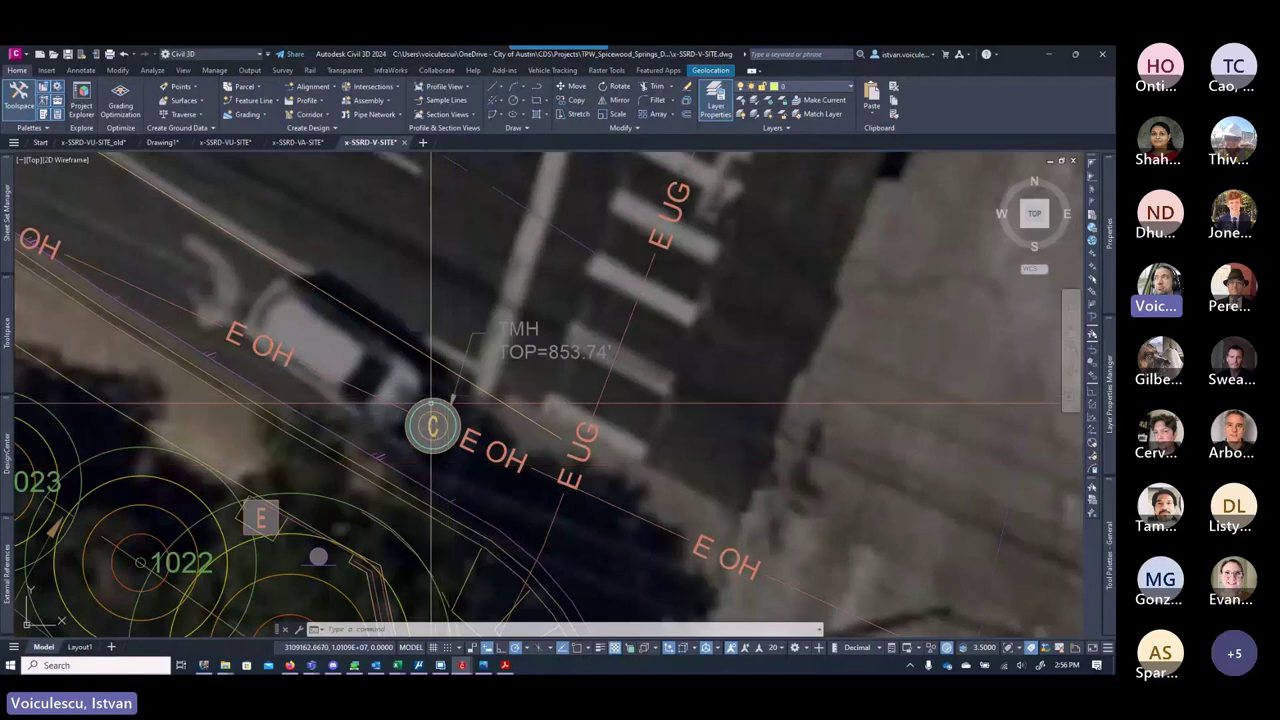
pyautogui.click(432, 400)
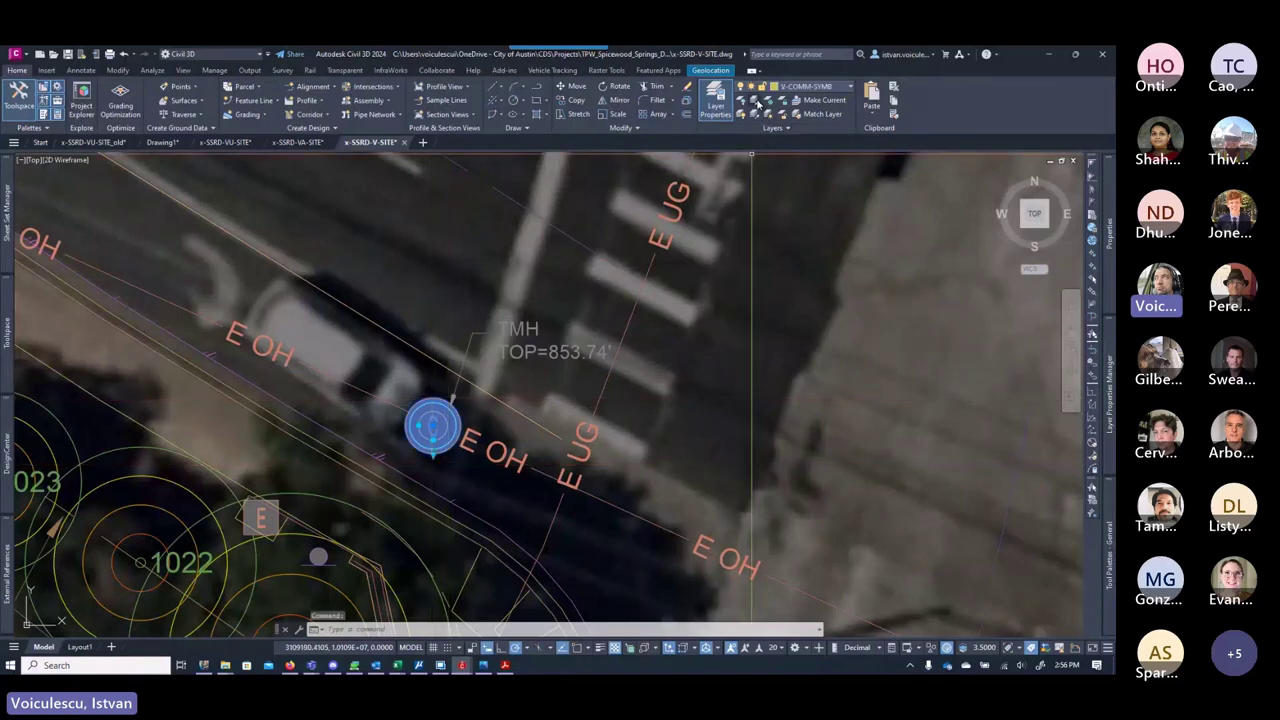
pyautogui.click(757, 101)
# Step: Copy the isolated communication symbols along the road corridor with base point 0,0, leaving out the separate symbol legend to the east
pyautogui.scroll(-5, 552, 395)
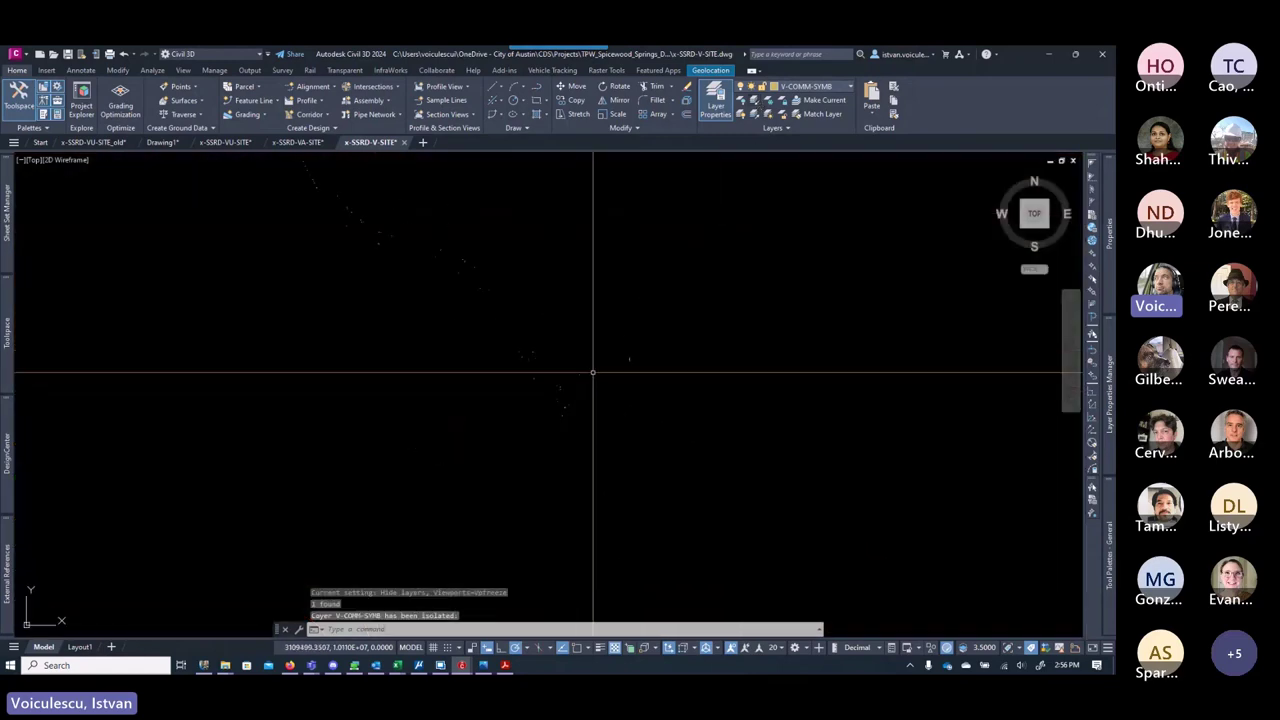
pyautogui.scroll(5, 646, 470)
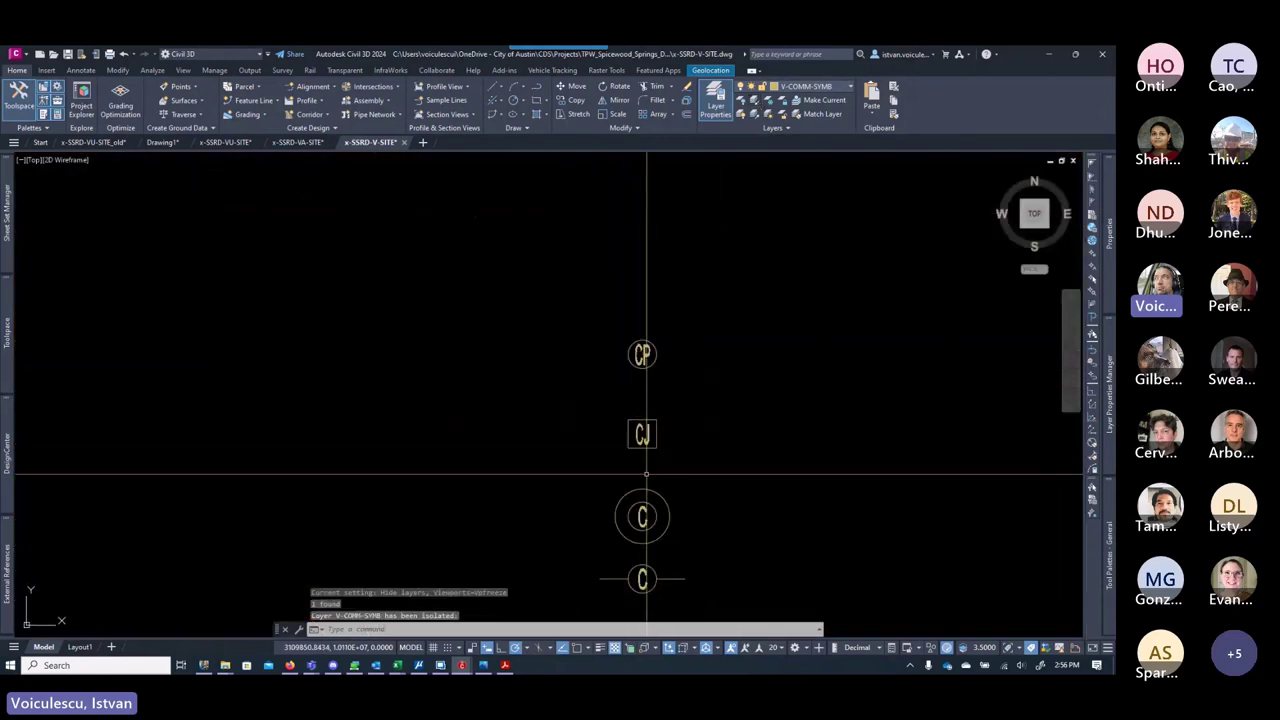
pyautogui.scroll(-5, 646, 473)
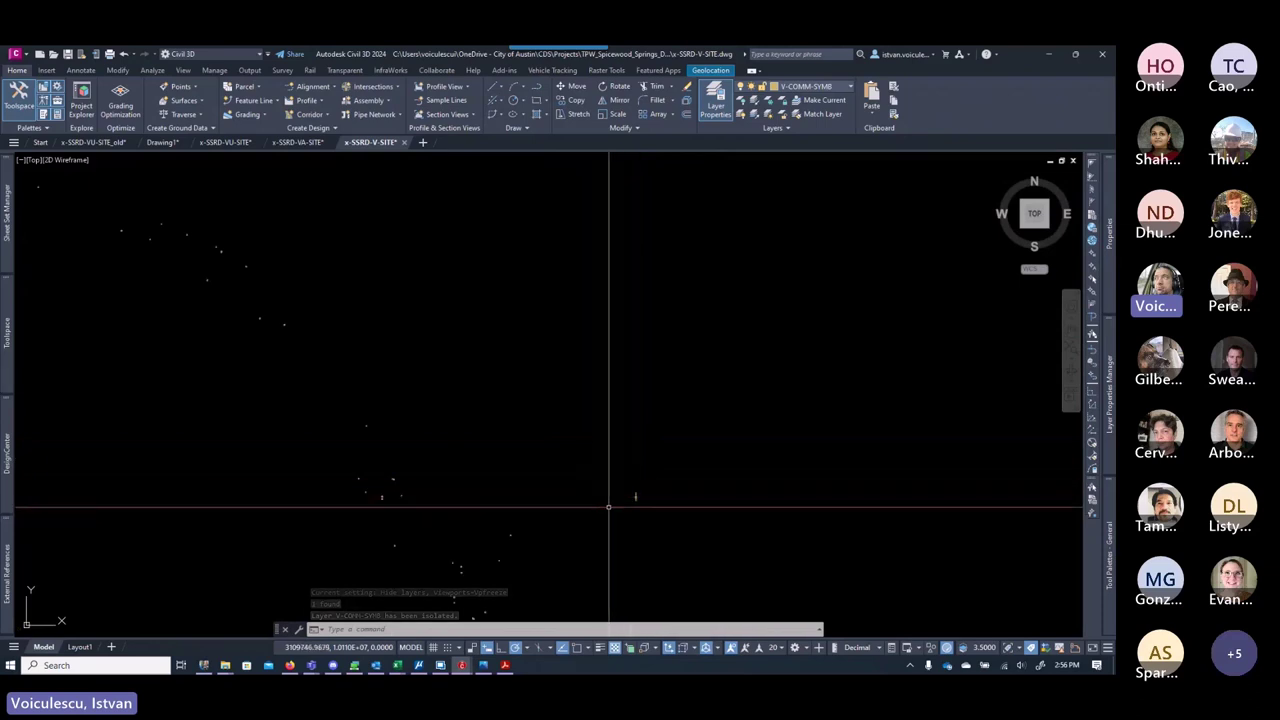
pyautogui.scroll(-5, 631, 505)
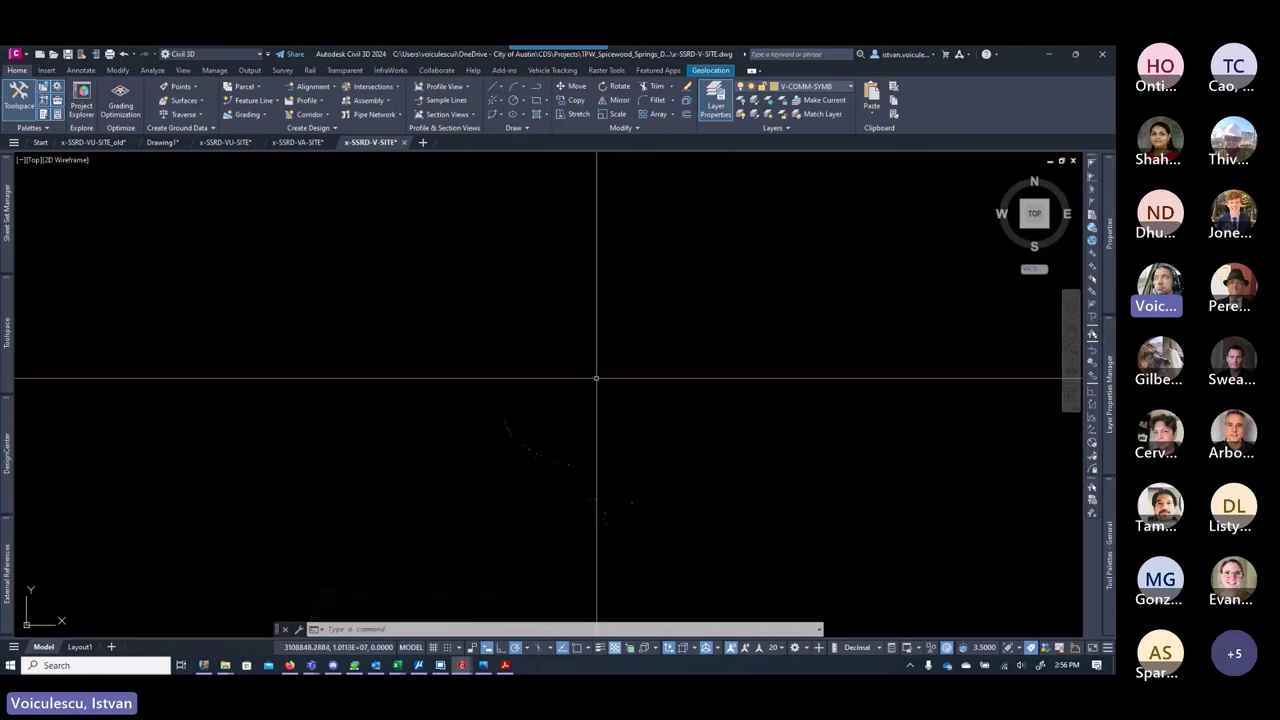
pyautogui.click(623, 285)
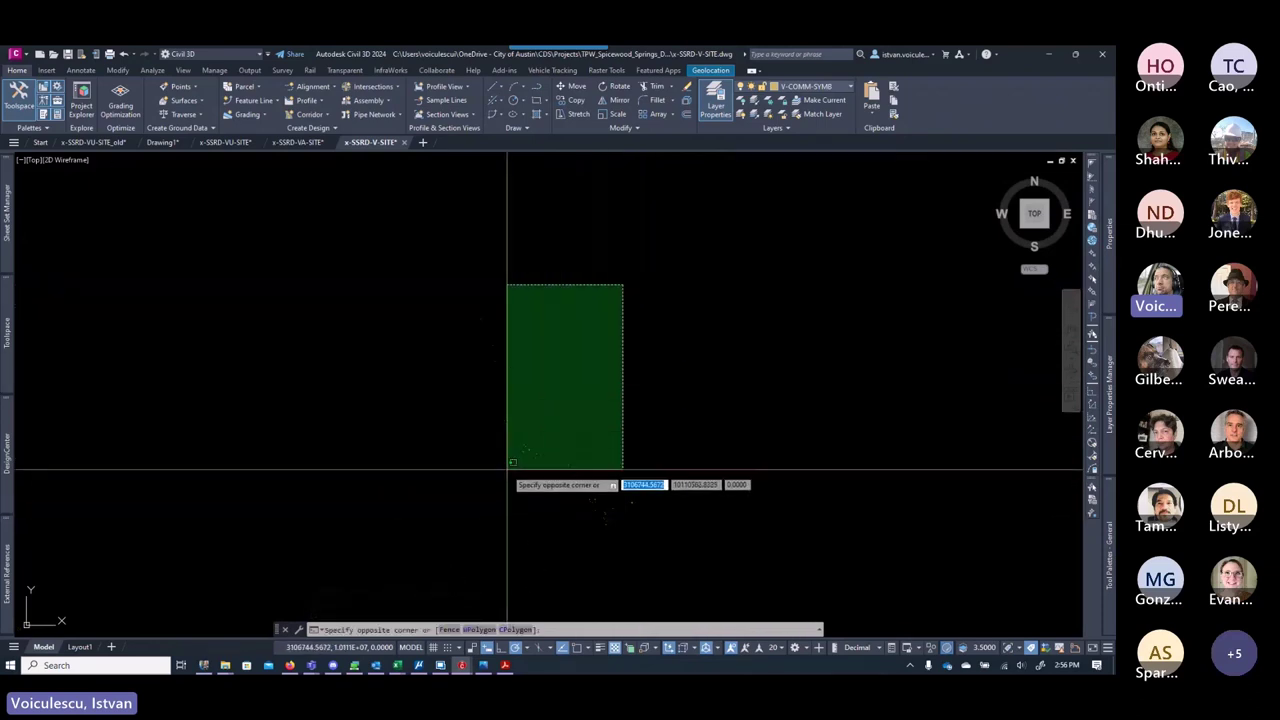
pyautogui.click(404, 596)
pyautogui.rightClick(463, 436)
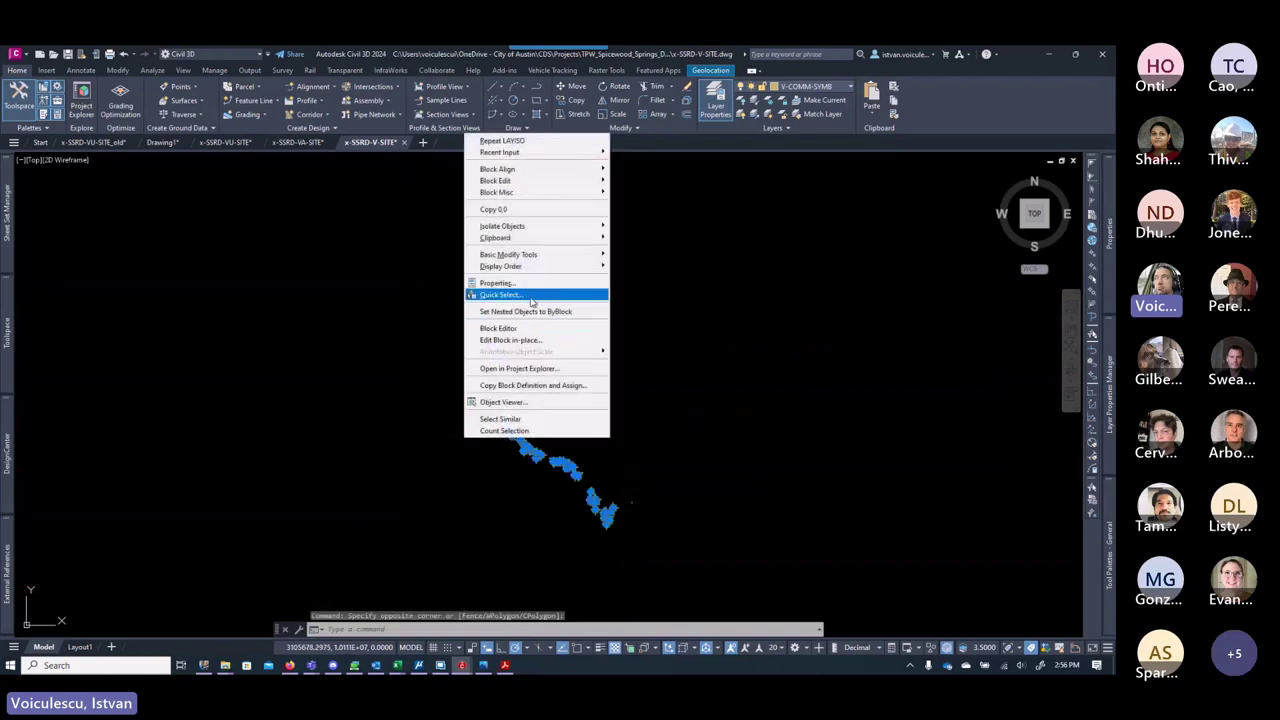
pyautogui.click(527, 212)
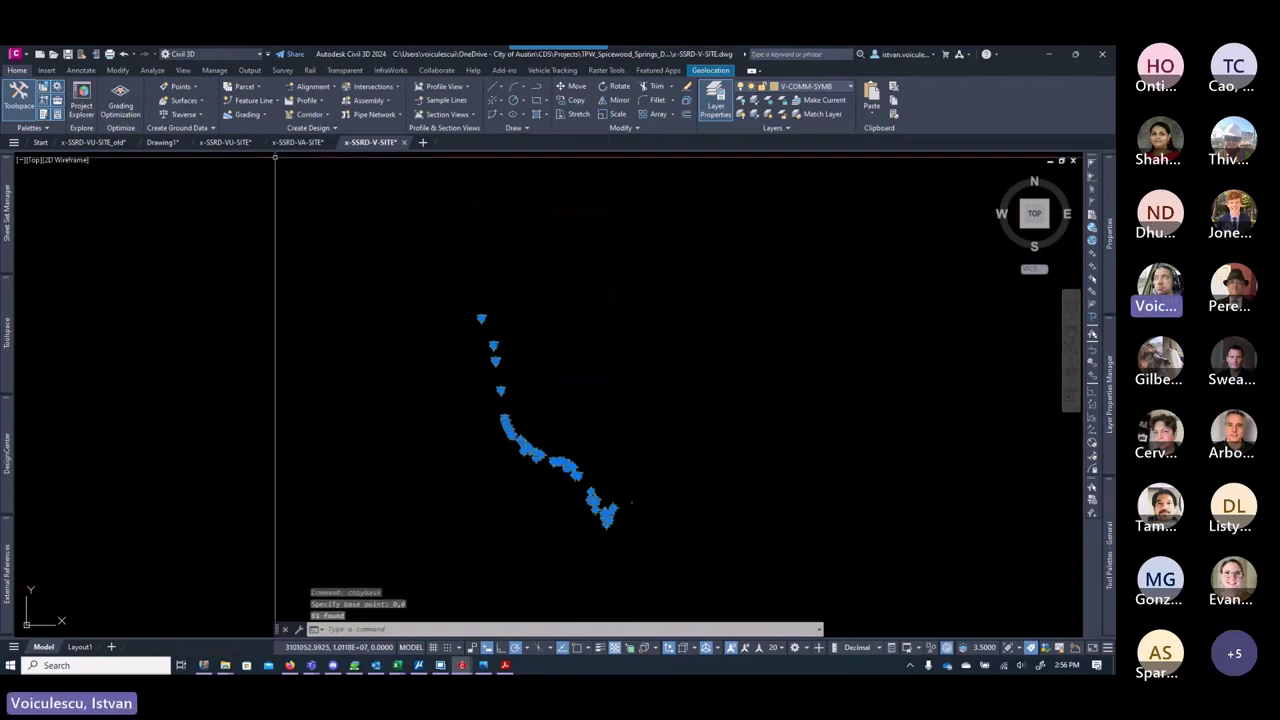
# Step: Paste the communication symbols into the x-SSRD-VU-SITE drawing at 0,0
pyautogui.click(228, 145)
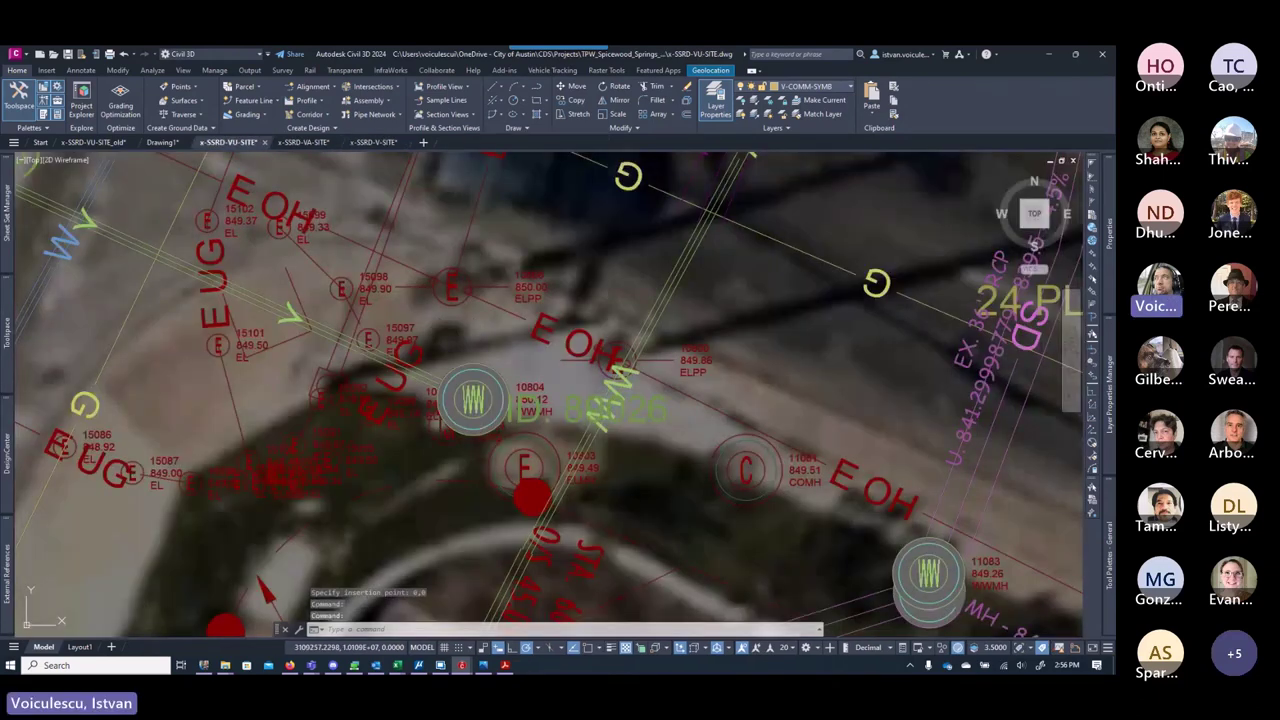
pyautogui.rightClick(492, 241)
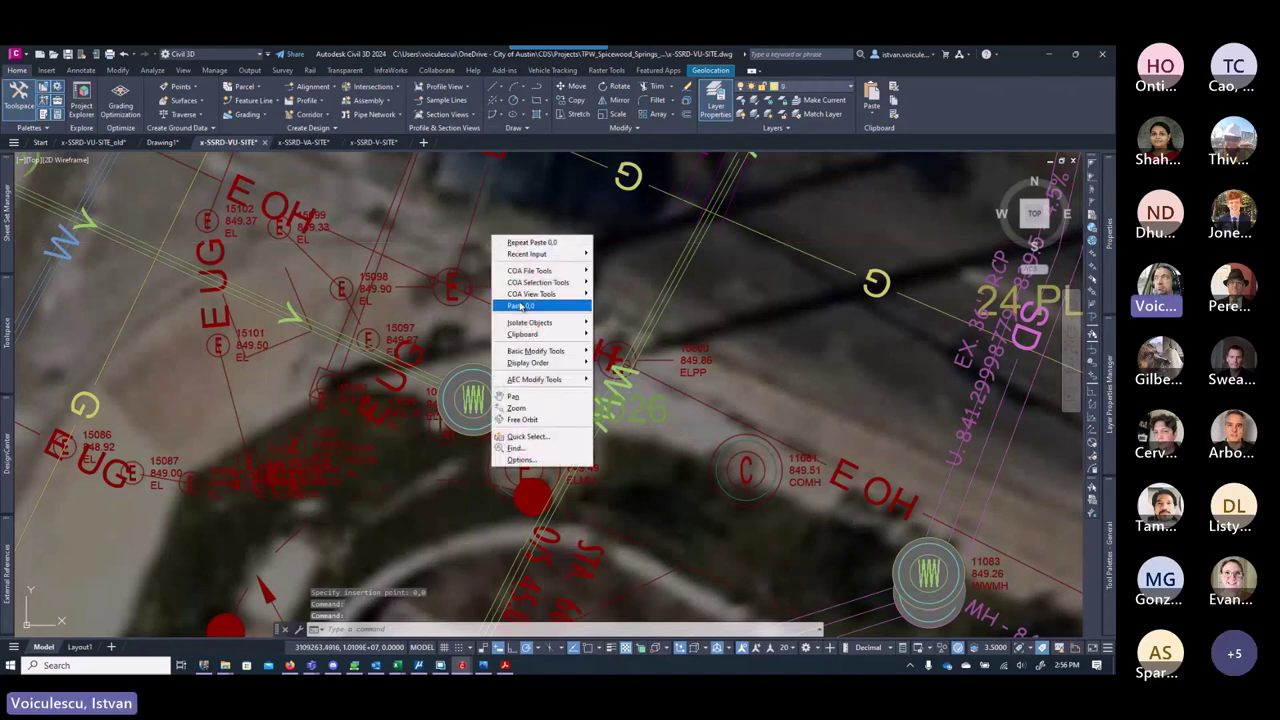
pyautogui.click(540, 305)
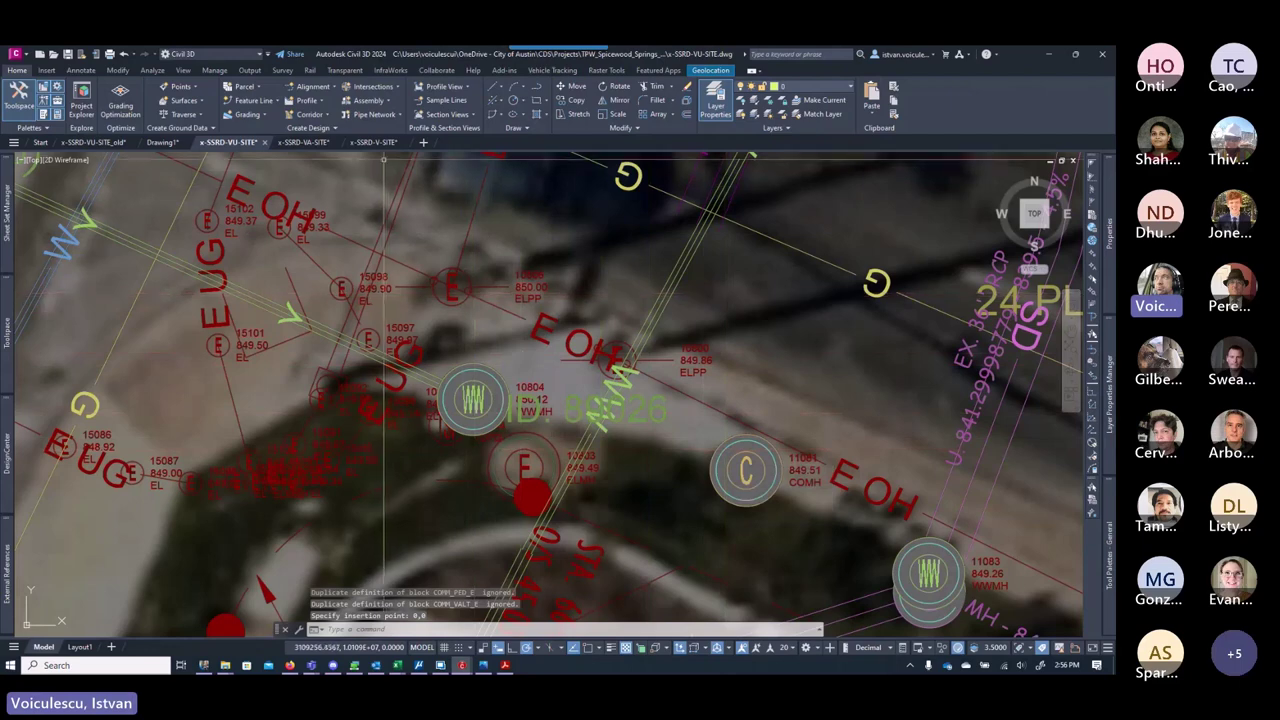
pyautogui.scroll(-5, 466, 302)
# Step: Reselect the previous set of communication symbols in x-SSRD-V-SITE, erase them and restore the isolated layers
pyautogui.click(373, 142)
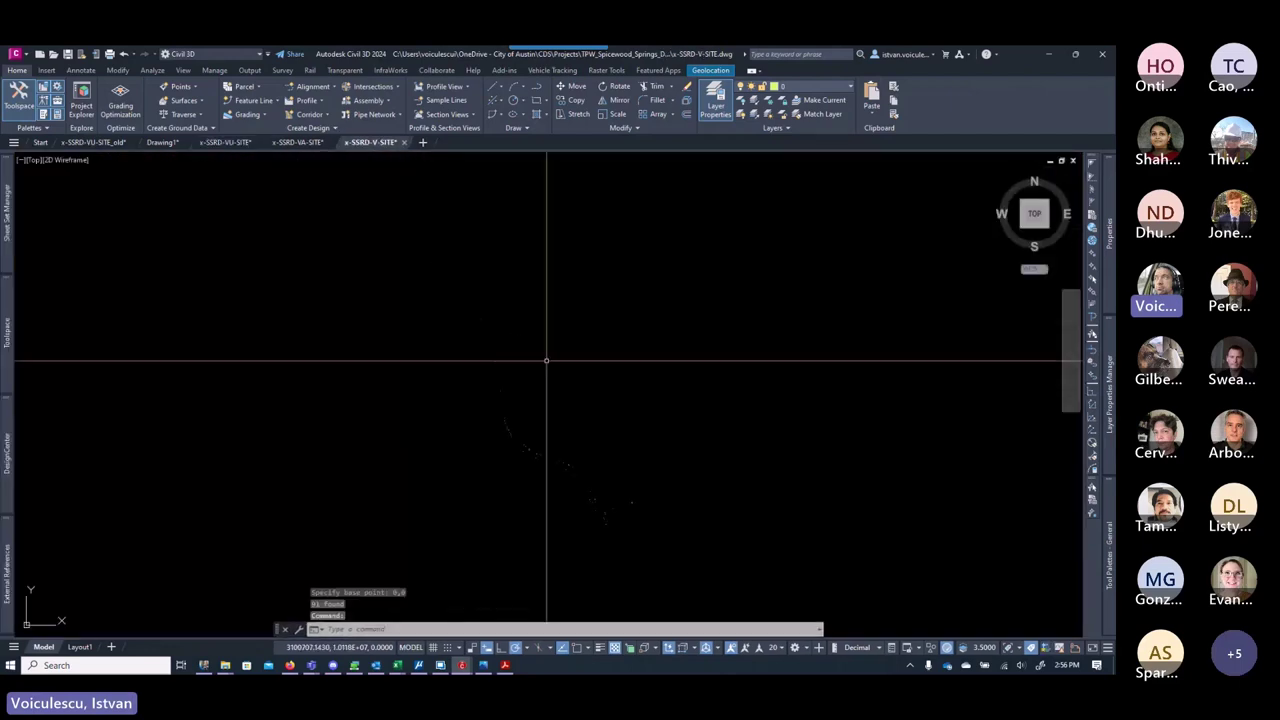
pyautogui.press('Escape')
pyautogui.press('Escape')
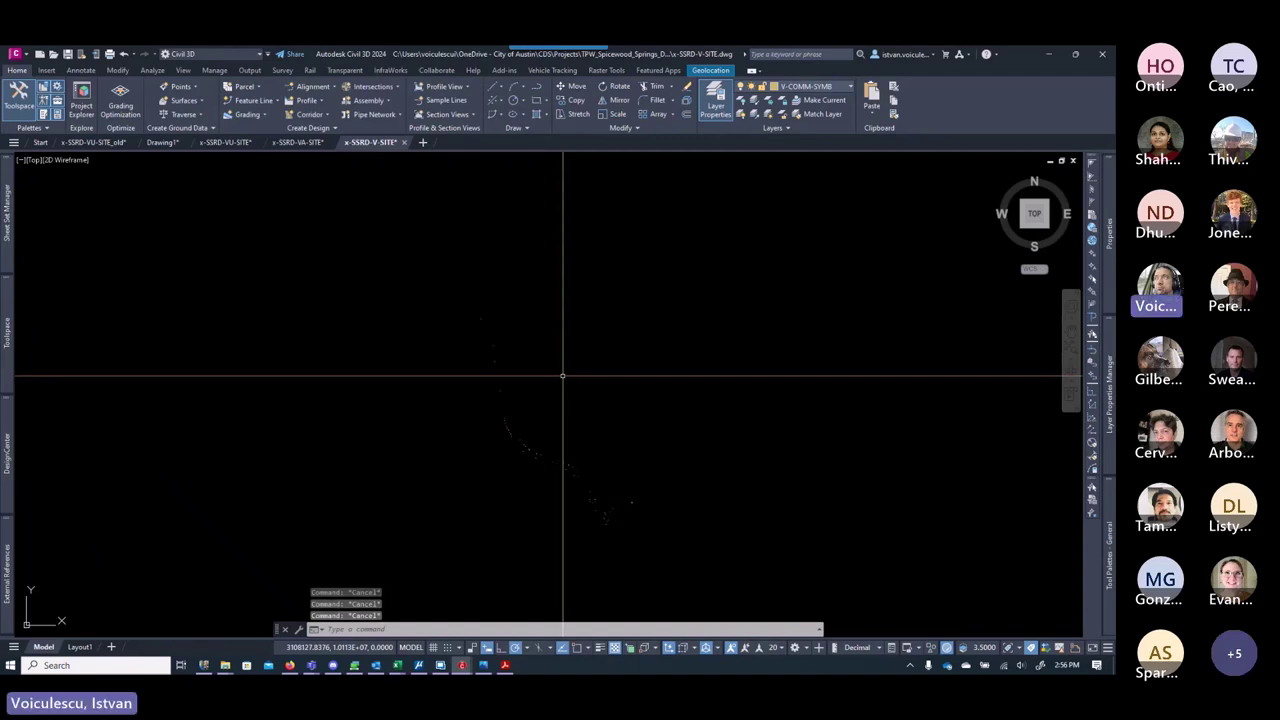
pyautogui.write('t')
pyautogui.press('Return')
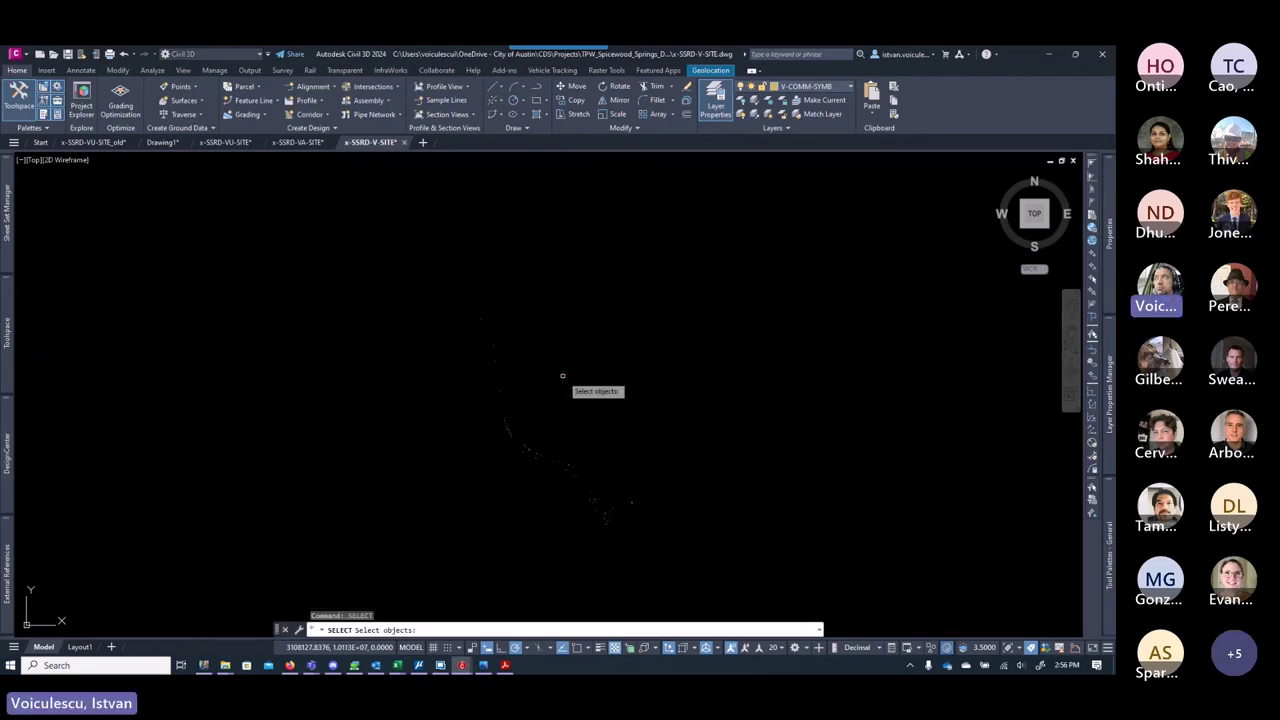
pyautogui.press('Return')
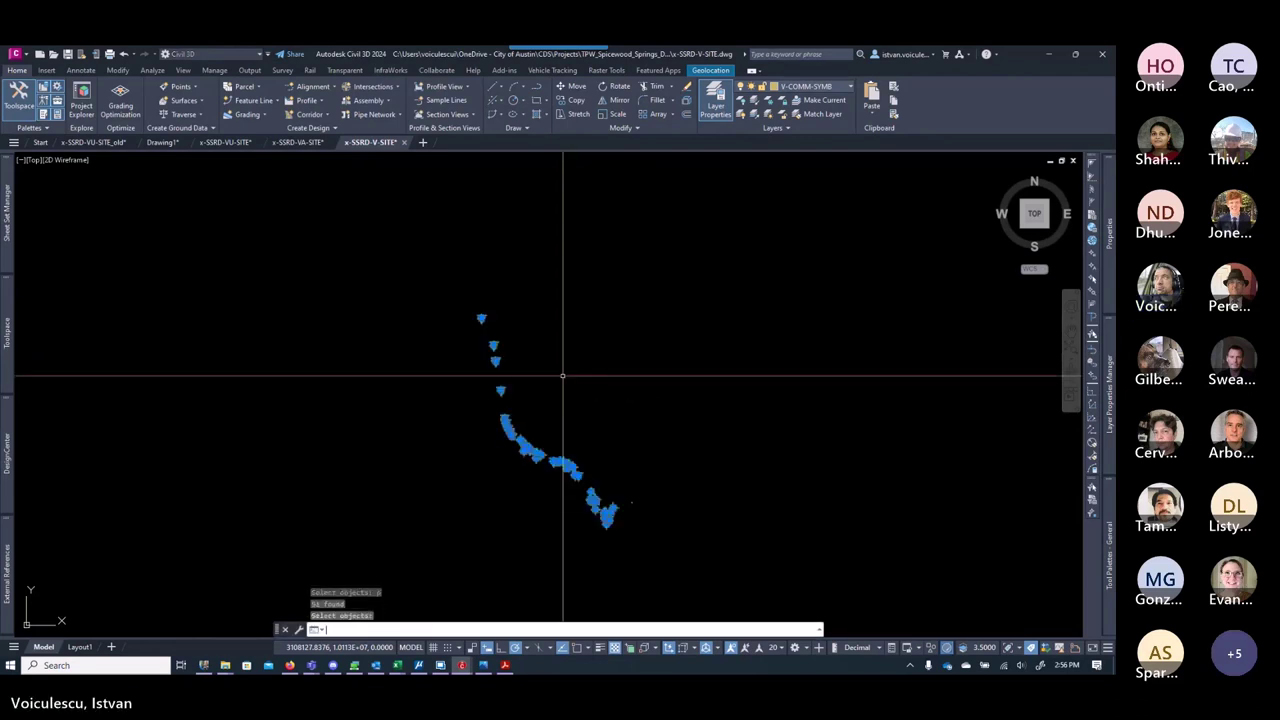
pyautogui.write('e')
pyautogui.press('Return')
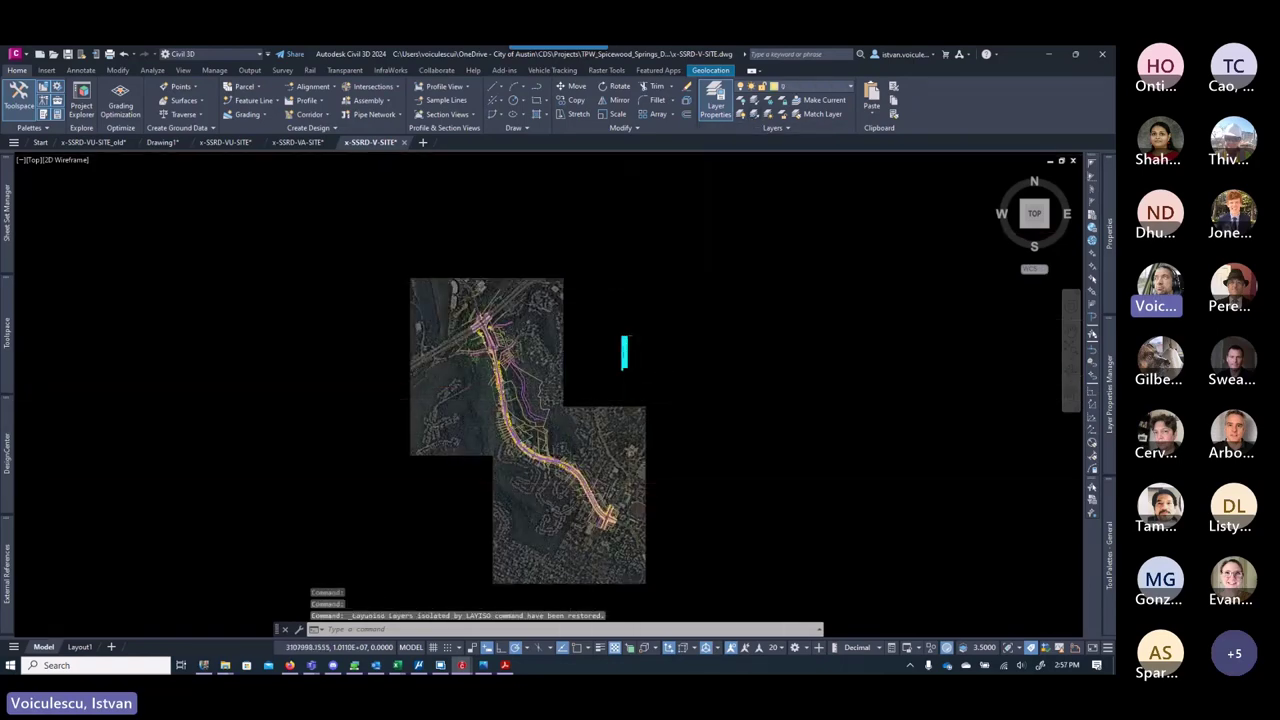
# Step: Isolate the V-ELEC-OVHD layer together with the electric pole symbol's layer, using the pole and overhead line beside the WWMH label
pyautogui.scroll(15, 713, 417)
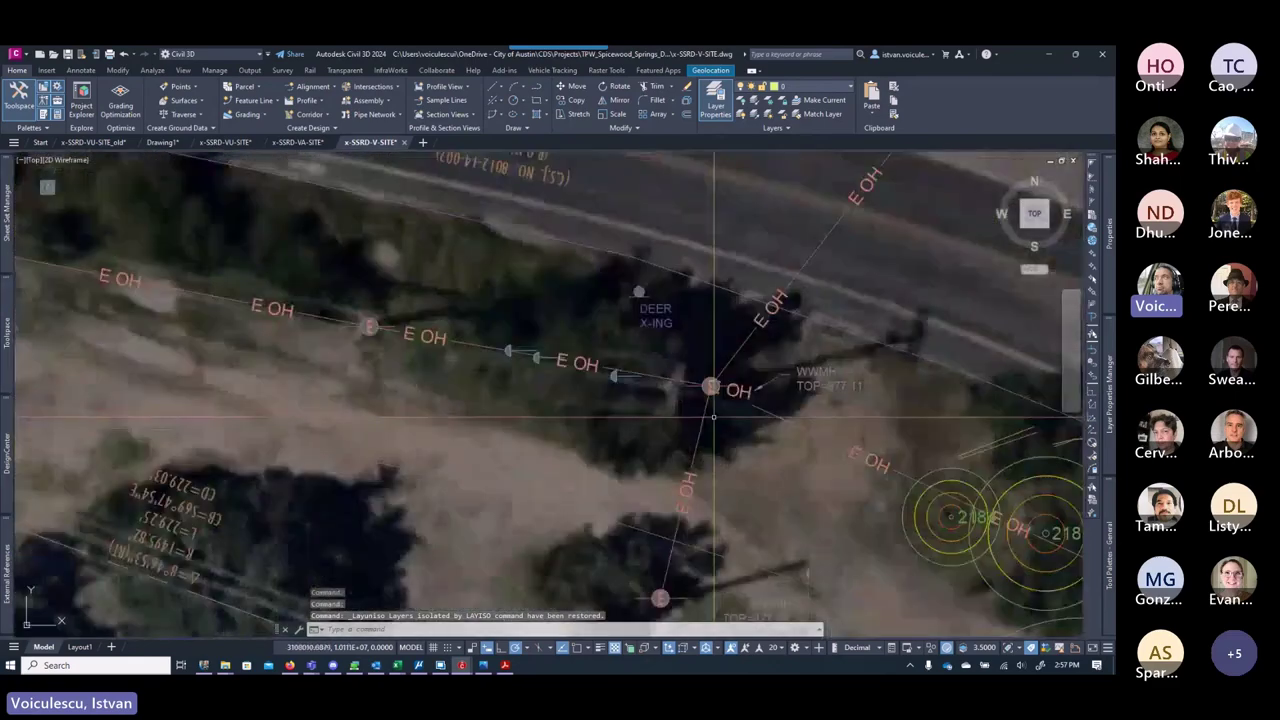
pyautogui.scroll(5, 713, 417)
pyautogui.click(660, 352)
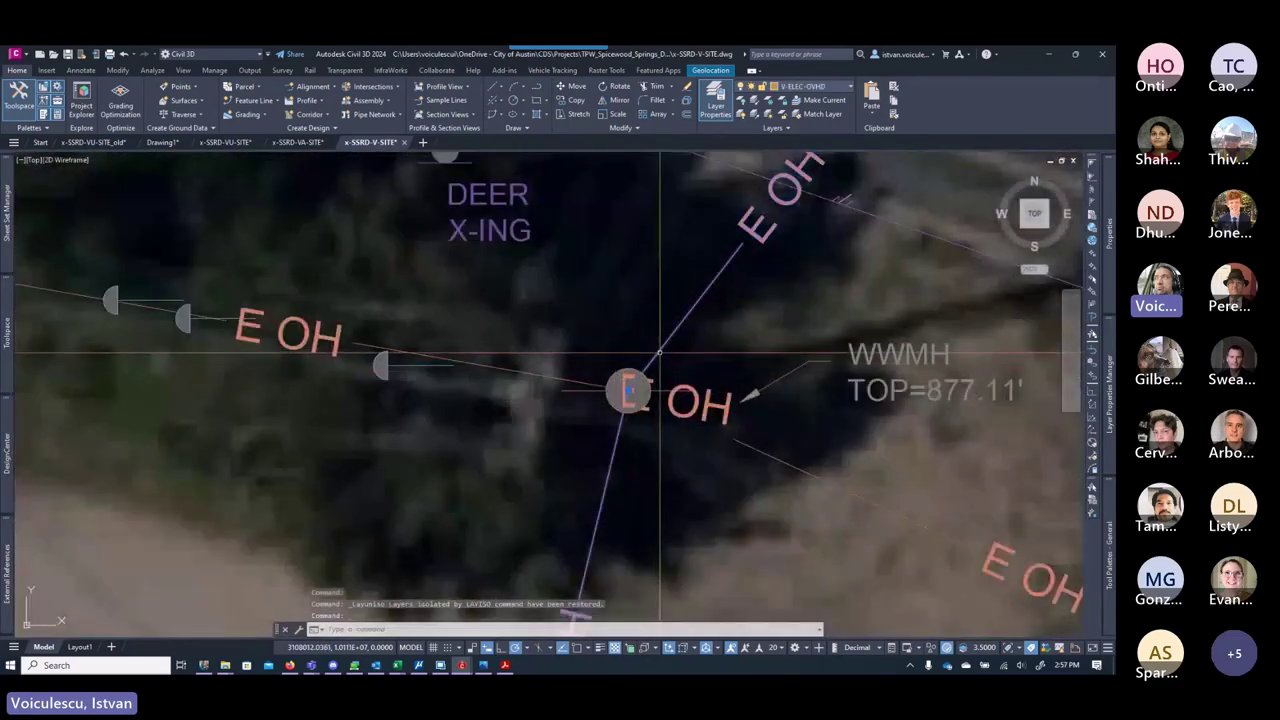
pyautogui.scroll(3, 620, 366)
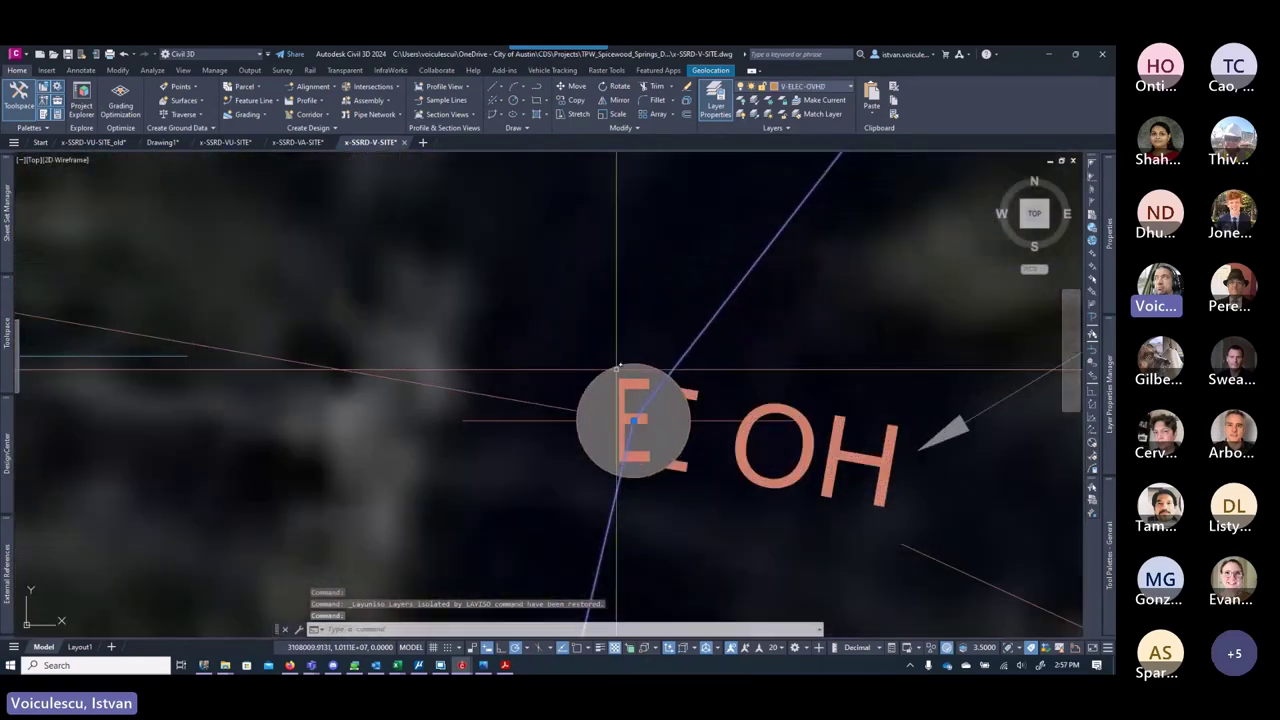
pyautogui.click(619, 365)
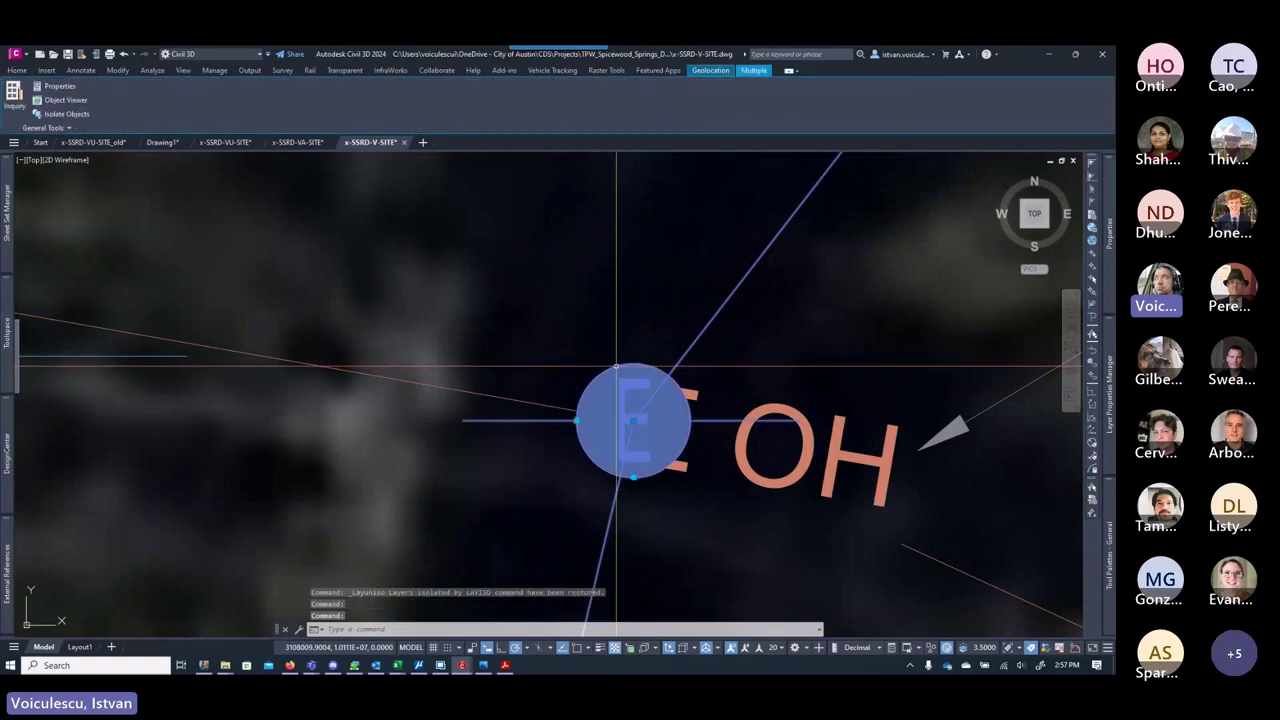
pyautogui.click(24, 72)
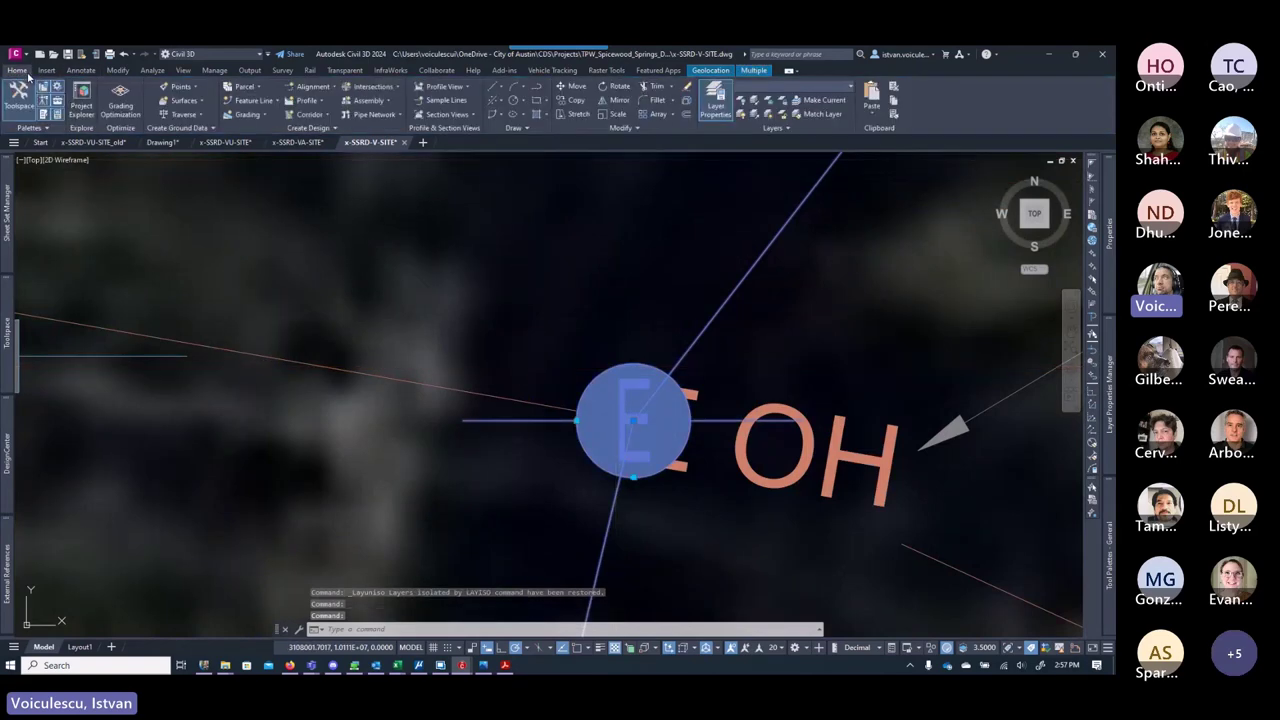
pyautogui.click(752, 100)
# Step: Copy all isolated overhead electric lines and electric symbols along the road corridor with base point 0,0
pyautogui.scroll(-8, 619, 333)
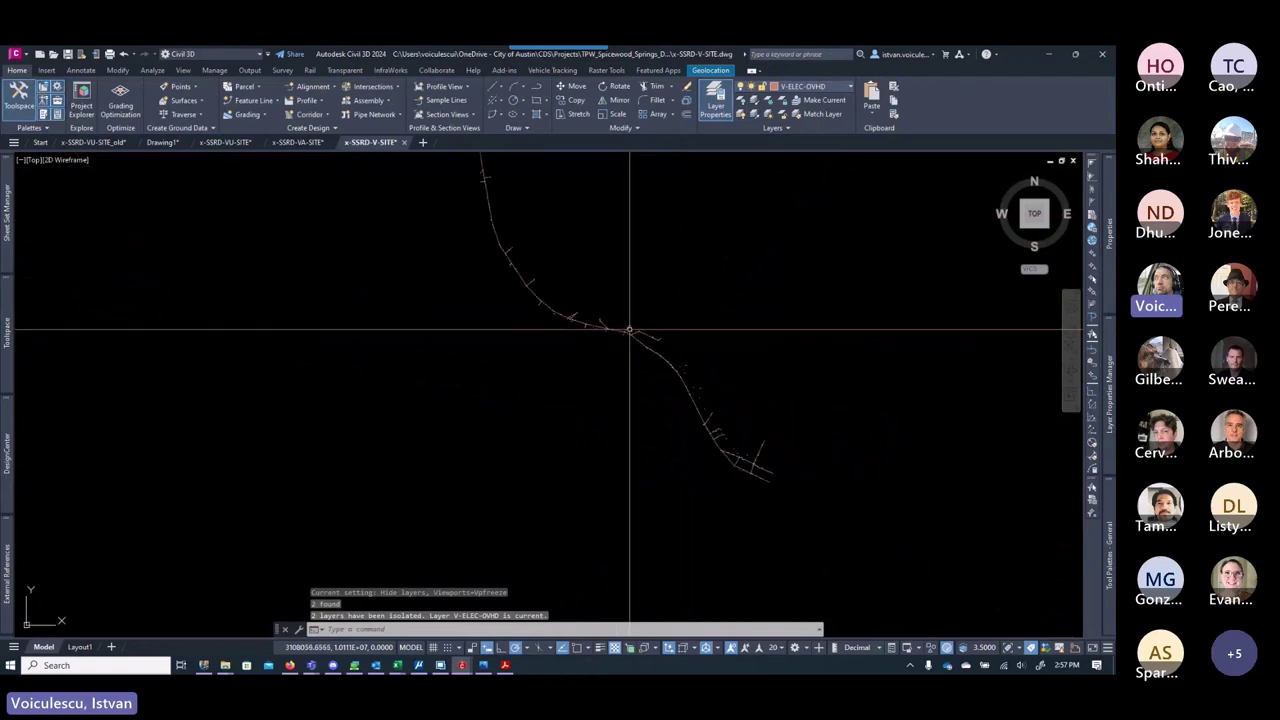
pyautogui.click(700, 207)
pyautogui.click(544, 412)
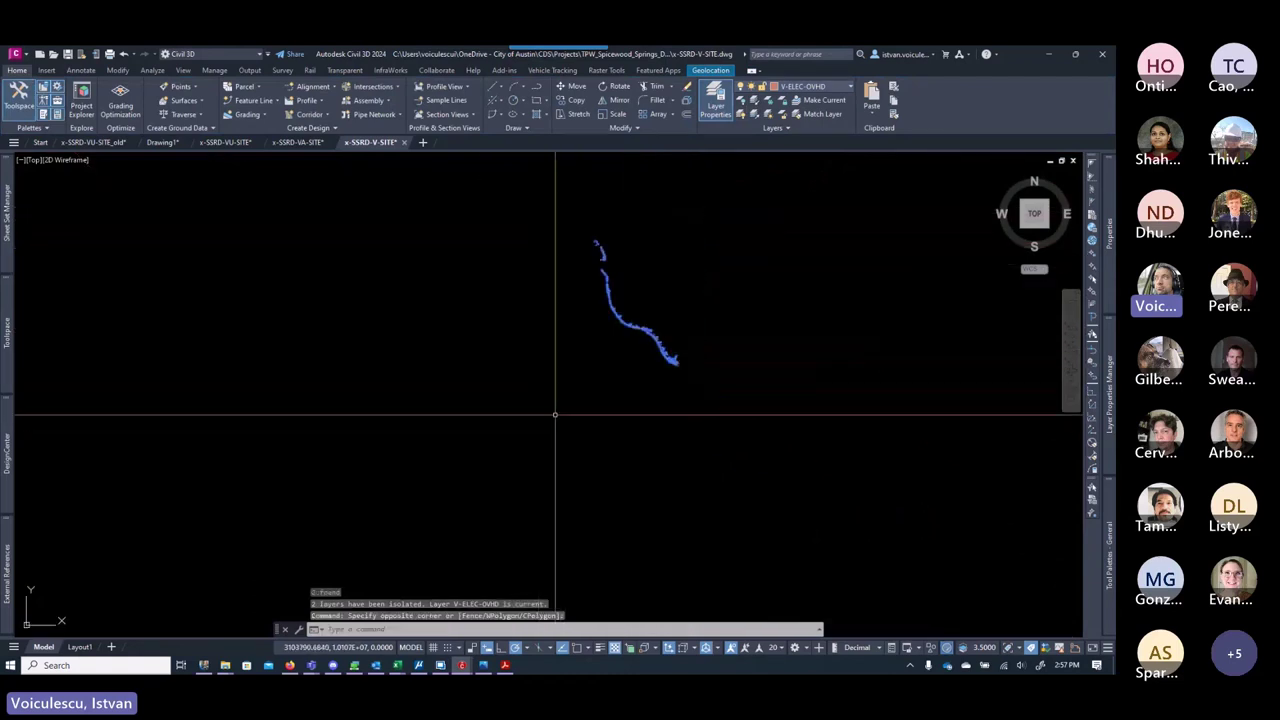
pyautogui.rightClick(563, 356)
pyautogui.click(600, 389)
pyautogui.write('0,0')
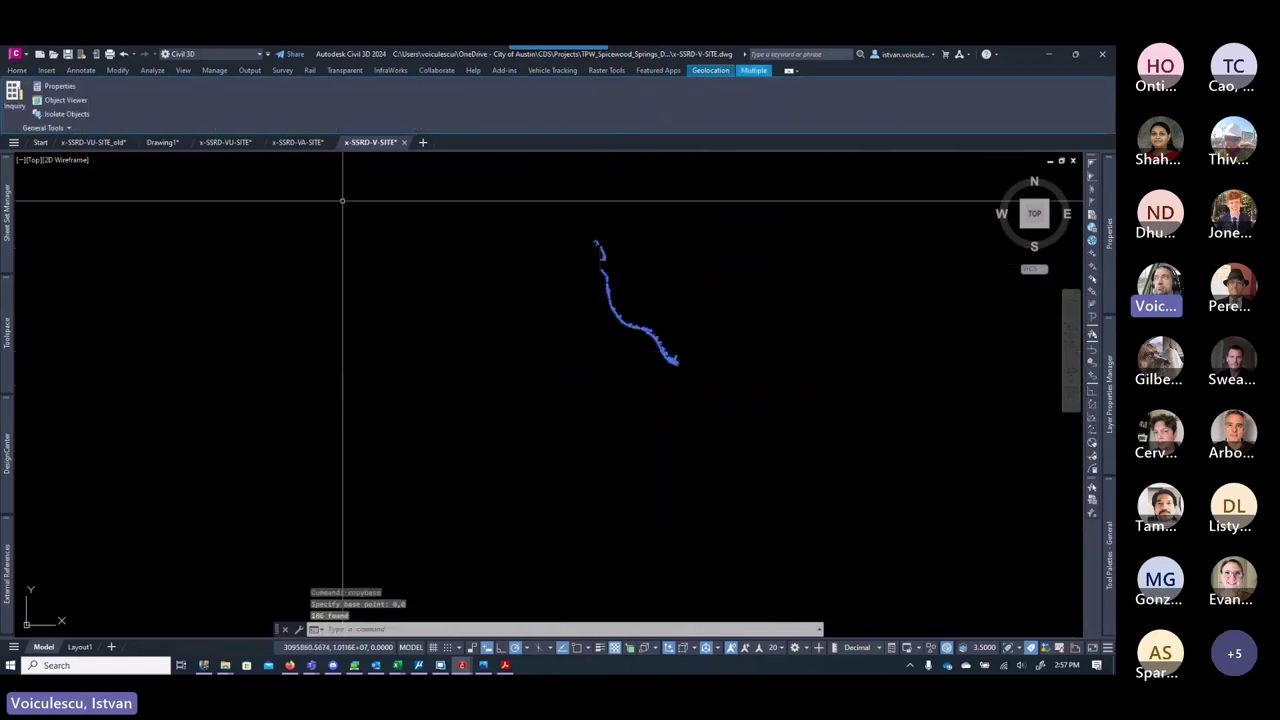
pyautogui.press('Return')
# Step: Paste the overhead electric lines and electric symbols into the x-SSRD-VU-SITE drawing at 0,0 and check them at the intersection
pyautogui.click(228, 143)
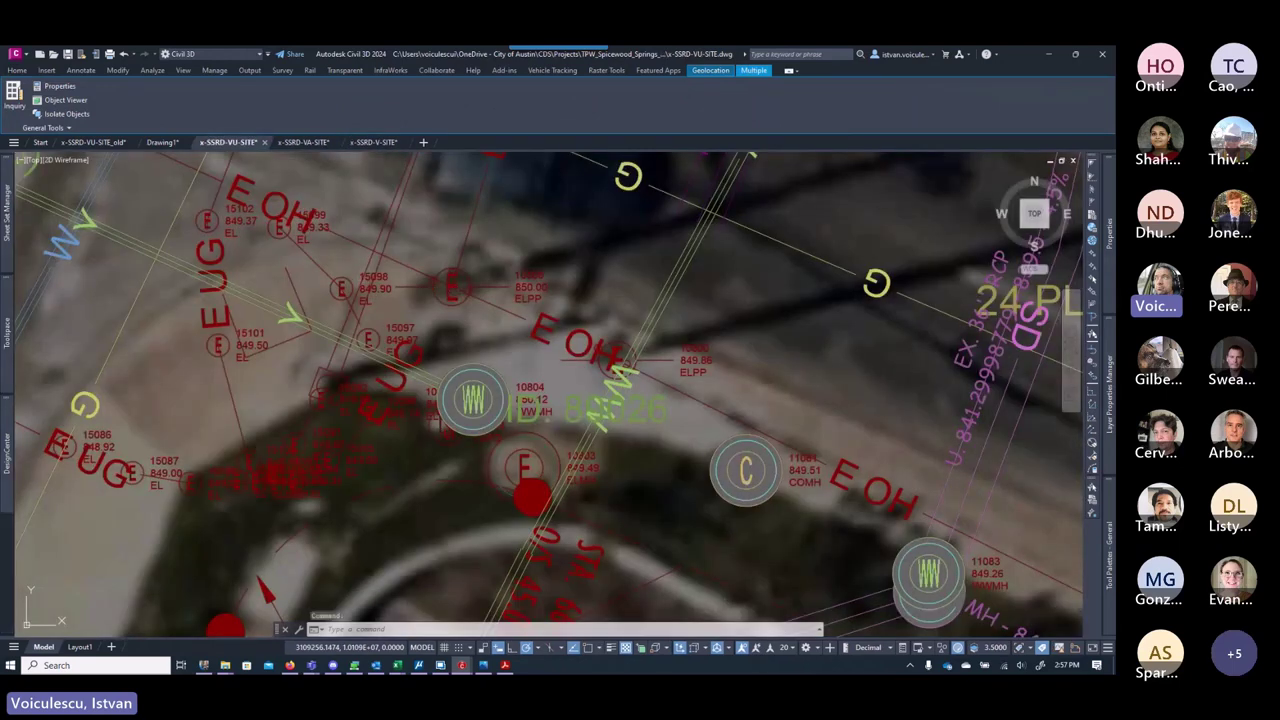
pyautogui.rightClick(594, 272)
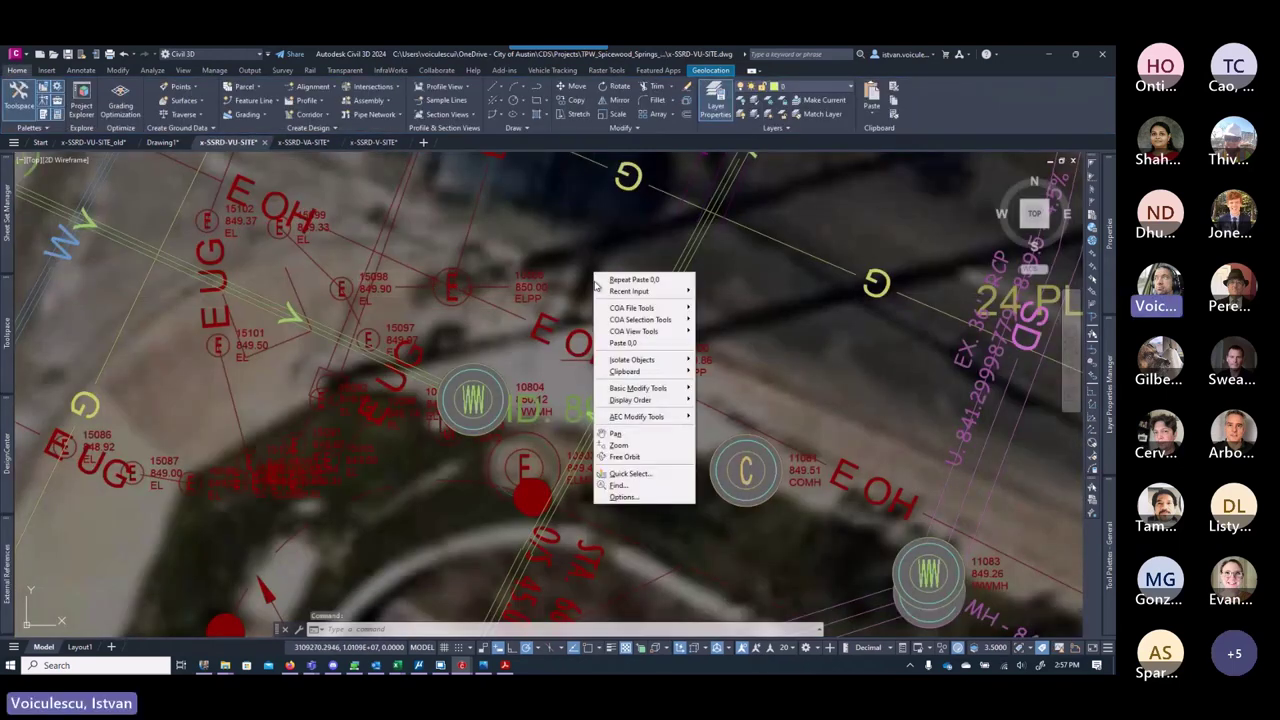
pyautogui.click(640, 344)
pyautogui.scroll(-1, 612, 355)
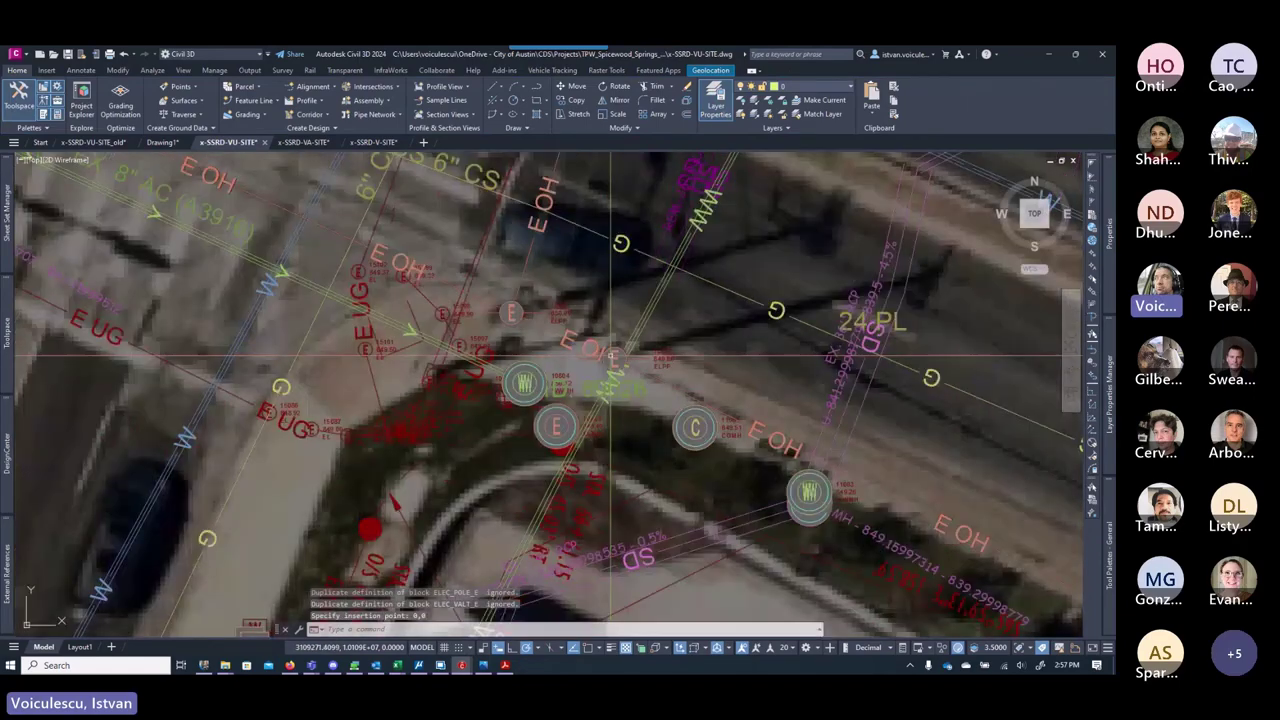
pyautogui.scroll(-4, 612, 355)
pyautogui.scroll(6, 606, 405)
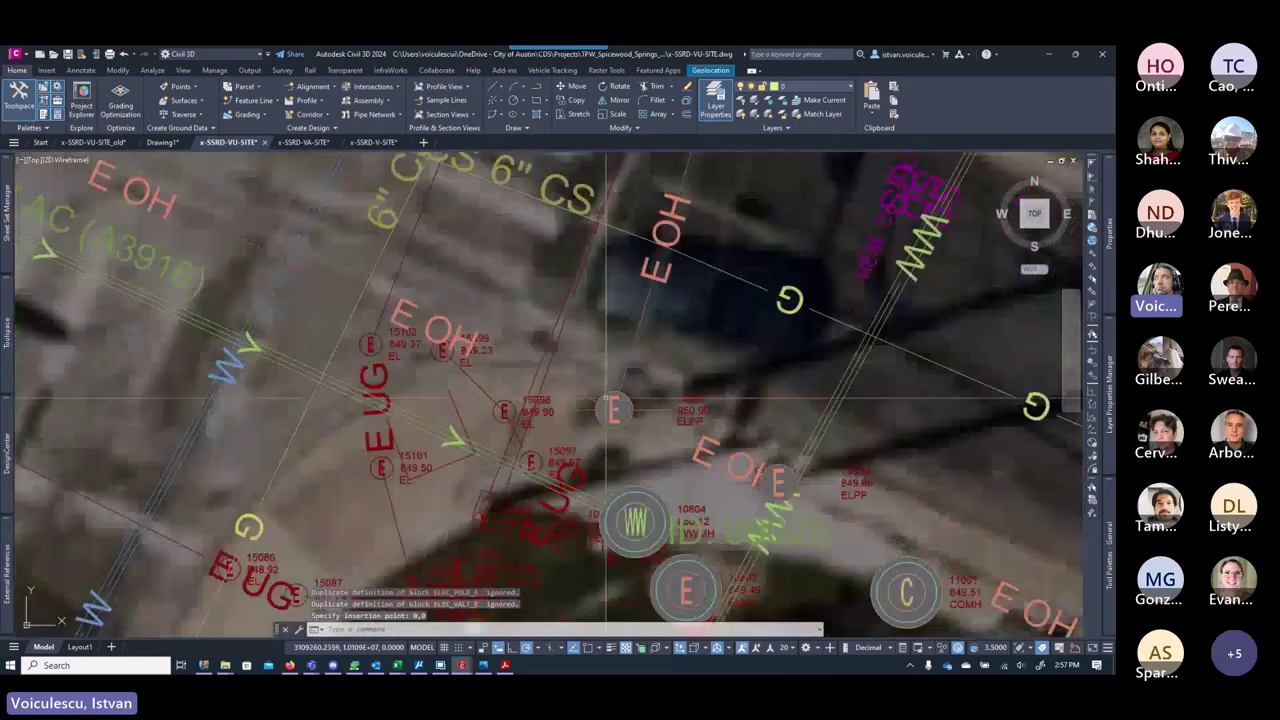
pyautogui.scroll(-6, 606, 405)
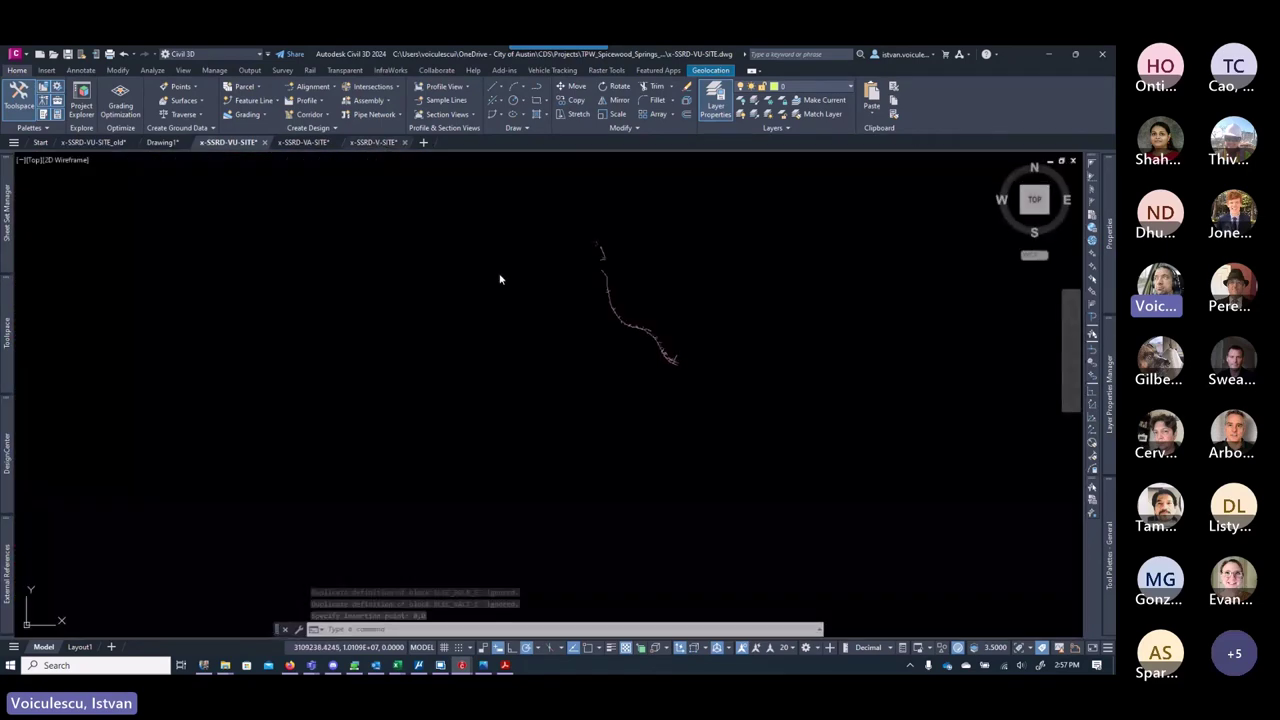
# Step: Reselect the previous set of electric objects in x-SSRD-V-SITE, erase them and restore the isolated layers
pyautogui.click(371, 142)
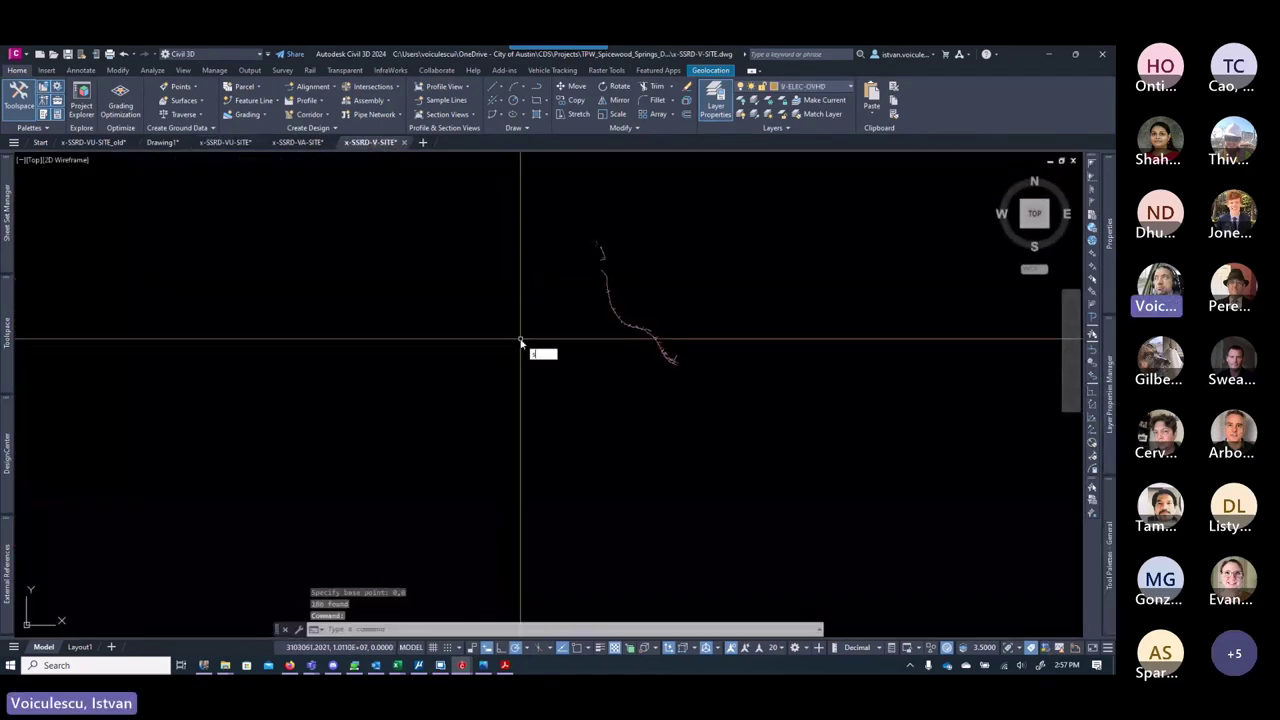
pyautogui.write('select')
pyautogui.press('Return')
pyautogui.write('p')
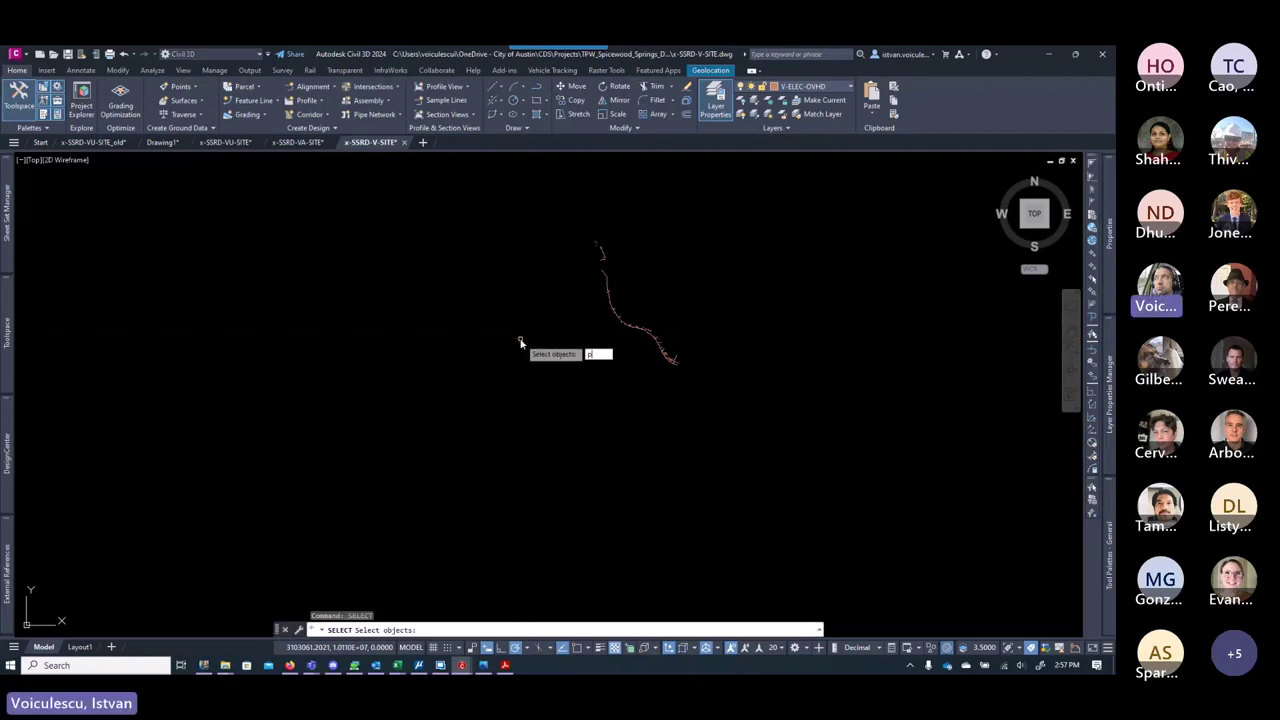
pyautogui.press('Return')
pyautogui.press('Return')
pyautogui.press('Delete')
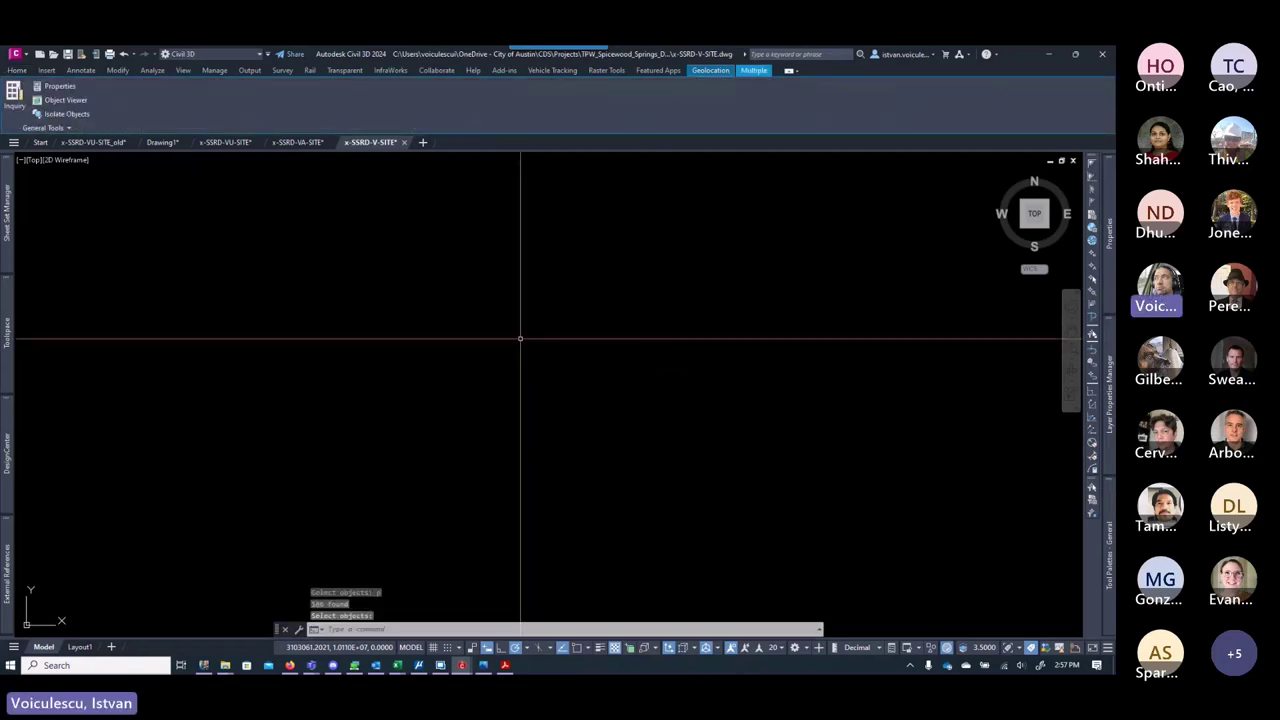
pyautogui.click(759, 117)
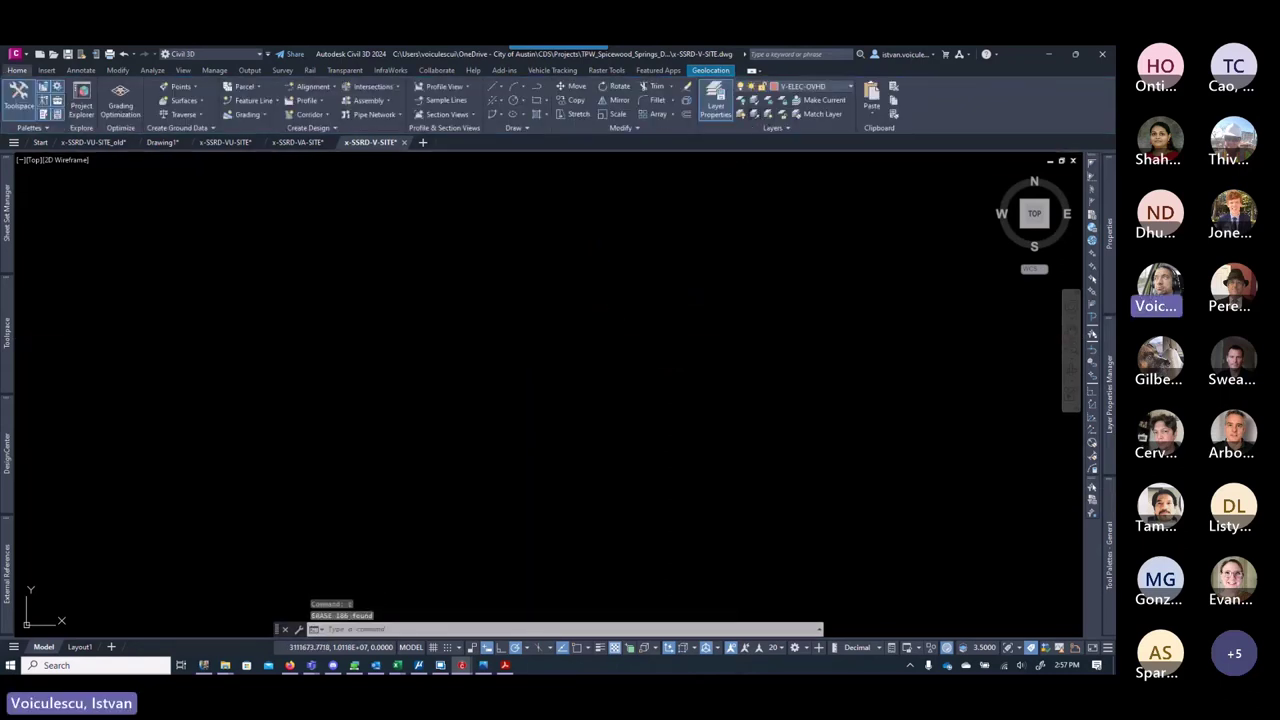
# Step: Check the road corridor in x-SSRD-V-SITE for leftover utility objects, and save and close the drawing
pyautogui.scroll(10, 659, 347)
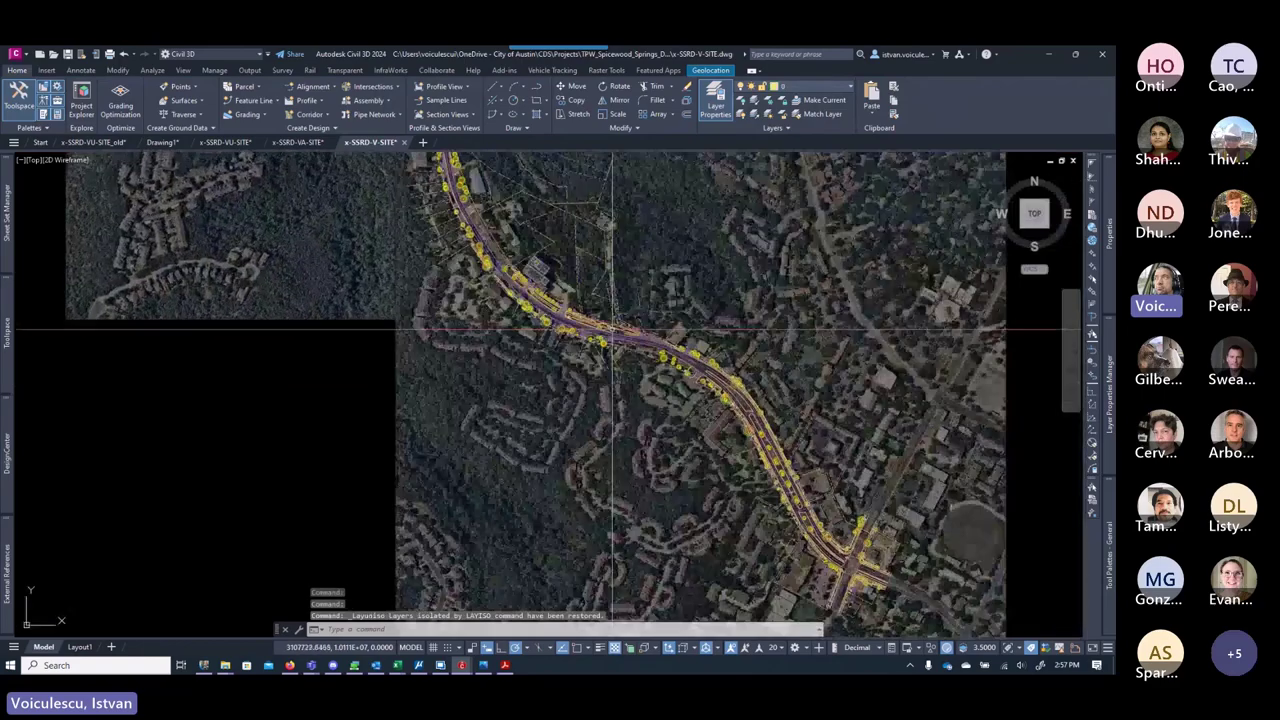
pyautogui.scroll(4, 645, 342)
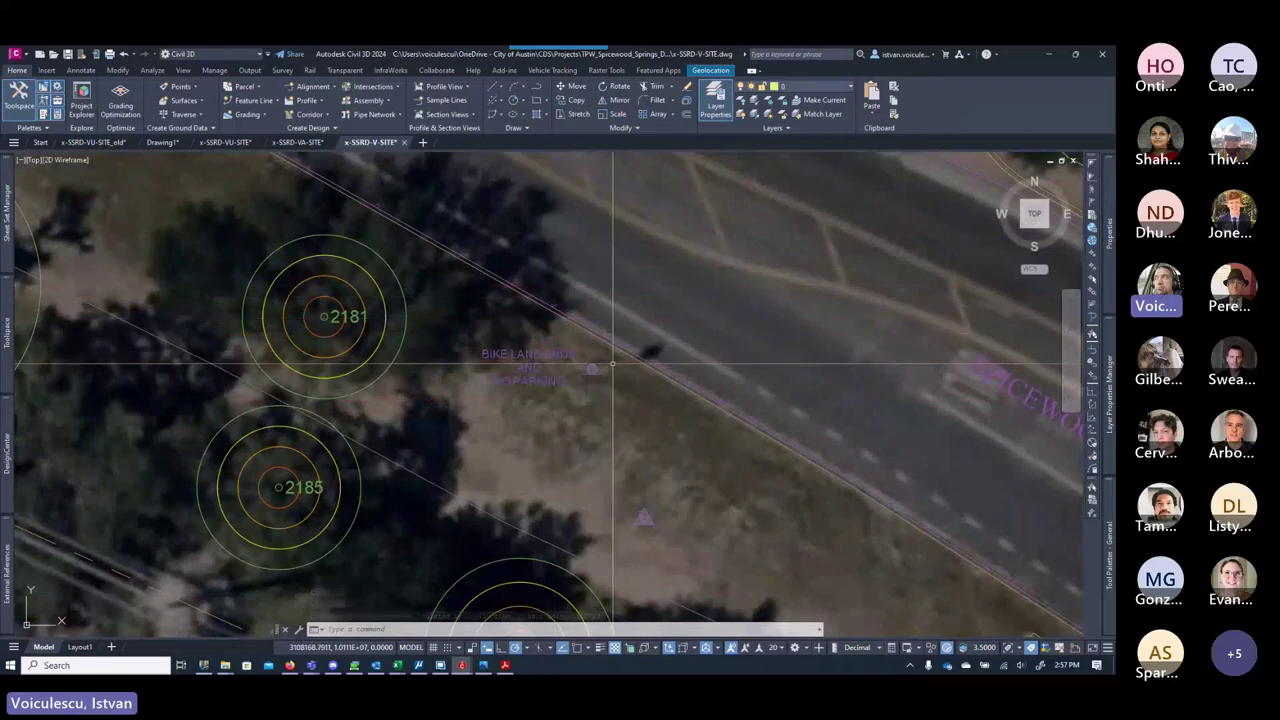
pyautogui.moveTo(657, 400); pyautogui.dragTo(624, 382, button='middle')
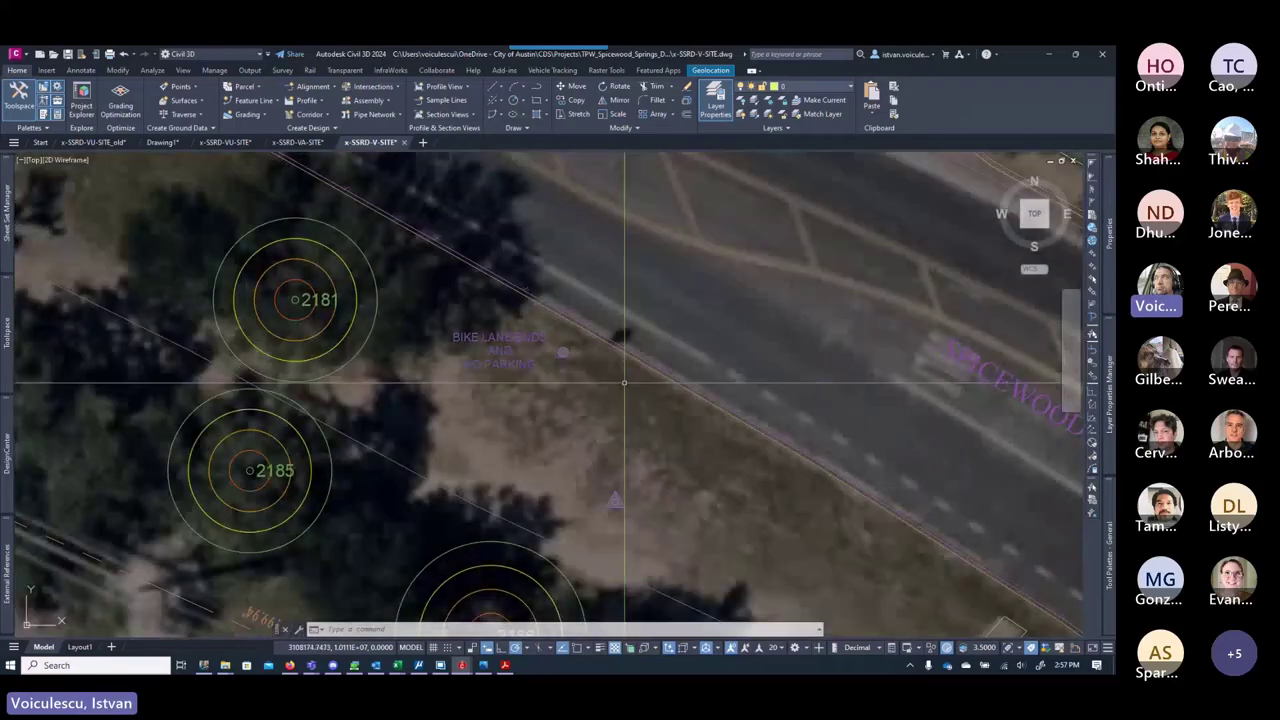
pyautogui.scroll(-4, 623, 383)
pyautogui.scroll(1, 623, 383)
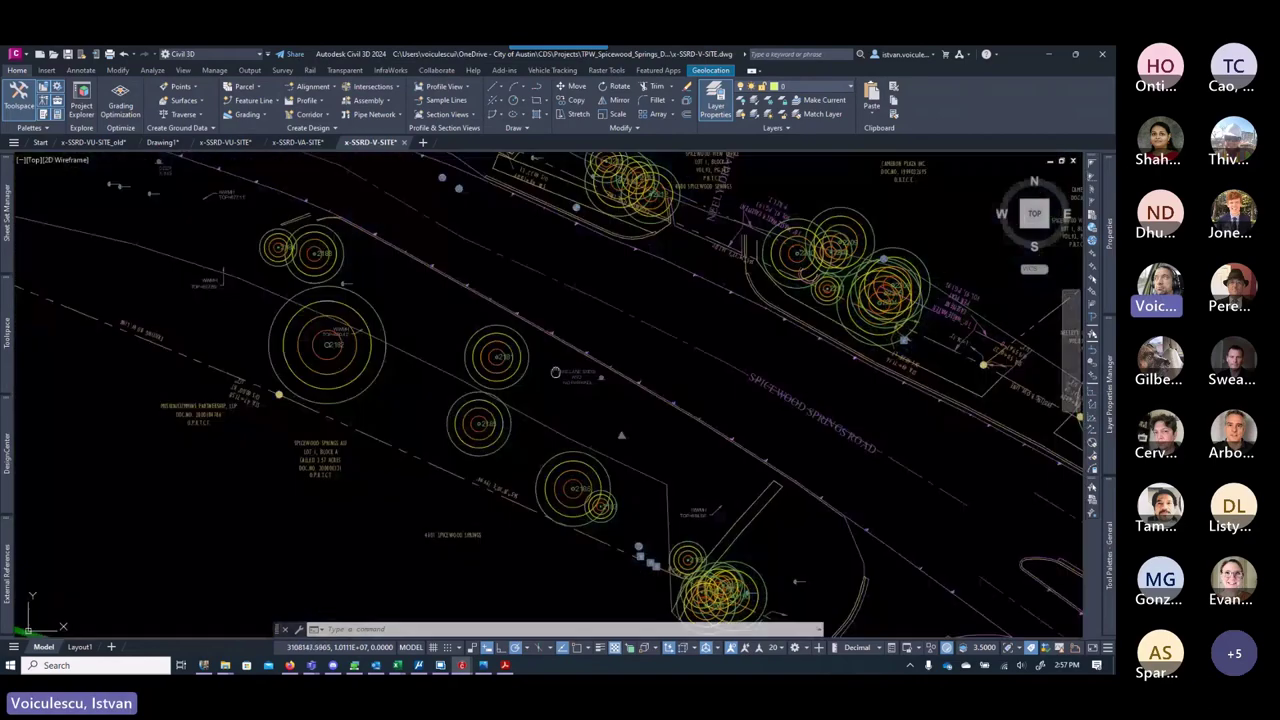
pyautogui.moveTo(451, 293)
pyautogui.mouseDown(button='middle')
pyautogui.moveTo(517, 378)
pyautogui.moveTo(634, 460)
pyautogui.mouseUp(button='middle')
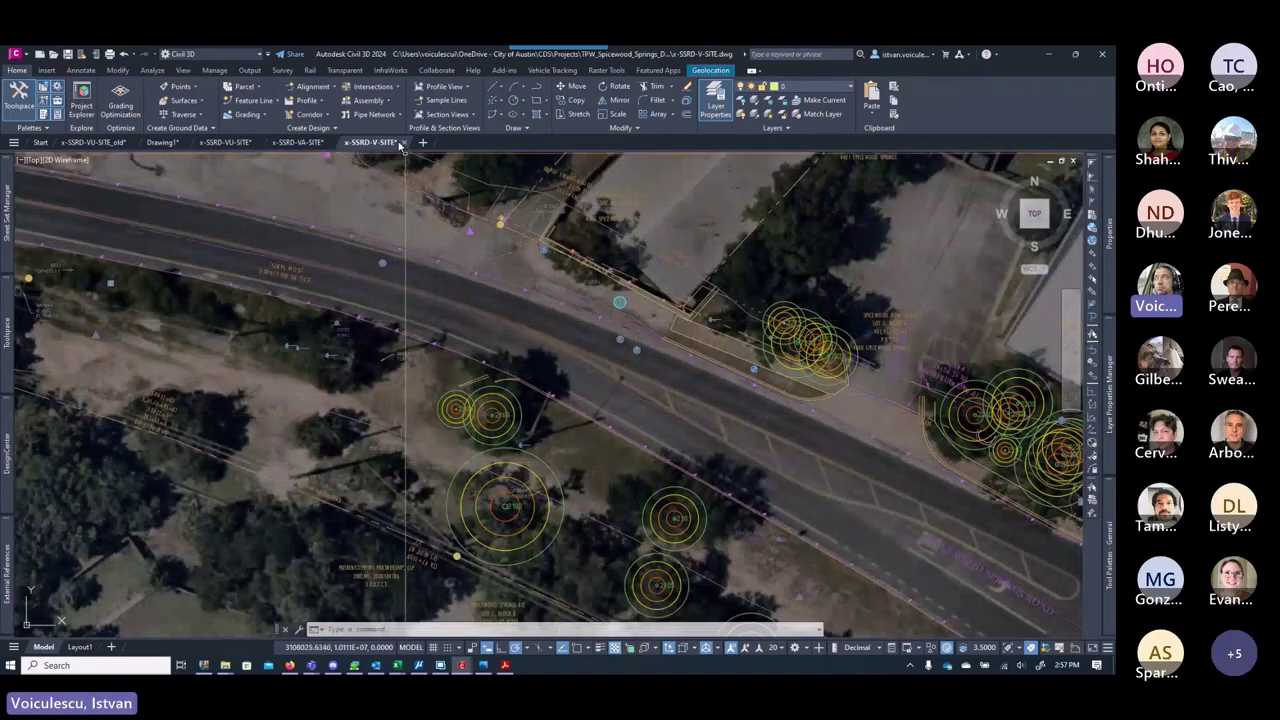
pyautogui.moveTo(403, 146)
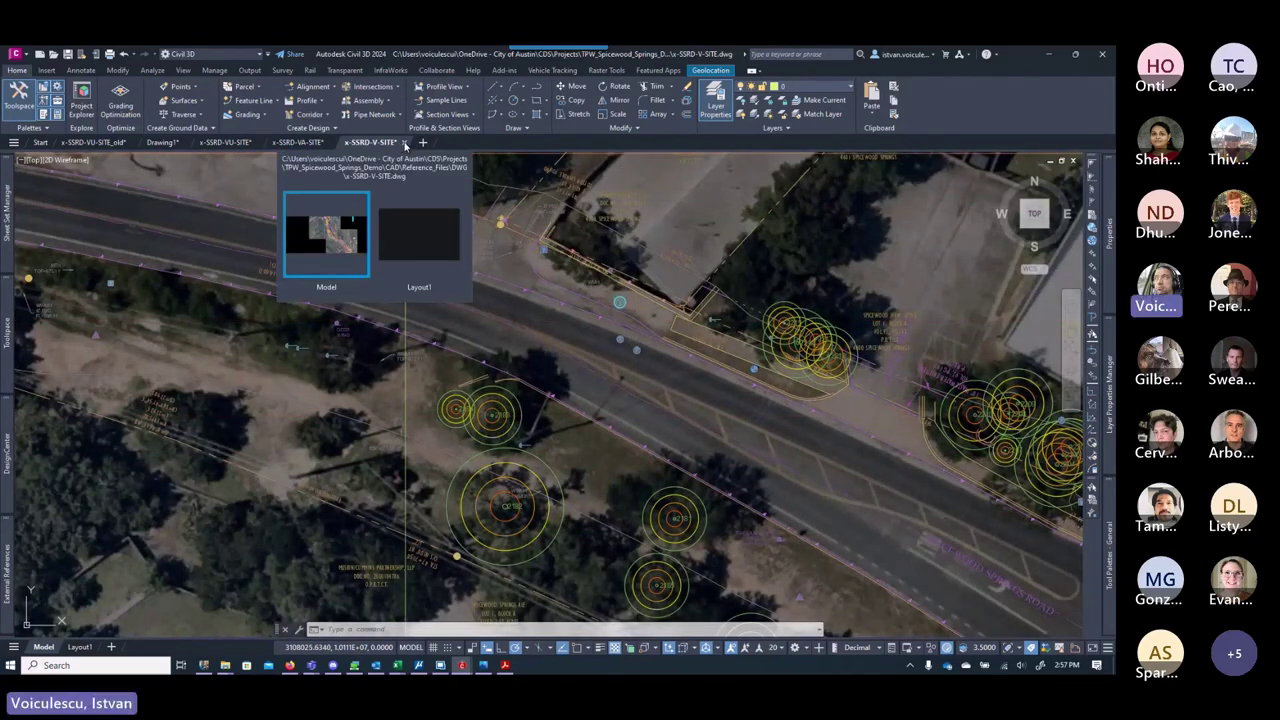
pyautogui.click(67, 57)
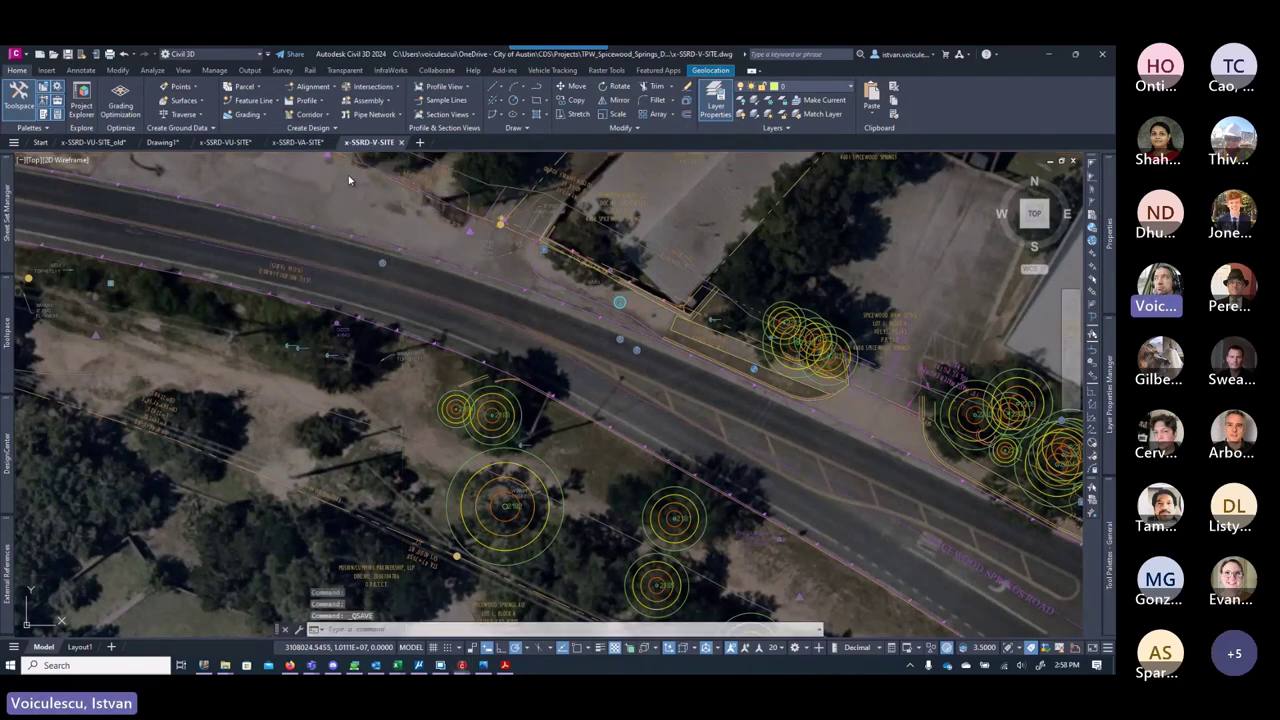
pyautogui.hotkey('ctrl', 'F4')
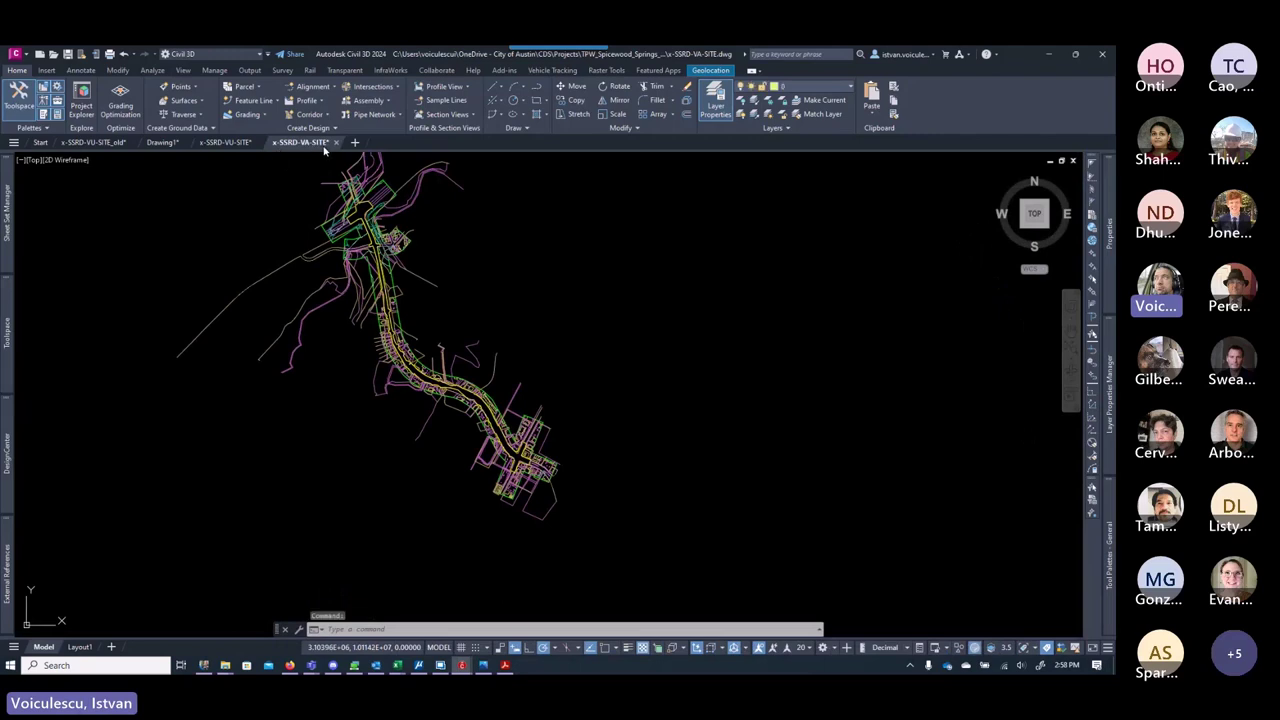
# Step: Close the x-SSRD-VA-SITE drawing
pyautogui.moveTo(334, 145)
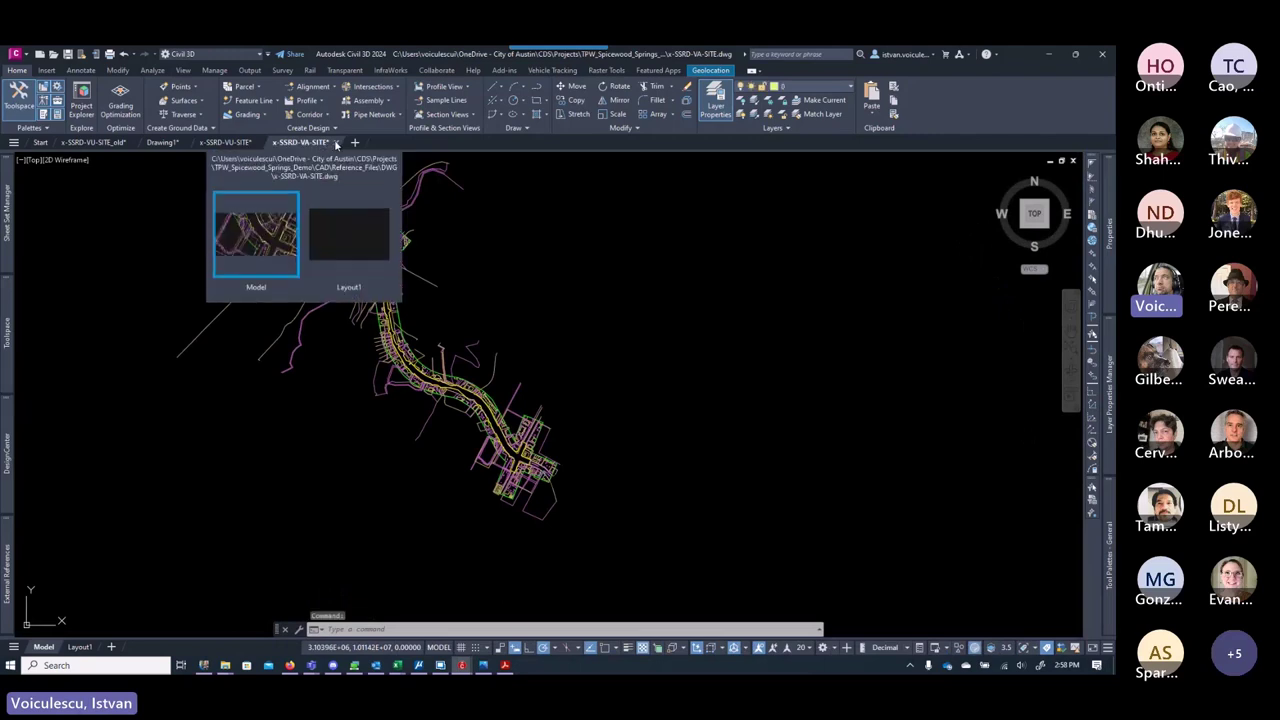
pyautogui.press('Escape')
pyautogui.press('Escape')
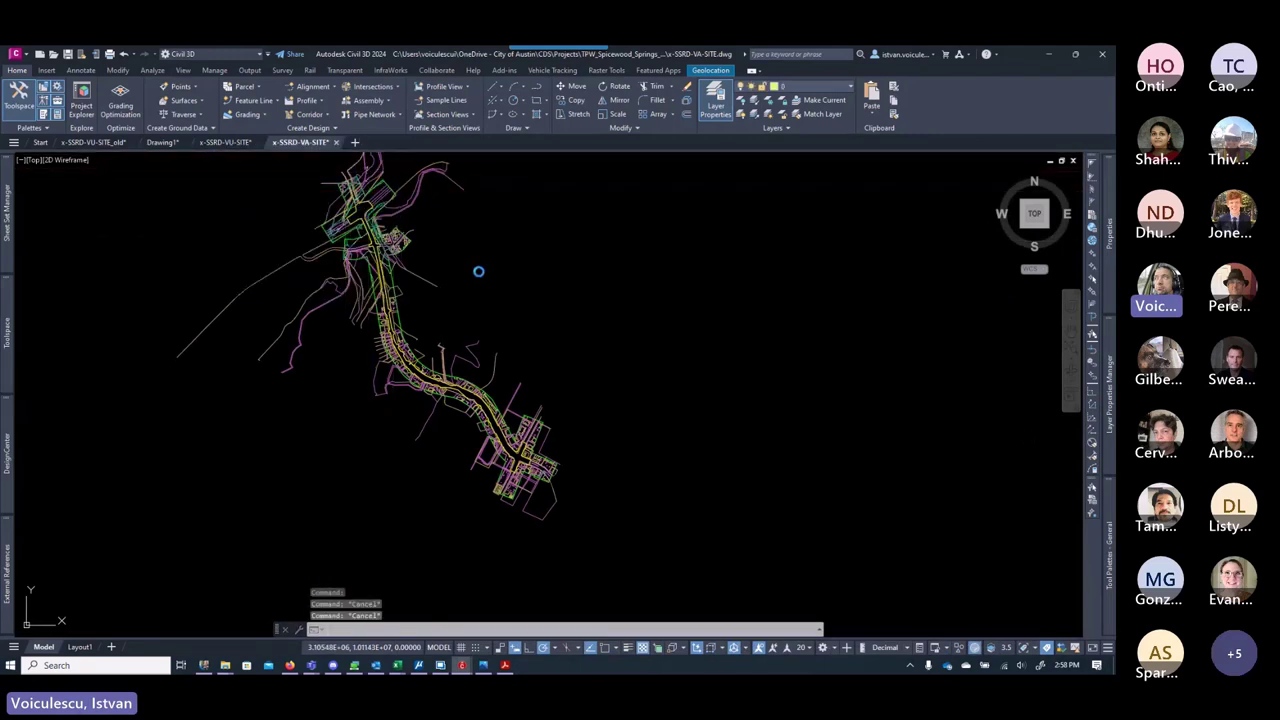
pyautogui.click(592, 383)
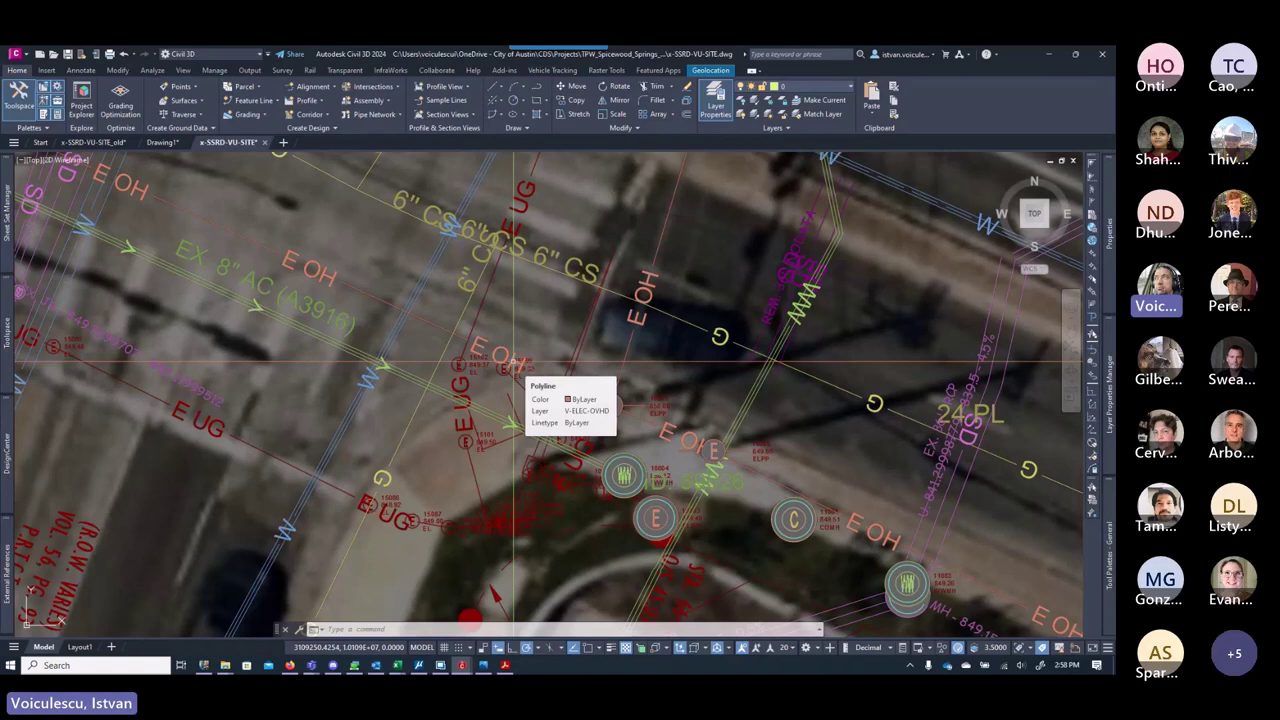
# Step: Examine the transferred electric, wastewater and communication symbols and the utility lines around the intersection in x-SSRD-VU-SITE
pyautogui.scroll(-1, 570, 400)
pyautogui.scroll(1, 610, 430)
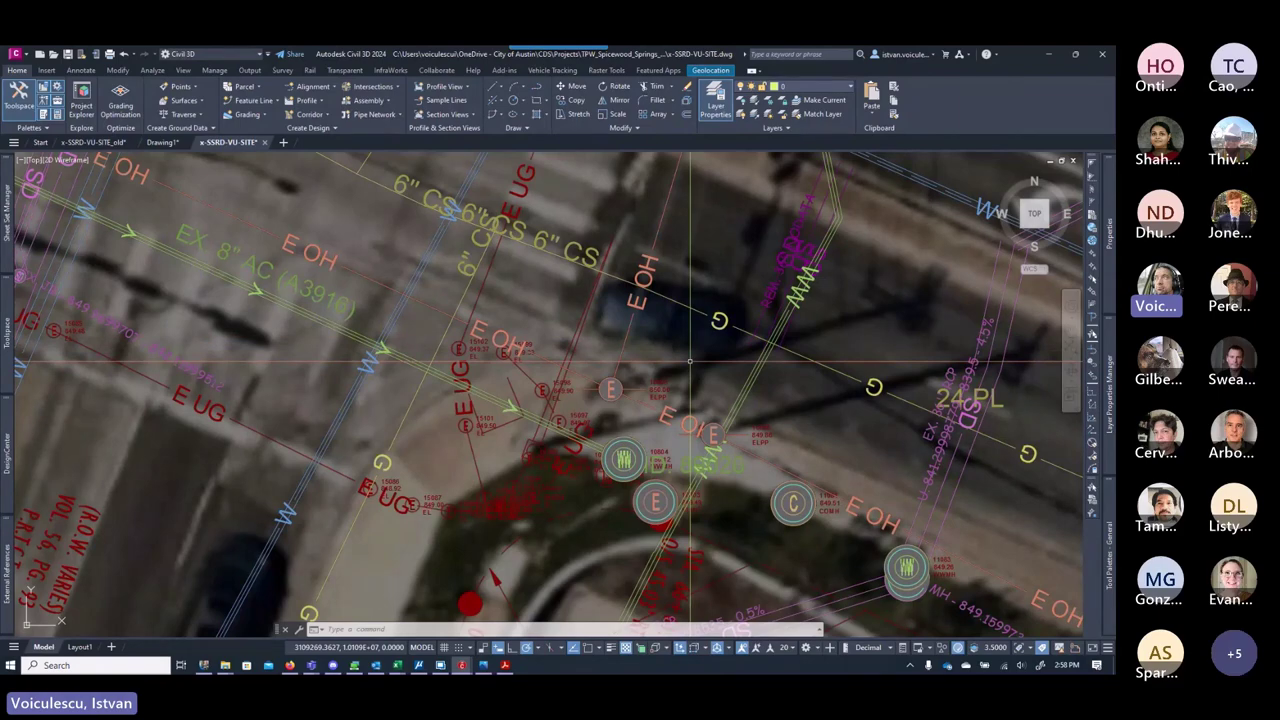
pyautogui.scroll(-3, 690, 360)
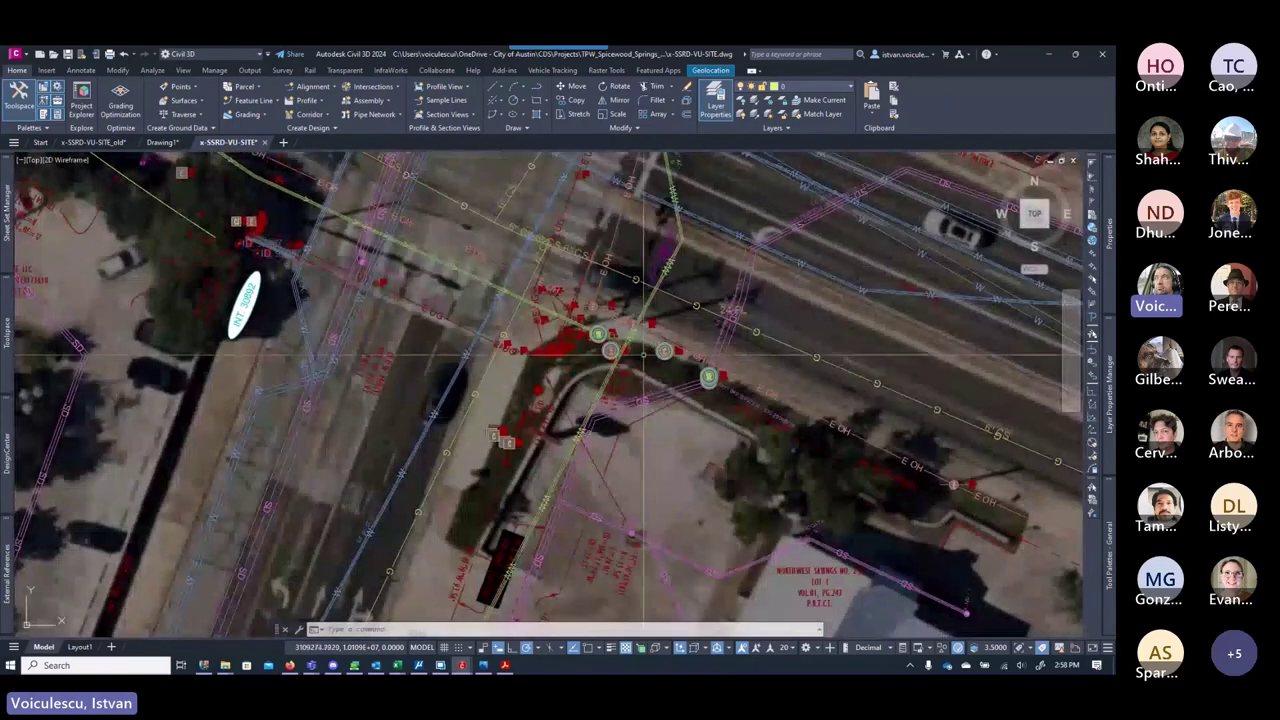
pyautogui.scroll(3, 643, 355)
pyautogui.scroll(-3, 643, 355)
pyautogui.moveTo(643, 355)
pyautogui.mouseDown(button='middle')
pyautogui.moveTo(649, 501)
pyautogui.moveTo(563, 588)
pyautogui.mouseUp(button='middle')
pyautogui.scroll(5, 597, 406)
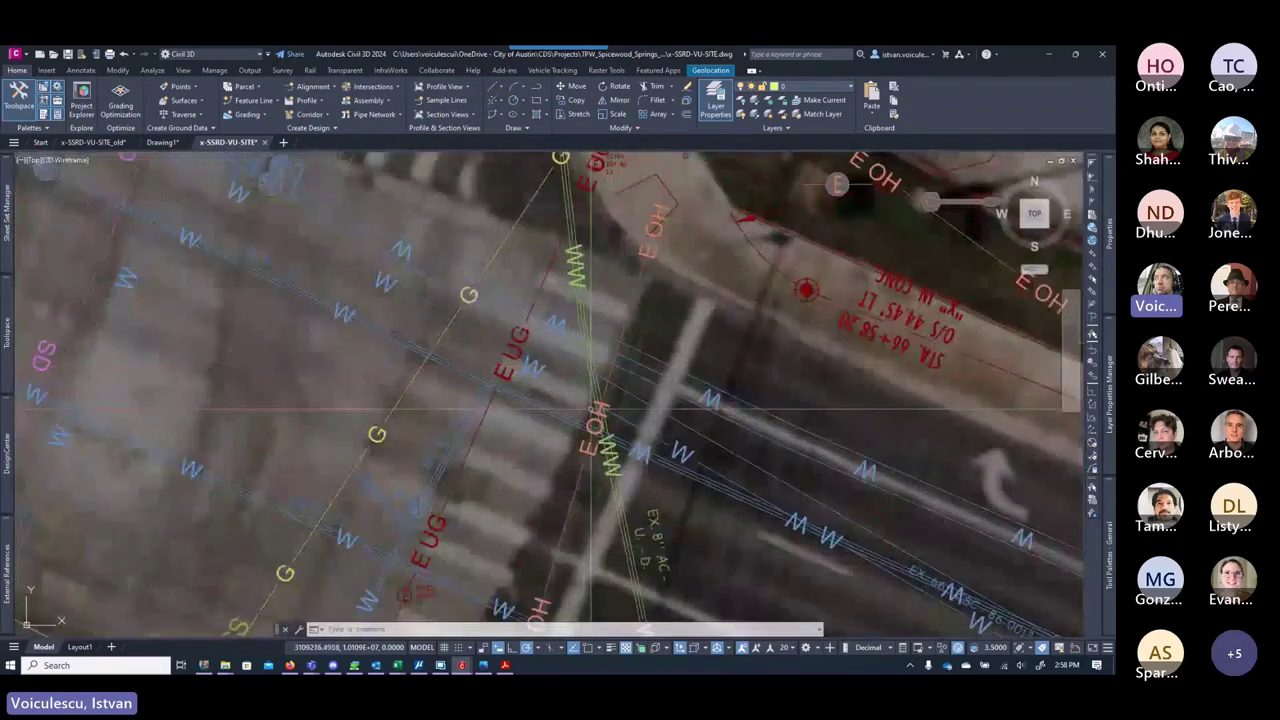
pyautogui.scroll(2, 597, 406)
pyautogui.scroll(-5, 597, 406)
pyautogui.moveTo(597, 406); pyautogui.dragTo(603, 556, button='middle')
pyautogui.scroll(5, 584, 360)
pyautogui.scroll(-5, 584, 360)
pyautogui.moveTo(520, 336); pyautogui.dragTo(524, 386, button='middle')
pyautogui.scroll(-3, 524, 386)
pyautogui.scroll(3, 510, 383)
pyautogui.scroll(-3, 500, 381)
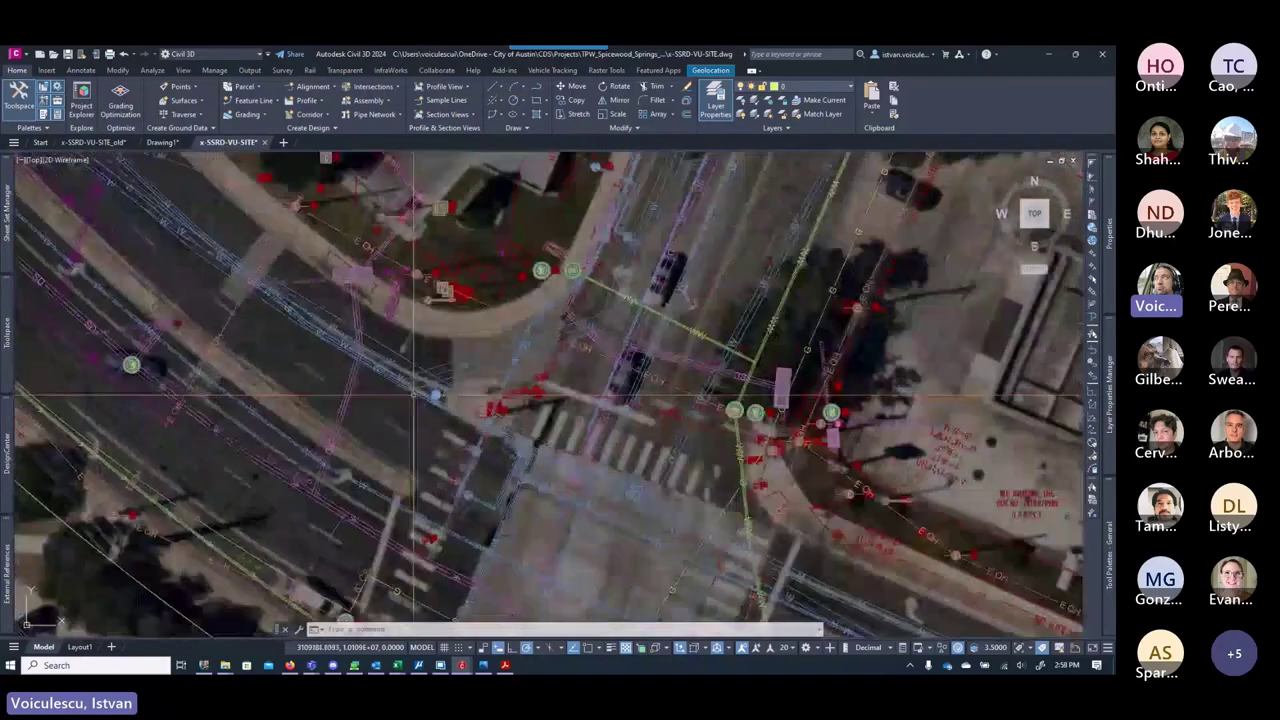
pyautogui.scroll(3, 491, 379)
pyautogui.scroll(5, 440, 420)
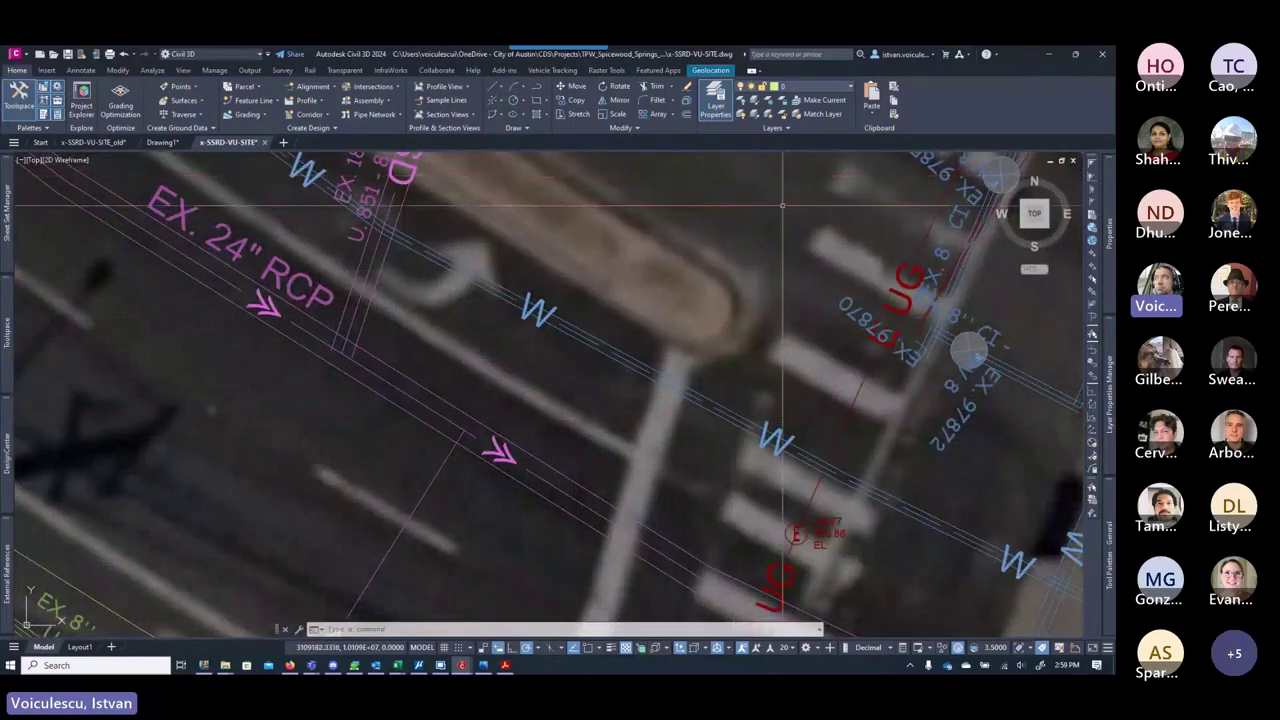
pyautogui.moveTo(1108, 430)
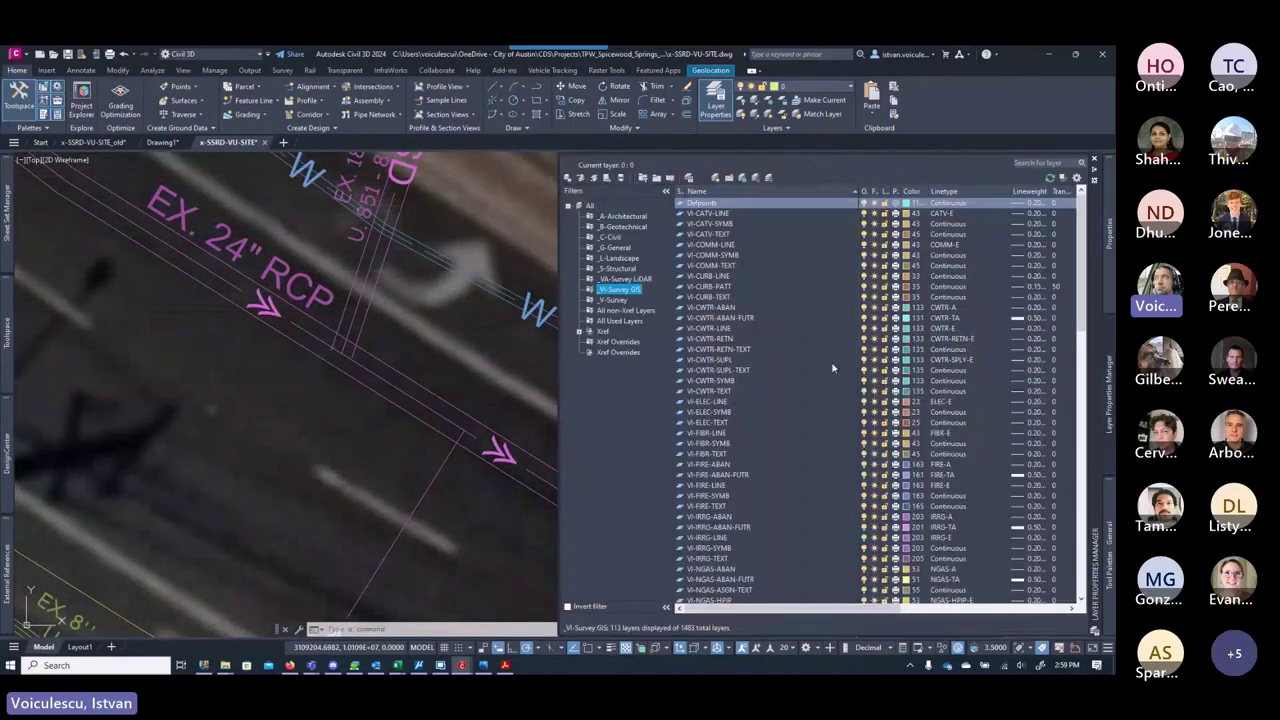
pyautogui.press('Escape')
pyautogui.press('Escape')
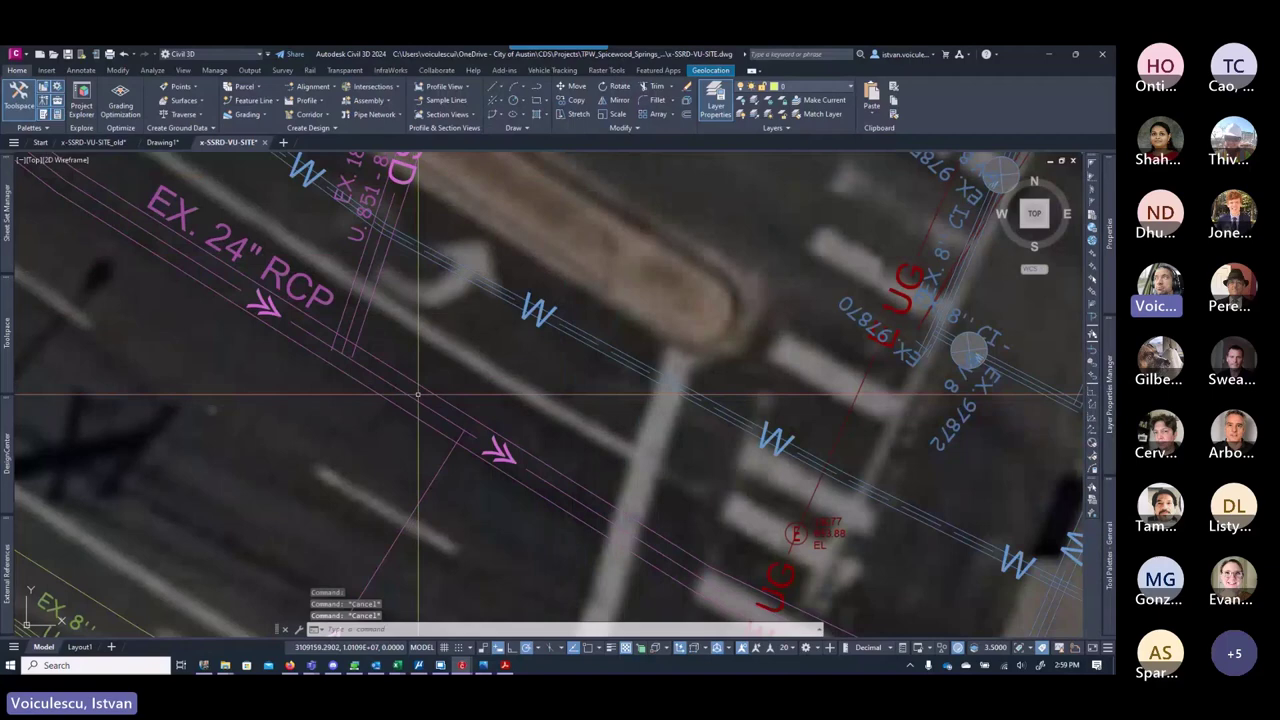
# Step: Save the current layer settings of x-SSRD-VU-SITE as a new layer state named default
pyautogui.write('las')
pyautogui.press('Return')
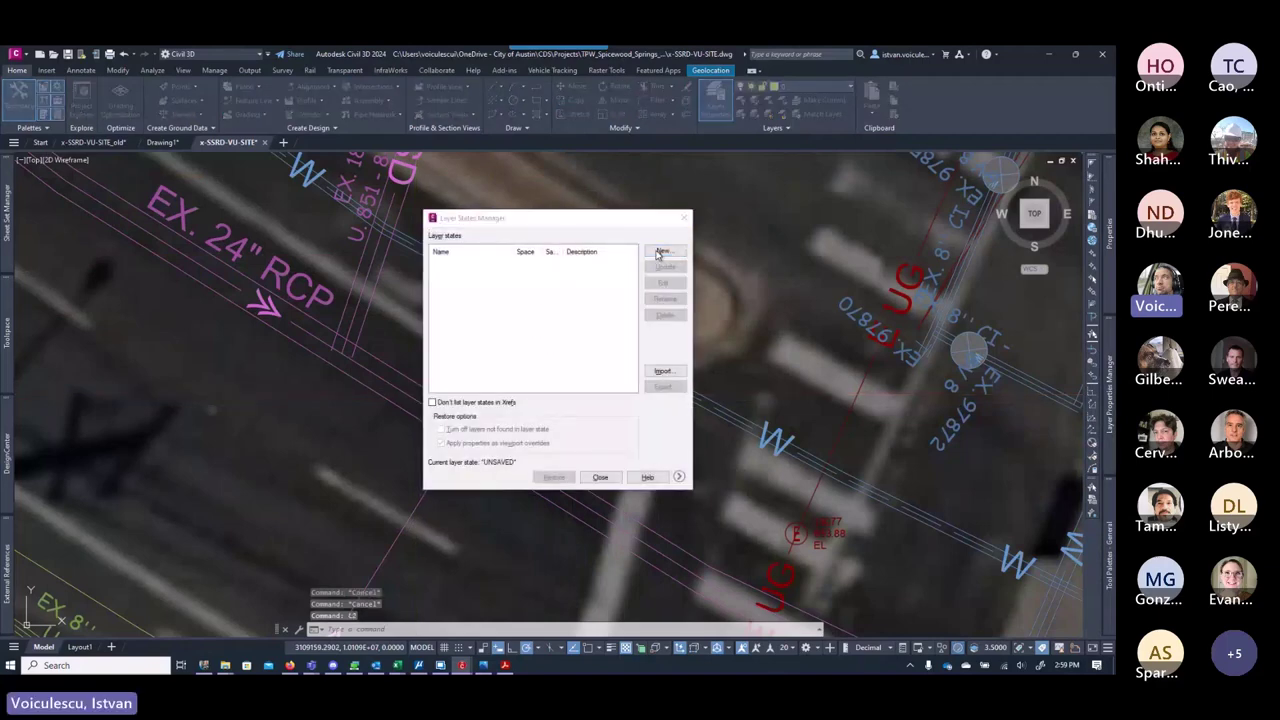
pyautogui.click(662, 251)
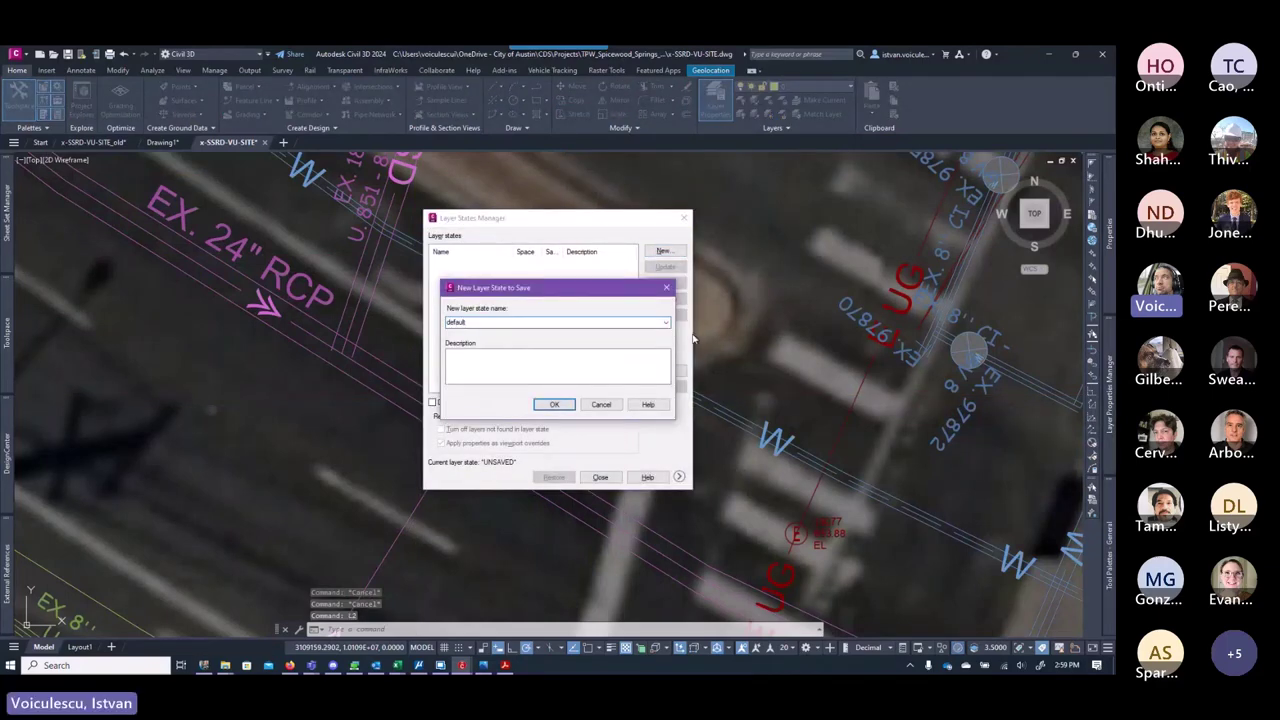
pyautogui.click(549, 405)
pyautogui.click(600, 477)
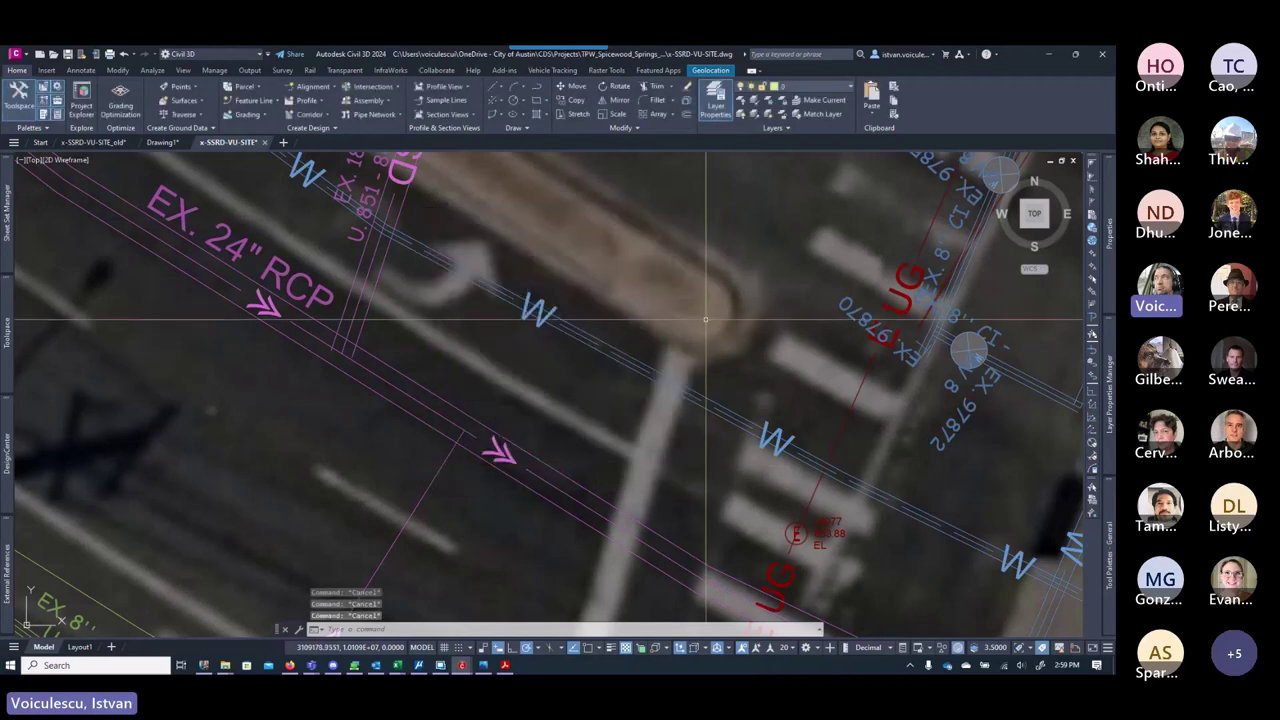
# Step: Set the color of all layers whose names start with VI to red through the command-line Layer command
pyautogui.write('-la')
pyautogui.press('Return')
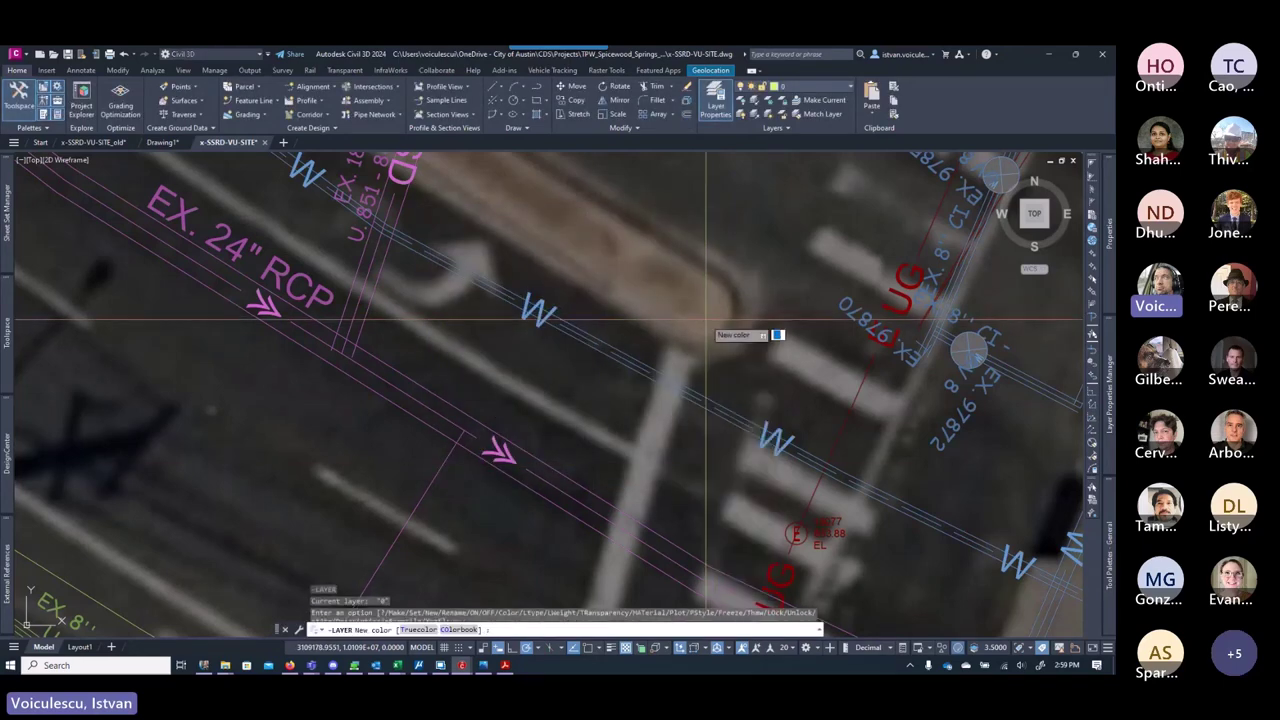
pyautogui.write('c')
pyautogui.press('Return')
pyautogui.write('re')
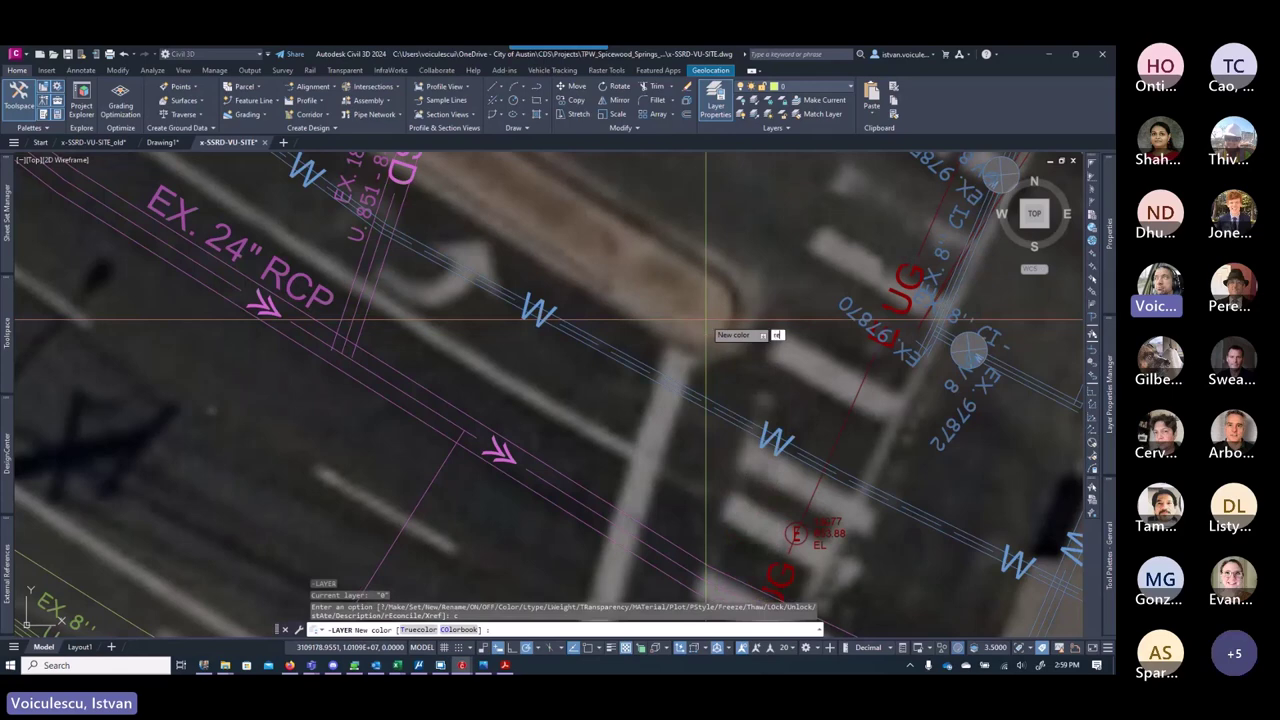
pyautogui.write('d')
pyautogui.press('Return')
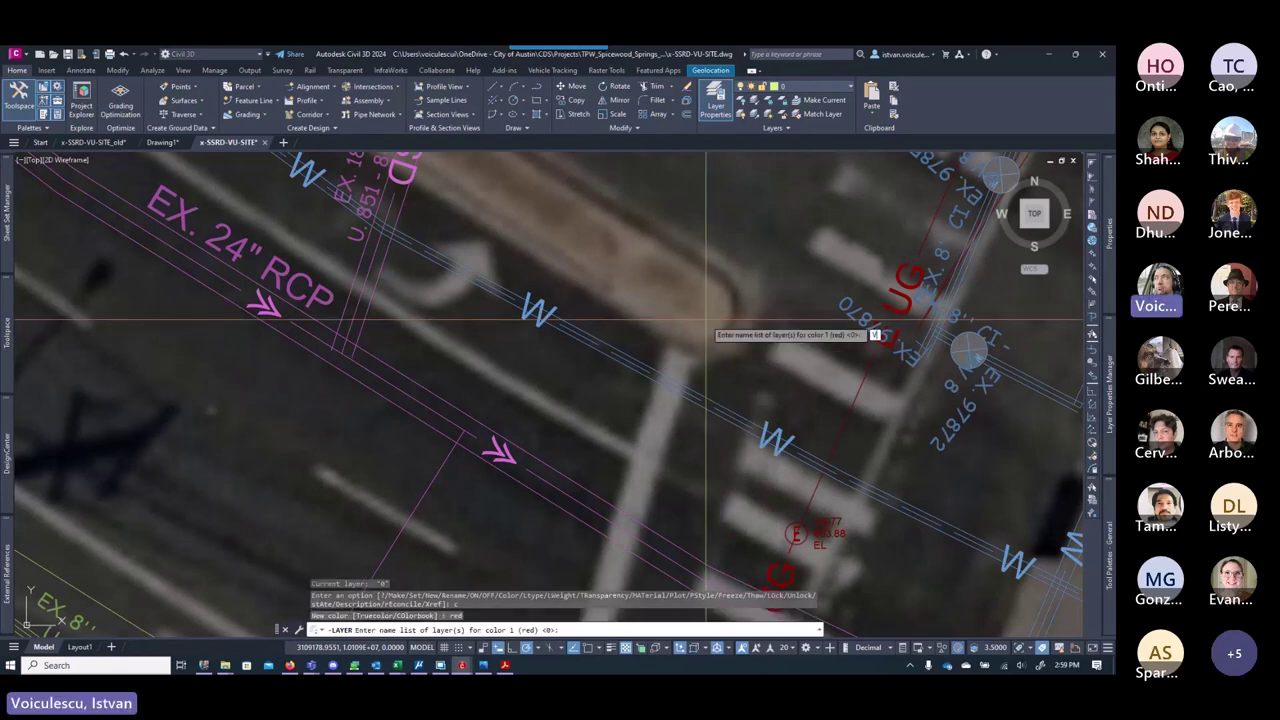
pyautogui.write('V1*')
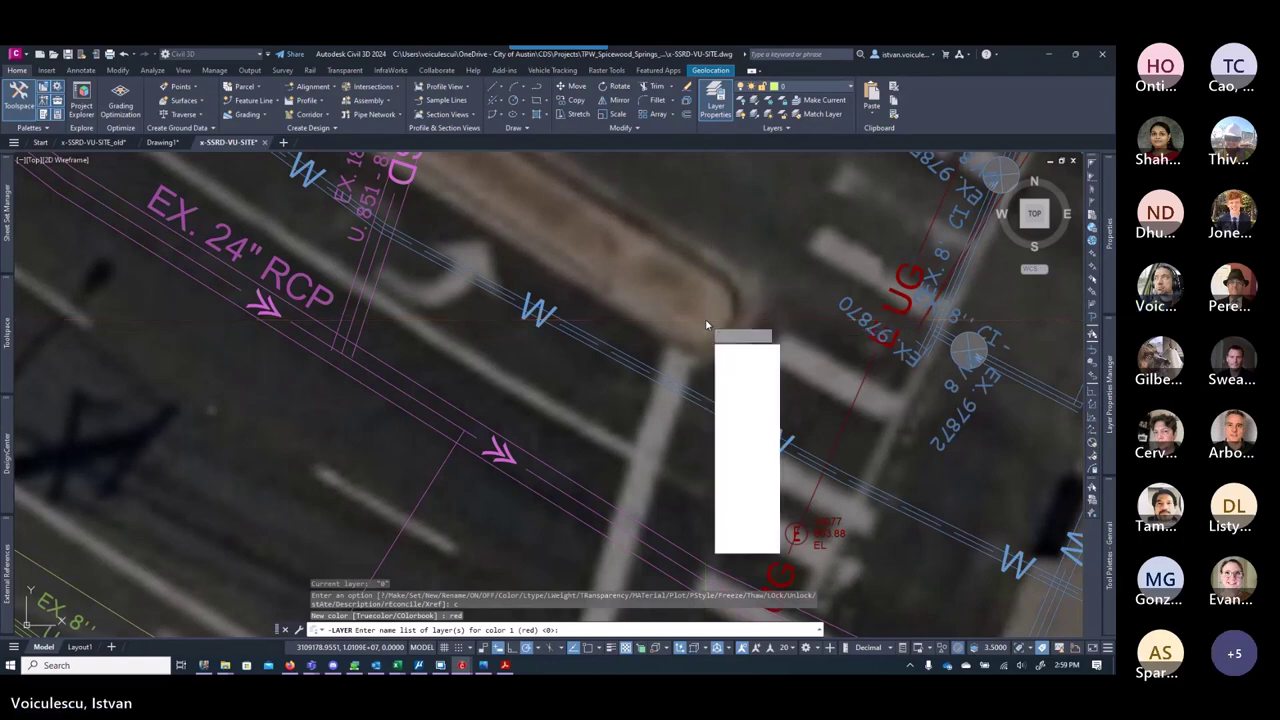
pyautogui.press('Return')
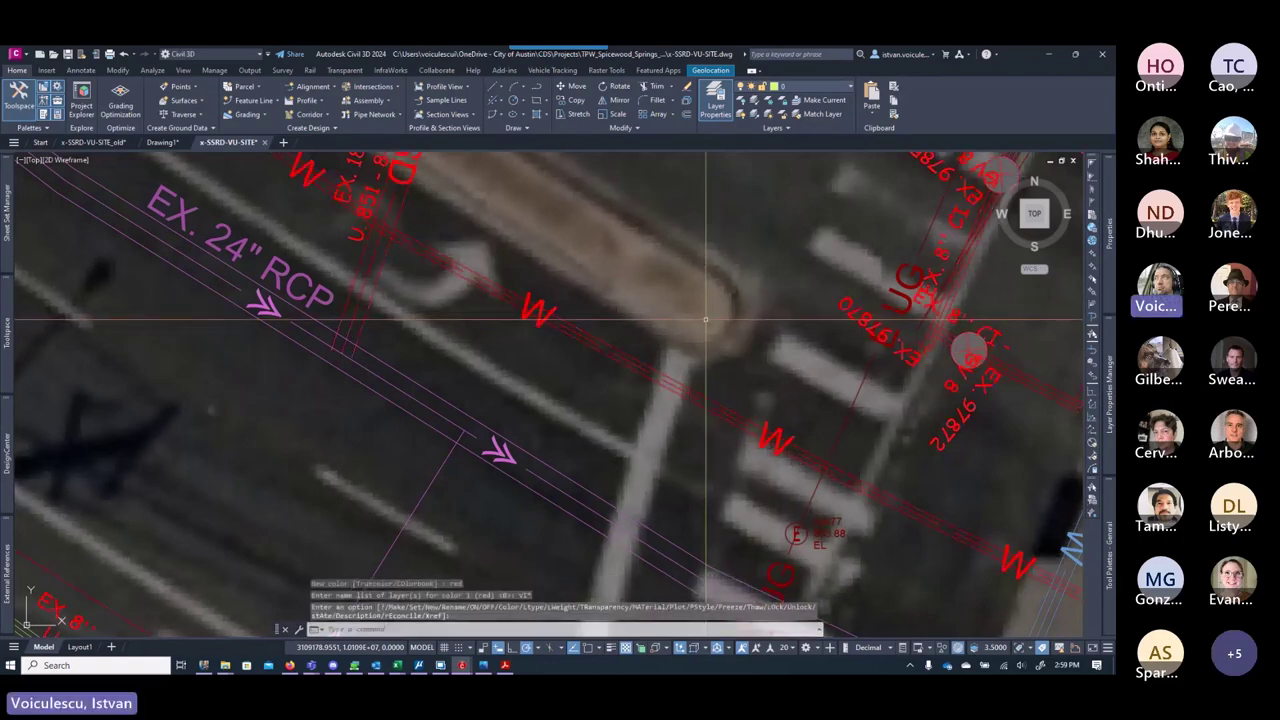
# Step: Compare the red GIS utility lines with the surveyed utilities along the median and at the intersection
pyautogui.scroll(-6, 706, 320)
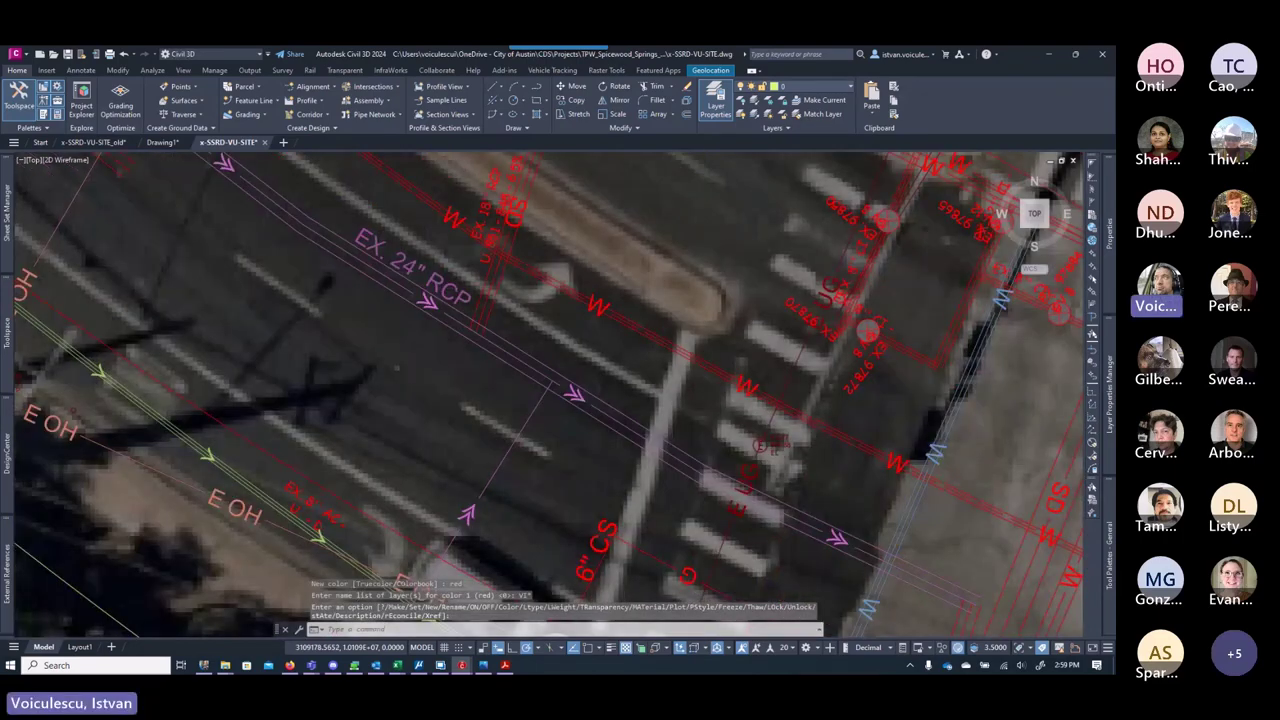
pyautogui.scroll(3, 588, 365)
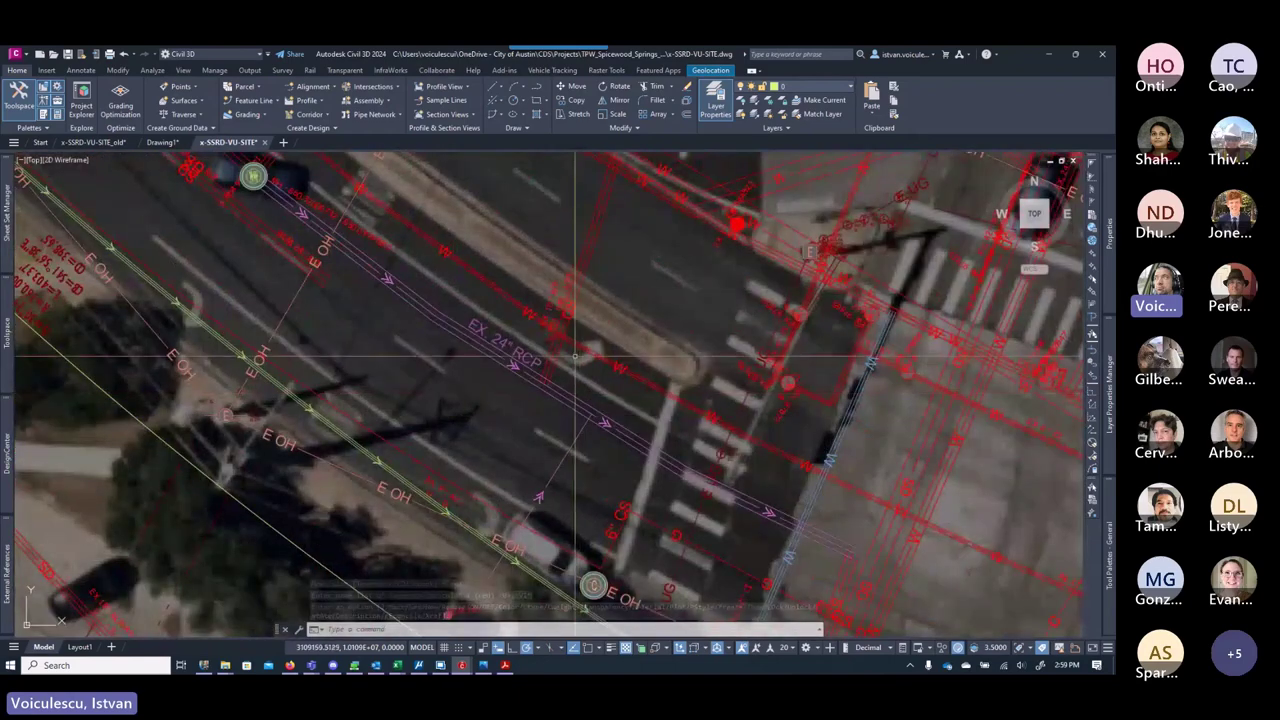
pyautogui.scroll(3, 562, 385)
pyautogui.scroll(2, 544, 390)
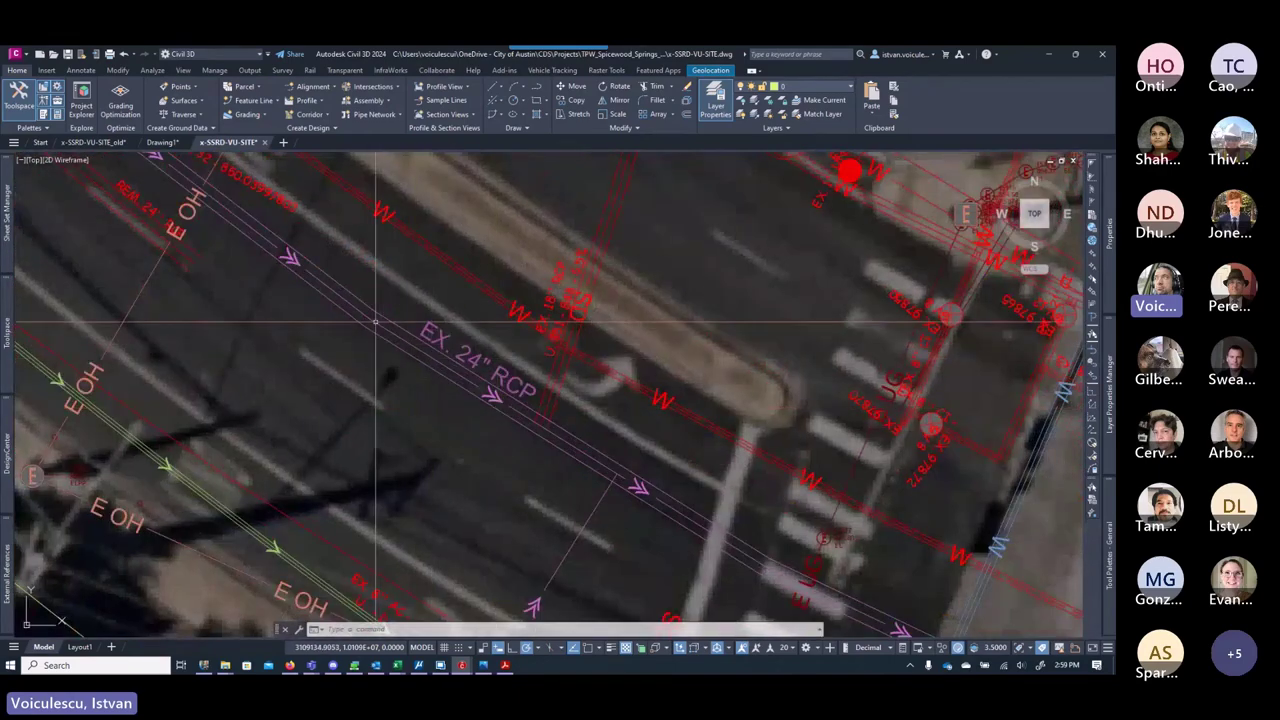
pyautogui.scroll(-5, 544, 418)
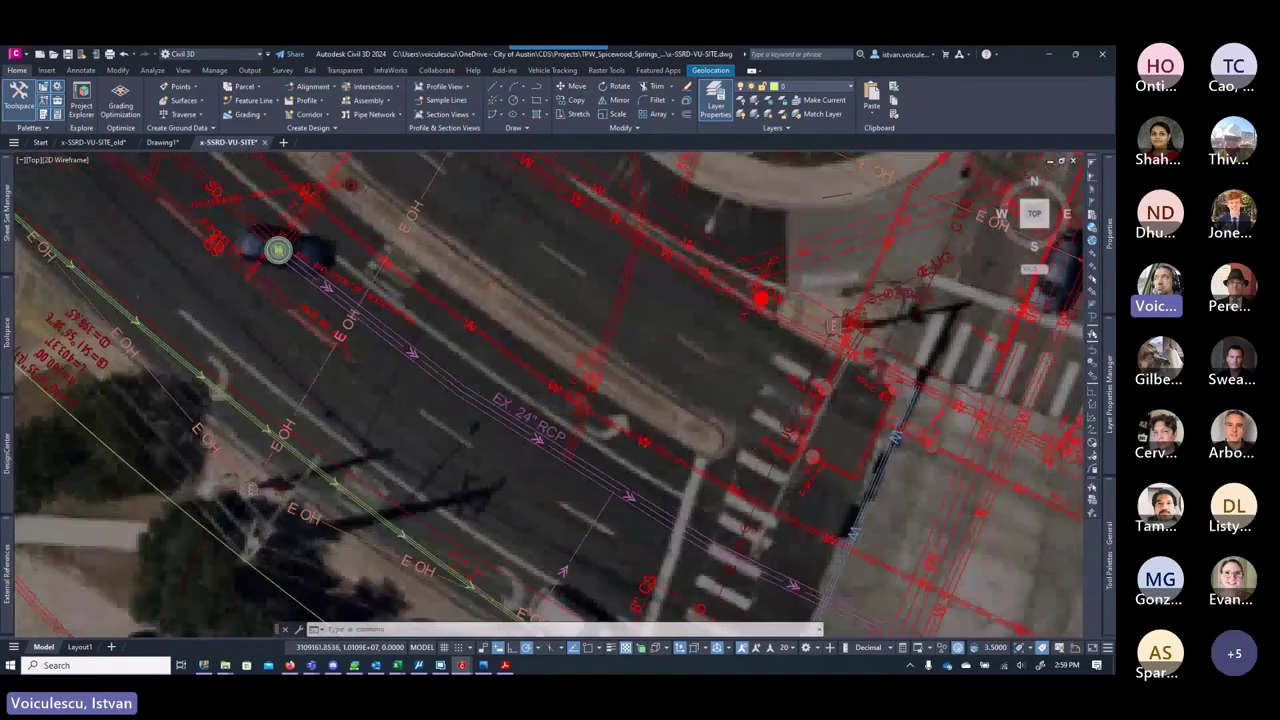
pyautogui.scroll(2, 595, 390)
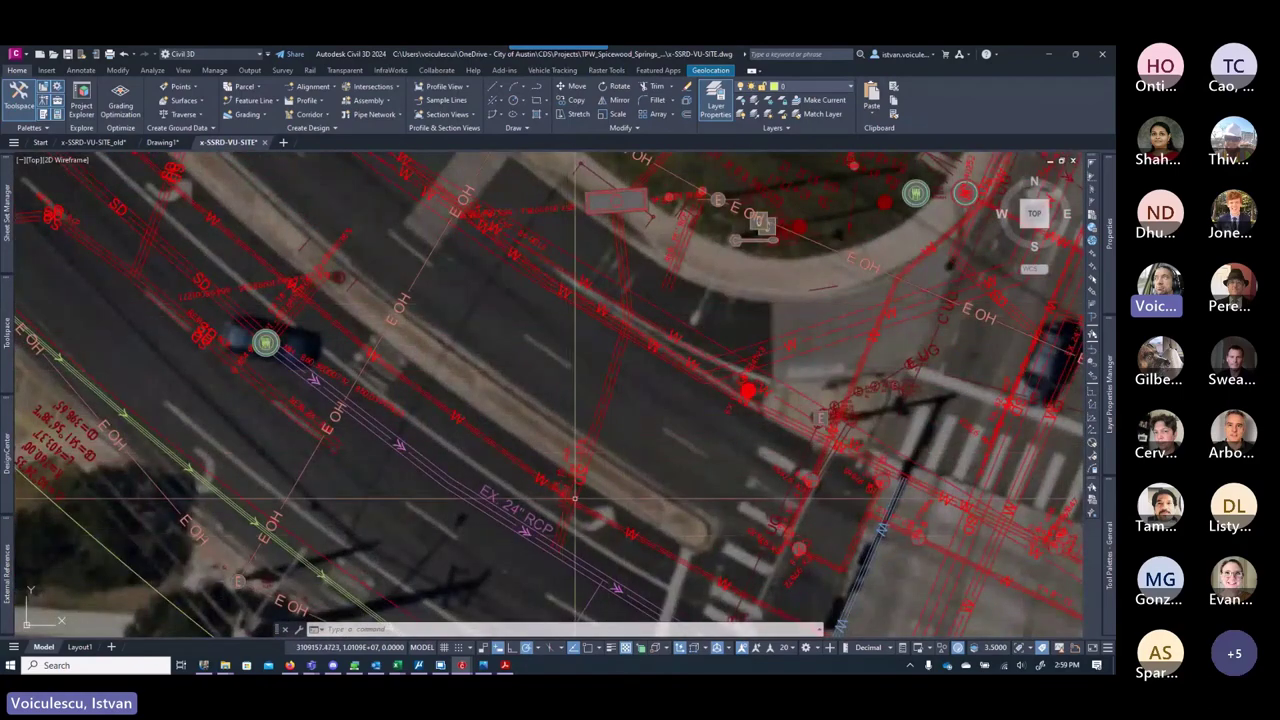
pyautogui.scroll(2, 557, 443)
pyautogui.scroll(2, 557, 443)
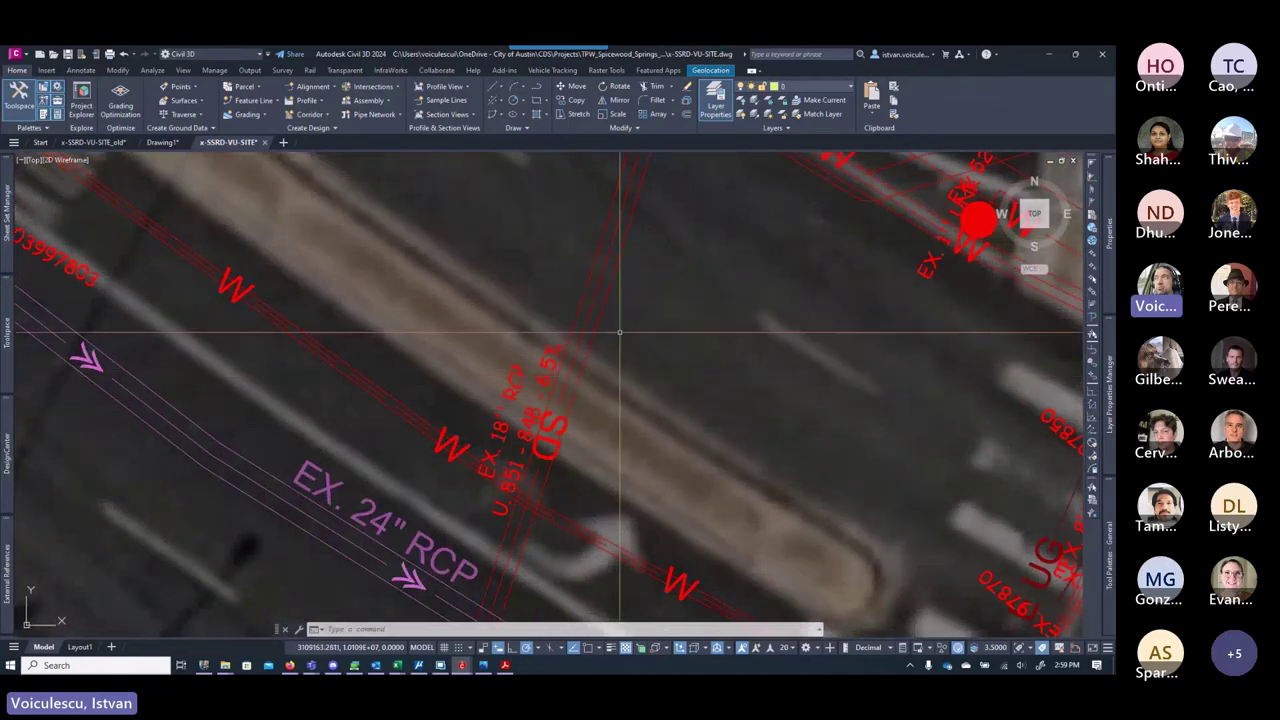
pyautogui.press('Escape')
pyautogui.press('Escape')
pyautogui.press('Escape')
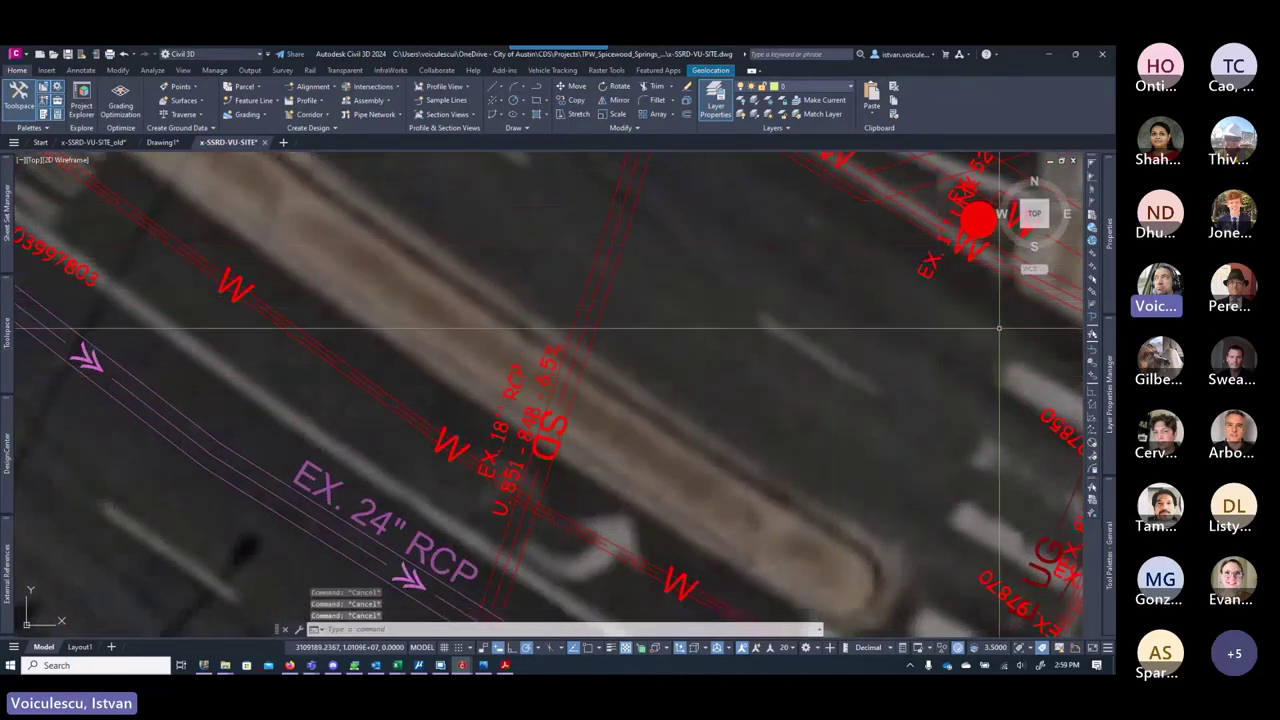
# Step: Filter the layers to the _VI-Survey GIS group and set the linetype of layer VI-STRM-LINE to STRM-E
pyautogui.moveTo(1108, 415)
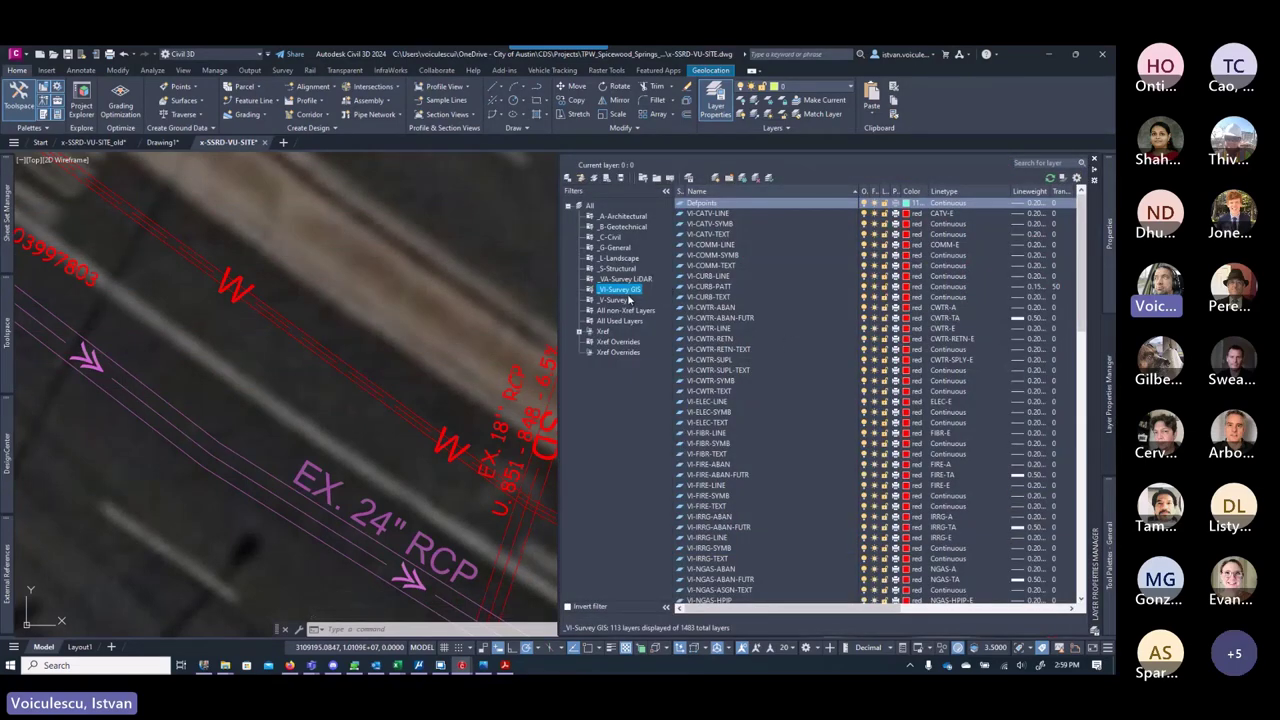
pyautogui.click(736, 340)
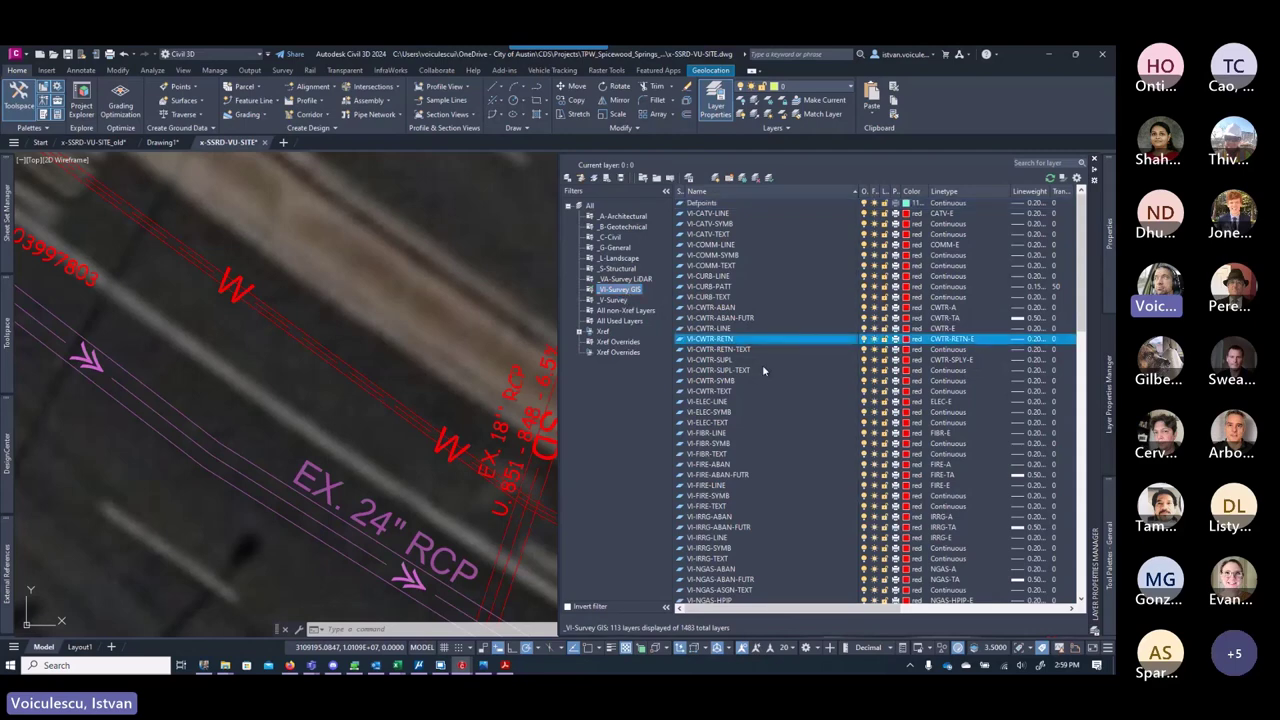
pyautogui.scroll(-20, 762, 364)
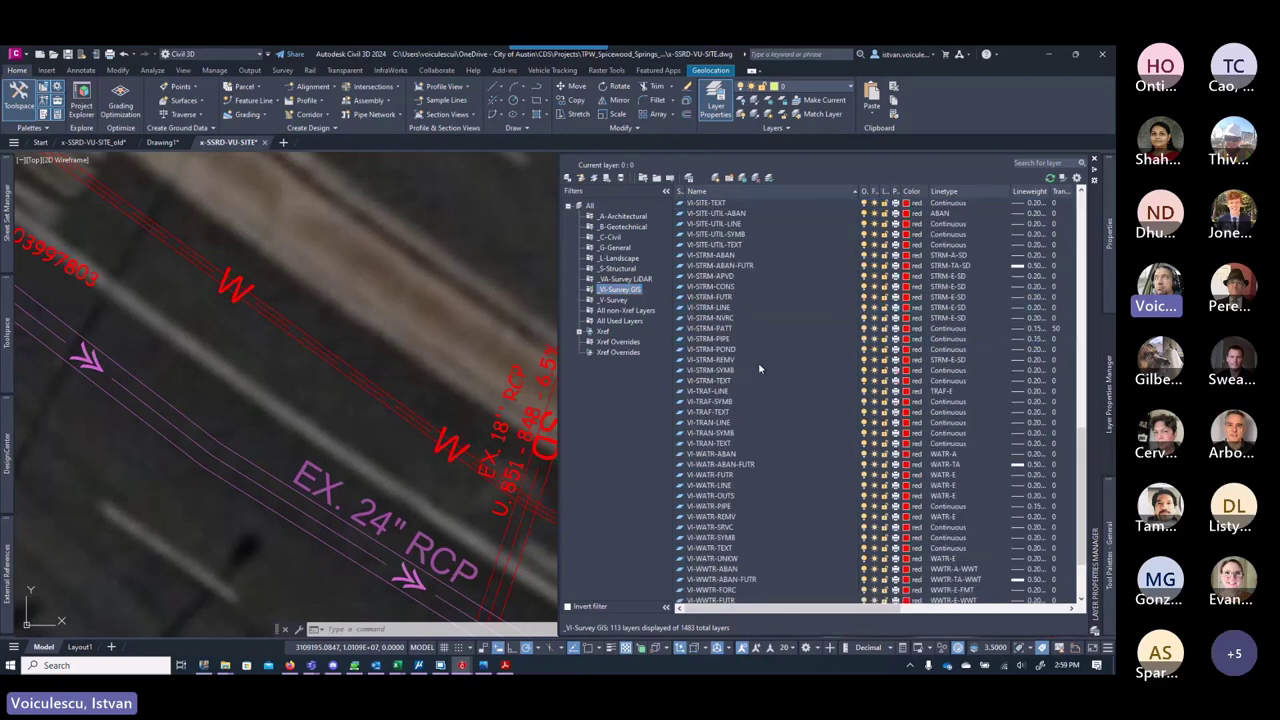
pyautogui.click(716, 309)
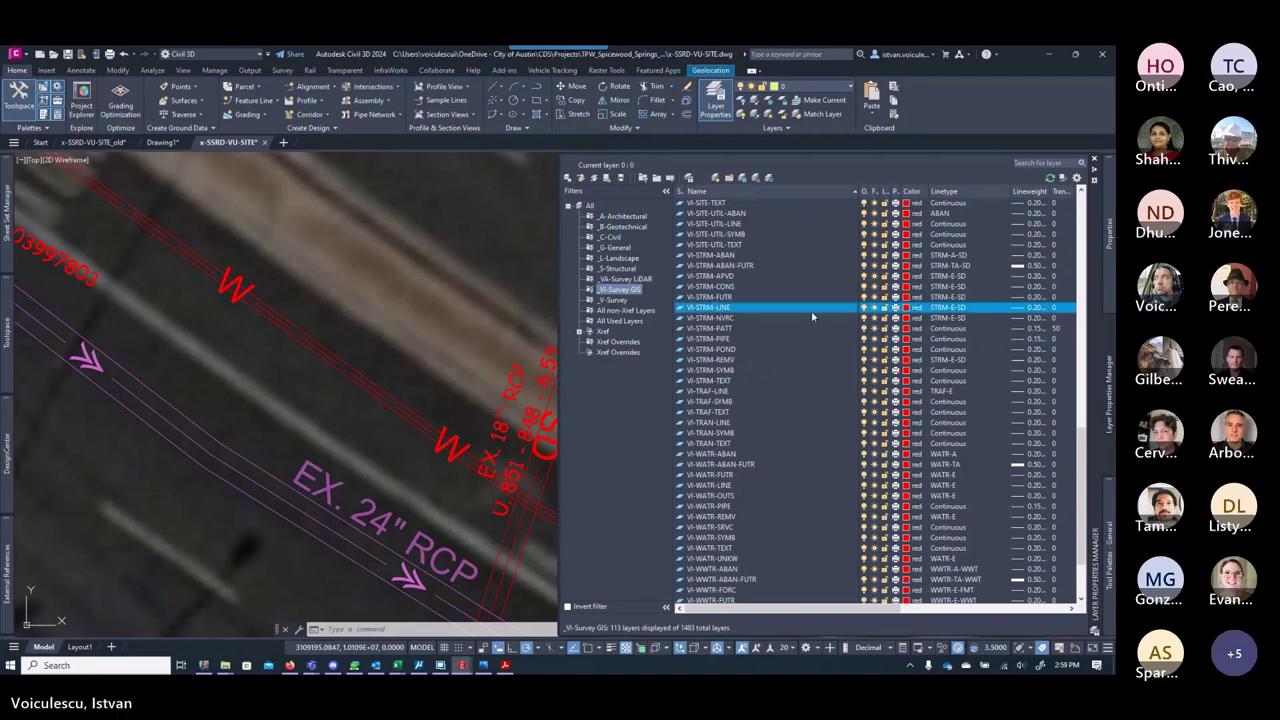
pyautogui.click(959, 310)
pyautogui.click(477, 380)
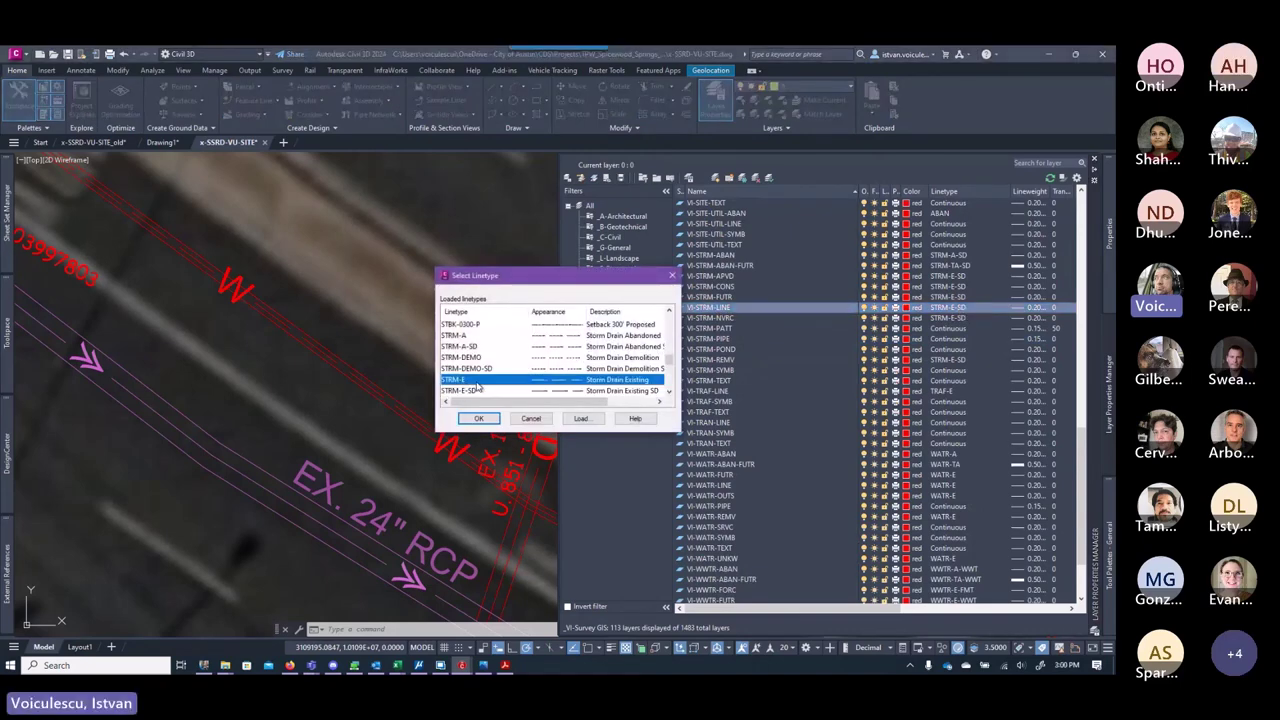
pyautogui.click(481, 419)
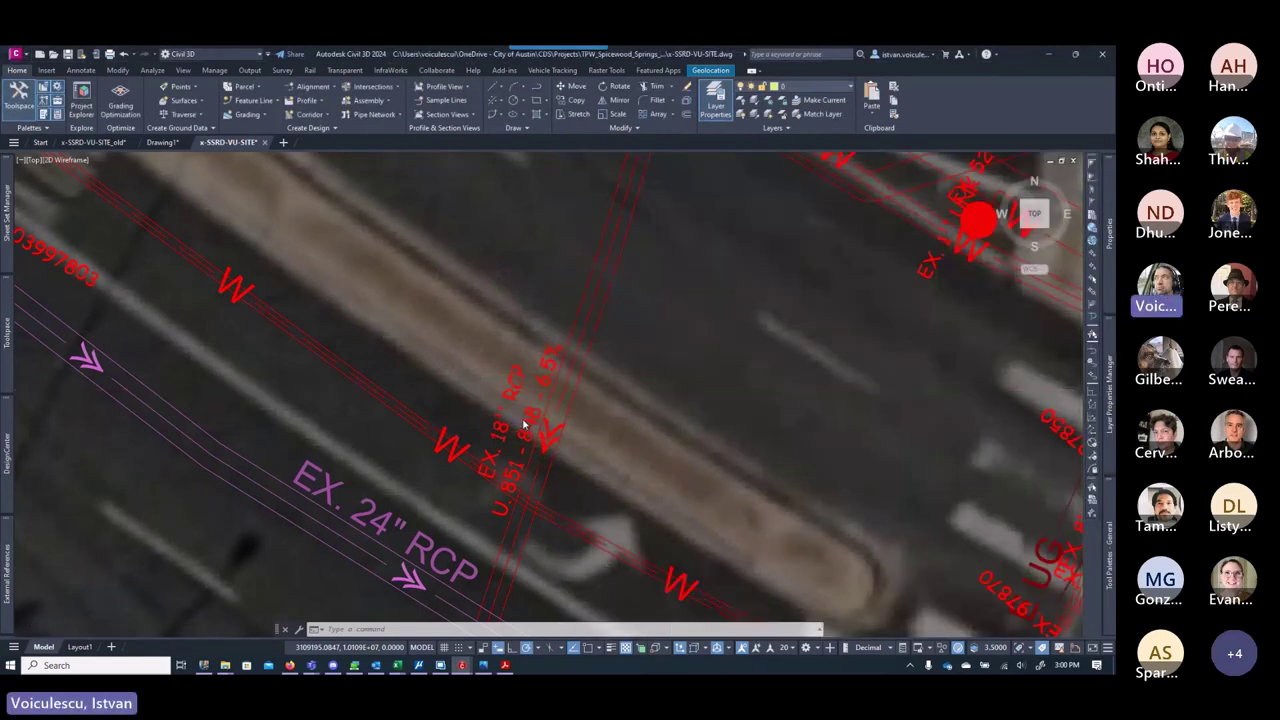
# Step: Examine the storm drain linework at the median and the red GIS utilities beside the surveyed manholes, electric and water lines across the intersection
pyautogui.scroll(-3, 536, 427)
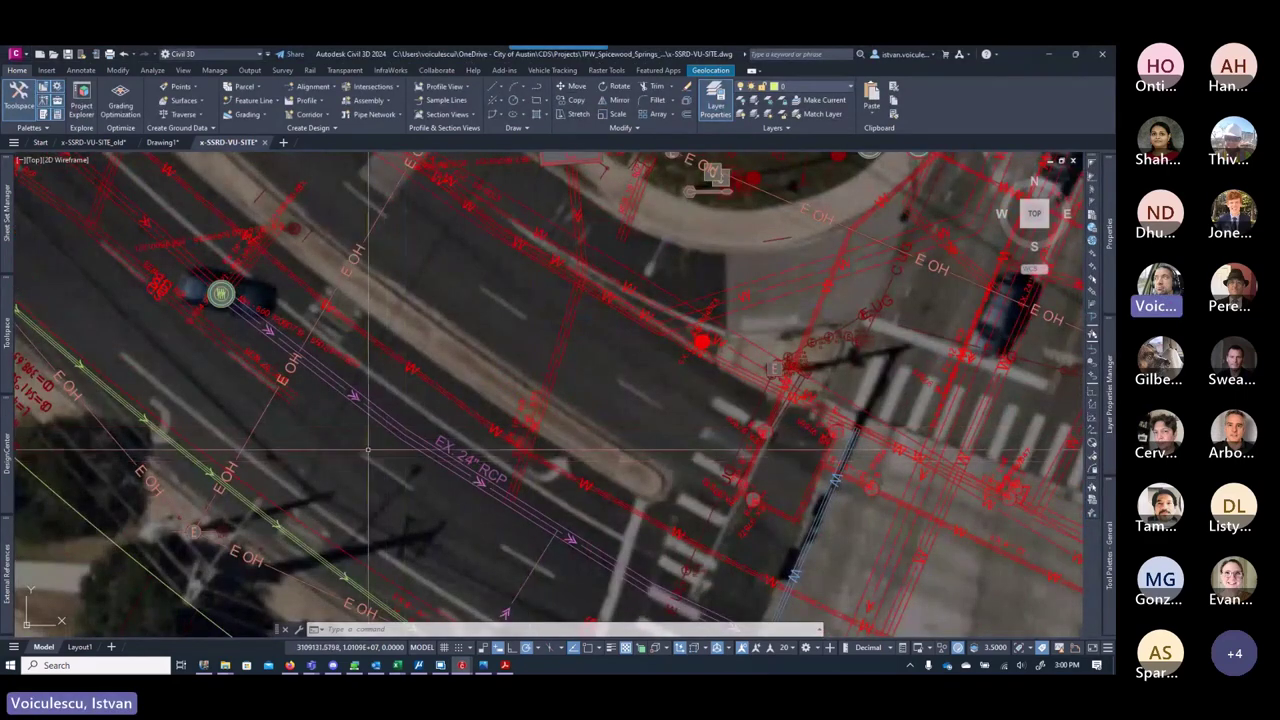
pyautogui.scroll(2, 533, 432)
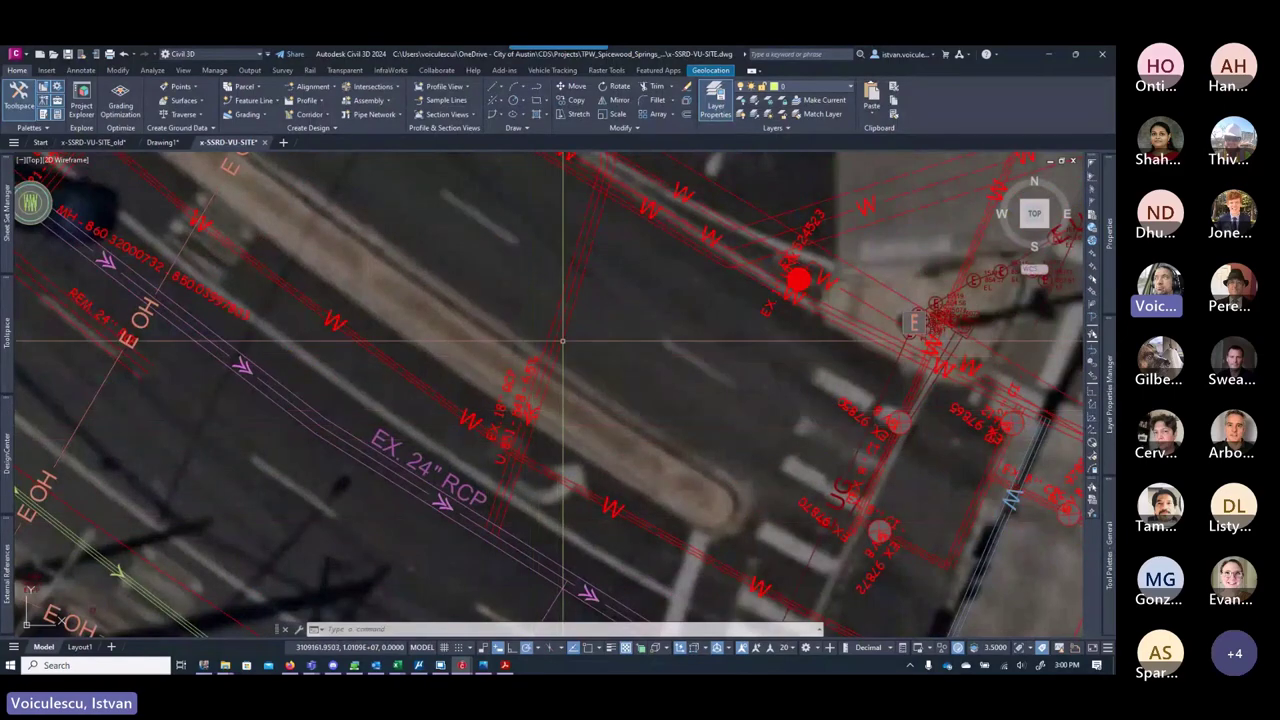
pyautogui.moveTo(570, 310); pyautogui.dragTo(562, 335, button='middle')
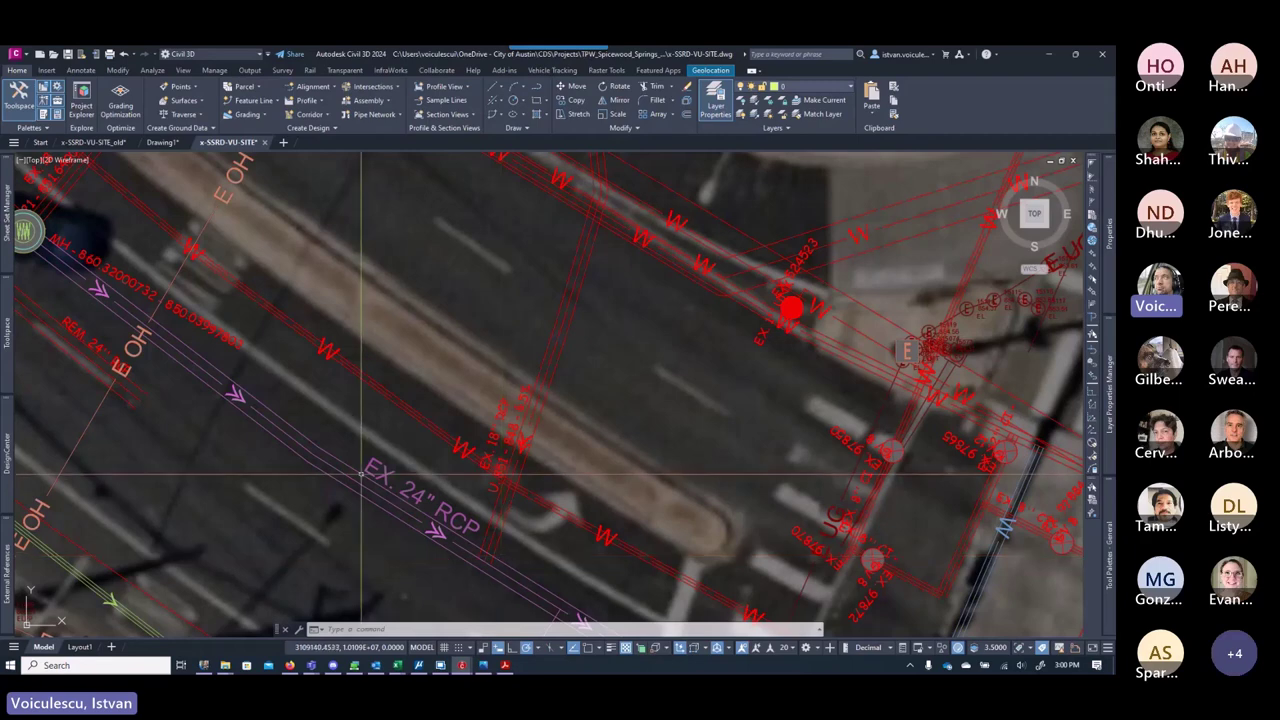
pyautogui.scroll(-3, 468, 332)
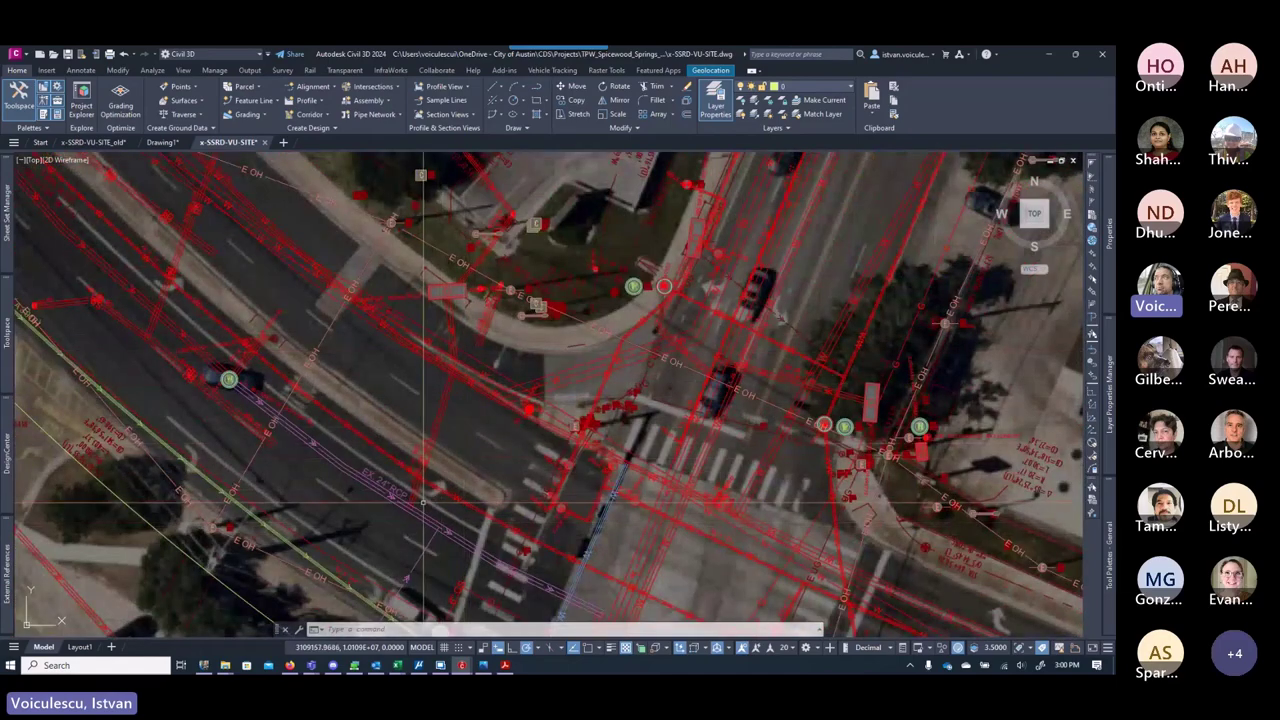
pyautogui.scroll(2, 552, 465)
pyautogui.moveTo(552, 465); pyautogui.dragTo(497, 335, button='middle')
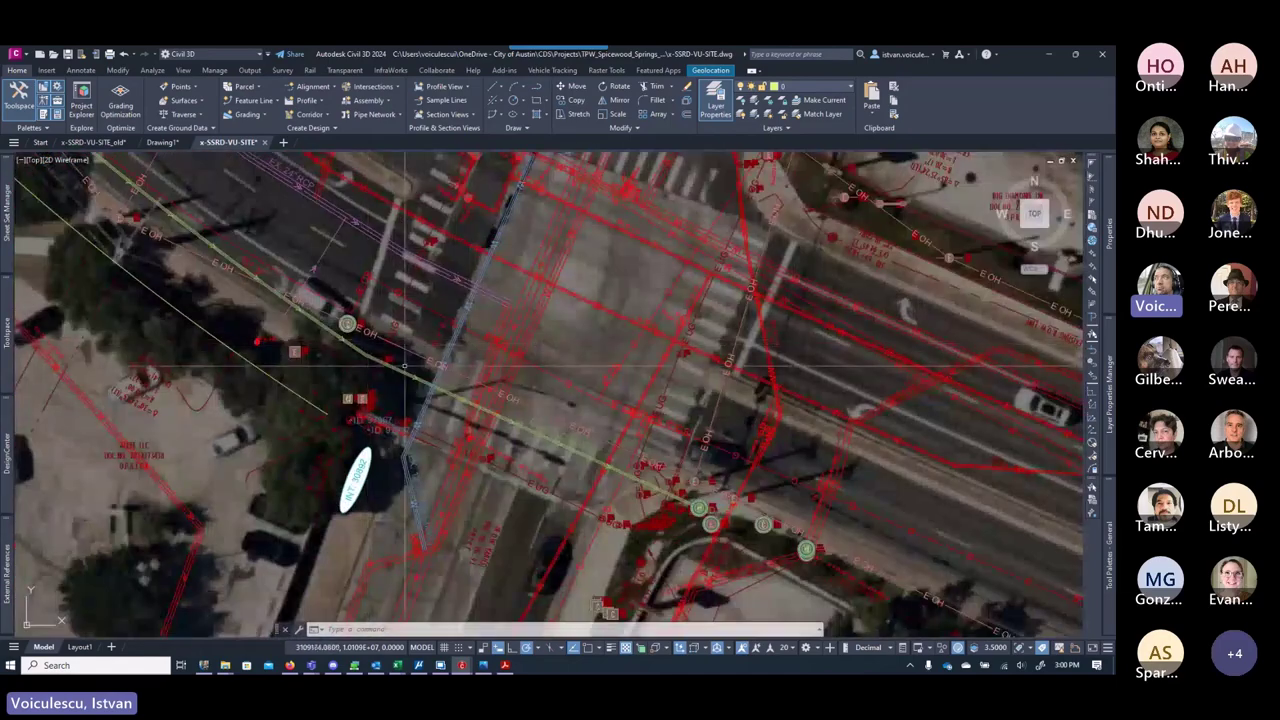
pyautogui.scroll(4, 622, 515)
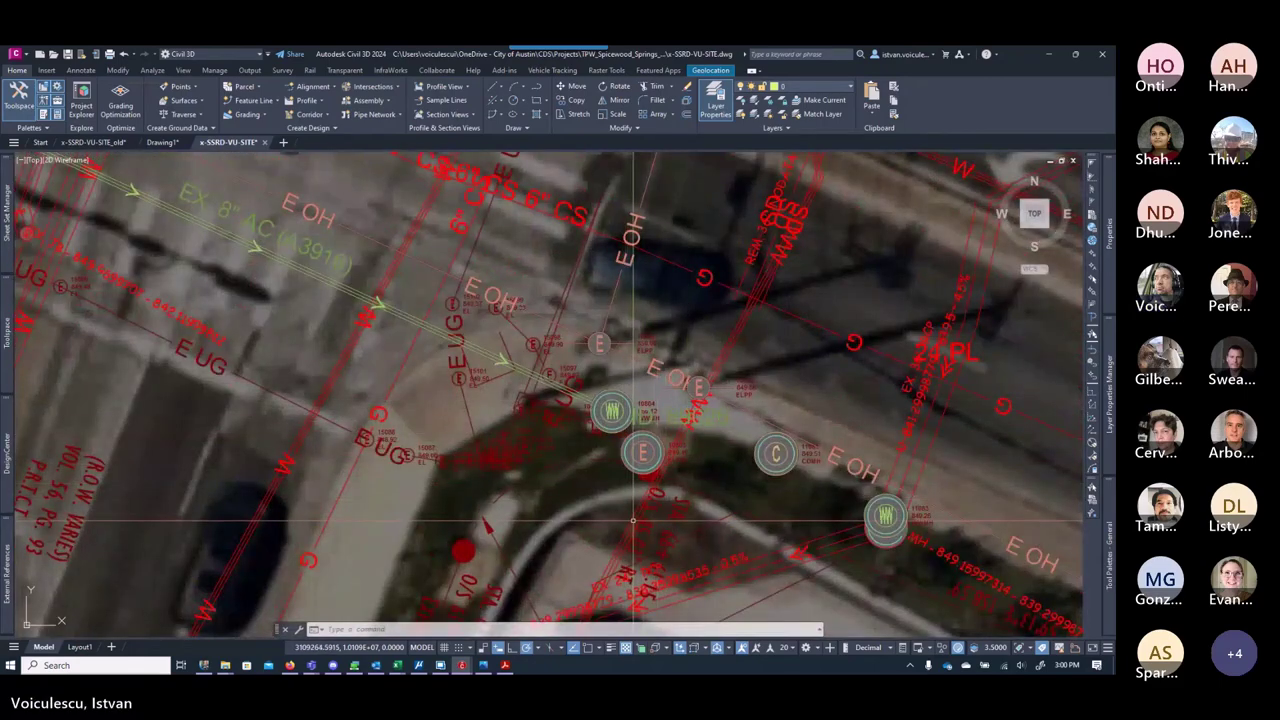
pyautogui.scroll(-2, 619, 497)
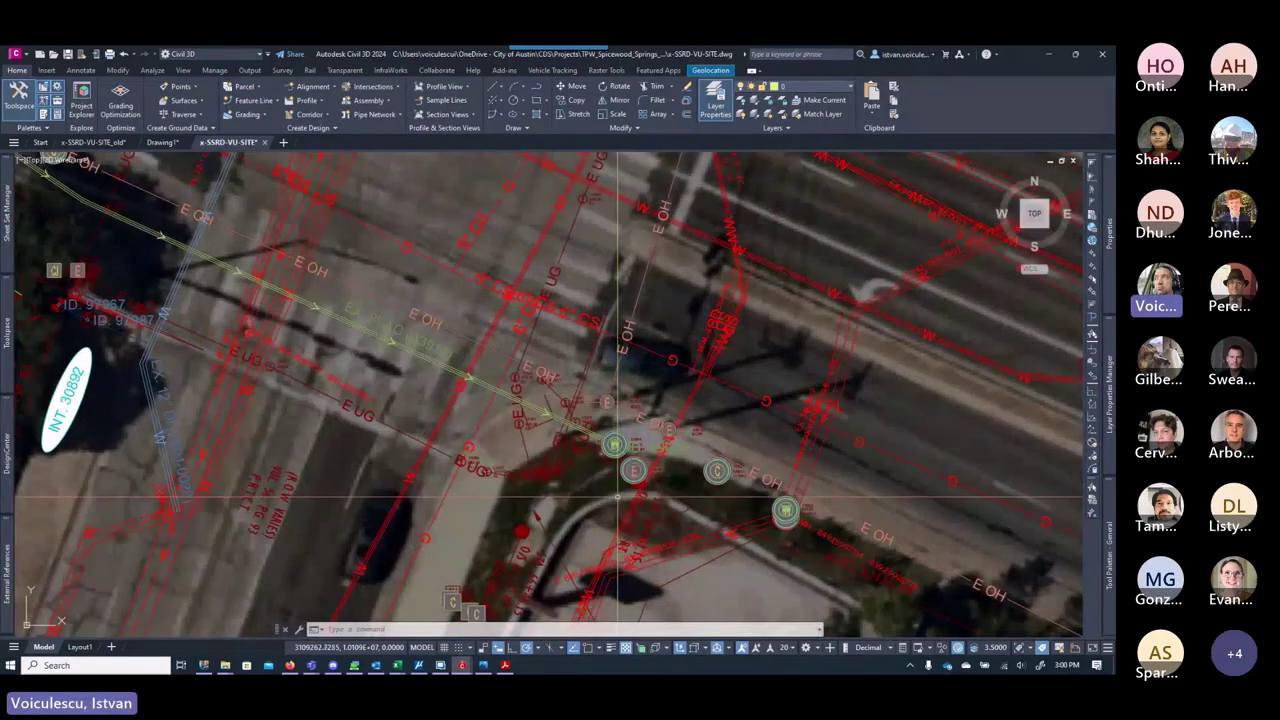
pyautogui.scroll(-2, 617, 497)
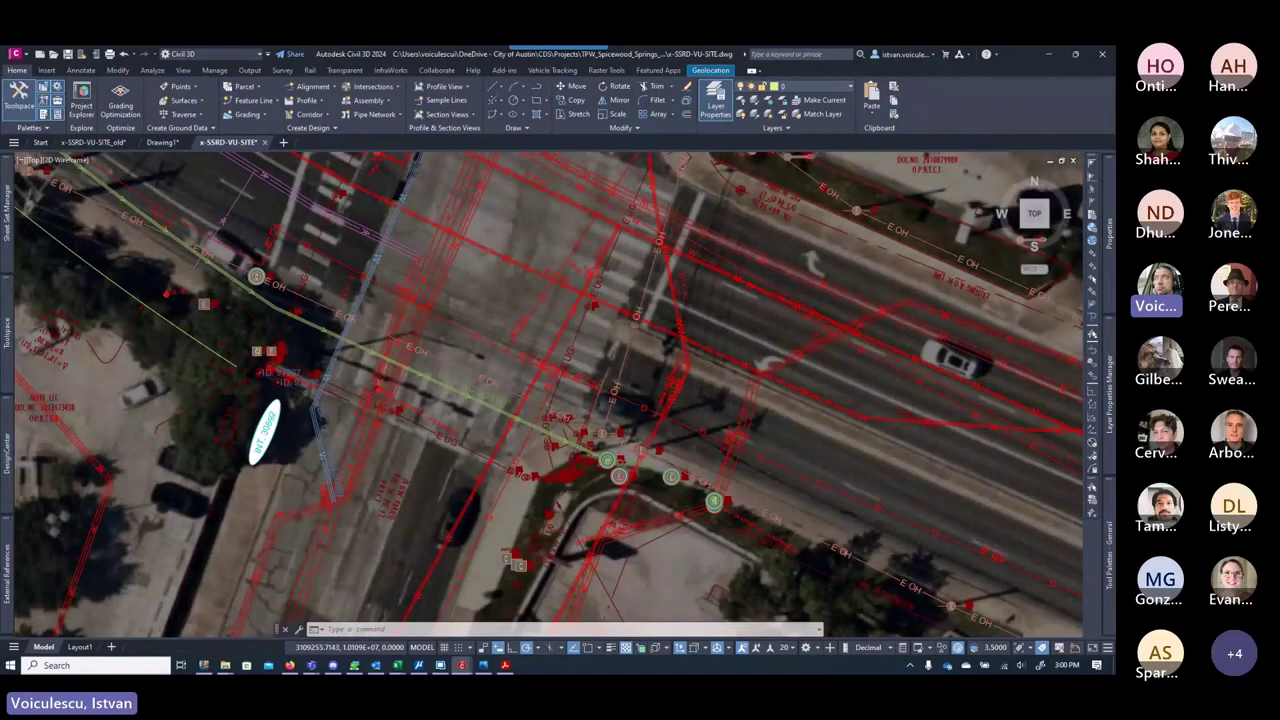
pyautogui.scroll(-2, 572, 470)
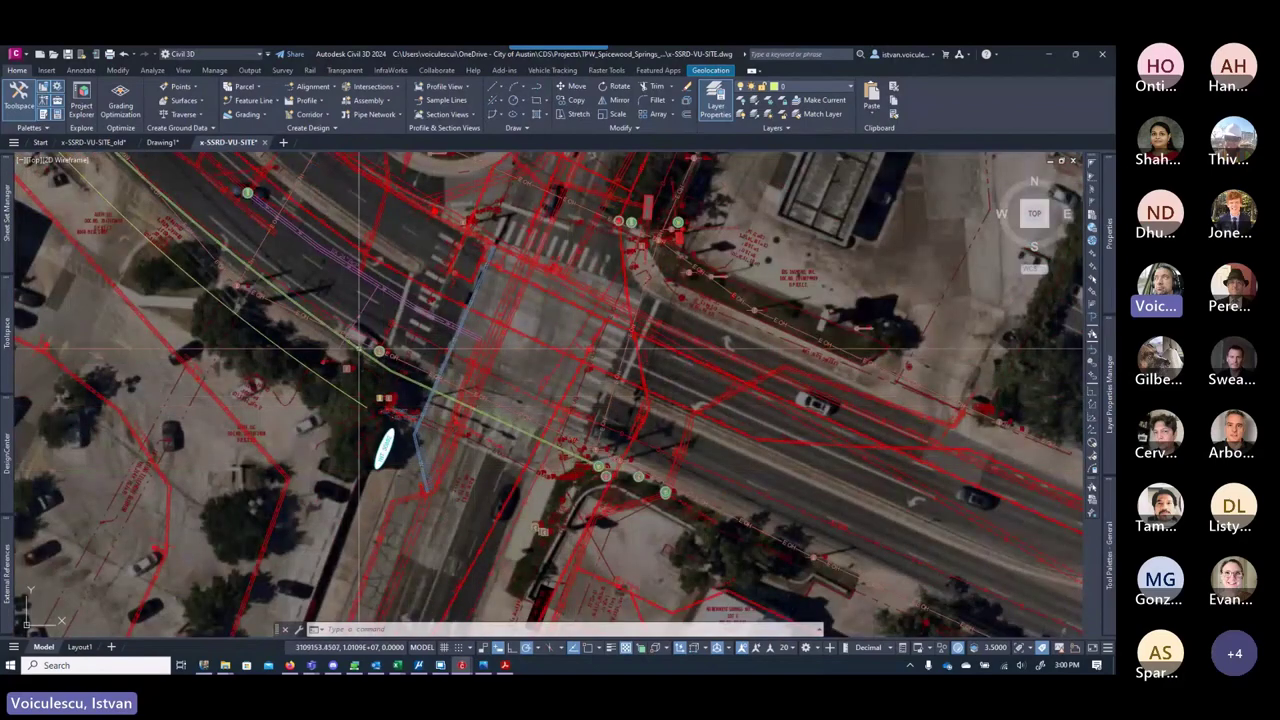
pyautogui.scroll(8, 420, 395)
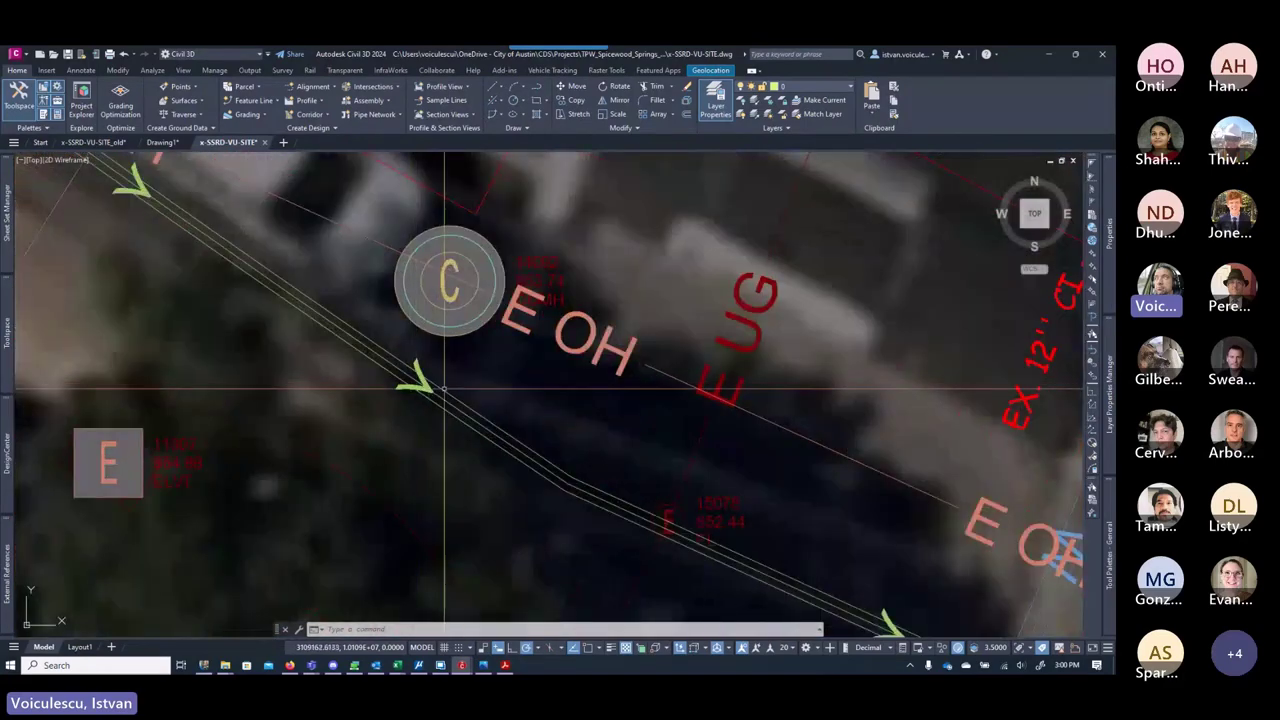
pyautogui.scroll(-8, 417, 390)
pyautogui.moveTo(487, 328); pyautogui.dragTo(495, 426, button='middle')
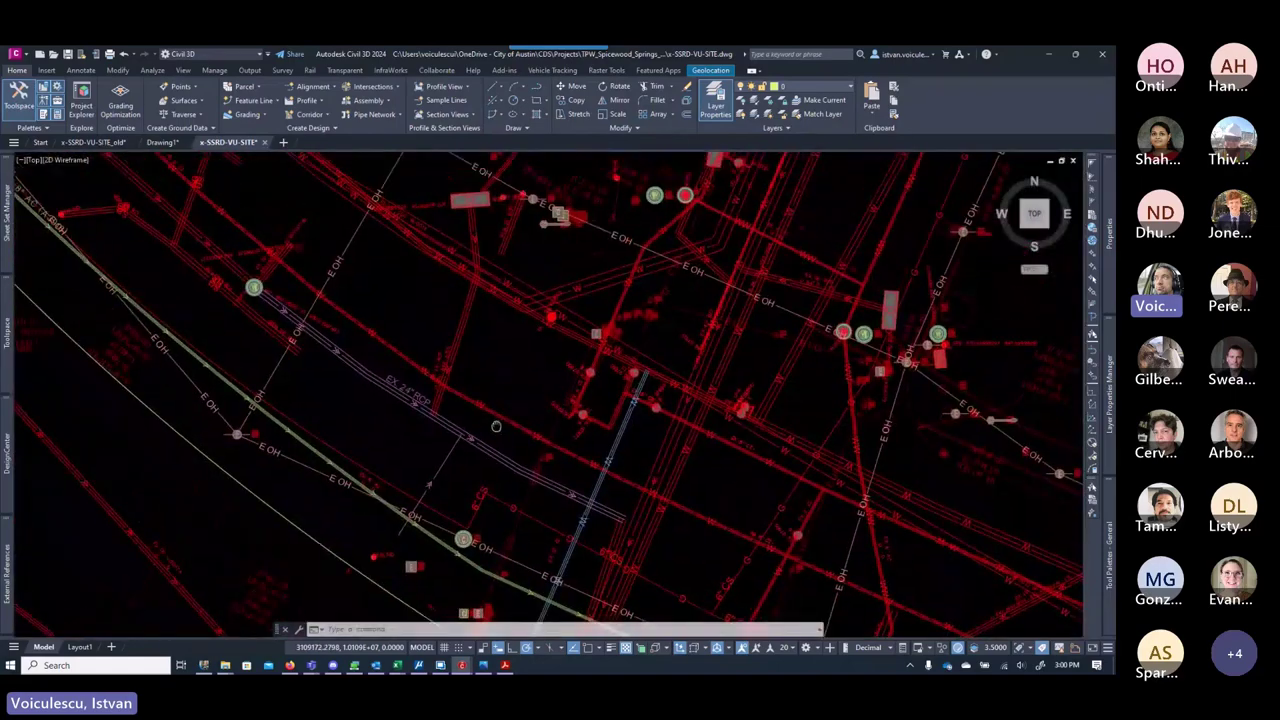
pyautogui.scroll(4, 537, 277)
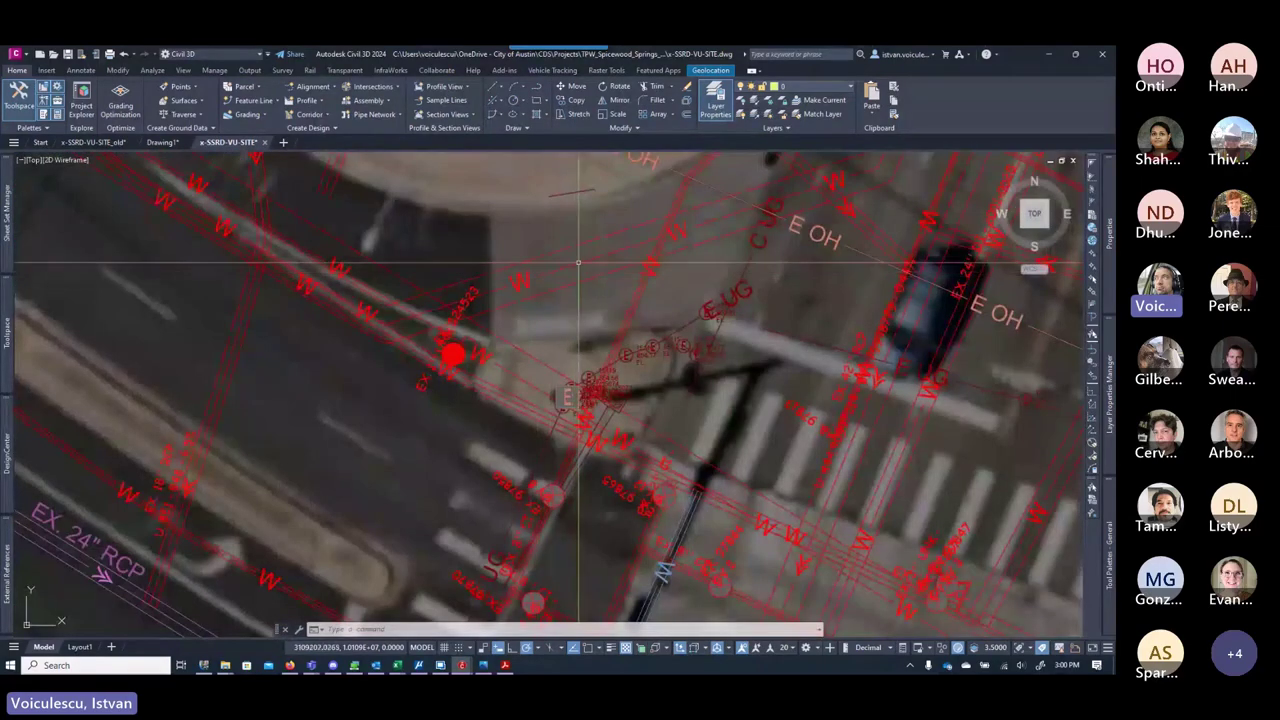
pyautogui.scroll(-4, 566, 269)
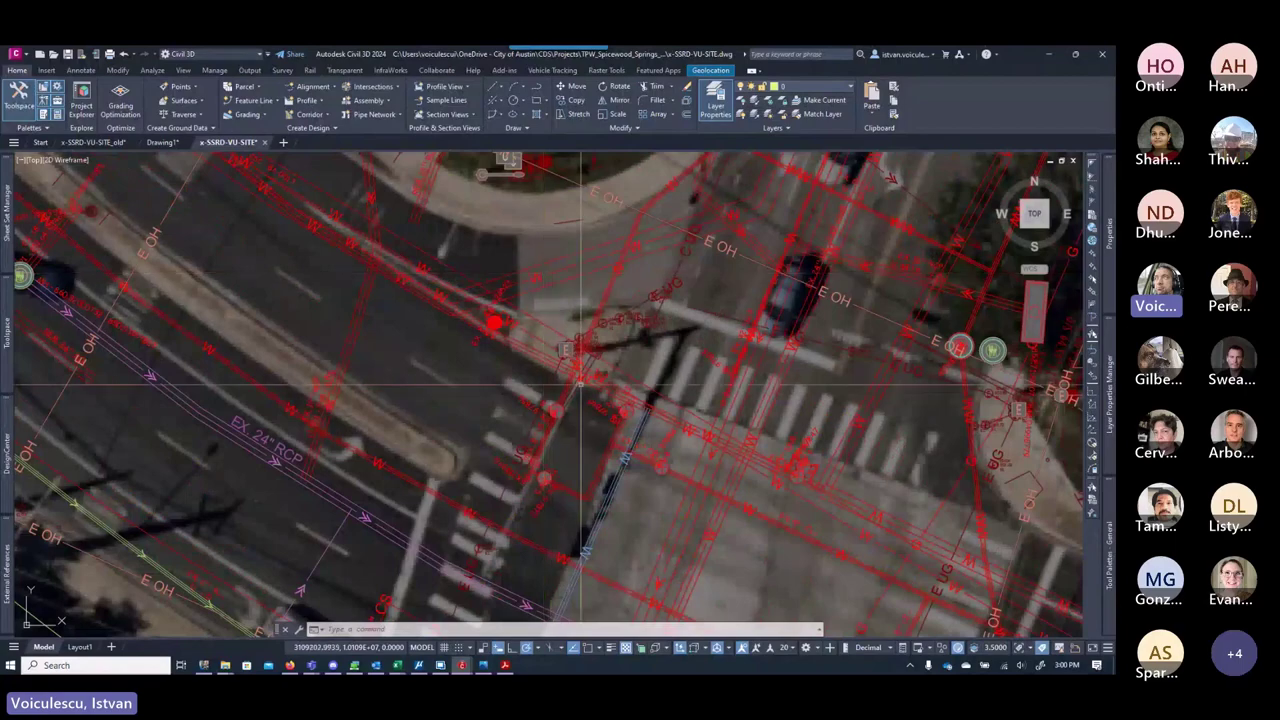
pyautogui.scroll(4, 624, 459)
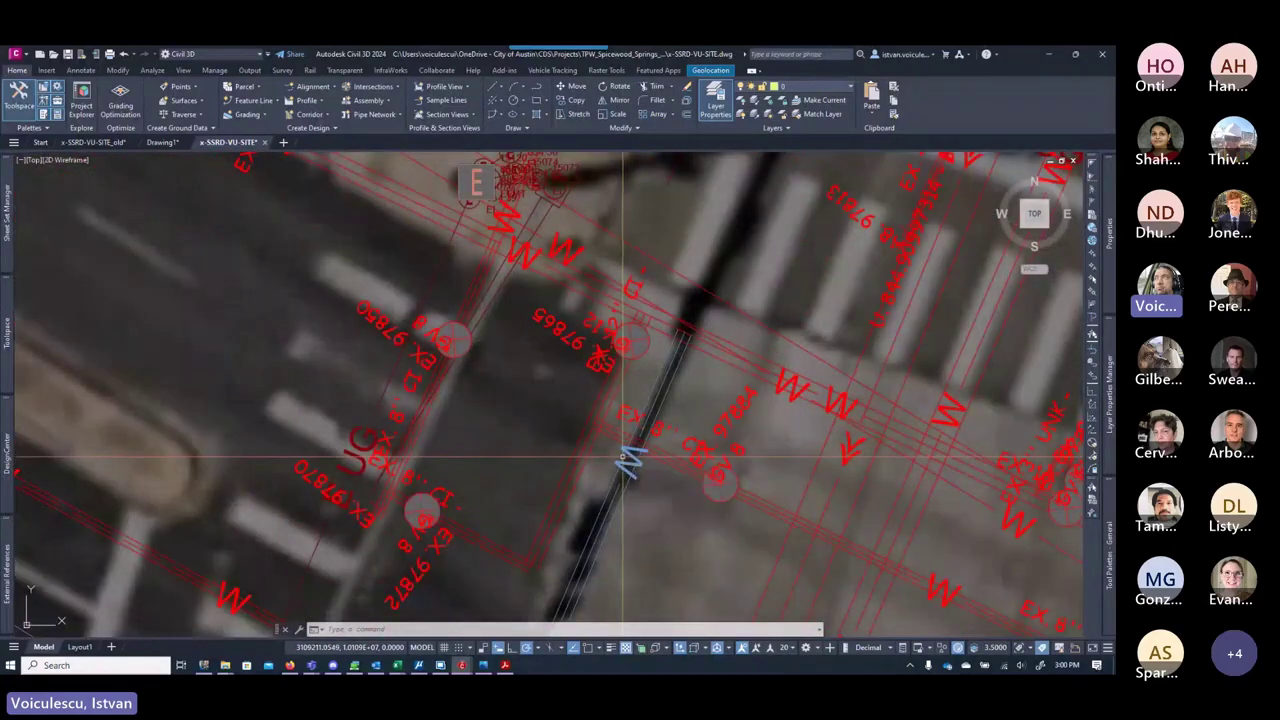
# Step: Switch to the A2ef_Existing_Utilities PDF in Acrobat and read from Storm Drain Processing through the Finalizing the base file section
pyautogui.scroll(-2, 622, 459)
pyautogui.scroll(-2, 622, 459)
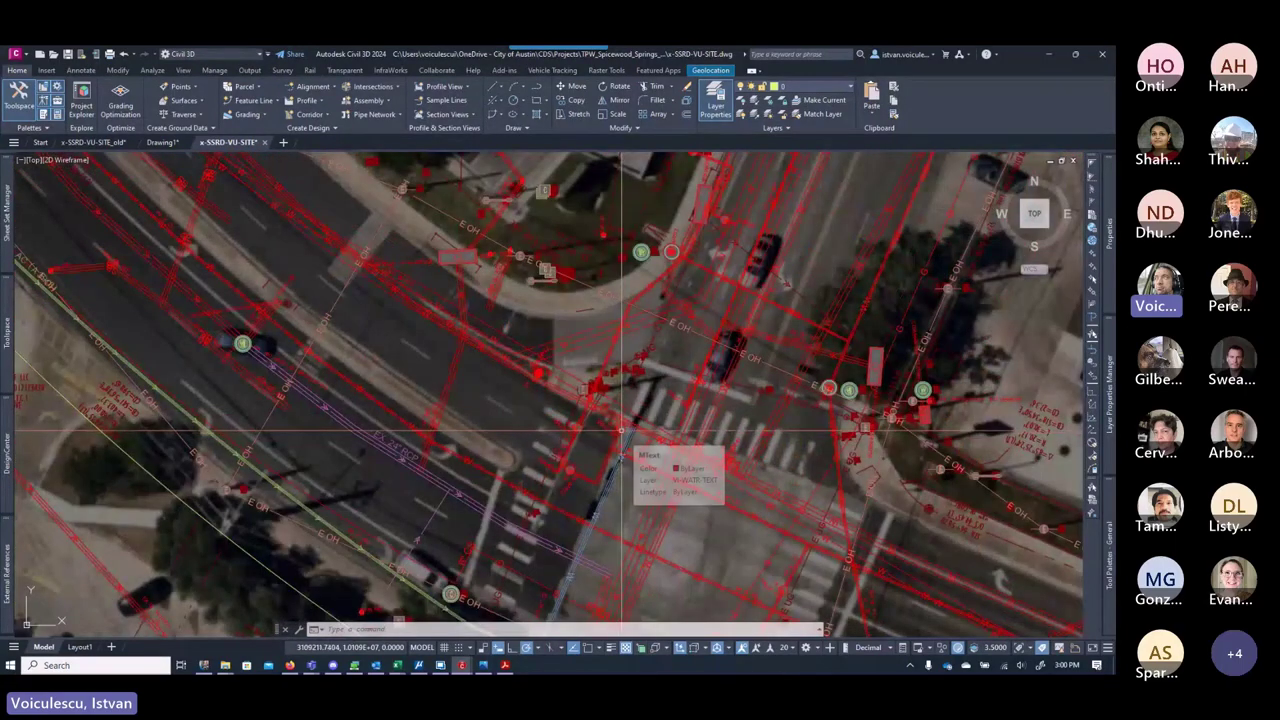
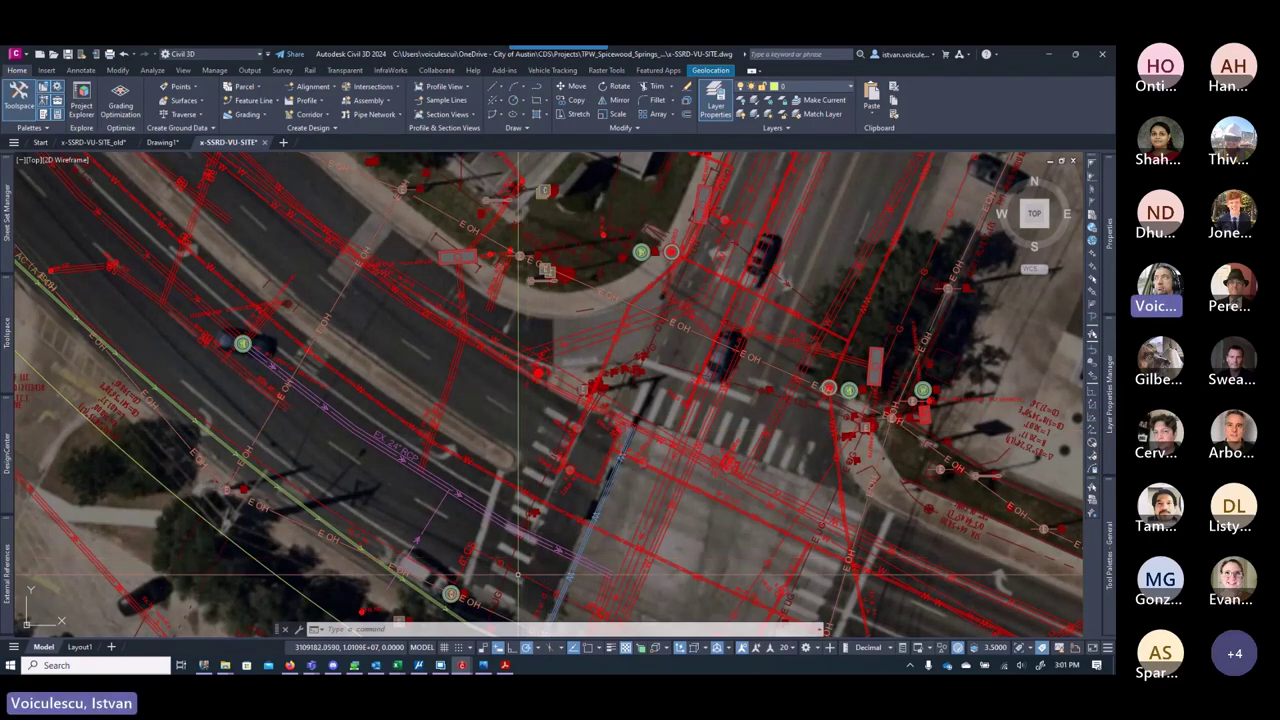
pyautogui.click(505, 666)
pyautogui.scroll(-15, 693, 481)
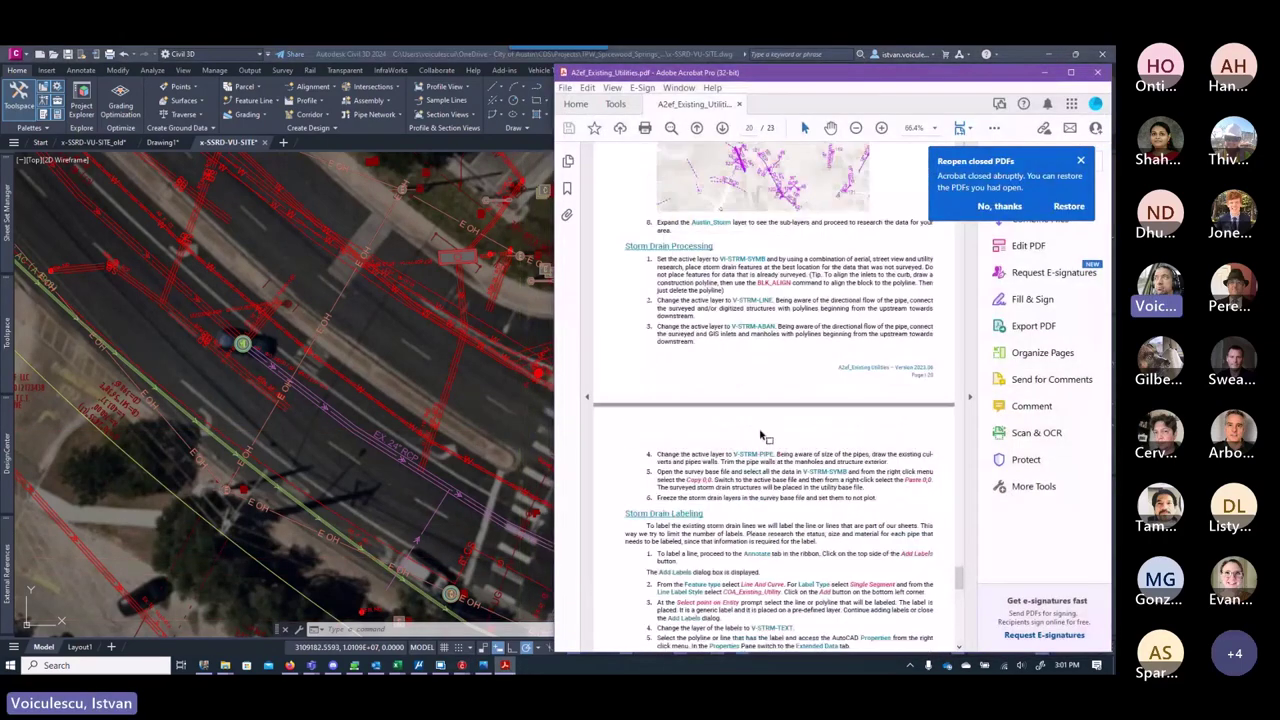
pyautogui.scroll(-5, 760, 430)
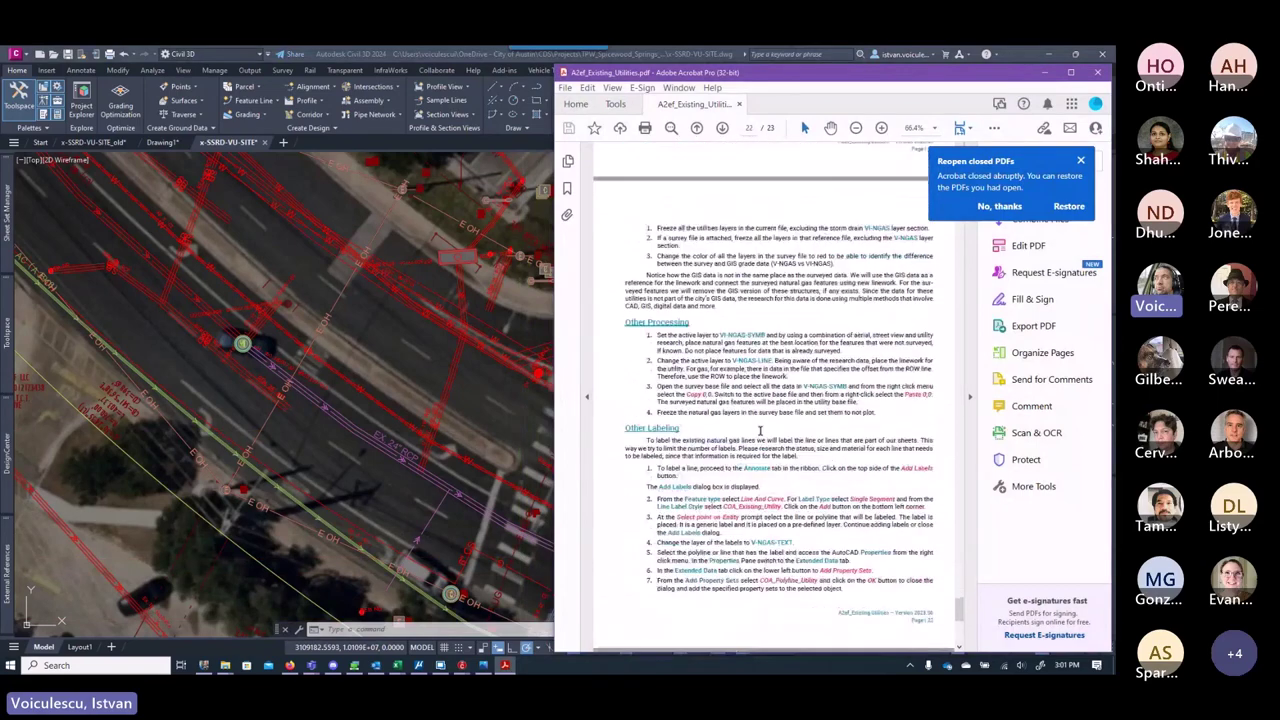
pyautogui.scroll(-3, 738, 416)
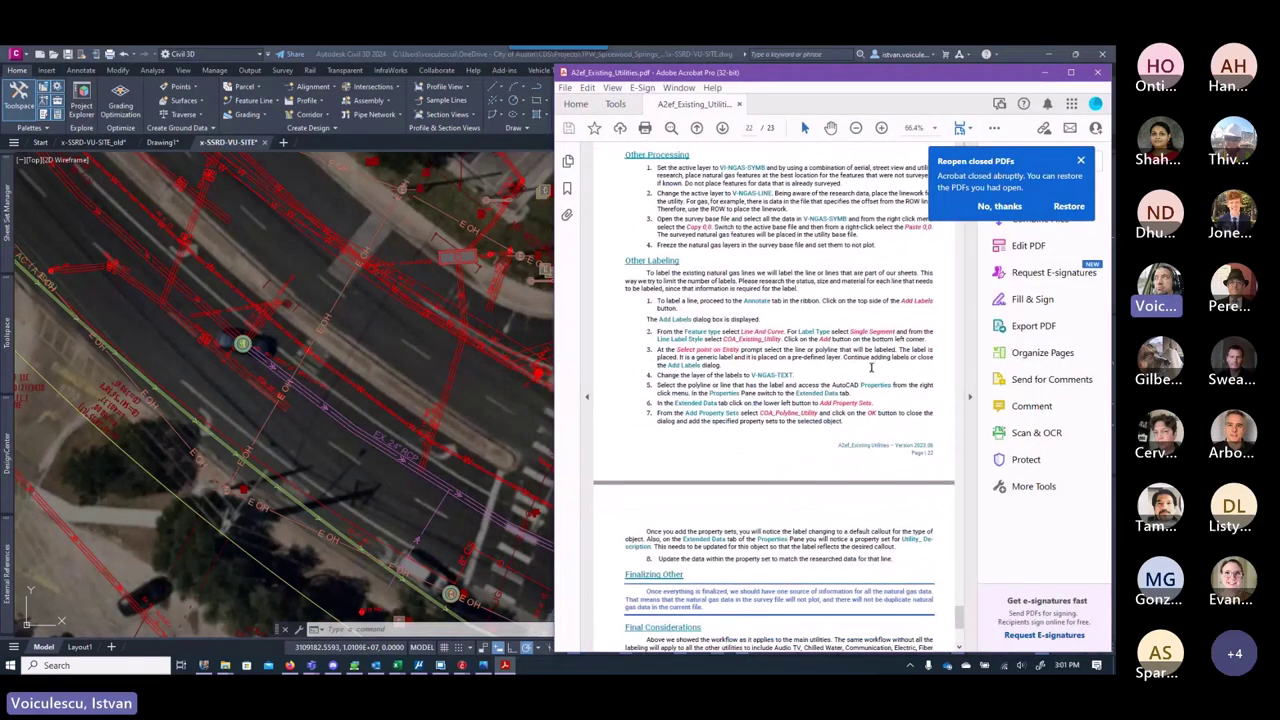
pyautogui.scroll(-3, 802, 394)
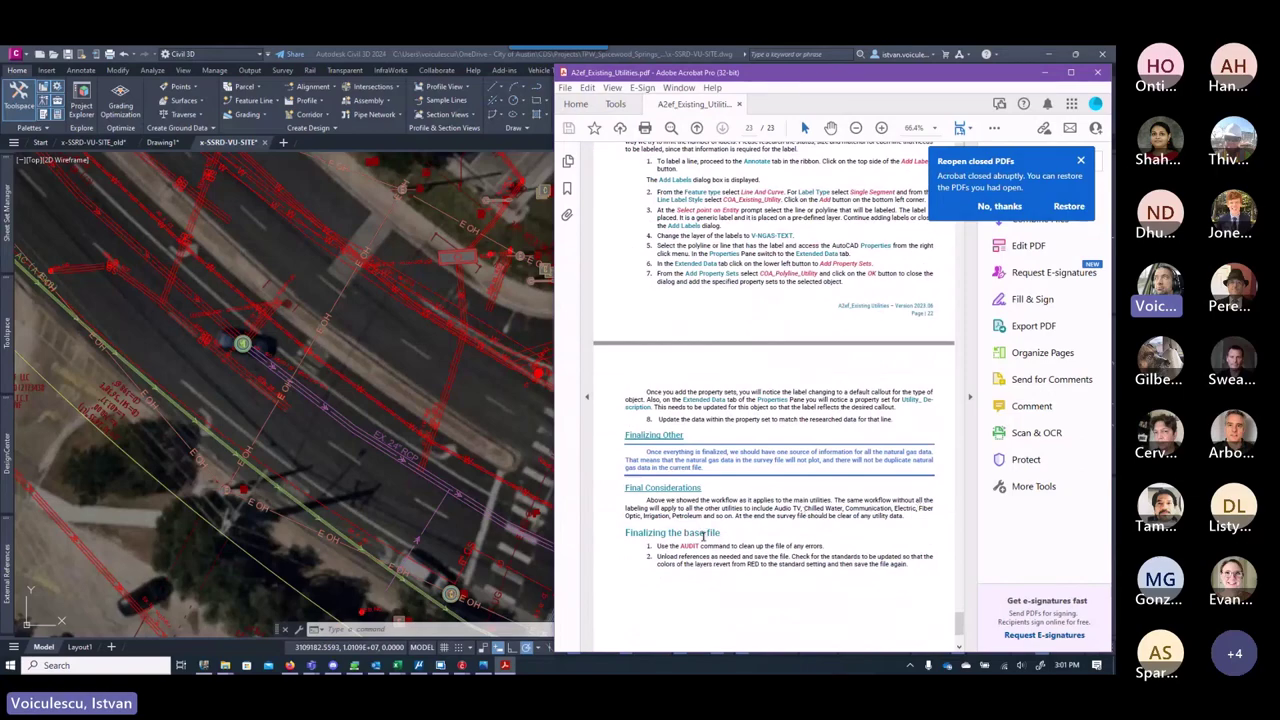
# Step: Return to the Civil 3D drawing and run the AUDIT command on it to check for errors
pyautogui.click(494, 391)
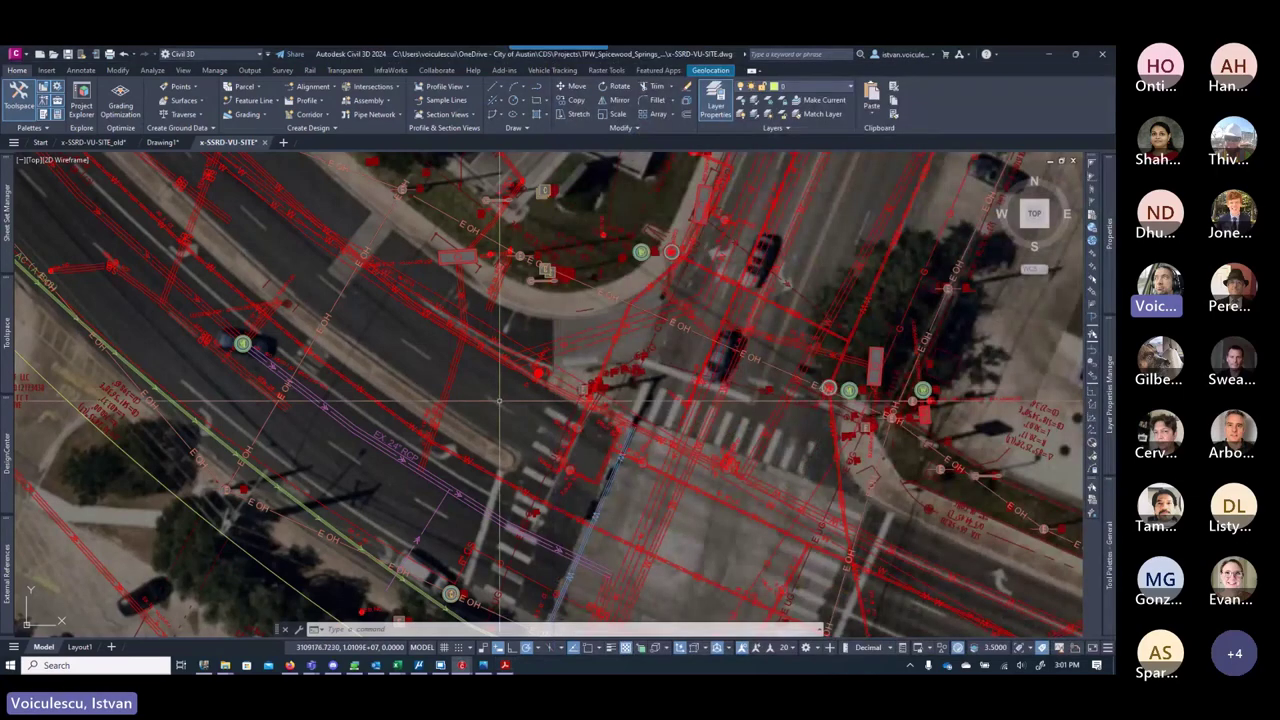
pyautogui.write('audit')
pyautogui.press('Return')
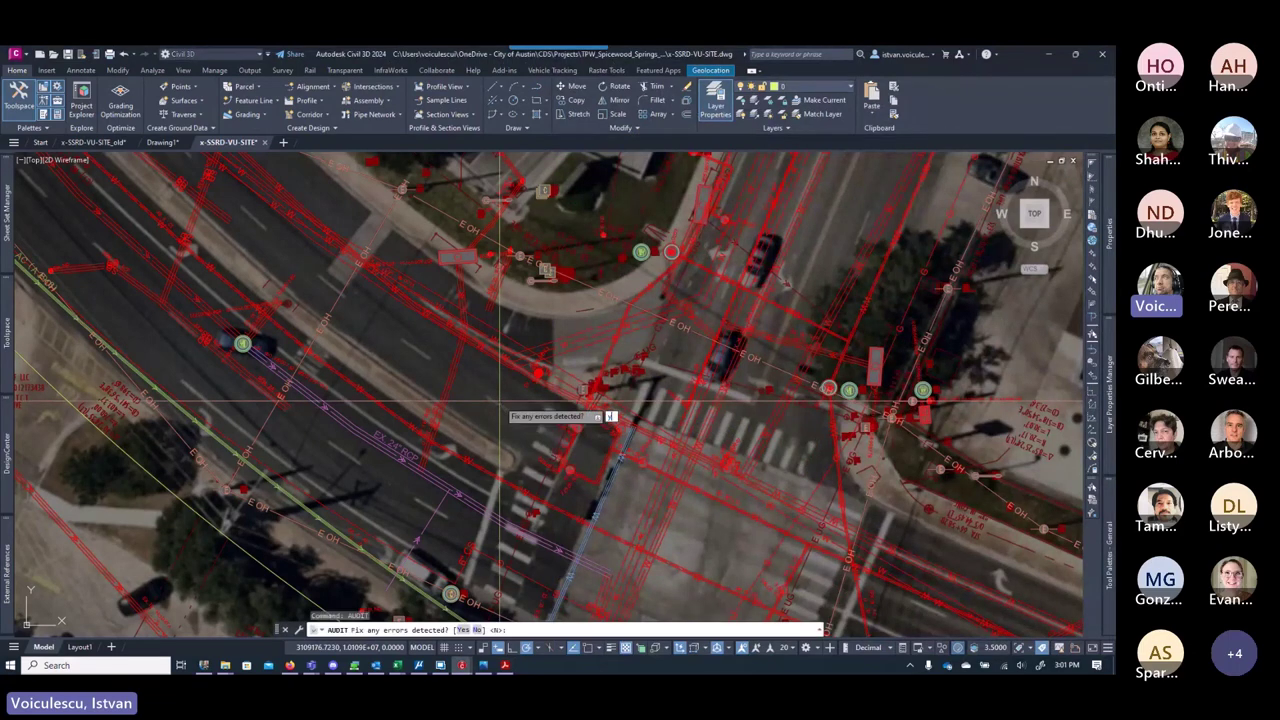
pyautogui.press('Return')
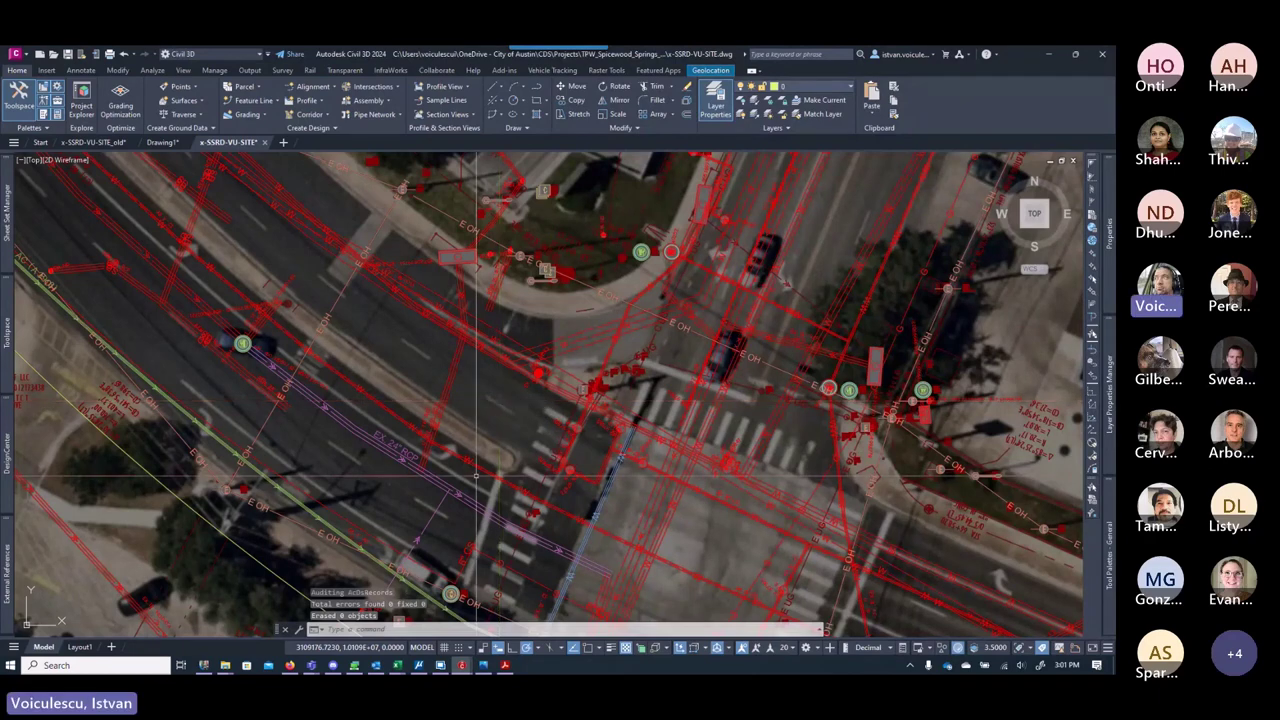
# Step: Switch to the Teams meeting window for A2ef - Existing Utility Base File and look over the participants
pyautogui.moveTo(313, 668)
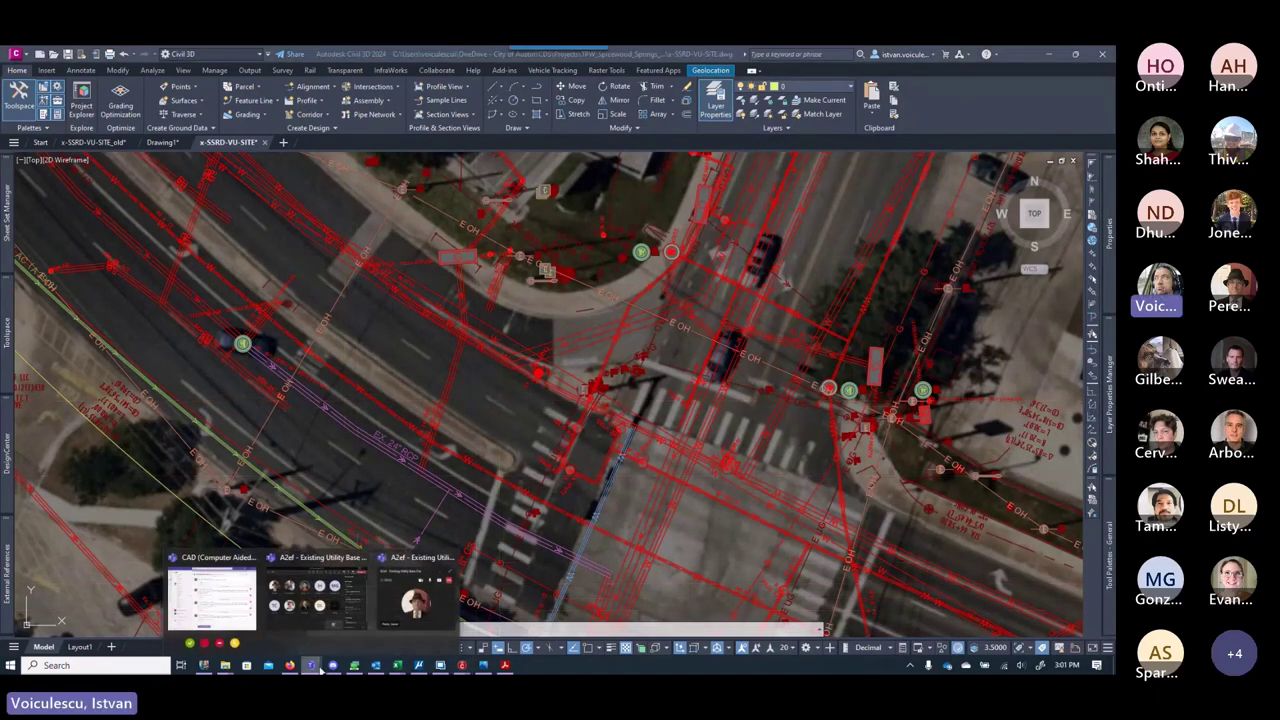
pyautogui.click(329, 606)
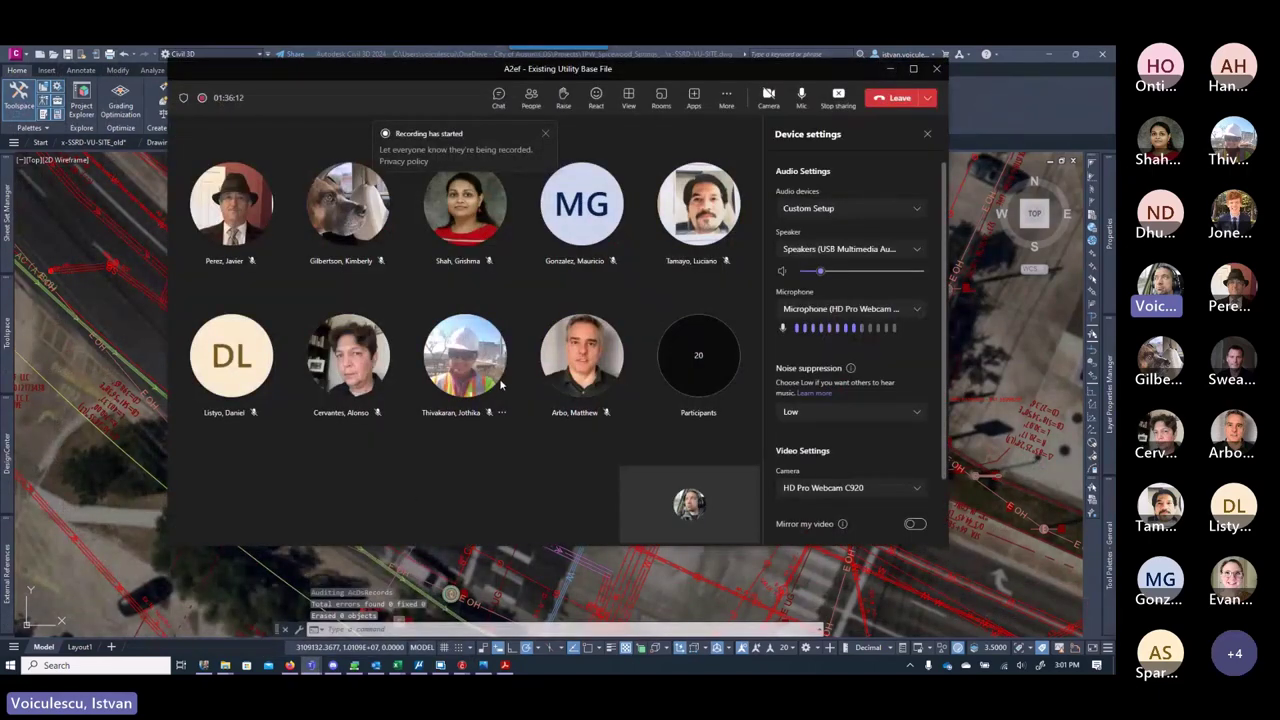
pyautogui.moveTo(495, 378)
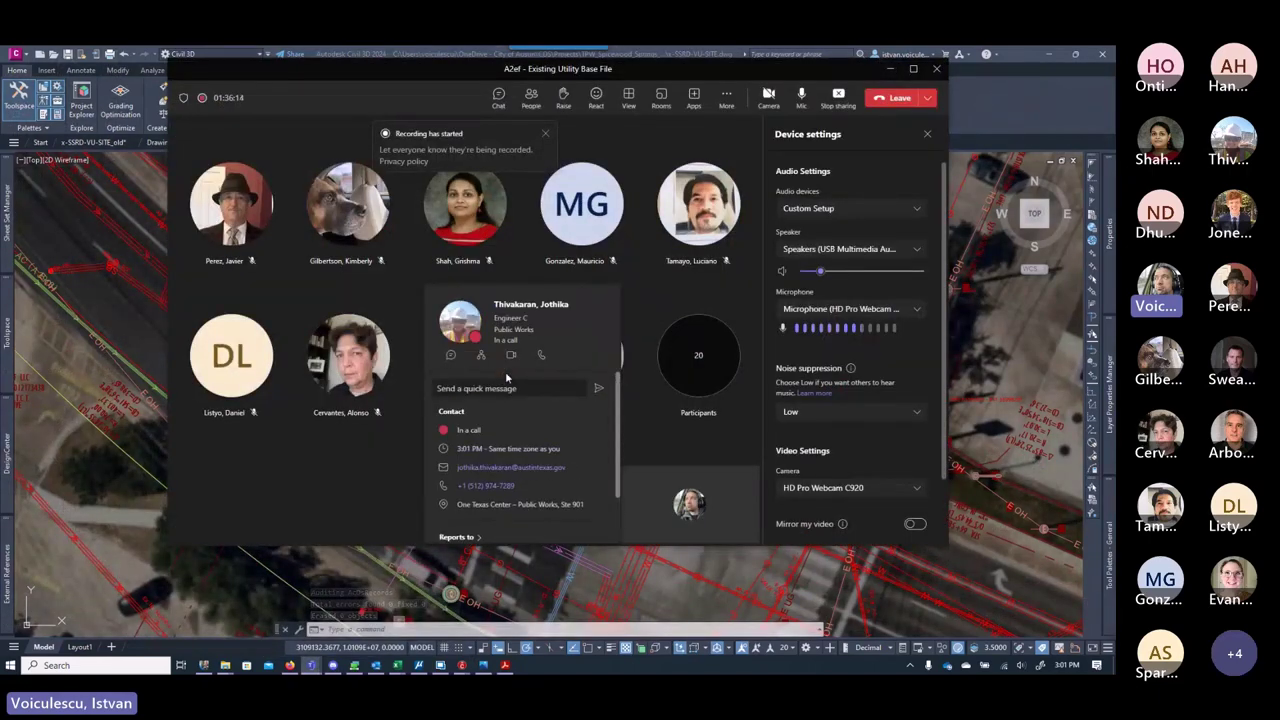